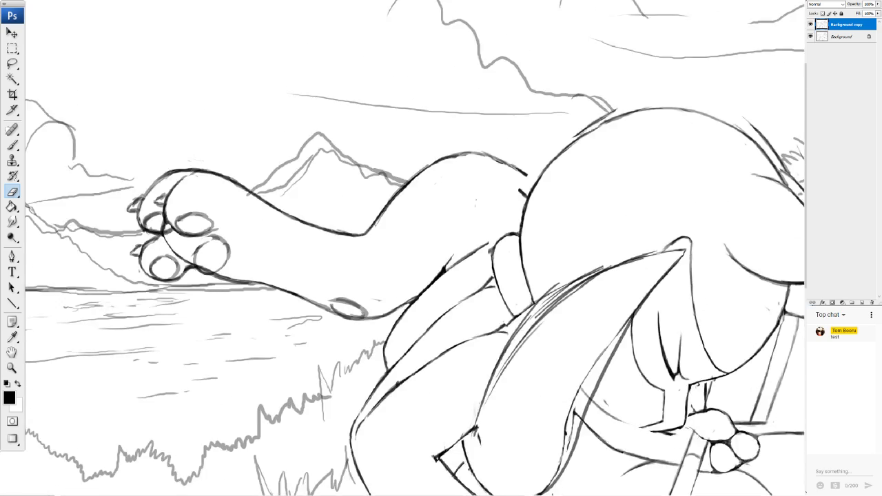
Compare the figures' line work with the Background copy layer hidden and shown
scroll(415, 248, up, 10)
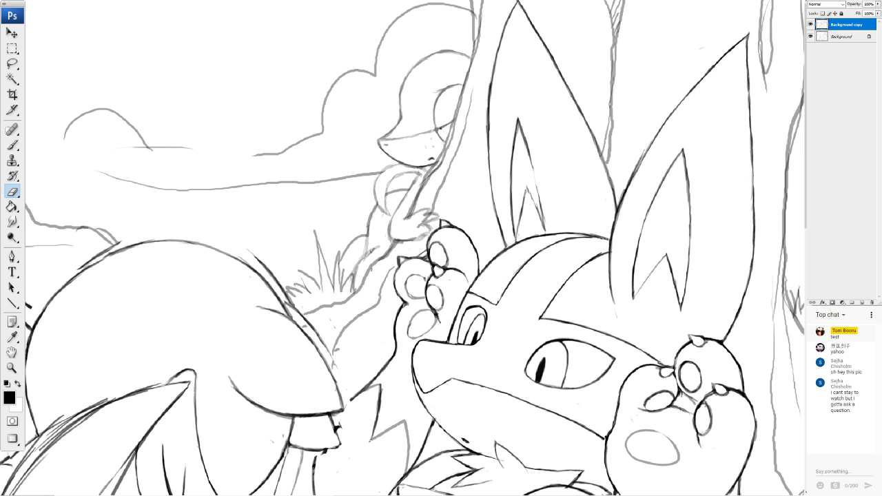
mouse_move(330, 275)
mouse_down()
mouse_move(364, 234)
mouse_move(515, 219)
mouse_up()
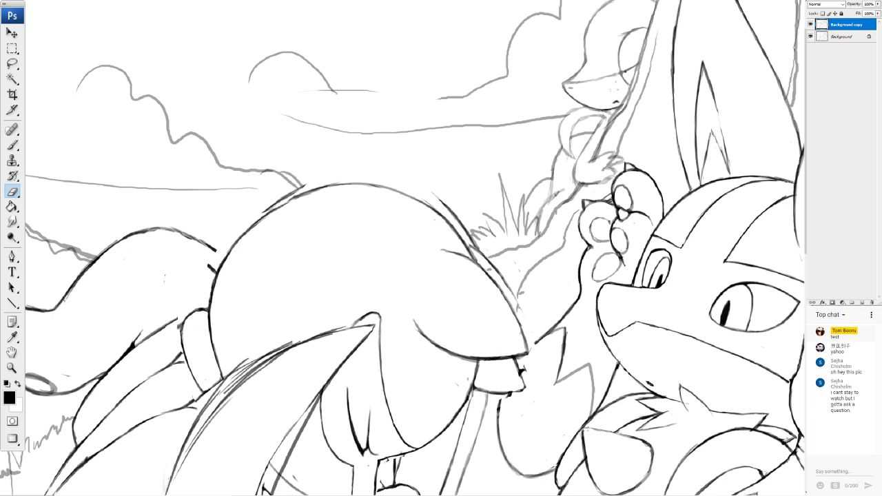
mouse_move(385, 275)
mouse_down()
mouse_move(414, 278)
mouse_move(407, 269)
mouse_move(501, 219)
mouse_move(434, 175)
mouse_move(413, 127)
mouse_up()
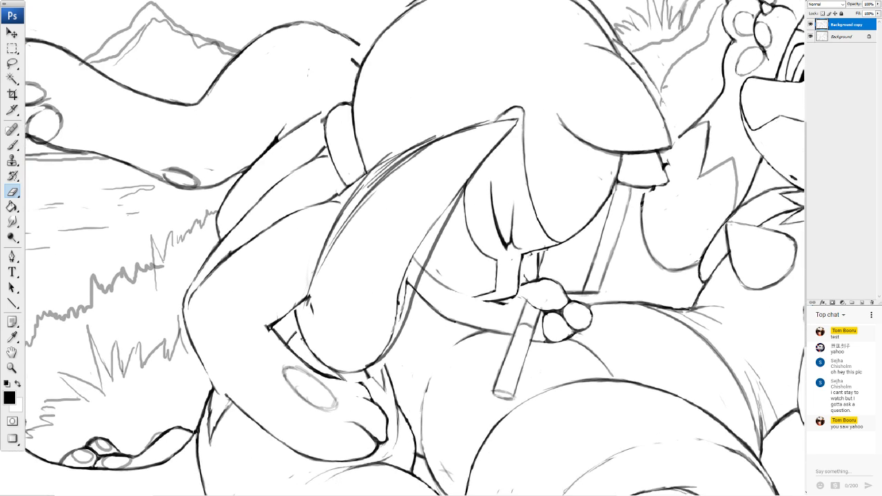
click(810, 25)
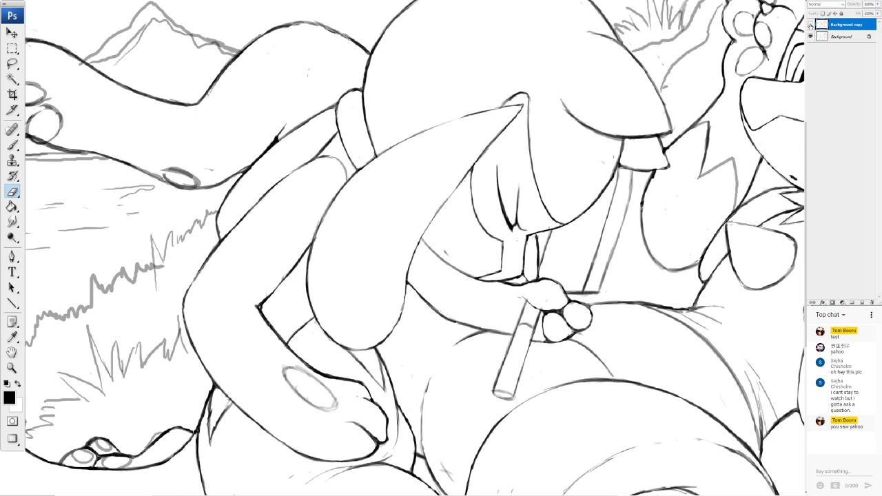
click(810, 25)
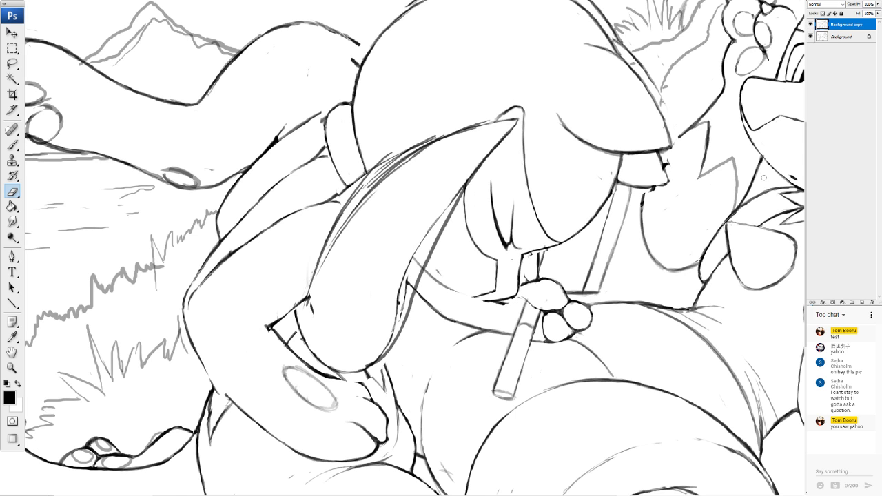
Brush a line on the Background copy layer connecting the raised arm to the pointed tip of the large rounded head shape
click(13, 145)
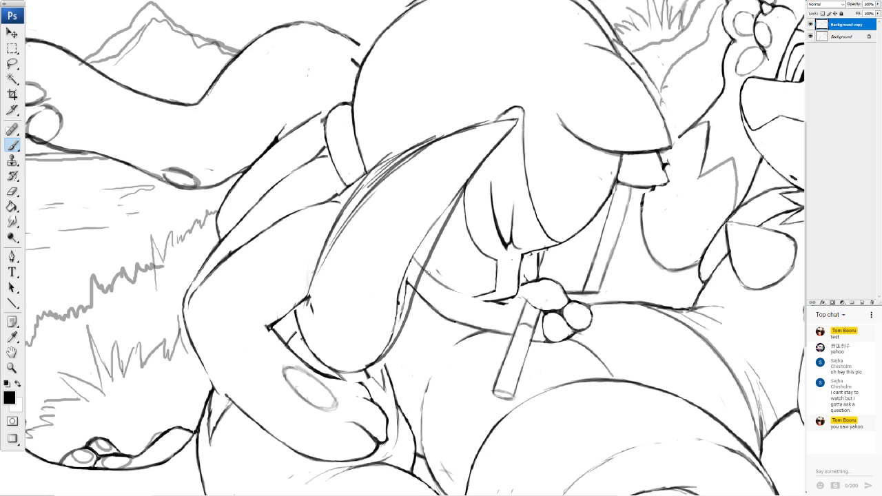
drag(442, 281, 476, 297)
mouse_move(440, 281)
mouse_down()
mouse_move(487, 302)
mouse_move(402, 420)
mouse_move(411, 410)
mouse_move(180, 351)
mouse_move(151, 386)
mouse_move(283, 403)
mouse_move(289, 386)
mouse_up()
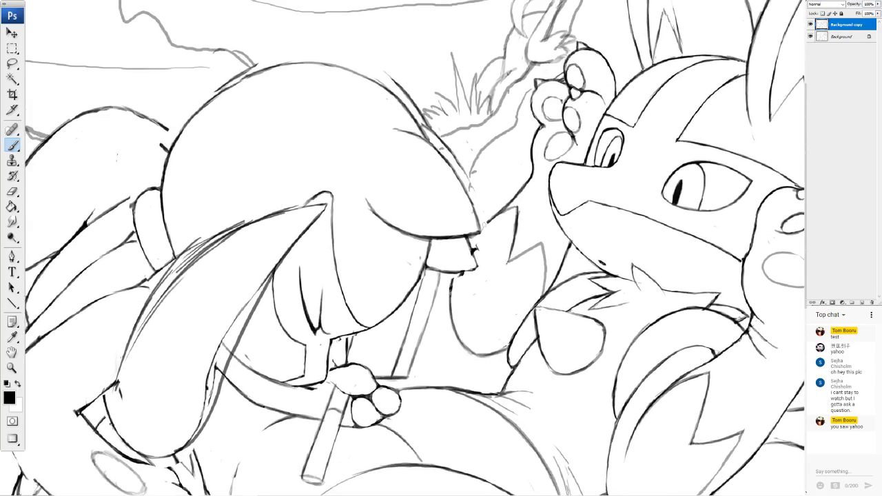
drag(492, 216, 472, 252)
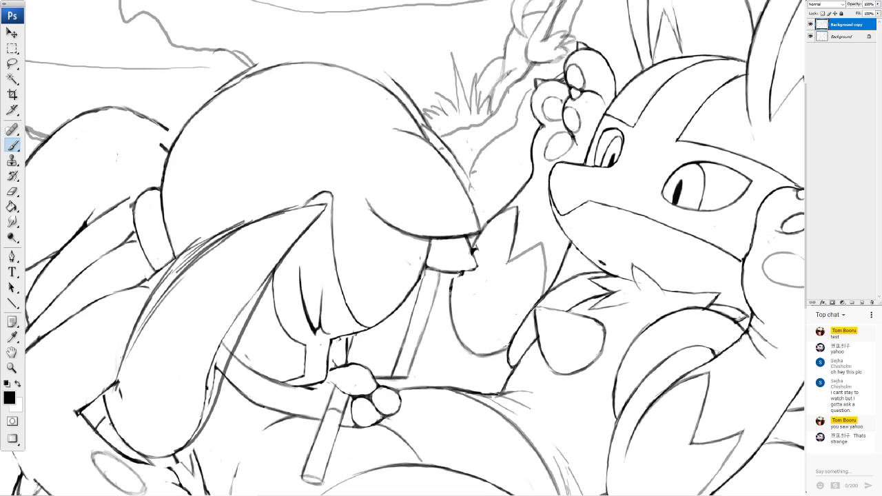
Examine the line work around the long drooping ear, both arms and the legs of the crouching figure
mouse_move(365, 386)
mouse_down()
mouse_move(525, 95)
mouse_move(726, 100)
mouse_move(727, 258)
mouse_move(680, 379)
mouse_up()
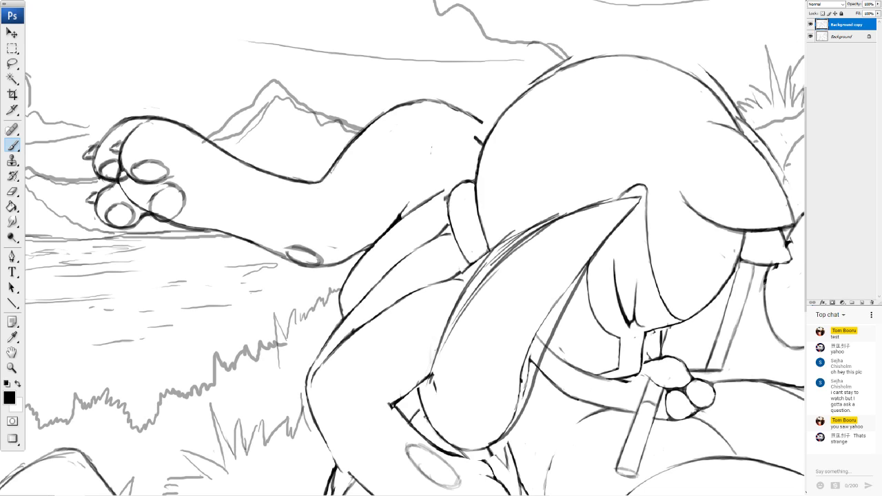
scroll(416, 248, down, 5)
scroll(416, 248, right, 5)
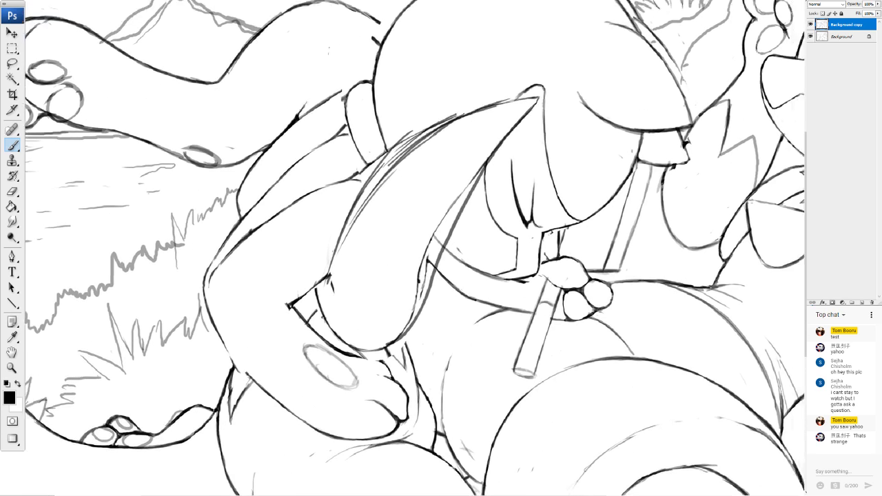
scroll(445, 257, down, 6)
scroll(445, 256, left, 7)
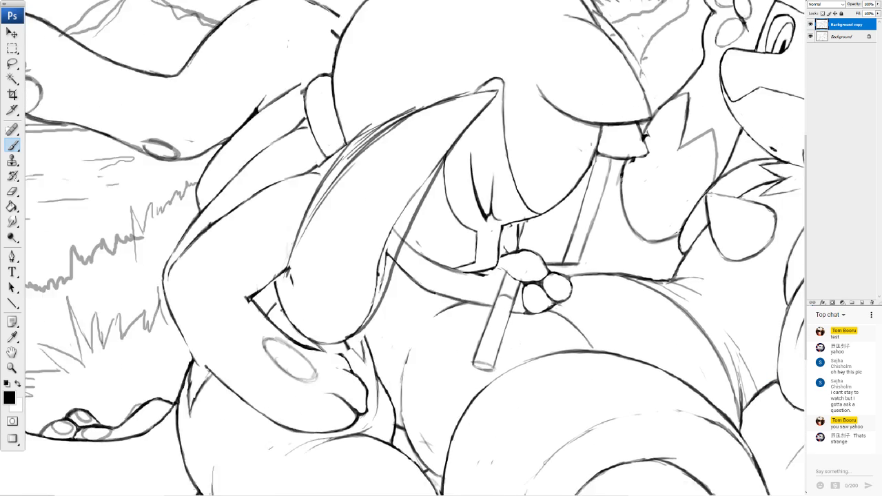
scroll(416, 248, down, 1)
scroll(416, 248, right, 5)
scroll(416, 248, up, 2)
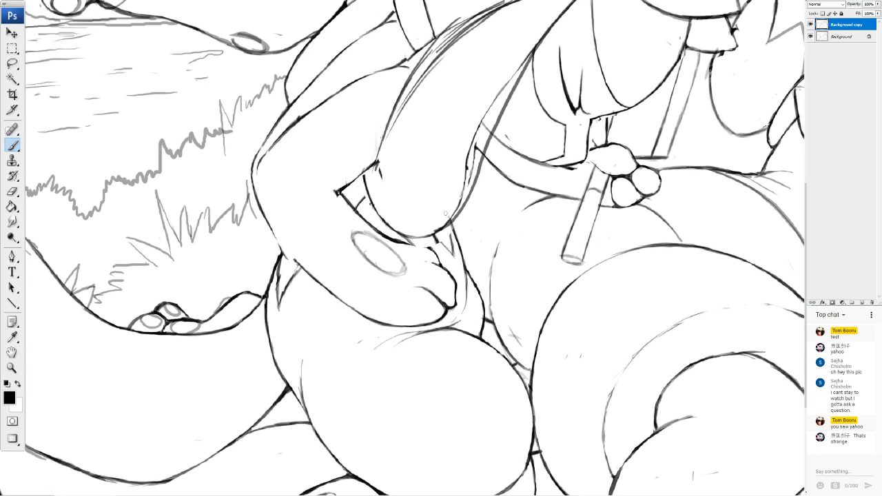
mouse_move(468, 267)
mouse_down()
mouse_move(241, 174)
mouse_move(291, 309)
mouse_up()
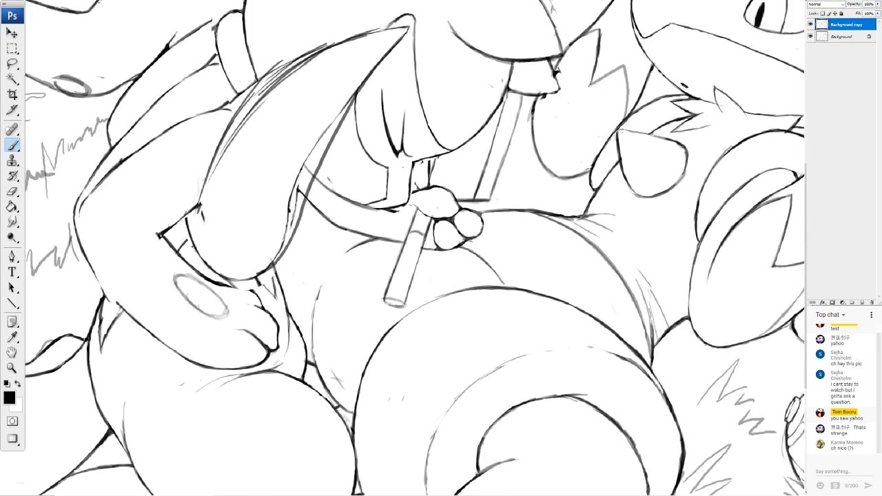
key(e)
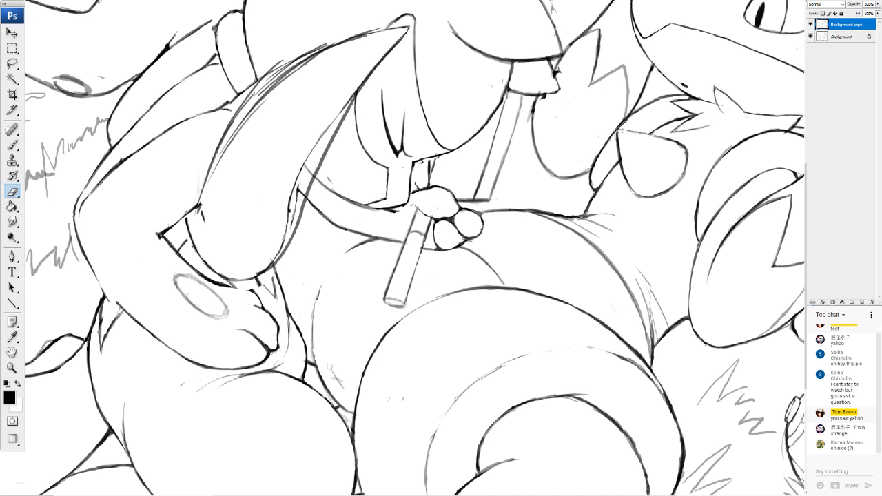
key(alt+bracketleft)
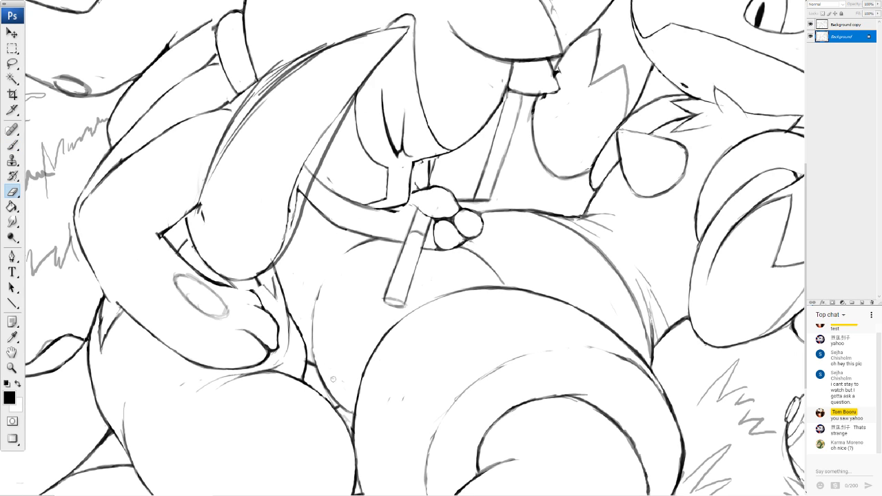
scroll(325, 367, down, 5)
scroll(325, 367, left, 5)
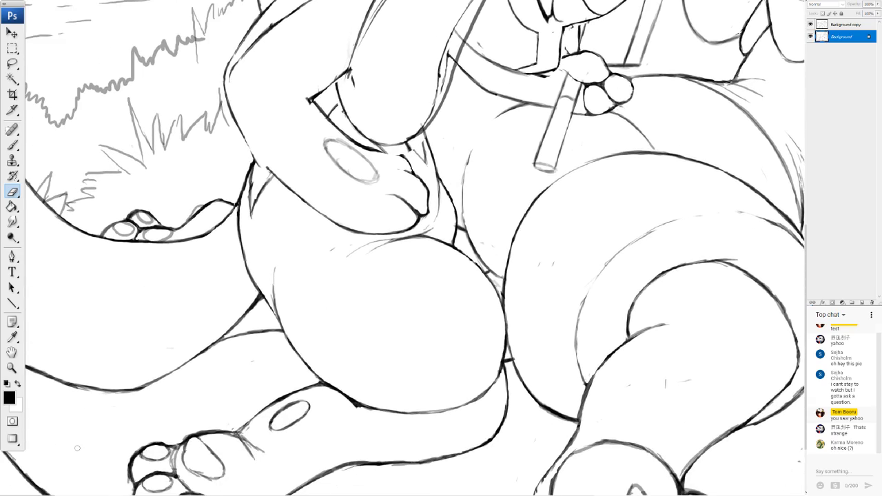
scroll(413, 248, down, 3)
scroll(414, 248, right, 10)
drag(414, 82, 417, 437)
mouse_move(275, 172)
mouse_down()
mouse_move(321, 367)
mouse_move(681, 265)
mouse_move(548, 136)
mouse_move(611, 85)
mouse_move(671, 102)
mouse_up()
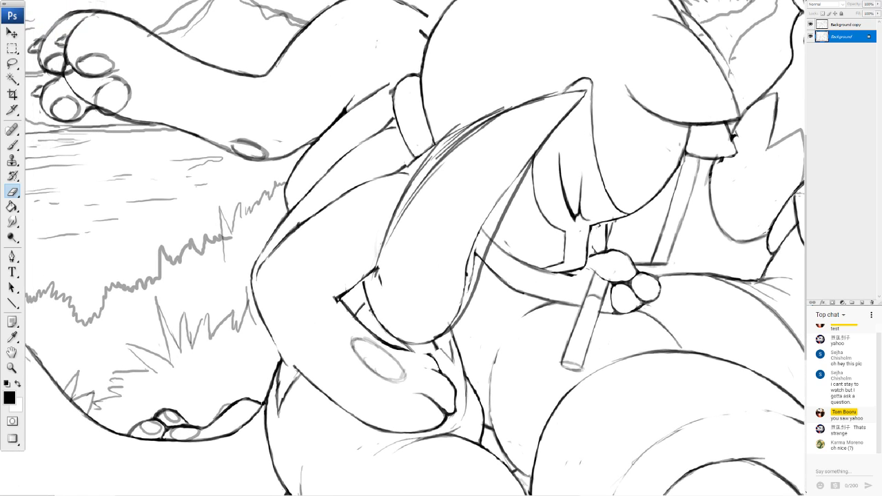
Brush a new lower contour along the inner side of the long drooping ear on the Background copy layer
key(b)
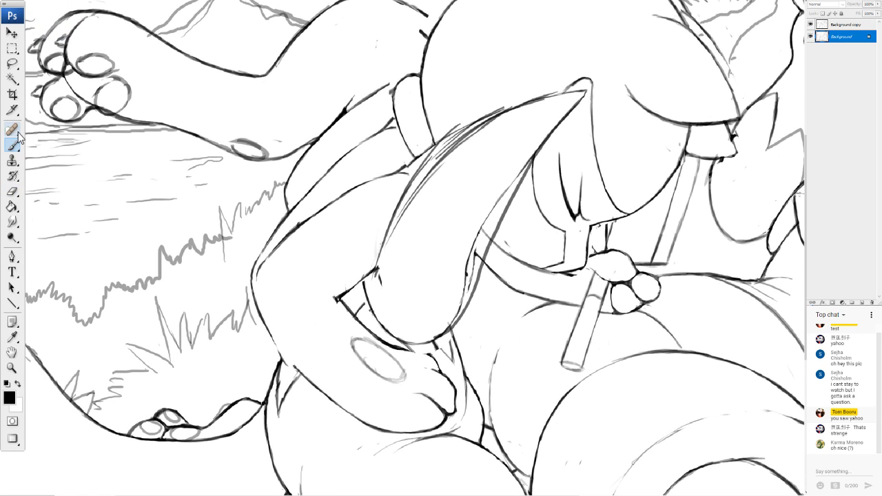
click(835, 25)
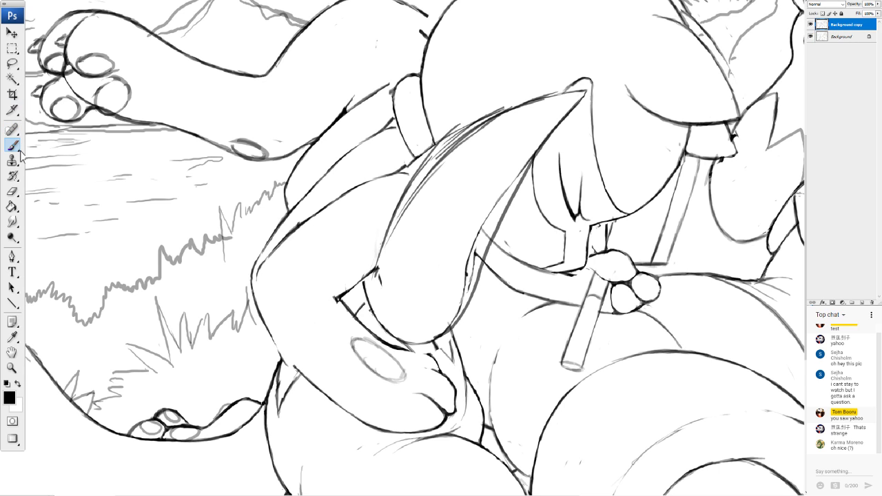
mouse_move(376, 266)
mouse_down()
mouse_move(375, 308)
mouse_move(394, 337)
mouse_up()
drag(374, 288, 384, 324)
drag(375, 278, 375, 309)
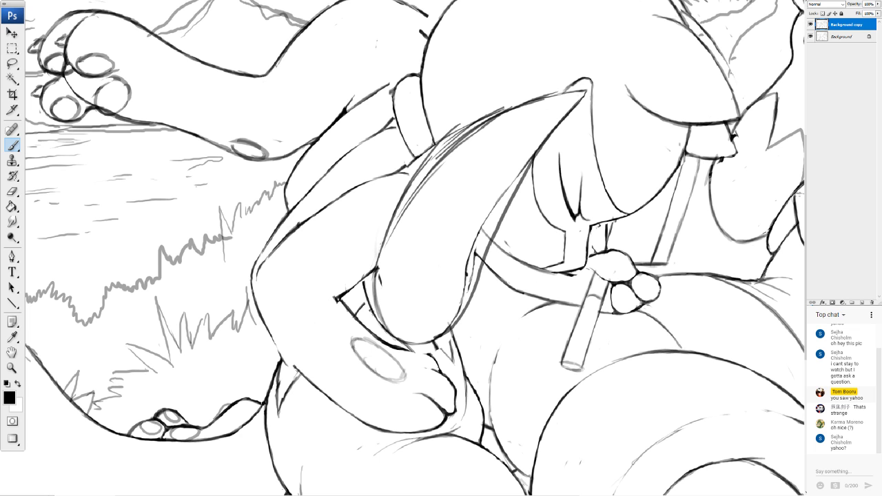
Redraw the long outer curve of the drooping ear with overlapping brush strokes up toward its pointed tip
mouse_move(377, 247)
mouse_down()
mouse_move(342, 261)
mouse_move(357, 290)
mouse_move(371, 290)
mouse_move(368, 310)
mouse_up()
drag(400, 226, 371, 308)
mouse_move(409, 210)
mouse_down()
mouse_move(372, 298)
mouse_move(430, 192)
mouse_up()
drag(386, 259, 452, 177)
drag(409, 218, 497, 153)
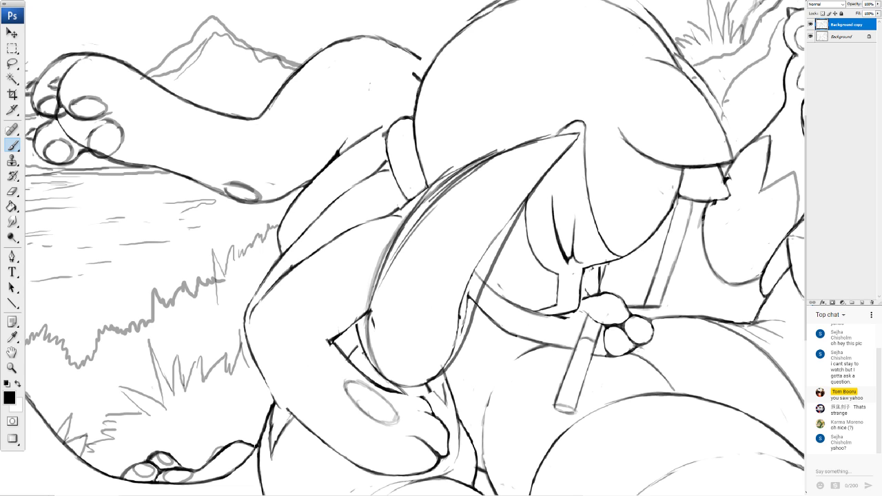
Sketch a curved shoulder line inside the narrow band beside the head and a new upper contour for the near arm
mouse_move(523, 199)
mouse_down()
mouse_move(389, 259)
mouse_move(312, 319)
mouse_up()
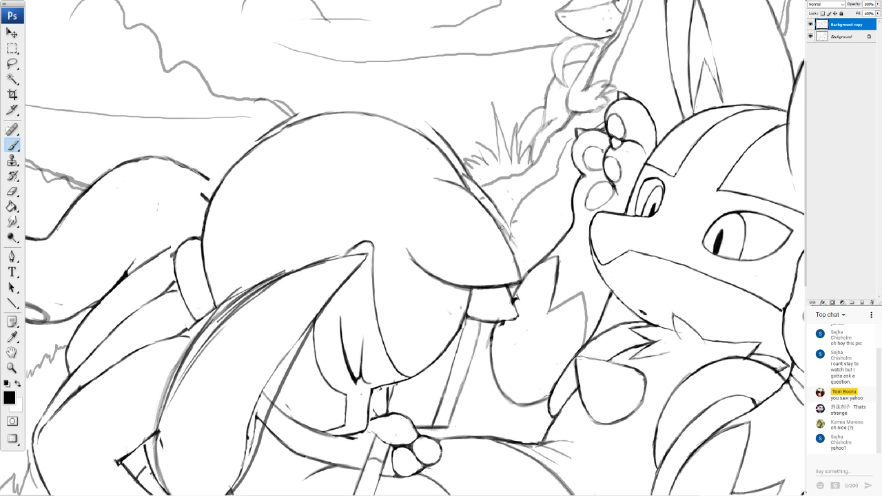
mouse_move(502, 226)
mouse_down()
mouse_move(519, 259)
mouse_move(443, 143)
mouse_move(640, 148)
mouse_move(724, 118)
mouse_move(658, 126)
mouse_move(387, 83)
mouse_move(346, 135)
mouse_move(342, 302)
mouse_move(357, 385)
mouse_move(342, 387)
mouse_move(610, 371)
mouse_move(630, 310)
mouse_move(679, 270)
mouse_move(659, 283)
mouse_move(698, 316)
mouse_up()
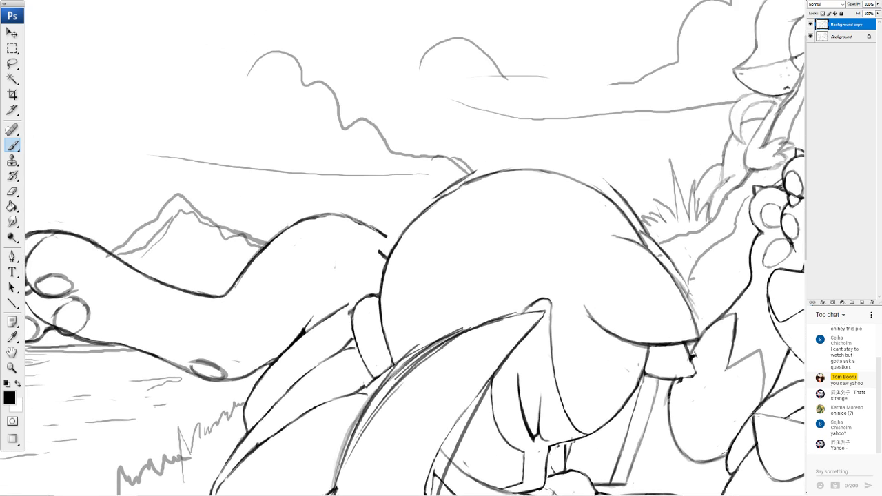
mouse_move(335, 263)
mouse_down()
mouse_move(420, 165)
mouse_move(438, 137)
mouse_move(417, 116)
mouse_move(452, 80)
mouse_up()
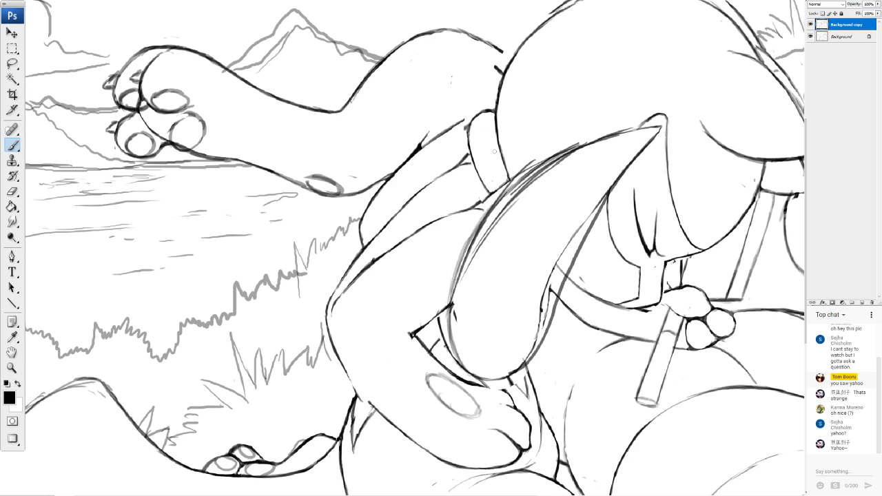
mouse_move(496, 146)
mouse_down()
mouse_move(478, 165)
mouse_move(482, 199)
mouse_up()
mouse_move(478, 164)
mouse_down()
mouse_move(484, 210)
mouse_move(480, 195)
mouse_up()
mouse_move(492, 146)
mouse_down()
mouse_move(479, 168)
mouse_move(387, 241)
mouse_up()
drag(459, 184, 352, 281)
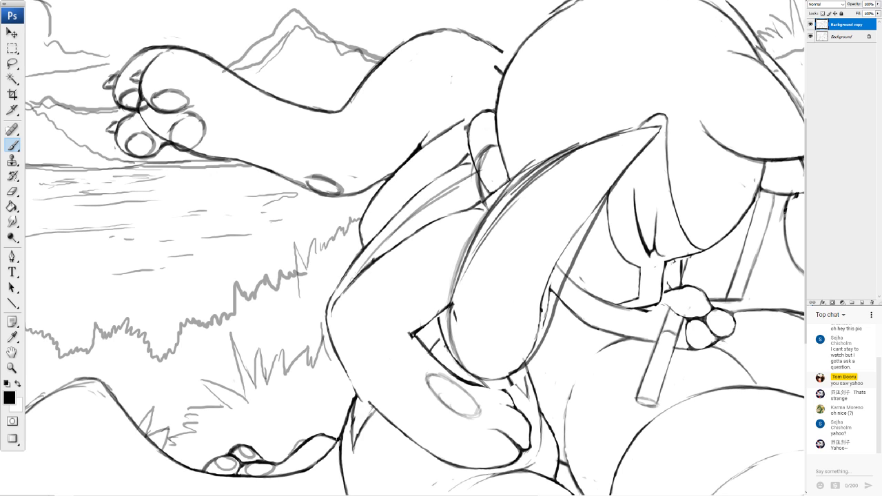
Redraw the near arm's outer contour around the elbow and along the start of the forearm
drag(425, 207, 343, 289)
mouse_move(332, 314)
mouse_down()
mouse_move(338, 353)
mouse_move(361, 395)
mouse_up()
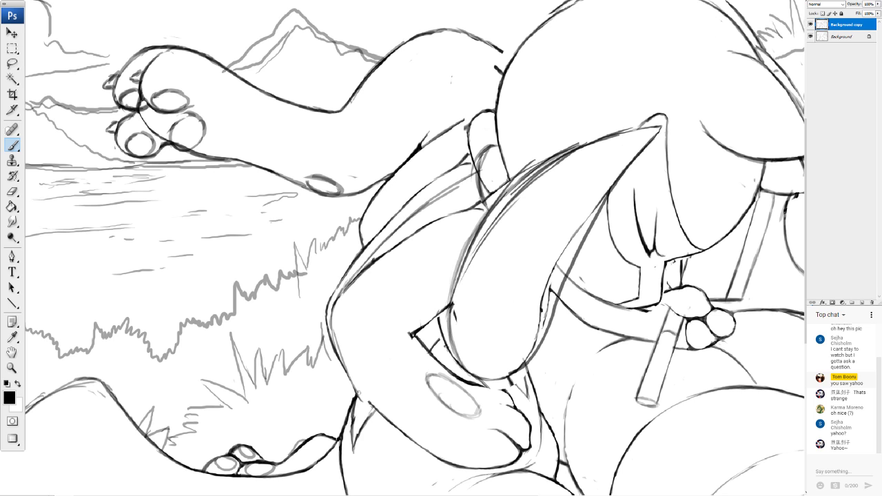
drag(336, 345, 375, 412)
drag(345, 367, 397, 429)
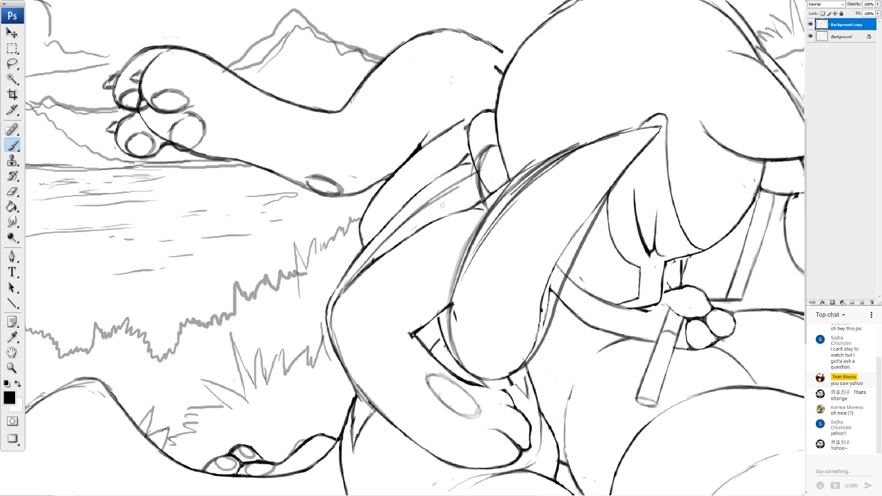
Darken the near upper arm's top edge with brush strokes running up to the shoulder
mouse_move(418, 229)
mouse_down()
mouse_move(478, 172)
mouse_move(458, 190)
mouse_up()
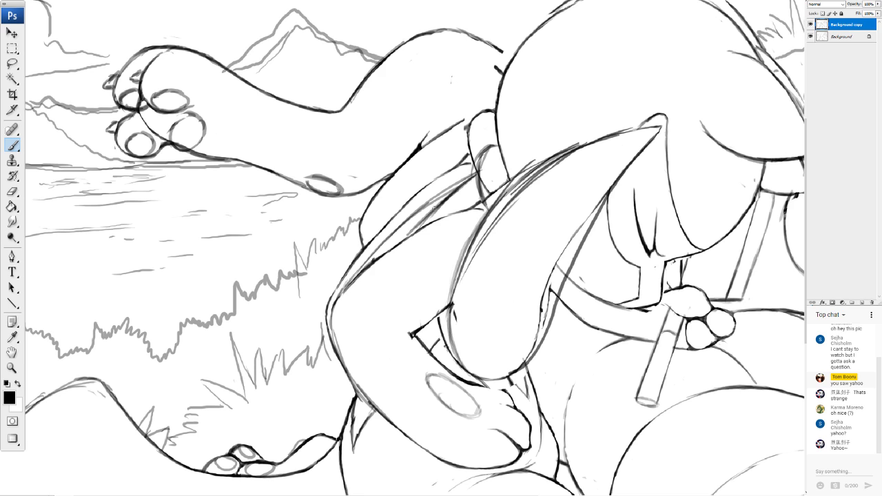
drag(400, 245, 461, 188)
drag(425, 217, 495, 143)
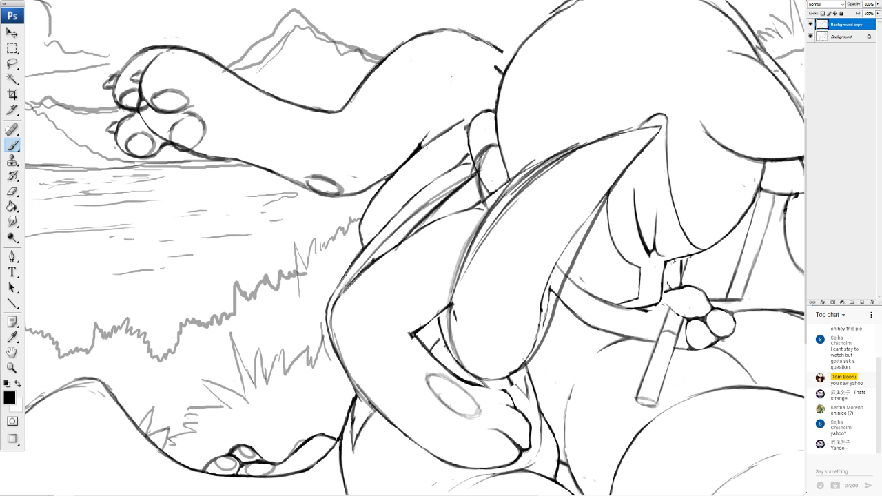
Redraw the far arm's outer contour from the shoulder beside the head down to where it meets the near arm
mouse_move(376, 210)
mouse_down()
mouse_move(446, 135)
mouse_move(485, 119)
mouse_up()
drag(398, 175, 497, 114)
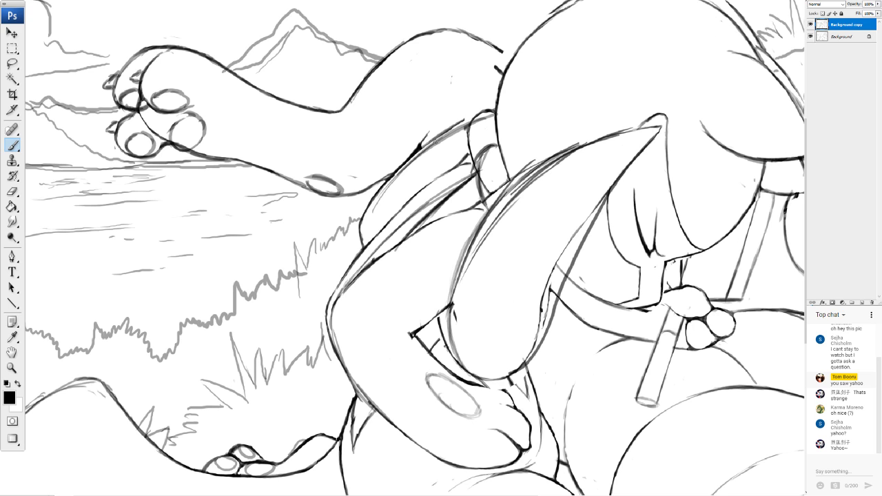
mouse_move(434, 143)
mouse_down()
mouse_move(492, 117)
mouse_move(387, 185)
mouse_up()
drag(467, 128, 361, 234)
mouse_move(413, 164)
mouse_down()
mouse_move(379, 199)
mouse_move(359, 240)
mouse_move(369, 261)
mouse_up()
drag(362, 224, 372, 263)
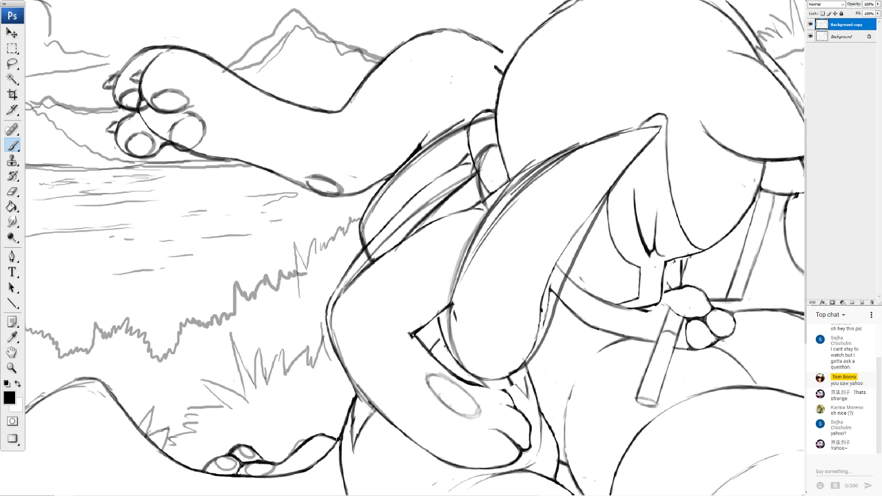
Merge the Background copy layer down and erase the old lines at the near elbow and between the two arms
click(12, 191)
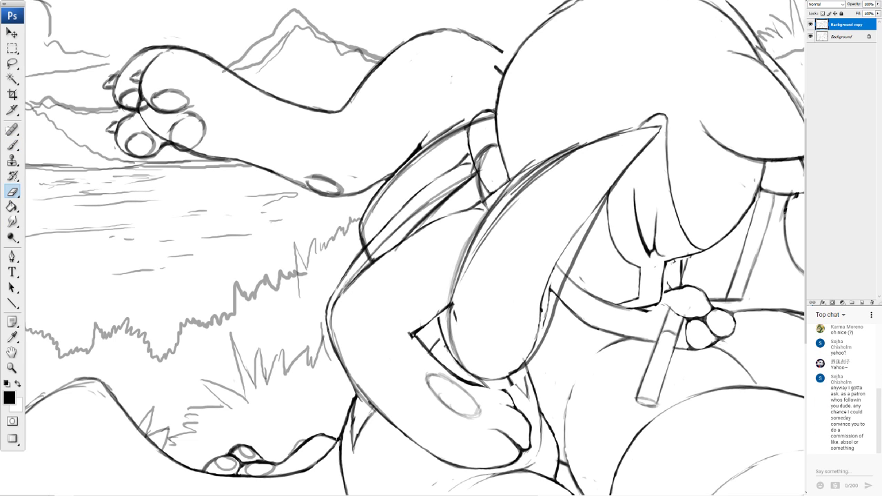
key(ctrl+e)
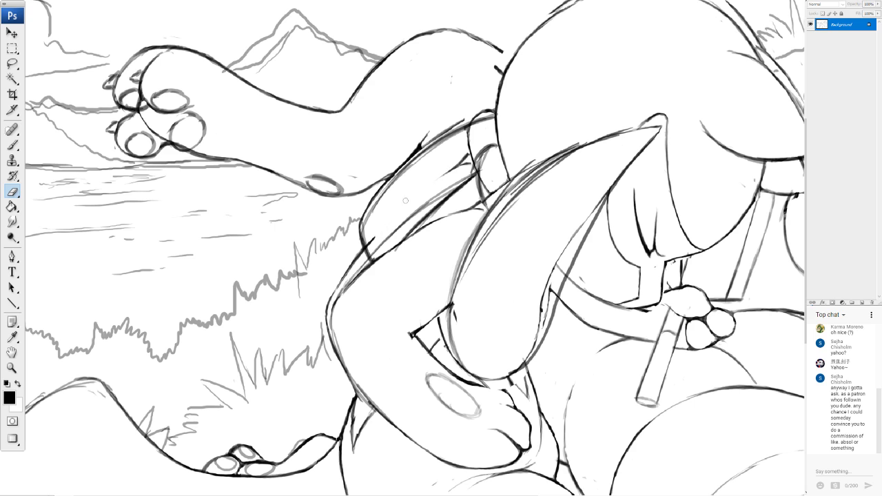
drag(357, 254, 330, 300)
mouse_move(356, 272)
mouse_down()
mouse_move(329, 304)
mouse_move(343, 282)
mouse_move(328, 337)
mouse_up()
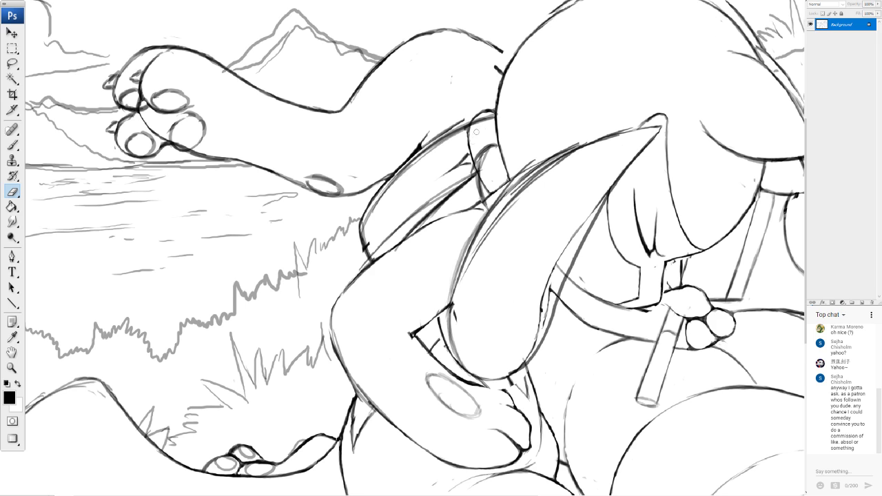
mouse_move(470, 150)
mouse_down()
mouse_move(425, 192)
mouse_move(483, 131)
mouse_move(406, 184)
mouse_up()
mouse_move(460, 171)
mouse_down()
mouse_move(423, 209)
mouse_move(446, 190)
mouse_move(428, 200)
mouse_up()
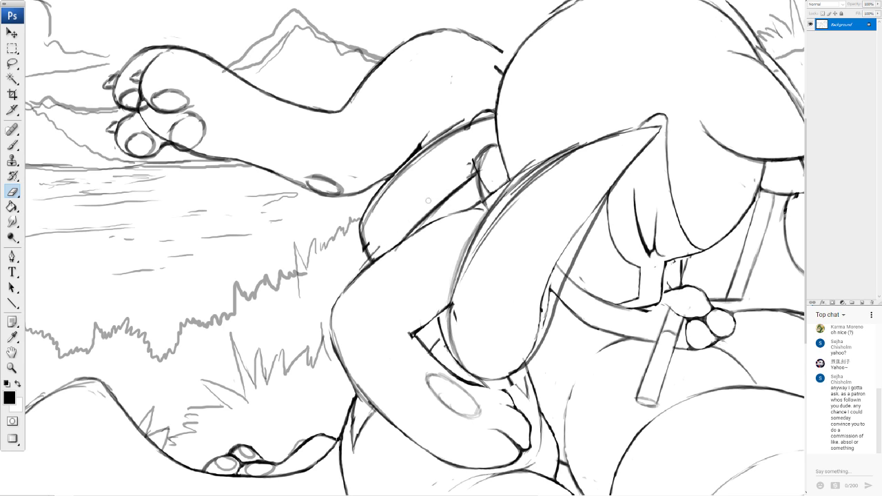
Erase the old outer lines along the far arm's contour and the stray strokes outside the head's upper edge
mouse_move(379, 238)
mouse_down()
mouse_move(408, 175)
mouse_move(400, 179)
mouse_move(481, 124)
mouse_move(472, 111)
mouse_move(429, 143)
mouse_move(468, 119)
mouse_up()
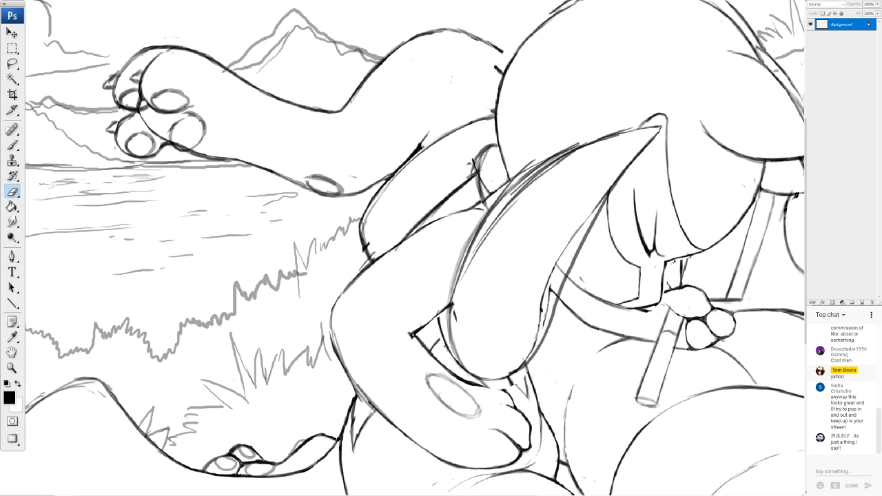
drag(579, 248, 250, 362)
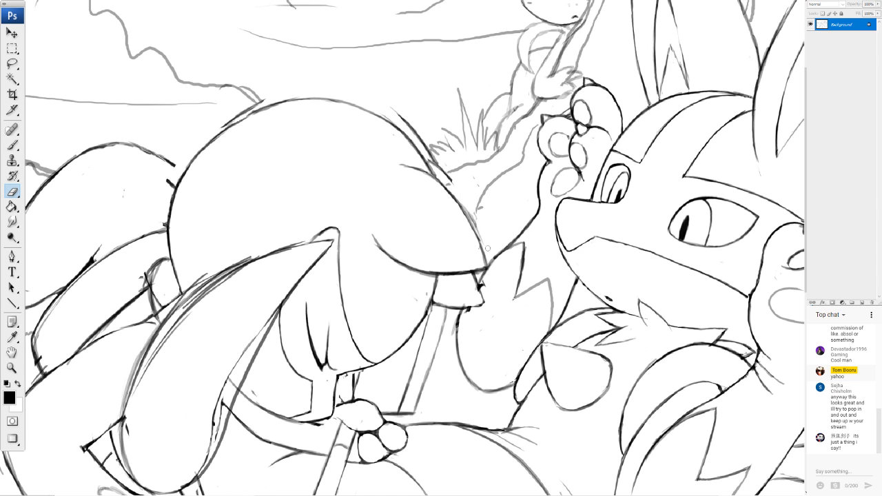
mouse_move(389, 103)
mouse_down()
mouse_move(451, 182)
mouse_move(430, 160)
mouse_up()
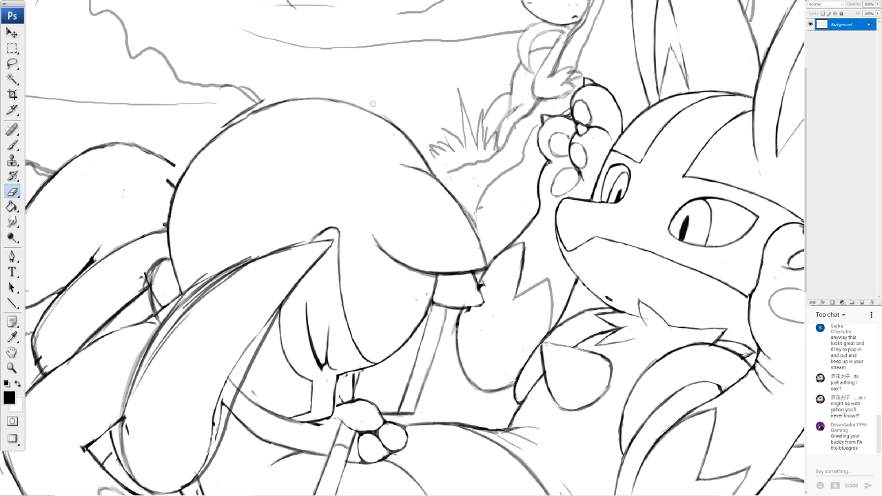
mouse_move(384, 115)
mouse_down()
mouse_move(418, 137)
mouse_move(712, 109)
mouse_up()
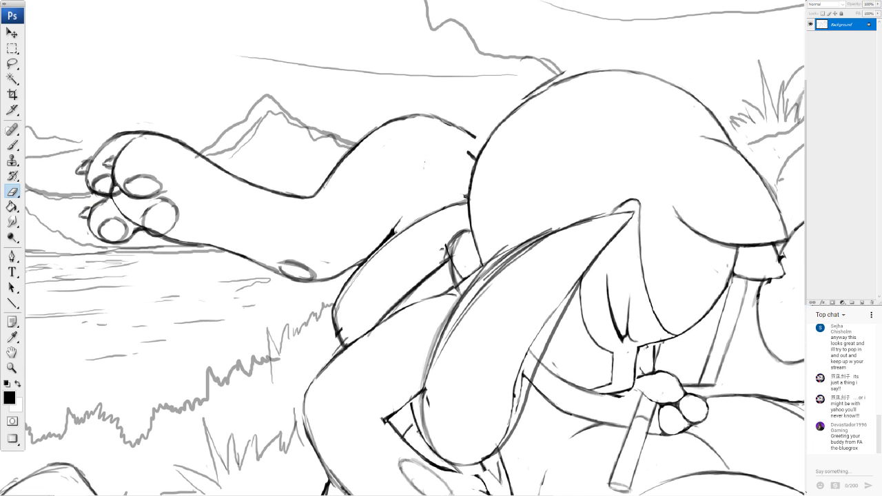
Erase the doubled lines along the drooping ear's outer edge, beside the near shoulder
mouse_move(560, 235)
mouse_down()
mouse_move(472, 310)
mouse_move(440, 363)
mouse_up()
drag(474, 304, 429, 407)
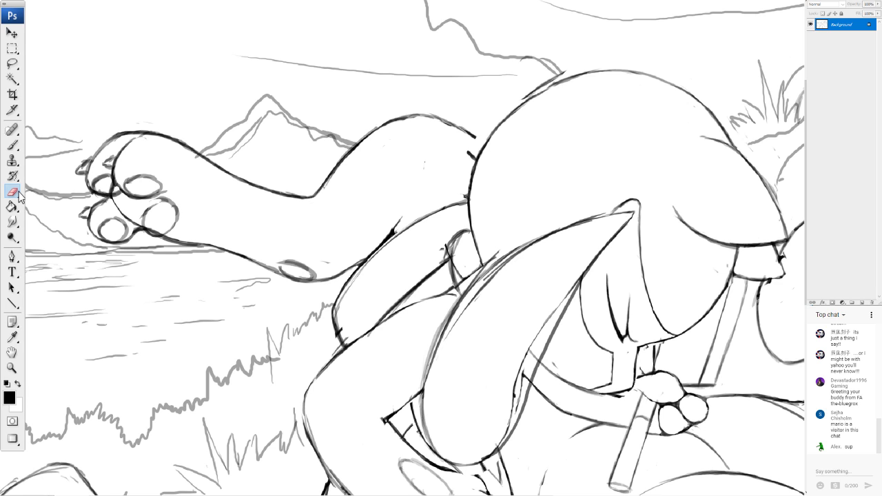
click(12, 144)
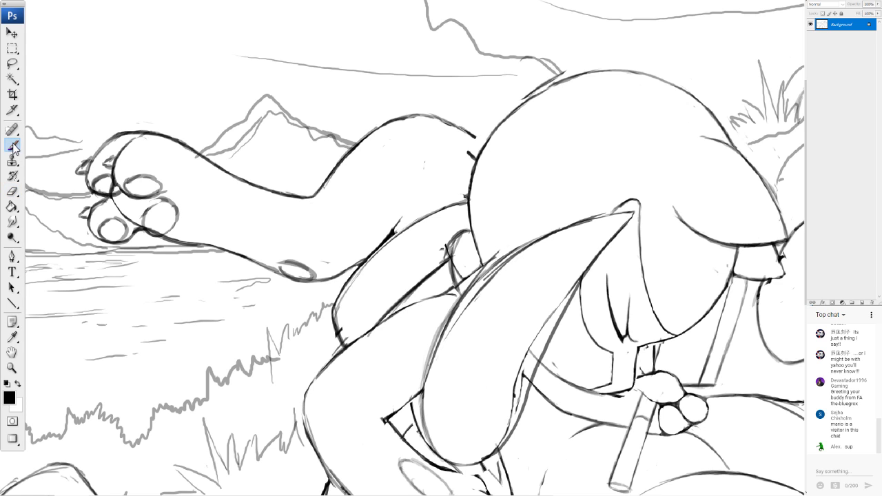
mouse_move(470, 226)
mouse_down()
mouse_move(489, 285)
mouse_move(375, 229)
mouse_move(352, 239)
mouse_move(445, 181)
mouse_move(428, 170)
mouse_up()
Erase the leftover lines along the drooping ear's front edge, from the forearm crossing down to its rounded tip
key(e)
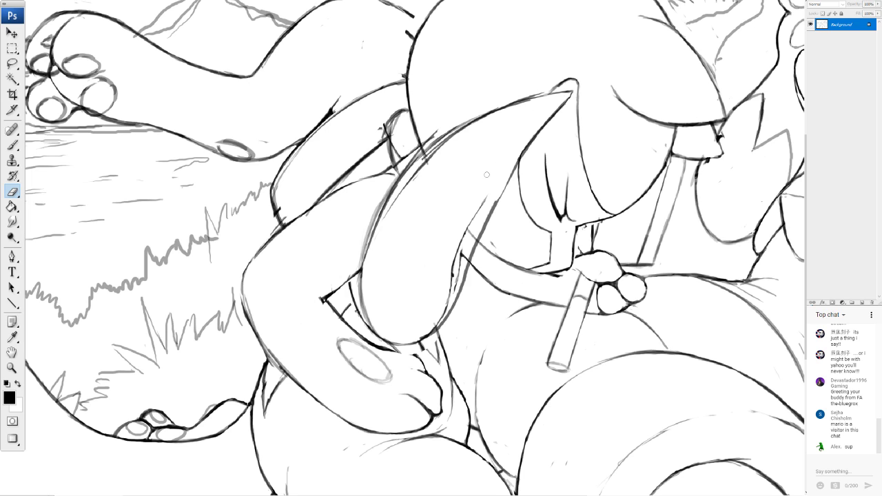
drag(485, 196, 455, 270)
drag(477, 222, 471, 239)
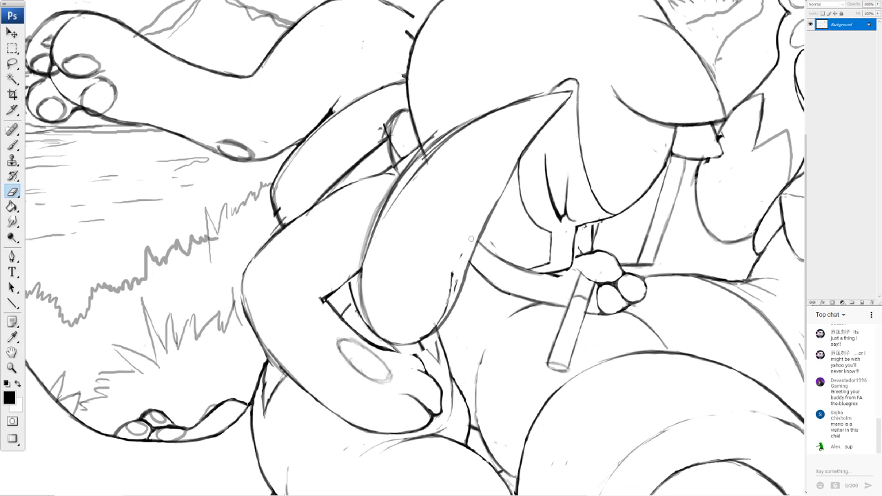
drag(440, 317, 452, 272)
drag(447, 305, 423, 336)
click(11, 144)
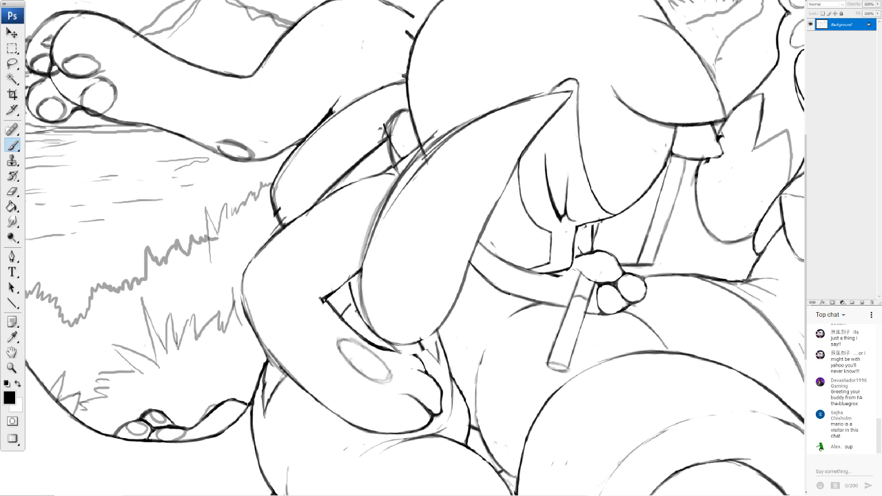
Examine the whole sketch at different zoom levels, including the legs and the second character
mouse_move(396, 350)
mouse_down()
mouse_move(417, 358)
mouse_move(113, 233)
mouse_move(373, 174)
mouse_up()
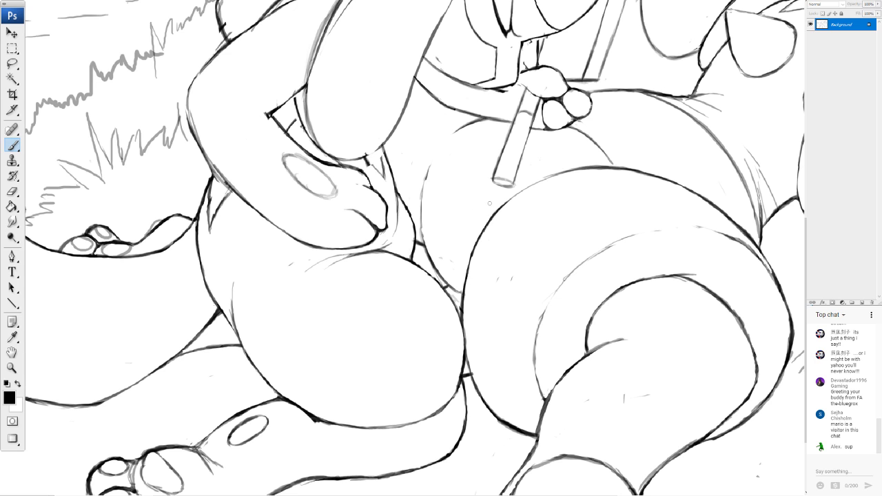
scroll(490, 203, down, 8)
scroll(489, 203, up, 6)
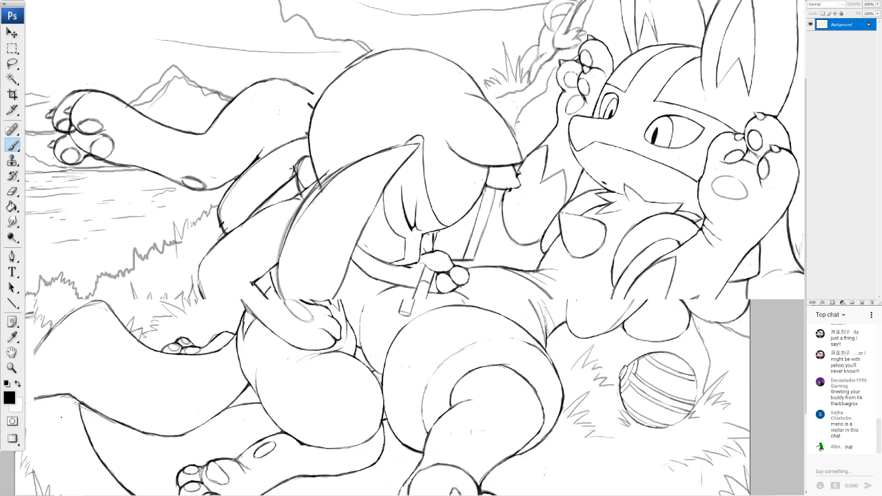
scroll(413, 248, up, 3)
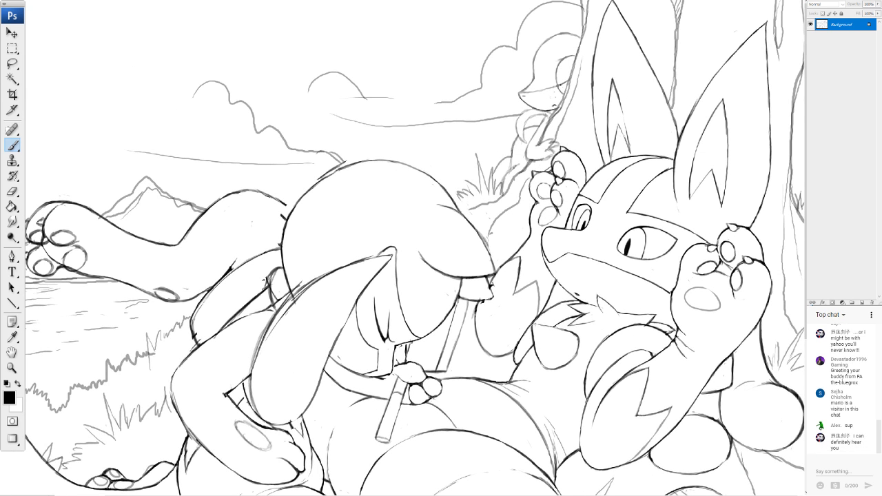
scroll(413, 248, down, 5)
scroll(413, 248, up, 5)
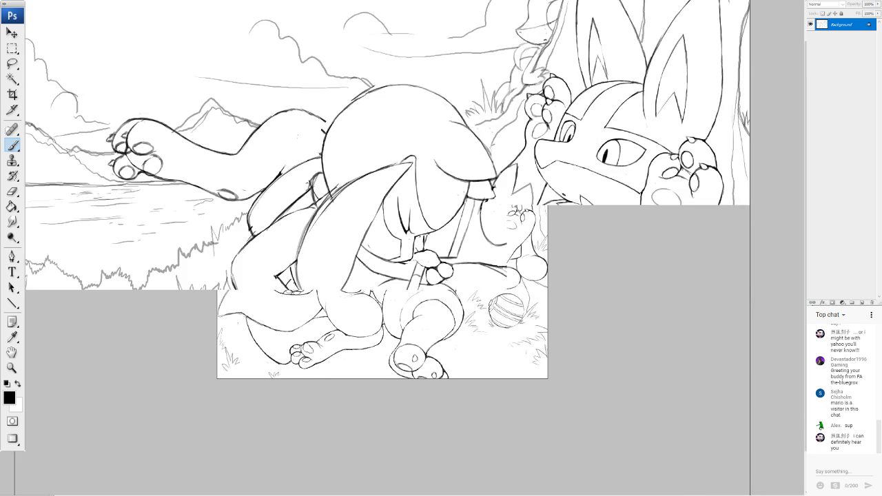
scroll(413, 248, down, 2)
scroll(372, 244, up, 1)
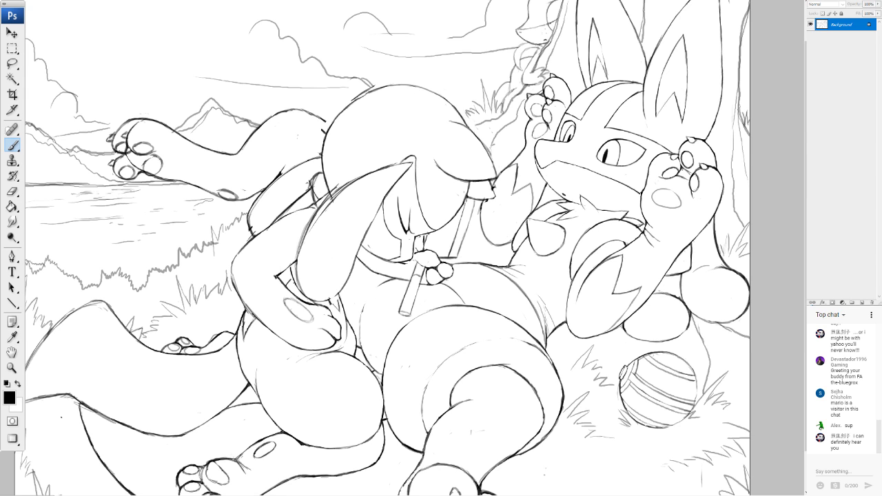
Redraw the short curved line between the head and the far arm, and erase its rough old strokes
scroll(387, 252, up, 5)
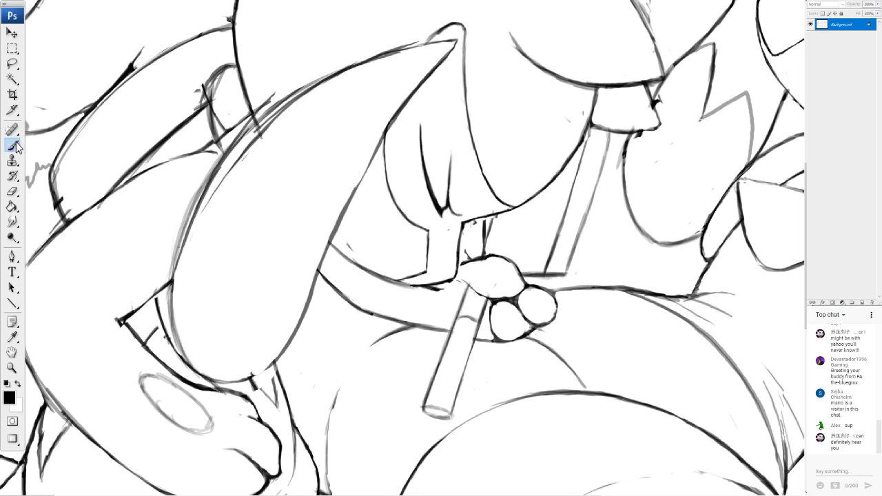
mouse_move(239, 58)
mouse_down()
mouse_move(224, 99)
mouse_move(228, 135)
mouse_move(230, 70)
mouse_move(214, 127)
mouse_move(218, 92)
mouse_move(224, 146)
mouse_up()
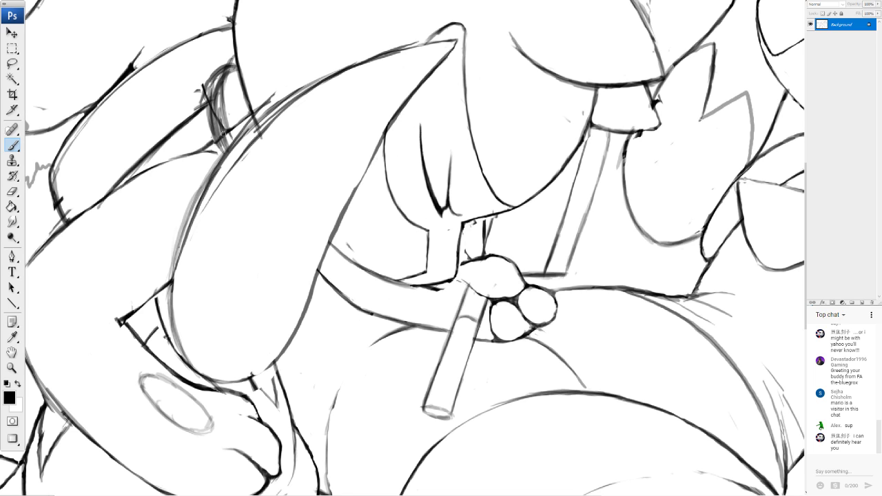
key(e)
drag(225, 93, 228, 136)
mouse_move(205, 86)
mouse_down()
mouse_move(220, 65)
mouse_move(200, 100)
mouse_move(219, 143)
mouse_move(422, 96)
mouse_up()
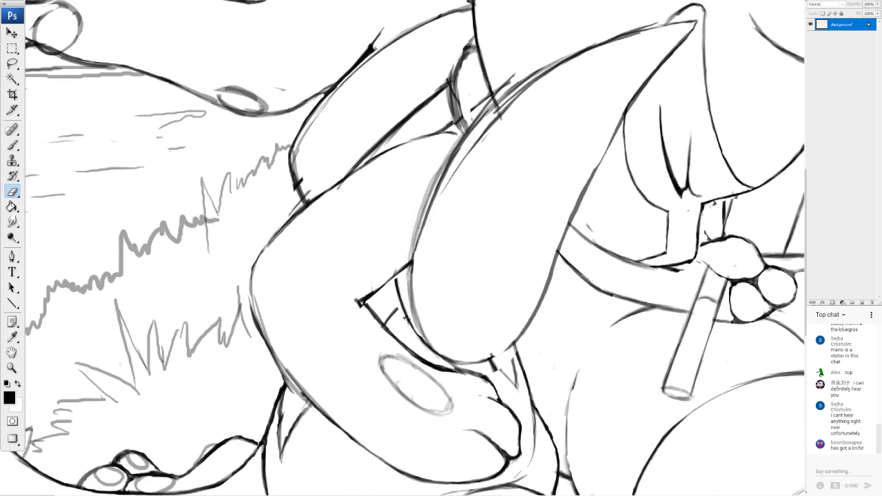
Erase the near upper arm's old top edge and sketch a new contour from the shoulder down to the elbow
mouse_move(441, 127)
mouse_down()
mouse_move(407, 148)
mouse_move(468, 165)
mouse_move(499, 193)
mouse_move(394, 256)
mouse_up()
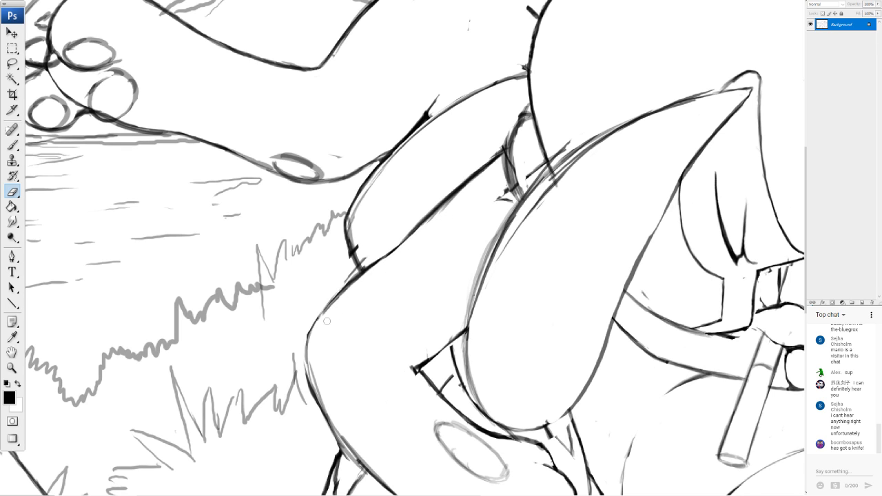
key(b)
drag(435, 224, 377, 260)
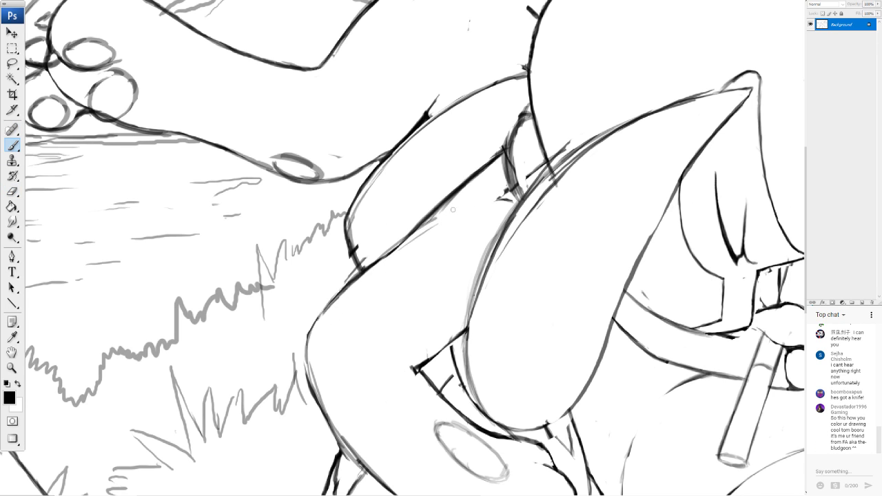
drag(466, 204, 390, 256)
drag(487, 195, 412, 234)
mouse_move(503, 195)
mouse_down()
mouse_move(433, 221)
mouse_move(446, 213)
mouse_move(397, 244)
mouse_move(421, 226)
mouse_move(521, 202)
mouse_up()
mouse_move(383, 254)
mouse_down()
mouse_move(323, 312)
mouse_move(307, 339)
mouse_up()
scroll(345, 262, down, 8)
scroll(344, 261, up, 3)
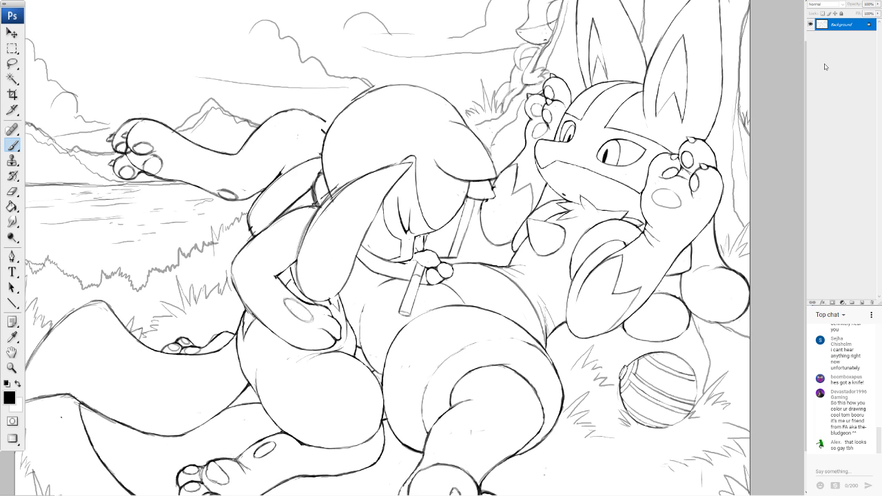
Rework the inner crease of the near elbow and erase the leftover lines there and along the ear's outer edge
scroll(387, 248, down, 2)
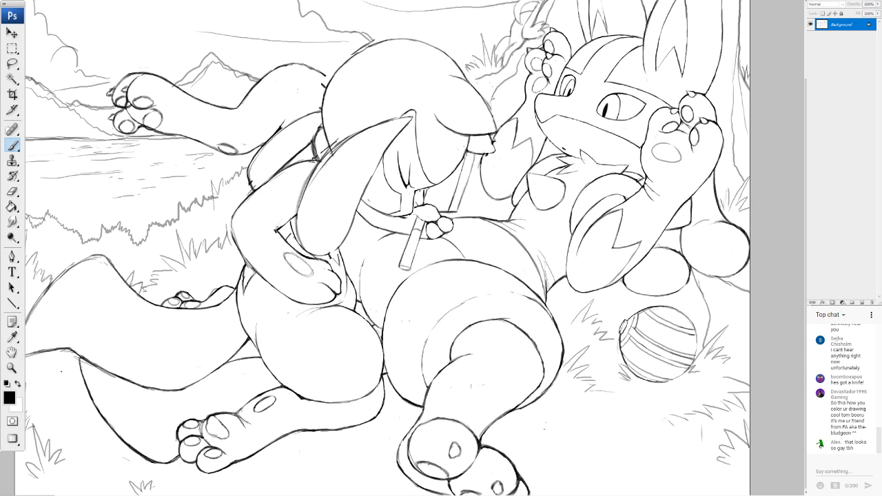
drag(276, 230, 299, 209)
key(e)
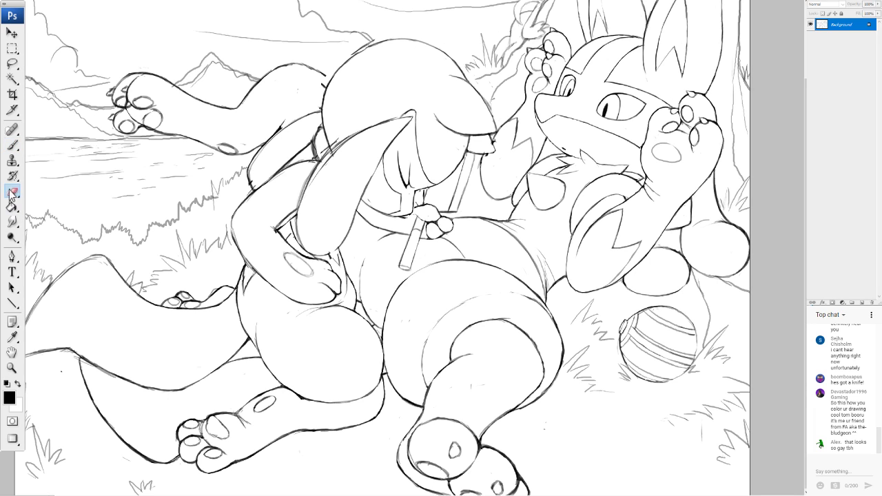
mouse_move(289, 222)
mouse_down()
mouse_move(281, 227)
mouse_move(300, 246)
mouse_up()
drag(334, 146, 357, 133)
Redraw the near shoulder's top edge as a higher curve running from the ear to the elbow
key(b)
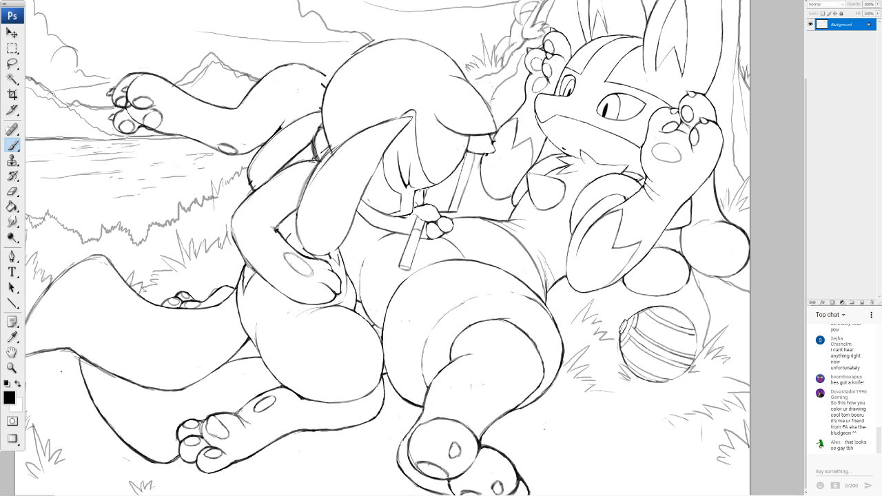
mouse_move(304, 162)
mouse_down()
mouse_move(242, 203)
mouse_move(249, 198)
mouse_move(230, 231)
mouse_up()
drag(314, 161, 274, 177)
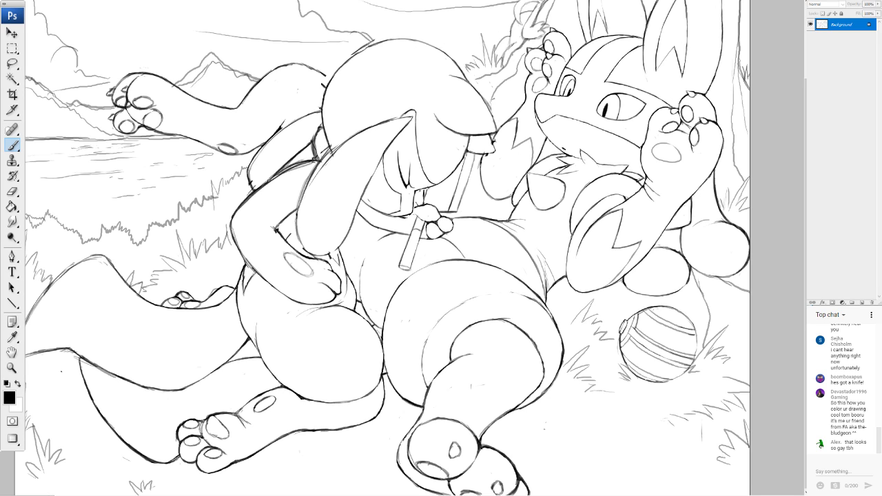
click(15, 63)
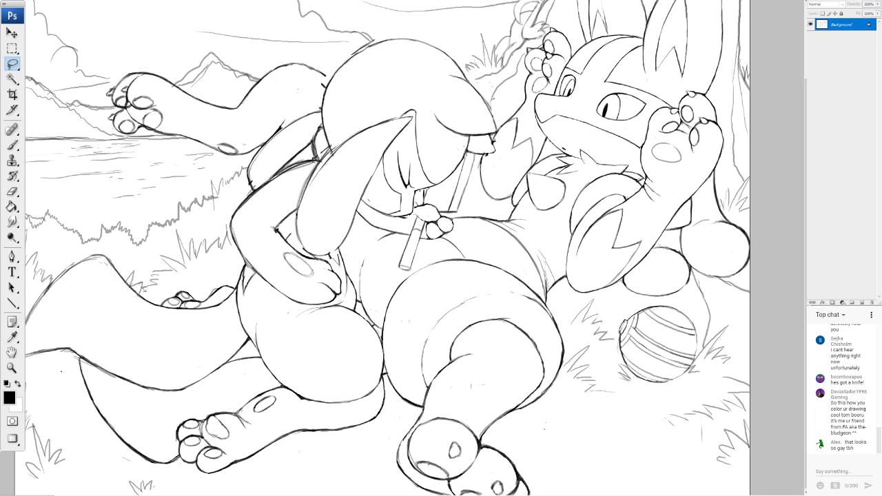
scroll(414, 248, up, 2)
scroll(414, 248, down, 3)
scroll(413, 248, up, 3)
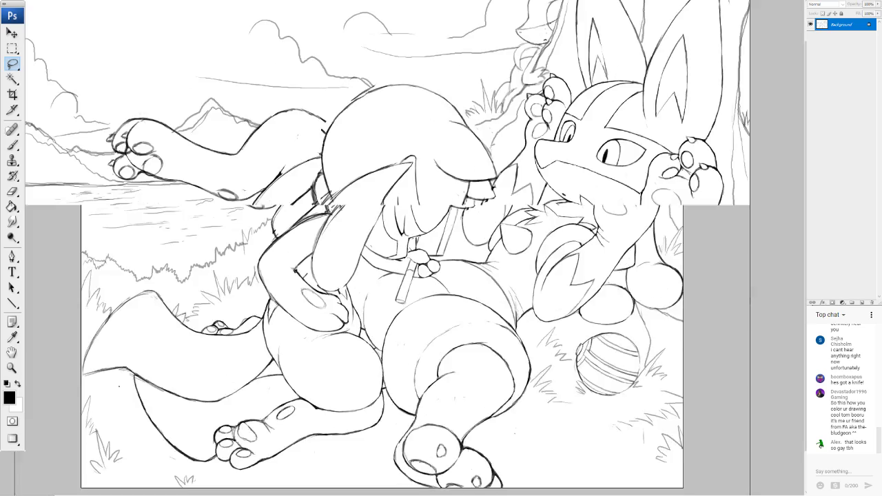
scroll(414, 248, up, 2)
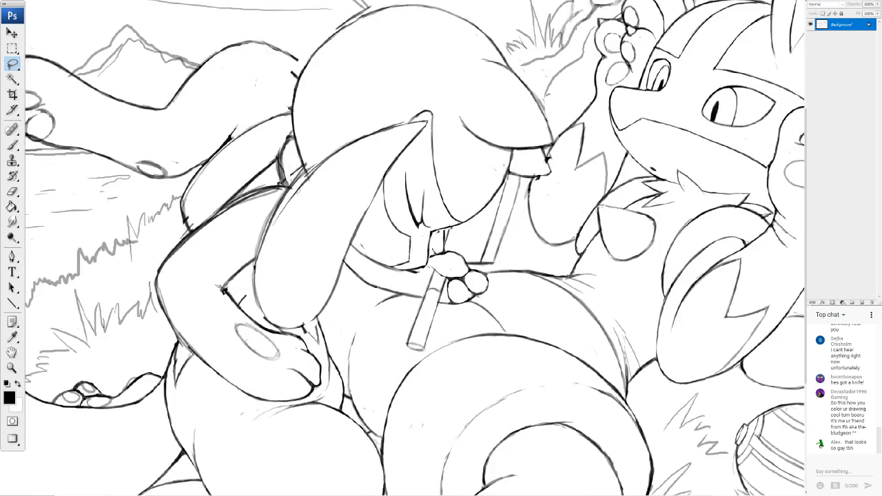
drag(372, 234, 403, 277)
Redraw the top of the crouching figure's head as a slightly lower curve and erase the old line above it
click(13, 145)
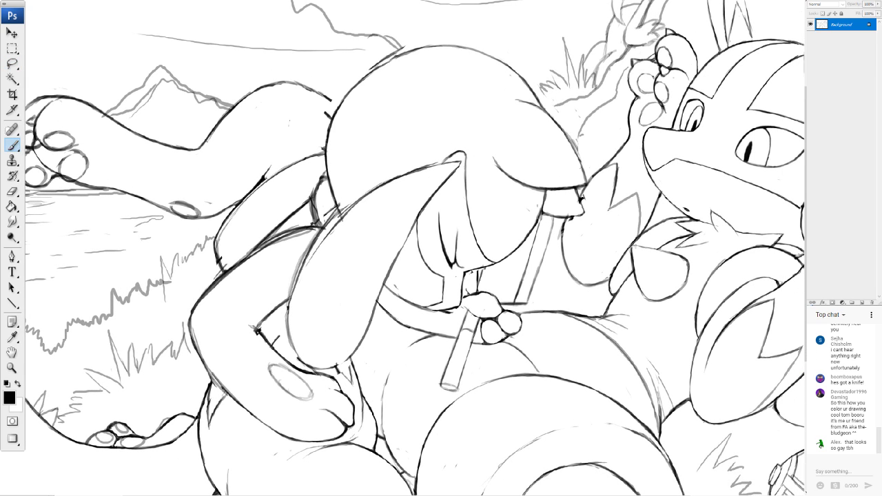
mouse_move(381, 61)
mouse_down()
mouse_move(449, 47)
mouse_move(516, 75)
mouse_move(537, 100)
mouse_up()
key(e)
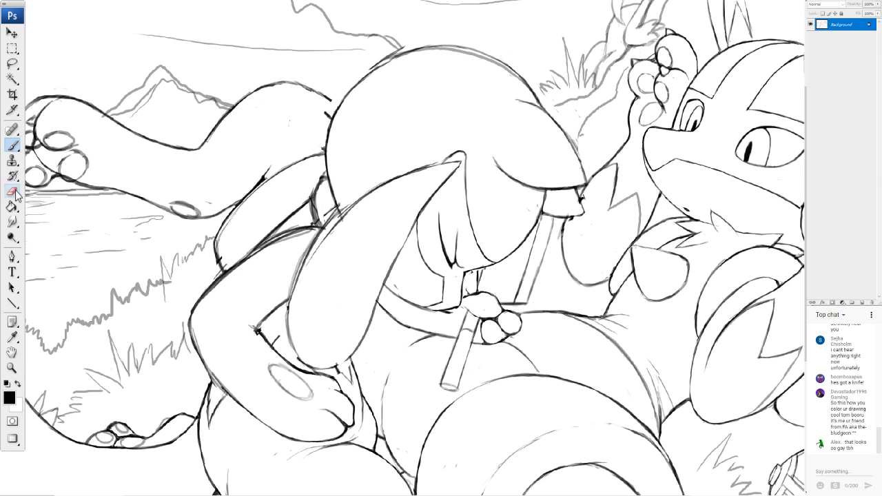
mouse_move(412, 44)
mouse_down()
mouse_move(494, 56)
mouse_move(540, 95)
mouse_move(521, 75)
mouse_up()
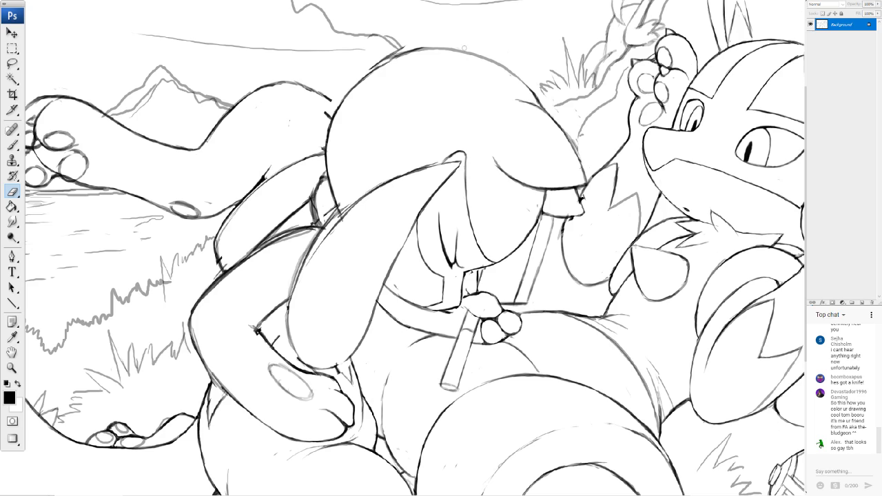
mouse_move(572, 474)
mouse_down()
mouse_move(549, 384)
mouse_move(500, 413)
mouse_move(590, 414)
mouse_move(511, 491)
mouse_move(583, 451)
mouse_move(578, 485)
mouse_move(589, 485)
mouse_up()
Redraw the back of the crouching figure's head from the ear up to the crown with overlapping brush strokes
click(12, 145)
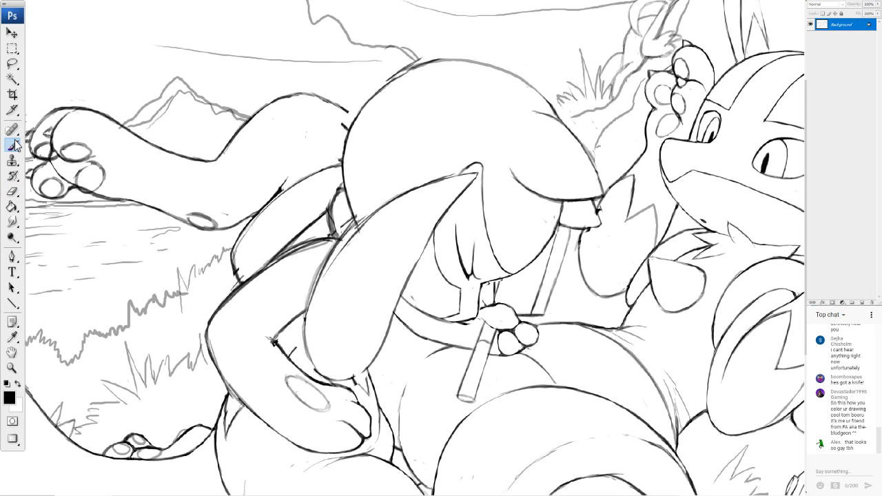
drag(351, 221, 350, 129)
drag(347, 190, 366, 106)
drag(348, 168, 374, 99)
drag(350, 142, 384, 89)
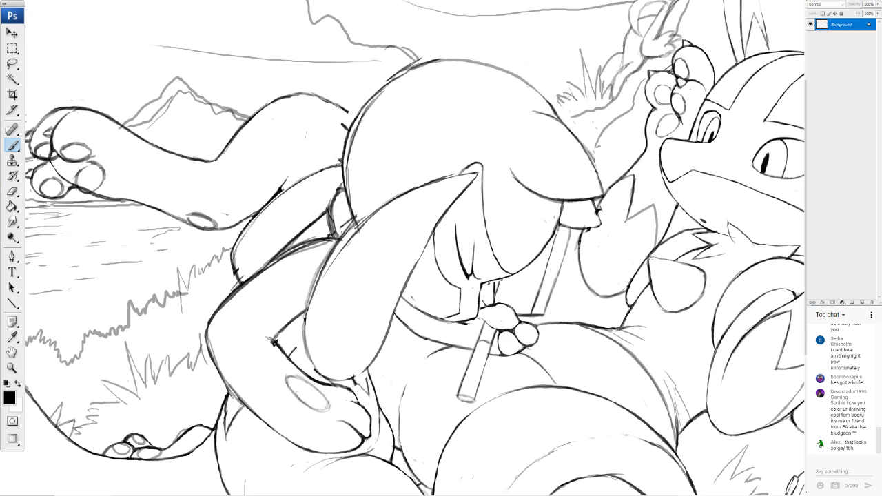
drag(359, 124, 412, 69)
drag(375, 96, 422, 65)
Erase the old doubled contour at the back of the head and the excess lines around the near shoulder
click(12, 192)
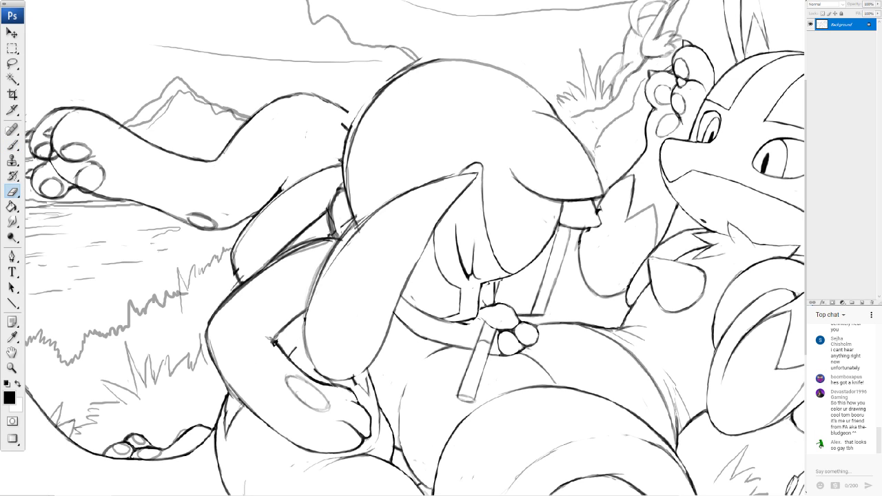
mouse_move(394, 76)
mouse_down()
mouse_move(342, 146)
mouse_move(347, 124)
mouse_move(328, 226)
mouse_move(332, 233)
mouse_move(411, 201)
mouse_move(355, 234)
mouse_up()
mouse_move(397, 209)
mouse_down()
mouse_move(307, 266)
mouse_move(358, 222)
mouse_move(406, 205)
mouse_up()
key(b)
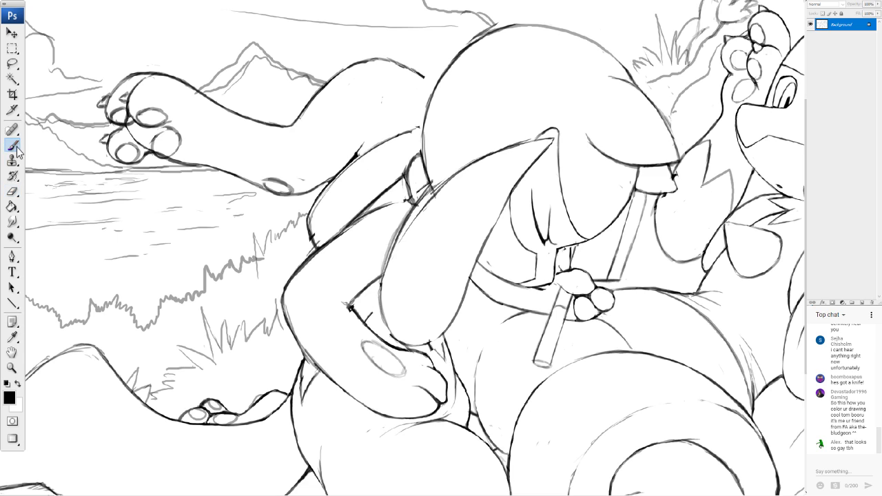
mouse_move(427, 234)
mouse_down()
mouse_move(367, 143)
mouse_move(430, 198)
mouse_move(332, 292)
mouse_up()
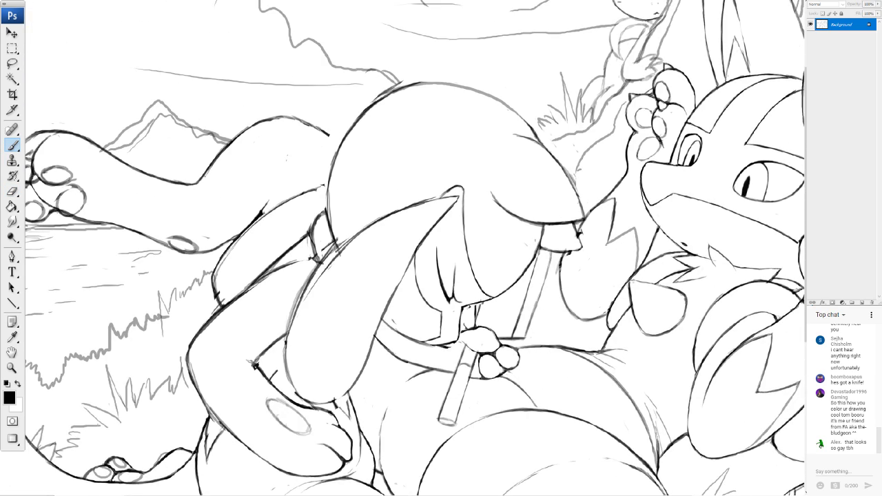
Redraw the underside of the crouching figure's far forearm, behind the ear, and erase the excess of the old contour
key(ctrl+0)
scroll(382, 247, up, 5)
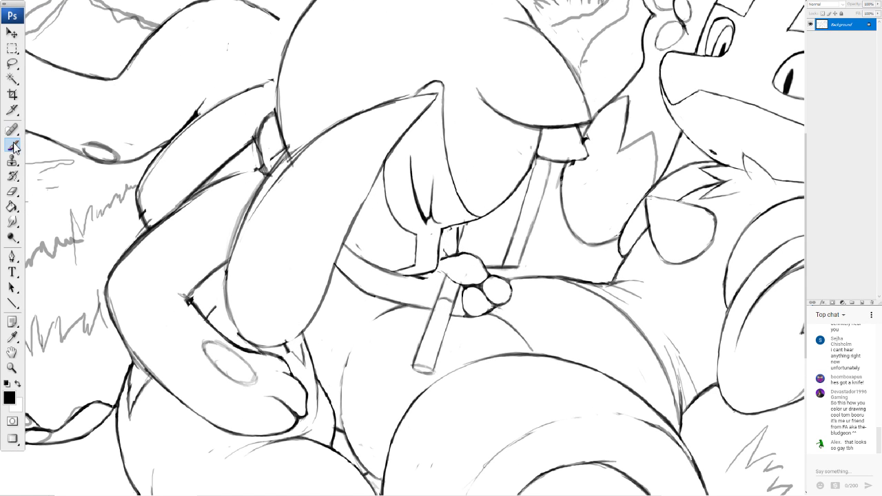
mouse_move(335, 267)
mouse_down()
mouse_move(391, 308)
mouse_move(439, 310)
mouse_move(369, 303)
mouse_up()
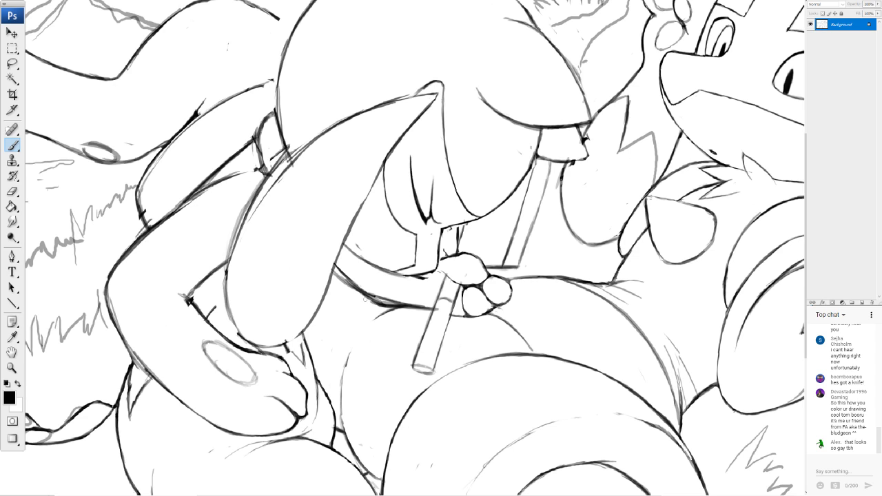
click(13, 192)
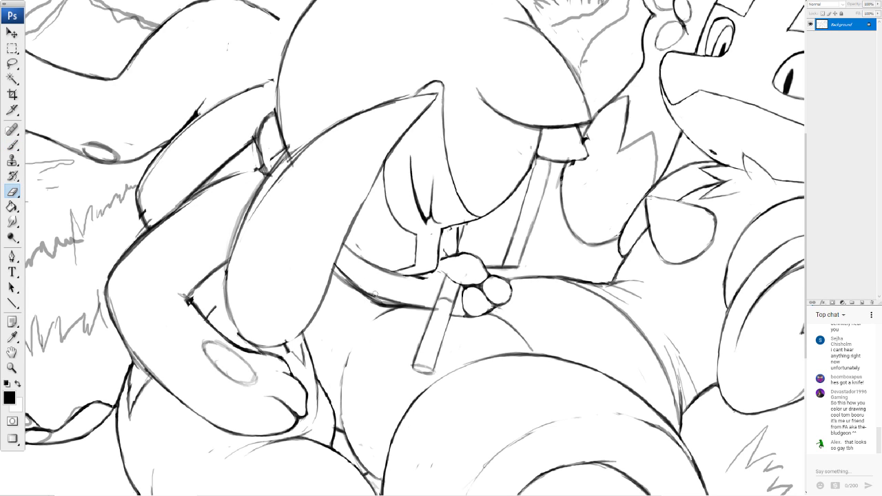
drag(373, 292, 439, 308)
mouse_move(353, 281)
mouse_down()
mouse_move(339, 268)
mouse_move(364, 290)
mouse_up()
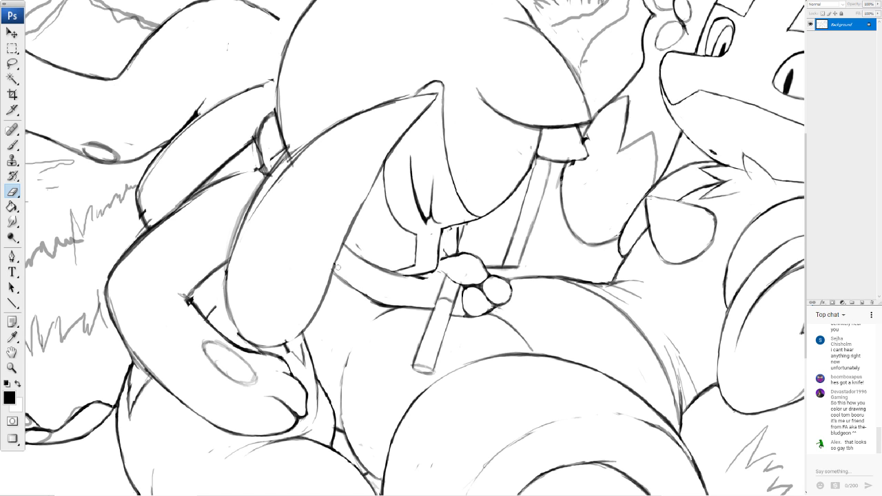
Erase the rough outer lines along the crouching figure's near upper arm and where it meets the far arm
mouse_move(341, 259)
mouse_down()
mouse_move(403, 187)
mouse_move(586, 195)
mouse_move(580, 216)
mouse_up()
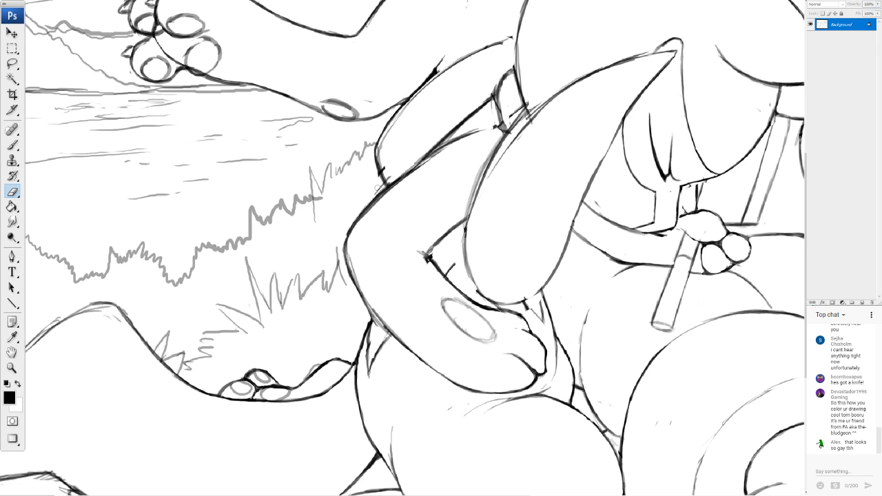
drag(376, 189, 344, 233)
drag(364, 210, 376, 197)
drag(374, 164, 381, 186)
Examine the whole sketch at several magnifications to judge the reworked head, ear and arms
key(ctrl+0)
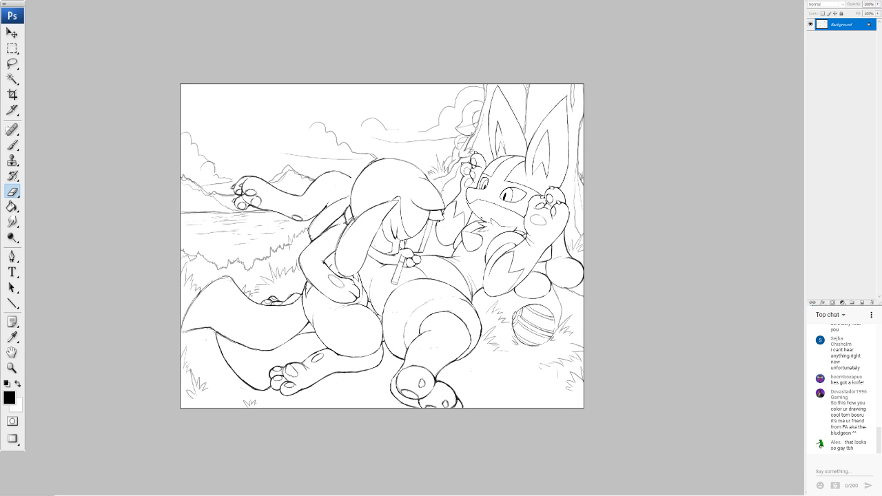
key(ctrl+plus)
key(ctrl+plus)
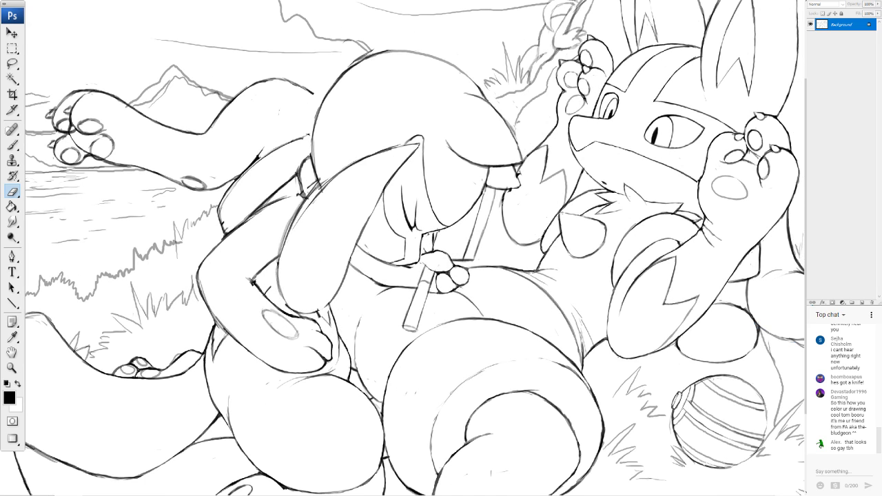
key(ctrl+plus)
key(ctrl+plus)
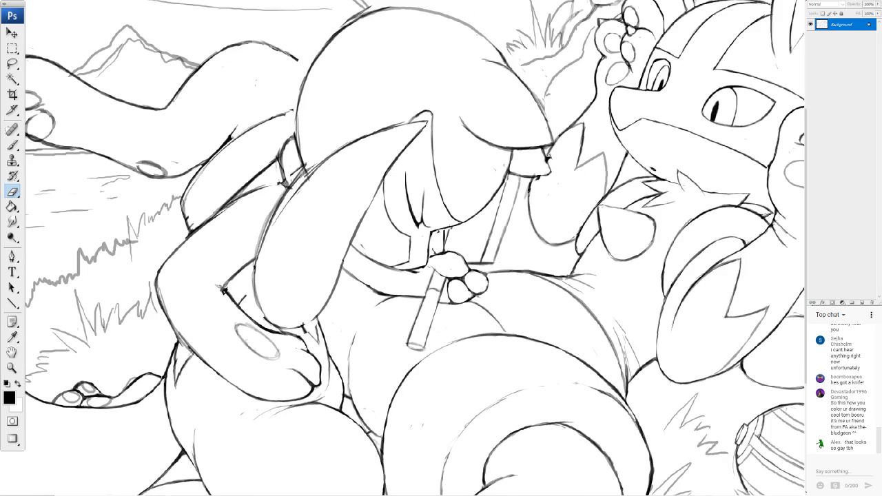
drag(441, 276, 388, 210)
key(ctrl+0)
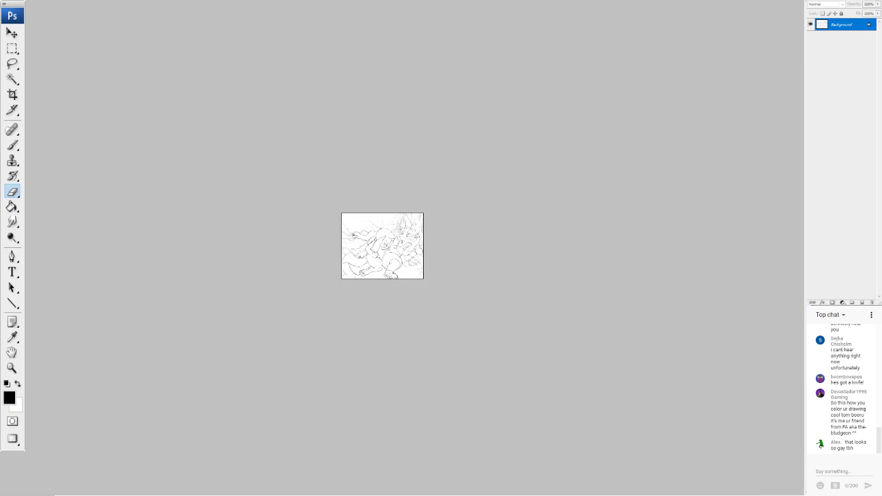
key(ctrl+minus)
key(ctrl+minus)
key(ctrl+minus)
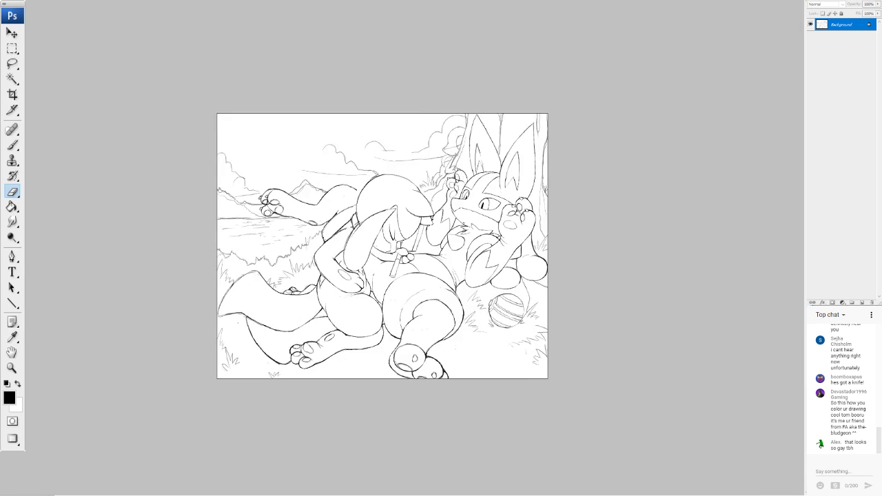
key(ctrl+plus)
key(ctrl+plus)
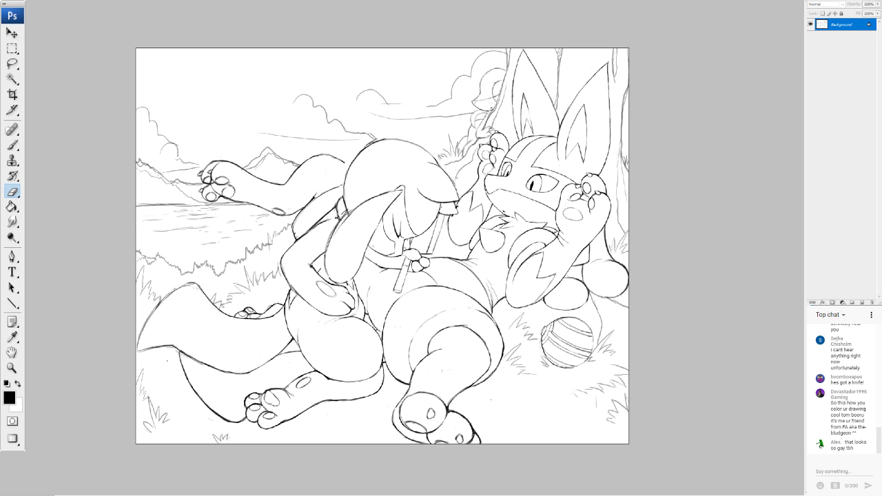
Fade the entire sketch to light grey by brushing over it with translucent white
click(18, 383)
click(14, 144)
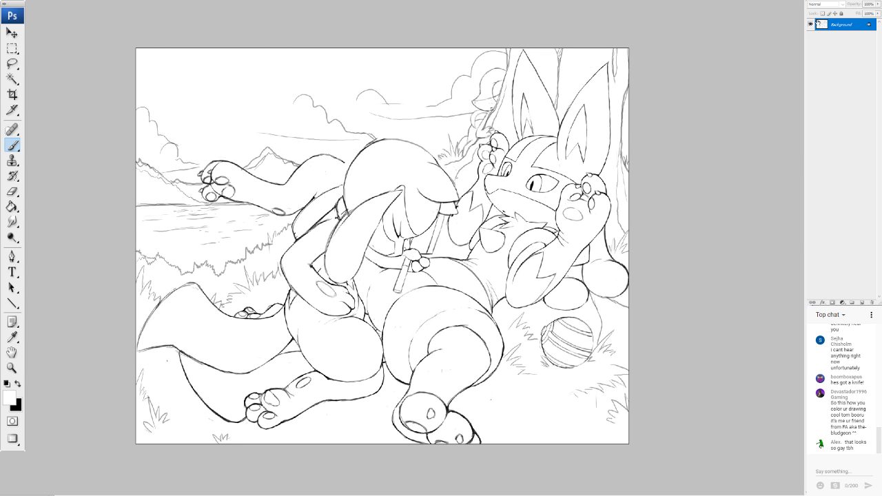
mouse_move(634, 15)
mouse_down()
mouse_move(607, 260)
mouse_move(571, 136)
mouse_move(532, 467)
mouse_move(522, 76)
mouse_move(441, 475)
mouse_move(370, 472)
mouse_move(376, 39)
mouse_move(349, 303)
mouse_move(308, 342)
mouse_up()
key(ctrl+z)
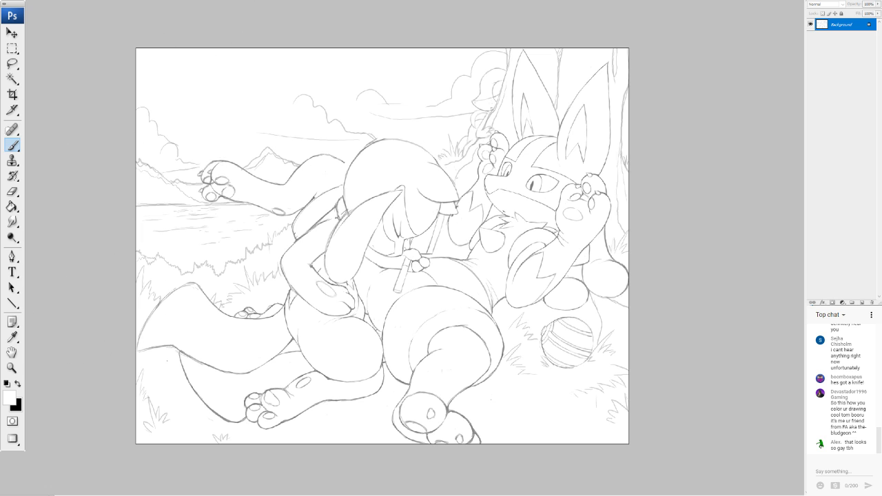
Examine the faded sketch up close and as a whole to check that the lines are evenly lightened
scroll(382, 246, down, 5)
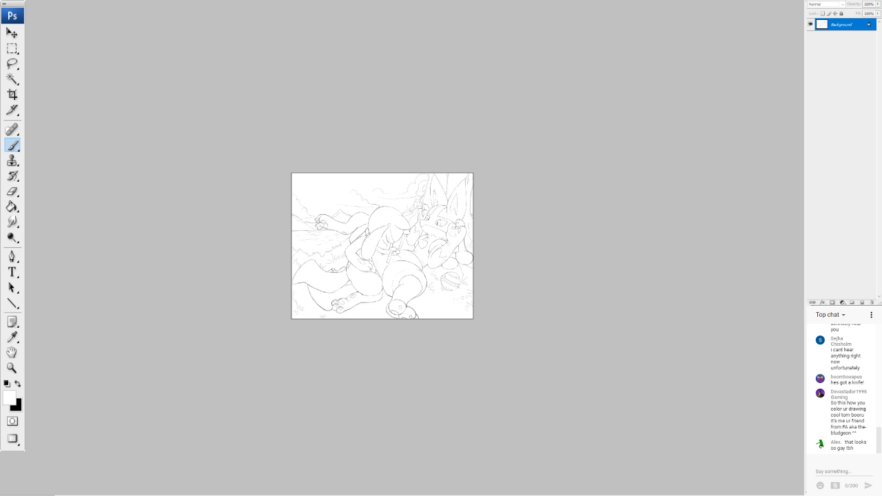
scroll(382, 246, up, 4)
scroll(383, 246, up, 4)
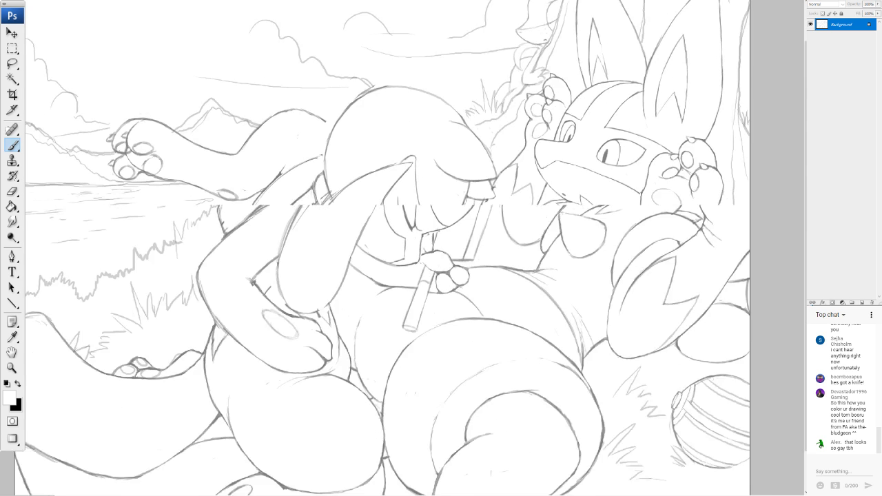
mouse_move(413, 303)
mouse_down()
mouse_move(417, 250)
mouse_move(385, 193)
mouse_up()
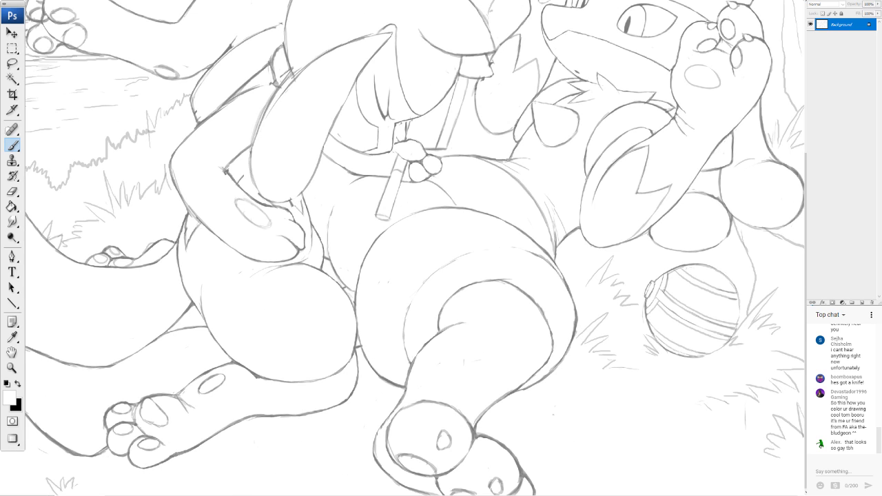
scroll(414, 248, up, 6)
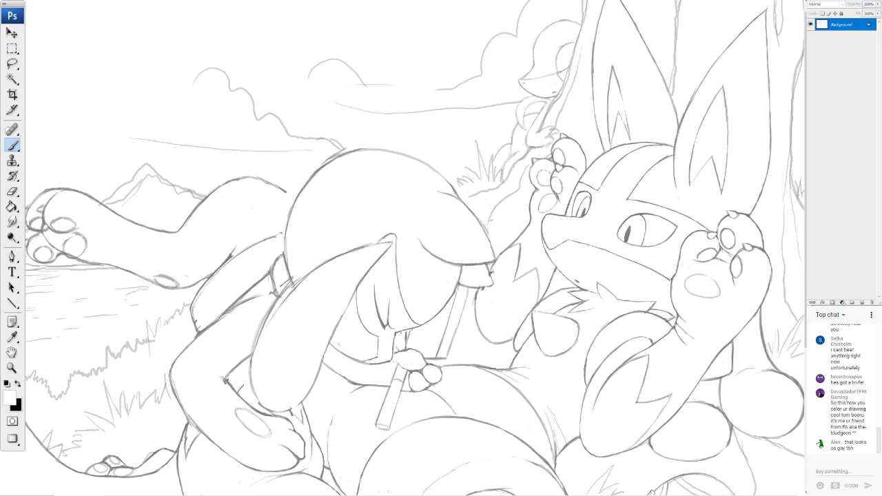
scroll(383, 246, down, 5)
scroll(383, 246, up, 4)
scroll(383, 246, down, 4)
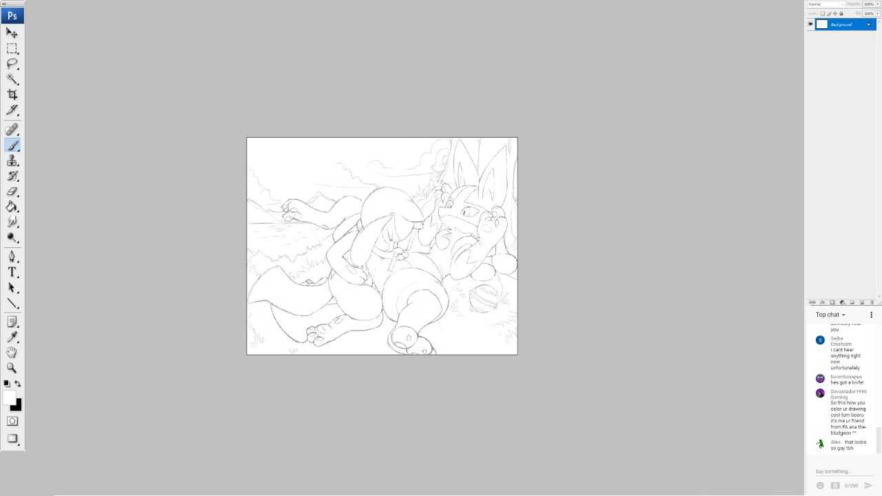
key(ctrl+plus)
key(ctrl+plus)
scroll(387, 248, down, 1)
scroll(387, 248, up, 2)
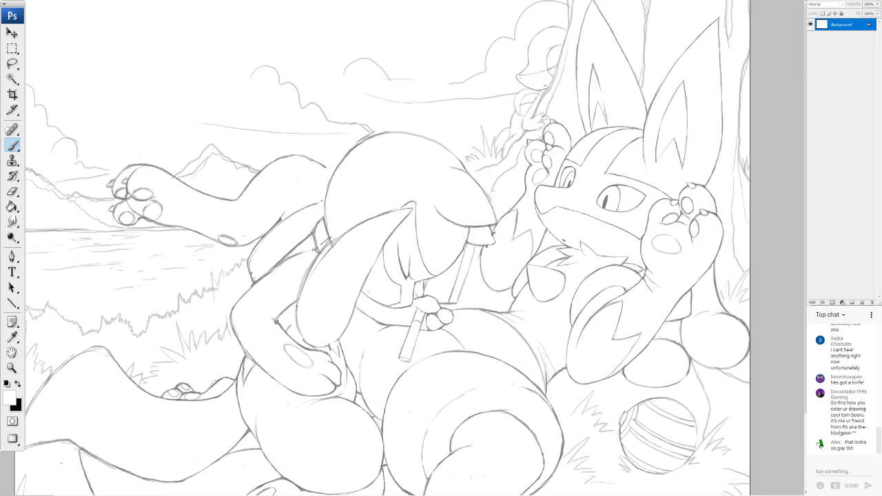
scroll(388, 248, down, 2)
scroll(387, 248, up, 2)
key(ctrl+Tab)
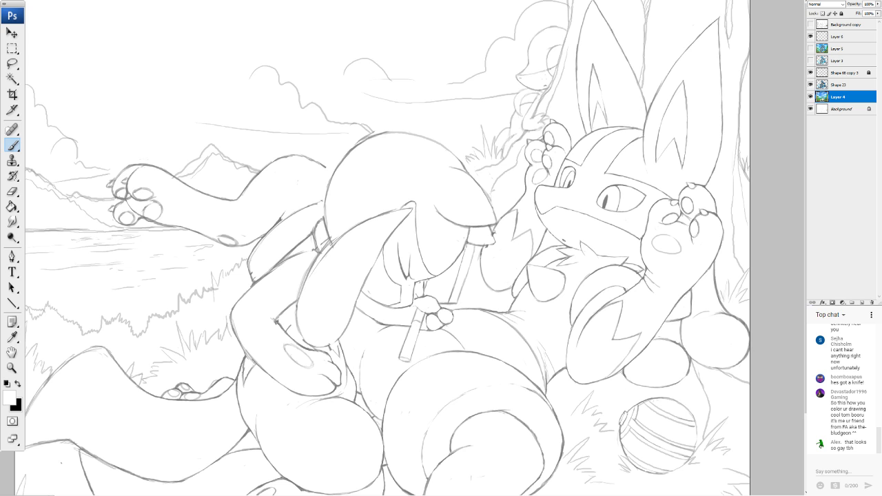
key(ctrl+z)
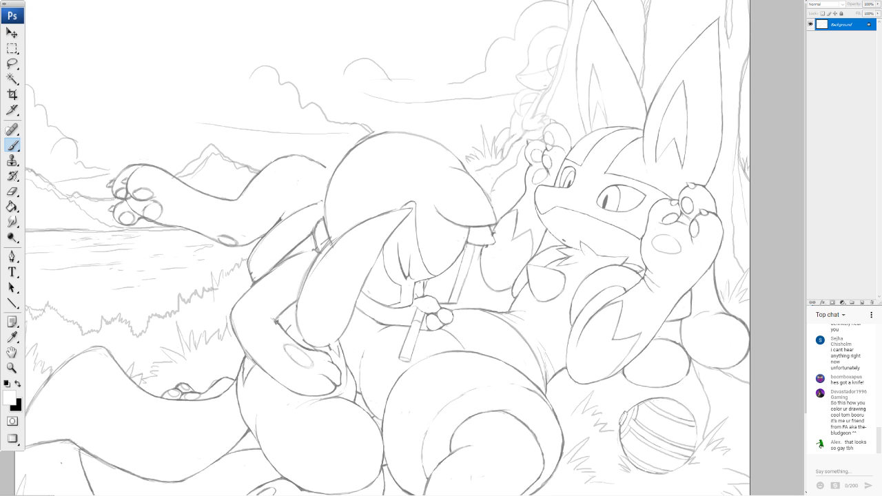
key(ctrl+z)
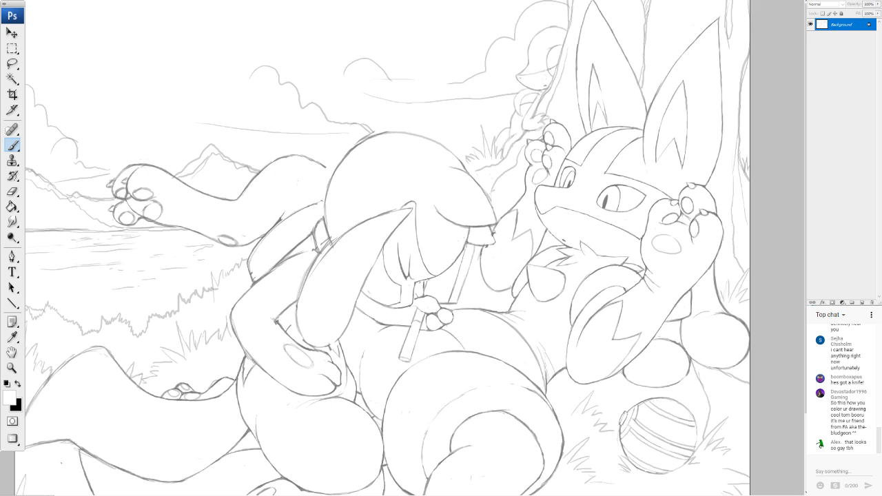
key(f)
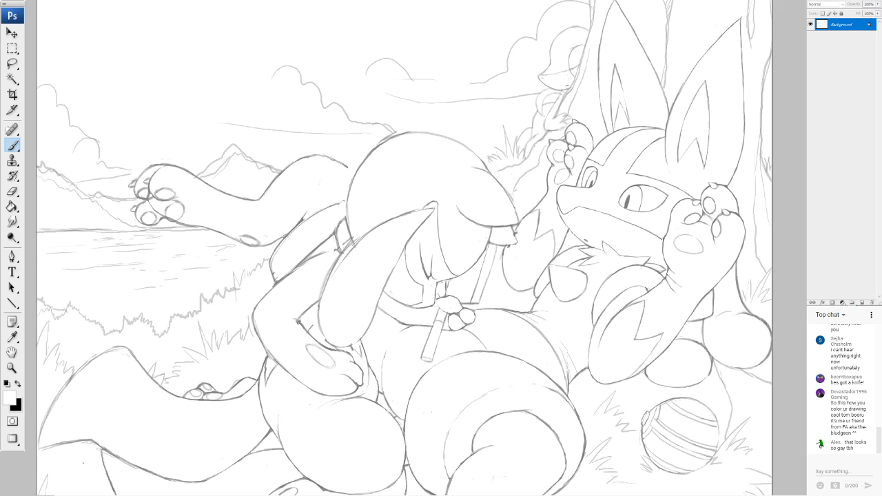
scroll(393, 248, right, 2)
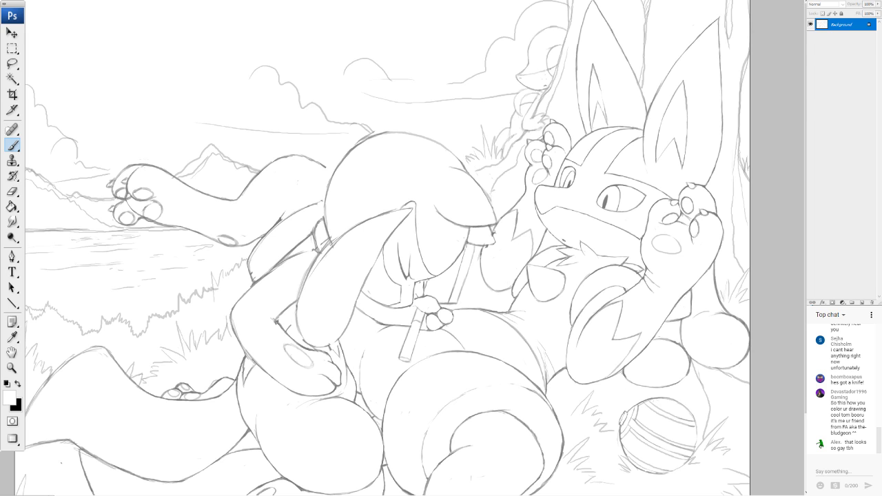
Sample a dark blue as the foreground colour while in the multi-layer document and return to the sketch document
key(ctrl+Tab)
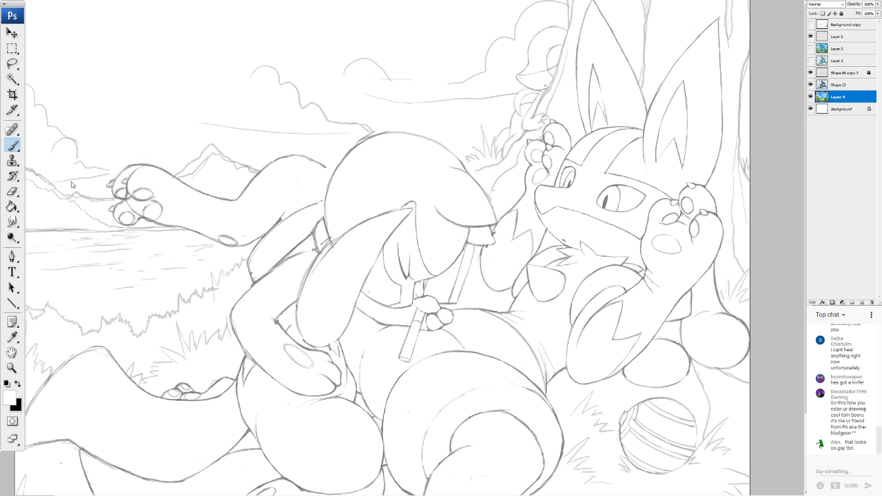
key(i)
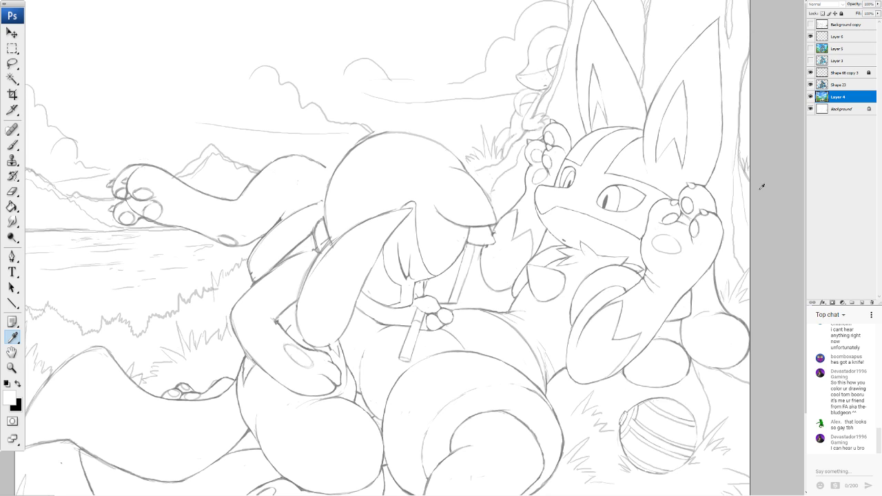
click(795, 232)
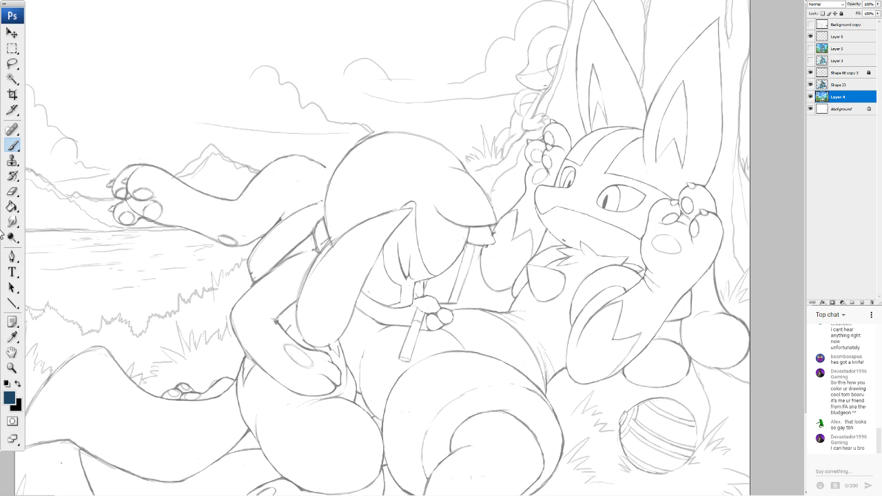
click(12, 34)
key(ctrl+Tab)
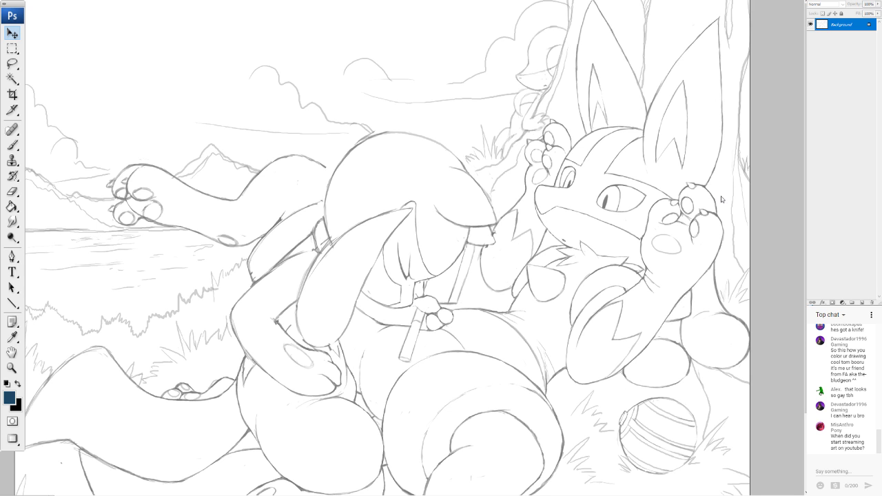
Activate the Line tool and make black the foreground colour, with the dark blue as background colour
key(ctrl+plus)
key(ctrl+plus)
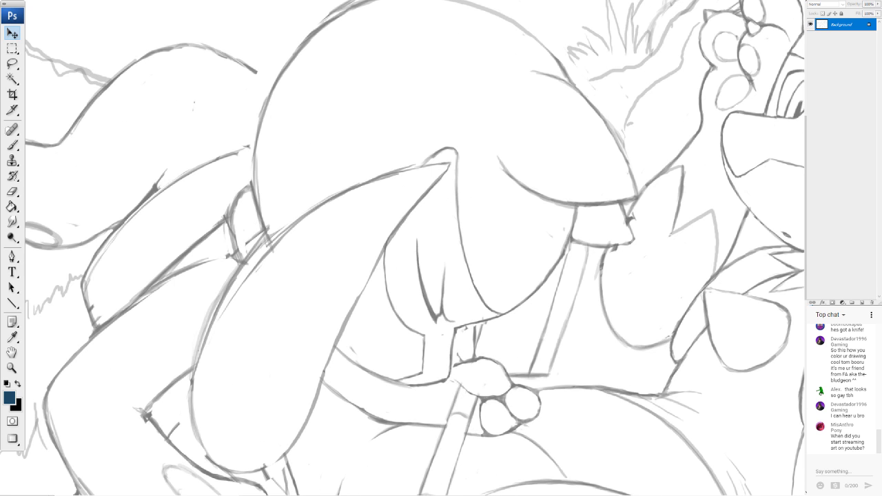
drag(620, 124, 224, 431)
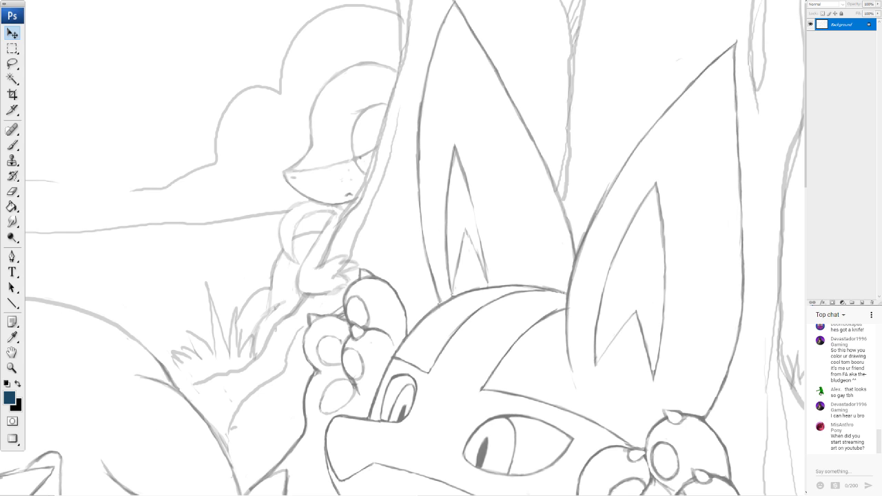
click(14, 303)
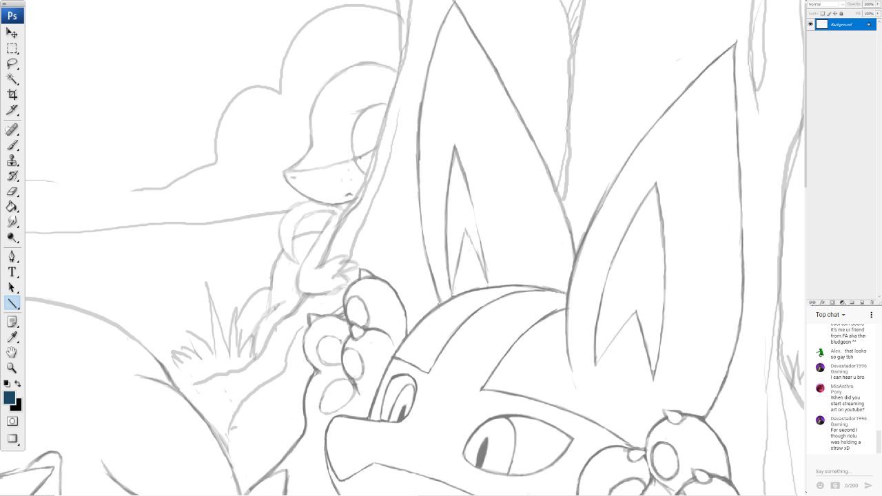
scroll(415, 248, down, 8)
scroll(415, 248, up, 1)
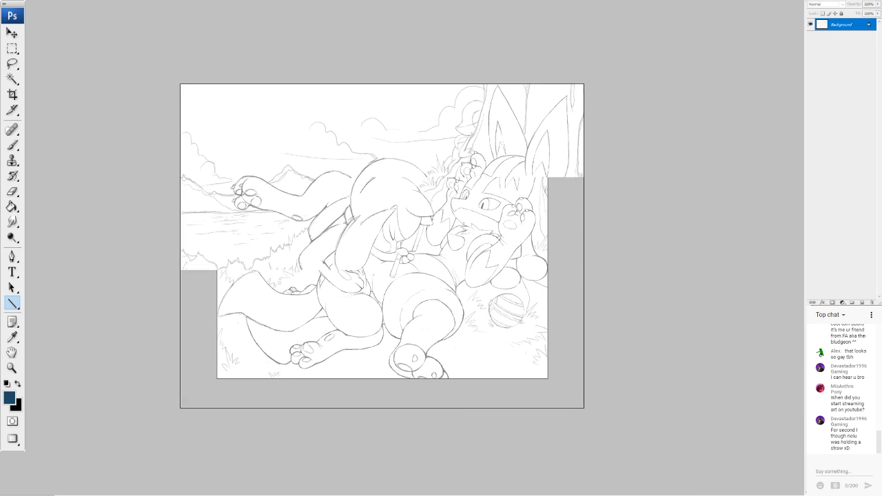
key(i)
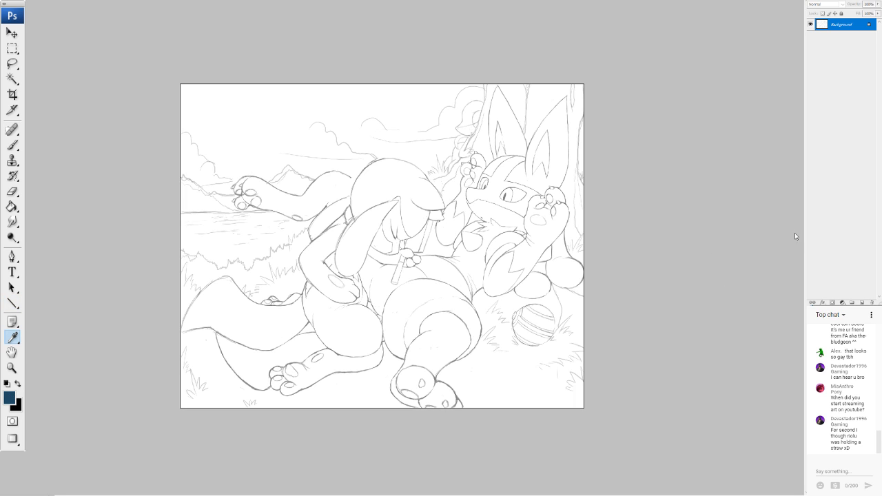
key(u)
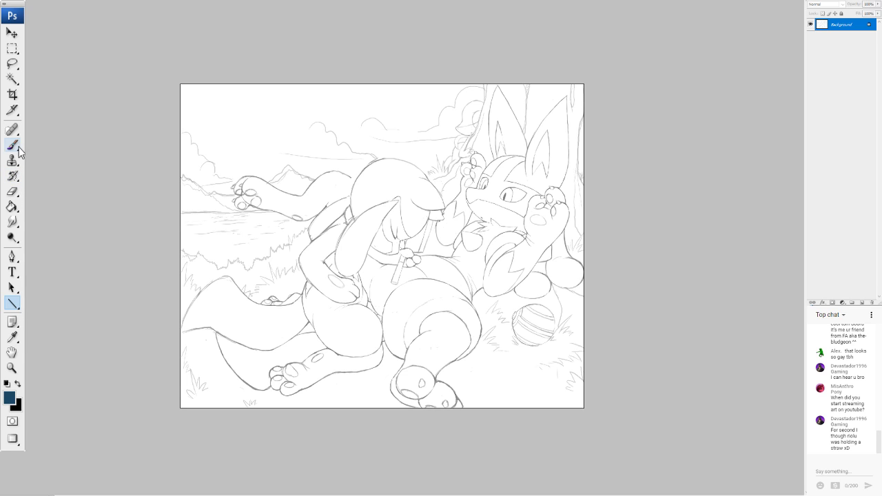
click(19, 381)
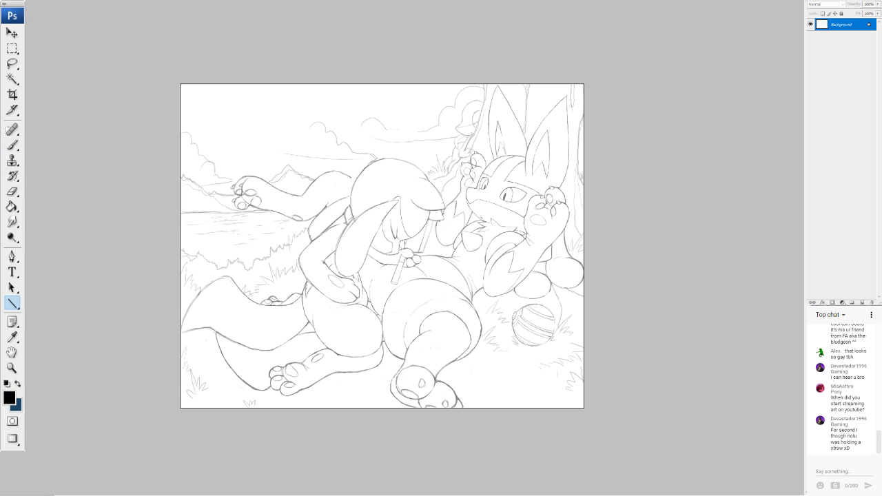
Sample a mid grey from the sketch's line work and brush it translucently over the whole canvas
click(13, 144)
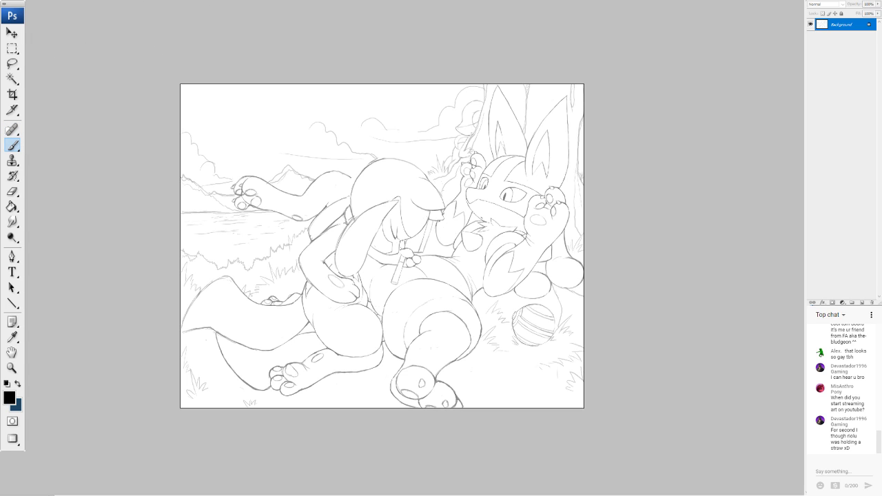
key(i)
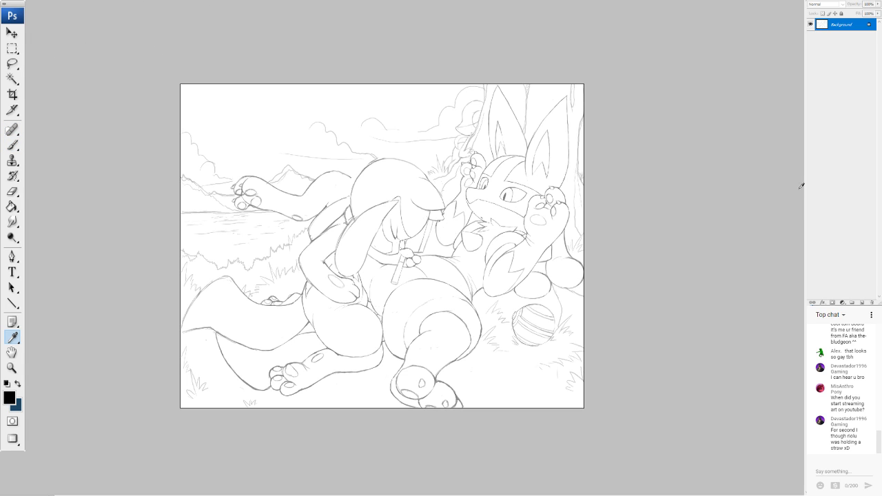
click(508, 194)
key(b)
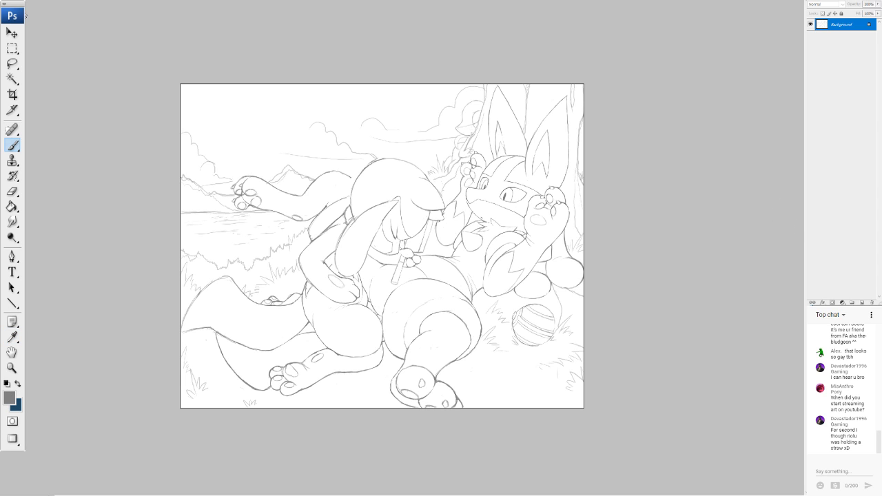
mouse_move(229, 112)
mouse_down()
mouse_move(231, 317)
mouse_move(348, 268)
mouse_move(268, 299)
mouse_move(241, 240)
mouse_up()
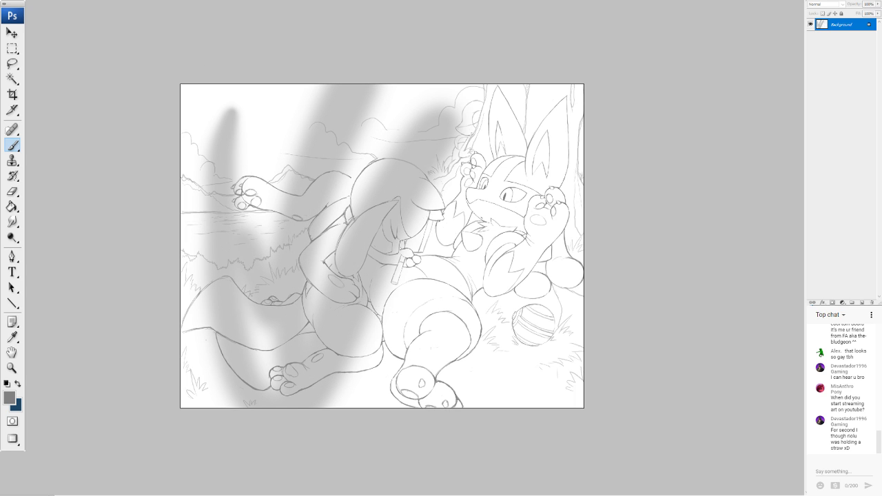
key(ctrl+z)
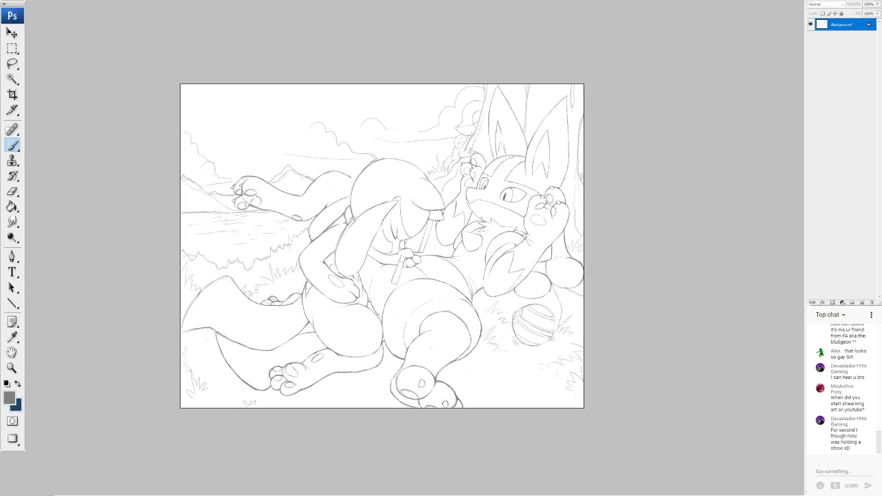
mouse_move(151, 138)
mouse_down()
mouse_move(207, 432)
mouse_move(440, 220)
mouse_move(627, 241)
mouse_up()
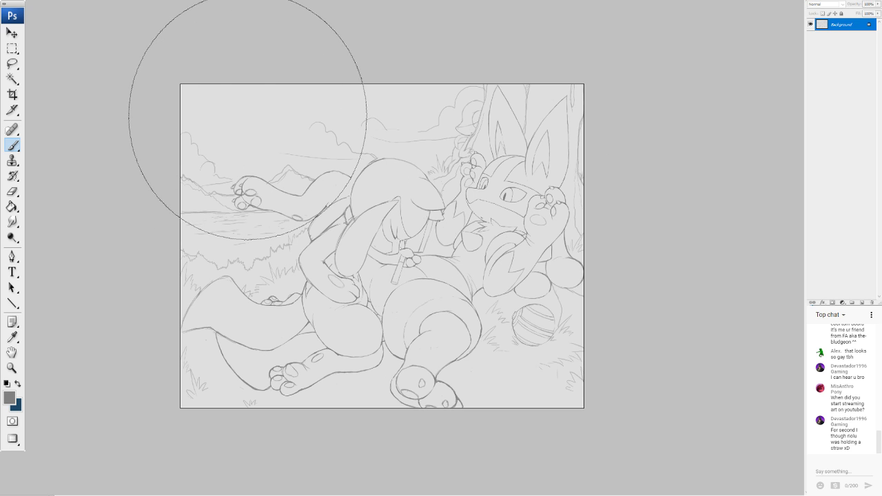
Try Auto Levels on the grey-tinted sketch and undo it
key(ctrl+shift+l)
key(ctrl+shift+l)
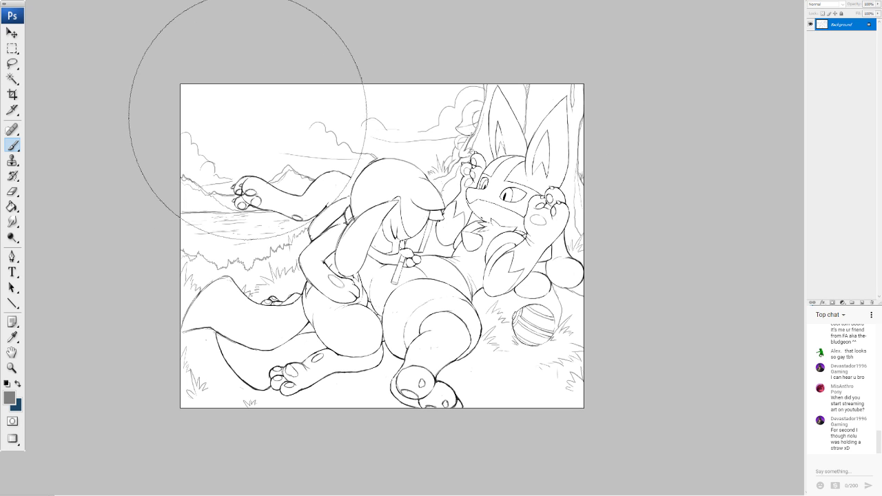
key(ctrl+alt+z)
key(ctrl+alt+z)
Darken the whole canvas evenly with a second brush pass of the translucent grey
mouse_move(584, 68)
mouse_down()
mouse_move(512, 168)
mouse_move(345, 108)
mouse_move(200, 289)
mouse_up()
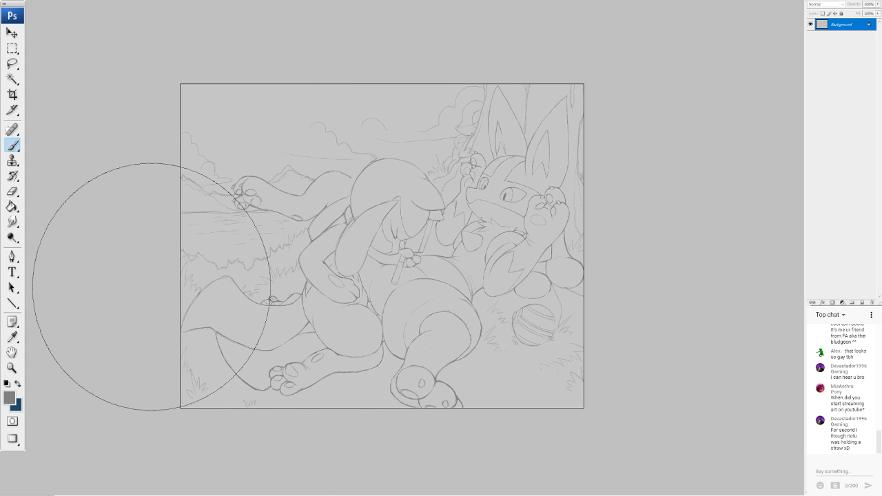
Make the dark blue the foreground colour and activate the Line tool for outlining the reclining character's ears
scroll(382, 246, up, 5)
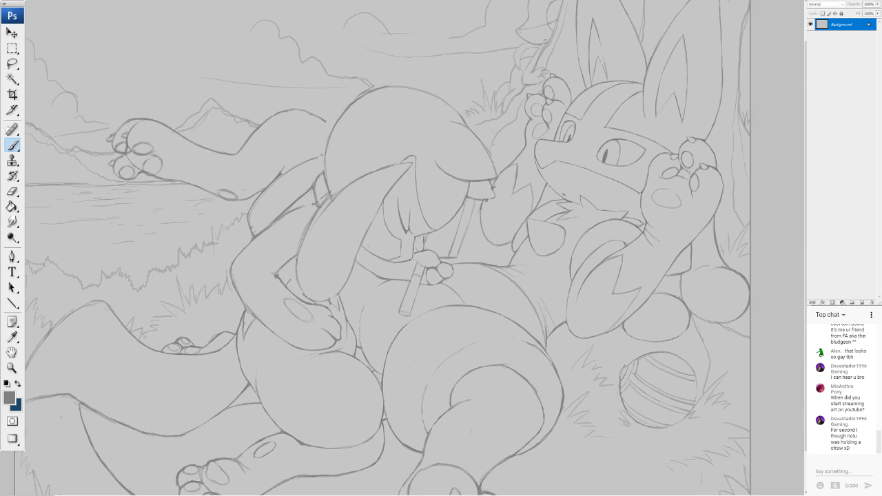
mouse_move(454, 186)
mouse_down()
mouse_move(324, 272)
mouse_move(329, 377)
mouse_up()
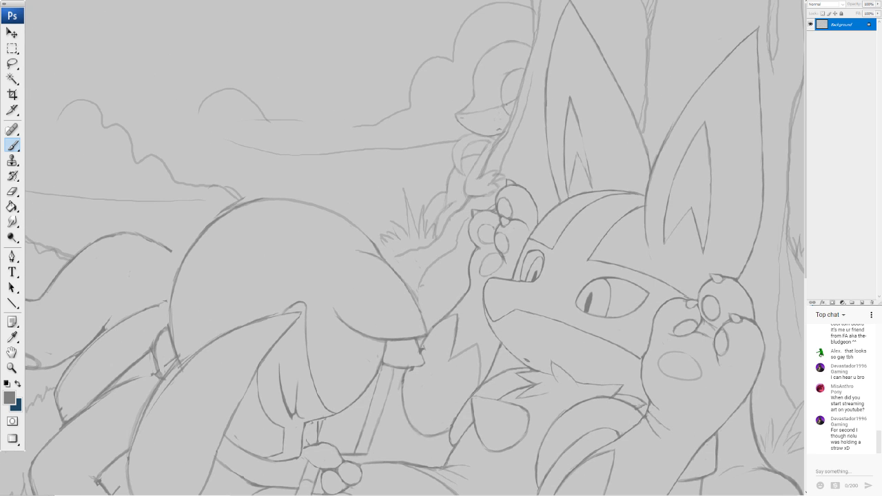
key(ctrl+plus)
key(ctrl+plus)
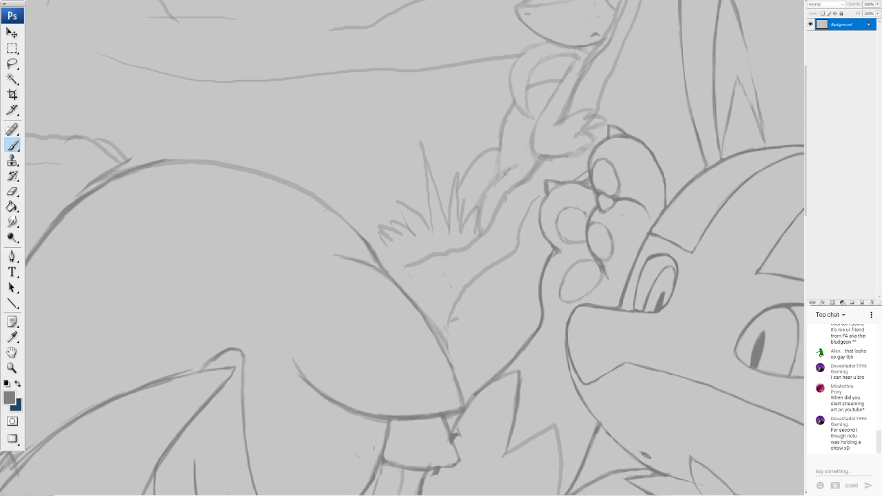
drag(585, 193, 250, 390)
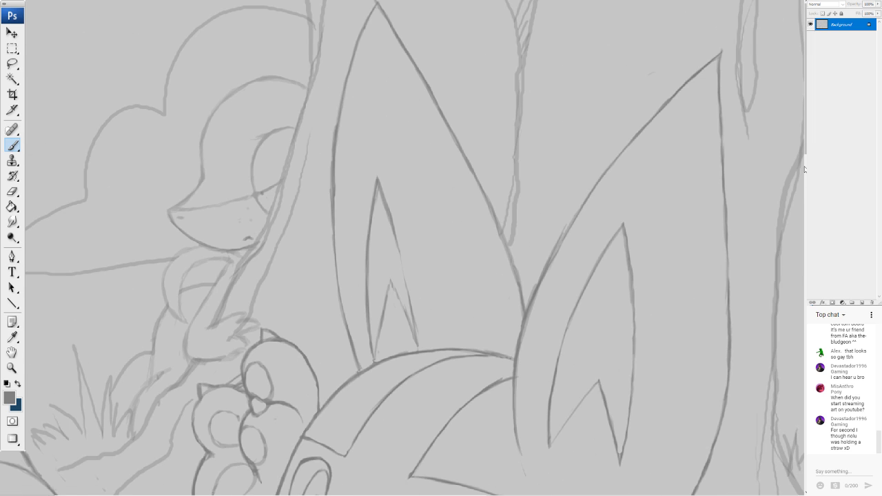
click(18, 383)
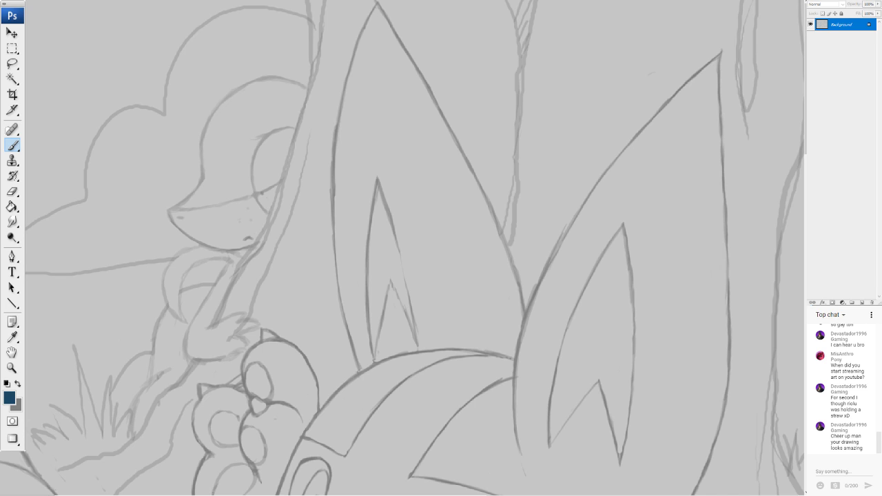
click(13, 303)
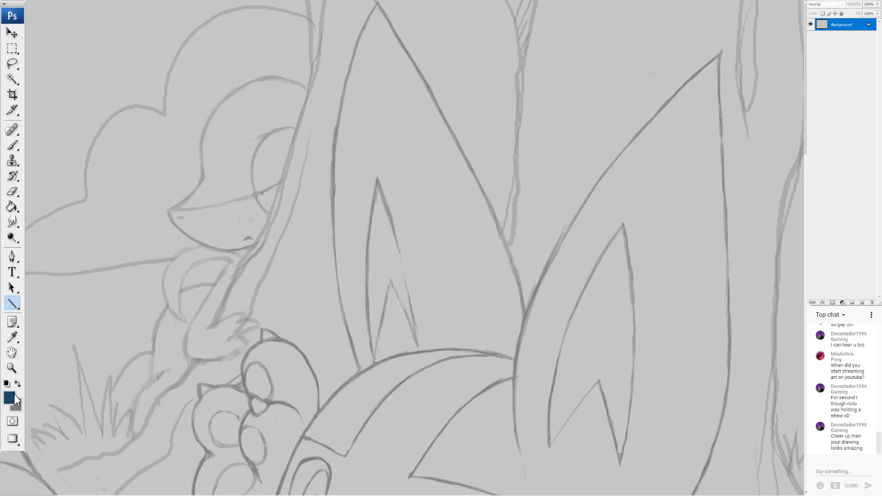
key(i)
key(u)
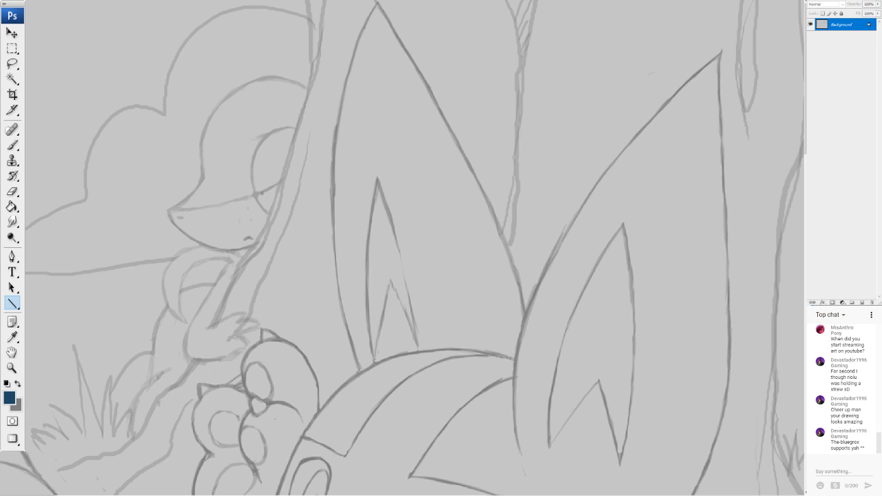
Draw a straight dark blue line from the tip of the reclining character's left-hand ear to its base beside the other ear
scroll(414, 248, down, 3)
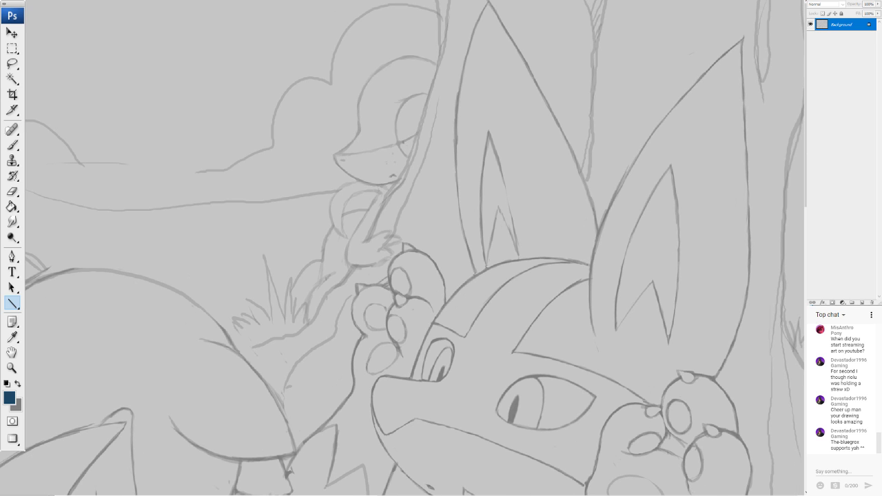
scroll(415, 248, down, 1)
scroll(415, 248, up, 1)
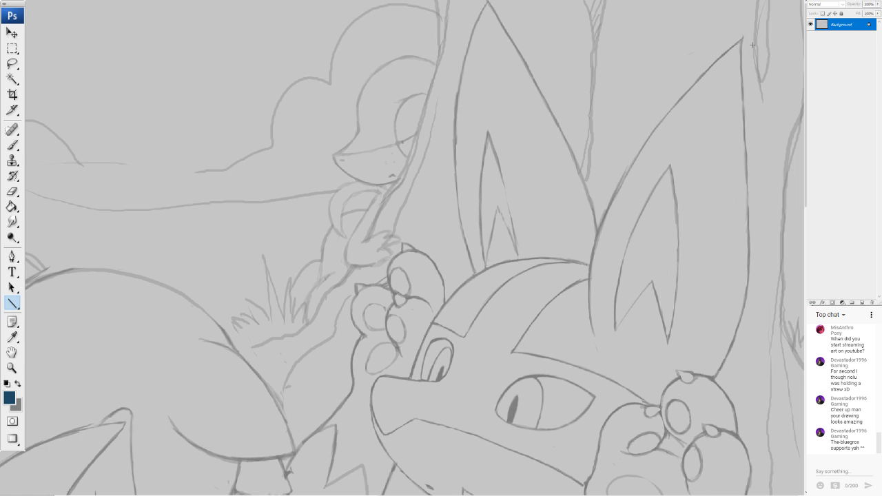
drag(484, 9, 602, 260)
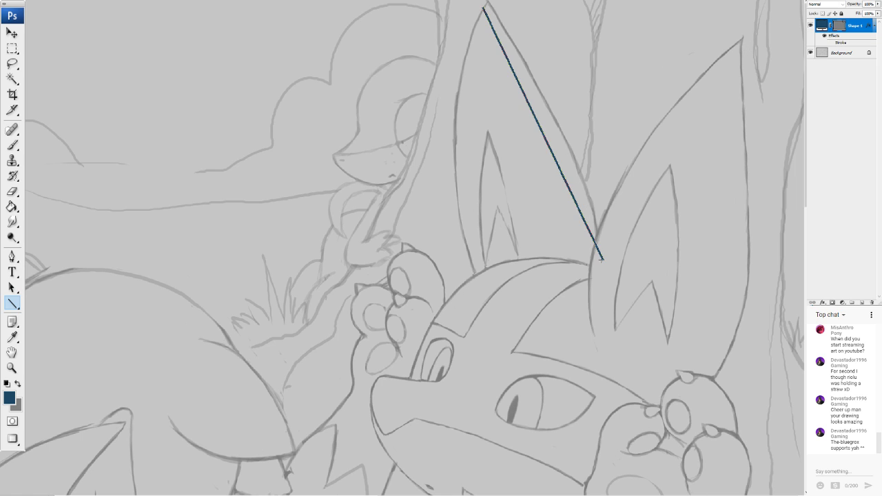
key(ctrl+z)
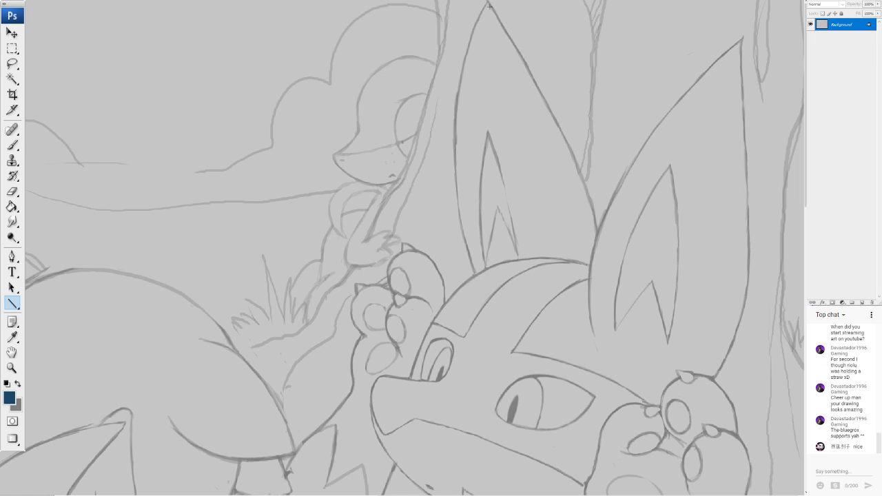
mouse_move(489, 5)
mouse_down()
mouse_move(579, 150)
mouse_move(601, 256)
mouse_up()
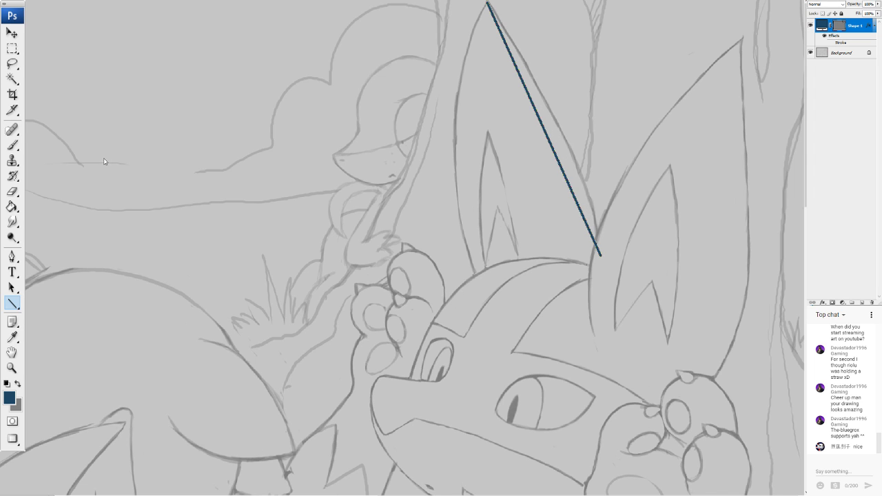
Warp the line into a curve following the ear's inner edge, with its lower end on the ear's base
key(ctrl+t)
drag(560, 144, 583, 164)
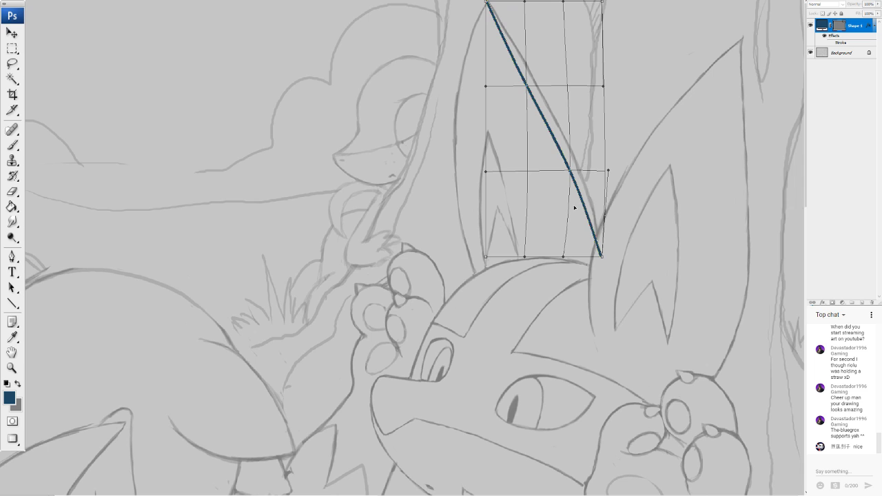
drag(574, 207, 579, 205)
drag(601, 257, 590, 291)
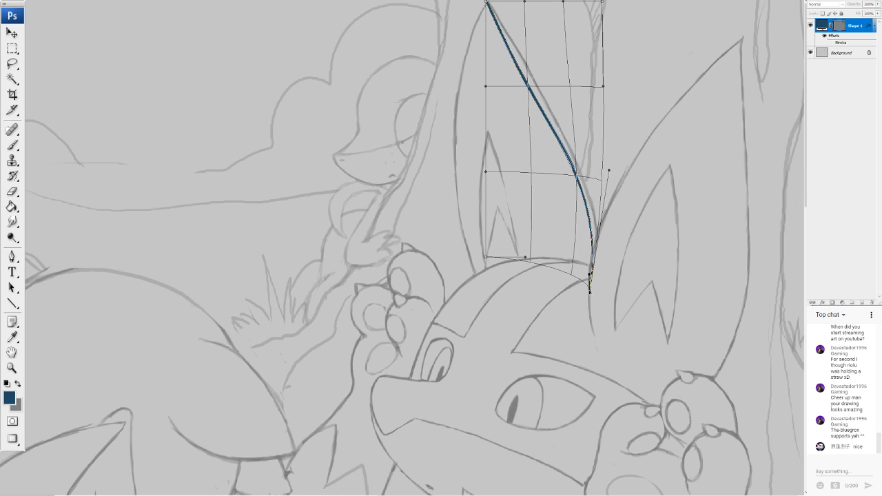
drag(609, 171, 626, 177)
drag(587, 204, 590, 217)
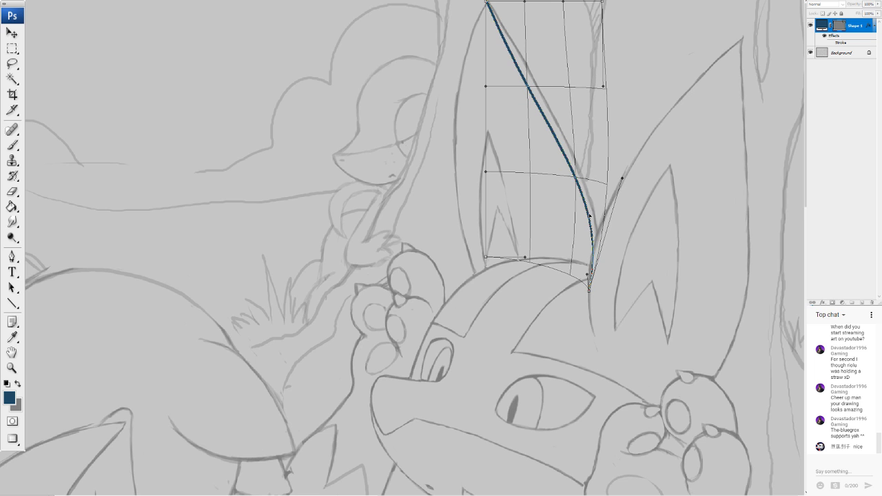
drag(524, 1, 493, 24)
drag(523, 87, 503, 87)
drag(581, 179, 579, 210)
key(Return)
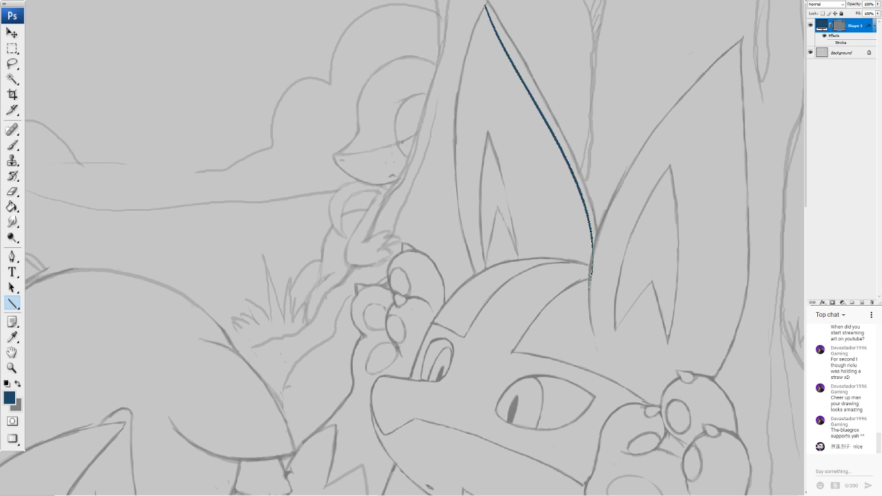
Draw a second straight dark blue line from the same ear tip down to the edge of the head
scroll(379, 244, up, 4)
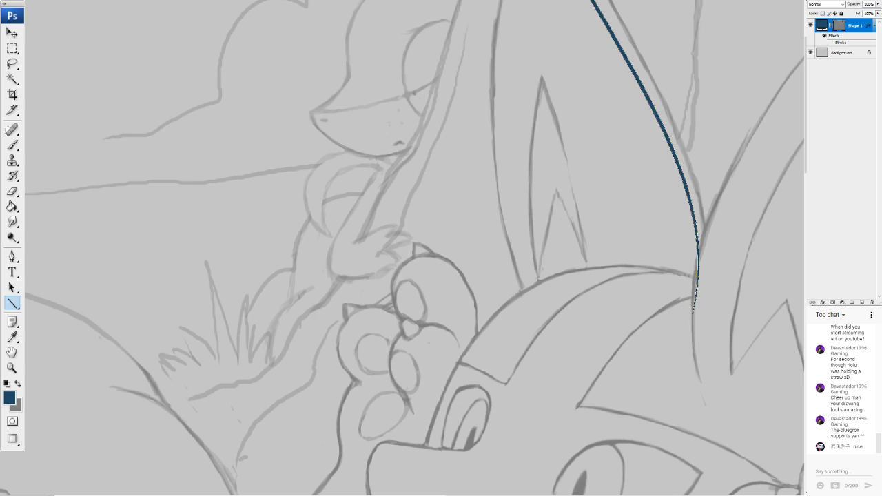
drag(518, 200, 309, 320)
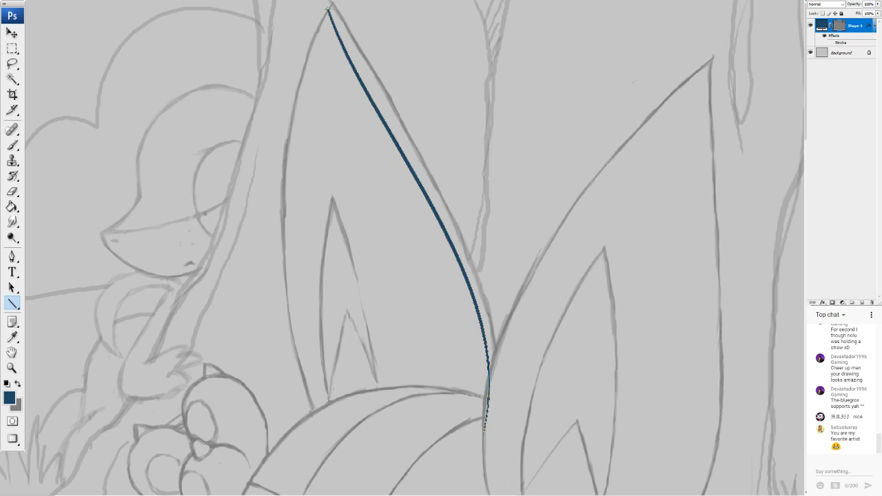
drag(329, 8, 263, 451)
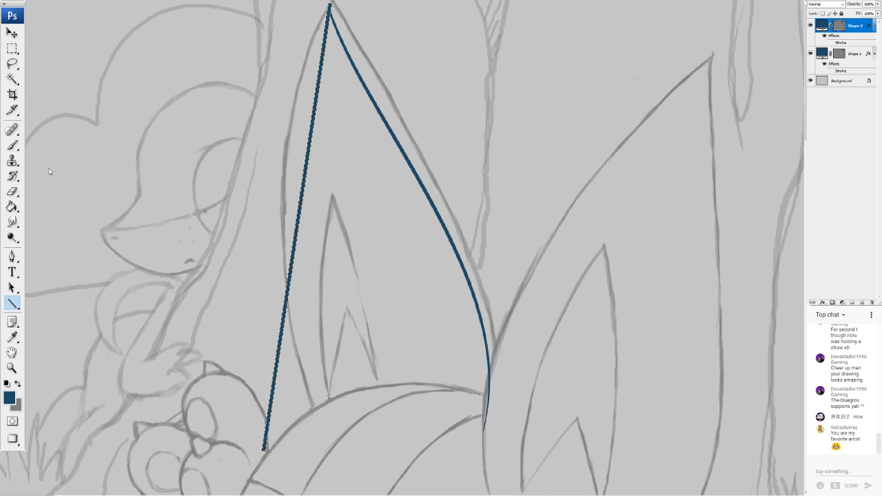
Rotate the second line clockwise into a diagonal across the ear and apply the transform
key(ctrl+t)
drag(425, 37, 454, 173)
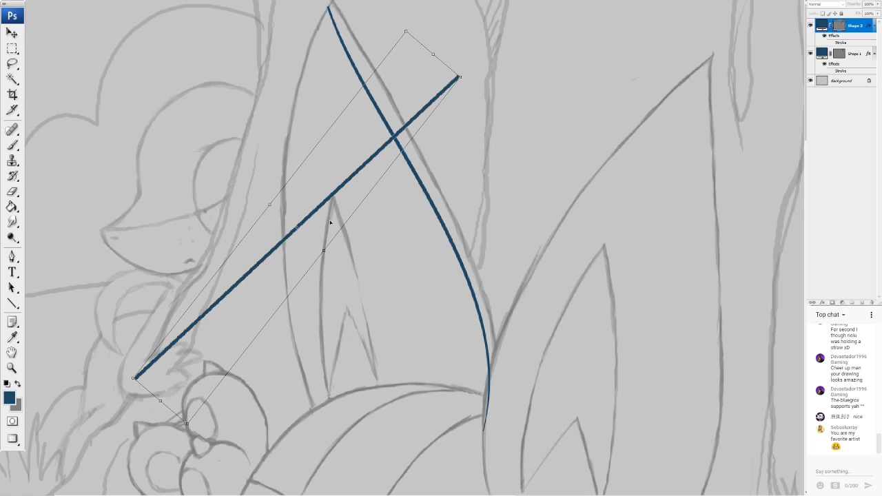
key(Return)
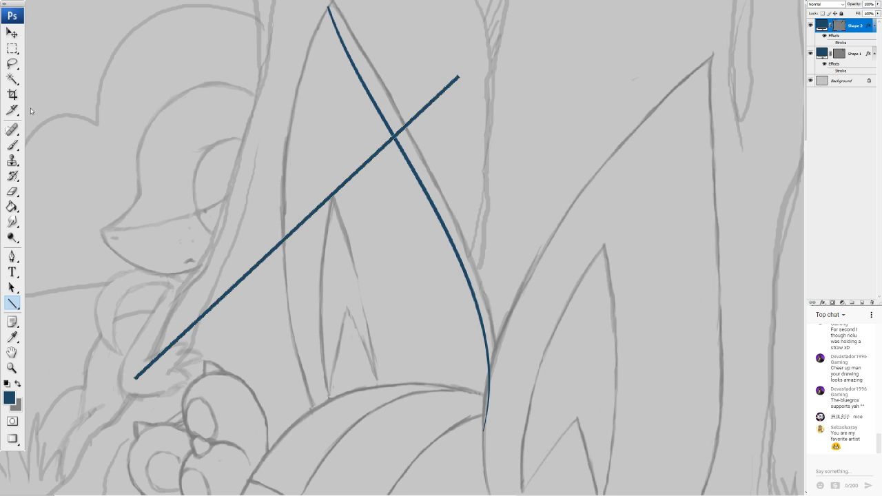
Rotate the diagonal line back by -39.6° in a new transform, placing its upper end on the ear tip
key(ctrl+t)
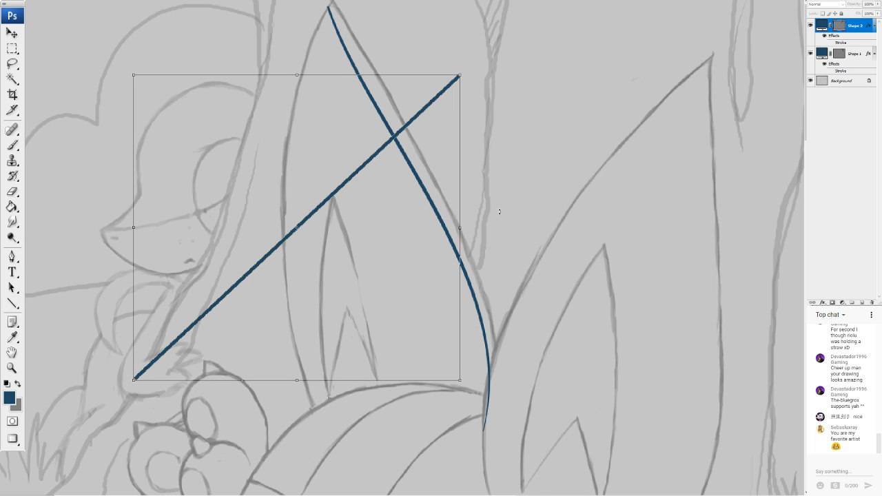
drag(520, 228, 449, 99)
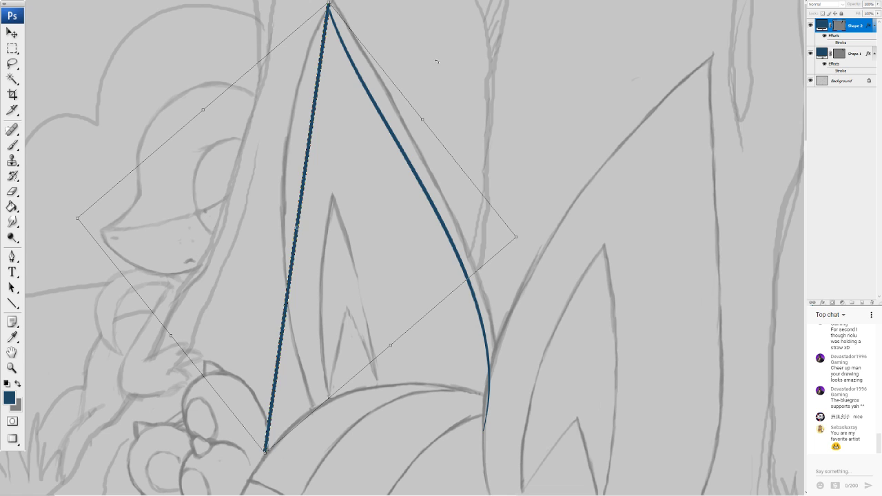
drag(378, 146, 376, 151)
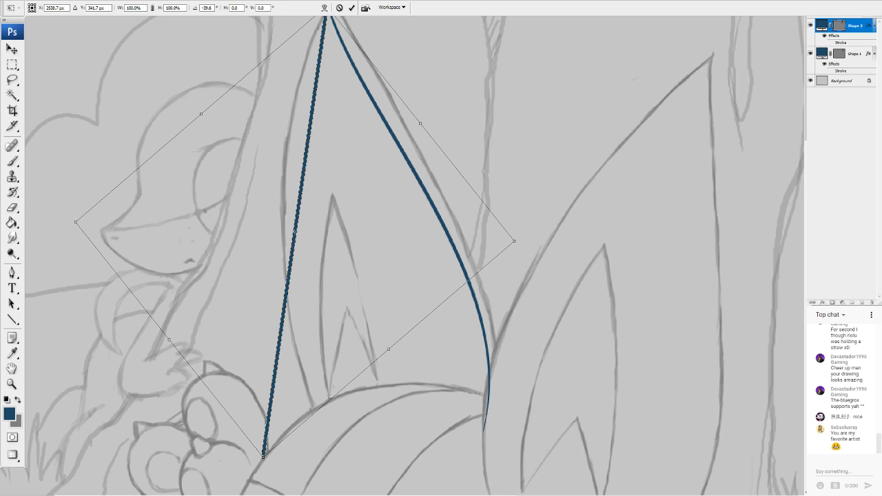
key(Return)
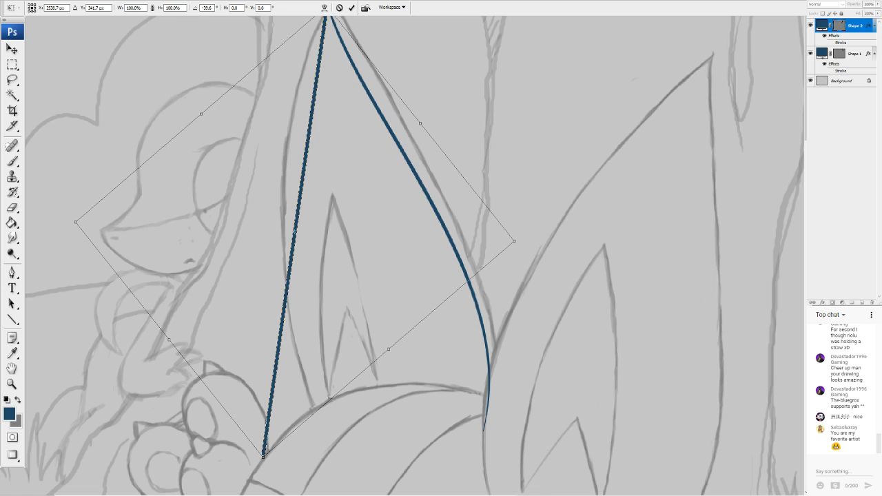
Warp the second line into a curve along the first ear's outer edge, carrying its lower end past the head outline
click(325, 8)
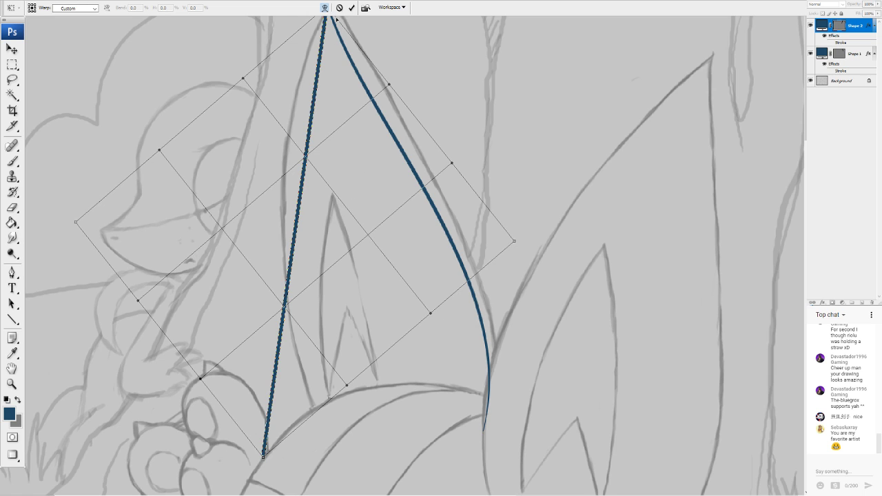
drag(361, 174, 331, 168)
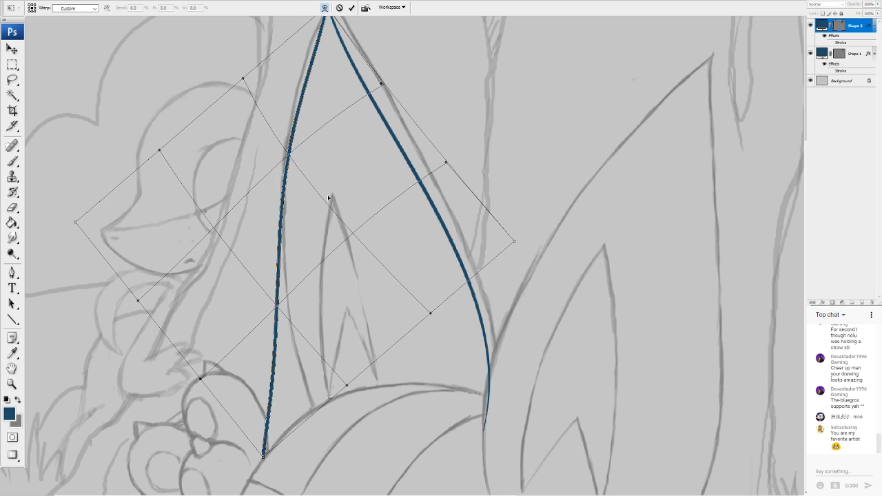
mouse_move(373, 95)
mouse_down()
mouse_move(352, 45)
mouse_move(321, 40)
mouse_move(319, 153)
mouse_up()
drag(263, 457, 320, 481)
drag(351, 483, 352, 485)
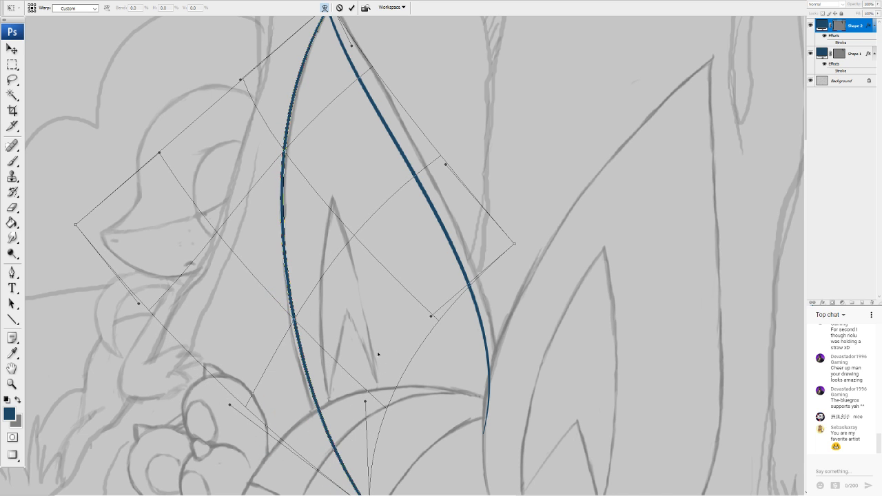
Fine-tune the warp so the curve follows the ear's outer sketch contour from tip to head, and apply it
drag(364, 401, 353, 418)
drag(229, 404, 239, 413)
drag(434, 269, 426, 266)
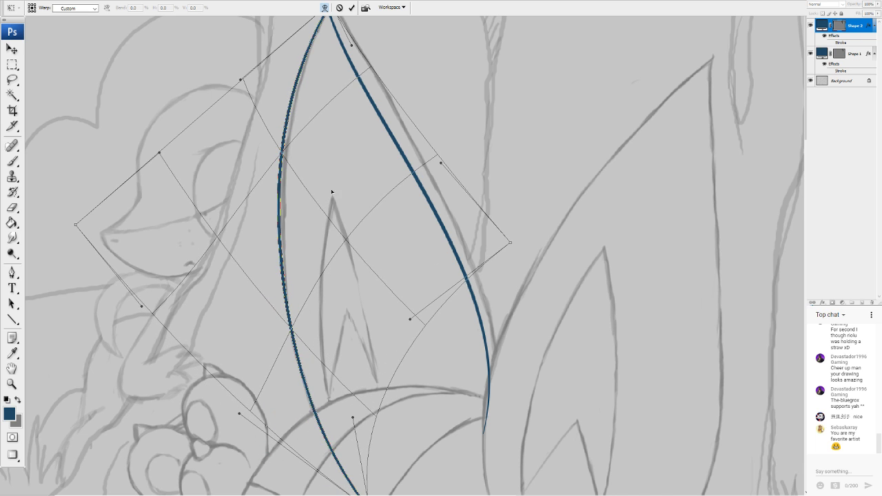
drag(206, 291, 209, 297)
drag(450, 245, 445, 233)
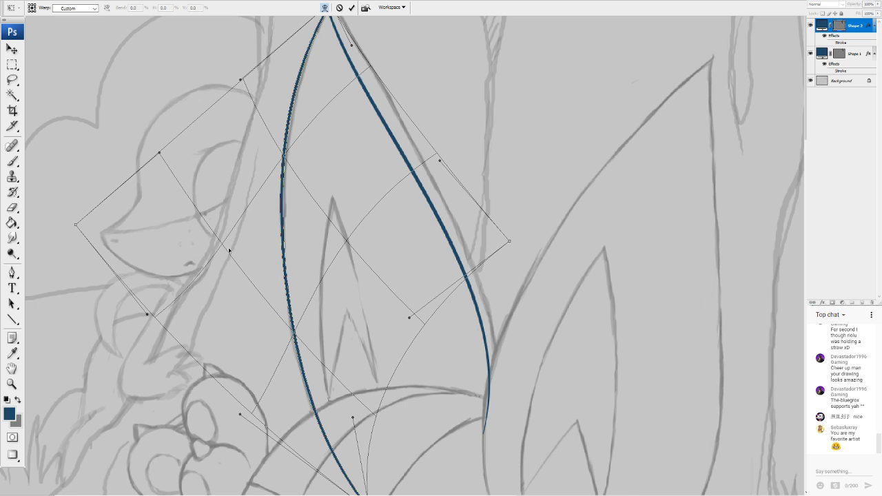
drag(228, 250, 371, 381)
drag(343, 464, 345, 469)
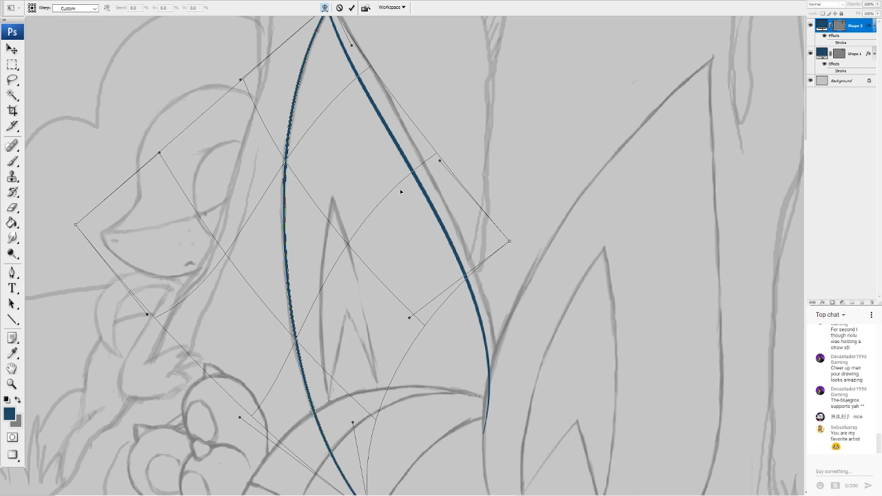
drag(401, 192, 396, 190)
drag(241, 172, 243, 178)
drag(295, 454, 327, 483)
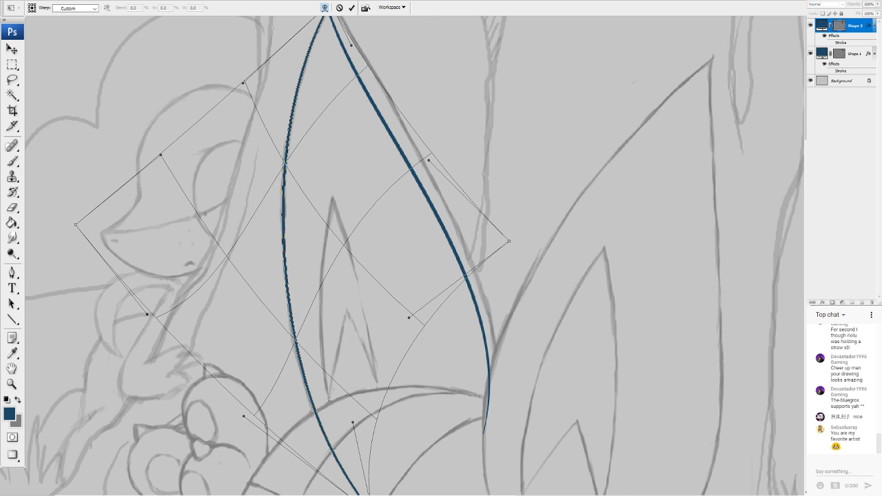
drag(331, 3, 336, 0)
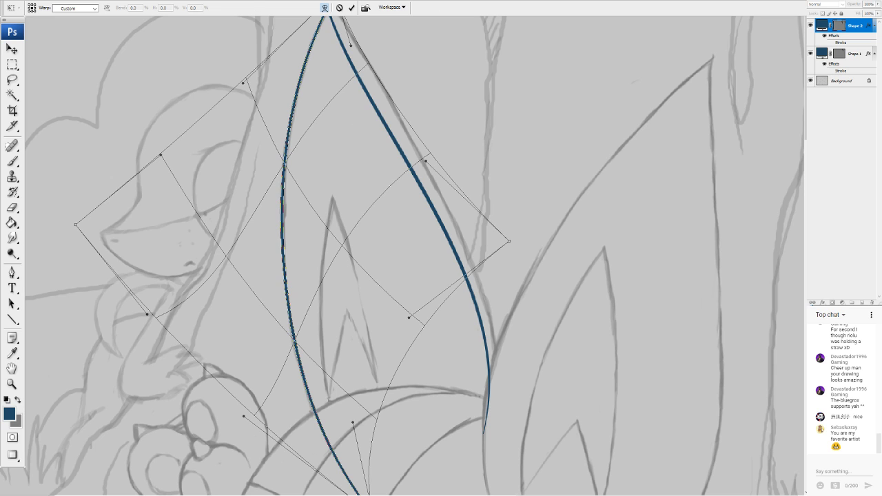
click(352, 7)
Rasterize the second line's layer and erase the part of the curve that extends beyond the head outline
key(e)
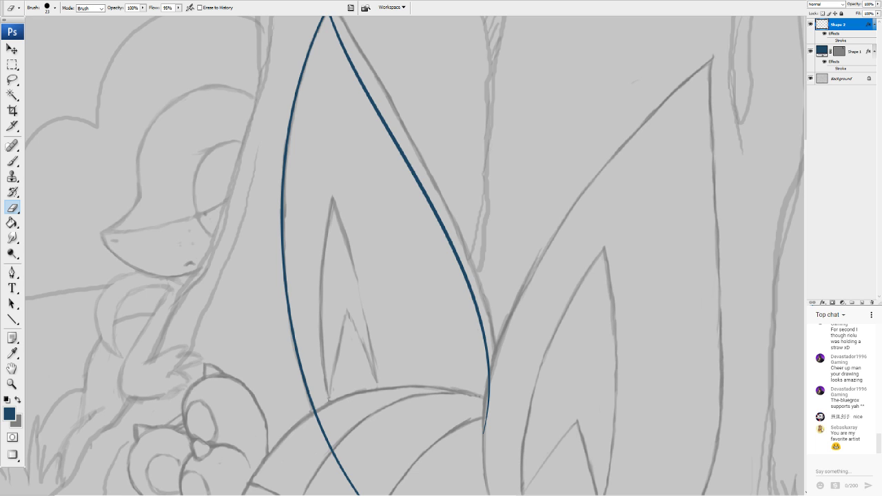
mouse_move(399, 394)
mouse_down()
mouse_move(419, 264)
mouse_move(443, 241)
mouse_up()
mouse_move(367, 271)
mouse_down()
mouse_move(370, 262)
mouse_move(370, 282)
mouse_move(422, 361)
mouse_up()
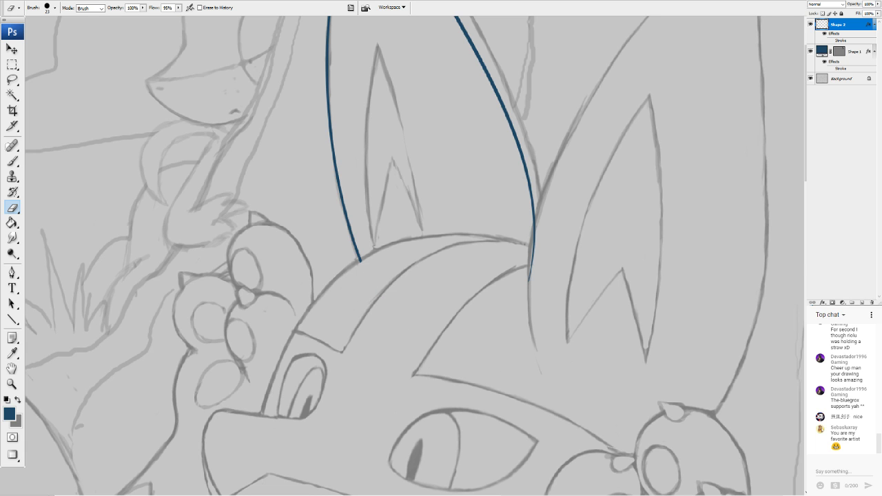
scroll(436, 373, up, 5)
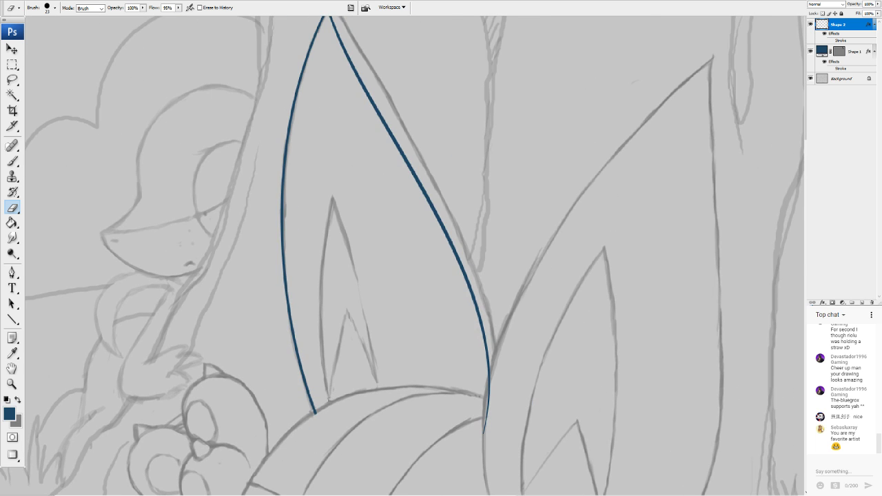
Examine how closely the inked outer ear curve matches the sketch line underneath
drag(331, 324, 430, 258)
scroll(415, 256, up, 10)
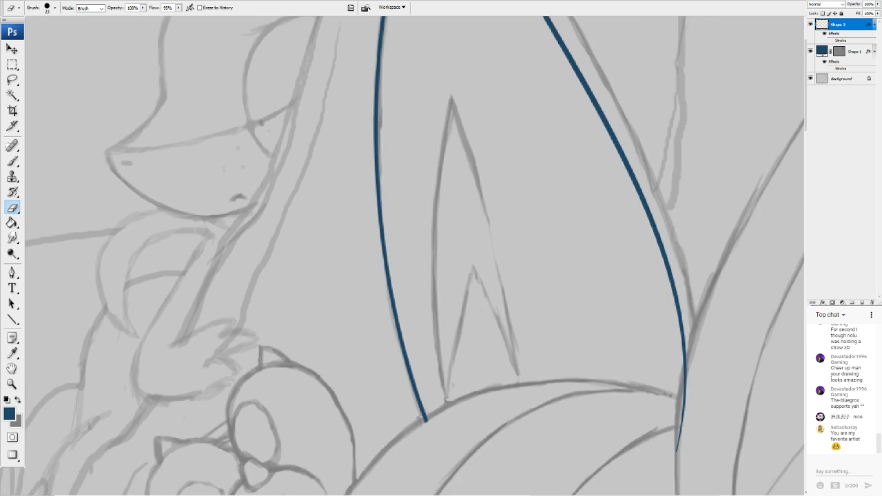
scroll(413, 276, down, 6)
scroll(413, 275, up, 7)
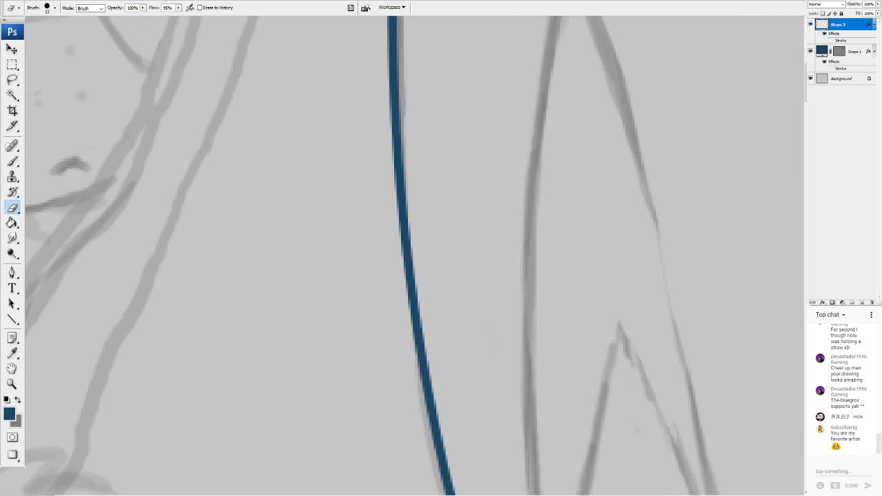
scroll(414, 276, down, 5)
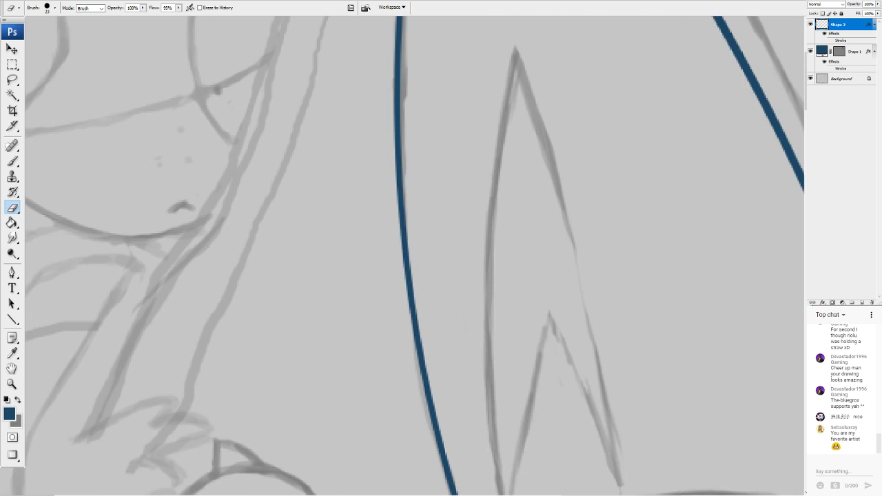
scroll(379, 239, up, 3)
scroll(379, 239, down, 5)
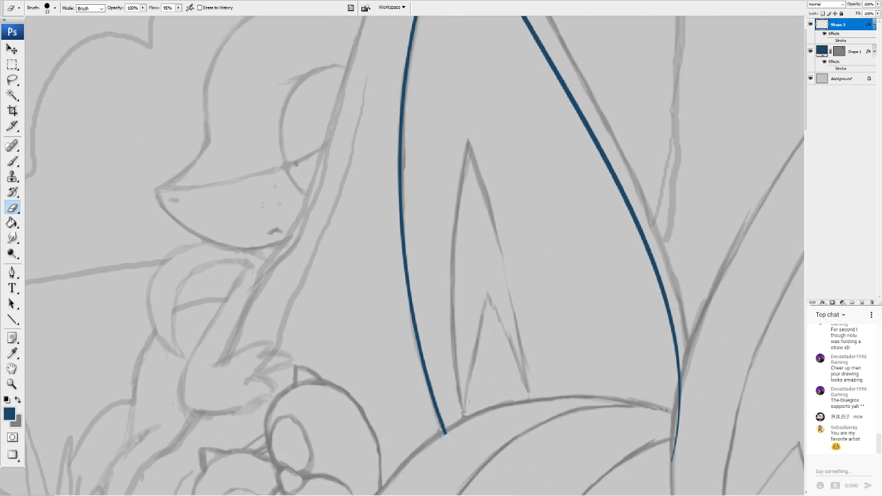
scroll(379, 239, up, 3)
click(12, 319)
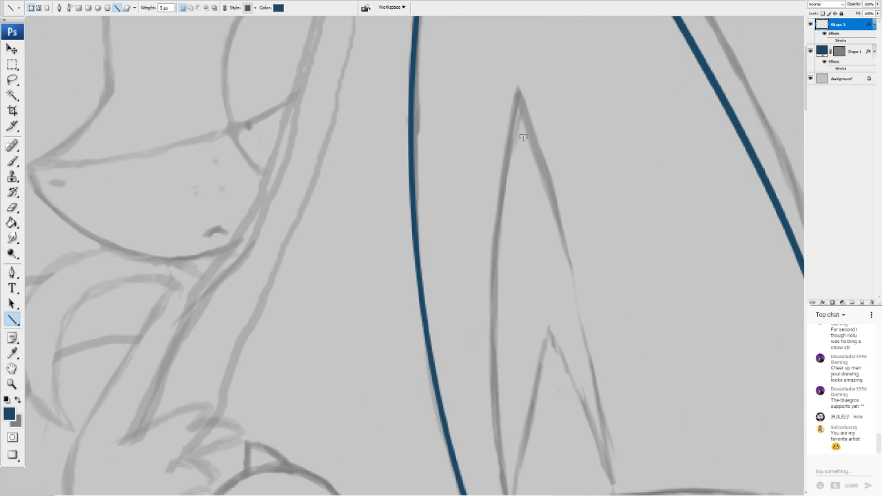
drag(521, 135, 573, 262)
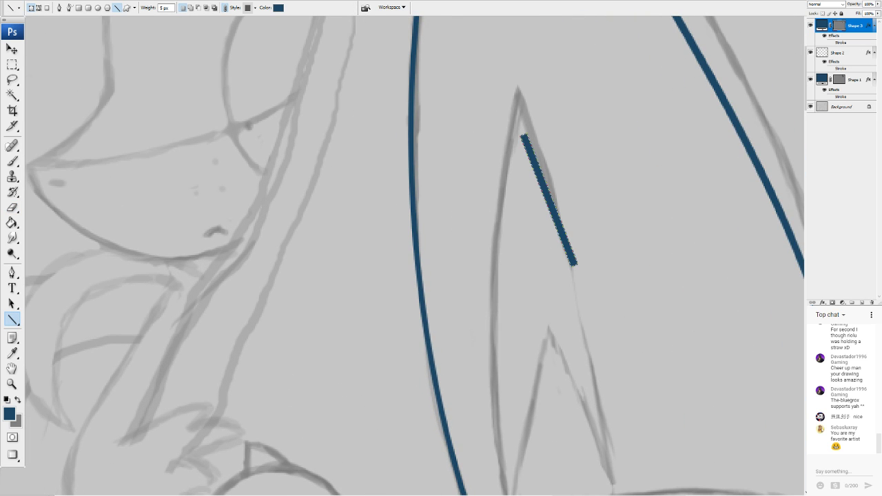
scroll(571, 262, up, 5)
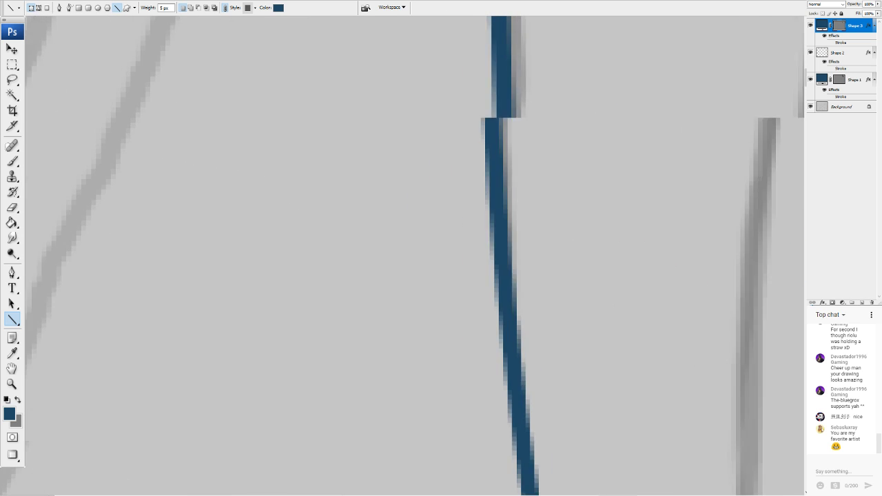
scroll(415, 256, up, 1)
scroll(415, 255, left, 4)
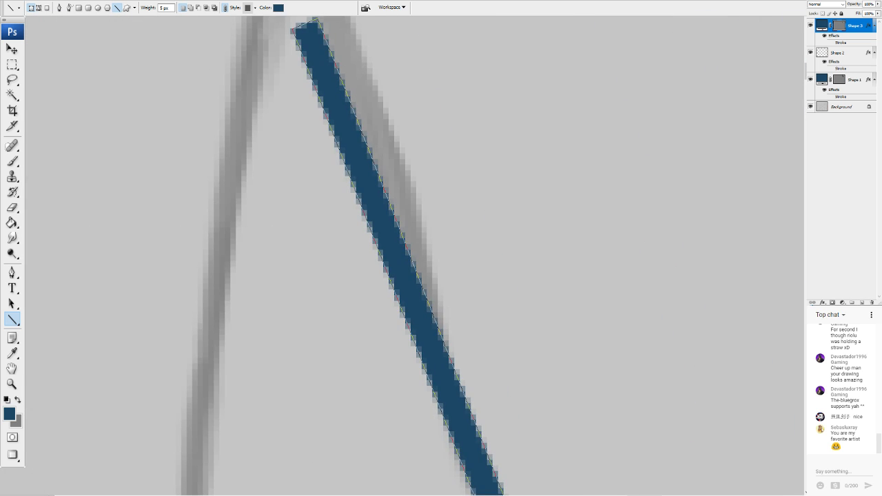
scroll(415, 255, left, 1)
scroll(415, 256, up, 1)
scroll(415, 256, down, 1)
scroll(415, 255, right, 3)
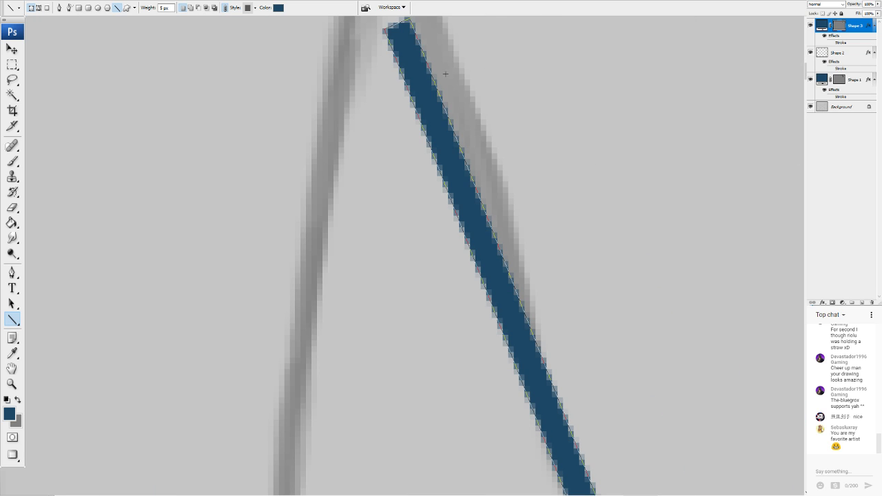
scroll(488, 237, down, 5)
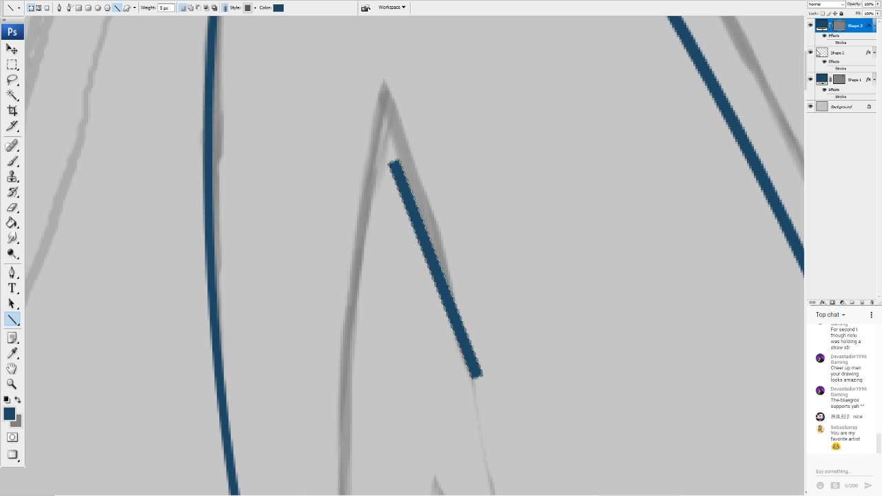
key(ctrl+z)
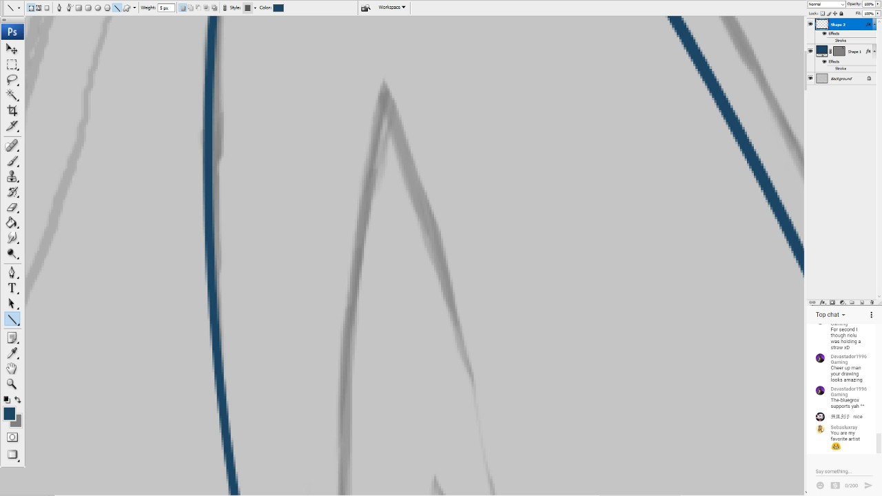
Examine the sketched head and both ears for the next contour to ink
scroll(387, 220, down, 14)
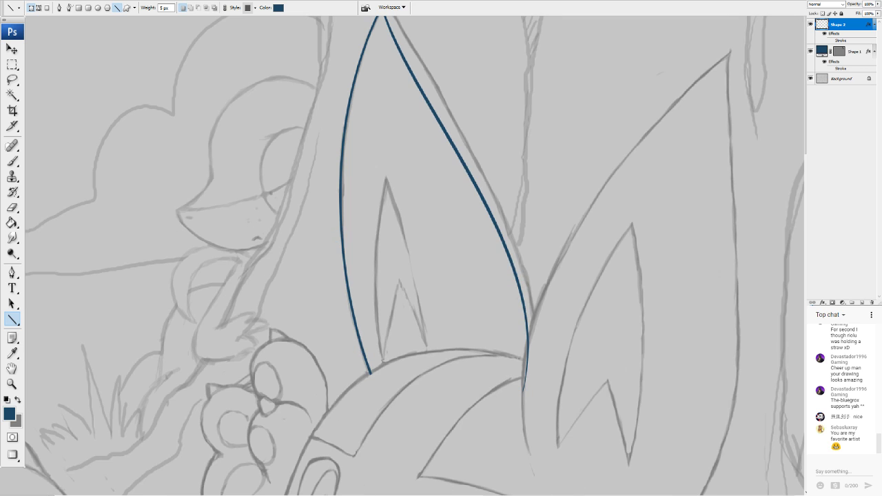
mouse_move(414, 275)
mouse_down()
mouse_move(464, 234)
mouse_move(443, 233)
mouse_up()
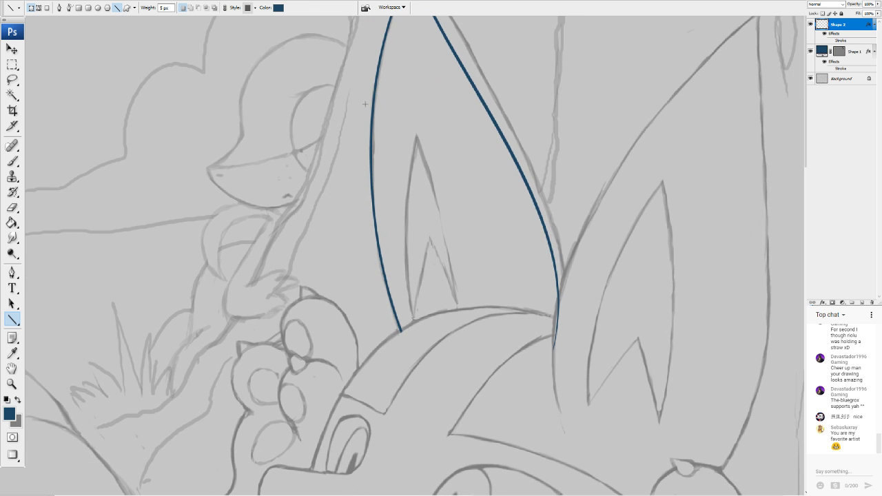
scroll(360, 168, down, 3)
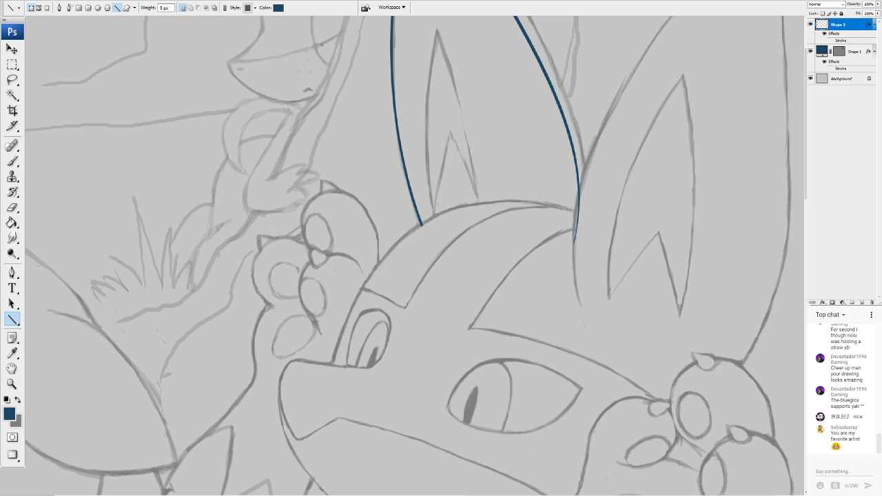
scroll(529, 213, down, 2)
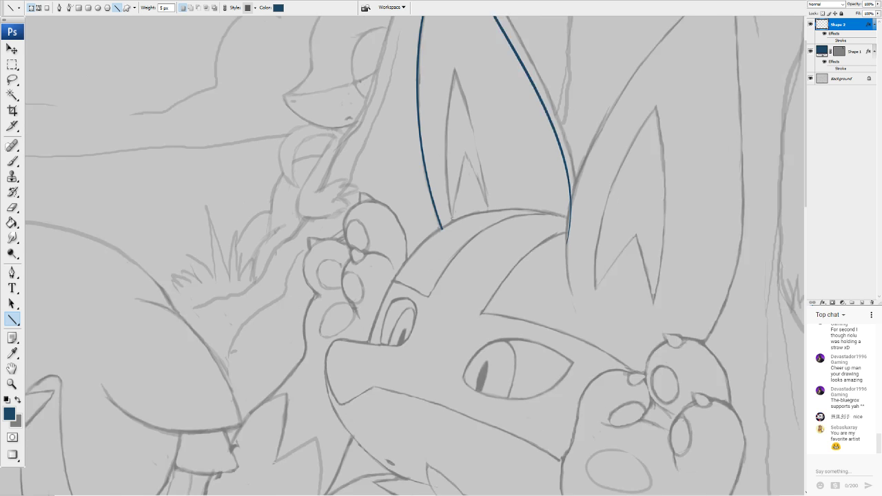
scroll(380, 226, up, 5)
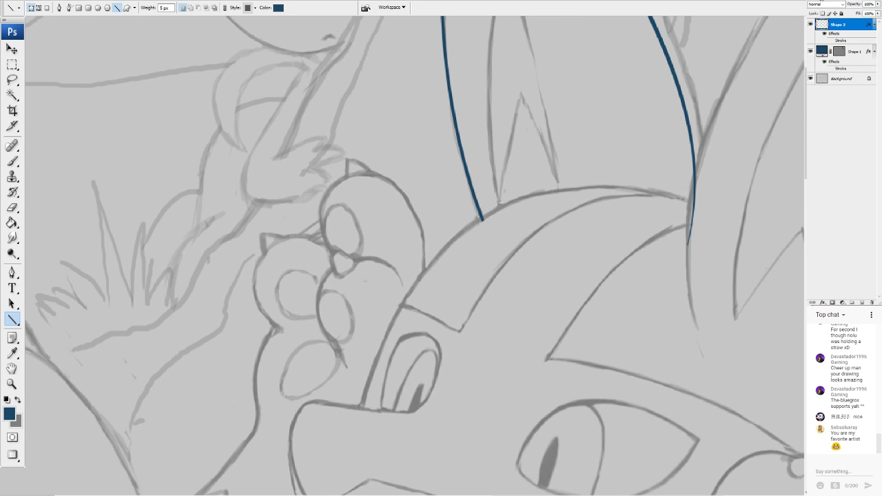
scroll(414, 255, right, 8)
scroll(415, 256, up, 6)
scroll(415, 256, down, 1)
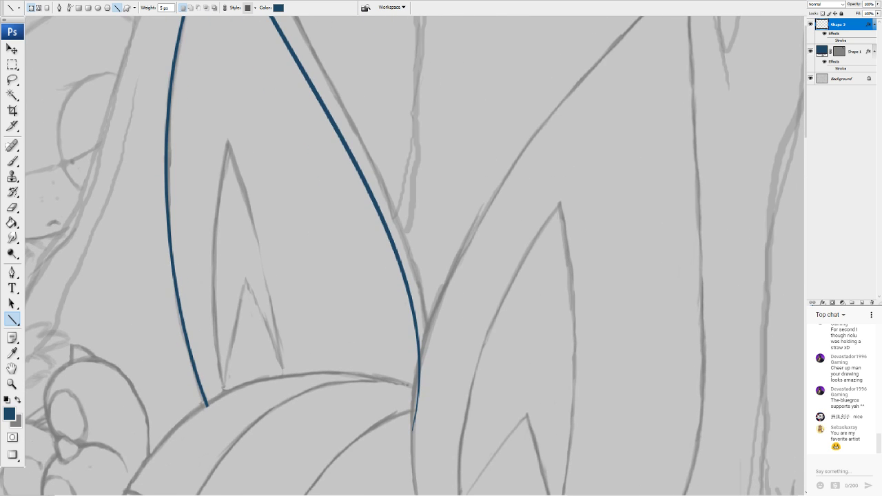
scroll(415, 248, down, 3)
scroll(415, 255, down, 5)
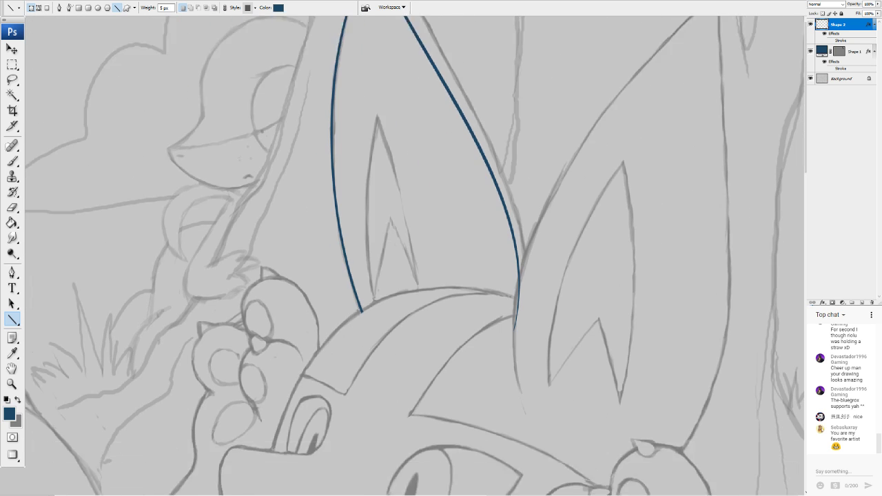
Draw a straight dark blue line from the second ear's tip down to the lower end of its inner edge
scroll(415, 255, up, 5)
scroll(414, 256, down, 1)
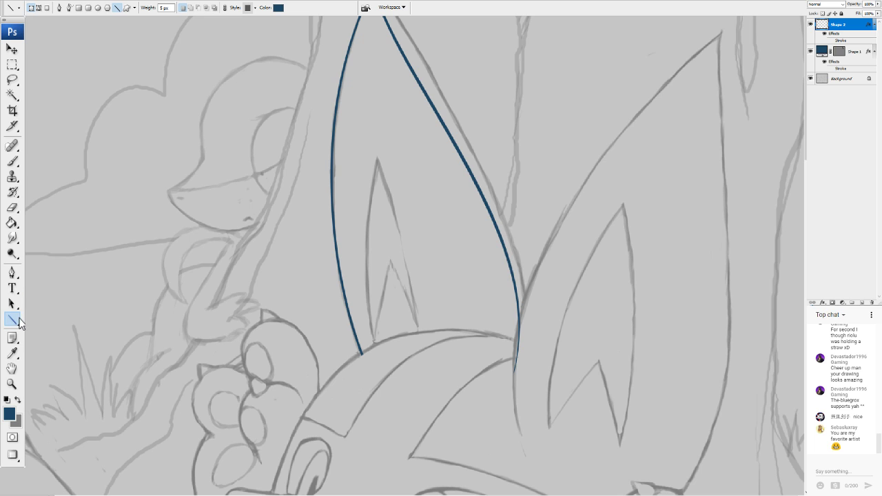
drag(725, 30, 520, 433)
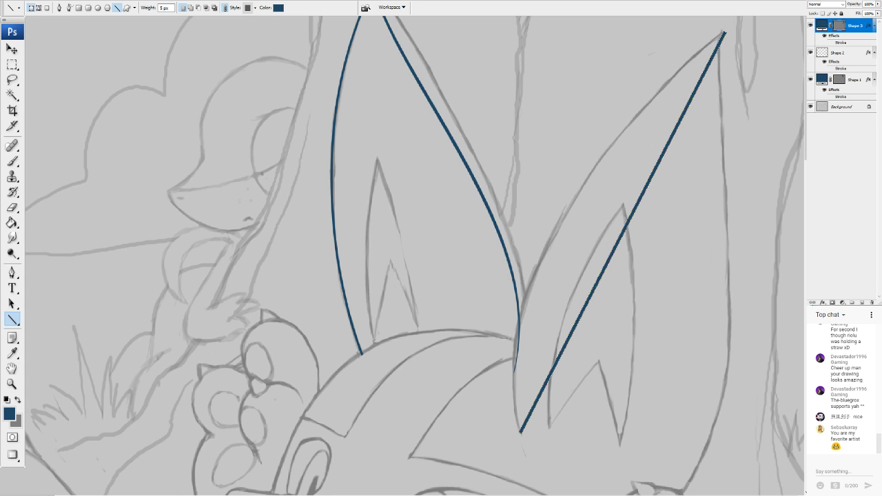
Warp the new line into a curve following the second ear's inner edge
key(ctrl+t)
drag(586, 288, 571, 267)
drag(662, 260, 695, 209)
drag(723, 161, 688, 140)
drag(557, 273, 469, 292)
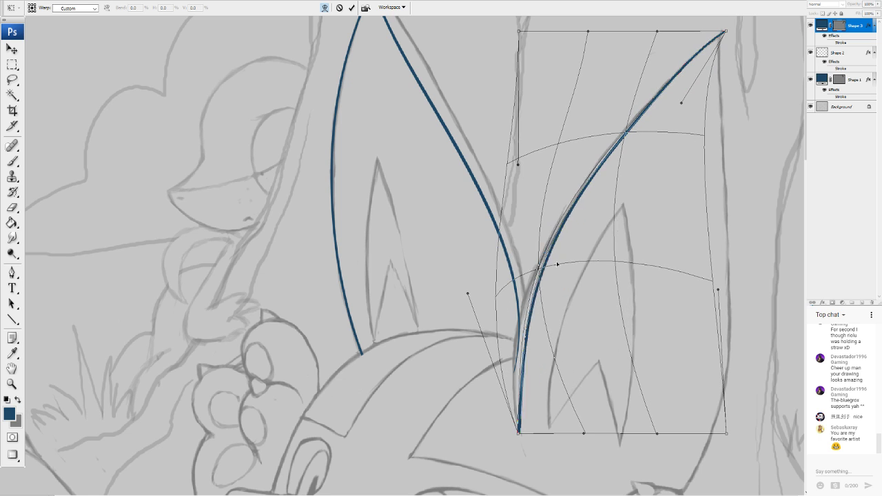
drag(531, 346, 523, 346)
drag(465, 293, 445, 303)
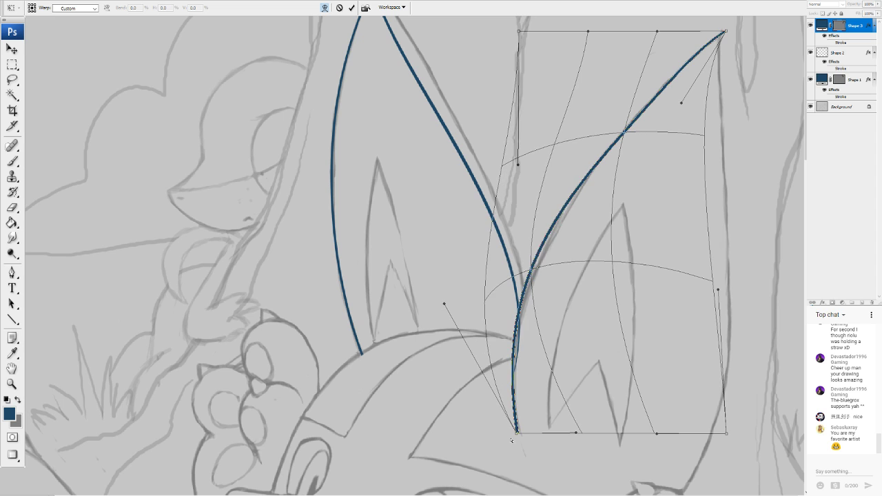
Refine the warp of the second ear's inner edge line, extending it slightly past the tip and at its lower end, and apply it
drag(519, 434, 523, 432)
drag(583, 433, 524, 450)
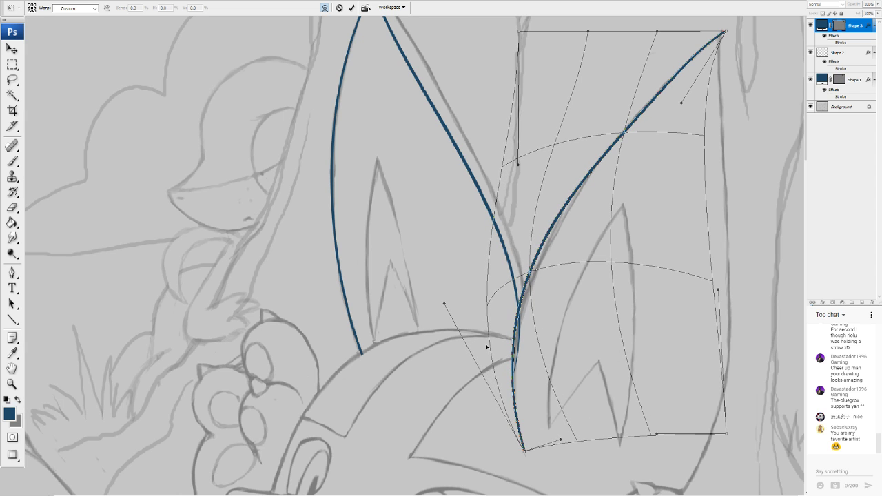
drag(486, 348, 510, 363)
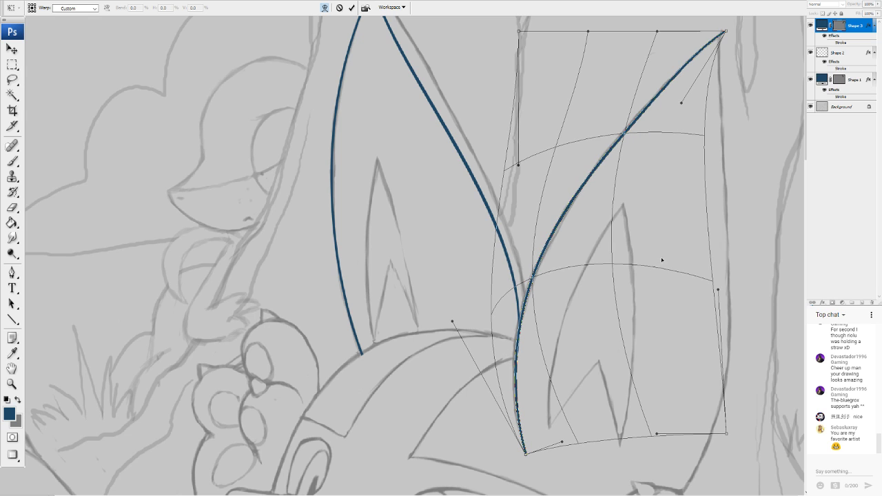
drag(657, 237, 657, 230)
drag(682, 101, 681, 93)
drag(727, 31, 739, 25)
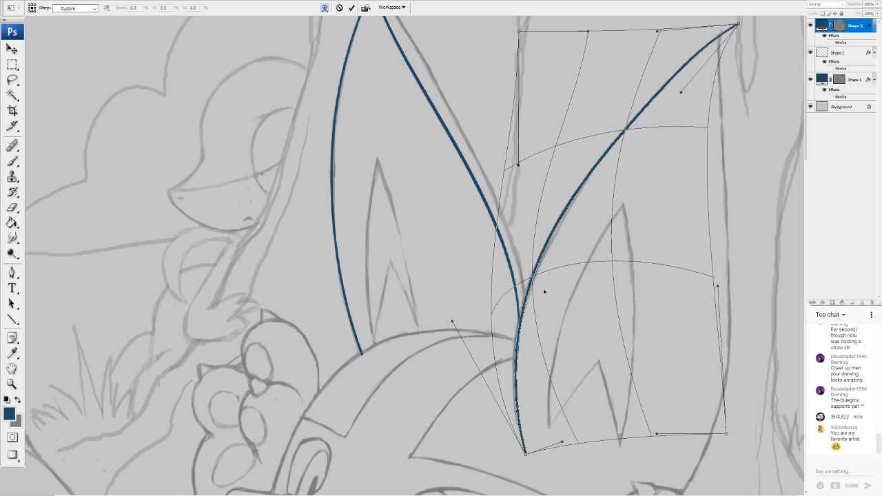
key(Return)
Erase the excess of the inner edge line beyond the second ear's tip and tidy its lower end
key(e)
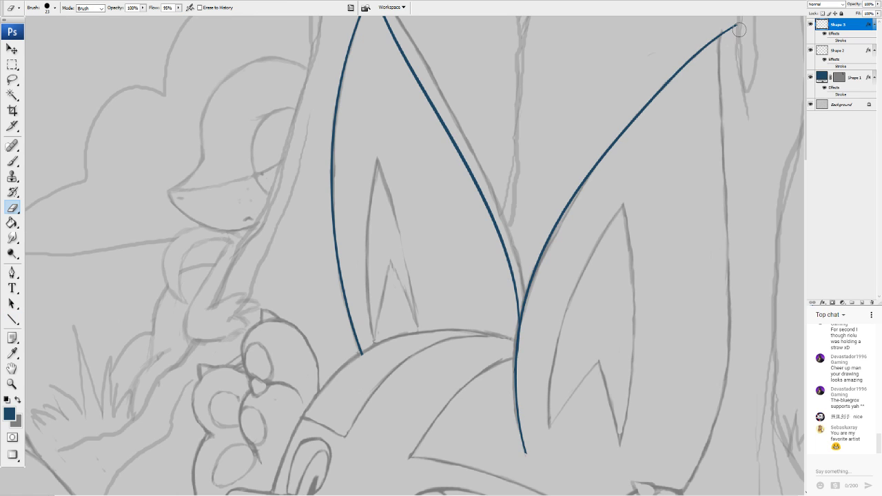
drag(742, 23, 731, 34)
drag(514, 452, 528, 445)
Draw a long straight dark blue line and rotate and move it to run from the second ear's tip down along its outer edge
scroll(414, 255, down, 5)
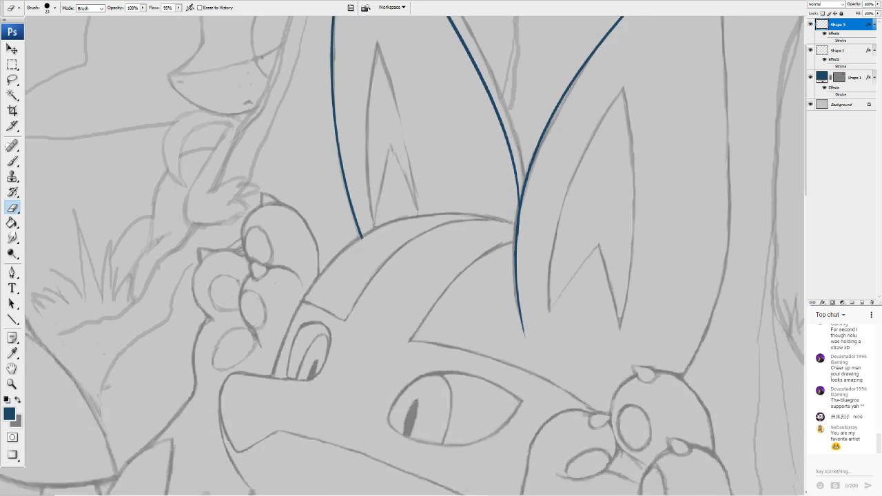
scroll(414, 255, up, 4)
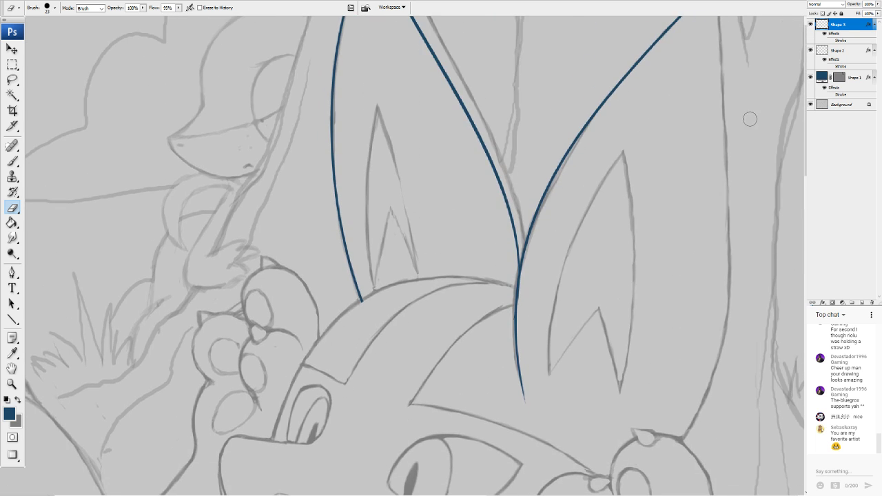
click(12, 319)
drag(583, 17, 679, 436)
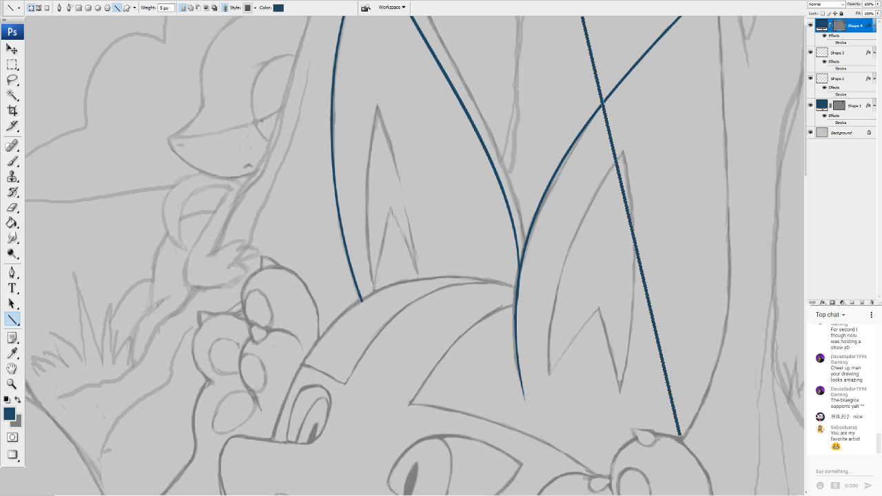
key(ctrl+t)
drag(689, 445, 651, 451)
drag(635, 224, 714, 192)
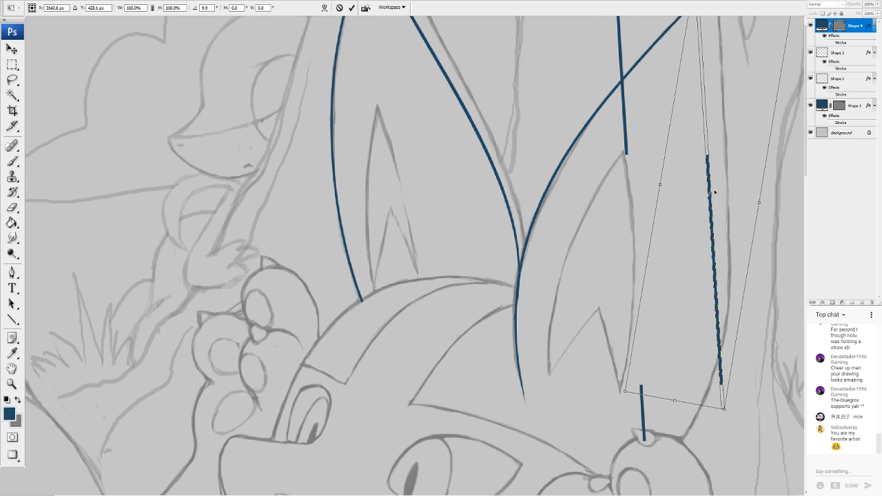
scroll(789, 143, up, 3)
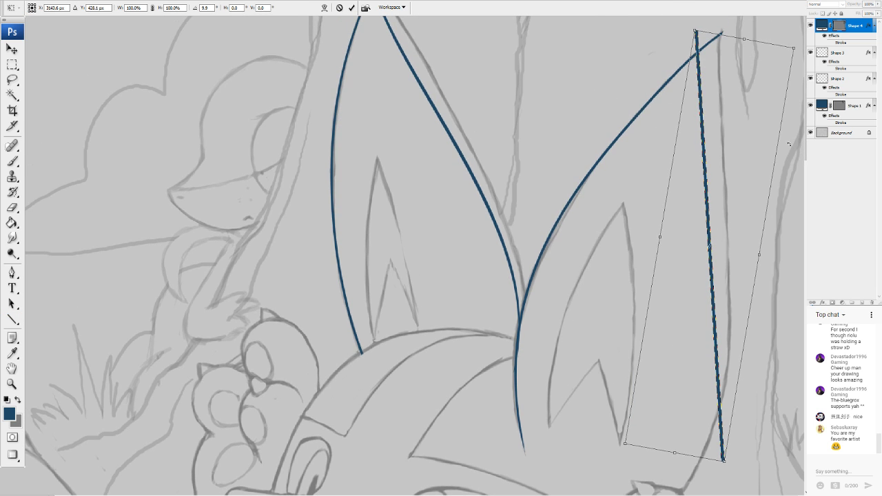
drag(788, 177, 779, 198)
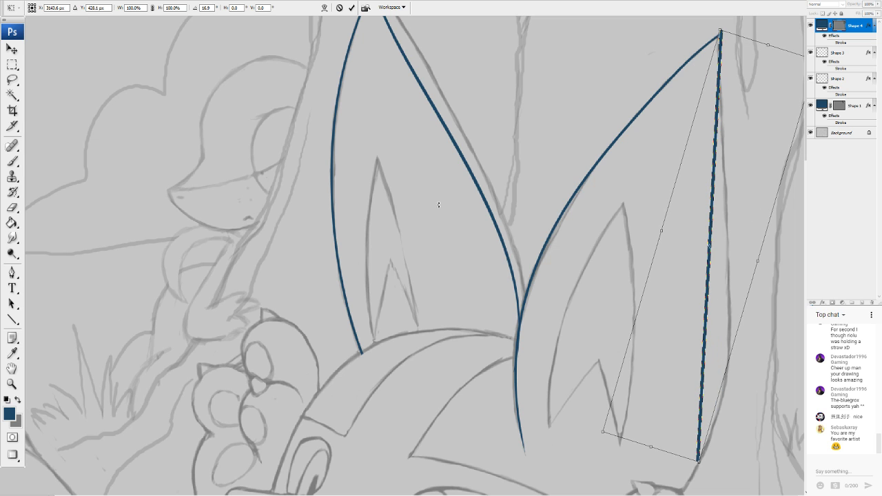
Warp the new line so its lower part bends along the ear's outer edge and ends at the raised paw
click(324, 7)
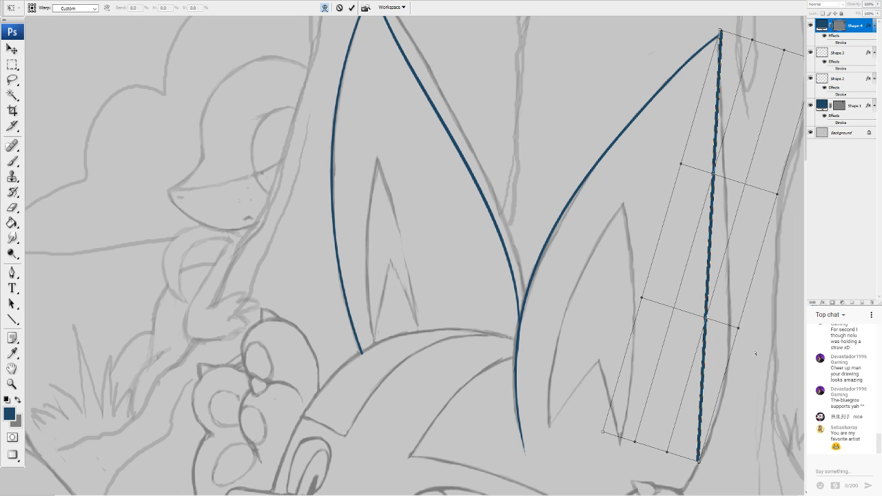
drag(706, 321, 717, 321)
scroll(697, 441, down, 2)
drag(698, 414, 669, 455)
drag(742, 281, 771, 317)
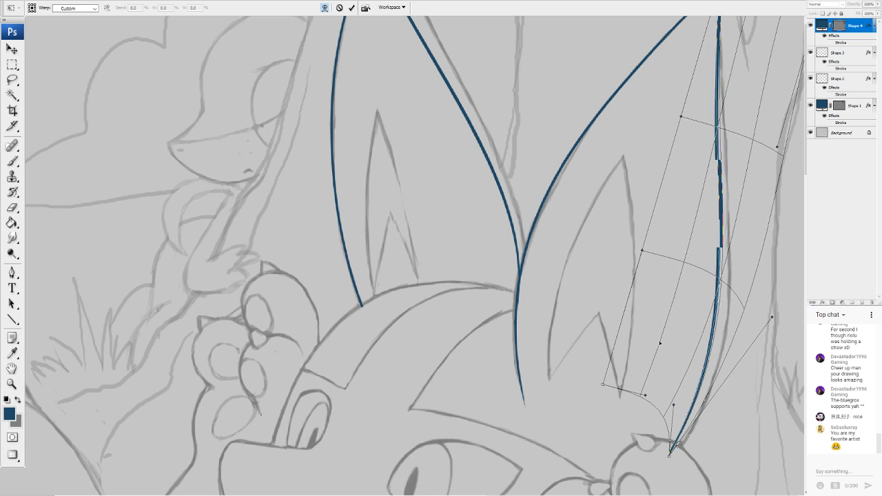
drag(776, 127, 684, 186)
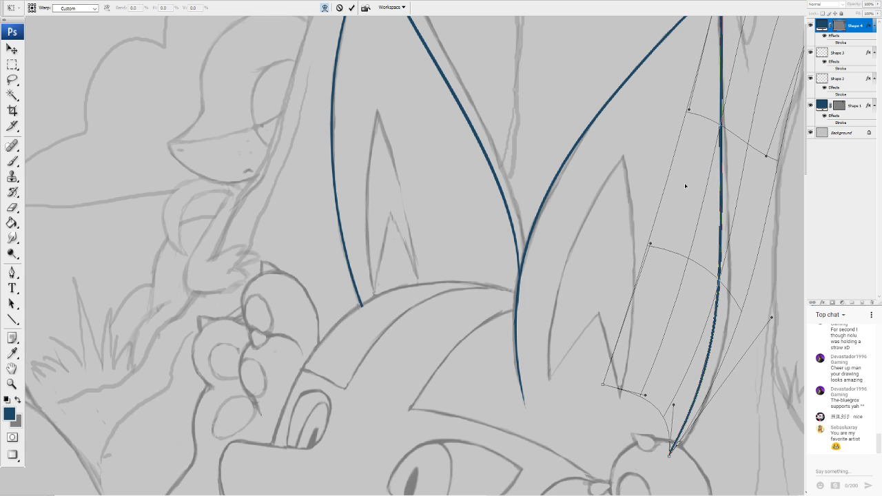
drag(689, 110, 692, 104)
scroll(730, 41, up, 1)
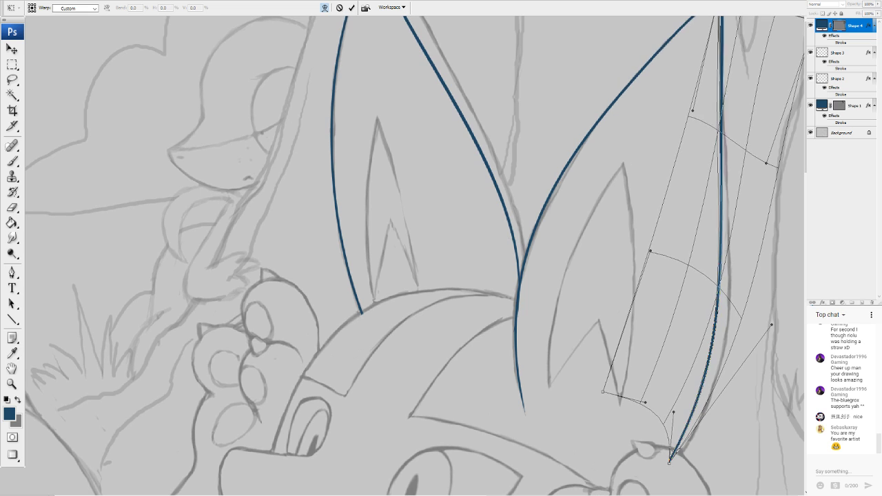
Bulge the line's middle outward to match the sketched outer edge of the second ear, adjust its lower end and apply the warp
mouse_move(742, 21)
mouse_down()
mouse_move(752, 30)
mouse_move(737, 49)
mouse_up()
drag(727, 177, 728, 225)
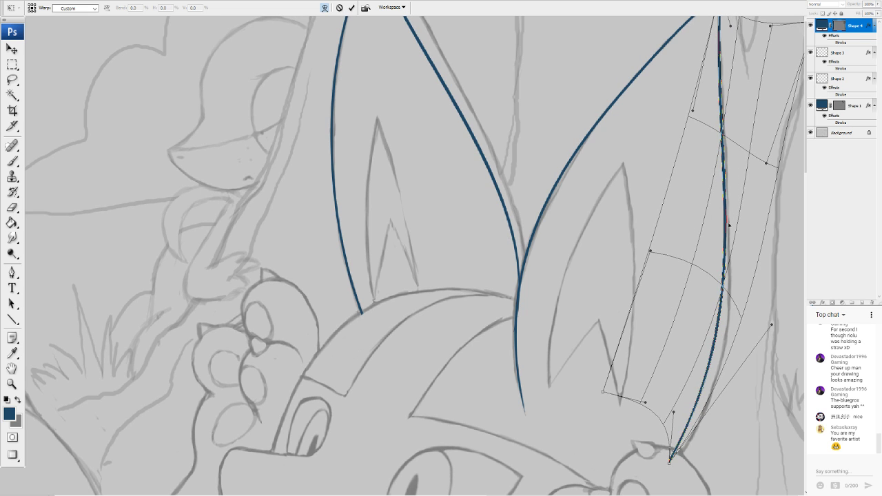
mouse_move(735, 302)
mouse_down()
mouse_move(757, 331)
mouse_move(792, 348)
mouse_up()
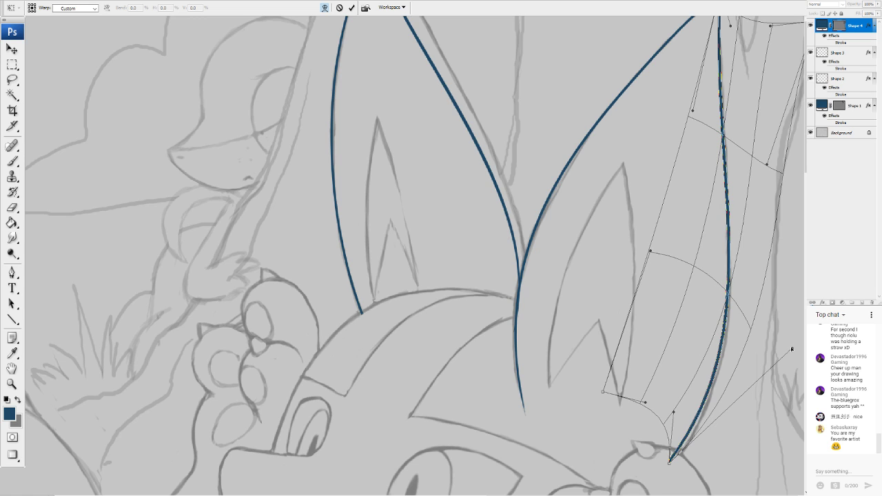
drag(791, 349, 799, 360)
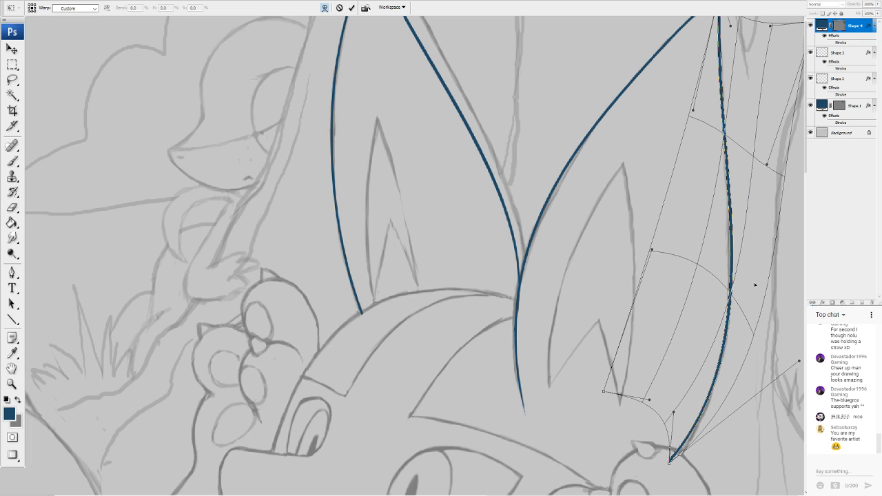
drag(754, 284, 761, 294)
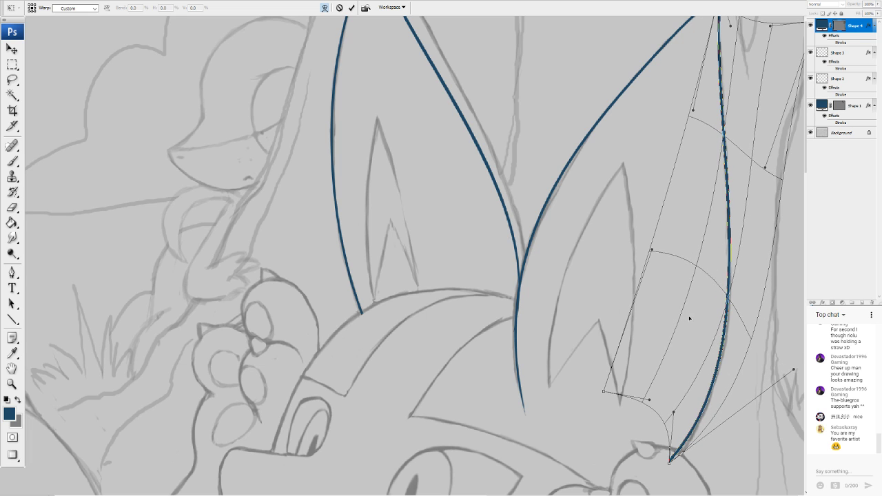
mouse_move(669, 450)
mouse_down()
mouse_move(667, 458)
mouse_move(679, 437)
mouse_up()
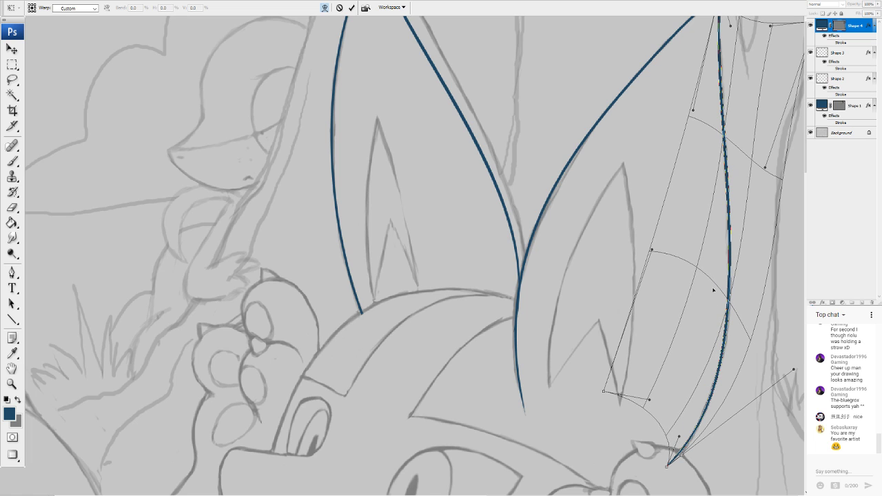
key(Return)
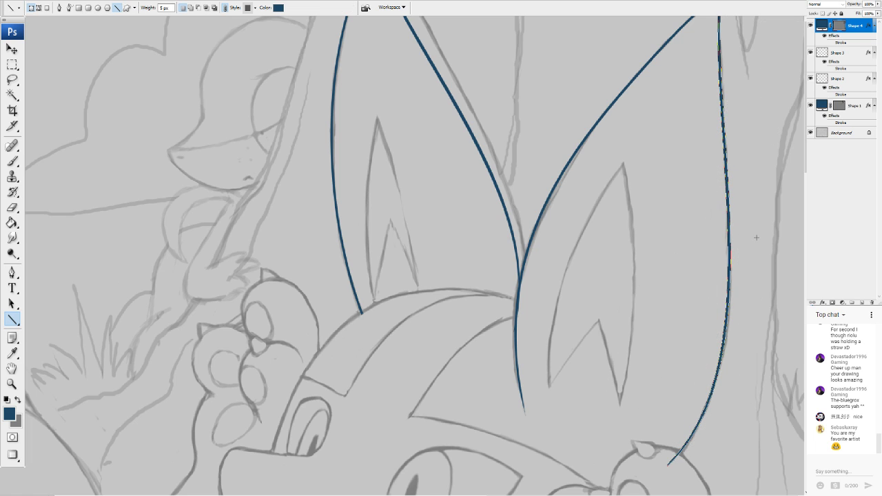
Erase the lower end of the outer edge line where it overlaps the raised paw
click(14, 208)
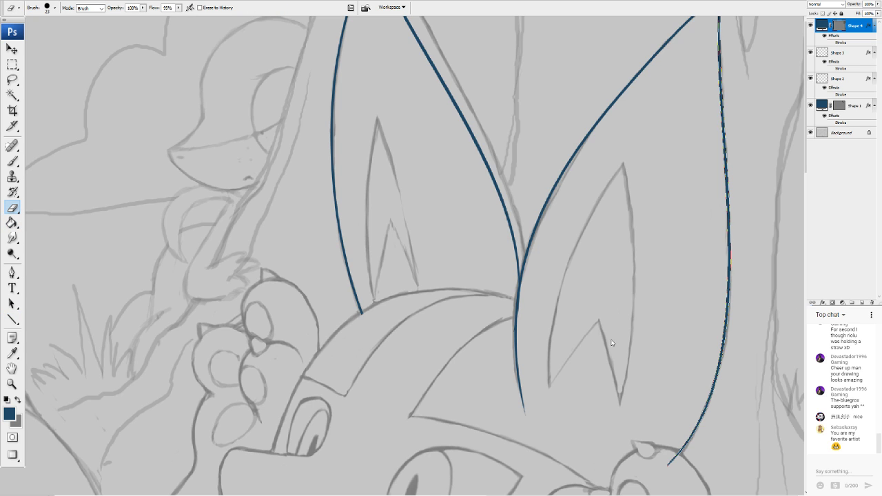
drag(662, 472, 675, 459)
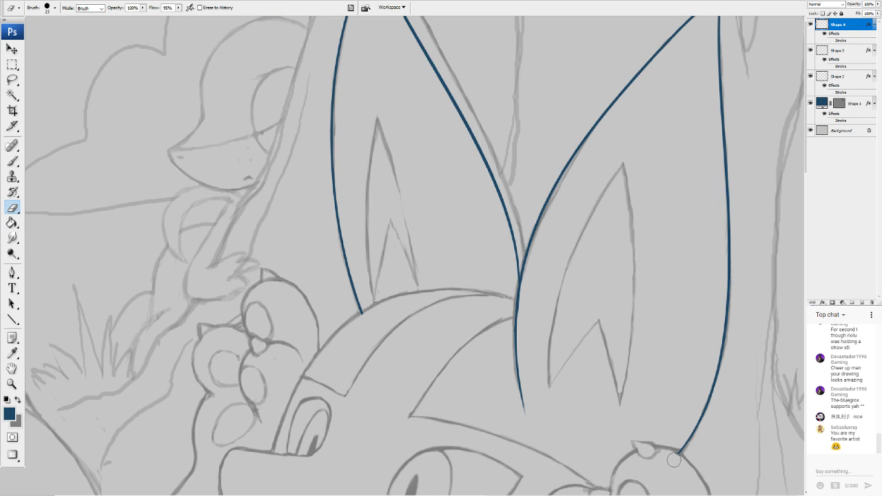
scroll(672, 458, up, 3)
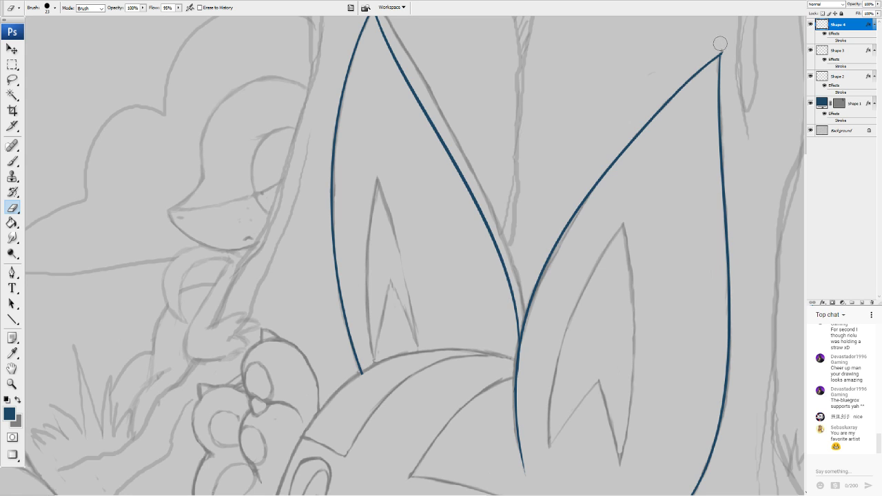
click(12, 48)
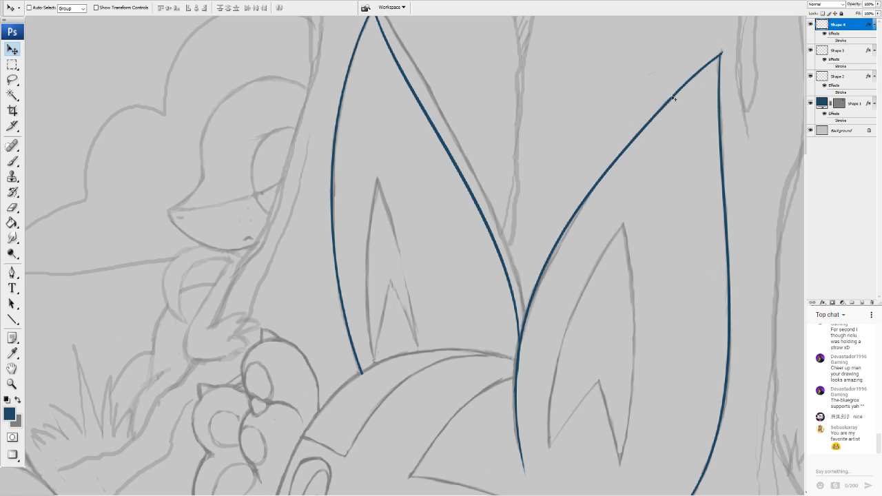
click(13, 208)
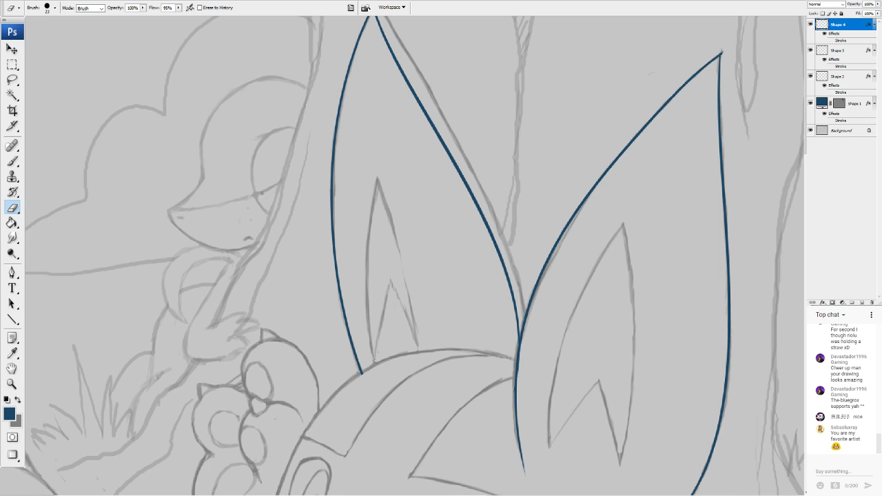
click(12, 49)
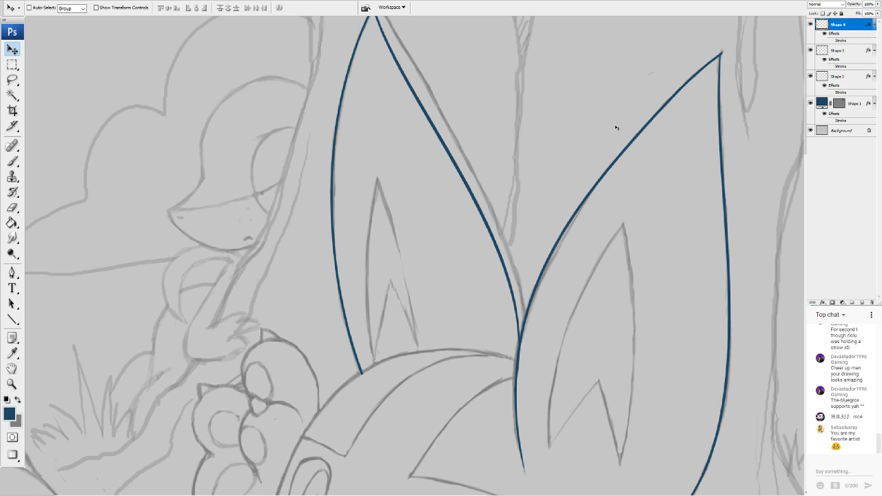
click(12, 208)
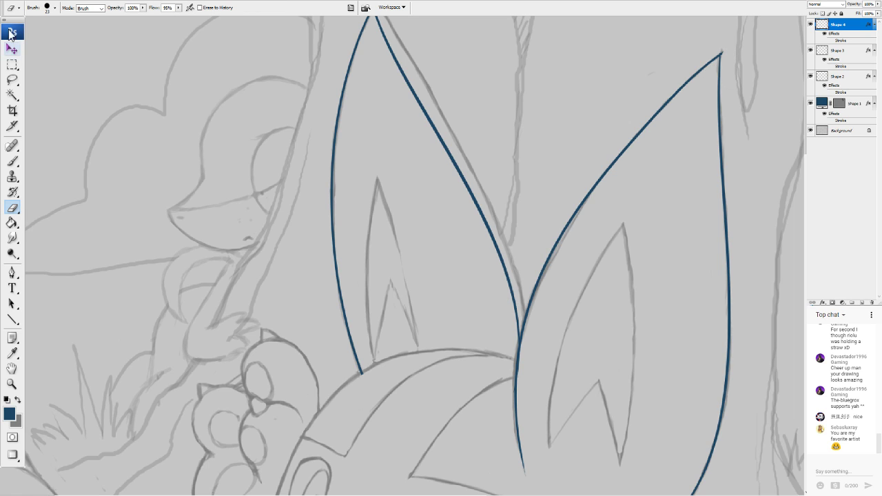
click(14, 50)
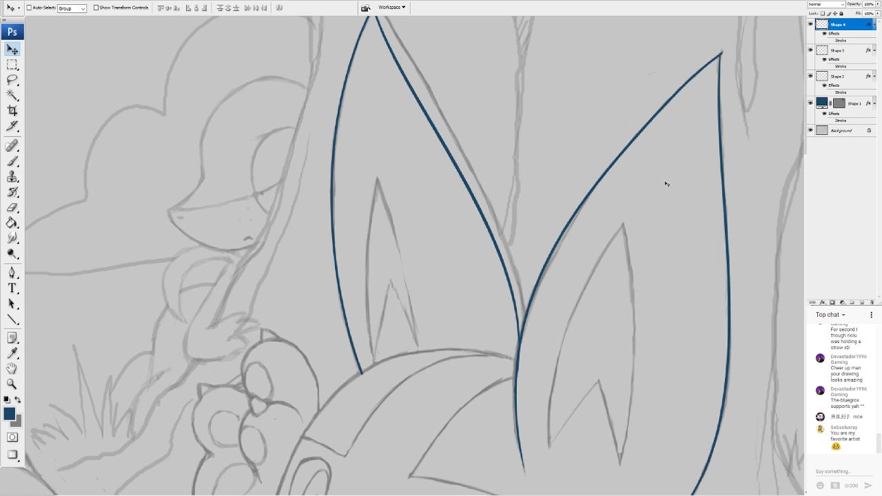
Hide and reshow the Shape 1, Shape 2 and Shape 3 layers to identify their lines, and select Shape 3 for erasing
click(844, 87)
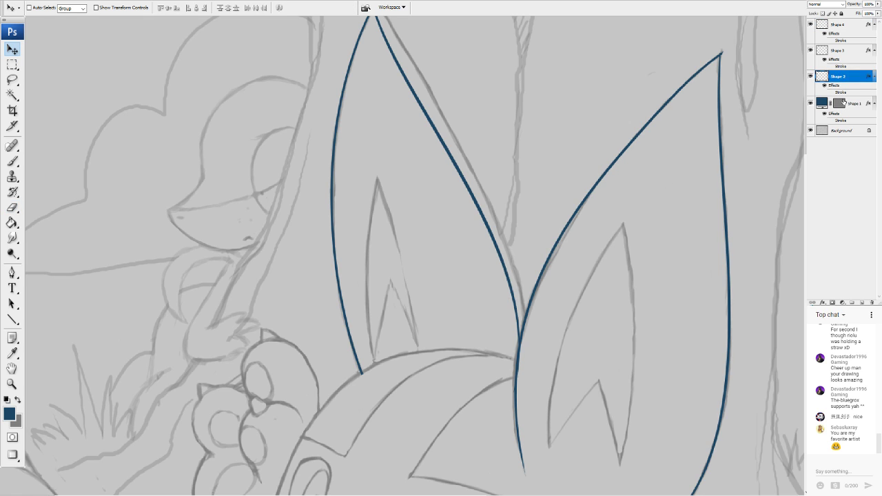
click(843, 102)
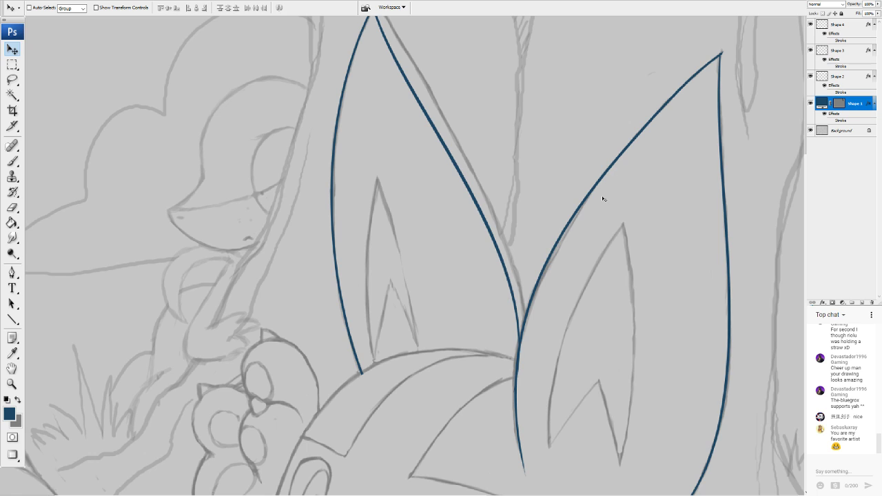
click(810, 103)
click(810, 104)
click(810, 105)
click(810, 104)
click(810, 77)
click(810, 77)
click(809, 51)
click(809, 51)
click(842, 53)
click(17, 207)
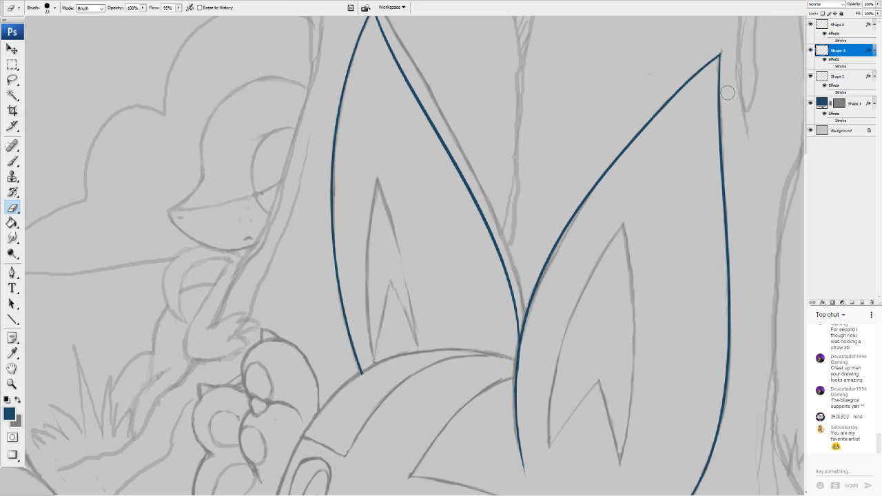
Draw a straight line with the Line tool along the rear edge of the large rounded body, ending near the top of the leg
scroll(747, 62, down, 6)
scroll(779, 188, up, 1)
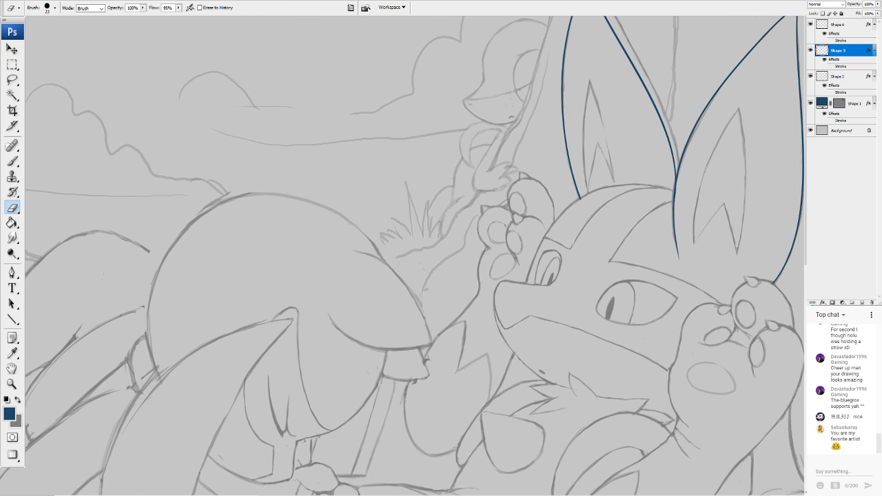
drag(719, 240, 738, 170)
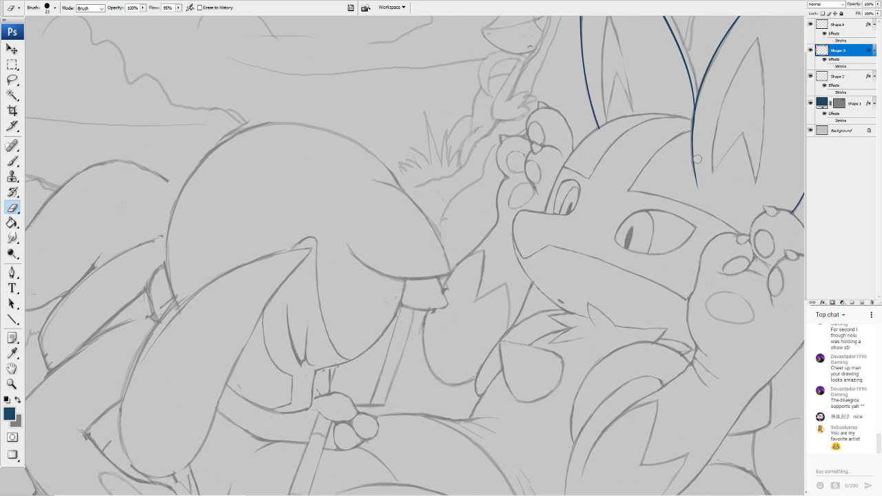
scroll(382, 241, up, 1)
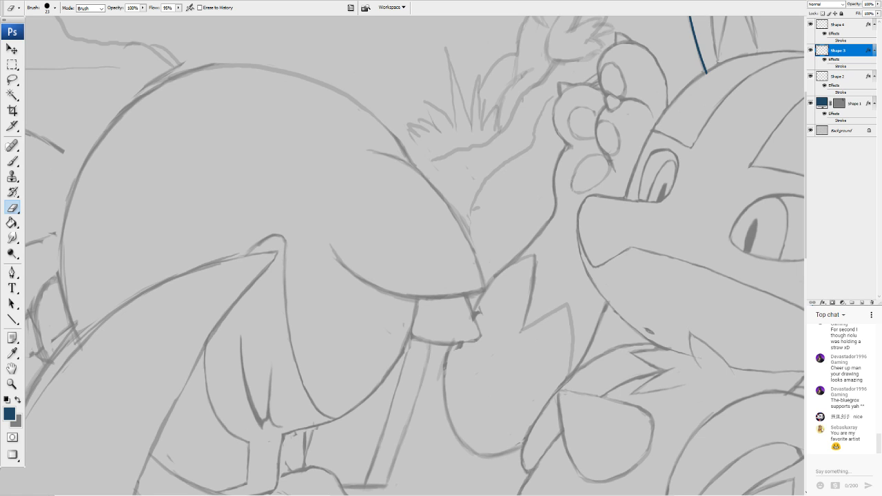
click(14, 319)
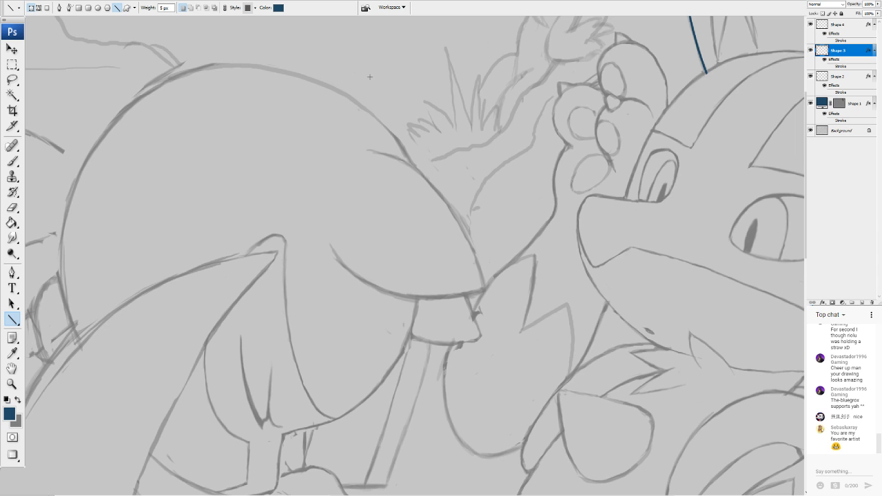
drag(370, 77, 213, 39)
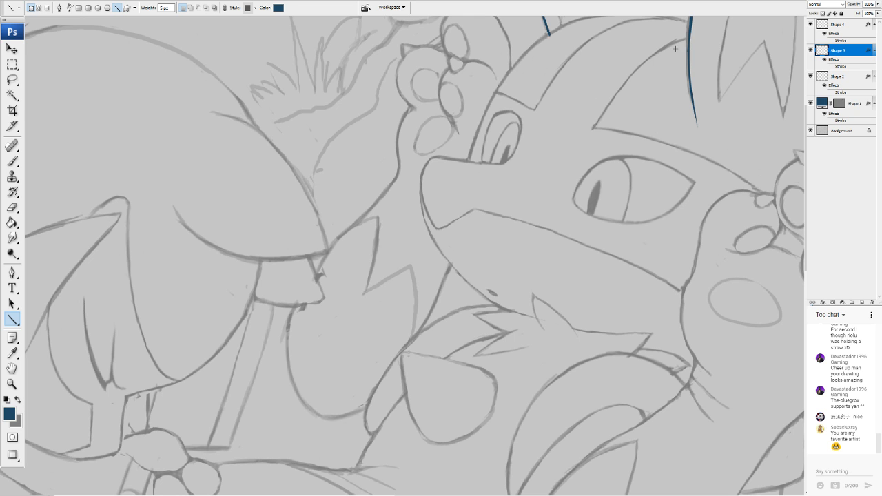
drag(550, 368, 586, 186)
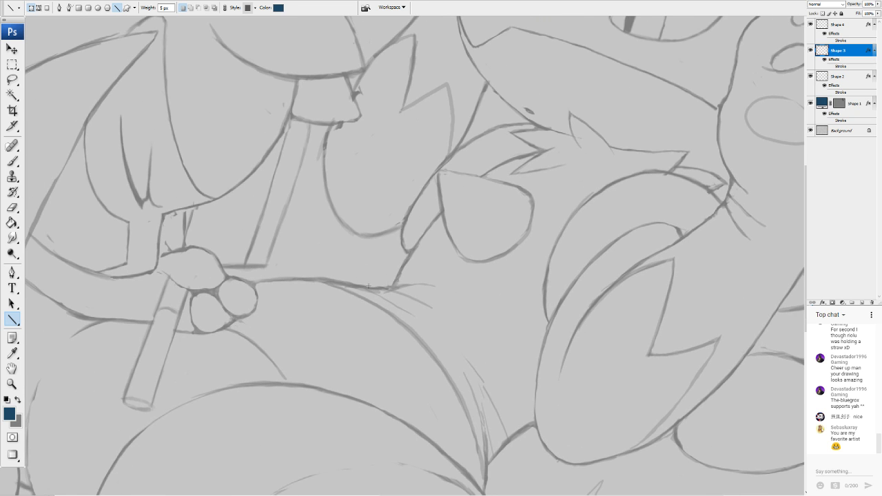
drag(205, 289, 275, 429)
drag(227, 275, 545, 424)
drag(261, 254, 602, 197)
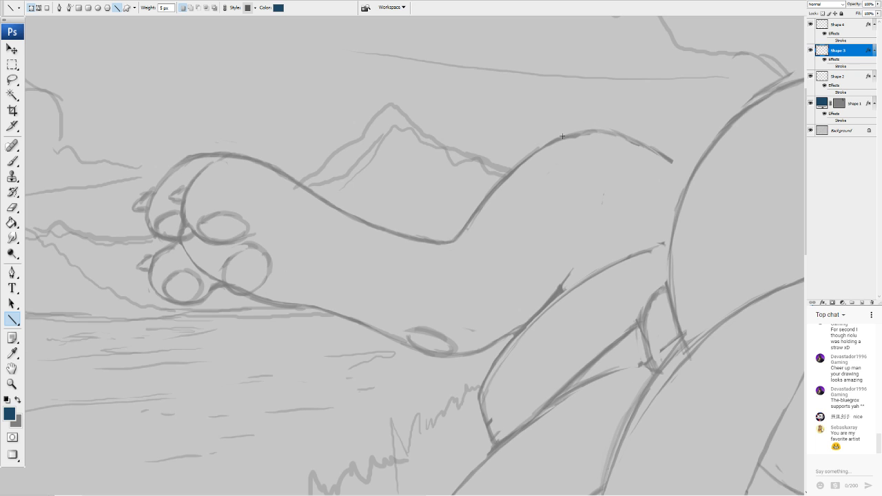
drag(482, 275, 390, 257)
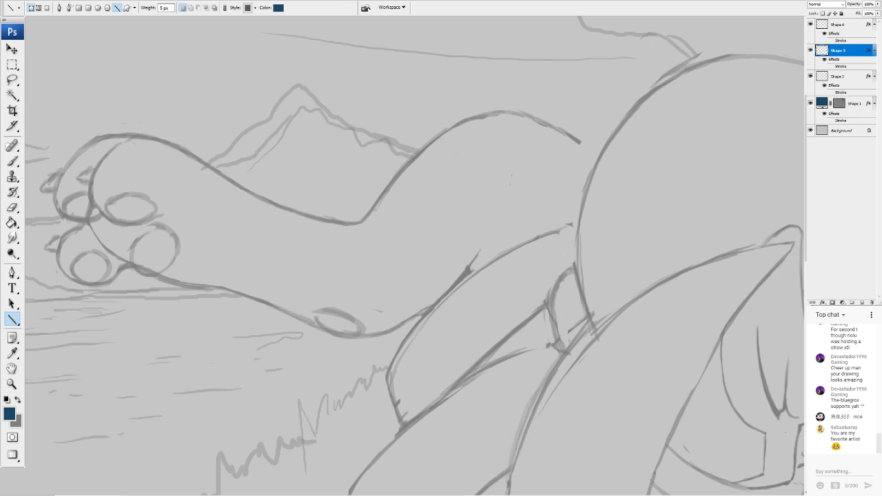
drag(523, 248, 293, 257)
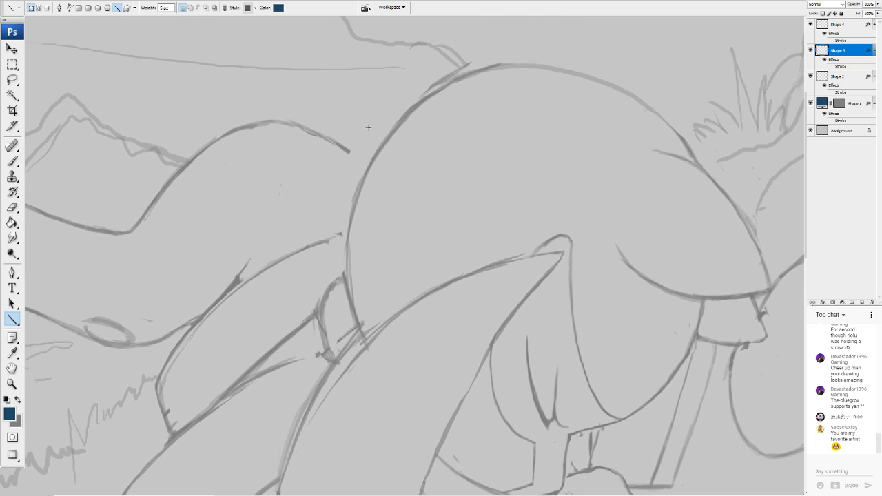
drag(370, 119, 355, 338)
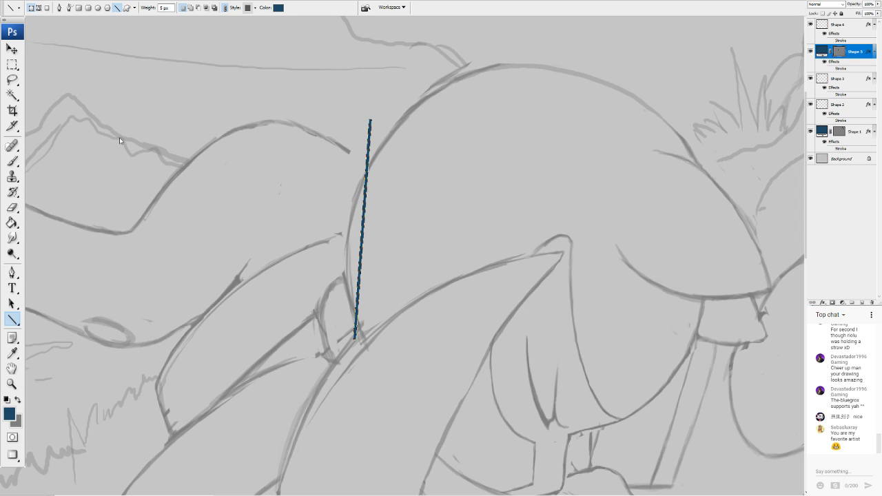
Try warping the new line so its upper end leans onto the rounded body's outline and its middle bulges outward
click(115, 160)
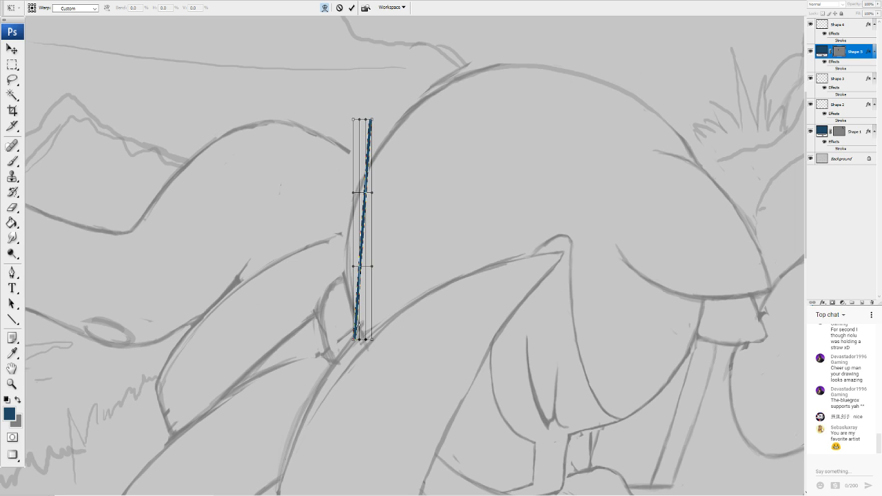
scroll(743, 291, up, 3)
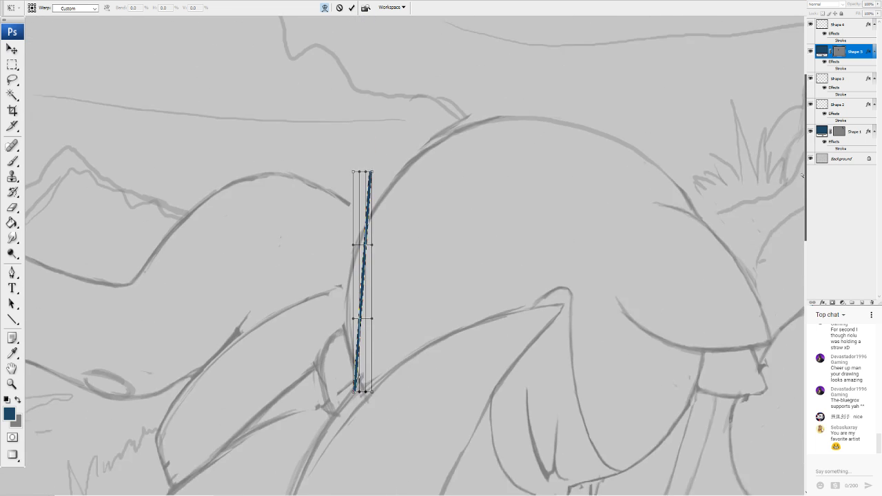
scroll(743, 290, left, 3)
scroll(742, 291, right, 2)
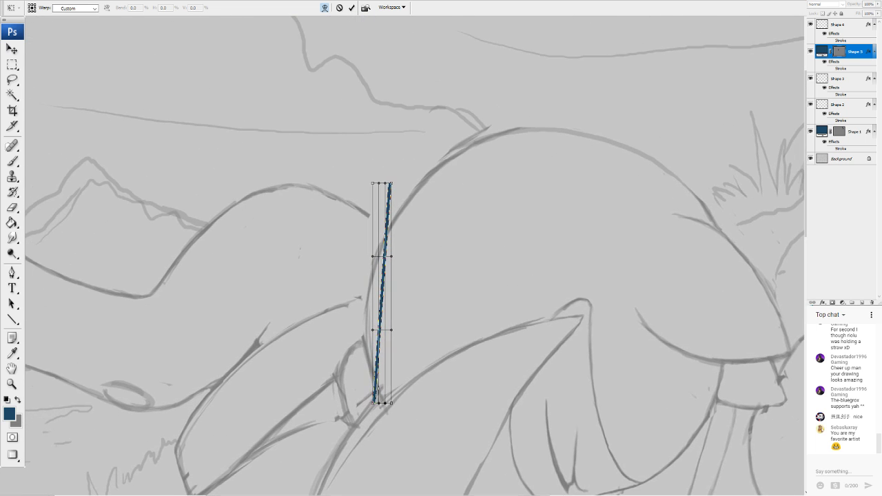
mouse_move(807, 223)
mouse_down()
mouse_move(806, 210)
mouse_move(806, 220)
mouse_up()
scroll(803, 198, down, 2)
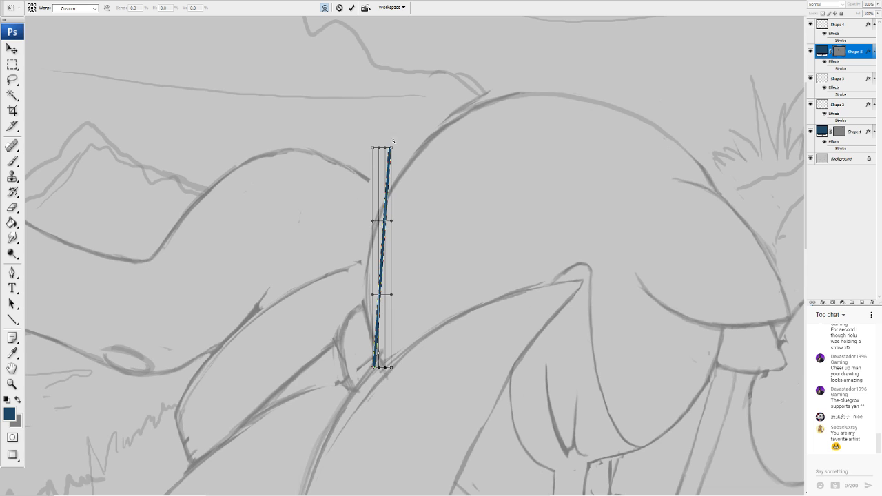
drag(392, 147, 404, 149)
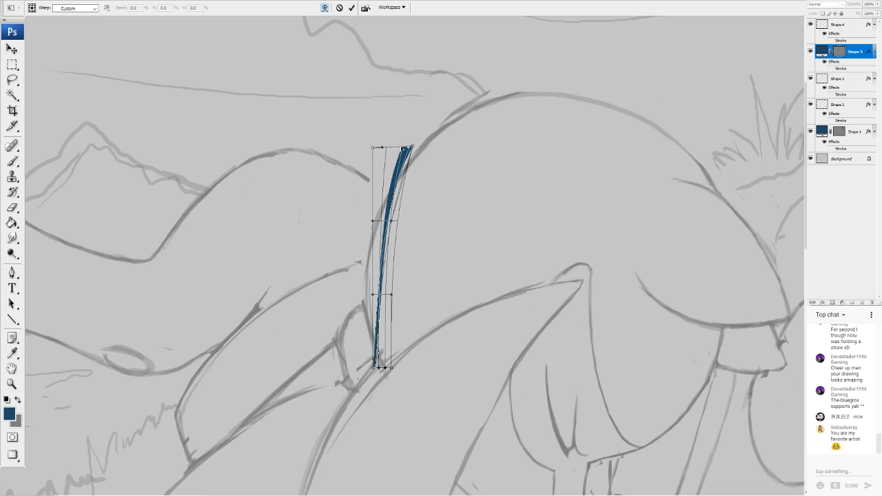
drag(389, 254, 384, 259)
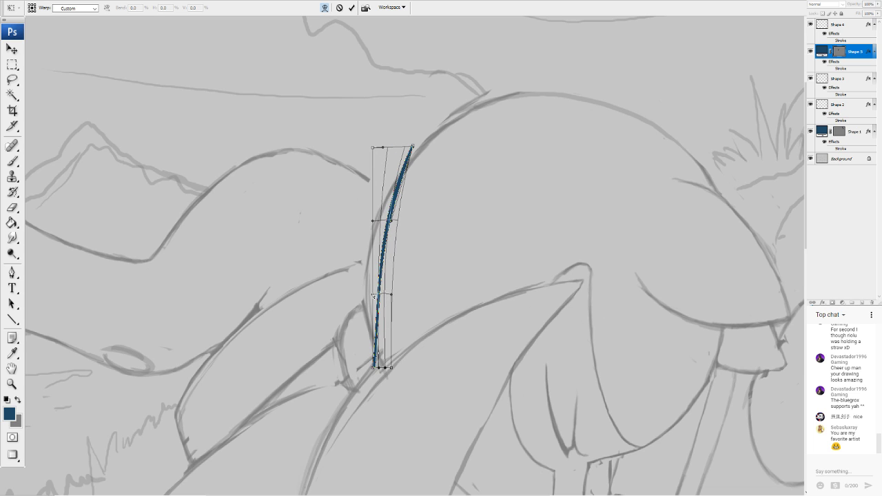
mouse_move(373, 296)
mouse_down()
mouse_move(361, 290)
mouse_move(381, 261)
mouse_up()
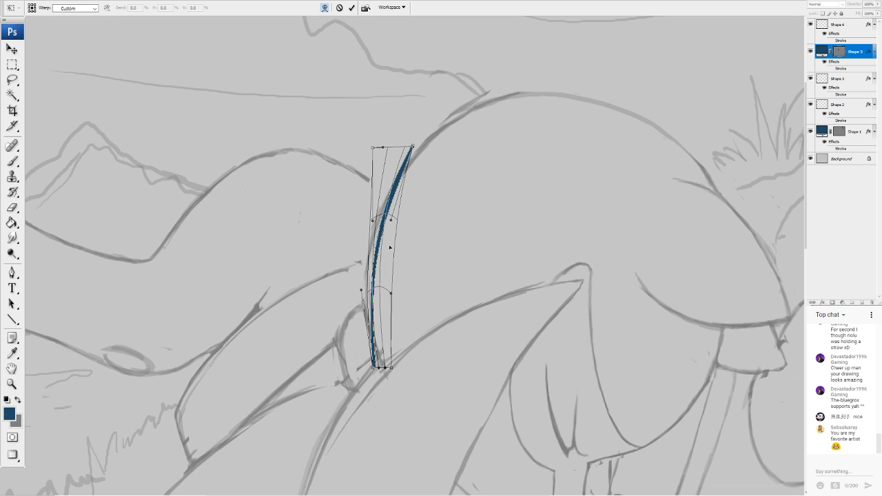
drag(373, 220, 359, 215)
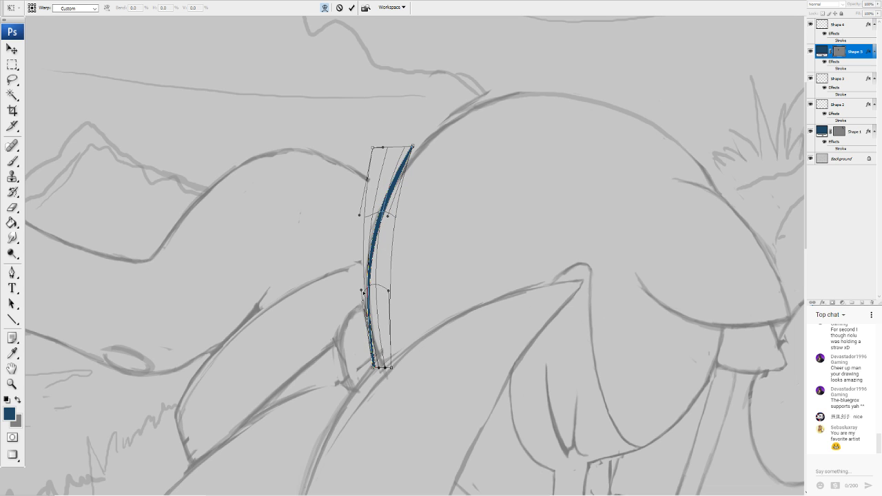
Try extending the line's upper and lower ends along the sketched rear contour, smooth the curve and apply the warp
drag(361, 290, 347, 293)
drag(372, 369, 390, 383)
drag(398, 183, 402, 193)
drag(412, 146, 436, 141)
mouse_move(414, 183)
mouse_down()
mouse_move(402, 190)
mouse_move(396, 182)
mouse_up()
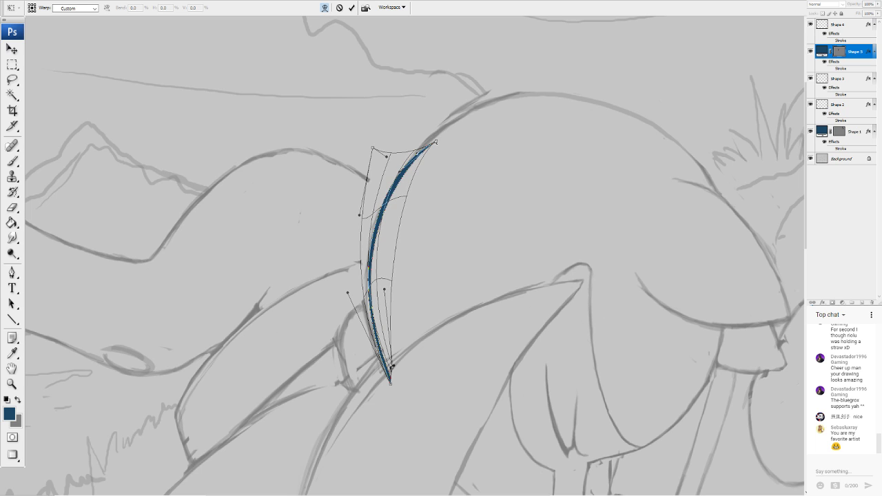
drag(435, 141, 470, 108)
drag(403, 206, 396, 197)
key(Return)
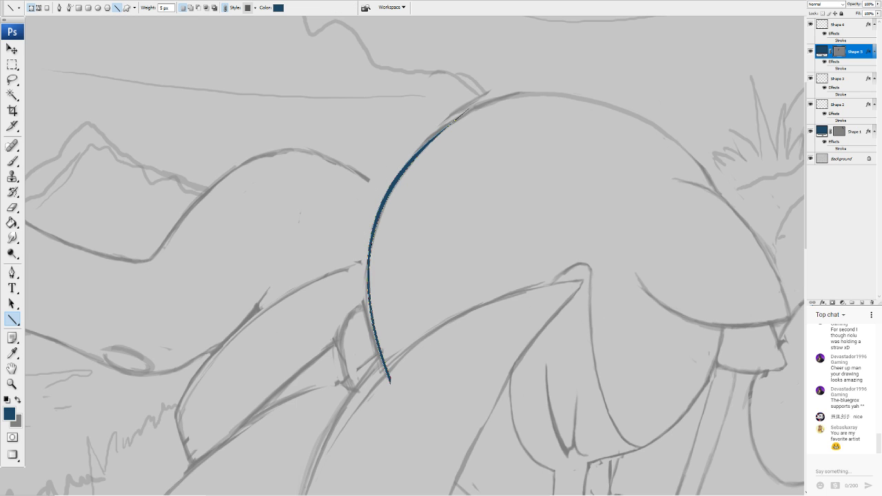
Try a second warp on the curved line to even out its upper half against the body's sketched contour
scroll(391, 218, up, 2)
scroll(390, 211, down, 2)
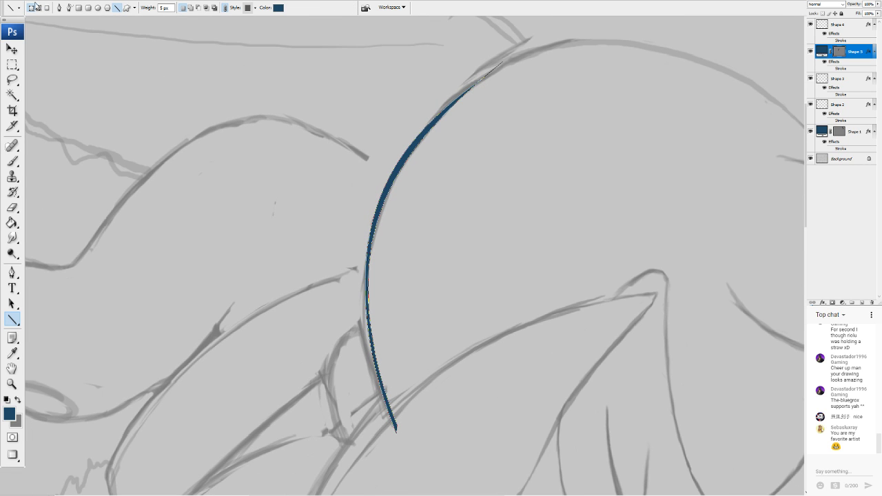
click(110, 160)
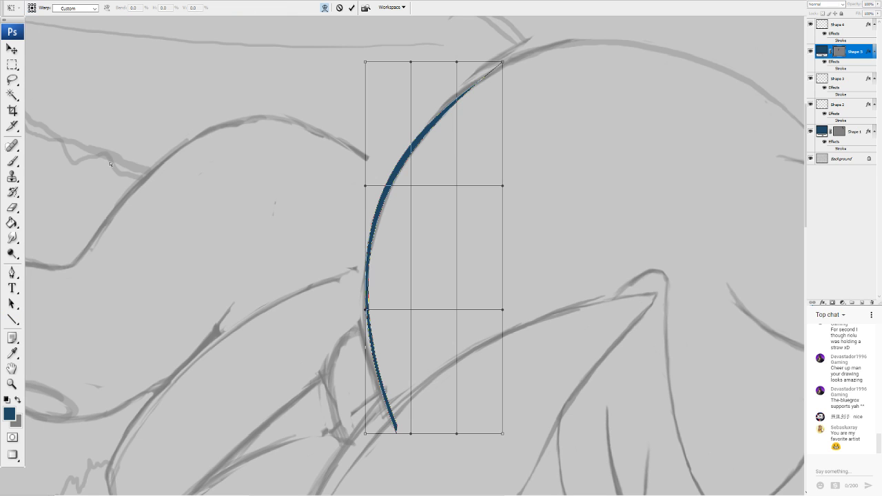
drag(450, 243, 445, 236)
drag(381, 105, 388, 122)
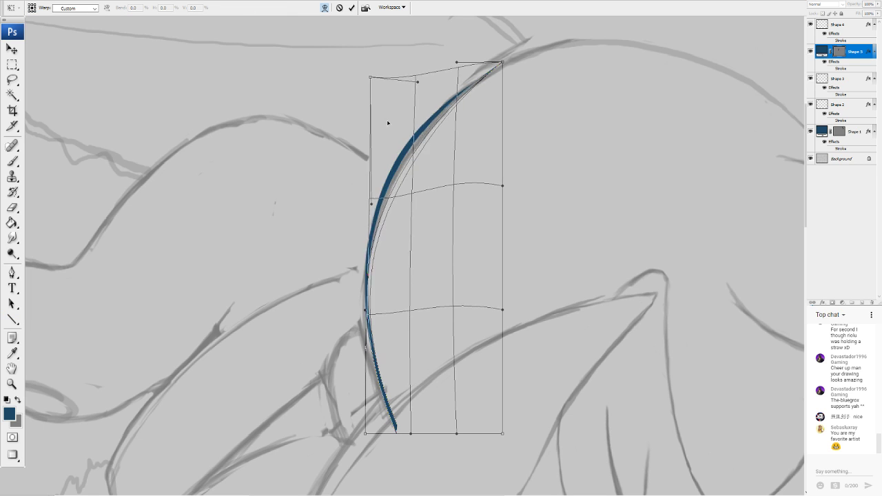
mouse_move(441, 232)
mouse_down()
mouse_move(432, 223)
mouse_move(376, 341)
mouse_up()
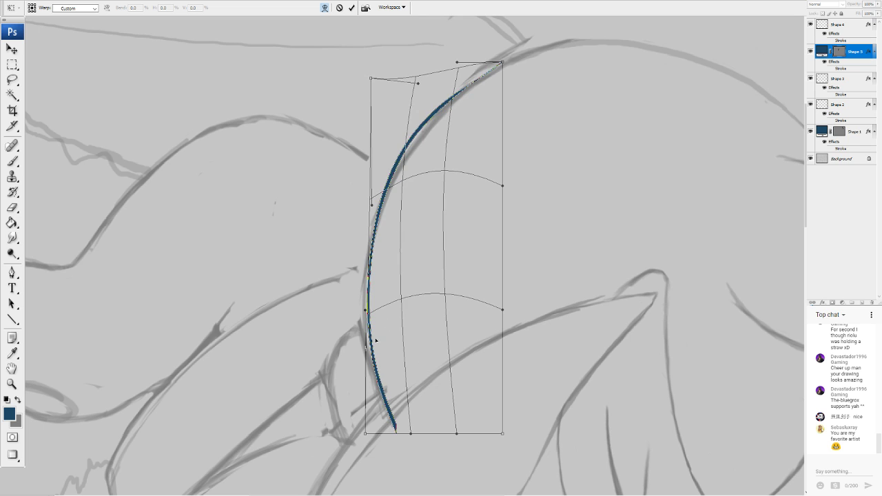
drag(392, 127, 432, 252)
drag(373, 213, 365, 216)
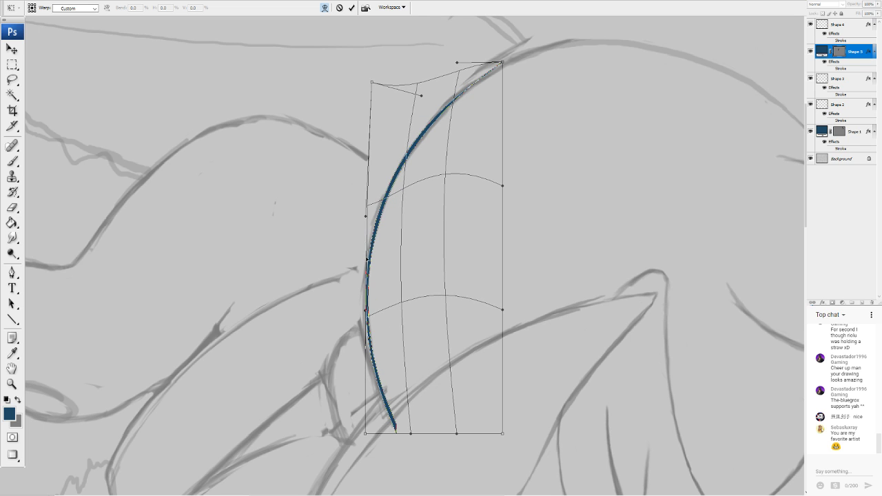
Try stretching the line's lower end down past the leg and re-bending its middle to follow the sketch
drag(366, 311, 357, 313)
mouse_move(394, 432)
mouse_down()
mouse_move(372, 446)
mouse_move(404, 495)
mouse_up()
drag(382, 357, 336, 356)
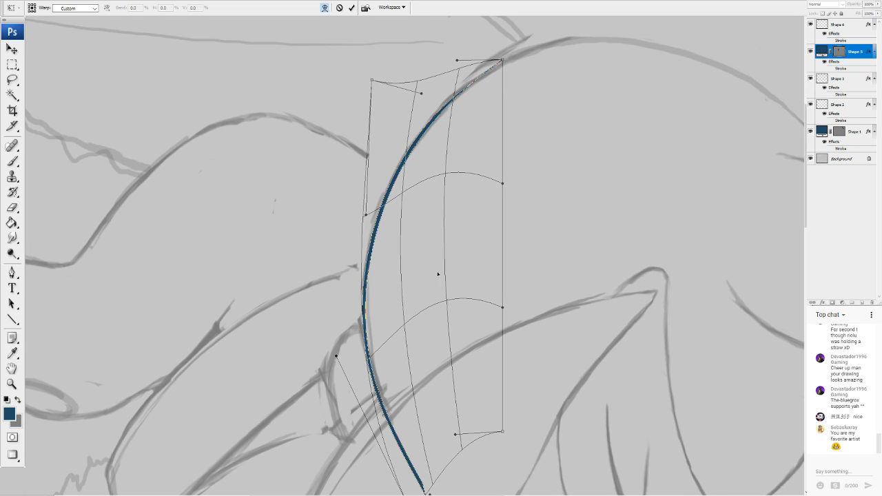
drag(366, 215, 374, 222)
drag(448, 248, 416, 303)
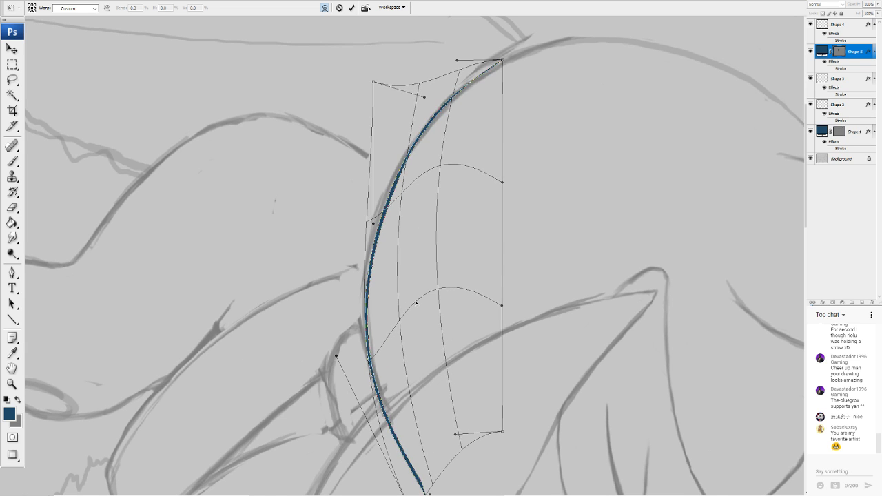
Apply the second warp and undo both warps on the rear contour line
key(u)
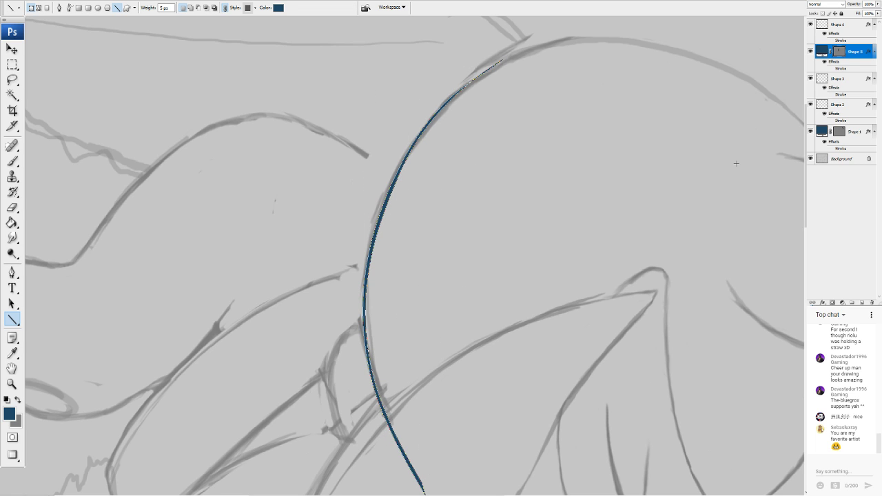
key(ctrl+alt+z)
key(ctrl+alt+z)
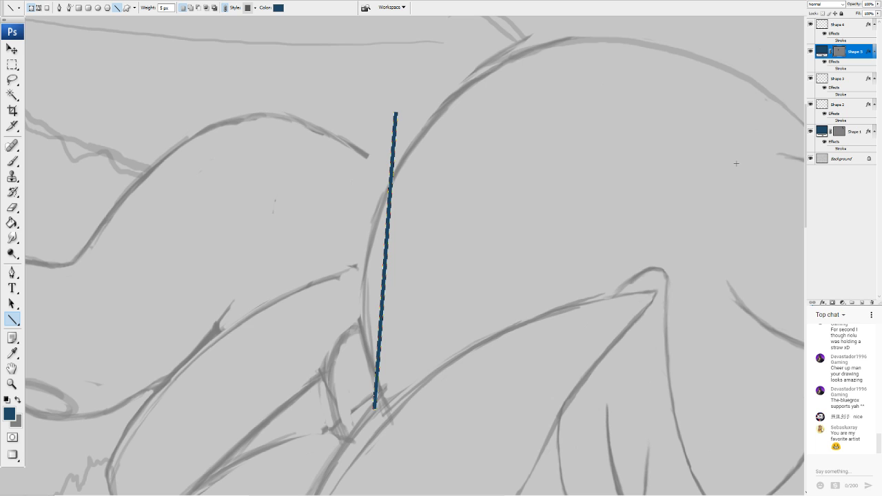
Try rotating the straight rear contour line by 38.7 degrees and apply the transform
key(ctrl+t)
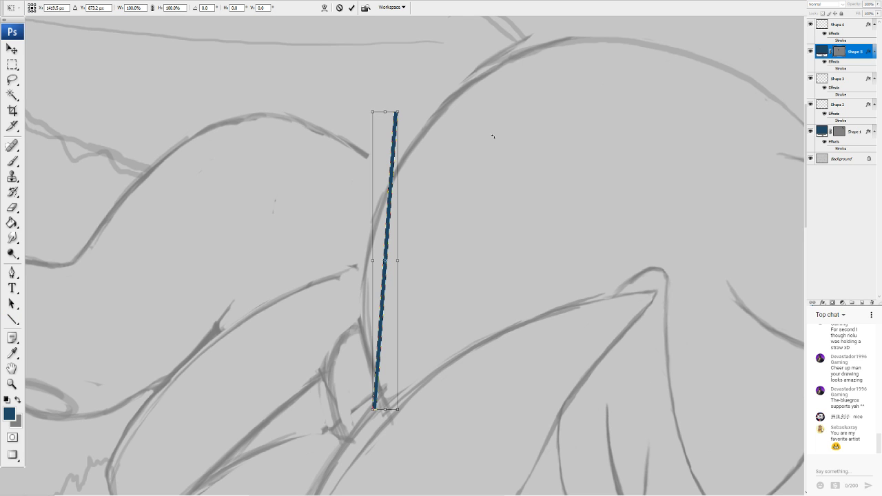
drag(409, 101, 479, 191)
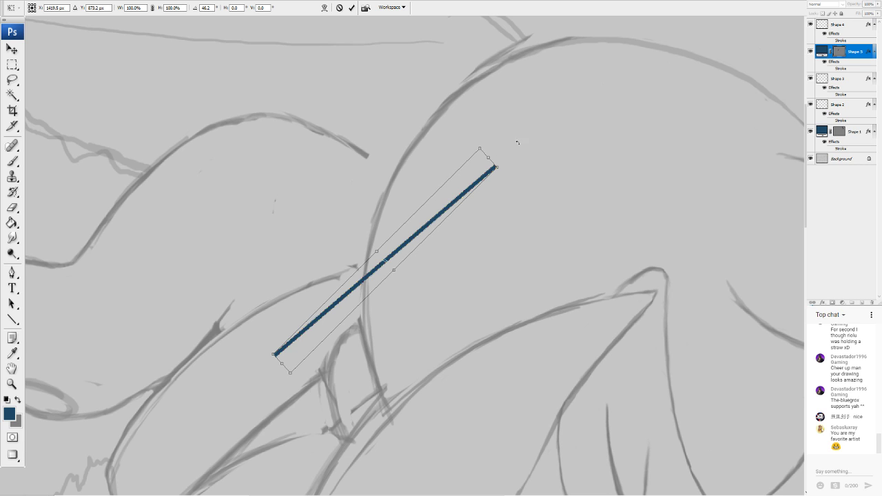
drag(518, 142, 494, 162)
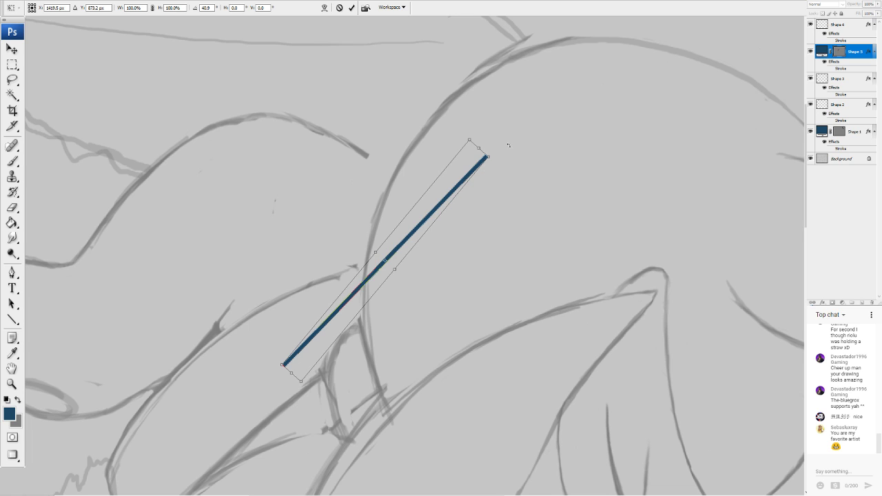
drag(507, 145, 507, 142)
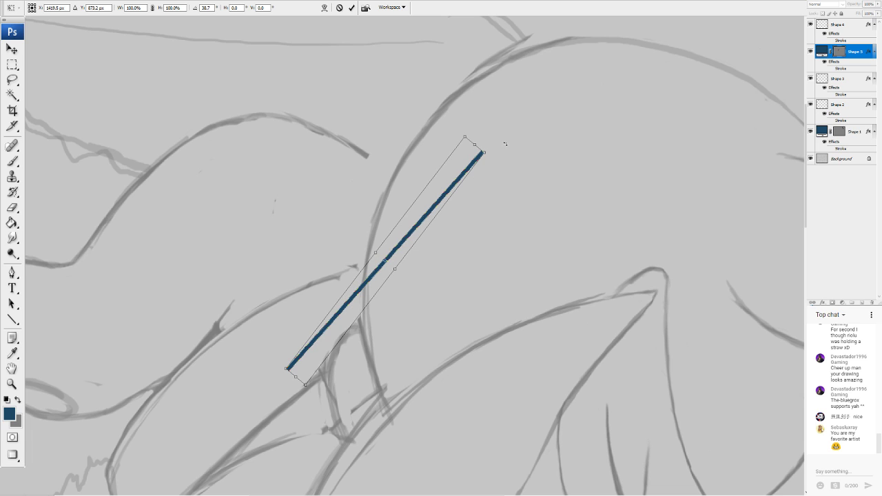
key(Return)
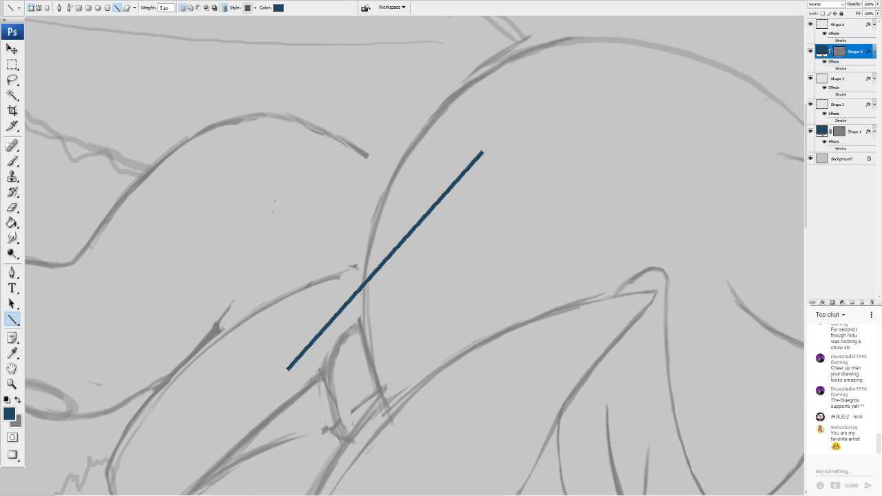
Rotate the line back by 33.5 degrees and place its ends on the body's sketched rear contour
key(ctrl+t)
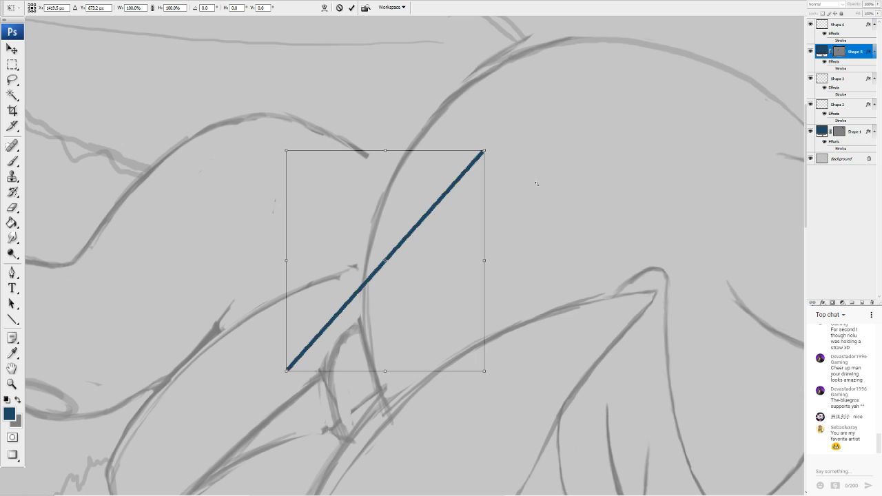
drag(565, 197, 513, 115)
drag(420, 246, 457, 243)
drag(505, 183, 486, 191)
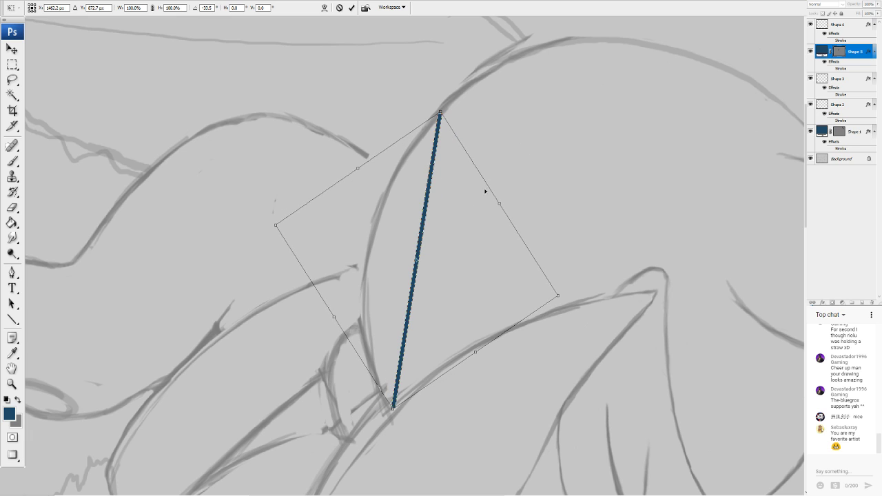
drag(454, 237, 451, 234)
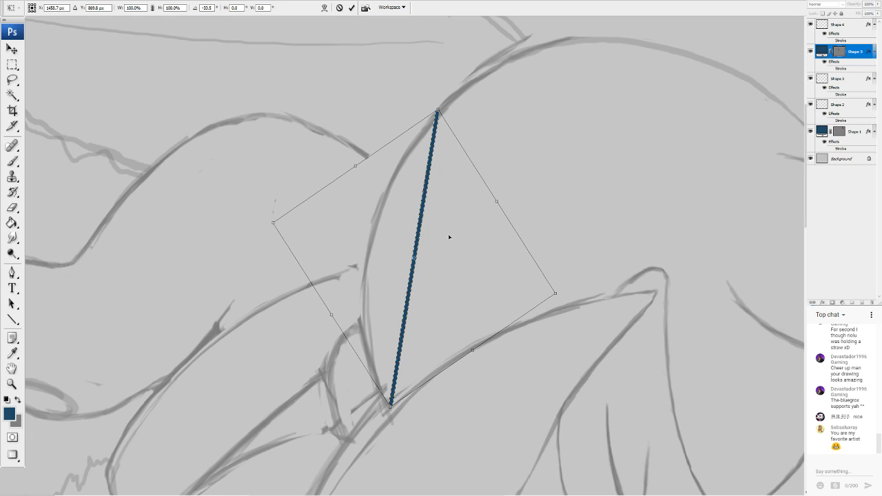
Warp the line's middle outward towards the sketched rear contour and extend its upper end along the back
click(325, 8)
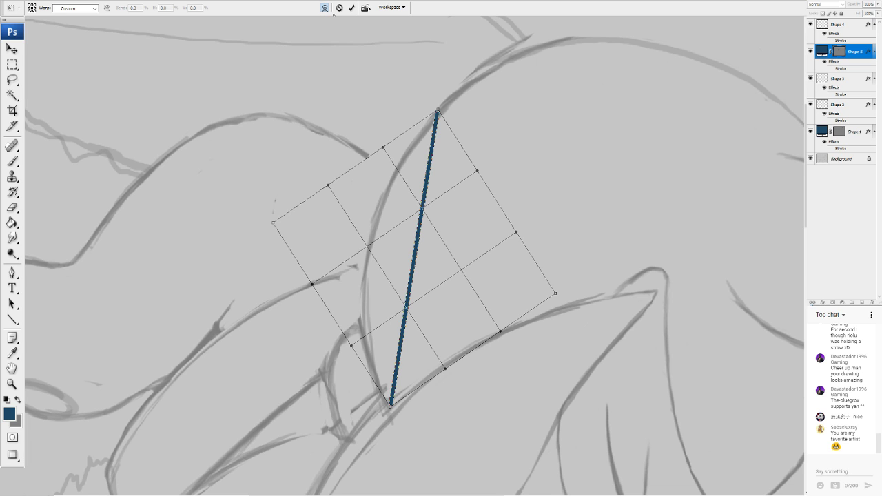
drag(411, 271, 383, 276)
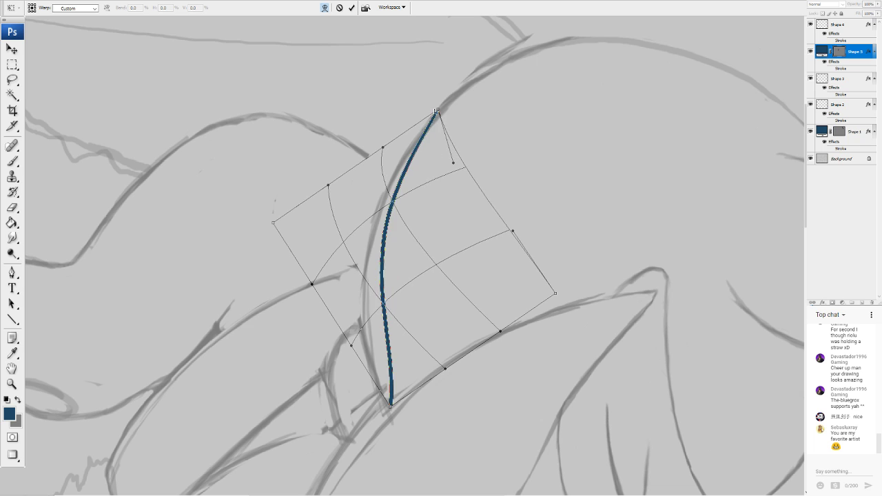
drag(437, 112, 484, 81)
drag(383, 148, 379, 108)
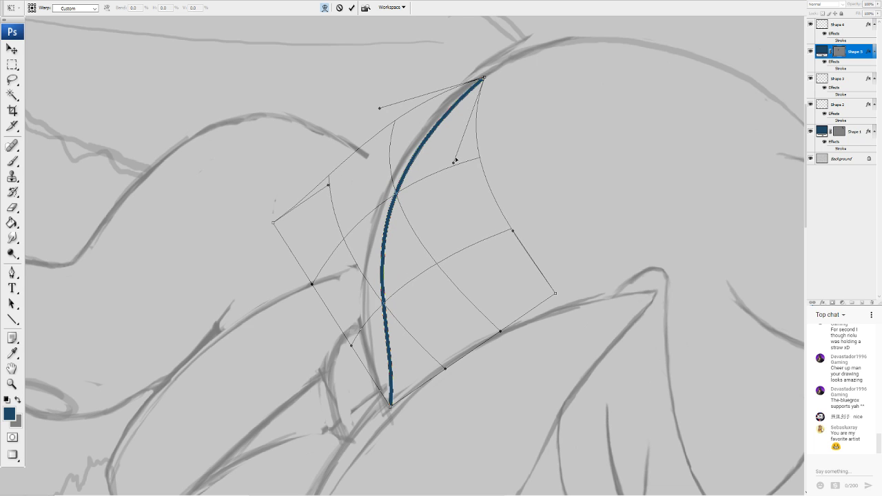
drag(454, 161, 450, 147)
drag(484, 77, 482, 72)
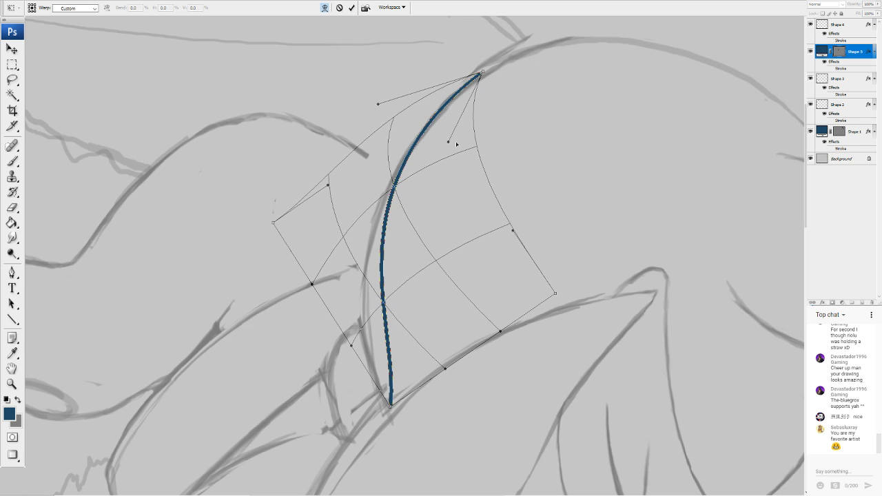
Bend the line's lower half onto the sketched contour and stretch its lower end well past the leg
drag(402, 317, 390, 322)
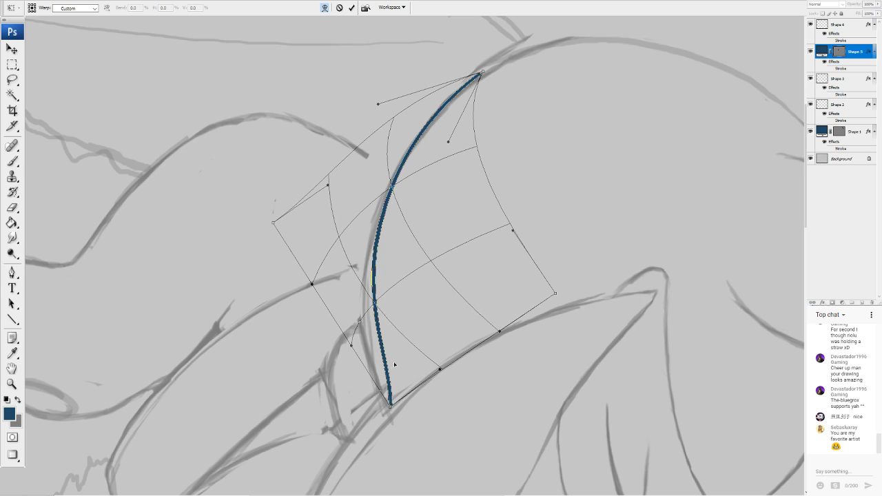
drag(396, 363, 376, 372)
drag(387, 409, 409, 429)
drag(420, 379, 406, 393)
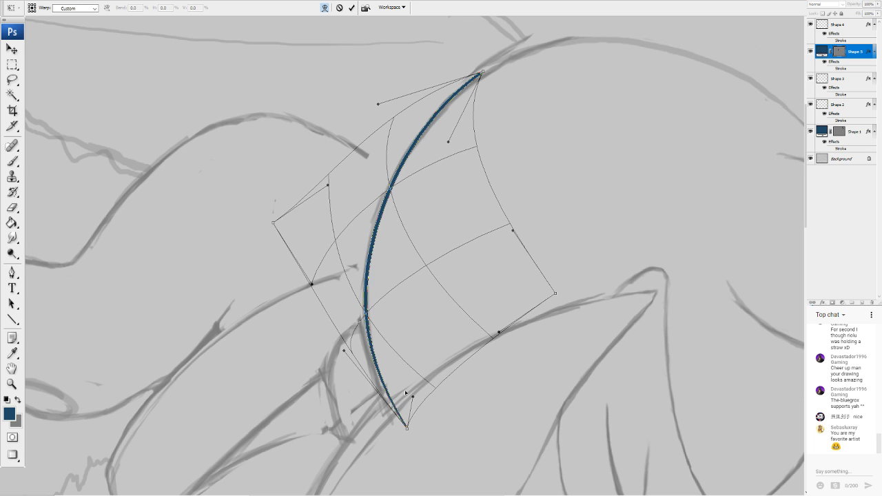
drag(406, 429, 442, 489)
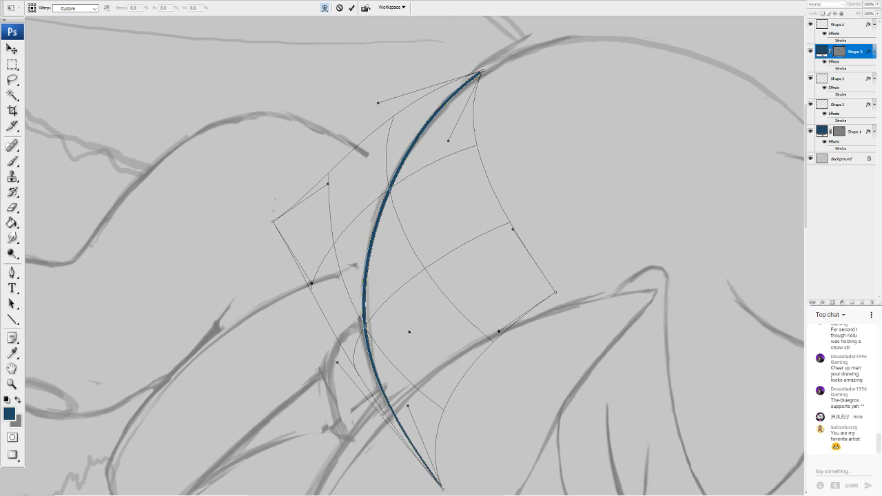
drag(408, 406, 421, 422)
drag(443, 489, 447, 495)
drag(453, 312, 445, 316)
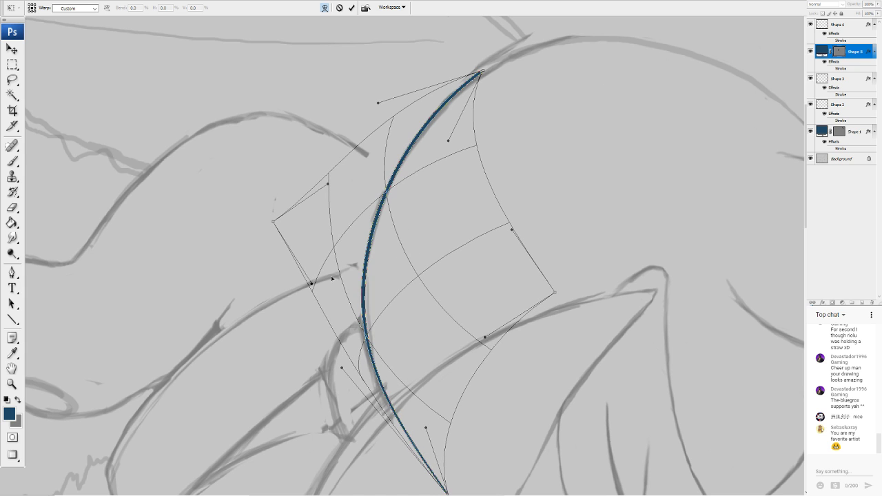
Fine-tune the warp along the line's middle and lower half to even out the curve over the sketch
drag(378, 279, 382, 277)
drag(346, 311, 350, 310)
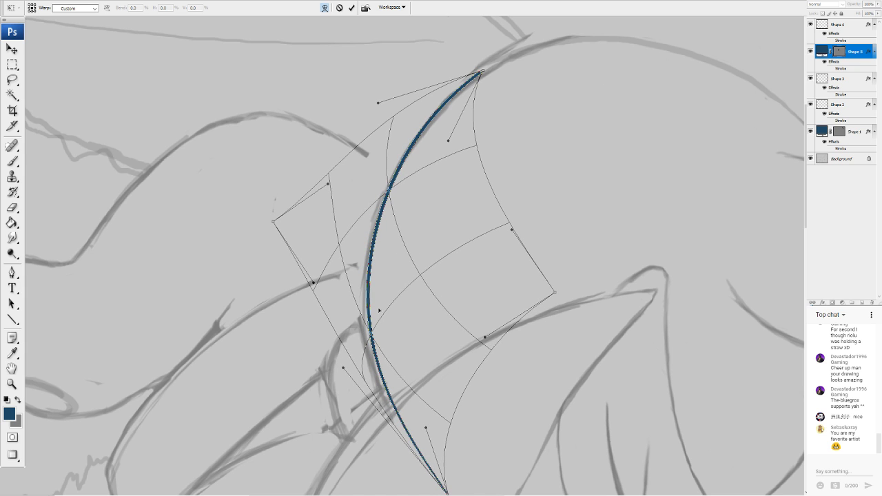
drag(487, 262, 482, 250)
drag(405, 118, 410, 125)
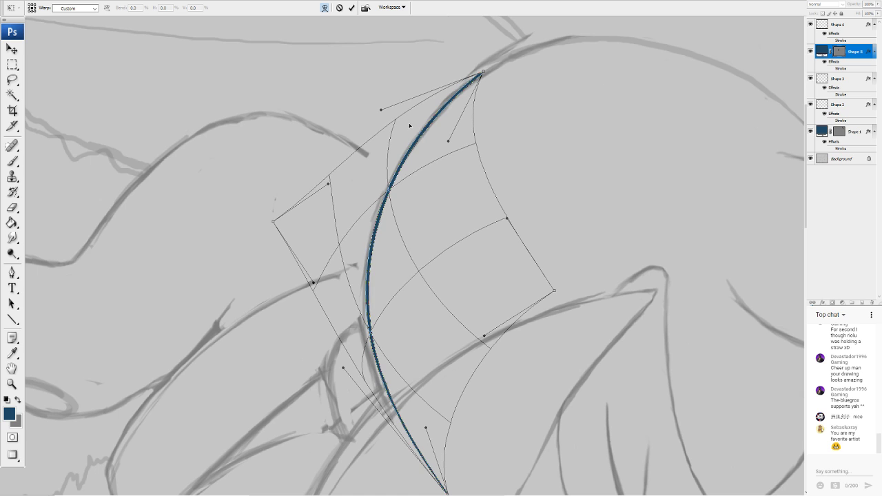
drag(392, 340, 387, 341)
drag(341, 367, 374, 438)
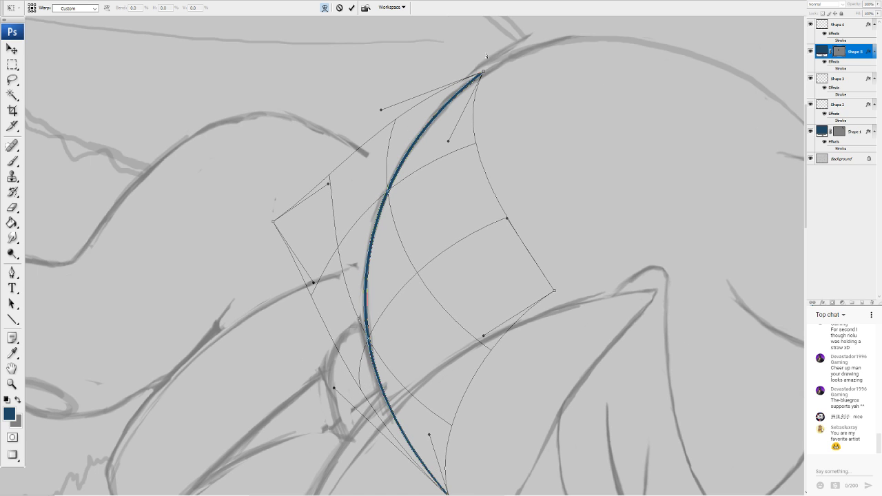
Extend the line's upper end further along the sketched back, smooth the upper curve and apply the warp
drag(482, 71, 494, 68)
drag(380, 110, 378, 90)
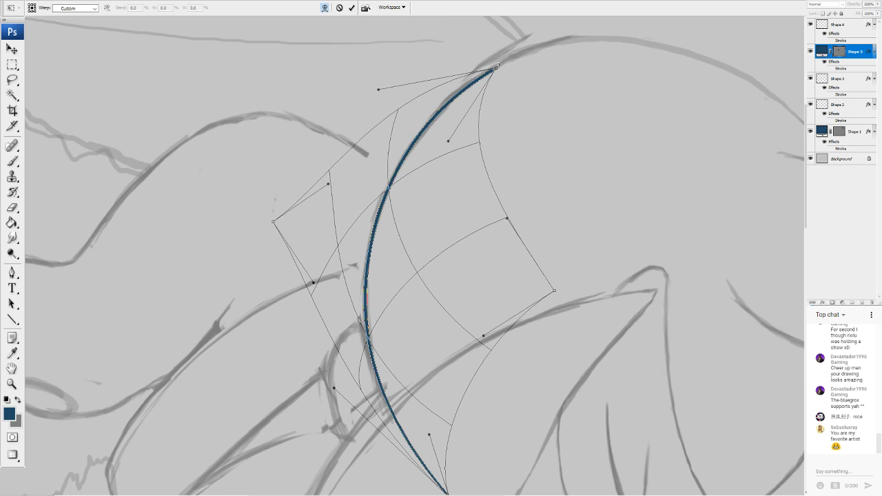
drag(496, 67, 529, 53)
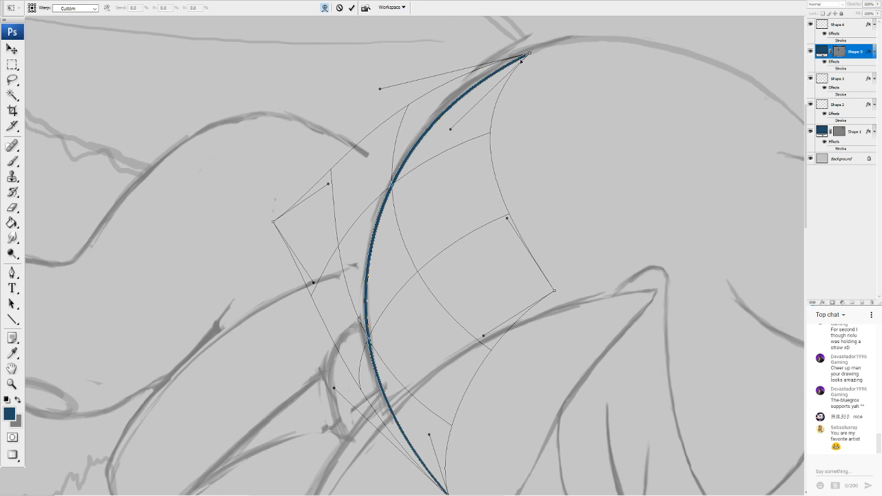
drag(455, 128, 482, 103)
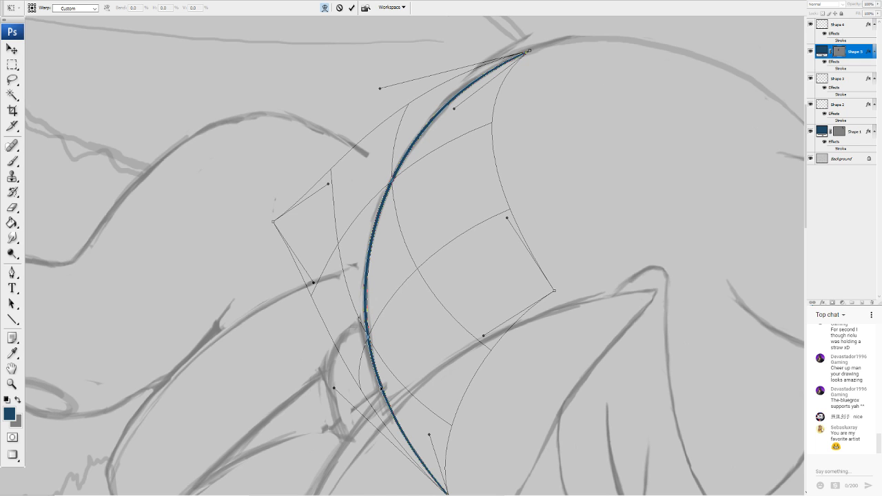
key(Return)
Rasterize the rear contour line and erase its excess lower end past the leg
click(13, 208)
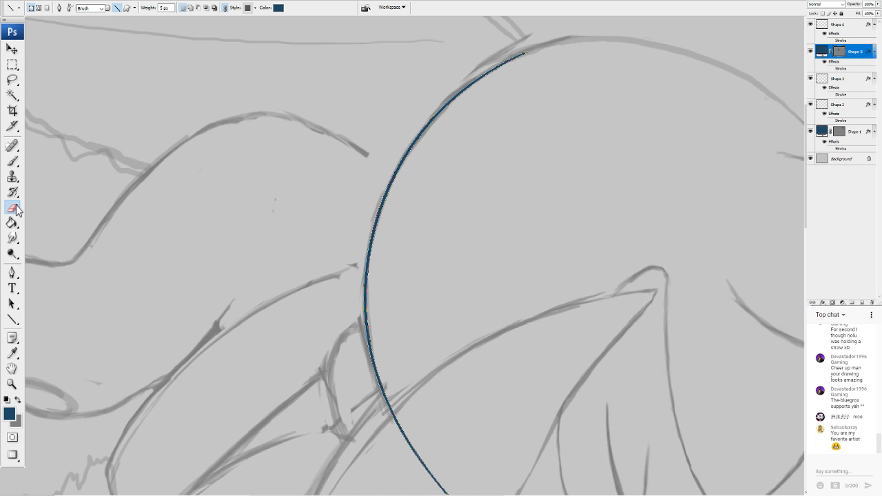
click(486, 278)
click(423, 168)
mouse_move(404, 434)
mouse_down()
mouse_move(412, 416)
mouse_move(397, 457)
mouse_up()
mouse_move(416, 422)
mouse_down()
mouse_move(515, 357)
mouse_move(547, 429)
mouse_up()
Compare the inked rear contour with the sketch, toggling its visibility, and delete its layer, Shape 5
scroll(415, 256, down, 5)
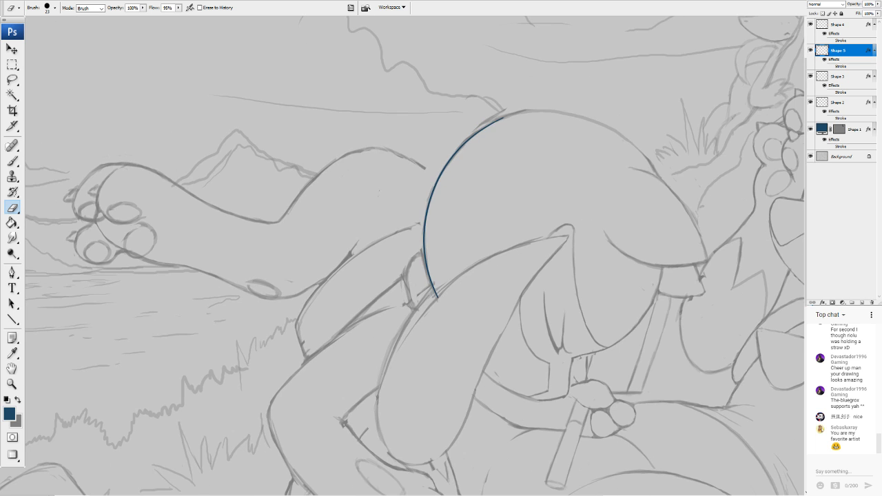
scroll(415, 256, up, 9)
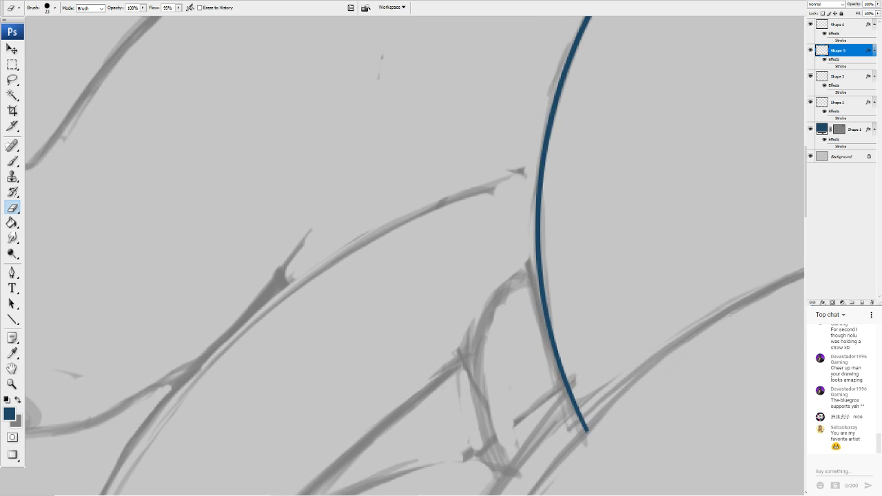
drag(524, 199, 329, 357)
drag(441, 207, 330, 297)
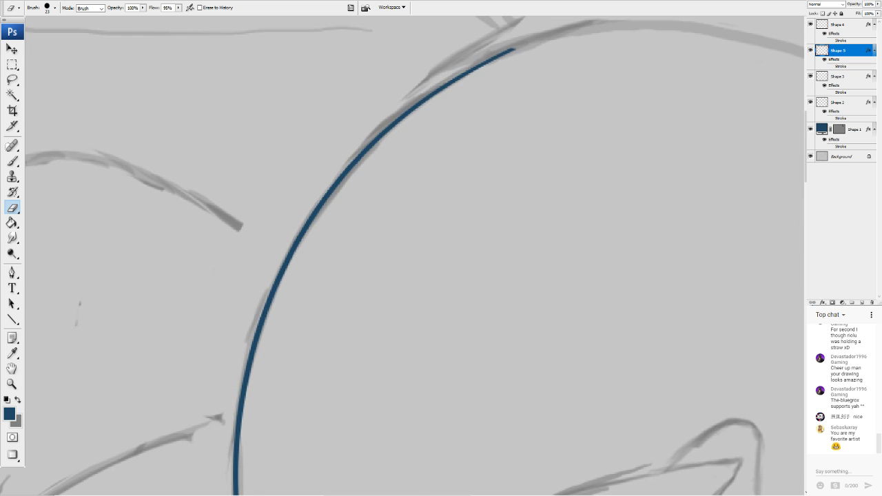
scroll(383, 248, down, 5)
key(ctrl+plus)
key(ctrl+plus)
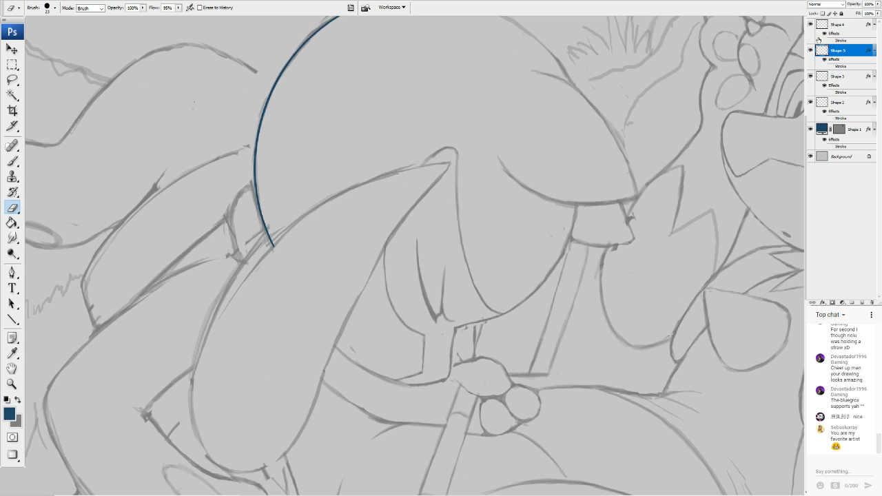
click(810, 51)
click(810, 51)
key(Delete)
Toggle the visibility of layers Shape 3, Shape 2 and Shape 1 to identify which ear line each holds
mouse_move(407, 166)
mouse_down()
mouse_move(432, 201)
mouse_move(417, 340)
mouse_move(391, 270)
mouse_move(274, 244)
mouse_move(299, 235)
mouse_up()
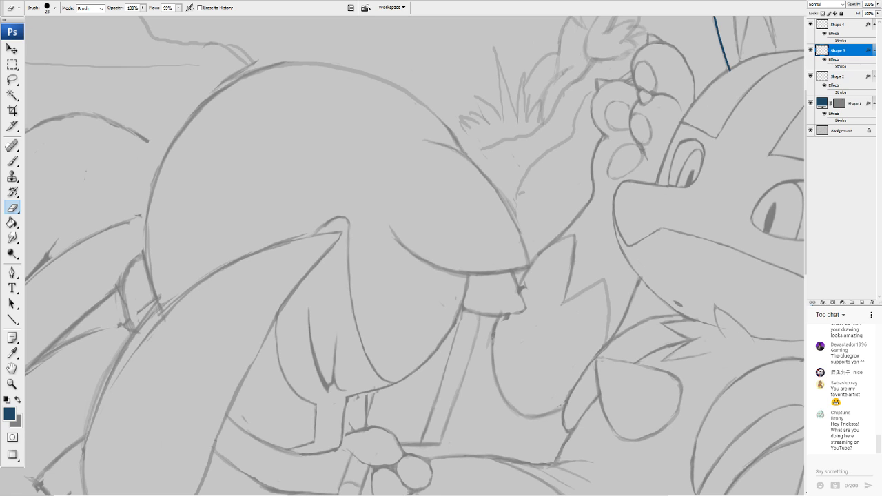
drag(455, 241, 380, 276)
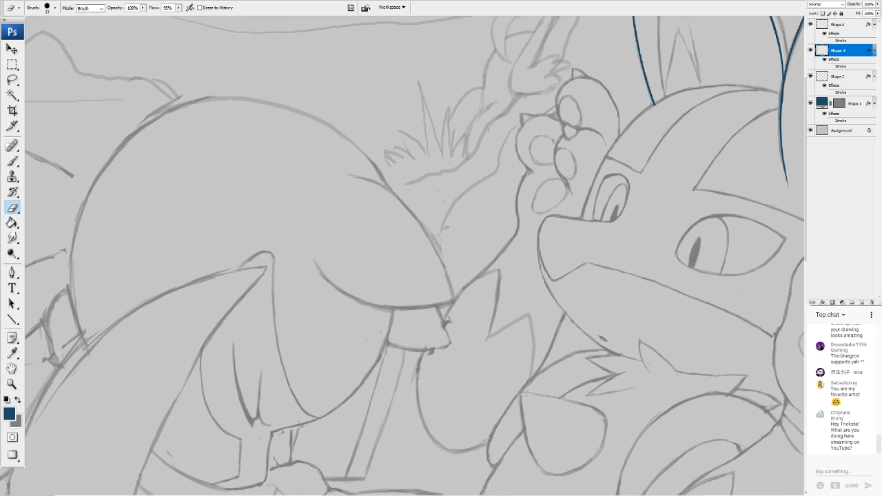
drag(328, 290, 160, 369)
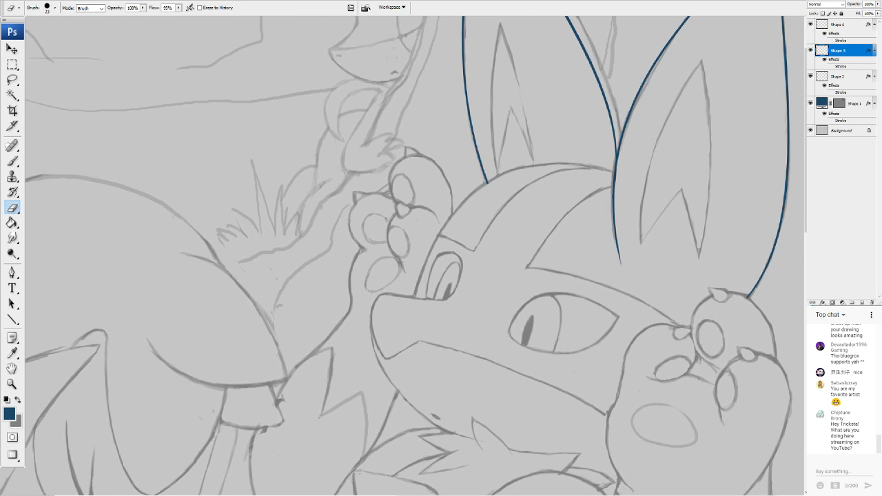
scroll(382, 243, up, 4)
drag(455, 241, 355, 293)
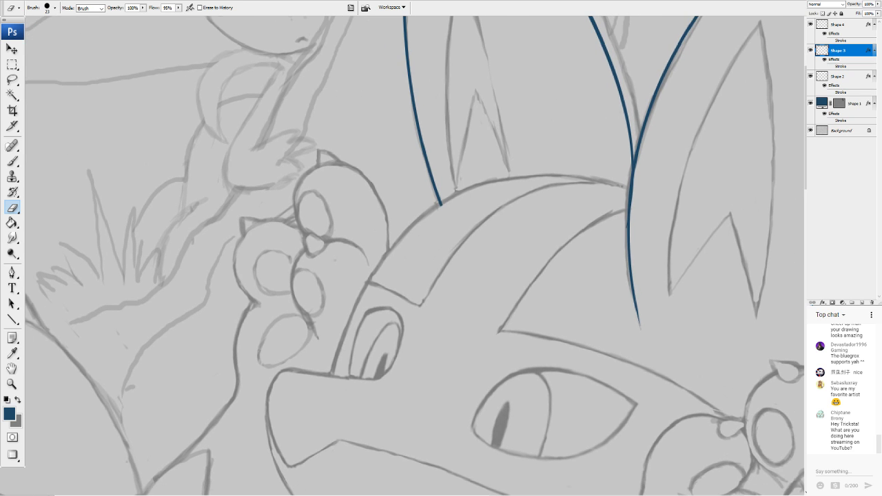
click(12, 48)
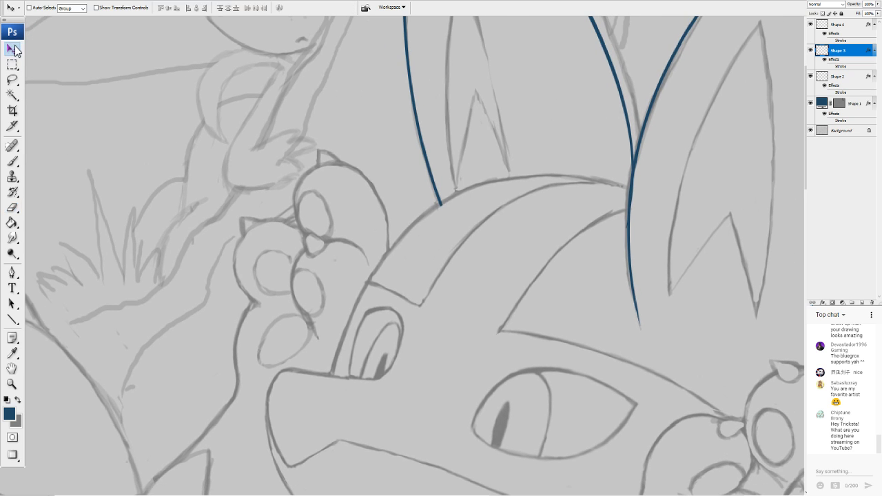
click(810, 50)
click(810, 51)
click(810, 75)
click(810, 76)
click(811, 53)
click(811, 52)
click(809, 104)
click(810, 105)
Rasterize layer Shape 1 and erase the ear line's excess lower end where it meets the neighbouring ear line
click(833, 107)
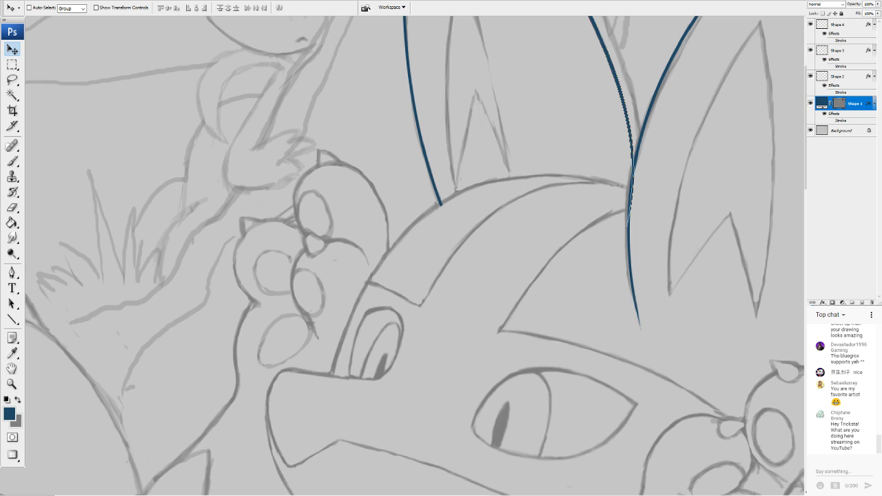
click(12, 207)
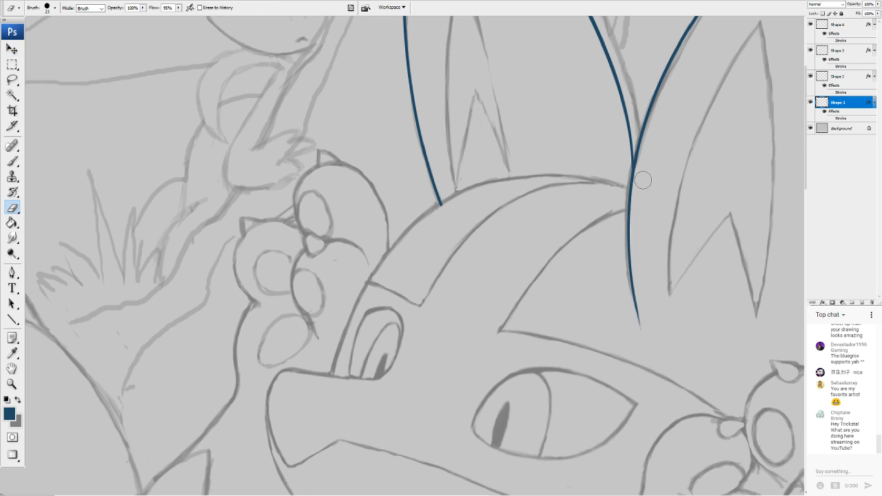
drag(441, 205, 452, 451)
mouse_move(735, 458)
mouse_down()
mouse_move(711, 337)
mouse_move(771, 206)
mouse_move(773, 159)
mouse_up()
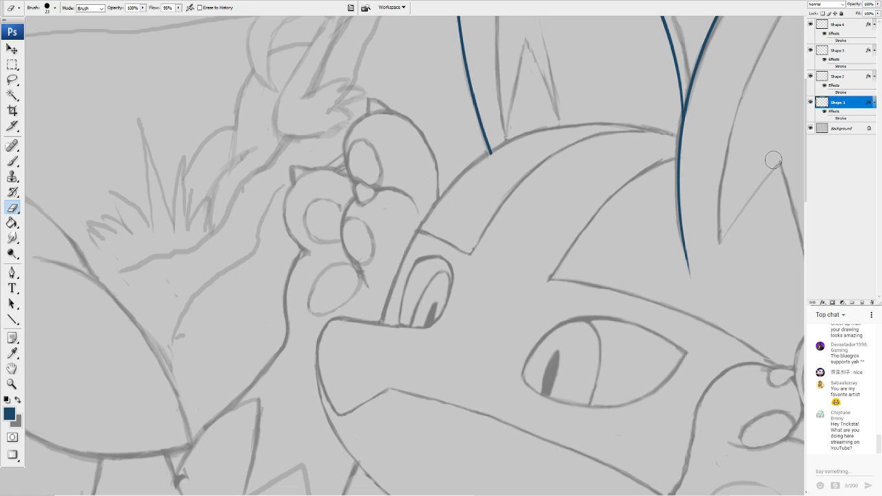
Draw a straight line from the junction of the ears to the top of the muzzle and start warping it
click(12, 320)
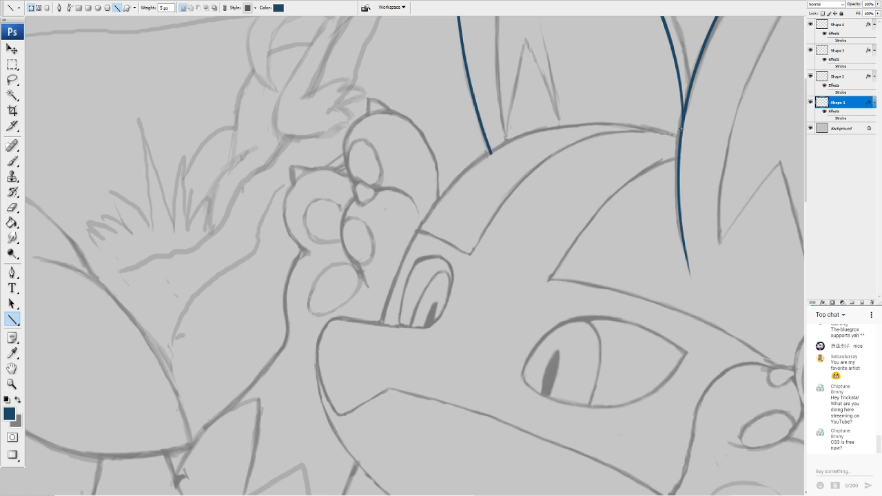
drag(680, 128, 378, 324)
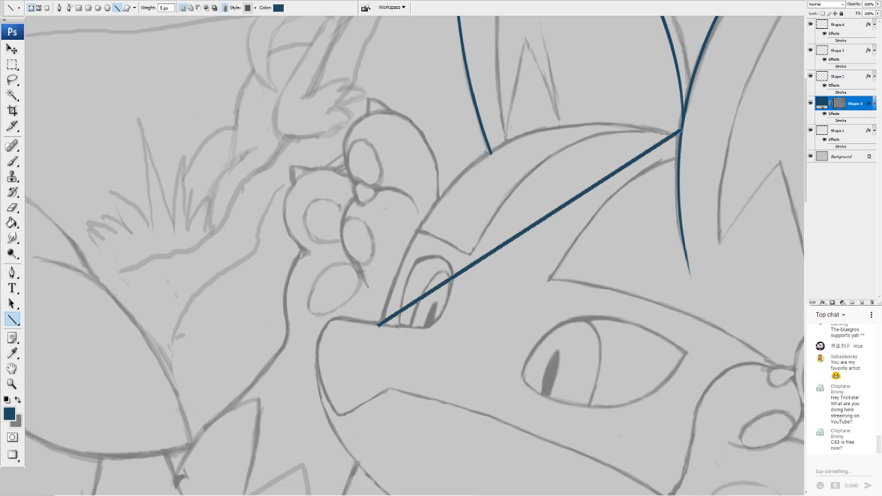
click(103, 162)
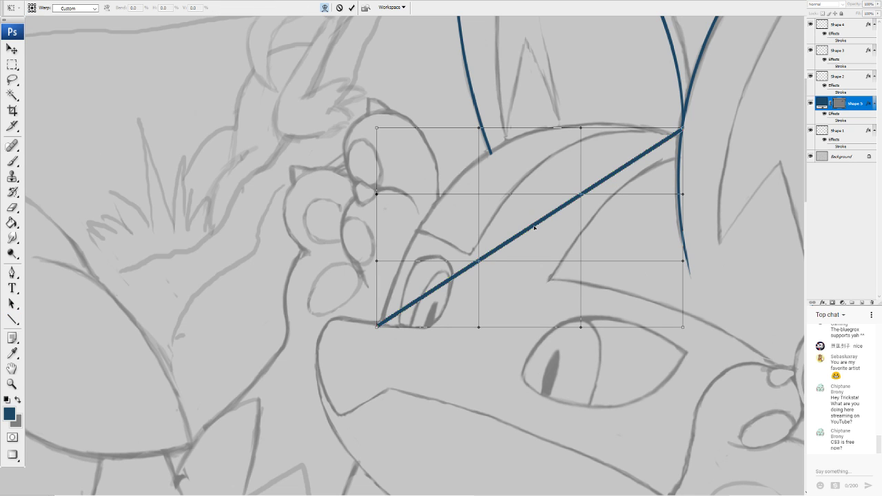
Bend the line's lower half along the sketched forehead and pull its lower end down over the muzzle
drag(534, 225, 491, 240)
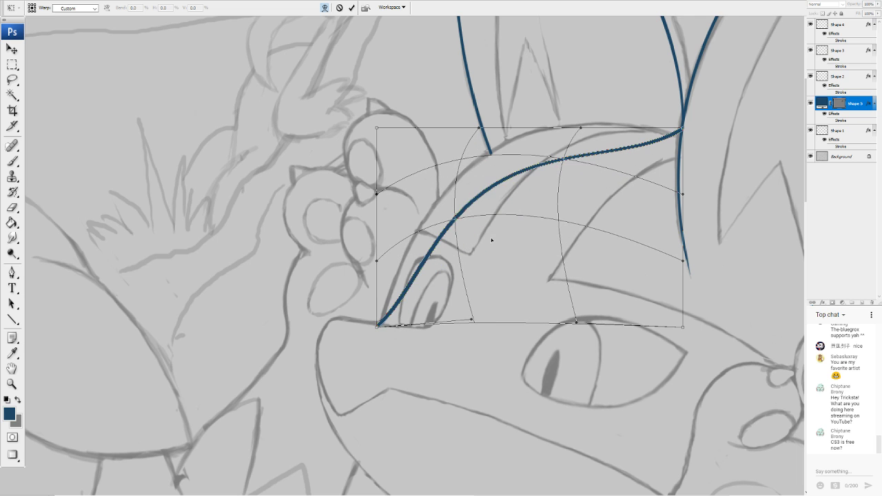
drag(472, 311, 448, 300)
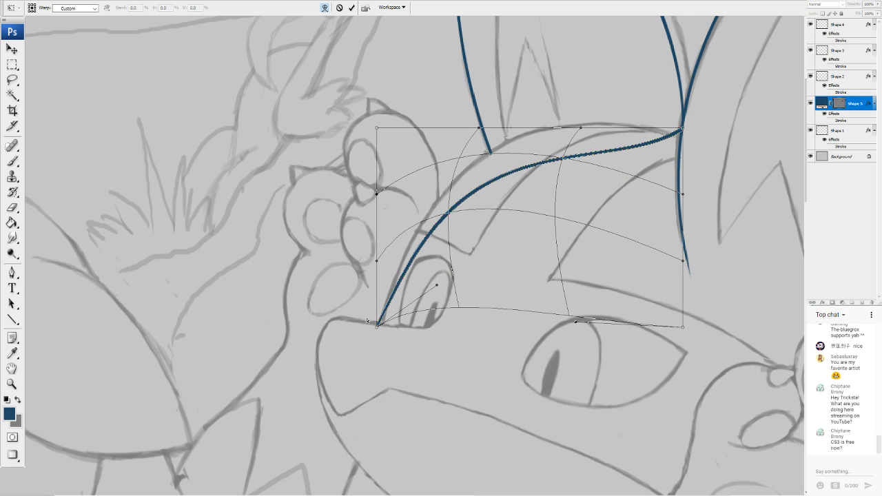
drag(376, 326, 376, 340)
drag(378, 262, 363, 257)
drag(481, 299, 475, 294)
drag(560, 165, 559, 163)
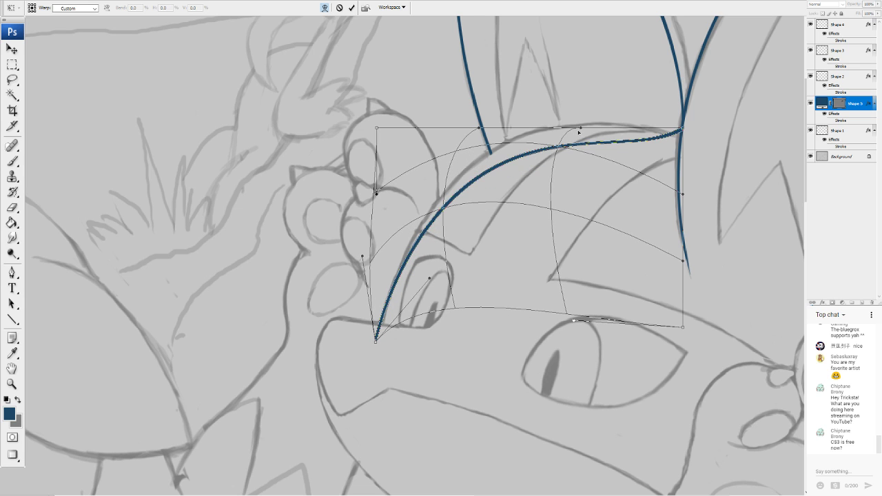
Curve the line's upper half along the sketched top of the head and extend its end past the ear line
drag(581, 127, 586, 73)
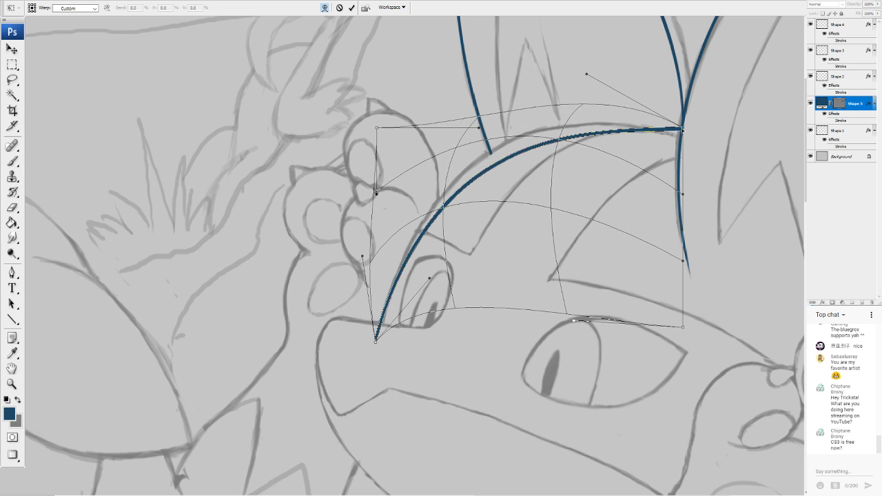
drag(682, 128, 698, 143)
mouse_move(540, 224)
mouse_down()
mouse_move(542, 214)
mouse_move(528, 215)
mouse_up()
drag(596, 73, 593, 48)
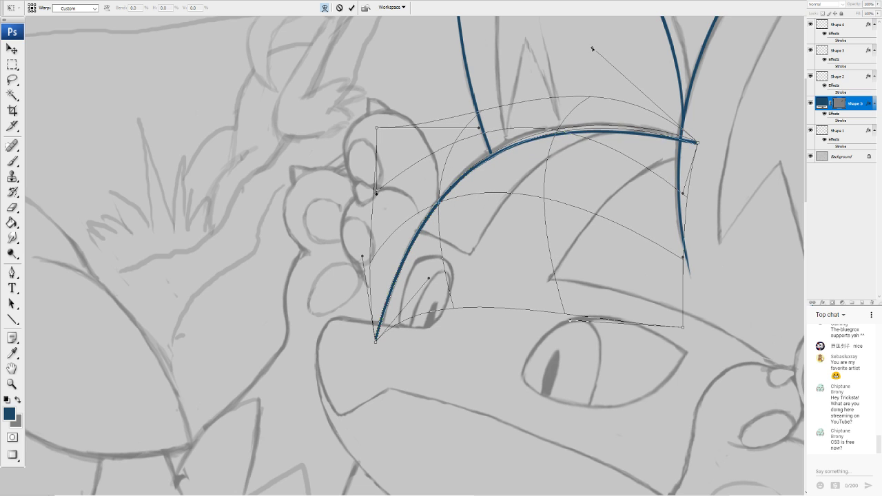
drag(549, 195, 551, 191)
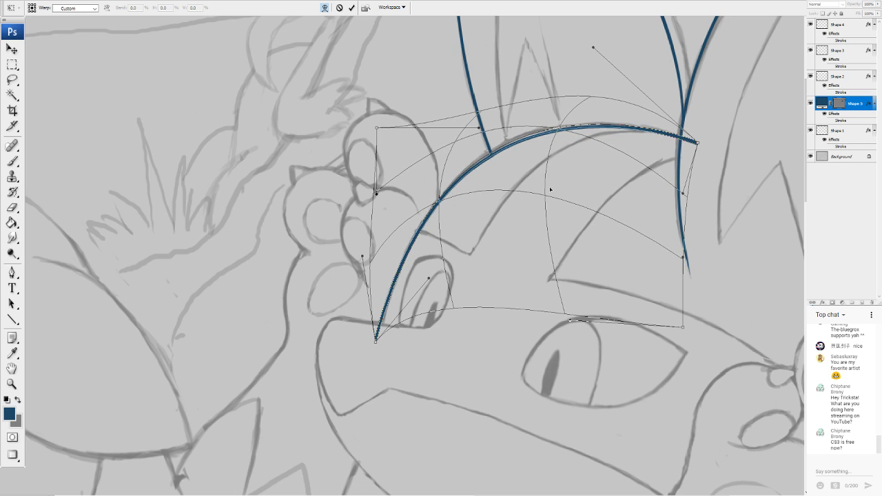
Extend the line's lower end further over the muzzle, lower its upper end slightly and apply the warp
drag(373, 340, 372, 352)
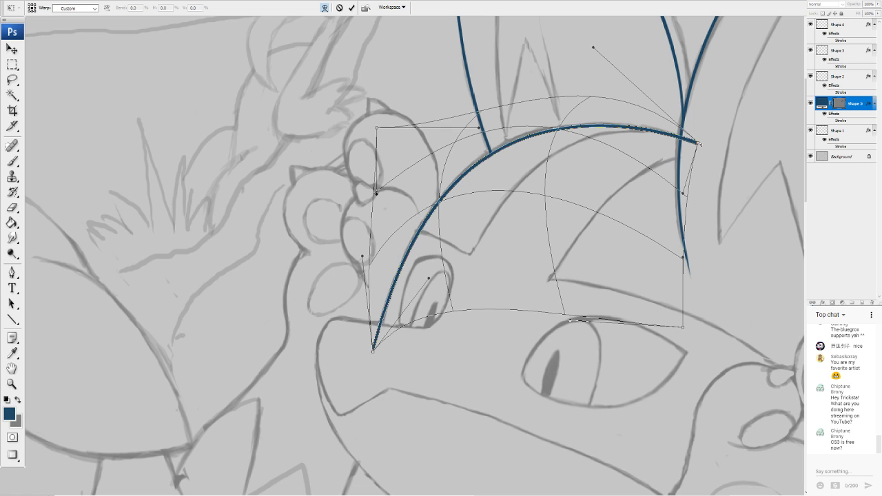
drag(699, 144, 697, 149)
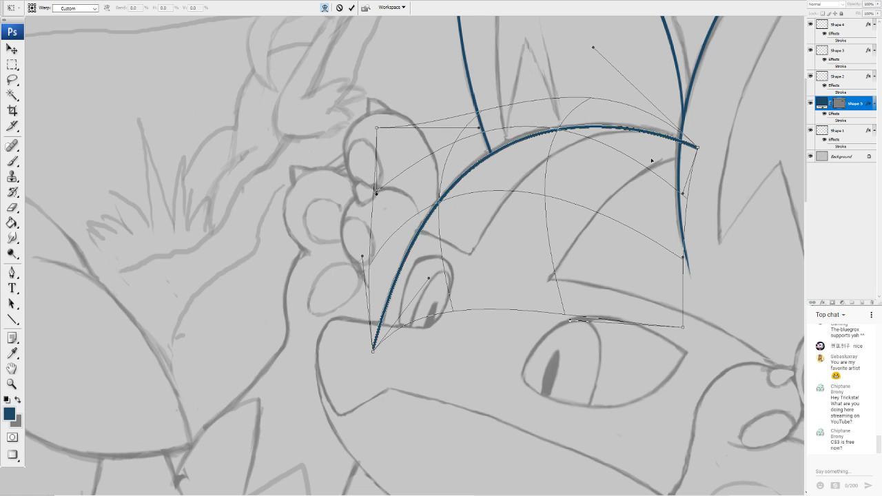
drag(374, 348, 372, 353)
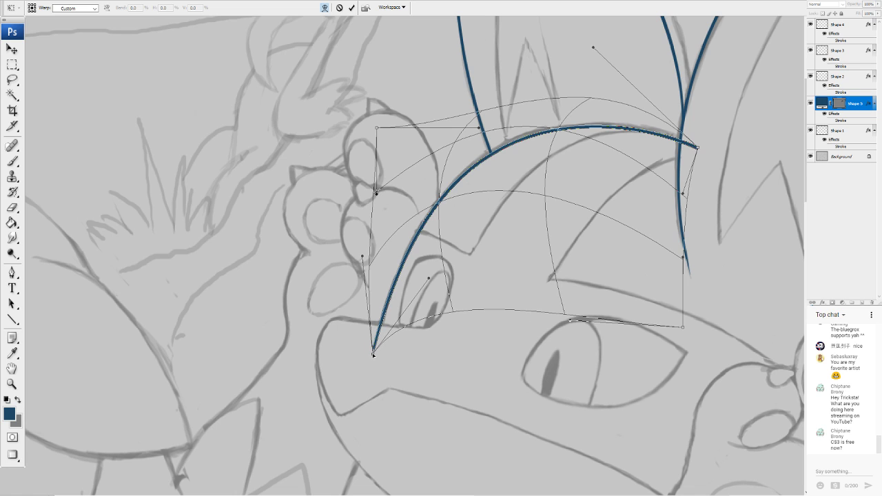
key(Return)
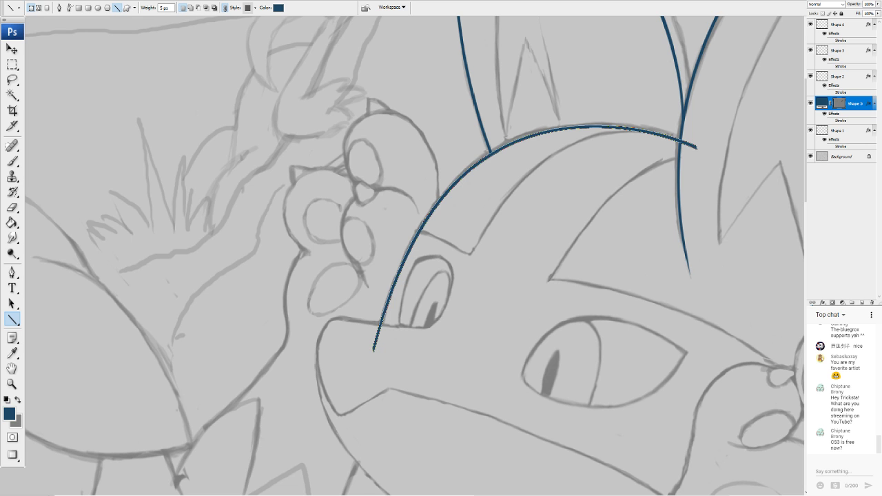
Warp the head line again to shift its lower end slightly inward over the muzzle, and apply the warp
mouse_move(441, 276)
mouse_down()
mouse_move(354, 160)
mouse_move(267, 262)
mouse_move(304, 237)
mouse_up()
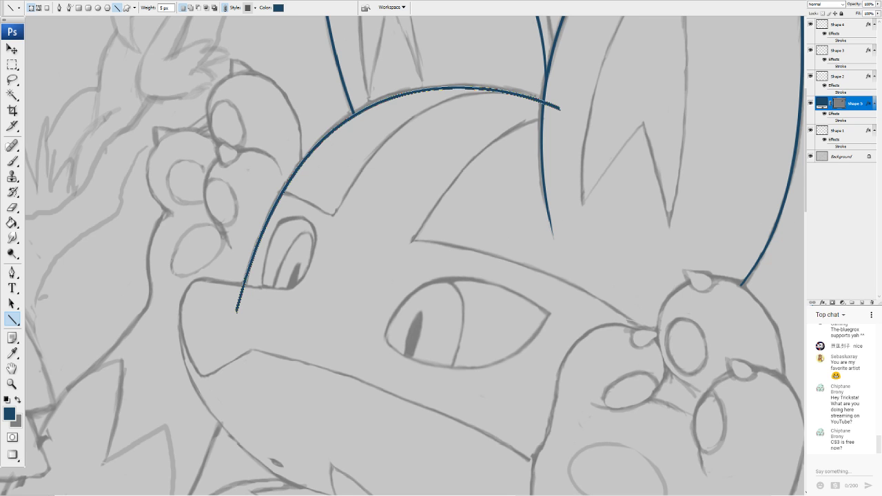
scroll(414, 255, left, 3)
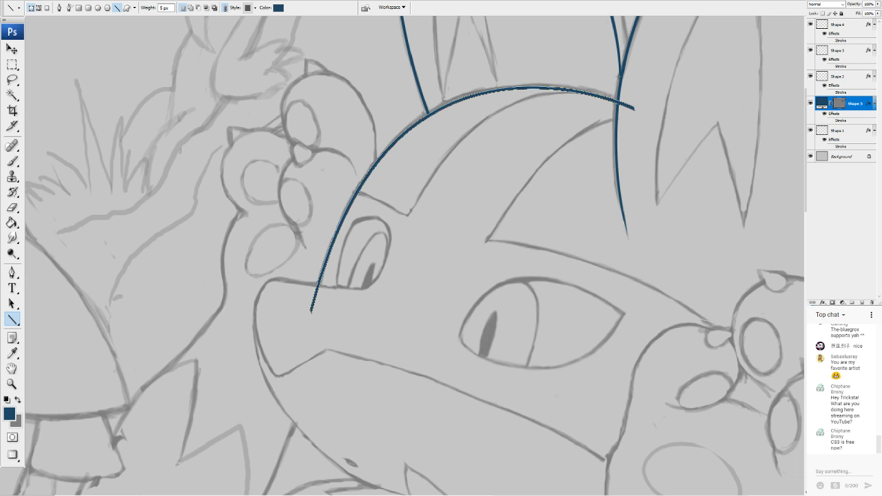
drag(482, 289, 320, 225)
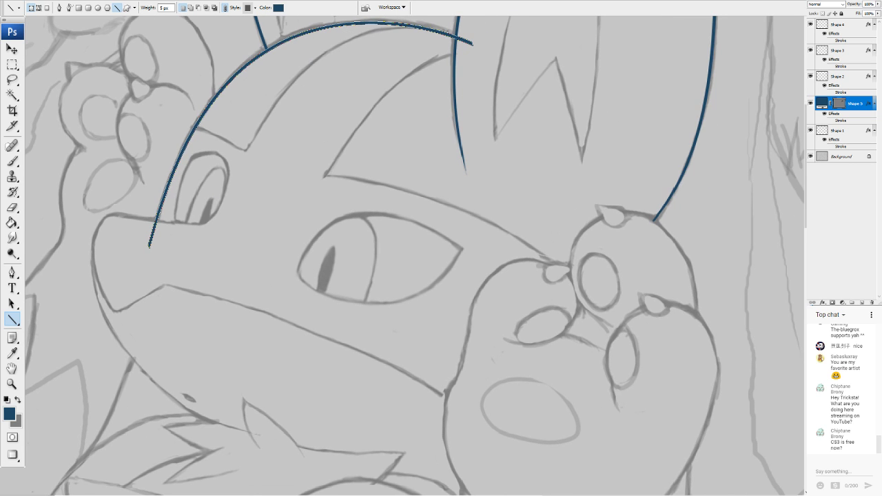
drag(413, 310, 662, 298)
scroll(414, 255, up, 5)
scroll(413, 255, left, 3)
scroll(413, 255, right, 5)
scroll(414, 255, down, 2)
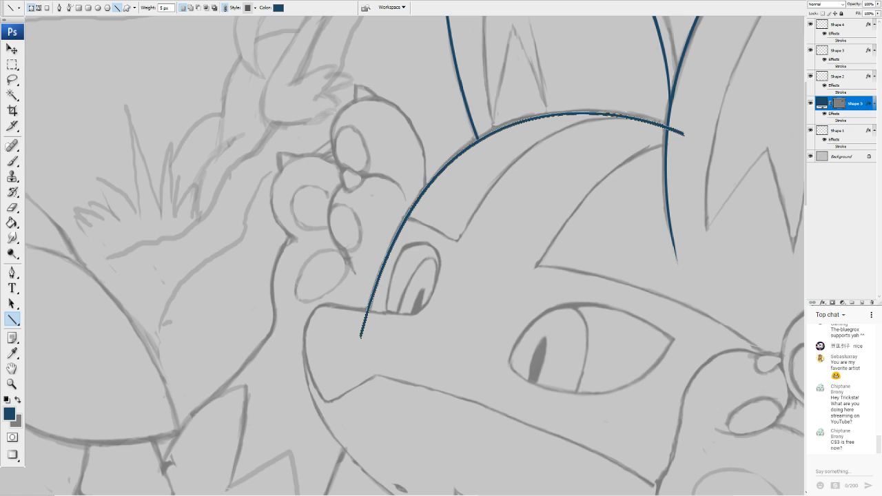
key(ctrl+t)
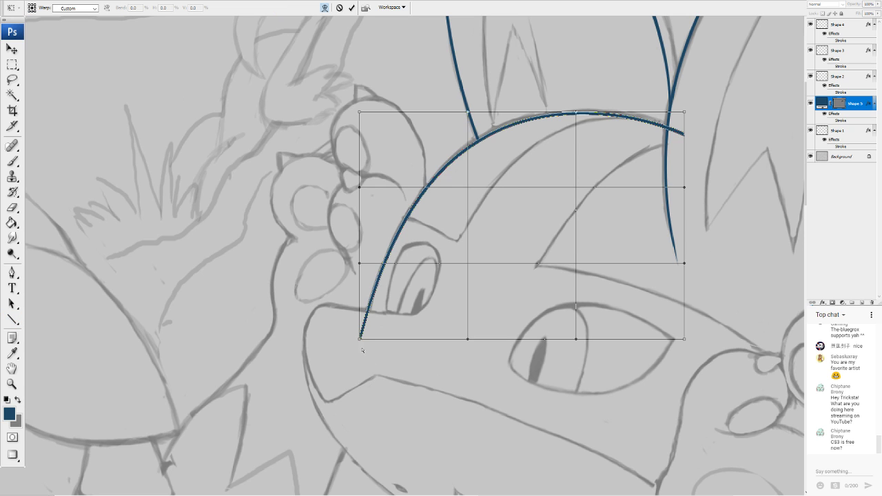
drag(359, 339, 364, 341)
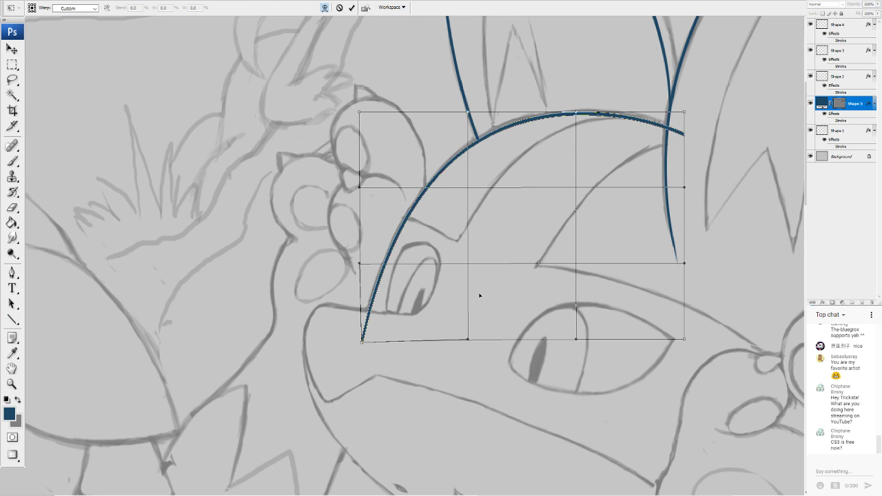
key(u)
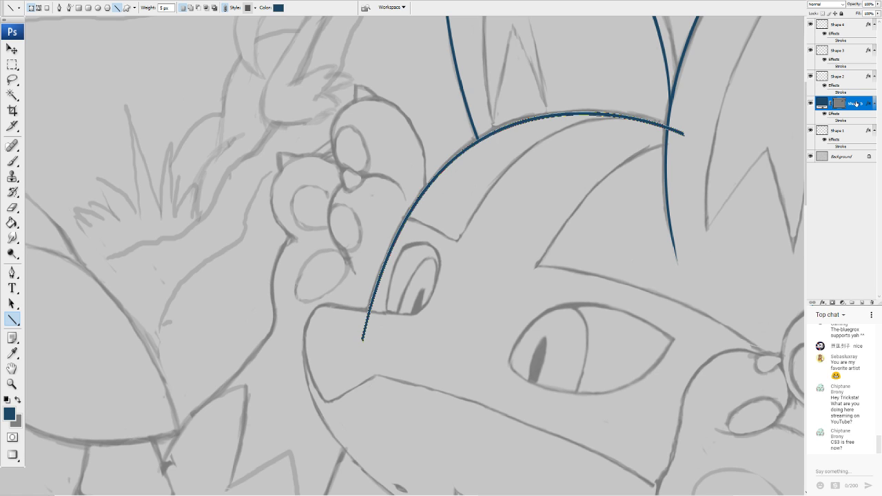
Duplicate layer Shape 5, which holds the head line
key(h)
key(i)
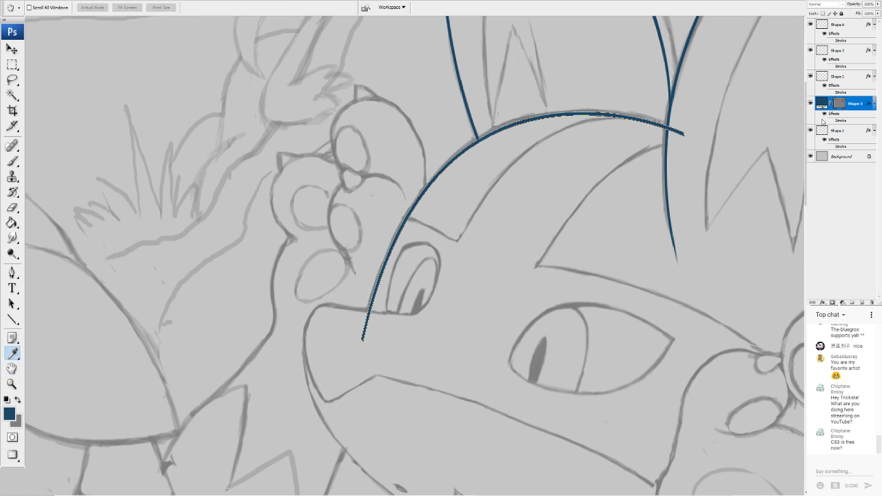
key(u)
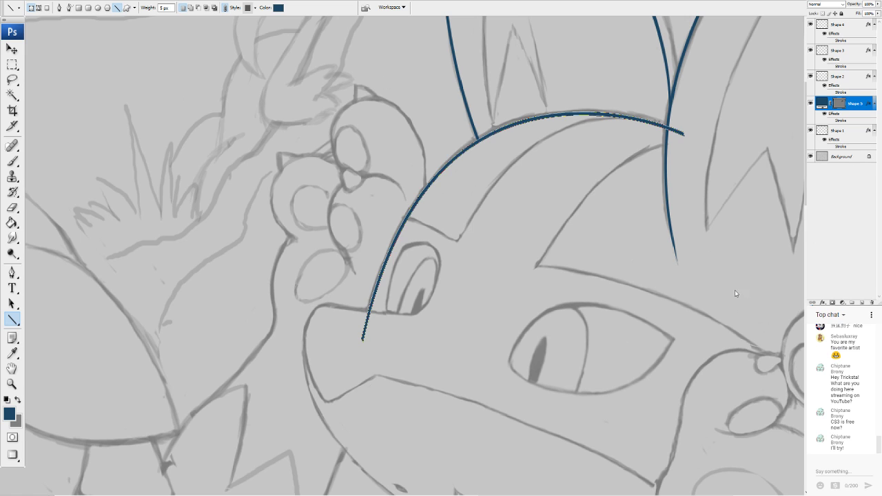
click(850, 97)
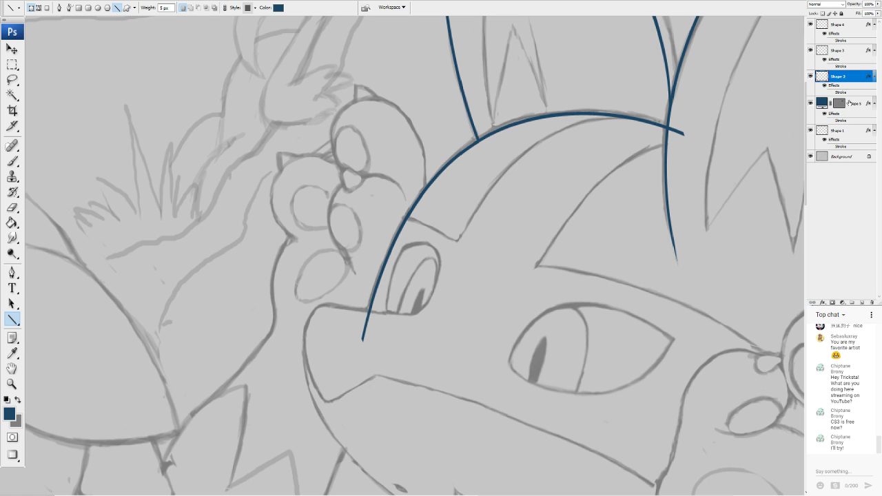
click(848, 104)
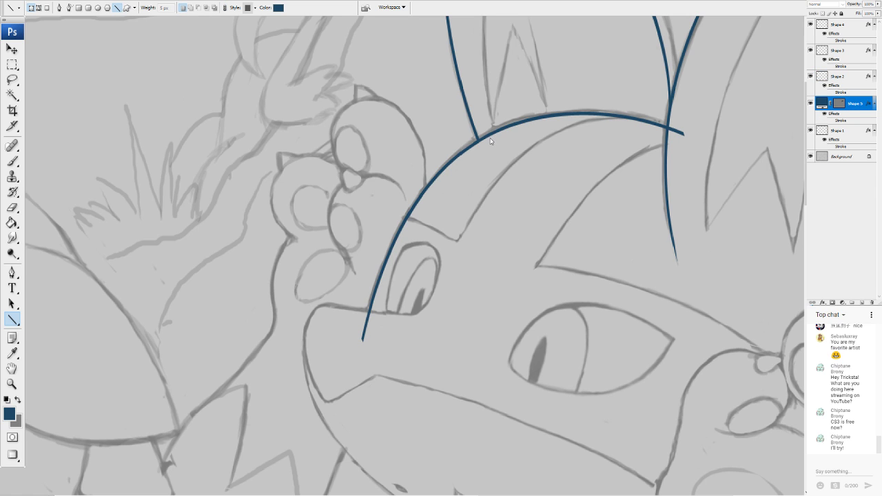
key(ctrl+j)
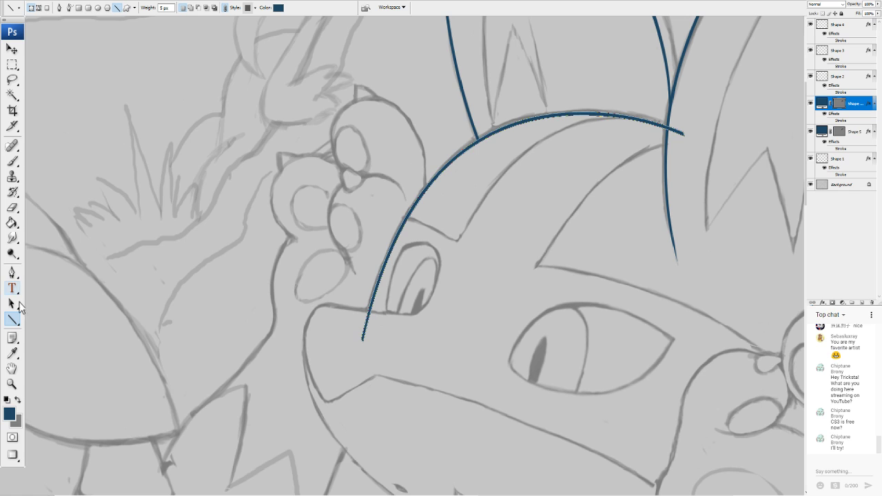
Set the foreground colour to near-black
click(12, 353)
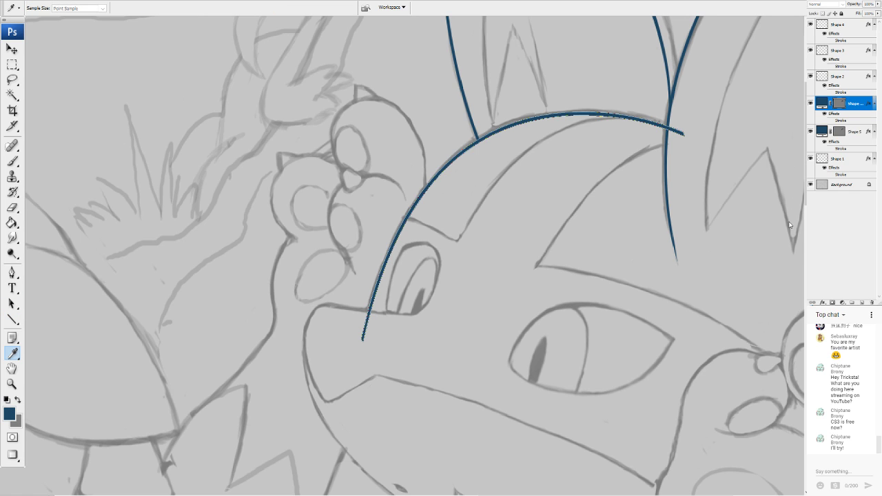
key(u)
key(i)
key(u)
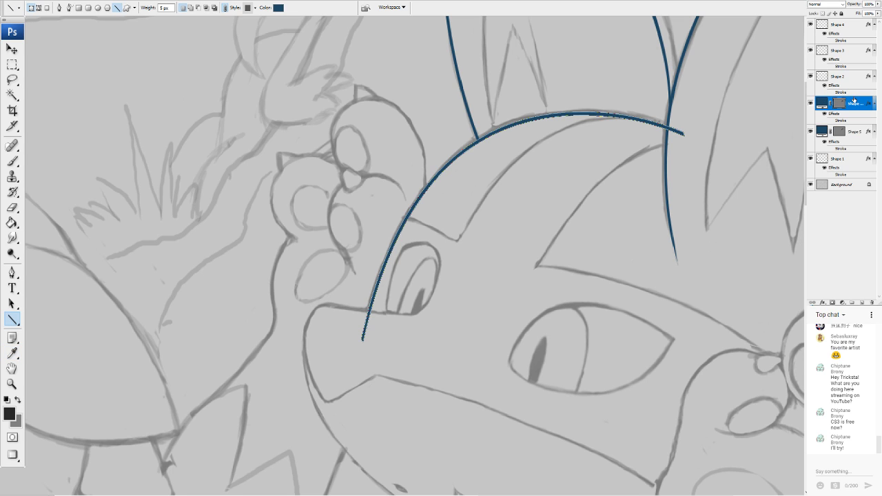
key(h)
key(u)
key(i)
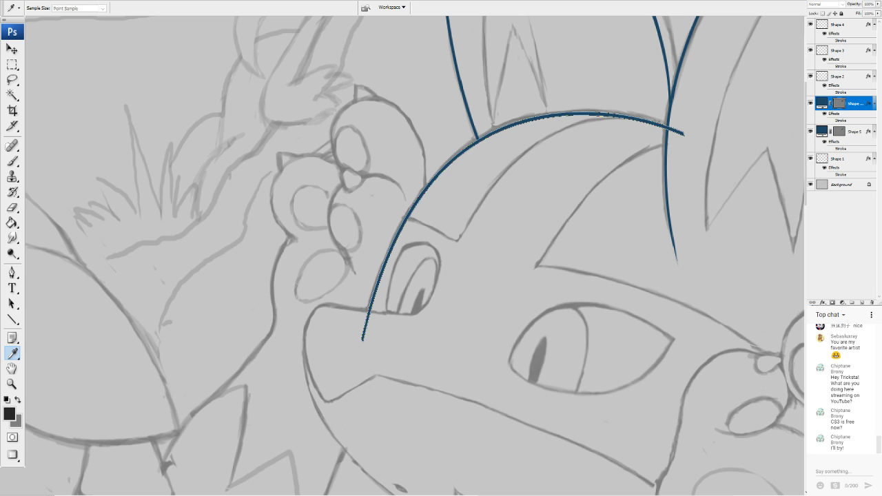
Fill the duplicated head line with the near-black foreground colour
key(alt+BackSpace)
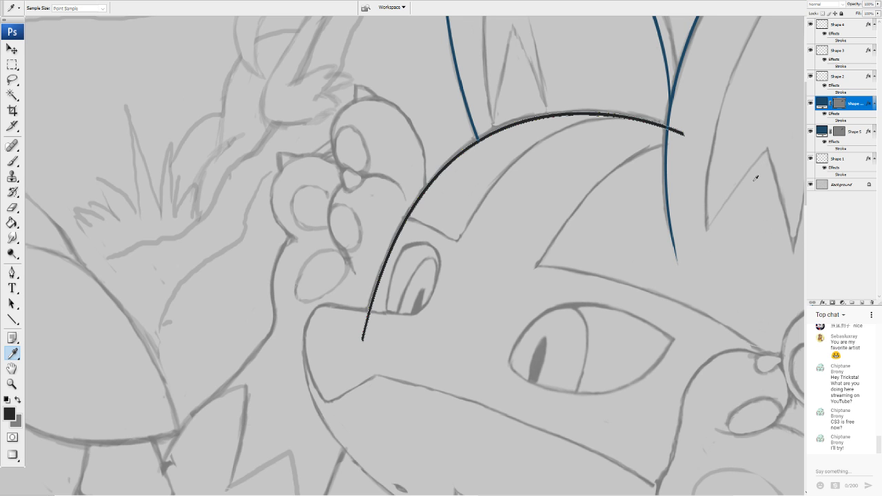
scroll(723, 60, up, 5)
scroll(415, 256, up, 5)
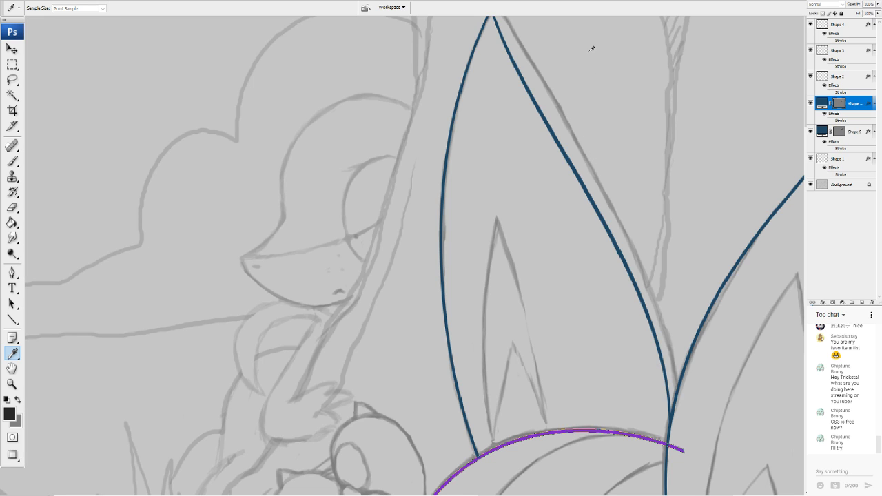
scroll(415, 255, right, 1)
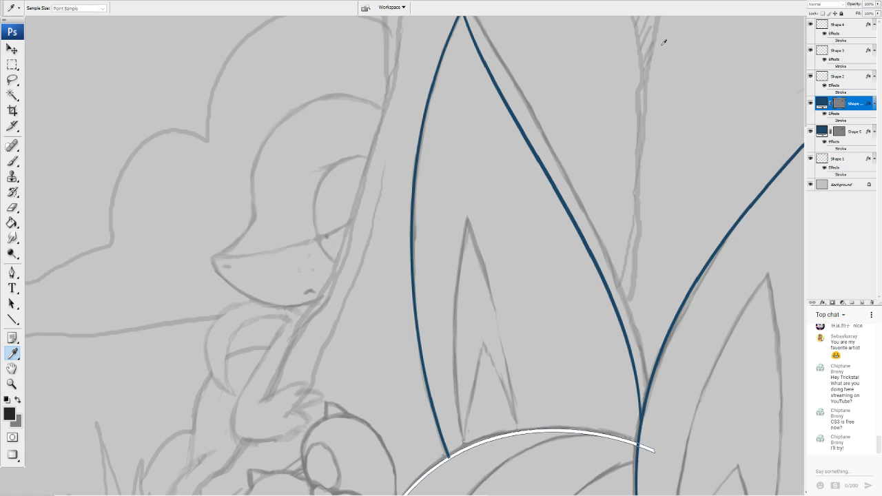
click(545, 168)
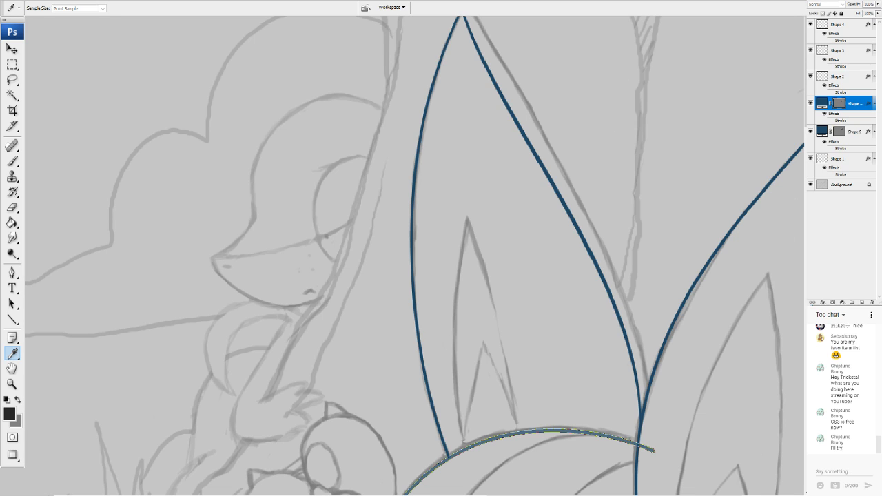
key(u)
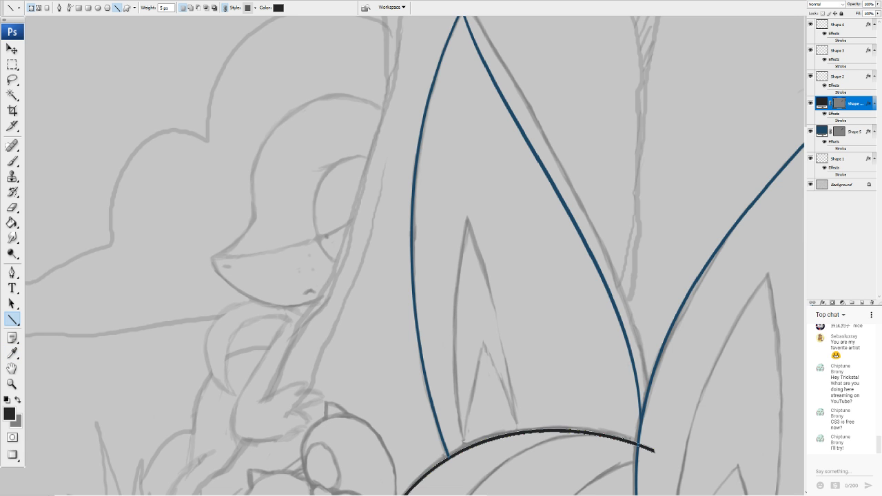
drag(496, 451, 311, 141)
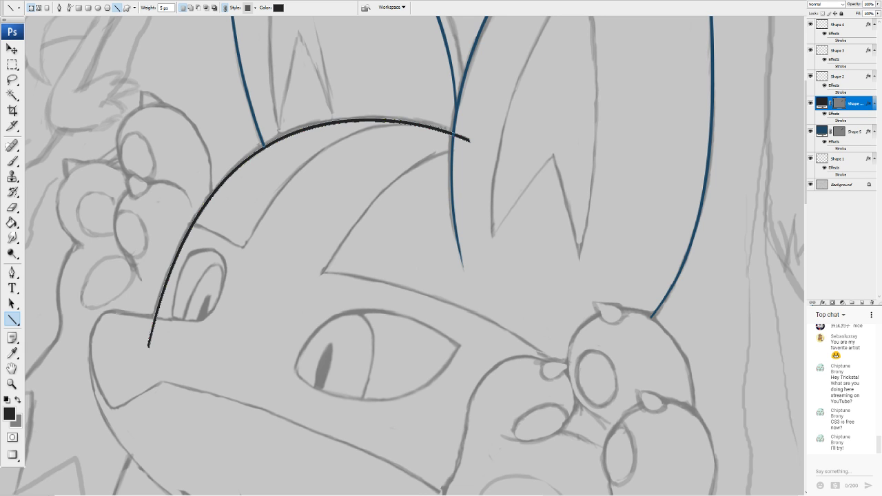
scroll(413, 255, up, 1)
scroll(414, 255, left, 2)
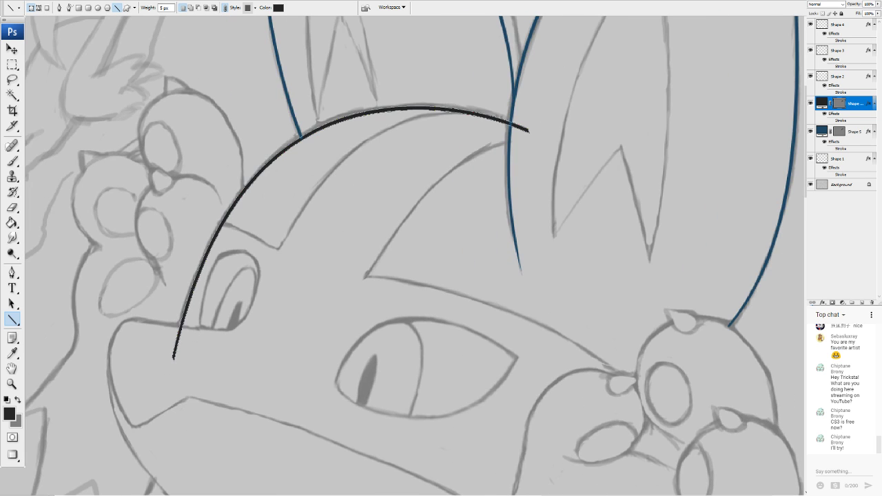
Rasterize the near-black head line copy and erase its middle stretch along the top of the head with the Eraser
drag(414, 255, 565, 369)
click(17, 206)
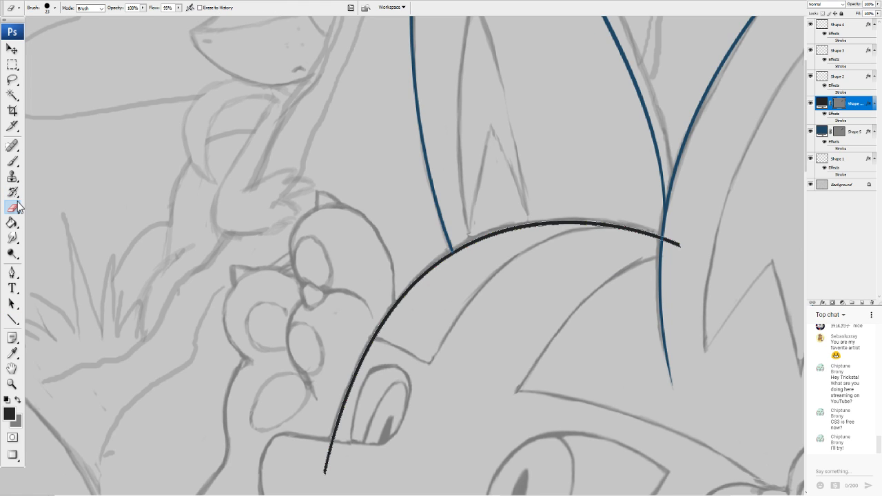
click(428, 169)
mouse_move(499, 230)
mouse_down()
mouse_move(583, 206)
mouse_move(445, 256)
mouse_move(372, 335)
mouse_move(414, 263)
mouse_move(455, 263)
mouse_up()
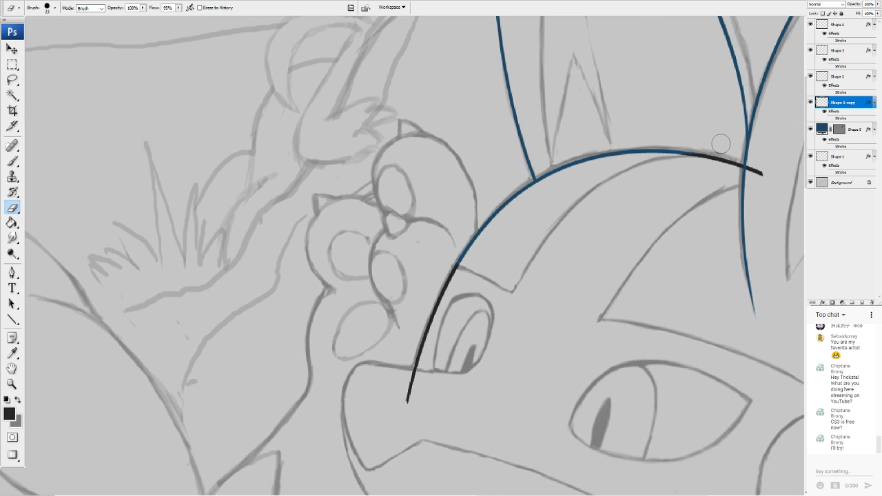
Erase the near-black copy's lower tip where it extends past the muzzle contour
scroll(375, 238, up, 5)
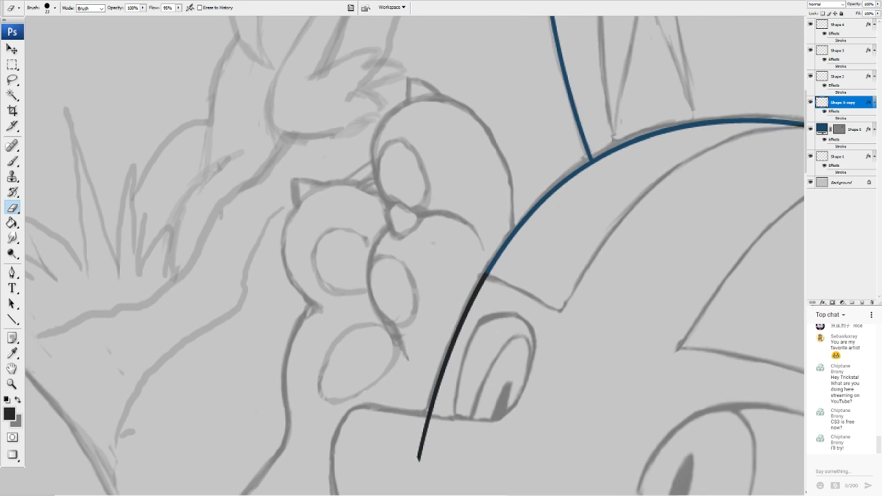
scroll(415, 256, down, 3)
scroll(415, 255, right, 2)
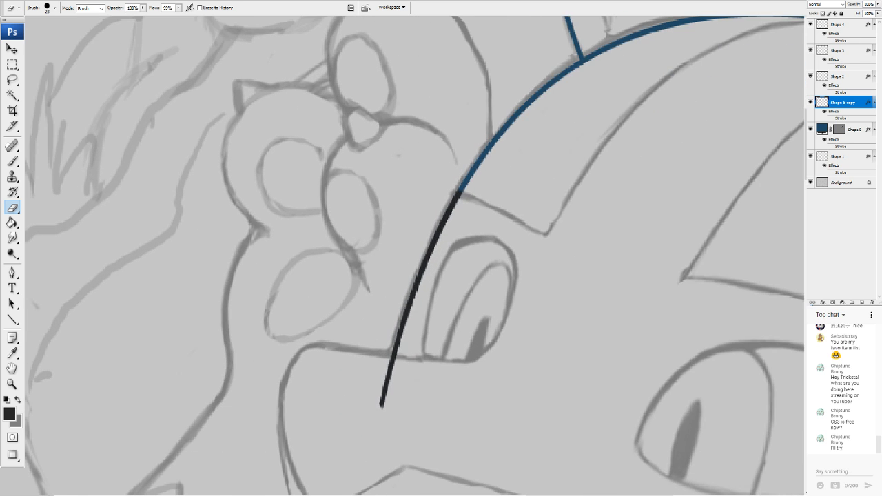
mouse_move(394, 374)
mouse_down()
mouse_move(400, 392)
mouse_move(383, 377)
mouse_move(392, 376)
mouse_move(379, 380)
mouse_move(389, 385)
mouse_up()
Toggle the visibility of layer Shape 5 copy to compare the near-black sections with the blue head line beneath
click(810, 102)
click(809, 102)
click(810, 102)
click(809, 102)
drag(716, 131, 306, 221)
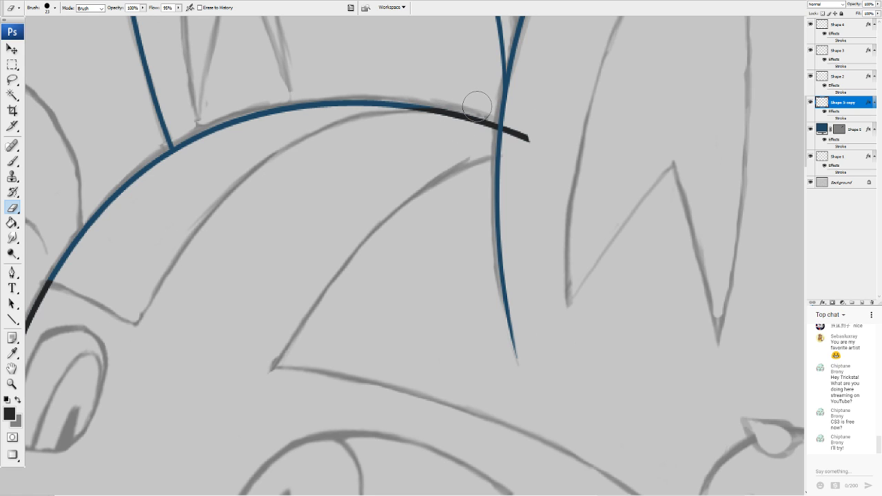
click(810, 102)
click(810, 102)
click(811, 102)
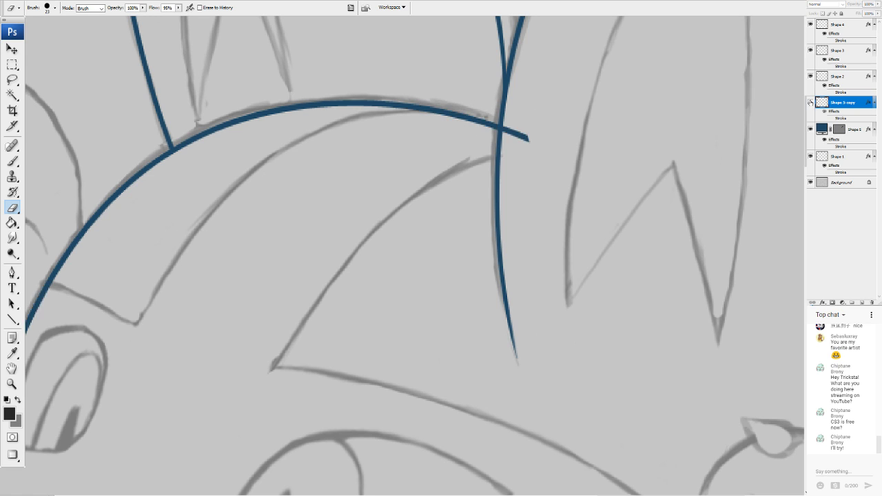
click(810, 102)
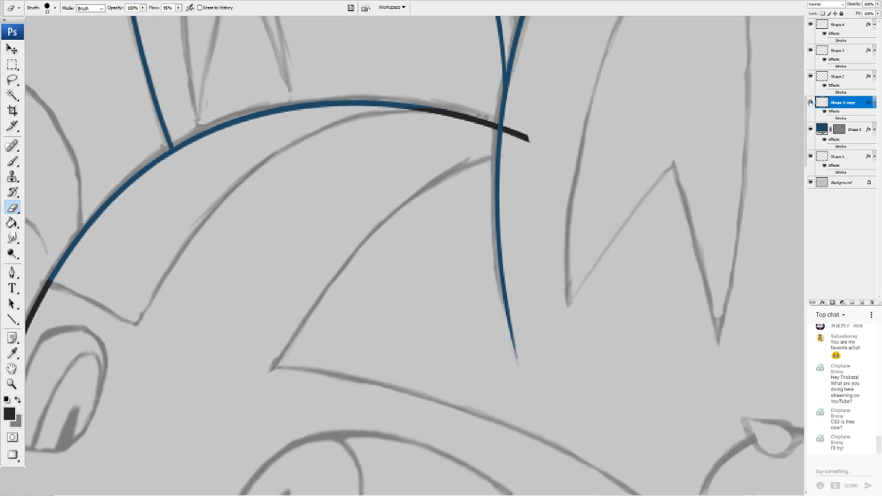
click(810, 102)
click(810, 102)
Toggle the visibility of layer Shape 5 and the Background to examine the head line where it crosses the ear
click(810, 131)
click(810, 131)
click(809, 131)
click(810, 130)
scroll(351, 231, up, 3)
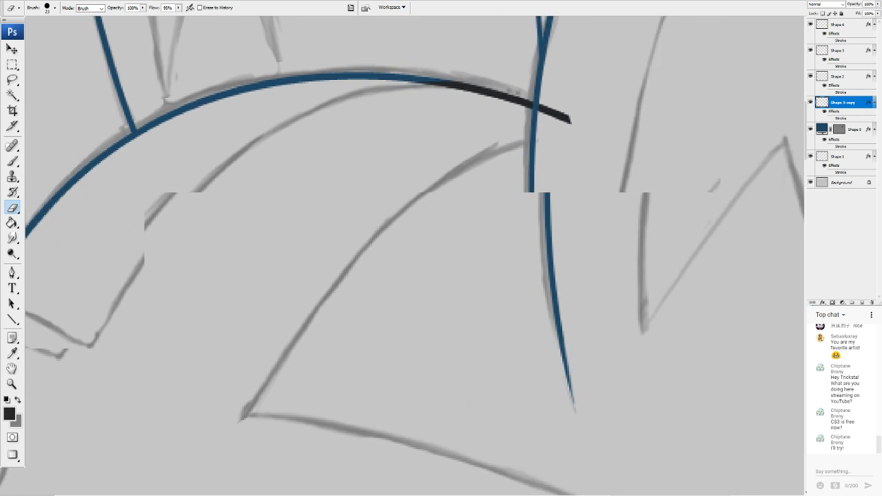
drag(482, 180, 335, 240)
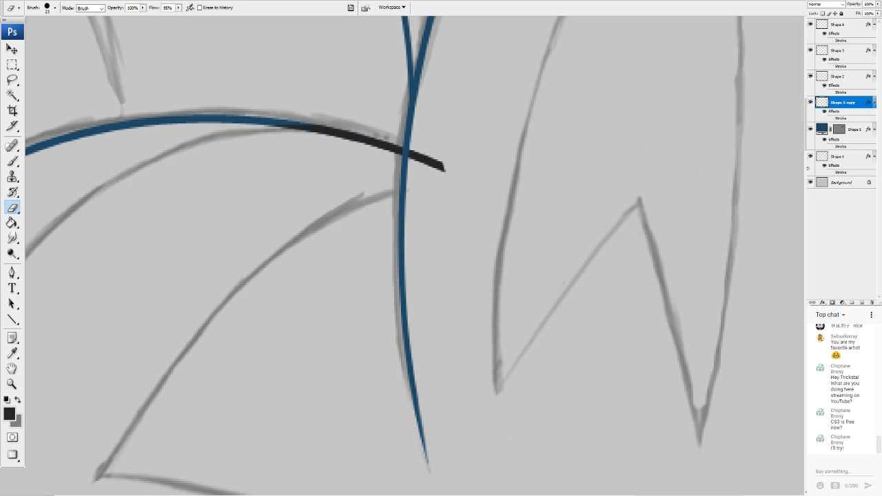
click(809, 183)
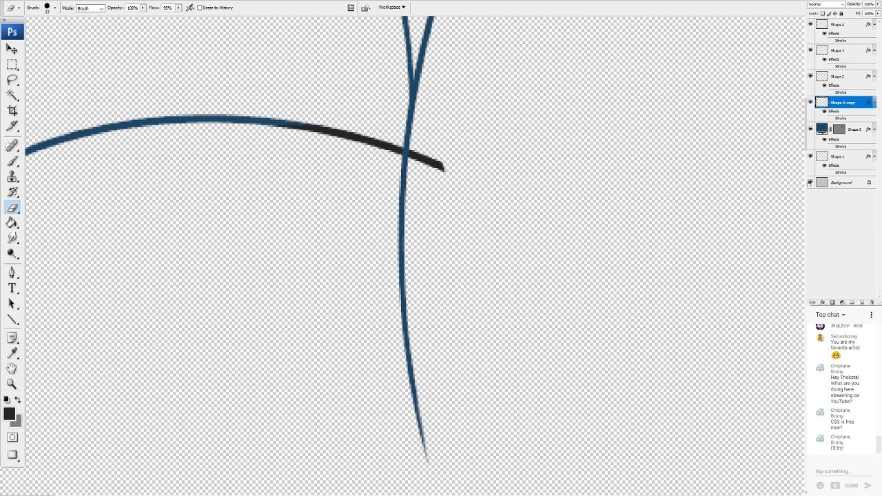
click(810, 182)
Examine the edges of the overlapping head lines close up at the ear crossing, hiding and showing Shape 5
scroll(364, 236, up, 6)
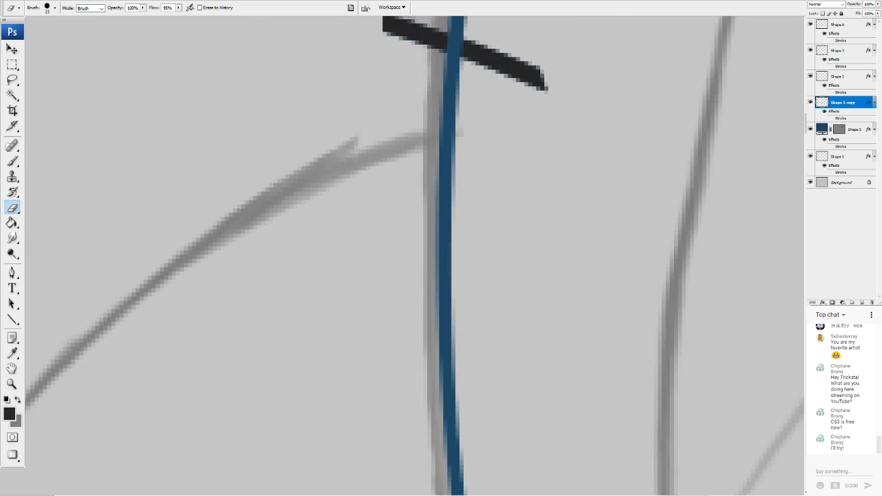
scroll(415, 255, up, 3)
scroll(415, 255, right, 2)
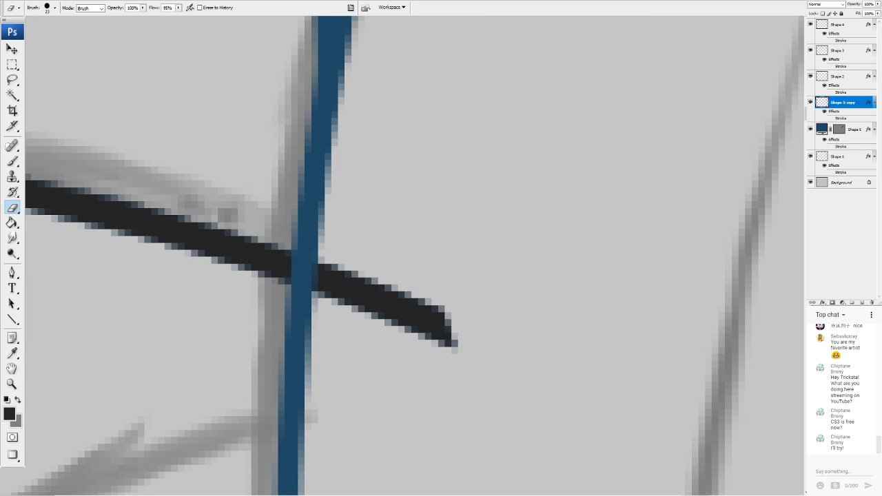
scroll(415, 255, left, 2)
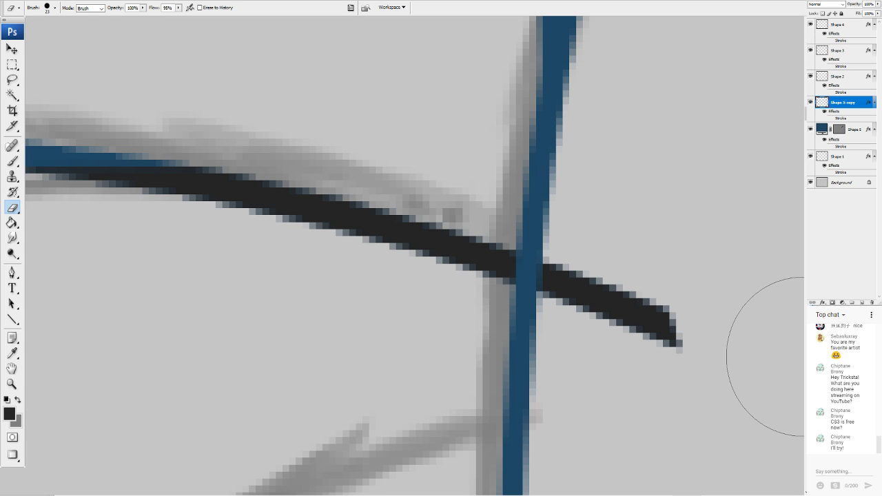
click(810, 129)
click(811, 129)
click(811, 131)
click(811, 130)
click(811, 131)
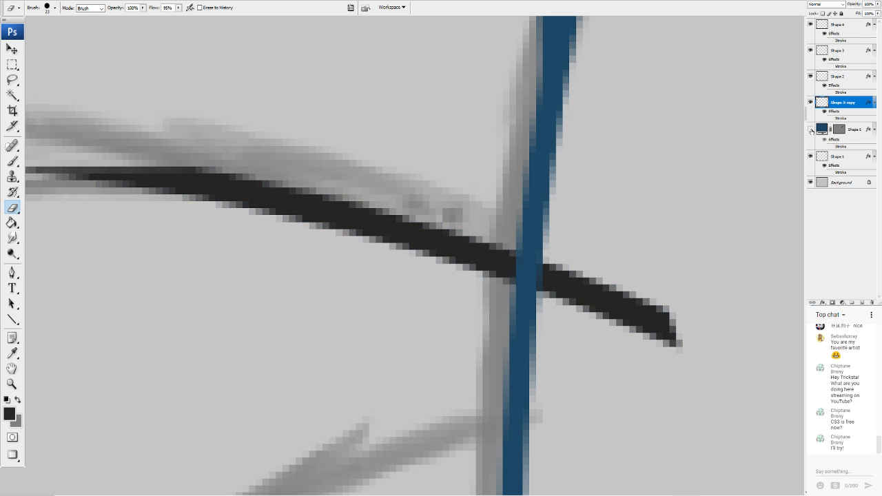
click(811, 130)
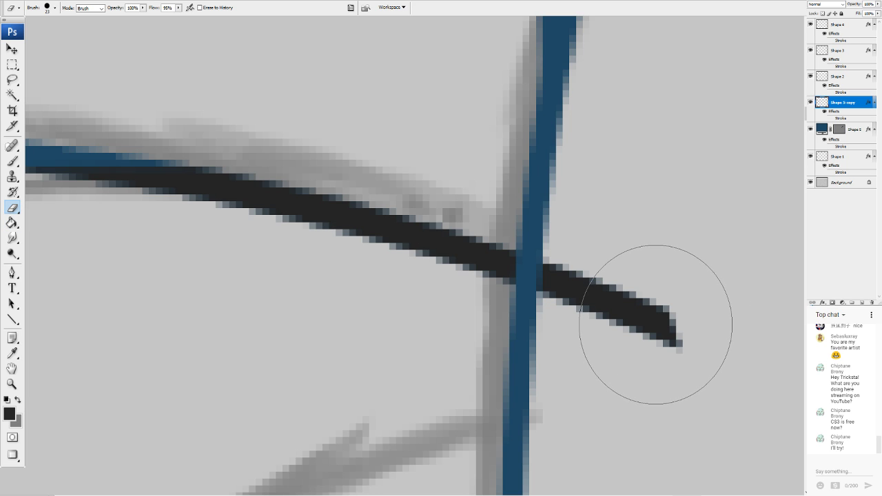
Rasterize layer Shape 5, which holds the blue head line
click(854, 131)
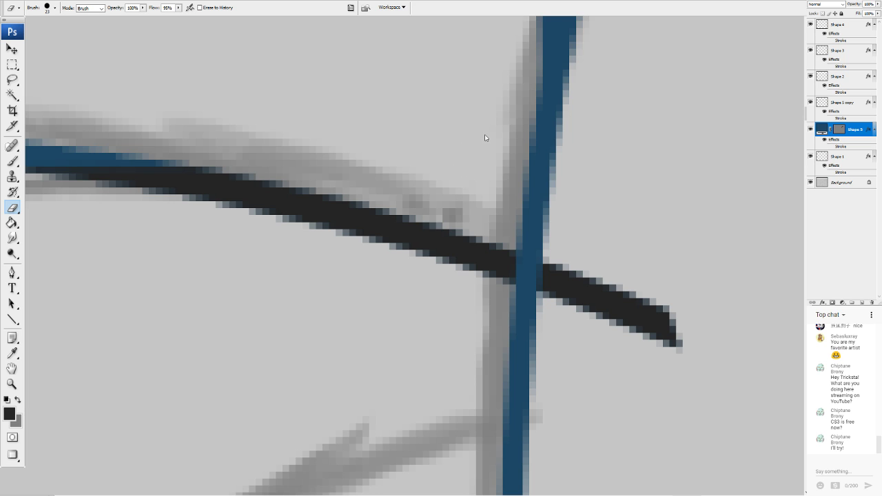
click(430, 170)
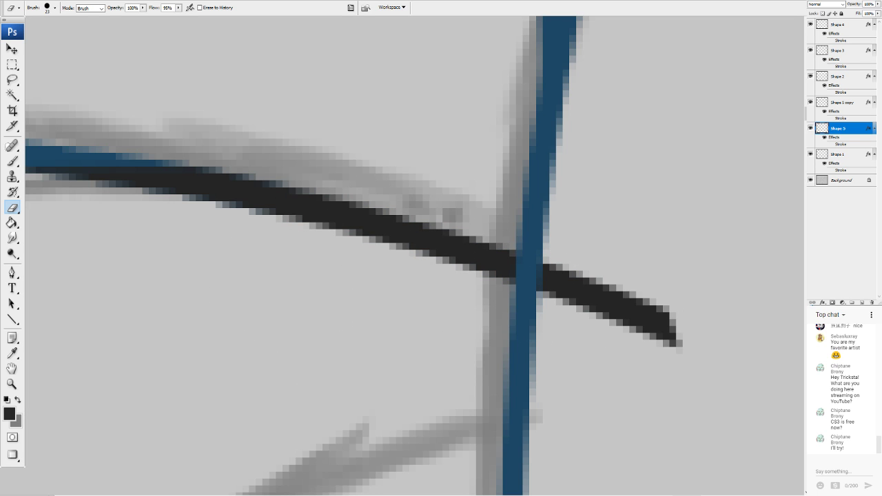
Compare the blue-to-black transition near the ear by repeatedly hiding and showing the near-black copy
scroll(414, 255, left, 3)
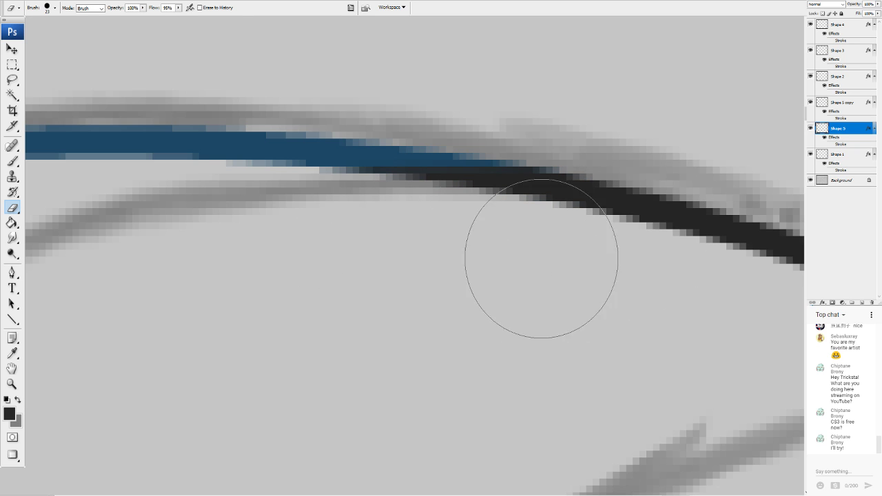
scroll(414, 255, down, 5)
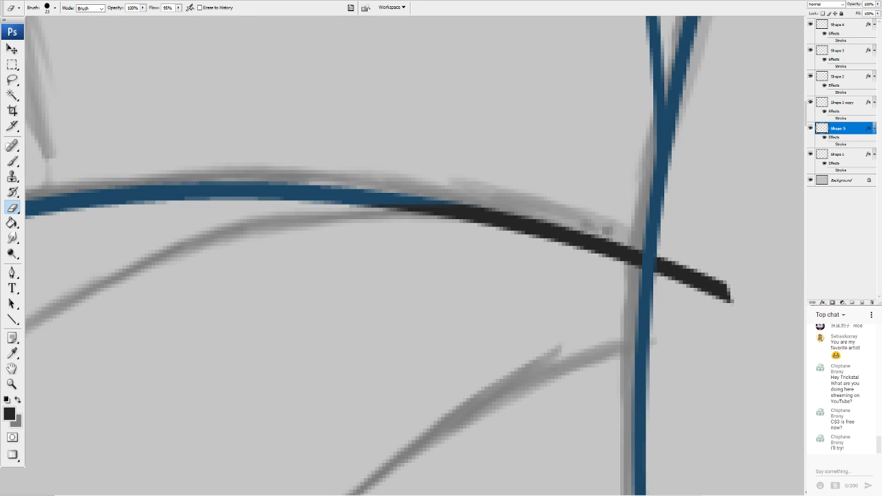
click(810, 103)
click(811, 103)
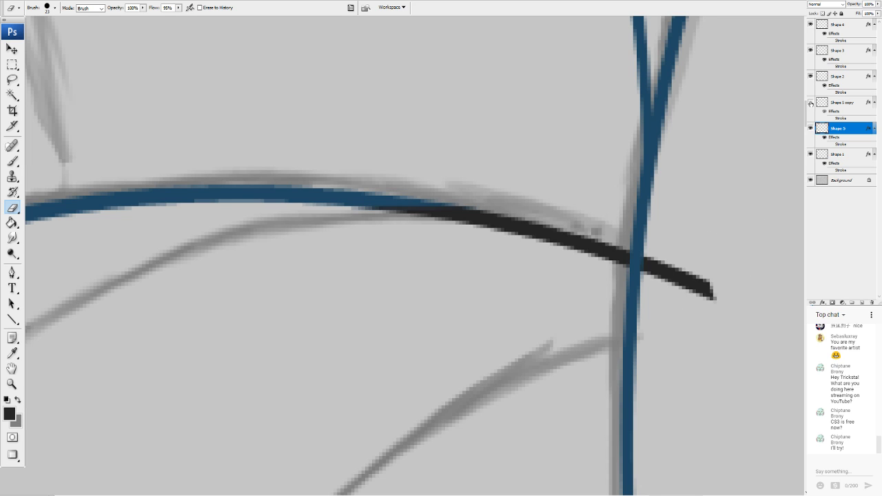
click(810, 102)
click(811, 103)
click(810, 103)
click(810, 103)
click(811, 103)
click(811, 102)
click(810, 102)
click(809, 102)
Erase the end of the near-black head line on Shape 5 copy where it overshoots the ear line
click(842, 101)
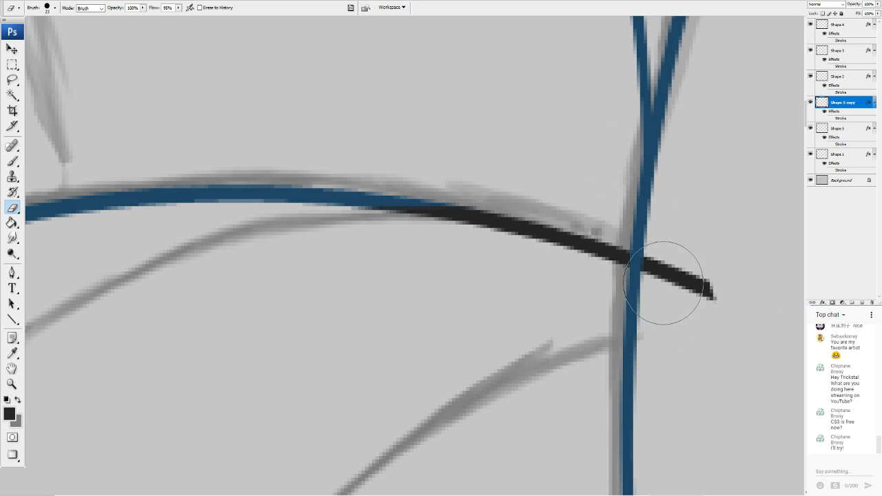
click(680, 272)
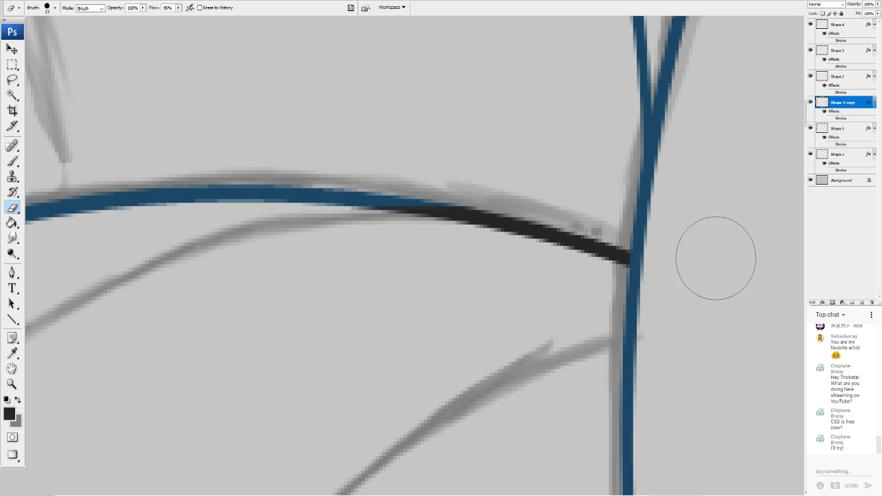
scroll(414, 255, down, 9)
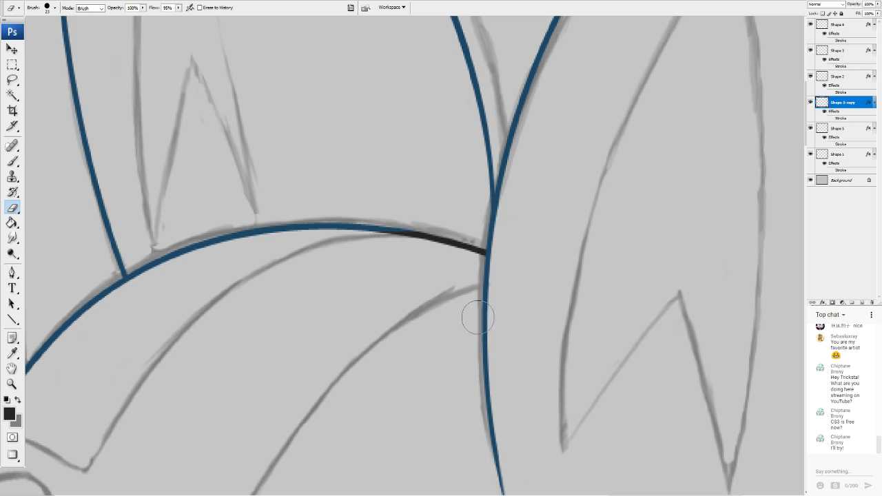
key(v)
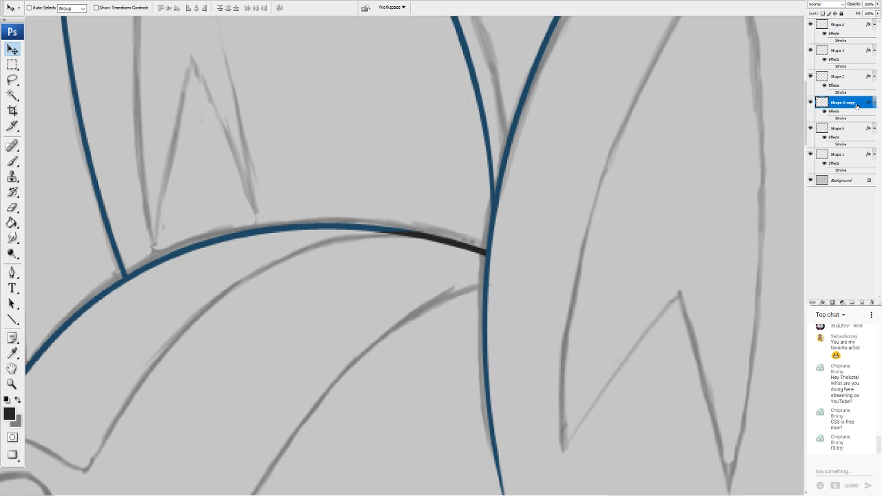
mouse_move(859, 103)
mouse_down()
mouse_move(860, 70)
mouse_move(858, 99)
mouse_move(845, 105)
mouse_up()
scroll(414, 255, down, 9)
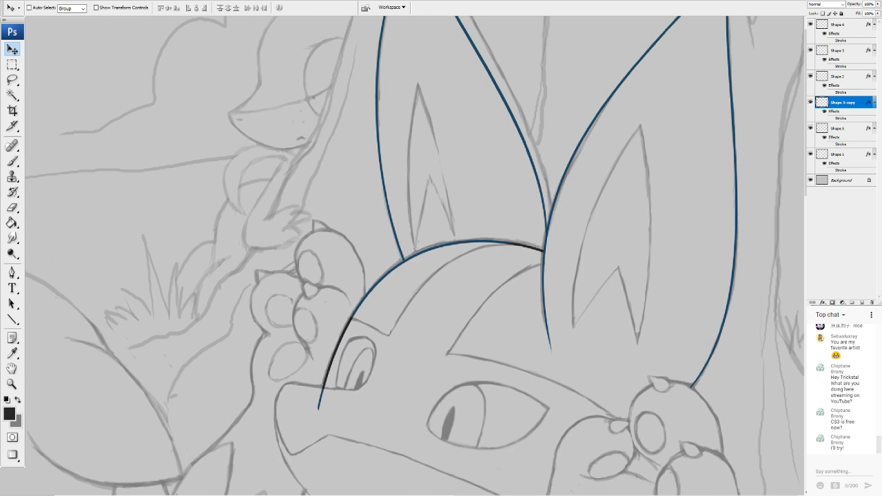
scroll(415, 255, down, 1)
scroll(415, 255, up, 3)
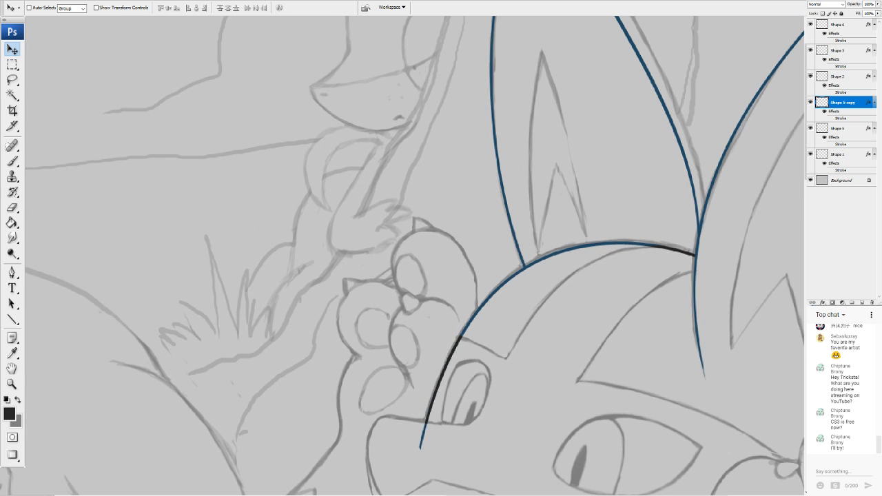
drag(524, 207, 314, 313)
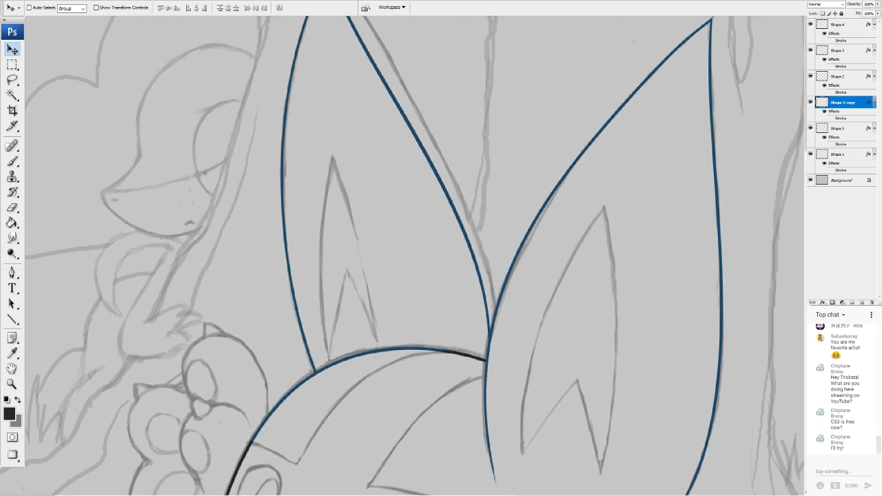
scroll(415, 255, down, 5)
scroll(415, 255, up, 3)
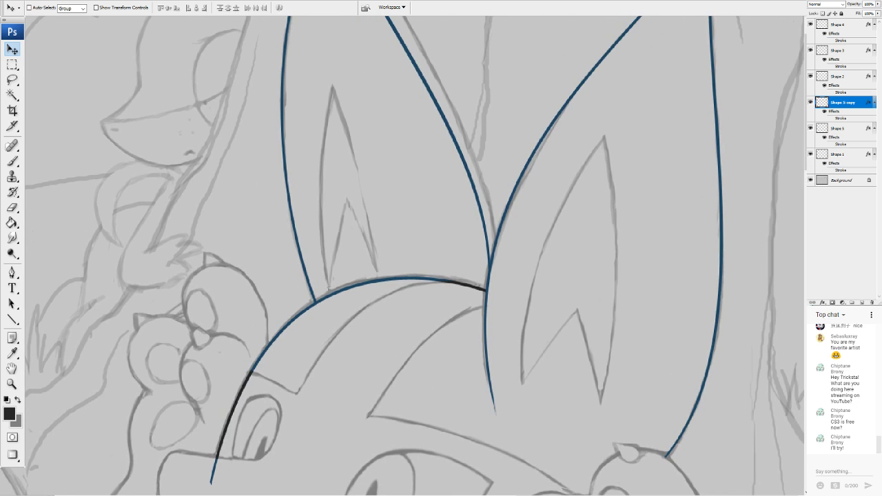
Draw a 5 px straight line from the right ear's inner tip to its lower-left corner and warp it along the sketched curve
click(13, 319)
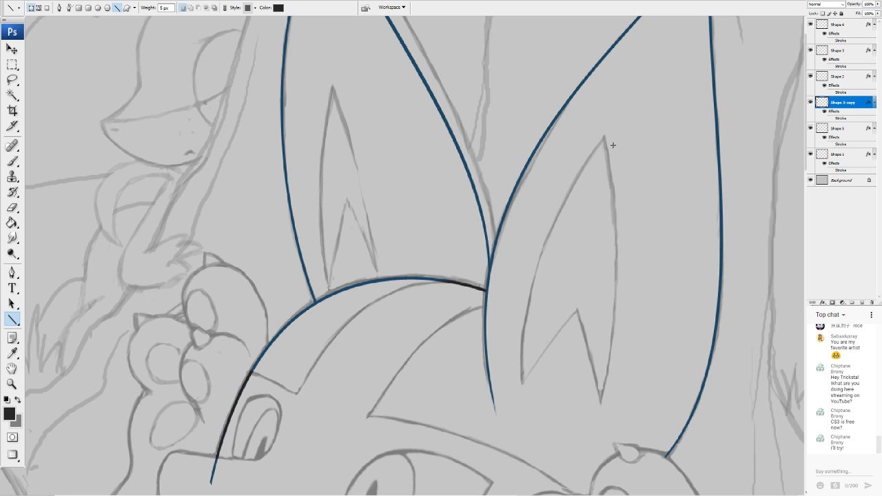
drag(613, 146, 521, 380)
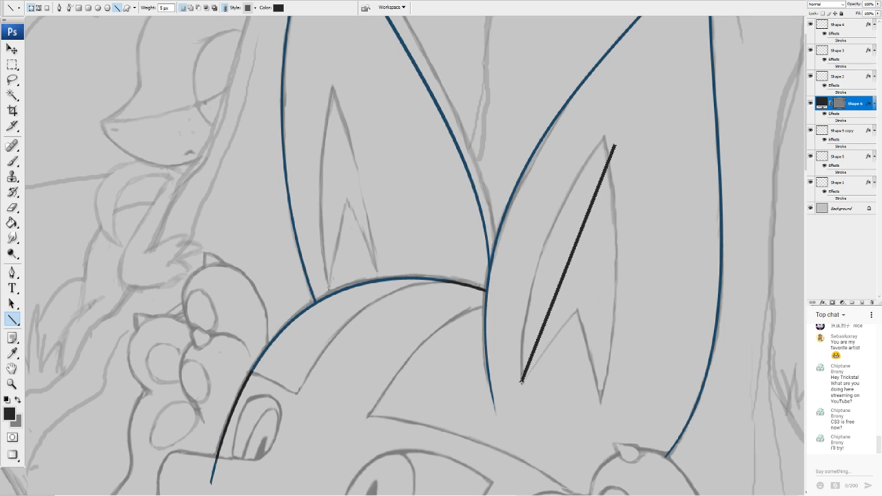
click(104, 166)
drag(571, 266, 544, 278)
mouse_move(544, 325)
mouse_down()
mouse_move(535, 324)
mouse_move(540, 339)
mouse_up()
mouse_move(547, 382)
mouse_down()
mouse_move(520, 386)
mouse_move(532, 377)
mouse_up()
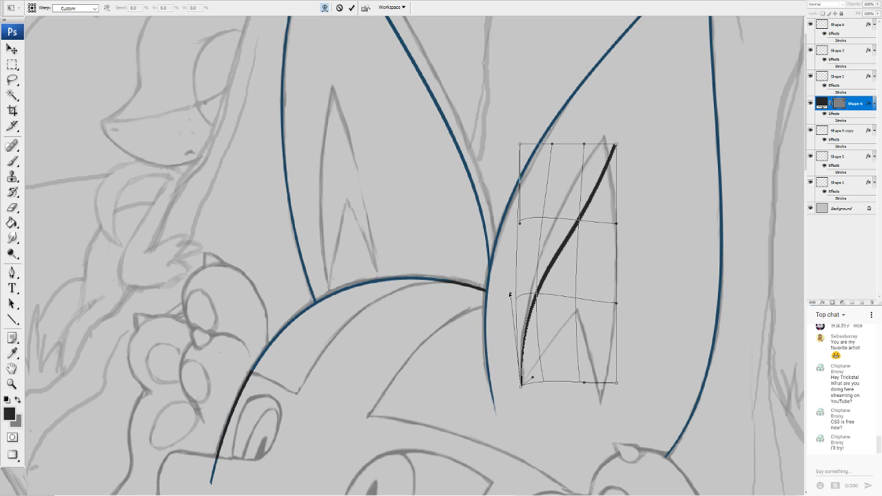
drag(510, 295, 500, 286)
mouse_move(616, 224)
mouse_down()
mouse_move(597, 225)
mouse_move(600, 197)
mouse_move(612, 209)
mouse_up()
drag(617, 144, 629, 139)
drag(624, 205, 607, 200)
drag(566, 268, 574, 269)
drag(572, 203, 548, 243)
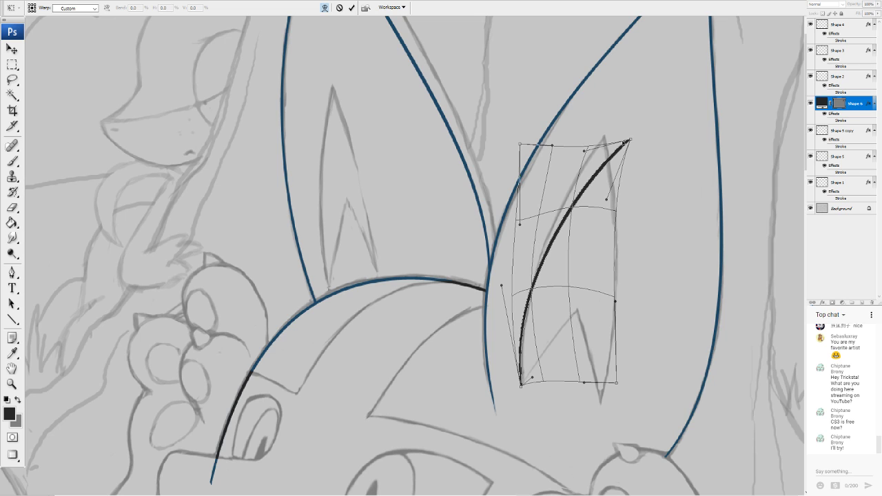
Fine-tune the inner-ear curve's ends, extending it past the lower-left corner, apply the warp, rasterize it and erase the lower overshoot
drag(625, 141, 622, 148)
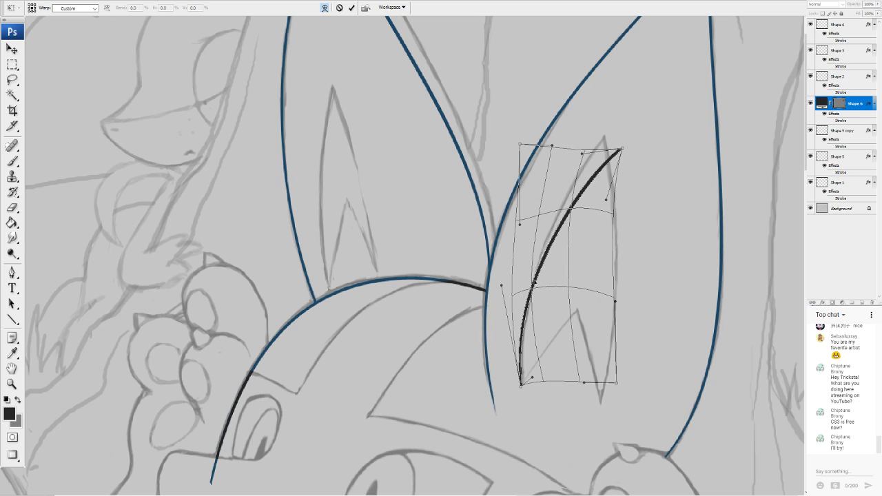
drag(534, 283, 533, 293)
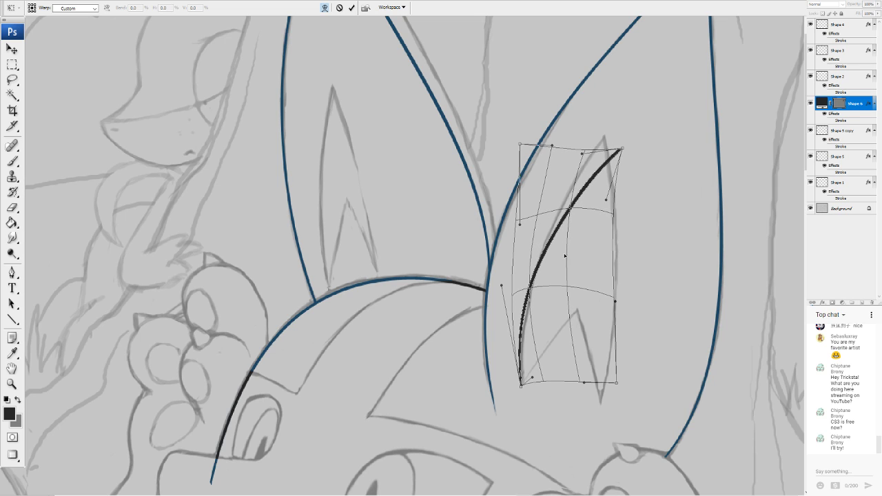
drag(565, 257, 565, 255)
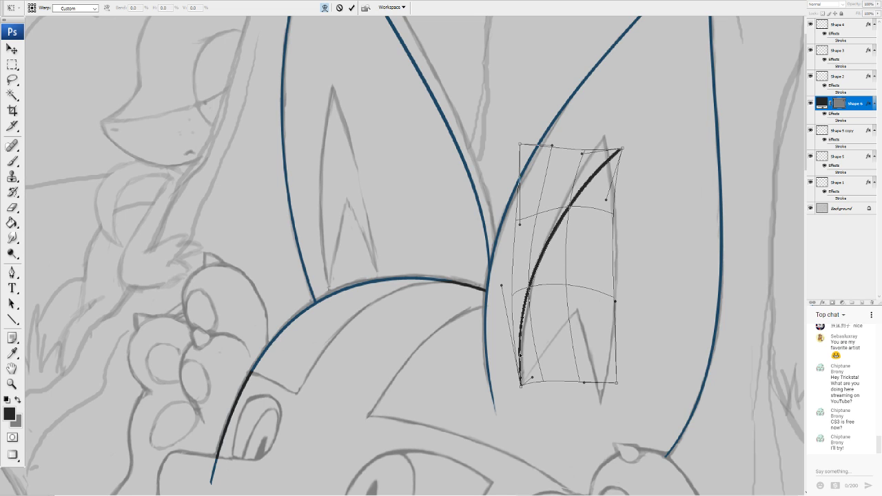
drag(520, 388, 525, 409)
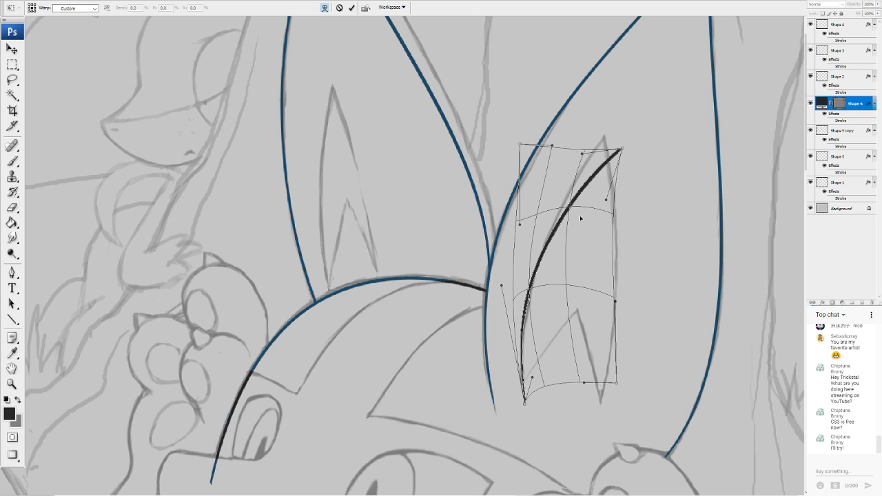
drag(580, 219, 578, 217)
drag(611, 170, 617, 158)
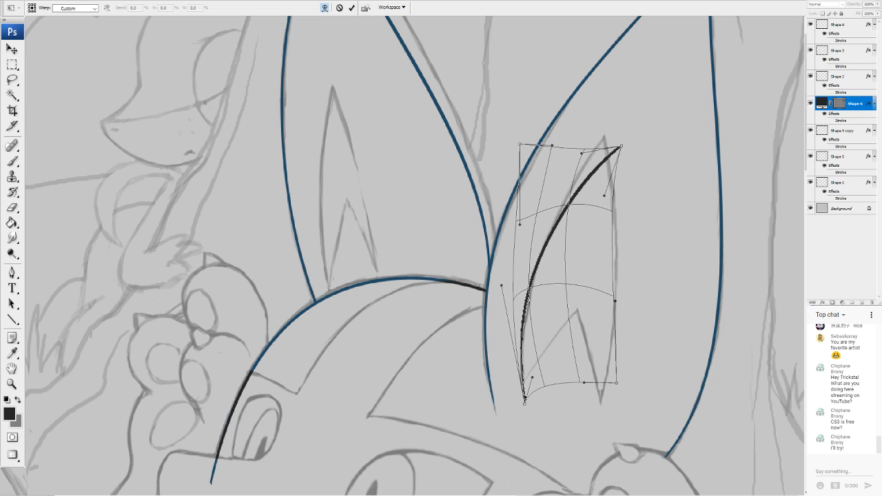
drag(525, 402, 527, 424)
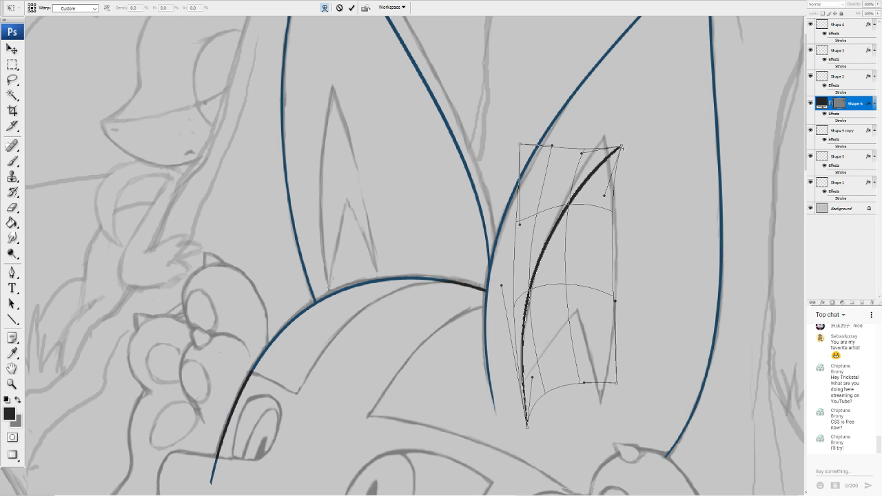
drag(619, 152, 612, 150)
key(Return)
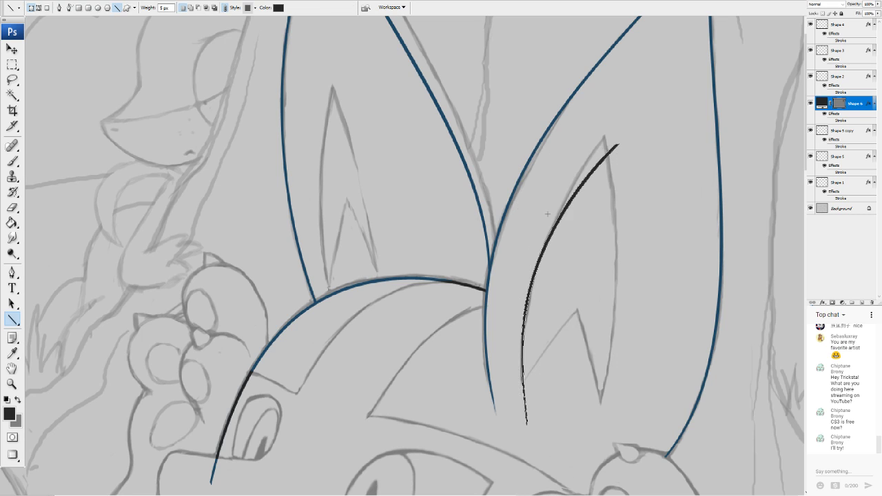
click(12, 207)
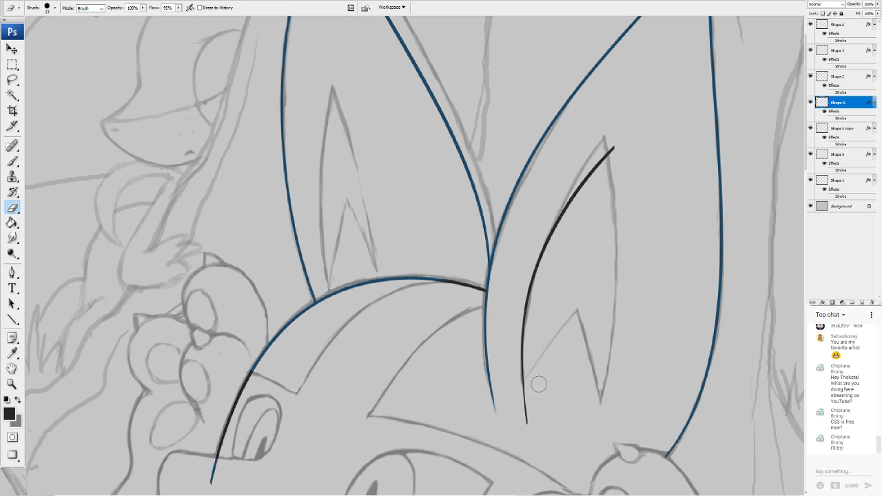
drag(535, 431, 530, 390)
Draw a 5 px straight line from the inner-ear notch's peak down to the lower end of the black curve
scroll(377, 245, up, 6)
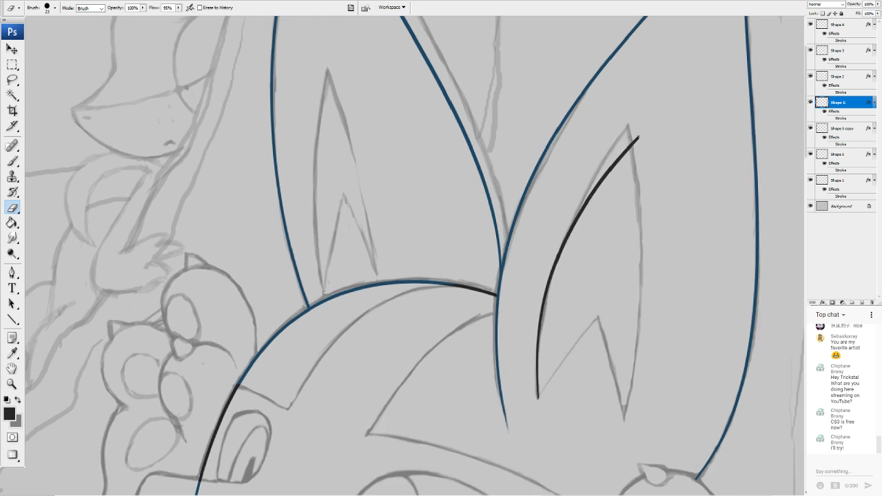
drag(758, 138, 582, 97)
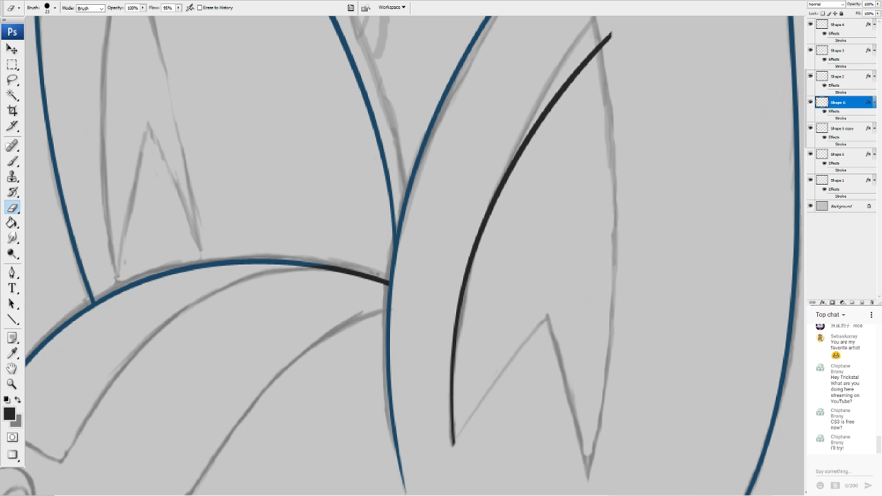
mouse_move(594, 171)
mouse_down()
mouse_move(534, 68)
mouse_move(554, 90)
mouse_up()
click(13, 304)
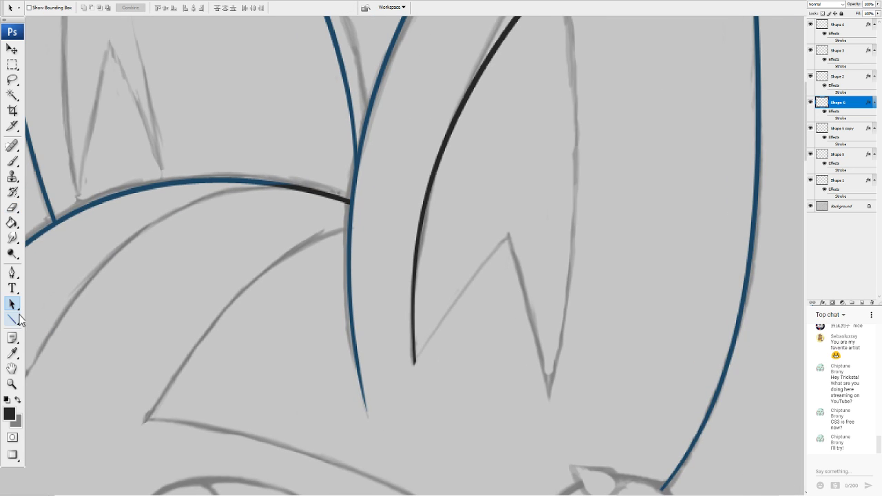
click(12, 319)
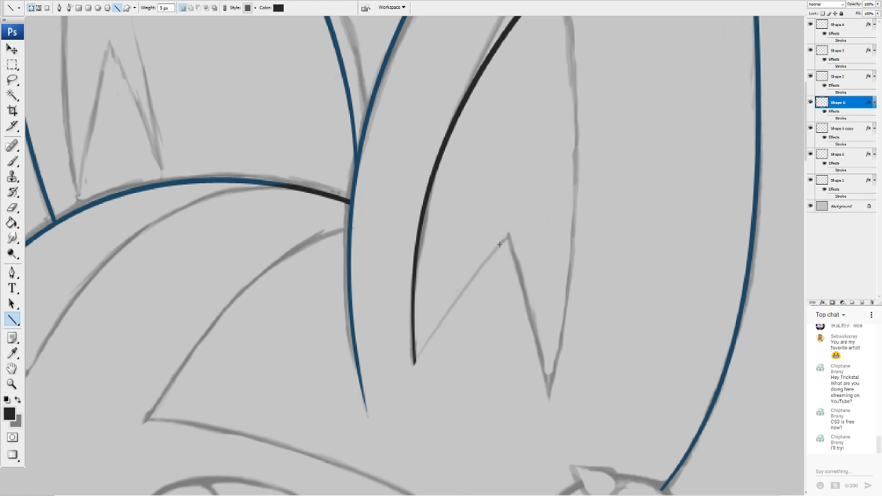
drag(507, 235, 415, 364)
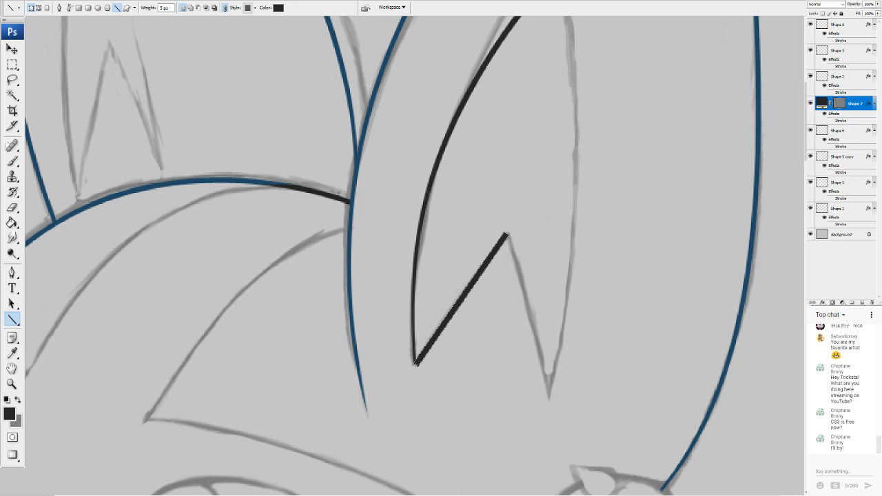
Warp the notch line into a slight upward arc extending past the peak, rasterize it and erase the part beyond the peak
click(120, 160)
drag(474, 329, 468, 323)
drag(445, 365, 412, 370)
drag(508, 276, 509, 251)
mouse_move(509, 232)
mouse_down()
mouse_move(488, 218)
mouse_move(512, 200)
mouse_move(511, 234)
mouse_up()
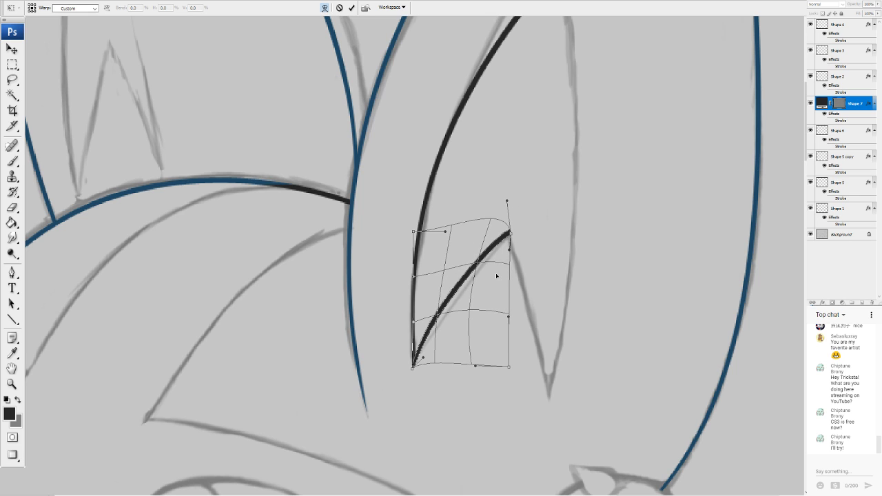
mouse_move(473, 278)
mouse_down()
mouse_move(451, 288)
mouse_move(477, 288)
mouse_move(487, 241)
mouse_up()
key(Return)
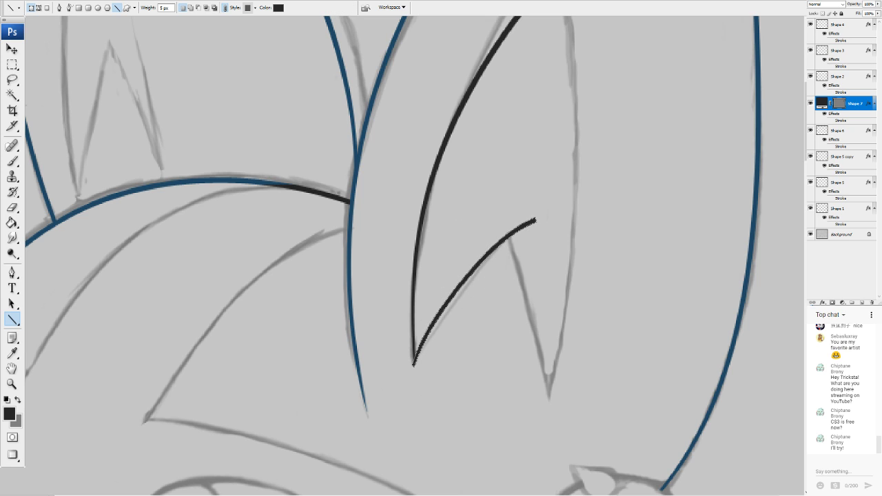
key(e)
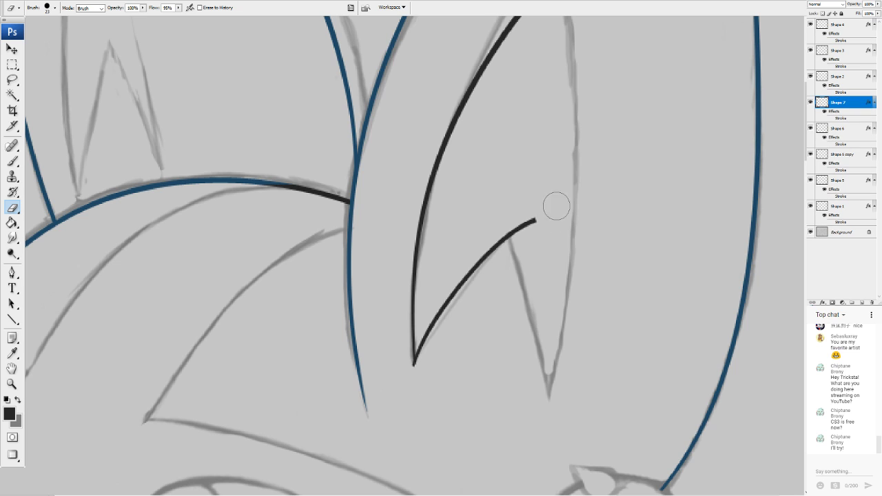
drag(544, 219, 525, 238)
Draw a 5 px line from the inner-ear tip to the notch's lower-right point, rotating it away and back to get a diagonal warp grid
drag(398, 71, 379, 152)
click(13, 319)
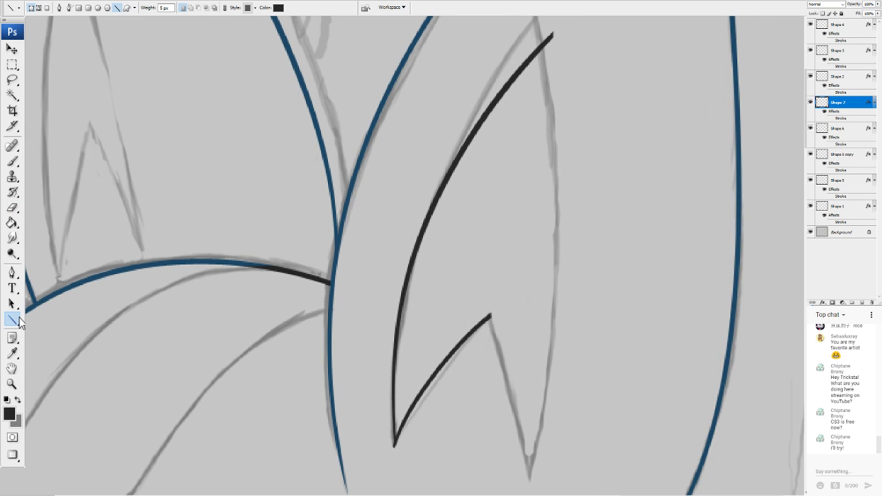
mouse_move(551, 35)
mouse_down()
mouse_move(548, 337)
mouse_move(528, 477)
mouse_up()
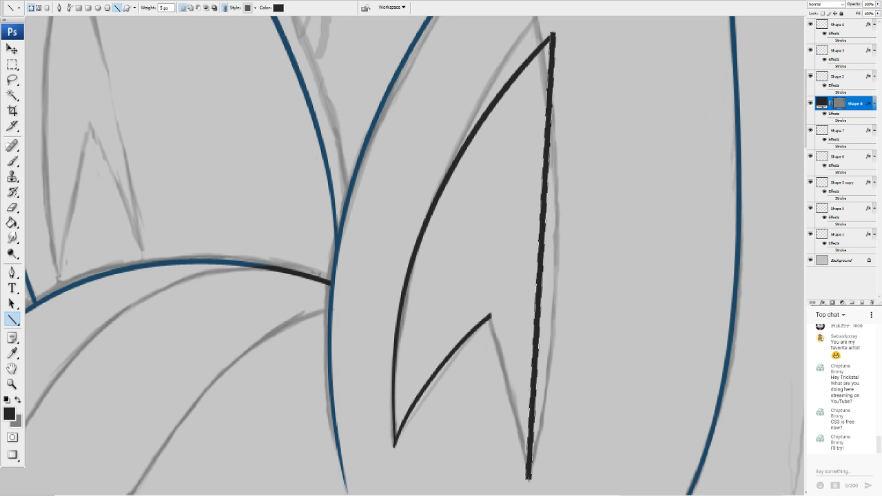
key(ctrl+t)
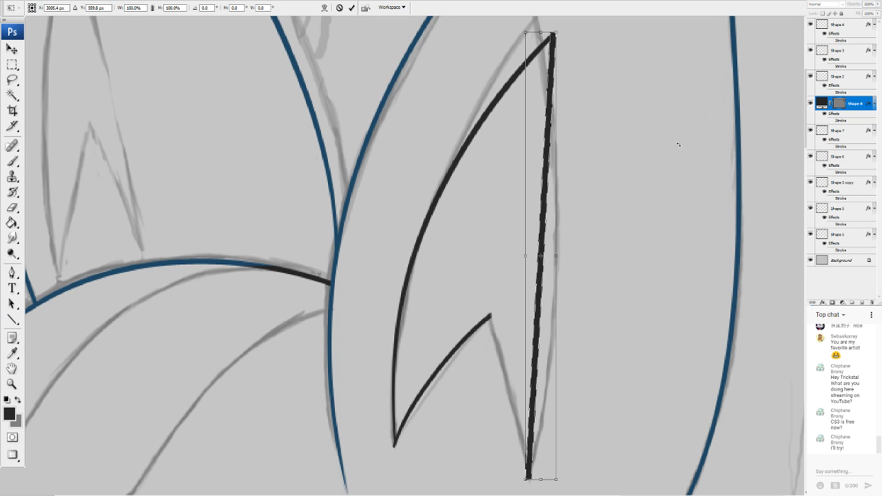
drag(733, 142, 592, 259)
key(Return)
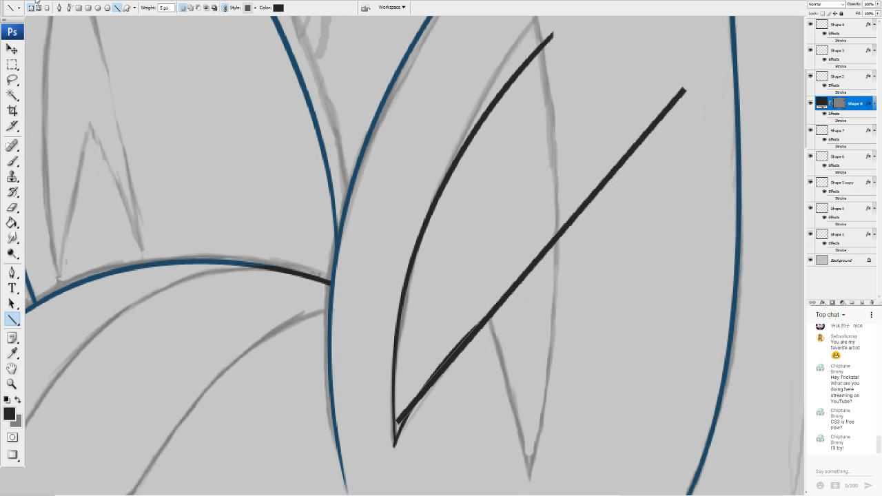
key(ctrl+t)
drag(659, 162, 606, 69)
click(324, 8)
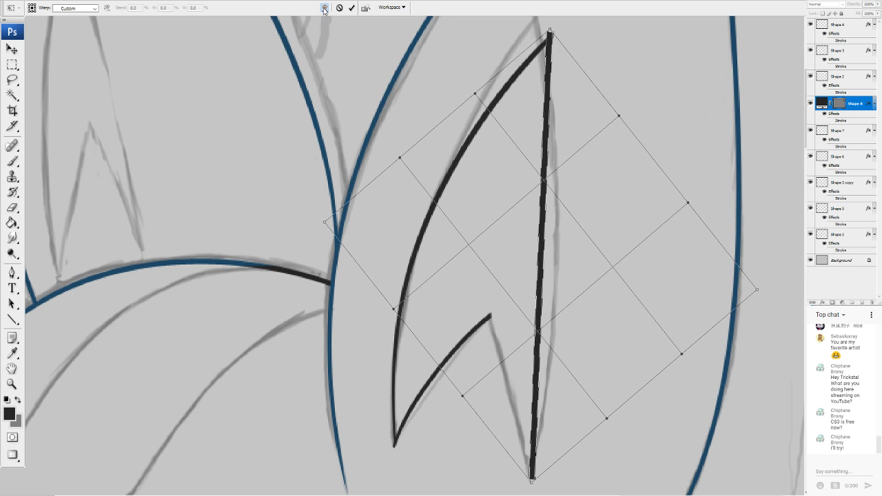
Warp the new inner-ear line outward into a curve and stretch its lower end past the sketched lower-right point
drag(546, 261, 557, 258)
drag(541, 345, 556, 341)
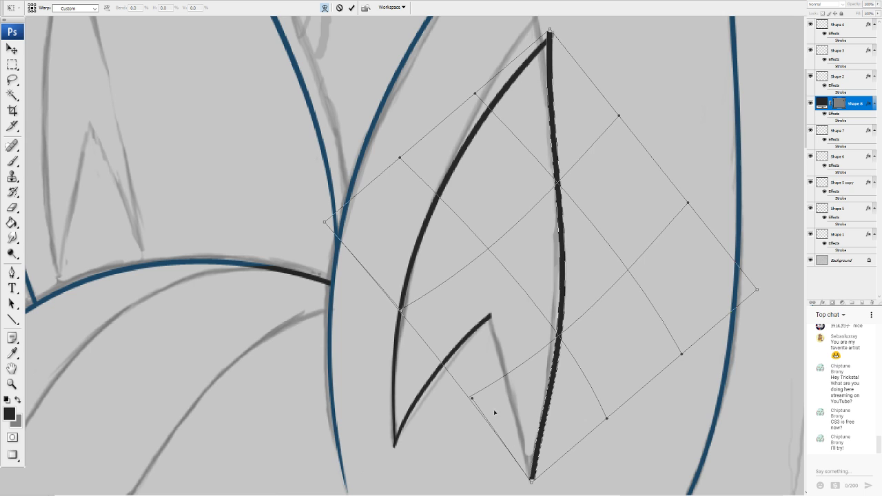
drag(494, 413, 519, 436)
scroll(541, 452, down, 3)
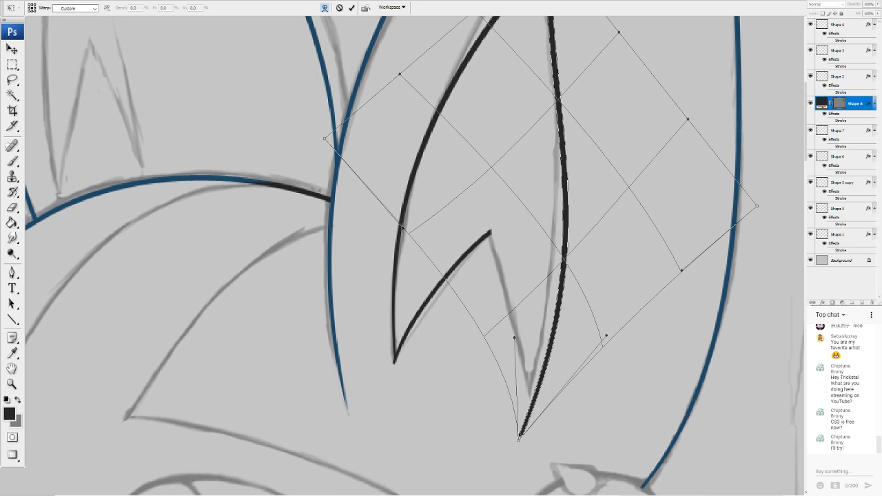
drag(608, 339, 591, 335)
drag(514, 338, 519, 362)
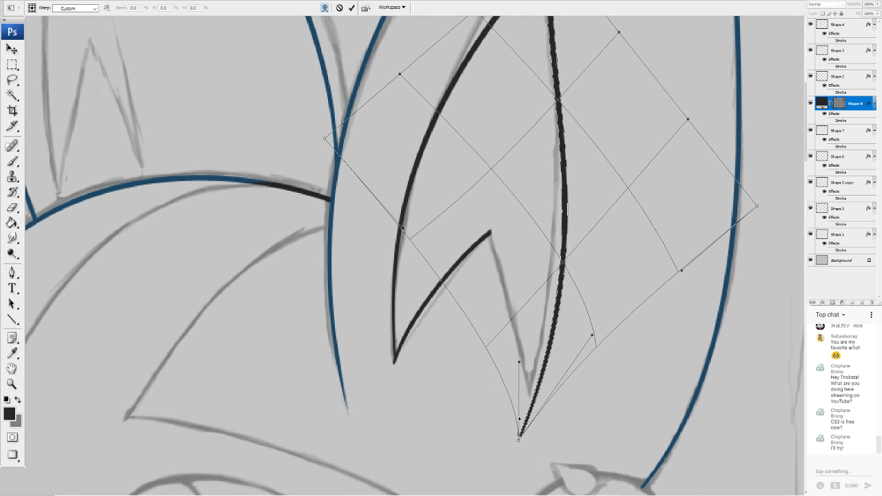
drag(518, 439, 515, 453)
drag(519, 361, 524, 373)
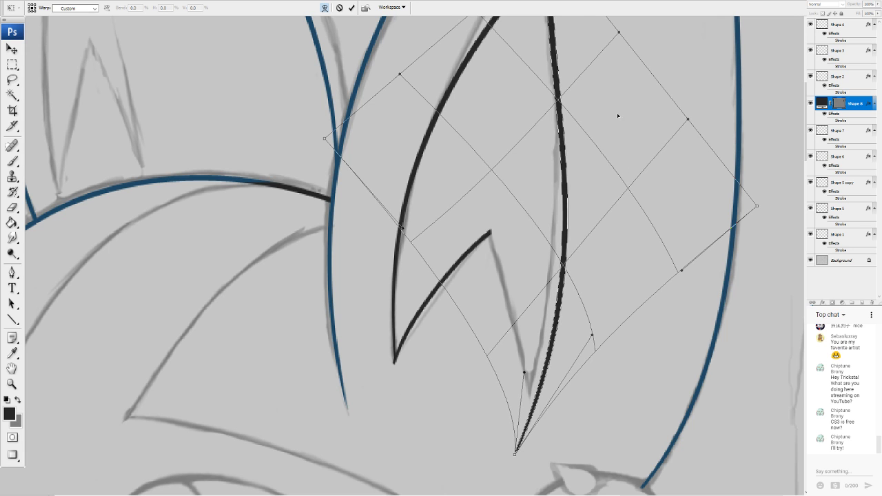
Bow the upper half of the right inner-ear line outward, align its top with the ear tip and apply the warp
scroll(586, 38, up, 3)
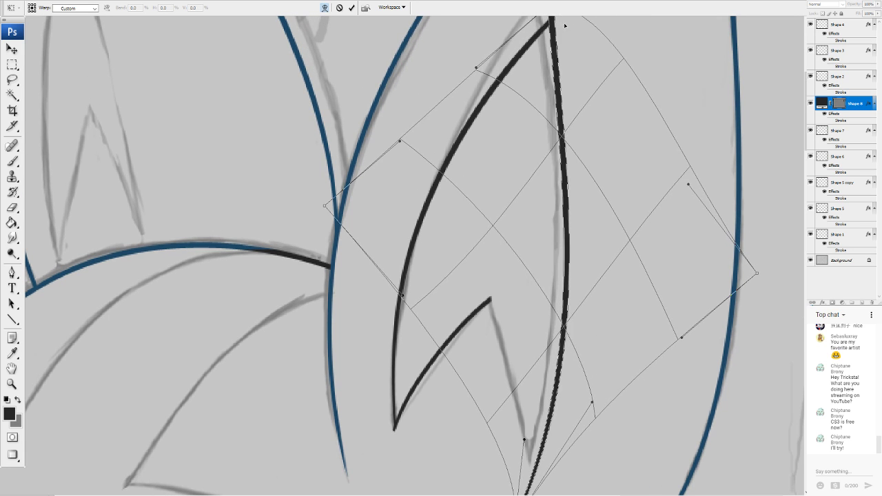
mouse_move(564, 26)
mouse_down()
mouse_move(593, 34)
mouse_move(598, 97)
mouse_up()
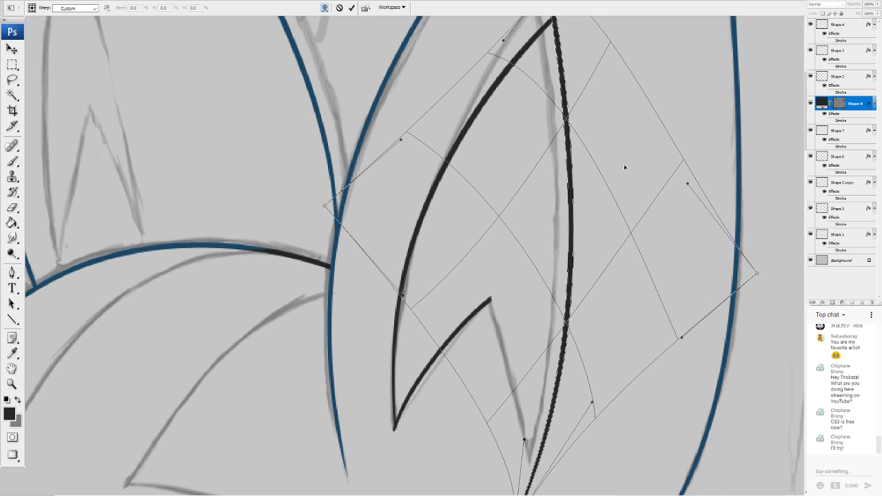
drag(503, 150, 506, 148)
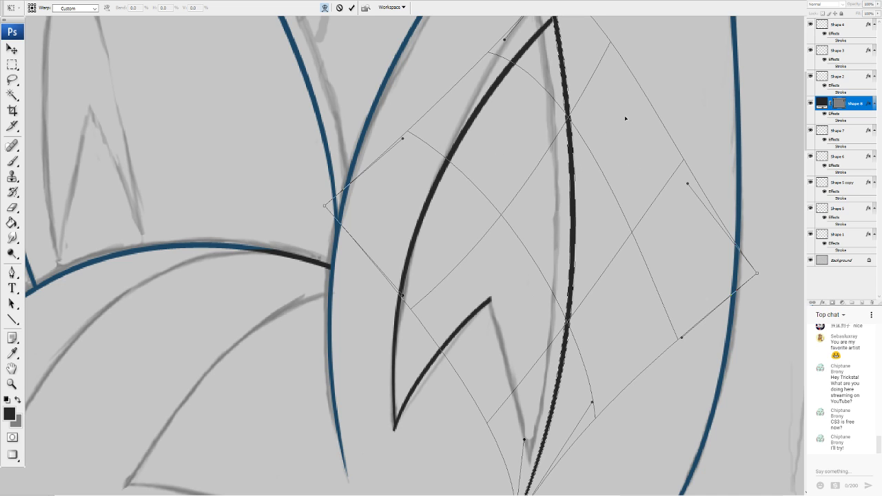
drag(654, 198, 649, 201)
drag(498, 213, 501, 211)
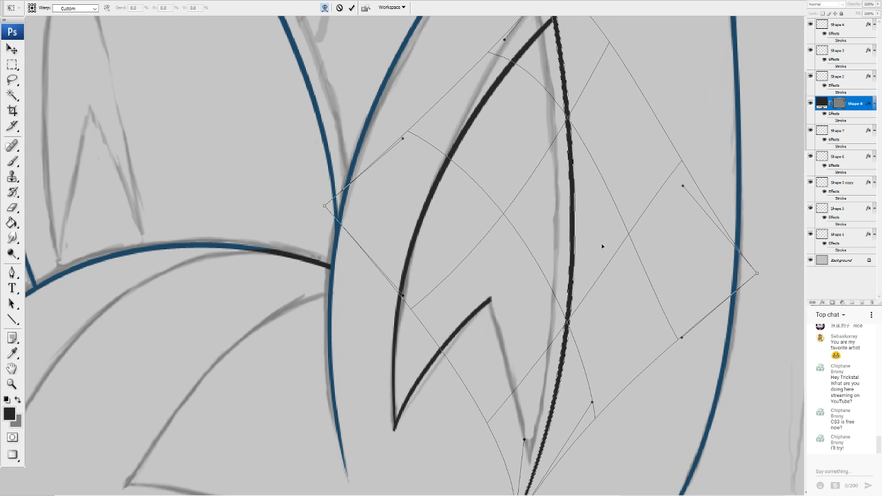
key(Return)
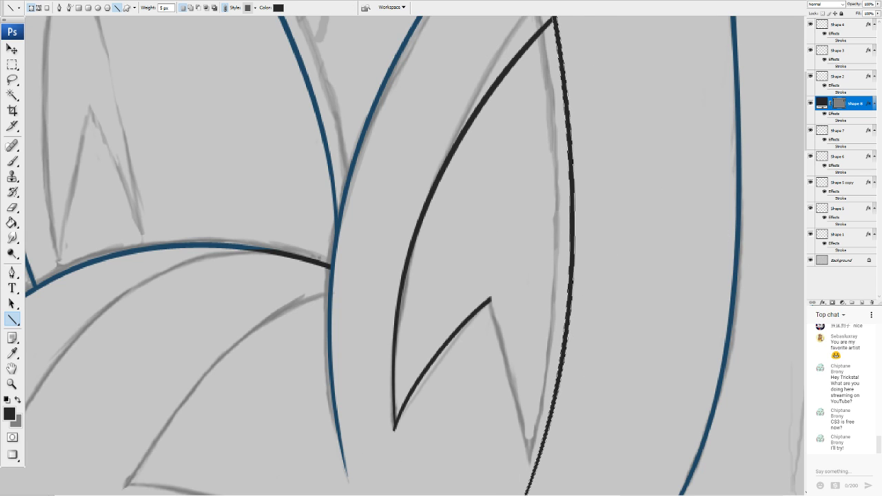
Rasterize the right inner-ear line and erase its overshoots above the inner-ear tip and below the sketched lower-right point
scroll(589, 103, left, 1)
click(13, 207)
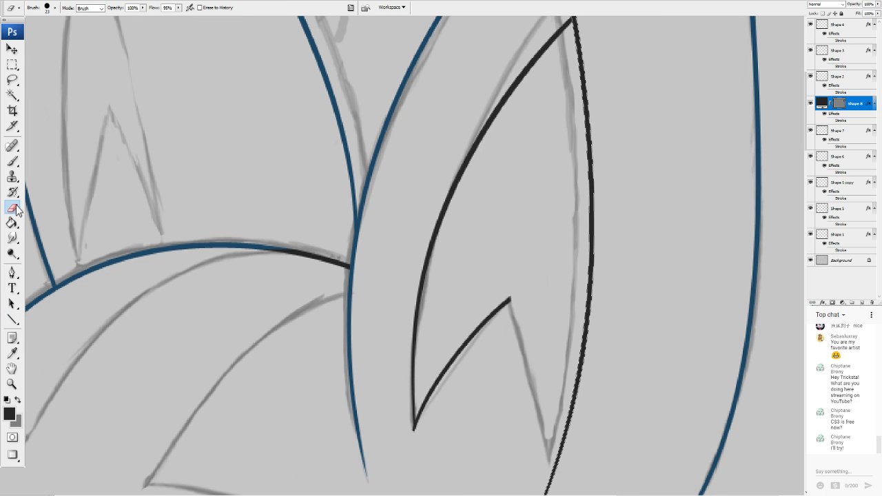
scroll(516, 85, right, 5)
scroll(516, 84, up, 6)
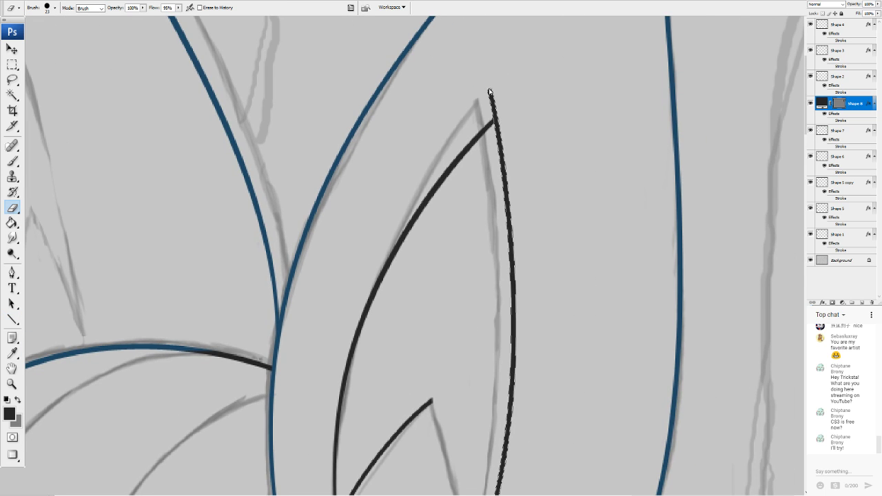
click(429, 178)
drag(494, 83, 483, 104)
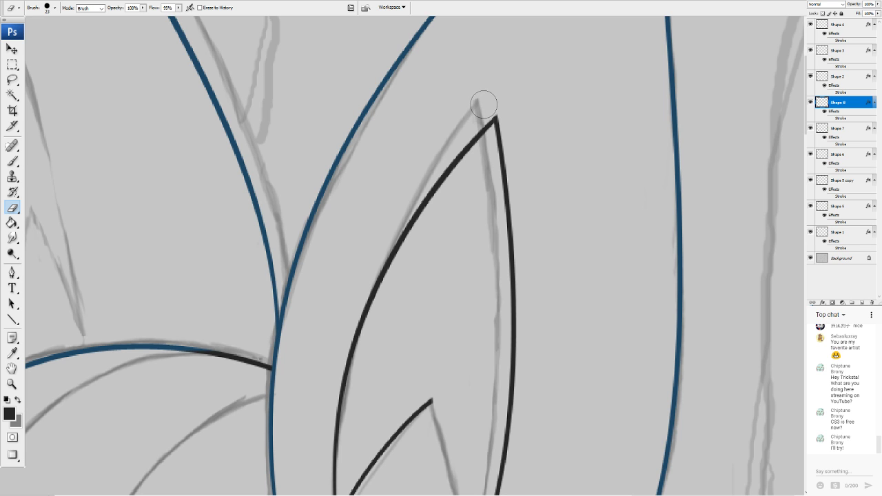
scroll(448, 421, down, 10)
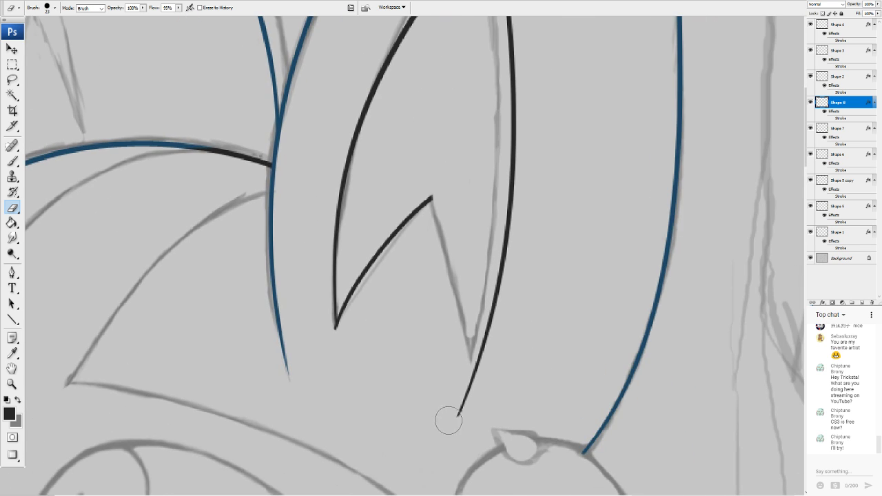
mouse_move(448, 420)
mouse_down()
mouse_move(457, 411)
mouse_move(448, 374)
mouse_up()
Draw a 5 px line from the notch peak to the lower-right point, bow it slightly outward and stretch its lower end past the point
click(12, 319)
drag(430, 197, 470, 384)
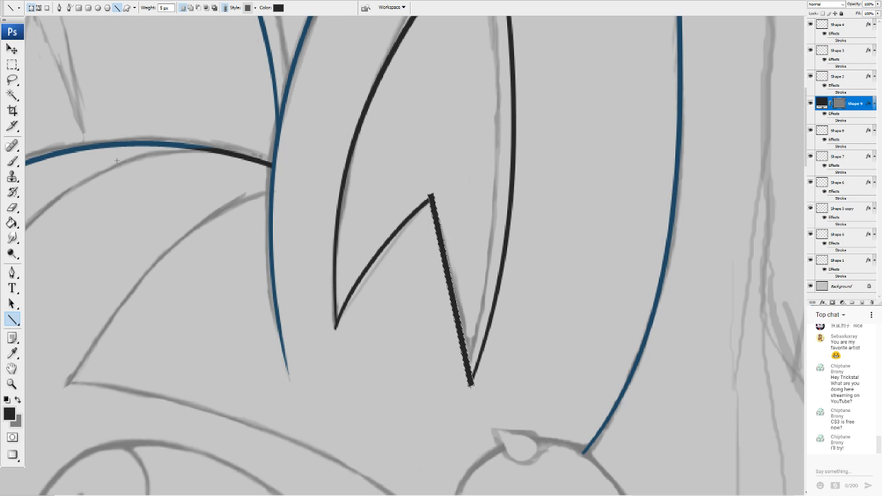
key(ctrl+t)
drag(440, 292, 447, 292)
drag(439, 328, 444, 323)
drag(470, 390, 472, 412)
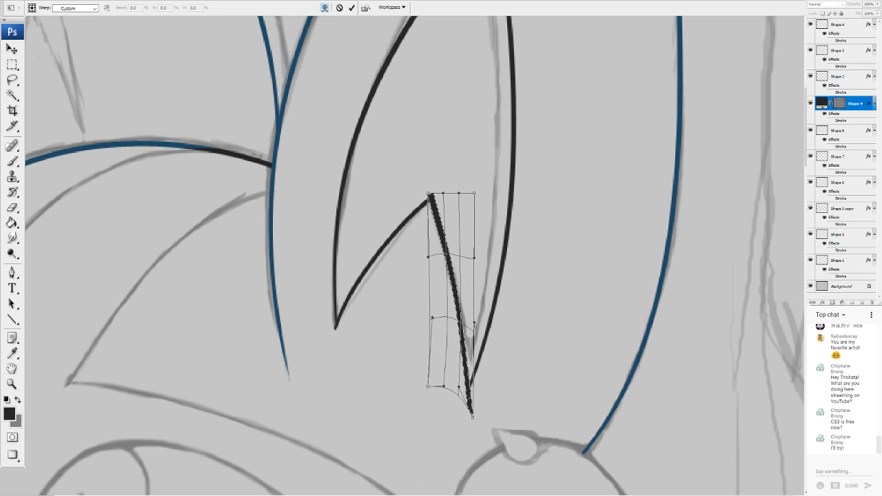
drag(477, 327, 479, 326)
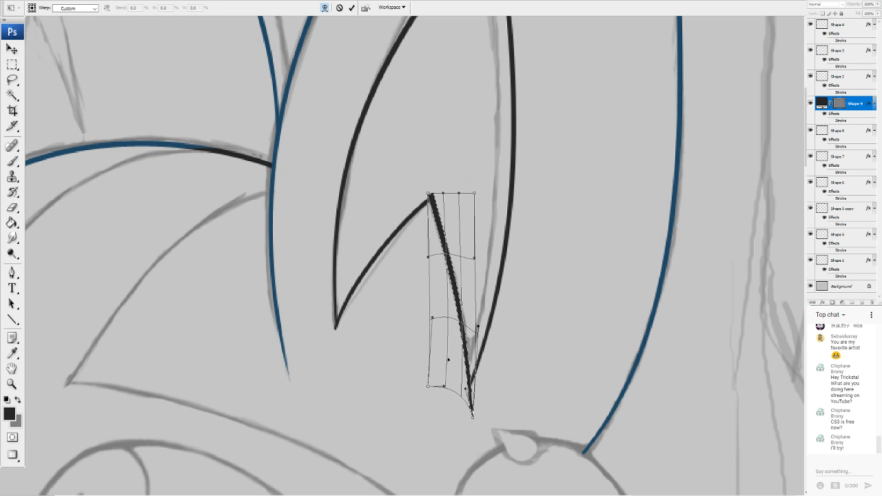
drag(450, 360, 455, 362)
Stretch the notch line's upper end up and left past the peak, refine its outward curve and apply the warp
drag(427, 194, 408, 158)
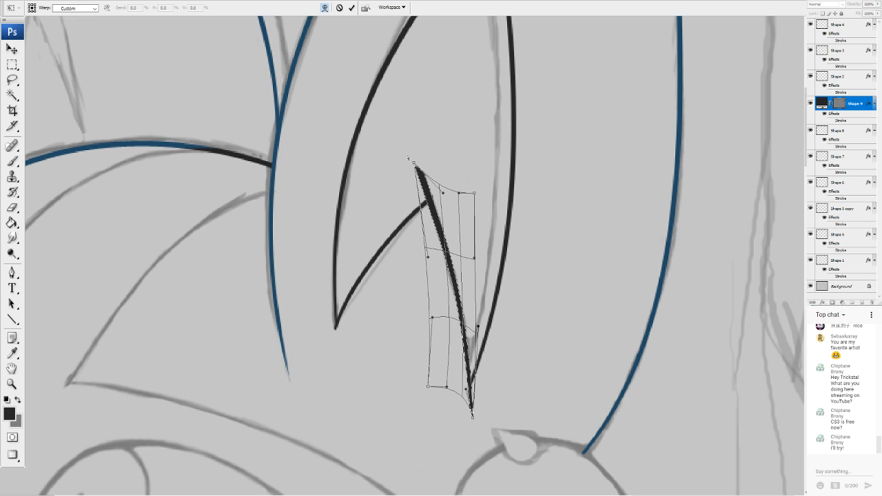
drag(438, 195, 421, 161)
drag(429, 254, 436, 235)
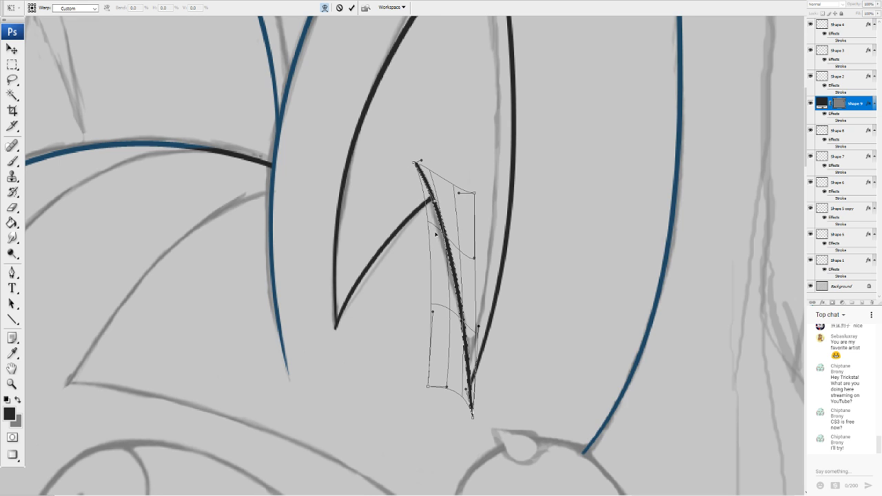
mouse_move(417, 163)
mouse_down()
mouse_move(398, 142)
mouse_move(397, 121)
mouse_up()
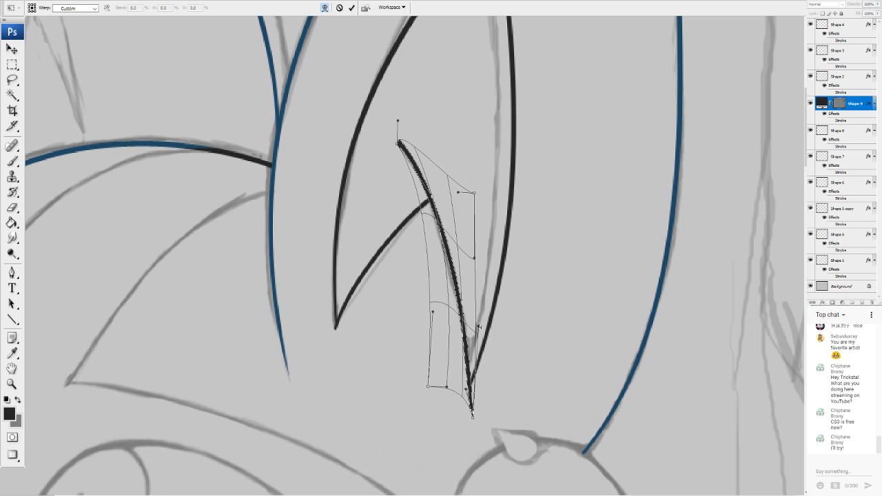
drag(478, 326, 487, 325)
drag(472, 416, 469, 422)
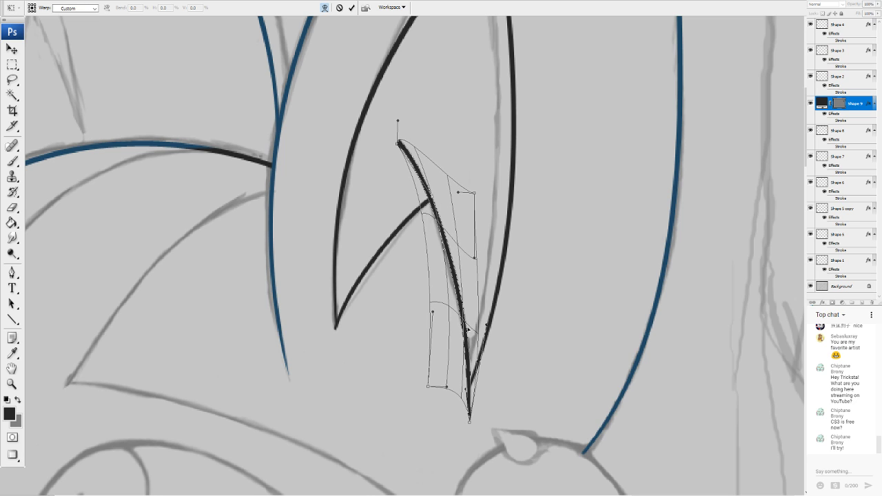
drag(398, 144, 391, 129)
key(Return)
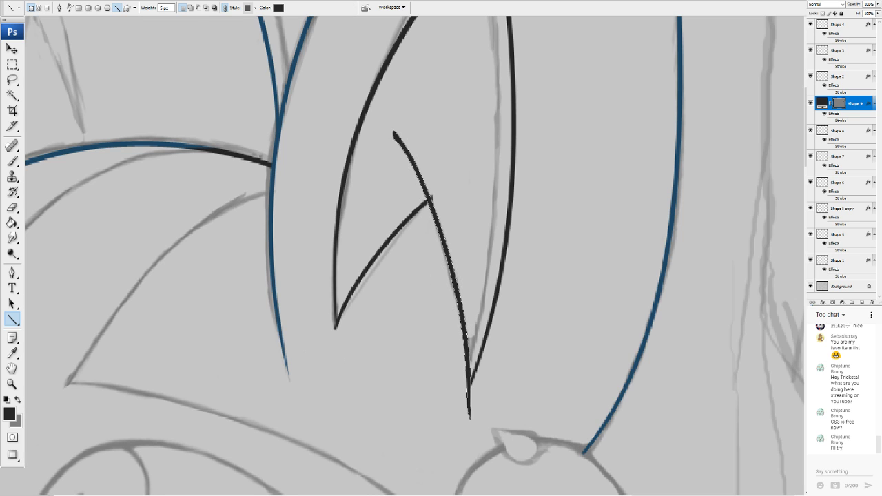
Rasterize the notch's right line and erase the part extending beyond the notch peak
key(e)
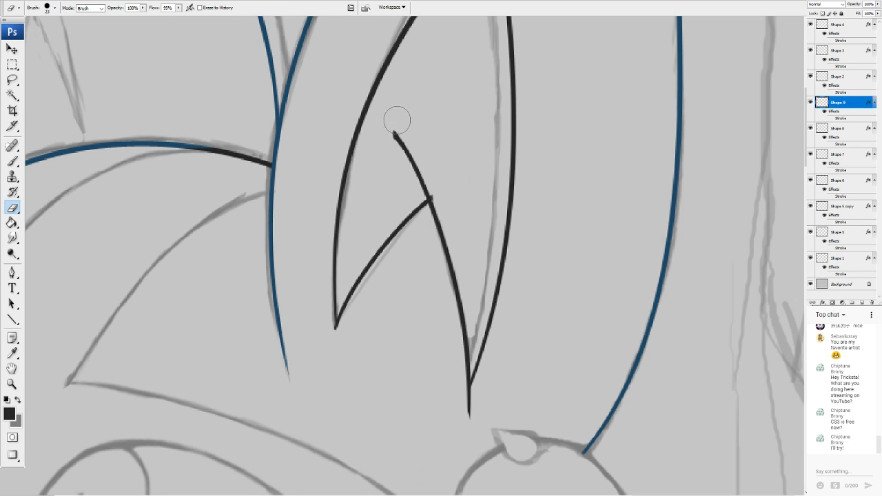
drag(395, 118, 415, 184)
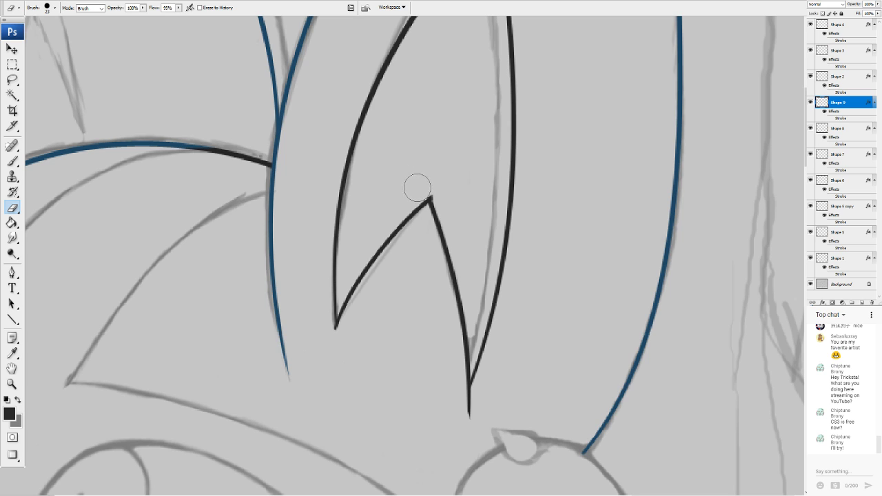
click(13, 49)
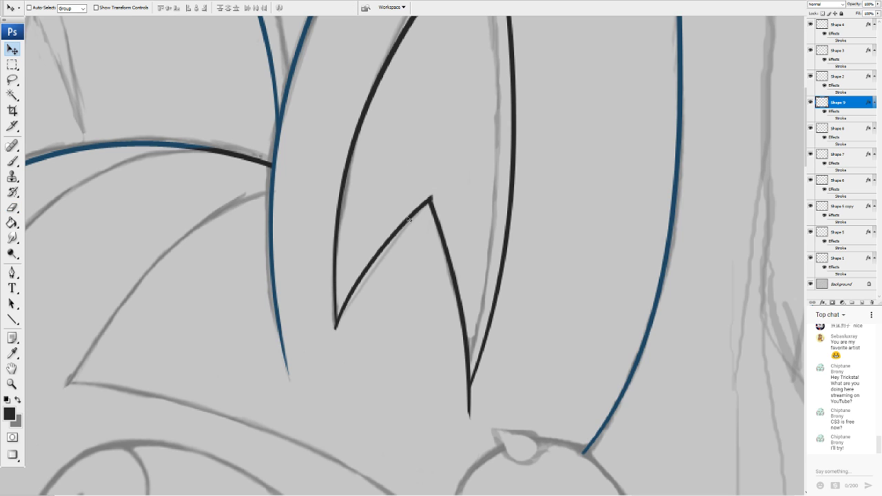
click(12, 207)
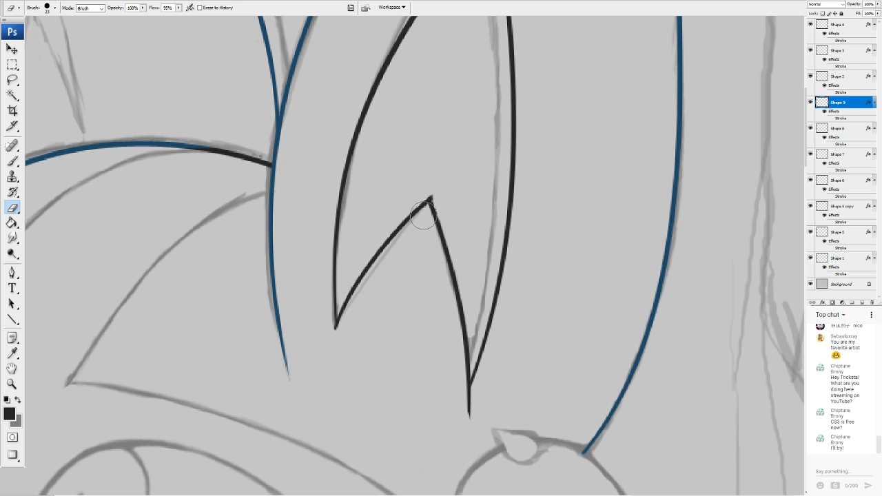
click(13, 49)
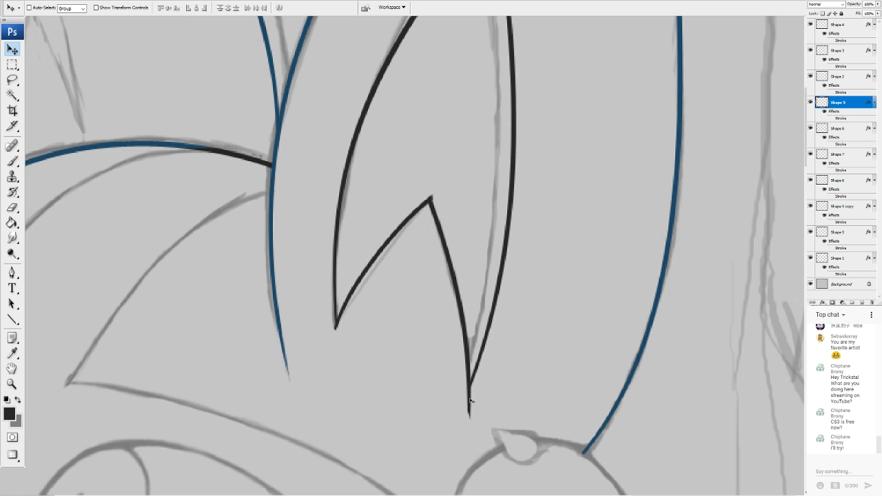
Compare the notch's right line by toggling its layer visibility, and nudge it three steps right to align with the peak
click(811, 103)
click(811, 103)
click(14, 204)
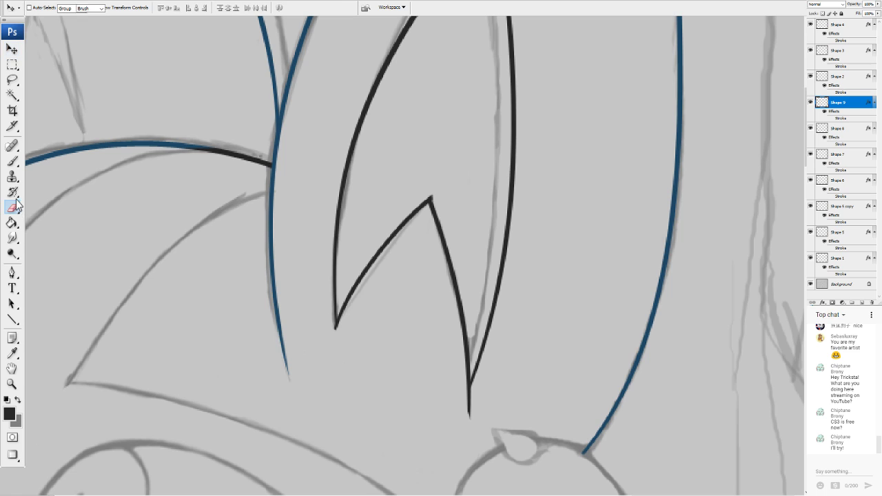
click(810, 102)
click(810, 102)
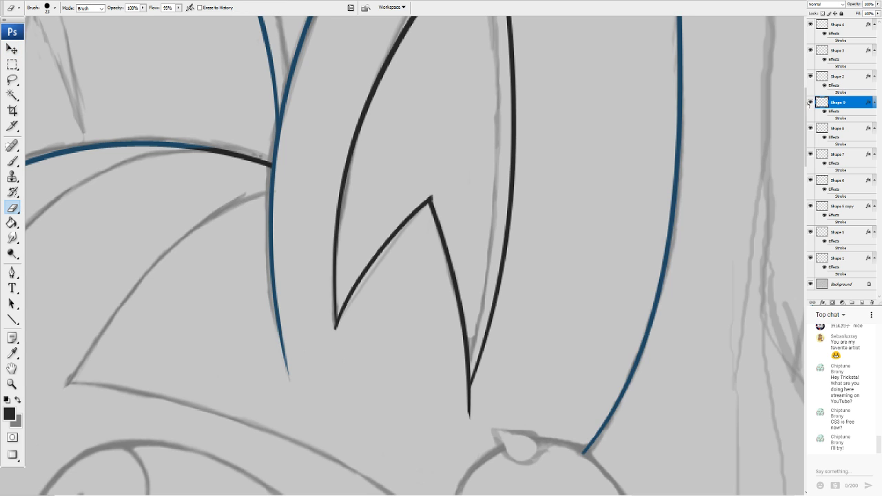
click(14, 49)
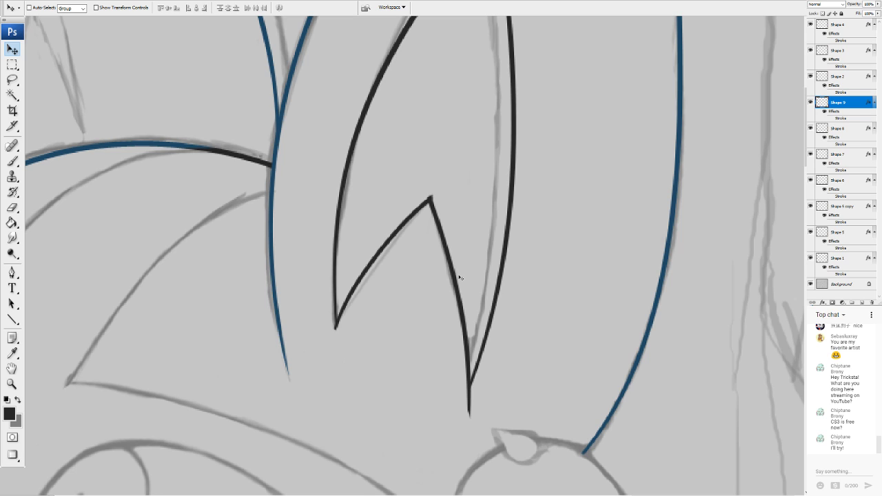
key(Right)
key(Right)
key(Right)
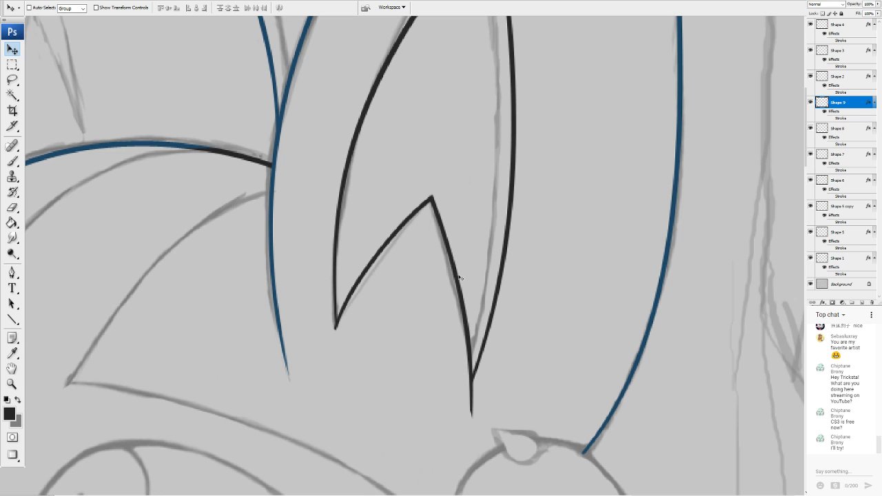
Erase the notch line's overshoot below the inner ear's lower-right point
key(e)
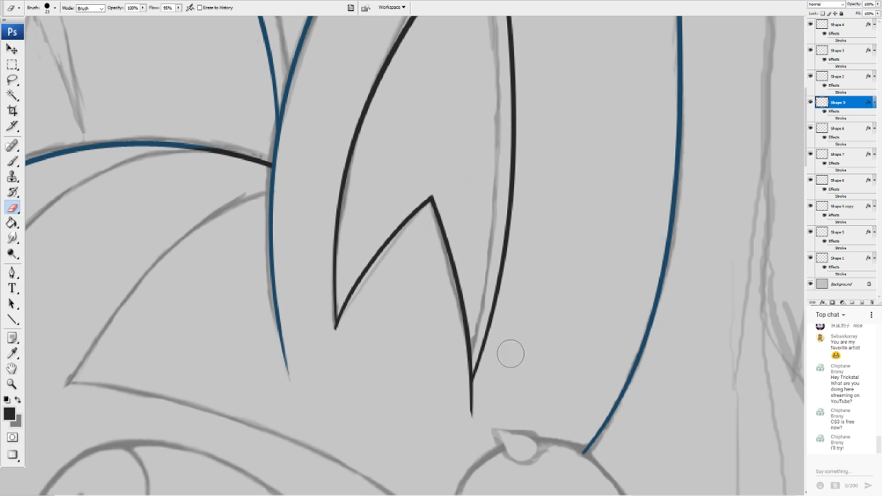
drag(473, 413, 474, 390)
key(ctrl+minus)
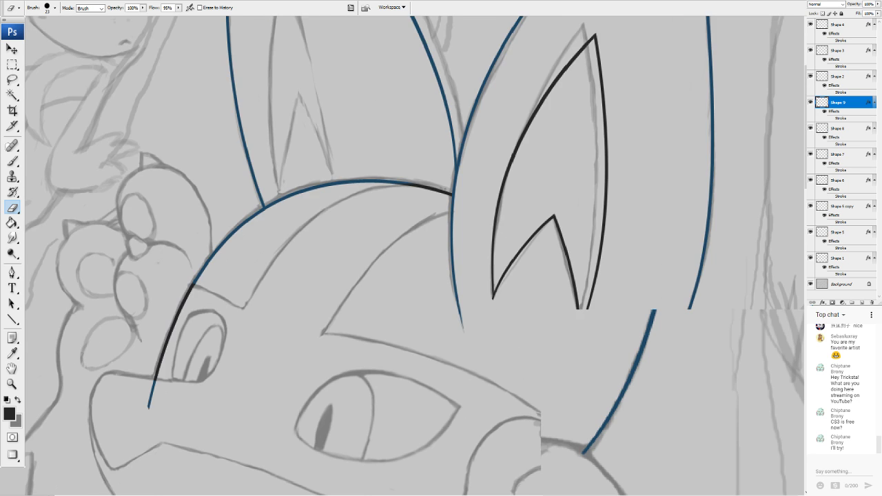
drag(440, 331, 485, 332)
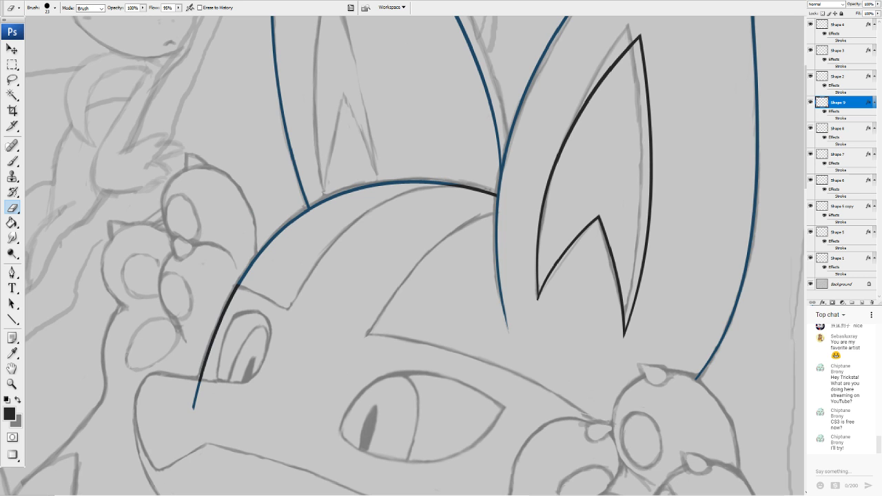
Start a 5 px line for the sketched forehead marking where it meets the right ear's edge
key(ctrl+plus)
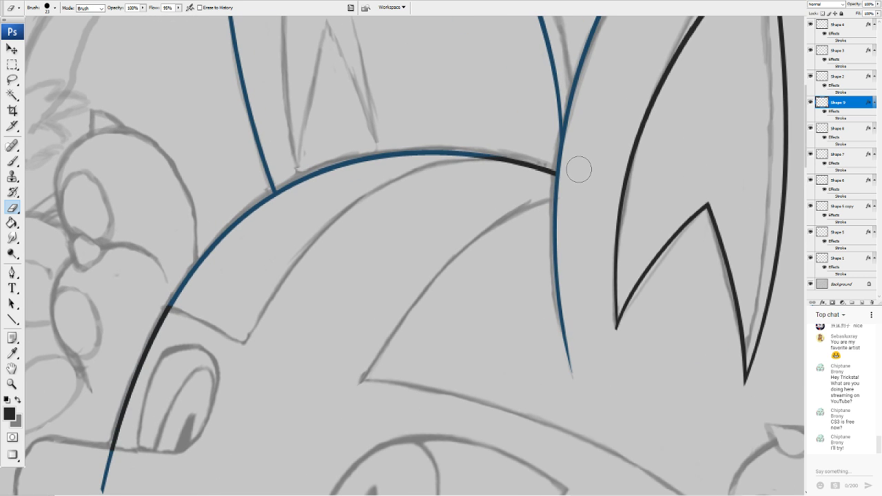
click(11, 319)
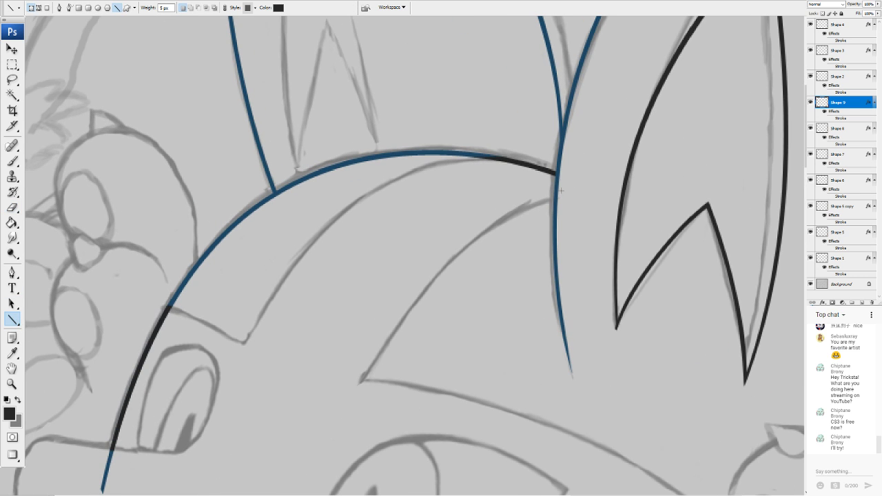
Draw a straight 5 px line over the inner sketched curve below the blue arc, from the blue vertical stroke to the curve's lower tip
drag(569, 188, 339, 391)
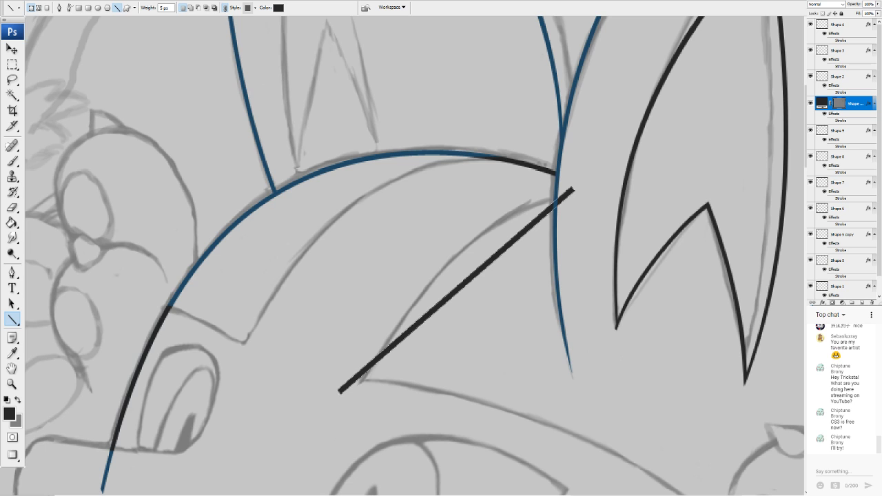
scroll(415, 255, right, 2)
scroll(414, 255, left, 1)
scroll(414, 256, down, 1)
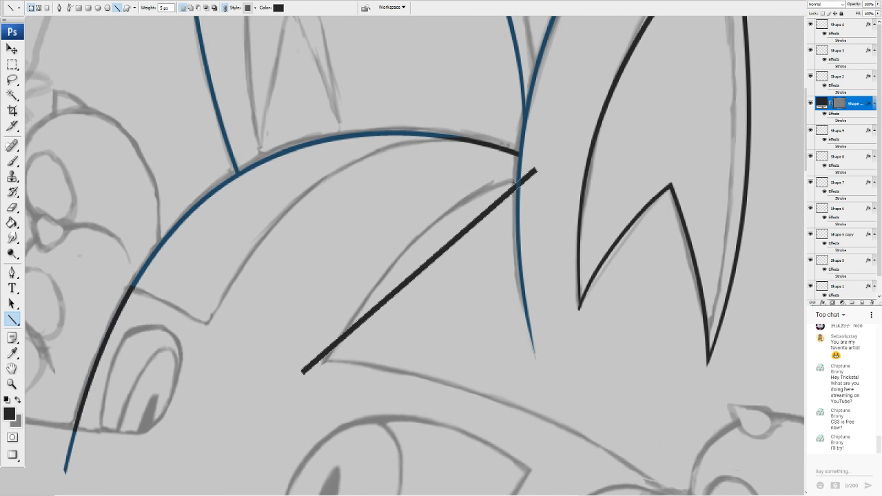
scroll(372, 240, up, 3)
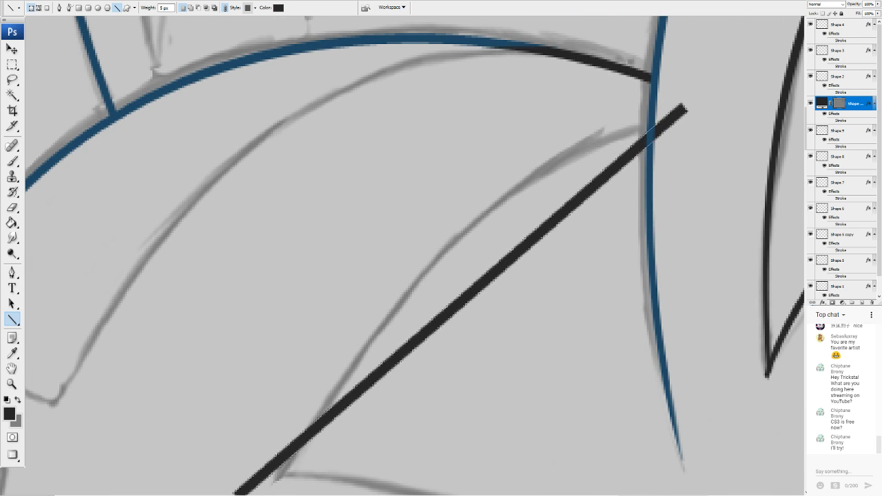
scroll(387, 252, down, 2)
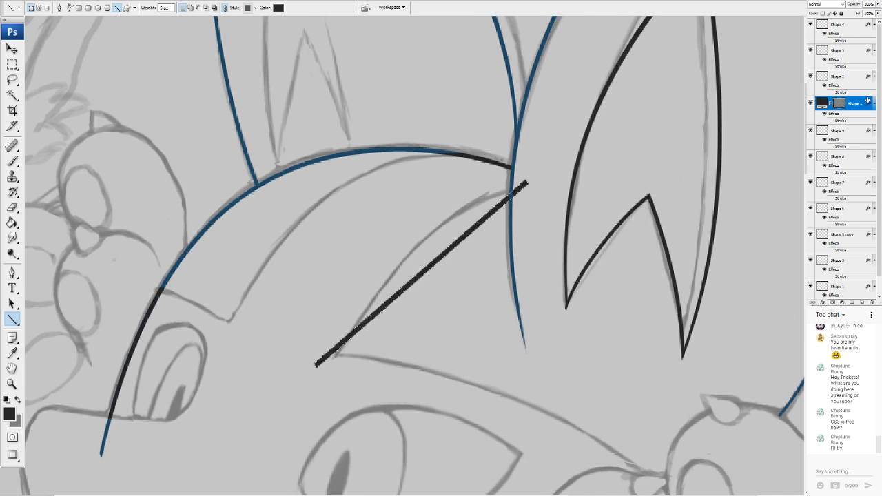
scroll(880, 93, down, 1)
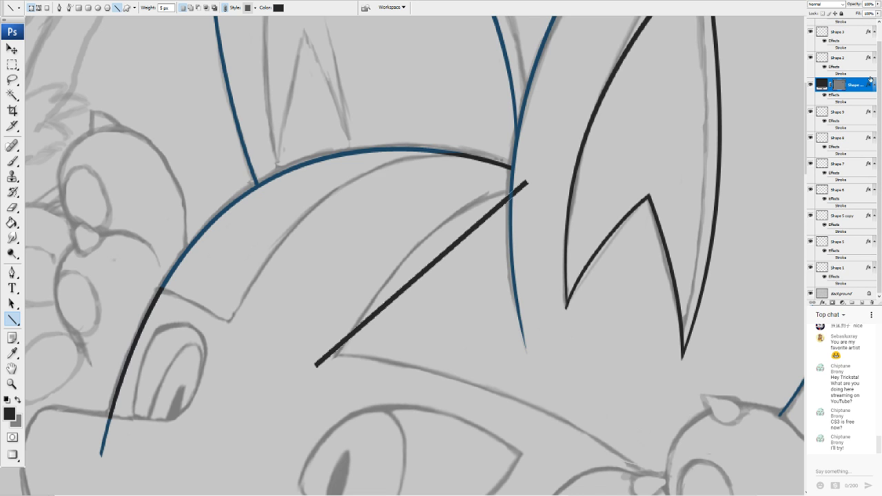
scroll(880, 69, up, 1)
scroll(880, 70, up, 1)
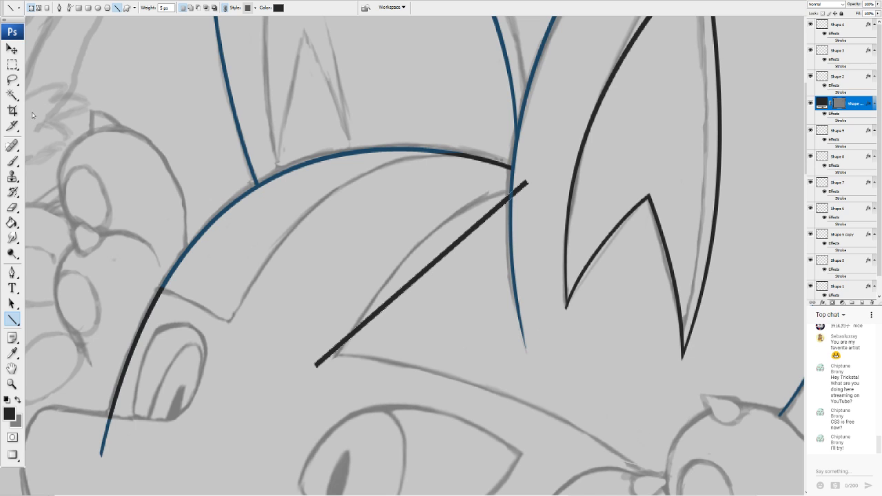
Warp the new line into an arc following the sketched curve, extending both ends beyond the sketch
click(116, 162)
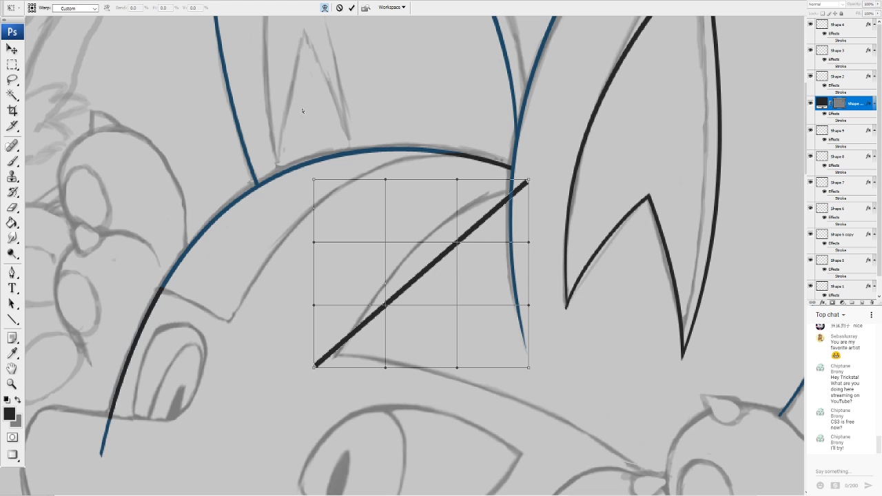
click(324, 9)
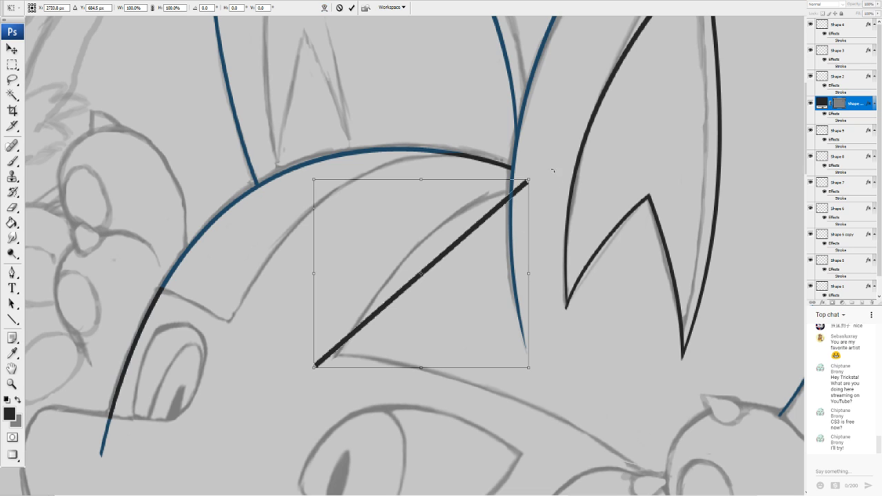
click(325, 9)
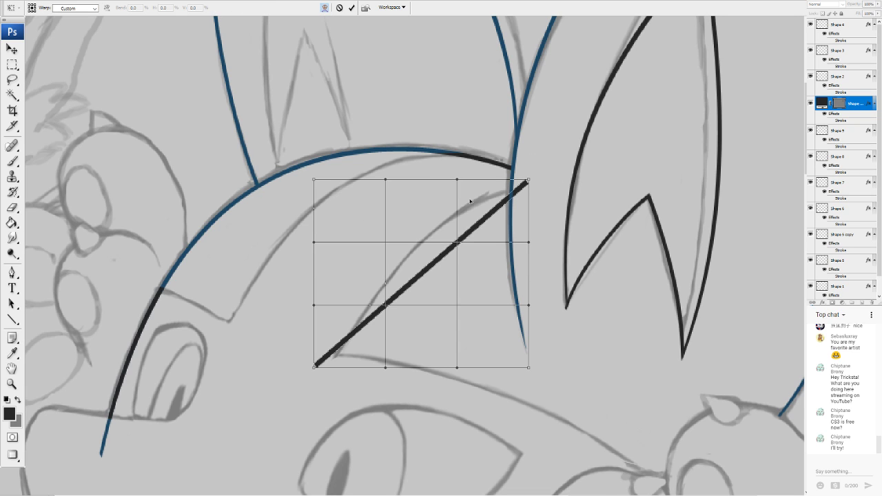
drag(430, 279, 478, 234)
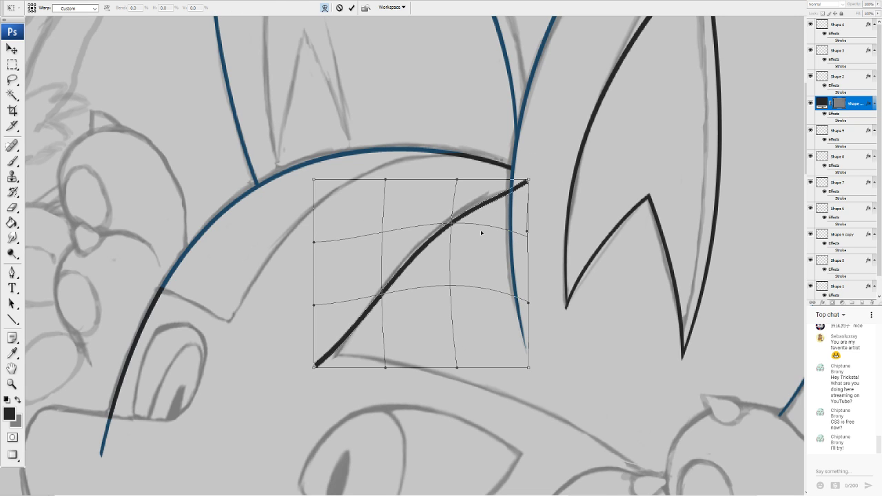
drag(389, 340, 385, 338)
drag(315, 368, 285, 438)
drag(442, 281, 447, 267)
mouse_move(528, 181)
mouse_down()
mouse_move(531, 173)
mouse_move(563, 186)
mouse_up()
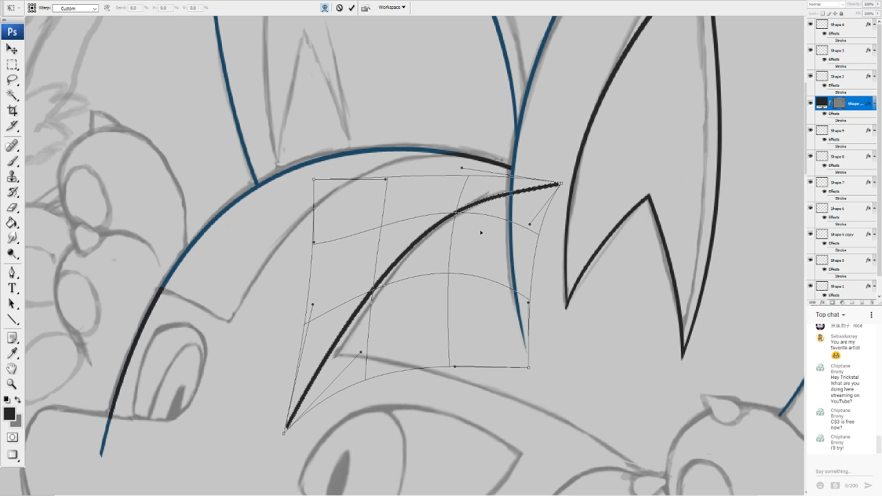
Raise the arc's upper bend and stretch its right end down to the notch of the black spiked shape, lengthening the lower end too
drag(478, 230, 502, 190)
drag(463, 165, 482, 138)
drag(538, 183, 558, 197)
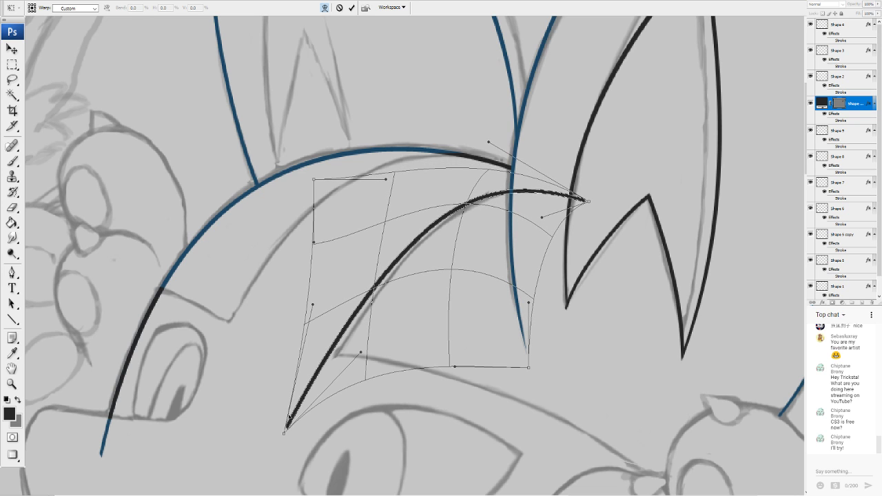
drag(284, 432, 282, 462)
drag(478, 197, 443, 213)
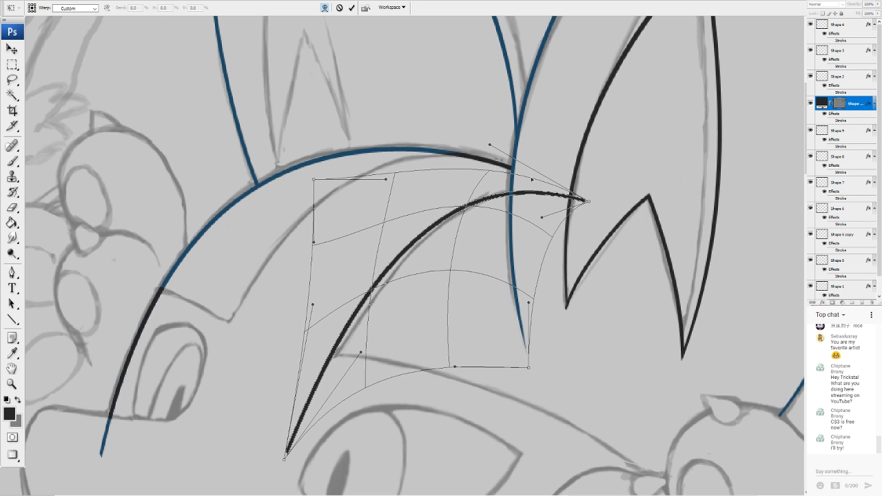
drag(507, 194, 509, 190)
drag(587, 200, 647, 222)
drag(498, 177, 499, 167)
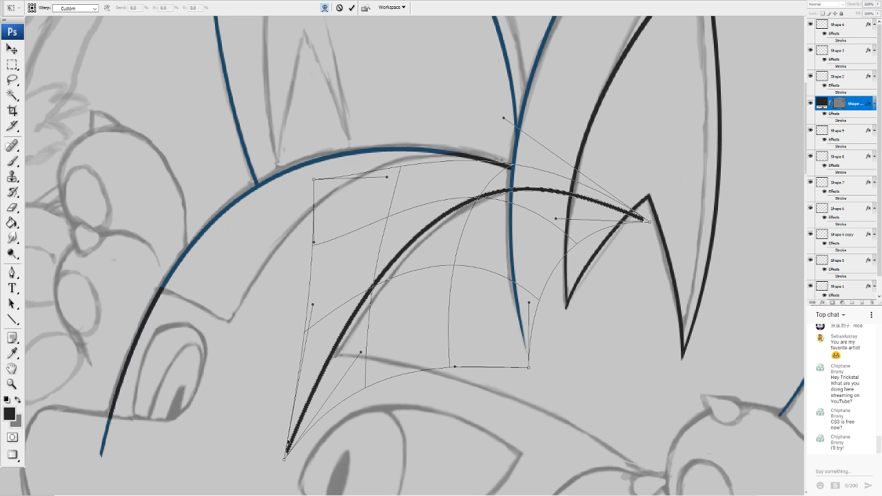
Refine the curvature of the arc's lower end so it bows outward more, and apply the warp
drag(284, 460, 283, 468)
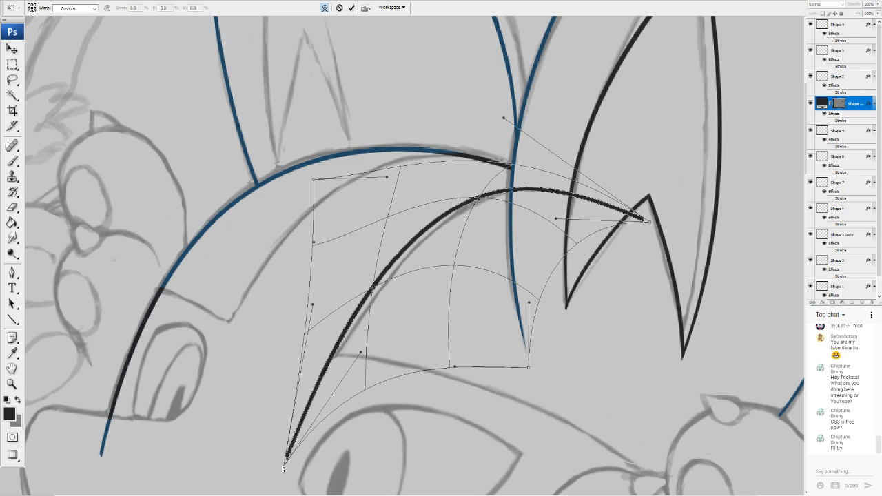
drag(312, 304, 278, 329)
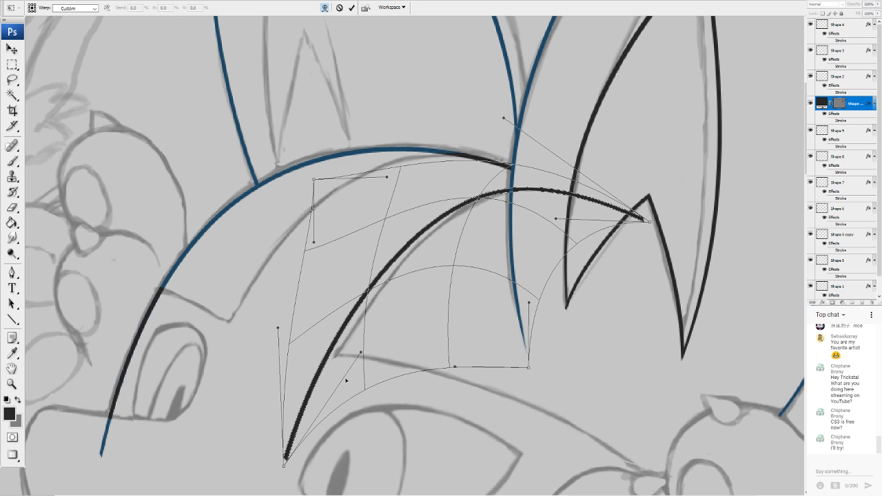
drag(361, 352, 342, 357)
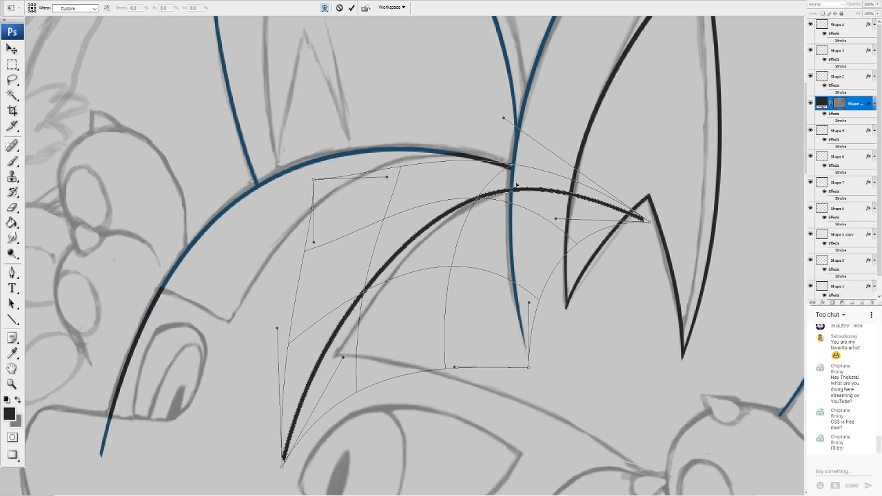
drag(513, 181, 517, 180)
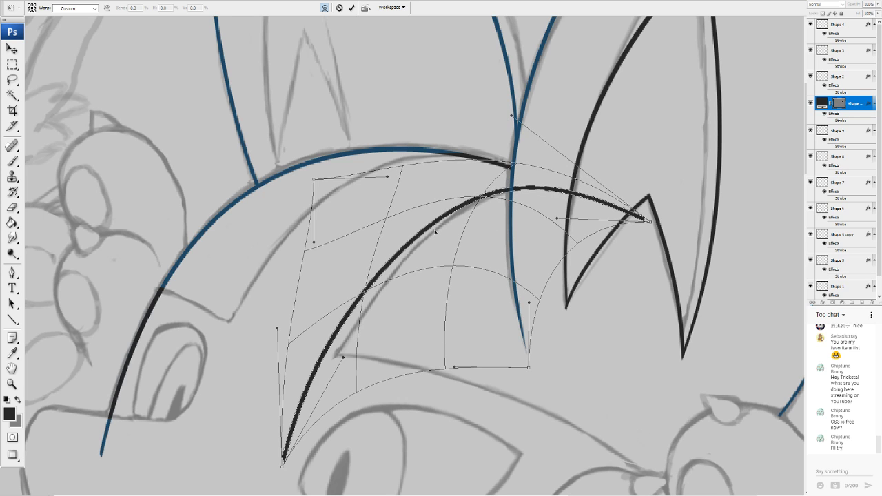
drag(434, 232, 425, 240)
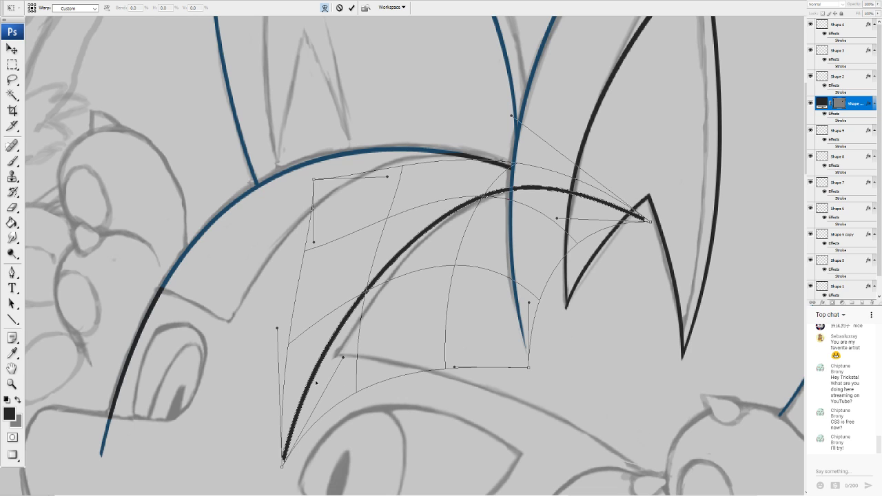
key(Return)
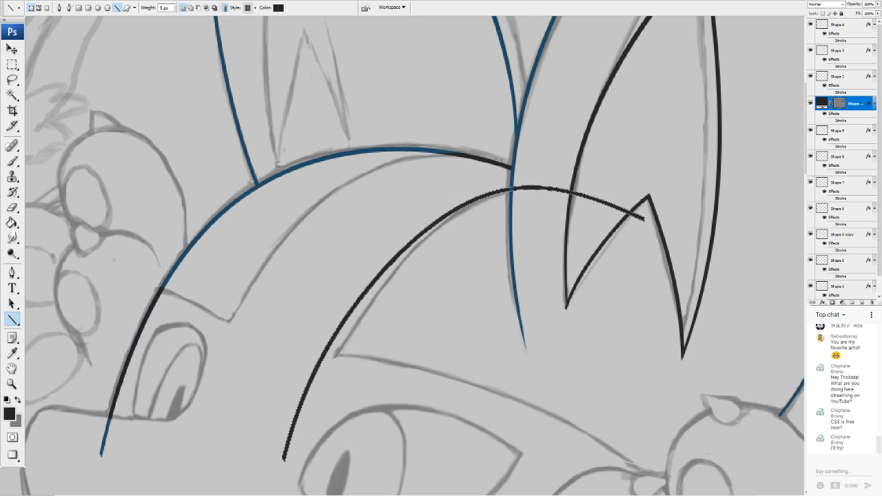
Warp the arc again to shift its lower end inward and downward, closer to the sketch line, and apply it
key(ctrl+t)
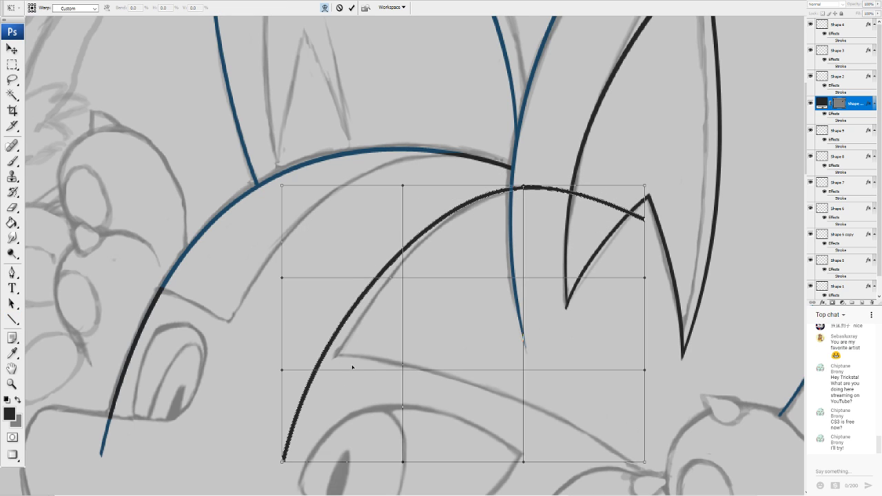
mouse_move(306, 453)
mouse_down()
mouse_move(317, 456)
mouse_move(326, 400)
mouse_move(333, 427)
mouse_up()
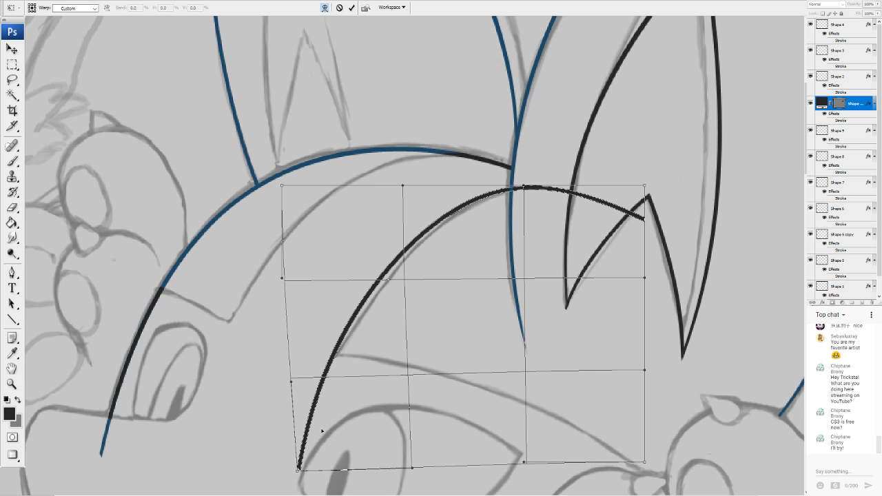
drag(306, 454, 307, 465)
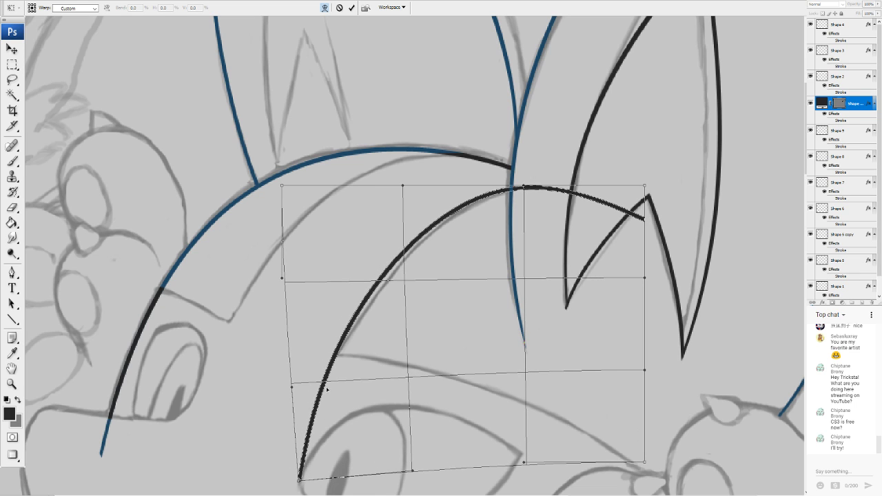
drag(326, 401, 321, 452)
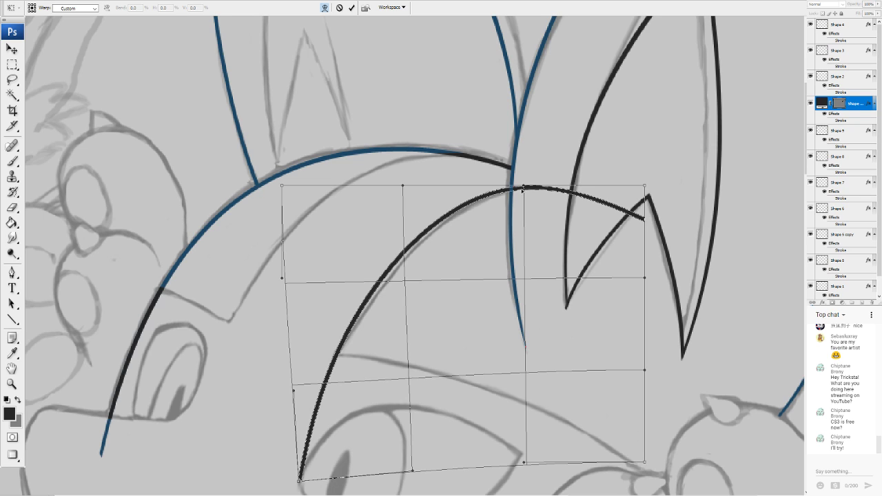
drag(601, 293, 600, 294)
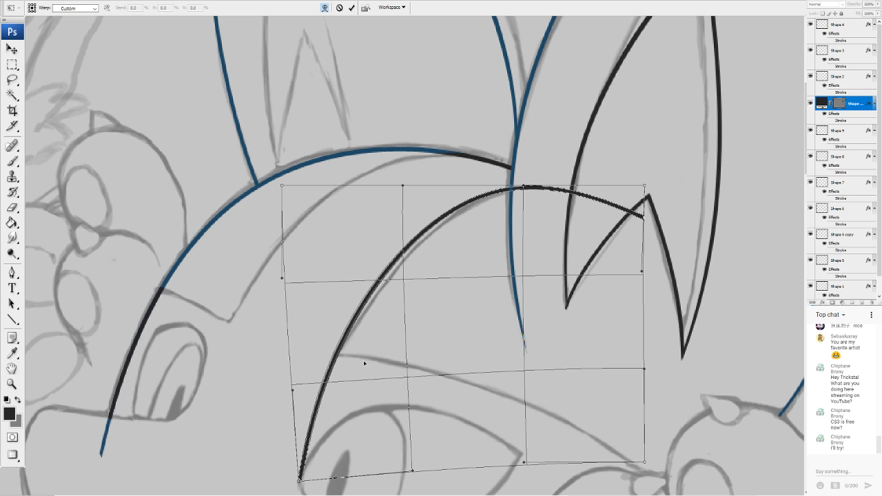
key(Return)
key(u)
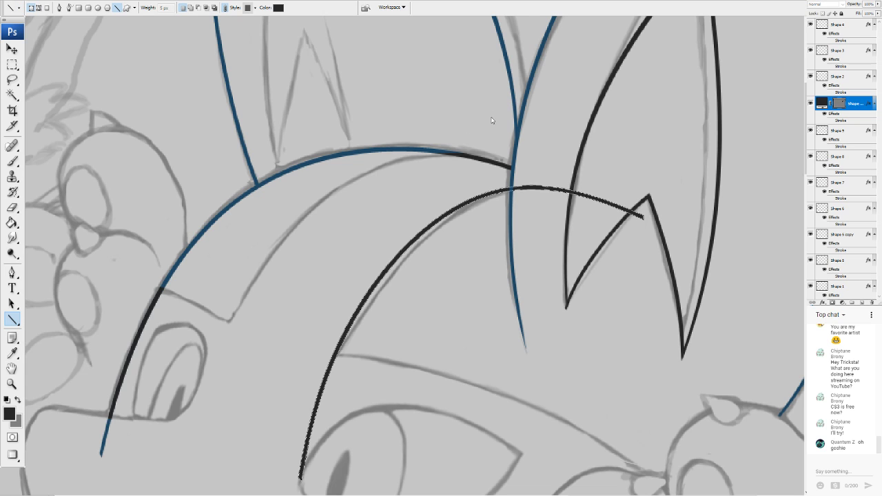
Create a new blank document with a white background
key(Return)
key(ctrl+n)
key(Return)
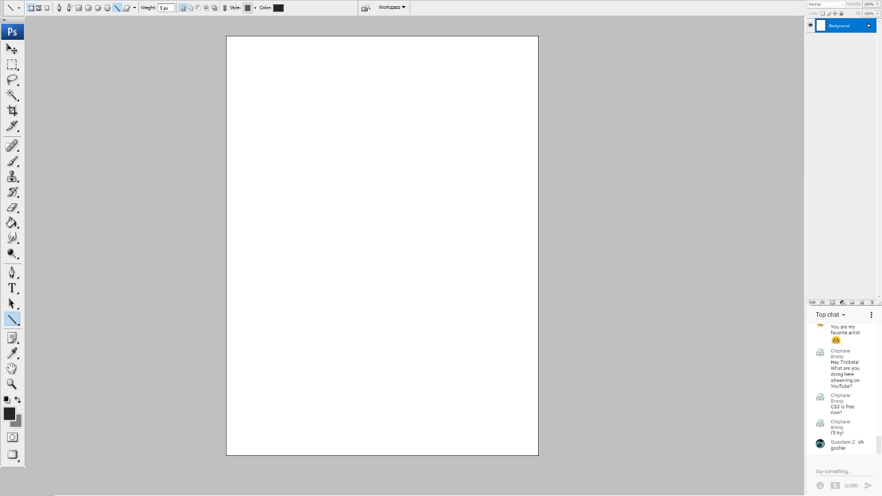
scroll(382, 246, down, 2)
scroll(382, 246, up, 6)
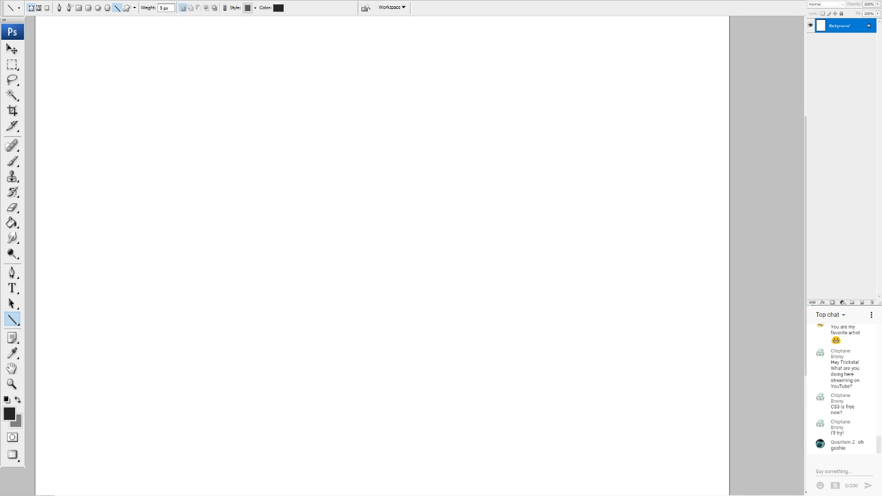
key(ctrl+plus)
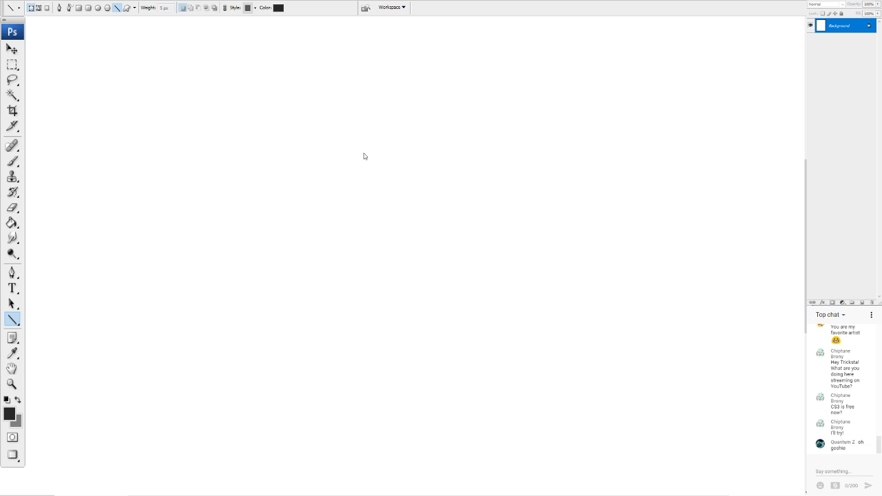
key(ctrl+minus)
key(ctrl+minus)
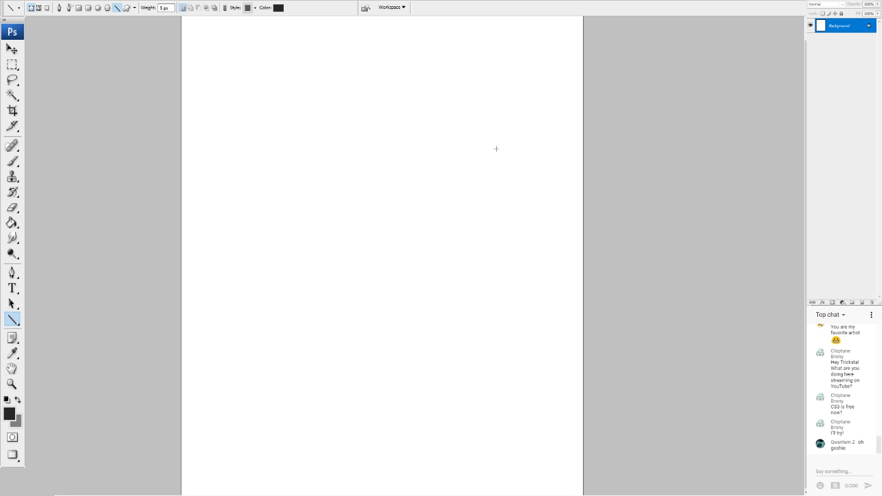
scroll(382, 255, up, 6)
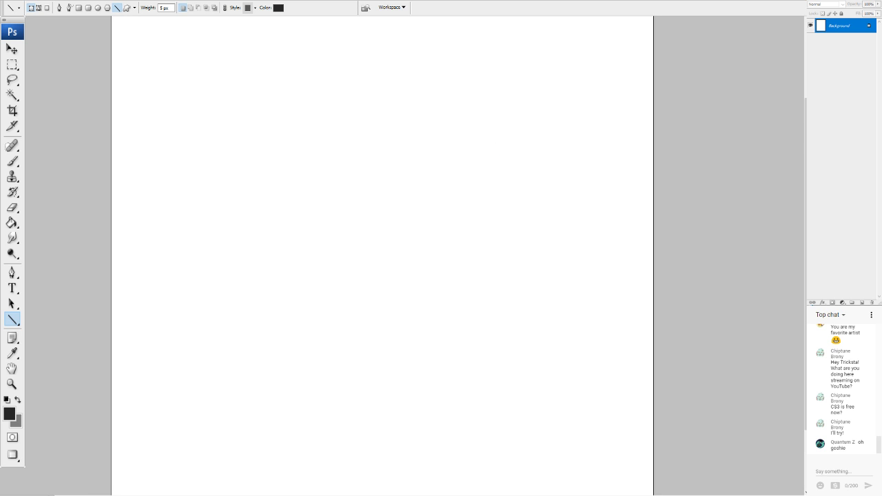
scroll(382, 255, down, 1)
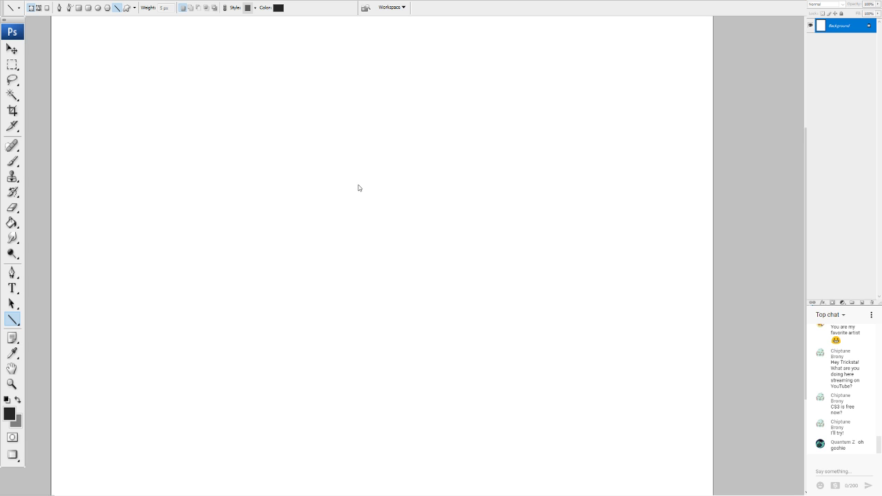
click(498, 149)
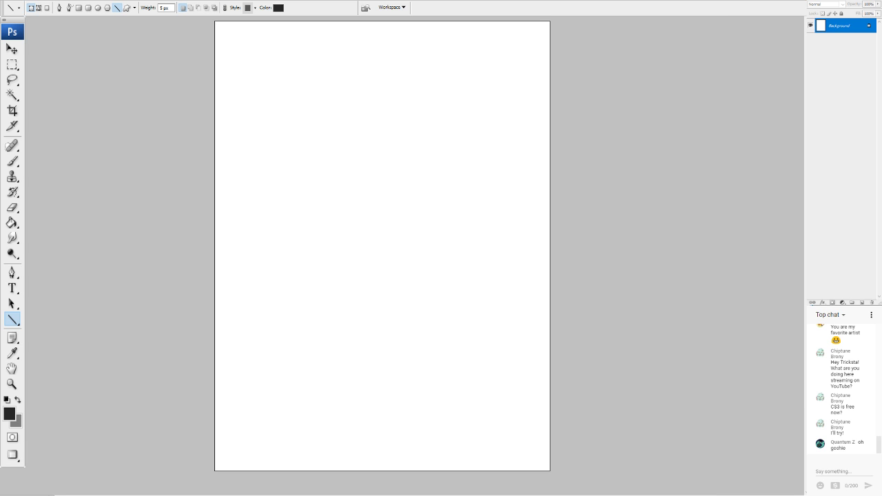
Set the line weight to 2 px and draw a nearly horizontal line across the upper part of the blank page
key(ctrl+plus)
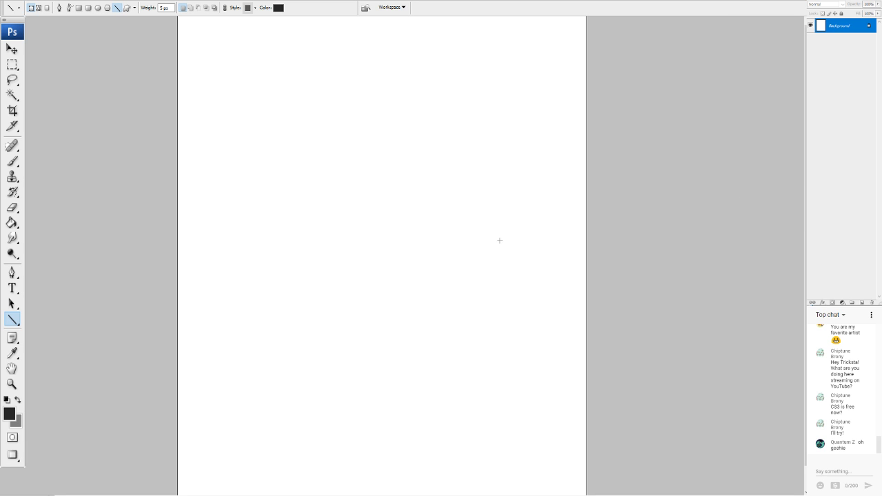
click(151, 6)
text(2)
drag(324, 117, 485, 126)
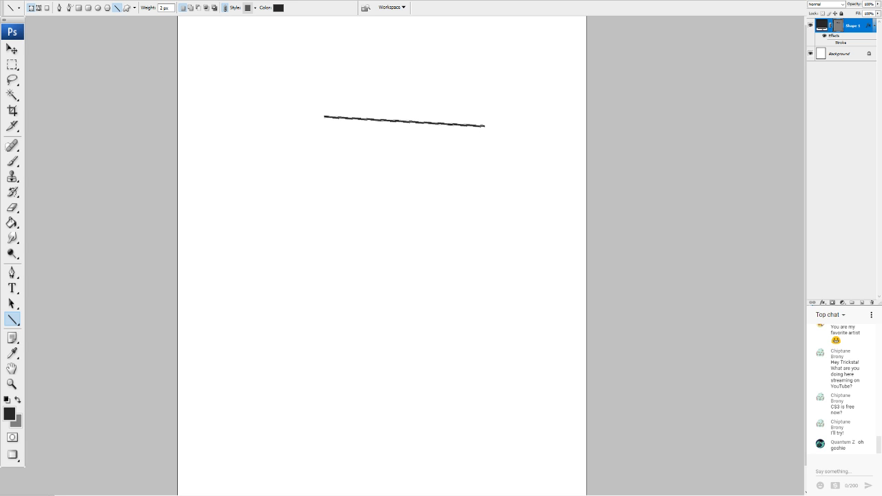
Undo the 2 px line, and try a replacement line with a 5 in weight
key(ctrl+z)
click(141, 9)
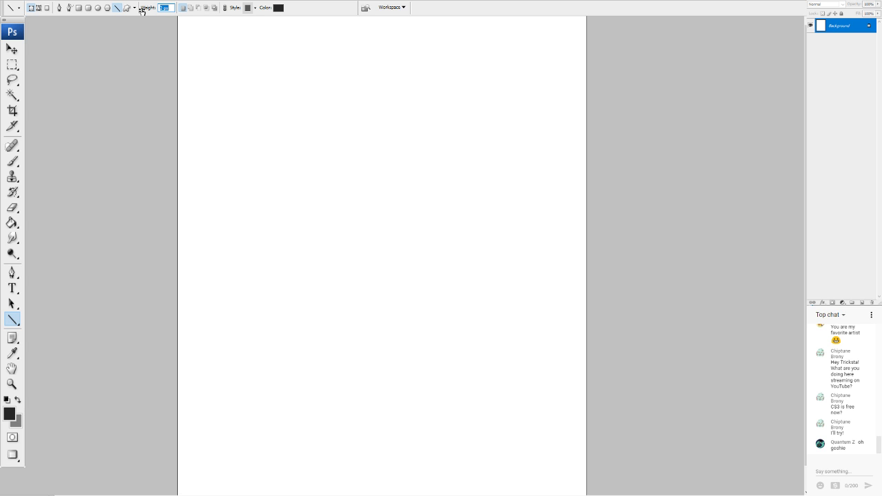
text(3)
drag(285, 113, 403, 114)
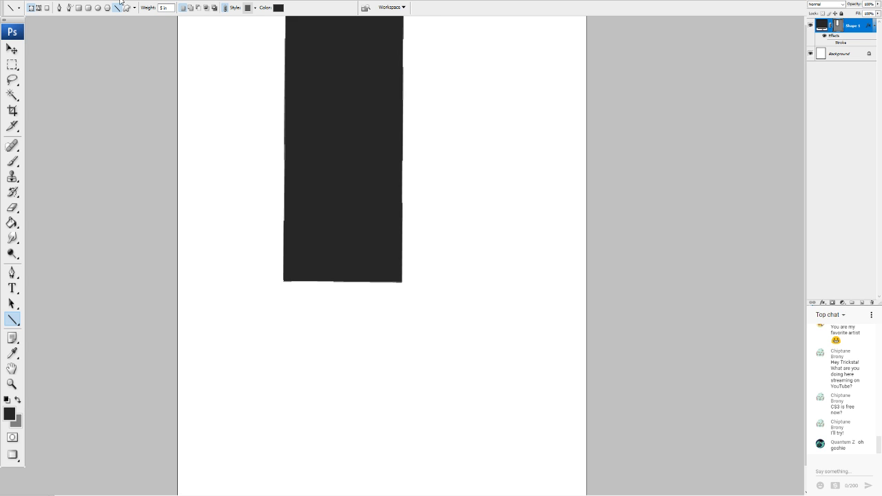
key(ctrl+z)
Set the line weight to 5 px and draw a short, nearly horizontal line in the upper part of the page
click(164, 8)
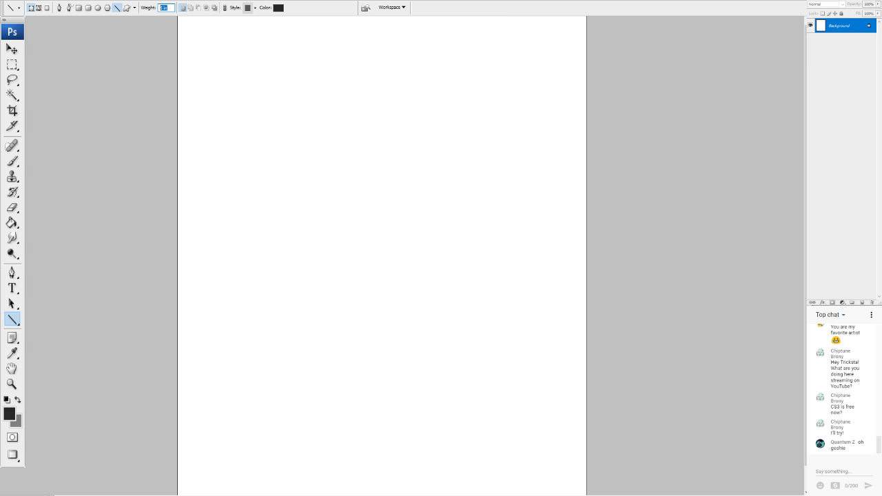
text(1)
drag(329, 151, 452, 154)
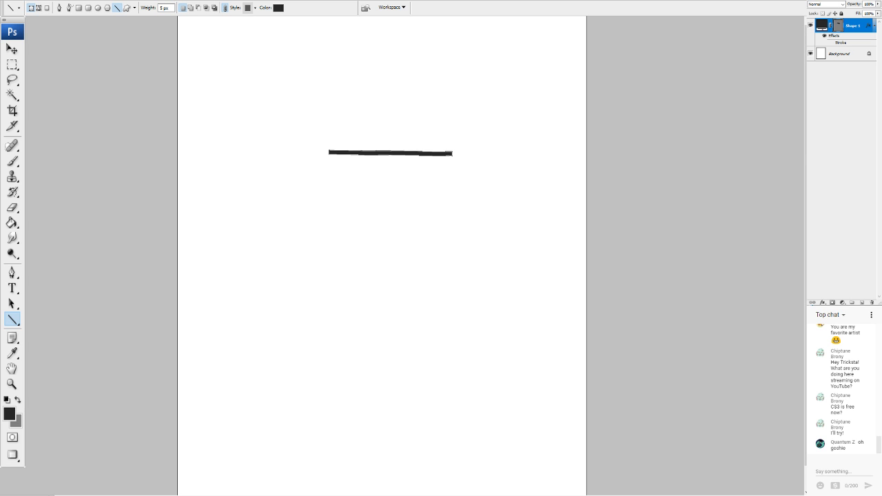
Draw three more straight lines from the ends of the first one to close a slightly slanted four-sided box
key(ctrl+plus)
key(ctrl+plus)
scroll(414, 255, up, 5)
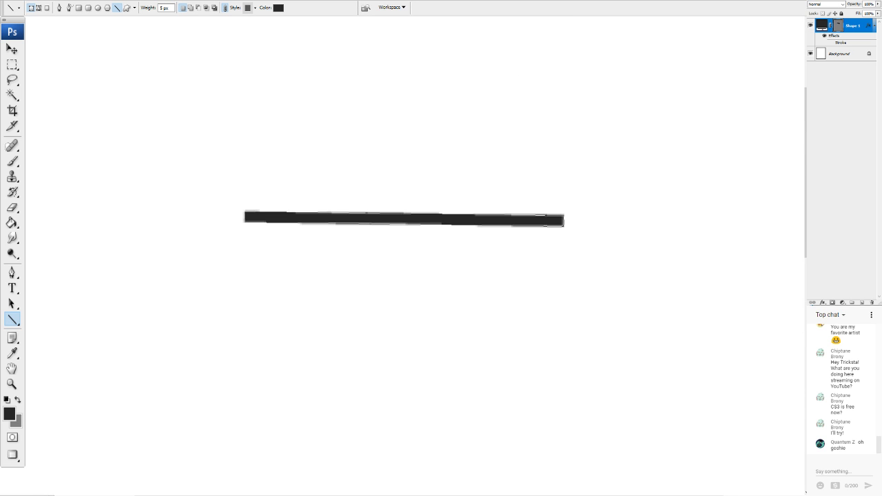
mouse_move(562, 220)
mouse_down()
mouse_move(549, 335)
mouse_move(560, 398)
mouse_move(233, 379)
mouse_up()
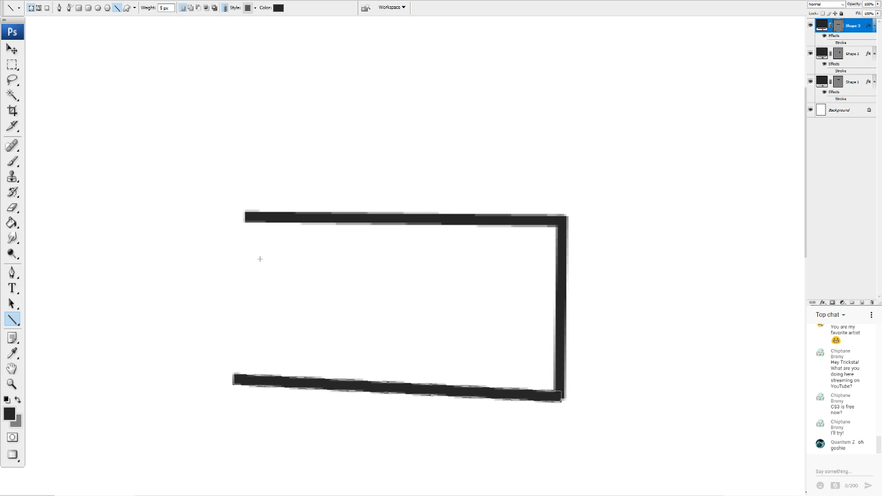
drag(246, 214, 235, 377)
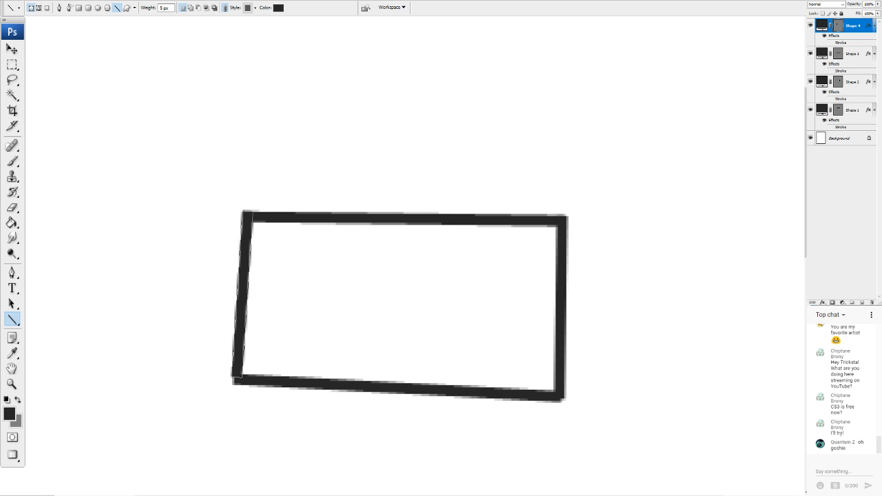
Warp the box's left side into an outward-bulging arc with its ends meeting the adjoining lines, and apply the warp
click(102, 162)
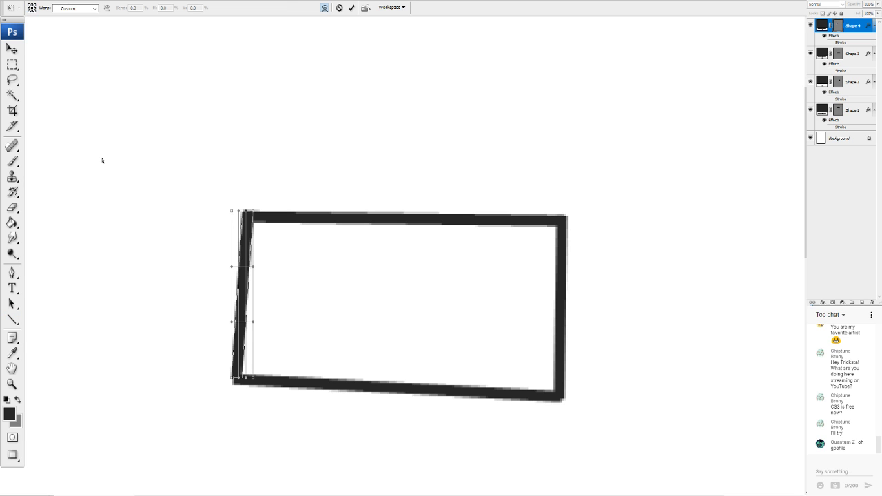
drag(235, 268, 218, 263)
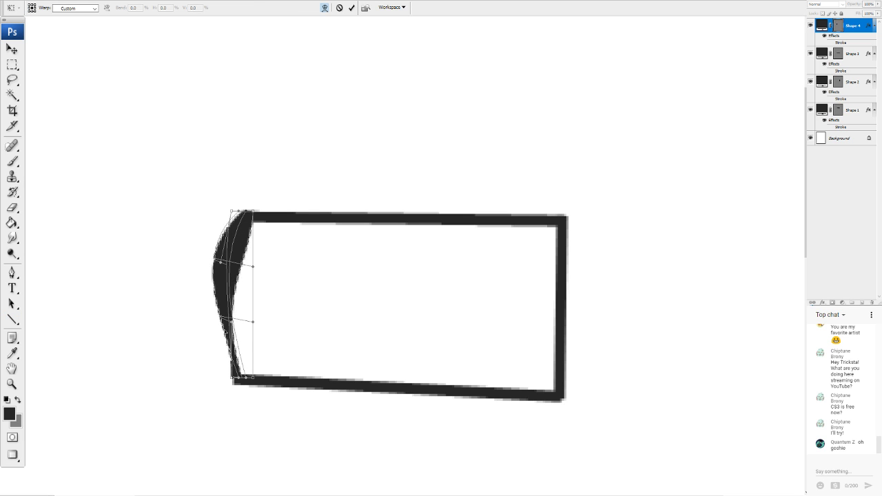
drag(232, 325, 202, 336)
drag(250, 306, 225, 276)
drag(229, 383, 237, 385)
drag(228, 269, 227, 249)
drag(232, 209, 252, 222)
click(11, 319)
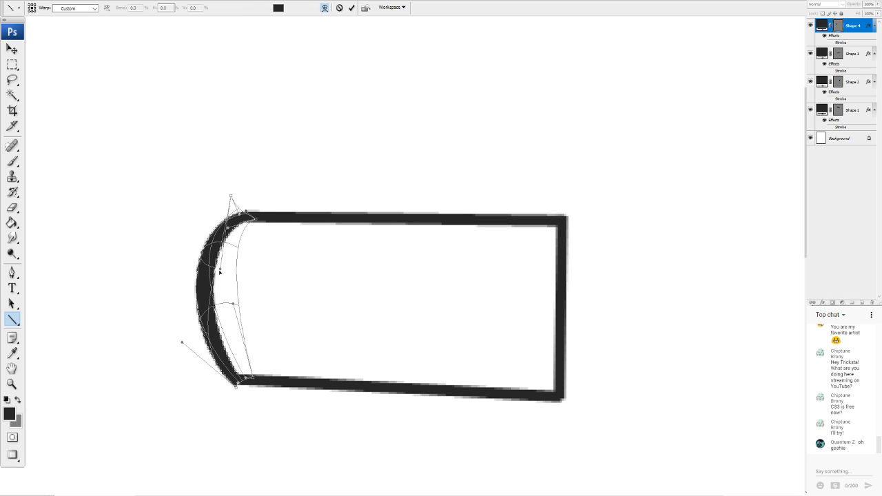
drag(281, 192, 287, 182)
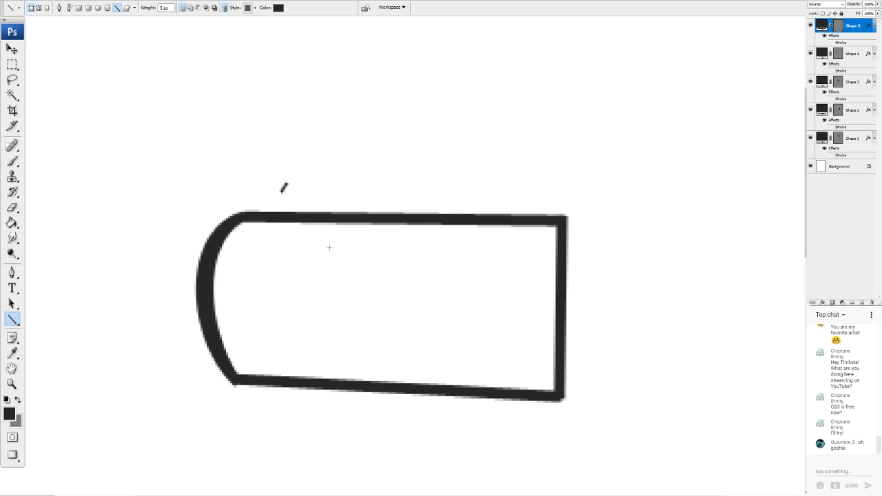
click(11, 48)
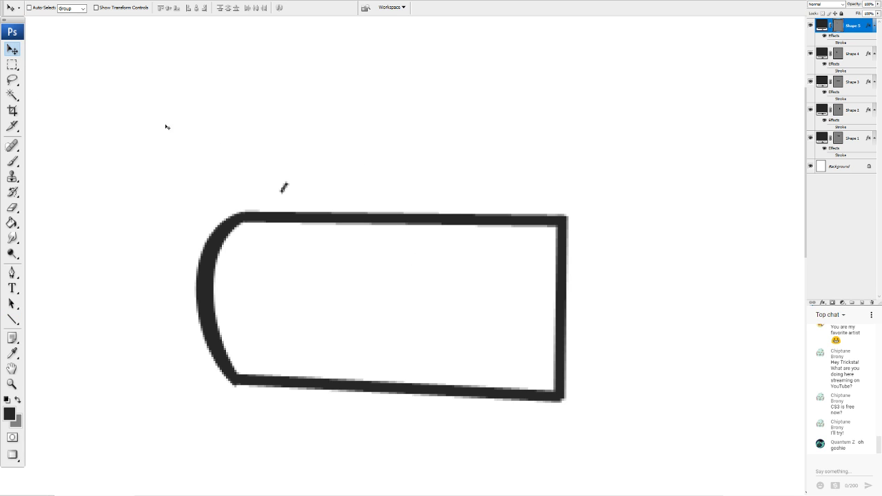
key(ctrl+z)
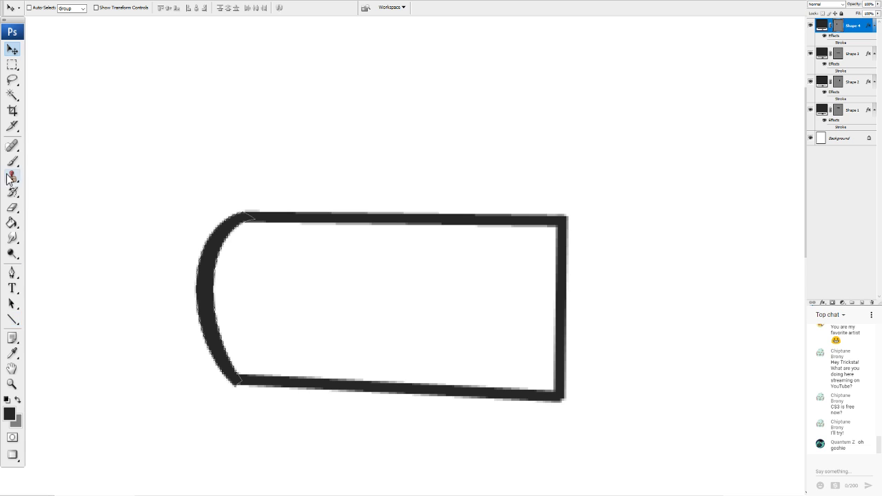
Draw a diagonal line from the box's upper-left corner towards its lower-right corner, and warp its middle downward into a sagging curve
click(12, 319)
drag(237, 214, 521, 376)
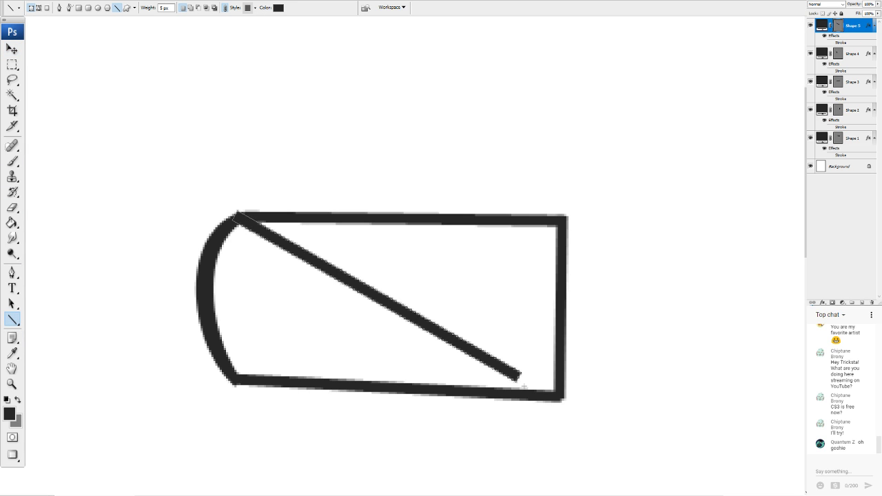
click(106, 160)
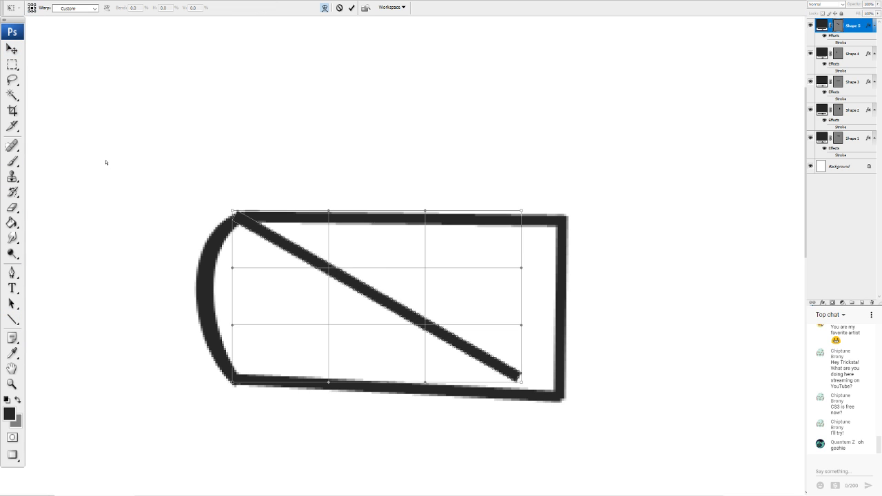
drag(380, 272, 328, 306)
drag(233, 282, 258, 272)
drag(294, 236, 287, 238)
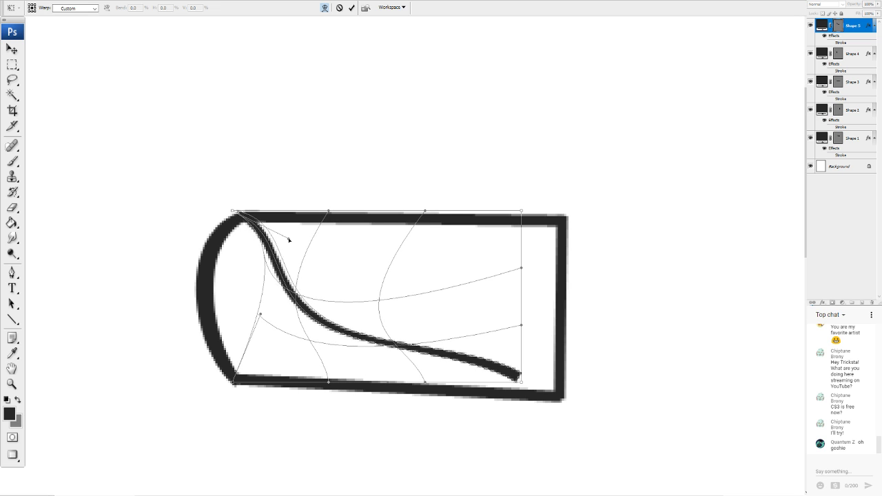
Stretch the curve's end to the box's lower-right corner, reshape its right half into a flowing S-curve, and apply the warp
drag(520, 381, 575, 377)
drag(430, 337, 455, 306)
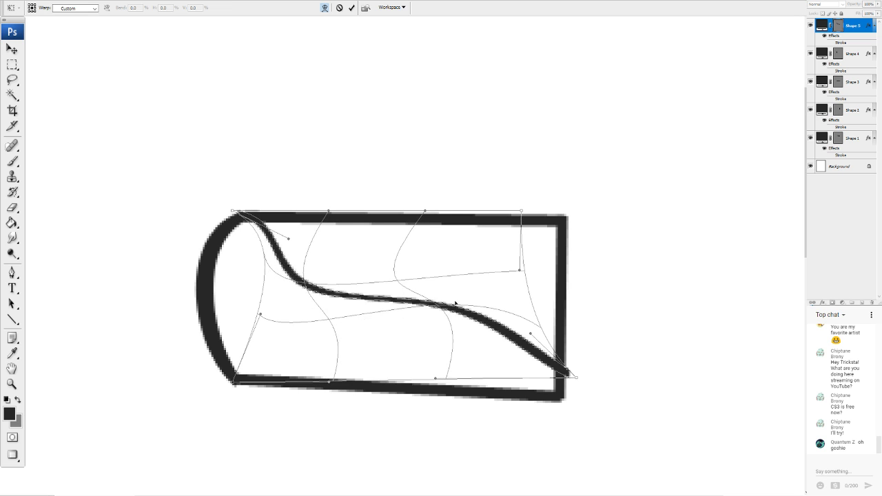
drag(364, 305, 426, 309)
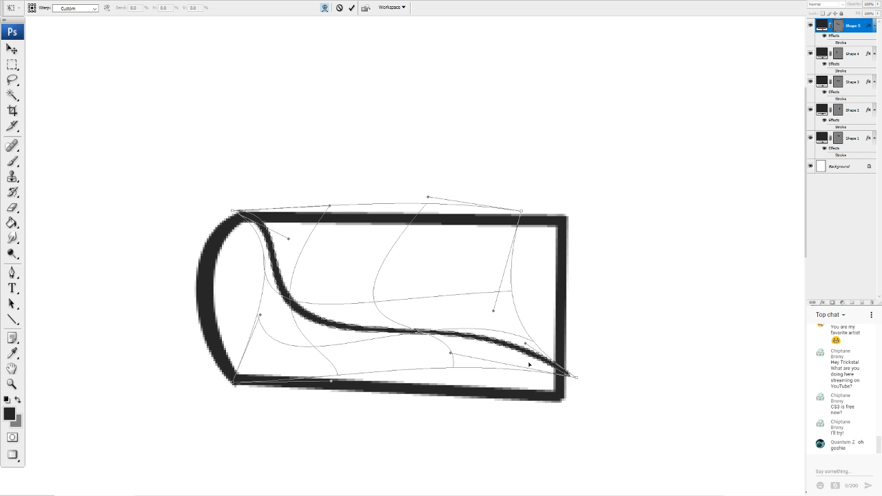
drag(532, 344, 549, 381)
drag(521, 347, 549, 335)
drag(561, 392, 563, 395)
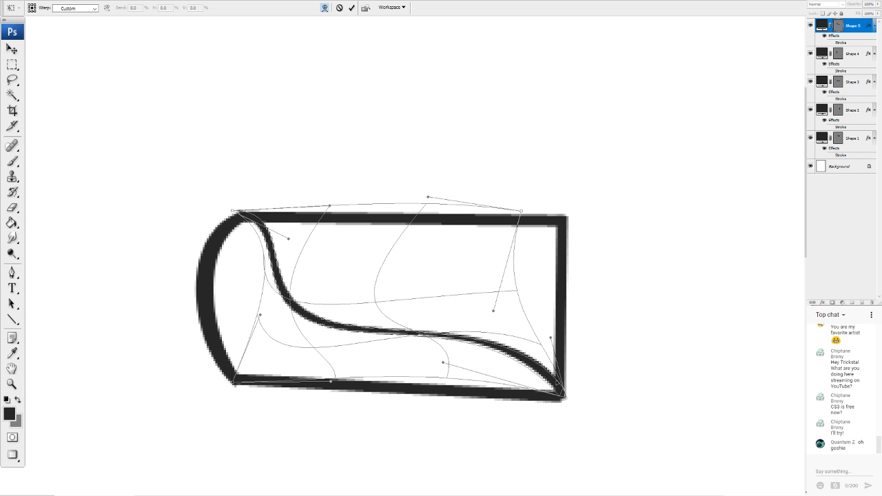
key(Return)
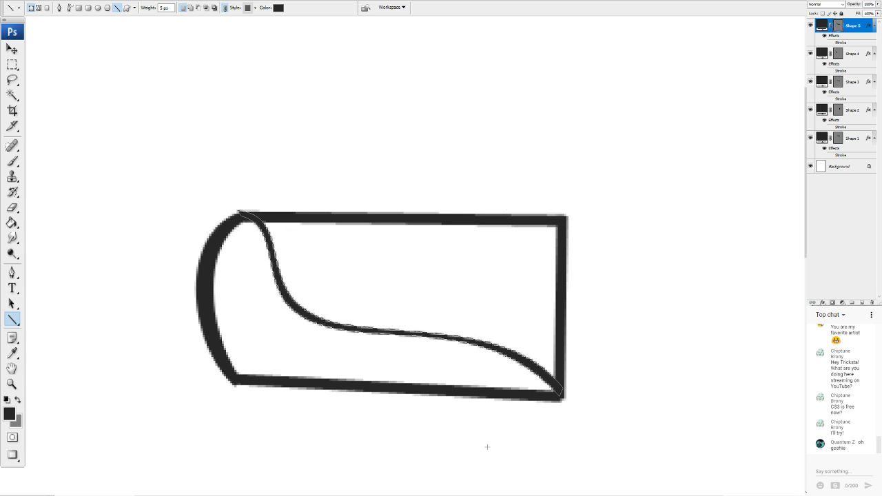
Merge all five line shape layers into a single layer above the background
shift+click(858, 136)
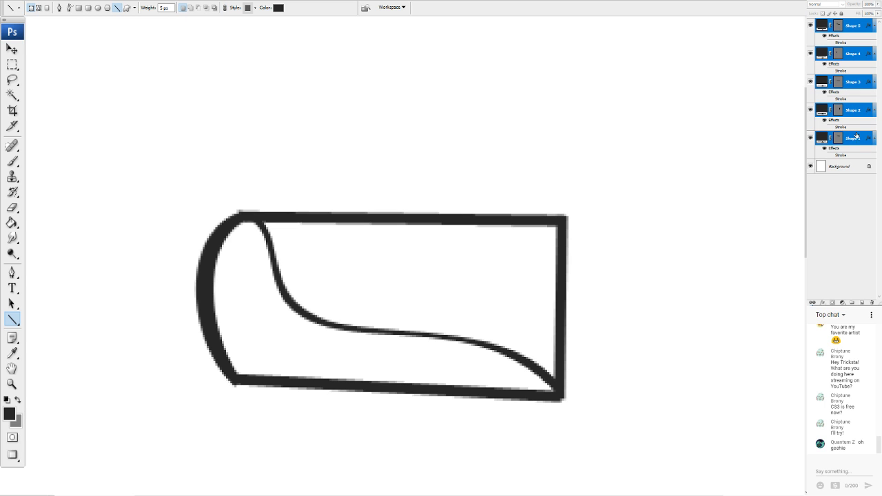
key(ctrl+e)
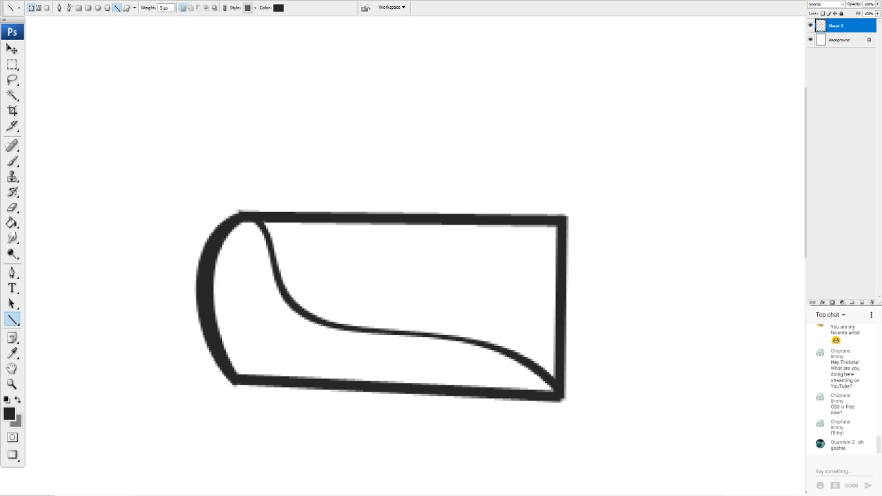
scroll(382, 256, up, 2)
scroll(382, 255, down, 9)
scroll(383, 256, up, 4)
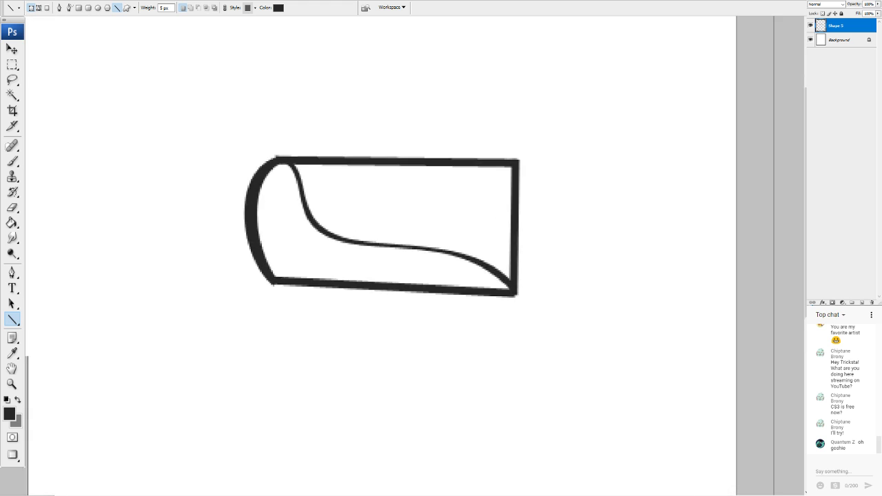
scroll(382, 237, up, 6)
scroll(382, 238, down, 1)
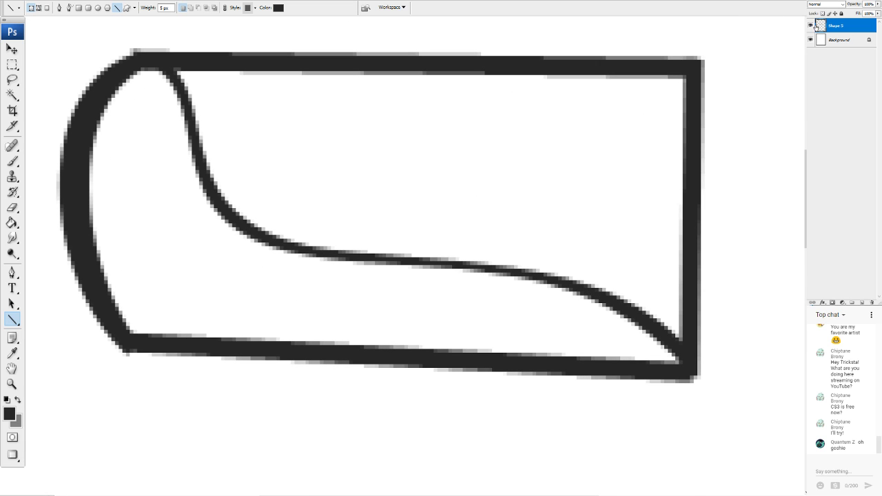
Show the documents in separate windows, switch to the cartoon sketch, and examine its inked lines up close
key(f)
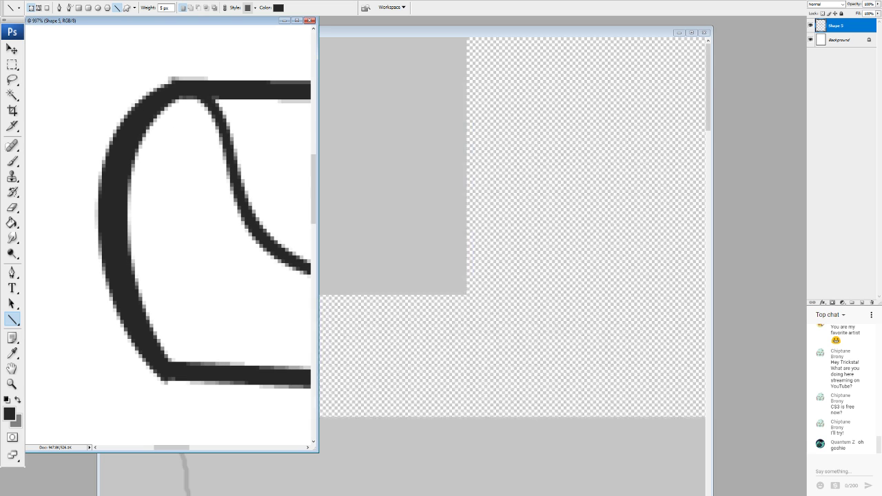
click(366, 33)
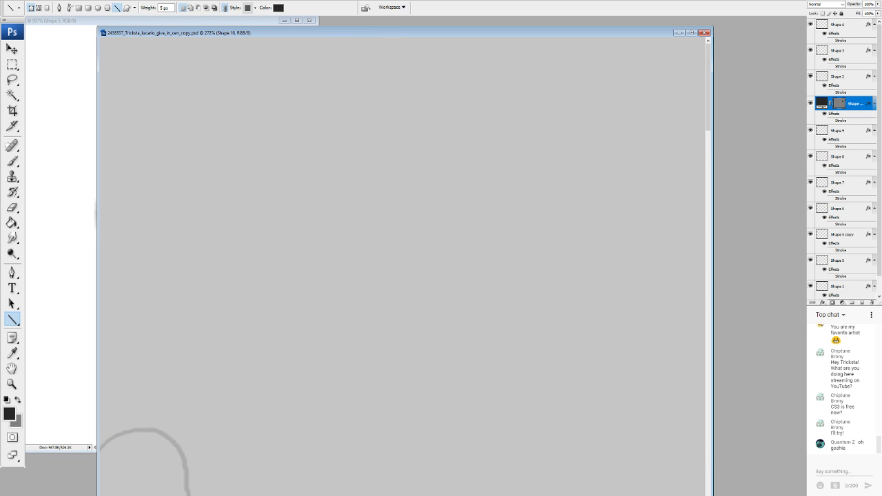
drag(435, 413, 355, 243)
scroll(403, 265, left, 2)
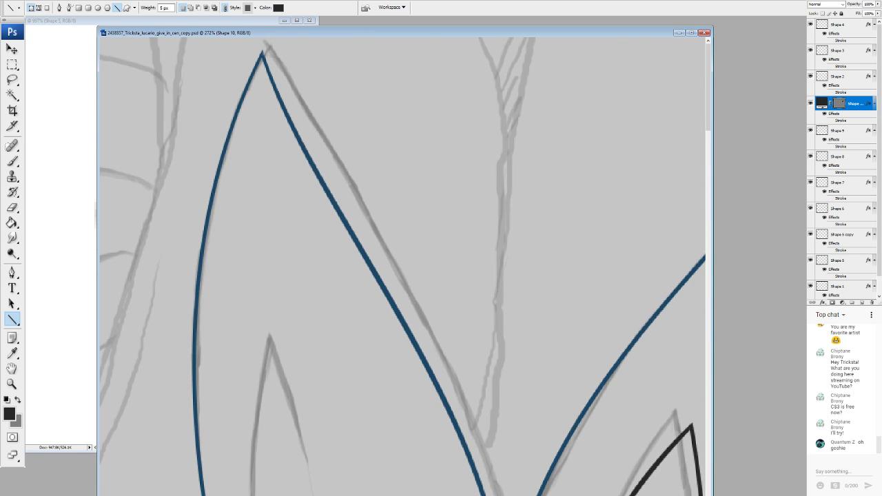
scroll(396, 275, up, 10)
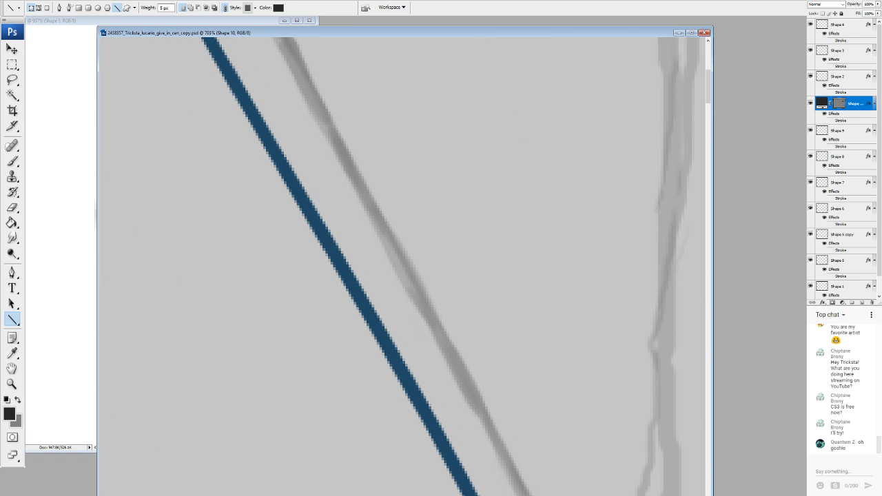
drag(137, 117, 702, 115)
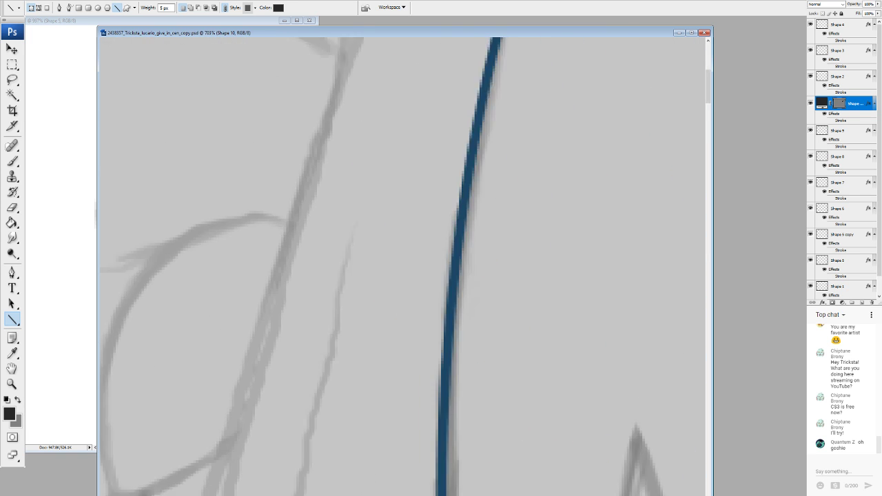
drag(551, 468, 358, 55)
drag(448, 413, 373, 55)
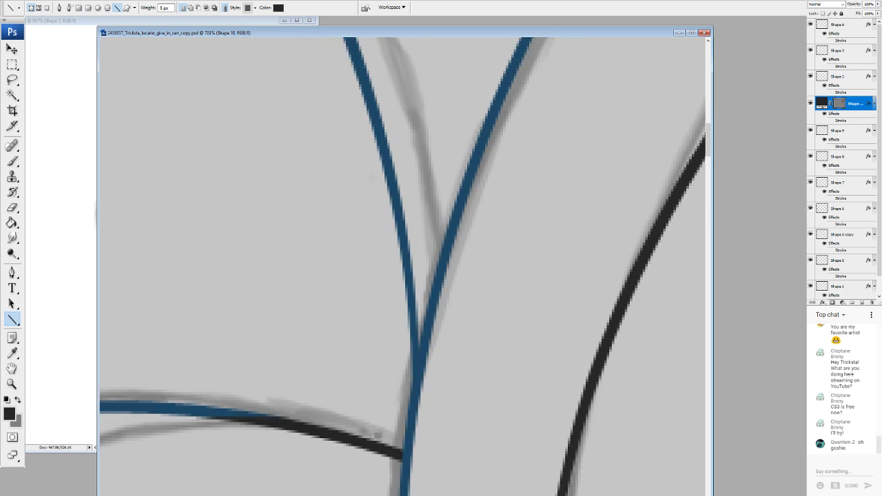
scroll(403, 265, down, 6)
scroll(403, 266, left, 3)
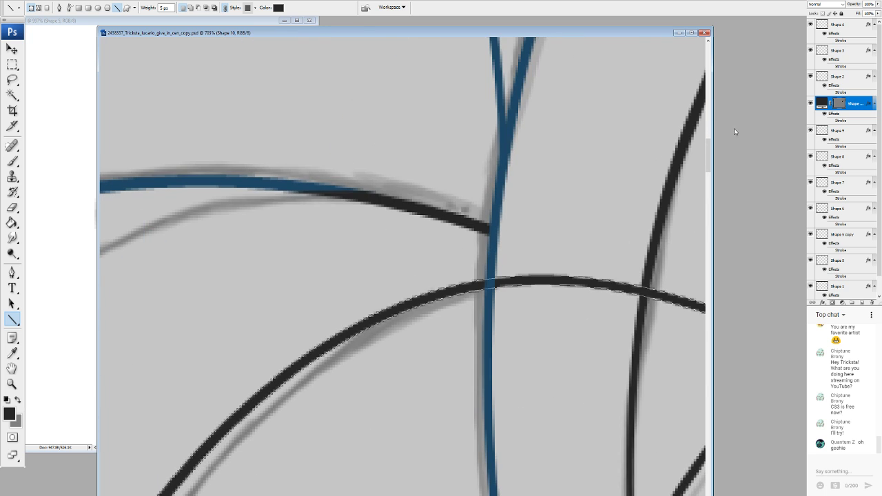
Return to the test document and compare its merged lines with the inked sketch at different magnifications
click(217, 21)
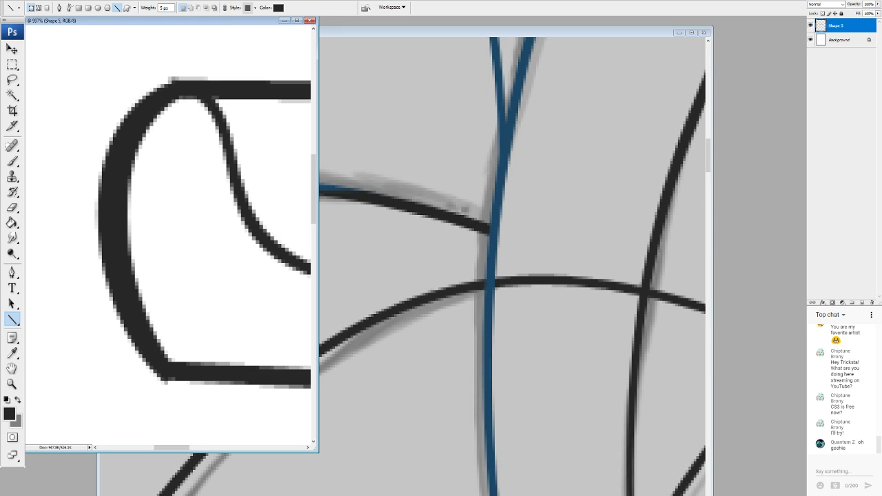
drag(231, 207, 129, 188)
scroll(149, 217, down, 3)
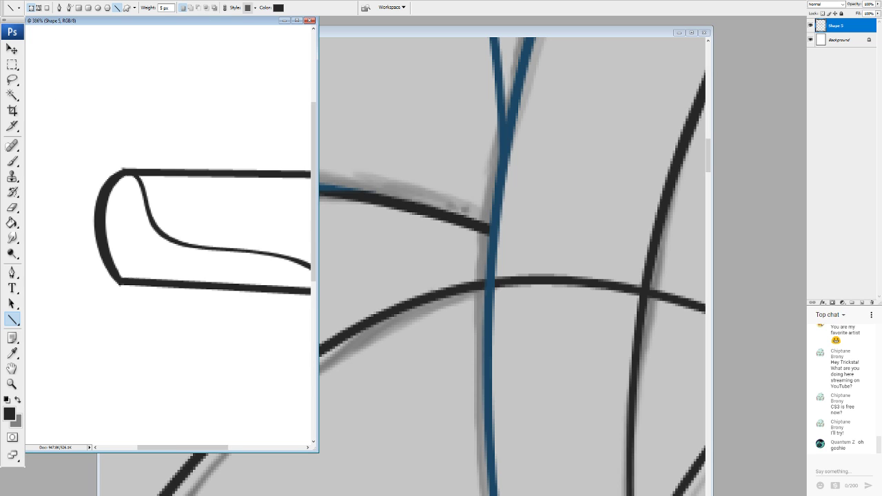
scroll(142, 226, up, 2)
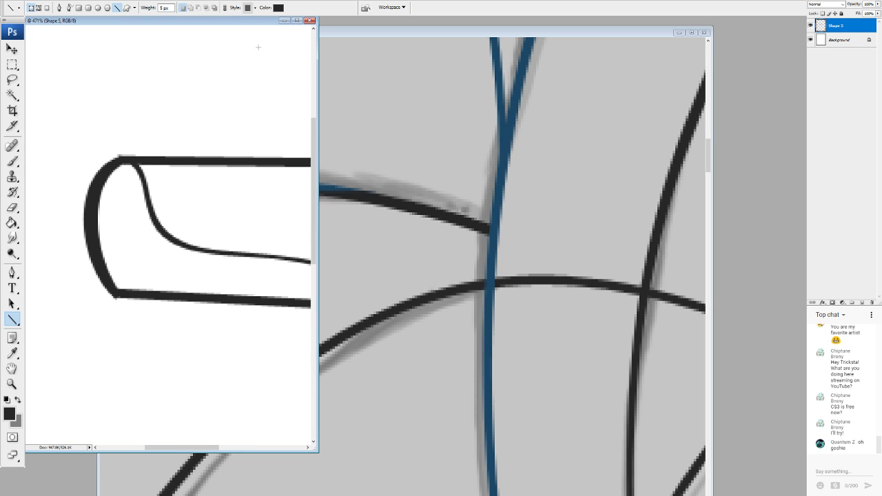
drag(314, 146, 319, 149)
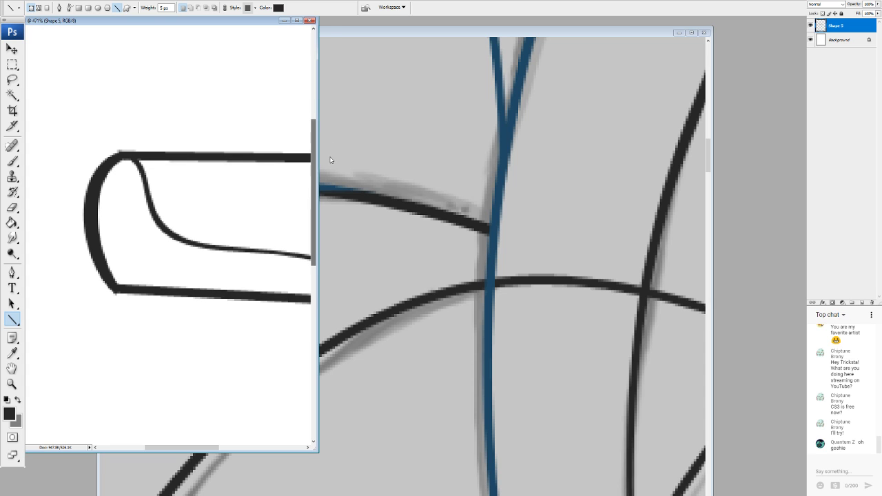
Sample the blue used in the cartoon sketch and duplicate the merged line layer in the test document
drag(221, 210, 167, 224)
key(i)
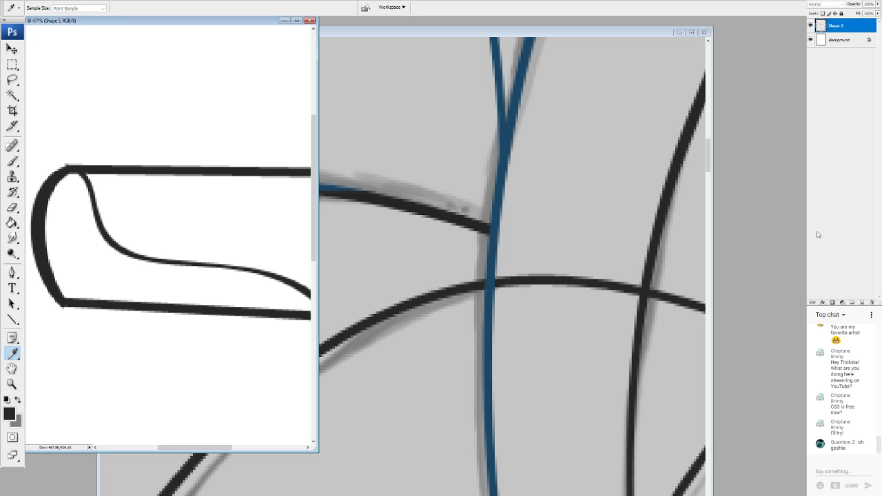
key(u)
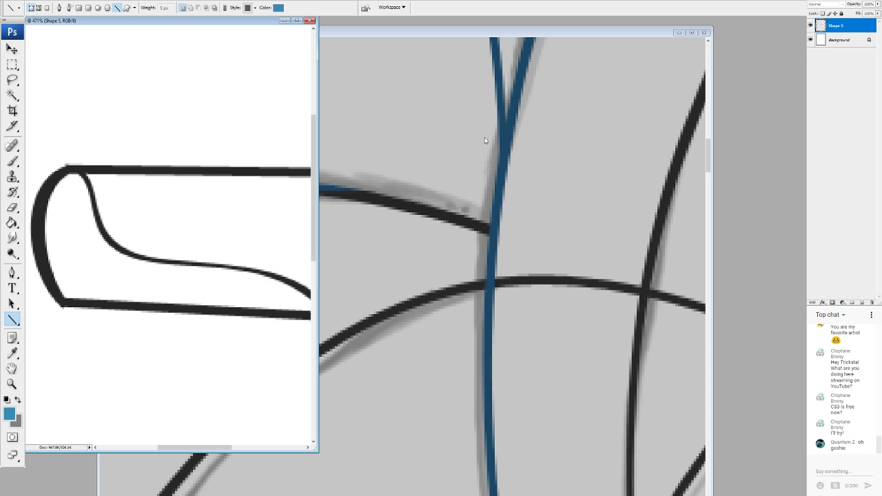
key(ctrl+j)
On the original Shape 5 layer, fill the area above the S-curve with the sampled blue using the Paint Bucket
click(11, 224)
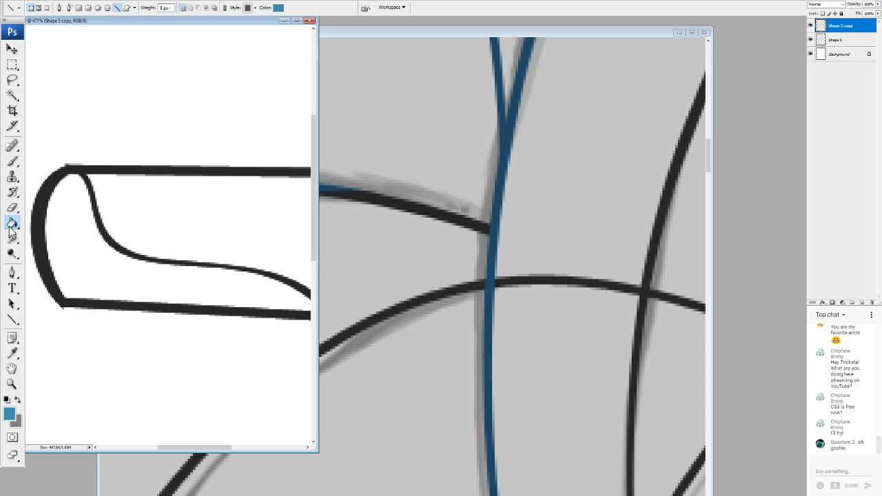
click(836, 39)
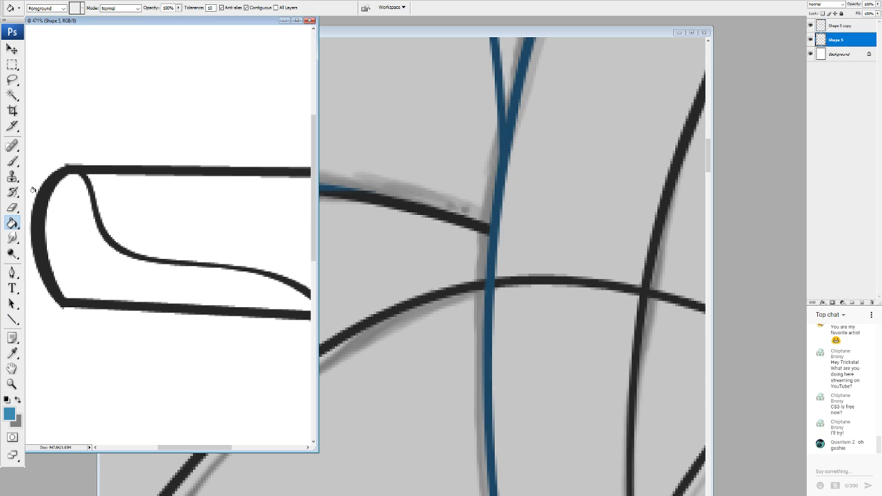
click(144, 219)
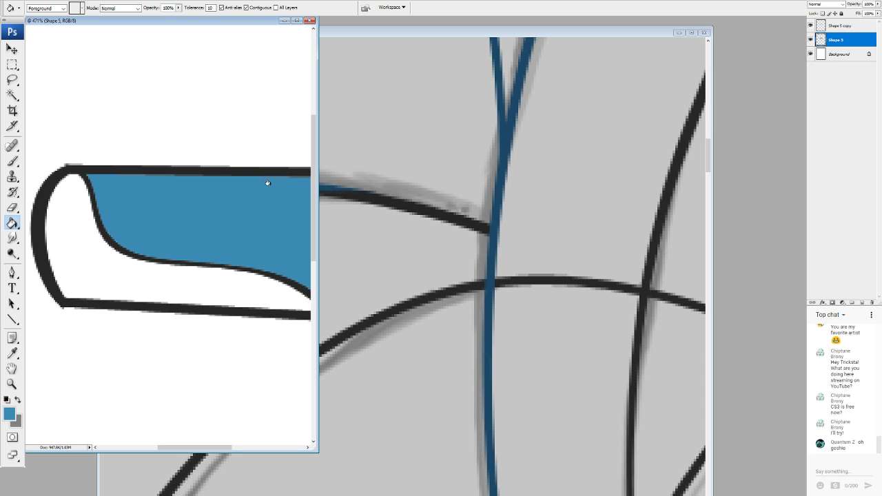
drag(206, 448, 254, 448)
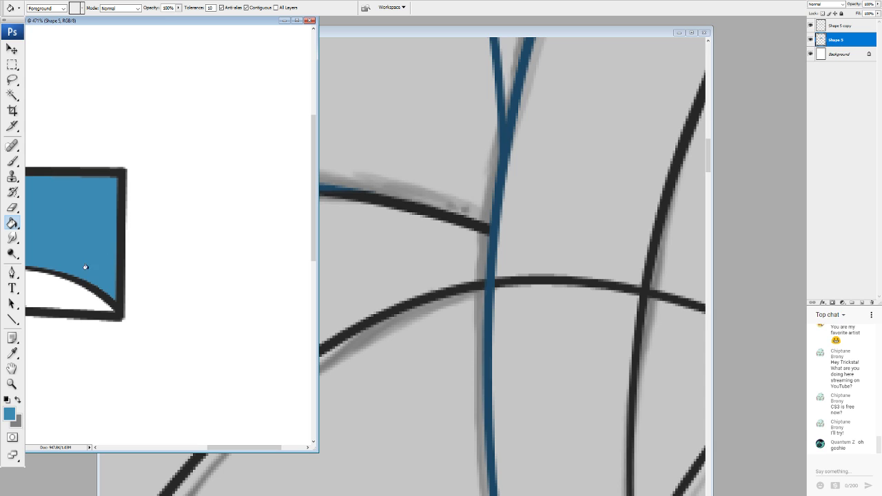
Hide the duplicate line layer, sample dark grey from the sketch, and fill the area below the S-curve with it
click(811, 26)
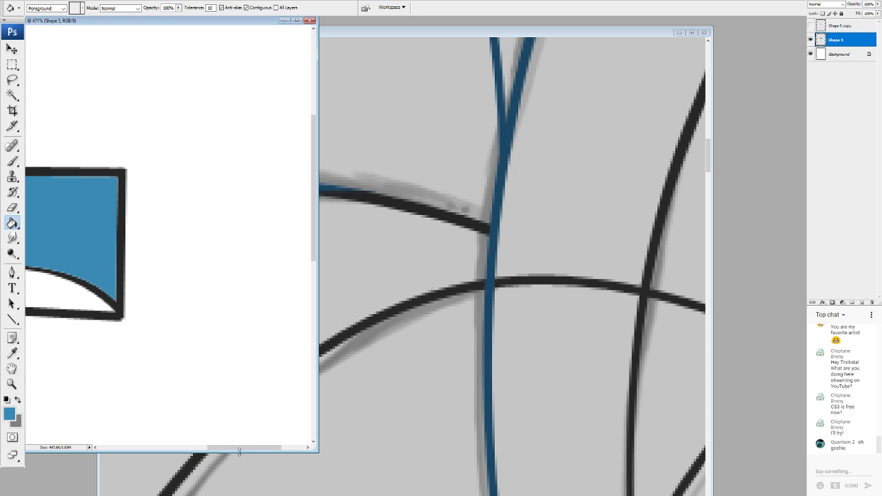
drag(239, 447, 187, 447)
key(i)
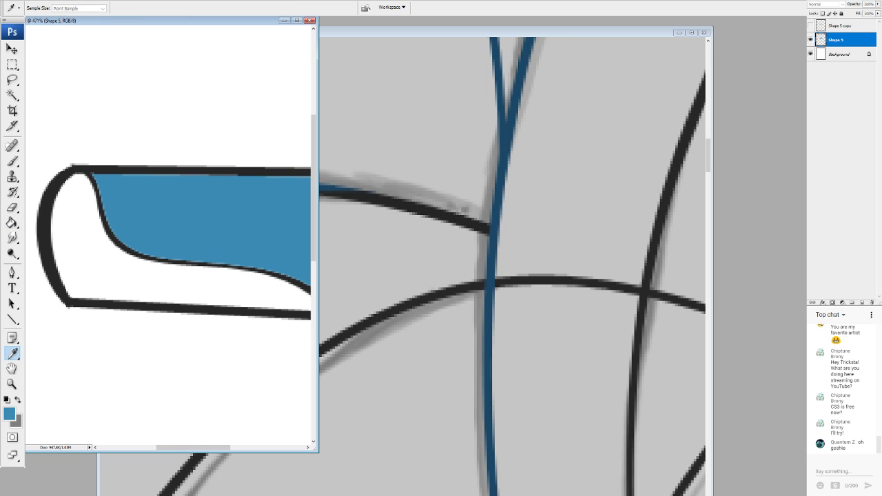
click(503, 290)
key(g)
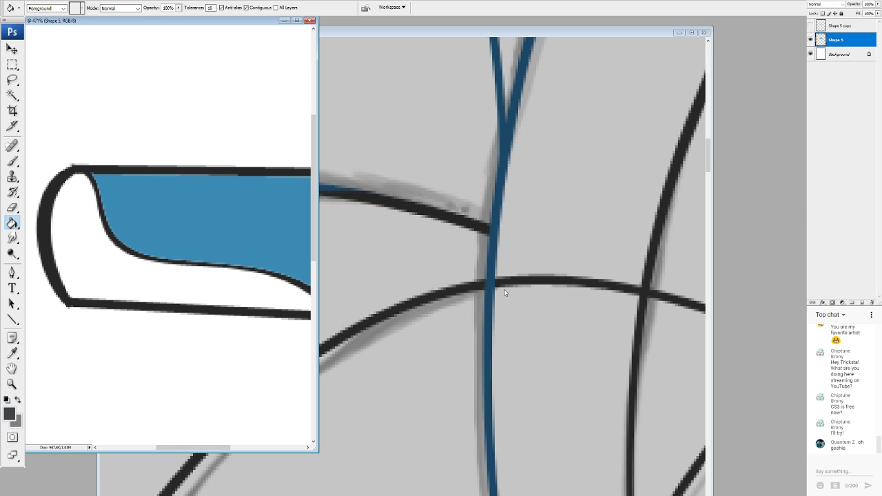
click(119, 293)
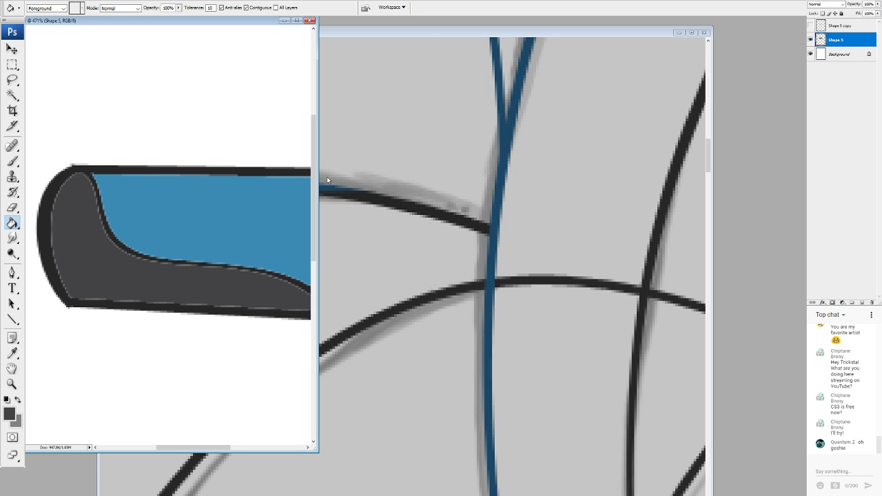
Fill the dark grey area a second time to cover the light fringe along its outline
drag(238, 238, 124, 244)
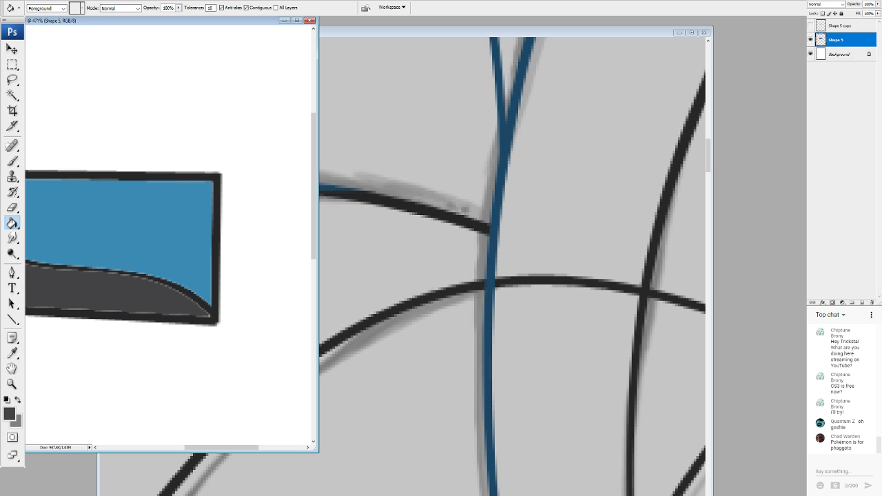
scroll(132, 215, down, 1)
scroll(132, 215, up, 4)
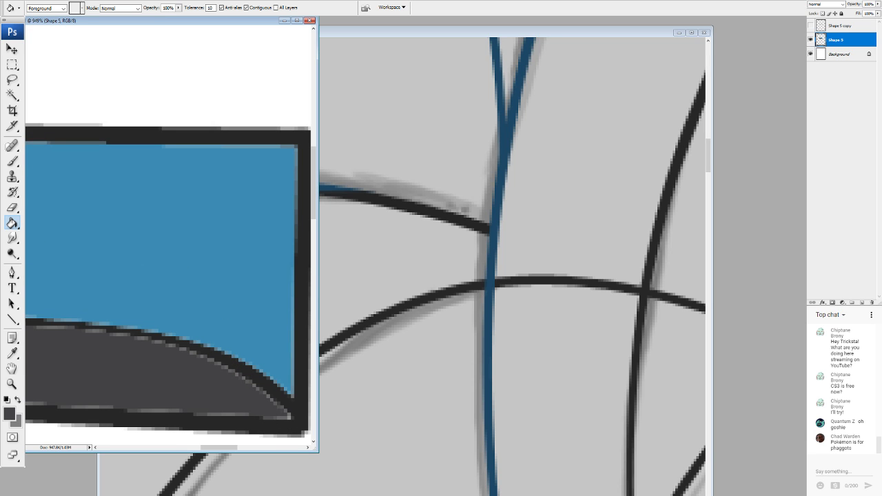
drag(200, 287, 173, 157)
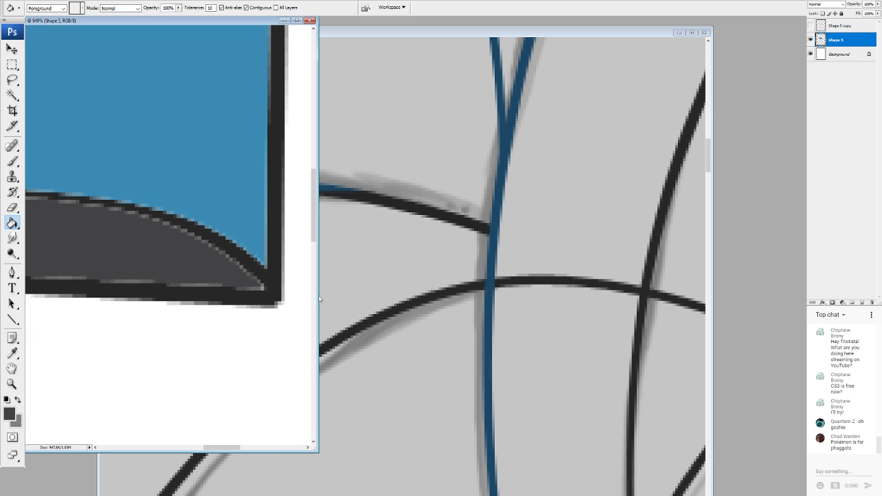
drag(235, 450, 185, 449)
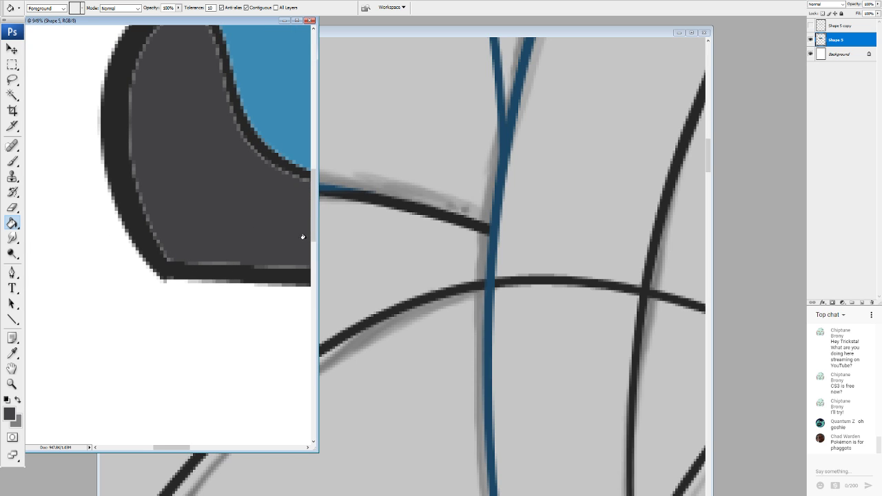
mouse_move(313, 218)
mouse_down()
mouse_move(313, 183)
mouse_move(313, 211)
mouse_up()
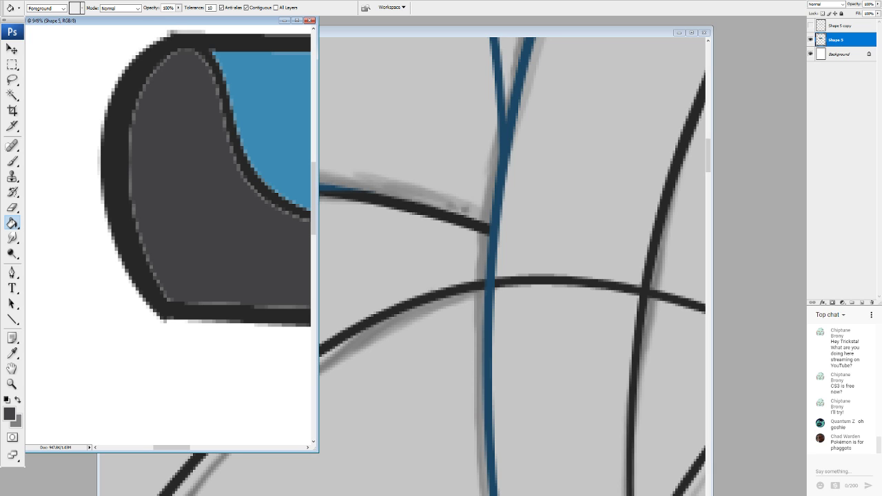
click(192, 252)
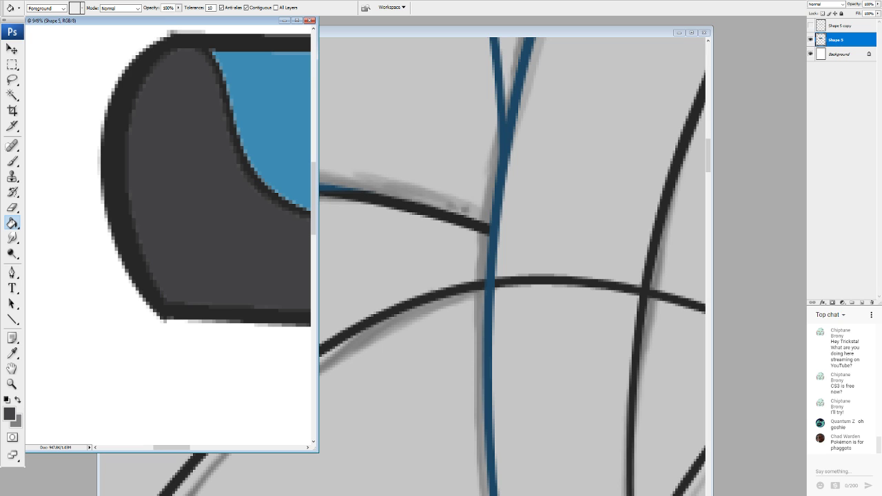
Examine up close the edges where the dark grey and blue fills meet the outline
drag(276, 227, 95, 190)
scroll(225, 110, left, 3)
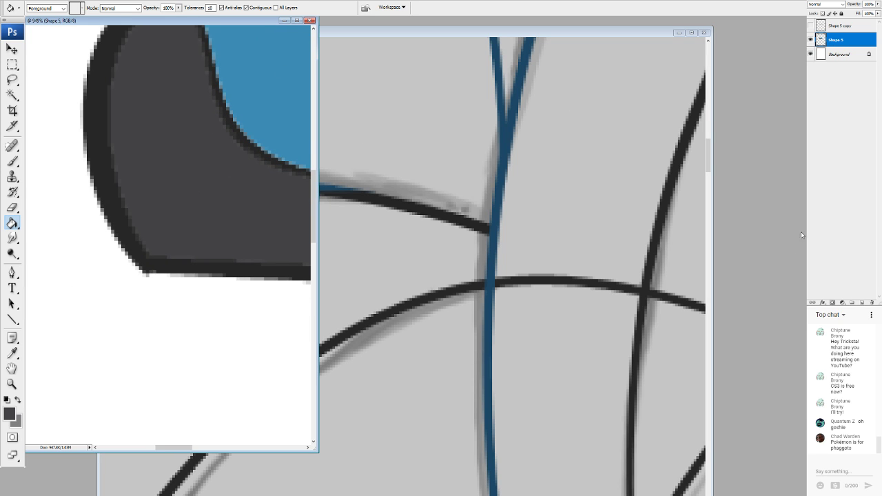
scroll(129, 198, up, 5)
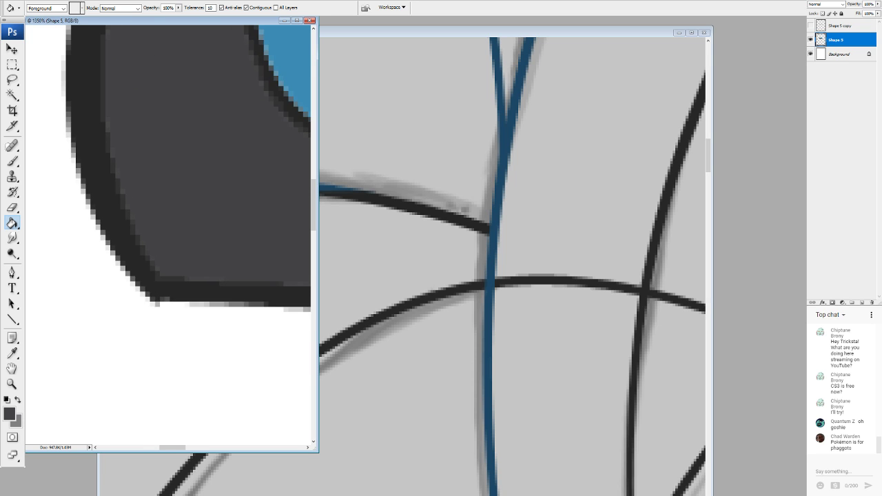
drag(282, 214, 37, 334)
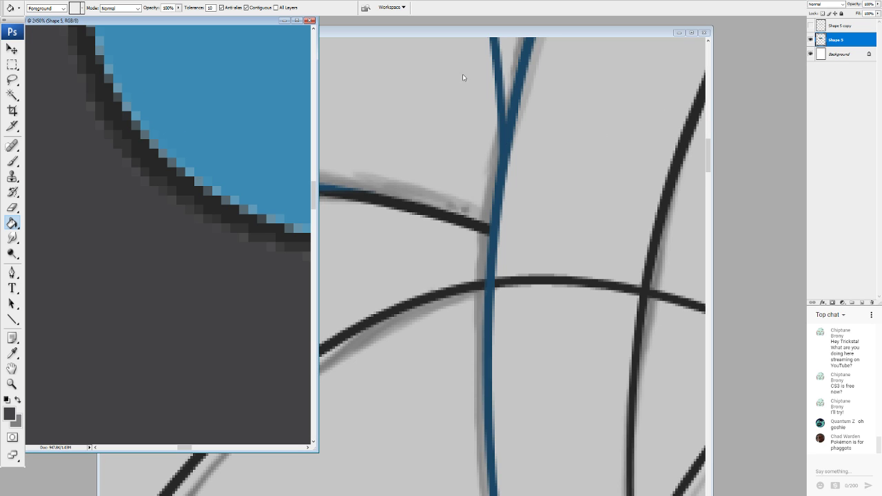
scroll(169, 235, down, 12)
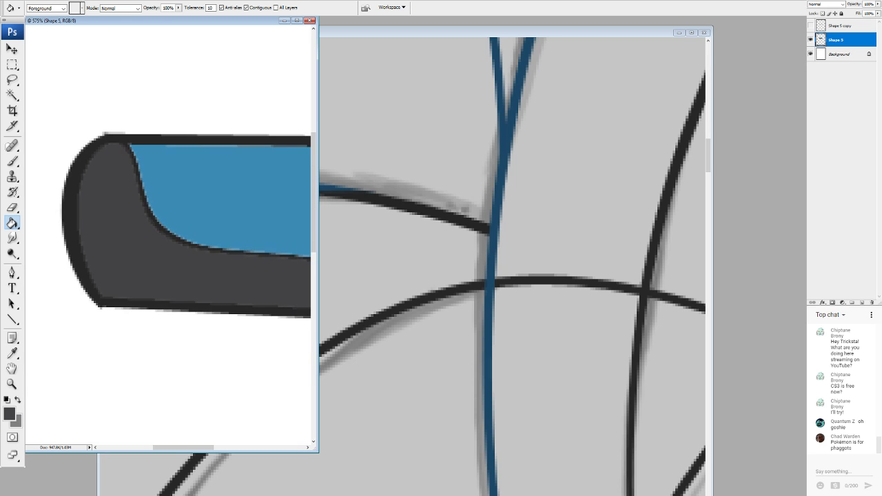
scroll(168, 235, up, 3)
Set the Paint Bucket tolerance to 35
click(211, 7)
text(15)
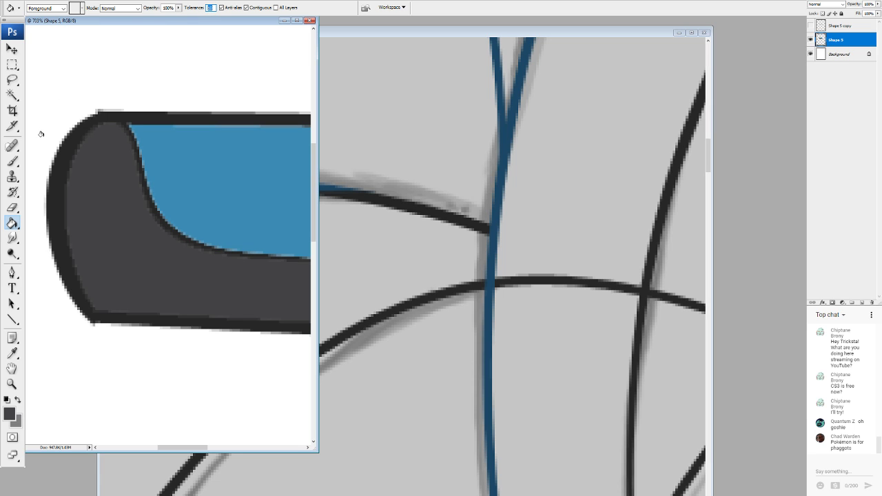
text(5)
double_click(209, 8)
text(35)
key(Return)
key(Return)
Undo both dark grey fills and fill the area below the S-curve again at the higher tolerance
key(ctrl+z)
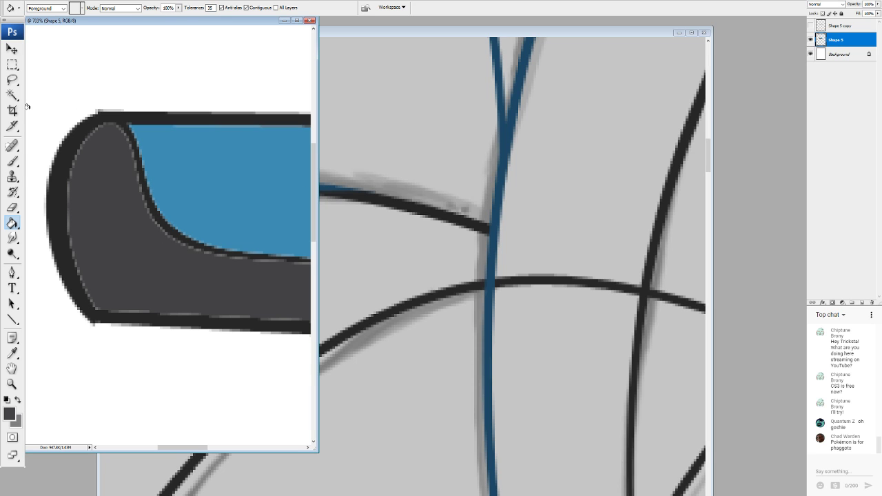
key(ctrl+alt+z)
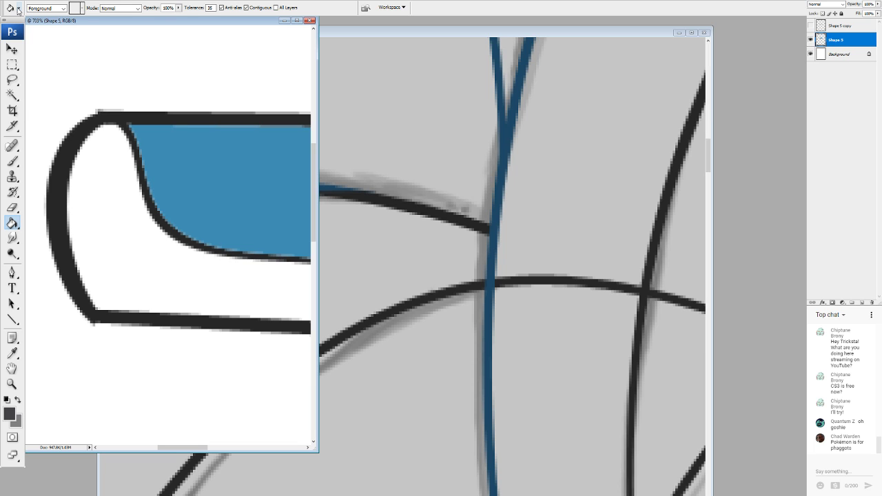
click(134, 243)
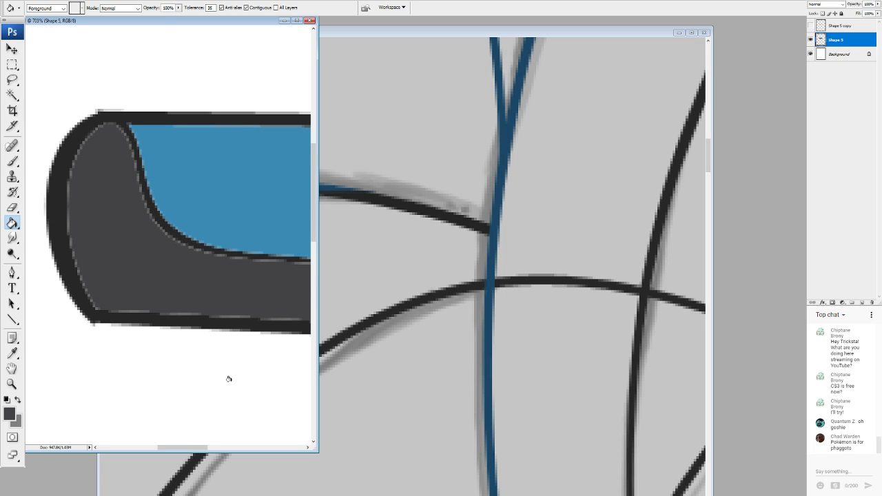
Try a second dark grey fill on the same area at tolerance 35 and inspect both ends of the box
drag(188, 451, 190, 431)
click(93, 207)
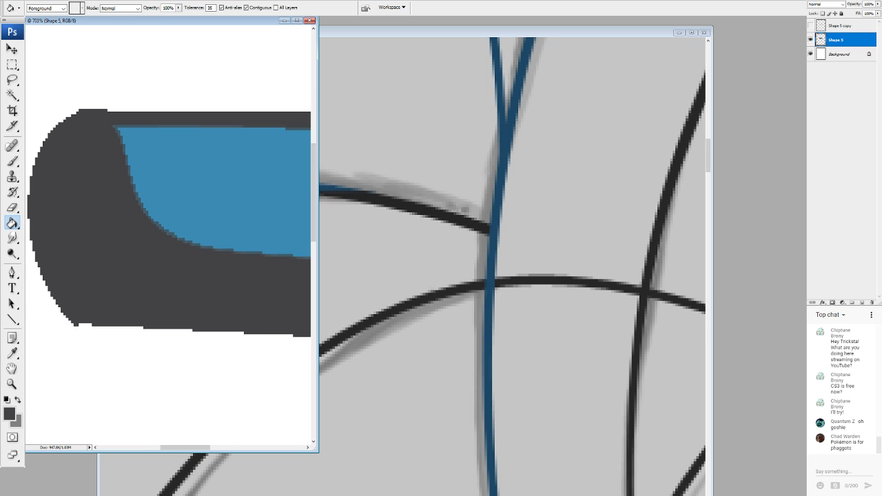
drag(283, 214, 80, 201)
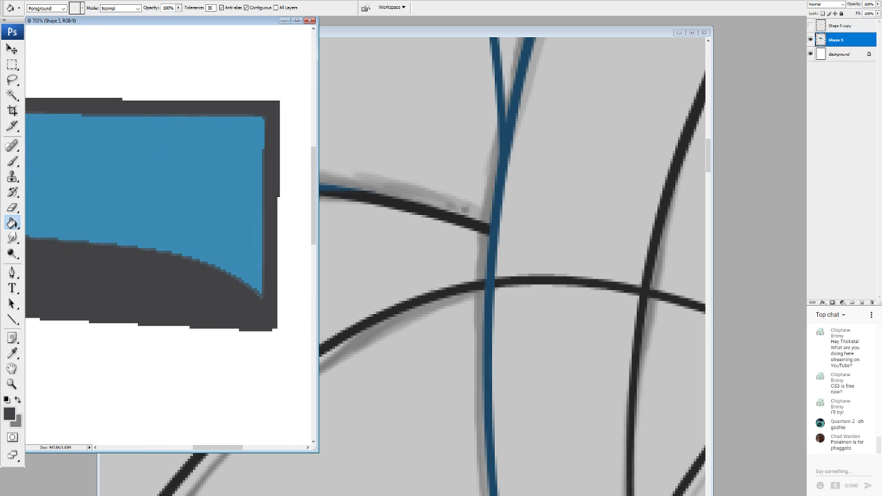
scroll(169, 235, left, 6)
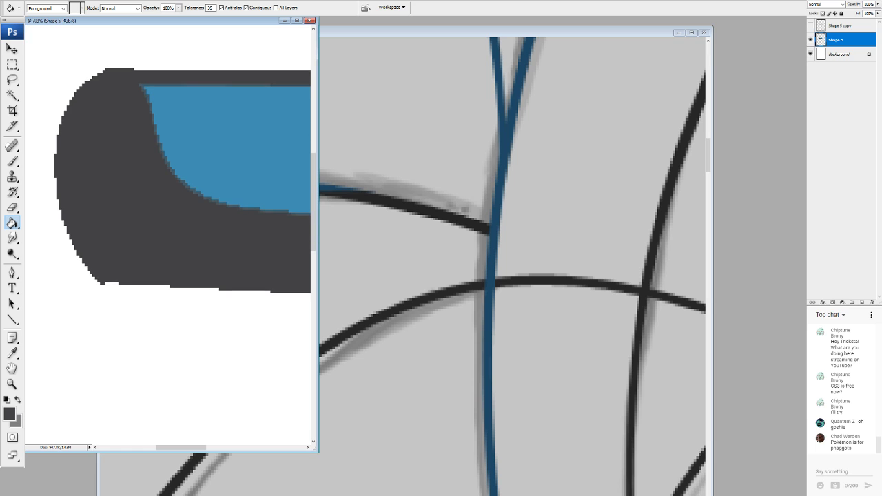
drag(206, 172, 180, 234)
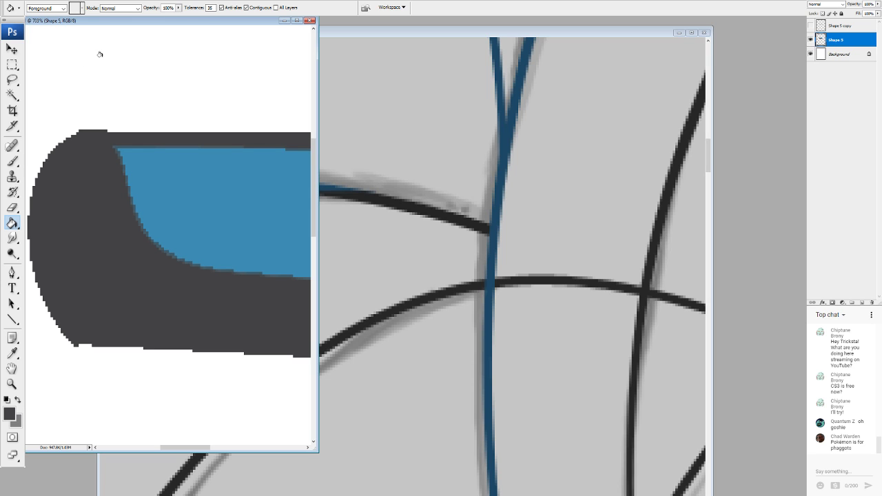
Show the duplicate line layer over the fills and examine the outline's edges at different magnifications
click(811, 27)
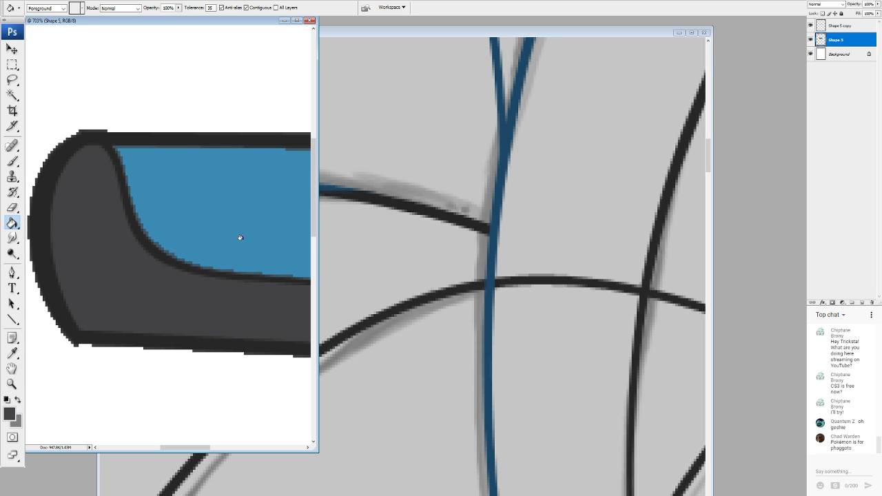
scroll(149, 228, up, 4)
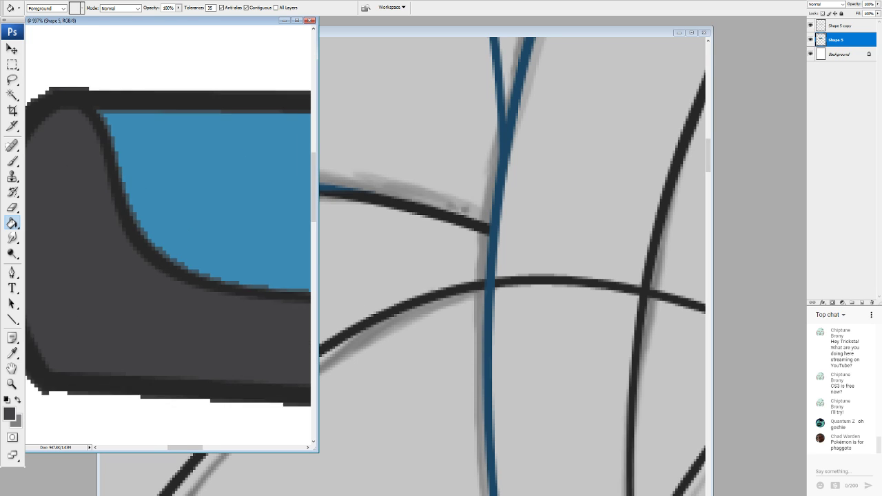
drag(227, 227, 96, 220)
drag(303, 227, 437, 300)
scroll(168, 238, left, 1)
scroll(168, 238, down, 2)
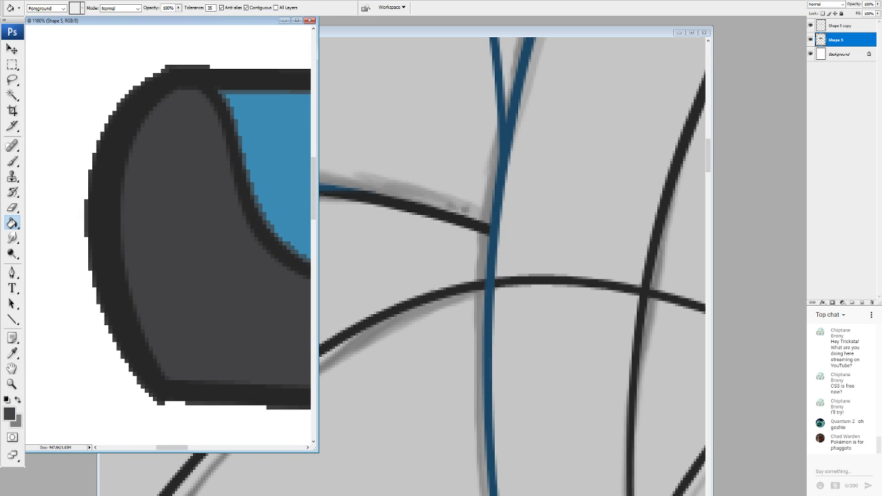
scroll(168, 237, down, 9)
scroll(169, 238, up, 5)
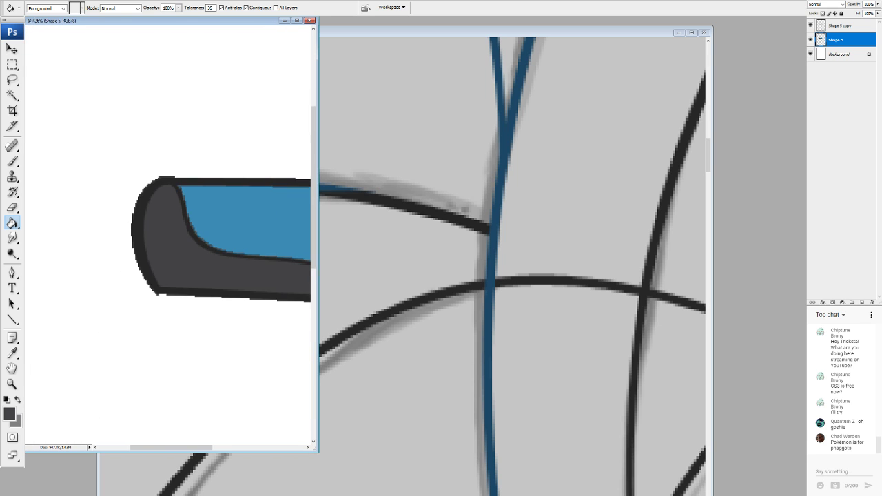
scroll(168, 238, down, 4)
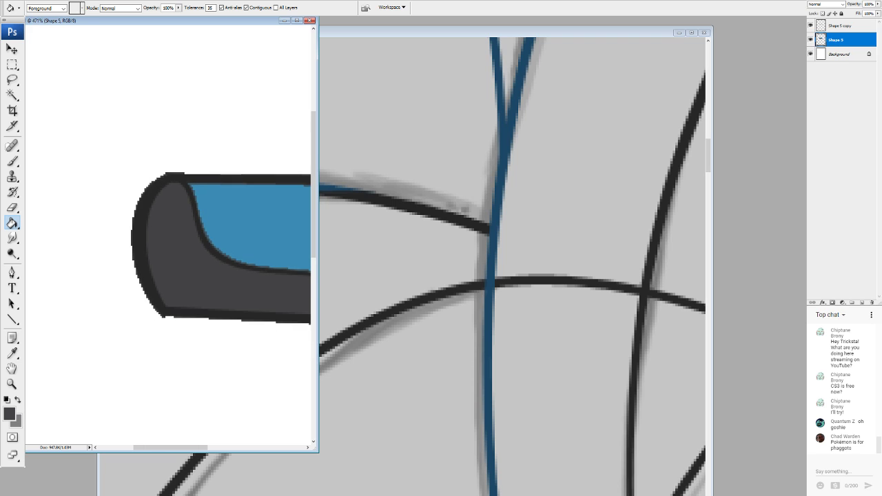
Undo the fill that spread over the lines, set the tolerance to 5, and refill the dark grey area
click(194, 284)
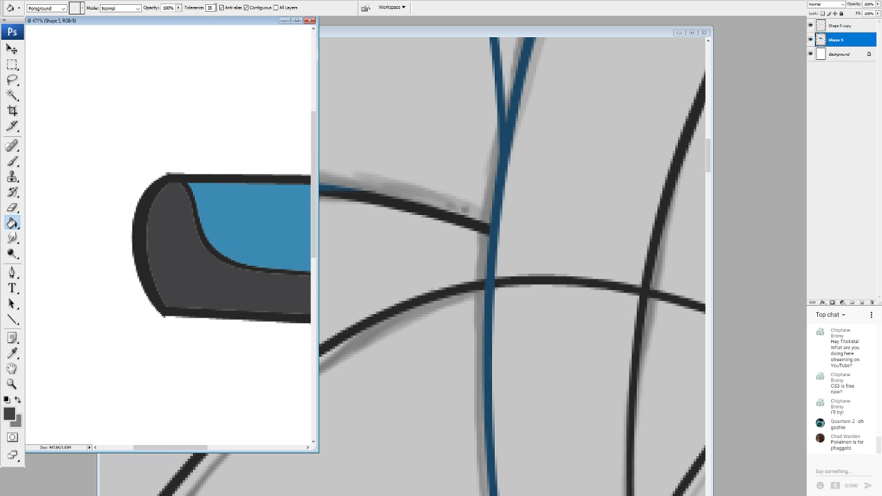
double_click(210, 8)
click(173, 267)
drag(295, 224, 179, 195)
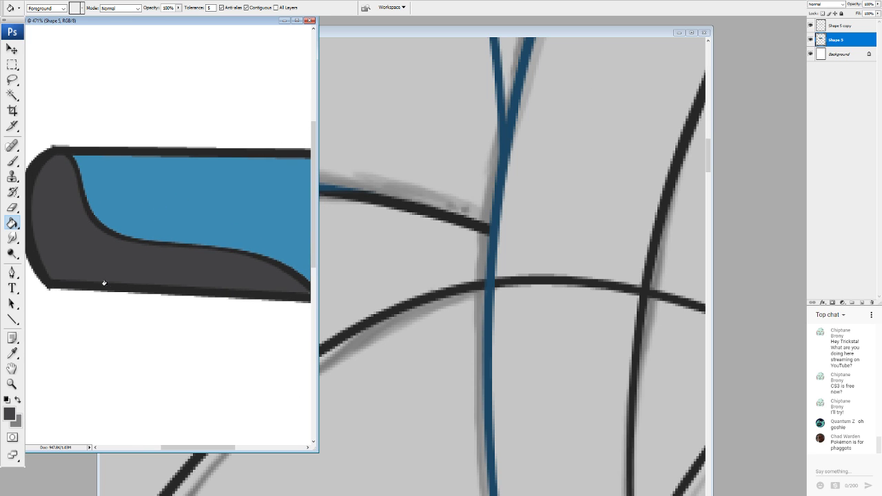
Hide the duplicate line layer, then refill the dark grey and blue areas with their own sampled colours
alt+click(210, 196)
click(811, 26)
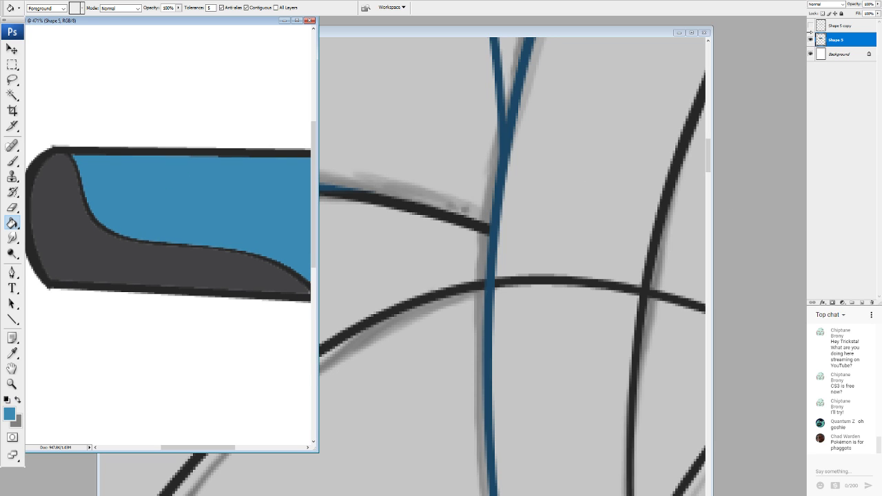
scroll(150, 231, up, 3)
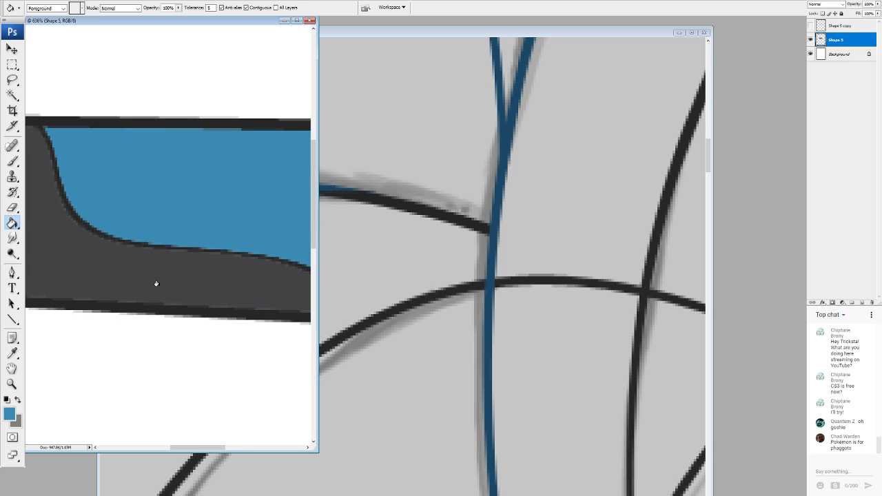
alt+click(132, 268)
click(114, 270)
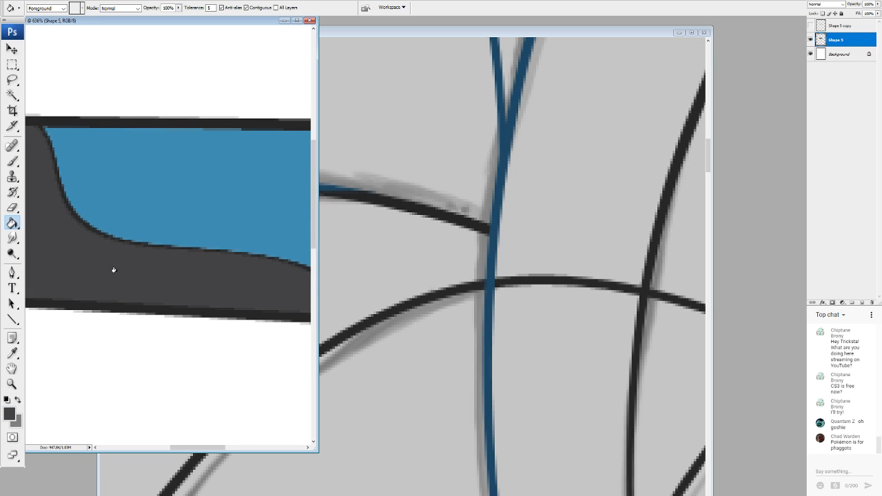
alt+click(173, 188)
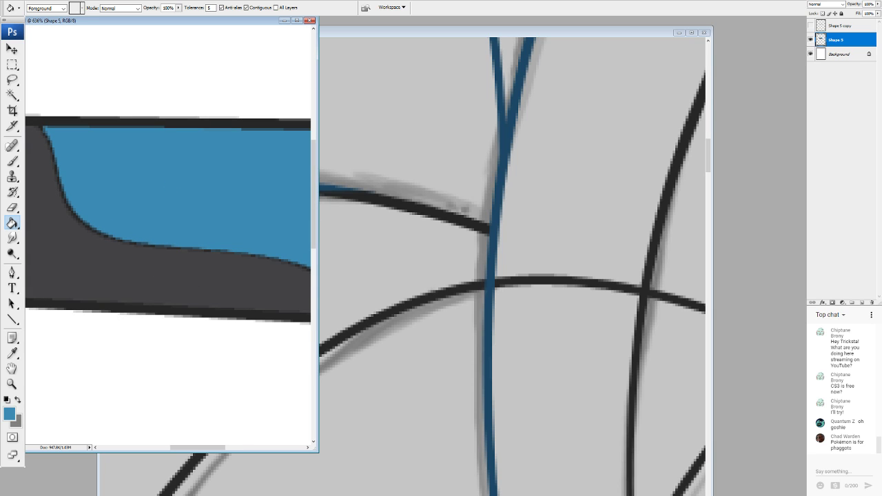
Examine the outline and the S-curve between the blue and dark grey fills at different magnifications
scroll(134, 219, up, 9)
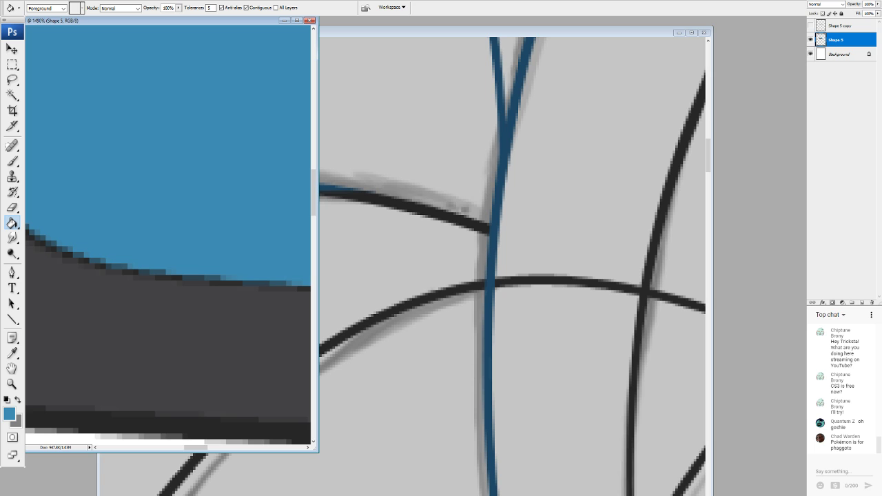
key(ctrl+minus)
key(ctrl+minus)
key(ctrl+minus)
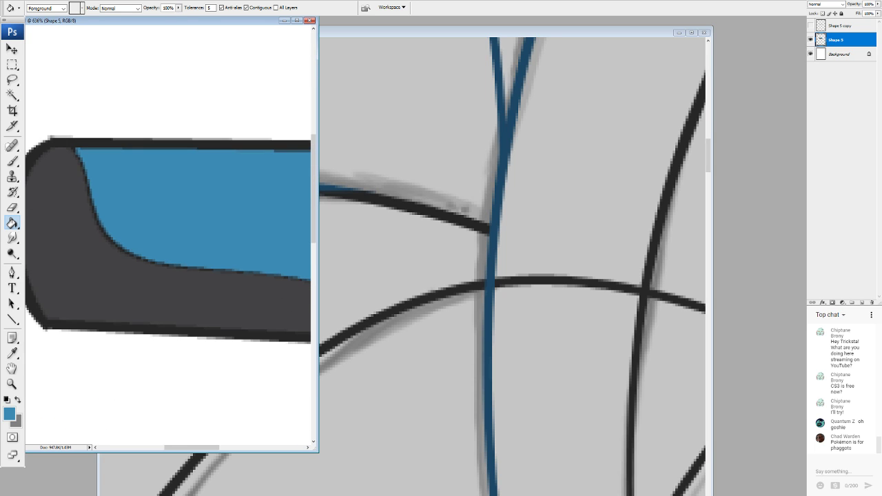
key(ctrl+minus)
key(ctrl+plus)
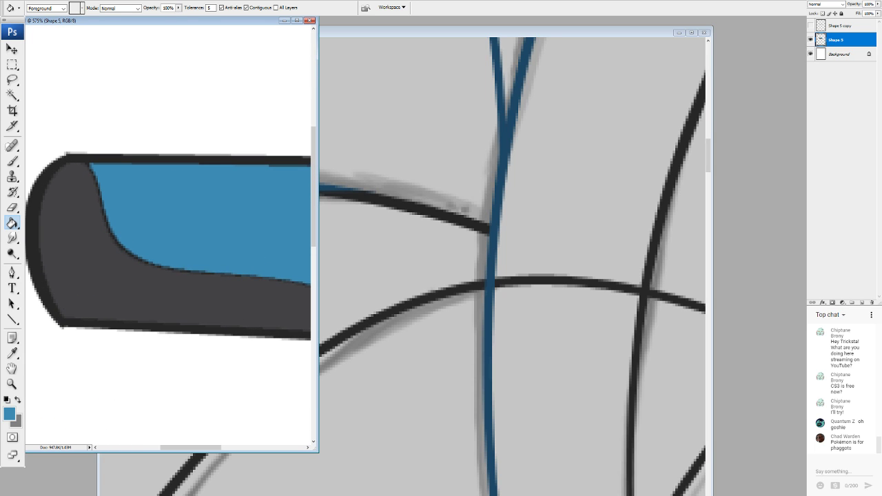
drag(261, 242, 213, 259)
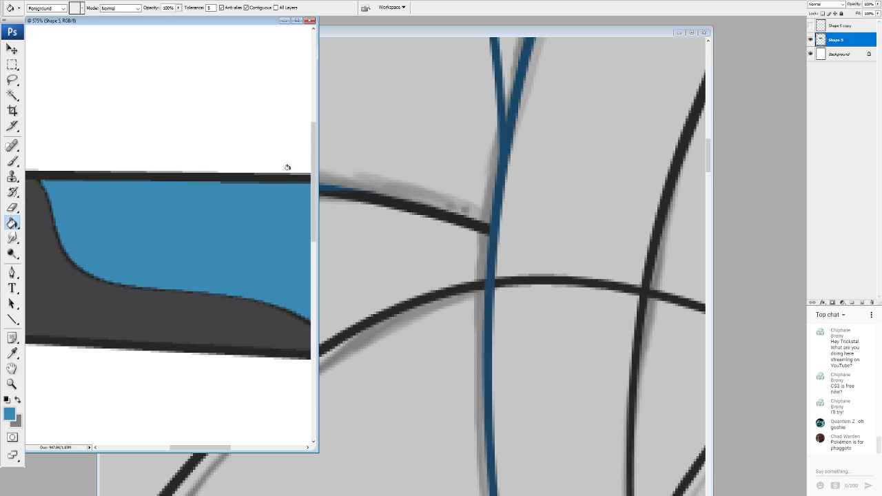
scroll(168, 262, left, 3)
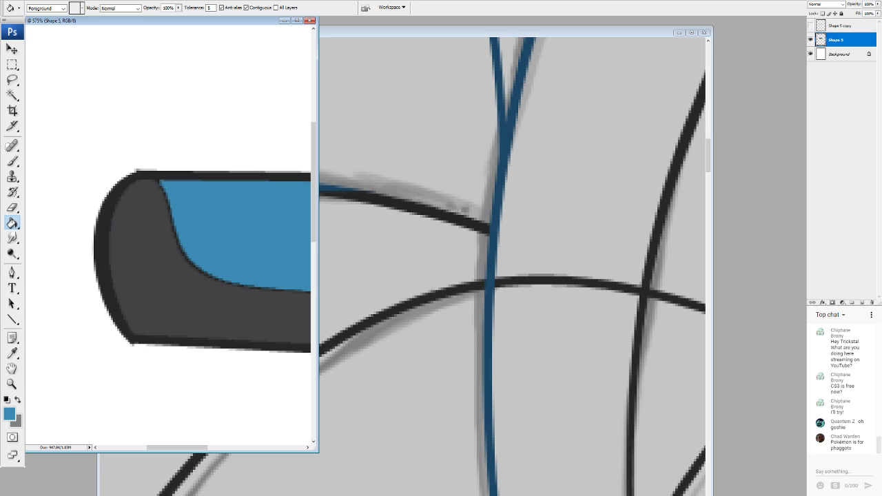
Toggle the fill layer's visibility and show the duplicate line layer over the fills, comparing the whole shape
click(810, 40)
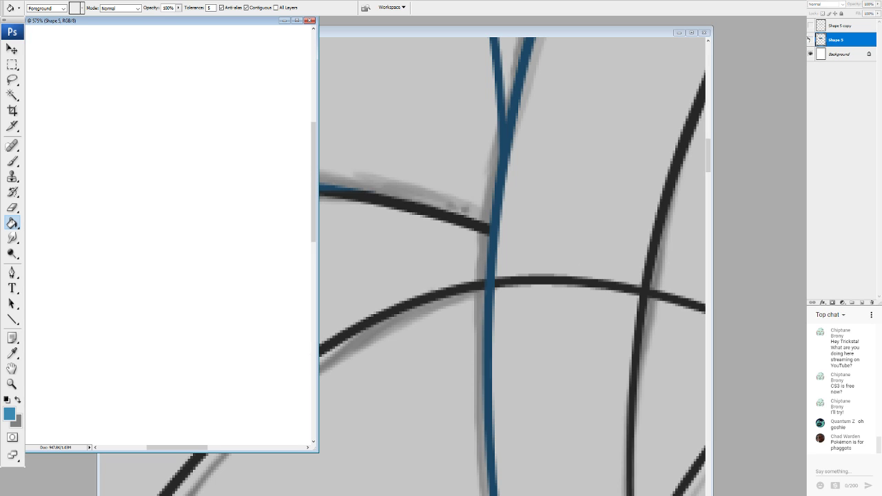
click(810, 25)
click(810, 40)
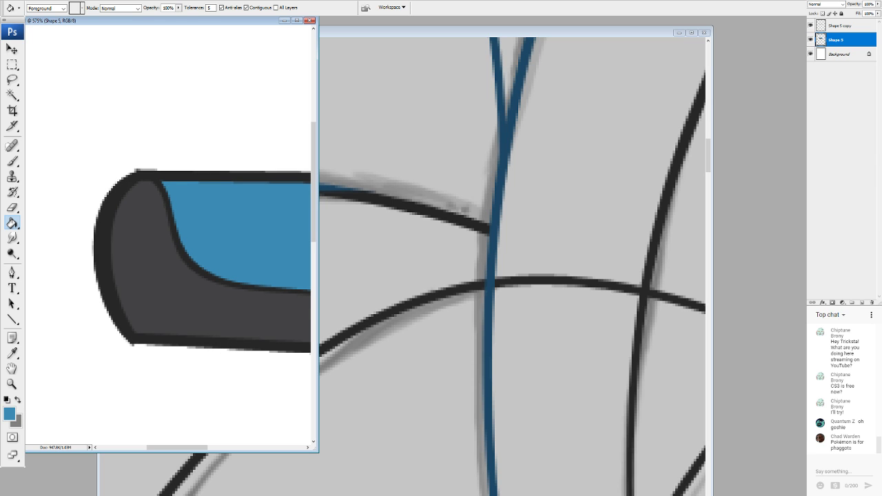
scroll(168, 235, down, 8)
scroll(169, 235, up, 4)
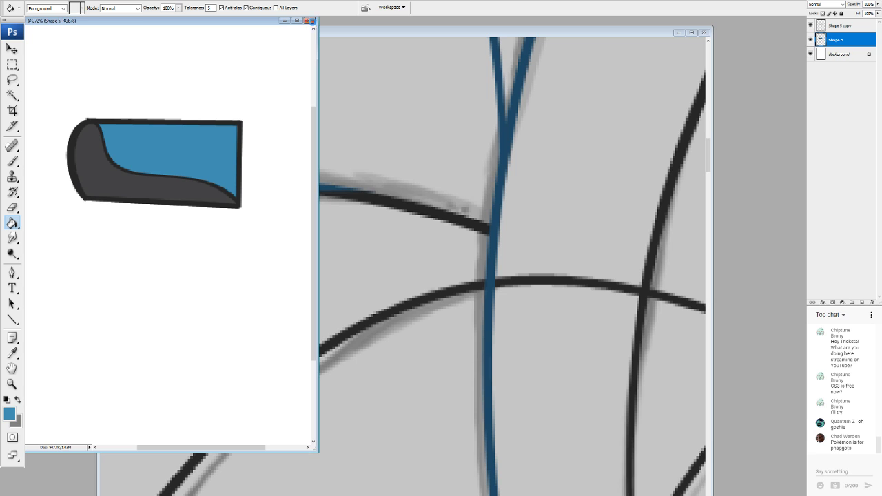
Close the test document and maximise the cartoon drawing's window
click(310, 22)
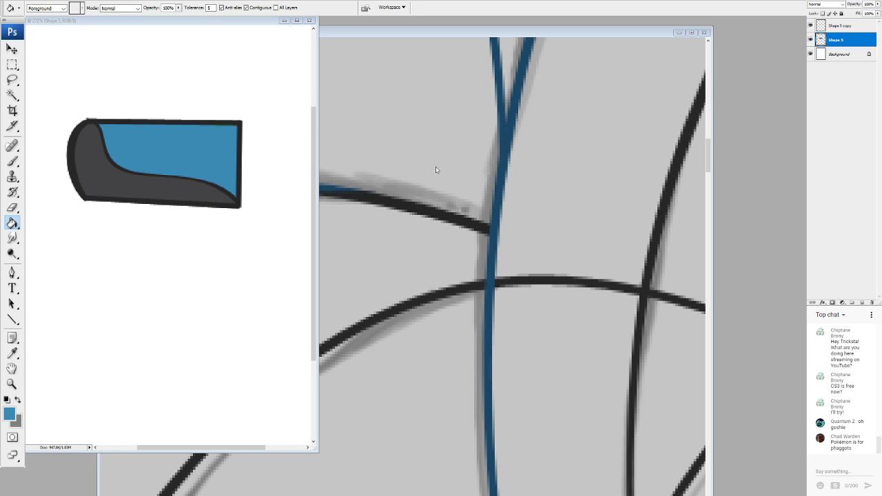
key(ctrl+w)
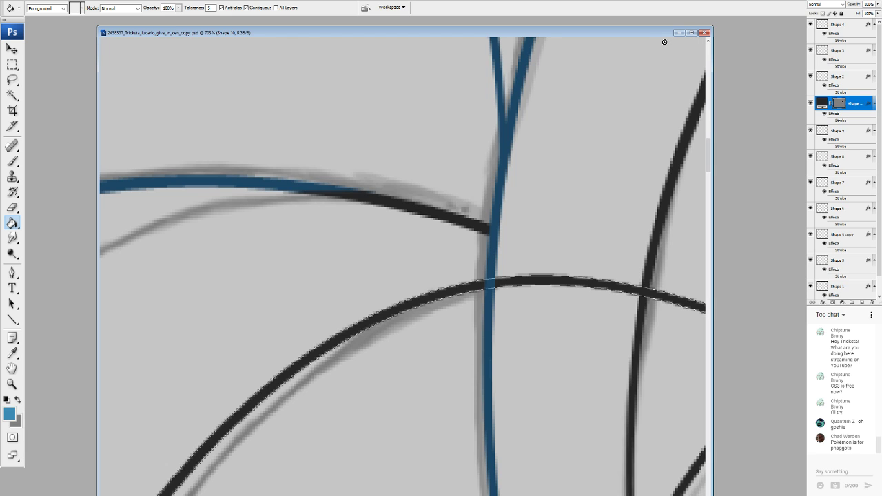
click(691, 33)
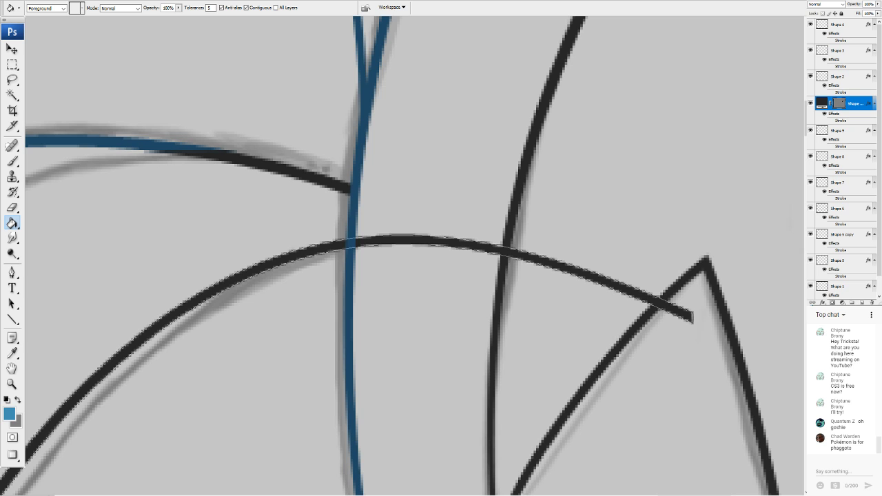
Warp the dark forehead curve, shifting its lower end outward past the eye and adjusting its bend and upper end, and apply the warp
key(ctrl+minus)
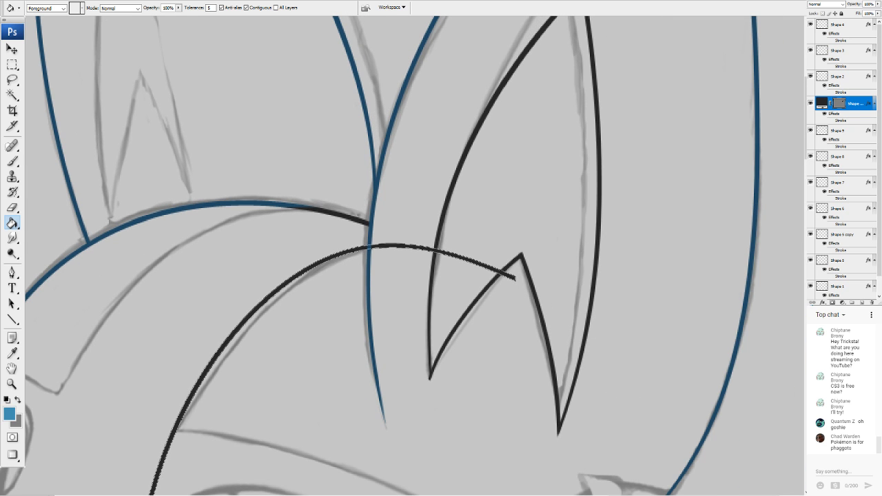
key(ctrl+plus)
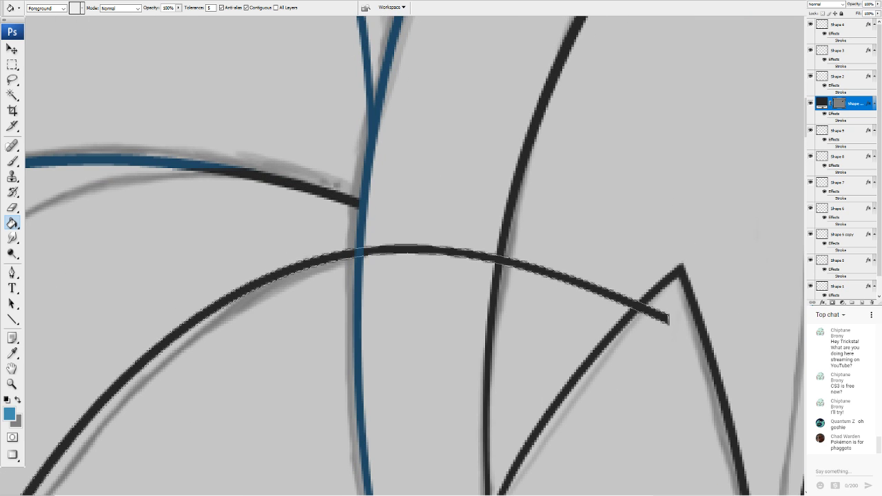
scroll(572, 241, down, 5)
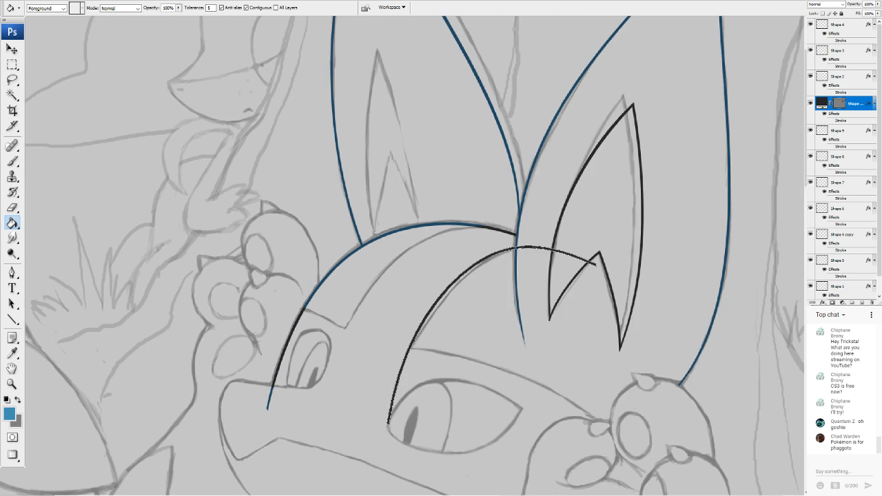
scroll(380, 238, up, 3)
drag(483, 358, 314, 272)
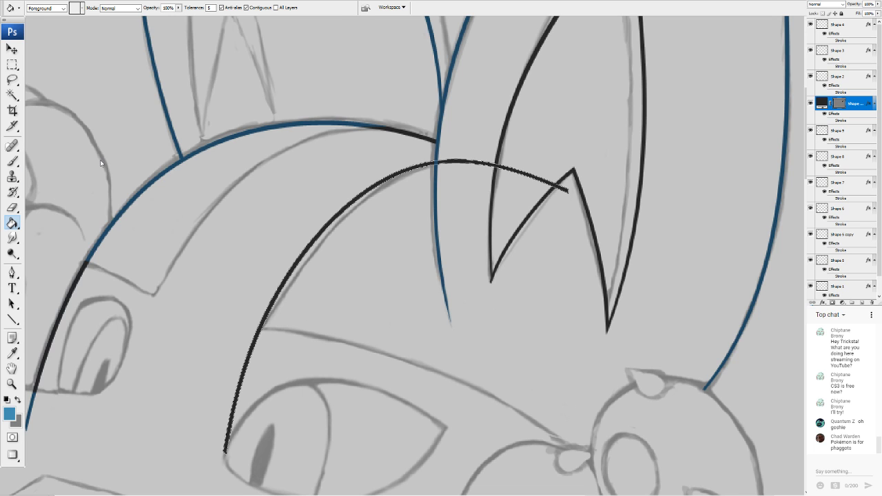
key(ctrl+t)
drag(253, 419, 265, 418)
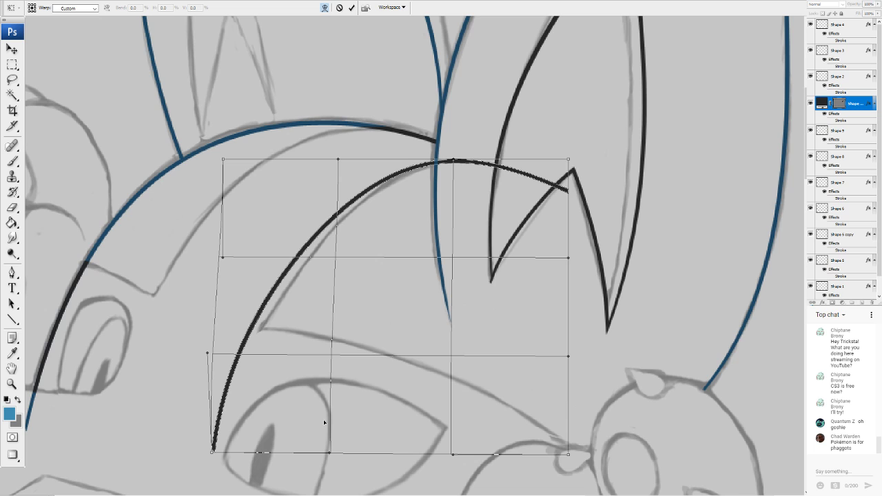
drag(324, 421, 322, 419)
drag(354, 280, 358, 271)
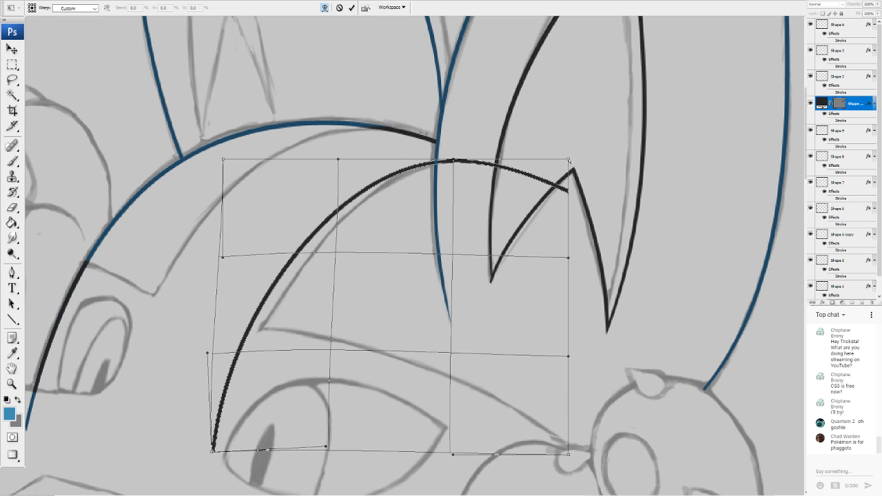
drag(568, 160, 571, 162)
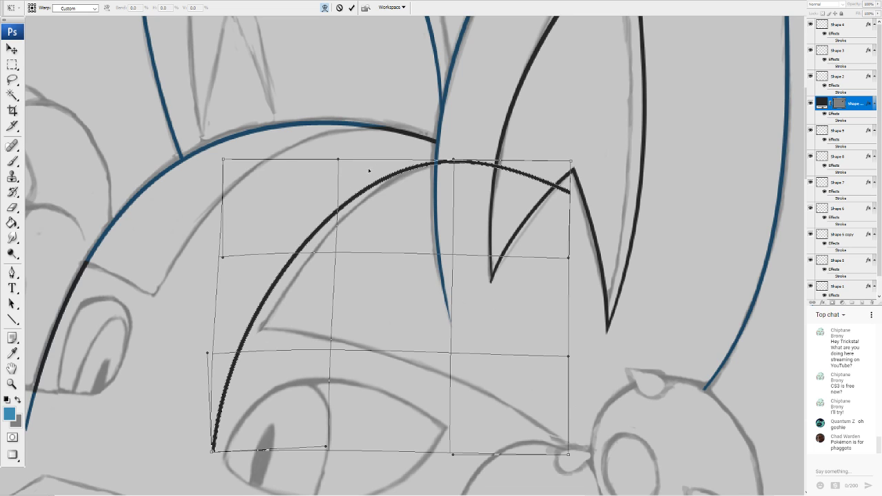
drag(368, 171, 370, 173)
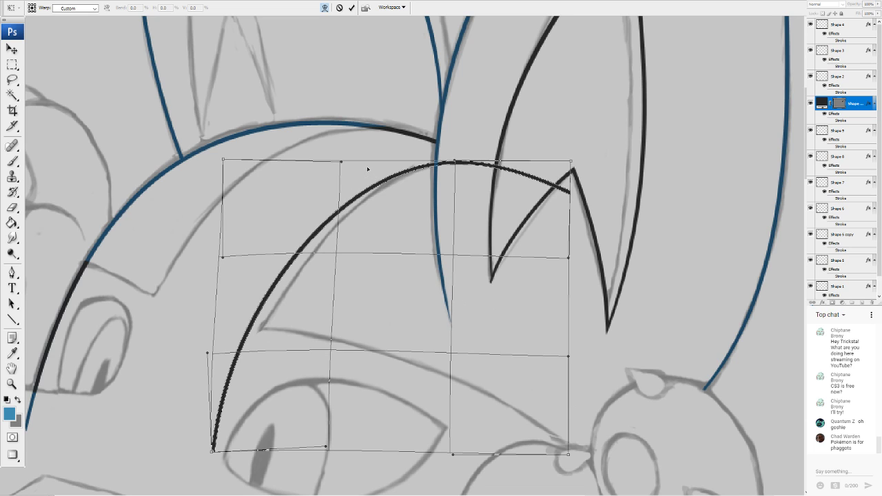
click(12, 209)
key(Return)
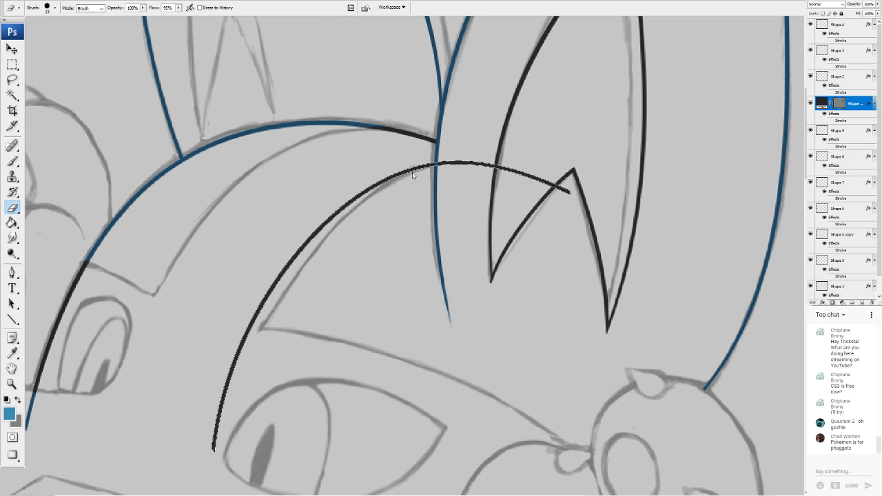
Erase the forehead curve's surplus below the brow corner and beyond the blue ear line
mouse_move(247, 368)
mouse_down()
mouse_move(233, 352)
mouse_move(197, 459)
mouse_up()
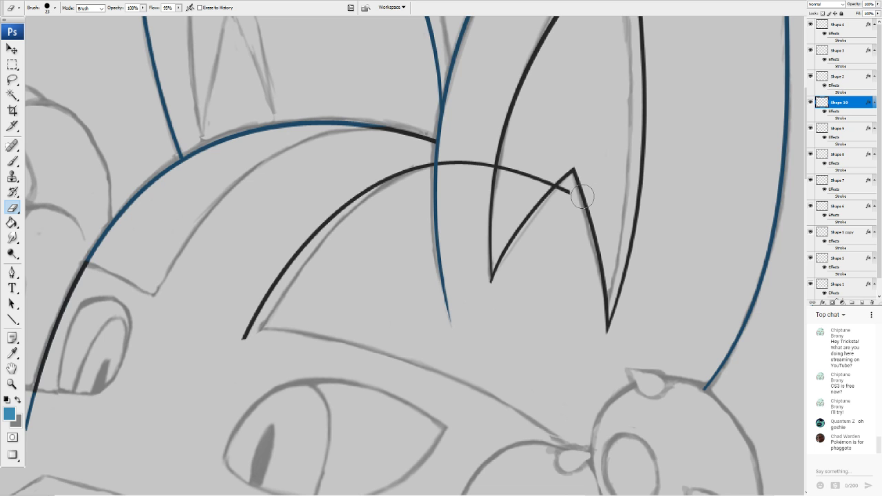
mouse_move(582, 197)
mouse_down()
mouse_move(502, 172)
mouse_move(464, 182)
mouse_move(448, 162)
mouse_move(569, 308)
mouse_move(570, 204)
mouse_up()
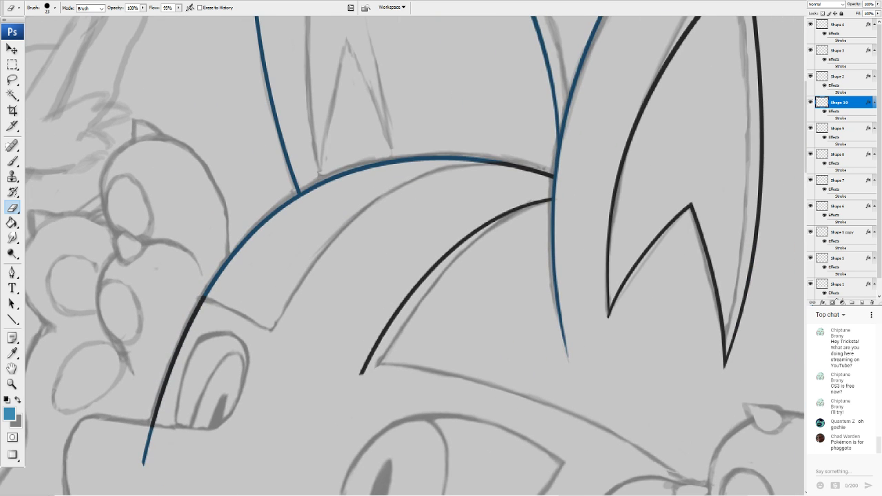
scroll(415, 256, down, 5)
scroll(415, 255, up, 4)
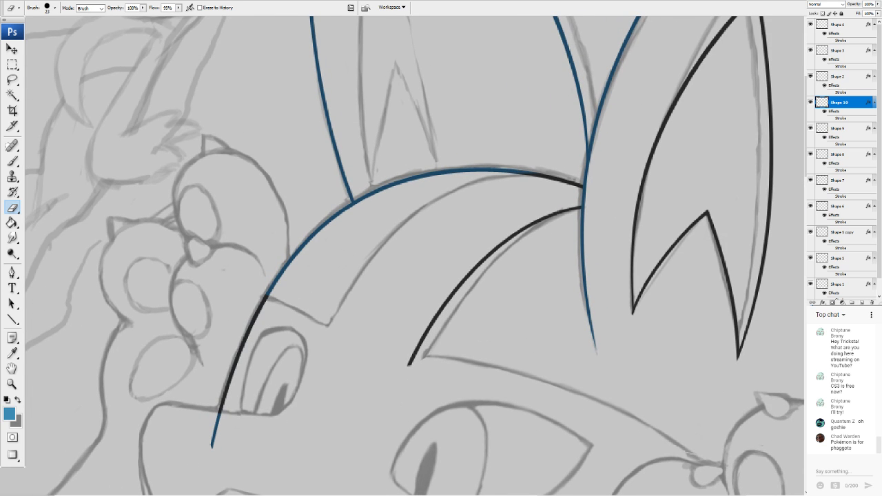
Sample the dark line colour and draw a 5 px straight line from the head outline to the inner forehead marking's lower corner
click(6, 400)
key(i)
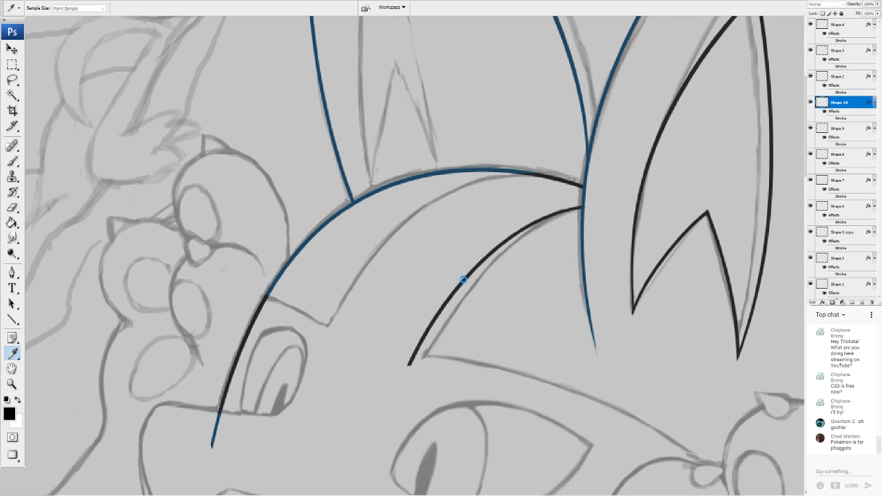
click(13, 320)
mouse_move(534, 172)
mouse_down()
mouse_move(461, 193)
mouse_move(328, 331)
mouse_up()
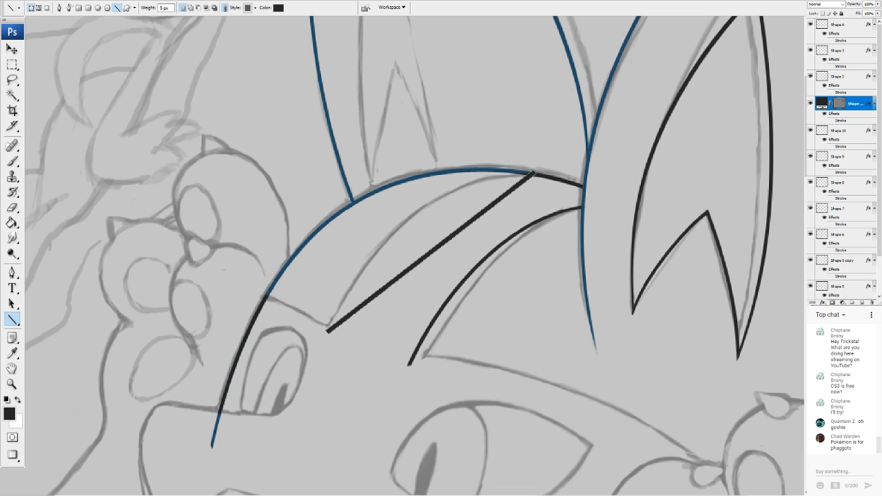
Warp the new line into an arc along the sketched forehead marking, extending its lower end past the corner
key(ctrl+t)
drag(440, 288, 434, 268)
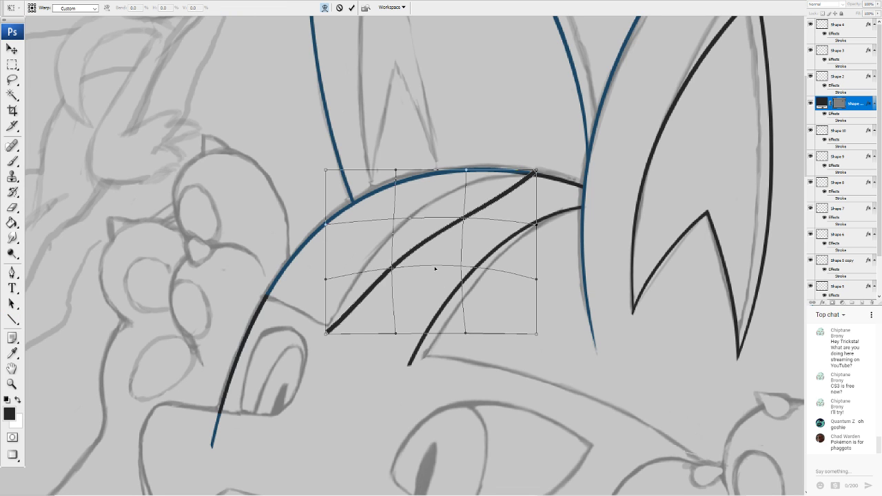
mouse_move(502, 214)
mouse_down()
mouse_move(499, 197)
mouse_move(508, 214)
mouse_up()
drag(536, 169, 537, 174)
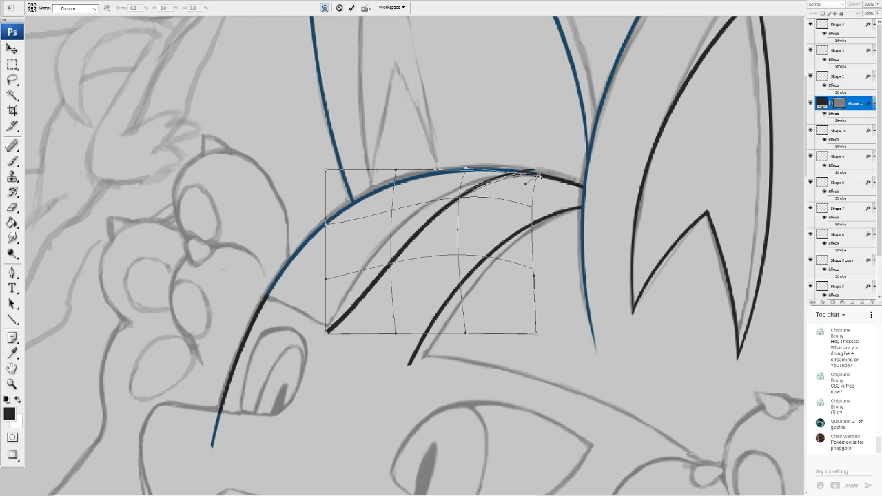
drag(441, 219, 375, 321)
drag(326, 334, 310, 365)
drag(373, 321, 365, 316)
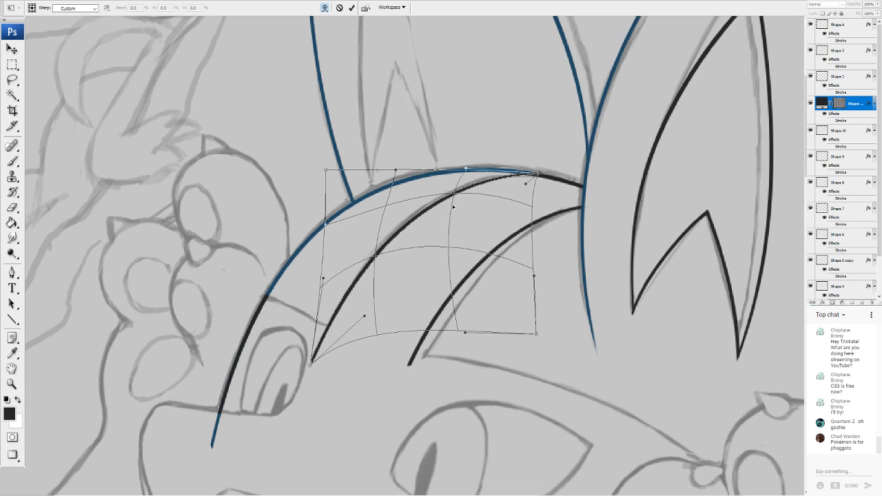
Refine the new forehead arc's bend so it follows the sketched marking, nudging its lower end outward
drag(457, 235, 456, 232)
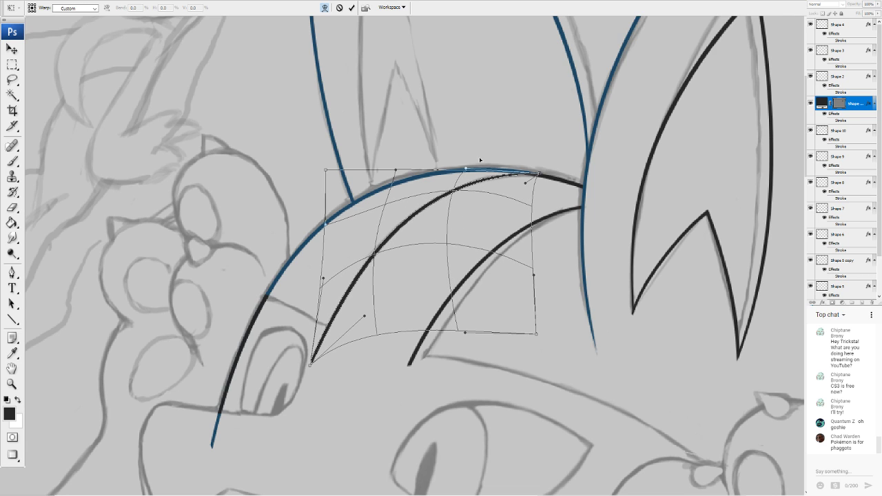
drag(465, 168, 468, 160)
drag(525, 183, 527, 190)
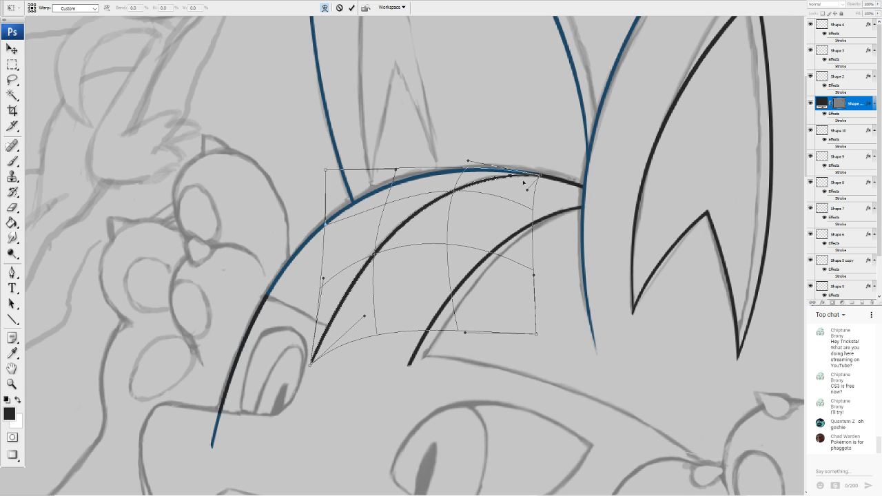
drag(397, 309, 393, 307)
drag(368, 227, 369, 229)
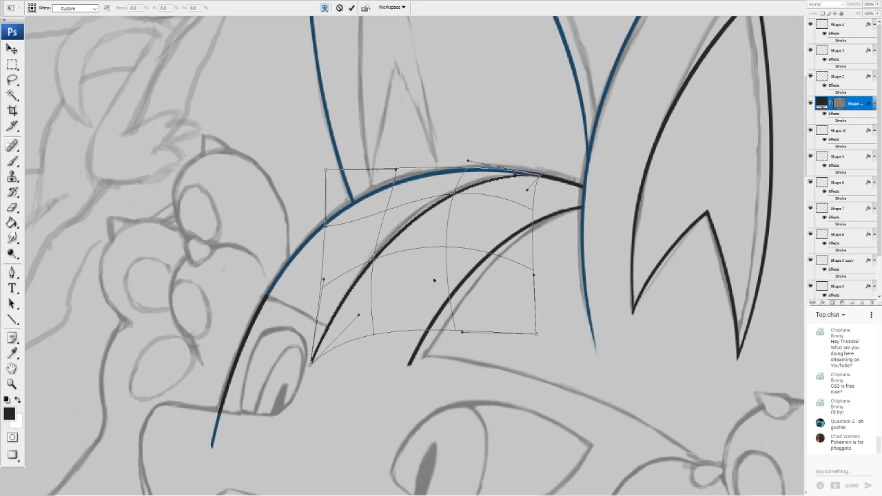
drag(435, 280, 432, 278)
drag(329, 292, 317, 271)
drag(329, 347, 325, 346)
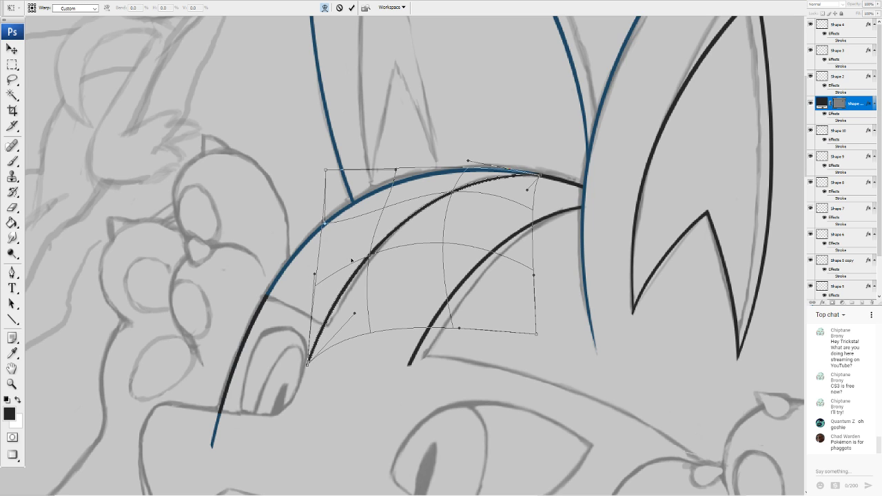
drag(460, 229, 465, 234)
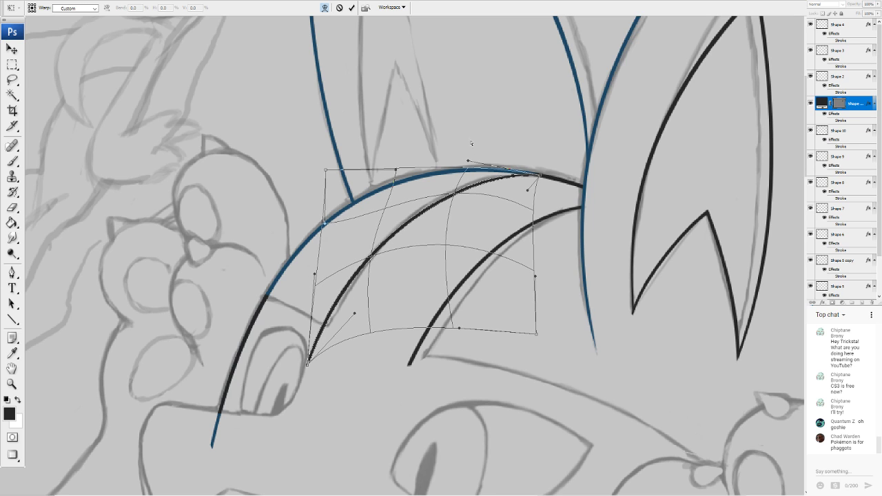
Extend the arc's upper end along the short dark line beside the blue ear and raise its upper bend
drag(469, 160, 470, 149)
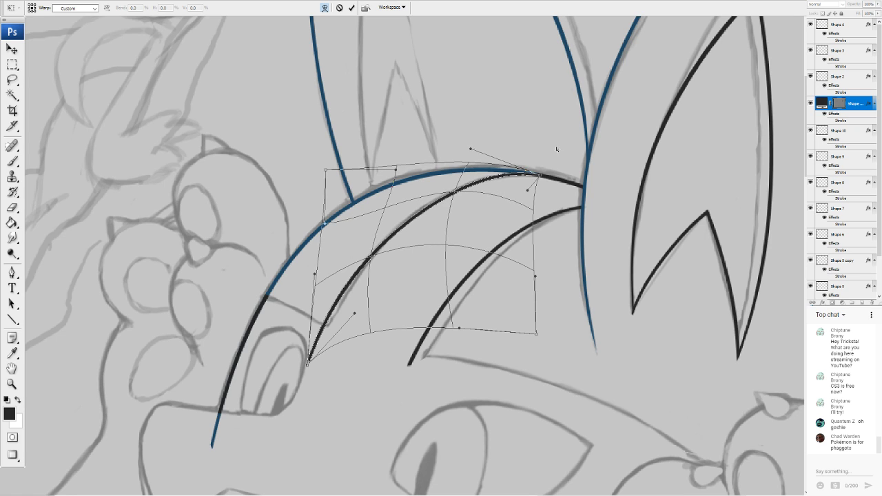
drag(542, 175, 561, 174)
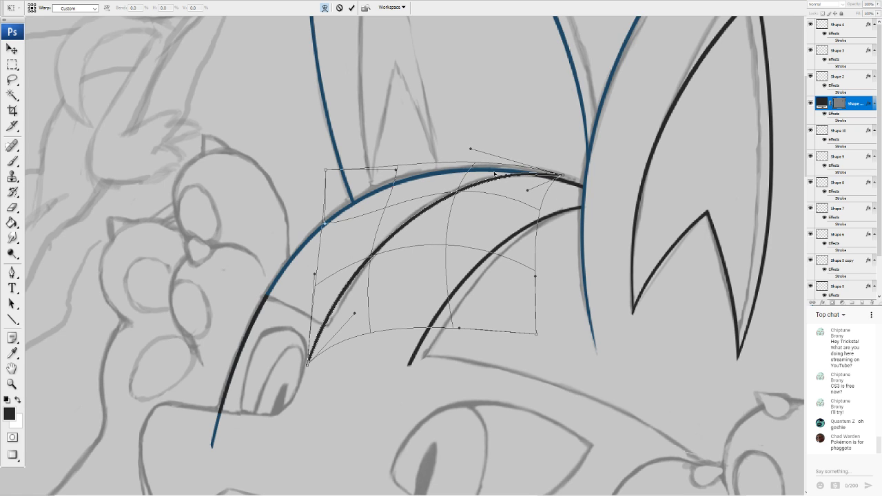
drag(494, 173, 488, 167)
drag(442, 224, 439, 220)
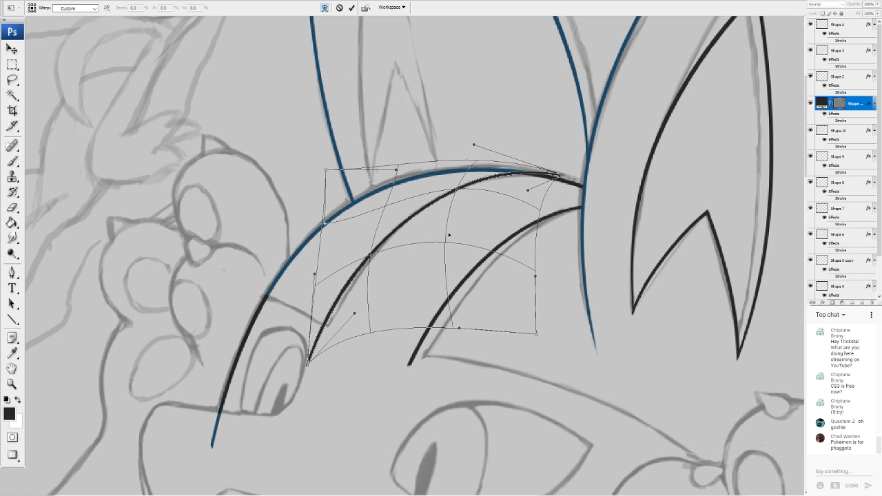
drag(562, 174, 561, 178)
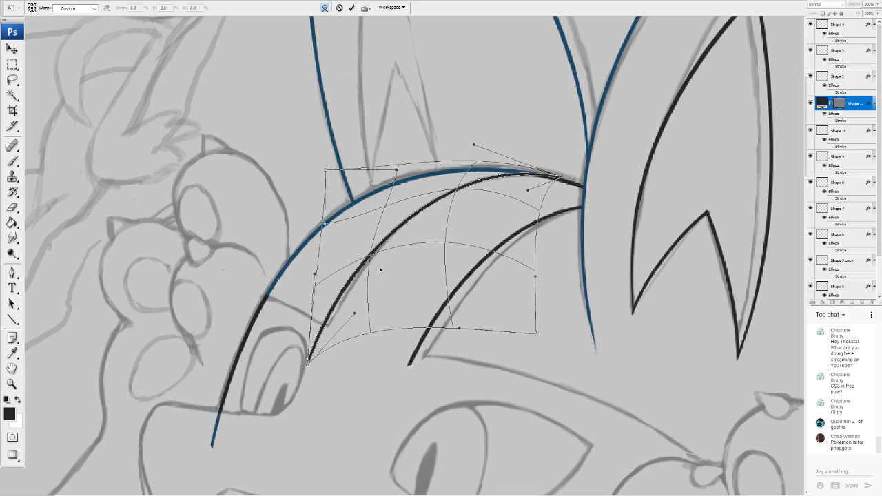
Stretch the arc's lower end down past the marking's corner to the small eye, refit the bend, and apply the warp
drag(308, 361, 308, 377)
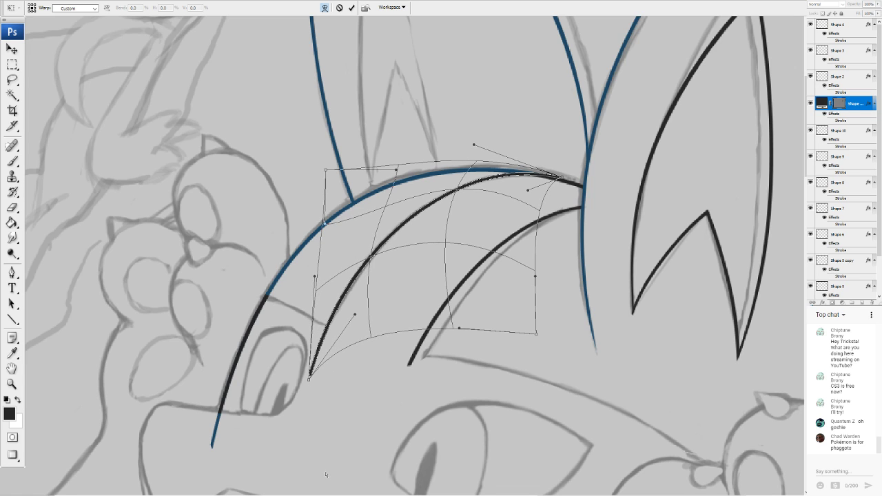
drag(314, 275, 296, 282)
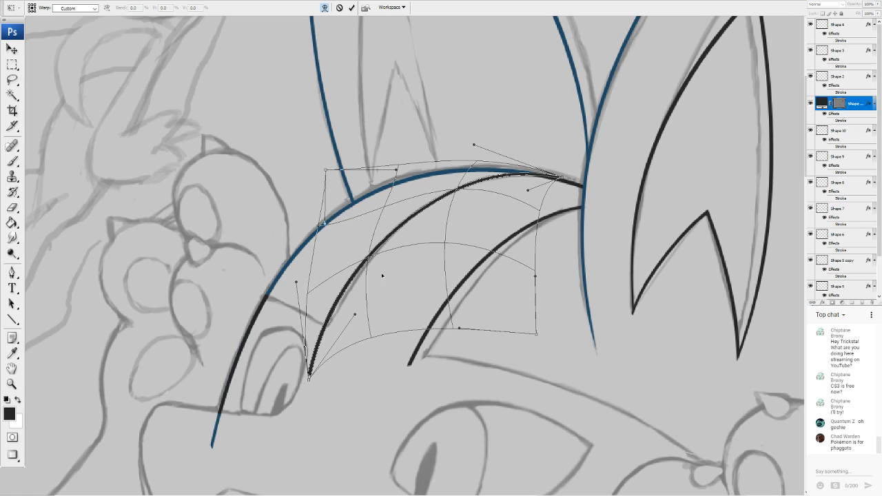
drag(328, 347, 311, 388)
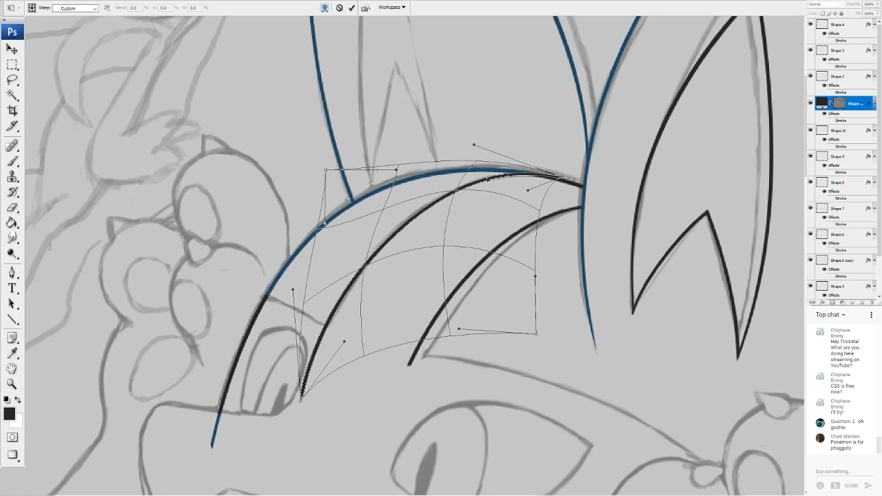
drag(421, 207, 420, 196)
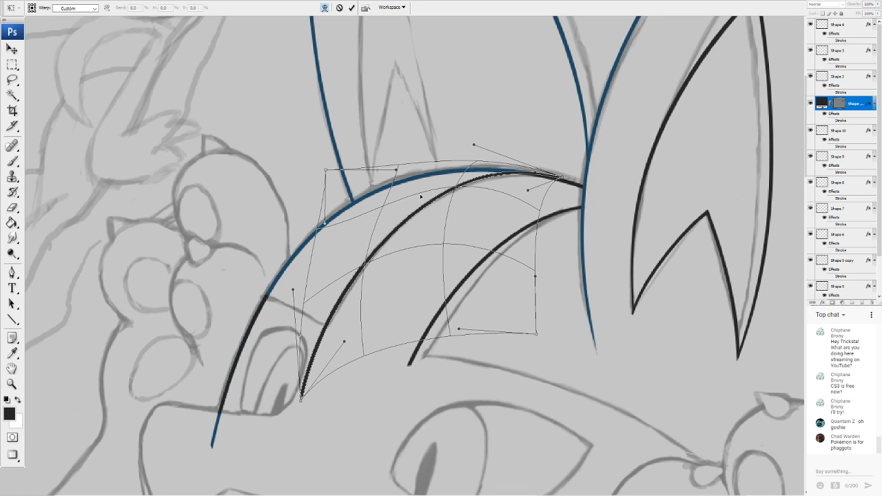
drag(358, 342, 358, 351)
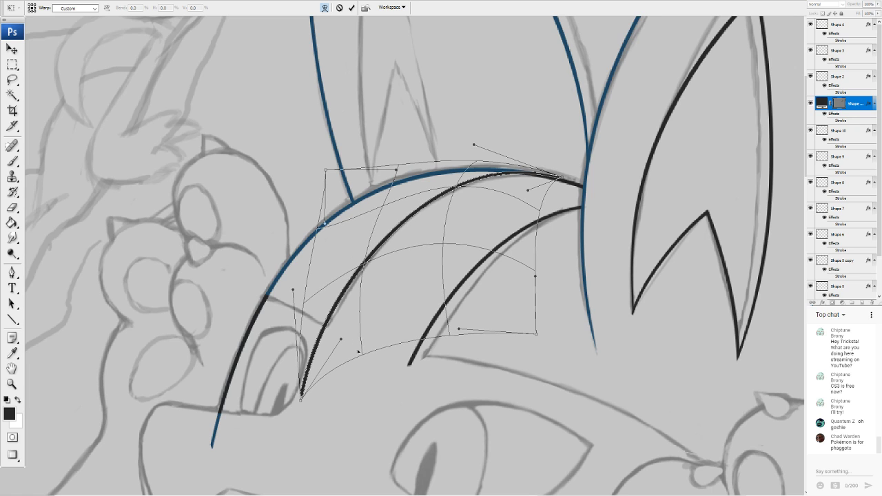
key(Return)
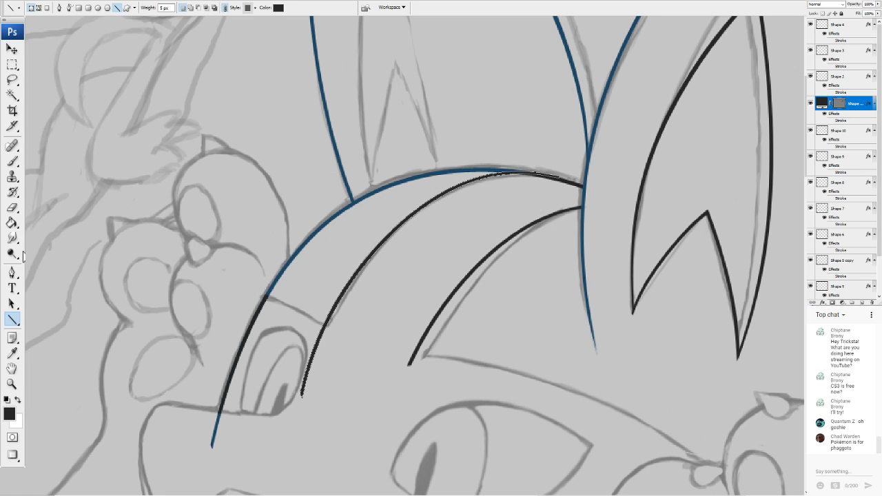
Rasterize the forehead arc and erase its surplus below the marking's lower corner
click(16, 212)
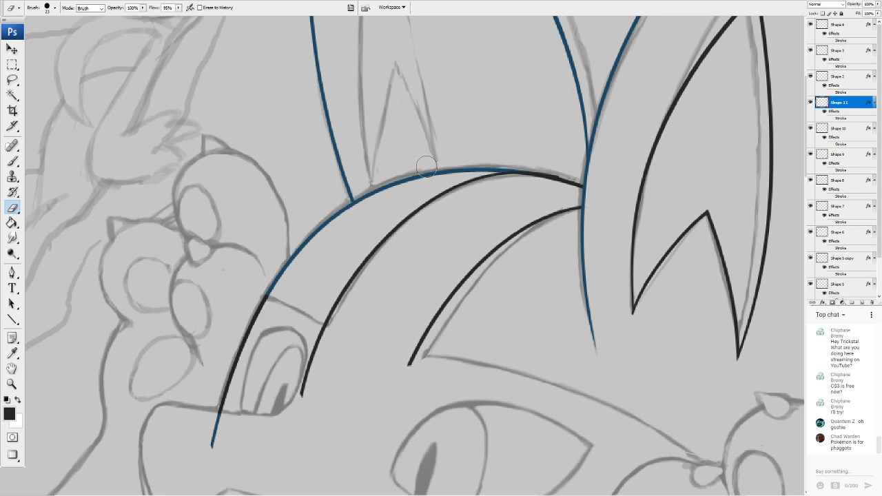
mouse_move(300, 328)
mouse_down()
mouse_move(315, 359)
mouse_move(305, 424)
mouse_up()
Draw a 5 px straight dark line across the large eye, rising to the tip of the zigzag ear marking
scroll(305, 423, down, 3)
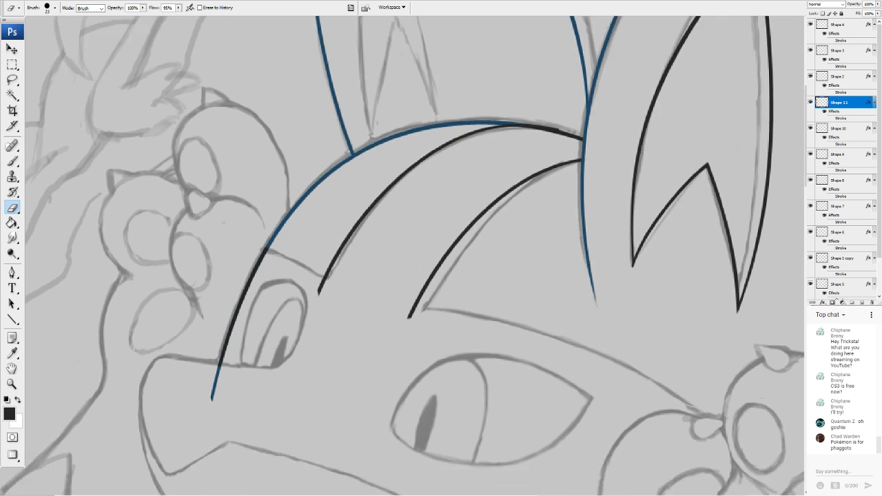
scroll(305, 424, right, 3)
scroll(414, 256, right, 1)
scroll(415, 255, up, 1)
key(u)
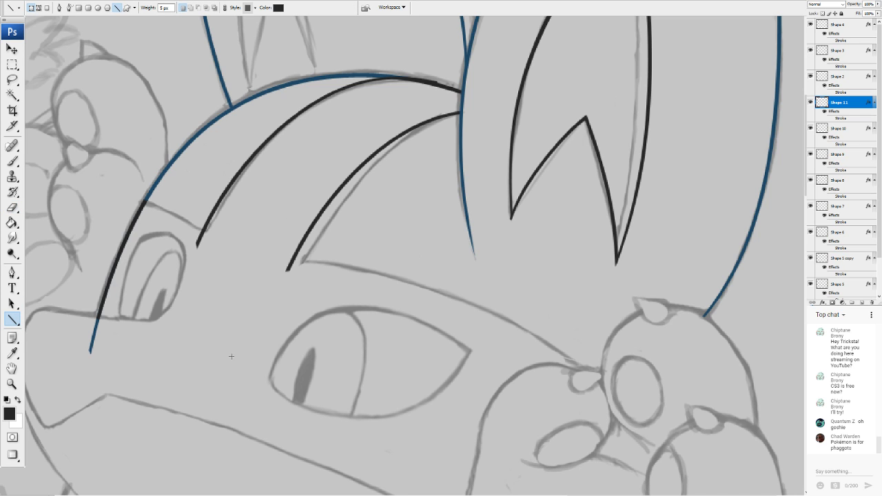
drag(232, 357, 640, 240)
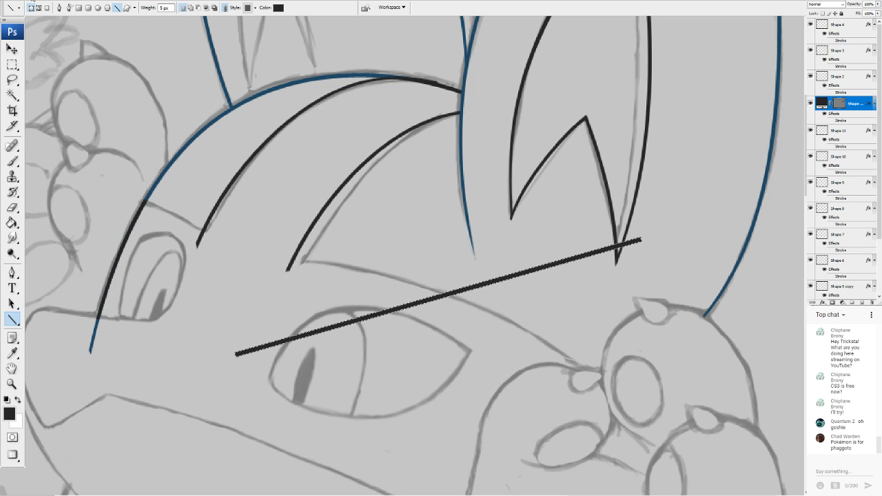
Rotate the new line clockwise until it descends steeply across the sketched brow, and apply the rotation
key(ctrl+t)
drag(678, 177, 658, 301)
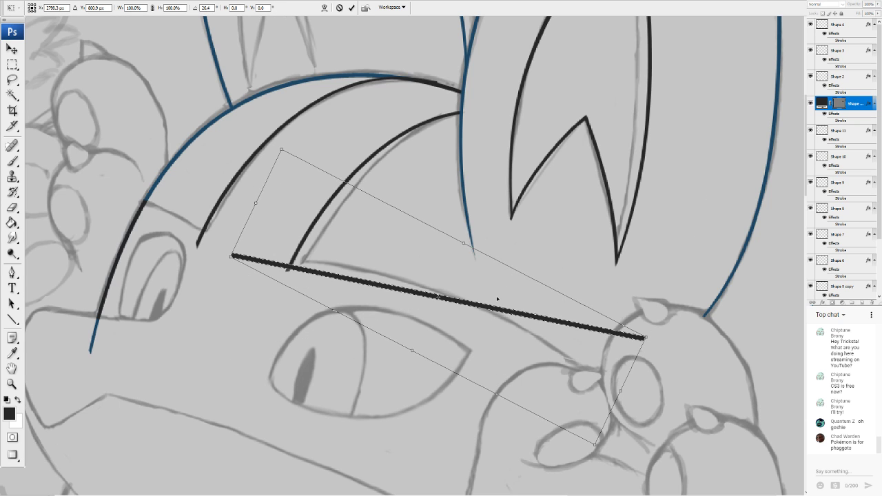
click(325, 8)
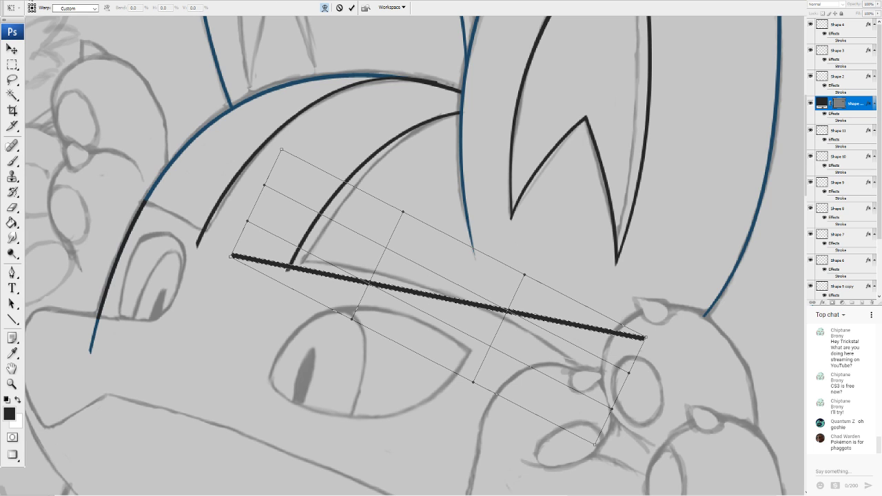
click(325, 7)
drag(571, 240, 581, 285)
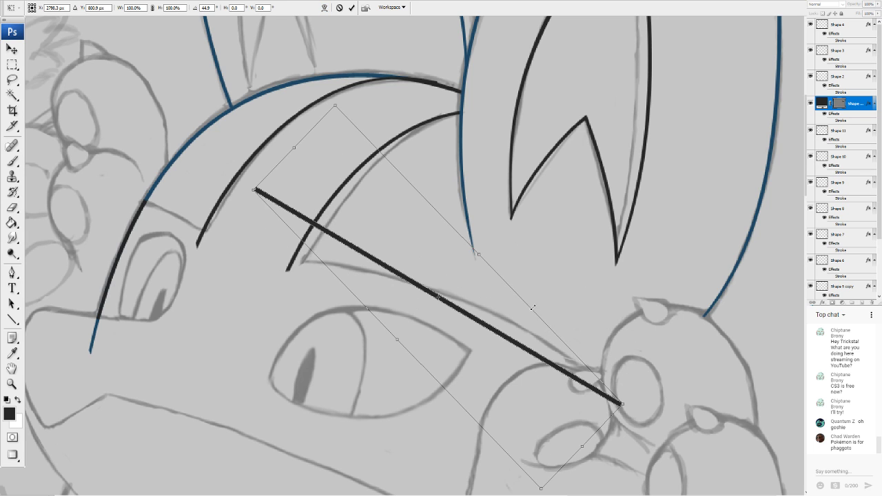
drag(531, 308, 533, 310)
key(Return)
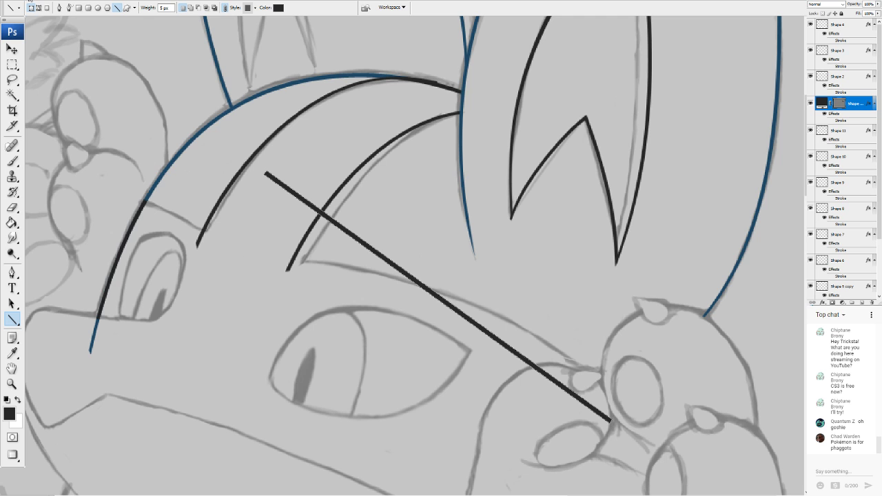
Rotate the line by -21.3° and lower it slightly along the sketched brow above the large eye
key(ctrl+t)
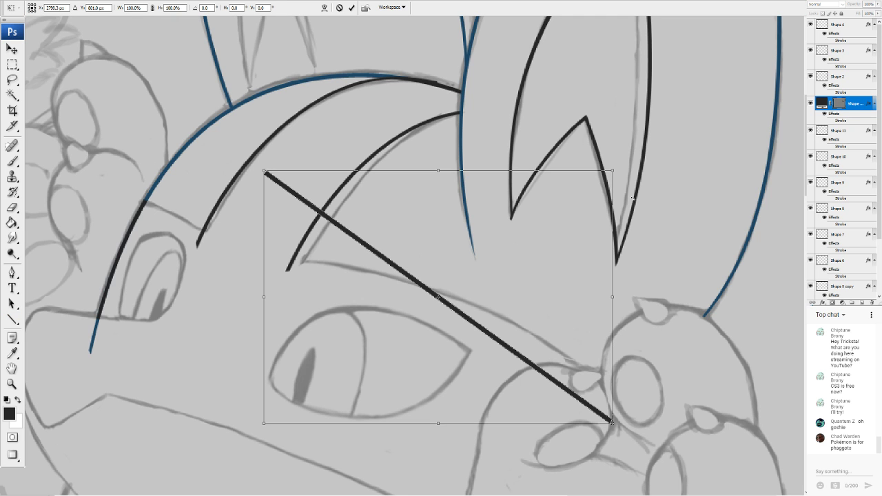
drag(632, 198, 561, 173)
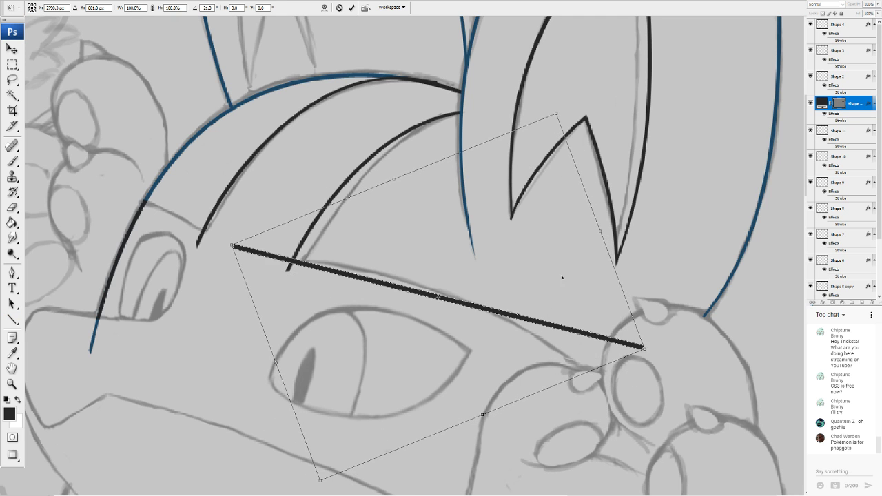
drag(562, 277, 567, 294)
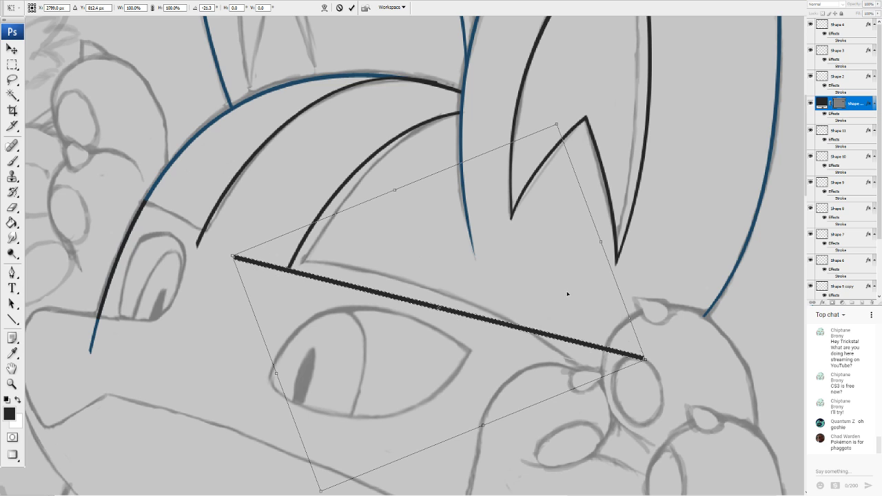
Warp the line into an arc over the large eye, pulling its lower end past the sketched brow
click(324, 8)
drag(383, 311, 384, 296)
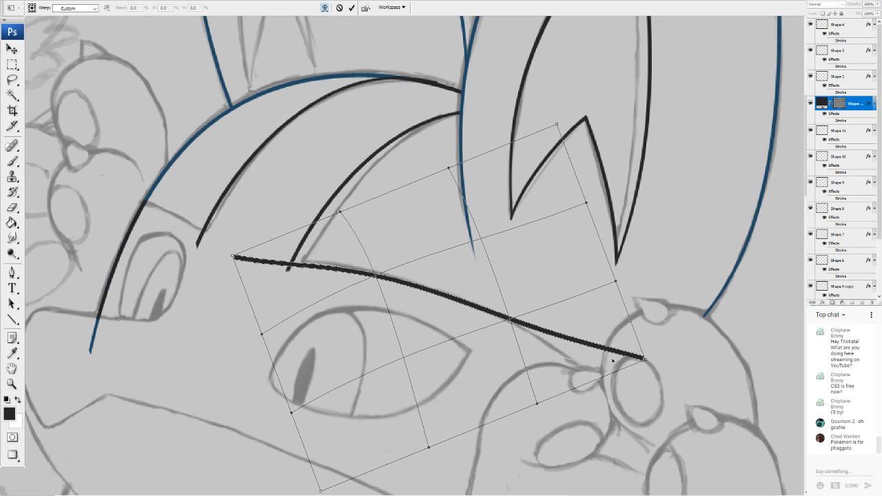
drag(613, 360, 634, 466)
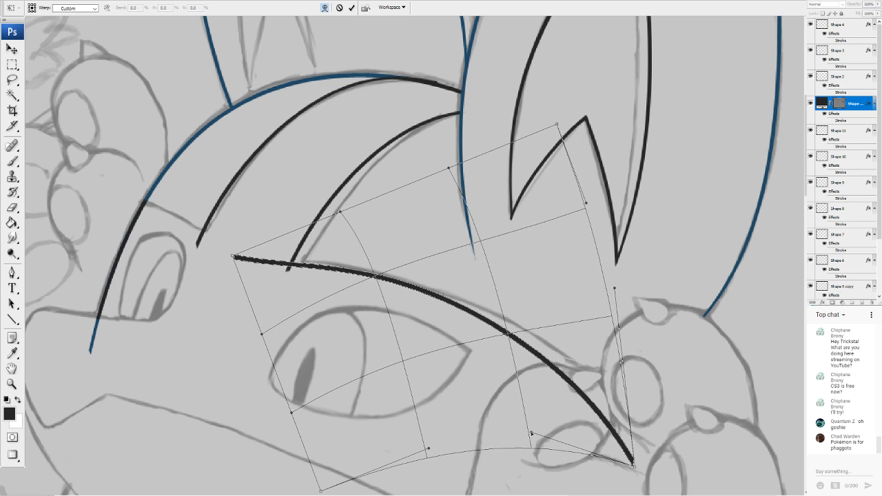
drag(532, 433, 561, 415)
drag(429, 448, 468, 409)
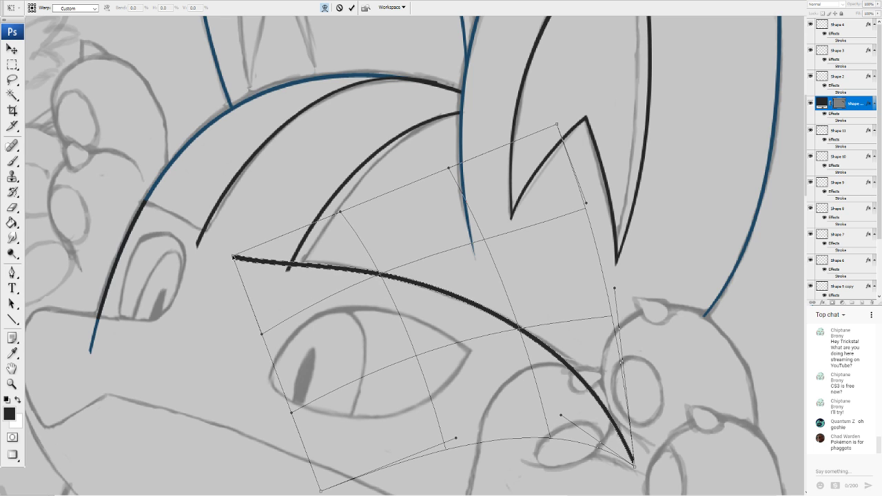
Lower the brow arc's inner end beyond the marking's corner, fit its bend to the sketch, and apply the warp
drag(235, 256, 218, 279)
drag(300, 308, 292, 304)
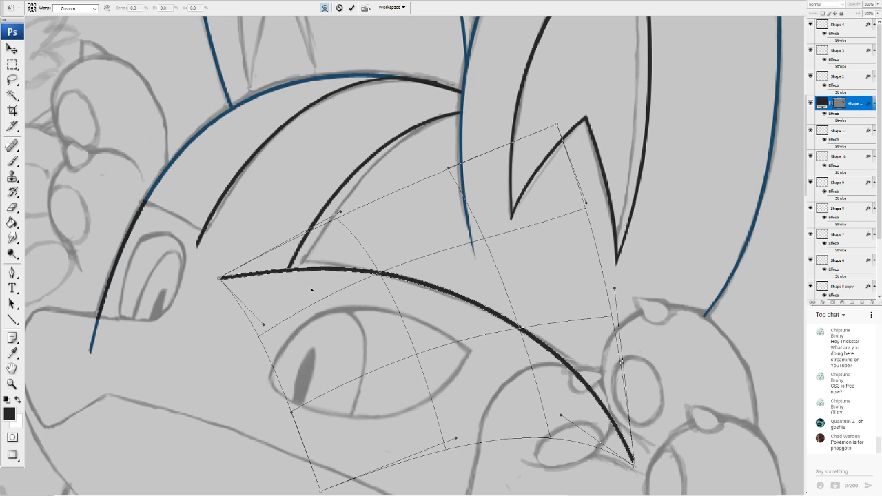
drag(512, 235, 511, 261)
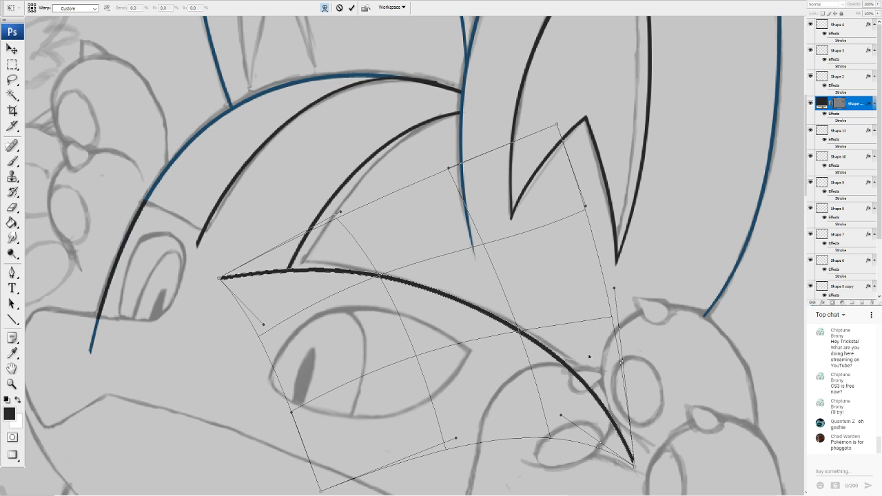
drag(568, 429, 575, 419)
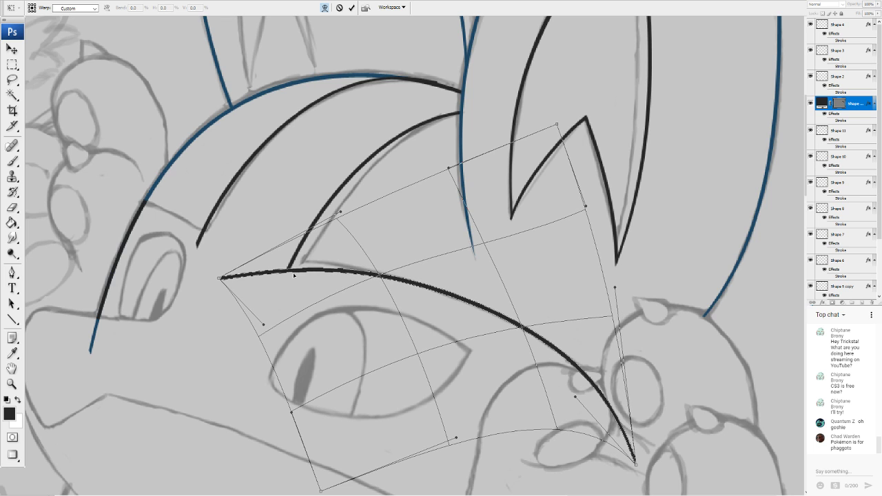
drag(293, 275, 282, 293)
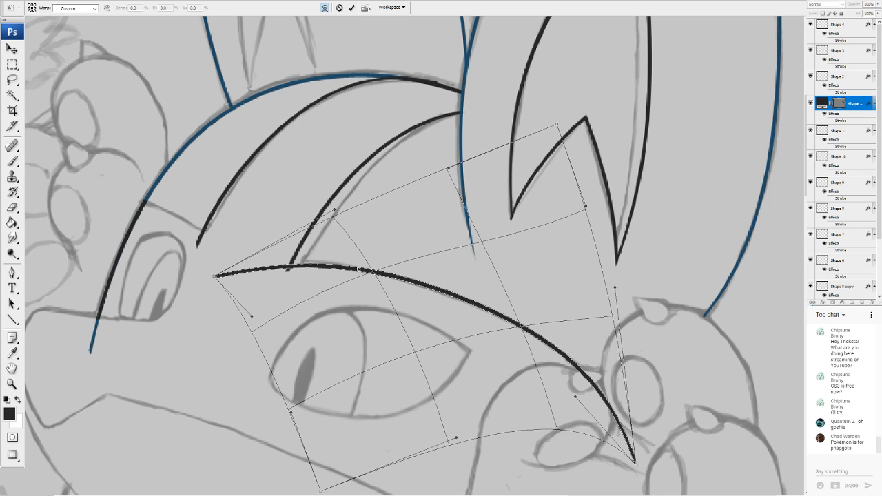
key(Return)
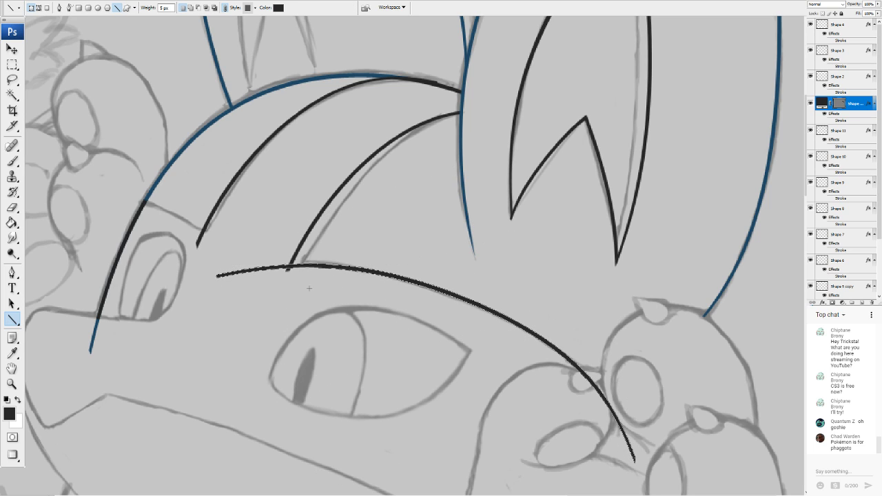
Rasterize the brow arc and erase its inner end where it extends beyond the forehead marking's corner
click(12, 207)
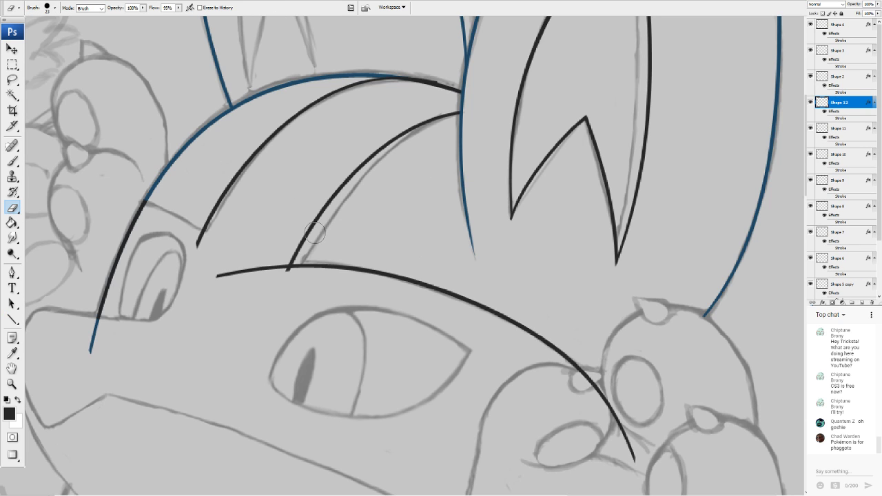
mouse_move(264, 268)
mouse_down()
mouse_move(282, 268)
mouse_move(277, 259)
mouse_move(215, 276)
mouse_up()
key(v)
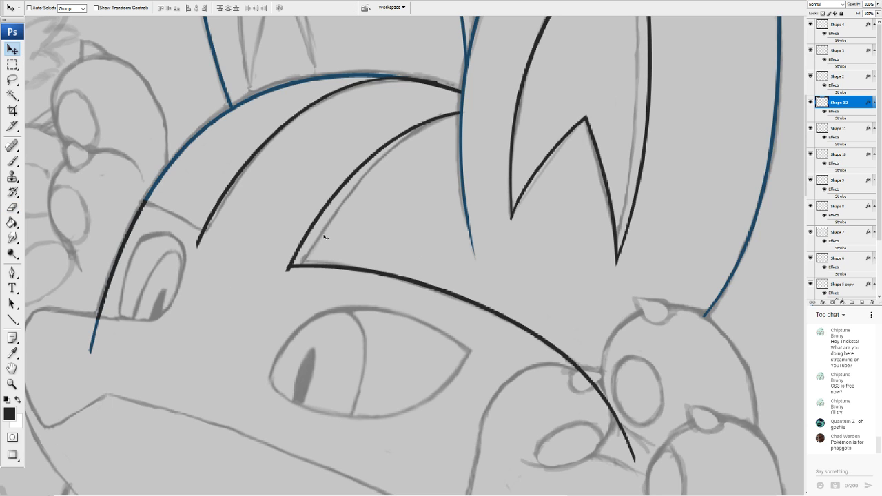
click(12, 207)
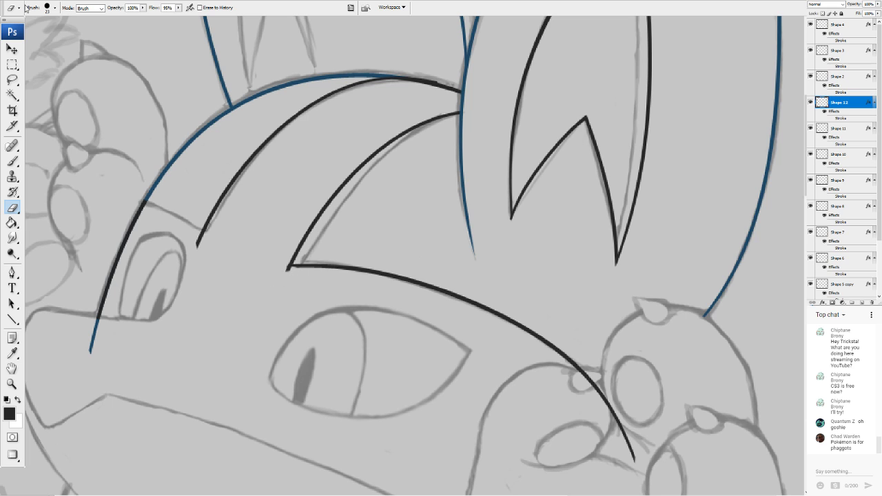
Enable Auto-Select, pick the forehead marking's lower curve, and erase its tip protruding past the brow arc
click(12, 49)
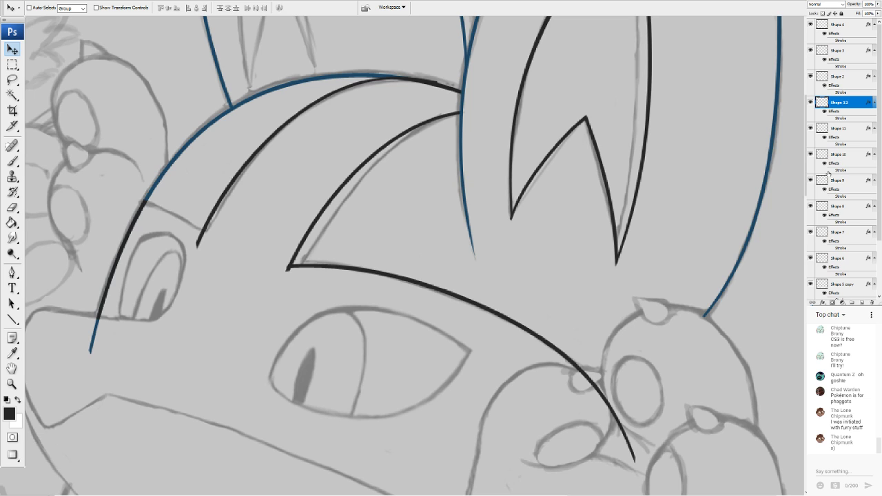
click(811, 102)
click(811, 102)
click(39, 9)
click(364, 164)
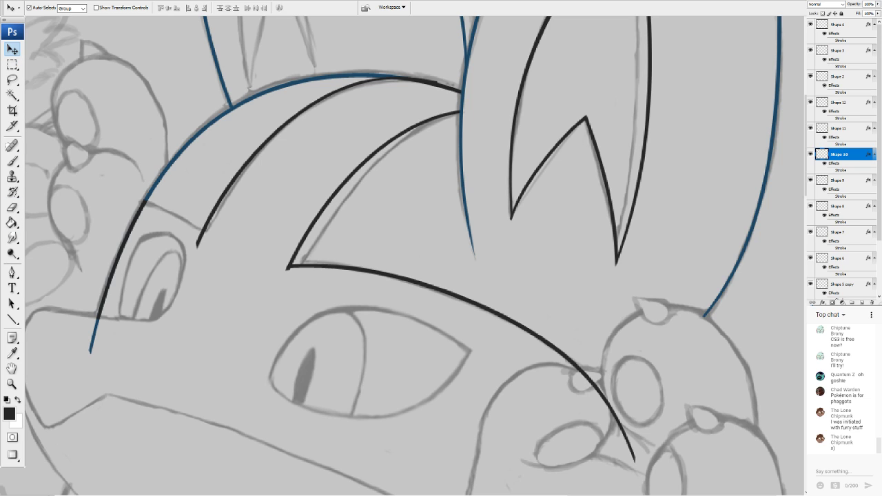
click(11, 207)
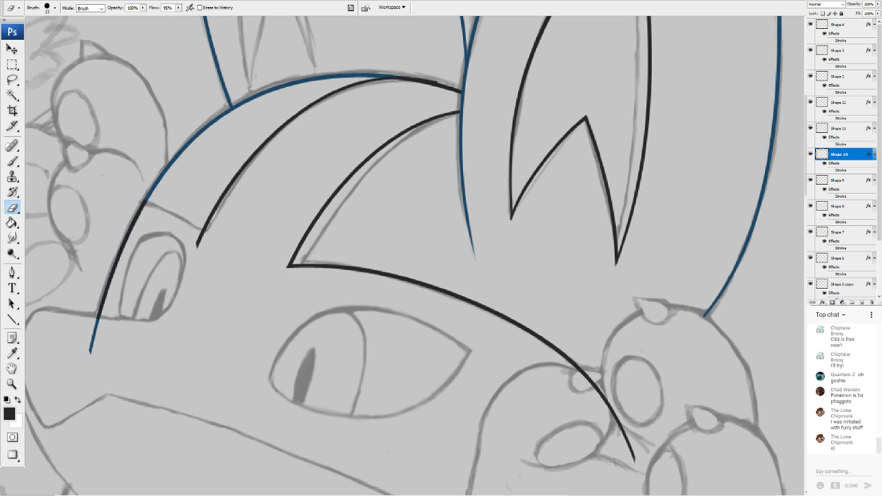
Draw a short line above the small eye from the head outline to the upper marking's tip, and bend it slightly upward with a warp
mouse_move(691, 99)
mouse_down()
mouse_move(753, 115)
mouse_move(722, 130)
mouse_up()
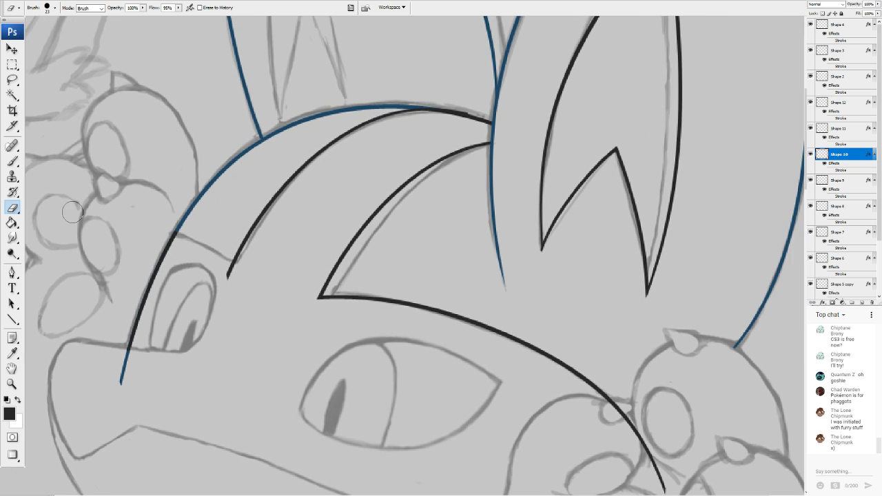
click(12, 319)
drag(174, 233, 226, 277)
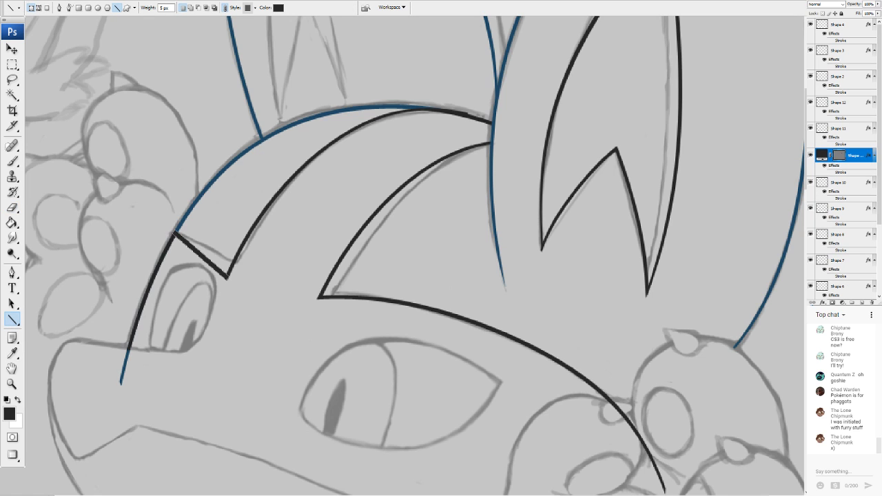
click(165, 225)
drag(201, 264, 202, 259)
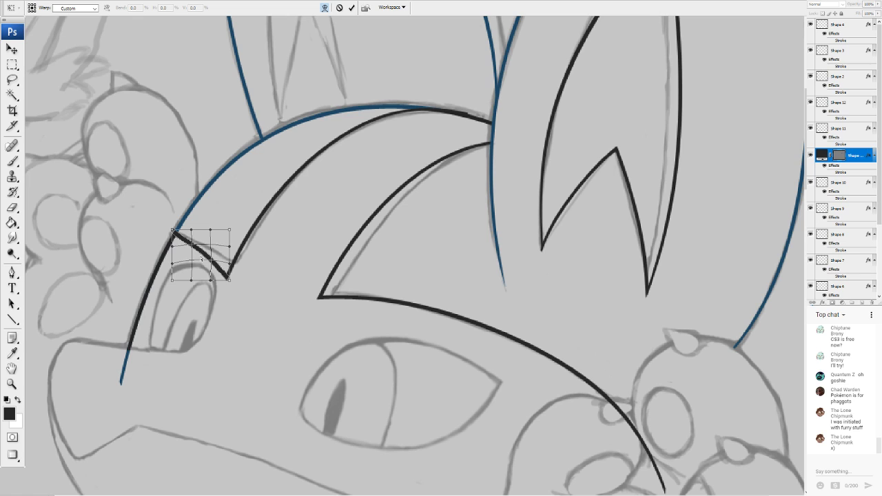
Pull both ends of the warped line well past the head outline and the marking's tip, keeping its curve over the small eye
mouse_move(173, 231)
mouse_down()
mouse_move(154, 228)
mouse_move(170, 228)
mouse_up()
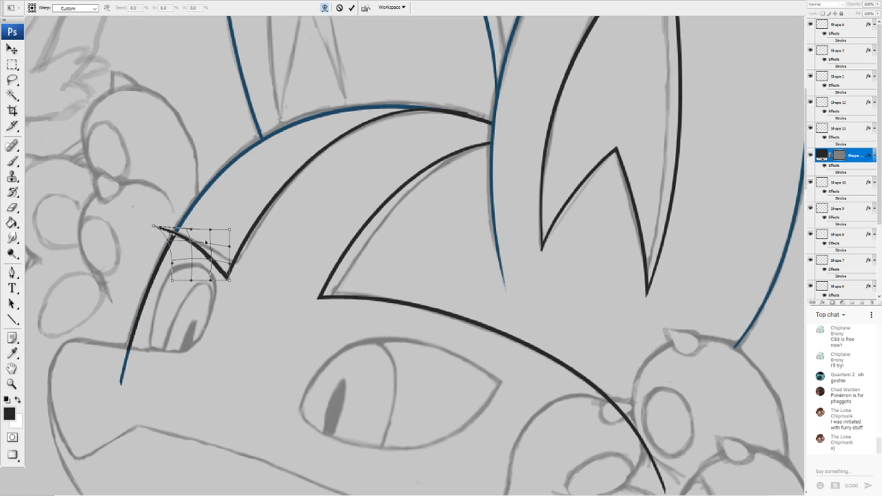
drag(228, 279, 237, 309)
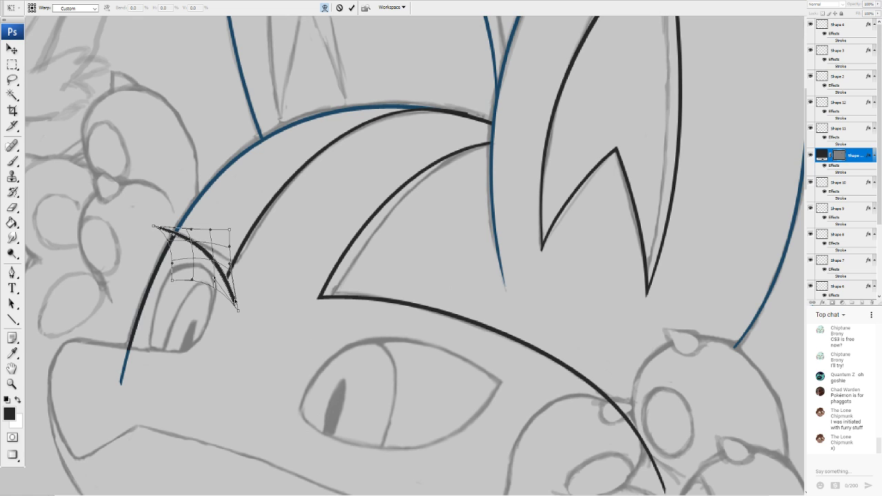
drag(214, 269, 238, 262)
mouse_move(234, 298)
mouse_down()
mouse_move(254, 336)
mouse_move(283, 353)
mouse_up()
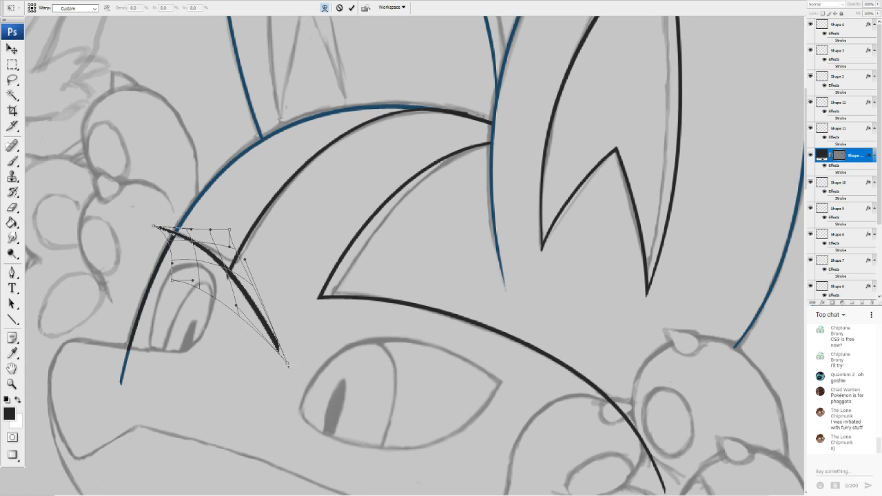
drag(230, 274, 226, 258)
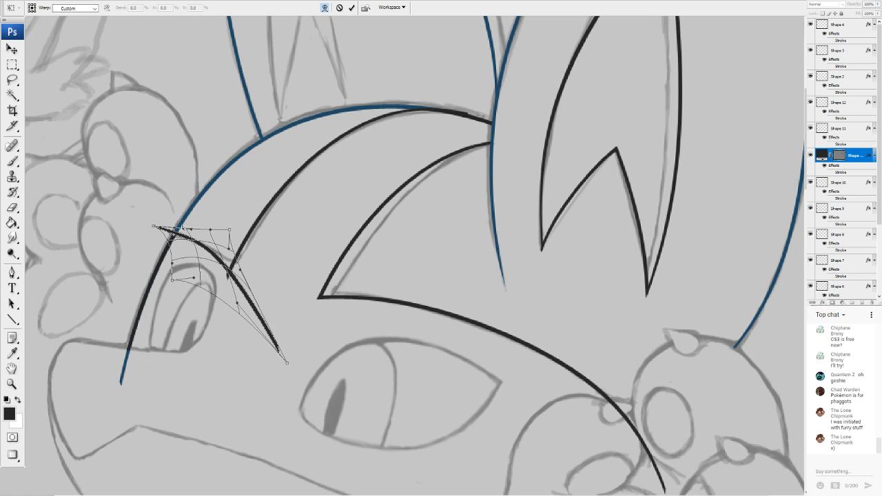
drag(154, 225, 125, 224)
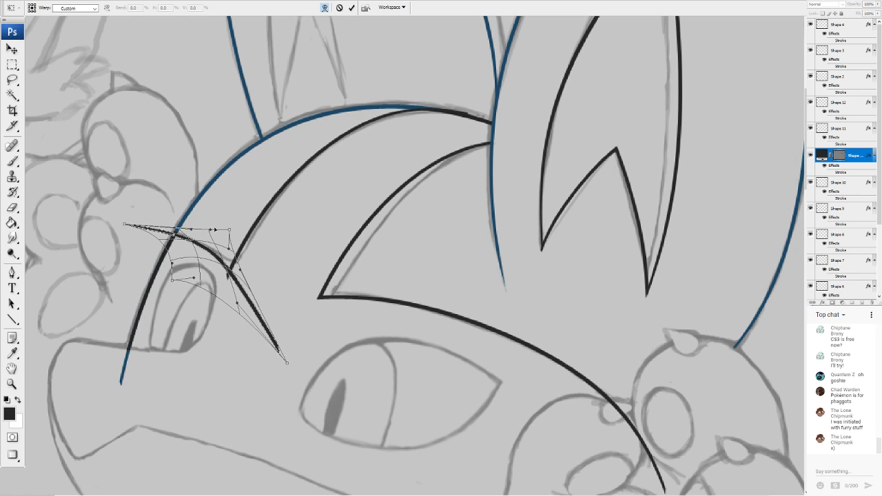
drag(183, 255, 190, 220)
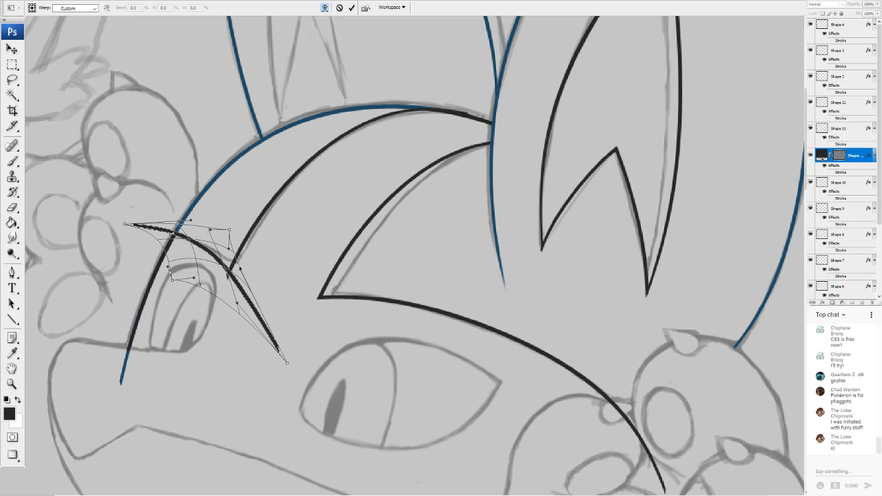
Lengthen the small brow arc's lower end, refine its bend to meet the marking's tip, and apply the warp
mouse_move(239, 270)
mouse_down()
mouse_move(250, 260)
mouse_move(233, 283)
mouse_up()
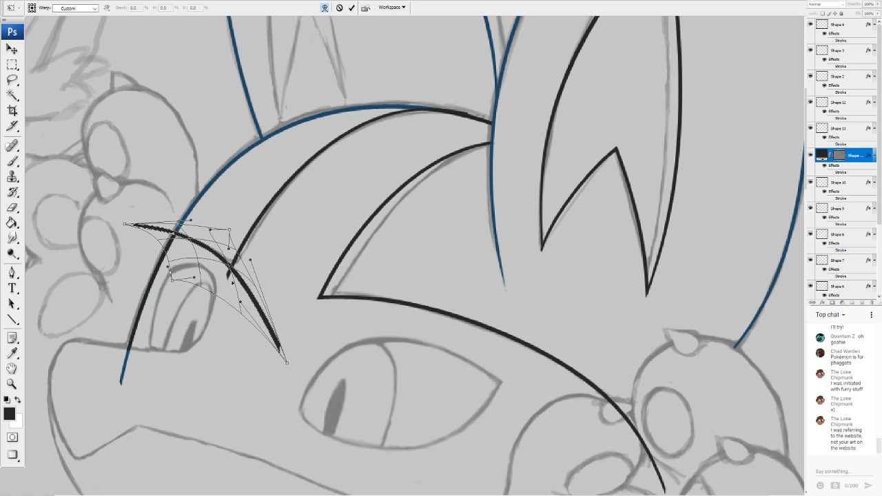
drag(269, 339, 258, 333)
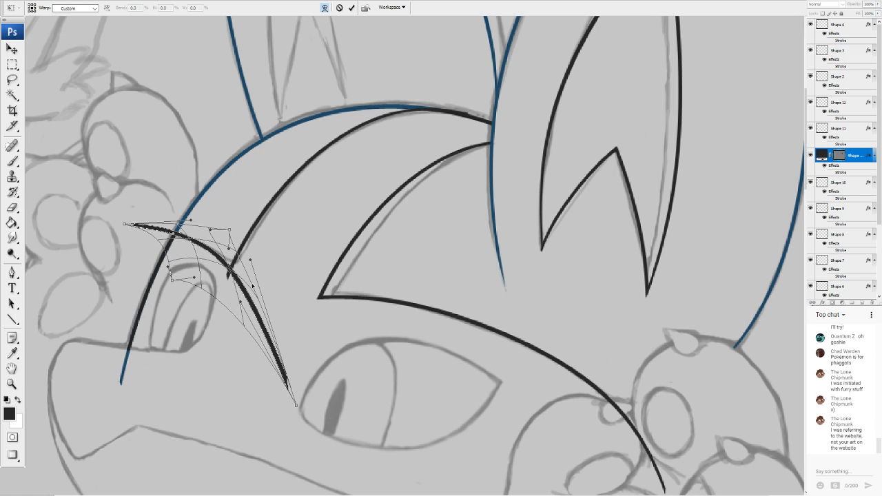
drag(249, 280, 241, 300)
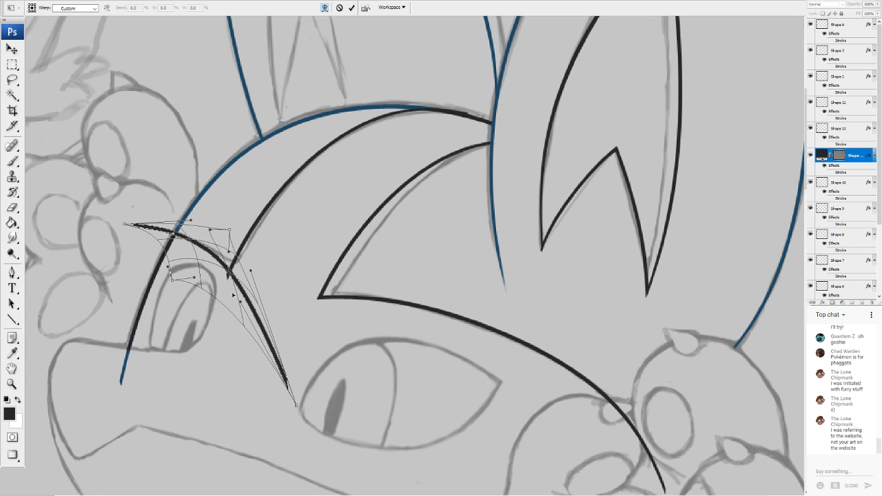
drag(248, 311, 254, 328)
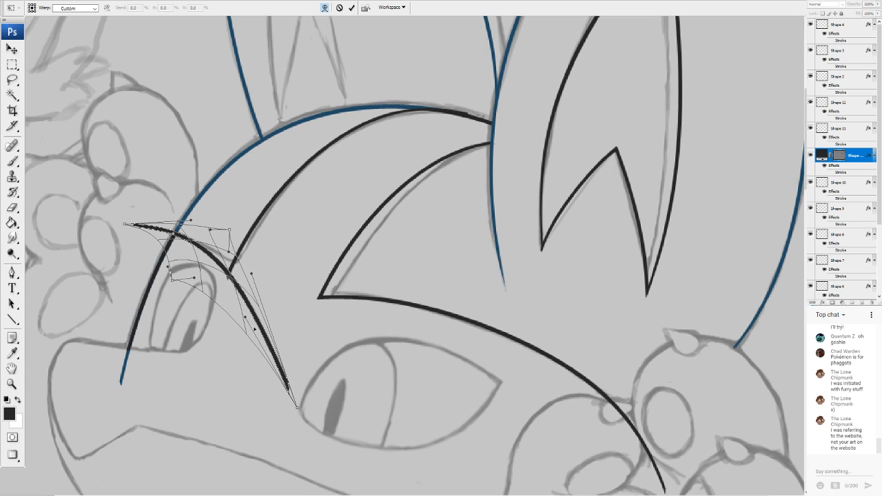
drag(226, 299, 222, 294)
key(Return)
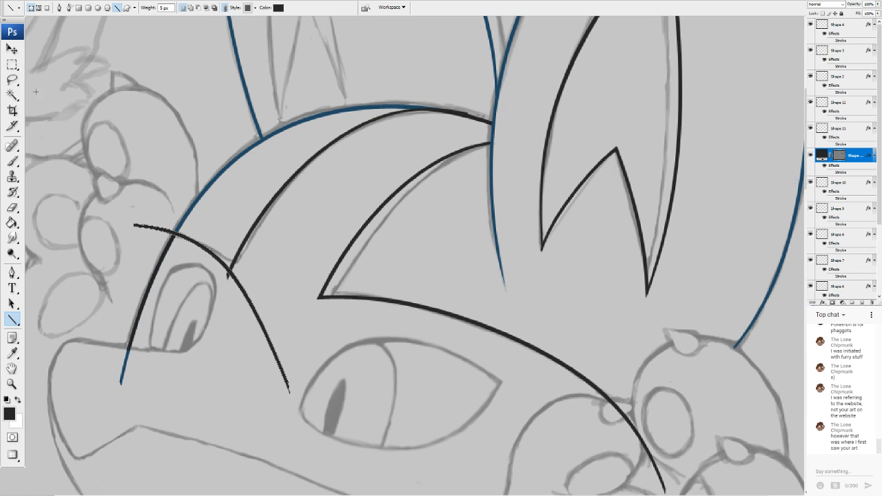
Rasterize the small brow arc and erase its excess ends beyond the marking's tip and the head outline
click(12, 207)
click(251, 272)
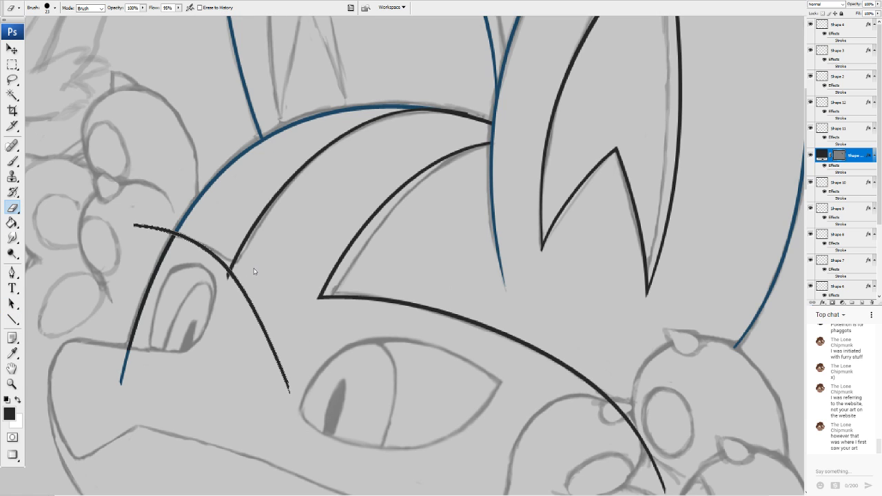
click(428, 168)
mouse_move(243, 275)
mouse_down()
mouse_move(239, 284)
mouse_move(260, 311)
mouse_move(291, 399)
mouse_up()
mouse_move(191, 252)
mouse_down()
mouse_move(158, 223)
mouse_move(158, 230)
mouse_up()
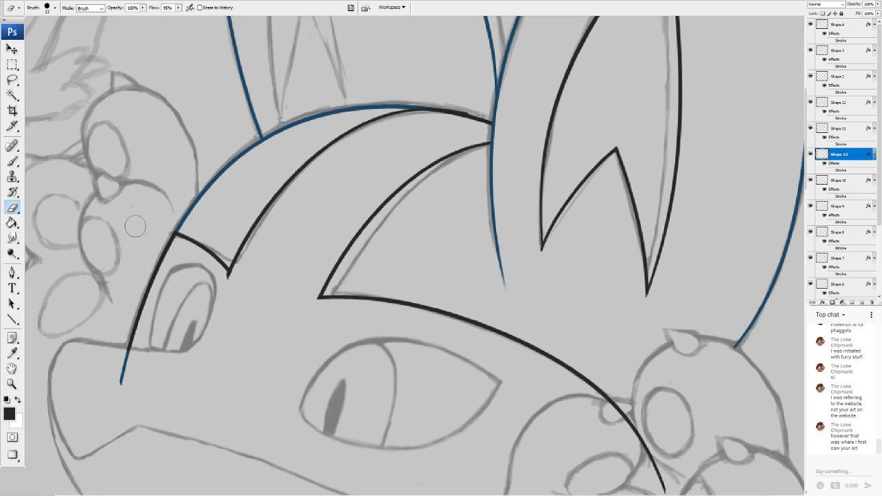
click(136, 224)
Select the upper marking's long curve and erase its tip protruding below the small brow arc
click(12, 49)
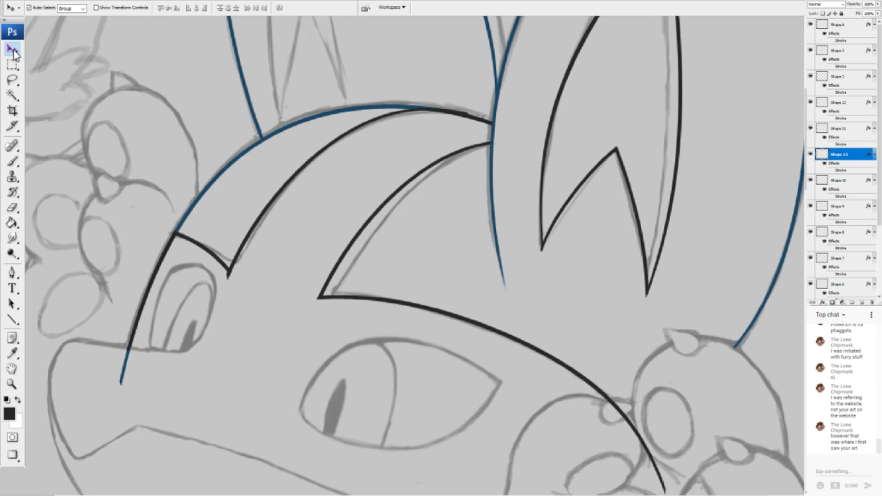
click(230, 278)
click(13, 207)
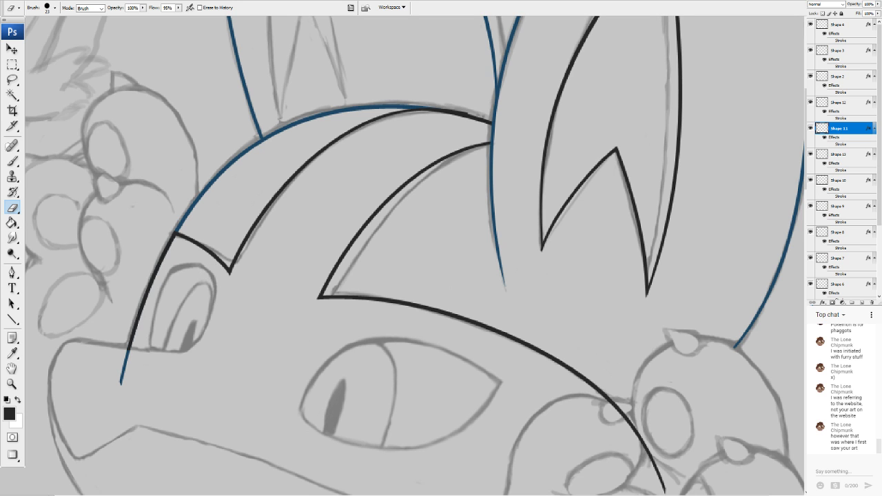
Draw a line across the large eye from its inner edge to its outer corner, rotate it by -25.7°, and apply the rotation
drag(211, 274, 347, 165)
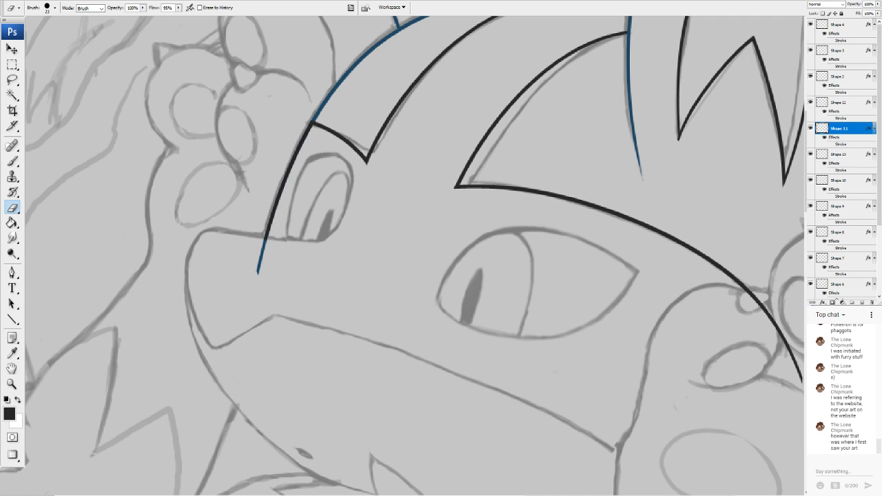
click(13, 319)
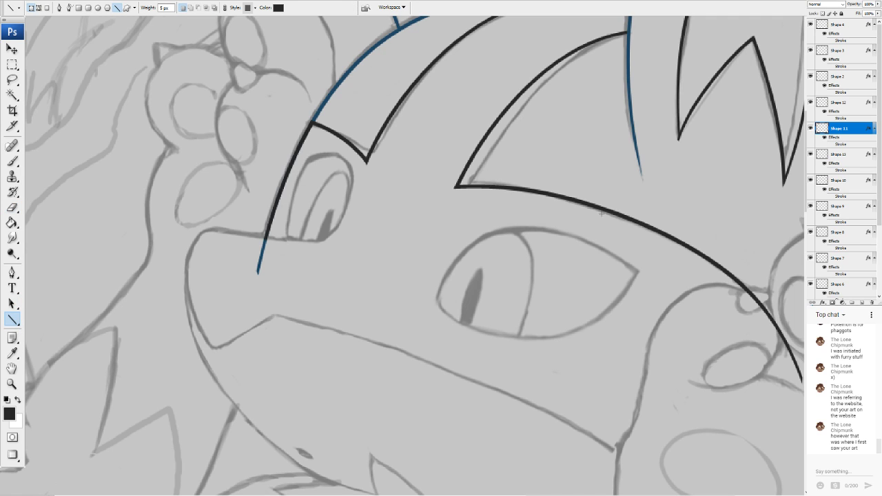
drag(423, 311, 639, 269)
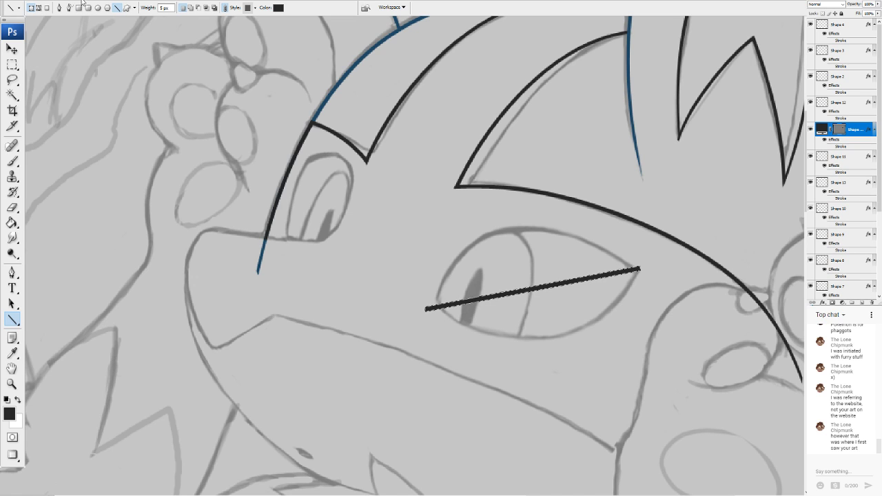
click(93, 165)
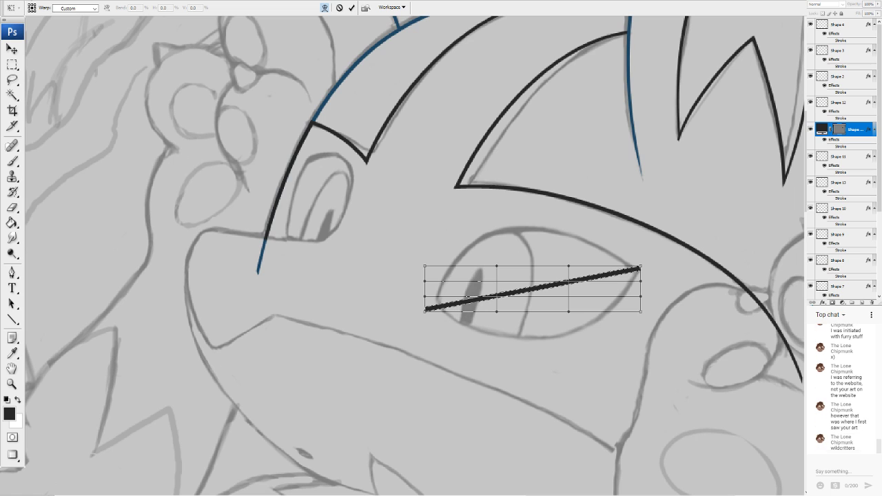
click(324, 7)
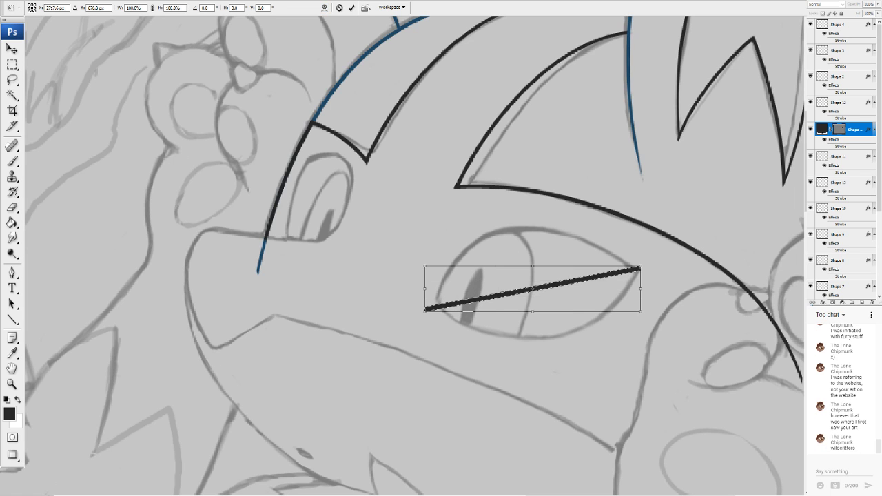
drag(666, 276, 641, 243)
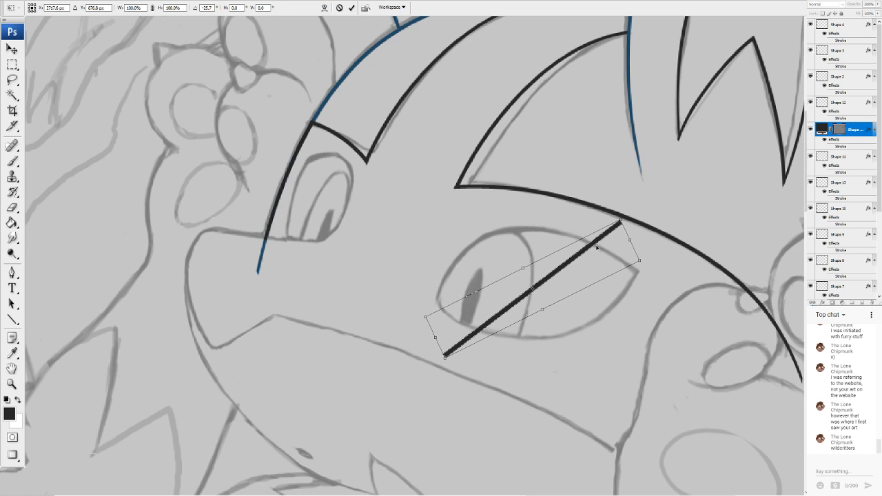
key(Return)
key(u)
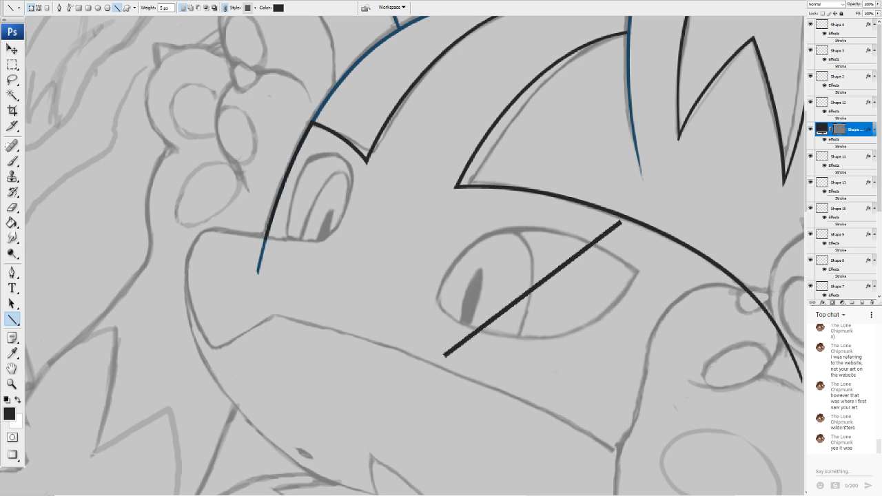
Rotate the large eye's line so it ends at the outer corner, and warp it into an arch along the upper lid
key(ctrl+t)
drag(663, 234, 674, 296)
click(324, 8)
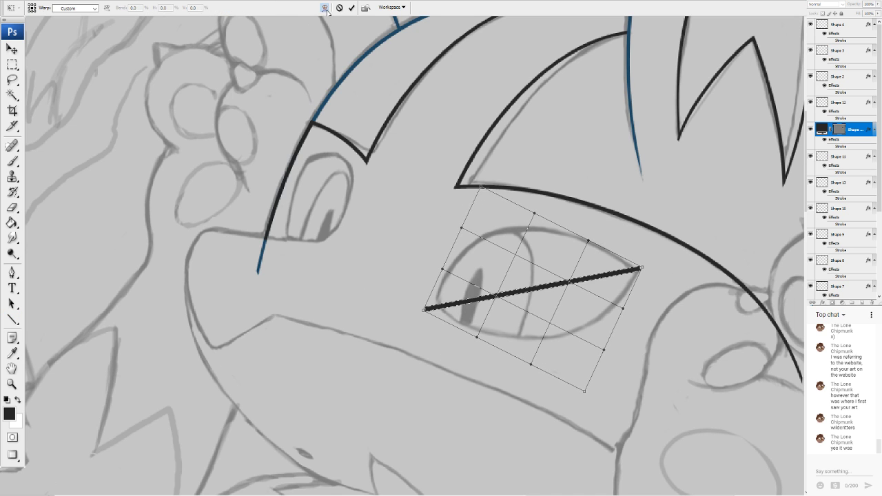
drag(531, 294, 480, 273)
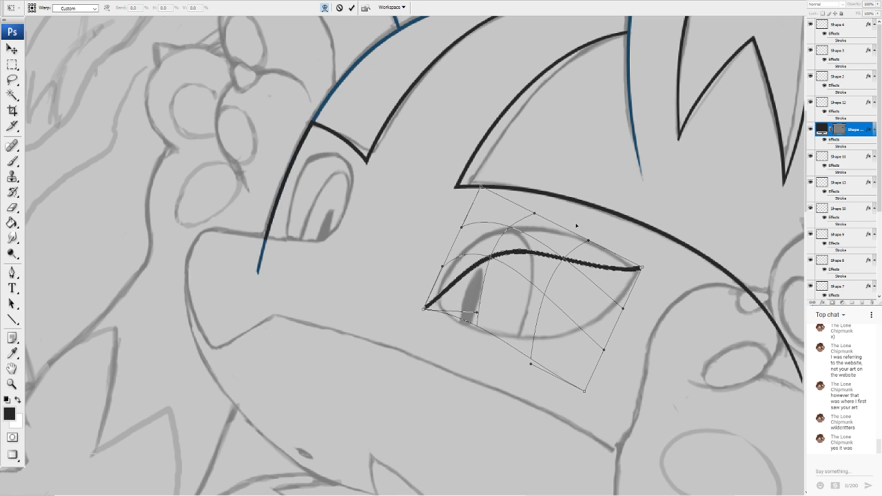
drag(565, 253, 582, 230)
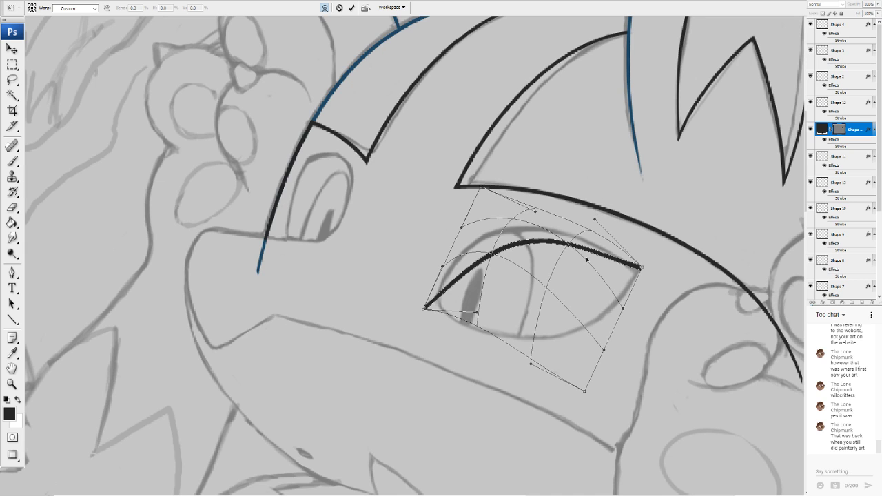
mouse_move(587, 259)
mouse_down()
mouse_move(630, 224)
mouse_move(603, 215)
mouse_up()
mouse_move(442, 267)
mouse_down()
mouse_move(433, 257)
mouse_move(505, 258)
mouse_move(455, 242)
mouse_up()
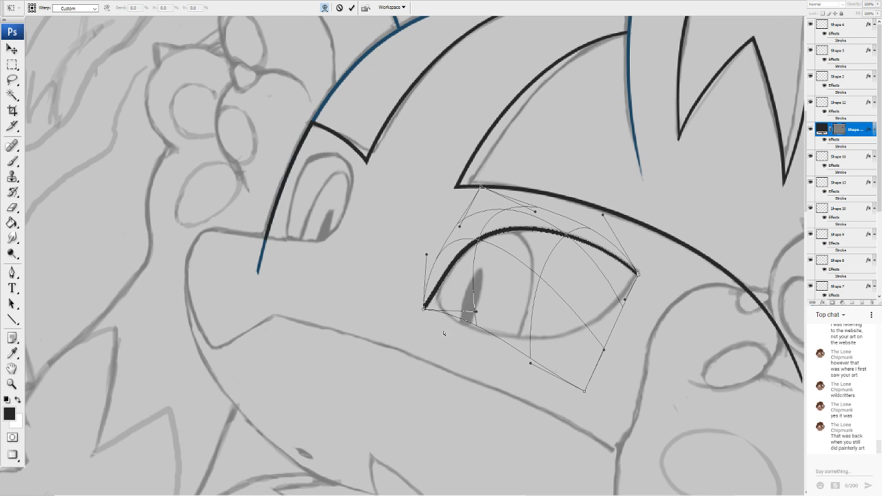
Fit the upper lid arch's inner end to the eye's inner edge, refine its bend, and apply the warp
drag(427, 304, 437, 302)
drag(427, 254, 418, 257)
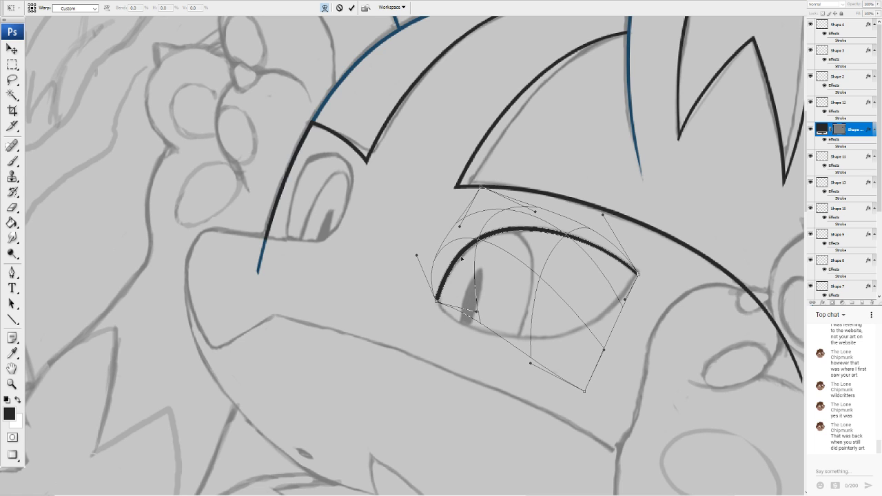
drag(471, 315, 462, 309)
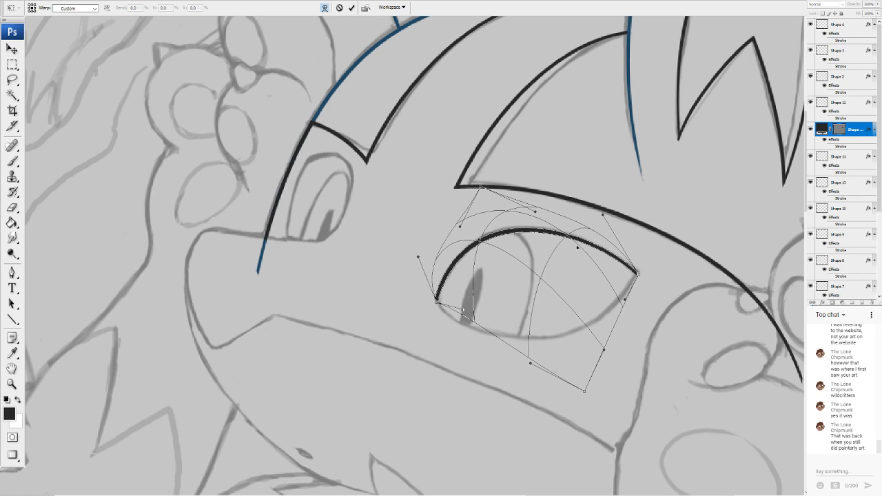
drag(578, 247, 575, 246)
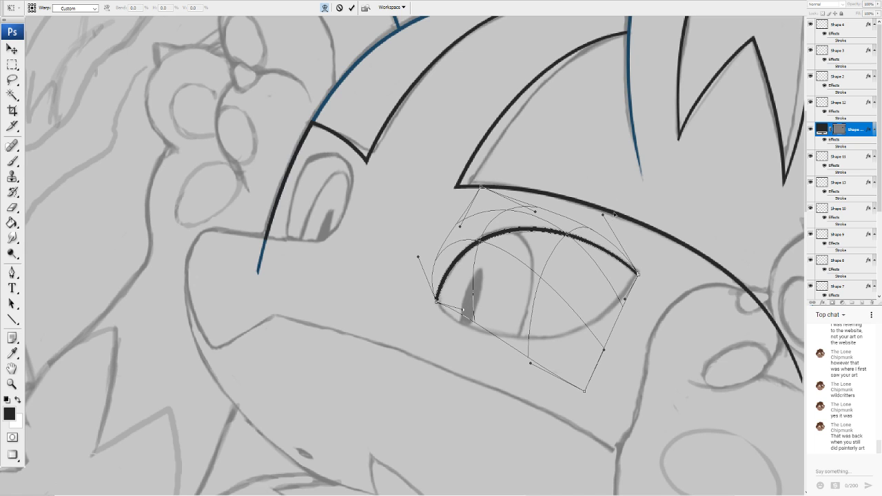
drag(602, 213, 605, 213)
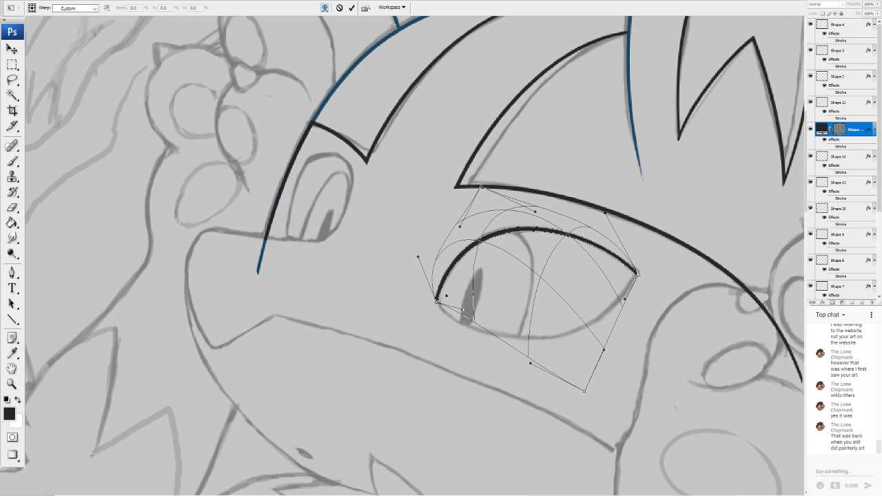
key(u)
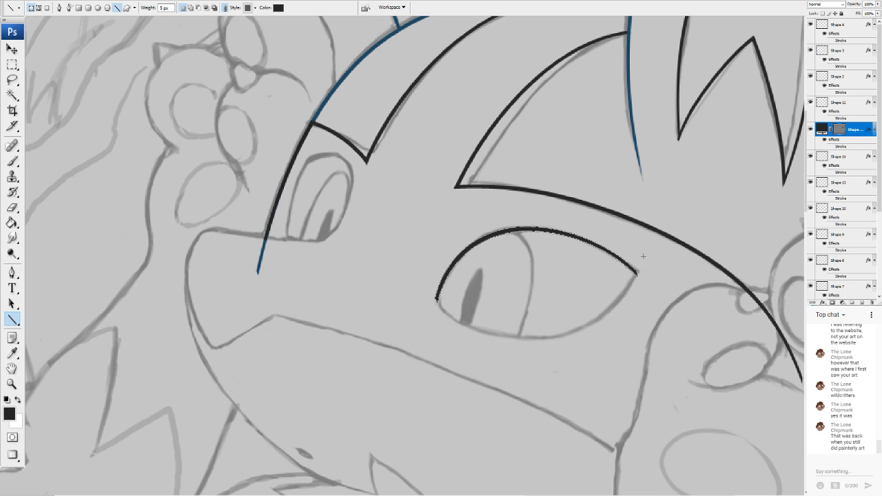
Draw a second line across the large eye, rotate it by -16.8°, and apply the rotation
drag(655, 244, 421, 335)
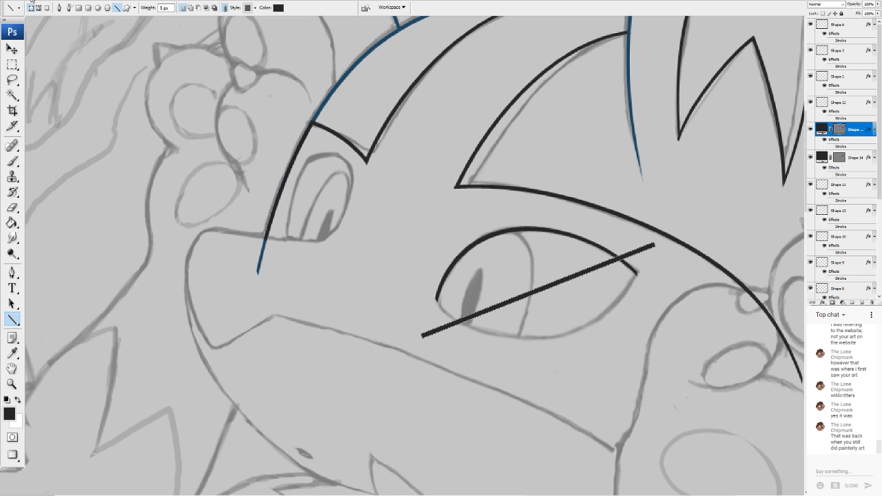
key(ctrl+t)
drag(688, 211, 700, 242)
click(325, 8)
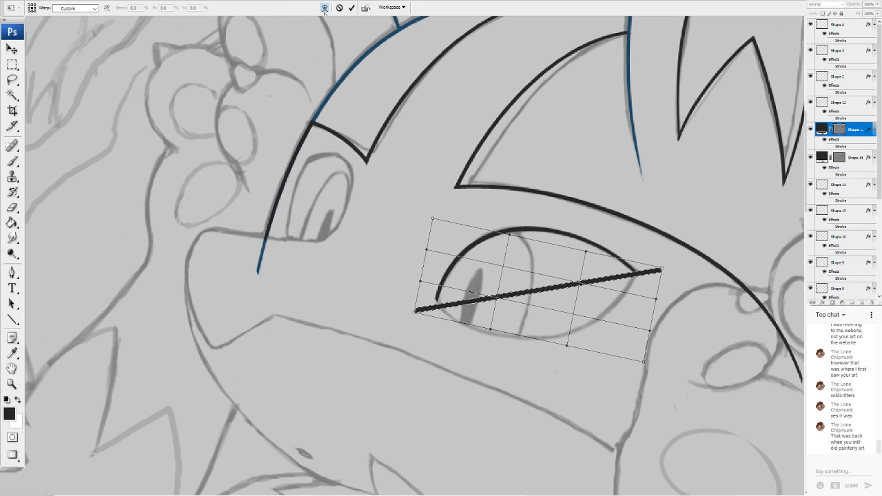
click(35, 1)
click(27, 106)
drag(696, 245, 616, 237)
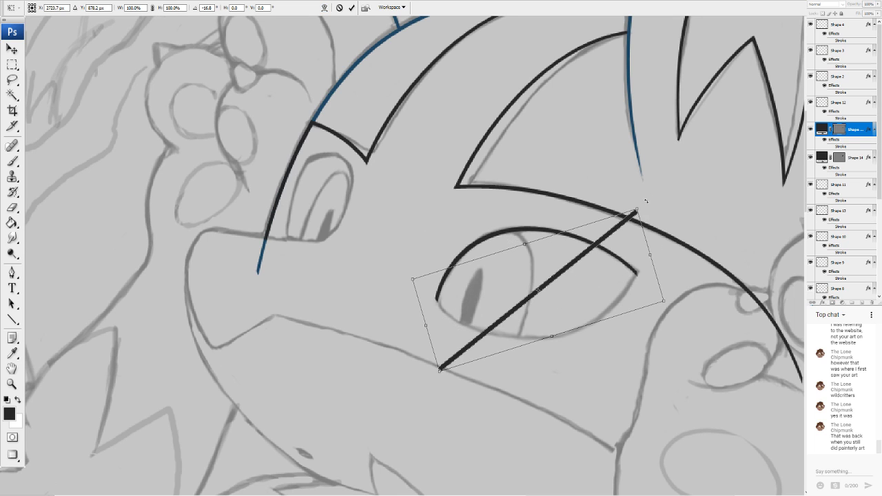
key(Return)
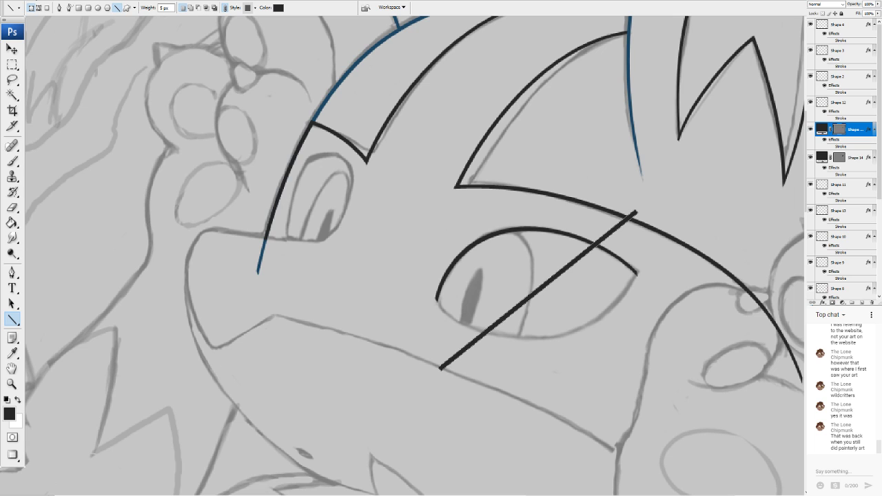
Rotate the second line toward the eye corners and warp it along the lower lid with its ends meeting the upper lid
key(ctrl+t)
drag(642, 230, 656, 290)
click(325, 7)
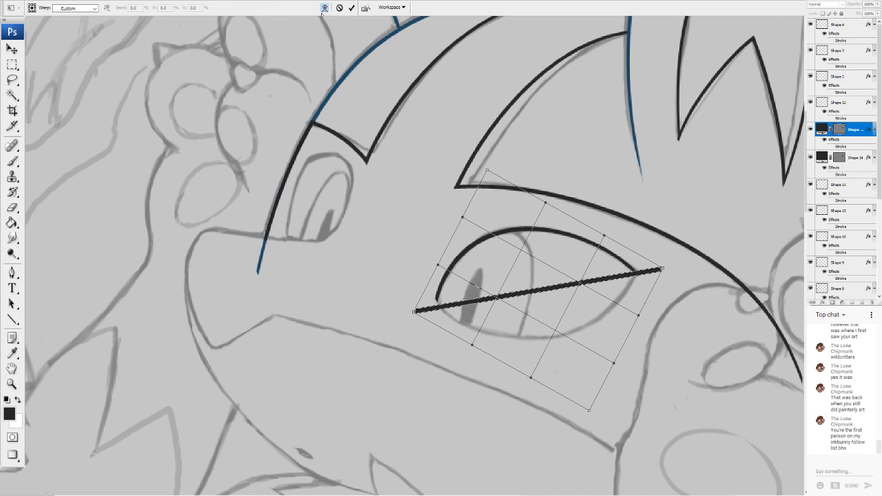
drag(540, 296, 548, 326)
drag(567, 275, 572, 288)
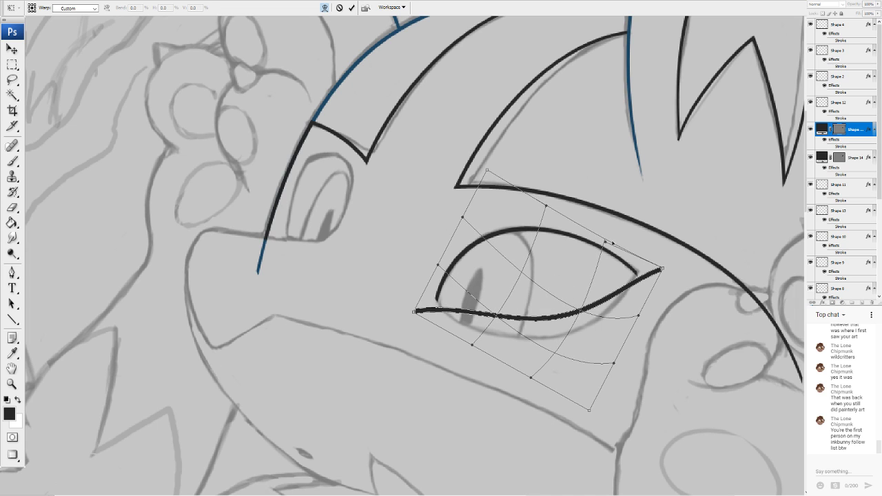
drag(607, 244, 589, 276)
drag(661, 271, 636, 271)
mouse_move(576, 281)
mouse_down()
mouse_move(527, 333)
mouse_move(476, 343)
mouse_up()
drag(417, 313, 437, 298)
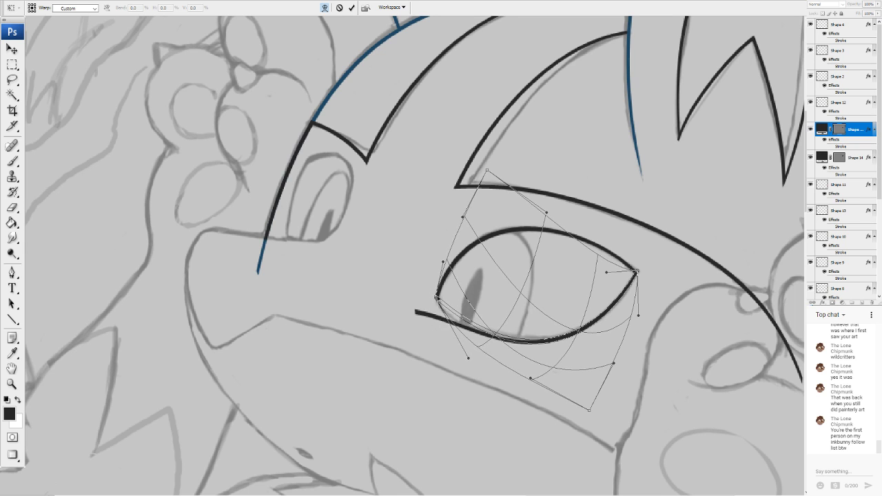
Refine the lower lid's curve to follow the sketched eye outline between both corners, and apply the warp
drag(467, 359, 415, 363)
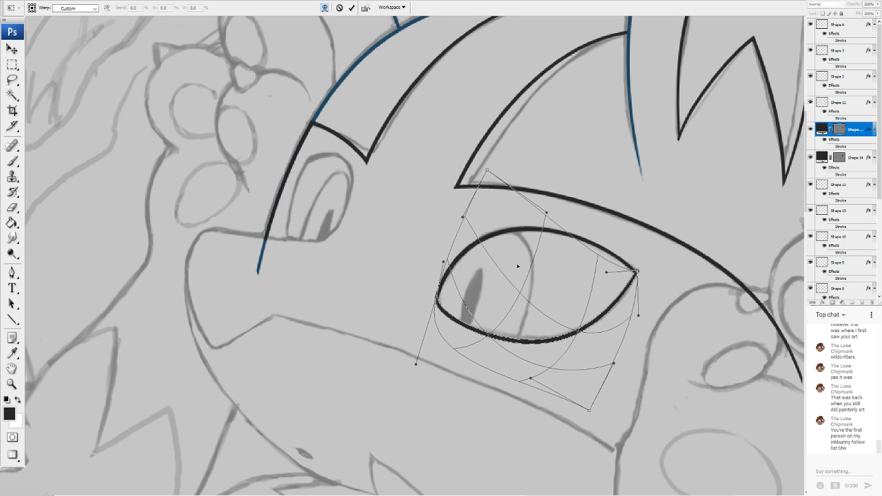
drag(534, 350, 534, 338)
drag(534, 283, 533, 296)
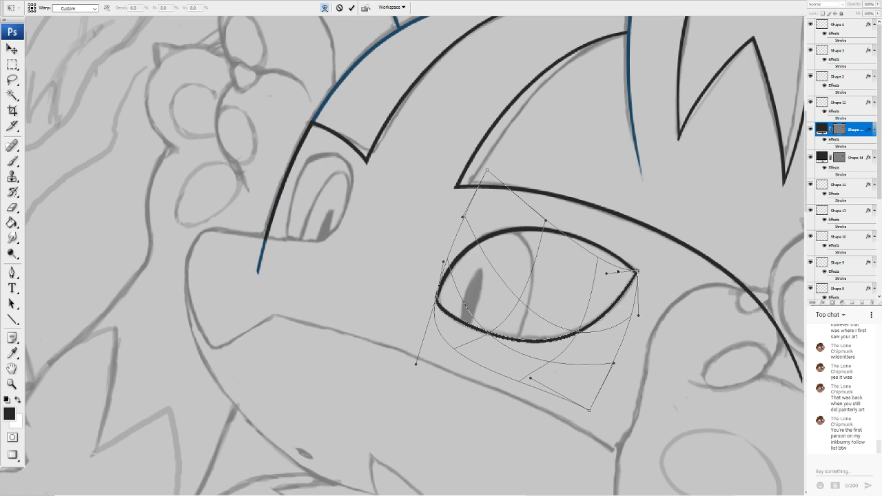
drag(571, 349, 570, 343)
drag(564, 281, 564, 282)
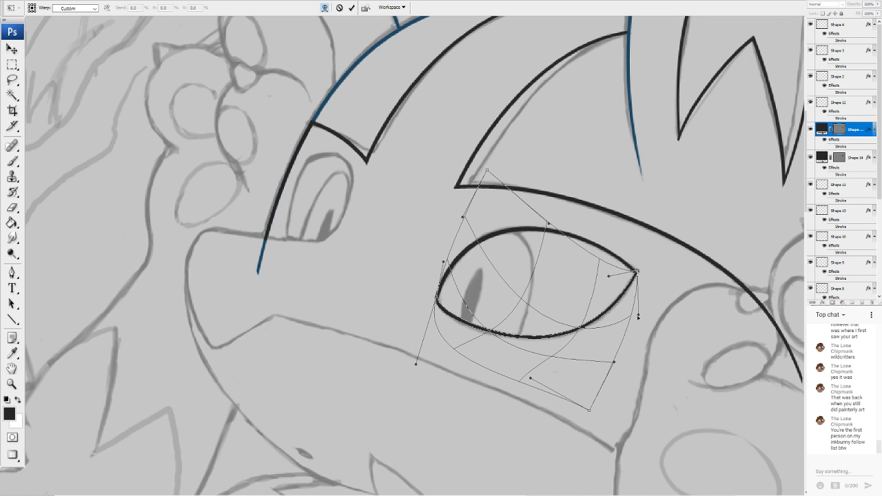
drag(638, 317, 648, 315)
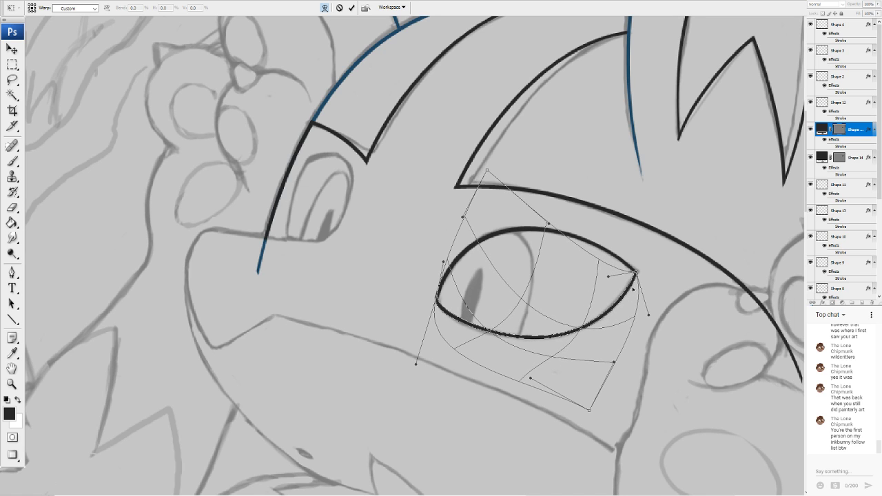
drag(474, 318, 475, 320)
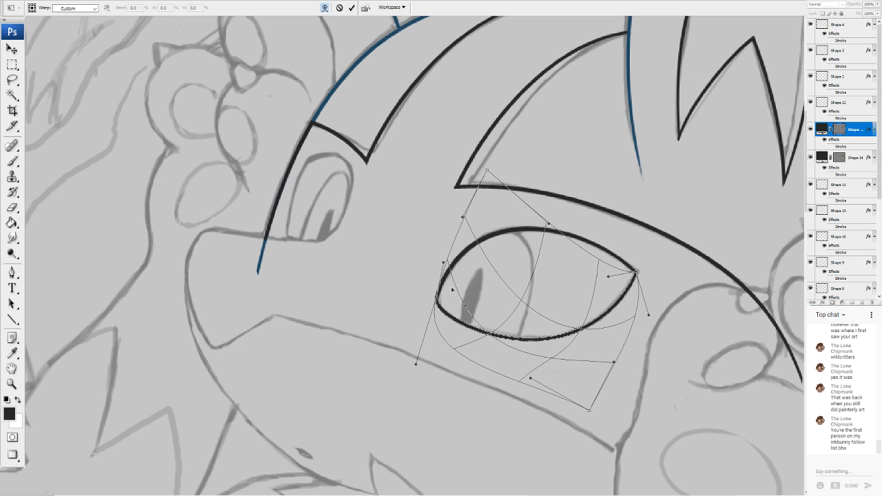
drag(438, 294, 453, 325)
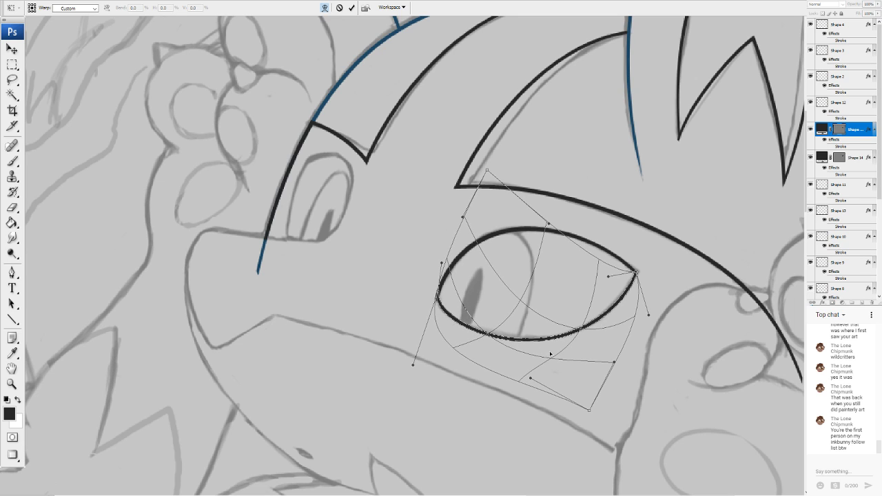
drag(543, 359, 543, 356)
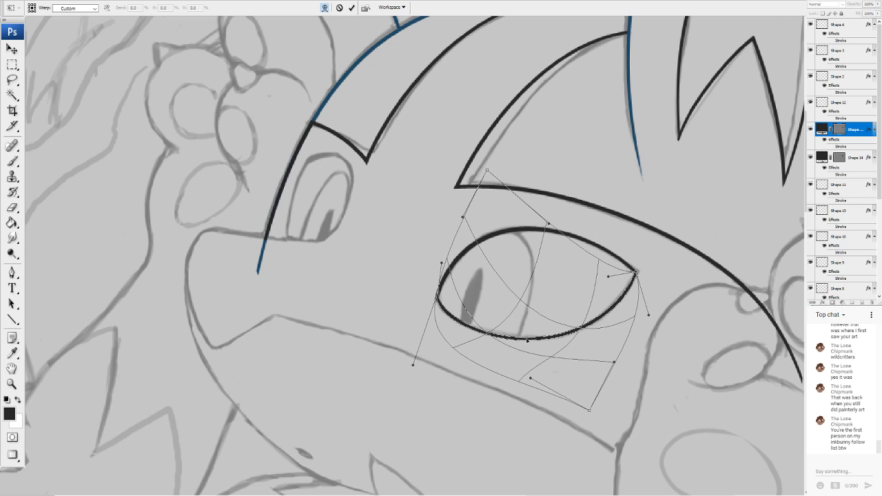
key(u)
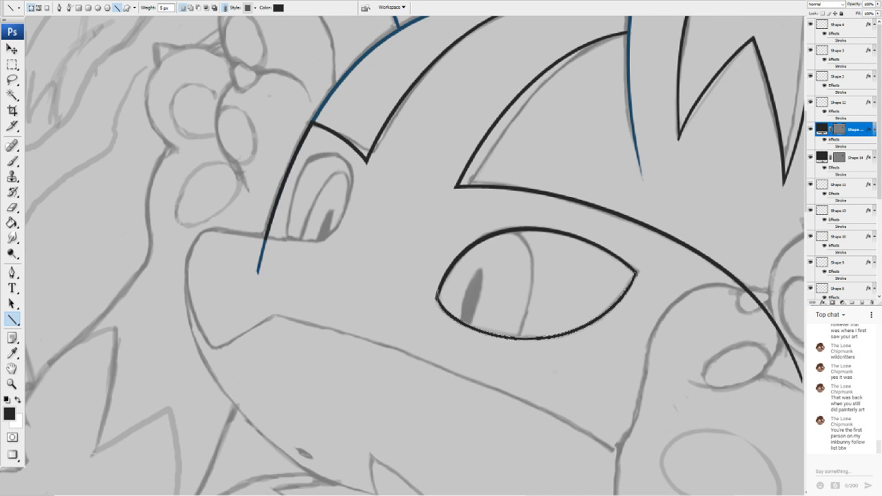
Draw a line from the small eye's inner edge to the front of the muzzle, rotate it by -35.3°, and apply the rotation
scroll(374, 244, up, 2)
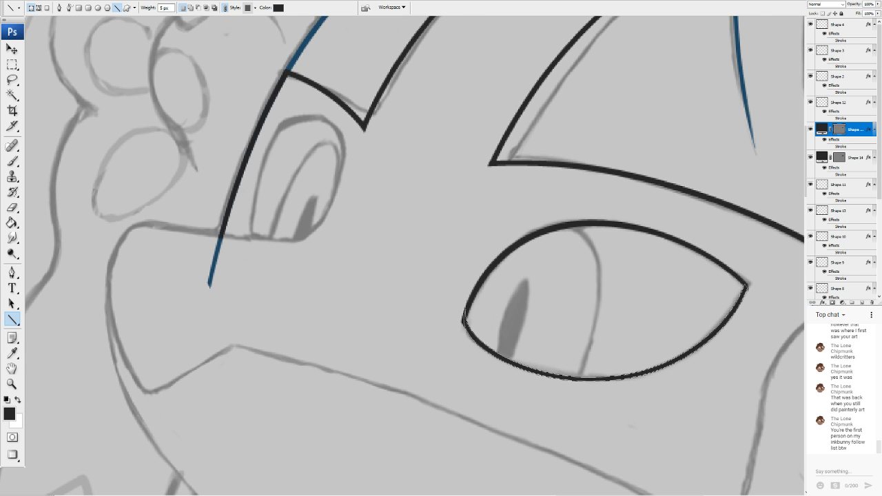
drag(483, 207, 686, 240)
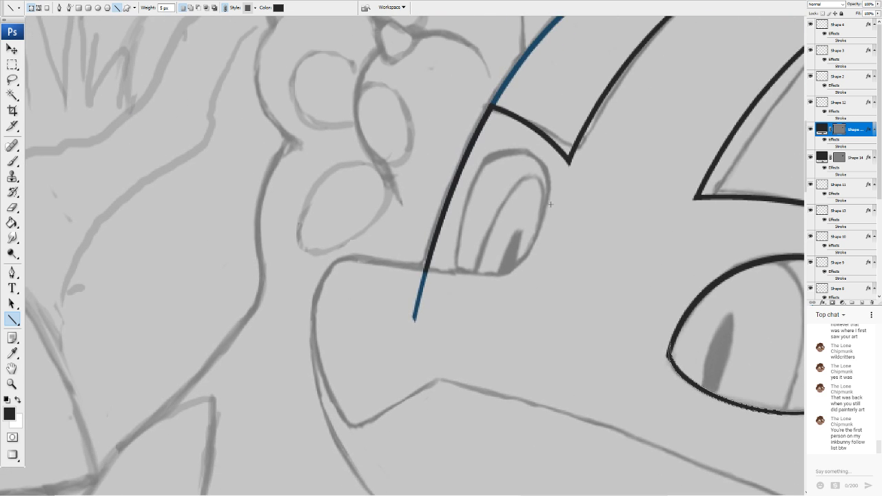
mouse_move(549, 200)
mouse_down()
mouse_move(366, 288)
mouse_move(330, 324)
mouse_move(313, 301)
mouse_up()
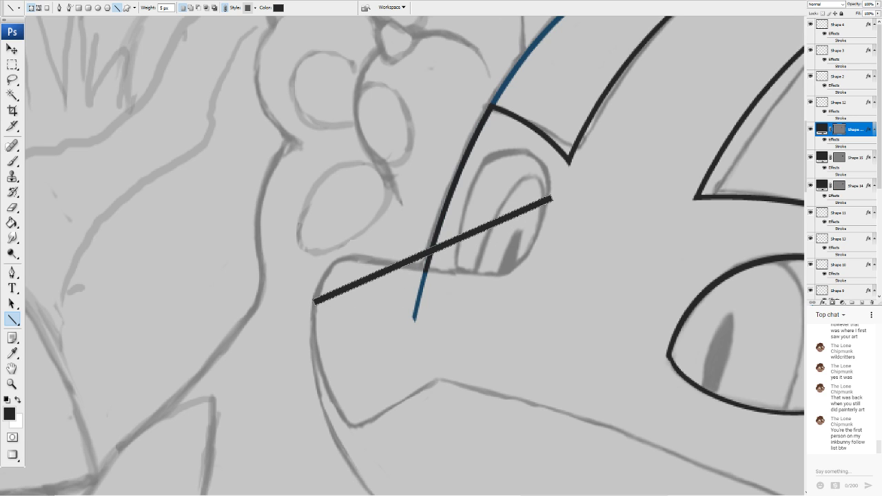
key(ctrl+t)
drag(561, 241, 508, 187)
key(Return)
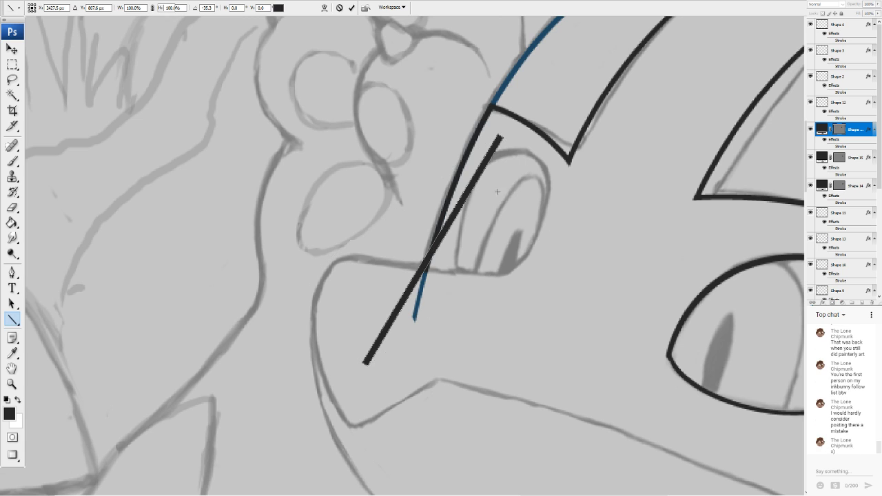
Rotate the muzzle line by 35.0° and warp its upper end up along the small eye's inner edge
key(ctrl+t)
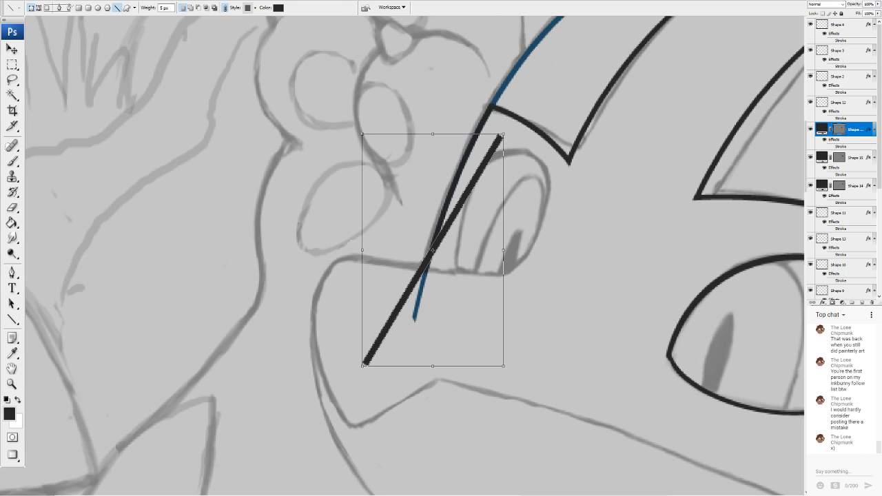
drag(555, 175, 576, 260)
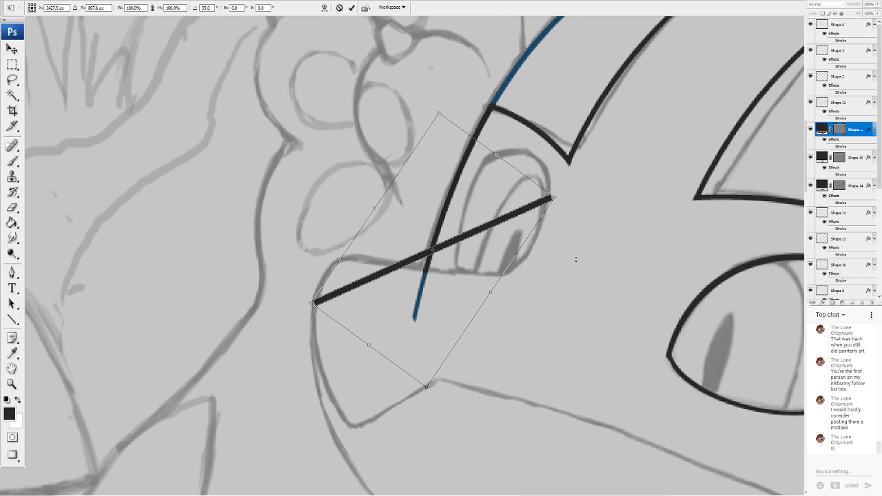
click(324, 8)
drag(498, 233, 504, 261)
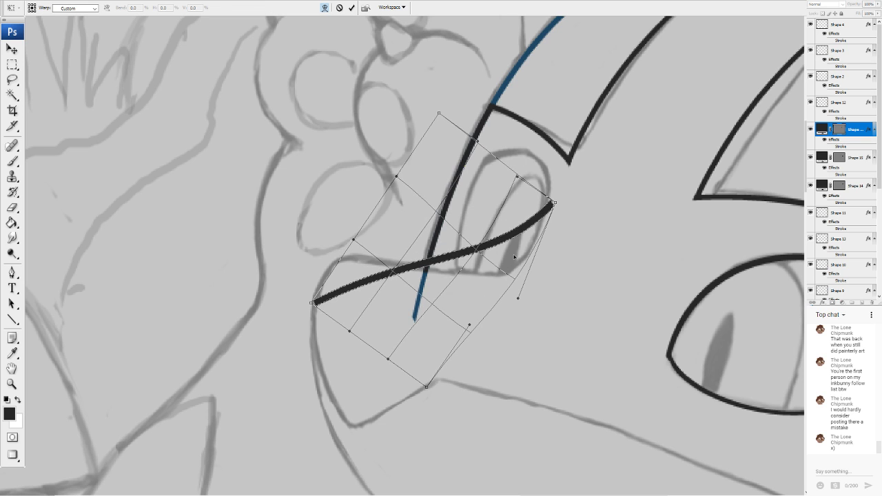
drag(519, 193, 516, 230)
drag(555, 203, 551, 184)
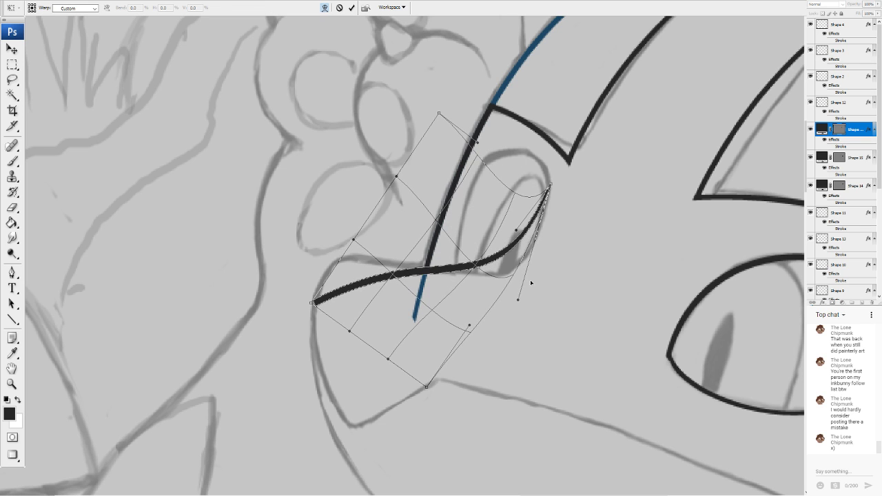
Warp the muzzle line around the small eye's lower edge, over the muzzle's bump and down its front
drag(518, 299, 563, 296)
drag(496, 261, 506, 281)
drag(420, 271, 418, 289)
drag(354, 240, 324, 215)
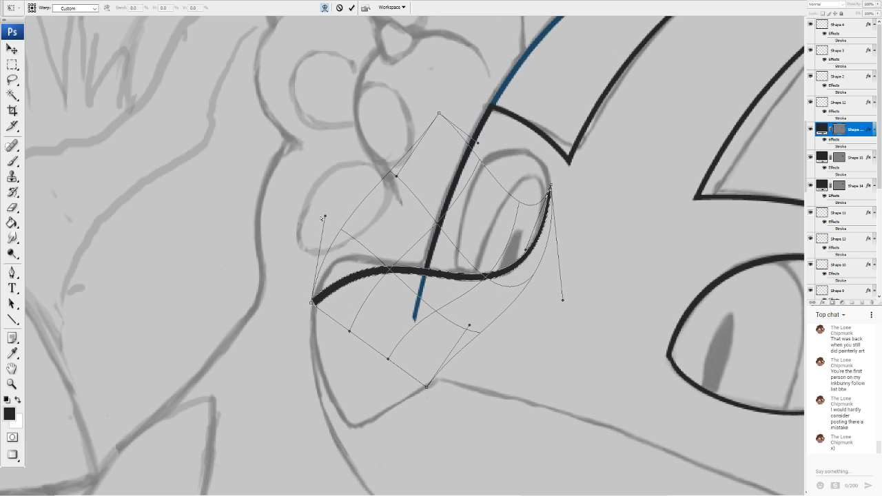
mouse_move(349, 332)
mouse_down()
mouse_move(321, 281)
mouse_move(329, 270)
mouse_up()
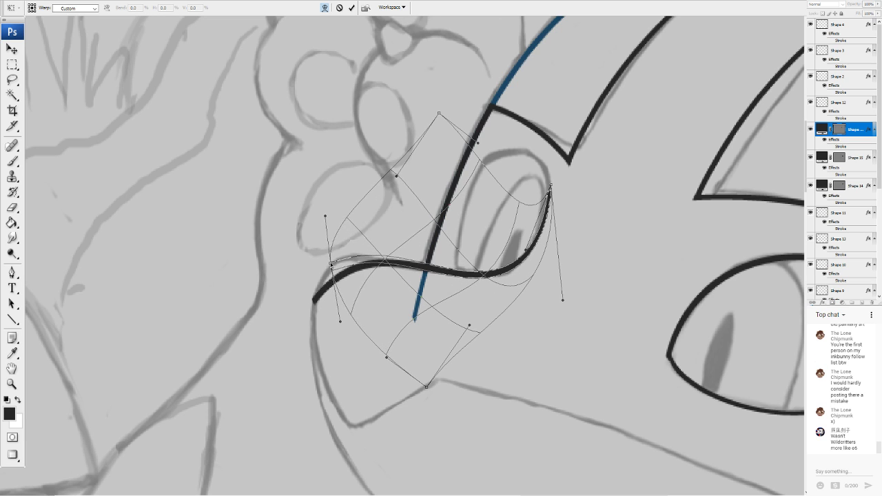
drag(373, 306, 363, 288)
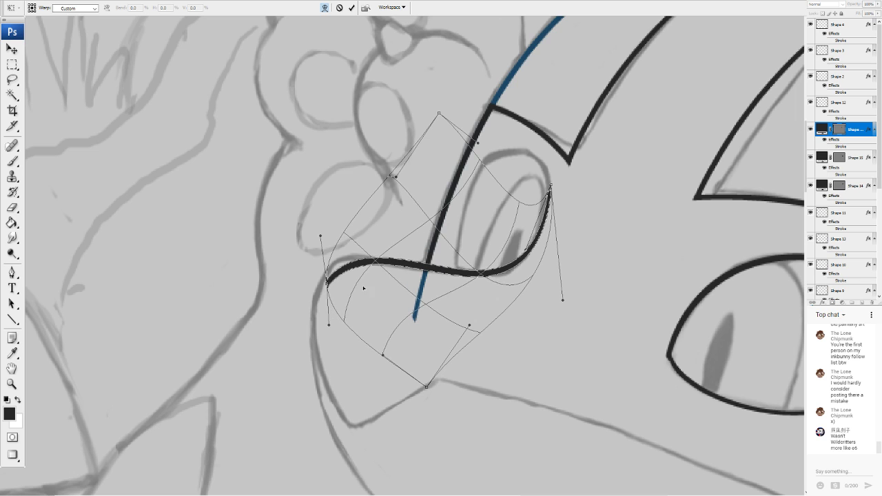
drag(346, 234, 319, 238)
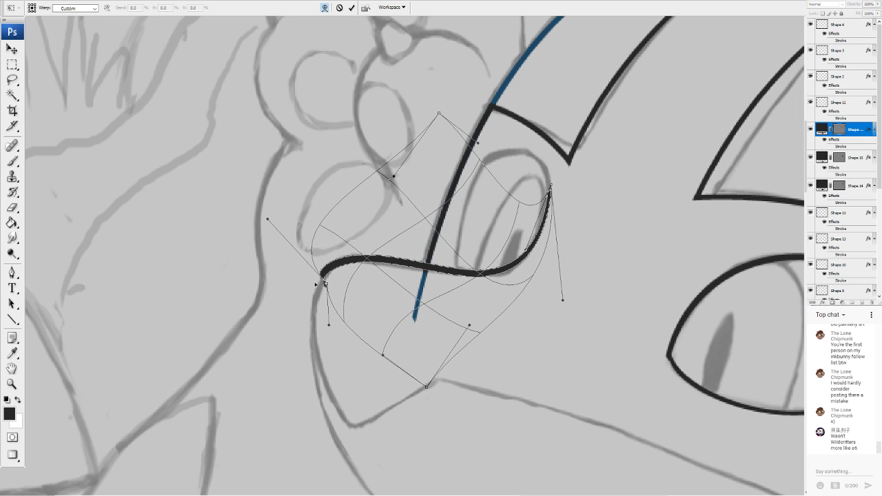
drag(316, 283, 311, 383)
mouse_move(344, 294)
mouse_down()
mouse_move(336, 258)
mouse_move(376, 242)
mouse_move(389, 277)
mouse_up()
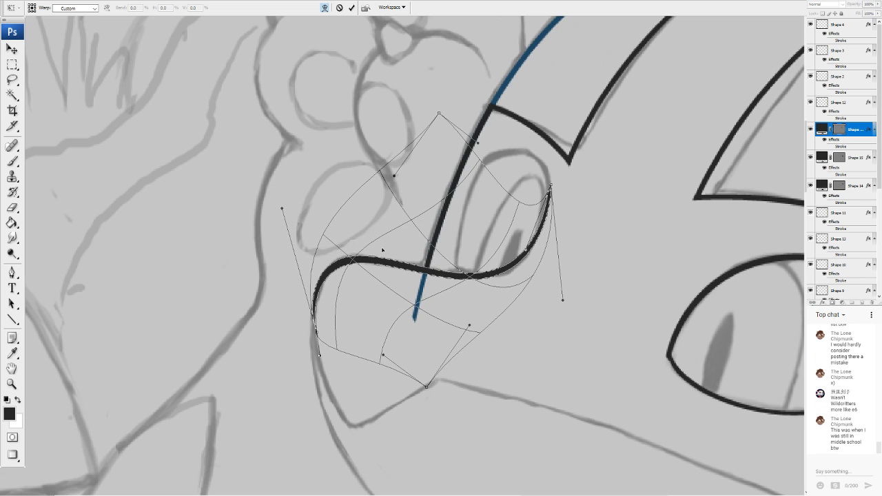
Refine the muzzle line's curve to follow the sketched muzzle front and the small eye's inner edge, and apply the warp
drag(321, 301, 357, 302)
drag(320, 331, 312, 336)
drag(411, 229, 390, 260)
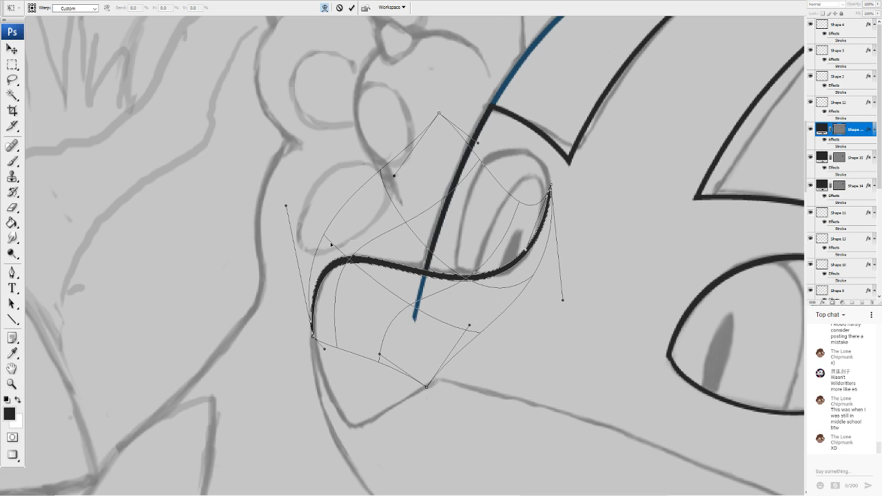
mouse_move(332, 244)
mouse_down()
mouse_move(419, 254)
mouse_move(375, 253)
mouse_up()
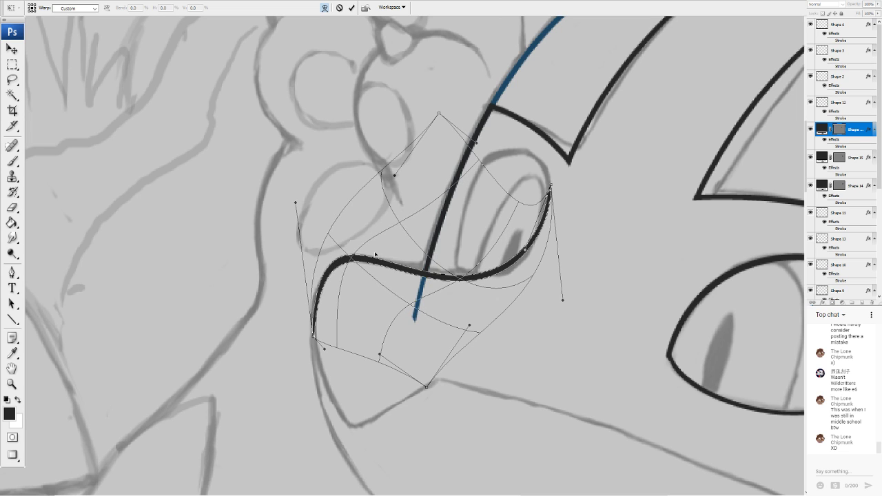
drag(477, 294, 505, 284)
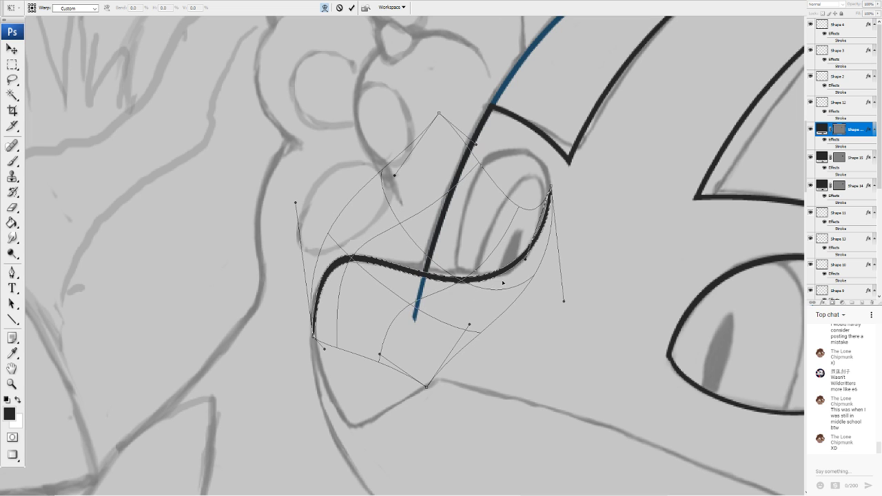
drag(500, 245, 501, 246)
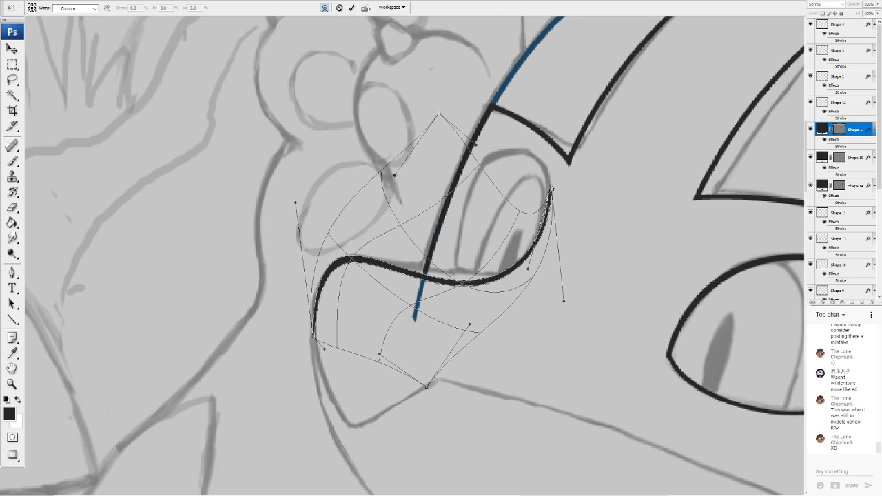
drag(551, 188, 536, 225)
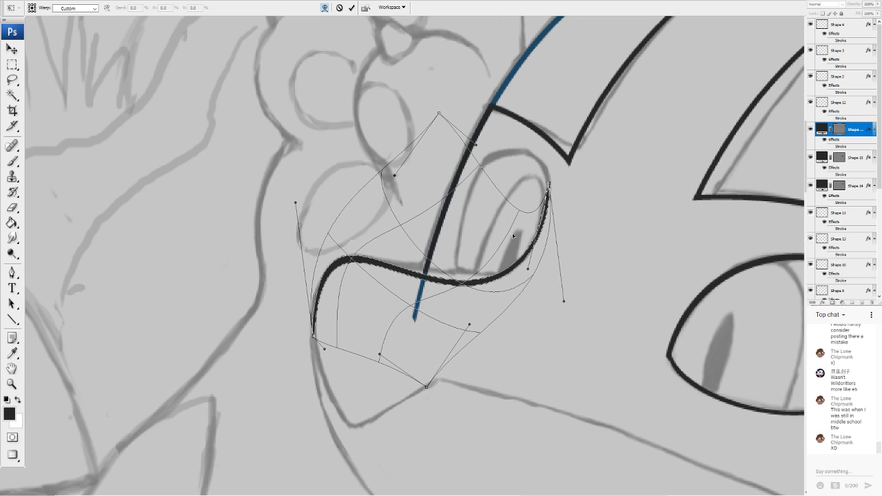
key(Return)
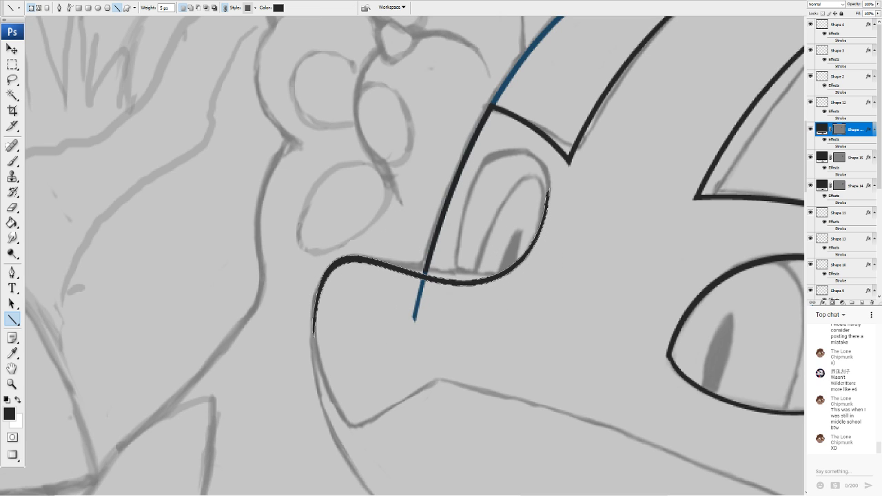
Examine the inked muzzle line together with the face and the surrounding sketch
drag(538, 248, 322, 113)
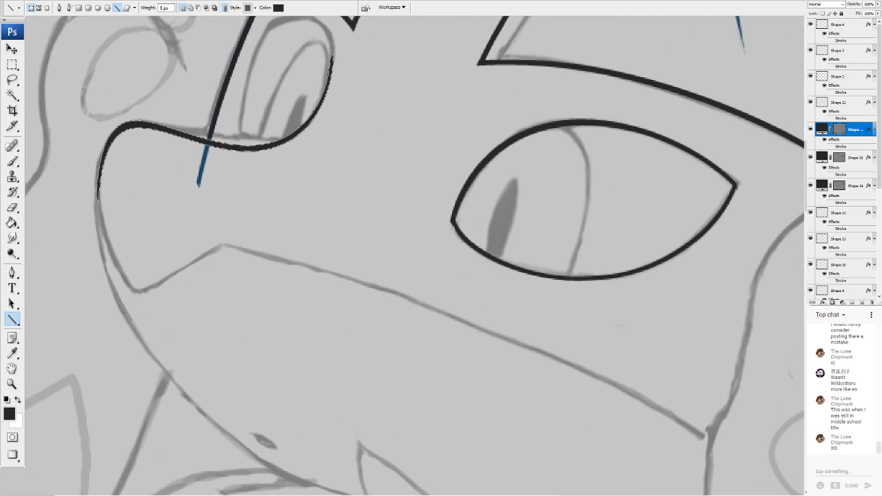
mouse_move(468, 413)
mouse_down()
mouse_move(385, 227)
mouse_move(386, 94)
mouse_move(361, 97)
mouse_up()
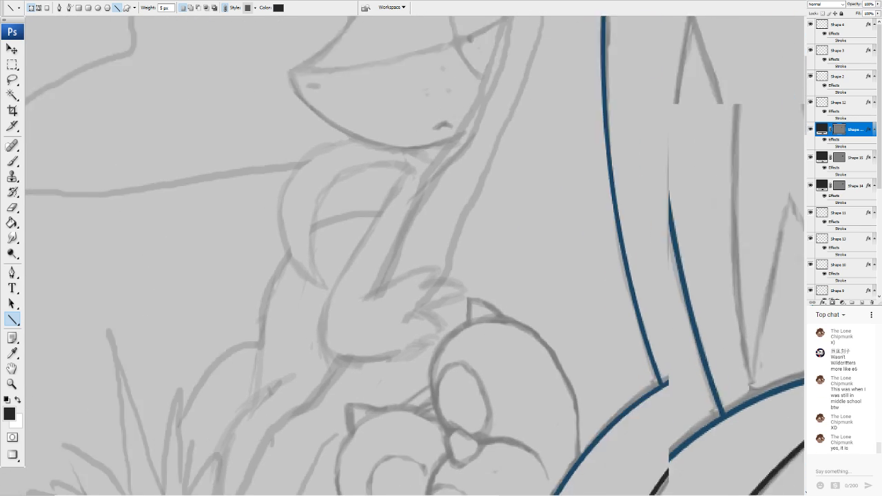
key(ctrl+minus)
key(ctrl+minus)
key(ctrl+minus)
key(ctrl+minus)
key(ctrl+minus)
key(ctrl+plus)
key(ctrl+plus)
key(ctrl+plus)
key(ctrl+plus)
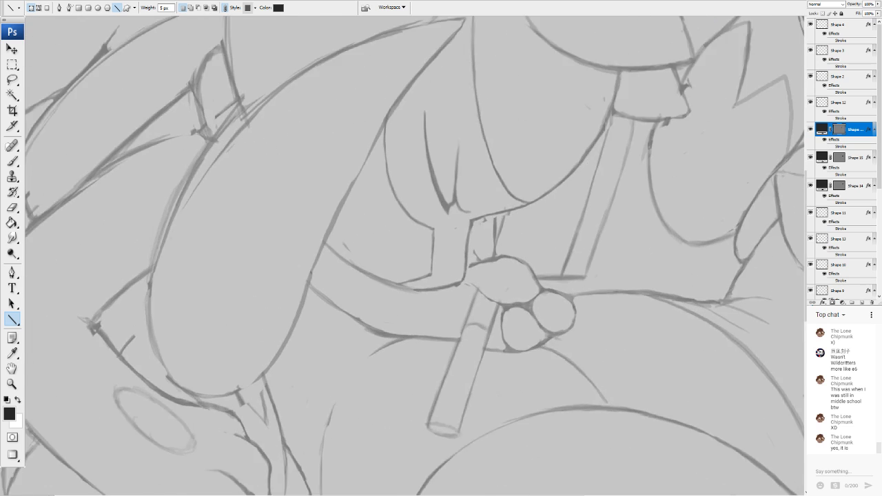
key(ctrl+plus)
drag(689, 124, 200, 407)
mouse_move(482, 172)
mouse_down()
mouse_move(414, 403)
mouse_move(233, 300)
mouse_up()
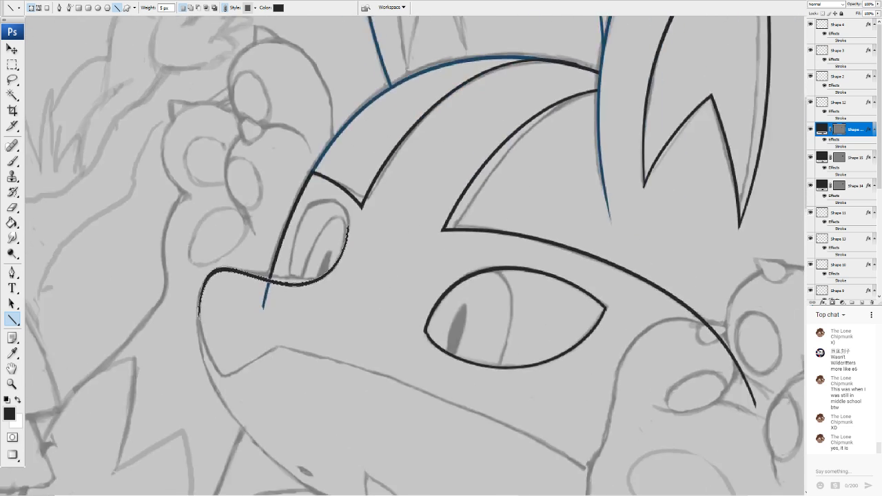
scroll(413, 255, left, 4)
scroll(414, 255, down, 1)
scroll(415, 256, up, 7)
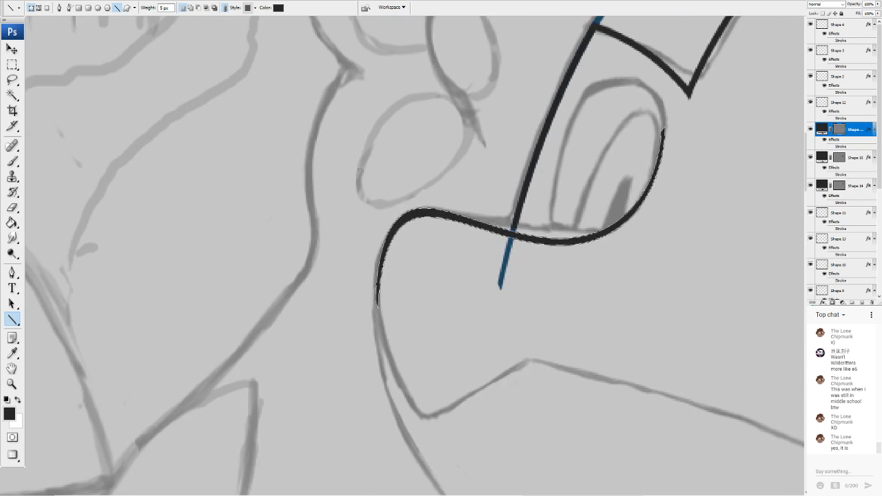
scroll(415, 255, down, 9)
scroll(378, 234, up, 3)
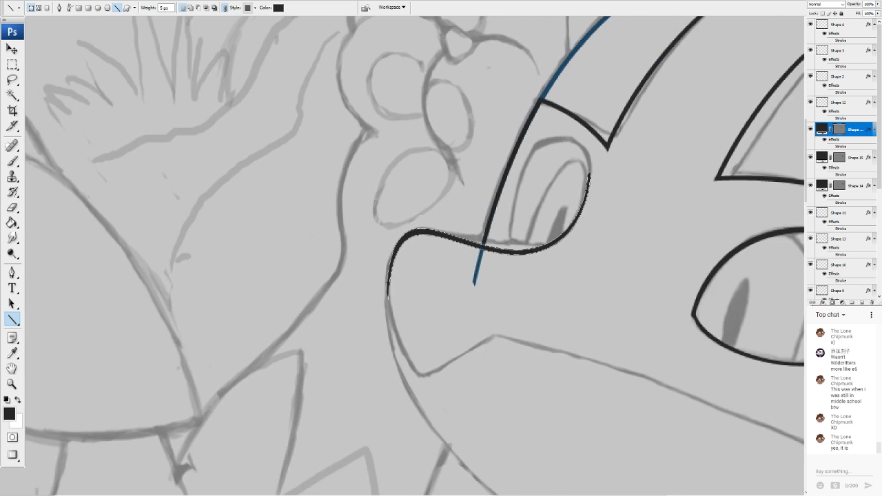
Draw a line across the small eye from the forehead line to the muzzle line, rotate it by 63.1°, and apply the rotation
drag(592, 276, 302, 337)
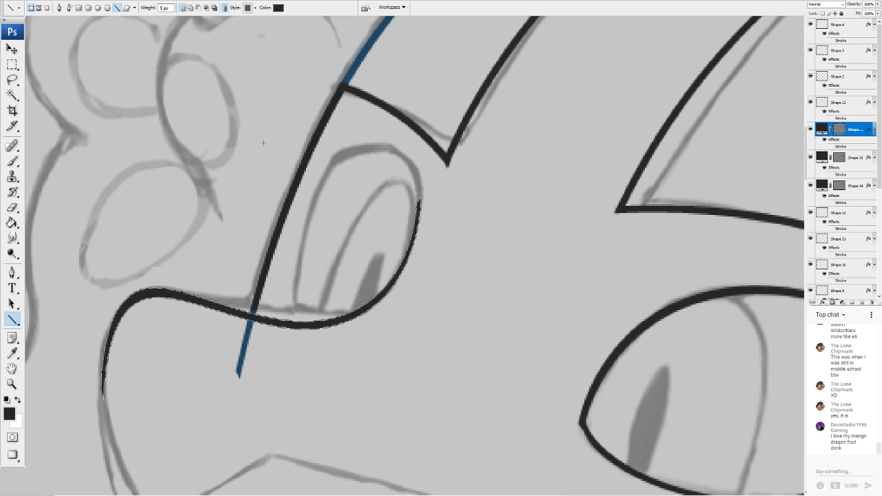
drag(301, 147, 354, 323)
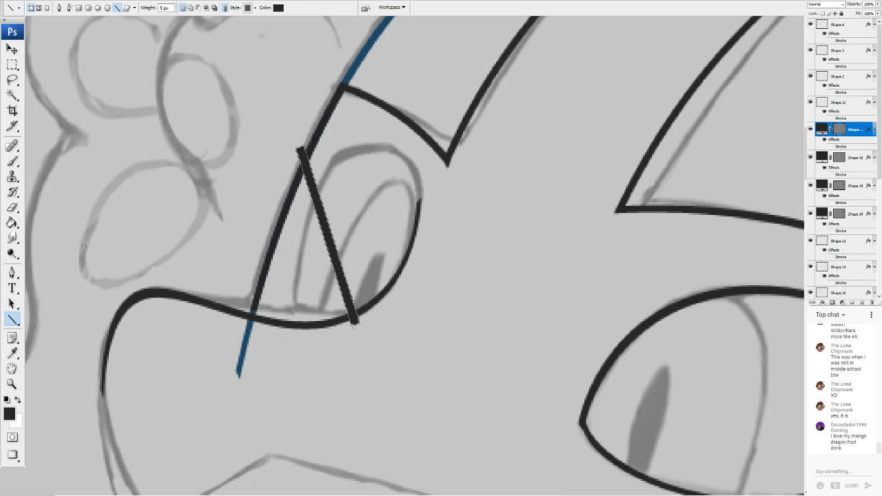
key(ctrl+t)
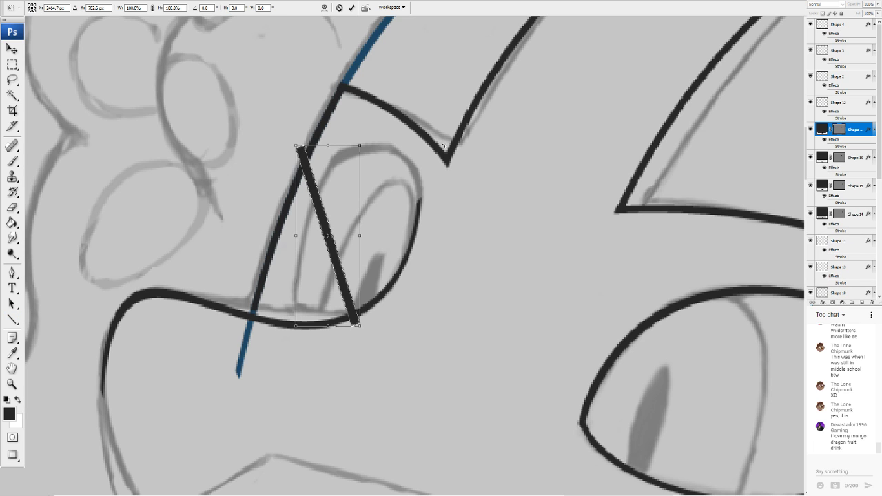
drag(422, 173, 423, 234)
drag(472, 161, 460, 142)
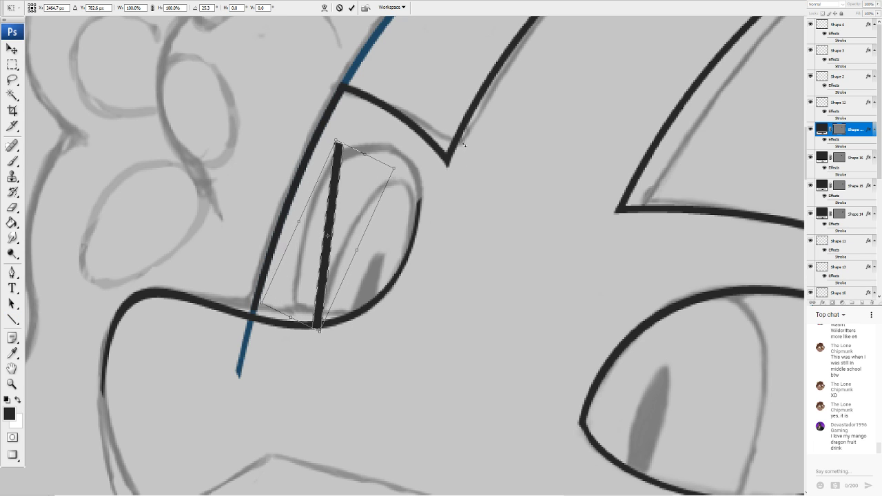
click(325, 7)
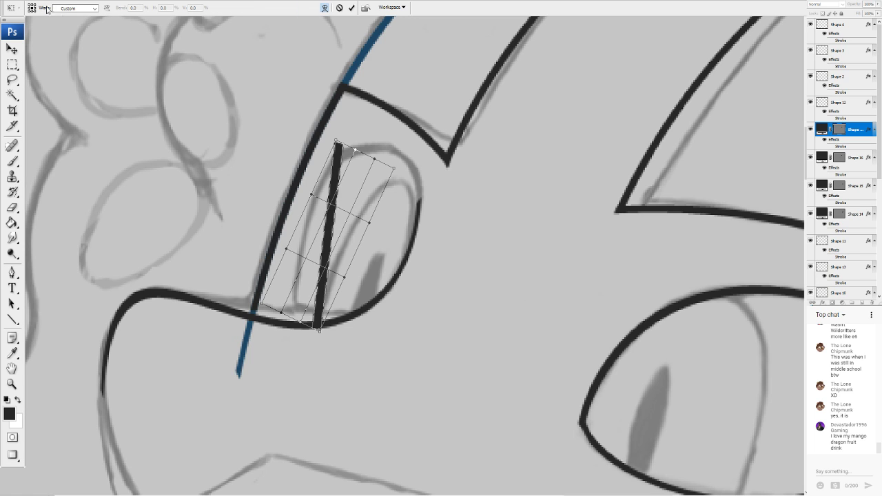
key(ctrl+t)
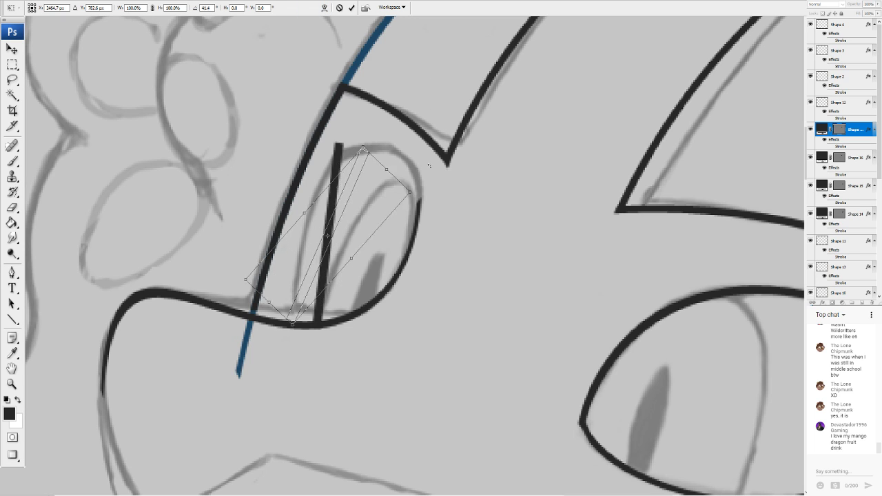
drag(353, 160, 420, 177)
double_click(380, 204)
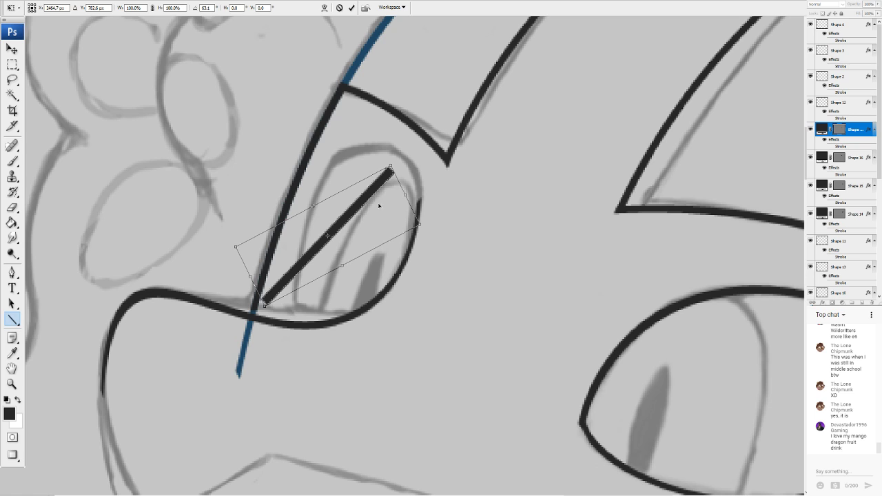
Rotate the small eye's line by -44.2° and warp it along the eye's outer edge, with its lower end past the muzzle line
key(ctrl+t)
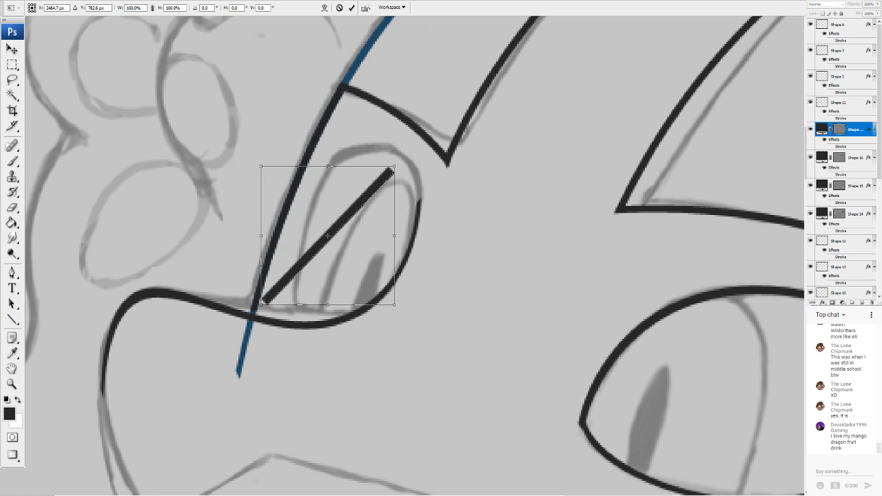
drag(431, 183, 365, 127)
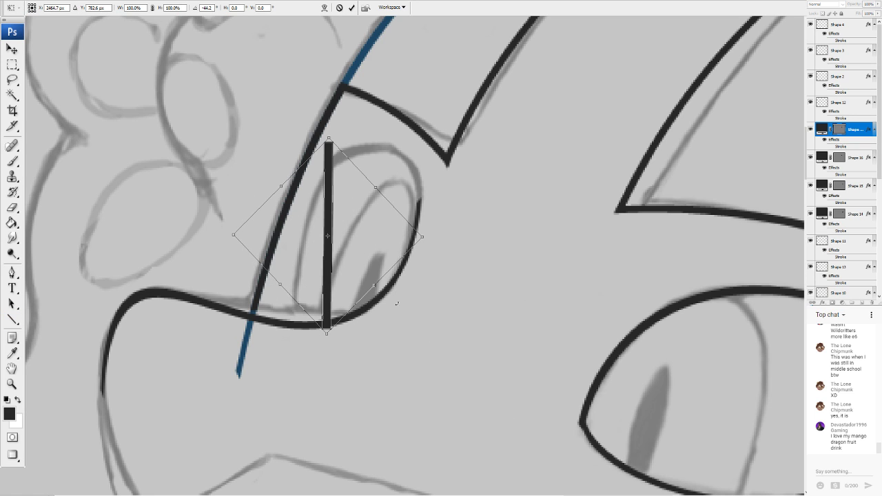
click(325, 7)
drag(341, 273, 328, 281)
drag(326, 333, 336, 353)
drag(328, 298, 317, 305)
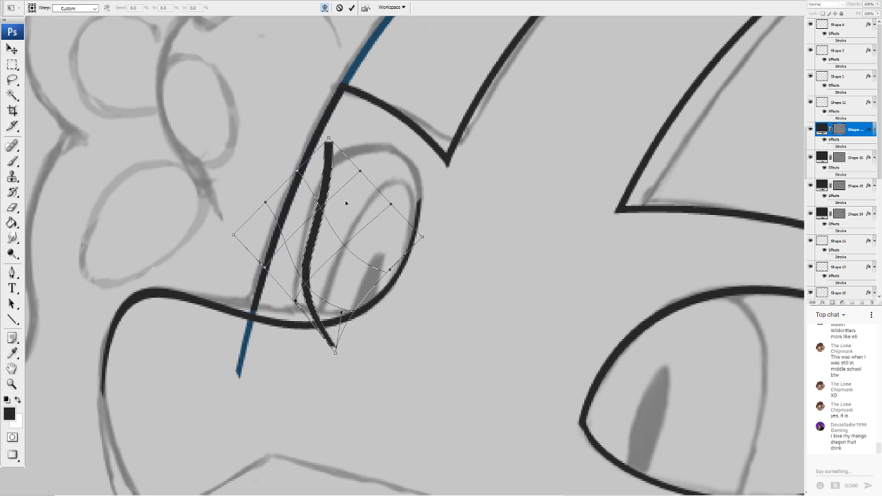
mouse_move(346, 203)
mouse_down()
mouse_move(356, 200)
mouse_move(333, 200)
mouse_up()
drag(329, 137, 343, 148)
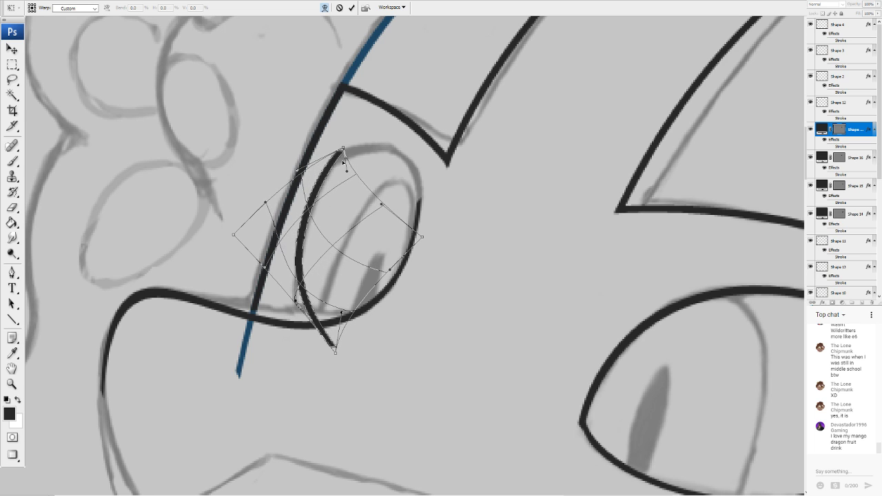
Refine the outer edge's curve so its lower end bends under the muzzle line, and apply the warp
drag(321, 235, 301, 277)
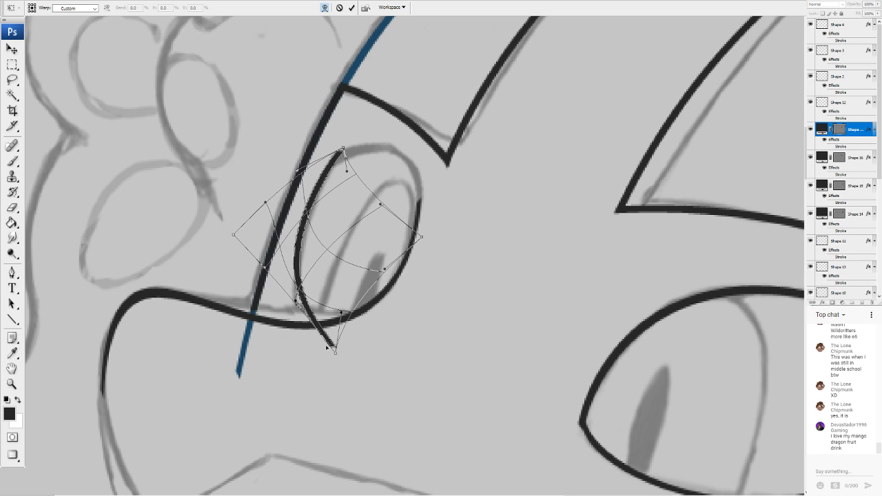
drag(335, 353, 348, 350)
drag(308, 299, 288, 331)
drag(300, 271, 283, 281)
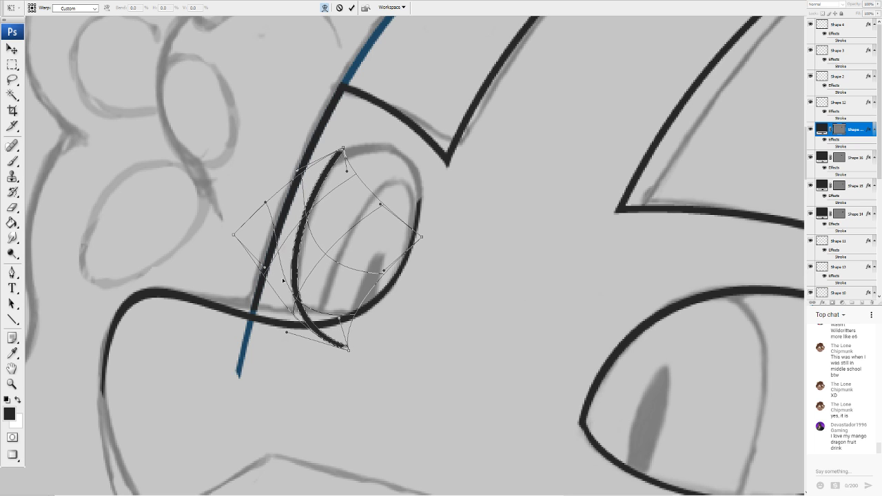
drag(344, 148, 346, 166)
drag(342, 203, 338, 200)
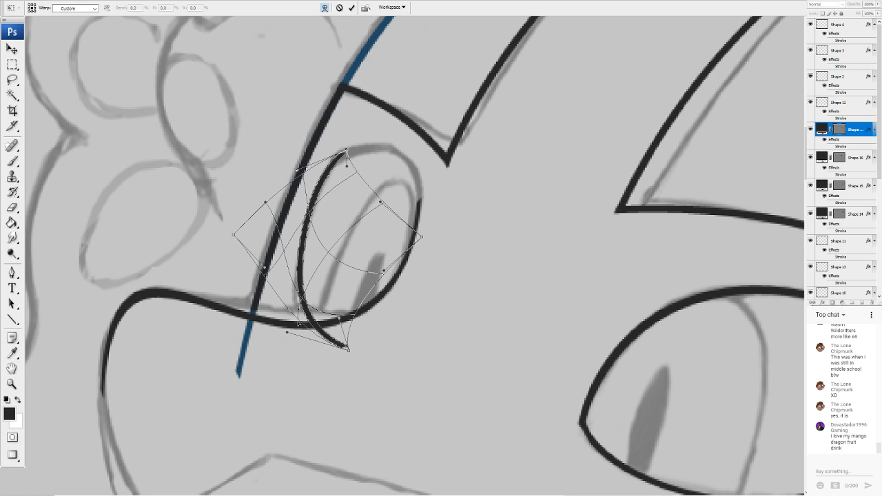
drag(344, 344, 342, 332)
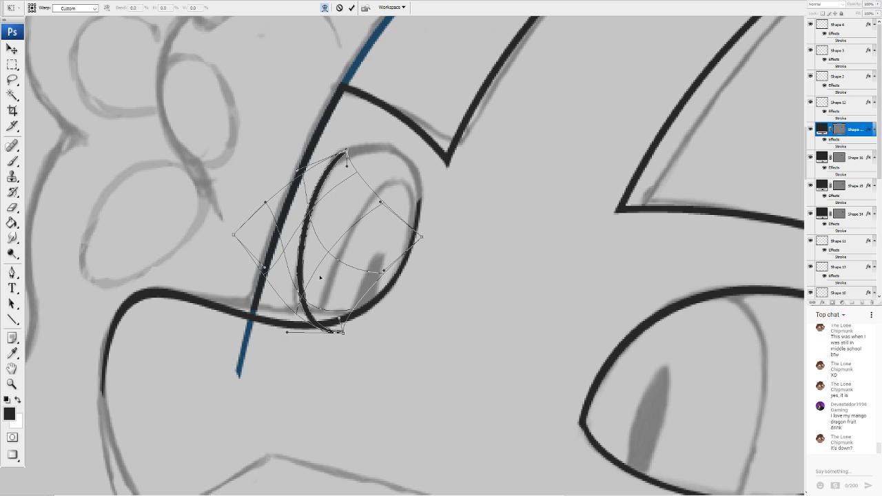
key(u)
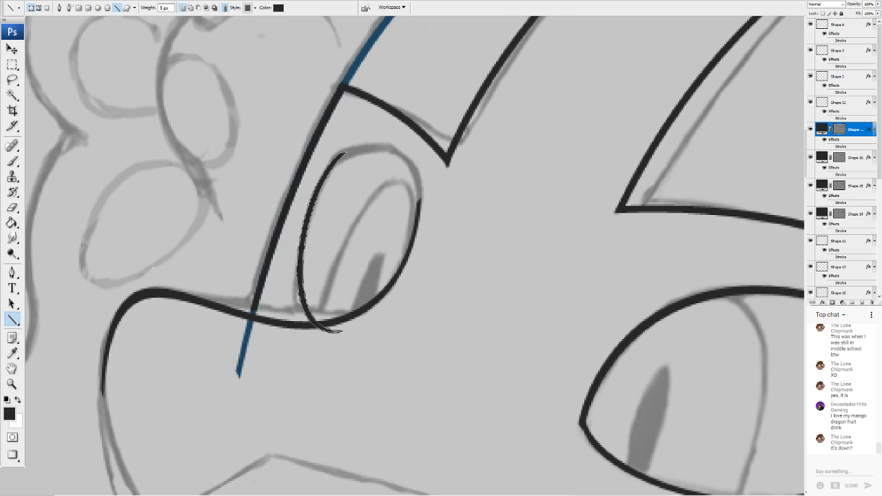
scroll(390, 243, down, 10)
scroll(375, 234, up, 5)
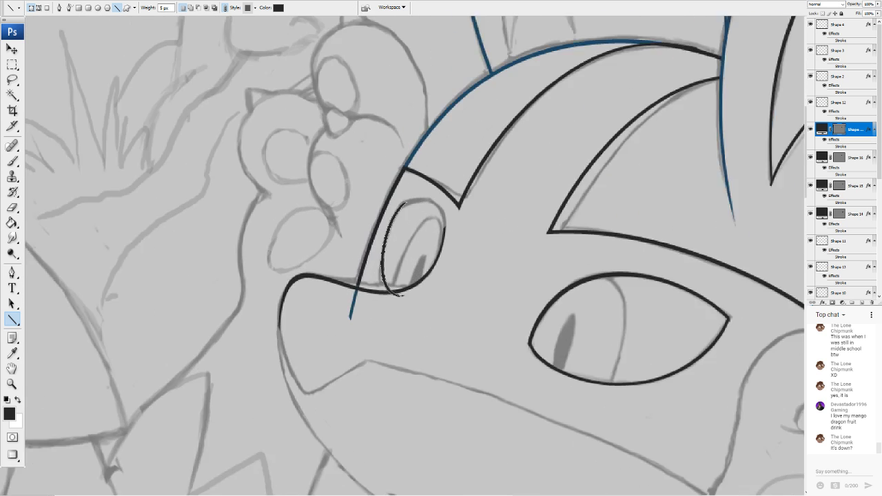
key(ctrl+plus)
key(ctrl+plus)
key(ctrl+plus)
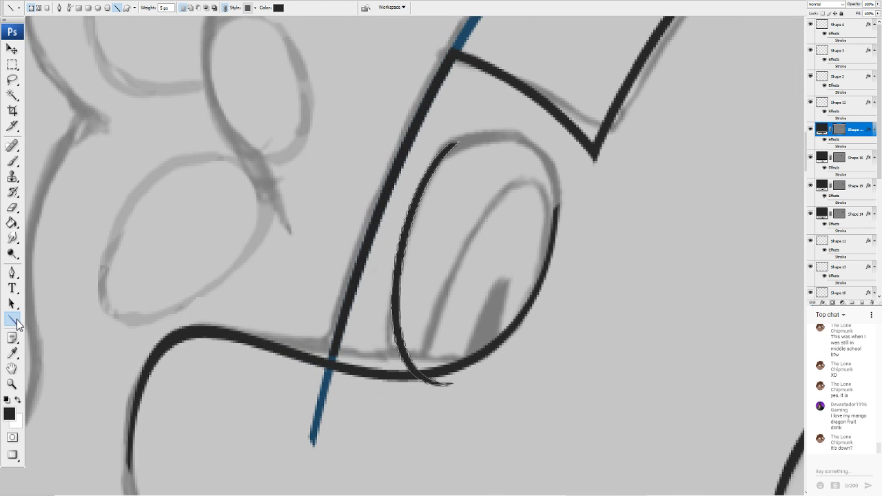
Draw a line across the small eye's upper part and warp it into a curve ending on the eye's inner edge
drag(449, 141, 550, 269)
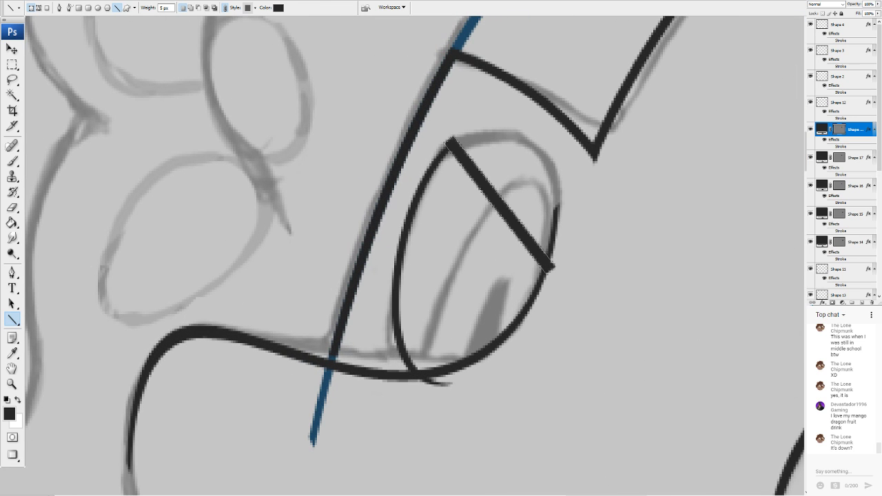
click(113, 162)
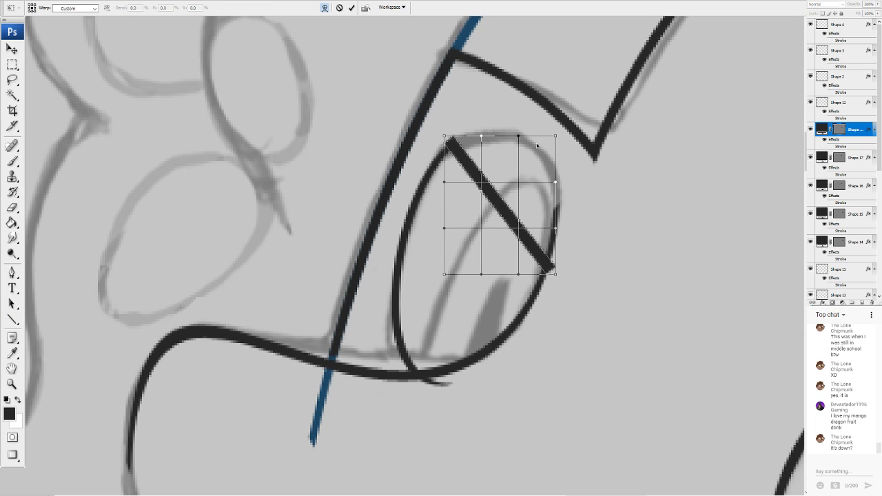
drag(499, 193, 519, 173)
drag(519, 221, 529, 209)
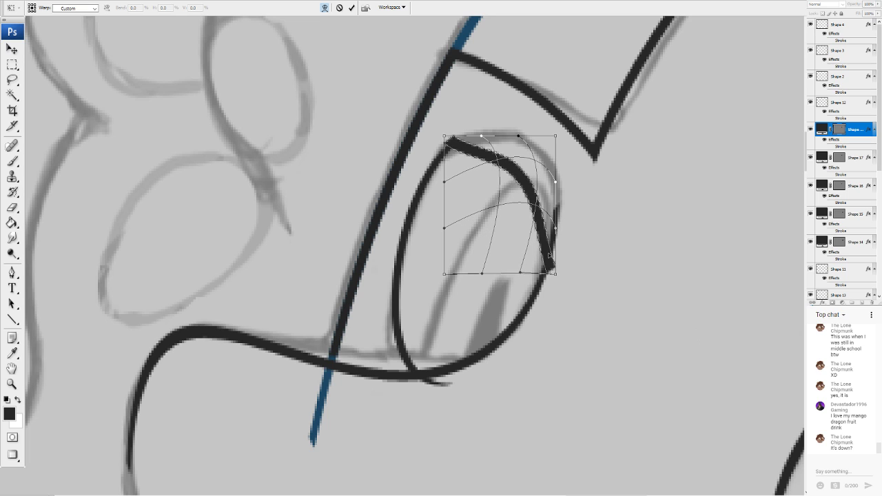
drag(555, 274, 545, 279)
mouse_move(544, 233)
mouse_down()
mouse_move(576, 210)
mouse_move(537, 225)
mouse_up()
drag(518, 144, 526, 118)
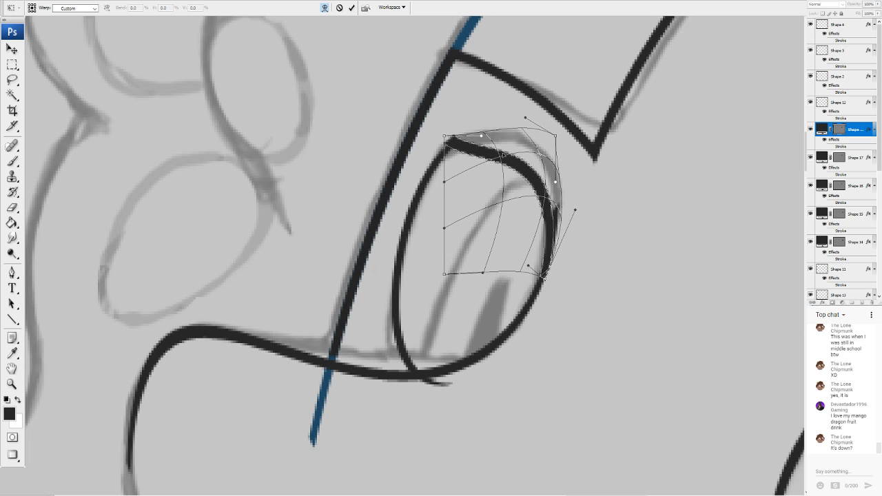
Warp the curve's upper end onto the outer-edge line and bulge its middle out to the sketched top of the small eye
drag(448, 139, 480, 110)
drag(493, 156, 431, 167)
drag(480, 110, 457, 91)
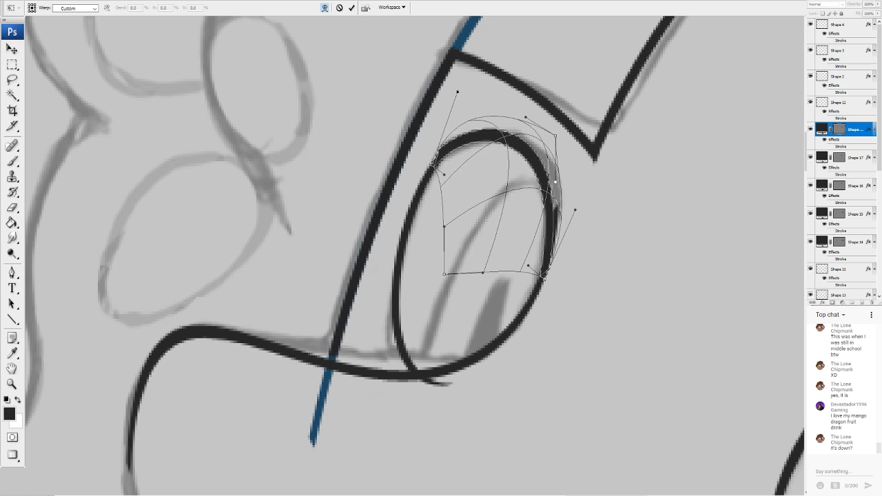
drag(466, 136, 470, 156)
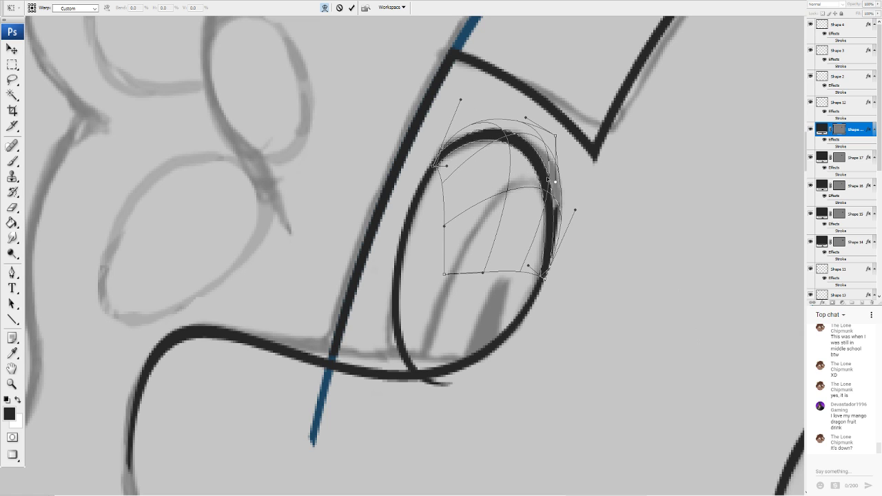
drag(550, 180, 593, 145)
drag(537, 185, 555, 136)
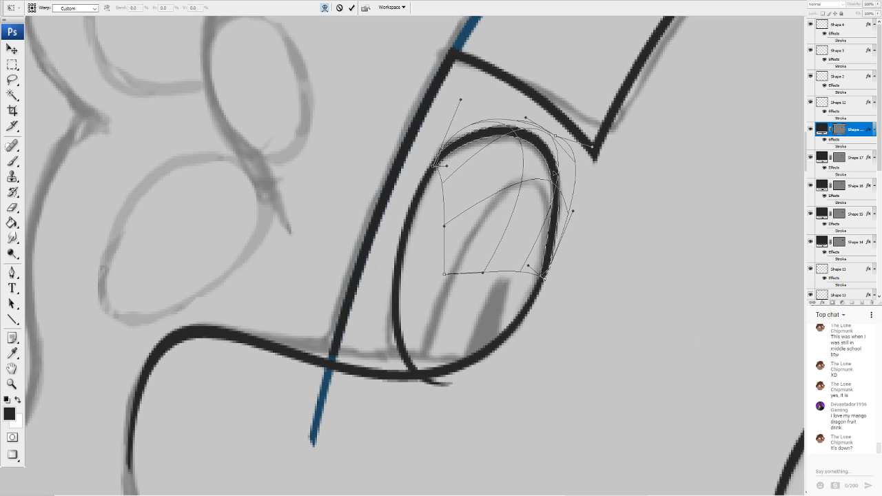
Extend both ends of the upper curve further along the small eye's inner and outer edge lines
drag(573, 212, 580, 225)
drag(545, 278, 530, 305)
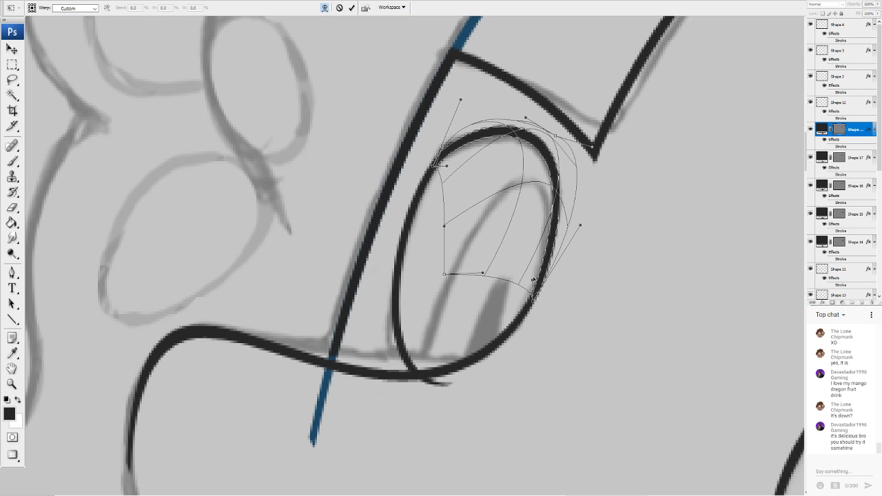
drag(580, 225, 579, 234)
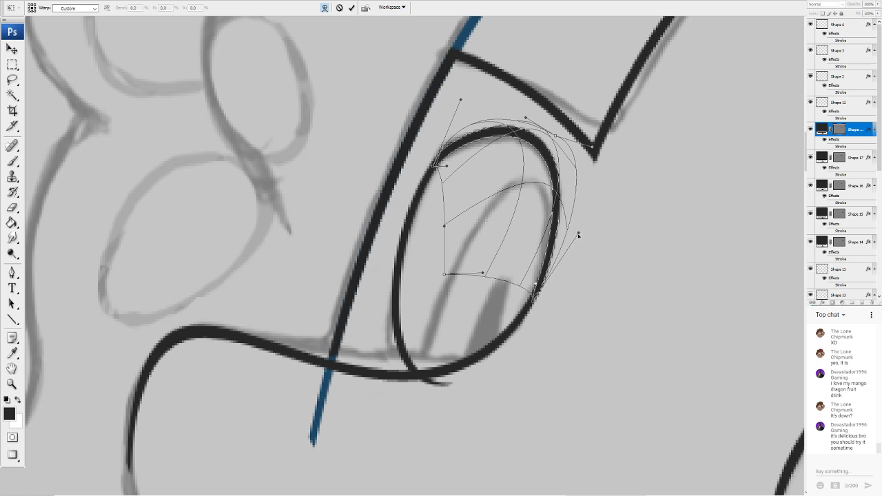
drag(436, 165, 426, 177)
drag(463, 99, 455, 89)
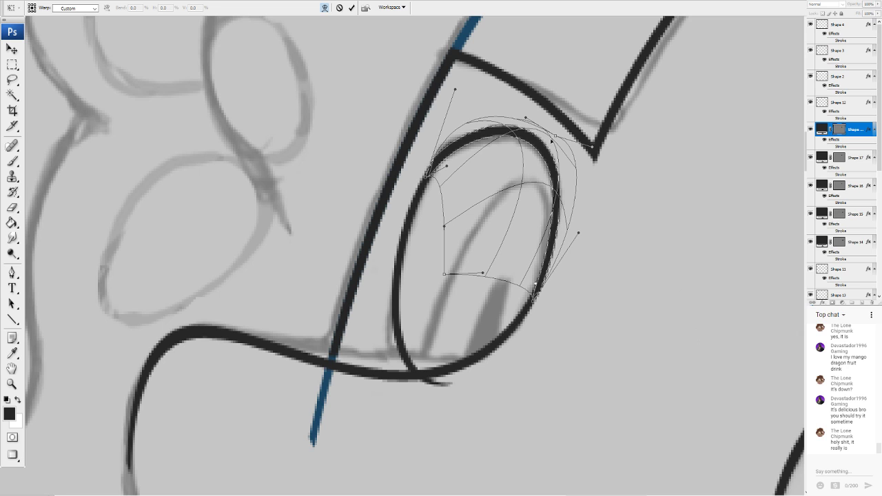
Smooth the upper curve's arc and its joins with the small eye's two edge lines, and apply the warp
drag(551, 142, 491, 142)
drag(426, 176, 423, 185)
drag(483, 151, 472, 163)
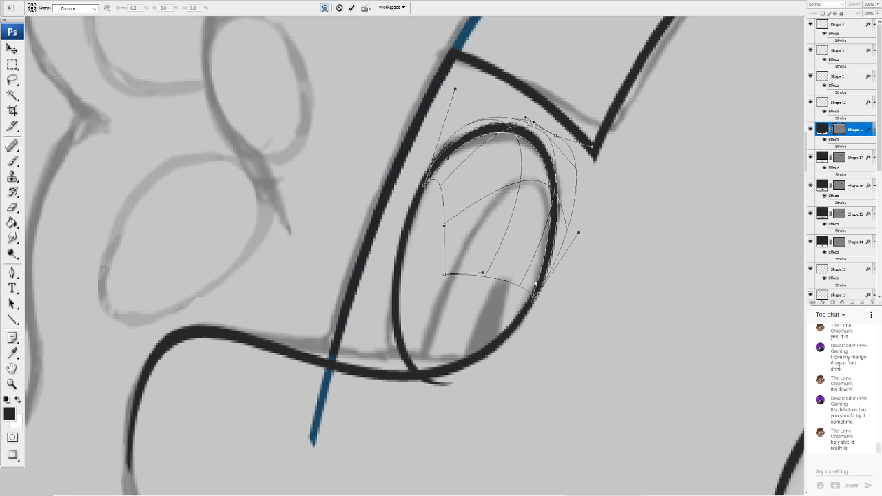
drag(504, 139, 493, 122)
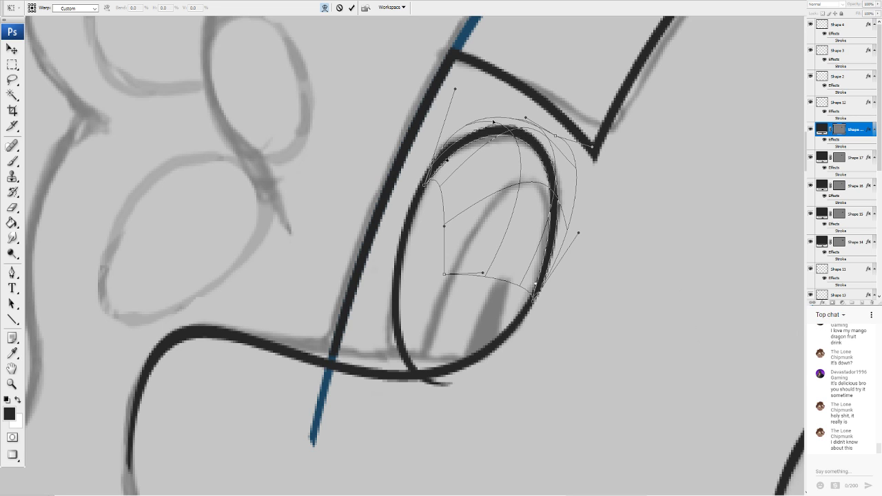
drag(446, 159, 454, 157)
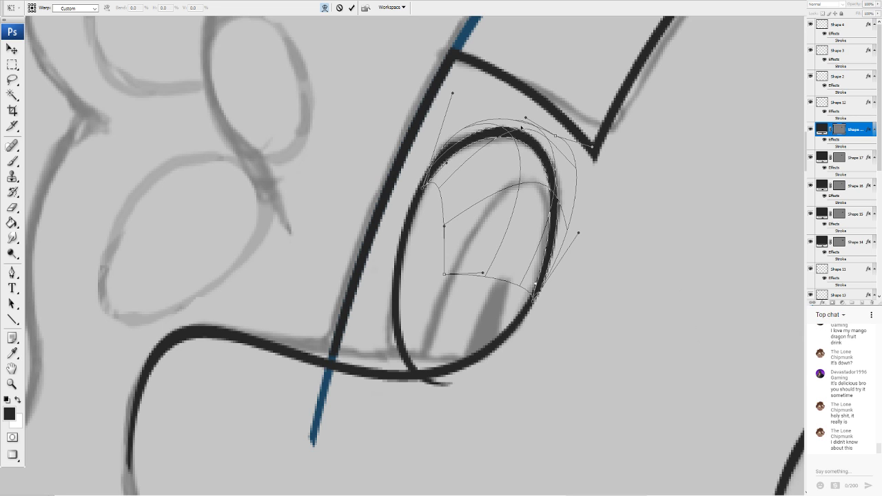
drag(512, 129, 502, 129)
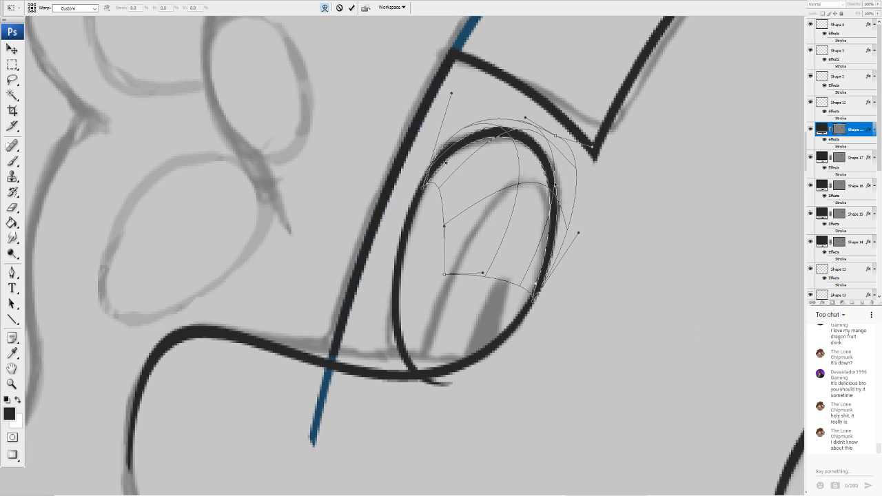
drag(550, 181, 553, 181)
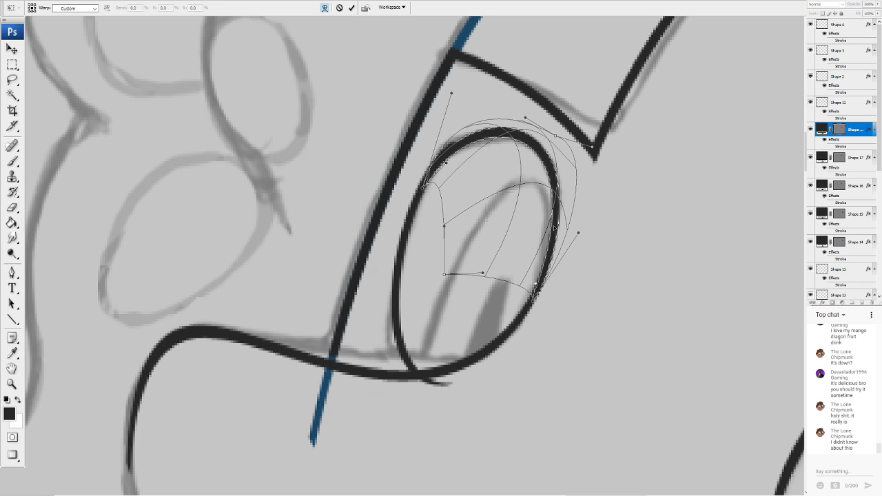
key(Return)
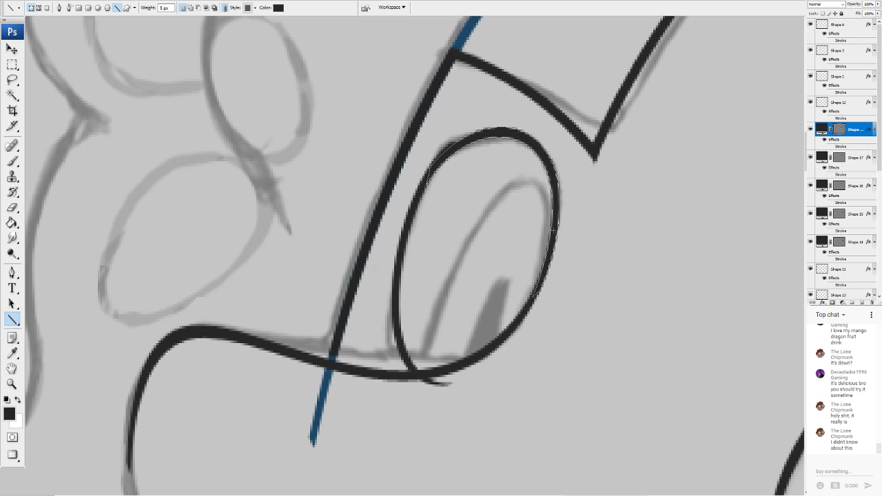
Rasterize the small eye's outer-edge line and erase its tail below the muzzle line
key(v)
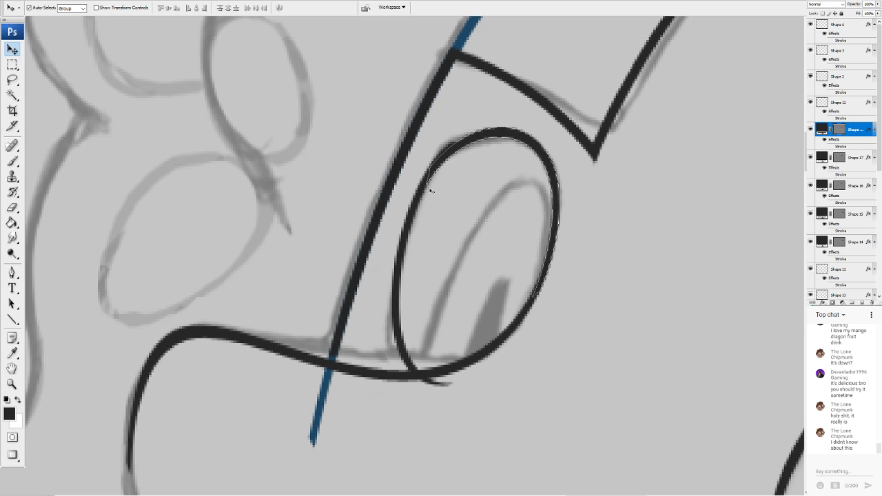
click(421, 190)
key(e)
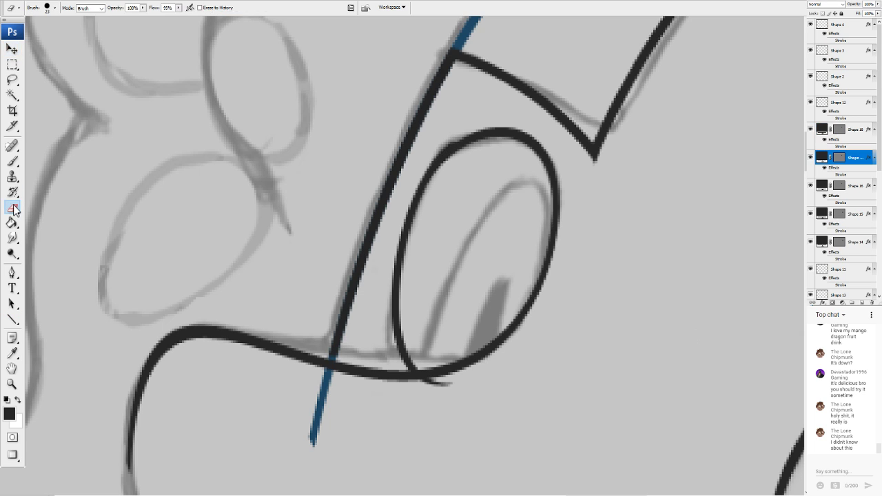
click(420, 182)
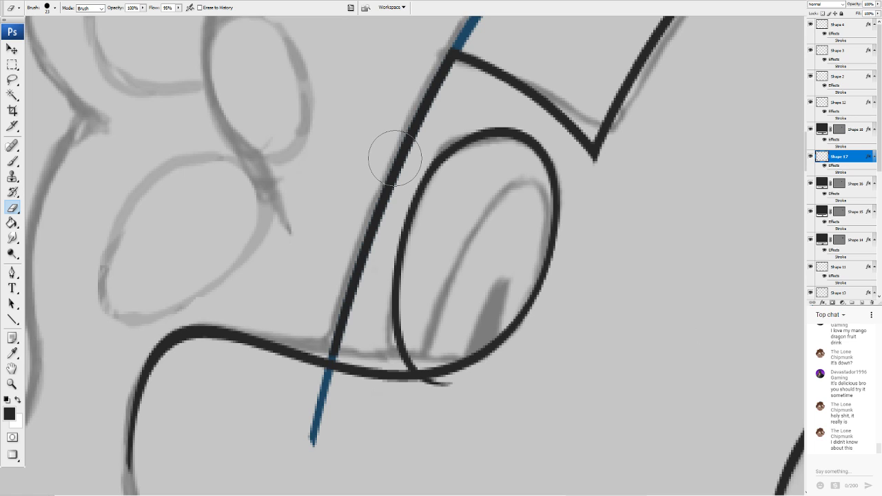
click(13, 49)
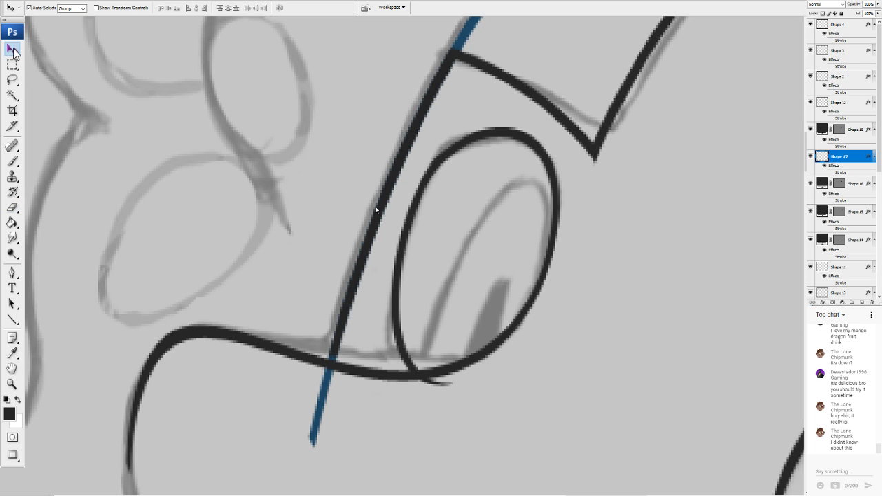
click(18, 207)
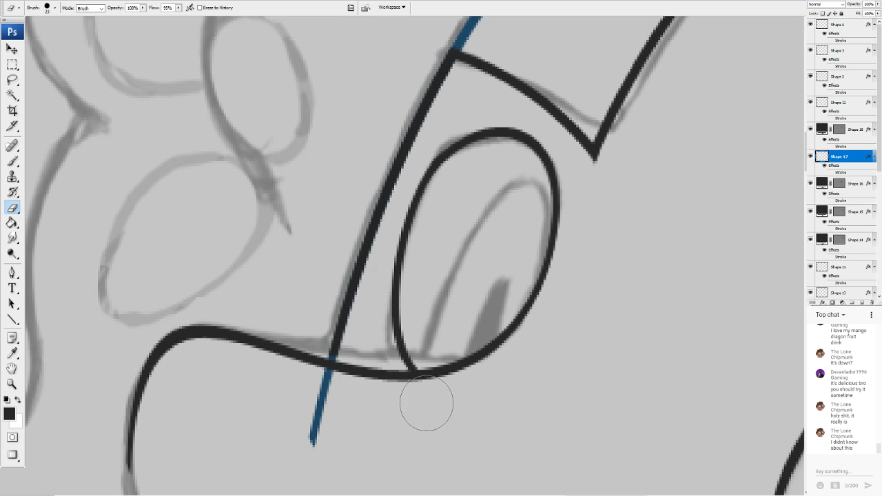
scroll(419, 459, down, 6)
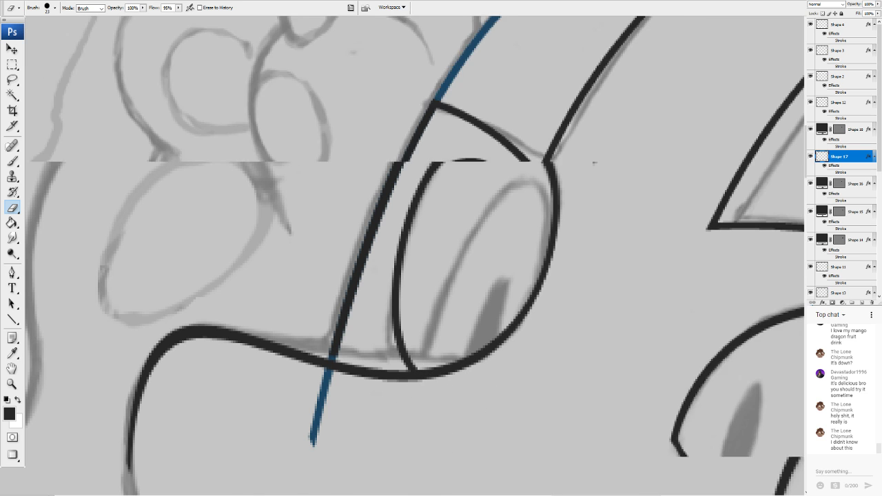
scroll(420, 459, up, 4)
scroll(399, 250, down, 10)
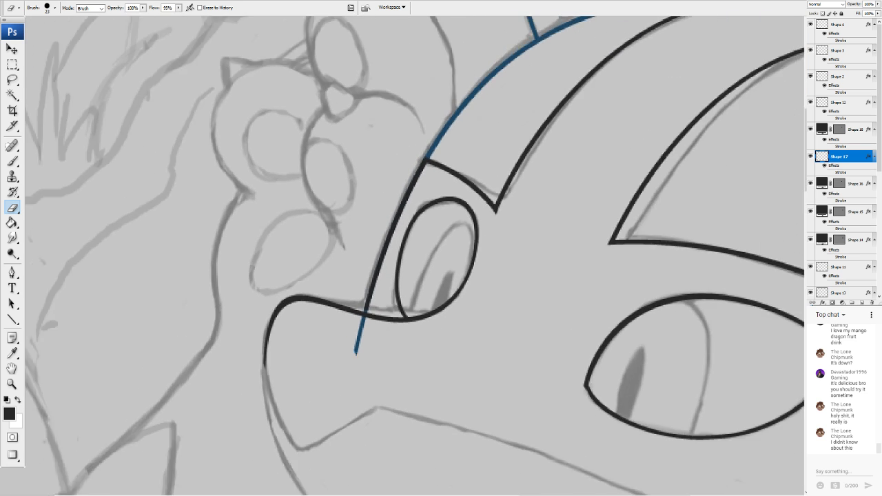
scroll(400, 249, up, 9)
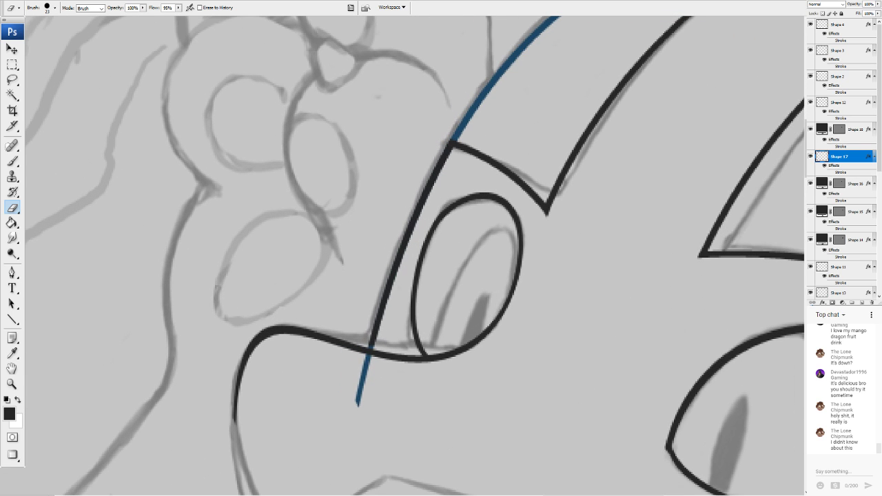
Try nudging the dark face line beside the small eye sideways against the blue line, and undo the last nudge
key(v)
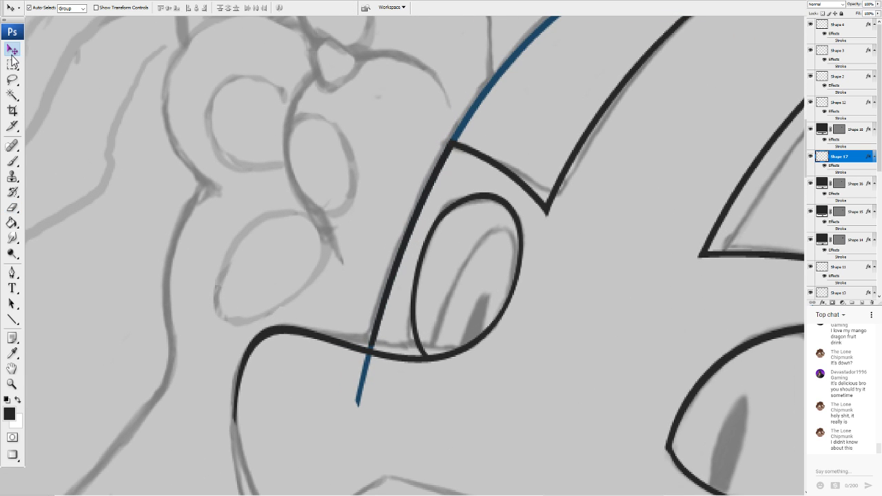
click(375, 334)
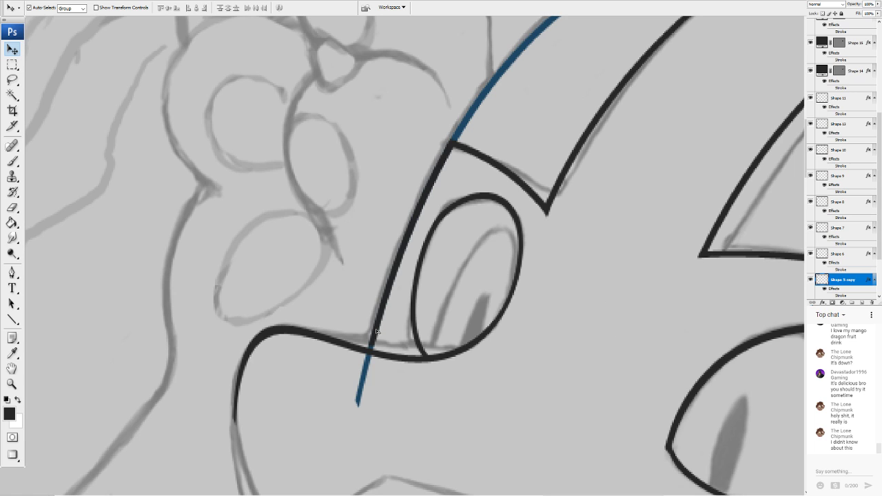
key(Right)
key(Right)
key(Left)
key(Left)
key(Left)
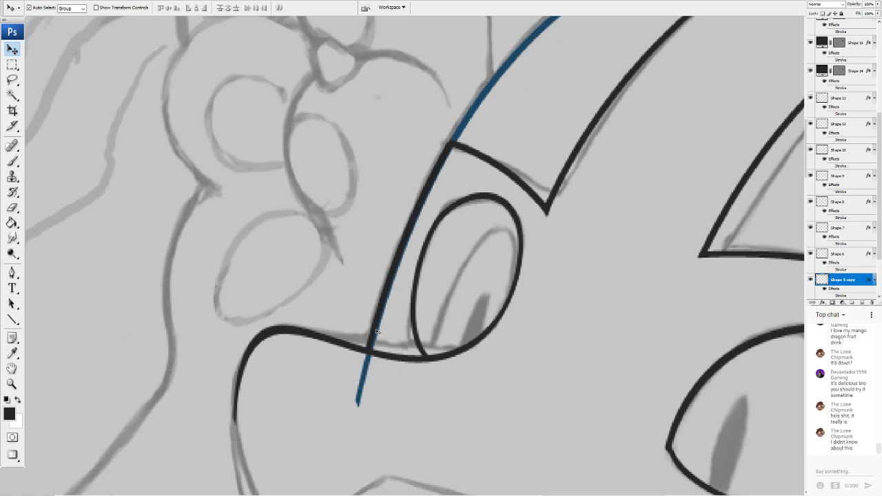
key(ctrl+z)
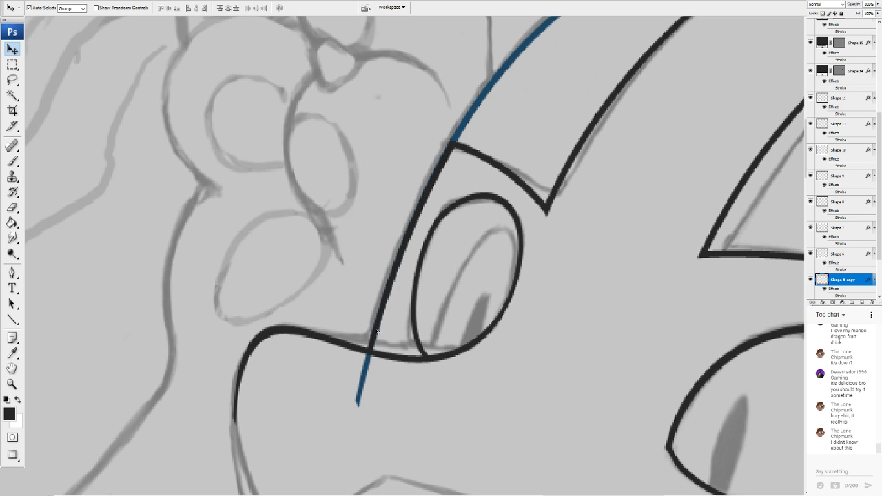
Check the extent of the dark face line's layer with its transform bounds, and toggle the layer's visibility
scroll(379, 238, down, 2)
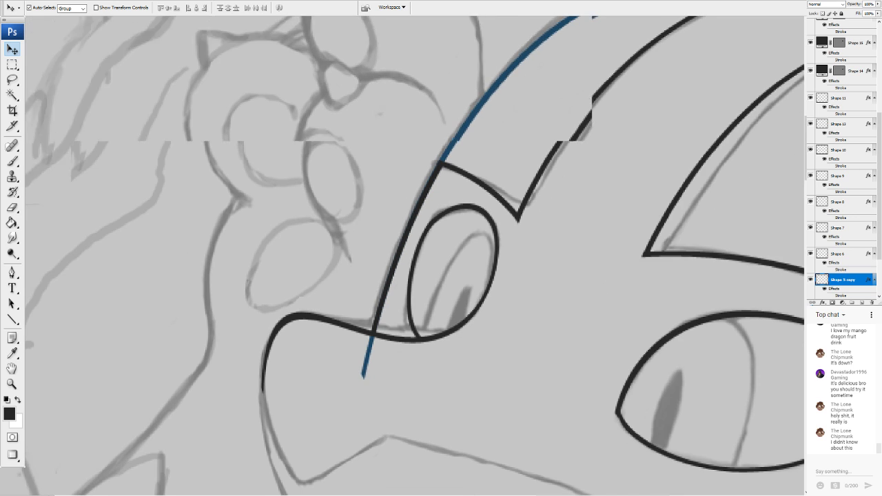
scroll(379, 237, up, 5)
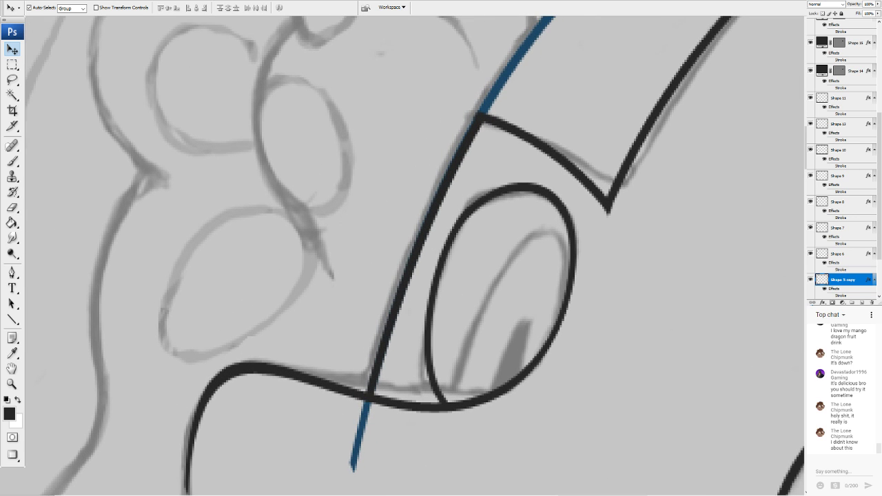
key(ctrl+t)
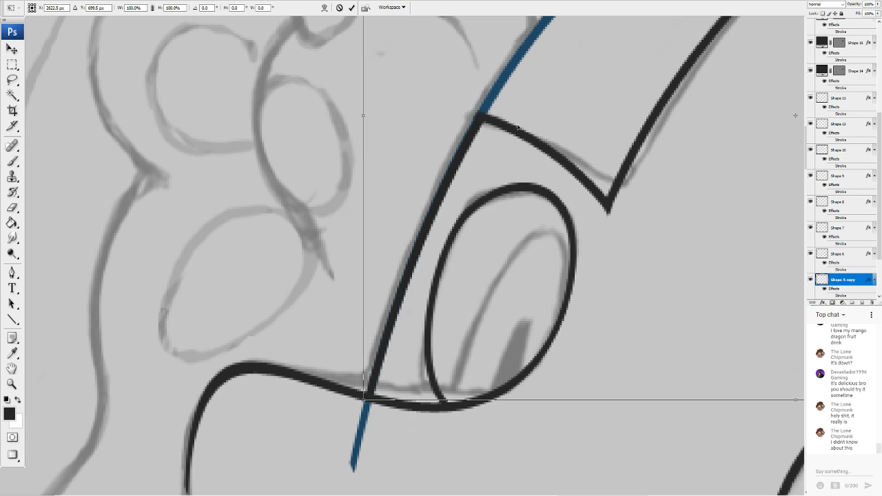
key(Return)
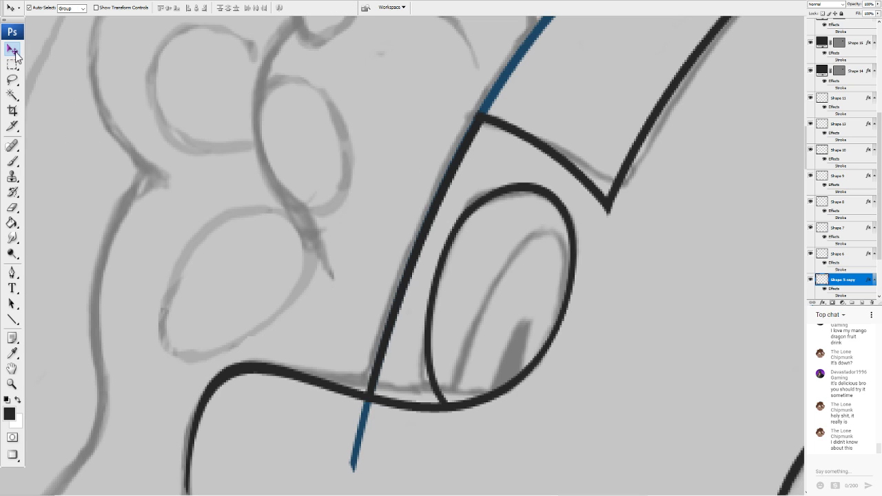
click(683, 338)
click(445, 180)
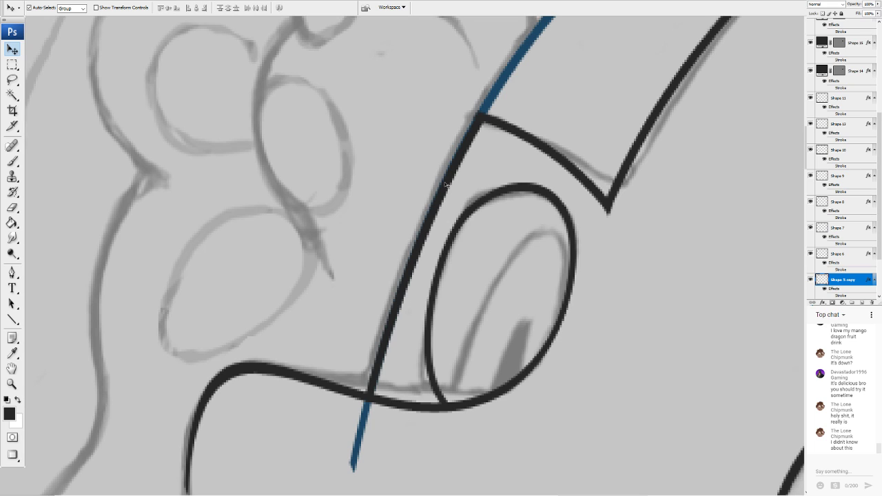
click(810, 280)
click(810, 279)
Inspect the dark face line's transform bounds from the small eye across the forehead, and cancel the transform
key(ctrl+t)
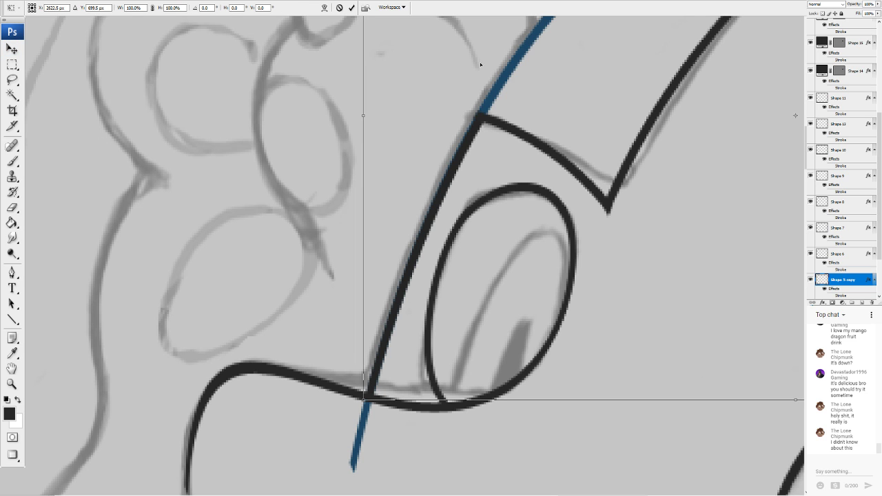
mouse_move(806, 148)
mouse_down()
mouse_move(805, 125)
mouse_move(805, 138)
mouse_up()
scroll(415, 254, right, 10)
scroll(414, 255, down, 3)
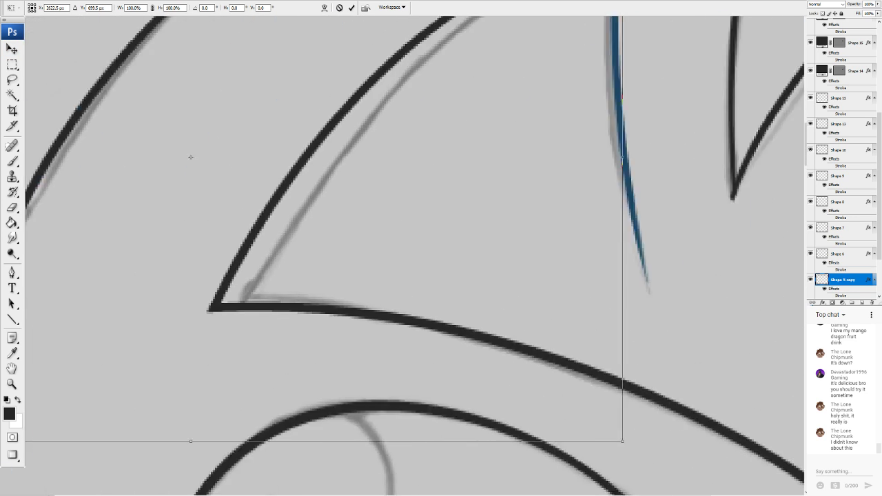
scroll(415, 255, down, 10)
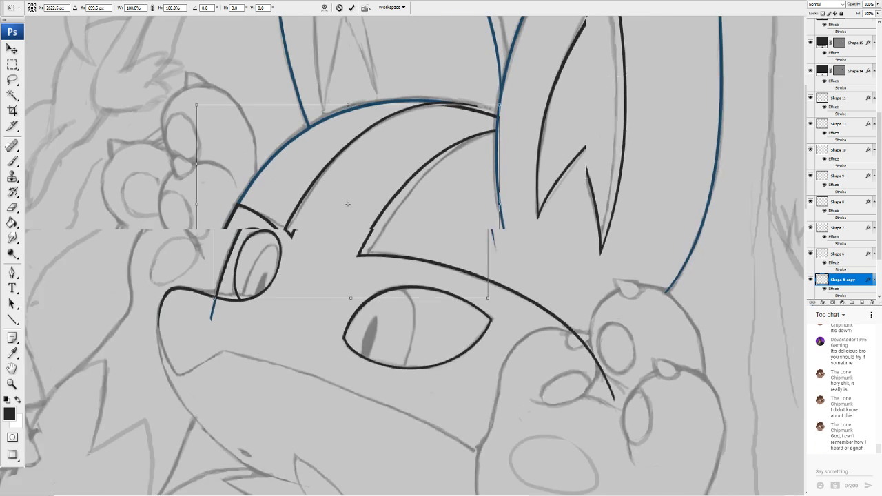
scroll(414, 254, up, 4)
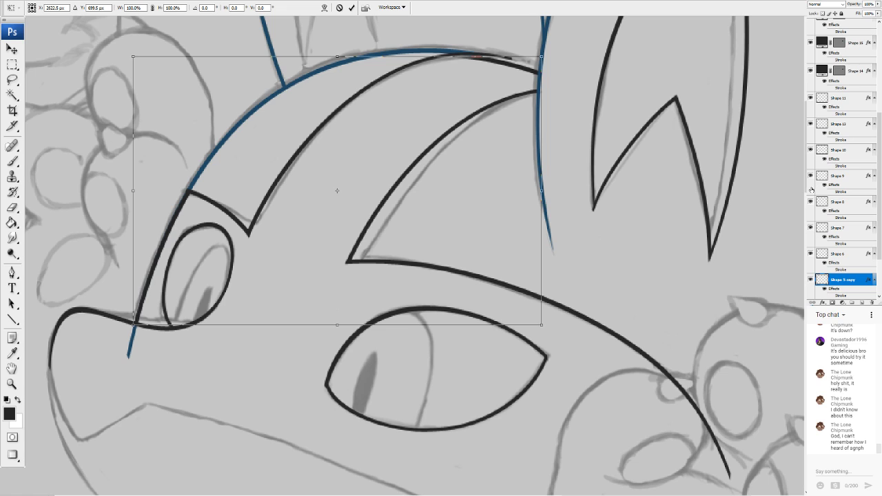
key(Escape)
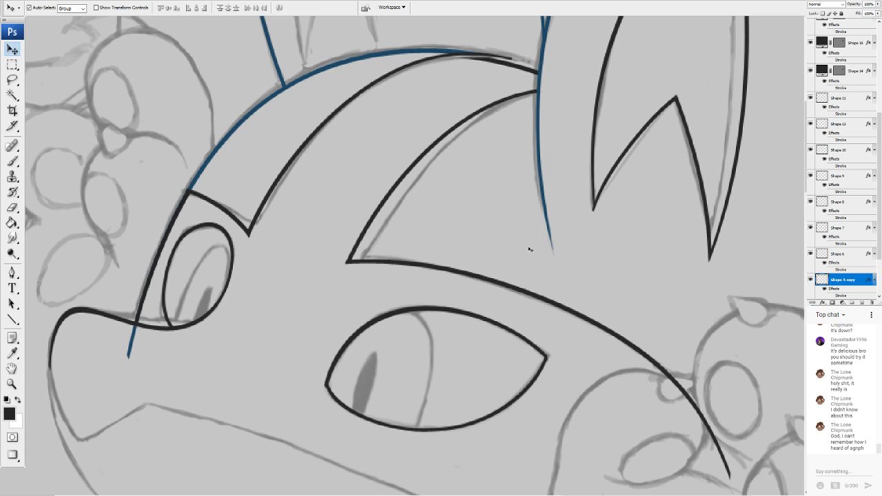
Undo the last change to the dark face line and erase the stray fragment near the forehead stripe's upper end
key(ctrl+z)
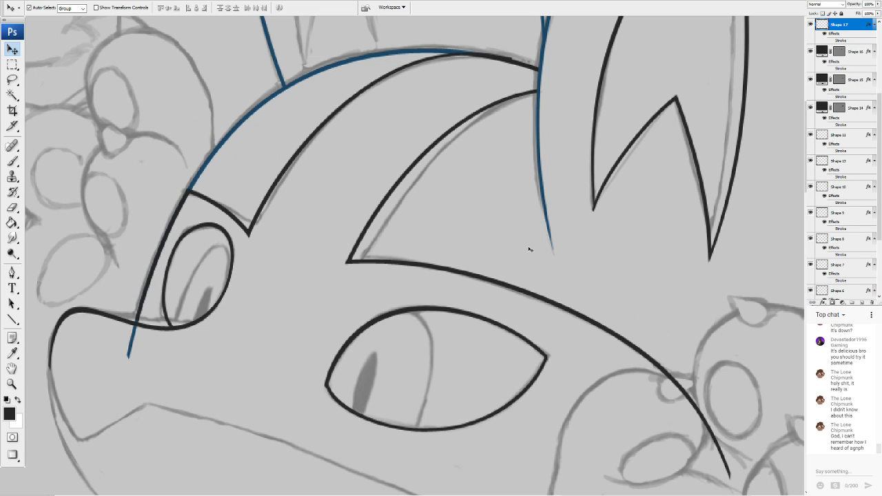
click(516, 63)
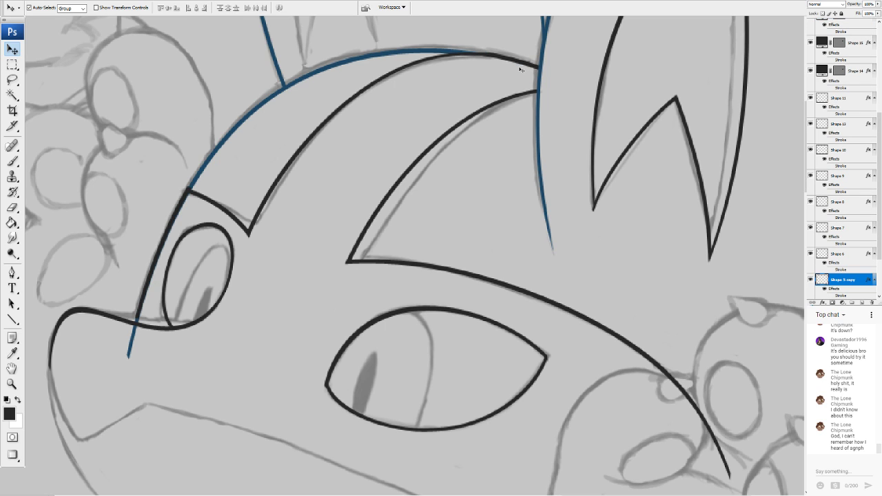
click(521, 69)
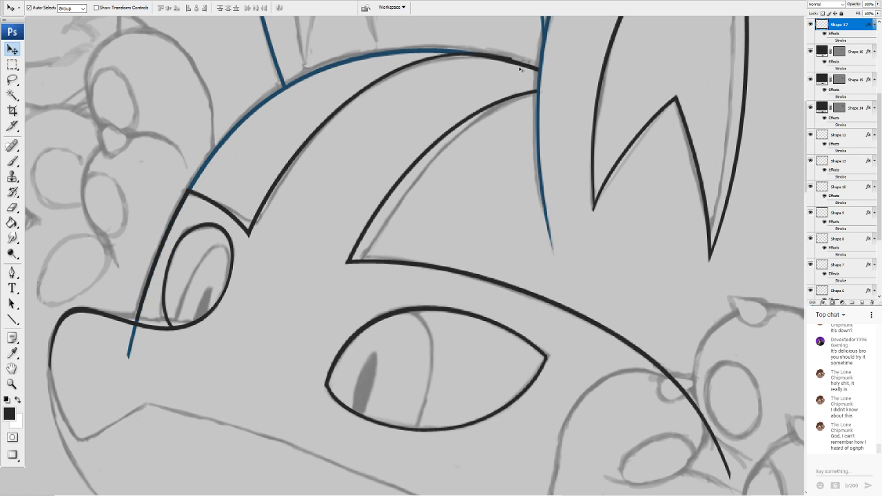
click(444, 59)
click(13, 208)
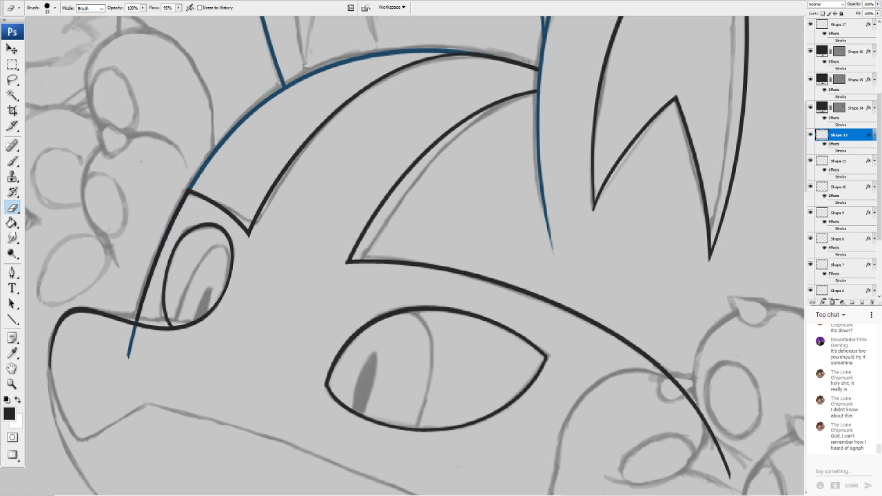
Select the blue forehead line and toggle its layer's visibility to check which stretch it covers
drag(344, 241, 545, 241)
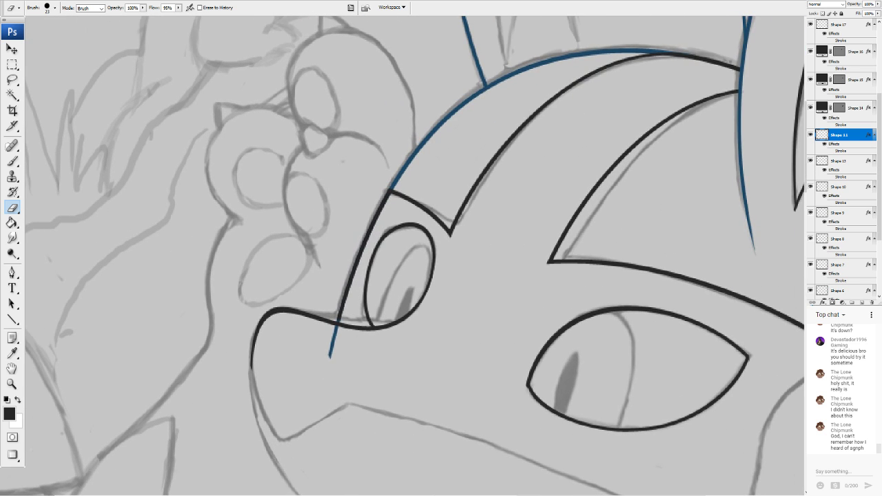
key(v)
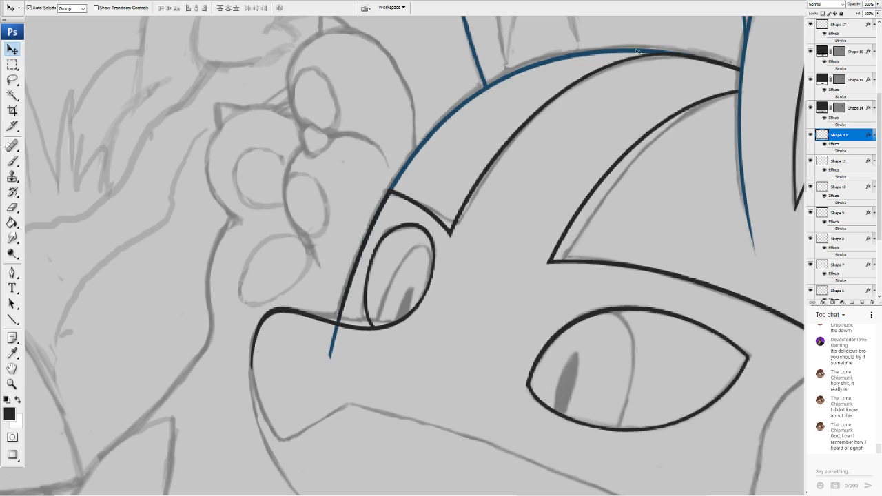
click(638, 52)
click(810, 279)
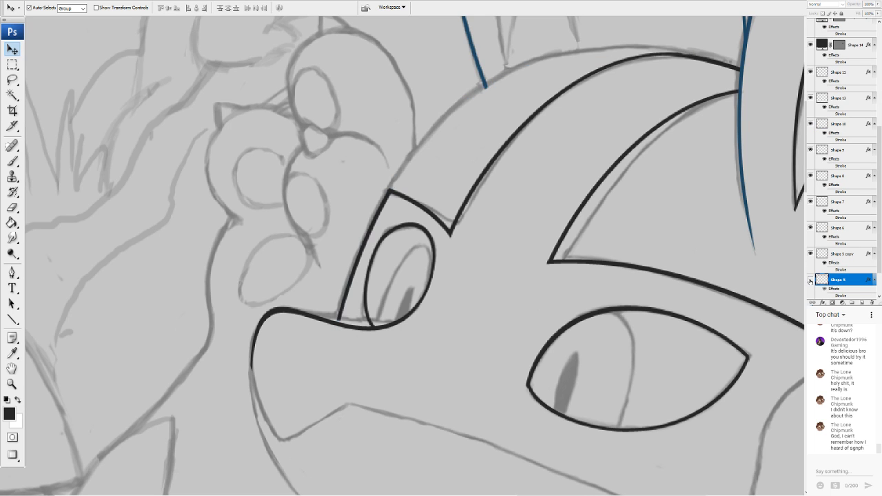
click(810, 280)
click(810, 280)
click(810, 279)
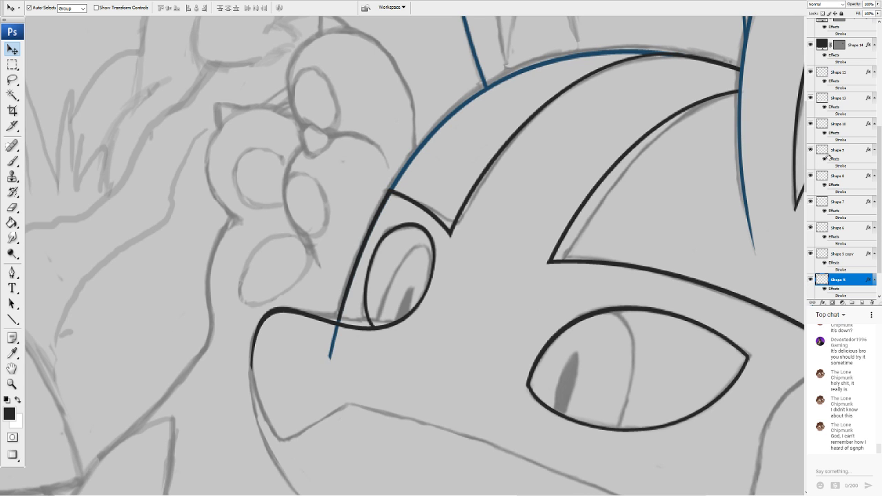
Erase the blue line where it runs behind the dark face line beside the small eye, including its tail below the muzzle line
key(ctrl+plus)
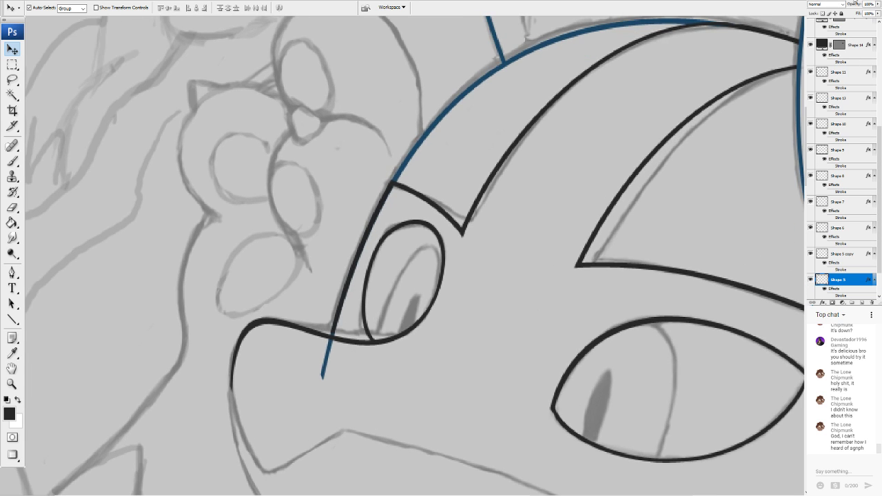
click(13, 208)
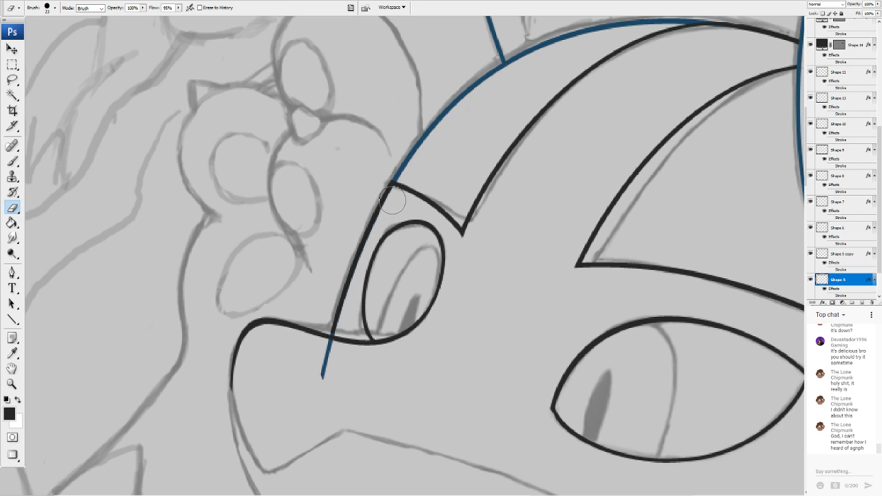
mouse_move(392, 200)
mouse_down()
mouse_move(353, 273)
mouse_move(343, 319)
mouse_up()
scroll(376, 237, up, 9)
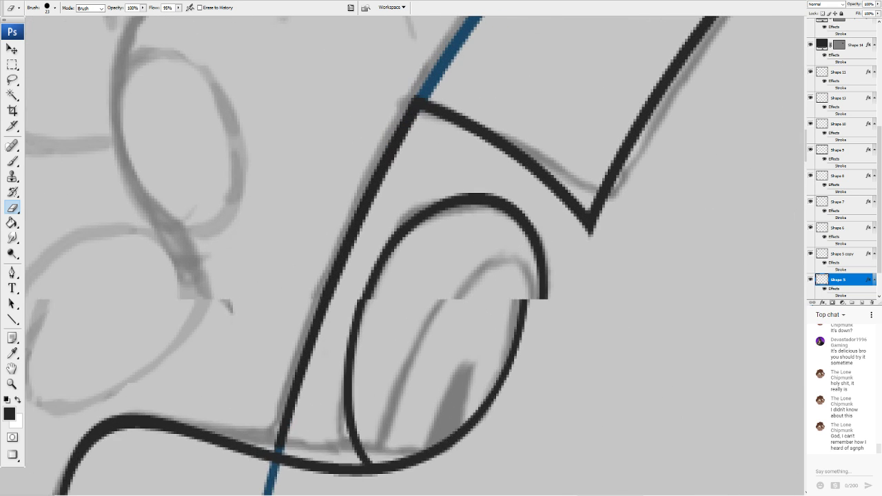
drag(337, 338, 432, 194)
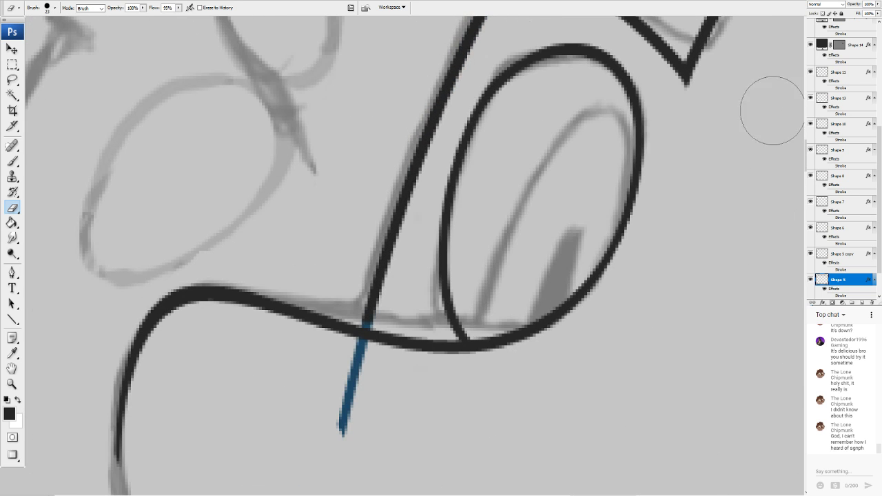
drag(343, 432, 363, 370)
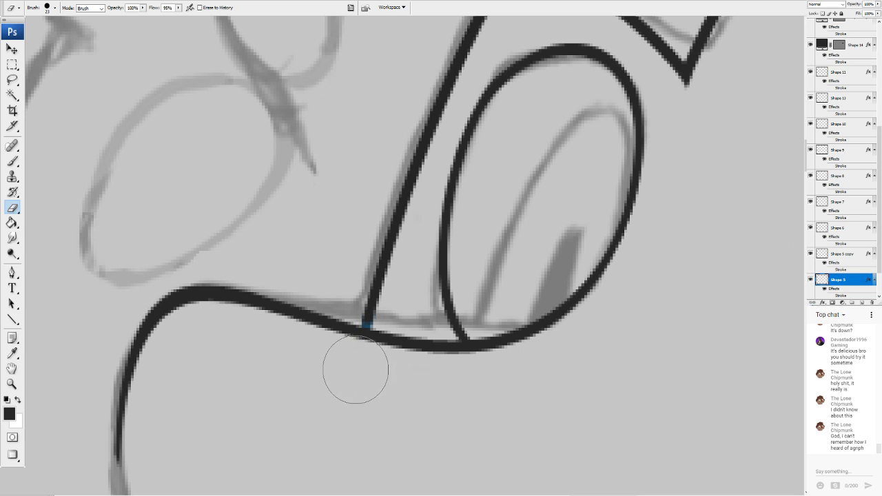
drag(407, 257, 367, 372)
Bridge the gap between the dark face line and the muzzle line with a short line, and rasterize and trim it
click(13, 320)
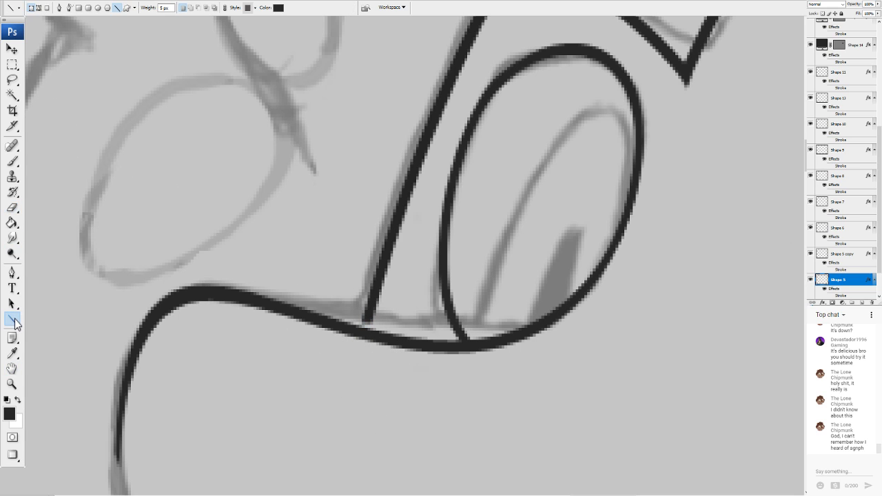
drag(370, 308, 365, 334)
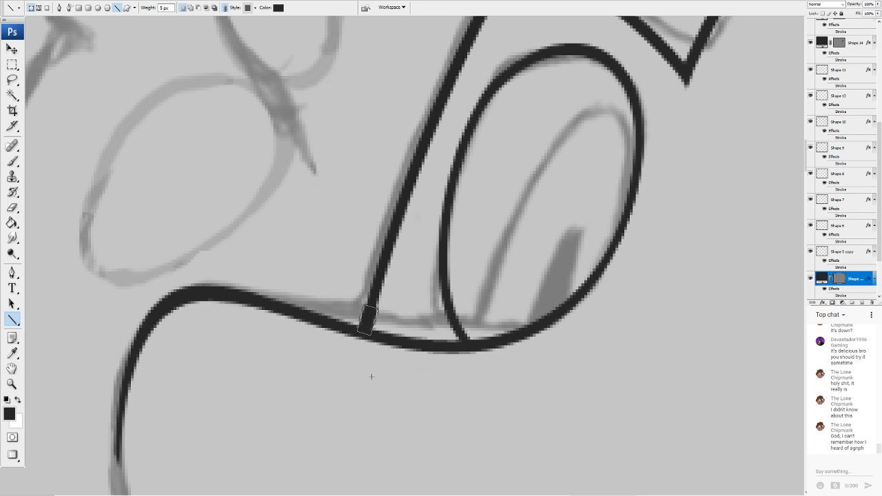
key(h)
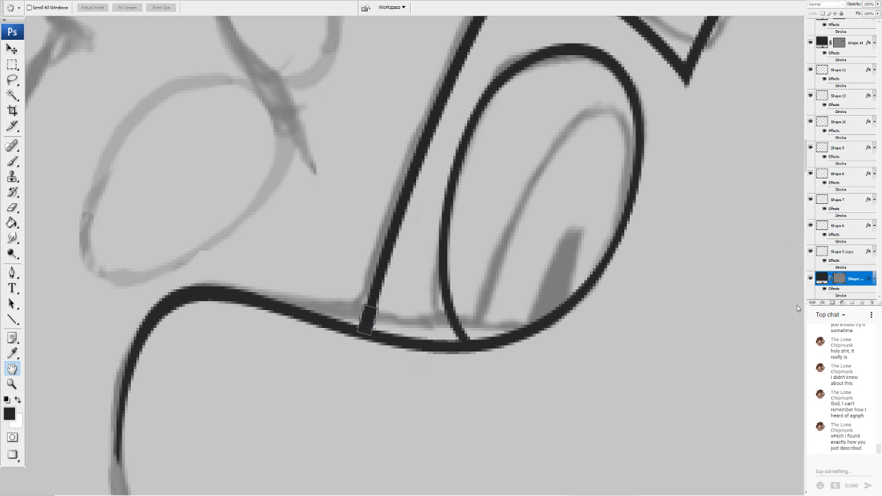
key(u)
key(y)
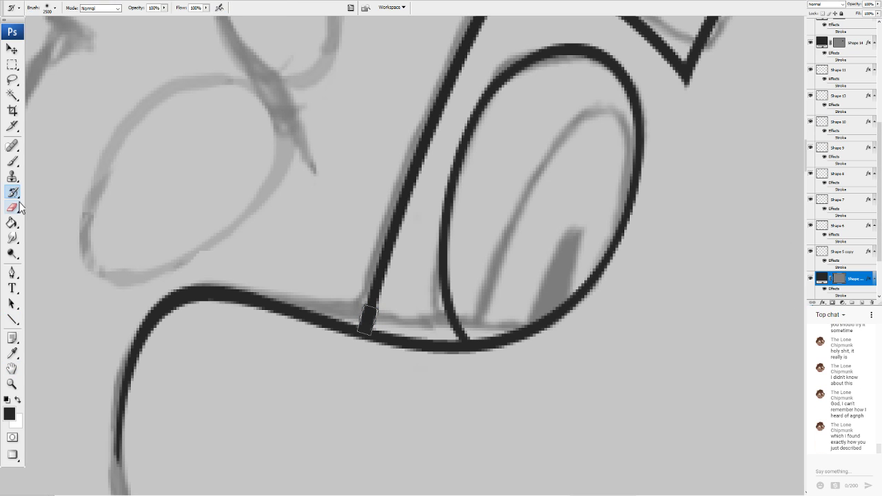
click(16, 206)
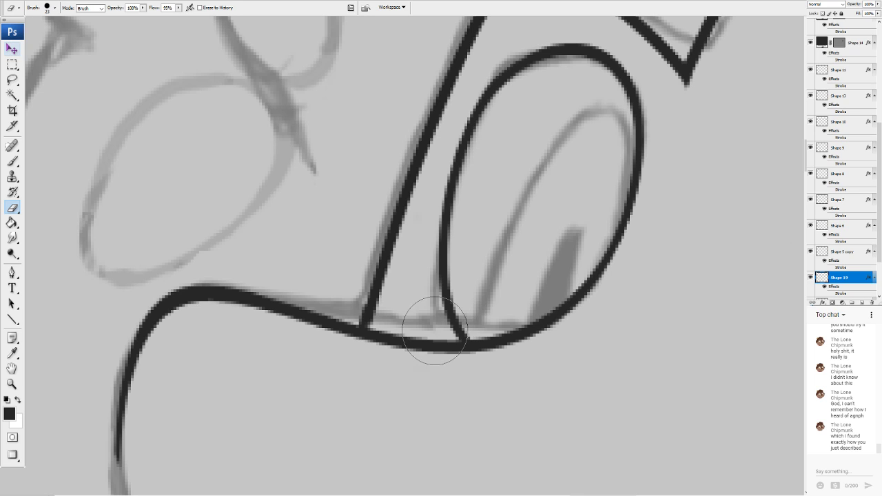
click(12, 49)
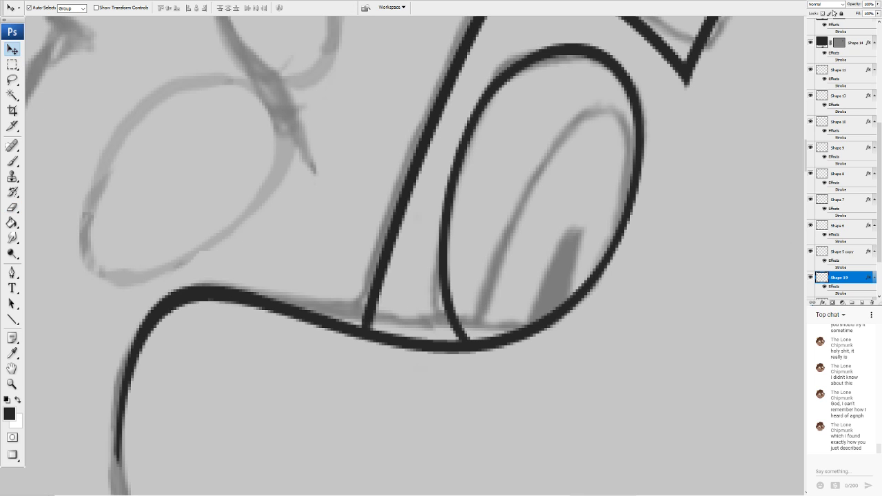
Draw a straight 5 px line over the sketched mouth from its front peak to the mouth corner beside the paw
key(ctrl+minus)
key(ctrl+minus)
scroll(380, 226, down, 10)
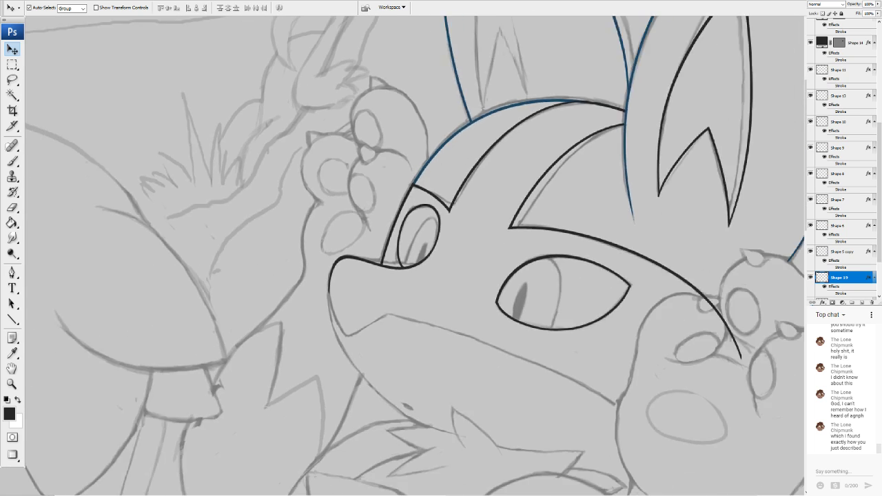
scroll(378, 229, up, 5)
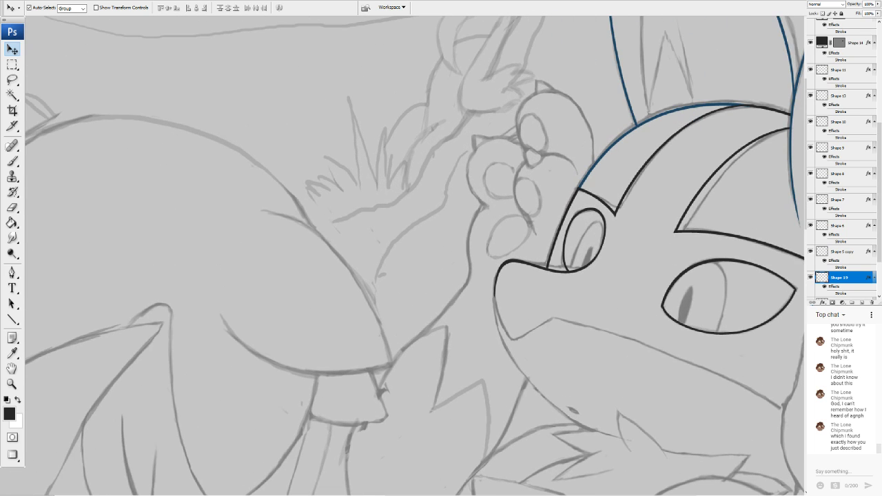
drag(482, 269, 237, 237)
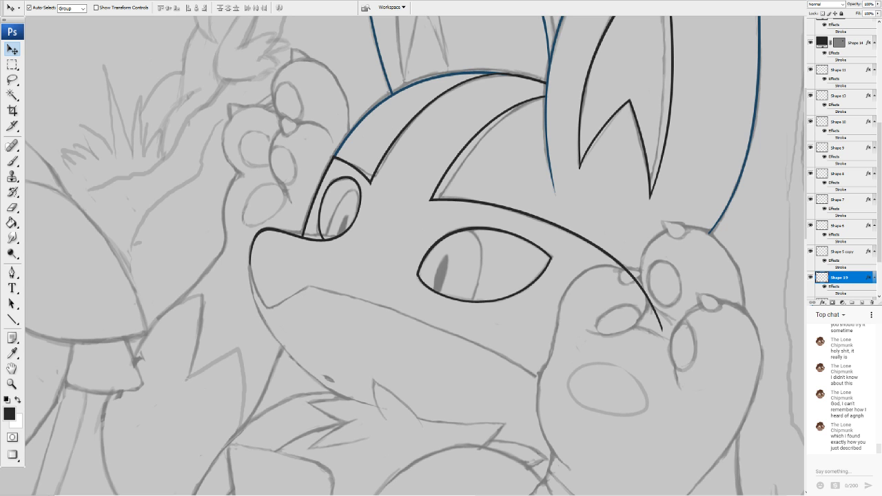
scroll(371, 234, up, 5)
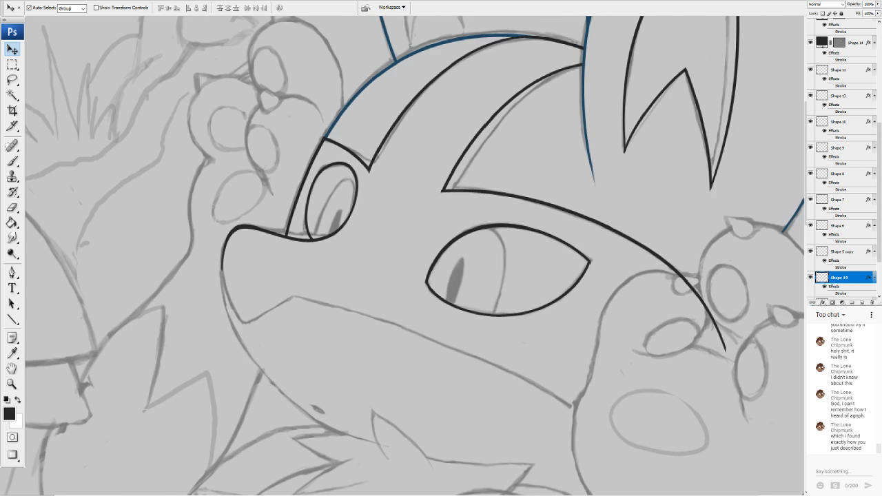
mouse_move(427, 331)
mouse_down()
mouse_move(392, 172)
mouse_move(343, 155)
mouse_up()
drag(400, 200, 366, 322)
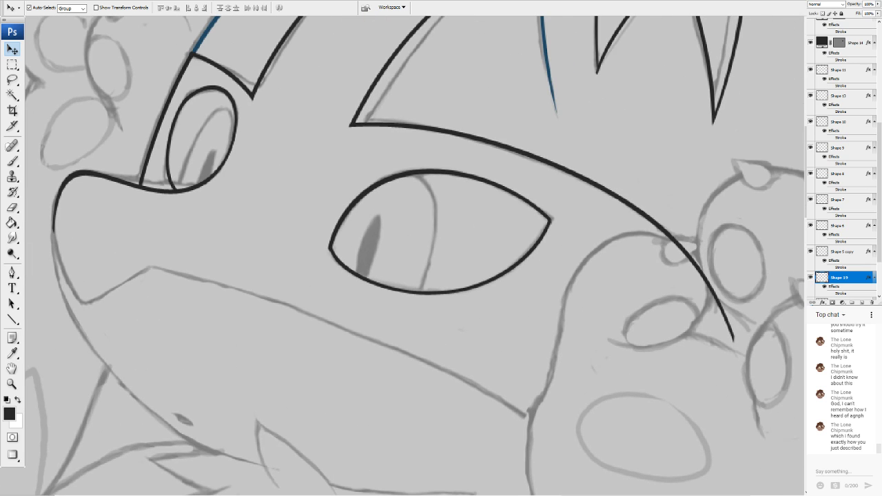
click(13, 319)
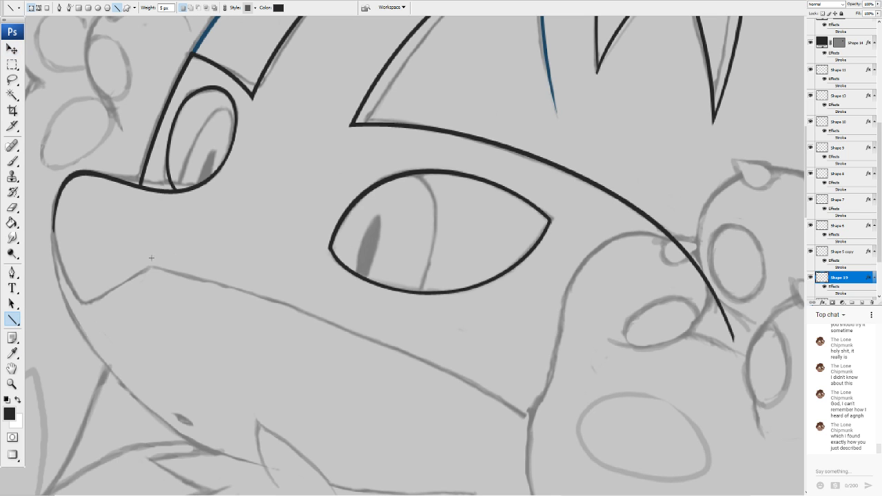
mouse_move(150, 266)
mouse_down()
mouse_move(527, 405)
mouse_move(534, 415)
mouse_up()
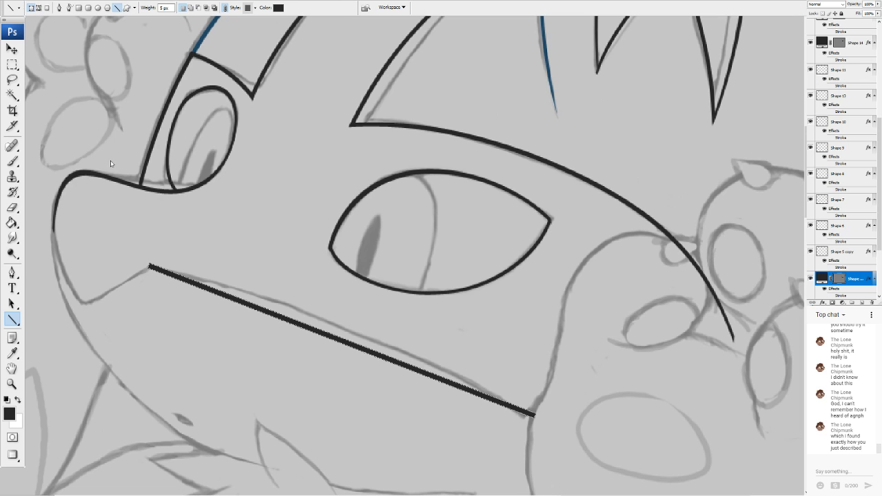
Warp the long mouth line into an upward bow and pull its rear end past the mouth corner onto the paw
key(ctrl+t)
mouse_move(280, 302)
mouse_down()
mouse_move(258, 321)
mouse_move(286, 360)
mouse_move(286, 379)
mouse_move(280, 373)
mouse_up()
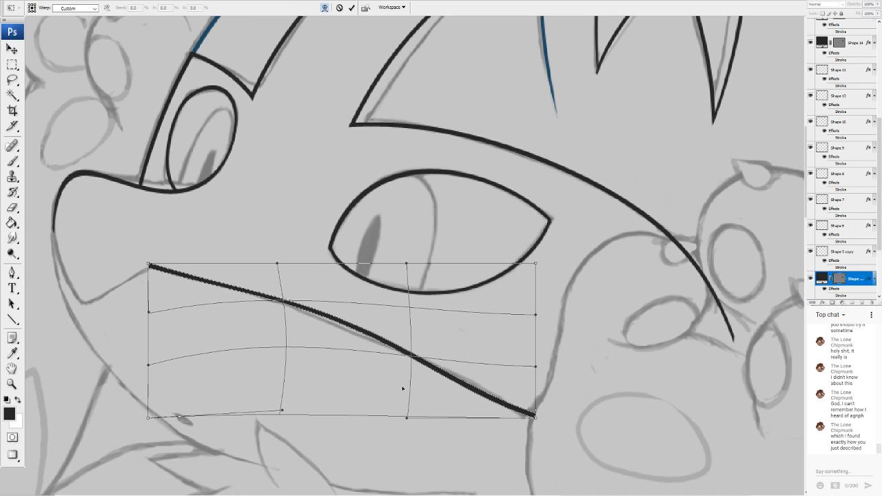
drag(403, 387, 523, 367)
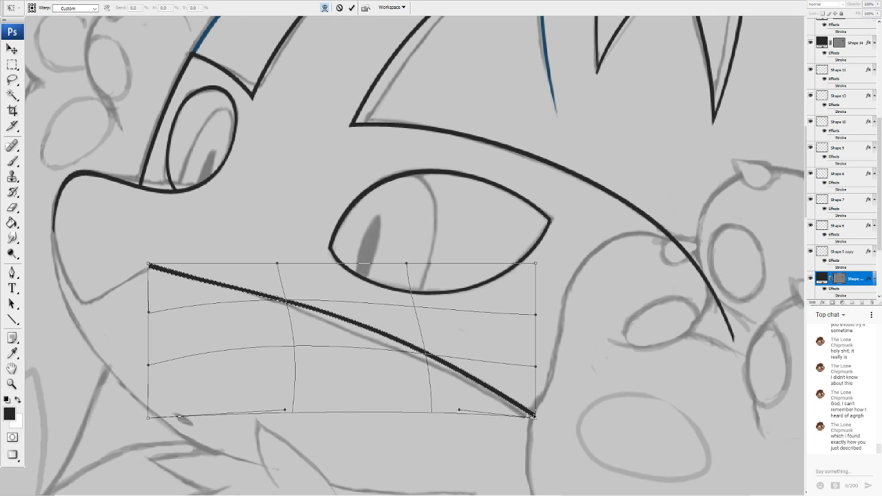
drag(534, 417, 555, 444)
drag(441, 405, 452, 387)
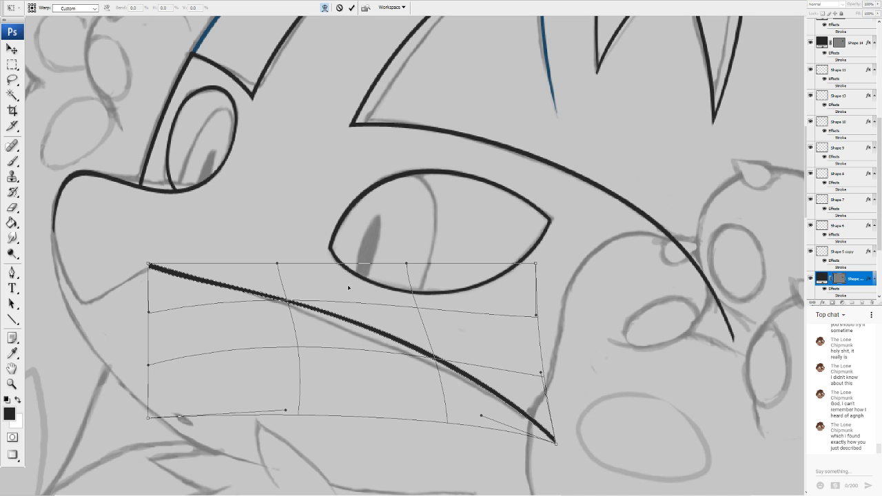
Refine the mouth line's warp near its front peak and rear end to follow the sketch, and apply it
drag(348, 287, 398, 319)
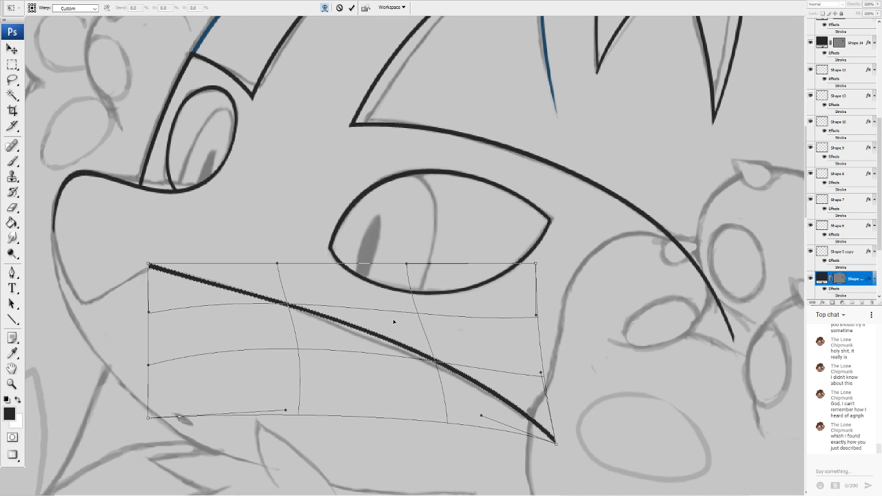
drag(278, 261, 281, 247)
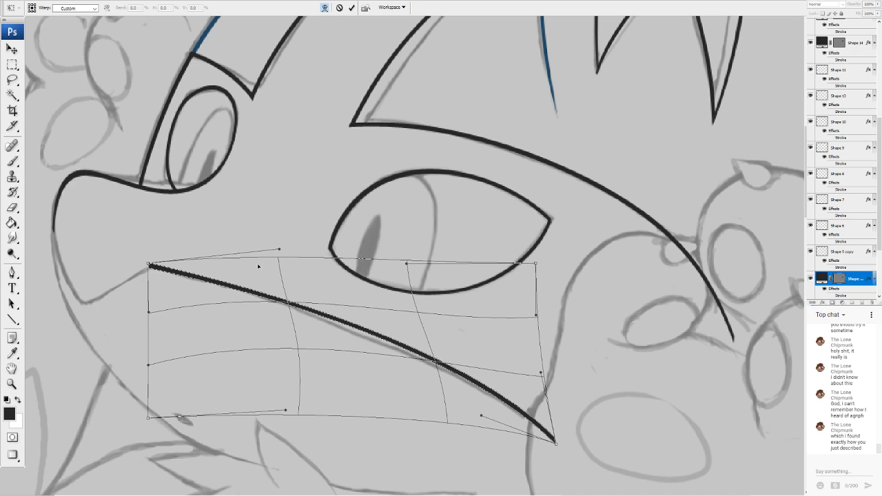
drag(188, 295, 171, 300)
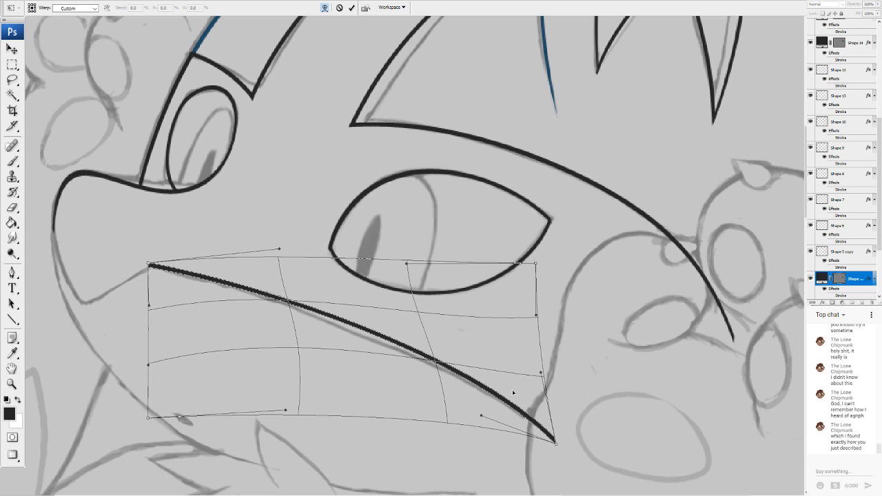
mouse_move(512, 392)
mouse_down()
mouse_move(515, 405)
mouse_move(477, 417)
mouse_up()
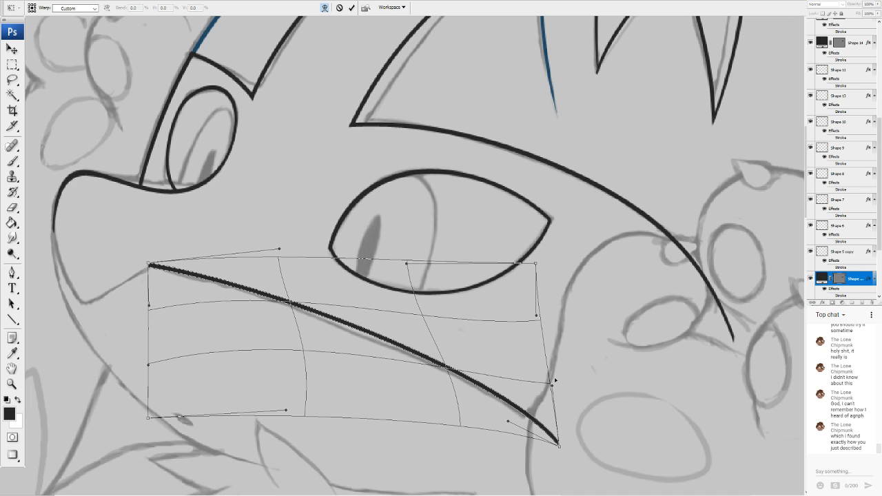
drag(512, 408, 518, 420)
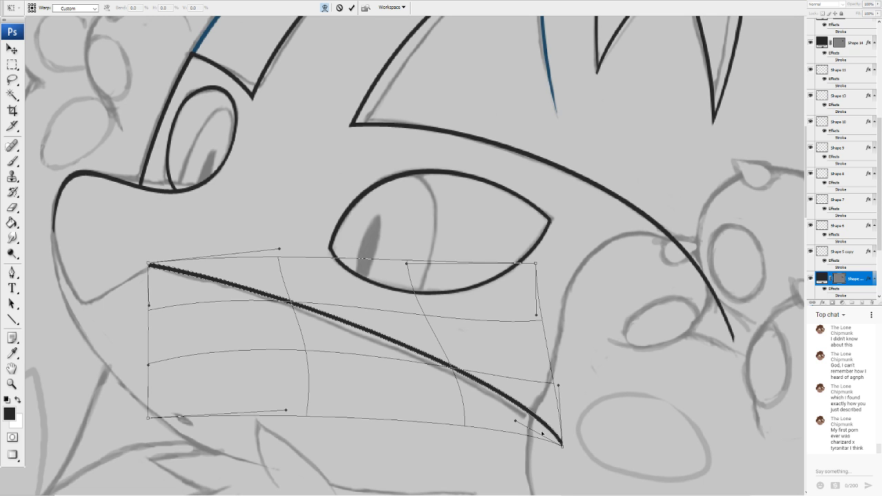
drag(552, 494, 486, 494)
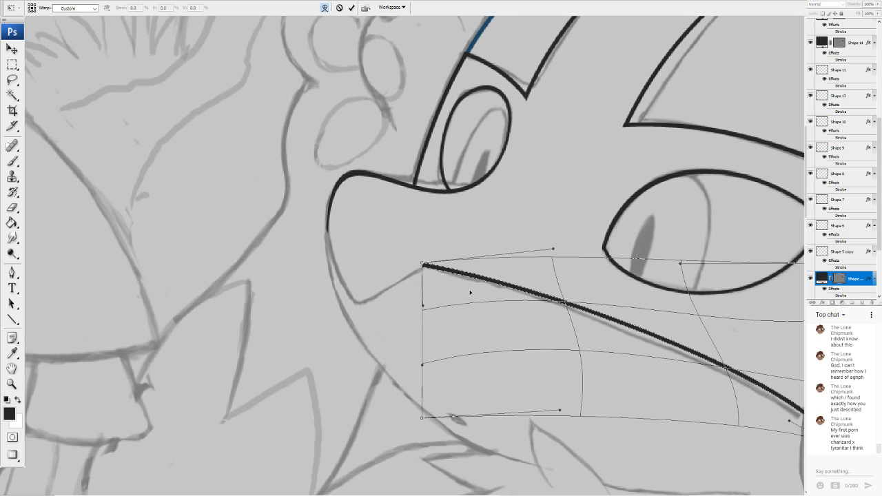
drag(423, 304, 425, 301)
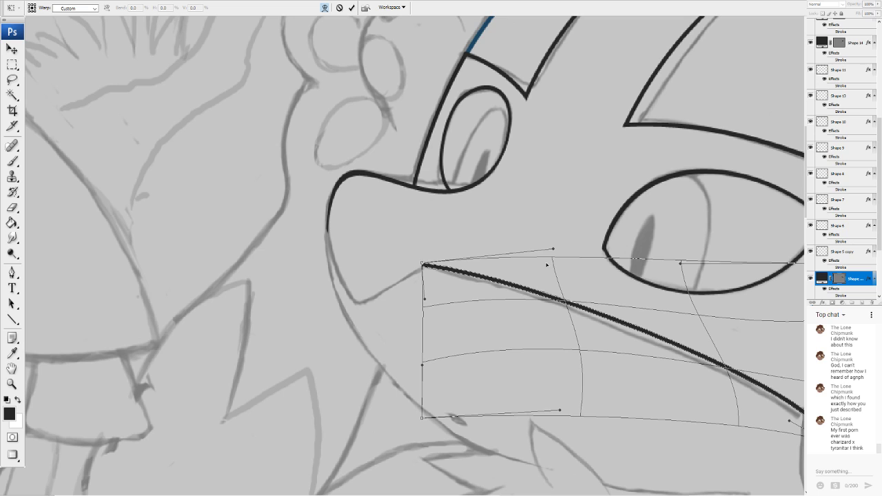
key(Return)
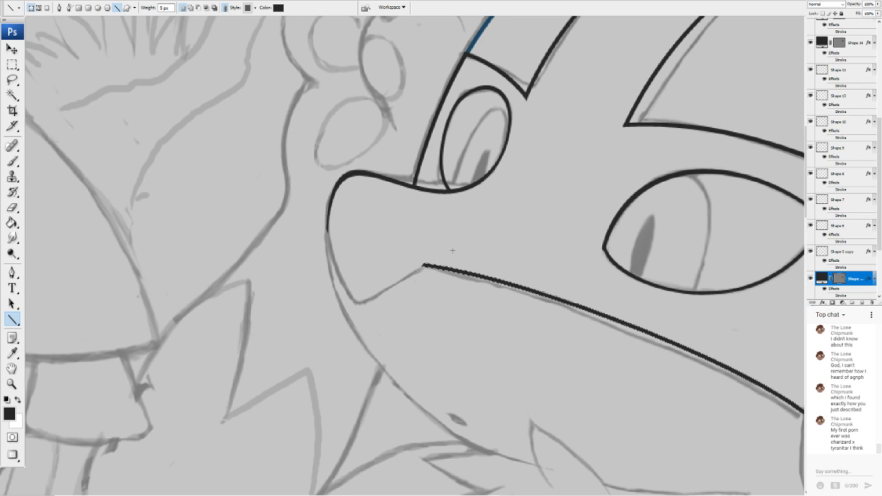
Draw a 5 px line from the mouth peak to the muzzle's lower front corner and warp it into a curve overshooting the peak
drag(425, 264, 349, 298)
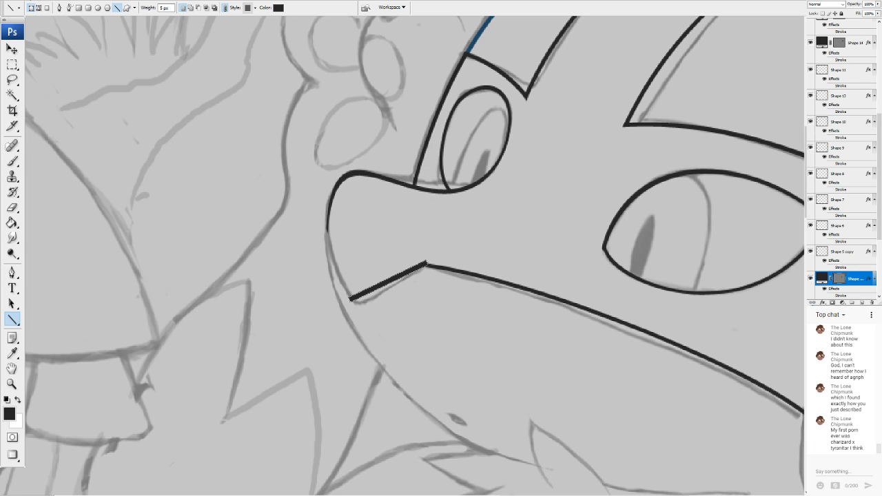
click(91, 163)
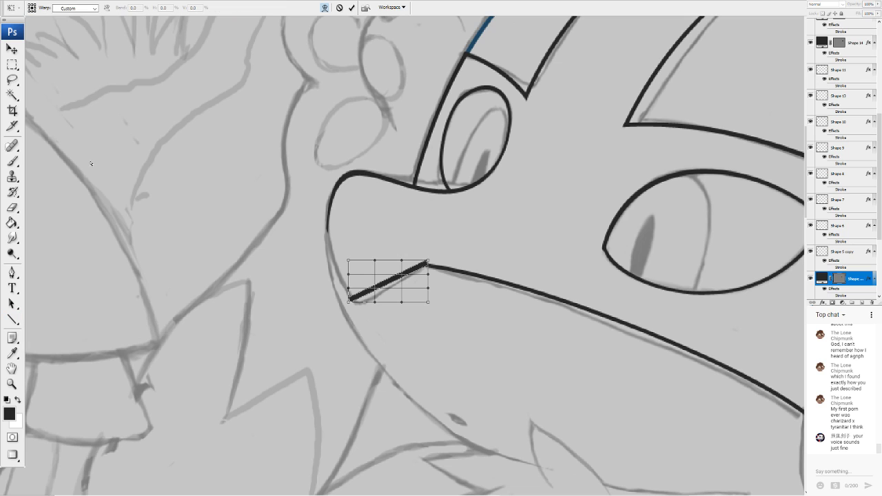
mouse_move(369, 295)
mouse_down()
mouse_move(348, 299)
mouse_move(356, 317)
mouse_move(348, 296)
mouse_move(396, 296)
mouse_up()
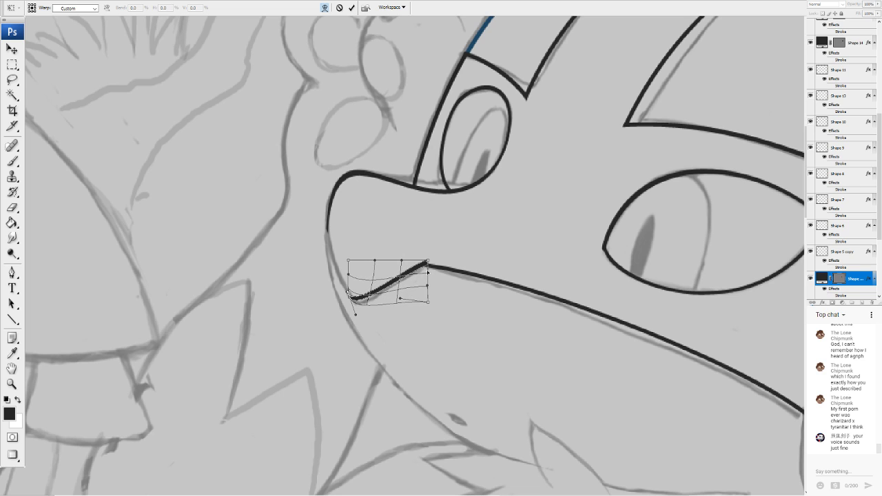
mouse_move(428, 262)
mouse_down()
mouse_move(426, 270)
mouse_move(405, 259)
mouse_move(454, 246)
mouse_move(426, 267)
mouse_move(431, 256)
mouse_up()
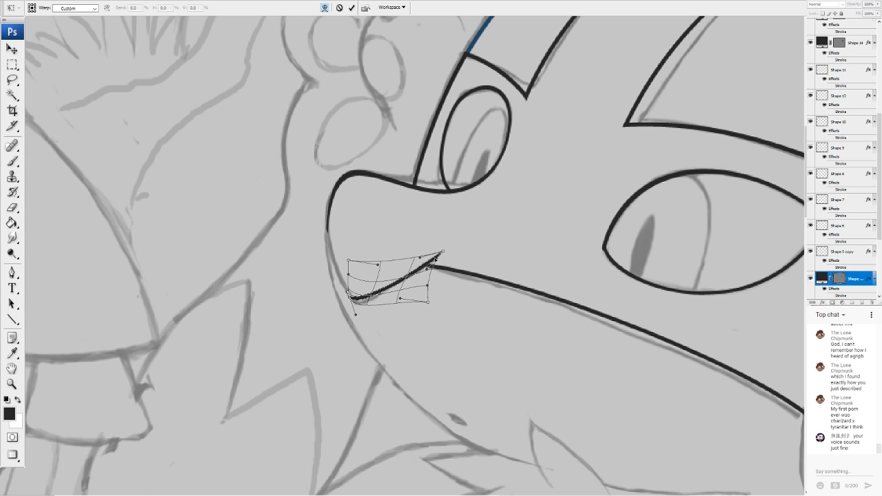
key(Return)
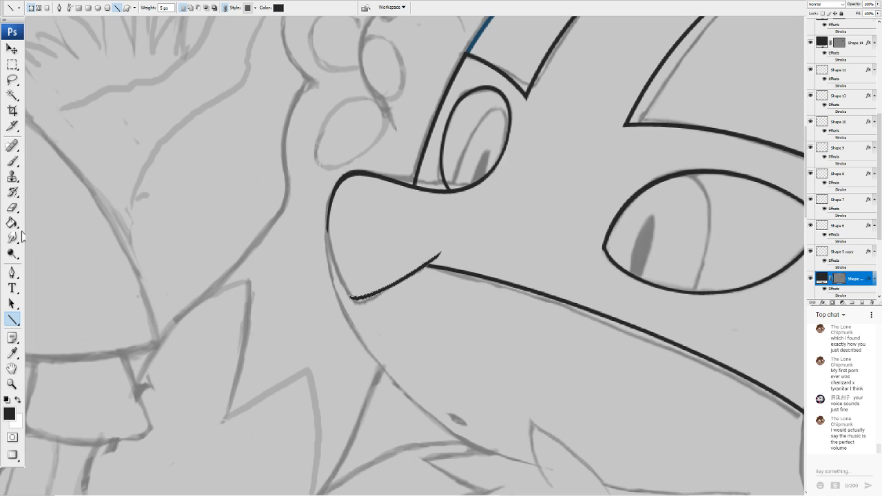
Rasterize both mouth lines and erase the short one's overshoot above the mouth peak
click(12, 207)
click(427, 172)
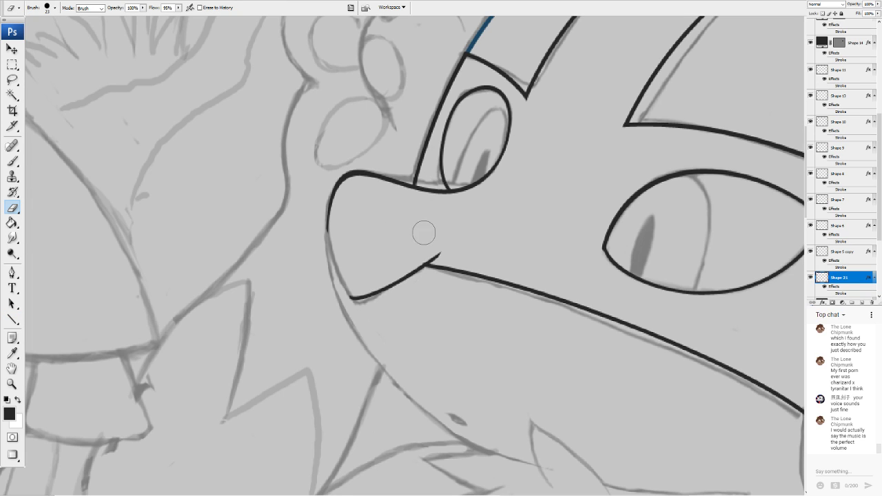
drag(441, 246, 421, 249)
key(v)
click(437, 270)
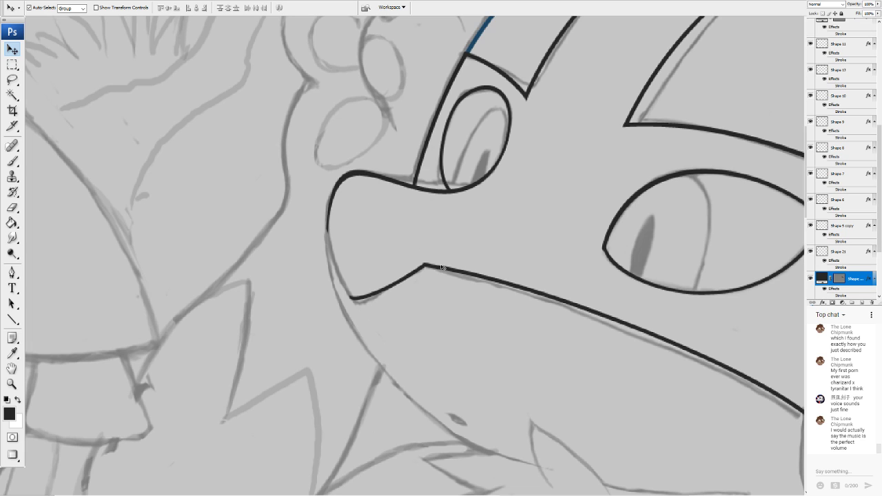
click(12, 207)
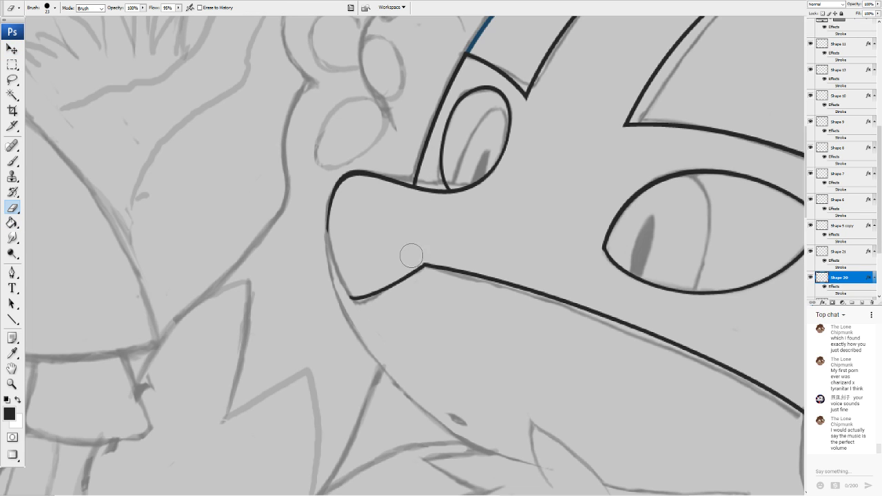
Draw a 5 px line down the muzzle's front to the lip corner, and rotate it away and back to get a tilted warp grid
click(12, 319)
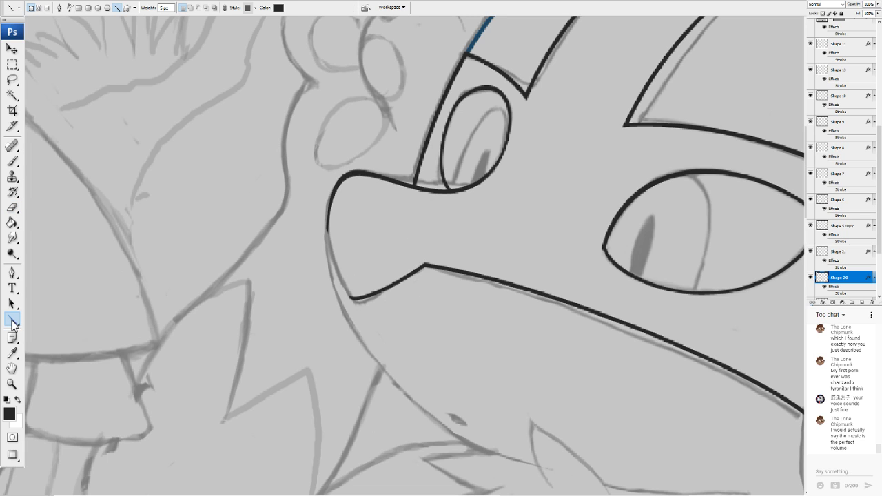
drag(329, 205, 355, 297)
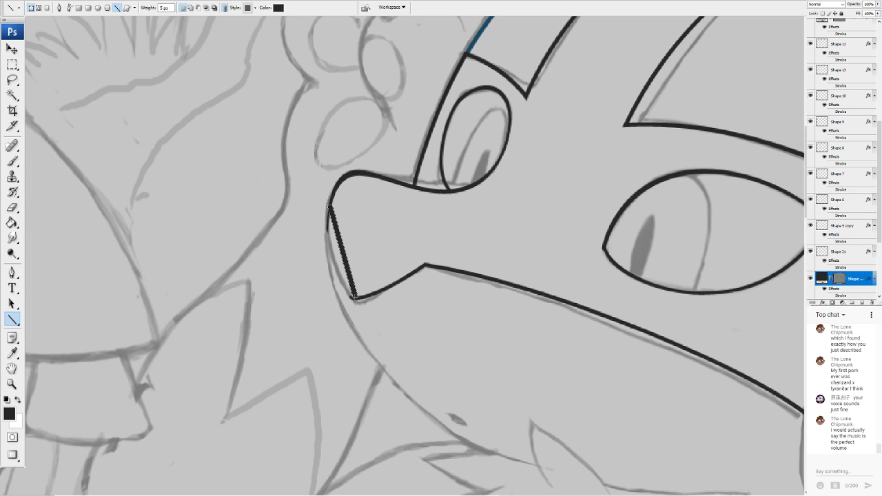
key(ctrl+t)
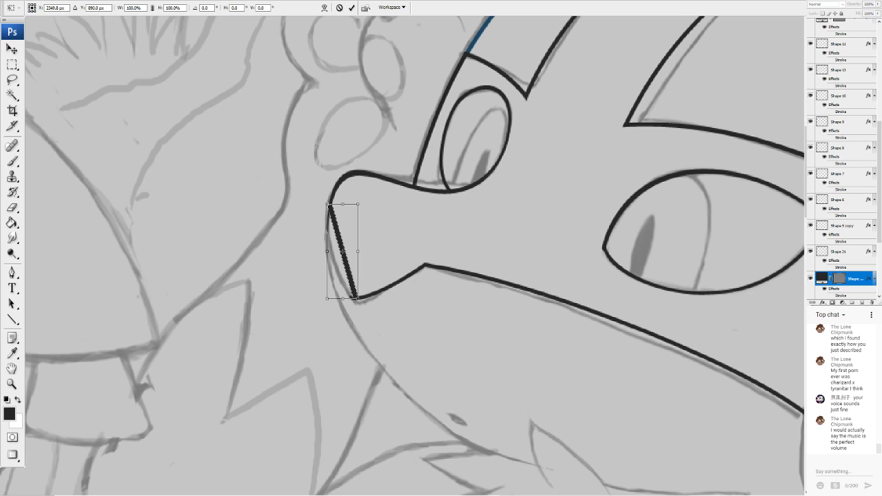
drag(415, 221, 391, 188)
key(Return)
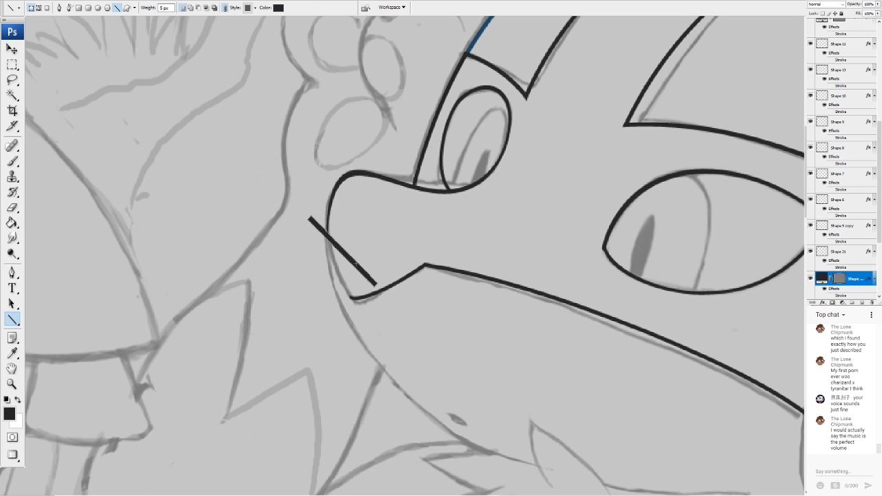
key(ctrl+t)
drag(414, 227, 416, 266)
click(325, 8)
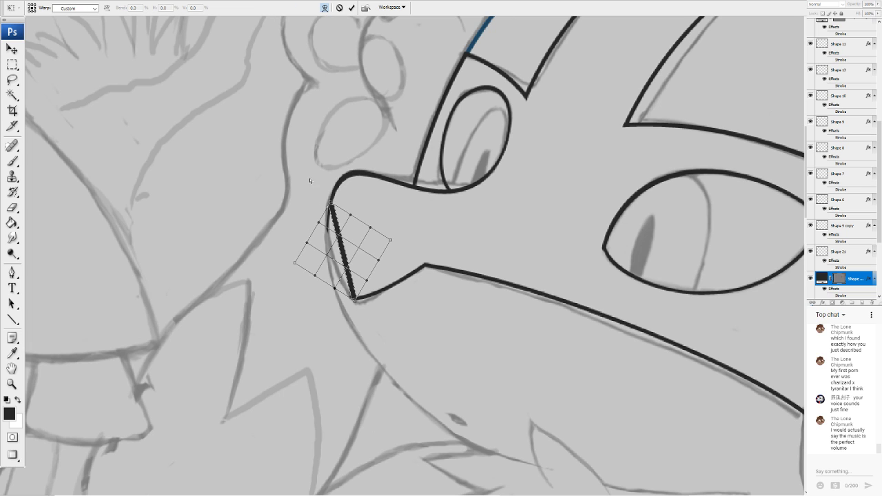
Warp the muzzle-front line into an outward curve from the nose tip to the lip corner and apply it
drag(348, 259, 364, 265)
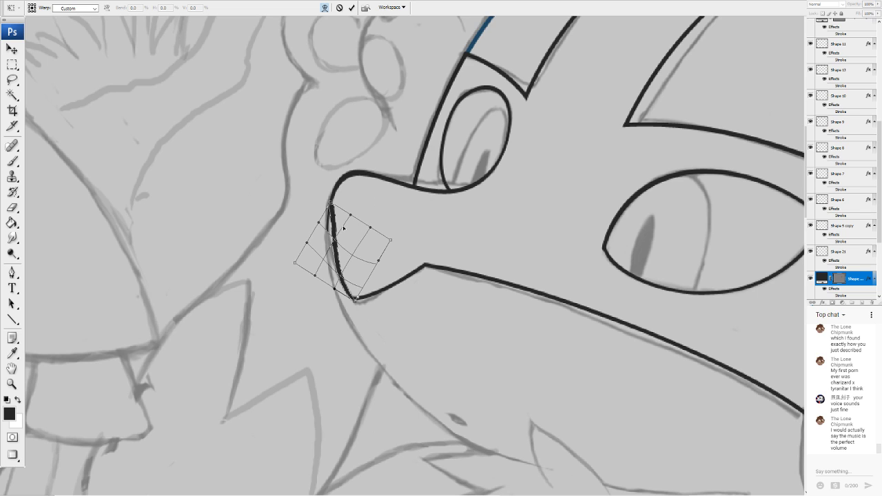
drag(343, 228, 341, 230)
mouse_move(330, 199)
mouse_down()
mouse_move(335, 184)
mouse_move(332, 216)
mouse_up()
drag(338, 184, 345, 172)
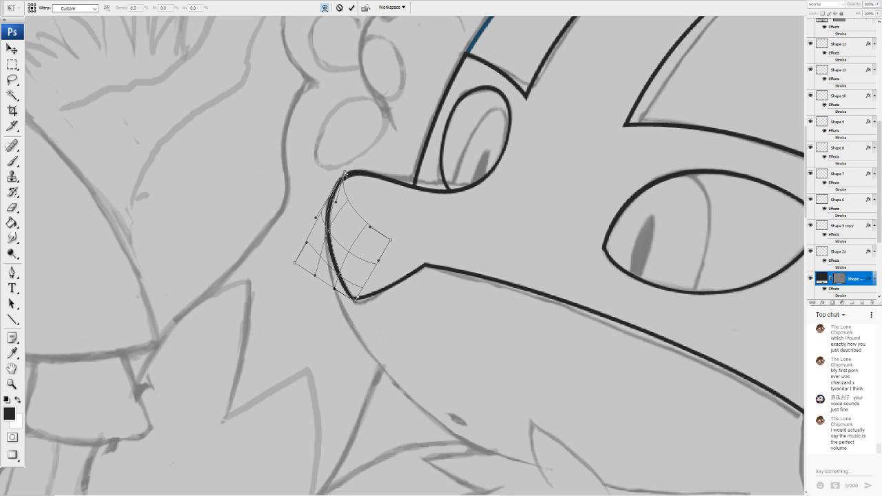
drag(315, 219, 308, 210)
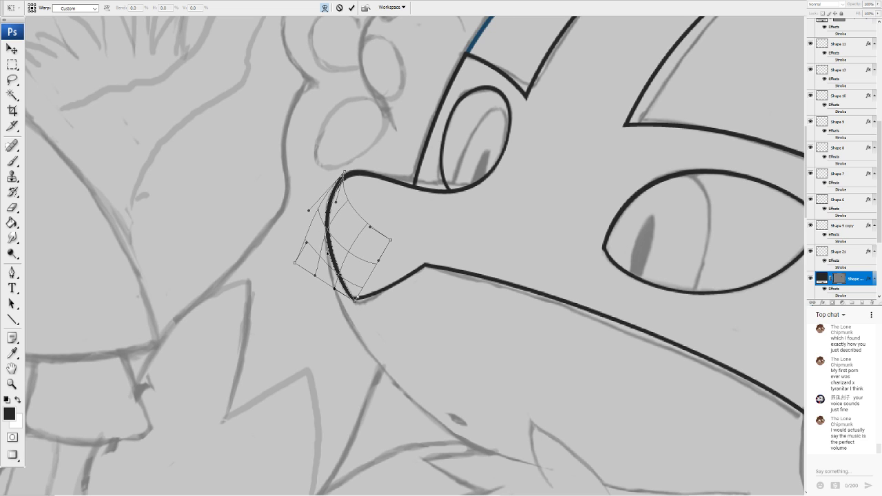
drag(327, 254, 333, 269)
mouse_move(358, 297)
mouse_down()
mouse_move(346, 278)
mouse_move(332, 288)
mouse_up()
key(Return)
Rasterize the curved muzzle-front line so it can be erased
key(u)
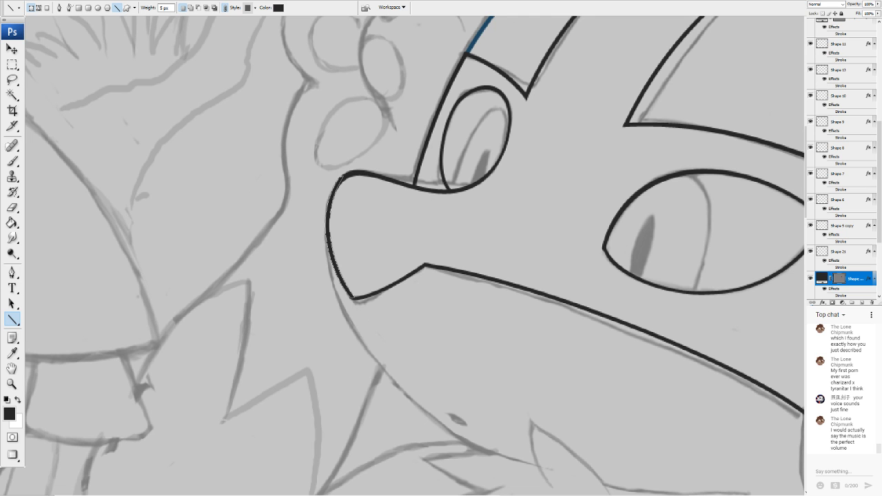
drag(414, 289, 346, 220)
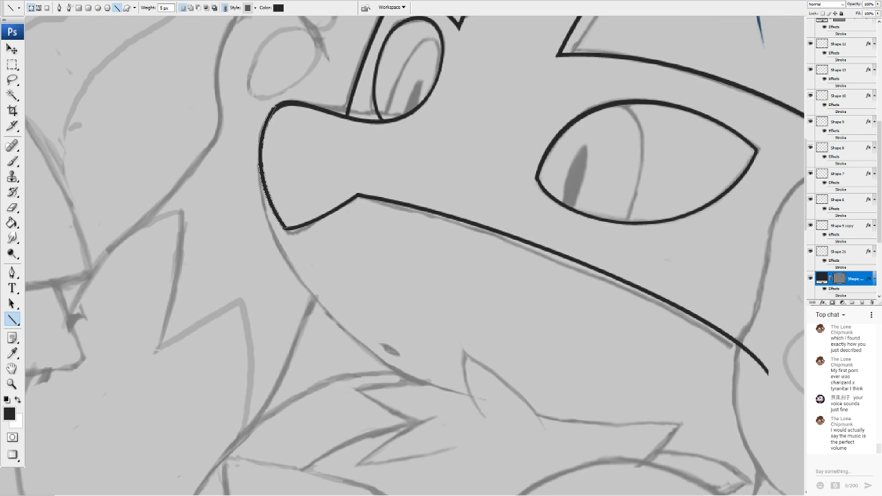
click(11, 208)
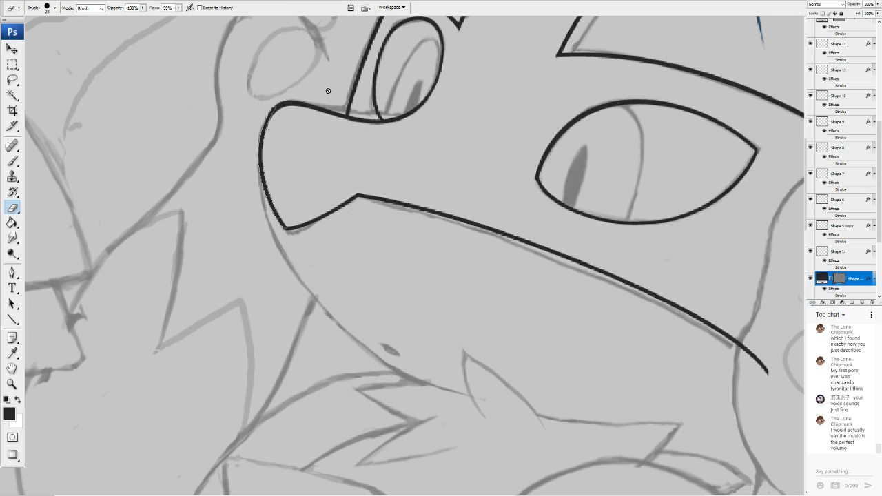
click(418, 170)
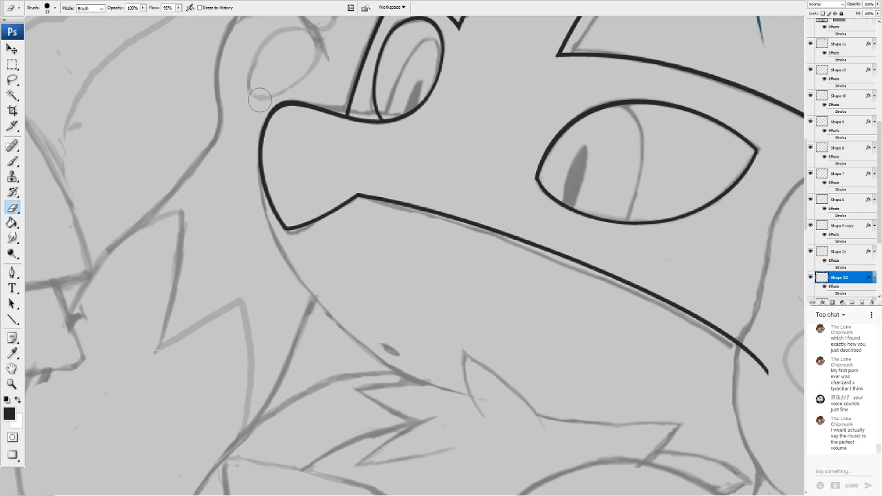
Select the small eye's outer outline and toggle its layer's visibility to check which part of the eye it covers
scroll(415, 256, up, 5)
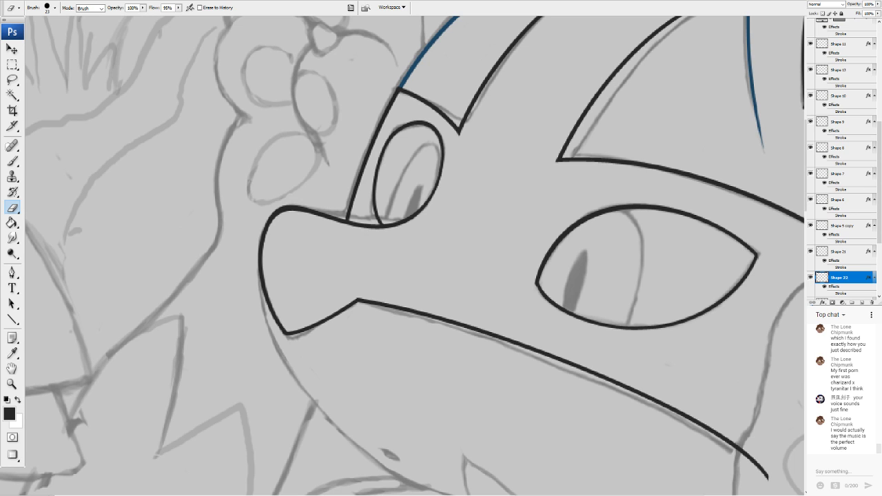
key(v)
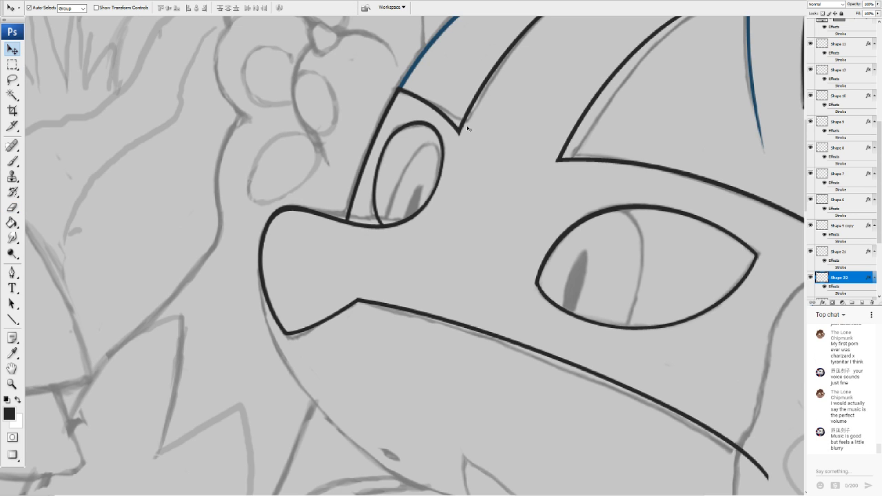
click(484, 152)
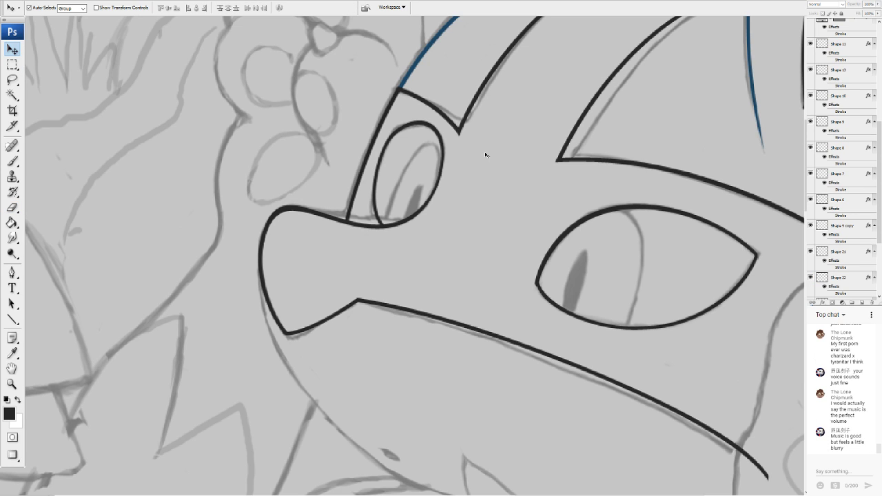
click(442, 162)
click(810, 27)
click(810, 26)
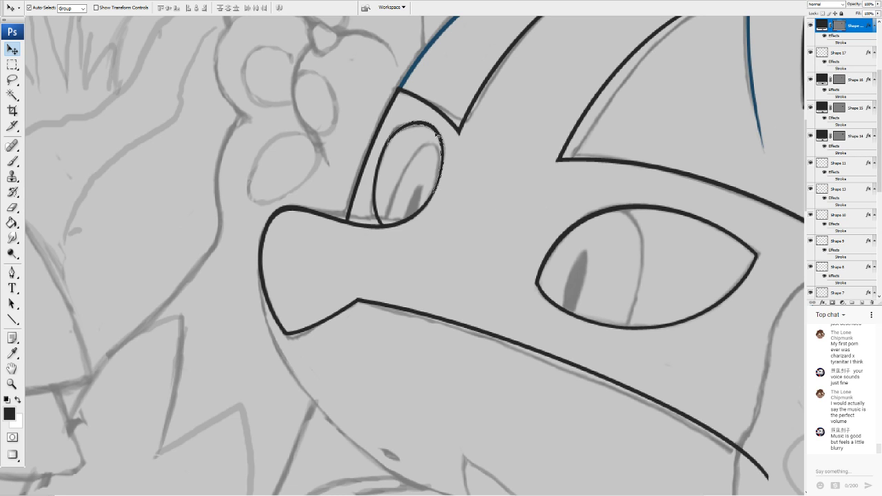
Nudge the small eye's outline pieces slightly inward and downward, and erase the overhanging end below the muzzle line
drag(437, 136, 432, 139)
drag(377, 204, 374, 207)
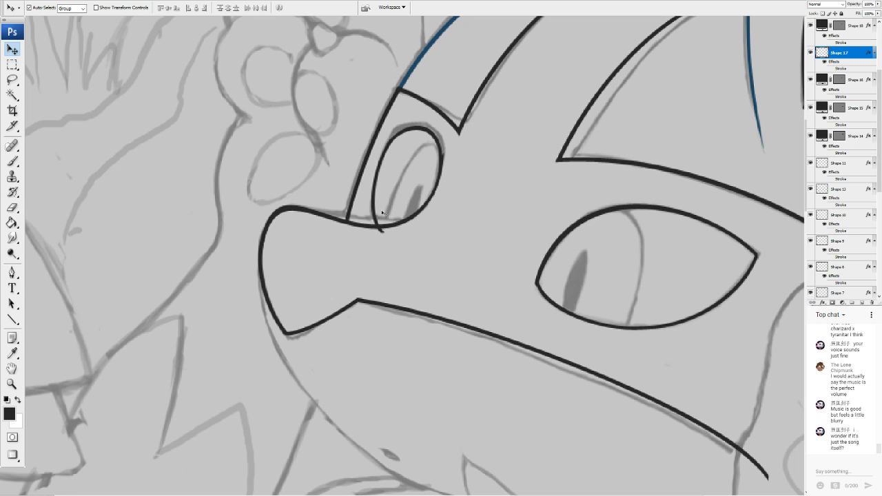
click(11, 208)
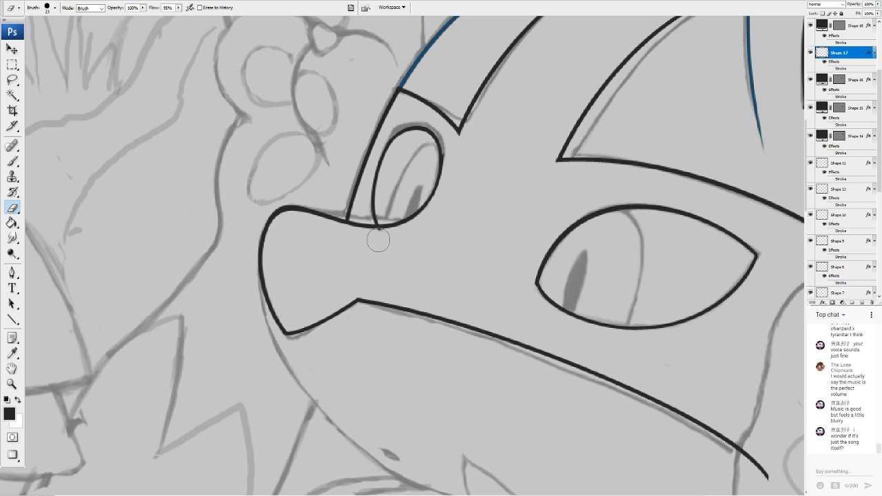
Rasterize the small eye's lower outline that continues from the muzzle (Shape 16) and trim its upper end
click(12, 48)
click(420, 211)
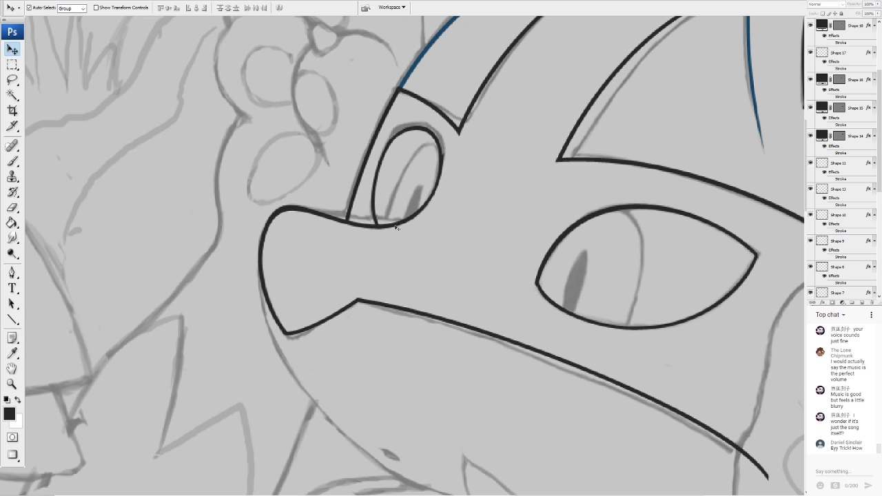
click(12, 207)
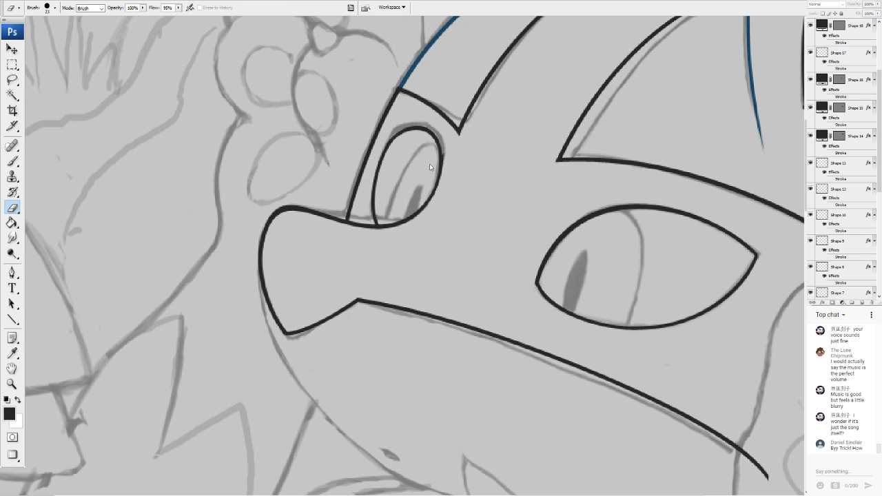
key(v)
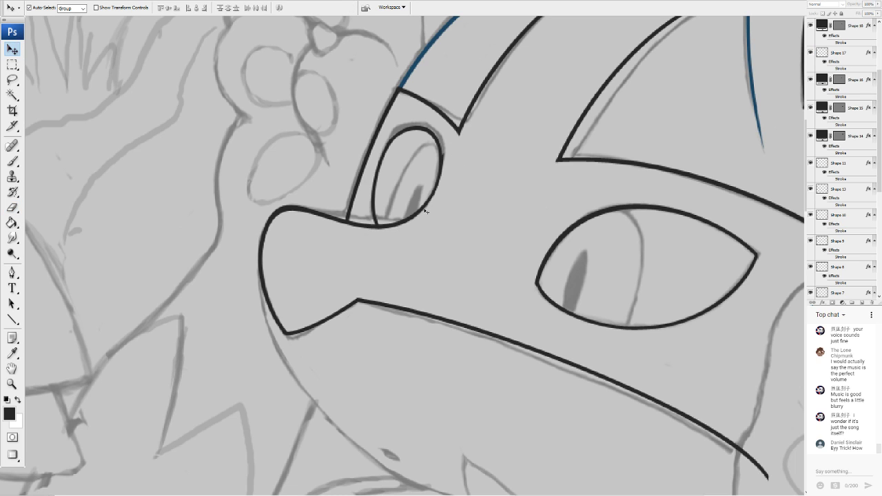
click(415, 217)
key(e)
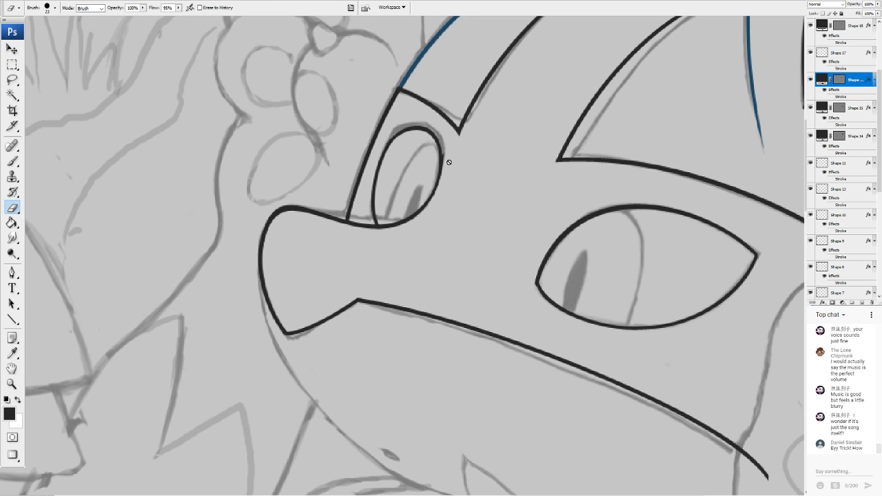
click(450, 162)
click(427, 169)
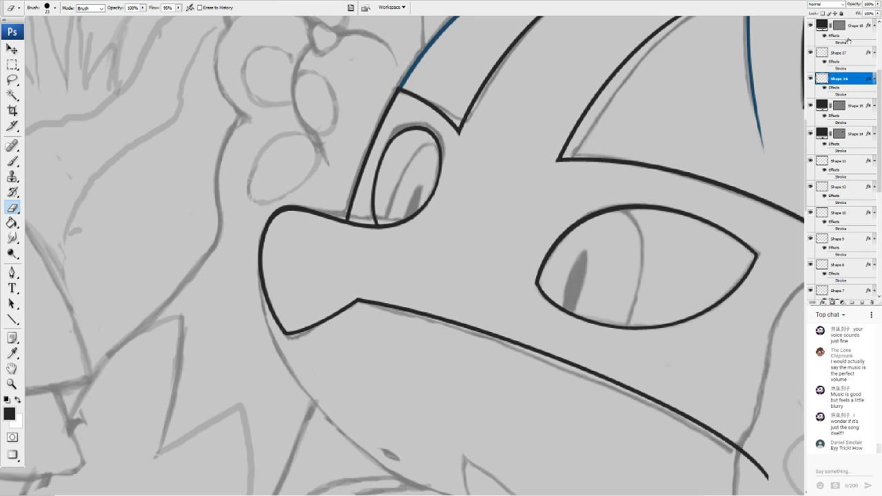
Nudge the forehead marking's upper curve to the right, closer to the sketch, and erase its overhang past the ear line
key(ctrl+0)
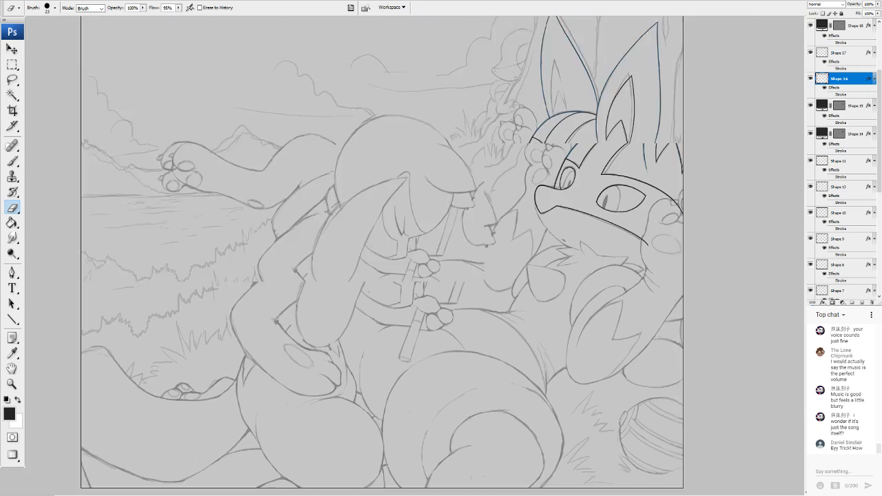
scroll(413, 255, up, 4)
scroll(414, 254, down, 4)
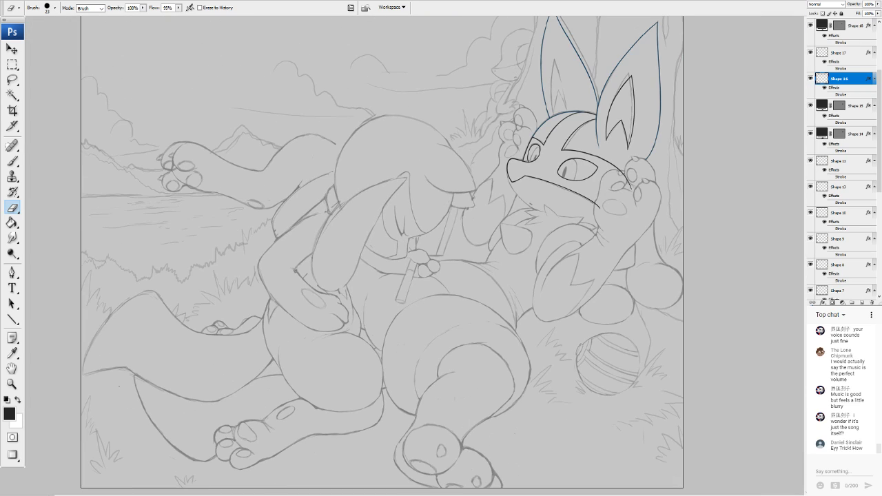
key(ctrl+plus)
key(ctrl+plus)
key(ctrl+plus)
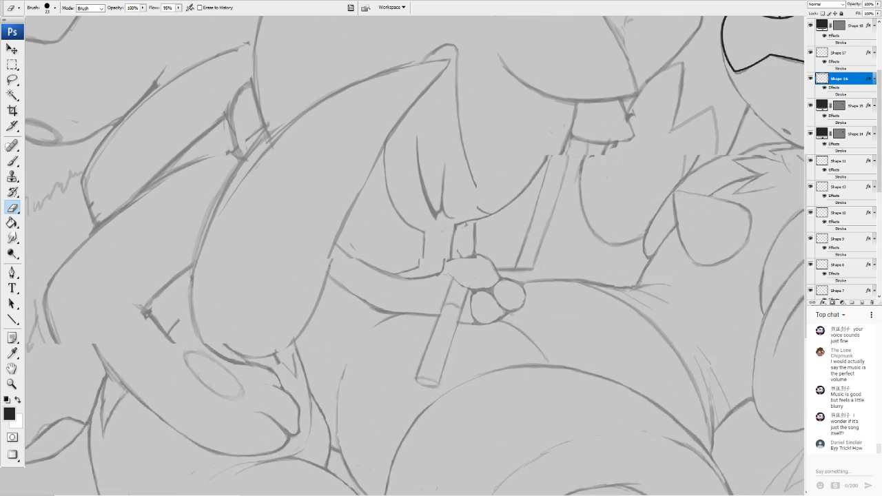
drag(689, 83, 280, 337)
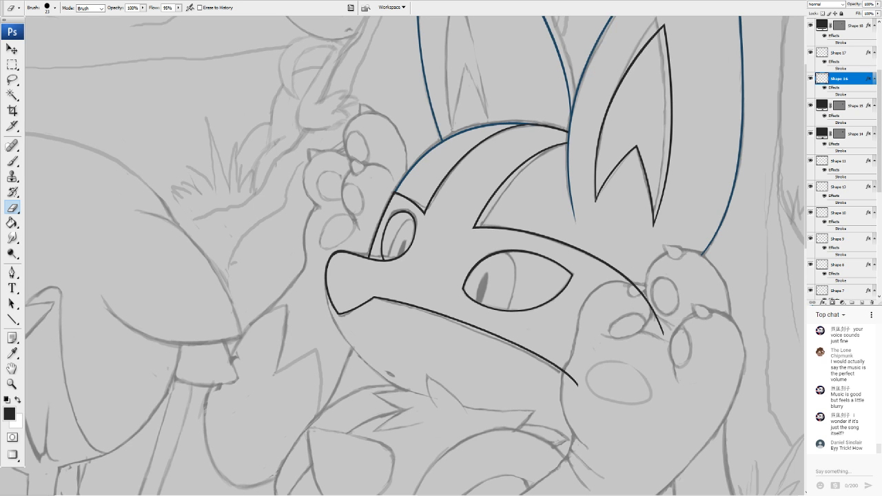
key(ctrl+plus)
drag(801, 28, 649, 131)
click(16, 53)
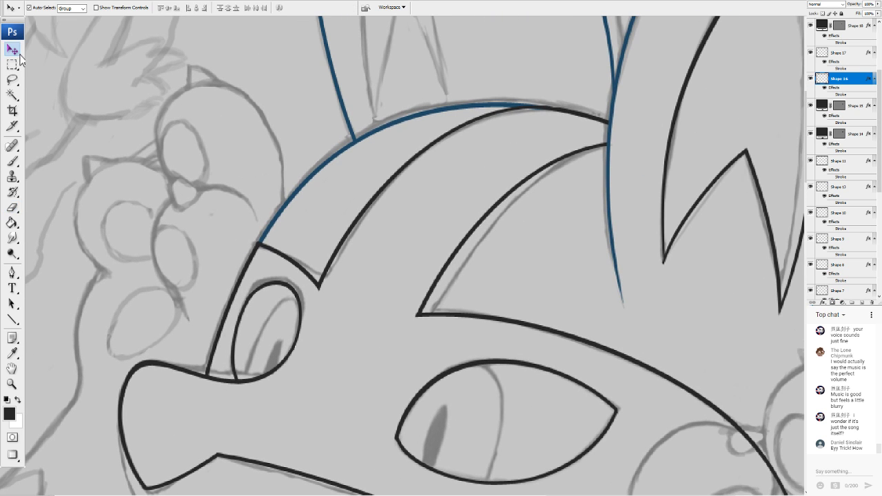
click(533, 177)
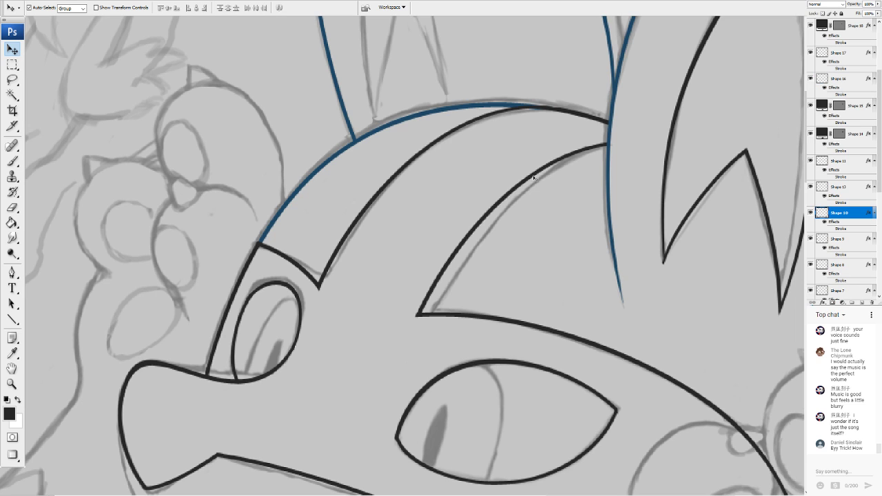
key(Right)
key(Right)
key(Right)
key(Right)
key(Right)
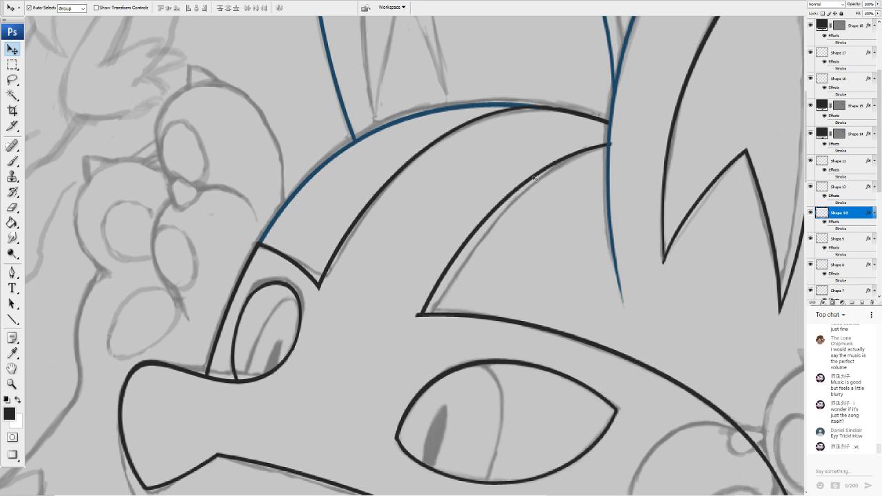
key(Right)
key(Right)
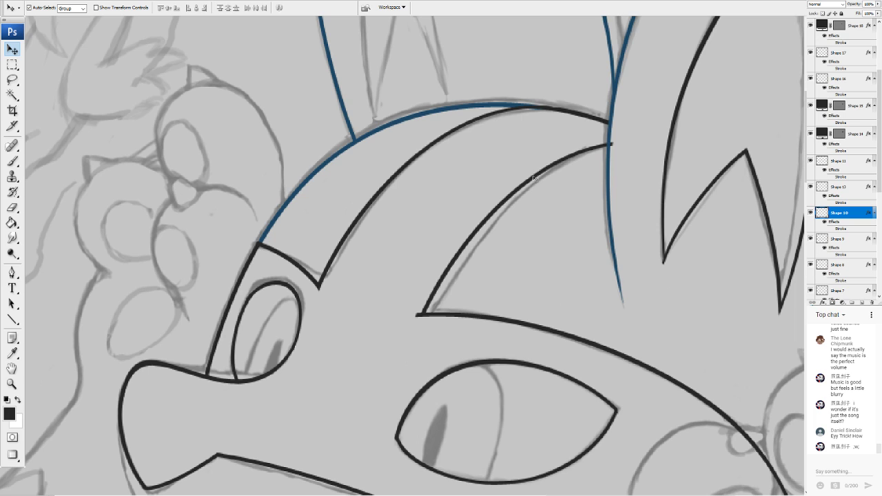
key(e)
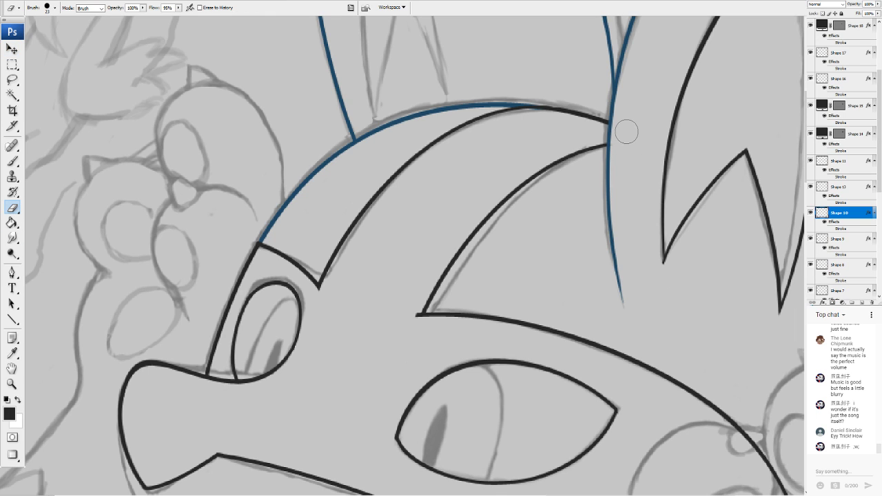
Hide the inner ear's notch line layer (Shape 9) and erase the protruding tip at the forehead marking's sharp corner
click(809, 239)
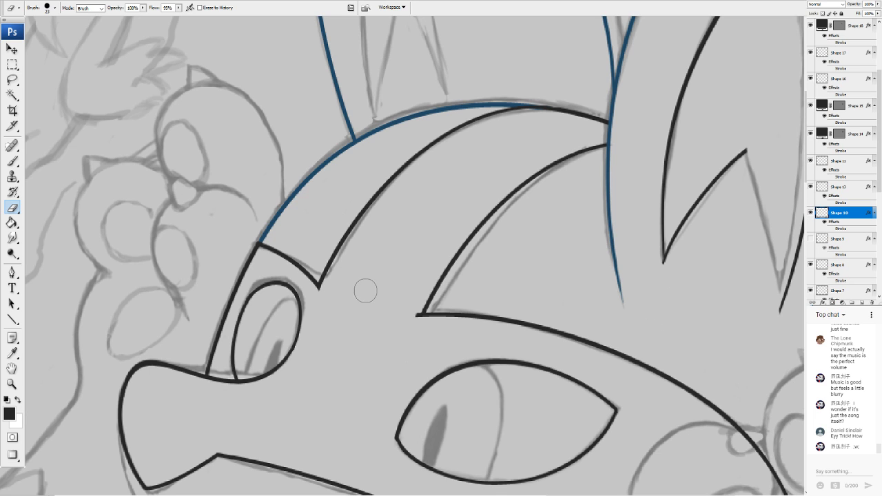
key(v)
click(447, 318)
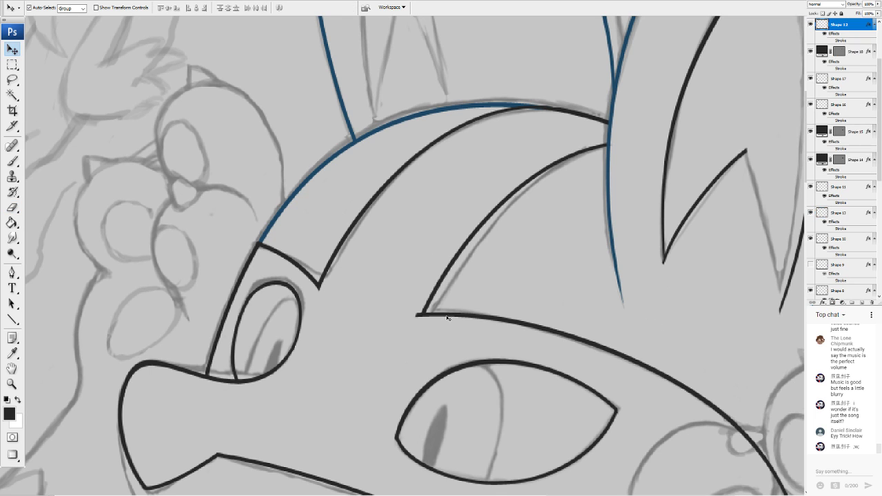
key(e)
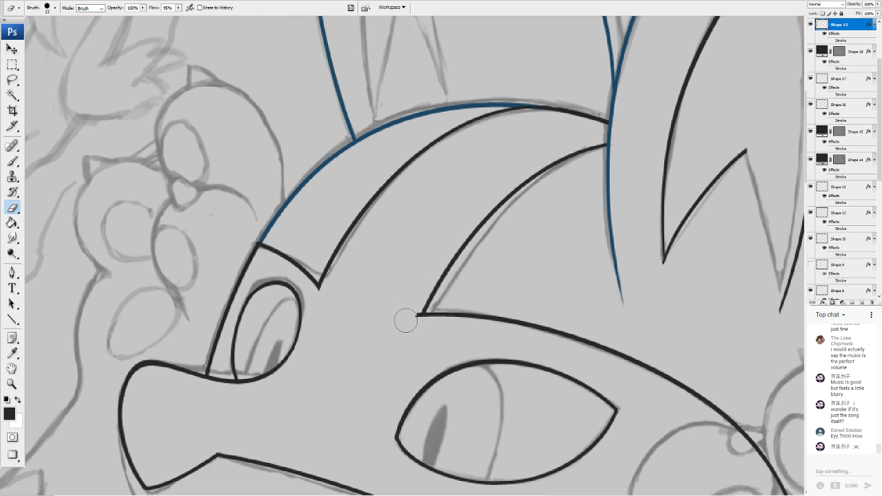
drag(405, 321, 407, 306)
key(ctrl+minus)
key(ctrl+minus)
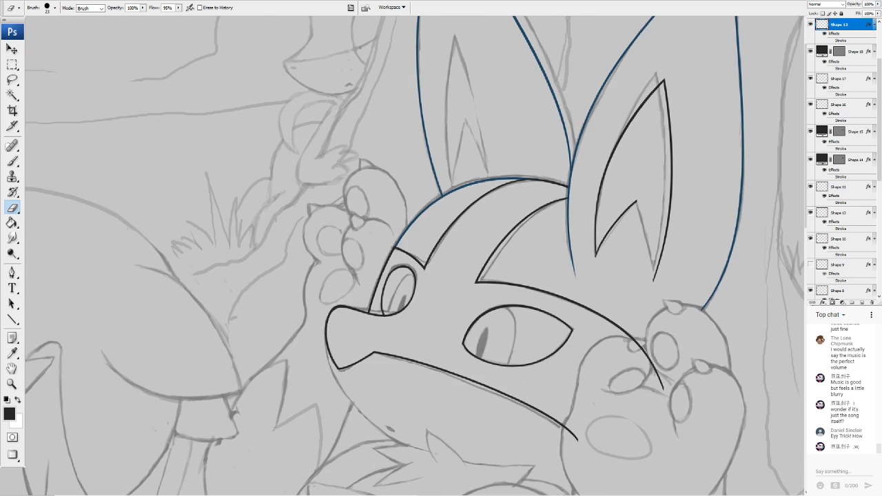
scroll(415, 255, down, 4)
scroll(416, 255, up, 2)
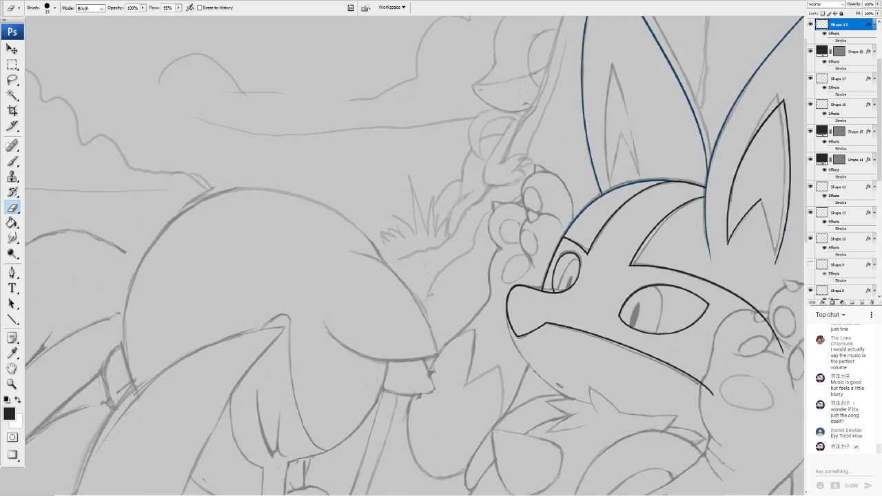
scroll(415, 255, up, 2)
drag(516, 345, 308, 196)
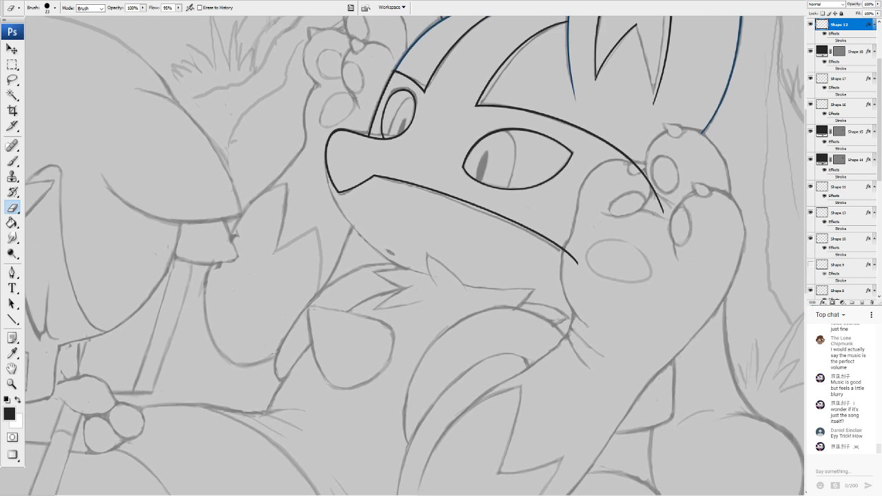
Sample the dark blue of the head outline as the foreground colour, keeping the Eraser ready for use
drag(476, 149, 468, 157)
scroll(416, 248, up, 4)
mouse_move(304, 241)
mouse_down()
mouse_move(468, 241)
mouse_move(361, 253)
mouse_up()
mouse_move(661, 117)
mouse_down()
mouse_move(285, 421)
mouse_move(109, 450)
mouse_up()
drag(427, 138, 456, 380)
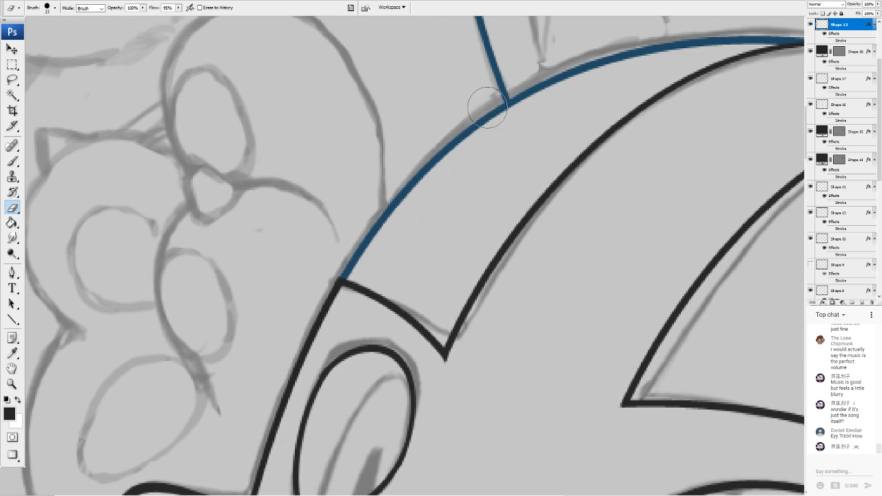
click(10, 413)
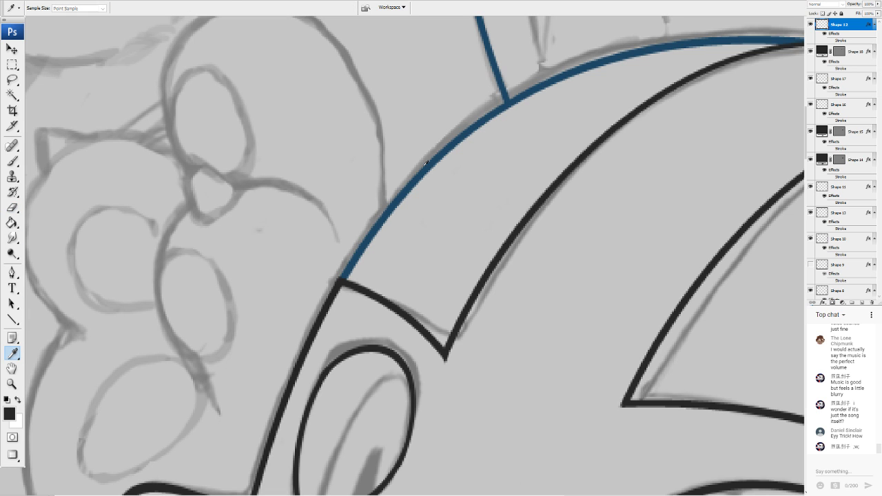
click(524, 90)
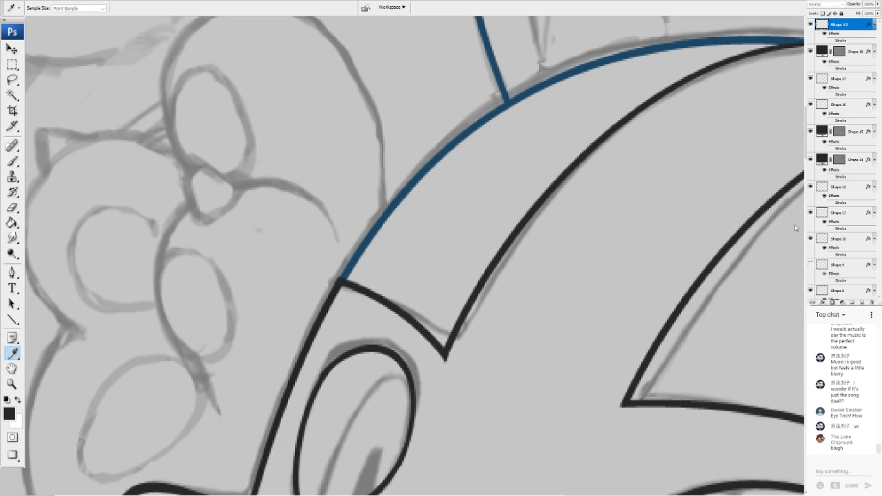
key(e)
drag(344, 276, 490, 215)
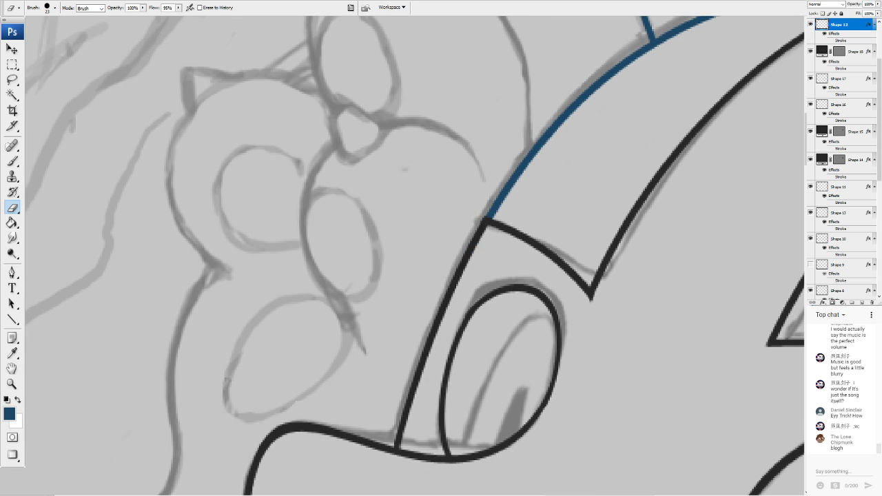
Draw a straight 5 px dark blue line from the front of the snout to the tufts beneath the jaw
scroll(386, 250, down, 10)
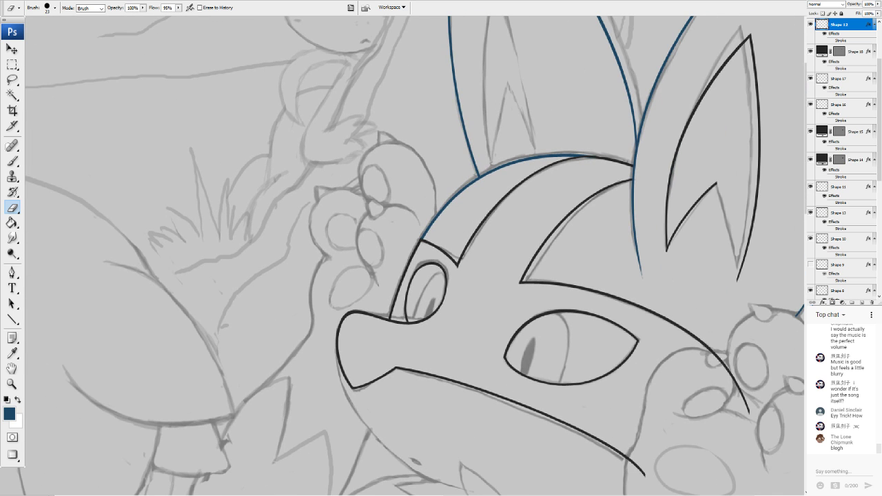
drag(359, 330, 481, 161)
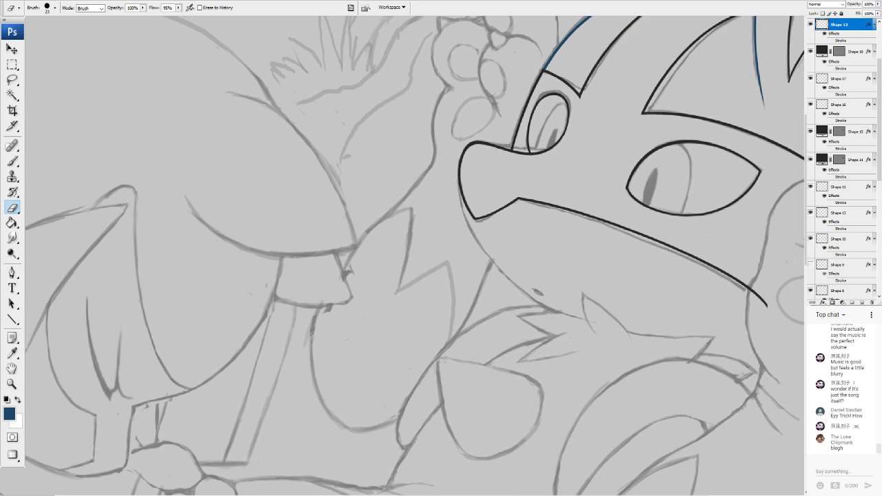
scroll(406, 252, up, 2)
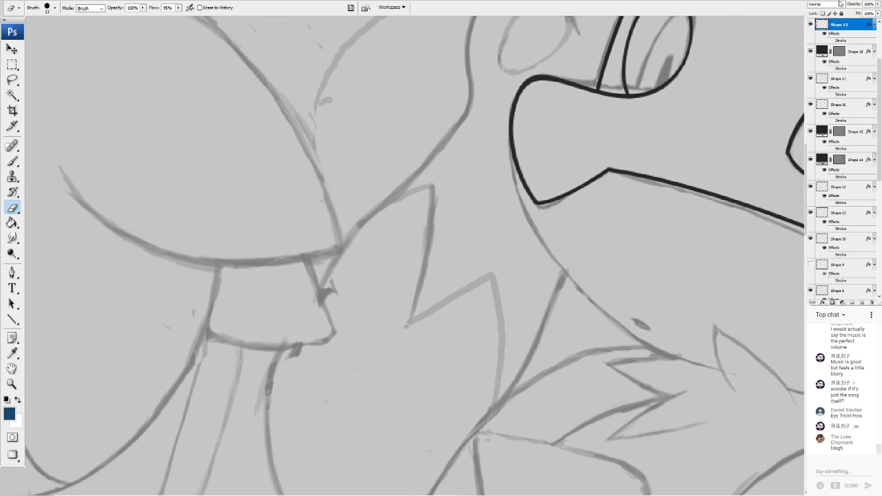
drag(475, 227, 324, 281)
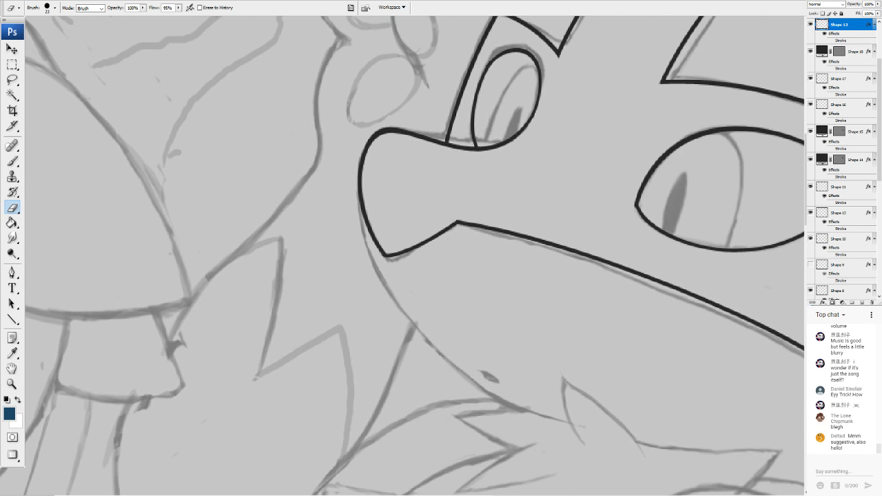
click(12, 319)
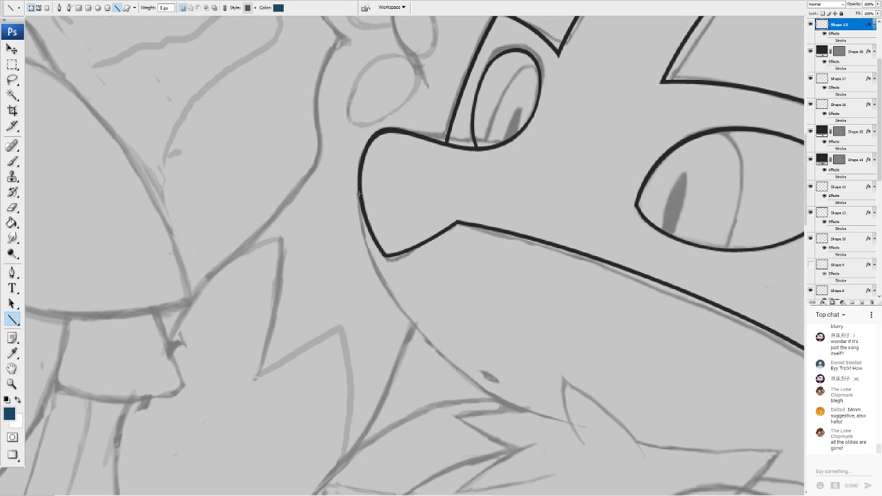
drag(359, 189, 587, 435)
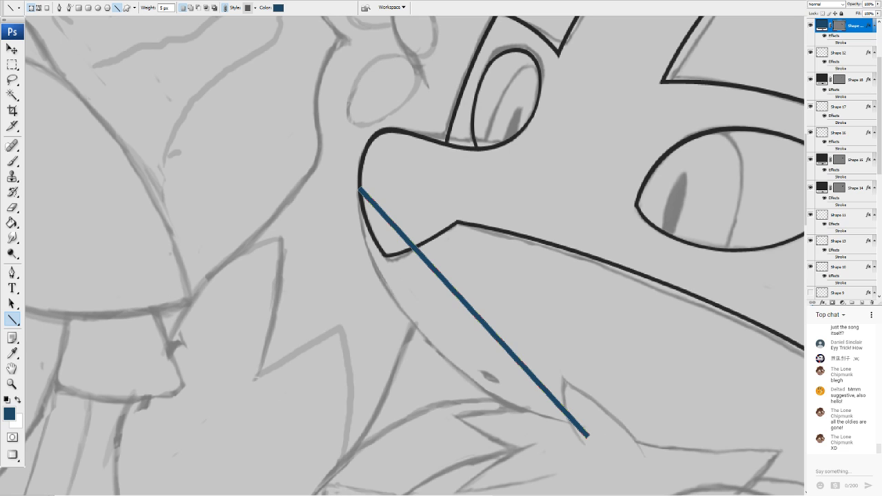
Warp the blue line to follow the sketched chin curve, anchoring its upper end on the snout outline
click(95, 166)
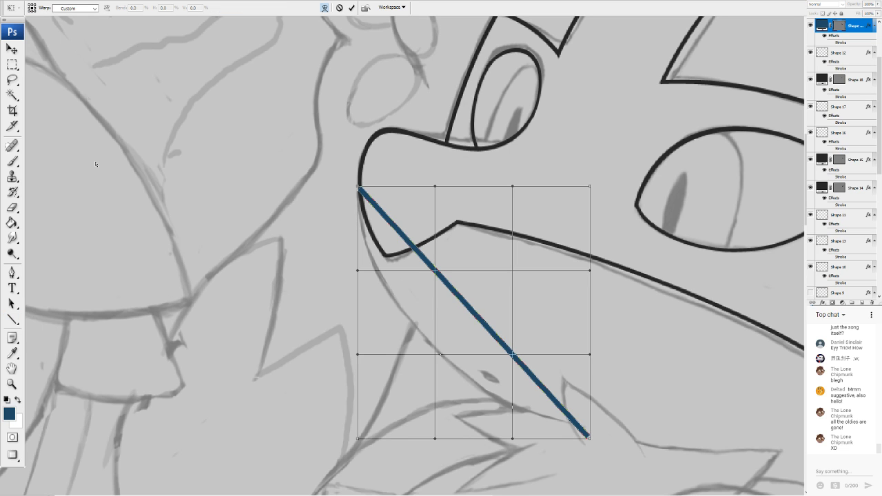
drag(504, 291, 482, 313)
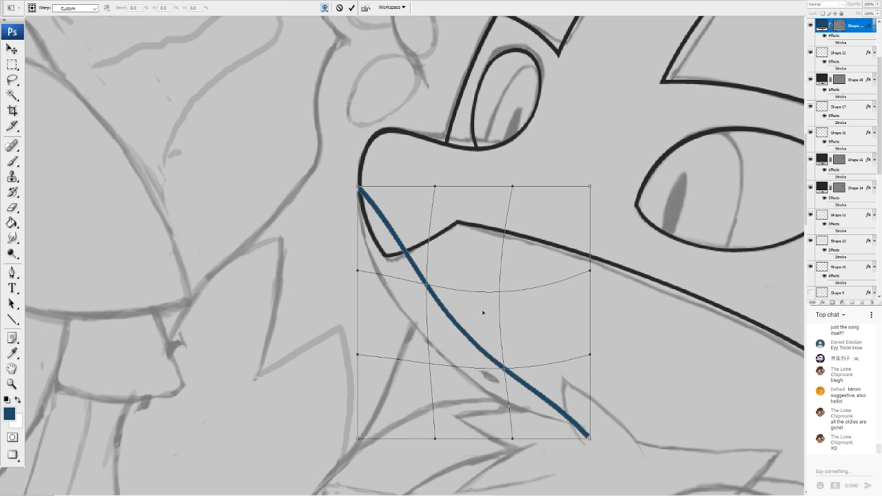
drag(431, 239, 401, 233)
drag(359, 190, 361, 178)
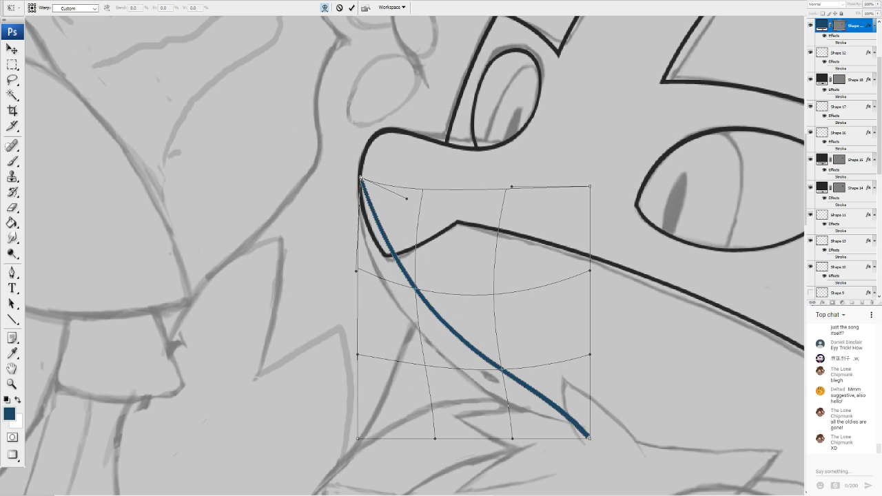
drag(383, 242, 344, 278)
drag(407, 198, 379, 197)
drag(449, 330, 445, 332)
drag(510, 380, 503, 395)
drag(535, 368, 549, 399)
drag(589, 438, 640, 435)
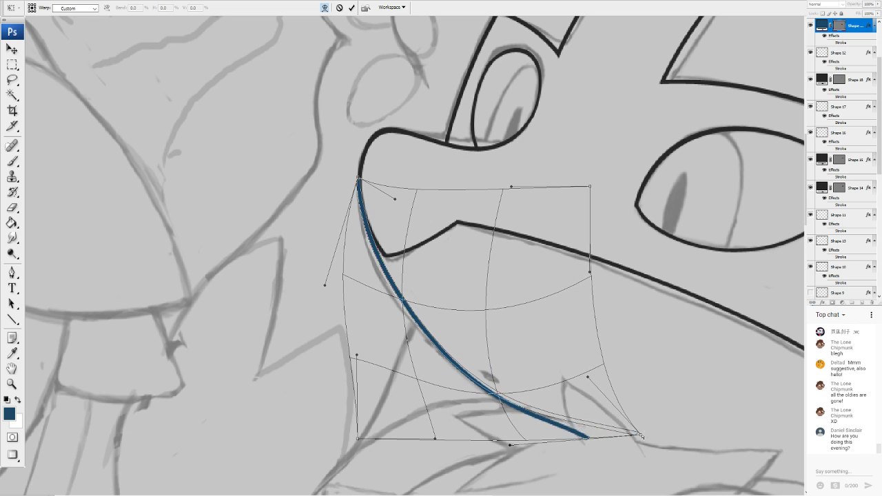
Extend the warped line's lower end along the sketched jaw toward the cheek fur and flatten its curve there
drag(509, 444, 536, 470)
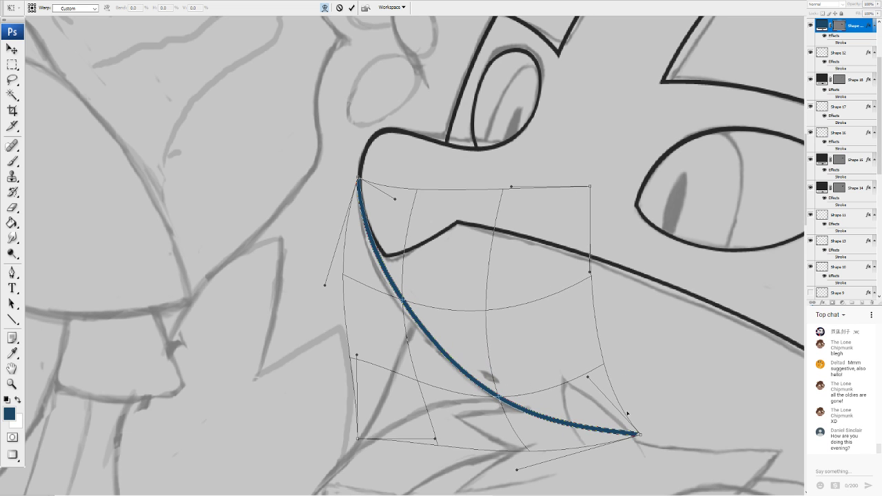
drag(628, 413, 684, 434)
drag(589, 379, 586, 393)
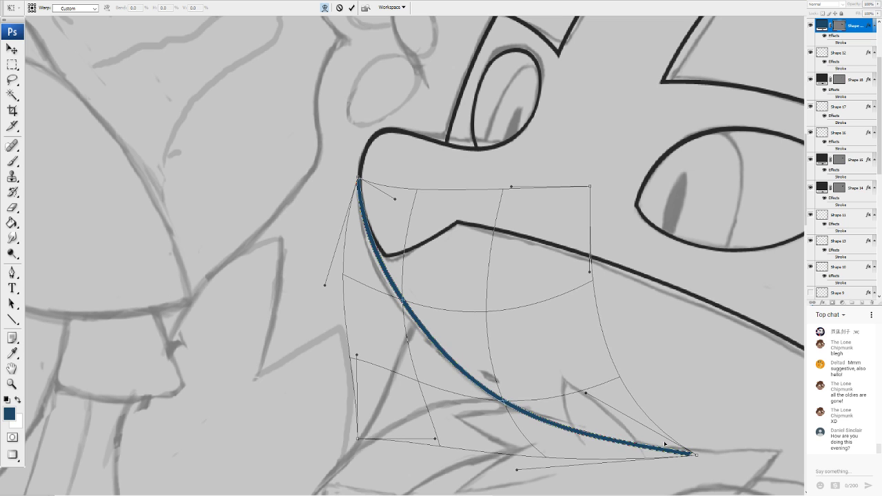
drag(696, 455, 707, 452)
drag(585, 393, 649, 427)
drag(516, 430, 502, 339)
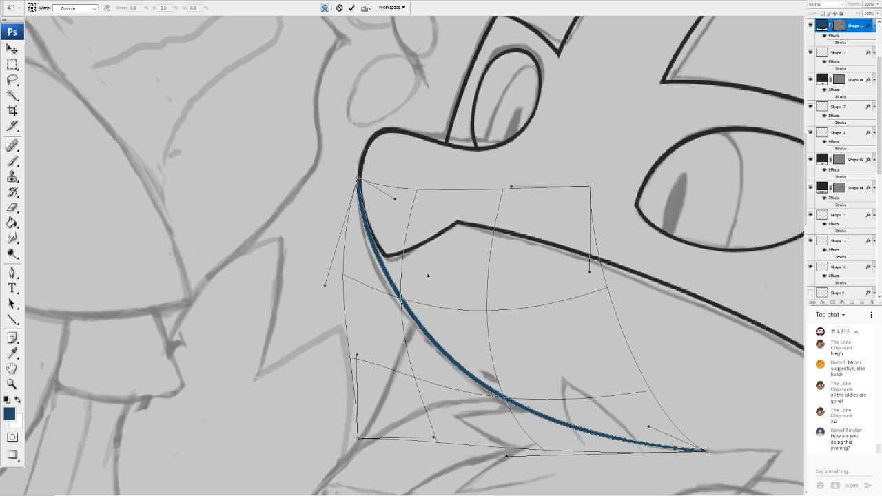
Refine the upper part of the warped chin line against the snout outline and apply the warp
drag(428, 275, 422, 278)
drag(359, 178, 360, 169)
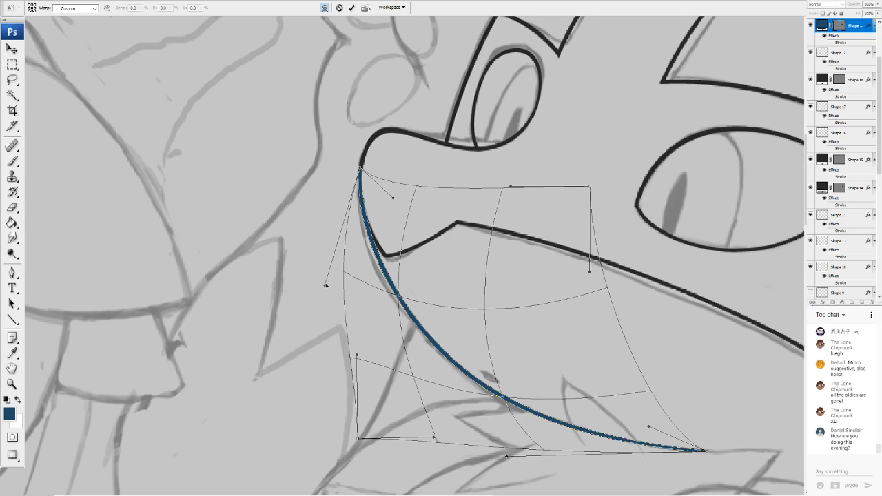
drag(325, 285, 321, 283)
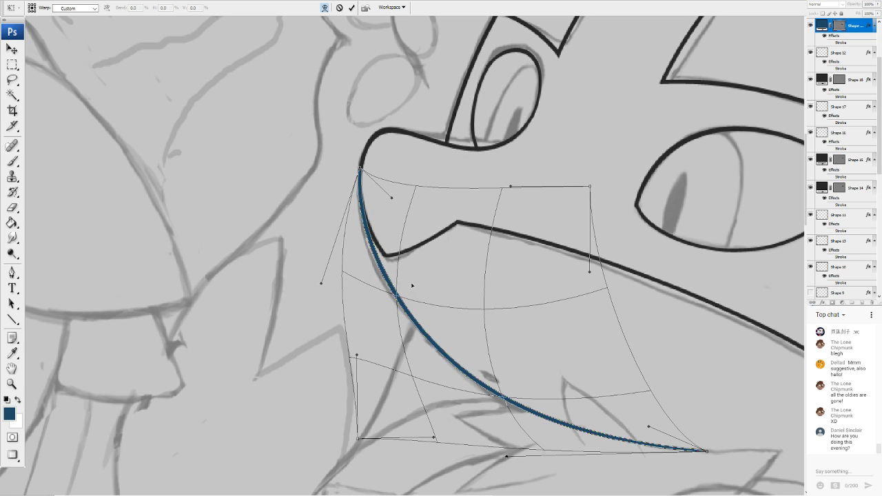
drag(415, 288, 412, 290)
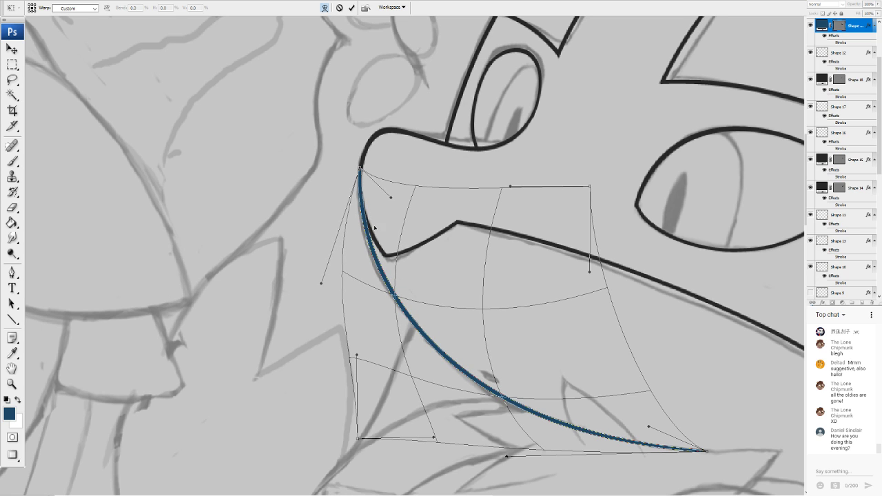
key(u)
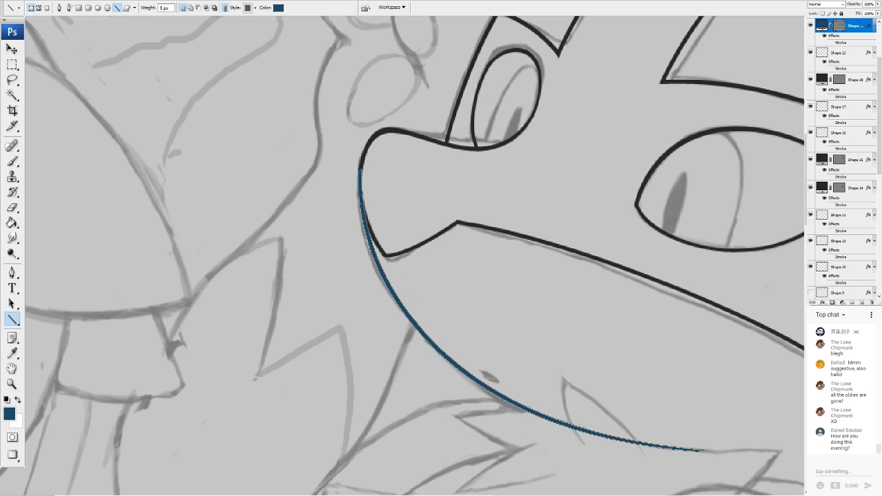
Move the chin line's shape layer directly above the Background layer and rasterize it
drag(414, 290, 297, 221)
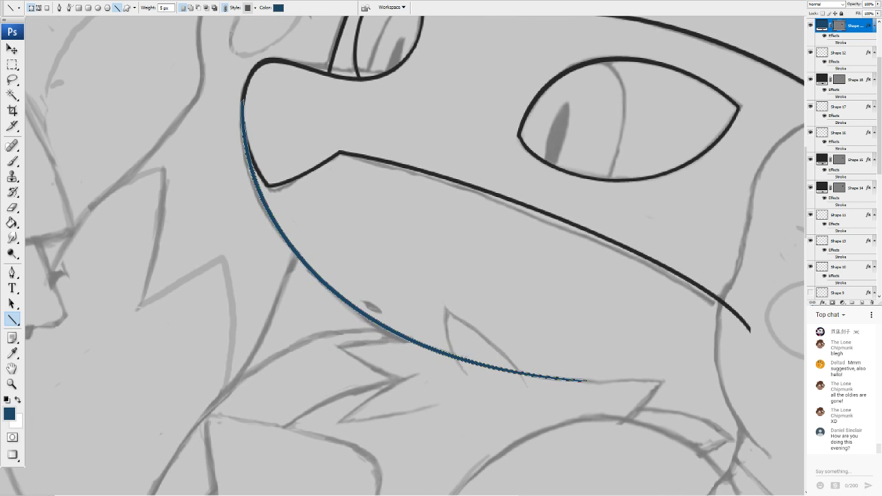
click(13, 207)
drag(848, 27, 842, 226)
scroll(841, 158, down, 6)
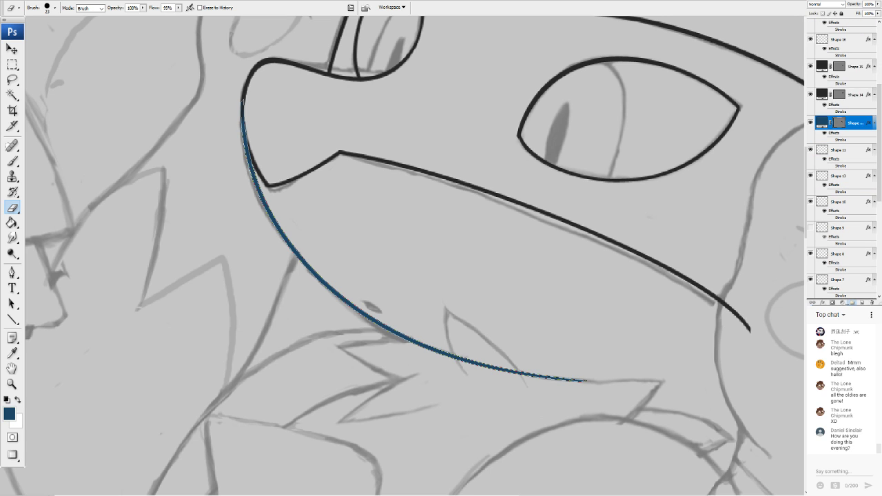
scroll(844, 262, down, 3)
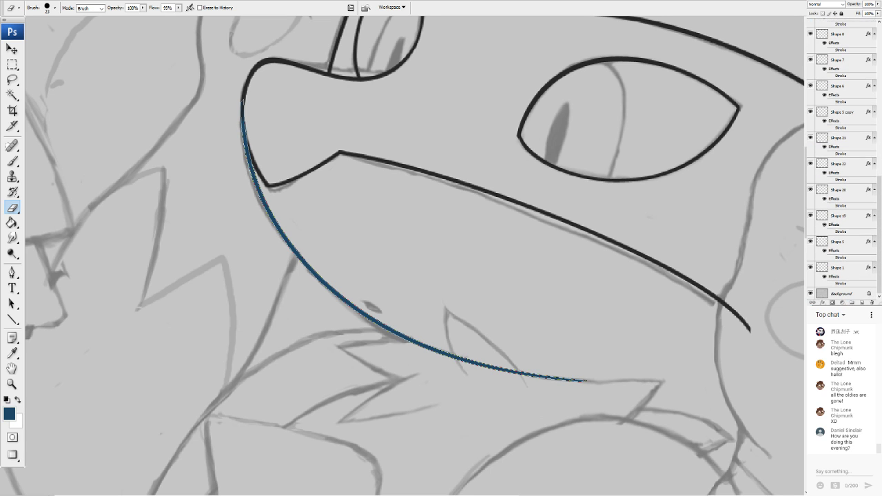
drag(845, 283, 847, 283)
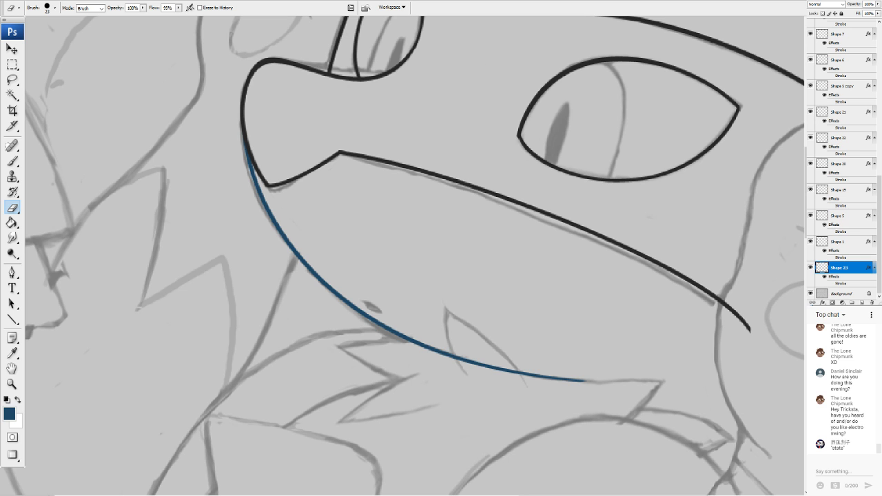
Hide the Background layer and merge all visible line layers into one
scroll(475, 227, down, 5)
drag(413, 227, 520, 222)
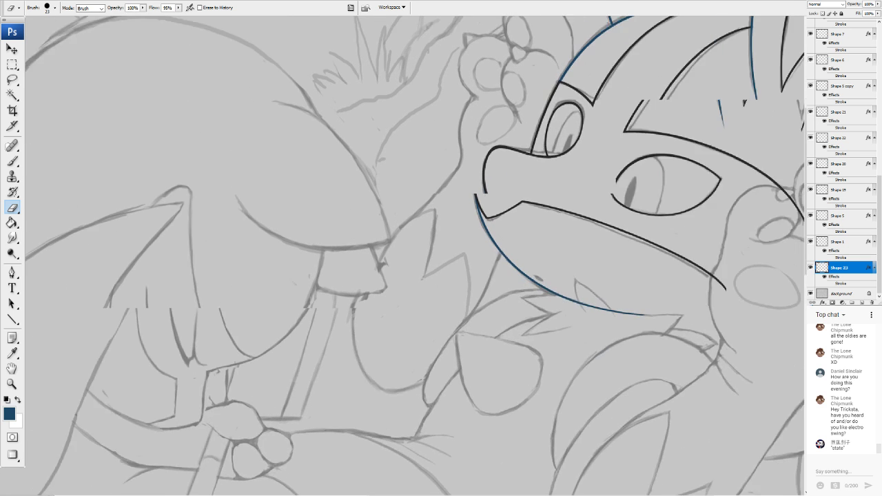
scroll(400, 213, up, 2)
mouse_move(441, 234)
mouse_down()
mouse_move(390, 245)
mouse_move(219, 345)
mouse_move(218, 145)
mouse_move(330, 164)
mouse_move(289, 103)
mouse_move(218, 207)
mouse_move(218, 231)
mouse_up()
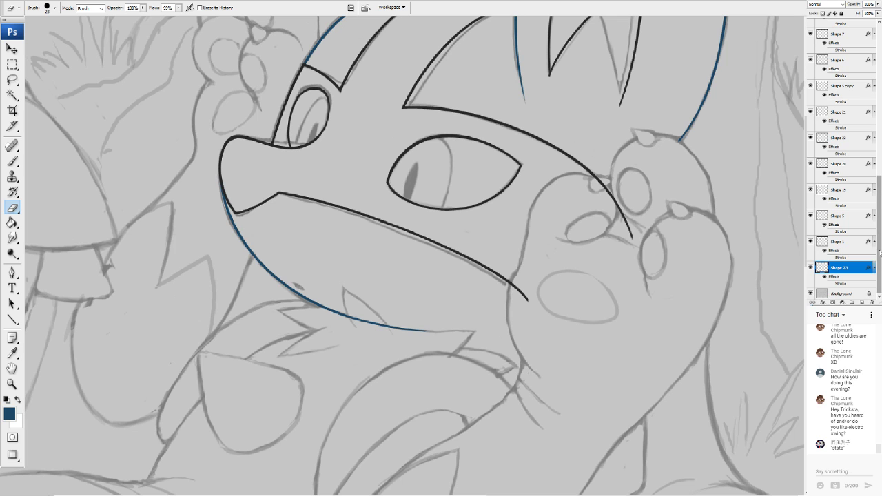
click(810, 293)
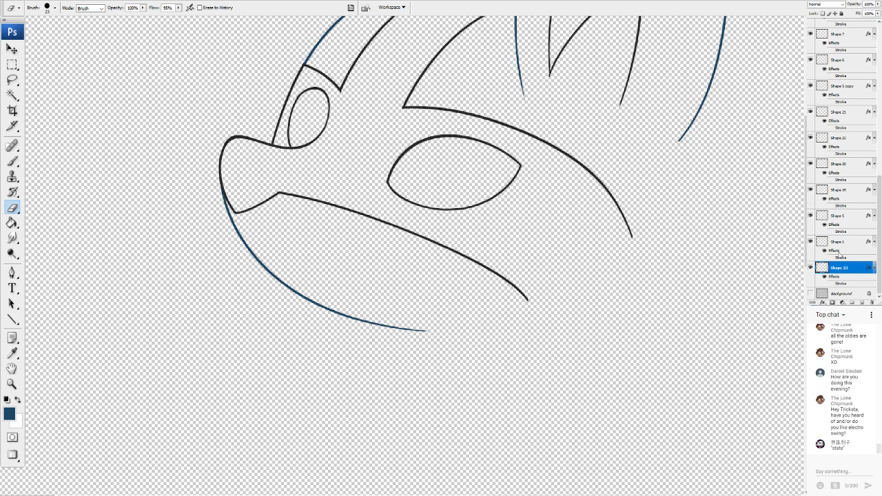
key(ctrl+shift+e)
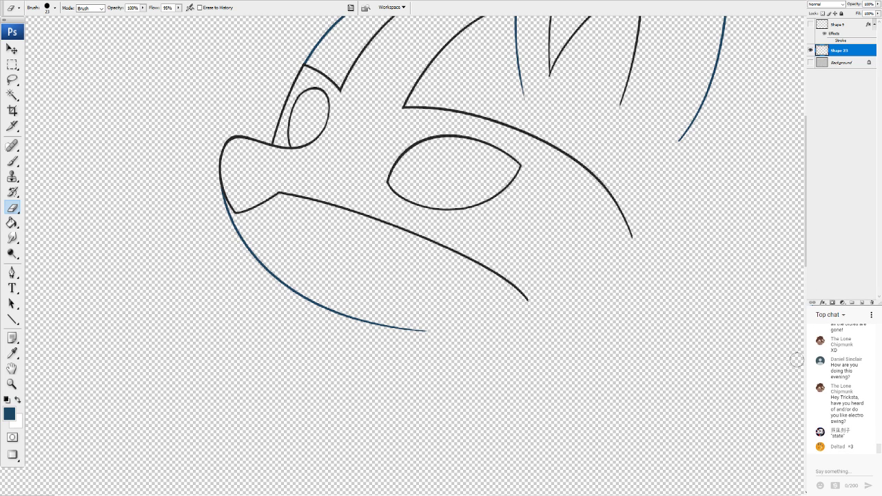
Show the hidden Shape 9 layer and merge it down into the combined linework layer
click(810, 25)
click(810, 25)
click(810, 25)
click(847, 24)
key(ctrl+e)
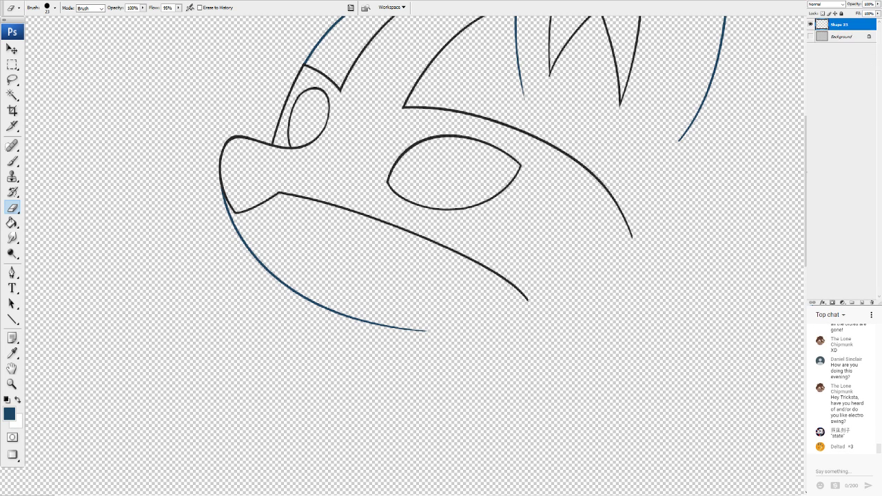
Make the Background sketch visible again behind the merged linework
scroll(413, 254, up, 10)
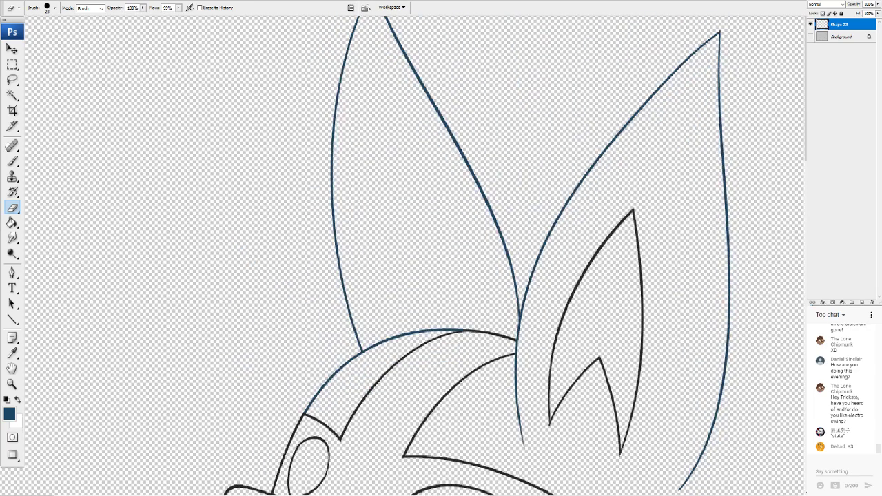
scroll(554, 25, down, 5)
scroll(385, 238, up, 4)
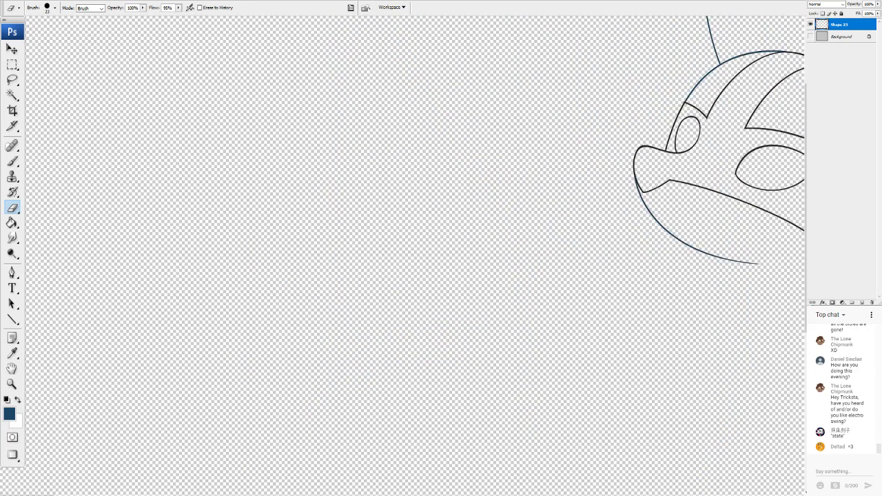
drag(758, 249, 574, 342)
scroll(579, 193, up, 1)
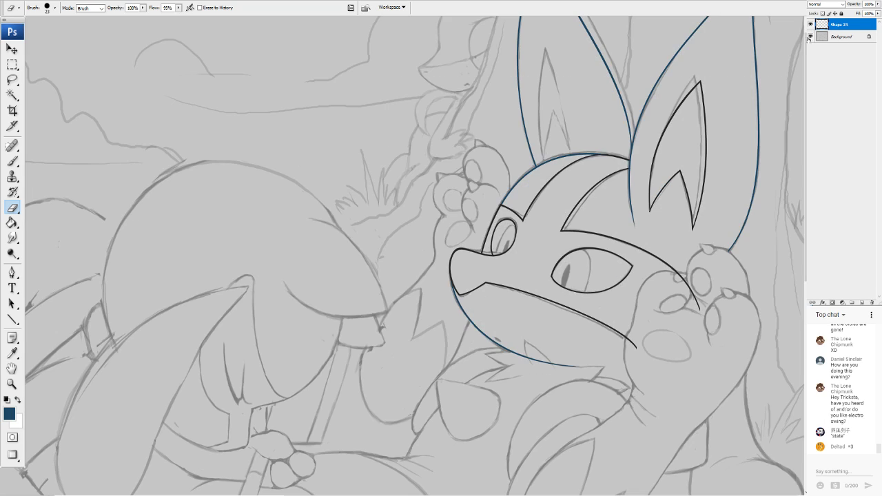
click(811, 36)
scroll(587, 179, up, 5)
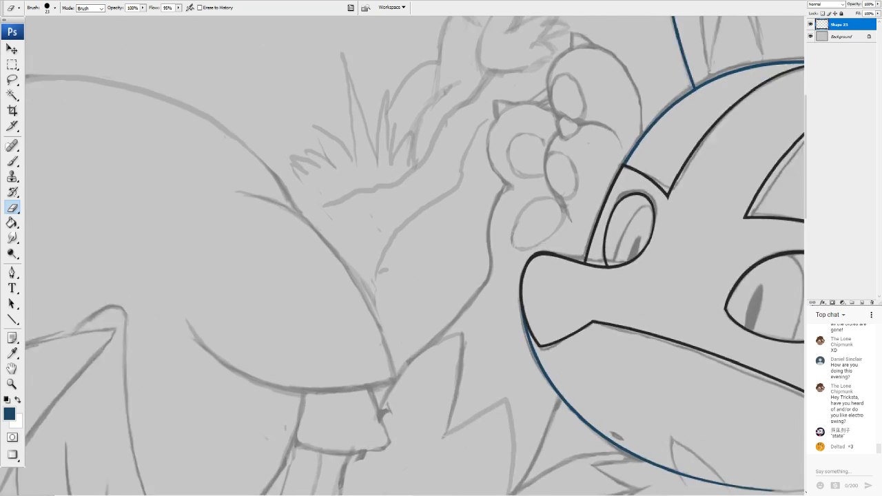
drag(427, 282, 457, 219)
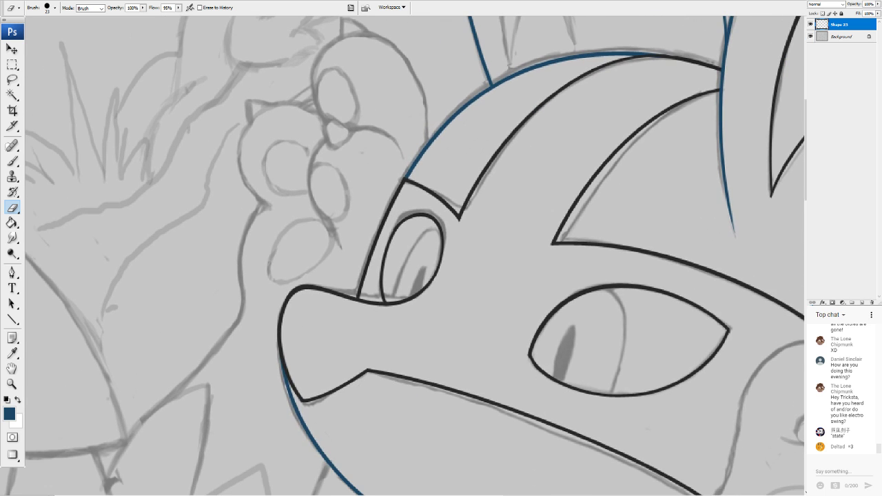
Sample the dark face outline colour and draw a 5 px straight line down through the small far eye
scroll(362, 245, up, 3)
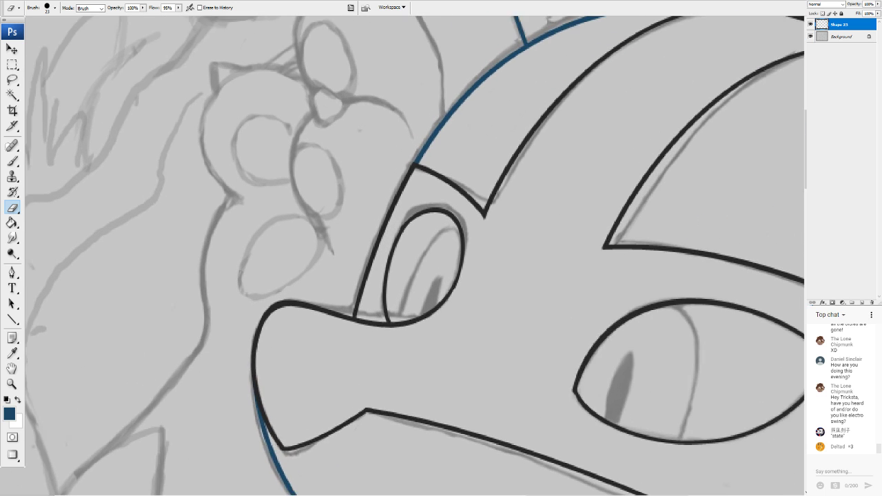
click(12, 319)
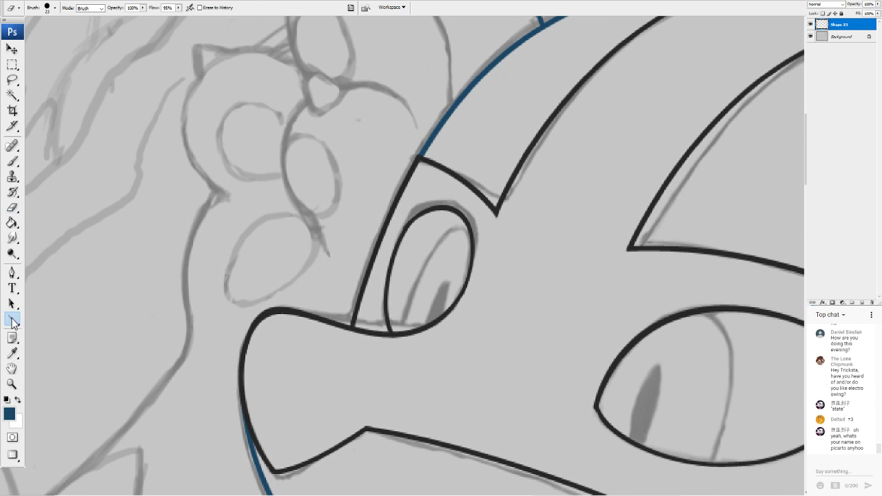
click(11, 415)
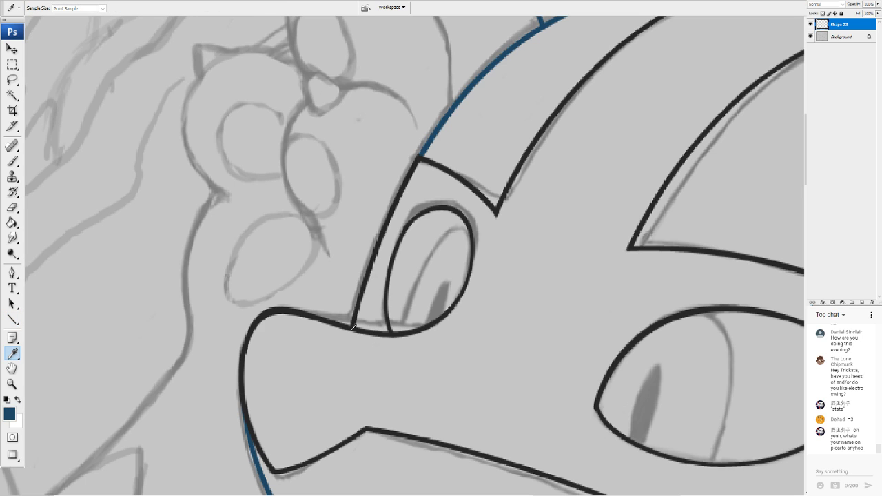
click(793, 227)
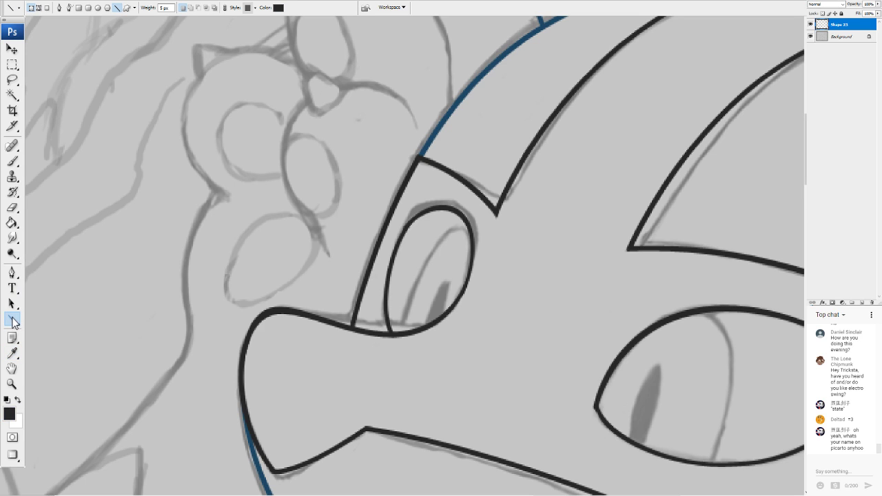
drag(438, 206, 447, 314)
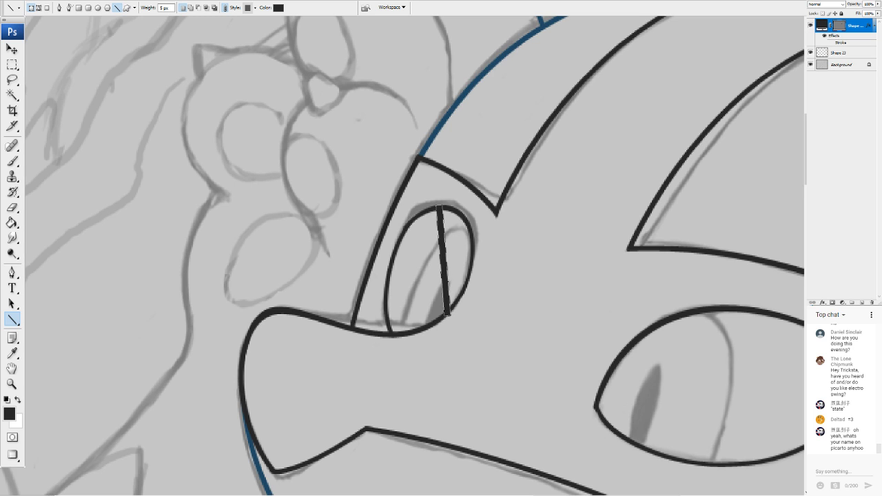
Rotate the far eye's new line by -27.7°, apply it, and rotate it back by 20.2° in a fresh transform
click(112, 163)
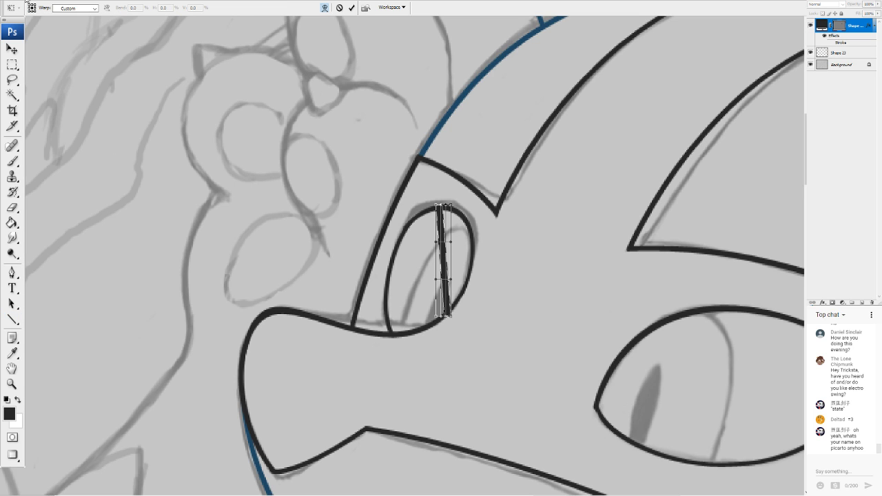
key(ctrl+t)
drag(532, 233, 513, 188)
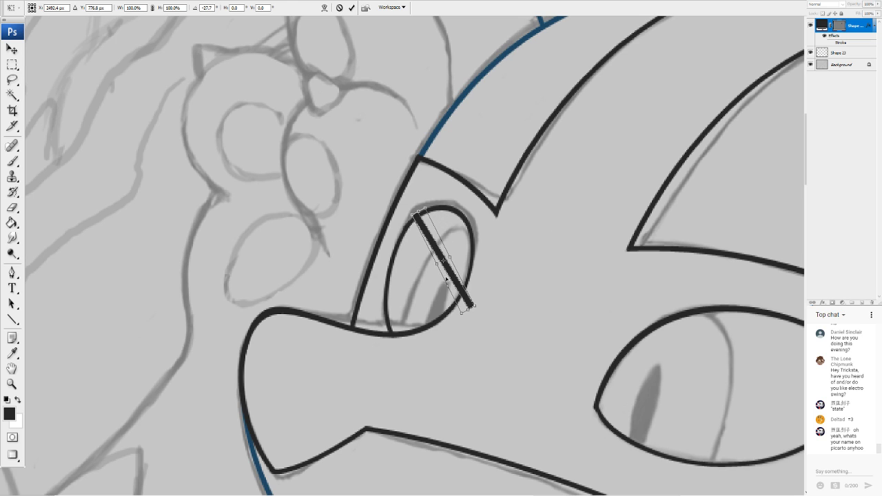
key(Return)
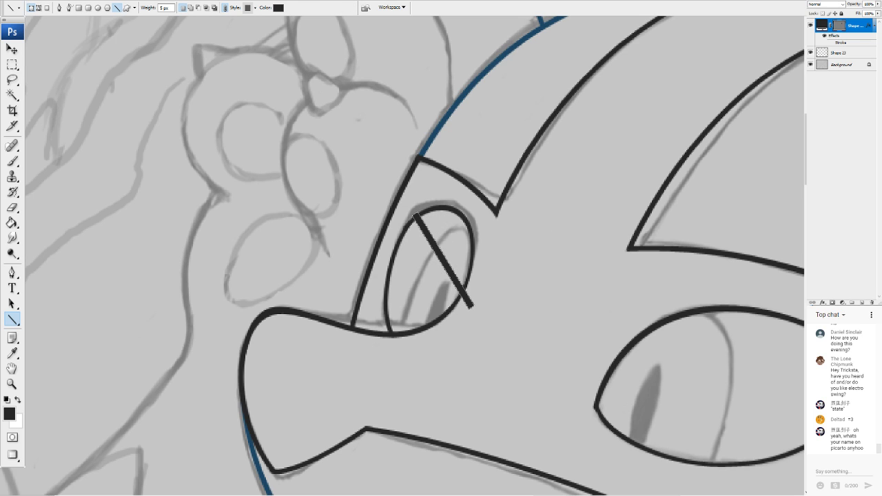
key(ctrl+t)
drag(544, 269, 542, 234)
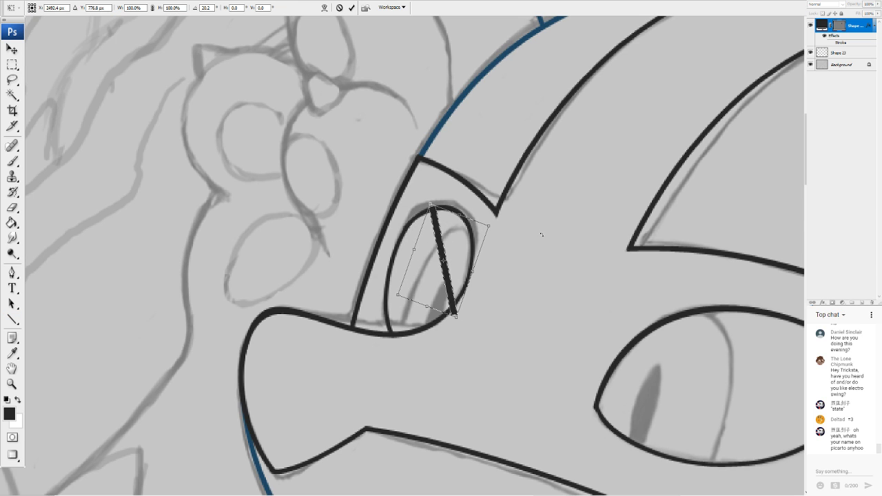
Warp the line into a curve following the top and outer edge of the far eye and apply it
click(325, 7)
drag(444, 257, 469, 267)
drag(455, 314, 435, 330)
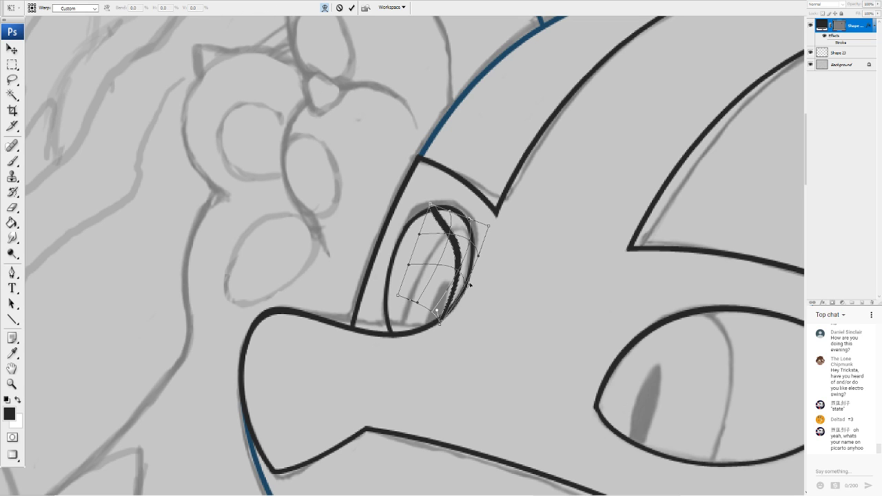
drag(470, 284, 494, 290)
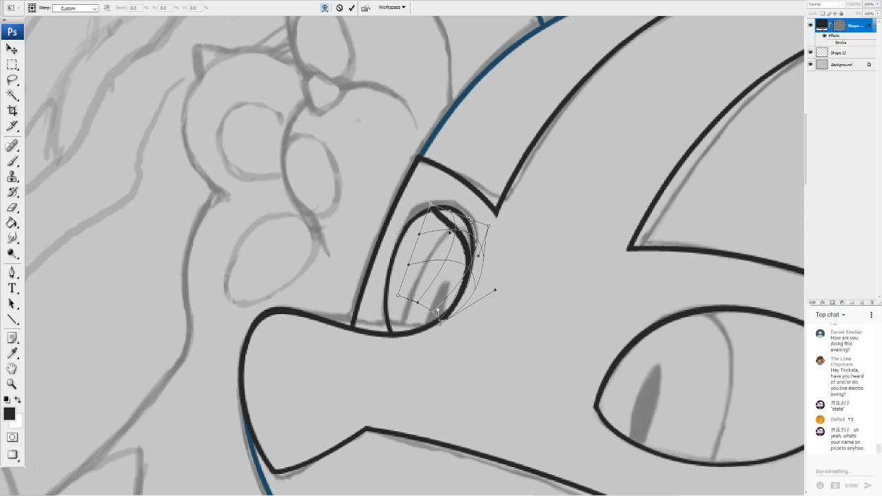
drag(453, 250, 447, 195)
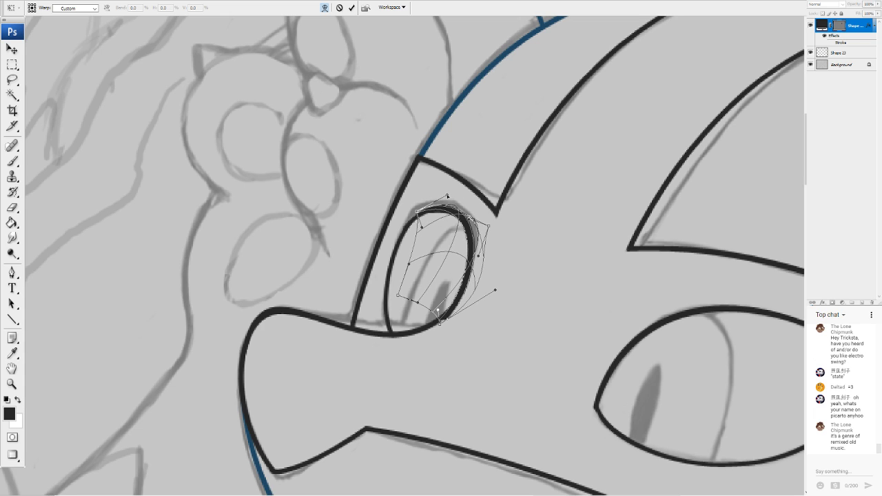
drag(467, 243, 461, 258)
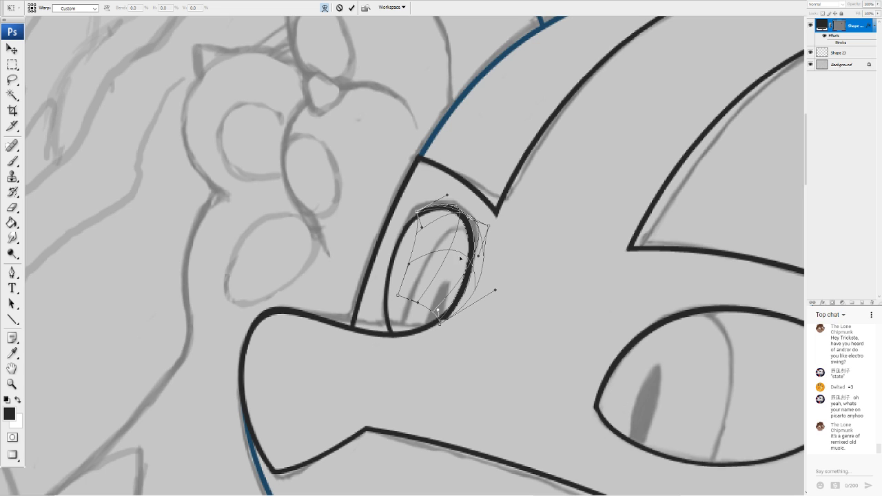
drag(441, 324, 449, 319)
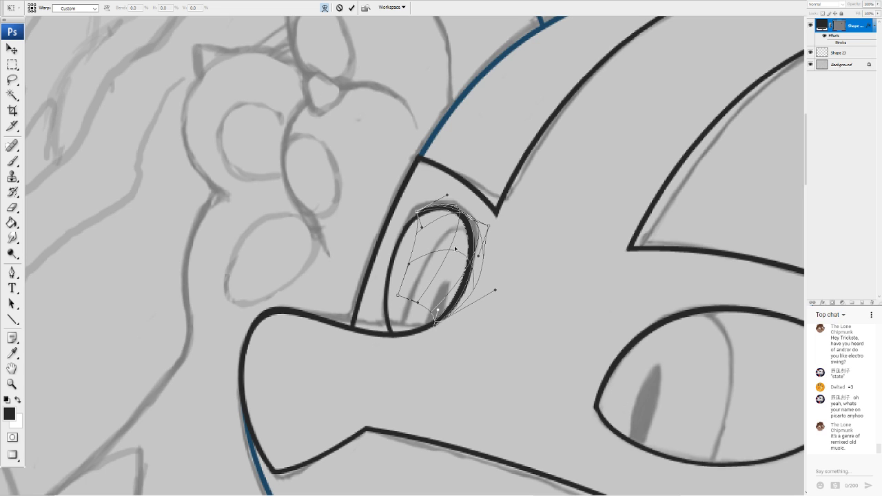
drag(455, 248, 453, 290)
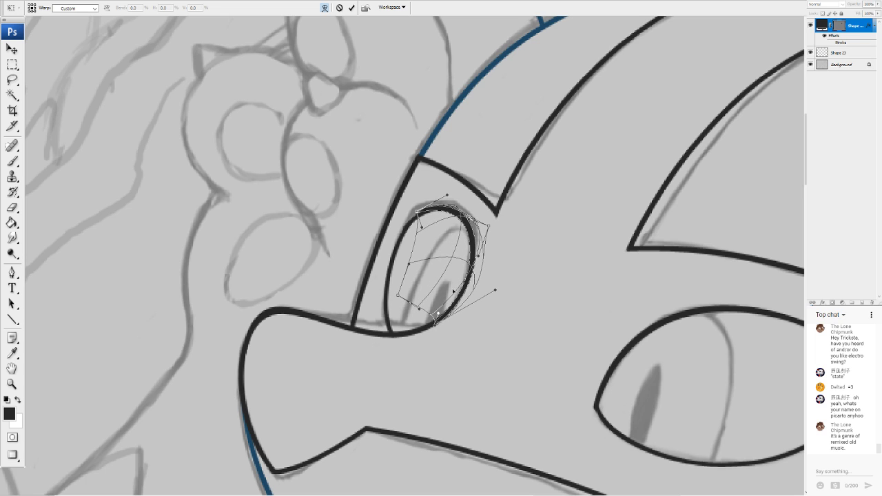
drag(469, 219, 471, 238)
key(Return)
key(u)
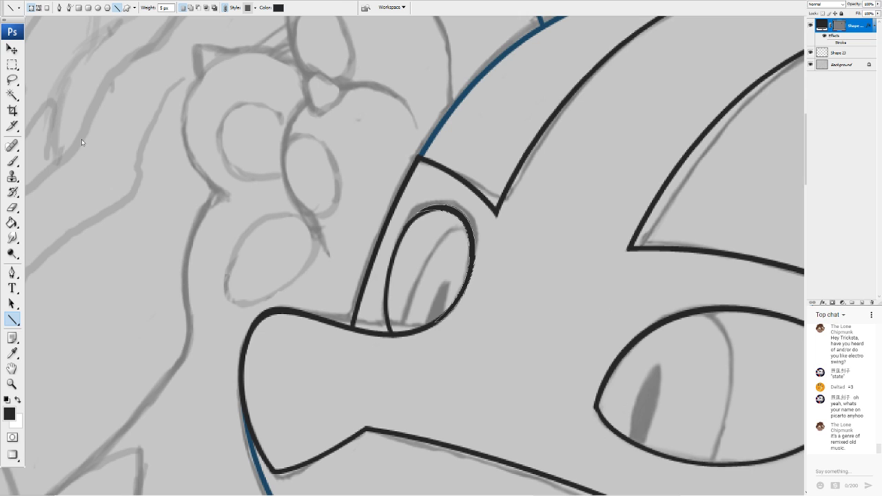
Refine the far eye curve's warp so its upper end meets the existing eye outline
click(103, 164)
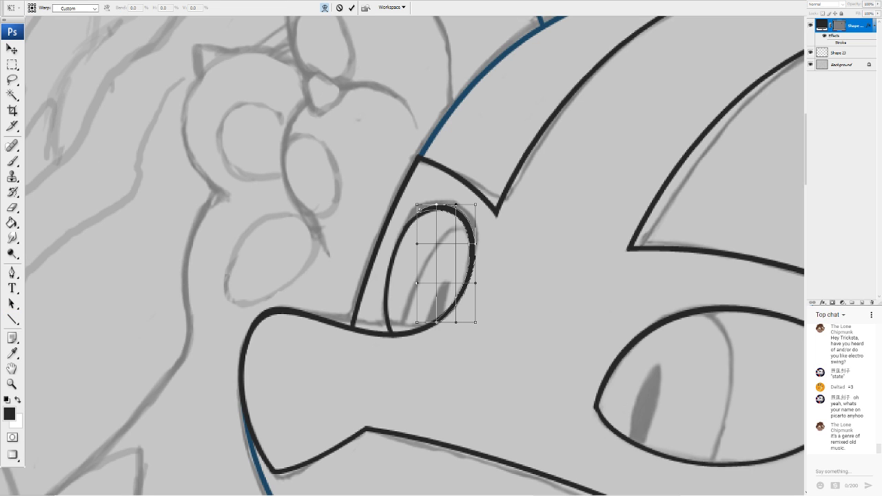
drag(417, 206, 415, 210)
drag(447, 236, 443, 230)
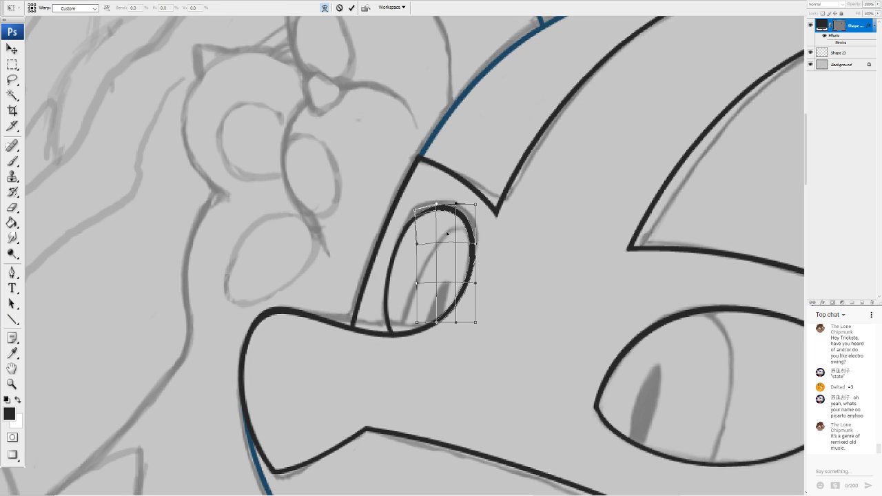
key(Return)
key(u)
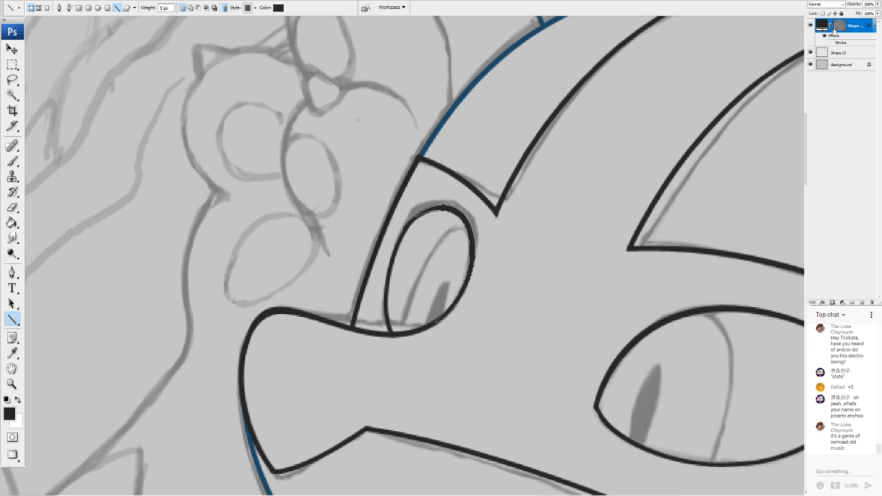
Try merging the far eye curve into the Shape 23 linework and compare the result with each layer hidden
scroll(384, 251, down, 10)
scroll(383, 250, up, 1)
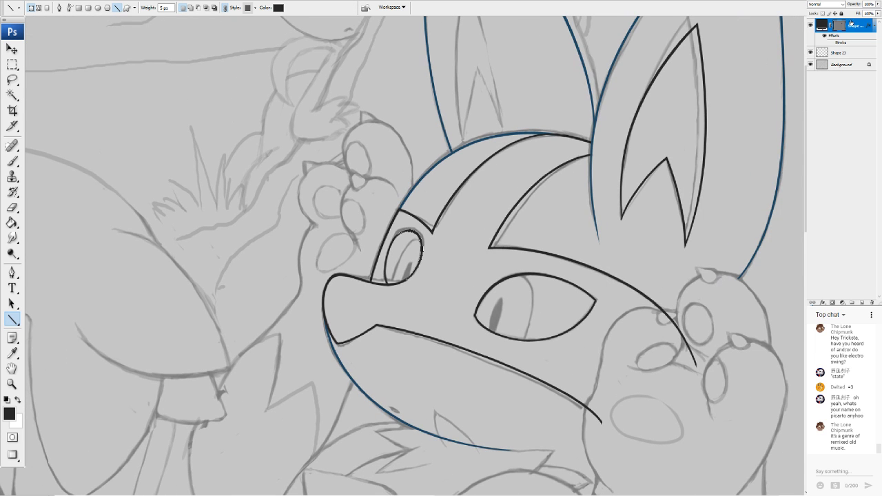
key(ctrl+minus)
key(ctrl+plus)
key(ctrl+e)
click(810, 26)
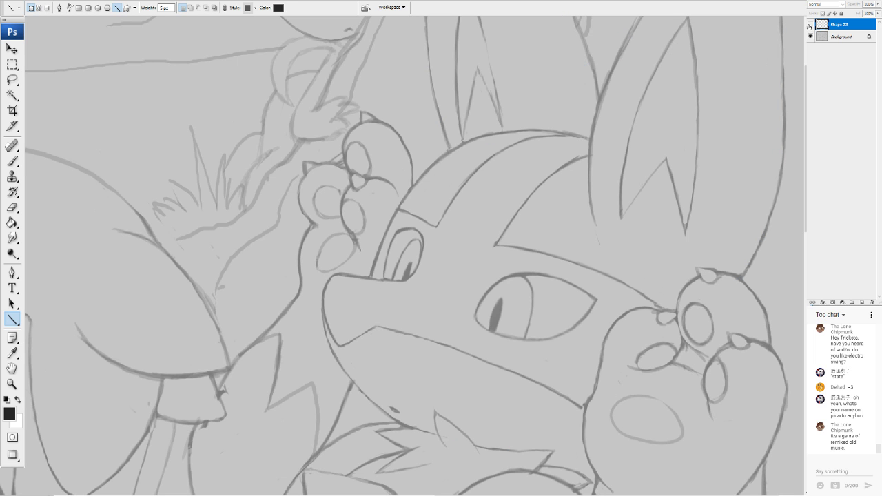
click(810, 26)
click(810, 36)
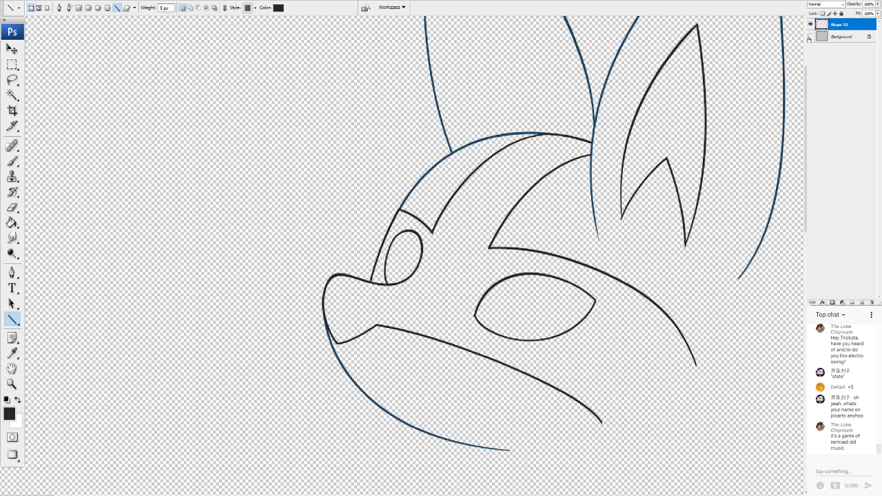
click(809, 38)
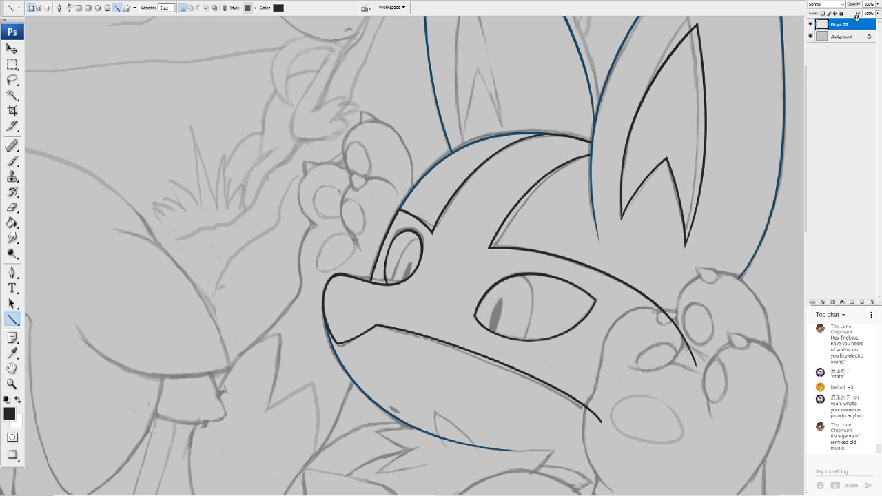
key(ctrl+z)
Fine-tune the warp along the far eye curve's outer and lower edge and merge it down into Shape 23
scroll(382, 246, up, 4)
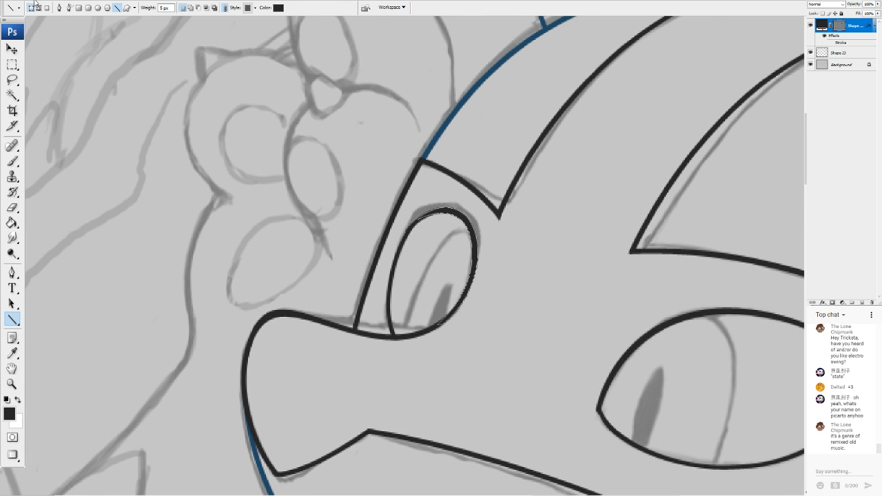
click(102, 167)
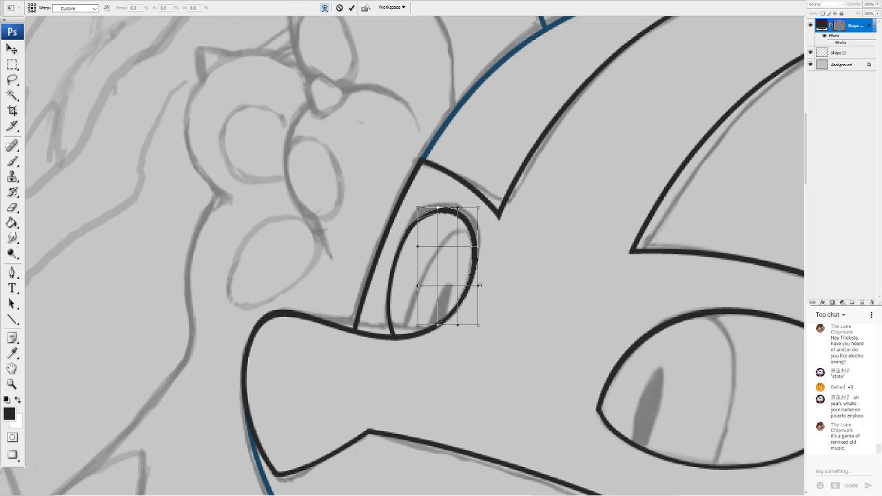
mouse_move(463, 262)
mouse_down()
mouse_move(476, 249)
mouse_move(465, 254)
mouse_up()
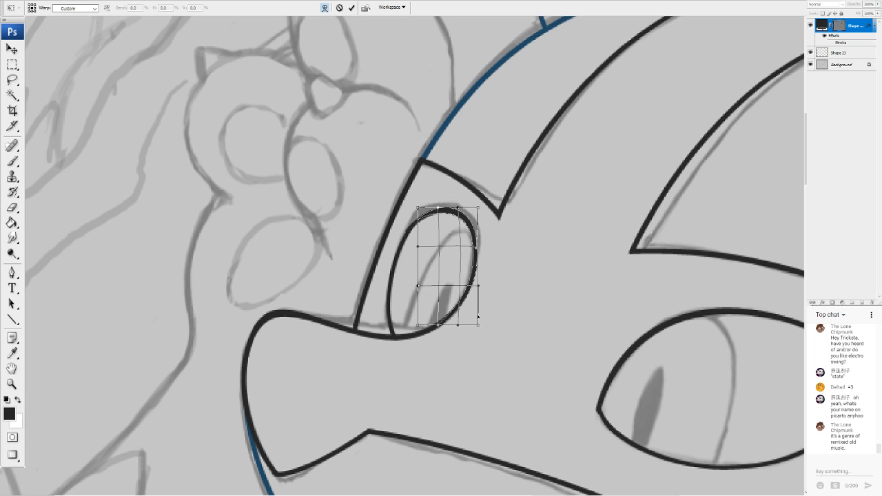
drag(477, 325, 475, 322)
drag(445, 294, 445, 296)
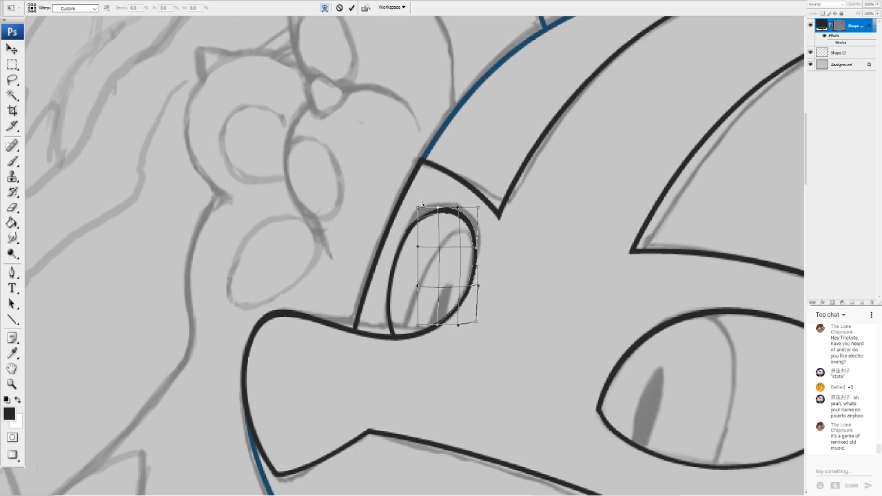
key(Return)
key(u)
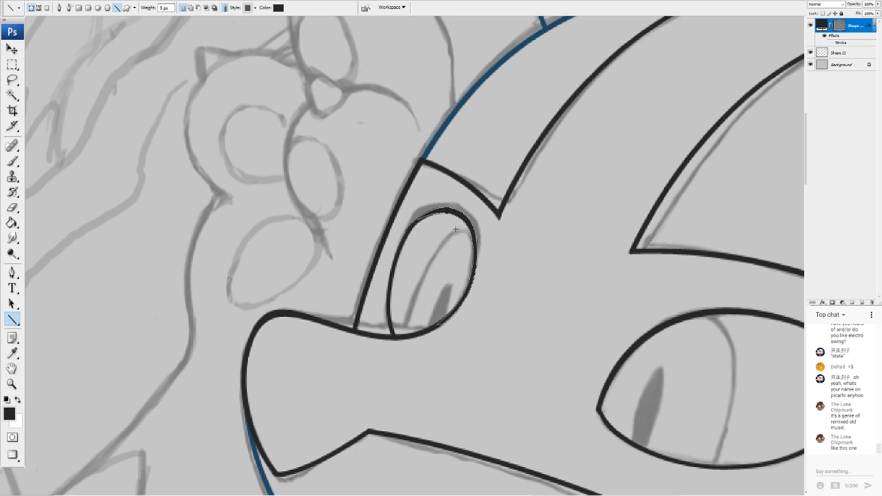
key(ctrl+e)
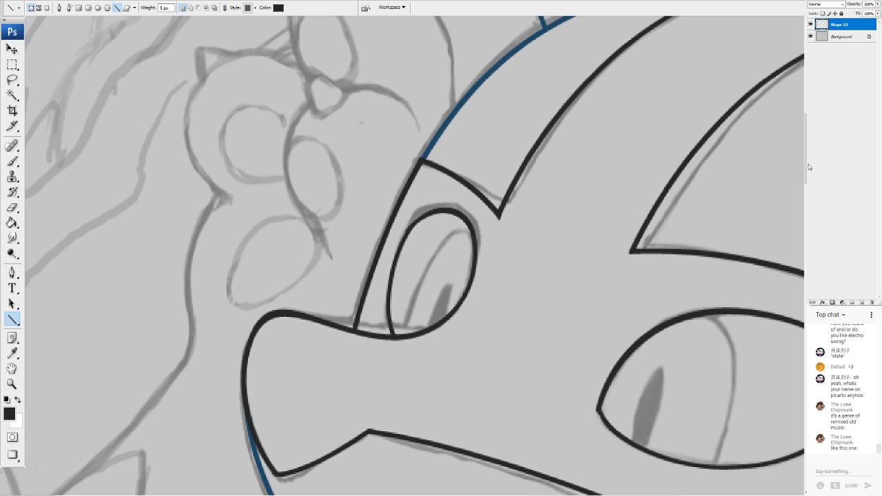
Compare the merged linework with the sketch by toggling the Shape 23 and Background layers at different zoom levels
click(810, 24)
click(810, 25)
key(ctrl+minus)
key(ctrl+0)
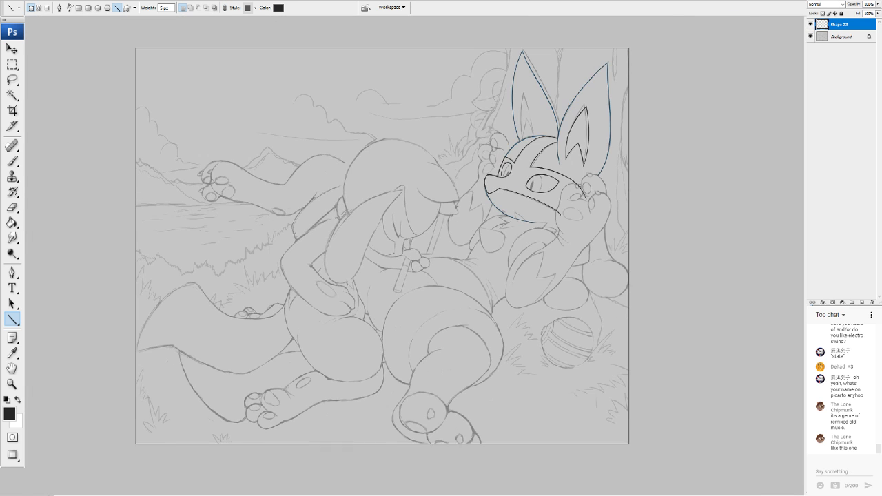
key(ctrl+plus)
click(809, 37)
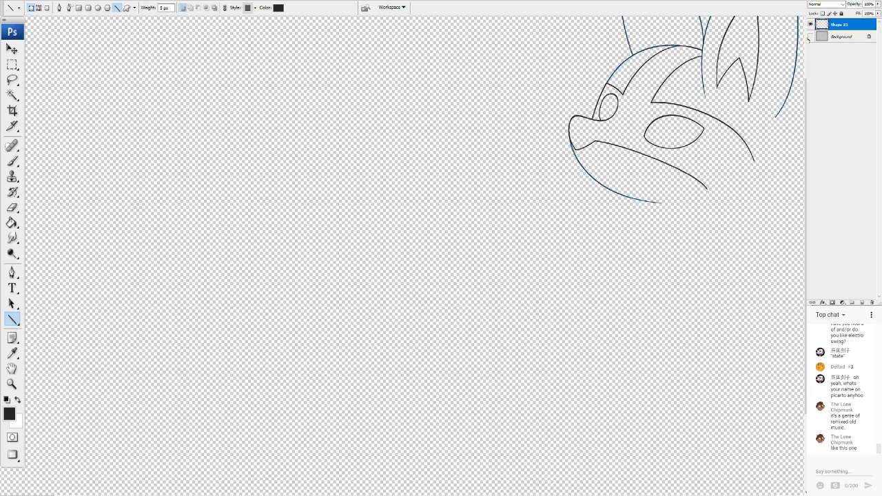
click(810, 37)
click(810, 25)
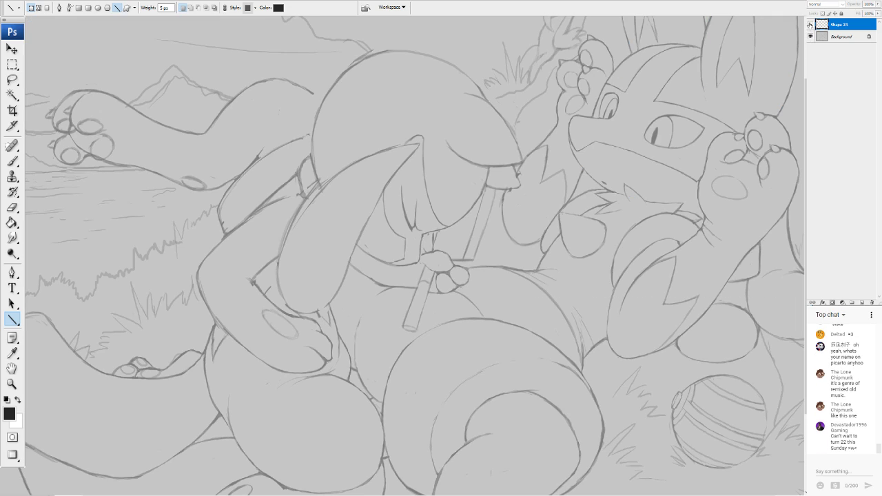
click(810, 25)
click(810, 36)
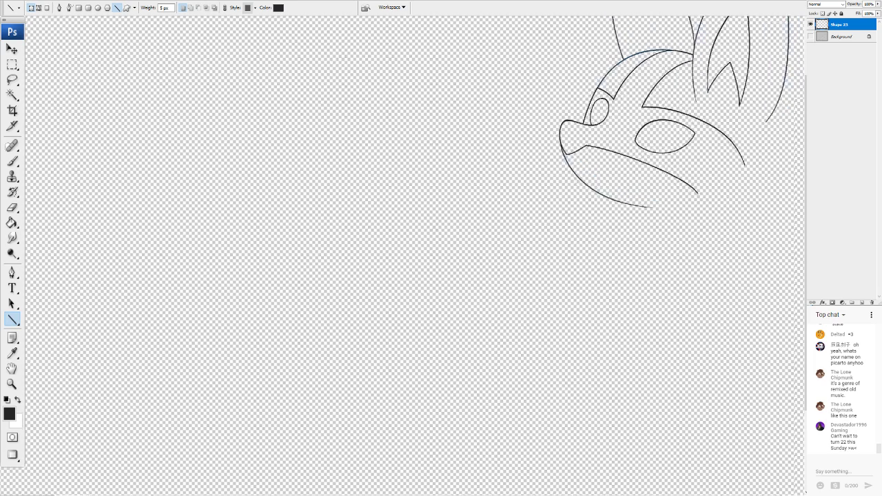
drag(662, 172, 643, 279)
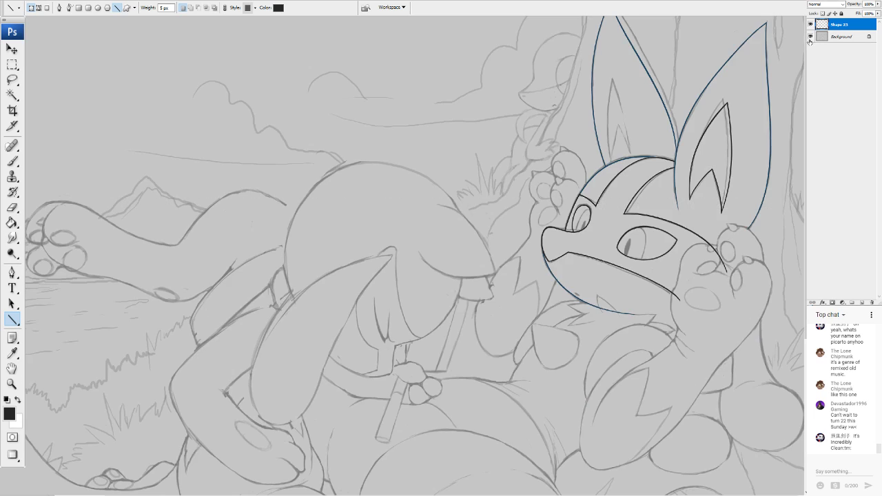
click(811, 36)
Erase the overshooting ends of the brow line and mouth line where they cross the raised paw
scroll(382, 247, up, 9)
mouse_move(744, 255)
mouse_down()
mouse_move(127, 222)
mouse_move(127, 261)
mouse_up()
click(11, 207)
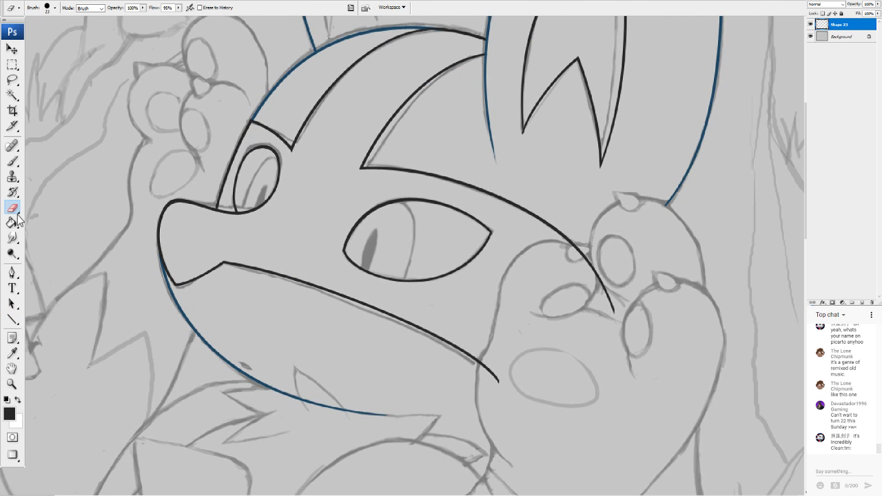
drag(610, 308, 598, 288)
drag(591, 271, 577, 248)
mouse_move(507, 383)
mouse_down()
mouse_move(486, 352)
mouse_move(486, 176)
mouse_move(578, 246)
mouse_move(792, 378)
mouse_up()
scroll(402, 256, down, 2)
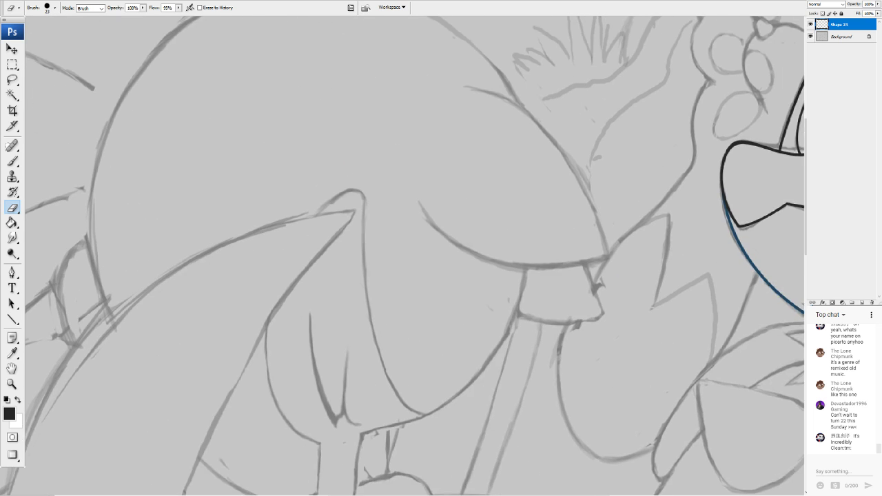
scroll(403, 256, up, 2)
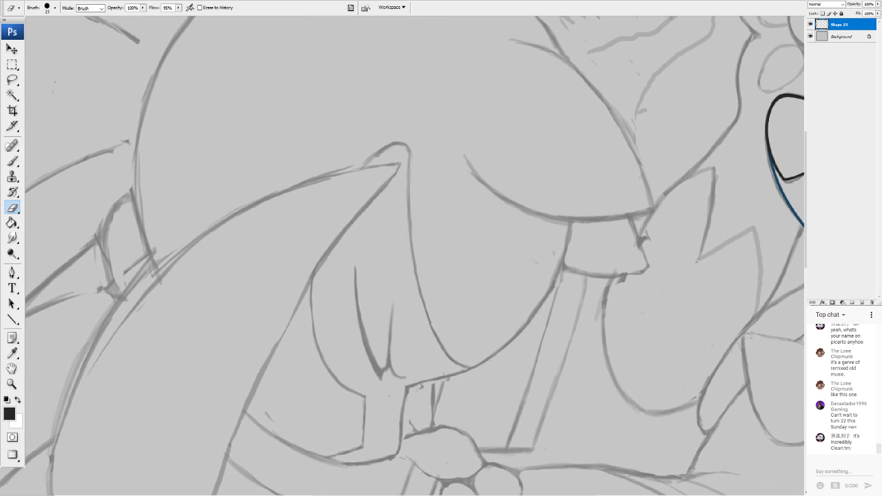
key(ctrl+Tab)
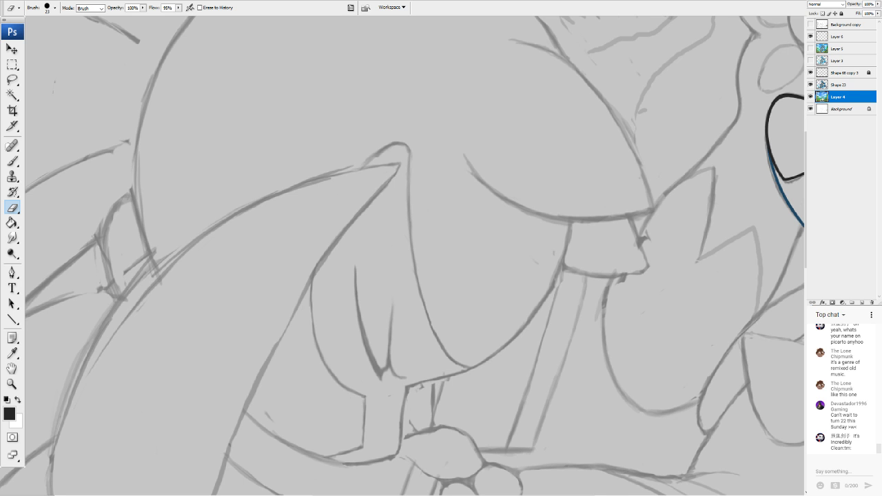
key(ctrl+Tab)
mouse_move(716, 235)
mouse_down()
mouse_move(412, 320)
mouse_move(121, 225)
mouse_move(110, 249)
mouse_up()
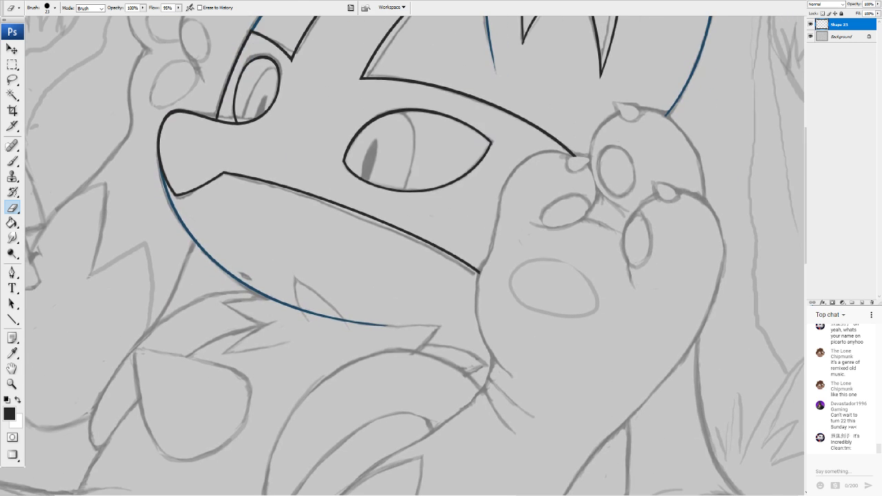
Draw a 5 px line across the raised paw's nearest toe and warp it into the toe's rounded outline
click(12, 319)
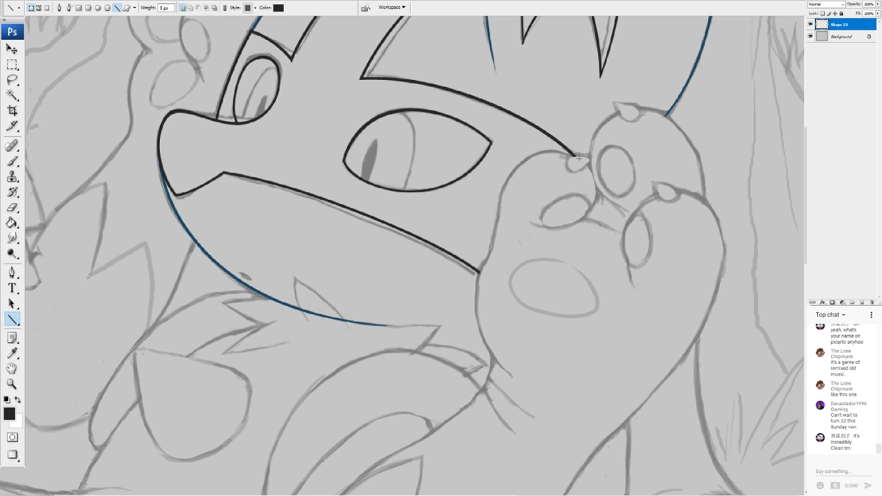
mouse_move(591, 151)
mouse_down()
mouse_move(502, 213)
mouse_move(493, 230)
mouse_up()
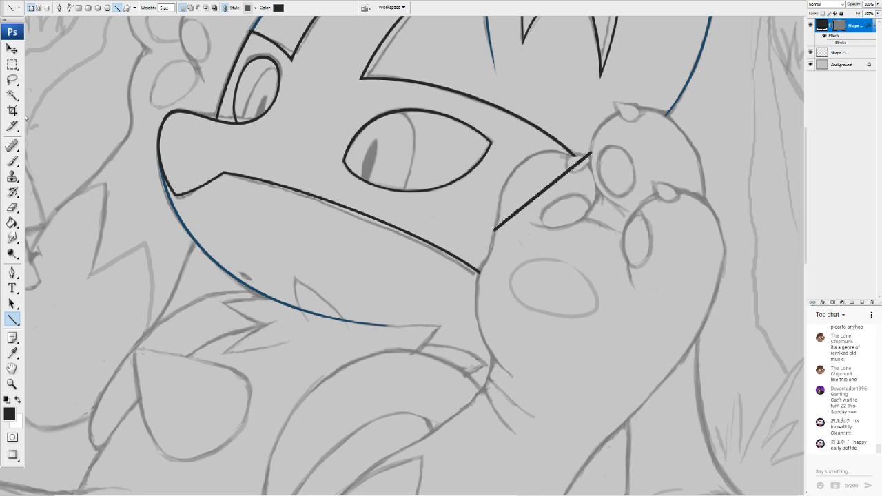
key(ctrl+t)
mouse_move(539, 195)
mouse_down()
mouse_move(527, 179)
mouse_move(554, 162)
mouse_move(563, 117)
mouse_up()
mouse_move(538, 173)
mouse_down()
mouse_move(530, 166)
mouse_move(511, 180)
mouse_move(516, 193)
mouse_up()
mouse_move(500, 223)
mouse_down()
mouse_move(497, 230)
mouse_move(515, 176)
mouse_move(505, 209)
mouse_up()
drag(566, 141, 586, 177)
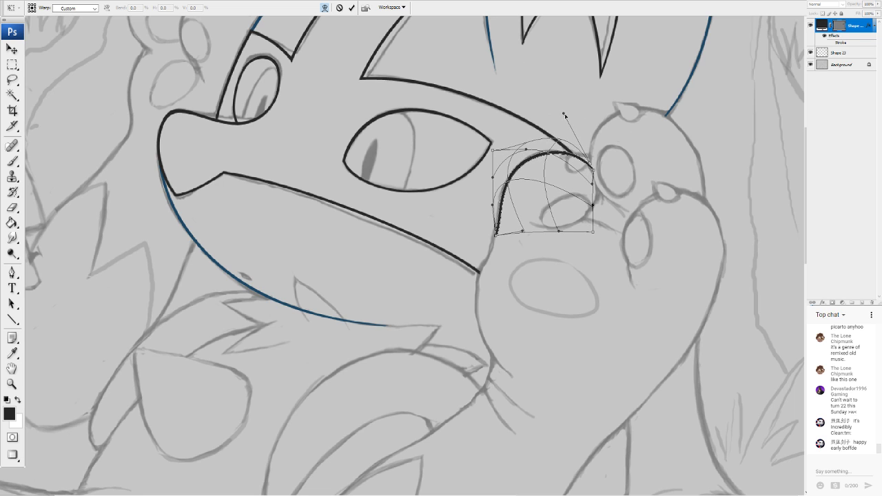
drag(564, 114, 567, 110)
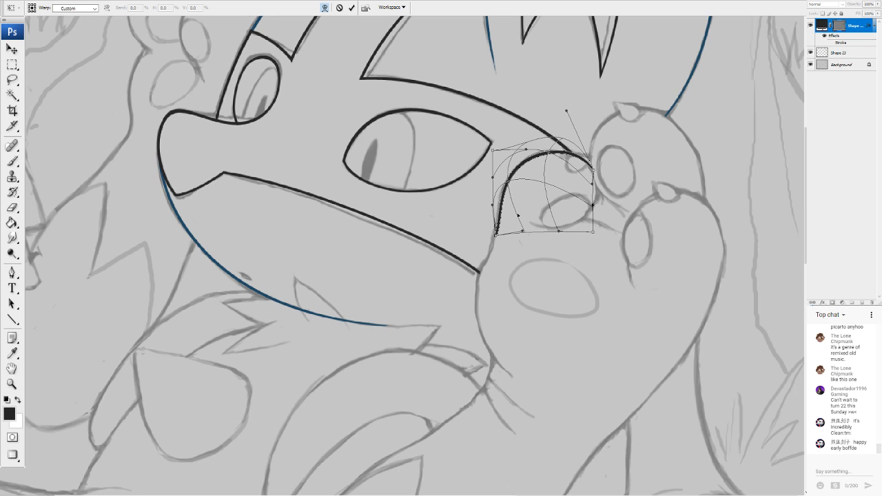
key(Return)
Draw a line from the toe outline down to the wrist and rotate it away and back about 32° to tilt its transform box
key(u)
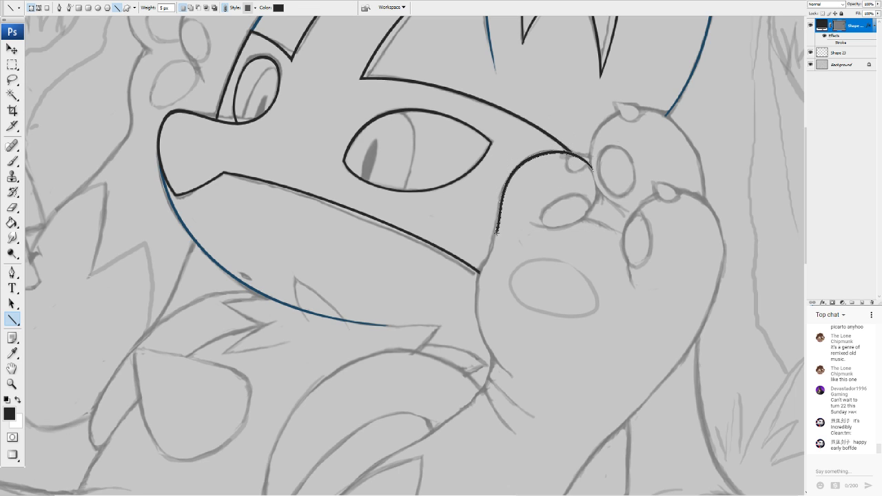
drag(494, 231, 530, 387)
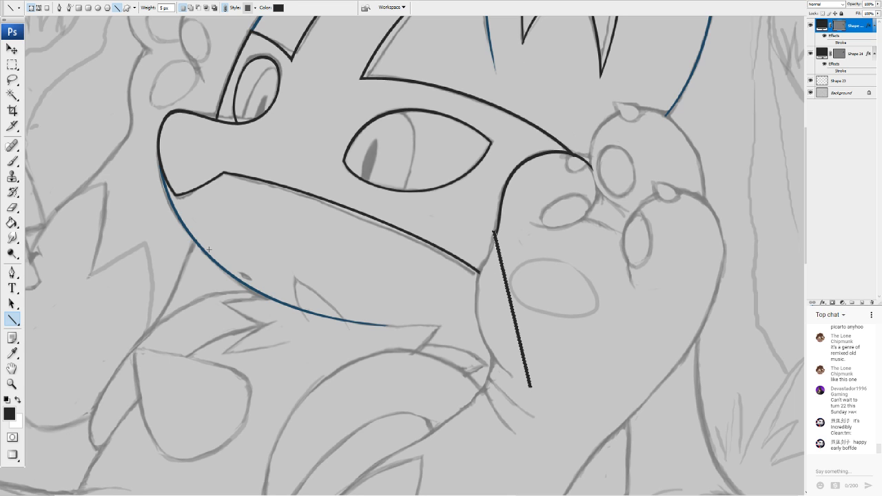
key(ctrl+t)
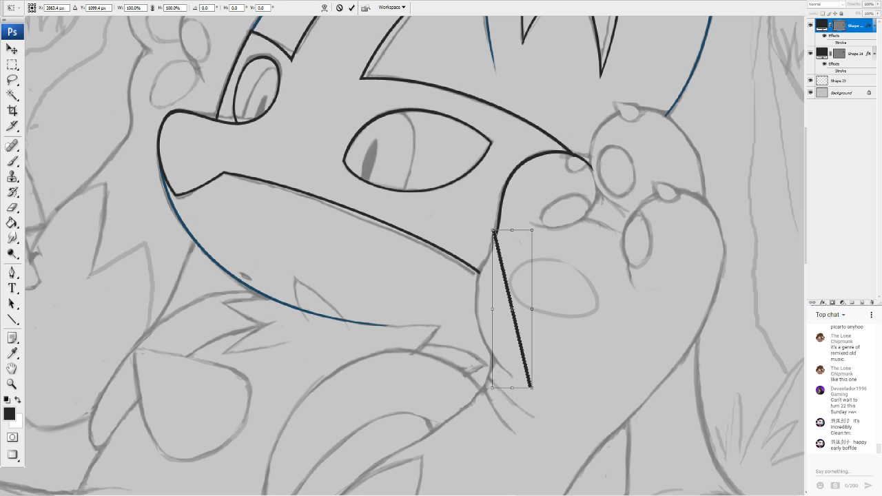
drag(551, 295, 539, 277)
key(Return)
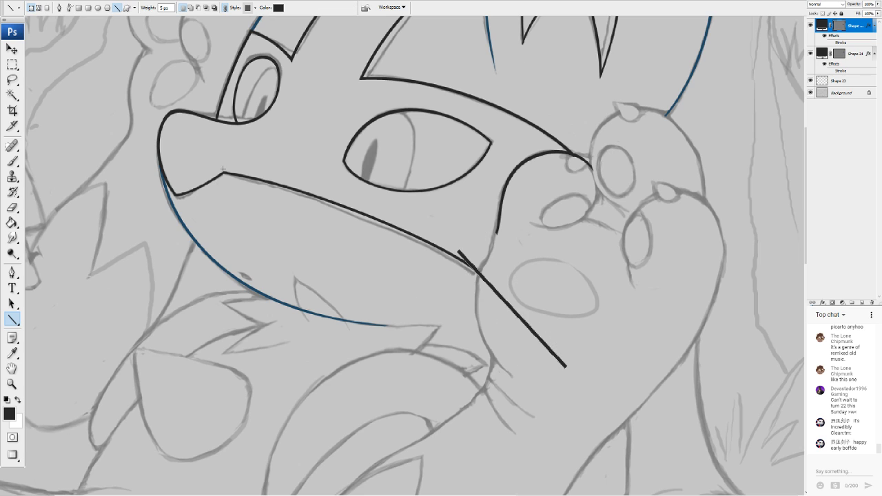
key(ctrl+t)
drag(577, 254, 596, 297)
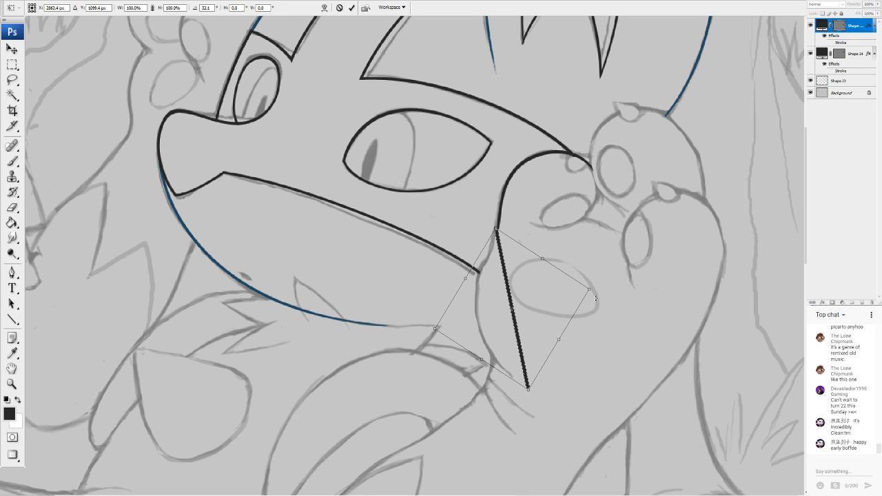
Warp the new line to follow the palm's curved edge, joining the toe outline and ending in the wrist crease
click(324, 8)
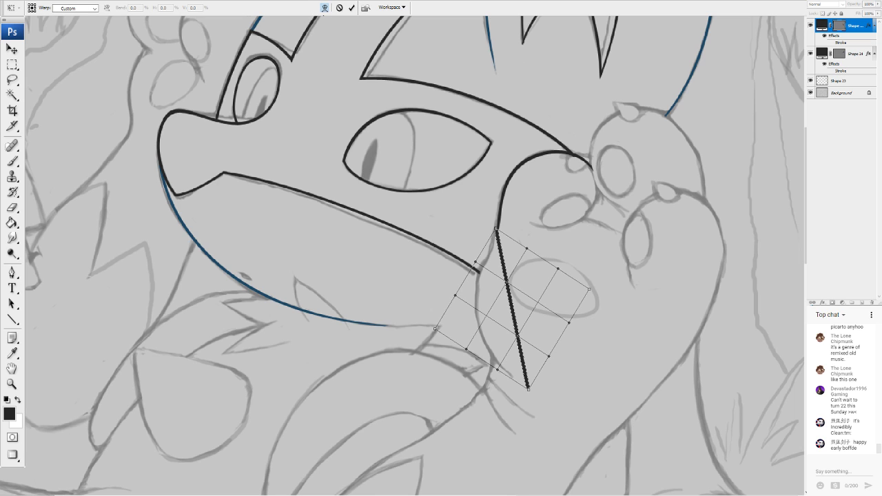
mouse_move(498, 323)
mouse_down()
mouse_move(485, 281)
mouse_move(489, 326)
mouse_up()
mouse_move(525, 378)
mouse_down()
mouse_move(543, 401)
mouse_move(536, 376)
mouse_move(532, 387)
mouse_move(490, 383)
mouse_up()
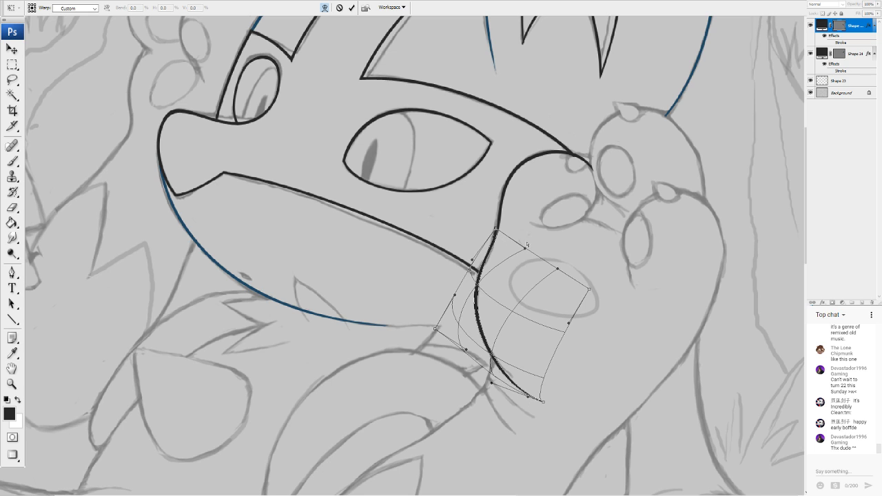
drag(527, 244, 501, 241)
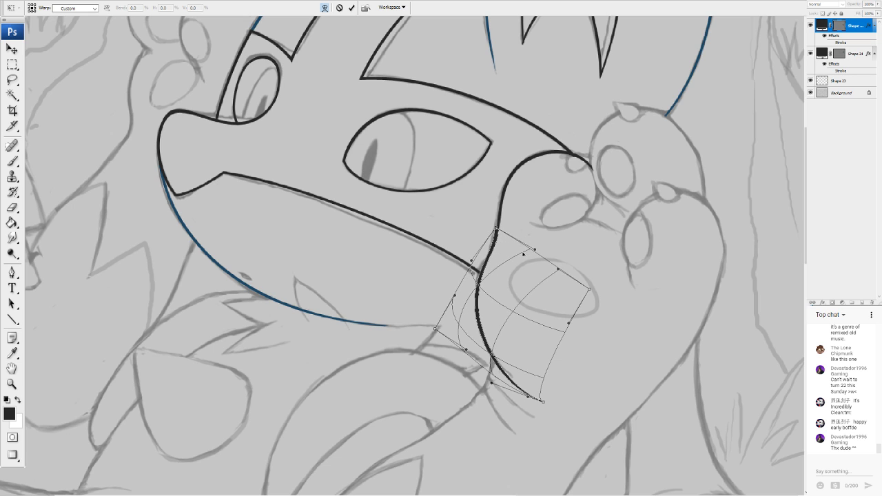
key(Return)
Rasterize the palm edge curve and try erasing its overlap with the toe outline, undoing the stroke
key(e)
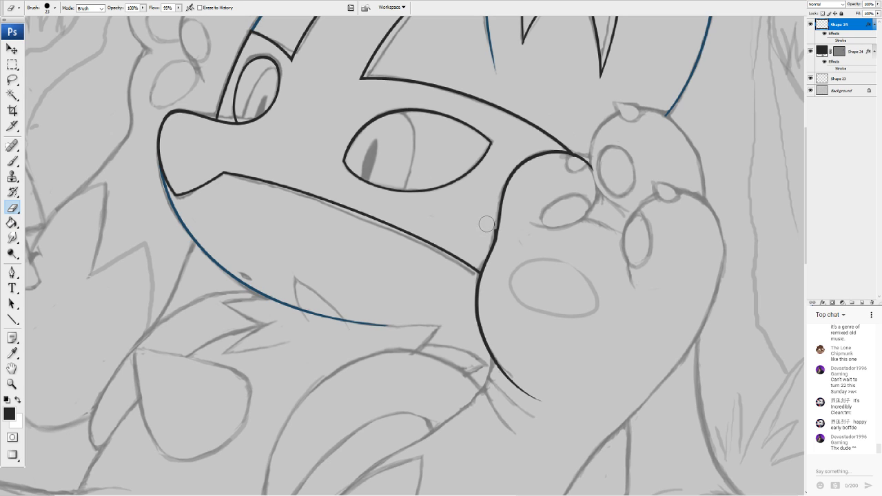
drag(489, 226, 488, 235)
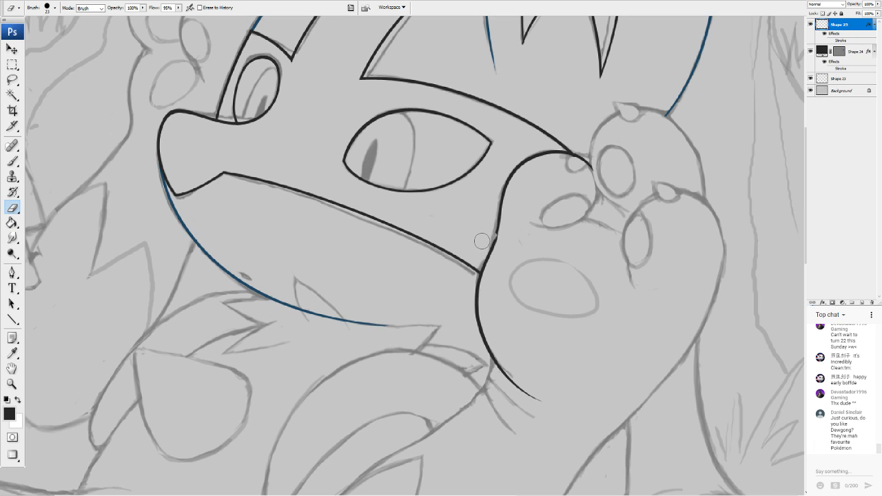
key(ctrl+z)
scroll(413, 254, down, 3)
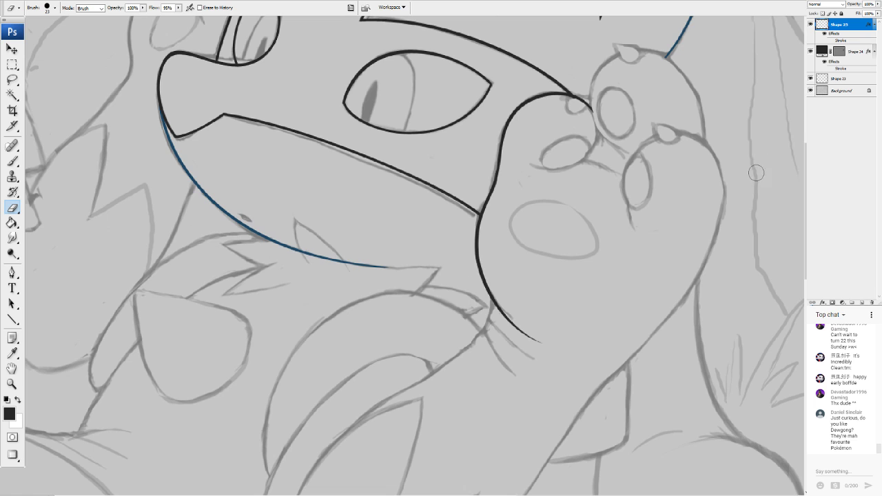
Draw a short 5 px line below the wrist crease and warp it into a second curved crease starting on the palm edge
click(12, 320)
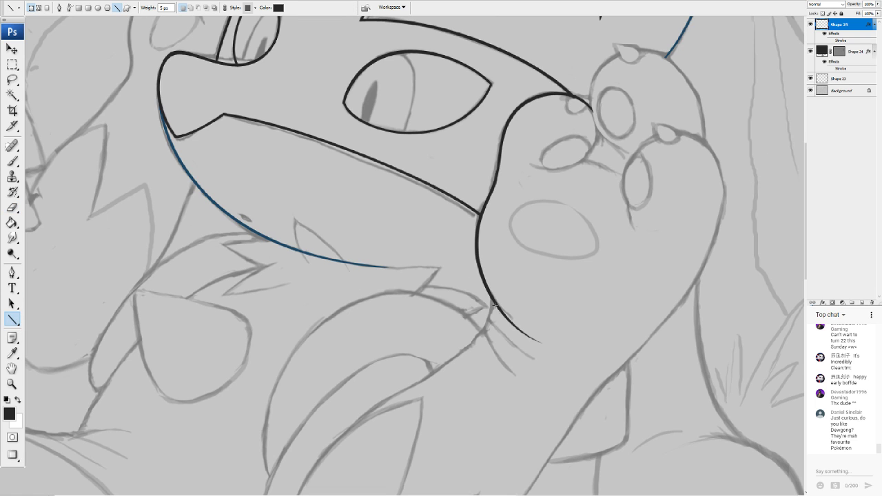
drag(494, 302, 531, 359)
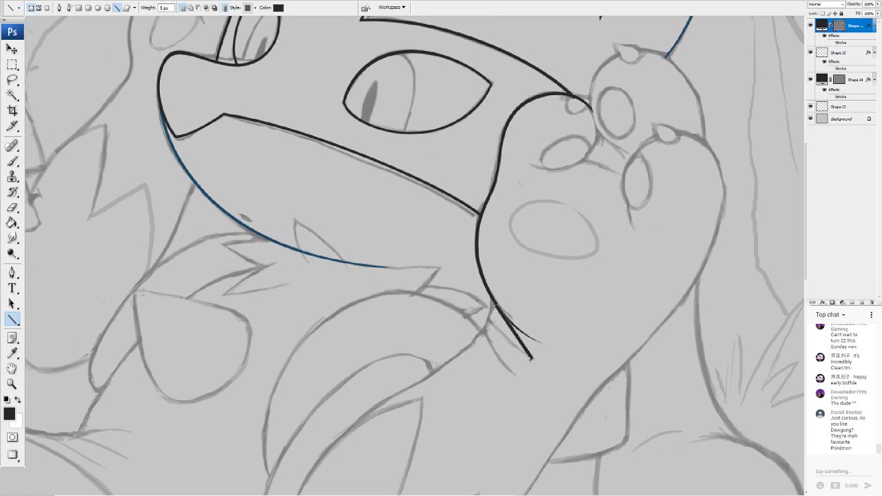
click(98, 162)
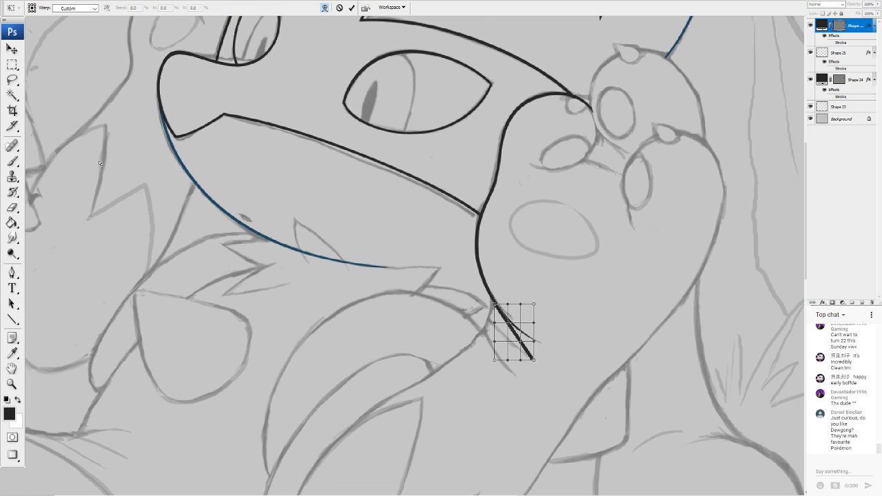
drag(534, 322, 528, 345)
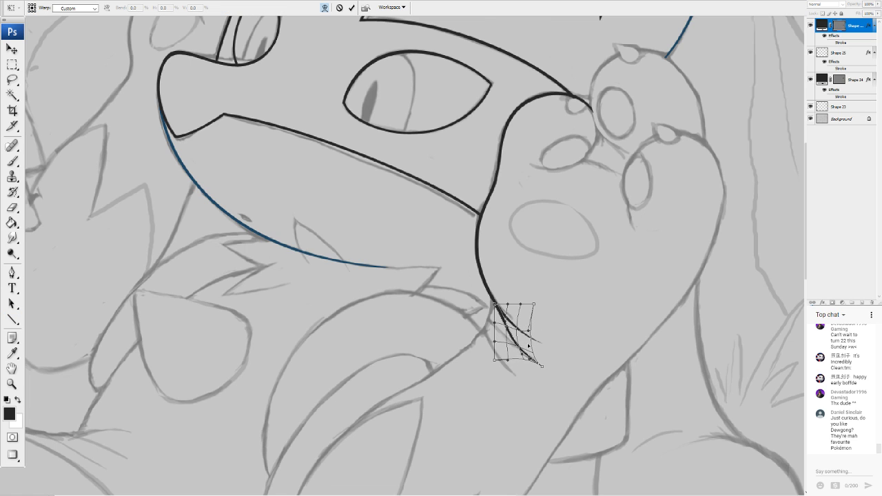
drag(494, 303, 497, 281)
drag(494, 322, 485, 316)
drag(497, 281, 492, 279)
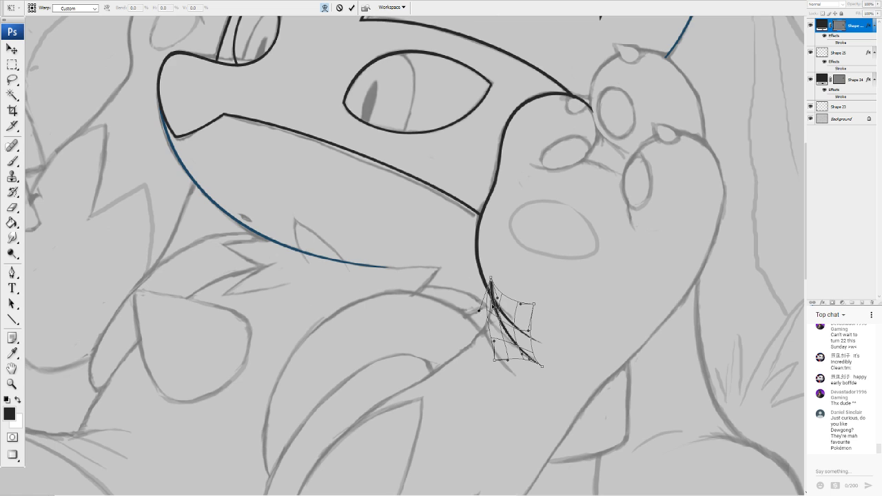
key(Return)
Rasterize the second wrist crease and erase its upper end that sticks out past the palm edge
key(u)
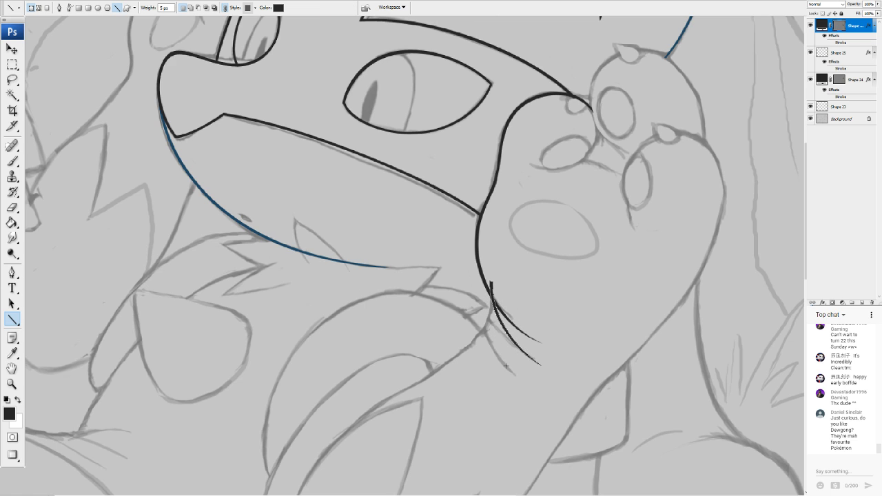
click(12, 207)
click(425, 170)
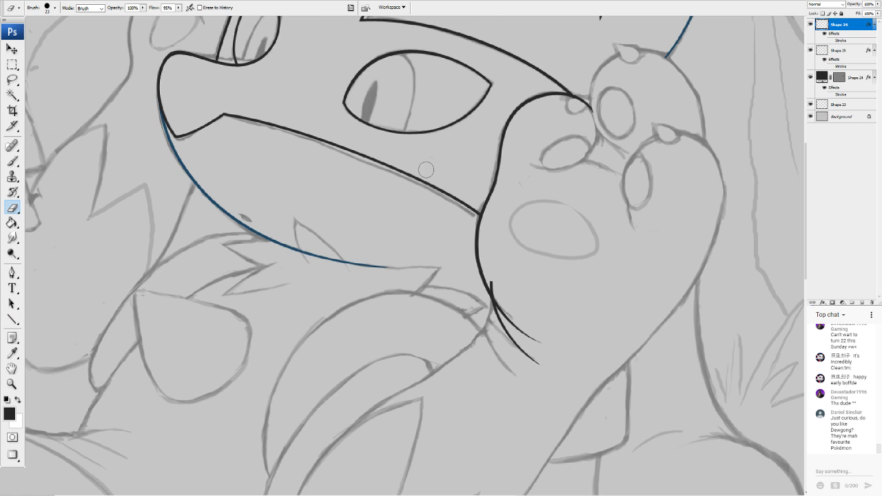
drag(500, 285, 494, 274)
Draw a long 5 px line from the wrist down the forearm and warp it into an S-curve along the sketched inner edge
click(13, 319)
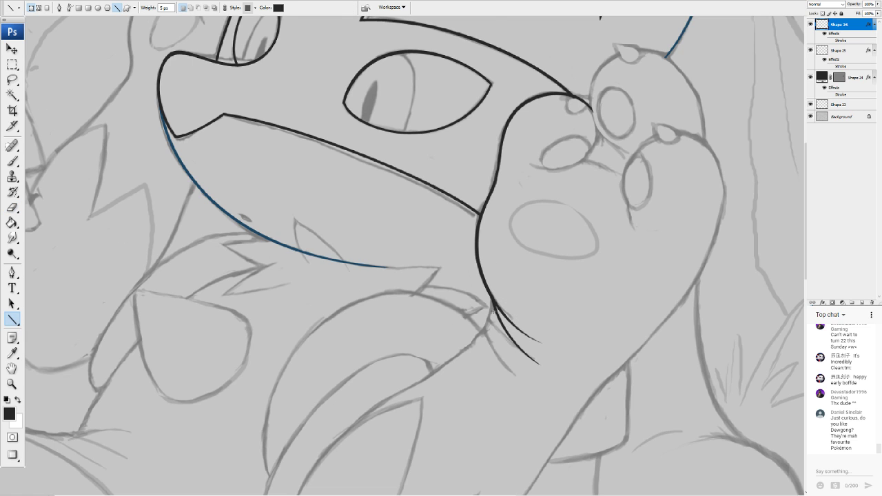
mouse_move(493, 310)
mouse_down()
mouse_move(475, 339)
mouse_move(337, 435)
mouse_move(302, 485)
mouse_move(307, 372)
mouse_move(284, 405)
mouse_up()
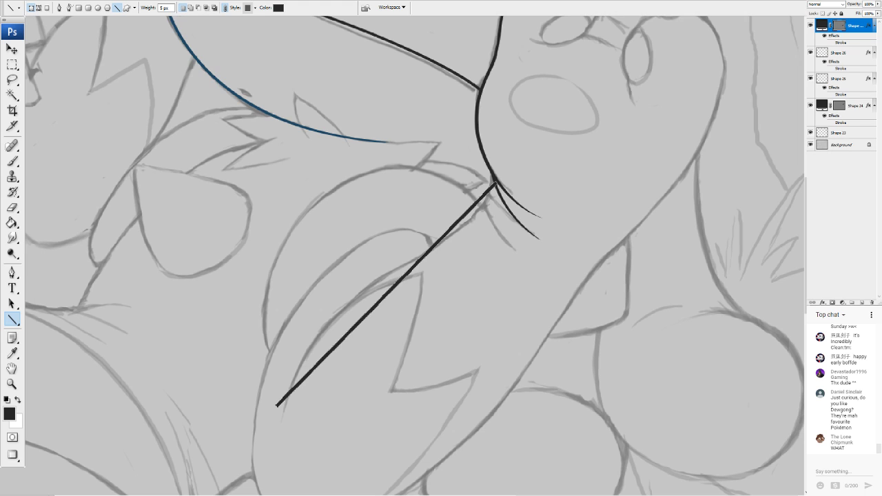
click(95, 163)
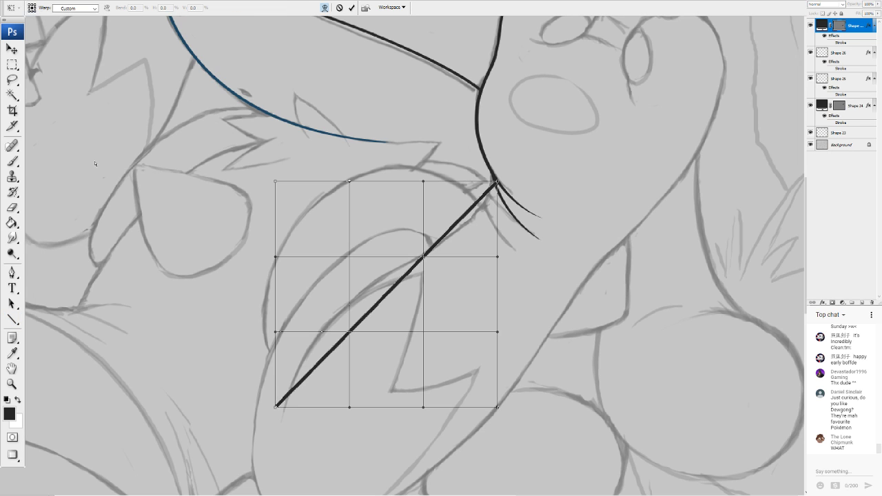
drag(356, 394, 308, 372)
drag(275, 407, 276, 414)
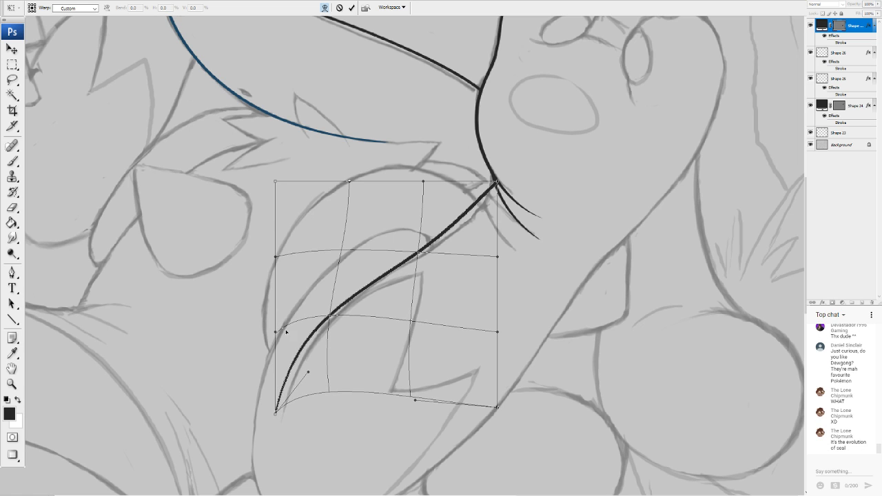
drag(276, 332, 280, 343)
drag(461, 223, 467, 226)
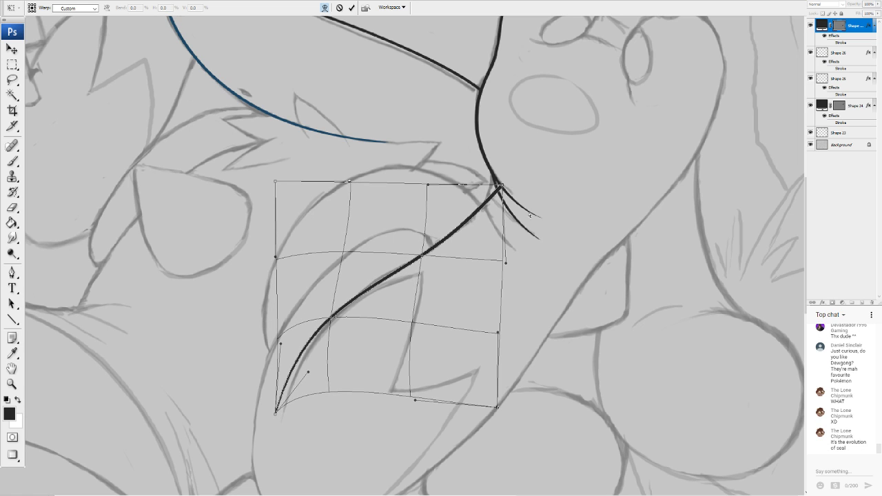
Refine the inner forearm line's warp so it curves out of the wrist and follows the sketched edge down the forearm, then apply it
drag(498, 182, 496, 185)
drag(500, 255, 533, 281)
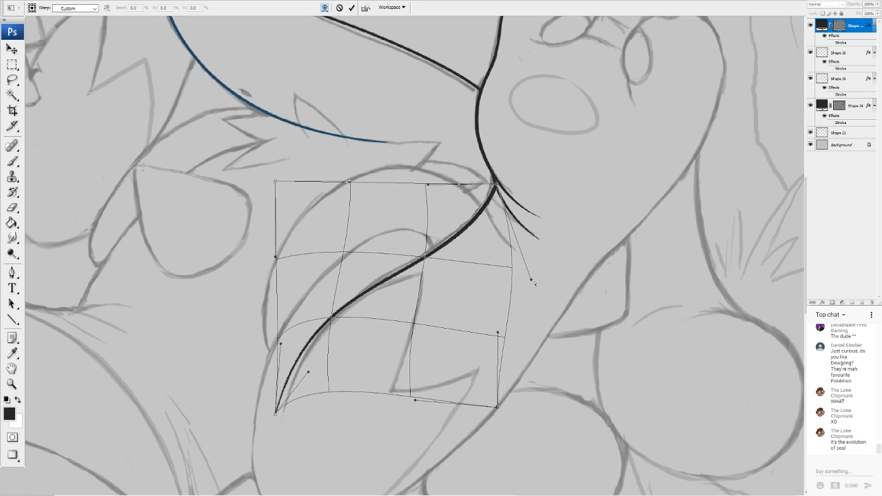
drag(461, 246, 464, 241)
drag(428, 185, 459, 184)
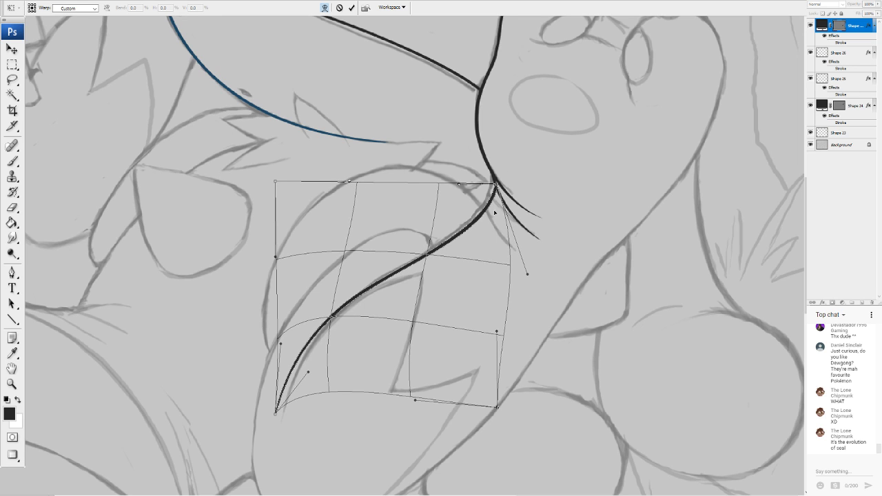
drag(501, 238, 497, 234)
drag(436, 222, 465, 241)
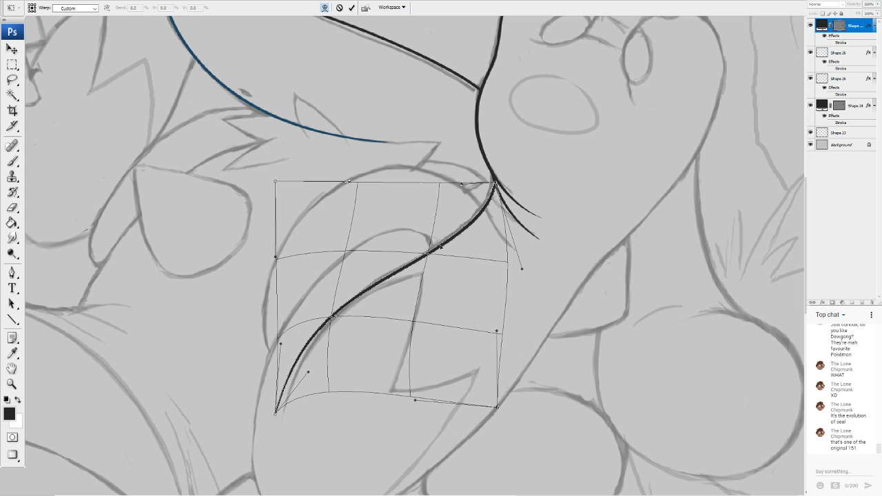
drag(296, 396, 299, 404)
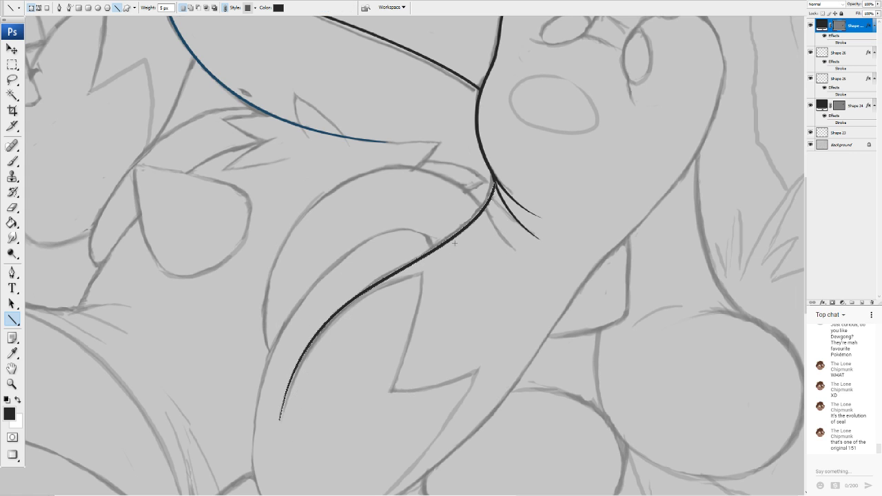
key(Return)
Rasterize the inner forearm line layer with the Eraser tool active
click(12, 208)
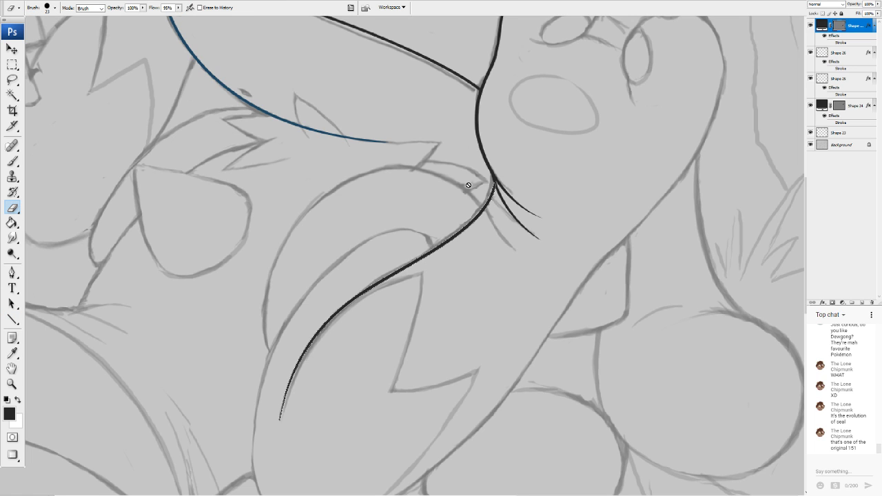
click(433, 169)
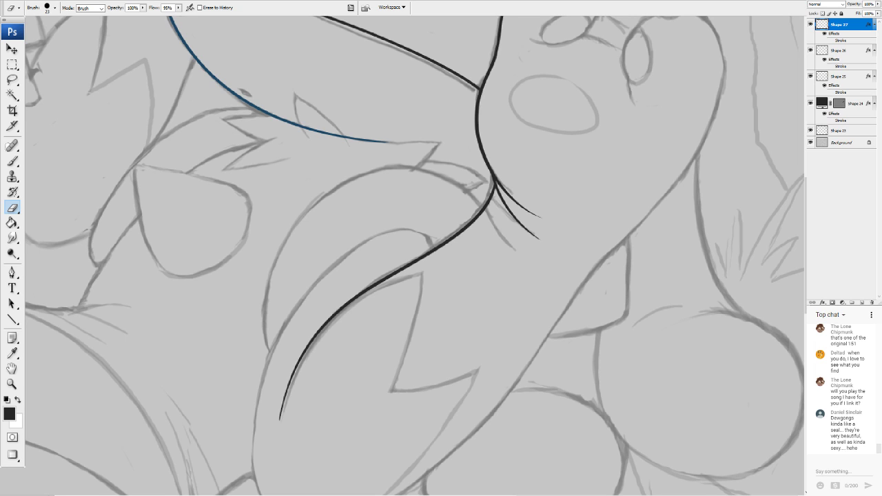
mouse_move(386, 276)
mouse_down()
mouse_move(455, 241)
mouse_move(478, 206)
mouse_move(499, 206)
mouse_up()
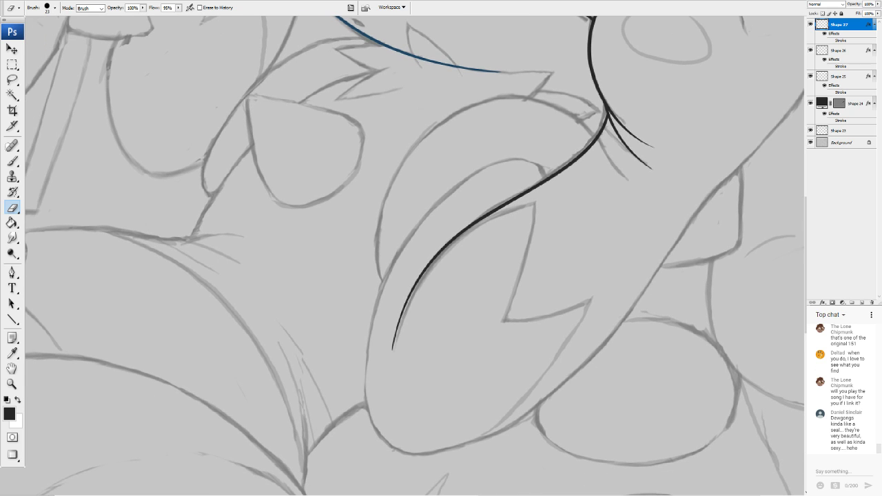
key(ctrl+Tab)
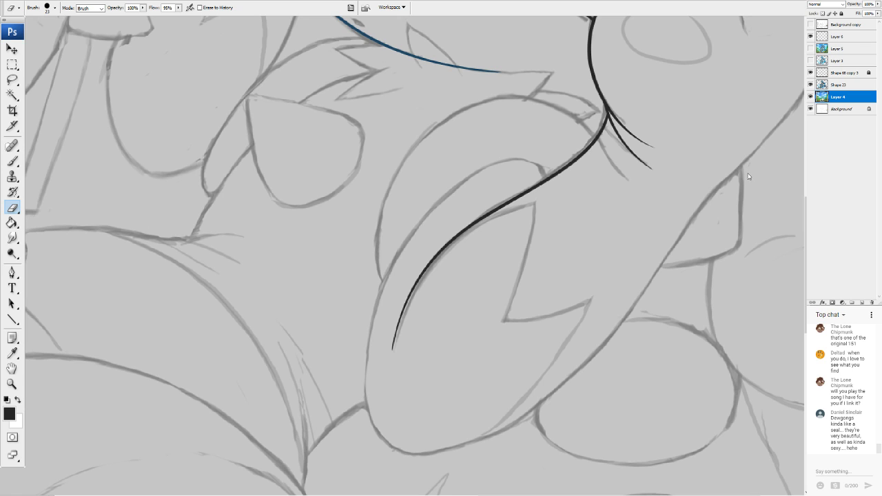
key(ctrl+Tab)
mouse_move(747, 177)
mouse_down()
mouse_move(634, 280)
mouse_move(635, 201)
mouse_up()
scroll(414, 256, up, 10)
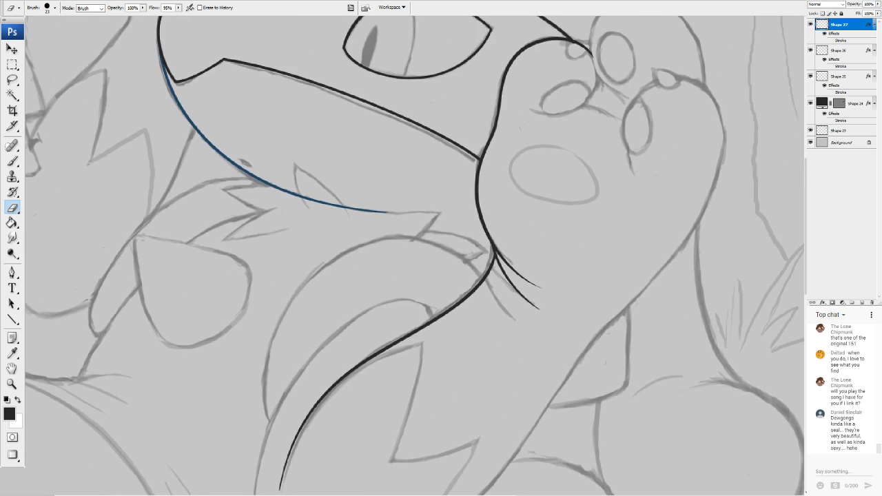
Draw a long 5 px line from the outer palm edge to the forearm's underside and begin warping it toward the sketch
scroll(414, 256, down, 7)
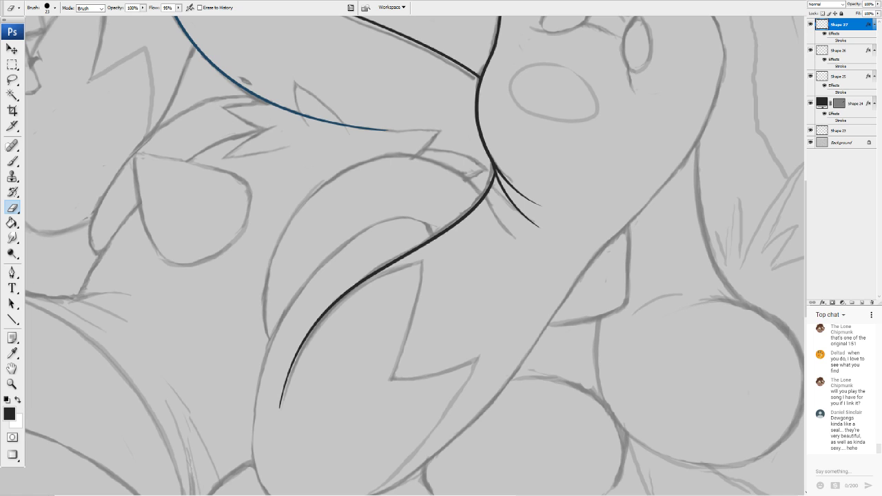
click(13, 319)
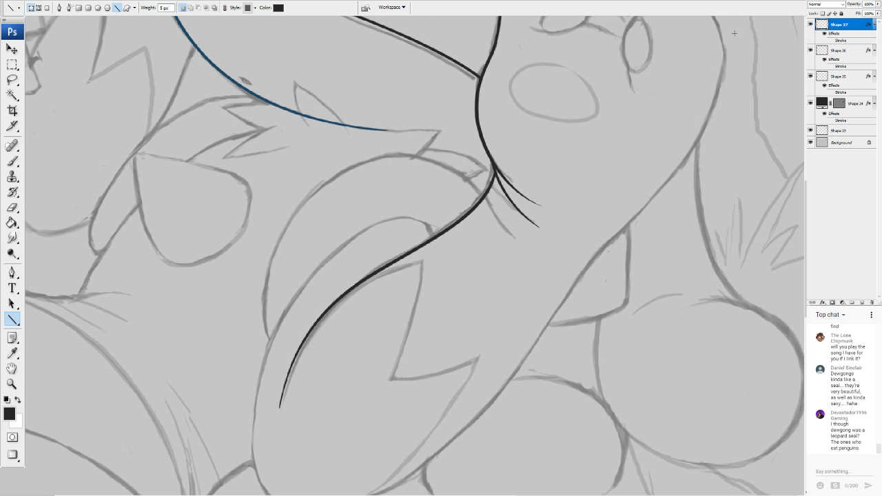
mouse_move(723, 77)
mouse_down()
mouse_move(440, 441)
mouse_move(381, 488)
mouse_move(372, 451)
mouse_up()
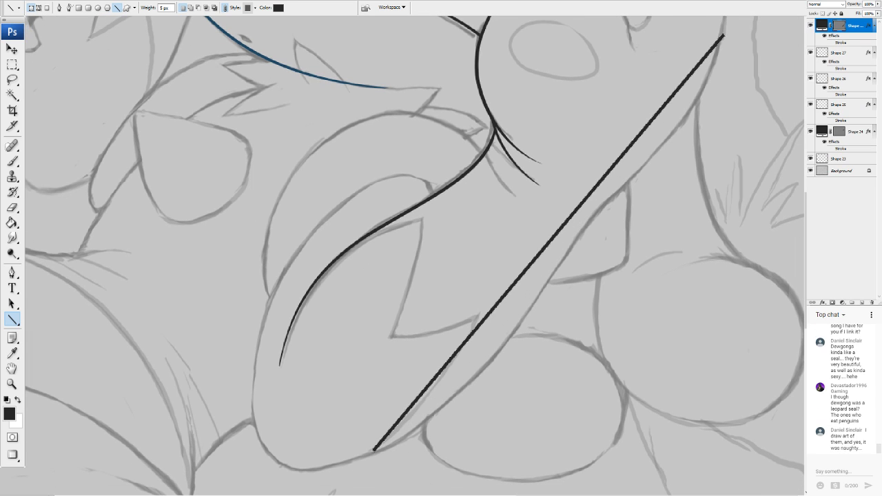
key(ctrl+t)
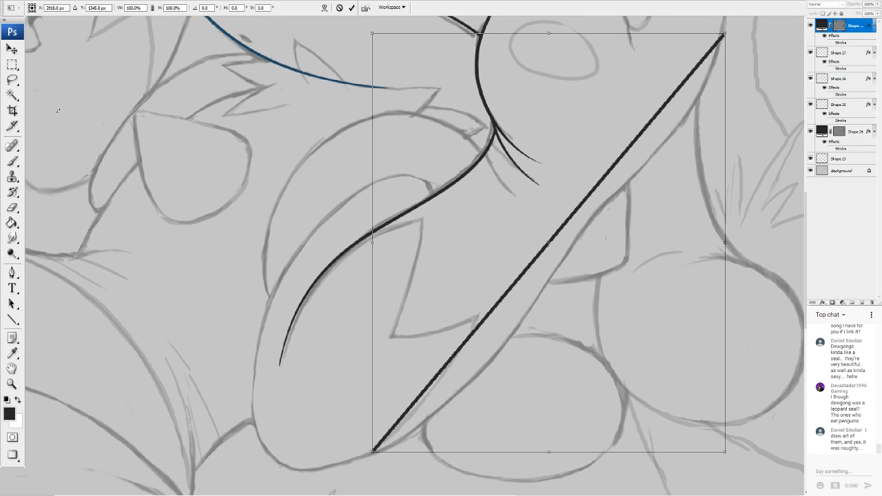
click(328, 5)
drag(499, 290, 503, 299)
drag(451, 317, 456, 334)
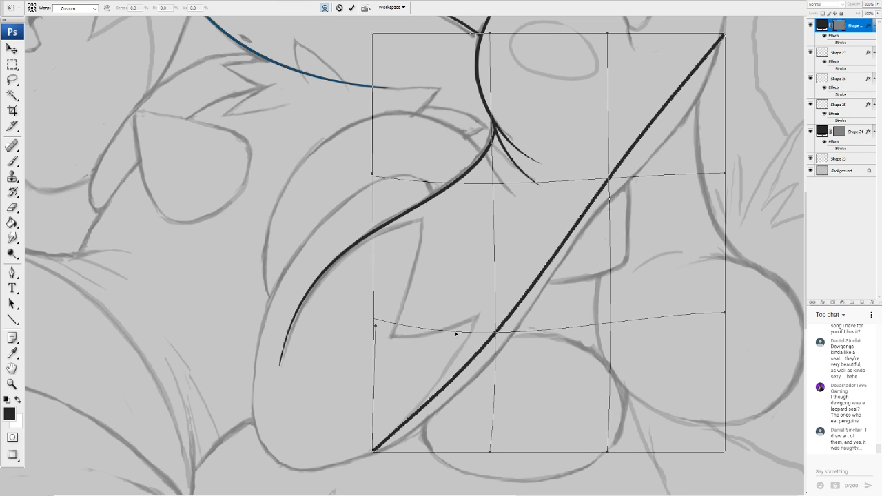
Warp the lower part of the outer forearm line into a curve and extend its end toward the elbow
drag(377, 322, 388, 370)
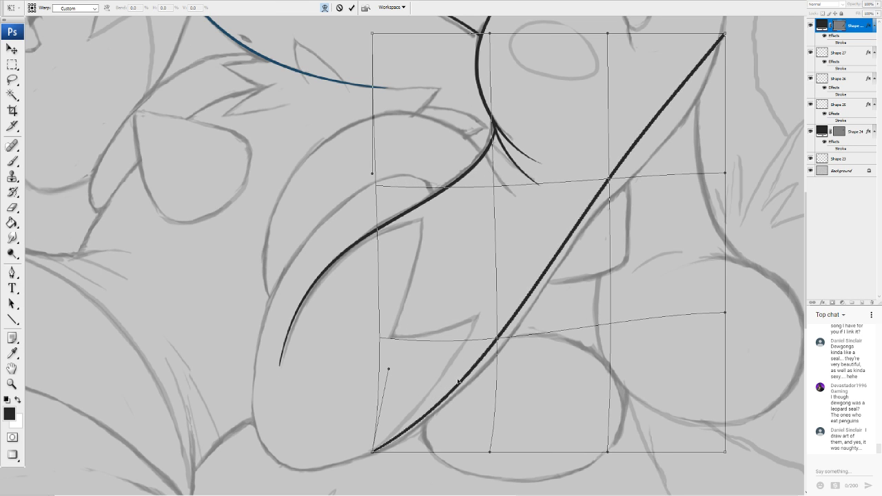
drag(431, 424, 422, 426)
drag(385, 375, 392, 395)
drag(370, 455, 354, 465)
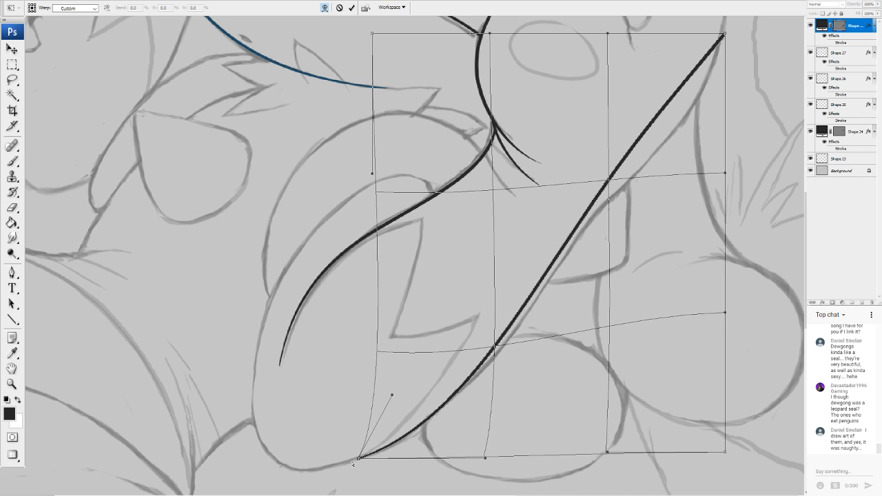
Warp the upper and middle parts of the outer forearm line to follow the sketched wrist and rounded outer palm edge
drag(583, 203, 575, 221)
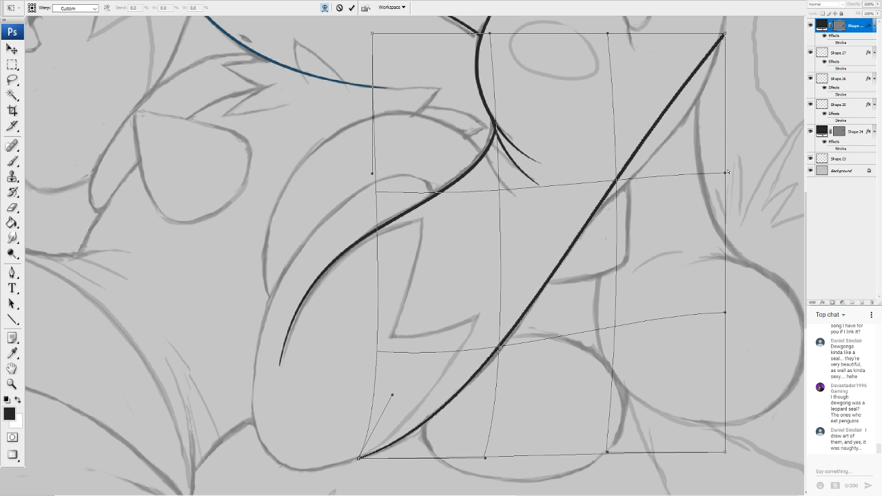
drag(727, 173, 792, 190)
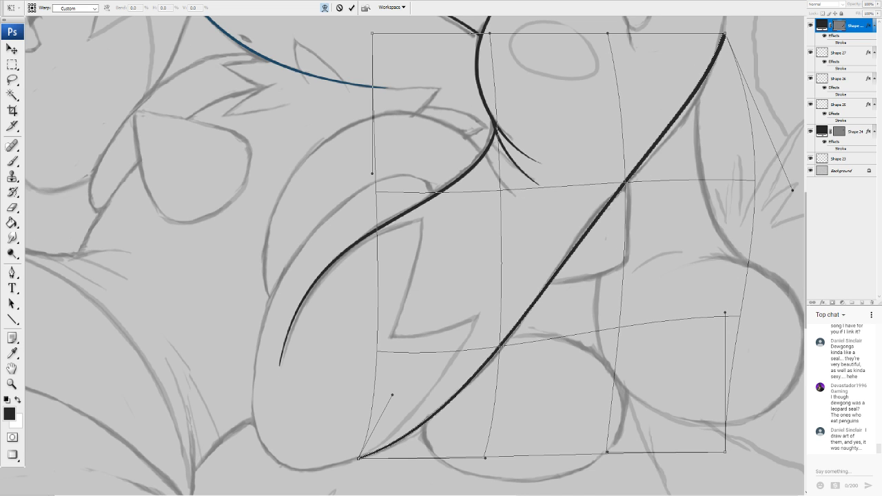
scroll(722, 56, up, 3)
drag(724, 140, 715, 134)
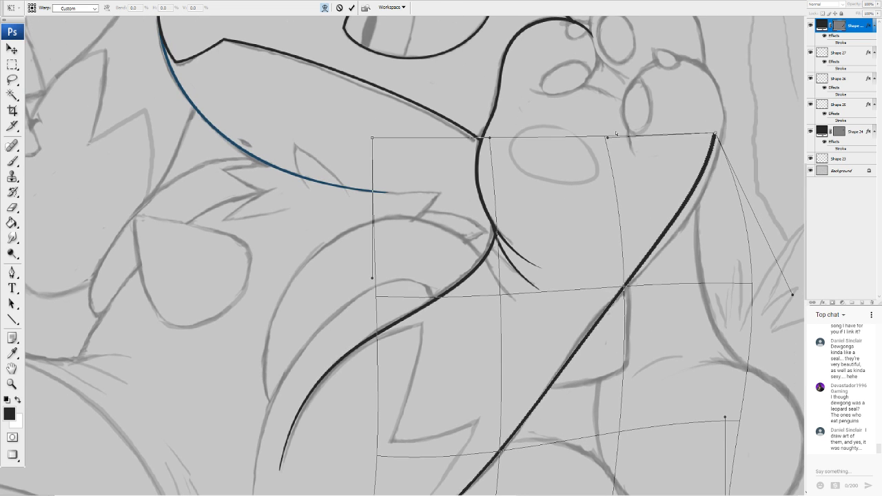
drag(608, 137, 633, 140)
mouse_move(715, 137)
mouse_down()
mouse_move(725, 141)
mouse_move(719, 145)
mouse_up()
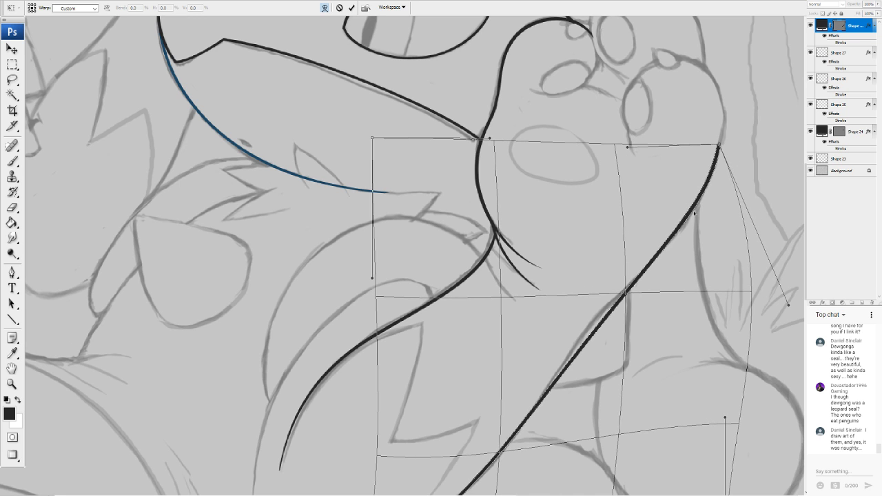
drag(624, 293, 614, 289)
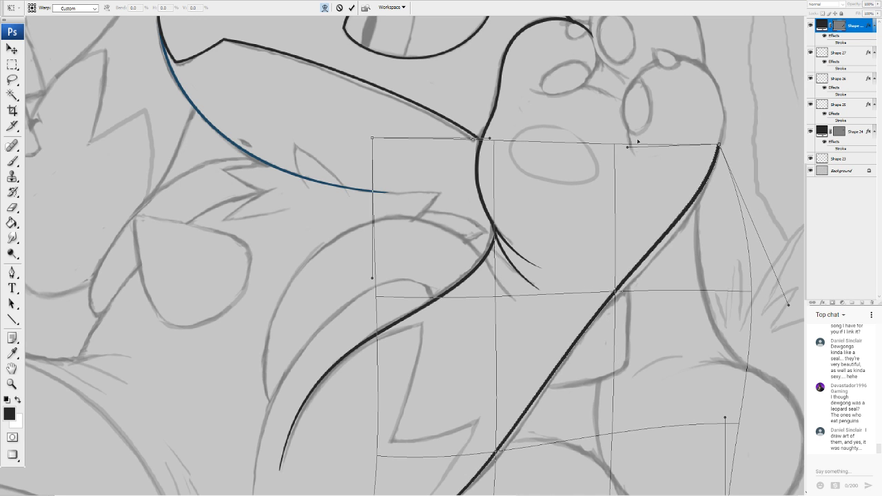
drag(628, 147, 640, 166)
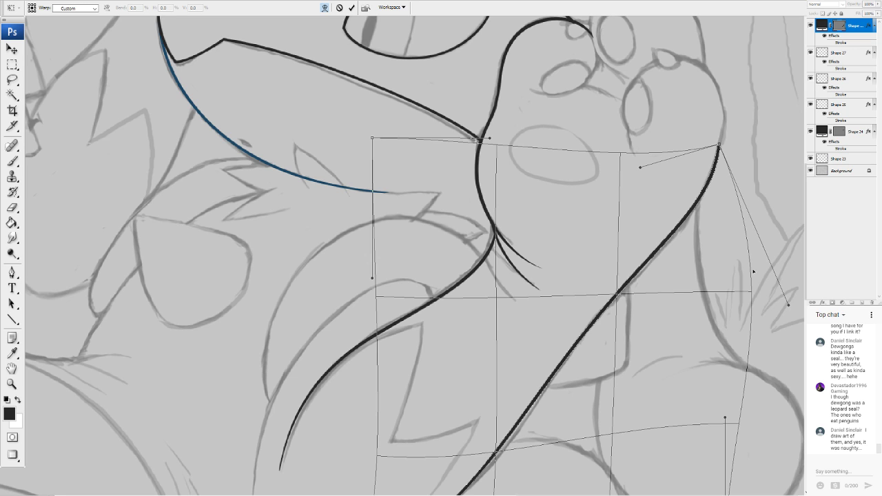
drag(750, 293, 715, 328)
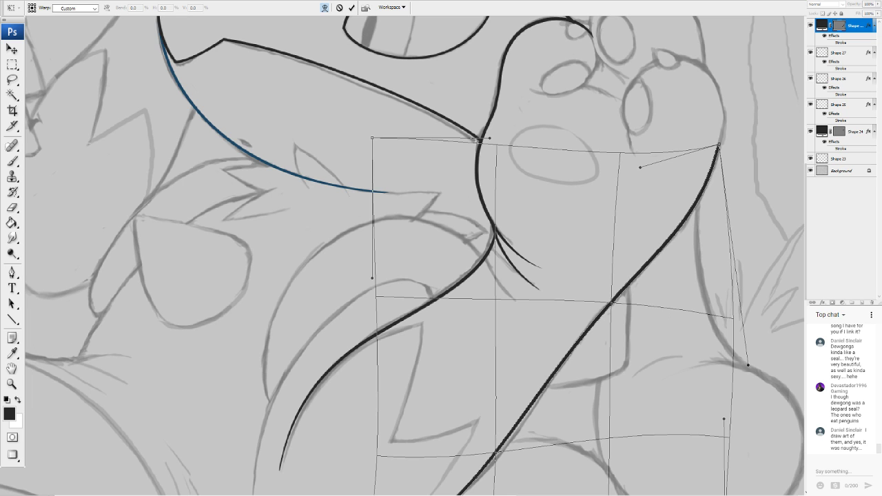
Fine-tune the outer line's upper end and wrist bend so they sit on the sketched palm and wrist contour
scroll(665, 293, down, 2)
scroll(486, 417, down, 1)
drag(487, 417, 492, 428)
drag(612, 265, 603, 270)
drag(639, 128, 651, 126)
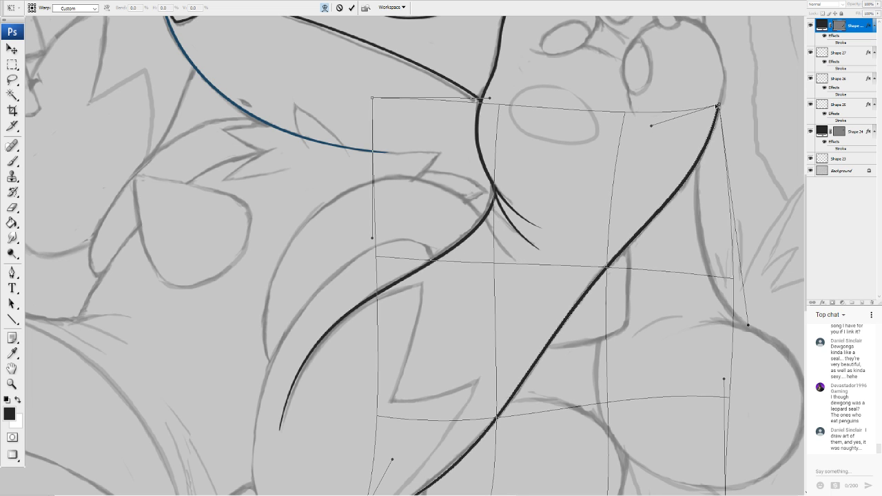
drag(718, 107, 722, 104)
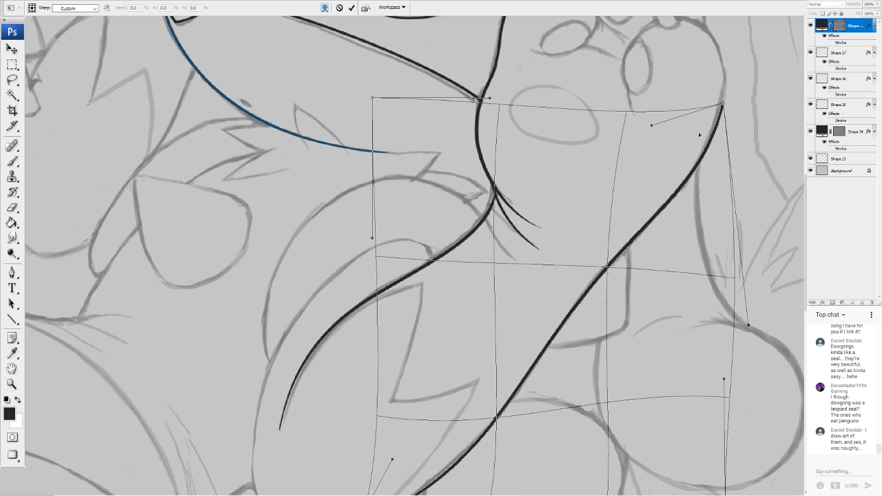
drag(619, 278, 609, 281)
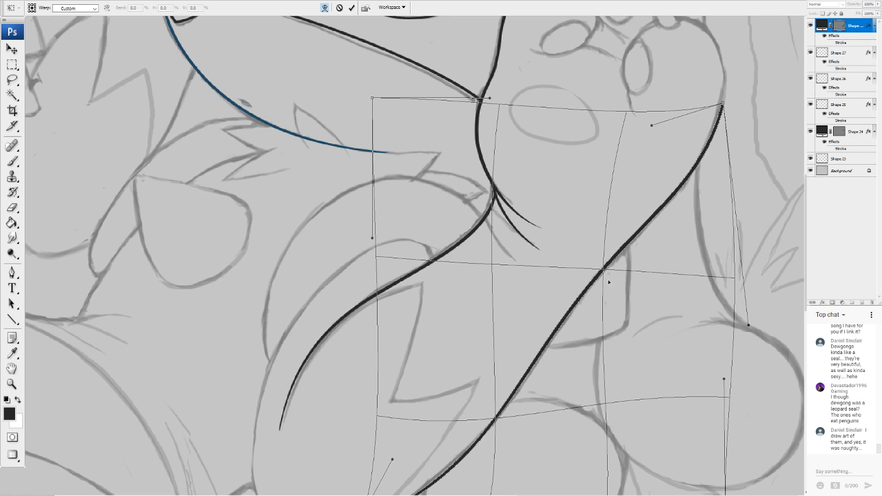
drag(672, 112, 641, 166)
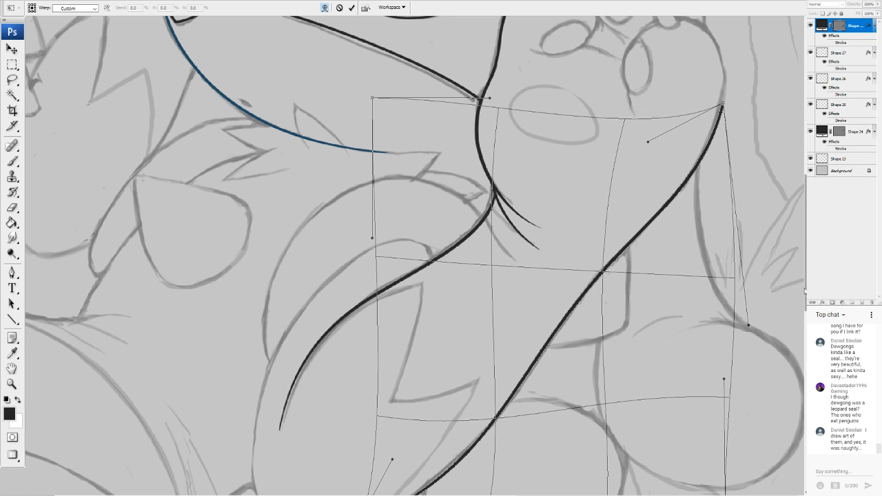
Adjust the outer forearm line's lower curve and middle section to the sketched underside, then apply the warp
drag(805, 297, 804, 325)
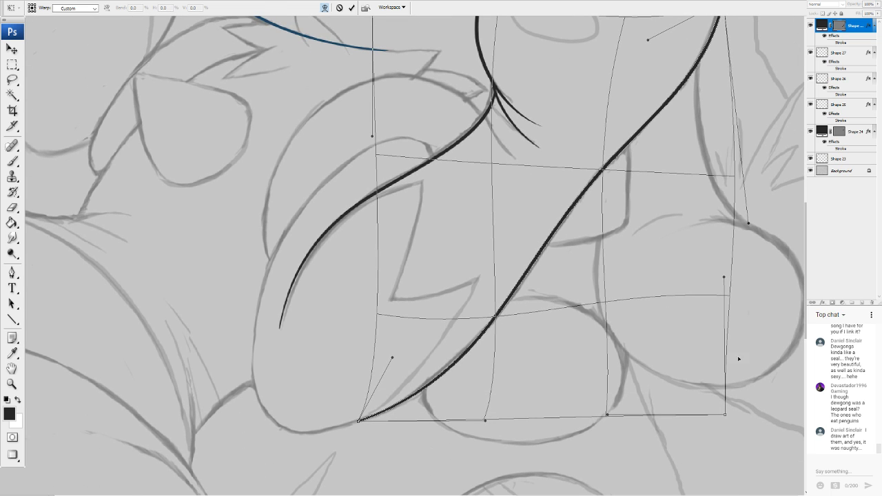
drag(392, 358, 391, 353)
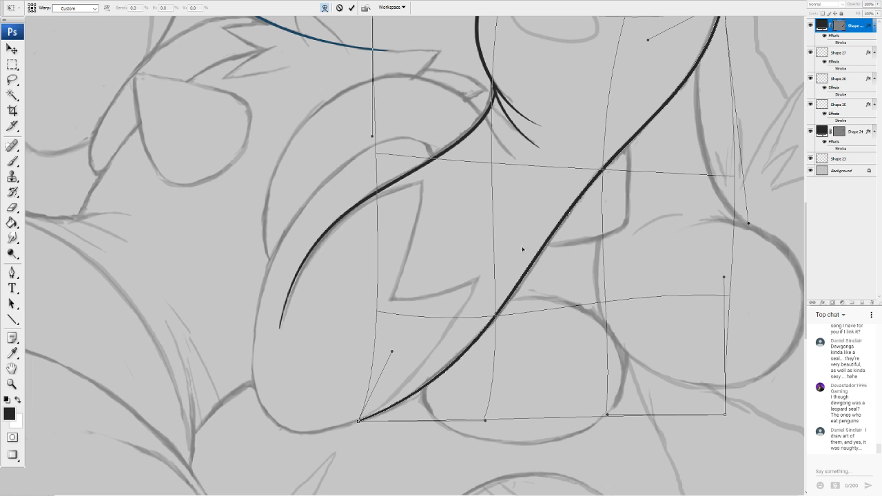
drag(521, 207, 523, 211)
drag(522, 314, 530, 308)
drag(688, 205, 690, 202)
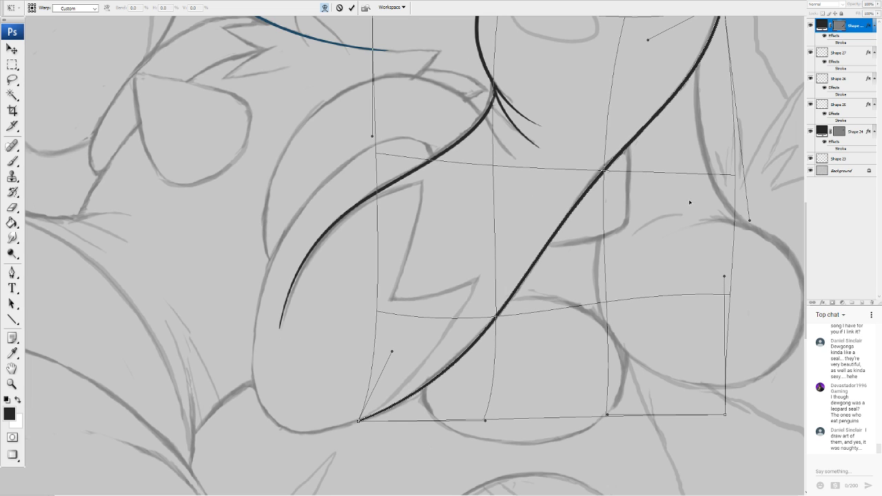
click(17, 52)
click(411, 168)
key(Return)
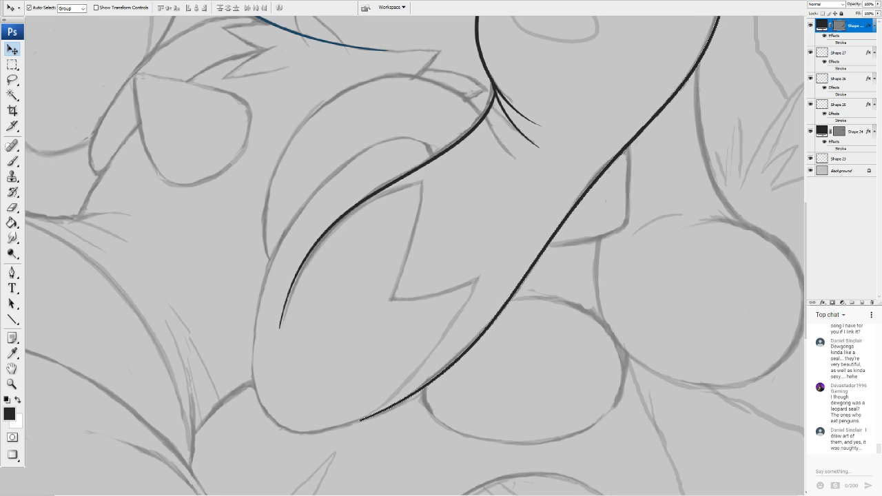
Sample the dark maroon line colour from the coloured reference document as the foreground colour and return to the sketch
scroll(551, 262, down, 10)
scroll(403, 258, up, 8)
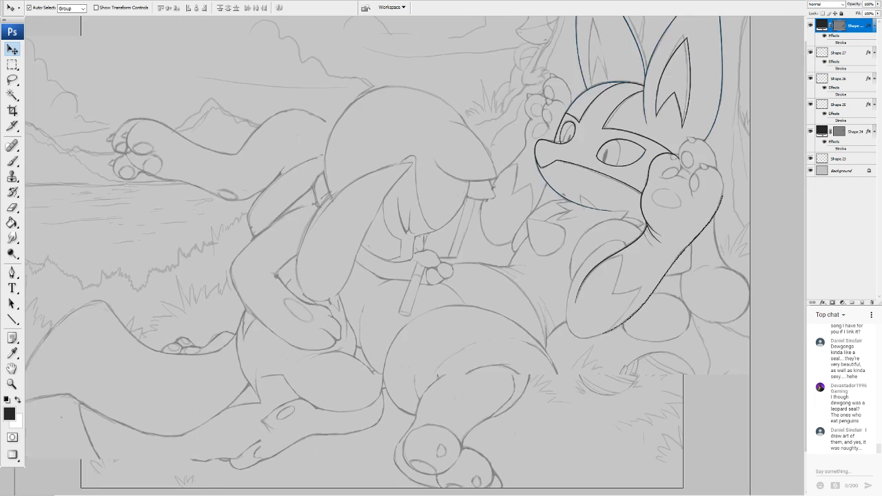
drag(537, 137, 290, 386)
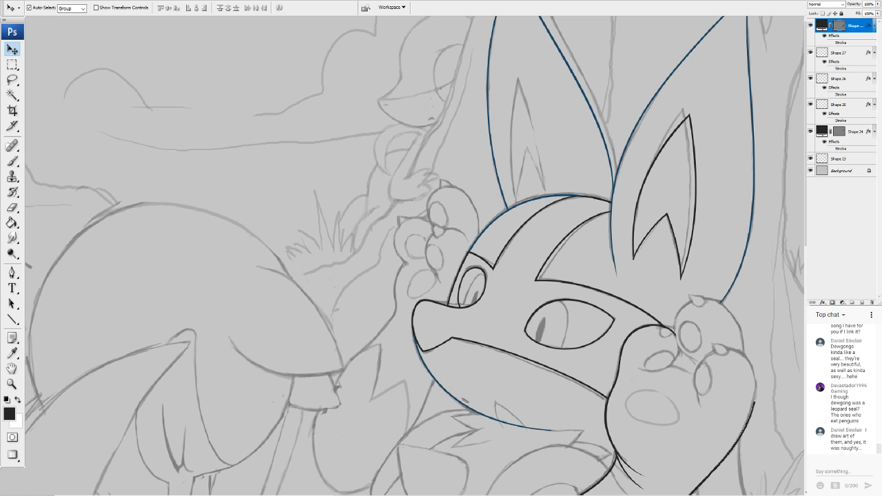
key(ctrl+Tab)
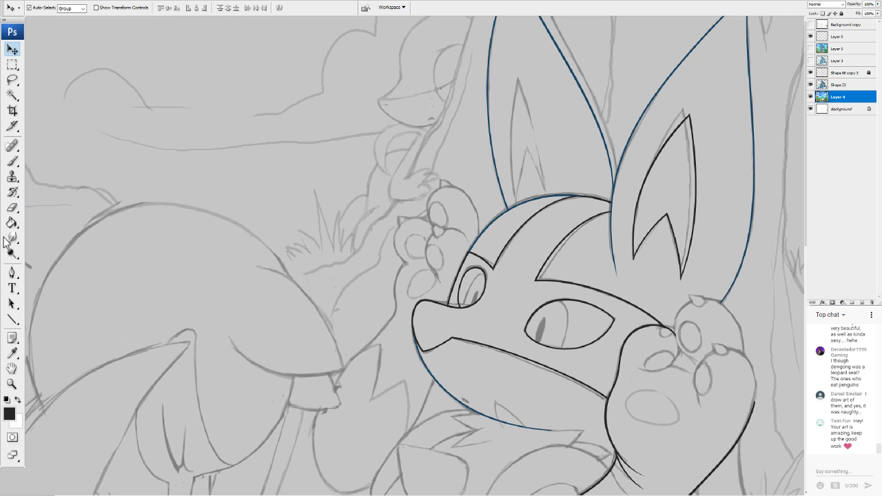
click(12, 352)
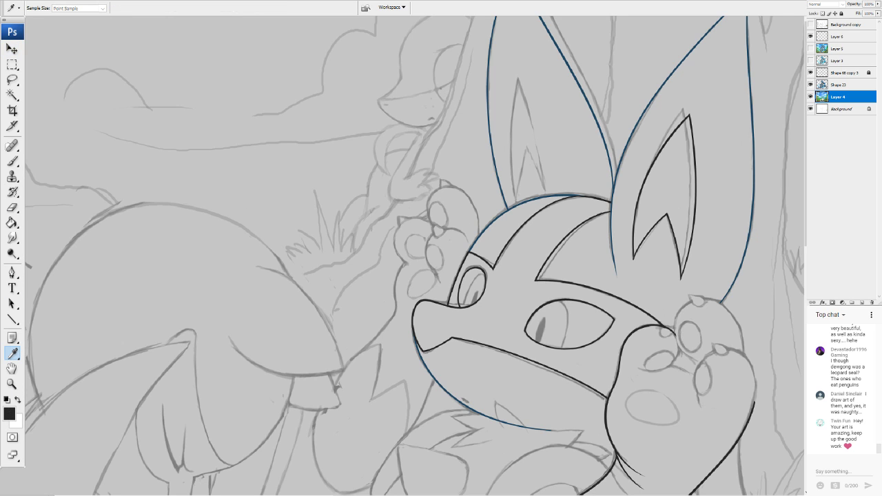
click(756, 223)
key(v)
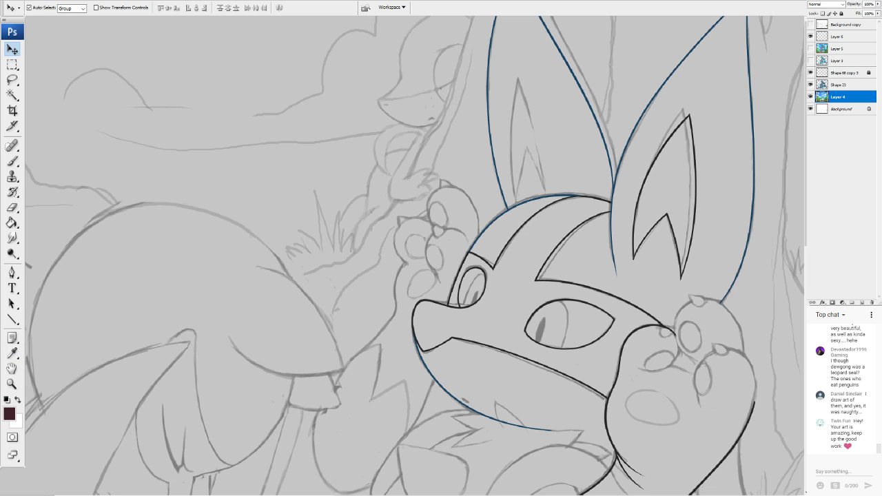
key(ctrl+Tab)
Draw a tall ellipse shape over the sketched iris of the near eye
scroll(379, 243, up, 3)
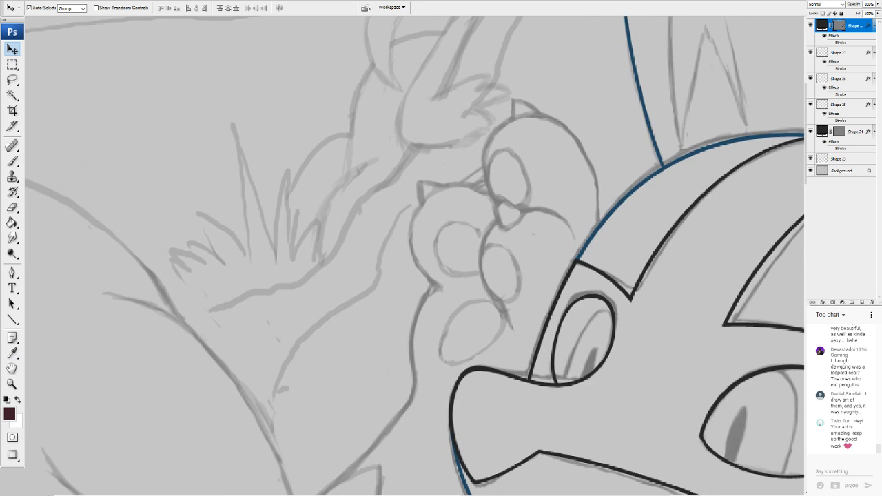
drag(524, 324, 281, 150)
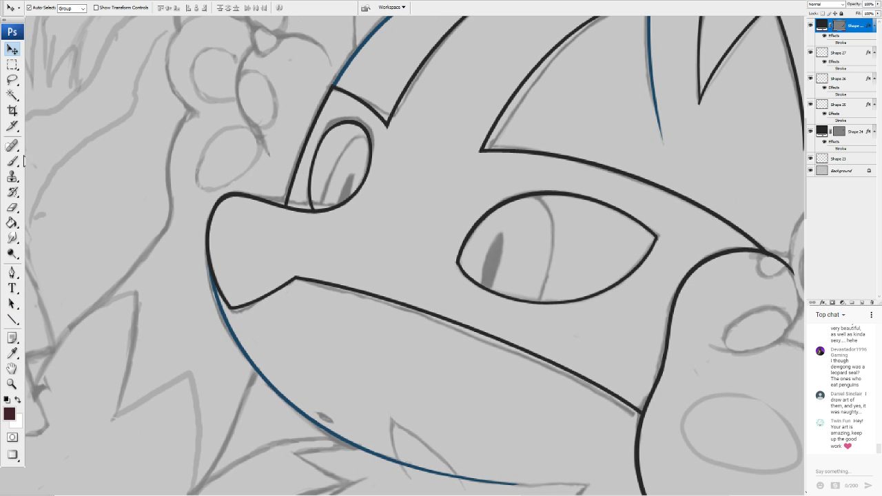
click(14, 320)
click(14, 320)
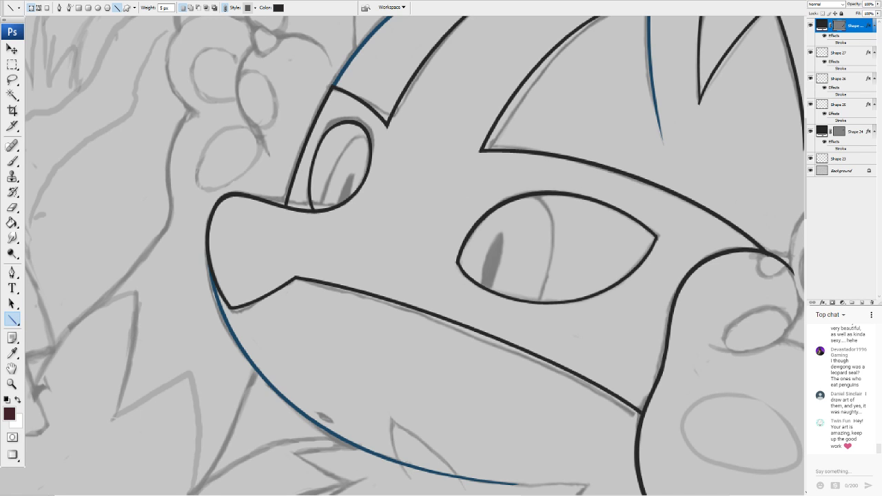
click(98, 8)
drag(469, 190, 550, 326)
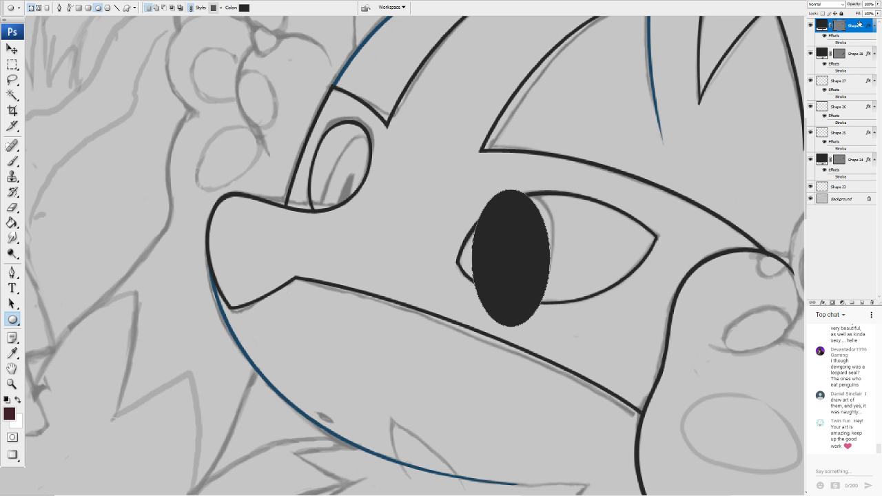
Give the iris ellipse a dark maroon stroke matching the sampled colour and make its fill fully transparent
key(h)
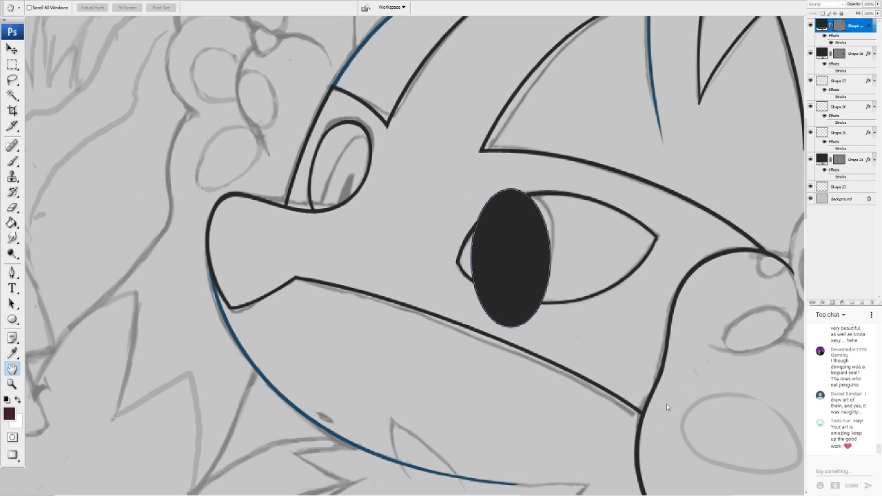
key(i)
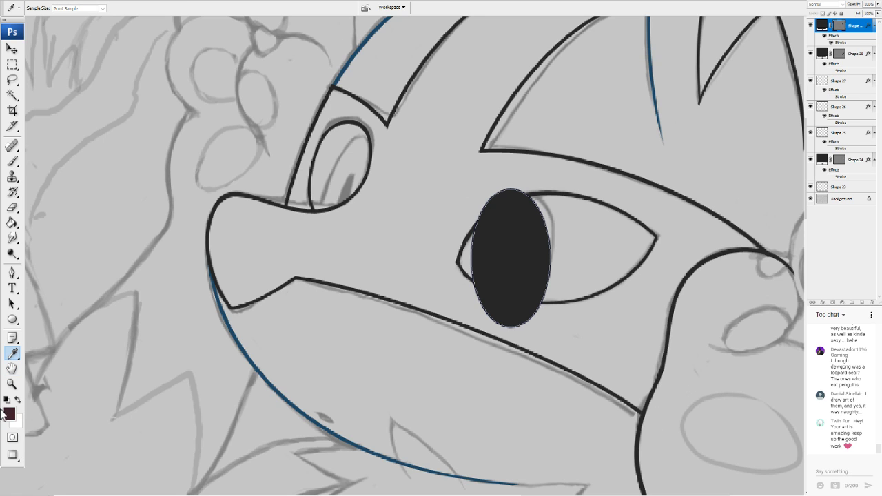
key(h)
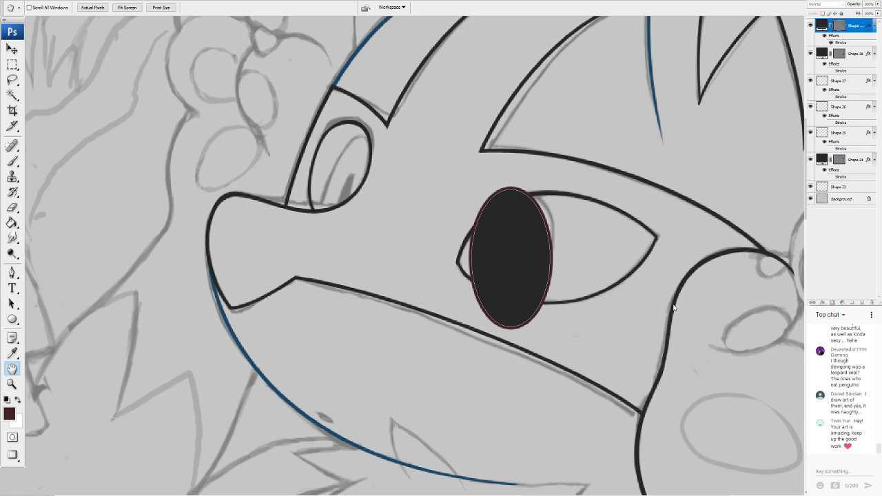
mouse_move(780, 316)
mouse_down()
mouse_move(699, 315)
mouse_move(793, 317)
mouse_move(763, 337)
mouse_move(651, 336)
mouse_up()
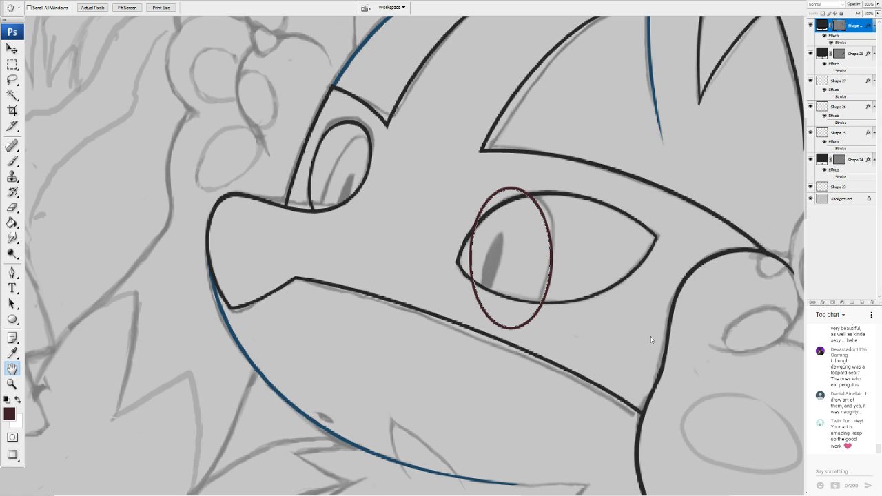
click(817, 109)
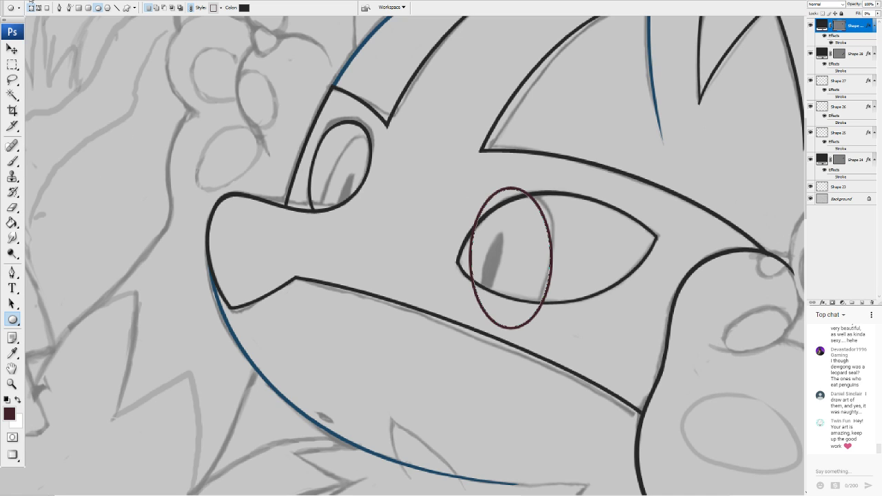
Rotate the iris ellipse 17.7° and scale it to 102.7% width and 104.5% height so its edge follows the sketched iris
key(ctrl+t)
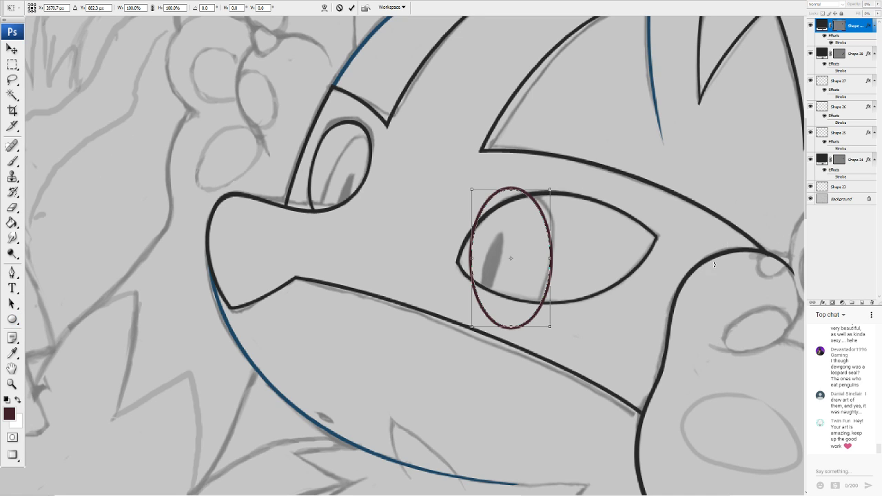
drag(584, 190, 596, 243)
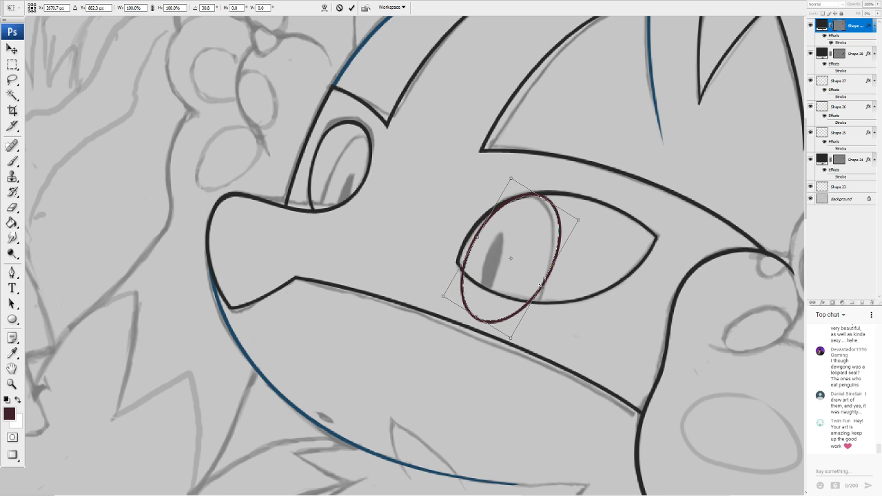
drag(541, 283, 564, 258)
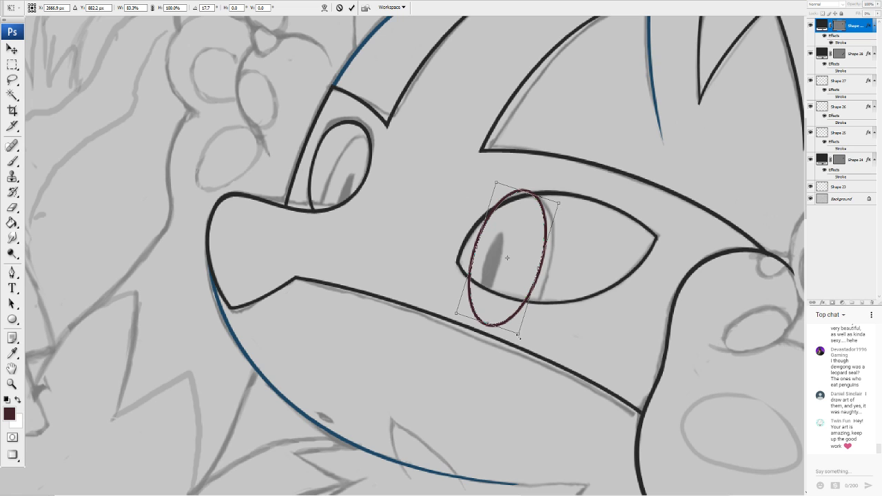
drag(518, 336, 526, 341)
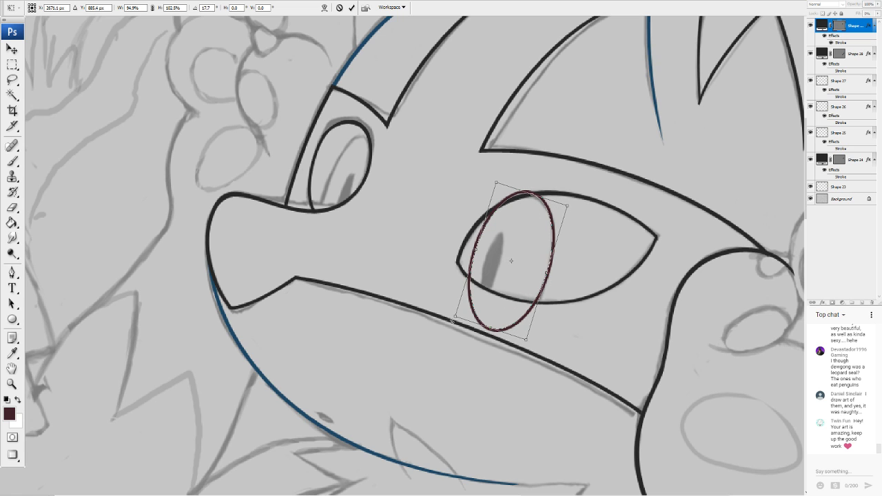
drag(452, 320, 448, 320)
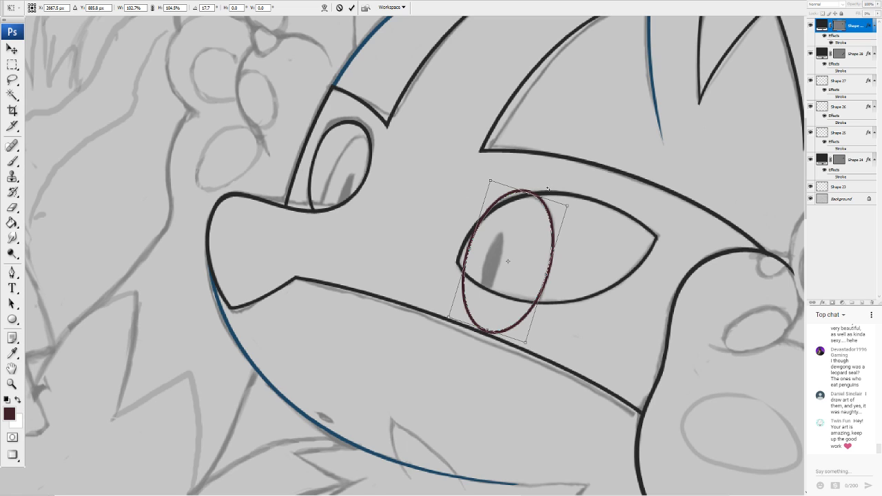
key(Return)
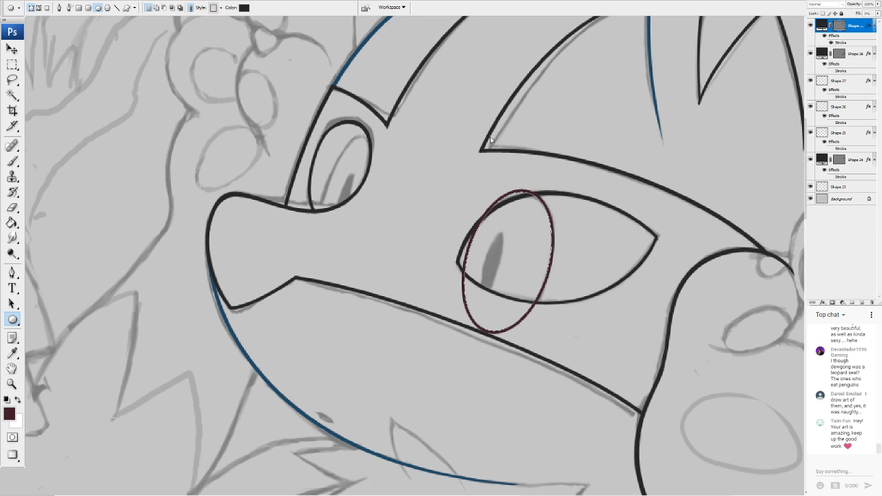
Duplicate the iris ellipse and shrink the copy to 16.3% width and 40.5% height, tilted 11.2°, over the sketched pupil
key(ctrl+j)
key(ctrl+t)
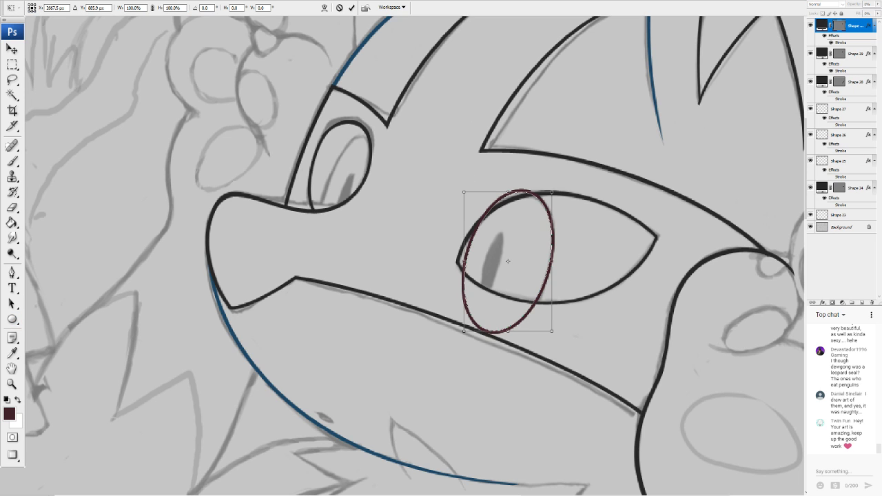
drag(551, 330, 502, 285)
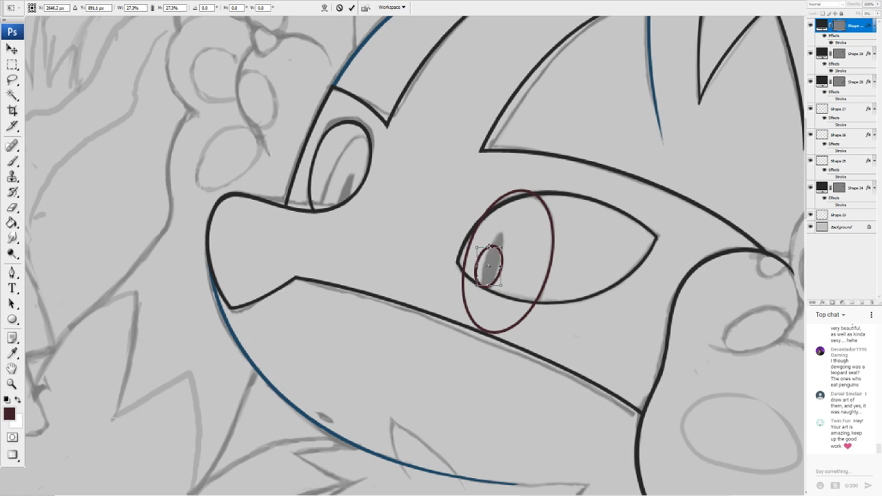
drag(488, 246, 520, 228)
drag(475, 256, 521, 236)
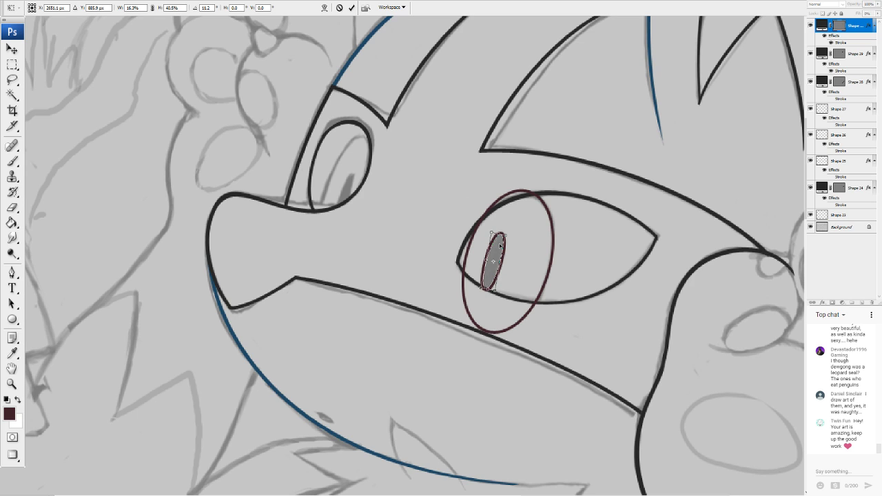
key(Return)
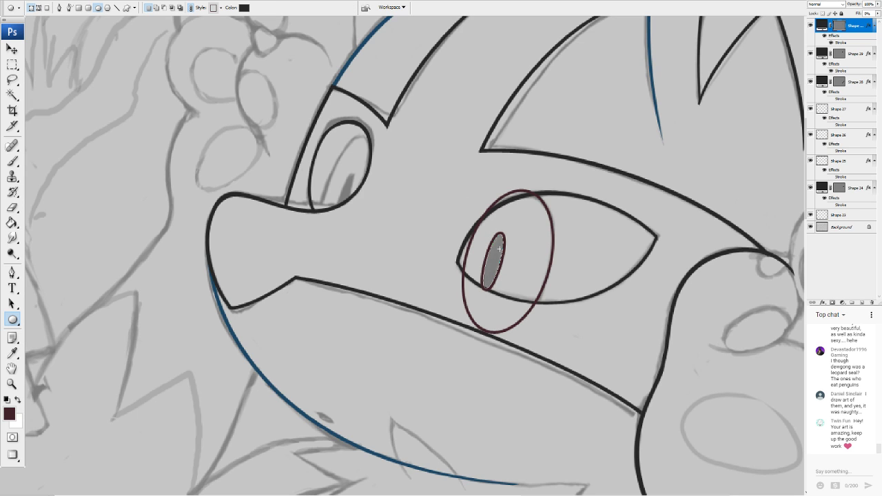
Move the pupil ellipse's stroke inside its edge and scale the pupil to 111.4% to cover the sketched slit
click(811, 26)
click(810, 25)
click(811, 25)
click(811, 25)
key(h)
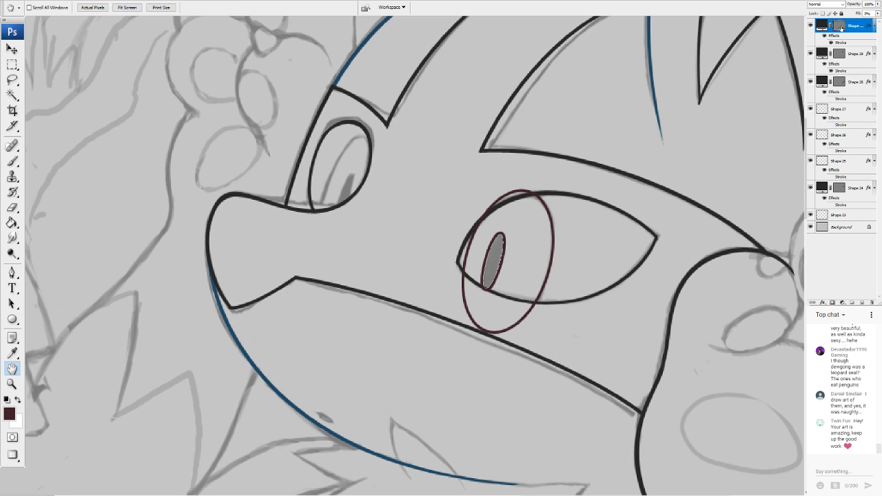
click(743, 328)
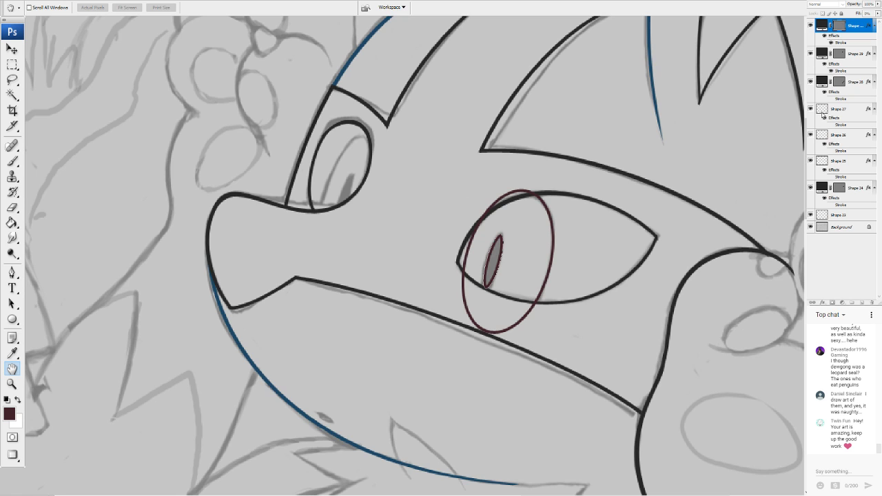
key(u)
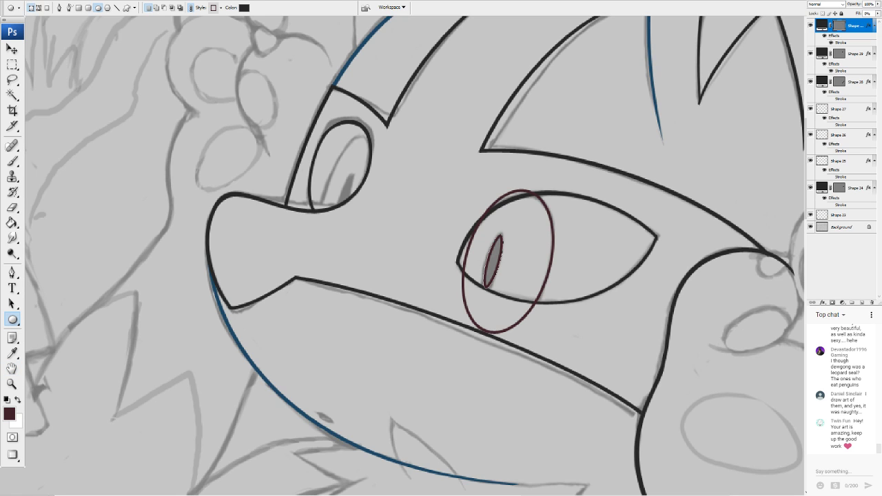
key(ctrl+t)
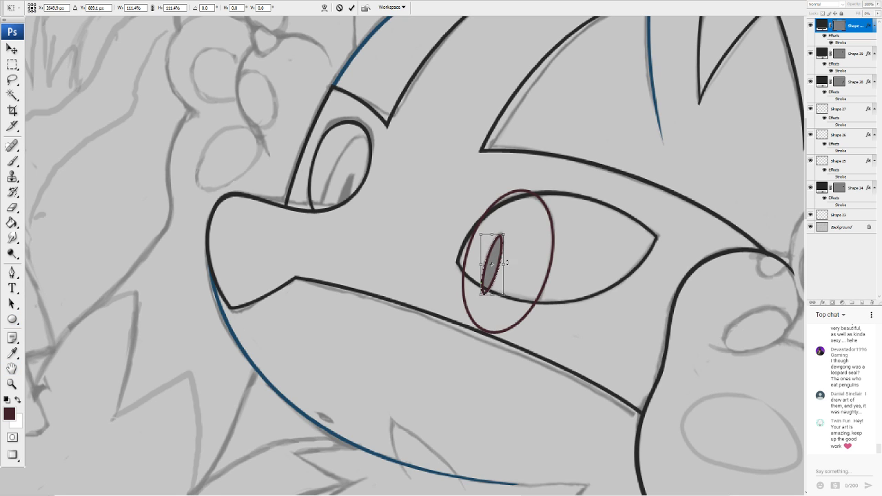
key(Return)
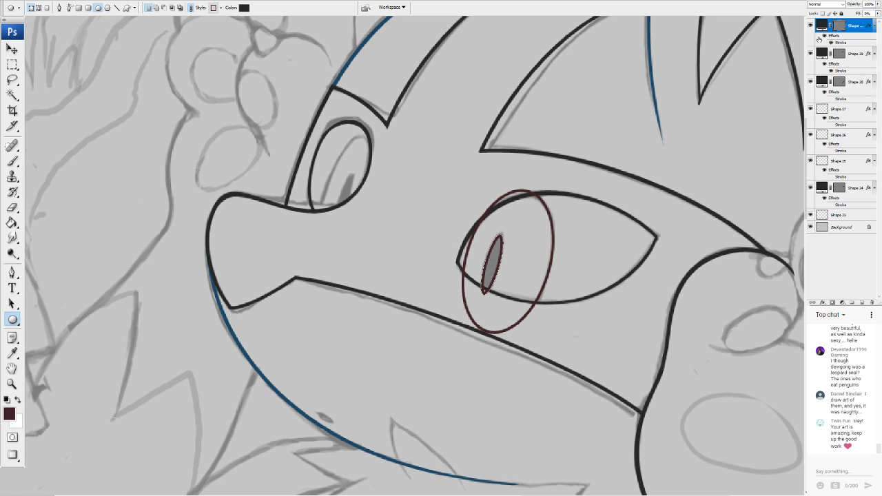
Try to merge the iris and pupil shape layers into a single layer
shift+click(850, 52)
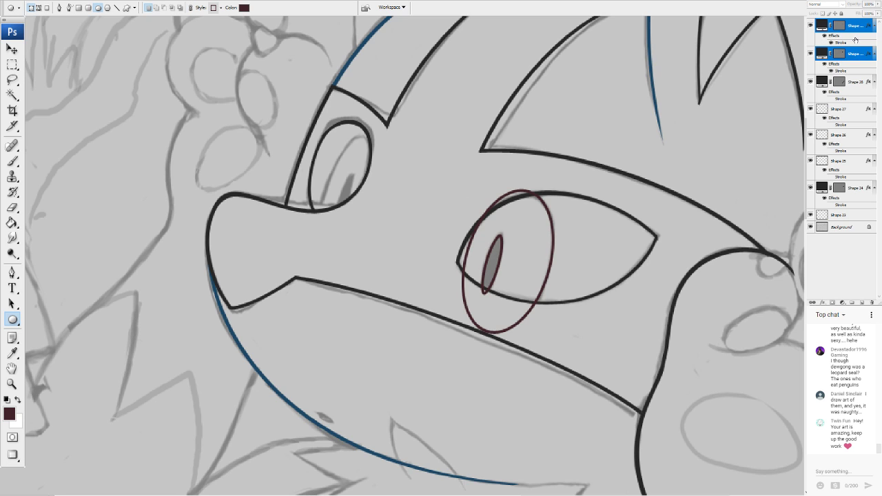
key(ctrl+e)
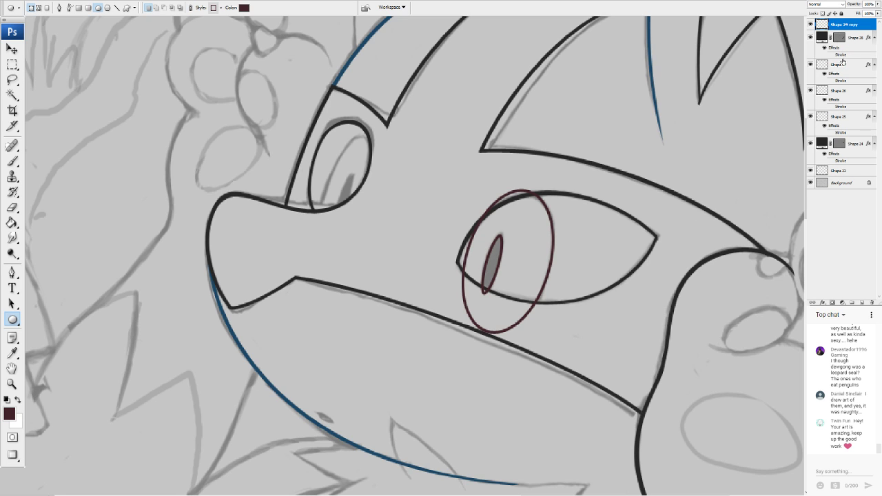
key(ctrl+z)
Duplicate the near eye's iris and pupil ellipse layers together
click(810, 26)
click(811, 26)
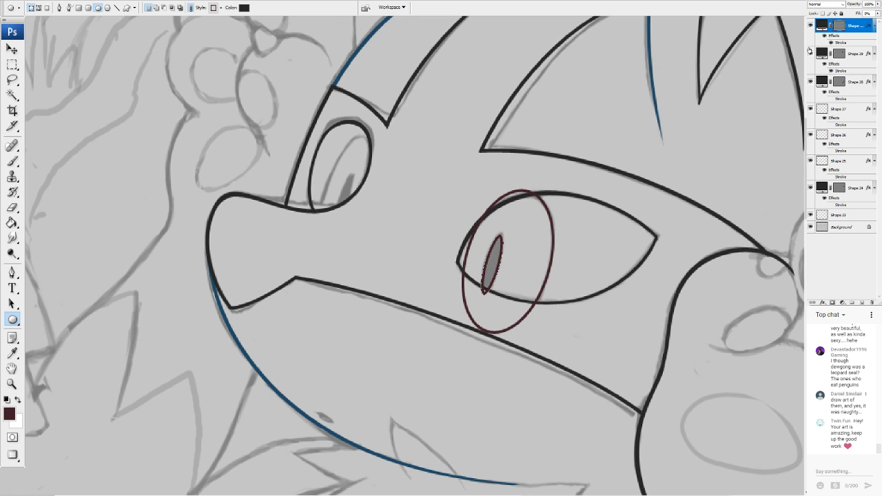
click(811, 54)
click(810, 54)
key(a)
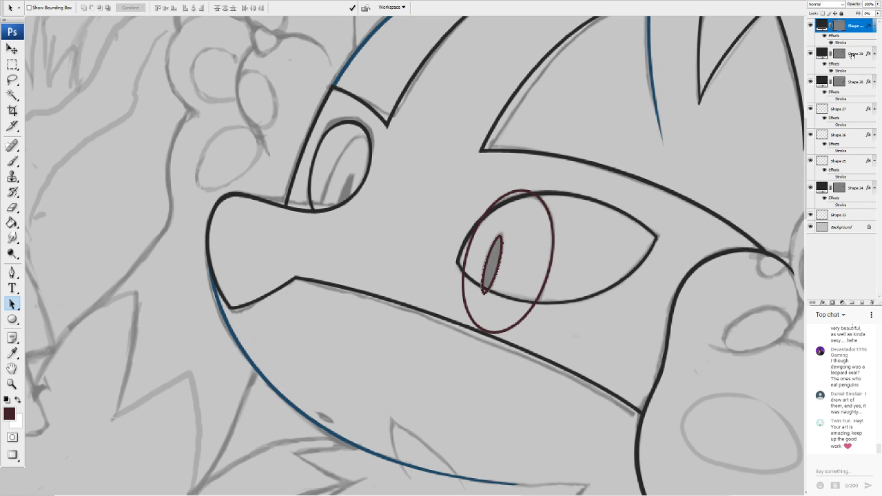
click(853, 55)
shift+click(853, 27)
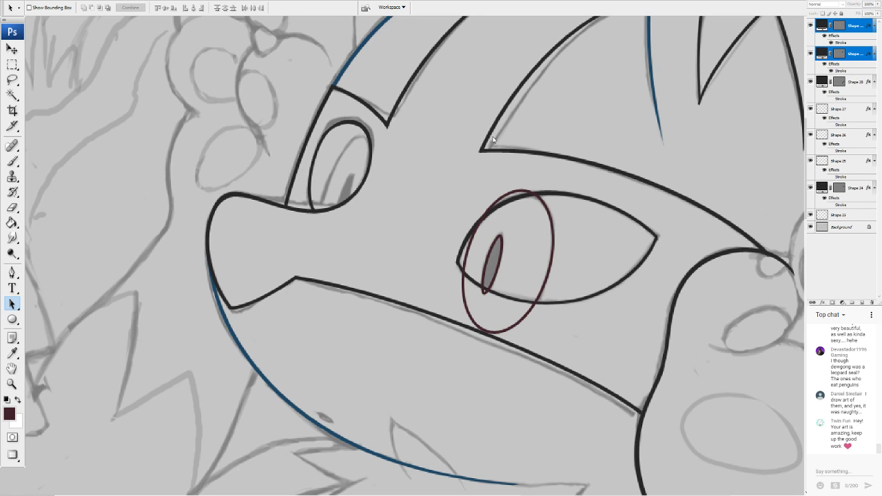
key(ctrl+j)
Place the duplicated iris and pupil over the far eye, rotated 5.5° and scaled proportionally to 79.6%
key(ctrl+t)
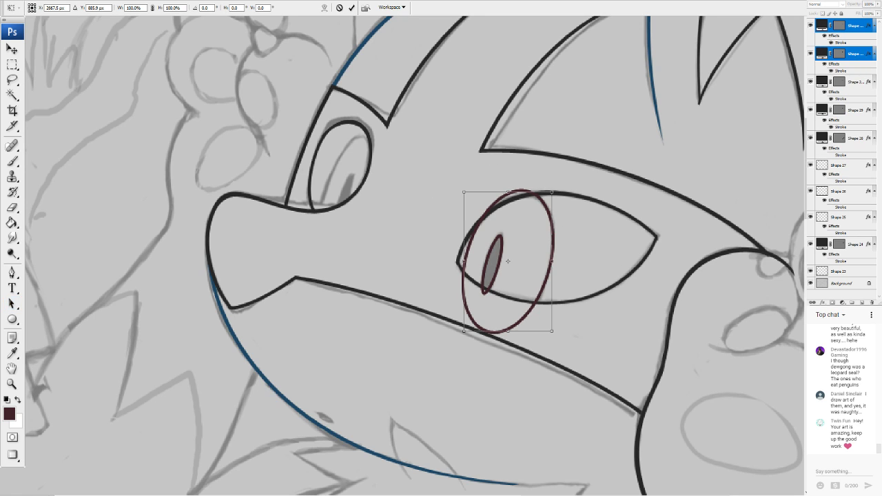
drag(647, 189, 653, 204)
drag(517, 265, 378, 200)
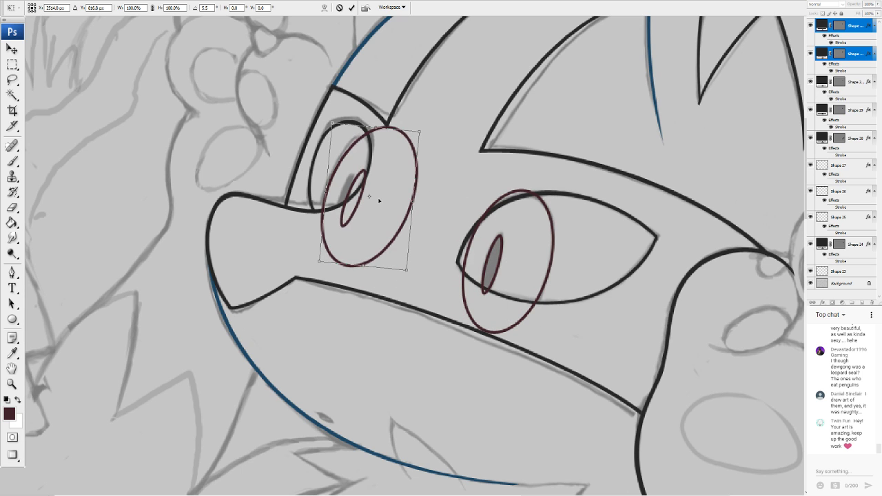
drag(410, 276, 381, 230)
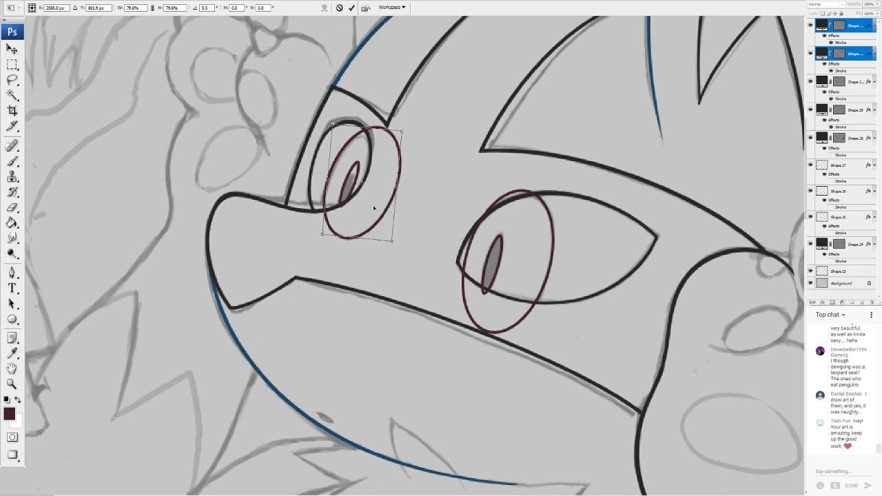
key(Return)
key(a)
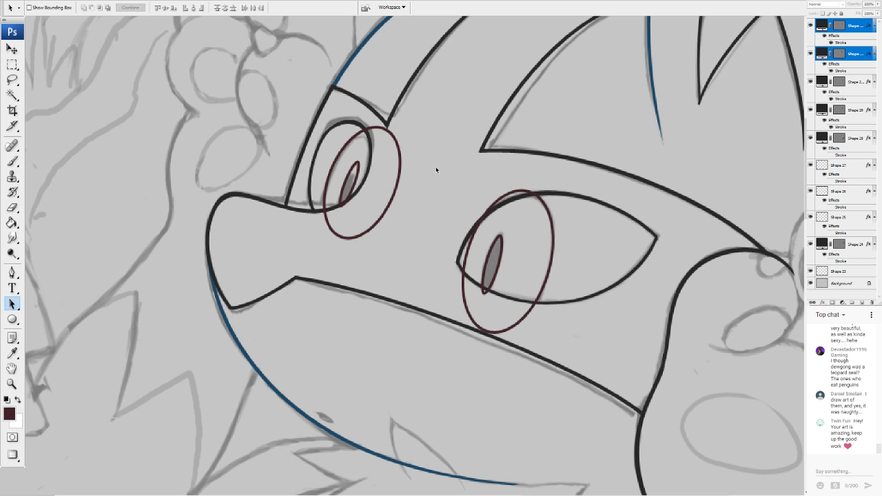
Narrow the far eye's iris ellipse to 57.8% width and 80.6% height at 6.1°, and stack its layer just above the near eye's iris
click(858, 53)
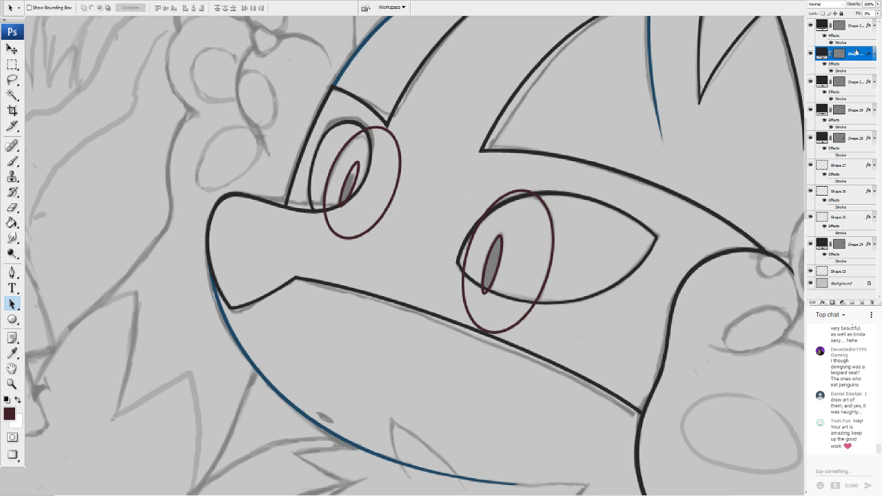
click(811, 55)
click(811, 55)
key(ctrl+t)
drag(400, 237, 382, 220)
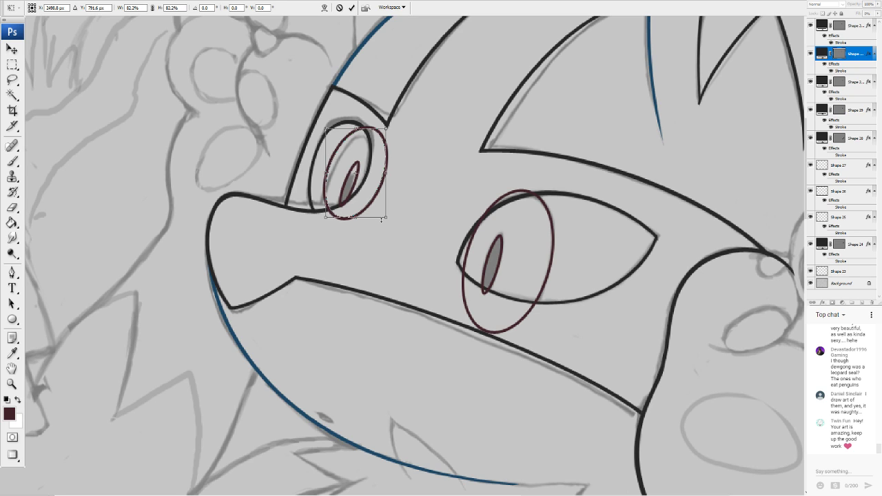
drag(386, 218, 370, 179)
drag(348, 136, 354, 199)
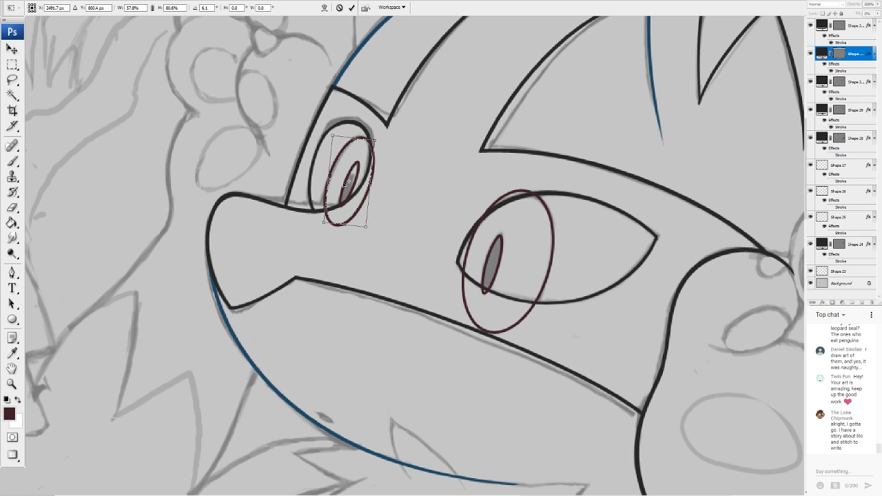
key(Return)
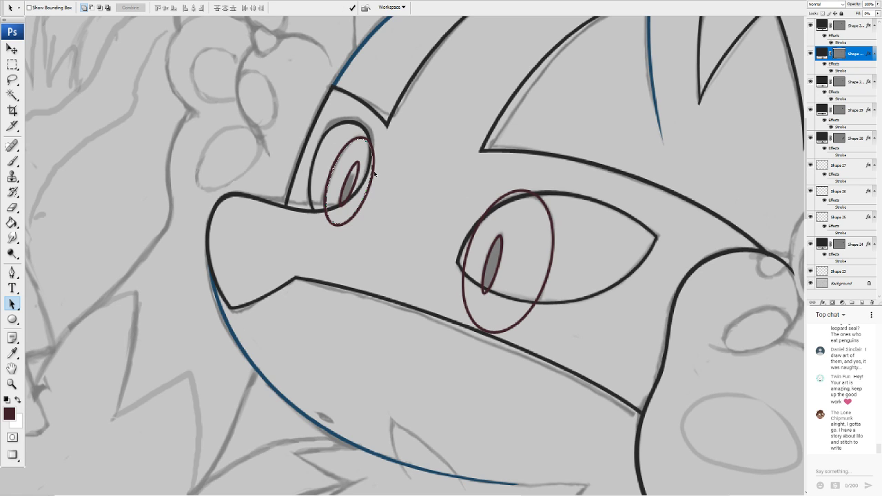
drag(857, 59, 853, 100)
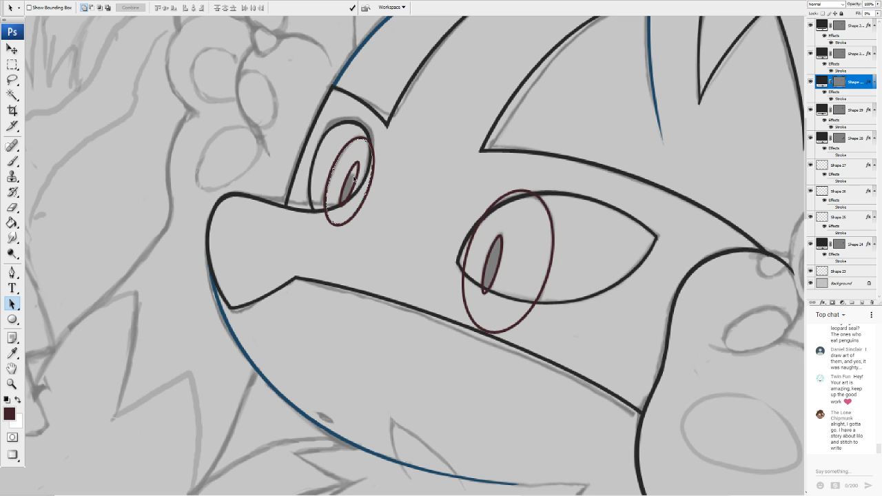
Move the far eye's pupil ellipse down over the sketched slit and rotate it -2.9°
click(844, 27)
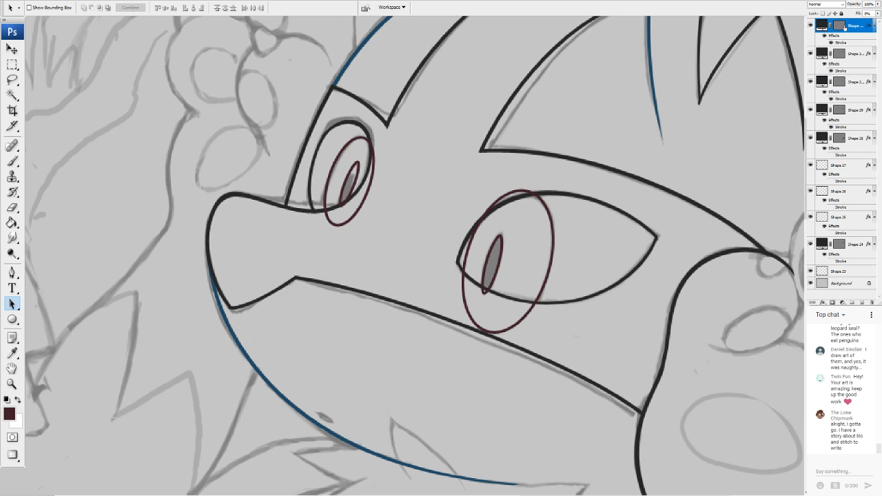
click(350, 185)
drag(351, 179, 350, 195)
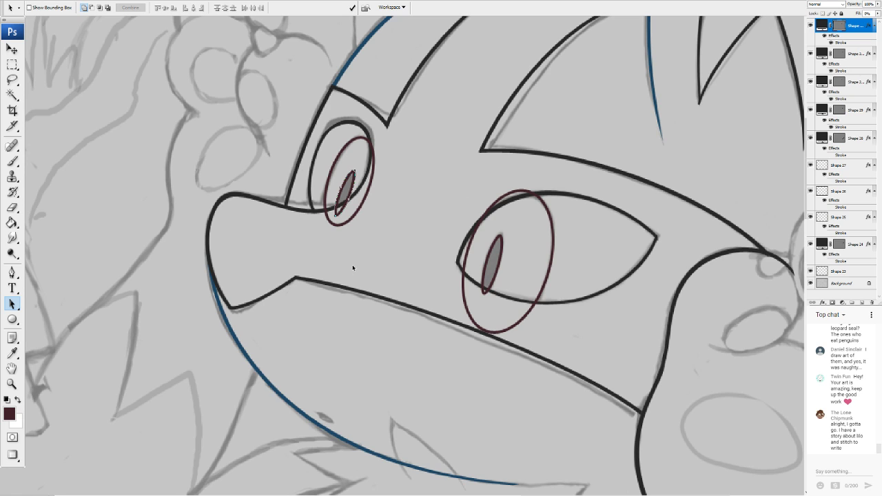
key(v)
click(541, 247)
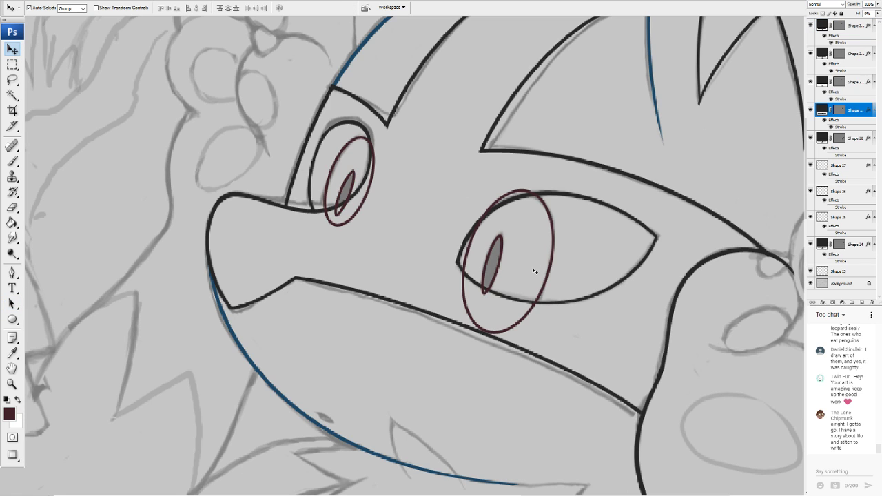
click(349, 187)
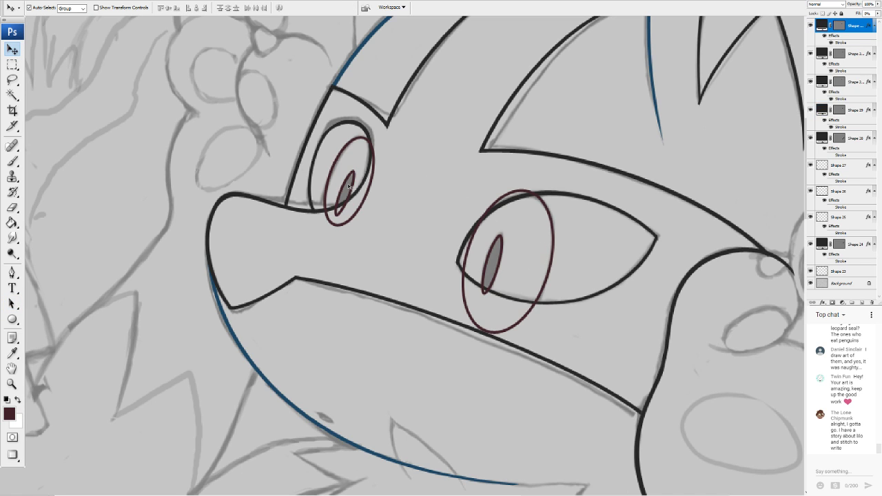
key(ctrl+t)
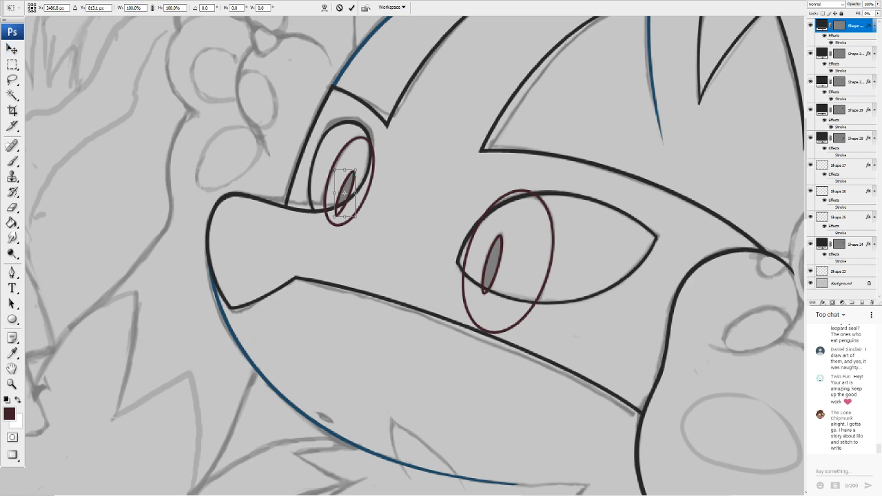
drag(388, 182, 388, 178)
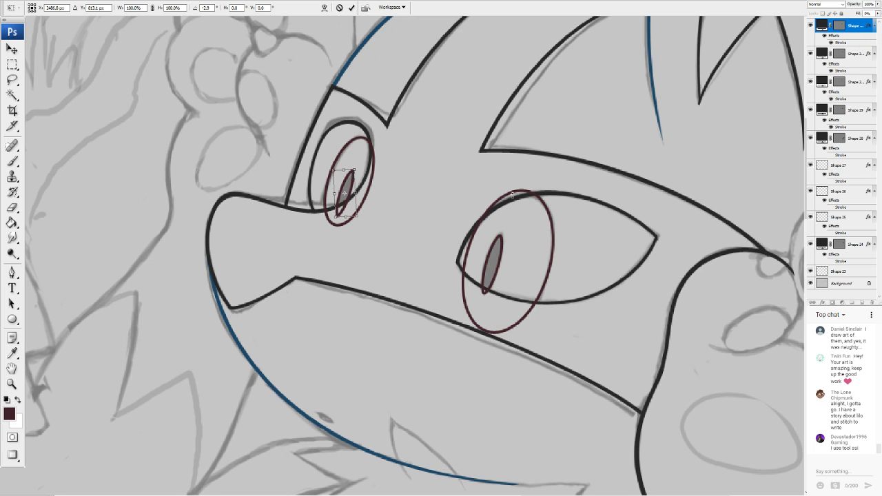
key(Return)
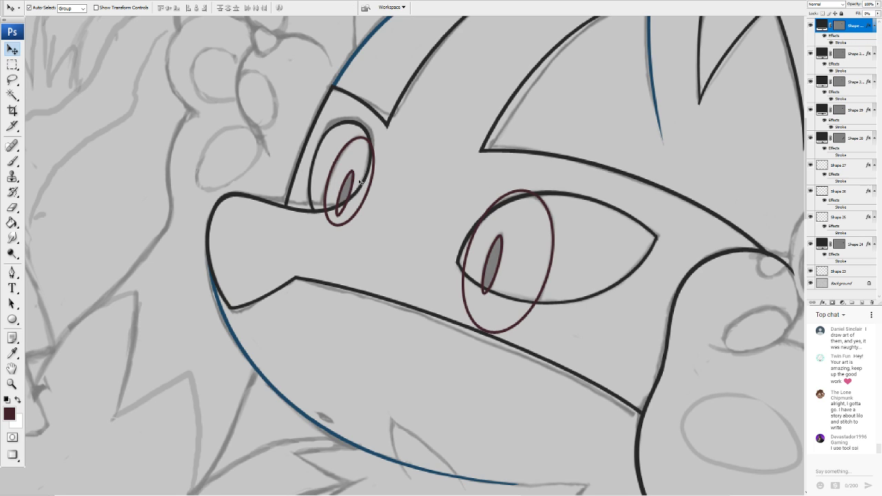
Scale the near eye's iris ellipse to 97.3% and rotate it 1.4° so its upper edge meets the eyelid line
click(532, 222)
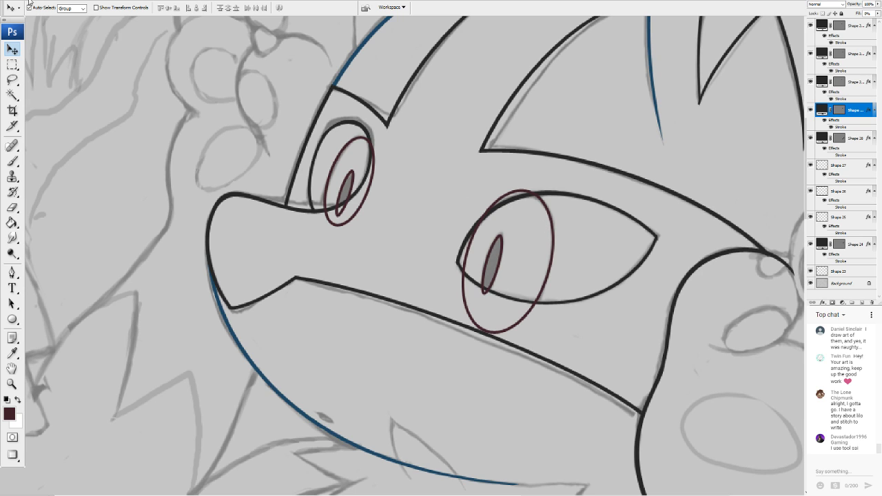
key(ctrl+t)
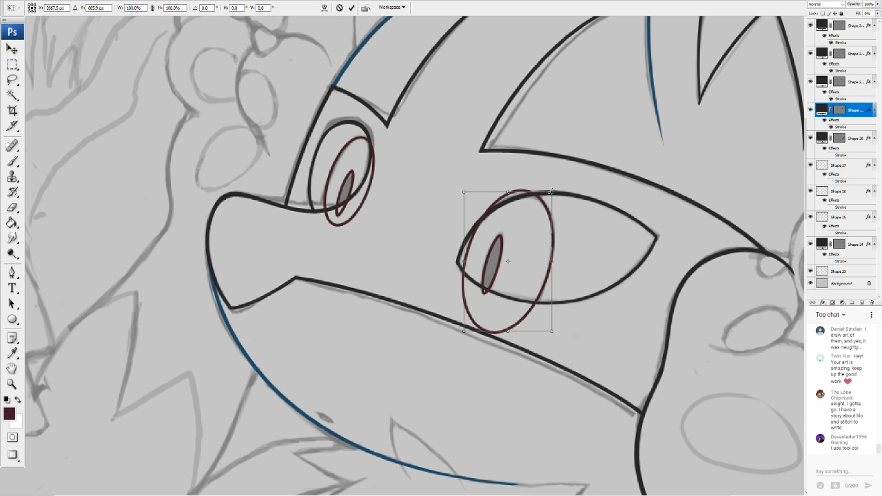
drag(551, 192, 572, 210)
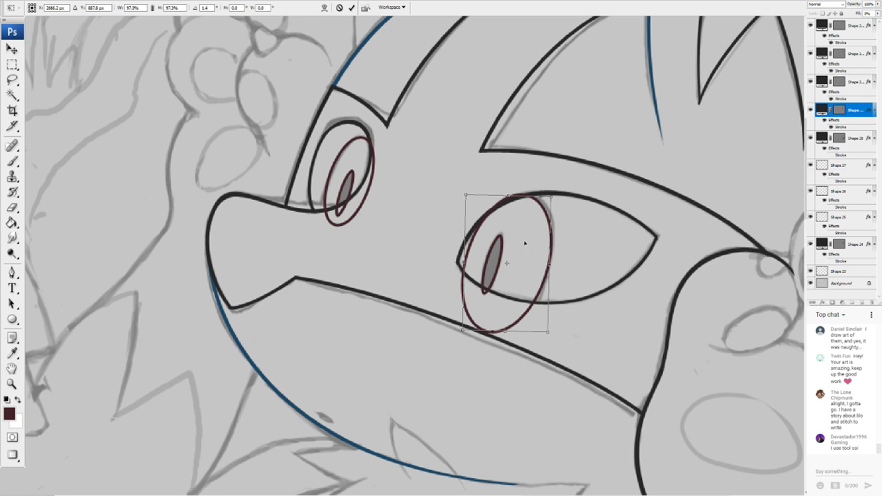
key(Return)
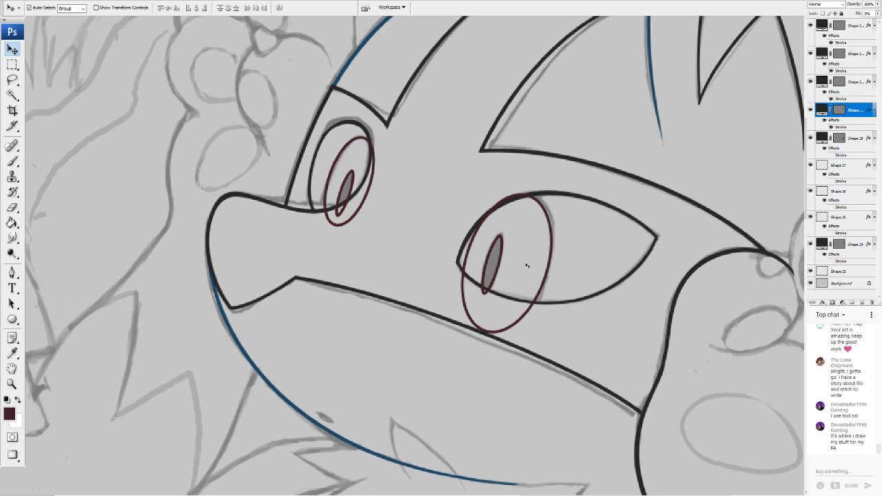
Stretch the far eye's iris ellipse downward to 112.2% height
drag(441, 227, 395, 275)
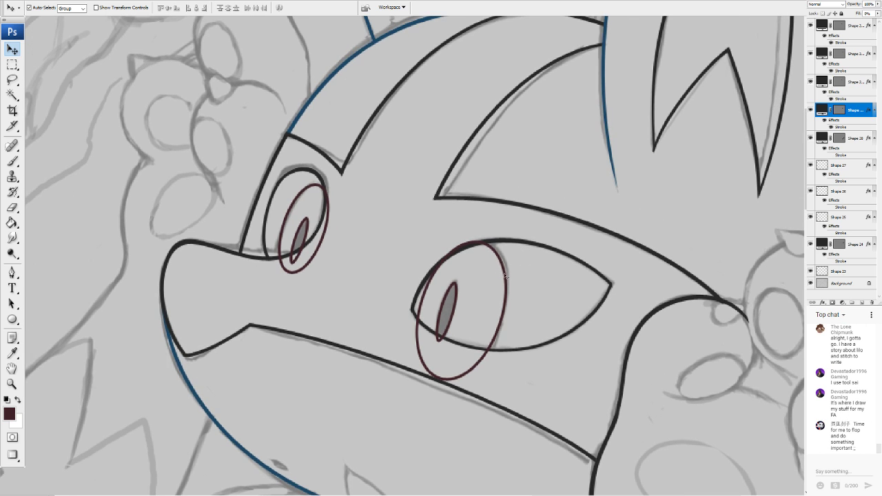
drag(393, 282, 453, 283)
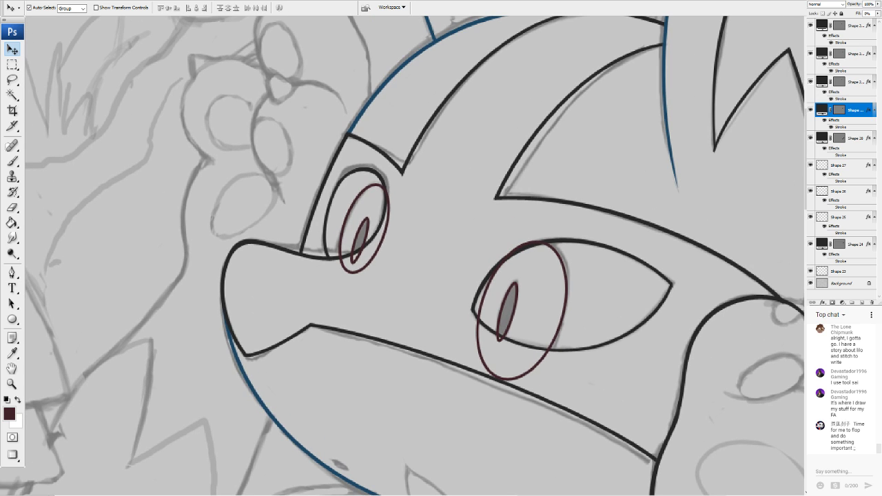
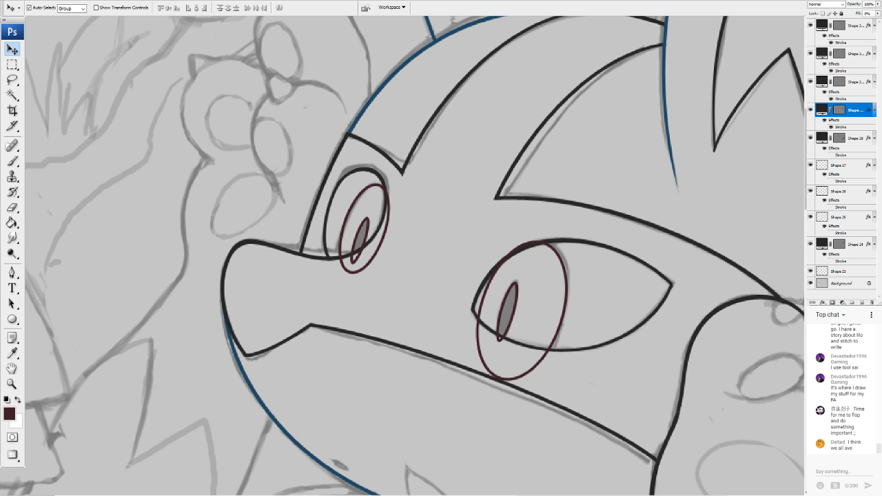
click(370, 257)
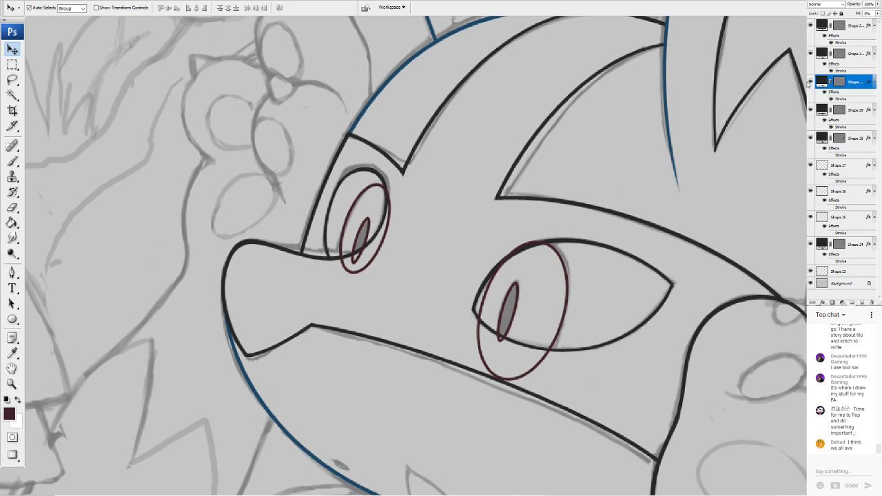
click(870, 2)
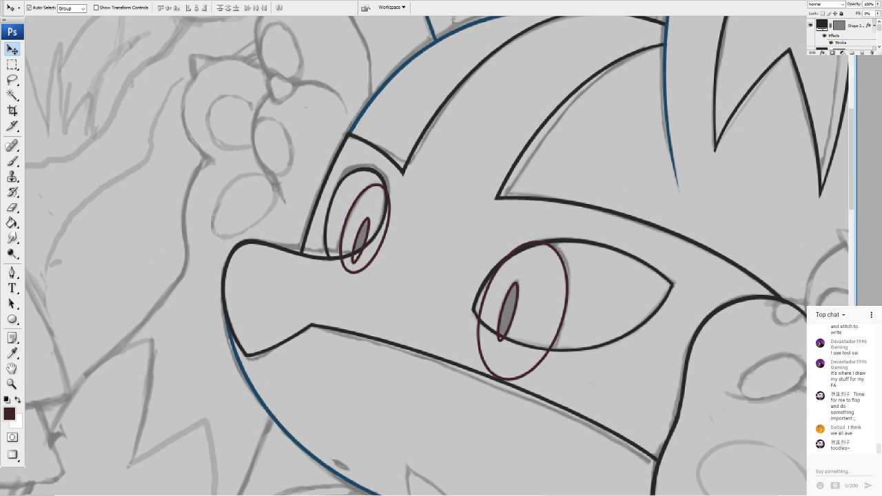
mouse_move(856, 181)
mouse_down()
mouse_move(728, 180)
mouse_move(867, 181)
mouse_up()
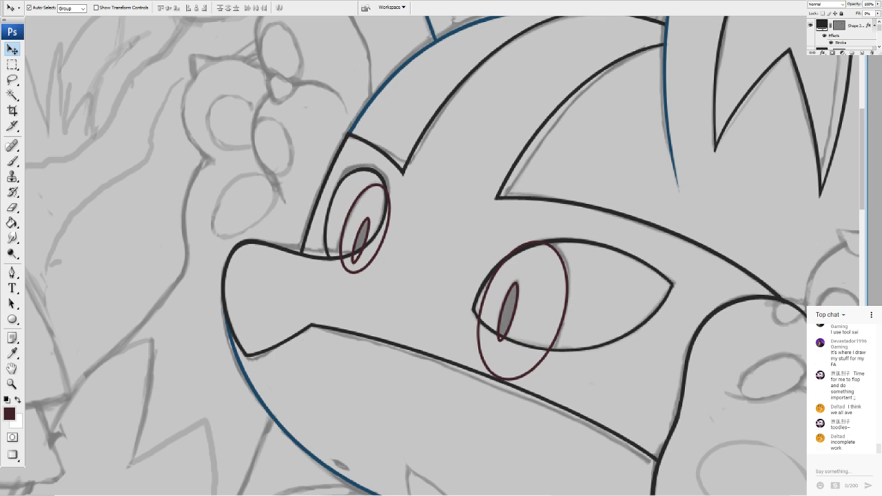
click(870, 1)
drag(370, 261, 431, 310)
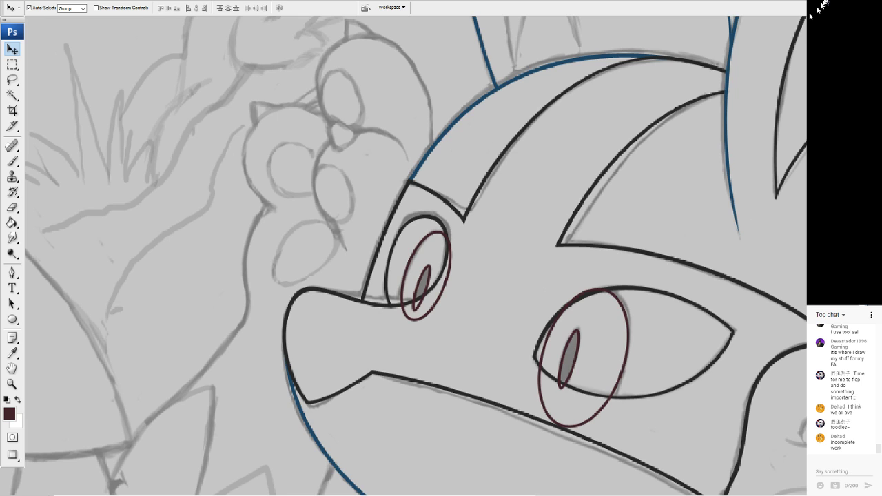
key(ctrl+t)
drag(420, 319, 424, 330)
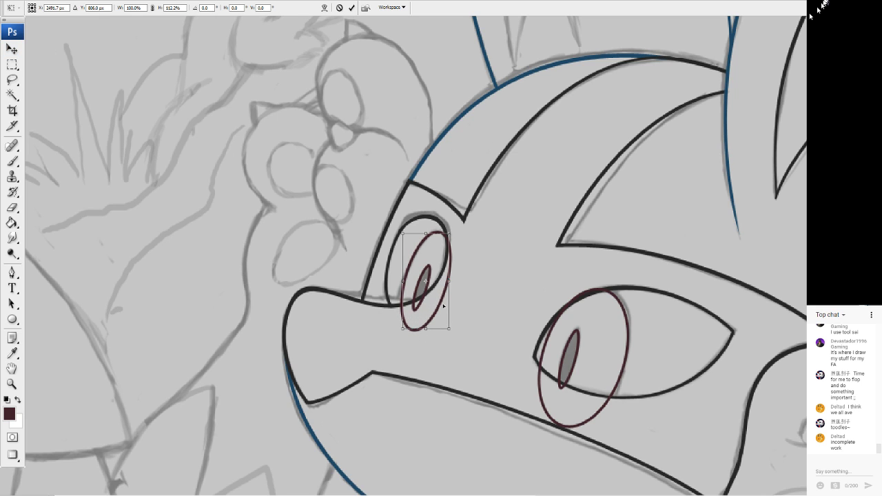
key(Return)
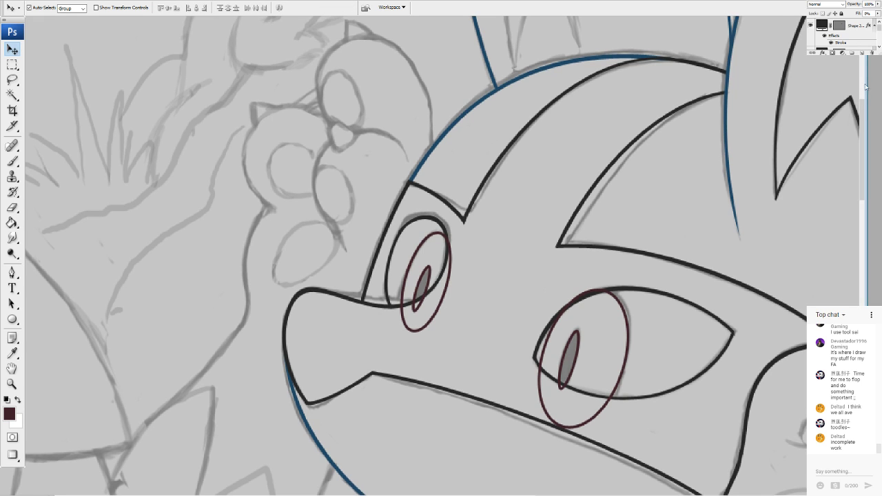
Merge the two iris shape layers into one and move the merged layer directly above the background layer
drag(862, 83, 861, 91)
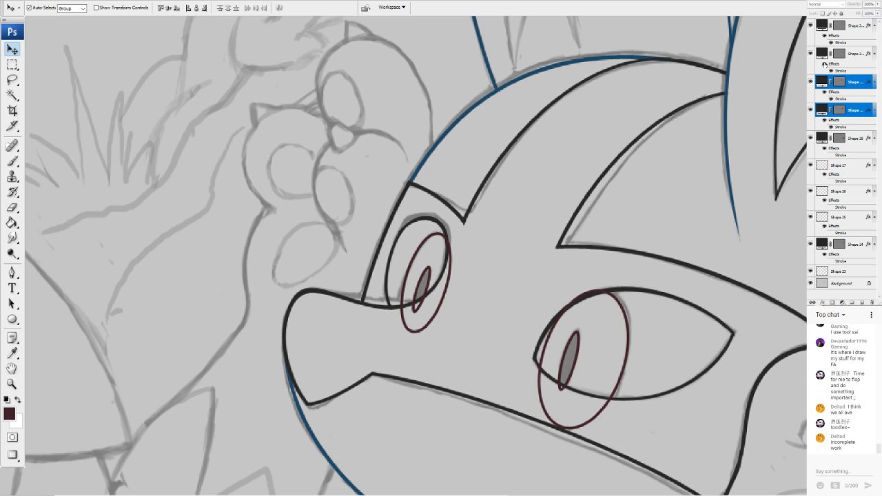
click(810, 81)
click(810, 82)
key(ctrl+e)
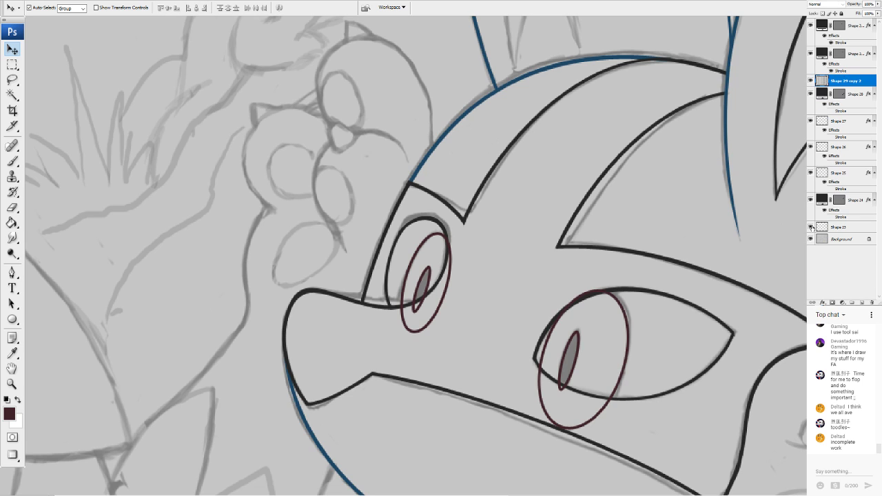
click(810, 82)
click(810, 82)
drag(845, 80, 833, 227)
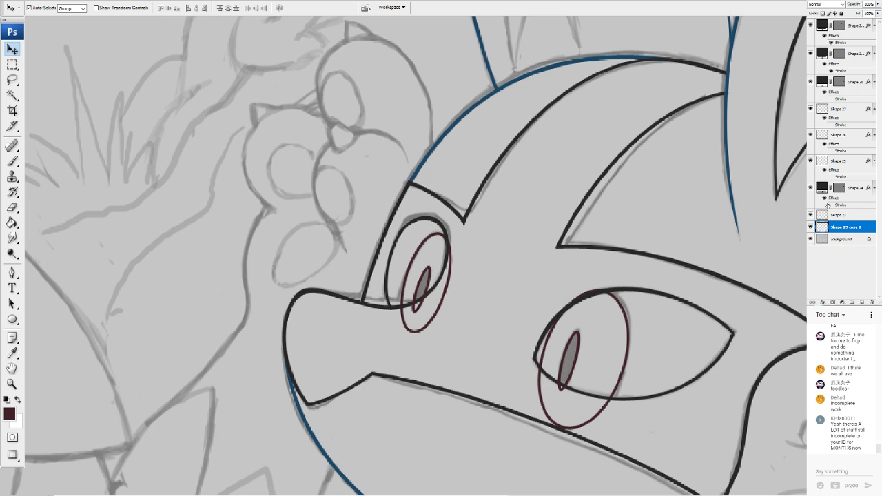
Merge the two pupil shape layers into a single layer
click(11, 207)
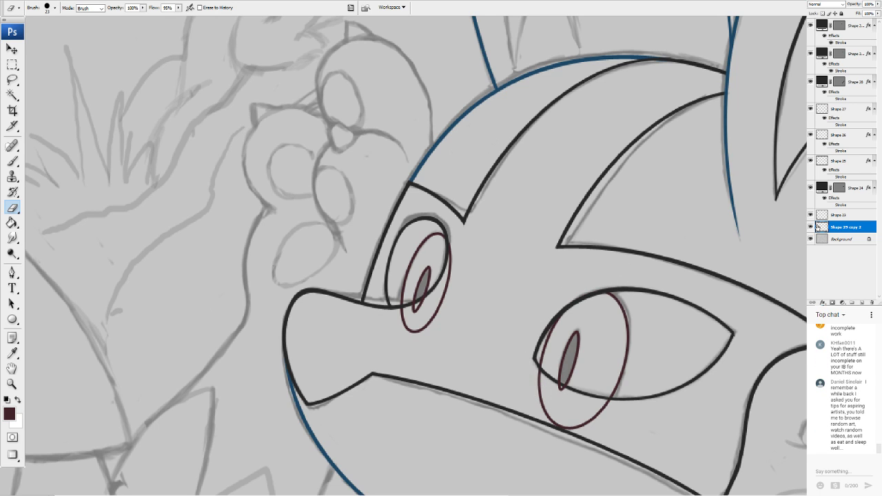
click(811, 226)
click(13, 49)
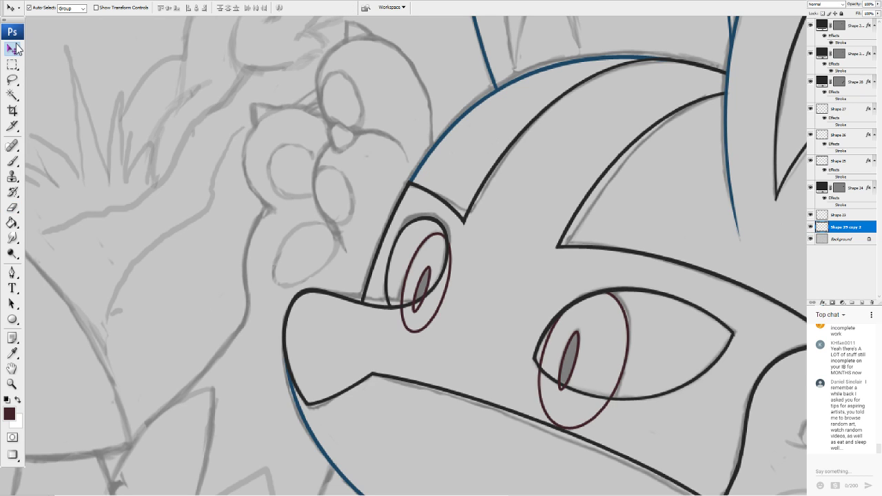
click(571, 359)
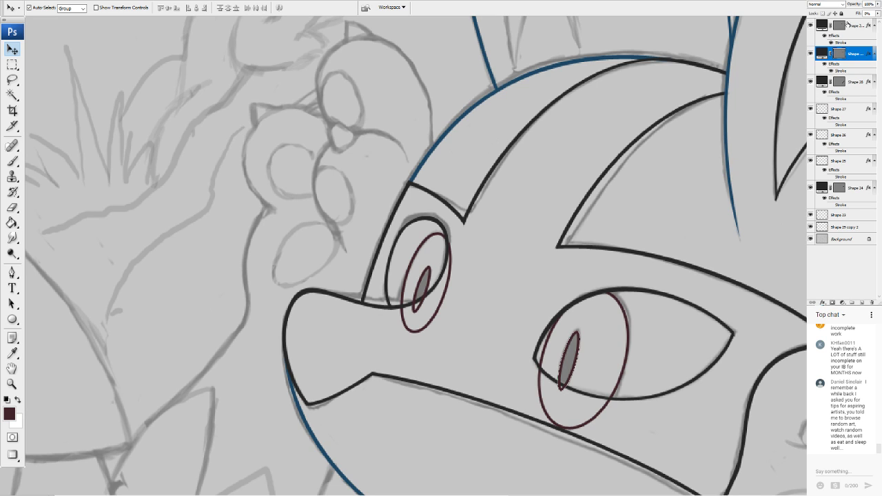
shift+click(854, 26)
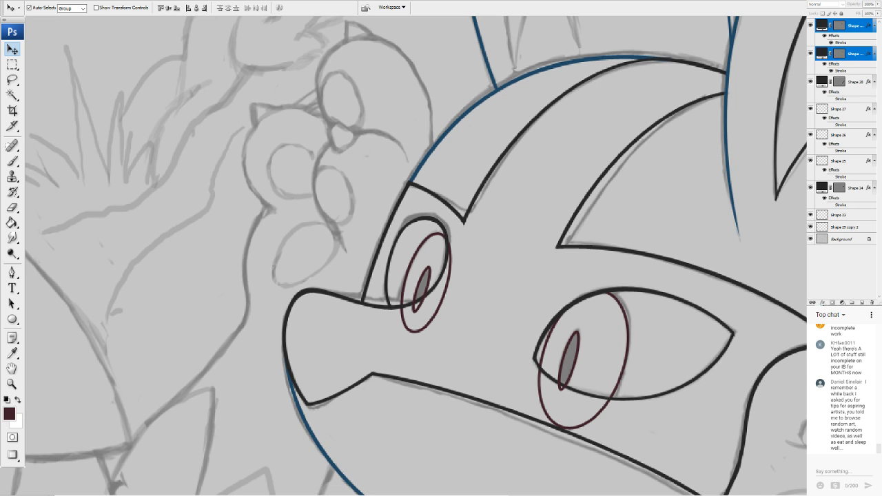
key(ctrl+e)
Move the merged pupil layer directly above the merged iris layer and merge it down into that layer
mouse_move(829, 47)
mouse_down()
mouse_move(829, 173)
mouse_move(832, 162)
mouse_up()
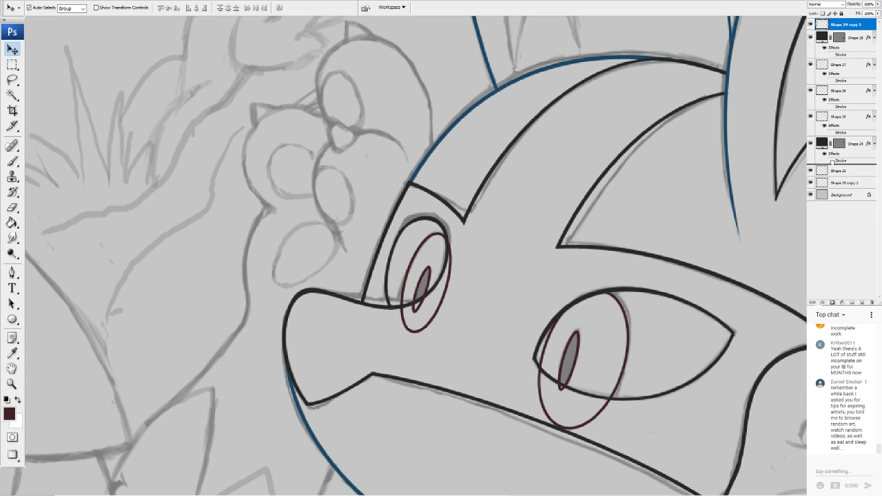
drag(832, 162, 830, 177)
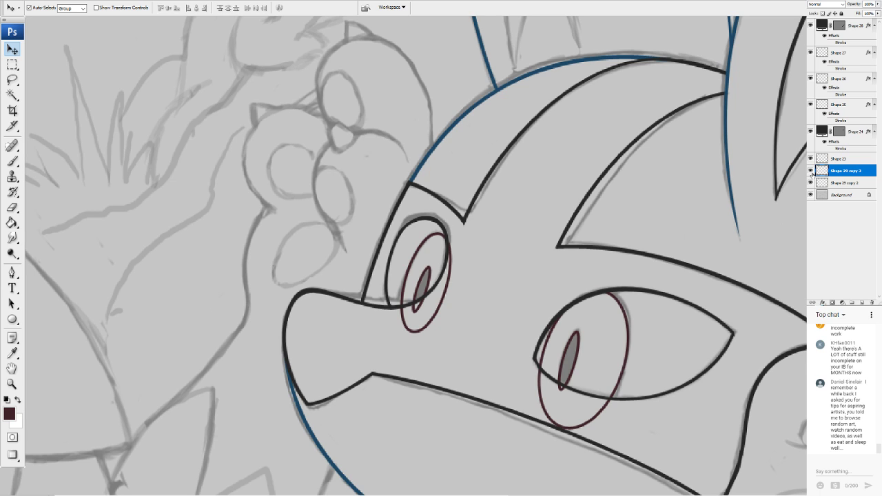
key(ctrl+e)
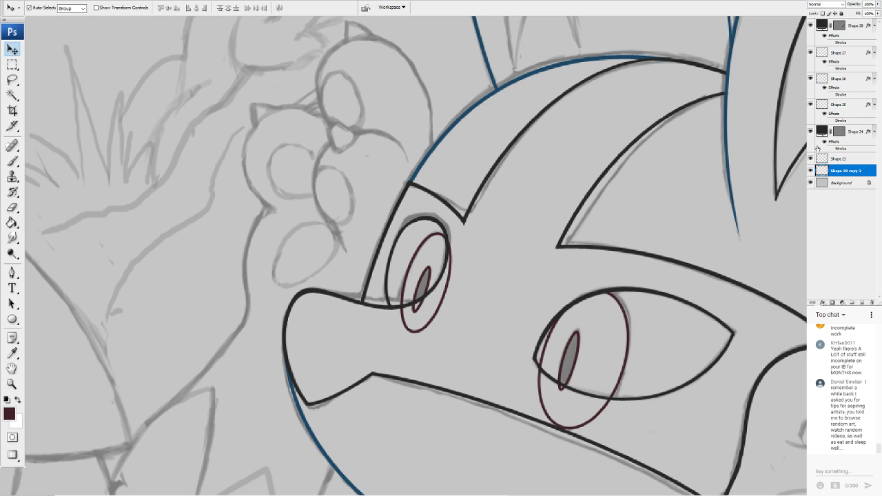
Erase the parts of the maroon iris and pupil outlines that extend beyond both eyes' black outlines
key(e)
mouse_move(534, 392)
mouse_down()
mouse_move(545, 403)
mouse_move(533, 379)
mouse_move(568, 403)
mouse_move(605, 408)
mouse_move(568, 423)
mouse_up()
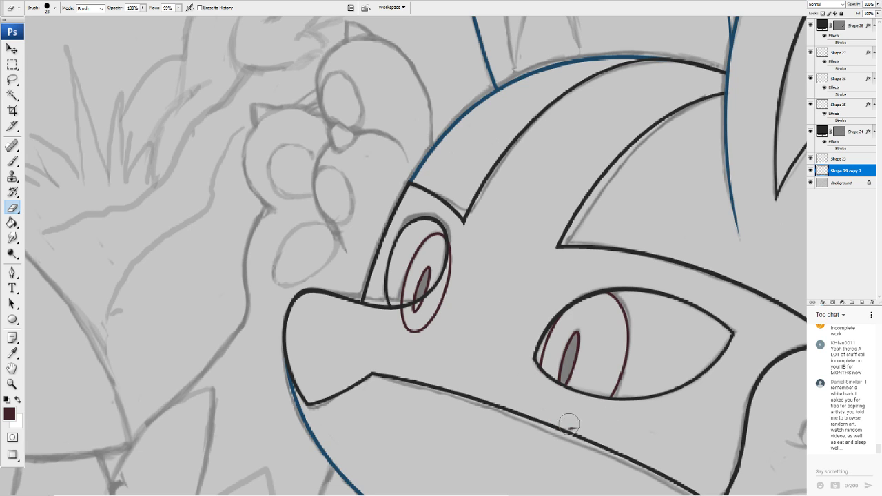
mouse_move(429, 322)
mouse_down()
mouse_move(396, 327)
mouse_move(453, 281)
mouse_move(458, 233)
mouse_up()
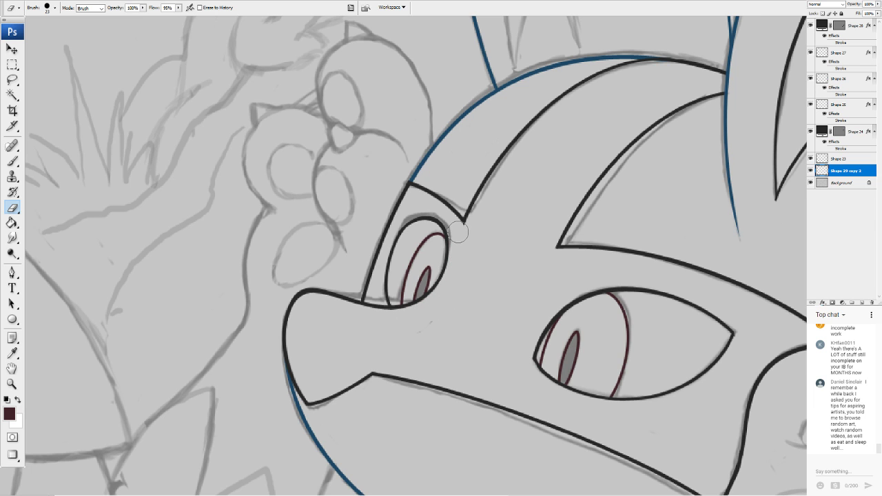
scroll(458, 233, down, 5)
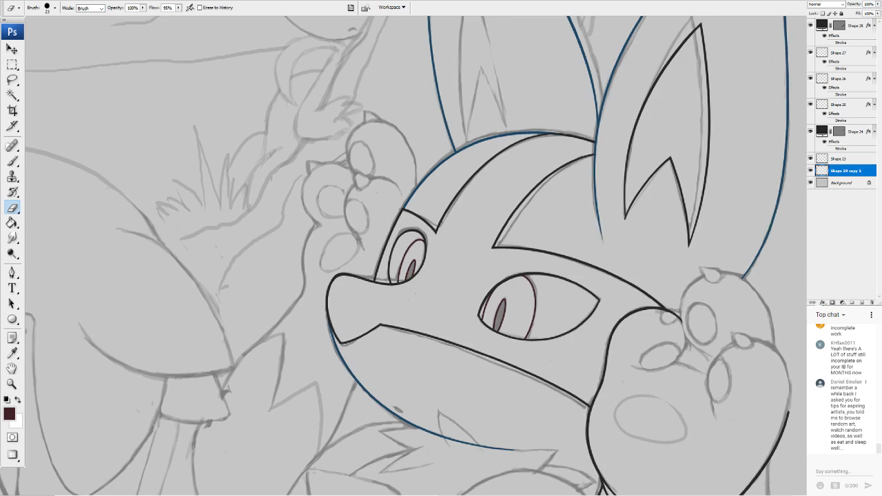
scroll(458, 233, down, 2)
scroll(305, 233, up, 4)
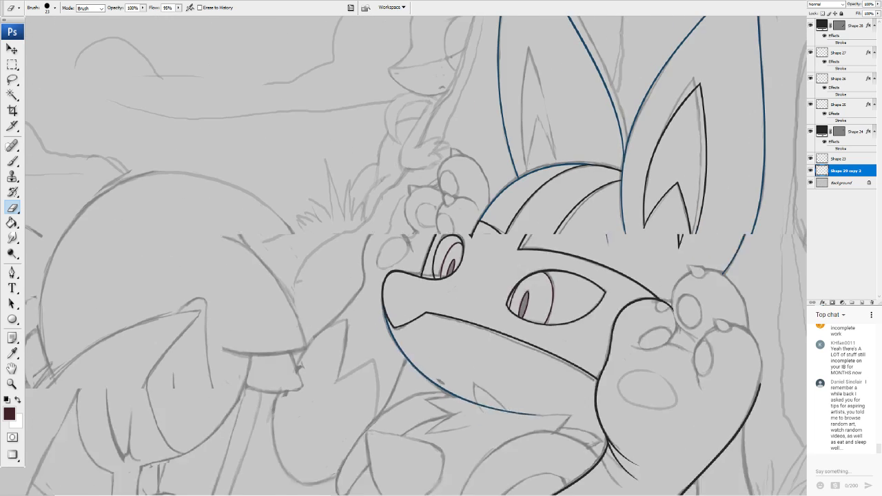
scroll(391, 257, down, 4)
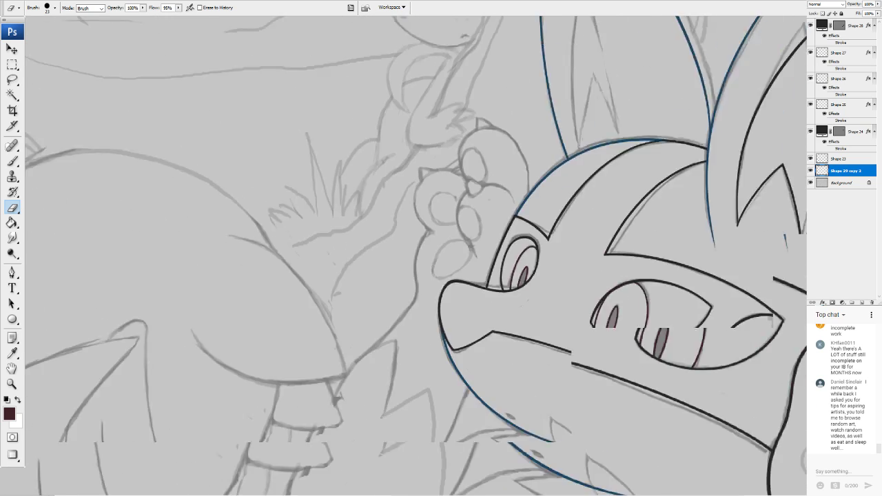
scroll(390, 257, up, 2)
drag(482, 428, 304, 96)
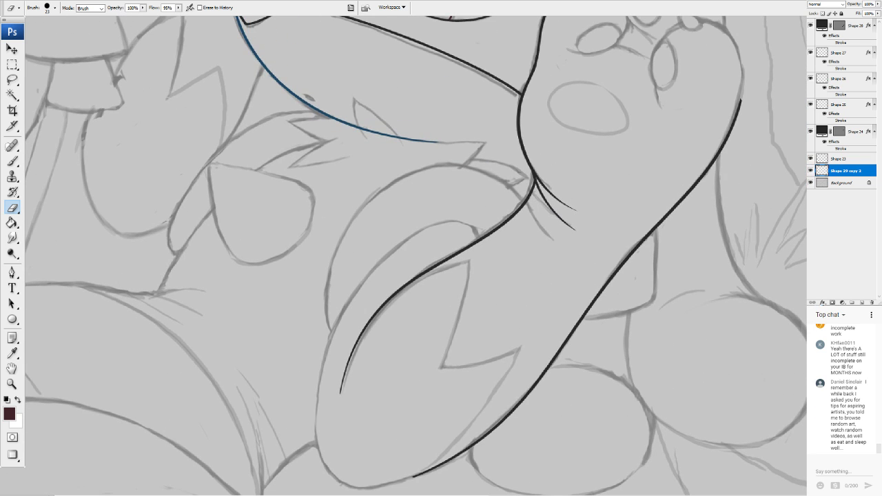
drag(317, 248, 551, 216)
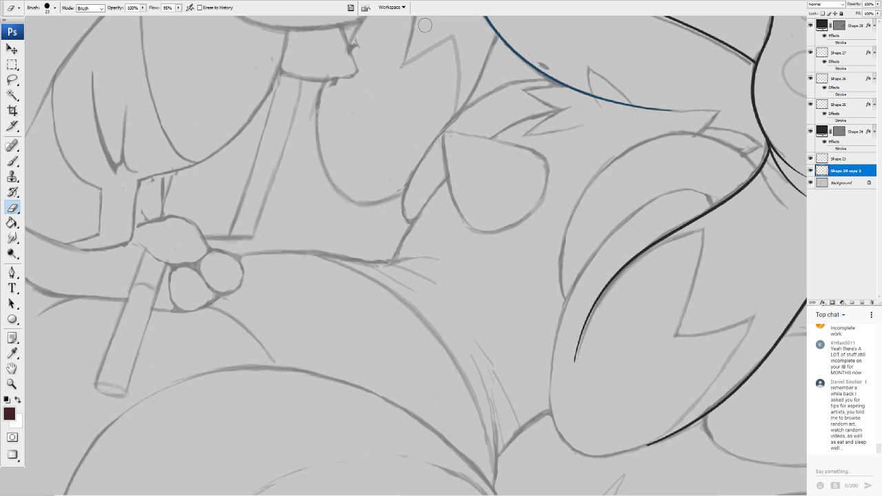
click(13, 319)
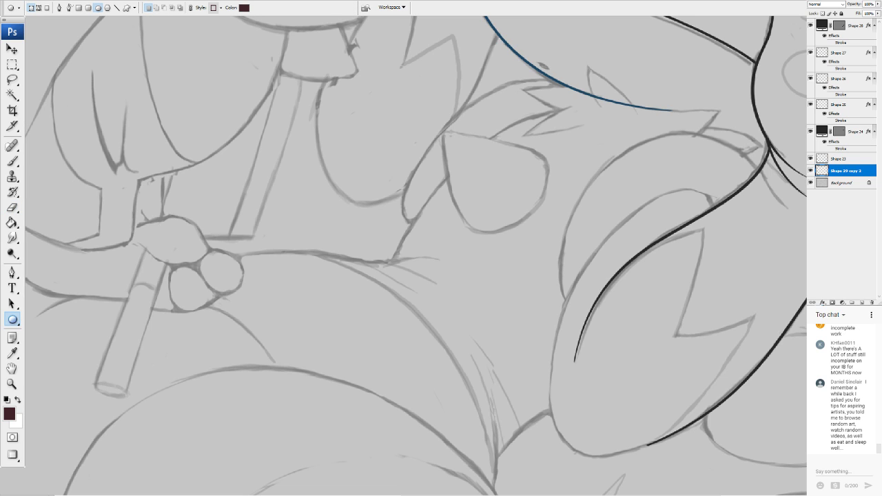
click(116, 7)
drag(445, 201, 542, 339)
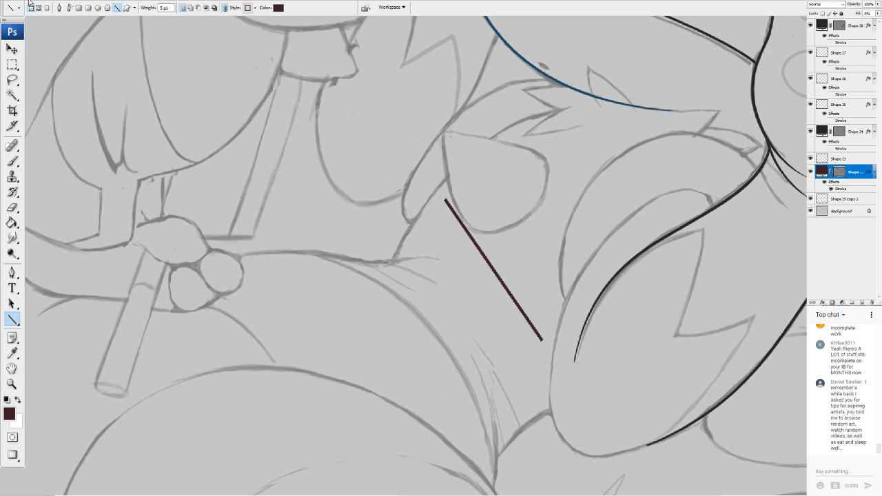
key(ctrl+z)
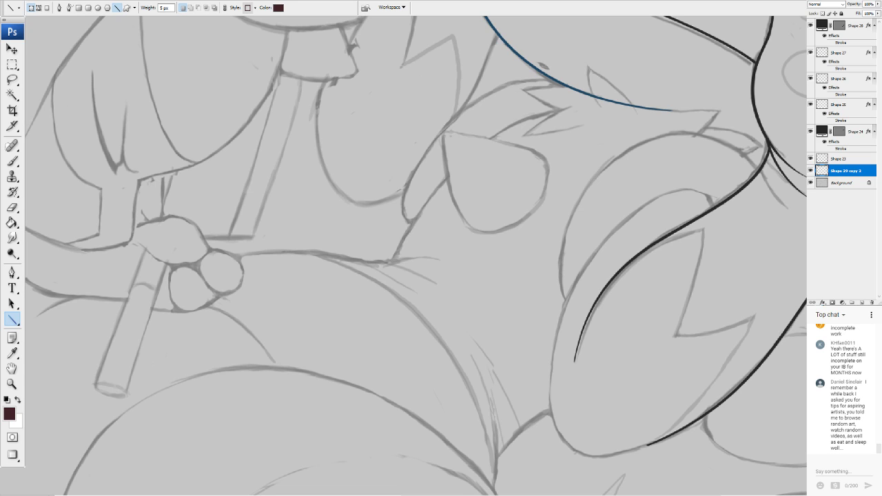
Pick a dark grey drawing colour and draw a near-circular ellipse shape over the rounded teardrop sketch below the jaw
key(shift+u)
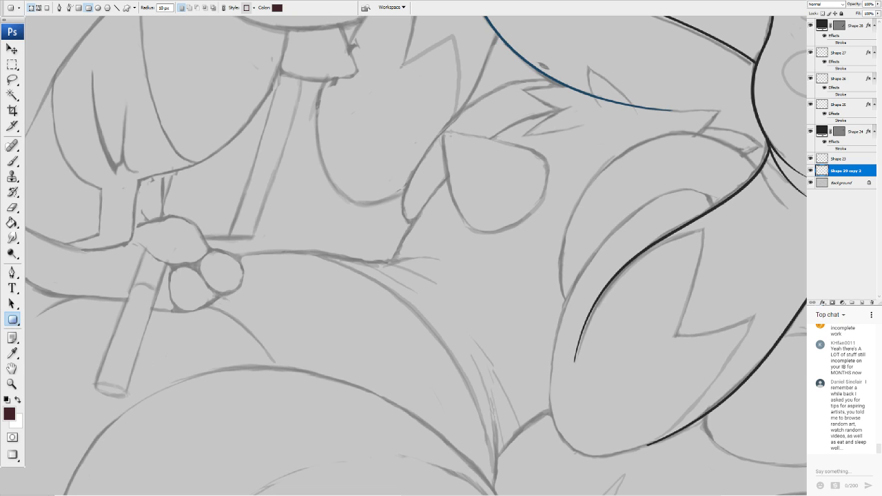
key(shift+u)
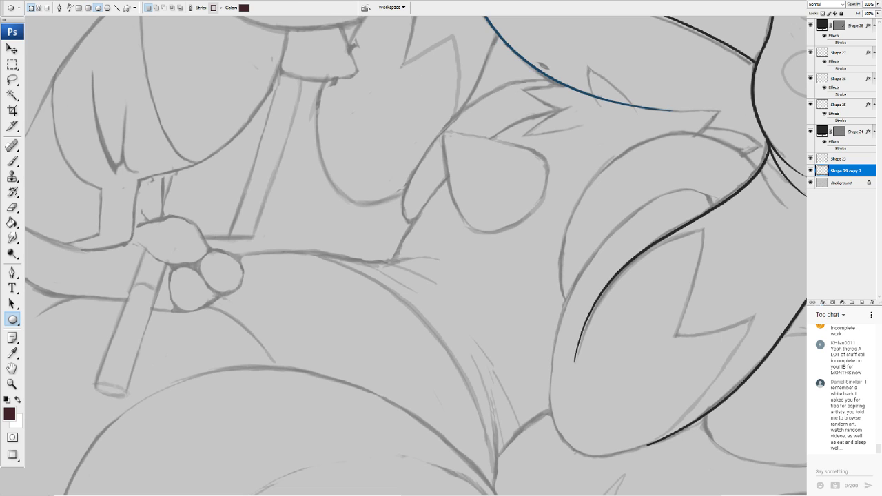
scroll(383, 243, up, 5)
drag(620, 228, 319, 314)
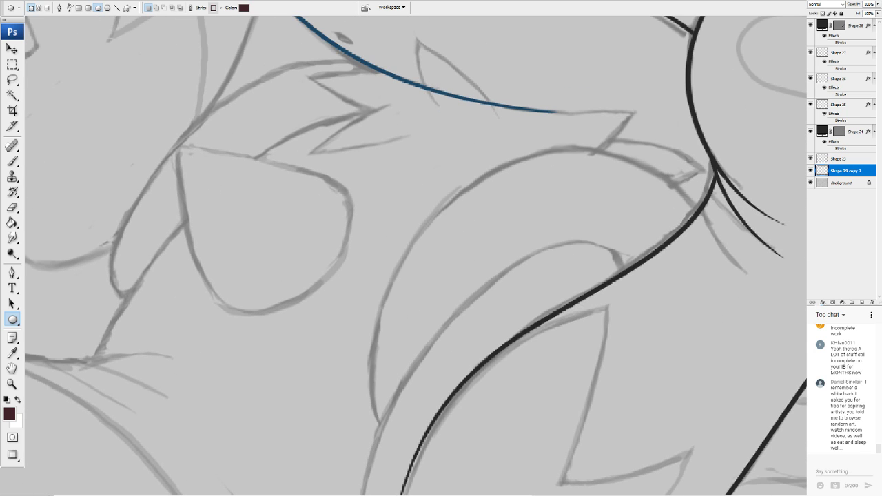
drag(318, 241, 470, 398)
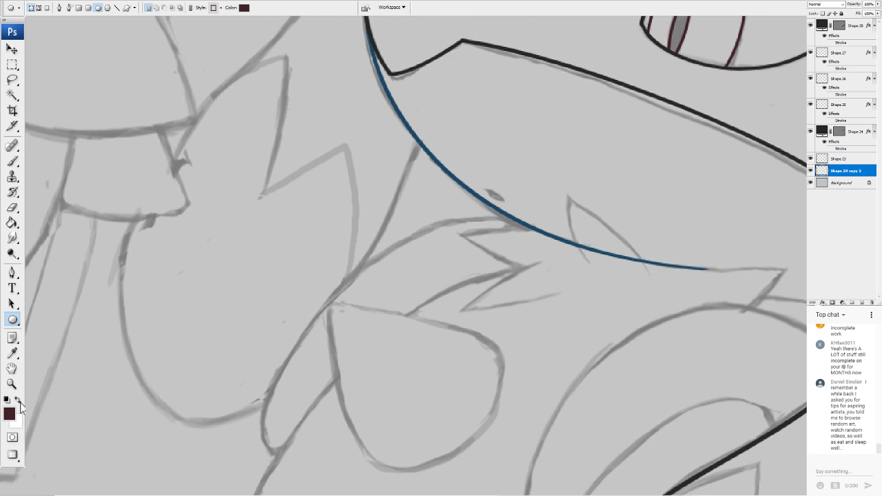
key(i)
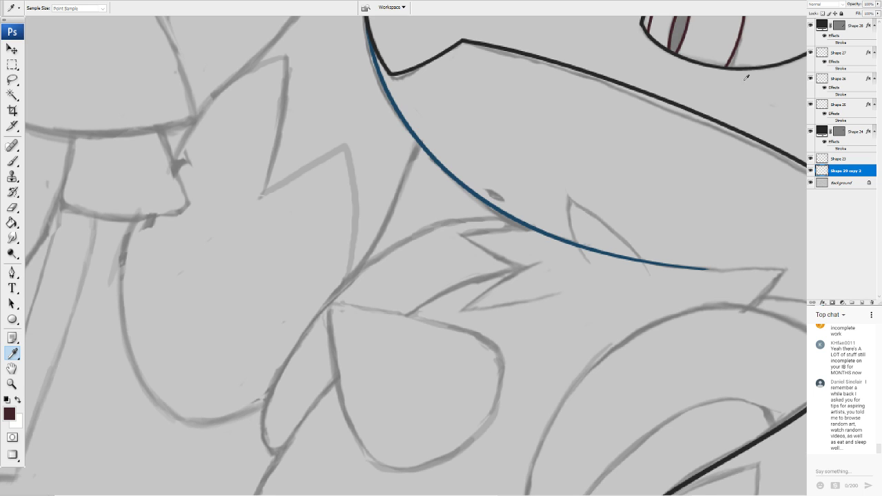
key(u)
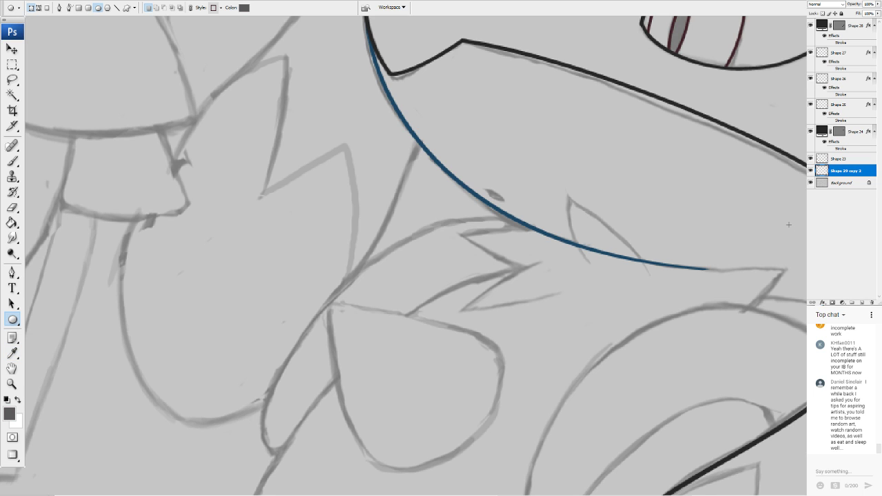
scroll(416, 255, right, 2)
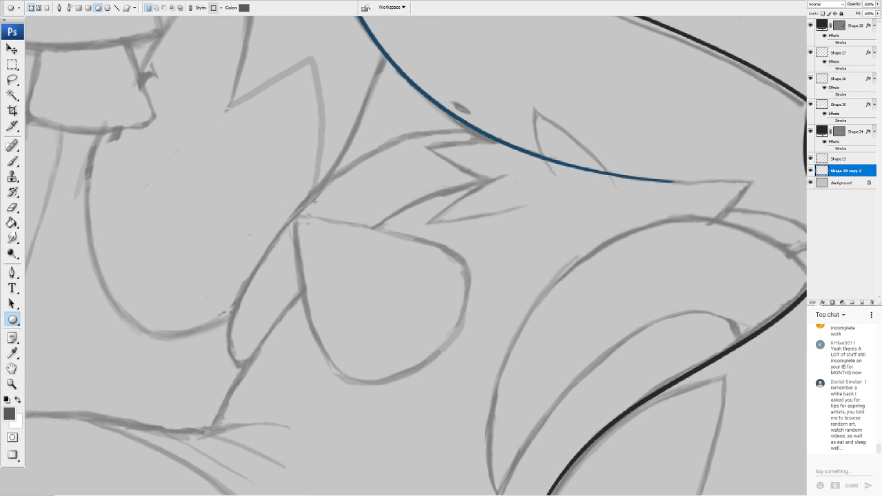
drag(298, 201, 468, 380)
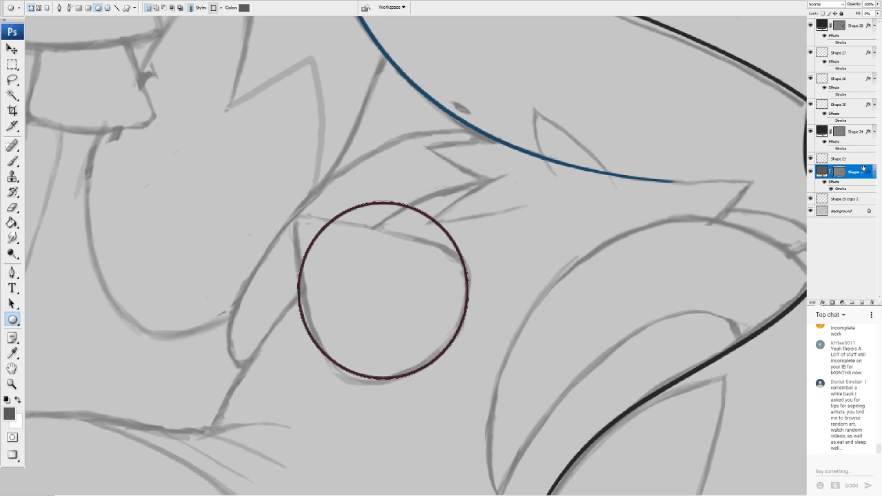
Set the new ellipse's stroke effect to the dark grey foreground colour and a size of 4 px
key(h)
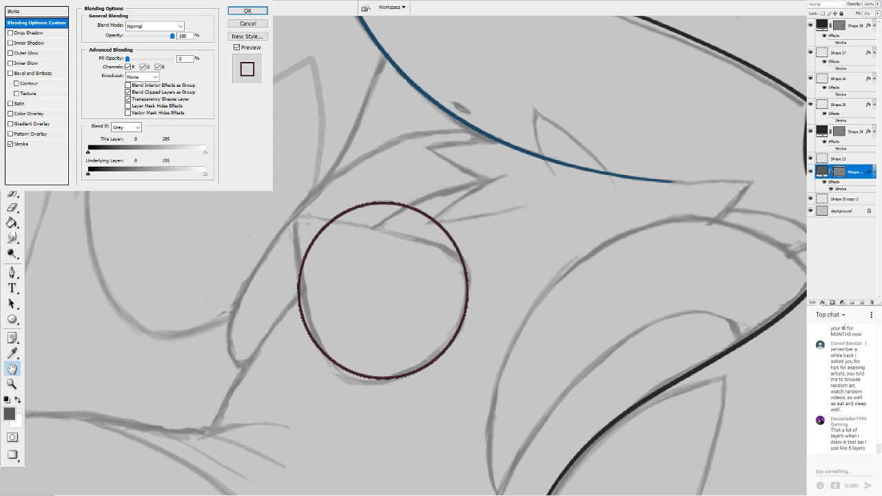
drag(136, 2, 425, 140)
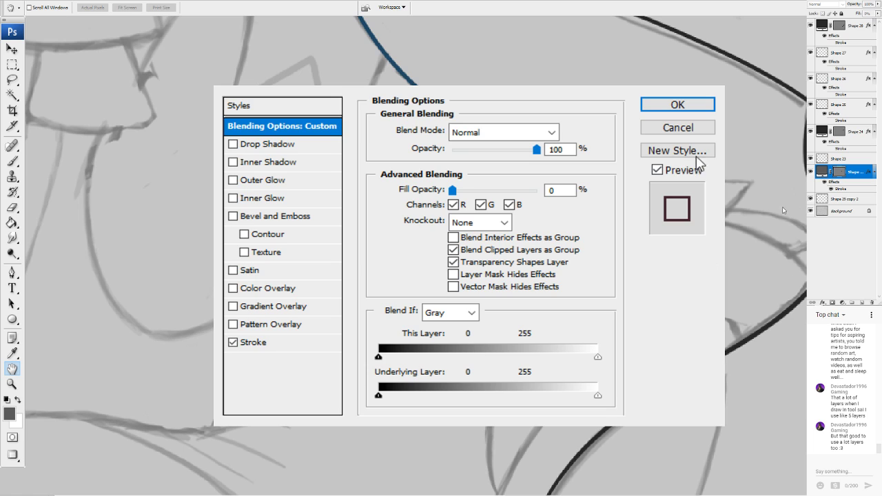
click(252, 342)
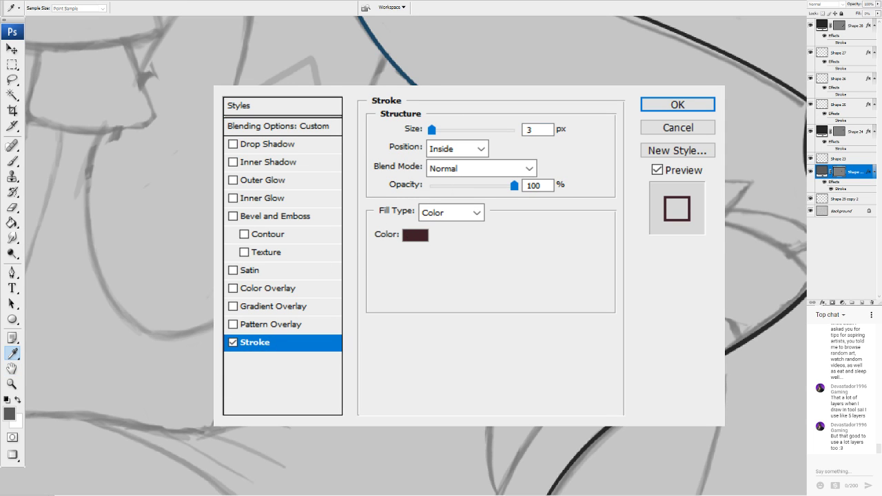
click(10, 414)
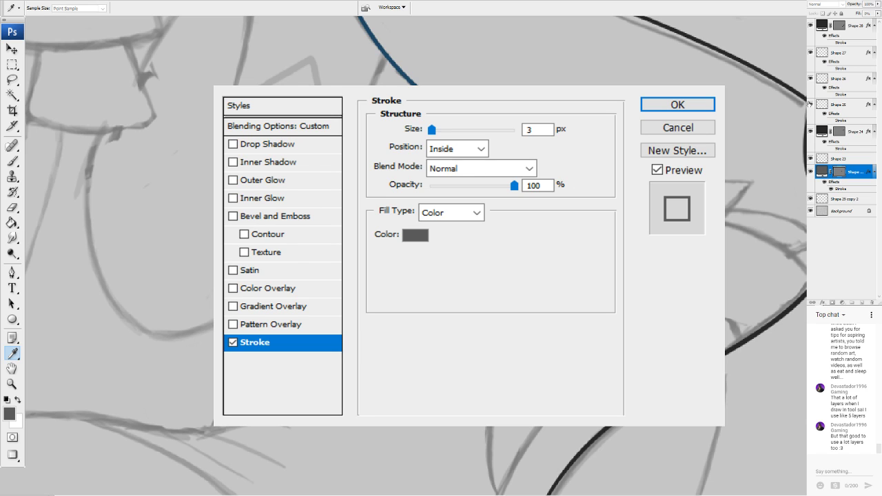
click(326, 235)
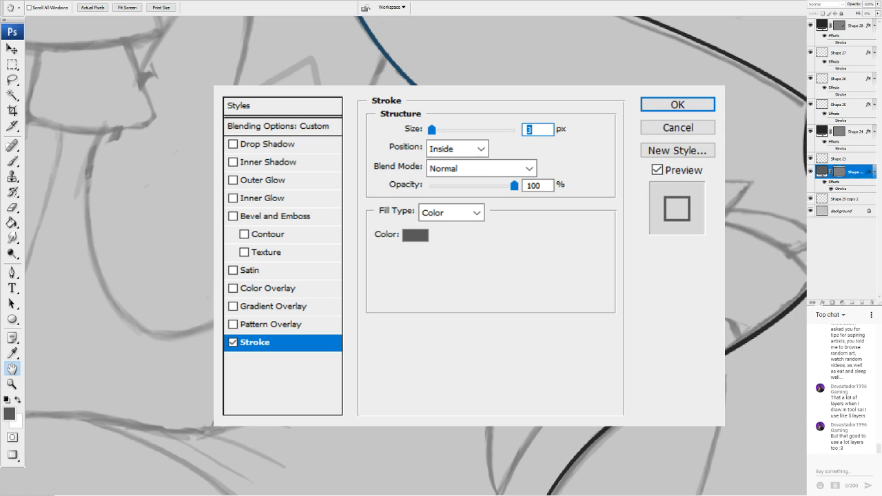
key(Up)
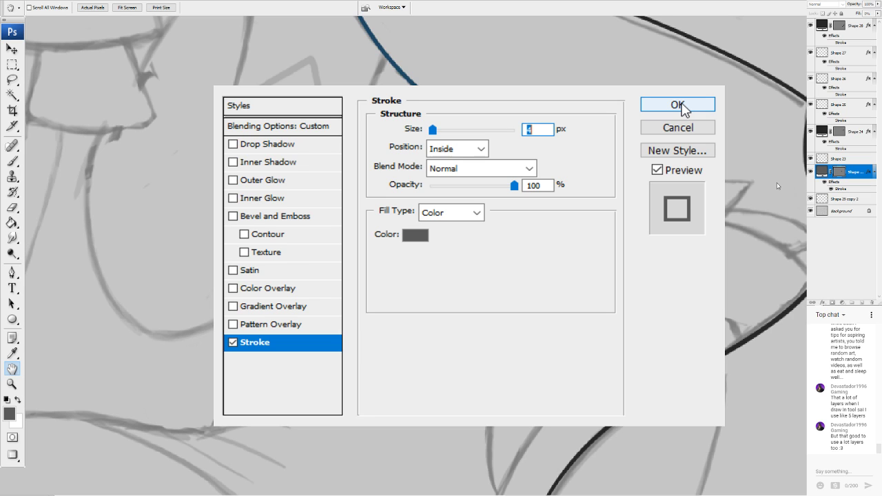
key(Down)
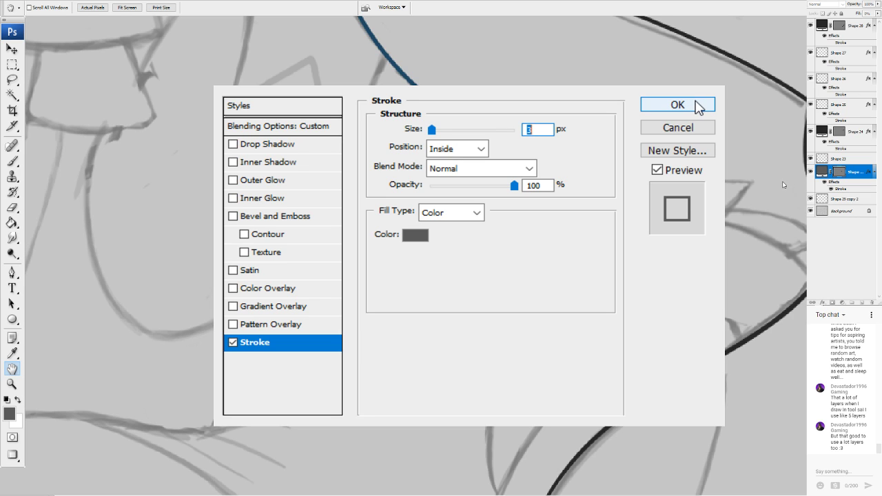
key(Up)
click(701, 109)
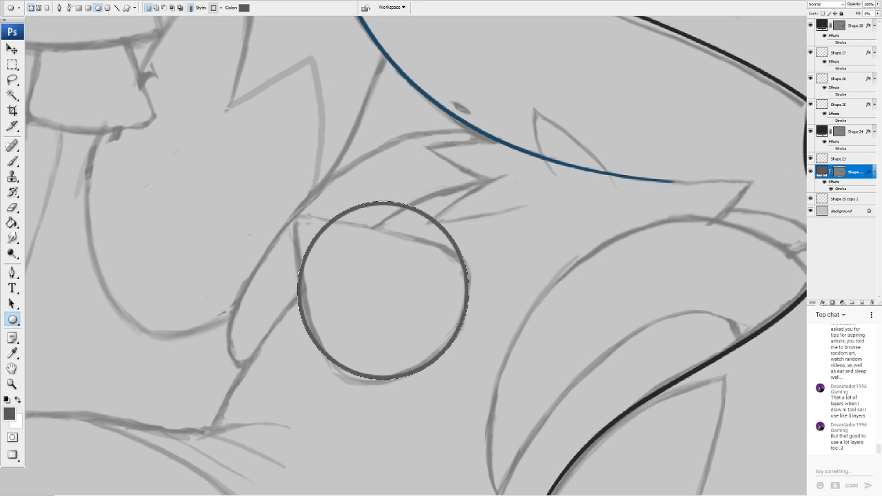
scroll(383, 289, down, 5)
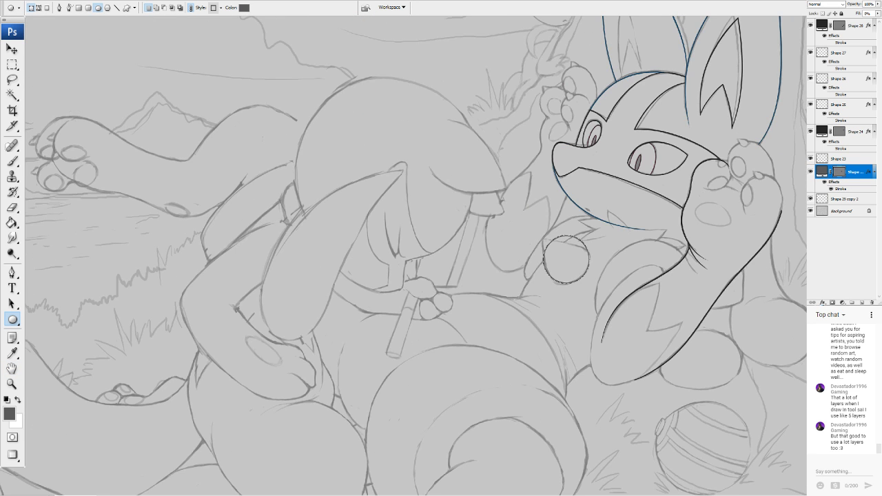
scroll(389, 248, up, 5)
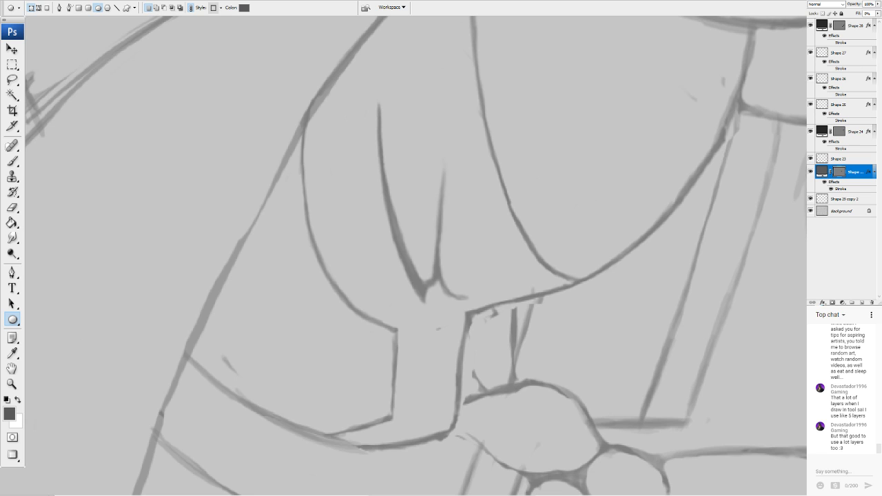
Set the stroke size of the dark grey ellipse over the rounded teardrop sketch to 4 px
scroll(414, 262, down, 2)
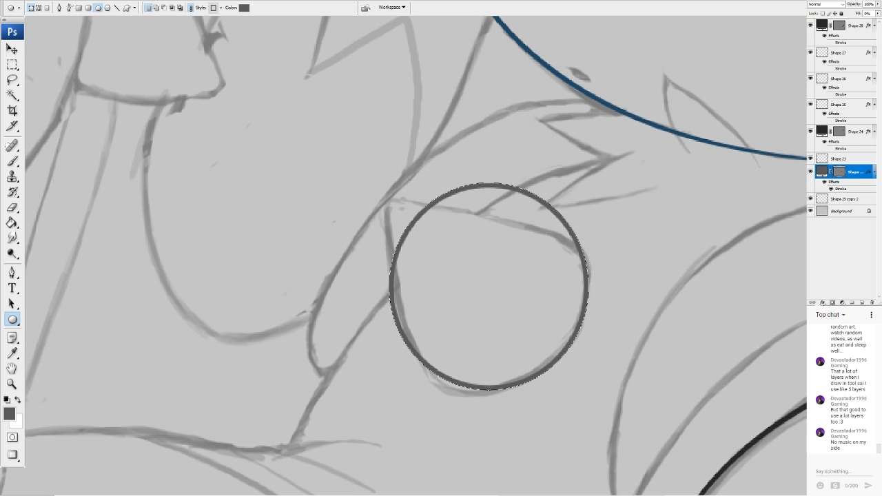
double_click(861, 173)
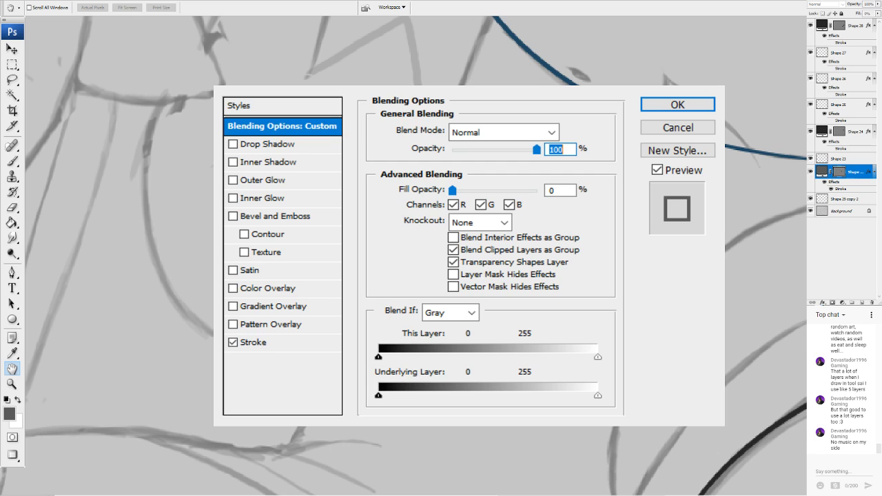
click(273, 343)
click(534, 130)
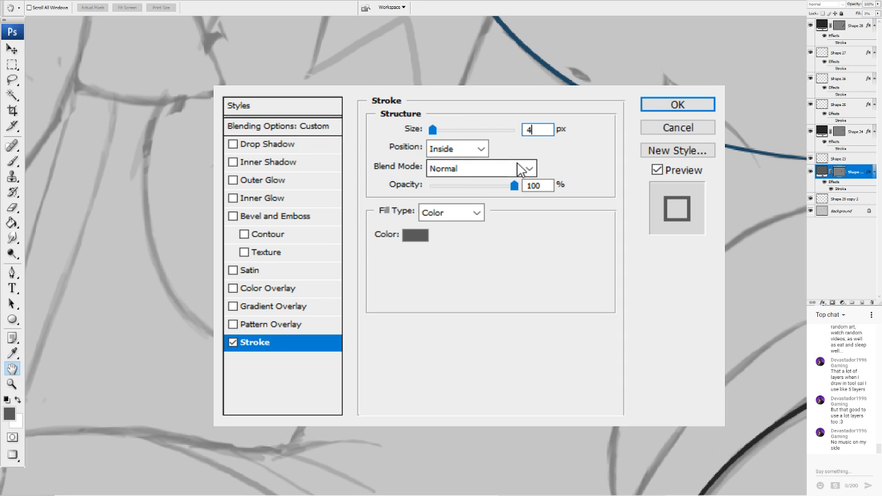
click(696, 104)
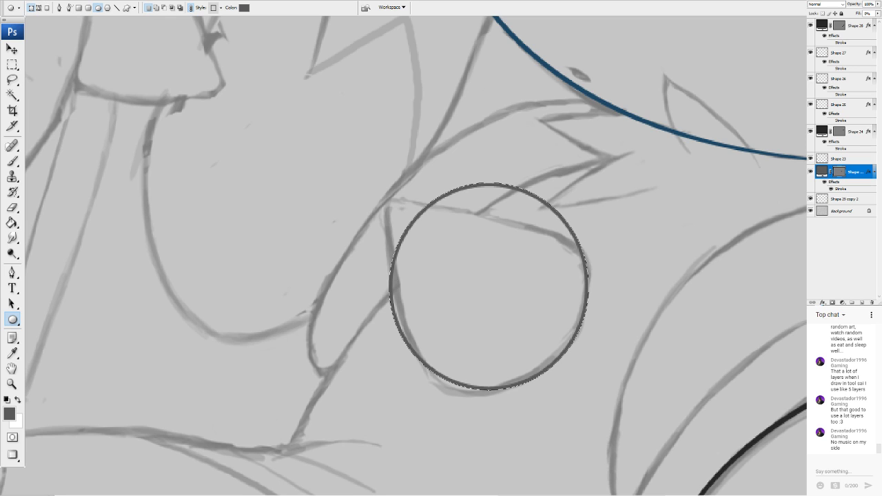
click(181, 215)
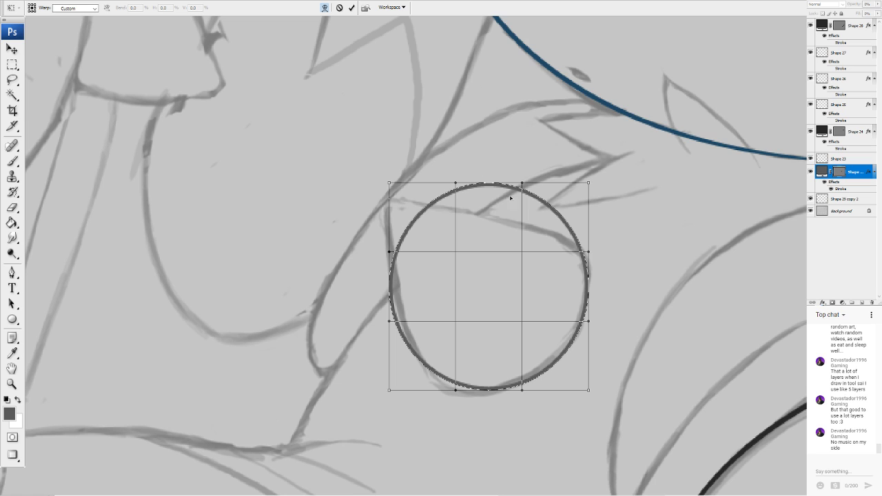
drag(510, 198, 494, 209)
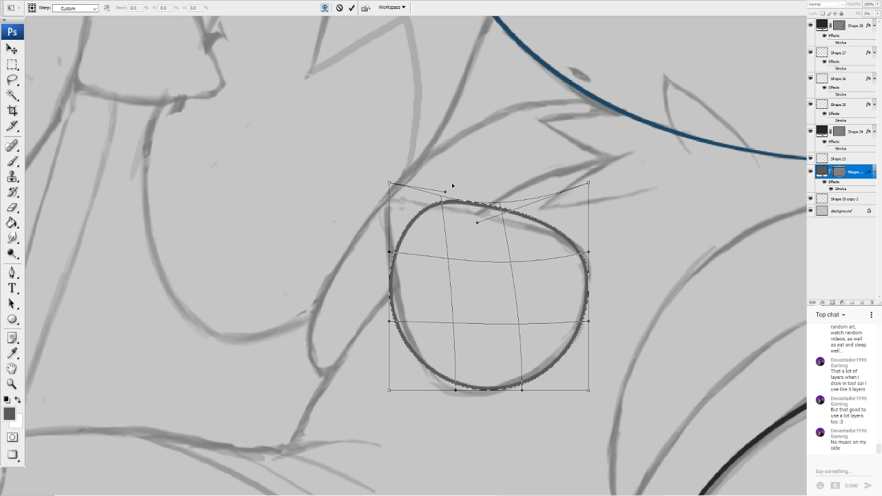
drag(455, 210, 438, 204)
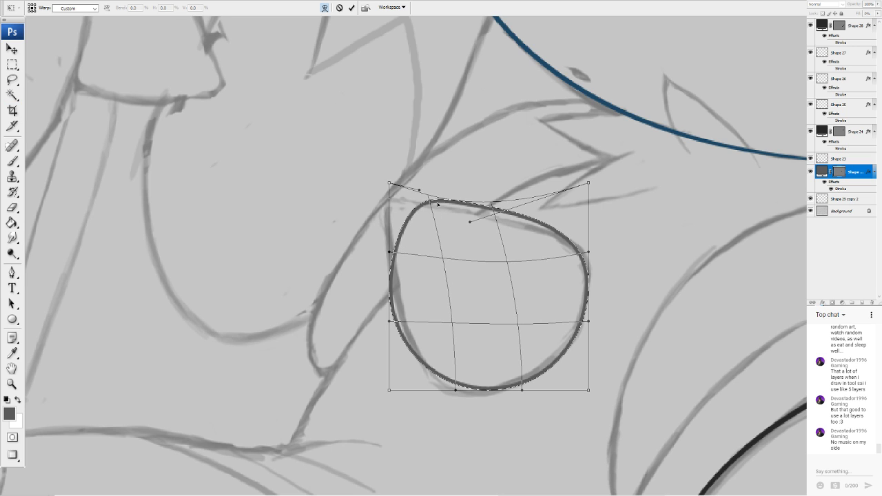
drag(388, 253, 460, 205)
drag(512, 215, 519, 227)
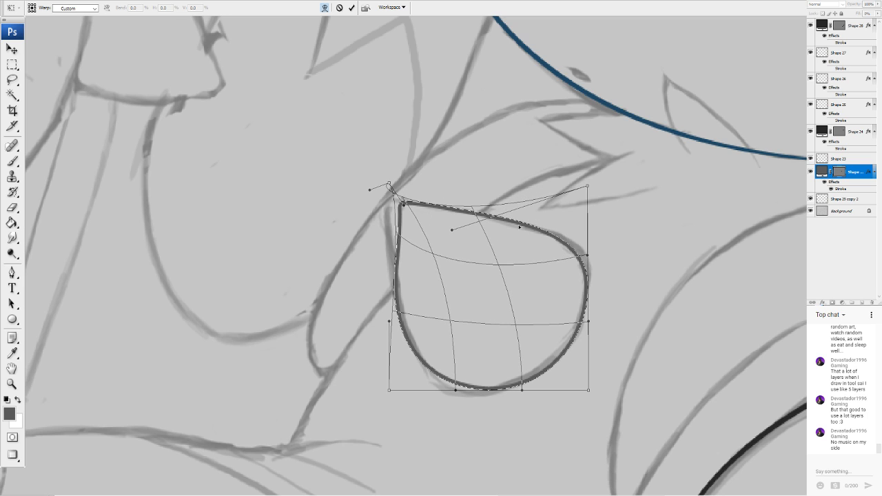
drag(585, 264, 581, 291)
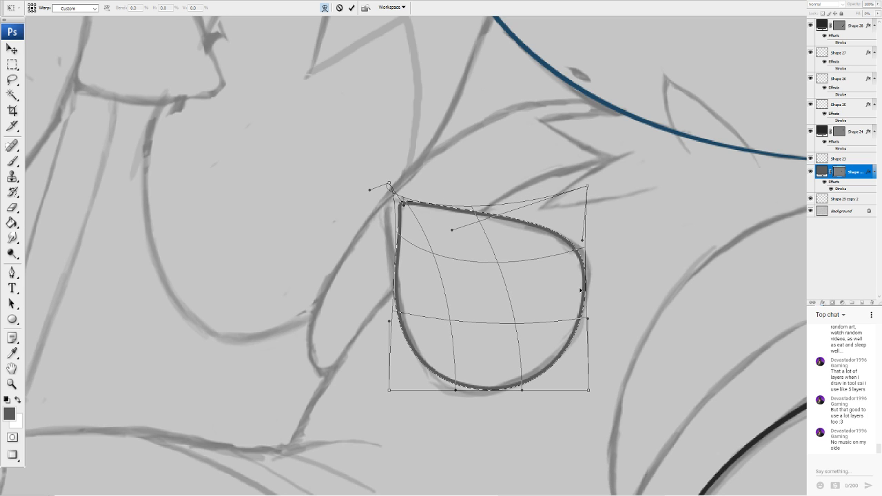
drag(580, 252, 576, 267)
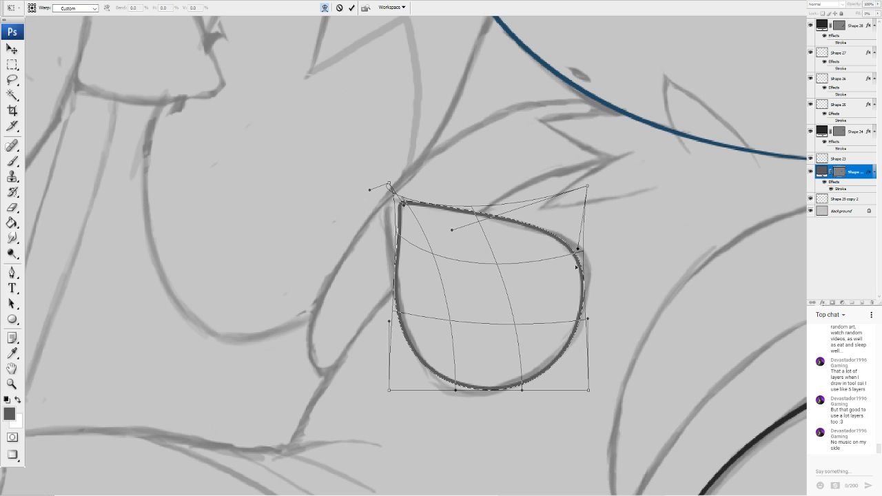
mouse_move(580, 345)
mouse_down()
mouse_move(584, 365)
mouse_move(561, 363)
mouse_up()
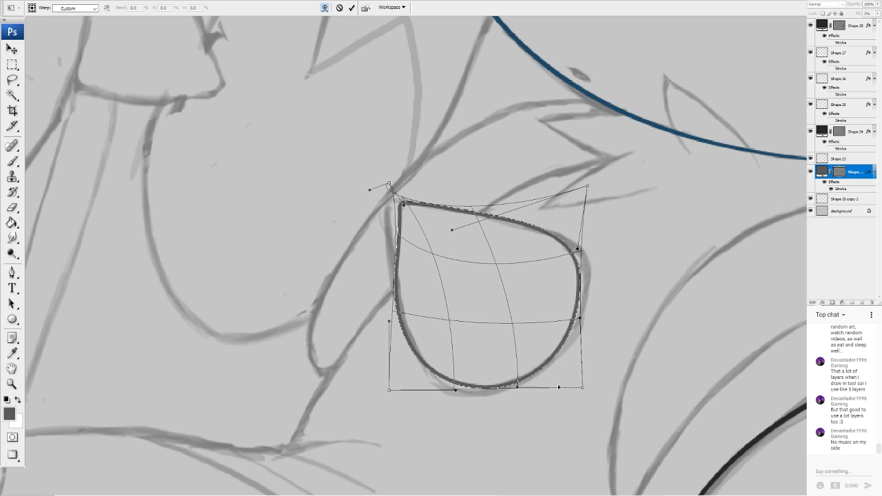
drag(575, 248, 581, 262)
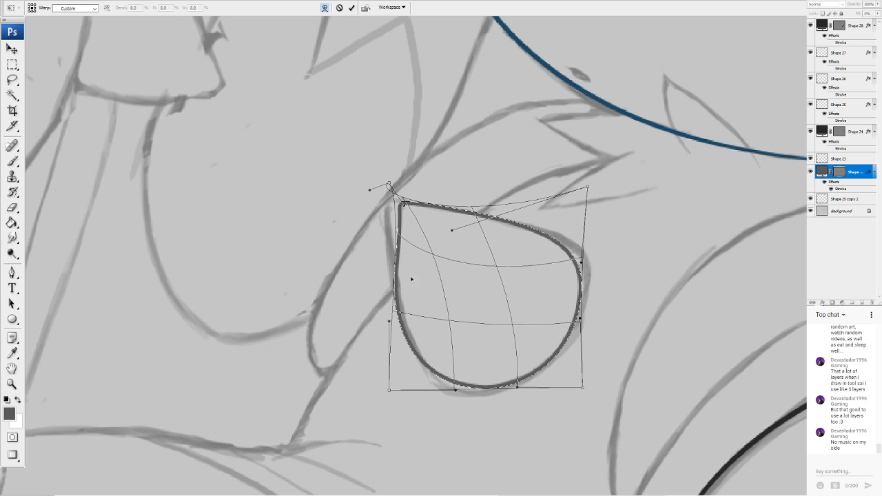
drag(400, 235, 419, 269)
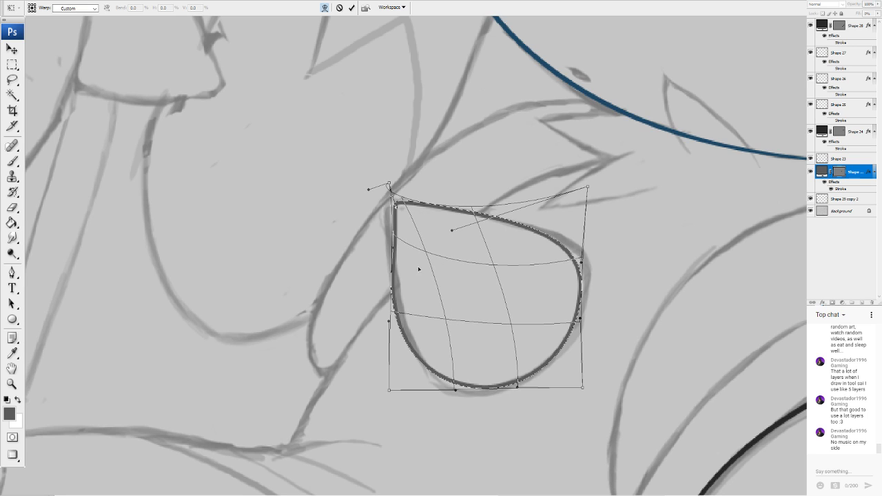
click(17, 112)
click(485, 166)
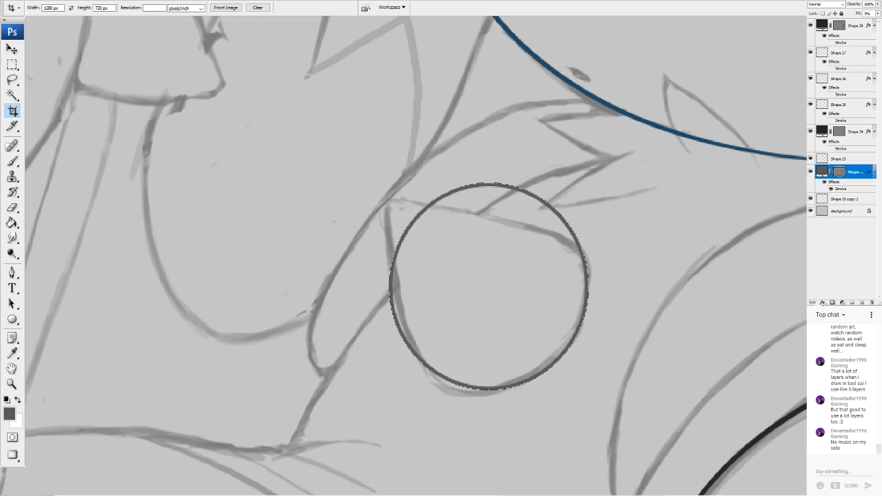
Warp the grey ellipse into an upright teardrop by pulling both upper corners inward and tapering its sides toward a wider base
click(105, 162)
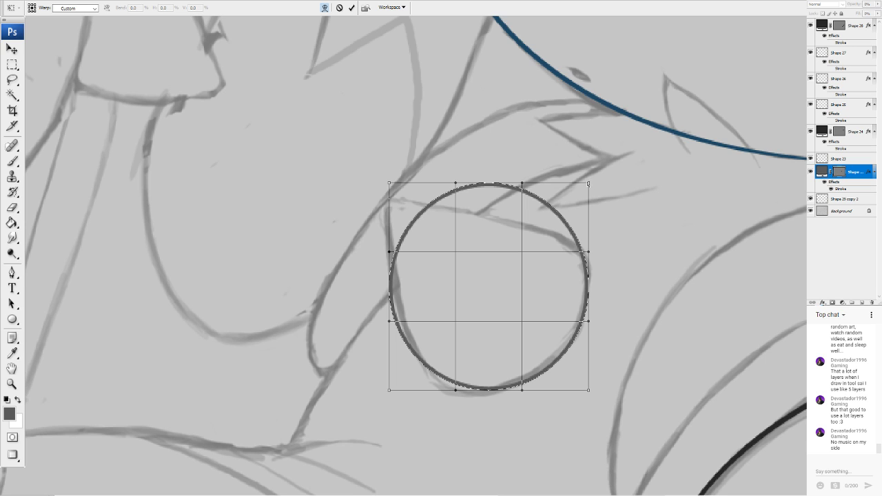
drag(589, 184, 520, 216)
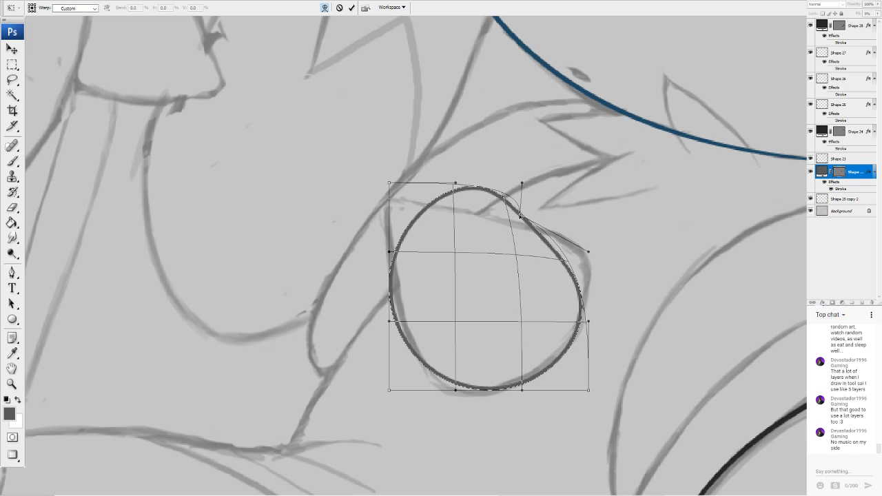
drag(393, 188, 462, 213)
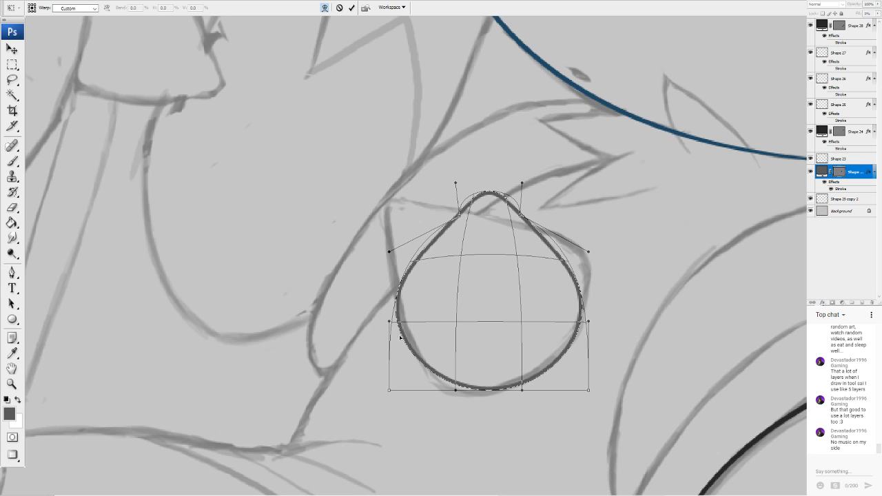
drag(398, 308, 415, 314)
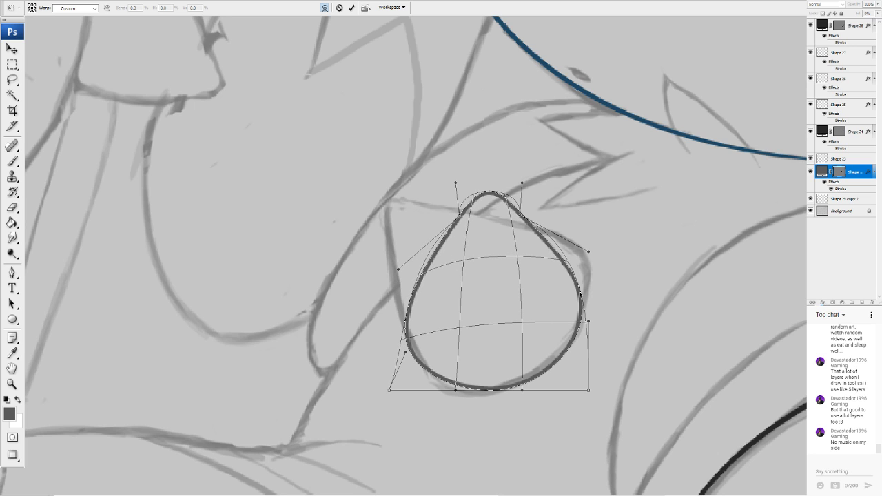
drag(579, 293, 572, 308)
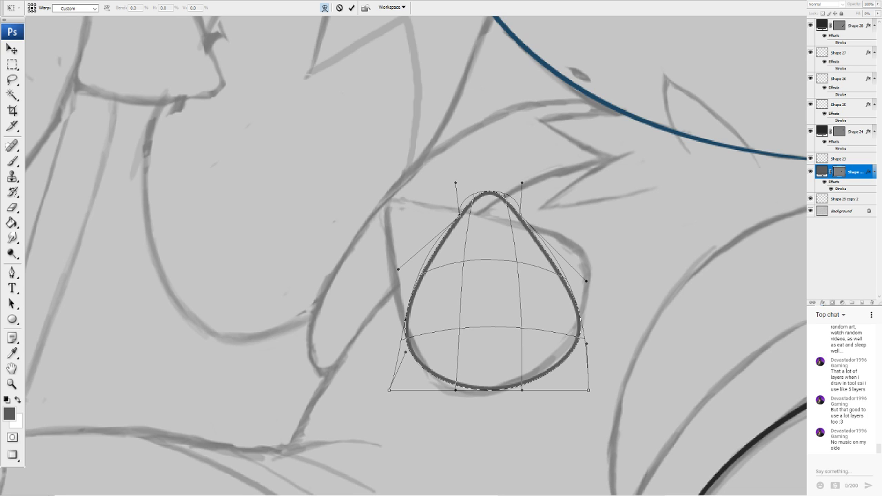
Rotate the teardrop to -45.5°, scale it proportionally to 107.5%, fit it over the rounded sketch below the jaw, and apply the transformation
click(324, 7)
drag(644, 211, 575, 226)
drag(556, 285, 522, 273)
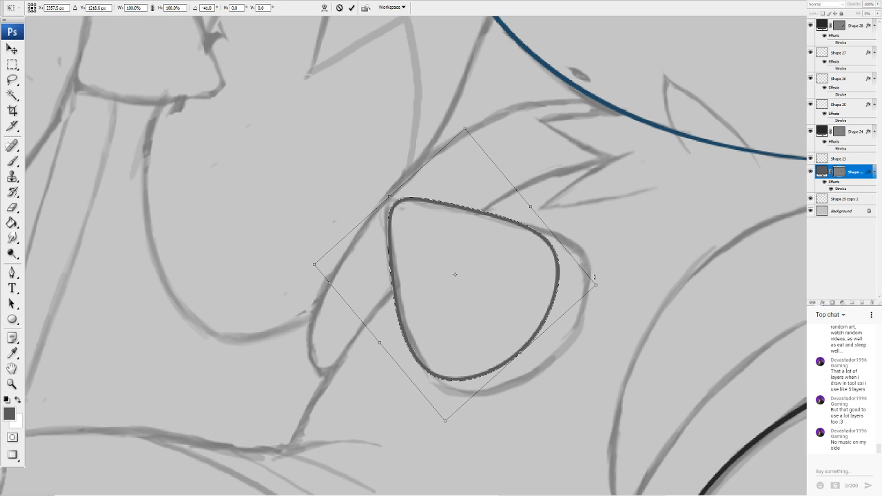
mouse_move(595, 284)
mouse_down()
mouse_move(626, 285)
mouse_move(629, 256)
mouse_move(585, 281)
mouse_up()
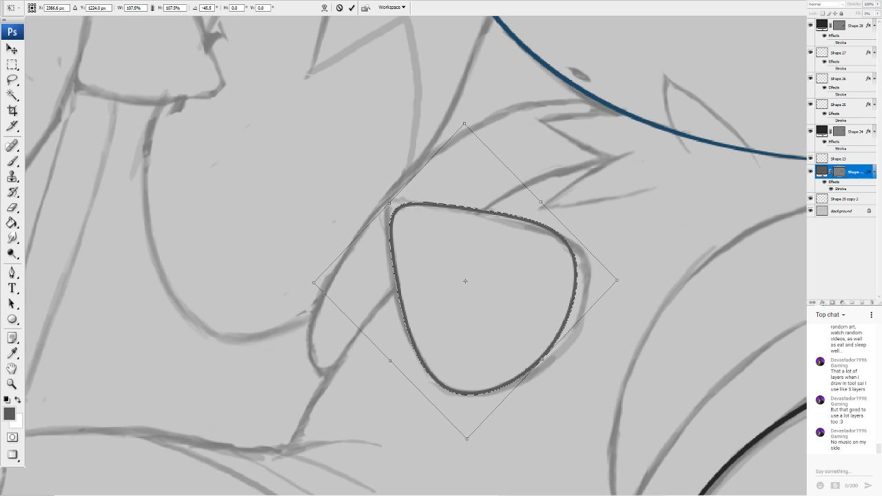
click(325, 7)
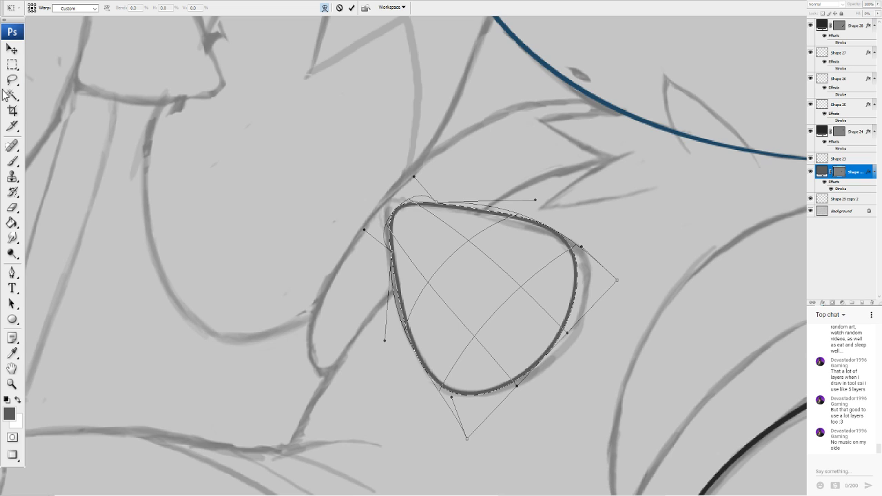
click(13, 111)
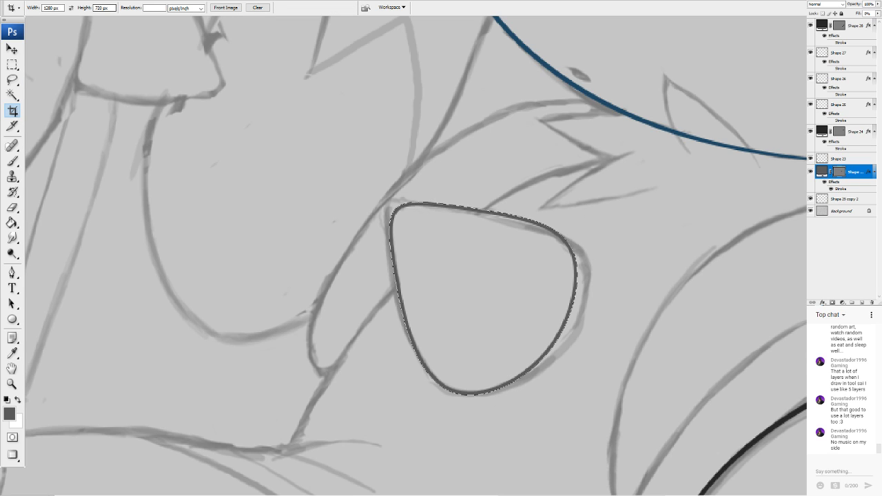
Warp the teardrop's narrow upper-left corner slightly outward to follow the sketch more closely and apply the warp
click(109, 167)
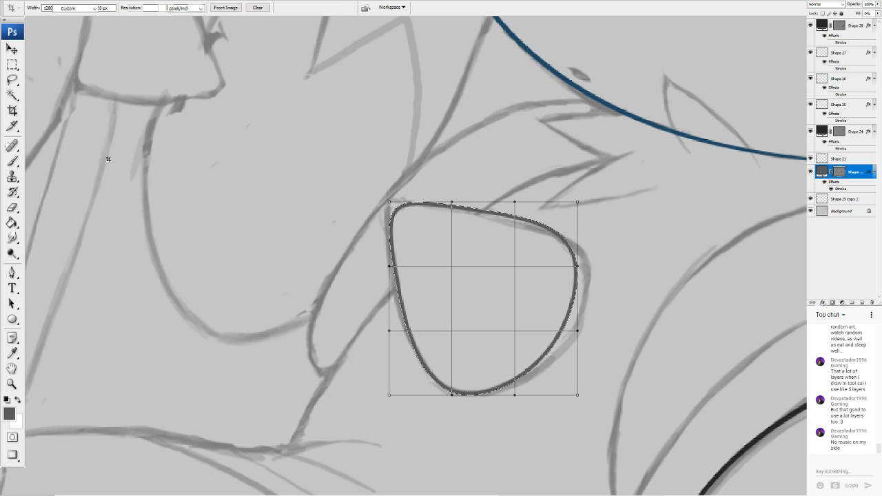
drag(452, 202, 430, 207)
drag(391, 265, 386, 241)
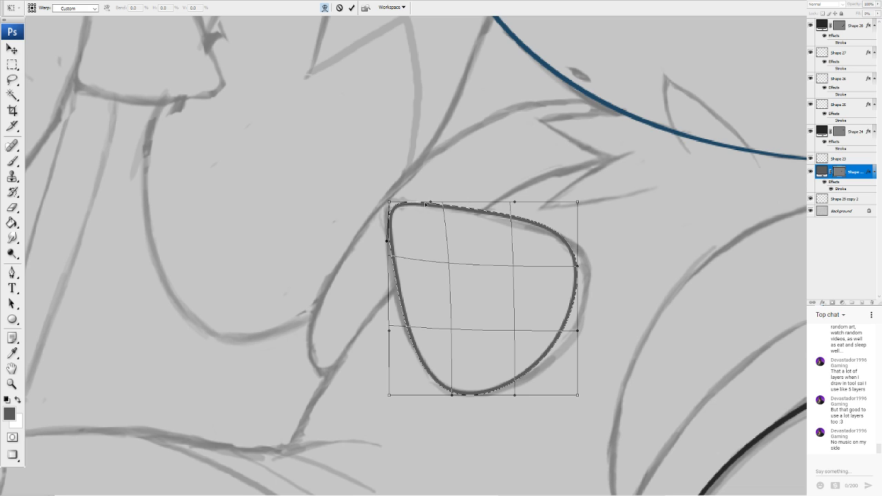
drag(430, 202, 430, 205)
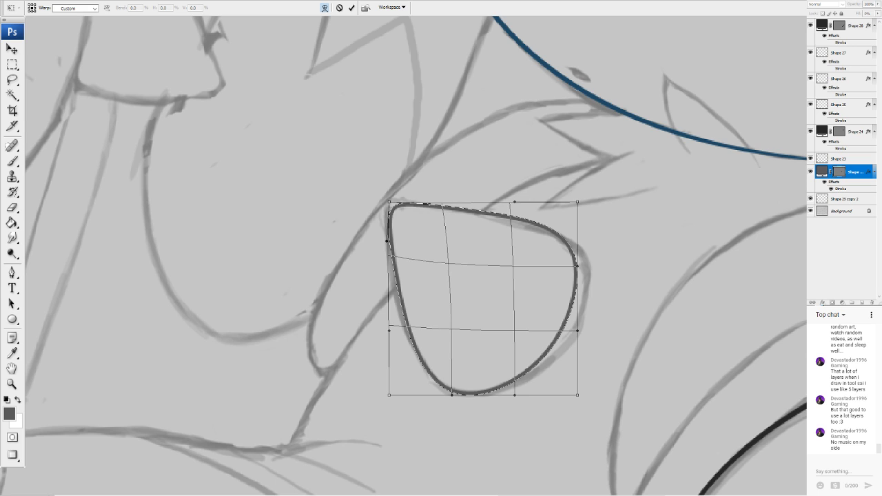
click(14, 112)
click(401, 168)
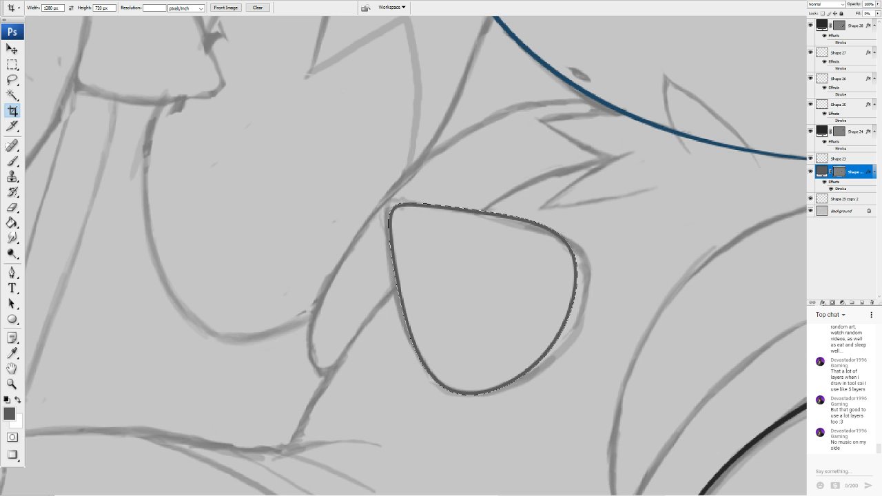
Set the foreground colour to the near-black #272727 of the existing line art and activate the Ellipse shape tool
key(ctrl+minus)
key(ctrl+minus)
key(ctrl+minus)
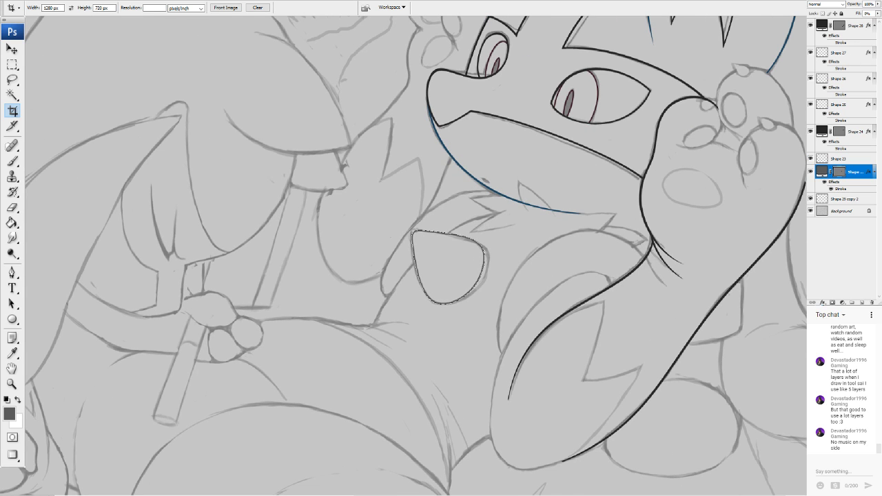
key(ctrl+plus)
key(ctrl+plus)
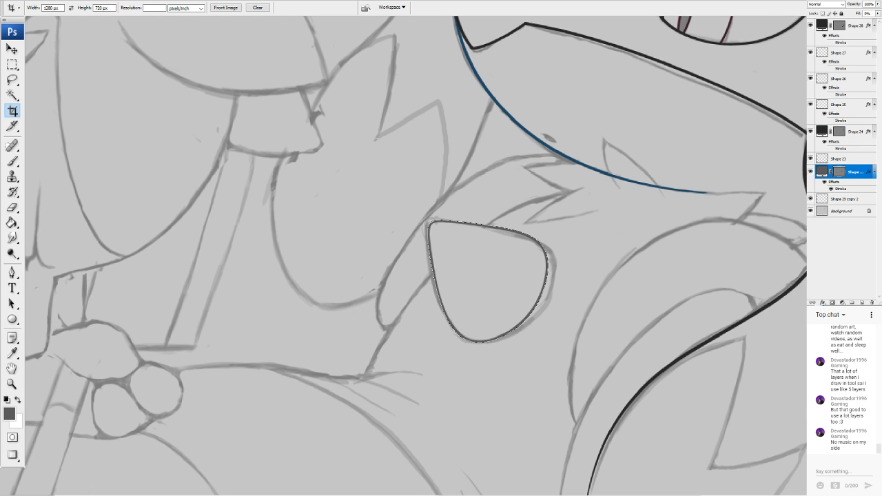
drag(537, 275, 288, 211)
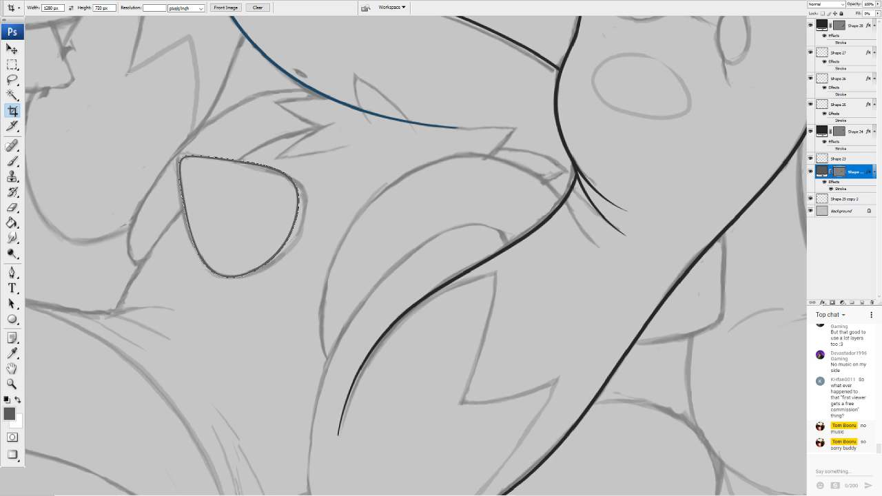
click(14, 321)
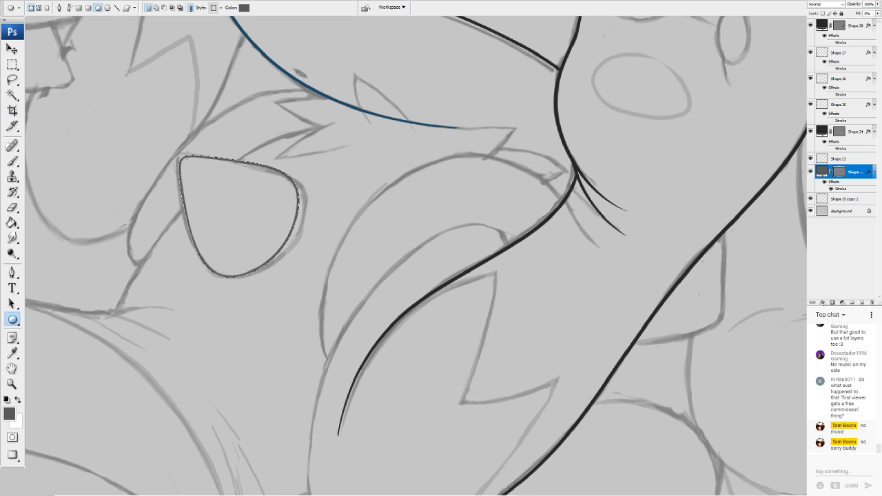
key(shift+u)
key(shift+u)
click(8, 413)
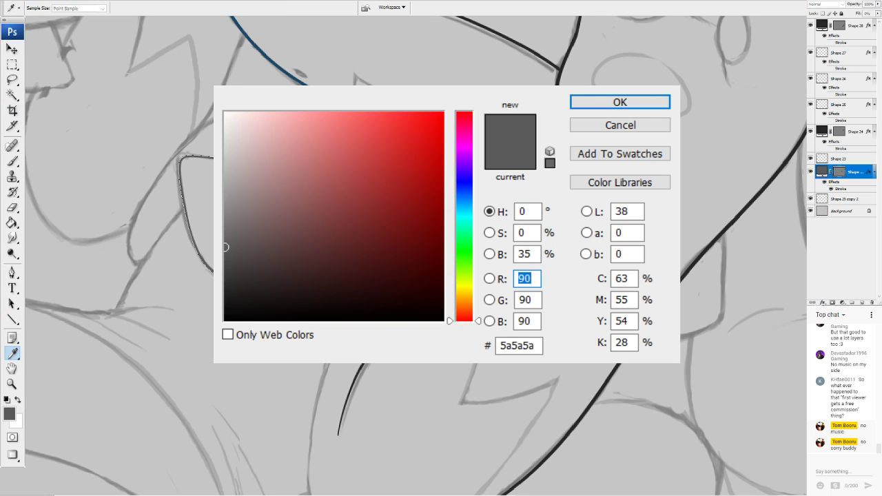
click(760, 187)
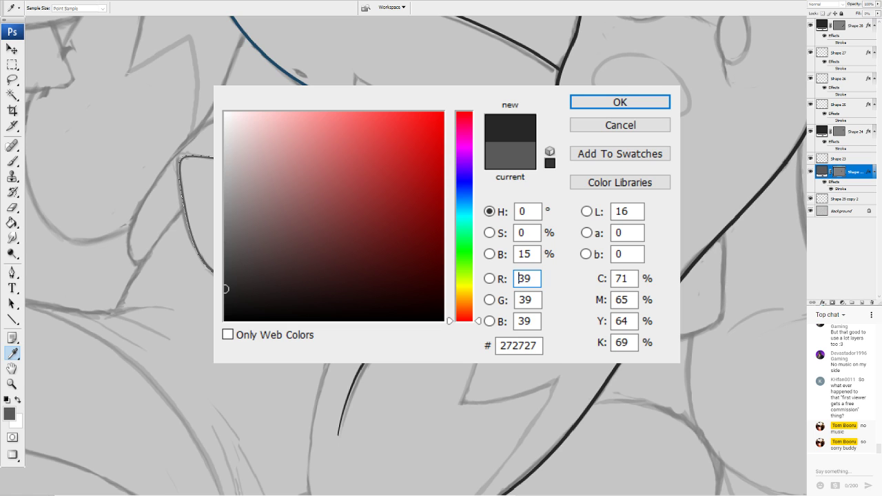
click(617, 101)
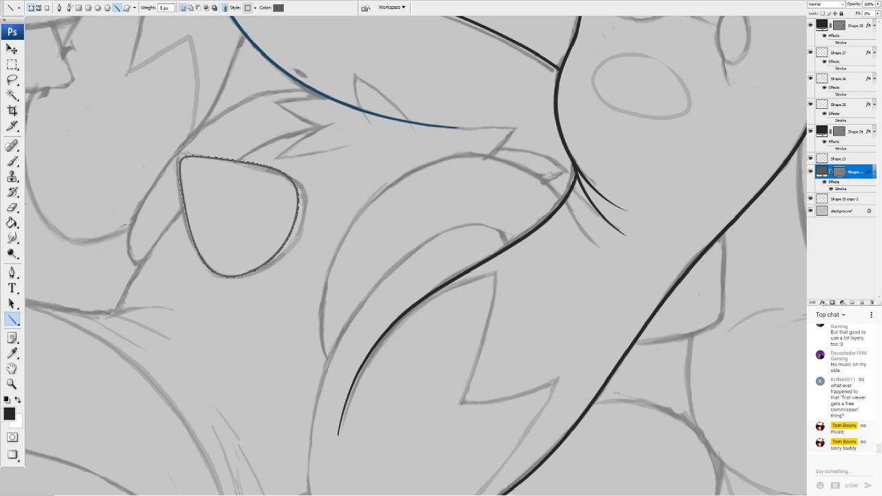
click(97, 7)
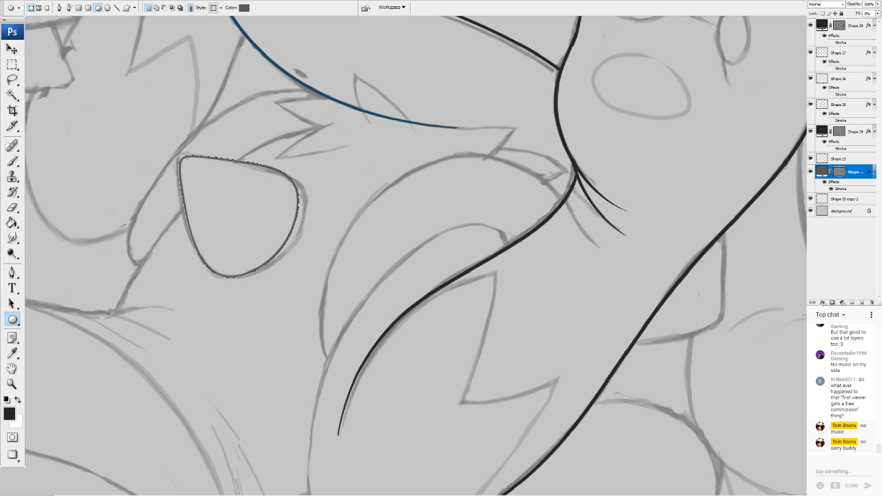
Draw a large, nearly circular ellipse around the curved tuft sketch and move it up to meet the tuft's outer arc
drag(279, 177, 525, 441)
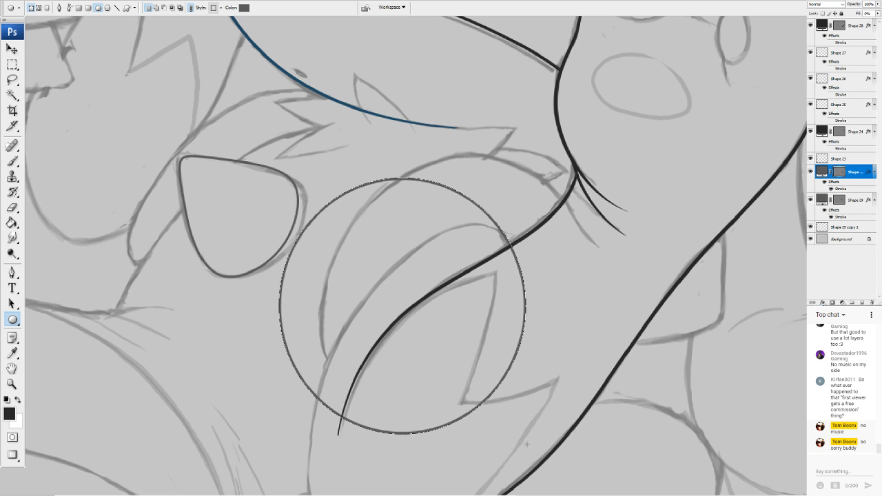
click(12, 49)
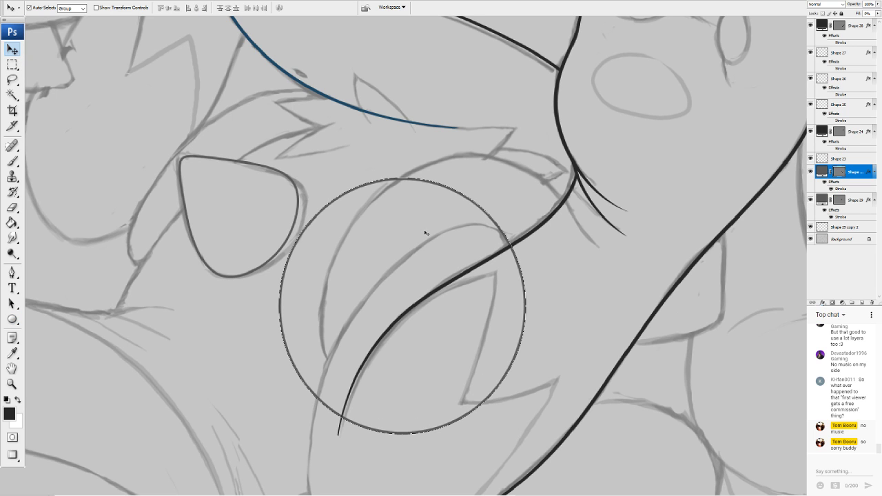
drag(425, 233, 494, 219)
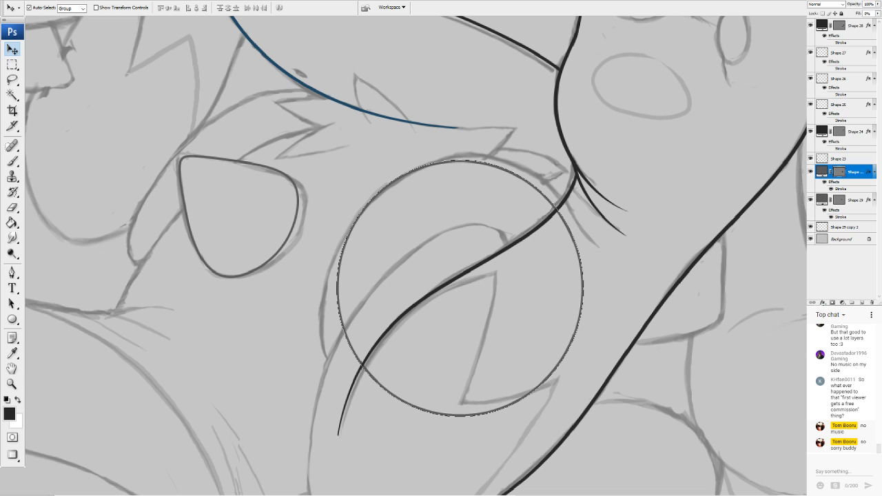
Scale the large ellipse to 107.5% width and 109.6% height, rotate it 31.0°, fit it to the tuft's outer arc, and apply the transformation
key(ctrl+t)
drag(342, 416, 323, 439)
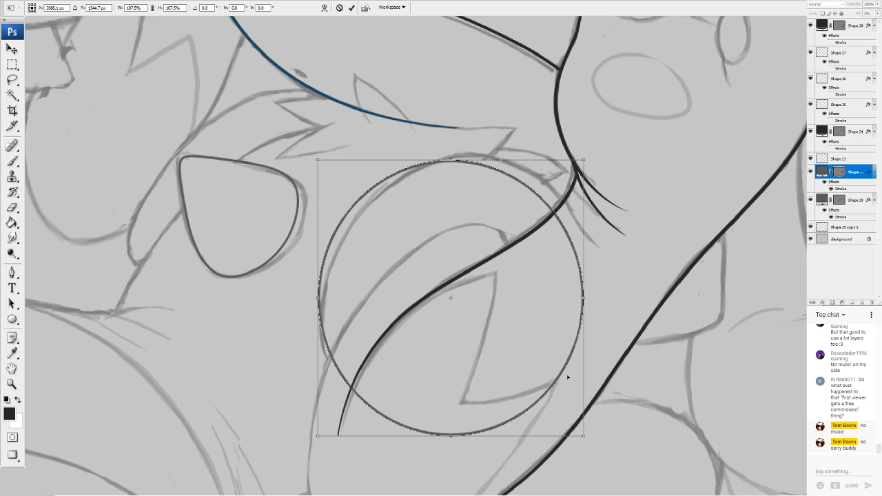
drag(567, 377, 561, 355)
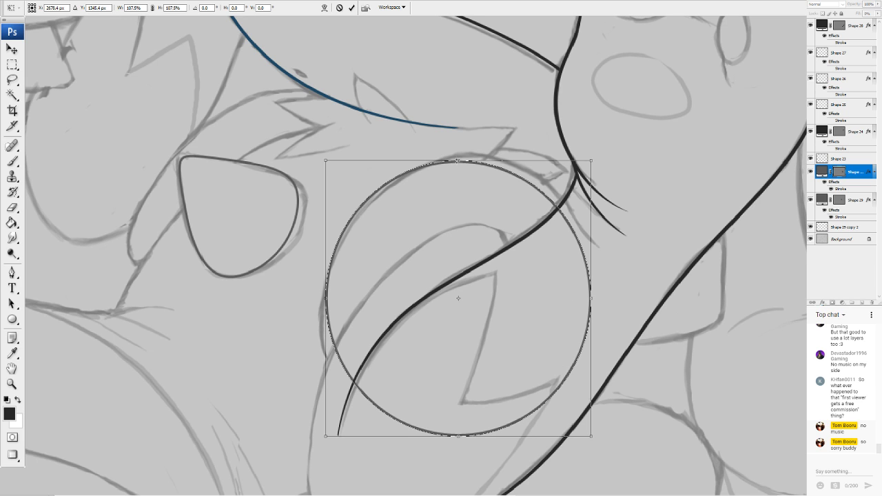
drag(457, 161, 475, 152)
drag(623, 131, 639, 208)
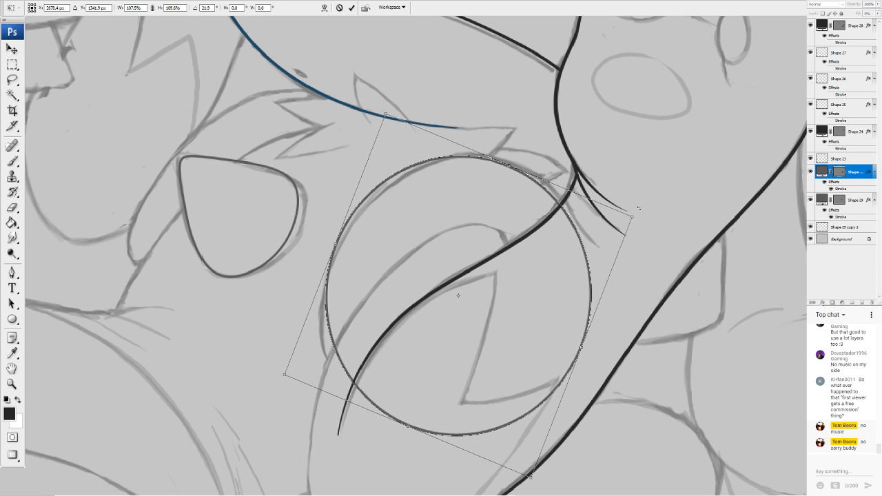
drag(624, 169, 618, 197)
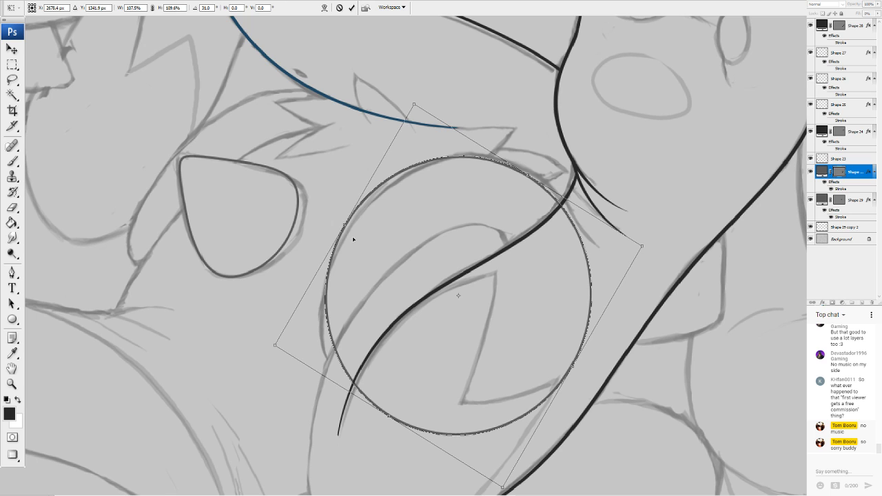
drag(376, 264, 380, 270)
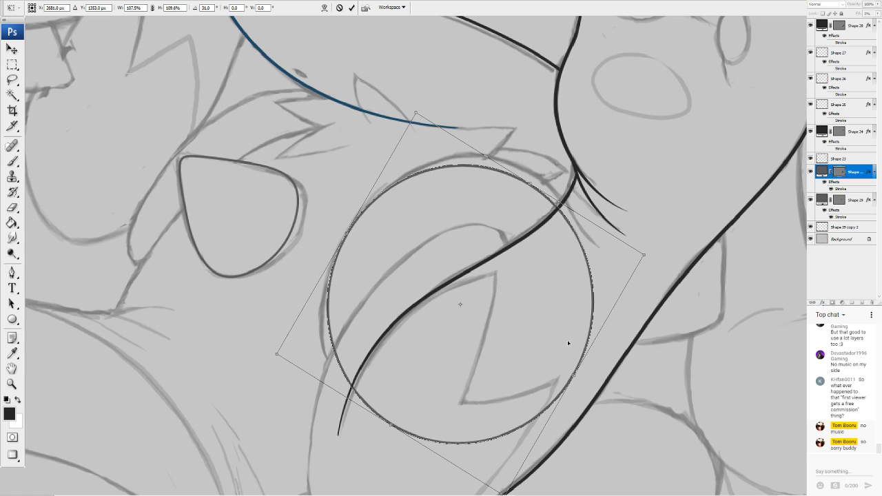
drag(567, 343, 570, 339)
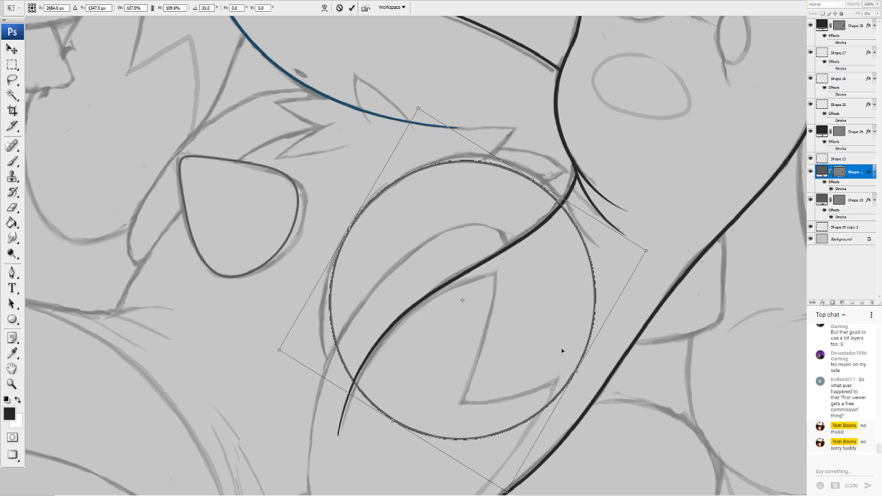
key(Return)
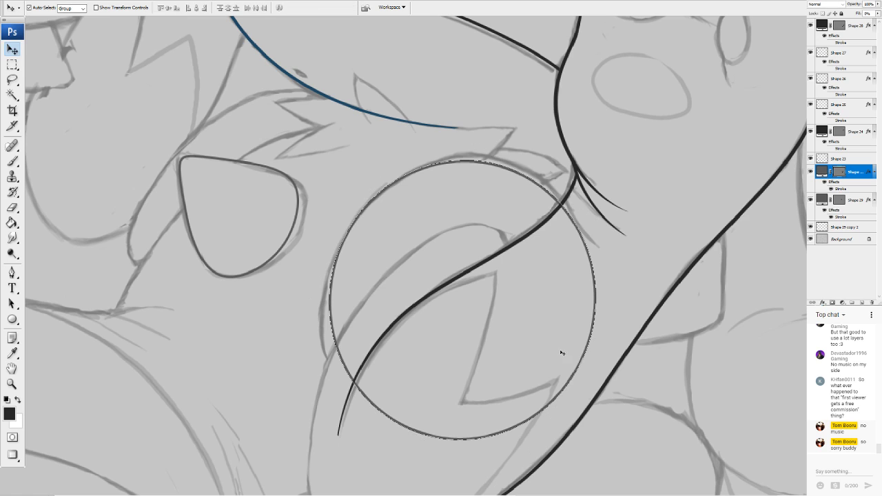
double_click(854, 170)
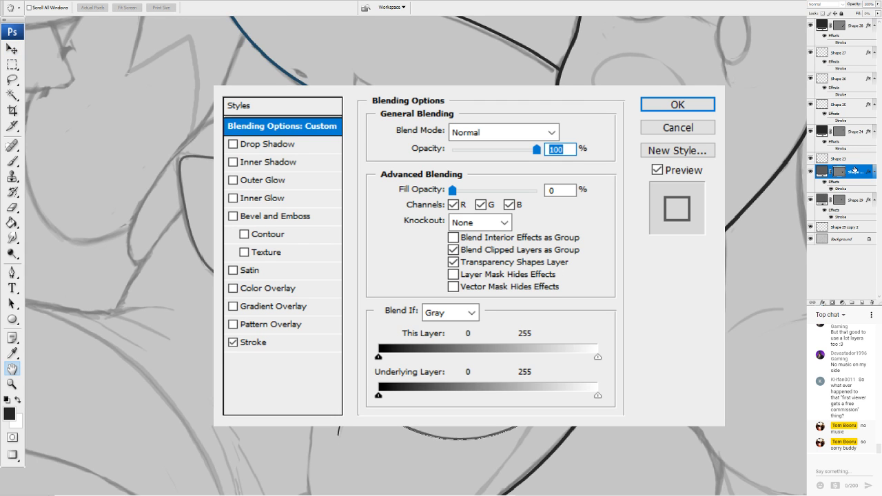
click(264, 342)
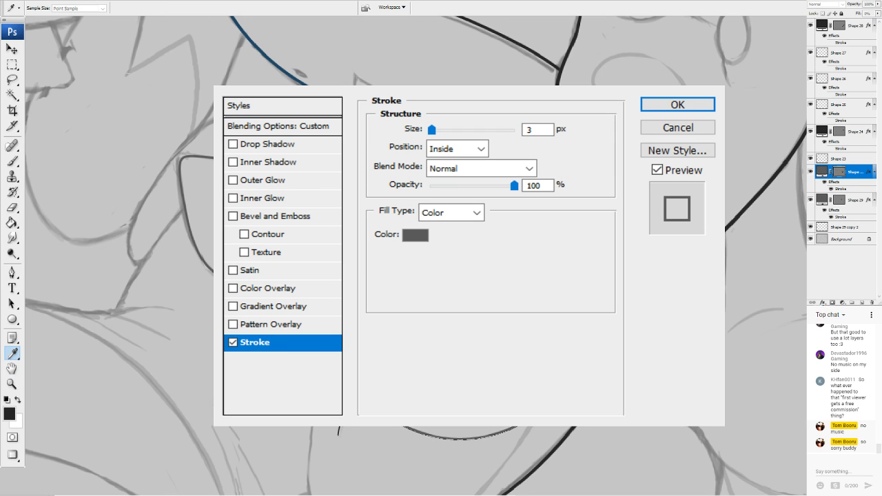
click(606, 389)
click(795, 224)
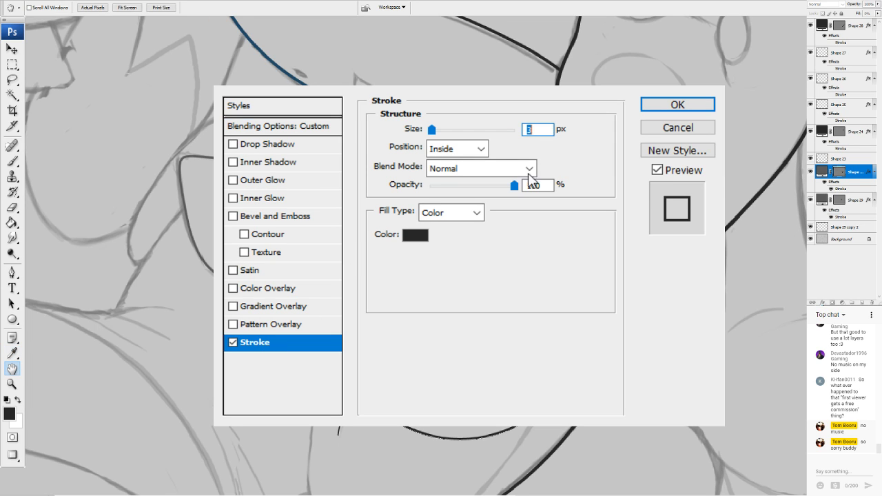
key(Up)
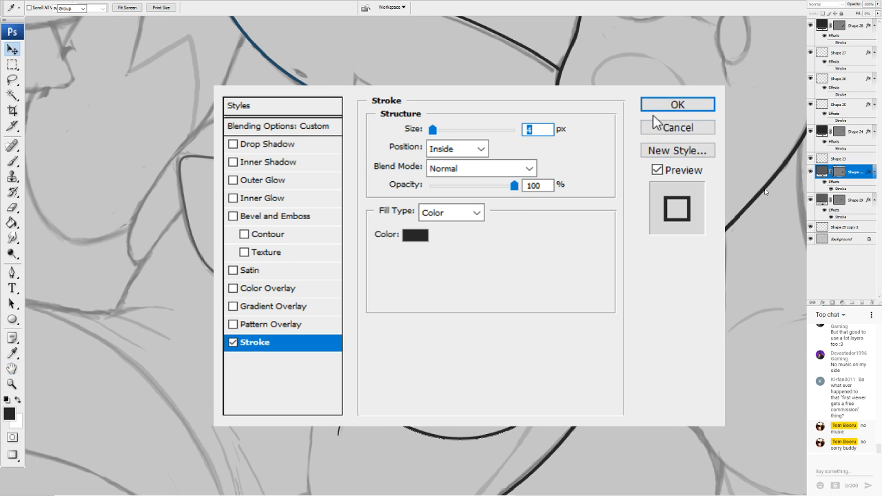
click(672, 105)
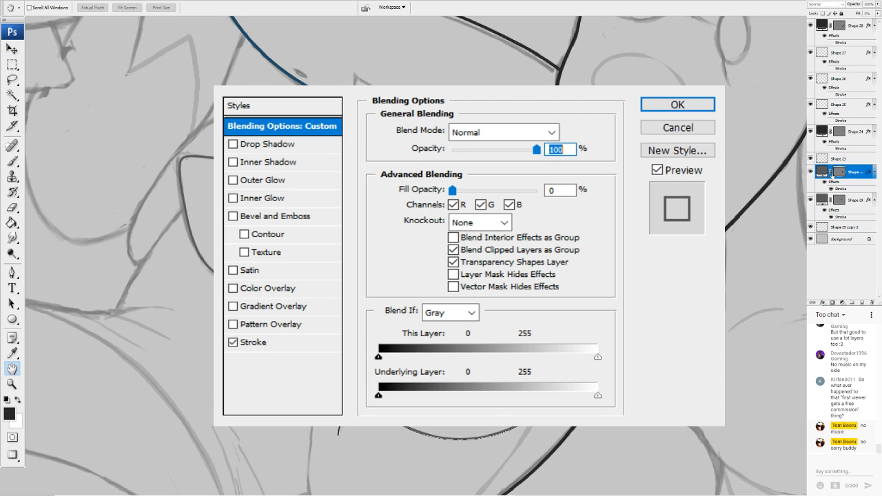
Set the large ellipse's stroke to 4 px in the near-black of the line art and nudge it onto the sketched arc
double_click(856, 171)
click(256, 348)
click(529, 130)
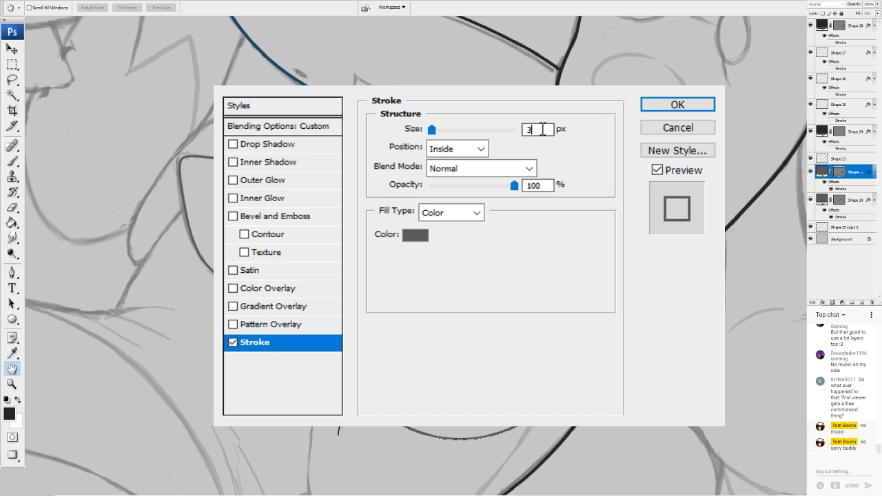
key(Up)
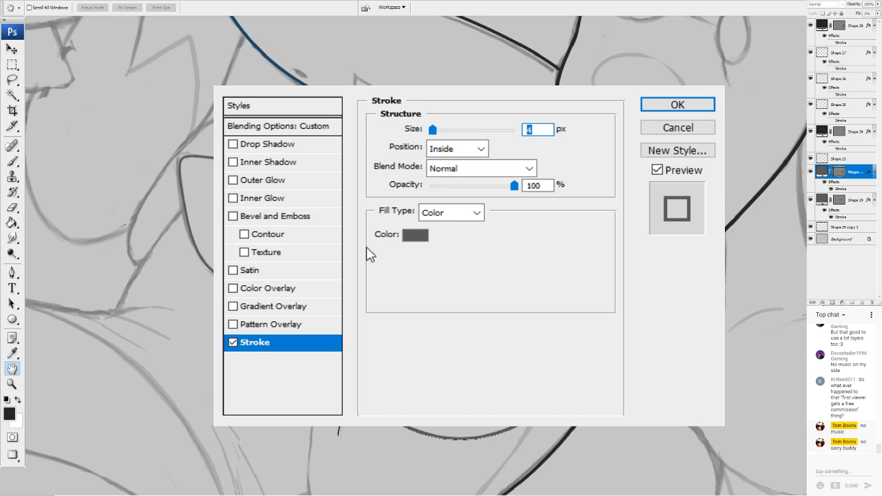
click(415, 235)
click(381, 358)
click(324, 383)
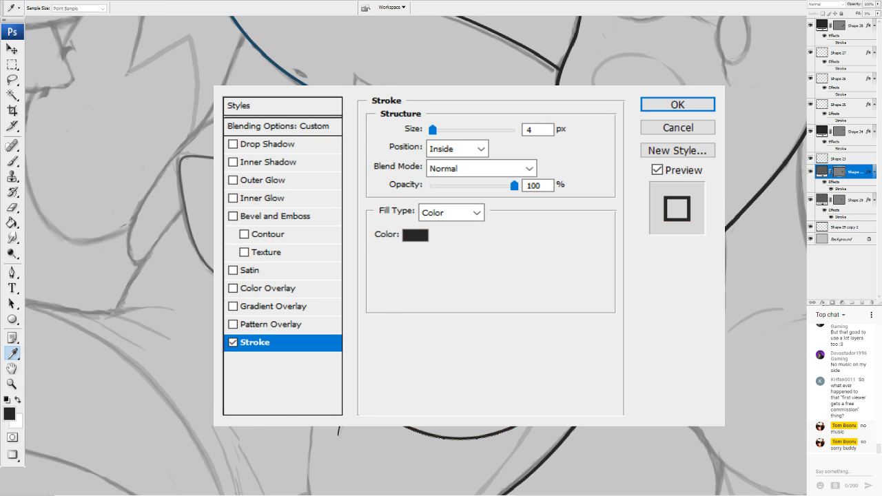
click(681, 130)
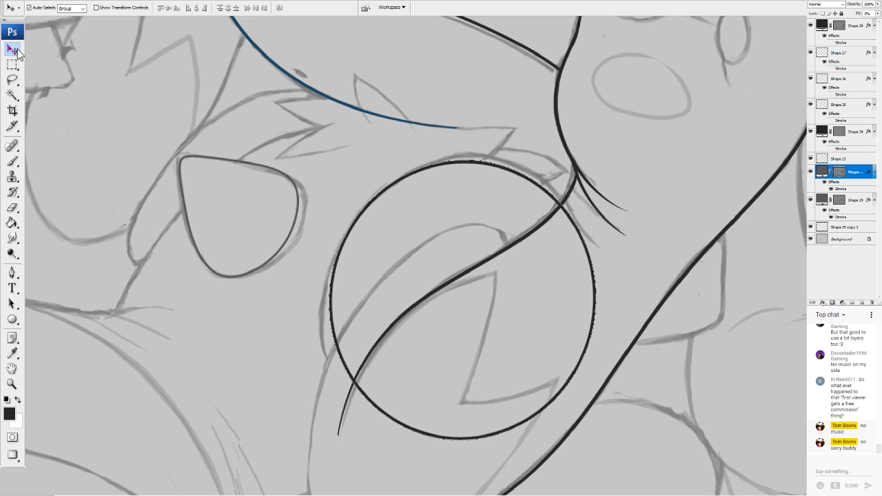
drag(541, 190, 543, 187)
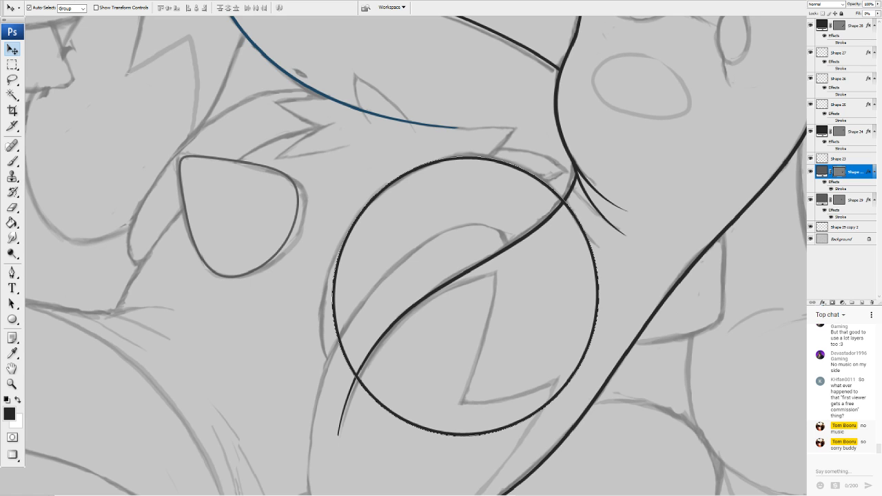
Create a new empty layer, place it directly beneath the large ellipse's layer, and merge the ellipse down into it
key(ctrl+shift+n)
click(526, 100)
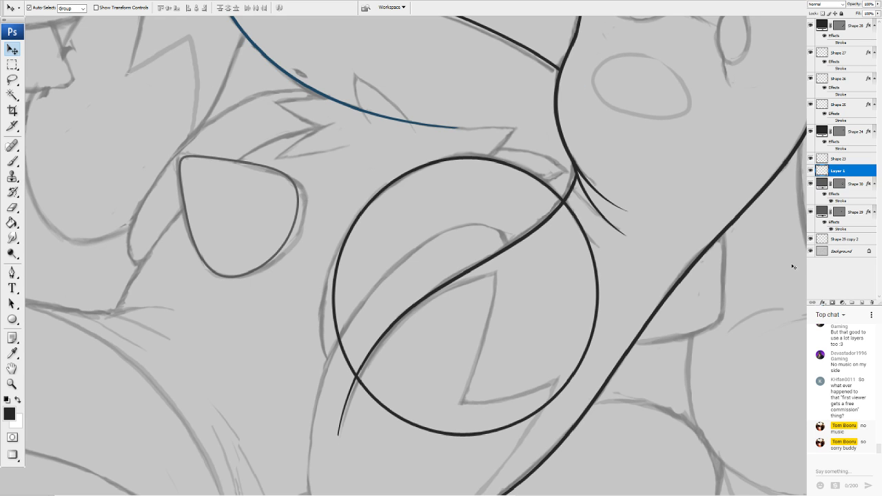
drag(856, 174, 854, 204)
click(858, 173)
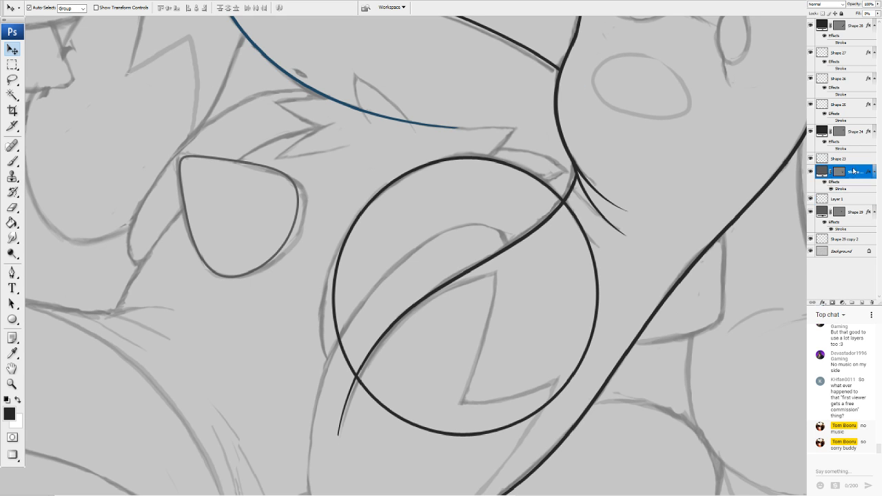
key(ctrl+e)
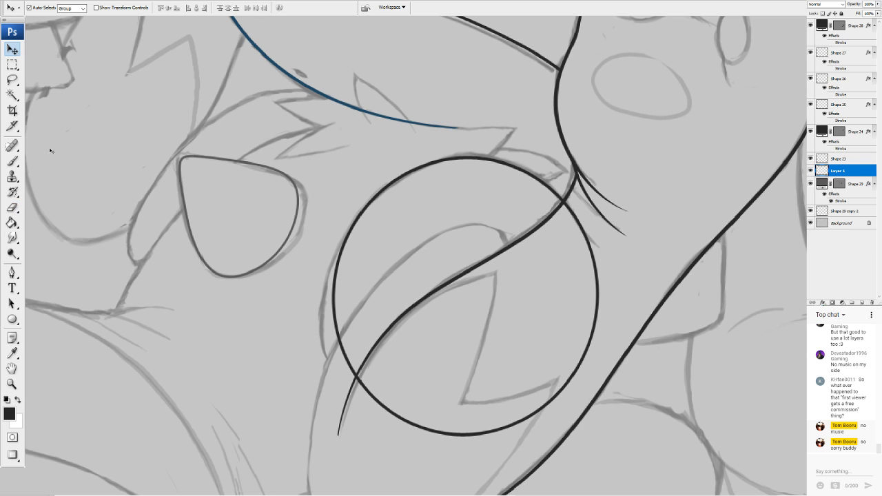
Erase the large ellipse's surplus outline, keeping only the arc that follows the tuft's outer edge
click(8, 209)
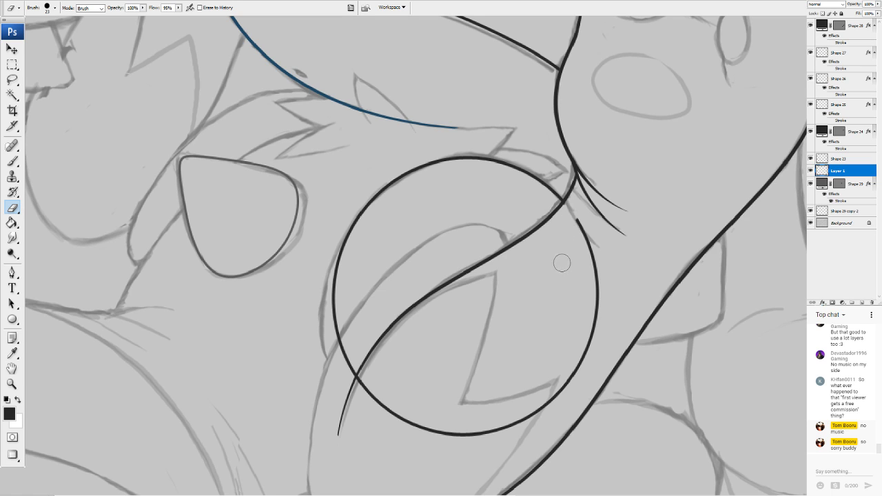
mouse_move(570, 208)
mouse_down()
mouse_move(587, 275)
mouse_move(591, 263)
mouse_move(592, 293)
mouse_move(564, 367)
mouse_move(499, 427)
mouse_up()
mouse_move(607, 329)
mouse_down()
mouse_move(532, 432)
mouse_move(573, 370)
mouse_move(556, 391)
mouse_move(468, 440)
mouse_move(406, 434)
mouse_move(433, 439)
mouse_move(366, 386)
mouse_up()
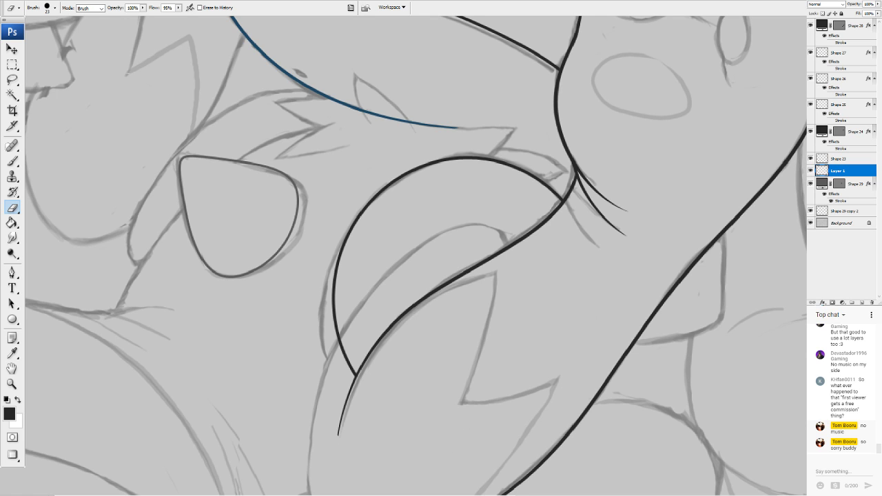
drag(487, 261, 562, 208)
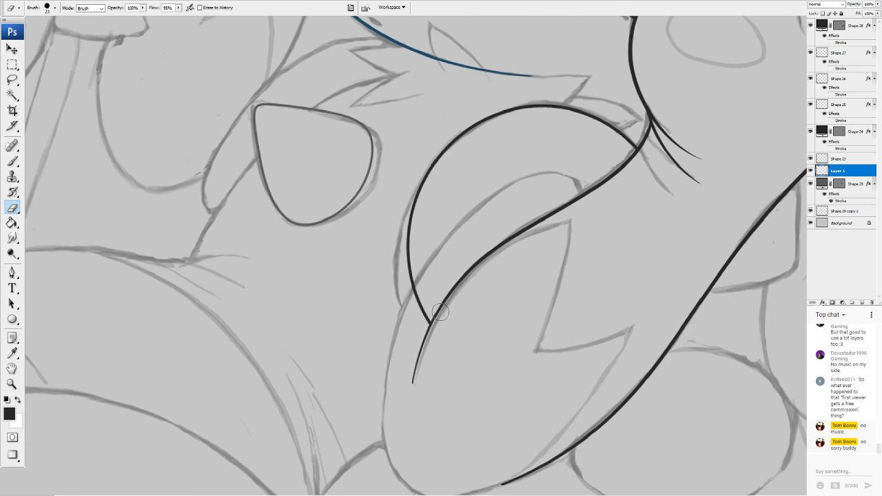
mouse_move(440, 311)
mouse_down()
mouse_move(429, 321)
mouse_move(419, 301)
mouse_up()
Draw a straight line in the existing blue line's colour, #193b53, from the inner tuft's upper end to the rounded shape's lower-left edge
click(12, 319)
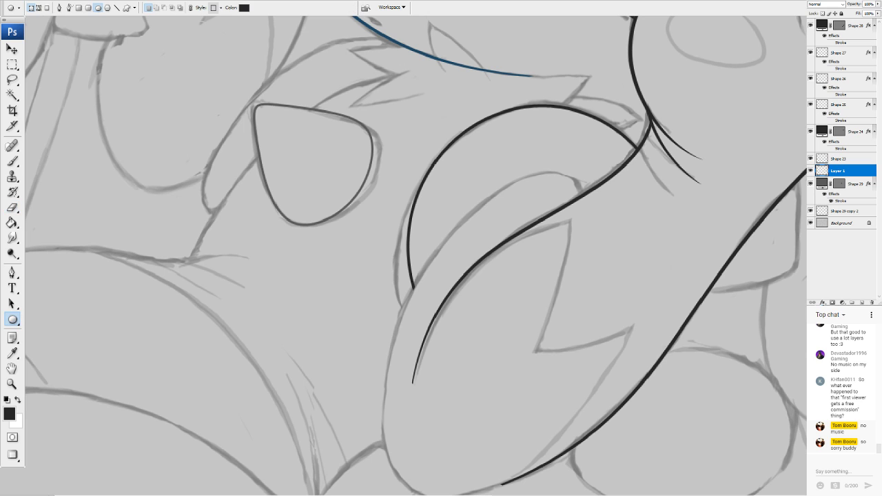
click(116, 8)
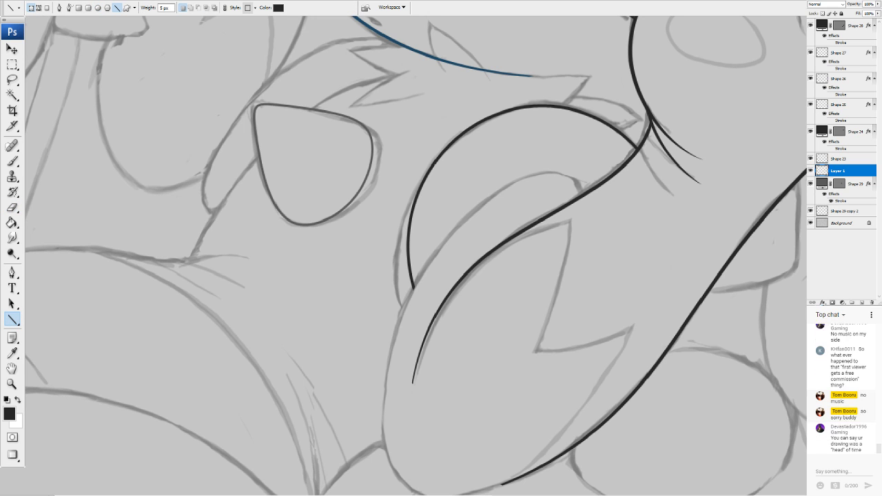
click(12, 415)
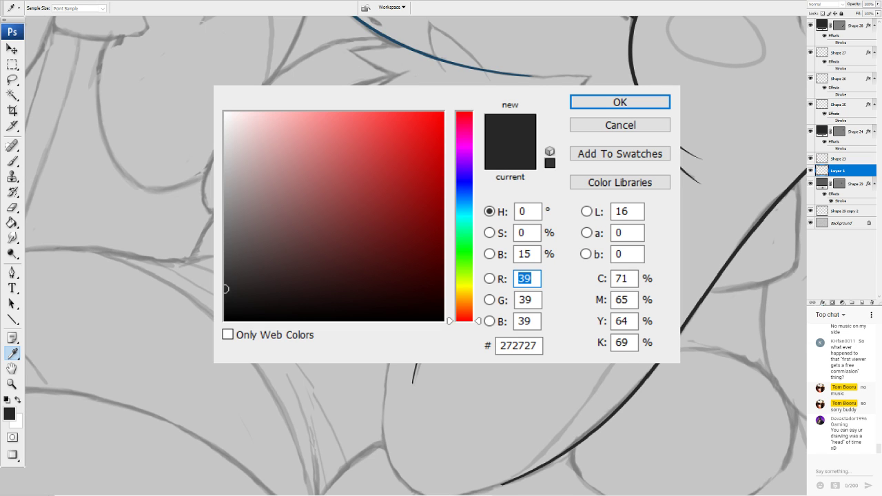
click(414, 49)
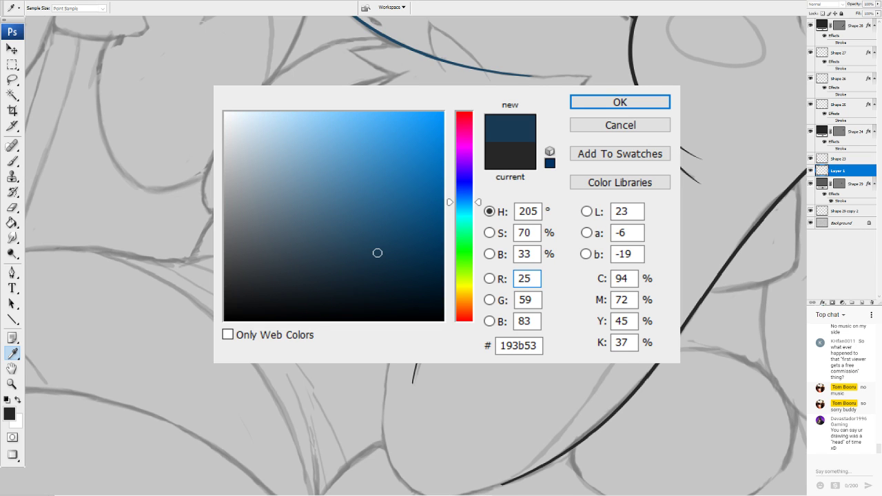
click(624, 105)
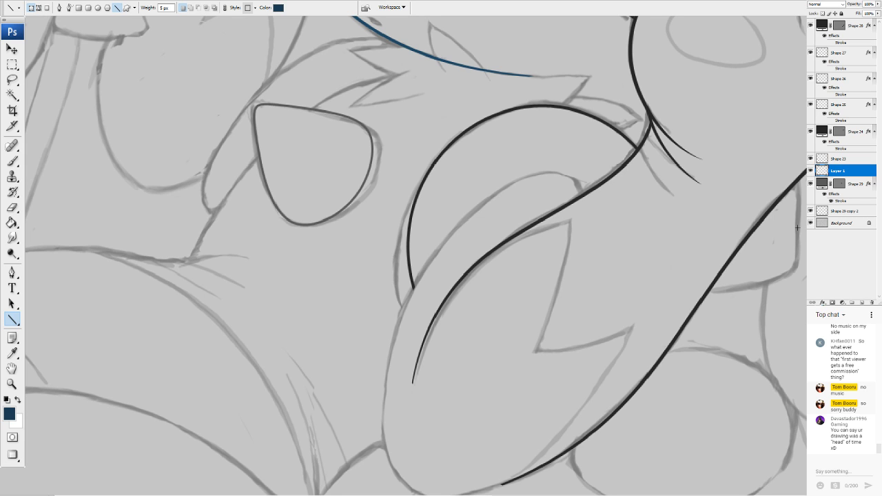
drag(548, 182, 421, 438)
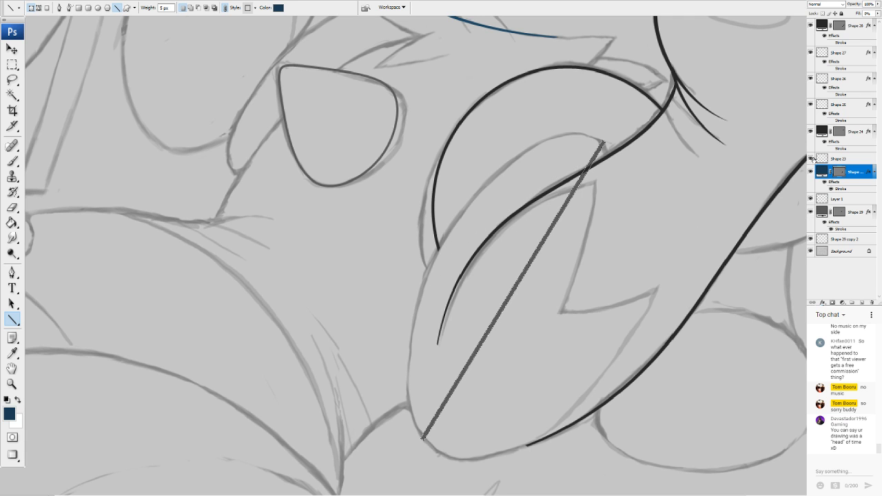
Set the new straight line's fill opacity to 100% in its layer style
double_click(855, 172)
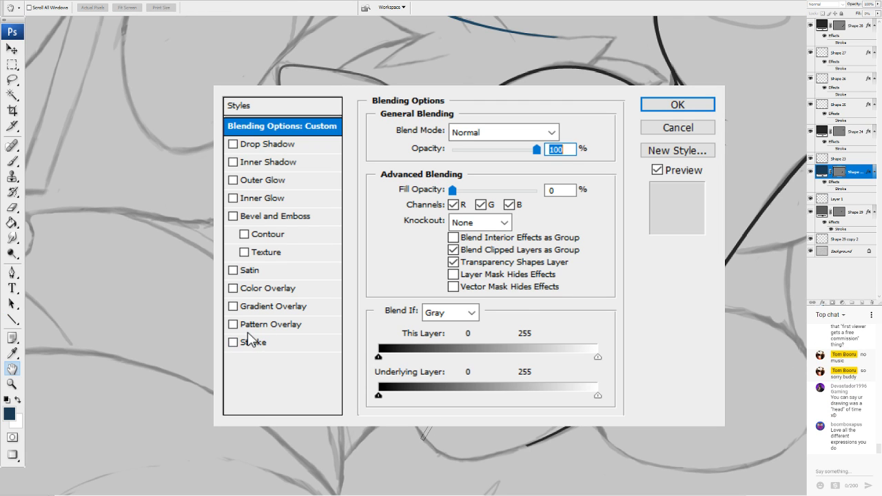
drag(453, 191, 537, 191)
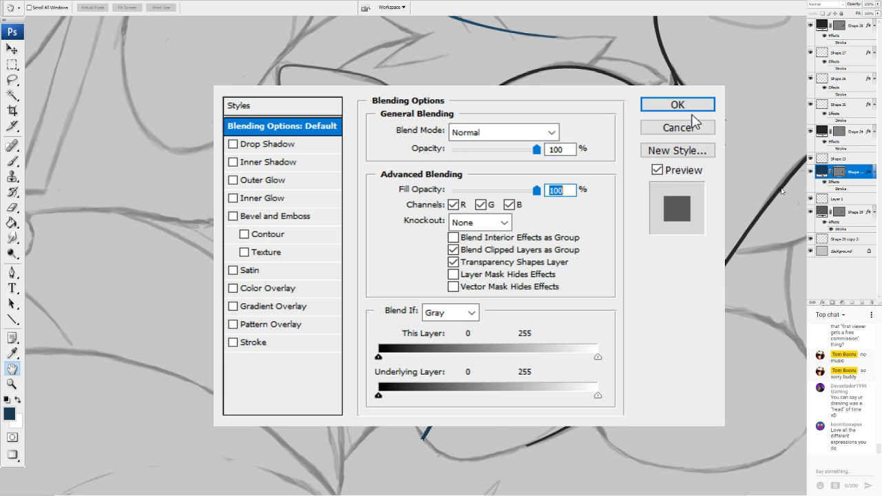
click(689, 107)
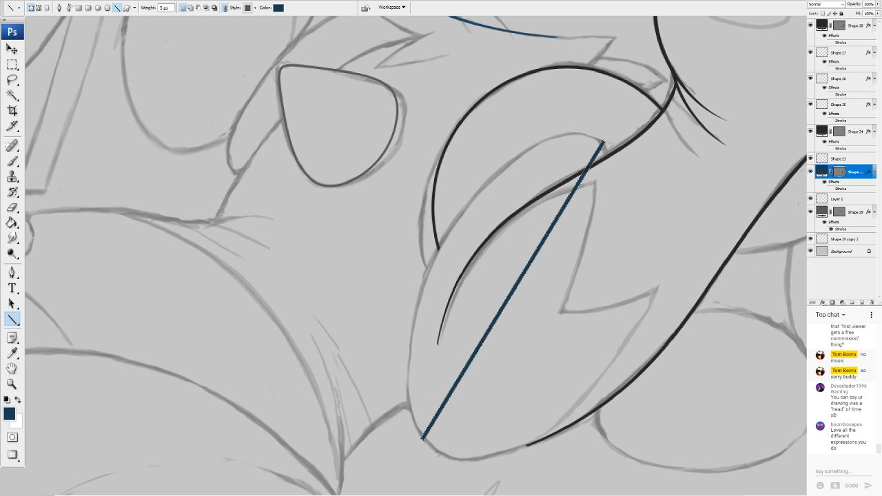
Rotate the straight blue line clockwise and apply it, then rotate it back over the sketch to give it a tilted transform box
key(ctrl+t)
drag(613, 173, 626, 208)
key(Return)
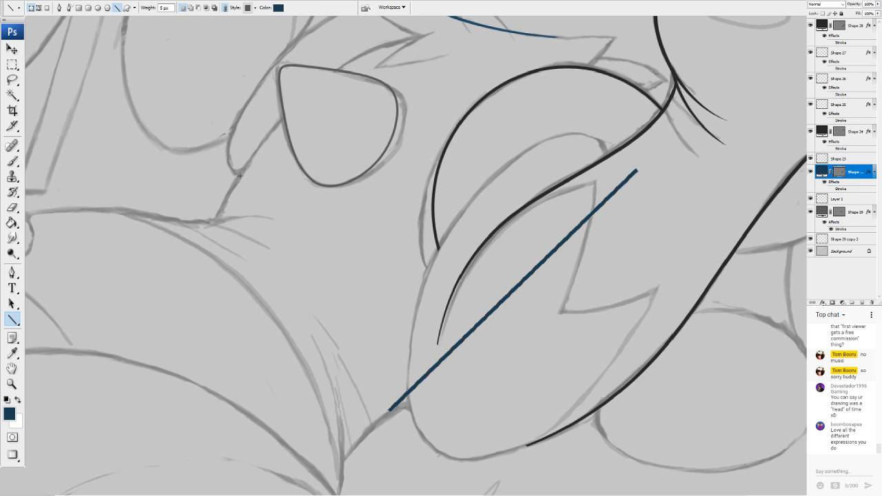
key(ctrl+t)
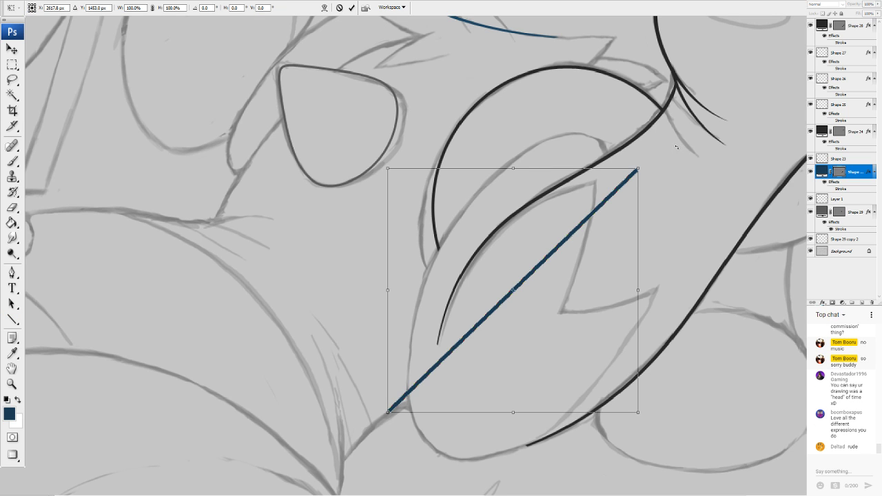
drag(677, 147, 648, 120)
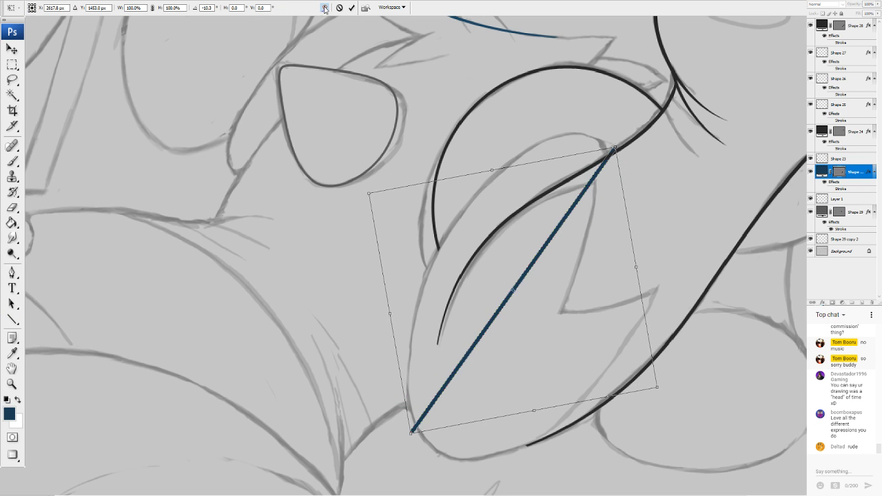
Warp the blue line into an arc following the inner tuft's upper edge and the rounded shape's left side
click(325, 9)
drag(536, 258, 516, 219)
drag(614, 147, 610, 131)
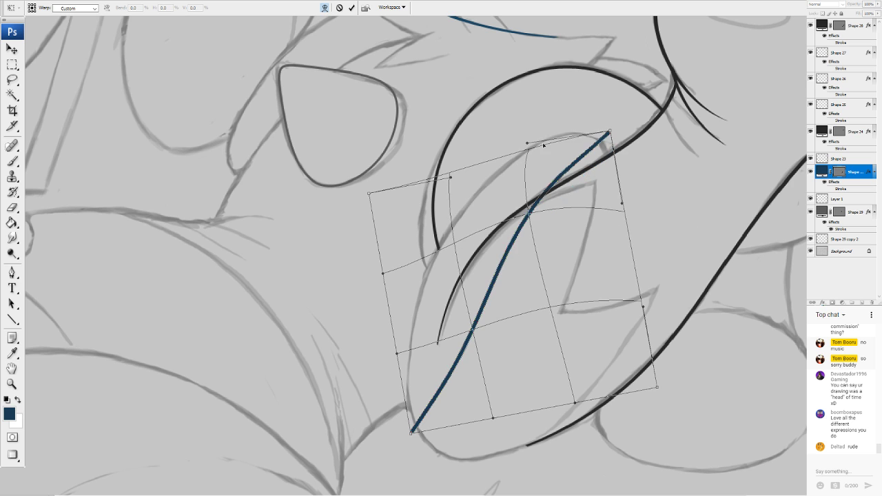
drag(527, 143, 531, 99)
drag(613, 133, 618, 156)
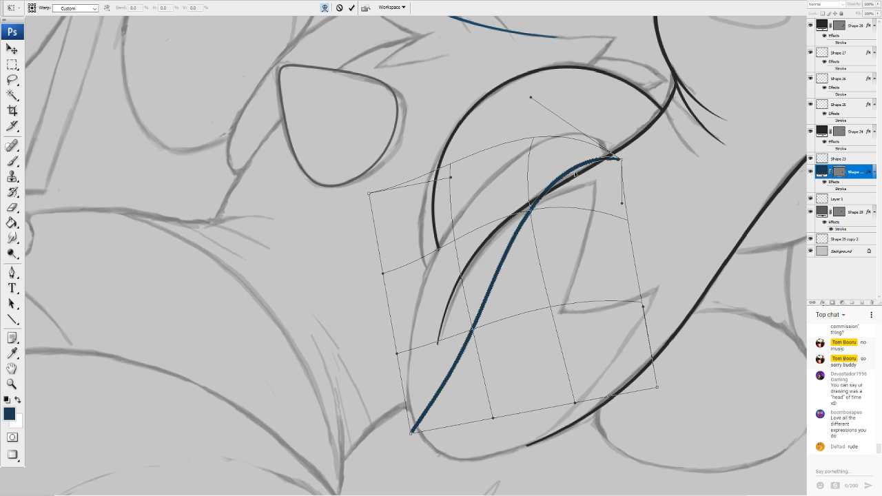
drag(575, 173, 564, 152)
drag(481, 315, 457, 304)
drag(460, 344, 434, 335)
drag(450, 372, 368, 353)
drag(410, 433, 427, 433)
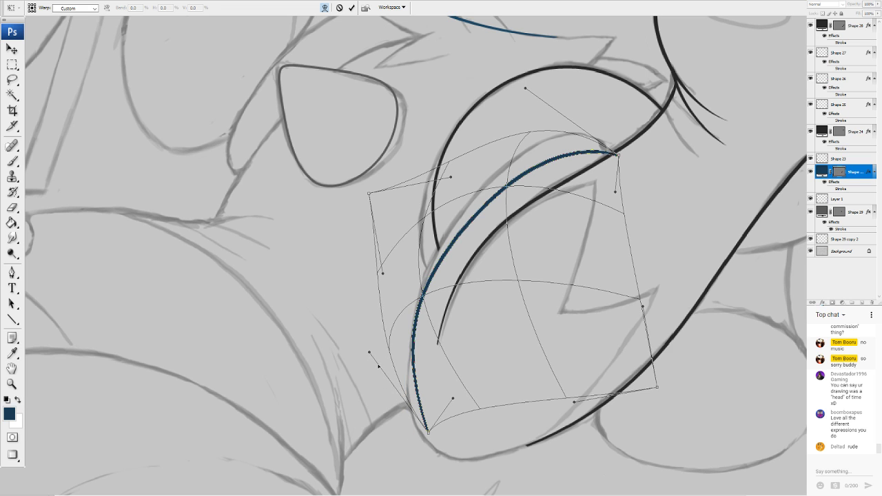
Extend the blue arc's lower end to the base of the rounded shape and fit its lower curve to the sketch
drag(369, 353, 343, 383)
drag(450, 399, 449, 458)
drag(343, 382, 342, 442)
drag(447, 337, 444, 334)
drag(561, 221, 558, 213)
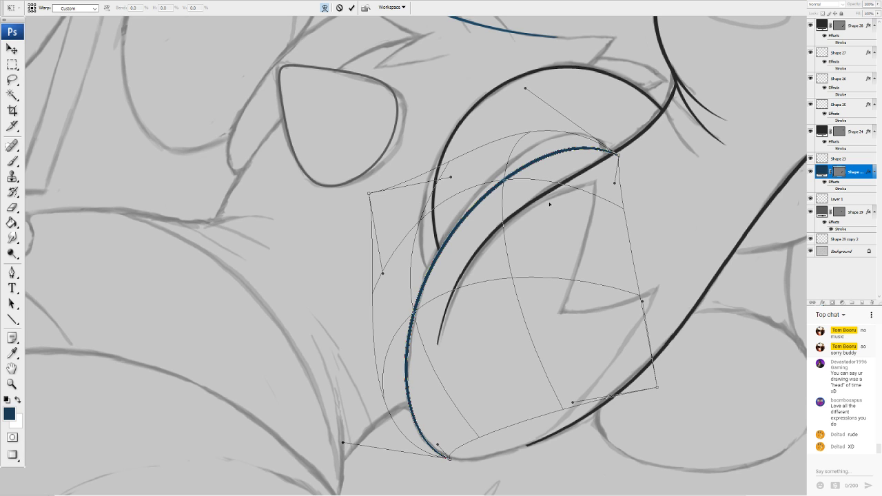
Raise the blue curve's crest to the sketched inner tuft and bend its upper end down past the dark tuft line
drag(537, 216, 537, 209)
drag(525, 88, 556, 39)
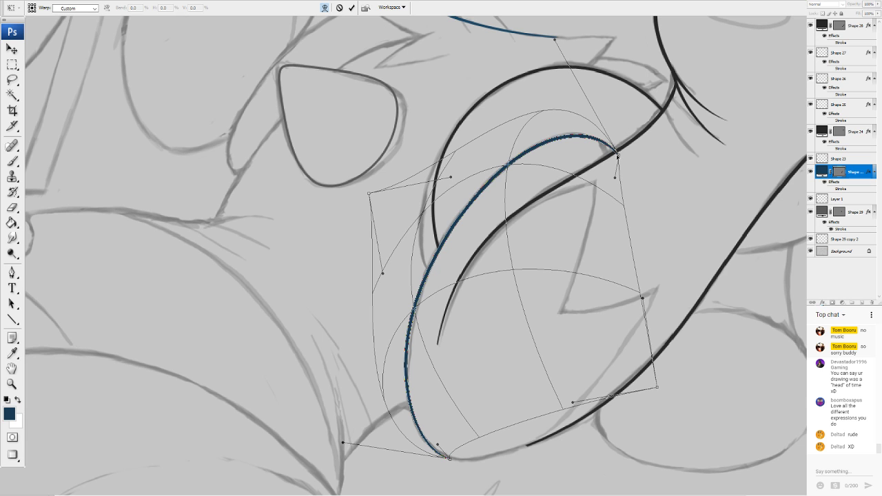
drag(618, 156, 607, 178)
drag(554, 40, 613, 13)
scroll(603, 41, up, 3)
drag(571, 141, 572, 155)
drag(552, 239, 554, 228)
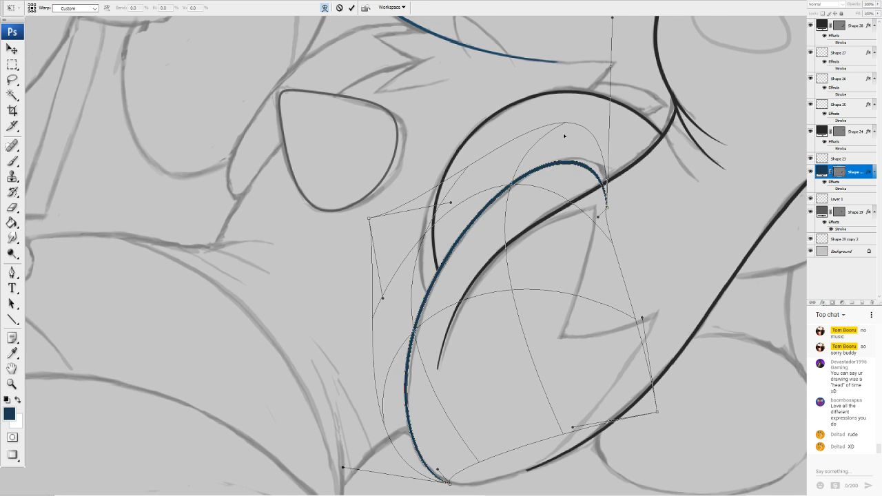
drag(564, 135, 561, 146)
drag(549, 232, 550, 218)
drag(570, 135, 536, 193)
drag(561, 126, 552, 148)
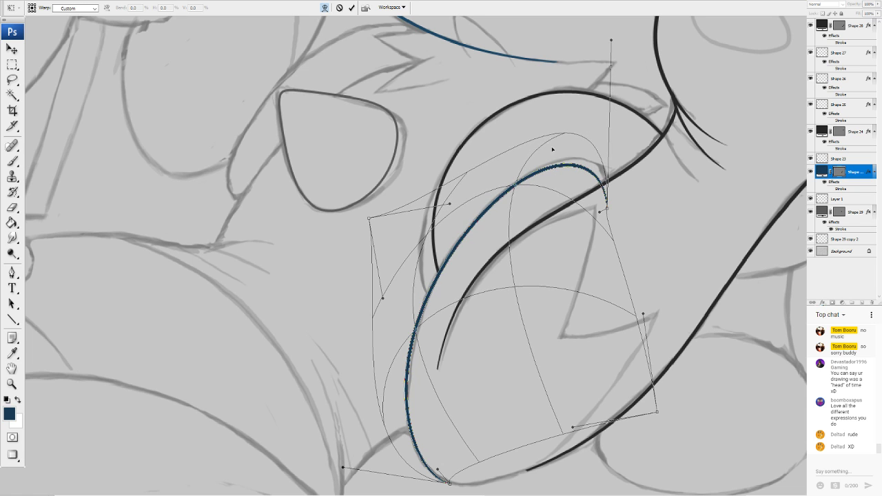
drag(537, 221, 530, 236)
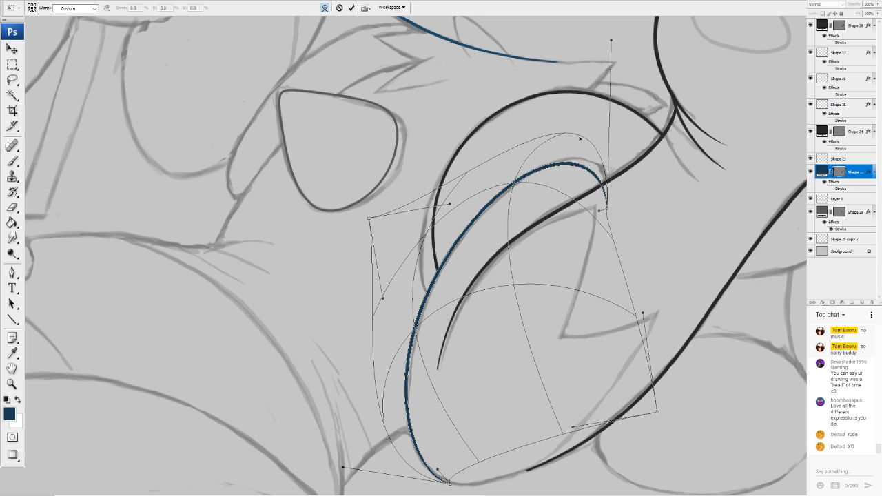
Widen the blue curve's hooked upper end, refine the fit along its left side, and apply the warp
drag(611, 41, 635, 37)
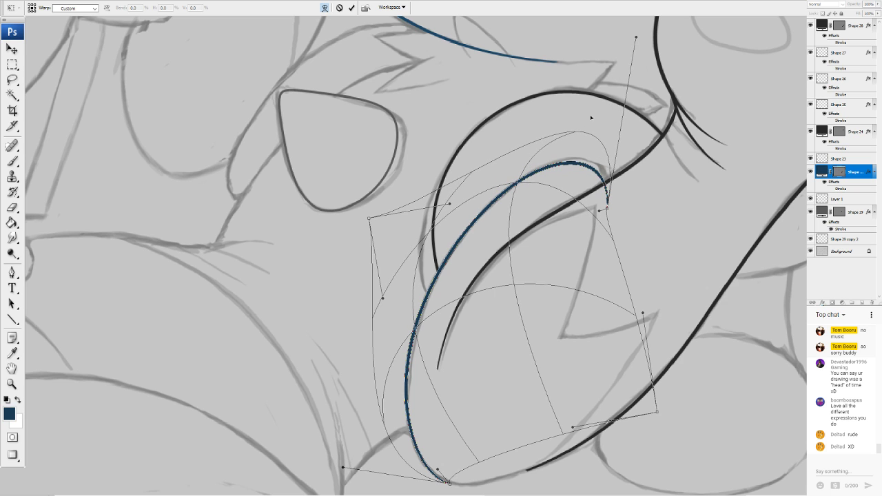
drag(603, 209, 618, 219)
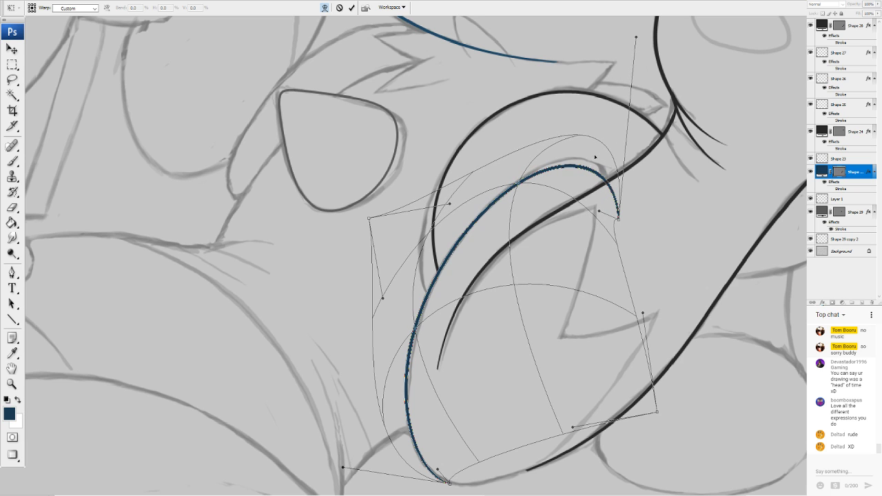
drag(555, 216, 558, 235)
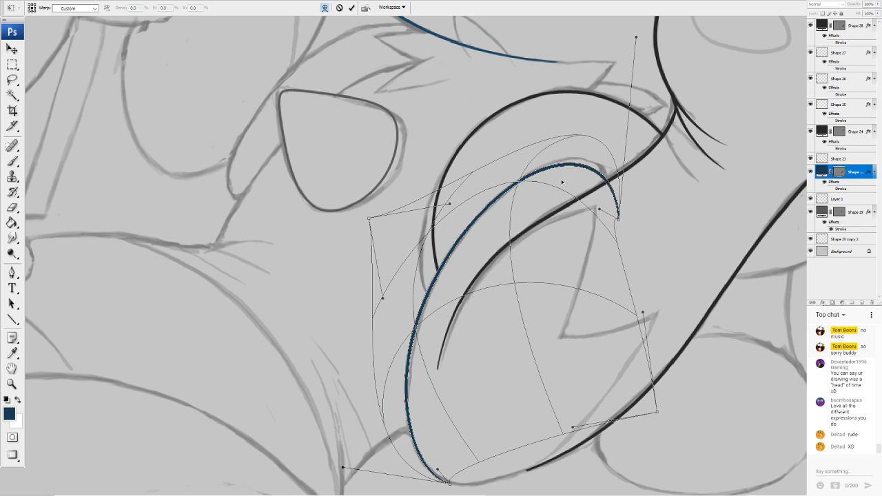
drag(412, 323, 415, 400)
key(Return)
Rasterize the blue curve and erase its surplus upper end beyond the dark tuft line
key(u)
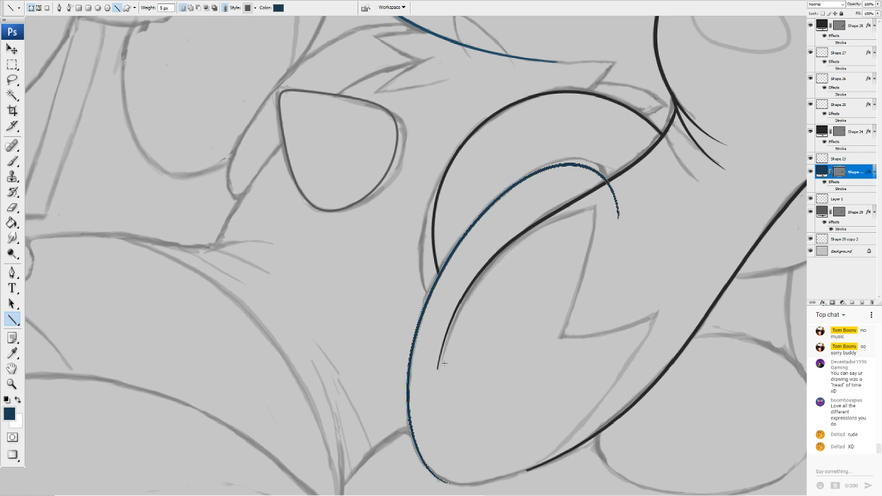
click(12, 209)
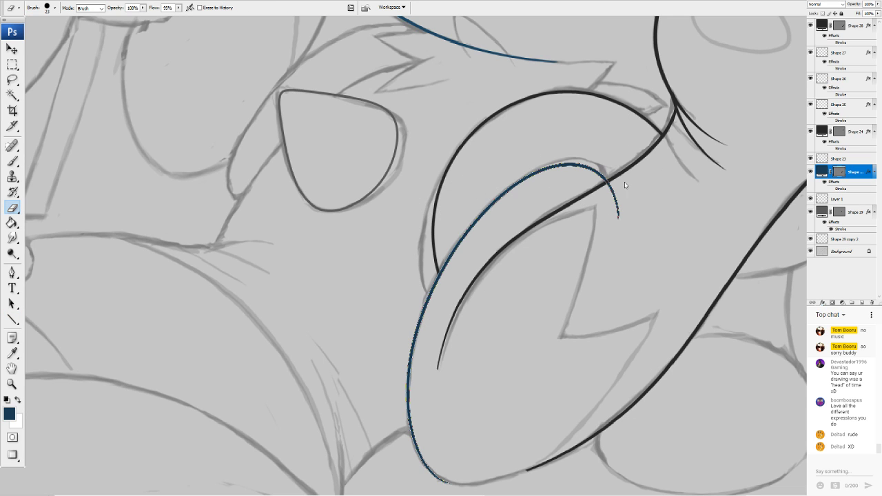
mouse_move(617, 204)
mouse_down()
mouse_move(610, 211)
mouse_move(618, 189)
mouse_up()
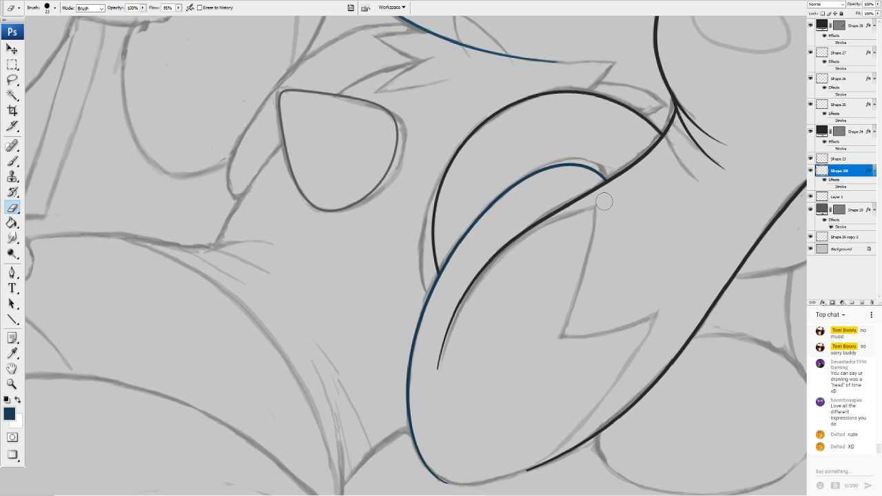
Set the foreground colour to the tuft line's #272727 and draw a straight line from the sketched zigzag's upper tip to the tuft's inner curve
scroll(416, 256, down, 4)
scroll(415, 256, up, 2)
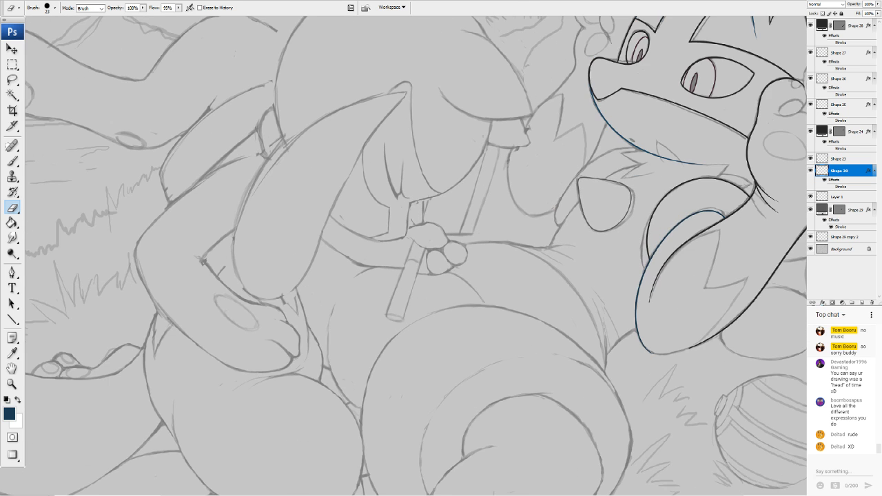
scroll(415, 255, up, 1)
drag(593, 292, 240, 220)
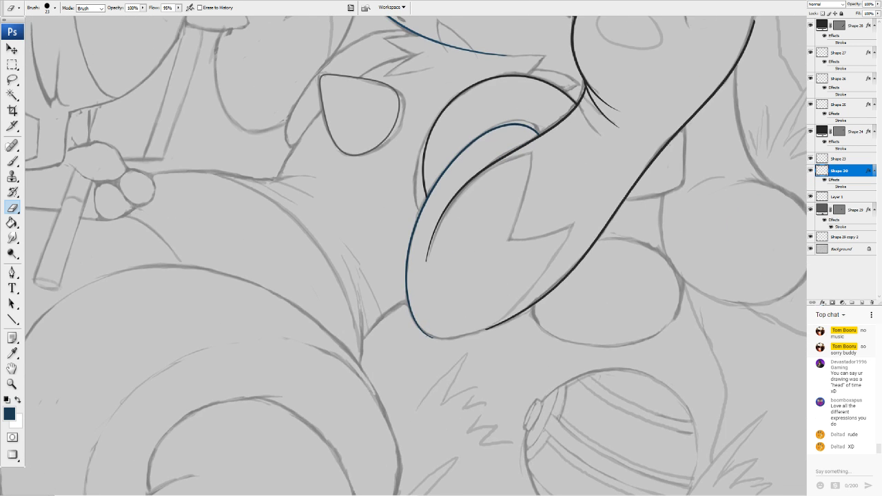
scroll(382, 240, up, 4)
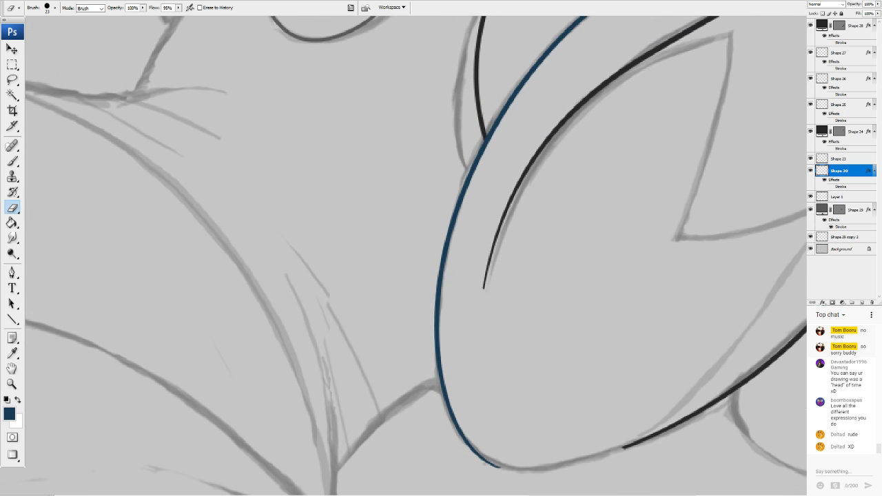
drag(482, 199, 346, 322)
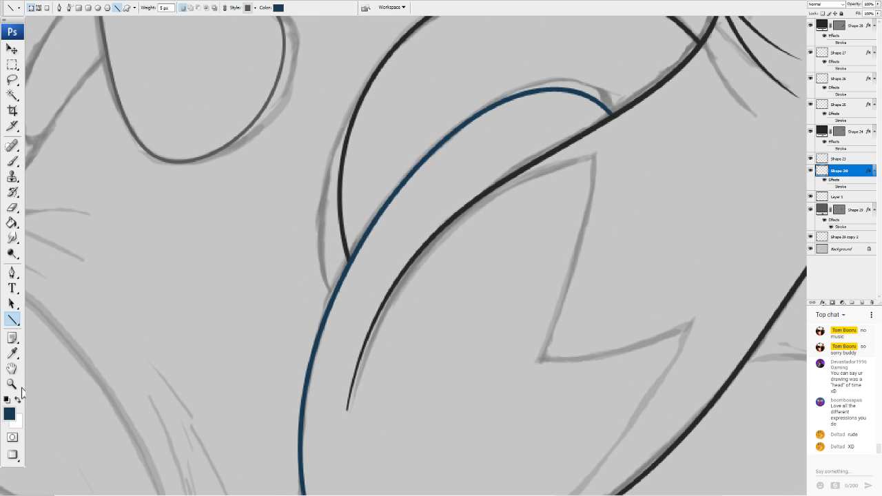
click(11, 413)
click(354, 380)
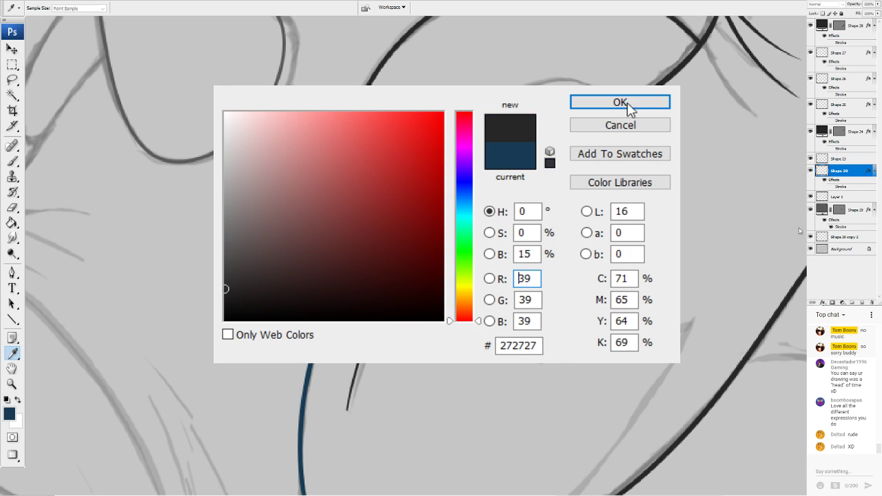
click(628, 106)
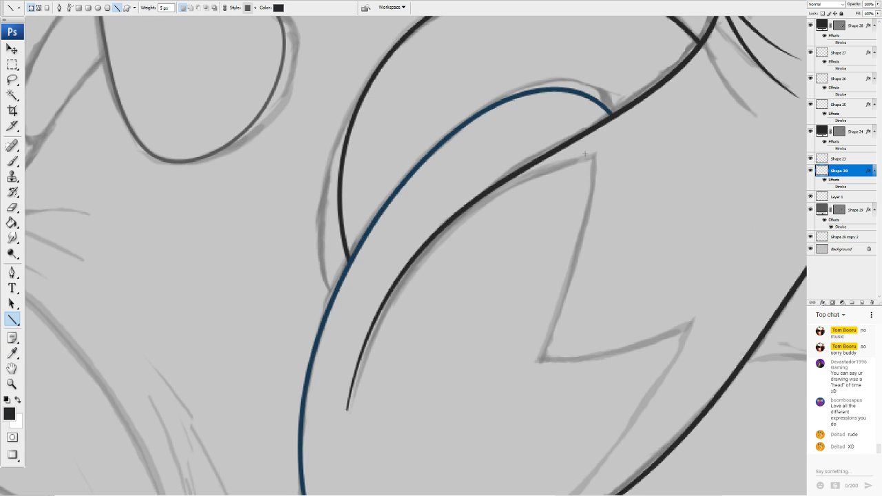
drag(595, 157, 409, 259)
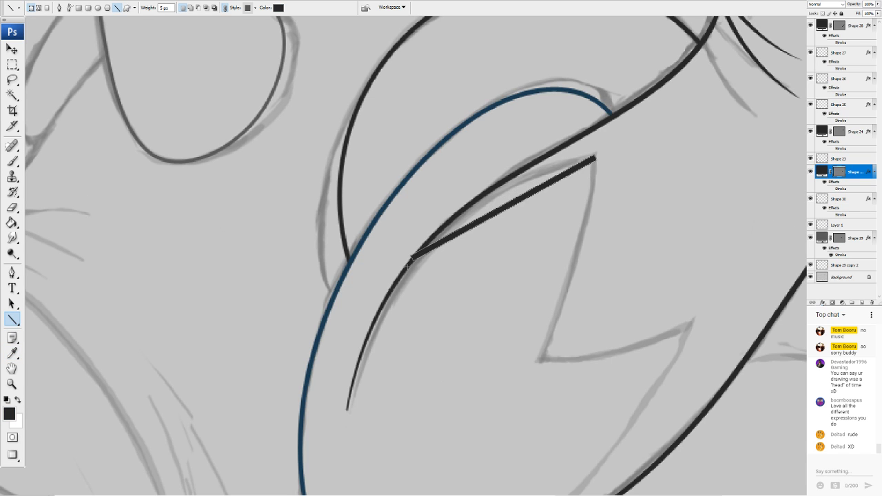
Warp the new near-black line into a curve branching smoothly off the tuft's inner line and extending past the zigzag's upper tip
click(99, 160)
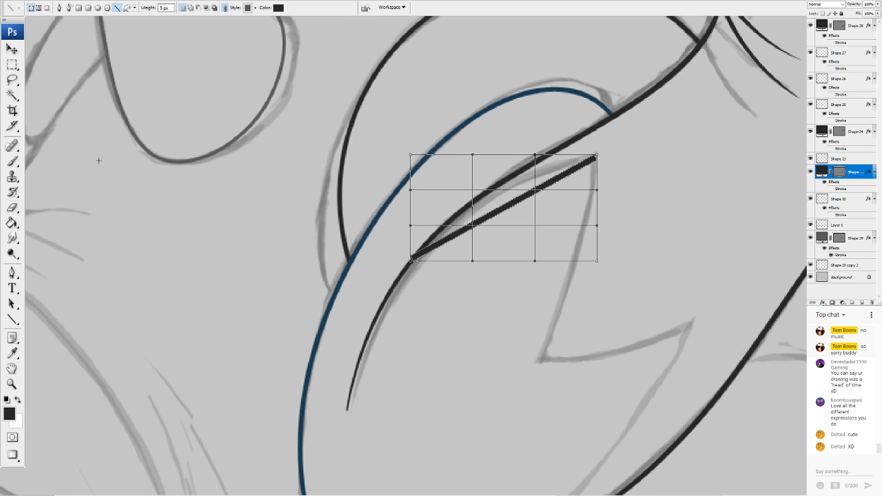
drag(537, 250, 517, 231)
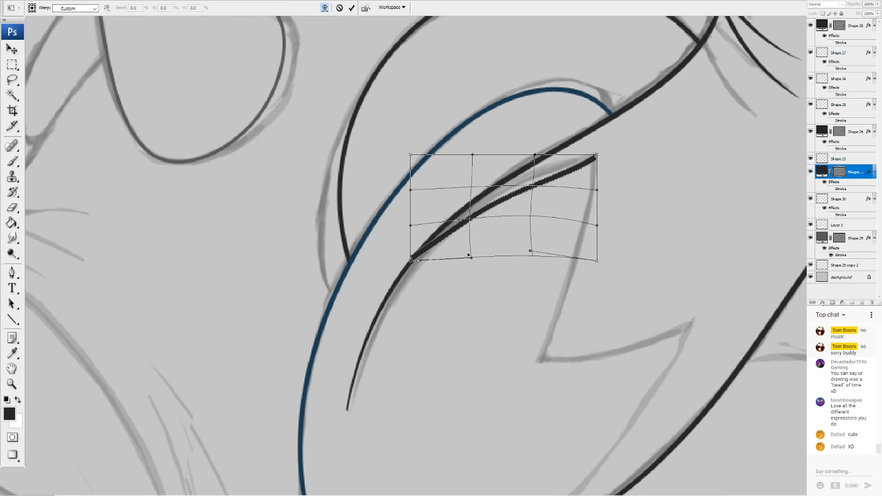
drag(468, 255, 461, 233)
drag(413, 255, 407, 268)
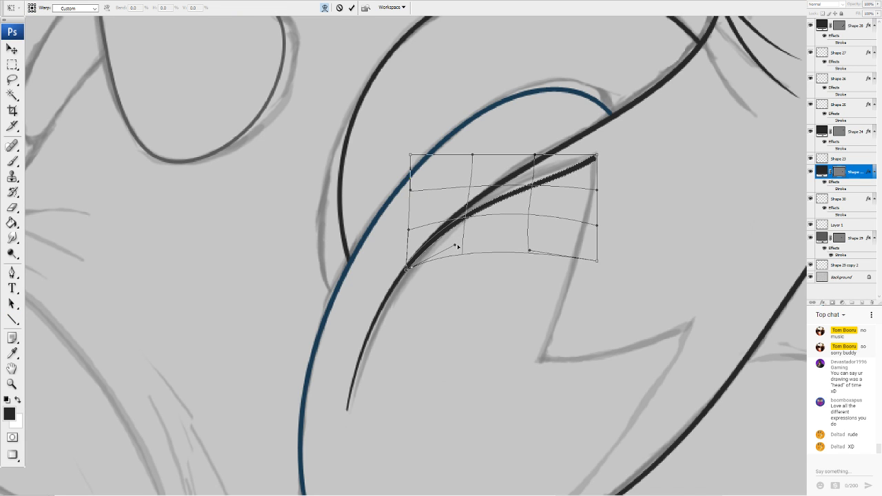
drag(456, 246, 449, 245)
drag(441, 234, 412, 236)
drag(558, 183, 617, 156)
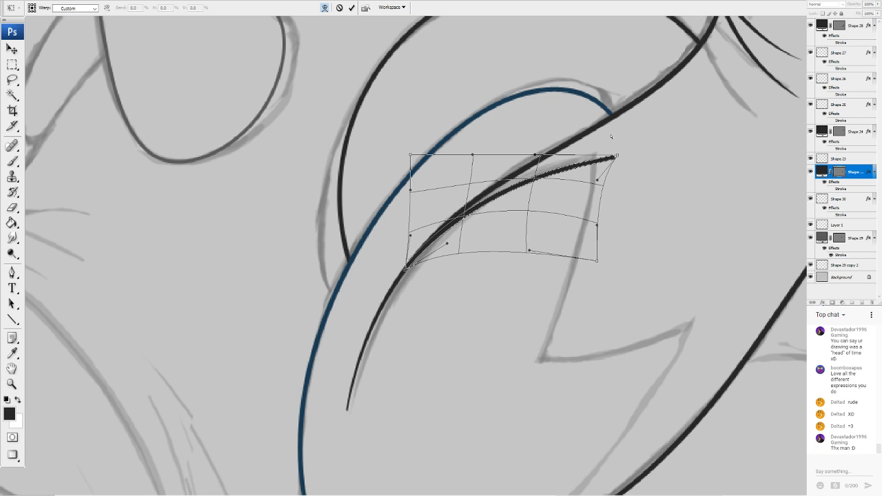
drag(616, 156, 628, 152)
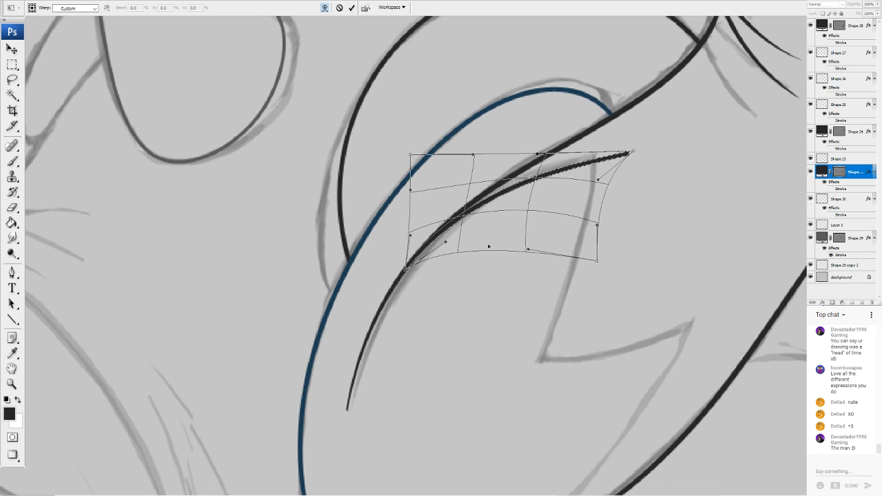
key(u)
Rasterize the branching curve and erase its surplus end at the zigzag's upper tip
click(22, 208)
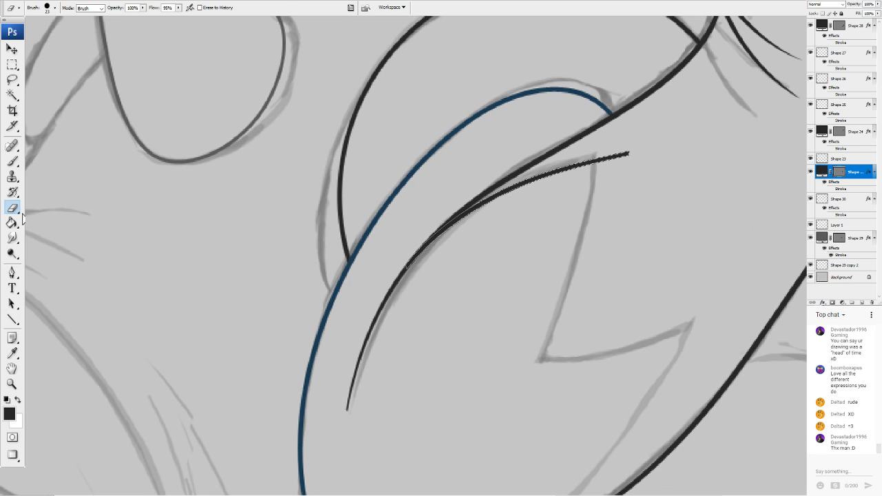
click(526, 160)
click(426, 167)
drag(628, 158, 612, 169)
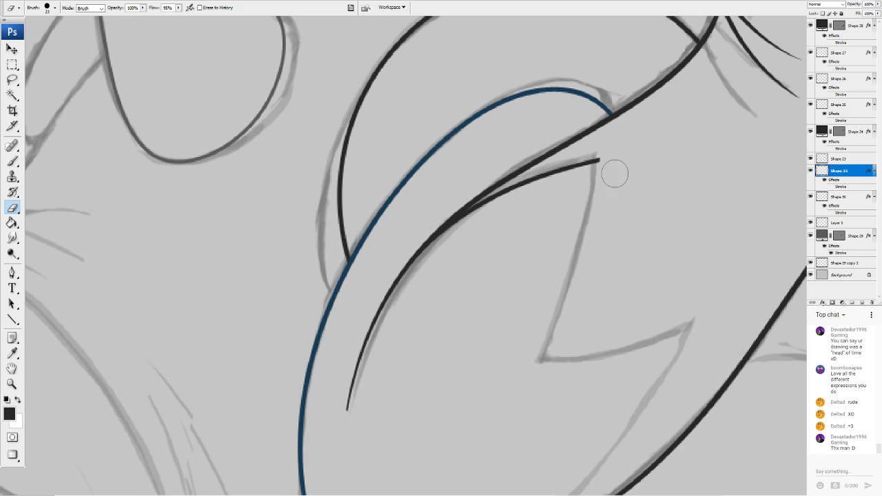
Draw a straight near-black line from the zigzag's upper tip to its inner notch, rotating it away and back to tilt its warp grid
click(12, 319)
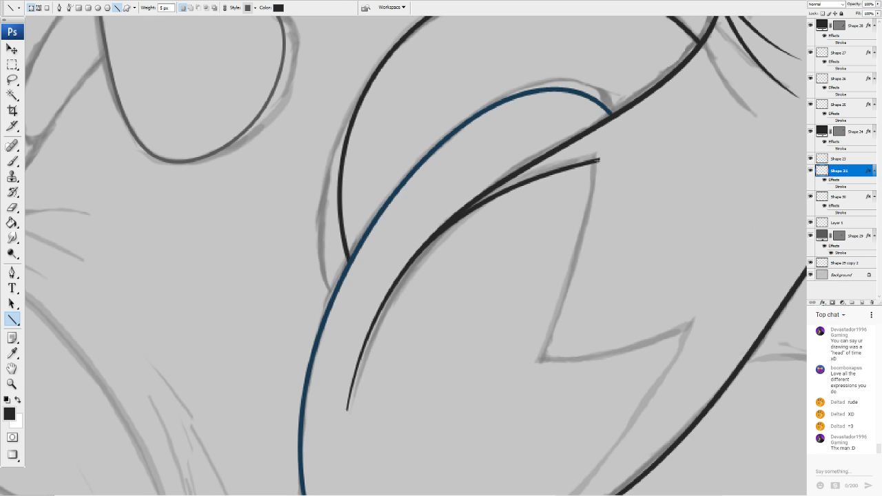
drag(598, 160, 537, 366)
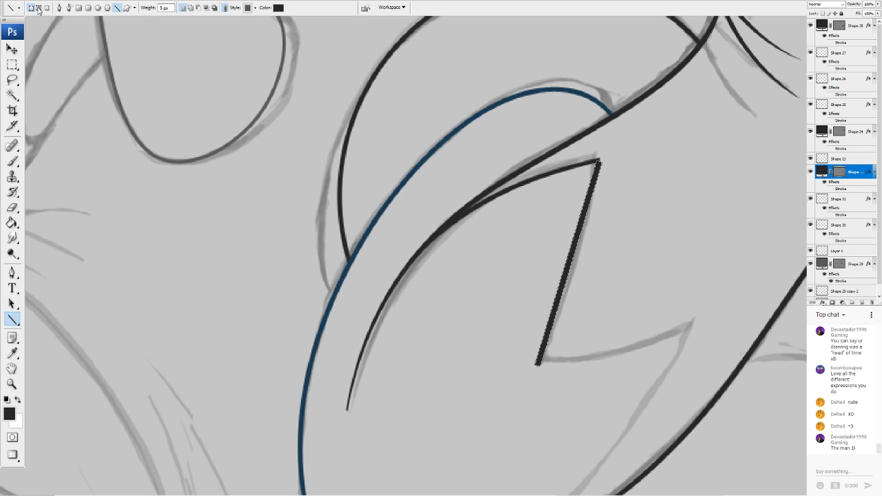
key(ctrl+t)
drag(638, 148, 698, 222)
key(Return)
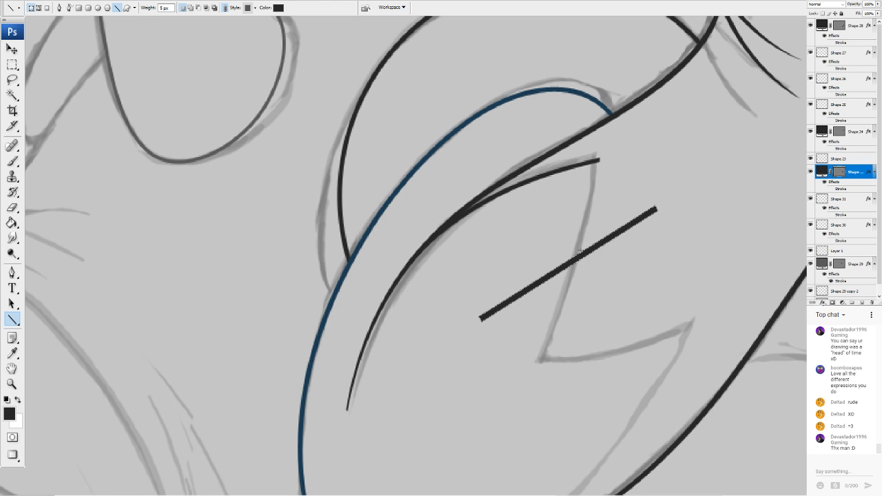
drag(717, 169, 608, 122)
click(323, 9)
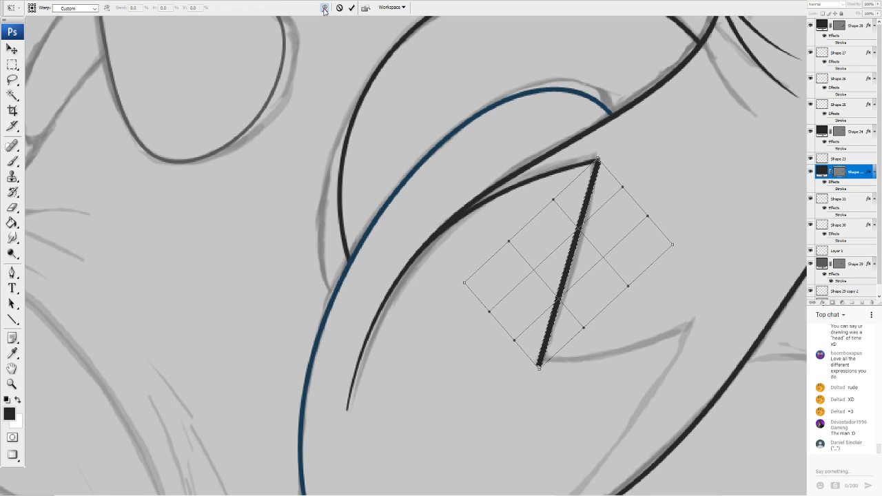
Warp the line into a tapered curve following the sketched zigzag edge, extending beyond both the upper tip and the inner notch
mouse_move(512, 311)
mouse_down()
mouse_move(536, 343)
mouse_move(508, 427)
mouse_up()
drag(521, 351, 524, 367)
drag(616, 213, 592, 128)
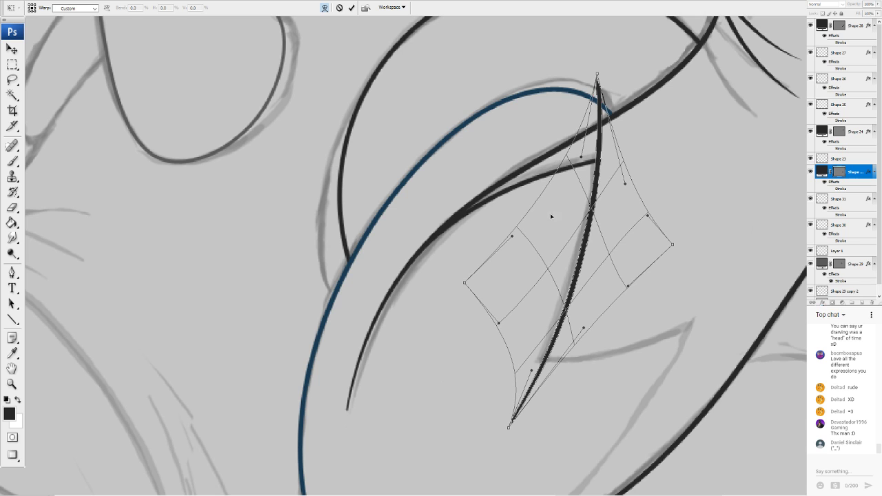
drag(551, 216, 557, 219)
drag(618, 231, 611, 232)
drag(538, 282, 540, 283)
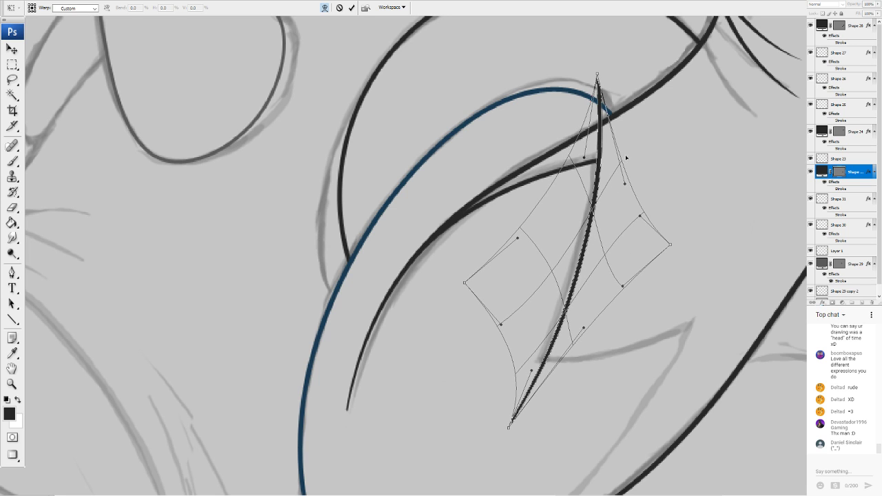
drag(524, 390, 514, 390)
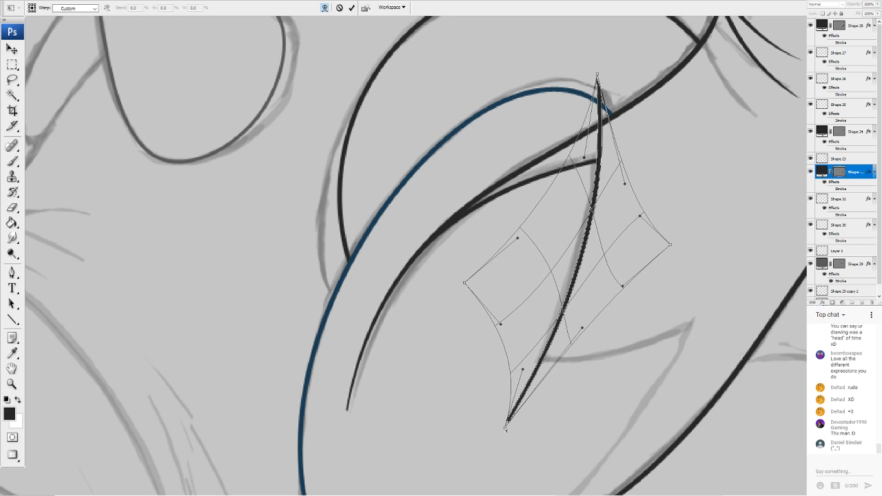
drag(506, 427, 489, 442)
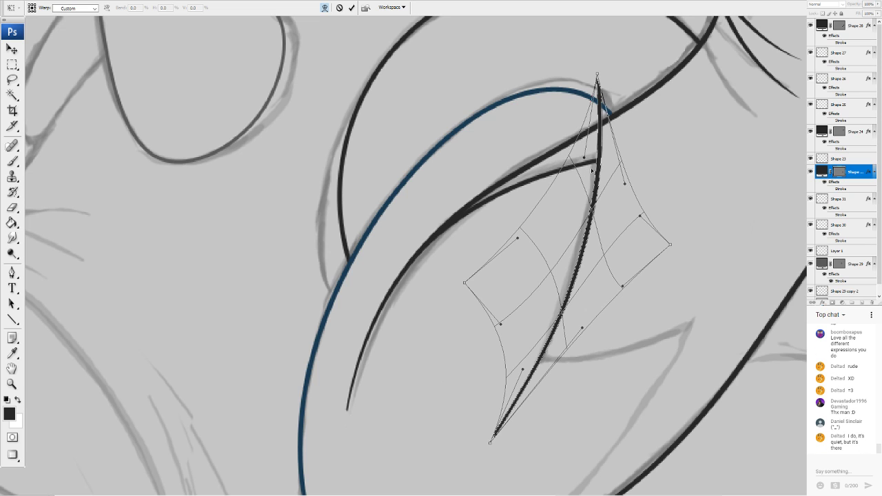
drag(604, 186, 606, 181)
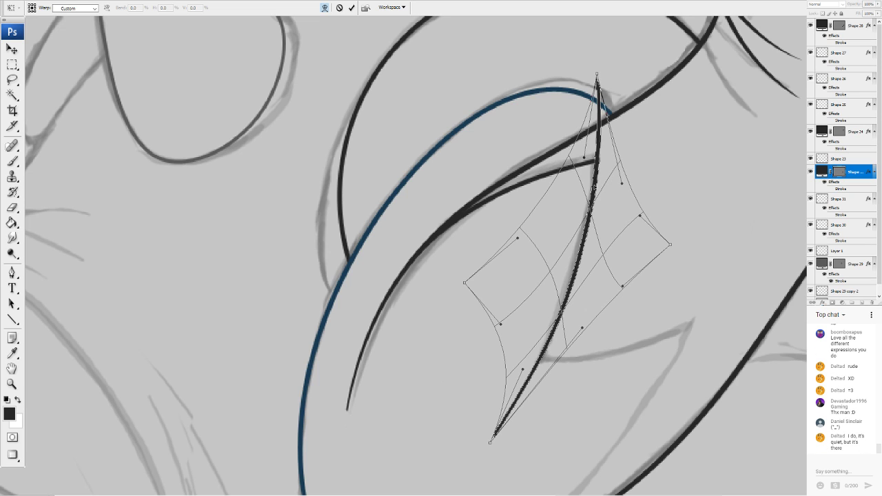
Rasterize the zigzag curve and erase its surplus ends above the upper tip and below the inner notch
click(12, 207)
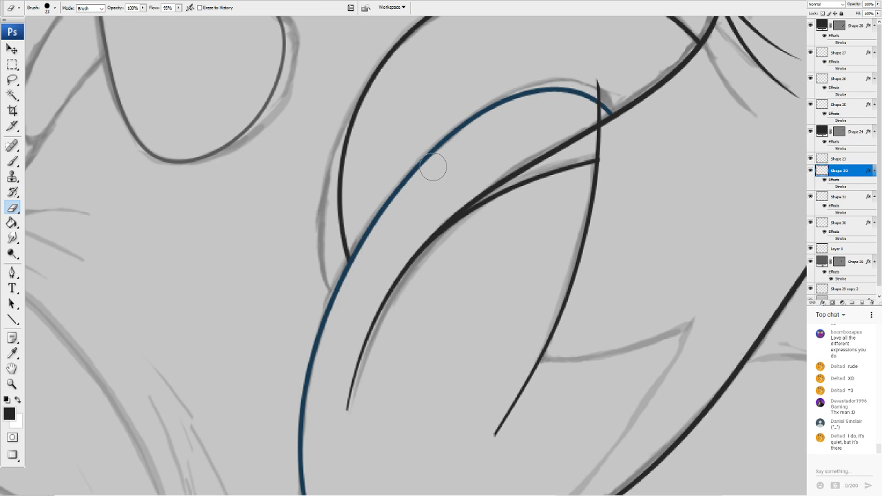
drag(604, 73, 597, 142)
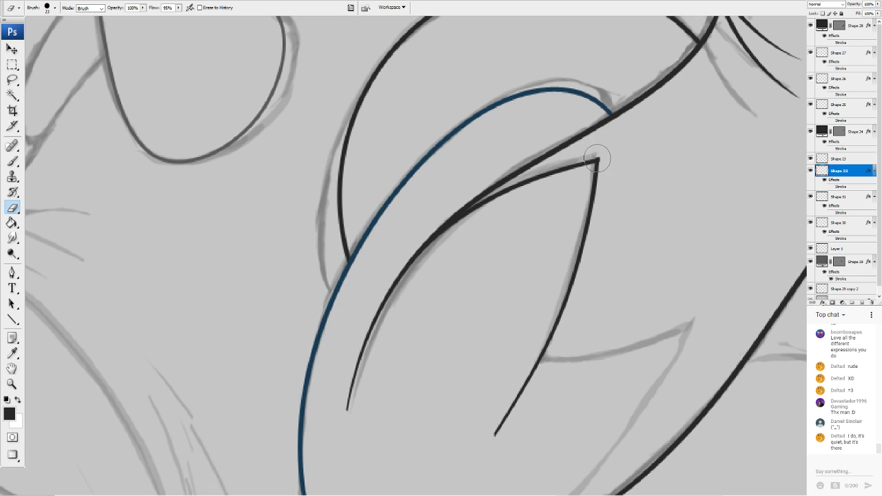
mouse_move(478, 449)
mouse_down()
mouse_move(543, 380)
mouse_move(531, 374)
mouse_move(527, 383)
mouse_up()
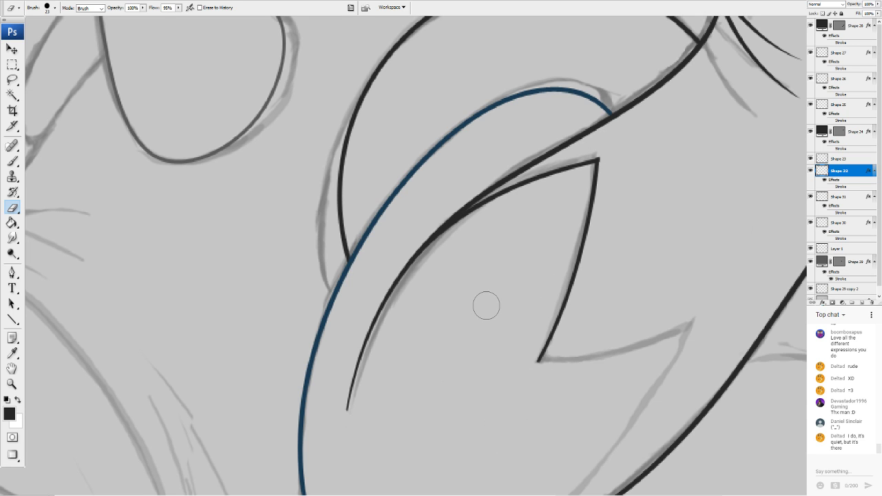
Select the layer of the tuft's long inner line and erase the line's thin lower end
click(11, 49)
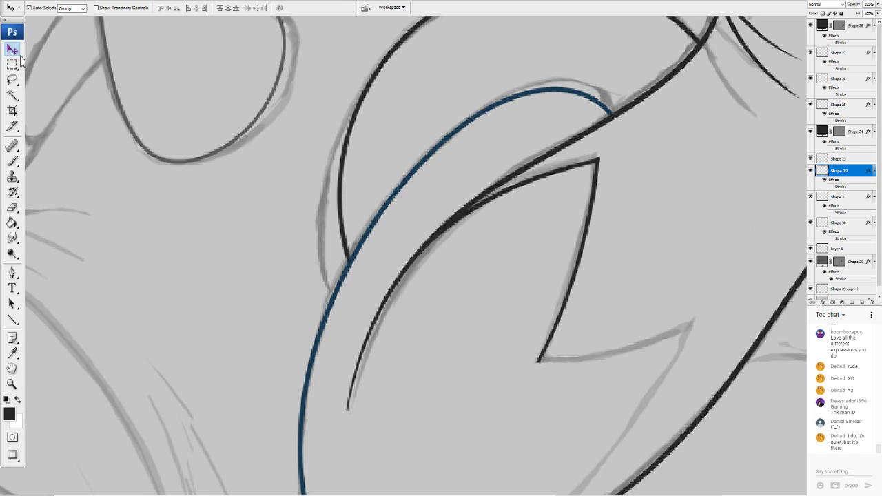
click(412, 259)
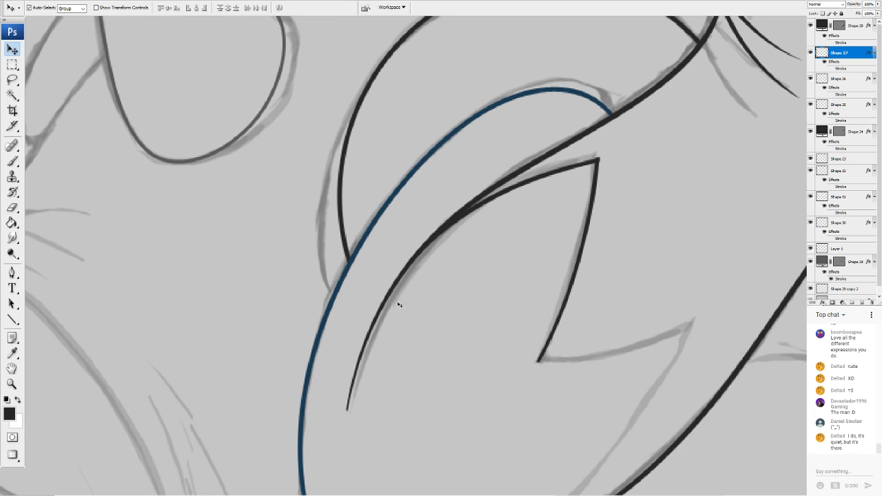
key(e)
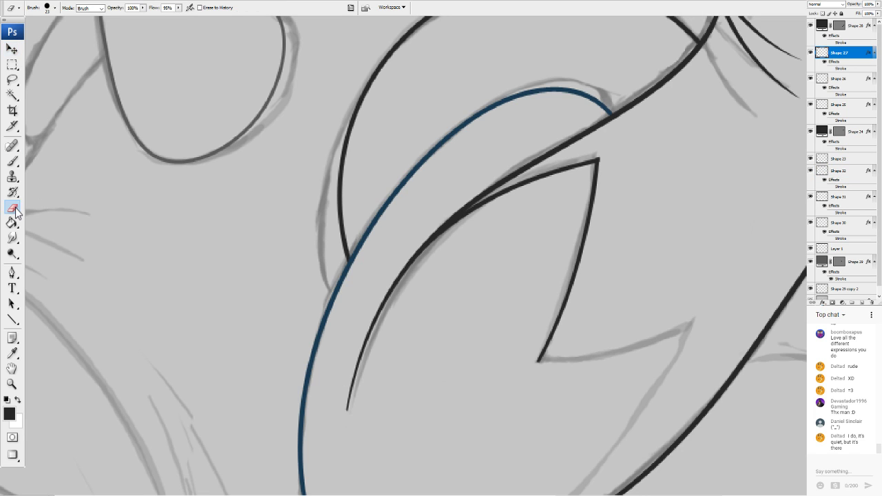
drag(350, 356, 333, 446)
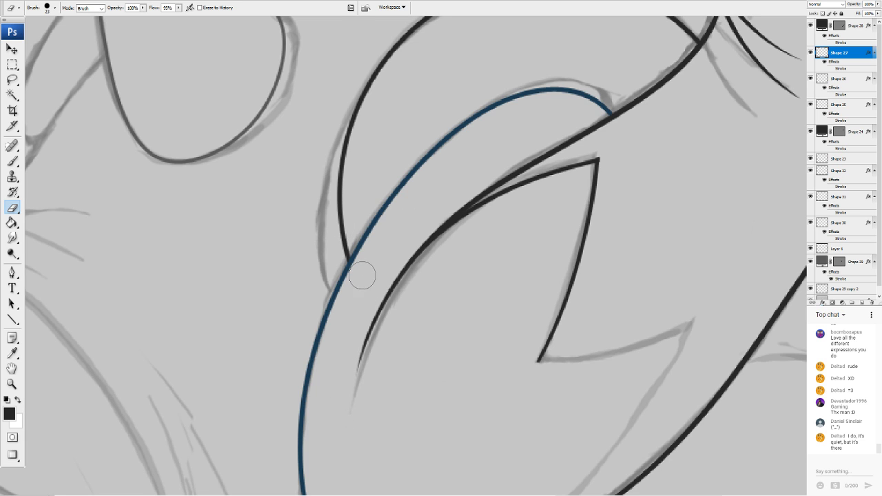
Set the foreground colour to the blue line's #193b53 and draw a straight line over the lower part of the tuft's inner line
click(9, 413)
click(305, 414)
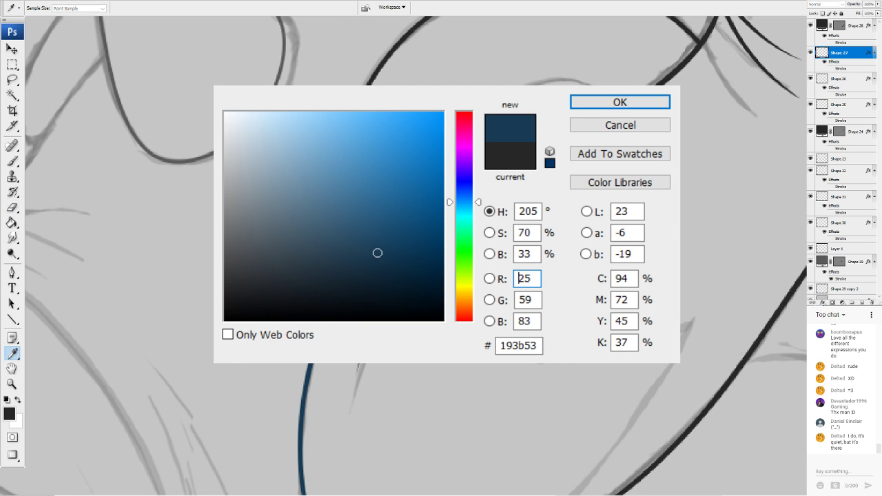
click(601, 103)
click(12, 319)
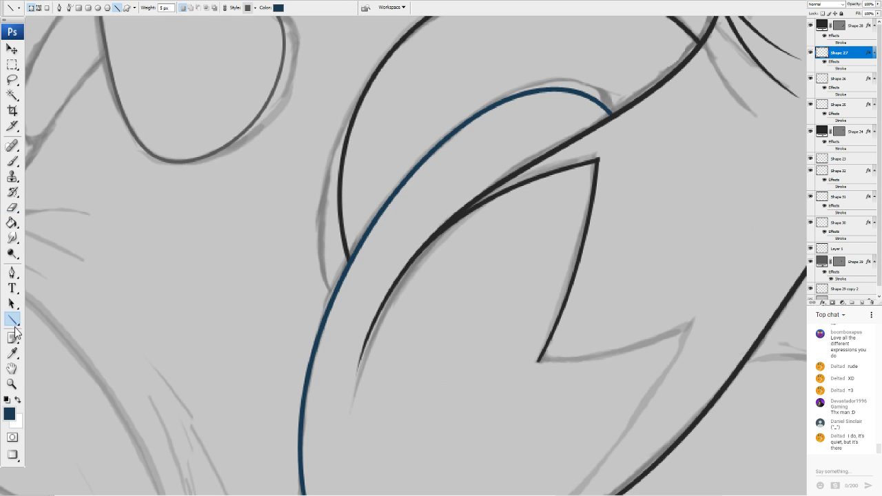
drag(445, 224, 350, 404)
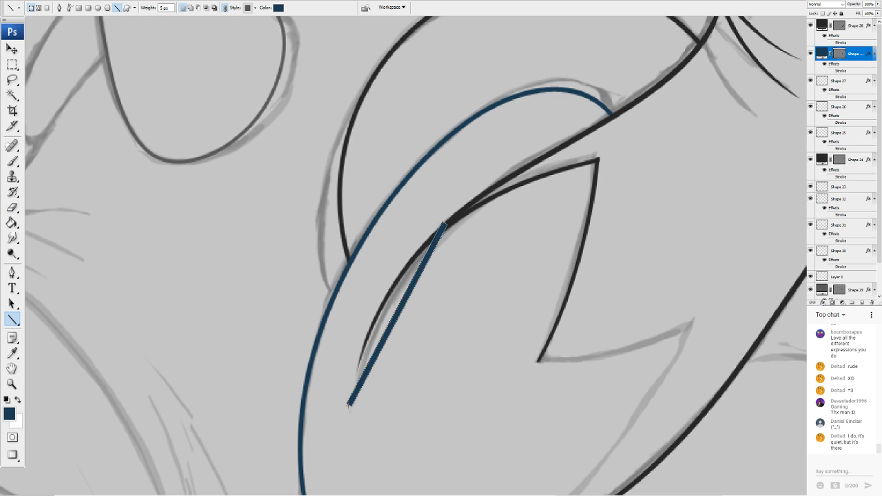
Warp the new blue line into a tapered curve hugging the tuft's inner line down past the sketch's lower end, and rasterize it
click(116, 164)
drag(412, 334, 394, 323)
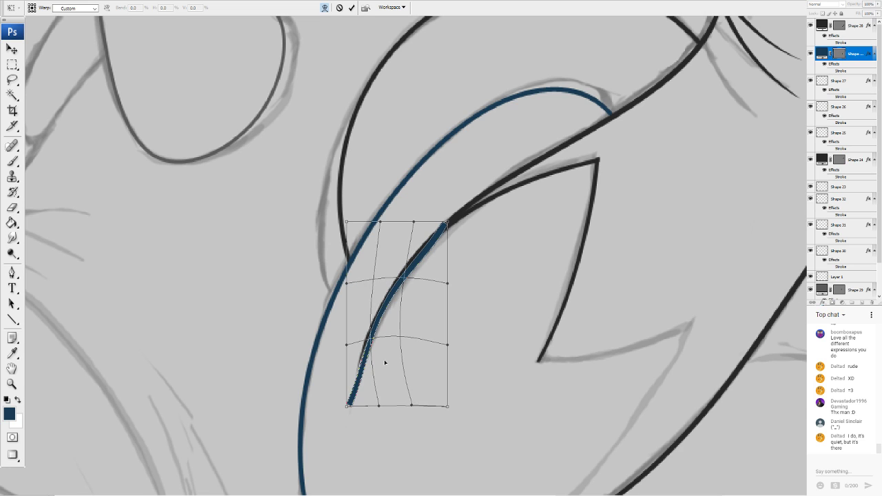
drag(381, 406, 351, 384)
drag(347, 345, 353, 358)
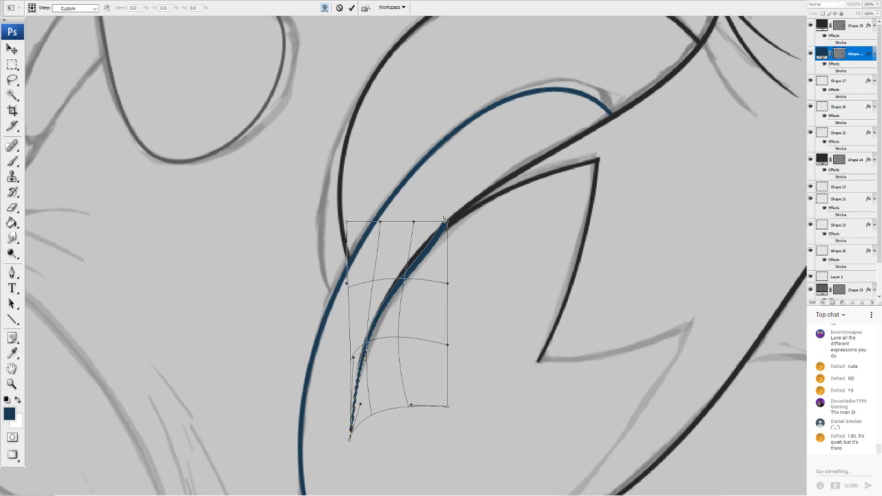
drag(447, 224, 452, 231)
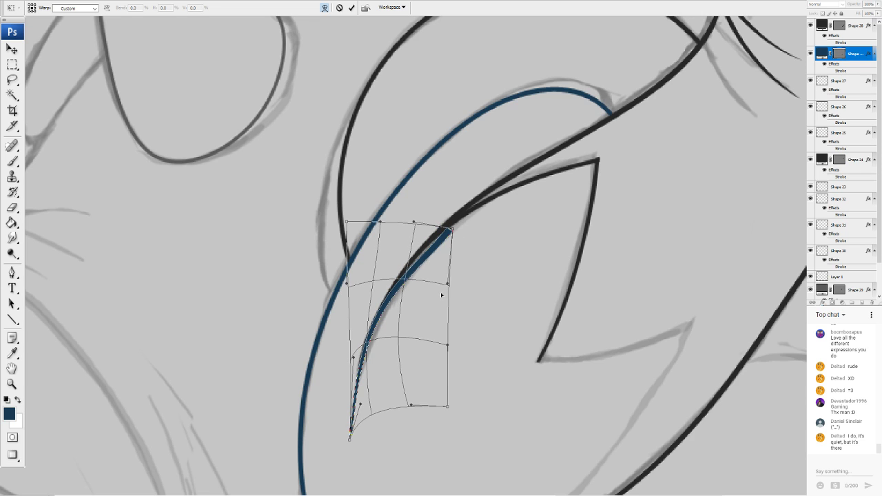
mouse_move(441, 295)
mouse_down()
mouse_move(446, 248)
mouse_move(467, 215)
mouse_up()
mouse_move(443, 253)
mouse_down()
mouse_move(442, 203)
mouse_move(493, 204)
mouse_move(452, 215)
mouse_move(441, 243)
mouse_up()
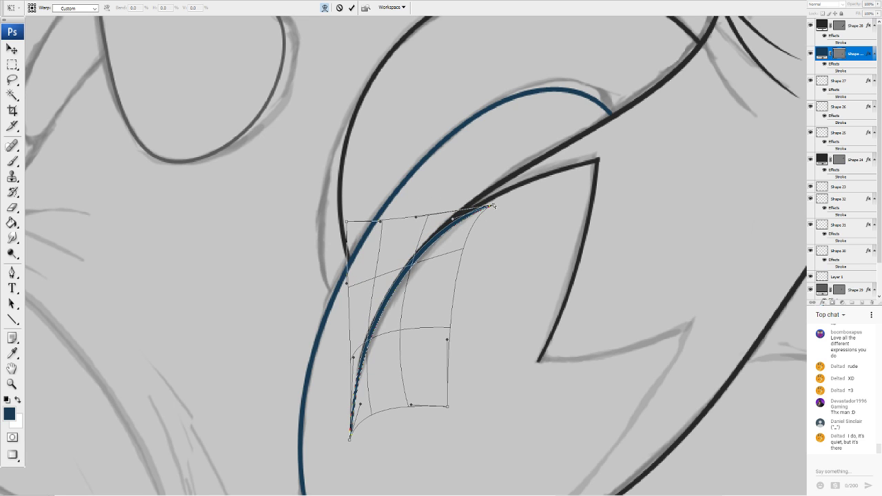
drag(493, 207, 491, 203)
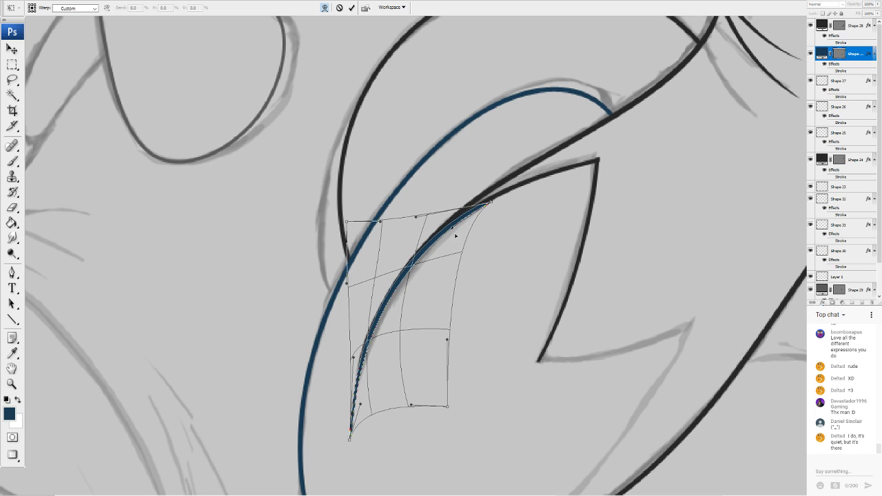
mouse_move(415, 217)
mouse_down()
mouse_move(421, 230)
mouse_move(469, 226)
mouse_up()
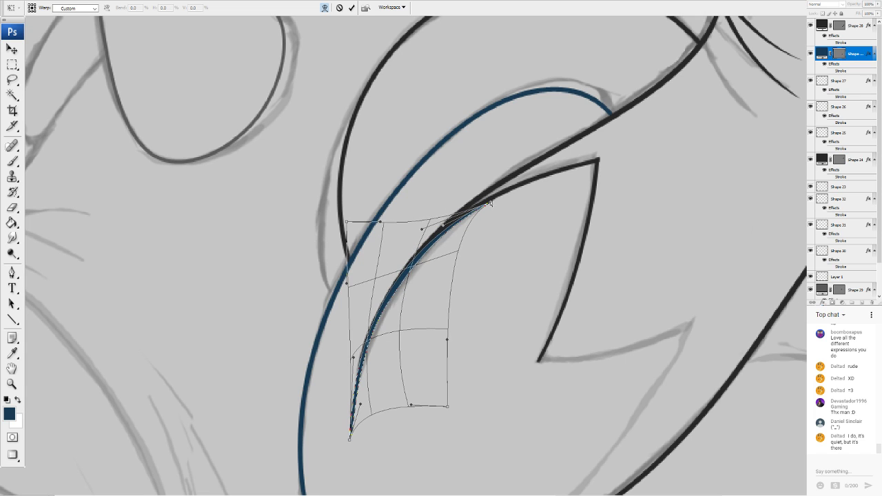
drag(368, 344, 364, 345)
key(Return)
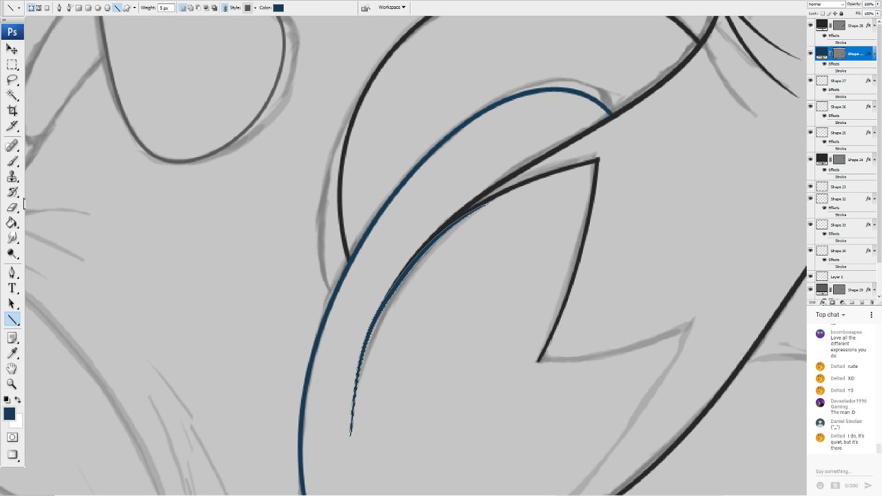
key(e)
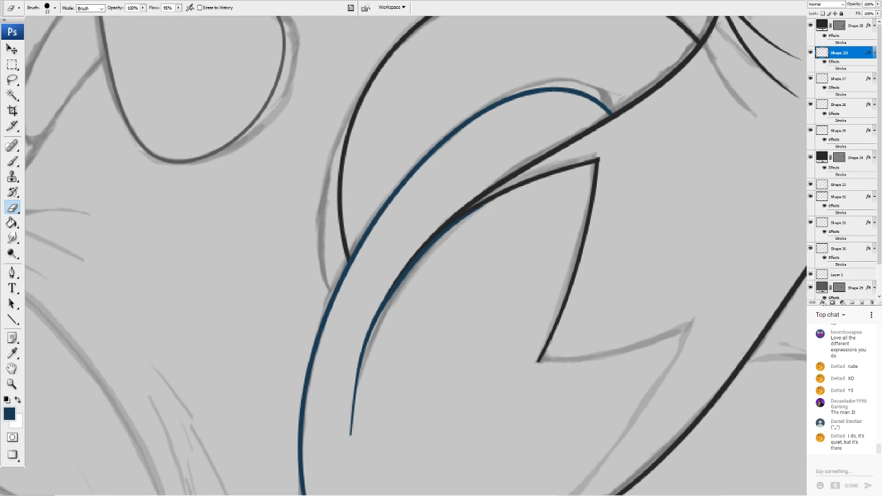
Set the foreground colour to near-black #272727 and draw a straight line from the zigzag marking's lower tip down towards the tuft's outer outline
scroll(471, 243, down, 10)
scroll(388, 244, up, 5)
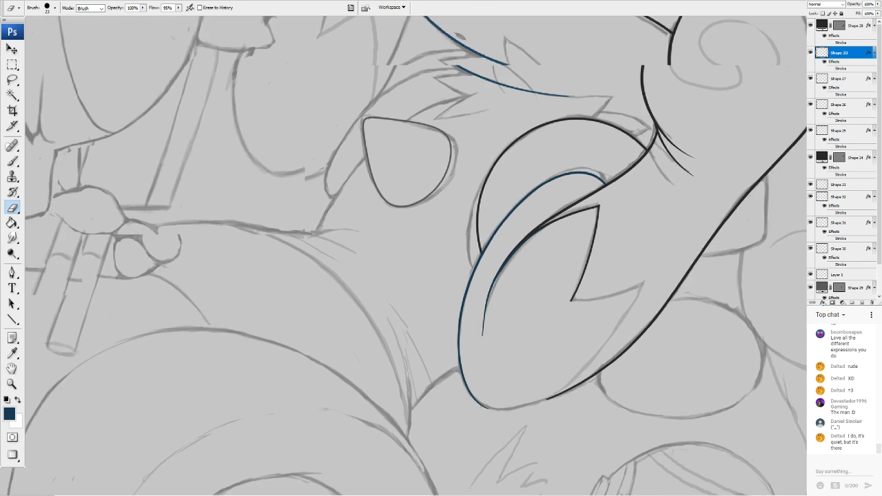
drag(520, 376, 531, 325)
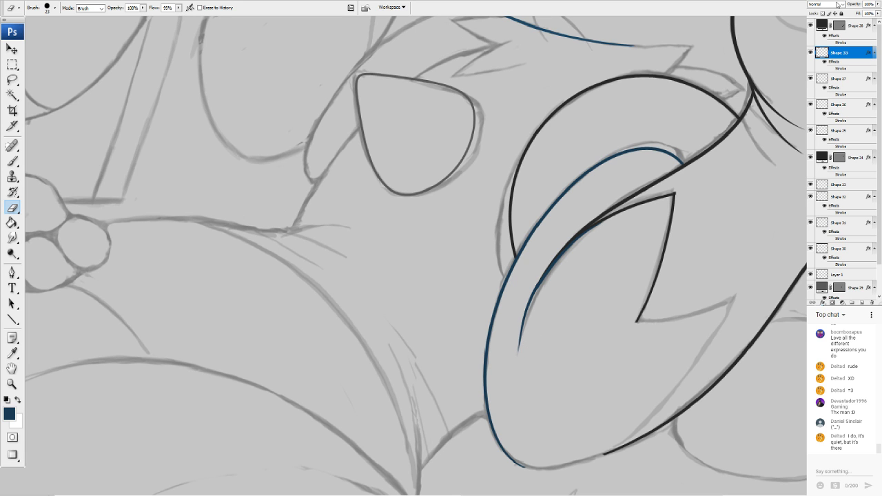
drag(530, 338, 269, 234)
drag(761, 118, 744, 131)
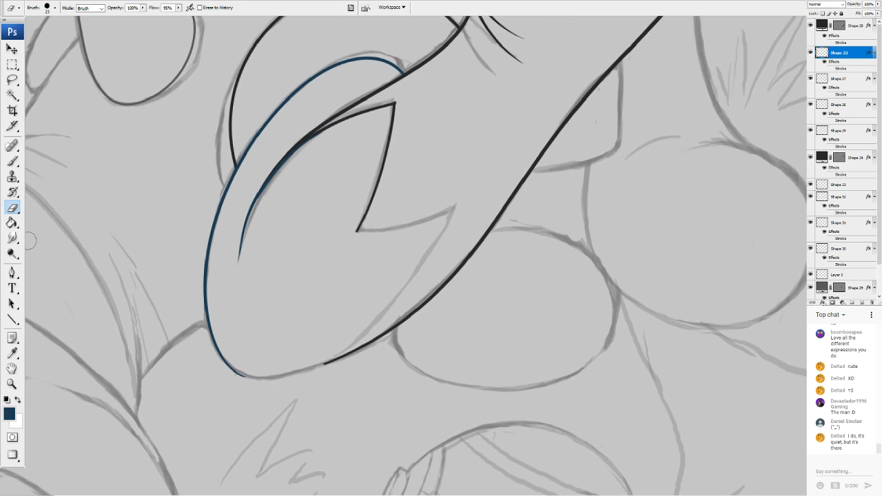
click(13, 320)
click(8, 413)
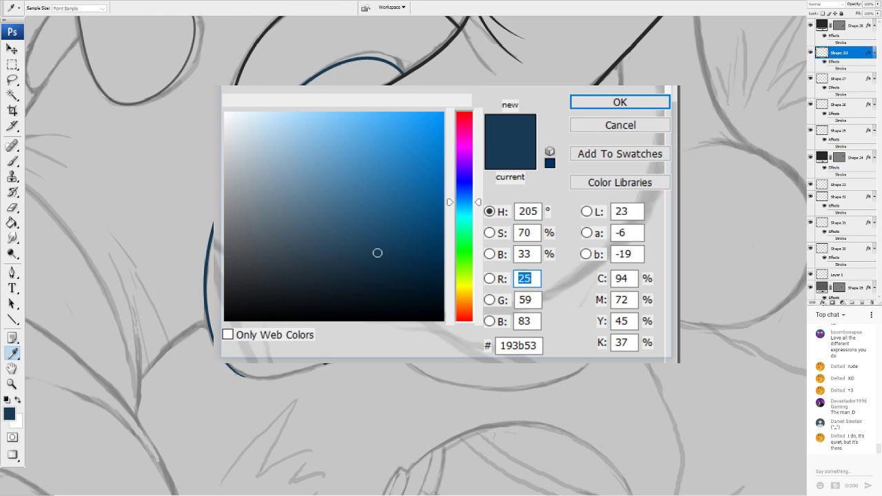
click(620, 60)
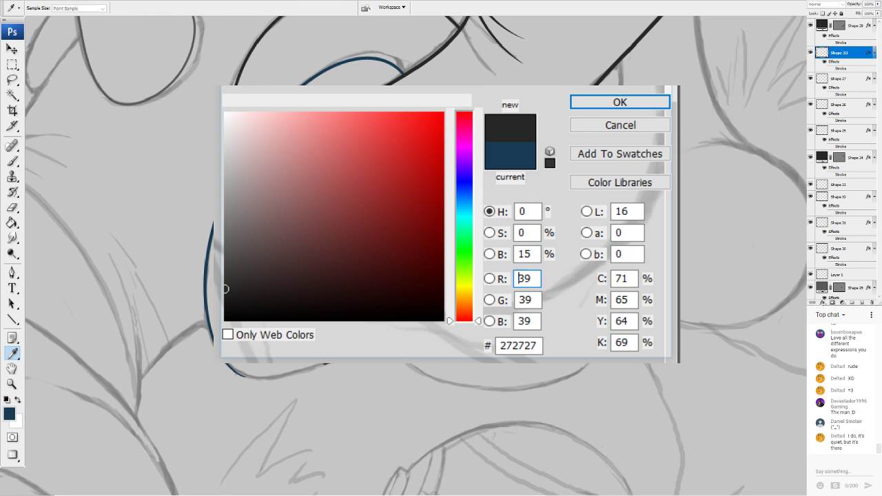
click(607, 103)
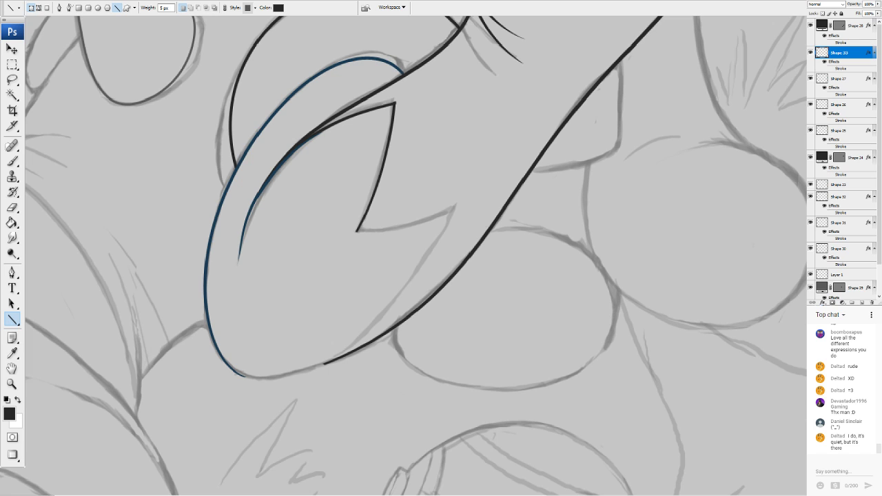
drag(452, 207, 346, 349)
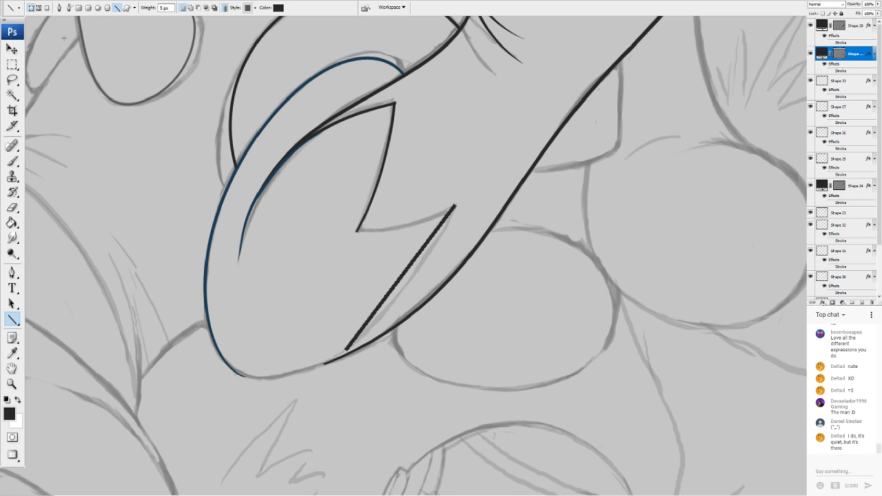
Warp the new line into a bowed, tapered curve along the marking's lower edge, extending above its tip and below the tuft's outline
click(103, 164)
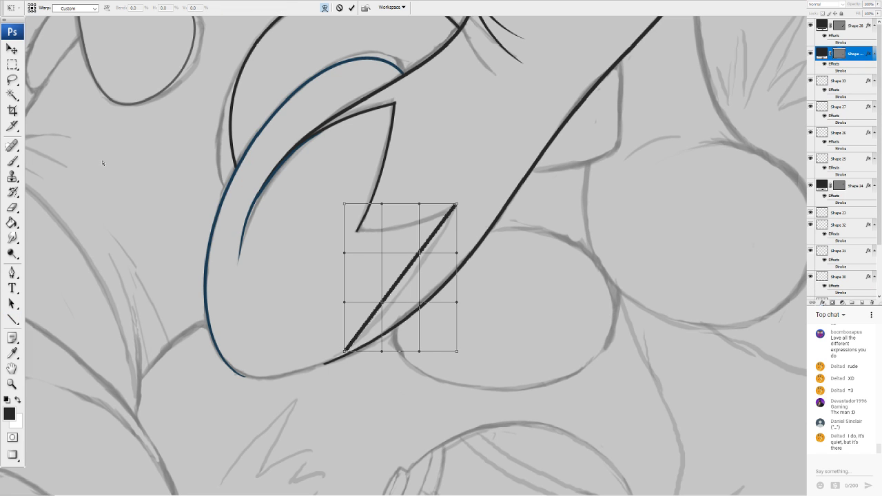
drag(390, 318, 396, 326)
mouse_move(349, 304)
mouse_down()
mouse_move(346, 329)
mouse_move(300, 406)
mouse_up()
mouse_move(401, 278)
mouse_down()
mouse_move(435, 240)
mouse_move(448, 247)
mouse_up()
drag(456, 204, 467, 166)
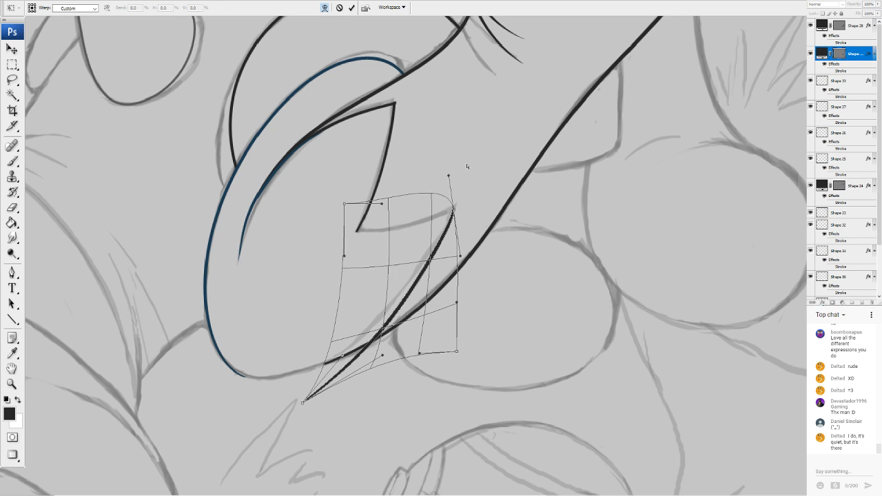
mouse_move(453, 209)
mouse_down()
mouse_move(463, 178)
mouse_move(456, 178)
mouse_up()
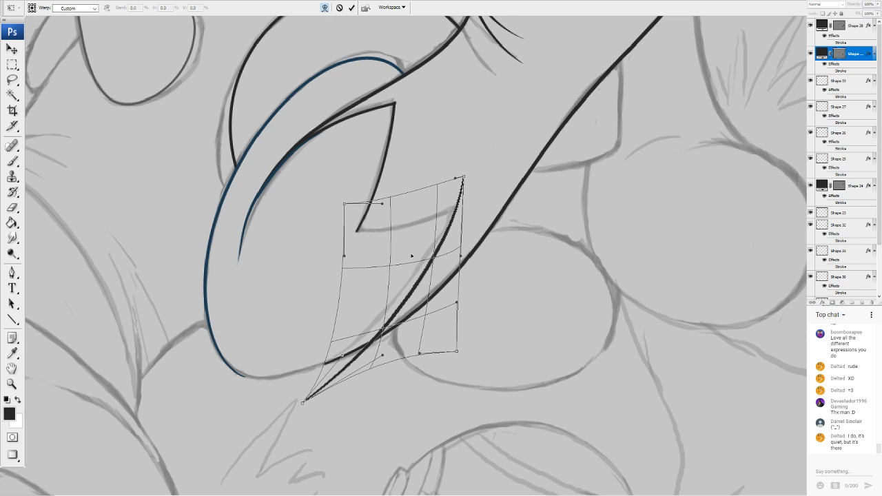
mouse_move(414, 256)
mouse_down()
mouse_move(418, 284)
mouse_move(405, 296)
mouse_up()
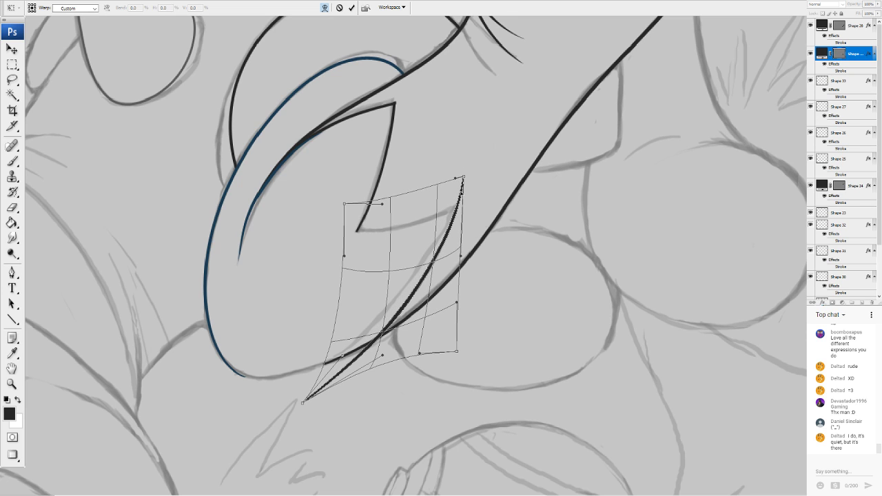
drag(463, 177, 462, 158)
drag(455, 211, 449, 231)
drag(463, 158, 465, 156)
drag(449, 222, 446, 228)
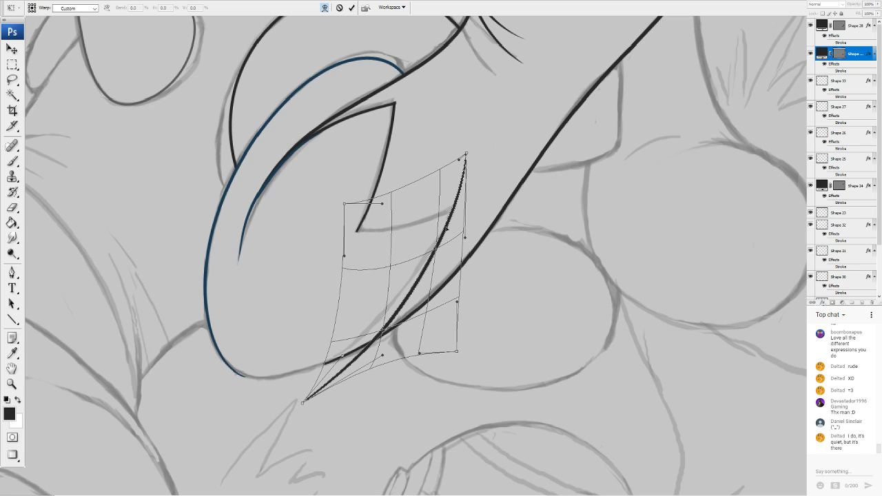
drag(372, 353, 365, 356)
drag(410, 237, 411, 242)
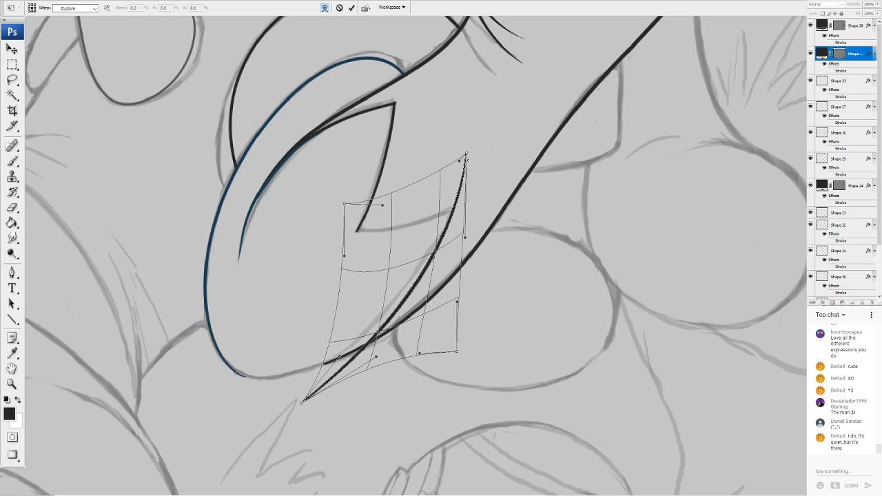
drag(466, 159, 461, 139)
key(Return)
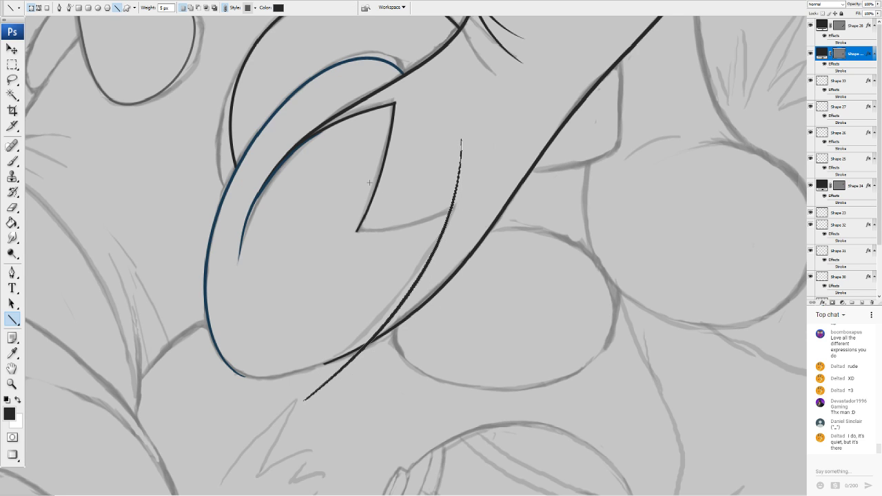
Rasterize the marking's lower curve and erase its surplus ends above the tip and outside the tuft's outline
click(14, 206)
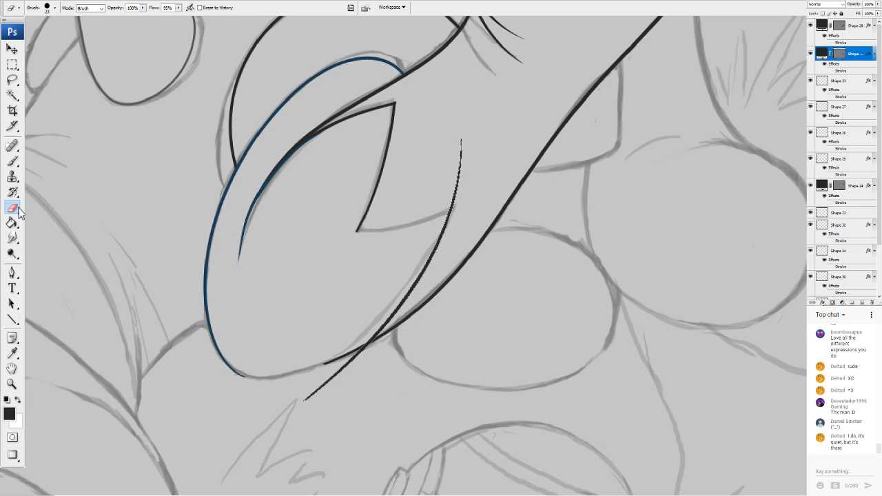
click(429, 168)
drag(470, 124, 441, 199)
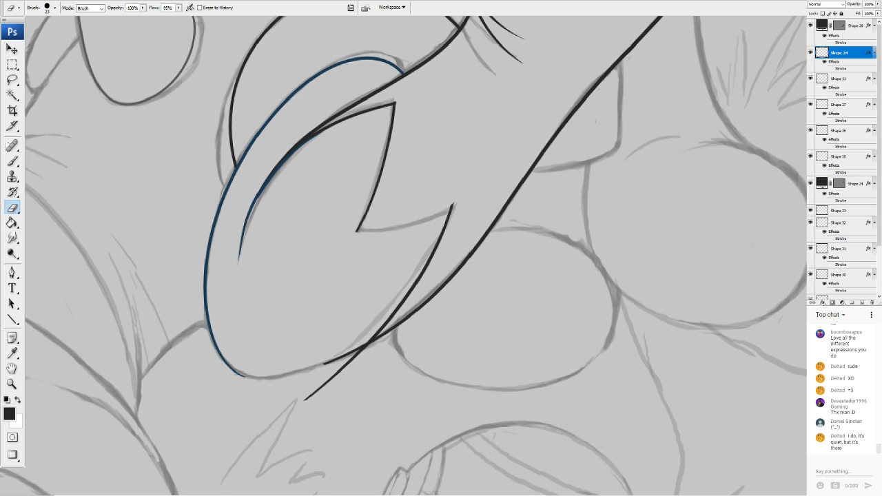
drag(338, 374, 318, 390)
mouse_move(376, 350)
mouse_down()
mouse_move(346, 368)
mouse_move(372, 351)
mouse_up()
Draw a straight near-black line from the zigzag's inner notch out past its lower tip
drag(386, 276, 398, 353)
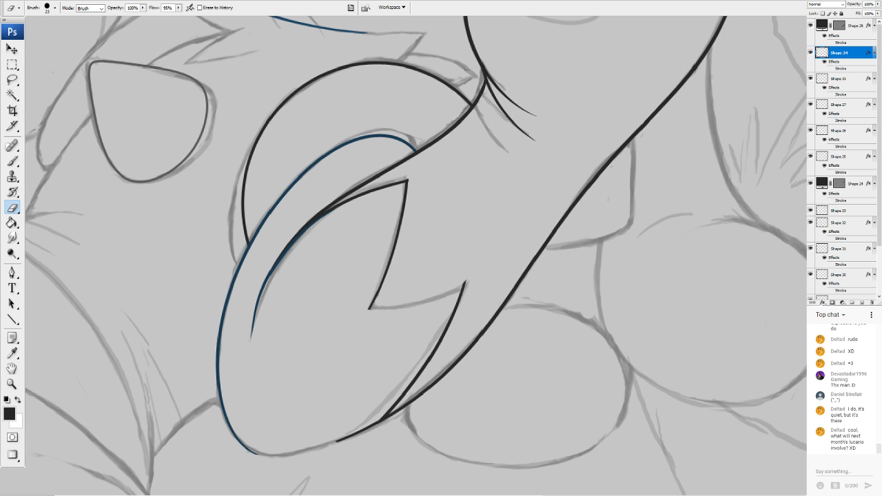
drag(512, 227, 574, 150)
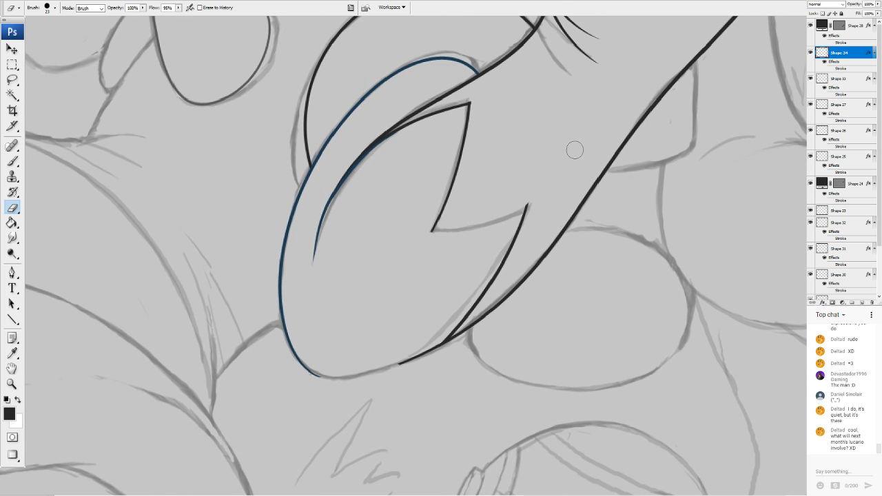
click(18, 318)
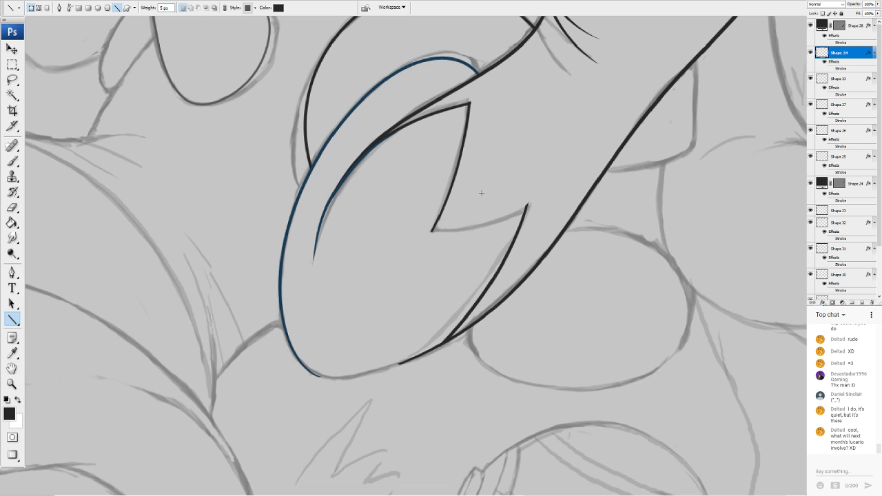
drag(431, 232, 545, 187)
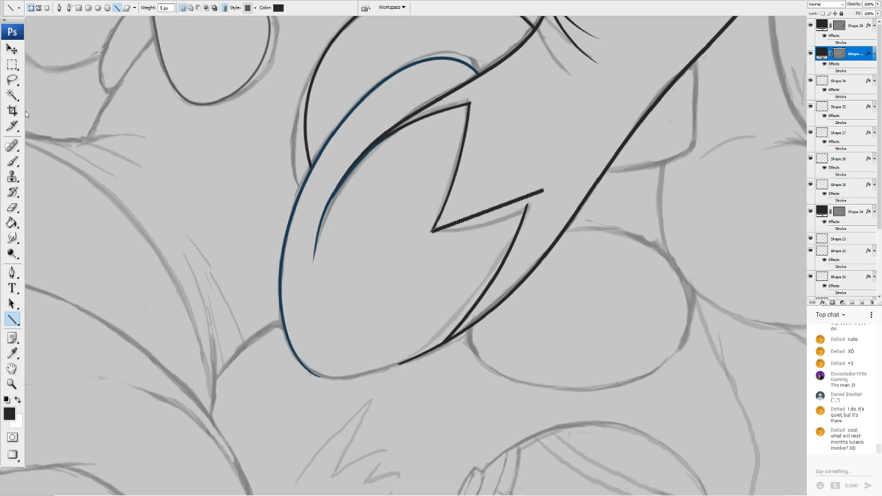
Warp the notch line into a sagging curve following the sketch, with both ends extending past the notch and the lower tip
click(94, 162)
drag(493, 230, 494, 235)
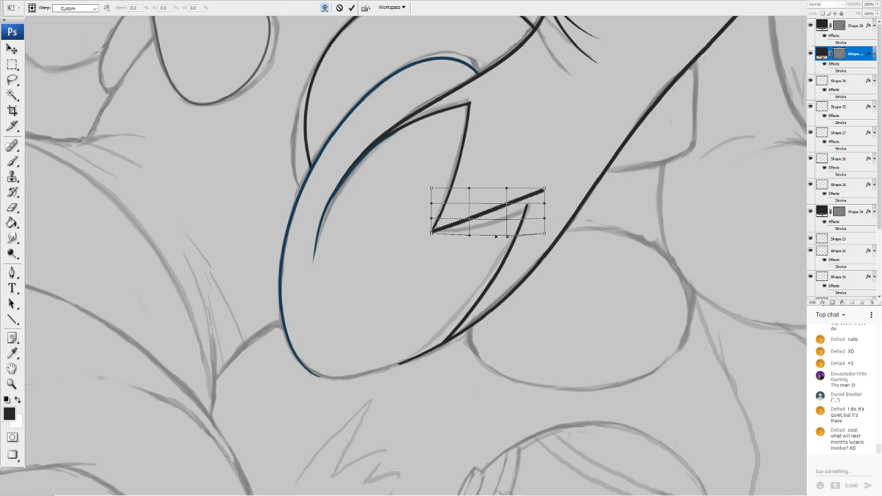
drag(496, 200, 488, 215)
drag(432, 233, 466, 238)
drag(506, 188, 563, 175)
drag(510, 200, 532, 205)
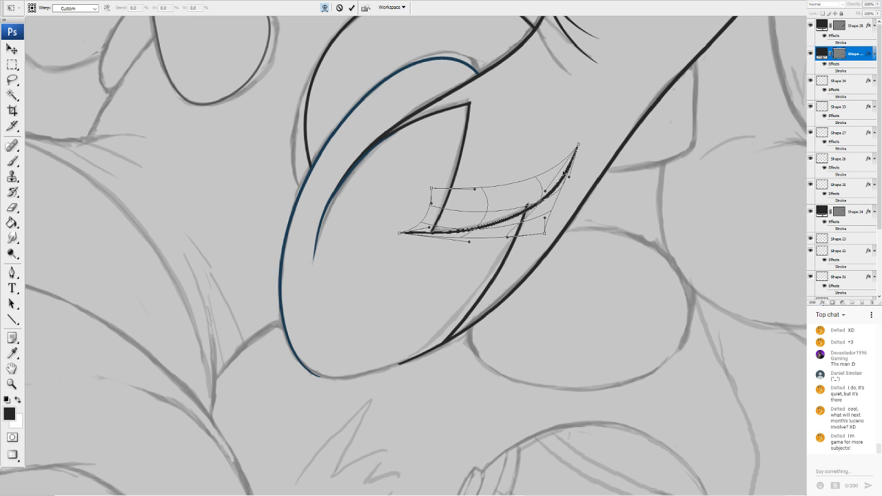
drag(569, 176, 584, 170)
drag(545, 191, 567, 173)
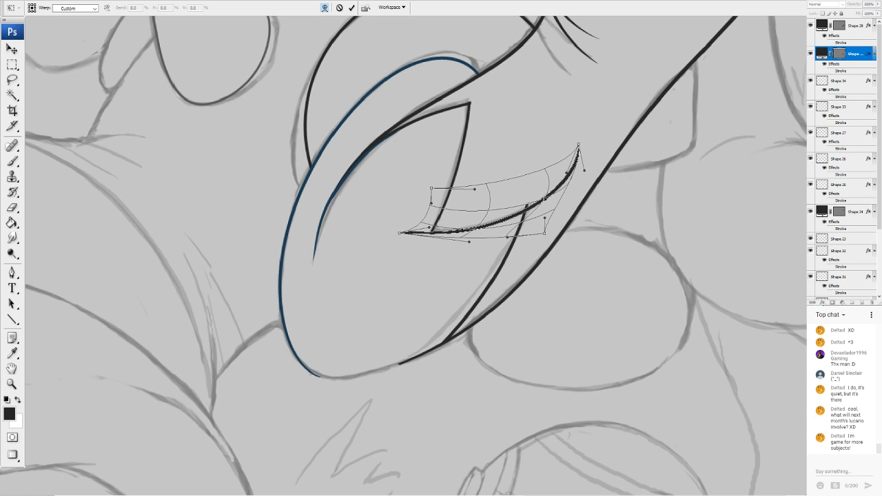
key(Return)
Rasterize the notch curve and erase its surplus ends beyond the inner notch and the lower tip
key(e)
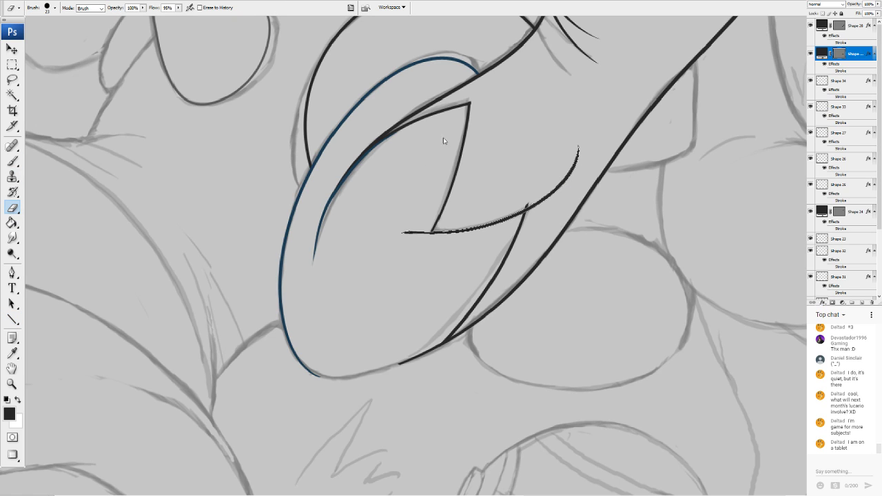
click(428, 166)
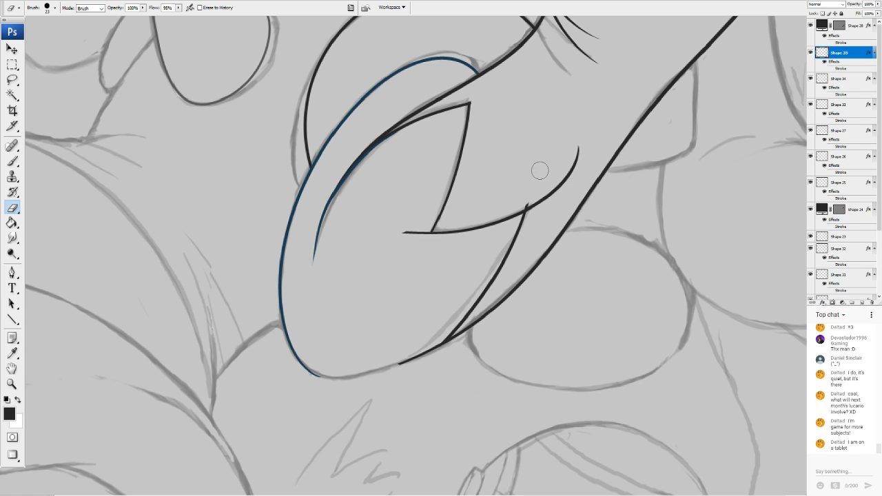
drag(406, 228, 423, 221)
drag(569, 148, 535, 213)
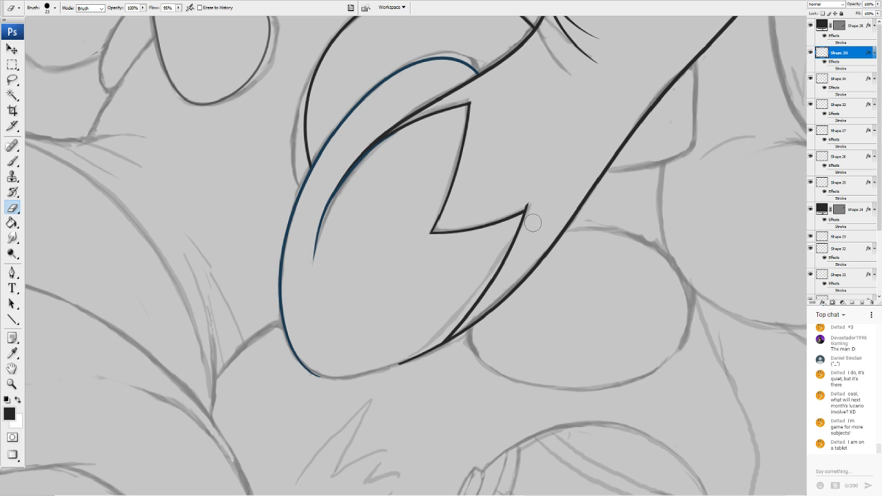
Select the layer of the marking's lower curve running from the lower tip to the tuft's outline
click(12, 49)
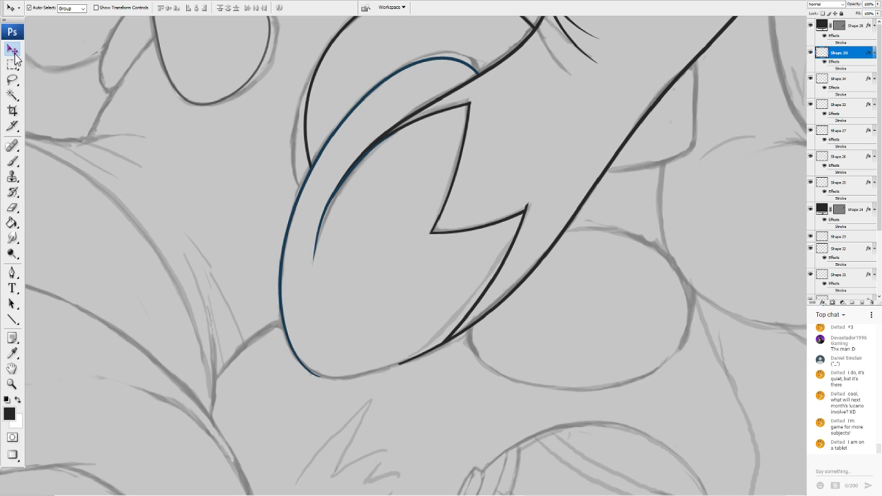
click(518, 239)
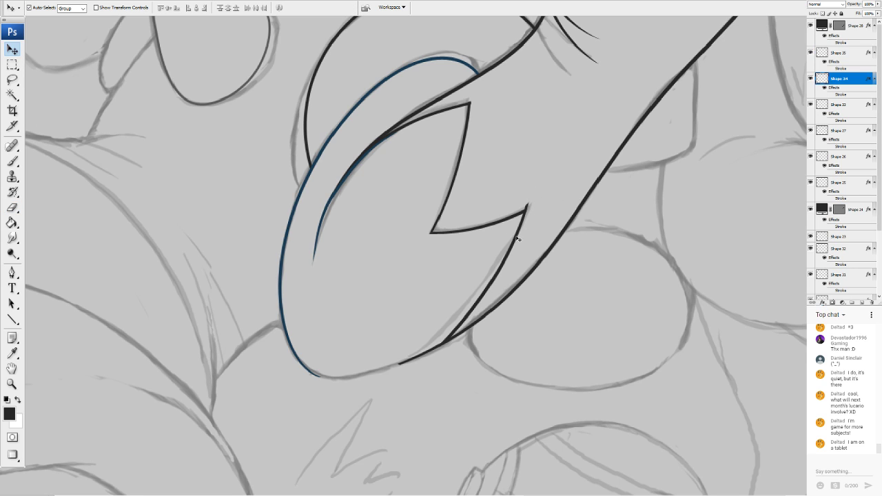
Set the foreground colour to the dark blue sampled from the existing blue outline
click(13, 208)
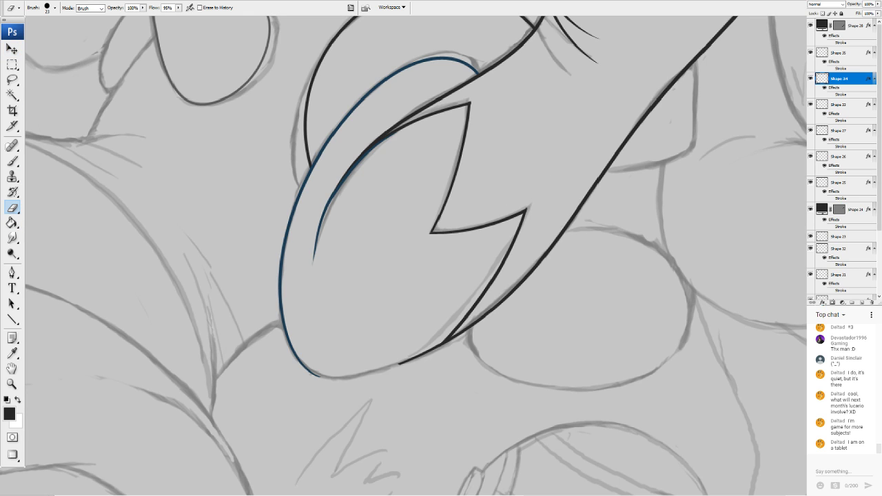
scroll(488, 189, down, 3)
key(i)
click(10, 412)
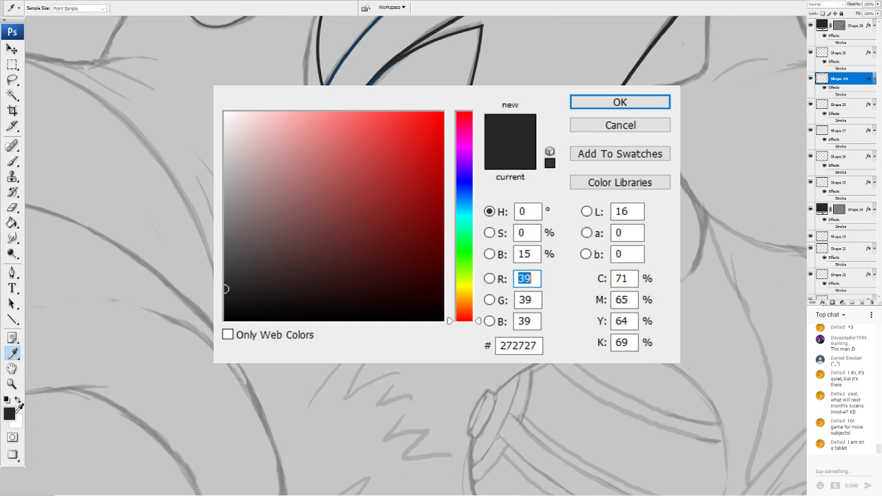
click(353, 47)
click(596, 106)
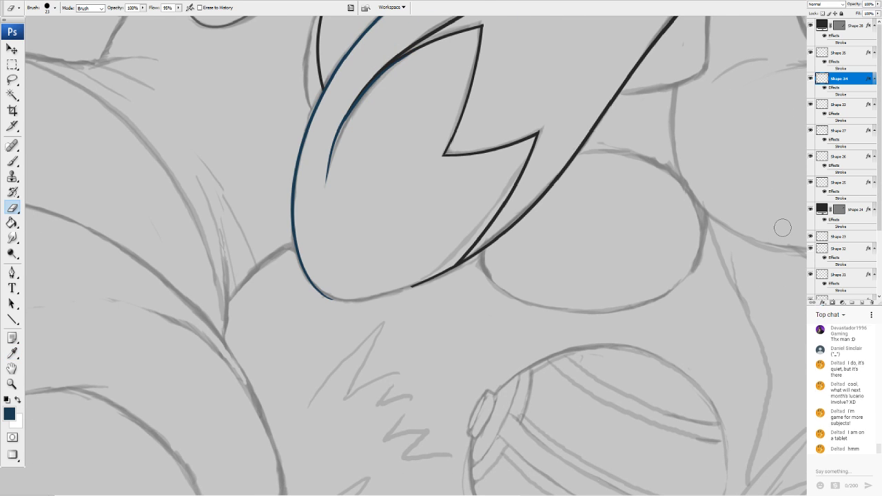
Draw a 5 px dark-blue line across the bottom of the zigzag-marked oval shape and rotate it away and back, giving it a tilted transform box
key(u)
drag(452, 264, 317, 303)
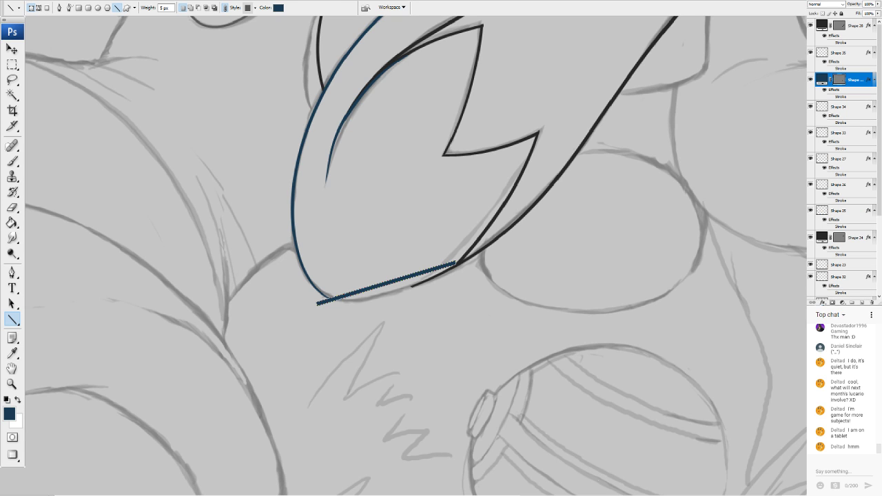
key(ctrl+t)
drag(465, 221, 409, 188)
double_click(416, 251)
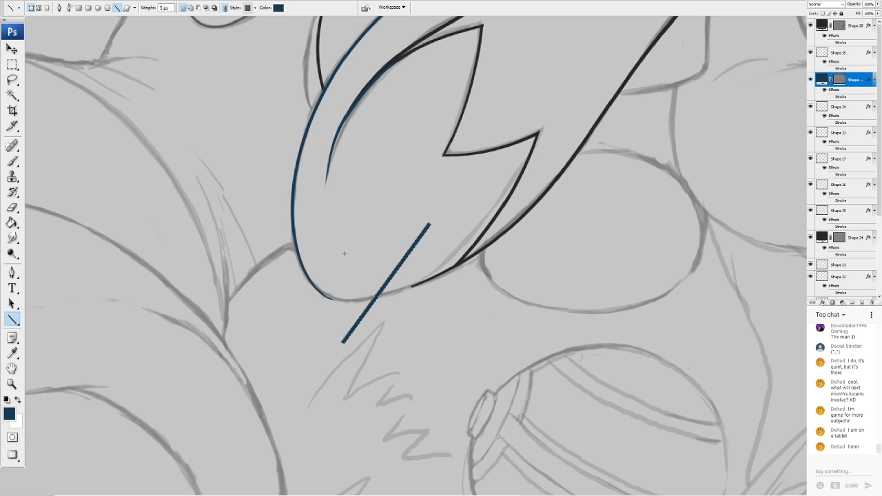
key(ctrl+t)
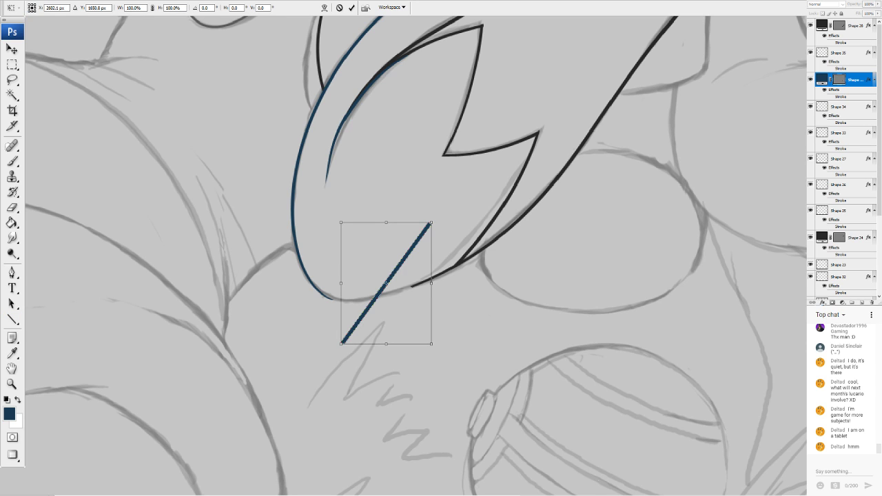
drag(459, 203, 465, 261)
Warp the blue line to follow the sketched rounded bottom edge, joining the blue outline at one end and the black outline at the other
click(324, 9)
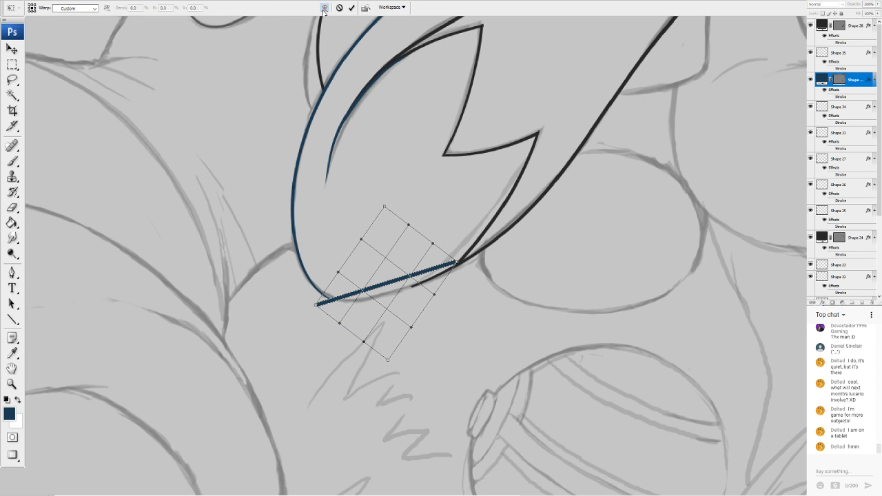
drag(416, 281, 419, 289)
drag(429, 245, 463, 258)
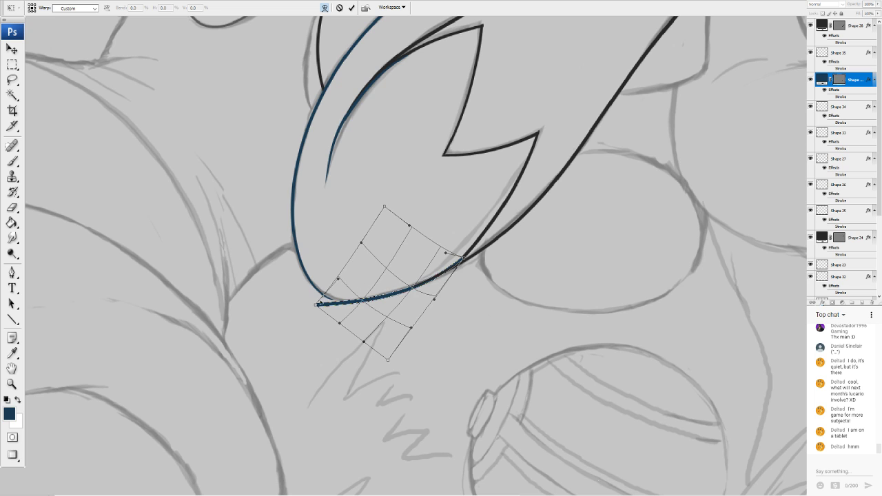
drag(315, 303, 298, 264)
drag(336, 323, 306, 341)
drag(298, 261, 293, 236)
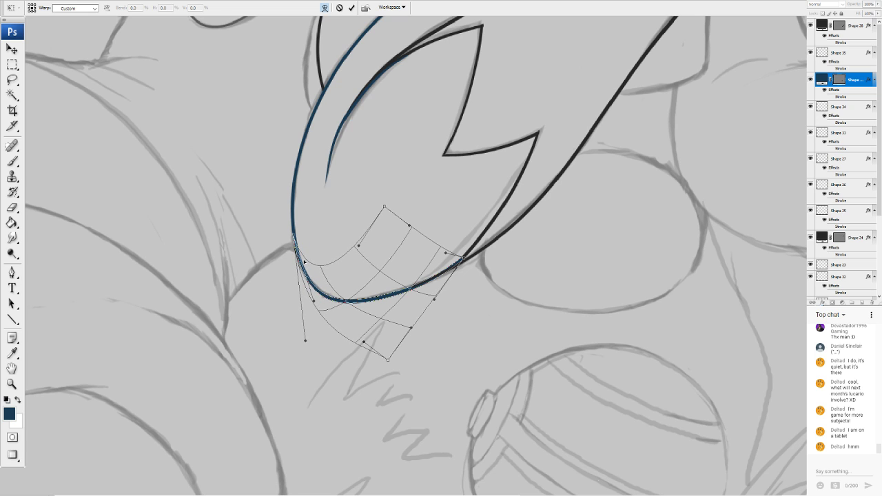
drag(340, 300, 342, 297)
drag(373, 266, 435, 308)
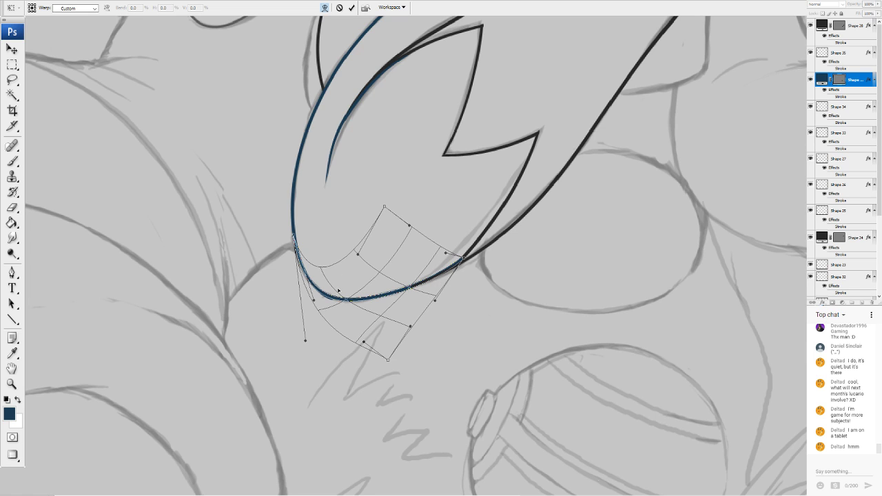
key(Return)
Rasterize the warped blue line and erase its excess end overlapping the black outline
click(14, 209)
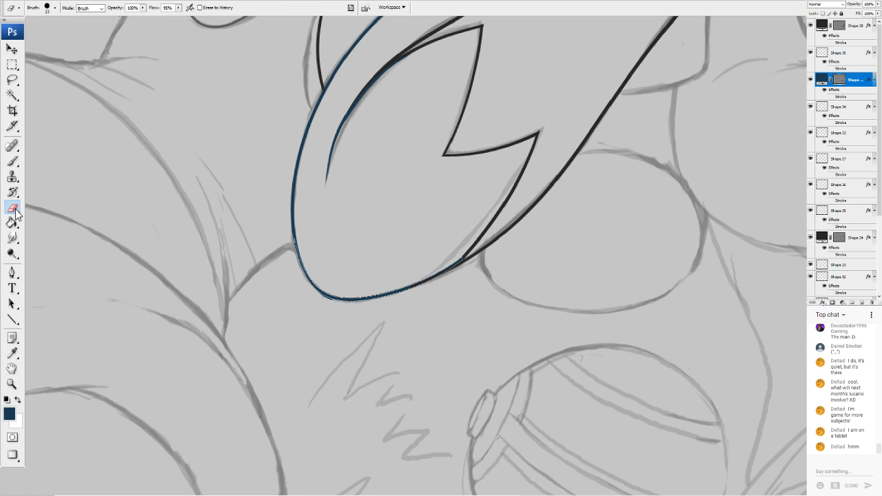
click(472, 220)
click(447, 167)
drag(474, 246, 460, 252)
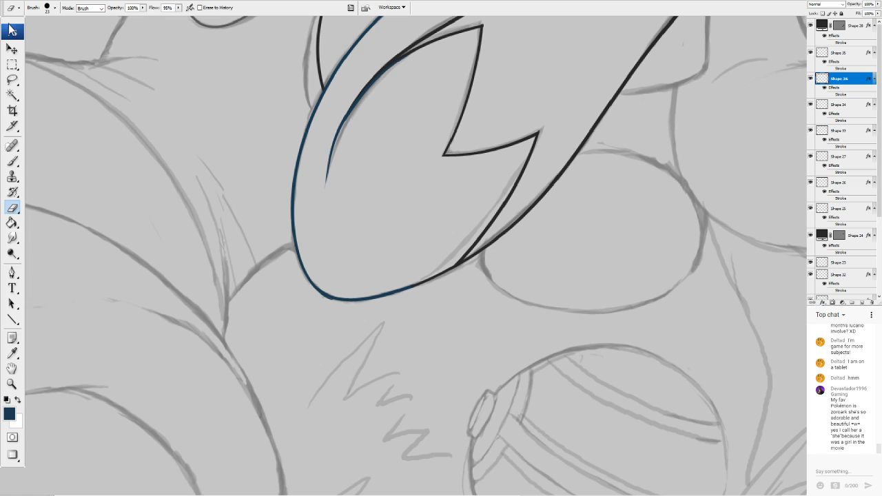
Rasterize the black outline segment and erase its tip where it meets the blue curve, and select the oval shape's blue side outline for erasing
click(12, 49)
click(437, 278)
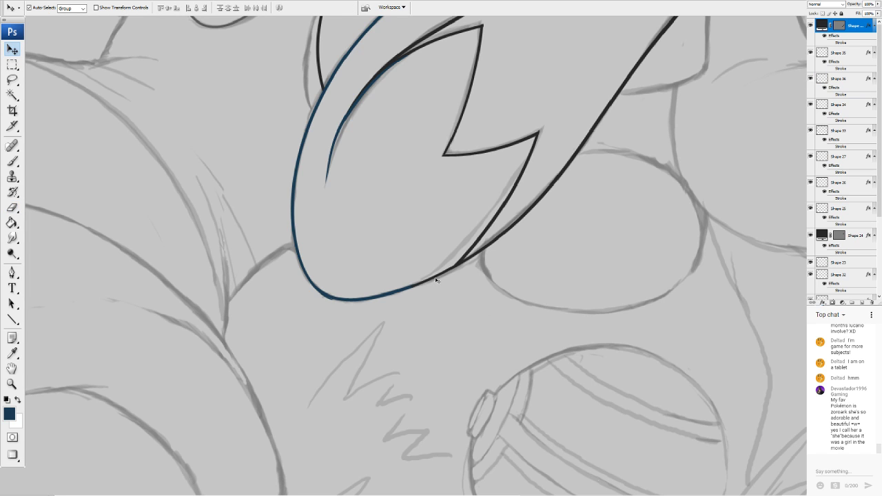
click(12, 207)
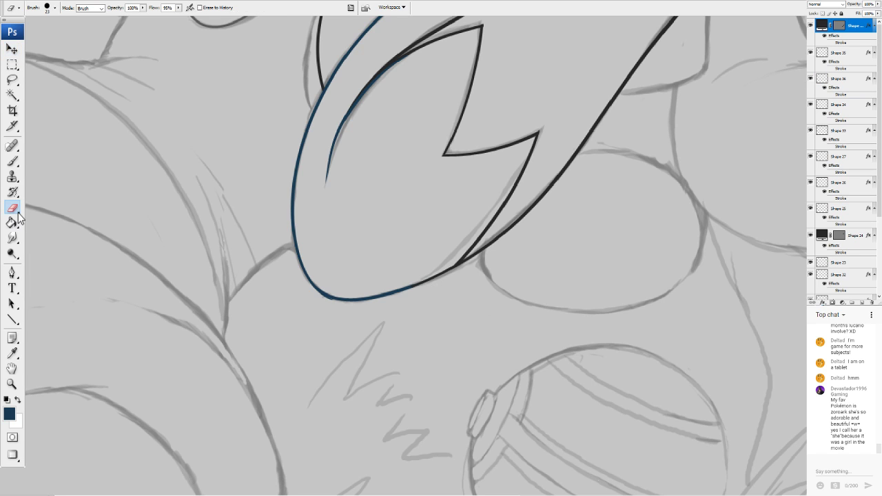
click(431, 168)
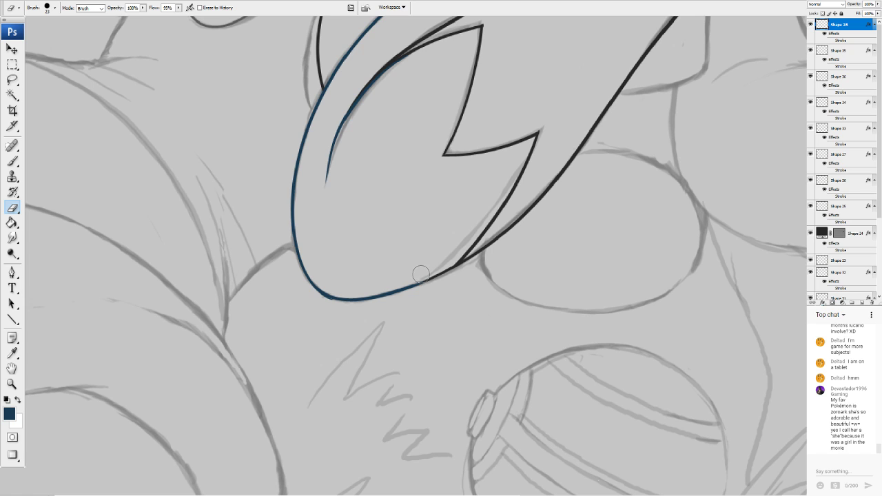
key(v)
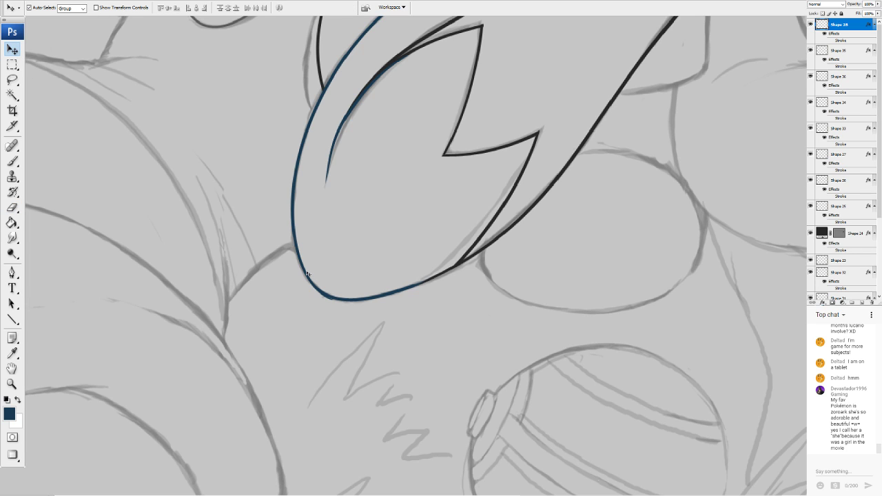
click(308, 275)
key(e)
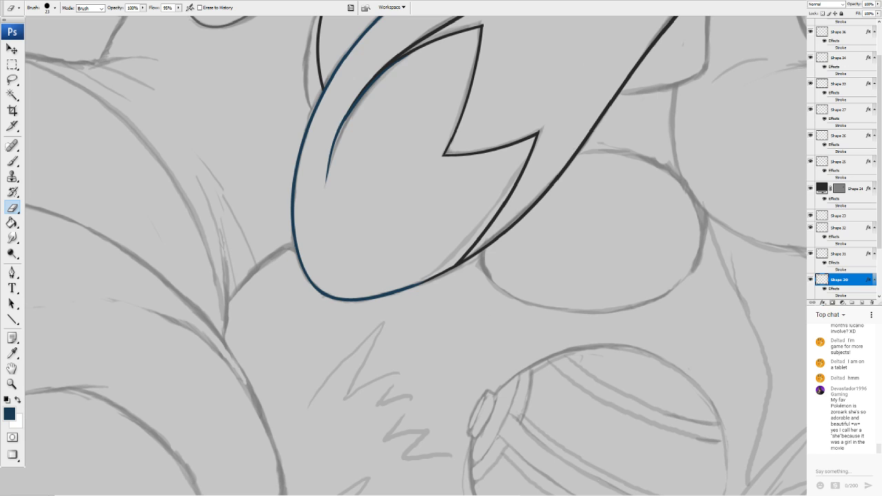
Draw a 5 px dark-blue diagonal line across the lower edge of the spiky rounded shape beside the triangular outline
key(ctrl+minus)
key(ctrl+minus)
key(ctrl+minus)
key(ctrl+minus)
key(ctrl+minus)
key(ctrl+minus)
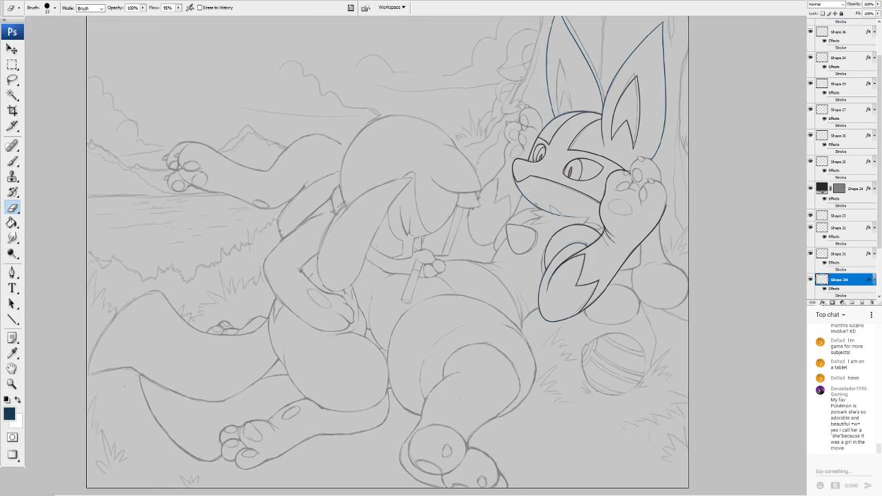
key(ctrl+plus)
key(ctrl+plus)
key(ctrl+plus)
scroll(416, 255, up, 3)
mouse_move(620, 228)
mouse_down()
mouse_move(472, 227)
mouse_move(340, 286)
mouse_move(379, 344)
mouse_up()
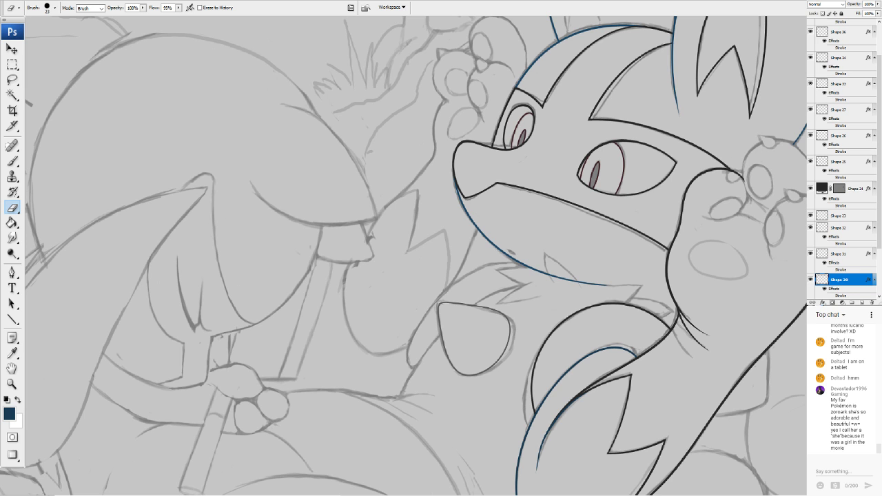
scroll(386, 242, up, 2)
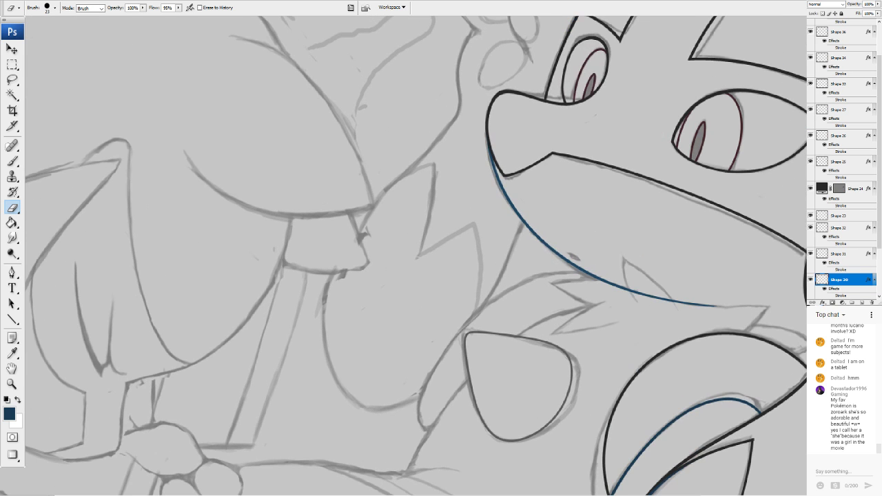
drag(469, 304, 672, 255)
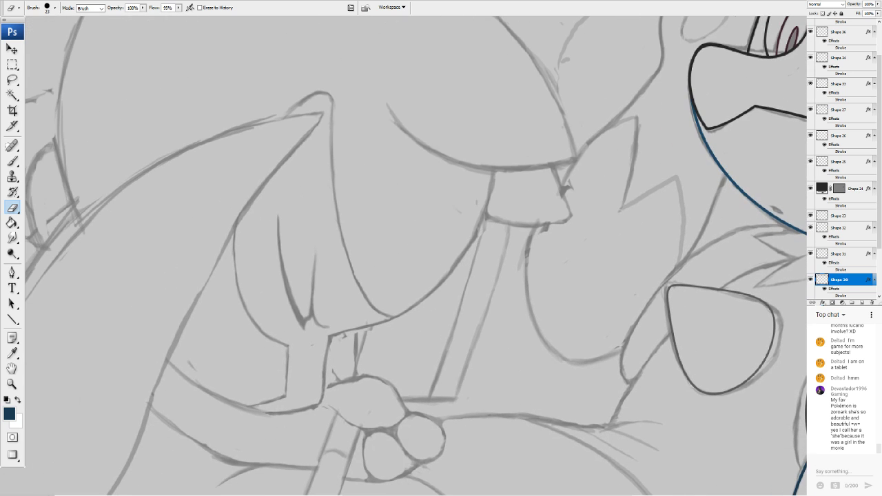
click(12, 319)
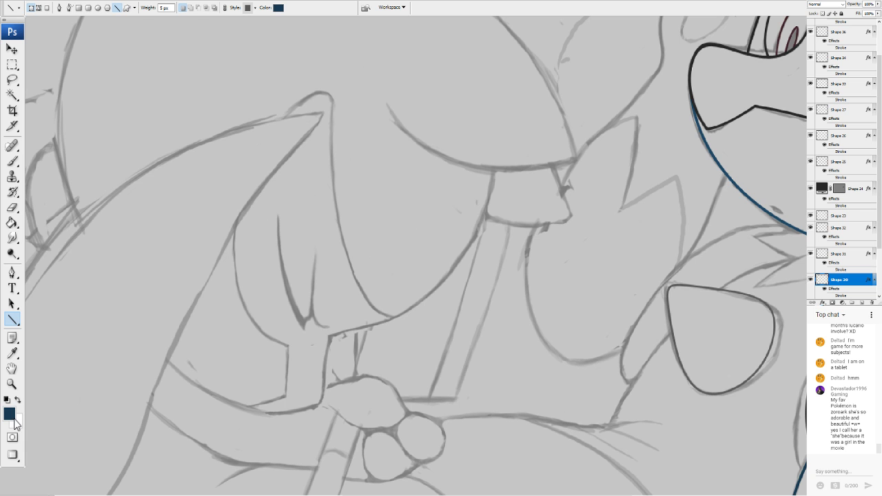
drag(538, 310, 470, 241)
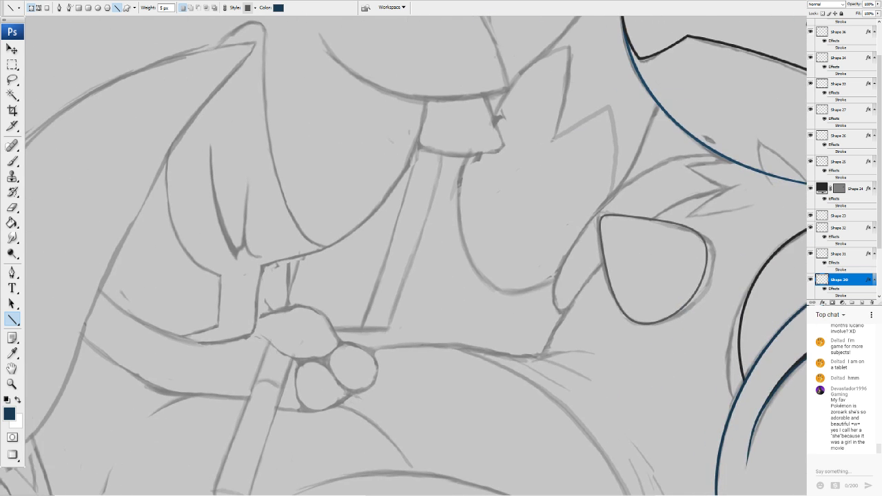
drag(606, 289, 561, 289)
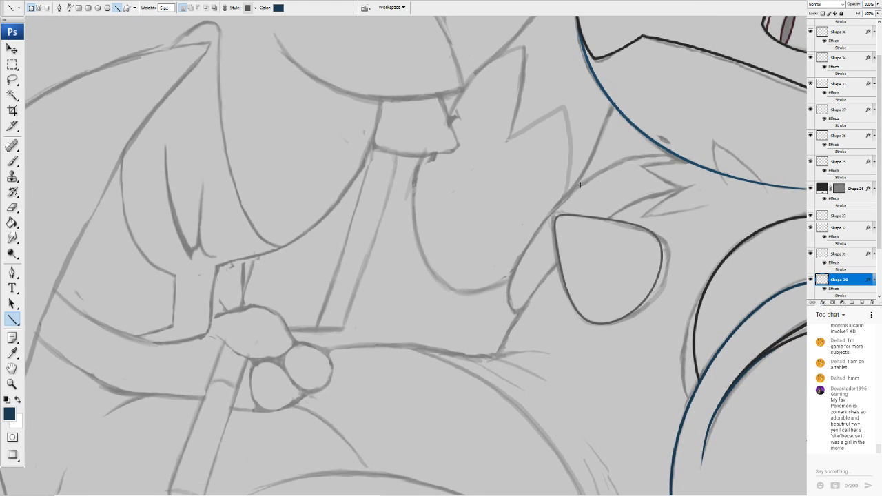
drag(589, 182, 415, 302)
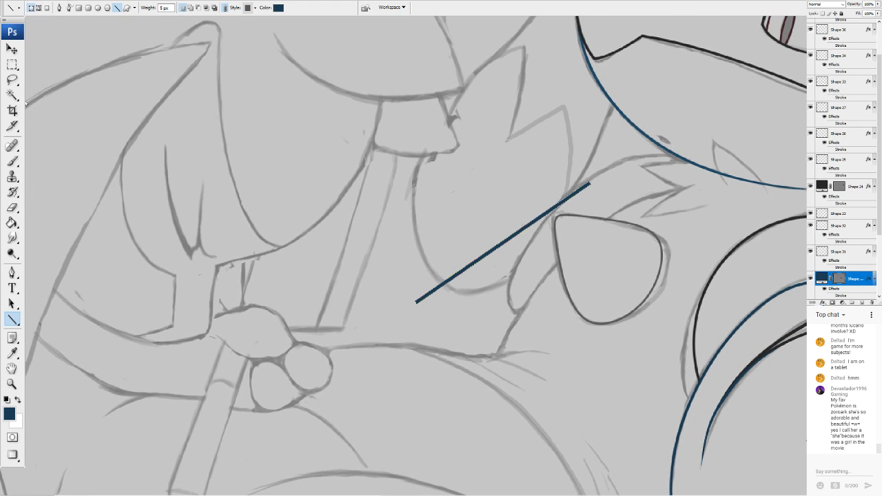
Warp the diagonal line into a curve that sweeps under the spiky rounded shape, with its lower end bent upward
key(ctrl+t)
drag(503, 282, 506, 296)
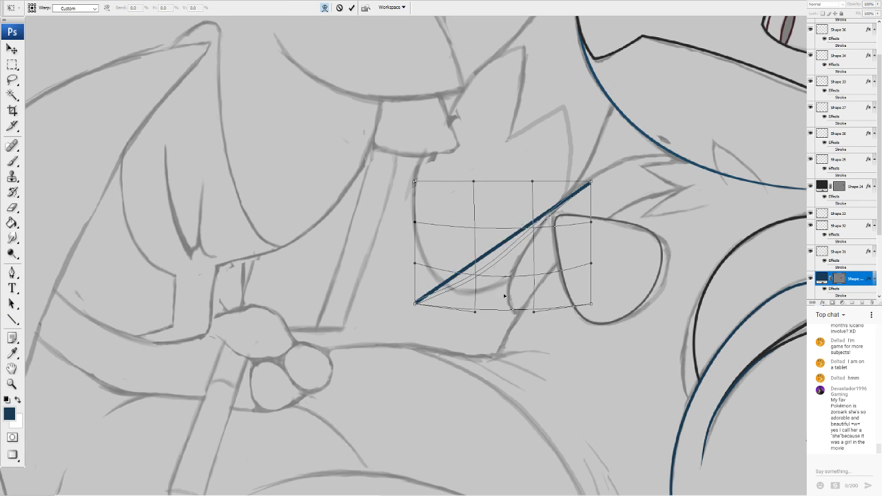
drag(546, 192, 520, 236)
drag(490, 276, 483, 265)
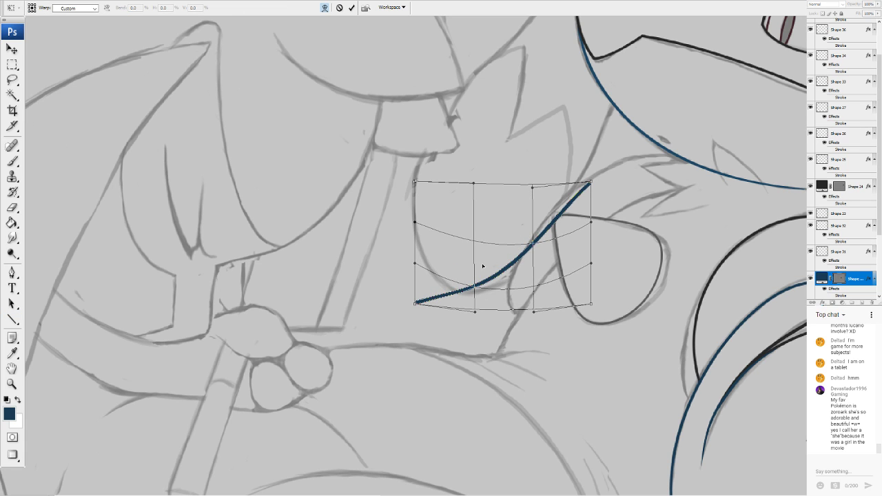
drag(415, 304, 414, 310)
drag(441, 267, 453, 347)
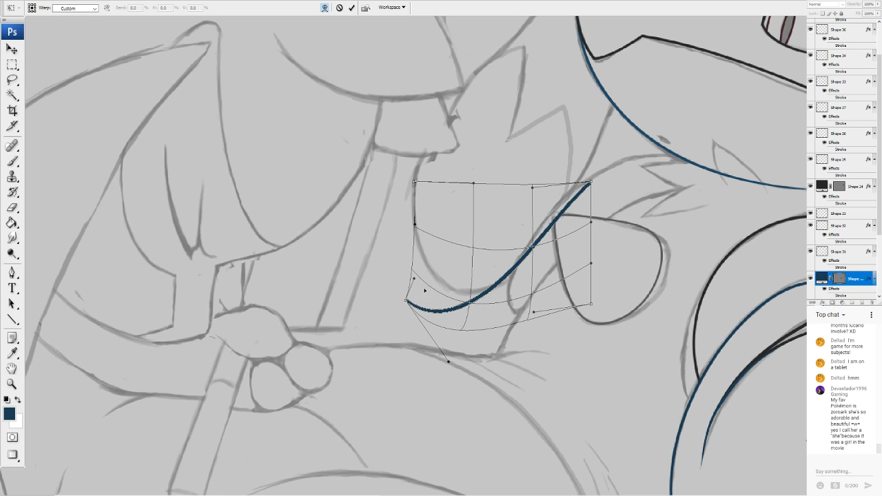
drag(425, 291, 436, 286)
drag(470, 320, 469, 312)
drag(510, 214, 505, 234)
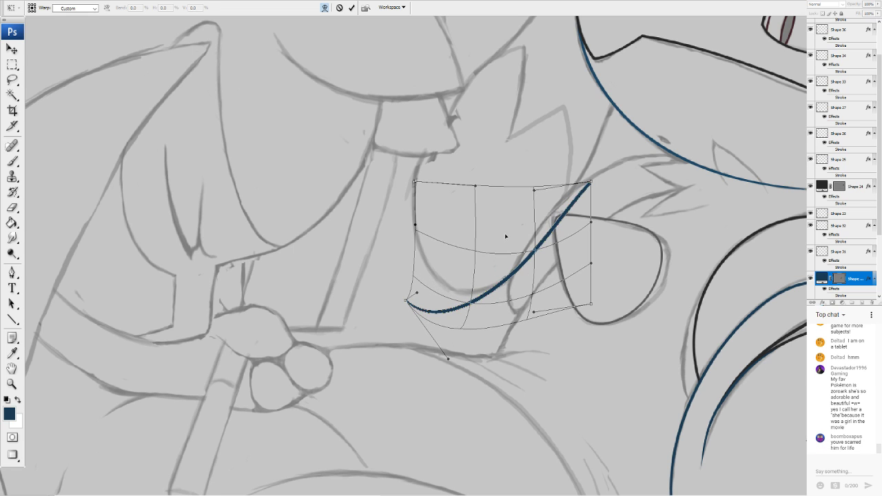
Extend the curve's upper end toward the fur sketch below the chin, refine the bend of its lower end, and apply the warp
drag(591, 182, 622, 158)
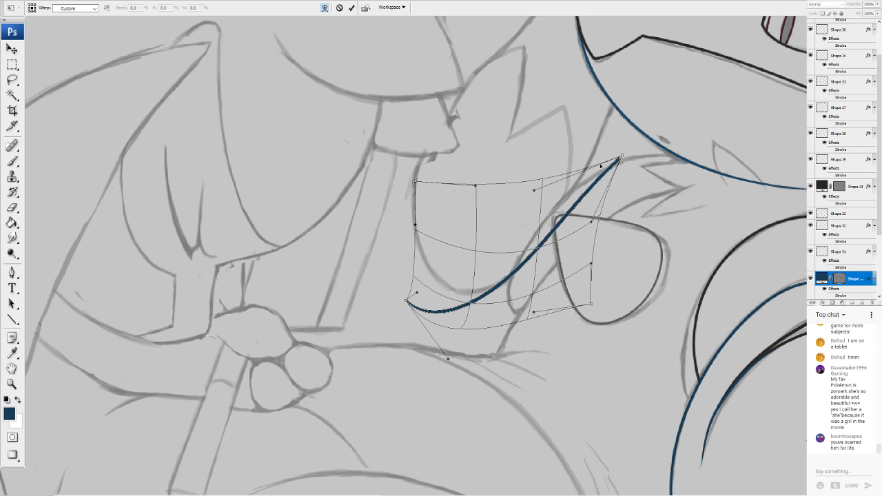
drag(534, 190, 541, 201)
drag(574, 262, 566, 254)
drag(496, 240, 484, 280)
drag(406, 301, 411, 301)
drag(446, 359, 431, 371)
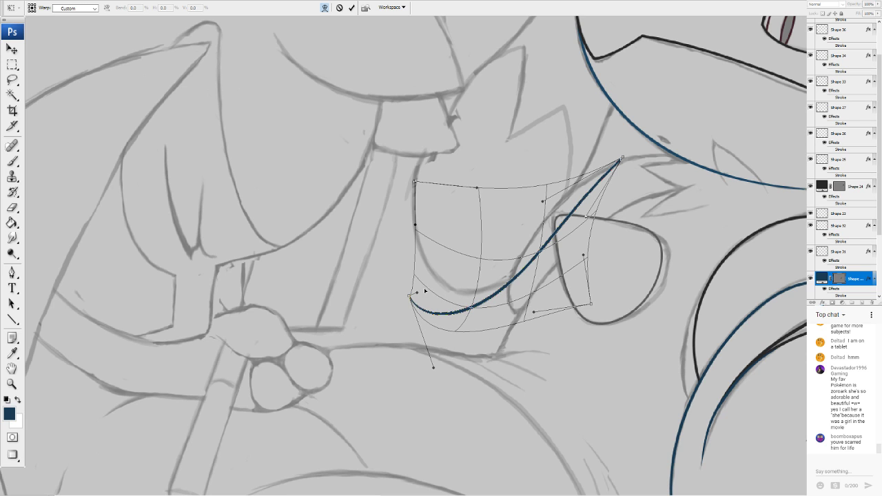
drag(409, 295, 413, 286)
mouse_move(510, 296)
mouse_down()
mouse_move(465, 306)
mouse_move(372, 277)
mouse_move(382, 88)
mouse_move(205, 173)
mouse_move(420, 284)
mouse_move(517, 371)
mouse_up()
key(Return)
Draw a 5 px dark-blue diagonal line across the outer side of the spiky rounded shape, ending near the existing lower curve
scroll(413, 255, right, 3)
scroll(413, 255, up, 1)
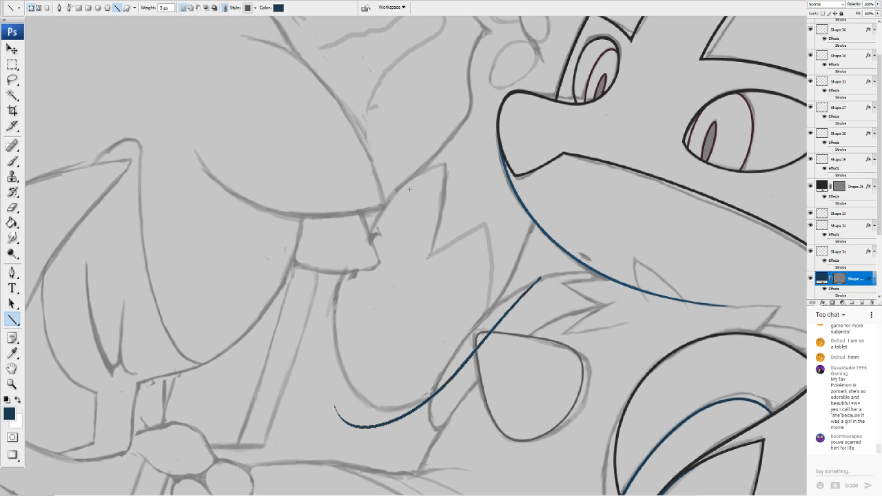
drag(410, 167, 328, 400)
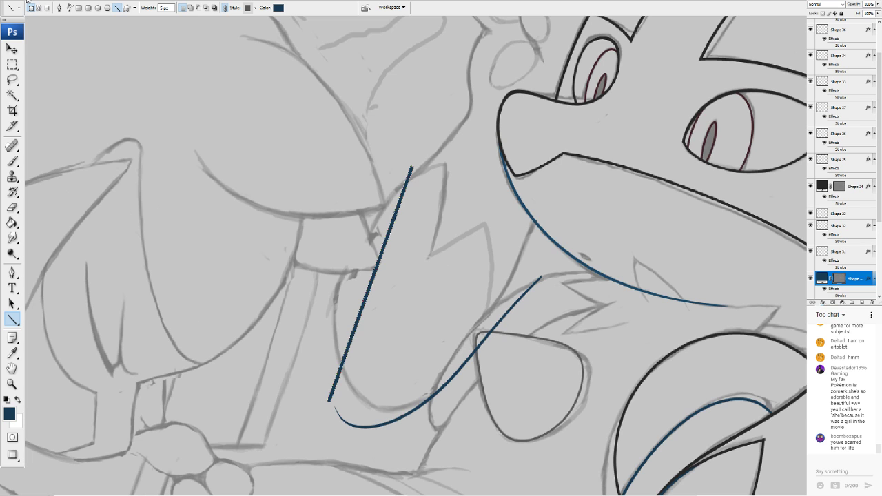
Warp the new line into an outward bow, extending its upper end to the long sketch line beside the muzzle
click(29, 1)
click(182, 215)
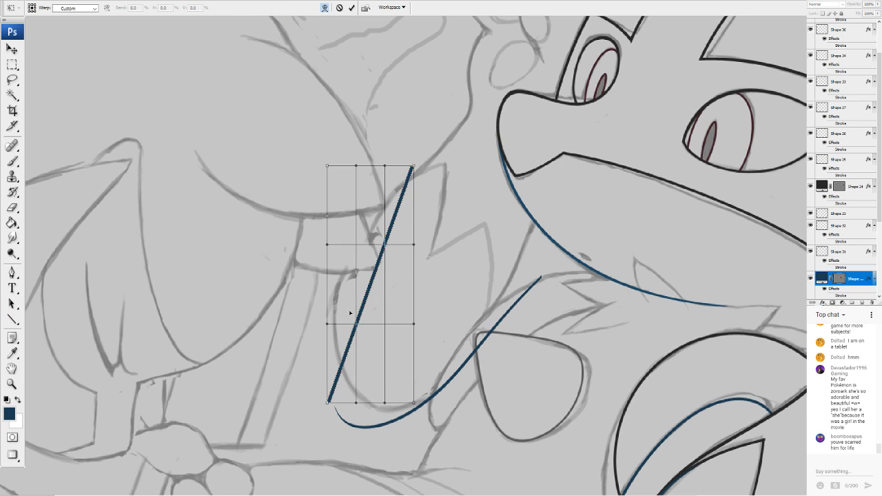
mouse_move(350, 313)
mouse_down()
mouse_move(303, 317)
mouse_move(352, 305)
mouse_up()
drag(414, 244, 396, 238)
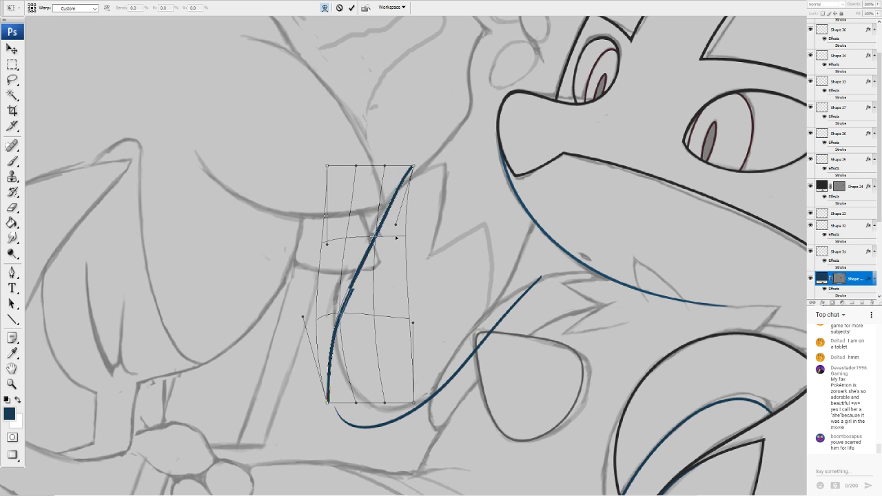
drag(412, 167, 468, 128)
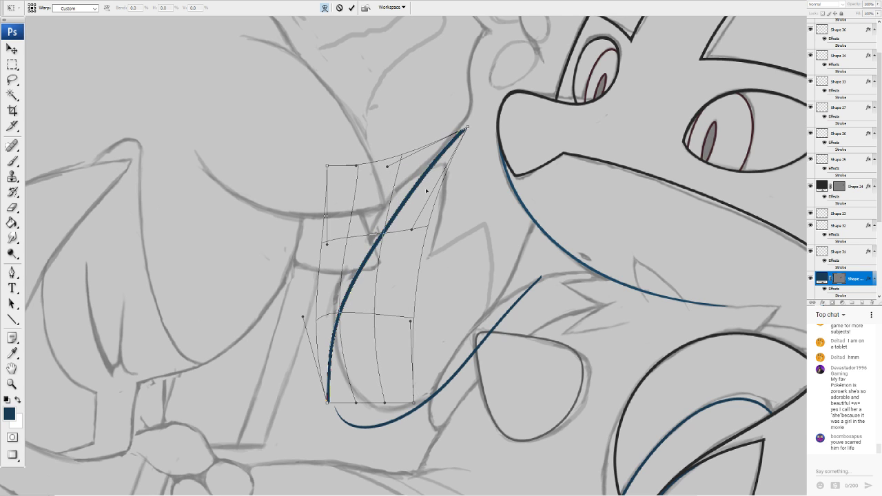
drag(387, 166, 419, 163)
drag(356, 166, 366, 166)
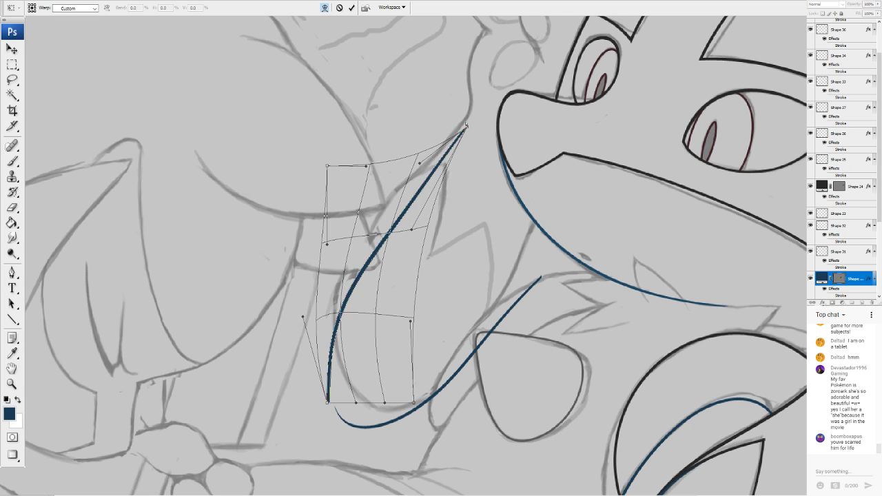
drag(467, 126, 471, 102)
drag(412, 230, 438, 220)
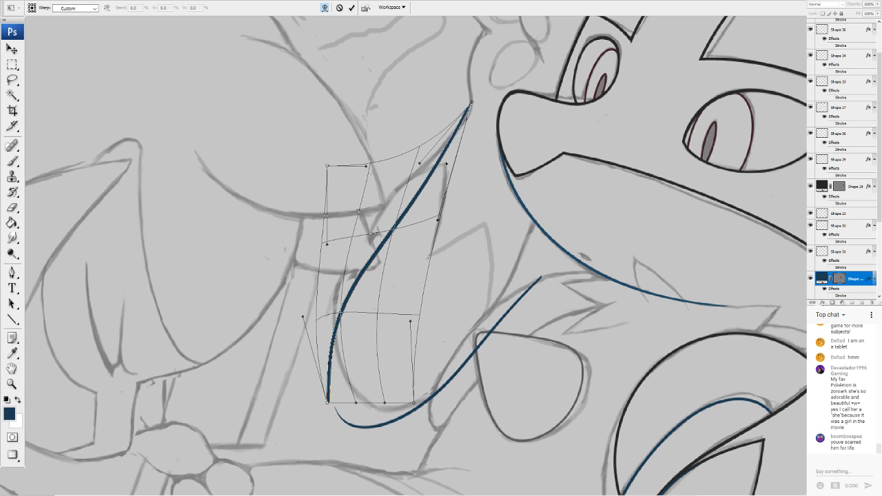
drag(419, 163, 428, 166)
drag(377, 282, 380, 259)
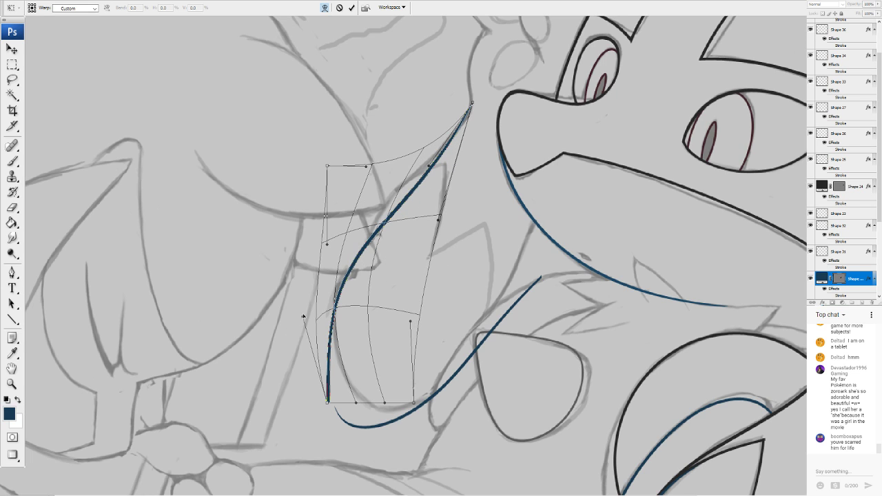
Pull the warped line's lower end onto the existing dark-blue curve and round the bend where the two meet
drag(303, 316, 267, 361)
drag(327, 403, 349, 423)
drag(361, 380, 355, 391)
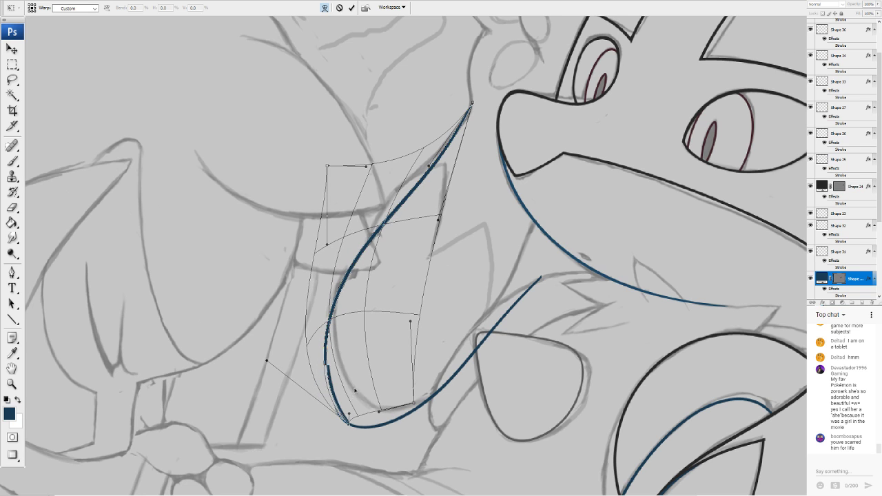
drag(263, 359, 264, 392)
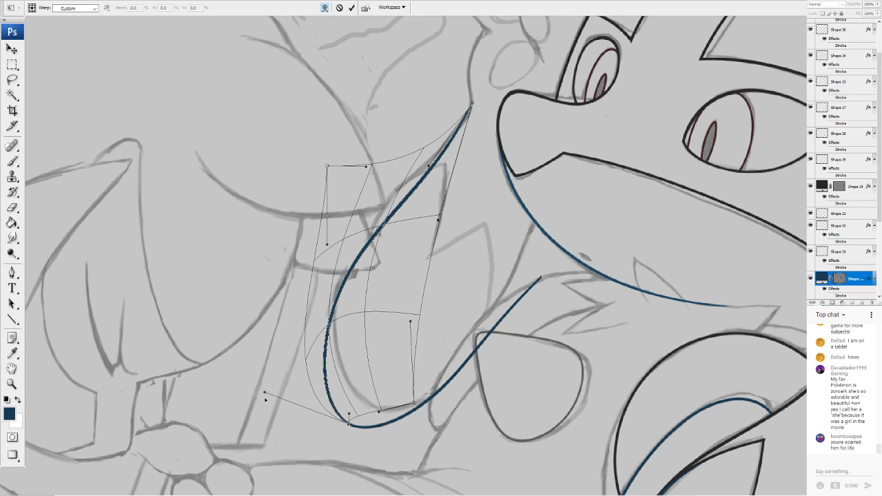
drag(324, 339, 339, 324)
drag(340, 359, 343, 402)
drag(365, 284, 349, 282)
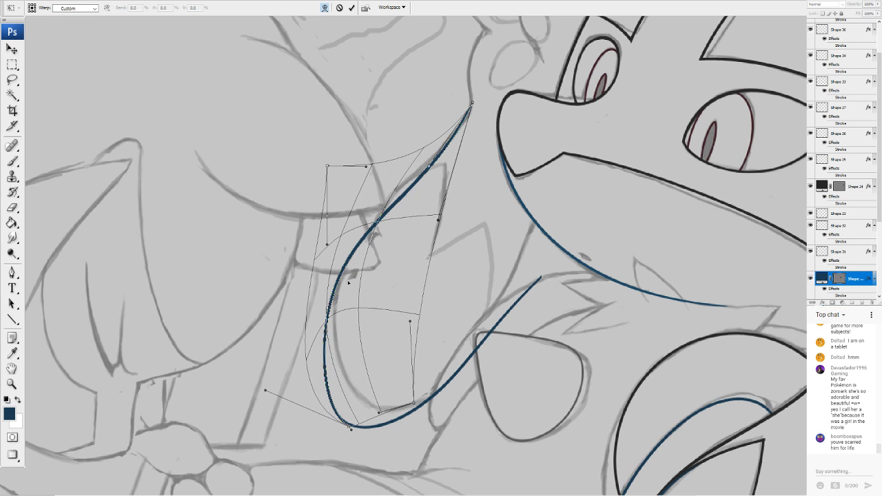
drag(349, 367, 355, 365)
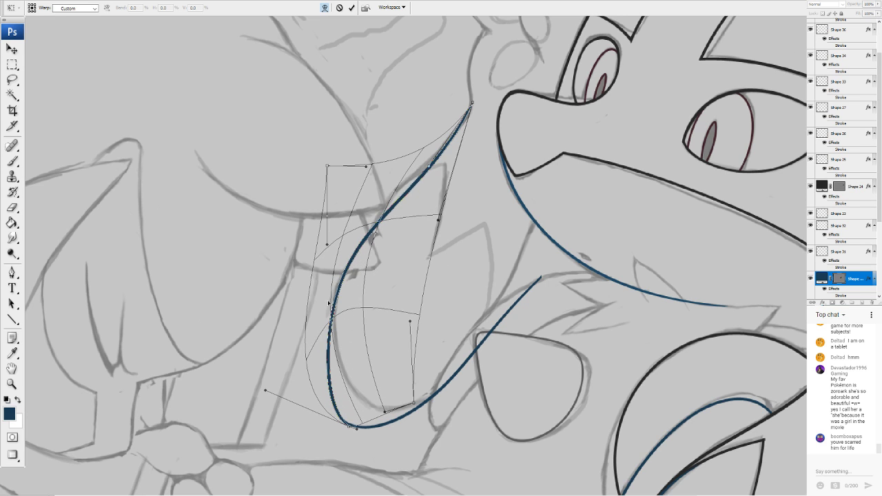
drag(316, 272, 310, 268)
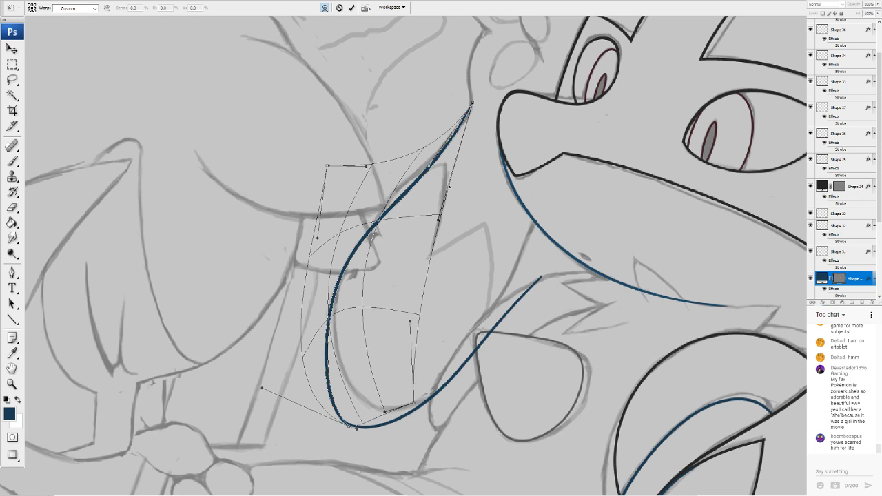
Refine the line's upper bend and widen its outer side around the spiky rounded shape, and apply the warp
drag(438, 219, 466, 181)
drag(446, 147, 445, 155)
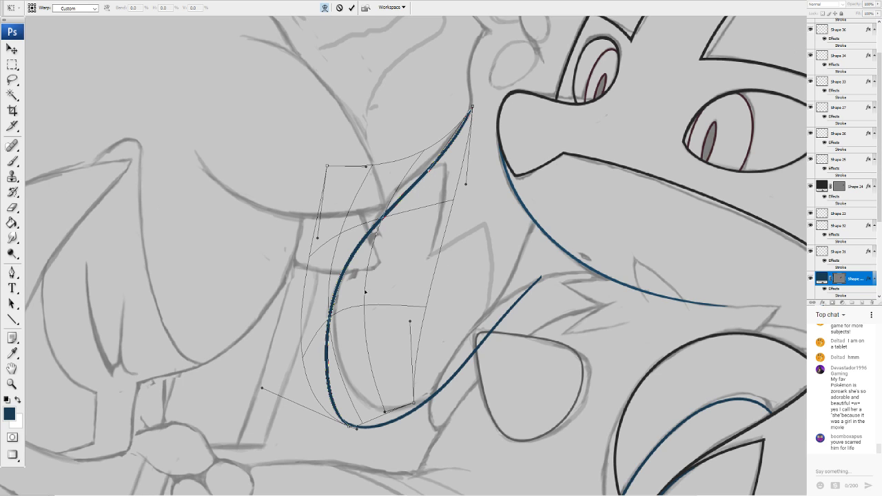
drag(339, 299, 360, 300)
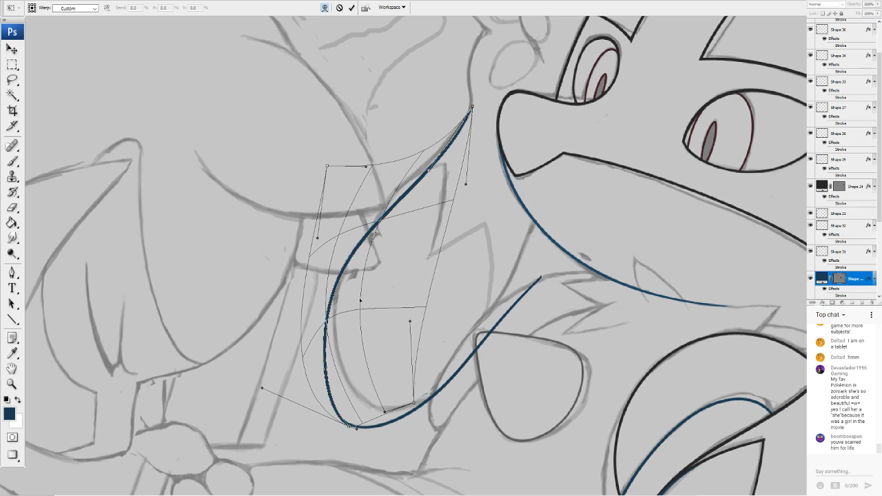
drag(328, 245, 316, 251)
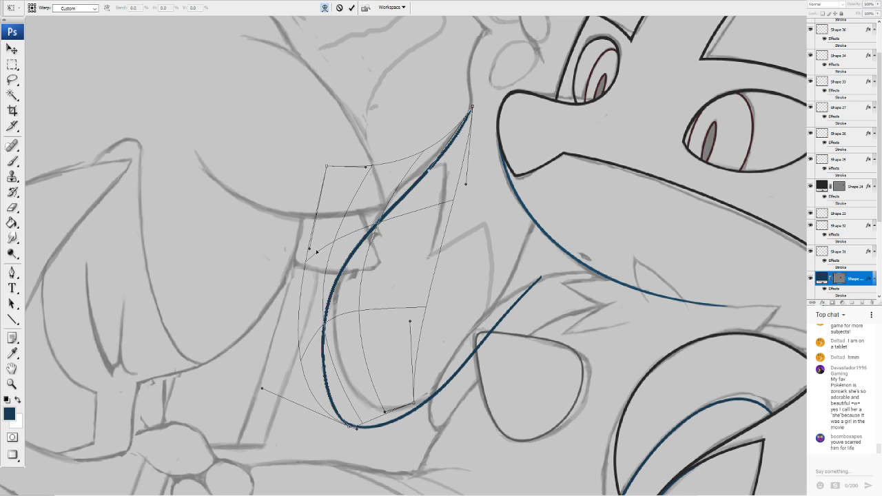
drag(331, 309, 343, 302)
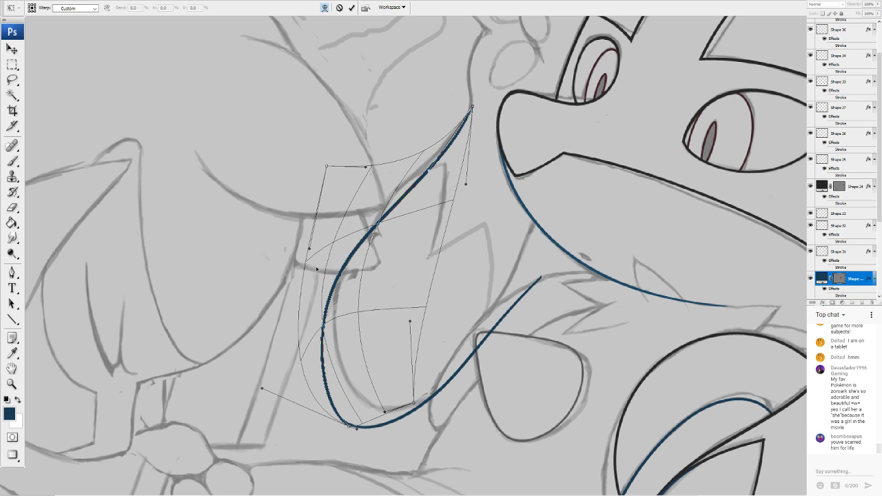
drag(317, 269, 340, 261)
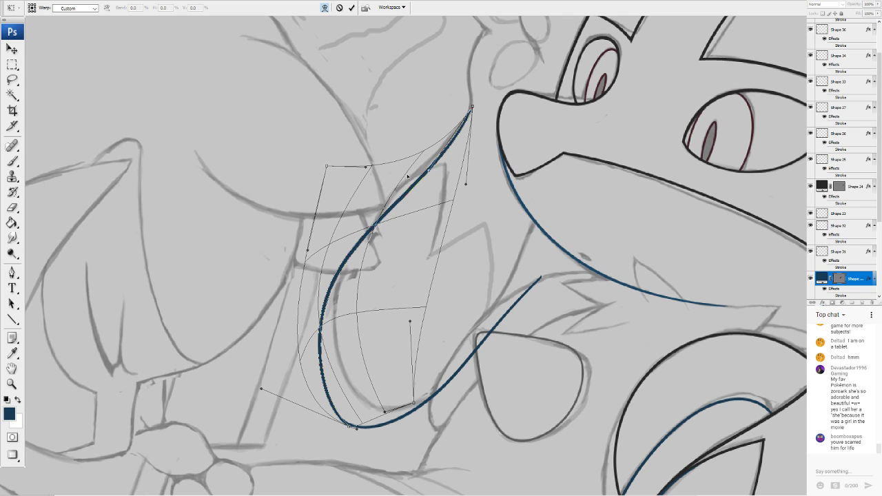
drag(407, 175, 395, 217)
drag(317, 307, 315, 310)
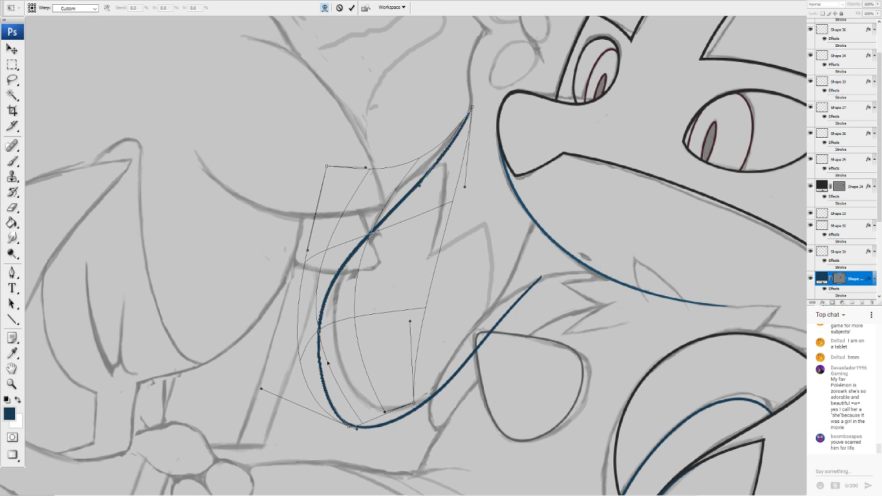
drag(350, 413, 350, 411)
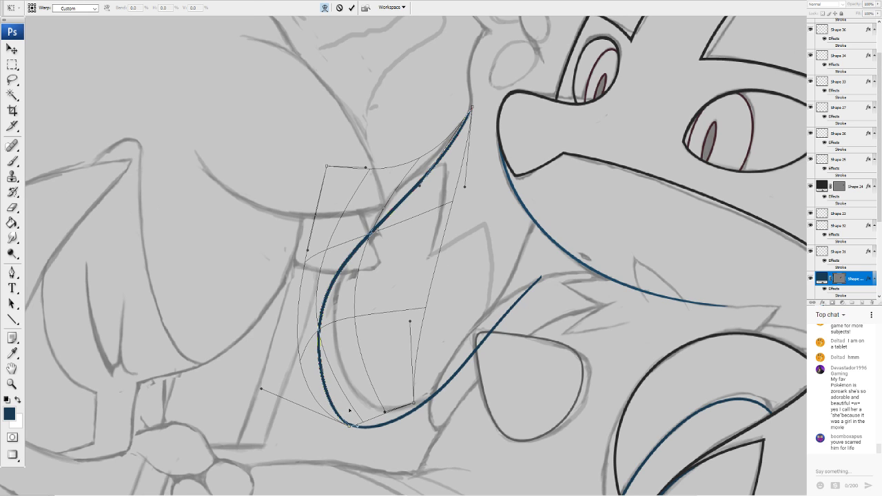
key(Return)
Warp the side curve again to bulge its lower outer section slightly outward, and apply the warp
drag(413, 451, 424, 370)
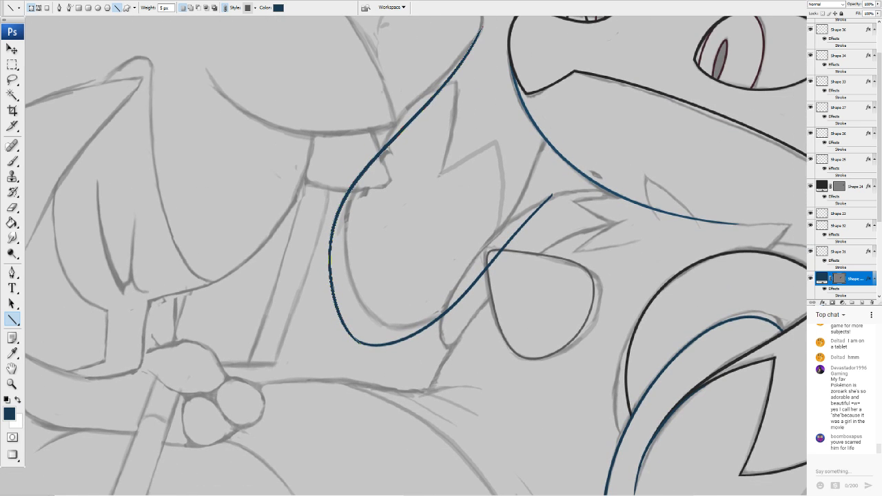
click(99, 164)
drag(329, 241, 322, 256)
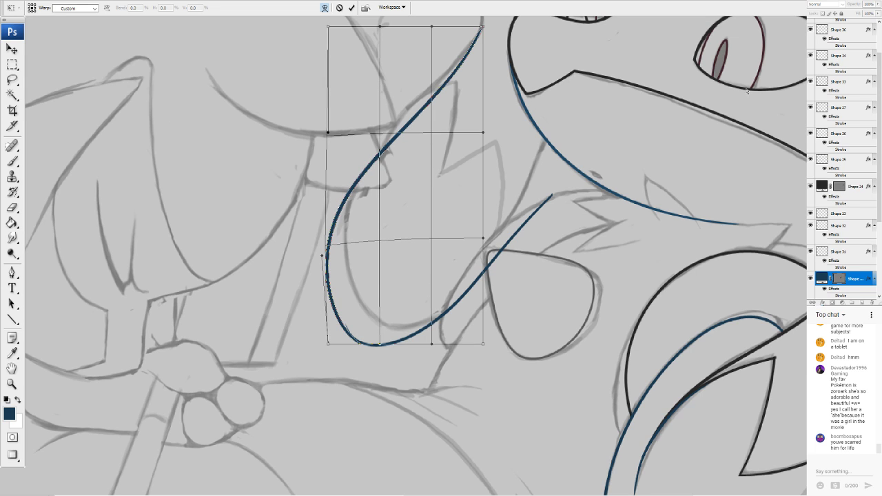
drag(373, 336, 373, 334)
key(Return)
key(Return)
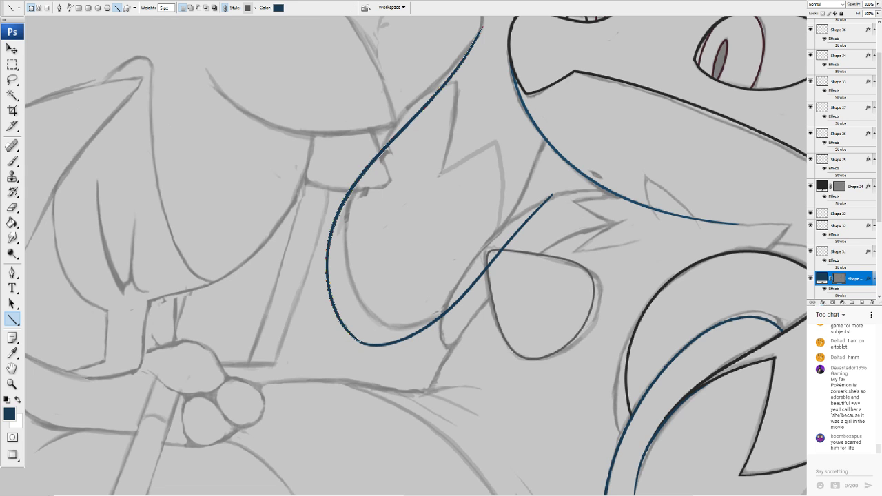
Rasterize the lower dark-blue curve and erase its upper end where it crosses the rounded triangular outline
scroll(416, 256, down, 1)
scroll(415, 255, up, 1)
scroll(415, 256, right, 7)
scroll(415, 255, left, 1)
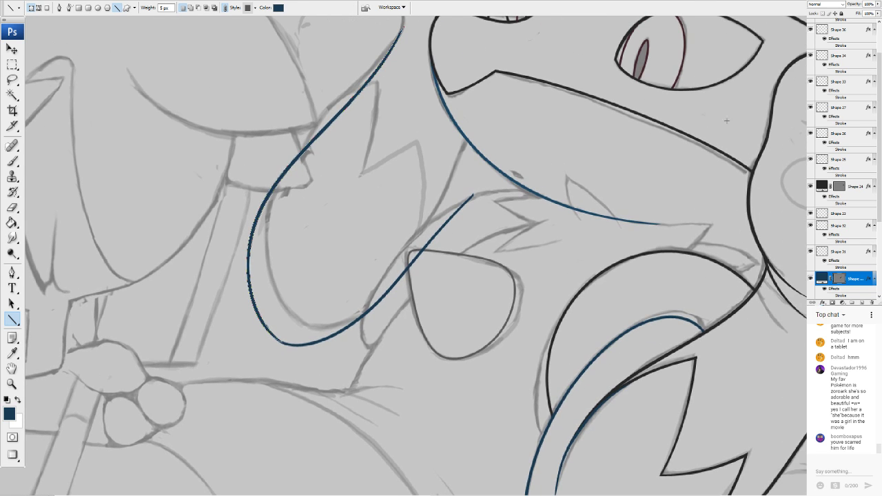
click(12, 48)
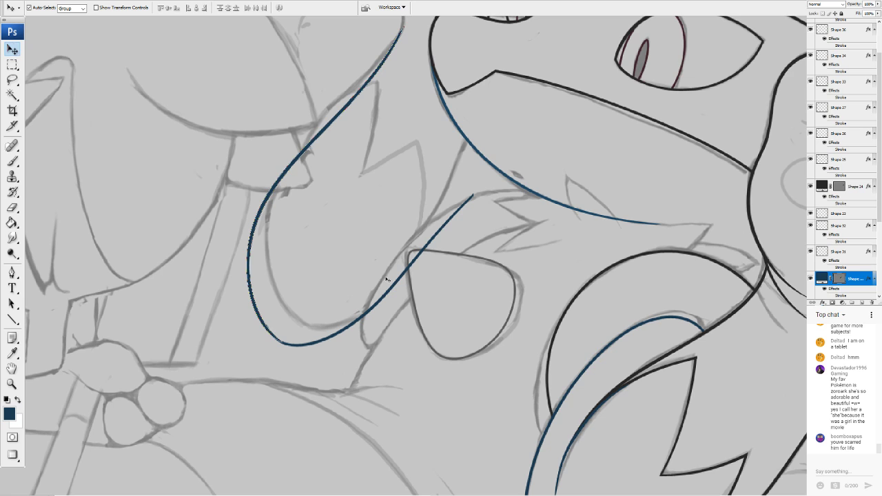
click(12, 207)
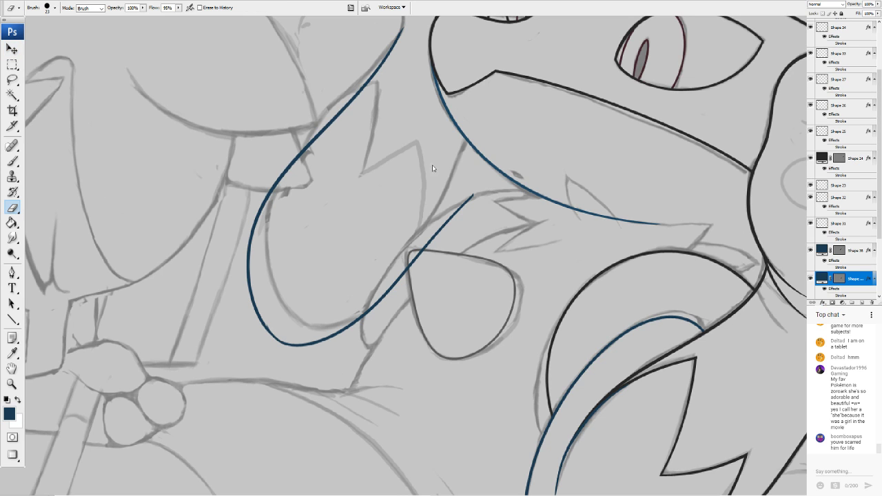
click(463, 166)
mouse_move(485, 188)
mouse_down()
mouse_move(416, 281)
mouse_move(438, 236)
mouse_move(428, 243)
mouse_move(397, 300)
mouse_move(403, 269)
mouse_up()
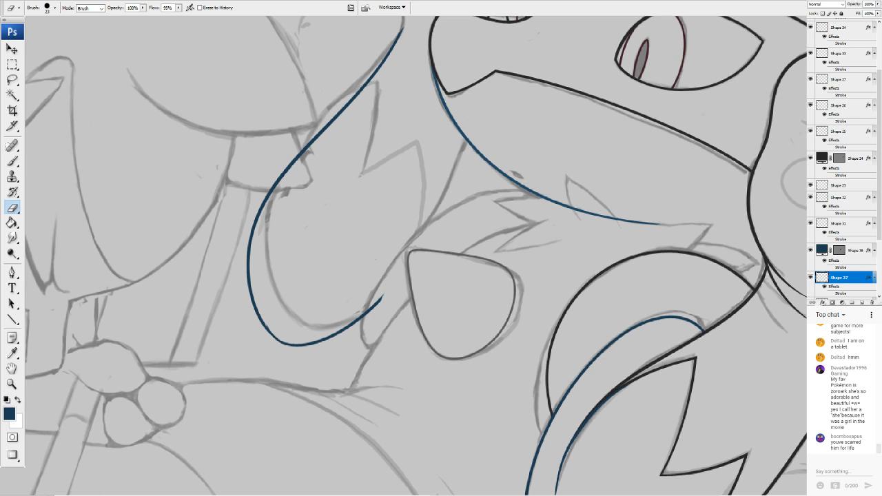
Set the foreground colour to the line-art black #272727 by sampling an existing black outline
drag(395, 307, 406, 249)
click(9, 414)
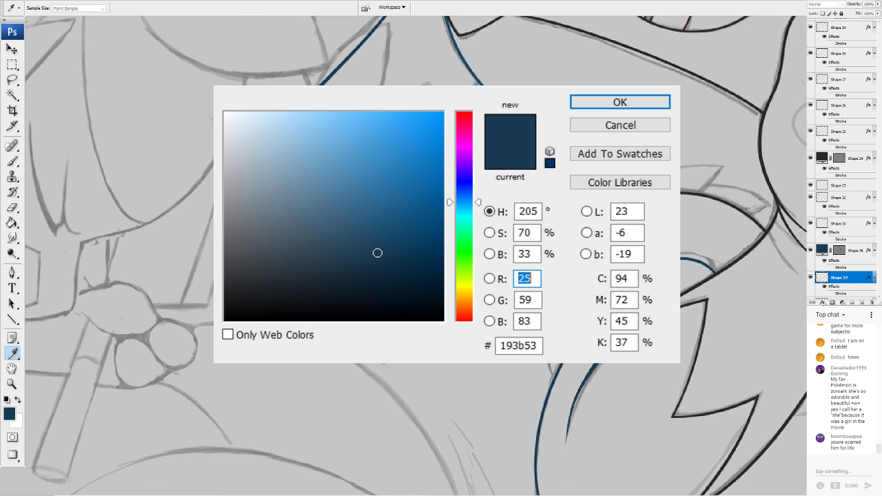
click(765, 132)
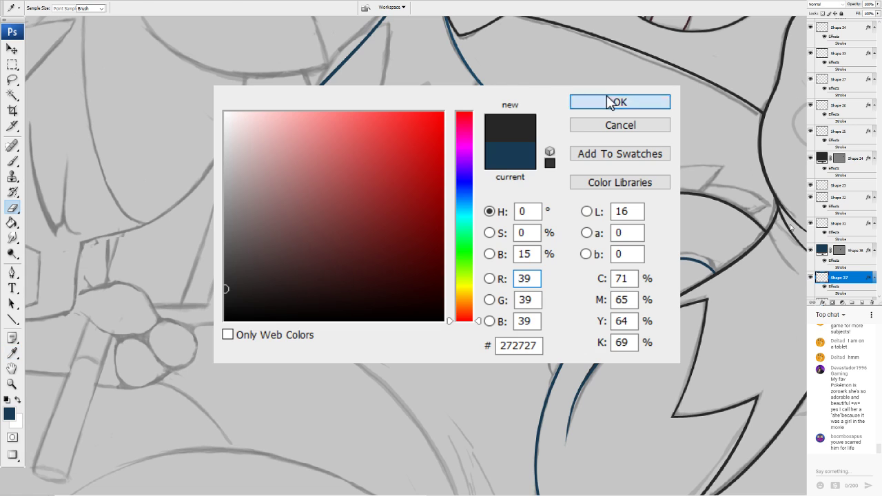
click(609, 102)
Draw a filled black ellipse over the rounded triangular outline
click(13, 319)
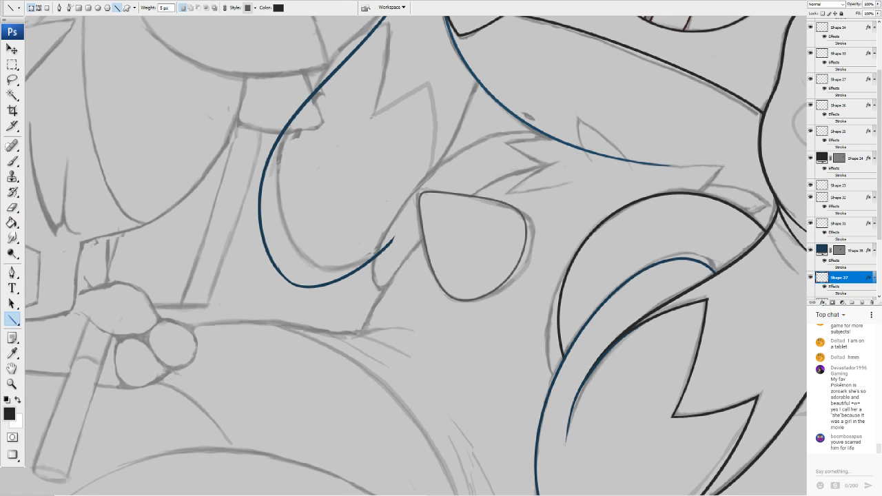
click(97, 8)
drag(386, 129, 603, 355)
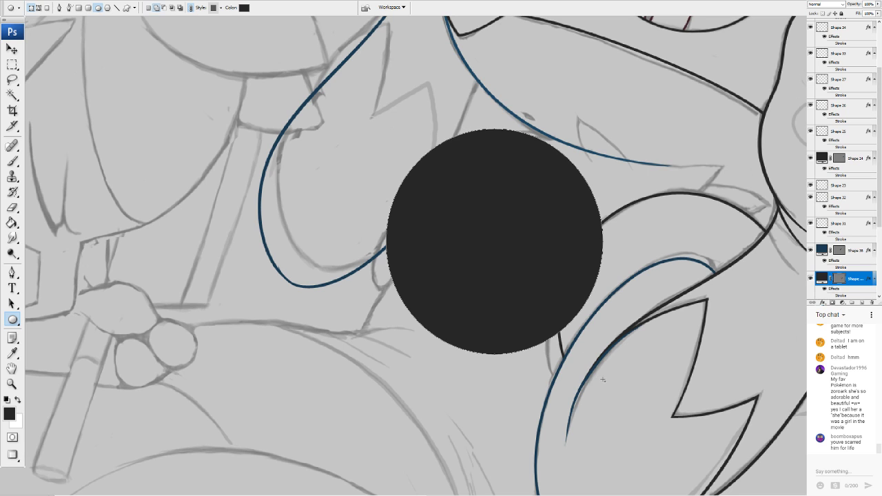
Move the filled black ellipse slightly right and enlarge it a little so it follows the sketched rounded form, and apply the transform
key(ctrl+t)
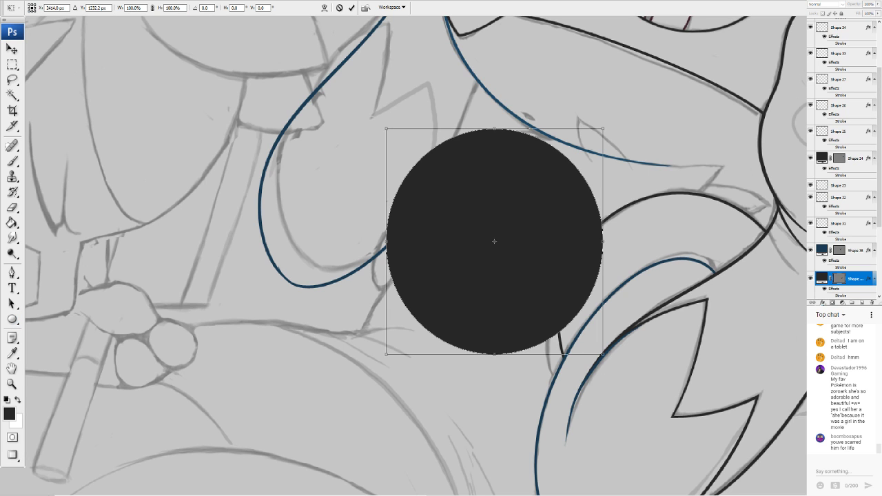
drag(502, 210, 520, 207)
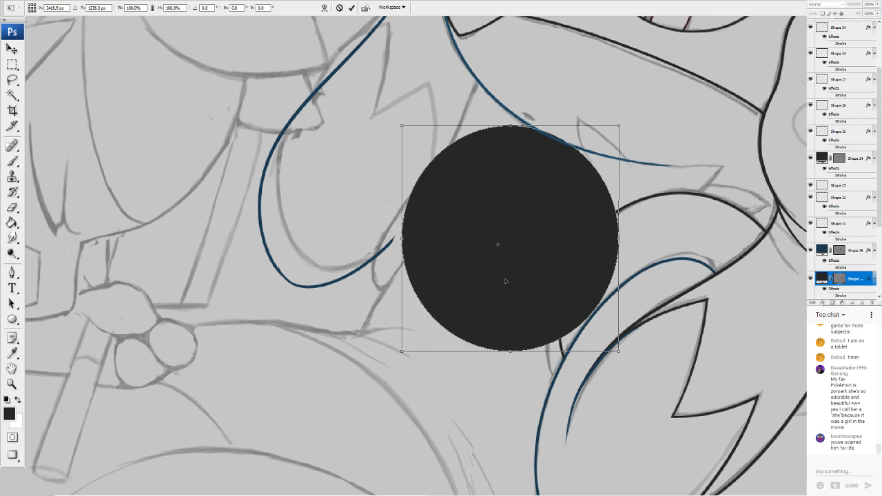
drag(508, 280, 498, 280)
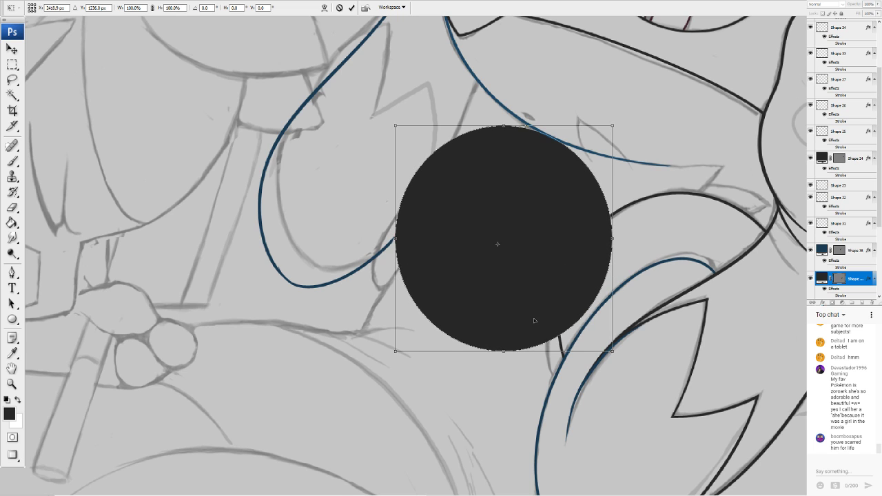
drag(394, 350, 392, 356)
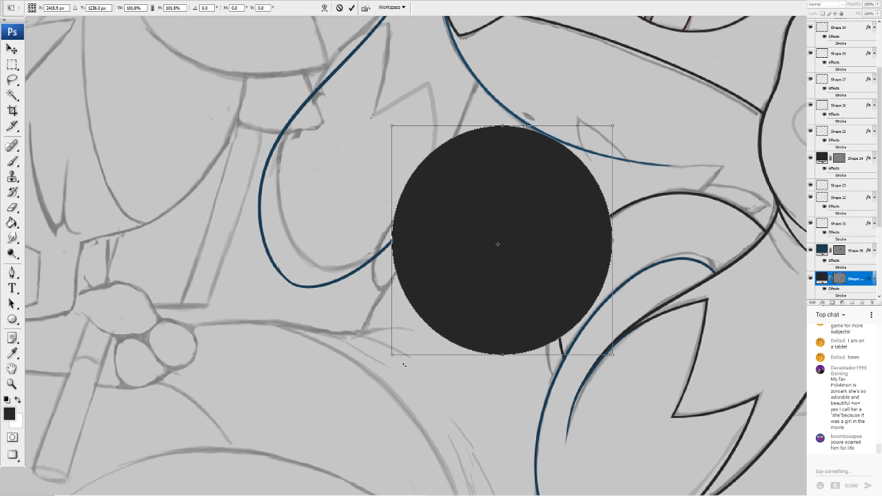
drag(612, 241, 617, 244)
key(Return)
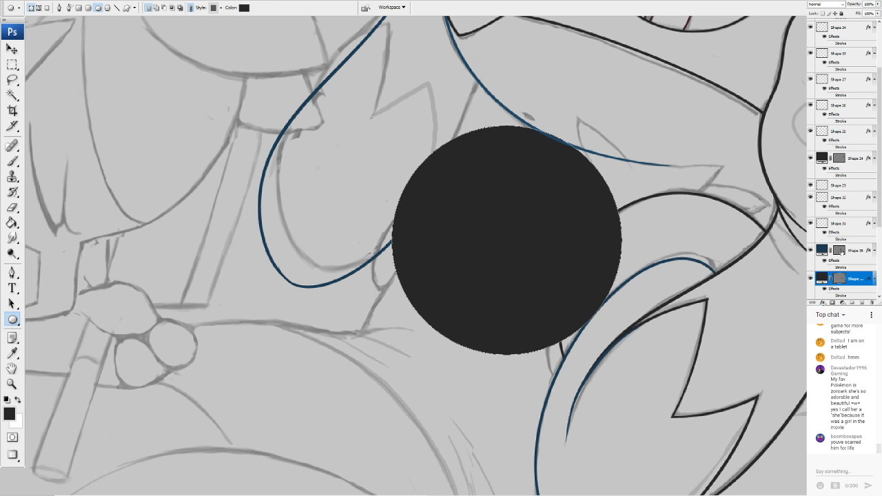
Set the ellipse's stroke colour to black sampled from an existing outline and reduce its fill opacity to 0%
double_click(856, 278)
click(233, 342)
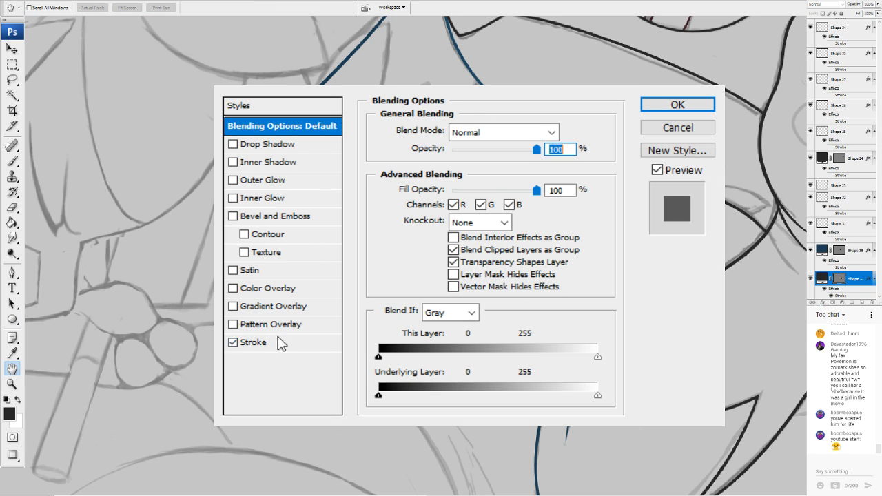
click(258, 343)
click(404, 241)
click(749, 206)
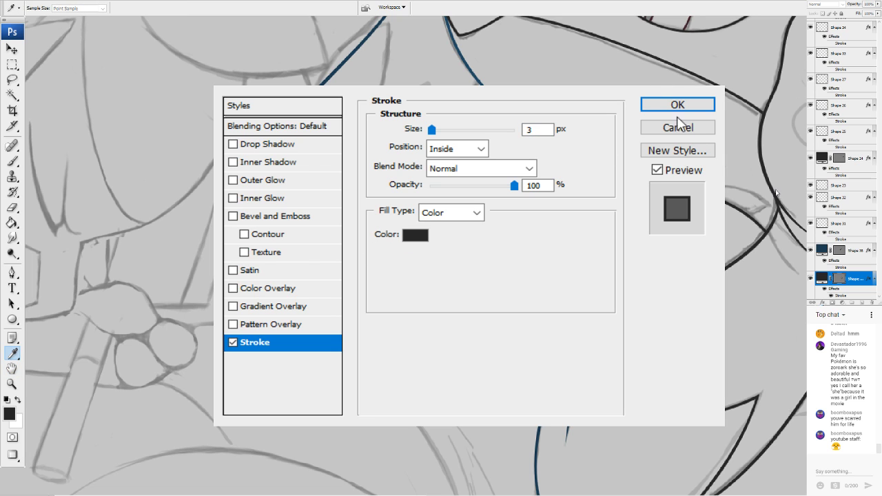
click(699, 185)
mouse_move(513, 186)
mouse_down()
mouse_move(399, 191)
mouse_move(534, 189)
mouse_move(319, 193)
mouse_up()
click(307, 127)
click(677, 105)
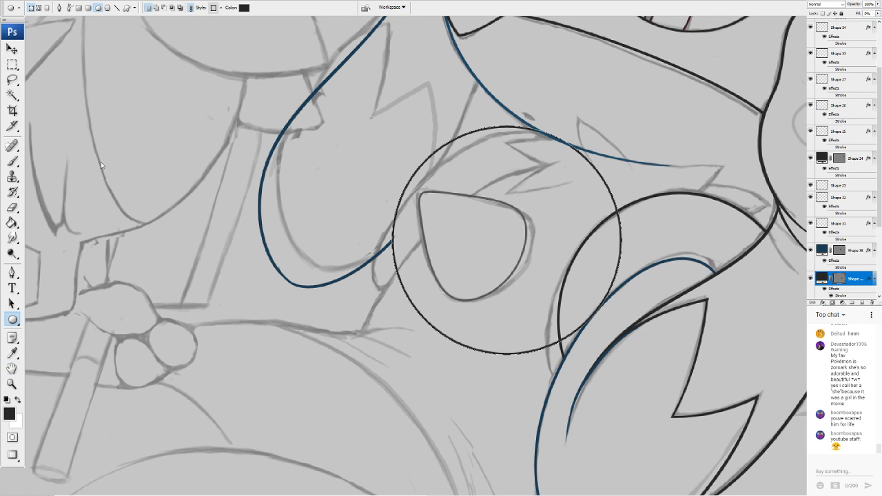
Warp the ellipse outline, pulling its upper-left curve slightly inward and its lower-left side outward, and apply the warp
key(ctrl+t)
drag(455, 140, 458, 146)
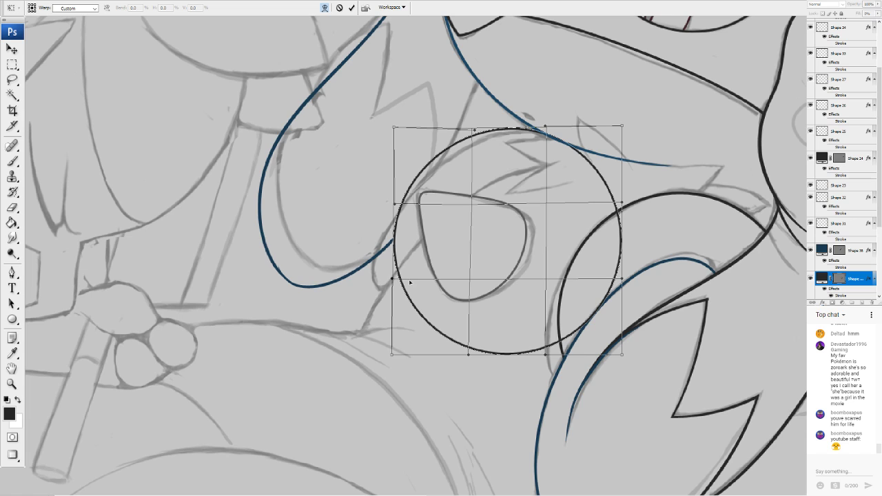
drag(409, 281, 407, 285)
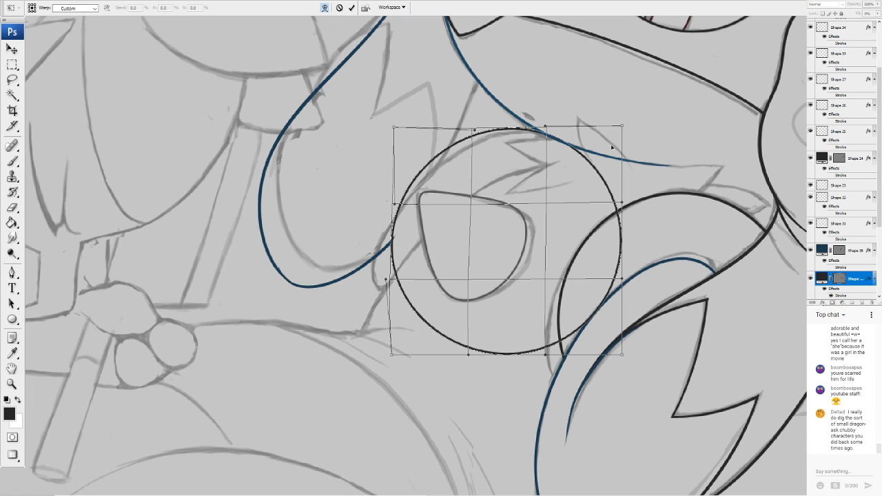
key(Return)
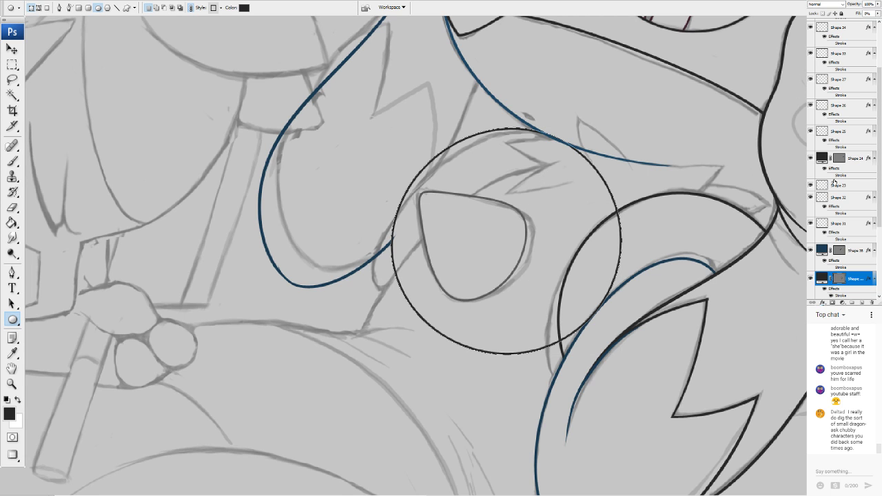
Increase the ellipse's stroke size by one pixel, keeping the stroke position Inside
double_click(853, 278)
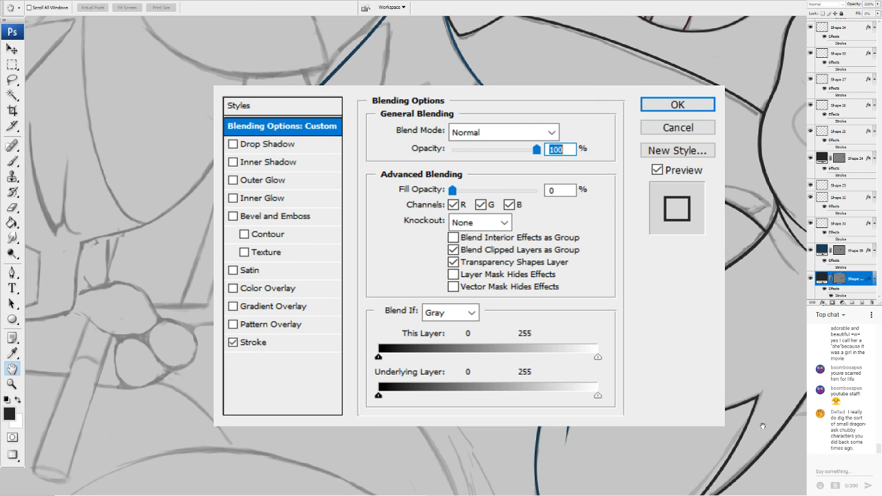
click(255, 342)
click(470, 150)
click(466, 172)
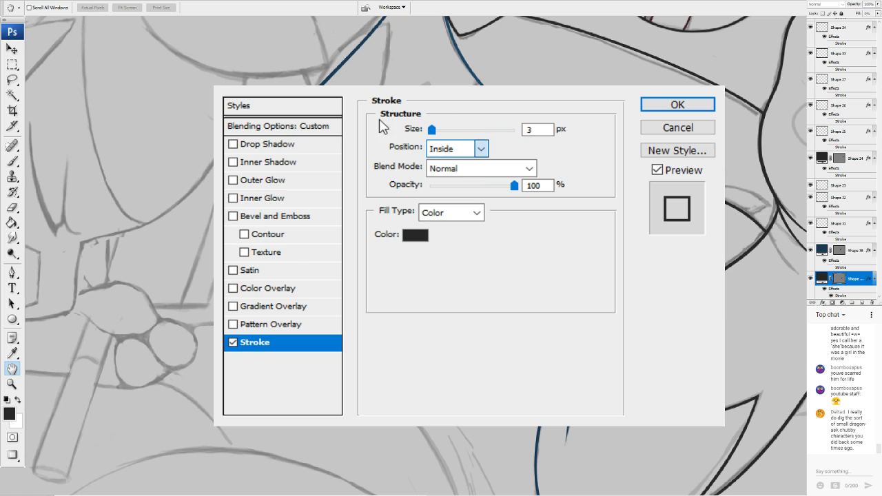
click(298, 131)
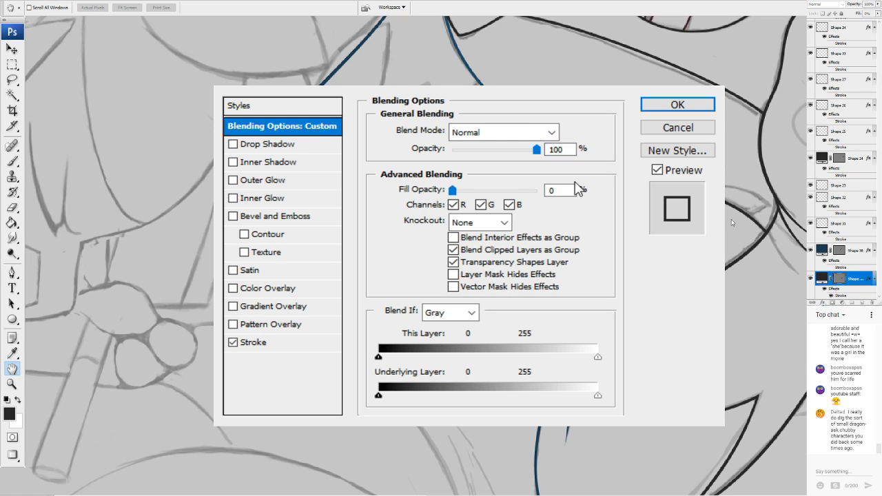
click(259, 344)
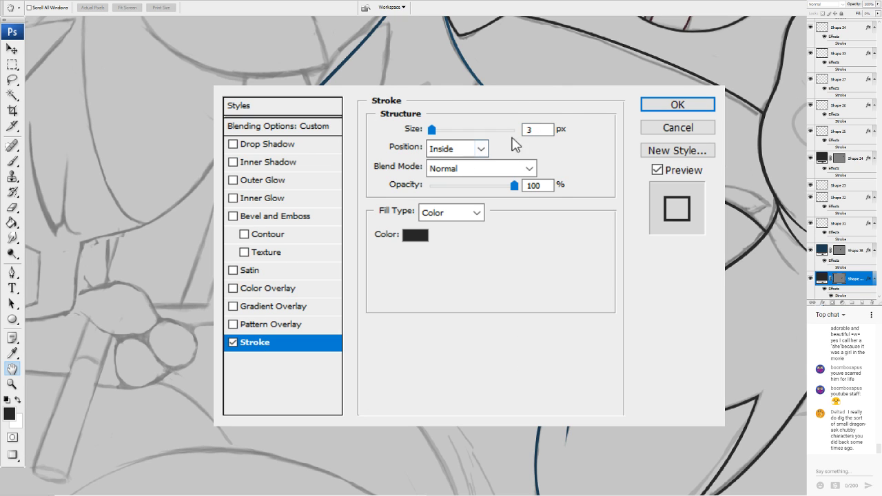
click(536, 130)
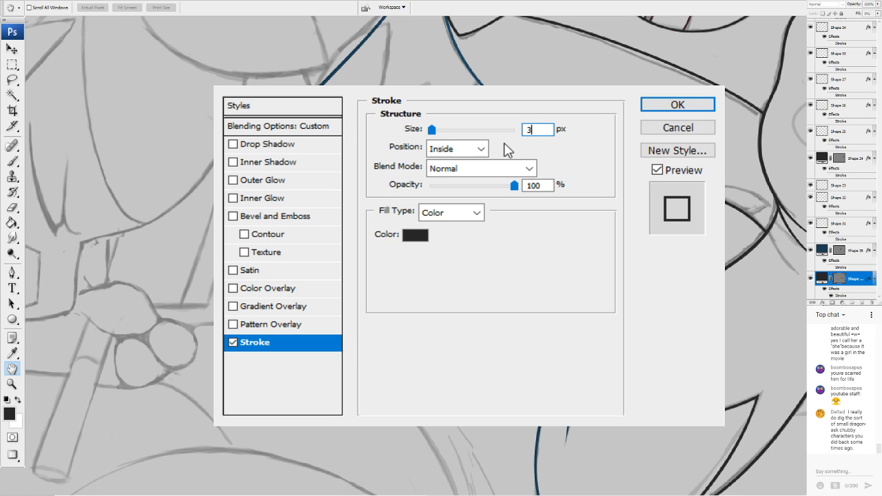
key(Up)
click(708, 96)
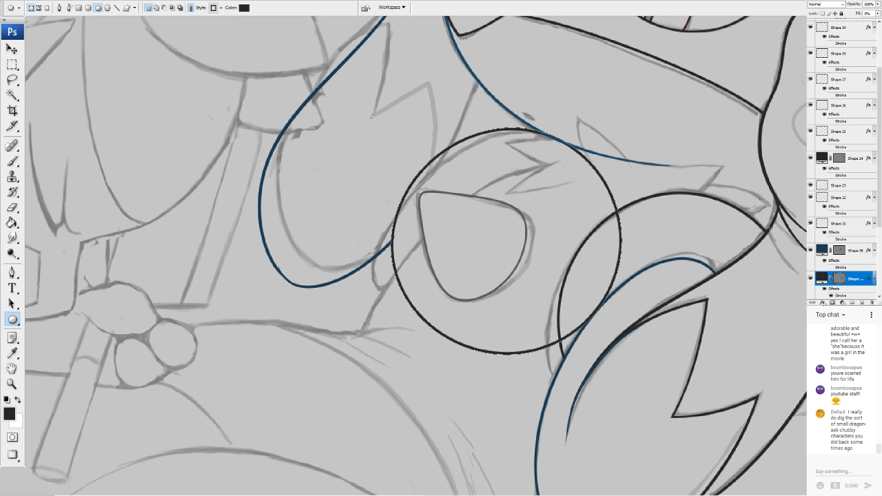
Warp the ellipse again, pulling its upper-left and lower-right curves inward and its lower-left side slightly outward, and apply the warp
drag(495, 168, 337, 343)
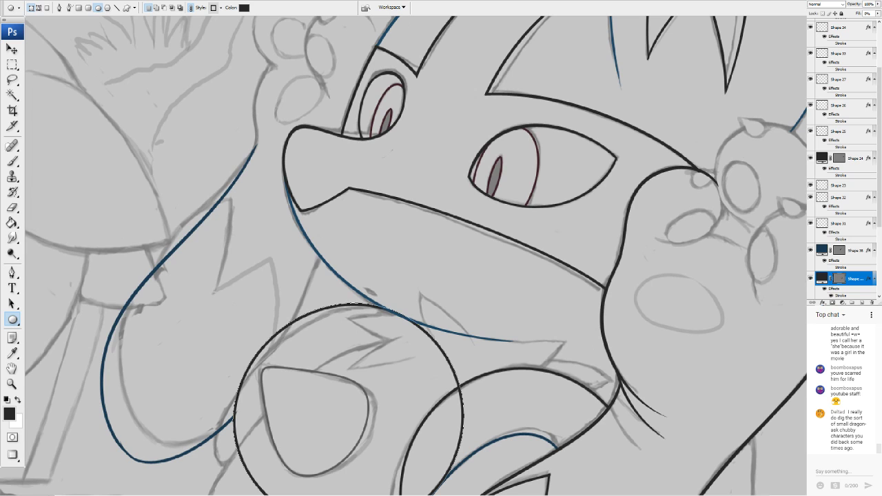
drag(440, 276, 395, 253)
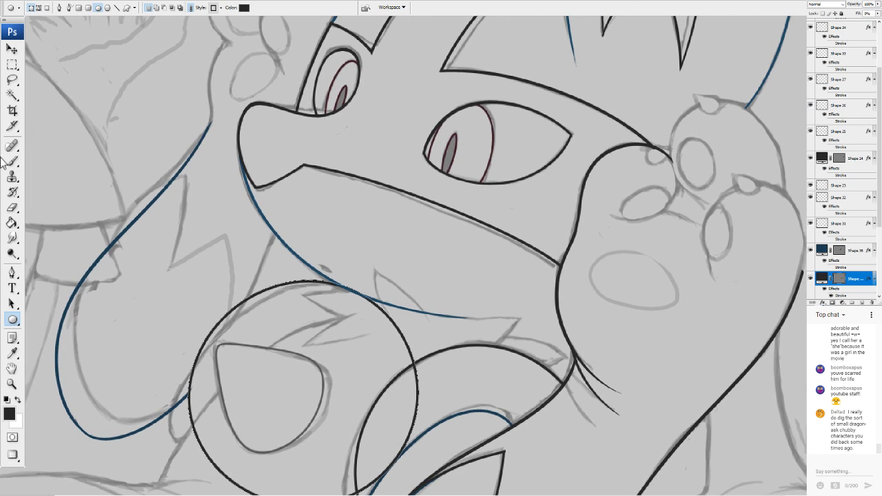
click(14, 47)
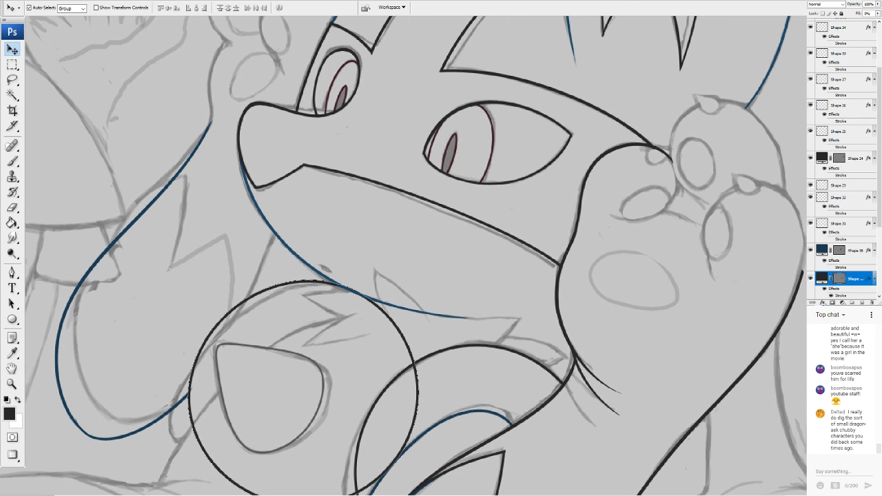
click(105, 165)
drag(222, 301, 244, 292)
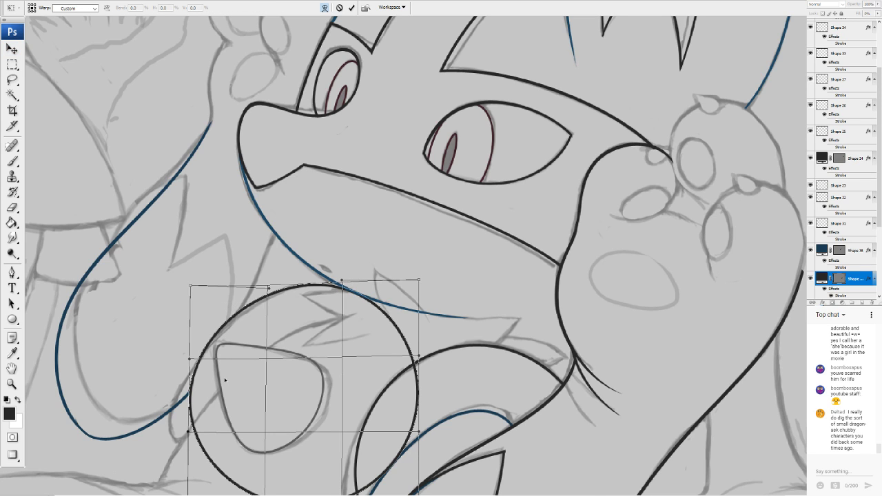
drag(363, 479, 351, 465)
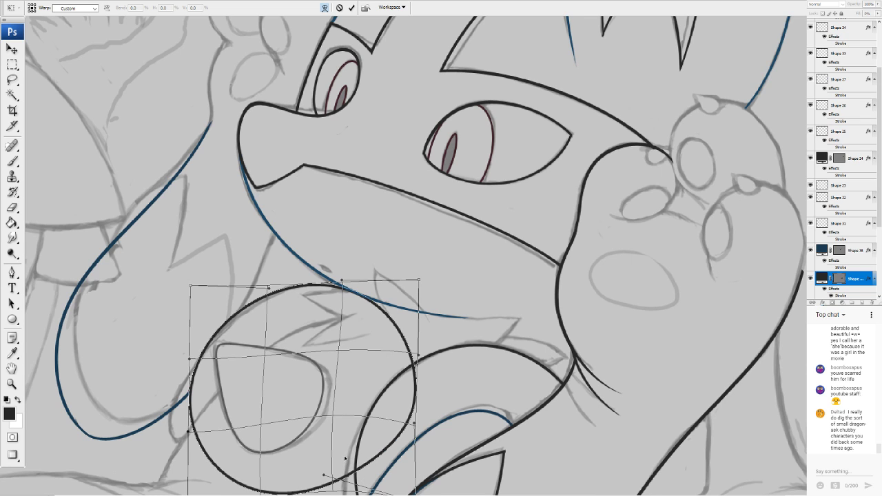
drag(189, 434, 186, 436)
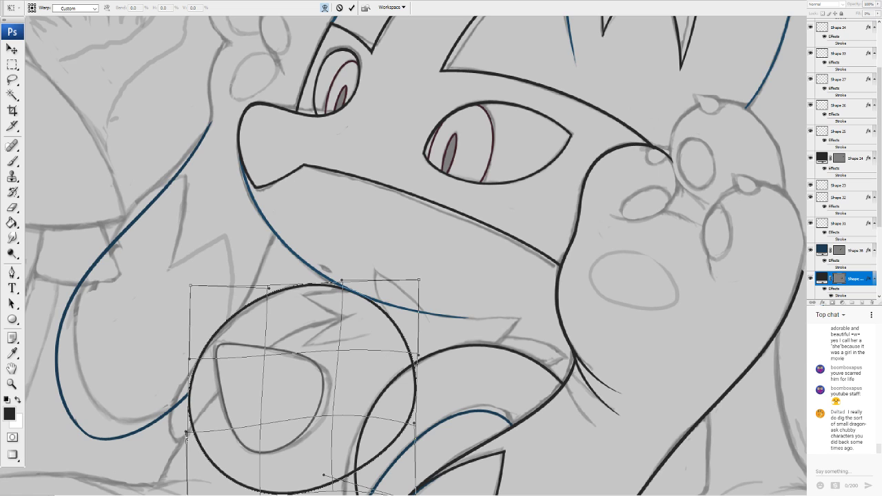
key(Return)
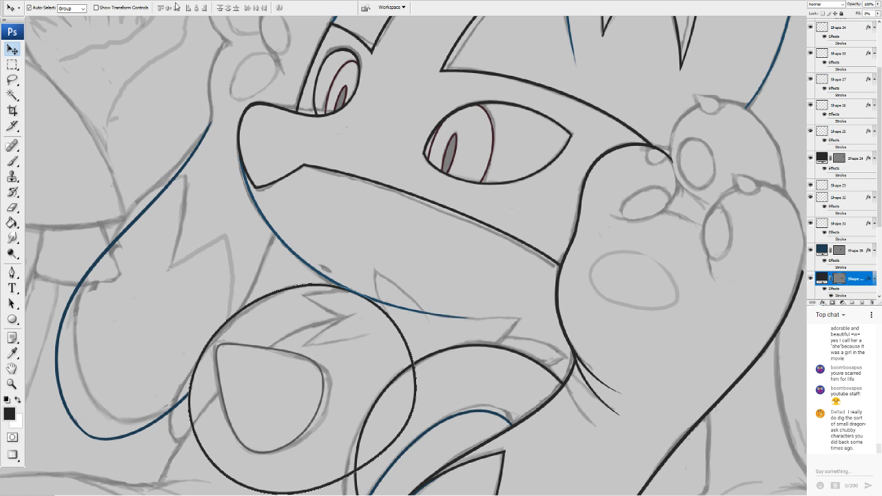
Rasterize the ellipse by adding an empty layer beneath it and merging the ellipse into that layer
key(ctrl+shift+n)
click(529, 107)
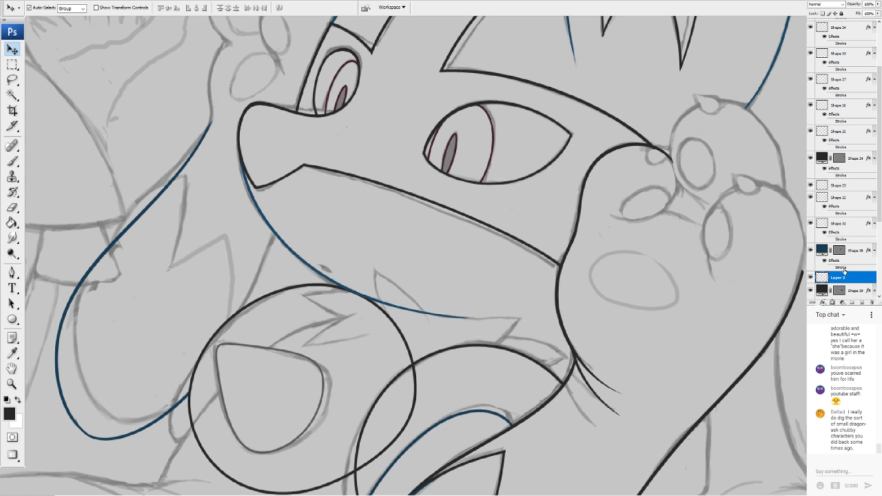
drag(852, 262, 849, 289)
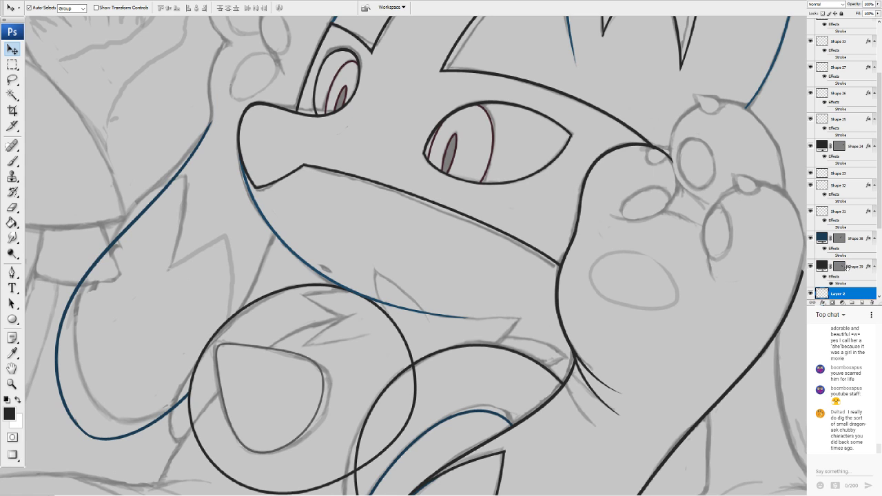
click(847, 267)
key(ctrl+e)
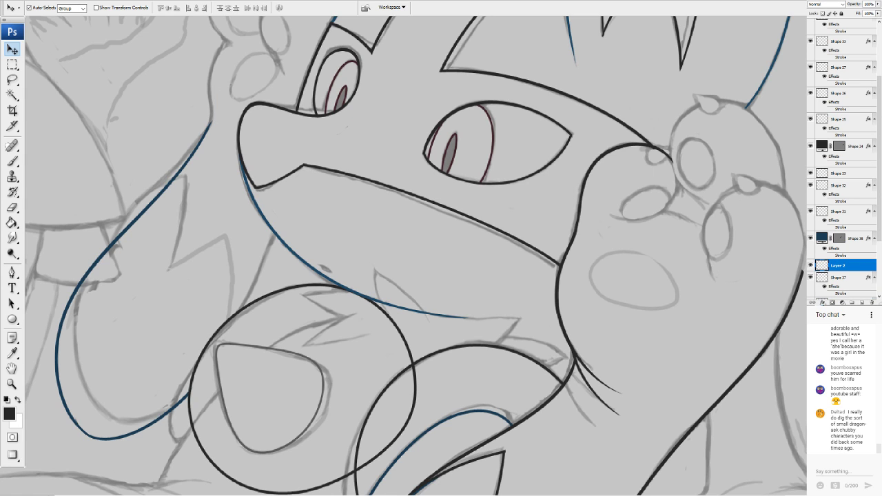
Erase the right and lower parts of the ellipse, leaving only the arc above and left of the rounded triangular outline
drag(400, 303, 479, 186)
click(12, 207)
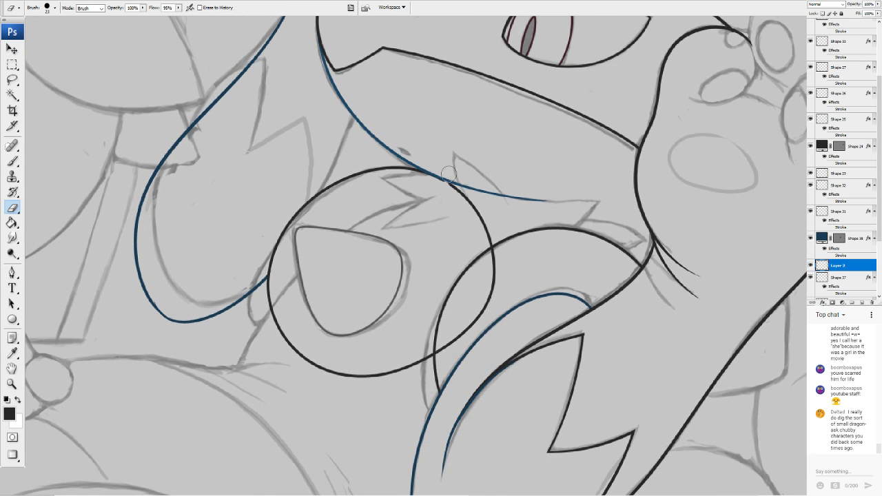
mouse_move(449, 175)
mouse_down()
mouse_move(490, 204)
mouse_move(445, 180)
mouse_move(477, 210)
mouse_move(478, 241)
mouse_move(474, 206)
mouse_move(493, 251)
mouse_move(479, 317)
mouse_move(435, 364)
mouse_move(361, 375)
mouse_move(286, 337)
mouse_move(280, 311)
mouse_up()
click(316, 361)
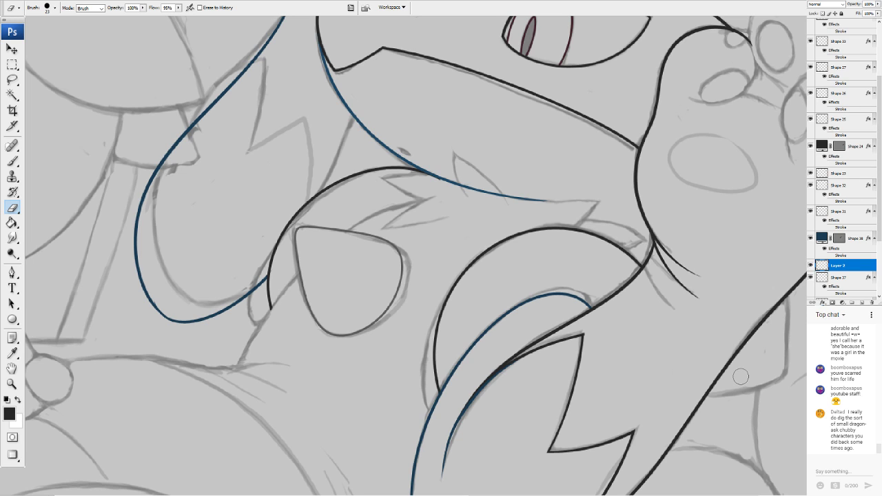
Set the foreground colour to dark olive #5a5421 for the Line tool
click(12, 319)
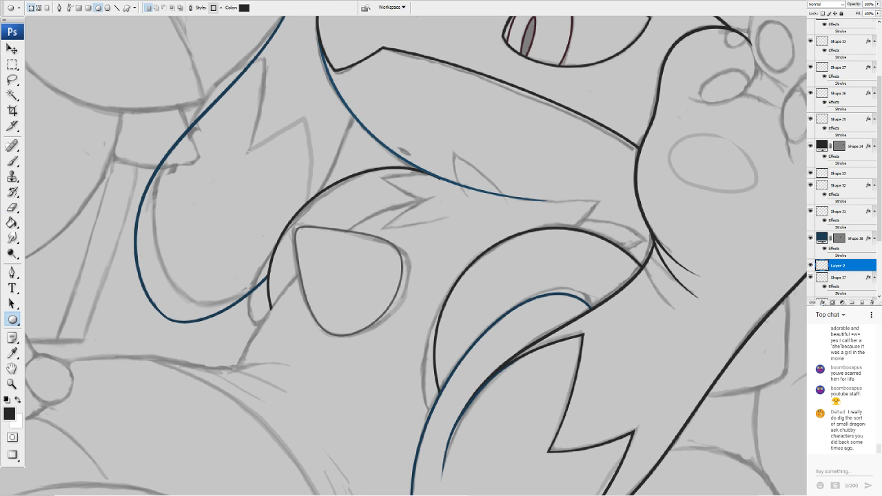
click(13, 353)
click(9, 413)
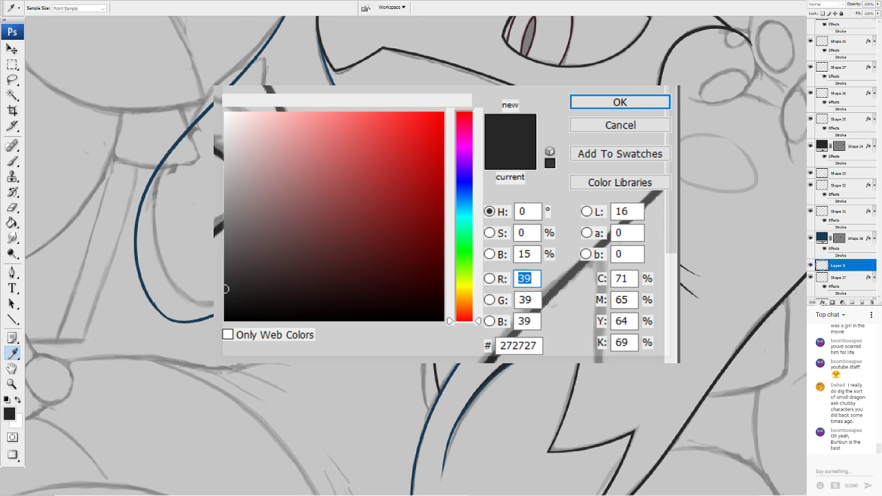
click(363, 247)
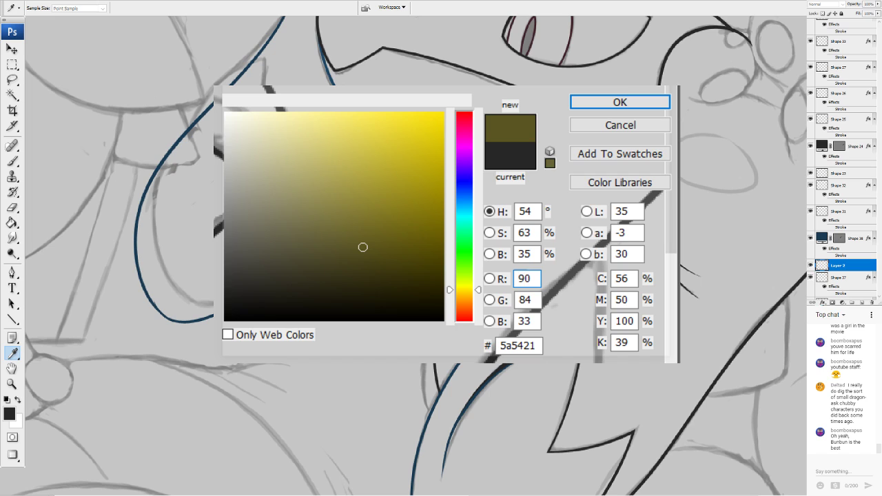
key(u)
click(639, 106)
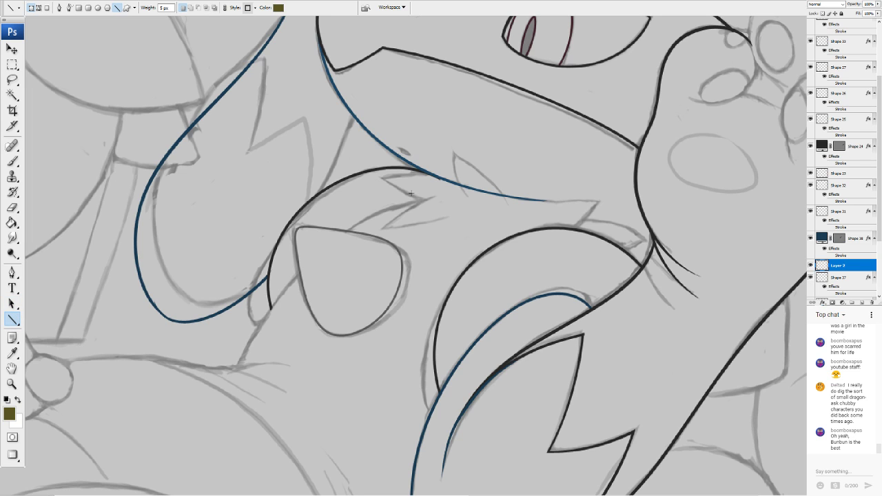
Draw a diagonal line across the rounded triangular outline and warp it into an upward-bulging arc, extending its upper end
drag(374, 213, 236, 371)
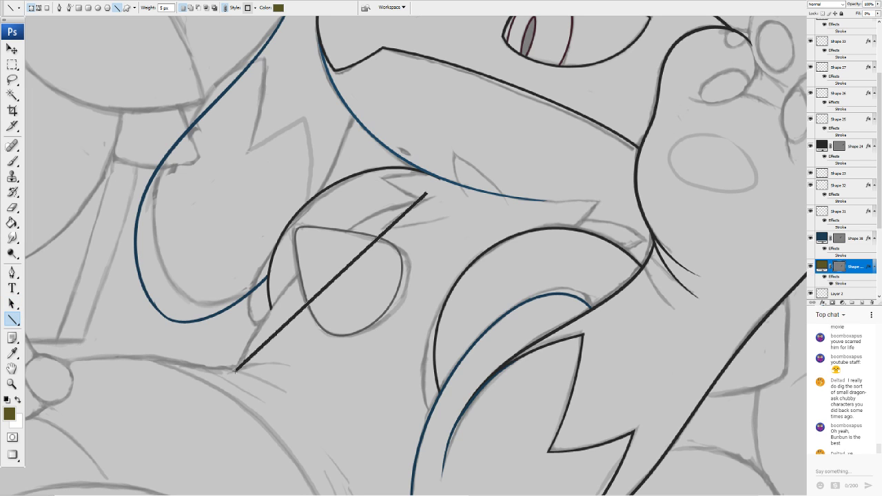
click(97, 162)
drag(347, 277, 340, 269)
drag(384, 230, 382, 215)
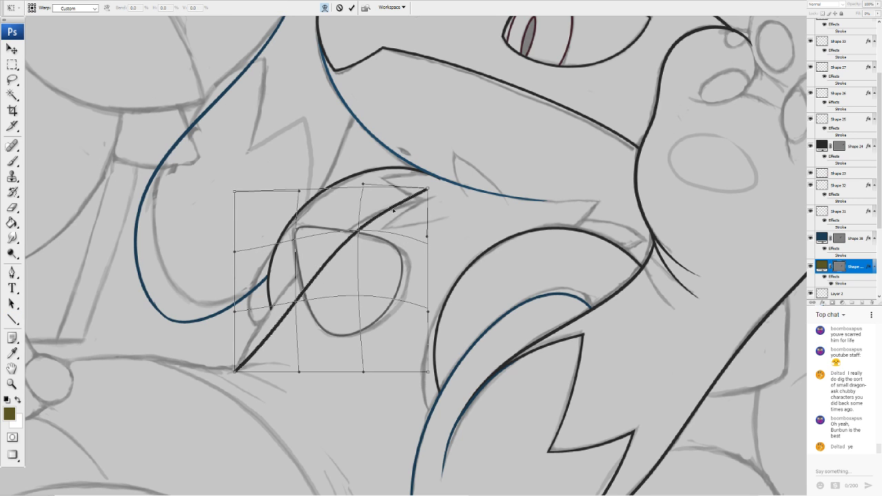
drag(427, 191, 441, 198)
drag(336, 288, 345, 263)
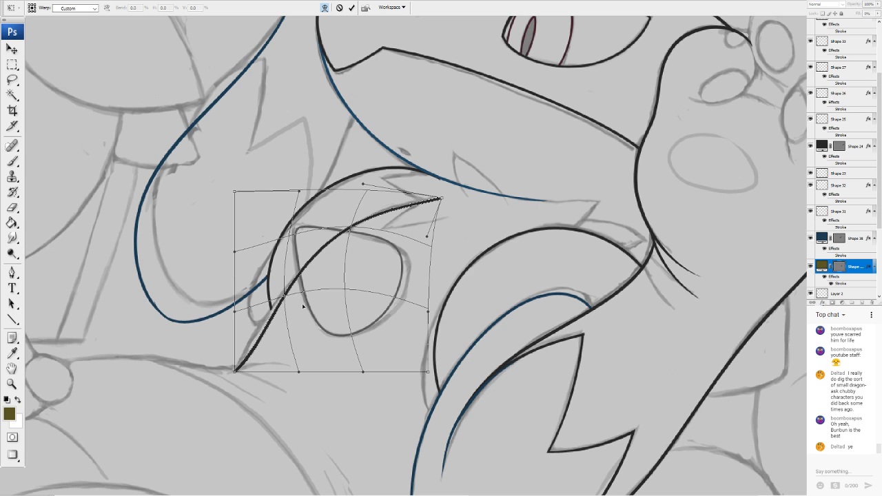
Refine the arc's warp by nudging its lower end up, extending its upper end to the right and flattening the tip, and apply it
drag(303, 307, 269, 341)
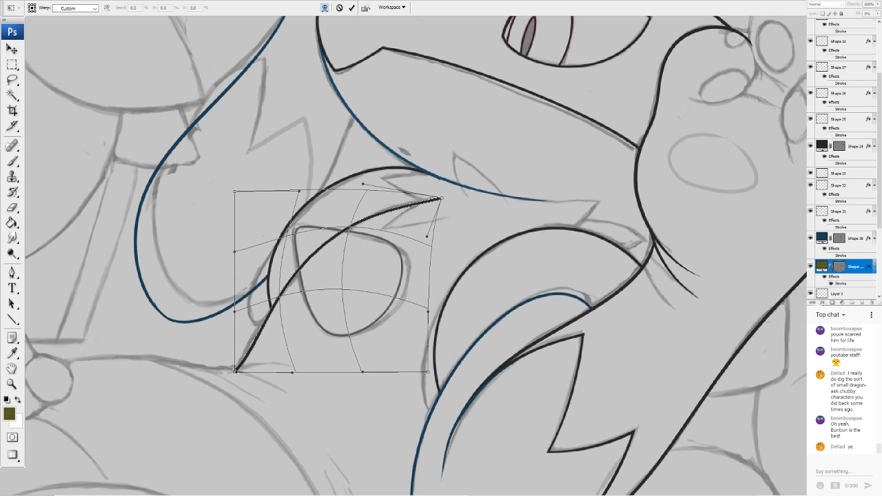
drag(236, 371, 233, 365)
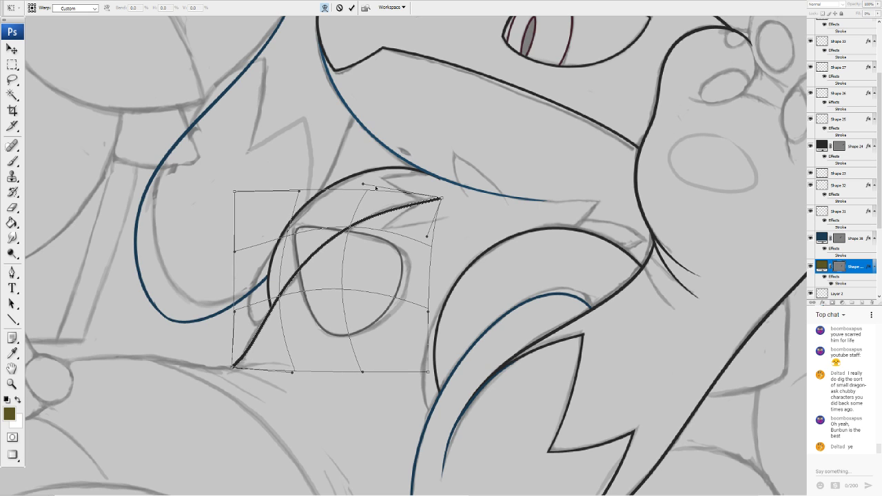
drag(363, 185, 407, 162)
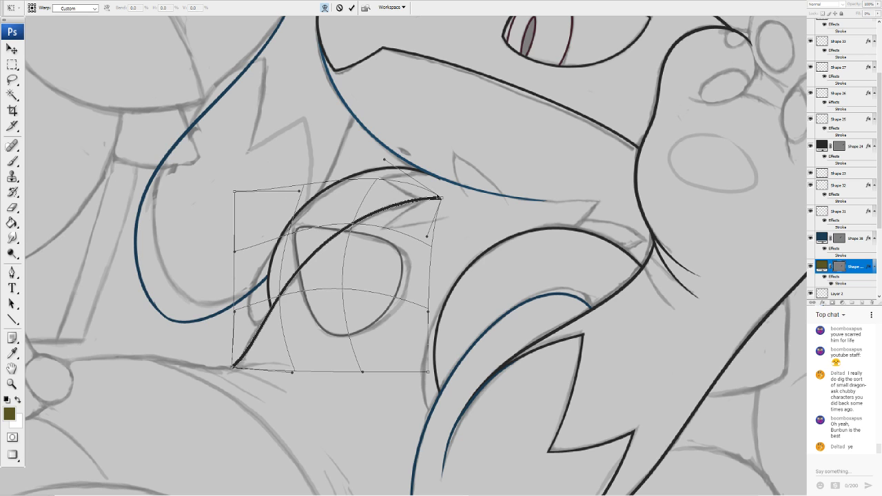
drag(423, 200, 445, 204)
drag(378, 222, 386, 228)
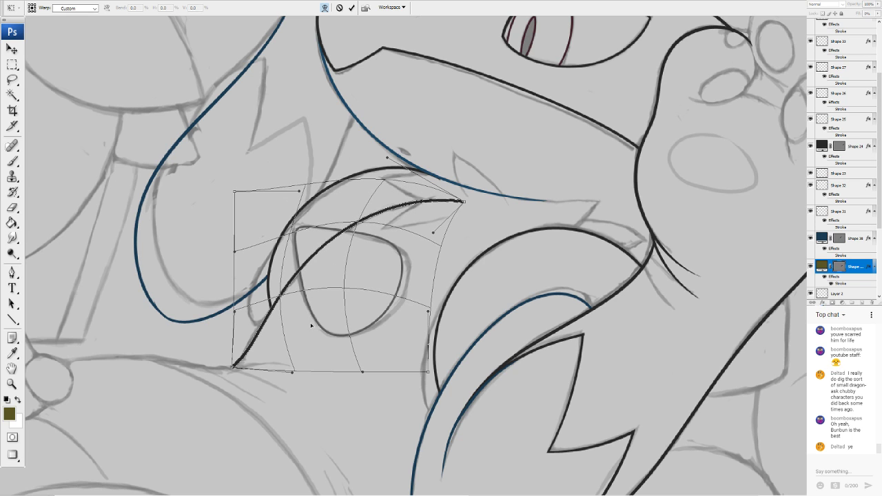
key(Return)
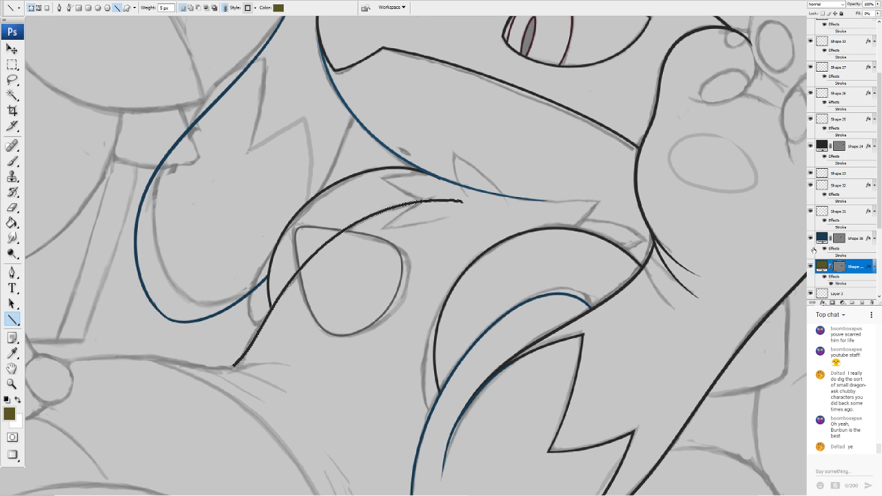
Remove the Stroke effect from the arc's layer and set its fill opacity to 100%
double_click(853, 267)
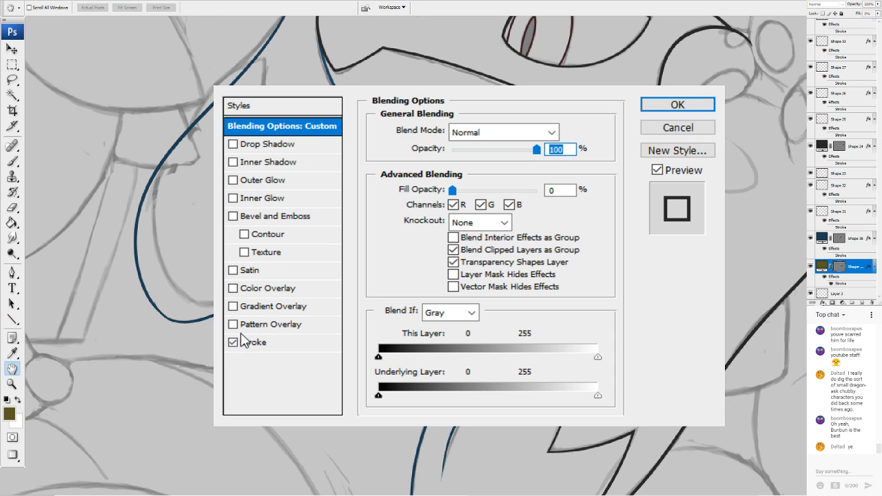
click(233, 342)
double_click(561, 191)
text(100)
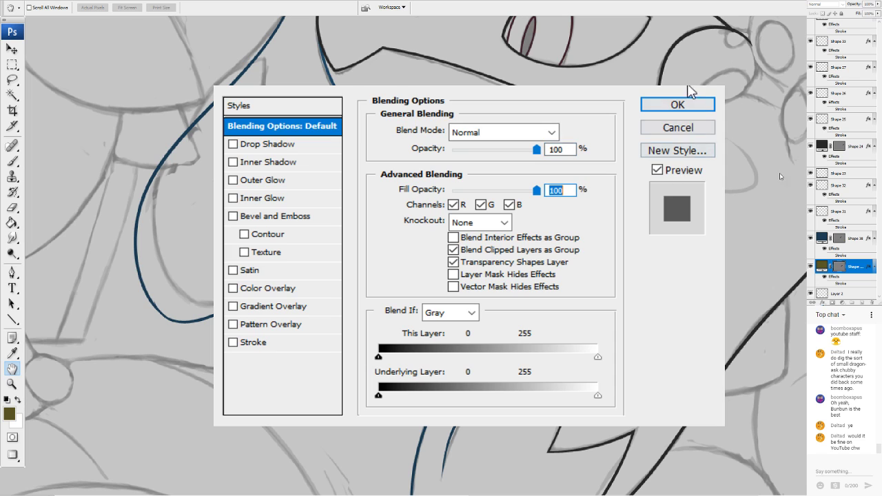
click(677, 105)
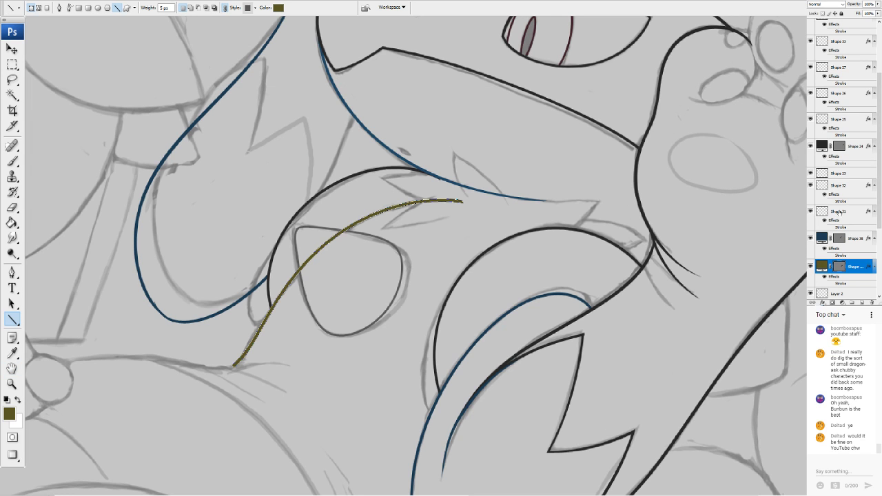
Move the olive arc's layer directly above the Background and erase the part inside the rounded triangular outline
scroll(854, 269, down, 5)
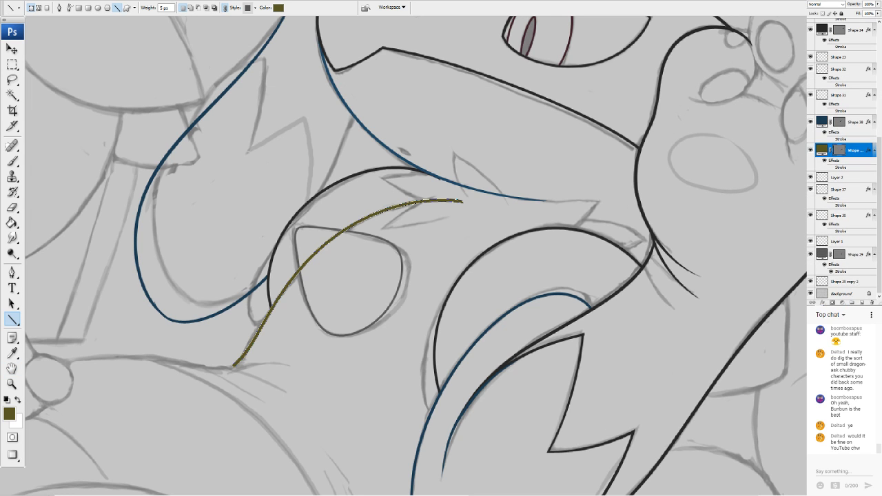
drag(853, 149, 849, 287)
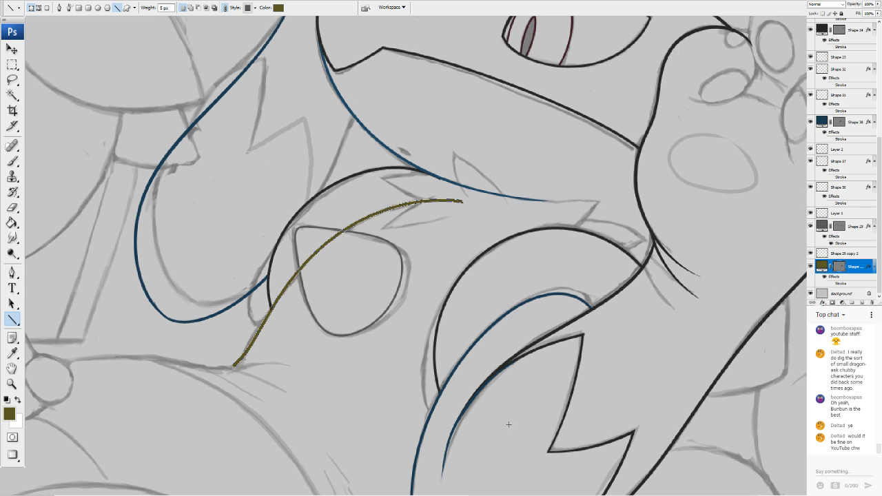
click(13, 207)
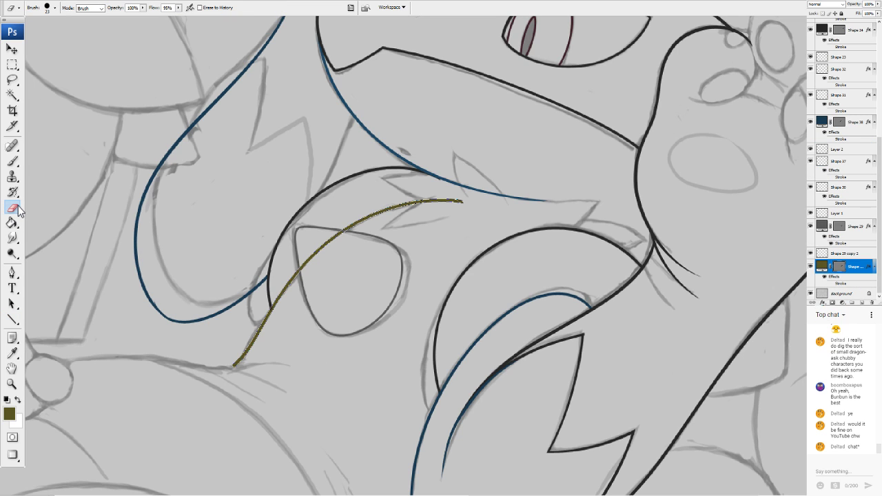
mouse_move(315, 250)
mouse_down()
mouse_move(307, 270)
mouse_move(314, 247)
mouse_move(332, 233)
mouse_move(322, 245)
mouse_move(349, 240)
mouse_up()
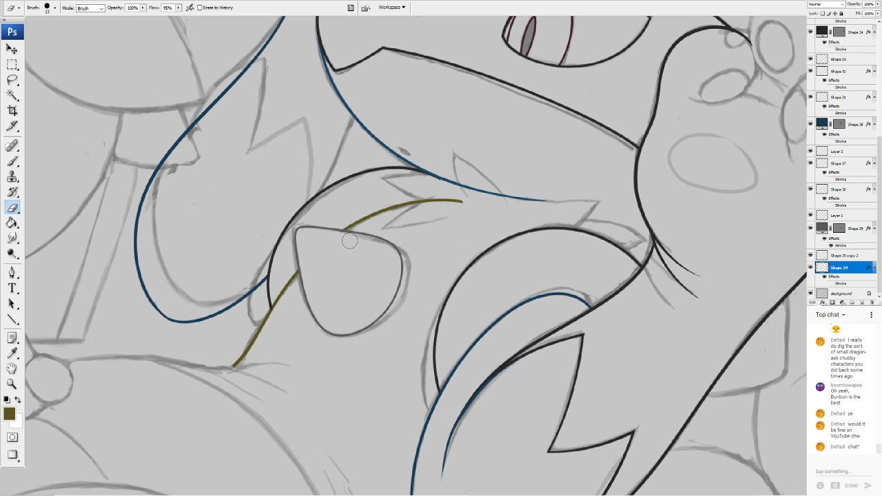
Draw an olive line along the sketched curve below the first olive line's lower end, rotate it 26° and apply the rotation
drag(442, 161, 565, 126)
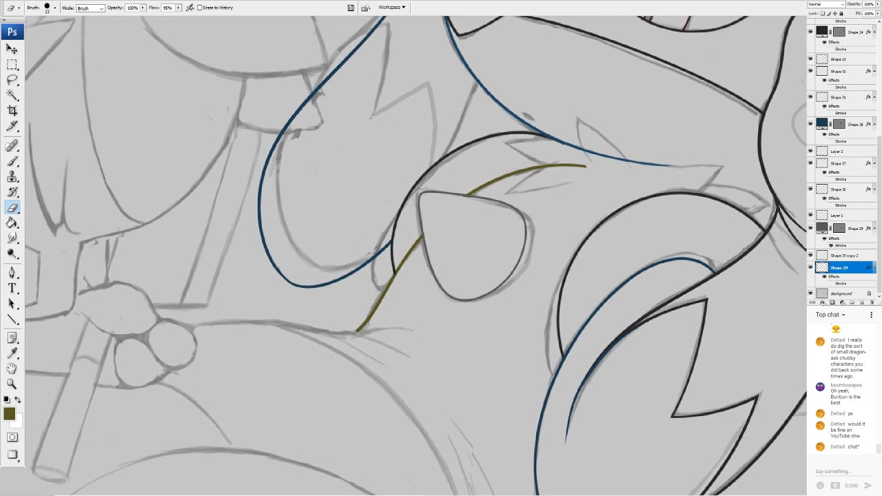
mouse_move(578, 159)
mouse_down()
mouse_move(606, 165)
mouse_move(560, 157)
mouse_move(573, 162)
mouse_move(458, 74)
mouse_move(611, 70)
mouse_move(726, 53)
mouse_move(805, 63)
mouse_move(794, 63)
mouse_up()
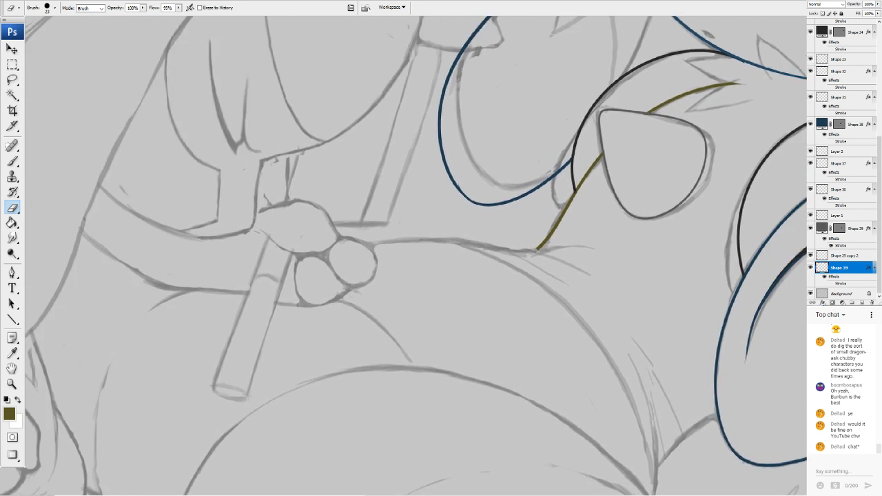
mouse_move(514, 177)
mouse_down()
mouse_move(559, 177)
mouse_move(593, 154)
mouse_up()
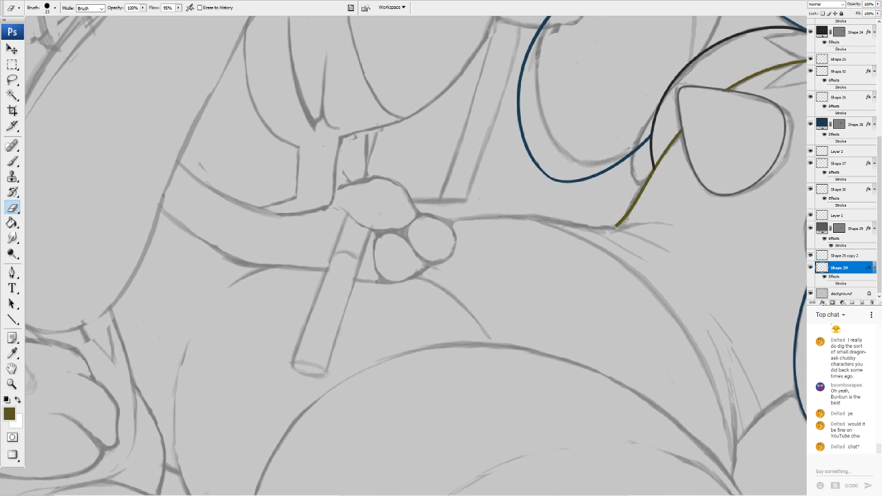
click(10, 320)
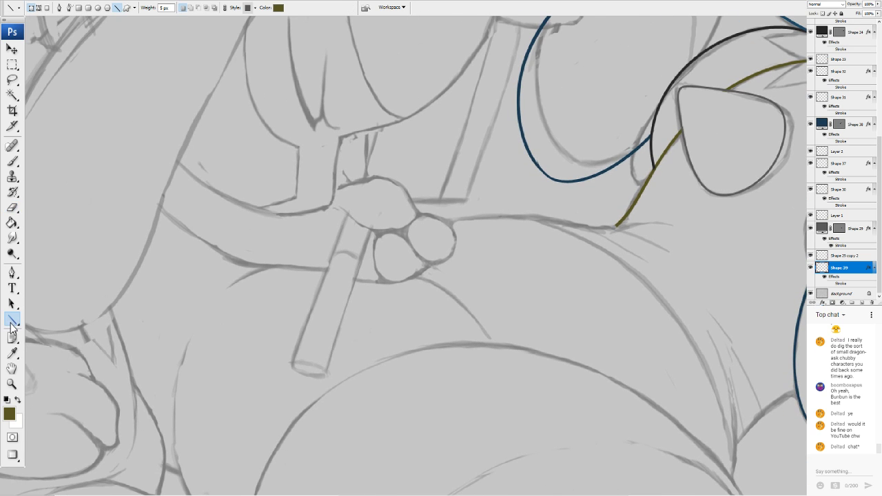
drag(545, 221, 706, 319)
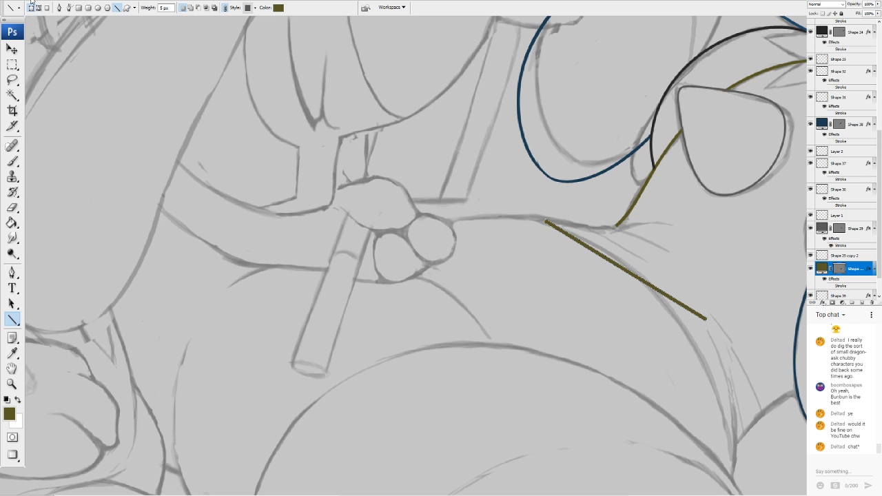
key(ctrl+t)
drag(719, 300, 648, 291)
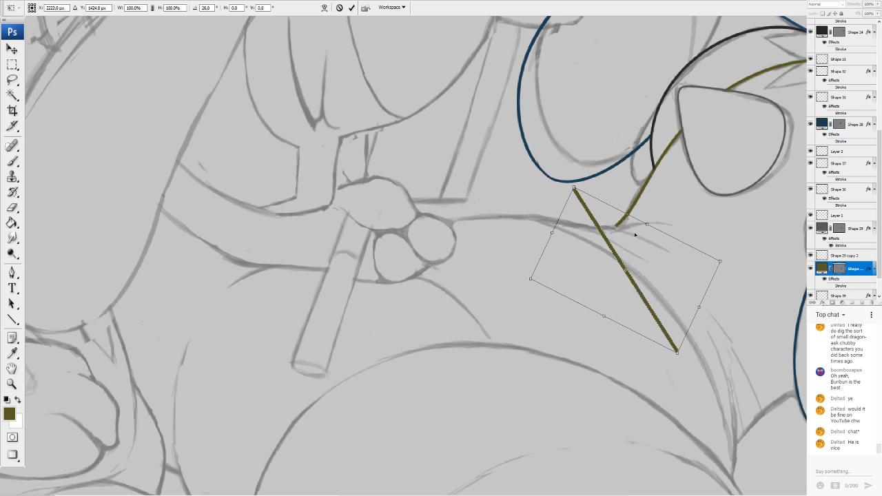
key(Return)
Rotate the new line by -28.1° and warp it upward, pulling its upper-left end out along the sketch
key(u)
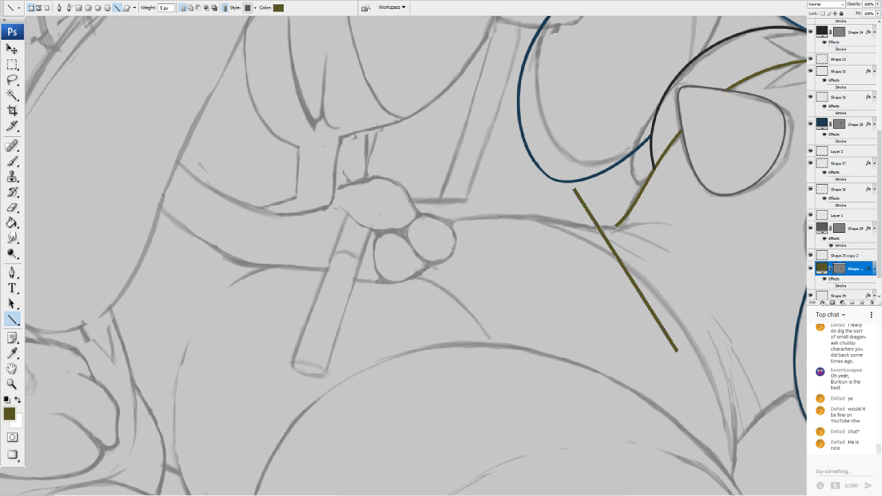
key(ctrl+t)
mouse_move(720, 212)
mouse_down()
mouse_move(686, 177)
mouse_move(694, 182)
mouse_up()
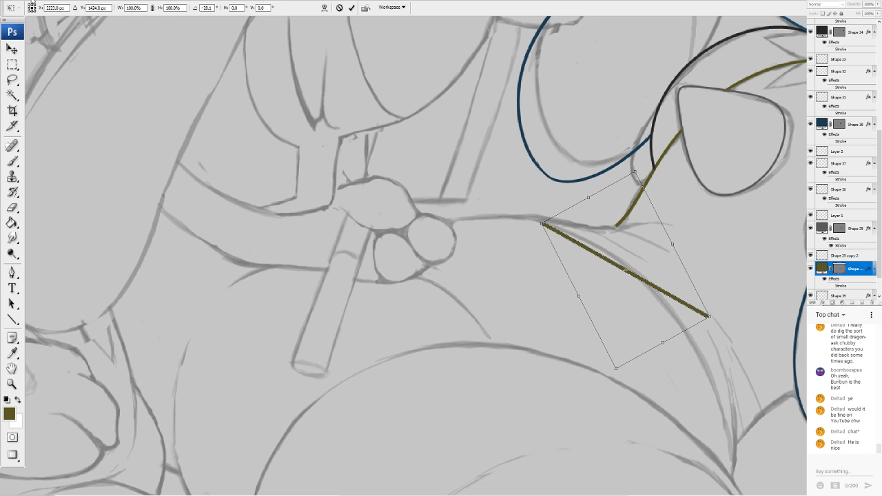
click(112, 163)
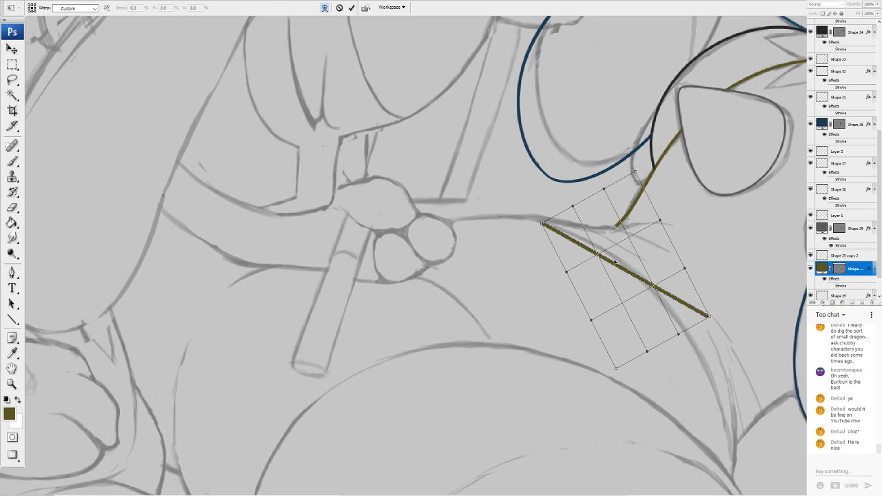
drag(610, 270, 617, 255)
drag(568, 225, 537, 233)
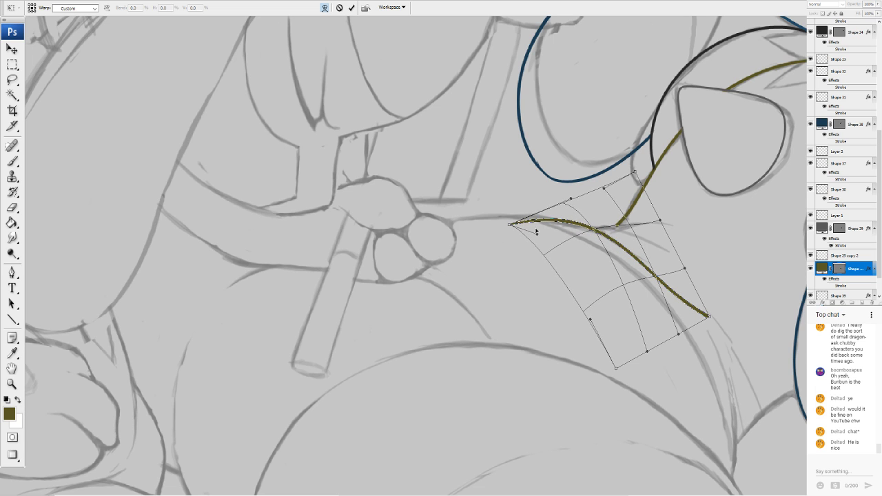
Warp the line's lower end down to the sketched curve, extend its left end further, smooth the arc and apply the warp
drag(649, 275, 700, 335)
drag(734, 367, 731, 380)
drag(698, 338, 713, 319)
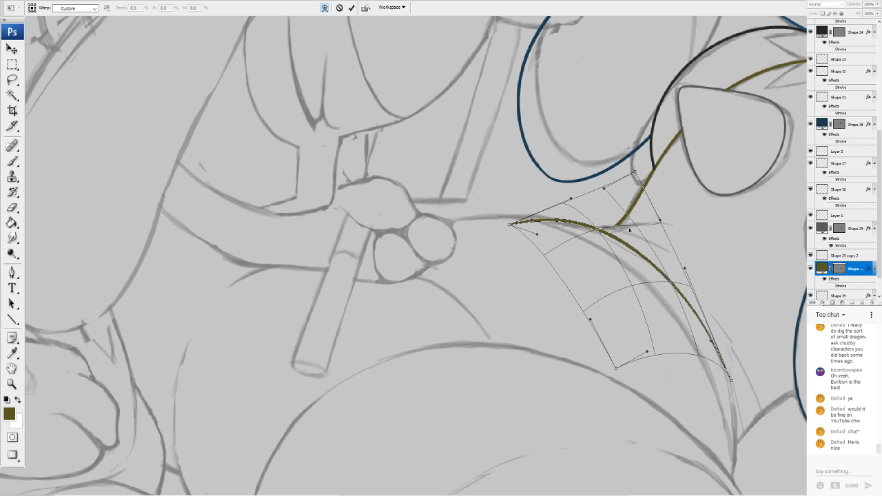
drag(629, 230, 624, 235)
mouse_move(521, 224)
mouse_down()
mouse_move(501, 223)
mouse_move(510, 220)
mouse_up()
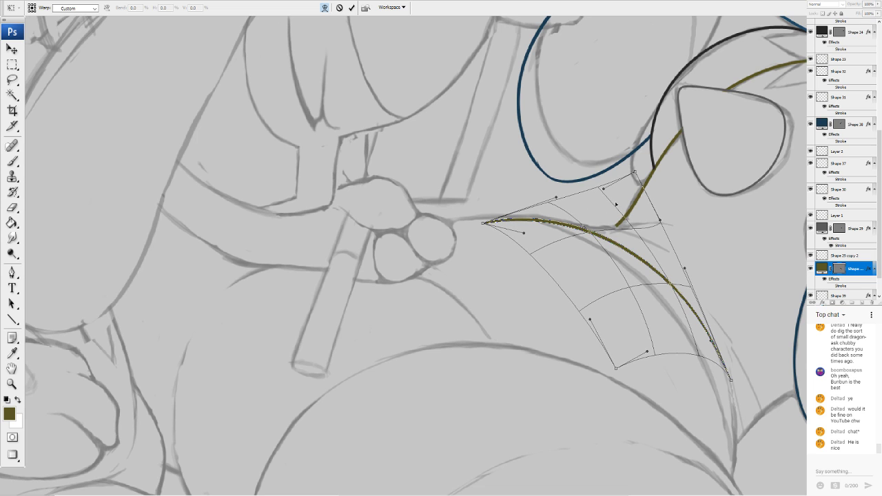
drag(660, 233, 640, 246)
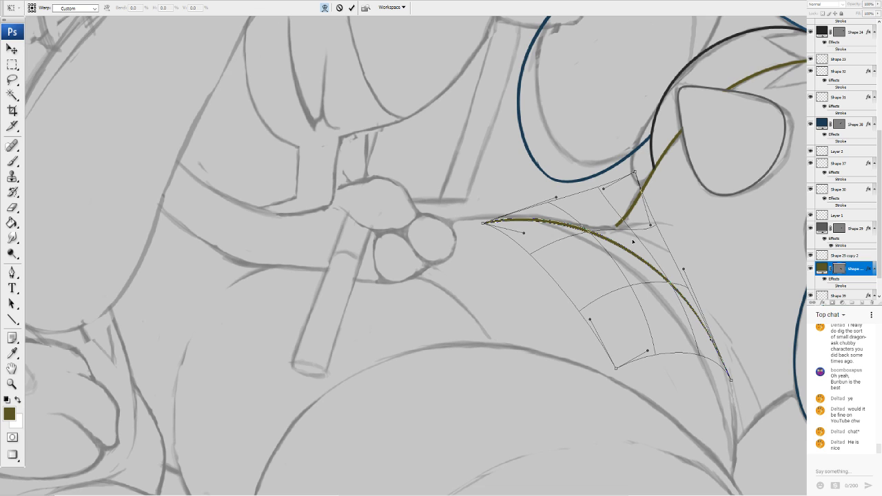
key(Return)
Erase the excess at the left and lower ends of the curved olive line
click(13, 207)
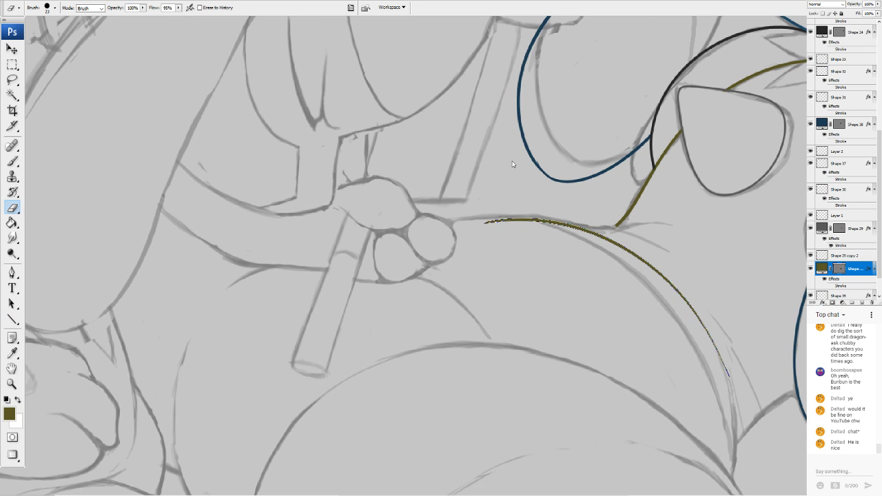
mouse_move(468, 215)
mouse_down()
mouse_move(532, 235)
mouse_move(508, 218)
mouse_move(545, 237)
mouse_up()
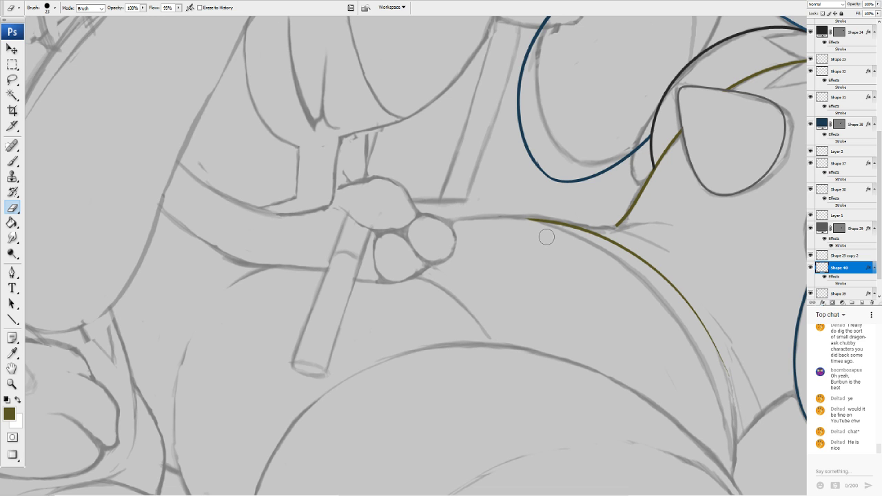
drag(647, 227, 388, 215)
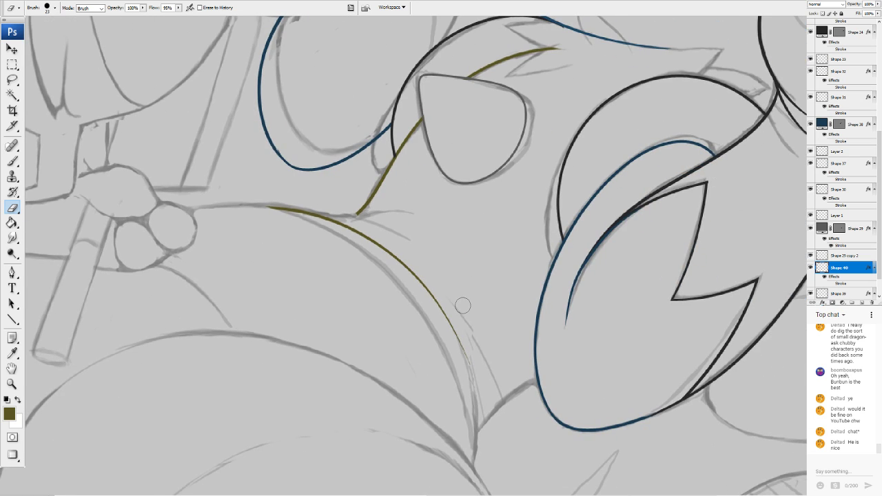
mouse_move(463, 305)
mouse_down()
mouse_move(460, 287)
mouse_move(445, 291)
mouse_move(472, 362)
mouse_move(433, 284)
mouse_move(450, 319)
mouse_move(315, 377)
mouse_move(439, 307)
mouse_move(517, 320)
mouse_move(541, 341)
mouse_up()
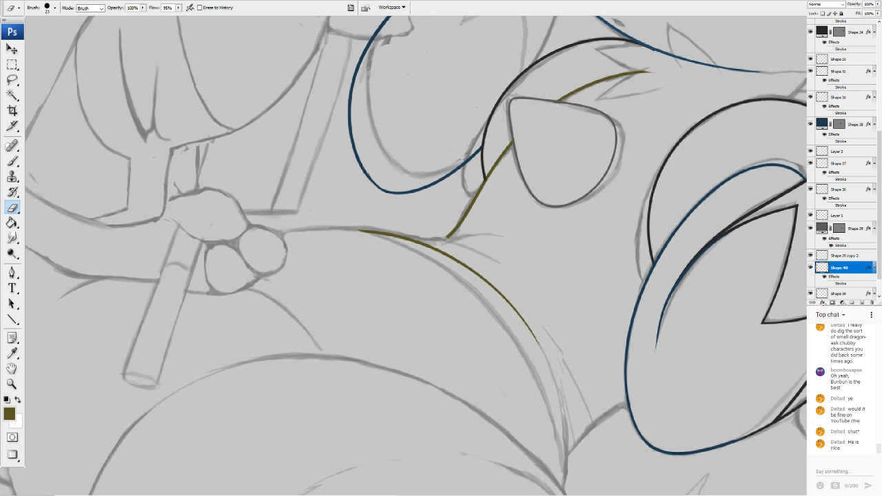
Draw an olive line across the meeting point of the two olive strokes, apply a first rotation and rotate it by -51.5°
click(12, 304)
click(12, 319)
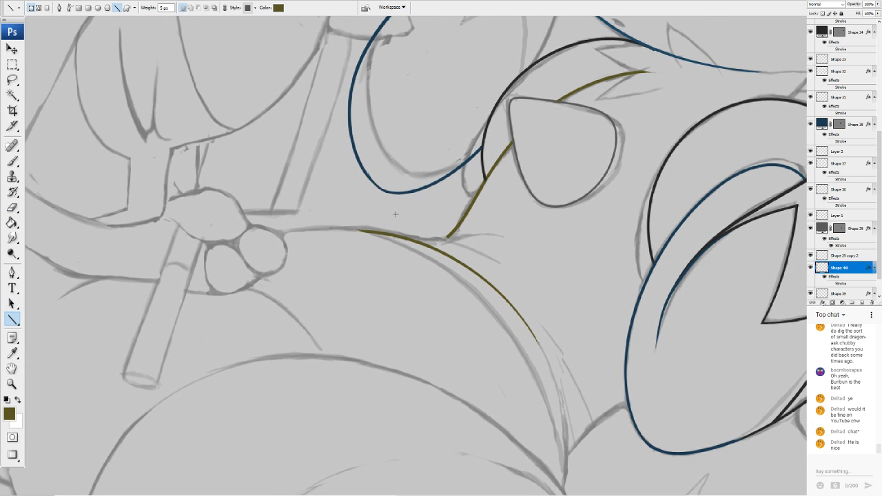
mouse_move(407, 239)
mouse_down()
mouse_move(517, 274)
mouse_move(508, 308)
mouse_move(490, 319)
mouse_up()
key(ctrl+t)
key(Return)
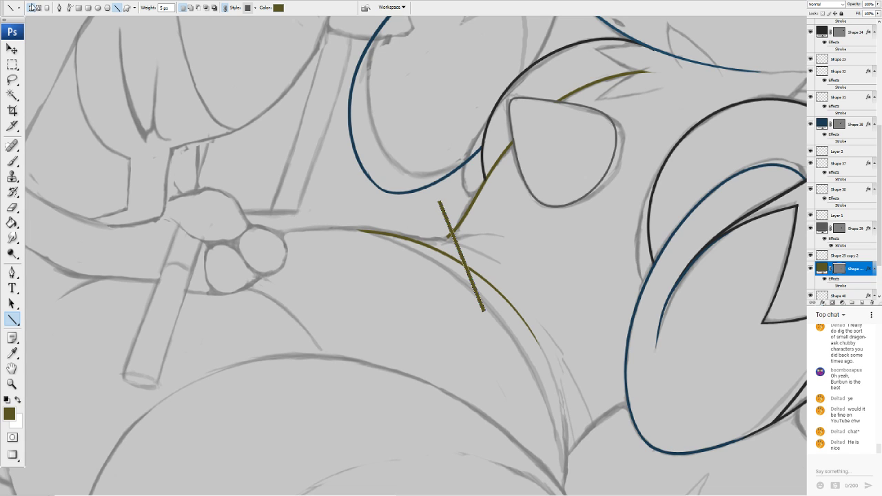
key(ctrl+t)
drag(558, 210, 475, 190)
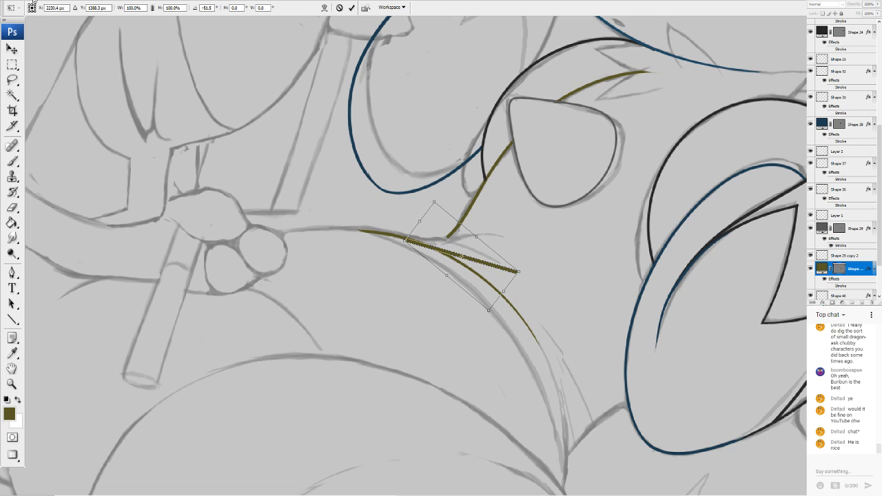
Warp the short olive line into a shallow arc along the sketched tuft, extending both ends past the strokes, and apply the warp
click(107, 163)
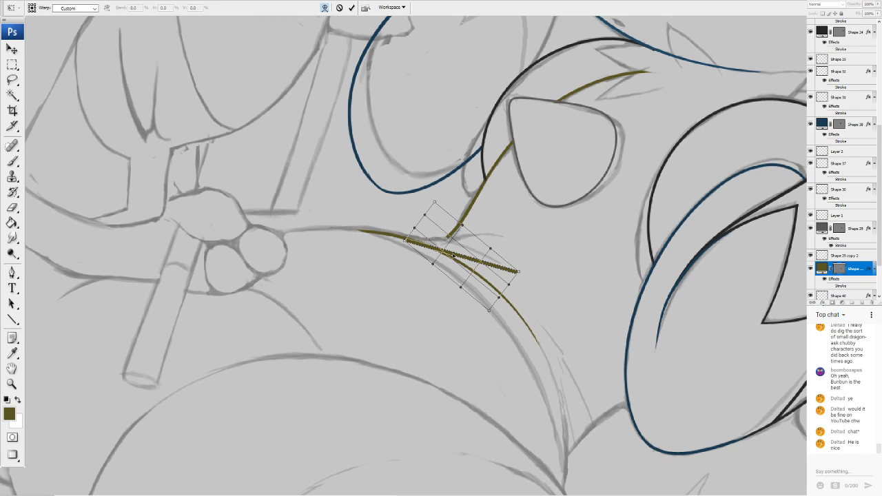
mouse_move(454, 256)
mouse_down()
mouse_move(457, 233)
mouse_move(465, 252)
mouse_move(493, 258)
mouse_move(508, 282)
mouse_move(518, 263)
mouse_up()
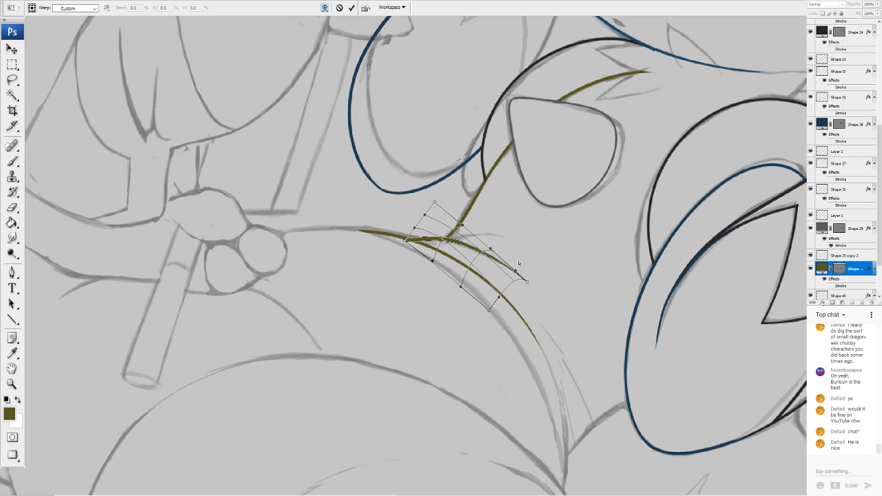
mouse_move(460, 240)
mouse_down()
mouse_move(397, 244)
mouse_move(421, 254)
mouse_move(409, 244)
mouse_move(384, 247)
mouse_up()
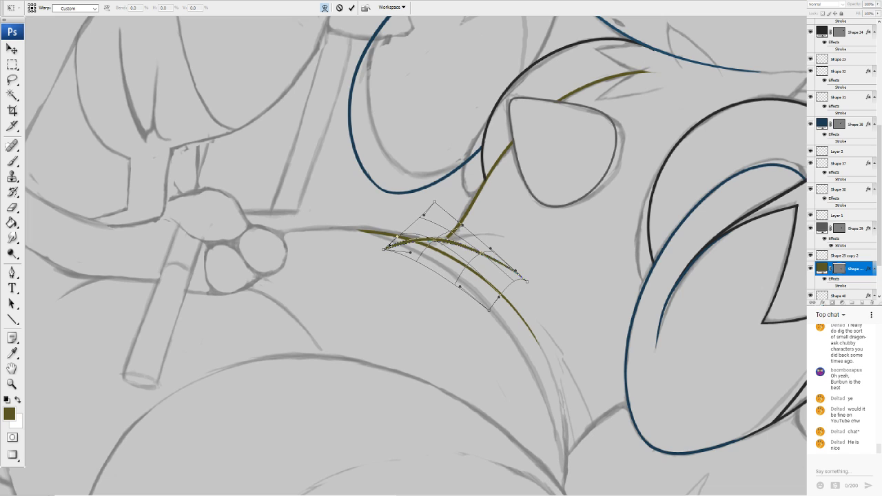
drag(448, 234, 473, 237)
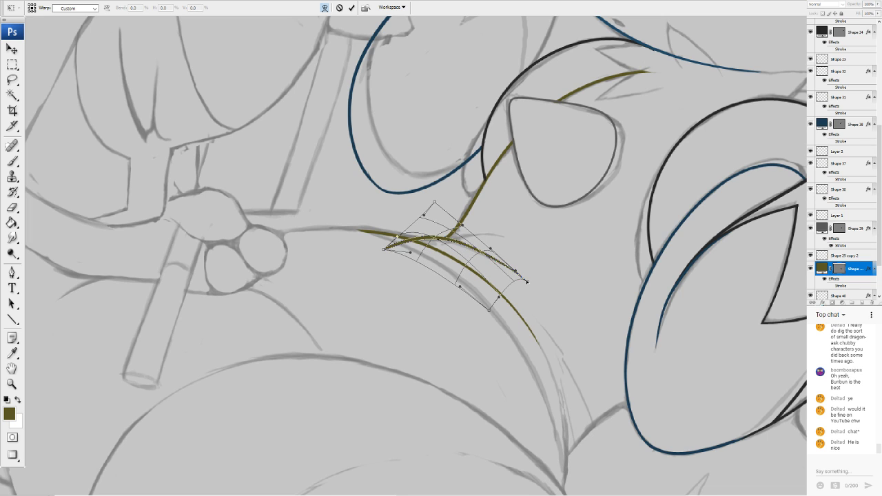
drag(527, 281, 529, 285)
key(Return)
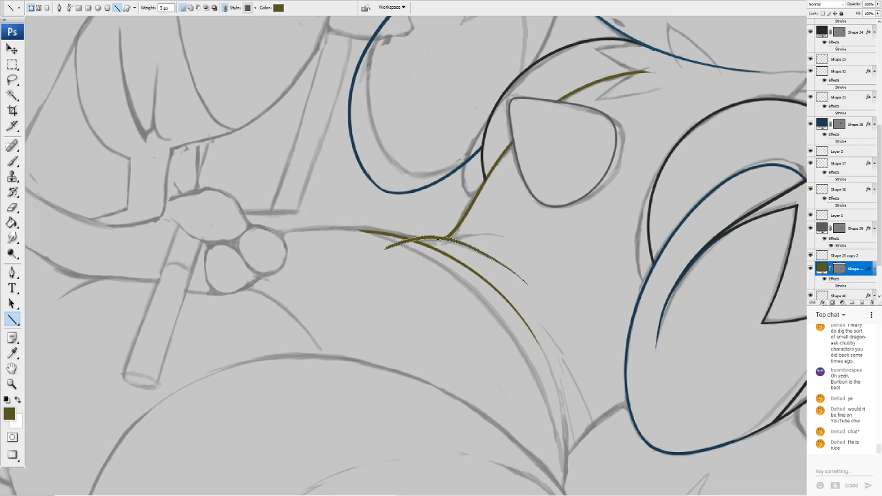
Rasterize the short olive arc and erase the excess at its lower-right and left ends
click(12, 207)
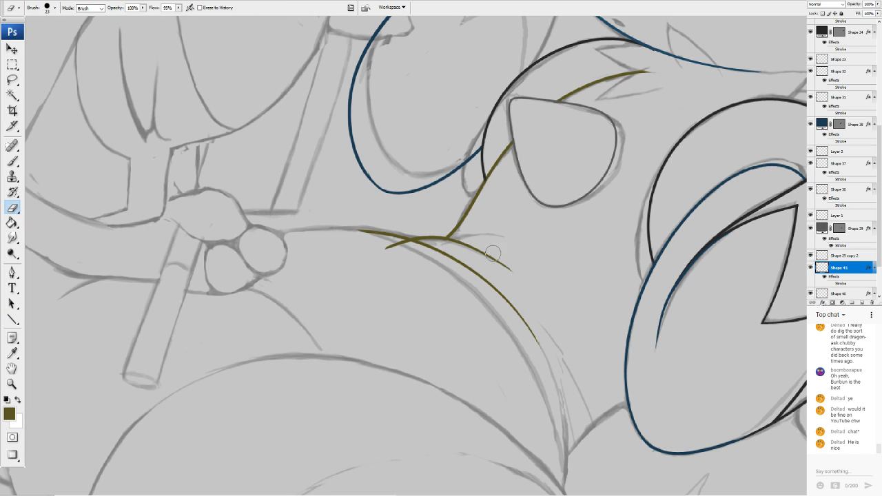
drag(494, 247, 517, 269)
mouse_move(389, 251)
mouse_down()
mouse_move(402, 251)
mouse_move(395, 245)
mouse_up()
drag(414, 242, 321, 117)
Draw an olive line from the dark-blue outline's left edge down to the body curve and warp its upper end past the blue outline
click(12, 319)
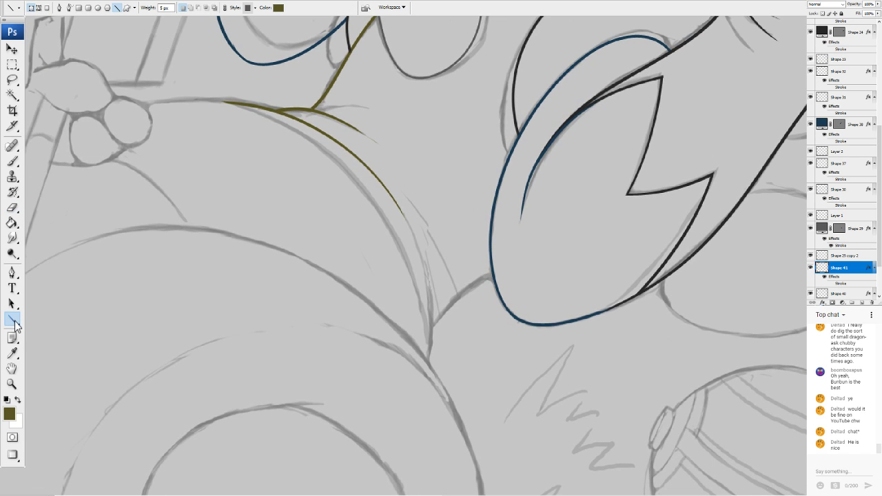
drag(492, 271, 431, 330)
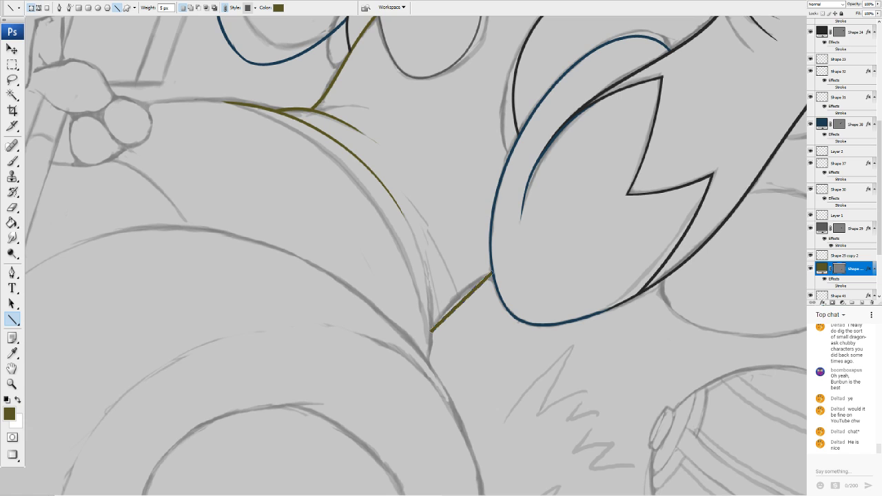
click(96, 163)
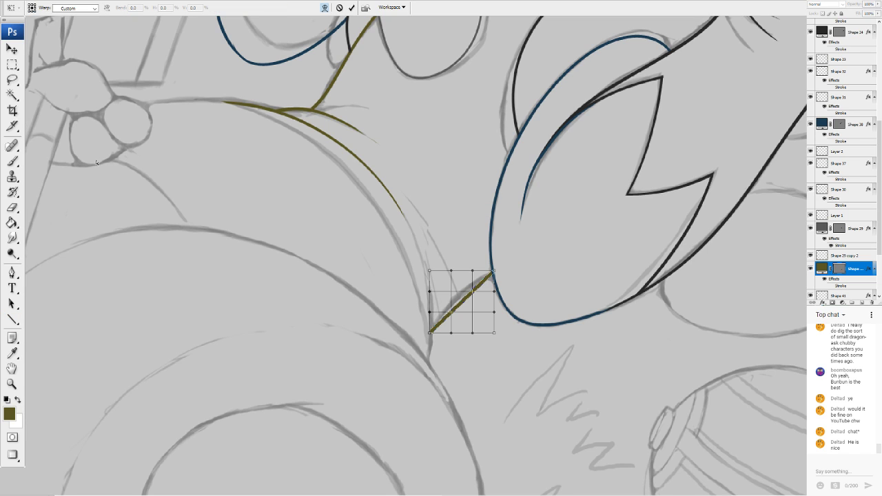
drag(461, 312, 521, 256)
drag(481, 300, 471, 288)
drag(522, 257, 551, 259)
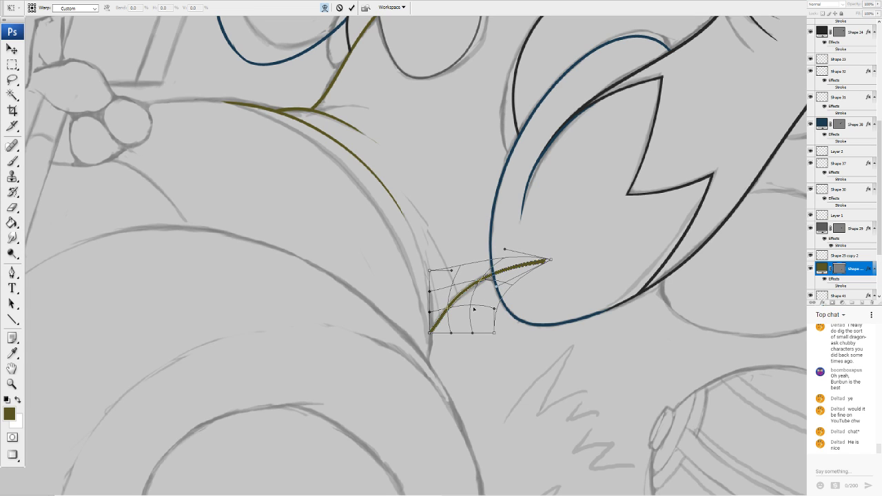
Warp the line's lower end down past the body curve, smooth its bend along the sketch and apply the warp
drag(430, 333, 419, 363)
mouse_move(449, 335)
mouse_down()
mouse_move(438, 314)
mouse_move(442, 321)
mouse_up()
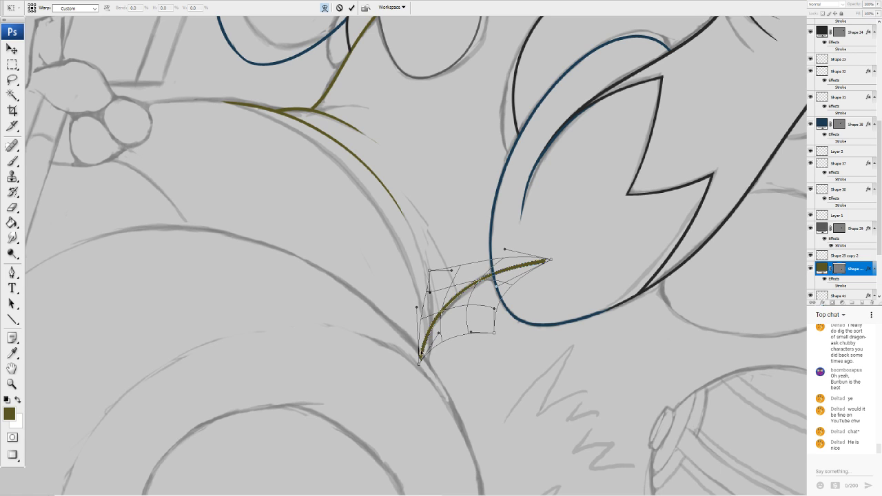
drag(420, 356, 427, 397)
drag(443, 335, 434, 331)
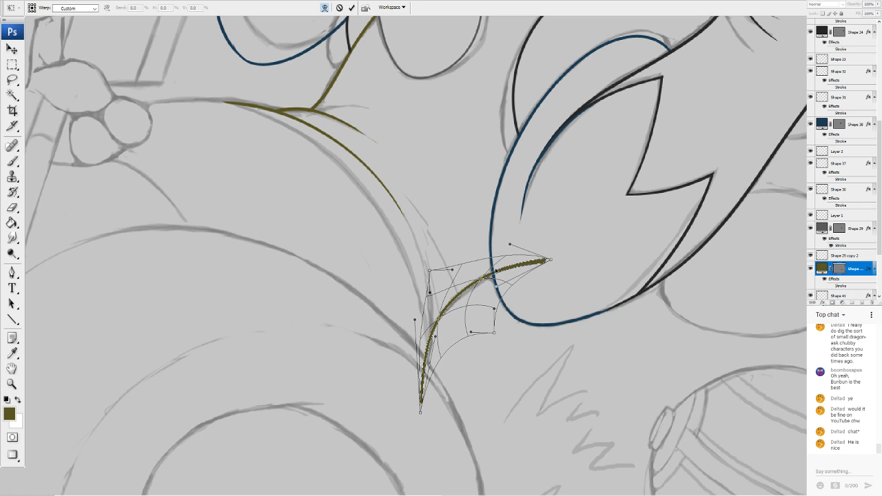
click(13, 319)
Rasterize the new olive curve and erase its excess inside the dark-blue outline and below the body curve
click(12, 207)
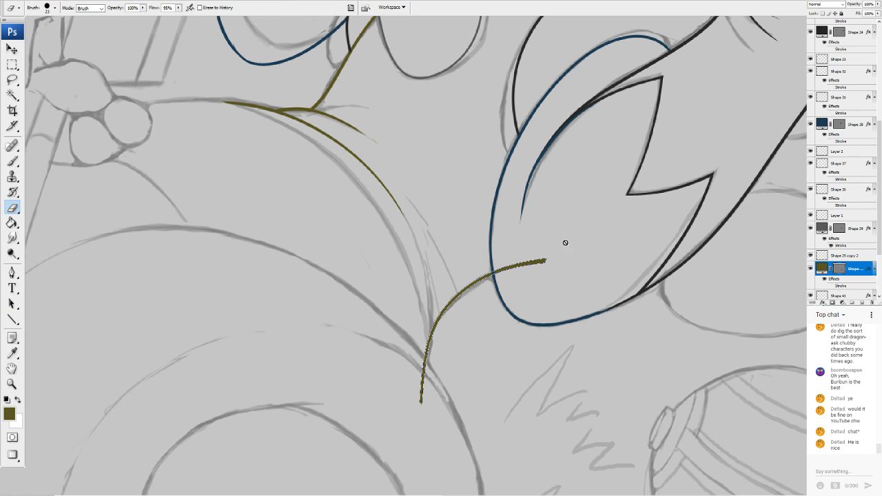
mouse_move(555, 262)
mouse_down()
mouse_move(512, 262)
mouse_move(500, 277)
mouse_up()
drag(421, 383, 421, 397)
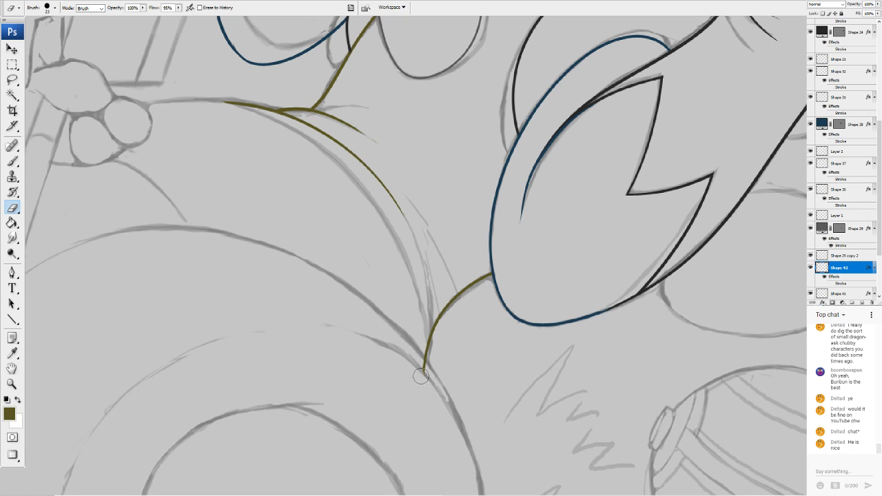
Sample the black outline colour, draw a line from the olive curve's left end to the lower olive curve and start warping it outward
mouse_move(415, 367)
mouse_down()
mouse_move(424, 376)
mouse_move(459, 371)
mouse_up()
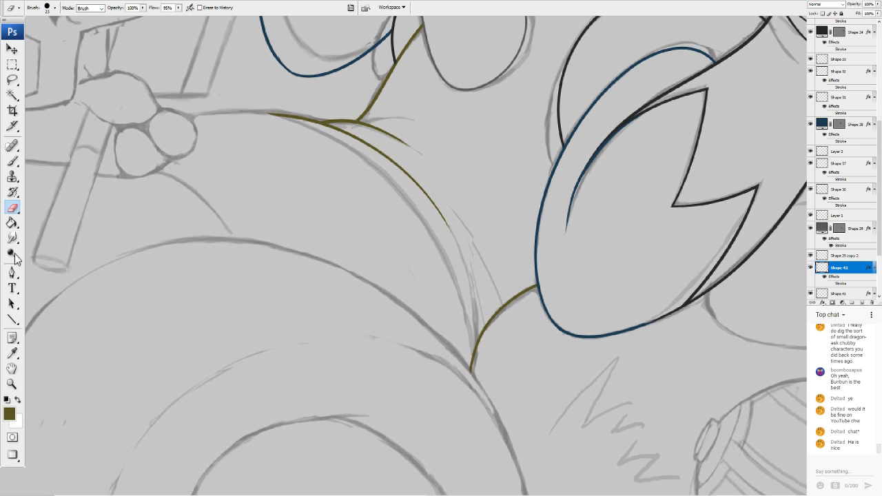
drag(682, 115, 592, 151)
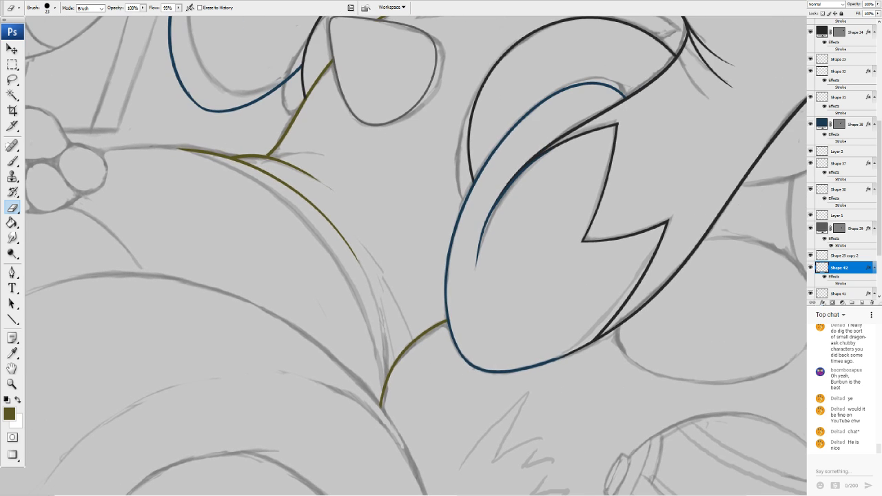
click(12, 319)
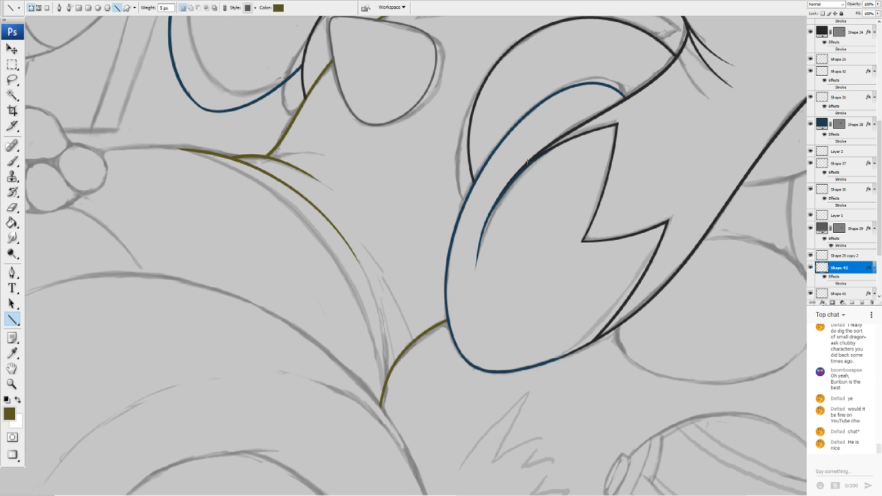
alt+click(617, 126)
drag(447, 155, 594, 144)
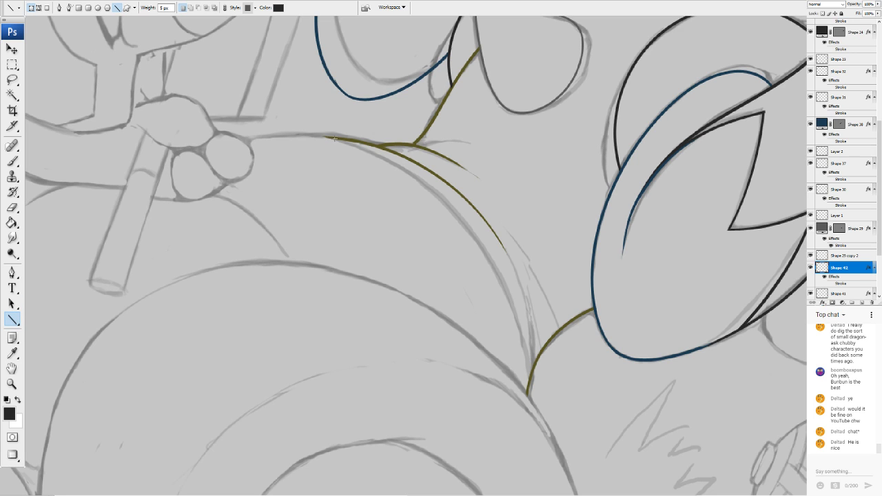
drag(324, 136, 530, 382)
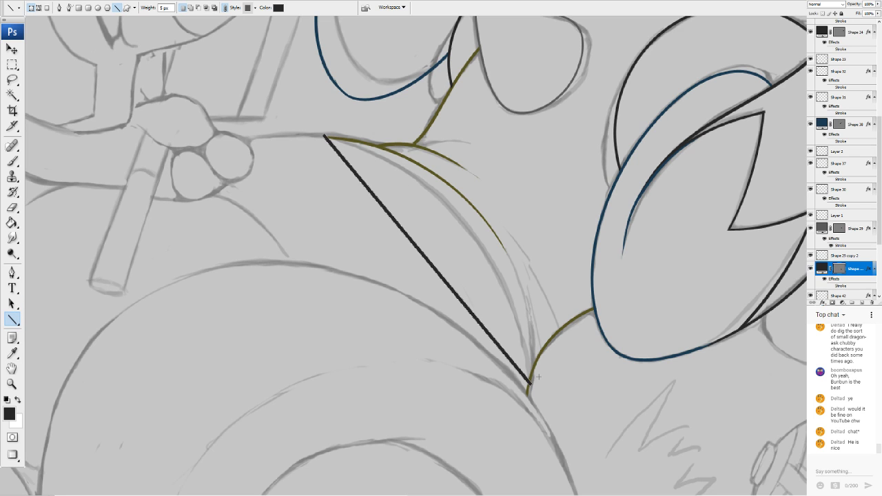
click(99, 163)
drag(428, 295, 442, 280)
drag(370, 206, 390, 179)
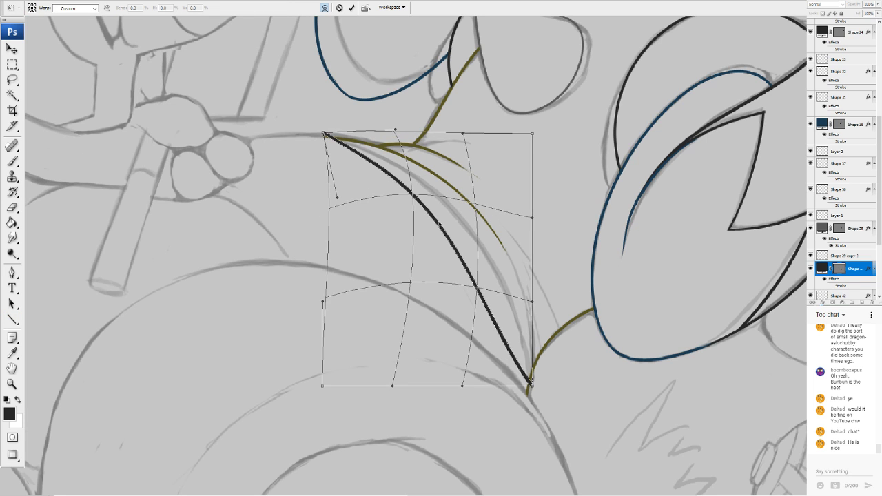
Bow the black line's lower half outward along the sketched curve and pull its lower end down past the lower olive curve
drag(455, 302, 468, 295)
drag(531, 386, 523, 412)
drag(532, 302, 577, 291)
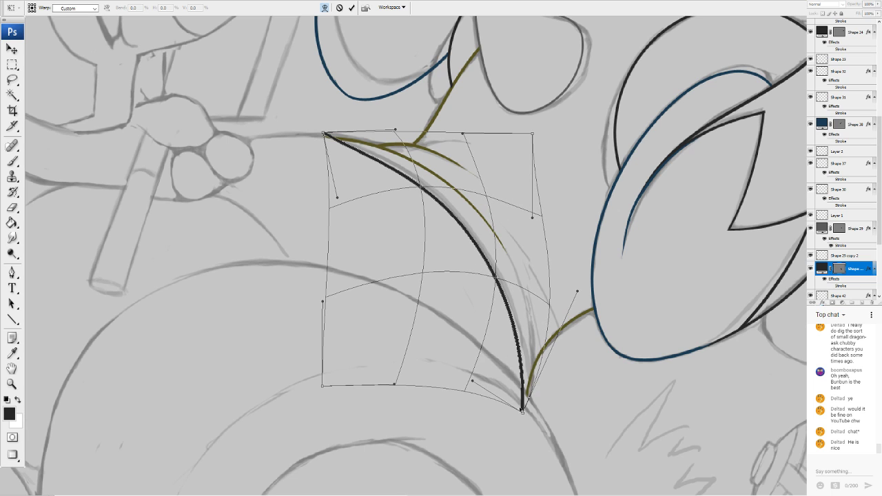
drag(521, 410, 527, 443)
drag(479, 385, 497, 369)
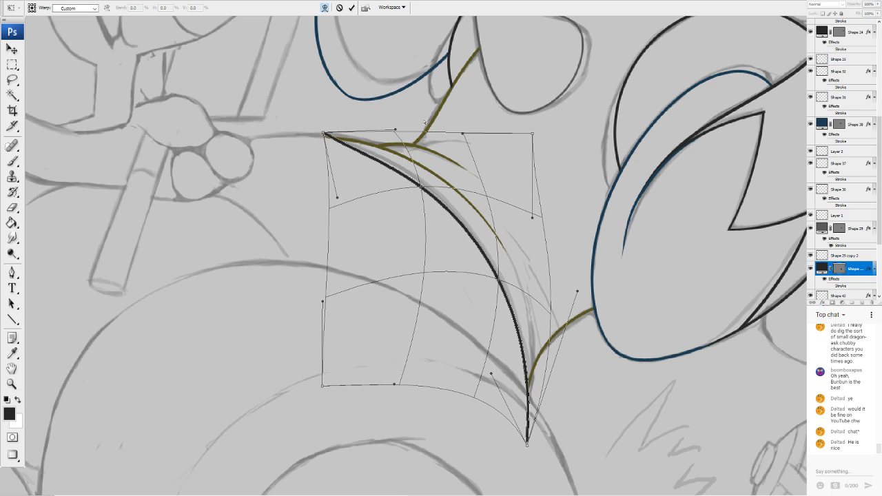
Extend the black line's left end to the sketched round fingers and shape its upper arc along the sketch
drag(324, 133, 227, 150)
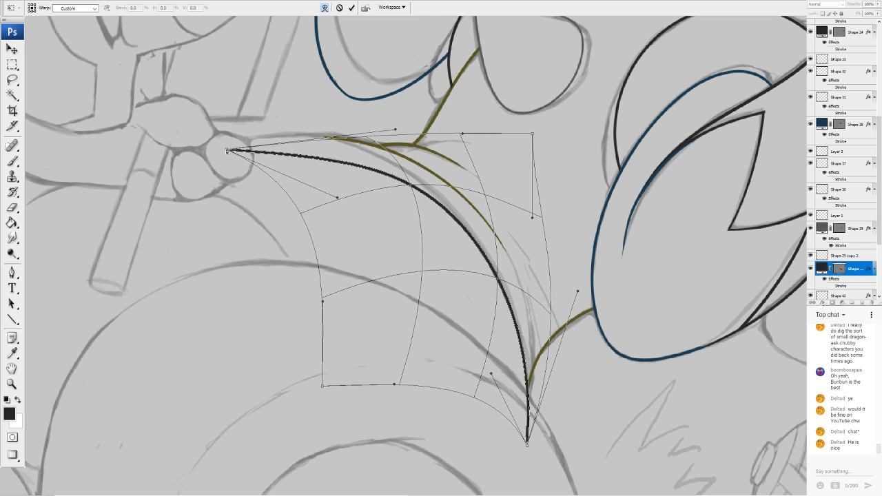
drag(395, 129, 346, 58)
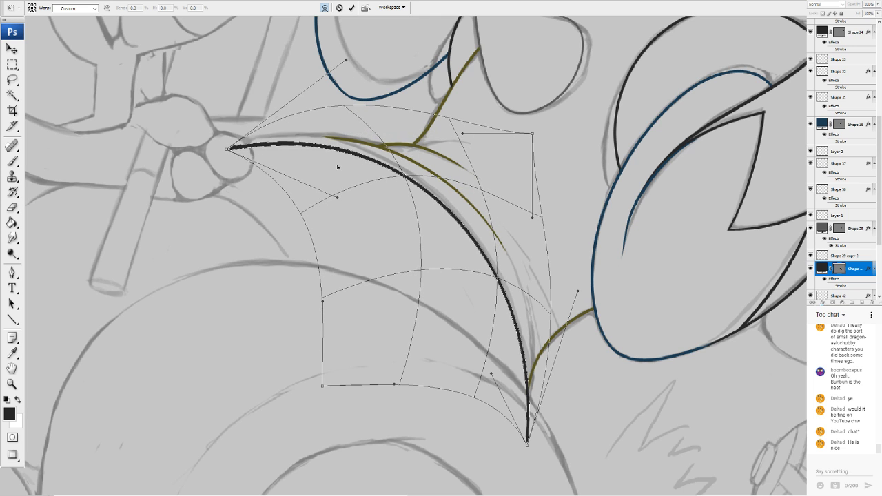
mouse_move(337, 168)
mouse_down()
mouse_move(336, 155)
mouse_move(332, 161)
mouse_up()
drag(250, 141, 241, 139)
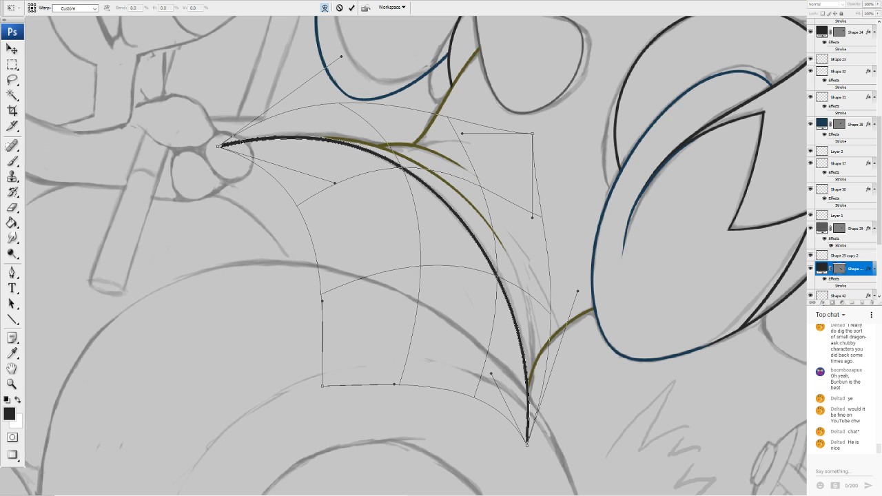
drag(353, 172, 322, 159)
drag(340, 56, 338, 65)
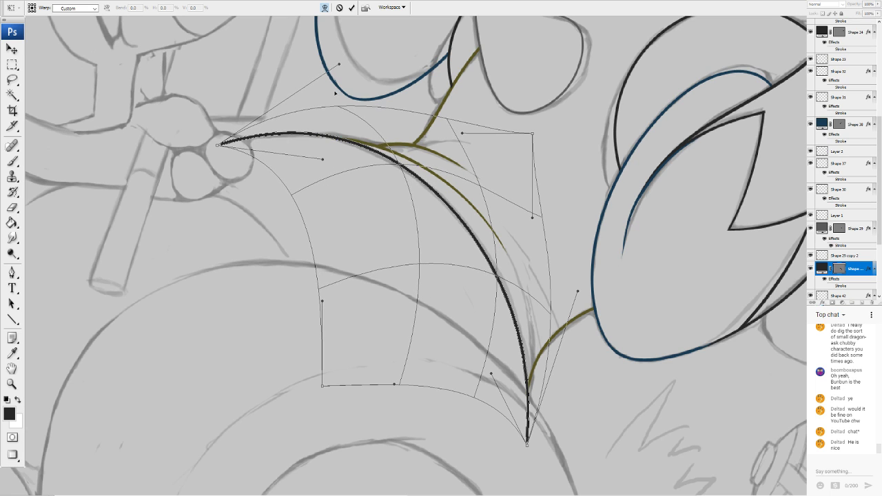
drag(334, 112, 341, 133)
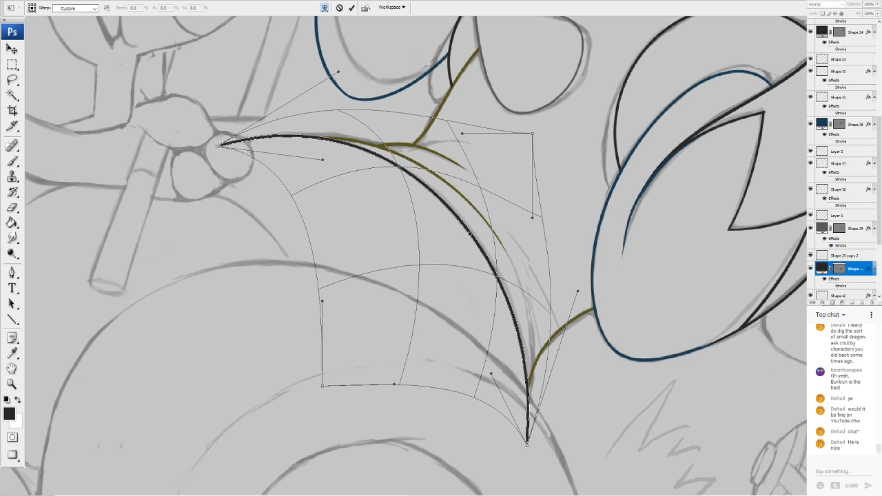
Refine the middle and lower end of the black arc and apply the warp
drag(471, 221, 479, 228)
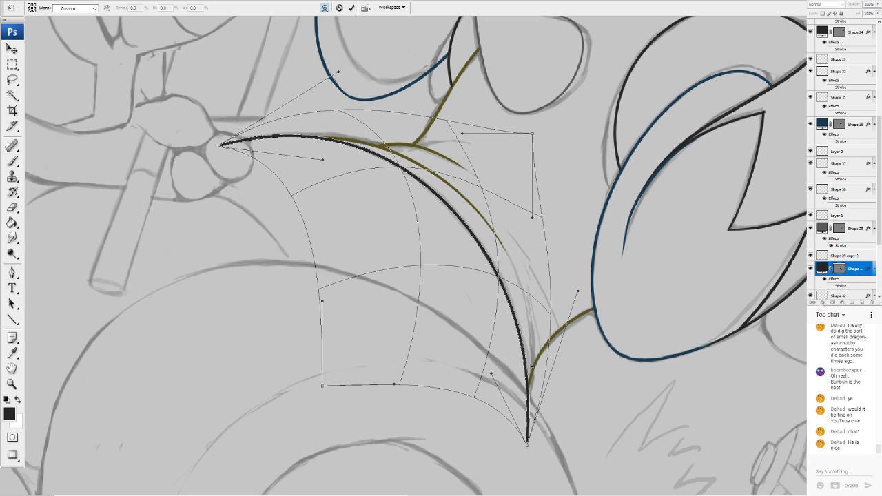
drag(528, 449, 529, 461)
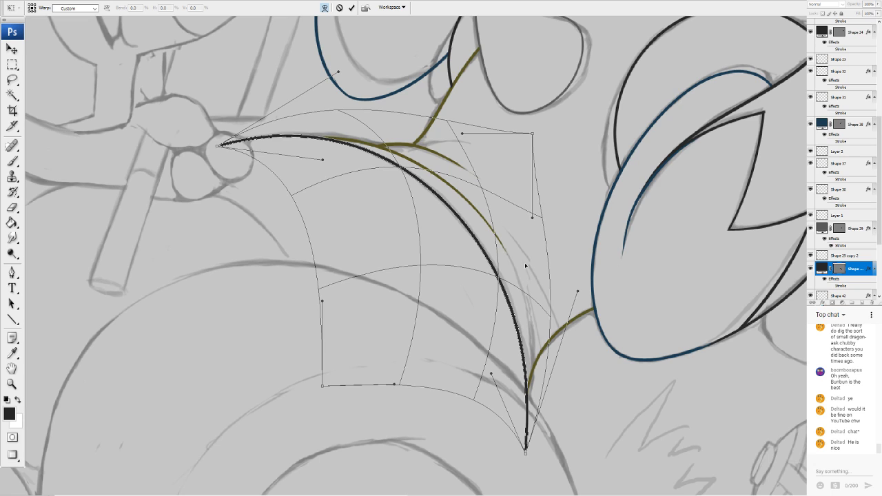
key(Return)
Rasterize the black curve's shape layer and dab over its left end with the History Brush
key(u)
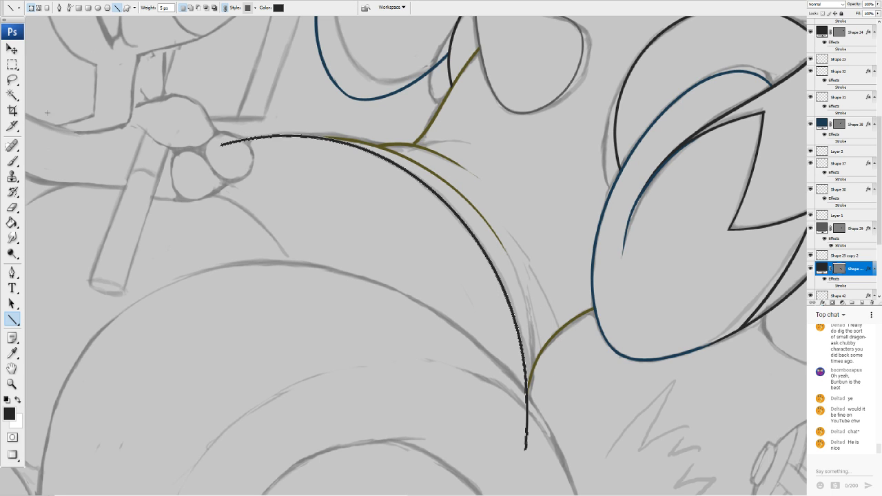
key(y)
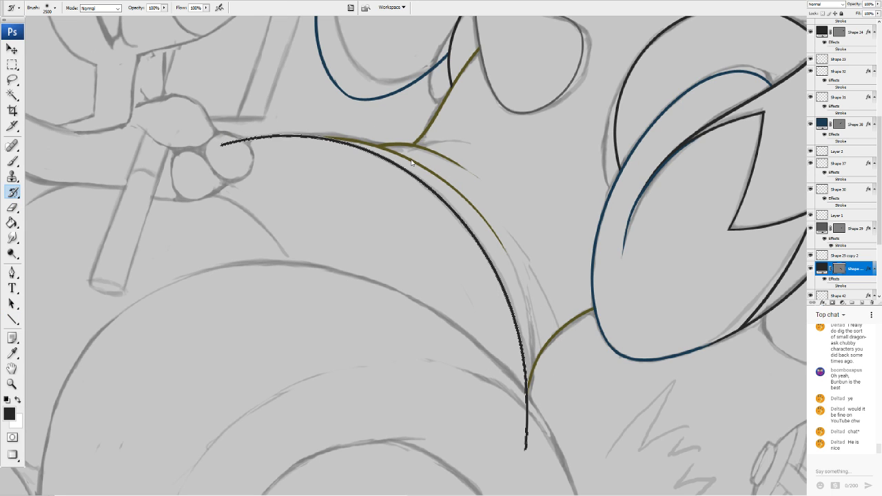
click(429, 171)
click(220, 145)
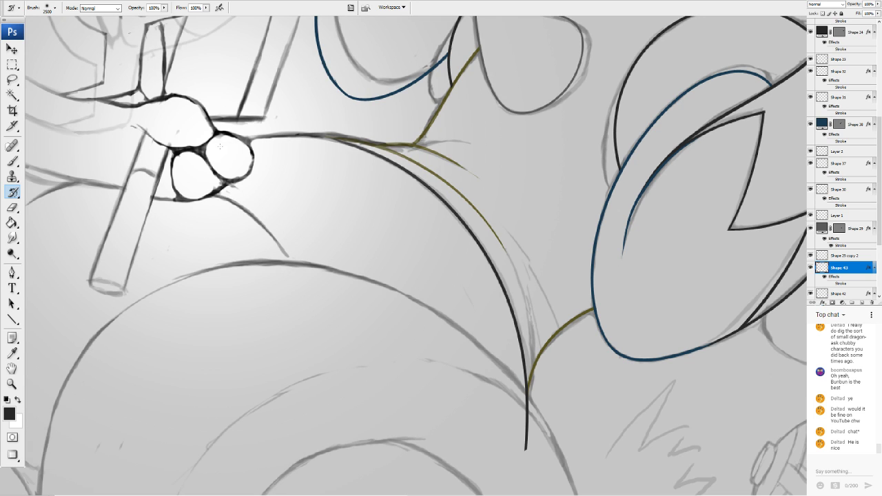
Undo the History Brush dab and erase the black curve's left end where it overlaps the sketched round finger
key(ctrl+z)
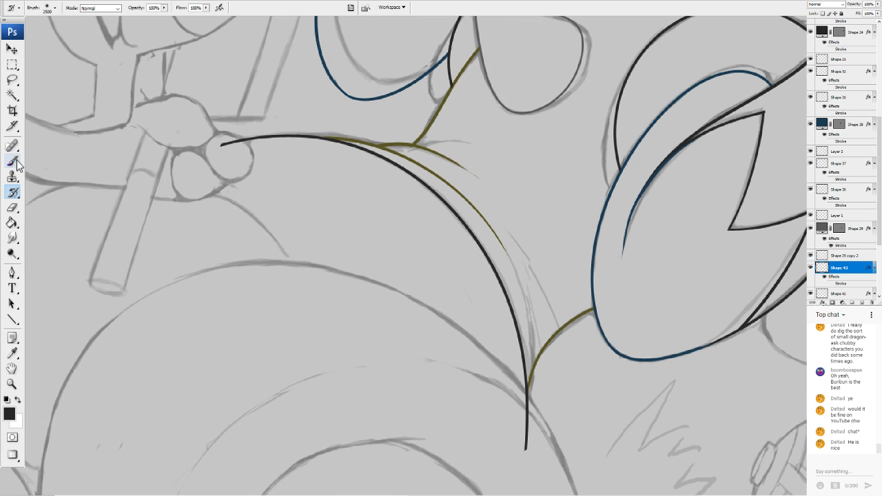
click(14, 207)
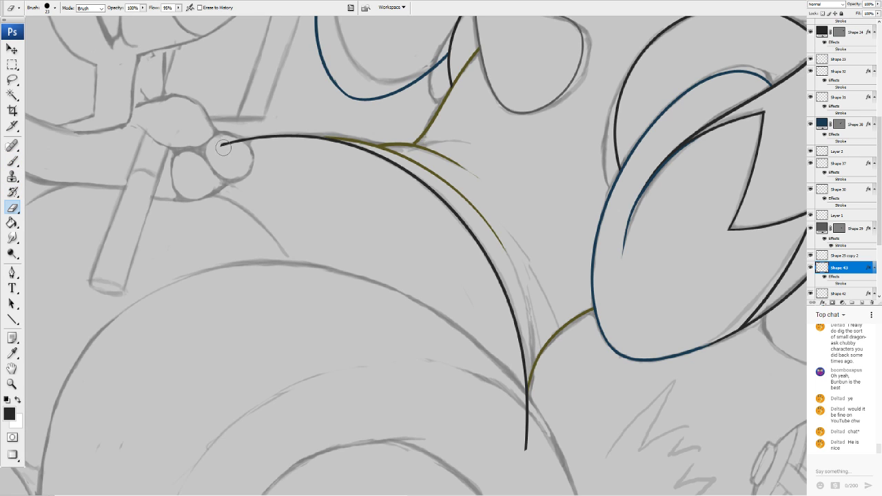
drag(223, 147, 237, 147)
drag(235, 150, 246, 116)
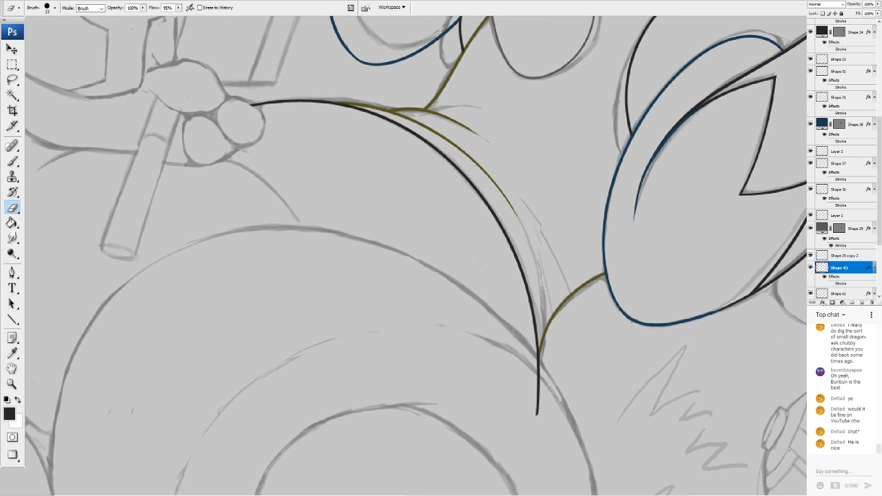
Check the line art with the background hidden and restored, and examine the whole drawing
click(810, 267)
click(810, 267)
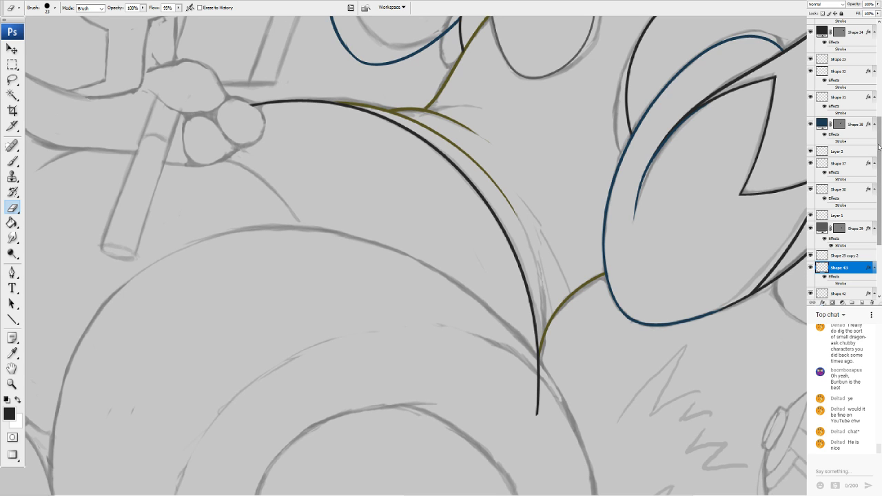
scroll(880, 235, down, 5)
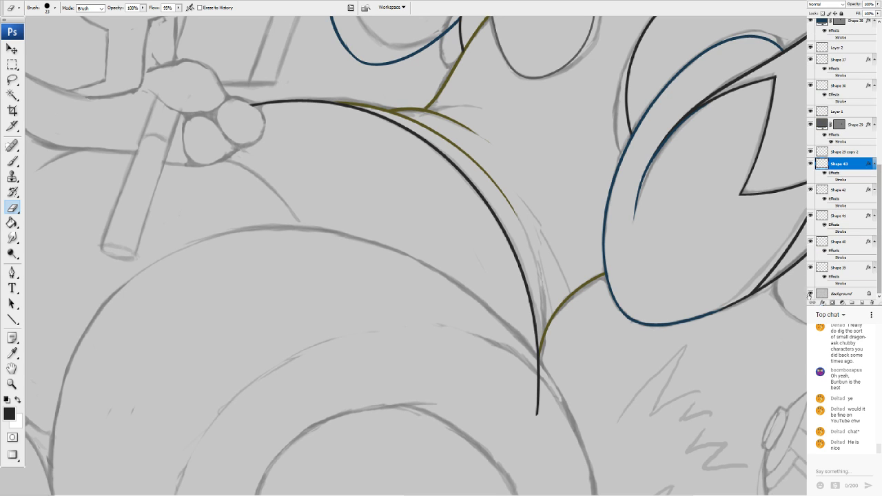
click(810, 294)
click(811, 294)
click(810, 294)
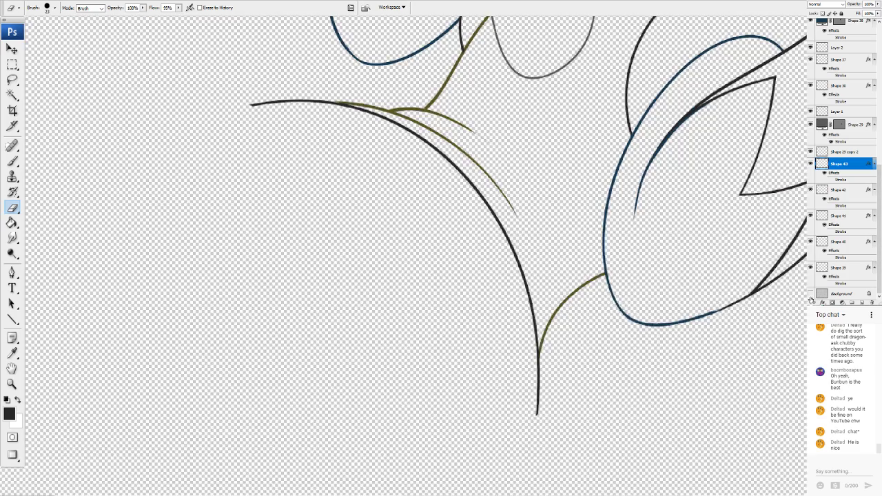
click(810, 294)
scroll(415, 255, down, 8)
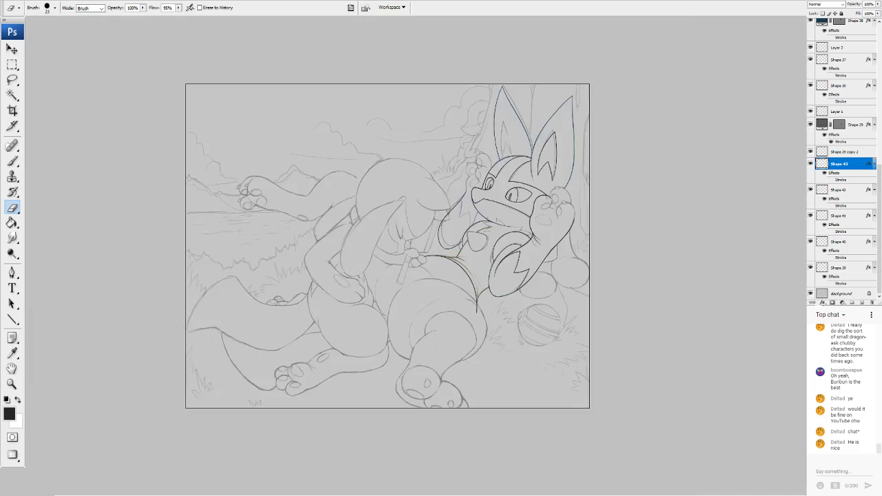
scroll(415, 255, up, 5)
scroll(284, 191, up, 1)
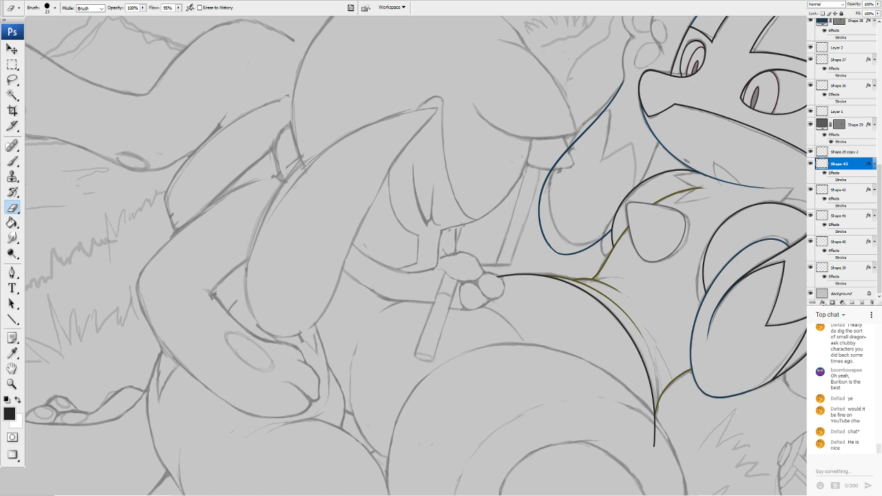
Sample the line art's dark blue (#193b53) and draw a short slanted line just above the black shoulder arc below the chin
mouse_move(646, 421)
mouse_down()
mouse_move(491, 247)
mouse_move(498, 264)
mouse_move(493, 243)
mouse_up()
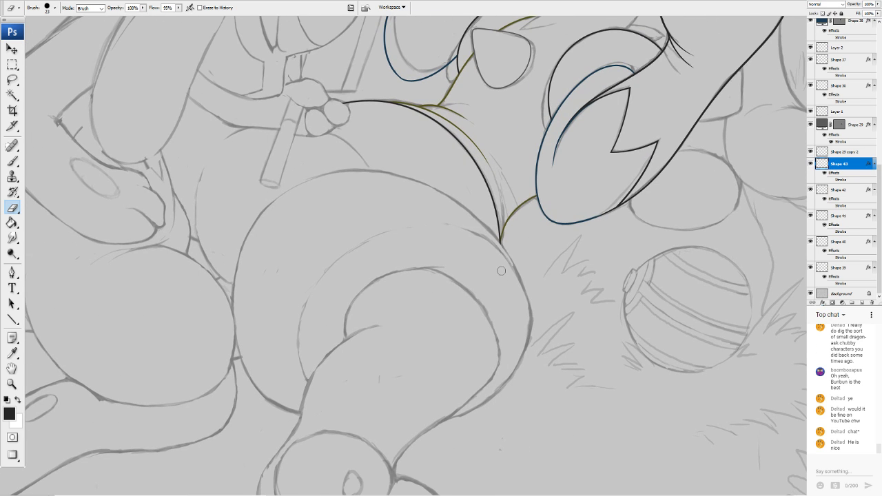
drag(500, 152, 476, 459)
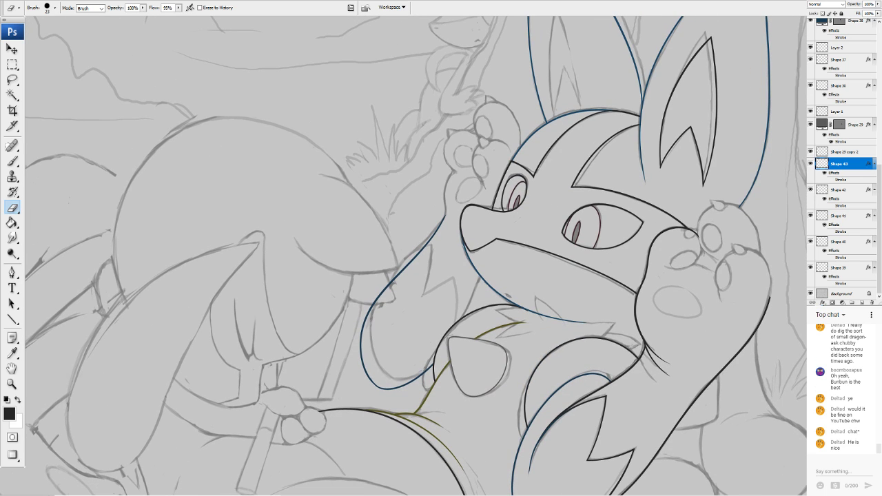
scroll(383, 243, up, 5)
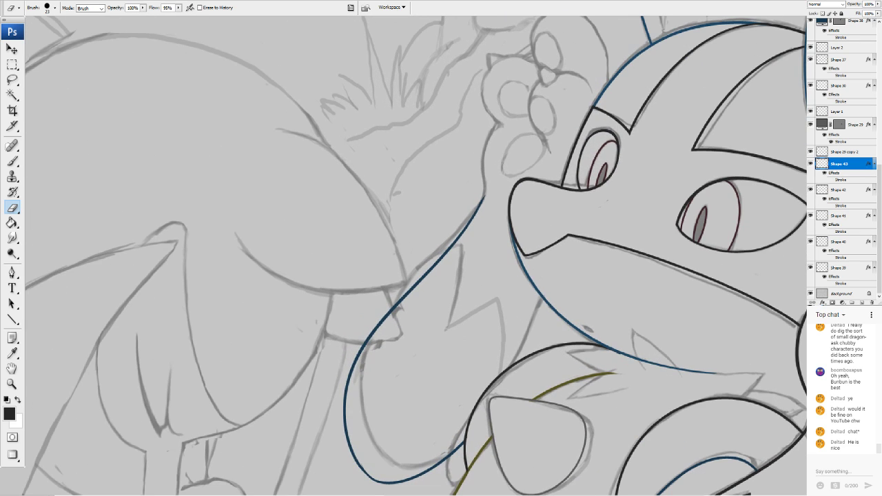
mouse_move(427, 258)
mouse_down()
mouse_move(171, 108)
mouse_move(324, 131)
mouse_move(319, 155)
mouse_move(372, 173)
mouse_up()
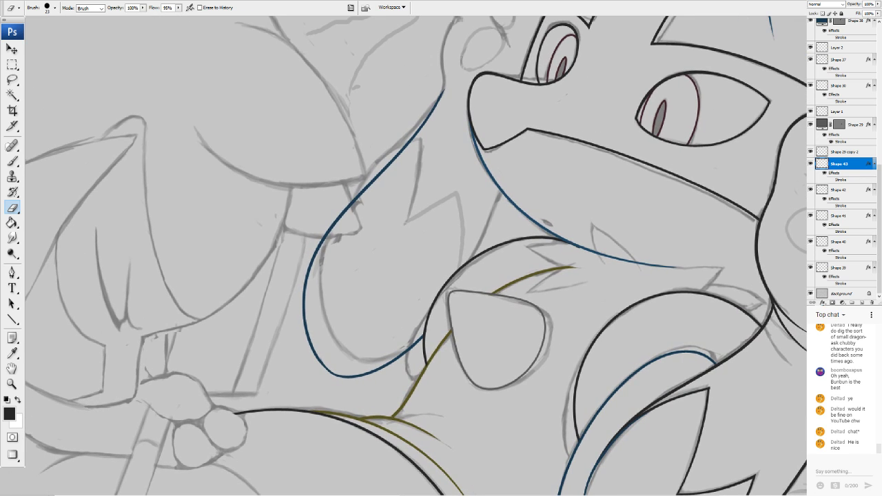
click(12, 319)
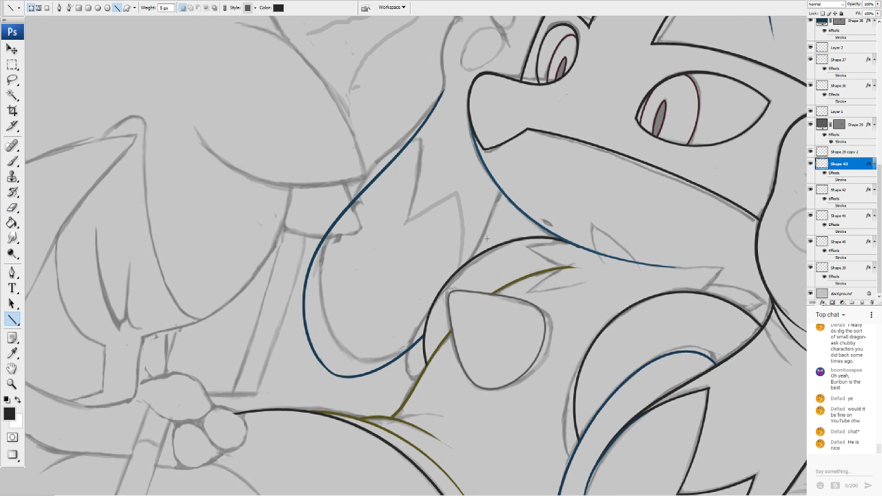
click(14, 415)
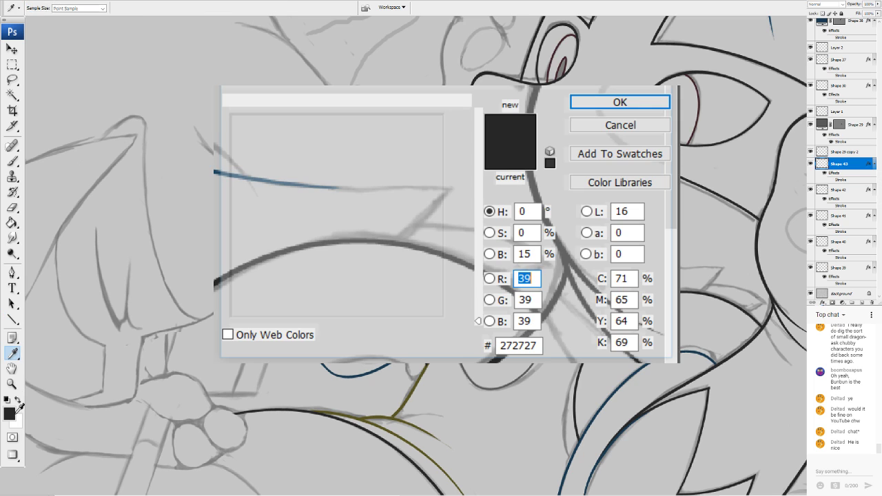
click(821, 22)
click(642, 101)
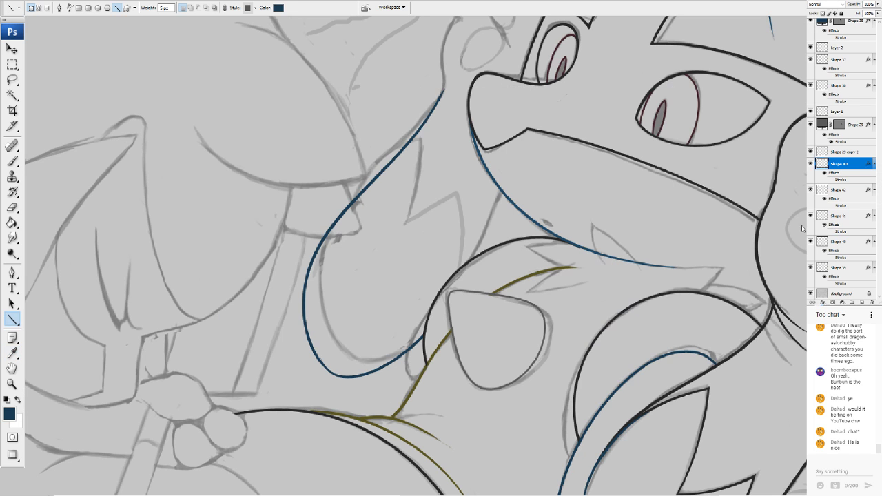
key(ctrl+plus)
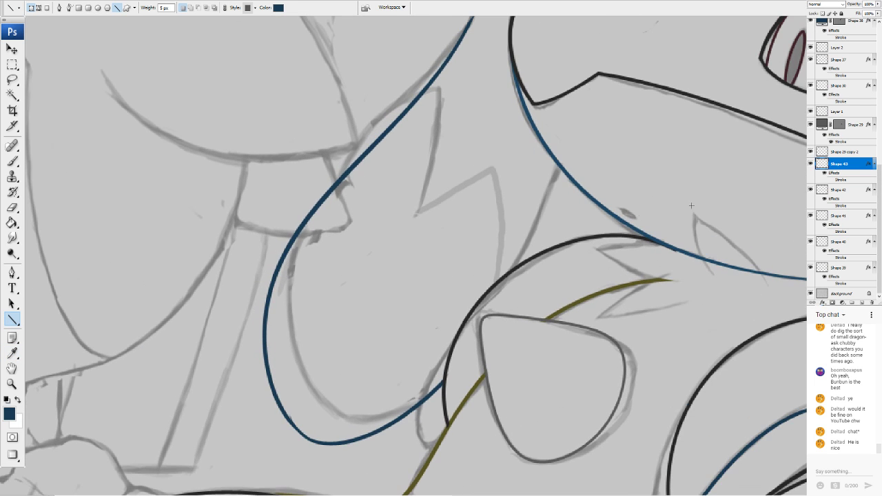
drag(485, 270, 563, 241)
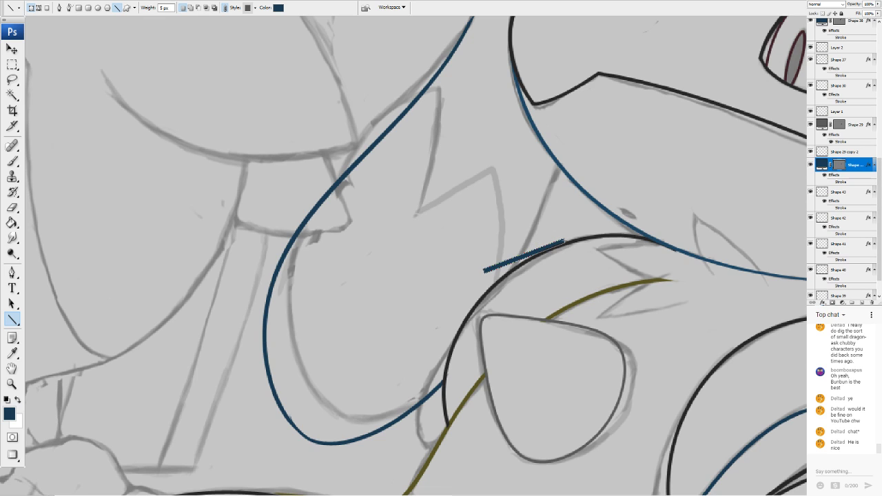
Warp the short dark-blue line into an arch whose far end crosses the black shoulder arc, and apply the warp
click(32, 3)
mouse_move(31, 113)
click(108, 162)
drag(523, 257, 528, 232)
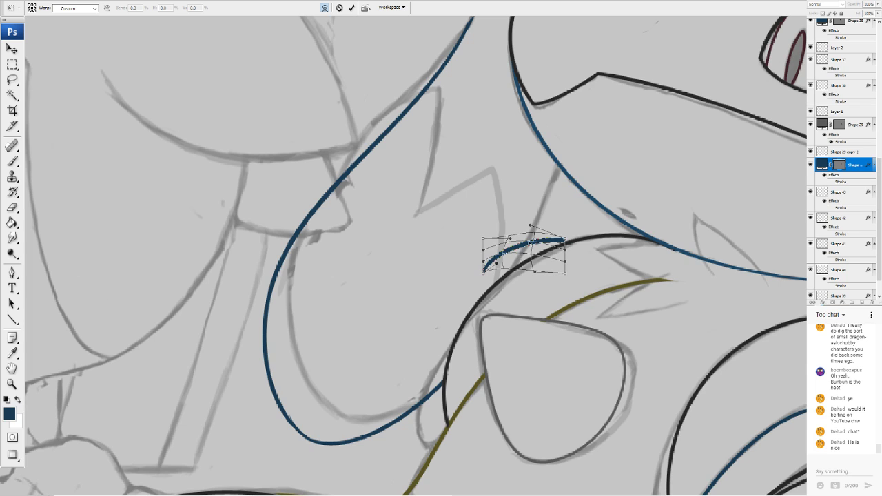
drag(530, 242, 528, 214)
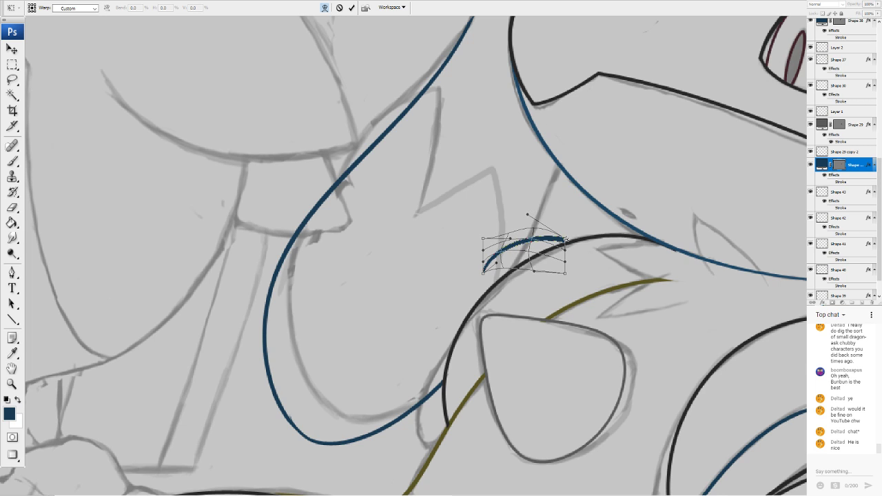
drag(565, 239, 539, 202)
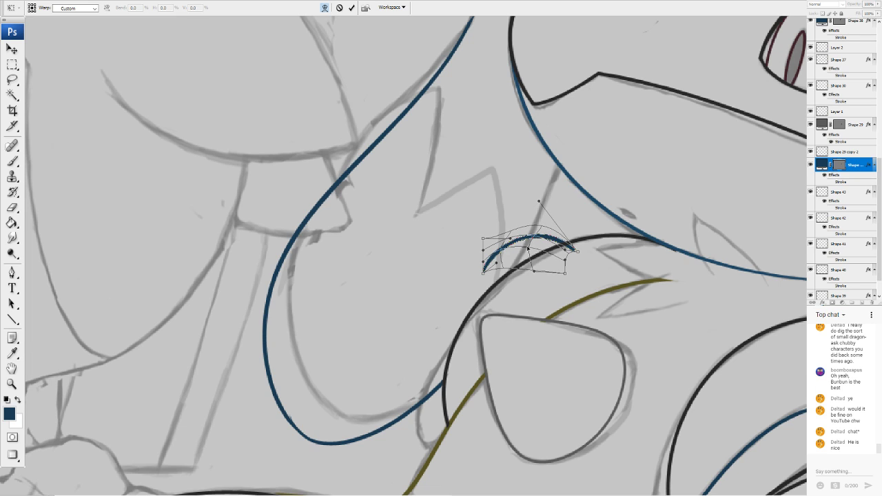
drag(527, 248, 545, 219)
drag(570, 258, 552, 242)
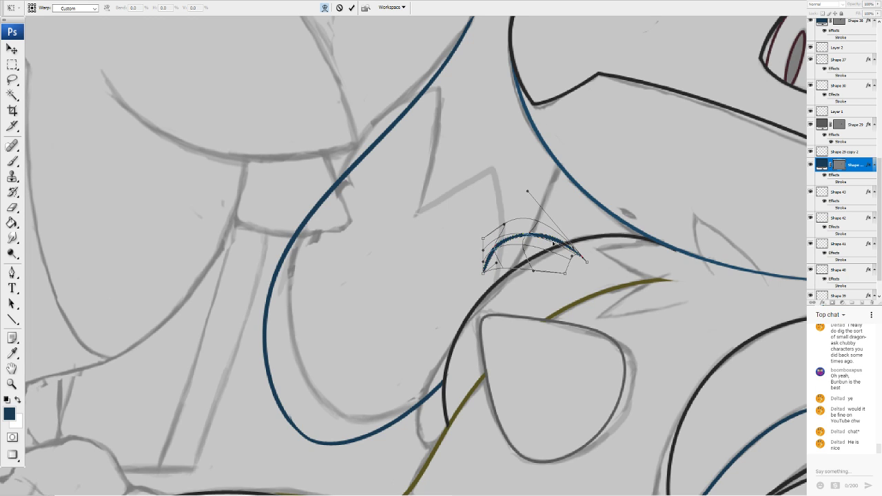
key(Return)
Rasterize the blue arch's layer and erase its left half and the tip extending below the black shoulder arc
key(e)
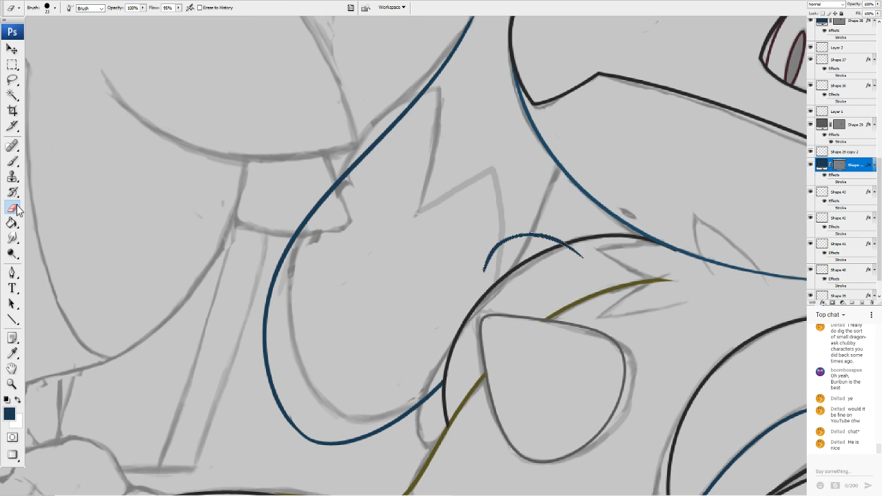
click(426, 165)
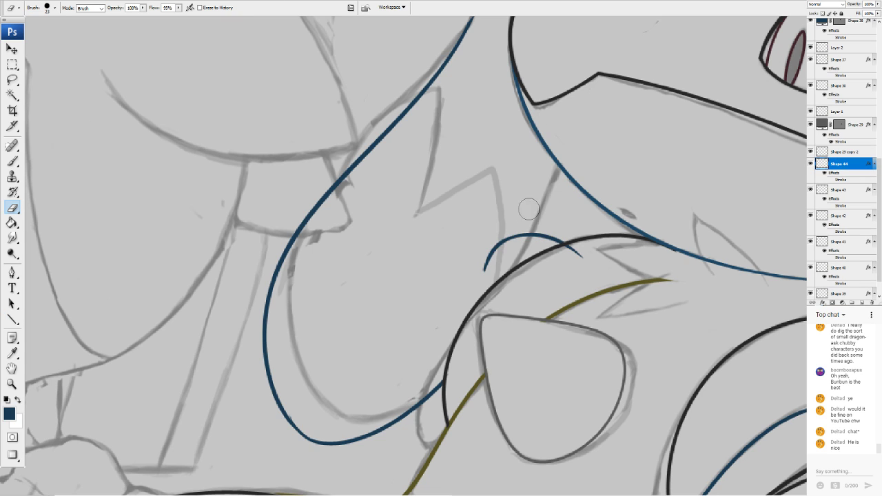
mouse_move(503, 241)
mouse_down()
mouse_move(516, 232)
mouse_move(479, 256)
mouse_move(576, 252)
mouse_move(560, 255)
mouse_move(568, 257)
mouse_up()
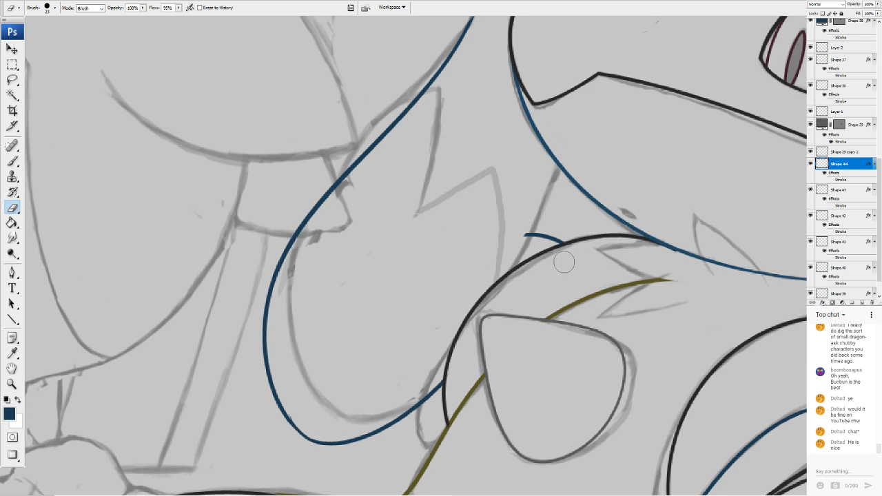
Sample the line art's near-black (#272727) and draw a straight line from the mouth's peak down to the black shoulder arc
click(10, 412)
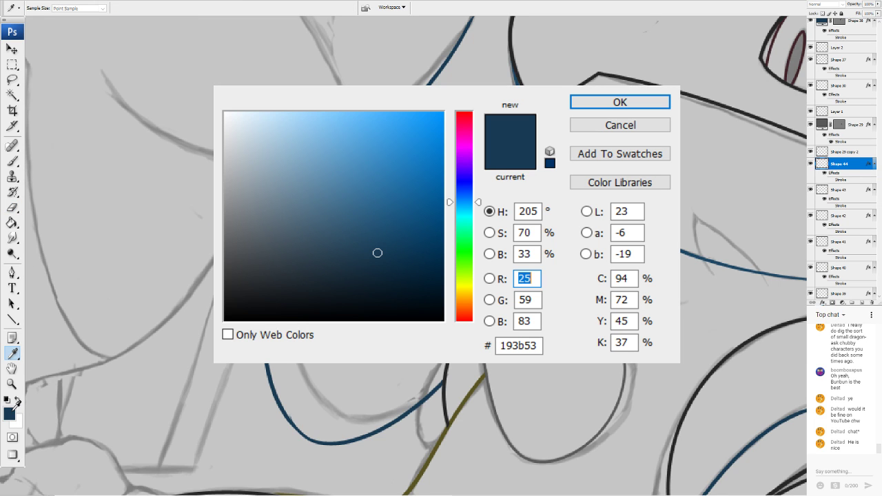
click(765, 119)
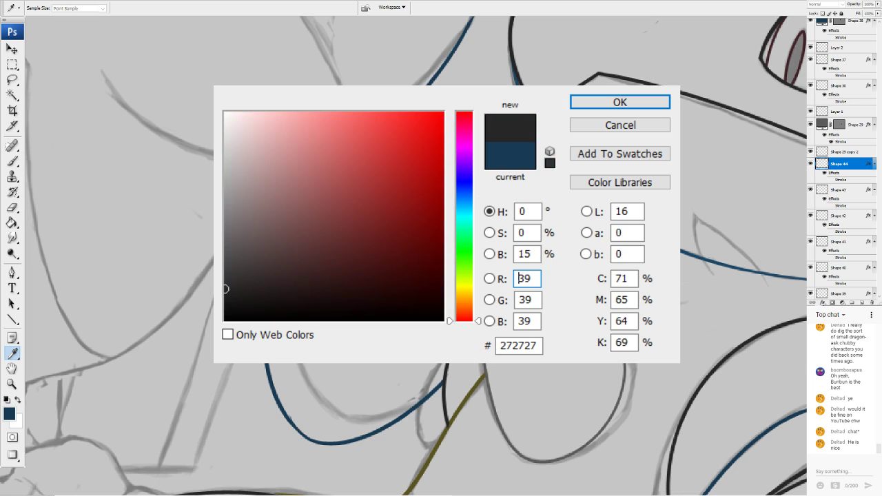
key(Return)
click(13, 319)
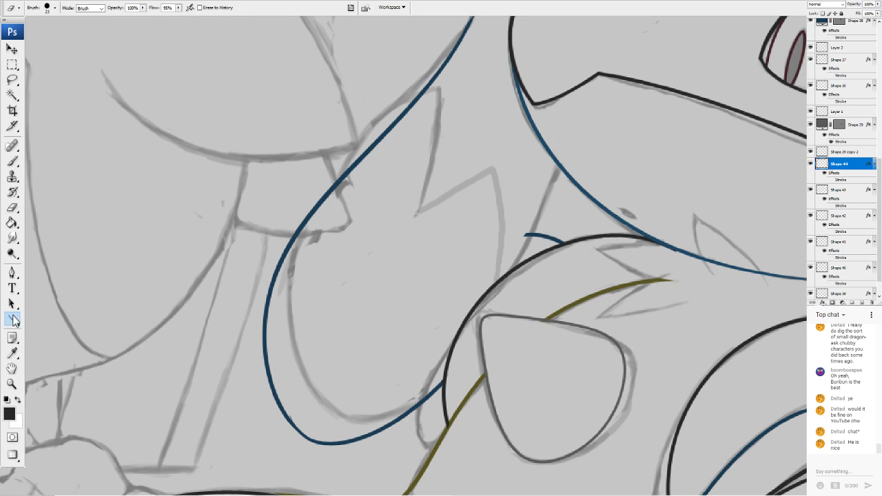
drag(594, 74, 505, 269)
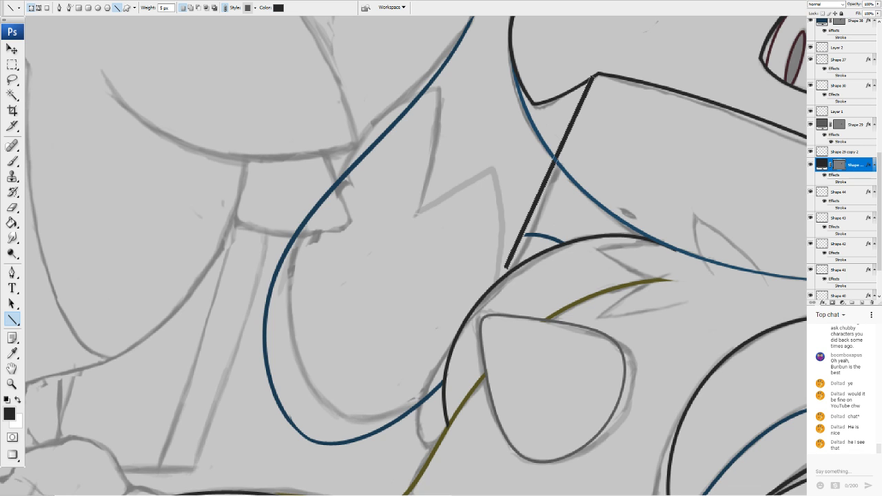
Rotate the black line to the opposite slant and apply it, and rotate it 44.2° back along the sketched diagonal
key(ctrl+t)
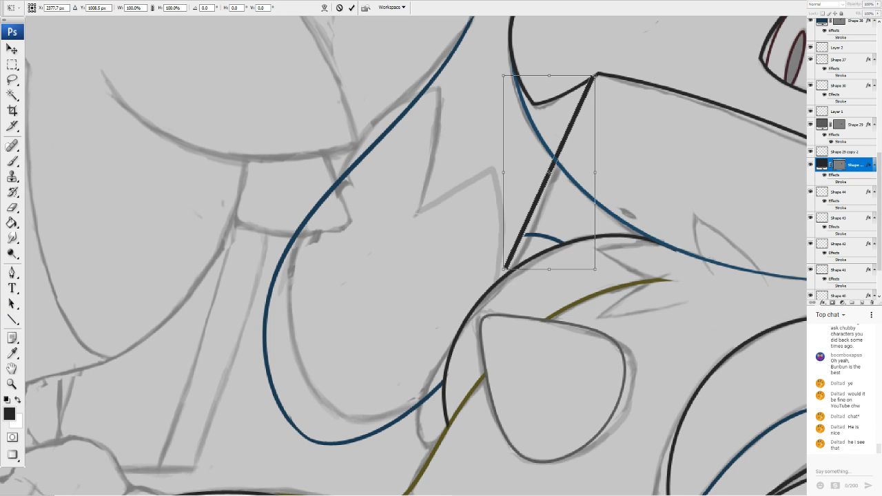
drag(663, 169, 614, 76)
click(12, 319)
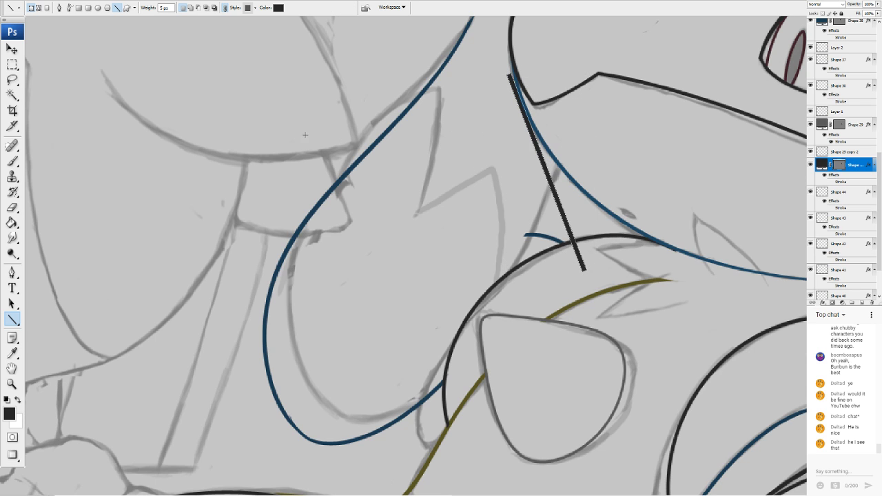
key(ctrl+t)
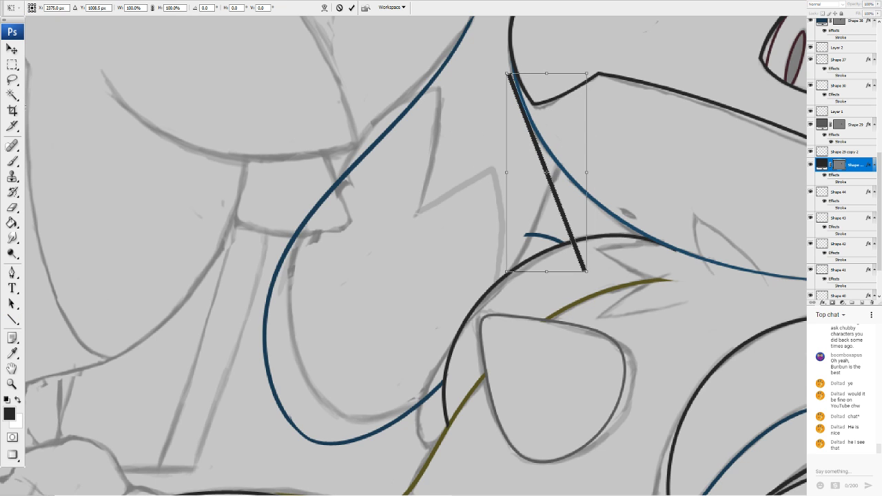
mouse_move(625, 119)
mouse_down()
mouse_move(638, 148)
mouse_move(618, 188)
mouse_up()
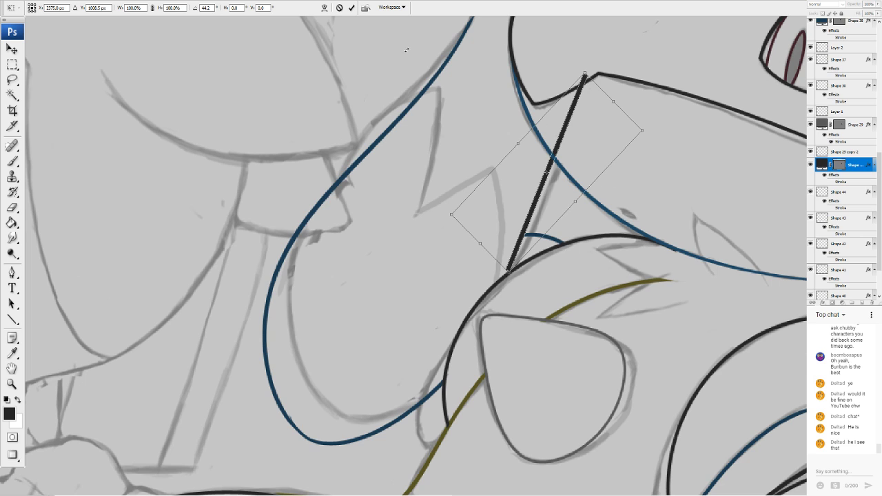
Warp the slanted black line into a gentle curve extending past the mouth's peak and below the shoulder arc, and apply the warp
click(324, 7)
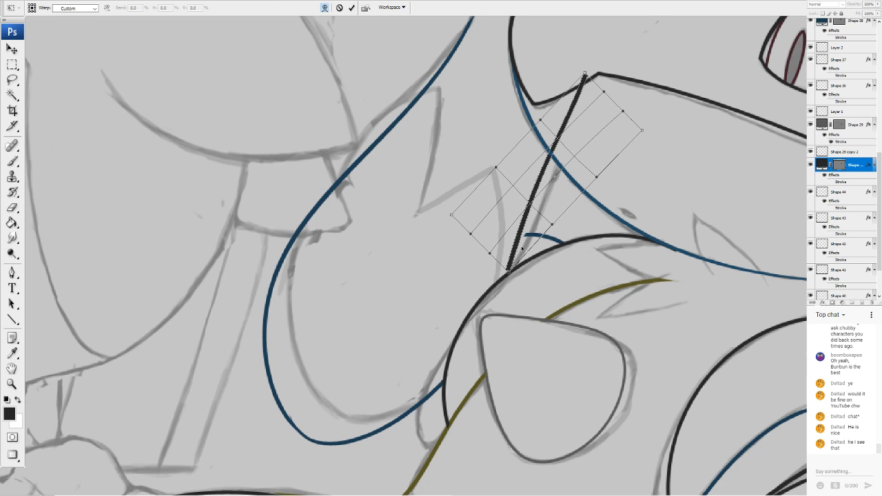
drag(508, 268, 497, 327)
drag(497, 270, 511, 266)
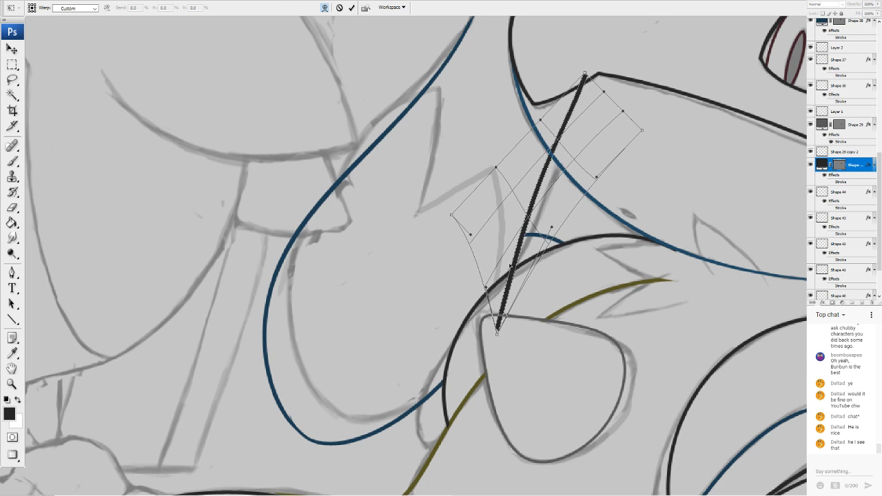
drag(497, 334, 499, 373)
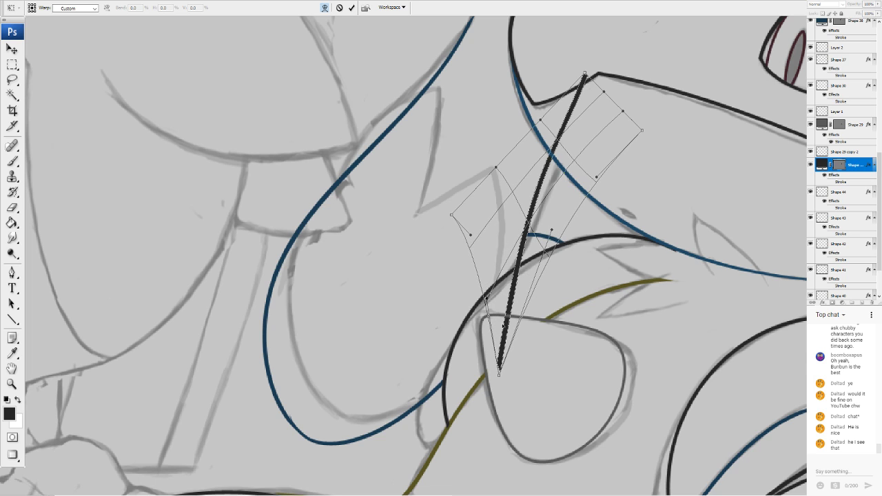
drag(585, 73, 613, 40)
mouse_move(612, 85)
mouse_down()
mouse_move(594, 81)
mouse_move(609, 76)
mouse_up()
drag(550, 192, 508, 243)
drag(519, 289, 510, 301)
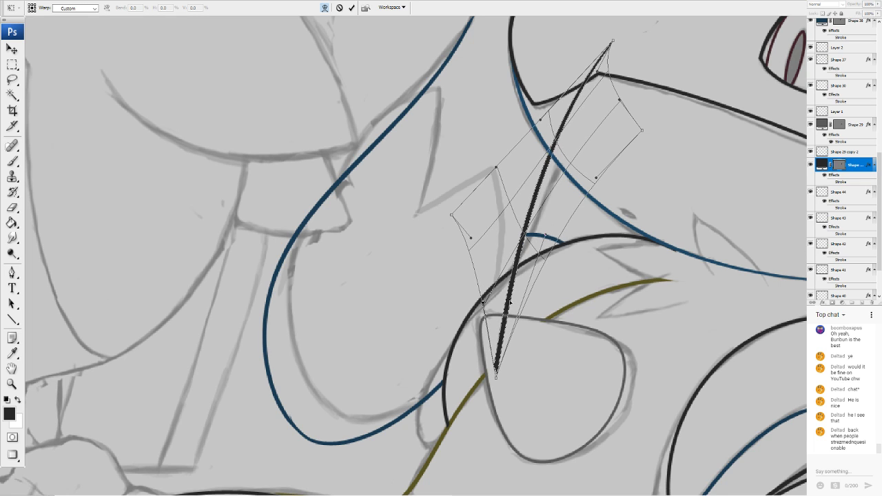
drag(532, 187, 535, 186)
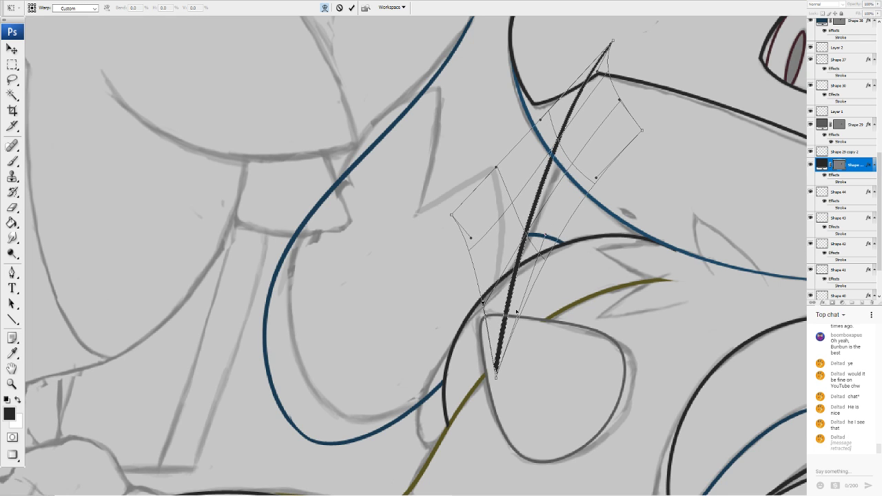
drag(497, 374, 479, 377)
drag(492, 254, 508, 313)
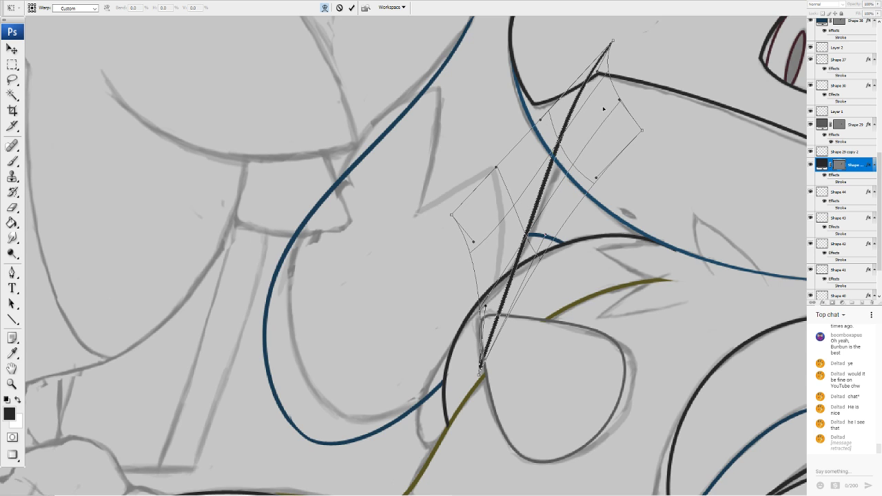
drag(591, 78, 548, 178)
key(Return)
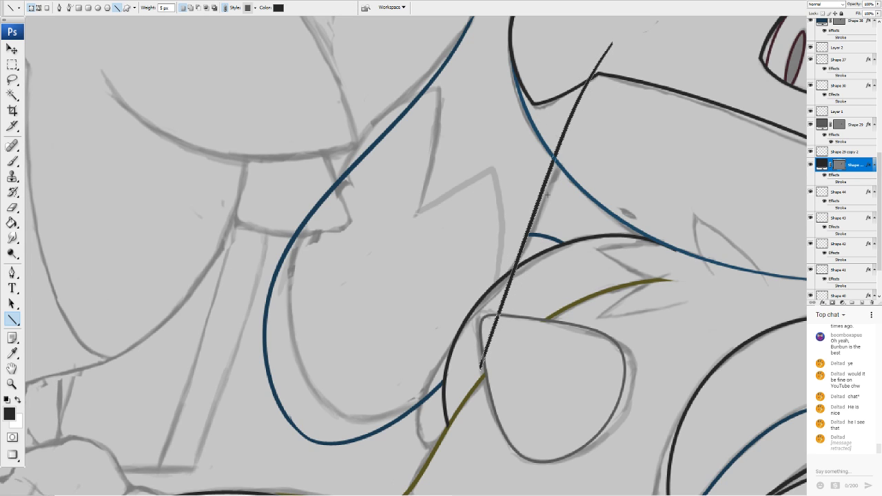
Rasterize the black line's layer and erase its ends below the black shoulder arc and above the dark-blue jaw curve
click(13, 209)
click(609, 182)
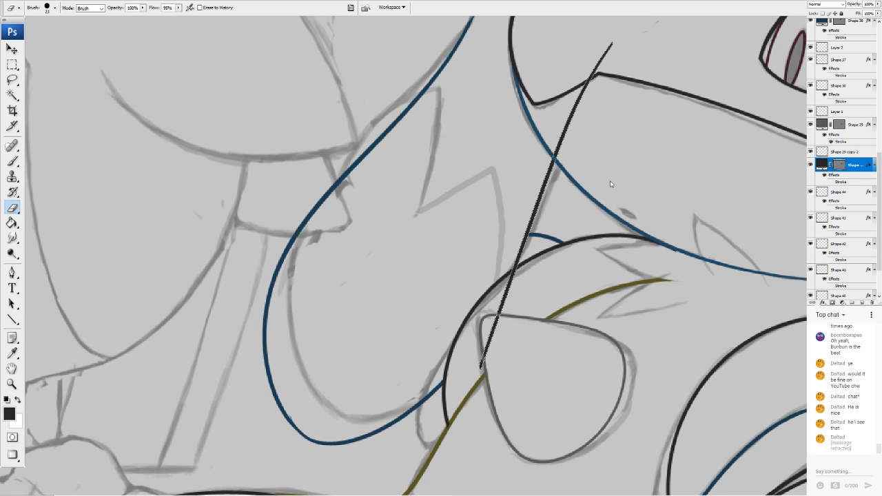
click(427, 172)
drag(488, 364, 519, 282)
mouse_move(623, 45)
mouse_down()
mouse_move(594, 55)
mouse_move(560, 134)
mouse_move(639, 264)
mouse_move(608, 292)
mouse_up()
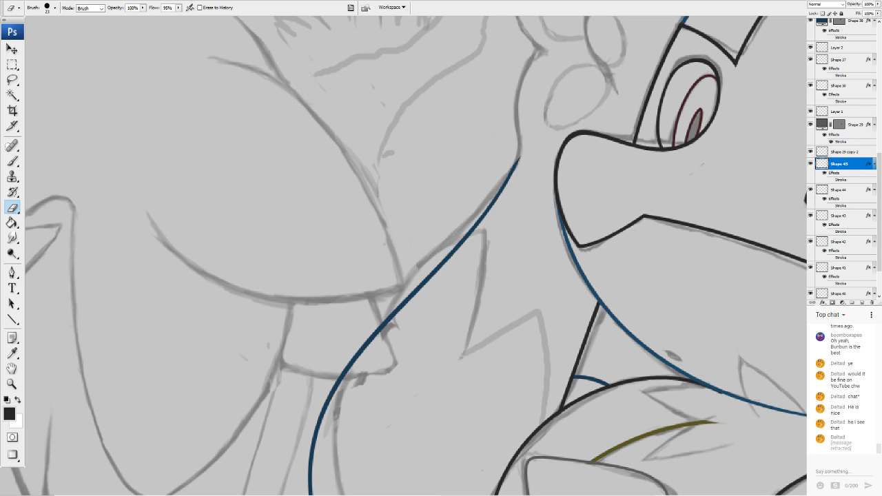
Draw a straight black line from below the sketched paw to the blue line's upper end, tilt and apply it, and rotate it back -34.7°
drag(496, 207, 390, 364)
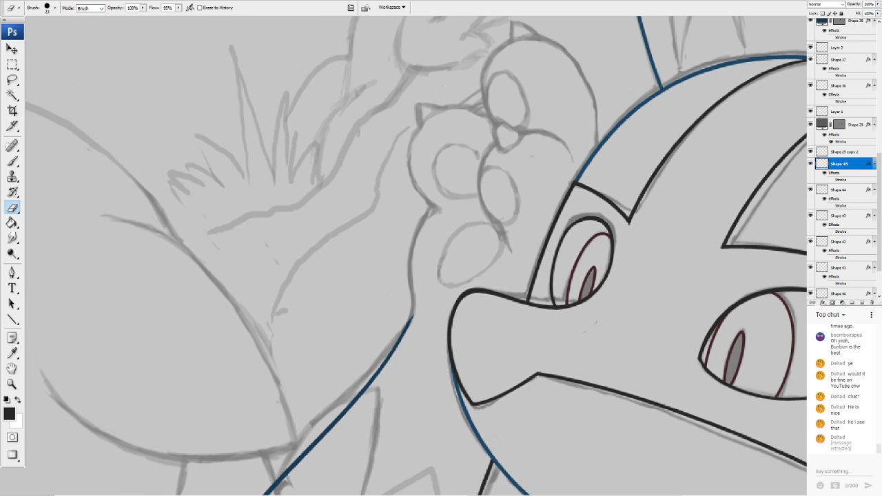
click(12, 319)
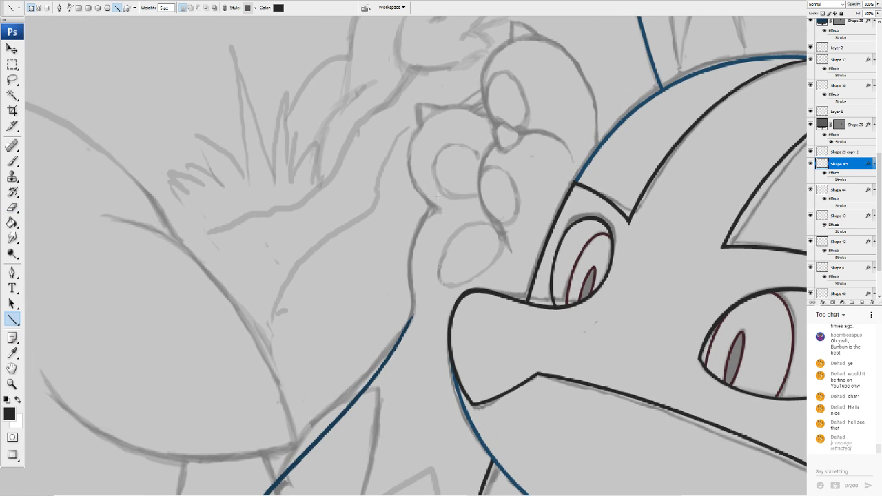
drag(434, 204, 404, 336)
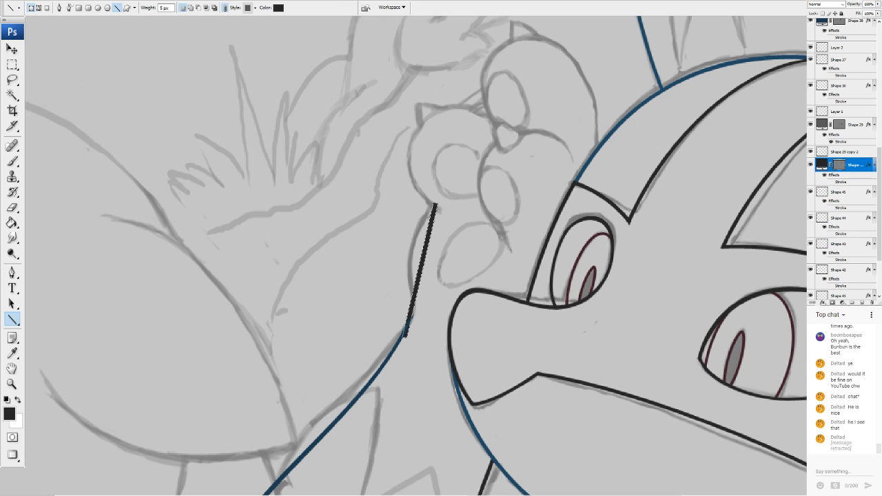
key(ctrl+t)
drag(457, 239, 470, 268)
key(Return)
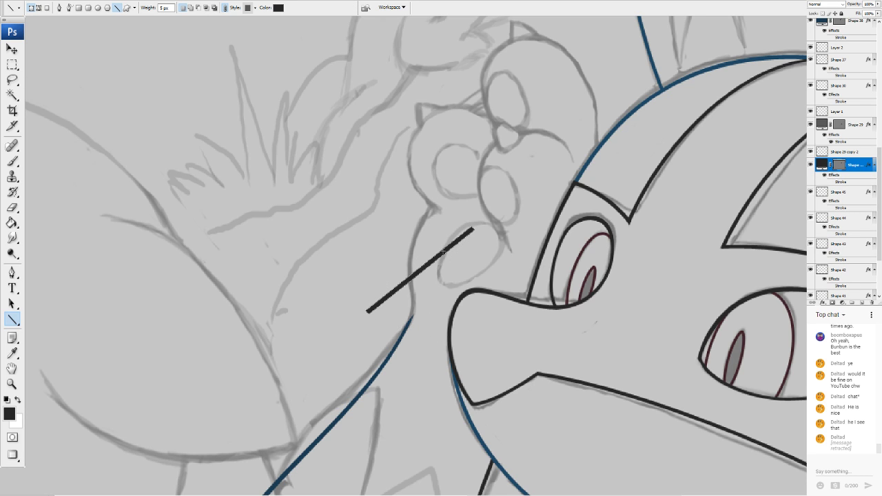
key(ctrl+t)
drag(480, 222, 441, 197)
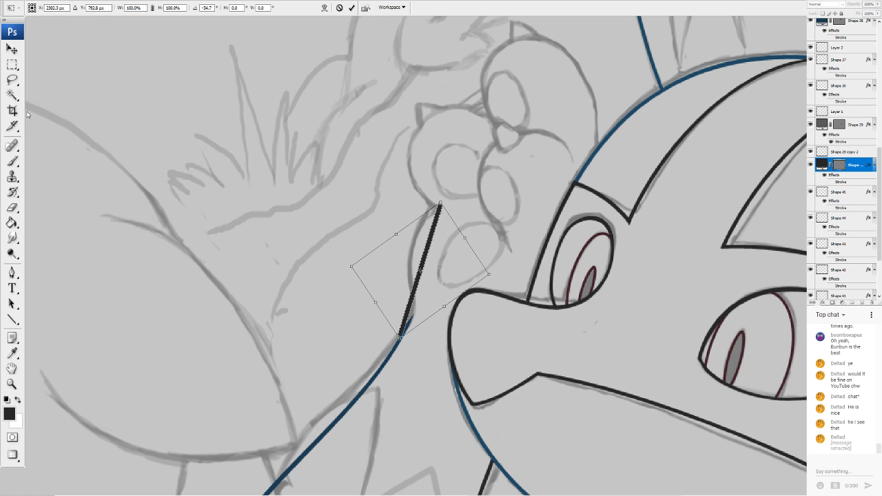
Warp the black line into an S-curve from the base of the sketched paw onto the dark-blue line, and apply the warp
click(102, 162)
mouse_move(432, 255)
mouse_down()
mouse_move(413, 252)
mouse_move(406, 201)
mouse_move(443, 209)
mouse_move(445, 218)
mouse_up()
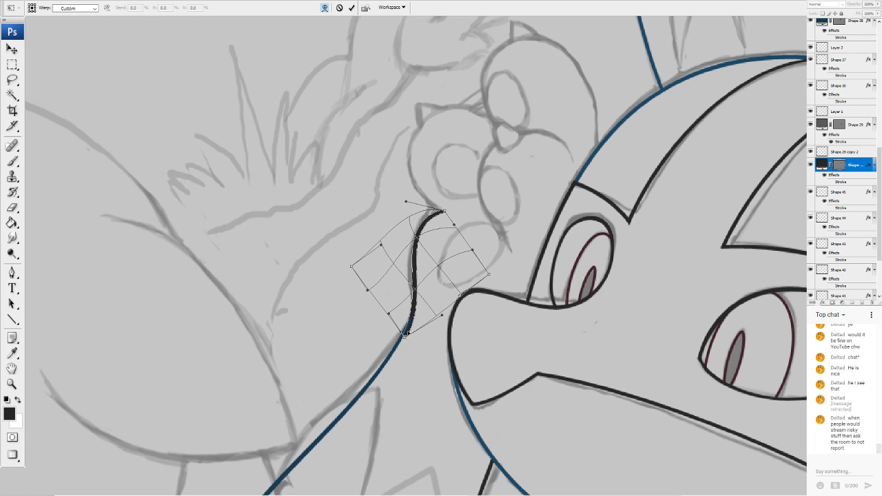
drag(420, 320, 375, 367)
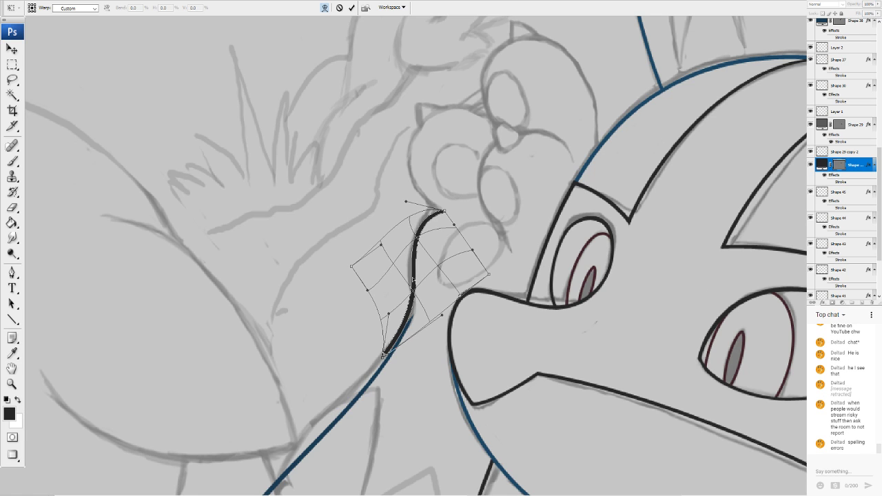
drag(427, 253, 418, 259)
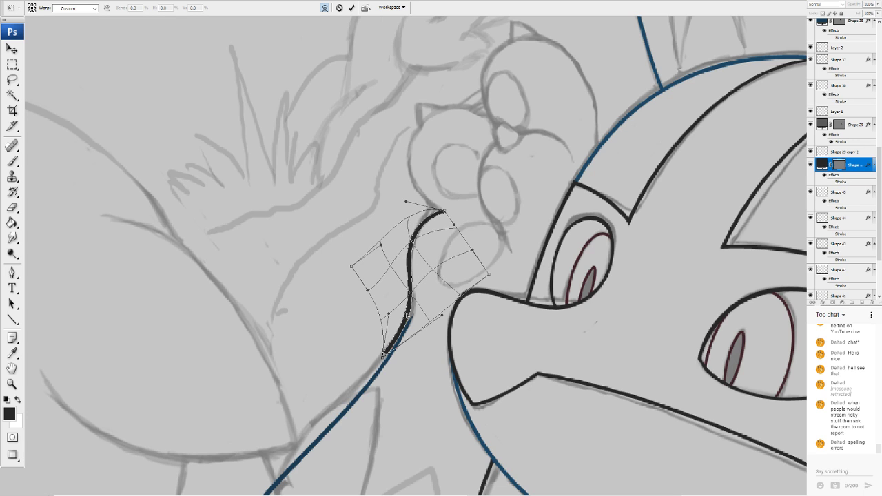
drag(383, 355, 359, 397)
drag(387, 317, 403, 333)
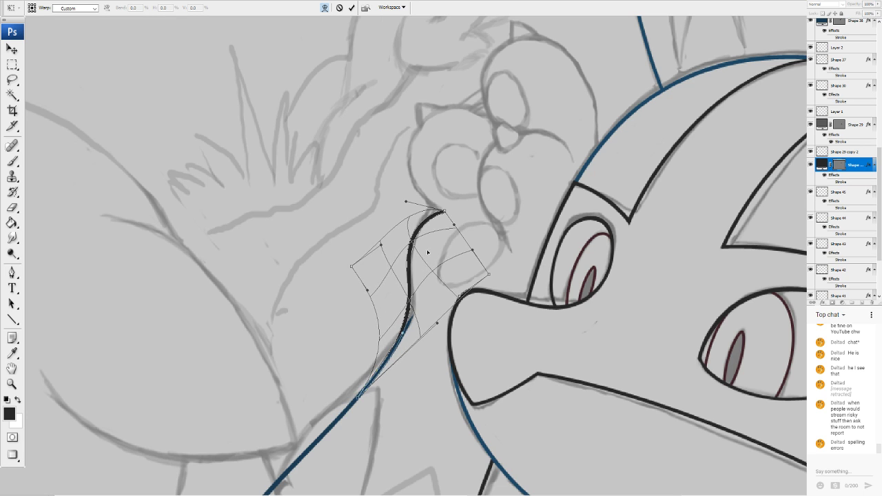
drag(416, 288, 416, 276)
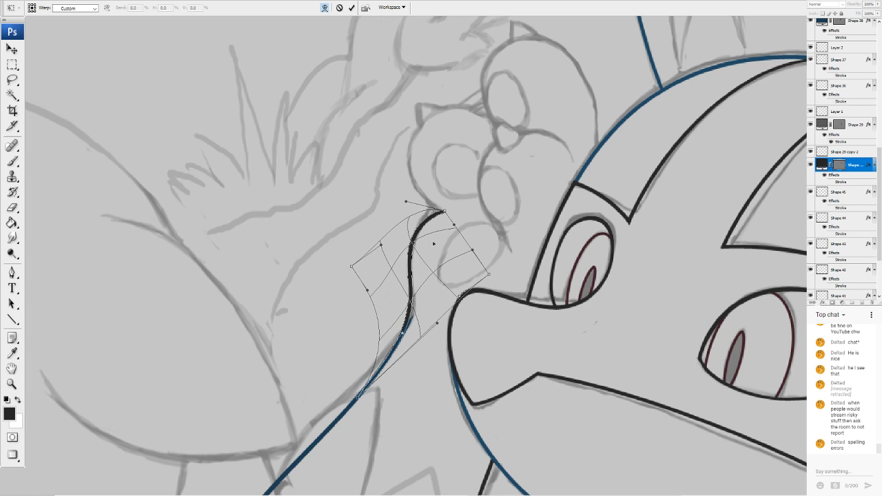
mouse_move(406, 201)
mouse_down()
mouse_move(416, 191)
mouse_move(448, 204)
mouse_move(449, 221)
mouse_move(443, 212)
mouse_up()
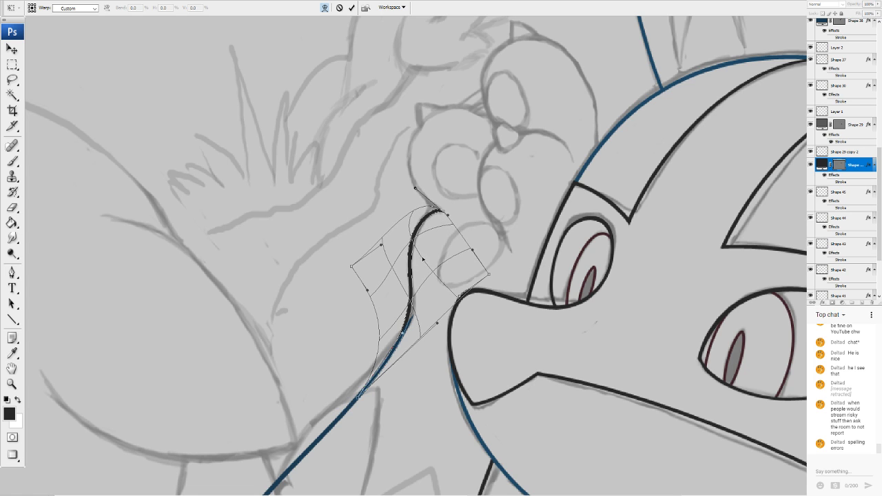
drag(415, 299, 414, 310)
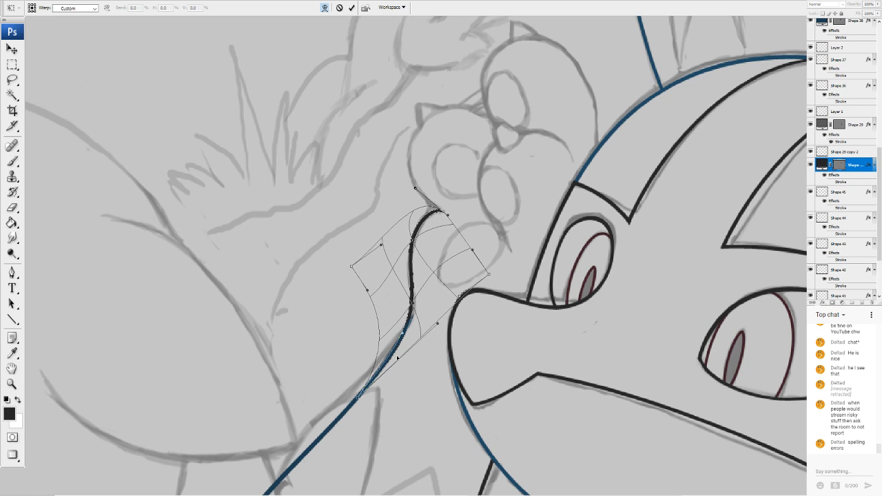
drag(396, 358, 389, 364)
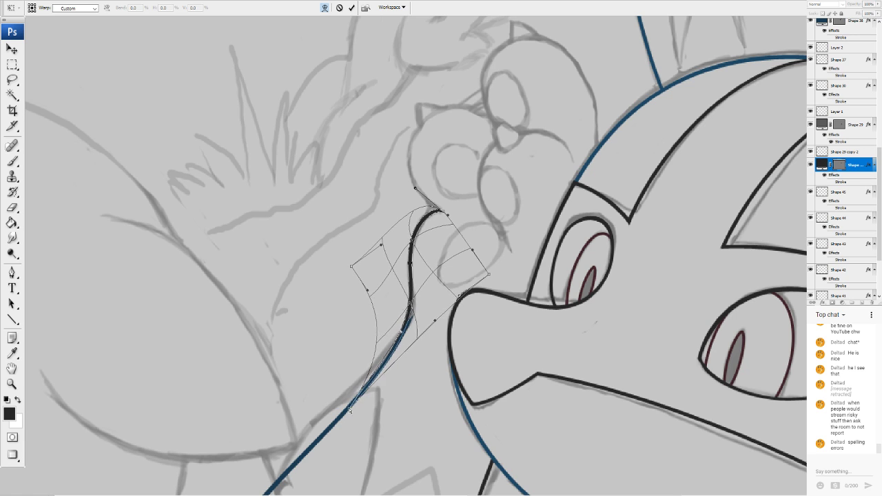
key(Return)
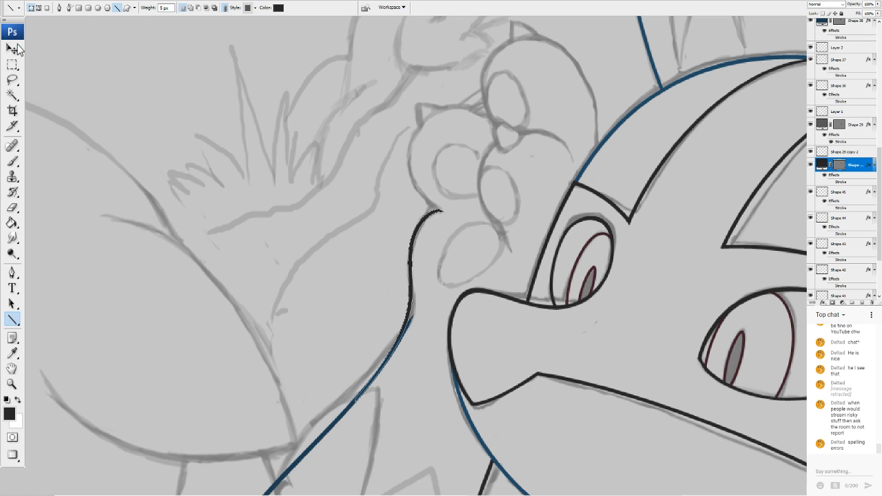
Select the dark-blue body line, rasterize its layer and erase its upper tip where it sticks out beside the black S-curve
key(v)
click(389, 361)
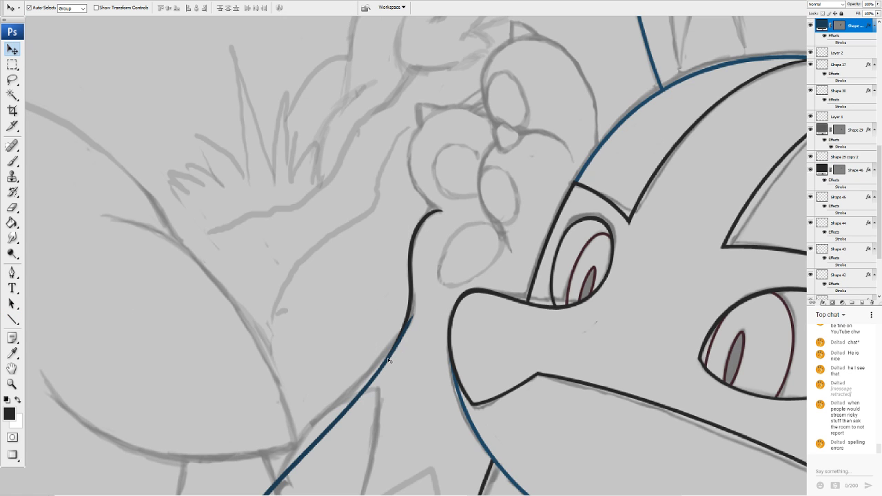
key(e)
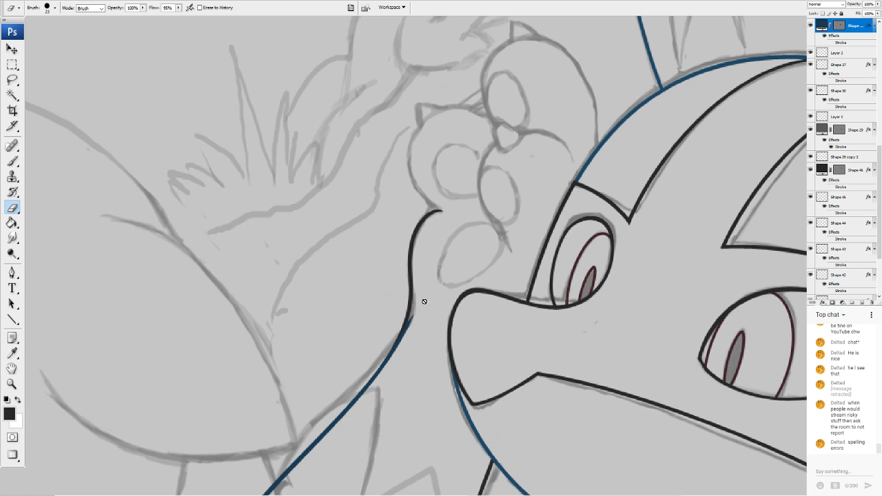
click(422, 170)
drag(423, 302, 412, 331)
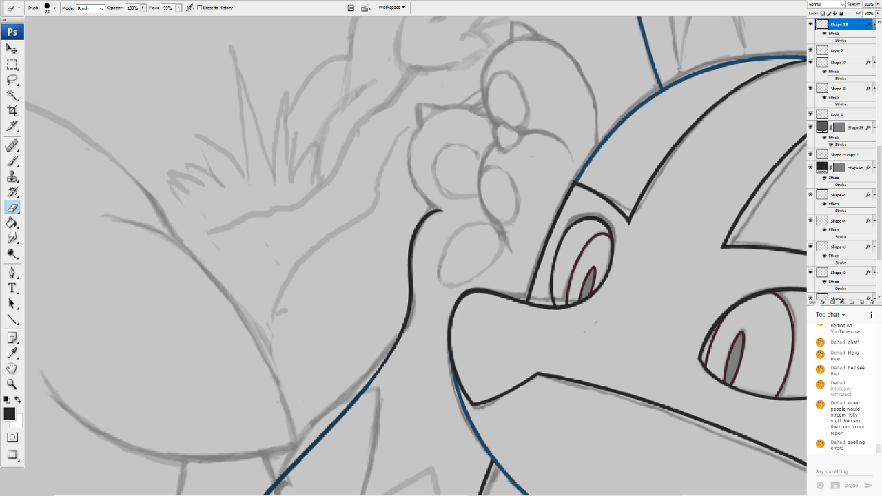
Draw a straight black line from the junction of the black and blue curves down to the sketched zigzag's lower point
mouse_move(619, 299)
mouse_down()
mouse_move(558, 218)
mouse_move(575, 188)
mouse_up()
click(14, 323)
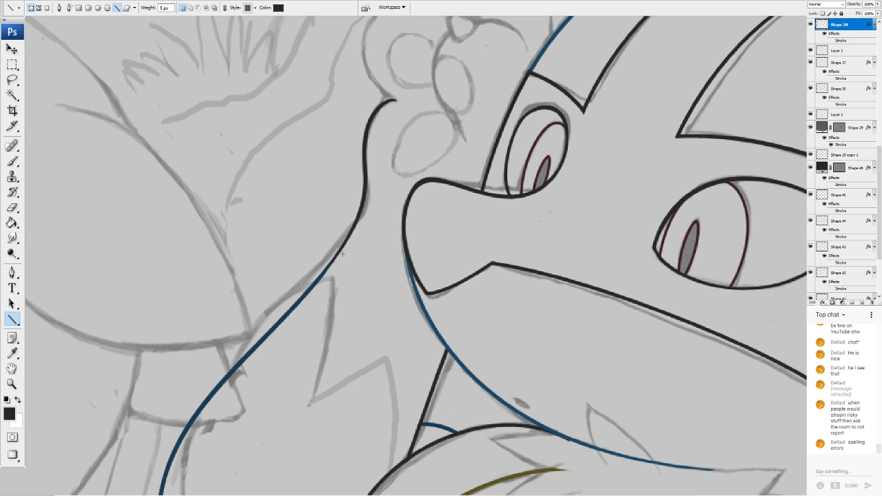
drag(337, 254, 310, 404)
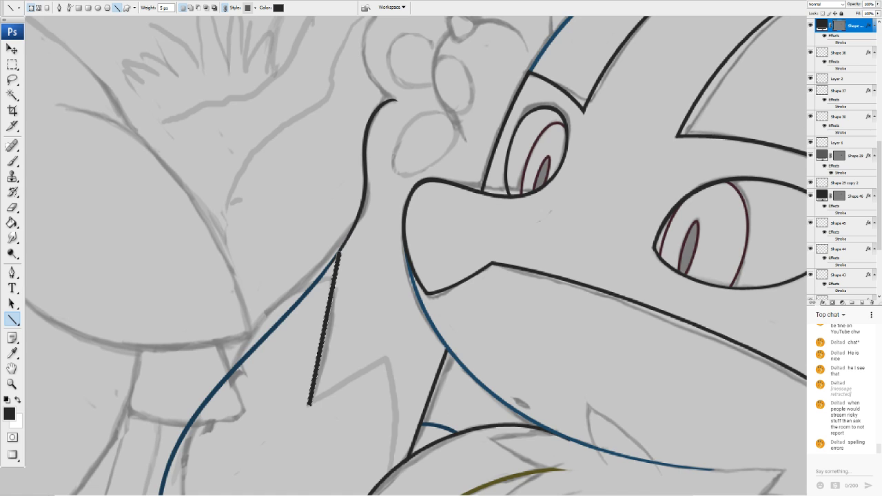
Warp the new black line into a slight curve overlapping the S-curve, apply it, and rasterize and trim its lower tip at the zigzag point
click(90, 159)
drag(336, 357, 313, 359)
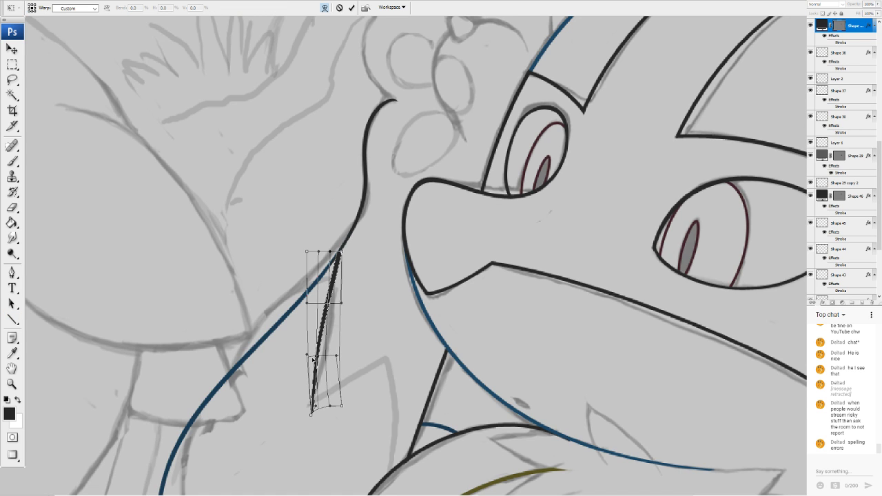
drag(338, 253, 344, 245)
mouse_move(340, 303)
mouse_down()
mouse_move(351, 242)
mouse_move(342, 266)
mouse_move(343, 255)
mouse_up()
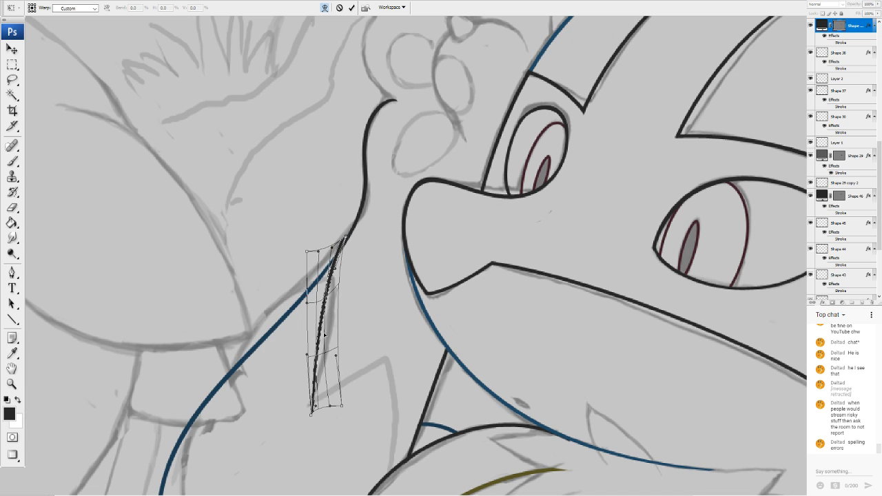
mouse_move(327, 337)
mouse_down()
mouse_move(321, 352)
mouse_move(301, 356)
mouse_up()
drag(312, 414, 311, 425)
key(Return)
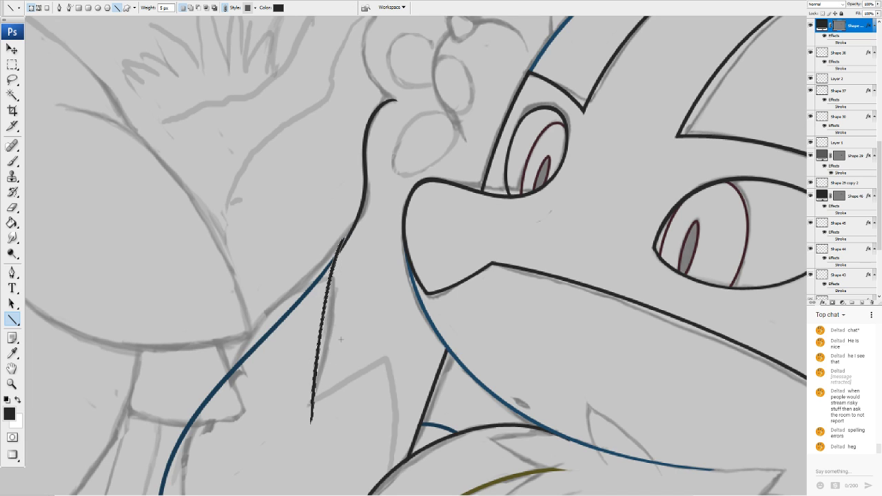
click(13, 207)
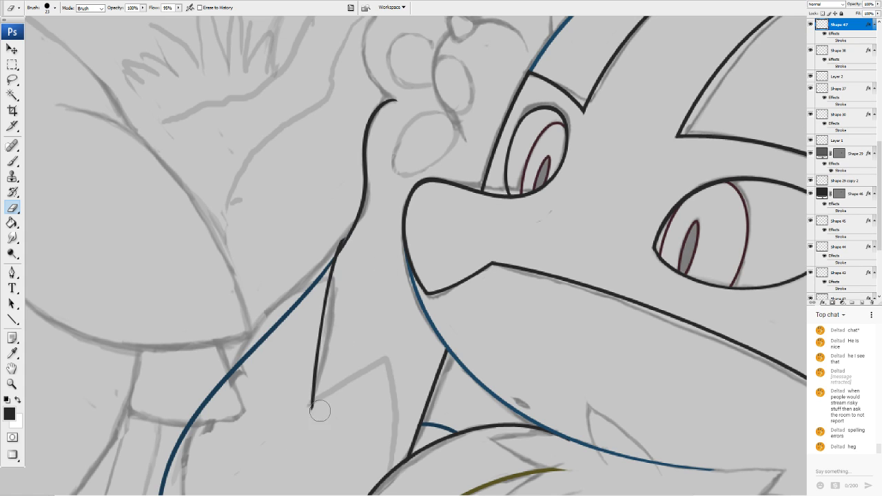
Draw a black line along the sketched zigzag's next edge, warp it into a slight curve extending past both points, and apply the warp
click(12, 319)
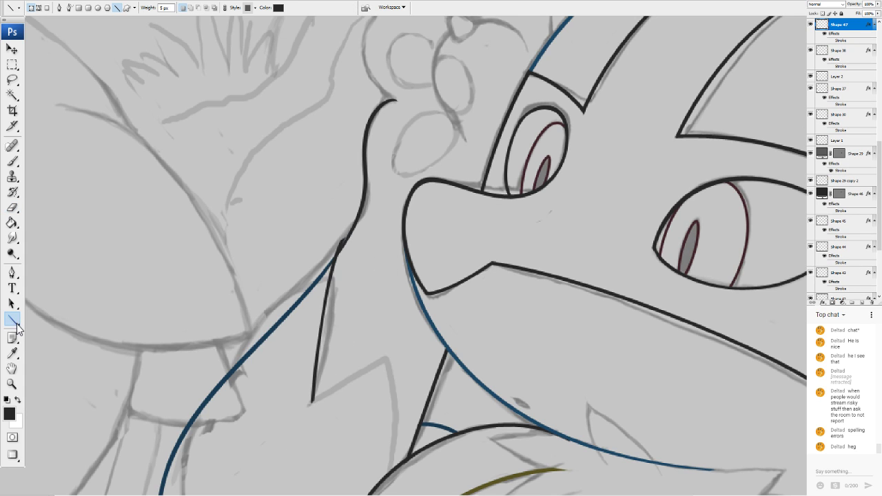
drag(388, 349, 312, 400)
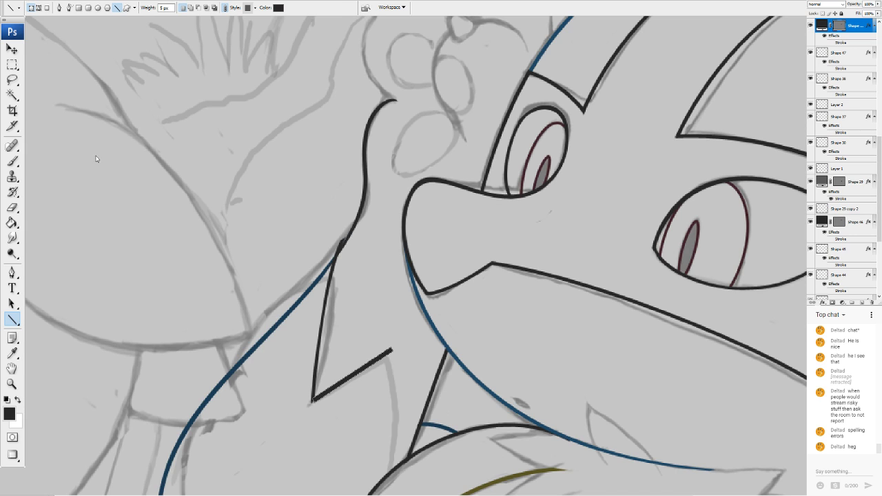
key(ctrl+t)
click(325, 7)
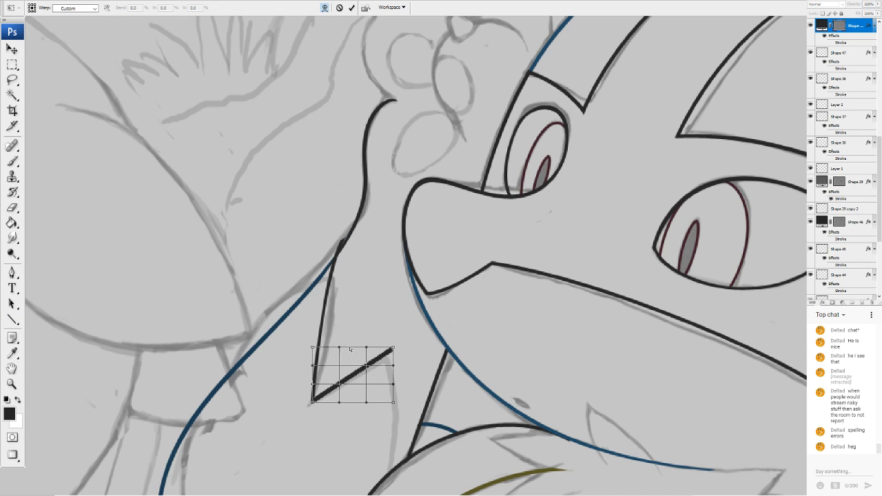
drag(313, 399, 301, 413)
drag(342, 371, 332, 366)
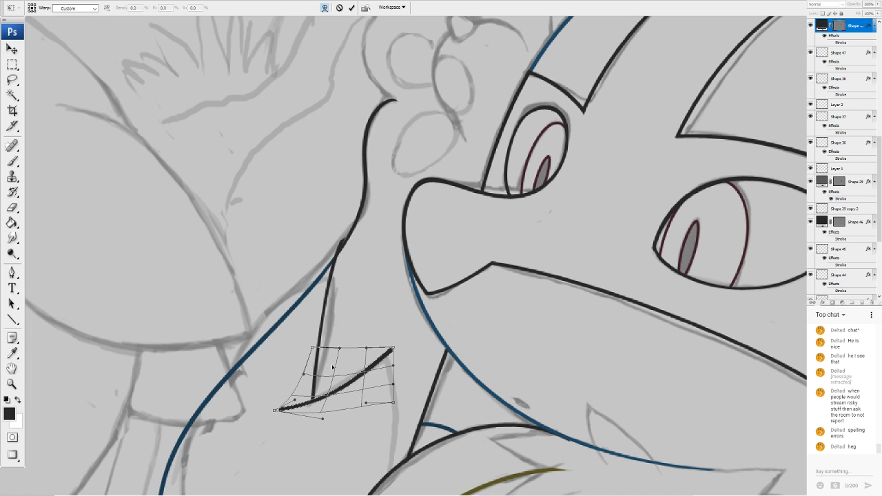
drag(390, 350, 433, 309)
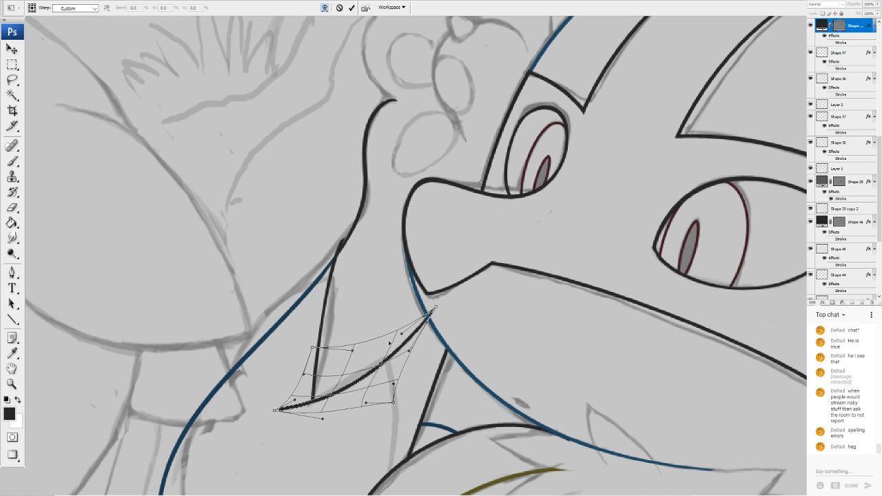
drag(371, 386, 359, 401)
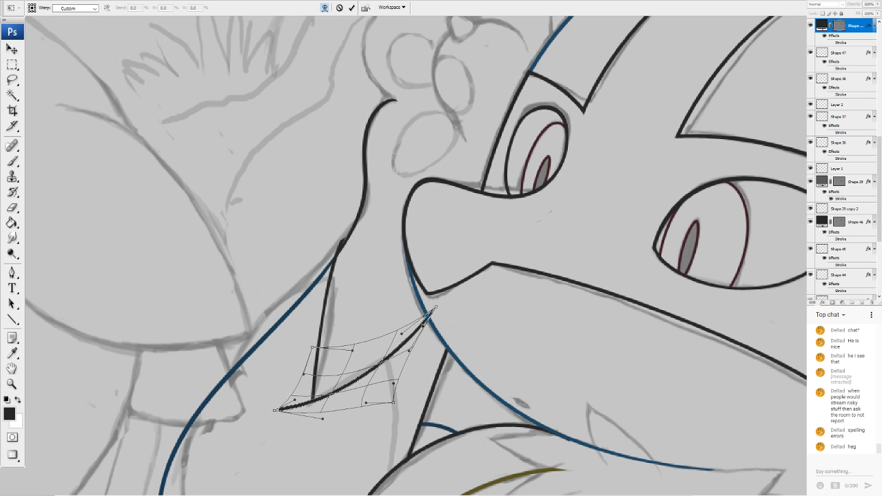
key(Return)
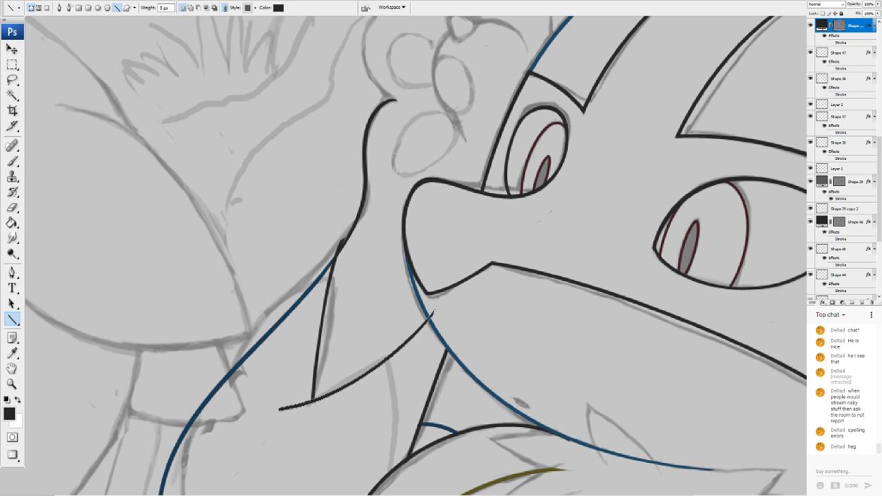
Rasterize the curved zigzag line and erase both overhanging ends at the zigzag's lower point and upper peak
click(17, 207)
drag(433, 315, 389, 359)
mouse_move(279, 408)
mouse_down()
mouse_move(292, 380)
mouse_move(298, 402)
mouse_up()
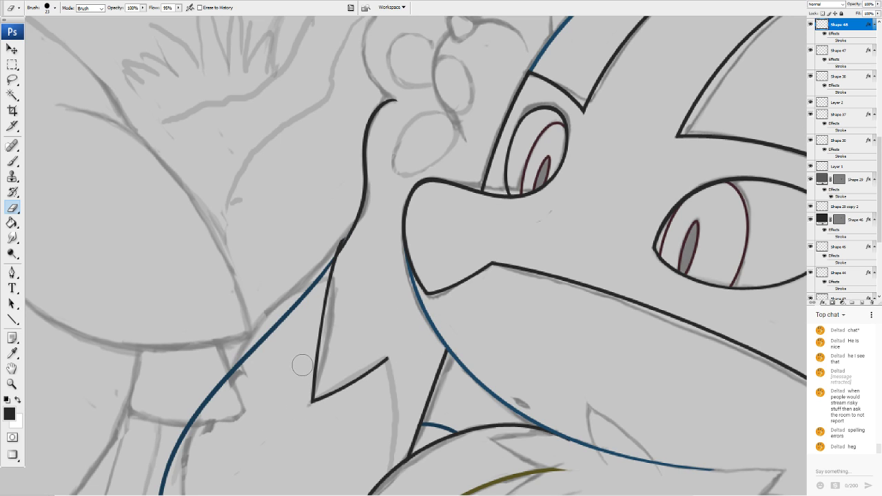
Draw a black line from the zigzag's upper peak down to the black arc, rotating it away and back to tilt its transform box
drag(324, 358, 309, 185)
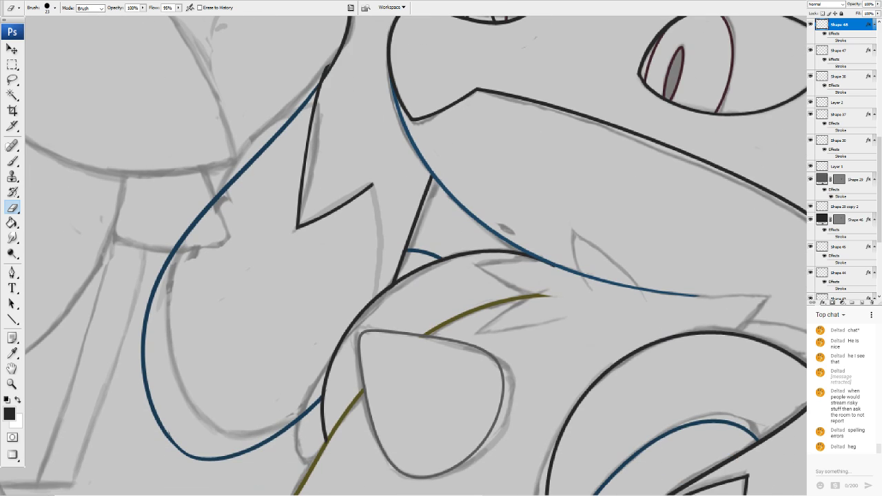
click(13, 319)
drag(372, 185, 378, 294)
key(ctrl+t)
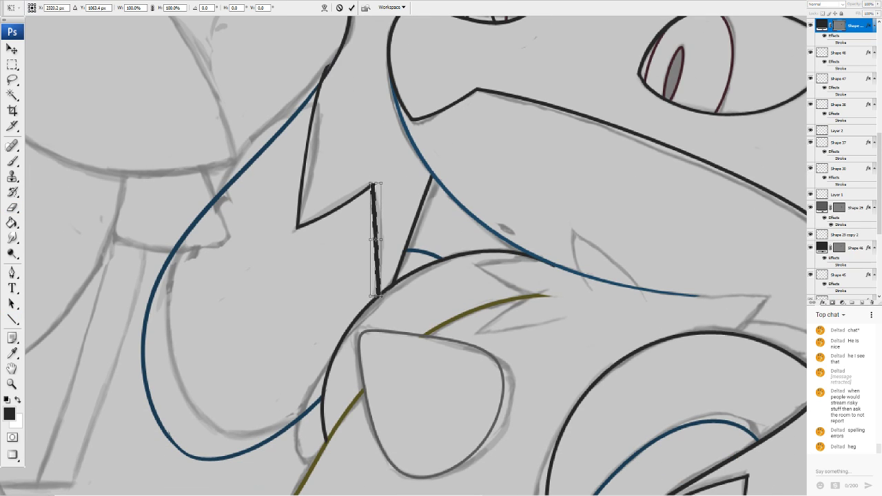
drag(376, 220, 362, 231)
key(Return)
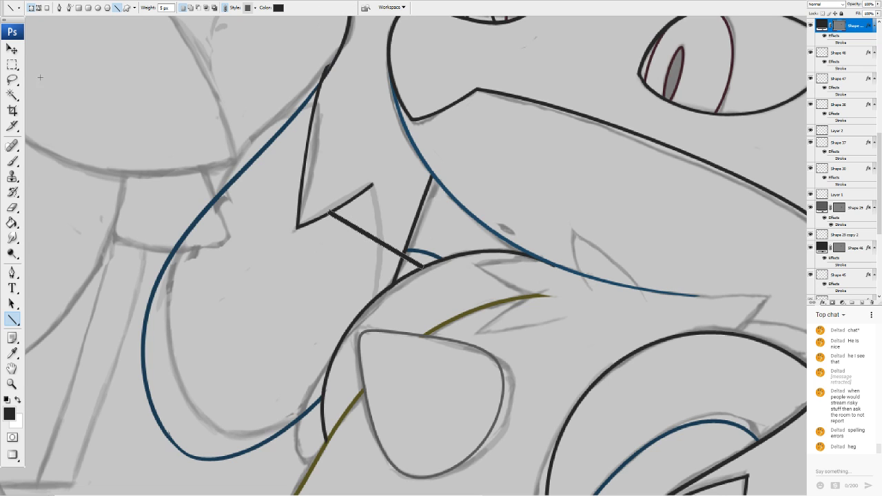
key(ctrl+t)
drag(442, 197, 448, 269)
Warp the line below the zigzag peak into a gentle outward bow extending past the peak and the black arc, and apply it
click(324, 8)
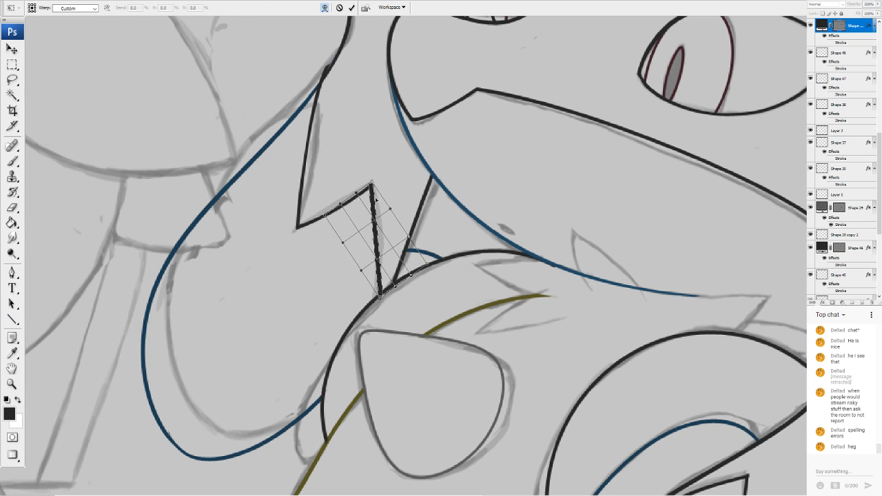
drag(372, 183, 363, 140)
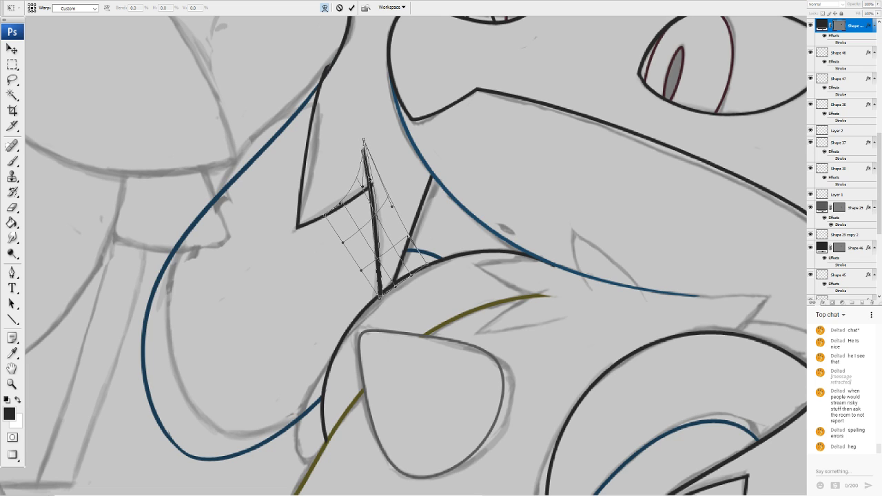
drag(380, 297, 366, 368)
drag(350, 255, 387, 210)
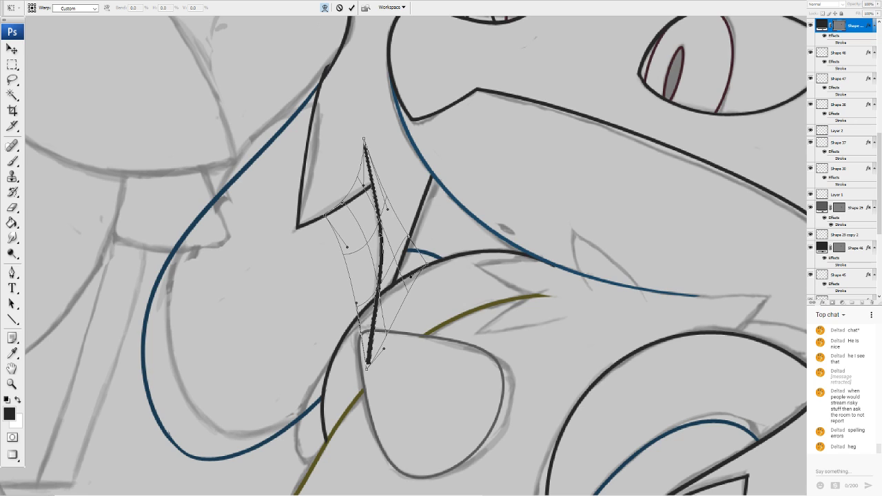
drag(373, 293, 381, 299)
drag(381, 335, 361, 330)
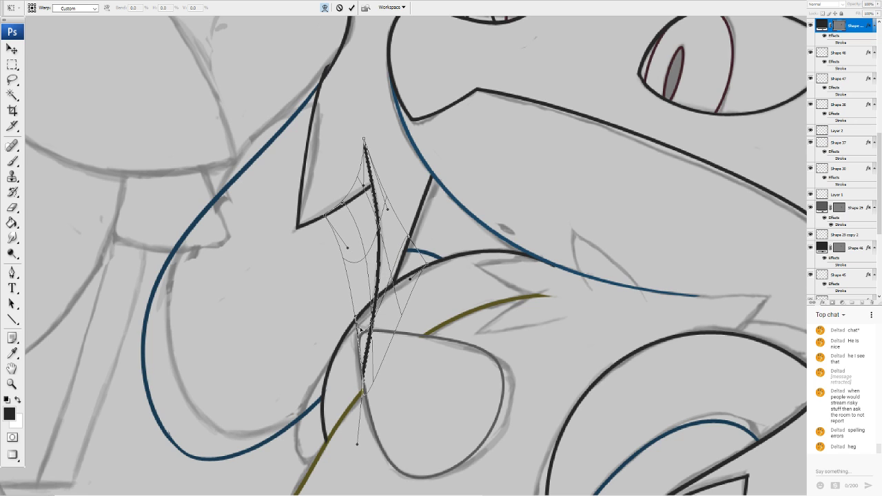
drag(370, 288, 389, 263)
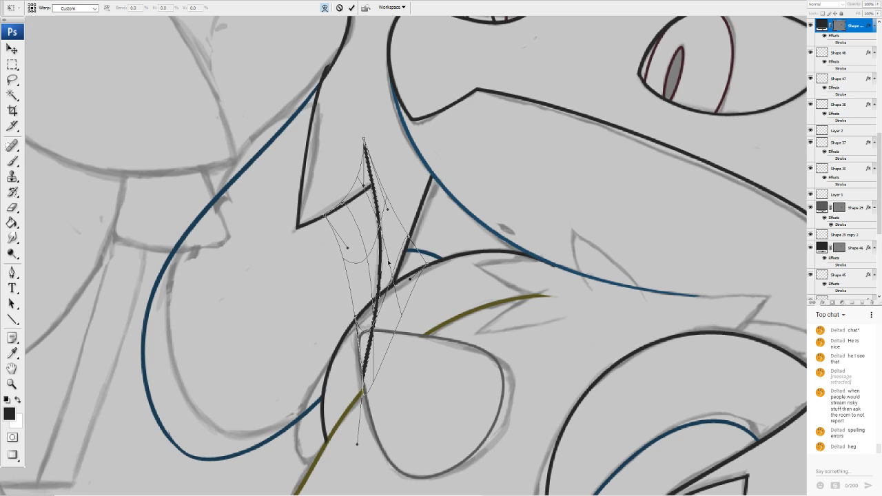
key(Return)
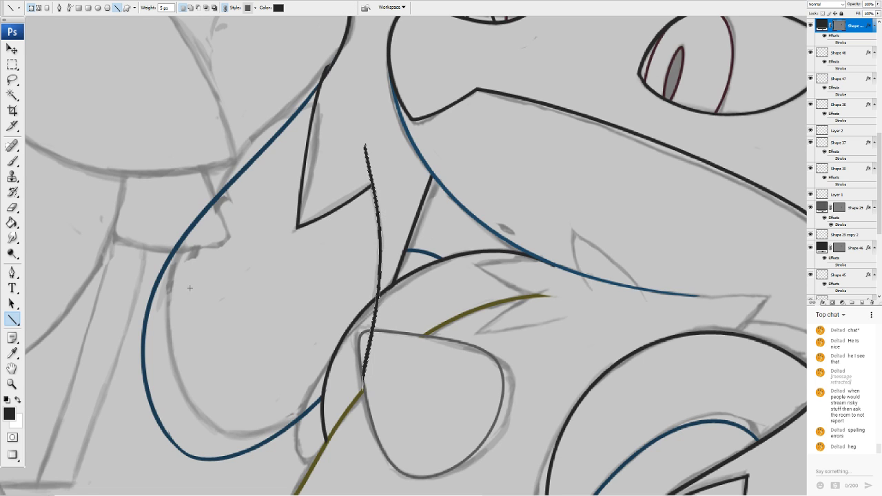
Rasterize the bowed line and erase the parts sticking out above the zigzag peak and below the black arc
click(13, 207)
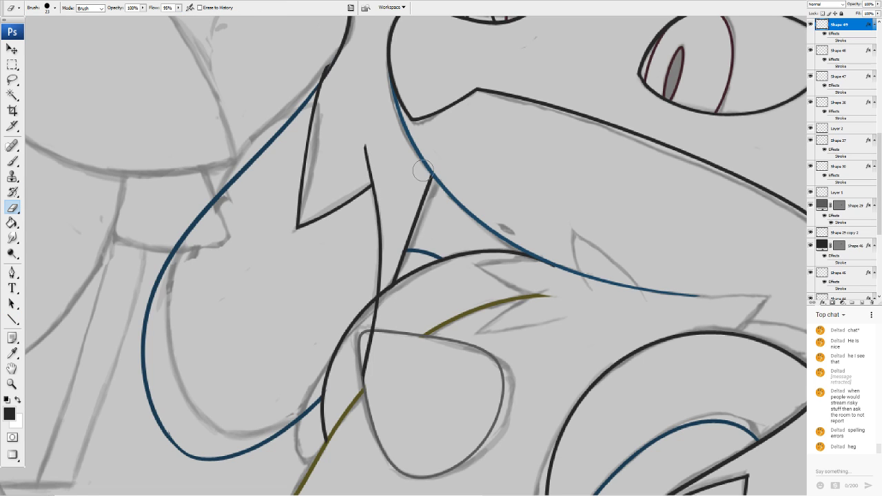
mouse_move(359, 157)
mouse_down()
mouse_move(360, 148)
mouse_move(365, 172)
mouse_up()
drag(380, 319, 363, 418)
Draw a straight black line from the upper part of the zigzag's first edge diagonally down to the dark-blue body line
scroll(393, 248, down, 3)
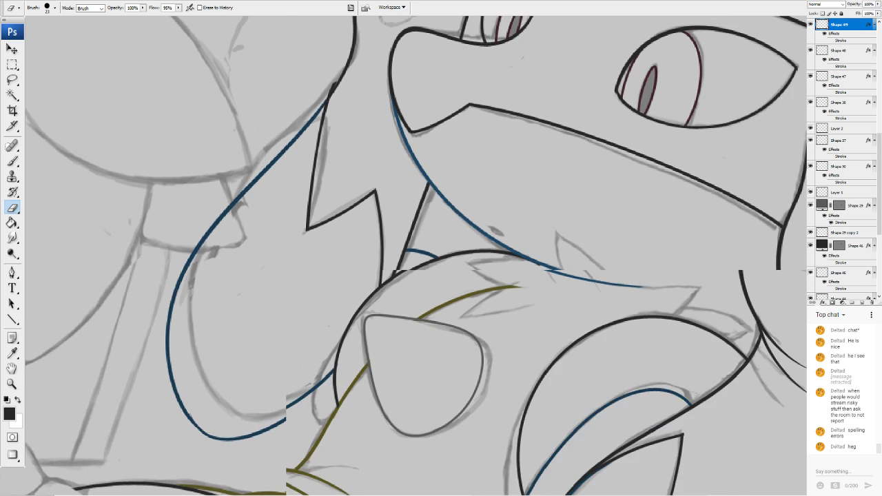
scroll(383, 241, up, 6)
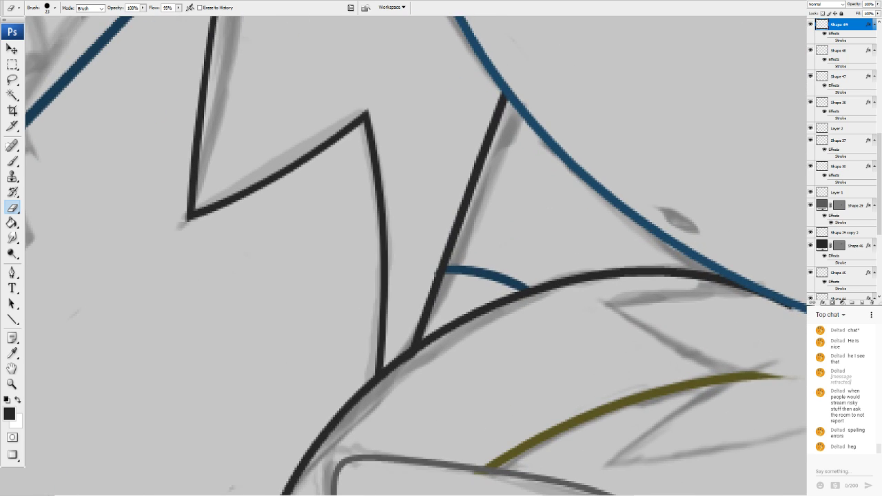
mouse_move(383, 241)
mouse_down()
mouse_move(630, 423)
mouse_move(667, 424)
mouse_up()
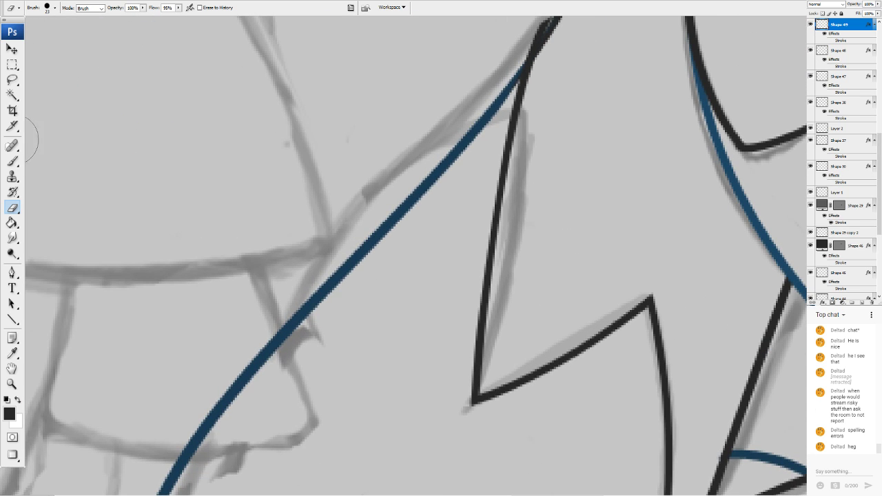
click(14, 323)
drag(516, 110, 358, 266)
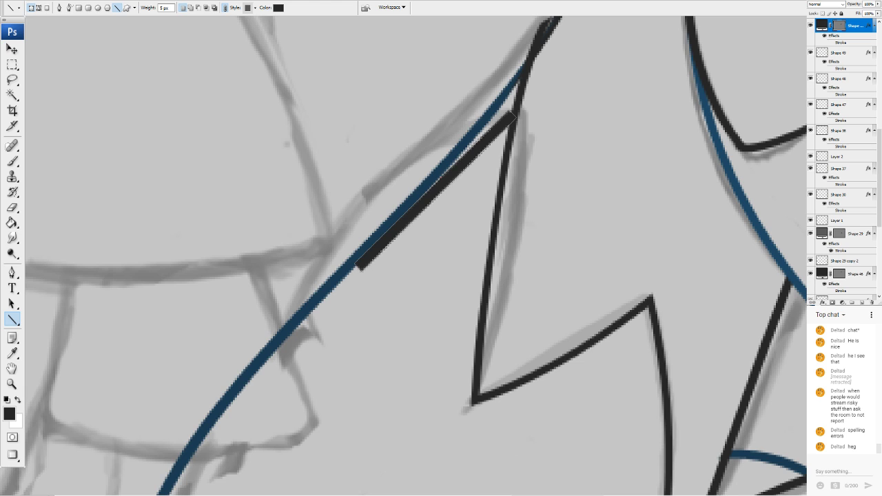
Warp the diagonal black line into a curve that follows the dark-blue line and crosses beyond the zigzag's first edge, and apply it
click(90, 162)
drag(442, 224, 434, 214)
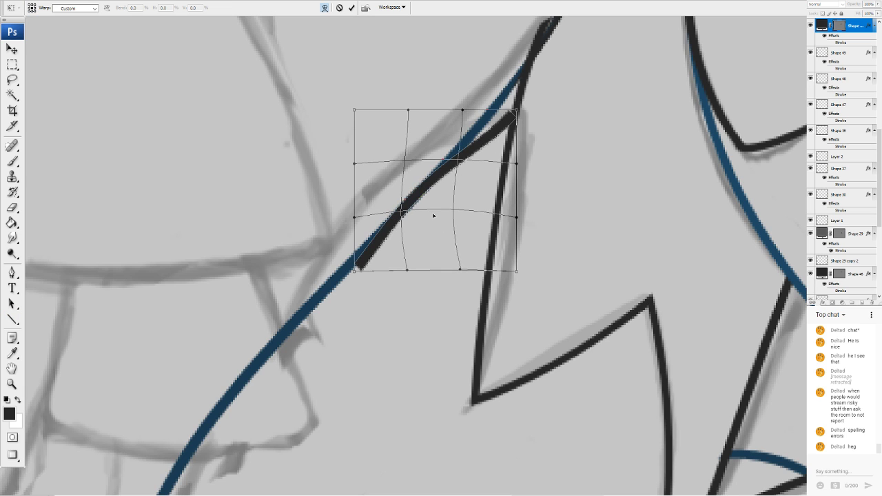
drag(355, 272, 322, 295)
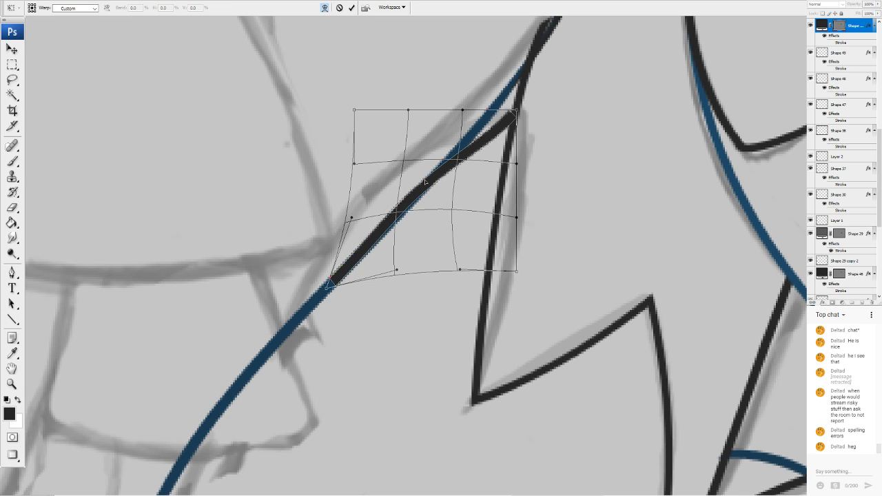
drag(512, 120, 529, 117)
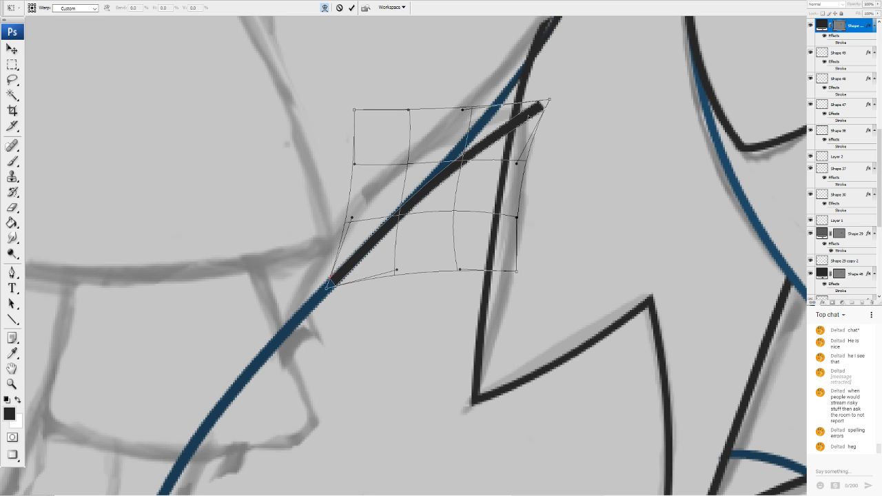
drag(491, 170, 494, 166)
drag(549, 101, 577, 98)
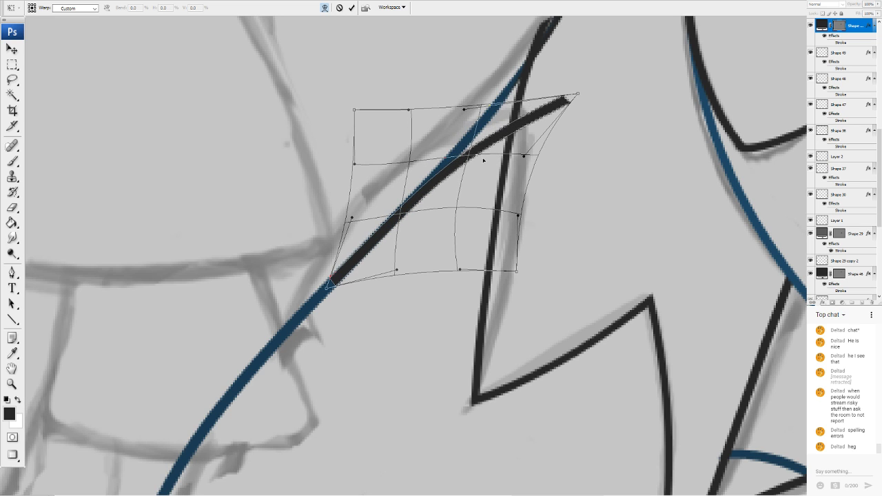
drag(459, 133, 487, 131)
drag(471, 200, 472, 192)
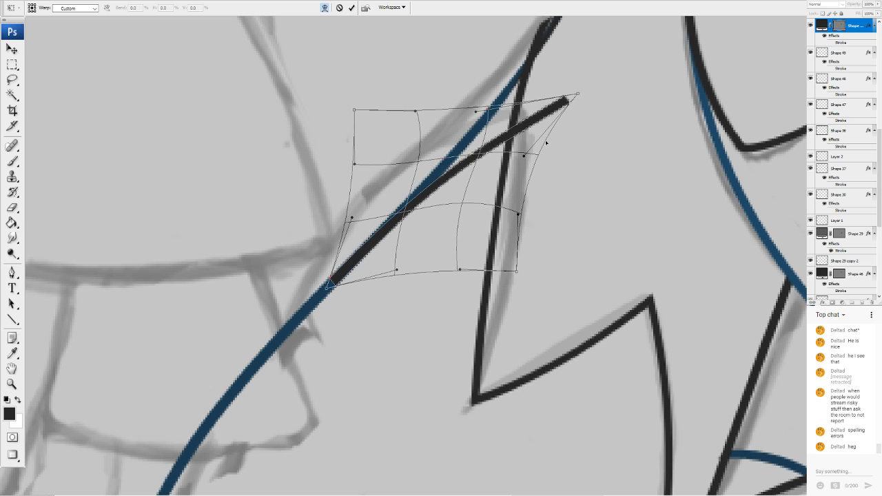
drag(563, 104, 578, 97)
drag(524, 156, 523, 144)
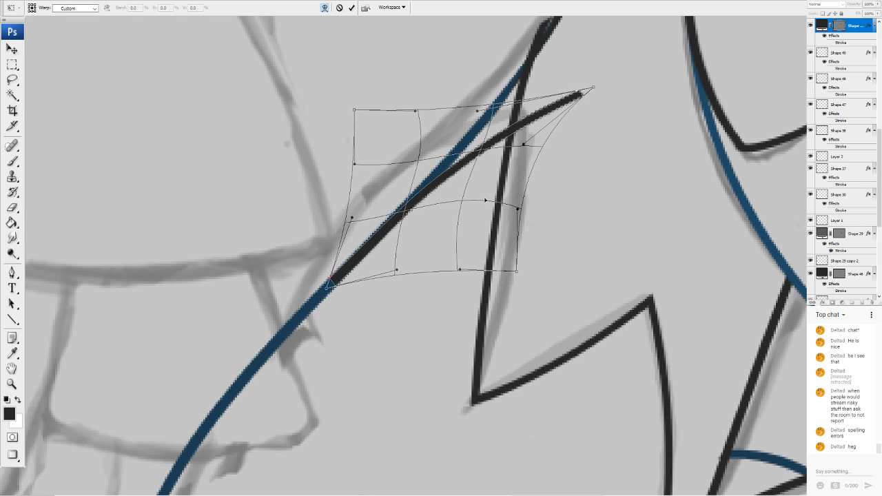
drag(465, 231, 460, 228)
drag(521, 143, 561, 84)
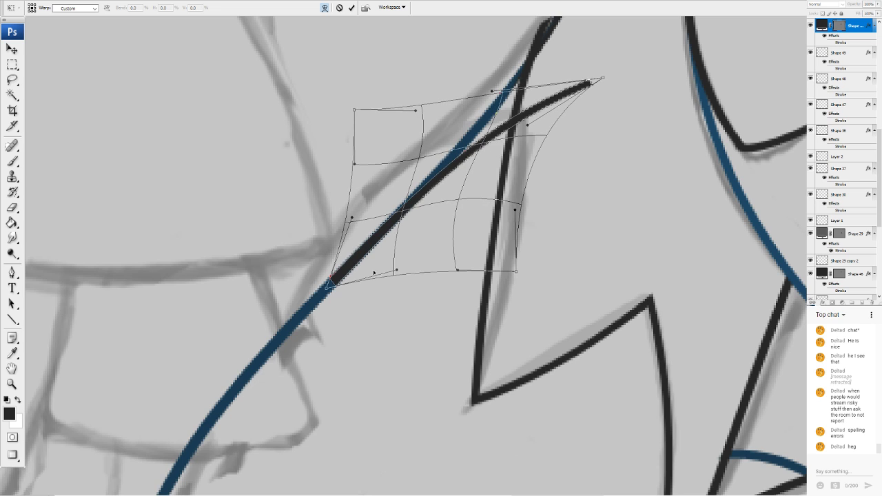
drag(373, 272, 369, 271)
key(Return)
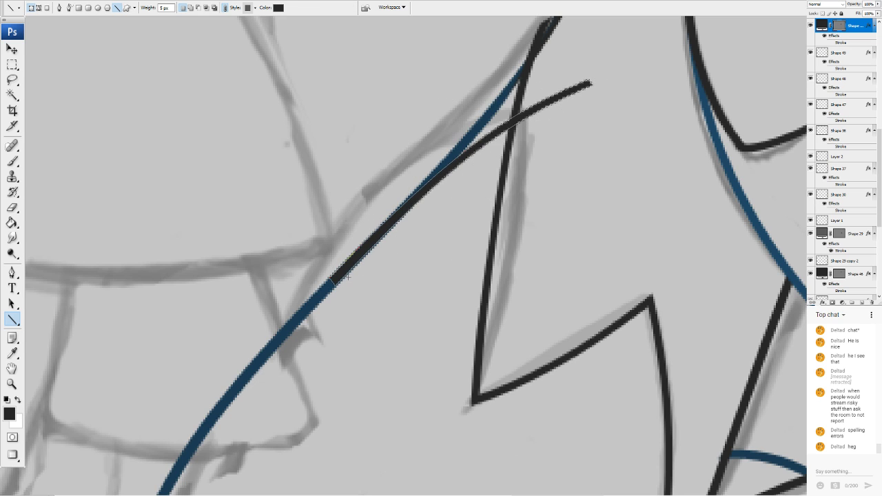
Rasterize the curved line and trim its end at the zigzag's first edge, and erase that edge's part above the new corner
key(e)
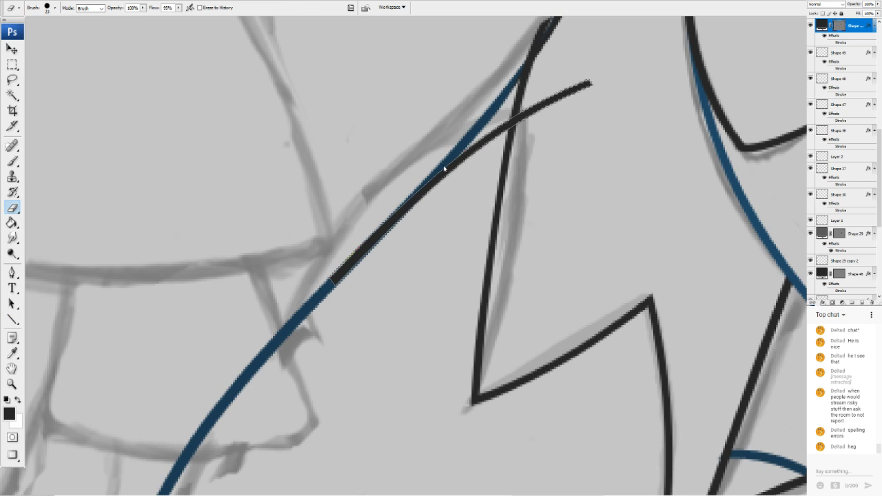
mouse_move(585, 79)
mouse_down()
mouse_move(538, 130)
mouse_move(548, 119)
mouse_up()
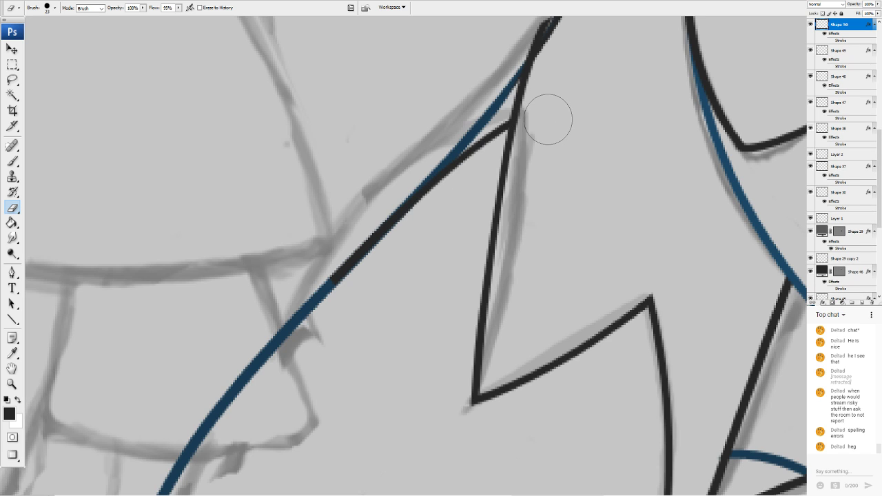
key(v)
click(518, 96)
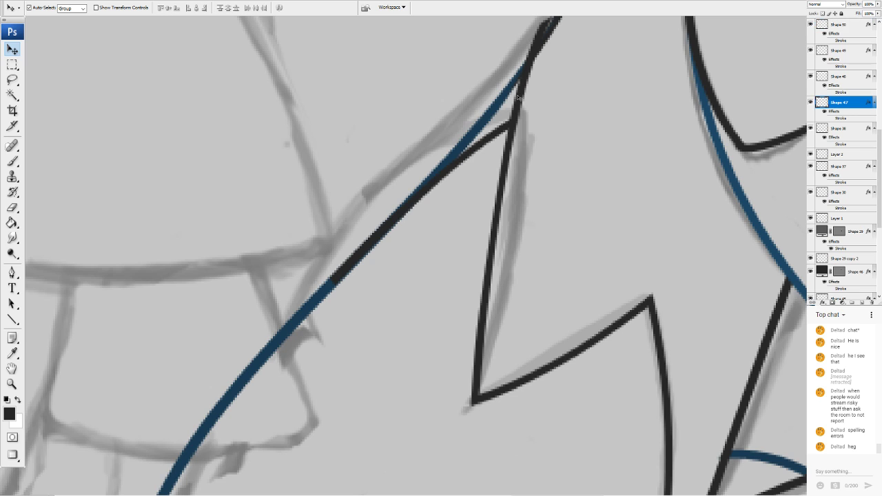
click(15, 207)
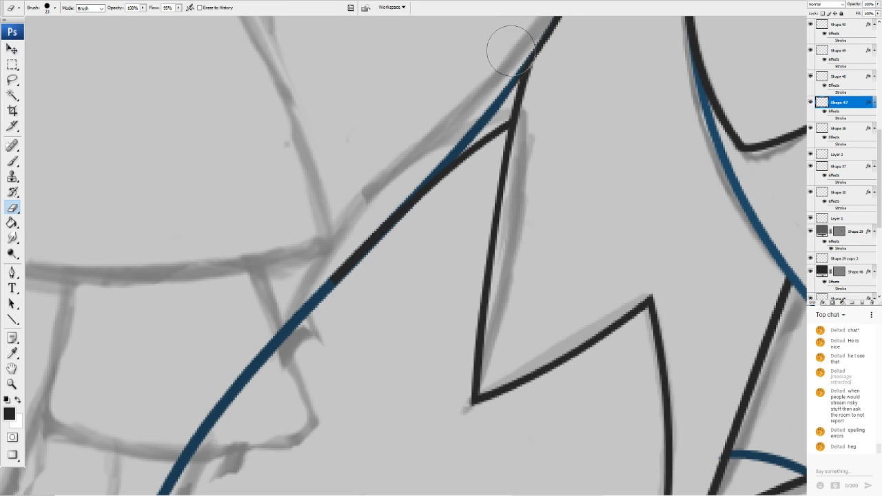
mouse_move(510, 51)
mouse_down()
mouse_move(485, 90)
mouse_move(497, 91)
mouse_up()
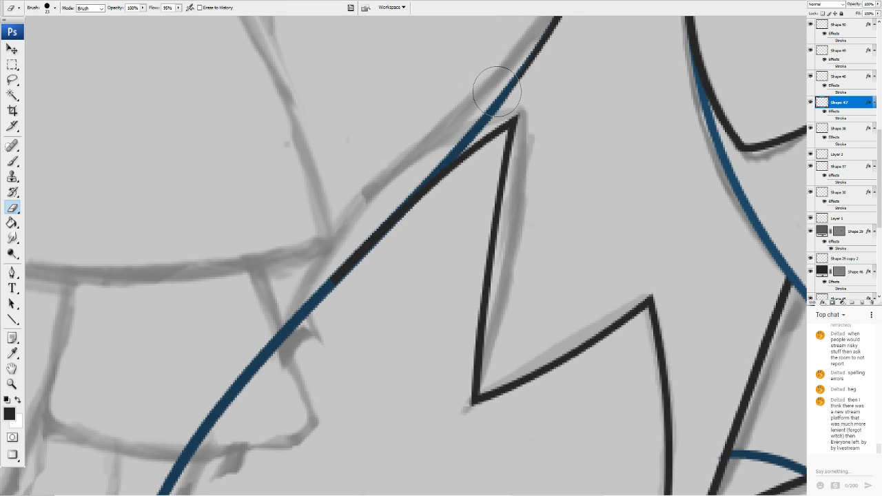
Draw a straight black line over the dark-blue line beside the zigzag's first peak and warp its ends along that line
click(12, 319)
drag(555, 23, 345, 273)
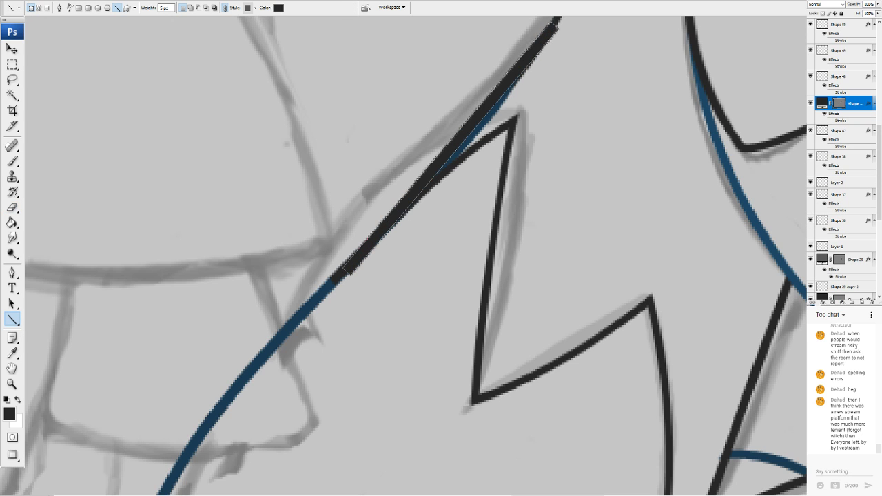
click(103, 159)
drag(341, 276, 289, 344)
mouse_move(403, 283)
mouse_down()
mouse_move(351, 289)
mouse_move(326, 303)
mouse_up()
drag(379, 199, 402, 212)
mouse_move(317, 292)
mouse_down()
mouse_move(319, 306)
mouse_move(436, 214)
mouse_up()
drag(500, 36, 709, 3)
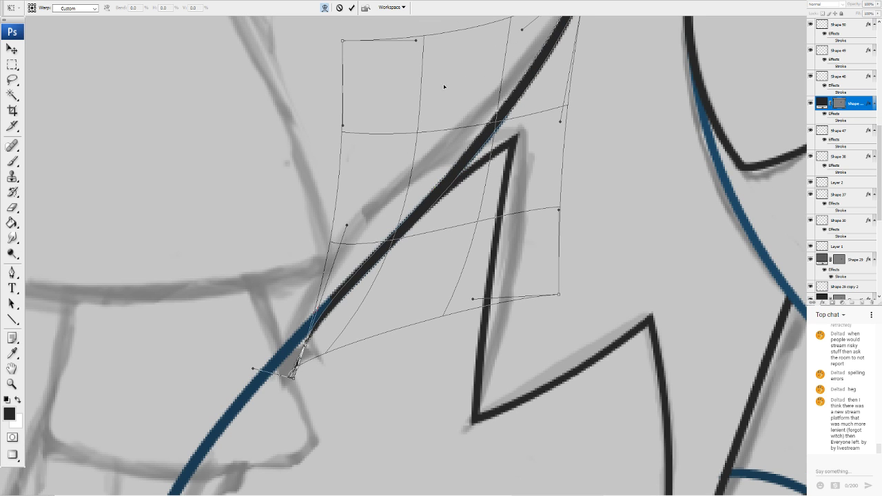
Refine the warp so the black line's bends follow the dark-blue curve, and apply it
drag(444, 87, 455, 91)
drag(539, 202, 527, 198)
drag(448, 281, 436, 274)
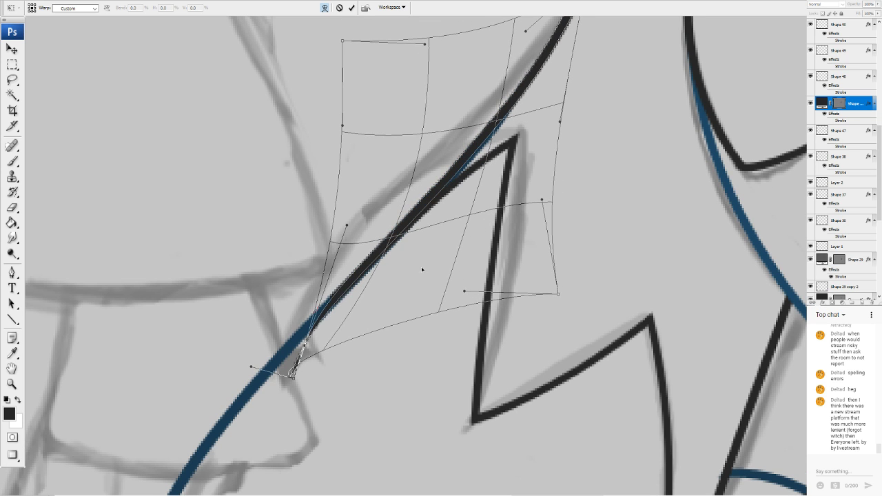
drag(454, 79, 468, 93)
drag(529, 194, 522, 189)
drag(446, 122, 443, 117)
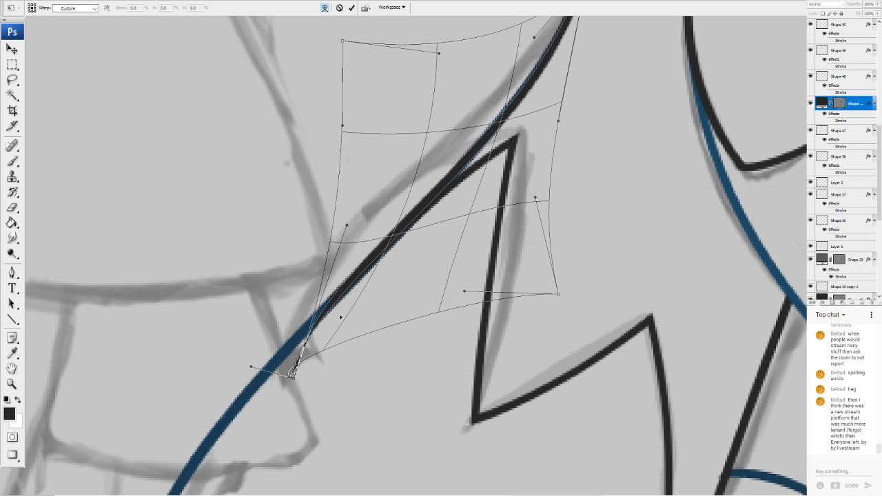
drag(340, 316, 332, 340)
key(Return)
key(u)
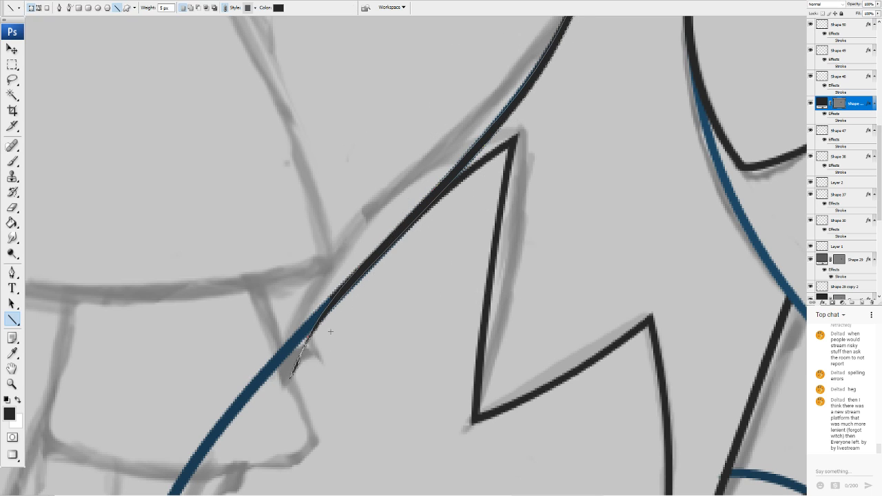
Warp the upper end of the new black curve so it runs into the black outline above it, and apply it
scroll(799, 169, up, 3)
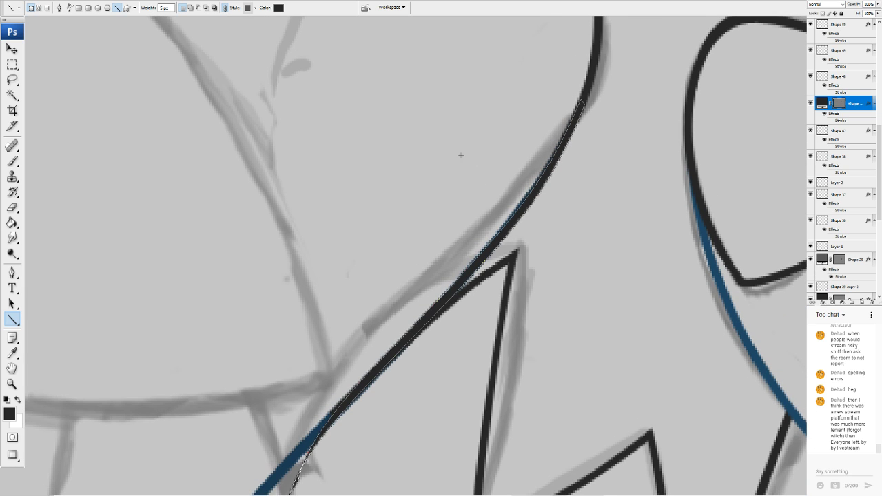
click(106, 162)
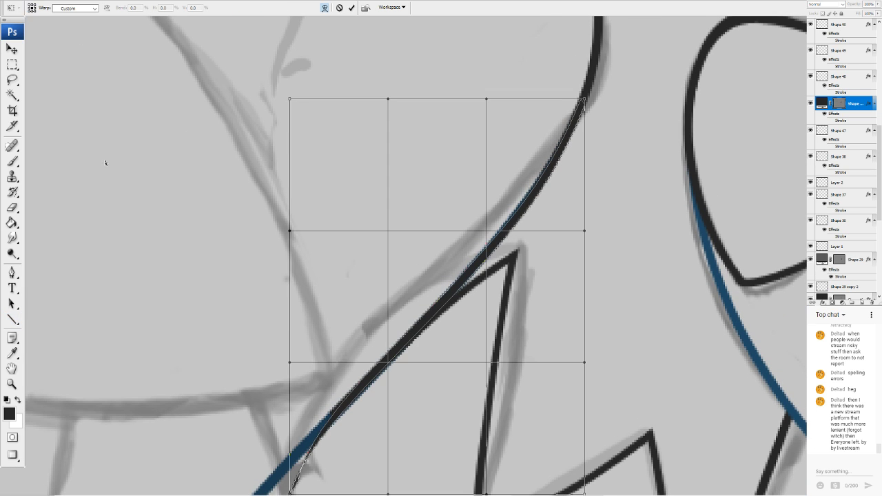
drag(578, 130, 581, 117)
key(Return)
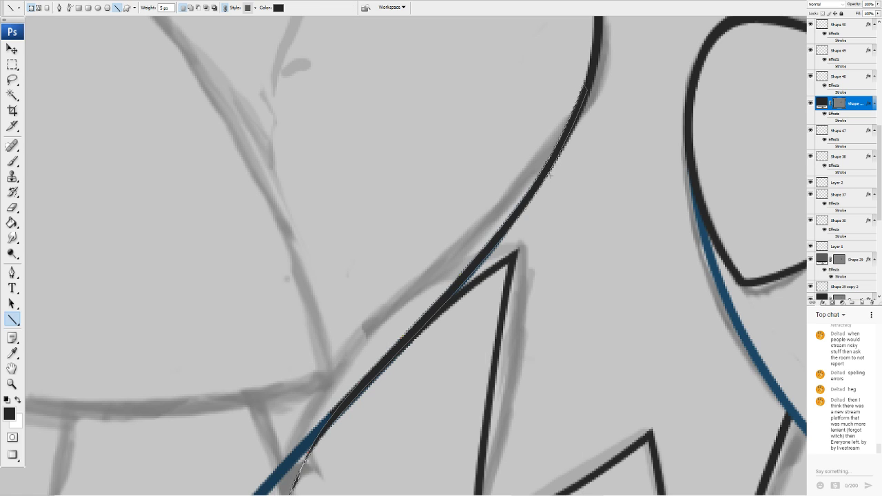
Select the dark-blue body line and erase its part beneath the new black curve near the zigzag's peak
key(v)
click(505, 266)
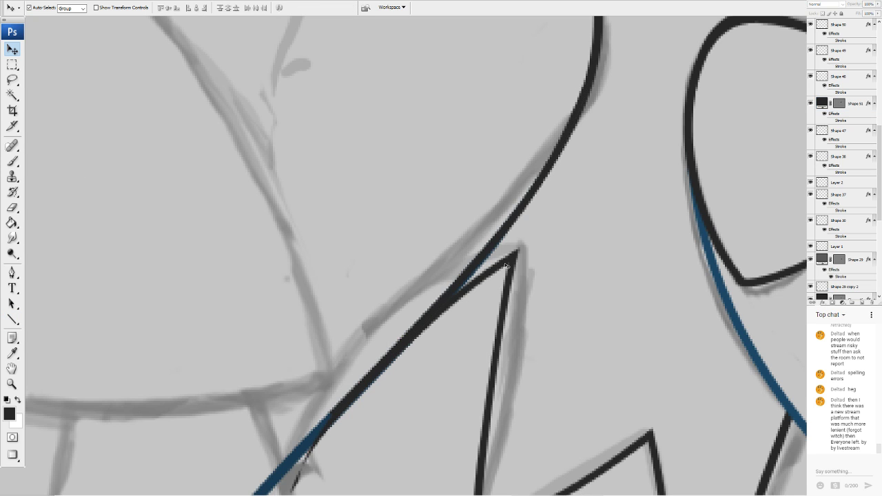
click(288, 460)
key(e)
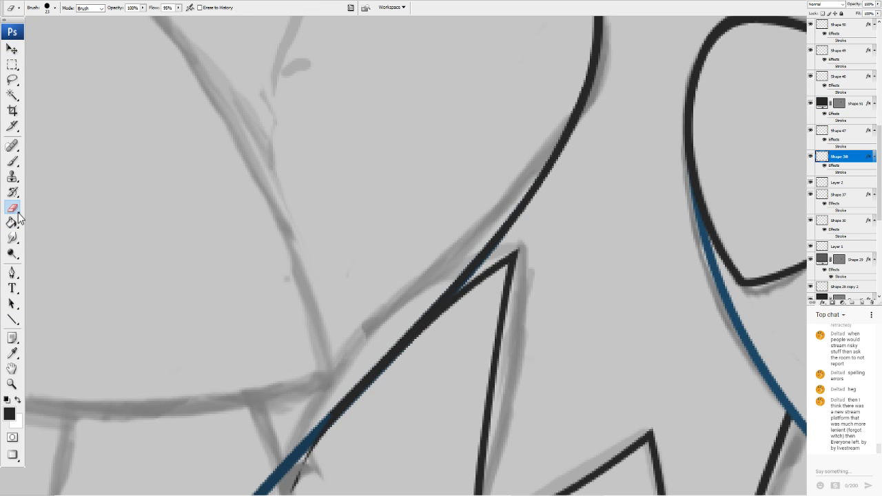
mouse_move(494, 246)
mouse_down()
mouse_move(447, 303)
mouse_move(480, 206)
mouse_up()
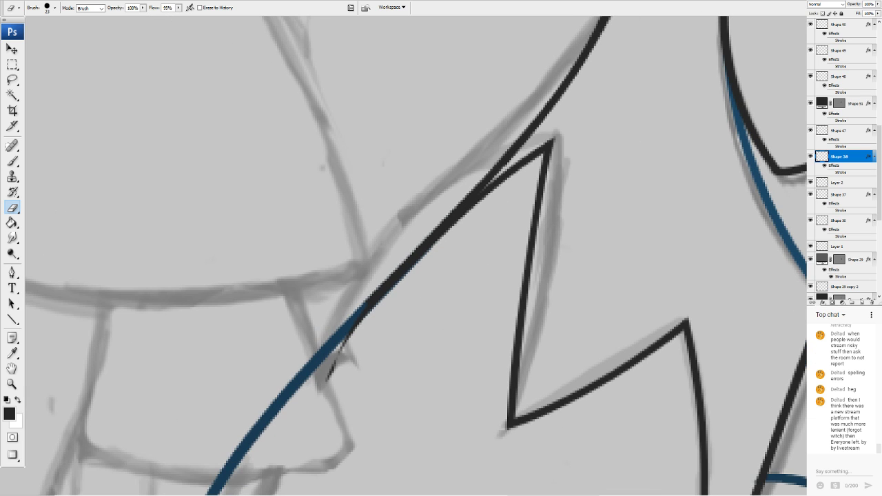
Rasterize the new black curve and erase its thin tip that sticks out below the dark-blue line
click(12, 53)
click(345, 357)
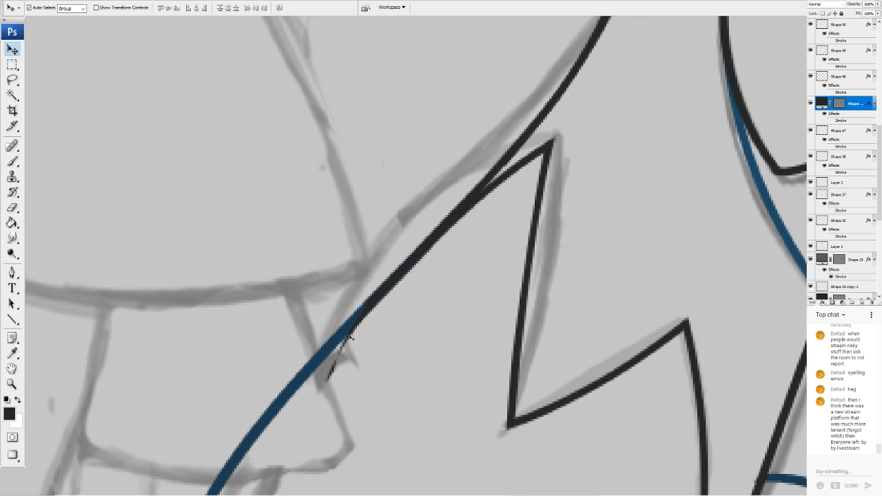
click(13, 207)
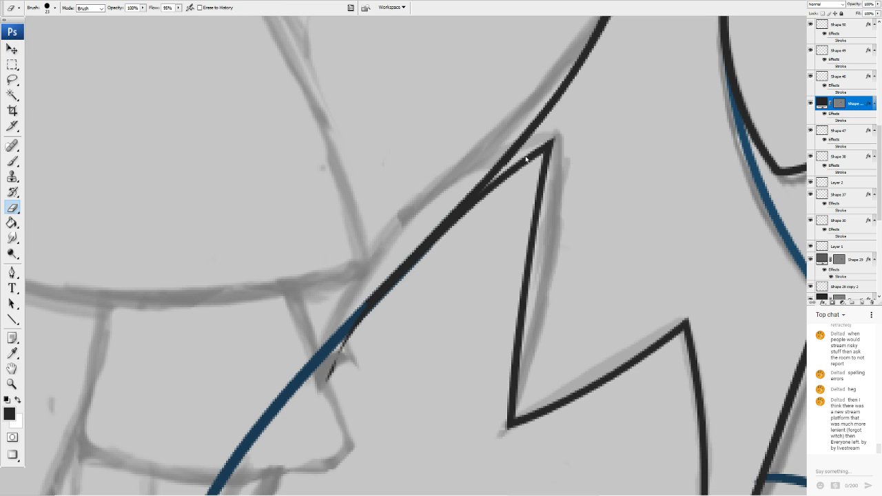
click(429, 170)
drag(358, 365, 337, 391)
drag(372, 345, 398, 326)
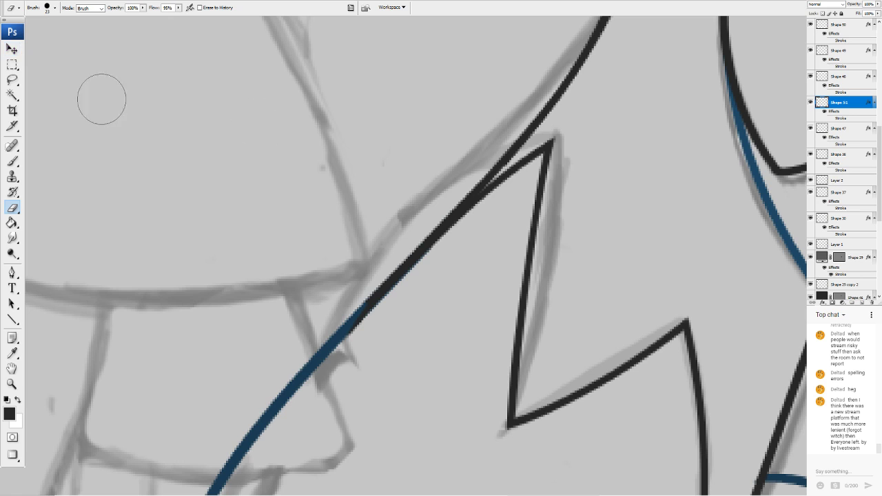
Trim the lower end of the zigzag's first diagonal edge and the dark-blue line's end where they overlap the black curve
click(12, 49)
click(377, 293)
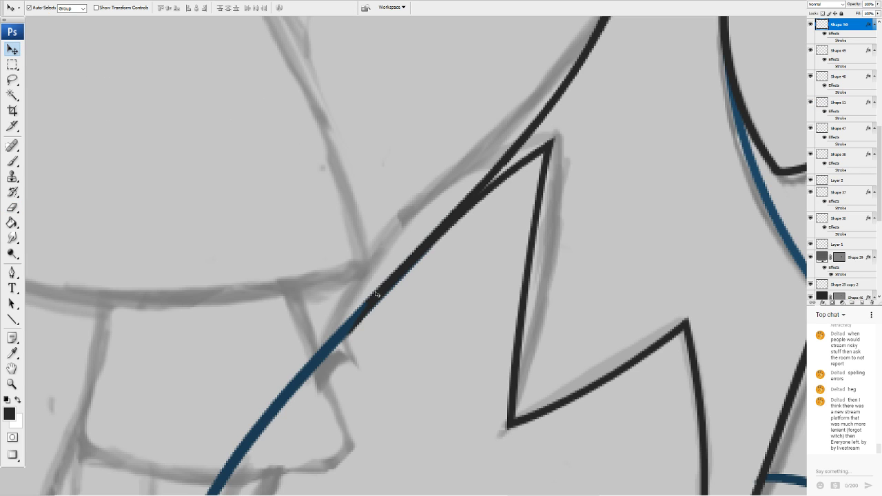
click(12, 207)
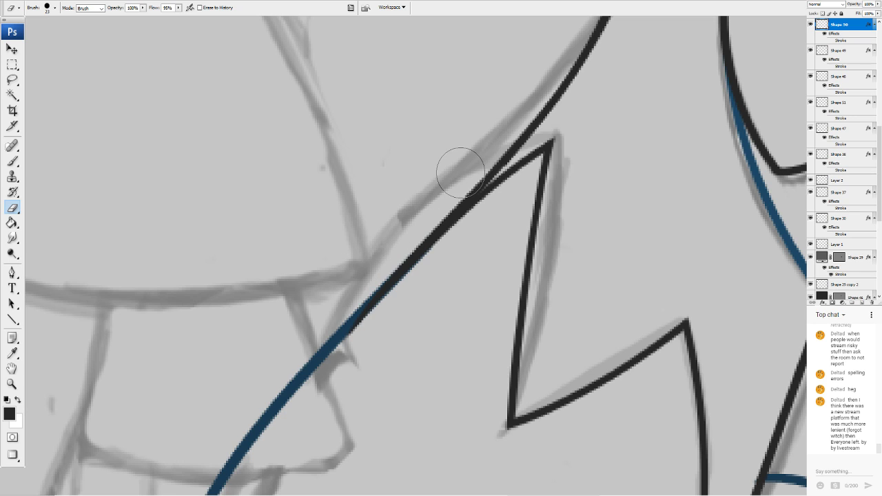
click(12, 53)
click(338, 340)
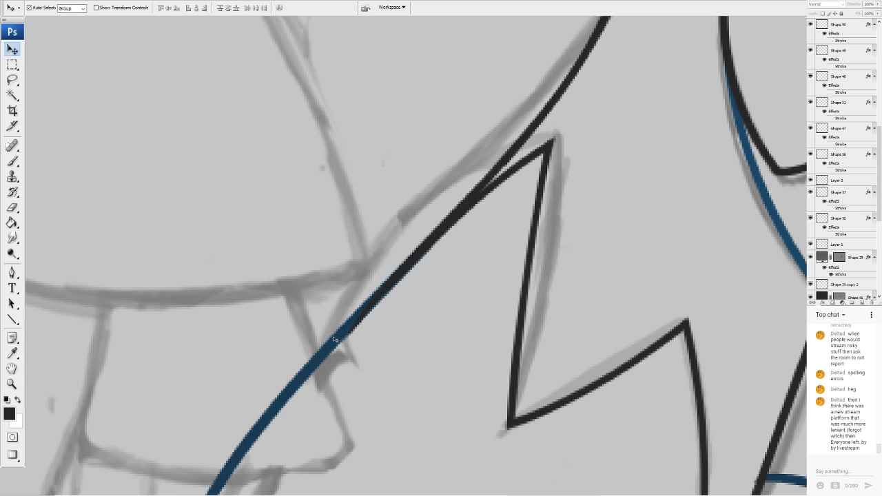
click(12, 208)
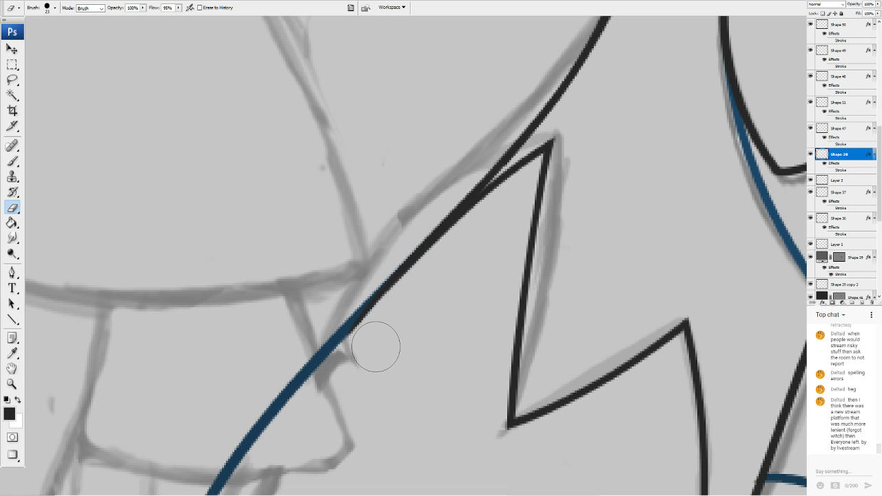
Shift the slanted black line below the muzzle toward the zigzag so its lower end meets the zigzag's last edge
scroll(393, 254, down, 5)
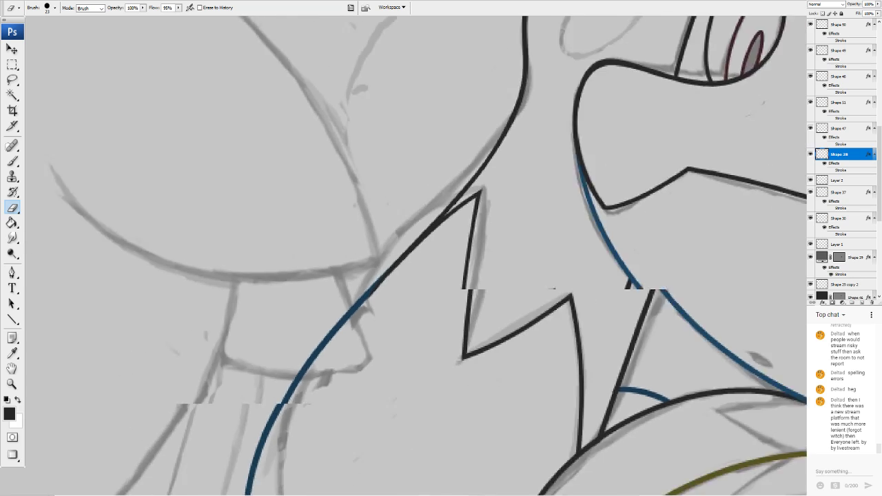
scroll(358, 323, down, 2)
scroll(413, 255, down, 3)
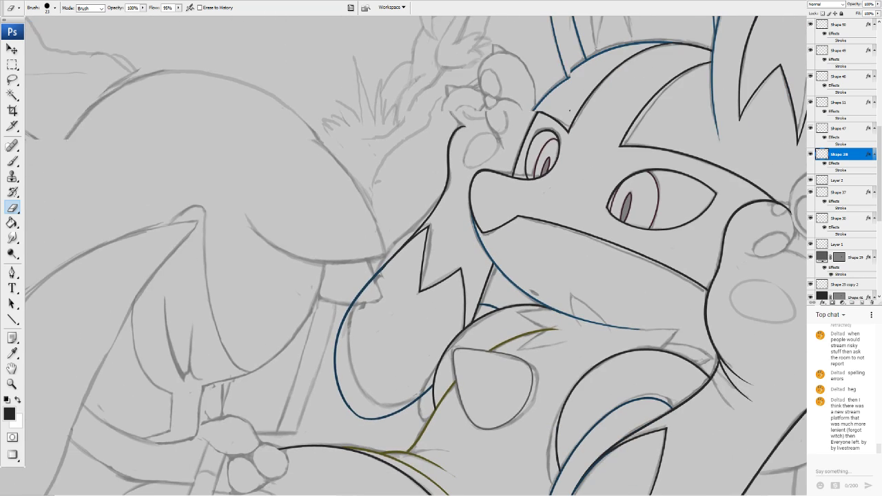
scroll(414, 255, up, 3)
scroll(384, 239, up, 3)
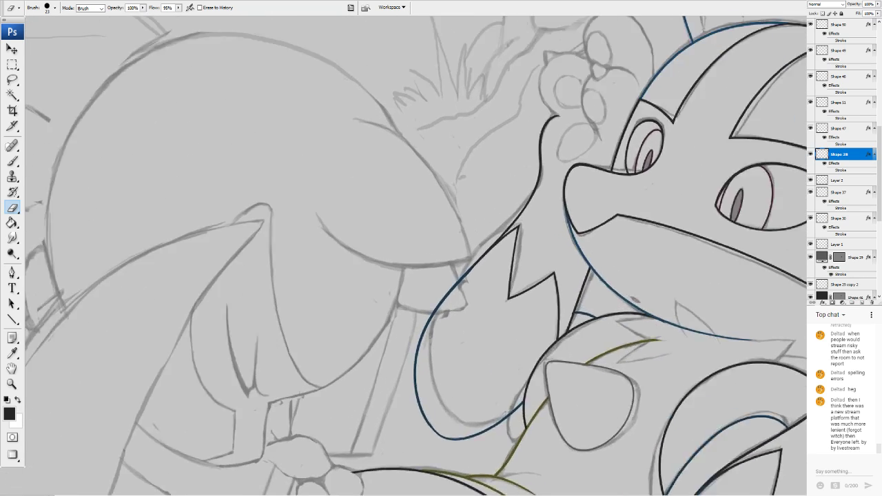
mouse_move(640, 359)
mouse_down()
mouse_move(396, 324)
mouse_move(136, 74)
mouse_move(231, 137)
mouse_up()
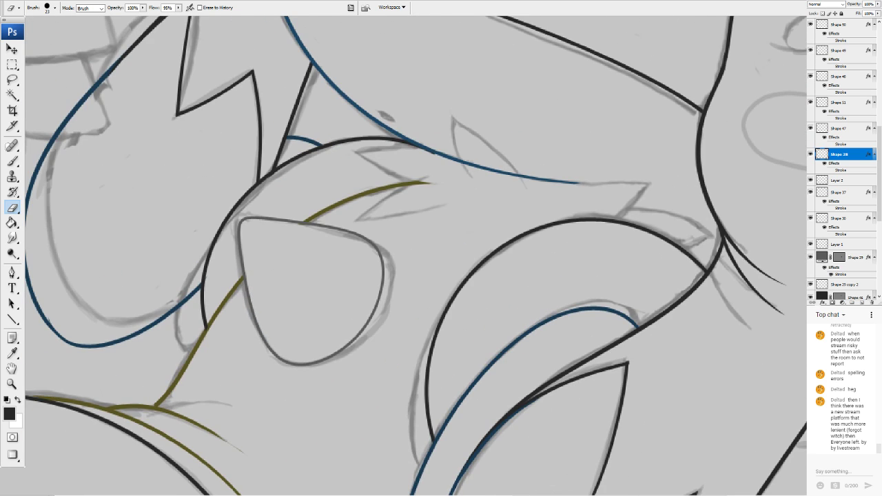
scroll(558, 133, up, 5)
scroll(558, 134, left, 2)
click(13, 50)
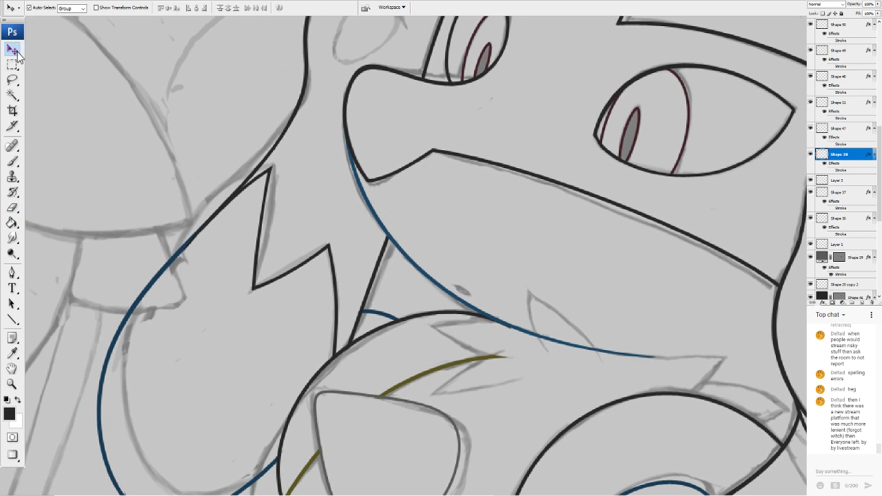
click(363, 305)
drag(363, 305, 352, 309)
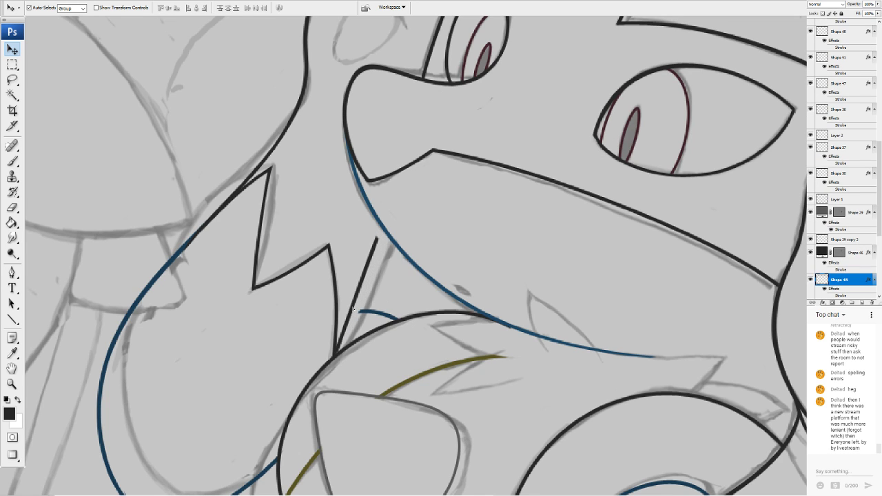
Draw a short black line from the dark-blue jaw curve to the slanted line's upper end and nudge it into alignment
click(12, 319)
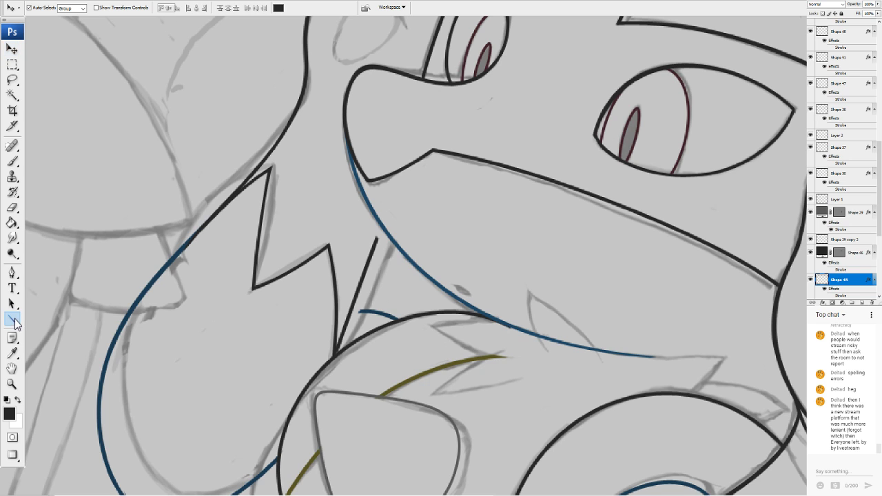
drag(379, 221, 374, 241)
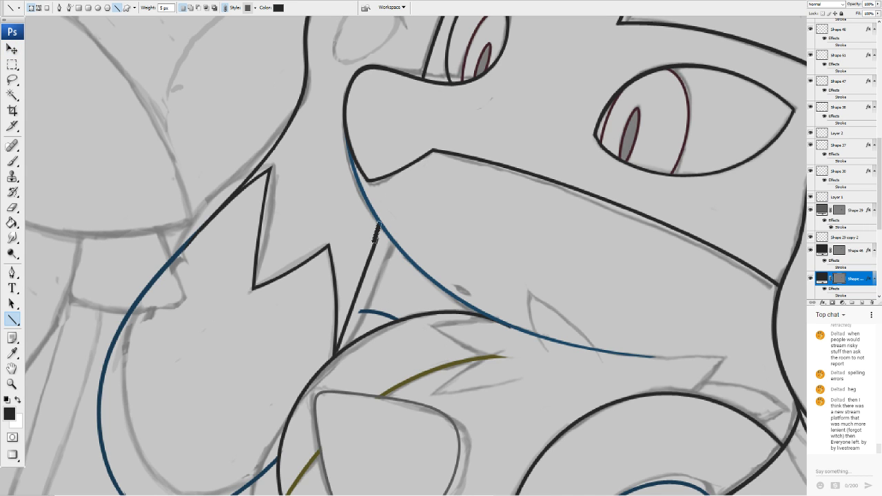
scroll(390, 223, up, 1)
click(14, 49)
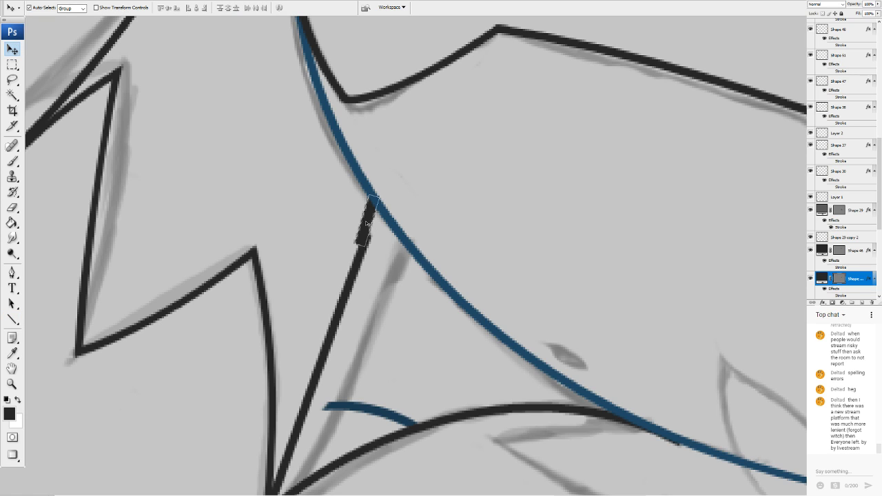
drag(369, 223, 373, 224)
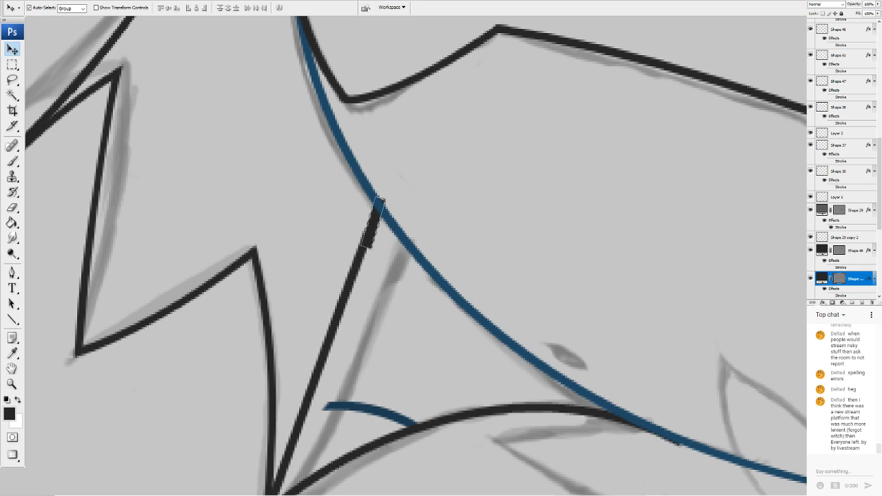
Warp the short black line to extend down over the slanted line and up past the dark-blue jaw curve, and apply it
click(97, 165)
drag(361, 247, 321, 369)
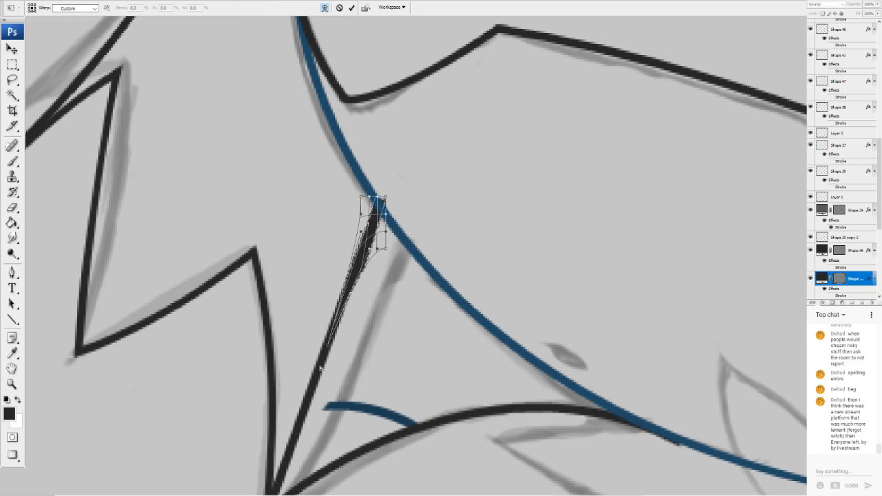
drag(369, 249, 363, 249)
mouse_move(380, 199)
mouse_down()
mouse_move(382, 142)
mouse_move(393, 133)
mouse_up()
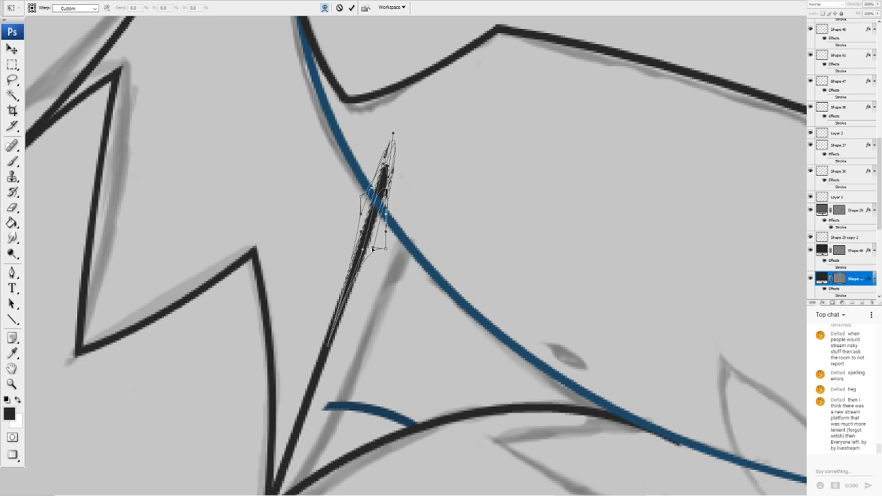
key(Return)
Rasterize the short black line and erase its part beyond the dark-blue jaw curve
click(15, 162)
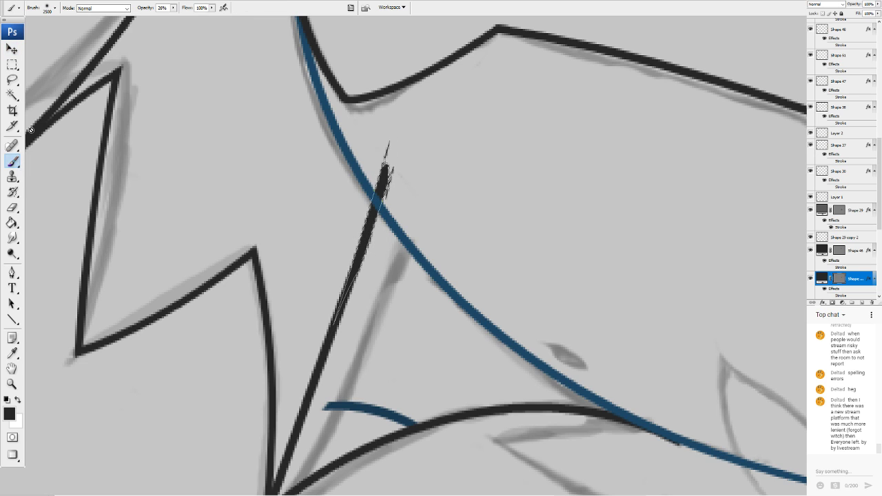
click(12, 207)
drag(420, 169, 396, 182)
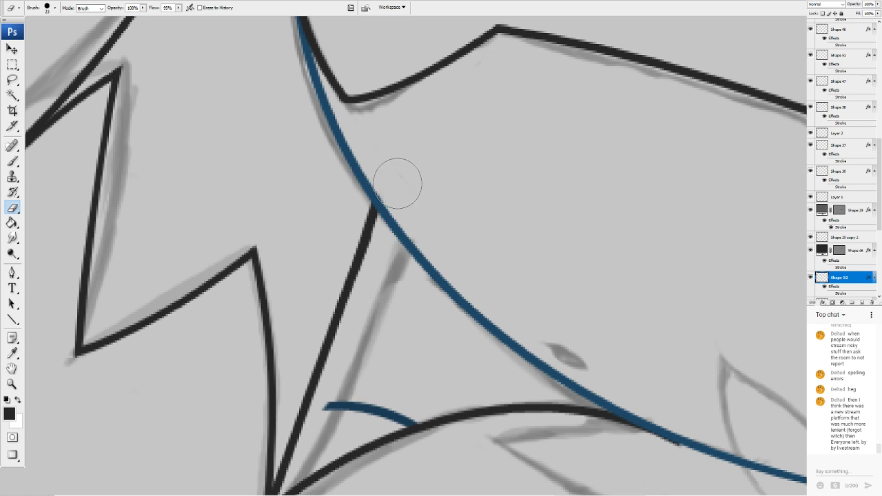
Set the colour to #193b53 and draw a short line from the slanted black line to the small dark-blue arc's free end
click(12, 49)
click(358, 411)
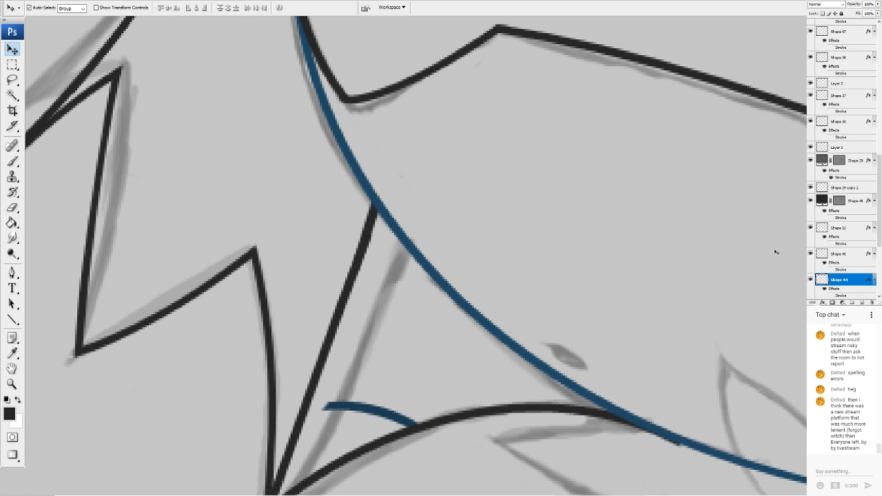
drag(358, 411, 499, 227)
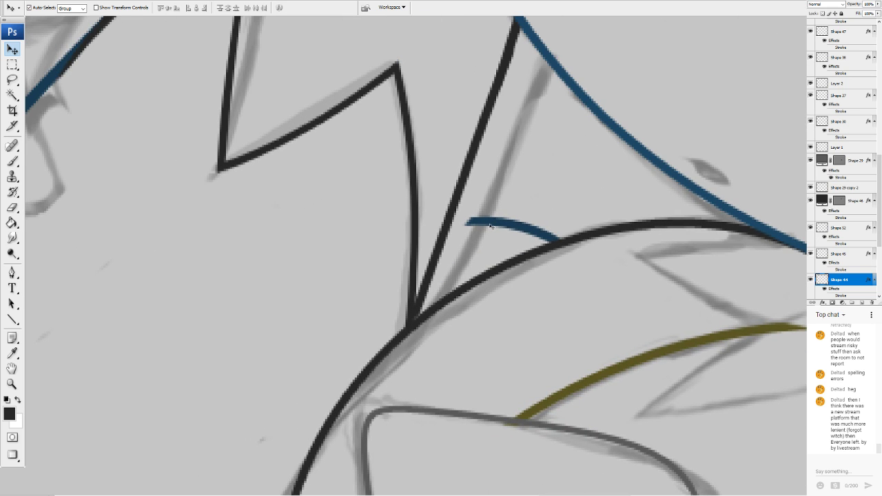
click(13, 319)
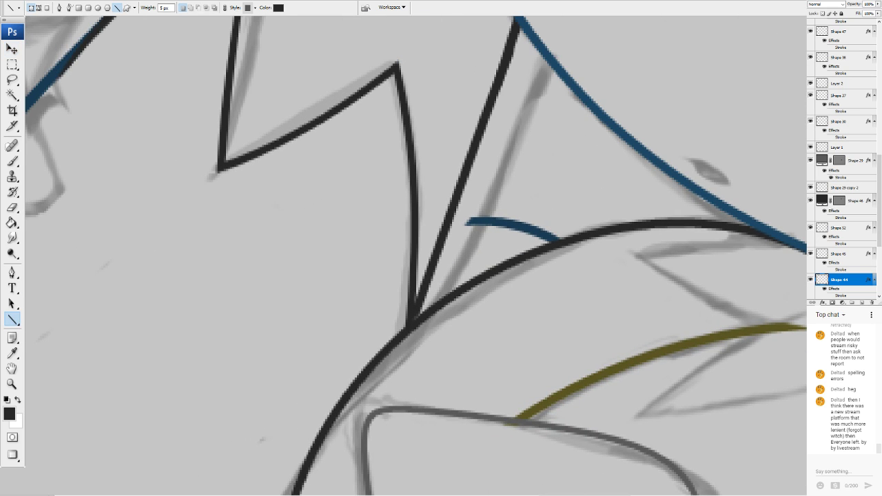
click(9, 413)
click(377, 253)
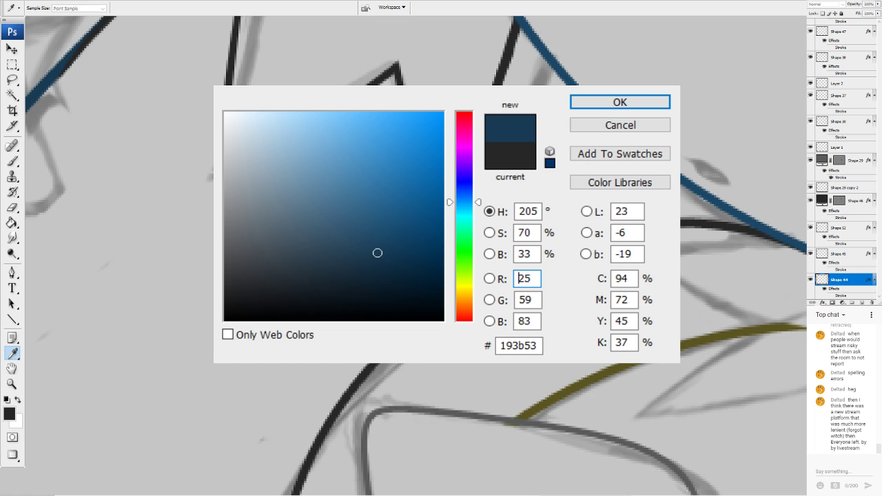
click(620, 101)
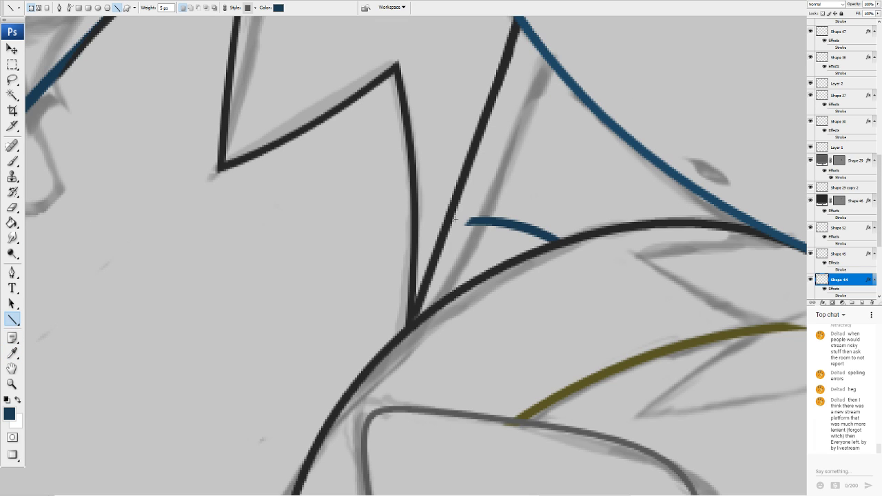
drag(444, 223, 480, 216)
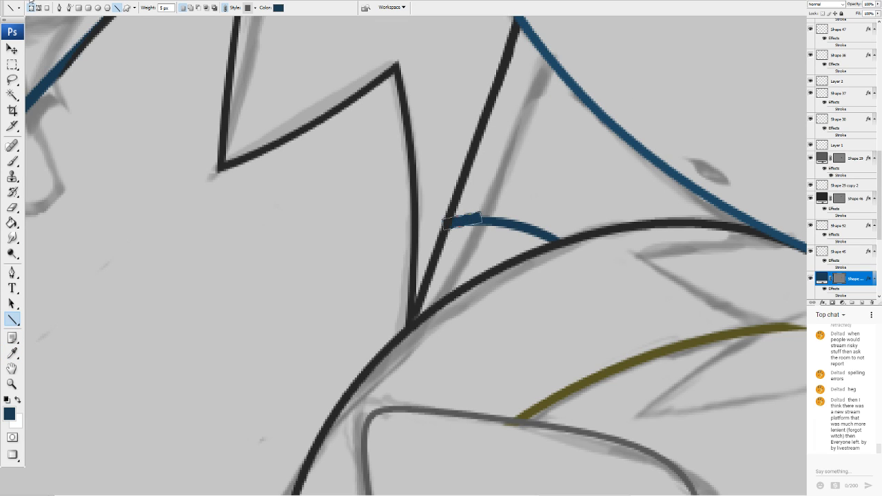
Warp the short dark-blue line to continue the small arc smoothly up to the slanted black line, and apply it
key(ctrl+t)
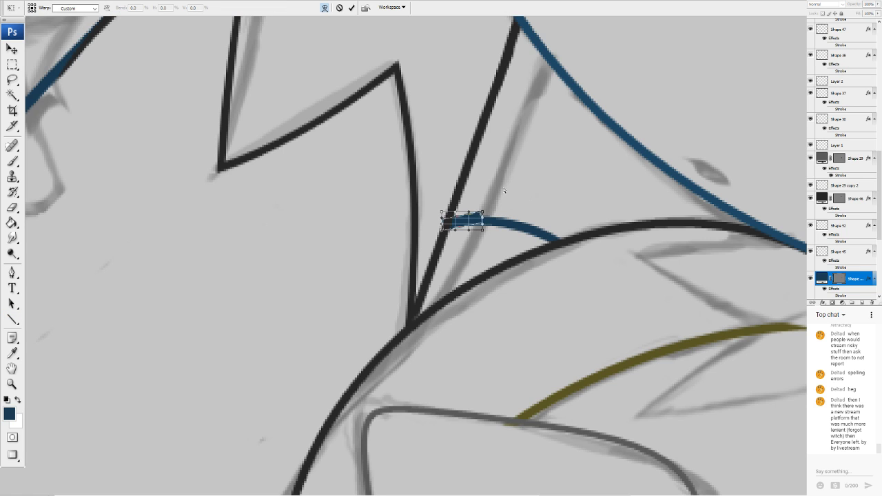
mouse_move(482, 212)
mouse_down()
mouse_move(503, 222)
mouse_move(451, 226)
mouse_up()
key(Return)
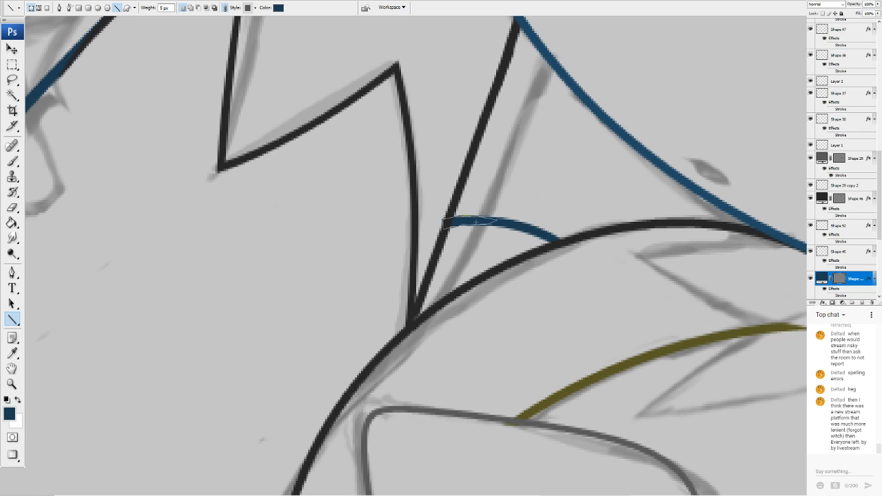
Rasterize the short dark-blue line and undo the stray History Brush stroke over the canvas
click(13, 50)
click(554, 199)
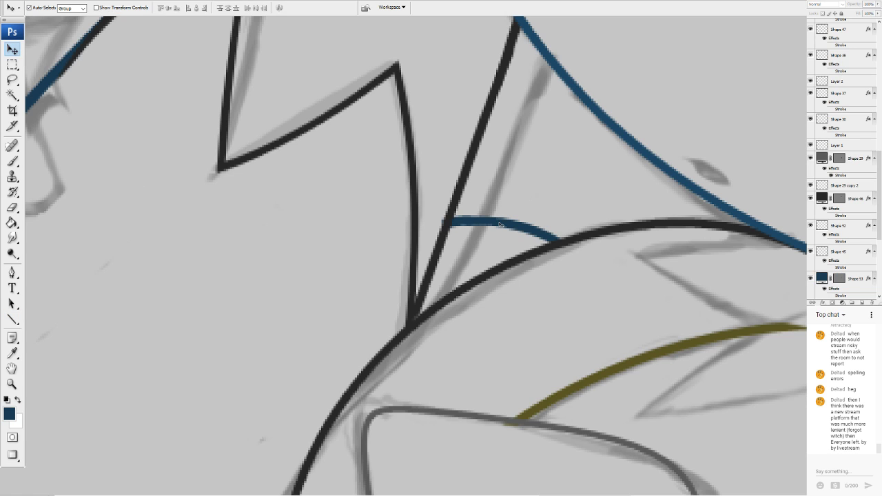
click(463, 224)
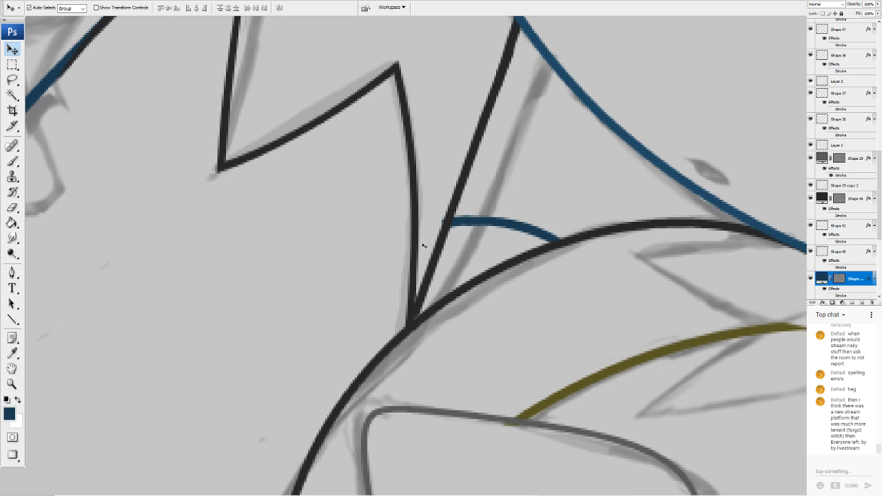
click(11, 192)
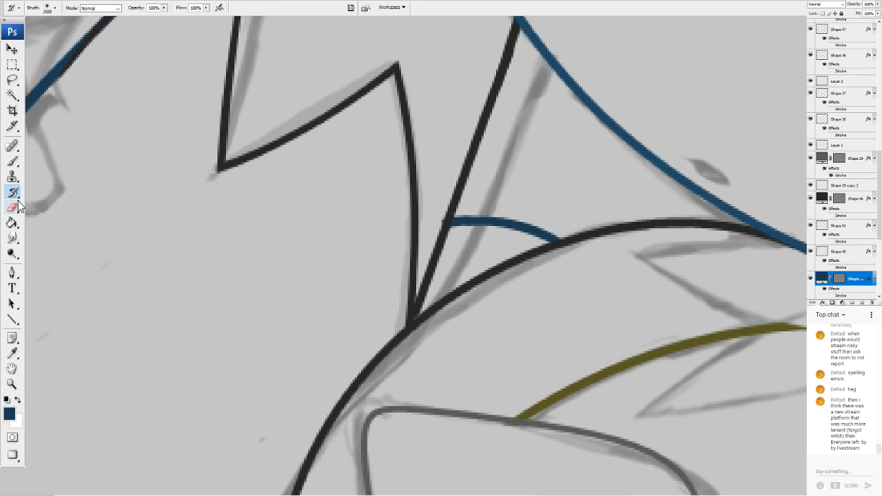
click(428, 171)
click(435, 210)
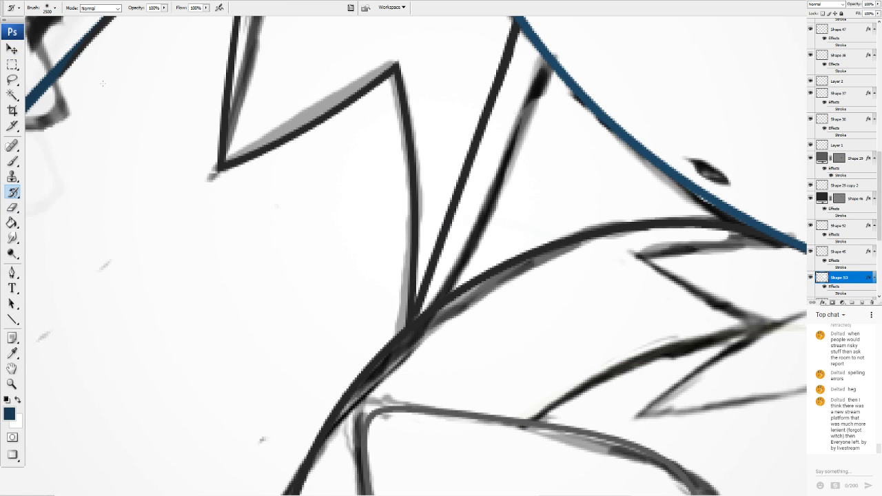
key(ctrl+z)
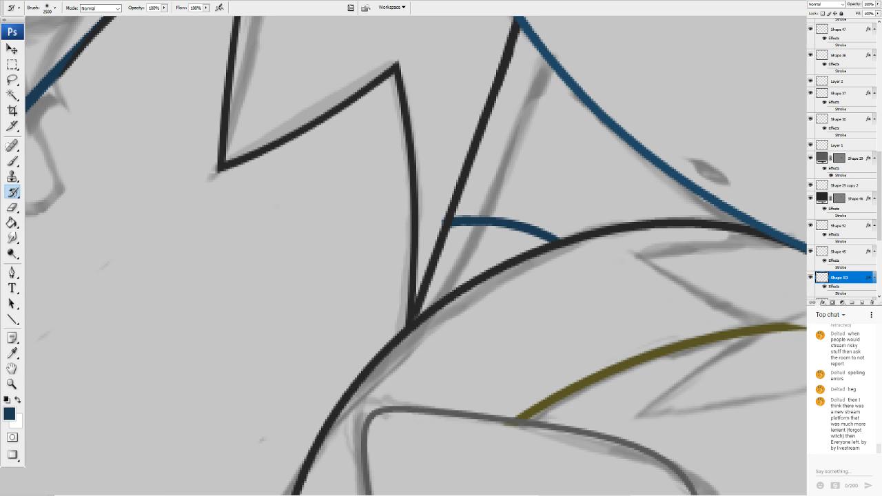
click(15, 210)
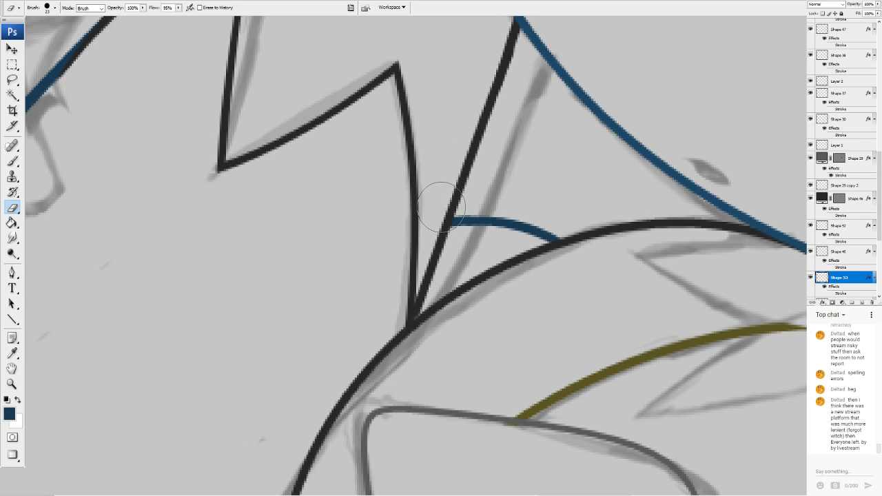
Set the colour to #272727 and draw a straight line along the sketched inner marking's right edge on the ear without black line art
key(ctrl+minus)
key(ctrl+minus)
key(ctrl+minus)
key(ctrl+minus)
key(ctrl+minus)
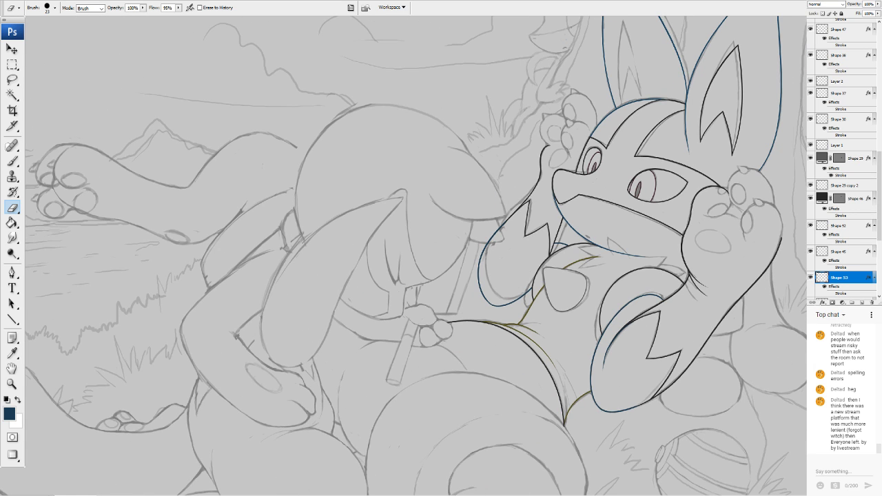
scroll(413, 255, up, 3)
key(ctrl+plus)
key(ctrl+plus)
key(ctrl+plus)
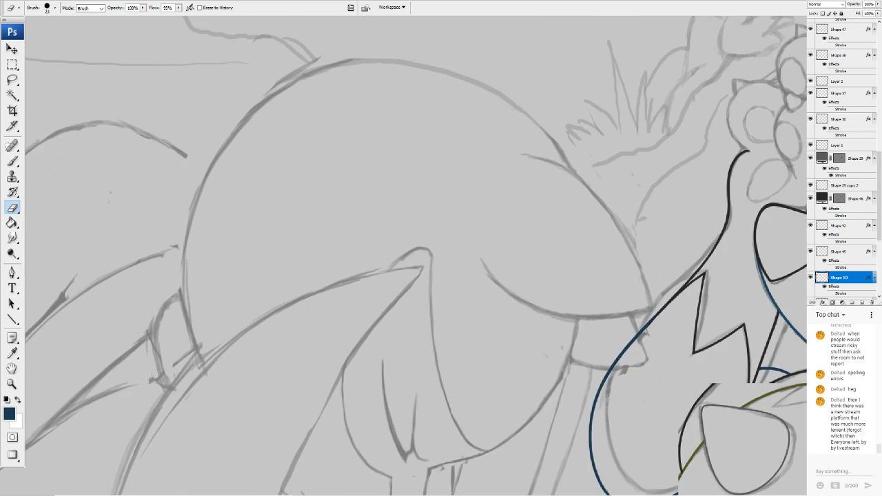
drag(793, 90, 14, 451)
drag(413, 289, 468, 232)
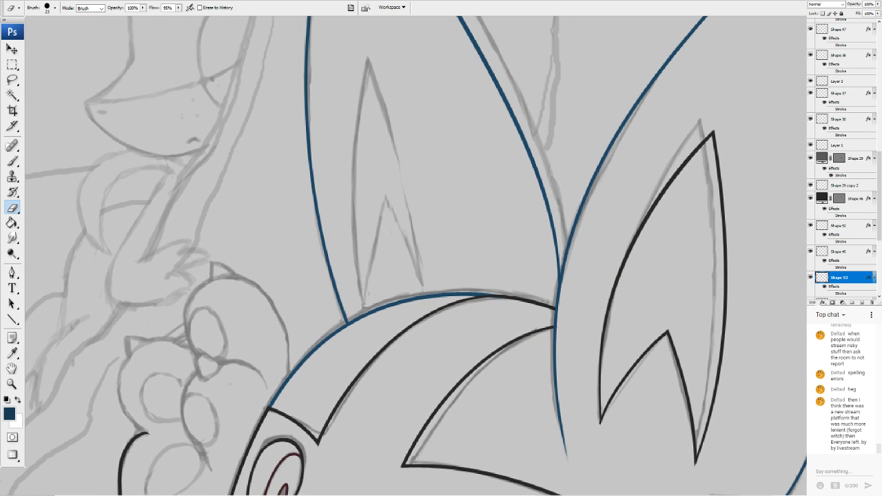
drag(413, 255, 427, 283)
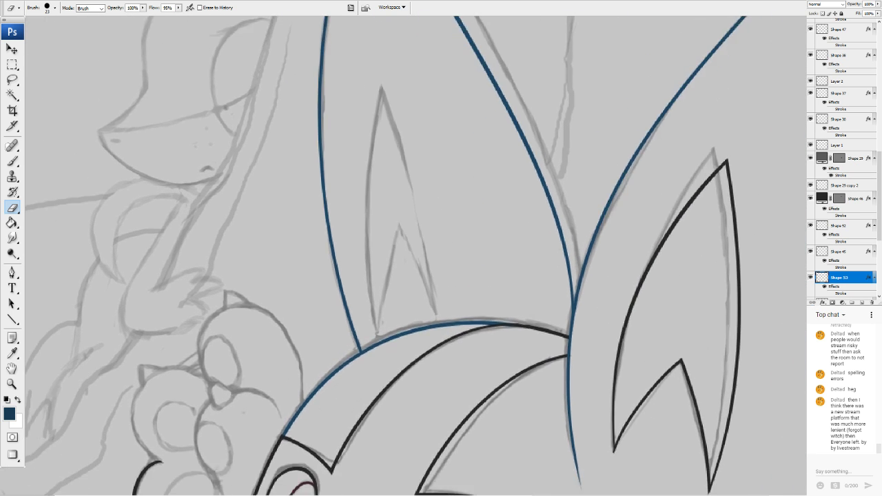
click(12, 49)
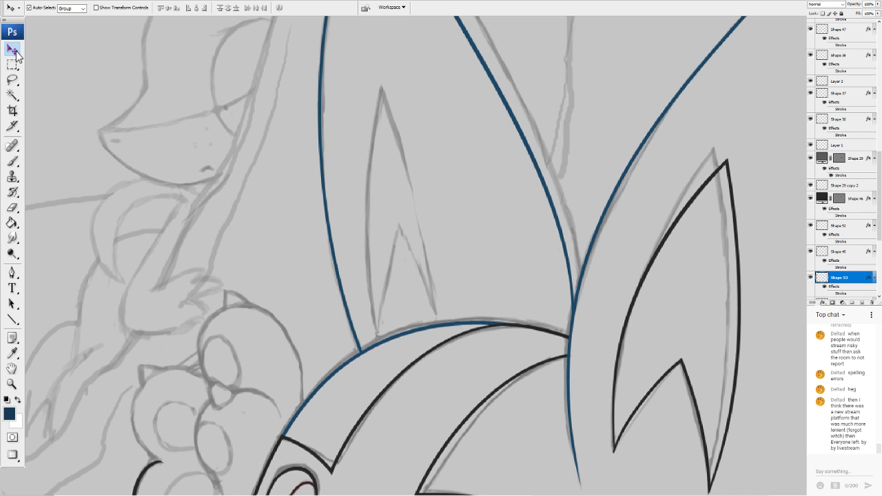
click(704, 189)
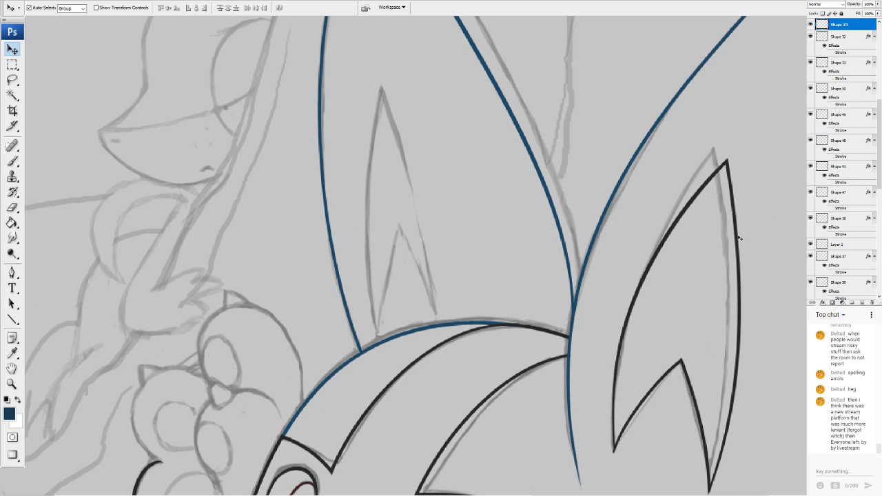
click(13, 353)
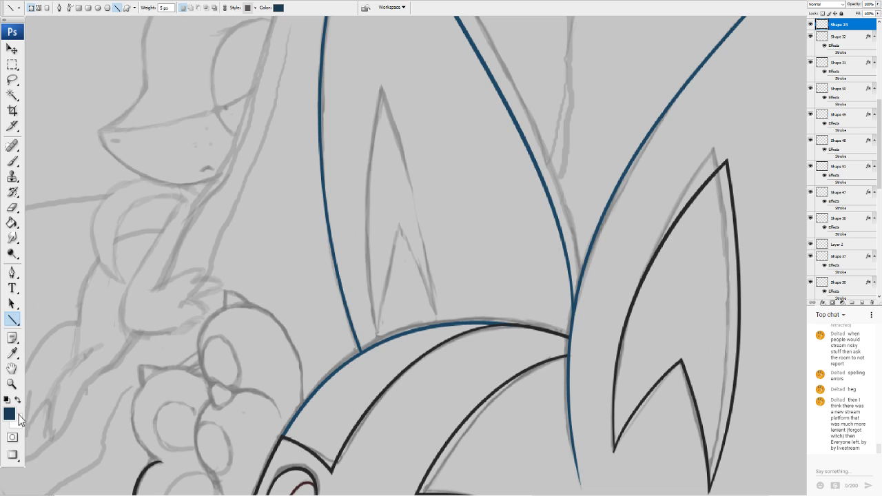
click(10, 413)
click(388, 385)
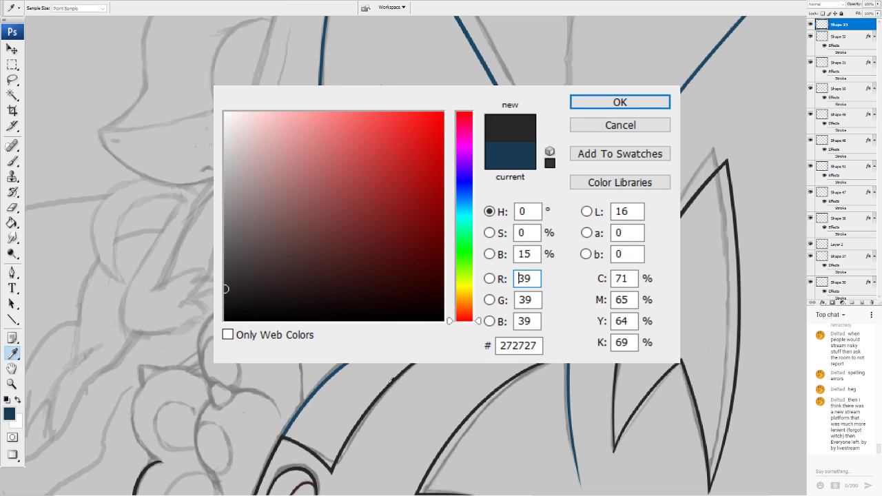
click(600, 103)
key(u)
drag(379, 77, 442, 302)
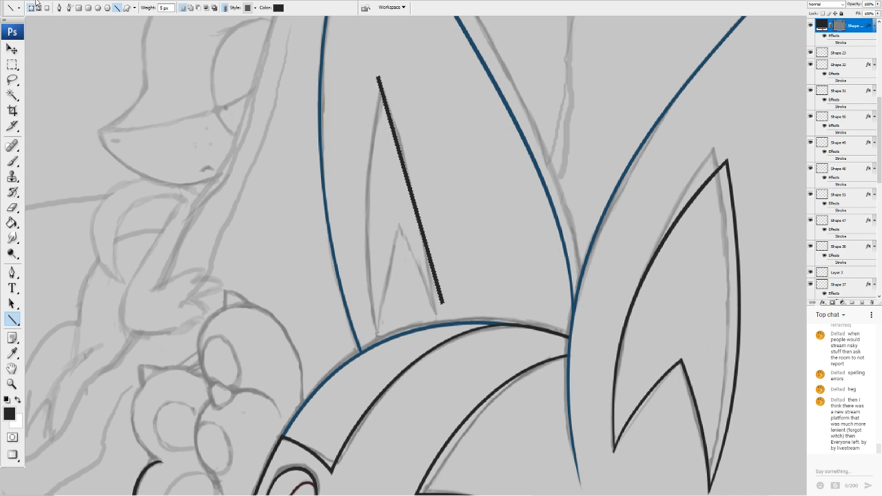
Warp the straight black line to follow the marking's curved right edge, extending past its tip and down to the head curve, and apply it
click(110, 164)
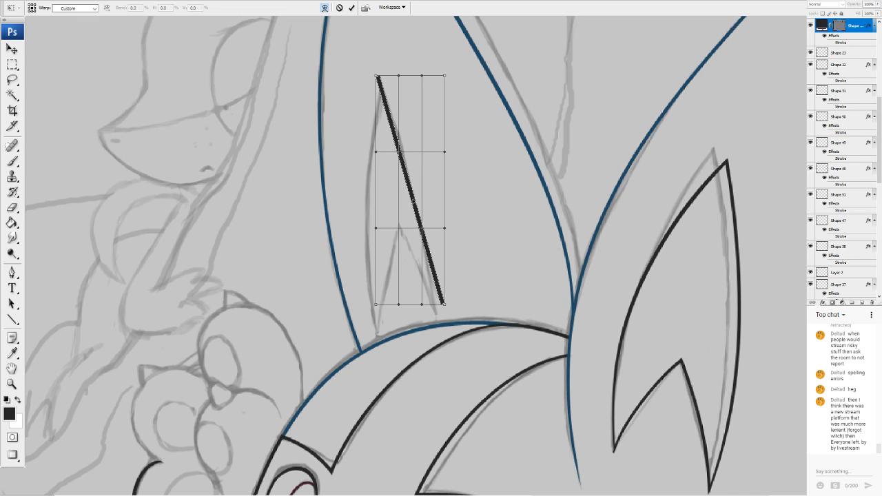
drag(399, 148, 388, 136)
drag(444, 304, 435, 320)
drag(445, 228, 449, 228)
mouse_move(408, 307)
mouse_down()
mouse_move(431, 311)
mouse_move(434, 329)
mouse_move(440, 277)
mouse_up()
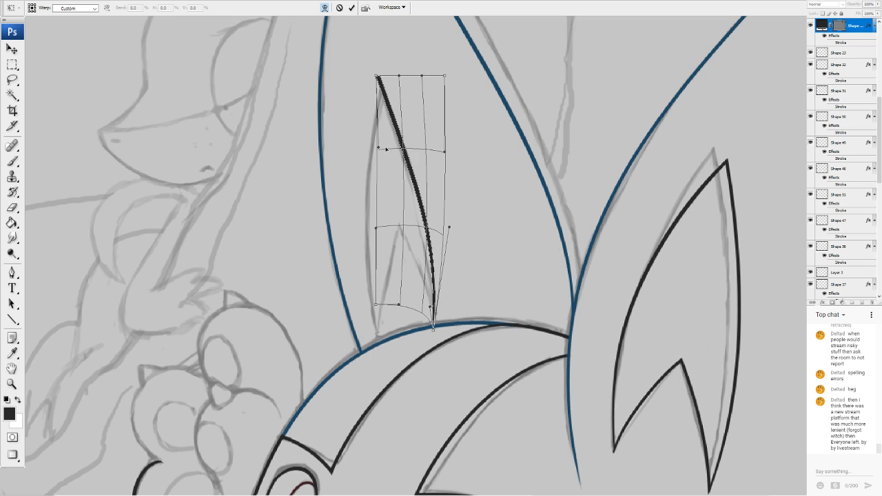
drag(385, 149, 400, 121)
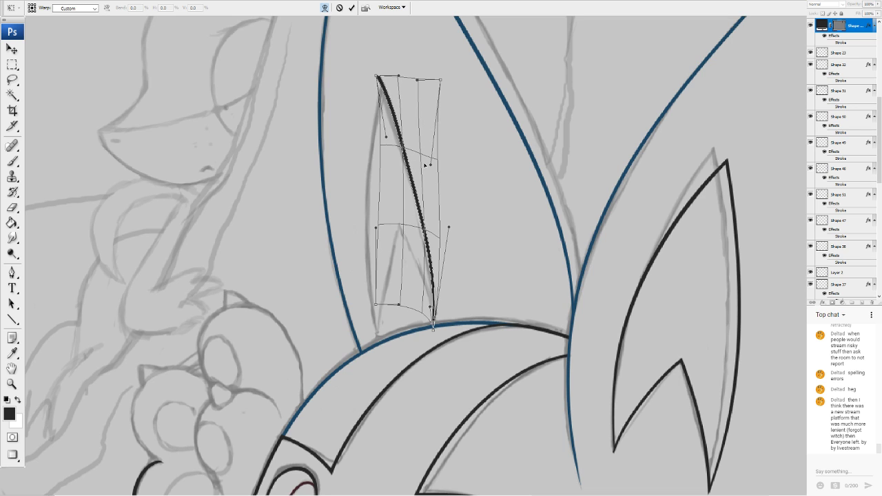
drag(426, 164, 431, 197)
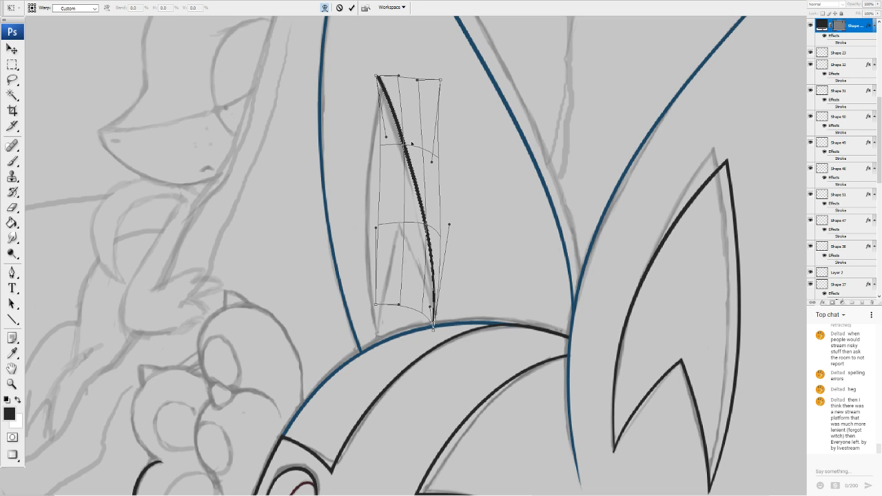
drag(382, 83, 361, 45)
mouse_move(378, 109)
mouse_down()
mouse_move(373, 88)
mouse_move(381, 105)
mouse_up()
key(Return)
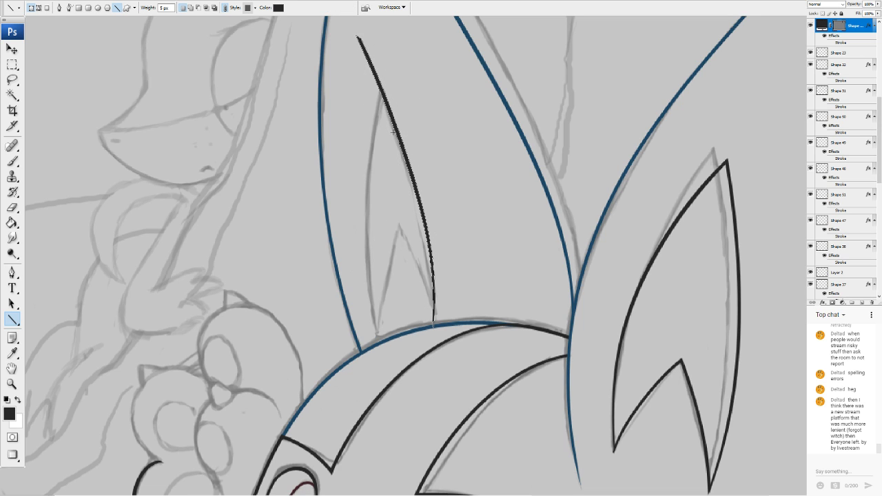
Draw a second black line crossing the first curve down to the marking's lower-left end, and rotate it into alignment
drag(405, 72, 372, 335)
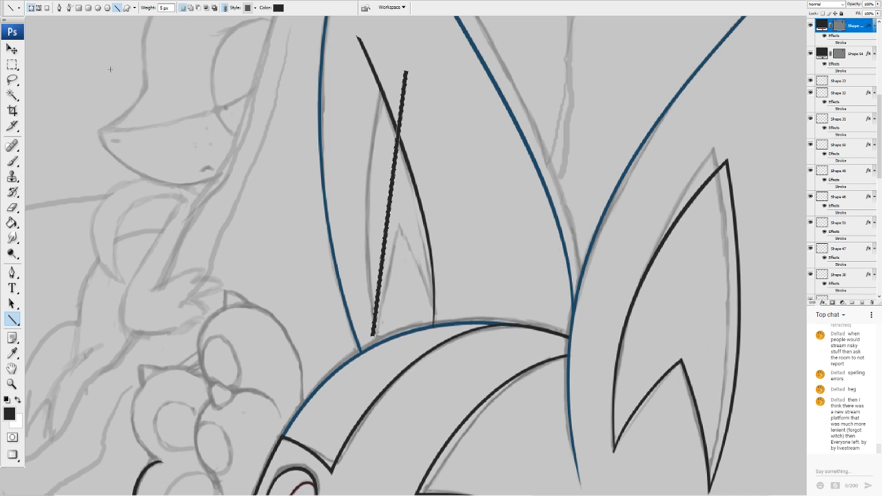
key(ctrl+t)
drag(432, 121, 449, 132)
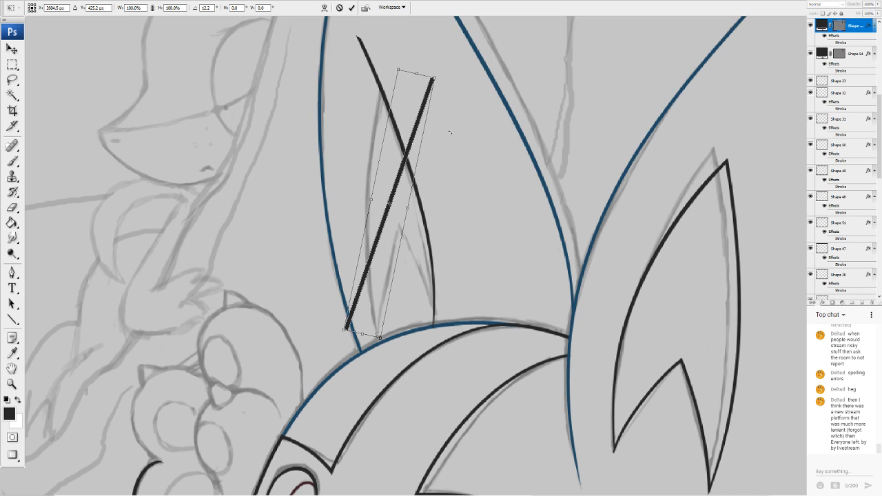
key(Return)
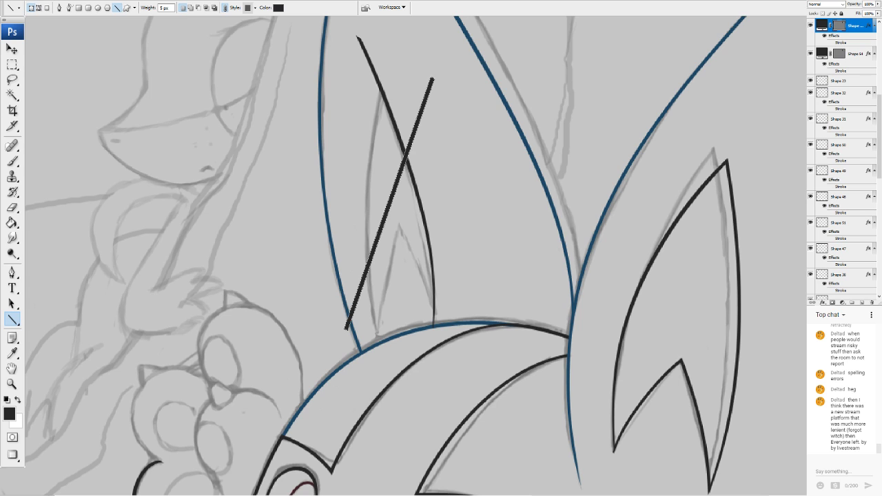
key(ctrl+t)
drag(304, 20, 264, 46)
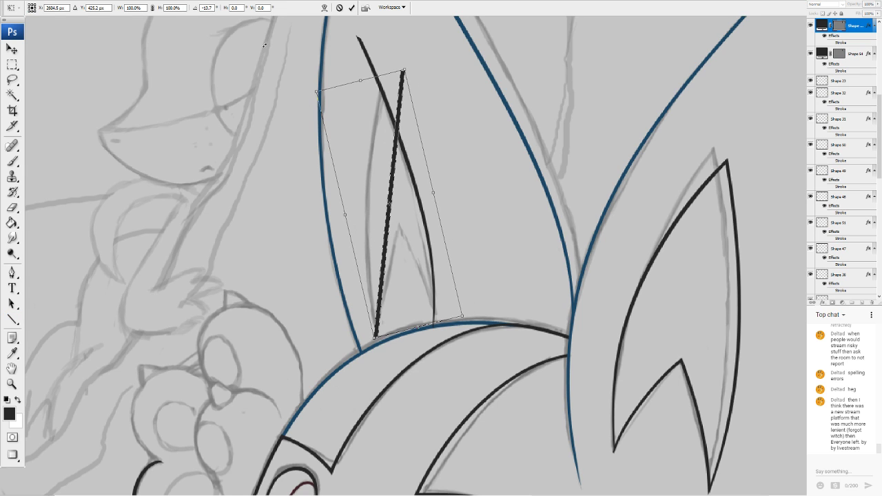
Warp the second black line into a curve following the sketched ear marking's left edge, crossing the first curve near the tip
click(324, 8)
drag(407, 131, 399, 117)
drag(422, 146, 407, 118)
drag(354, 256, 339, 263)
drag(375, 337, 387, 355)
drag(397, 322, 381, 294)
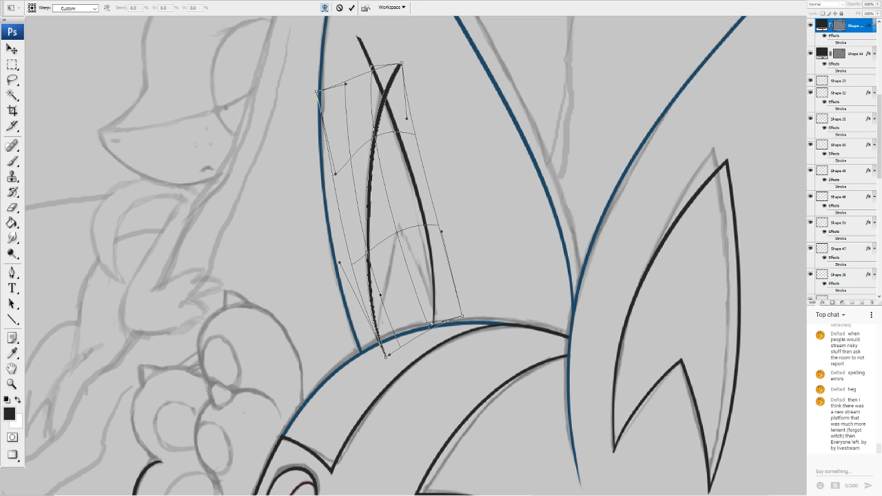
drag(365, 141, 389, 152)
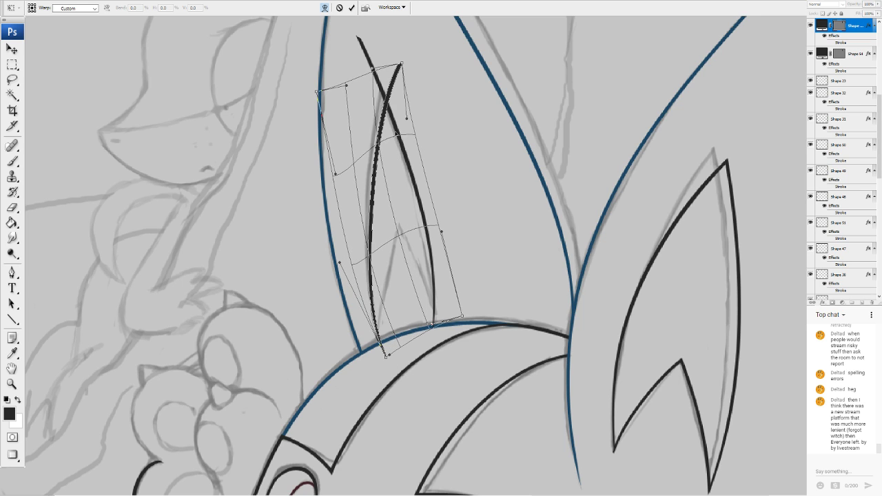
Extend the warped left line past the marking's tip and below the blue head curve, refine its bend, and apply the warp
drag(402, 63, 401, 53)
drag(385, 154, 383, 151)
drag(386, 194, 387, 178)
drag(390, 111, 391, 106)
drag(386, 360, 401, 394)
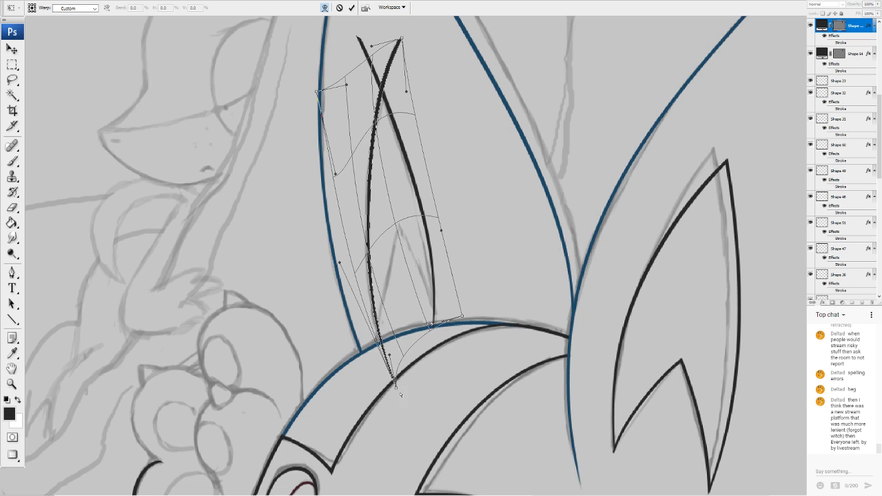
drag(349, 276, 342, 288)
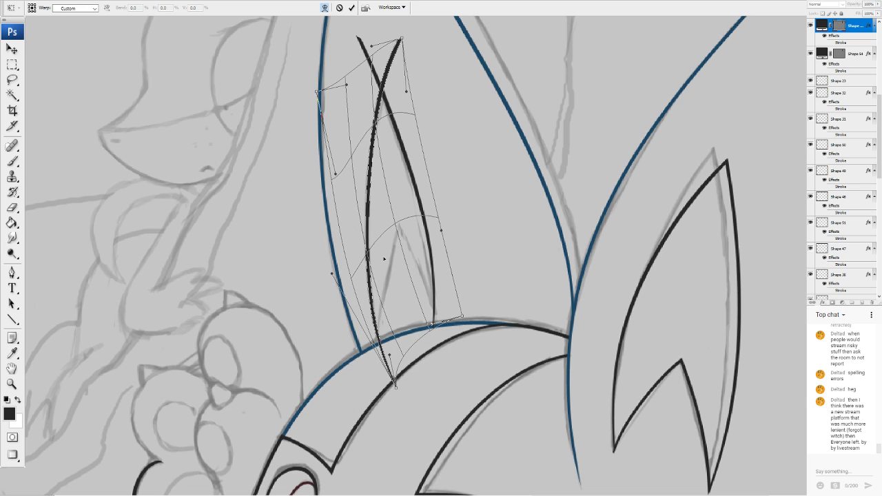
key(Return)
Rasterize both black marking lines and erase their overhanging ends above the crossing to form a clean pointed tip
key(e)
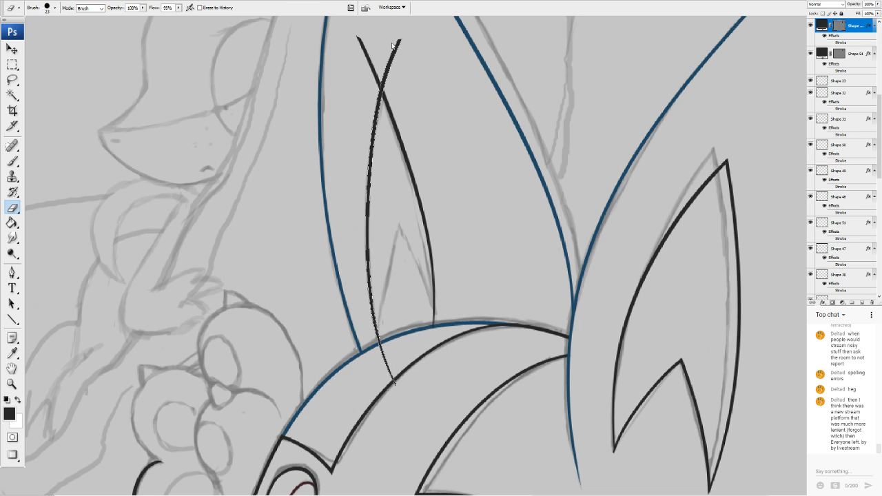
drag(397, 33, 389, 73)
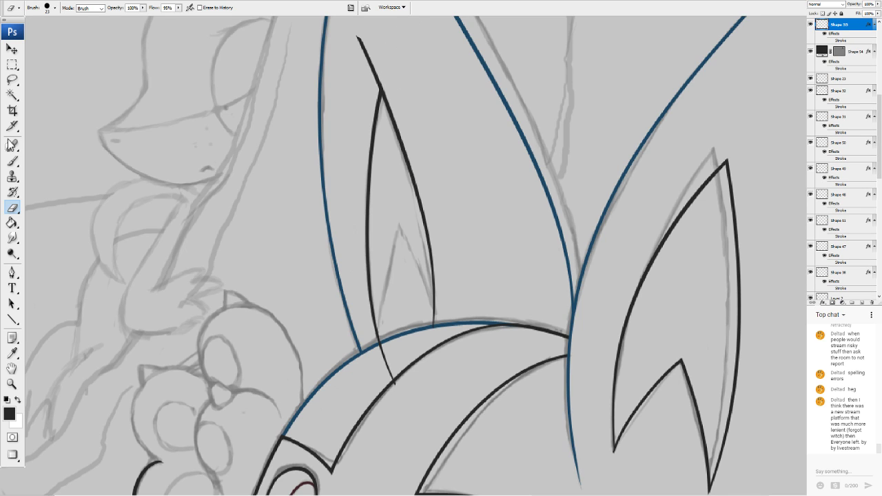
click(12, 49)
click(375, 73)
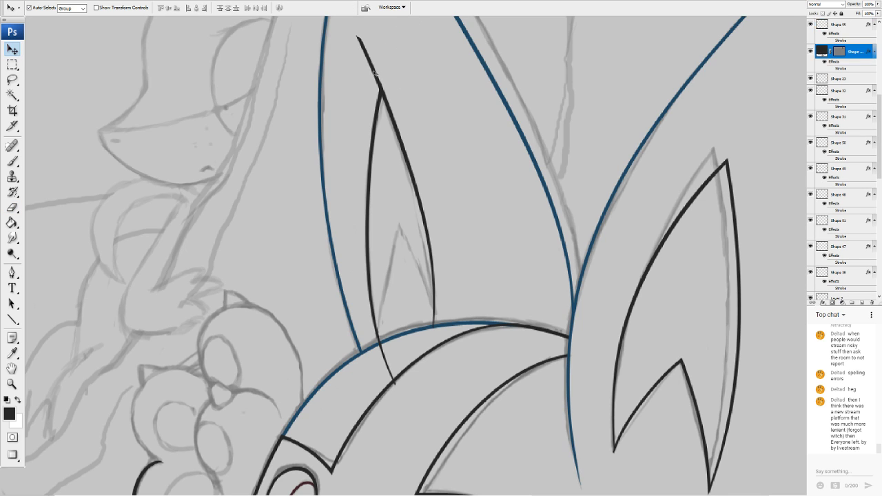
click(12, 207)
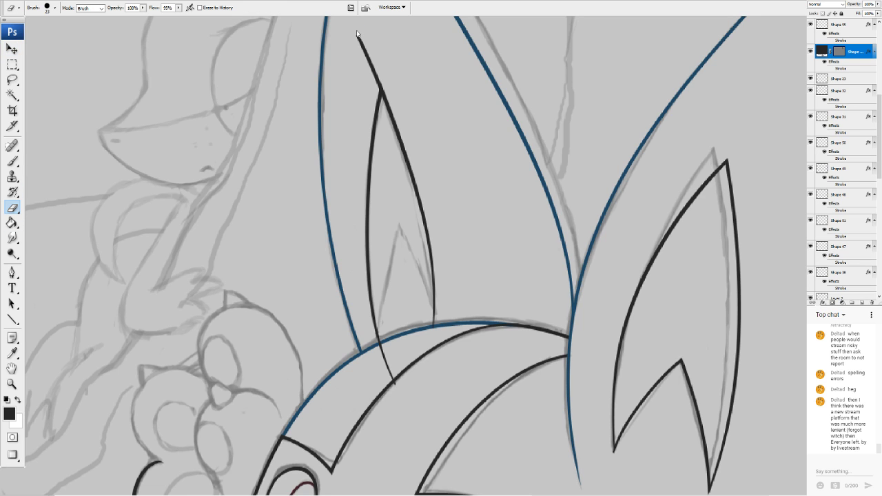
mouse_move(361, 33)
mouse_down()
mouse_move(365, 62)
mouse_move(378, 64)
mouse_move(376, 52)
mouse_move(367, 91)
mouse_up()
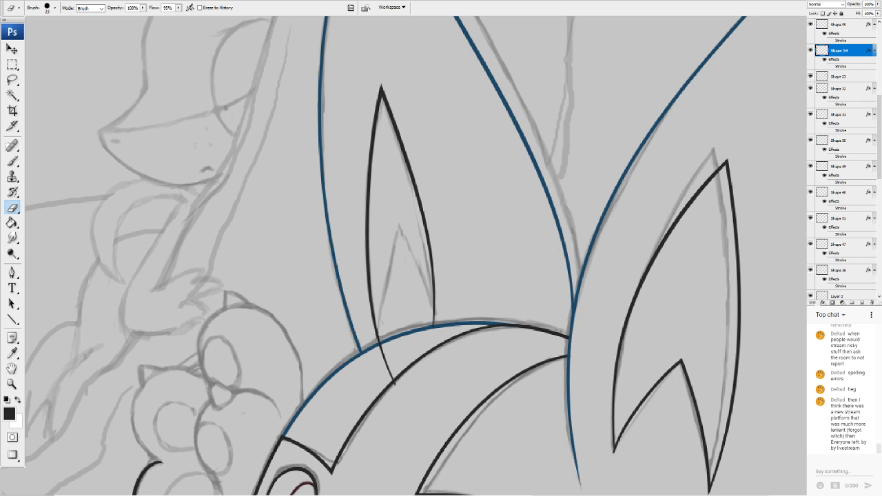
Draw a black line along the inner notch's right edge and warp it into a curve extending past the notch tip and head curve
click(13, 319)
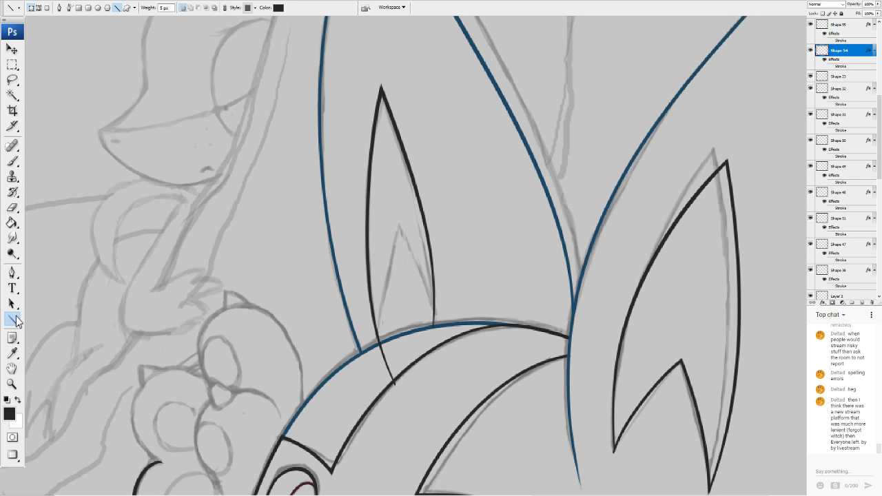
drag(399, 227, 433, 333)
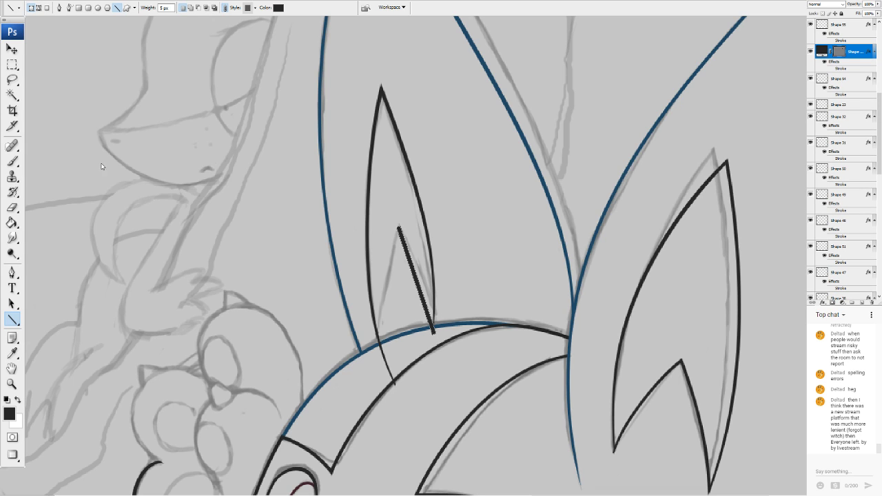
click(169, 226)
drag(434, 338, 439, 352)
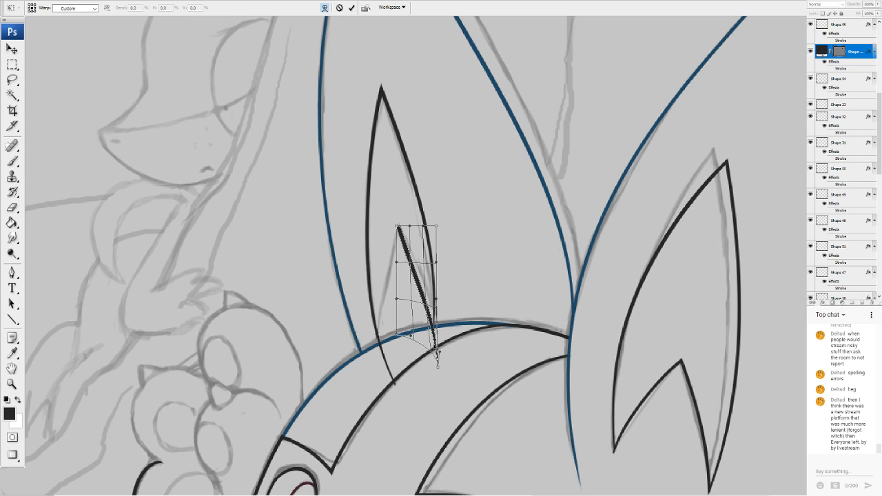
drag(405, 247, 381, 205)
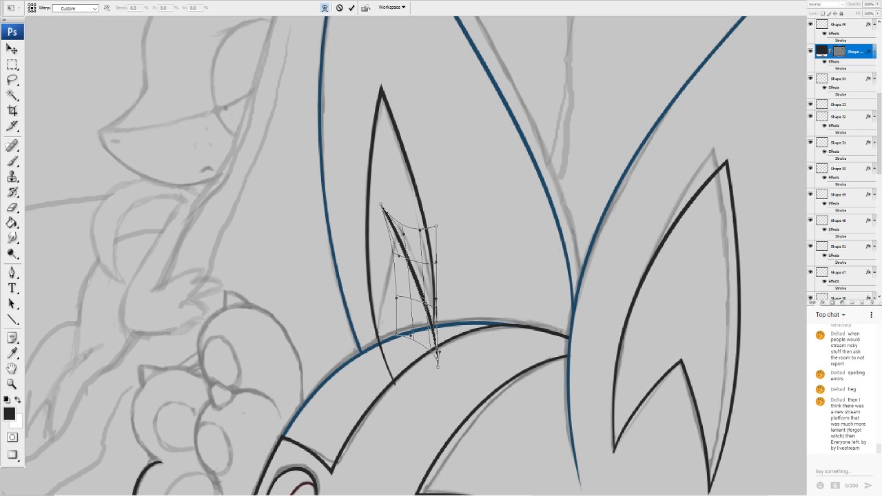
drag(420, 295, 425, 293)
drag(439, 370, 445, 443)
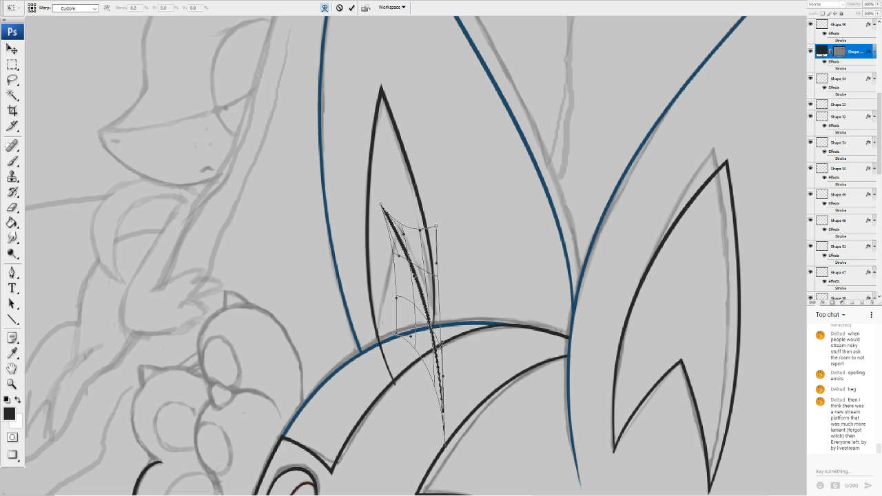
key(Return)
Rasterize the notch's right line and erase its excess below the blue head curve and beyond the notch tip
key(e)
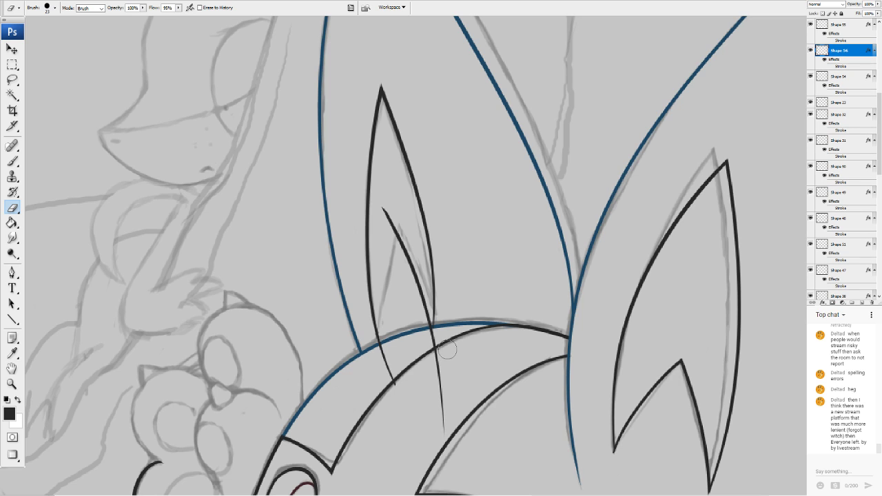
drag(441, 365, 442, 336)
drag(439, 370, 443, 425)
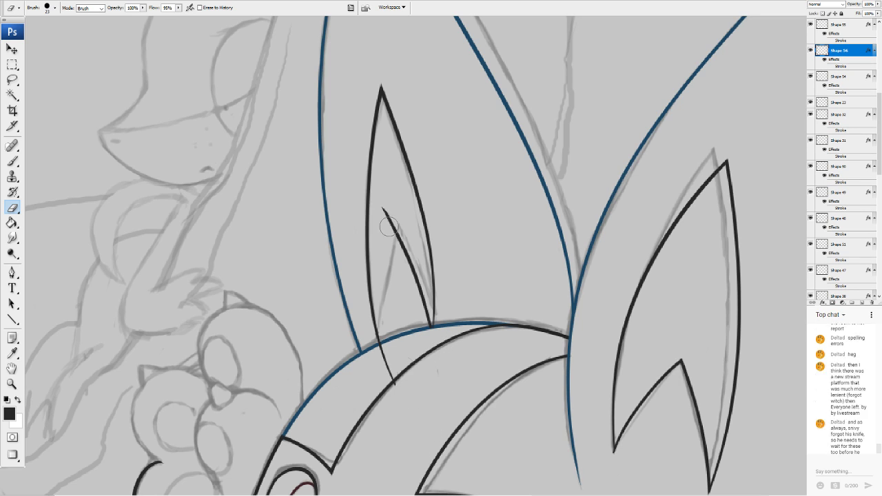
mouse_move(385, 211)
mouse_down()
mouse_move(384, 202)
mouse_move(386, 227)
mouse_up()
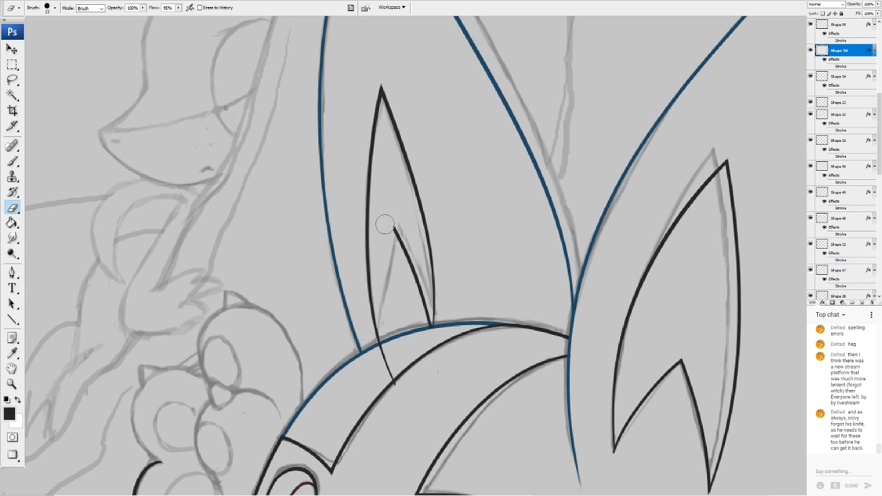
Draw a black line along the inner notch's left edge, warp it to curve past both ends, and apply the warp
click(14, 320)
drag(396, 228, 376, 346)
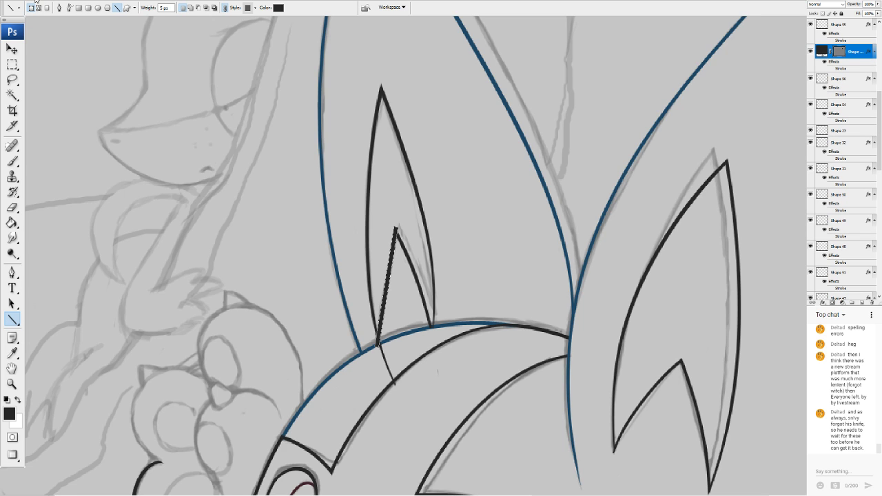
click(106, 163)
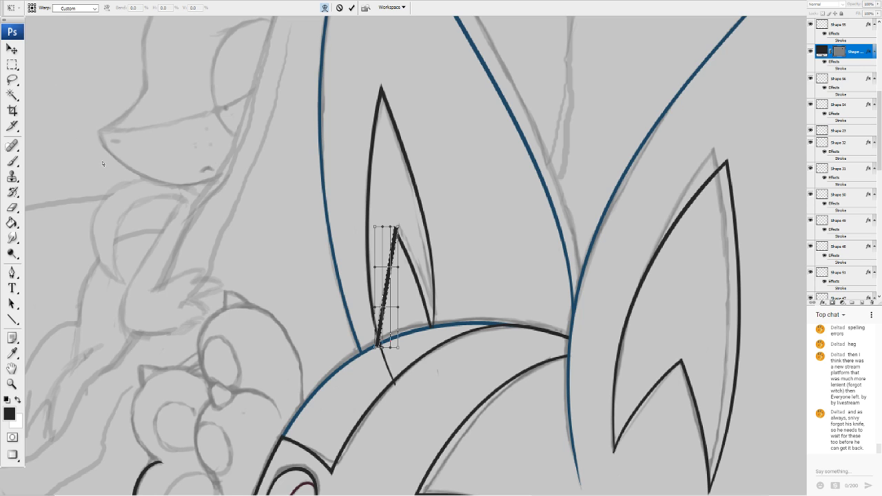
drag(375, 347, 381, 380)
drag(399, 224, 428, 194)
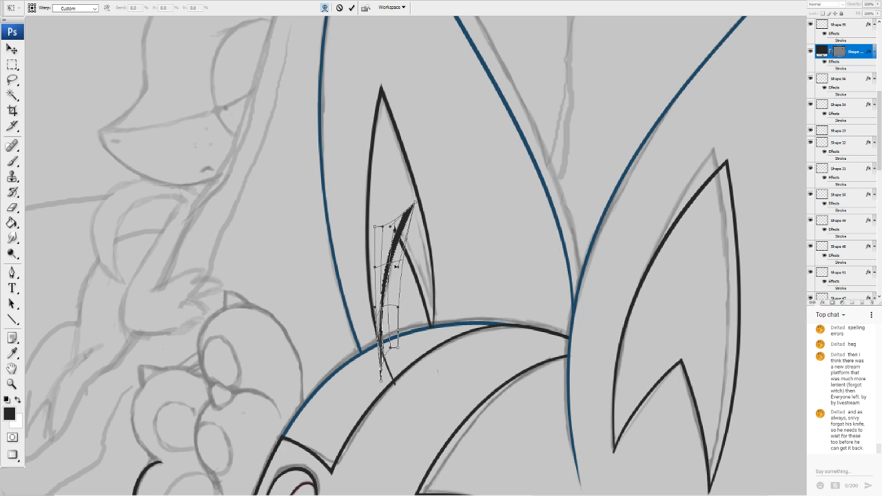
mouse_move(395, 266)
mouse_down()
mouse_move(403, 230)
mouse_move(395, 249)
mouse_move(389, 239)
mouse_move(404, 221)
mouse_move(399, 236)
mouse_up()
key(Return)
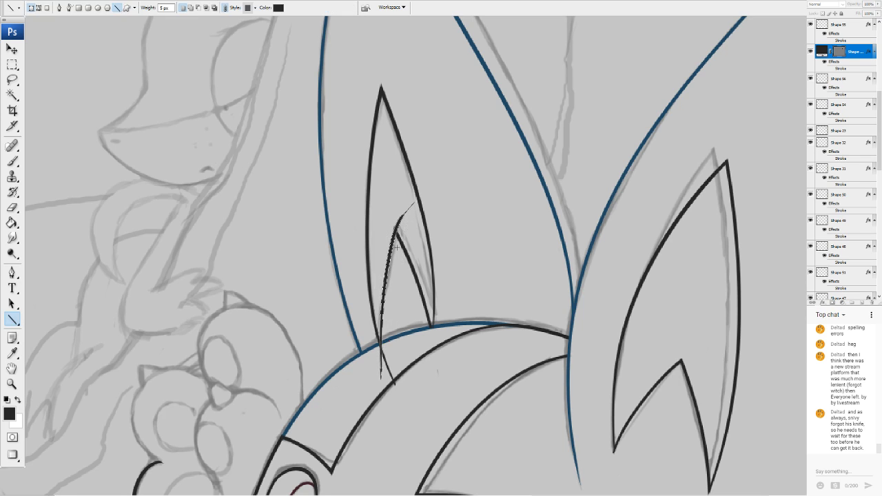
Rasterize the notch's left line and erase its overhang above the notch tip and below the blue head curve
click(15, 209)
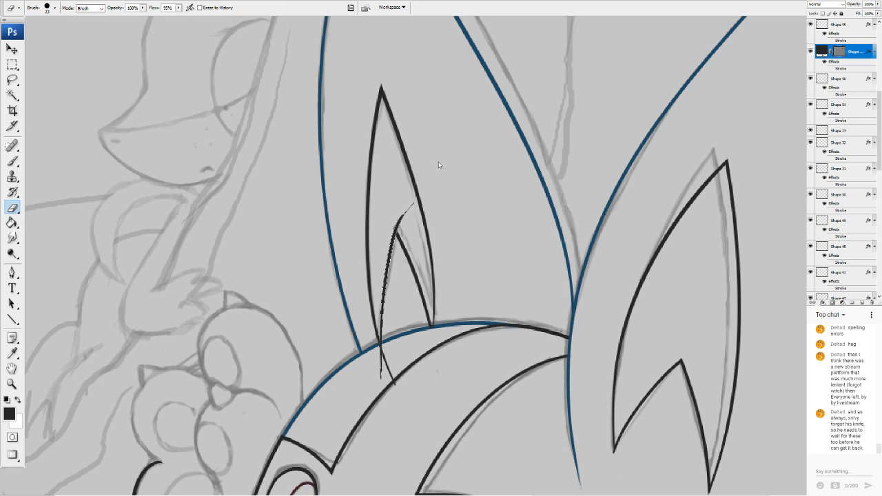
key(Delete)
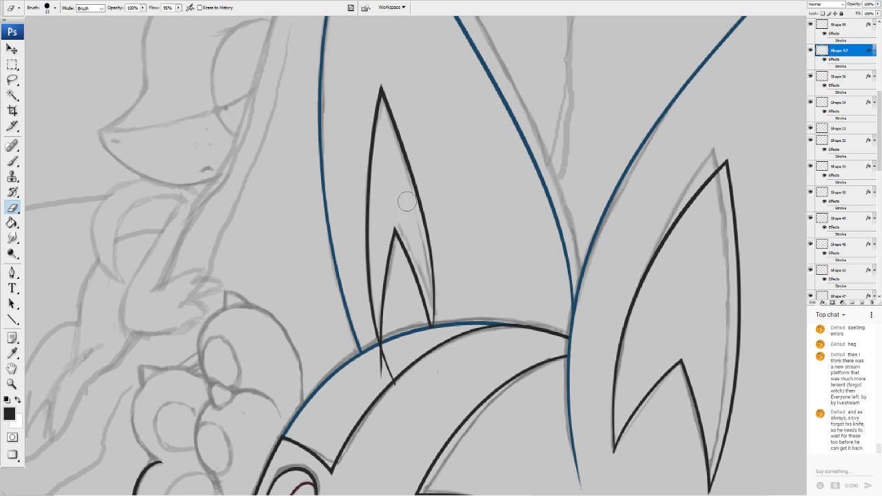
click(12, 49)
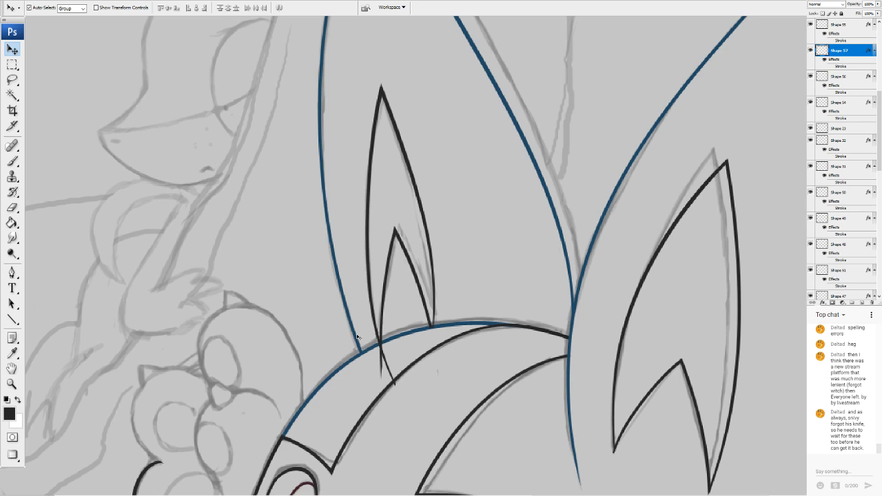
click(14, 205)
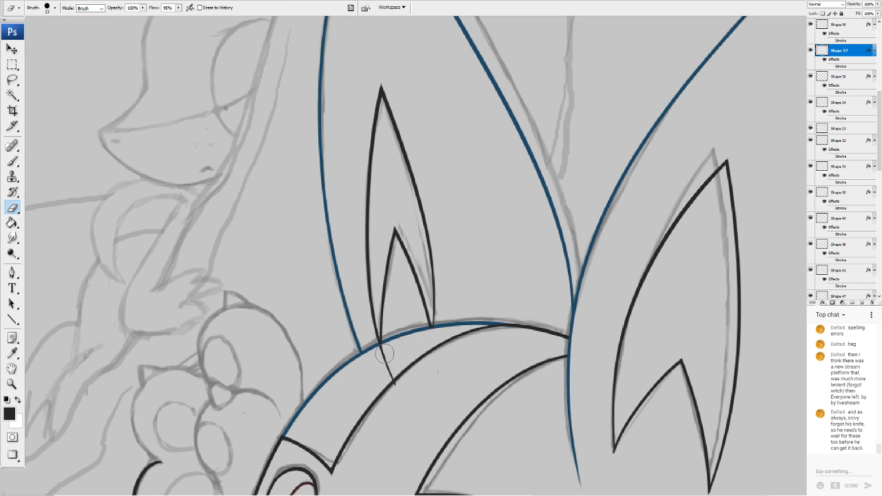
Select the marking's outer left line and erase its tail below the blue head curve
key(v)
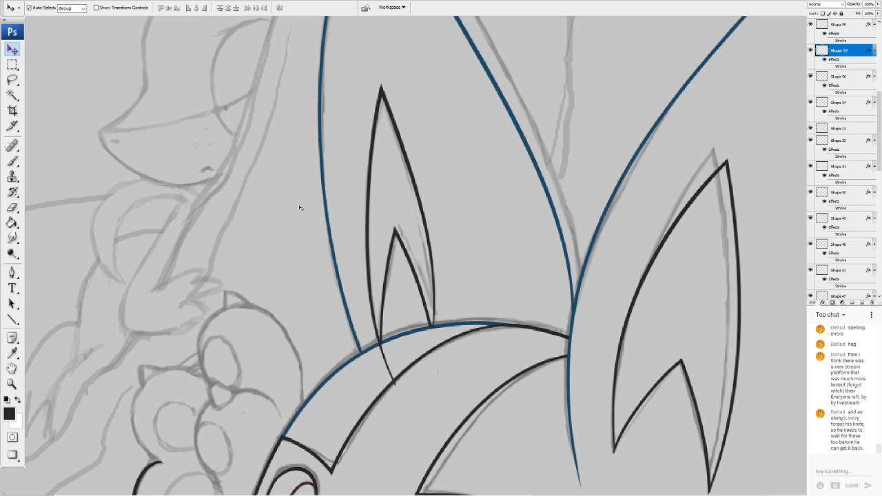
click(368, 266)
key(e)
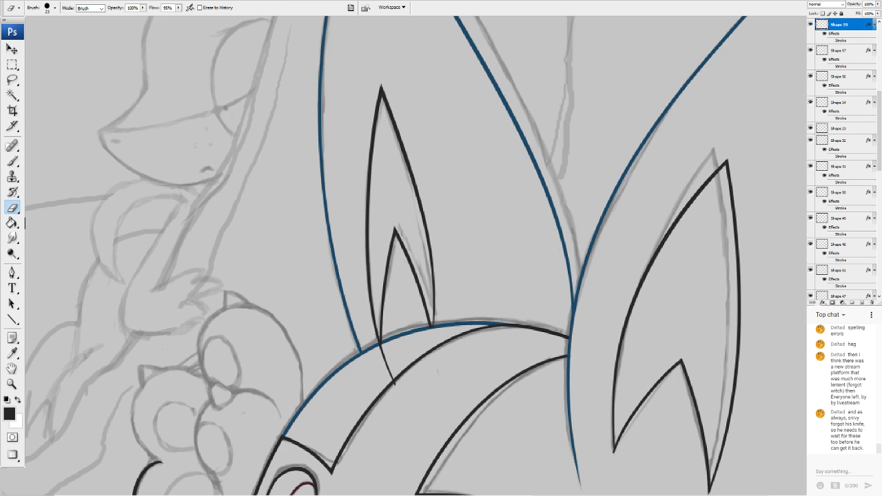
drag(399, 385, 381, 354)
Merge the four line layers of the ear marking into one layer and toggle its visibility to check it
shift+click(837, 103)
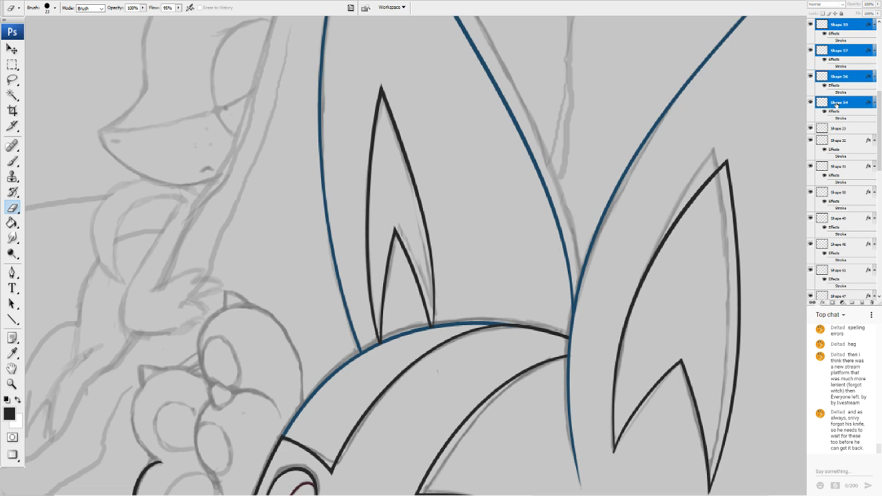
key(ctrl+e)
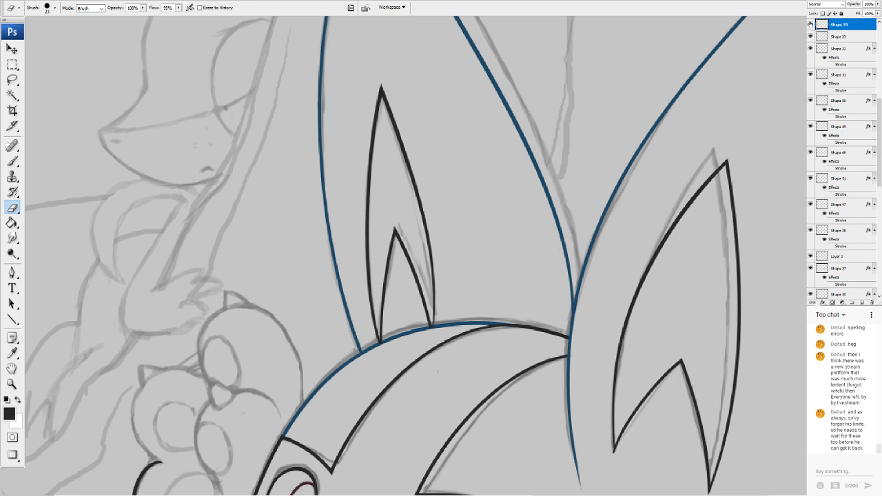
click(810, 25)
click(811, 25)
Check the merged ear marking against the whole drawing by toggling its visibility, and move its layer directly below Layer 2
key(ctrl+minus)
key(ctrl+minus)
key(ctrl+minus)
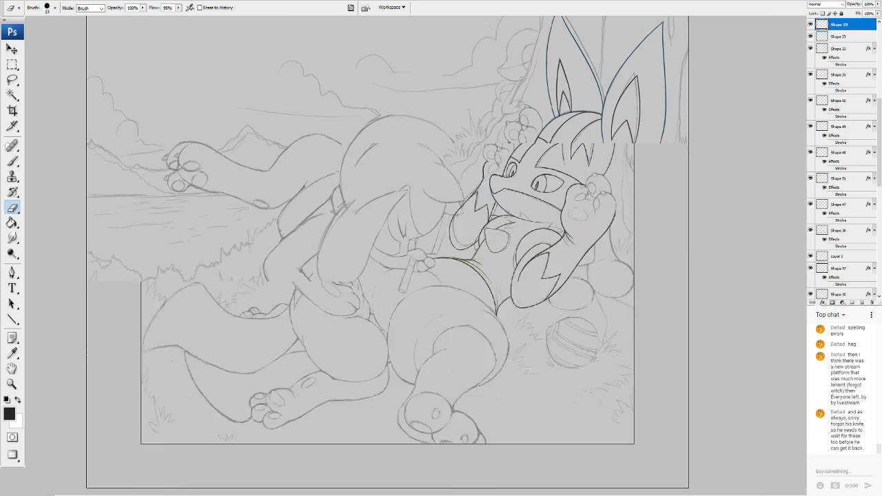
click(811, 25)
click(811, 25)
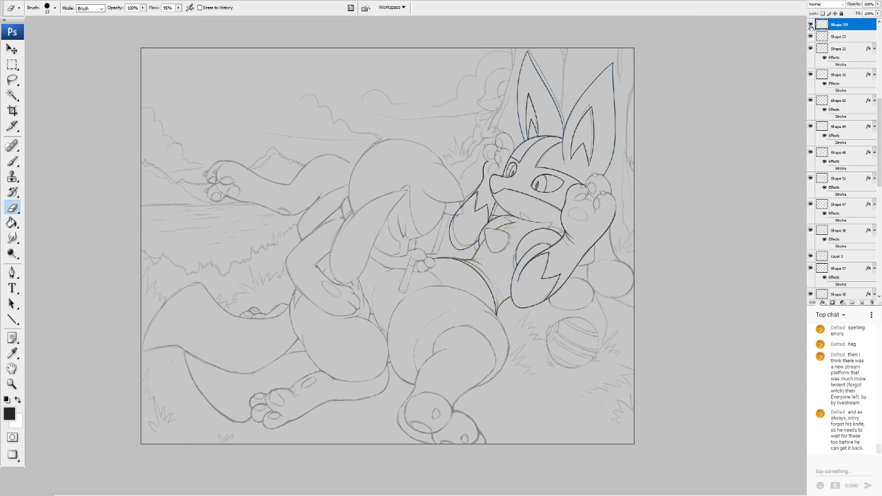
click(811, 25)
click(811, 25)
drag(823, 25, 824, 262)
Examine the sketched hand and the traced head, arms and torso up close for areas still lacking line art
key(ctrl+plus)
key(ctrl+plus)
key(ctrl+plus)
key(ctrl+plus)
key(ctrl+plus)
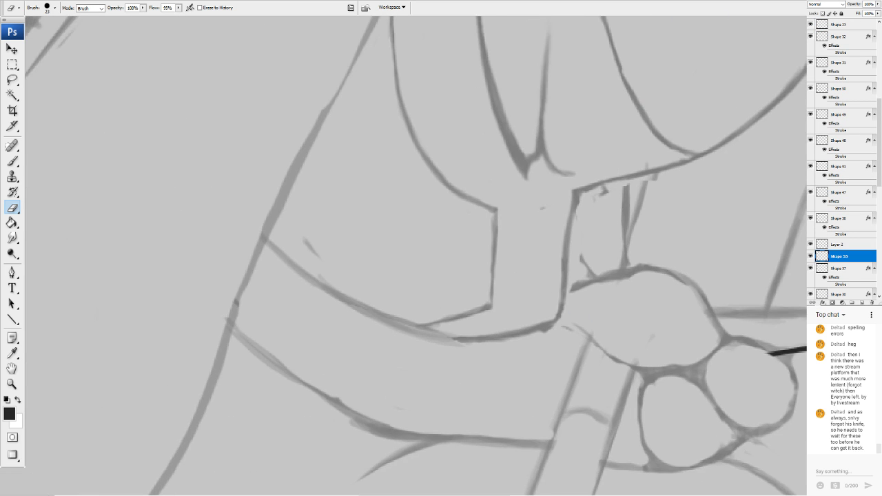
drag(689, 34, 138, 476)
drag(551, 206, 280, 250)
drag(517, 124, 310, 437)
drag(386, 289, 512, 271)
key(ctrl+minus)
key(ctrl+minus)
key(ctrl+minus)
key(ctrl+minus)
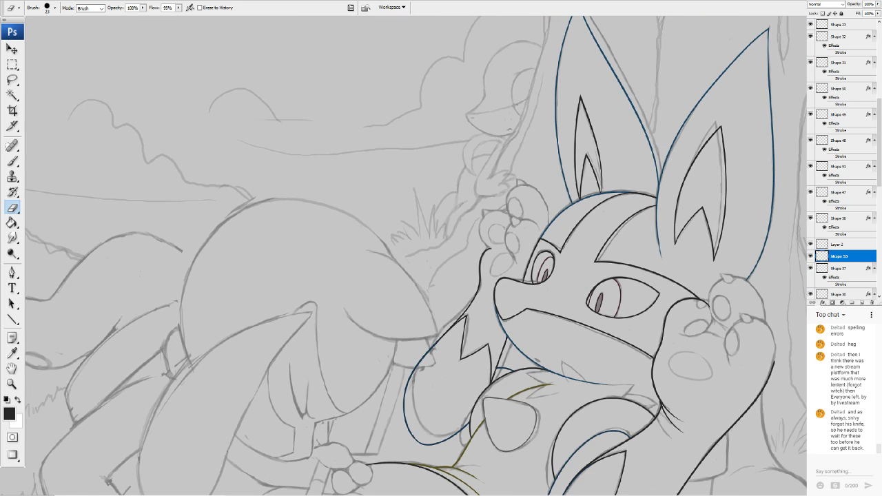
scroll(415, 256, up, 1)
drag(441, 289, 359, 272)
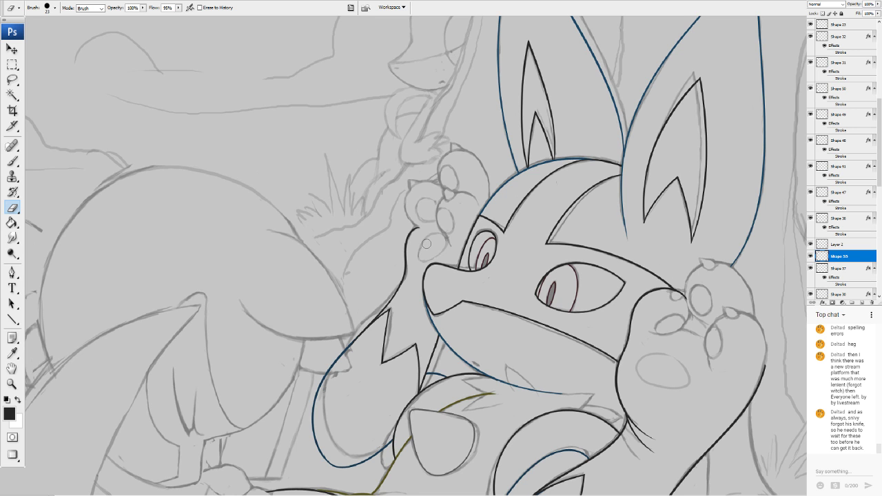
mouse_move(413, 358)
mouse_down()
mouse_move(483, 167)
mouse_move(461, 159)
mouse_up()
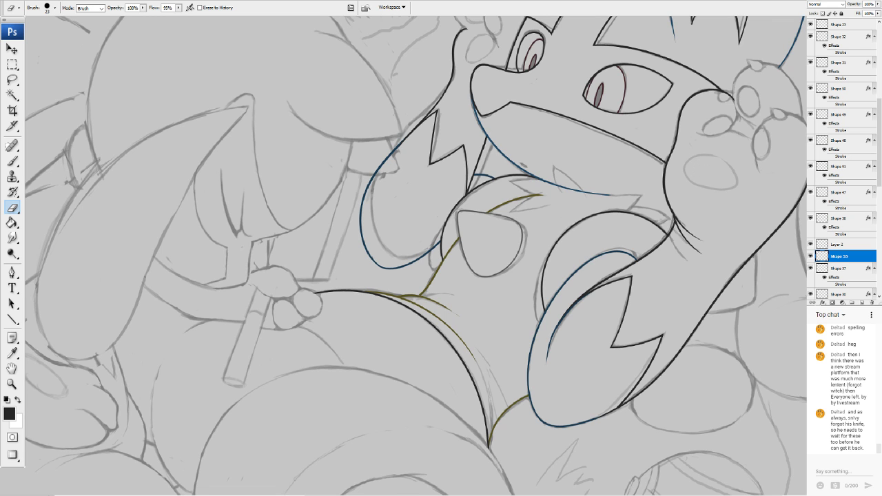
Hide the Background sketch layer and merge all visible line-art layers into one layer
drag(696, 164, 649, 413)
scroll(417, 256, up, 2)
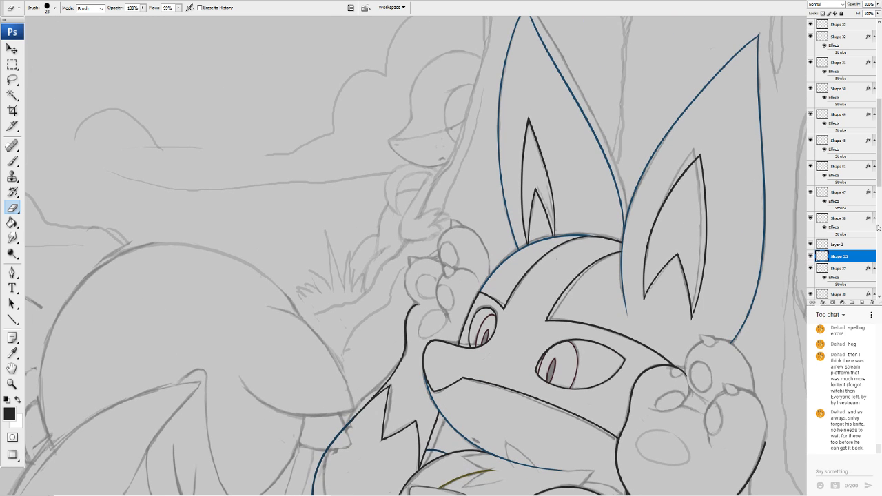
drag(879, 138, 879, 247)
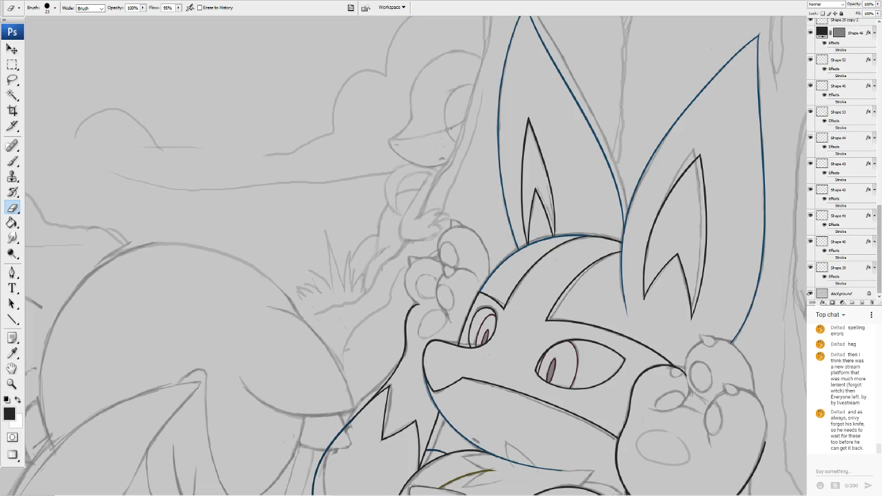
click(810, 294)
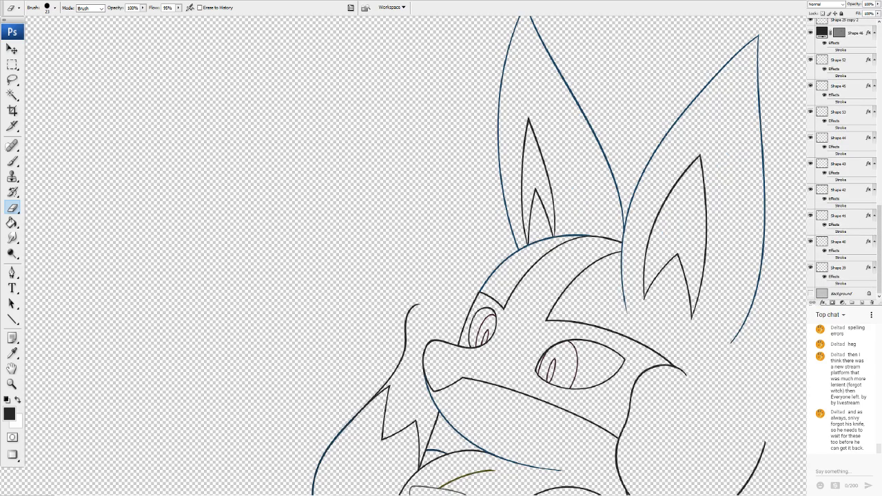
scroll(800, 163, down, 4)
scroll(517, 255, down, 1)
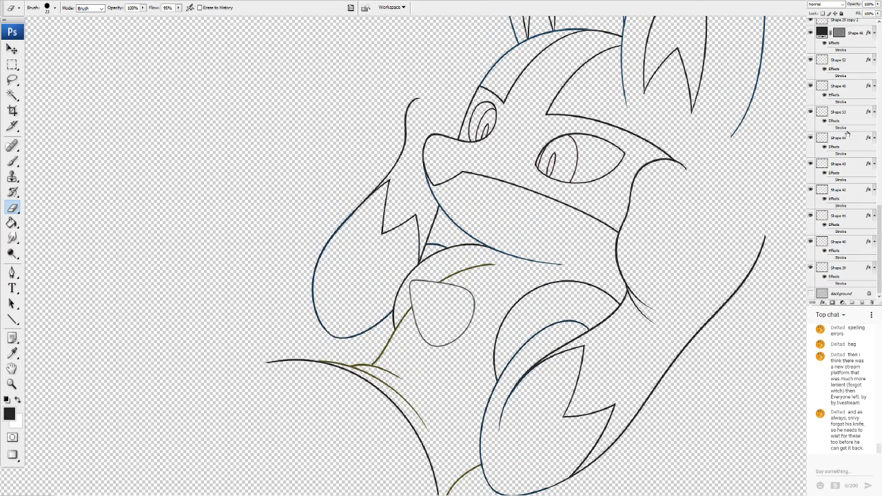
click(845, 212)
key(shift+ctrl+e)
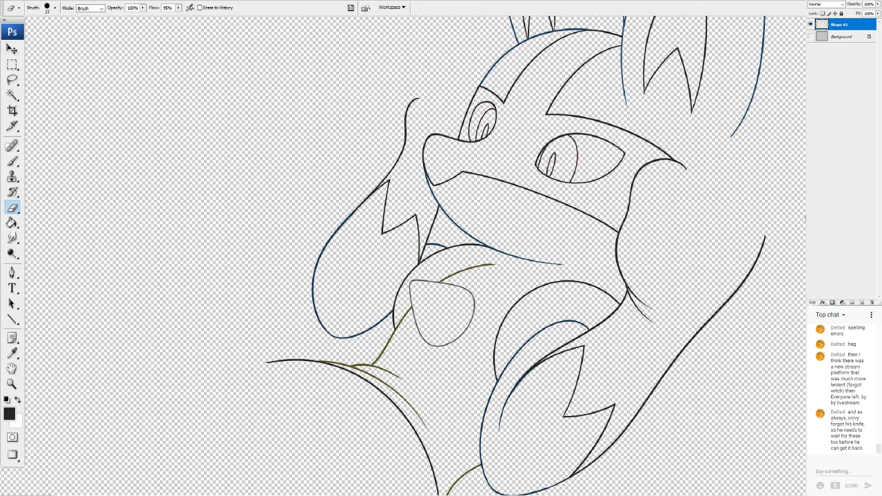
Inspect the merged line art without the sketch, toggling its visibility and looking over the ears, head and arms
click(810, 25)
click(811, 24)
click(810, 25)
click(811, 25)
scroll(416, 256, up, 4)
scroll(417, 256, down, 2)
scroll(417, 255, up, 2)
scroll(416, 256, down, 1)
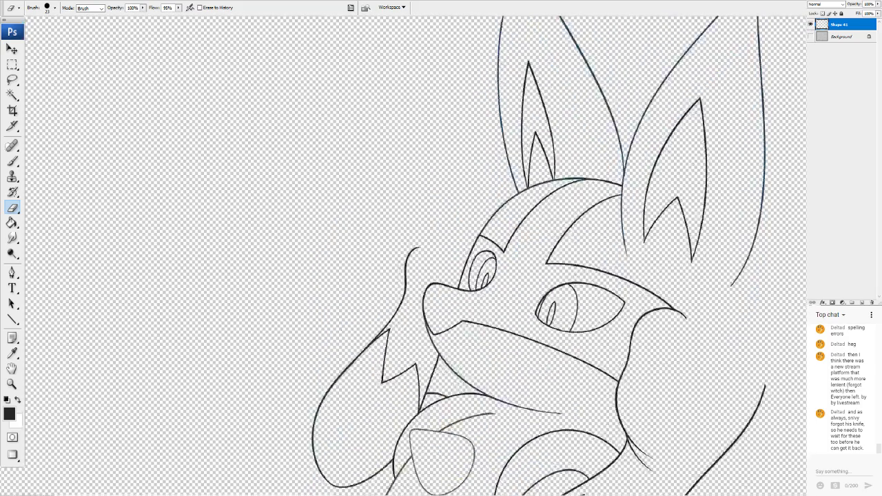
scroll(441, 254, up, 2)
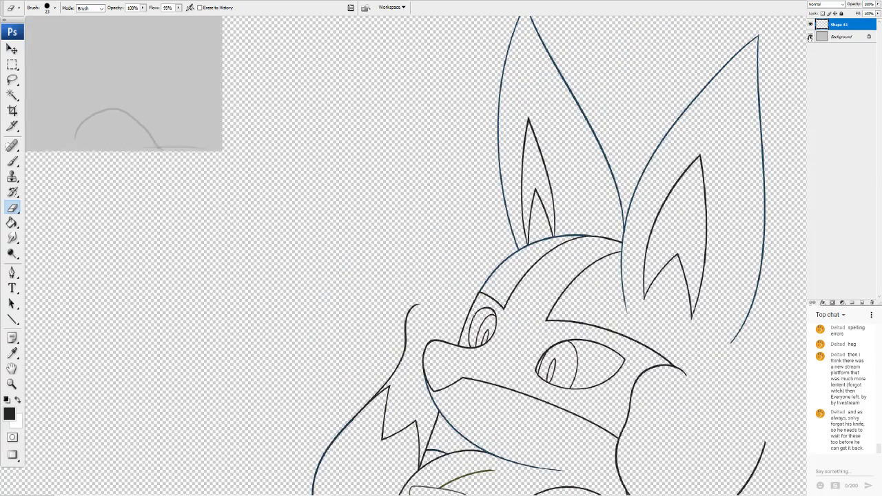
Show the Background sketch again and set the foreground colour to the dark blue sampled from the short neck line
click(810, 36)
scroll(387, 246, up, 3)
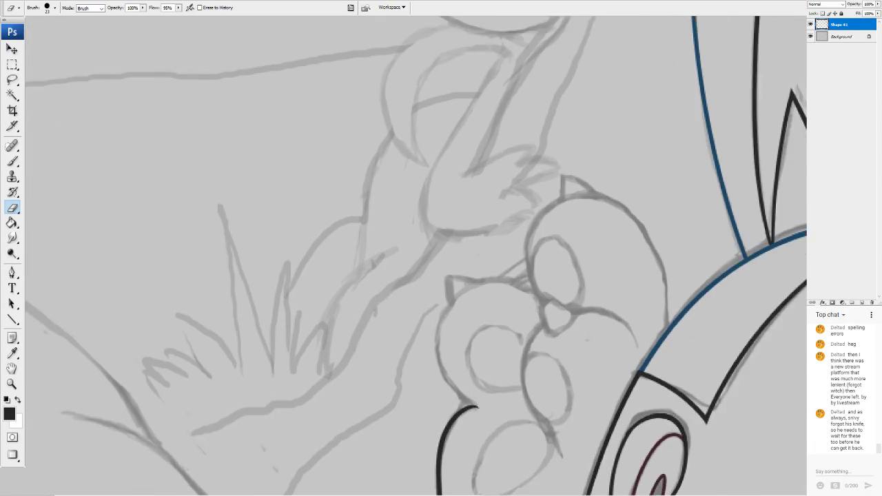
drag(593, 483, 305, 20)
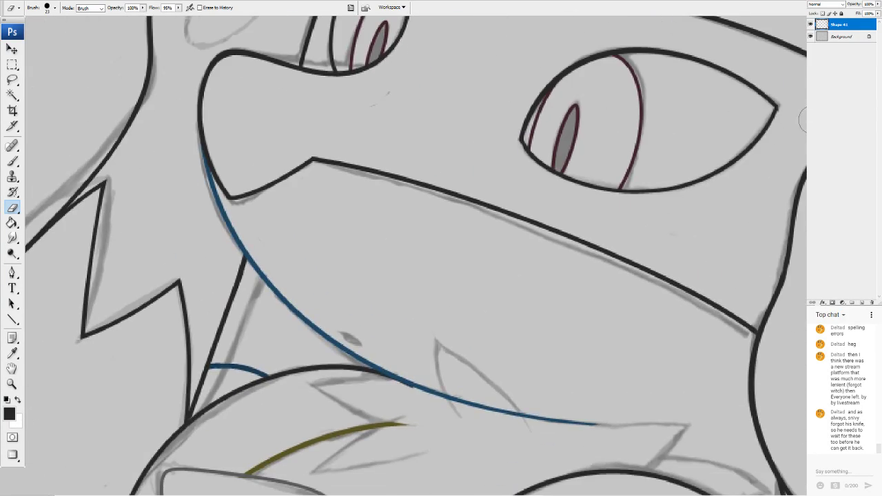
click(13, 319)
click(10, 414)
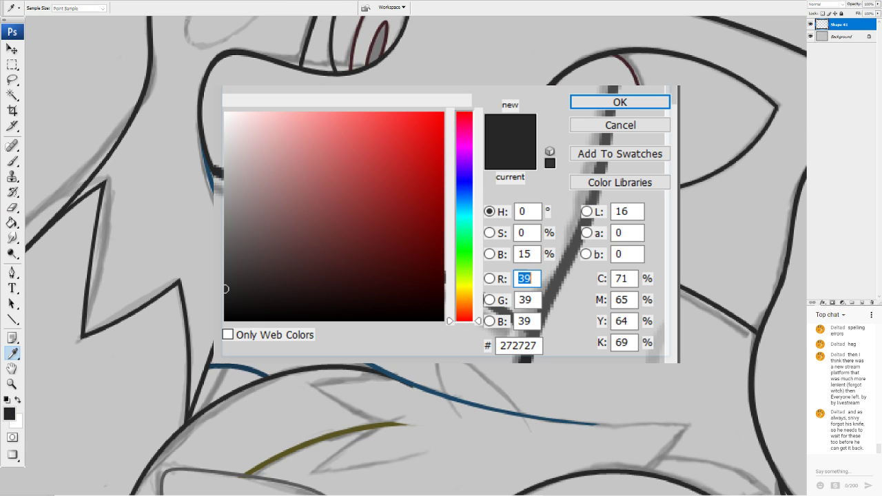
click(238, 368)
click(587, 101)
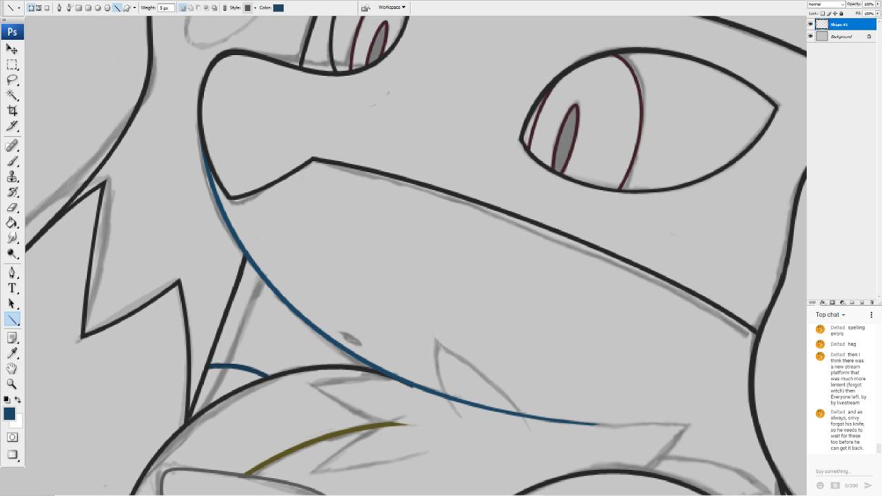
Draw a small dark-blue ellipse over the sketched mark above the lower jaw line and warp it into a slanted, pointed shape
click(97, 8)
mouse_move(343, 330)
mouse_down()
mouse_move(361, 343)
mouse_move(408, 135)
mouse_move(407, 176)
mouse_up()
scroll(378, 244, up, 2)
key(ctrl+t)
click(324, 8)
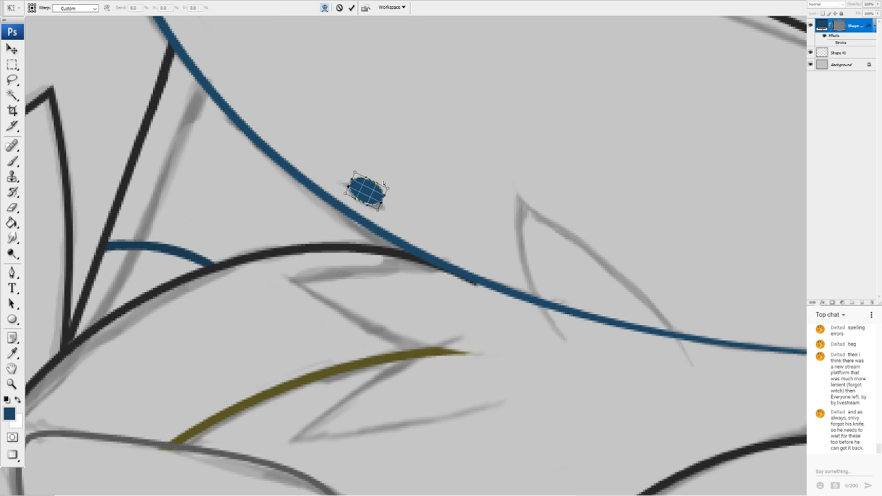
drag(378, 209, 390, 222)
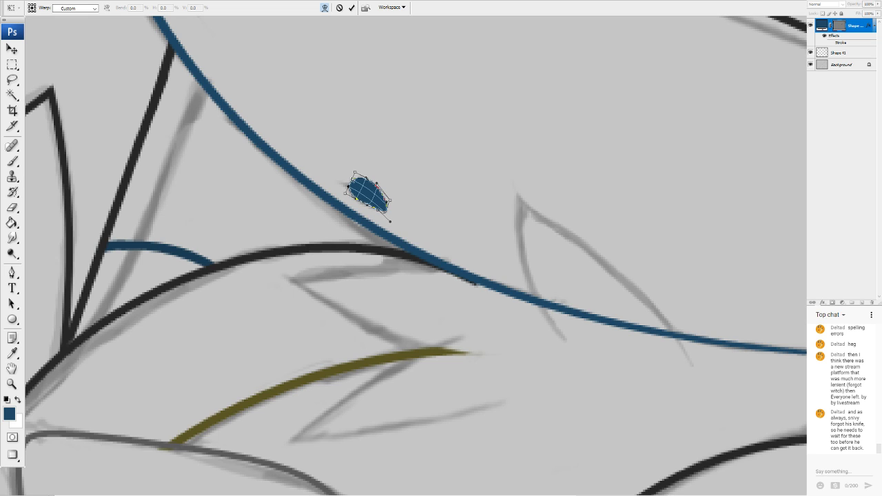
mouse_move(352, 179)
mouse_down()
mouse_move(329, 179)
mouse_move(367, 185)
mouse_move(374, 195)
mouse_move(343, 184)
mouse_move(381, 215)
mouse_move(355, 196)
mouse_up()
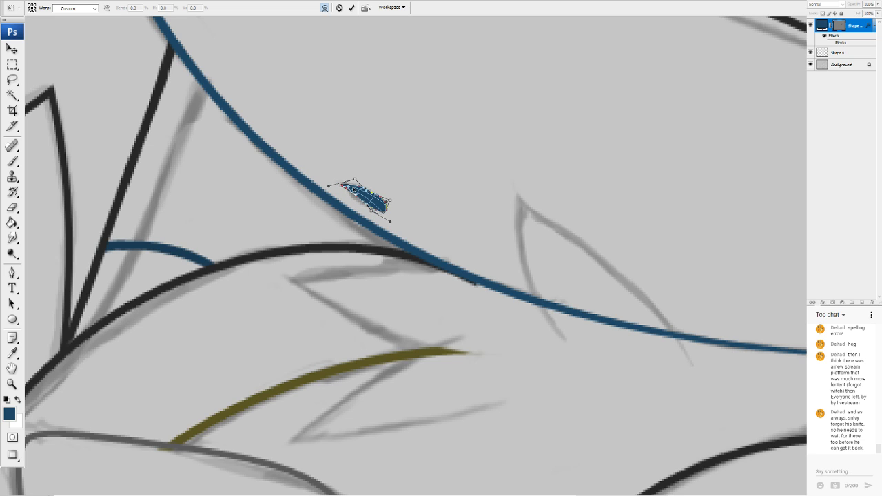
key(Return)
Compare the blue jaw mark with the sketch by toggling its visibility, and undo the rasterizing of its layer
click(11, 207)
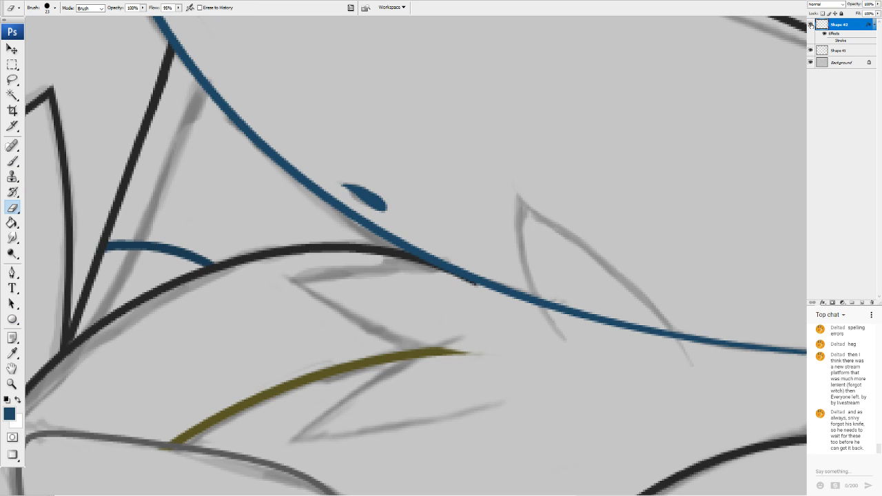
click(810, 25)
click(810, 25)
click(810, 26)
click(810, 25)
key(ctrl+z)
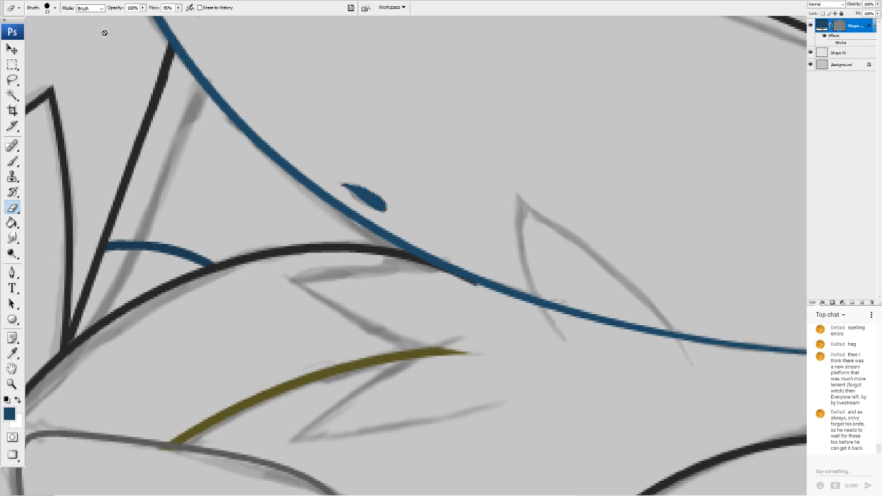
Warp the blue jaw mark again to reshape its upper and lower edges, and check it by toggling its visibility
click(98, 166)
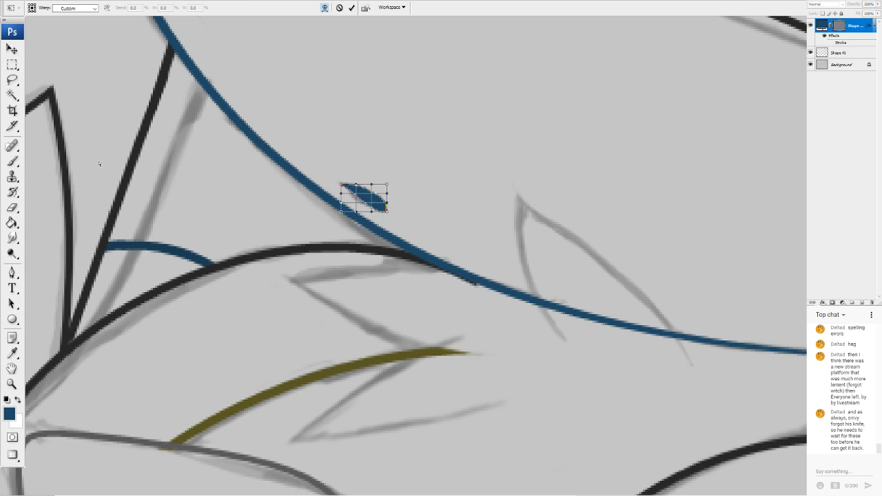
drag(372, 217, 355, 196)
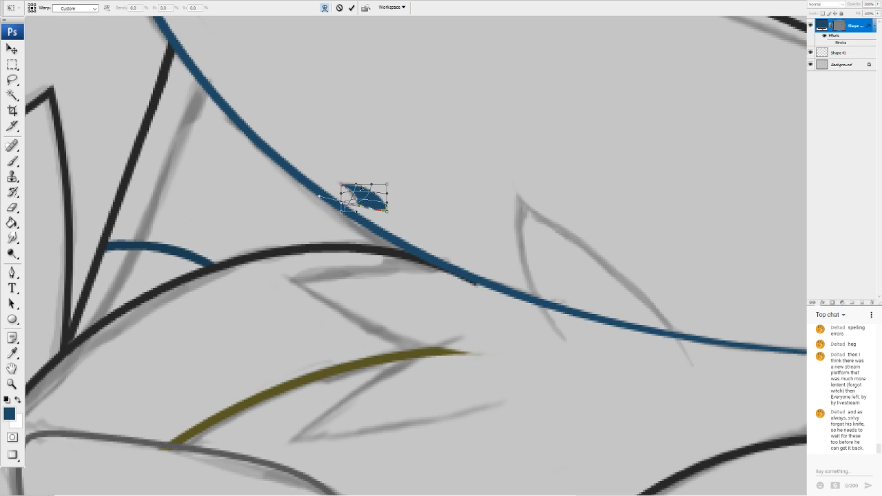
drag(372, 185, 354, 202)
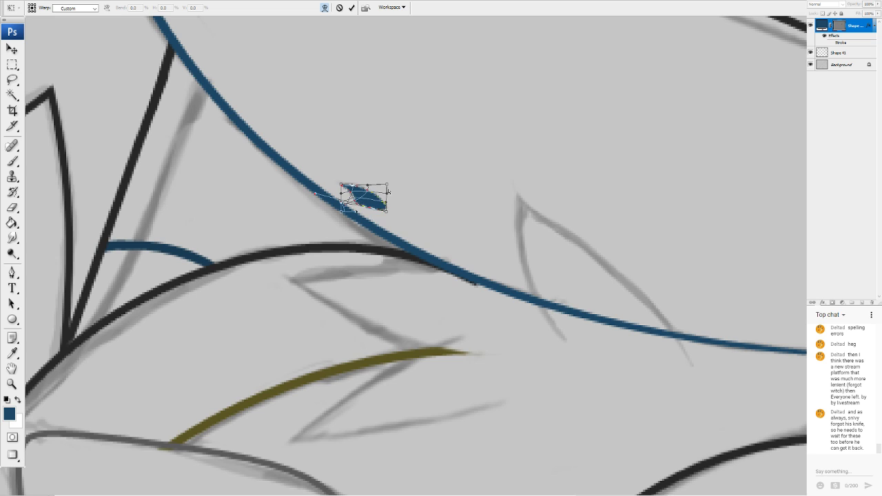
key(Return)
key(e)
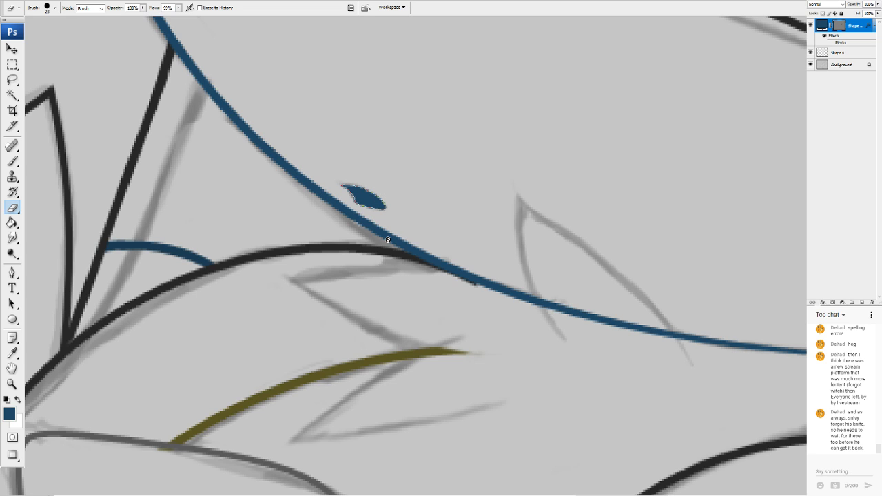
click(810, 26)
click(810, 26)
click(810, 25)
click(810, 25)
Rotate the blue jaw mark by about 4 degrees, nudge it slightly up and left, and compare it with the sketch
key(ctrl+t)
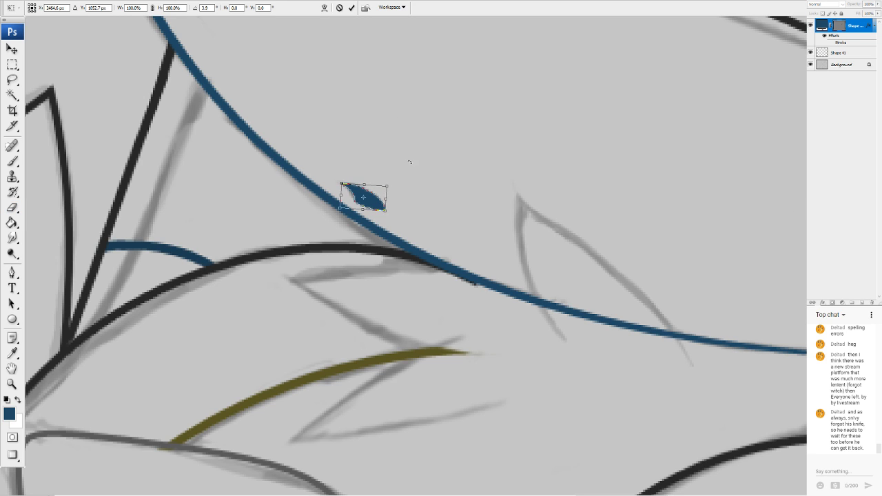
drag(373, 199, 371, 197)
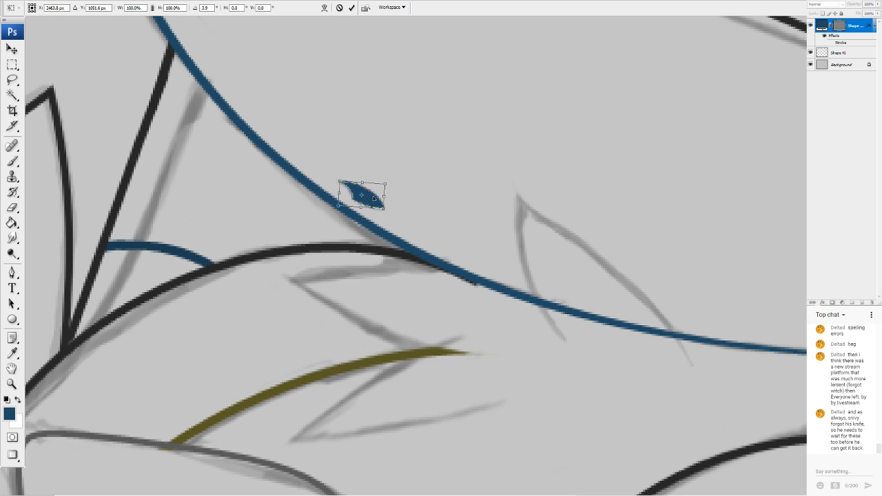
key(Return)
key(e)
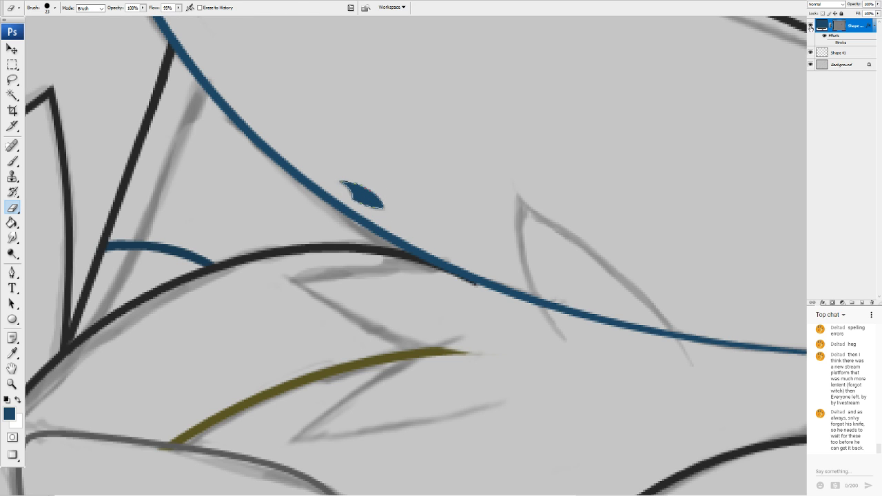
click(810, 26)
click(811, 26)
click(810, 26)
click(810, 26)
Set the foreground colour to the olive sampled from the existing curve above the rounded chest shape
key(ctrl+0)
scroll(441, 248, down, 1)
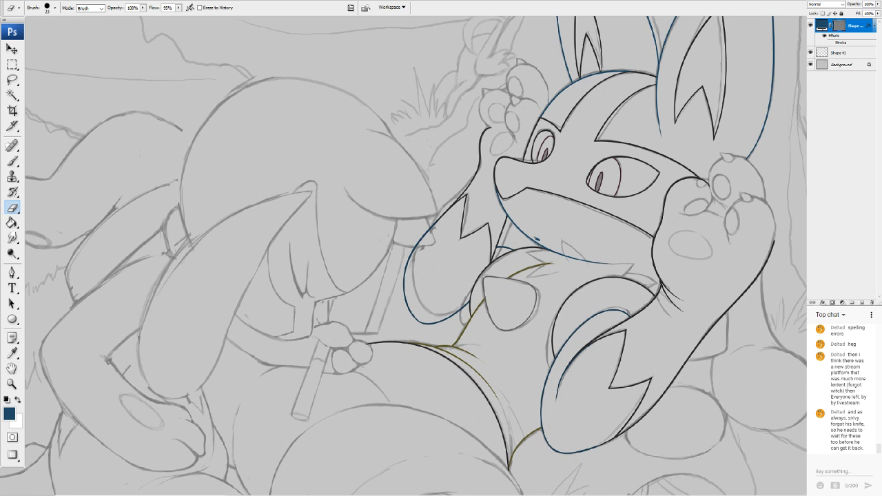
key(ctrl+plus)
key(ctrl+plus)
key(ctrl+plus)
drag(586, 276, 150, 195)
scroll(386, 236, up, 2)
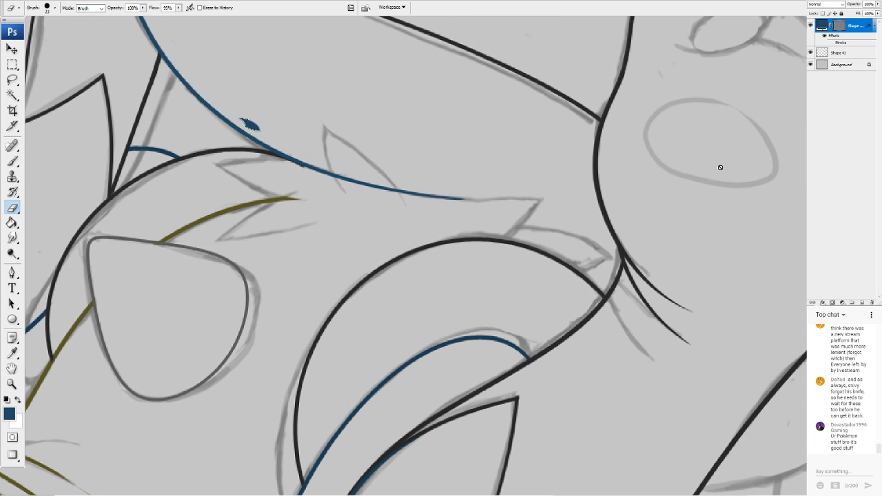
click(7, 400)
click(9, 413)
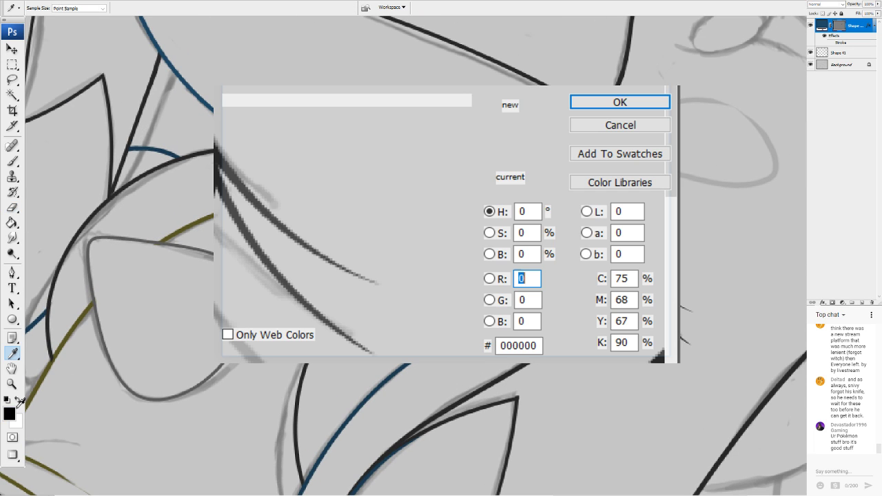
click(255, 205)
click(620, 104)
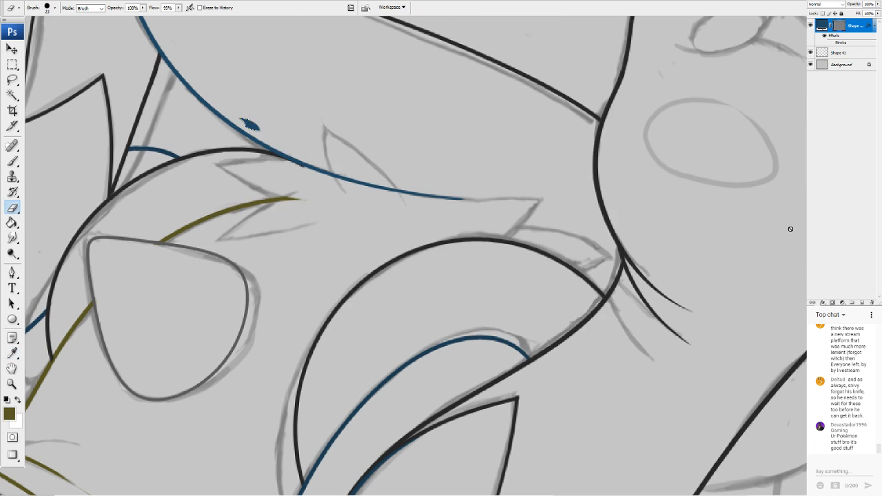
Draw a 5 px straight line along the sketched fur tuft down to the olive curve's tip and open its fill colour
key(u)
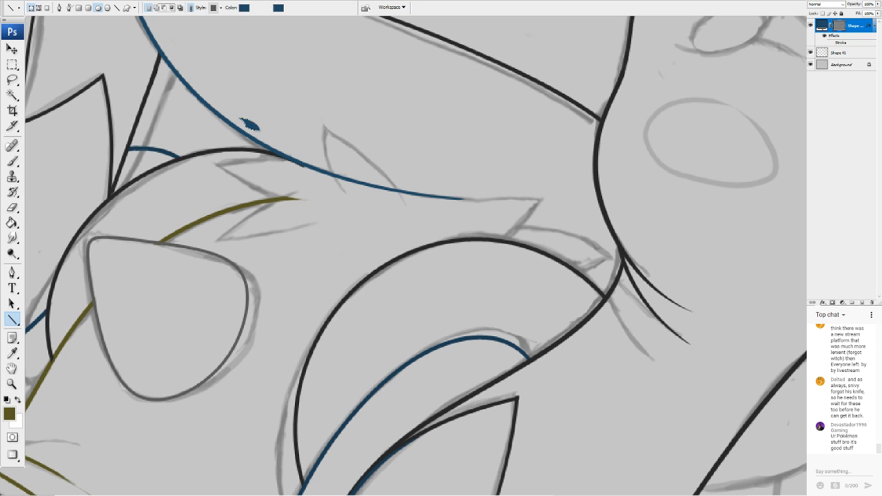
drag(211, 160, 289, 201)
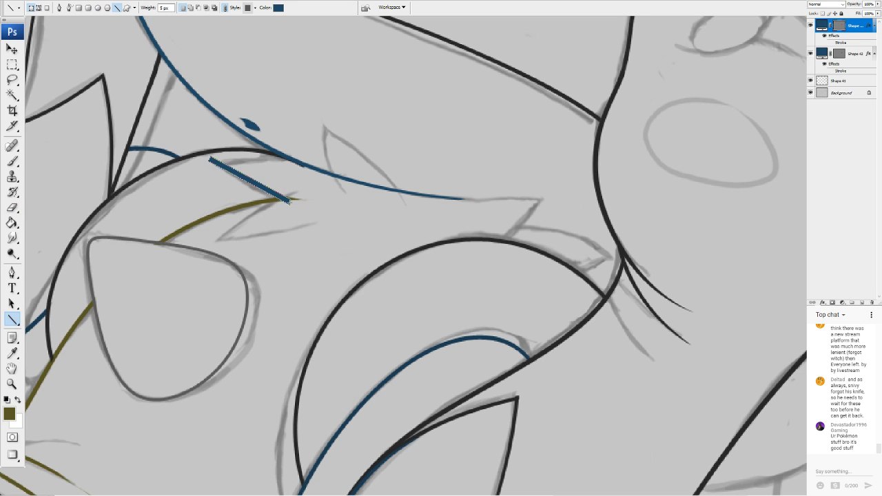
double_click(822, 25)
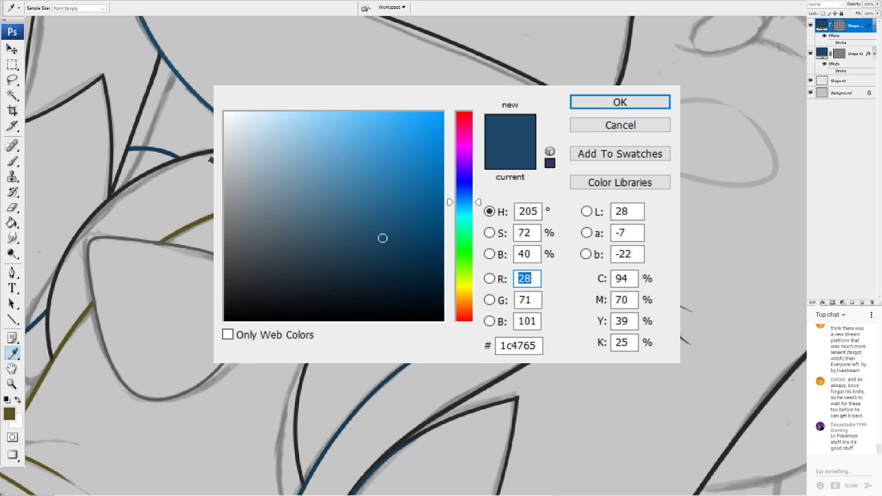
Recolor the newest line shape to the dark olive 5a5421 used by the other olive strokes
click(198, 222)
click(296, 227)
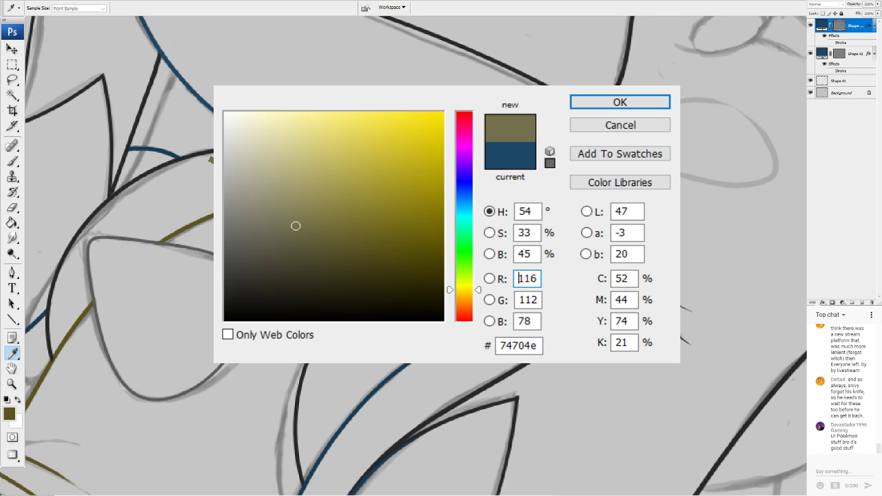
click(619, 102)
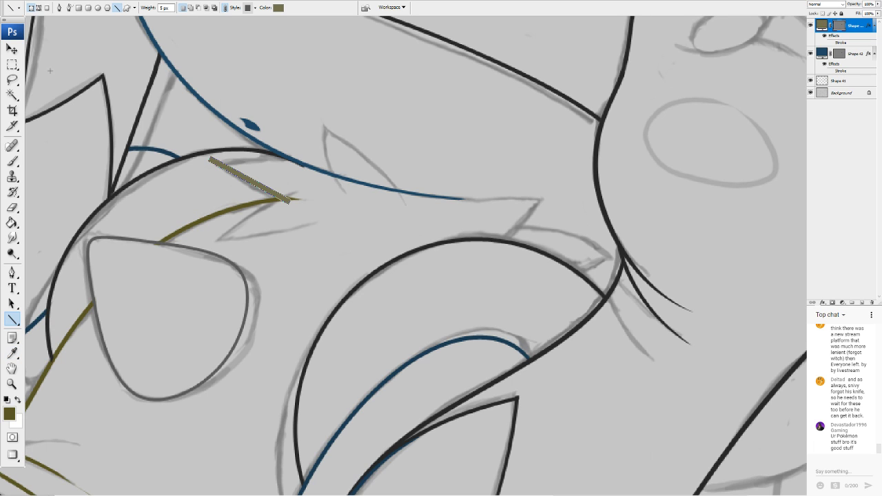
double_click(821, 25)
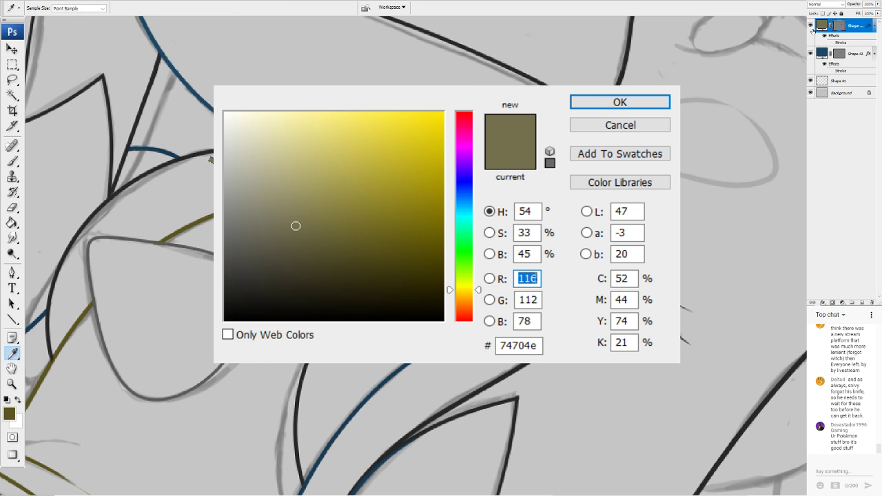
click(9, 413)
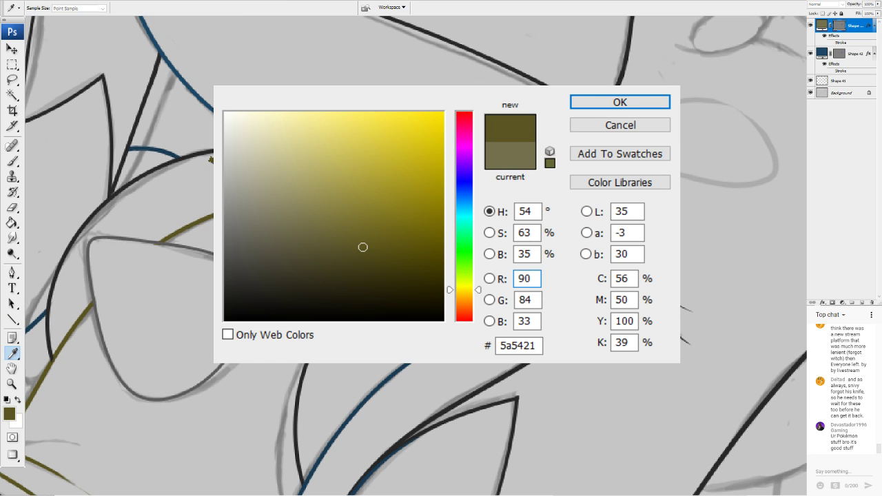
click(622, 109)
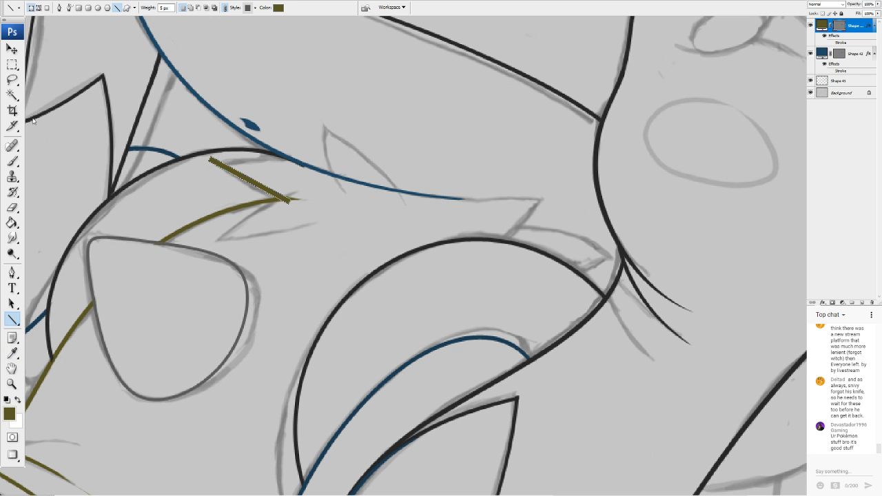
Warp the olive line into a curve following the lower edge of the sketched leaf, stretching its end past the olive stem
key(ctrl+t)
drag(250, 177, 250, 182)
drag(291, 204, 324, 208)
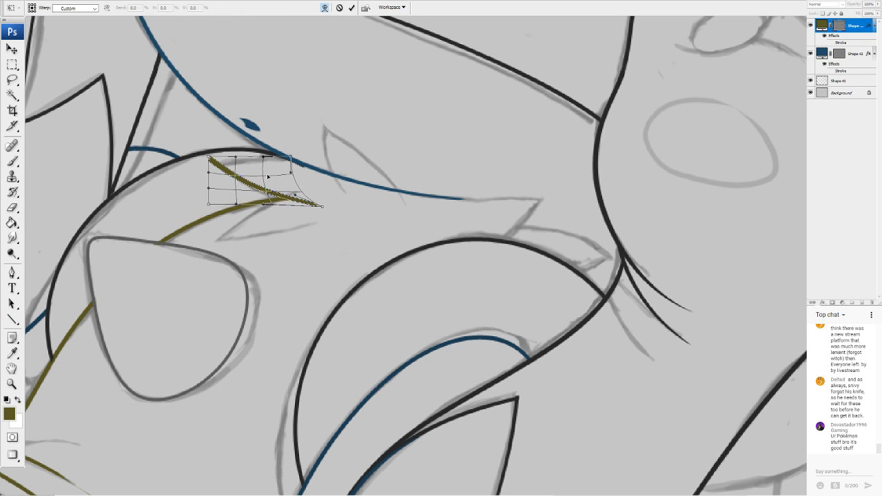
drag(226, 160, 270, 186)
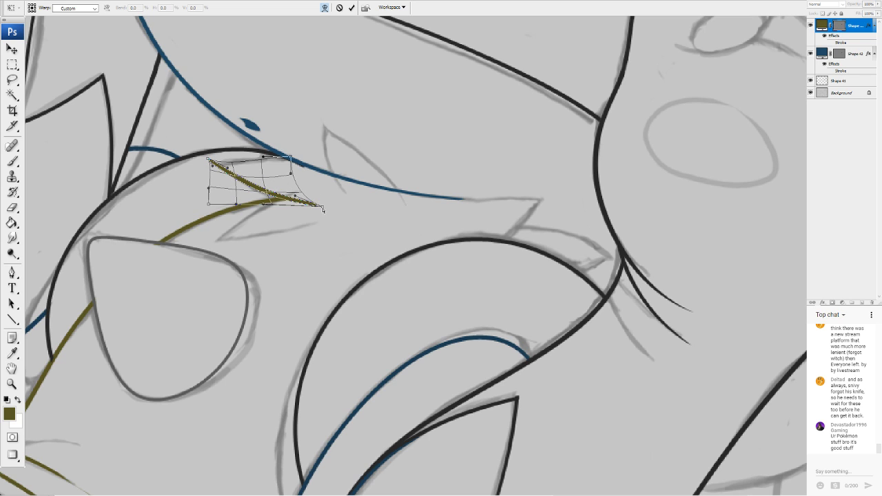
drag(323, 208, 332, 206)
key(Return)
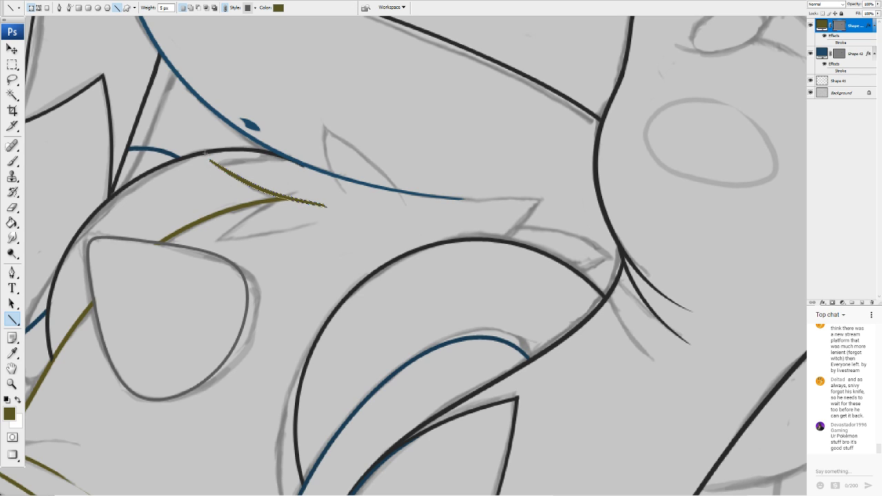
Draw a straight 5 px olive line from the leaf's tip along its sketched upper edge to the blue curve
drag(210, 160, 336, 173)
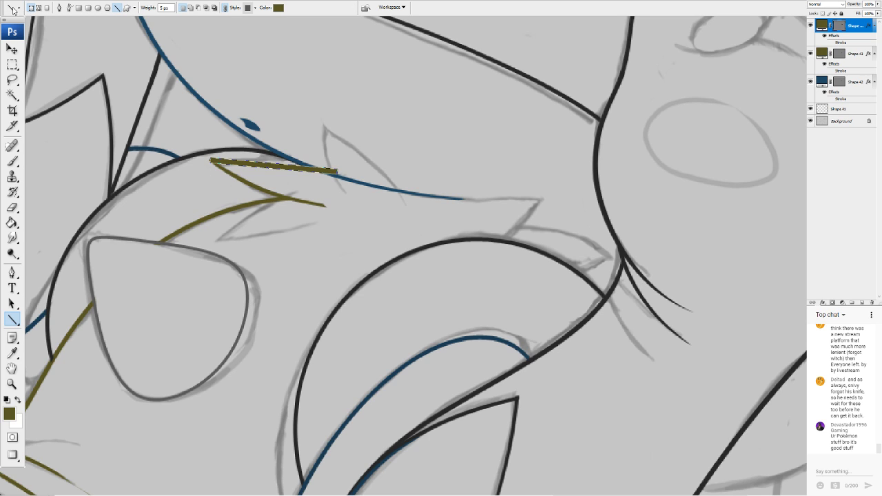
key(ctrl+t)
drag(280, 153, 287, 166)
key(Return)
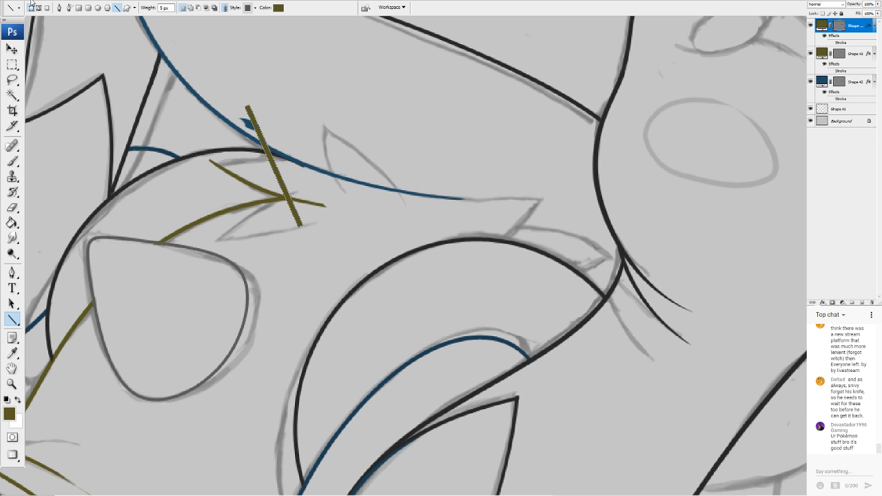
key(ctrl+t)
drag(303, 104, 249, 100)
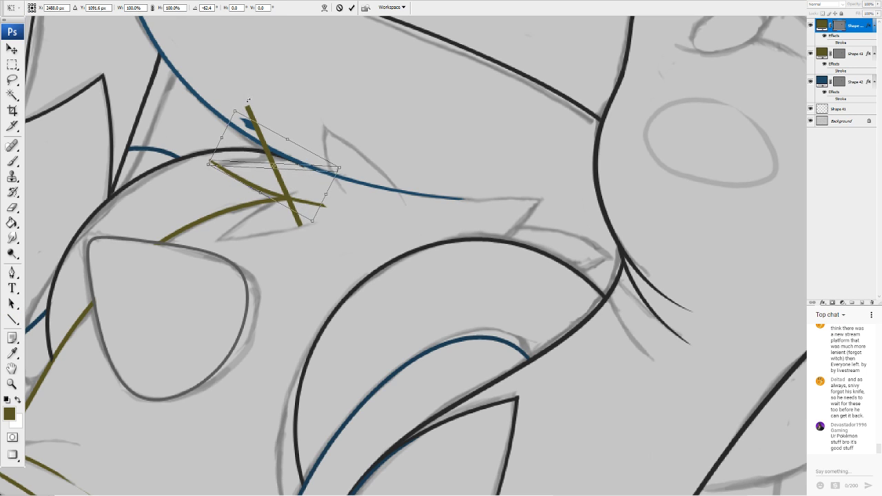
Warp the leaf's upper olive line into an arch along the sketch, extending both ends past the leaf
click(324, 7)
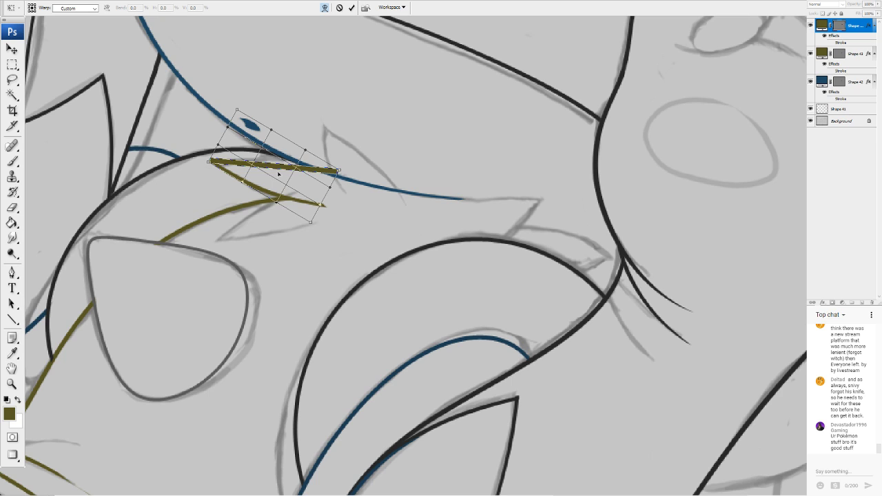
drag(279, 175, 282, 164)
mouse_move(338, 170)
mouse_down()
mouse_move(356, 186)
mouse_move(338, 182)
mouse_up()
mouse_move(211, 157)
mouse_down()
mouse_move(181, 173)
mouse_move(212, 172)
mouse_move(226, 154)
mouse_move(180, 169)
mouse_up()
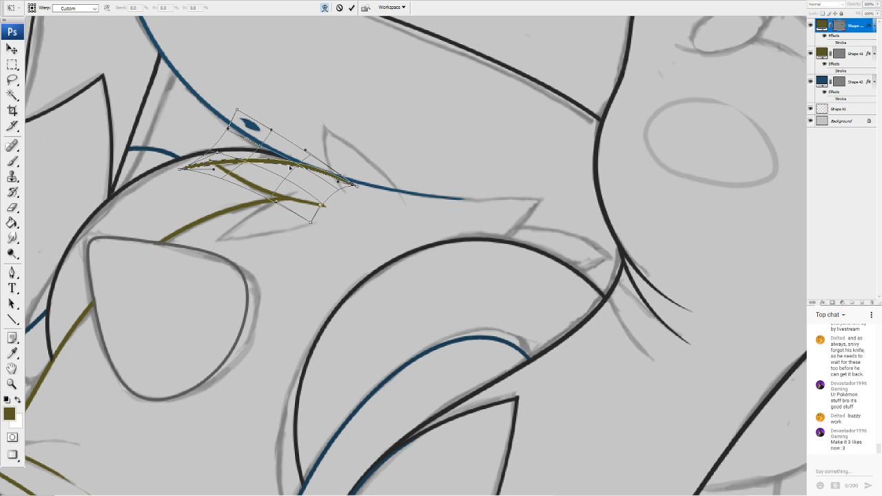
drag(290, 168, 283, 164)
key(Return)
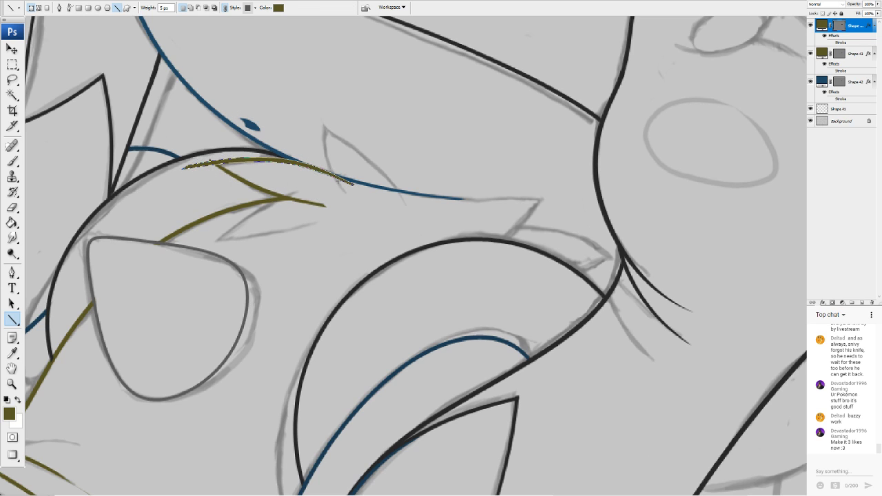
Erase the overhanging ends of both olive strokes so that they meet in a clean point at the leaf's tip
click(13, 209)
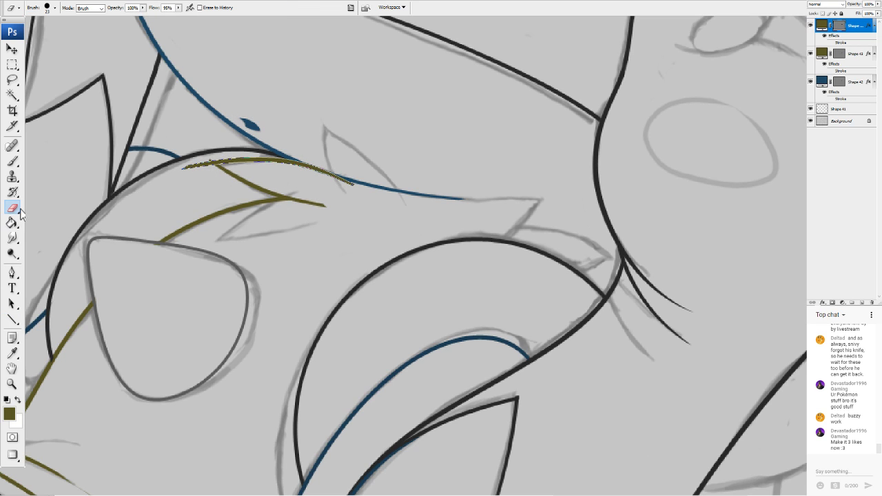
drag(201, 149, 185, 168)
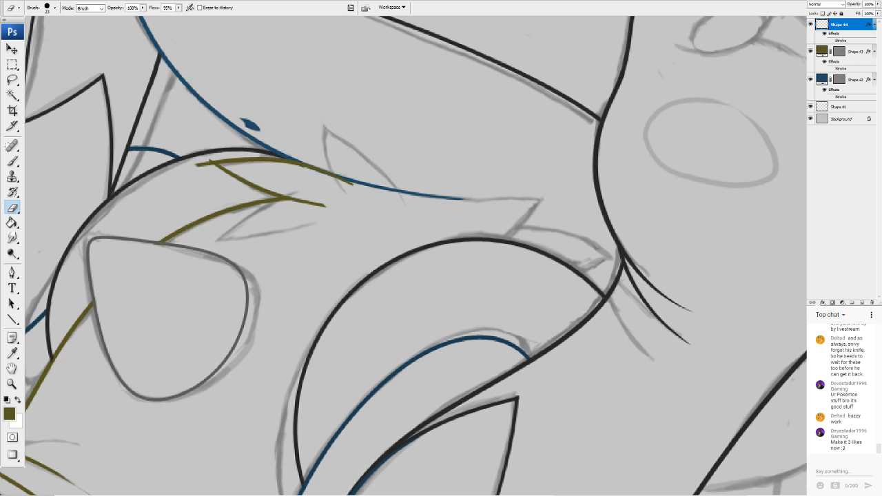
key(v)
click(230, 175)
click(12, 207)
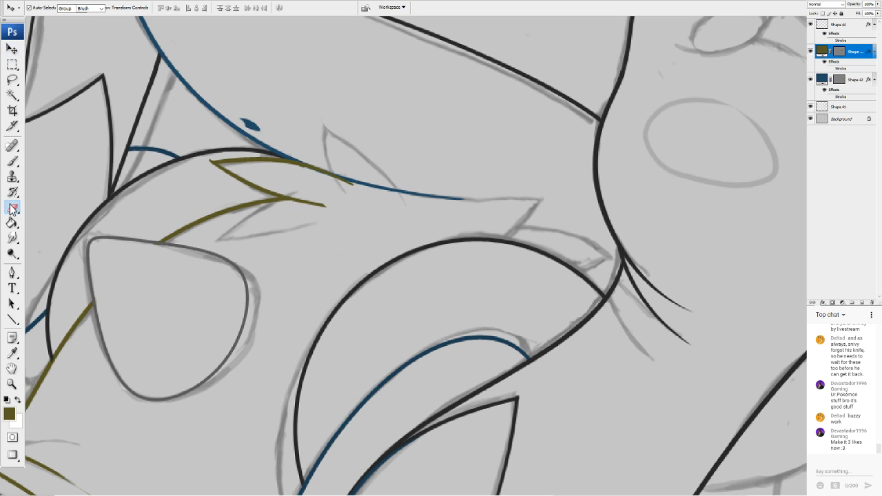
click(418, 170)
drag(202, 150, 211, 148)
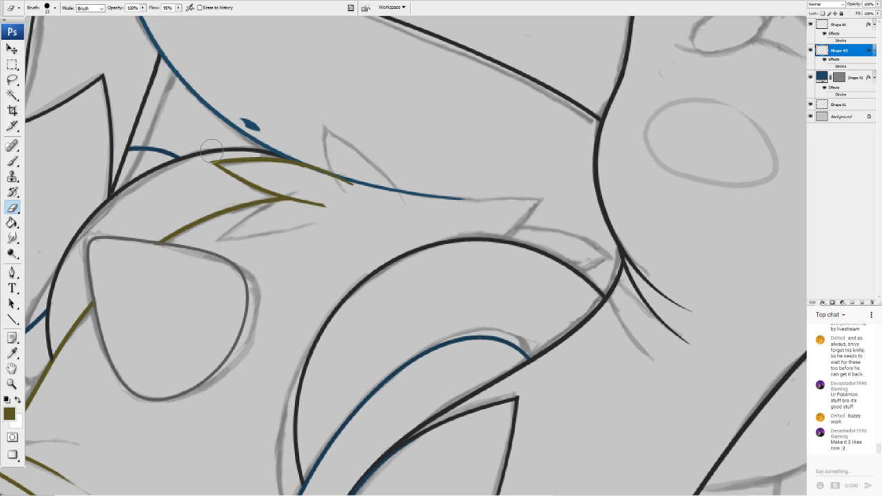
click(12, 49)
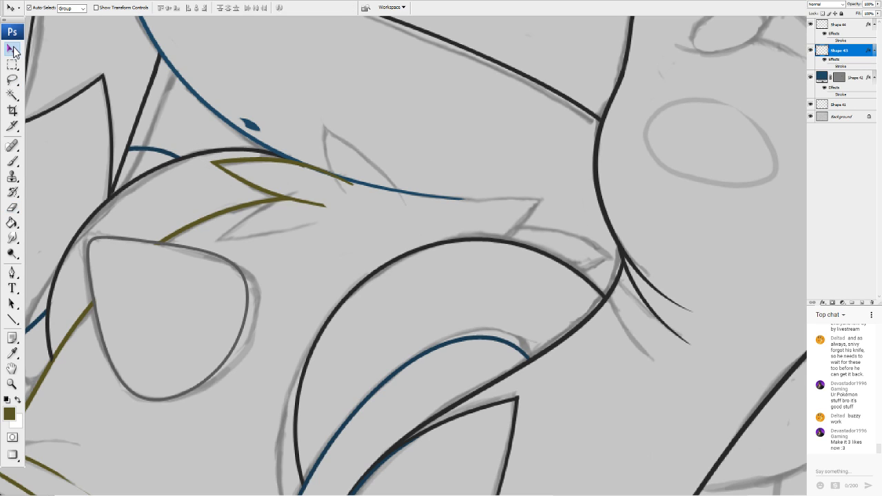
click(283, 154)
click(10, 210)
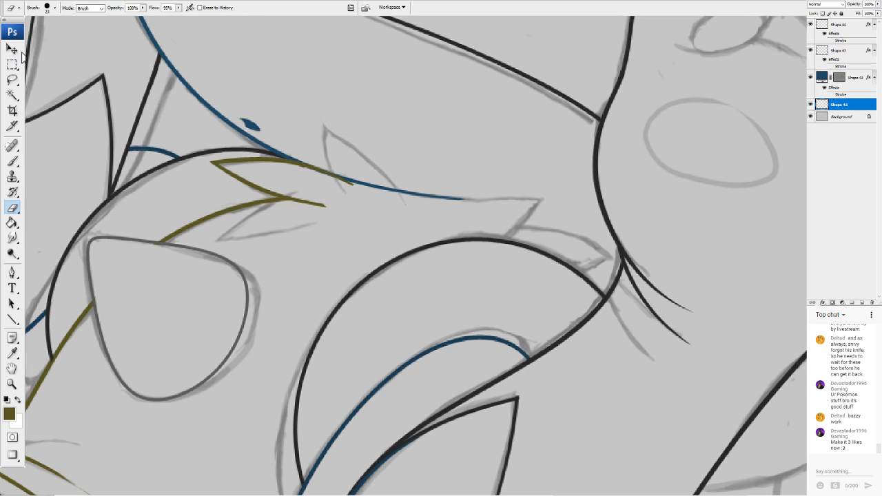
key(v)
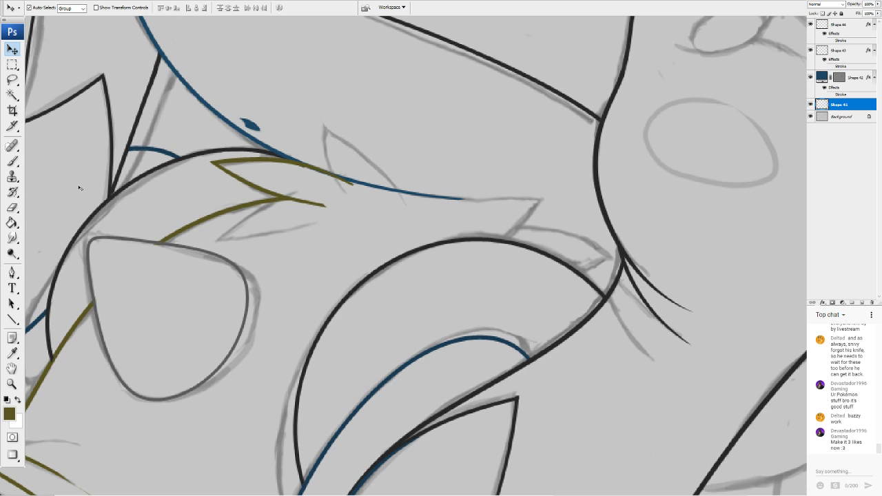
click(11, 207)
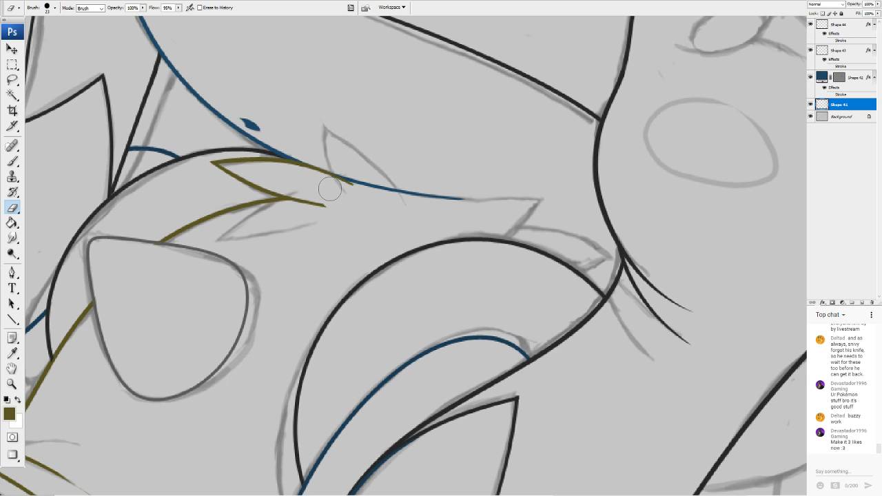
Draw a 5 px olive line down the left edge of the next sketched leaf and warp it to the sketched curve
click(11, 319)
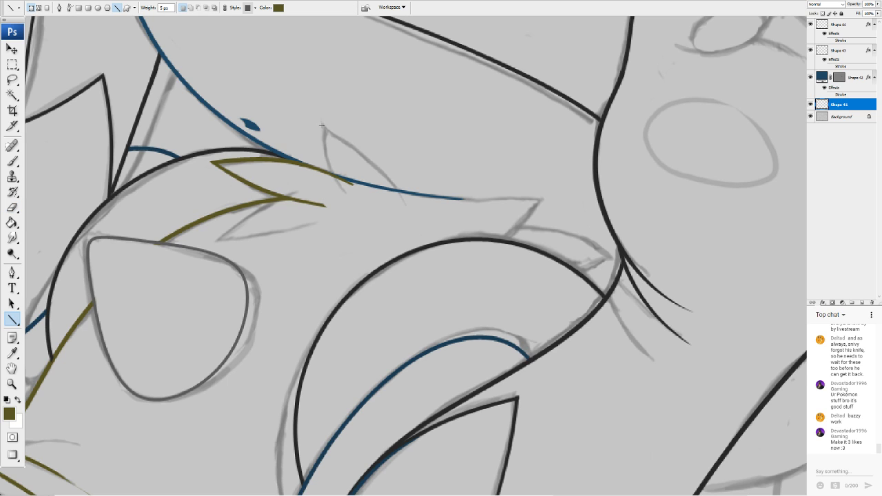
mouse_move(322, 123)
mouse_down()
mouse_move(332, 187)
mouse_move(346, 202)
mouse_up()
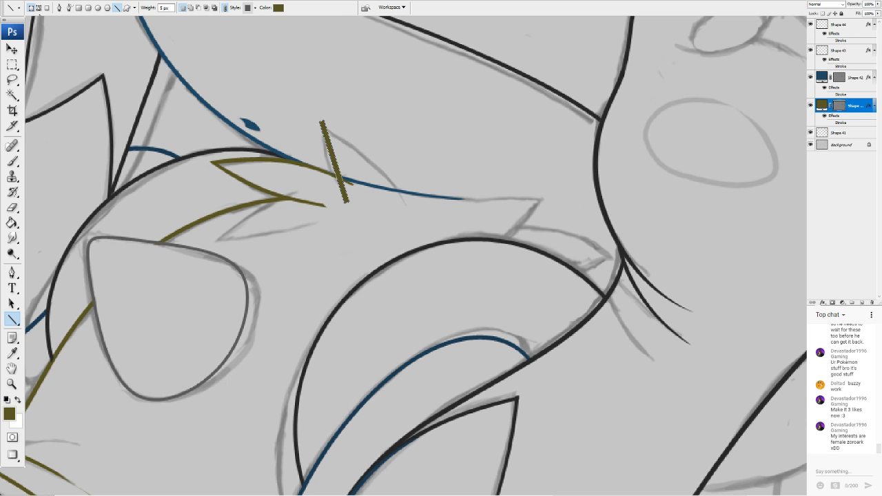
key(ctrl+t)
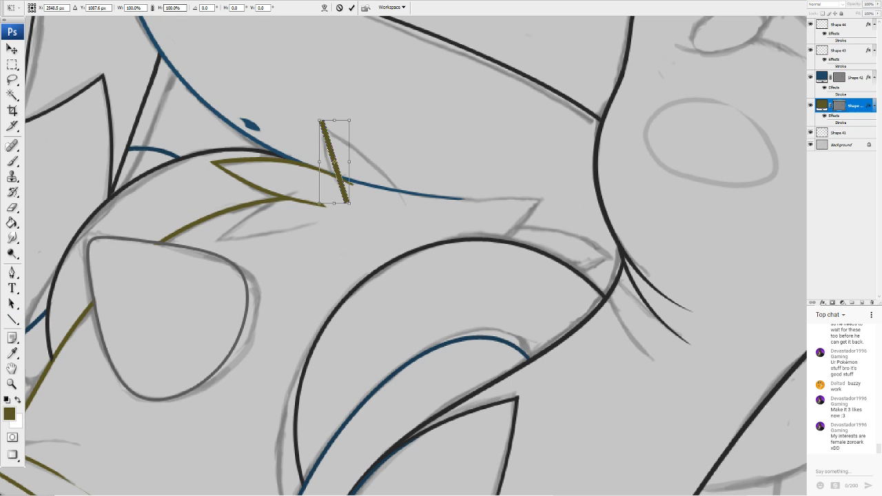
click(324, 7)
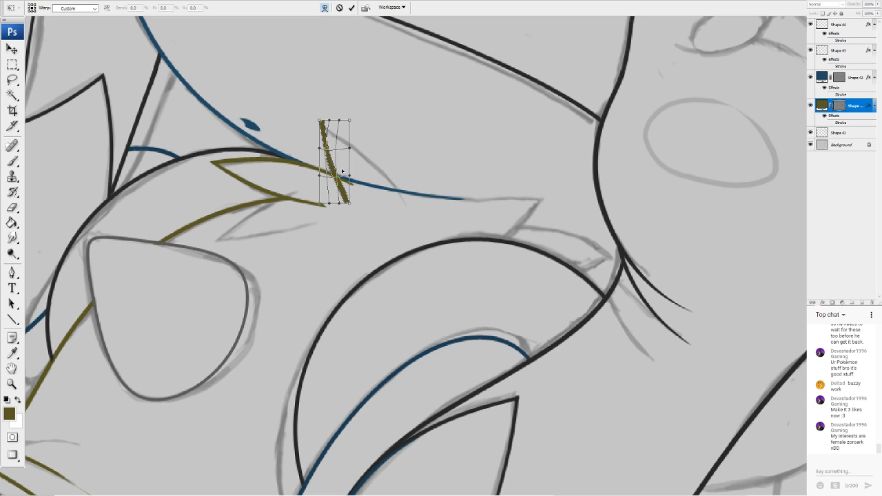
mouse_move(346, 200)
mouse_down()
mouse_move(360, 202)
mouse_move(335, 190)
mouse_up()
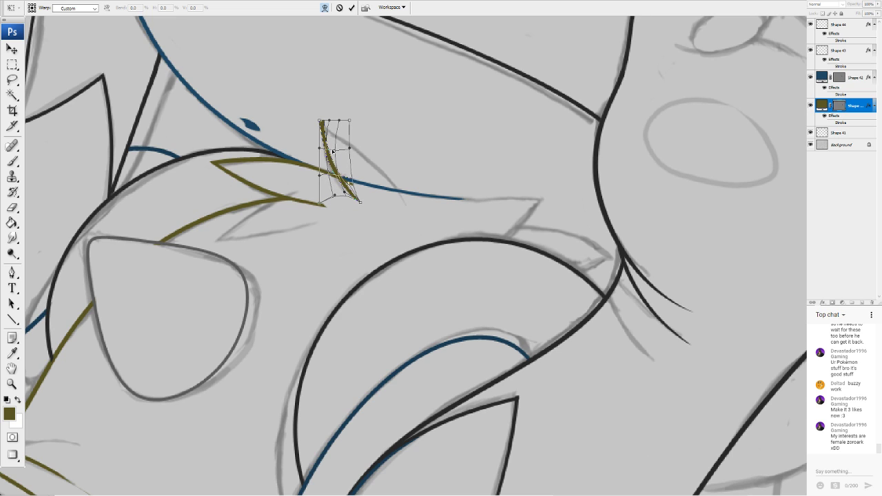
mouse_move(320, 121)
mouse_down()
mouse_move(321, 130)
mouse_move(321, 115)
mouse_up()
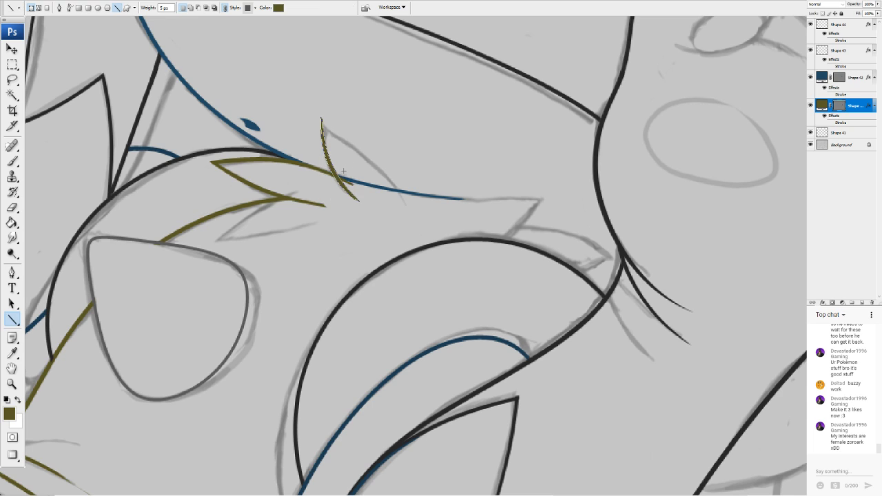
key(Return)
Draw a second olive line from that leaf's tip along its right edge and warp it to bend down across the blue curve
key(u)
mouse_move(321, 118)
mouse_down()
mouse_move(364, 146)
mouse_move(410, 203)
mouse_up()
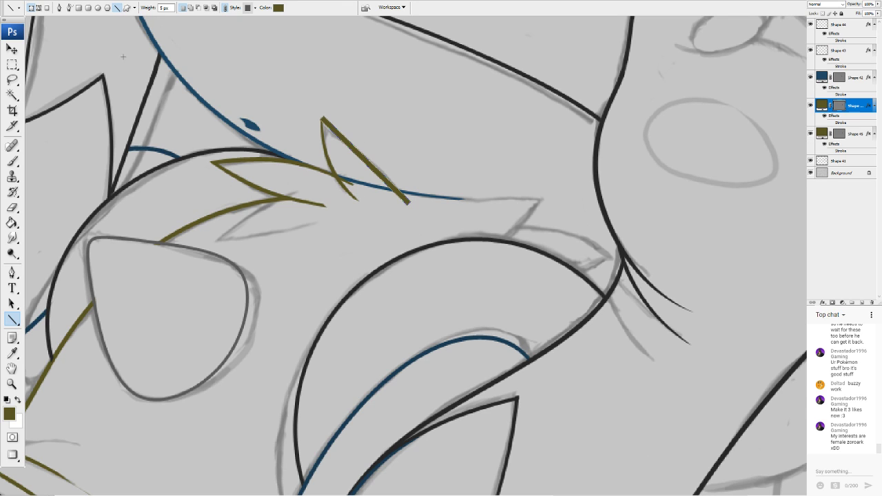
click(107, 163)
drag(361, 135, 326, 152)
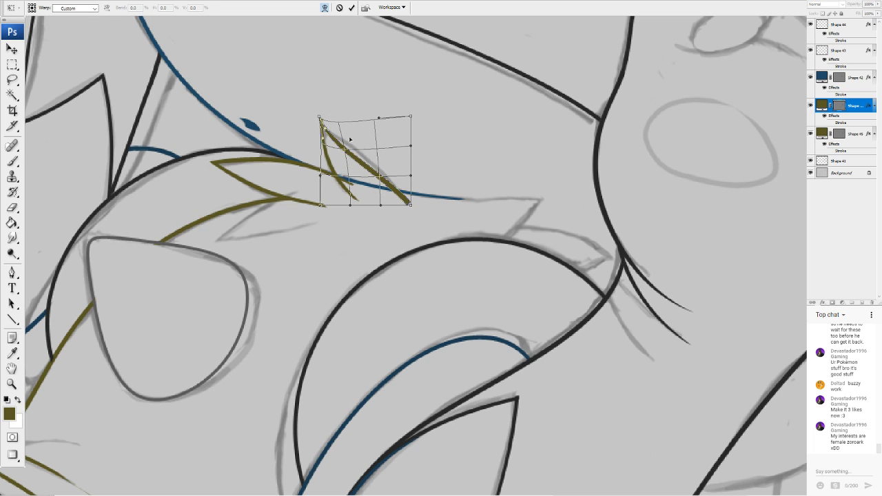
drag(369, 170, 383, 163)
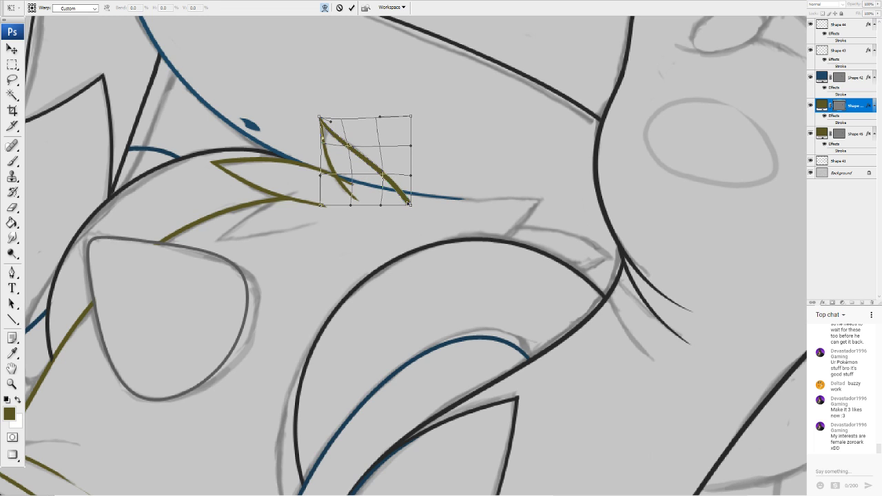
drag(410, 205, 388, 182)
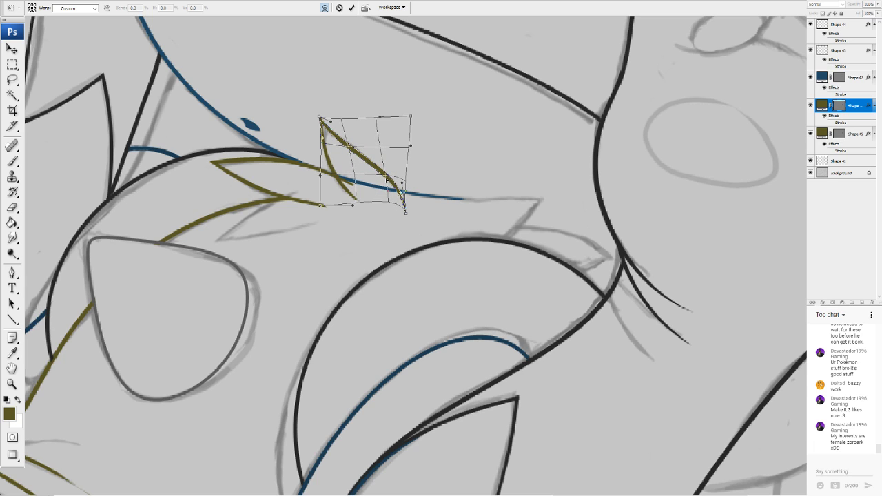
key(Return)
Apply the warp on the middle leaf's right stroke and erase the neighbouring leaf's upper stroke where it overhangs into the middle leaf
key(e)
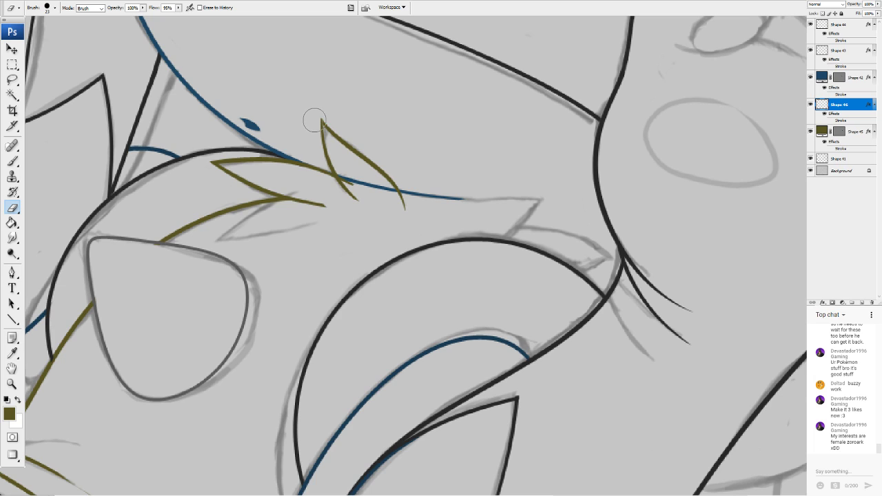
key(v)
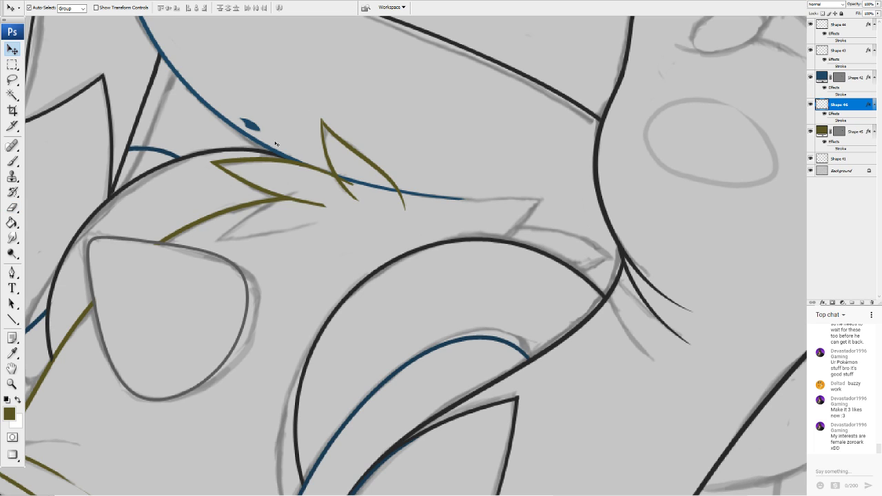
click(284, 163)
key(e)
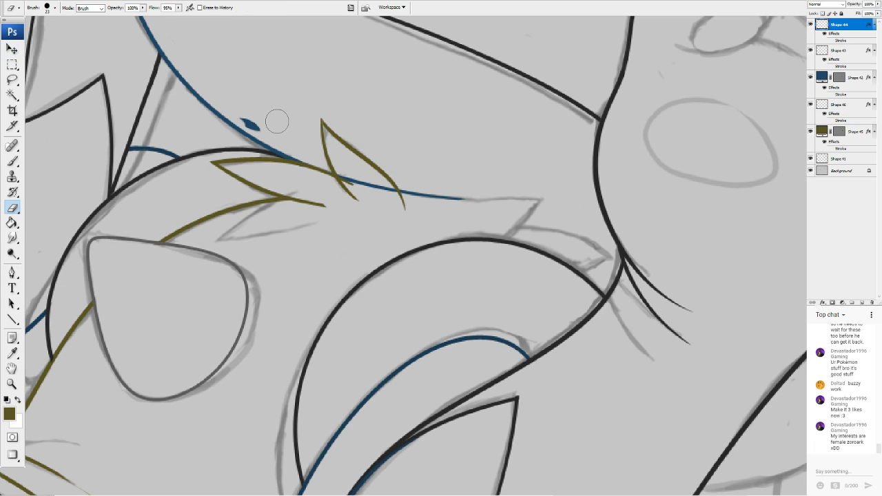
drag(352, 172, 352, 169)
Erase the segment of the blue curve that runs inside the middle olive leaf, between its two edges
key(v)
click(353, 183)
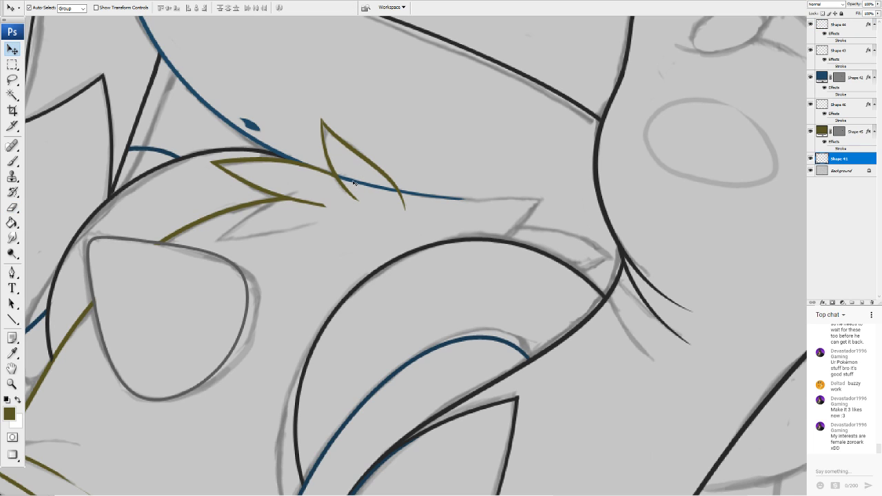
key(e)
mouse_move(364, 179)
mouse_down()
mouse_move(346, 175)
mouse_move(344, 164)
mouse_move(386, 199)
mouse_up()
Draw a 5 px olive line along the upper edge of the sketched leaf at the blue curve's end and rotate it to a steeper diagonal
click(13, 319)
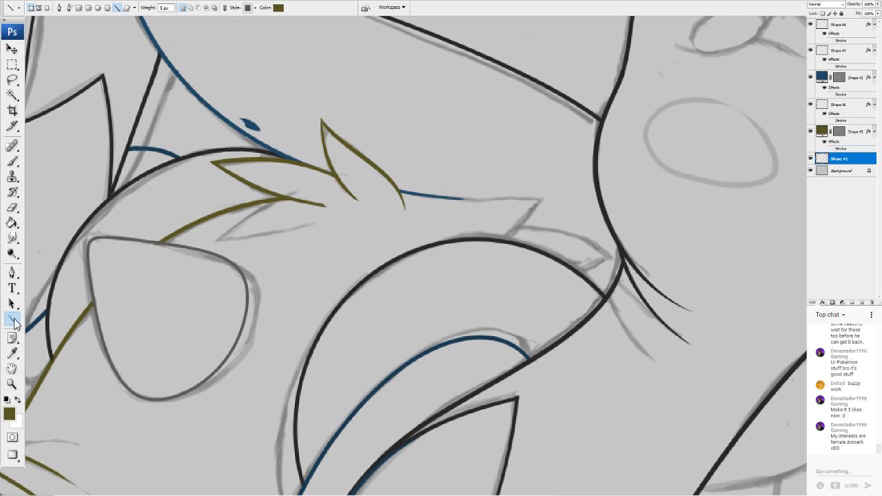
drag(445, 207, 539, 196)
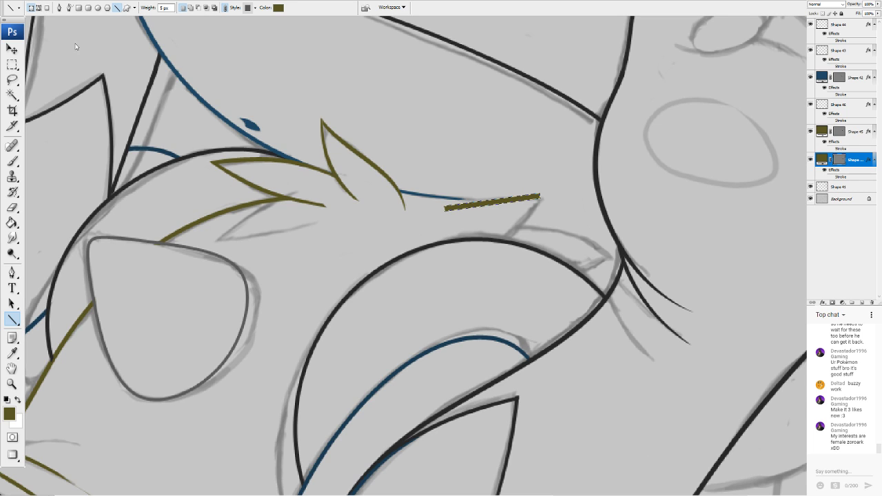
click(102, 163)
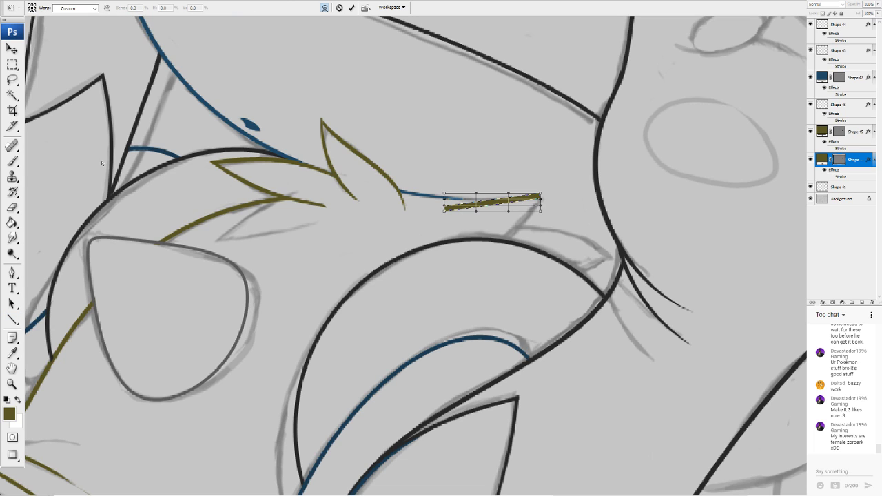
click(102, 122)
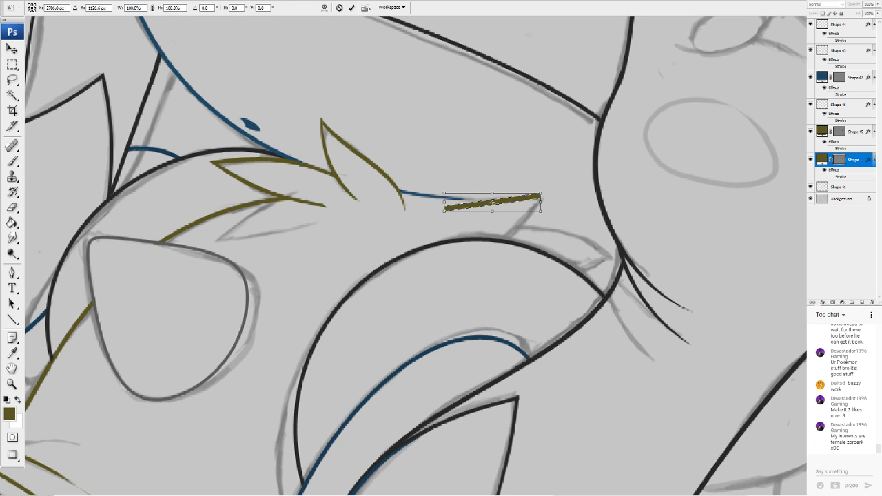
drag(560, 155, 518, 123)
key(Return)
key(u)
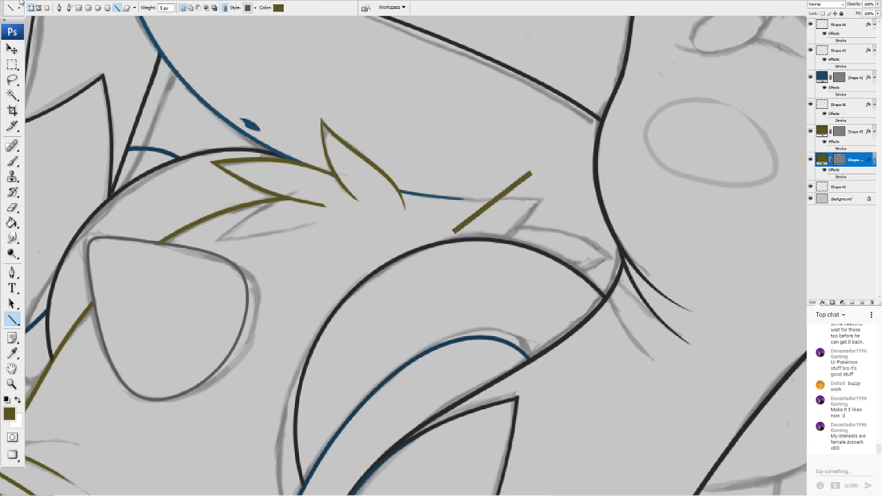
Rotate the diagonal olive line back onto the leaf's upper edge and warp it into a gentle arch extending past the tip
key(ctrl+t)
drag(565, 138, 530, 184)
click(325, 8)
mouse_move(475, 207)
mouse_down()
mouse_move(462, 221)
mouse_move(448, 204)
mouse_move(468, 203)
mouse_up()
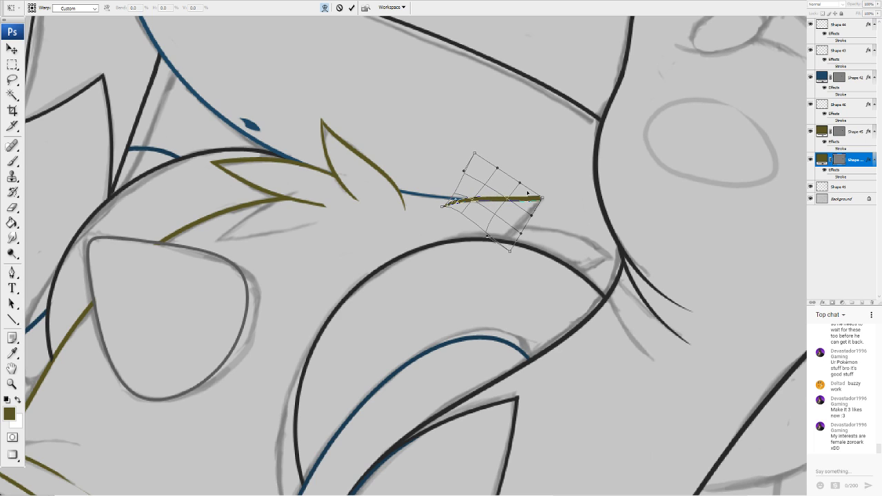
mouse_move(543, 199)
mouse_down()
mouse_move(548, 188)
mouse_move(531, 202)
mouse_move(501, 196)
mouse_move(484, 208)
mouse_up()
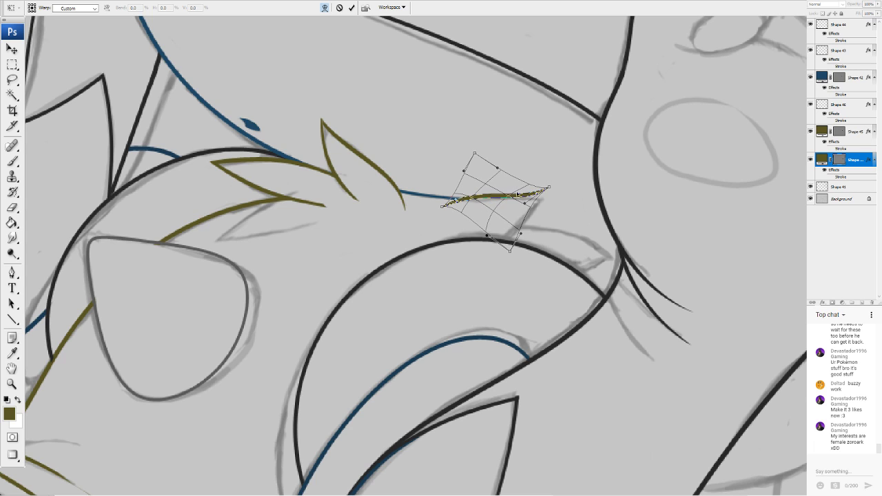
key(Return)
Draw an olive line from that leaf's tip down to the black outline and warp it into the lower-edge curve, extending both ends
key(u)
drag(543, 188, 489, 241)
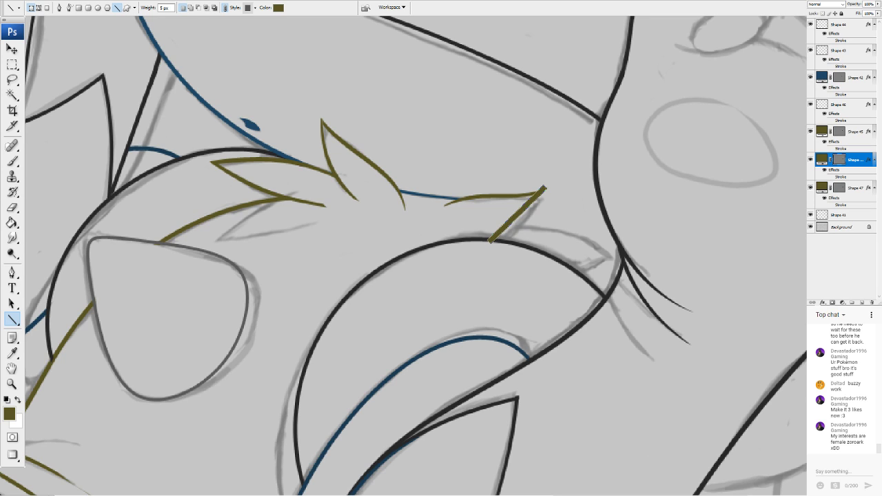
click(90, 161)
drag(514, 208, 539, 208)
drag(488, 243, 459, 245)
mouse_move(510, 233)
mouse_down()
mouse_move(515, 245)
mouse_move(541, 229)
mouse_up()
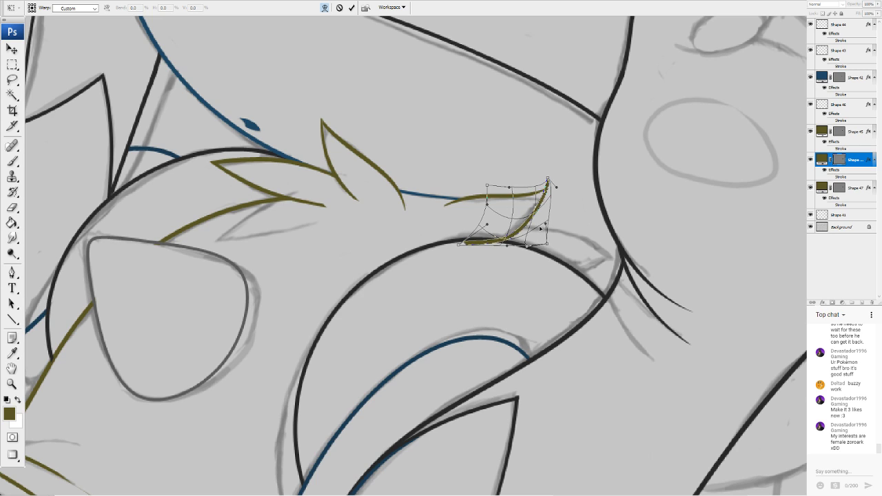
drag(474, 244, 441, 245)
drag(549, 196, 550, 184)
key(Return)
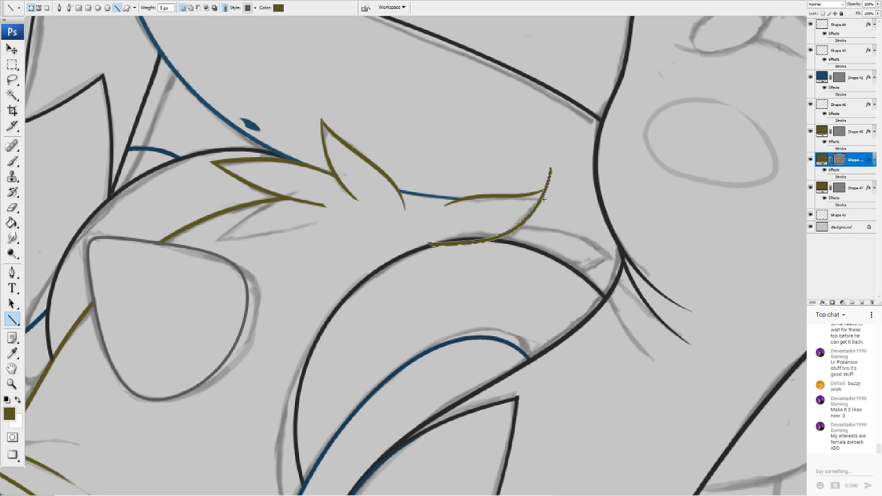
Rasterize the leaf's lower olive stroke and erase its overhang above the tip and its tail along the black outline
click(13, 206)
click(439, 164)
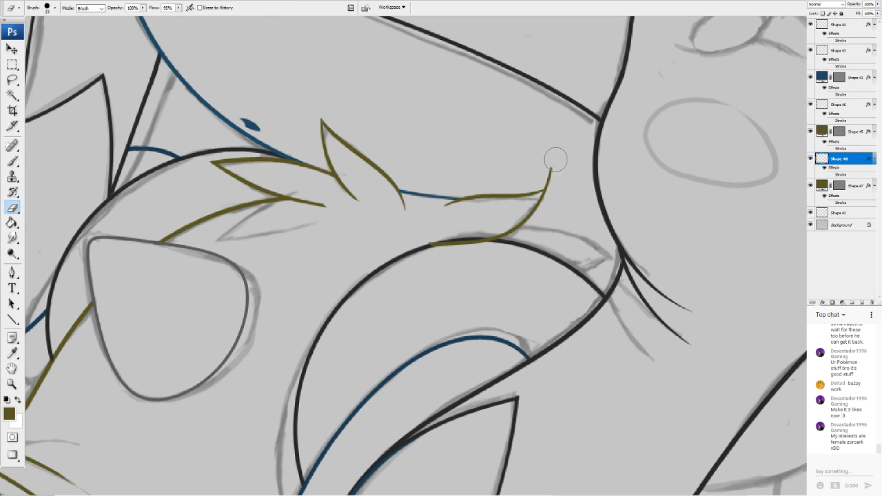
drag(556, 160, 542, 172)
mouse_move(466, 227)
mouse_down()
mouse_move(414, 243)
mouse_move(473, 257)
mouse_up()
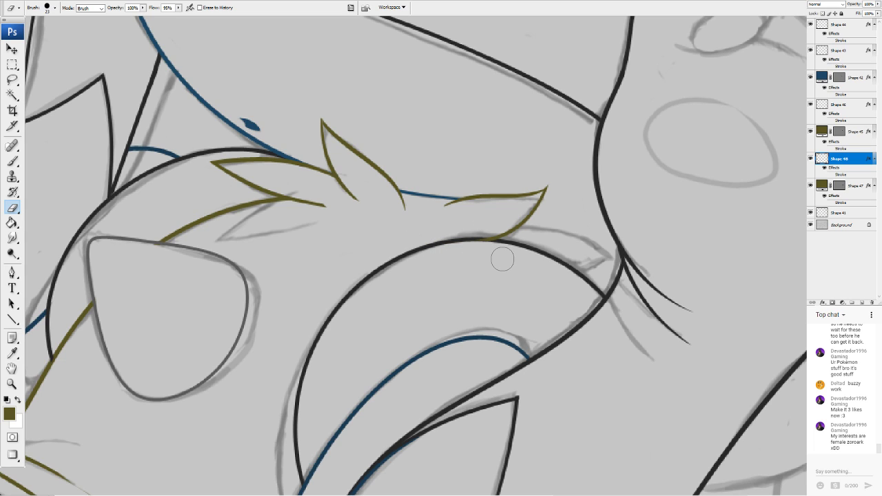
Draw an olive line along the upper edge of the last sketched leaf by the black outline and rotate it to a steep diagonal
click(12, 316)
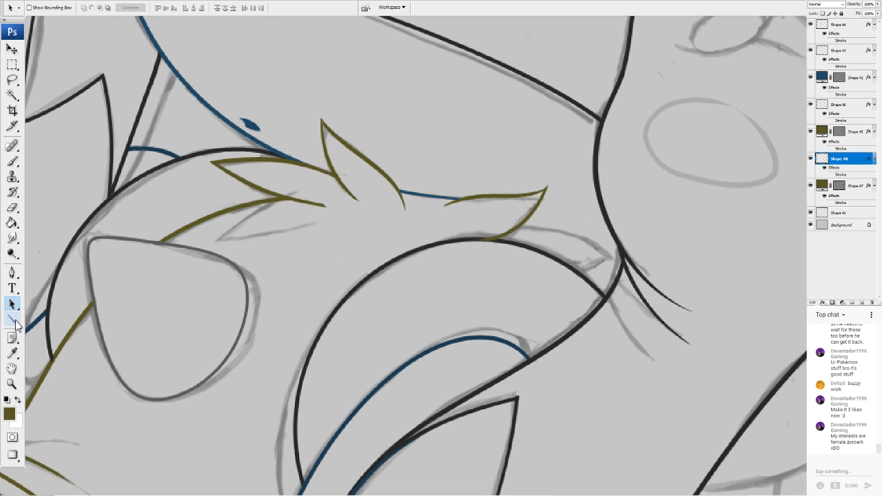
drag(503, 232, 618, 242)
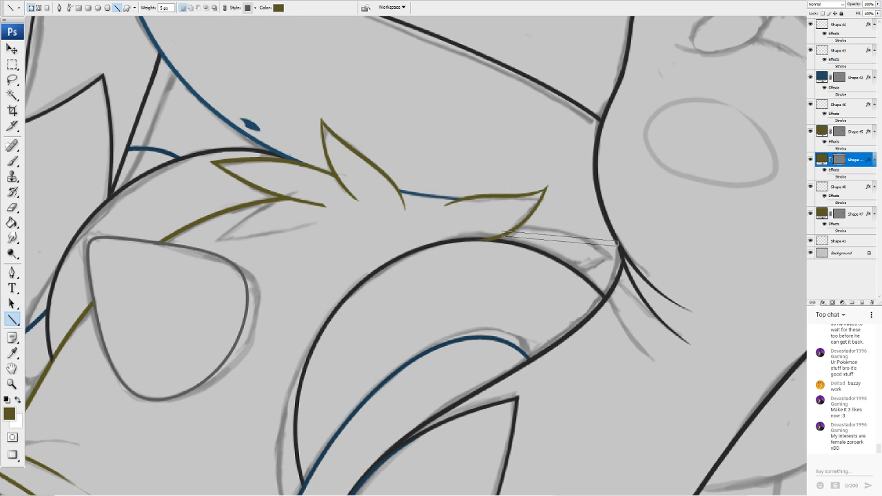
key(ctrl+t)
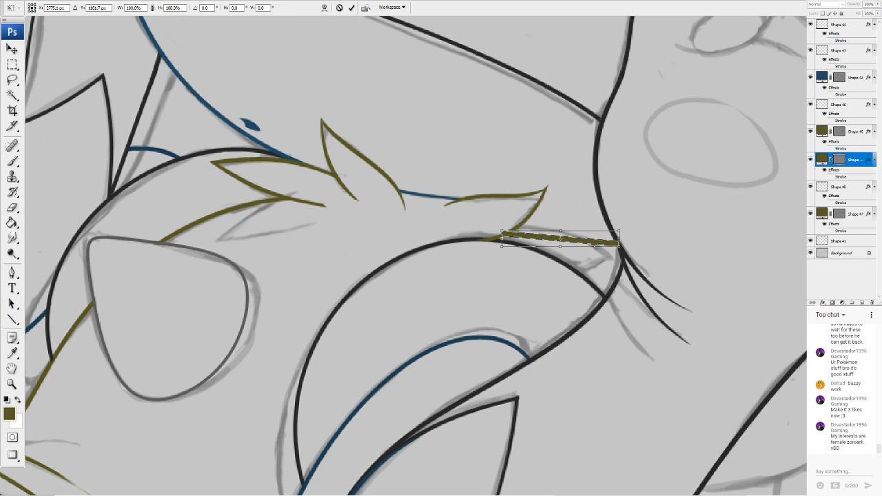
drag(639, 197, 596, 178)
key(Return)
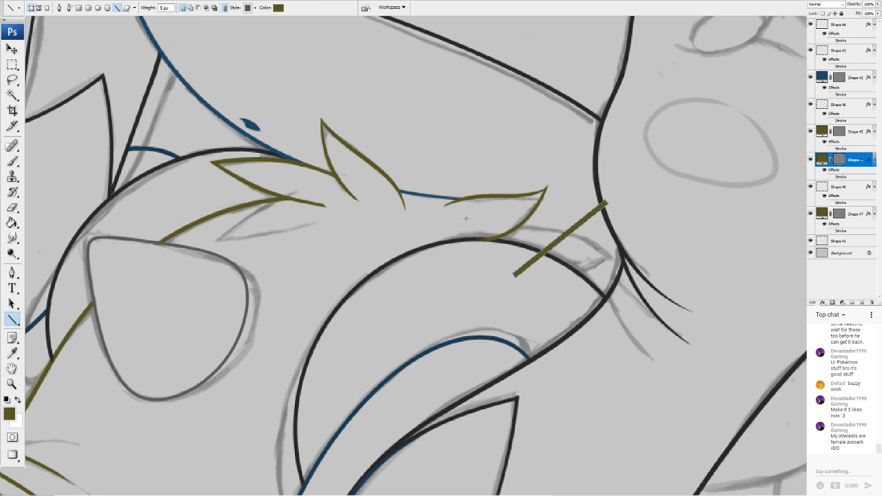
Rotate the line back along the last leaf's upper edge and warp it into an S-curve ending at the sketched tip
key(ctrl+t)
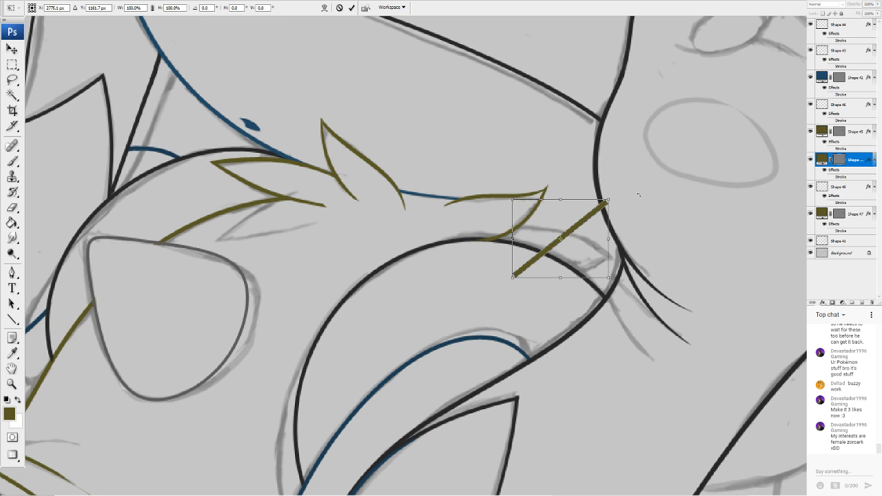
drag(638, 194, 620, 248)
click(323, 9)
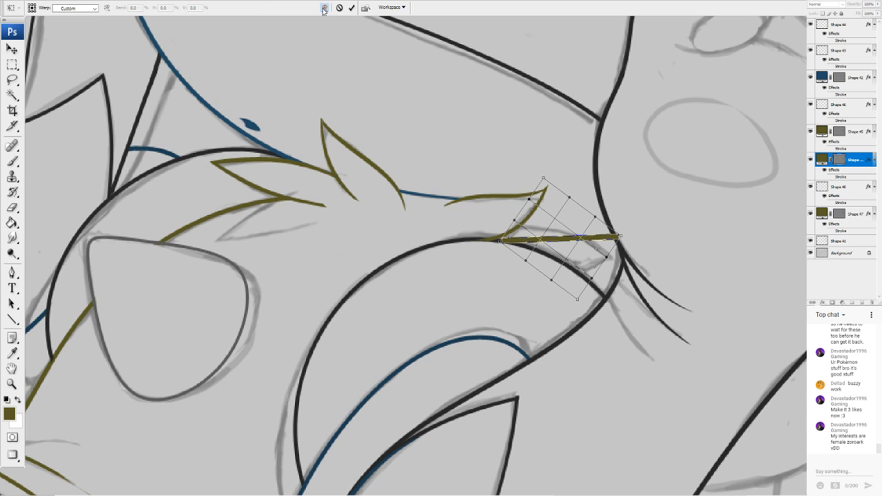
mouse_move(540, 241)
mouse_down()
mouse_move(493, 243)
mouse_move(553, 239)
mouse_up()
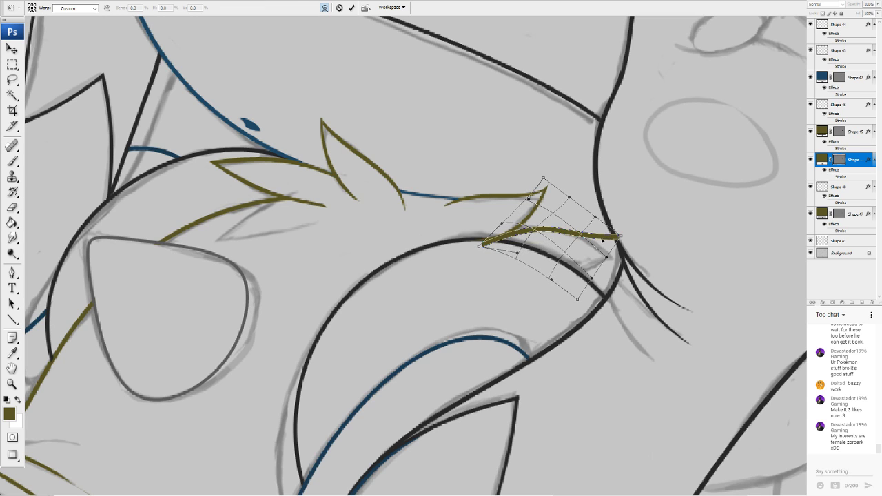
drag(619, 236, 606, 252)
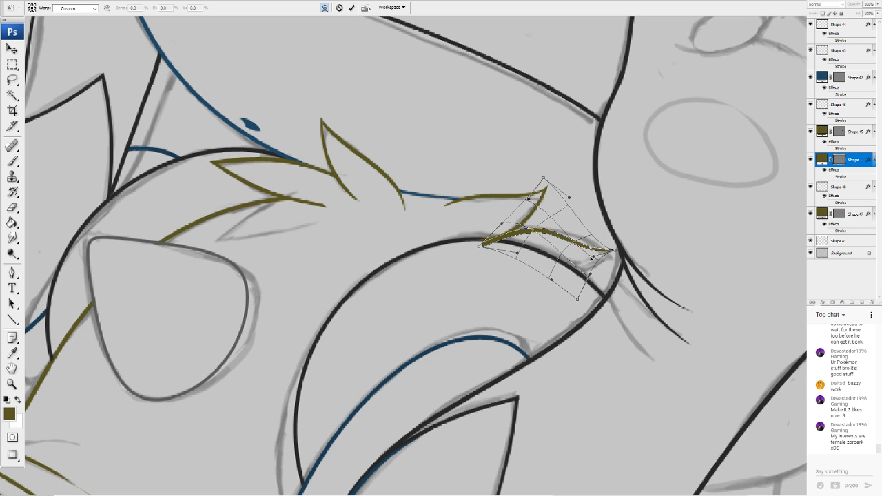
key(Return)
Draw a short olive line from the last leaf's tip along its lower edge and warp it into a long curve extending past both ends
key(u)
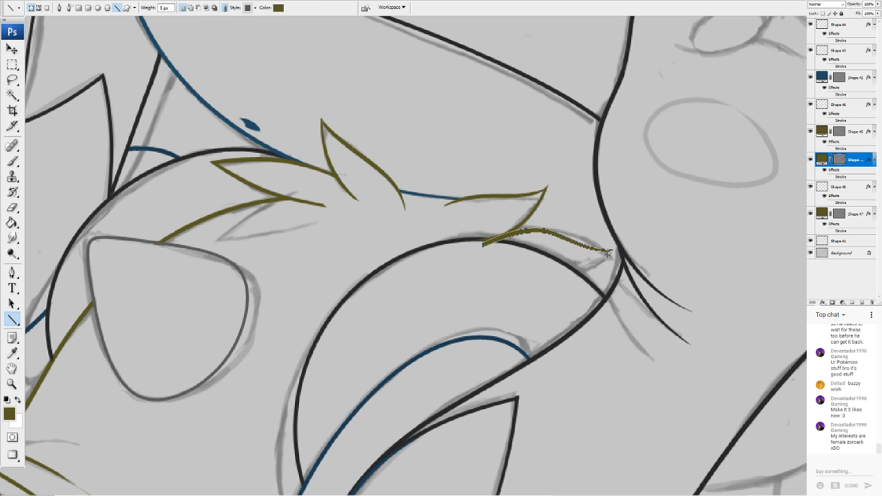
drag(610, 250, 554, 272)
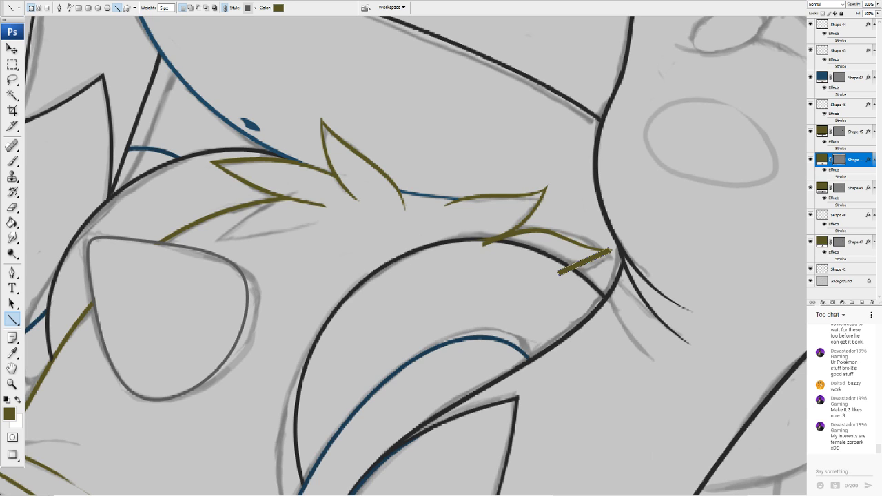
click(111, 162)
drag(558, 273, 491, 275)
drag(585, 279, 589, 283)
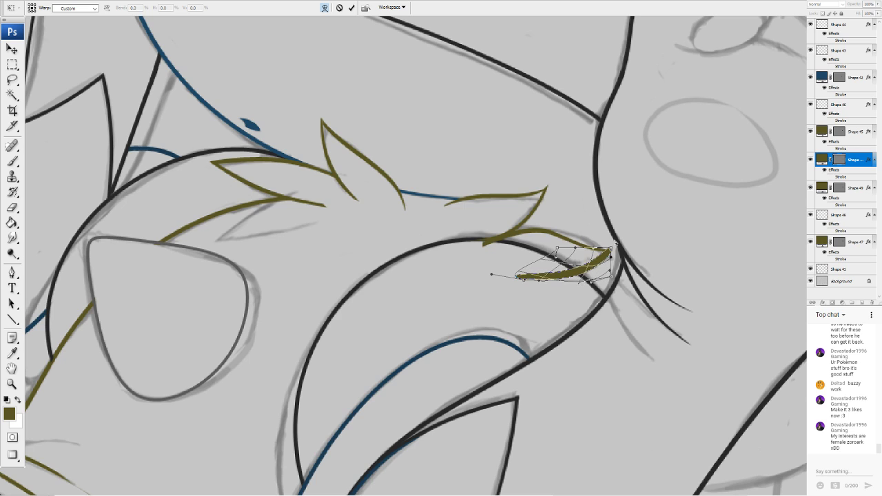
mouse_move(590, 252)
mouse_down()
mouse_move(602, 263)
mouse_move(616, 220)
mouse_up()
mouse_move(610, 256)
mouse_down()
mouse_move(627, 247)
mouse_move(618, 220)
mouse_up()
drag(595, 275, 469, 262)
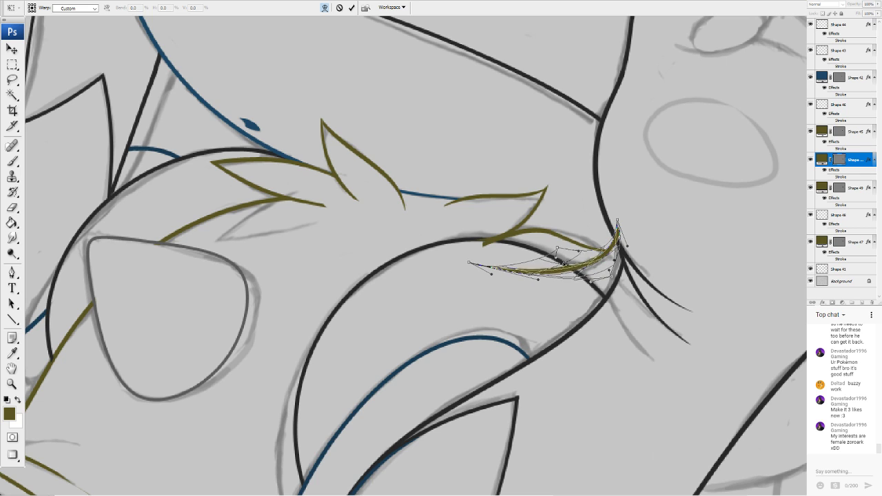
drag(583, 261, 585, 265)
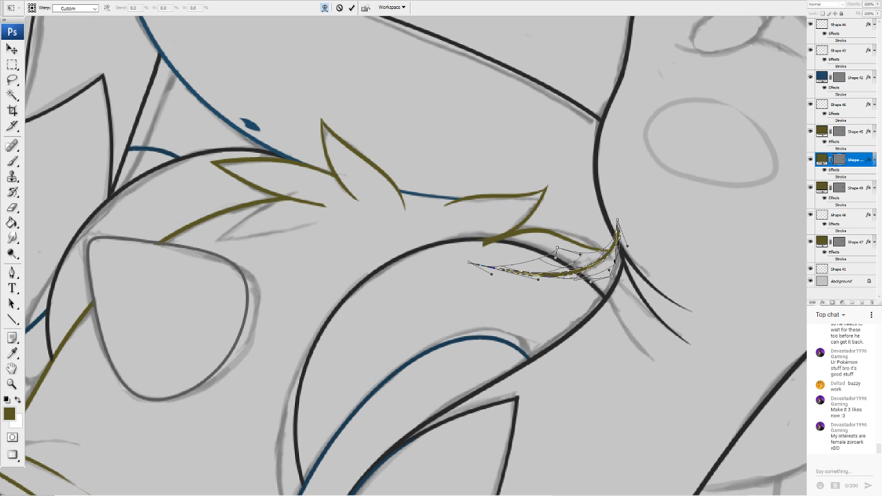
drag(616, 261, 611, 257)
key(Return)
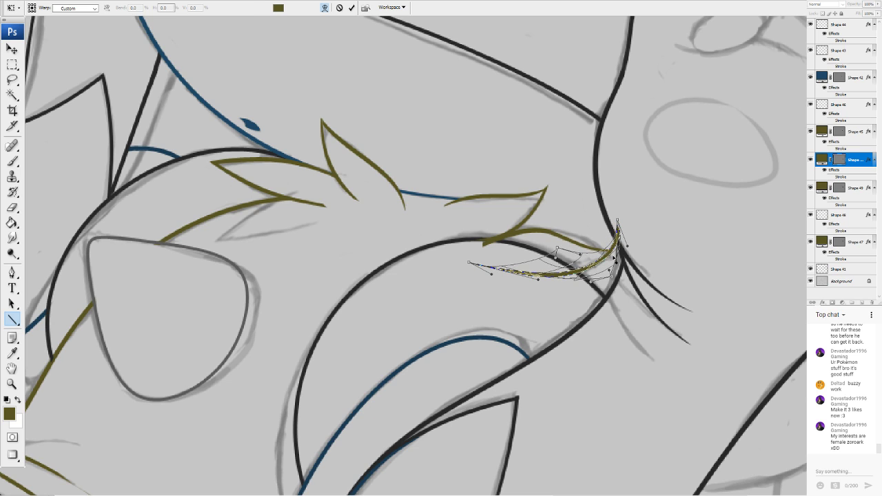
Rasterize the last leaf's lower stroke and erase its ends beyond the tip and inside the black-outlined shape
key(e)
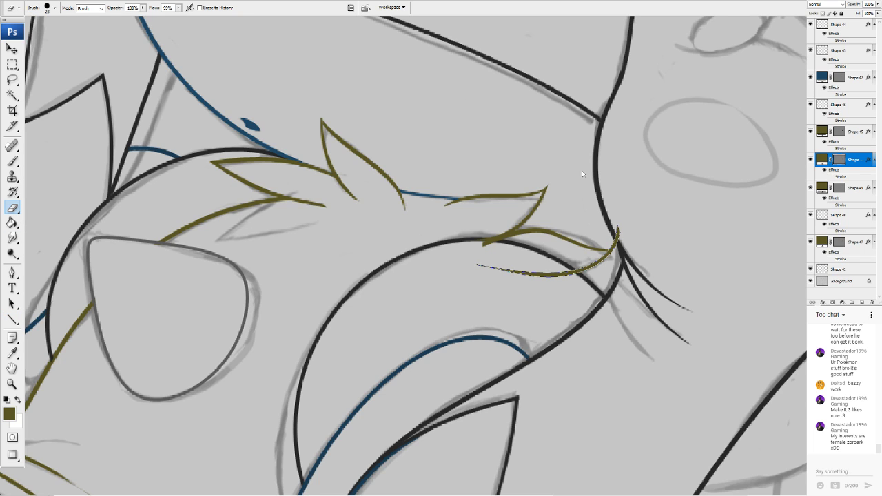
click(428, 166)
drag(614, 226, 603, 233)
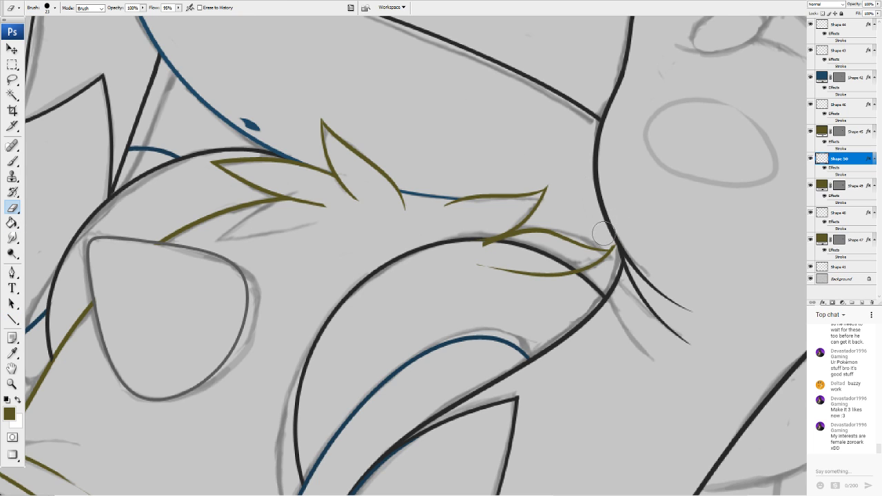
mouse_move(461, 261)
mouse_down()
mouse_move(558, 290)
mouse_move(551, 274)
mouse_move(563, 278)
mouse_move(513, 256)
mouse_up()
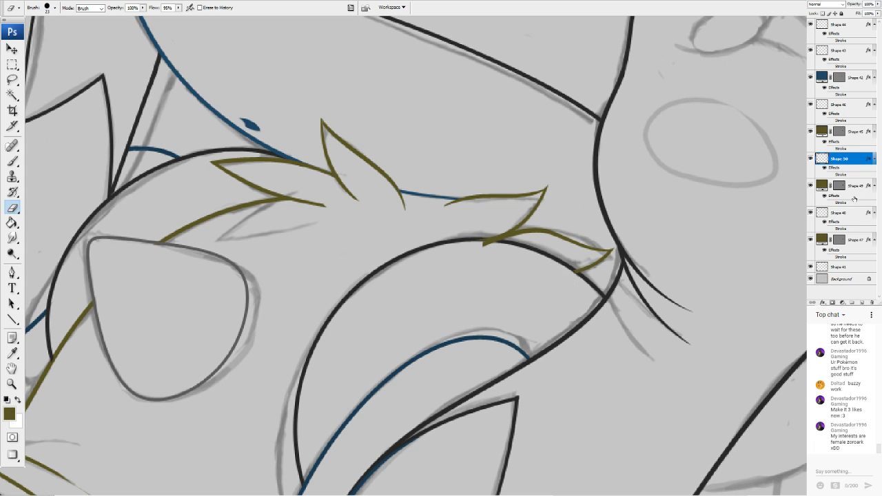
Merge the five olive leaf stroke layers into one and erase the stroke end overhanging the black-outlined shape
click(851, 187)
drag(851, 190, 855, 131)
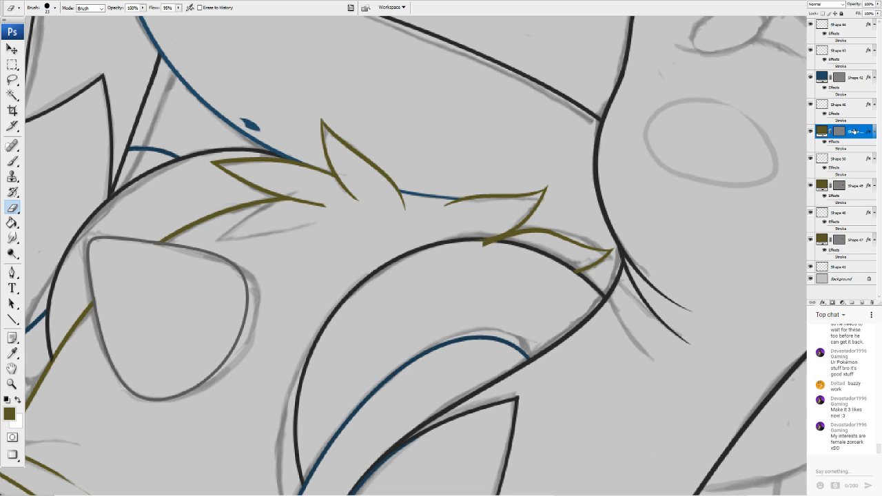
shift+click(855, 242)
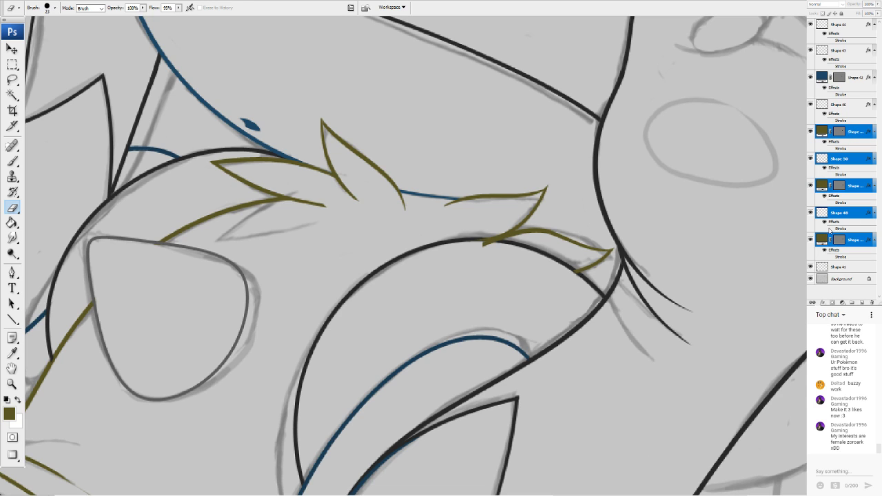
key(ctrl+e)
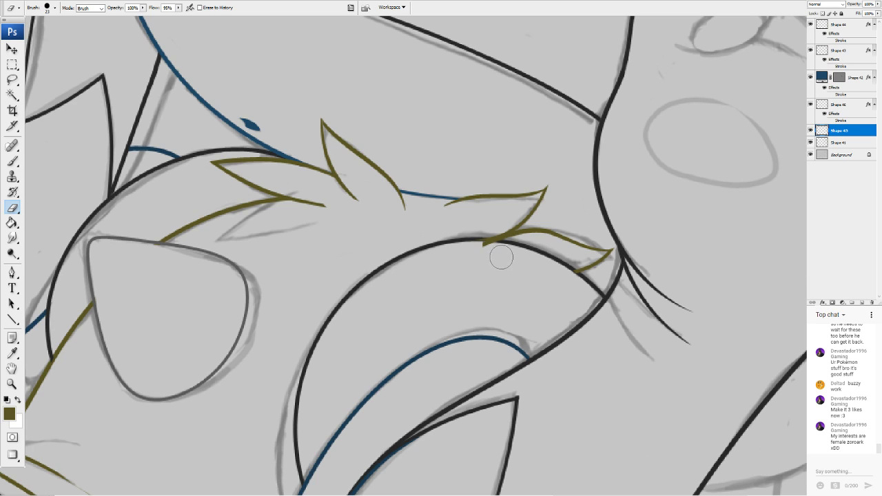
drag(501, 255, 484, 255)
Draw a short olive diagonal line along the upper edge of the small sketched leaf beneath the upper-left olive leaf
scroll(416, 256, down, 10)
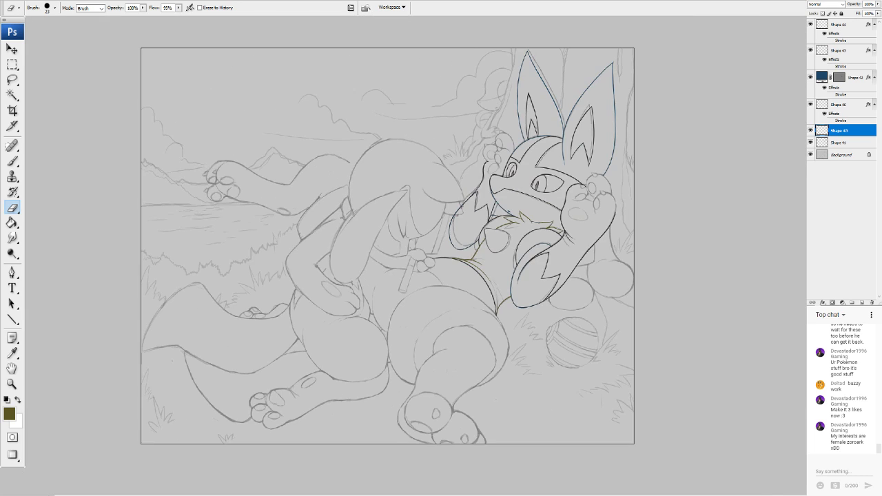
scroll(416, 255, up, 1)
key(ctrl+plus)
key(ctrl+plus)
key(ctrl+plus)
key(ctrl+plus)
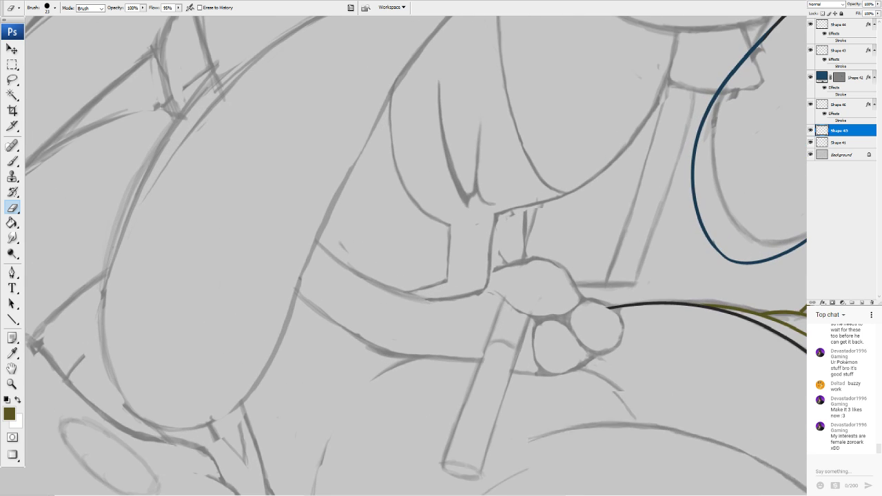
drag(716, 193, 119, 334)
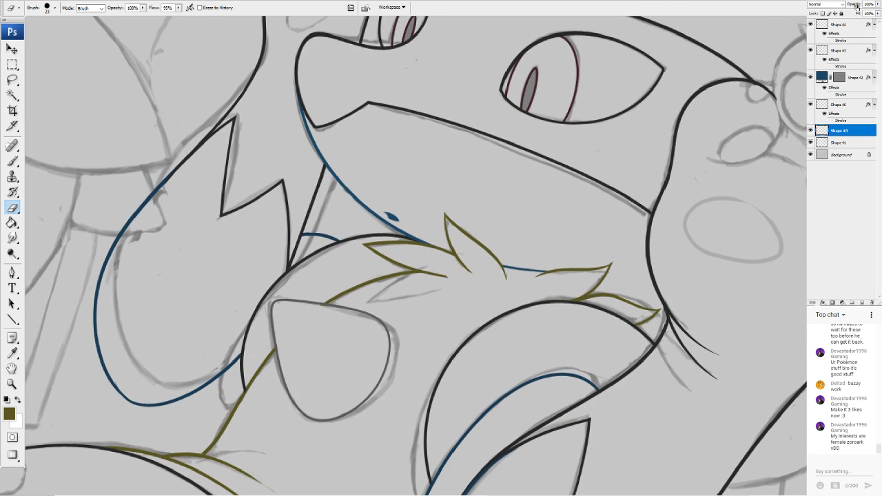
key(ctrl+plus)
key(ctrl+plus)
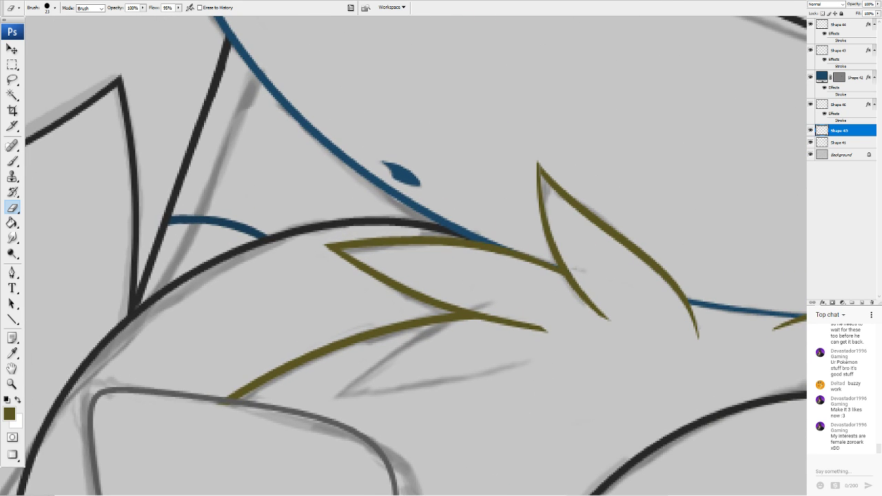
click(12, 320)
click(12, 320)
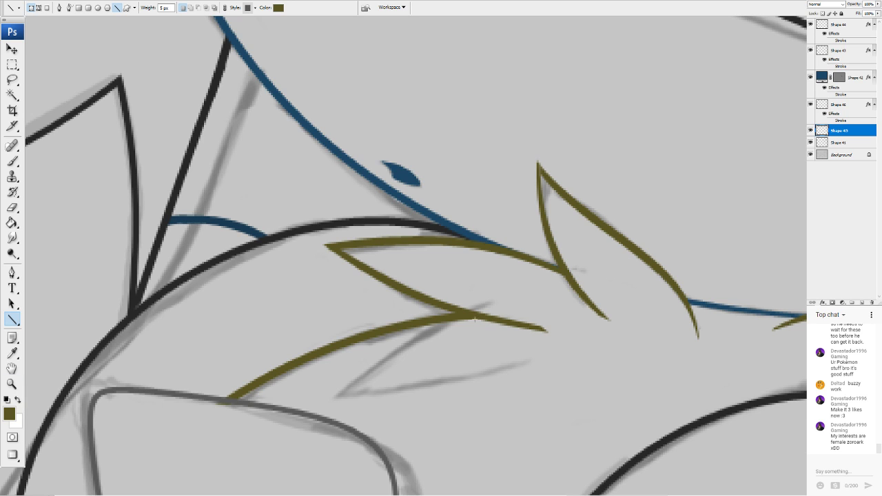
mouse_move(490, 319)
mouse_down()
mouse_move(418, 347)
mouse_move(375, 379)
mouse_up()
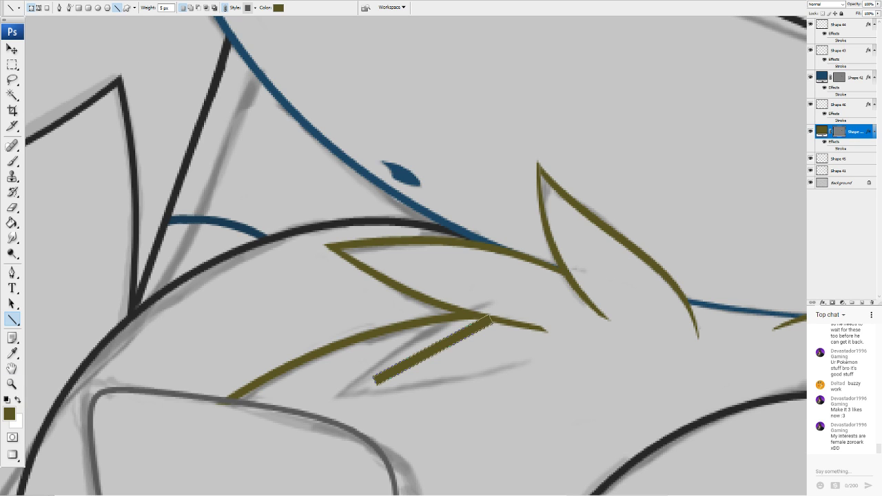
Warp the diagonal line into a gentle curve joining the olive strokes above the small leaf
click(172, 226)
drag(440, 366, 436, 356)
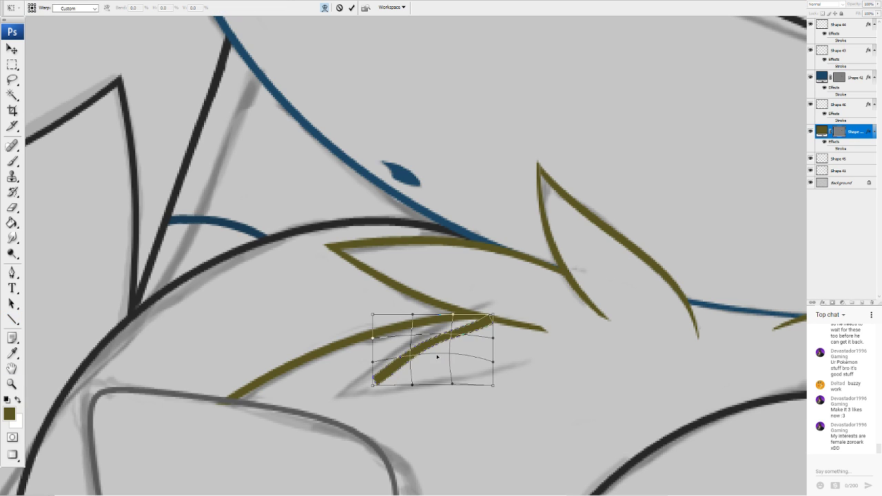
drag(475, 335, 483, 342)
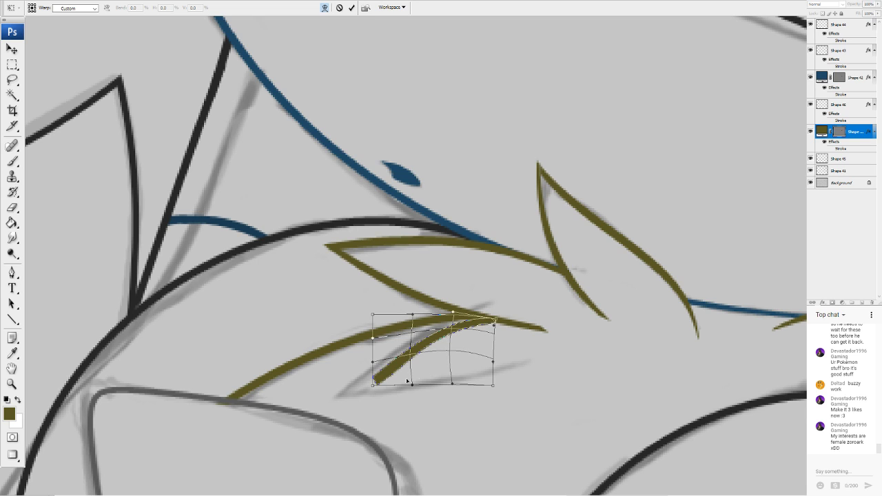
mouse_move(387, 373)
mouse_down()
mouse_move(400, 355)
mouse_move(392, 364)
mouse_move(403, 383)
mouse_up()
drag(487, 326, 490, 323)
key(Return)
Draw an olive line along the small leaf's lower edge, warp it into an upward-bending curve from the tip, and trim its outer end
drag(533, 353, 376, 384)
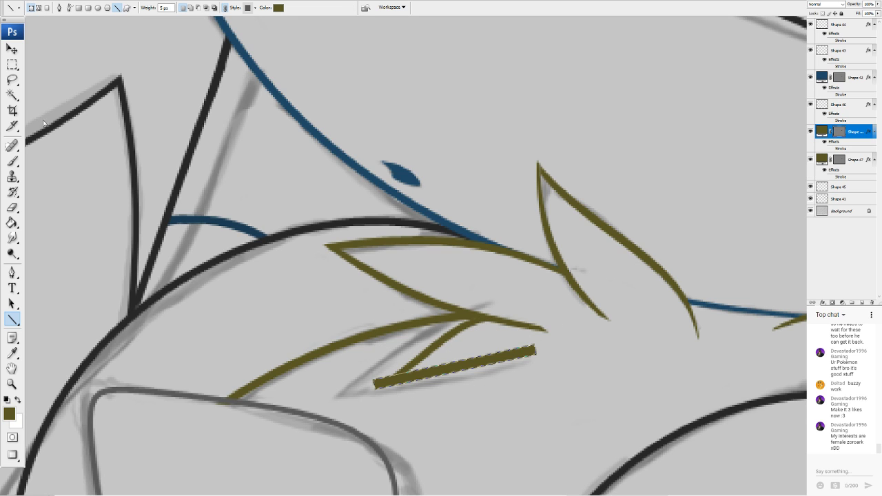
key(ctrl+t)
drag(456, 373, 460, 390)
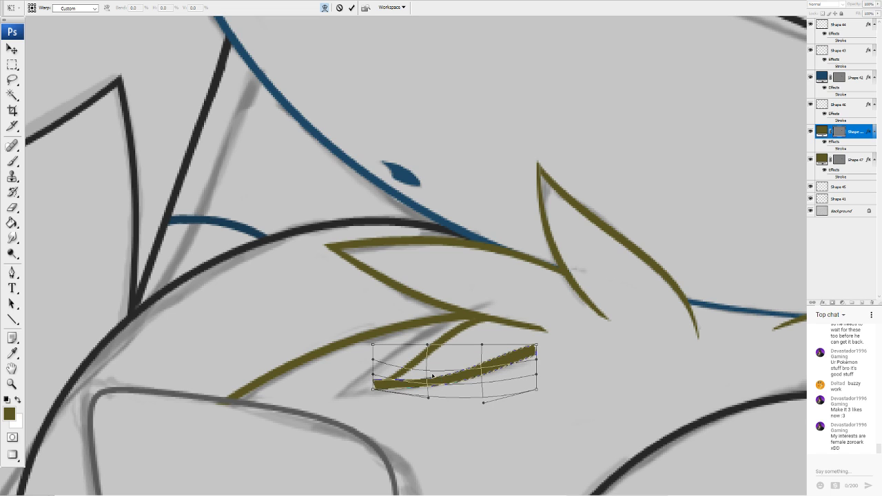
mouse_move(400, 372)
mouse_down()
mouse_move(386, 388)
mouse_move(370, 383)
mouse_up()
drag(482, 344, 467, 356)
mouse_move(536, 359)
mouse_down()
mouse_move(528, 348)
mouse_move(527, 371)
mouse_up()
drag(428, 398, 407, 412)
drag(392, 381, 394, 377)
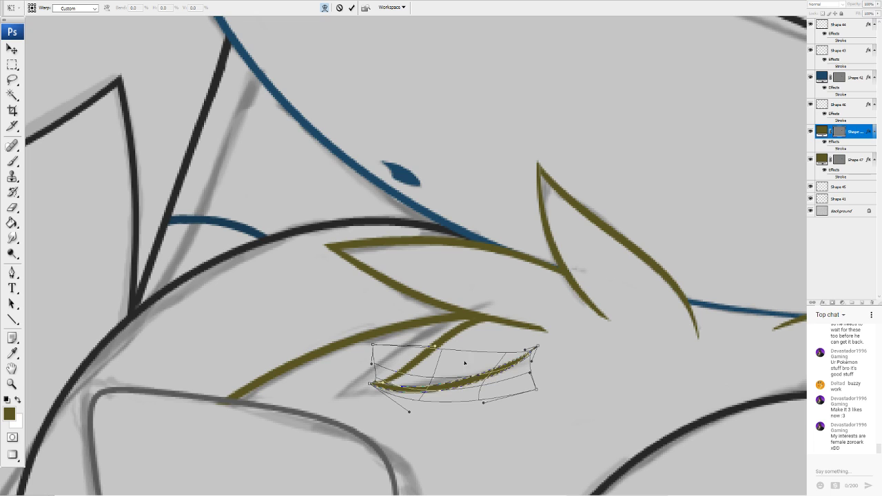
drag(516, 376, 510, 377)
key(Return)
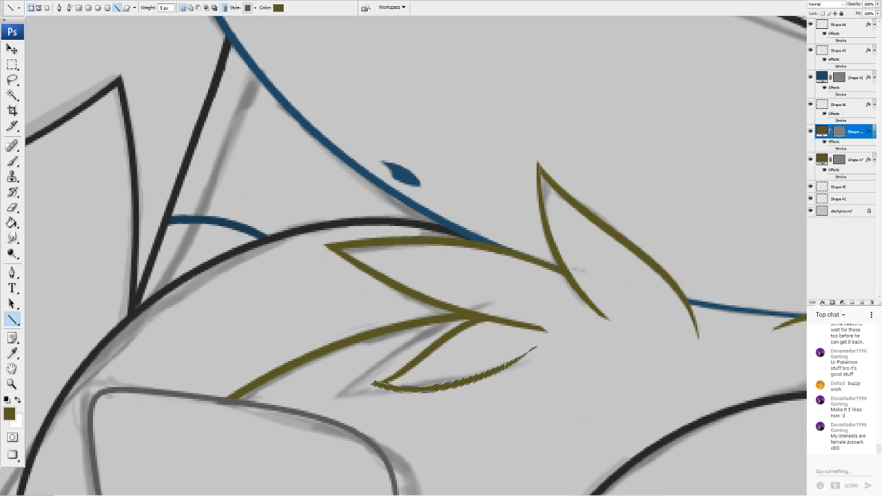
key(e)
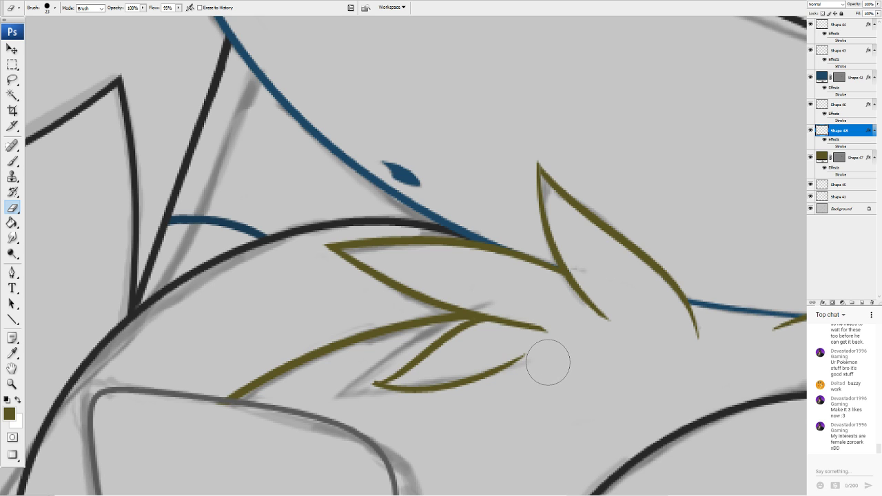
Look over the drawing from the olive leaves to the legs, hip and head to examine what remains untraced
key(ctrl+minus)
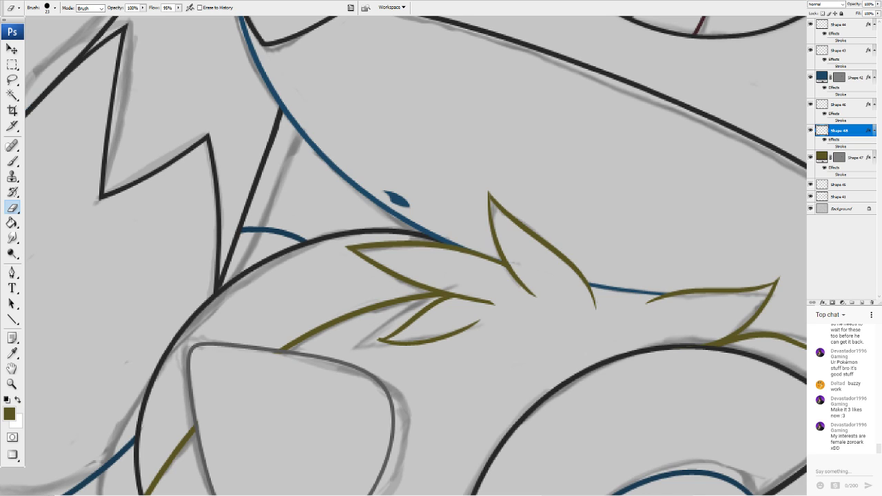
scroll(441, 252, down, 7)
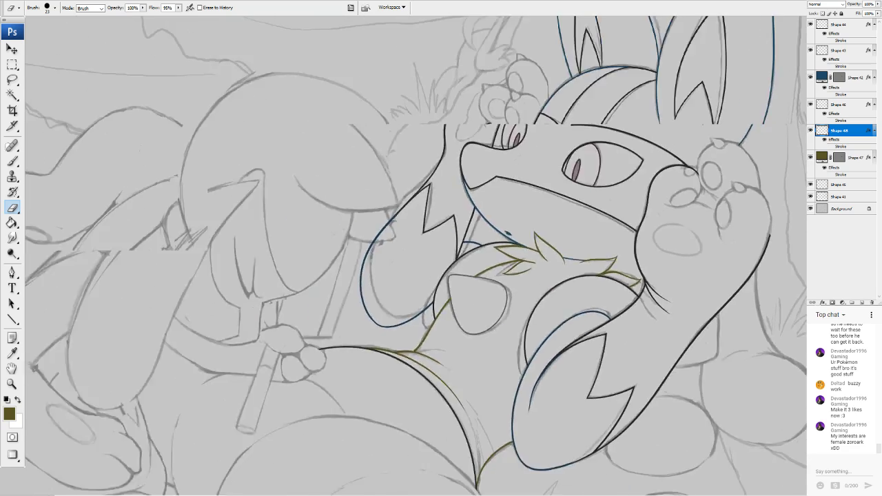
scroll(385, 249, up, 4)
scroll(393, 241, up, 2)
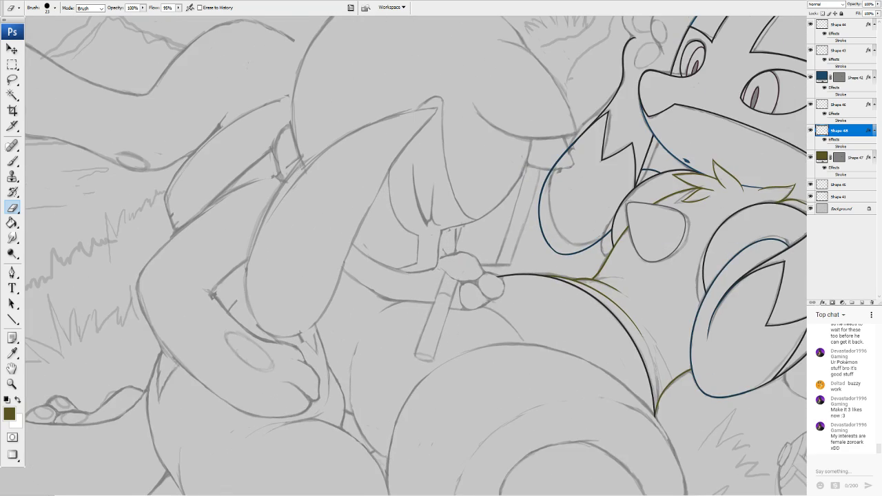
mouse_move(400, 372)
mouse_down()
mouse_move(530, 220)
mouse_move(455, 90)
mouse_up()
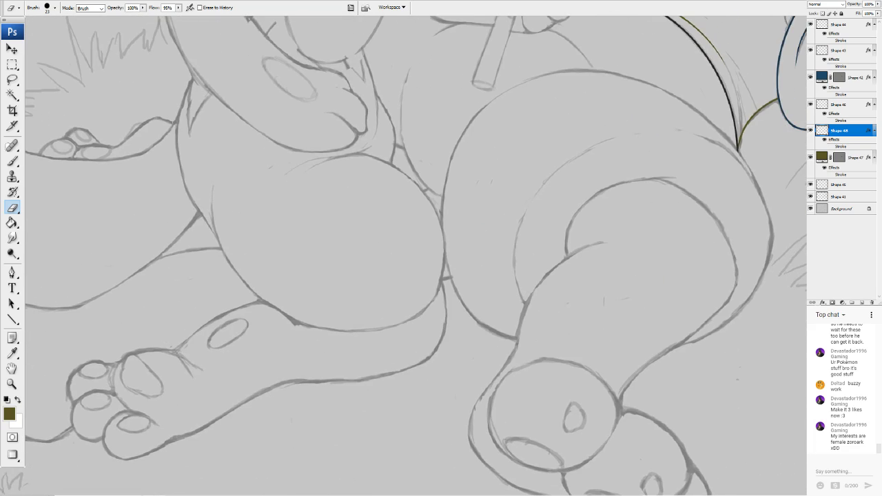
key(ctrl+plus)
key(ctrl+plus)
drag(551, 137, 308, 371)
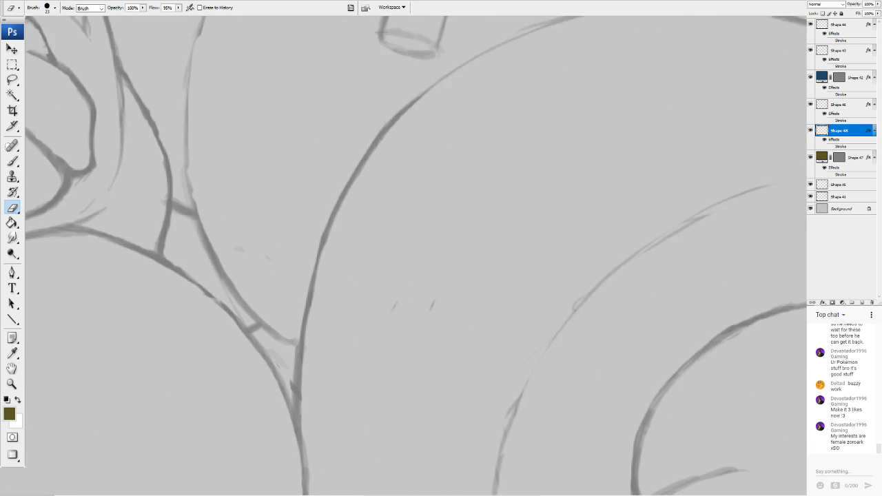
drag(345, 124, 492, 380)
drag(620, 241, 211, 257)
drag(620, 207, 247, 323)
drag(372, 310, 465, 214)
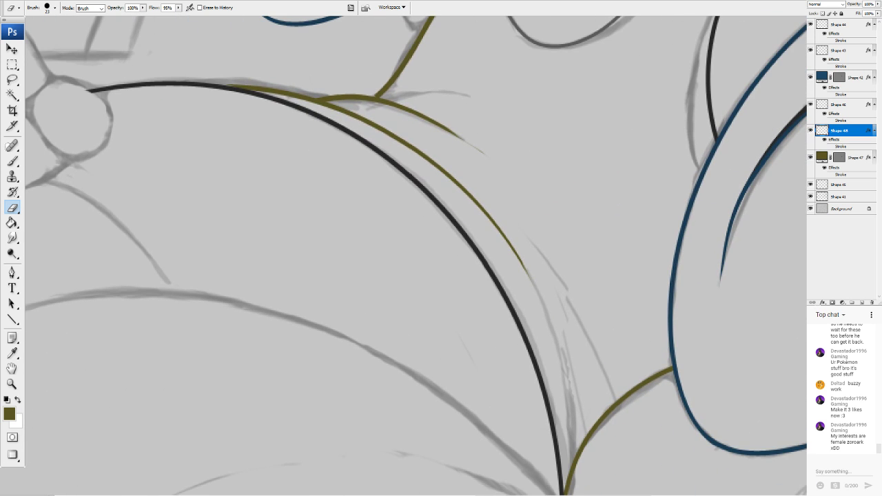
key(ctrl+minus)
key(ctrl+minus)
key(ctrl+minus)
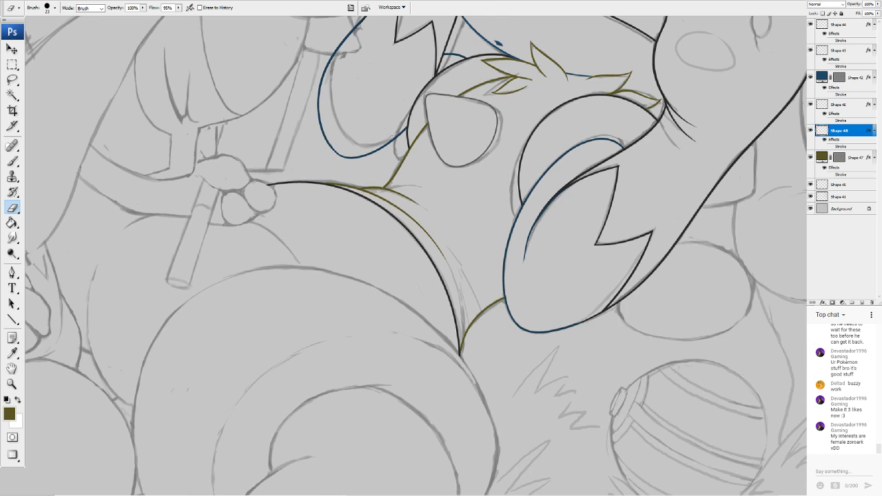
drag(427, 138, 368, 390)
scroll(416, 256, down, 1)
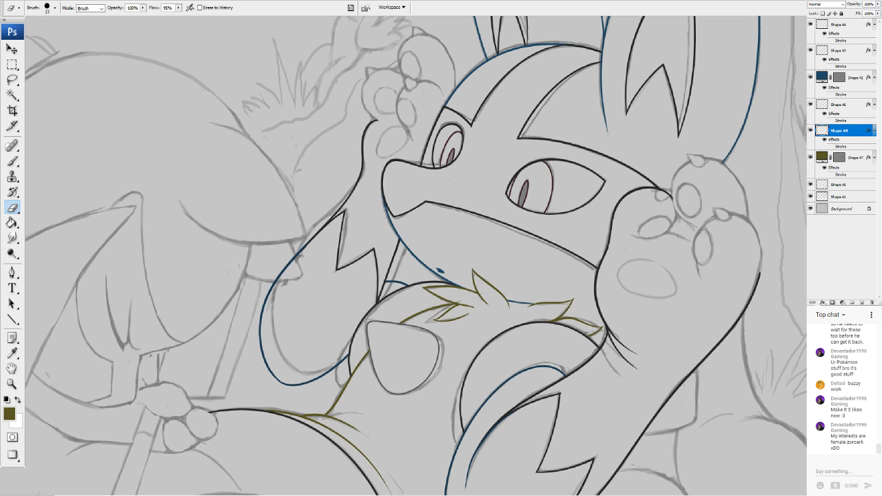
scroll(416, 256, down, 4)
scroll(416, 255, up, 1)
scroll(383, 245, up, 5)
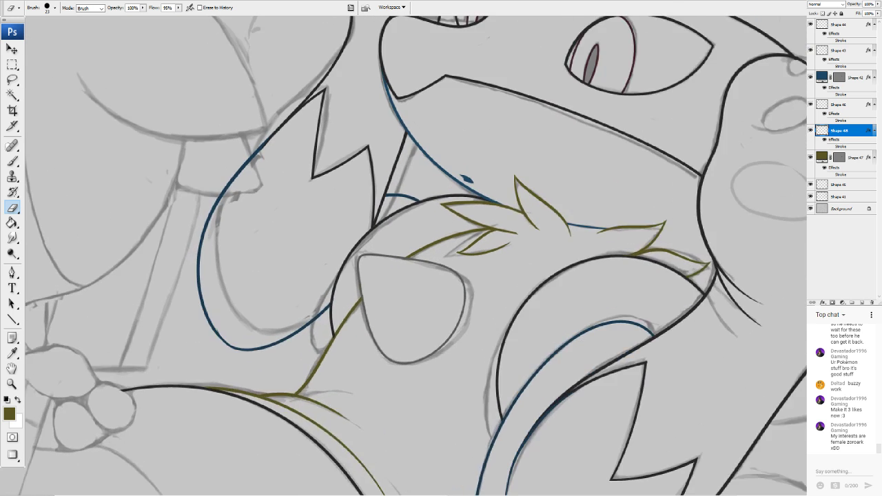
Set the foreground color to dark gray #272727 and draw a diagonal line across the first toe of the raised paw
mouse_move(593, 180)
mouse_down()
mouse_move(238, 335)
mouse_move(239, 349)
mouse_up()
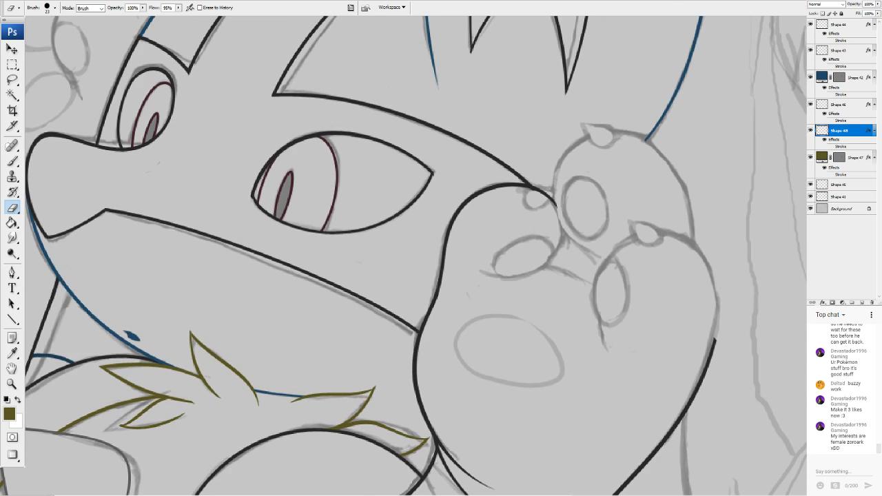
click(9, 413)
click(165, 224)
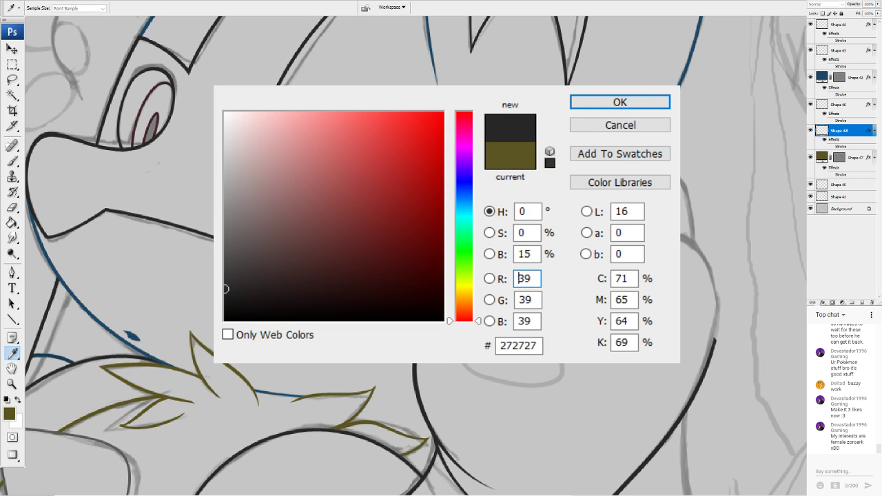
click(613, 99)
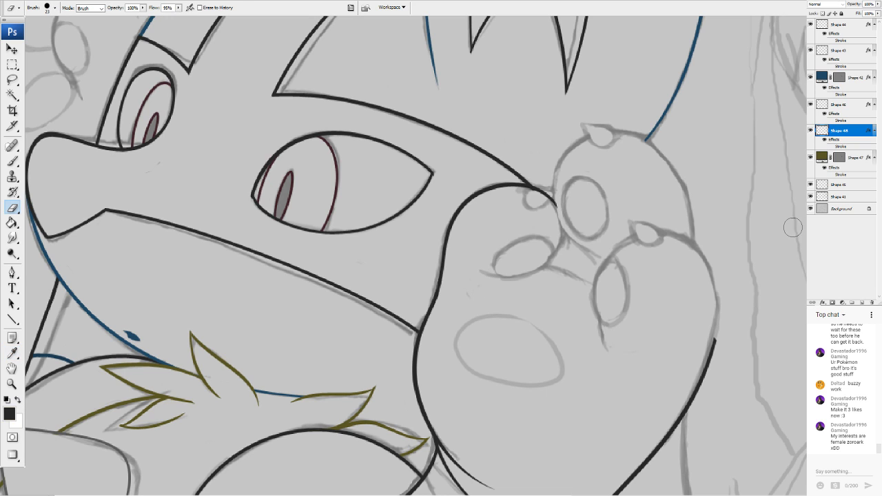
click(13, 319)
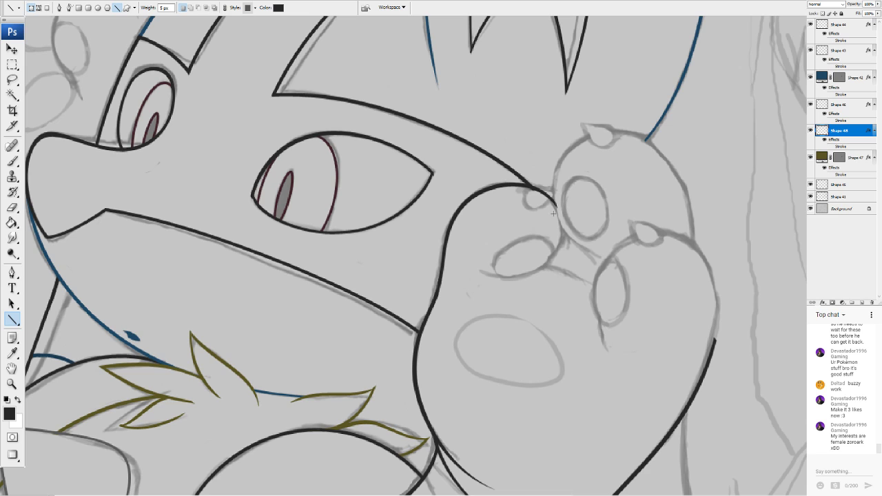
drag(563, 211, 474, 273)
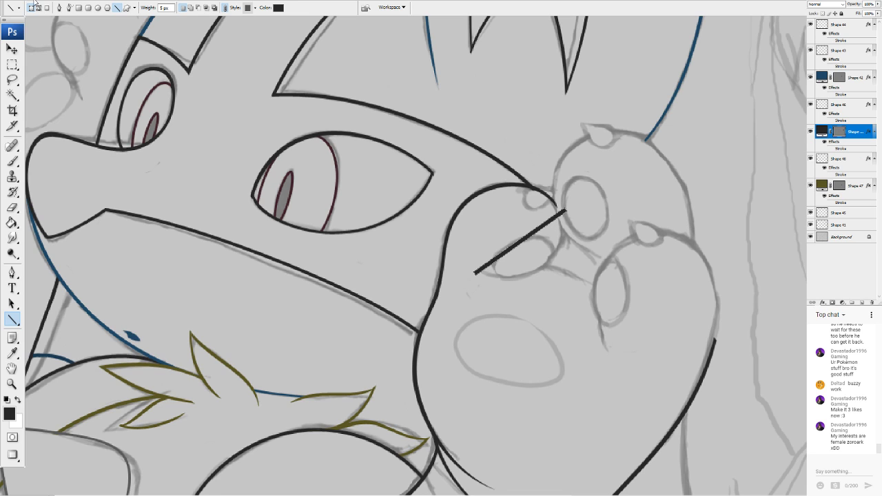
Warp the diagonal line into a rounded curve around the outer side and underside of the raised paw's first toe
click(95, 162)
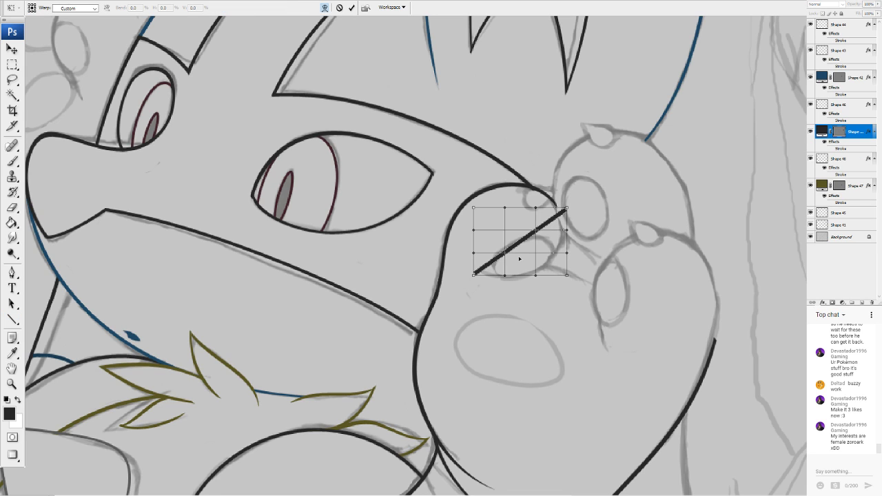
drag(519, 259, 523, 270)
drag(540, 241, 559, 245)
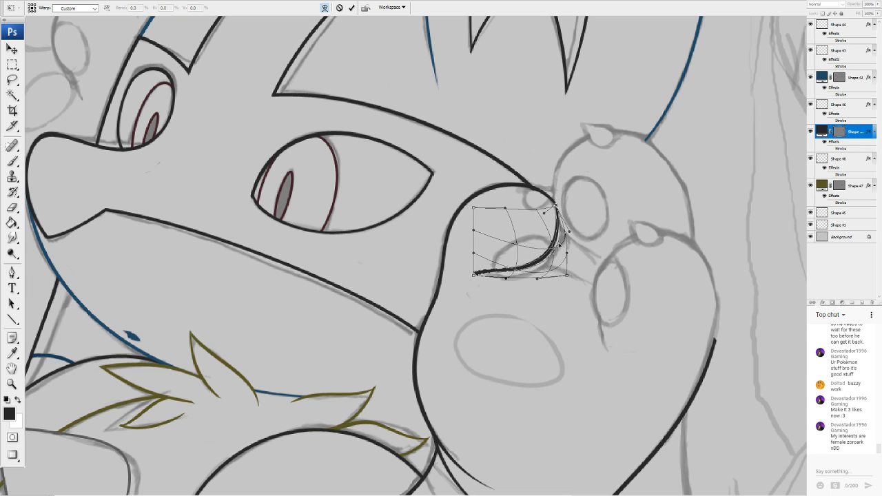
drag(522, 268, 496, 256)
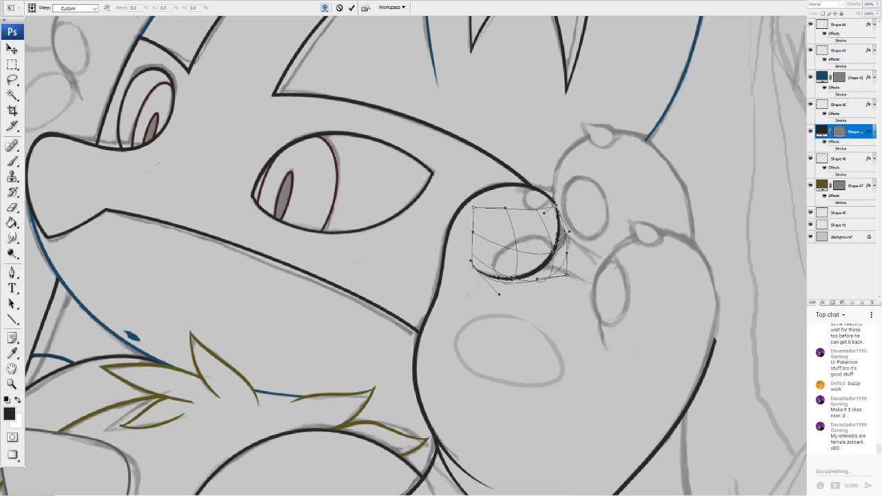
drag(569, 233, 555, 219)
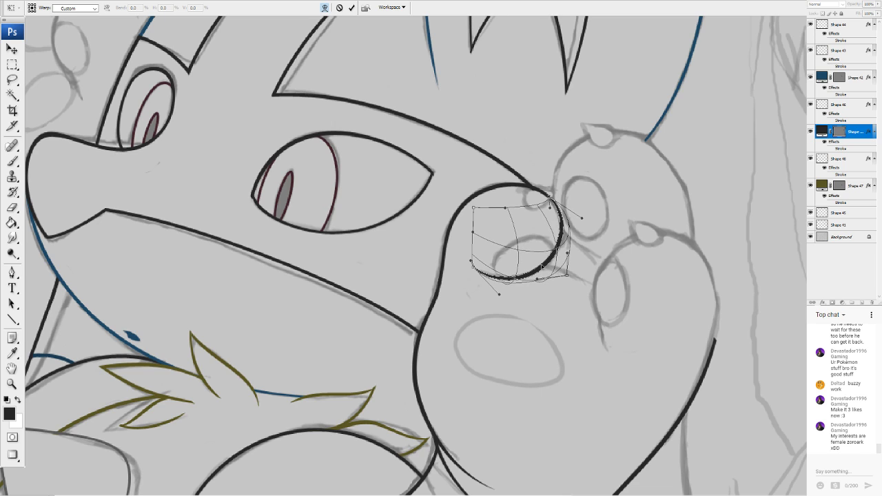
drag(545, 255, 545, 265)
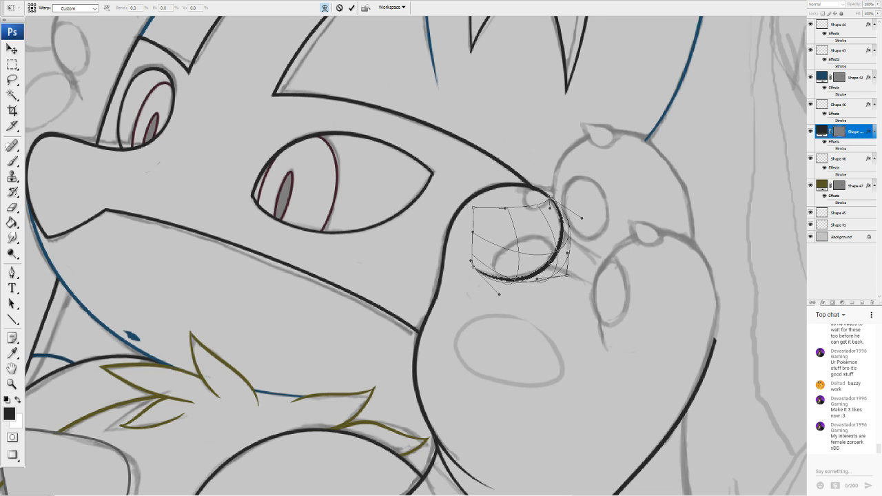
key(Return)
Draw a dark gray line down across the second toe and rotate it to a steep slant along the toe's inner side
key(u)
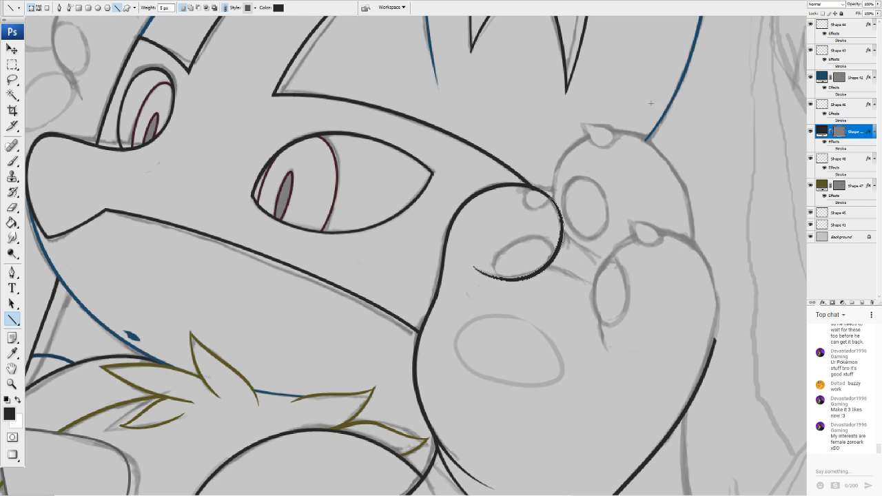
drag(546, 143, 606, 262)
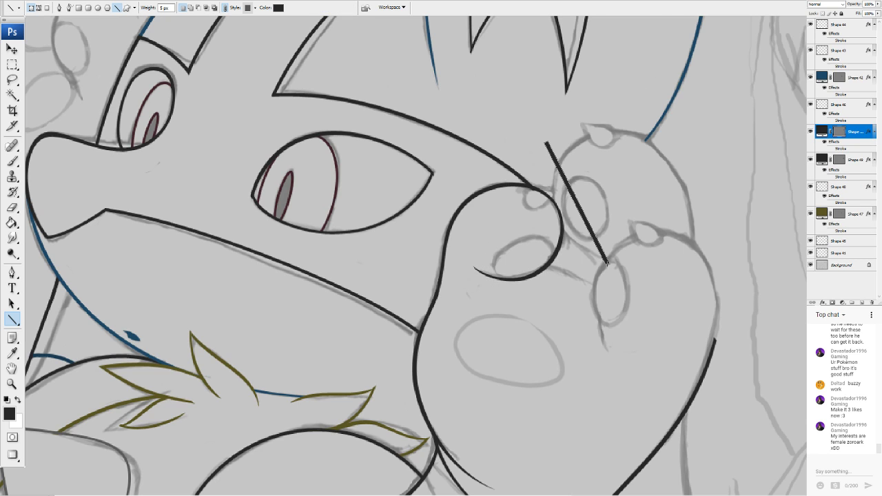
key(ctrl+t)
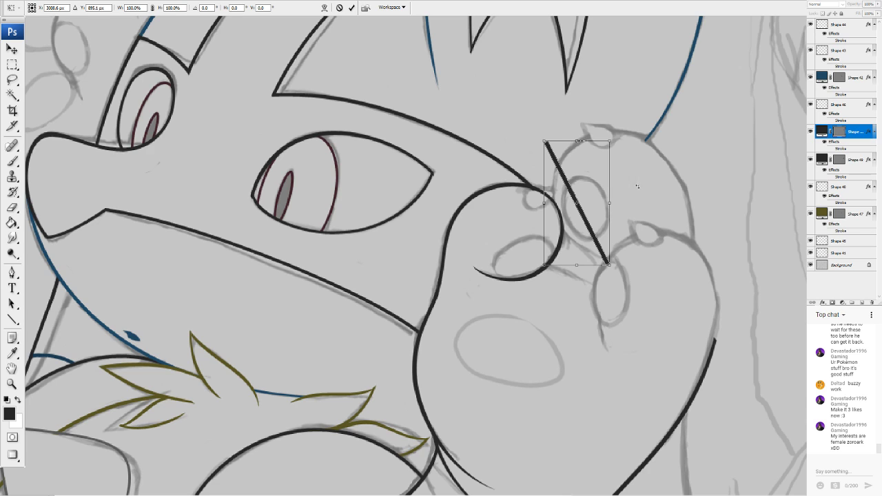
drag(644, 182, 639, 170)
key(Return)
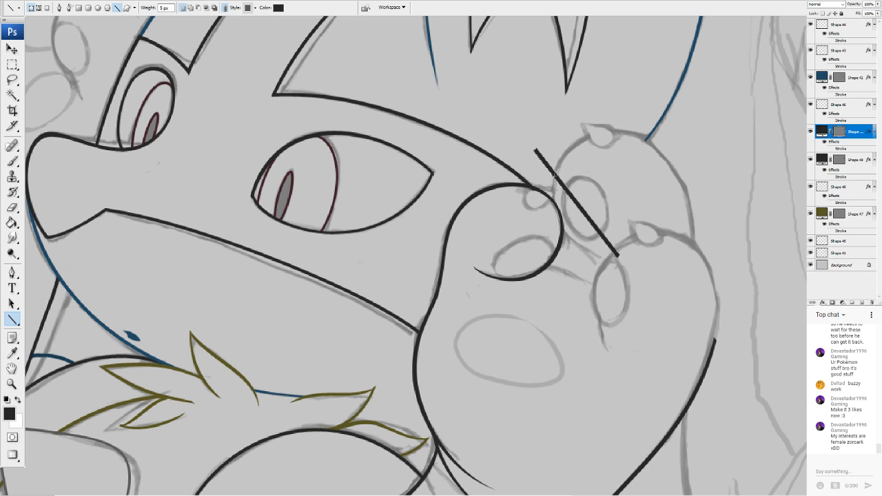
key(ctrl+t)
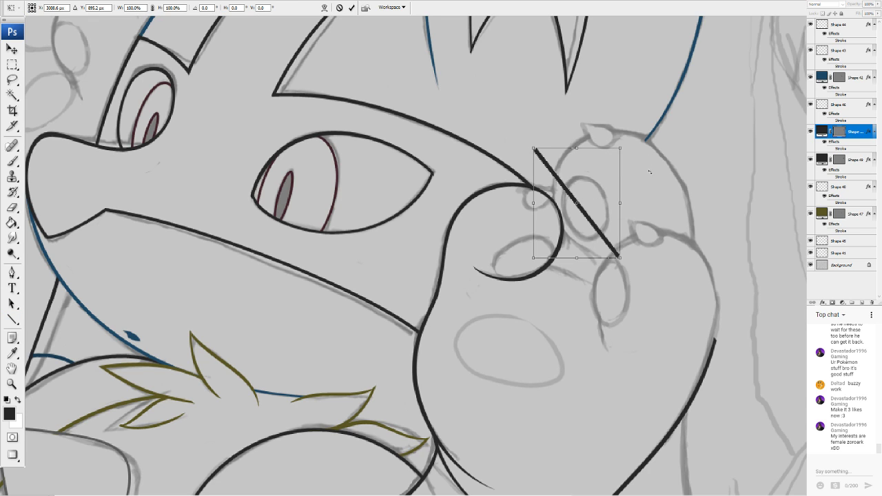
drag(649, 171, 653, 196)
click(324, 7)
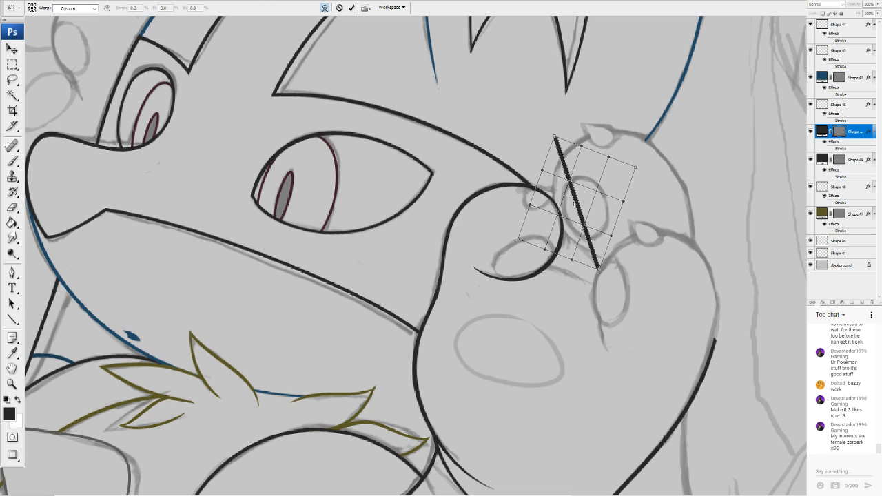
Warp the slanted line into a C-shaped arc following the second toe's inner edge from the claw to the third toe
mouse_move(574, 204)
mouse_down()
mouse_move(605, 238)
mouse_move(577, 220)
mouse_up()
drag(571, 140, 532, 183)
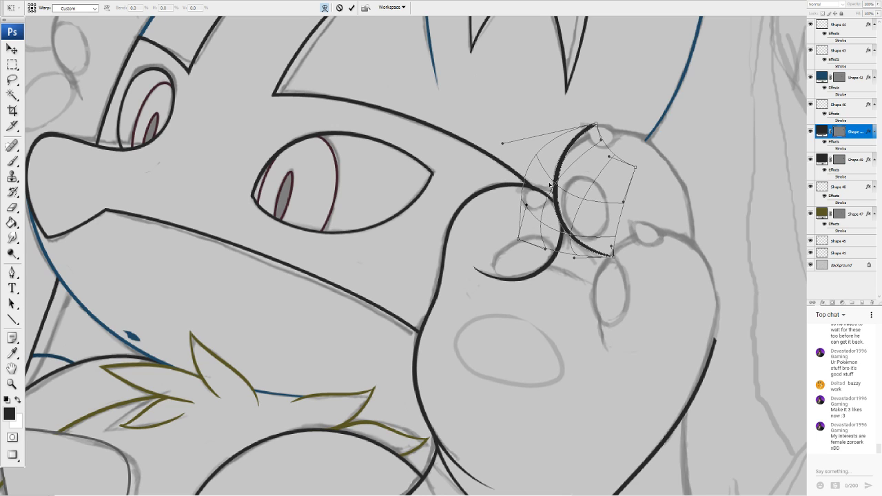
drag(596, 124, 611, 132)
drag(564, 186, 552, 193)
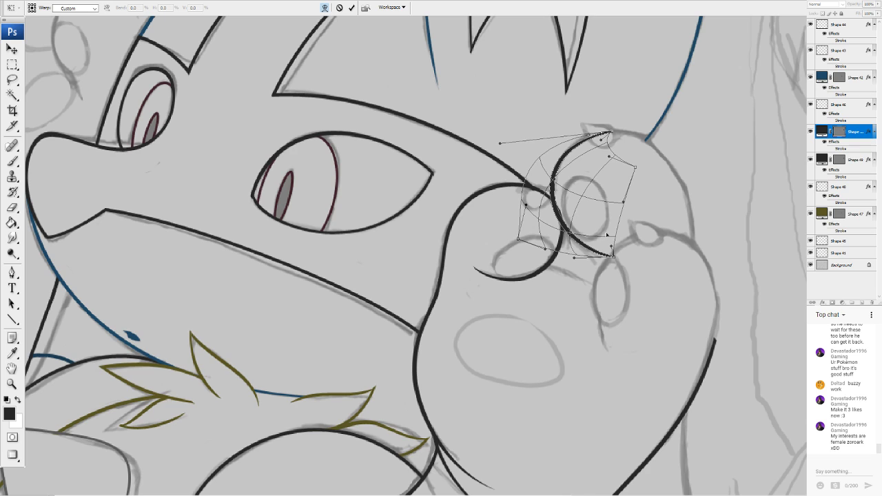
drag(612, 257, 591, 238)
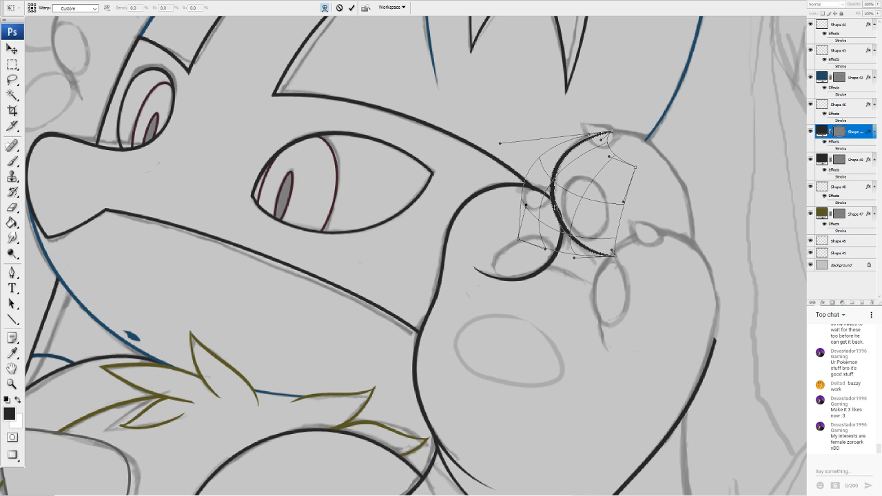
drag(553, 207, 556, 214)
drag(561, 167, 564, 188)
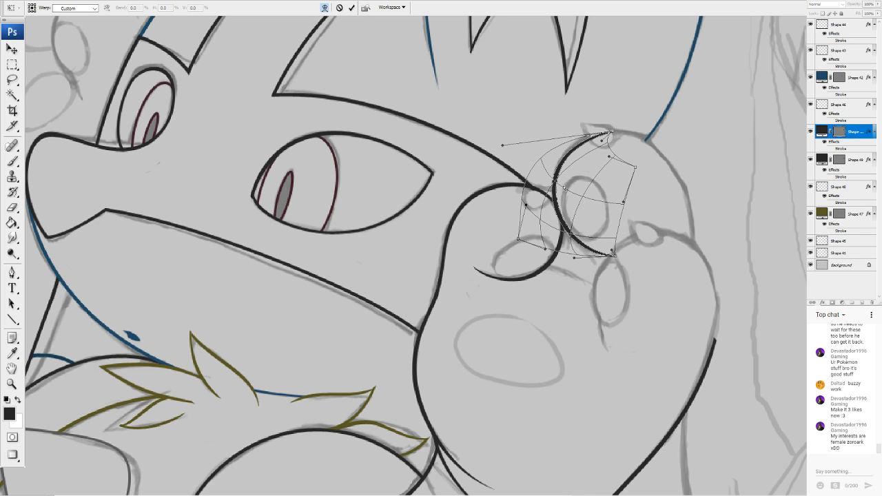
drag(580, 154, 591, 147)
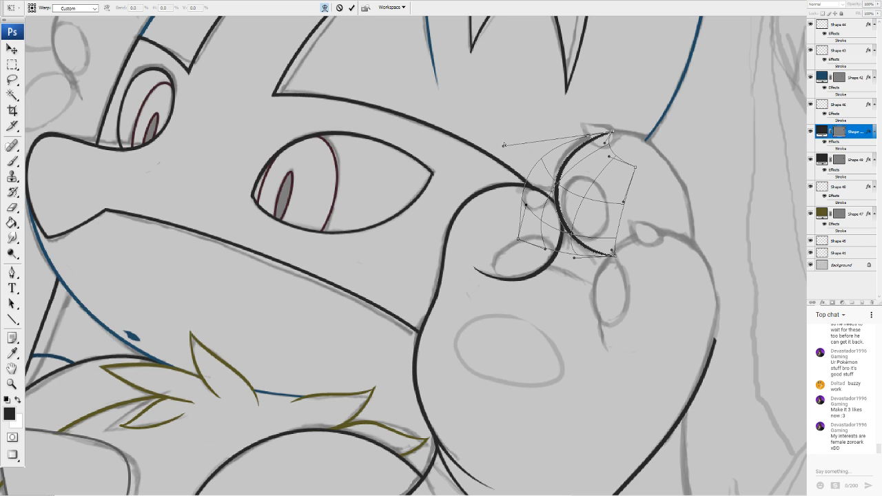
drag(504, 145, 516, 122)
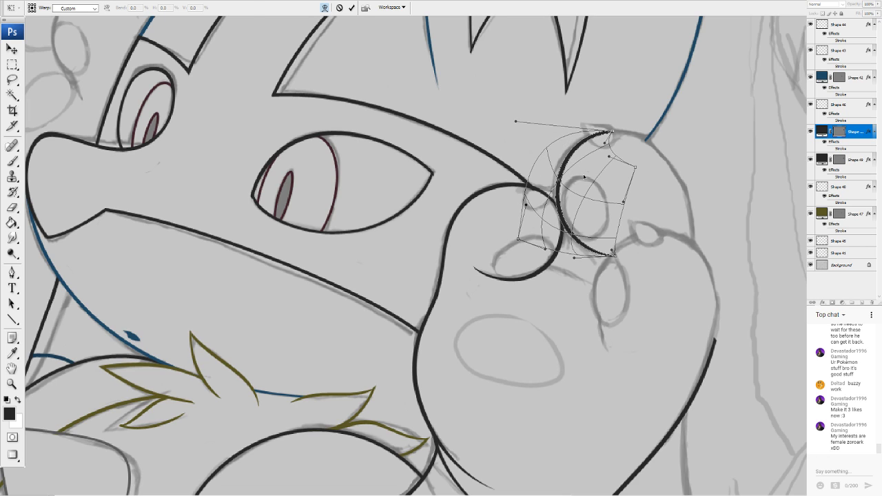
key(Return)
Rasterize the second toe's arc and erase its upper end where it overlaps the claw
click(12, 208)
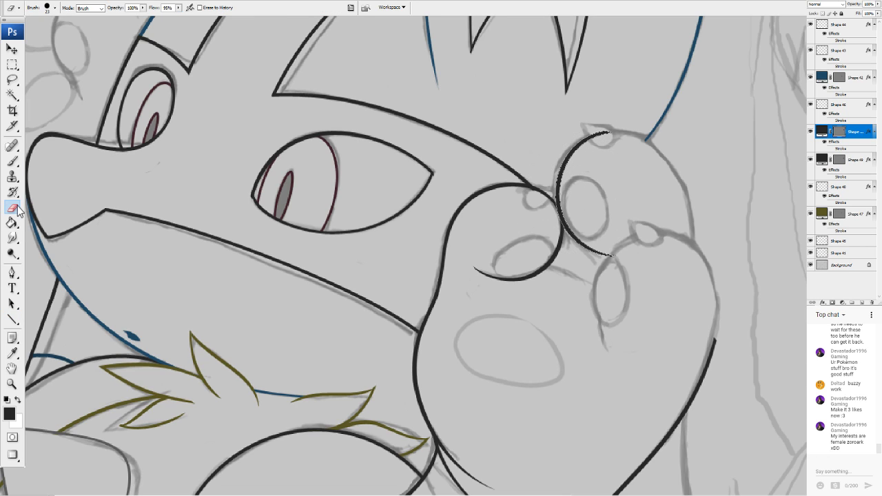
click(429, 172)
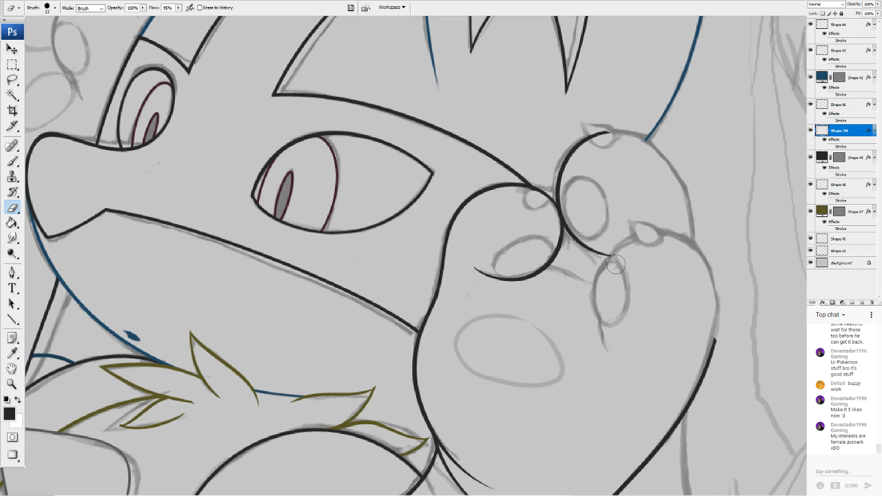
drag(604, 129, 597, 131)
Draw a diagonal line across the third toe and warp it into an arch over the toe's top and inner side
scroll(598, 133, down, 3)
scroll(572, 133, up, 1)
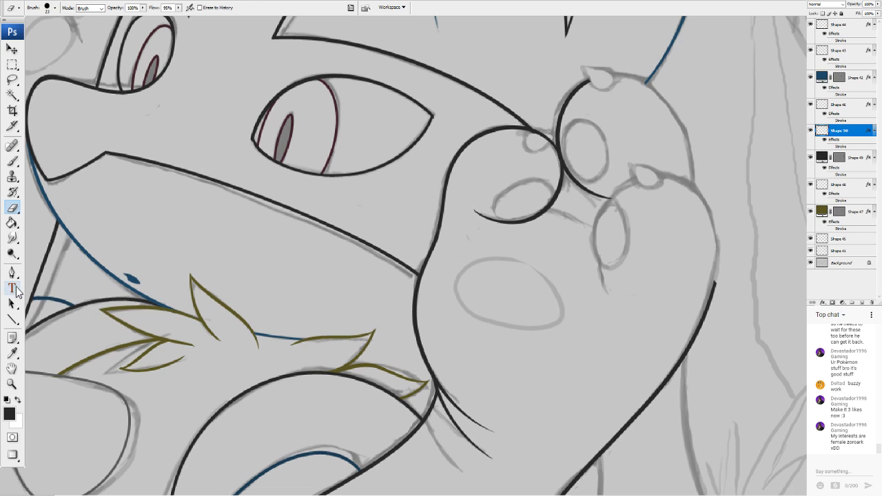
click(12, 319)
drag(691, 178, 596, 290)
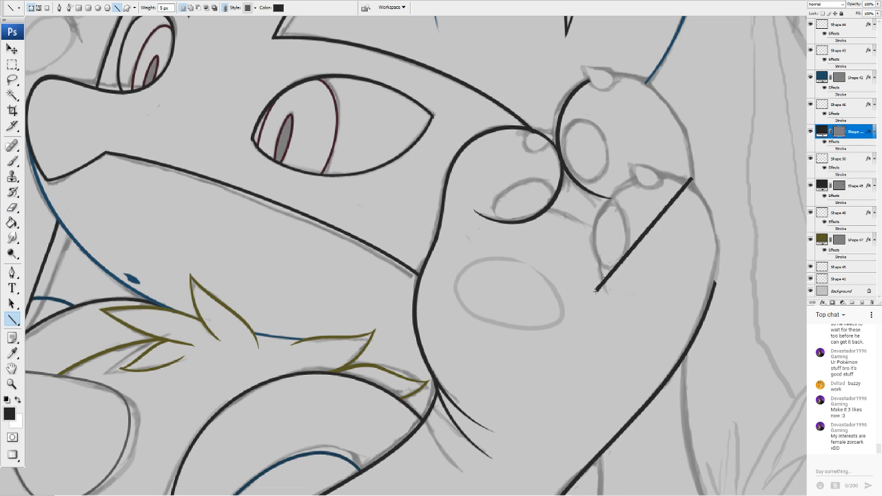
click(103, 162)
drag(629, 238, 689, 178)
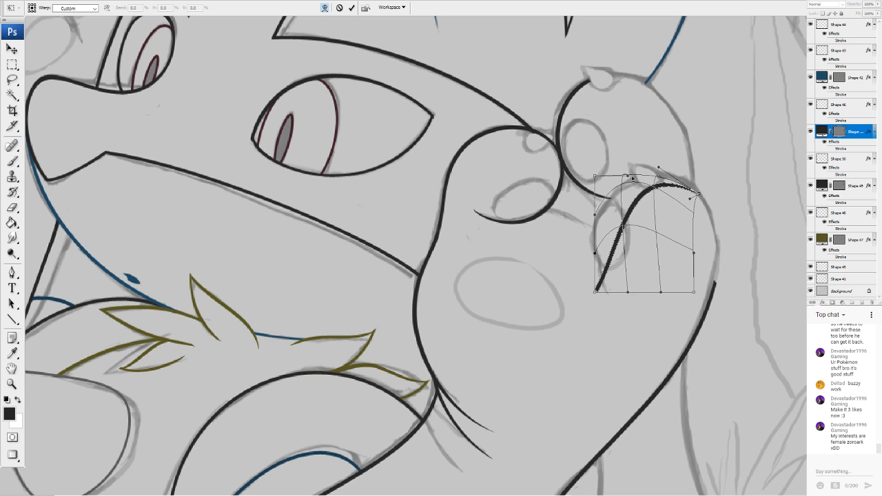
drag(631, 178, 579, 179)
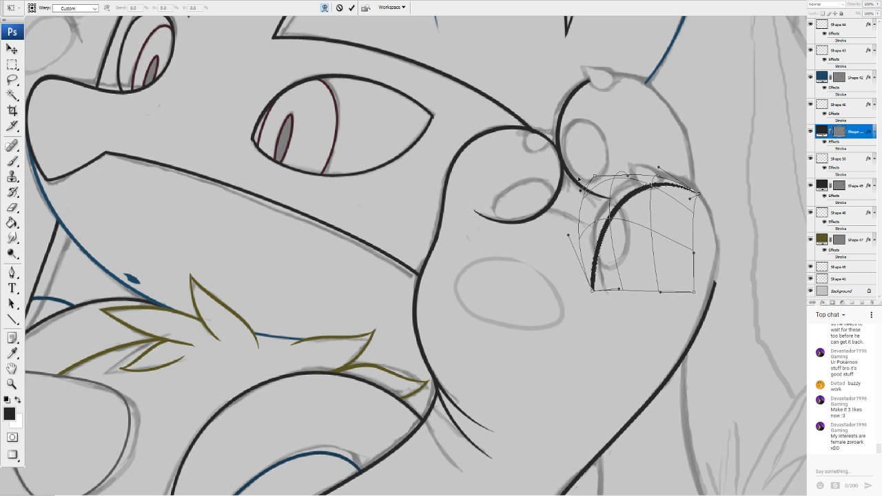
drag(620, 238, 611, 228)
drag(658, 168, 665, 144)
drag(645, 190, 600, 208)
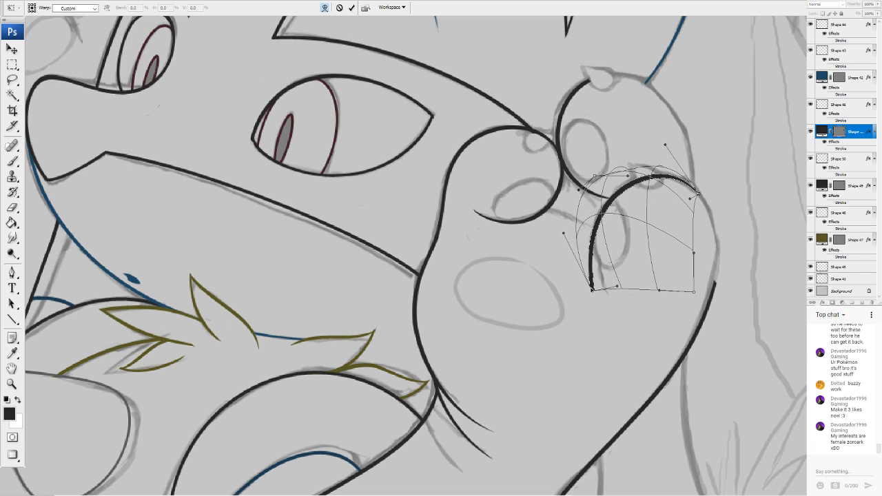
Refine the third toe's arch by curving its lower end inward beneath the toe pad and extending its outer end down the sketch
drag(591, 290, 614, 298)
drag(567, 239, 545, 276)
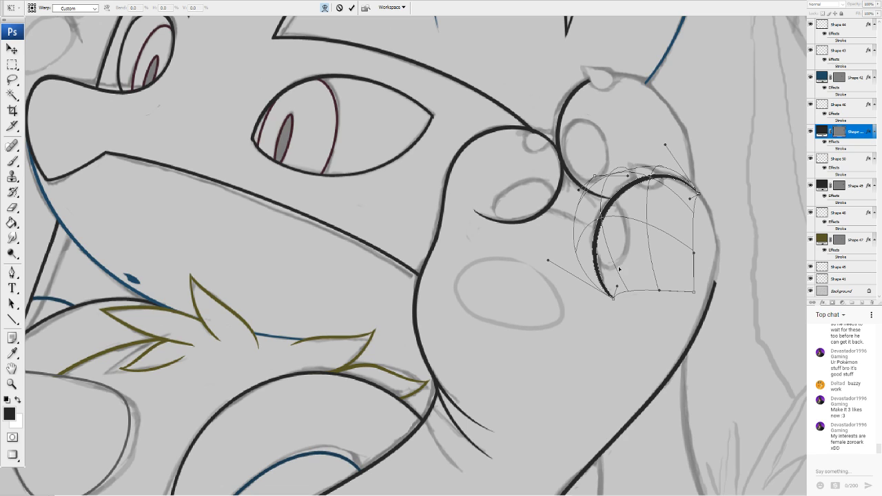
drag(618, 268, 606, 263)
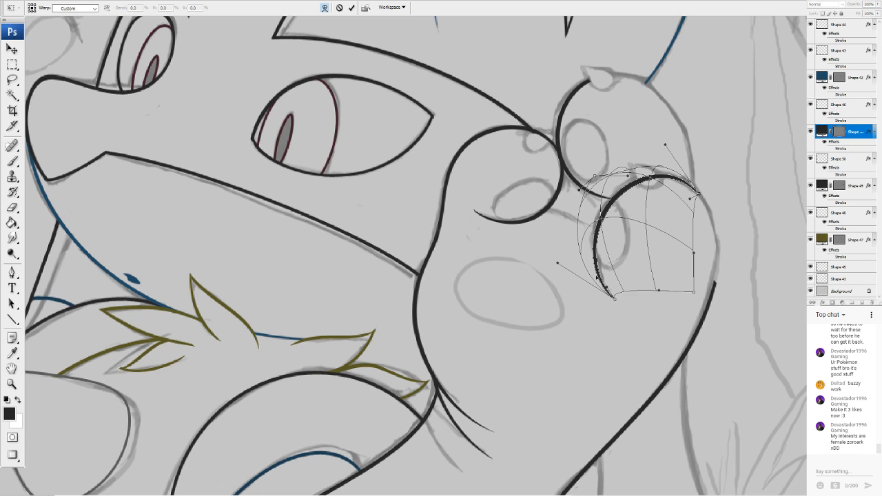
drag(611, 303, 618, 304)
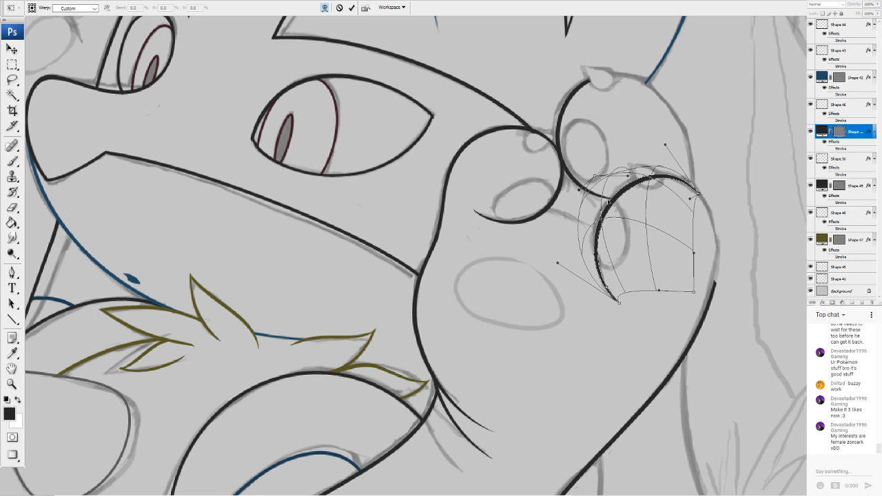
drag(637, 172, 644, 197)
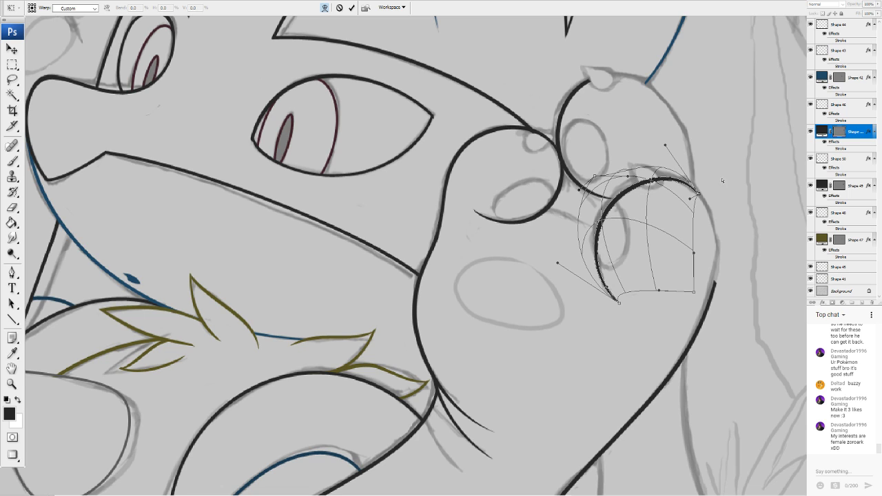
drag(698, 193, 707, 206)
drag(664, 146, 675, 133)
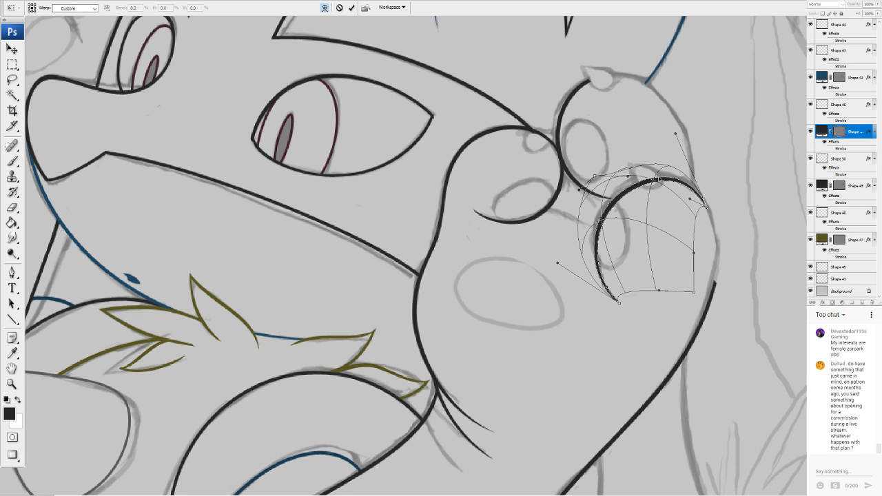
key(Return)
Draw a line from the third toe's top to the paw's outer outline and warp it outward along the sketched edge
key(u)
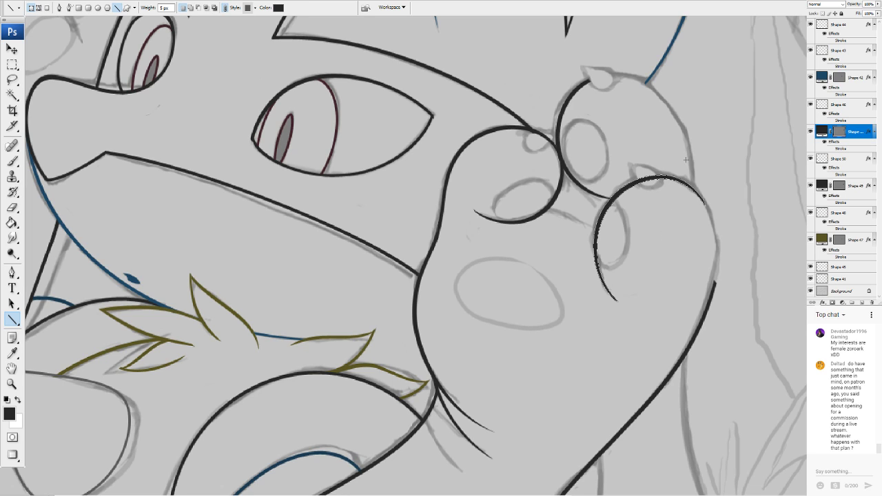
drag(677, 178, 713, 297)
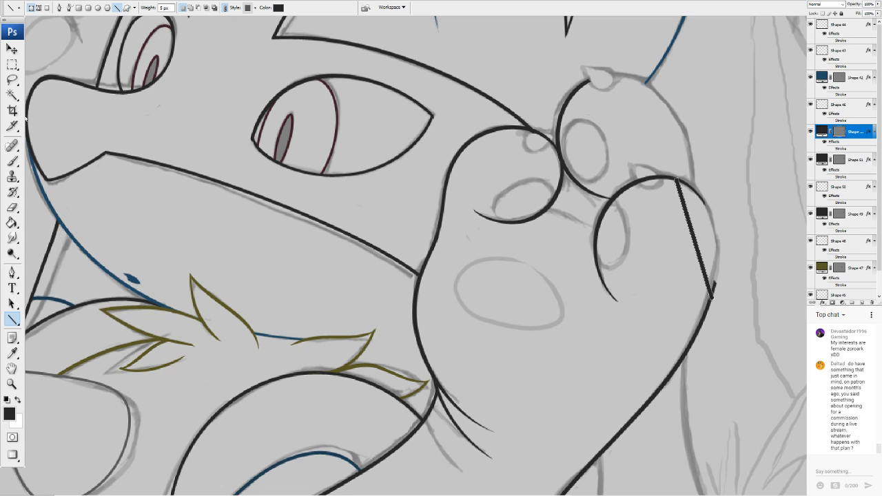
click(106, 166)
drag(694, 236, 732, 214)
mouse_move(714, 259)
mouse_down()
mouse_move(726, 261)
mouse_move(711, 253)
mouse_up()
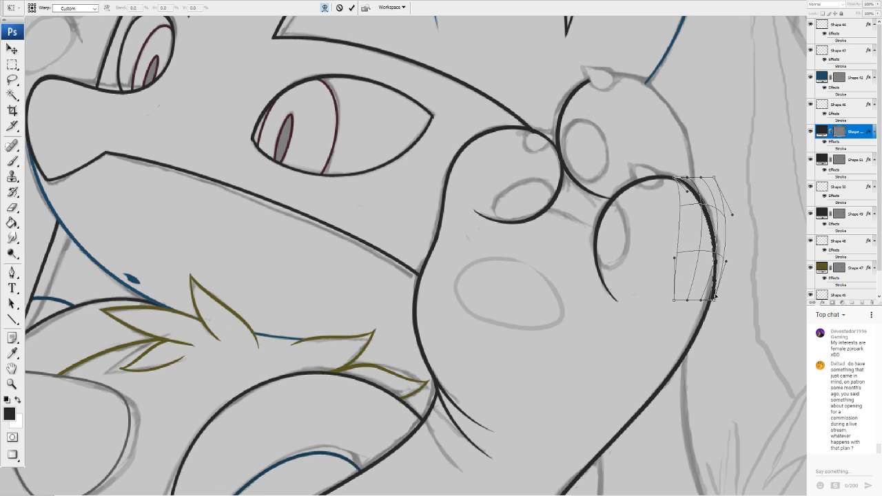
Refine the warp of the third toe's outer line so it bulges along the sketch and blends into the paw's outer outline
drag(714, 300, 703, 316)
drag(725, 261, 737, 265)
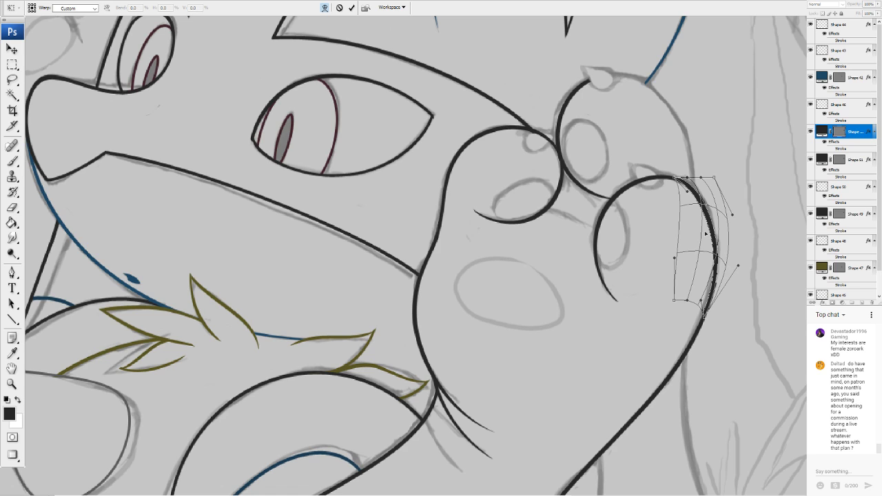
drag(706, 234, 707, 193)
drag(738, 265, 749, 270)
drag(704, 317, 690, 354)
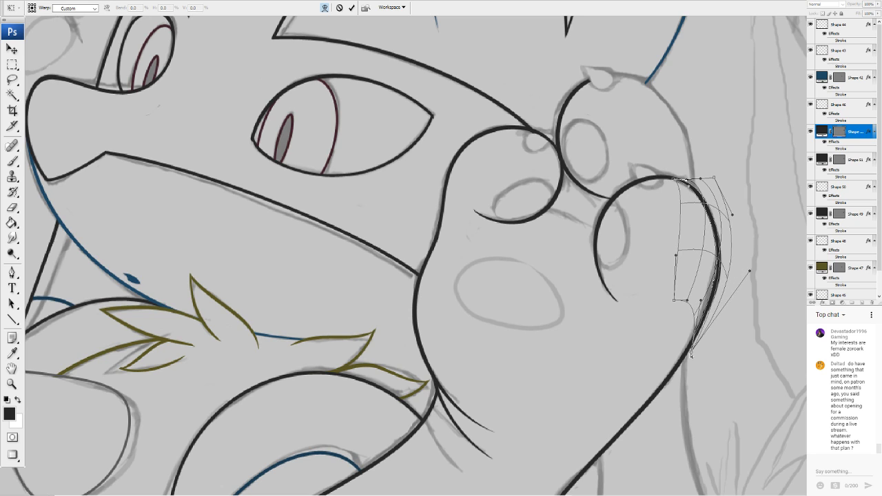
drag(749, 271, 744, 274)
drag(701, 300, 703, 313)
drag(691, 354, 687, 353)
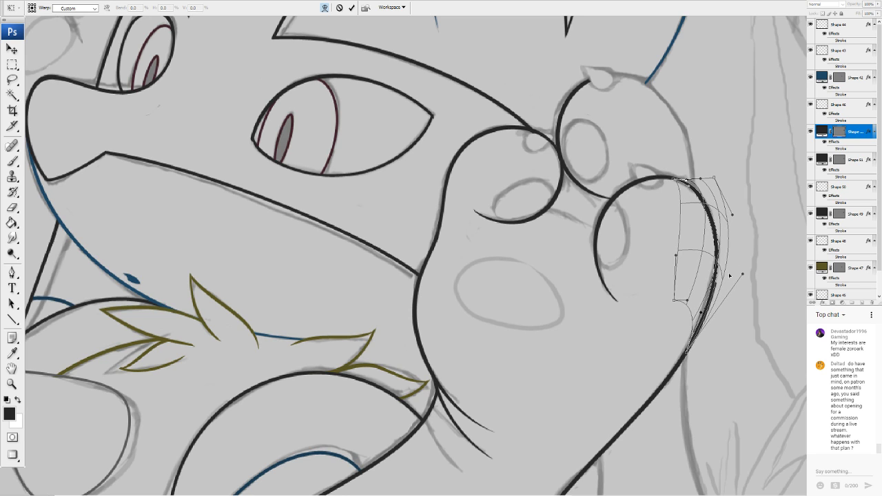
drag(742, 274, 747, 276)
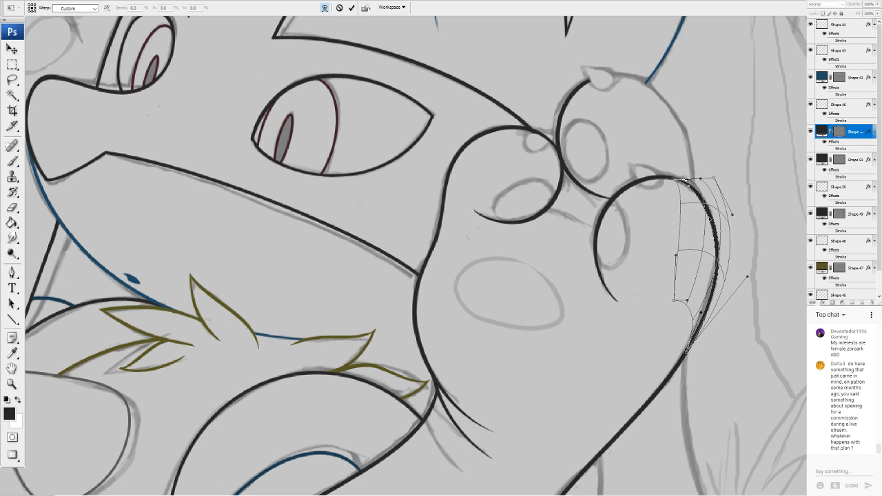
key(Return)
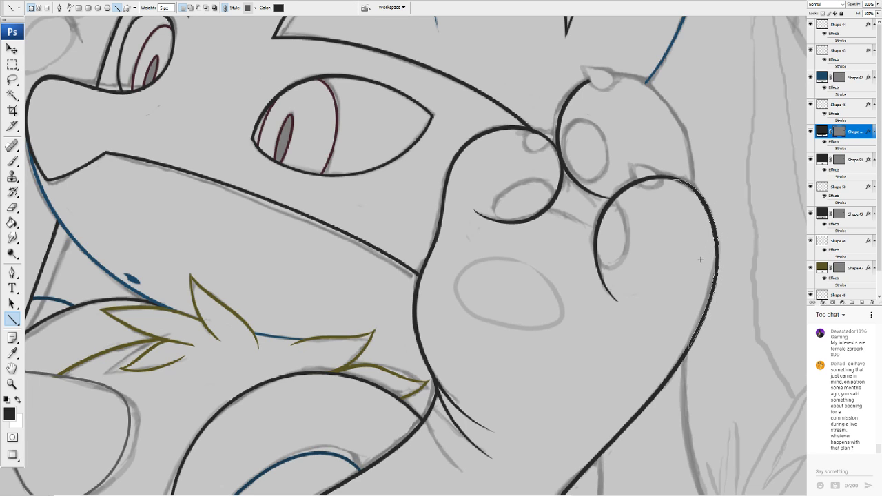
Rasterize the third toe's outer line so it can be erased
click(14, 208)
click(752, 233)
click(438, 165)
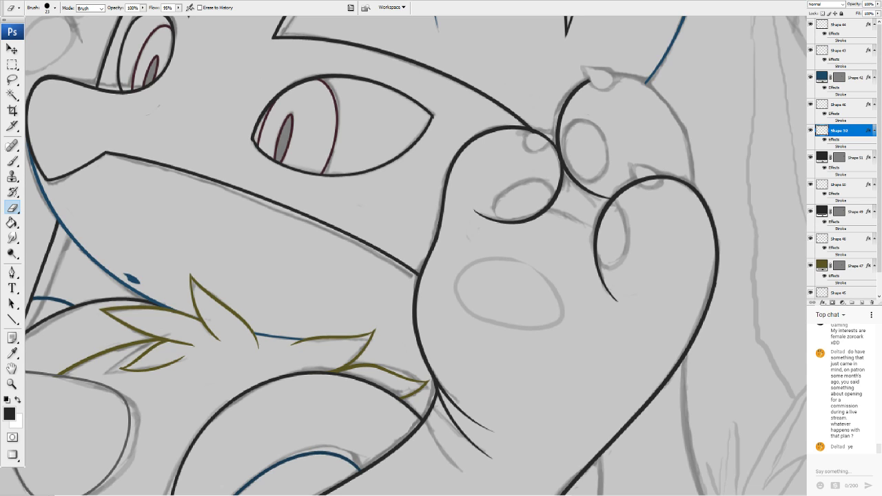
key(ctrl+Tab)
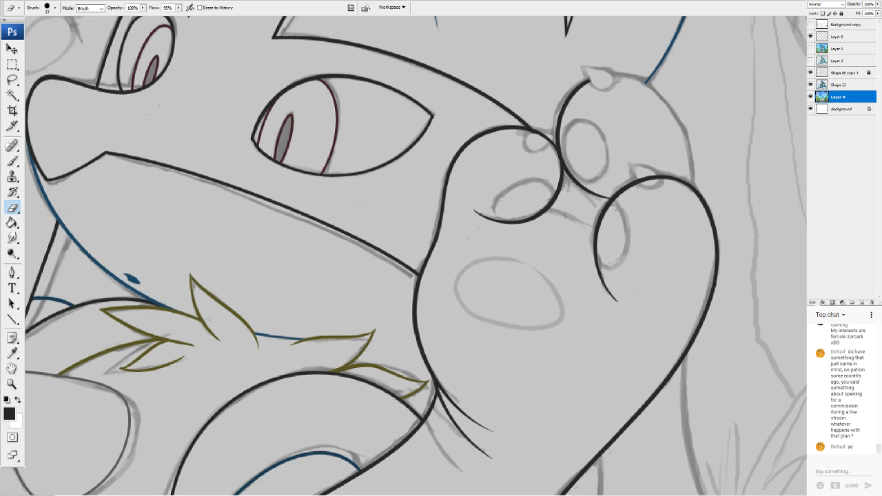
click(742, 144)
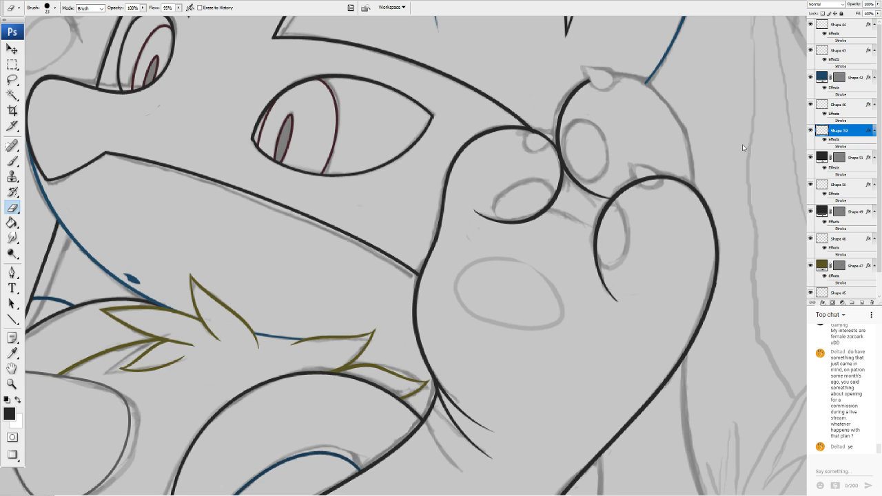
double_click(858, 132)
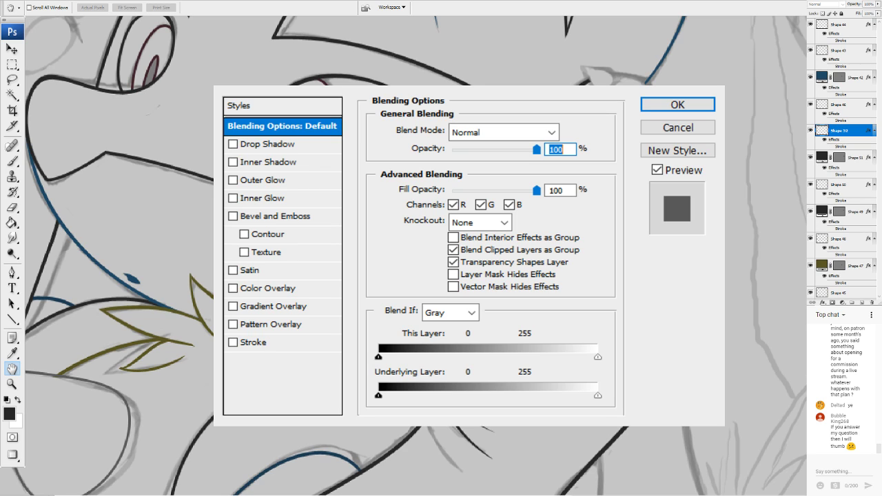
drag(535, 148, 475, 153)
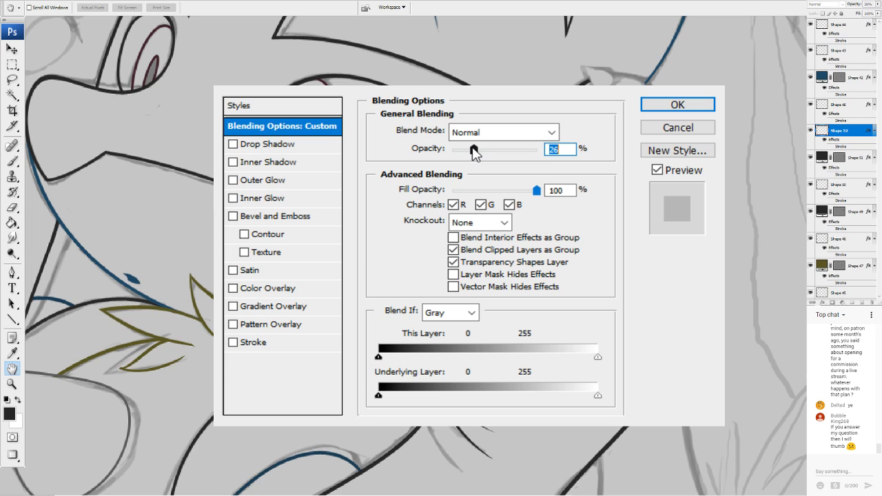
drag(473, 148, 667, 156)
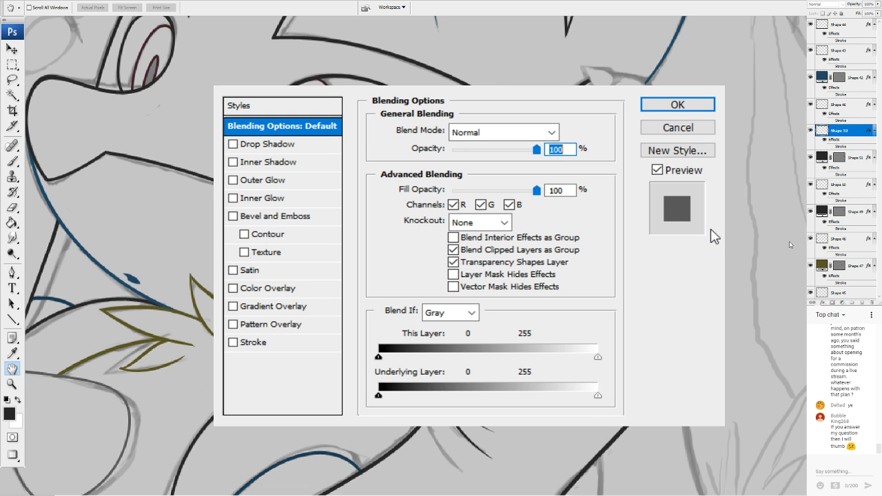
click(703, 83)
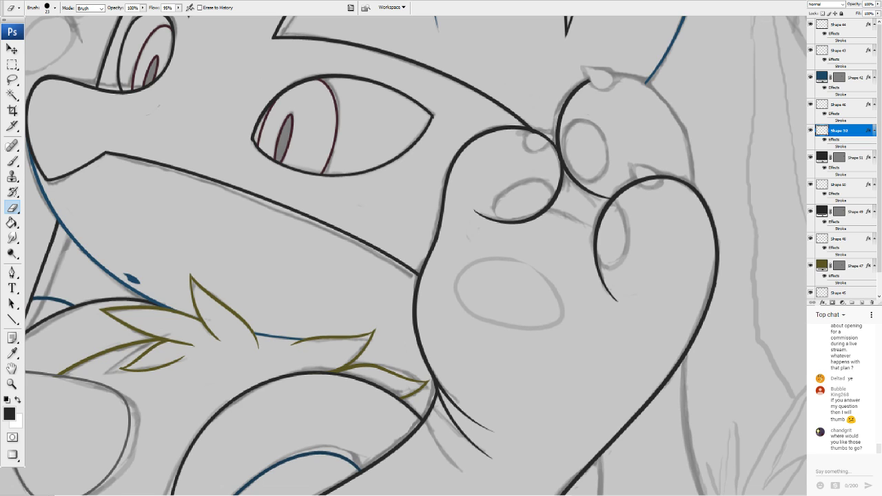
Draw a straight line from beside the second toe's claw down to the third toe's top outline
scroll(417, 256, up, 4)
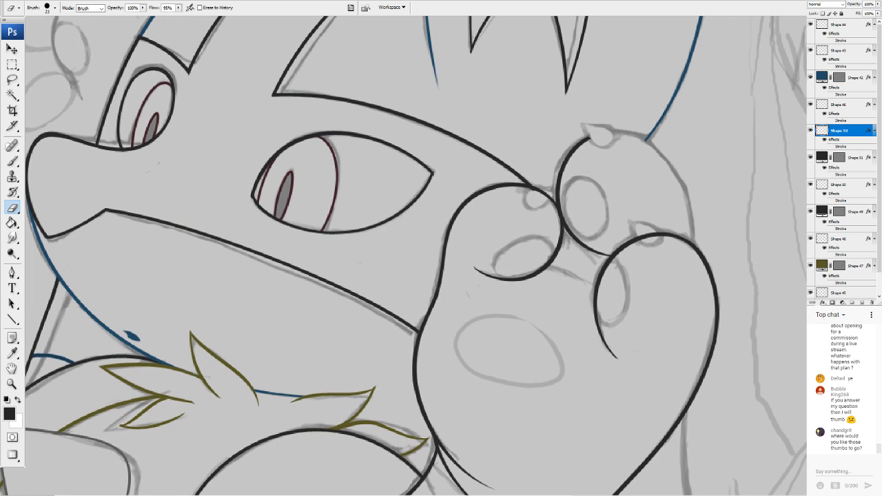
key(a)
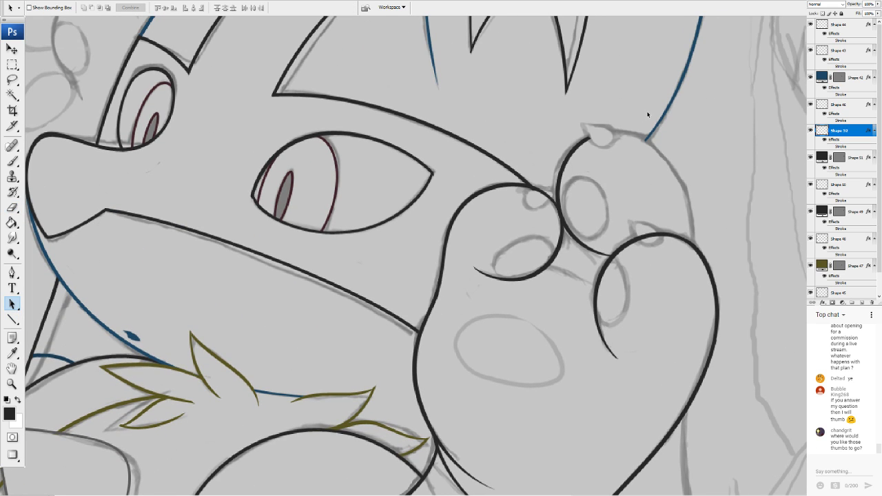
scroll(416, 255, down, 3)
scroll(416, 256, up, 3)
scroll(403, 256, up, 4)
scroll(416, 256, up, 8)
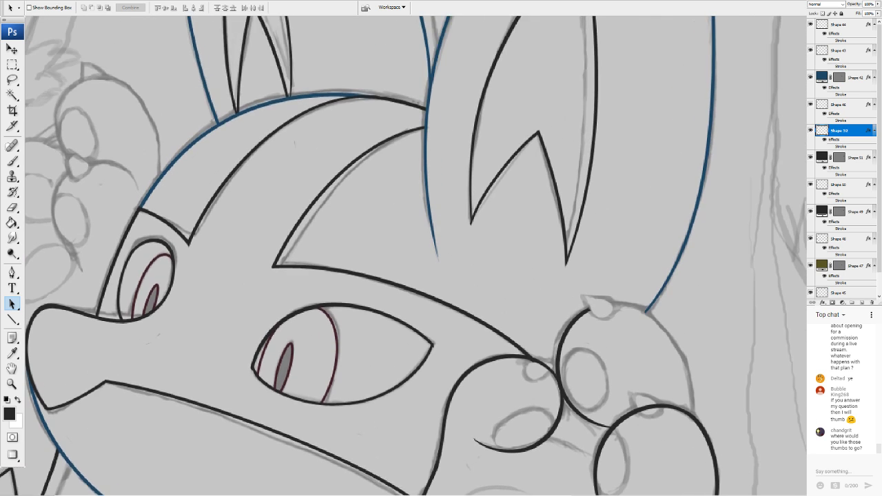
scroll(416, 255, down, 5)
scroll(404, 256, down, 3)
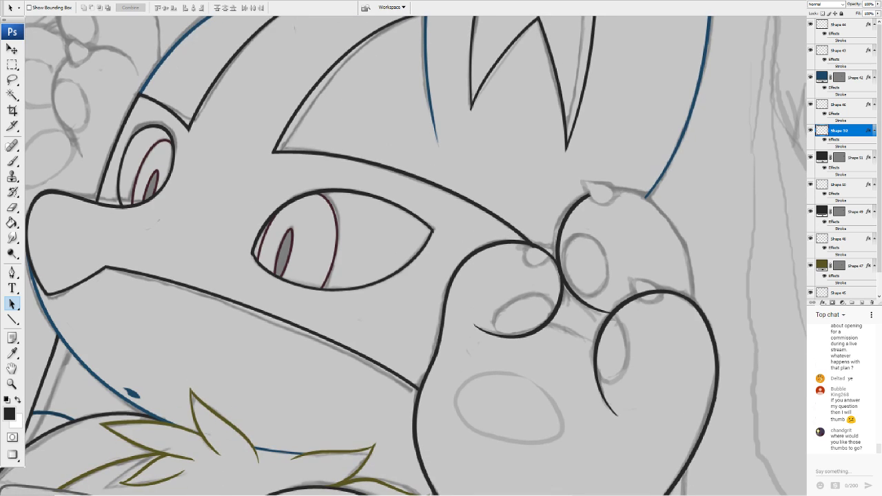
click(11, 319)
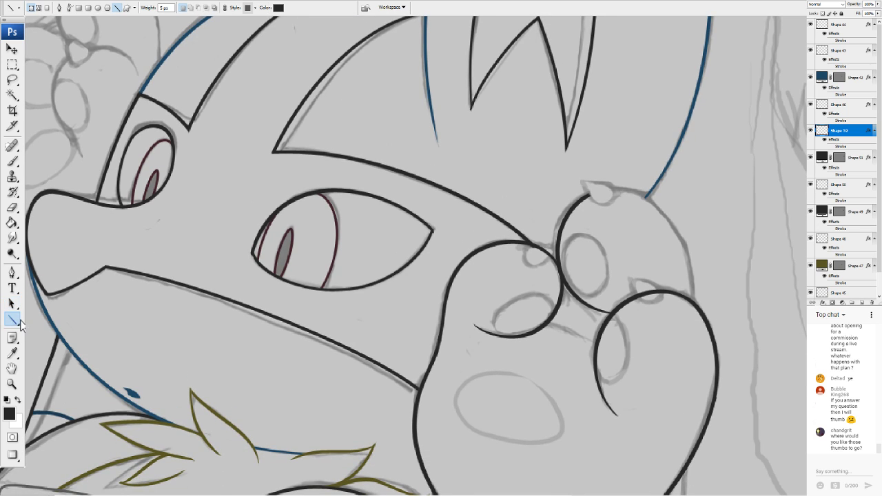
mouse_move(611, 190)
mouse_down()
mouse_move(672, 228)
mouse_move(692, 304)
mouse_up()
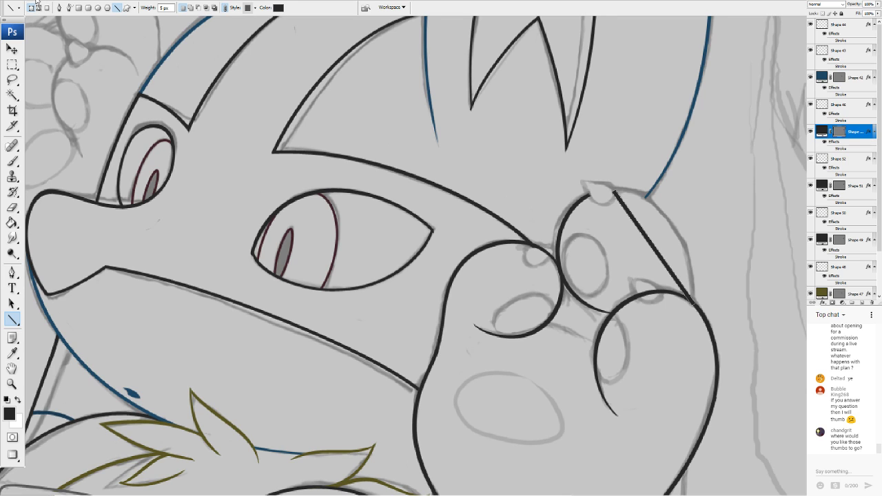
Warp the second toe's line into an outward arc along the sketched edge, with its ends extended past the claw and into the third toe
click(94, 164)
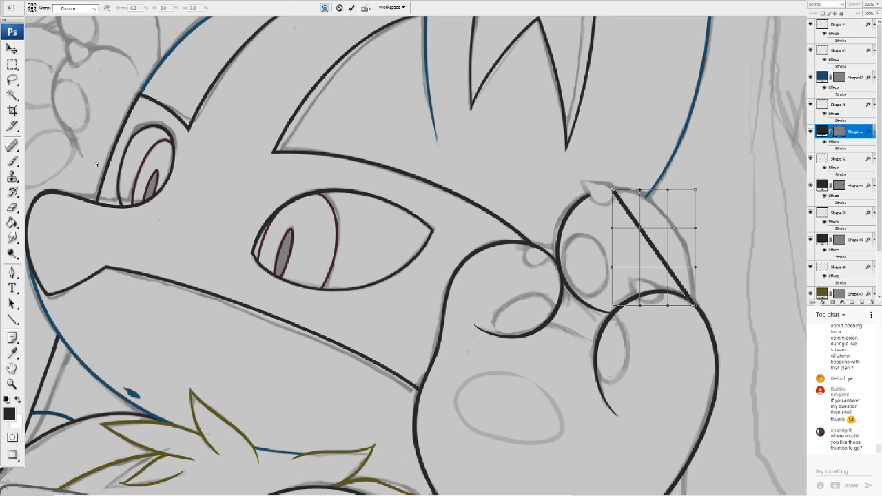
mouse_move(651, 224)
mouse_down()
mouse_move(661, 214)
mouse_move(643, 206)
mouse_move(655, 210)
mouse_move(653, 200)
mouse_up()
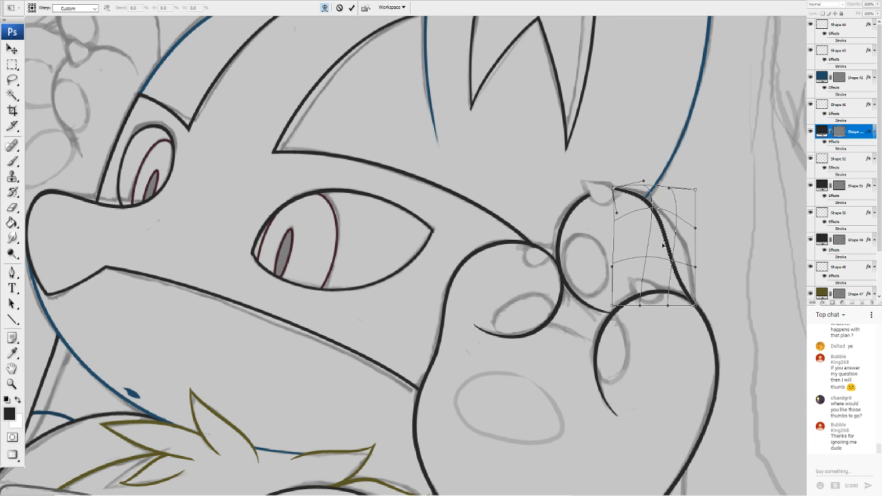
drag(663, 245, 679, 235)
drag(696, 305, 685, 331)
drag(695, 267, 718, 291)
drag(674, 255, 677, 257)
drag(666, 208, 665, 226)
drag(717, 290, 676, 352)
drag(685, 275, 692, 276)
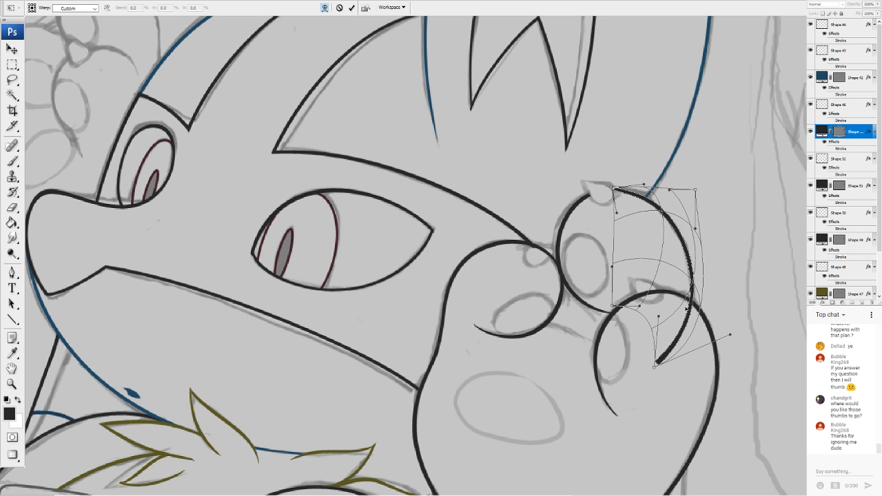
mouse_move(613, 188)
mouse_down()
mouse_move(607, 191)
mouse_move(636, 170)
mouse_up()
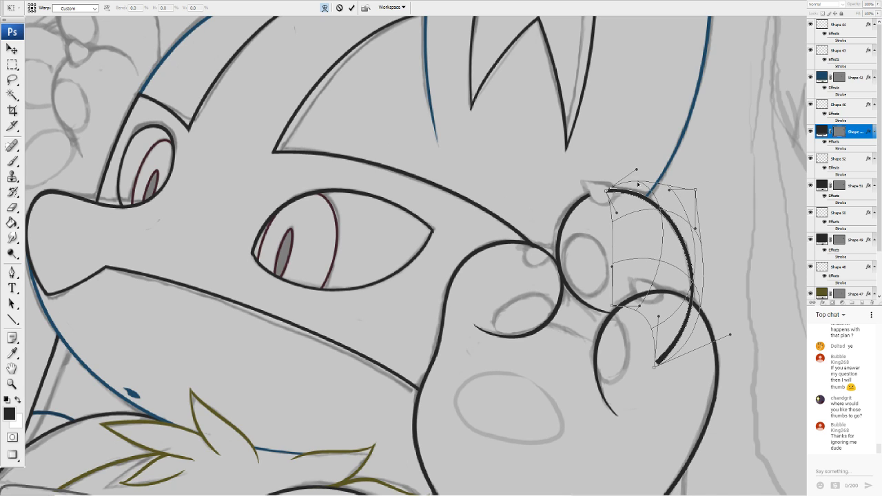
key(Return)
Rasterize the second toe's outer arc and erase its ends over the claw and inside the third toe
key(e)
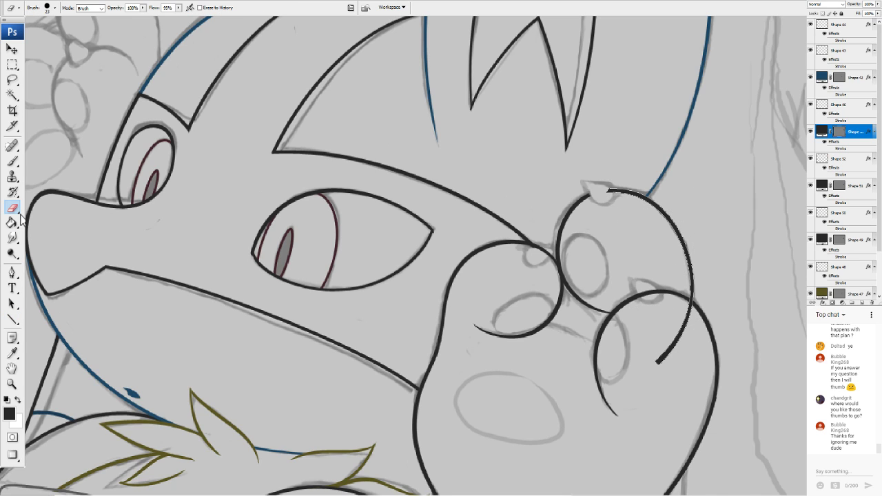
click(601, 190)
drag(656, 363, 683, 313)
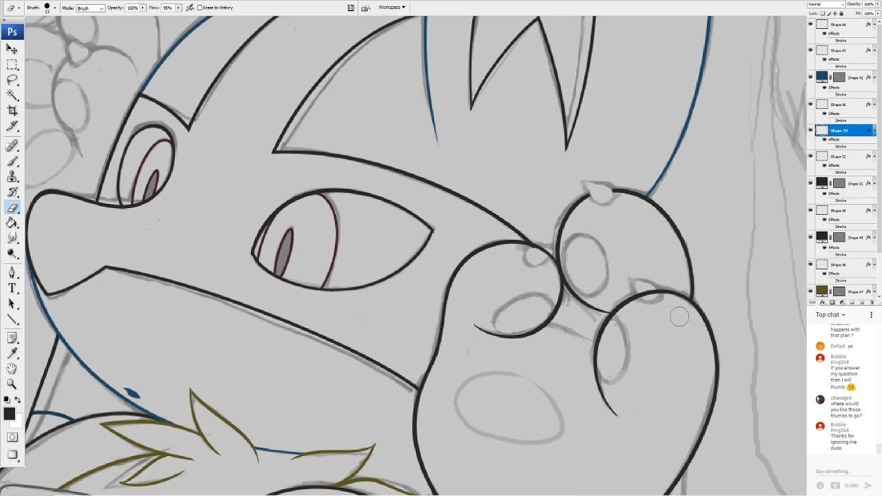
Draw a diagonal line across the other paw's uppermost toe to the head outline and warp its lower end along the toe's outer side
mouse_move(227, 255)
mouse_down()
mouse_move(723, 256)
mouse_move(586, 342)
mouse_move(611, 427)
mouse_up()
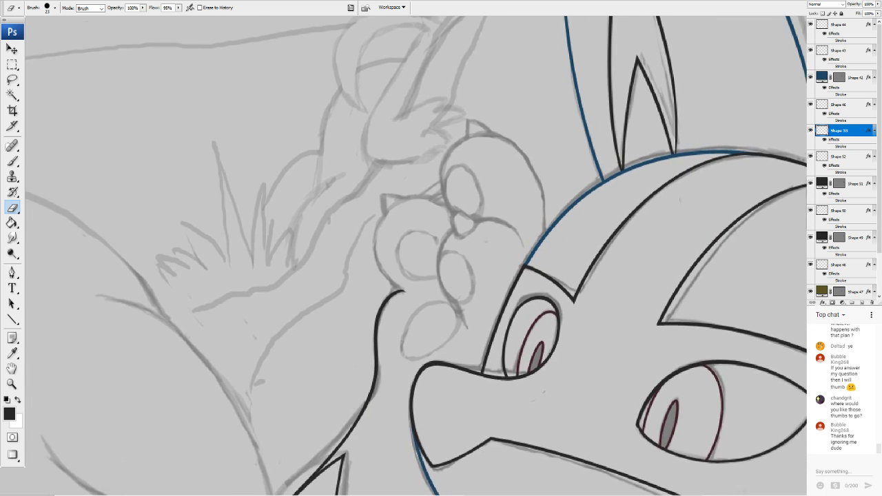
click(12, 319)
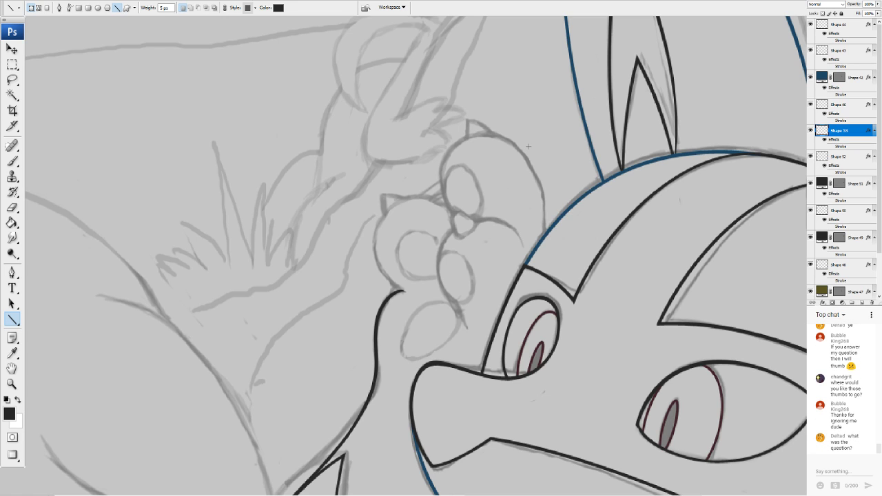
drag(432, 139, 543, 234)
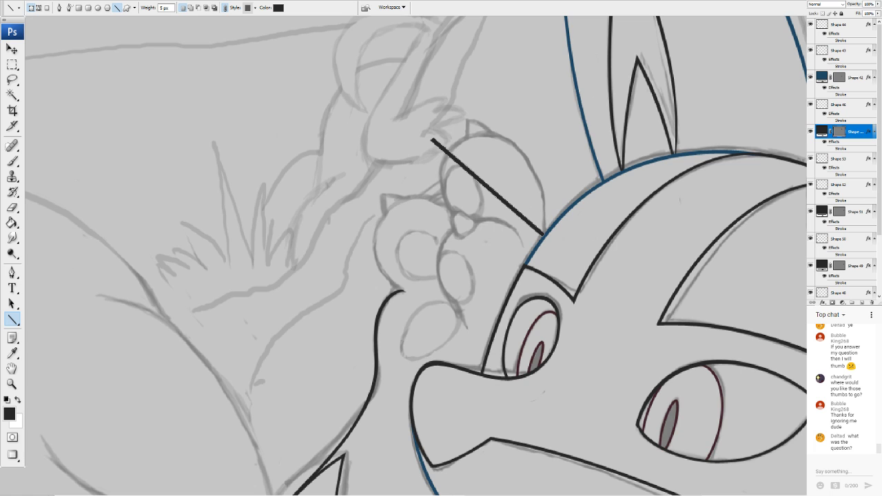
click(107, 166)
mouse_move(498, 179)
mouse_down()
mouse_move(491, 181)
mouse_move(503, 191)
mouse_up()
drag(545, 236, 540, 246)
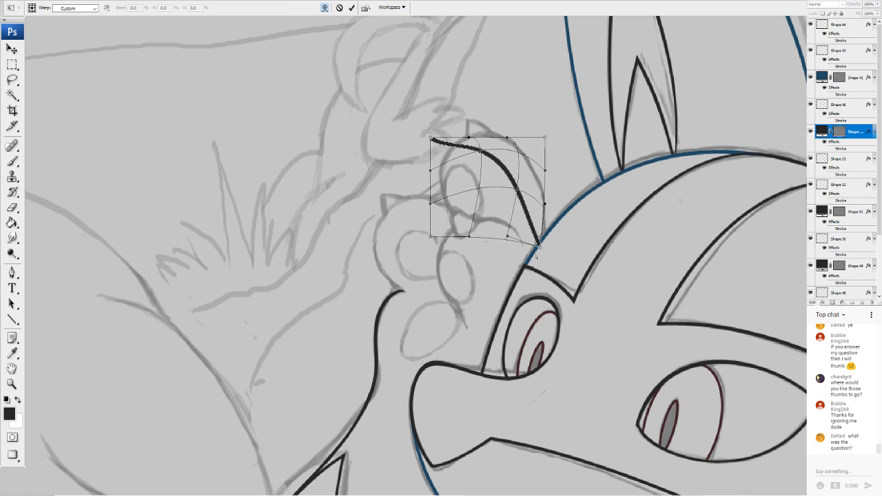
drag(540, 214, 567, 199)
drag(503, 246, 531, 225)
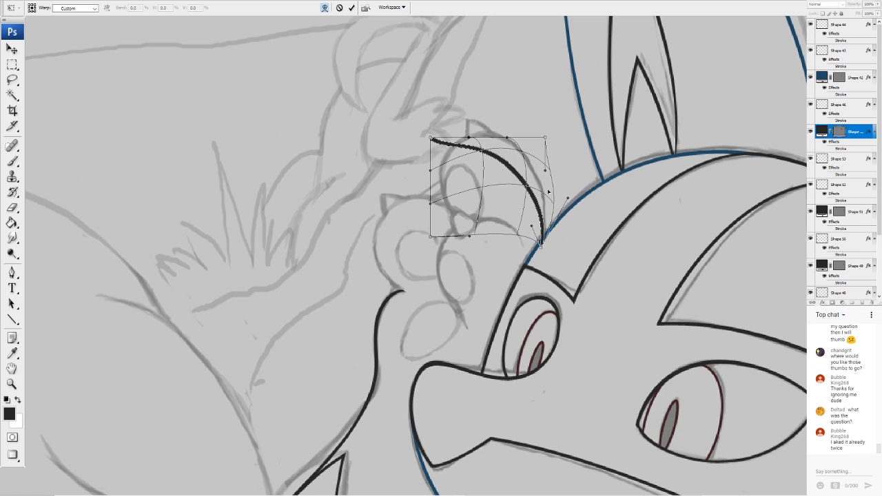
Warp the uppermost toe's line into an arch over the toe, bending its upper end down along the sketched inner edge
drag(511, 154, 502, 144)
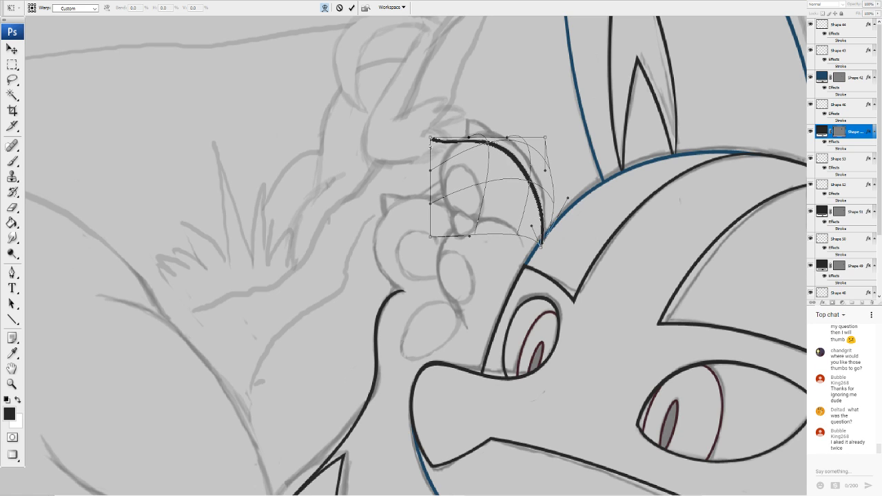
drag(435, 138, 465, 107)
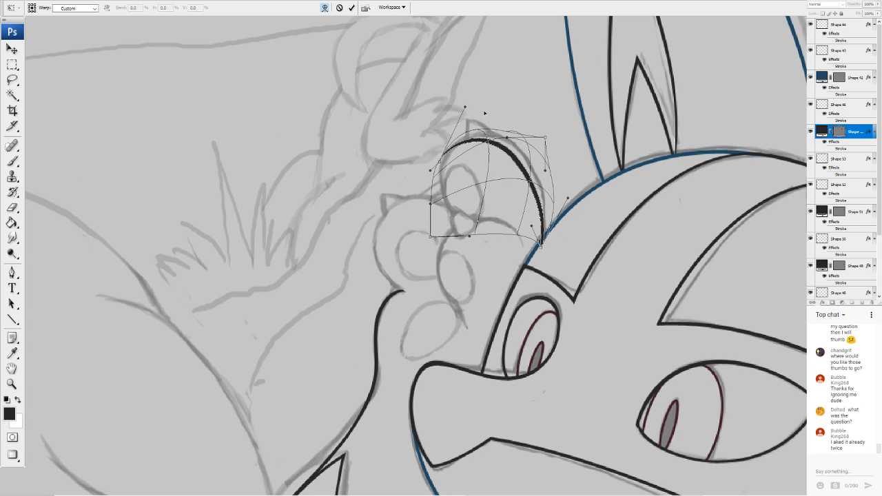
drag(505, 137, 514, 101)
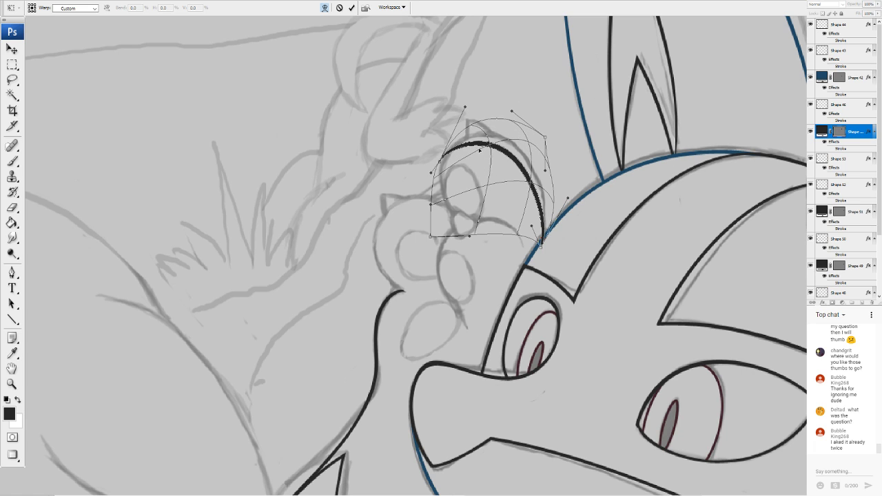
drag(481, 151, 488, 148)
drag(465, 105, 455, 96)
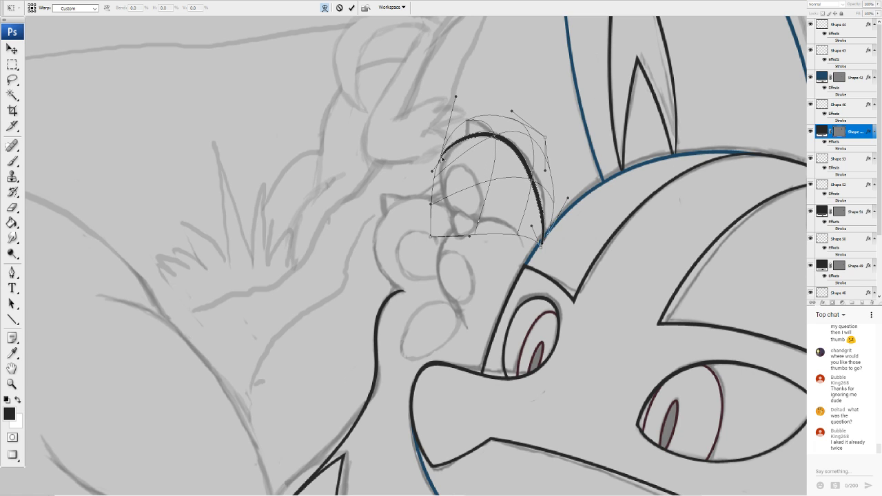
mouse_move(432, 170)
mouse_down()
mouse_move(444, 190)
mouse_move(447, 173)
mouse_up()
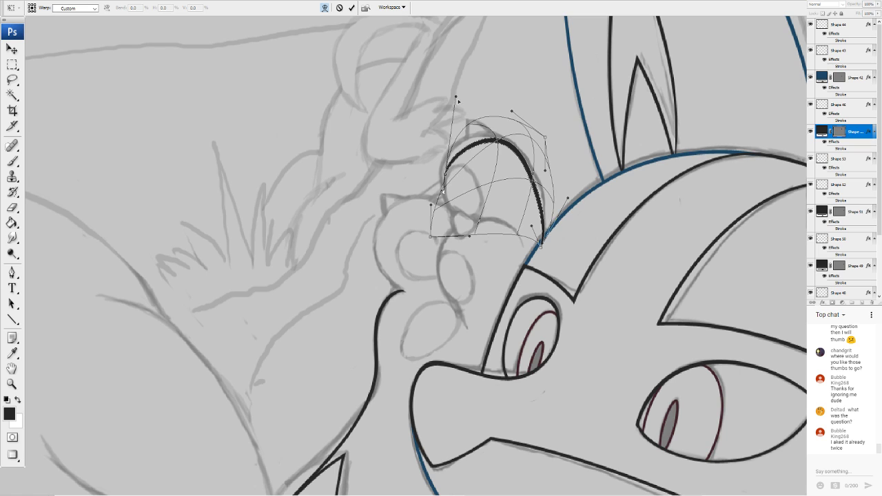
Refine the uppermost toe's arch to the sketched outline, extend its lower end past the head outline, and apply the warp
drag(456, 97, 435, 96)
drag(446, 173, 443, 171)
drag(479, 147, 473, 143)
mouse_move(529, 175)
mouse_down()
mouse_move(539, 185)
mouse_move(534, 168)
mouse_up()
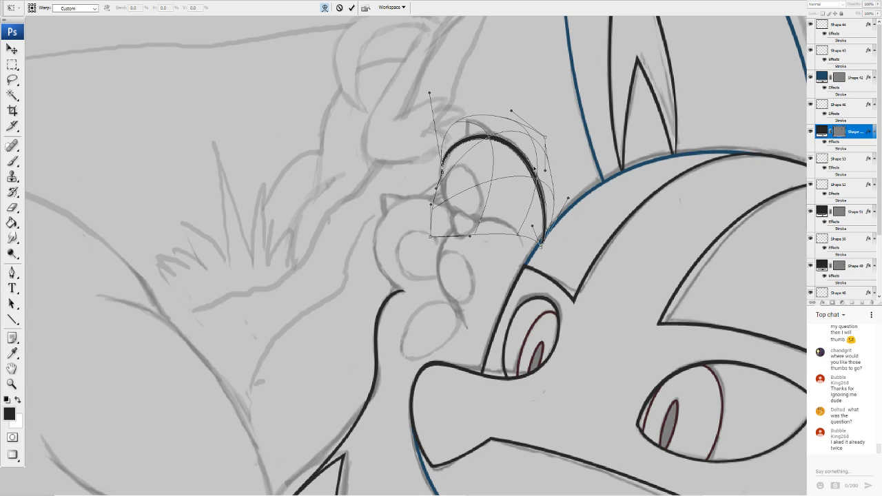
drag(512, 130, 507, 161)
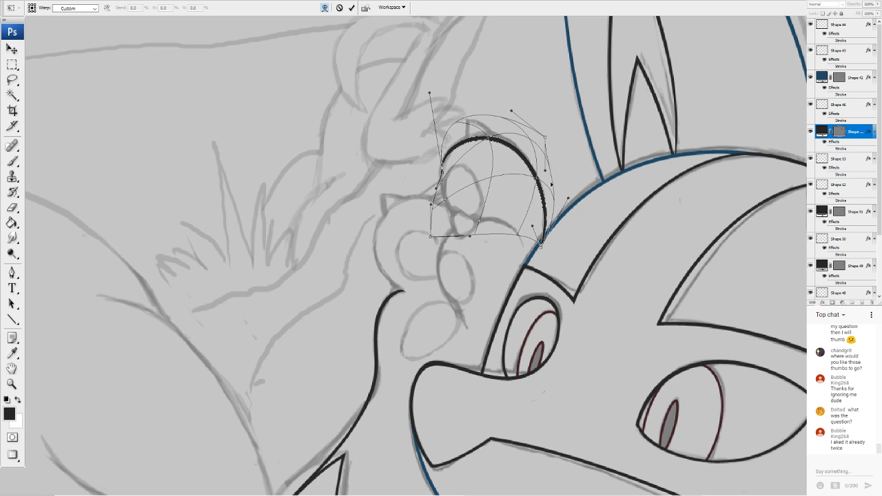
drag(567, 200, 580, 202)
drag(541, 247, 529, 295)
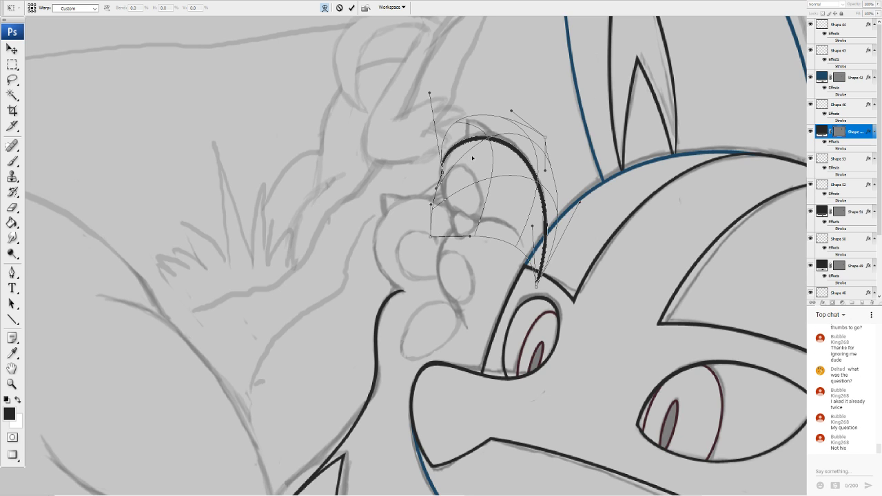
key(Return)
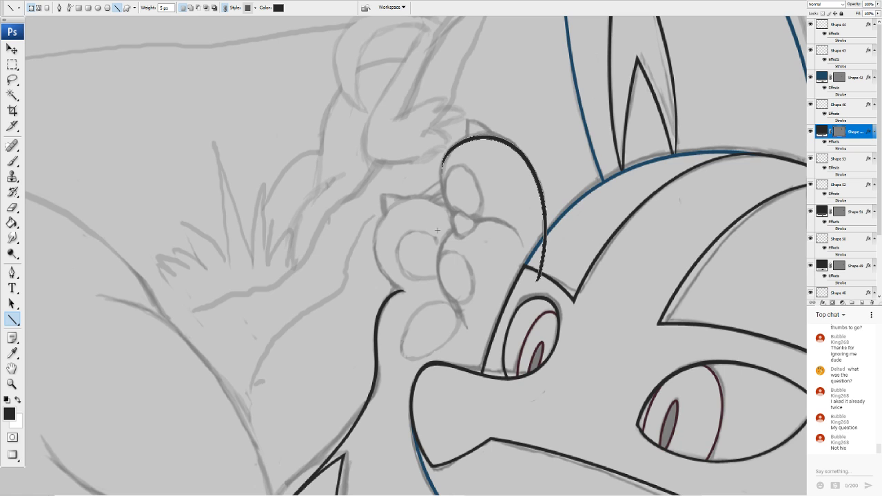
Draw a straight line across the middle toe to the head outline and warp its lower end down along the toe's outer side
drag(431, 209, 527, 263)
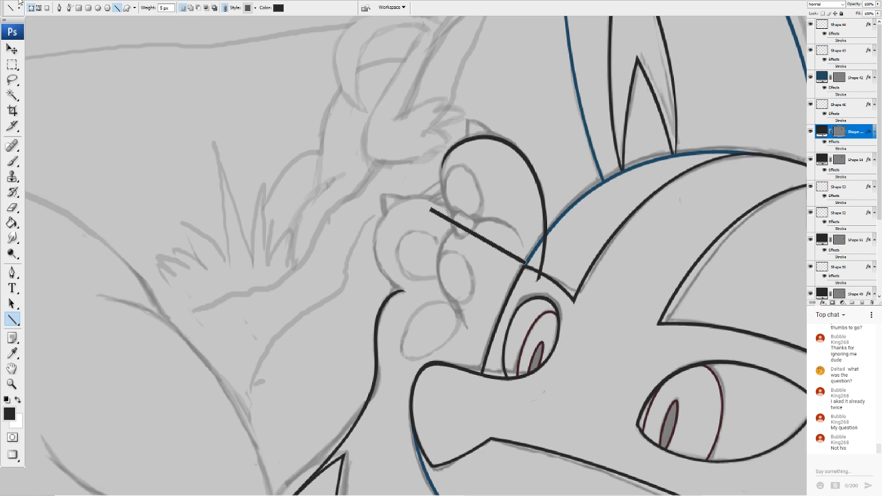
click(93, 159)
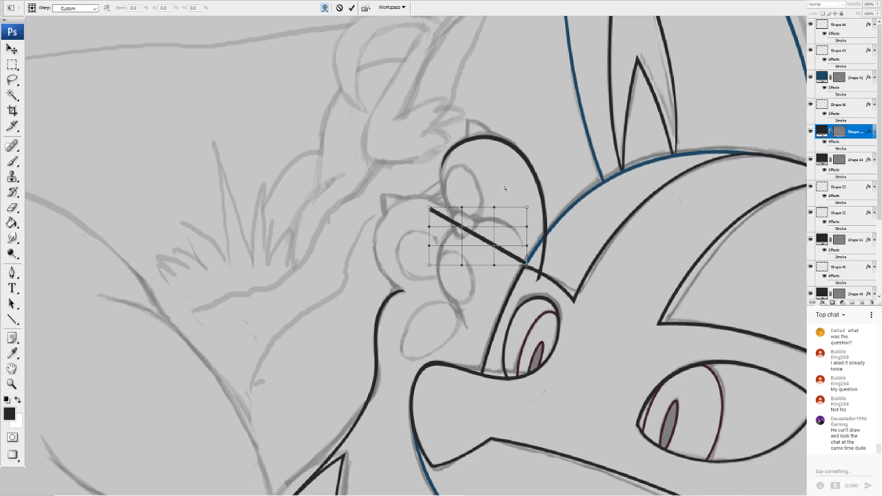
drag(486, 236, 502, 222)
drag(528, 264, 528, 288)
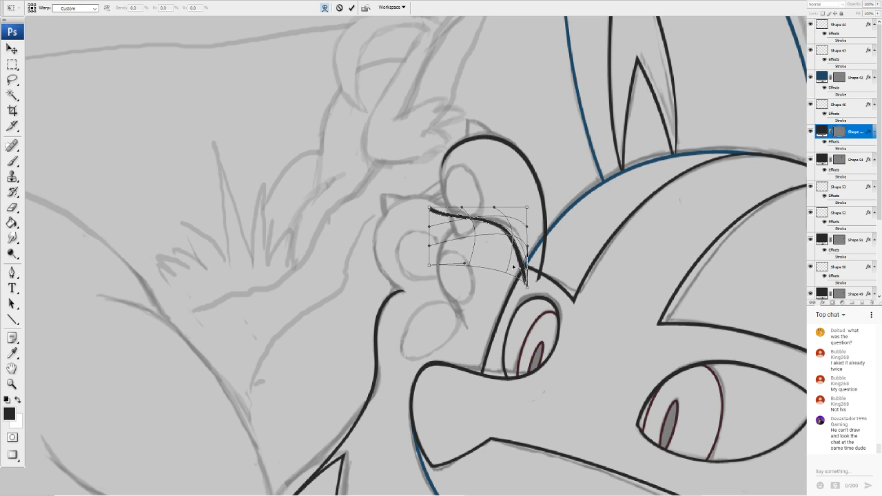
drag(523, 246, 526, 243)
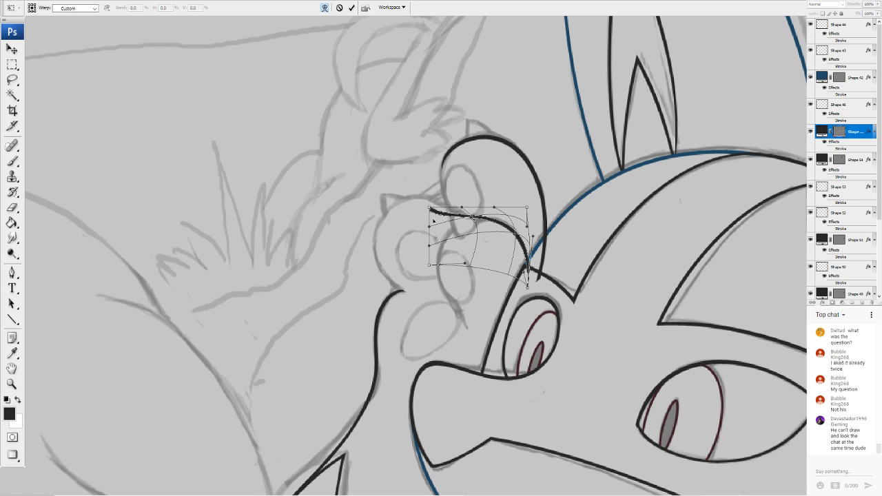
Bend the other end of the middle toe's line down along the inner edge, round the arch to the sketch, and apply the warp
drag(431, 211, 434, 236)
drag(461, 209, 451, 176)
drag(430, 246, 439, 265)
drag(451, 177, 438, 163)
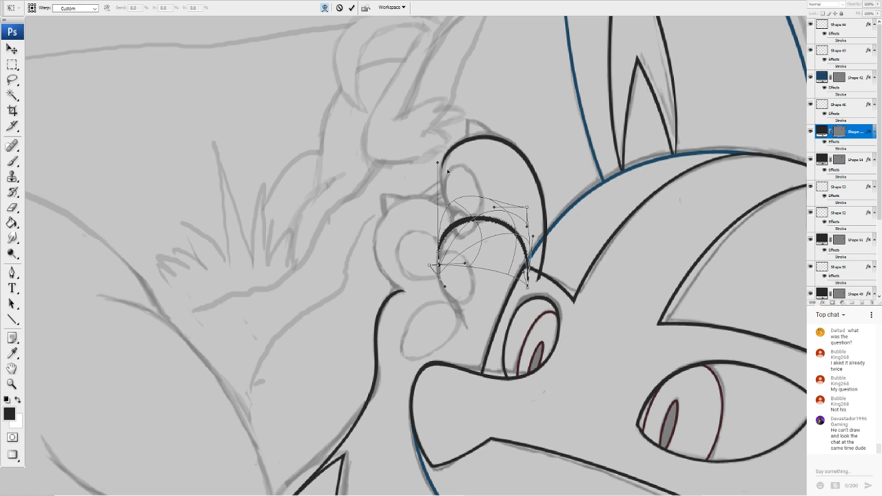
drag(506, 205, 486, 216)
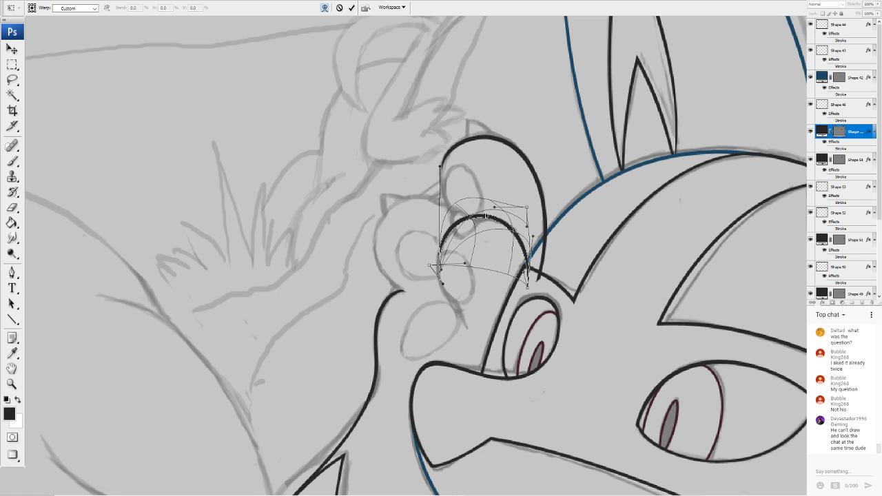
key(Return)
key(u)
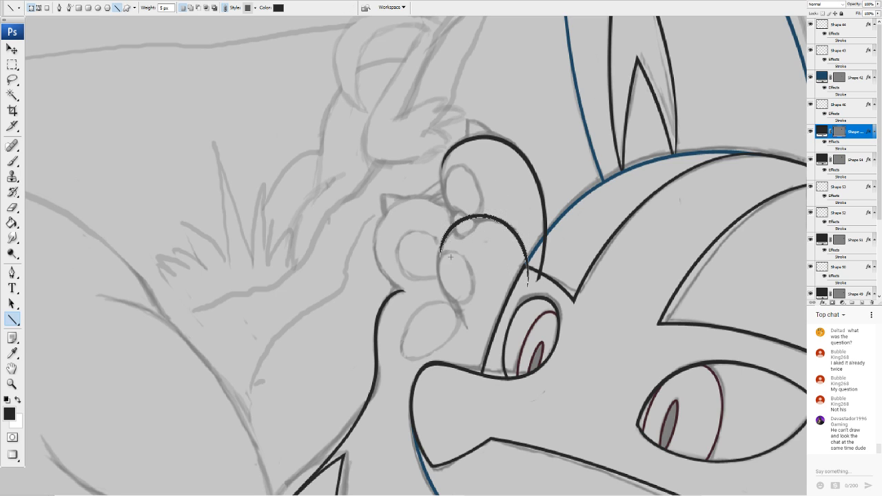
Merge the two toe arches into one layer and erase their ends that overlap the head
shift+click(855, 161)
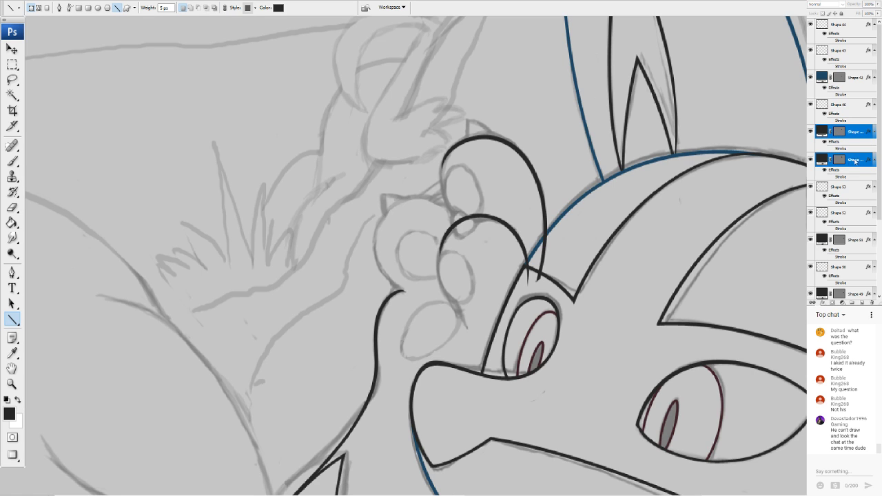
key(ctrl+e)
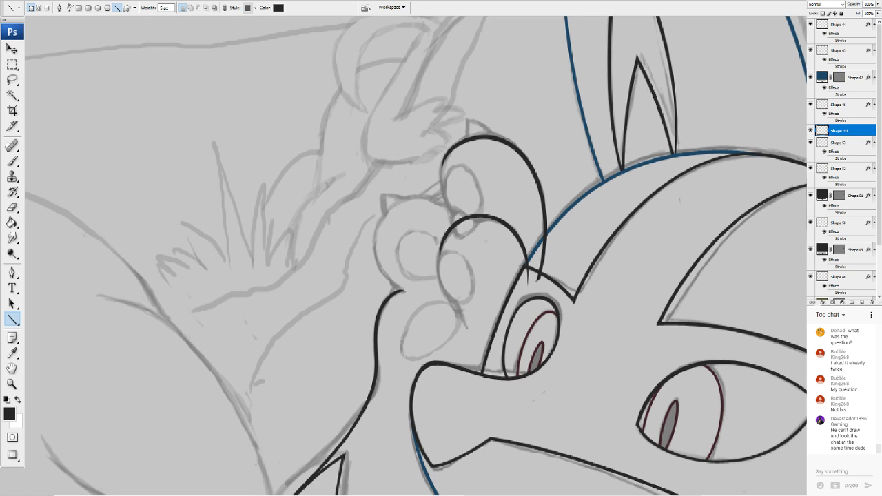
click(12, 208)
drag(554, 249, 549, 247)
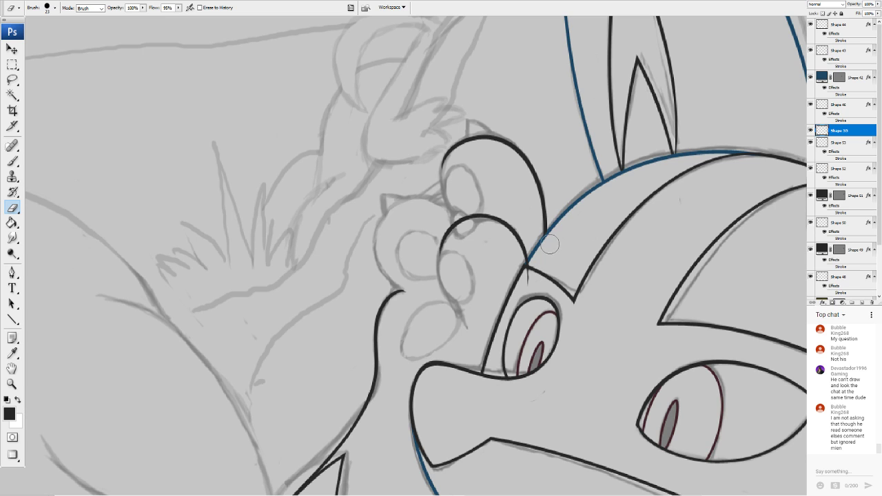
drag(535, 277, 538, 266)
Examine the traced line art across the whole picture and return to a close view of the paw beside the head
key(ctrl+minus)
key(ctrl+minus)
key(ctrl+minus)
key(ctrl+minus)
scroll(416, 256, down, 1)
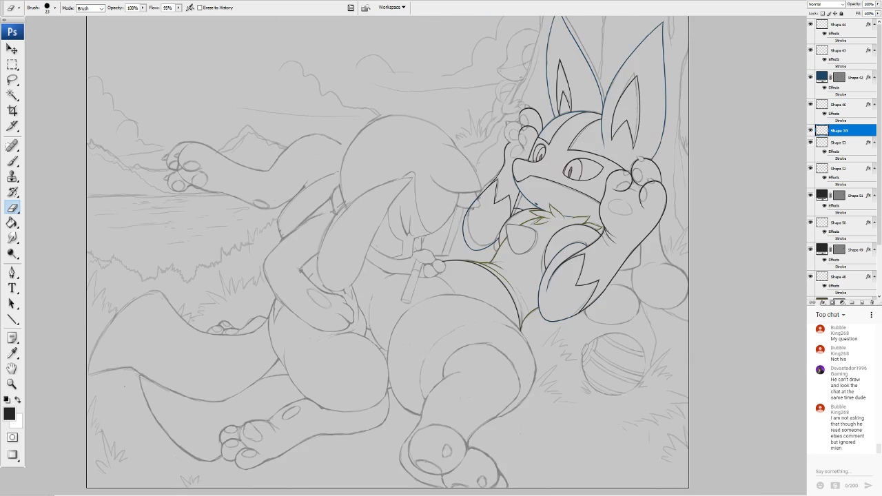
scroll(417, 256, up, 6)
drag(607, 96, 155, 375)
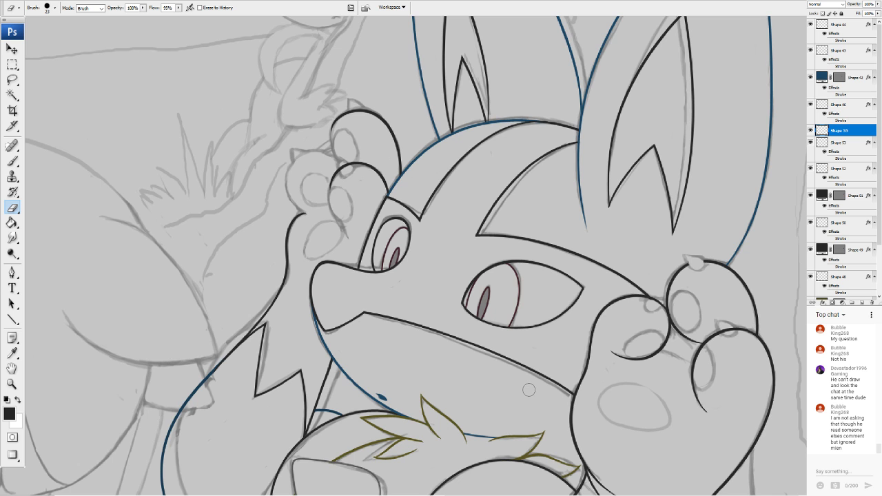
drag(528, 390, 630, 428)
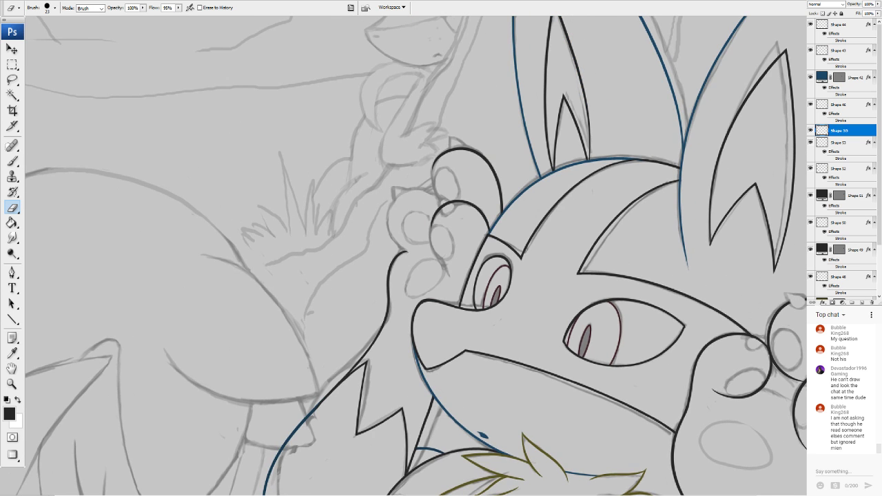
drag(255, 252, 414, 255)
scroll(406, 251, down, 3)
scroll(399, 248, up, 10)
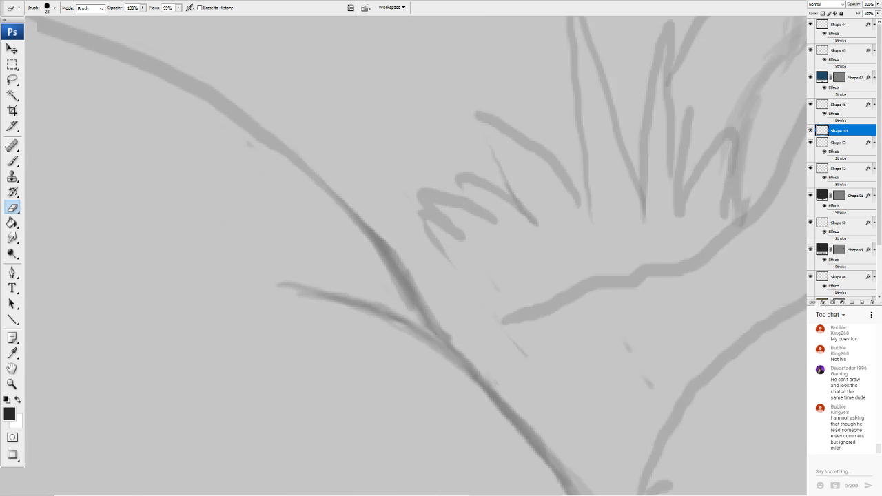
scroll(399, 262, down, 3)
drag(586, 248, 270, 267)
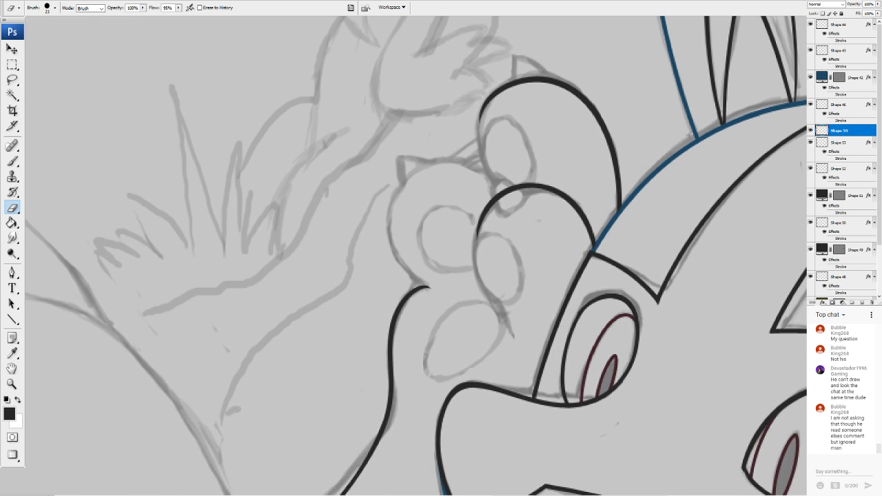
Draw a diagonal line across the outermost toe to the arm line, apply a rotation, and rotate it back so its transform box is tilted
click(13, 319)
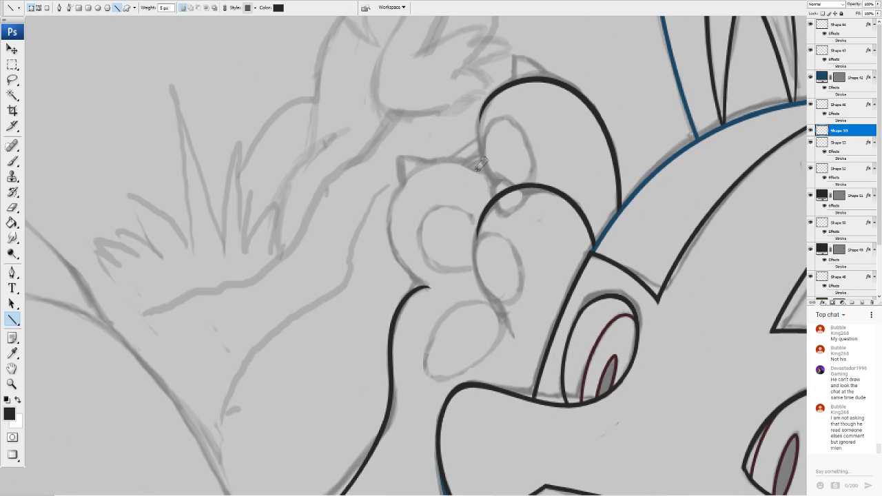
drag(486, 159, 411, 294)
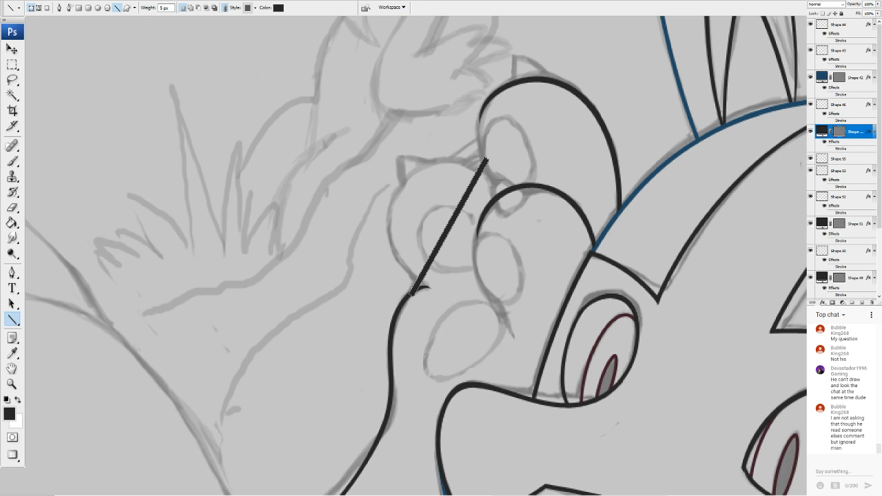
key(ctrl+t)
drag(480, 157, 482, 199)
key(Return)
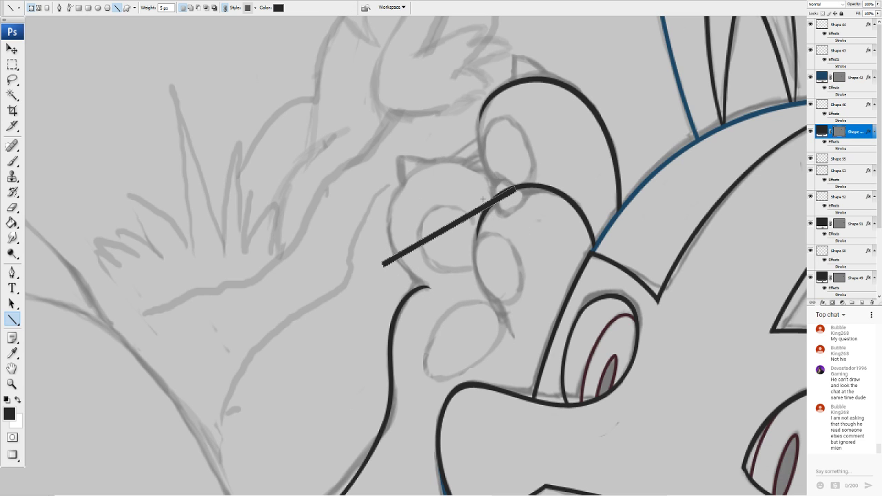
key(ctrl+t)
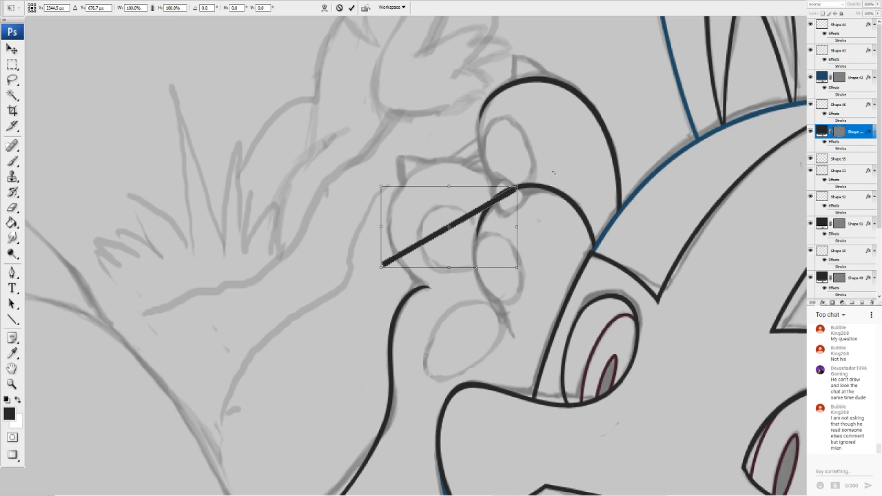
drag(553, 172, 509, 125)
Warp the outermost toe's line into an outward curve, placing its ends at the arm line and beside the uppermost toe
click(324, 9)
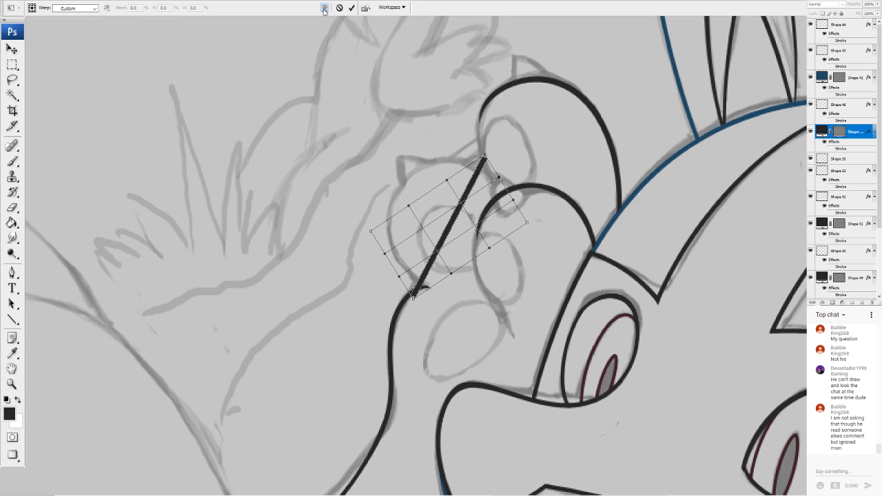
drag(455, 216, 431, 186)
drag(431, 231, 432, 295)
drag(407, 206, 430, 197)
drag(484, 153, 486, 173)
drag(434, 134, 446, 108)
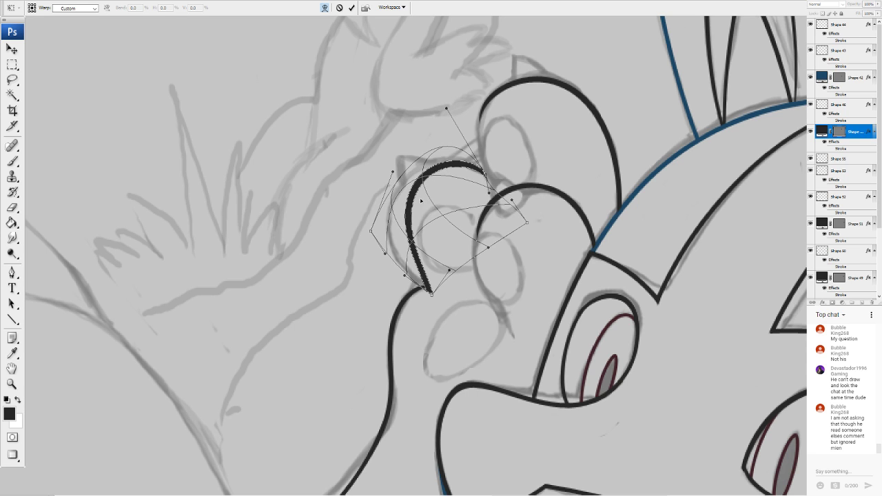
Round the outermost toe's curve to the sketched edge, extend its end toward the middle toe, join it to the arm line, and apply the warp
mouse_move(421, 201)
mouse_down()
mouse_move(398, 255)
mouse_move(428, 179)
mouse_up()
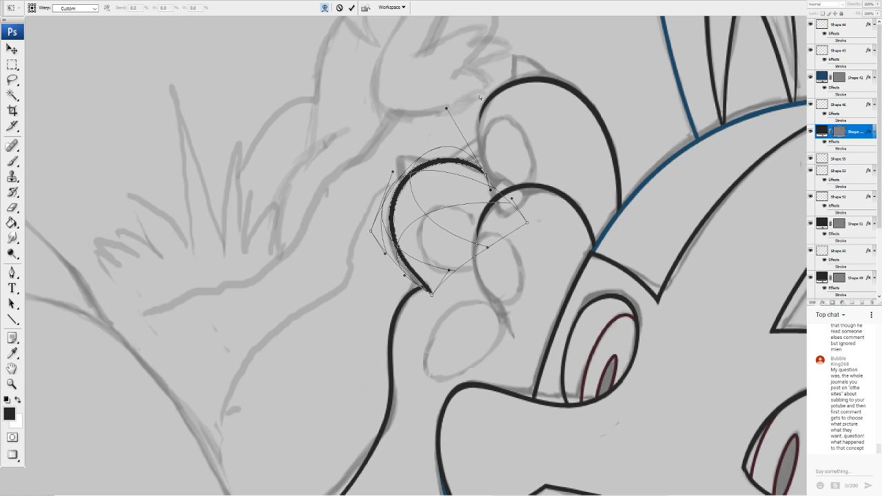
drag(446, 108, 459, 97)
drag(485, 173, 499, 199)
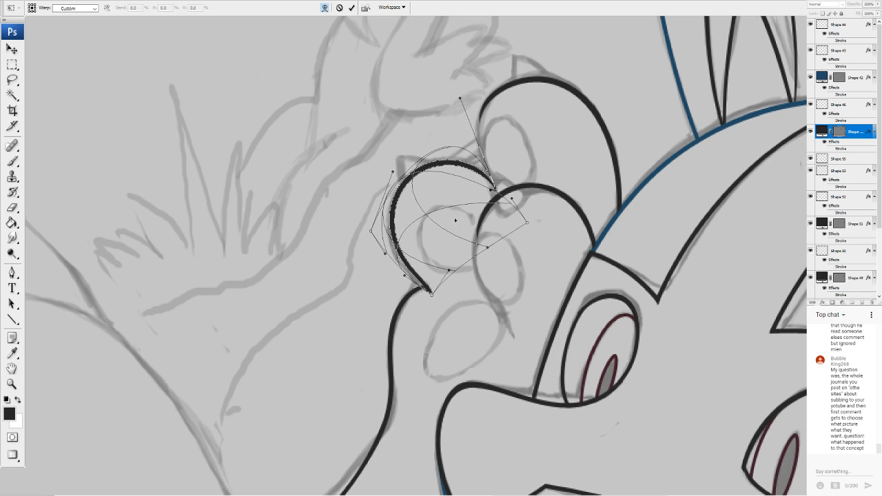
mouse_move(431, 294)
mouse_down()
mouse_move(403, 287)
mouse_move(432, 290)
mouse_move(429, 282)
mouse_up()
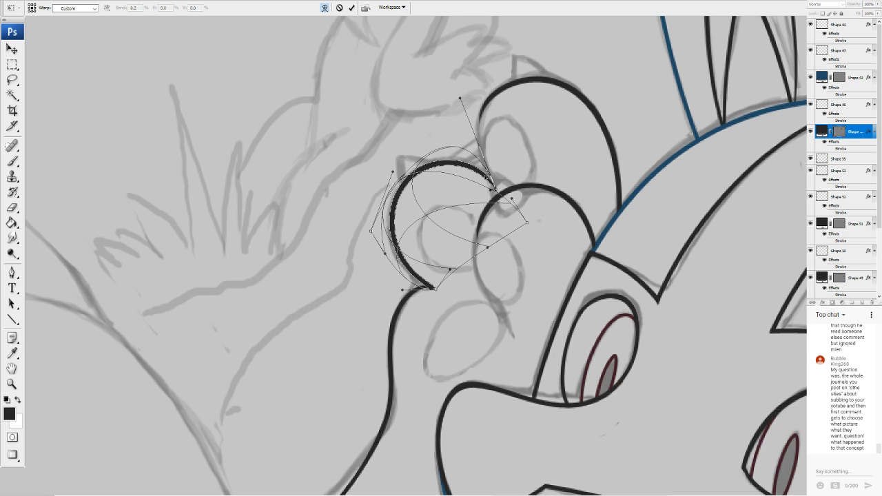
key(Return)
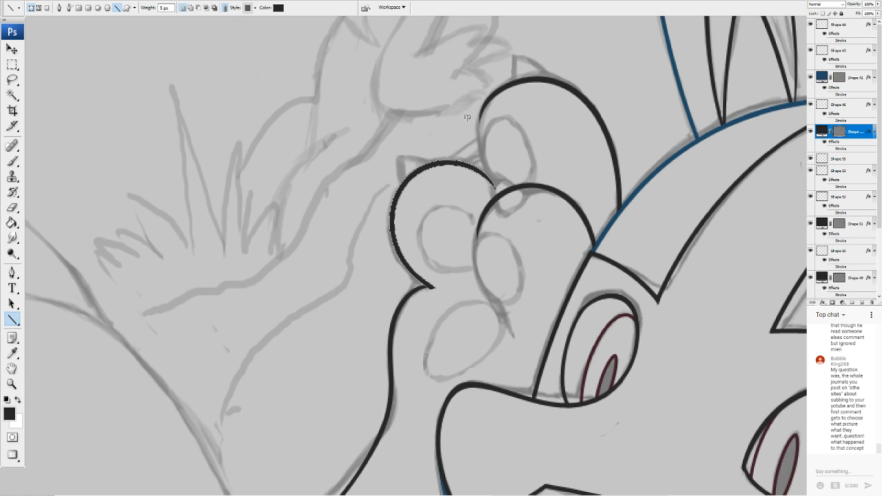
Draw a diagonal line from beside the uppermost toe to the middle toe, rotate it -20.5°, and rotate it back with a tilted warp grid
mouse_move(468, 117)
mouse_down()
mouse_move(509, 194)
mouse_move(505, 205)
mouse_up()
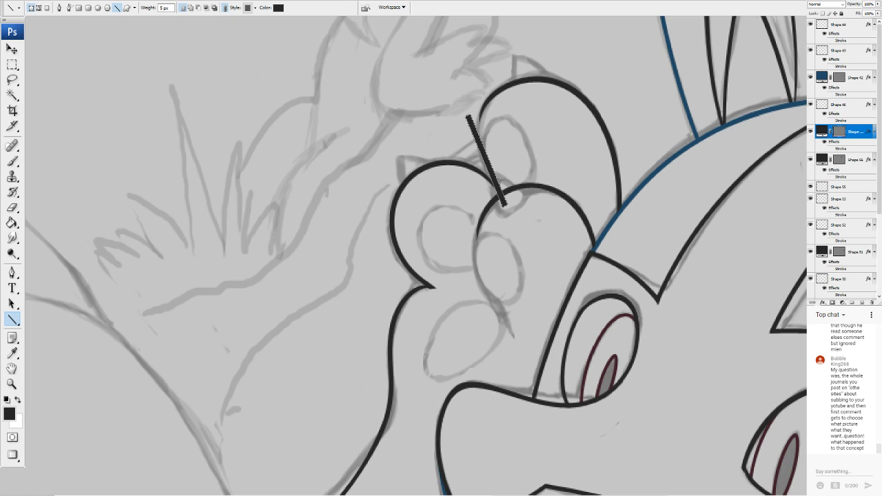
key(ctrl+t)
drag(535, 151, 521, 124)
key(Return)
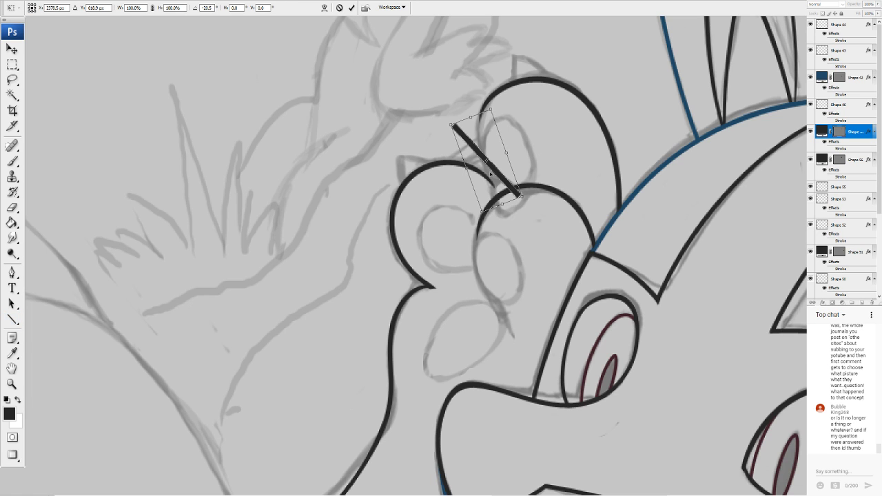
key(ctrl+t)
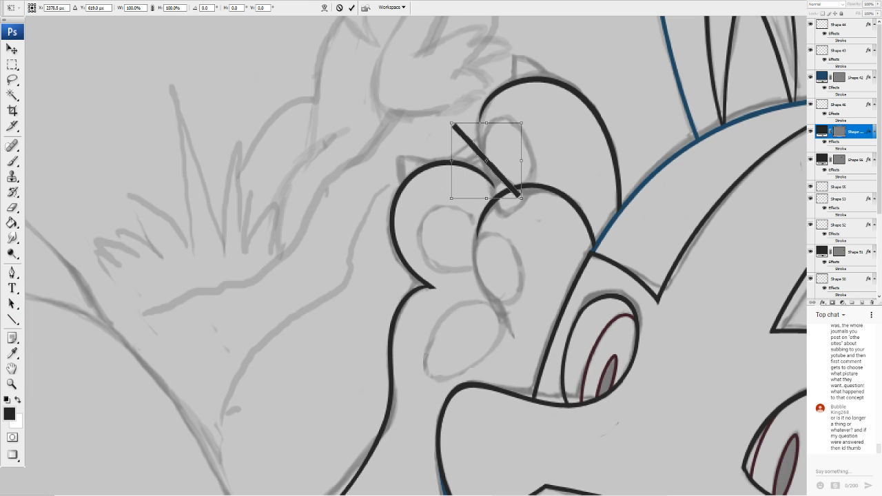
drag(293, 158, 331, 46)
click(324, 8)
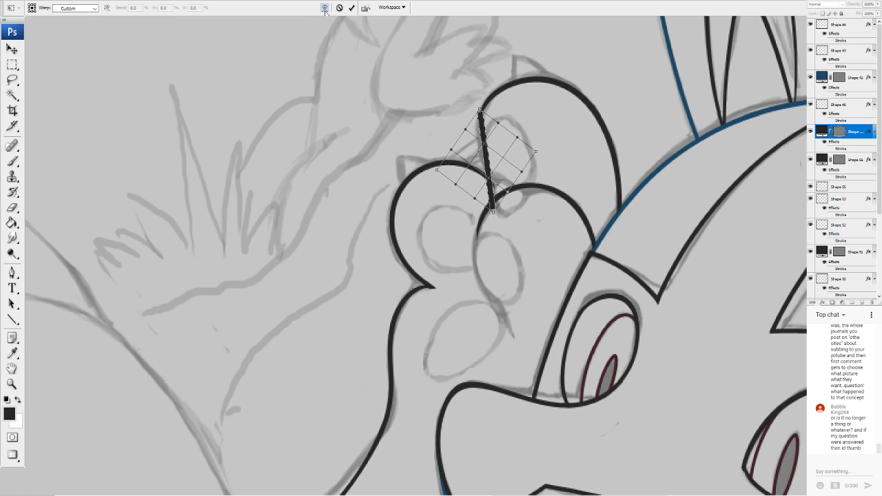
Warp the line into the uppermost toe's outer curve, joining its upper end to the toe outline and extending its lower end across the middle toe
drag(502, 163, 486, 162)
drag(481, 109, 493, 95)
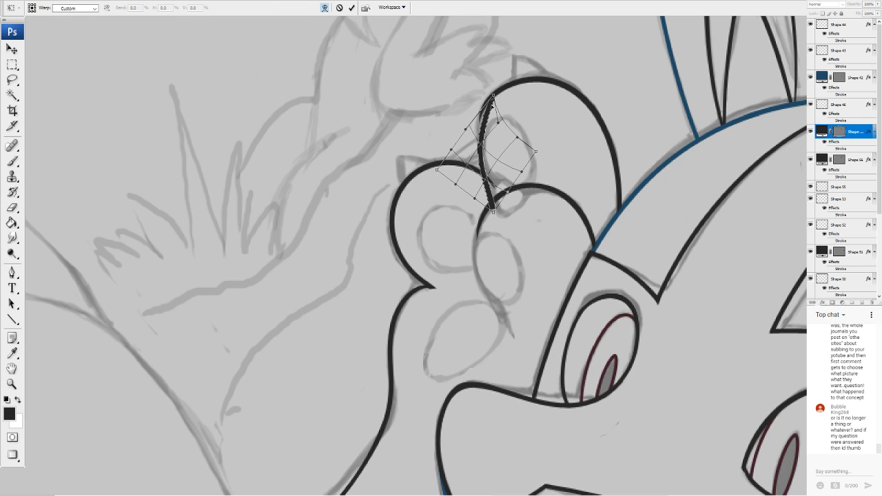
mouse_move(466, 131)
mouse_down()
mouse_move(454, 114)
mouse_move(490, 115)
mouse_move(496, 94)
mouse_up()
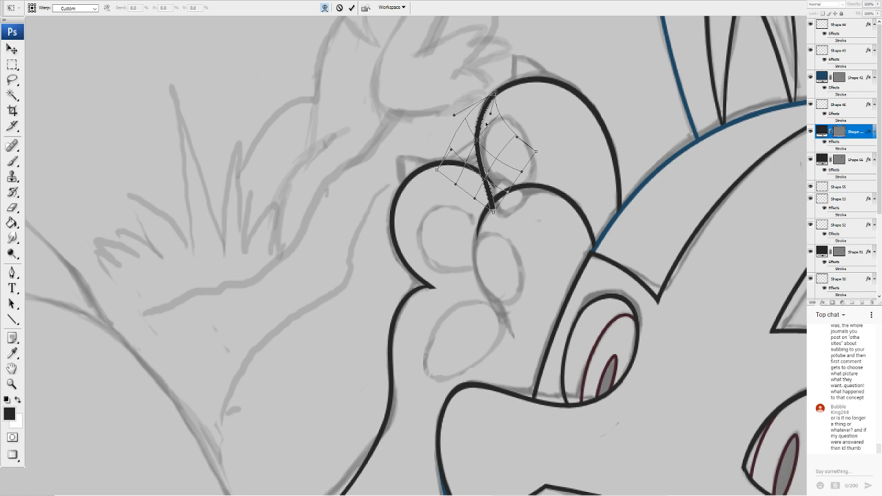
drag(486, 124, 489, 138)
mouse_move(492, 212)
mouse_down()
mouse_move(512, 193)
mouse_move(480, 221)
mouse_move(533, 206)
mouse_up()
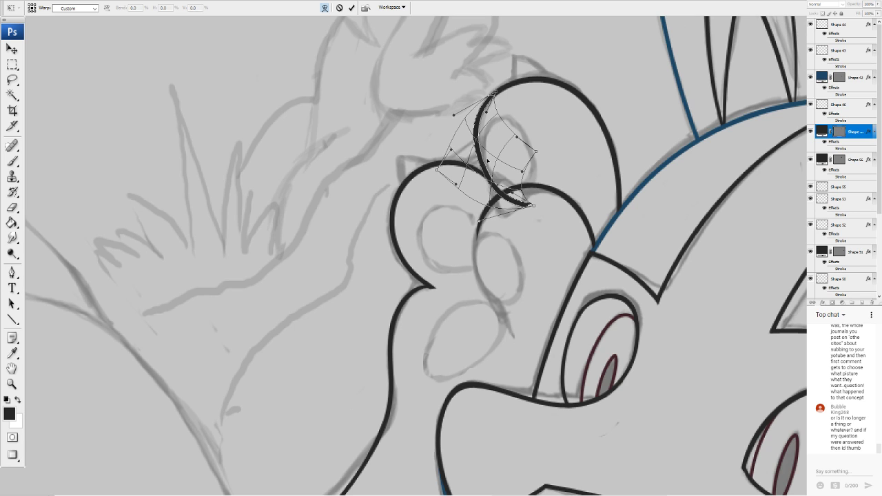
drag(527, 203, 548, 206)
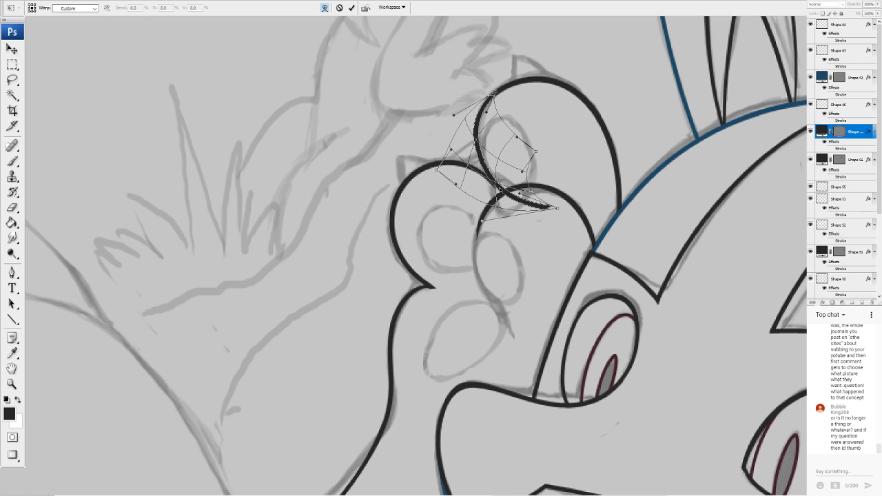
drag(503, 169, 472, 159)
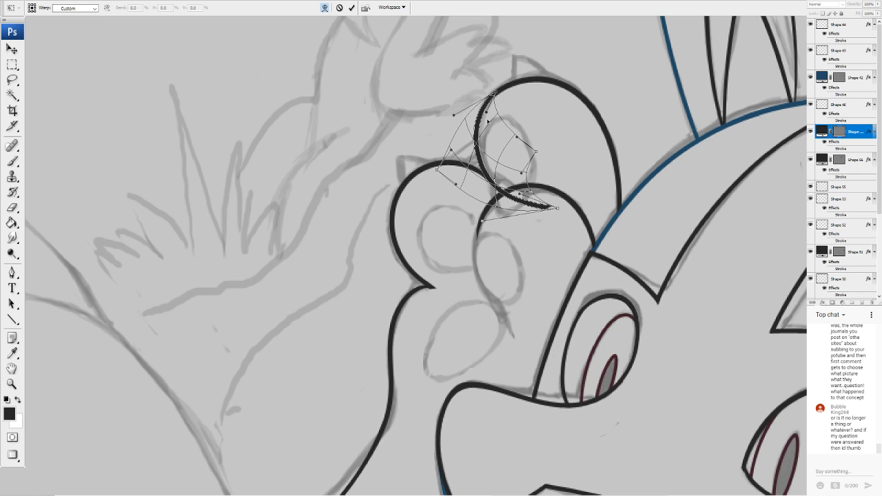
key(u)
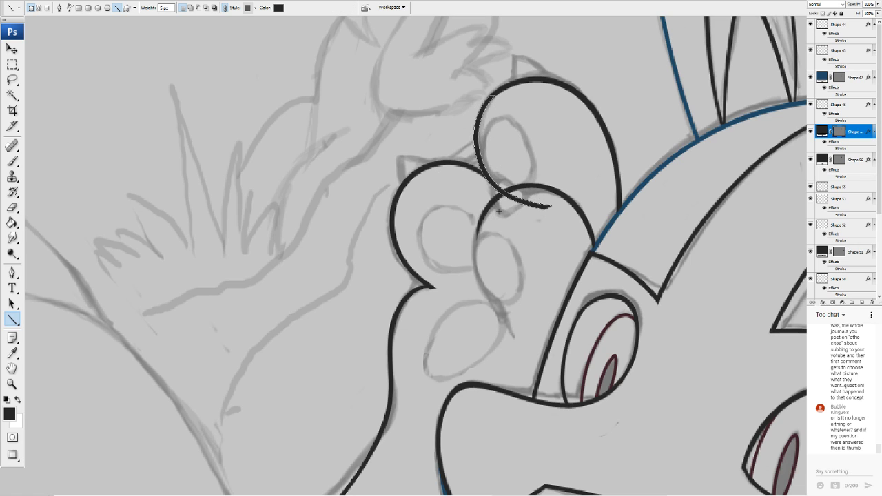
Rasterize the uppermost toe's new curve and erase the part that overlaps the middle toe
click(12, 207)
click(435, 169)
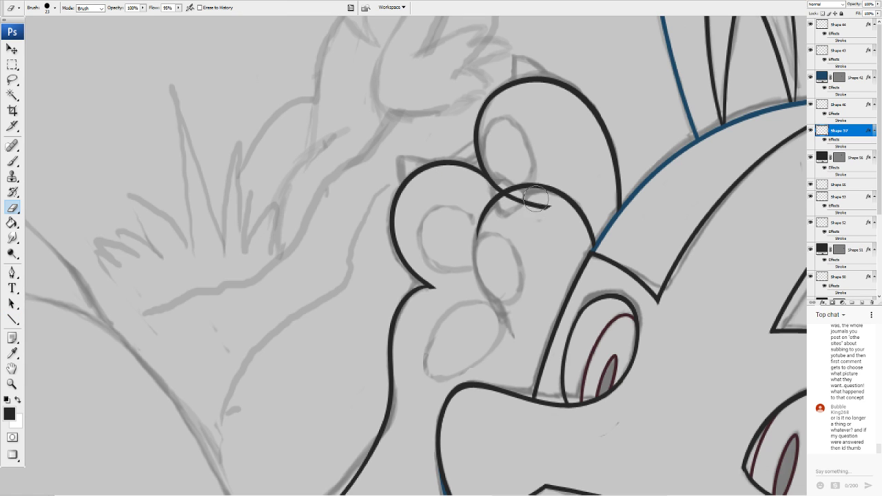
drag(540, 211, 509, 206)
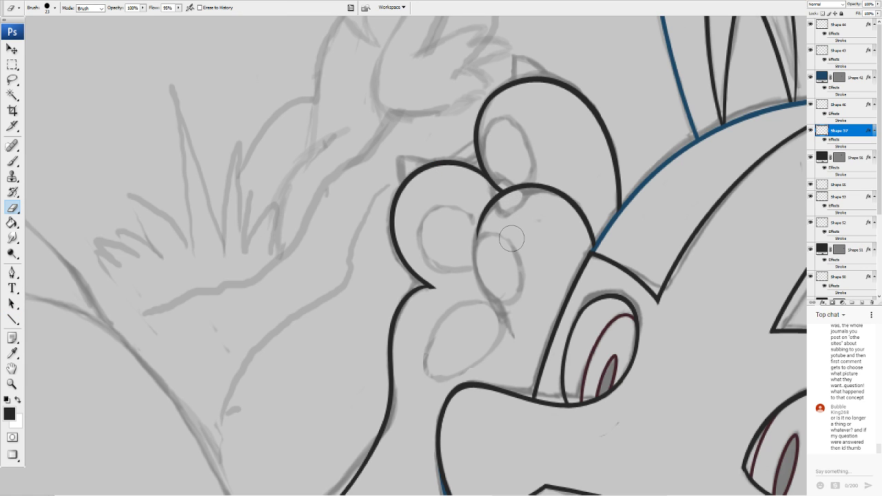
Set the eraser flow to 100% and rasterize the outermost toe's line layer
drag(178, 10, 185, 10)
drag(413, 275, 432, 237)
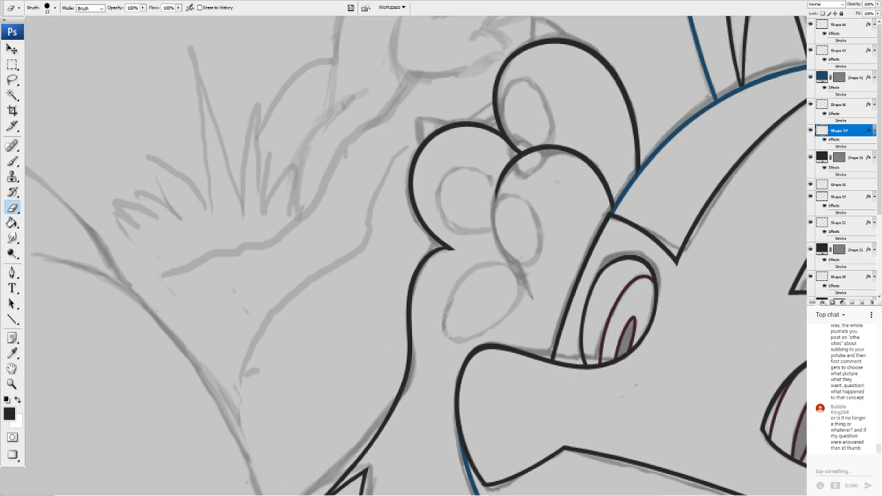
key(v)
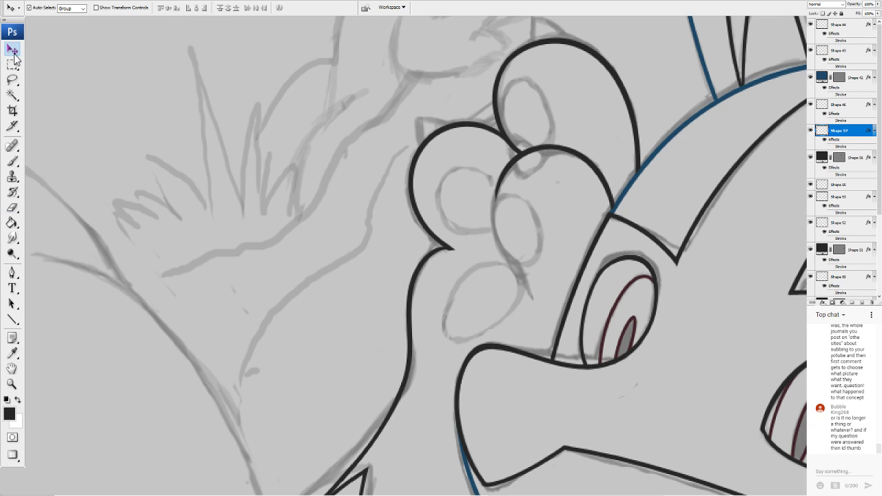
click(447, 249)
key(e)
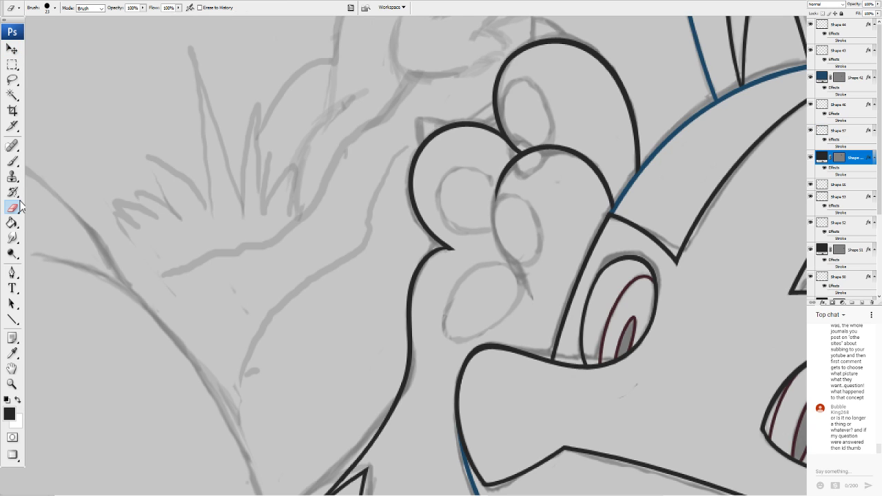
click(445, 268)
click(427, 171)
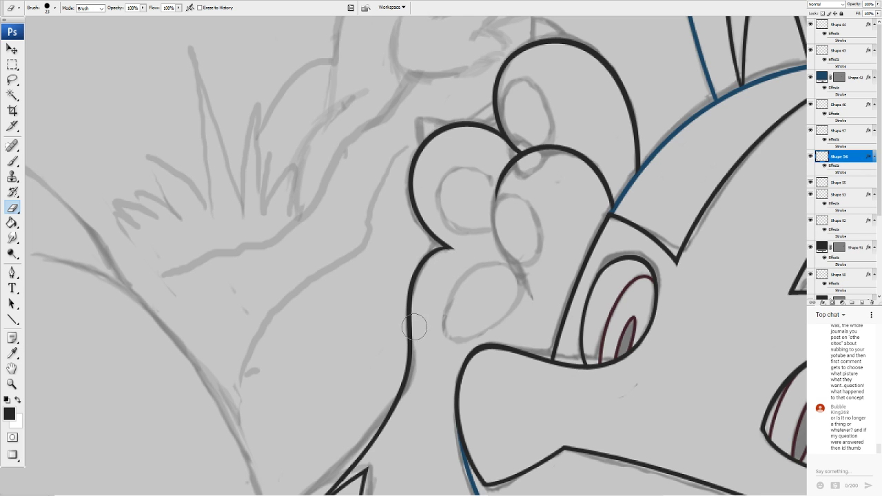
drag(412, 334, 282, 276)
Draw a short line where the outermost toe meets the arm, warp it into a curved tip extending into the paw, and rasterize it
click(17, 325)
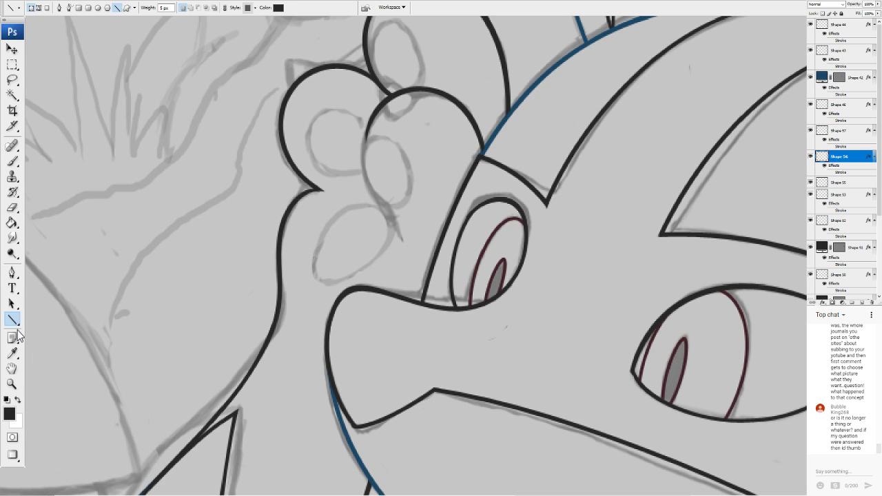
drag(328, 190, 337, 192)
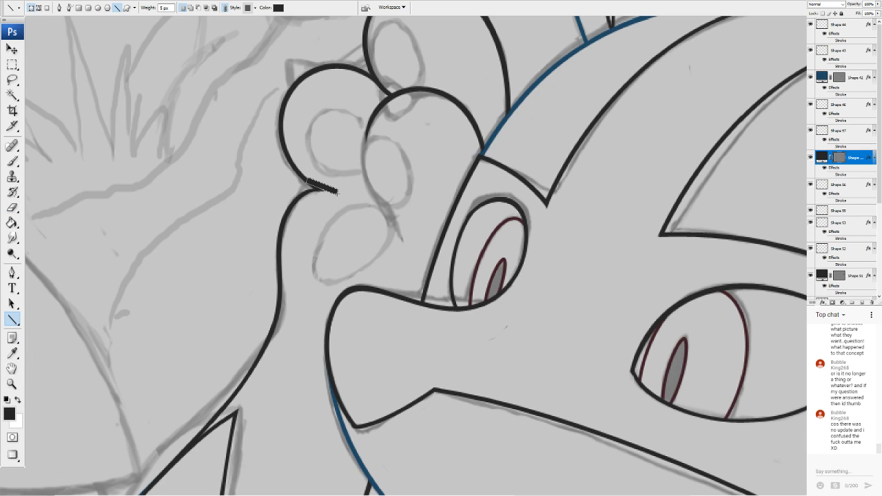
click(102, 164)
mouse_move(321, 185)
mouse_down()
mouse_move(292, 167)
mouse_move(348, 196)
mouse_up()
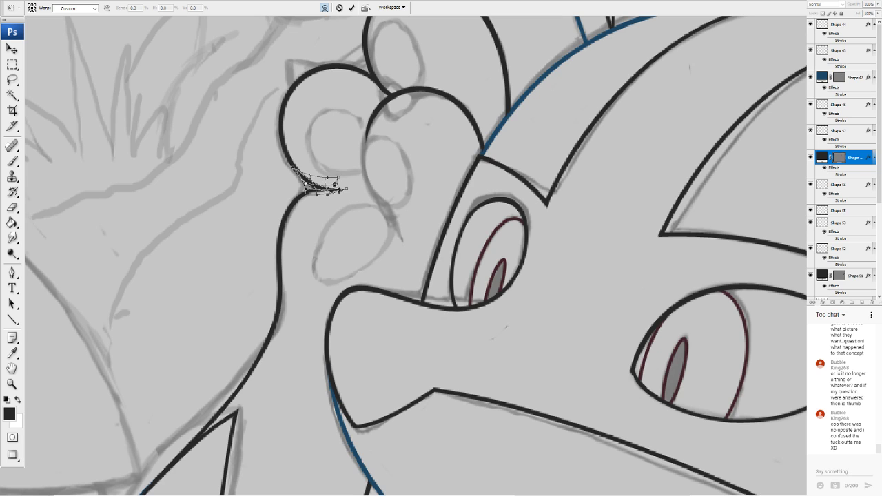
drag(334, 185, 333, 187)
click(12, 319)
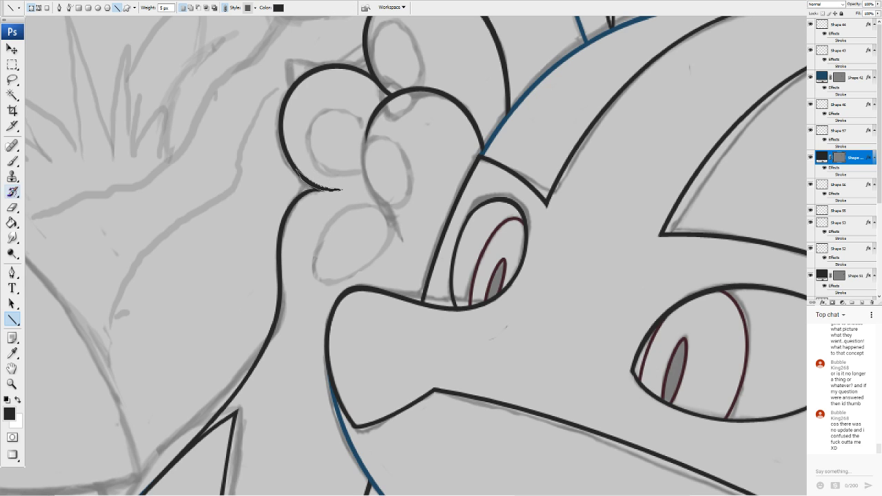
key(e)
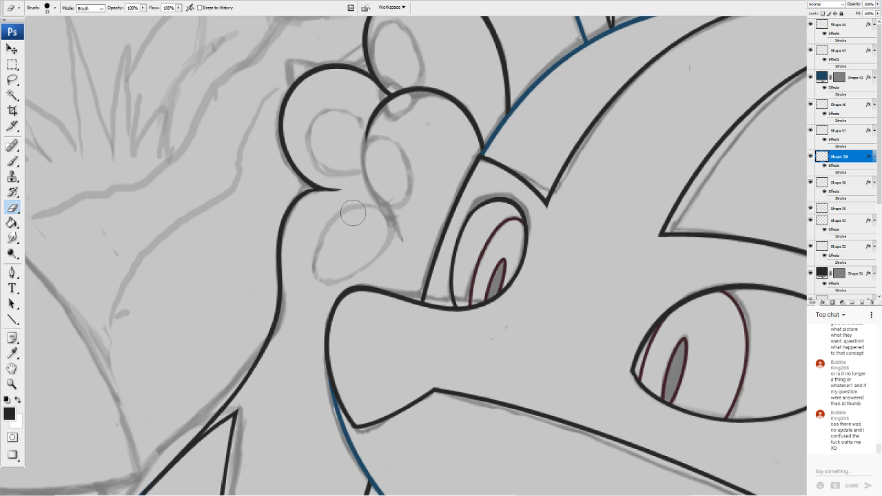
Draw a line down from the middle toe's outer edge into the palm and warp it into a curve following the sketch
drag(863, 76, 806, 95)
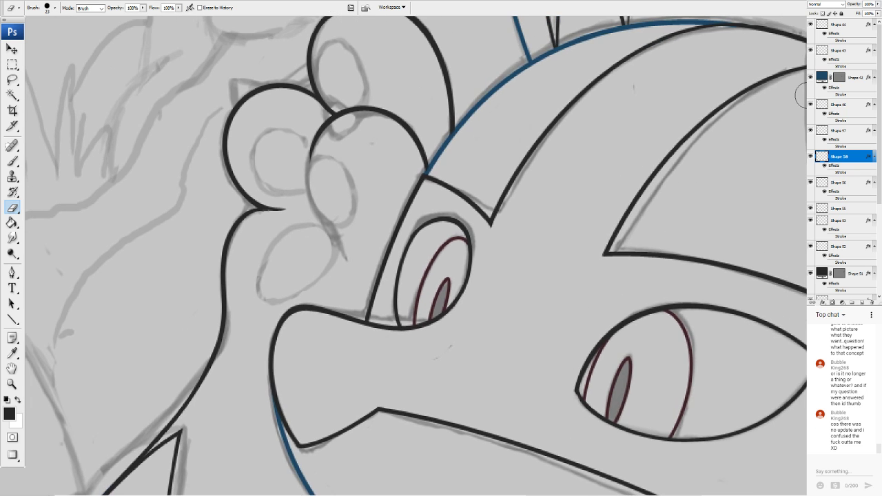
click(12, 319)
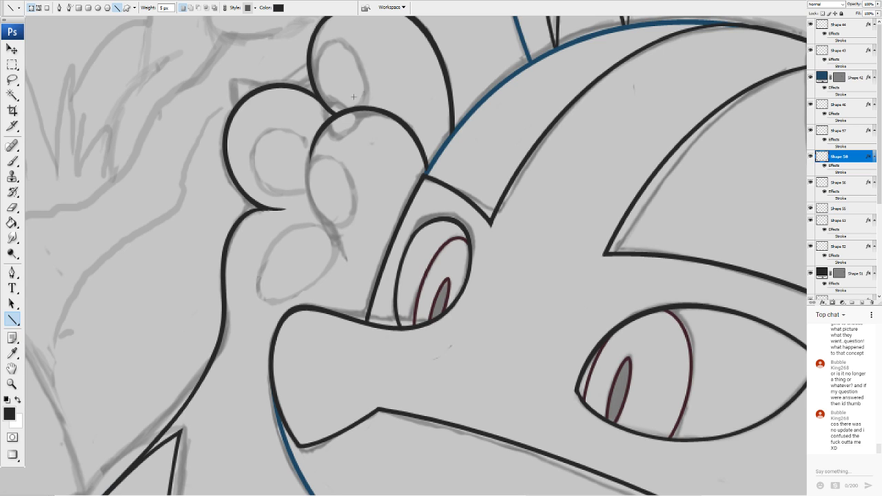
mouse_move(313, 142)
mouse_down()
mouse_move(320, 219)
mouse_move(350, 269)
mouse_up()
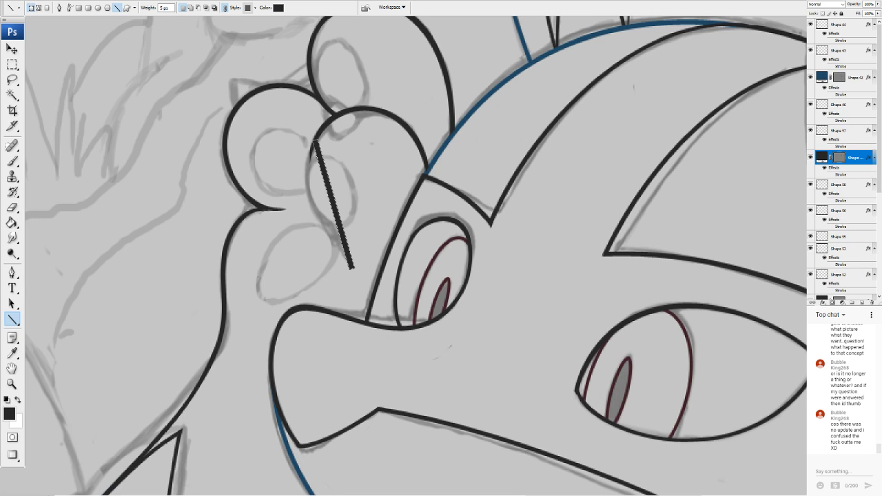
click(97, 164)
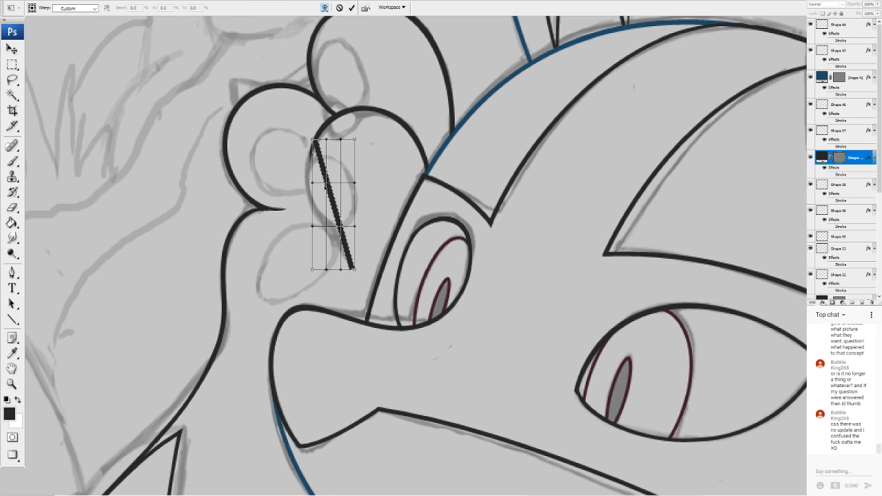
mouse_move(326, 184)
mouse_down()
mouse_move(315, 188)
mouse_move(327, 206)
mouse_move(349, 188)
mouse_move(340, 209)
mouse_move(294, 184)
mouse_move(299, 192)
mouse_up()
drag(323, 142, 322, 146)
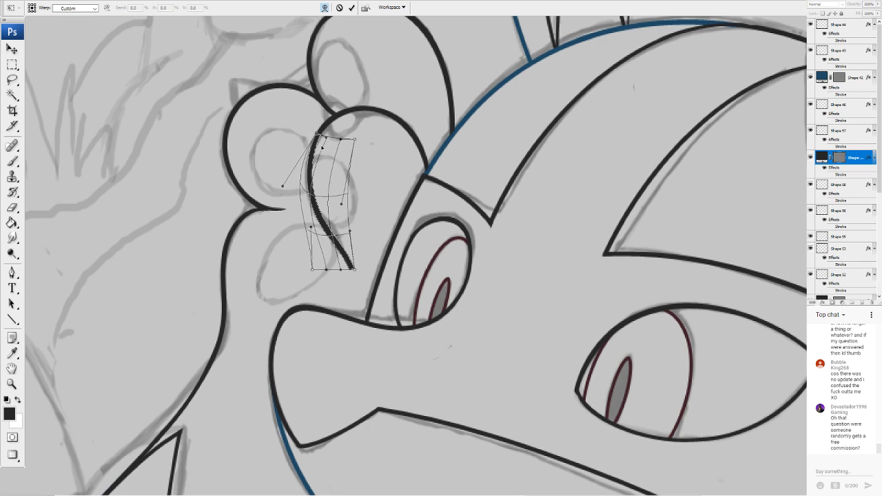
drag(321, 180, 332, 195)
mouse_move(335, 255)
mouse_down()
mouse_move(337, 239)
mouse_move(347, 269)
mouse_move(339, 256)
mouse_up()
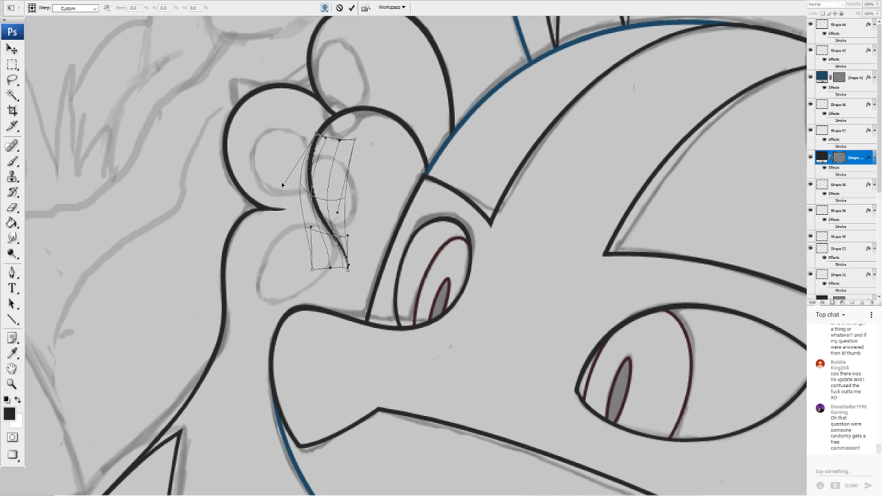
drag(282, 185, 282, 180)
key(Return)
Rasterize the middle toe's curved edge line for erasing
drag(310, 289, 366, 250)
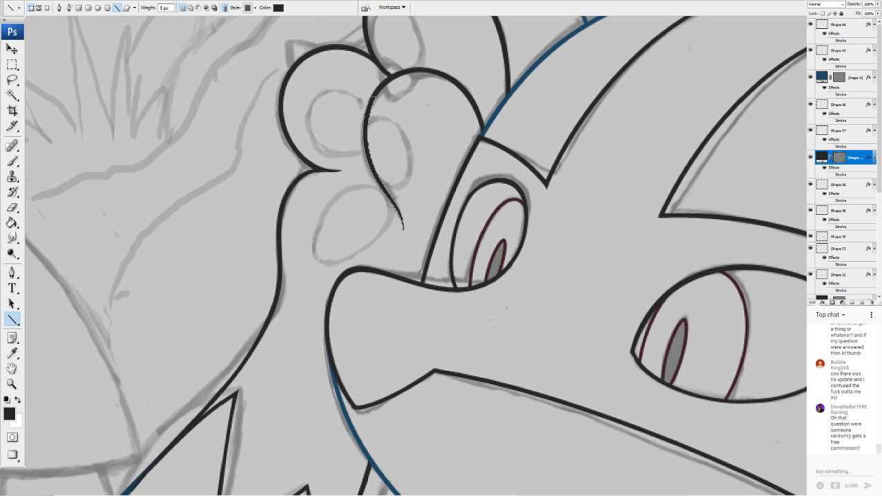
key(e)
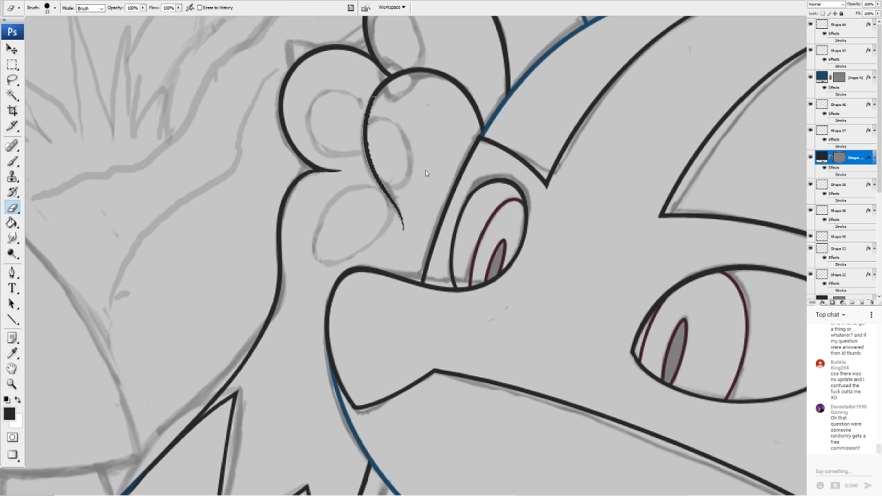
click(425, 171)
mouse_move(391, 234)
mouse_down()
mouse_move(387, 227)
mouse_move(386, 267)
mouse_move(370, 287)
mouse_move(294, 191)
mouse_move(332, 153)
mouse_move(406, 345)
mouse_move(499, 287)
mouse_move(555, 172)
mouse_move(554, 153)
mouse_move(462, 133)
mouse_move(480, 76)
mouse_move(491, 164)
mouse_move(442, 281)
mouse_move(427, 364)
mouse_move(320, 335)
mouse_move(389, 345)
mouse_move(408, 286)
mouse_move(612, 111)
mouse_move(611, 94)
mouse_move(389, 287)
mouse_move(445, 268)
mouse_move(427, 287)
mouse_move(408, 286)
mouse_move(427, 287)
mouse_up()
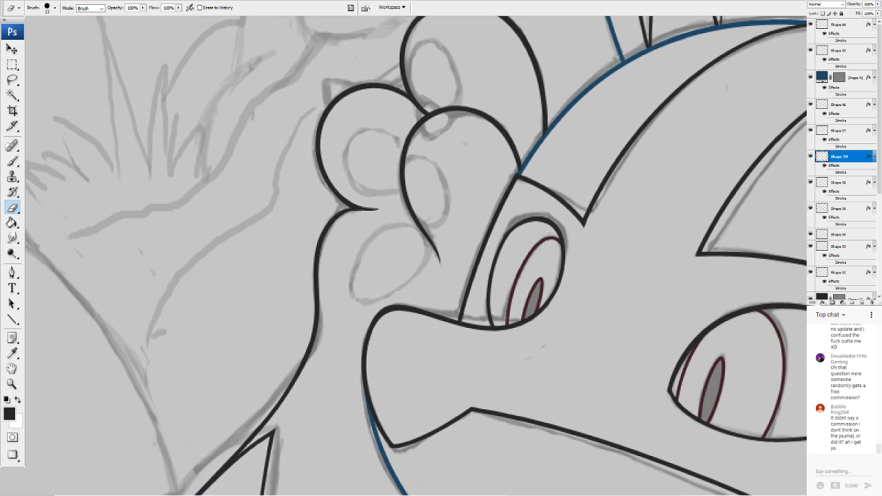
Draw a short diagonal line over the junction of the arm line and the outermost toe, and rasterize and blend it into the corner
click(13, 319)
drag(348, 206, 332, 216)
key(e)
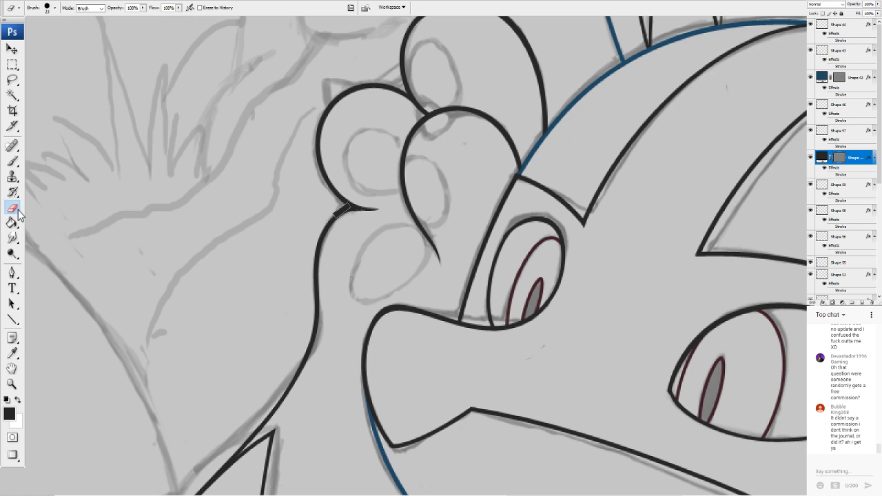
key(ctrl+z)
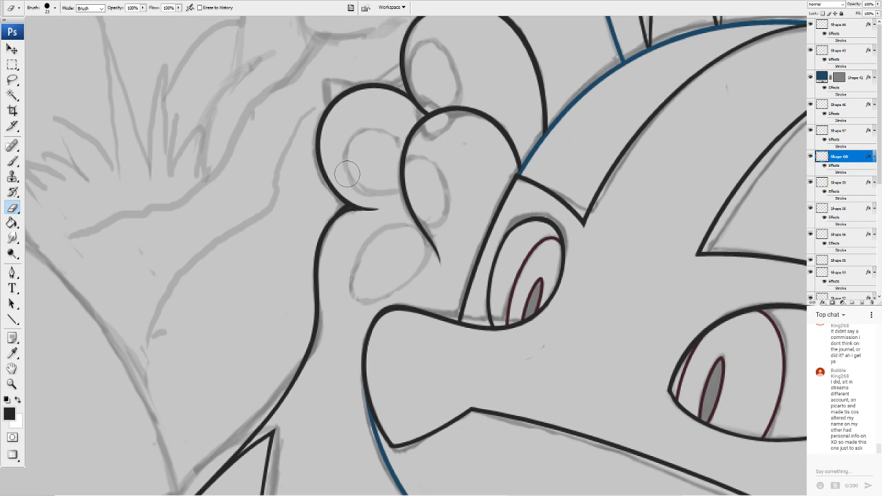
Set the foreground colour to dark blue #193b53, sampled from the blue outline below the raised arm
drag(358, 330, 452, 157)
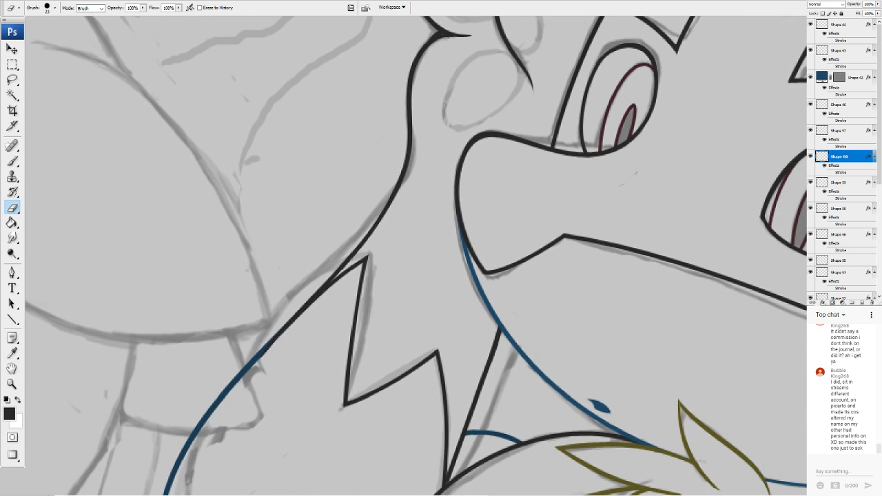
scroll(416, 255, left, 1)
scroll(416, 256, down, 1)
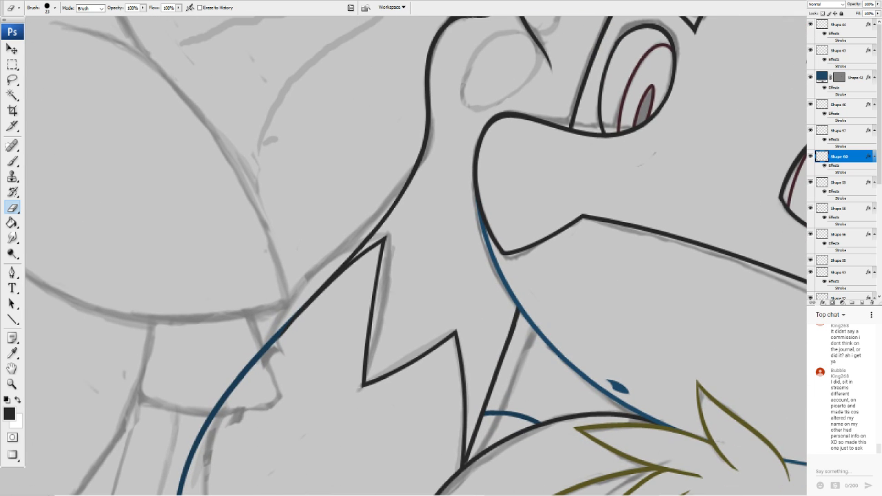
click(9, 413)
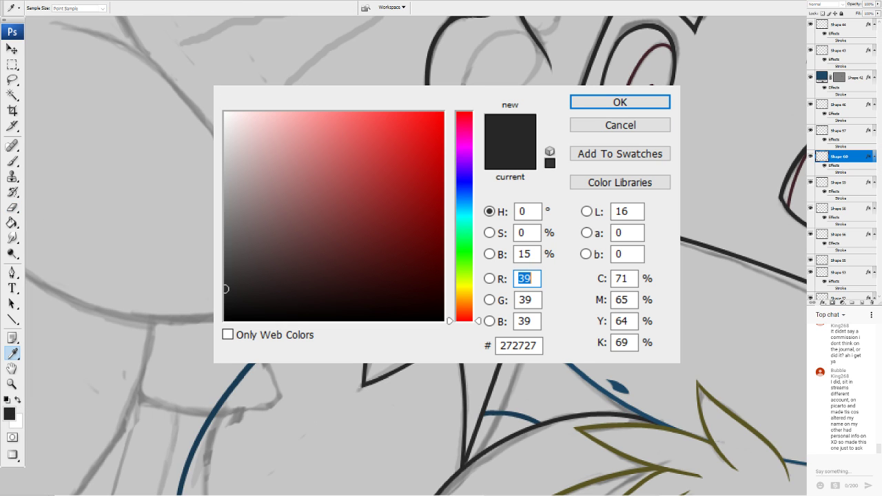
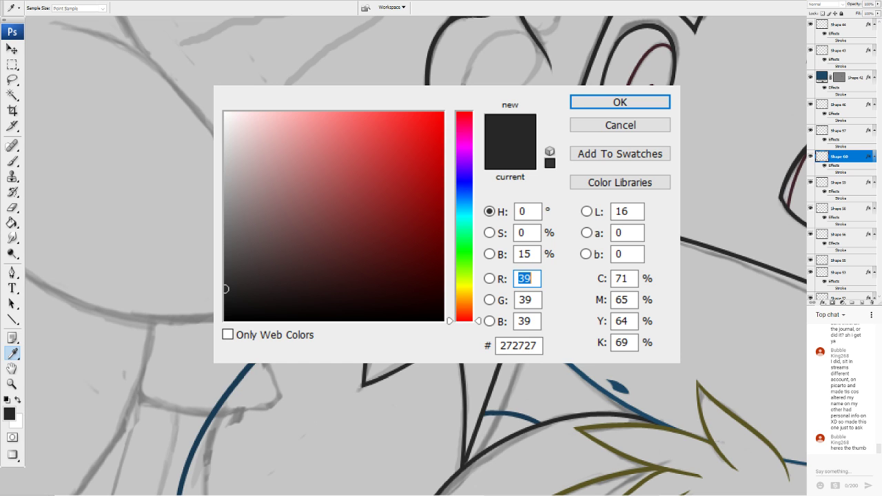
click(219, 404)
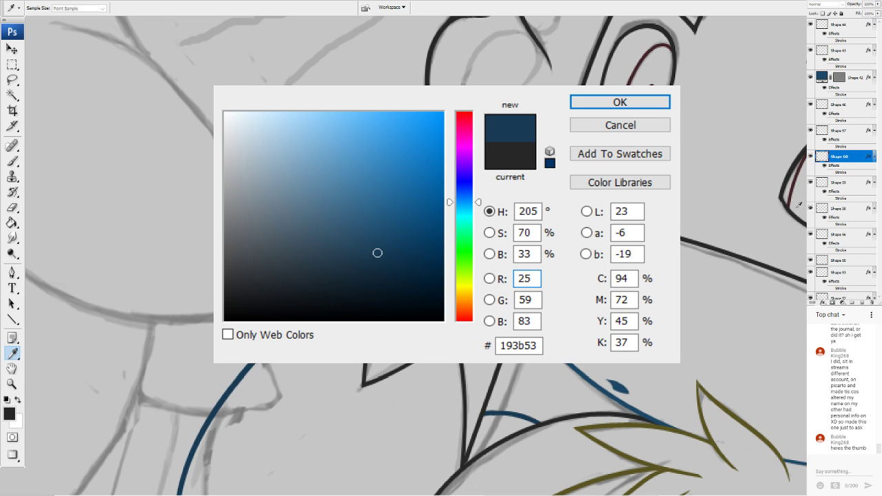
key(Return)
Draw a blue line from the blue outline up to the arm's topmost zigzag spike and warp it into a curve extending past the spike tip
click(13, 319)
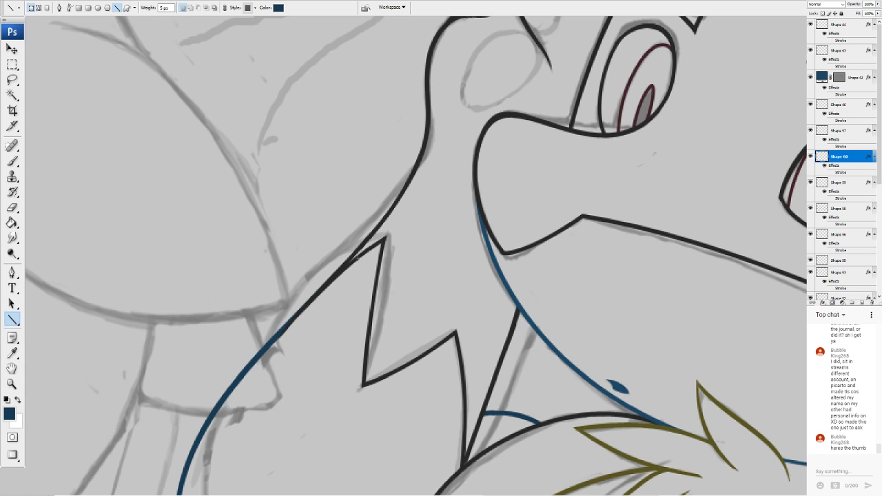
drag(355, 260, 259, 356)
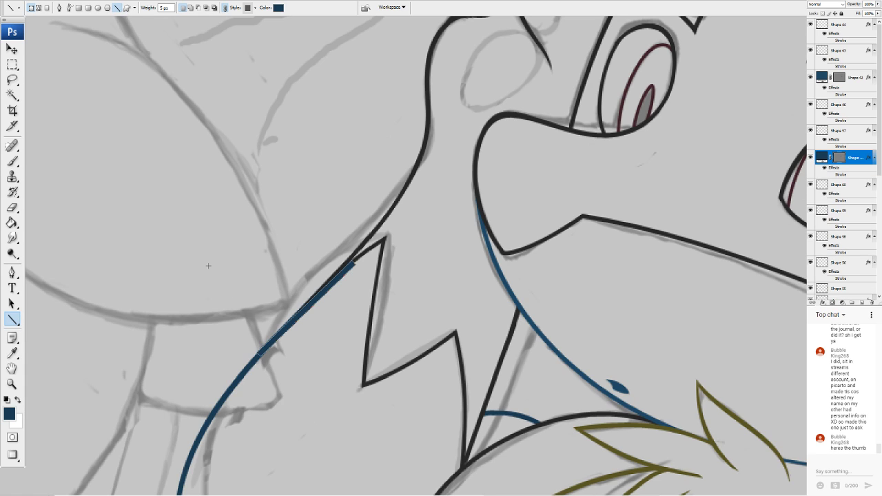
click(32, 2)
click(175, 215)
drag(312, 330, 309, 328)
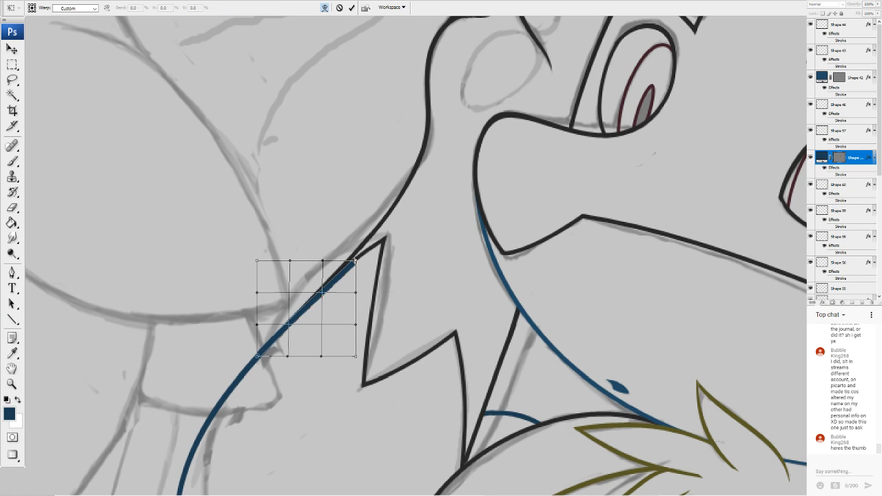
drag(355, 260, 426, 211)
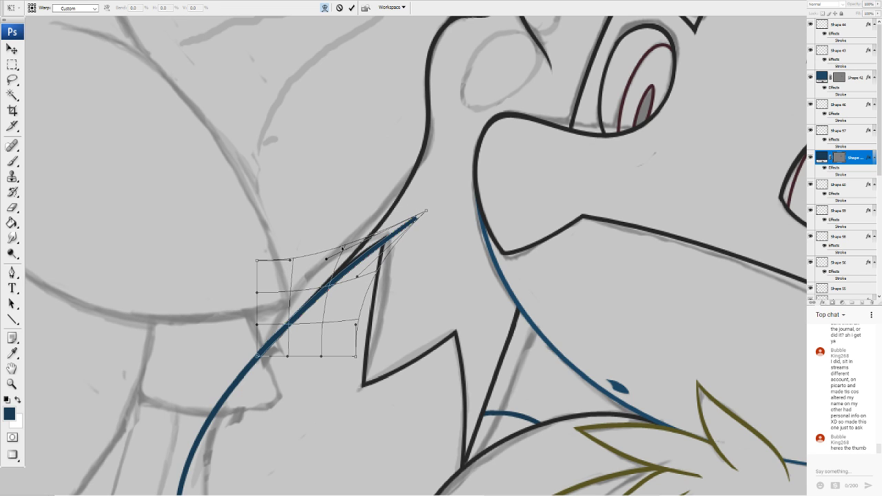
drag(343, 248, 365, 265)
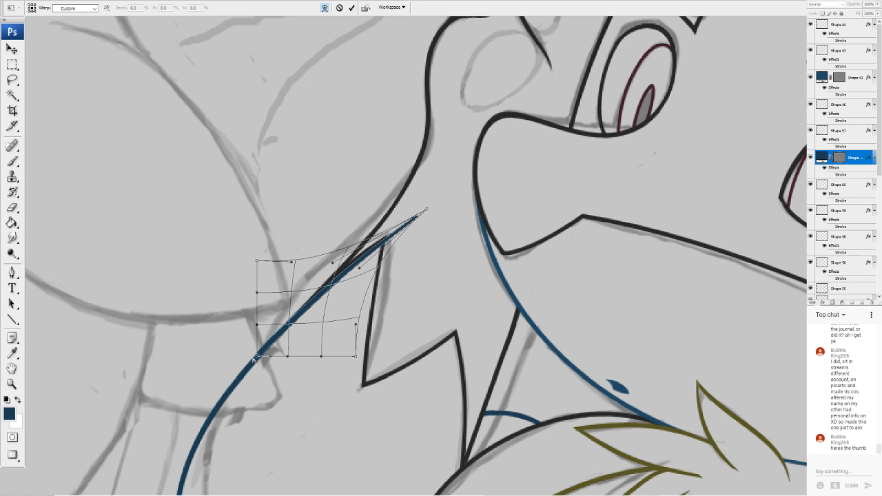
drag(253, 358, 244, 371)
key(Return)
Rasterize the new blue line and erase the end that overshoots the zigzag spike's tip
click(13, 208)
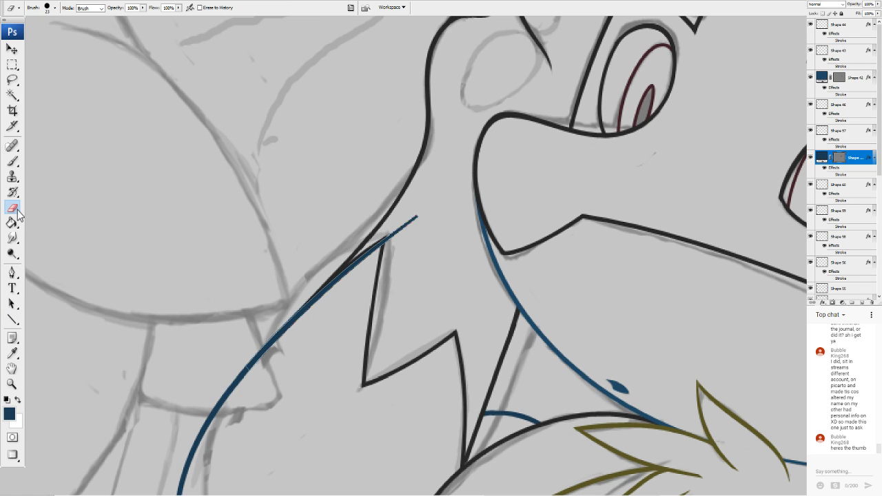
click(430, 210)
click(425, 174)
drag(432, 203, 395, 255)
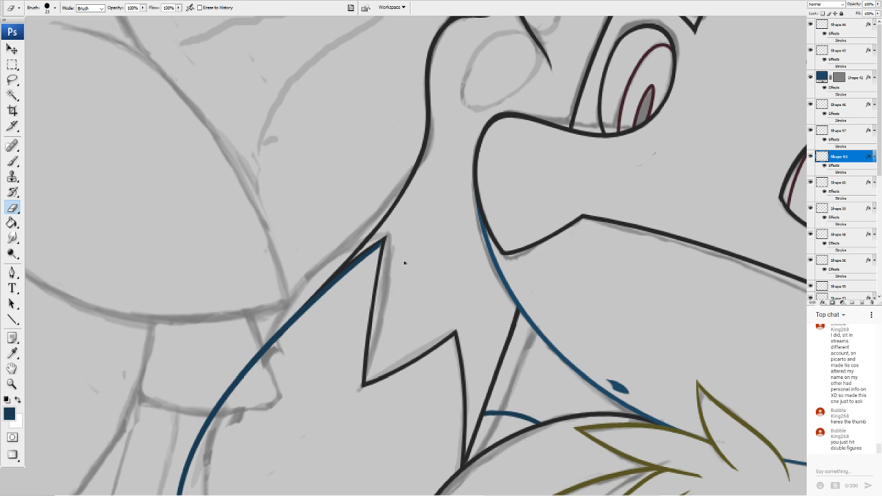
click(418, 212)
Examine the line art around the eyes, chin and arm, selecting the layers under the smaller eye and the stray blue chin mark
drag(524, 228, 301, 266)
click(12, 49)
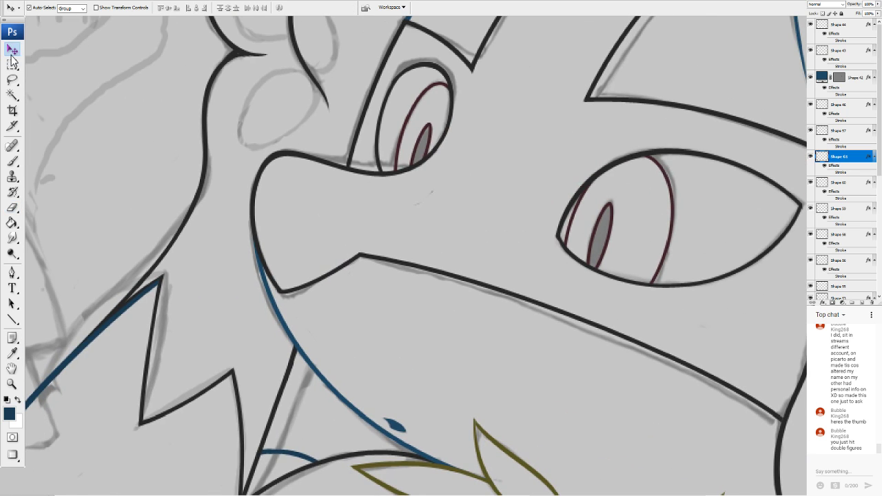
click(415, 109)
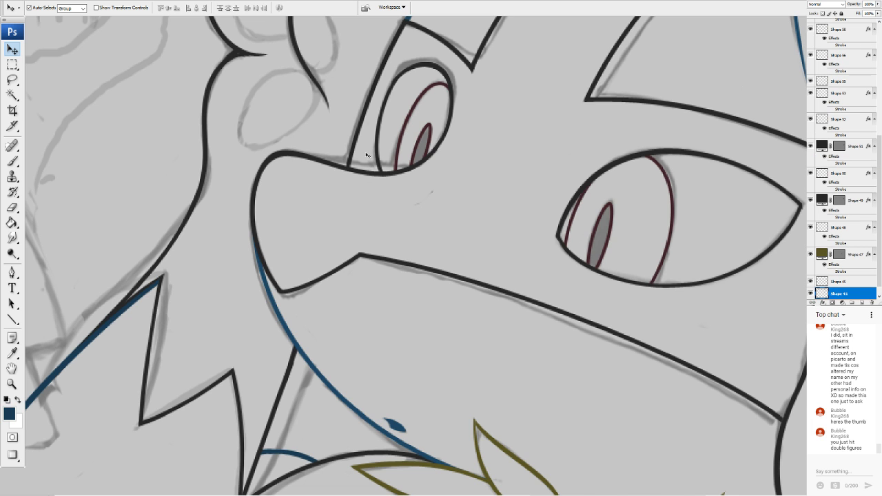
click(15, 209)
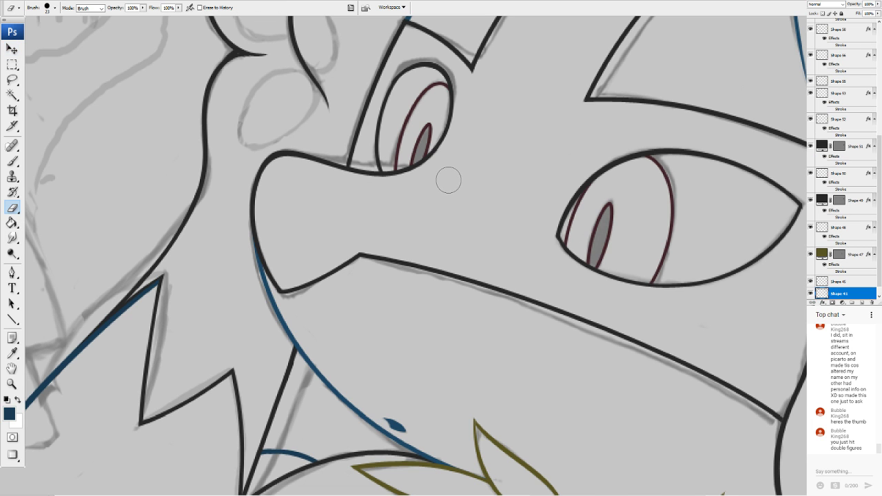
scroll(406, 257, down, 5)
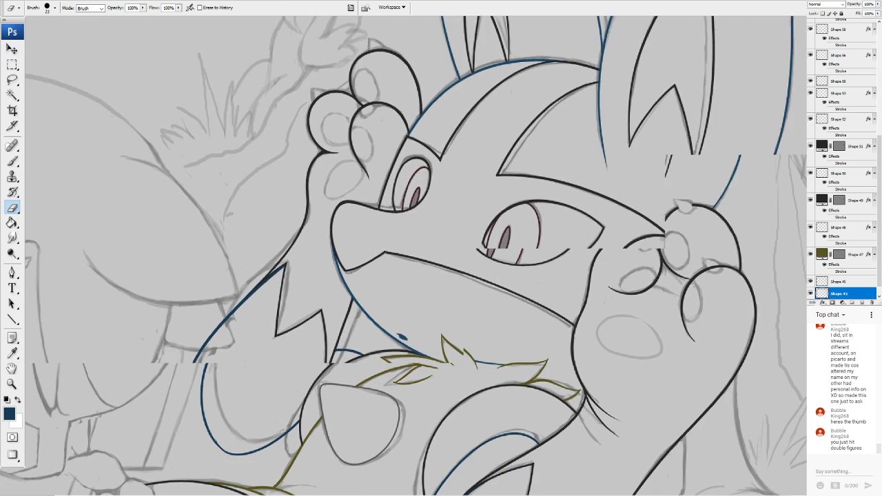
scroll(386, 254, up, 4)
drag(385, 257, 386, 162)
click(12, 49)
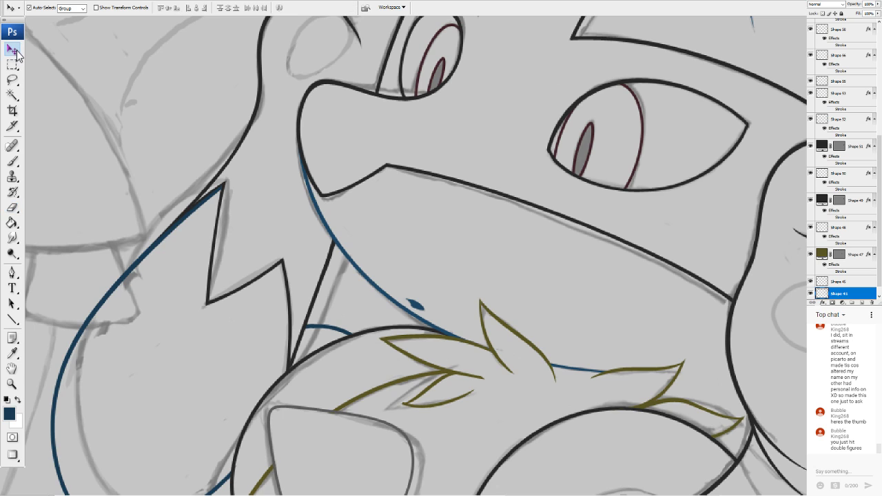
click(418, 307)
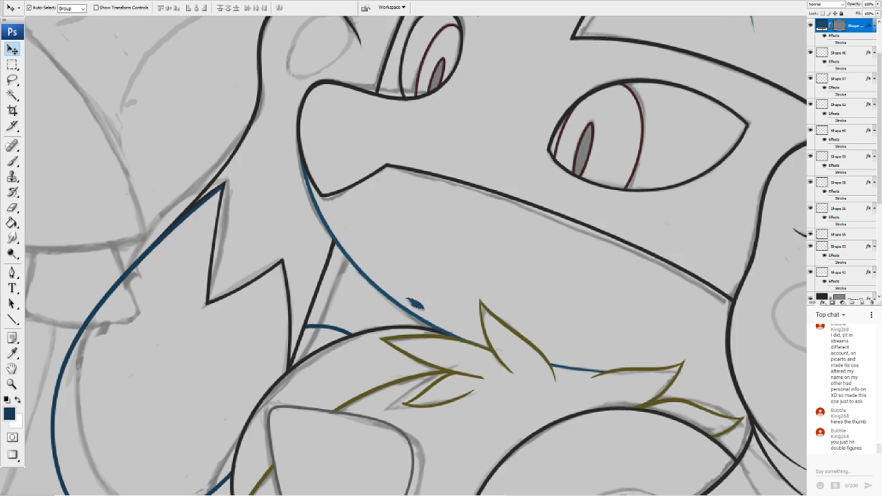
scroll(415, 255, down, 6)
scroll(415, 255, up, 4)
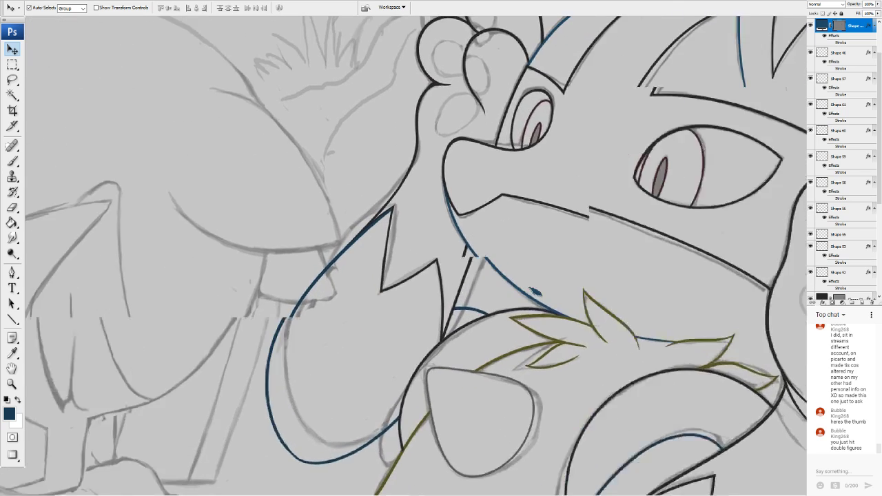
scroll(390, 250, up, 3)
scroll(390, 250, down, 4)
drag(508, 285, 674, 169)
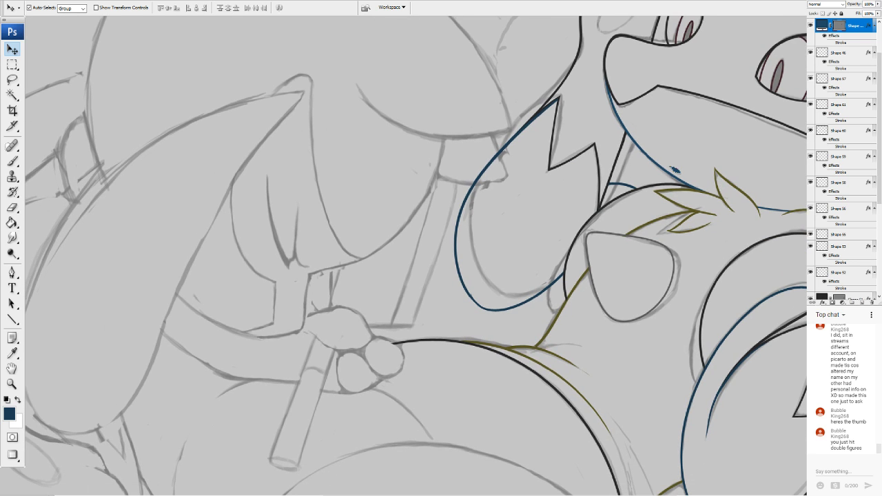
scroll(675, 170, up, 5)
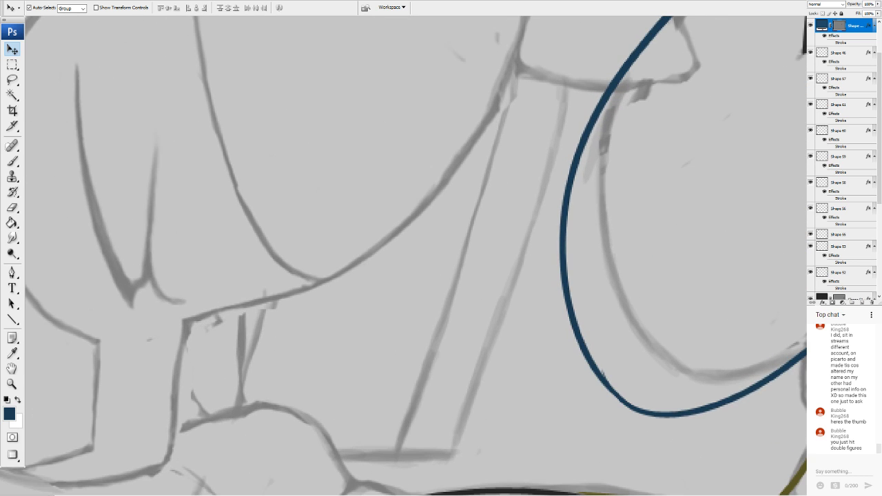
Select the blue arm line's layer and erase its end beside the black edge of the zigzag spike, reducing the eraser size
drag(674, 170, 387, 468)
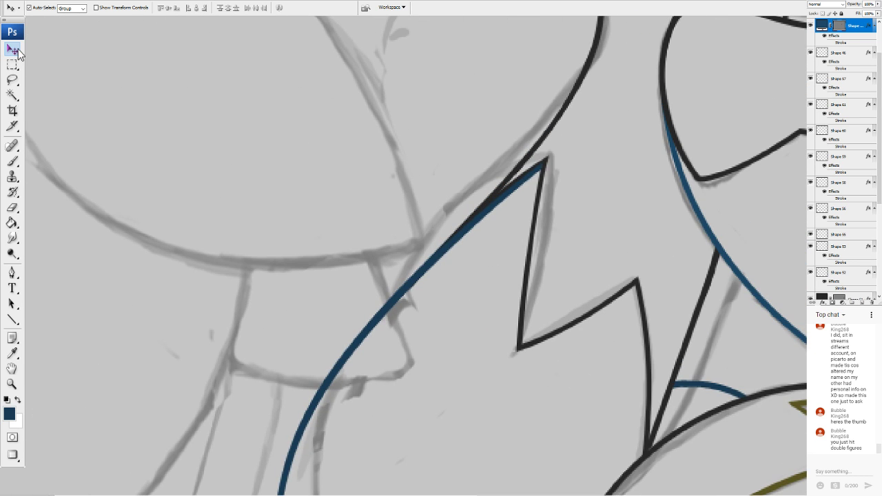
click(487, 215)
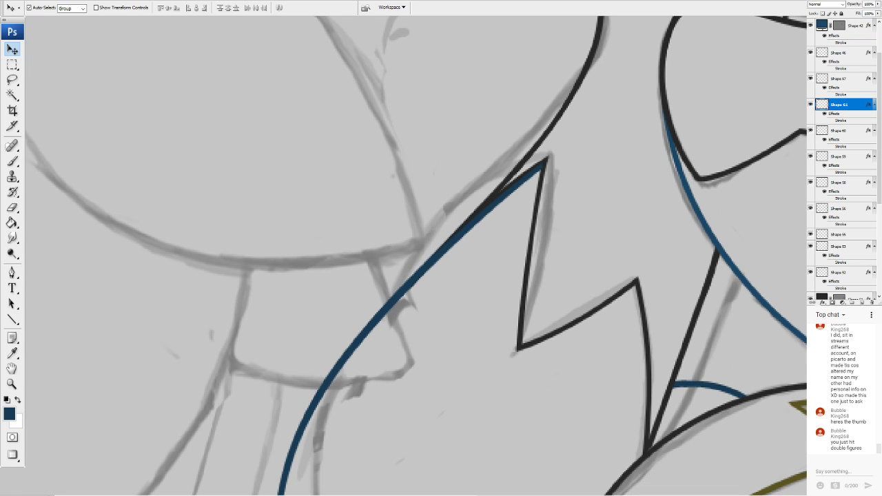
click(13, 207)
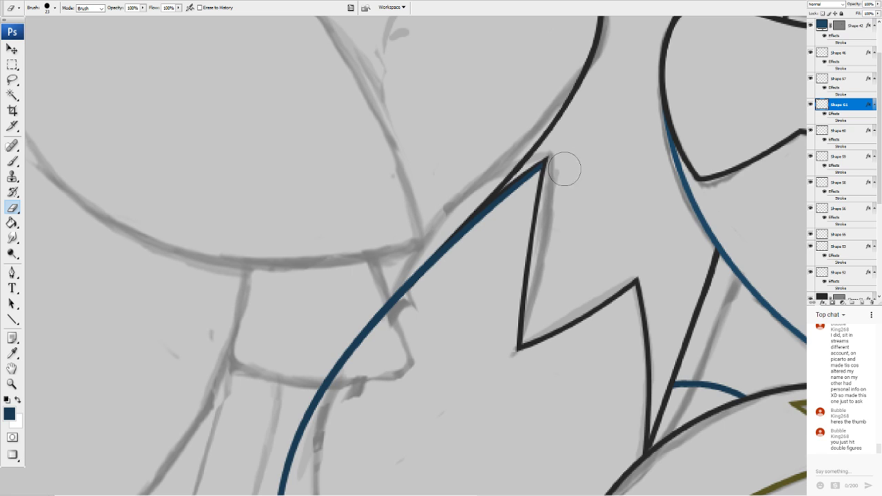
mouse_move(564, 169)
mouse_down()
mouse_move(517, 211)
mouse_move(574, 157)
mouse_move(478, 259)
mouse_move(557, 173)
mouse_move(499, 230)
mouse_move(520, 196)
mouse_up()
click(55, 9)
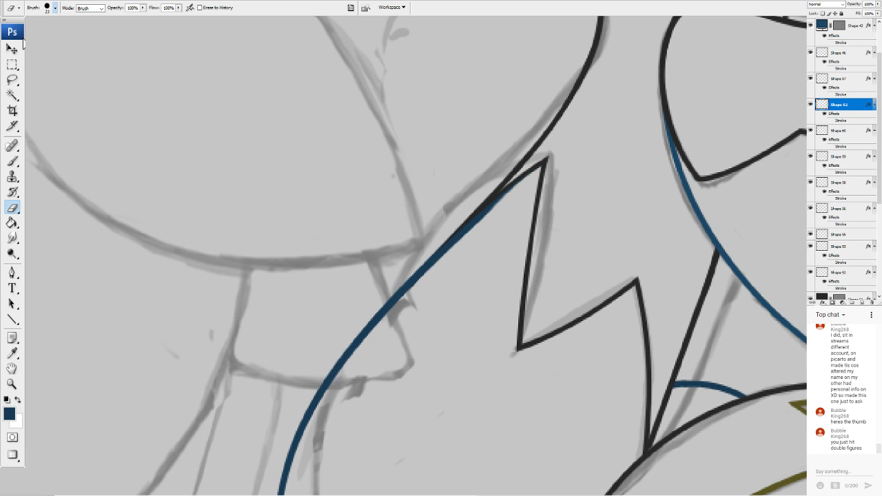
key(bracketleft)
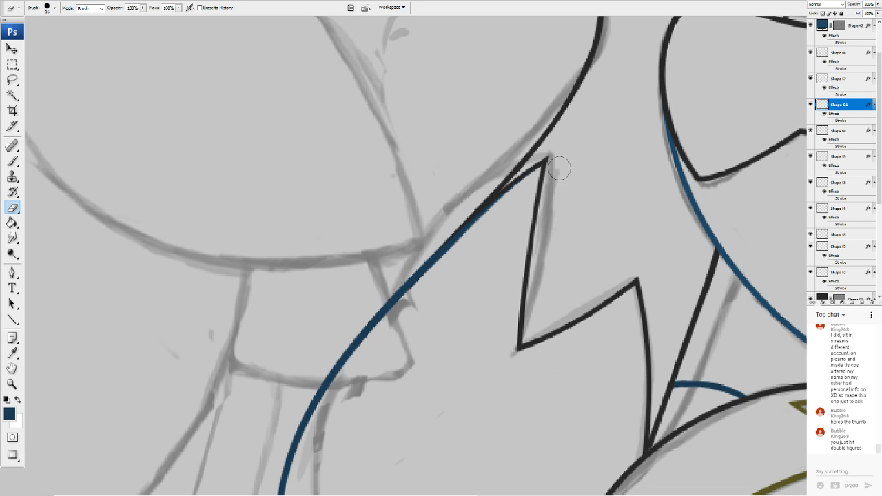
Examine the traced line art across the arm, chest fluff, legs, paws and head against the sketch
key(ctrl+minus)
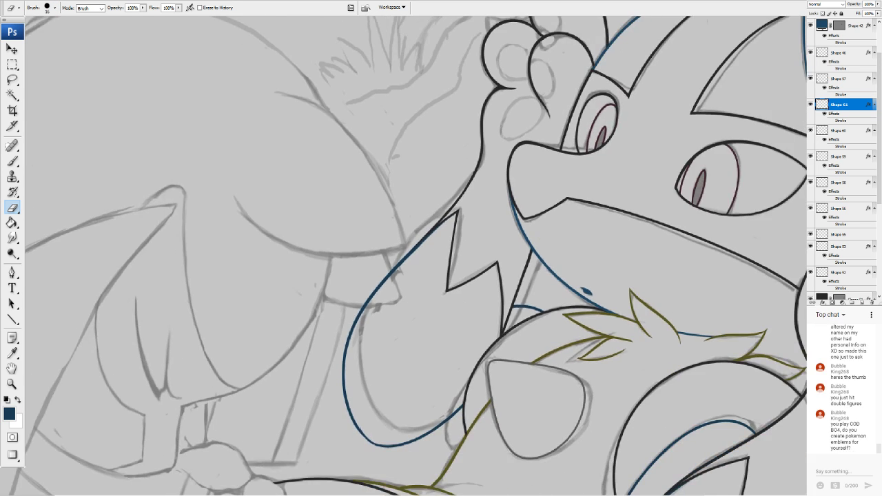
scroll(372, 238, down, 4)
scroll(372, 238, up, 6)
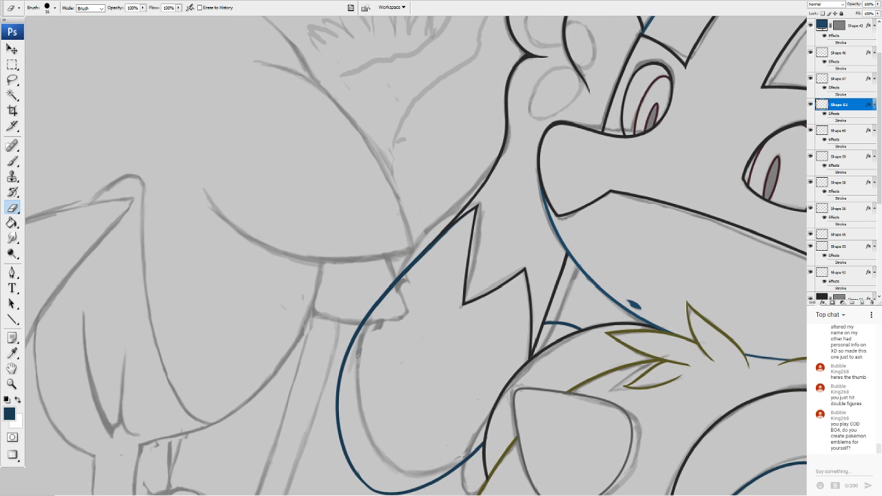
scroll(416, 255, down, 3)
scroll(416, 255, right, 1)
scroll(416, 255, left, 2)
scroll(416, 255, right, 1)
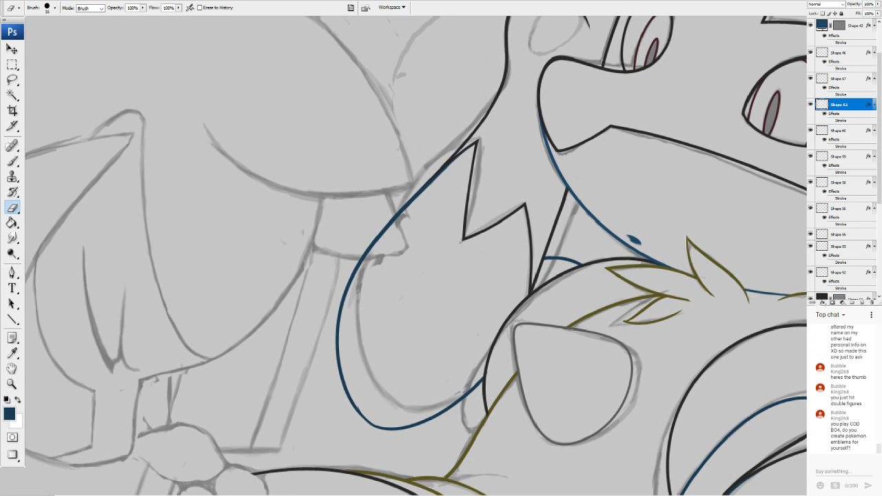
scroll(416, 255, down, 4)
scroll(416, 255, right, 3)
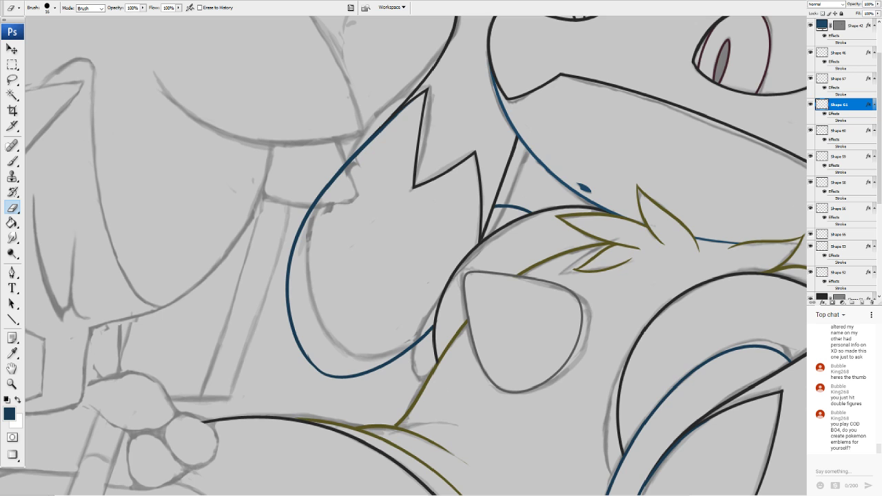
drag(537, 276, 337, 224)
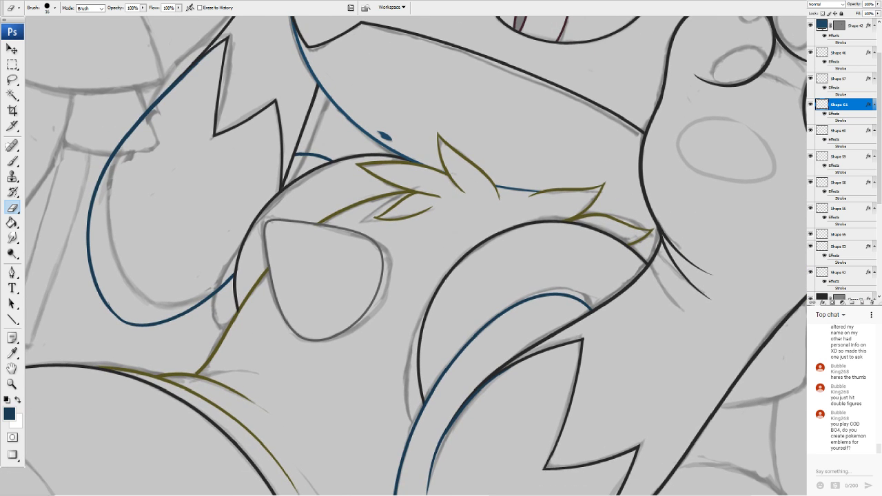
scroll(585, 249, down, 5)
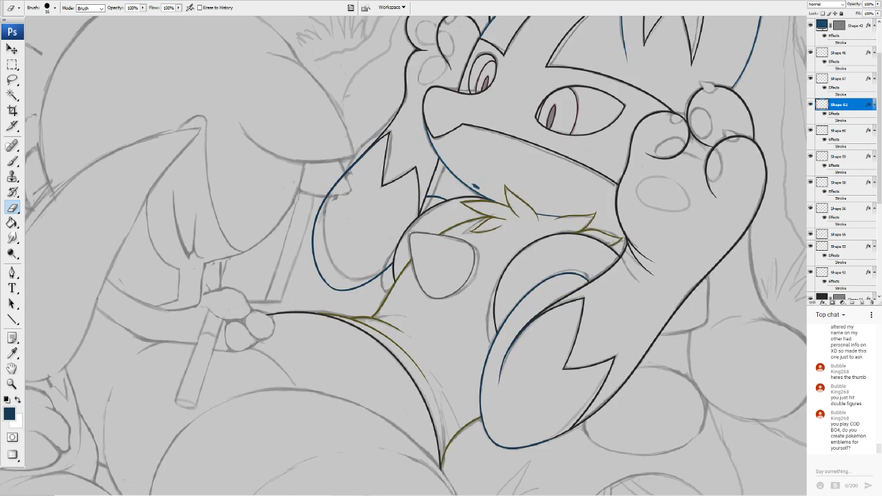
scroll(399, 243, up, 3)
scroll(400, 243, down, 1)
drag(454, 179, 358, 423)
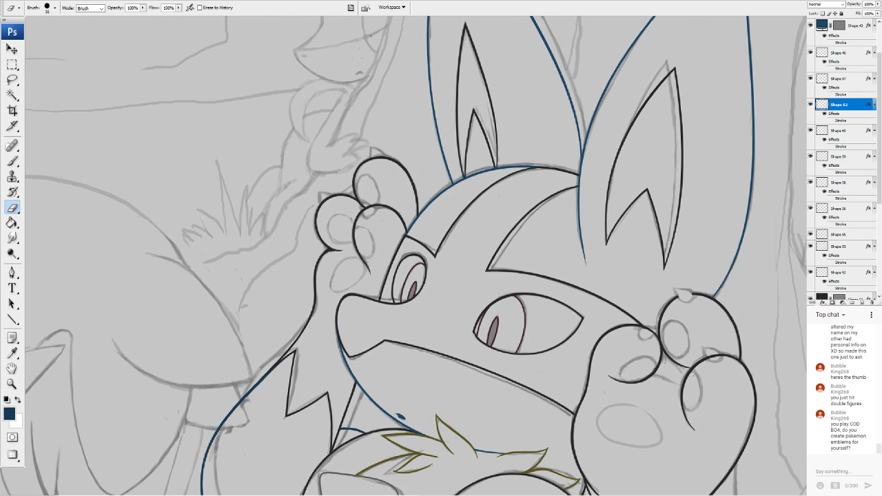
scroll(380, 299, up, 2)
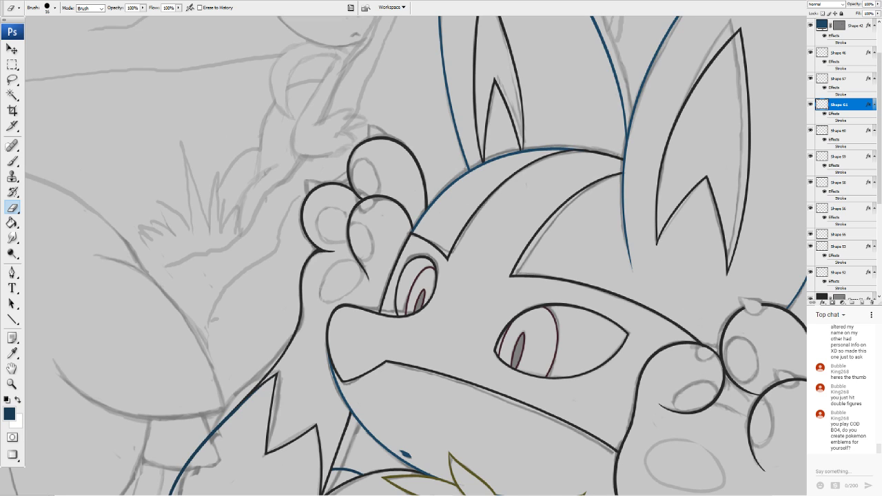
Switch to the other open document
key(ctrl+Tab)
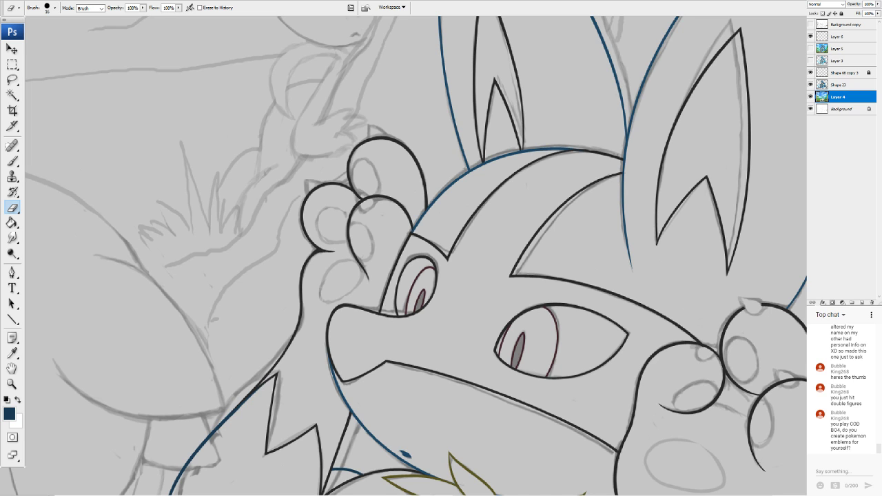
Set the foreground color to dark red #70282b, sampled from the larger eye's iris line
click(9, 413)
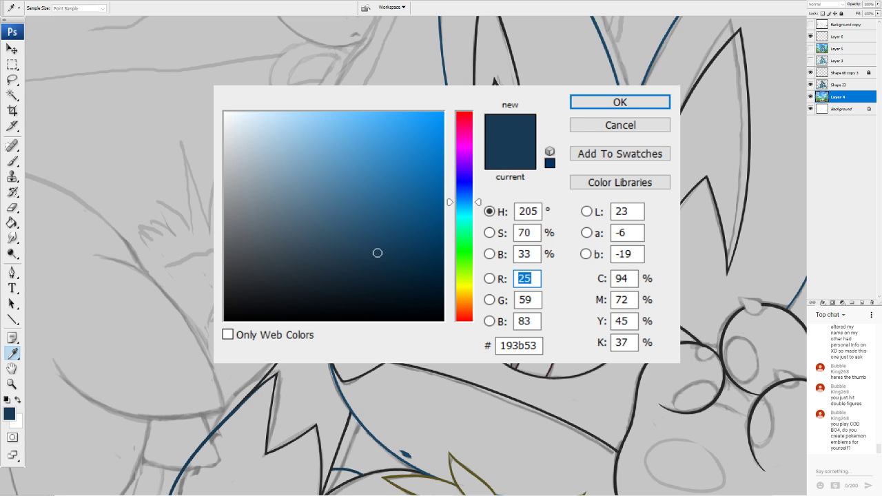
click(550, 370)
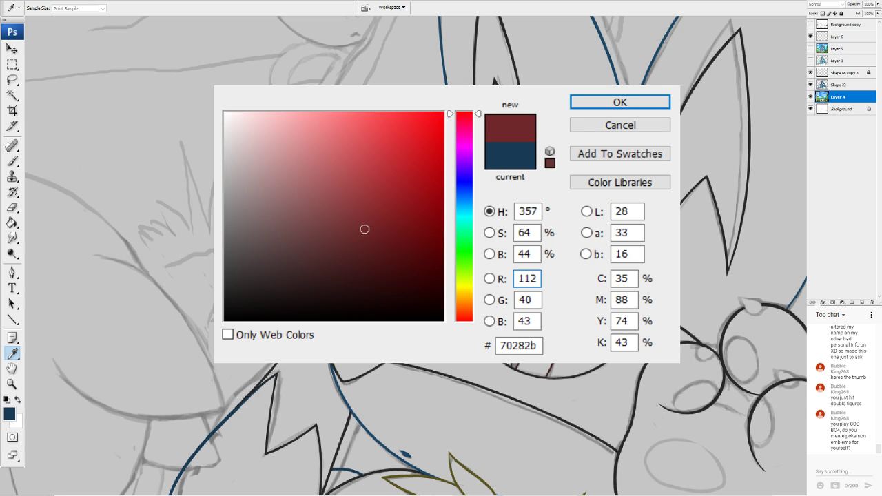
click(592, 101)
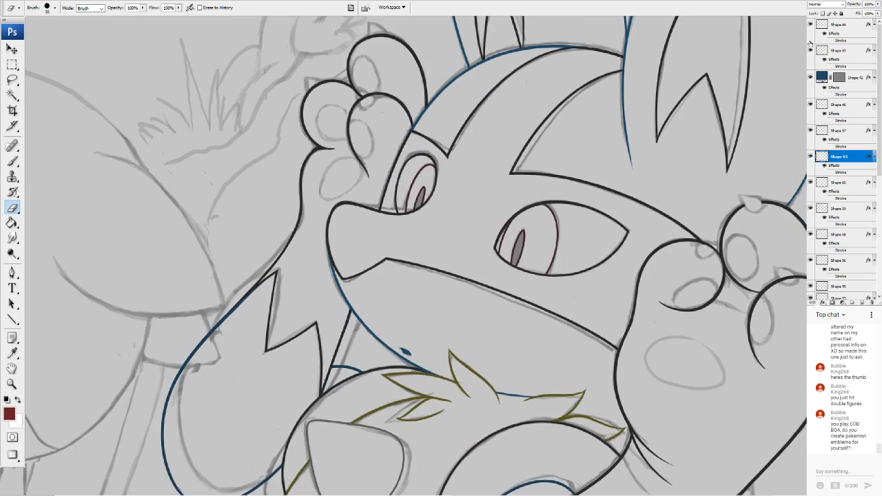
Draw a filled dark red ellipse over the sketched palm pad of the raised paw beside the larger eye
scroll(416, 256, down, 2)
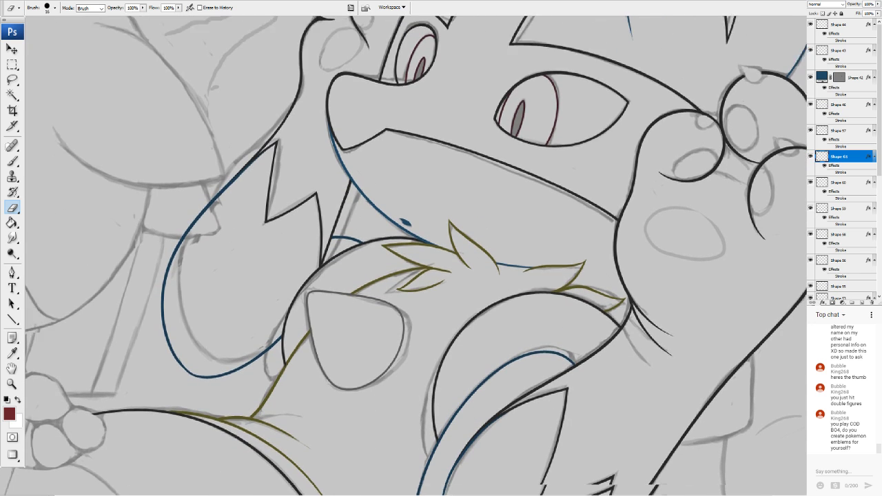
scroll(416, 255, right, 5)
scroll(416, 256, up, 5)
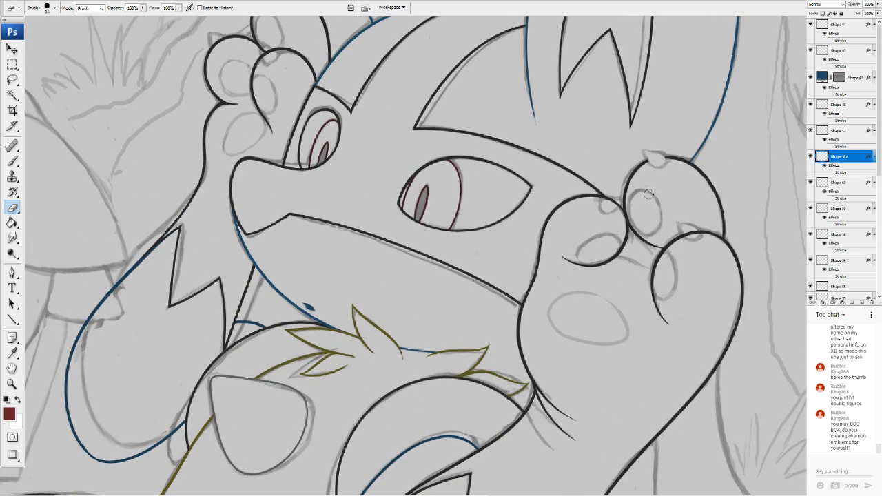
scroll(386, 247, up, 5)
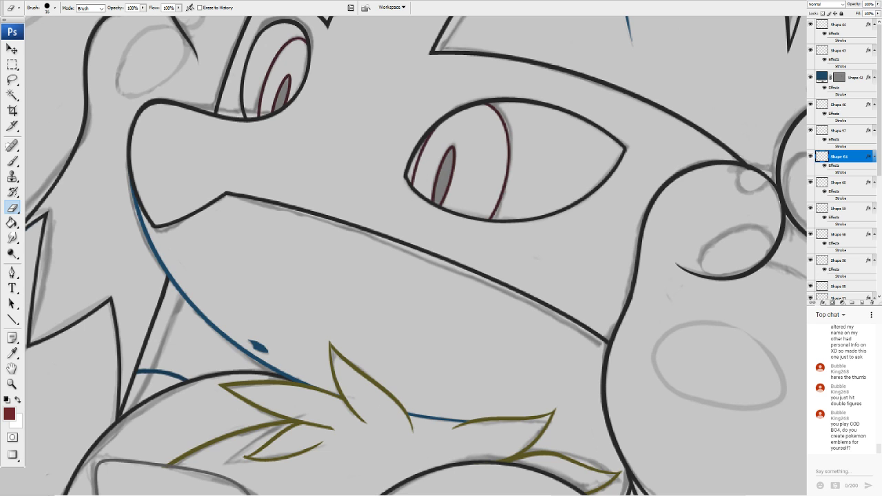
drag(555, 314, 277, 191)
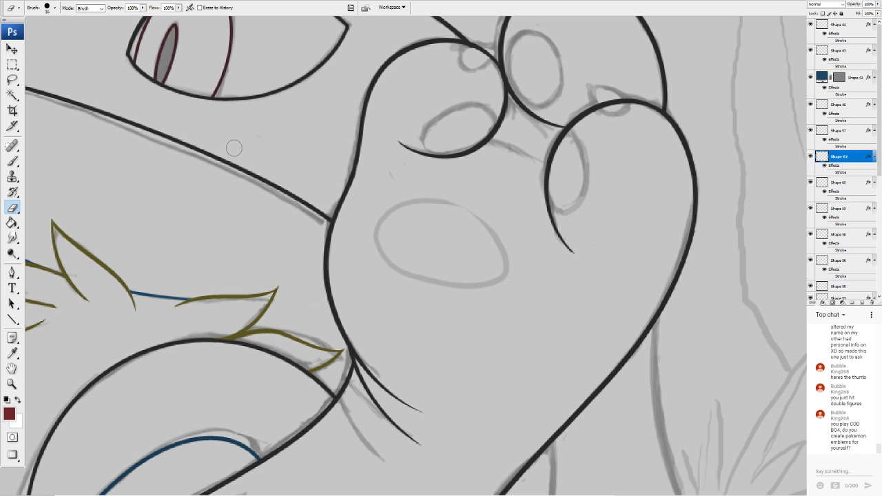
click(13, 320)
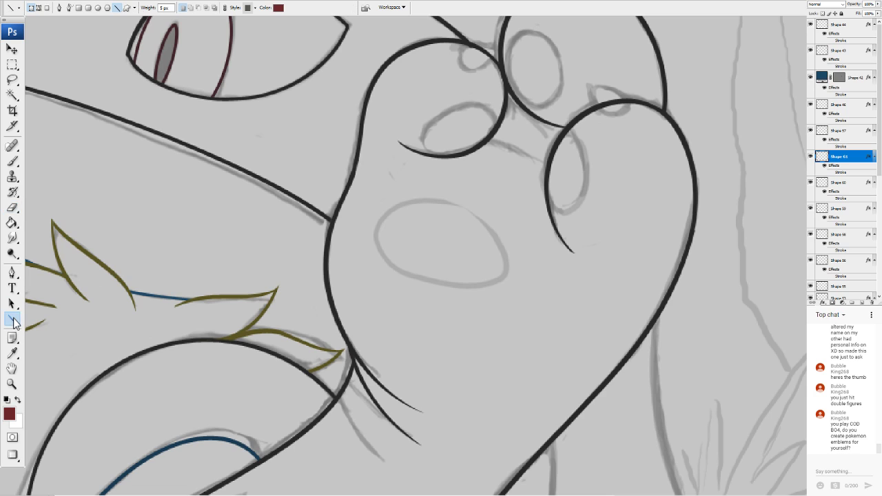
click(98, 8)
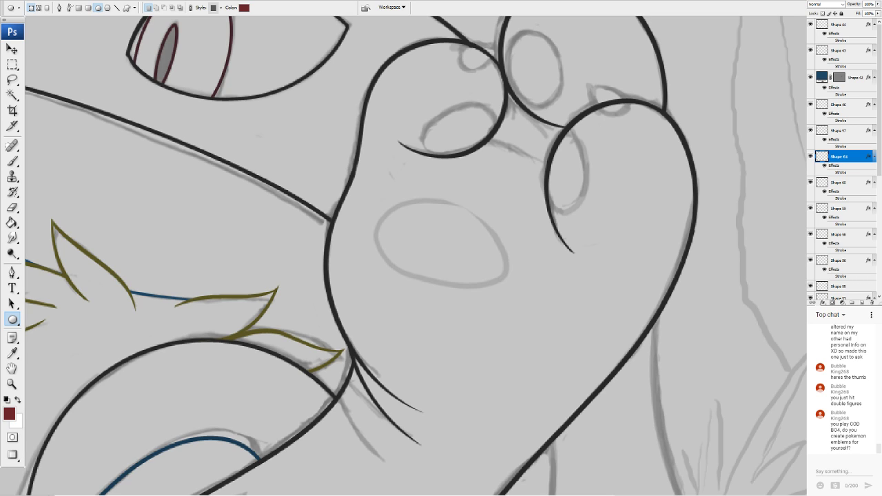
drag(406, 200, 530, 287)
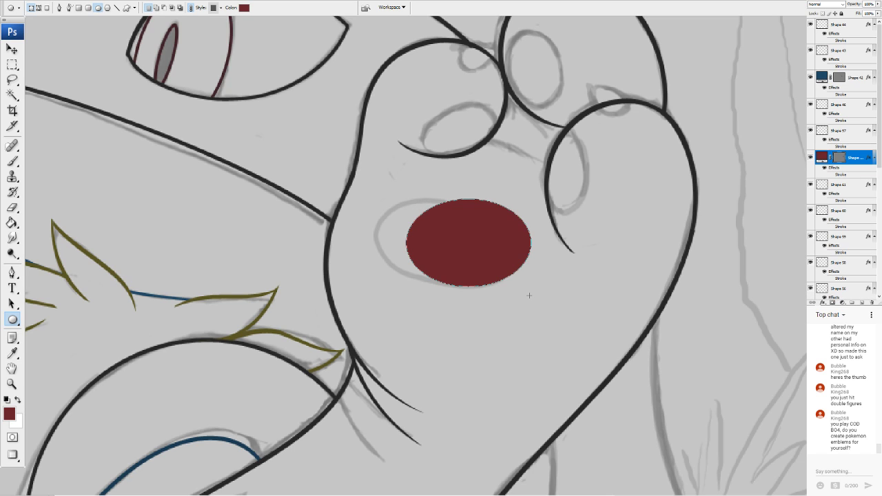
Rotate the palm pad ellipse 20.3°, scale it to 107.5% width and 101% height, and shift it toward the sketched pad
key(ctrl+t)
drag(529, 187, 537, 219)
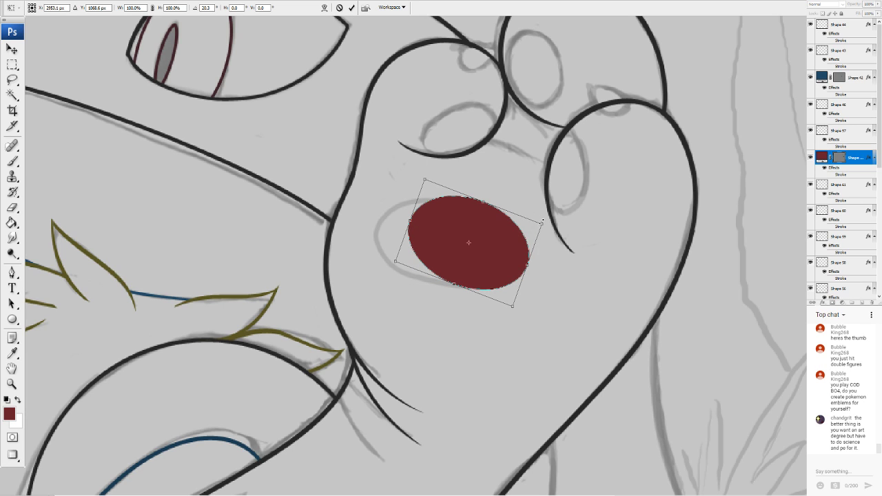
drag(490, 236, 486, 238)
drag(509, 309, 518, 312)
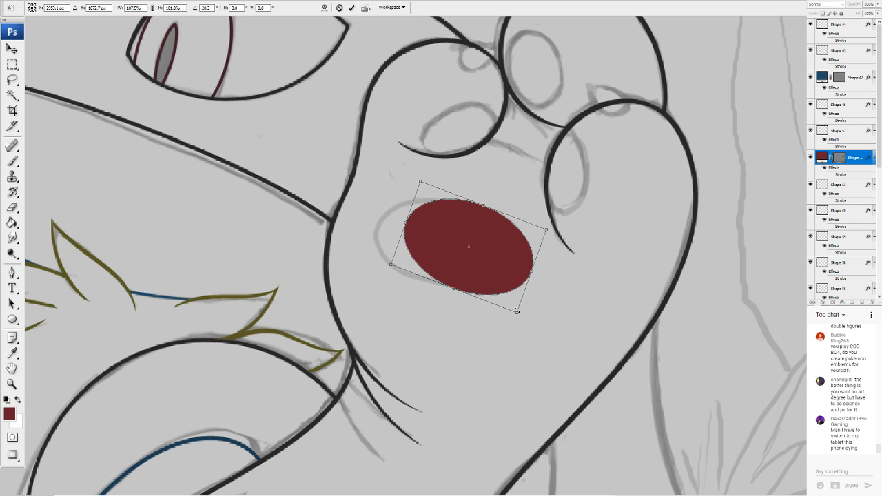
drag(525, 236, 517, 236)
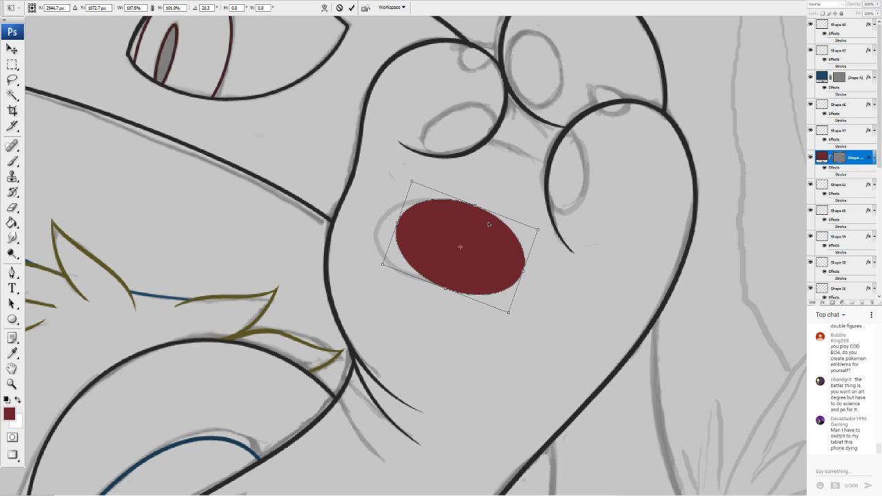
key(Return)
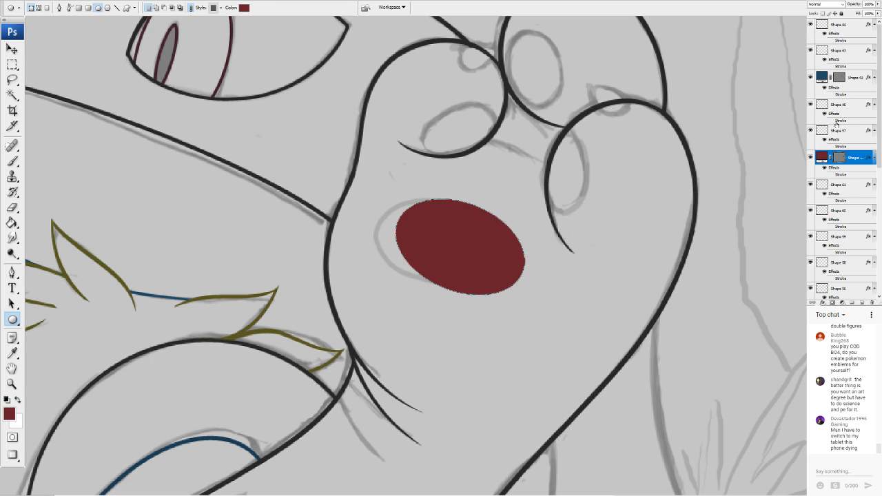
Add an inside Stroke effect to the palm pad ellipse's layer in the same dark red as its fill
double_click(855, 158)
key(Return)
double_click(855, 157)
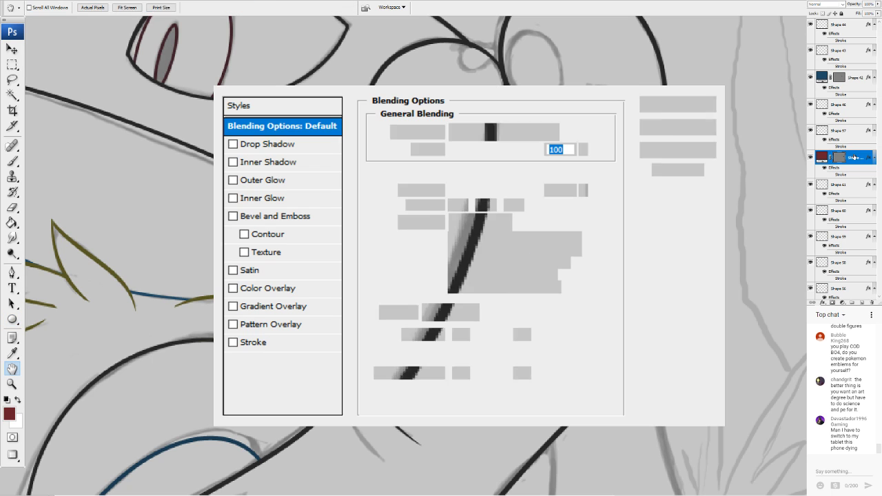
click(233, 343)
click(255, 343)
click(410, 237)
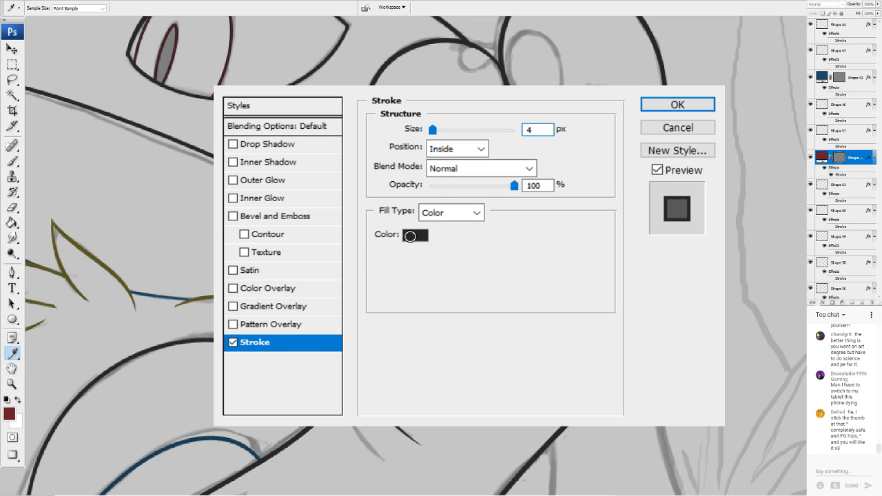
key(ctrl+v)
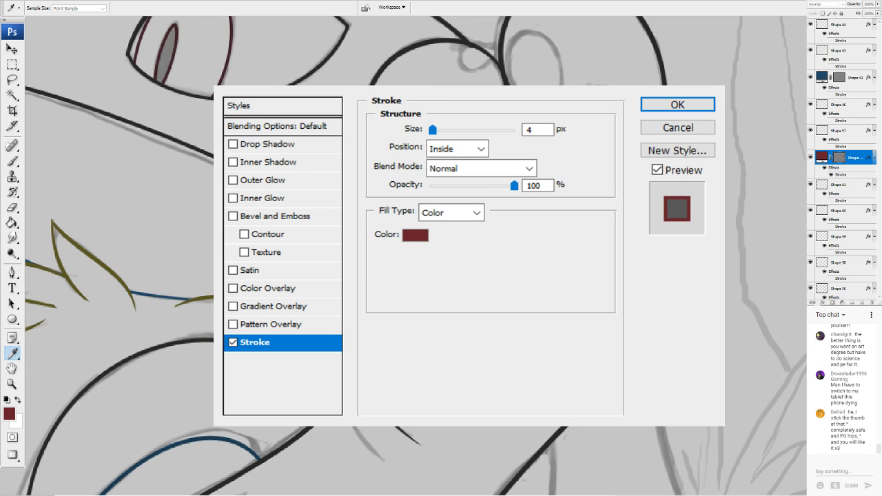
click(713, 203)
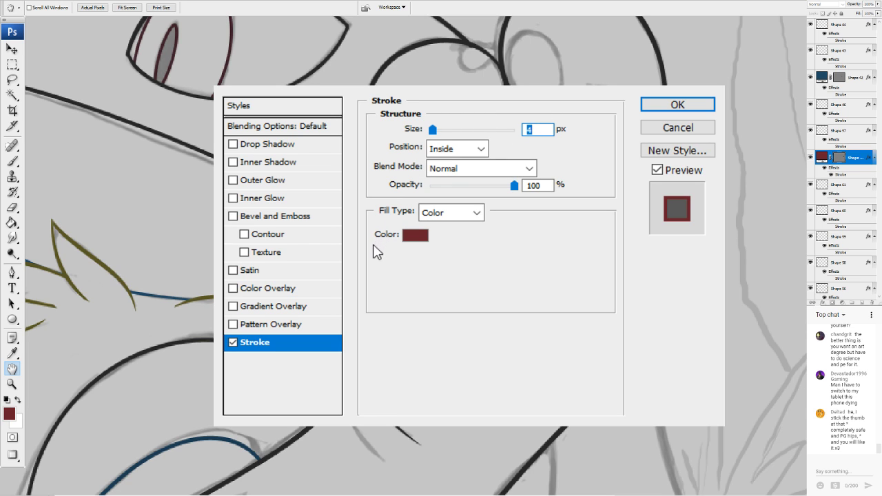
key(Down)
Set the palm pad ellipse's fill opacity to 0% and apply the layer style
click(301, 127)
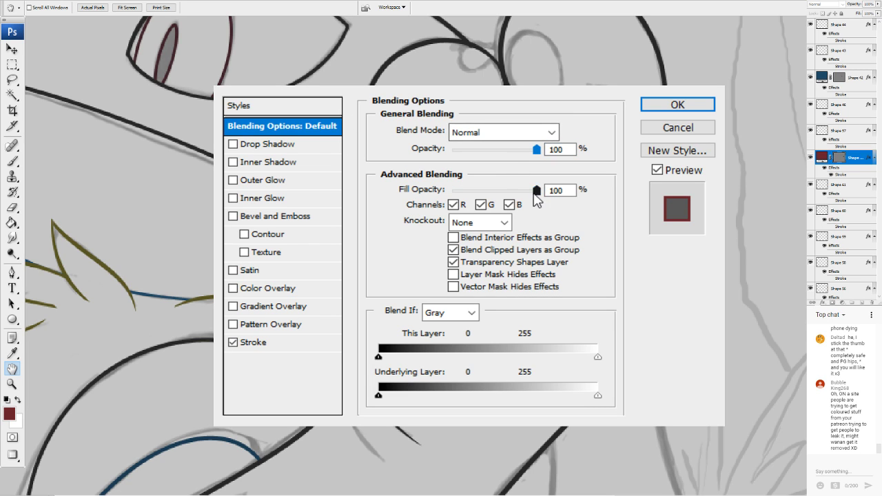
drag(536, 190, 406, 206)
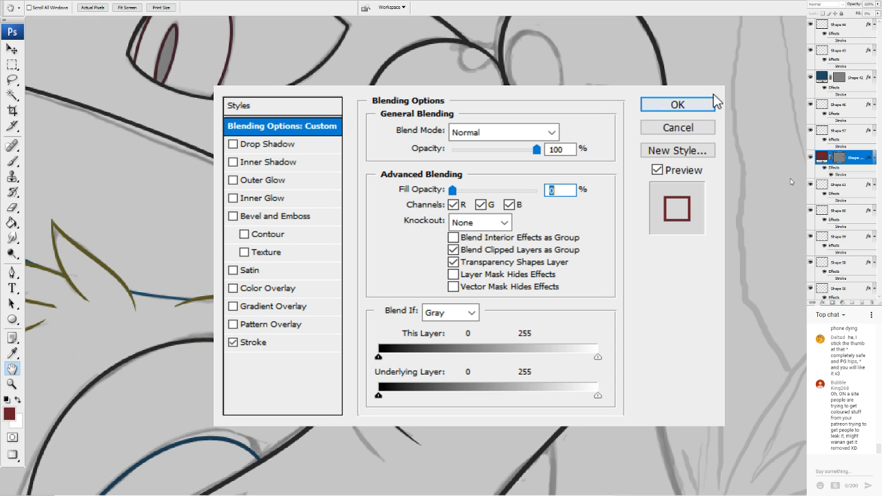
click(678, 107)
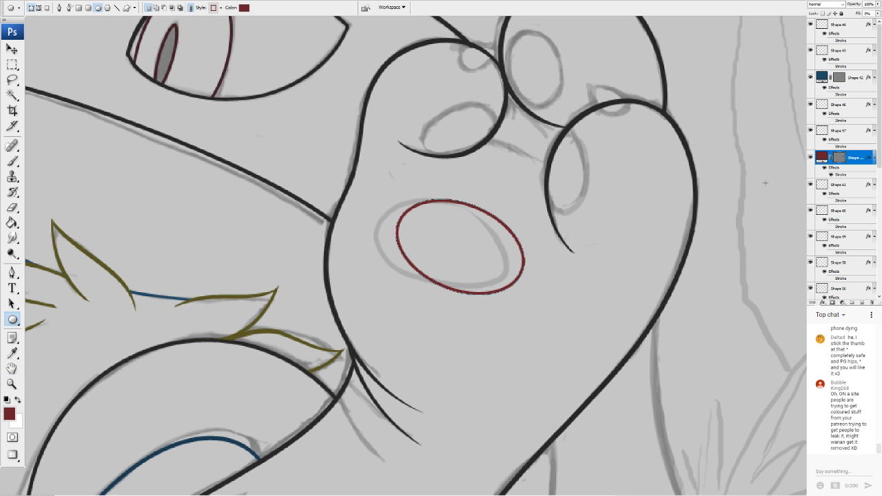
Duplicate the palm pad ellipse, scale the copy to 56.4%, rotate it -44.7° and place it on the pad of the finger directly above
drag(551, 172, 586, 277)
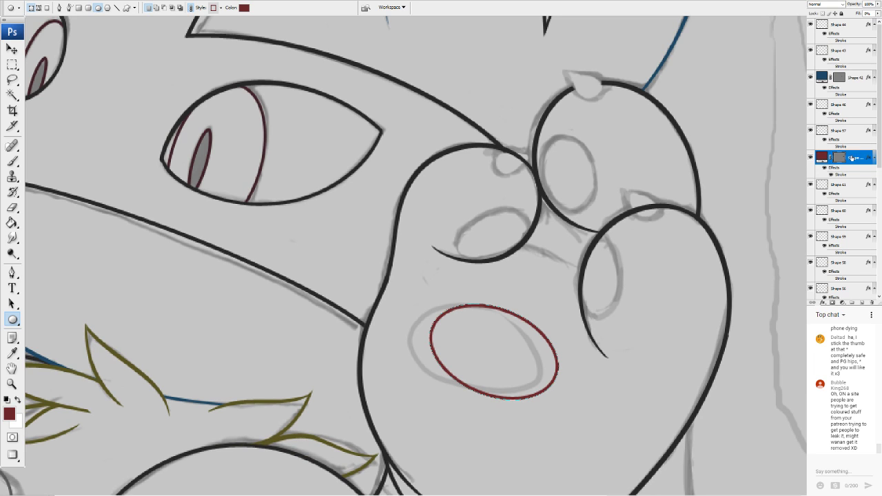
click(814, 12)
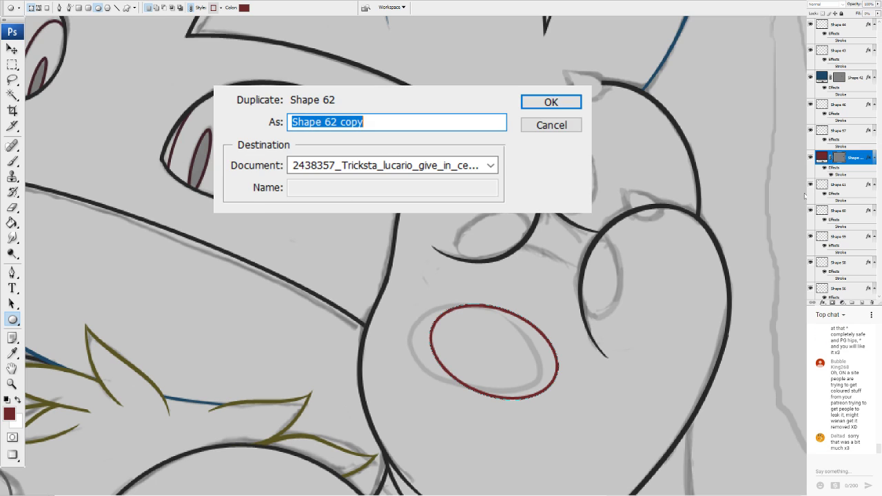
click(543, 100)
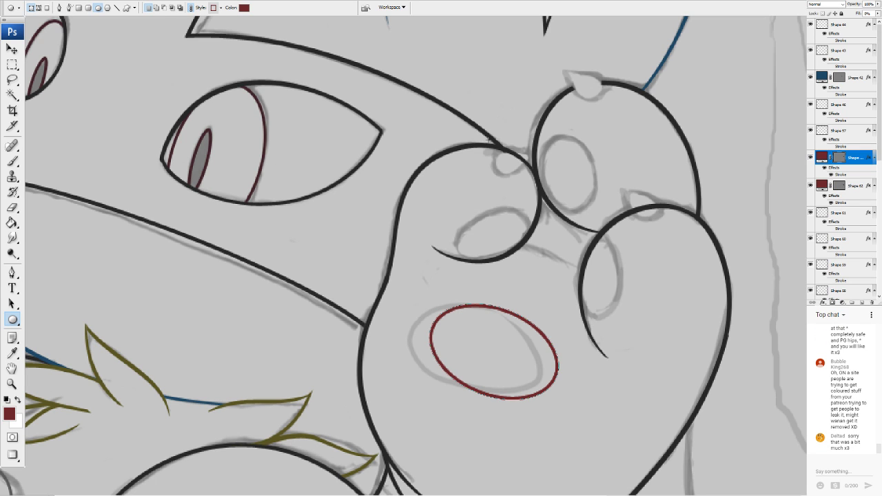
key(ctrl+t)
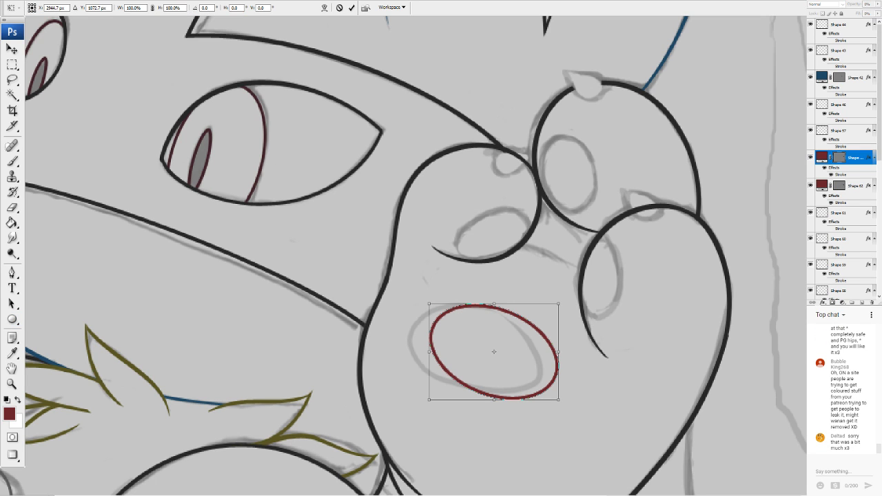
mouse_move(558, 382)
mouse_down()
mouse_move(561, 341)
mouse_move(505, 353)
mouse_move(517, 234)
mouse_move(558, 219)
mouse_up()
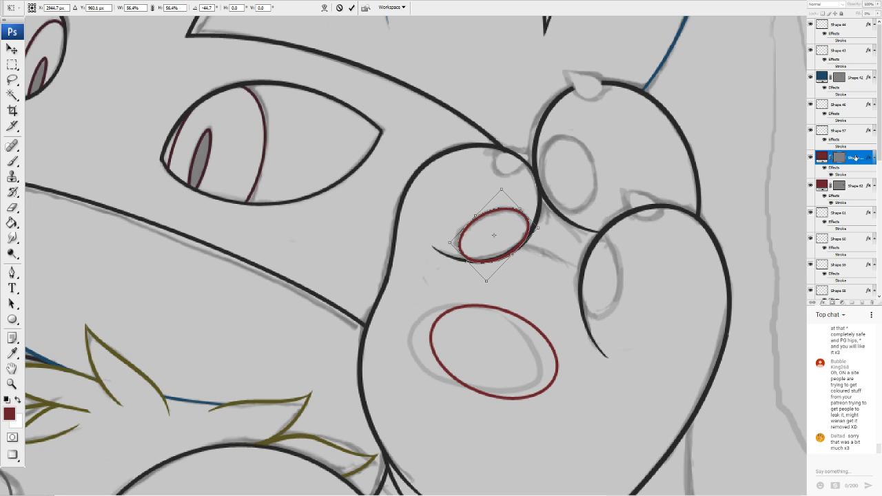
key(Return)
key(u)
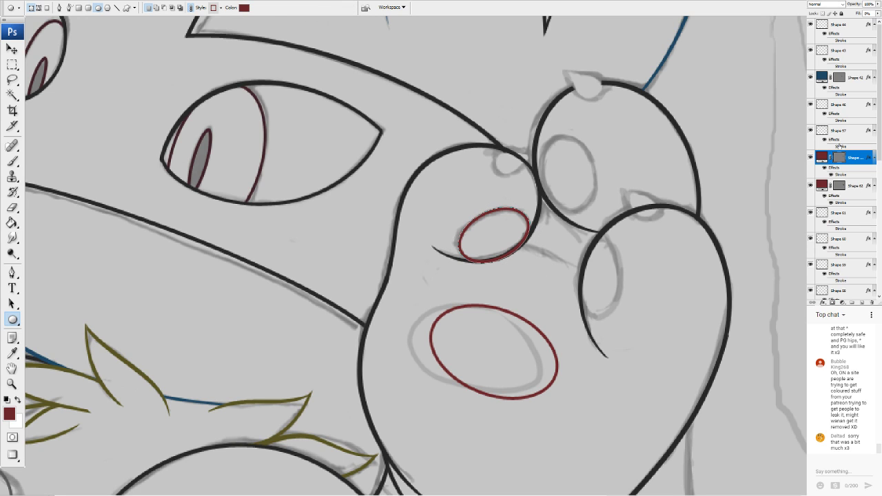
Duplicate the small finger pad ellipse, then rotate and move the copy onto the sketched pad of the uppermost finger
click(812, 13)
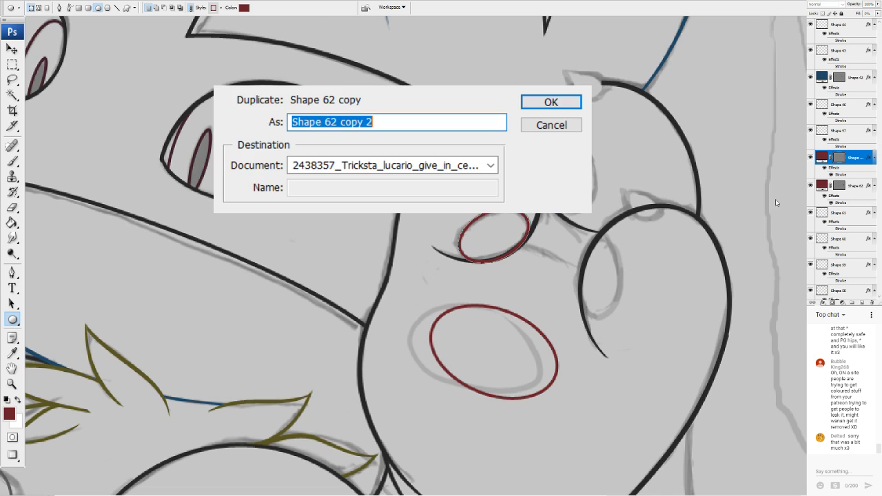
click(555, 102)
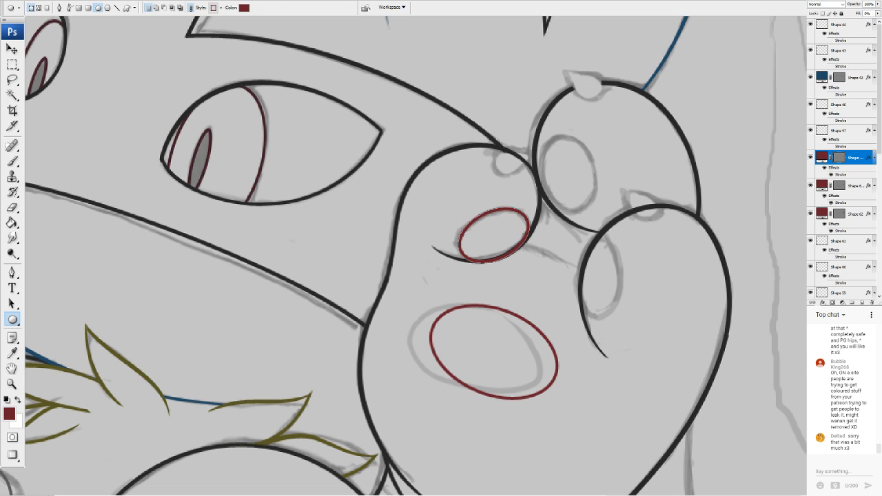
key(ctrl+t)
drag(545, 200, 618, 160)
key(Return)
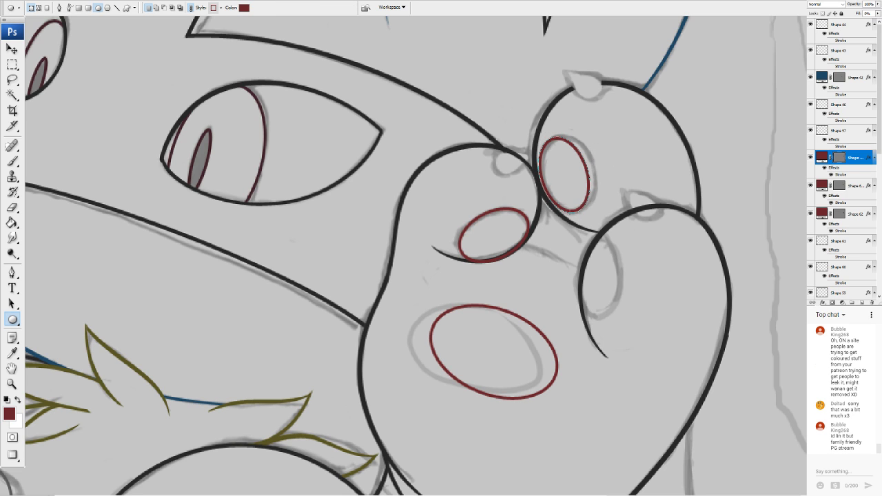
Duplicate the uppermost finger's pad ellipse, then rotate the copy and place it on the sketched pad of the rightmost finger
drag(727, 335, 693, 318)
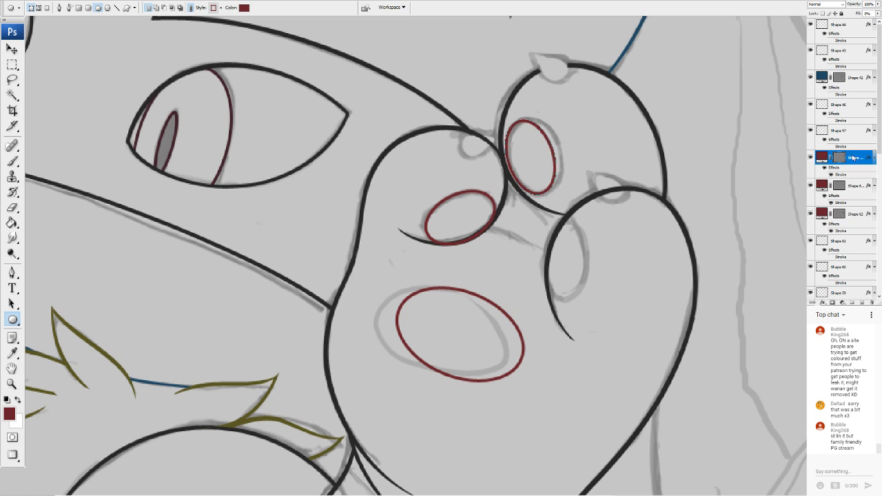
click(819, 10)
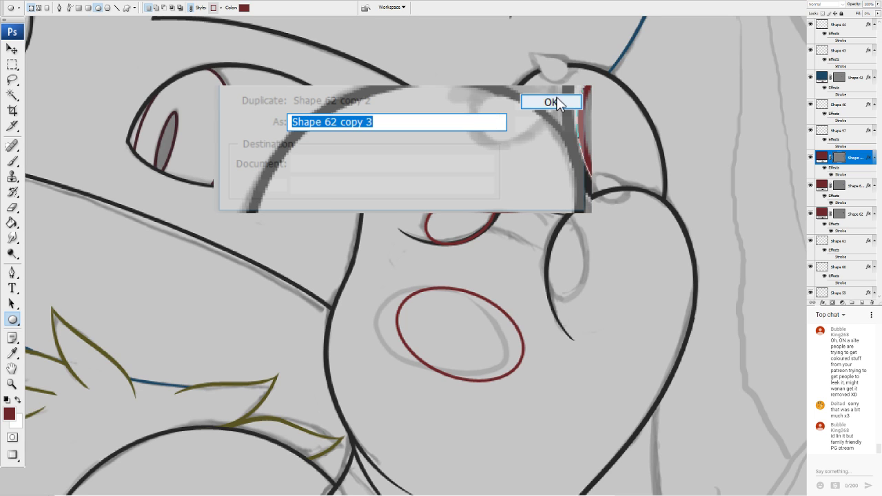
click(556, 103)
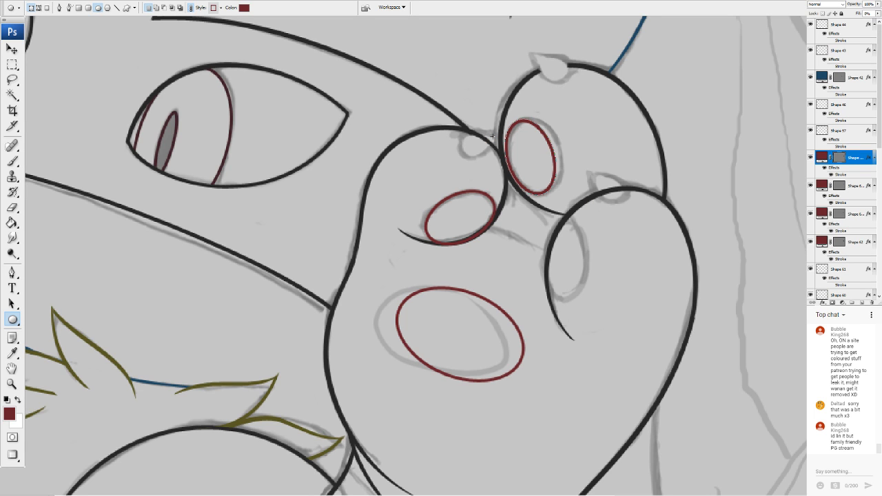
key(ctrl+t)
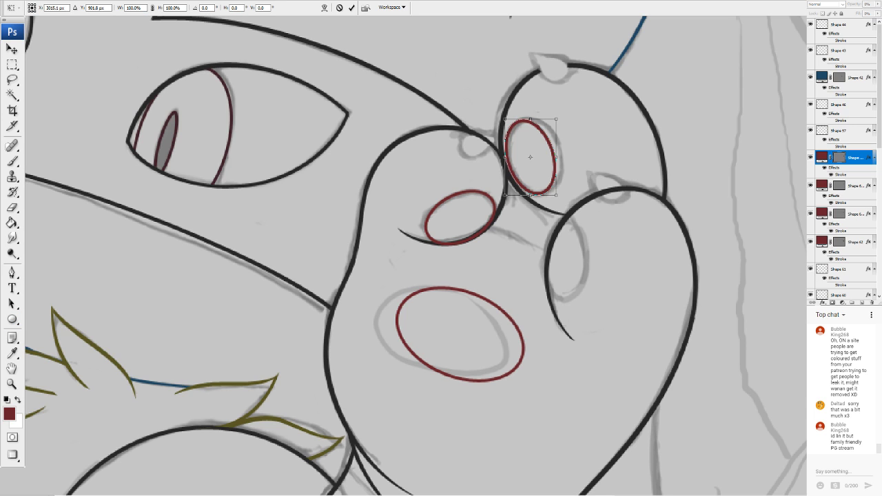
drag(586, 130, 591, 164)
drag(536, 154, 616, 209)
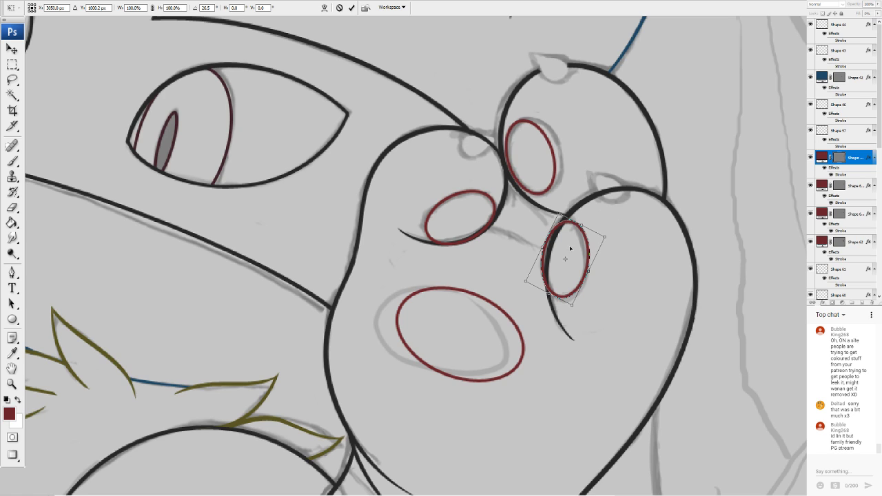
drag(573, 245, 597, 227)
key(Return)
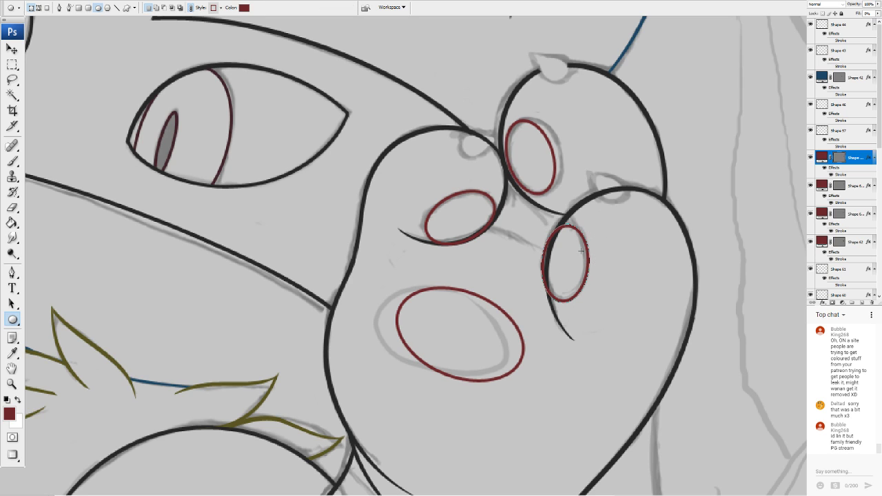
Rasterize the rightmost finger's black outline and erase the stretch of it that runs inside the pad ellipse
key(v)
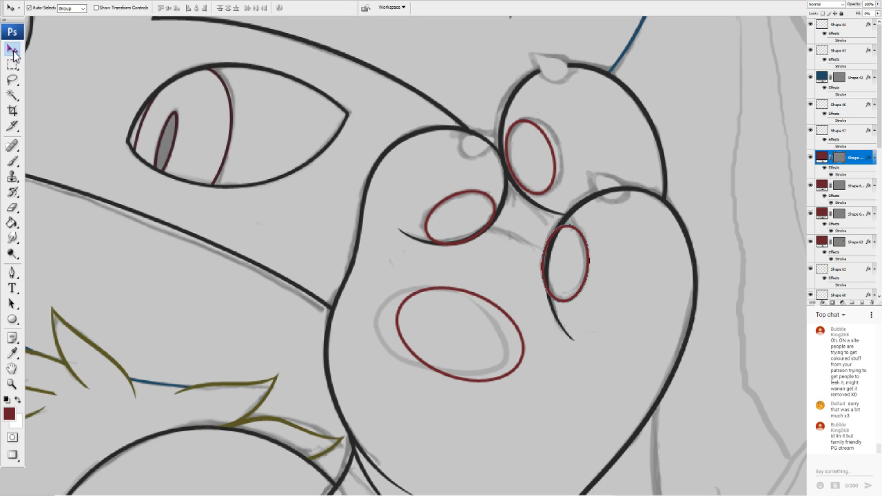
click(566, 227)
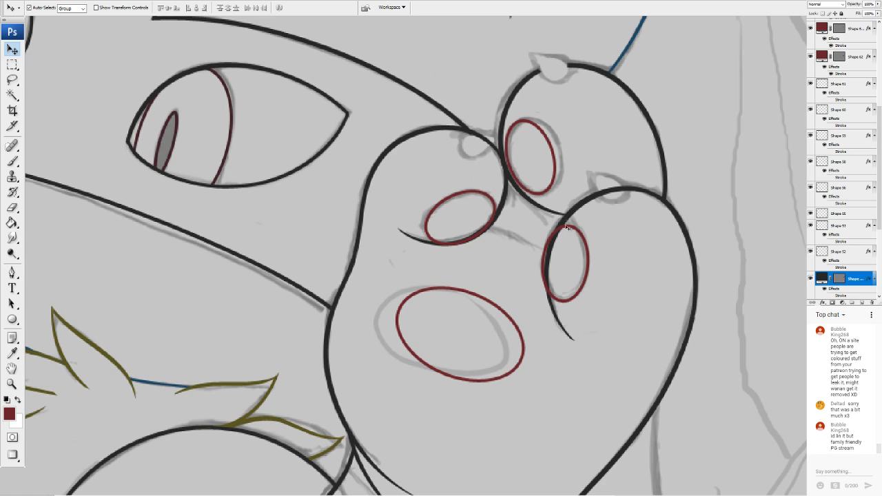
click(12, 207)
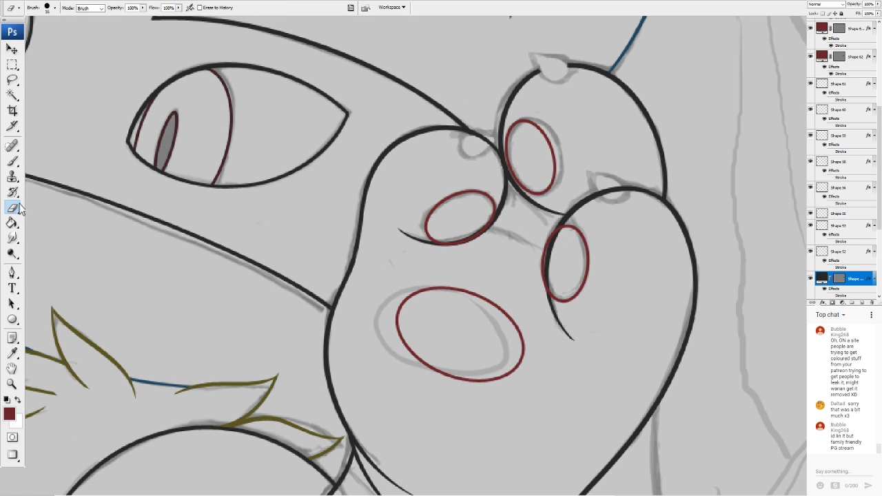
click(559, 245)
click(434, 166)
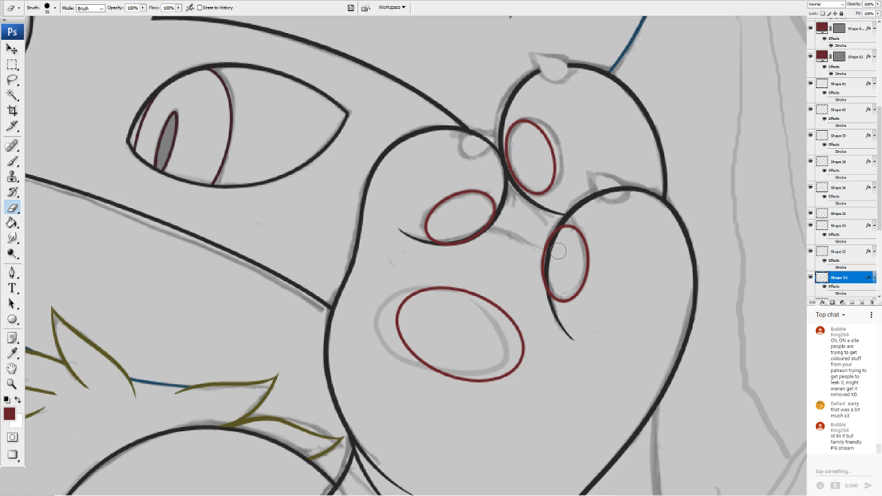
drag(549, 251, 562, 237)
drag(554, 255, 555, 286)
Rasterize the black outline of the finger above the palm pad and erase the stretch overlapping its pad ellipse
click(14, 50)
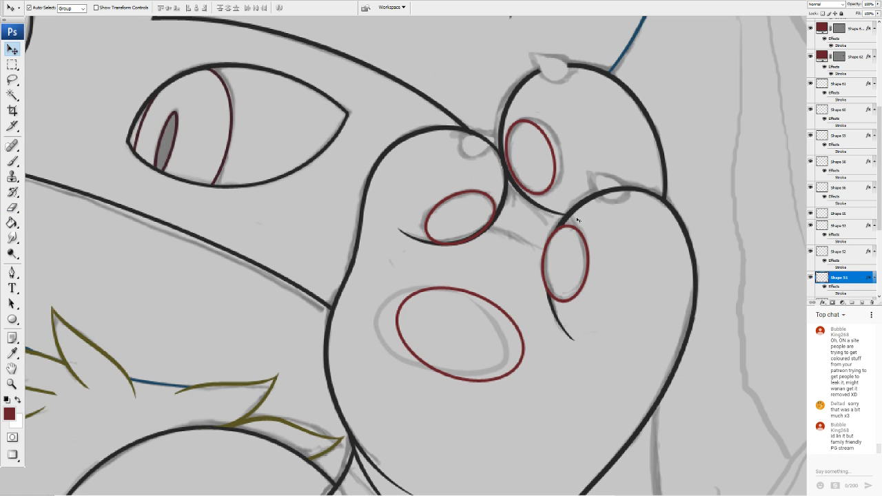
click(595, 232)
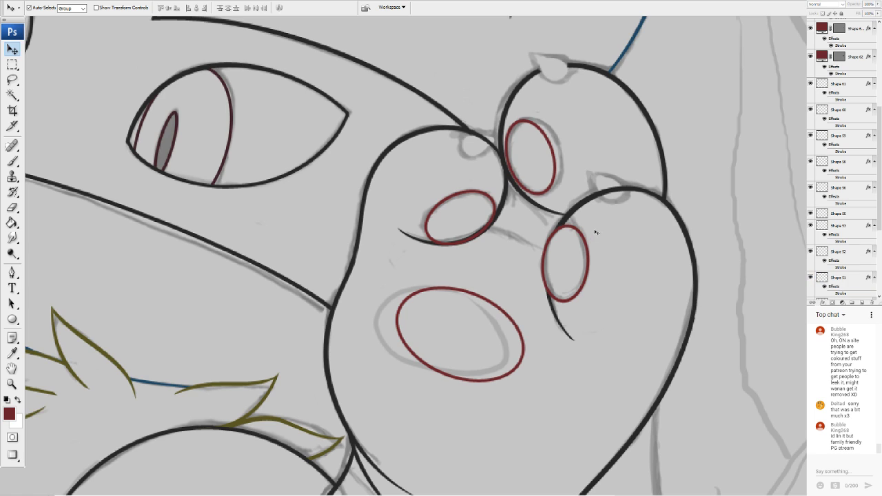
click(477, 224)
click(12, 207)
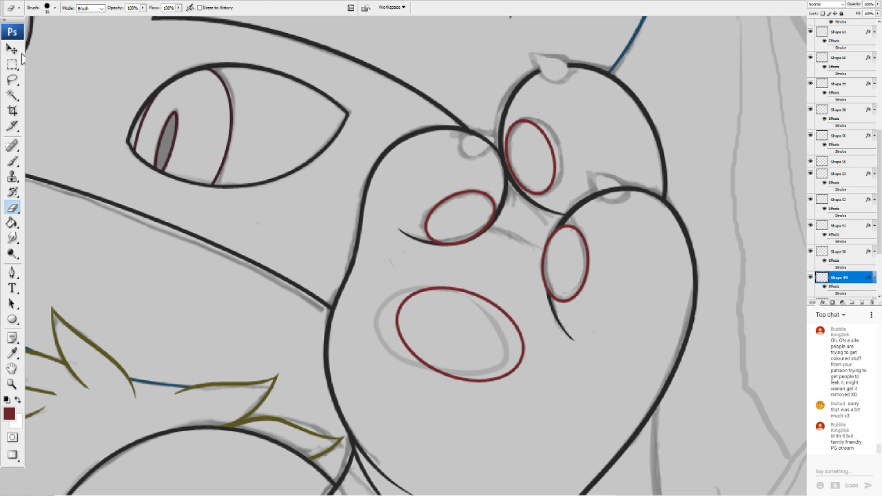
Nudge the pad ellipse of the finger above the palm pad slightly down
key(v)
click(485, 210)
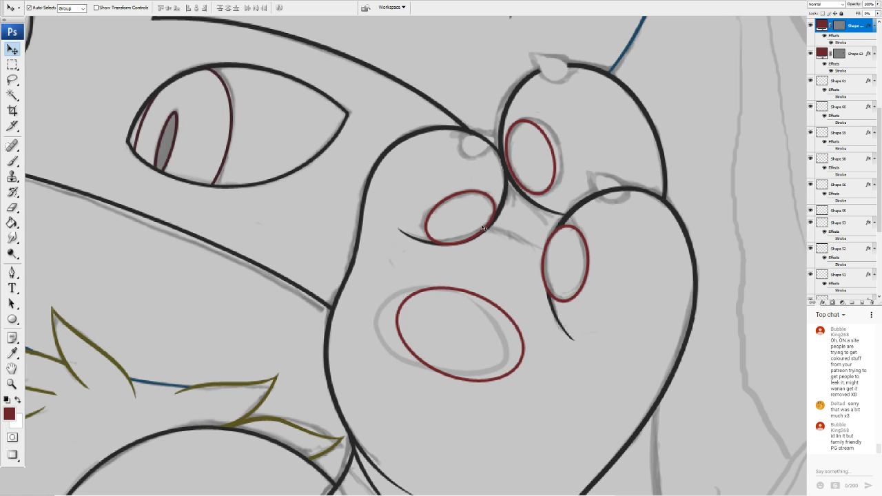
key(Down)
key(Down)
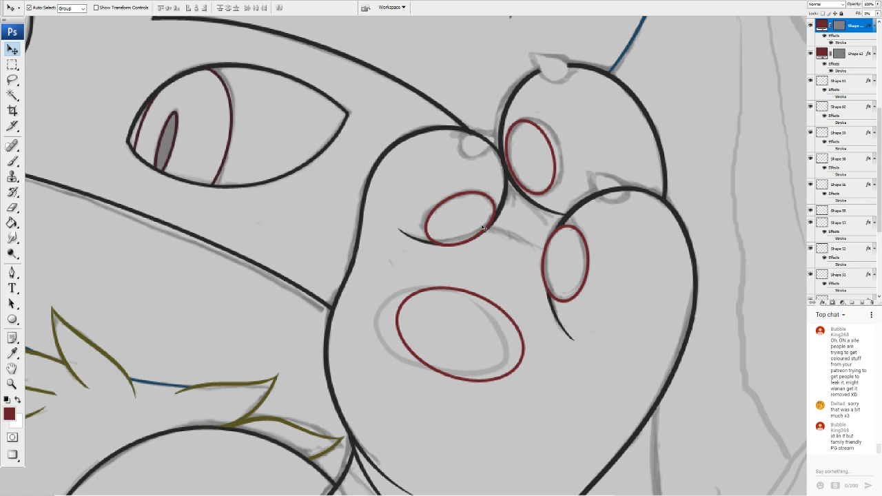
key(ctrl+j)
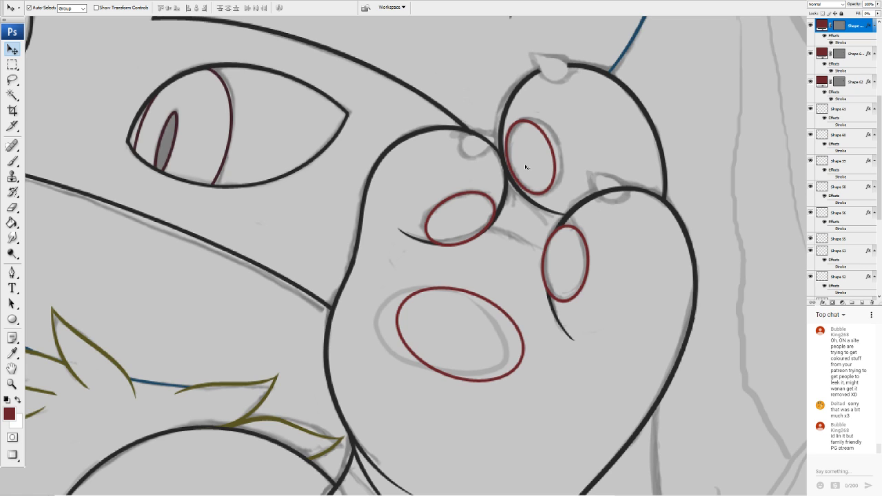
Set the drawing color to 272727 and draw a 5 px Line shape downward from where the left and uppermost fingers meet
click(13, 319)
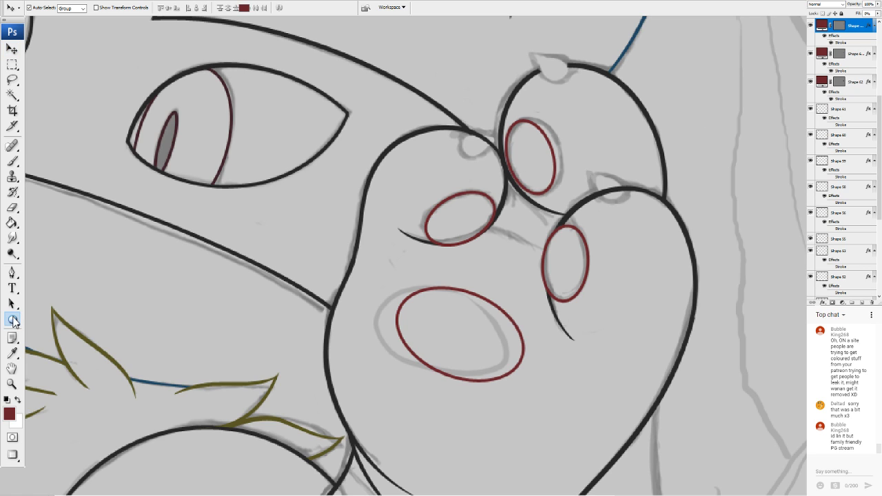
click(117, 8)
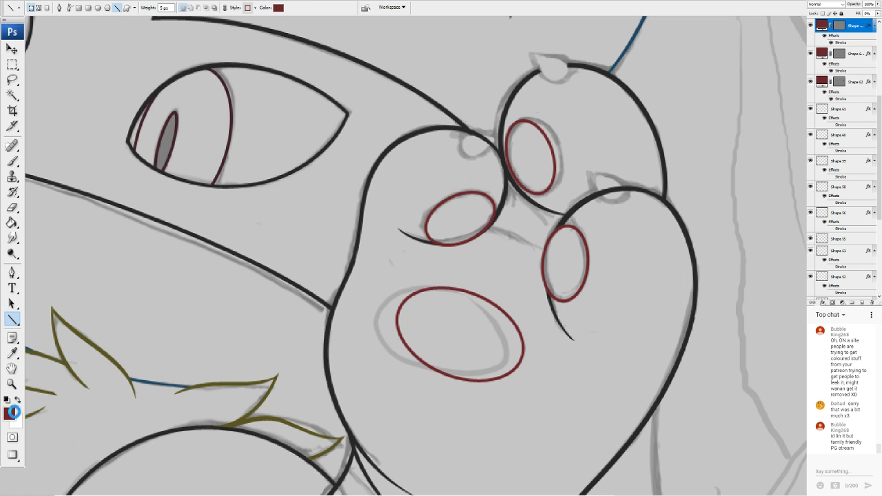
click(11, 414)
click(138, 443)
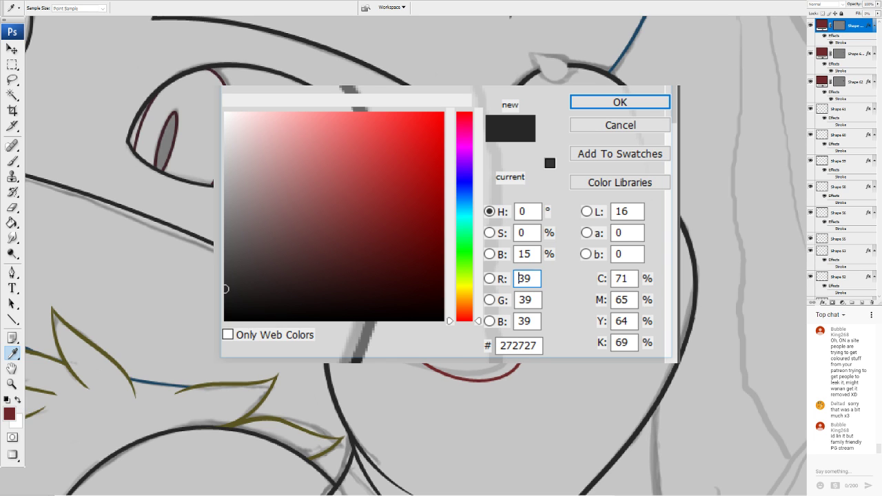
click(577, 102)
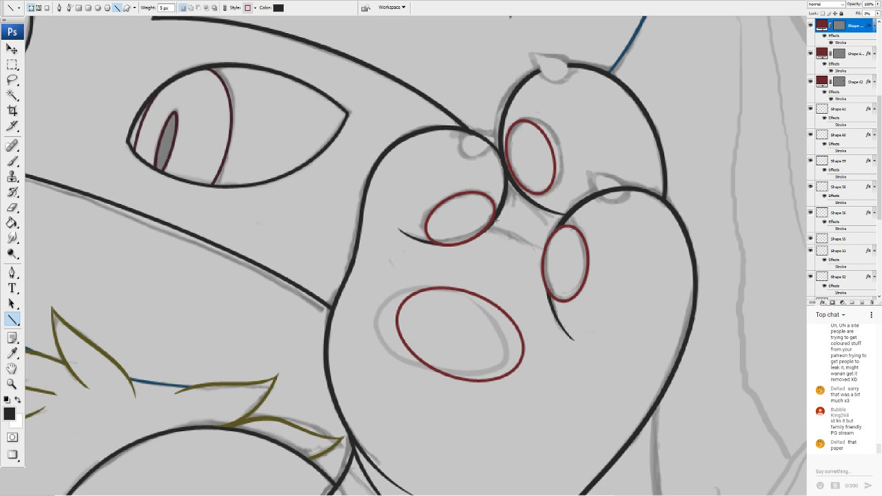
drag(510, 178, 496, 253)
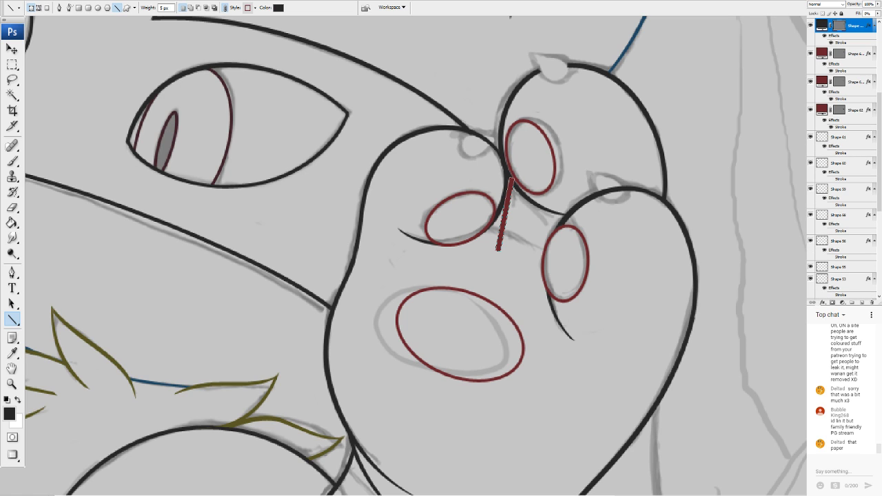
Try to warp the new line into a curve between the fingers and undo the warp
click(93, 161)
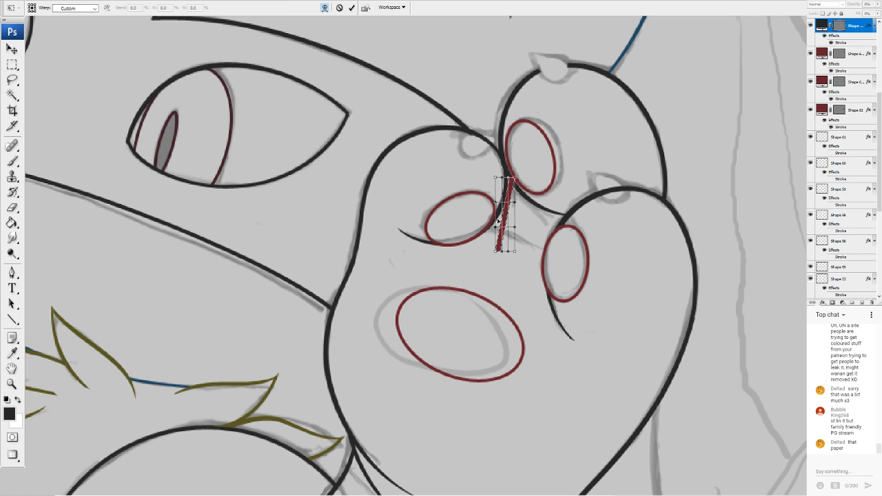
drag(503, 210, 504, 217)
drag(511, 252, 520, 253)
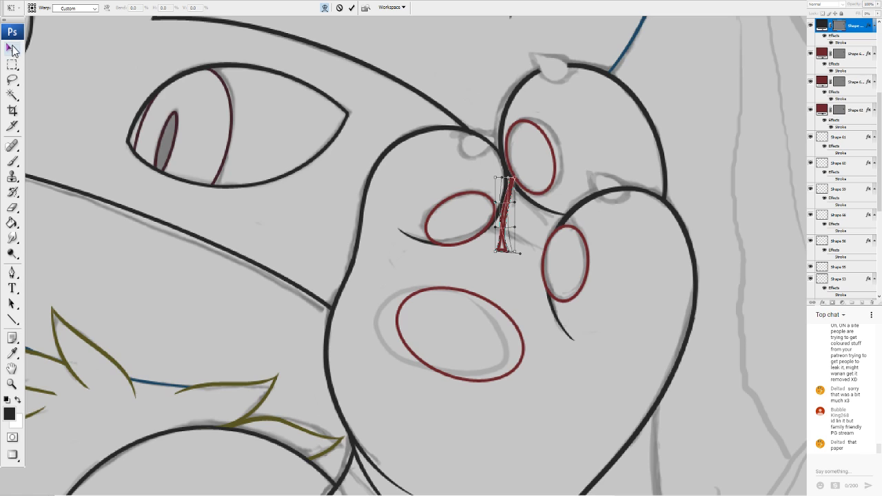
key(Return)
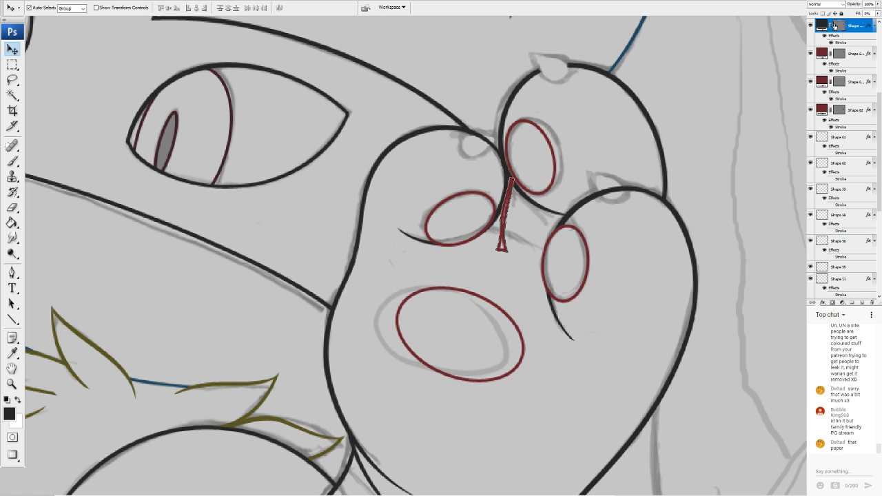
click(811, 26)
click(811, 26)
key(ctrl+z)
Rotate and move the straight line so it slants from the junction of the left and uppermost fingers toward the rightmost finger's pad
key(ctrl+t)
drag(512, 202, 501, 200)
key(Return)
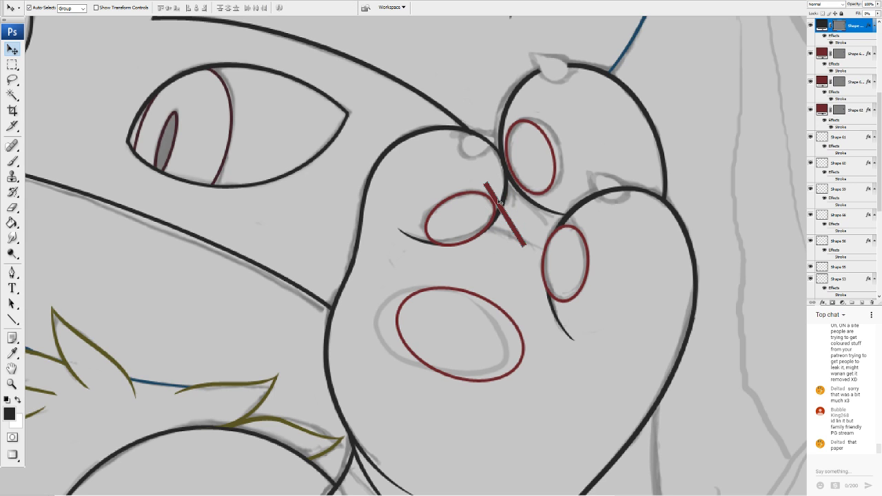
key(ctrl+t)
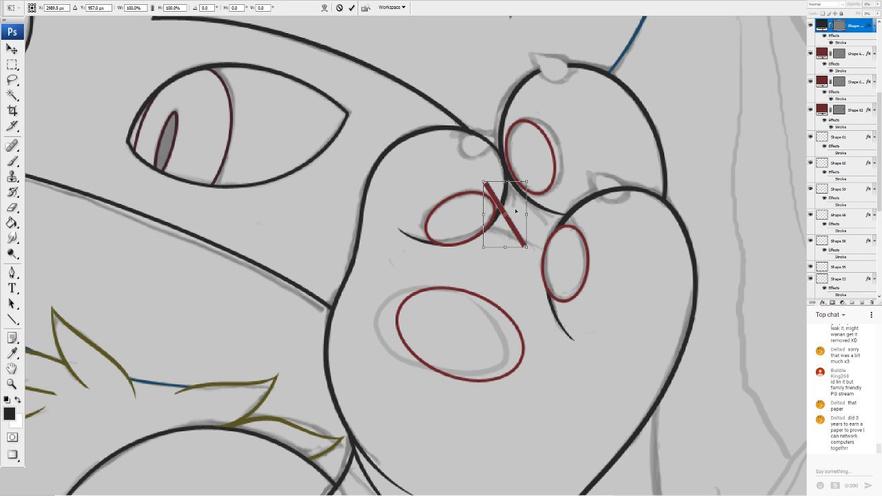
drag(515, 211, 531, 197)
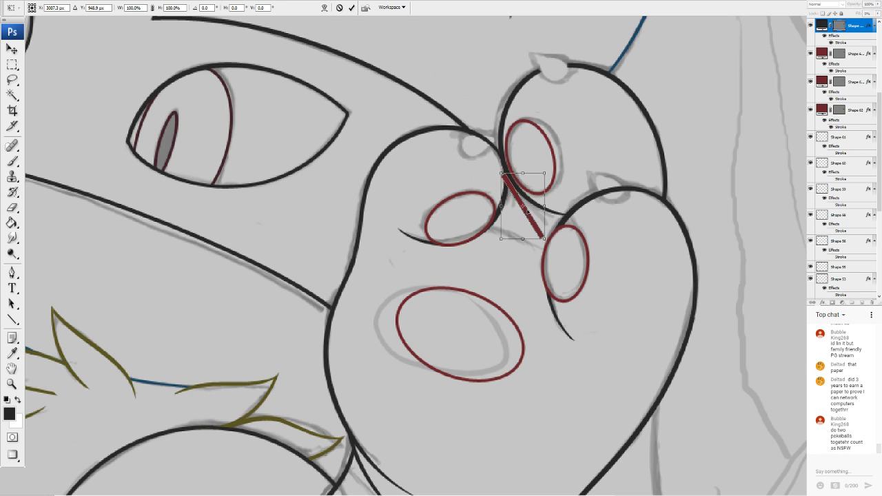
key(Return)
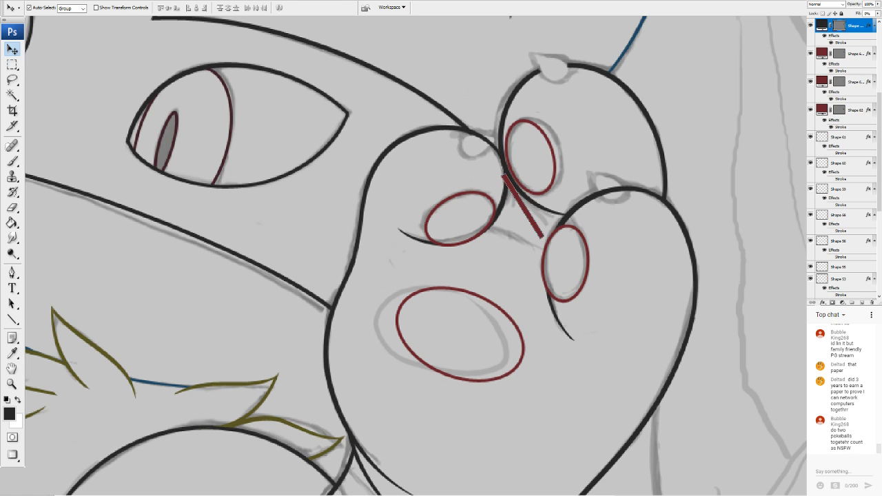
key(ctrl+t)
drag(524, 216, 521, 221)
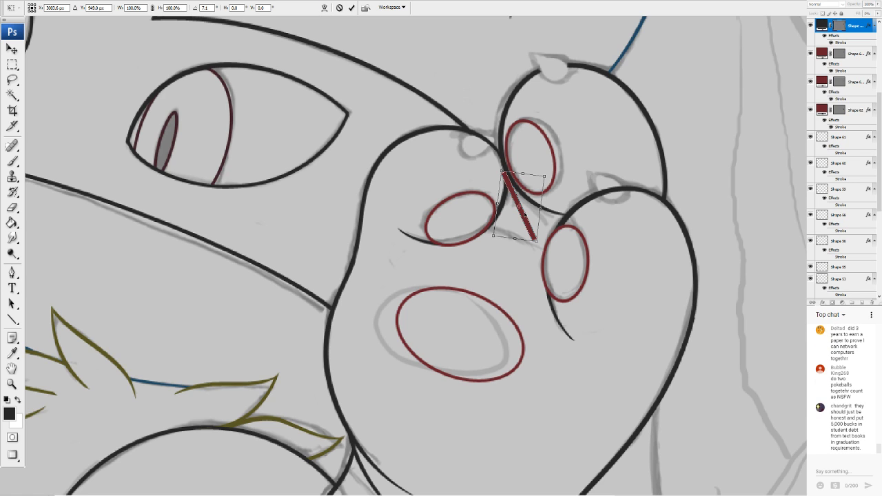
key(Return)
Turn off the line layer's Stroke effect and set its fill opacity to 100%
double_click(856, 24)
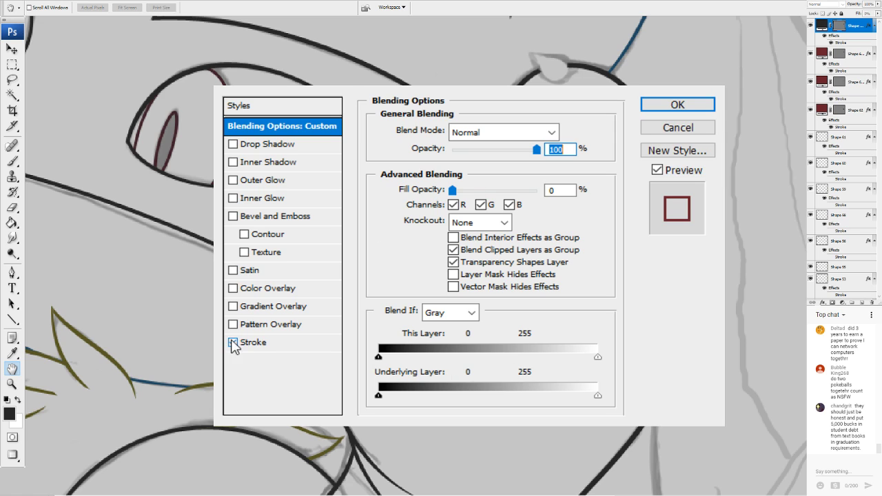
drag(452, 191, 539, 190)
click(677, 104)
key(v)
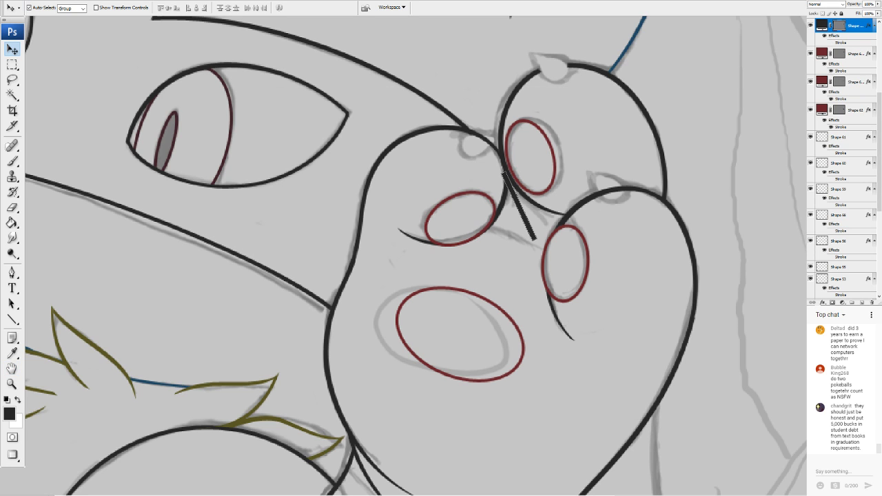
Warp the slanted line into a curve that continues the left finger's edge into the crease between the fingers
click(105, 157)
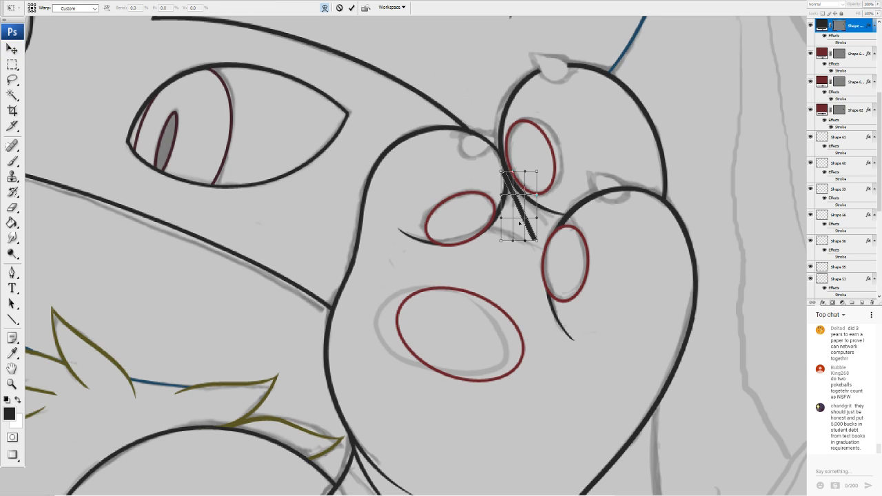
mouse_move(520, 223)
mouse_down()
mouse_move(531, 235)
mouse_move(506, 221)
mouse_move(508, 209)
mouse_move(485, 211)
mouse_up()
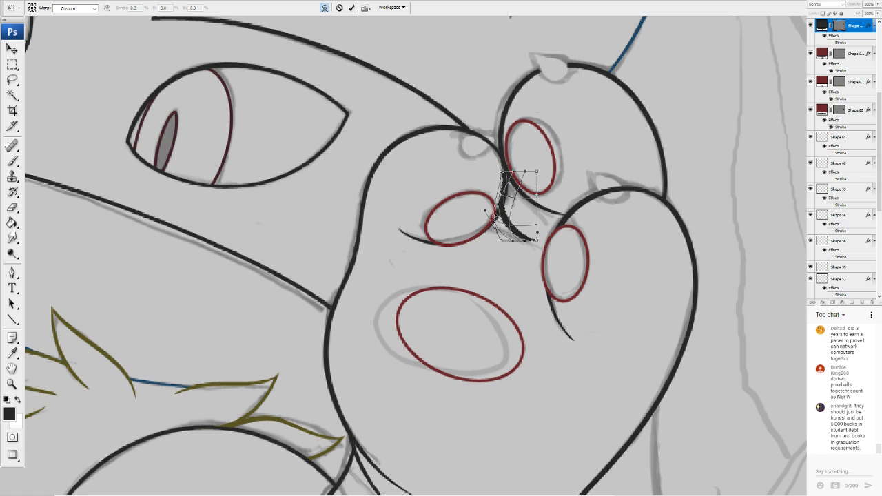
drag(502, 173, 506, 161)
drag(508, 197, 515, 194)
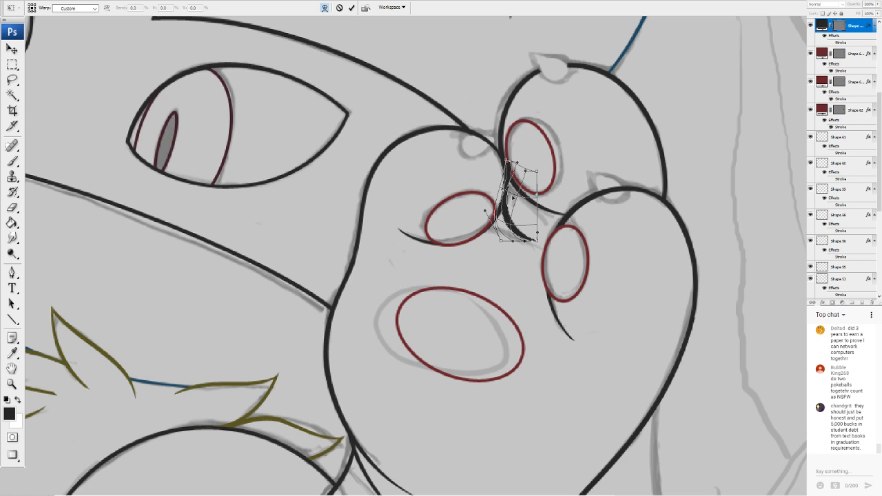
key(Return)
key(e)
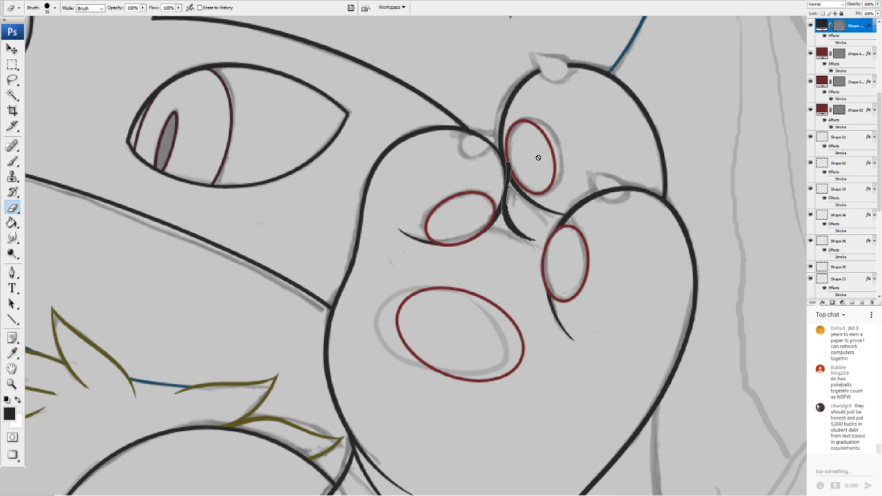
Rasterize the crease line's shape layer and erase the excess thickness so a thin tapered crease remains between the fingers
click(527, 163)
click(430, 171)
drag(512, 162, 516, 172)
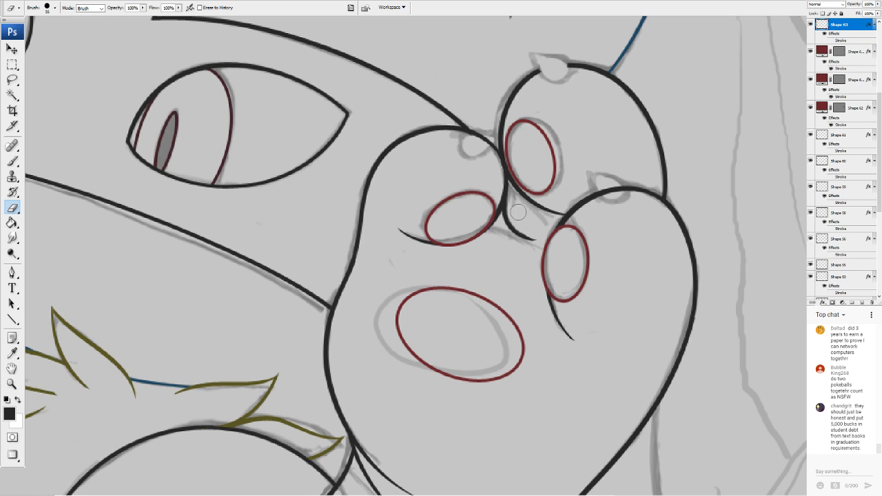
drag(518, 212, 534, 228)
Set the foreground color to the dark red sampled from the near paw's large palm pad outline
key(ctrl+minus)
key(ctrl+minus)
key(ctrl+minus)
key(ctrl+minus)
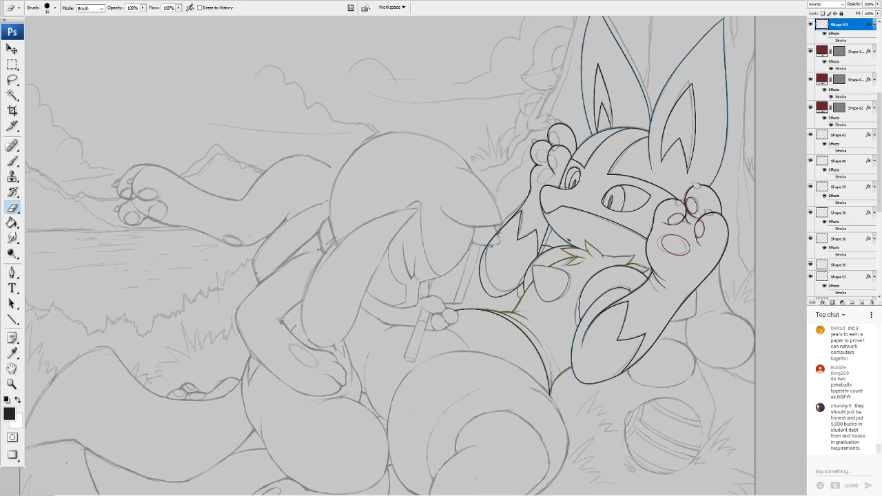
scroll(382, 241, up, 3)
drag(524, 207, 350, 293)
scroll(387, 239, up, 5)
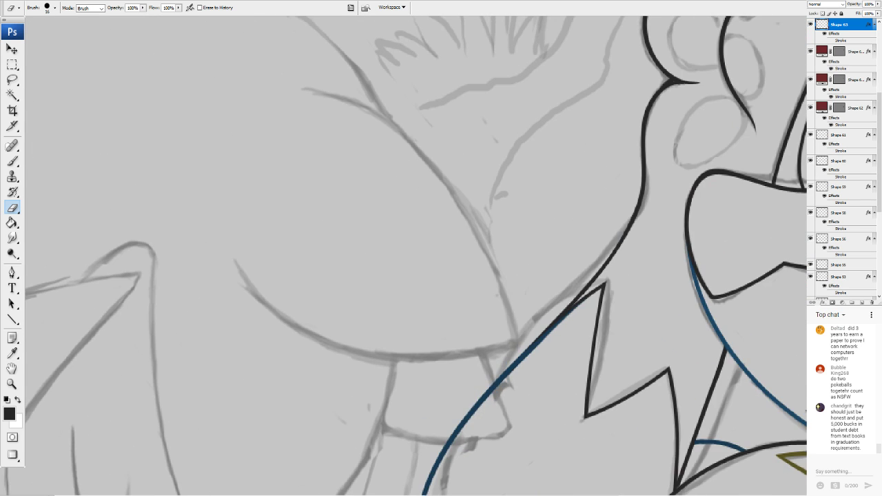
drag(544, 173, 288, 358)
click(13, 319)
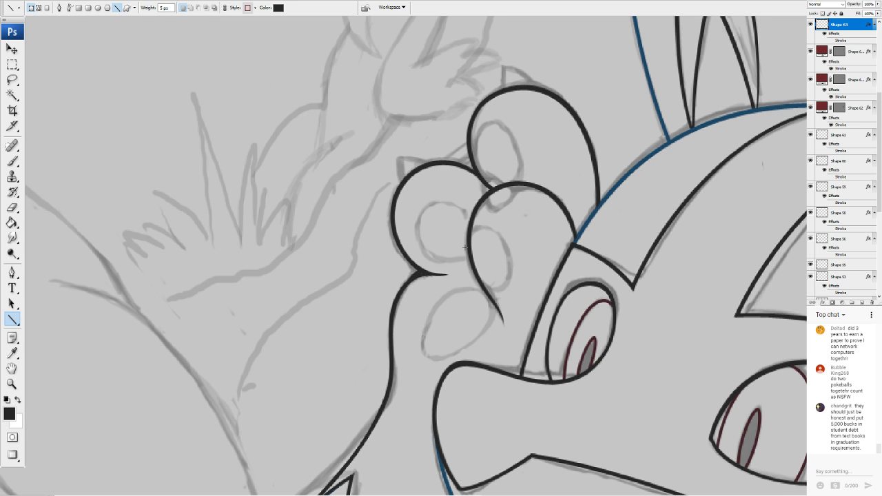
drag(724, 365, 140, 103)
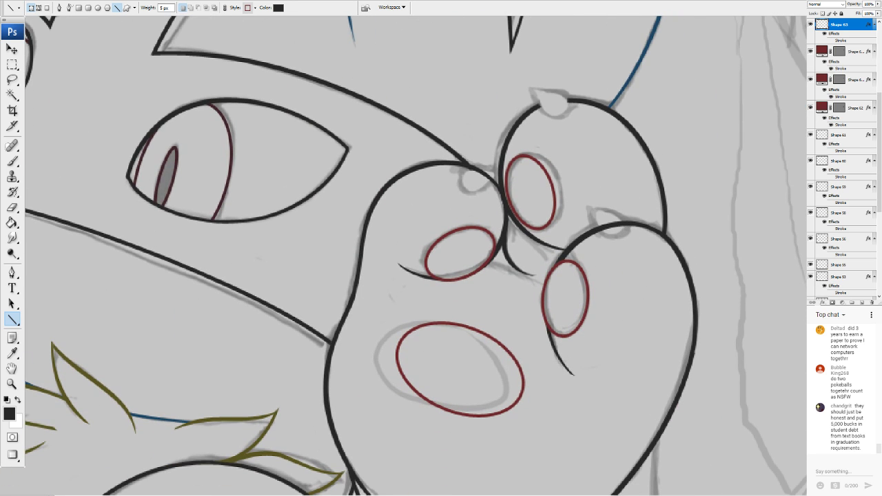
click(9, 413)
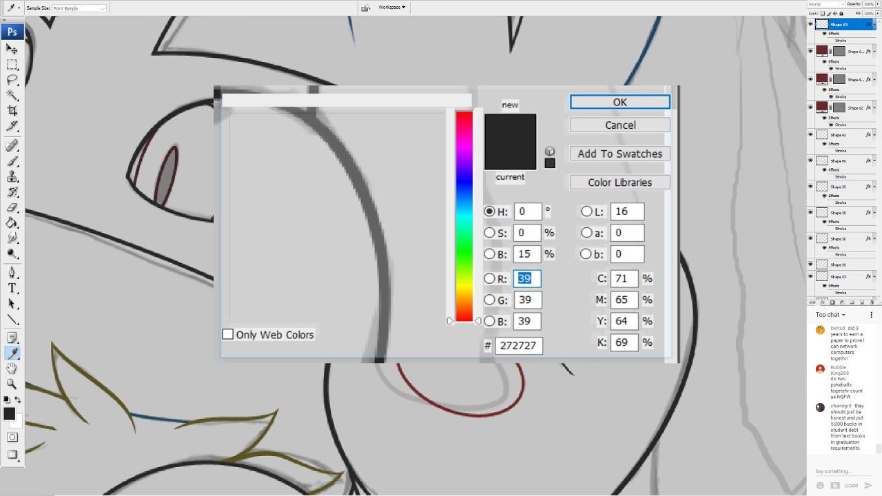
click(477, 416)
click(607, 109)
mouse_move(111, 241)
mouse_down()
mouse_move(749, 345)
mouse_move(728, 451)
mouse_move(110, 28)
mouse_move(110, 241)
mouse_up()
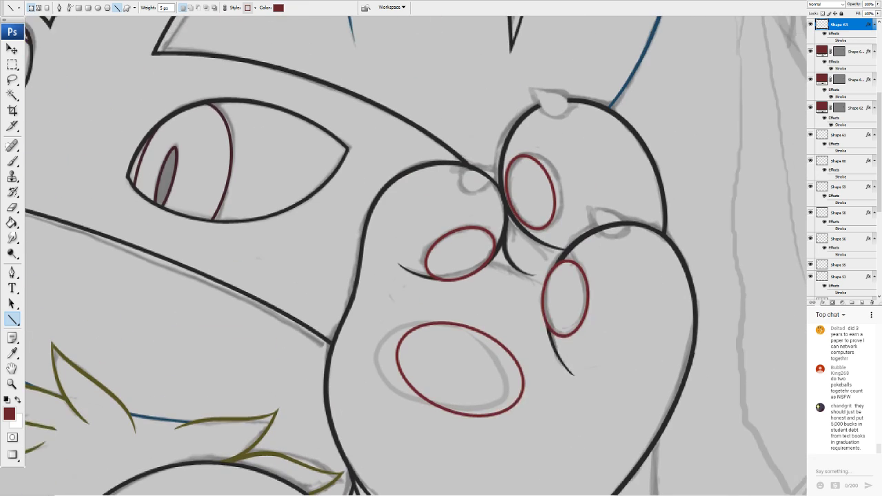
Duplicate the shape layer that holds the near paw's large palm pad ellipse
scroll(416, 255, down, 1)
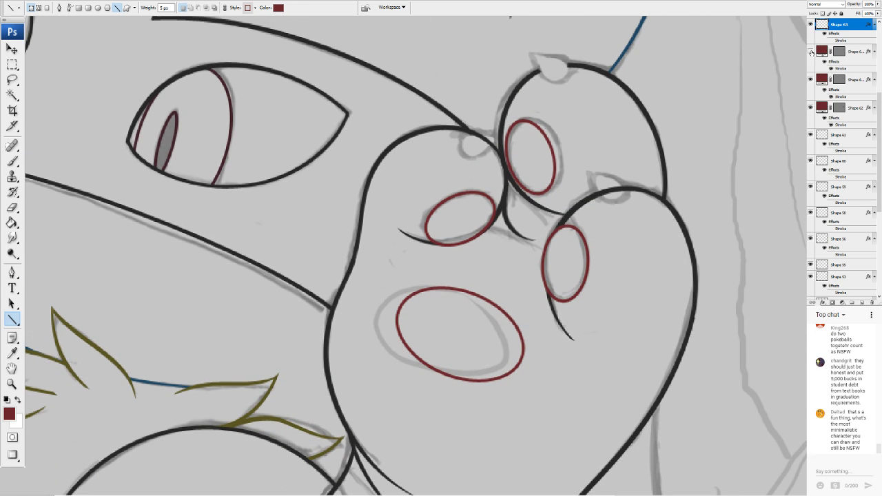
click(810, 108)
click(810, 108)
right_click(847, 108)
click(789, 126)
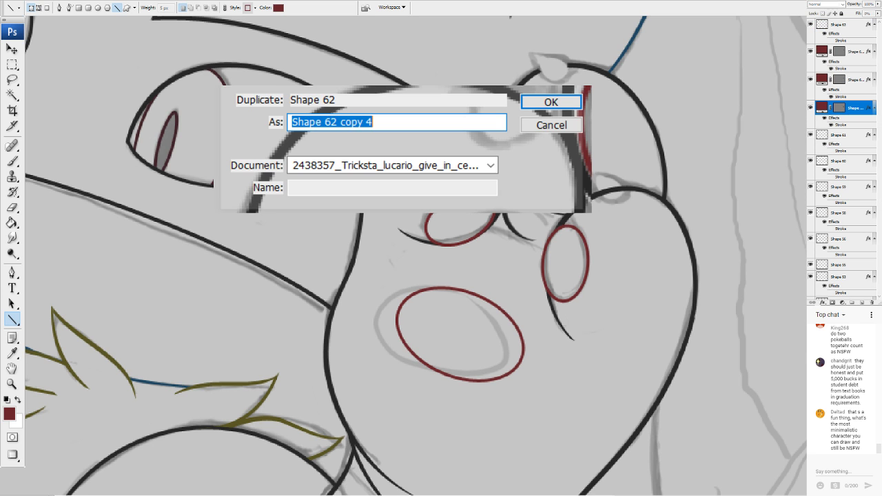
click(548, 102)
Move the copied palm ellipse across the face to the far paw beside the muzzle
drag(310, 261, 731, 261)
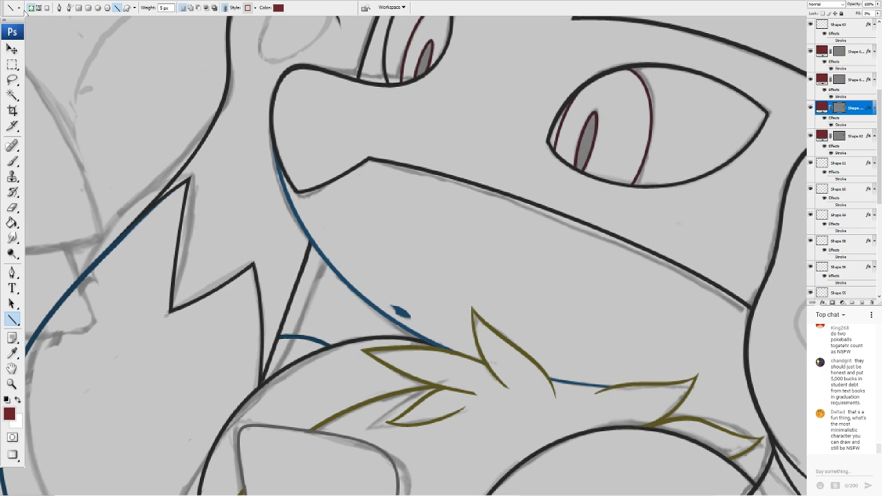
key(ctrl+t)
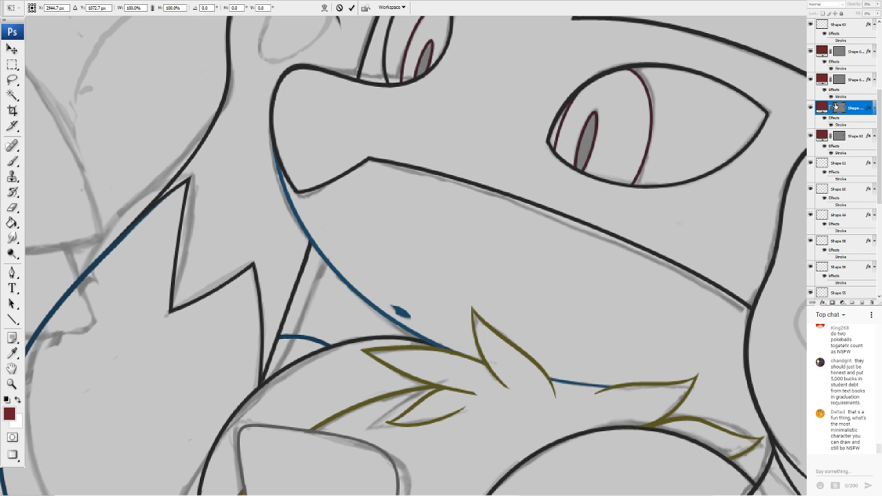
click(16, 51)
key(Return)
drag(413, 168, 212, 149)
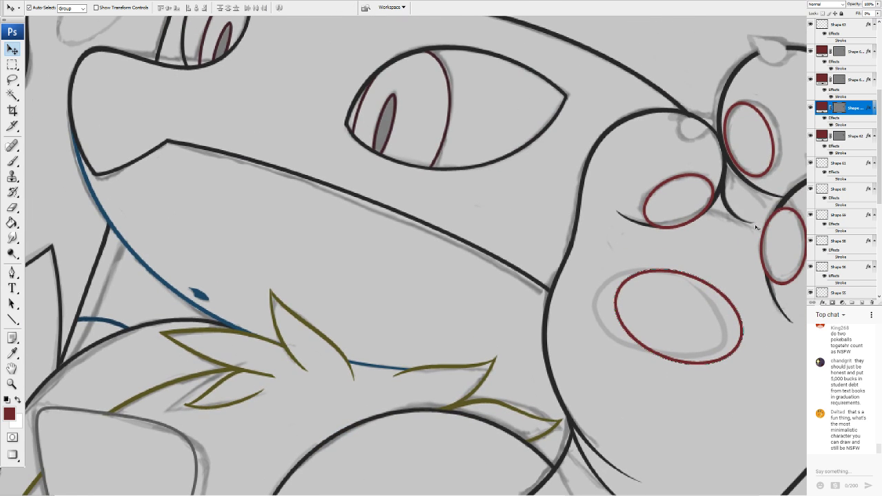
drag(679, 294, 388, 274)
Scale the copied ellipse to about 65% and rotate it about -62° to fit the far paw's sketched palm pad
key(ctrl+t)
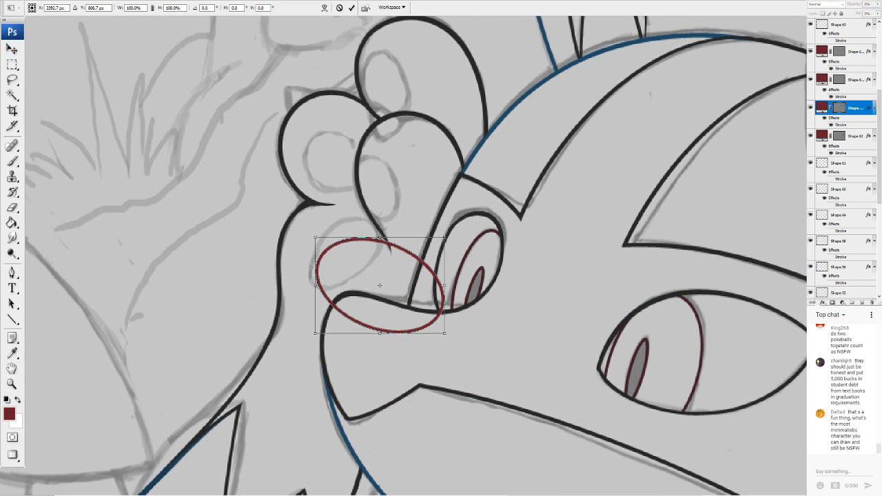
mouse_move(430, 326)
mouse_down()
mouse_move(444, 294)
mouse_move(439, 261)
mouse_move(414, 267)
mouse_move(380, 239)
mouse_move(395, 228)
mouse_move(386, 230)
mouse_up()
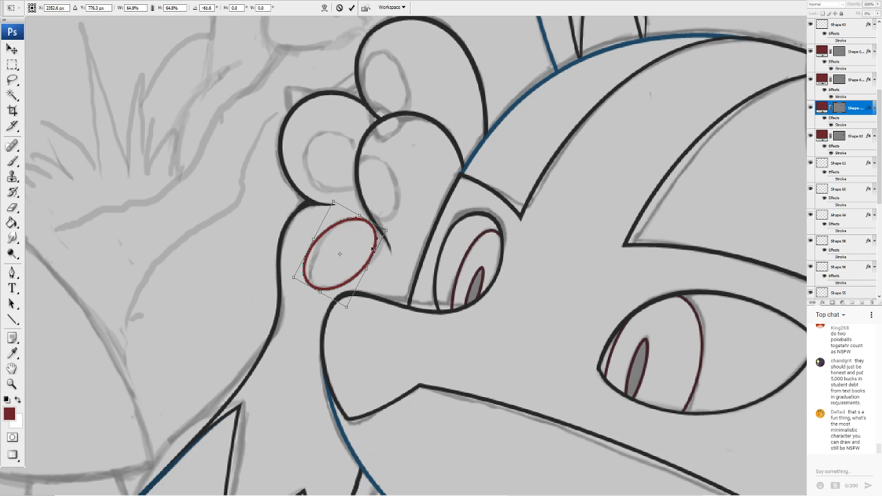
drag(293, 277, 302, 273)
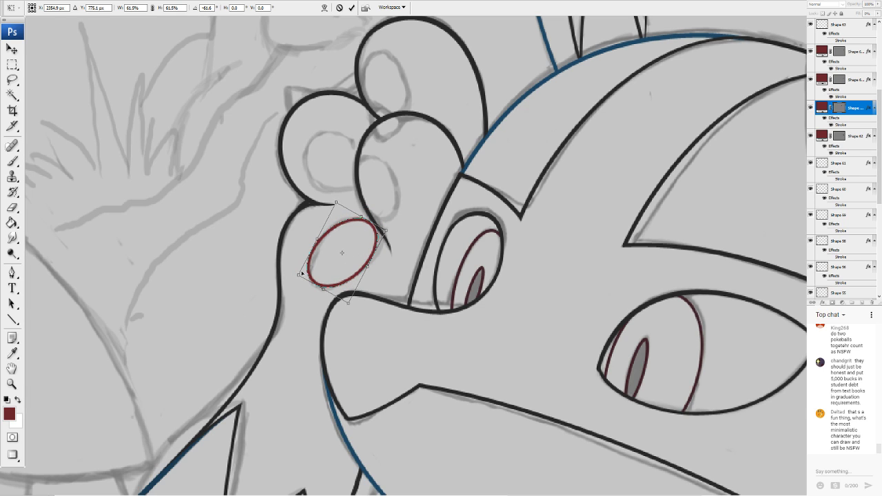
drag(388, 231, 391, 228)
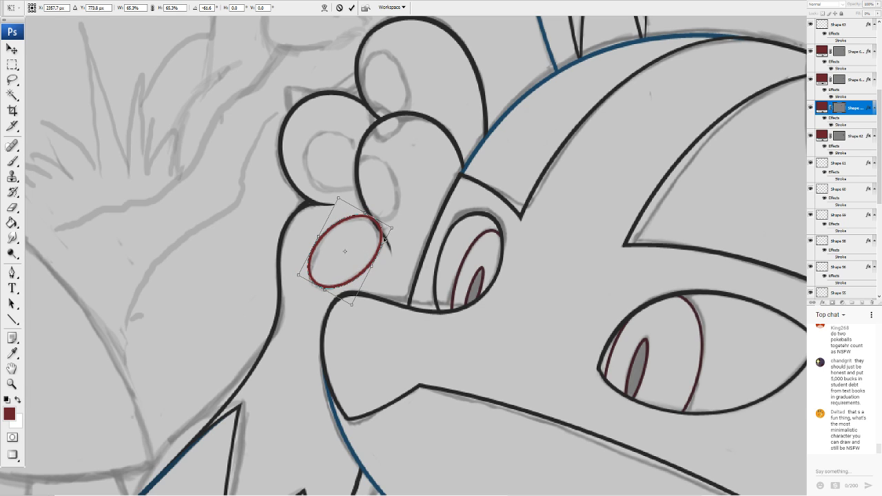
key(Return)
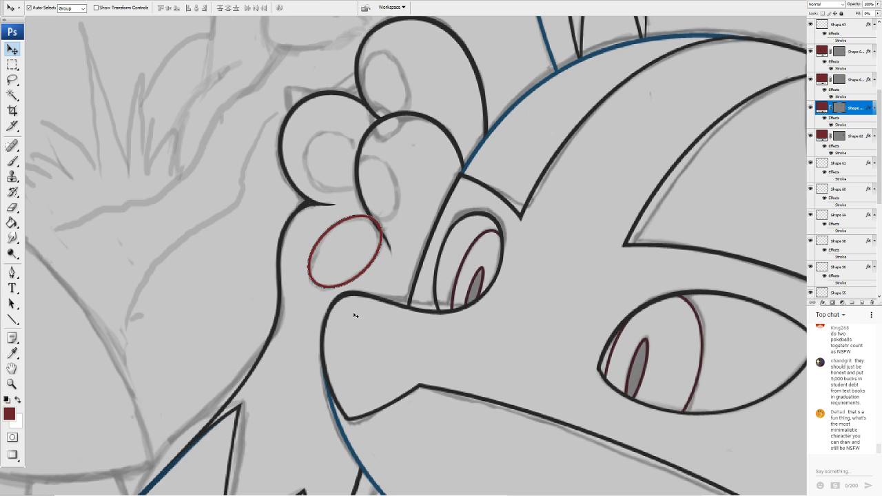
Enlarge the far paw's palm pad ellipse to about 105%
drag(403, 221, 386, 325)
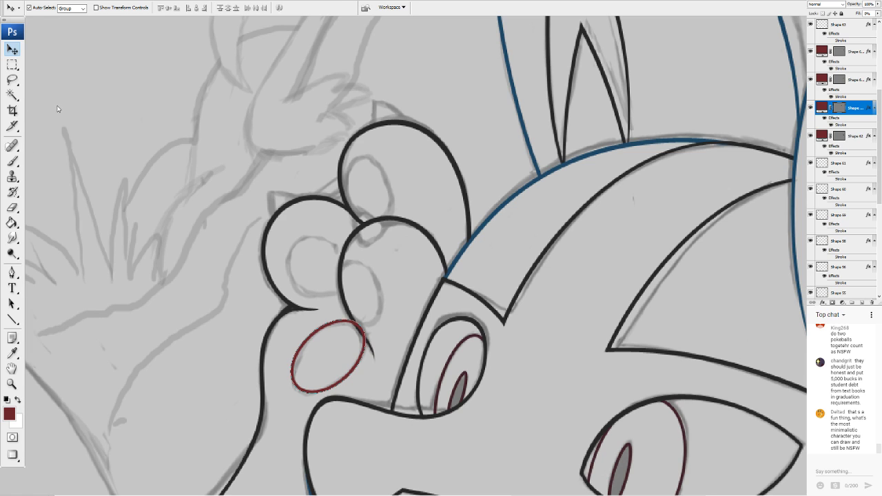
key(ctrl+t)
drag(290, 315, 286, 315)
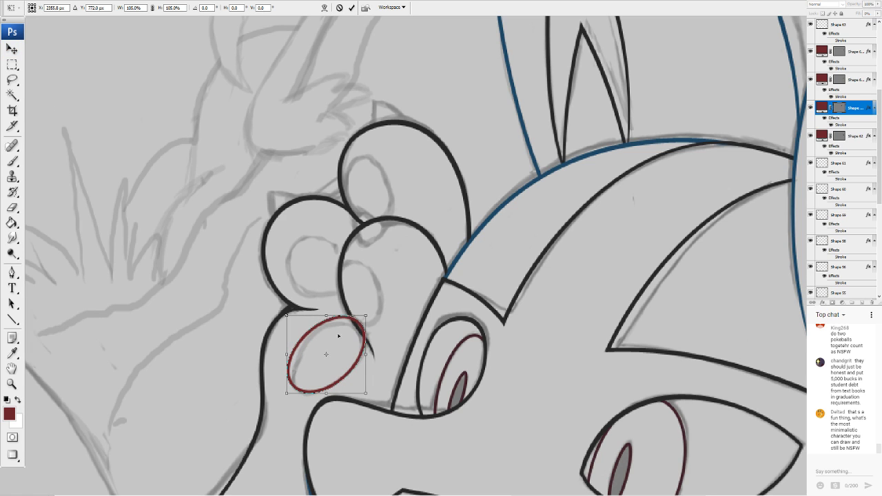
key(Return)
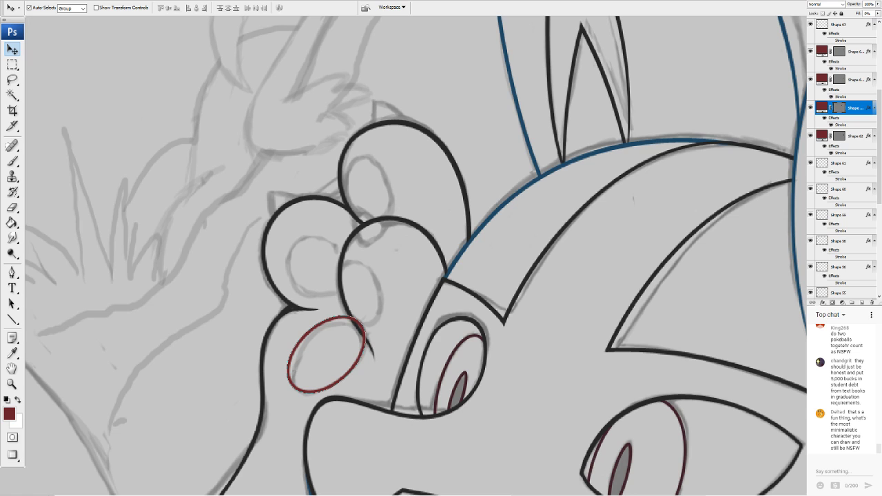
Duplicate the far paw's palm ellipse, shrink it to about 57%, rotate it about -50° and place it on the leftmost finger
right_click(856, 107)
click(828, 131)
click(526, 102)
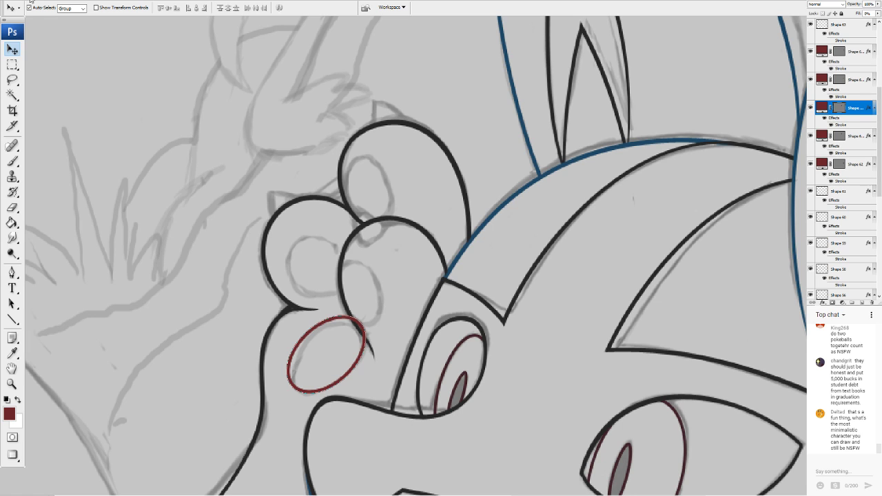
key(ctrl+t)
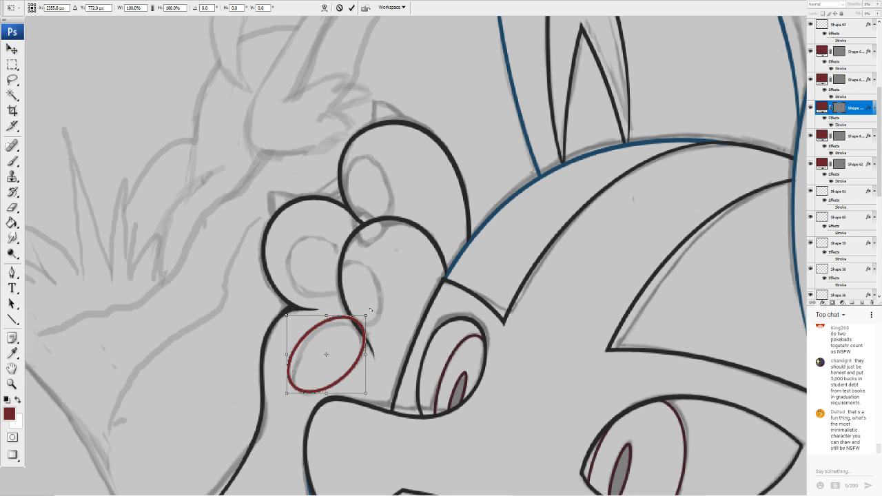
drag(368, 314, 342, 338)
drag(353, 382, 289, 349)
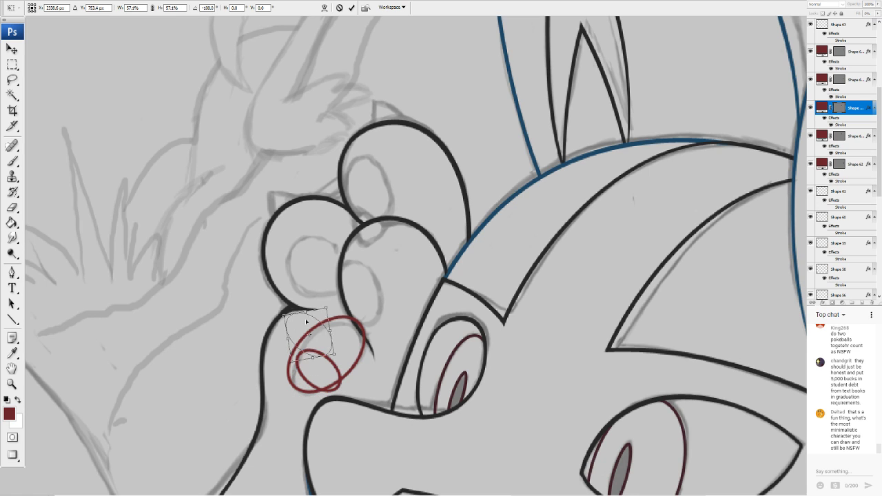
drag(311, 381, 329, 282)
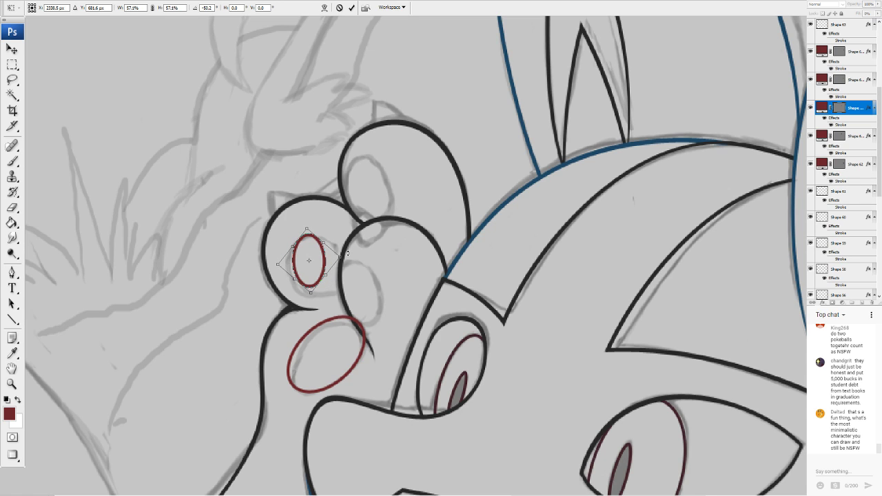
key(Return)
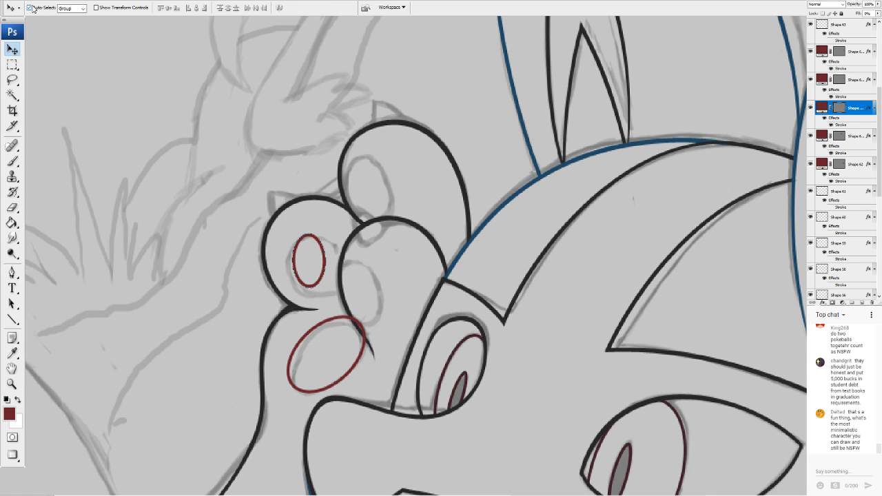
Widen and tilt the leftmost finger's ellipse into a nearly round pad that follows the sketch
key(ctrl+t)
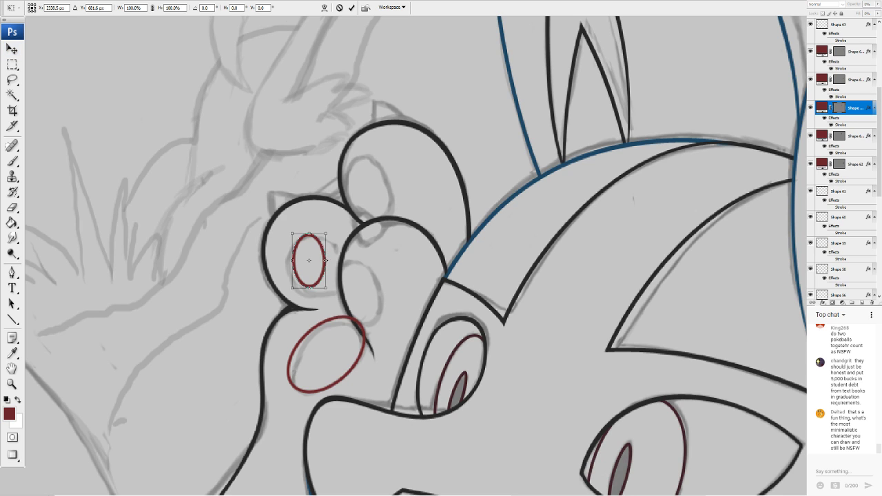
drag(326, 261, 337, 274)
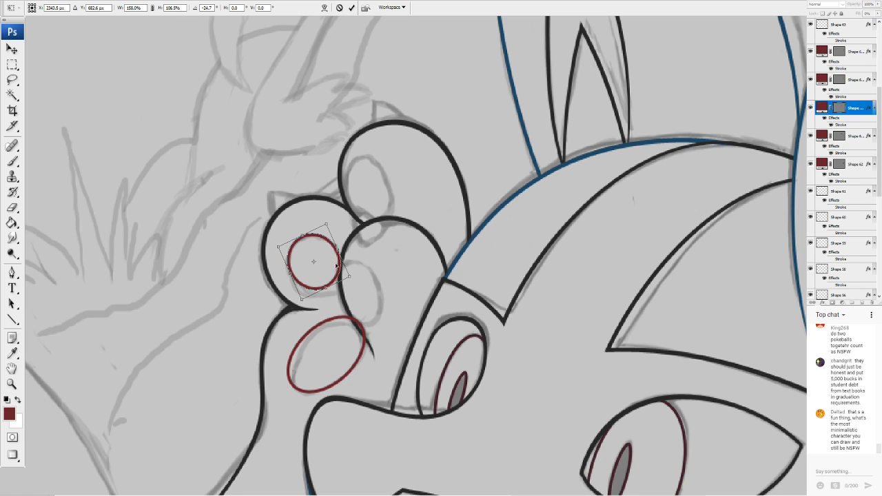
key(Return)
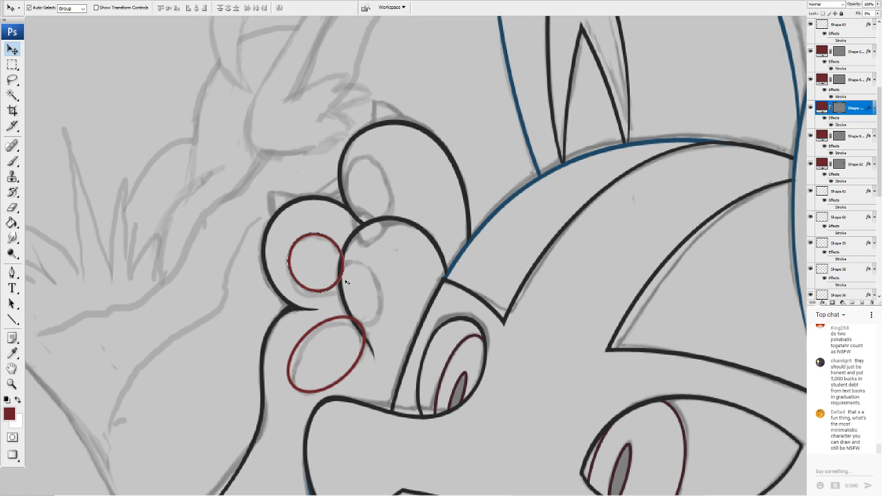
Duplicate the leftmost finger's round pad ellipse
double_click(856, 107)
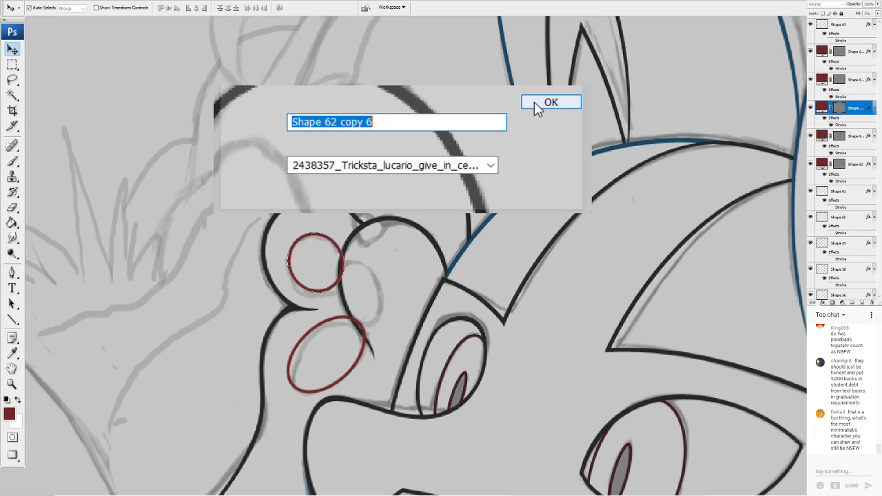
click(534, 101)
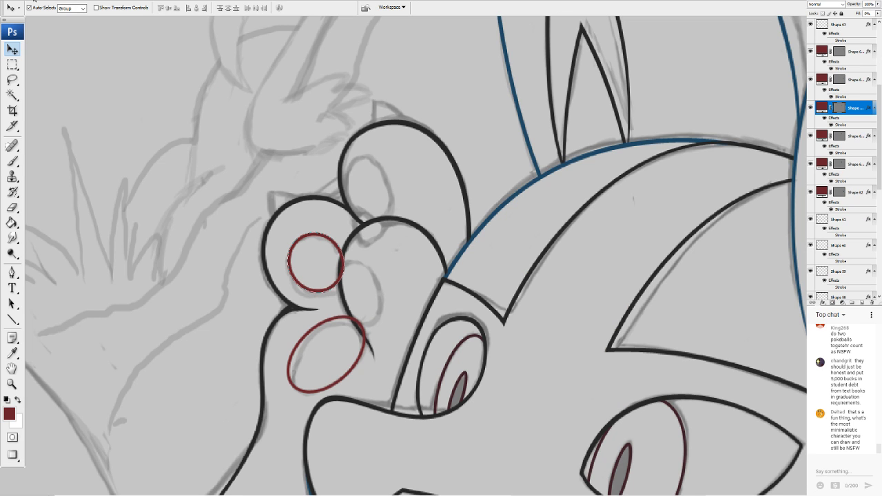
Try to shrink the copied pad and move it up to the junction between the fingers, and undo that transform
key(ctrl+t)
drag(345, 292, 352, 217)
key(Return)
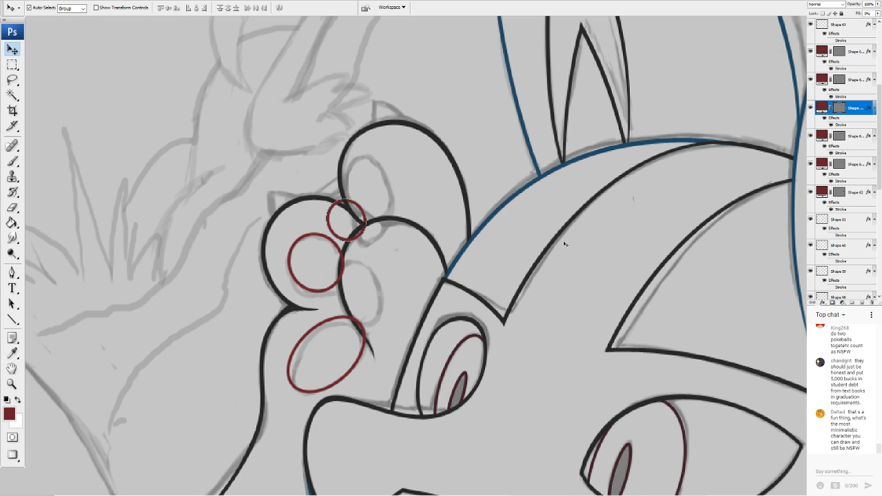
key(ctrl+z)
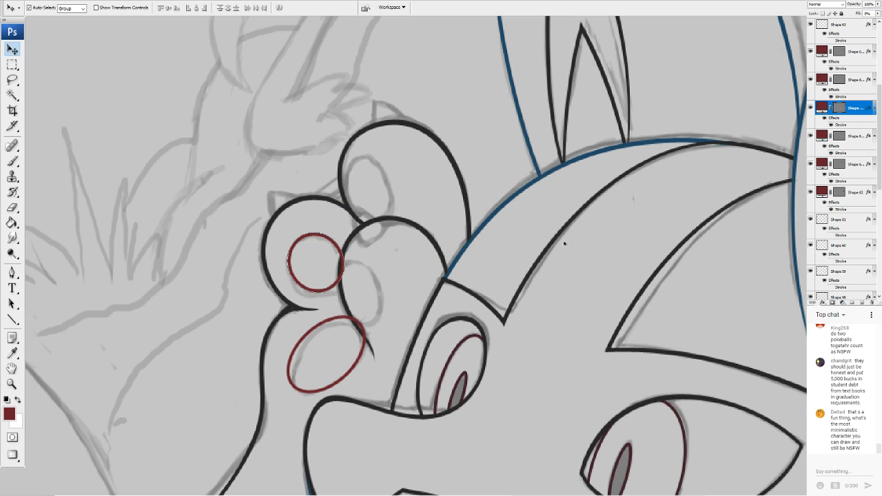
Duplicate the round finger pad again and fit the copy over the sketched pad on the far paw's uppermost finger
right_click(851, 107)
click(810, 126)
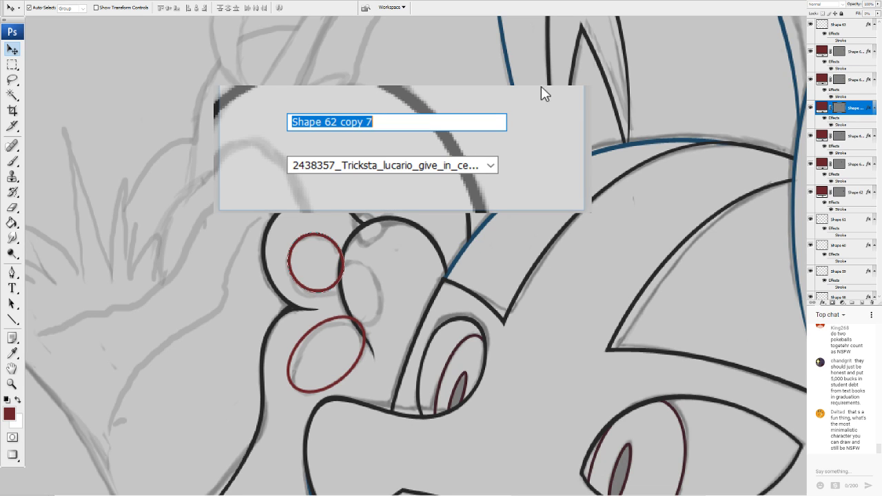
click(560, 98)
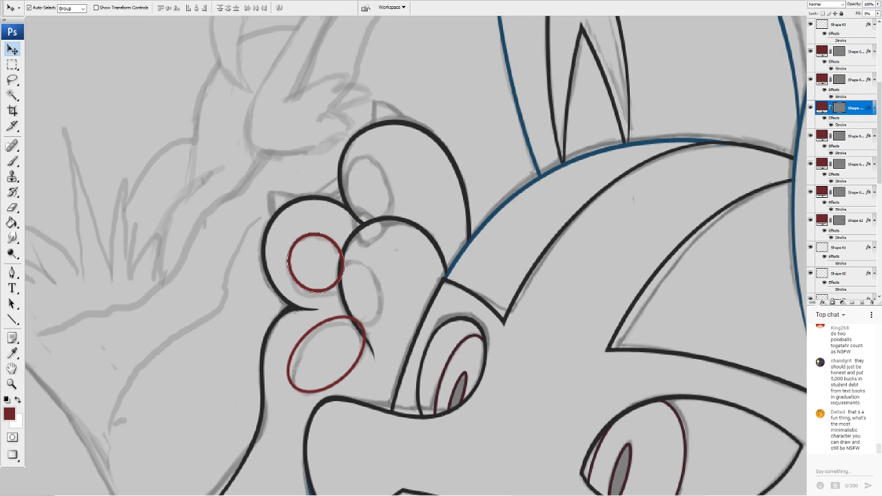
key(ctrl+t)
drag(310, 249, 398, 182)
key(Return)
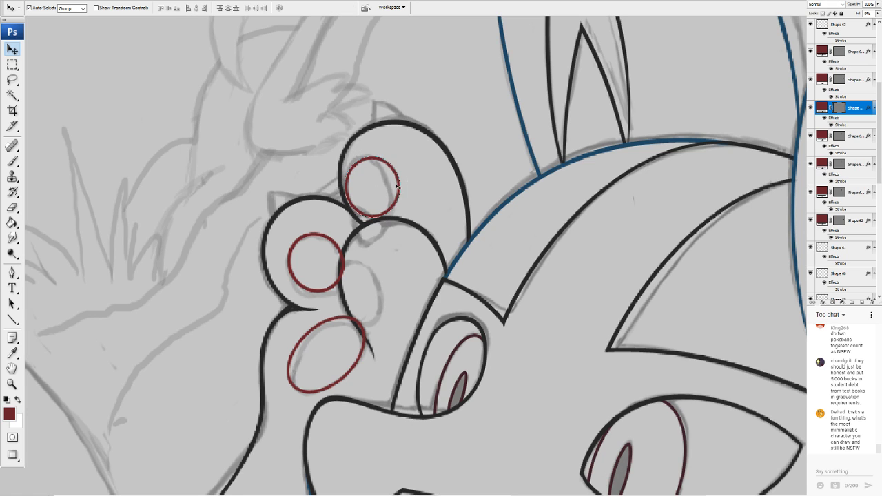
Narrow the uppermost finger's pad to about 80% width, stretch it to about 107% height, tilt it about -17° and shift it down slightly
key(ctrl+t)
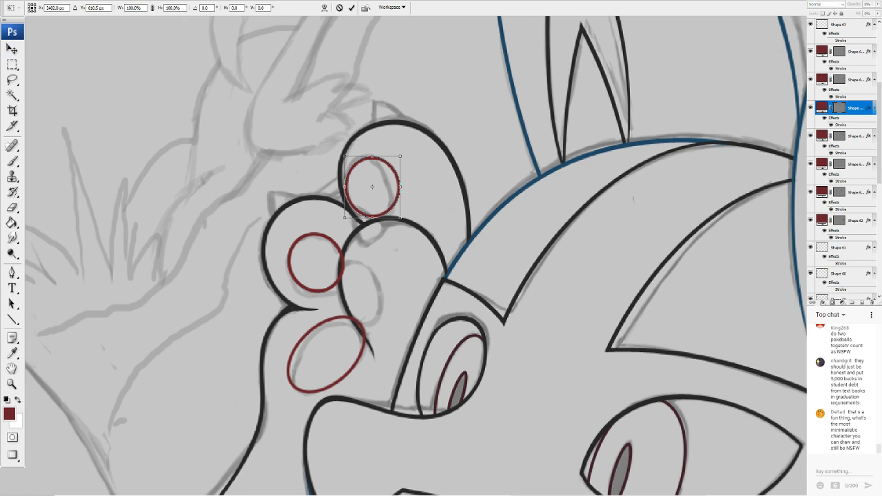
drag(396, 158, 390, 152)
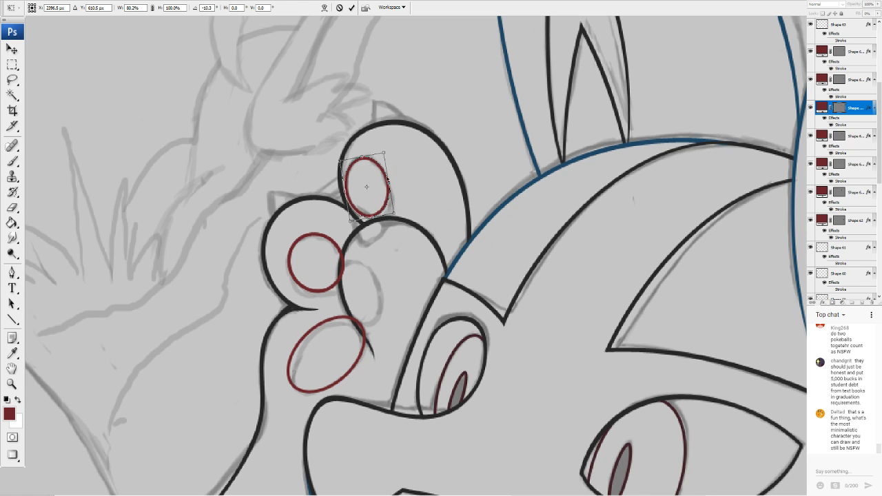
drag(374, 187, 398, 145)
key(Down)
key(Down)
key(Down)
key(Down)
key(Down)
key(Down)
key(Down)
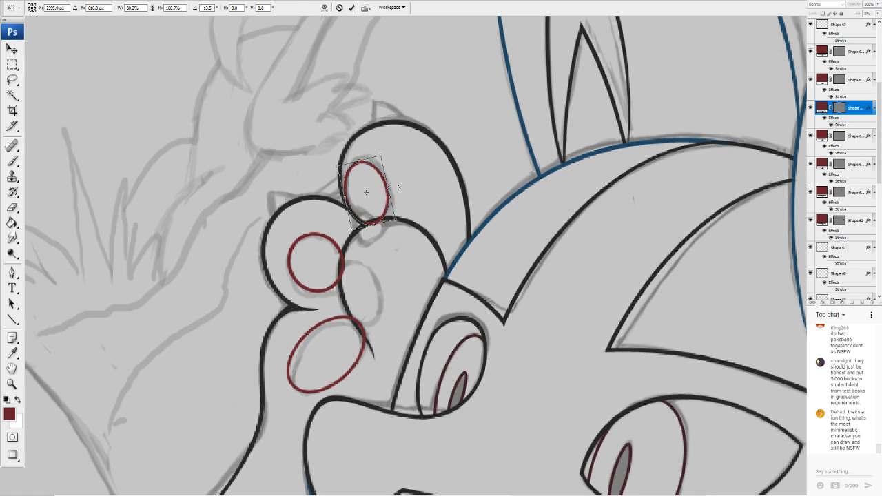
drag(399, 187, 404, 178)
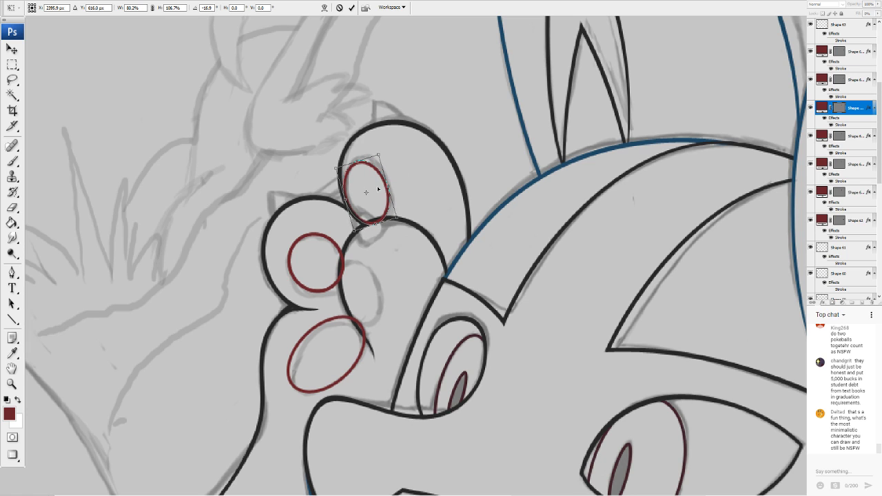
key(Return)
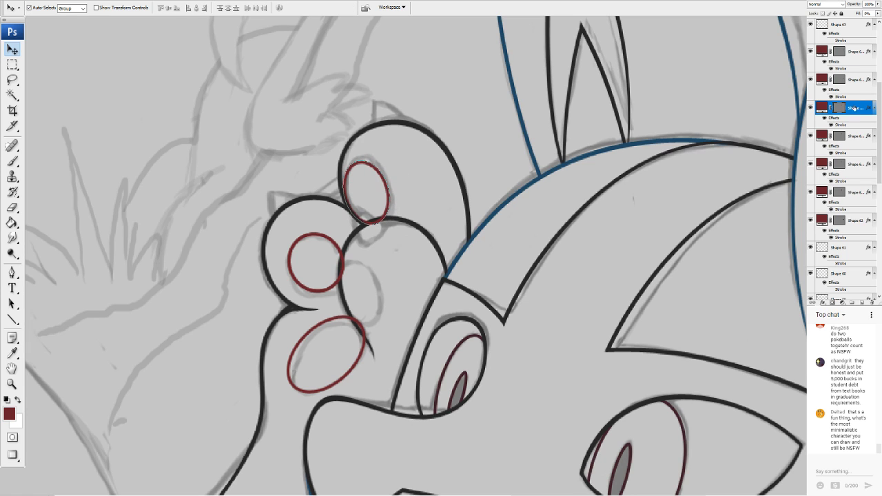
Move the uppermost pad's layer between Shape 44 and Shape 43, flatten it, and erase the edge overlapping the middle finger
mouse_move(860, 51)
mouse_down()
mouse_move(869, 3)
mouse_move(859, 56)
mouse_move(854, 48)
mouse_up()
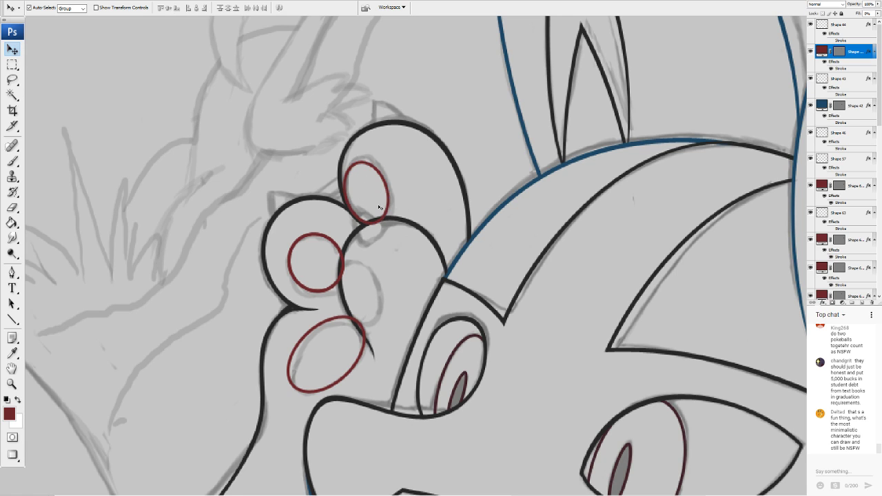
shift+click(324, 254)
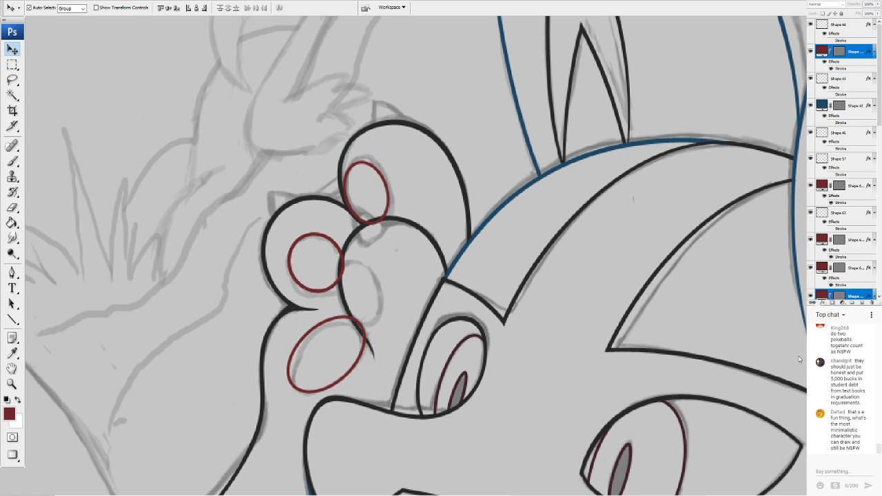
key(ctrl+e)
click(12, 207)
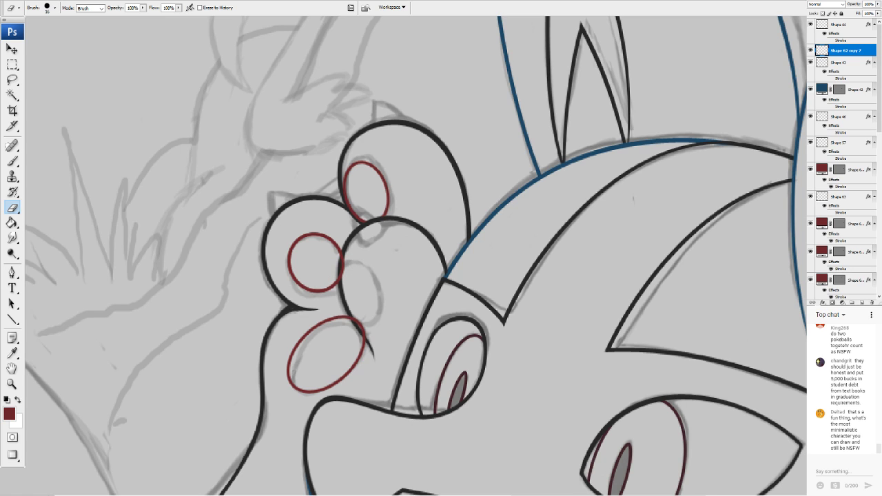
Move the leftmost finger's pad layer between Shape 47 and Shape 45, and rasterize it for erasing where it meets the middle finger
click(12, 49)
click(337, 266)
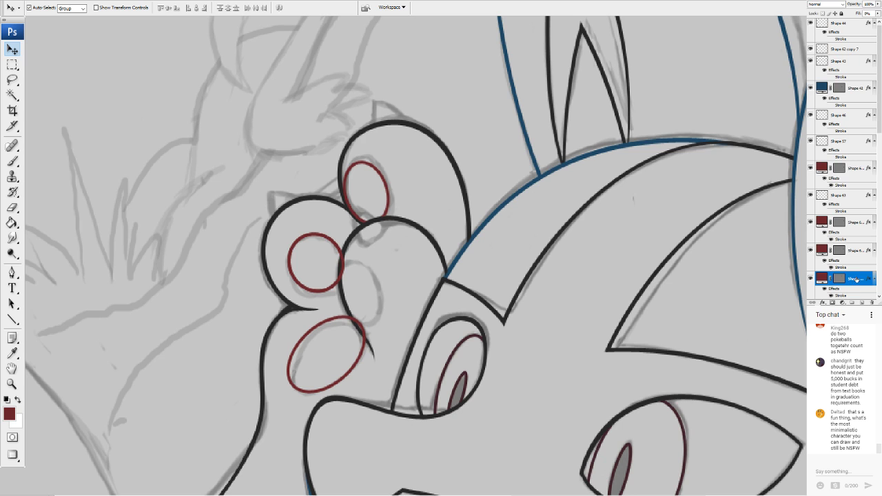
scroll(853, 295, down, 1)
scroll(844, 158, down, 7)
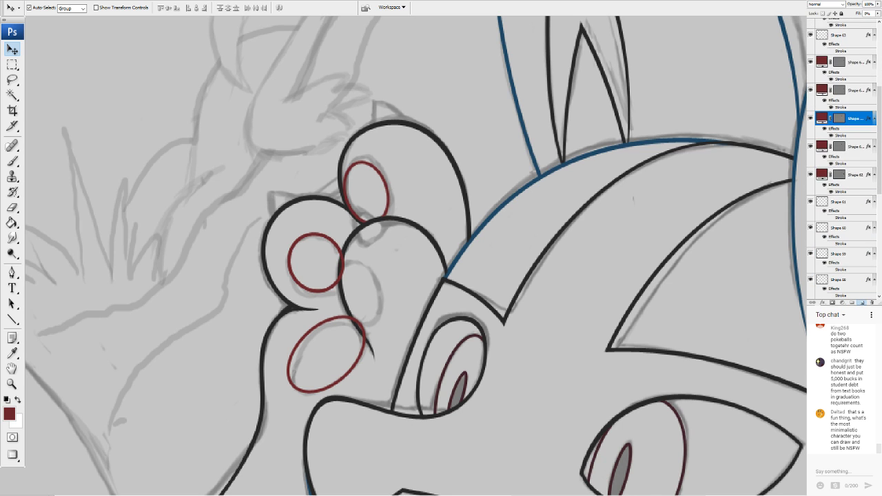
scroll(845, 261, down, 3)
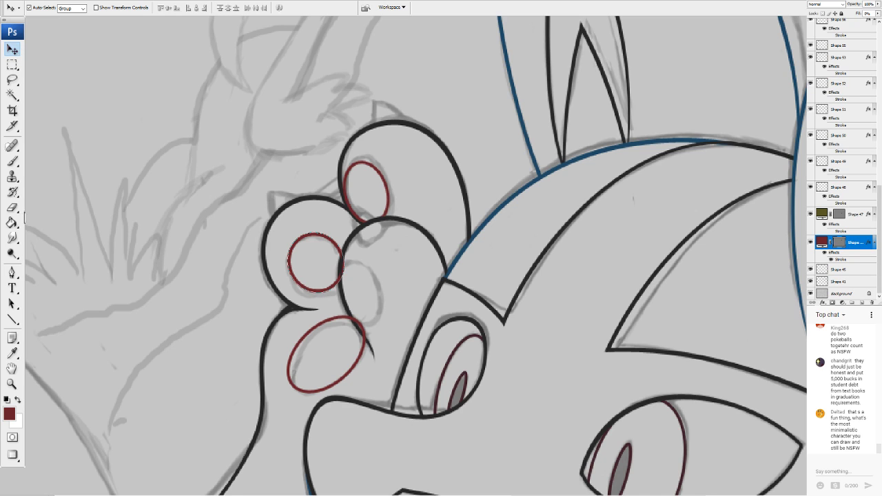
click(12, 207)
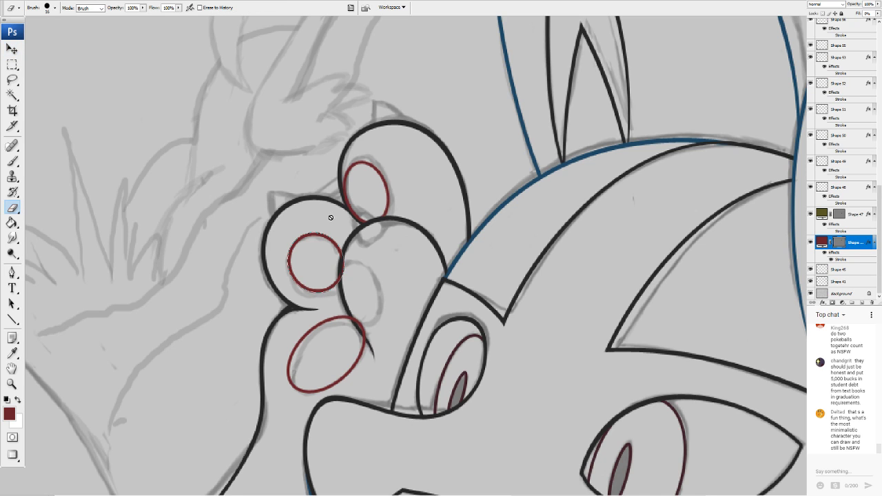
click(424, 169)
drag(349, 259, 348, 274)
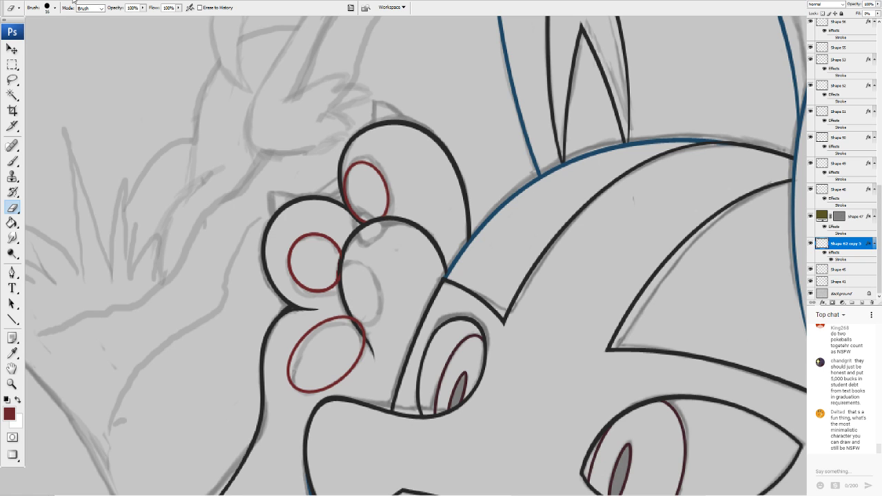
Merge the leftmost finger's pad with a new empty layer to flatten its stroke, and erase the edge overlapping the middle finger
key(ctrl+shift+n)
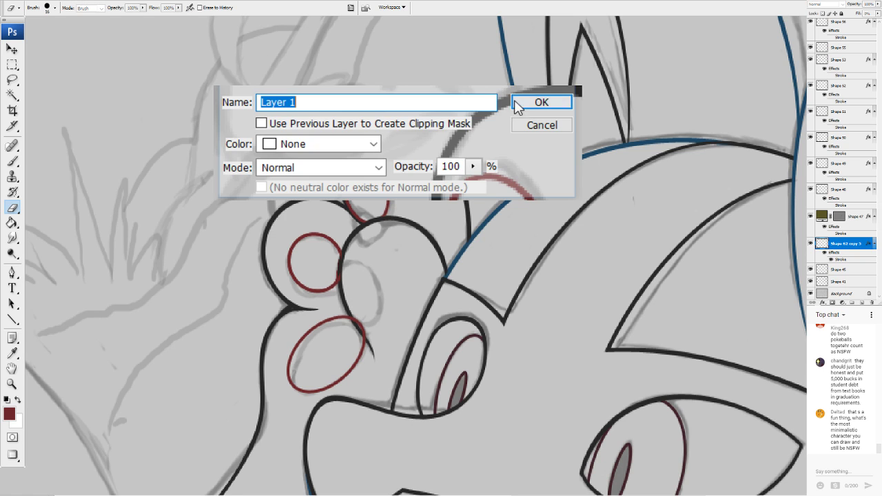
click(518, 104)
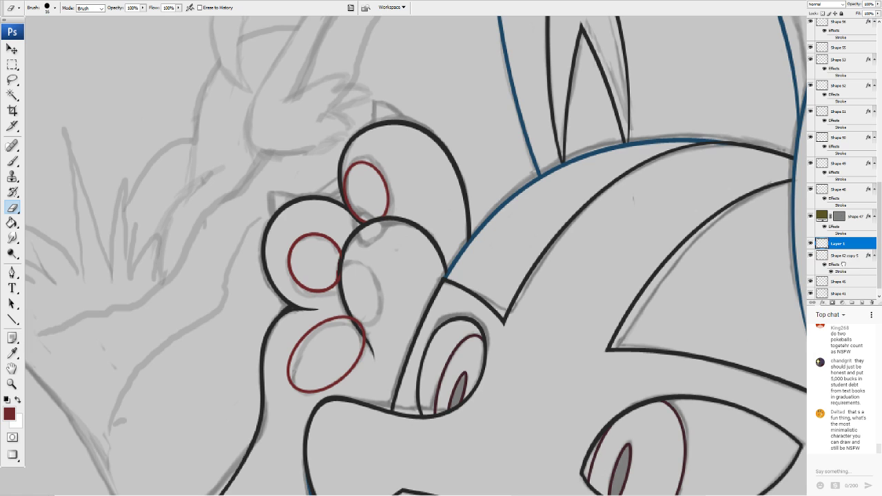
drag(843, 265, 842, 268)
click(846, 245)
key(ctrl+e)
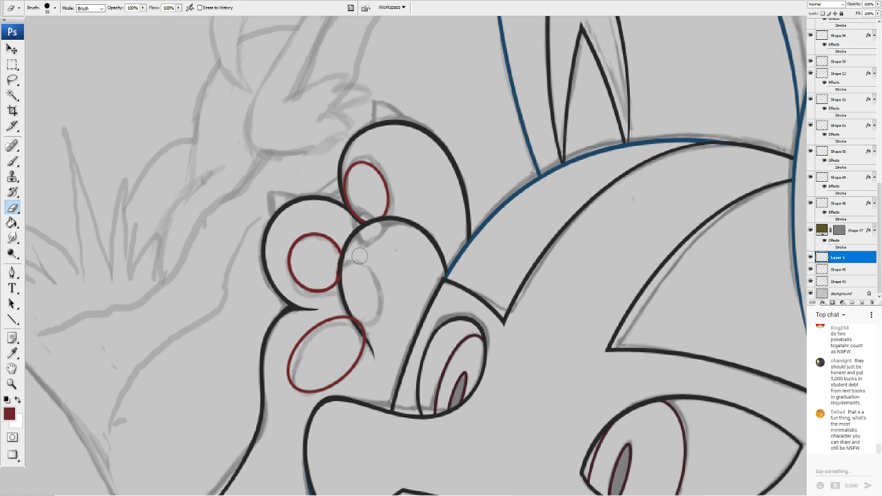
mouse_move(347, 266)
mouse_down()
mouse_move(348, 255)
mouse_move(344, 278)
mouse_up()
Try to erase the leftover edge of the leftmost finger's pad along the middle finger's outline
key(v)
click(337, 247)
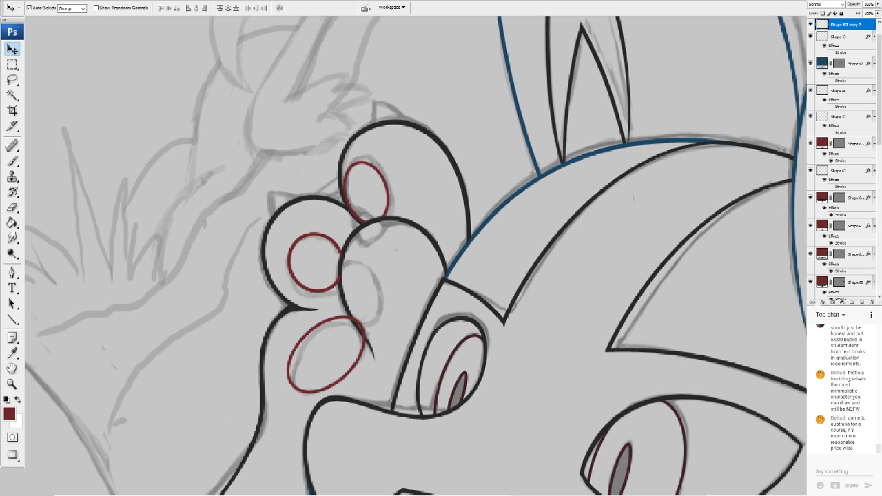
key(e)
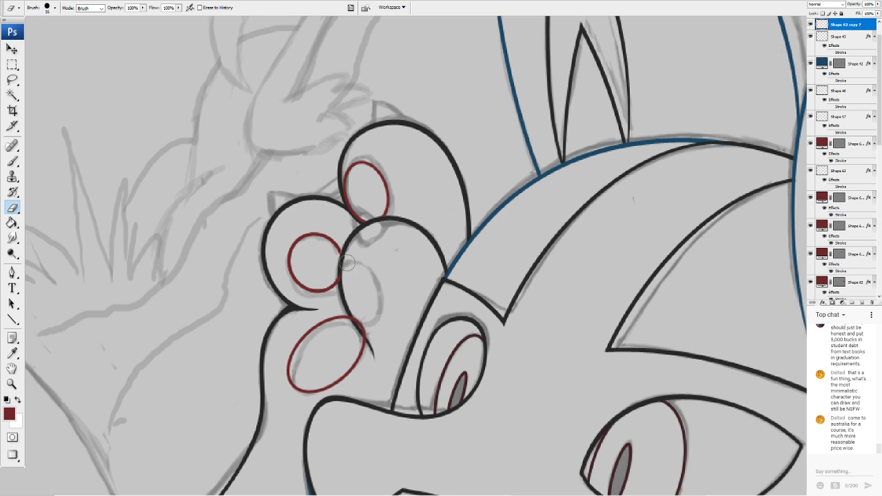
drag(347, 261, 346, 285)
Inspect the whole drawing and the far paw, and toggle the Shape 62 copy 7 layer's visibility to check which pad it holds
scroll(416, 255, down, 10)
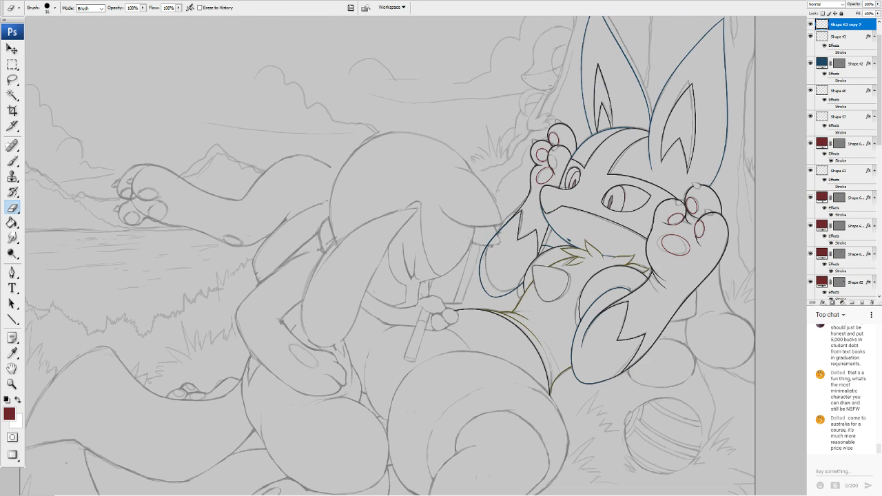
scroll(389, 251, down, 3)
scroll(399, 255, up, 6)
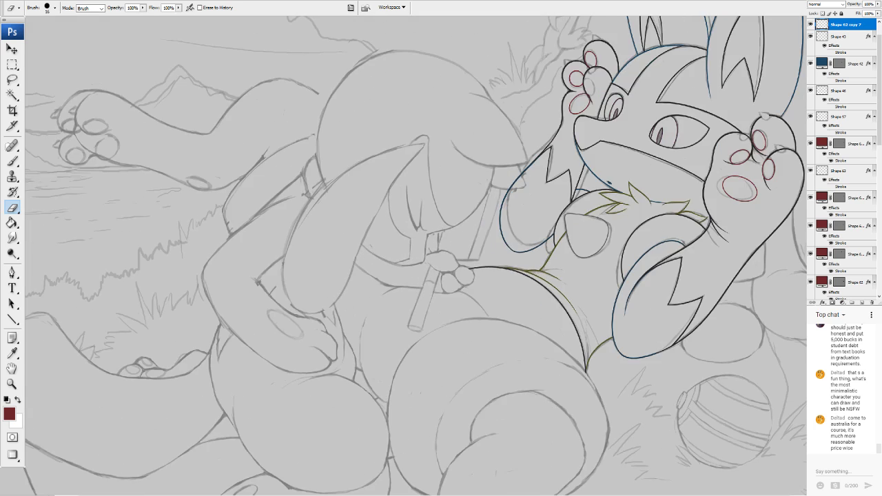
scroll(399, 255, down, 3)
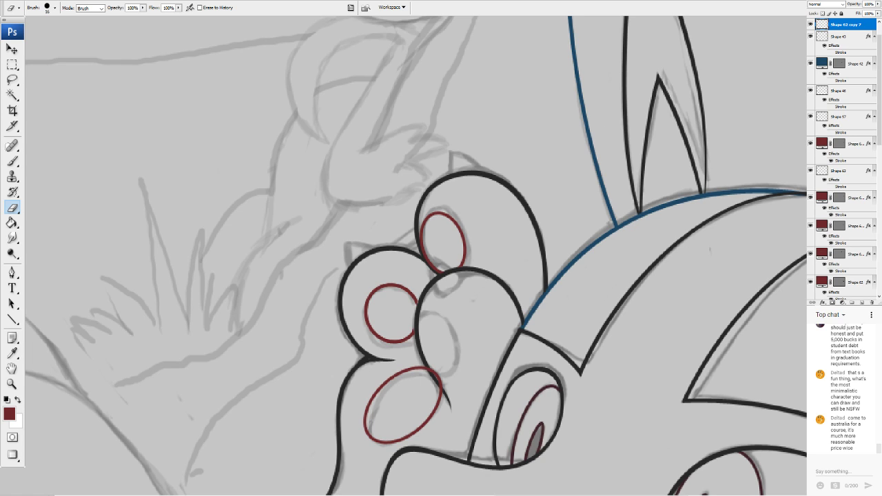
scroll(375, 236, up, 2)
drag(427, 296, 448, 251)
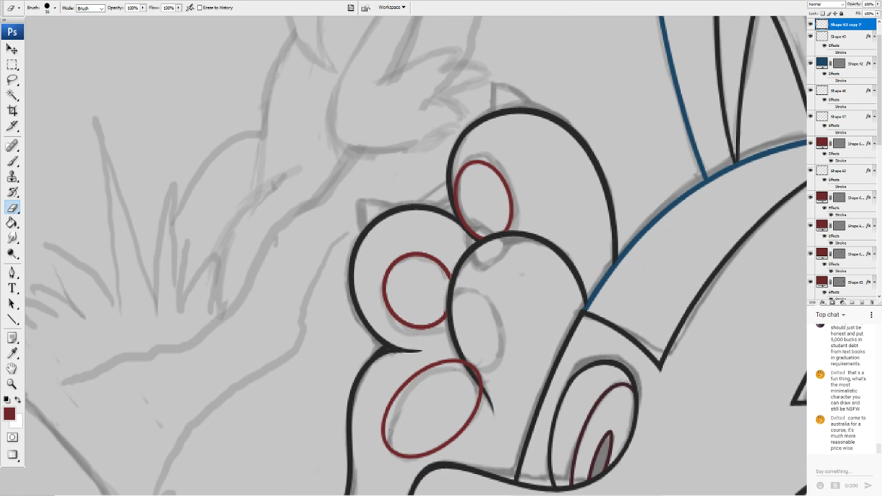
key(v)
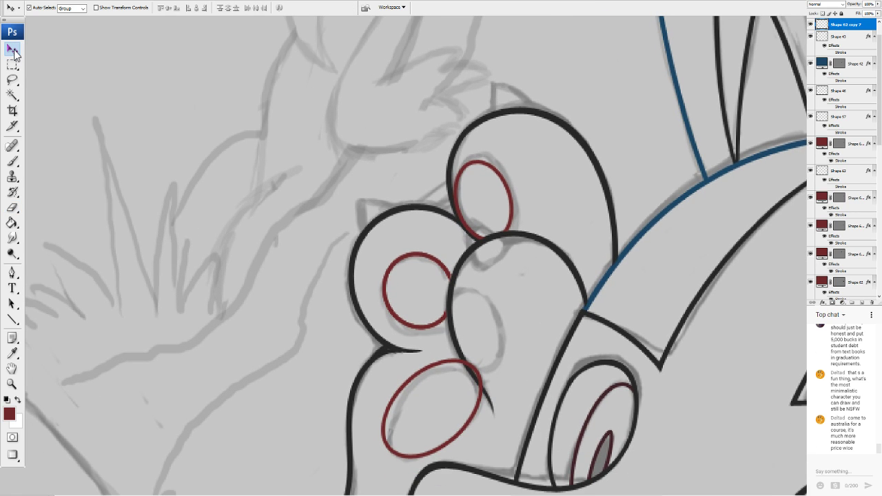
click(436, 276)
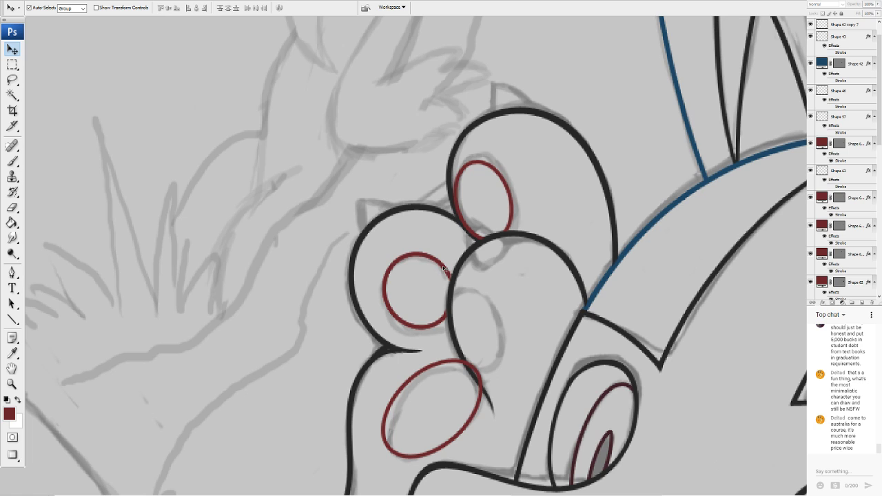
click(444, 269)
click(810, 25)
click(810, 24)
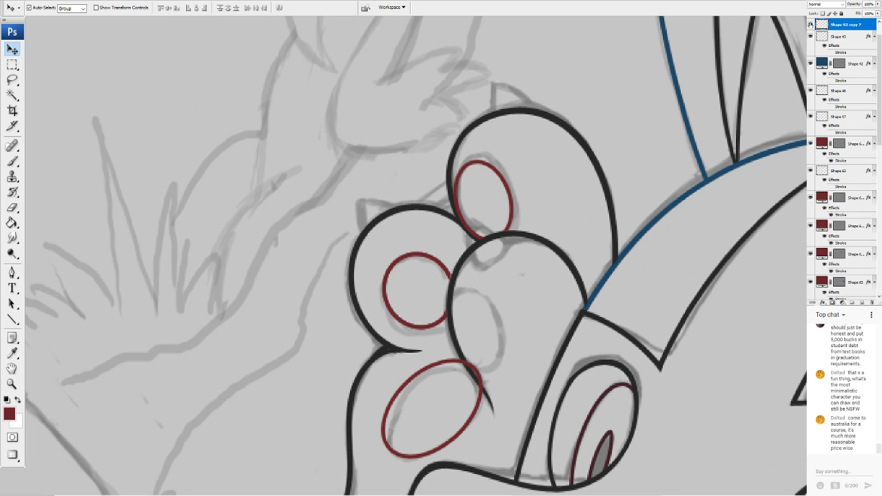
click(810, 25)
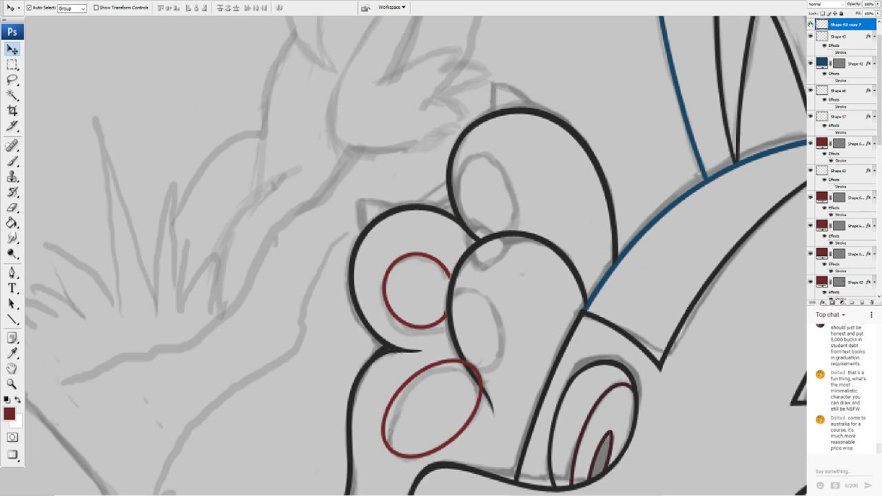
click(810, 25)
Draw a 5 px red line across the middle finger's left edge and warp it into a curve following that finger's outline
click(13, 319)
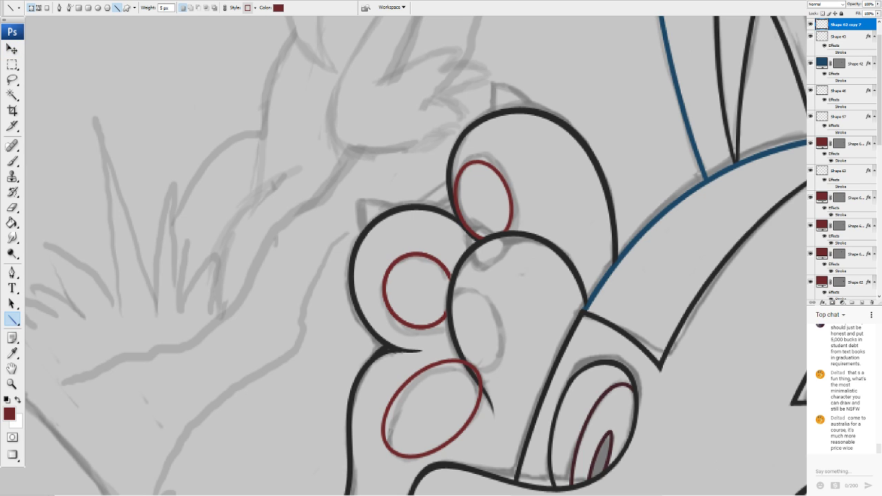
drag(471, 256, 438, 336)
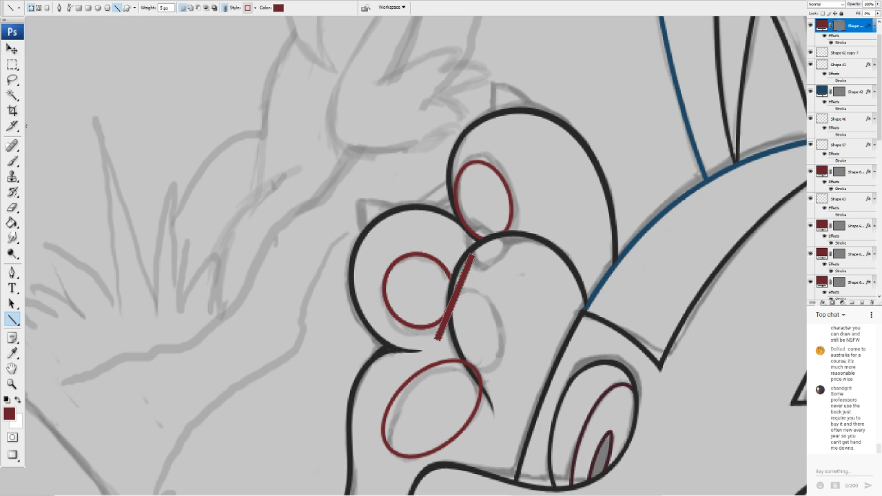
click(106, 163)
drag(467, 308, 412, 303)
drag(435, 341, 460, 383)
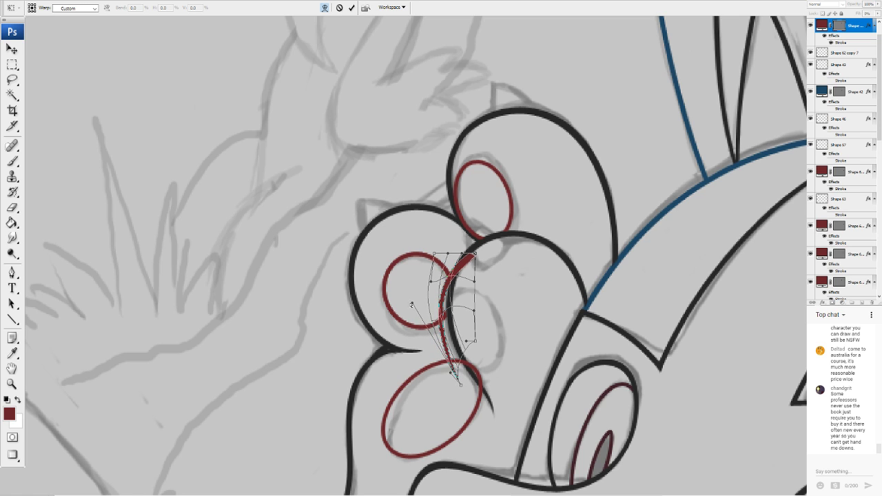
drag(411, 304, 403, 313)
drag(461, 357, 467, 383)
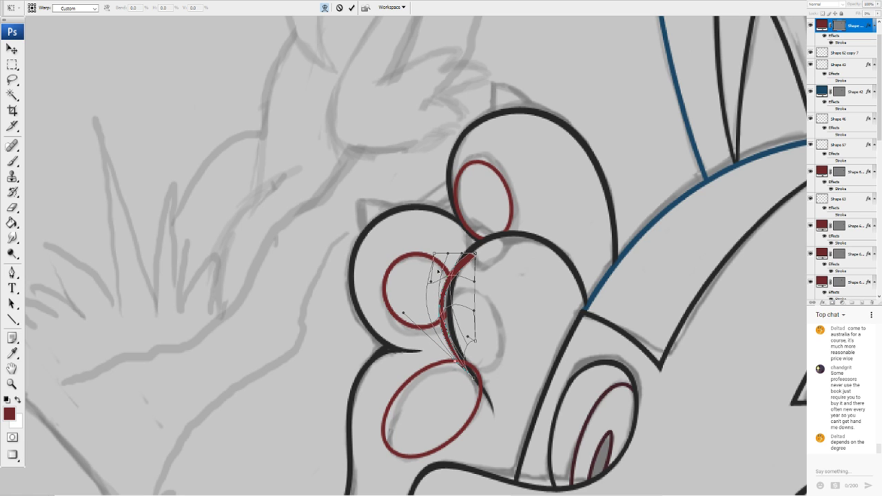
drag(473, 254, 440, 296)
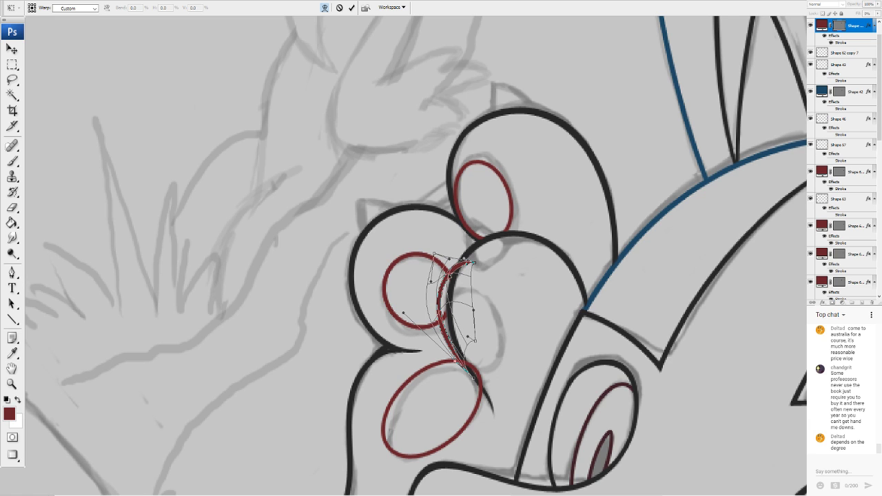
drag(449, 265, 467, 262)
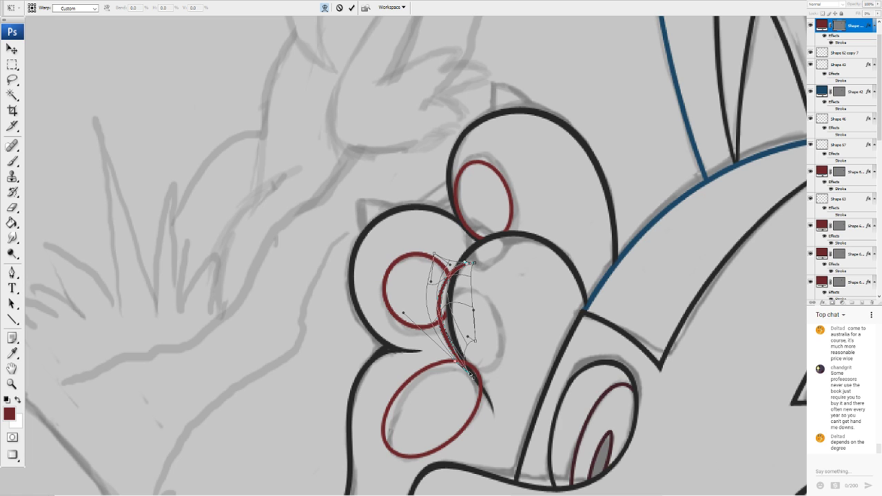
Adjust the warp on the red curved stroke beside the front finger and apply it
drag(474, 378, 470, 366)
drag(408, 316, 405, 326)
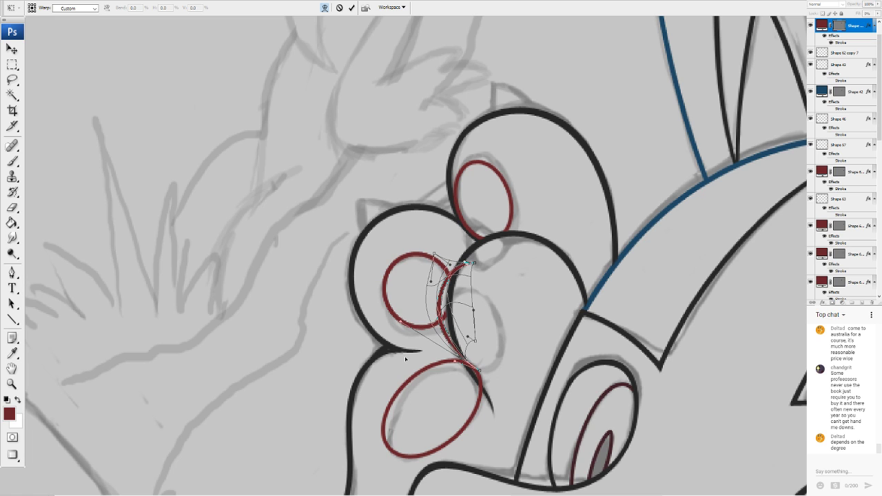
key(u)
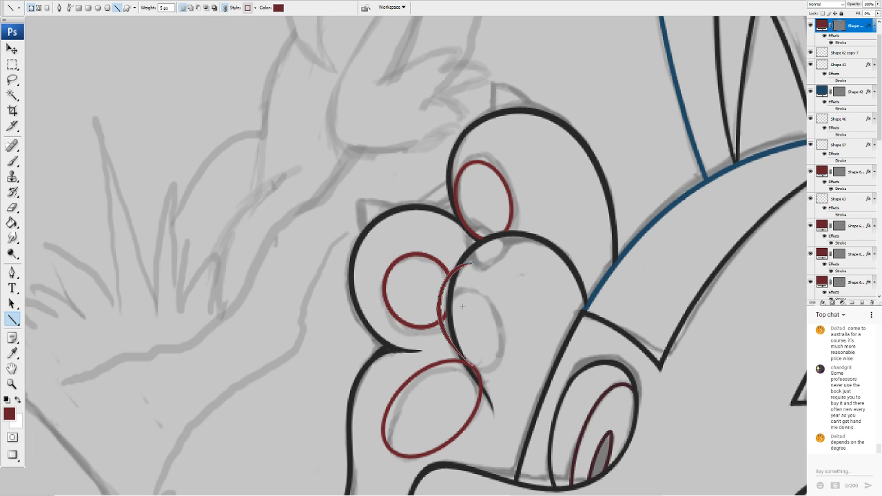
Enlarge the red curved stroke to about 105.9% and warp its ends outward to fit the pad behind the front finger
key(ctrl+t)
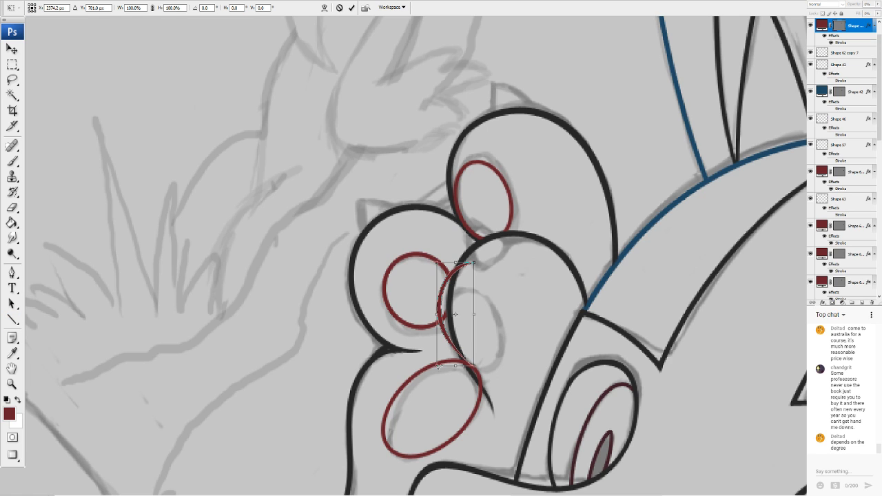
drag(437, 366, 435, 372)
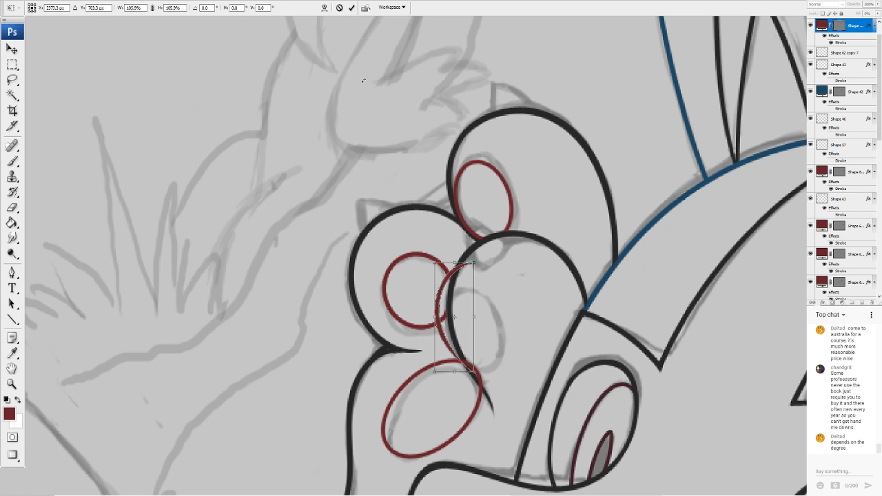
click(325, 7)
drag(475, 372, 500, 363)
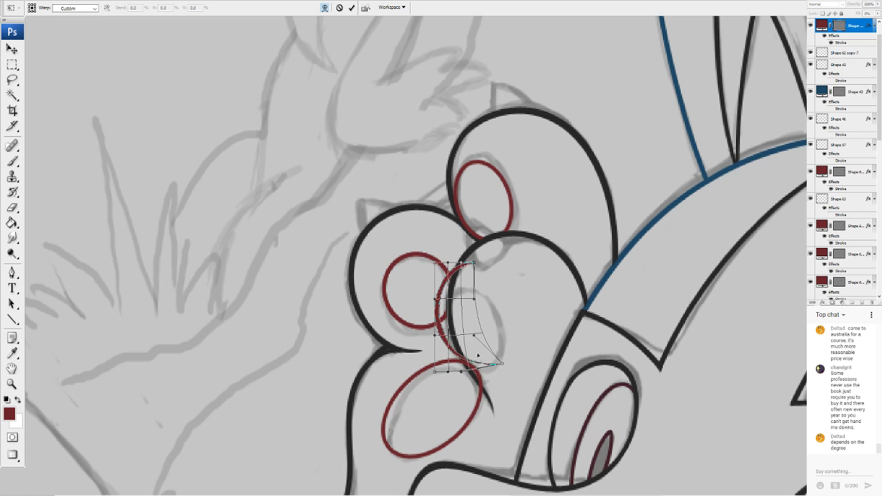
drag(438, 342, 442, 338)
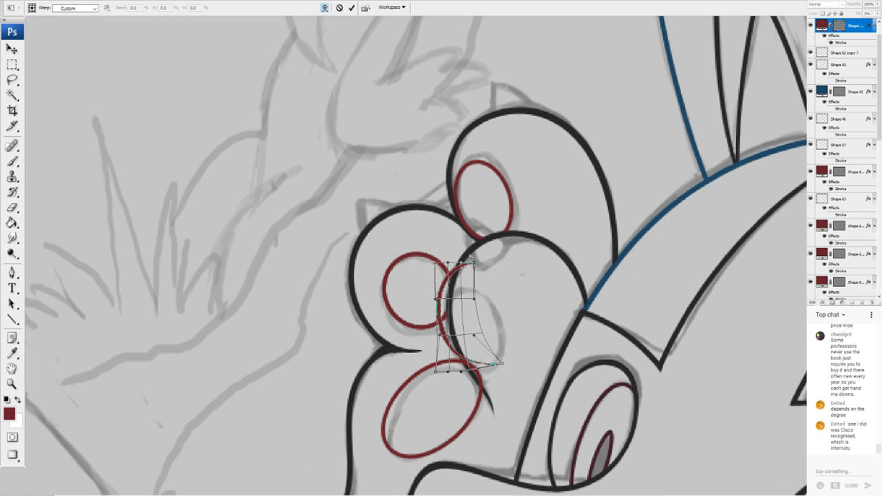
drag(460, 263, 472, 258)
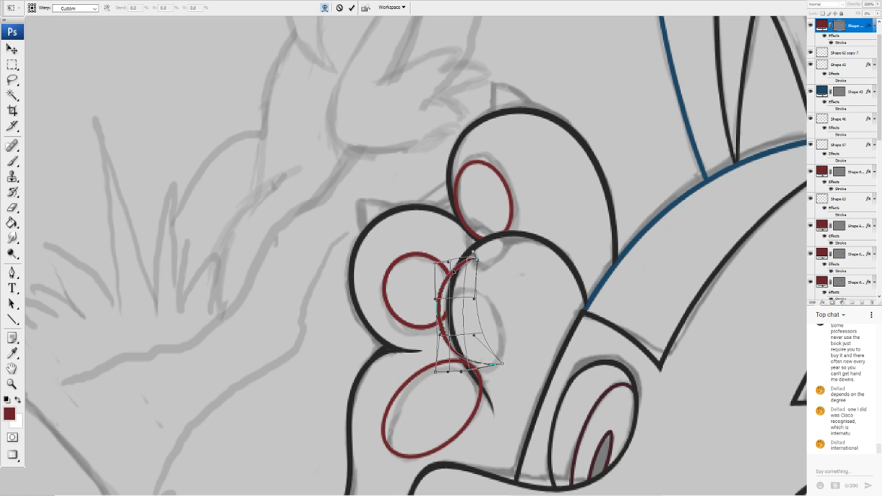
drag(454, 276, 453, 272)
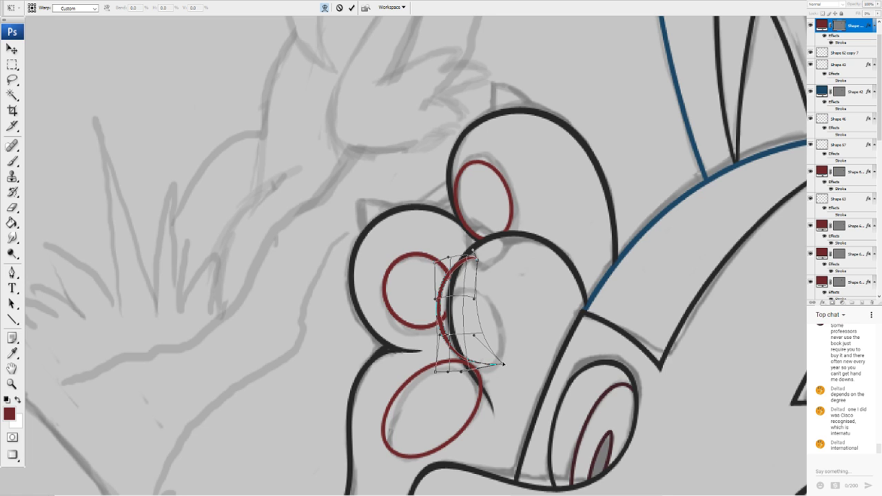
drag(503, 364, 506, 368)
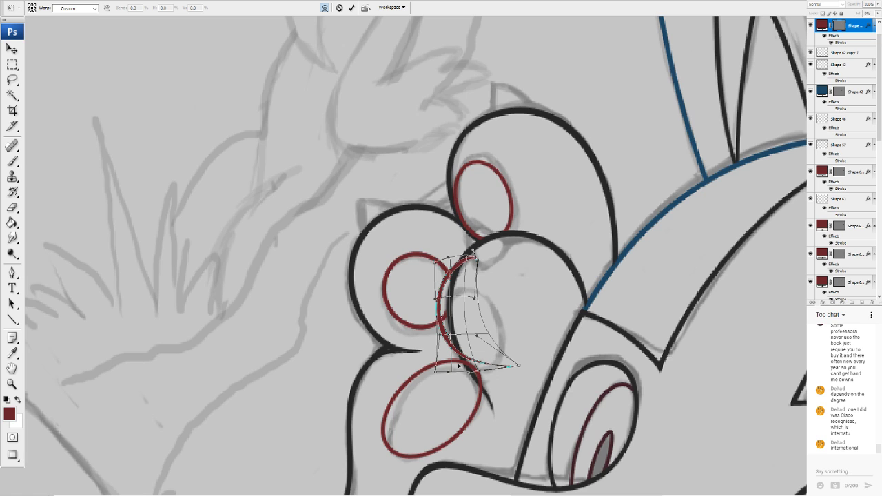
key(Return)
Erase the ends of the red curved stroke that run inside the front finger's outline
click(16, 208)
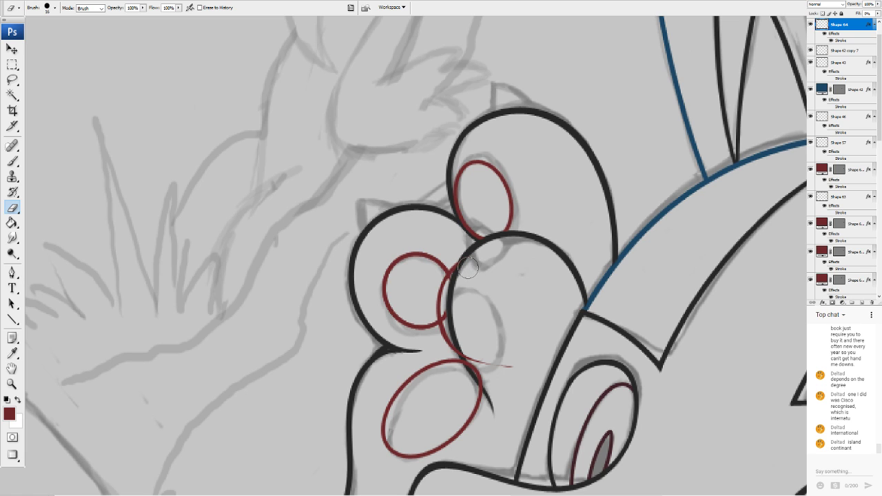
drag(474, 344, 470, 351)
drag(470, 352, 512, 366)
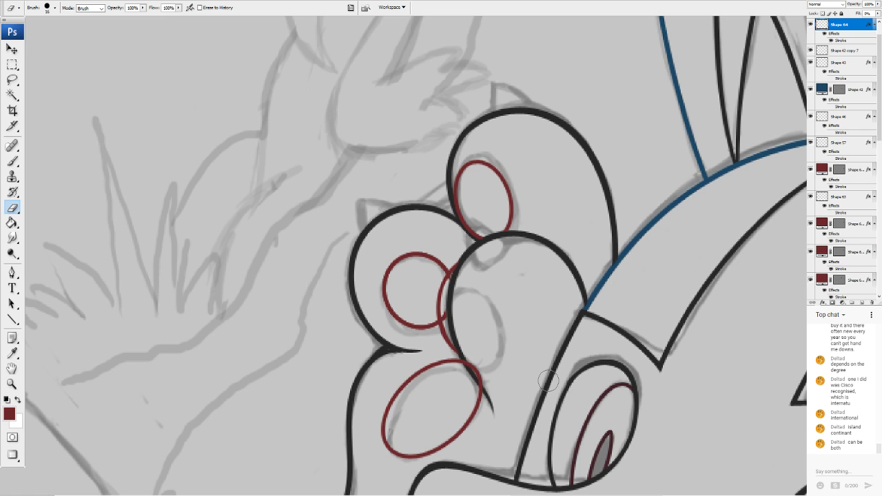
Select the layer holding the raised paw's finished pads and erase the part of the lower pad that crosses the front finger's outline
click(11, 49)
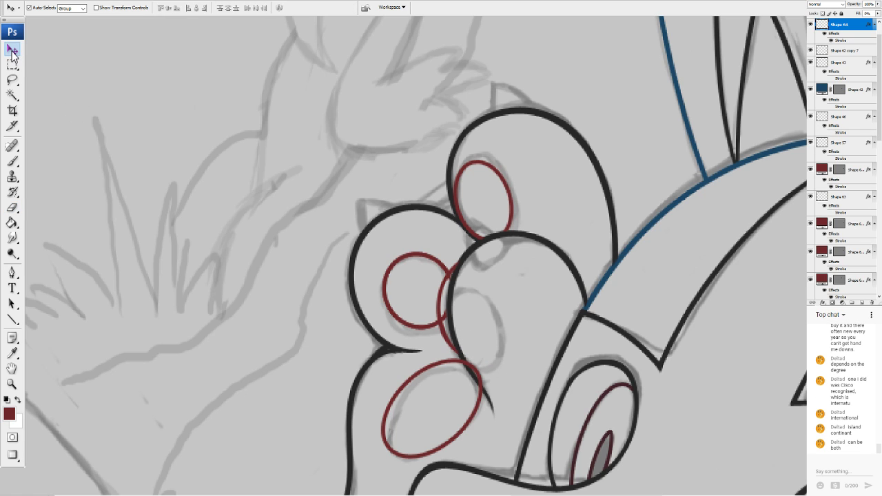
click(452, 359)
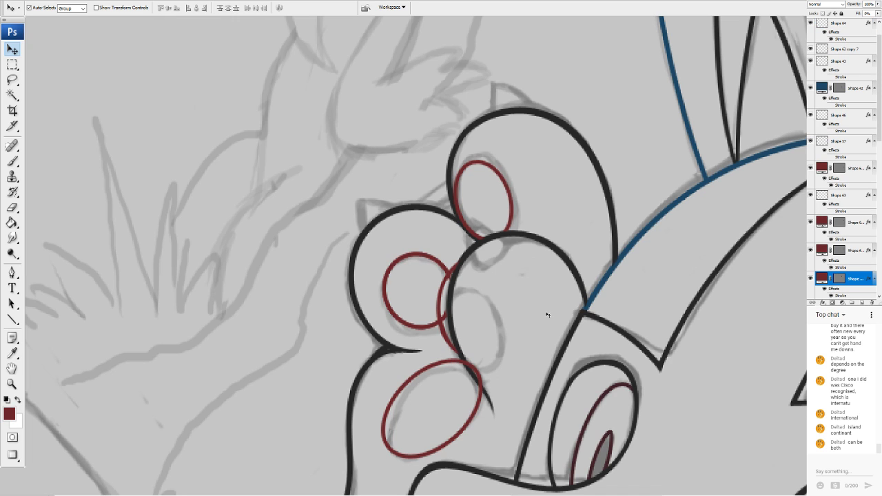
click(439, 264)
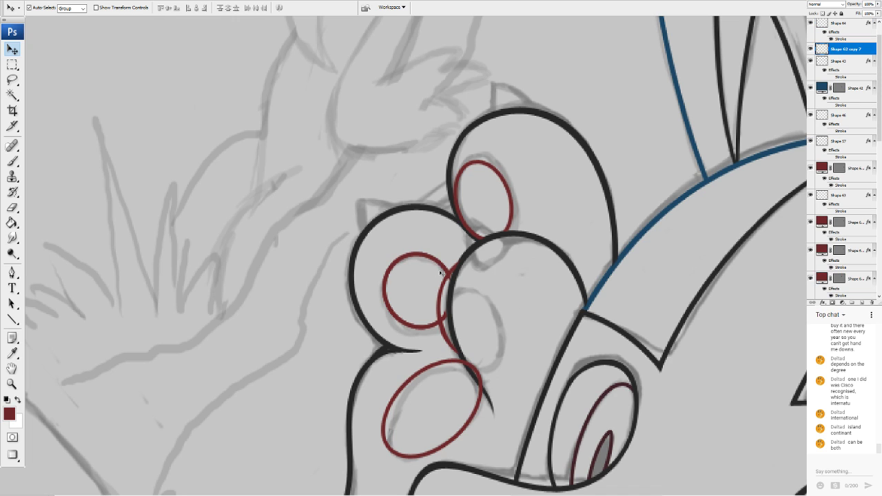
shift+click(451, 361)
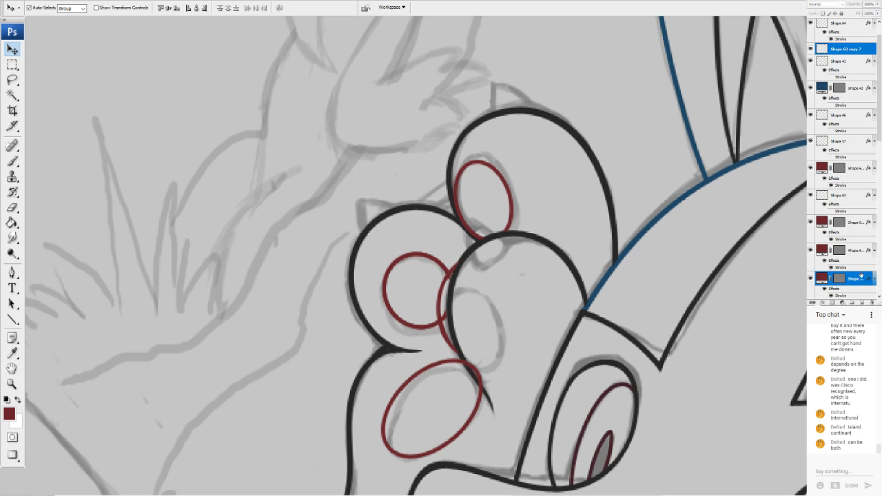
key(ctrl+e)
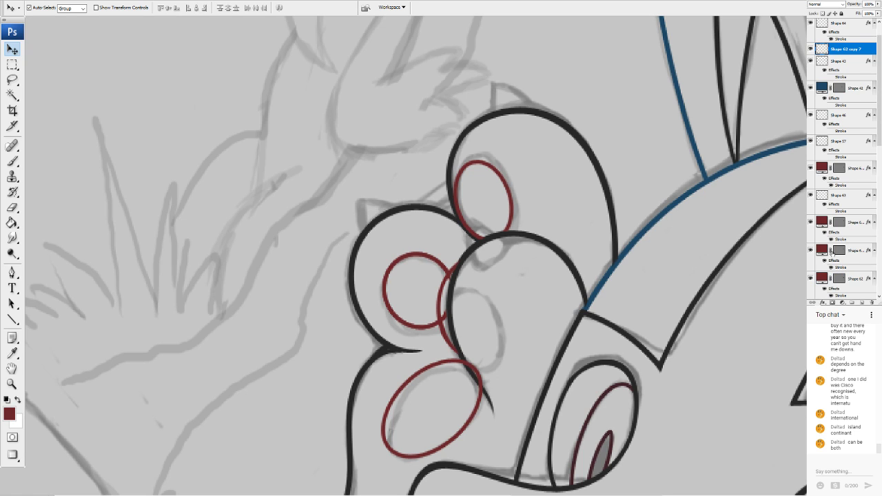
click(13, 208)
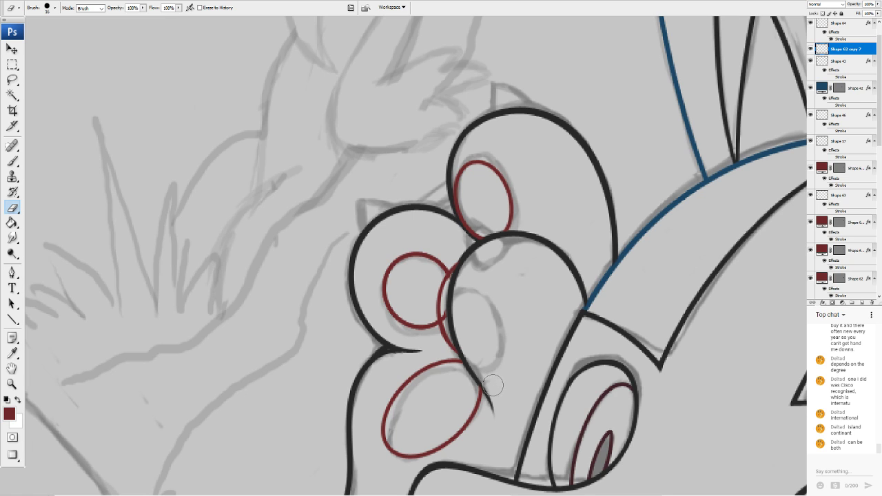
Reselect the finished pads' layer and erase the edge of the round pad where it overlaps the neighbouring curved stroke
click(15, 50)
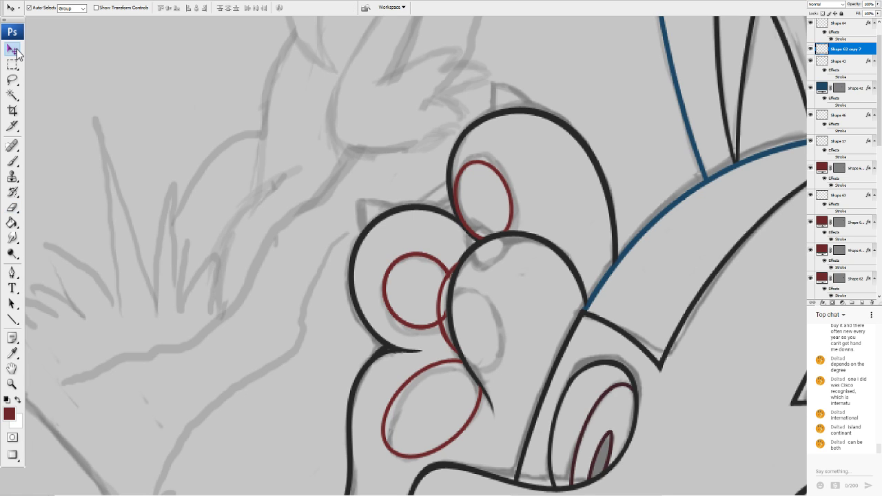
click(445, 321)
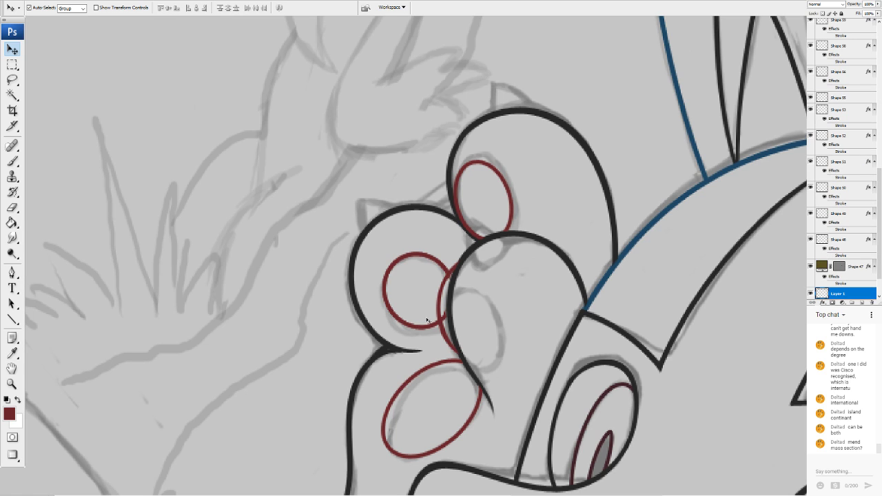
click(12, 207)
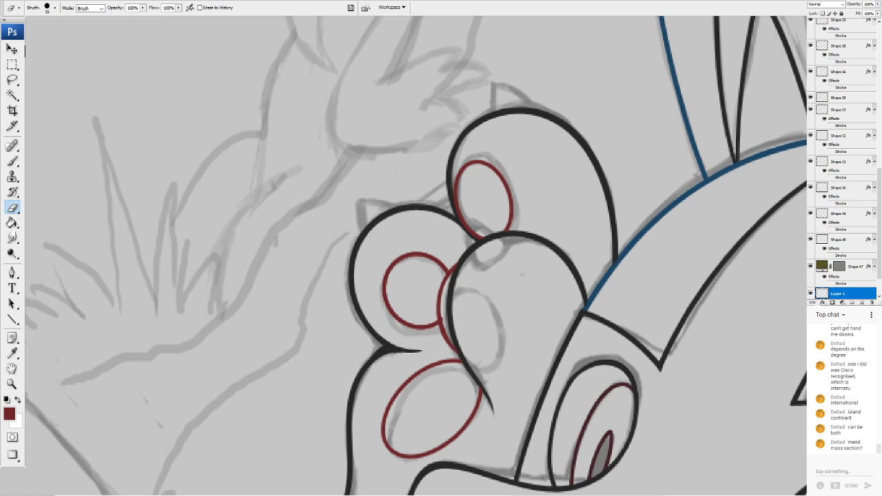
click(15, 52)
click(432, 339)
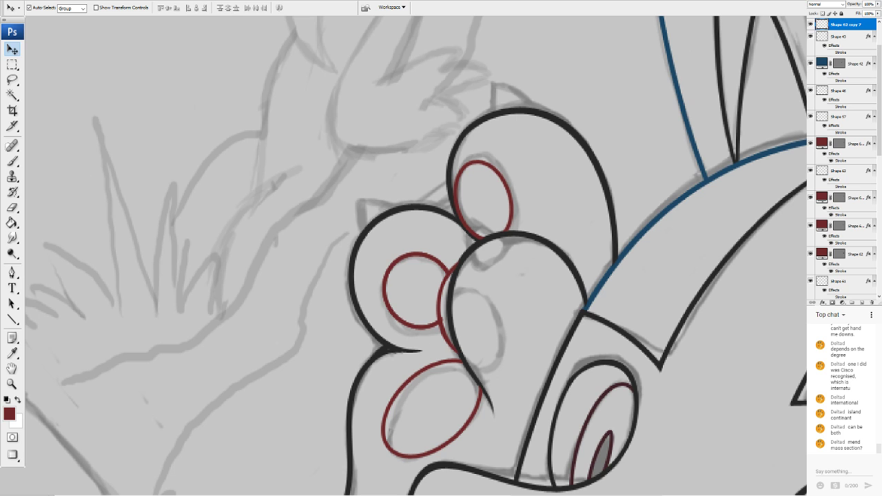
key(e)
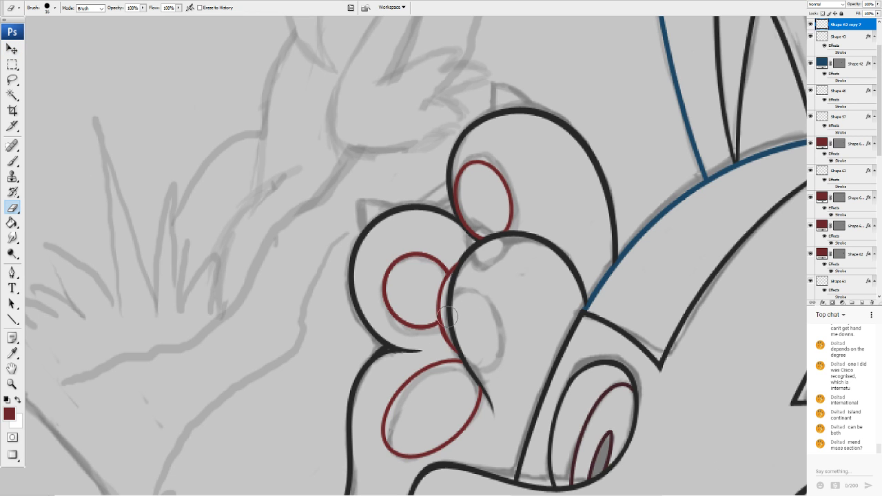
Set the foreground colour to the grey 5a5a5a, sampled from the existing grey line art
scroll(389, 250, down, 7)
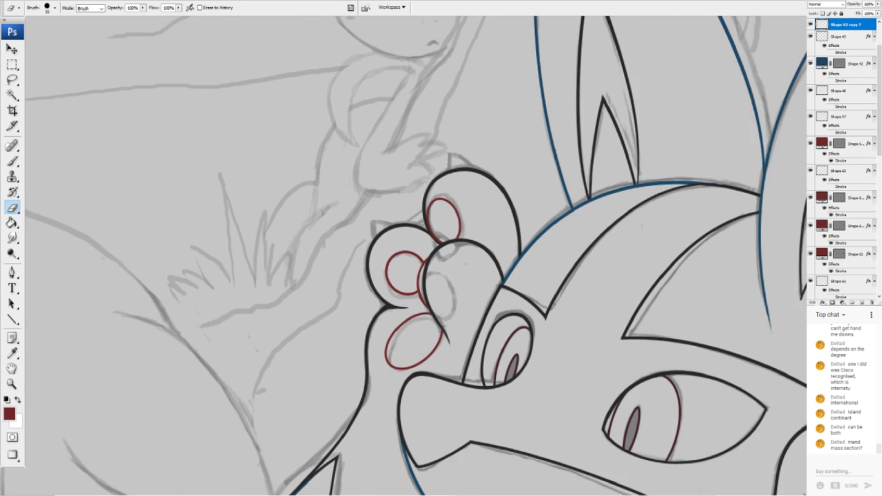
scroll(416, 256, down, 4)
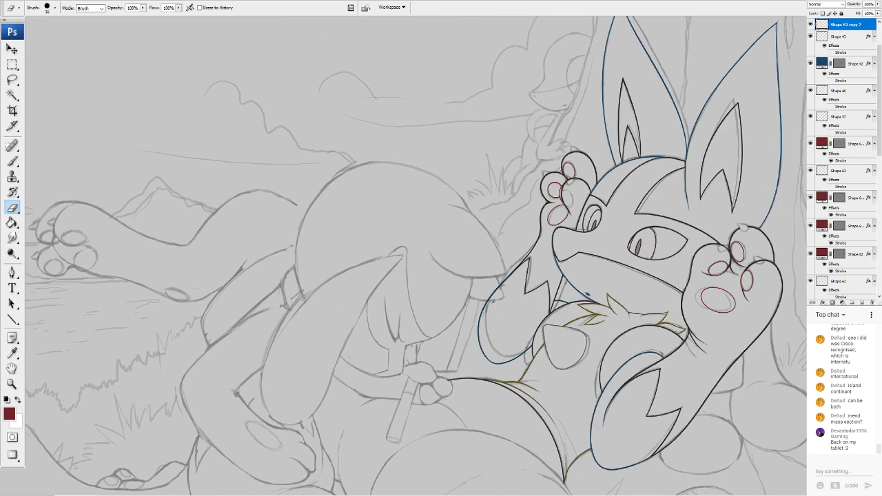
scroll(390, 242, up, 5)
drag(524, 207, 294, 246)
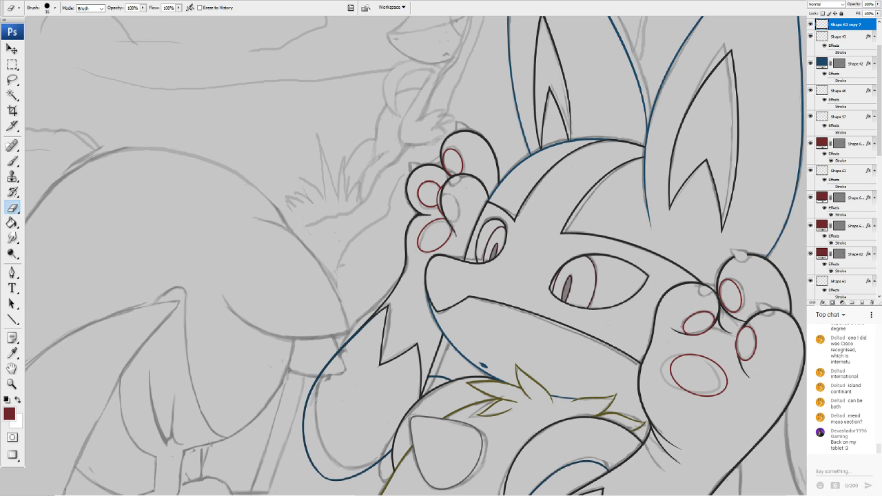
key(ctrl+plus)
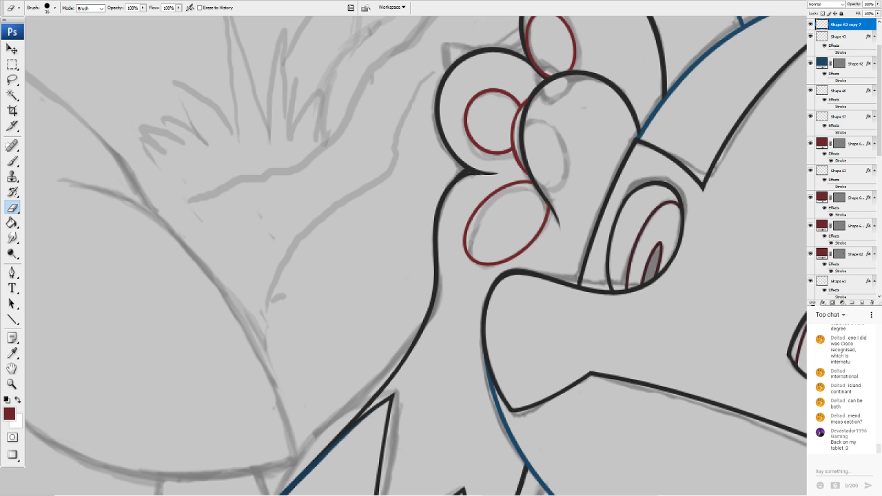
drag(386, 228, 587, 21)
drag(695, 441, 383, 266)
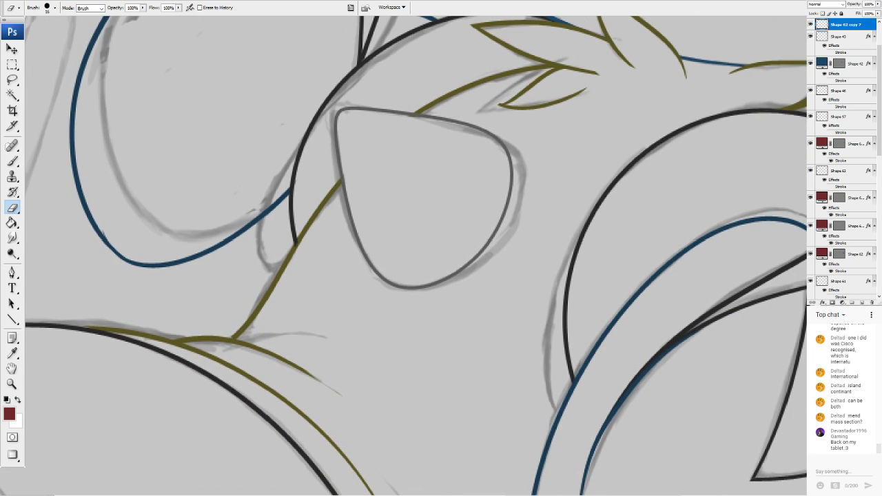
click(10, 413)
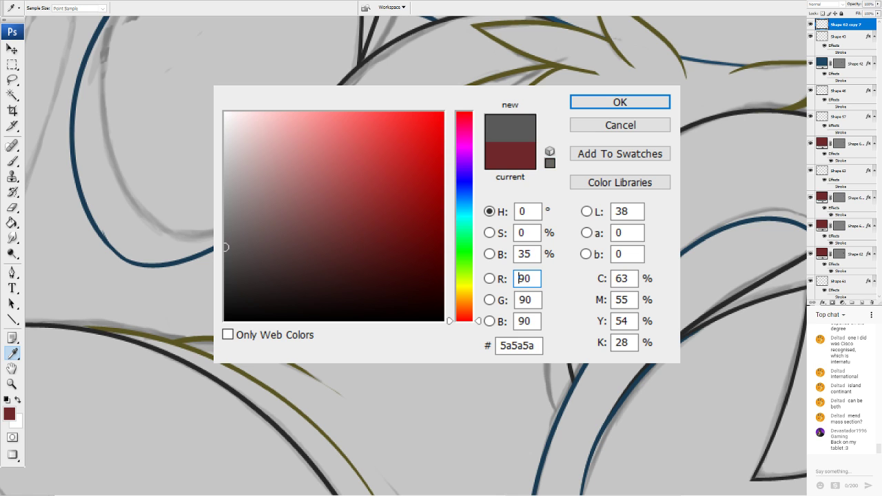
click(604, 98)
Draw a straight 5 px line along the upper edge of the sketched claw on the raised paw's topmost finger
drag(386, 62, 475, 447)
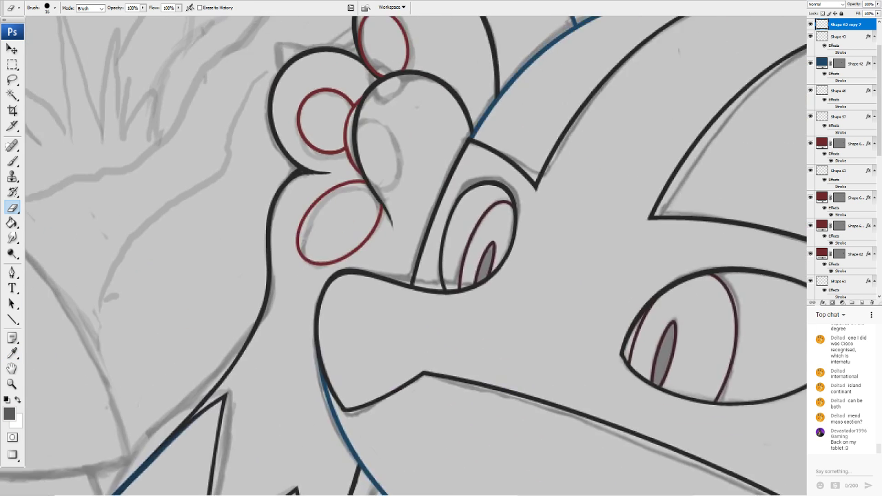
mouse_move(310, 158)
mouse_down()
mouse_move(454, 385)
mouse_move(416, 404)
mouse_up()
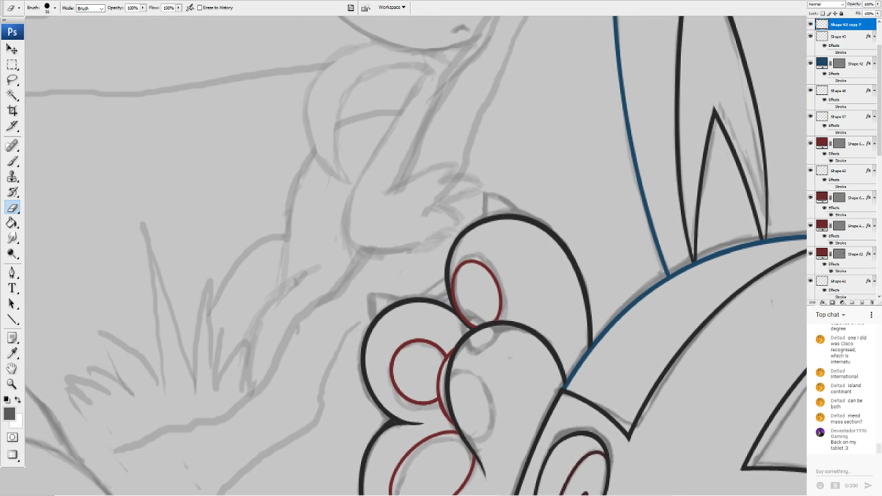
click(12, 319)
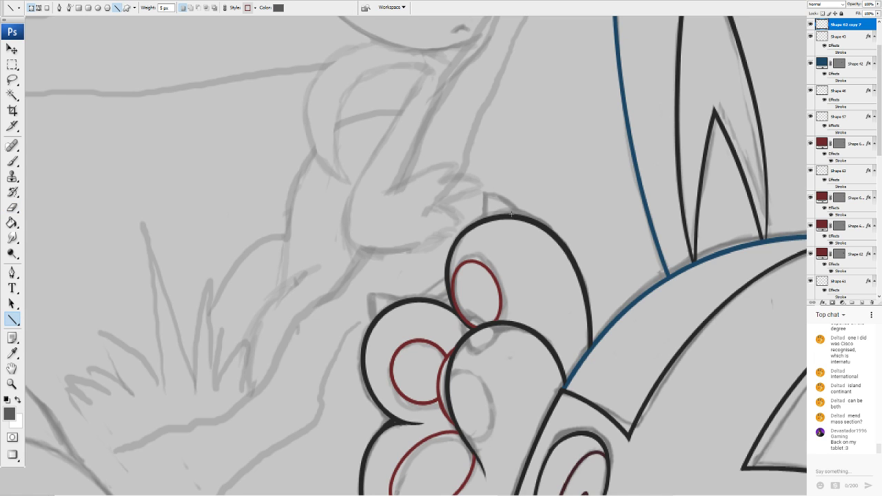
drag(510, 214, 483, 193)
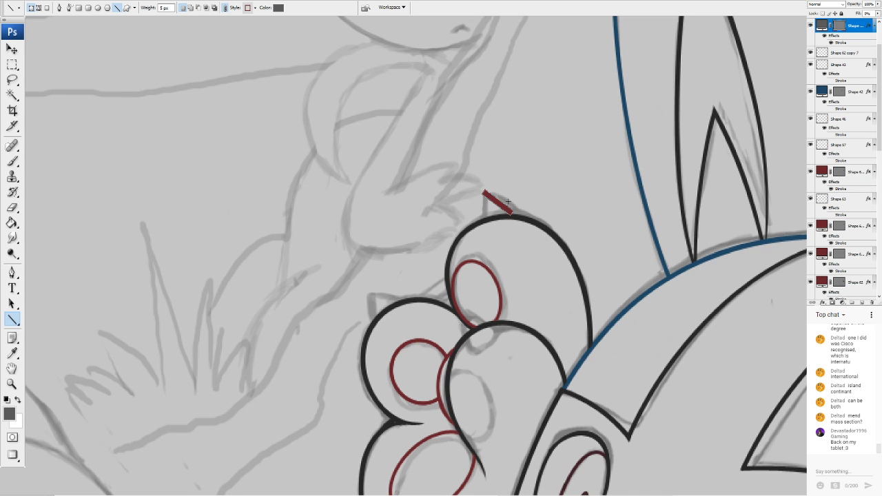
Turn off the Stroke effect on the claw line's layer and set its fill opacity to 100%
double_click(856, 25)
click(233, 342)
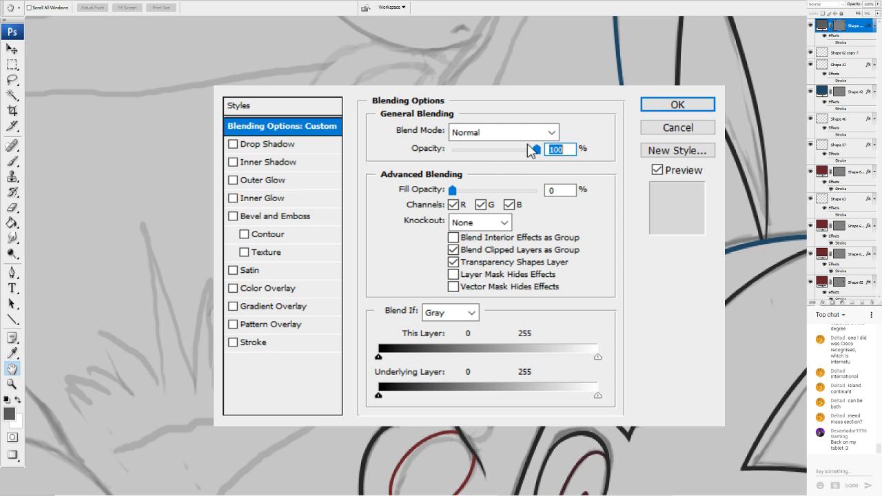
drag(452, 190, 545, 191)
click(681, 105)
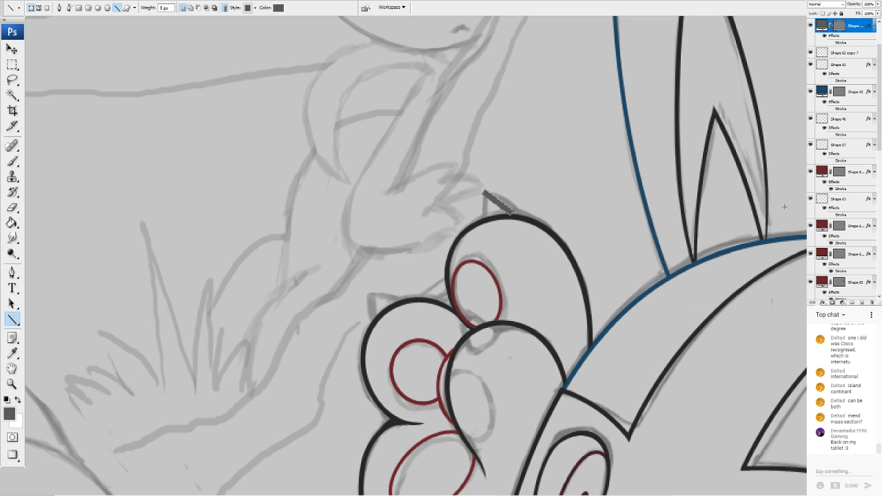
scroll(380, 231, up, 8)
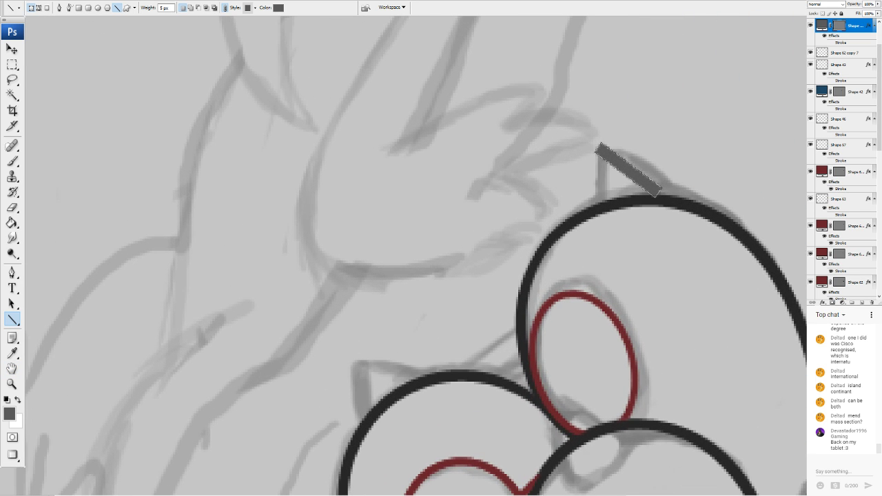
Warp the straight line on the topmost finger's claw into an outward curve that follows the sketched upper edge, with a tapered tip
click(99, 164)
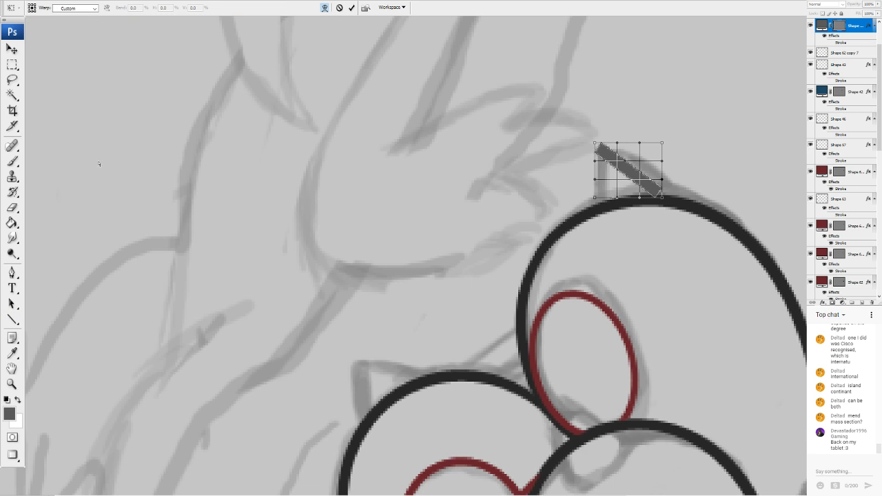
drag(632, 168, 638, 164)
mouse_move(663, 198)
mouse_down()
mouse_move(664, 212)
mouse_move(651, 195)
mouse_move(665, 196)
mouse_up()
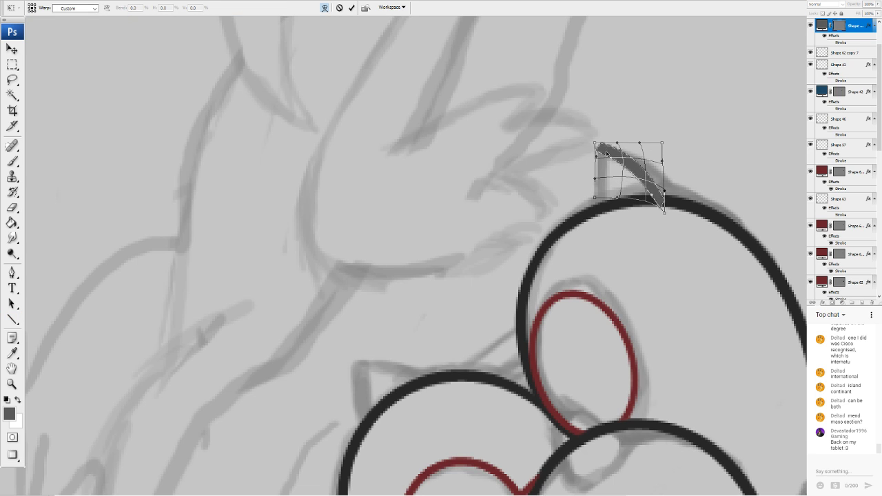
mouse_move(595, 144)
mouse_down()
mouse_move(588, 141)
mouse_move(594, 132)
mouse_move(604, 163)
mouse_move(634, 166)
mouse_up()
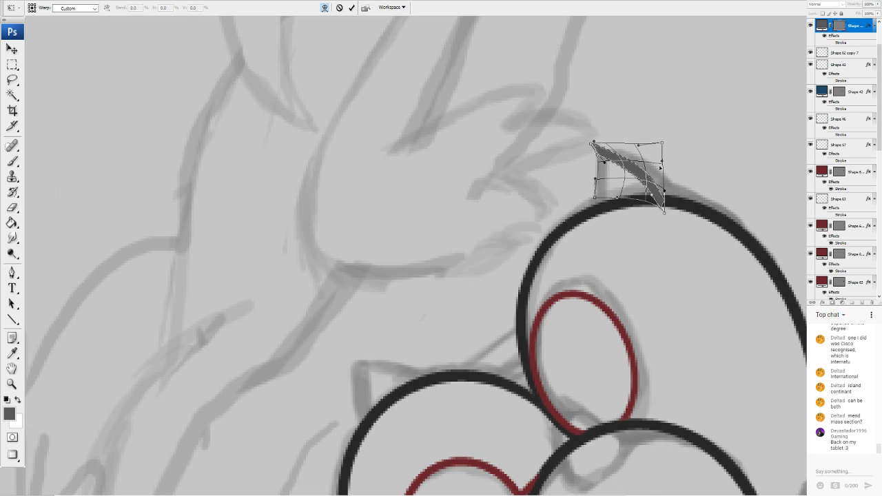
drag(664, 191, 675, 204)
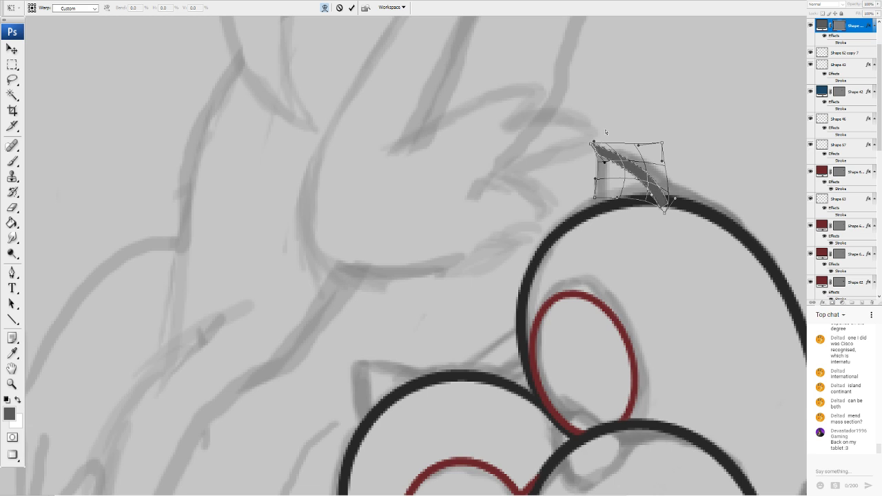
Draw a vertical 5 px grey line from the claw's tip down to the topmost finger's outline
mouse_move(596, 143)
mouse_down()
mouse_move(612, 146)
mouse_move(596, 209)
mouse_up()
key(Return)
key(u)
Rotate the claw's new vertical line about 48° clockwise
click(31, 2)
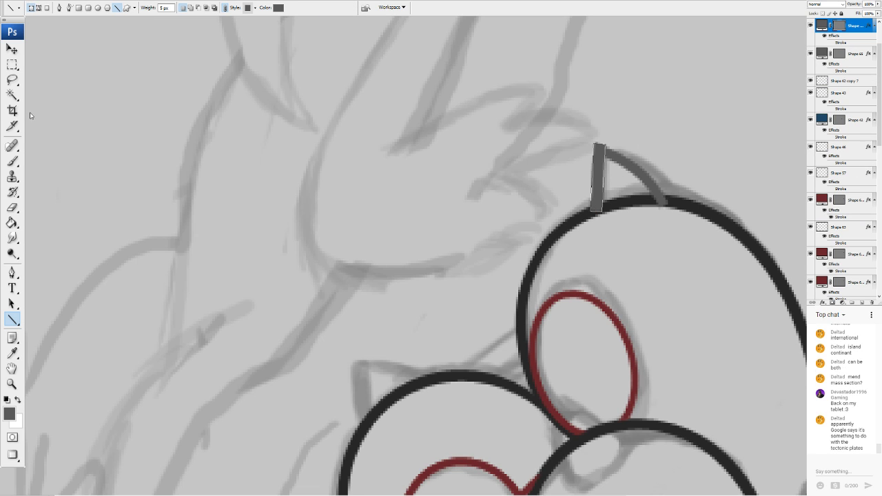
click(108, 163)
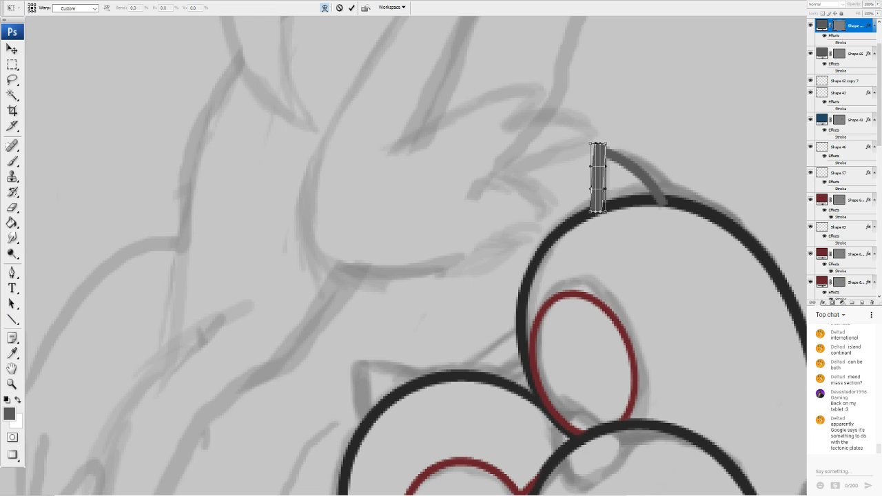
key(ctrl+t)
drag(658, 120, 678, 185)
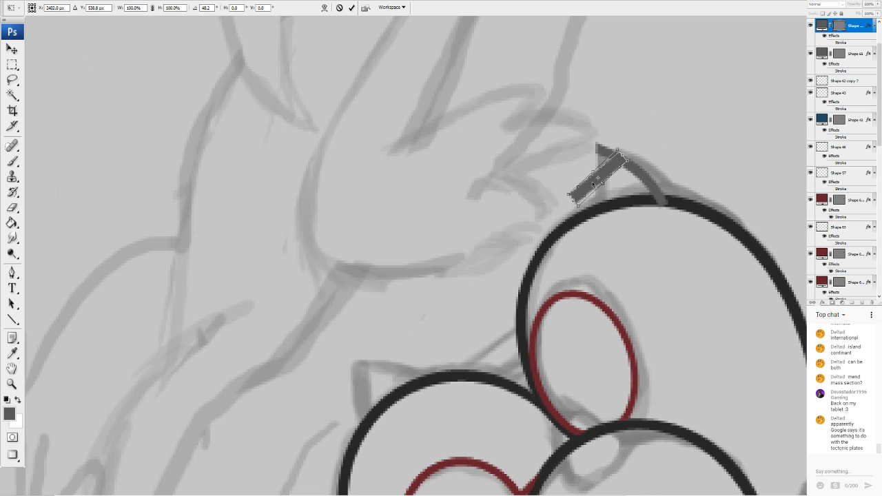
key(Return)
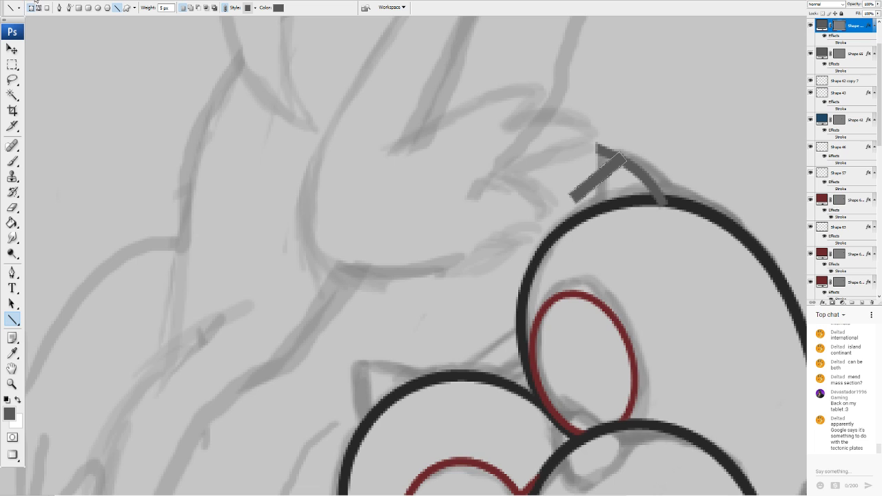
Rotate the line back along the claw's inner edge and warp it into a curve from the tip to the finger outline
key(ctrl+t)
drag(680, 158, 627, 138)
click(325, 8)
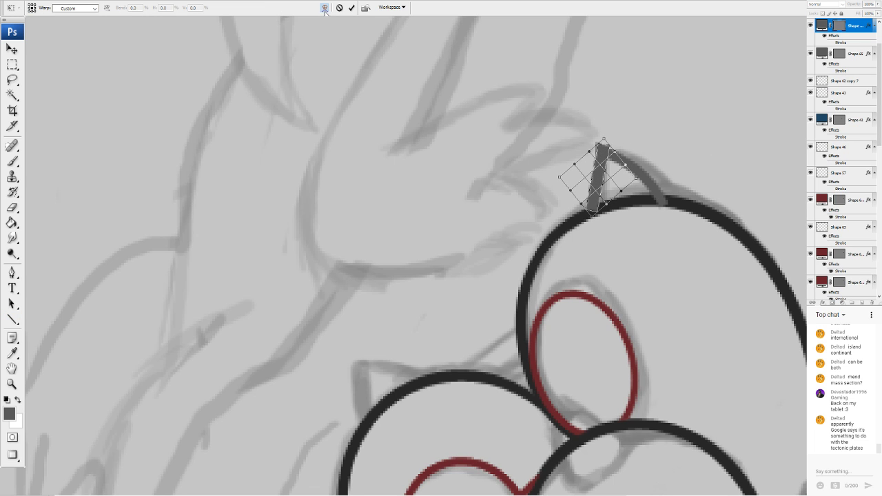
drag(591, 216, 587, 226)
drag(593, 177, 609, 157)
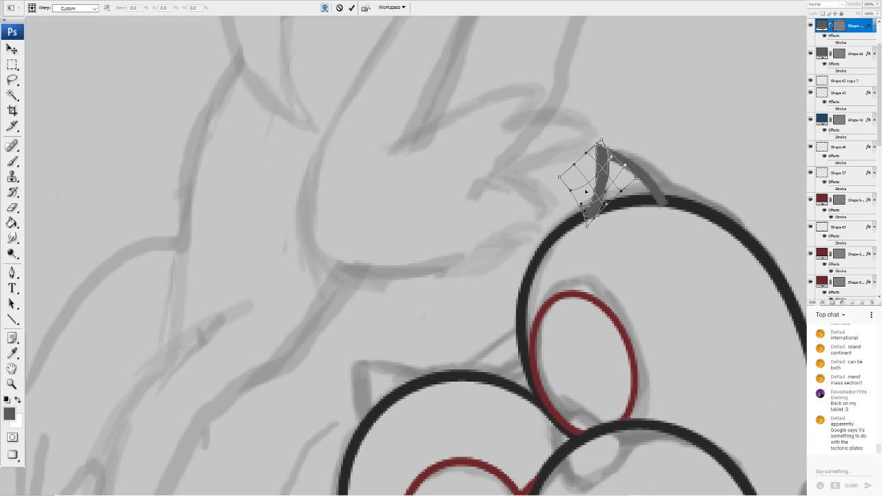
key(Return)
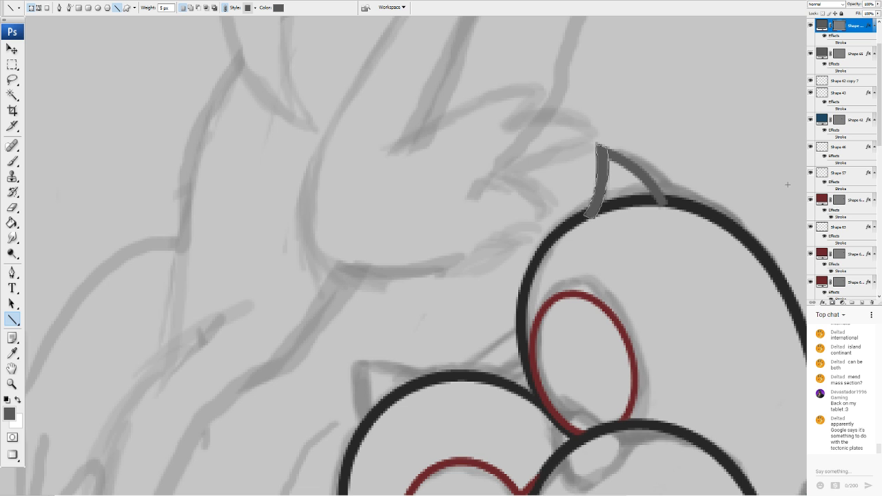
Warp the inner claw line again, pulling in its right side near the tip to slim the stroke
scroll(416, 255, down, 9)
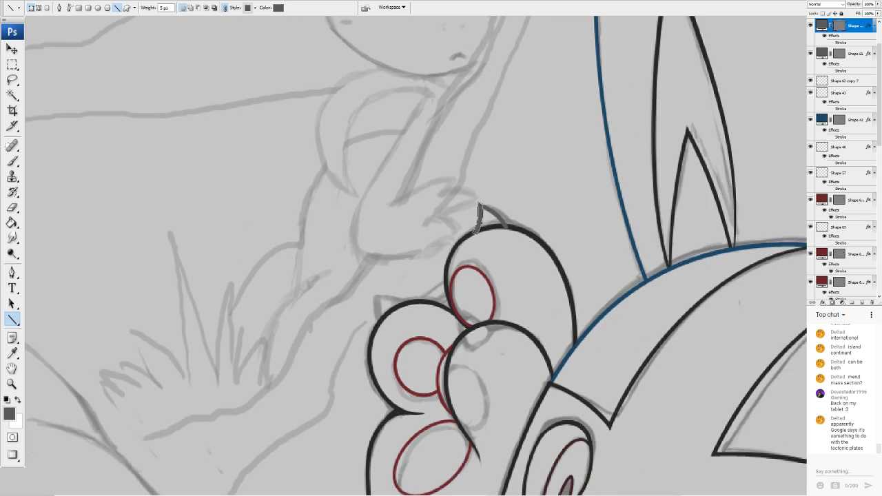
scroll(416, 256, up, 8)
scroll(372, 252, up, 1)
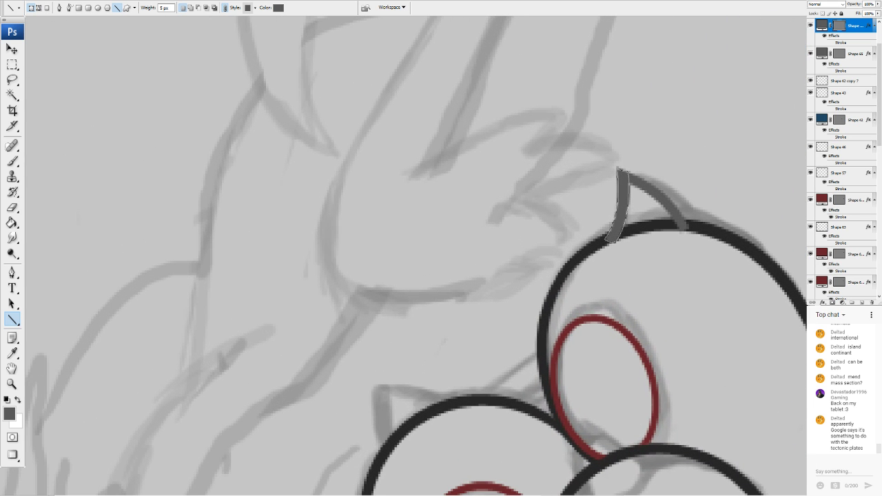
drag(510, 275, 312, 235)
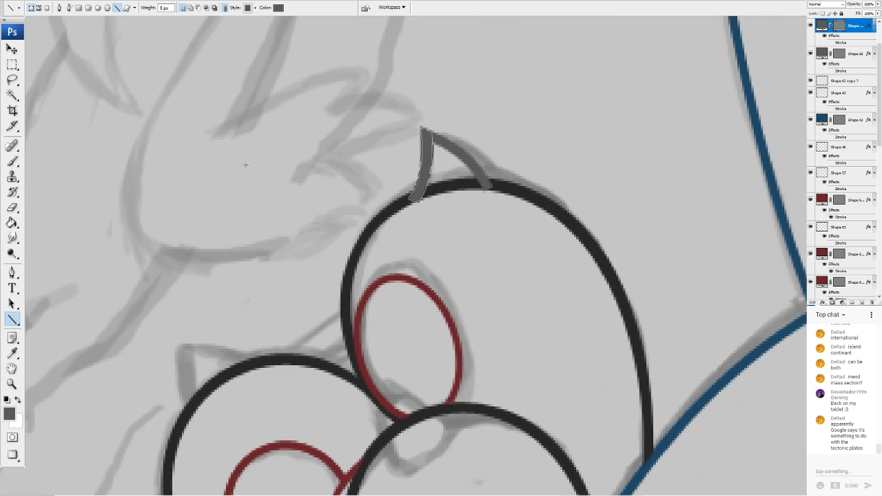
click(96, 162)
drag(433, 128, 431, 164)
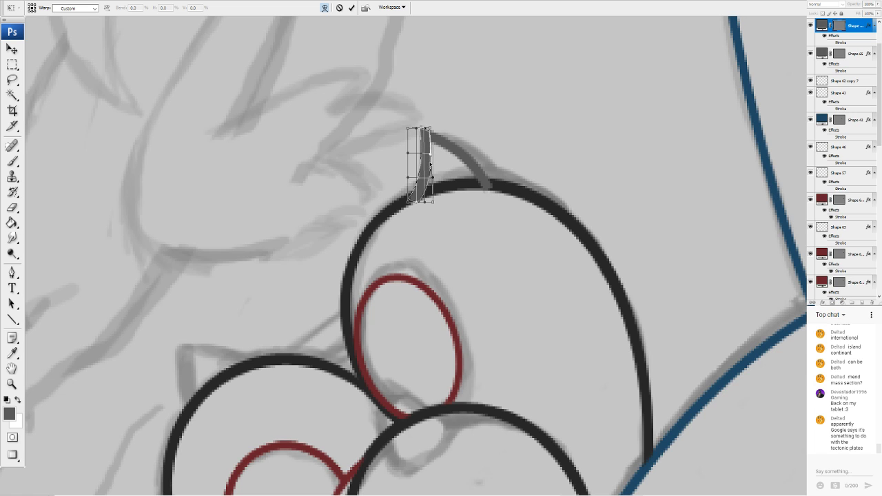
key(Return)
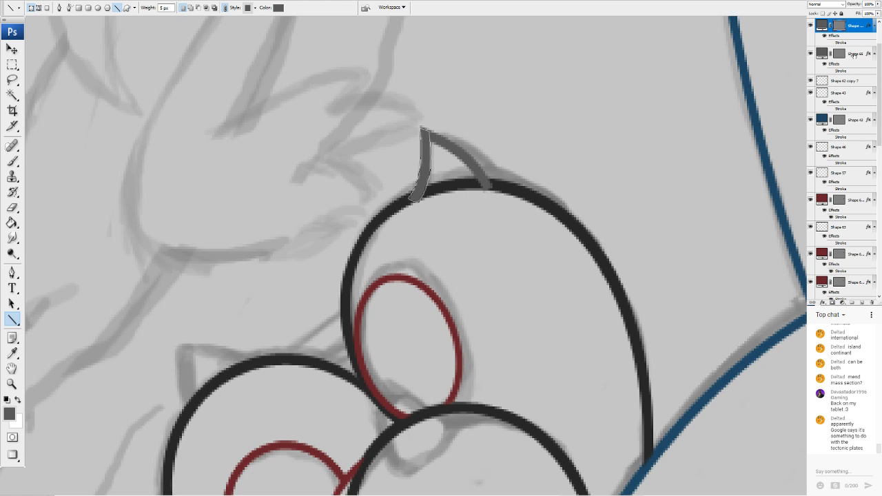
Select both claw line layers and duplicate them together twice within the current document
ctrl+click(853, 55)
click(817, 77)
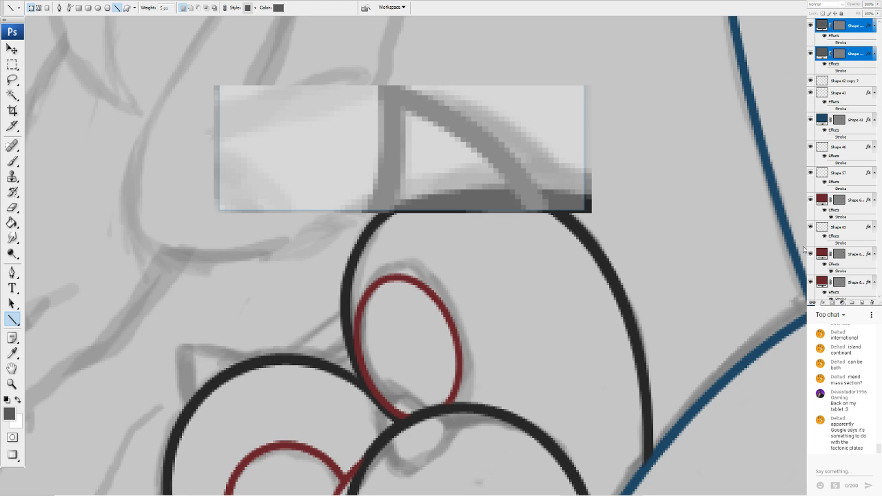
click(549, 102)
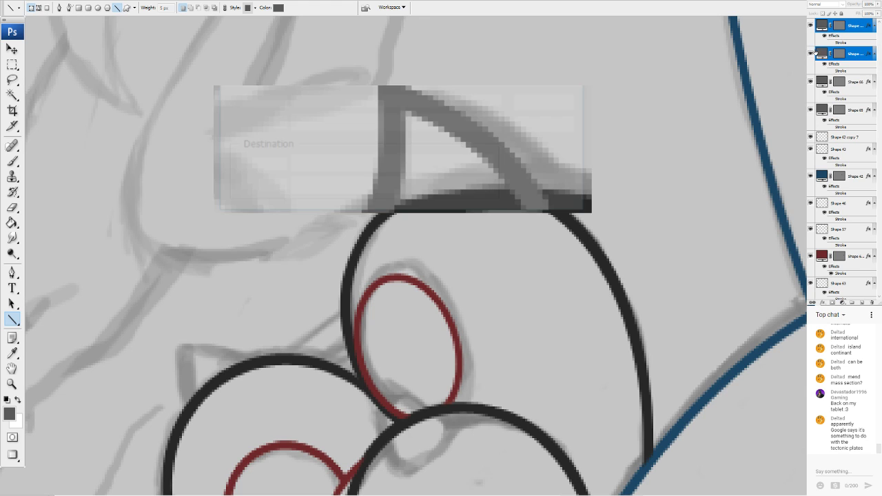
click(556, 99)
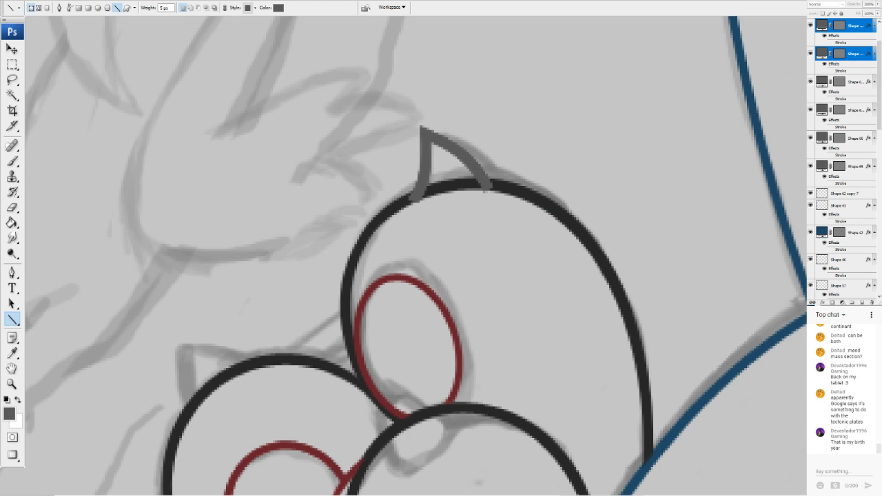
Rotate one claw copy about 35° counterclockwise and place it over the sketched claw on the finger below the topmost one
key(ctrl+t)
drag(467, 137, 284, 162)
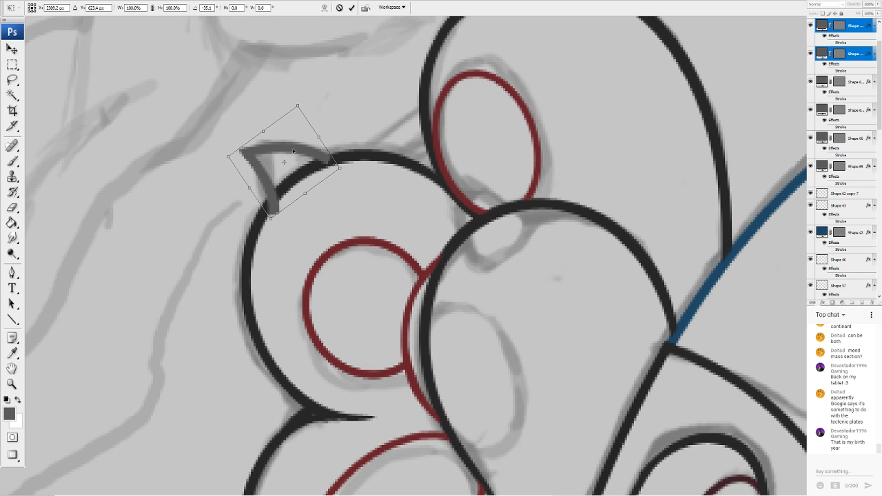
key(u)
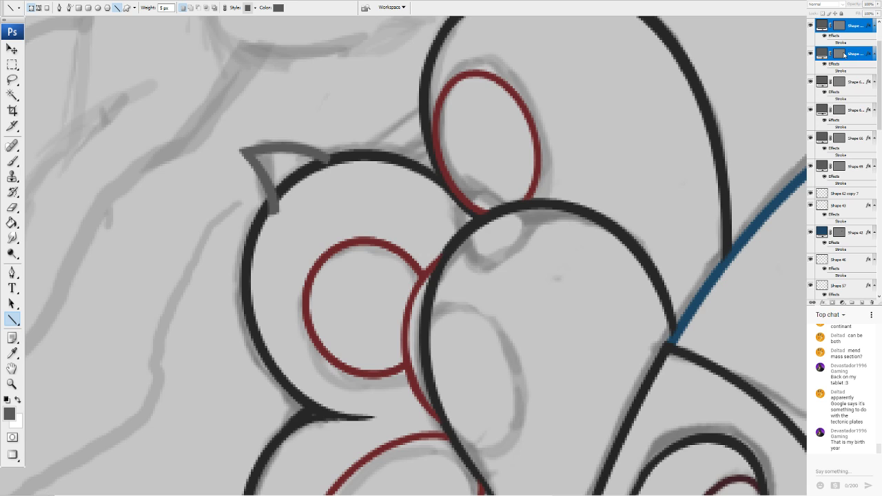
Duplicate the placed claw, rotate the copy about 17.7° clockwise and fit it to the finger beneath the topmost finger's red pad
key(ctrl+j)
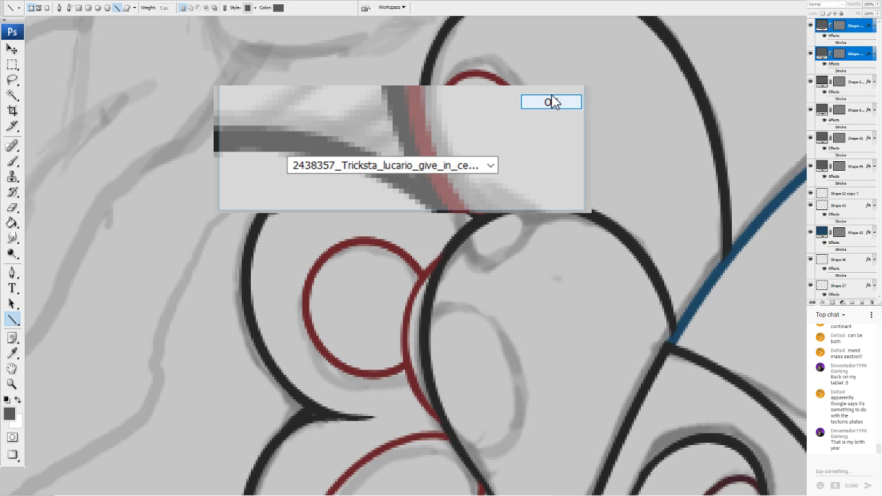
click(551, 102)
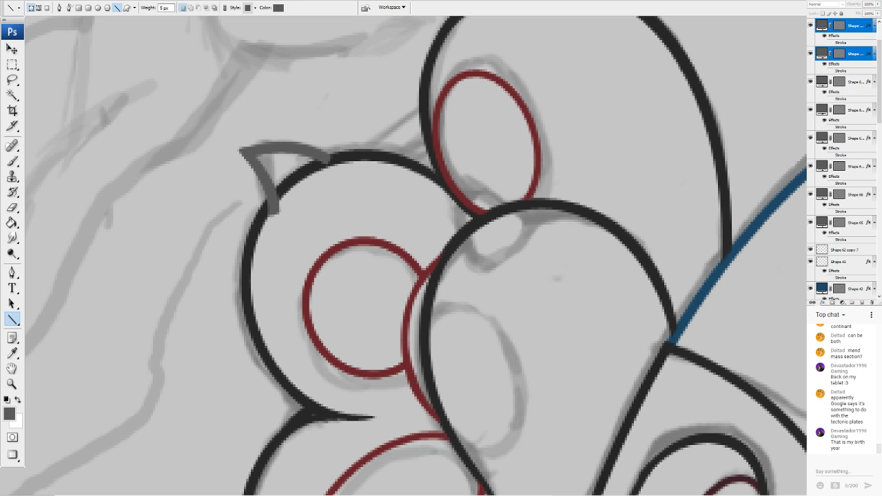
key(ctrl+t)
drag(361, 87, 385, 120)
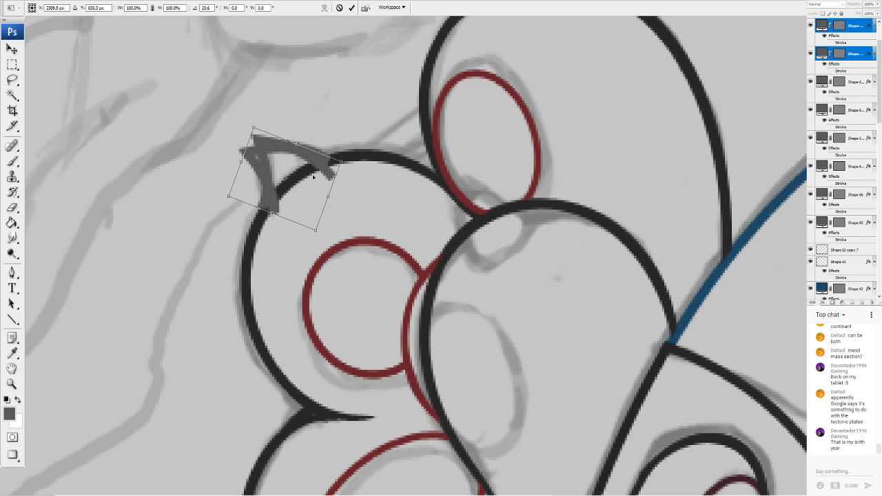
drag(314, 172, 508, 204)
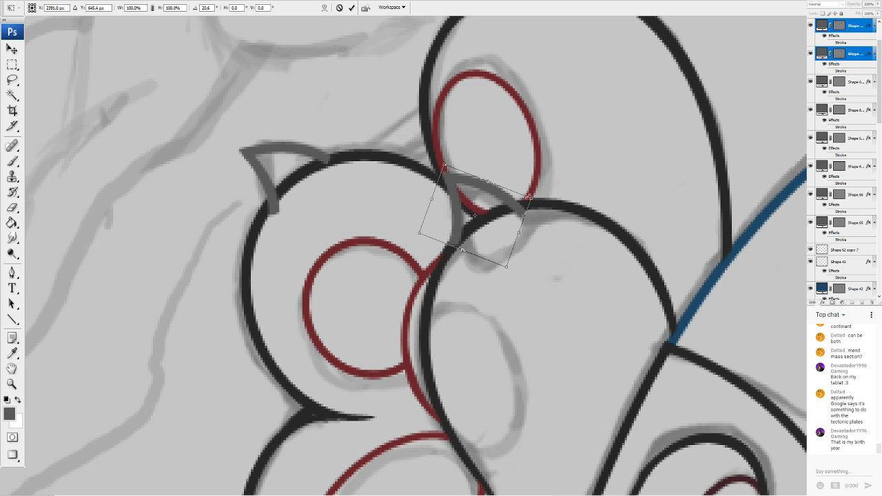
drag(535, 166, 538, 156)
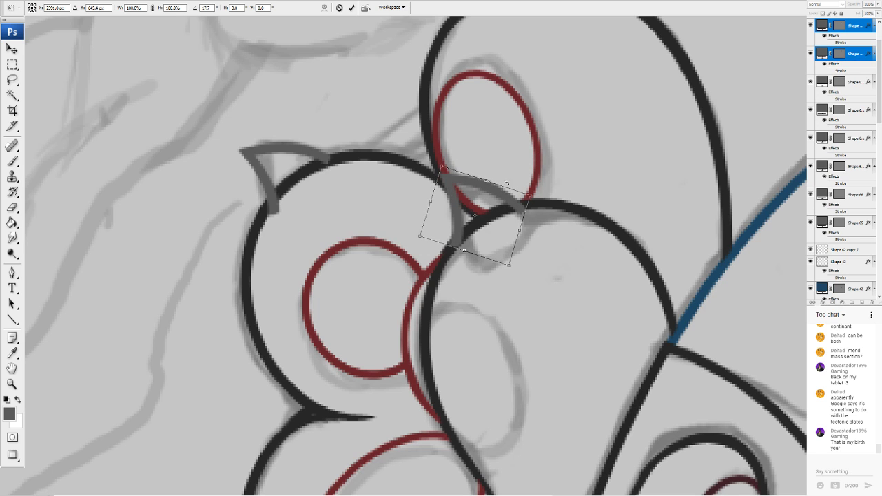
key(Return)
Merge the newest claw's two line layers and erase the line ends that extend inside the black finger outline
key(u)
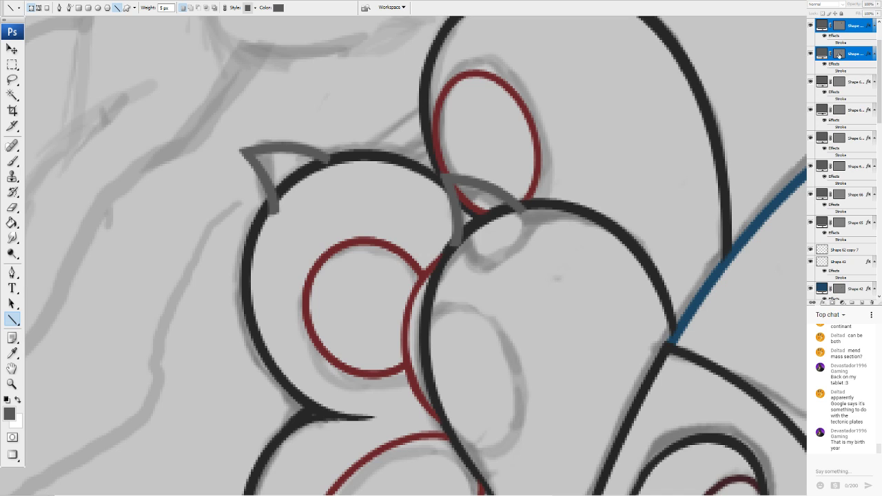
key(ctrl+e)
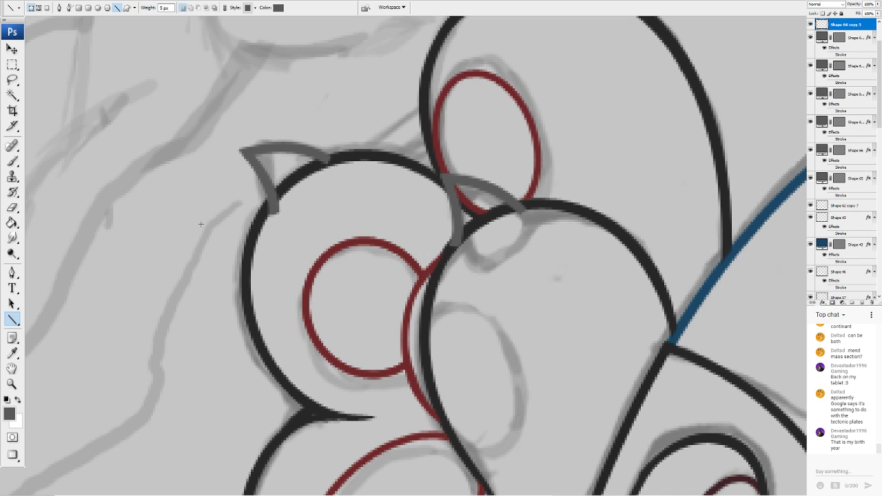
click(14, 209)
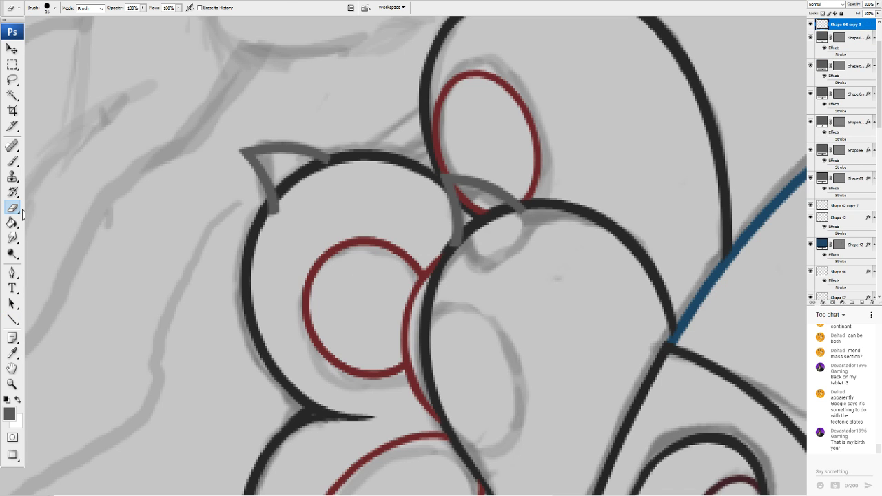
click(528, 219)
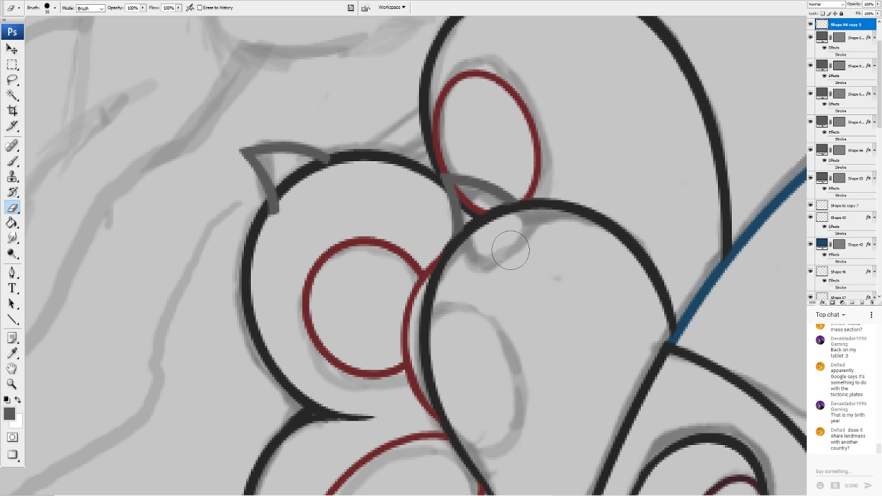
Select the red pads' layer, Shape 62 copy 7, and erase the part of the topmost finger's pad lying inside the new claw
click(13, 50)
click(443, 163)
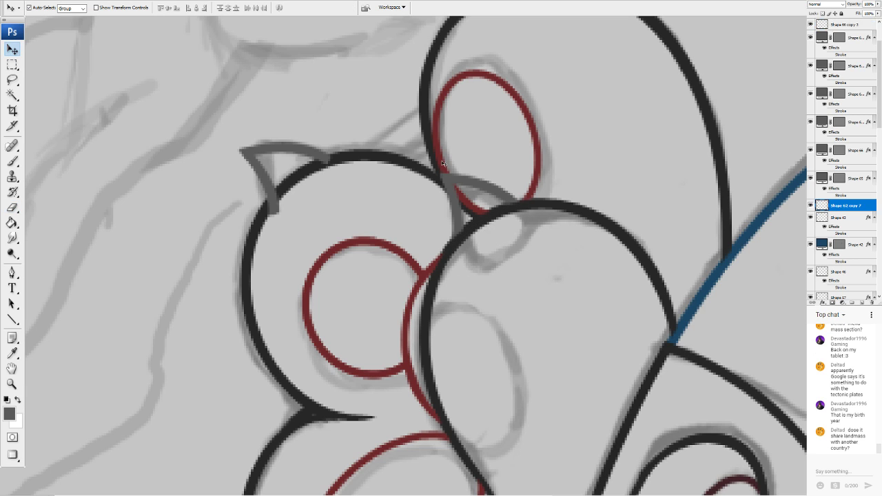
shift+click(436, 166)
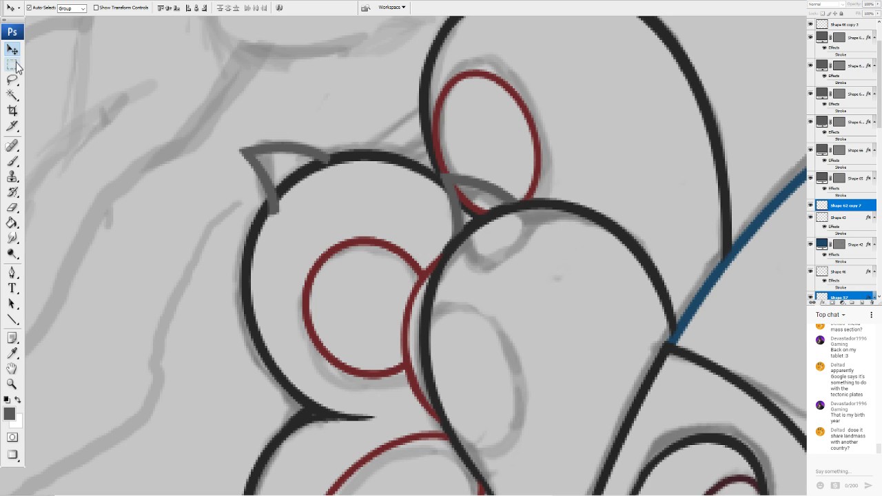
click(453, 141)
click(439, 159)
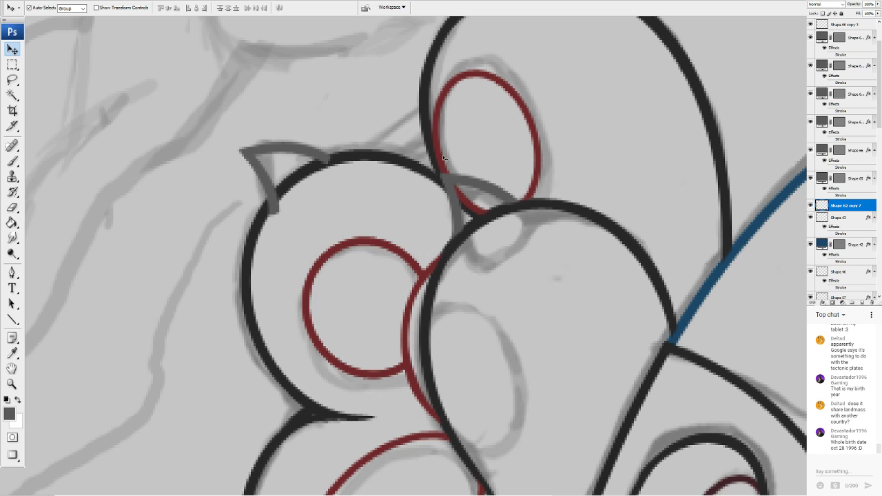
key(e)
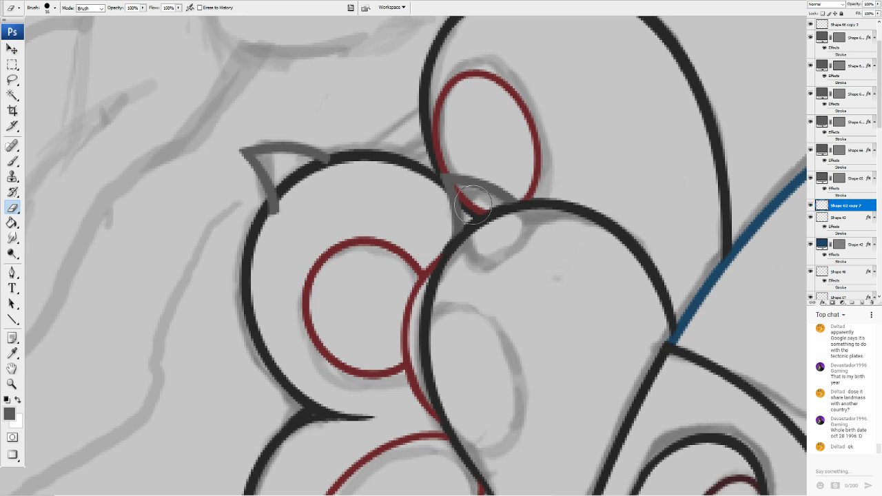
drag(477, 206, 458, 185)
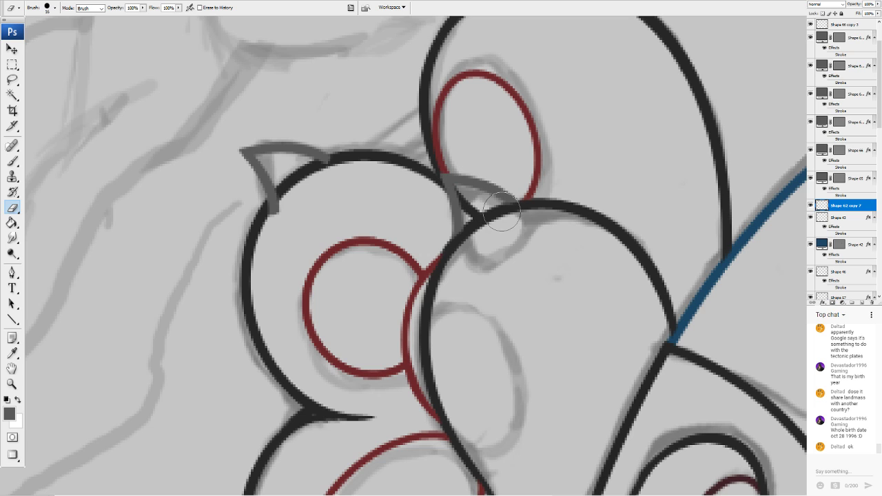
Select the black finger outline crossing the second claw, Shape 57, and erase the section inside the claw, including any leftover outline end beside it
click(12, 49)
click(476, 214)
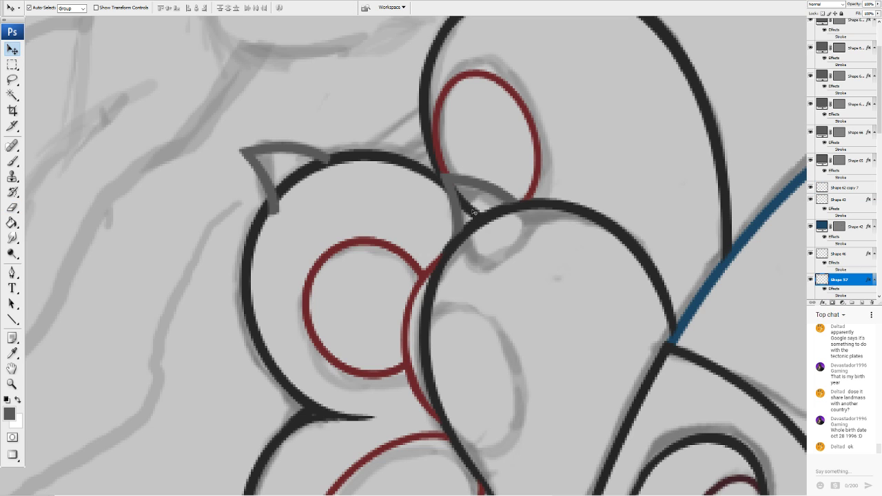
click(12, 207)
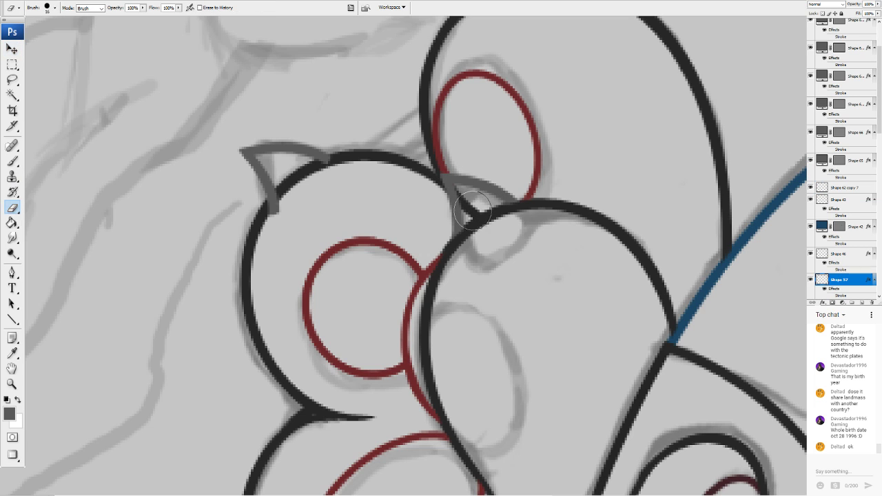
mouse_move(471, 205)
mouse_down()
mouse_move(467, 206)
mouse_move(499, 228)
mouse_up()
click(12, 48)
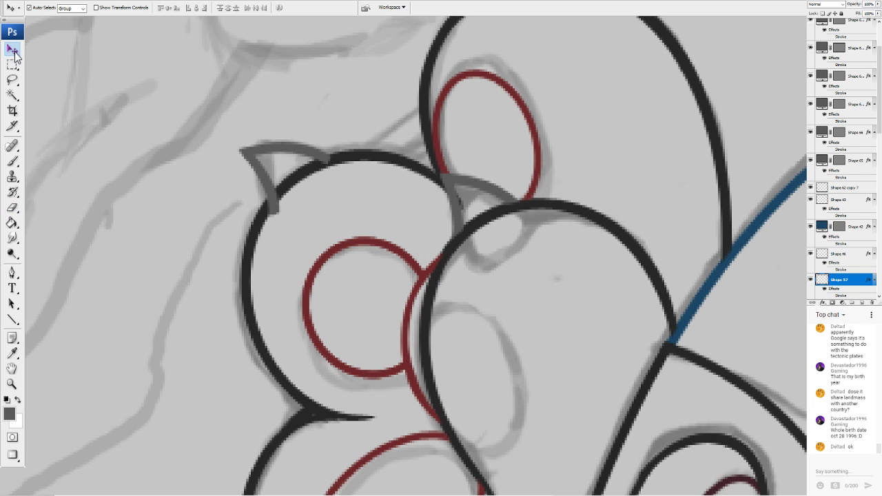
click(414, 172)
click(12, 207)
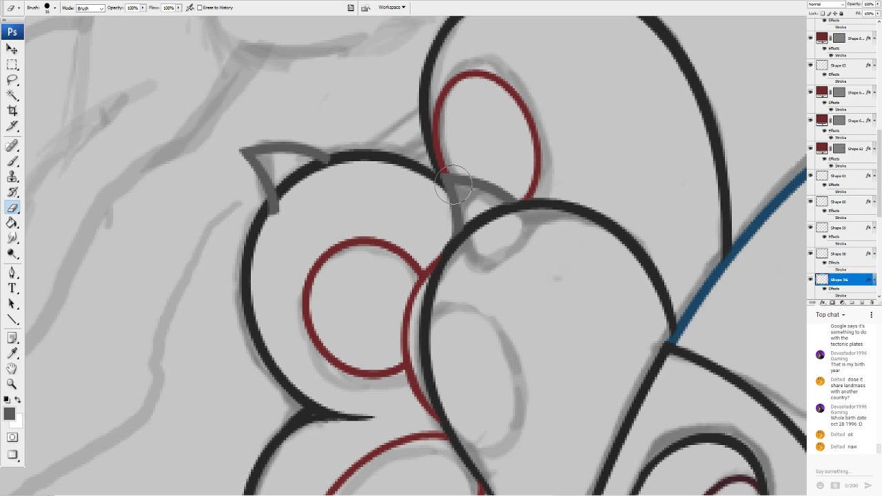
Merge the leftmost finger's two claw line layers and erase the line ends that extend inside the black finger outline
click(12, 48)
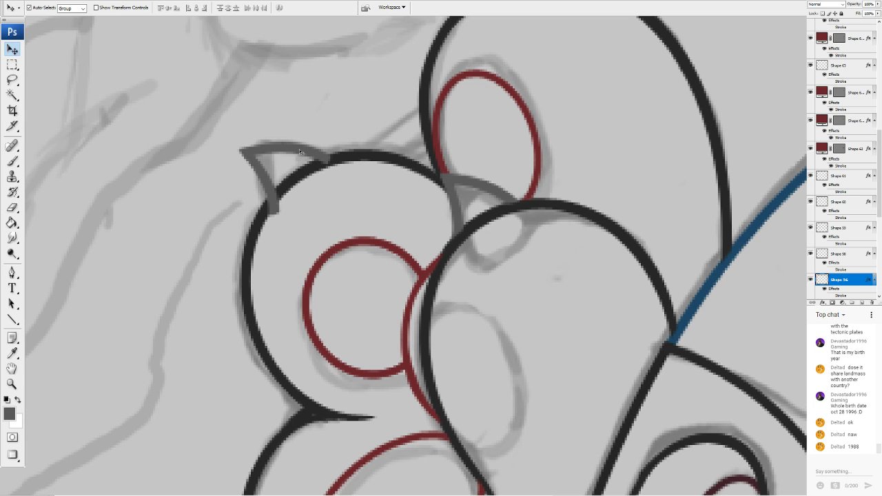
click(269, 173)
shift+click(265, 181)
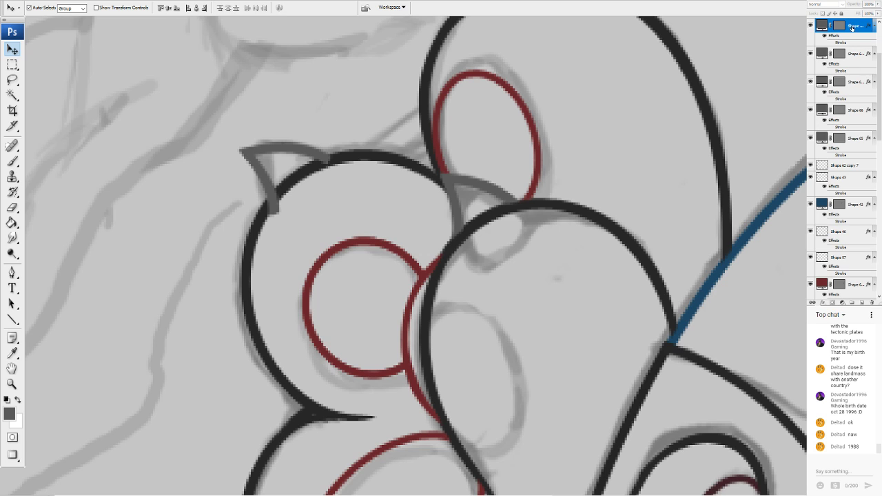
scroll(811, 184, down, 2)
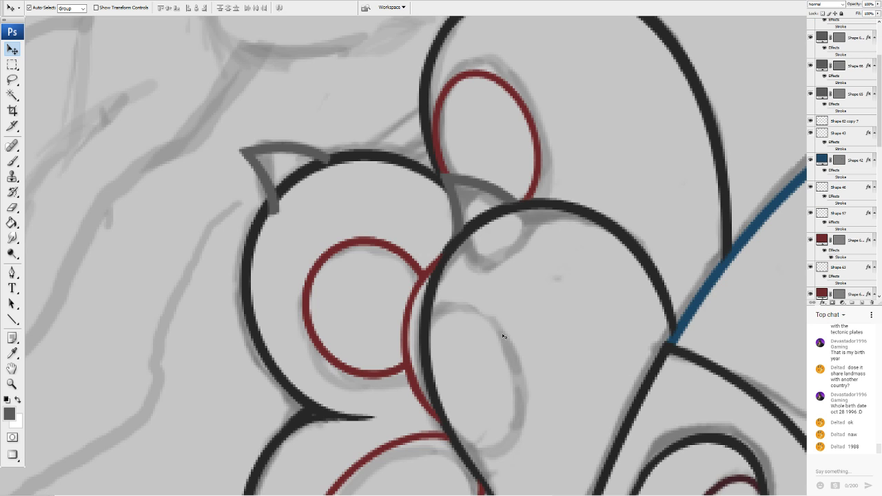
click(12, 207)
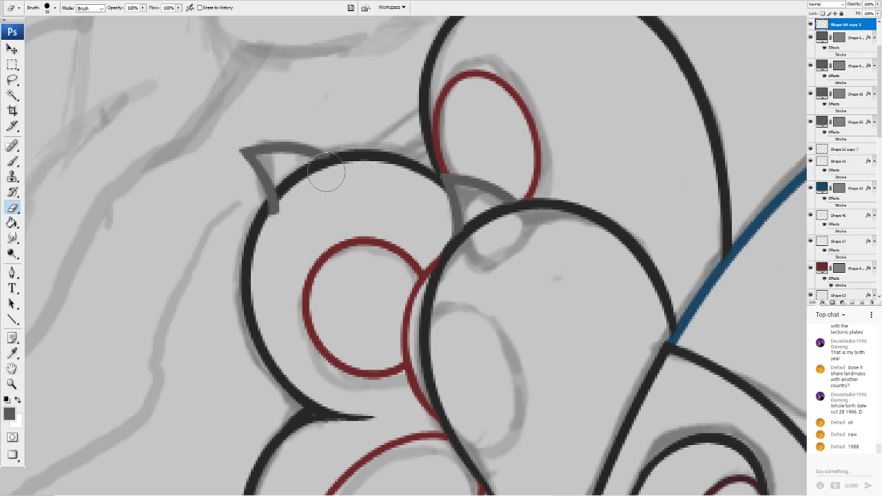
drag(319, 177, 290, 204)
Duplicate the topmost finger's two claw line layers and merge one set into a single layer, leaving an editable set as a spare
key(ctrl+minus)
key(ctrl+minus)
key(ctrl+minus)
key(ctrl+minus)
key(ctrl+plus)
key(ctrl+plus)
key(ctrl+plus)
key(ctrl+plus)
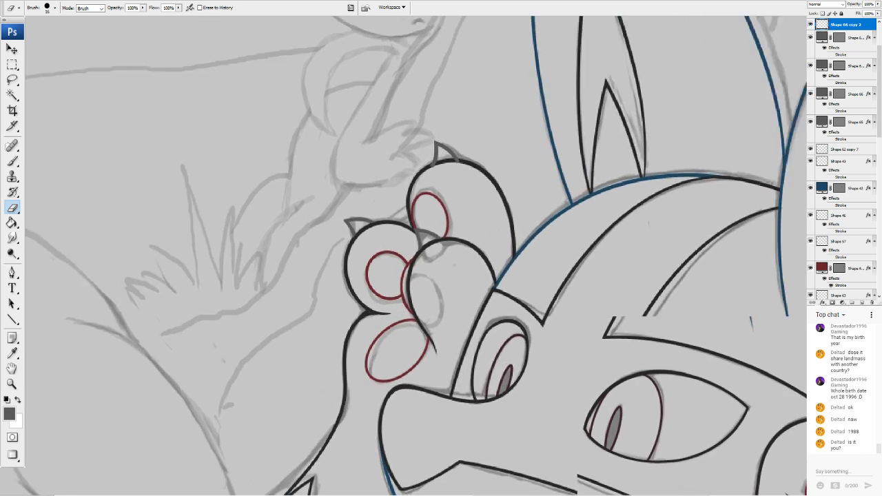
scroll(415, 255, up, 5)
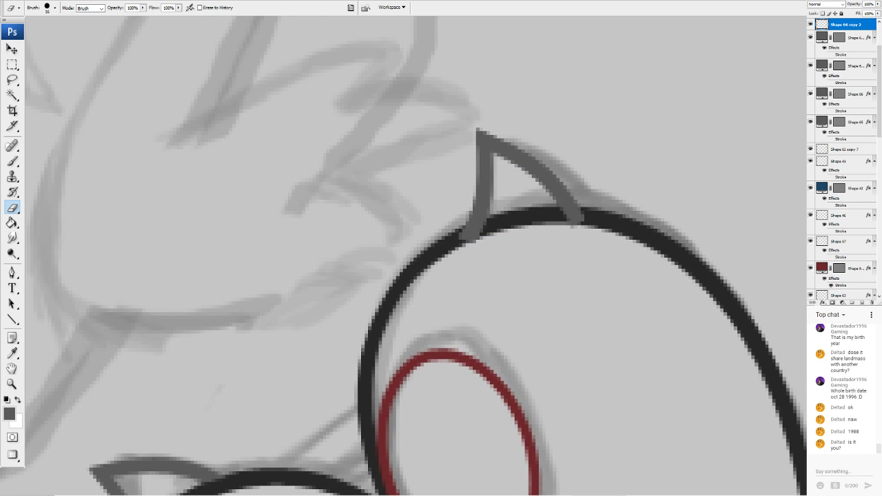
click(13, 50)
click(851, 65)
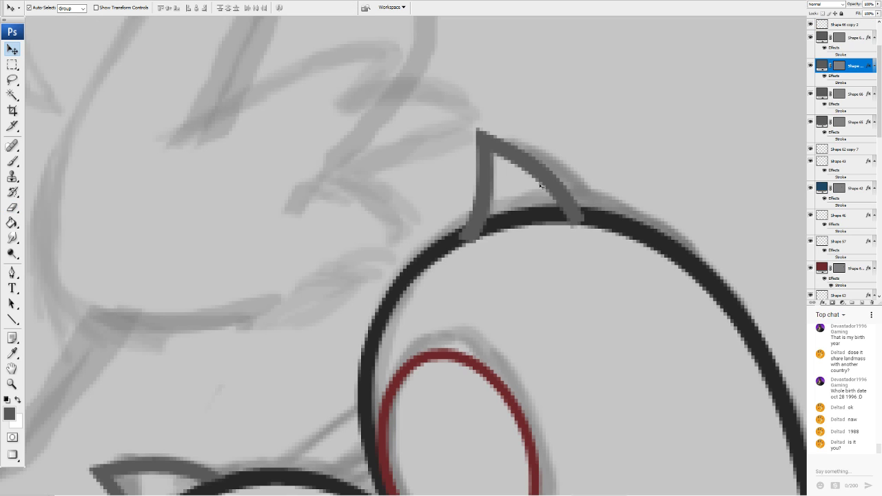
shift+click(851, 38)
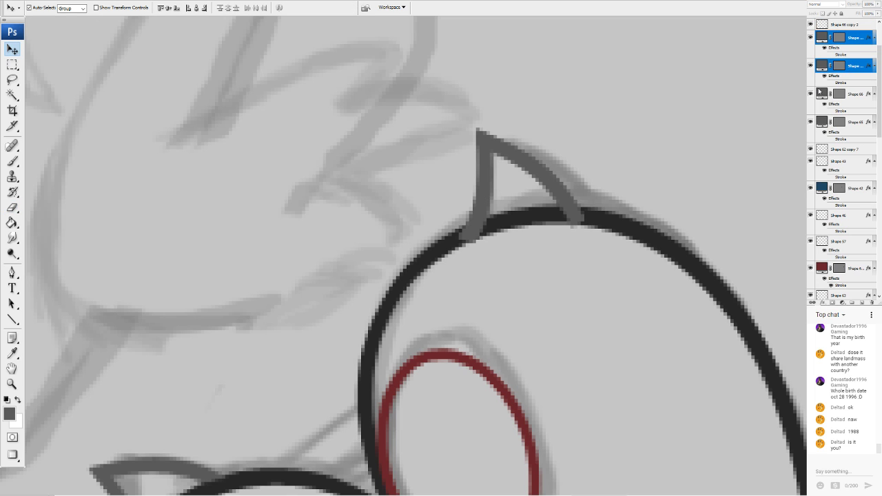
click(817, 90)
click(556, 101)
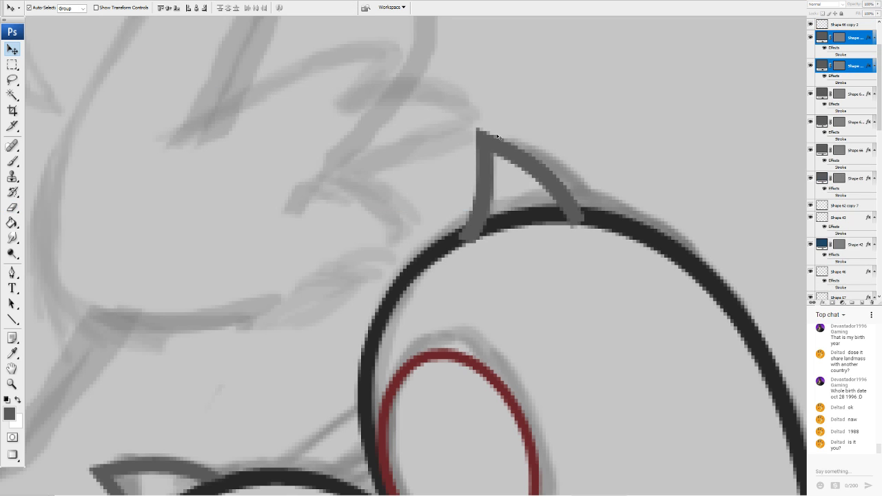
key(ctrl+e)
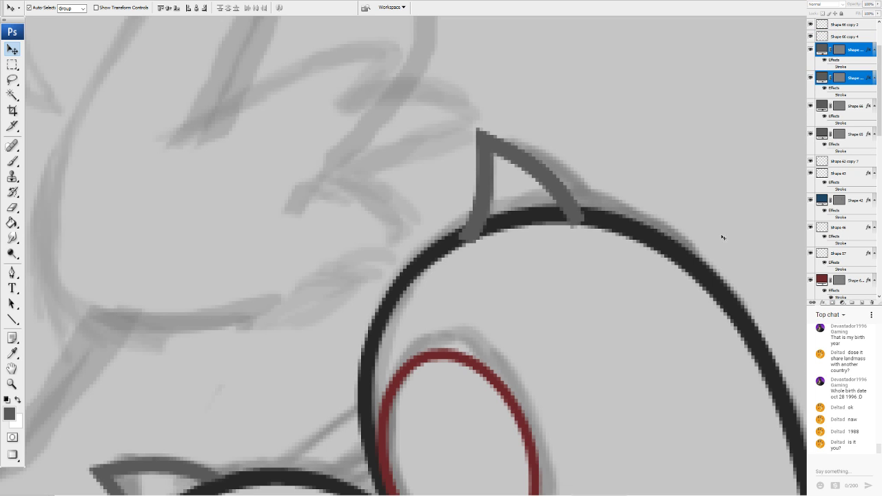
Move the spare editable claw away from the topmost finger and delete the two redundant claw line layers, Shape 66 and Shape 65
drag(567, 191, 662, 75)
click(567, 200)
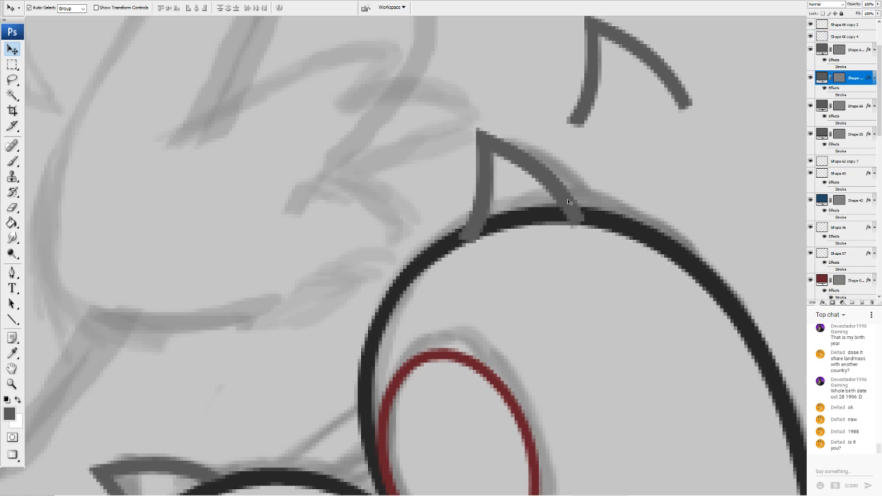
click(810, 79)
click(810, 79)
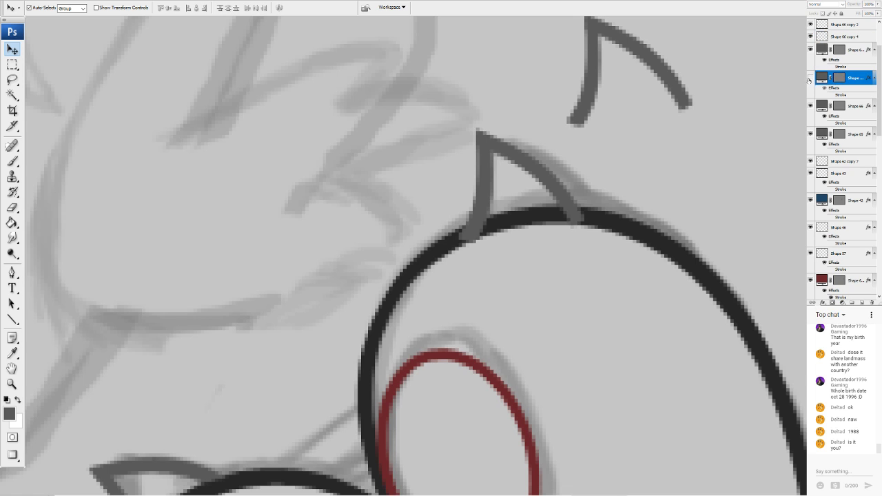
click(809, 79)
click(809, 78)
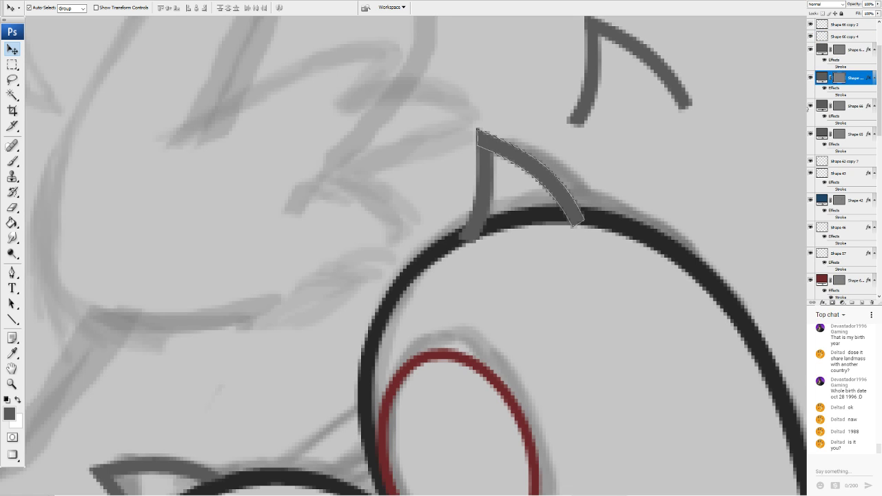
key(Delete)
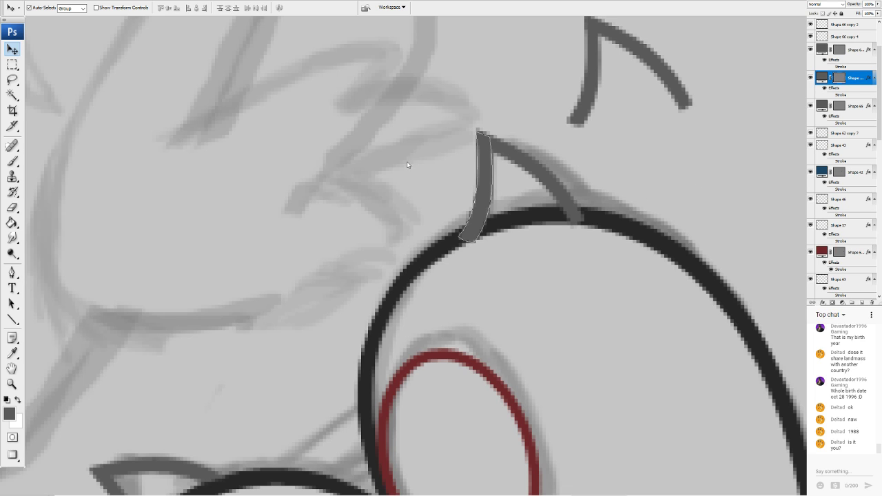
key(ctrl+e)
Move the spare claw clear of the topmost finger and set the merged claw, Shape 66 copy 4, on that finger's outline
shift+click(851, 49)
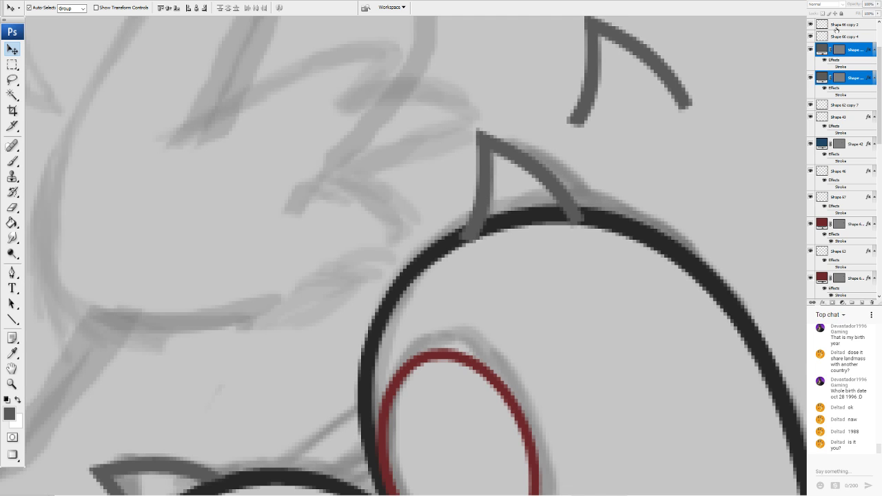
drag(558, 191, 439, 83)
drag(672, 92, 567, 199)
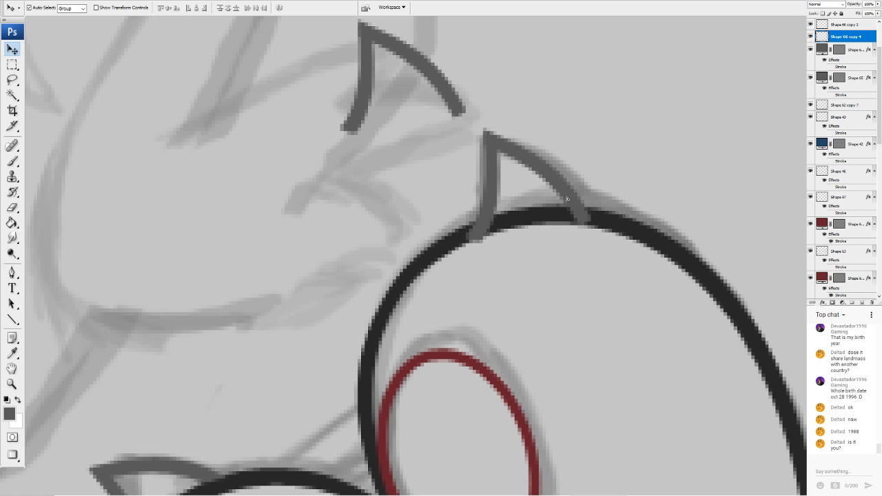
Erase both line ends of the topmost finger's merged claw where they overlap the black outline
key(e)
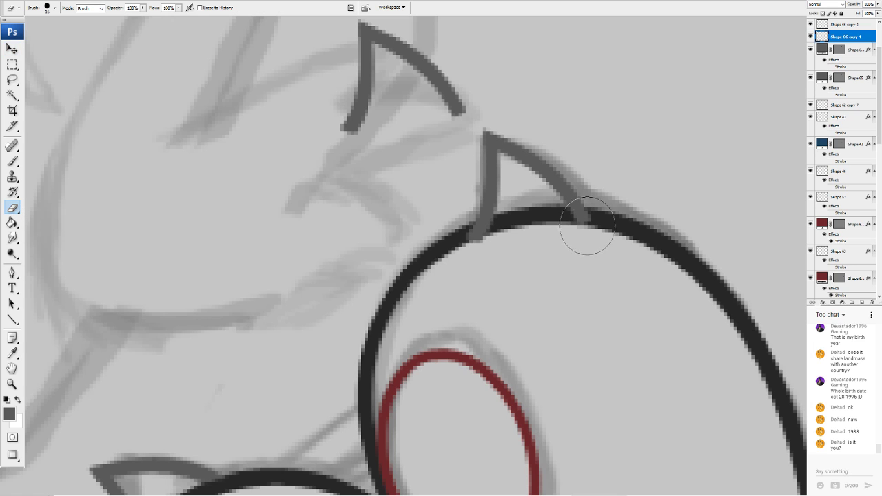
mouse_move(582, 236)
mouse_down()
mouse_move(573, 239)
mouse_move(580, 234)
mouse_up()
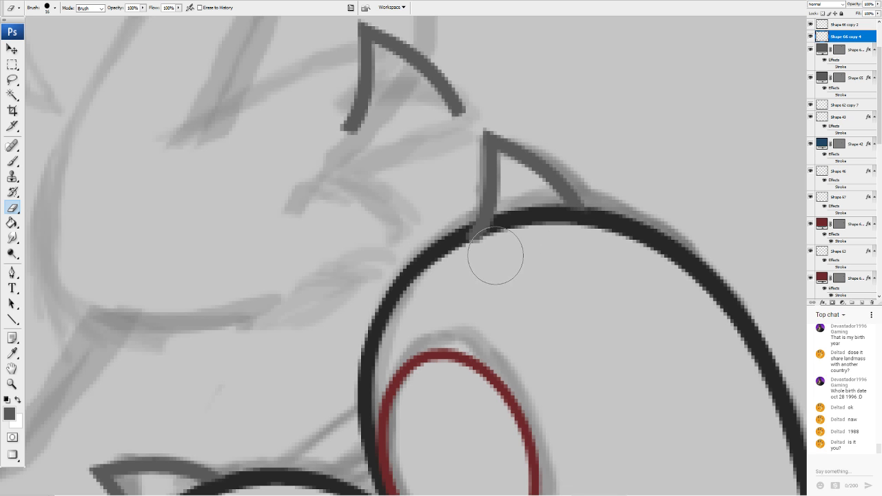
drag(487, 255, 479, 253)
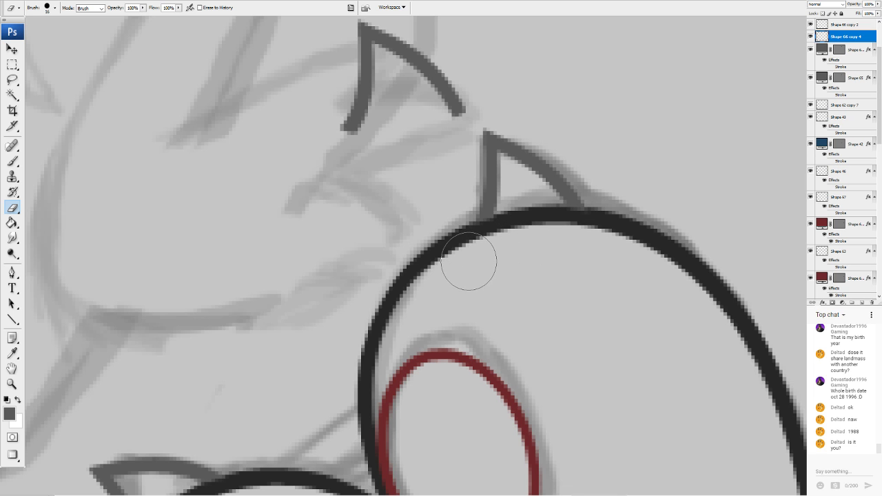
Select both line layers of the spare claw and move them over to the topmost finger of the character's other paw
key(ctrl+minus)
key(ctrl+minus)
key(ctrl+minus)
key(ctrl+minus)
key(ctrl+minus)
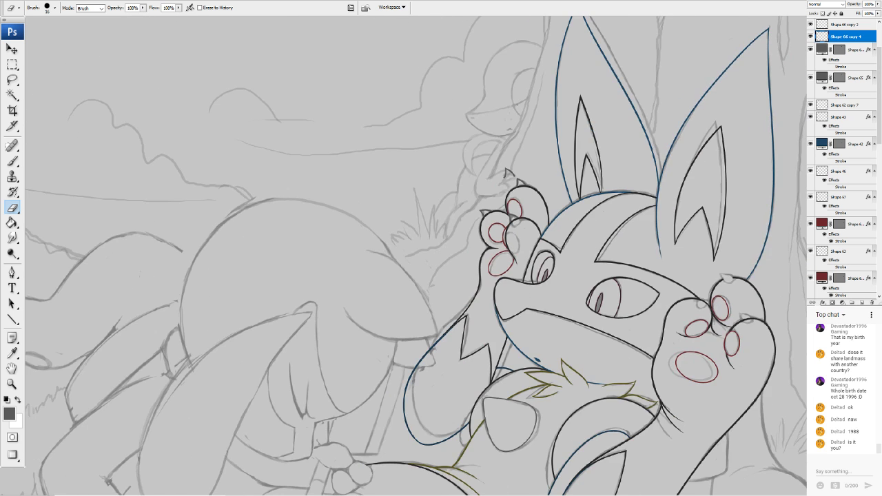
key(ctrl+plus)
click(13, 49)
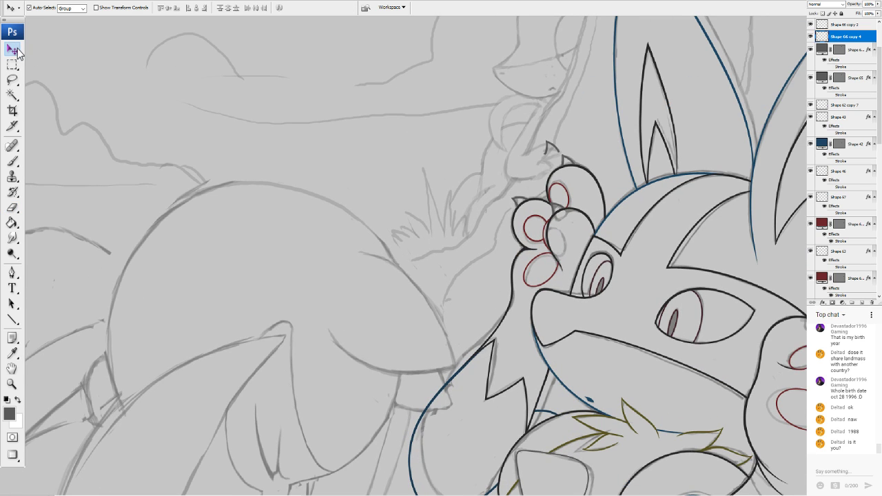
click(557, 149)
shift+click(853, 51)
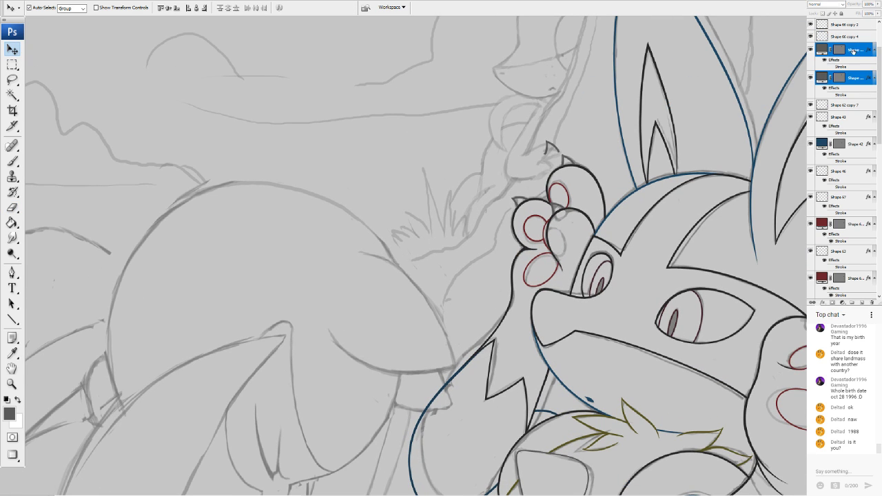
mouse_move(556, 149)
mouse_down()
mouse_move(787, 213)
mouse_move(805, 228)
mouse_move(644, 95)
mouse_move(661, 78)
mouse_move(700, 127)
mouse_up()
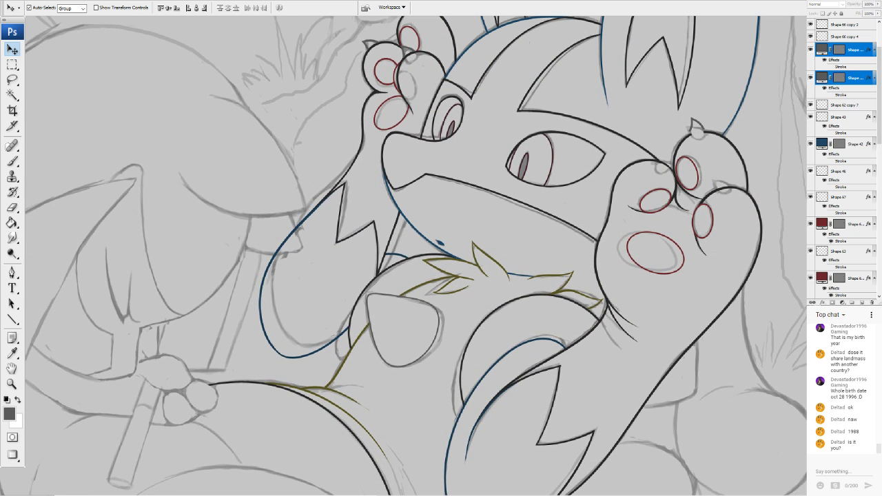
Fit the spare claw over the sketched claw on the other paw's topmost finger and rotate it about 21.3° counterclockwise
key(ctrl+plus)
key(ctrl+plus)
key(ctrl+plus)
drag(758, 138, 138, 296)
drag(758, 173, 125, 424)
drag(414, 228, 446, 294)
mouse_move(510, 243)
mouse_down()
mouse_move(517, 262)
mouse_move(507, 247)
mouse_up()
key(ctrl+t)
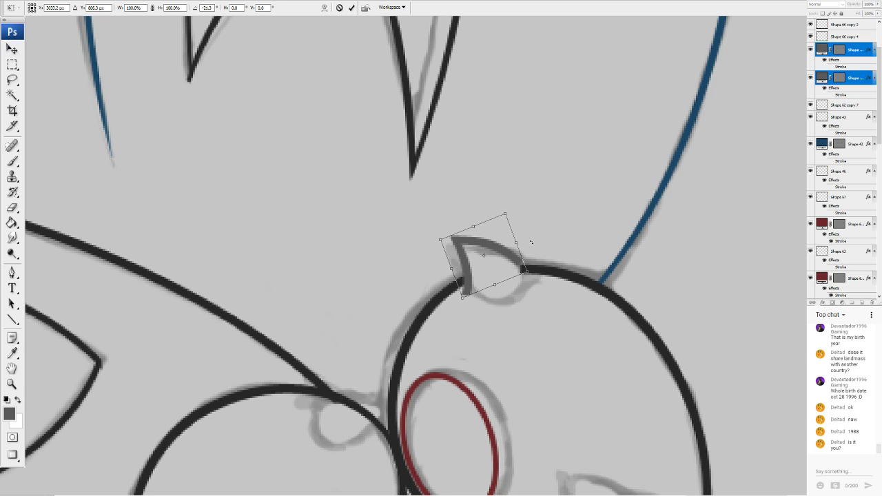
key(Return)
Warp the claw's upper curved line so its end bends down along the sketched claw, and apply the warp
click(514, 263)
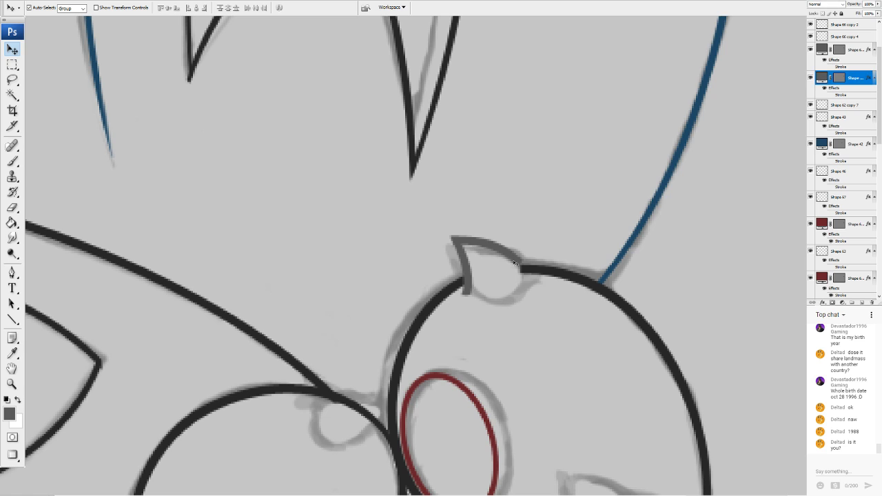
click(114, 165)
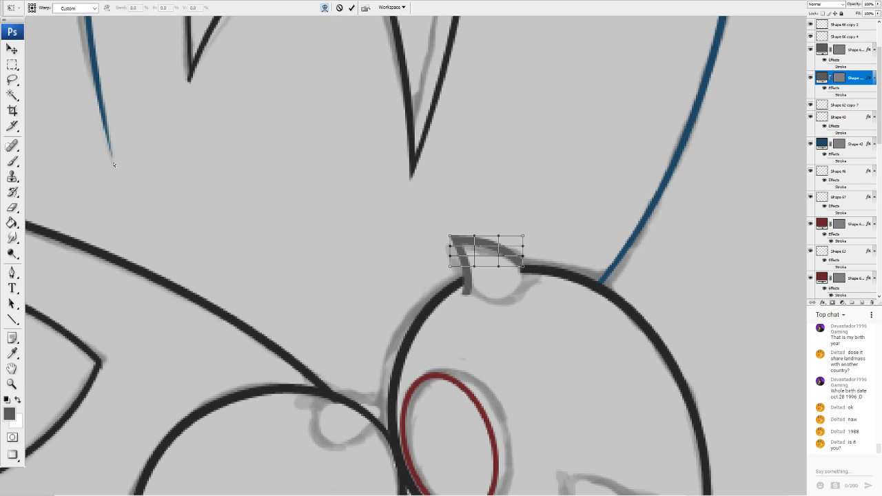
drag(522, 267, 526, 300)
drag(522, 257, 492, 235)
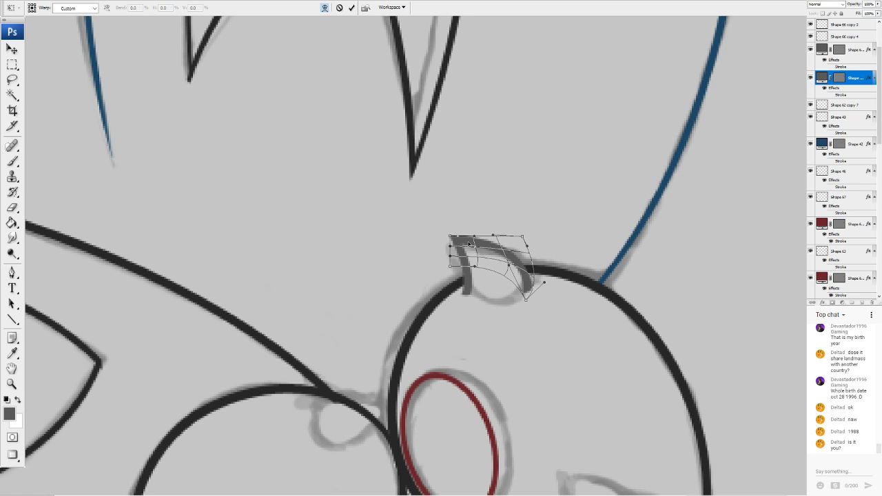
click(18, 116)
click(412, 170)
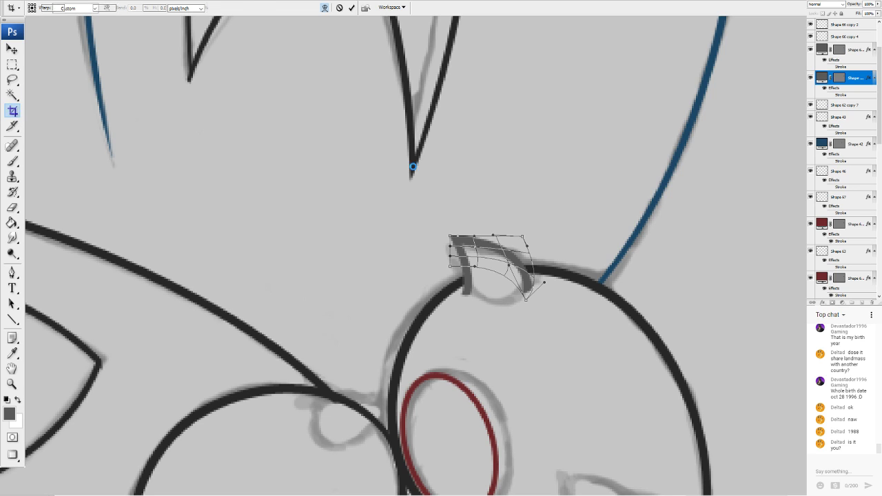
Draw a grey 5 px line across the open base of the claw and warp it into the rounded base of the sketched claw
click(12, 319)
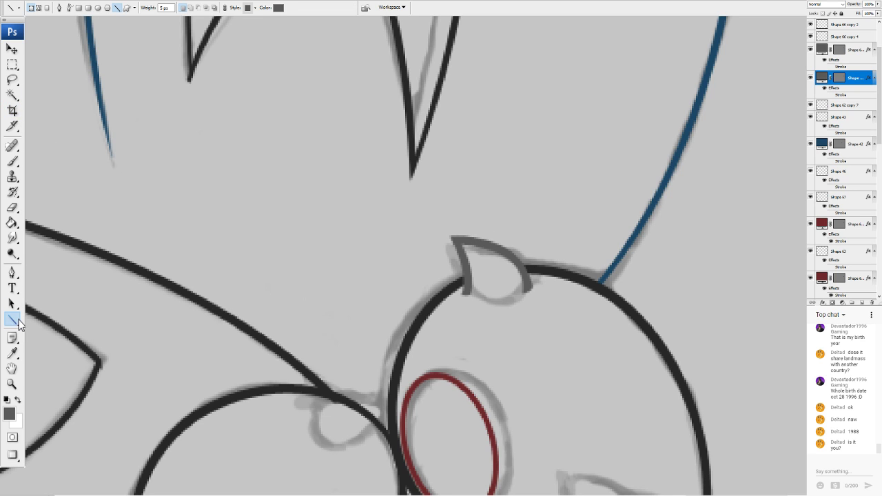
drag(524, 267, 461, 298)
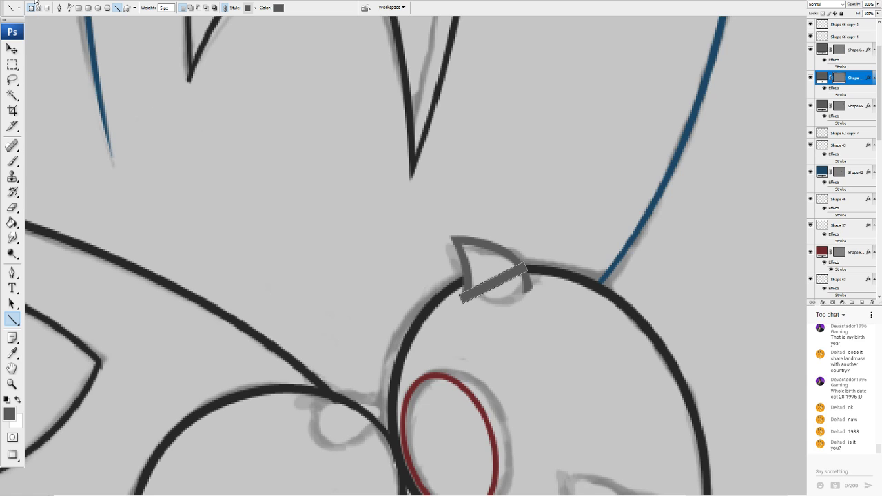
click(95, 160)
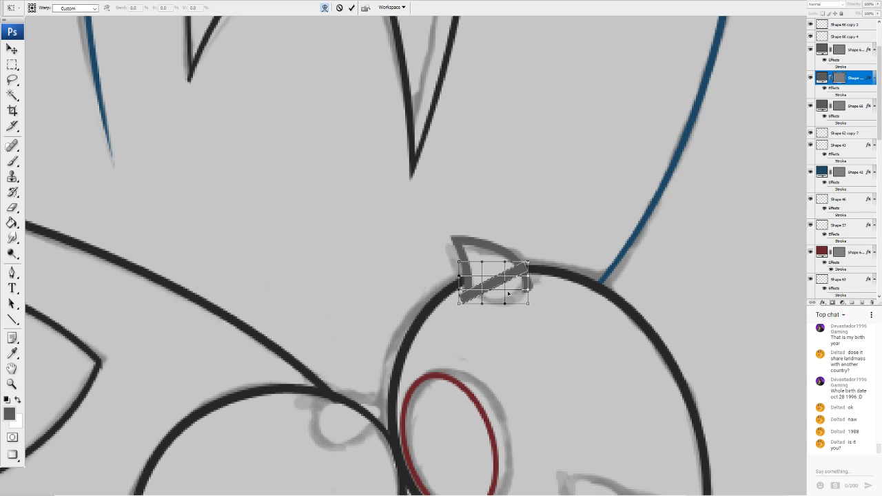
drag(508, 293, 542, 308)
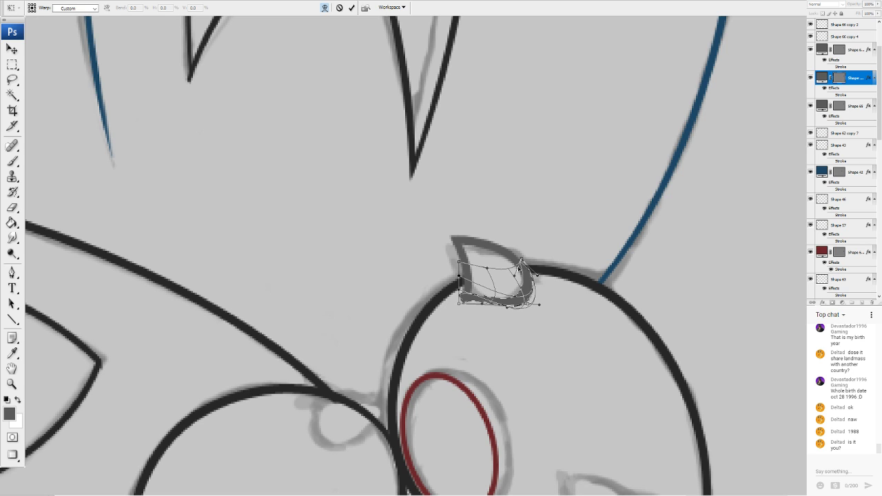
drag(521, 259, 459, 331)
drag(489, 292, 527, 298)
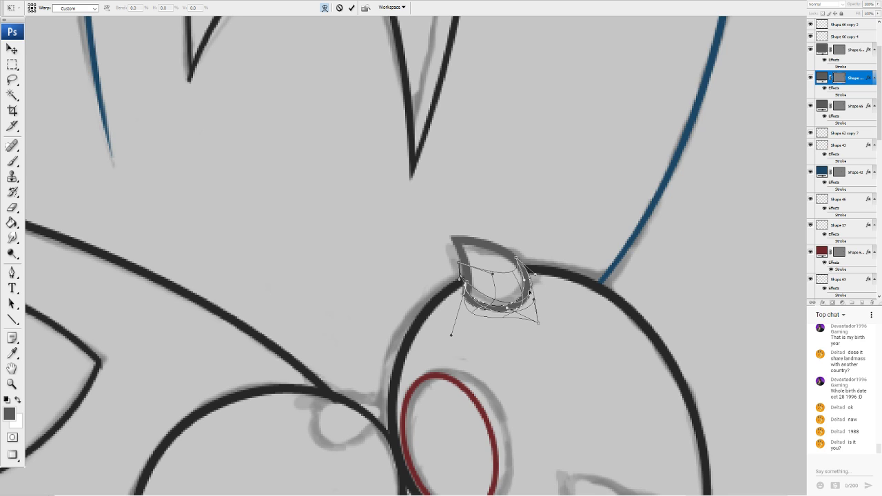
key(Return)
Warp the claw's base curve slightly again so its end meets the claw's inner side line, and apply the warp
key(u)
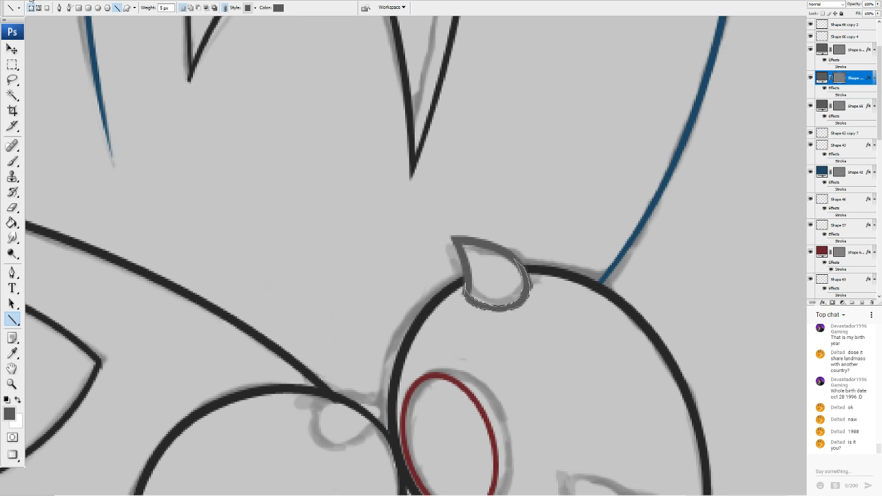
click(106, 163)
drag(469, 282, 475, 281)
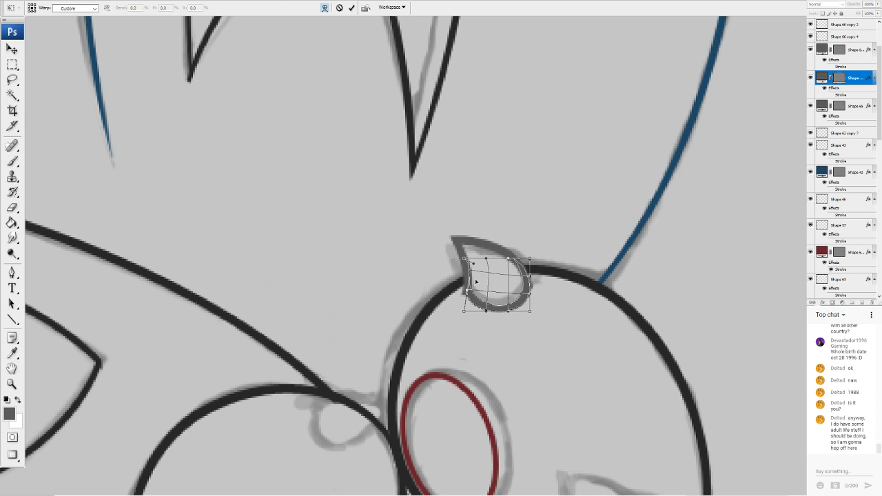
key(Return)
key(u)
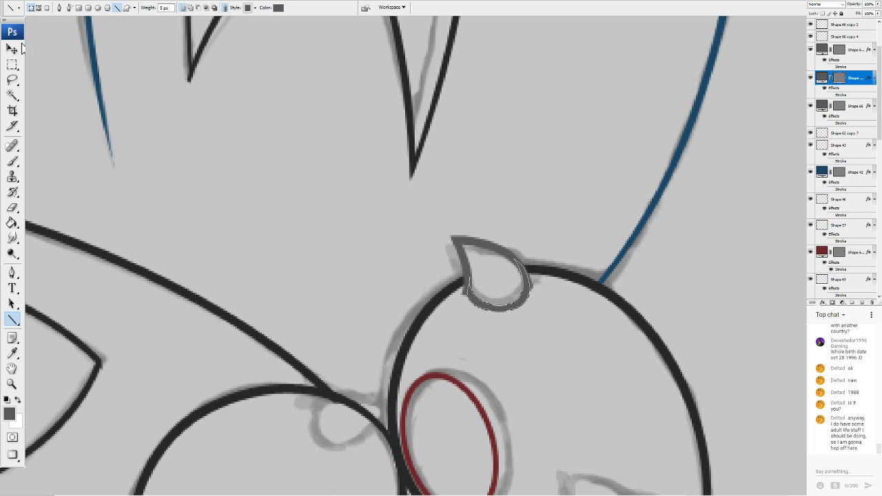
Select the claw's inner side line and erase its end sticking out past the base curve
click(18, 48)
click(465, 270)
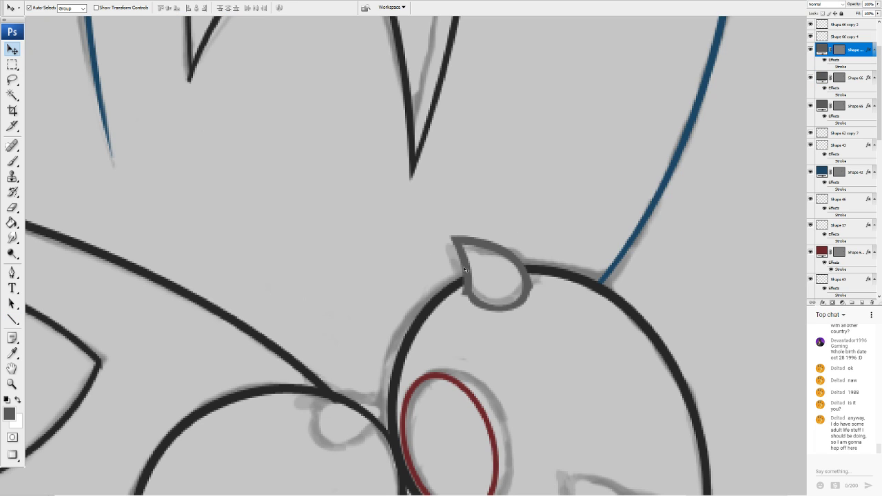
key(e)
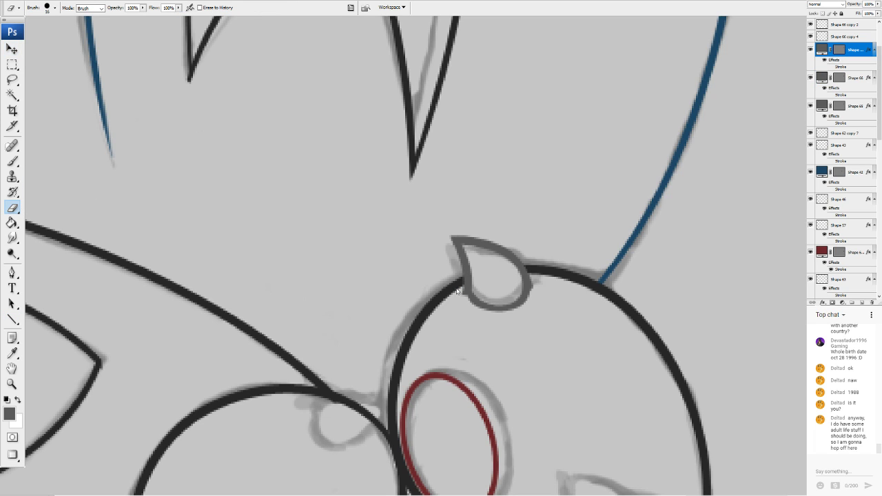
click(426, 172)
drag(452, 291, 450, 288)
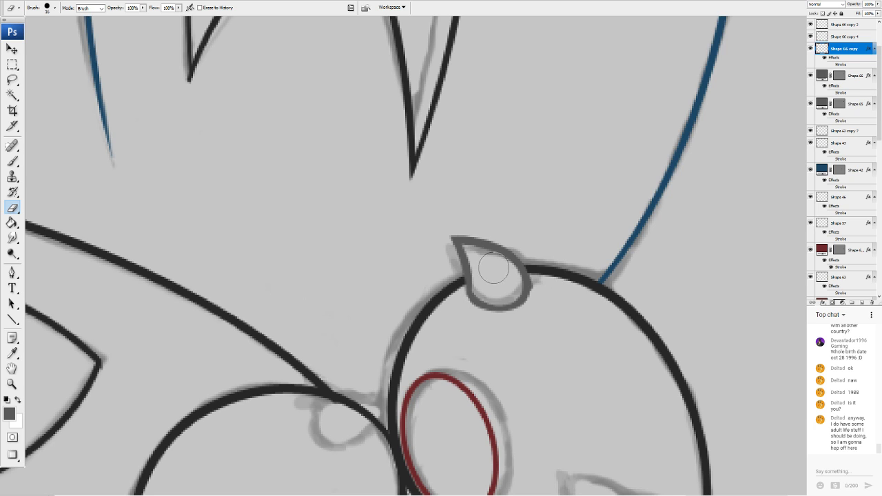
Select the claw's upper curved line and erase its end protruding beyond the rounded base
click(20, 54)
click(494, 249)
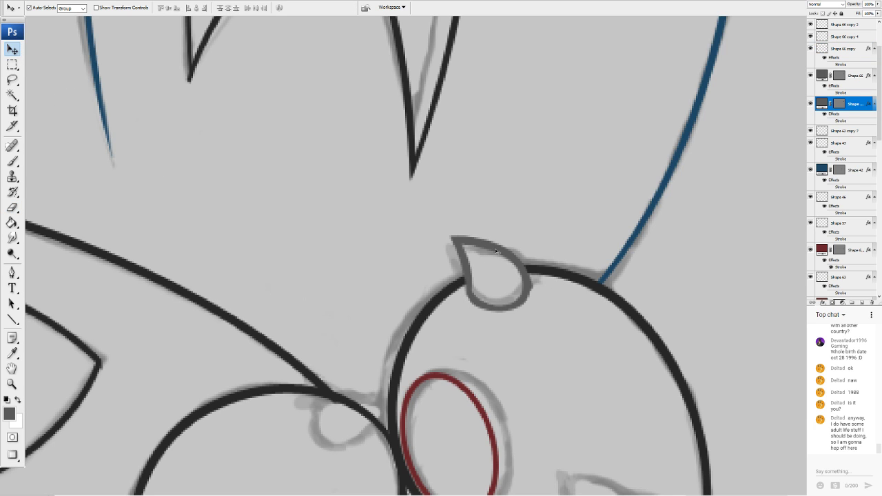
key(e)
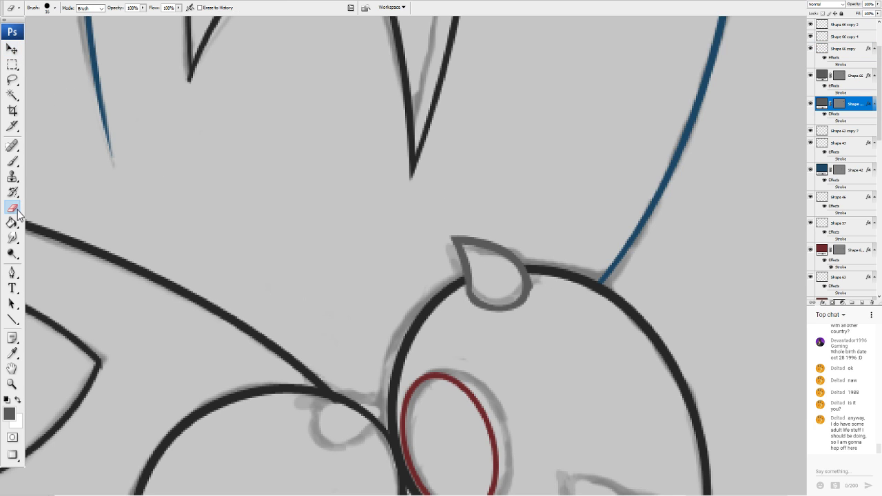
click(424, 169)
mouse_move(544, 288)
mouse_down()
mouse_move(542, 301)
mouse_move(545, 266)
mouse_move(546, 279)
mouse_up()
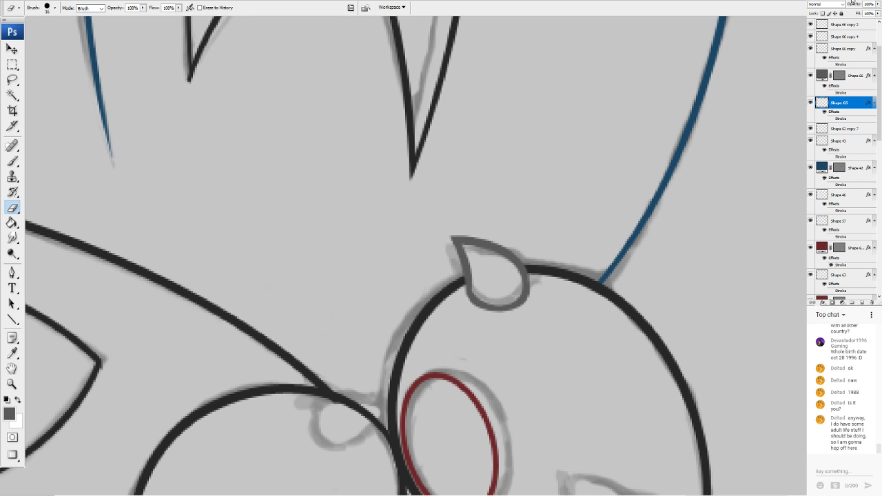
Duplicate the topmost finger's red pad ellipse and place the copy near the sketched claw on the neighbouring outer finger
scroll(416, 256, down, 8)
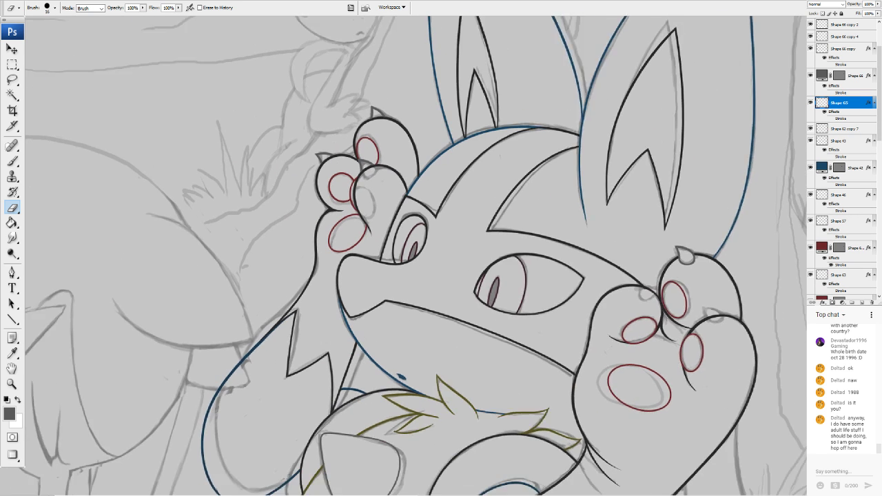
scroll(416, 255, up, 2)
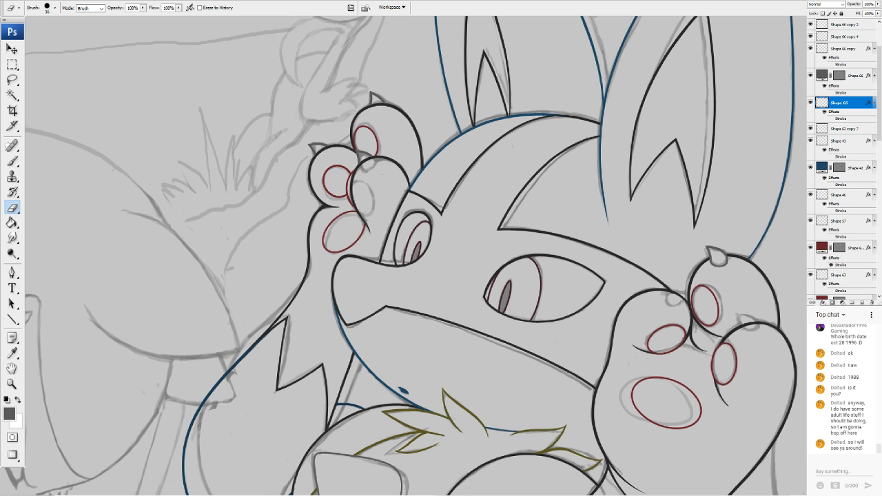
drag(416, 256, 109, 169)
scroll(387, 246, up, 5)
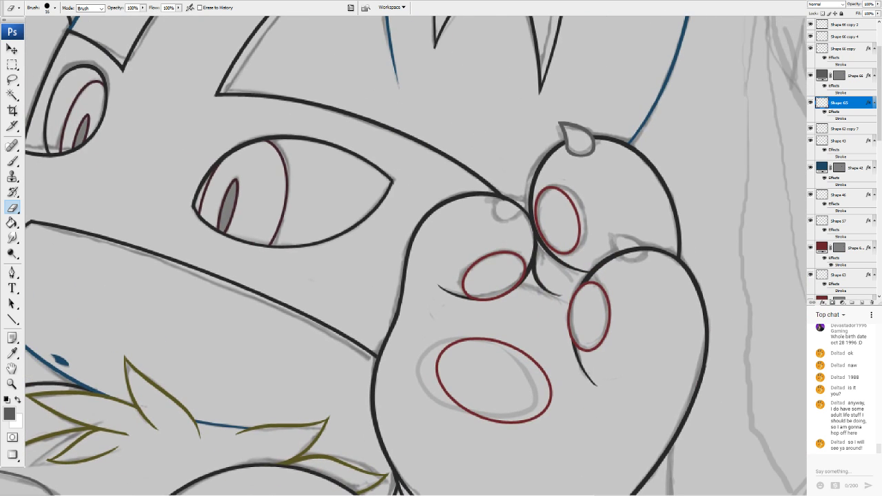
scroll(414, 255, up, 5)
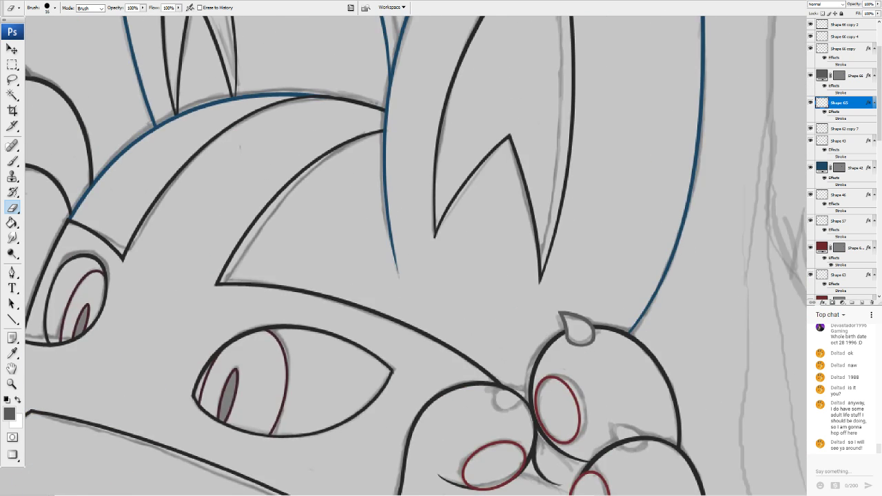
scroll(413, 255, down, 5)
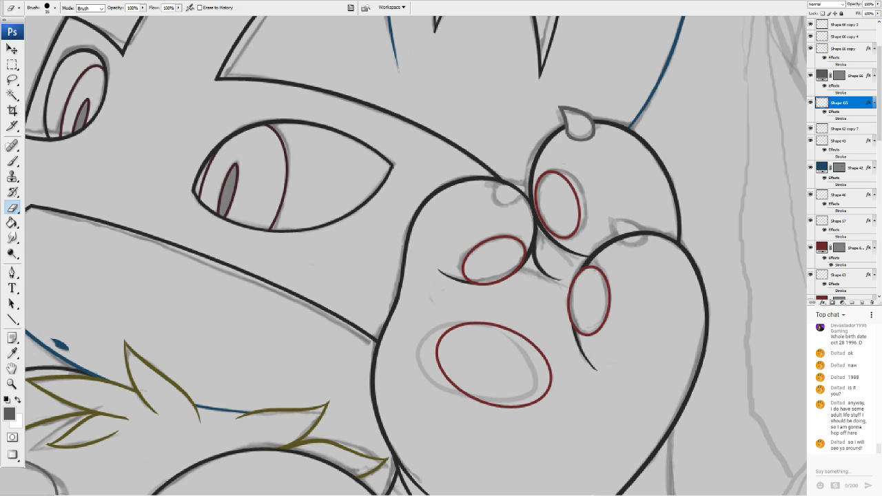
key(v)
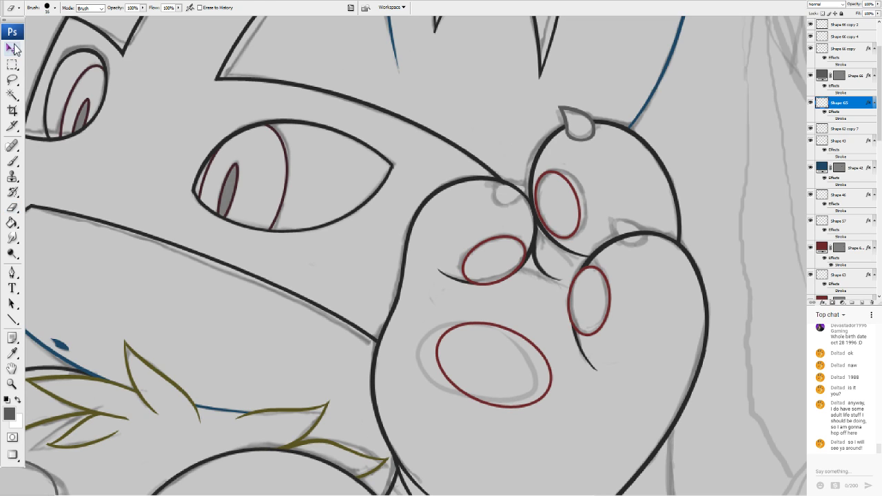
click(542, 239)
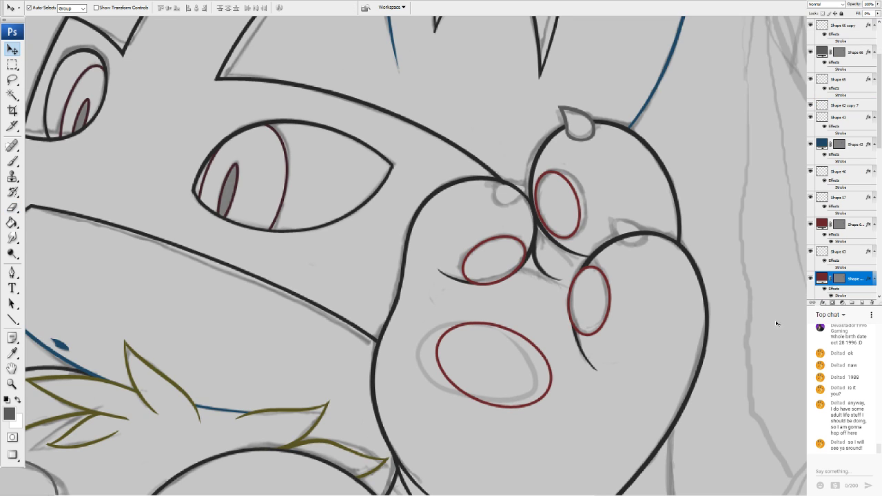
right_click(855, 277)
click(809, 131)
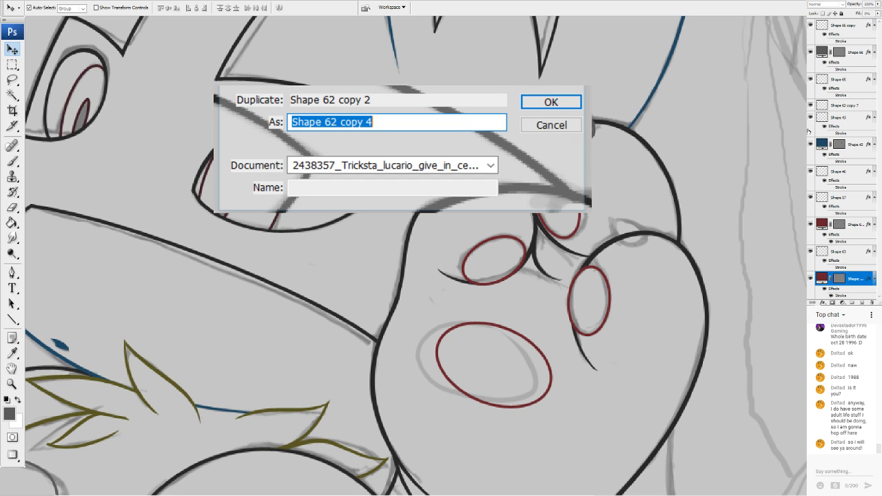
click(551, 102)
drag(567, 211, 335, 300)
key(ctrl+plus)
Set the duplicated ellipse's Stroke effect to the claws' dark grey with a size of 4 px
double_click(856, 277)
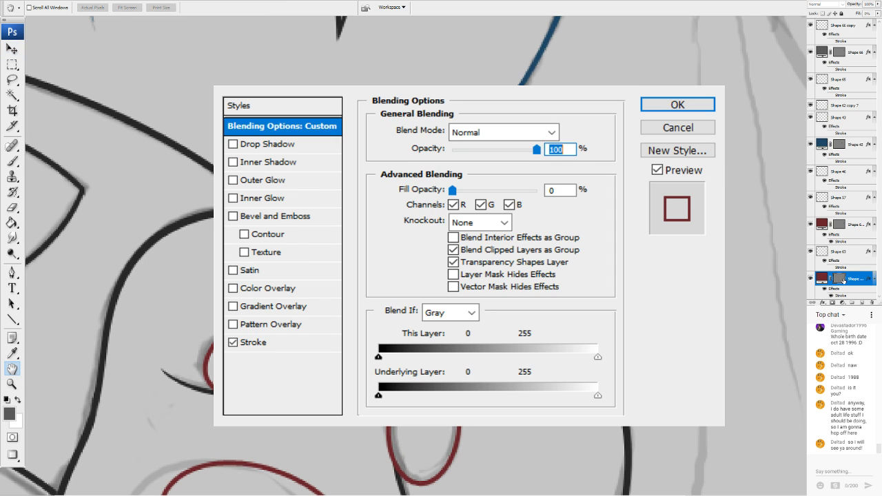
click(263, 343)
click(413, 235)
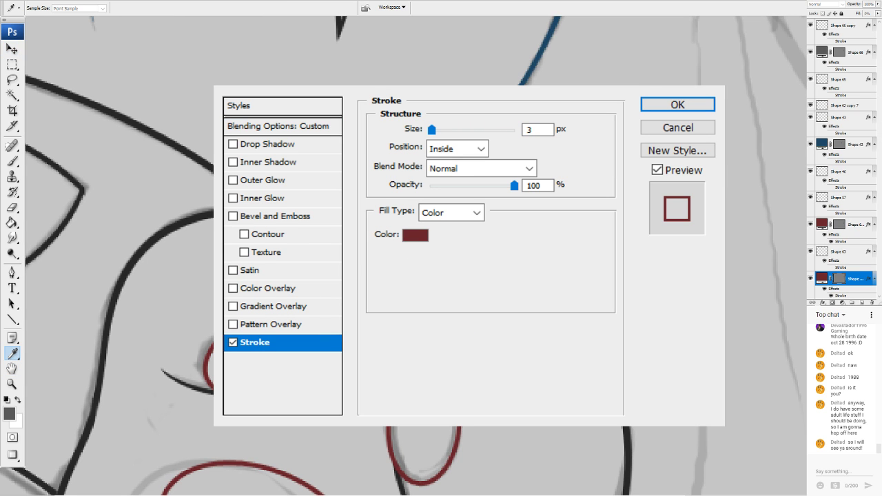
click(714, 192)
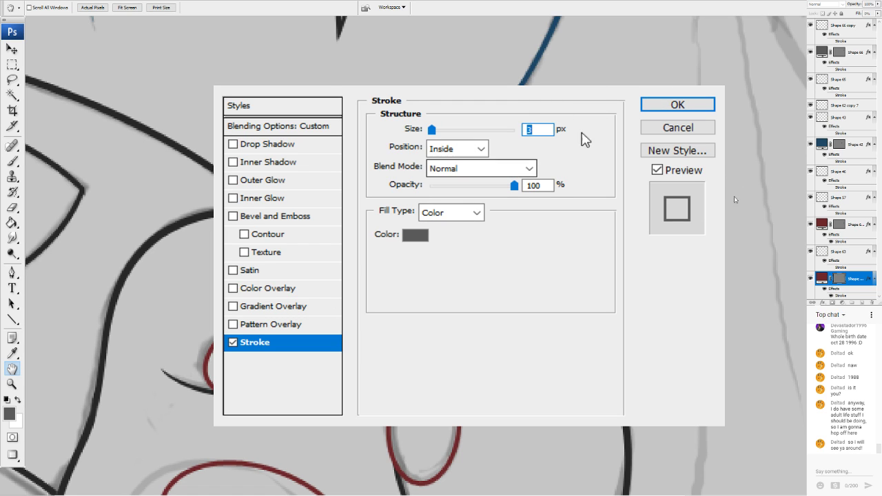
click(540, 129)
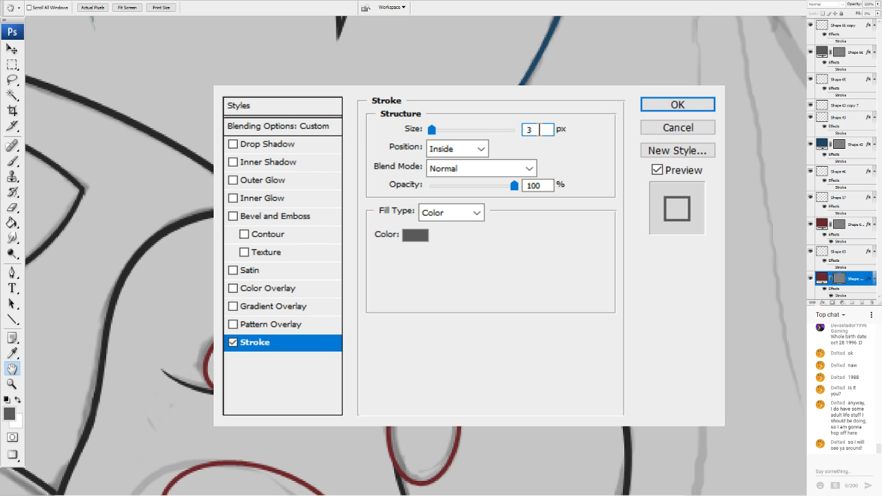
key(Up)
click(673, 104)
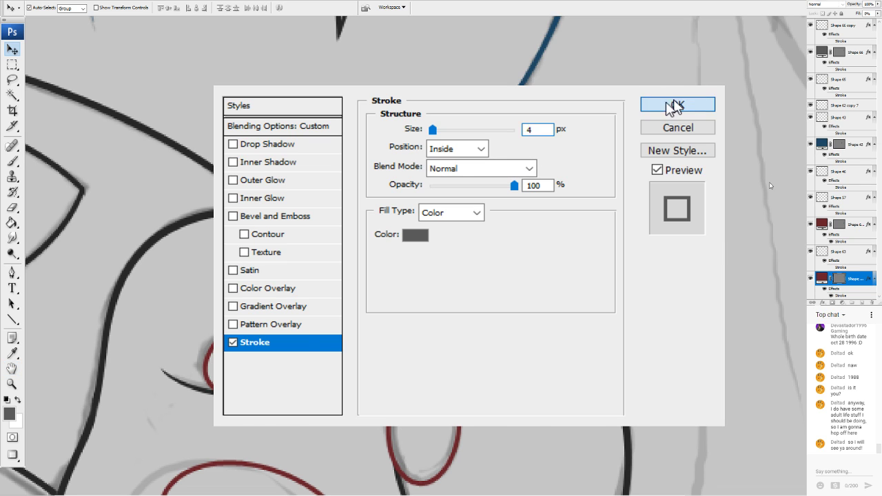
double_click(858, 279)
click(250, 344)
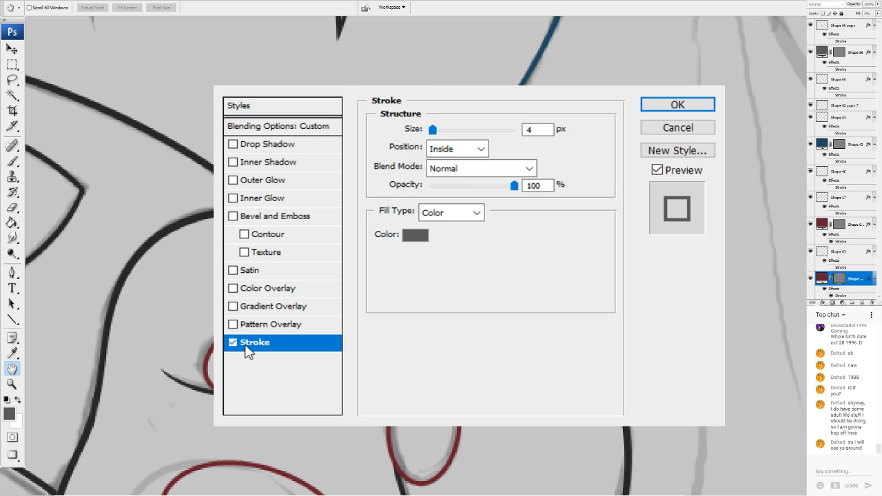
click(675, 104)
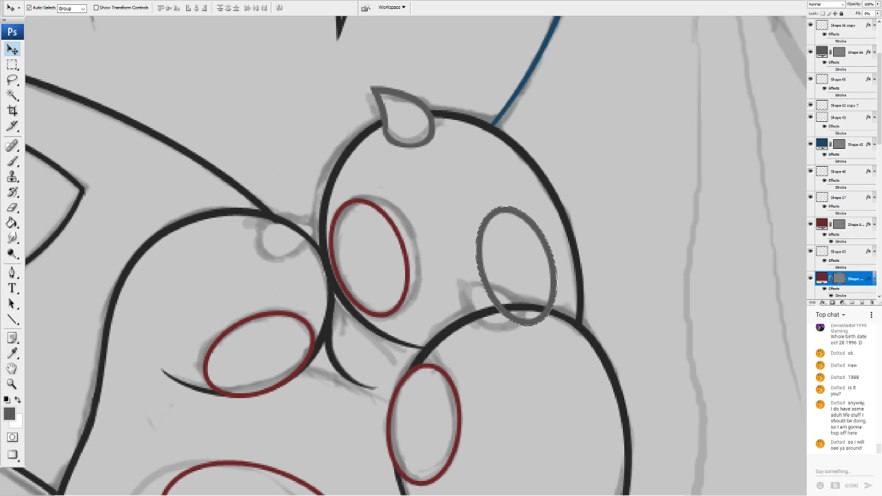
Scale the grey ellipse to 70% at a −6.3° rotation and warp its upper end into a pointed claw tip
key(ctrl+t)
drag(555, 207, 520, 235)
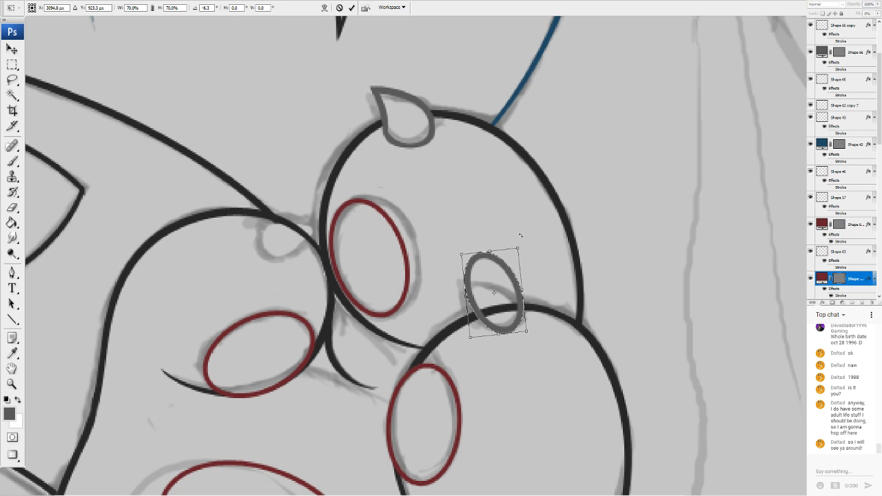
click(324, 8)
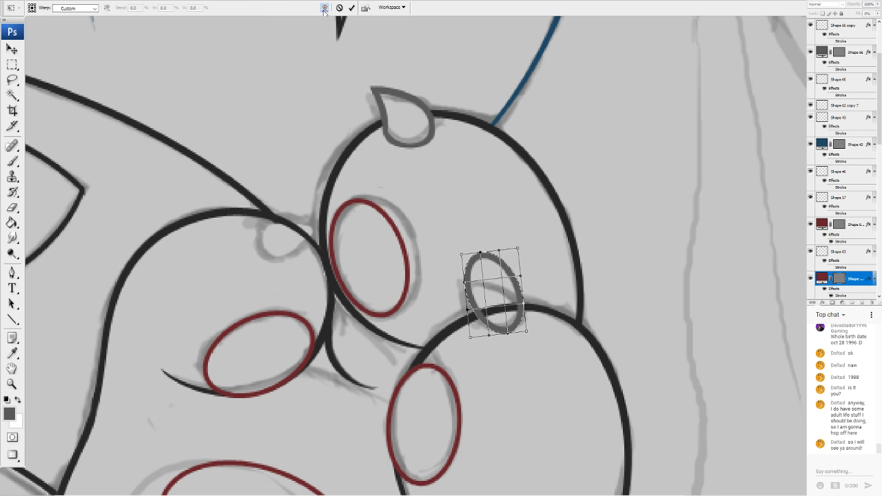
drag(465, 275, 511, 267)
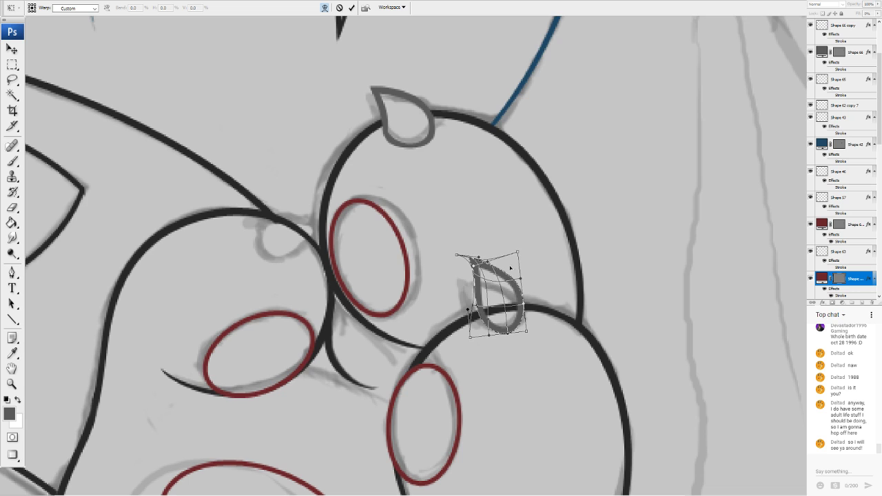
drag(521, 305, 528, 315)
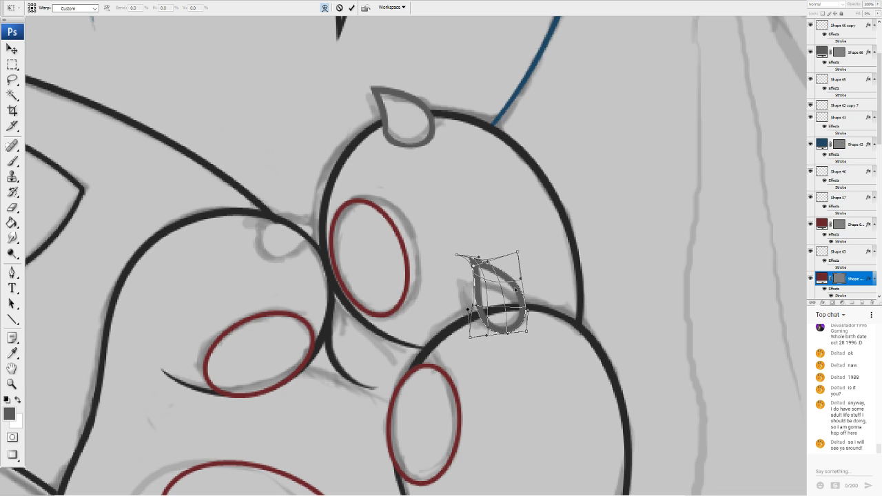
Scale the outer finger's claw to 62% at a −10.6° rotation and warp its base outward over the sketched claw
click(324, 8)
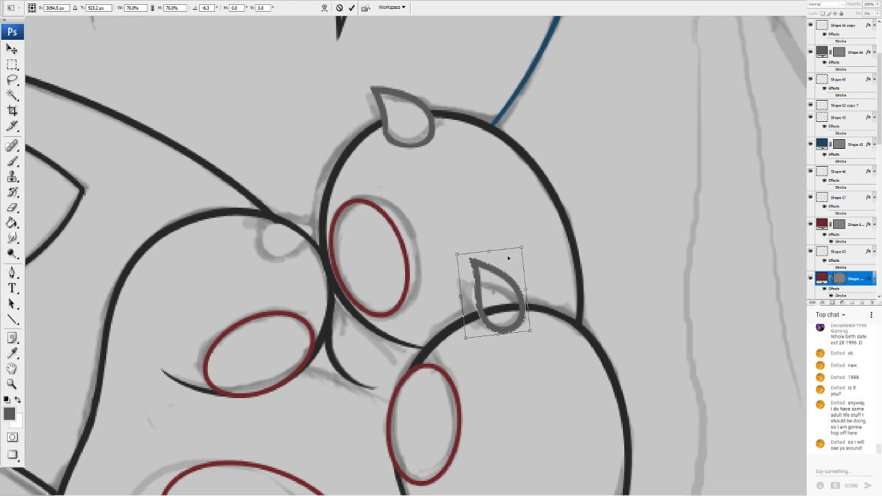
drag(456, 254, 466, 263)
drag(502, 291, 525, 274)
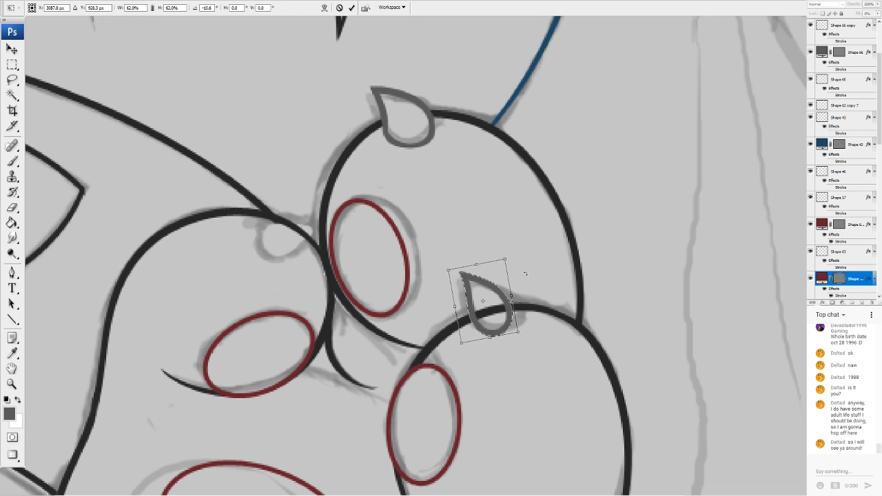
click(325, 7)
drag(512, 313, 501, 335)
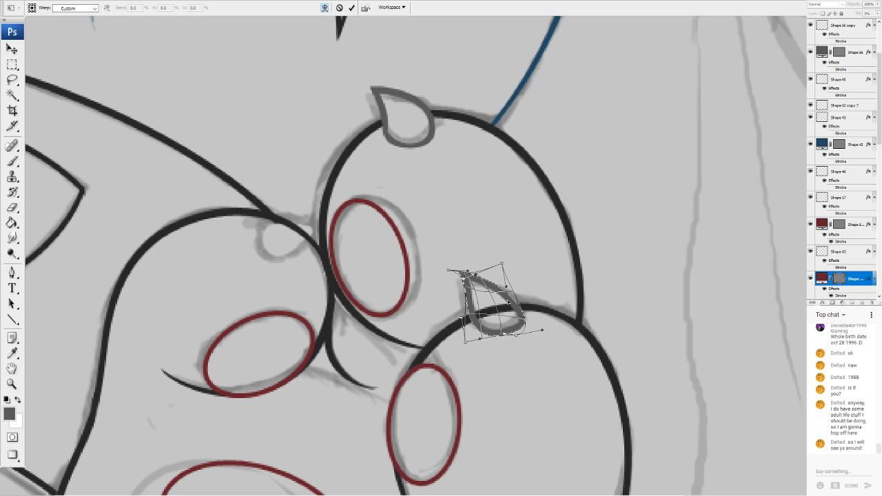
key(Return)
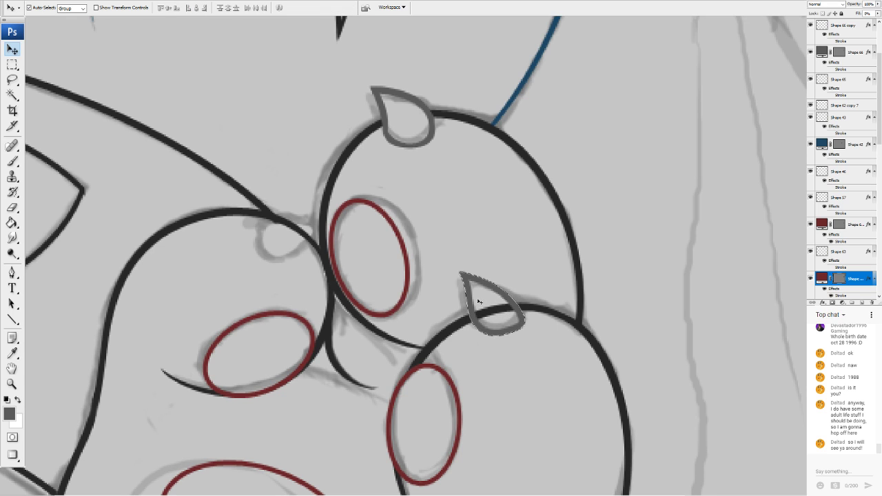
Warp the lower edge of the outer finger's claw to give it a rounder base
double_click(857, 279)
key(Return)
click(95, 160)
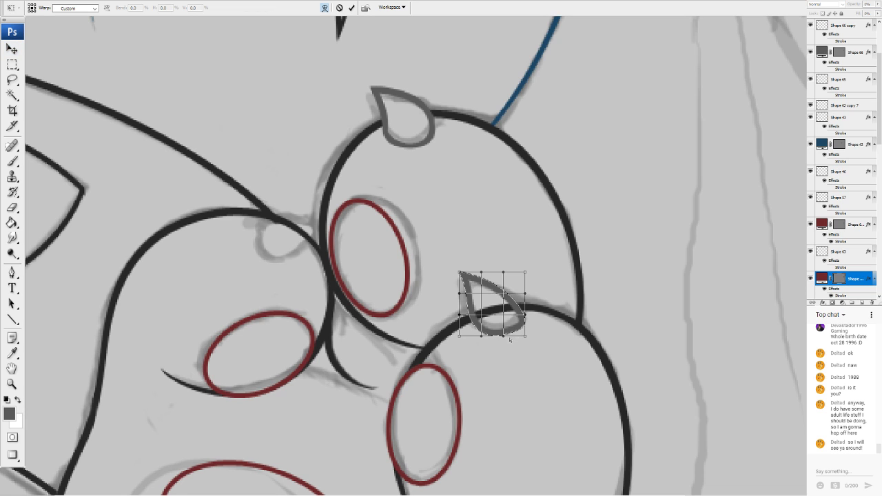
mouse_move(510, 339)
mouse_down()
mouse_move(528, 329)
mouse_move(511, 324)
mouse_up()
key(Return)
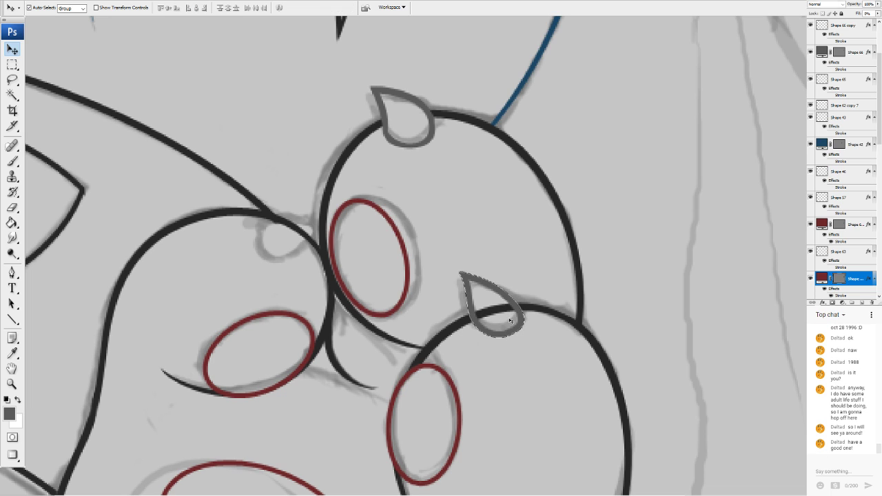
Set the Stroke effect size of the outer finger's claw to 3 px
double_click(838, 279)
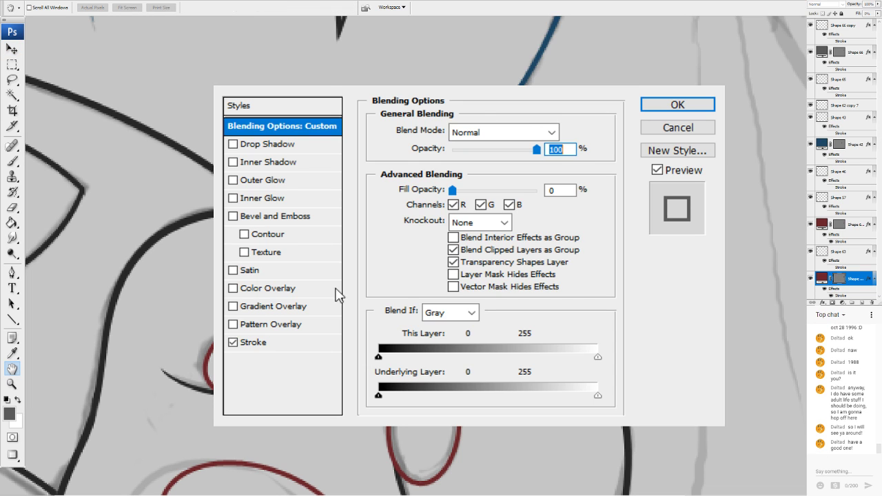
click(260, 347)
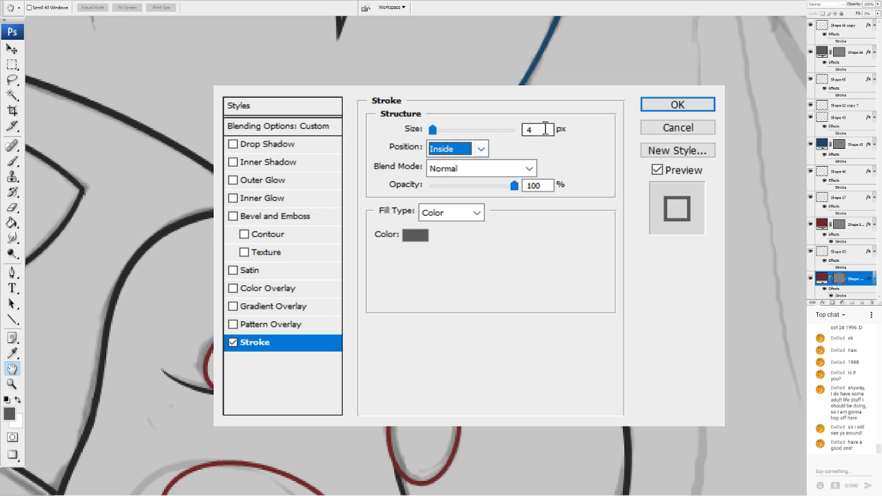
click(542, 129)
key(Down)
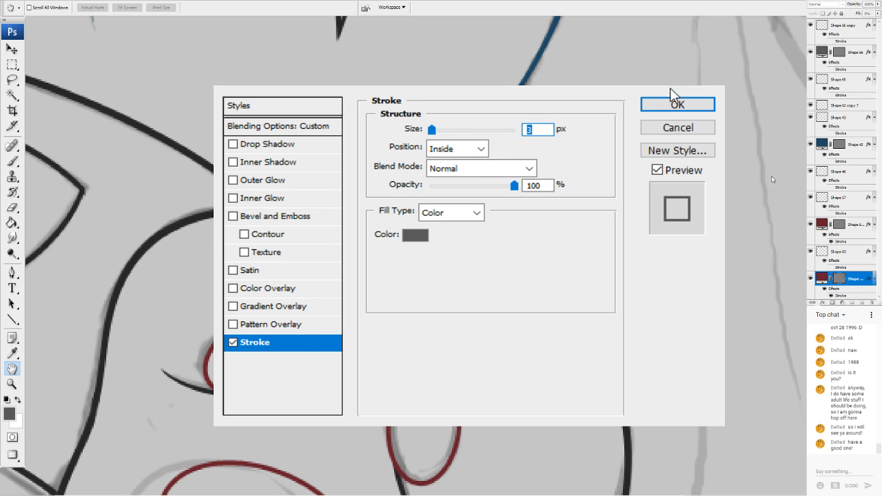
click(672, 102)
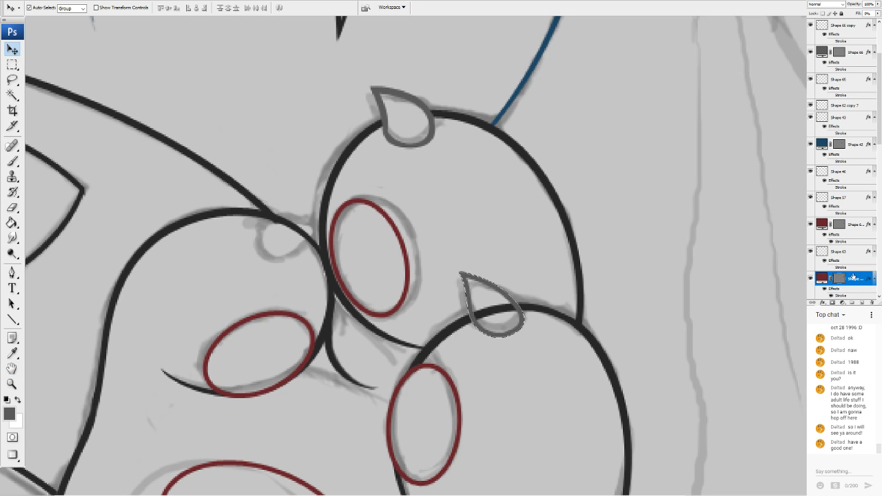
Duplicate the outer finger's claw layer as Shape 62 copy 5 and flip the copy horizontally
key(ctrl+alt+j)
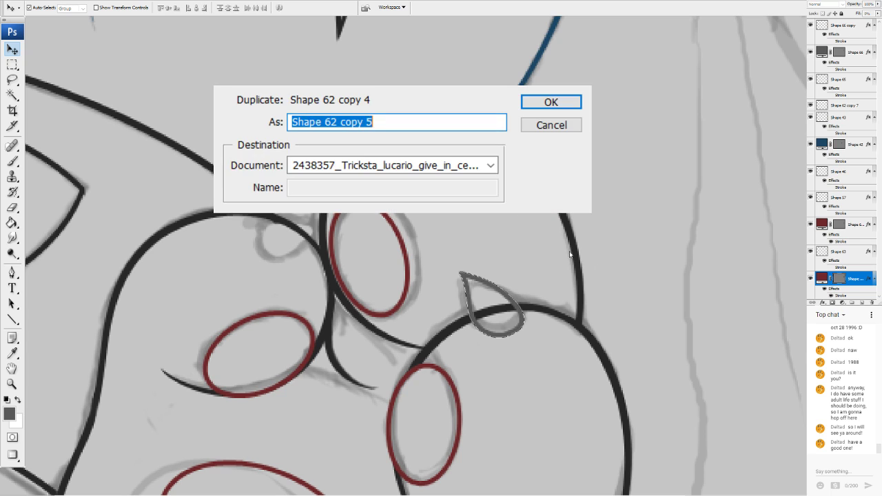
click(542, 105)
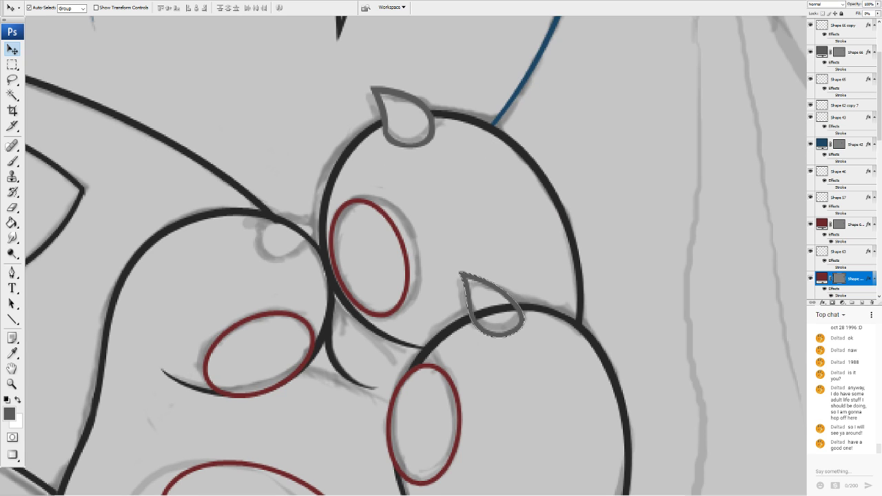
click(115, 197)
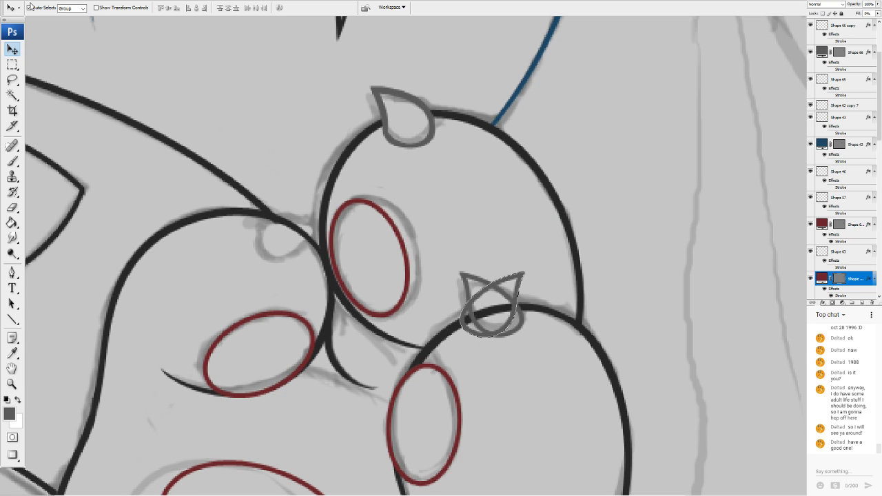
Fit the flipped claw onto the sketched claw of the inner finger, rotated 26.9° and scaled to 95%
key(ctrl+t)
drag(541, 290, 298, 222)
drag(341, 199, 339, 217)
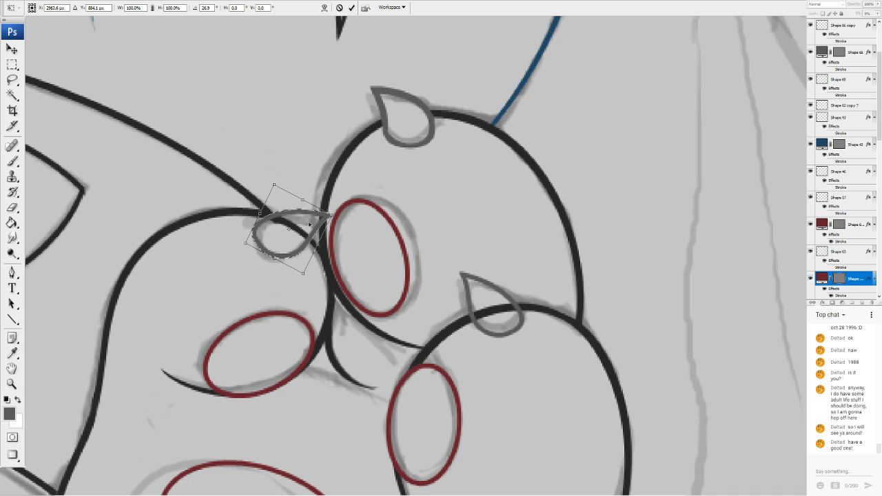
drag(334, 211, 304, 228)
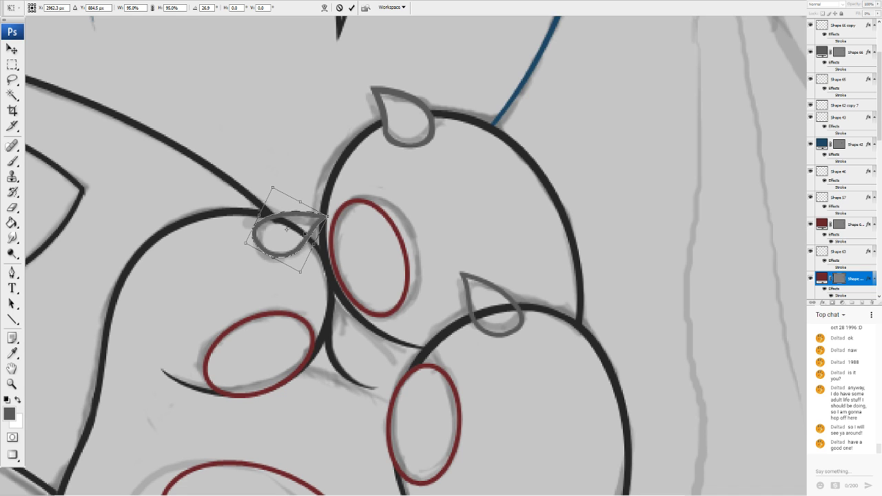
key(Return)
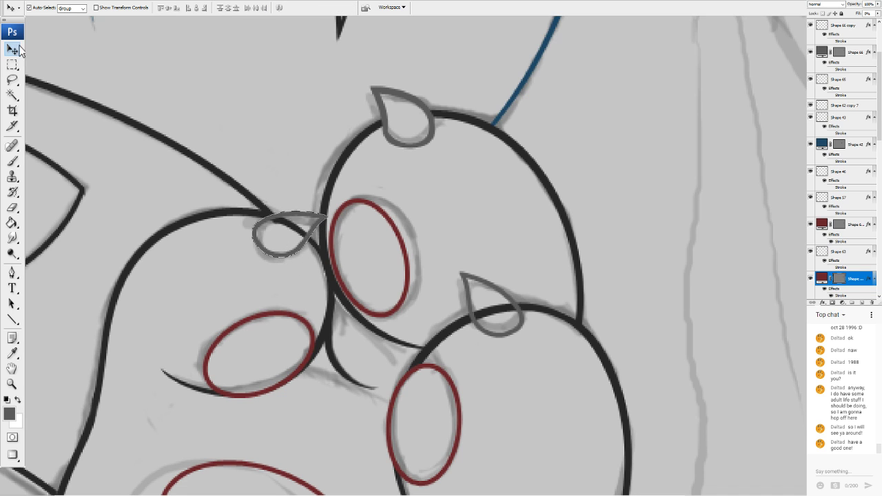
Delete the rounded base shape of the topmost finger's old claw
click(431, 117)
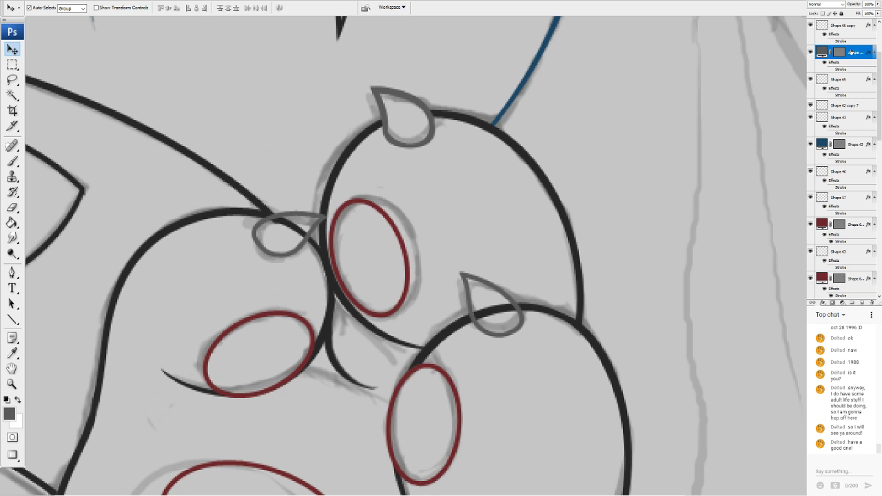
key(Delete)
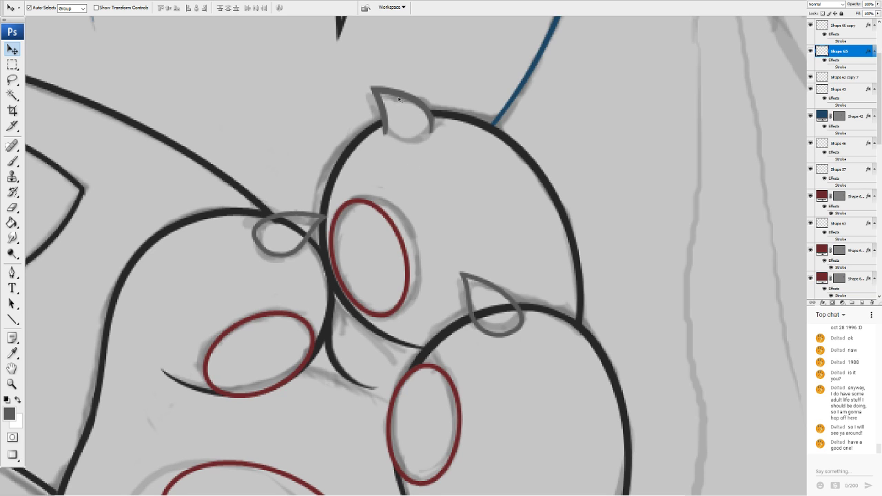
right_click(841, 22)
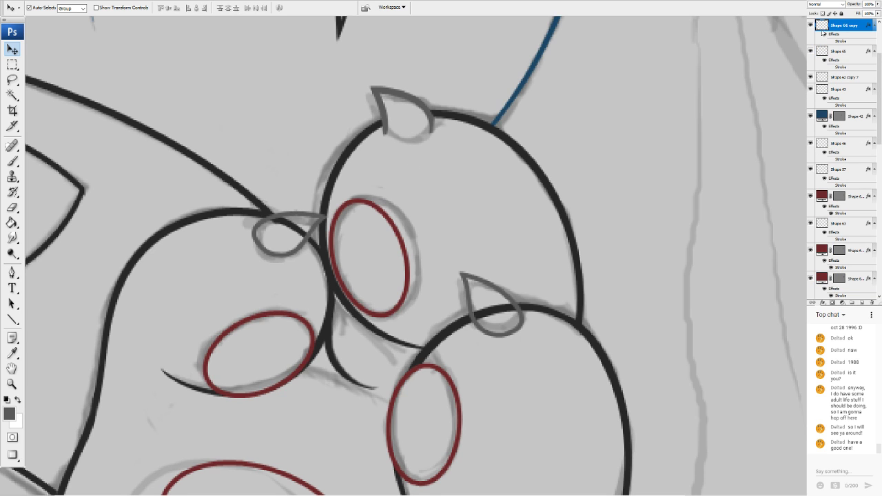
click(812, 44)
click(550, 102)
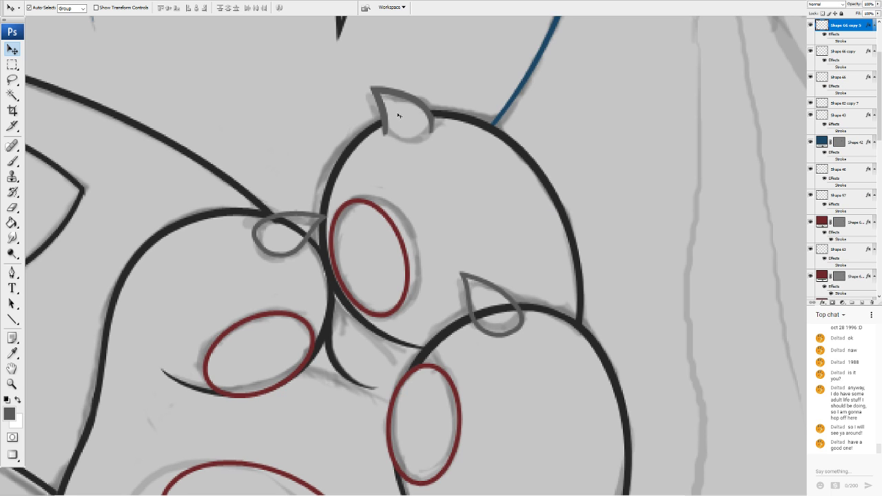
key(Delete)
Delete the two remaining curved lines of the topmost finger's old claw
click(380, 109)
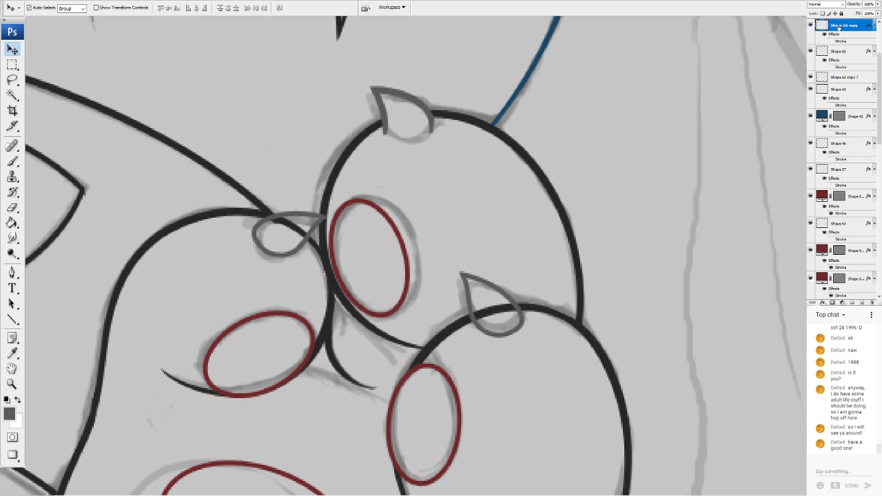
key(Delete)
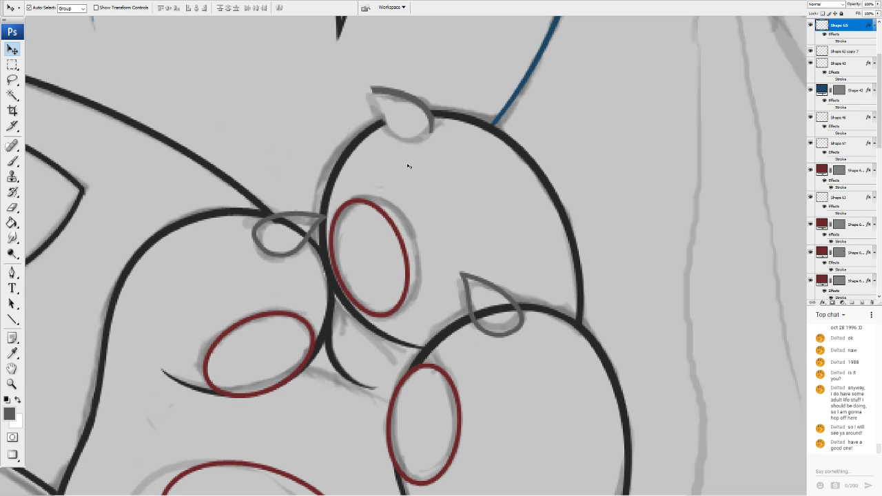
click(809, 26)
click(809, 26)
key(Delete)
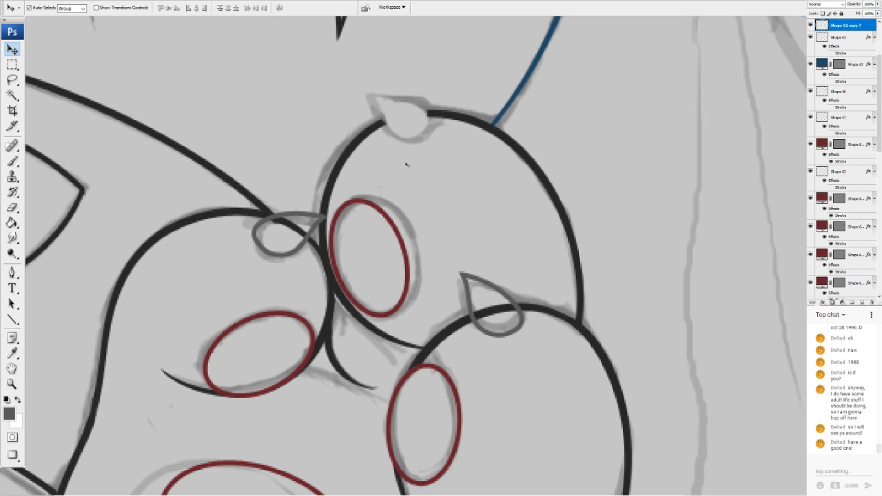
Duplicate the inner finger's claw and flip the copy horizontally
click(300, 225)
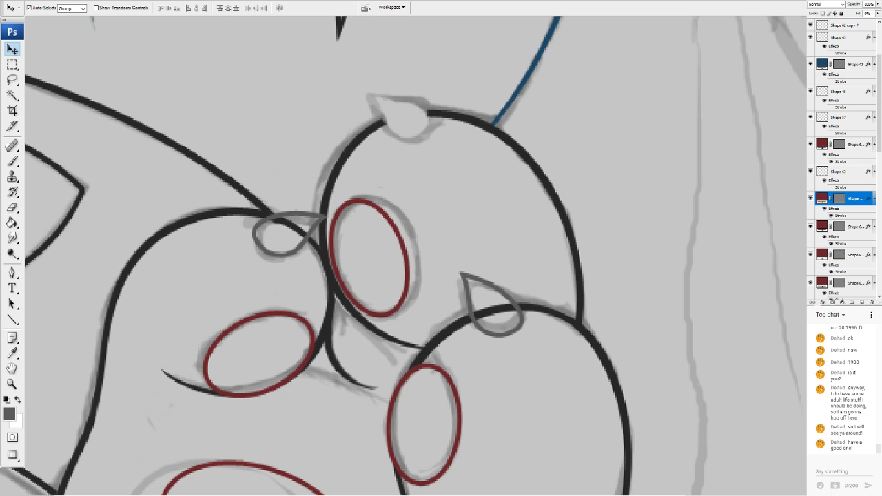
key(ctrl+alt+j)
click(554, 102)
click(107, 196)
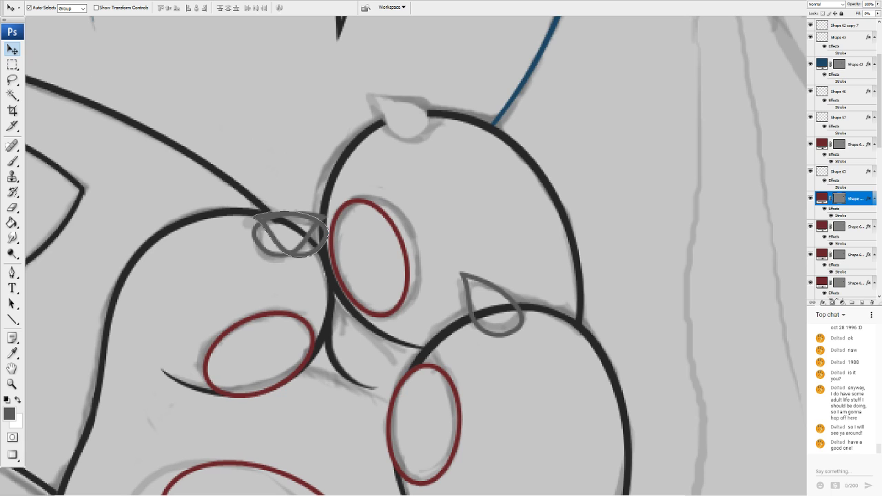
Place the new claw copy on the topmost finger at a 15.3° rotation and warp its rounded end inward
key(ctrl+t)
drag(378, 148, 398, 174)
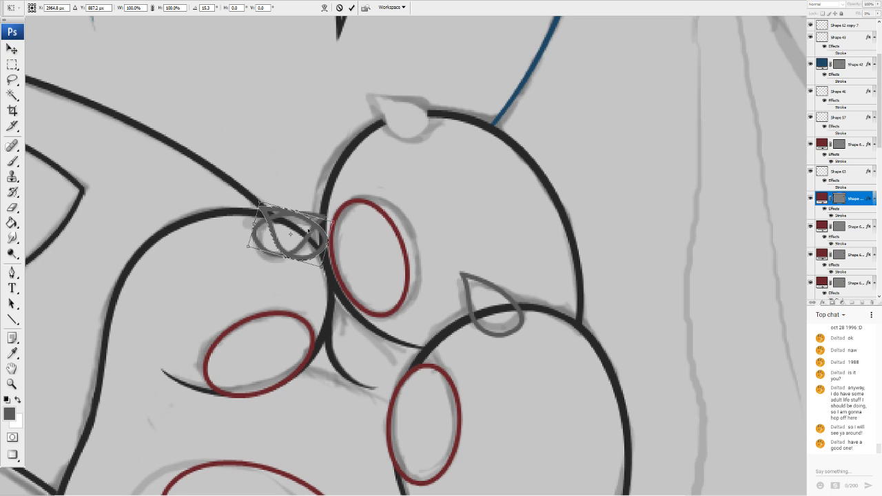
drag(309, 235, 421, 121)
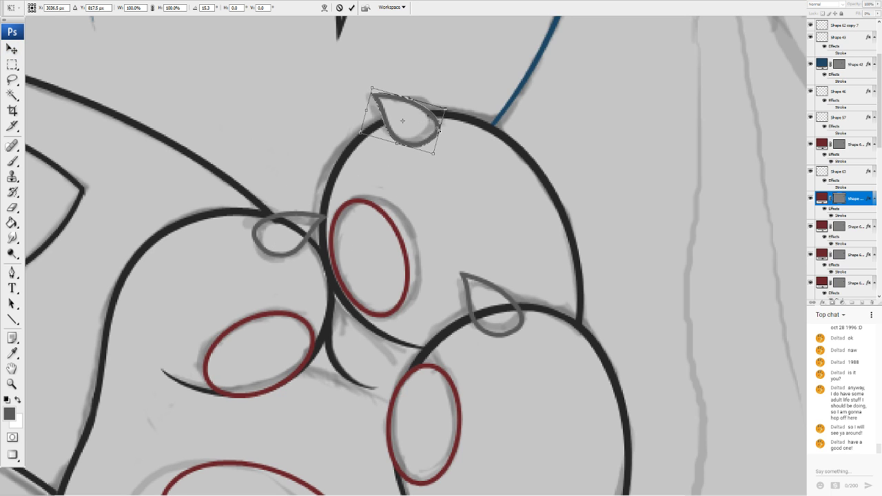
click(324, 7)
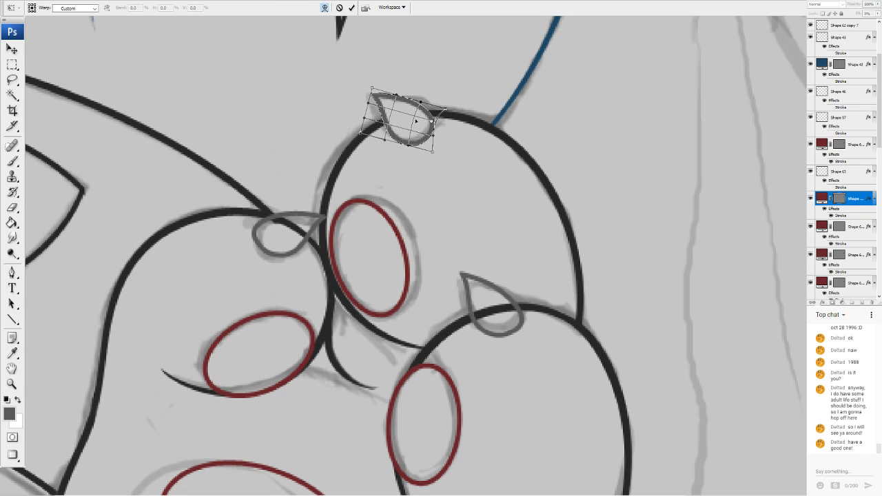
key(Return)
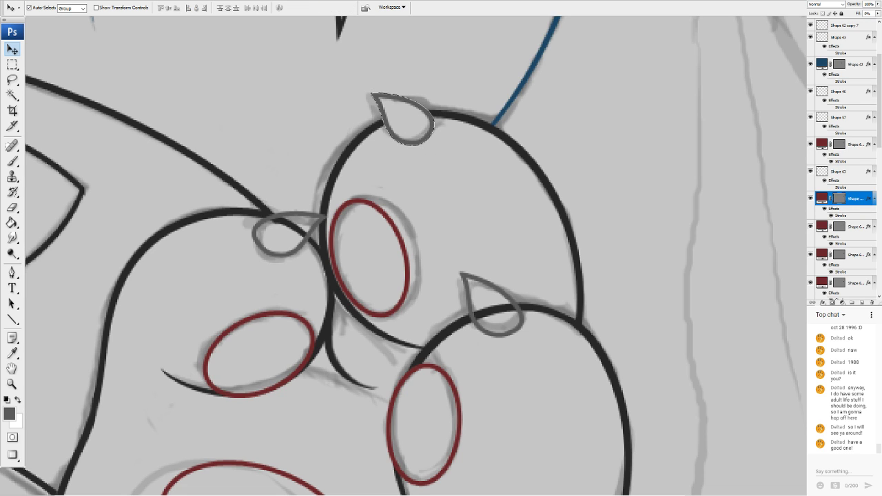
Enlarge the topmost finger's claw to 103.5%
key(ctrl+t)
drag(369, 91, 366, 88)
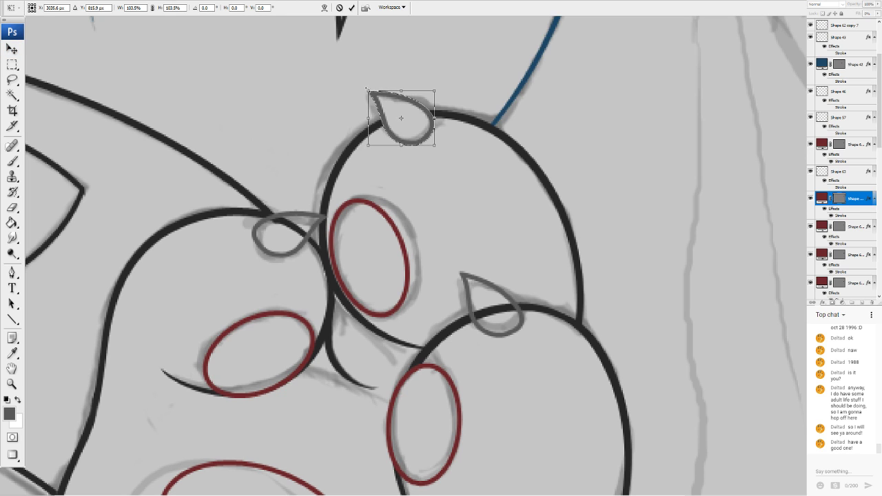
key(Return)
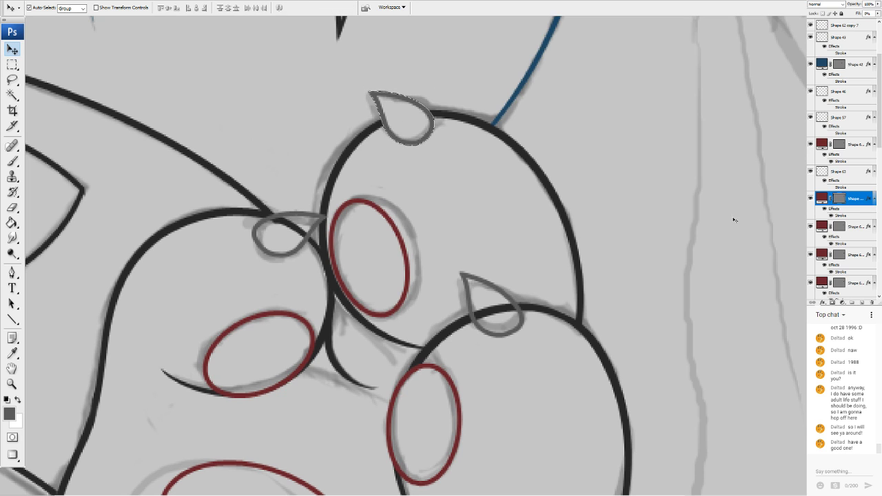
Shift the outer finger's claw outward along the fingertip and nudge the inner finger's claw toward the topmost finger
click(501, 314)
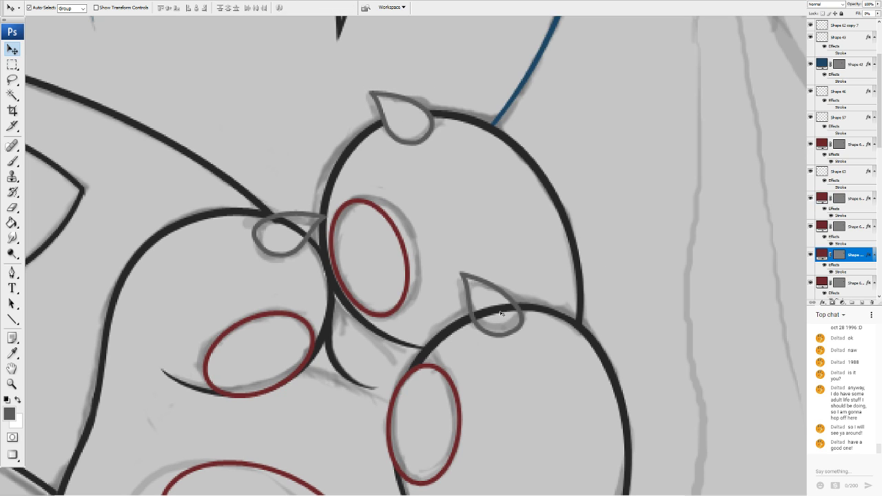
click(535, 311)
drag(482, 298, 523, 285)
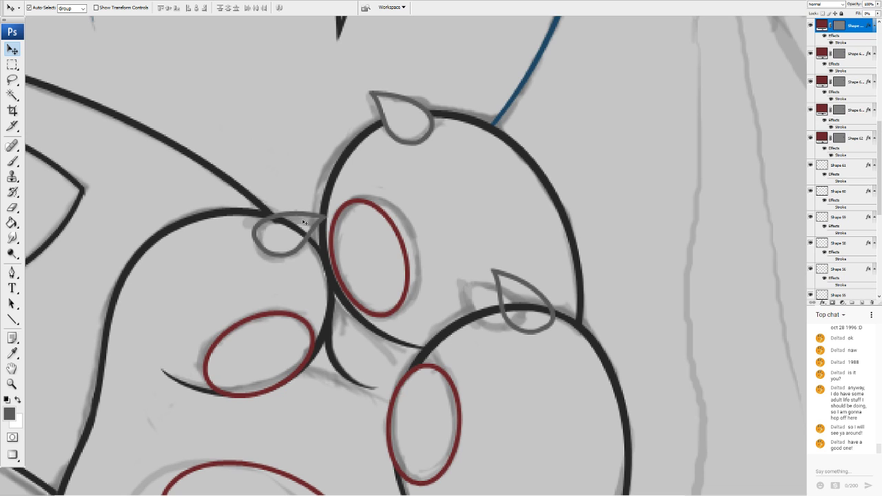
drag(300, 223, 309, 220)
Shift the inner finger's claw slightly further toward the topmost finger and erase the dark outlines crossing inside it
click(316, 268)
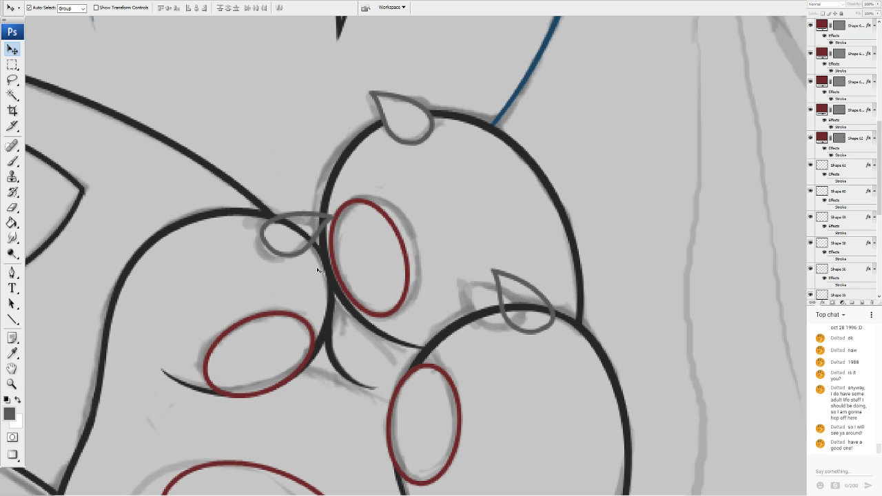
click(329, 300)
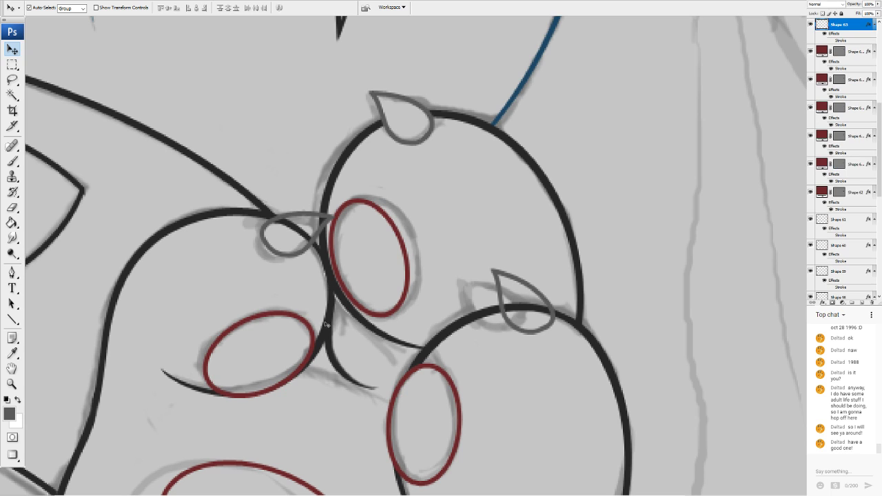
click(13, 208)
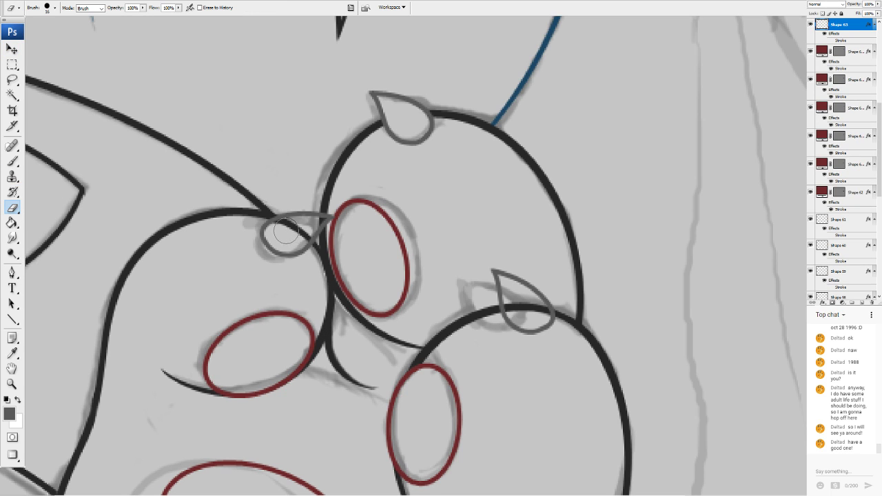
click(13, 49)
click(263, 214)
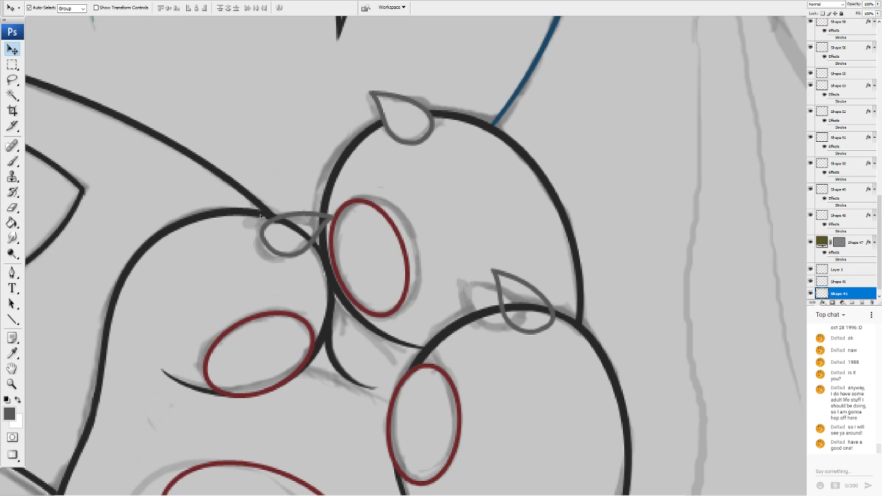
click(13, 208)
mouse_move(294, 228)
mouse_down()
mouse_move(299, 239)
mouse_move(306, 230)
mouse_move(282, 228)
mouse_up()
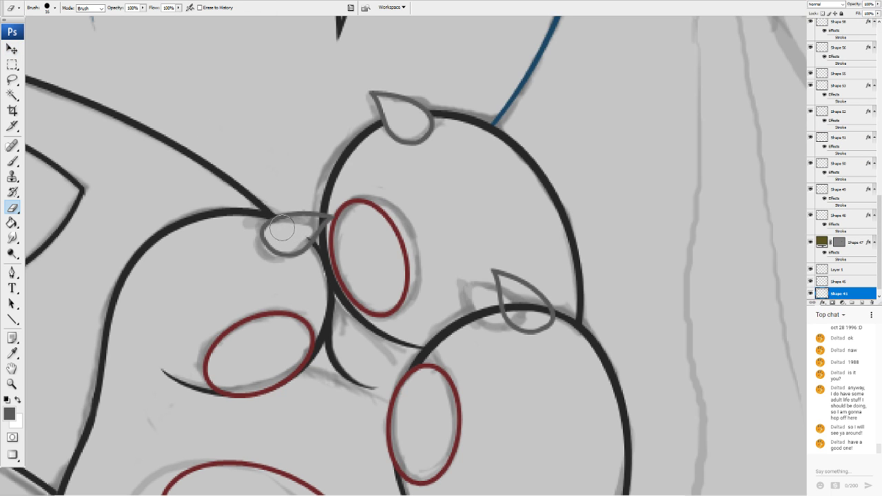
click(12, 50)
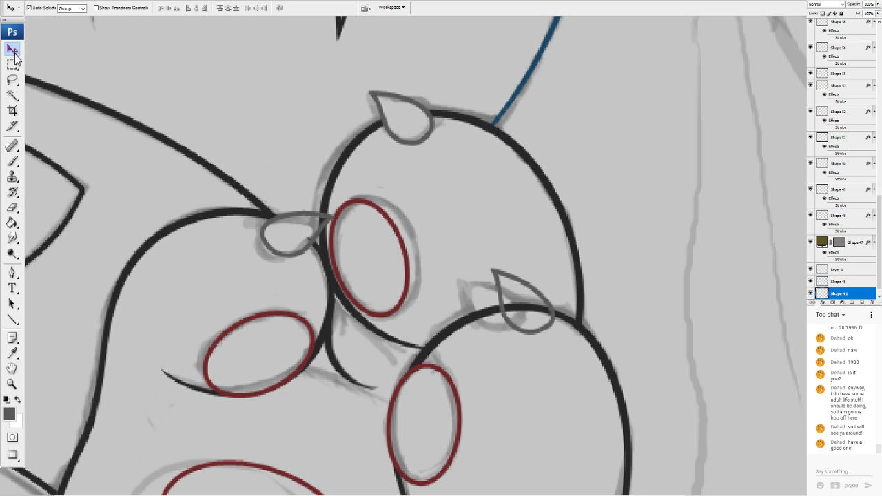
click(316, 250)
click(13, 207)
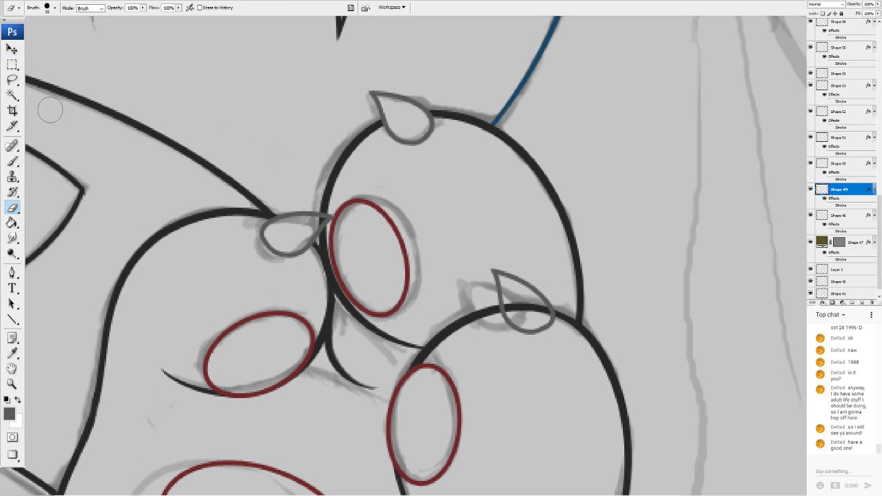
Erase the part of the outer finger's outline that crosses inside its claw
click(12, 49)
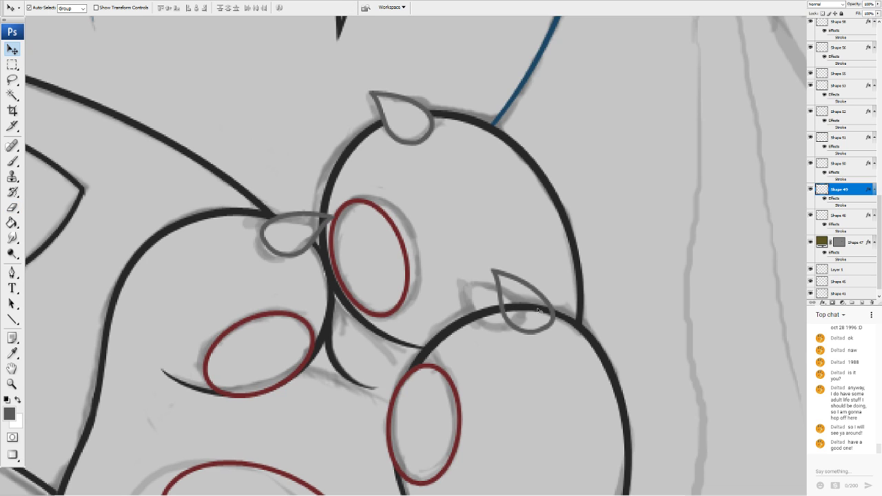
click(582, 329)
click(12, 207)
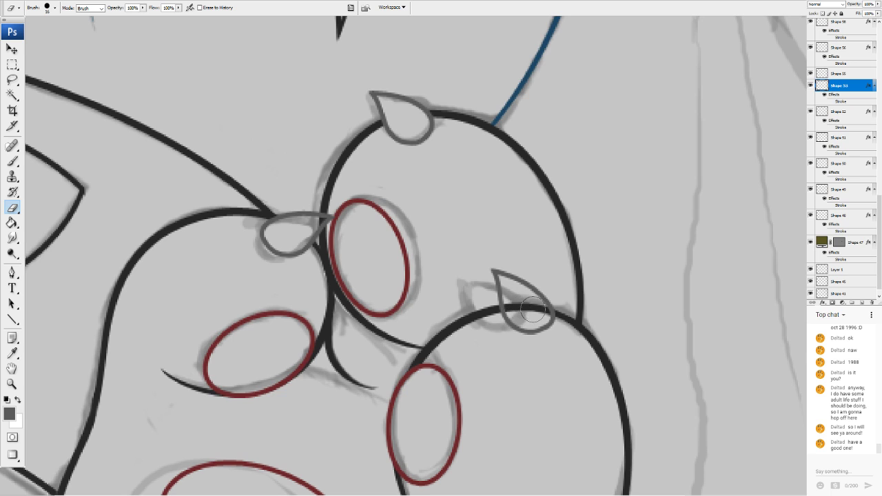
click(17, 53)
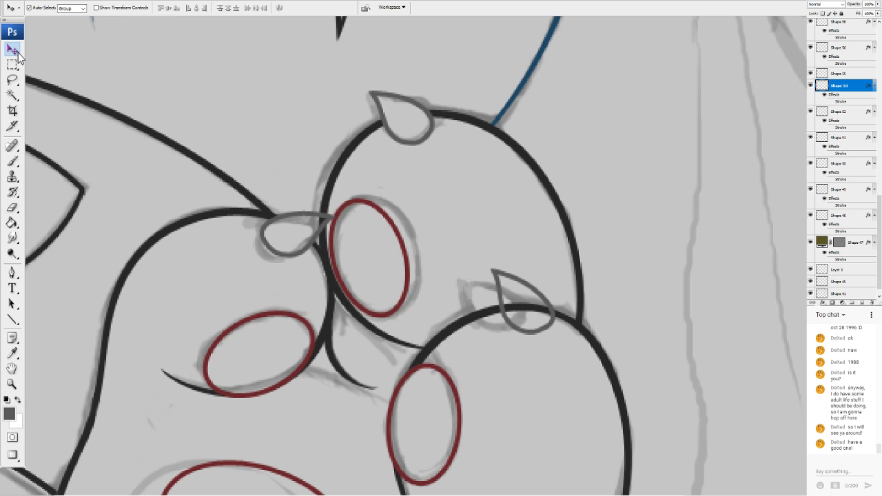
click(563, 319)
click(11, 210)
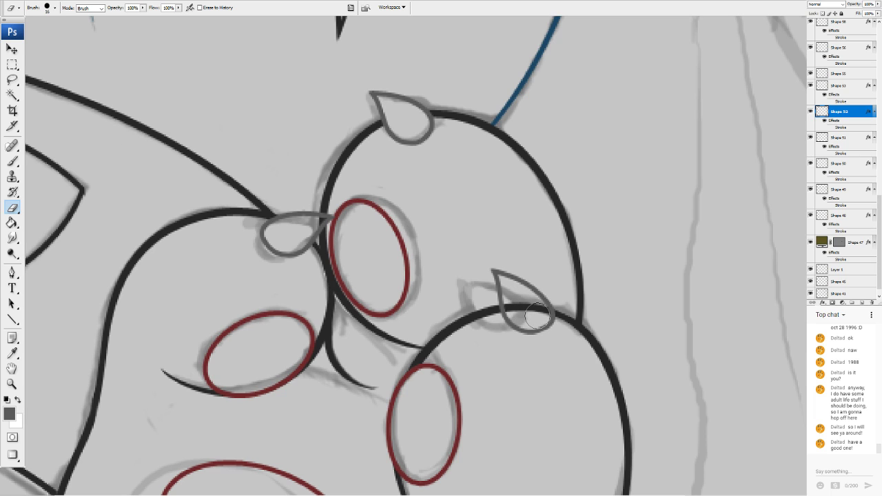
key(v)
click(477, 316)
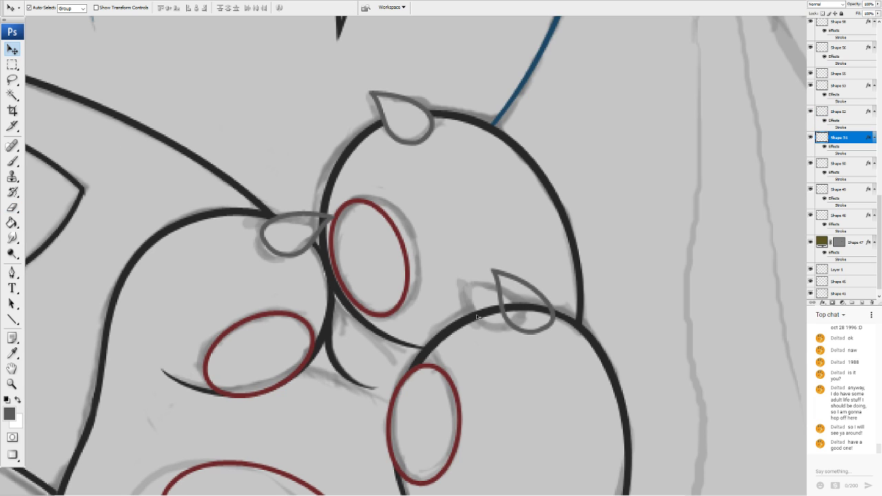
click(11, 210)
mouse_move(518, 303)
mouse_down()
mouse_move(511, 307)
mouse_move(536, 310)
mouse_up()
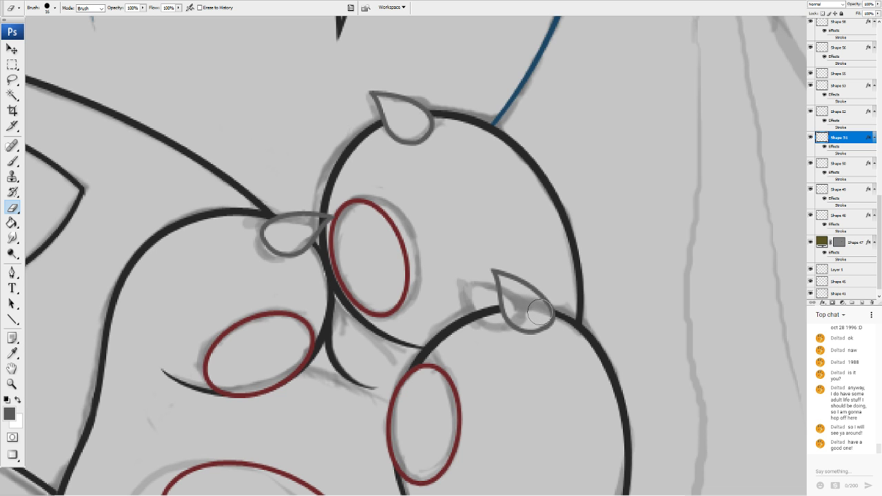
Select the topmost finger's outline layer for erasing where it meets the tip of the inner finger's claw
key(ctrl+minus)
key(ctrl+minus)
mouse_move(482, 303)
mouse_down()
mouse_move(598, 283)
mouse_move(662, 284)
mouse_move(702, 302)
mouse_move(527, 274)
mouse_move(166, 388)
mouse_up()
key(ctrl+plus)
key(ctrl+plus)
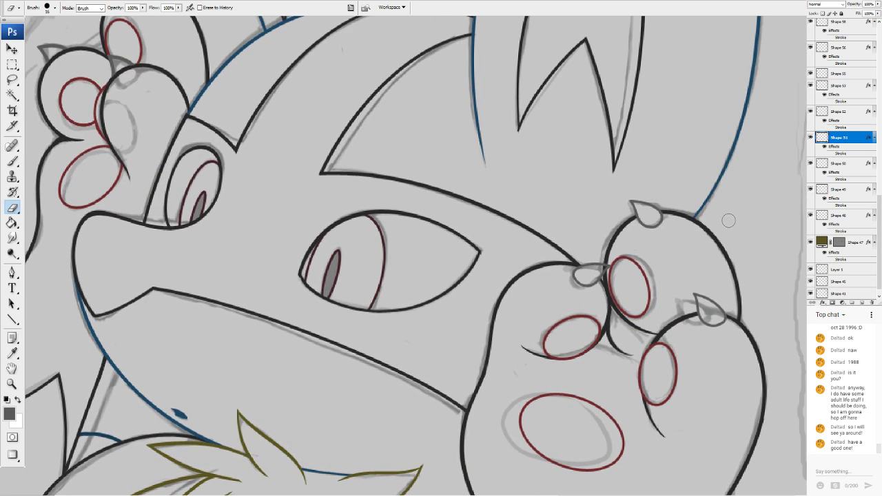
key(v)
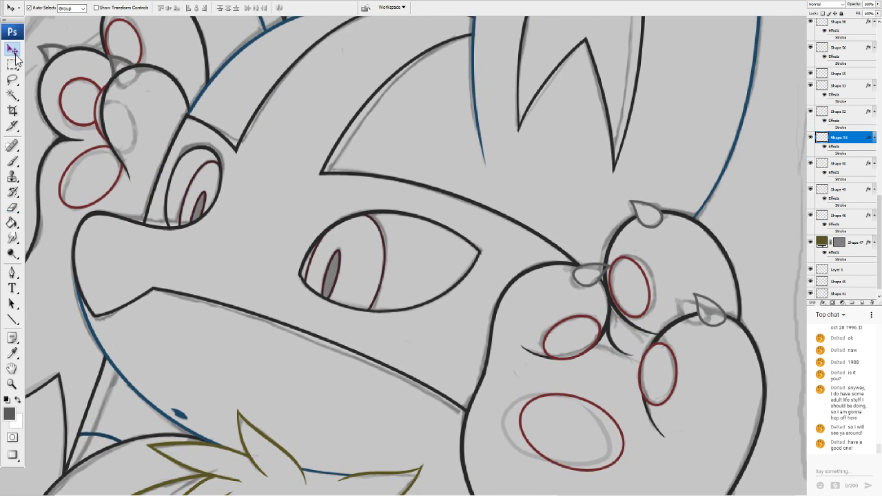
click(606, 258)
key(e)
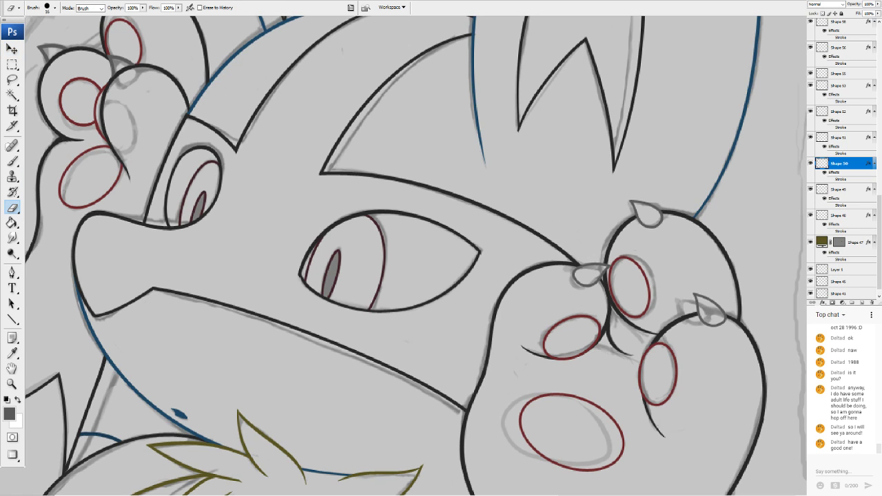
Draw a 5 px grey line across the base of the other paw's front finger claw and raise its layer above the finger outlines
scroll(441, 255, down, 3)
scroll(397, 262, up, 2)
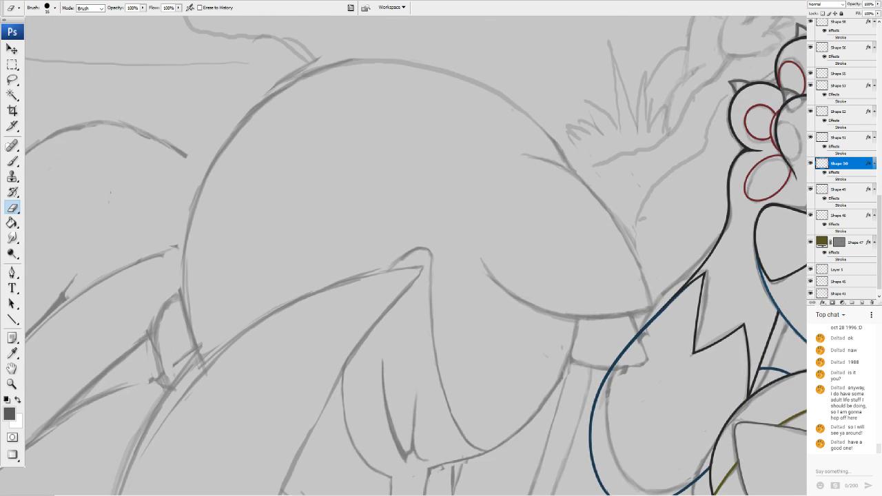
scroll(395, 247, up, 2)
drag(489, 237, 205, 315)
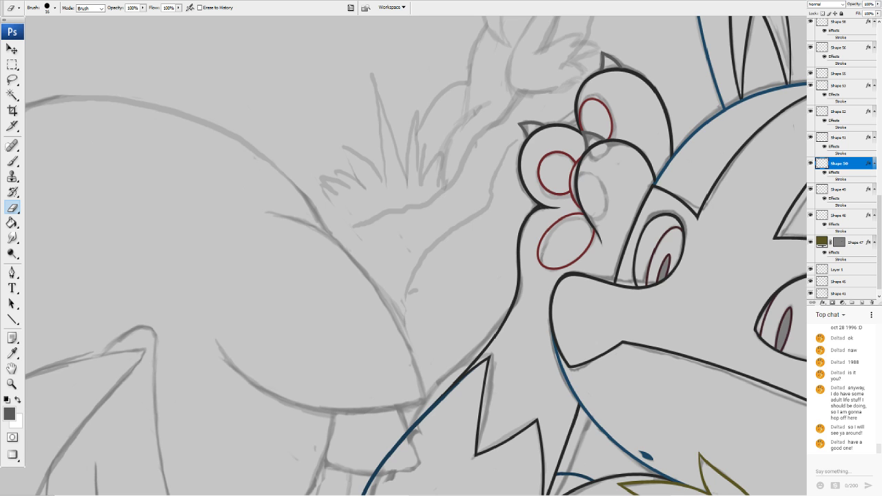
scroll(385, 245, up, 3)
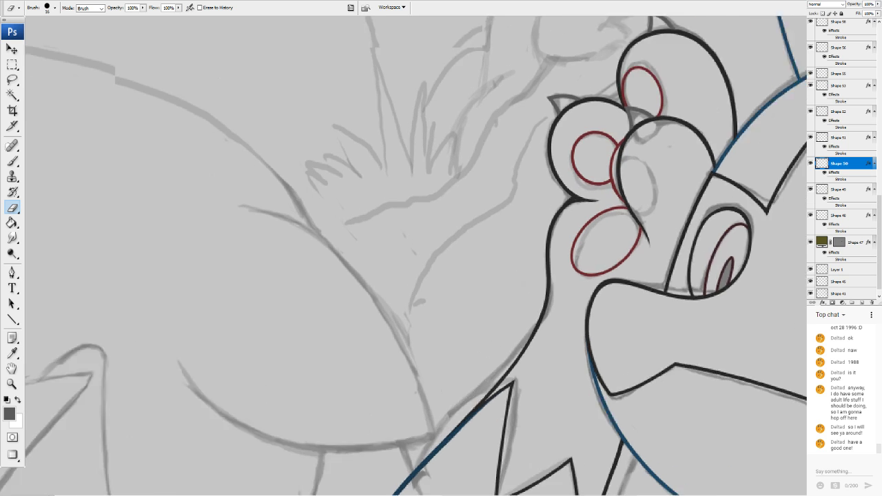
drag(482, 234, 225, 390)
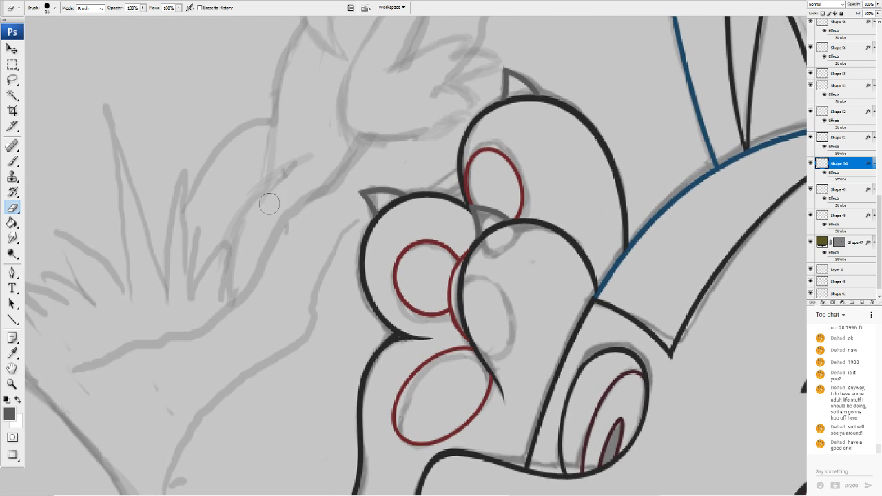
click(12, 319)
drag(510, 218, 475, 239)
scroll(849, 164, up, 8)
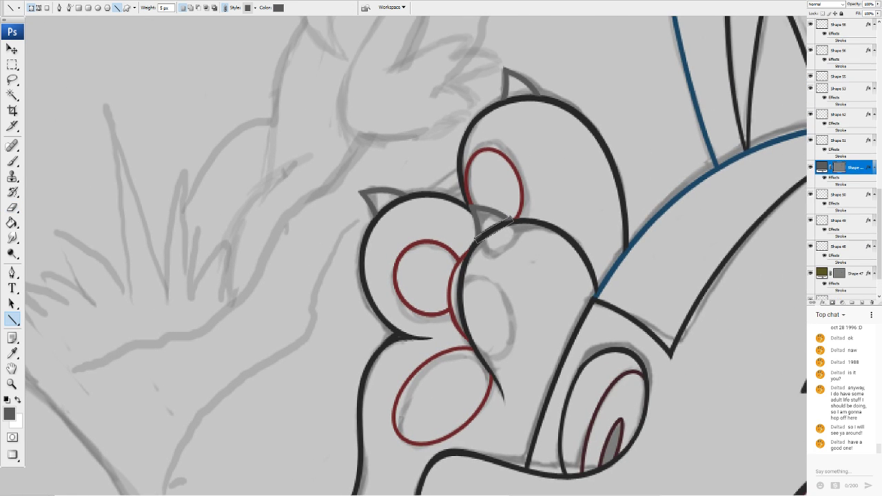
drag(842, 21, 839, 48)
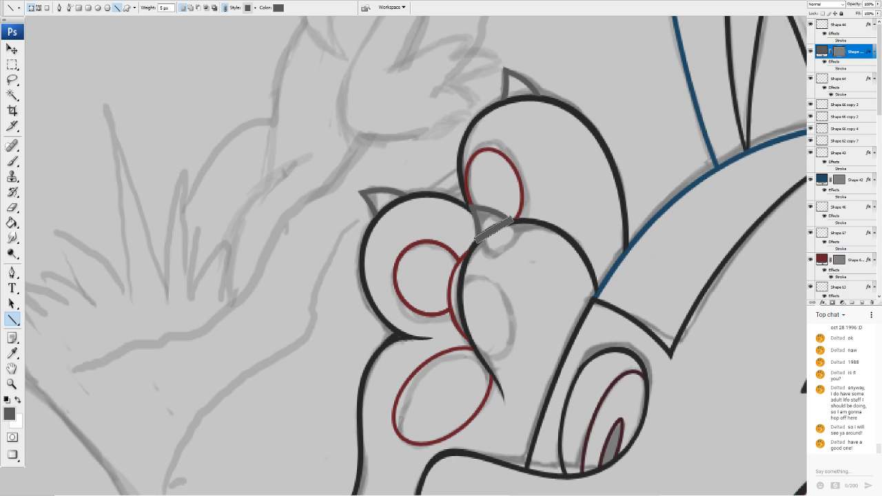
Warp the grey line into a downward curve that closes the front finger's claw
click(99, 161)
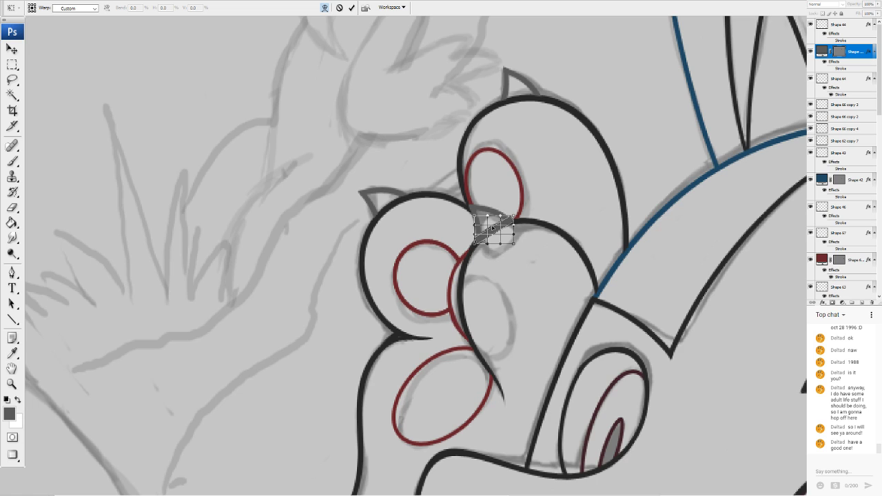
mouse_move(492, 228)
mouse_down()
mouse_move(508, 217)
mouse_move(487, 244)
mouse_move(477, 239)
mouse_move(476, 250)
mouse_move(479, 234)
mouse_move(518, 224)
mouse_move(508, 220)
mouse_up()
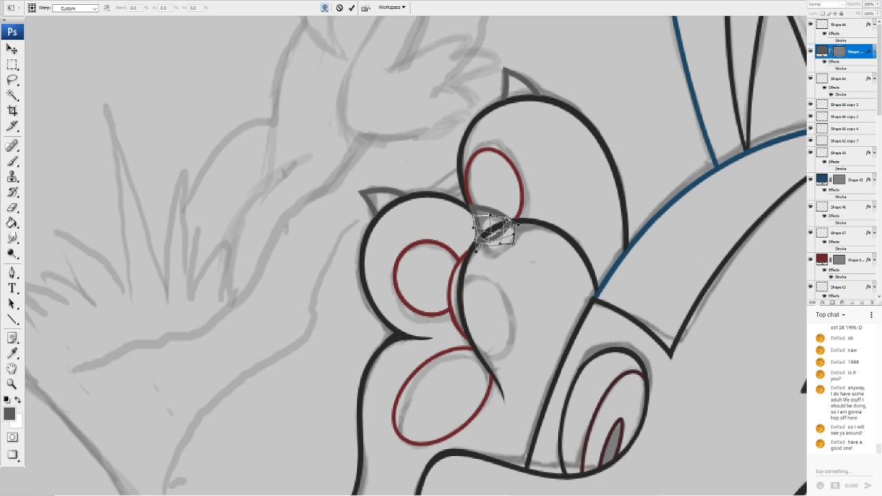
key(Return)
key(u)
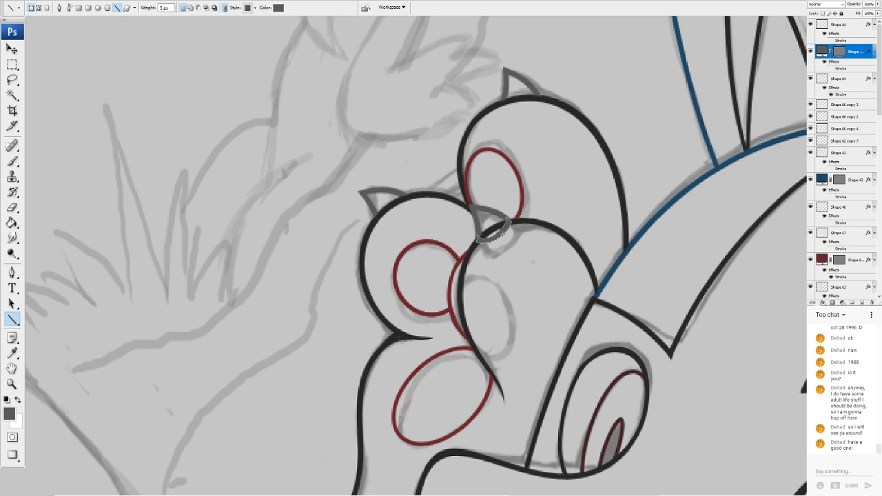
Erase the front finger's dark outline between the two sides of its claw
click(14, 51)
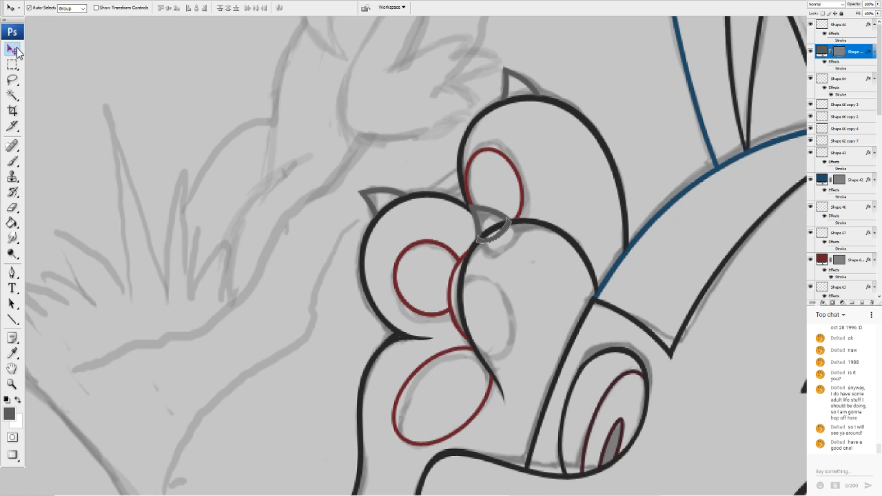
click(509, 241)
click(497, 228)
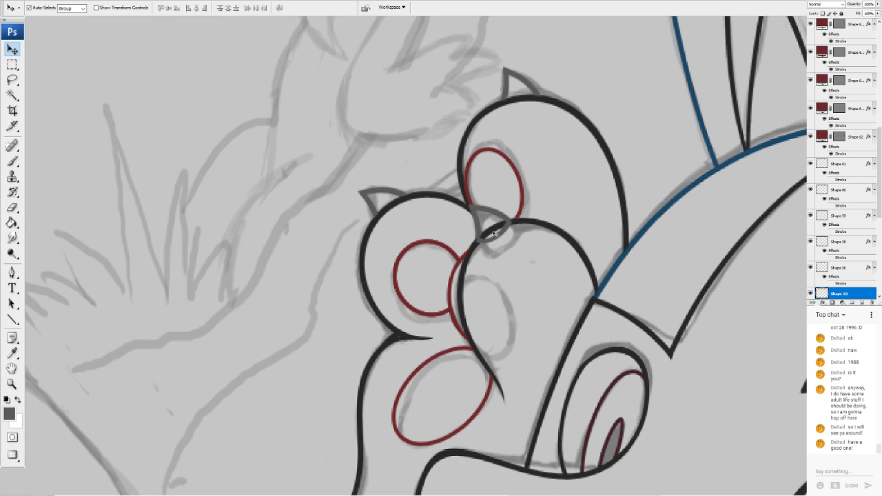
key(e)
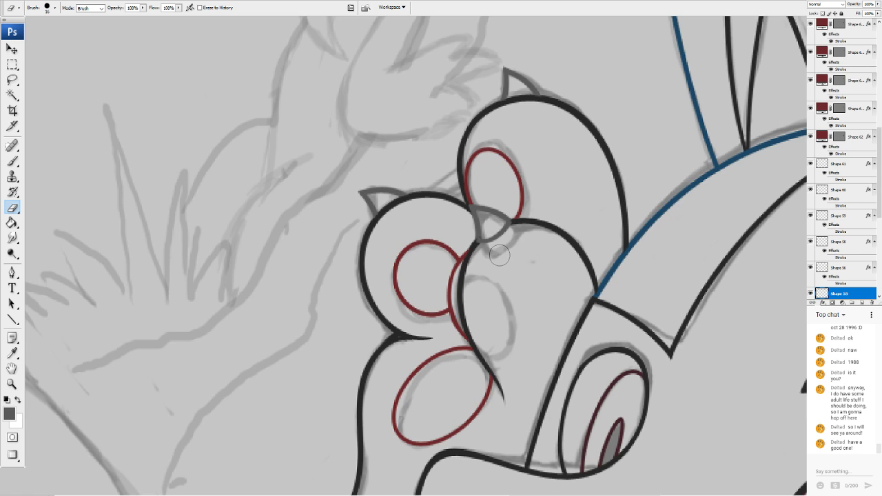
key(v)
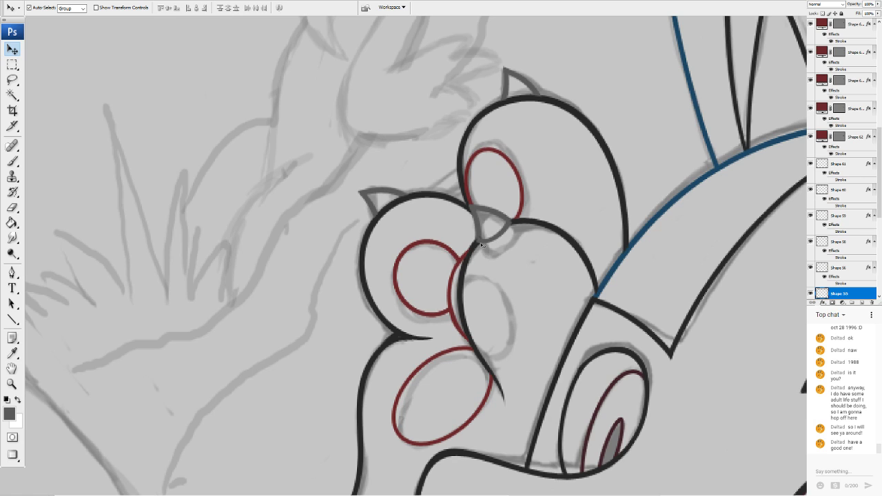
click(15, 207)
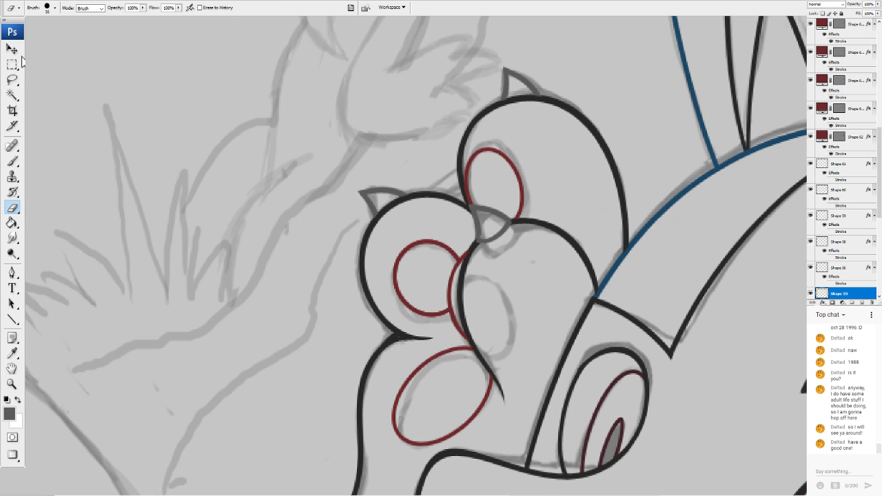
Nudge the claw's curved base line upward and touch up the front finger's outline around it with the eraser
key(v)
click(498, 236)
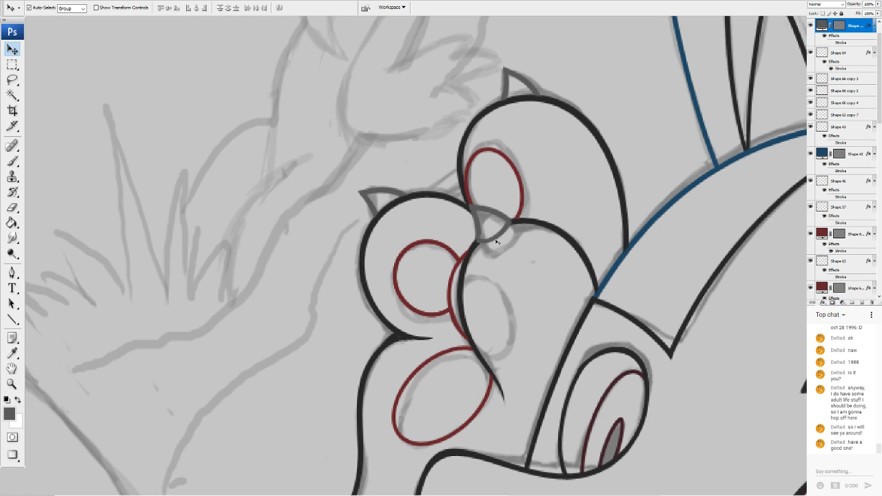
key(Up)
key(Up)
click(516, 224)
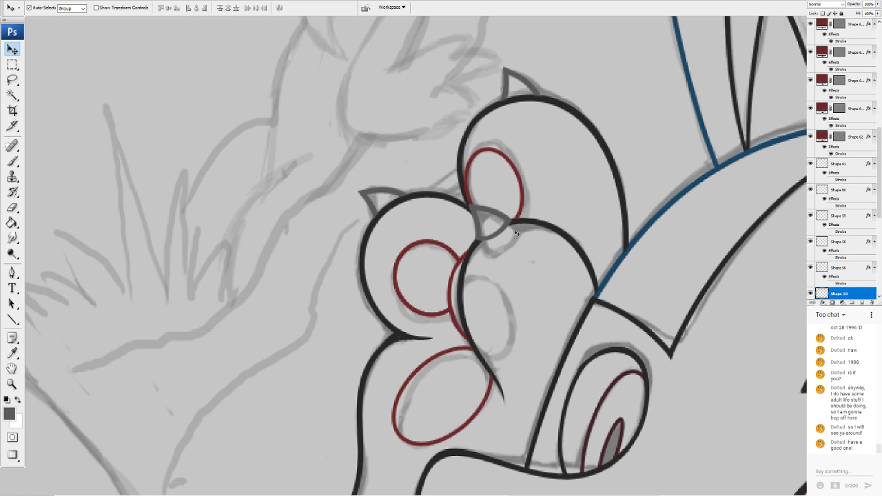
click(12, 207)
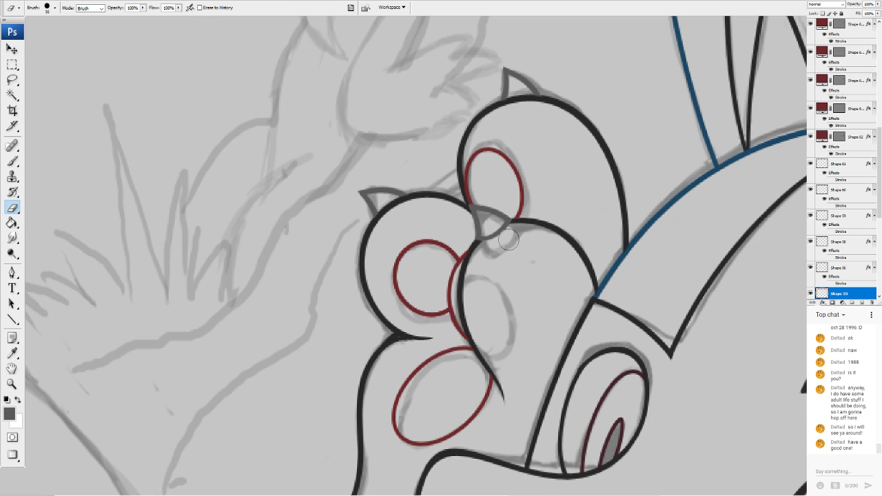
scroll(391, 249, down, 8)
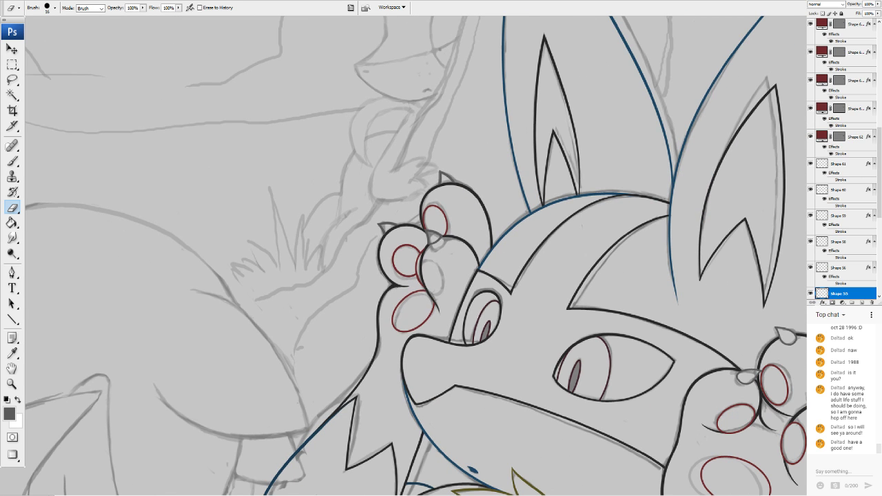
scroll(564, 271, down, 2)
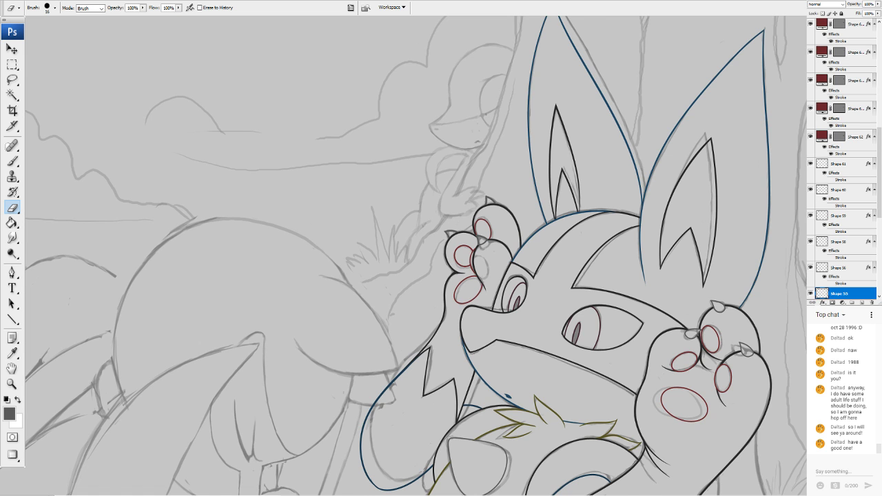
Pick out the remaining grey claw shape layers on both raised paws and rasterize them
scroll(414, 262, up, 2)
drag(413, 296, 441, 191)
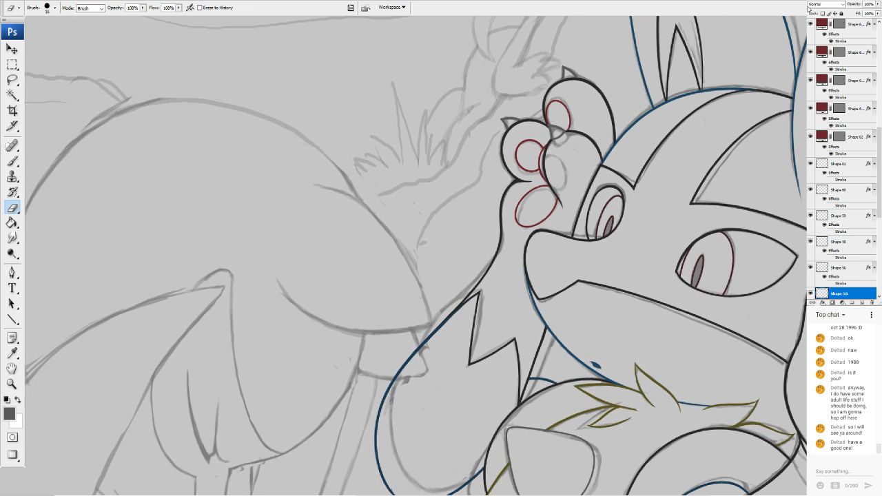
scroll(413, 262, down, 4)
drag(413, 296, 518, 221)
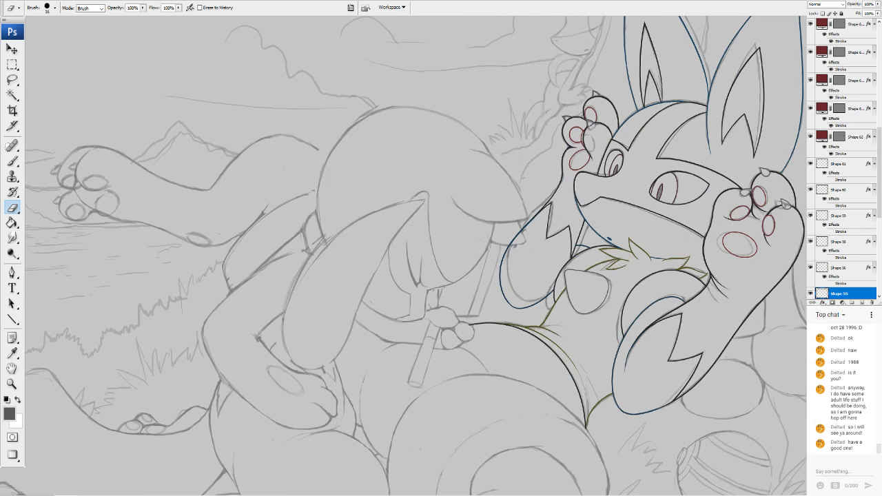
key(ctrl+z)
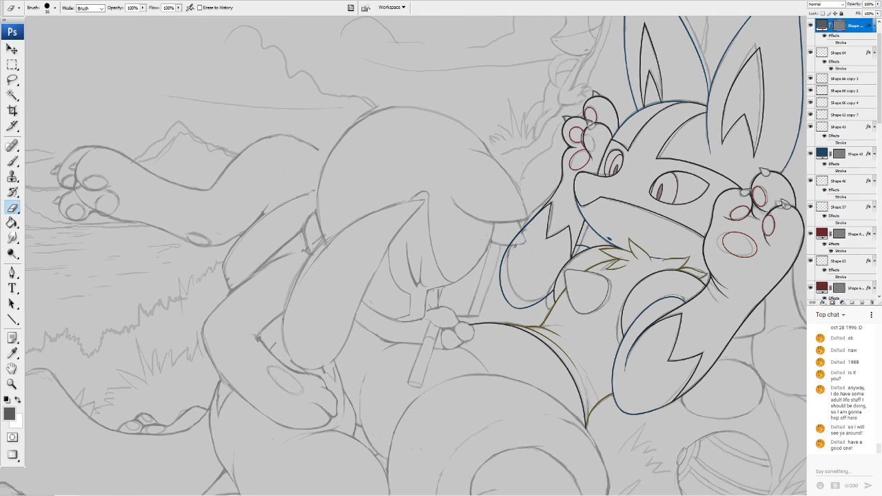
key(ctrl+z)
ctrl+click(591, 124)
ctrl+click(784, 204)
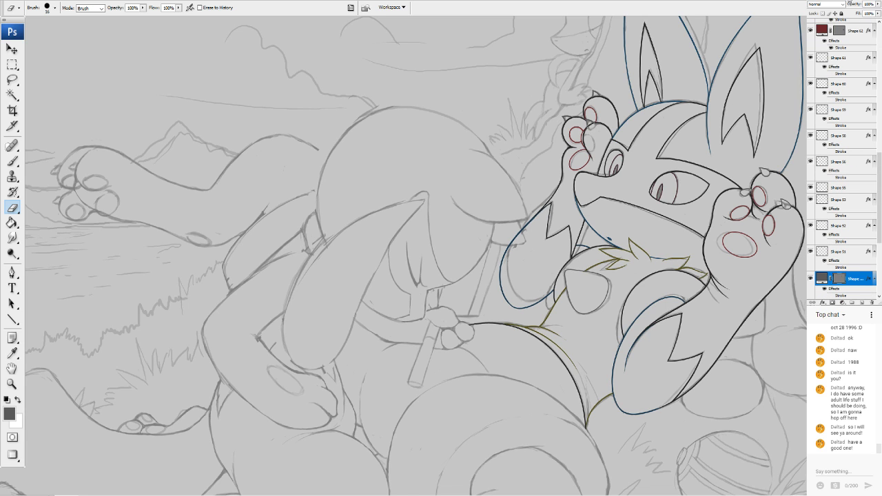
scroll(416, 255, down, 7)
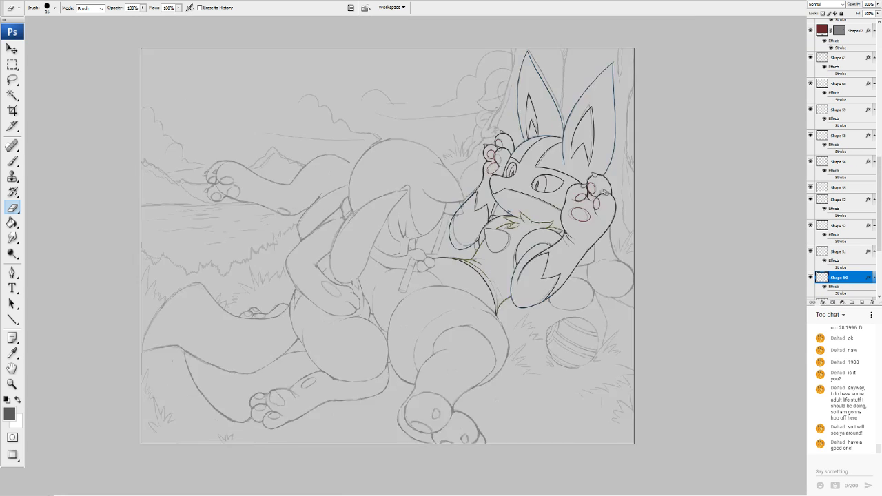
Set the foreground colour to the dark grey #272727 sampled from the raised arm's outline
key(ctrl+plus)
key(ctrl+plus)
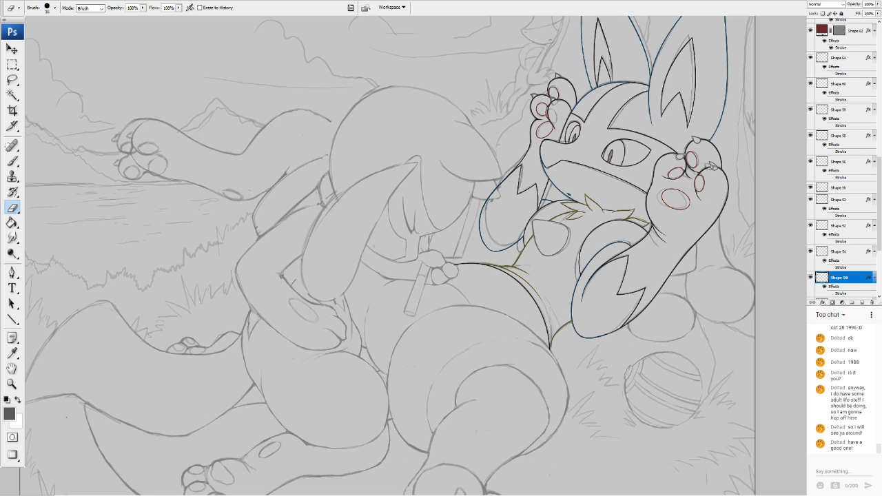
key(ctrl+plus)
key(ctrl+plus)
mouse_move(607, 207)
mouse_down()
mouse_move(617, 219)
mouse_move(302, 309)
mouse_move(300, 223)
mouse_up()
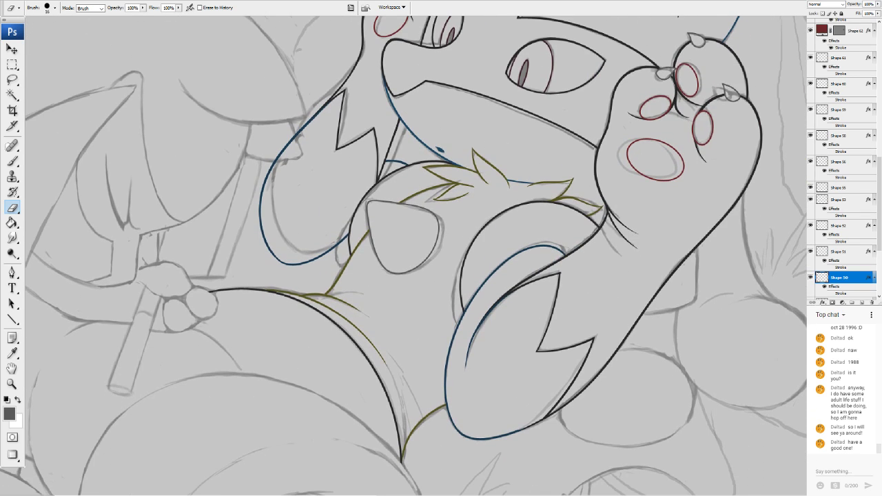
scroll(385, 235, up, 3)
drag(538, 227, 326, 251)
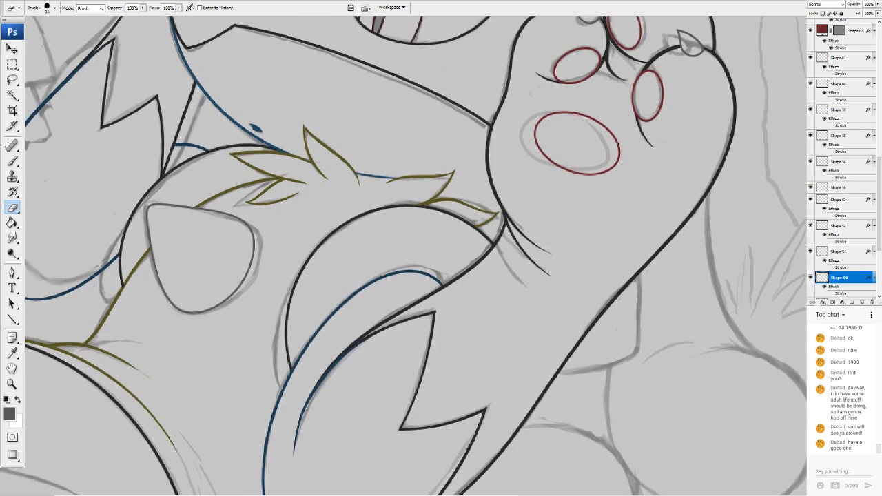
click(9, 413)
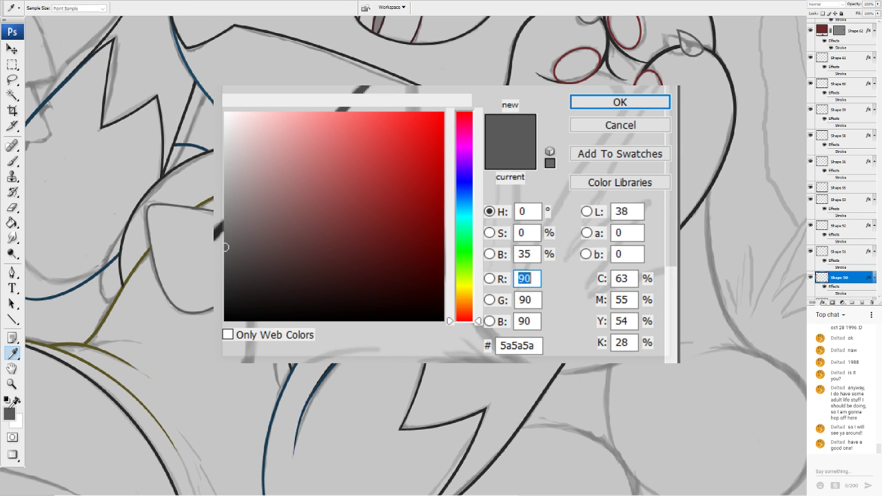
click(708, 187)
click(623, 103)
key(e)
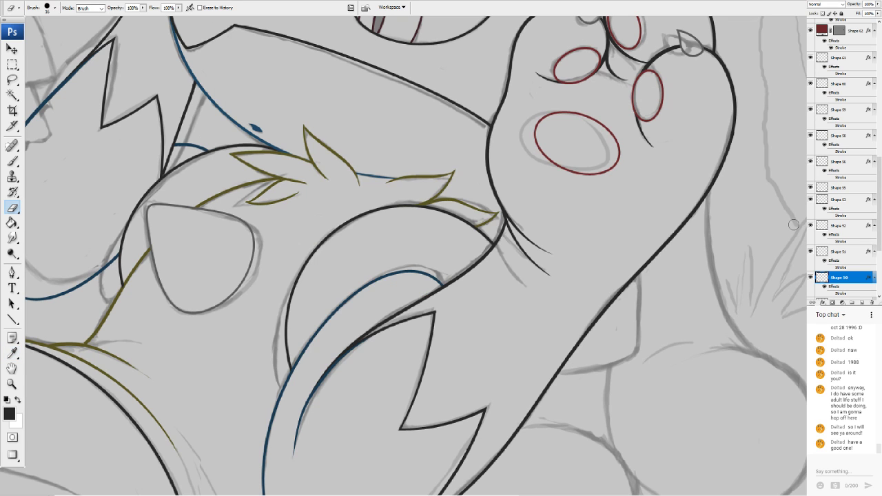
Draw a 5 px dark line from the raised arm's outer edge to the sketched round shape below, warped to follow the sketched curve
click(12, 319)
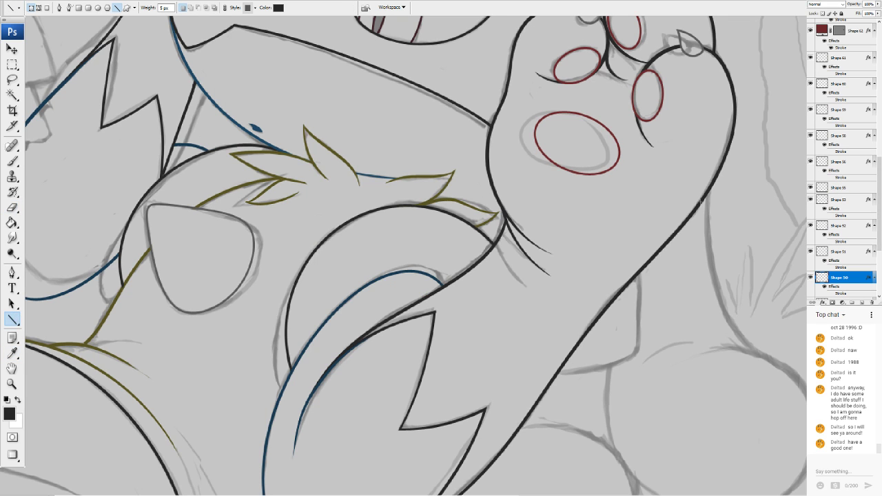
drag(701, 200, 769, 358)
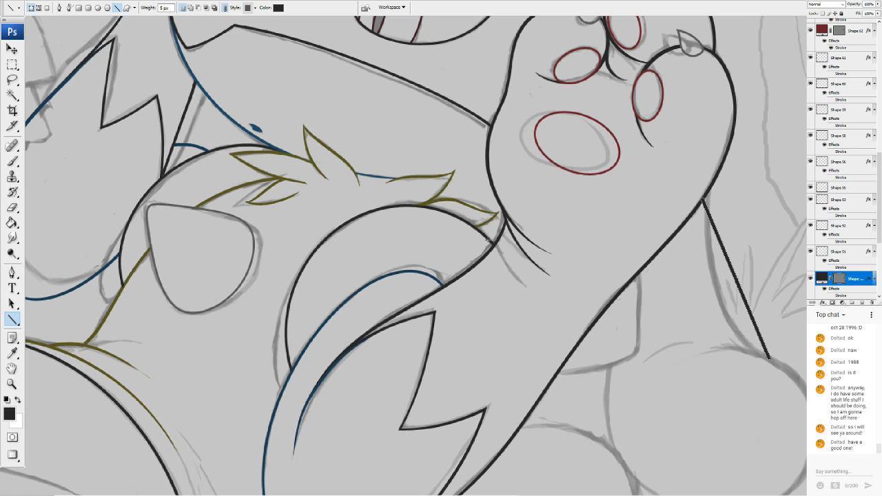
click(97, 161)
drag(751, 270, 735, 288)
drag(715, 246, 696, 157)
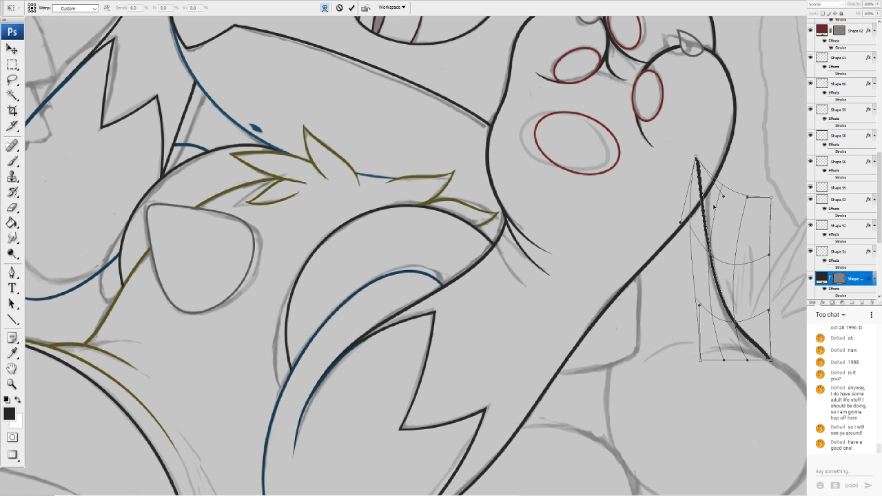
drag(701, 259, 697, 261)
drag(768, 311, 770, 359)
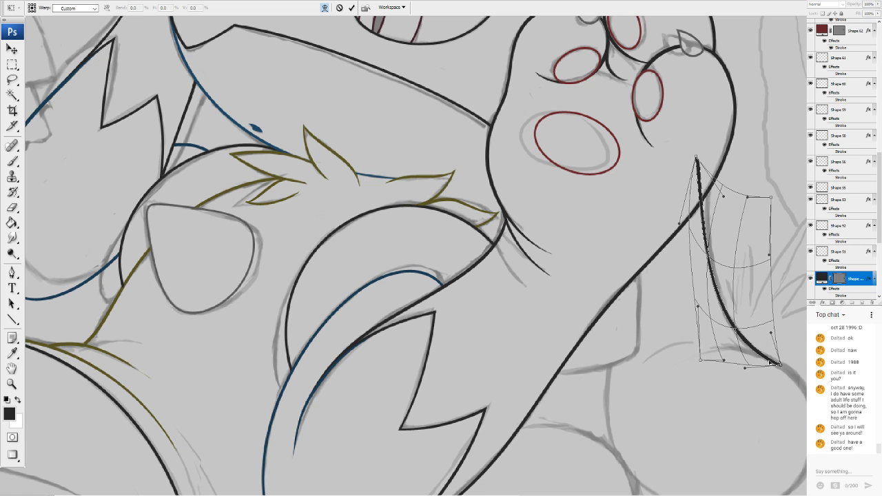
key(Return)
Rasterize the new curved line and erase its upper end where it overlaps the inside of the raised arm
key(e)
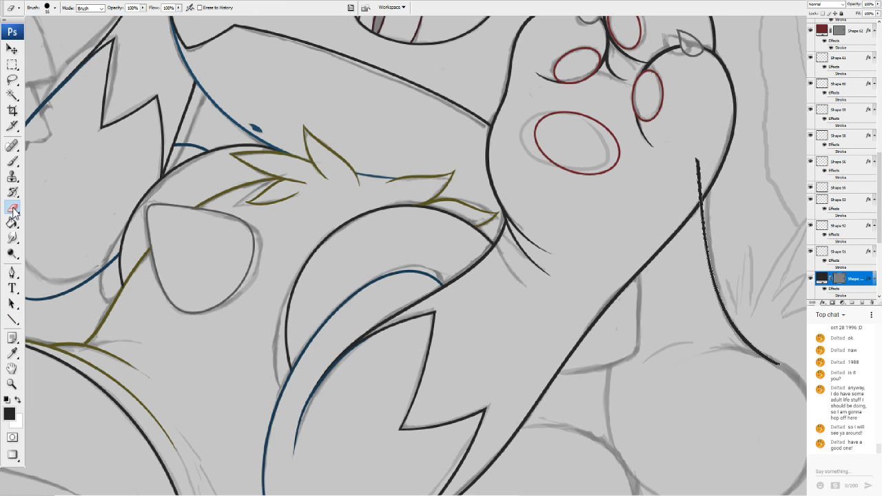
click(431, 163)
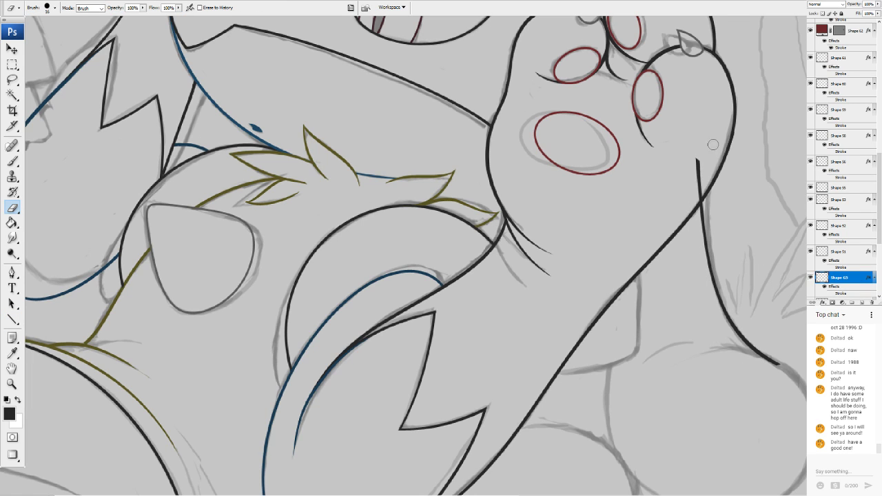
mouse_move(697, 176)
mouse_down()
mouse_move(700, 151)
mouse_move(696, 235)
mouse_move(873, 236)
mouse_move(784, 281)
mouse_move(661, 454)
mouse_move(661, 474)
mouse_move(717, 488)
mouse_move(661, 386)
mouse_up()
Look over the inked arms and the uninked sketch around them for the next part to outline
scroll(416, 255, up, 8)
scroll(416, 255, down, 14)
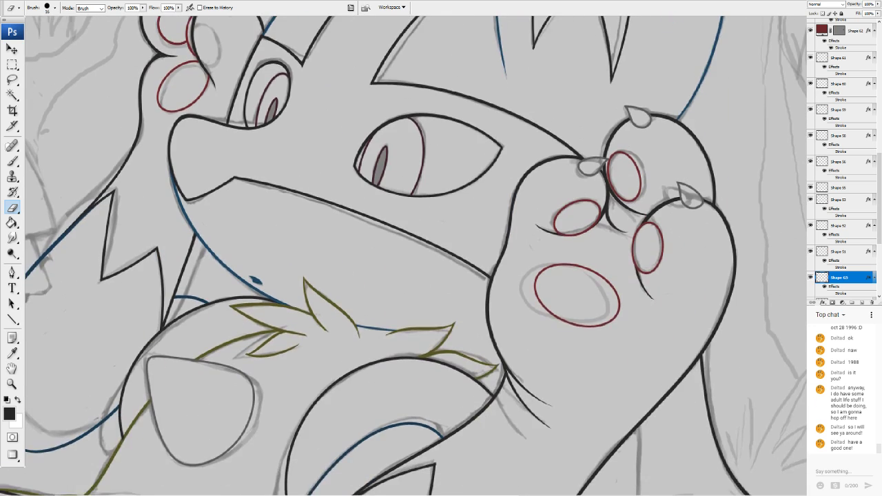
scroll(788, 205, down, 1)
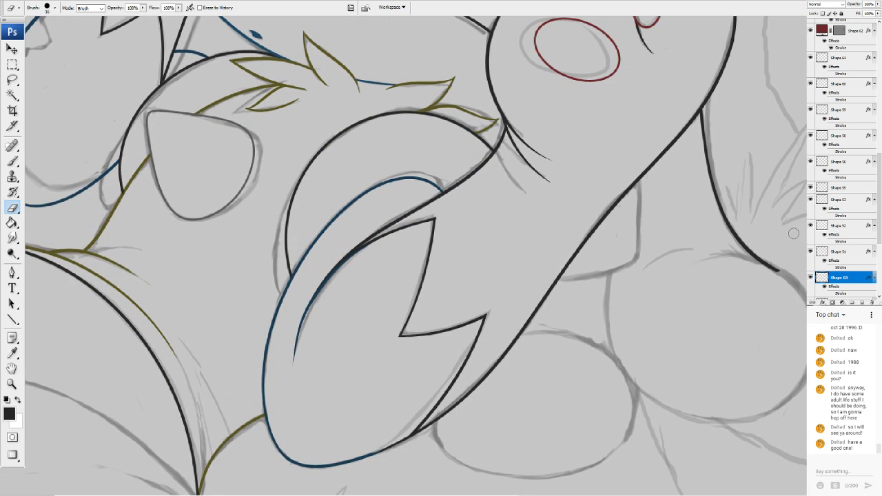
scroll(804, 175, up, 1)
scroll(803, 174, down, 3)
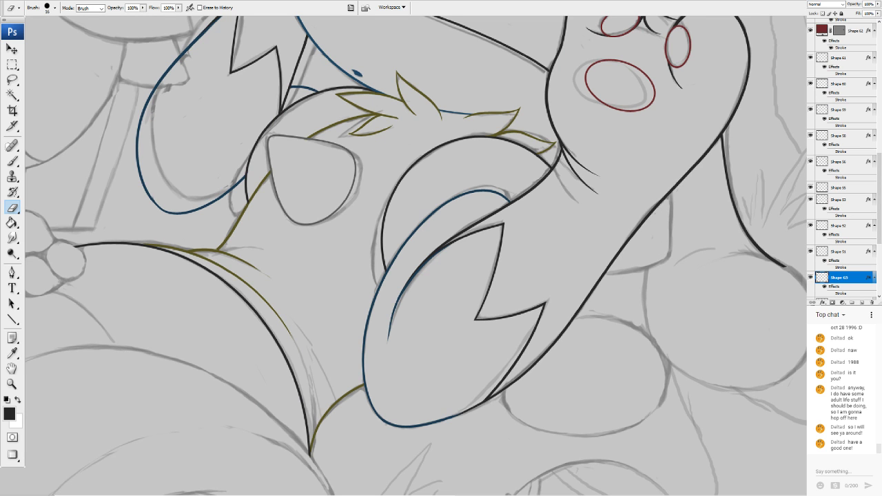
scroll(799, 252, down, 1)
scroll(800, 252, down, 1)
scroll(799, 252, left, 1)
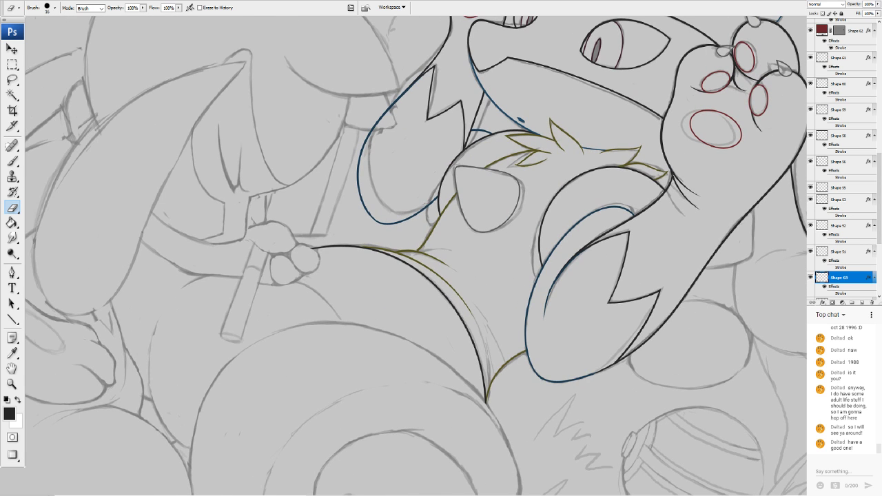
scroll(800, 252, right, 1)
scroll(800, 252, up, 2)
scroll(799, 252, down, 6)
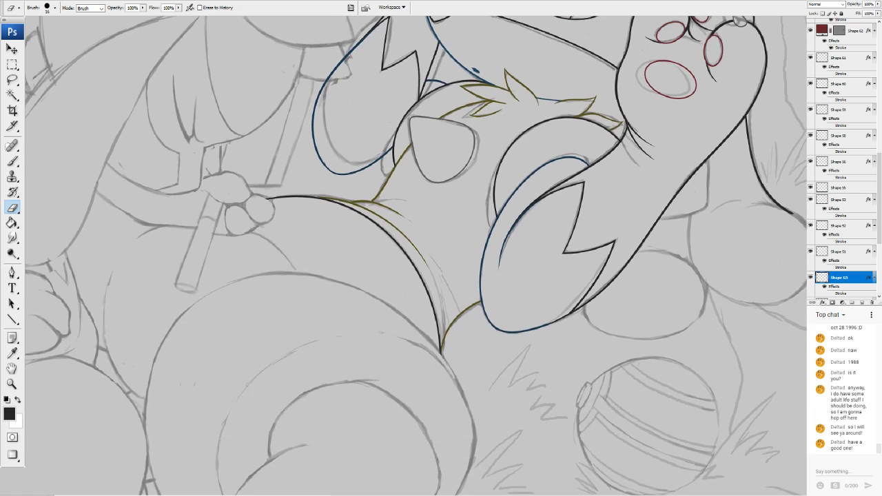
scroll(416, 256, down, 1)
scroll(416, 256, up, 6)
scroll(416, 255, down, 1)
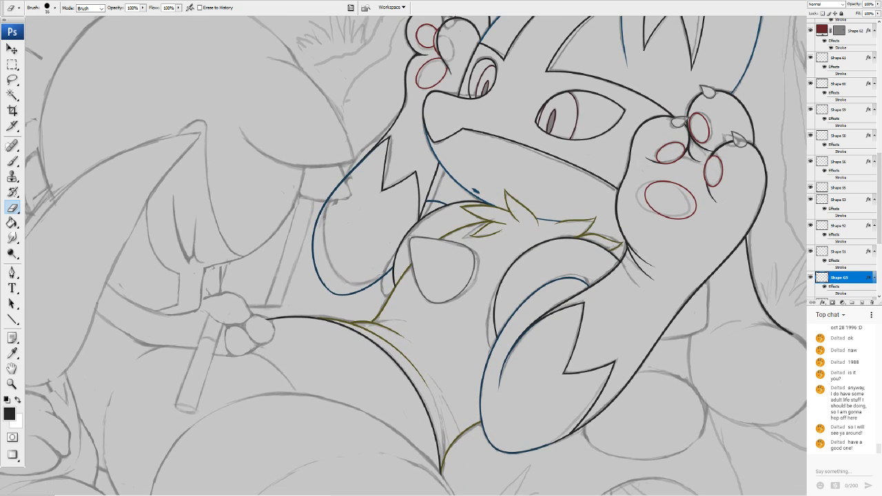
mouse_move(768, 191)
mouse_down()
mouse_move(789, 135)
mouse_move(782, 142)
mouse_up()
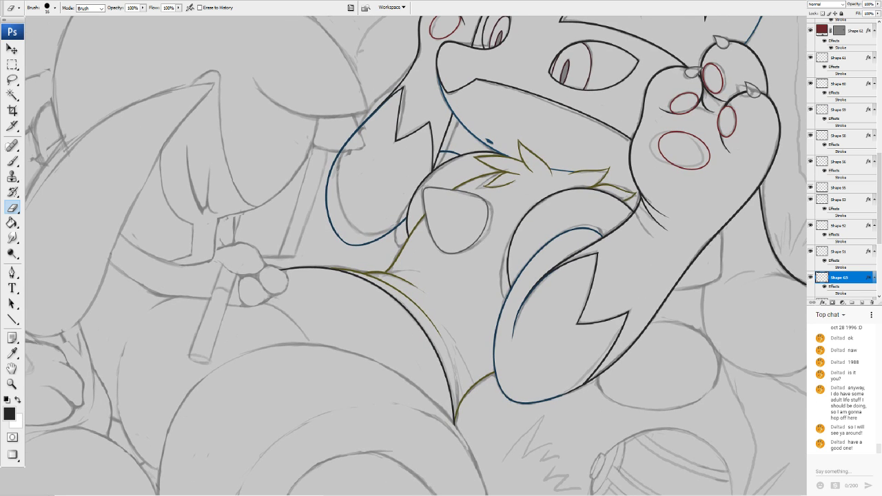
scroll(767, 177, down, 2)
scroll(416, 256, up, 1)
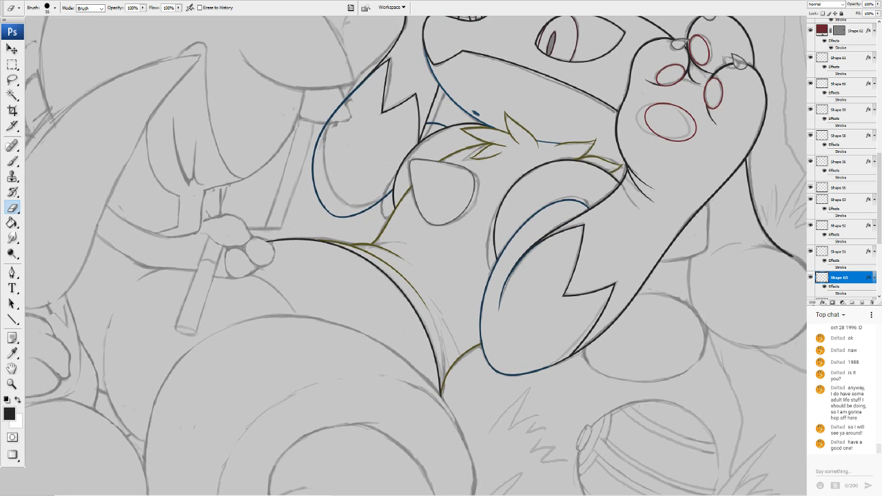
scroll(386, 242, up, 5)
drag(524, 207, 244, 397)
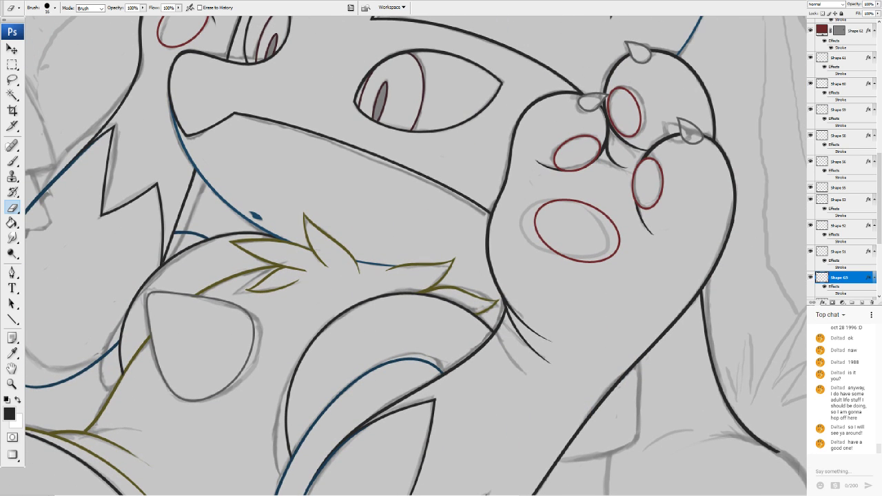
Switch to the Ellipse shape tool and set its colour to the claws' grey, #5a5a5a
click(12, 320)
click(98, 8)
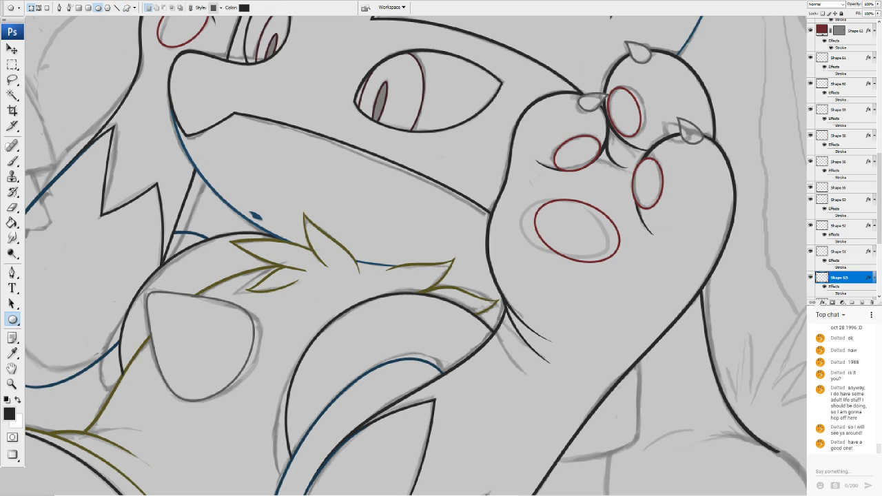
click(9, 414)
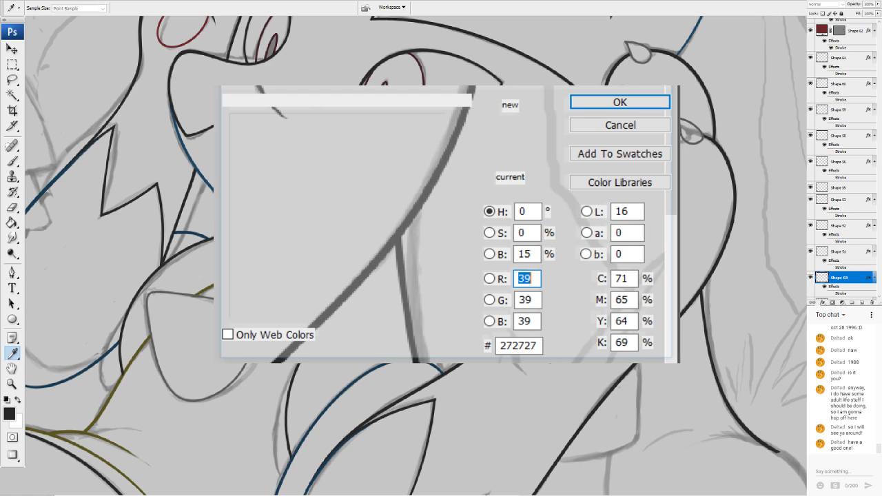
click(706, 131)
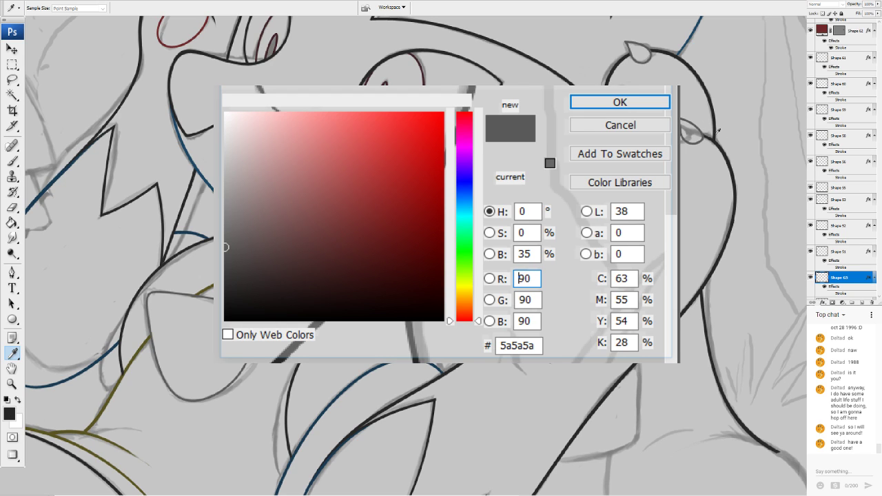
click(620, 102)
key(u)
scroll(413, 255, down, 5)
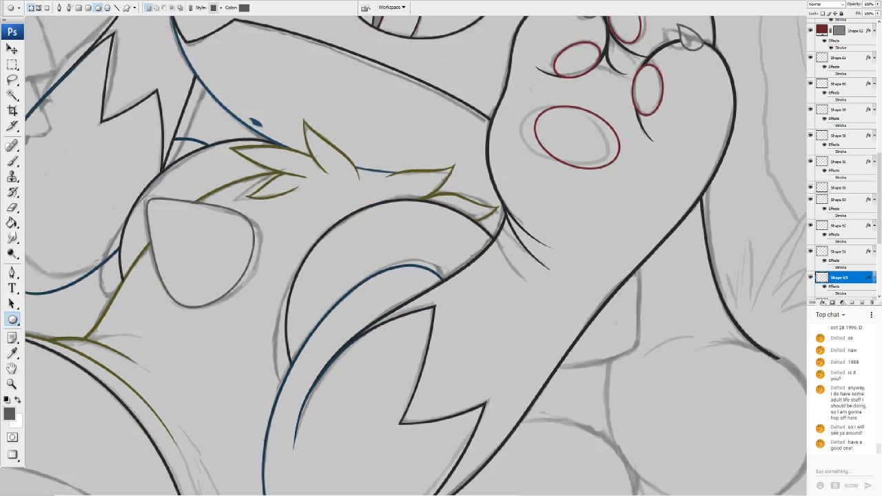
scroll(416, 255, down, 5)
scroll(416, 254, up, 5)
scroll(416, 255, left, 6)
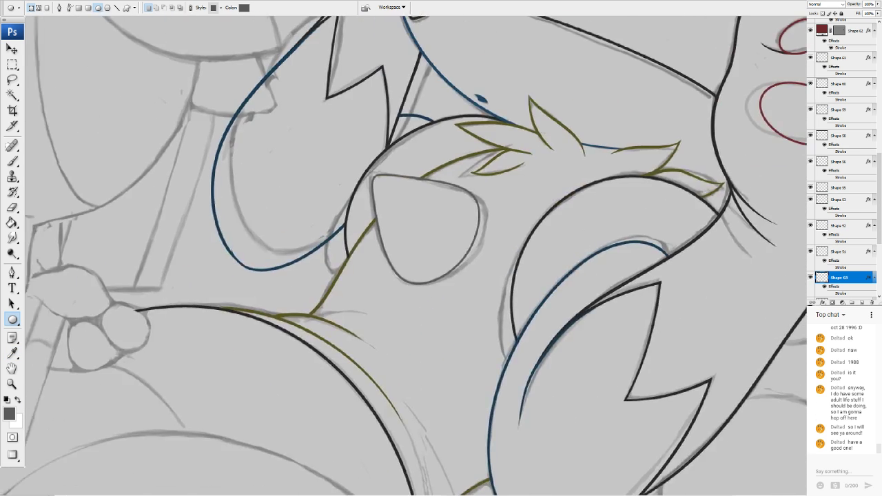
scroll(416, 255, down, 2)
scroll(416, 255, right, 6)
scroll(416, 255, up, 2)
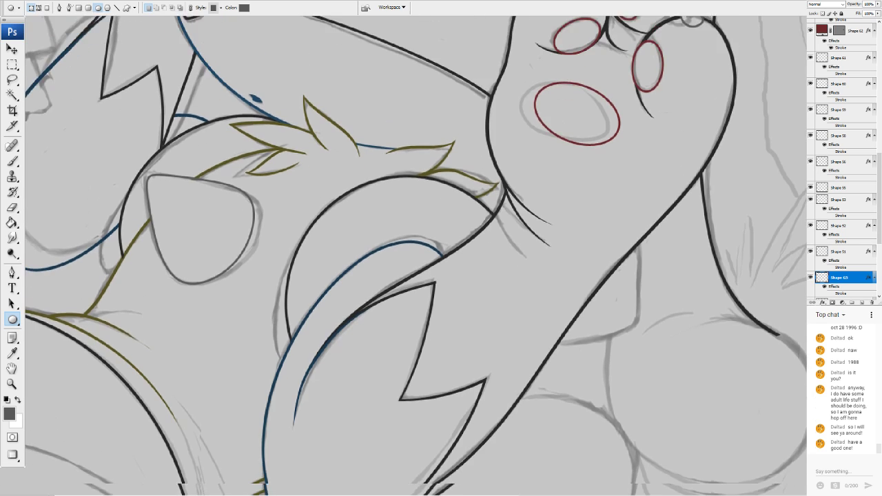
scroll(416, 255, left, 1)
scroll(417, 255, down, 4)
scroll(416, 255, up, 3)
scroll(416, 255, left, 5)
scroll(416, 255, left, 4)
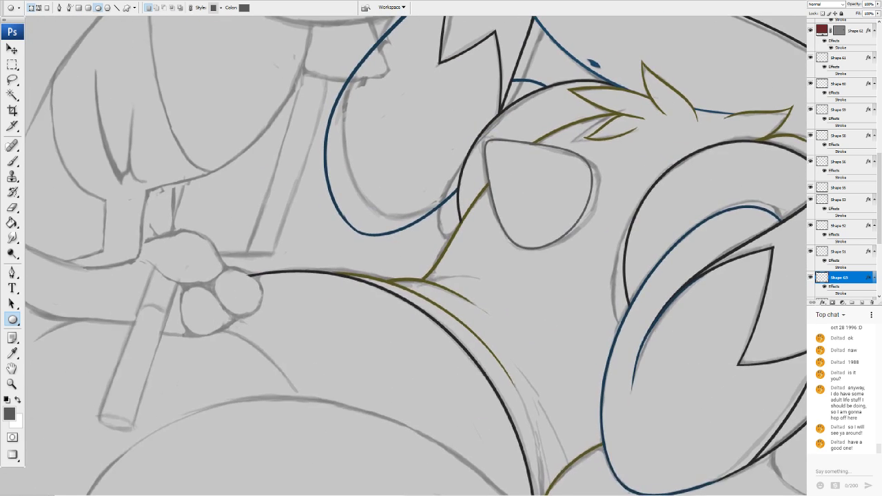
scroll(416, 255, up, 1)
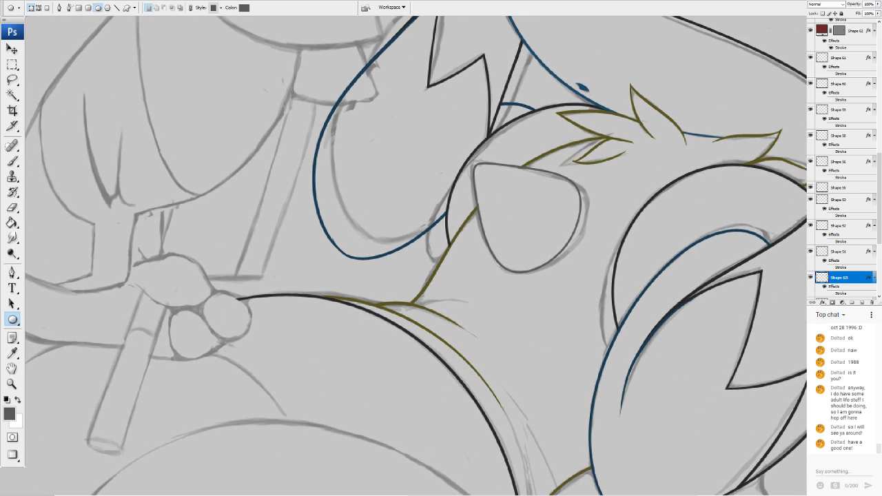
scroll(416, 255, right, 9)
scroll(416, 255, down, 6)
scroll(416, 255, up, 4)
Draw a grey ellipse over the sketched claw at the arm's outer edge, with 0% fill opacity and a 3 px inside stroke in the same grey
drag(566, 138, 661, 268)
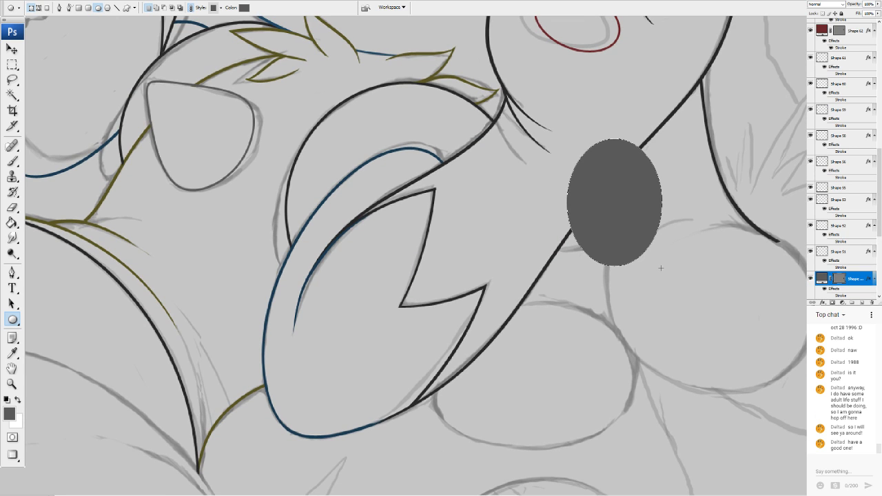
double_click(857, 279)
click(233, 342)
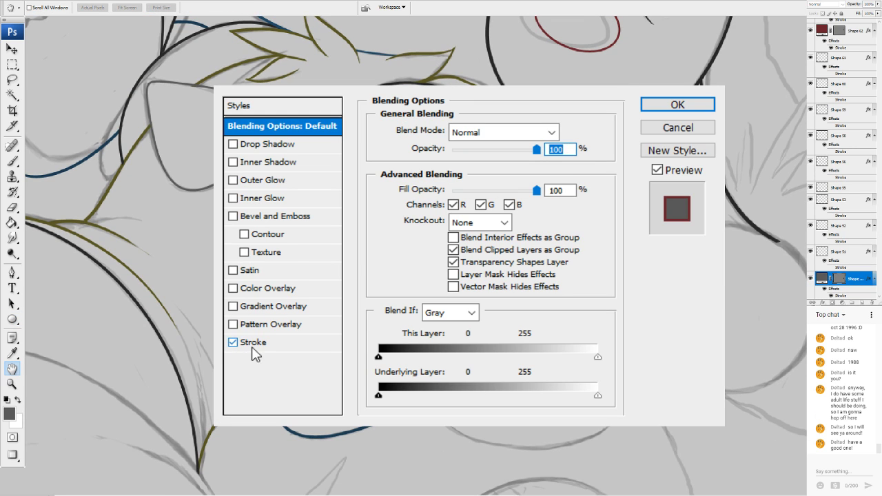
click(254, 344)
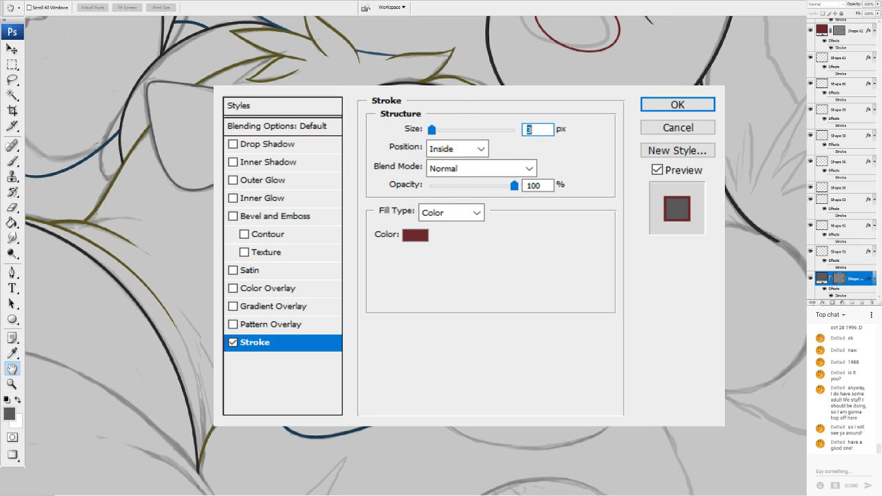
click(414, 237)
click(207, 87)
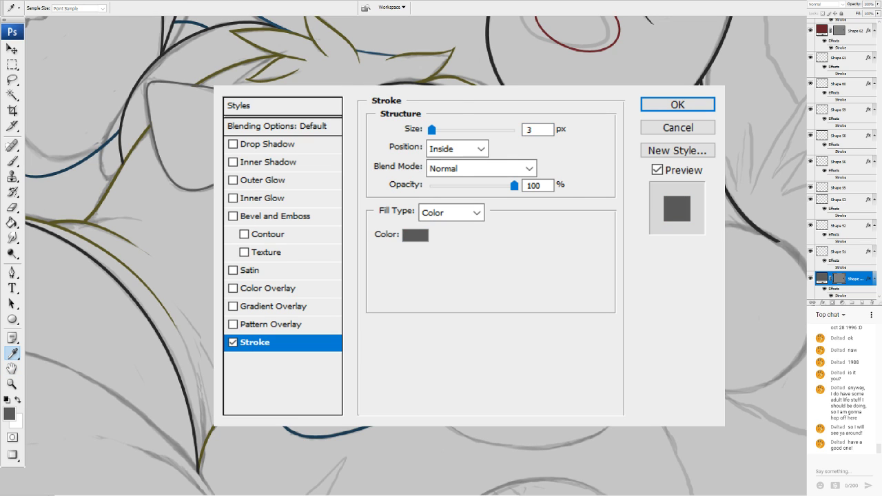
click(710, 204)
mouse_move(514, 186)
mouse_down()
mouse_move(427, 173)
mouse_move(515, 184)
mouse_move(330, 187)
mouse_up()
click(301, 127)
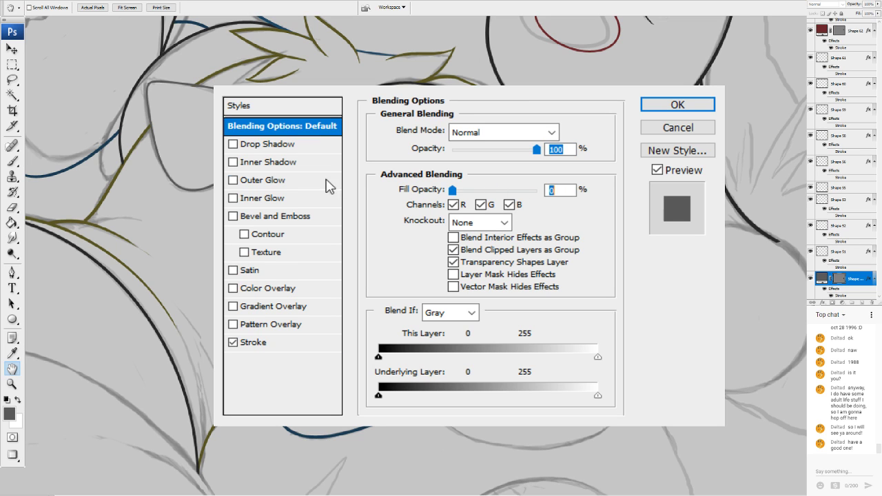
click(255, 342)
click(534, 129)
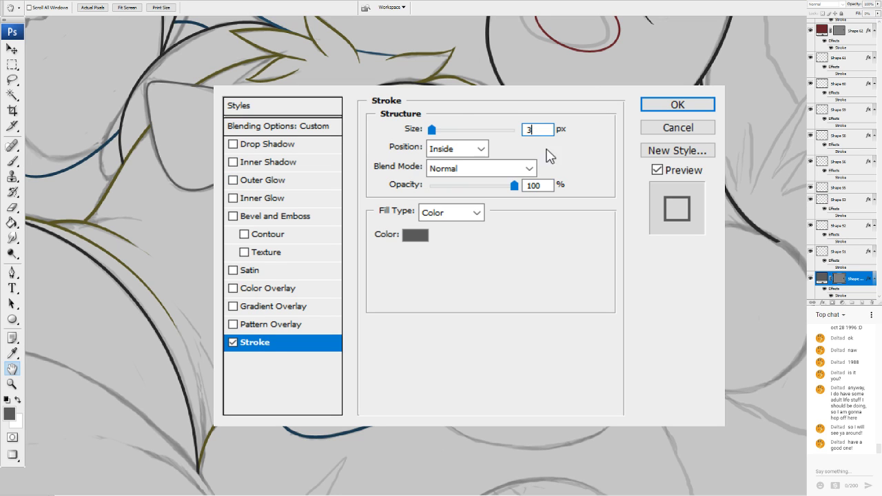
click(672, 104)
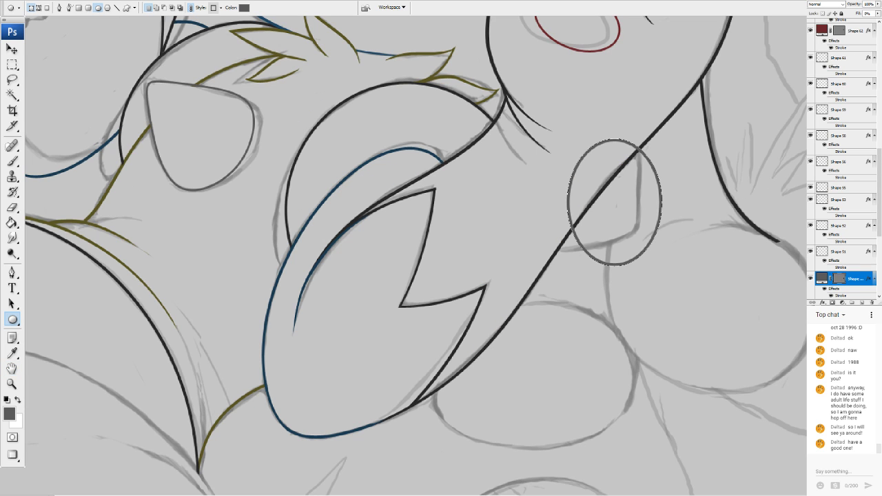
Try rotating and warping the outlined ellipse, and undo back to before it was drawn
key(ctrl+t)
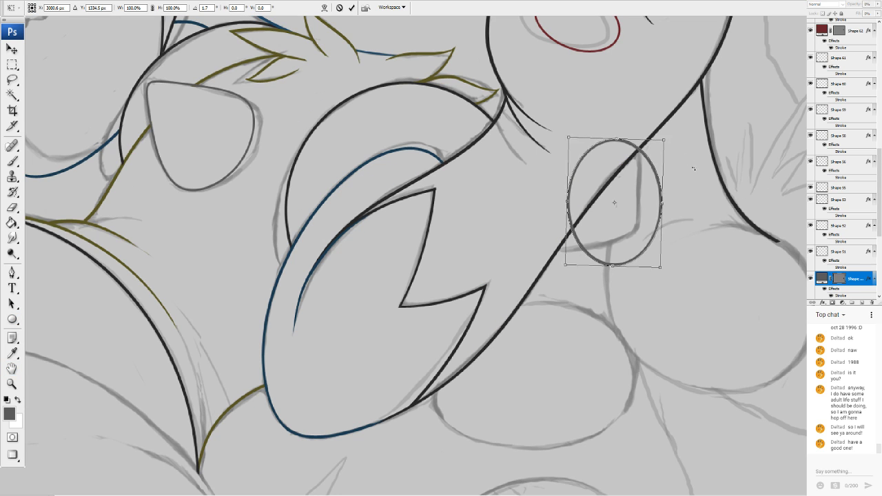
drag(692, 182, 671, 193)
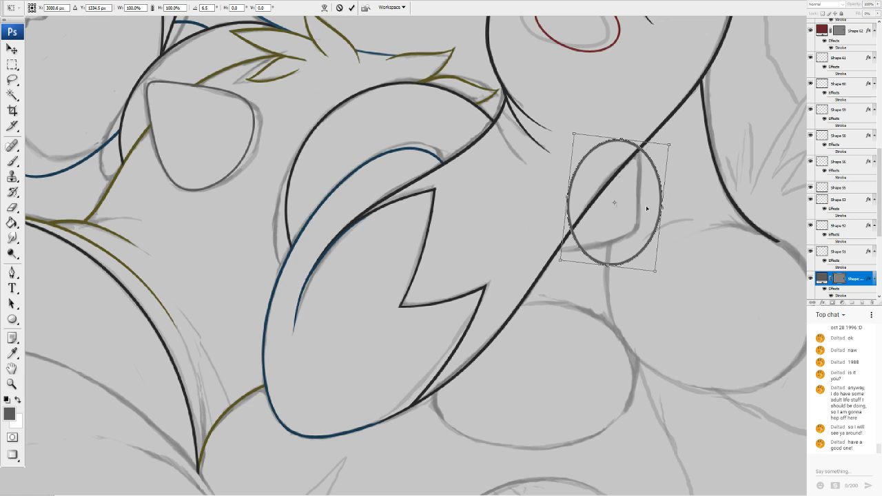
key(Return)
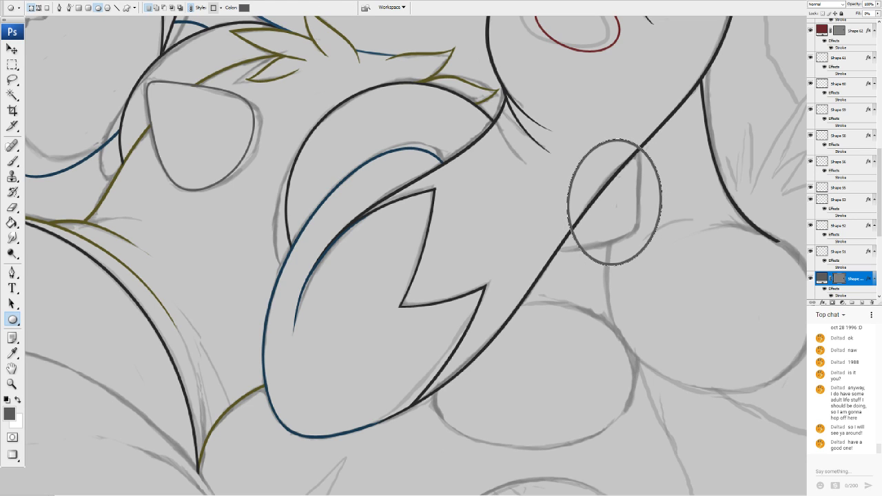
key(ctrl+t)
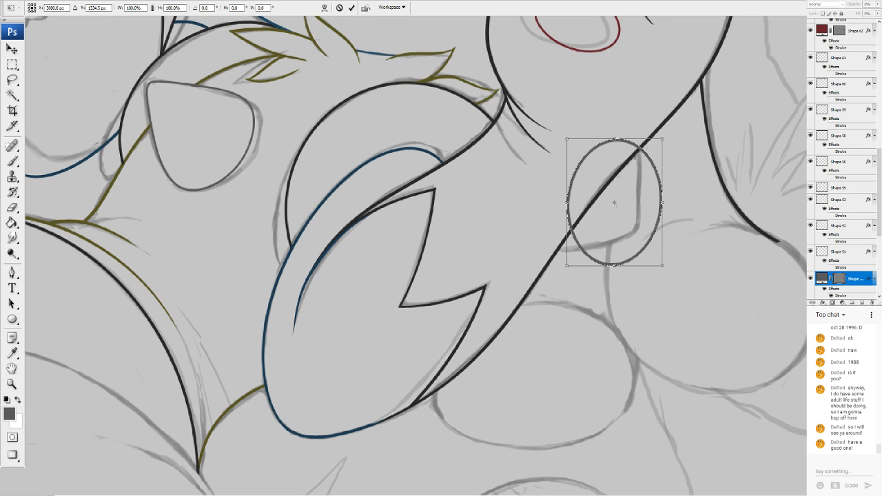
click(324, 7)
key(Return)
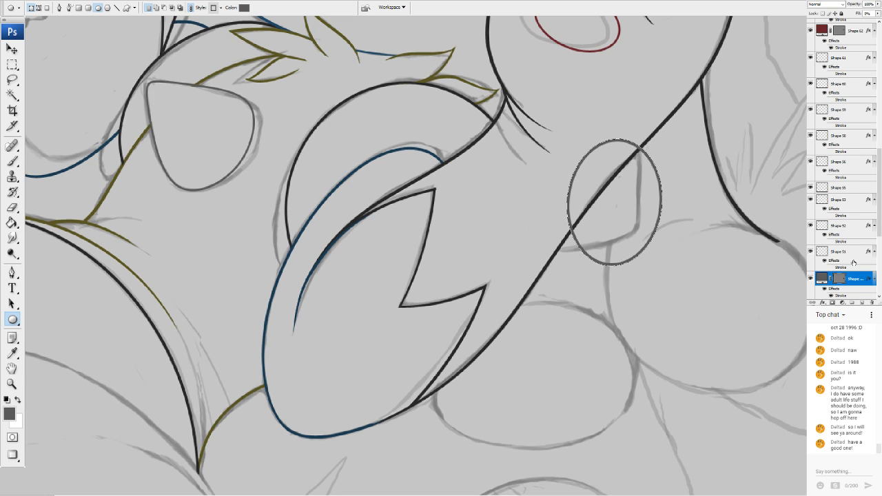
key(shift+0)
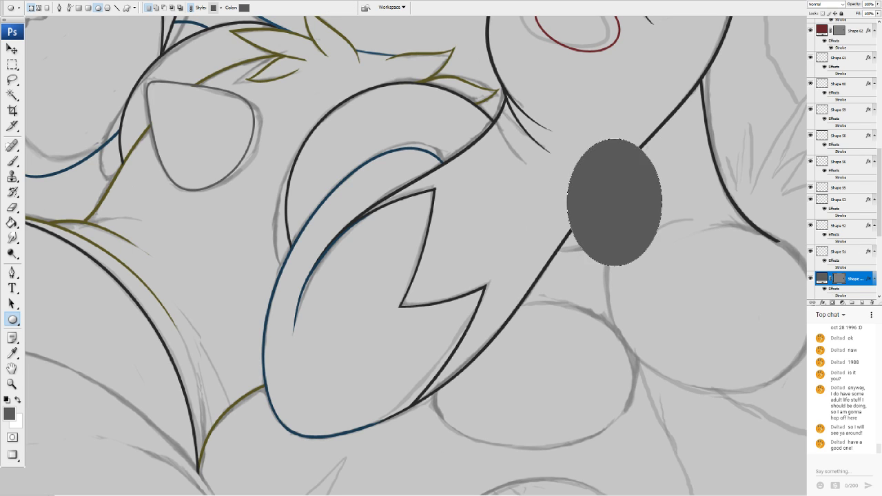
key(ctrl+alt+z)
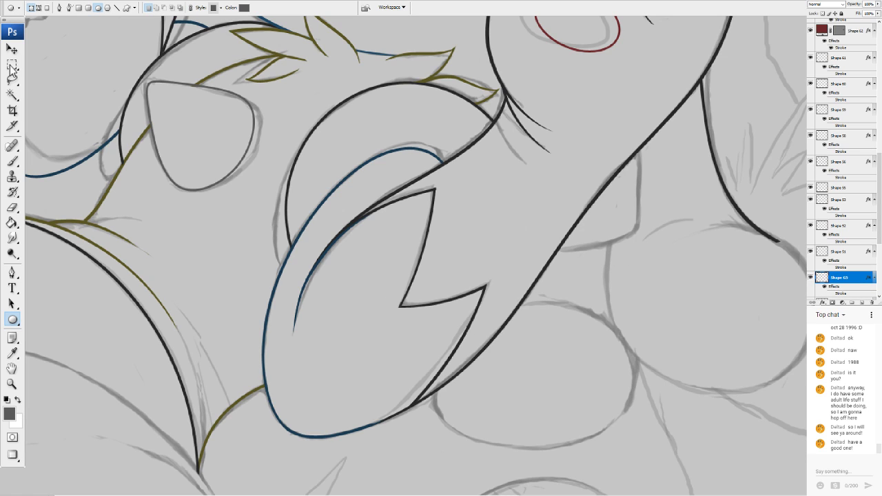
Deselect all layers and draw a new grey ellipse beside the sketched claw at the arm's outer edge
key(v)
click(200, 113)
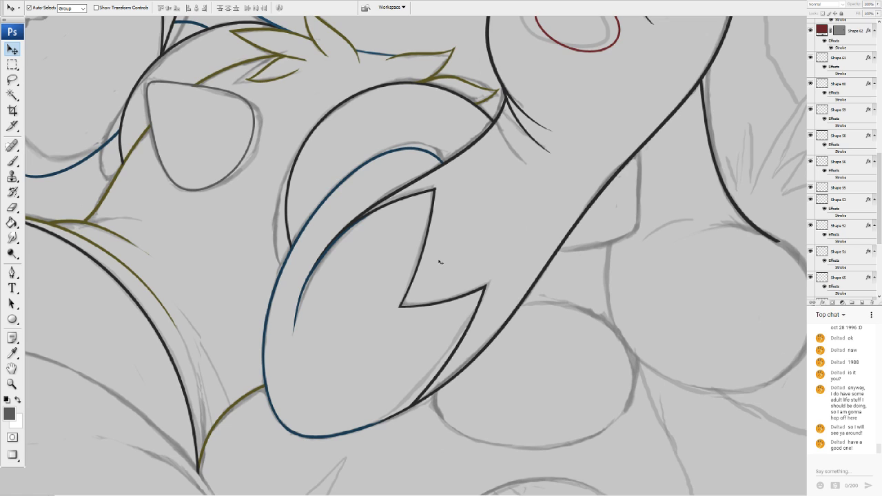
click(249, 146)
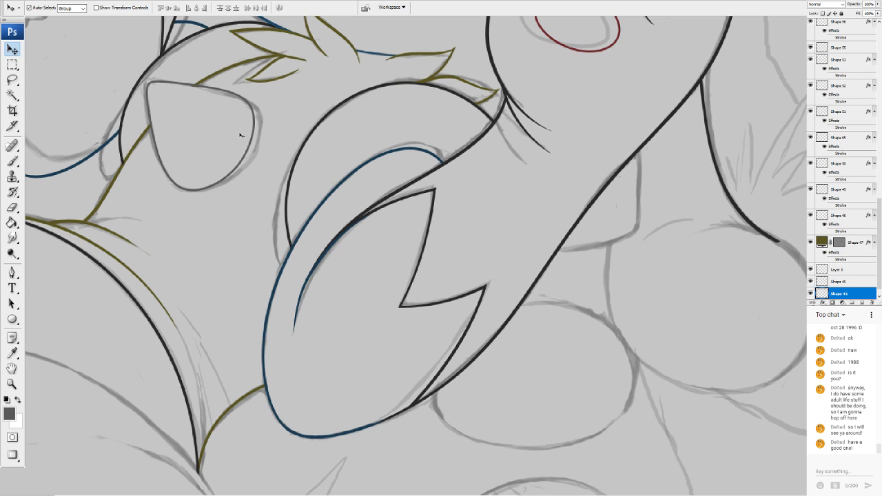
click(240, 135)
click(22, 322)
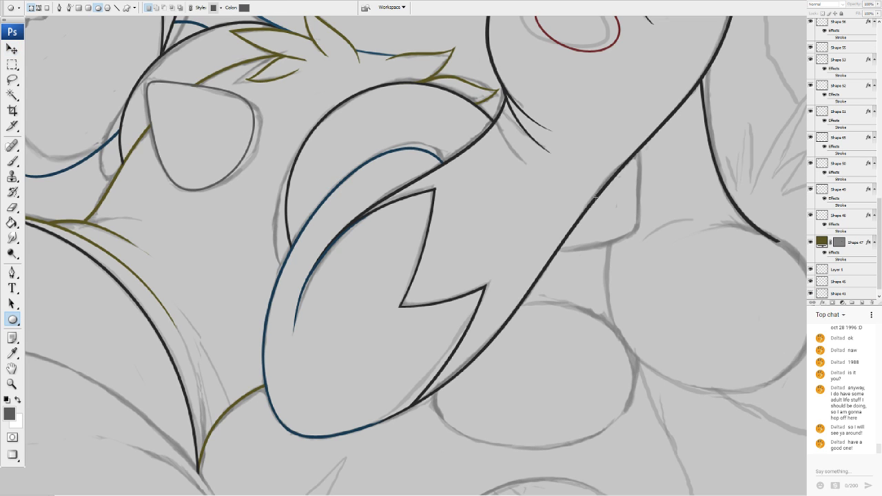
drag(597, 197, 693, 308)
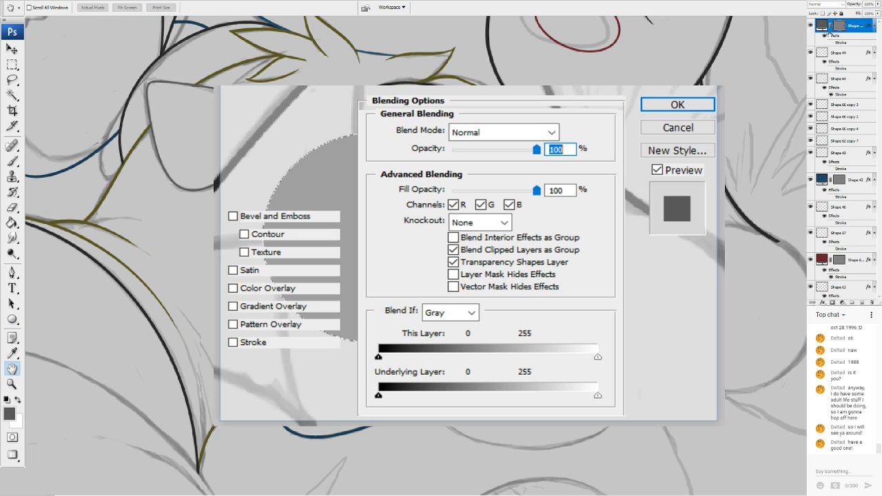
Add a 3 px inside stroke at 100% opacity to the new ellipse, coloured the same grey as its fill
double_click(858, 26)
click(238, 344)
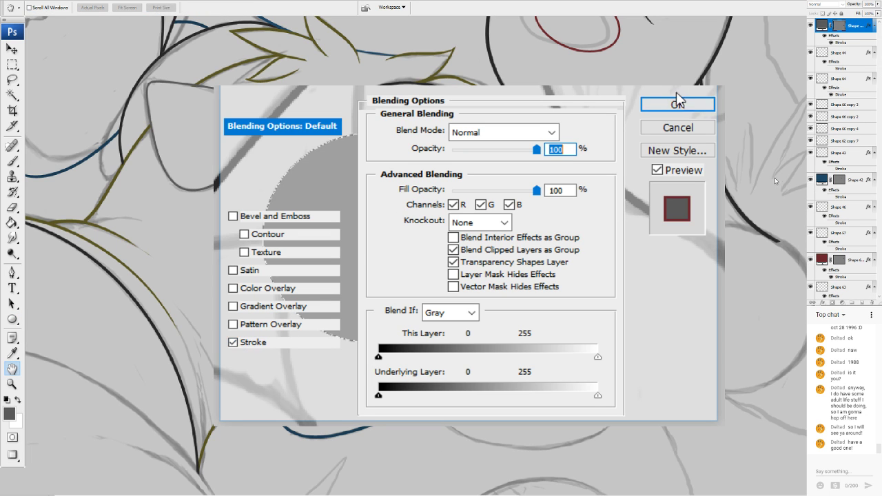
click(677, 104)
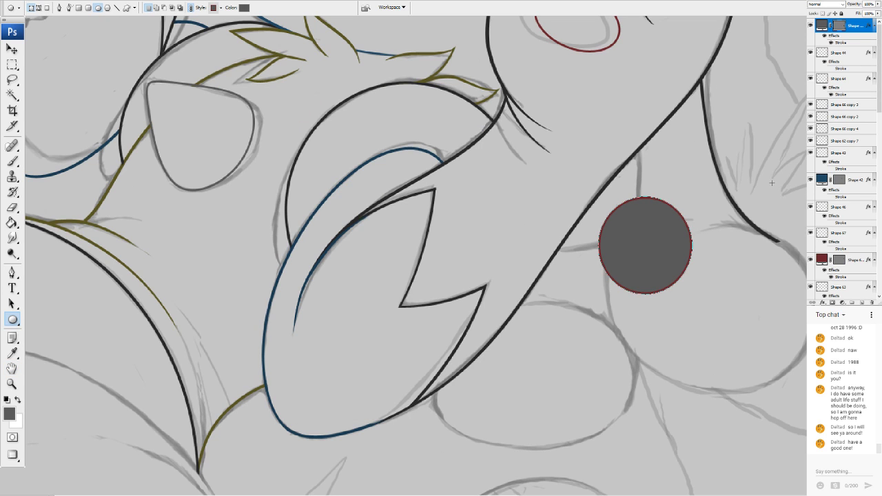
double_click(858, 25)
click(261, 344)
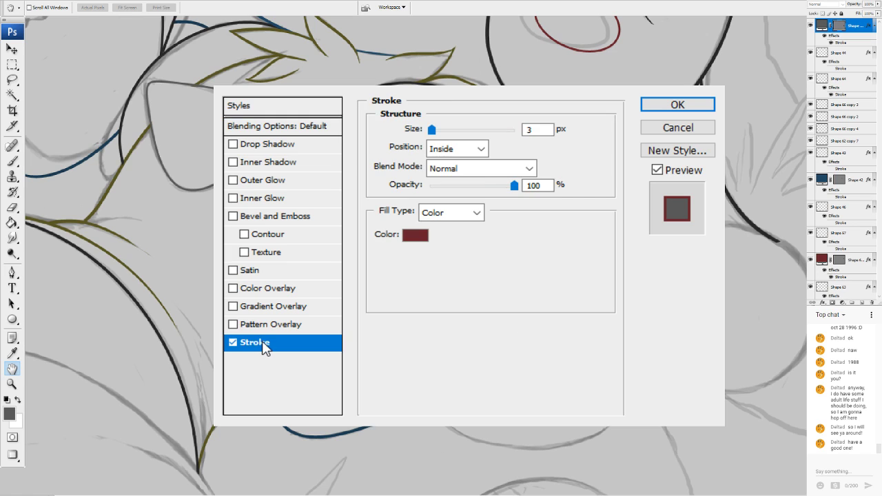
drag(513, 186, 348, 206)
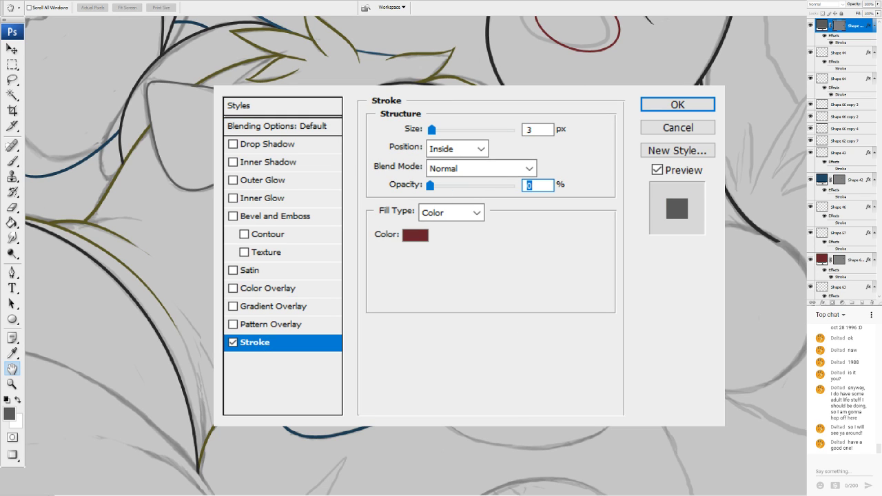
drag(431, 186, 619, 178)
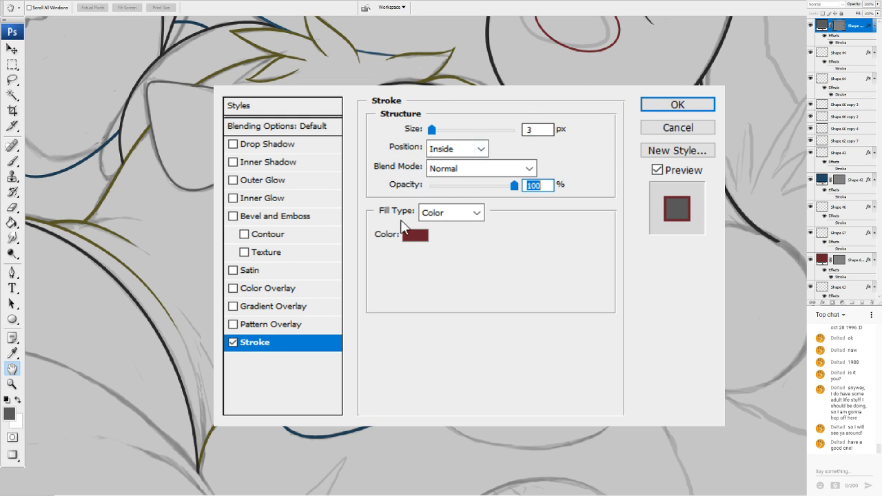
click(415, 235)
click(9, 413)
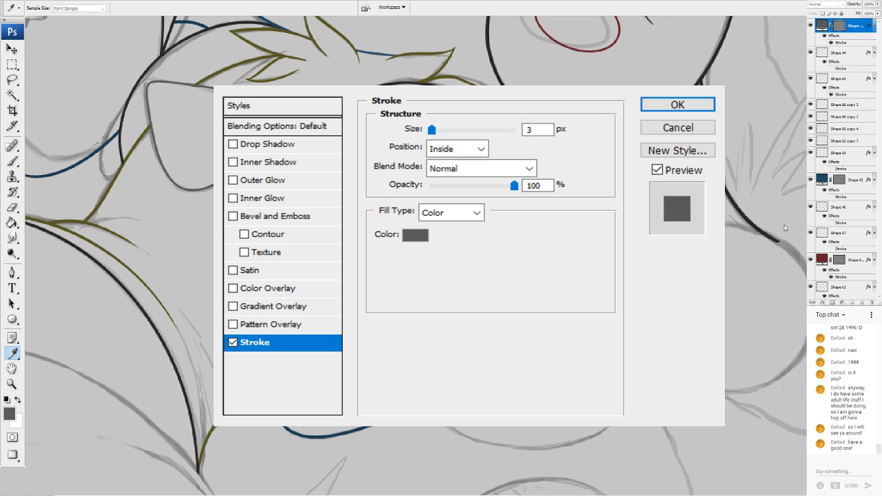
Set the ellipse's fill opacity to 0% and apply the layer style with the 3 px stroke
click(309, 130)
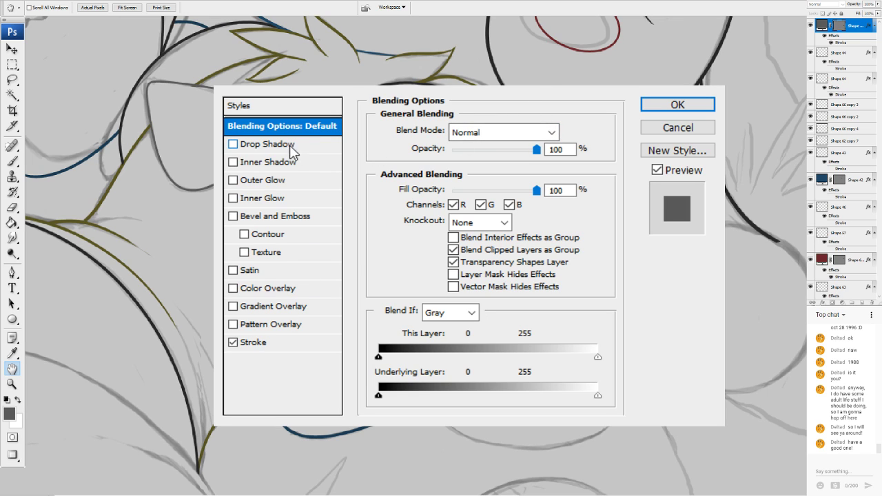
drag(536, 190, 356, 187)
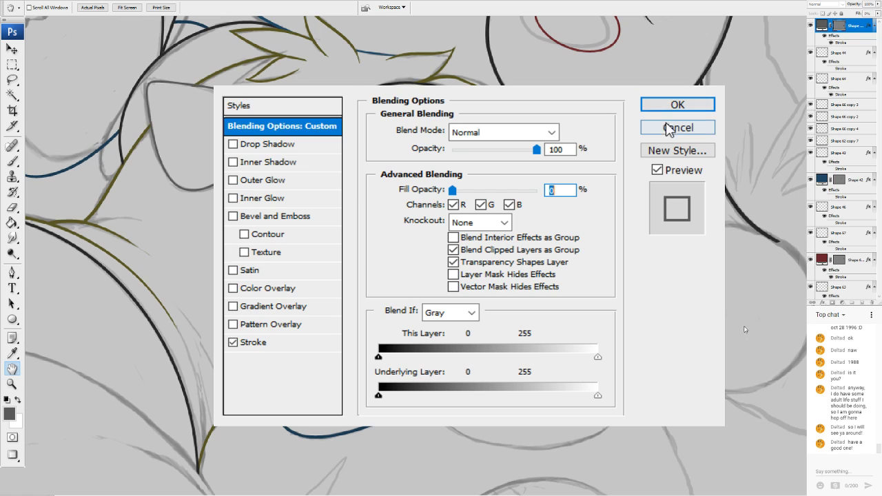
click(264, 343)
click(541, 130)
click(542, 133)
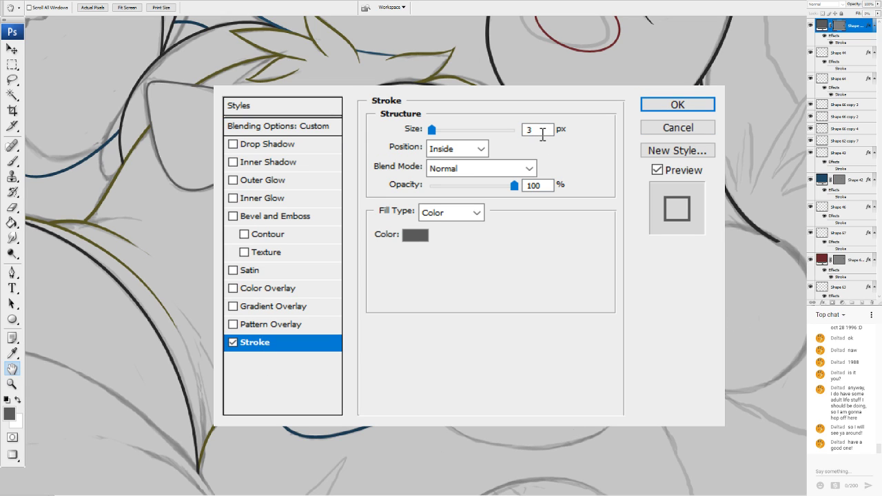
click(677, 104)
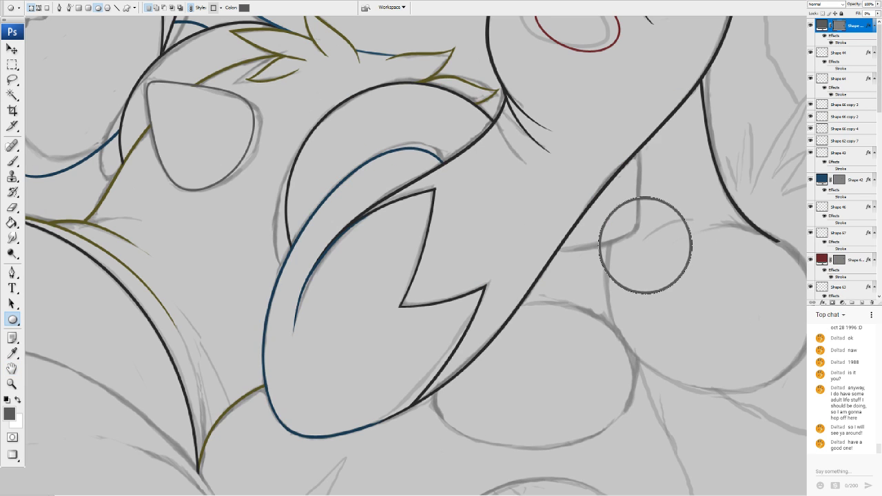
Scale the ellipse to 76.2%, rotate it about 39 degrees and place it over the sketched claw on the arm's outer edge
scroll(724, 241, up, 4)
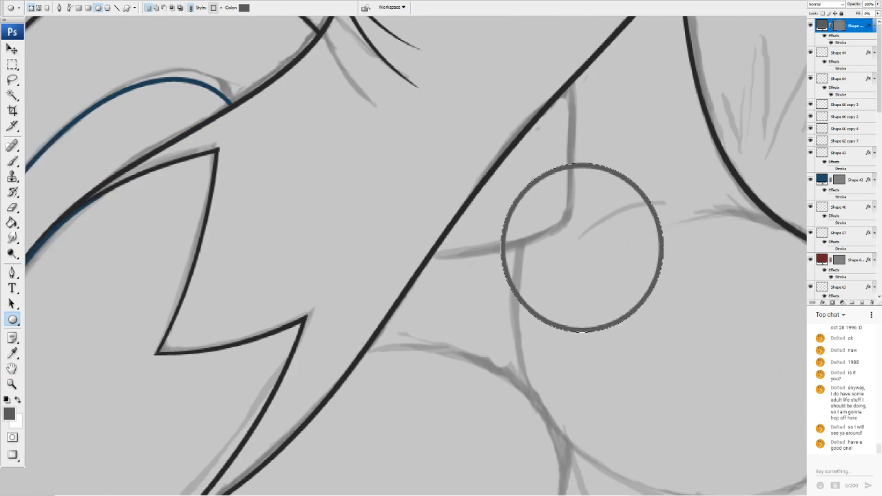
drag(723, 241, 684, 261)
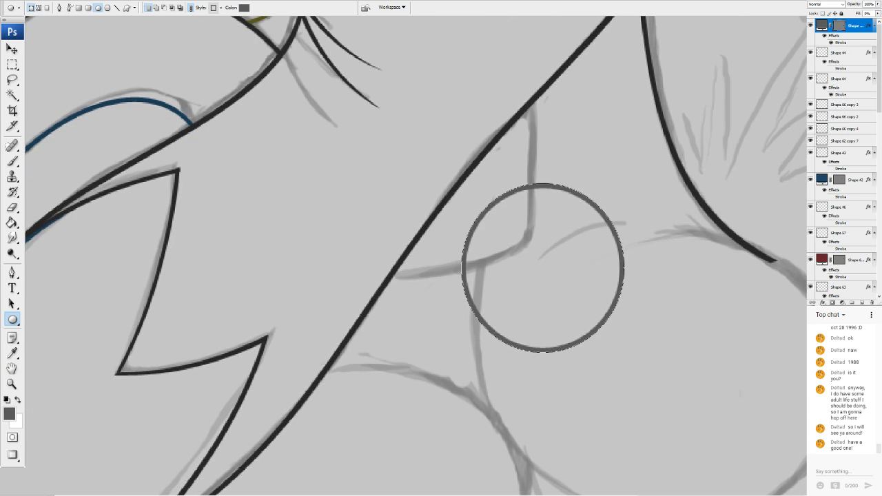
key(ctrl+t)
drag(624, 351, 496, 263)
drag(555, 161, 566, 232)
drag(497, 226, 510, 205)
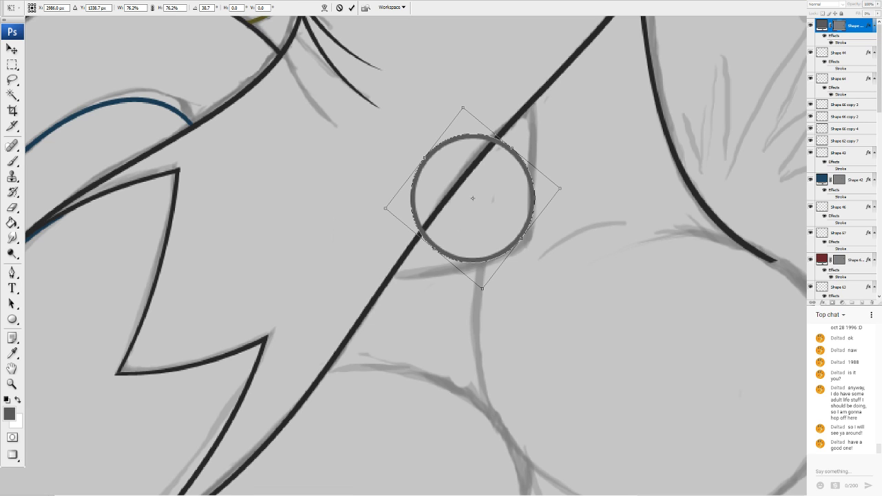
Warp the ellipse into a rounded triangle following the sketched claw, stretching two corners across the arm's outline
click(324, 8)
drag(527, 162, 512, 27)
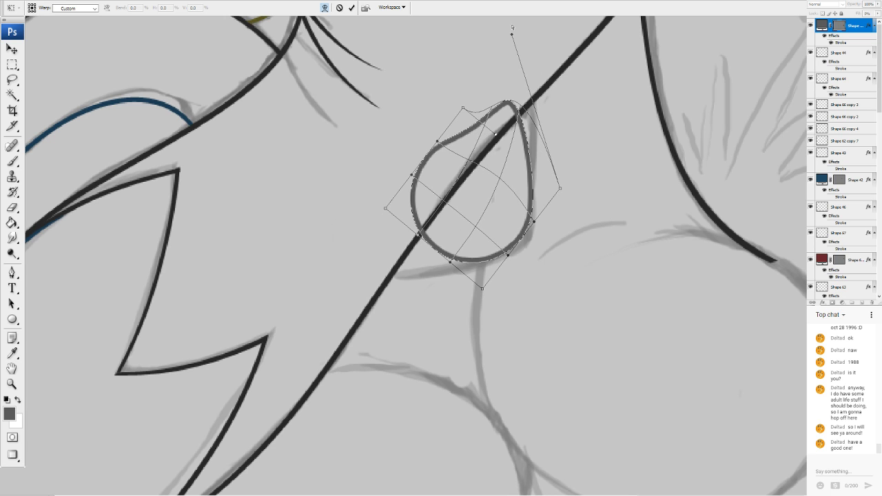
drag(448, 263, 394, 249)
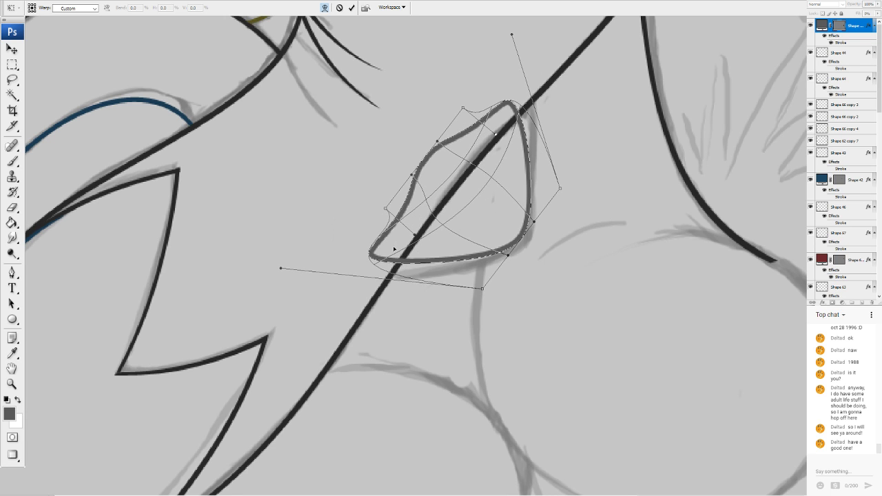
drag(508, 257, 530, 243)
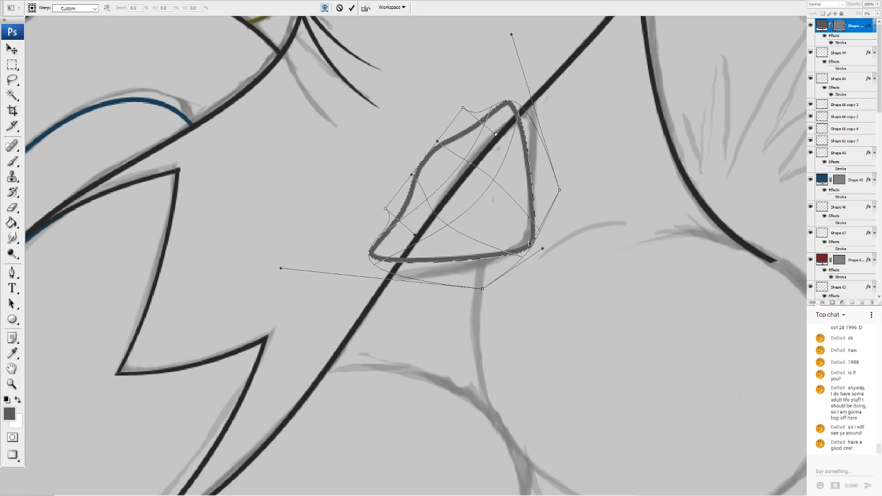
drag(527, 127, 528, 148)
key(Return)
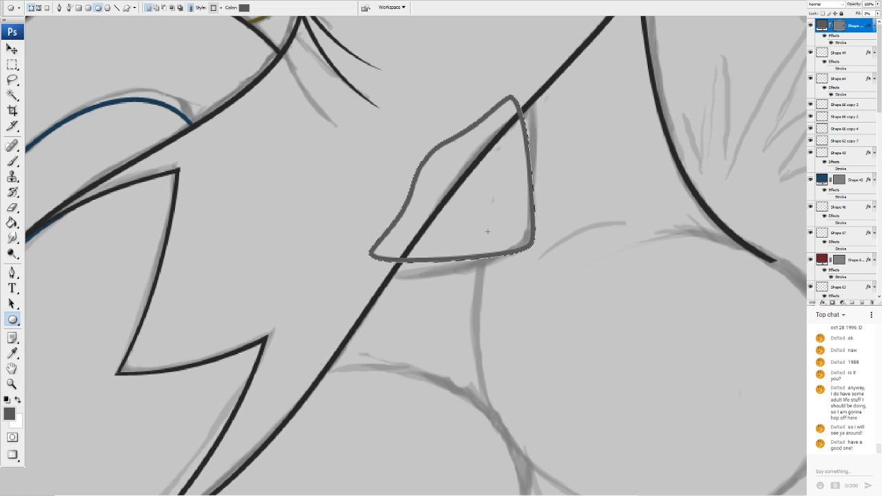
Set the foreground colour to dark grey #272727 by sampling an existing dark outline
scroll(782, 260, down, 6)
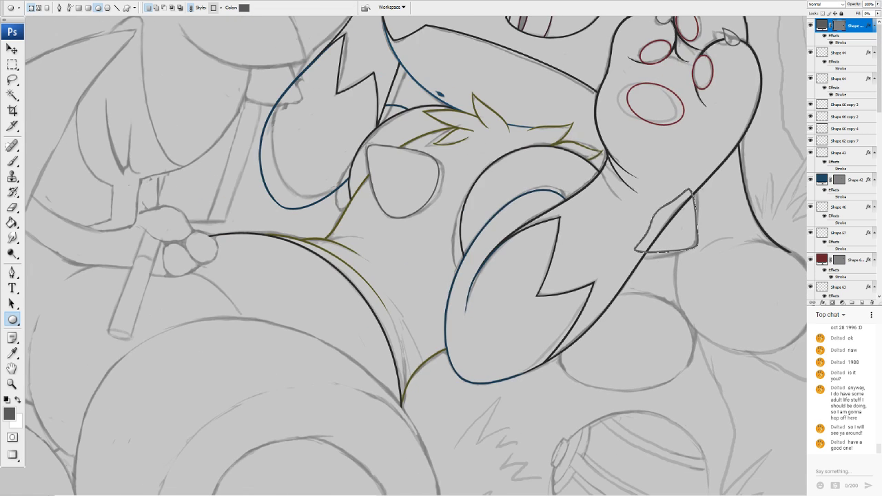
scroll(402, 241, up, 5)
drag(710, 227, 255, 210)
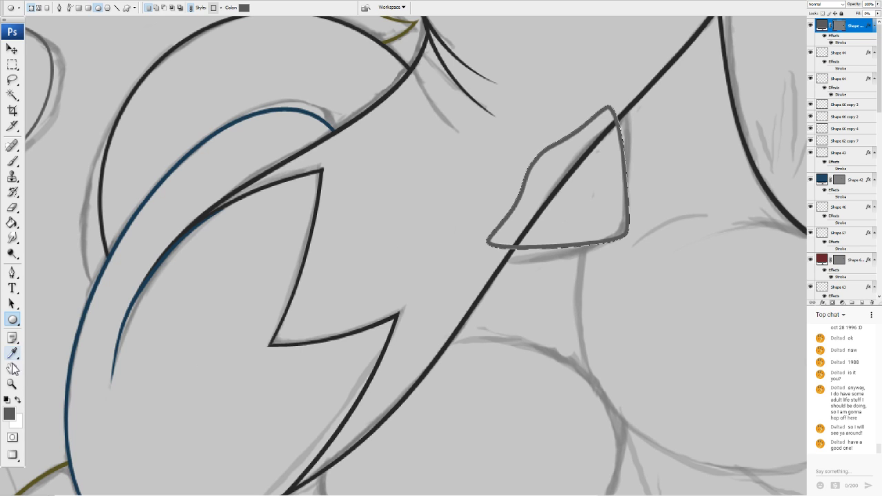
click(12, 410)
click(189, 228)
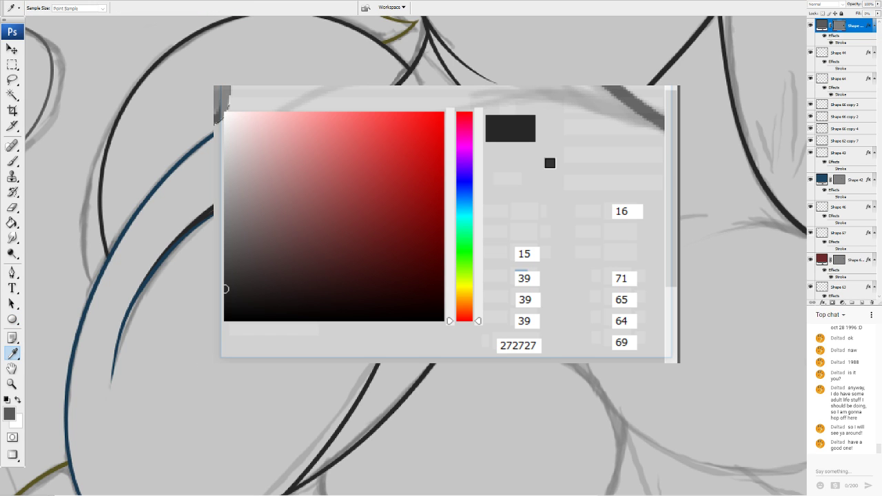
click(616, 98)
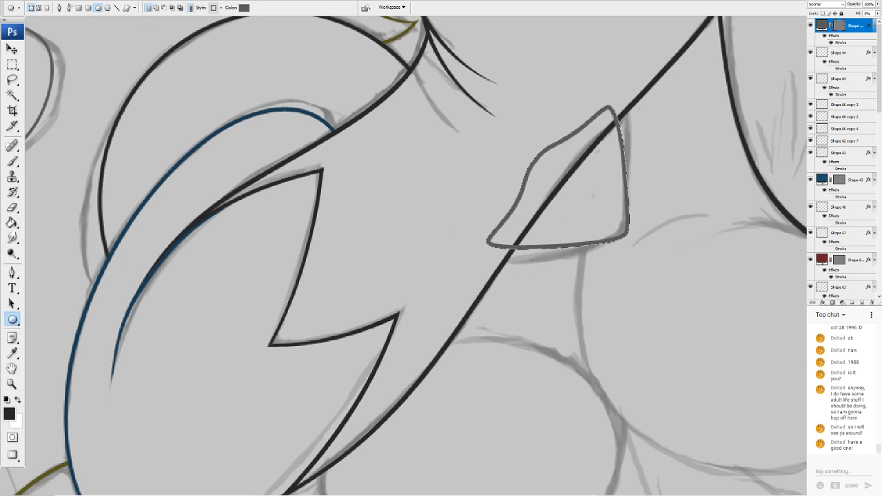
Draw a 5 px diagonal line from the claw across the sketched circle and match its fill colour to the dark outlines
key(shift+u)
key(shift+u)
drag(582, 142, 764, 446)
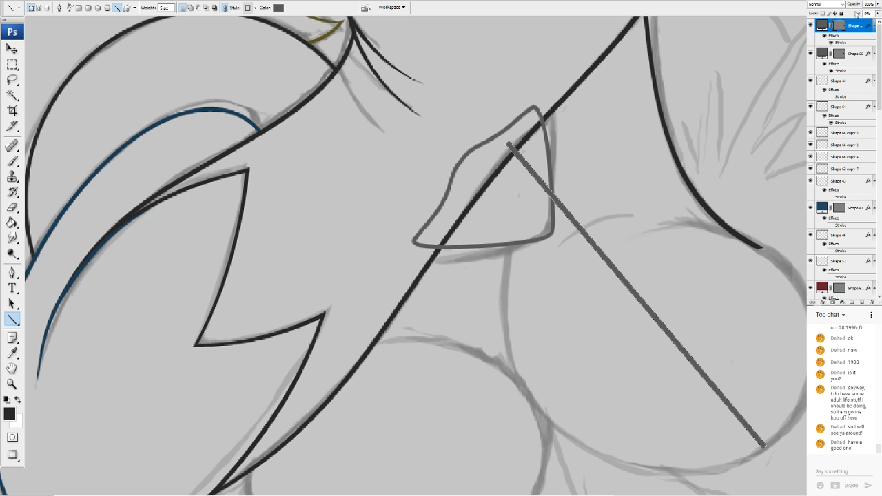
double_click(822, 26)
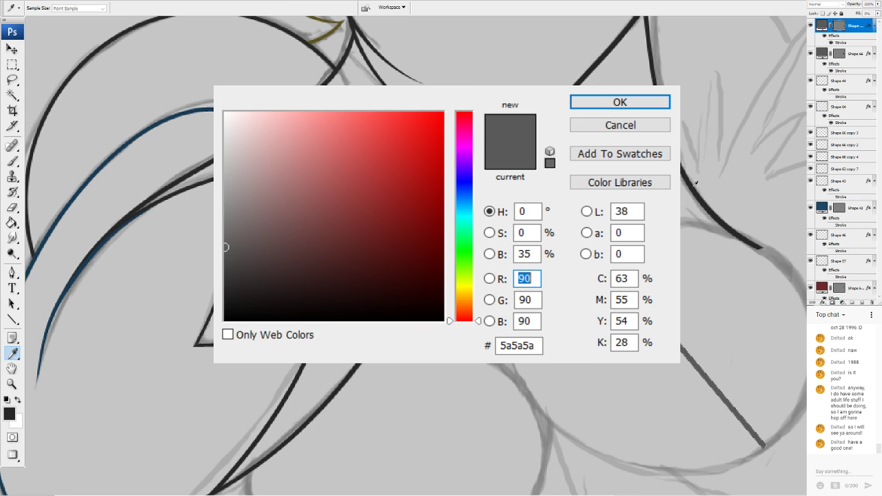
click(703, 189)
click(618, 103)
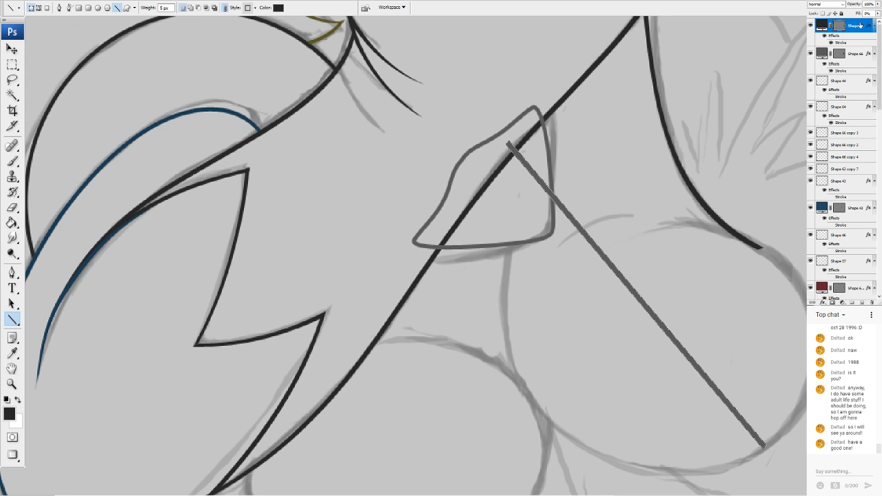
Turn off the stroke effect on the new line's layer
double_click(861, 25)
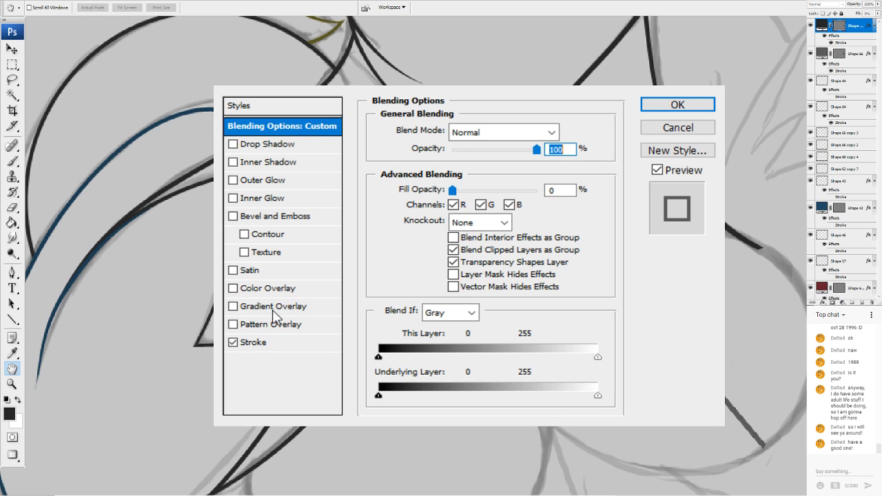
click(233, 342)
click(668, 106)
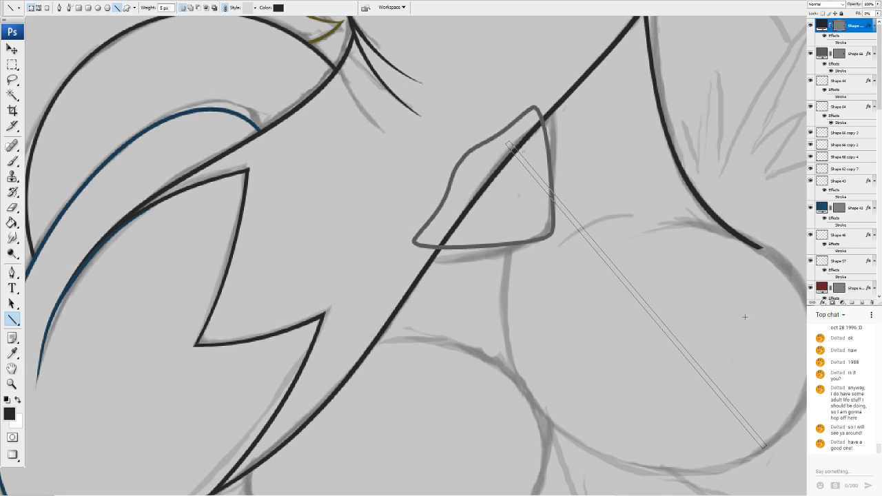
Warp the diagonal line into a curve bulging along the lower part of the sketched circle beside the arm
click(99, 165)
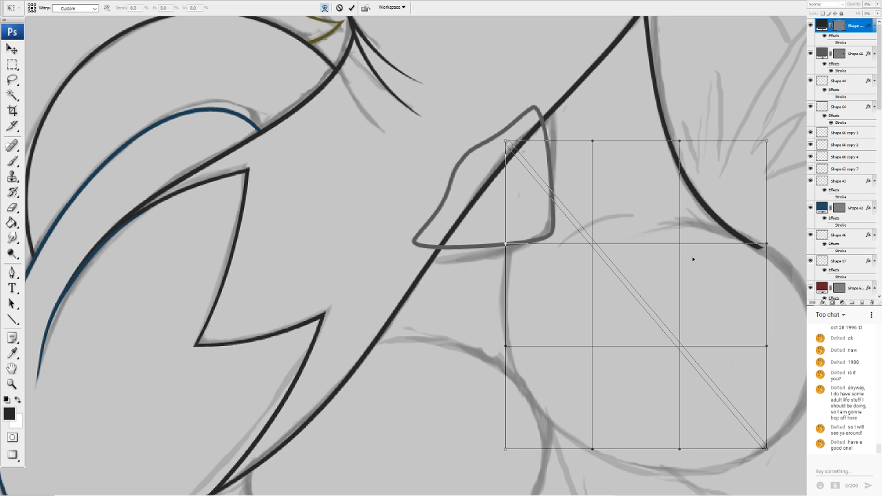
drag(675, 272, 687, 399)
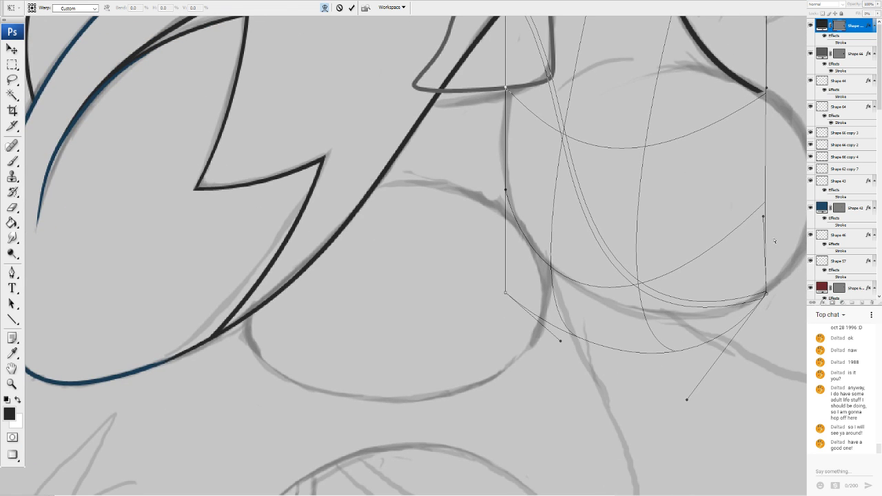
drag(778, 282, 783, 270)
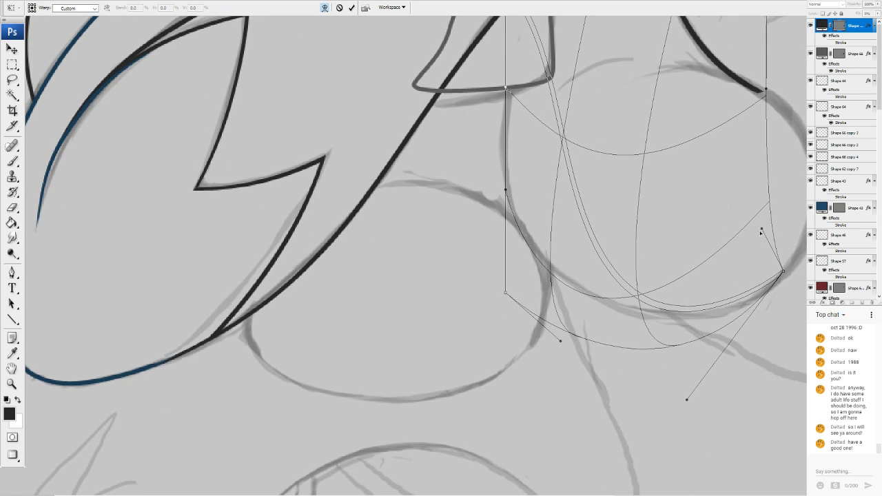
drag(761, 230, 766, 239)
drag(784, 271, 798, 260)
drag(630, 266, 618, 276)
drag(594, 162, 540, 167)
drag(506, 192, 513, 168)
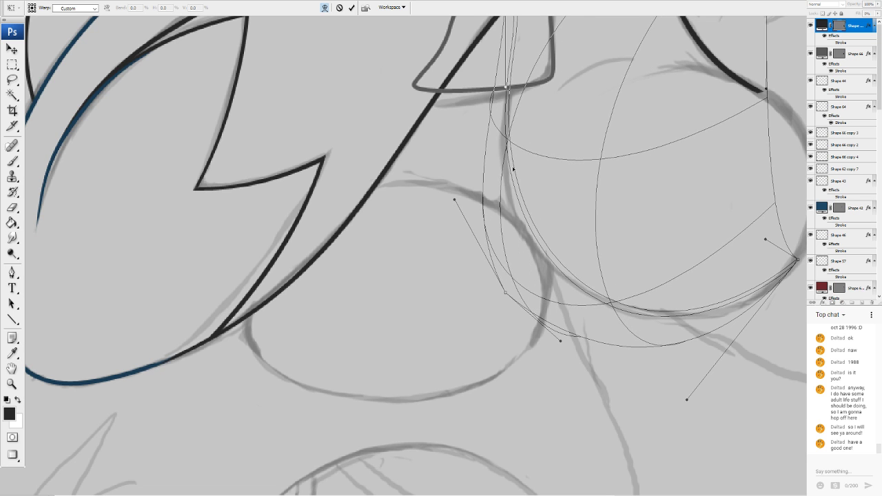
drag(504, 66, 444, 50)
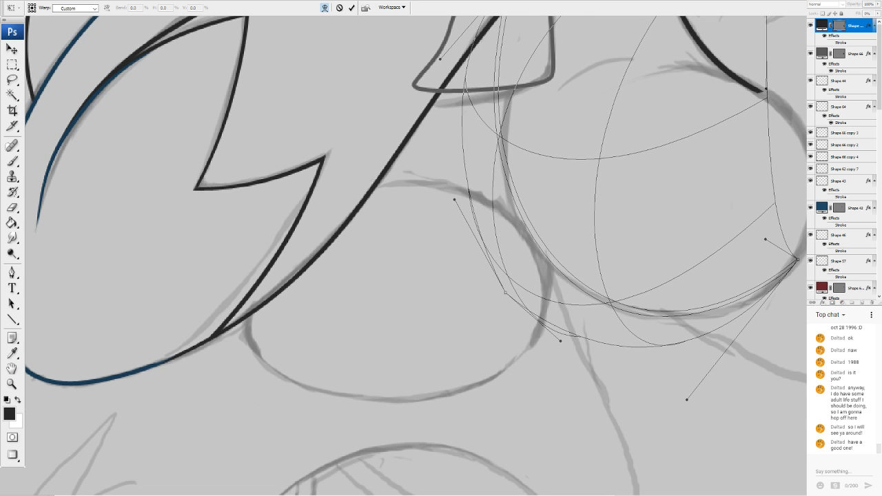
Warp the curve's upper end through the claw and past the arm's outline, fitting its side to the sketched circle
scroll(444, 51, up, 2)
scroll(443, 61, up, 2)
drag(511, 145, 572, 86)
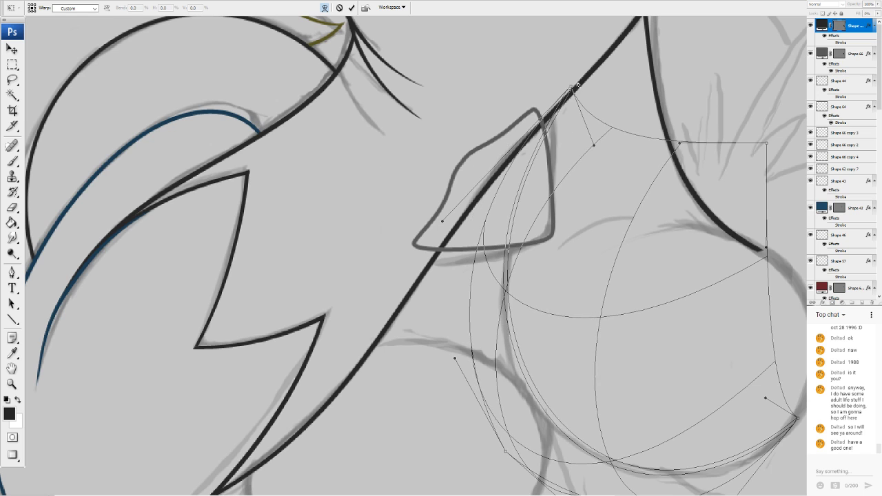
drag(540, 226, 512, 344)
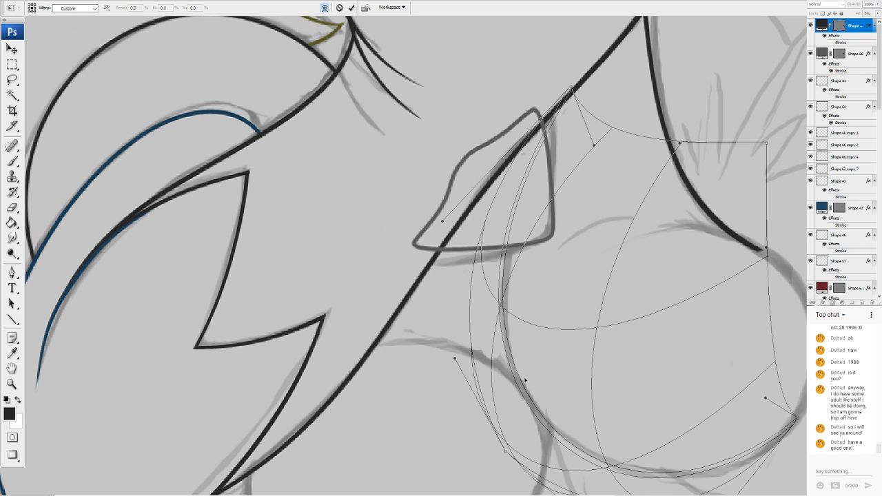
drag(525, 380, 522, 373)
drag(571, 86, 579, 33)
drag(561, 340, 556, 342)
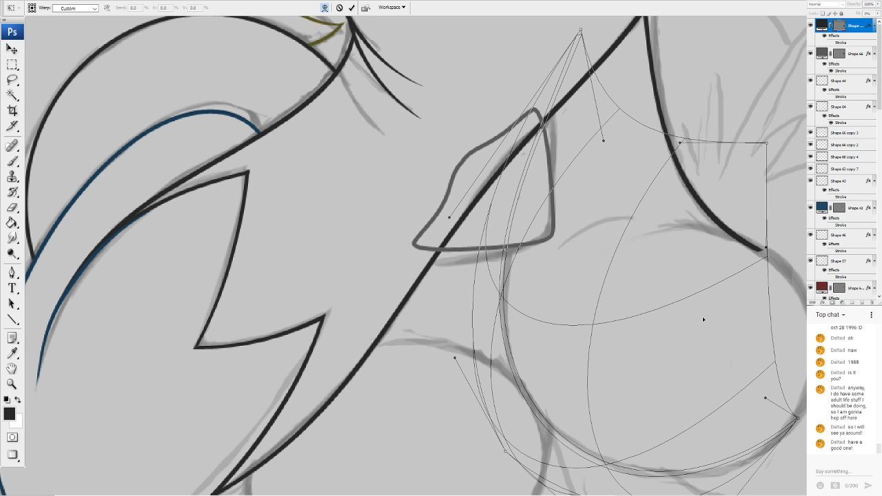
Refine the warp so the curve's lower end hugs the circle's sketched underside and outer edge, and apply it
drag(680, 388, 686, 383)
drag(732, 360, 737, 374)
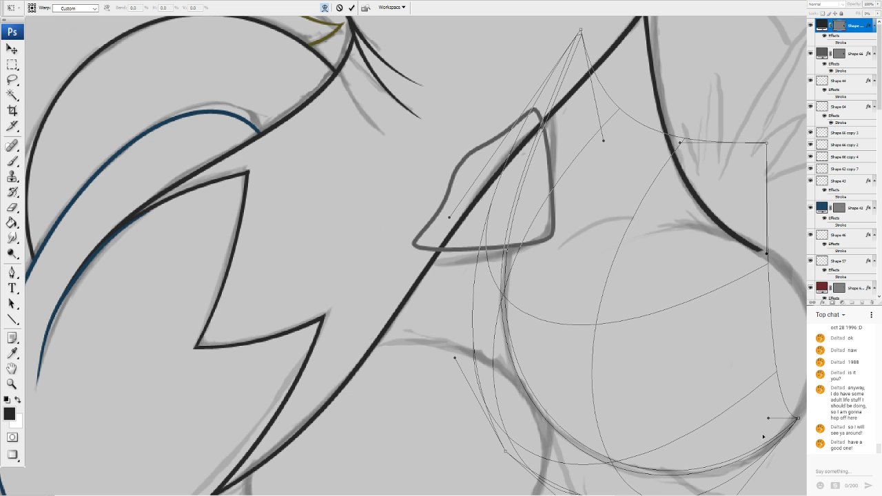
scroll(730, 399, down, 5)
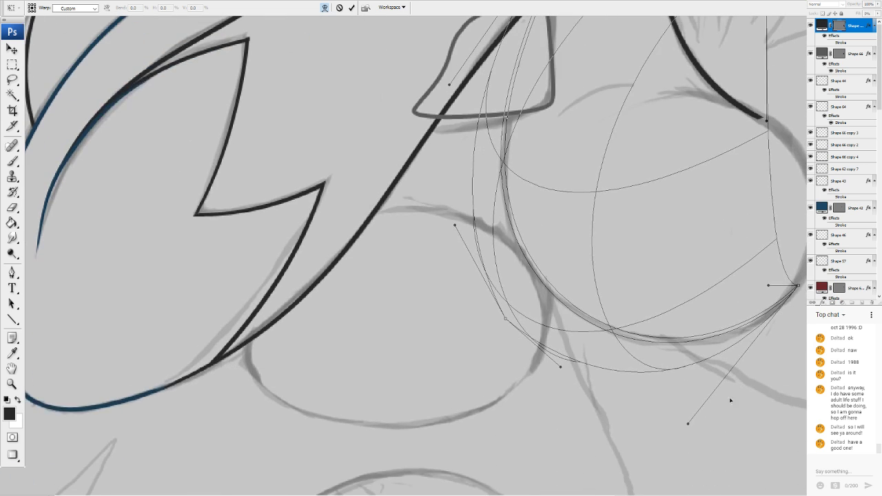
drag(689, 424, 749, 434)
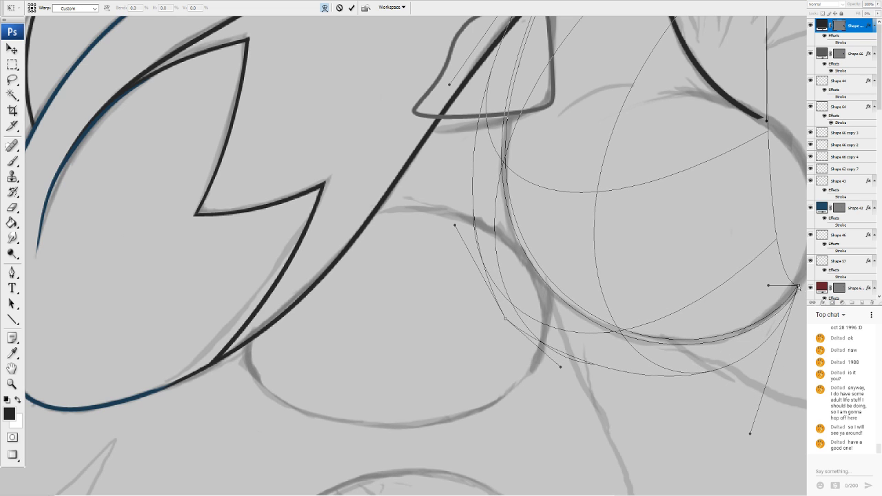
drag(799, 286, 807, 266)
mouse_move(669, 361)
mouse_down()
mouse_move(663, 350)
mouse_move(671, 371)
mouse_up()
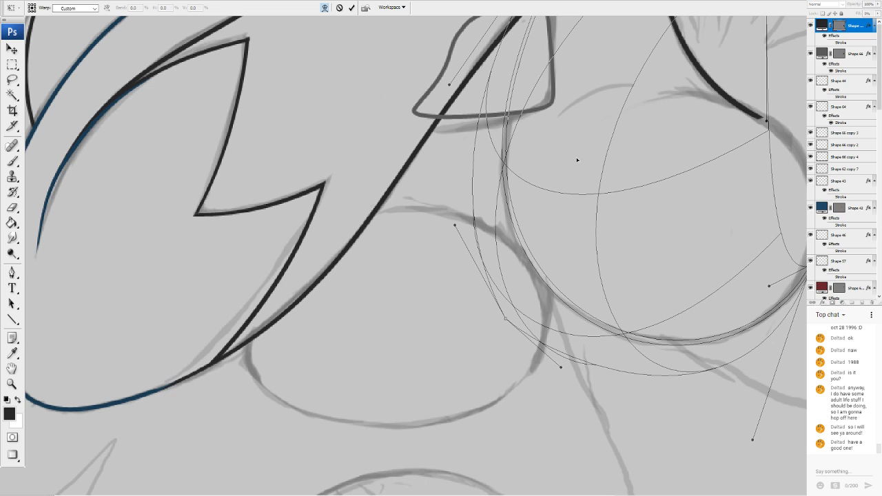
drag(578, 159, 560, 213)
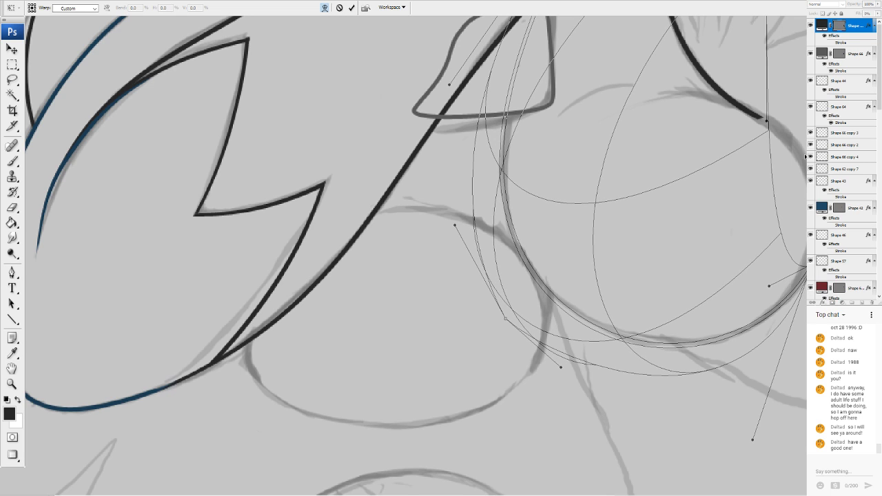
drag(655, 328, 660, 330)
key(Return)
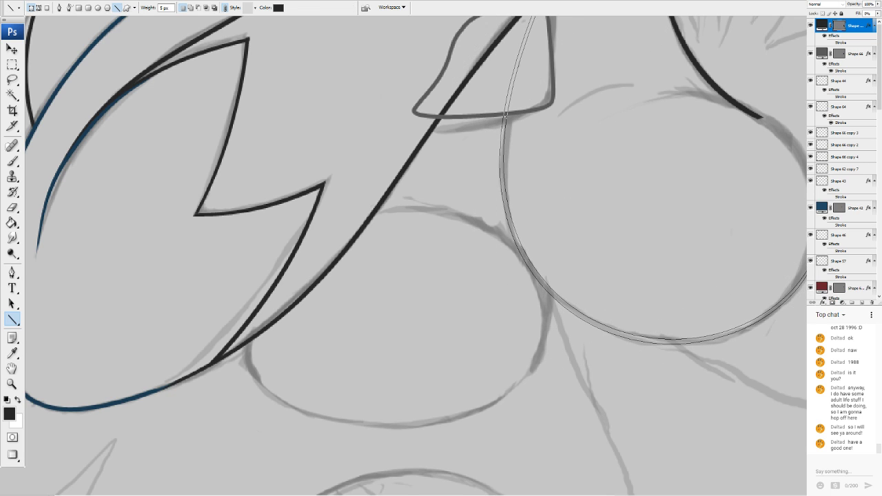
Turn the curve's 4 px inside stroke back on and match its colour to the dark outlines
scroll(505, 167, up, 3)
scroll(505, 167, up, 2)
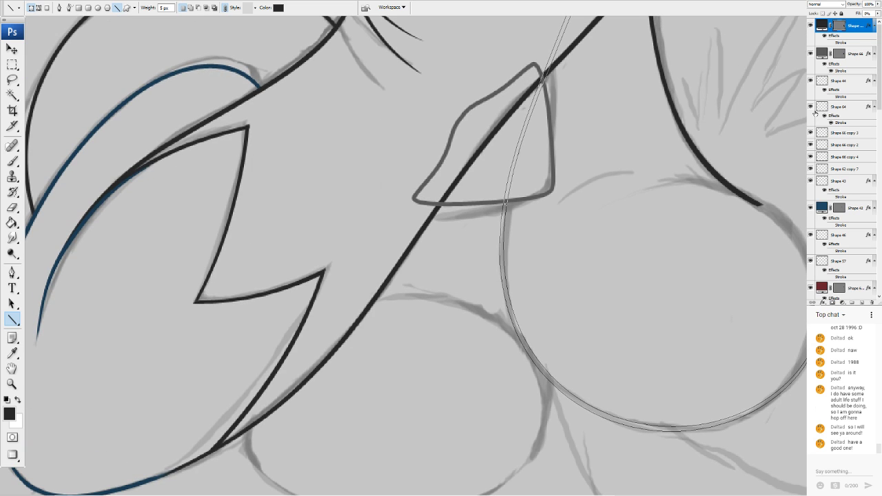
double_click(860, 25)
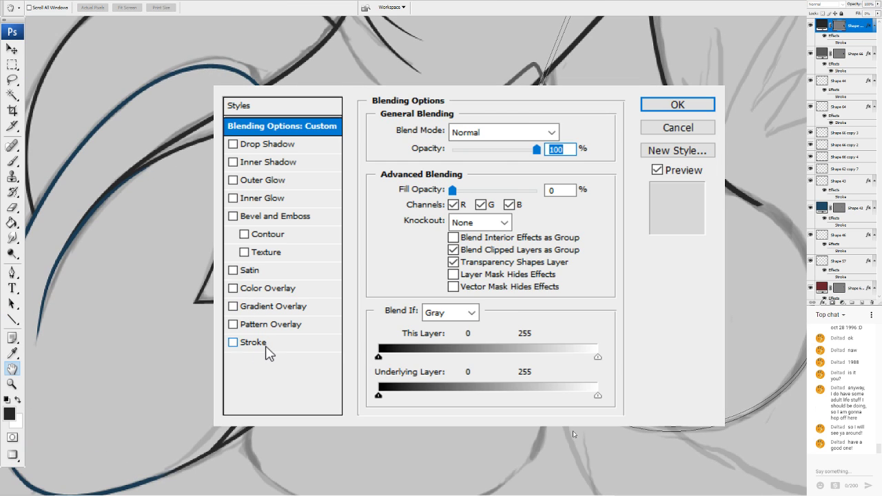
click(266, 349)
click(417, 238)
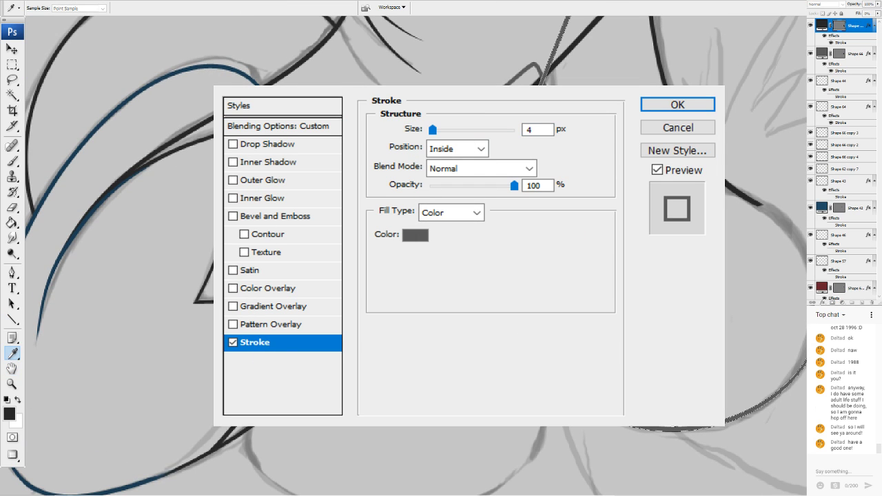
click(575, 47)
click(803, 226)
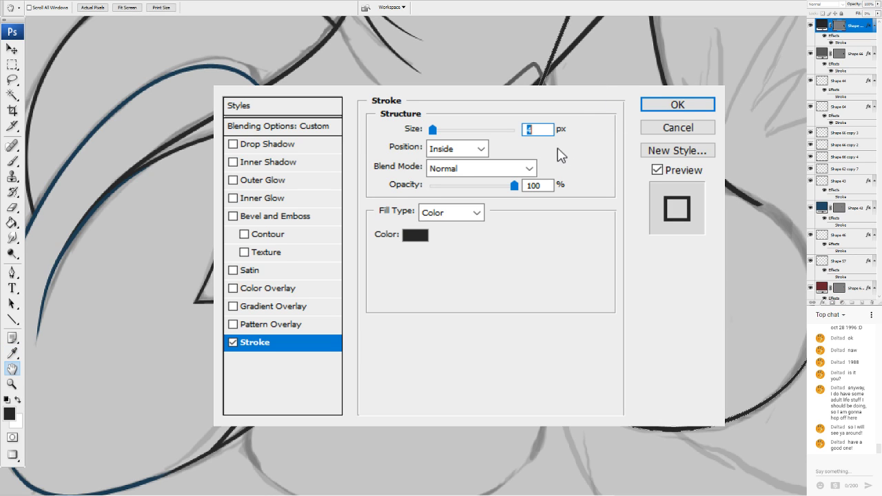
click(679, 106)
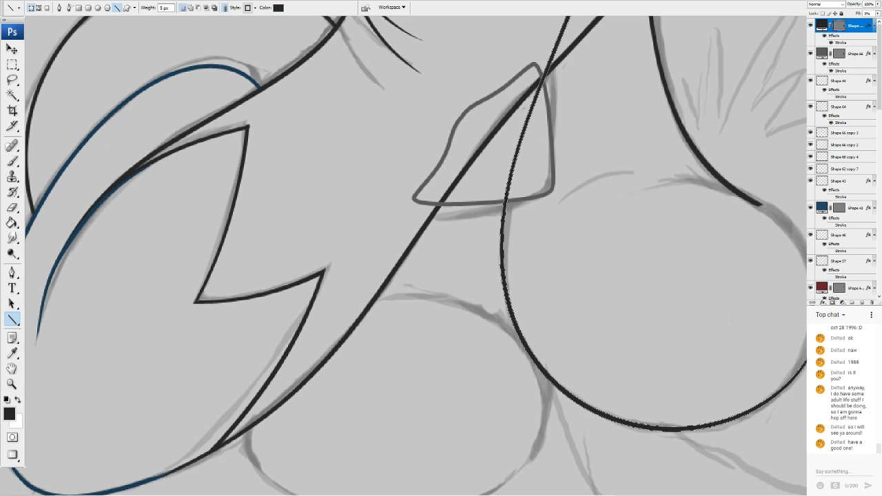
Move the claw's layer above the curve's layer and erase the part of the curve lying inside the claw
key(v)
click(484, 203)
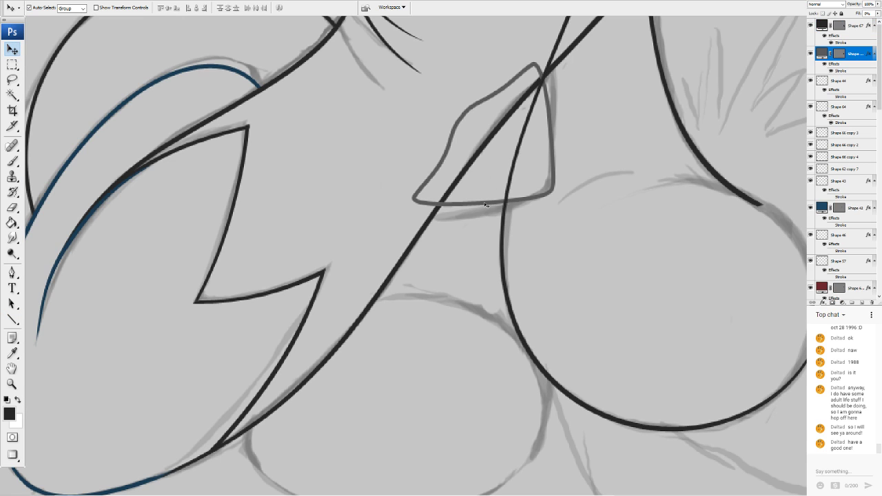
drag(860, 22, 857, 26)
click(503, 219)
click(13, 207)
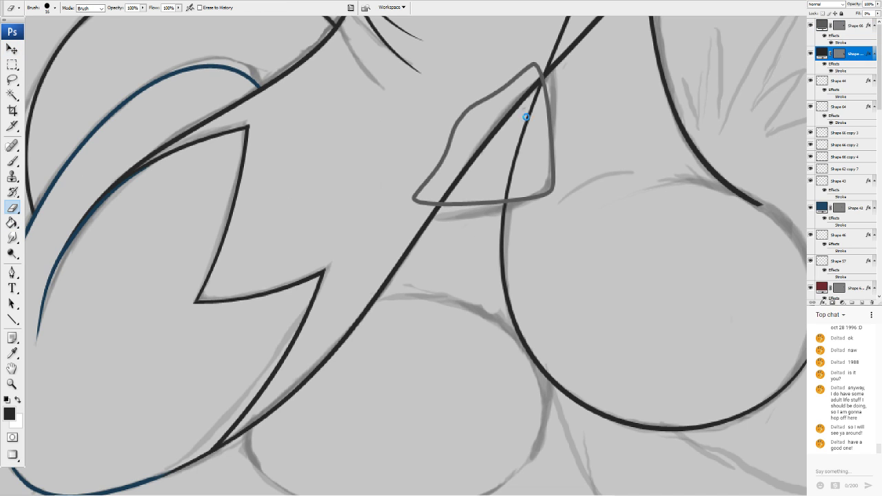
mouse_move(522, 137)
mouse_down()
mouse_move(534, 90)
mouse_move(506, 188)
mouse_up()
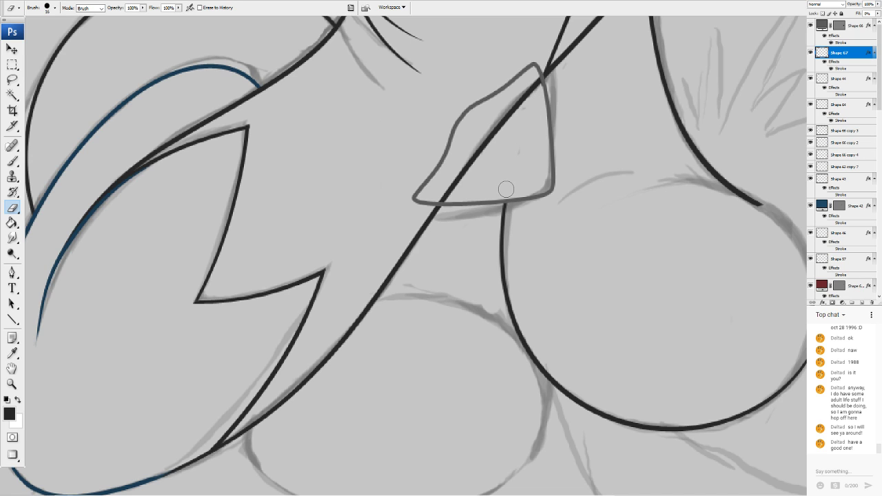
Add an empty layer in Normal mode at 100% opacity and place it directly below the claw's layer
click(18, 50)
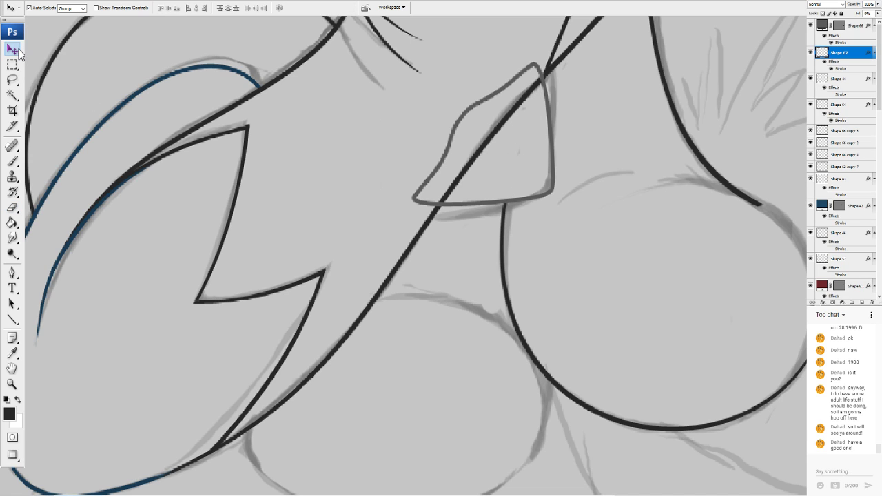
click(516, 81)
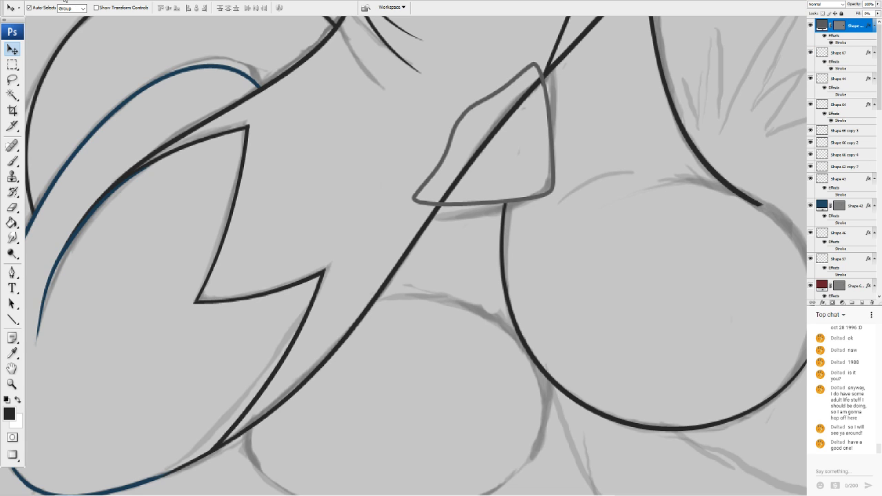
key(ctrl+shift+n)
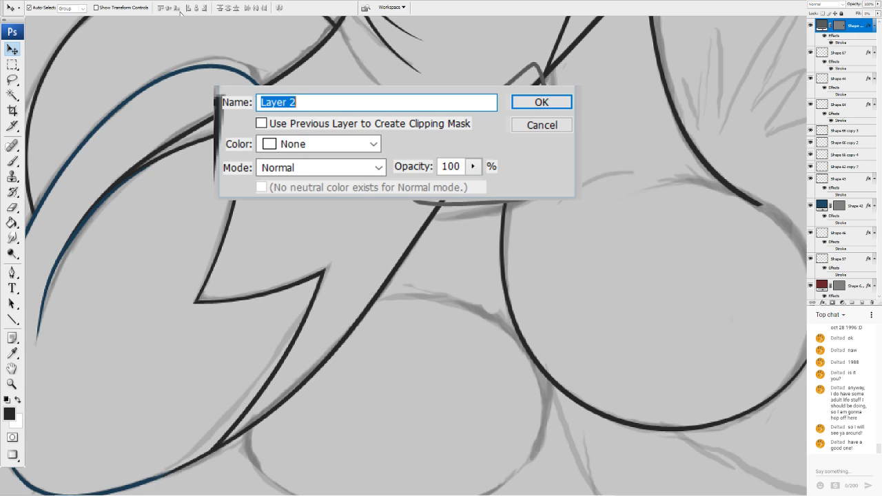
click(534, 106)
drag(842, 30, 838, 46)
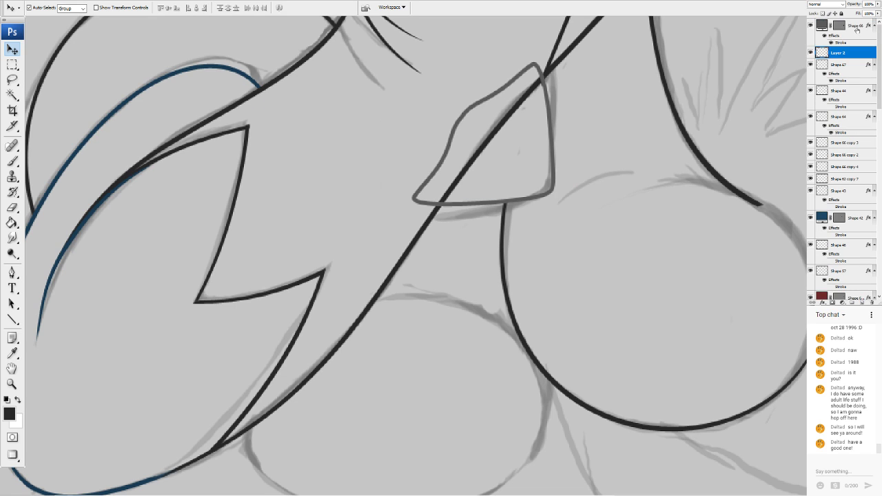
Merge the claw's shape into the empty layer below it and erase the part of its outline crossing the raised arm
click(856, 29)
key(ctrl+e)
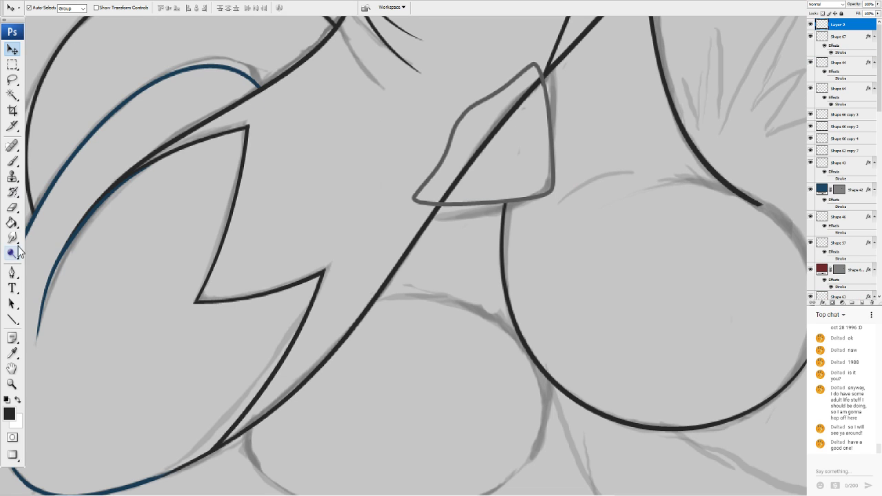
click(12, 206)
mouse_move(490, 95)
mouse_down()
mouse_move(522, 67)
mouse_move(465, 119)
mouse_move(432, 174)
mouse_up()
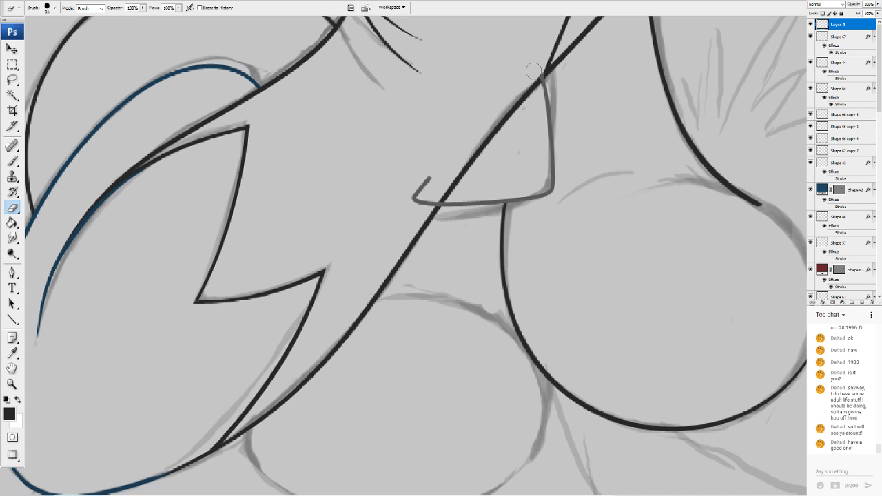
mouse_move(538, 70)
mouse_down()
mouse_move(452, 139)
mouse_move(440, 185)
mouse_up()
scroll(441, 235, down, 4)
scroll(303, 241, up, 3)
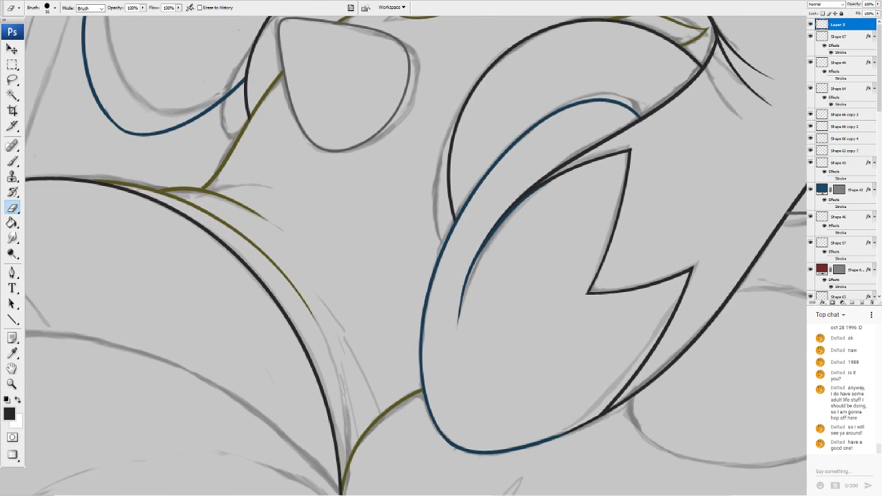
drag(593, 192, 313, 264)
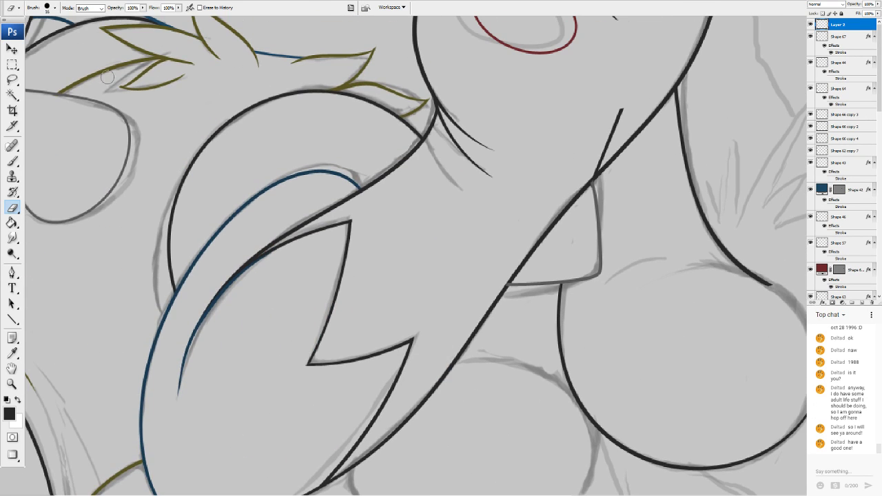
Select the layer of the circle's curve and erase its leftover stub sticking out above the arm's edge
click(14, 49)
click(612, 136)
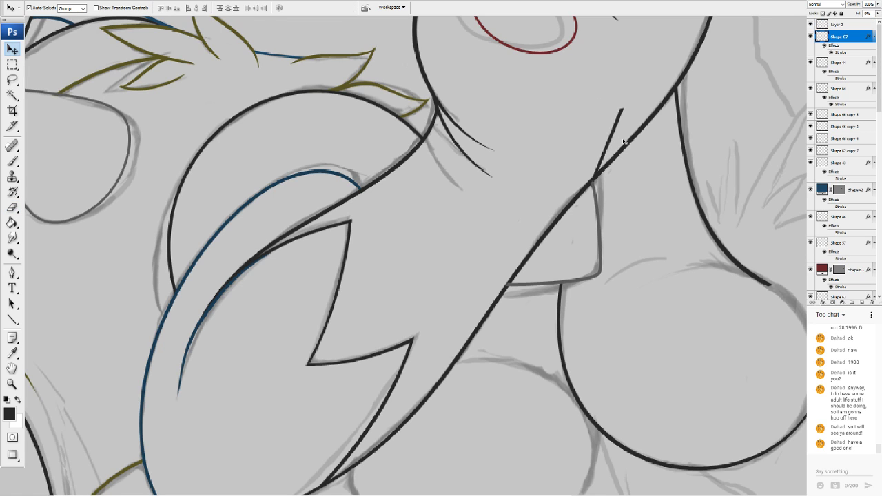
click(810, 36)
click(811, 36)
click(12, 207)
mouse_move(623, 109)
mouse_down()
mouse_move(599, 163)
mouse_move(584, 171)
mouse_up()
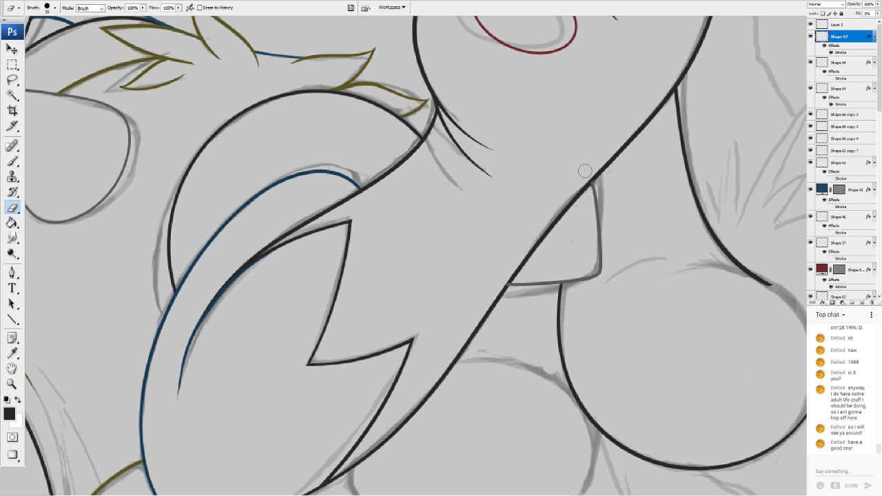
Select the merged claw's layer and clean up the outline ends where they meet the arm's edge
click(20, 51)
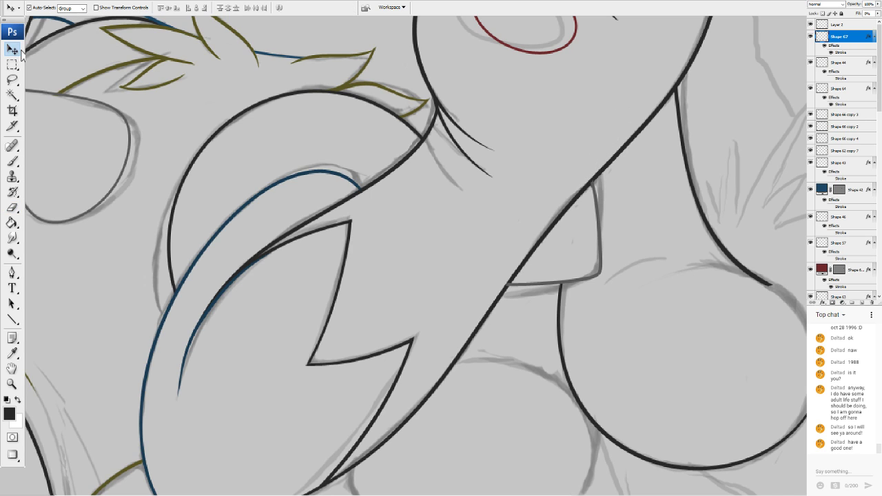
click(595, 206)
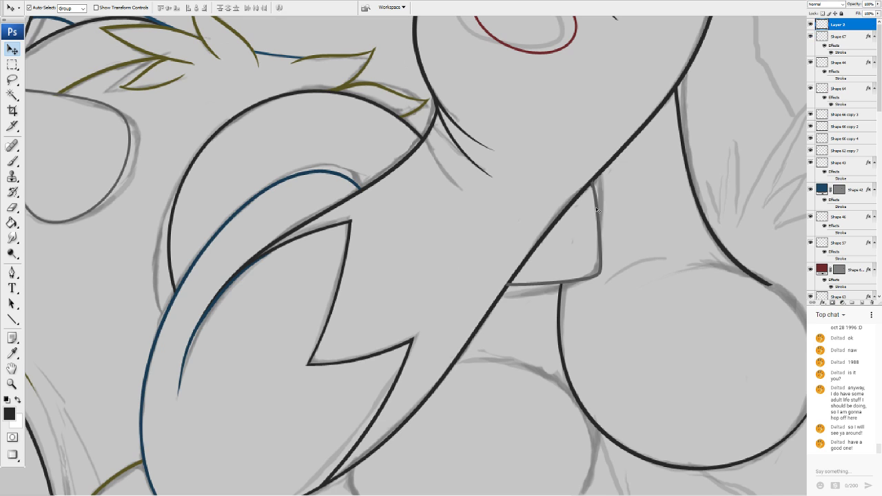
click(810, 24)
click(810, 24)
scroll(416, 255, up, 3)
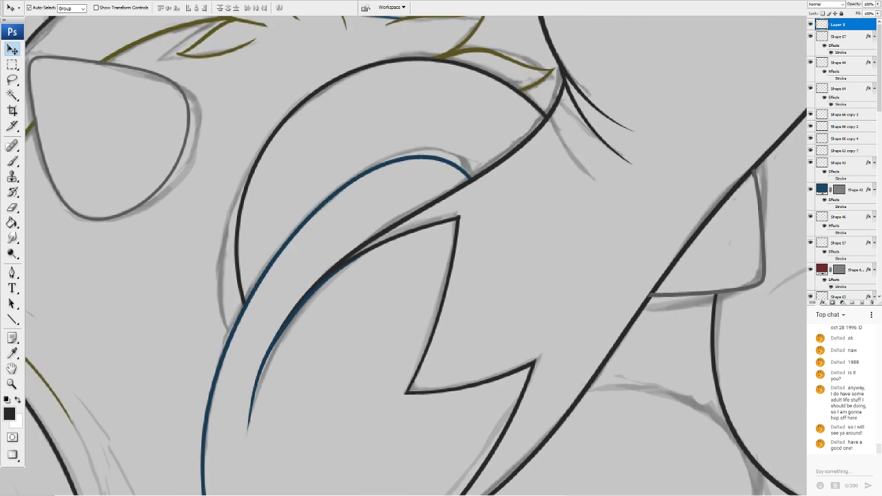
drag(593, 207, 425, 226)
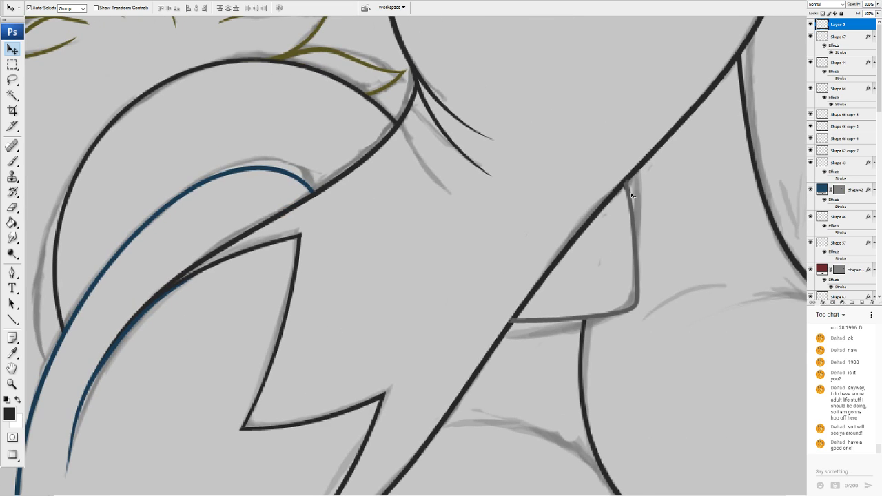
click(12, 207)
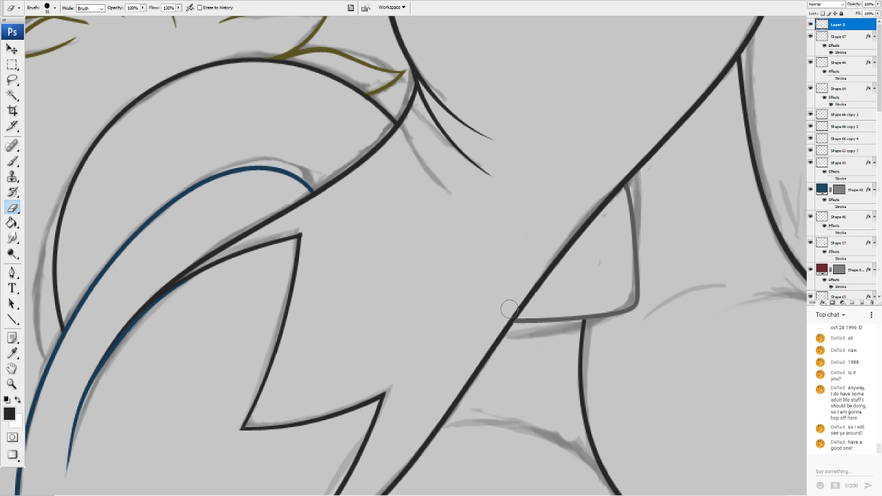
Look over the whole drawing to check the inked lines and the sketch parts still without outlines
scroll(761, 258, down, 10)
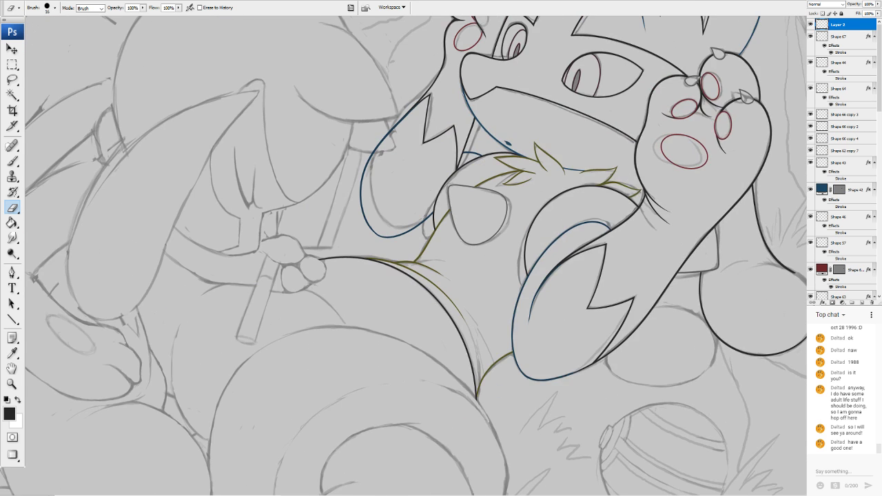
scroll(330, 241, up, 2)
drag(441, 262, 346, 223)
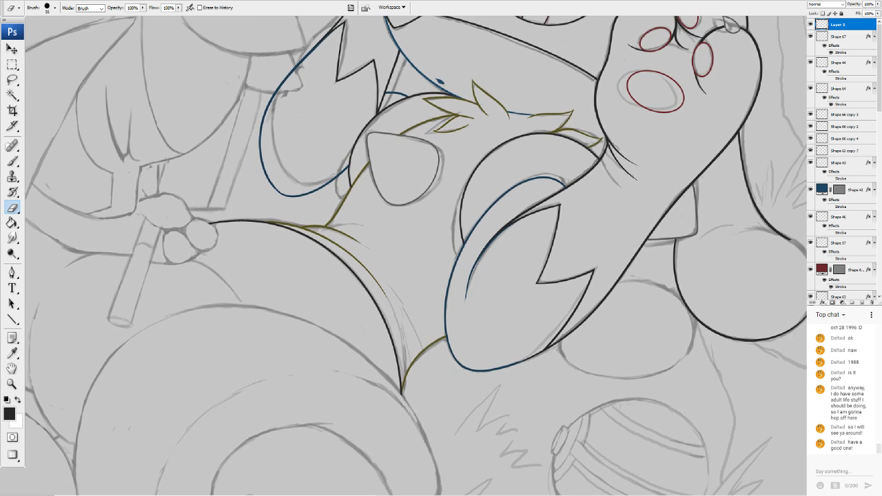
scroll(413, 255, down, 1)
scroll(413, 255, left, 2)
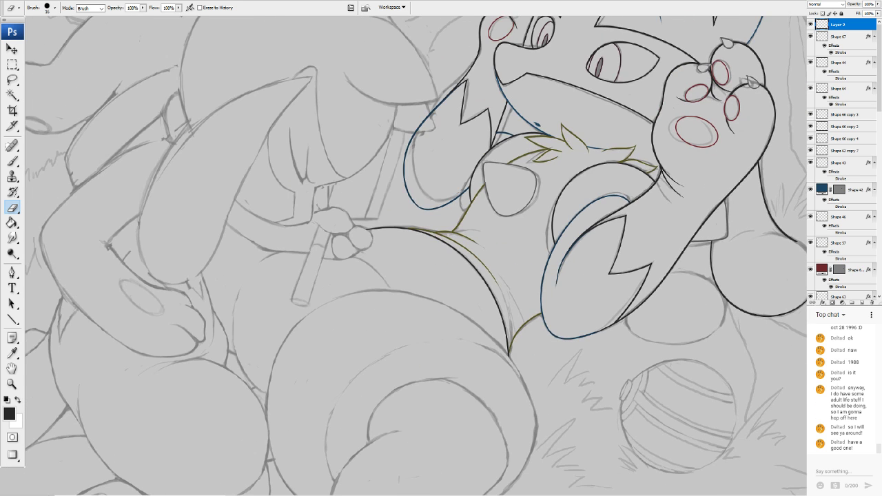
scroll(387, 247, up, 10)
drag(455, 138, 376, 407)
drag(455, 138, 375, 407)
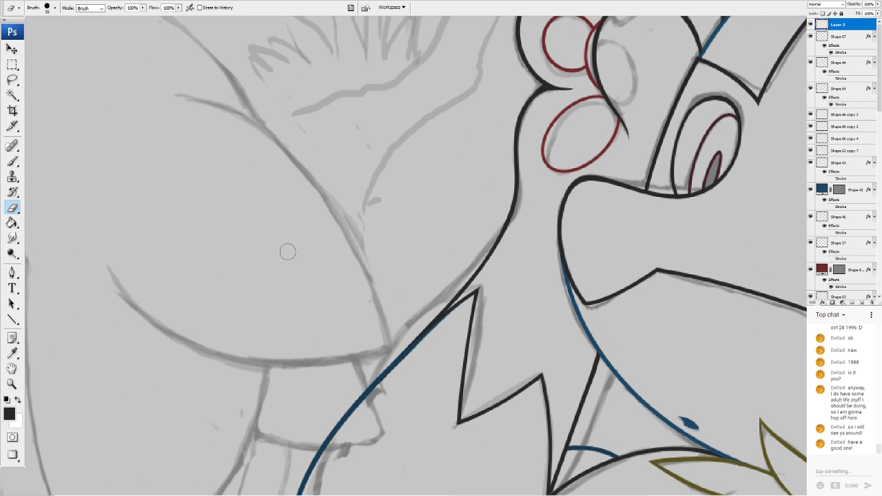
scroll(414, 255, down, 6)
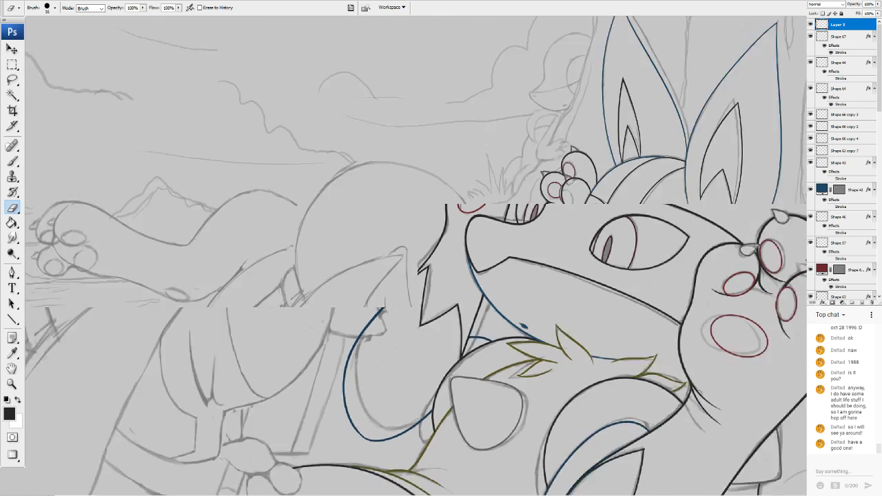
scroll(413, 255, up, 6)
drag(517, 276, 400, 241)
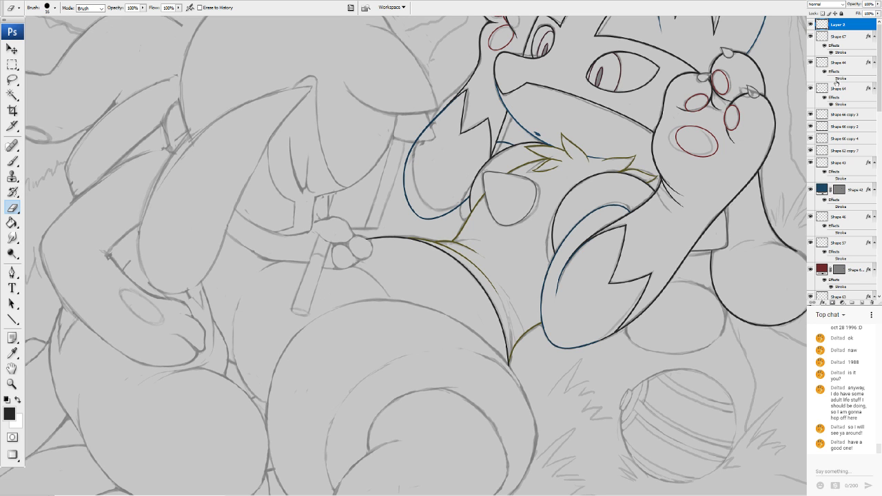
Draw a 5 px straight line across the circle's open upper-right side and start warping it outward along the sketch
scroll(388, 245, up, 4)
drag(778, 317, 43, 282)
key(u)
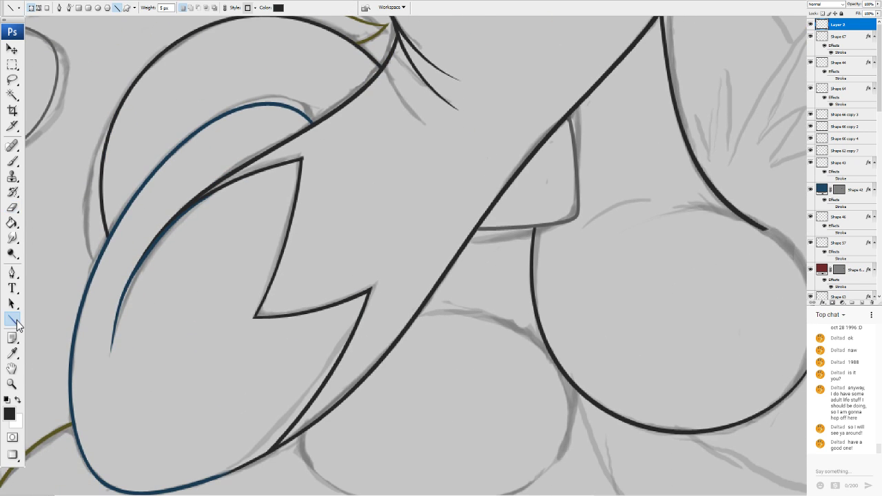
drag(683, 195, 807, 350)
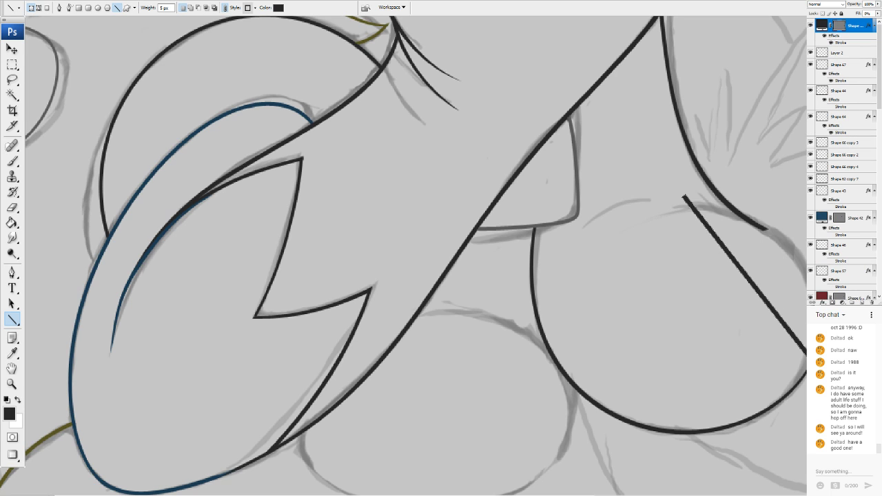
click(100, 167)
drag(742, 279, 755, 265)
drag(716, 233, 728, 216)
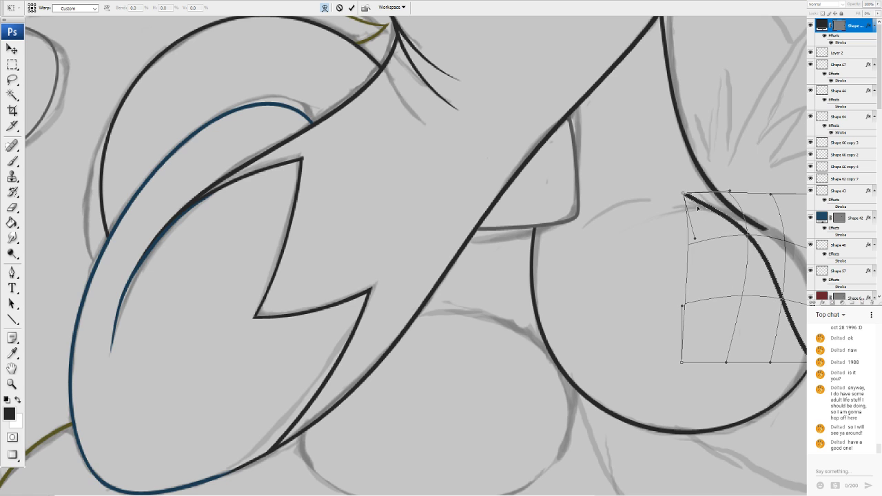
Refine the warp so the line follows the circle's sketched top and outer edge down to the inked underside, and apply it
drag(683, 195, 665, 207)
drag(685, 240, 702, 209)
drag(779, 263, 799, 279)
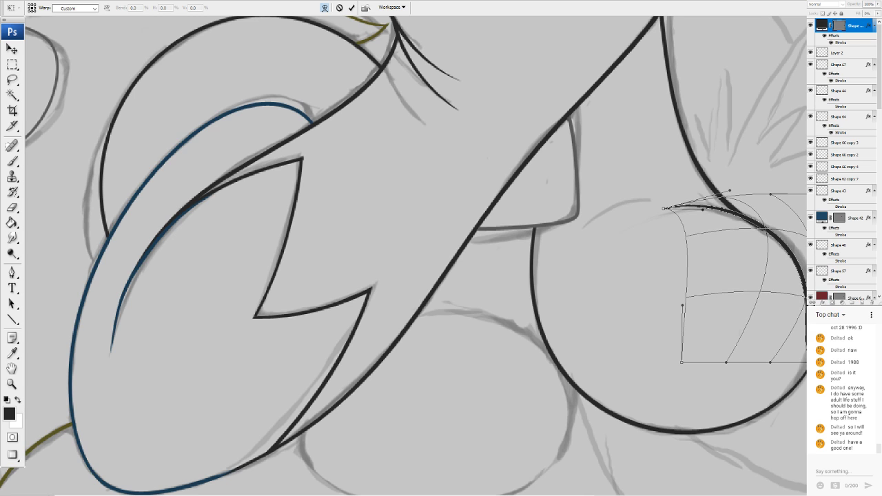
drag(803, 310, 842, 144)
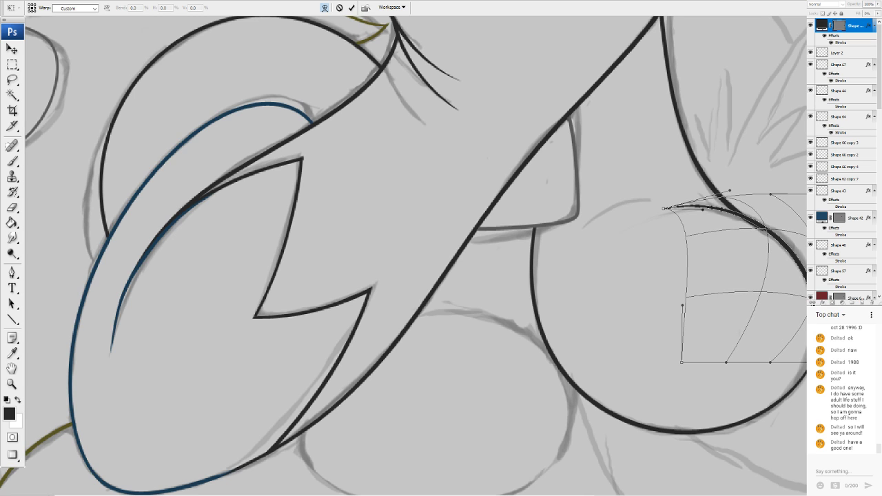
mouse_move(814, 362)
mouse_down()
mouse_move(789, 405)
mouse_move(793, 362)
mouse_move(802, 360)
mouse_up()
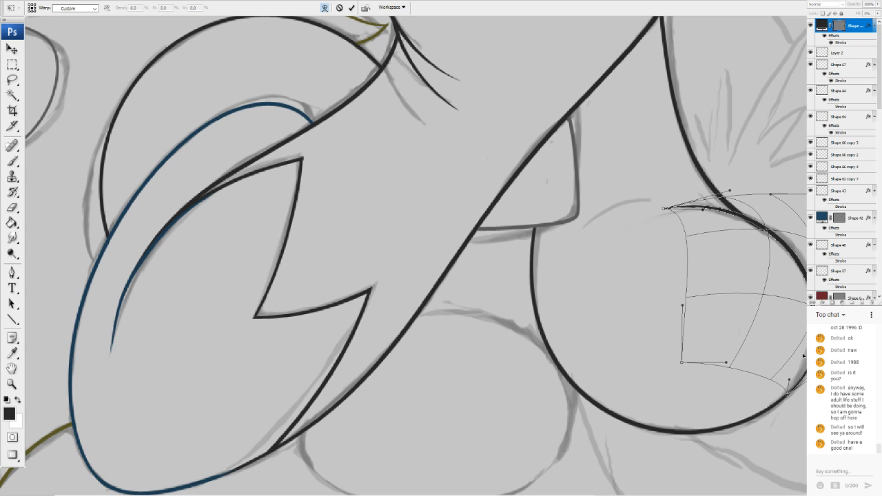
drag(785, 289, 758, 224)
key(Return)
Select the long curve that meets the circle's top and erase its end overshooting the circle's new outline
key(u)
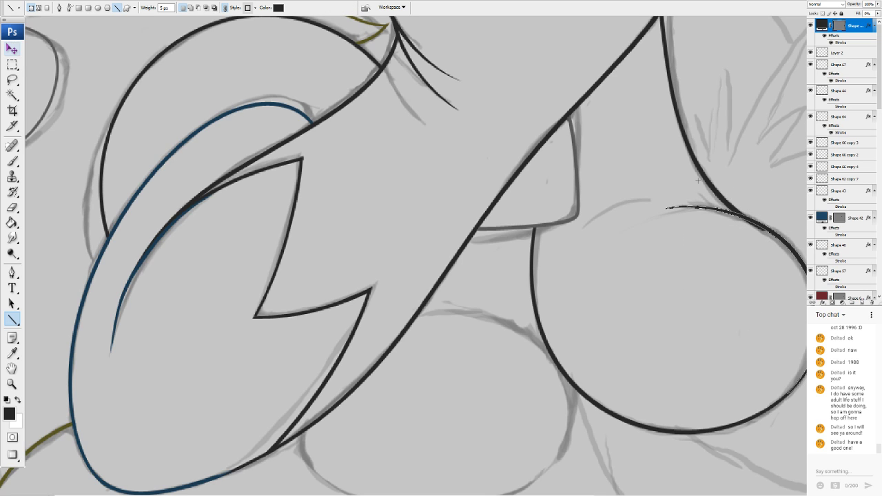
key(v)
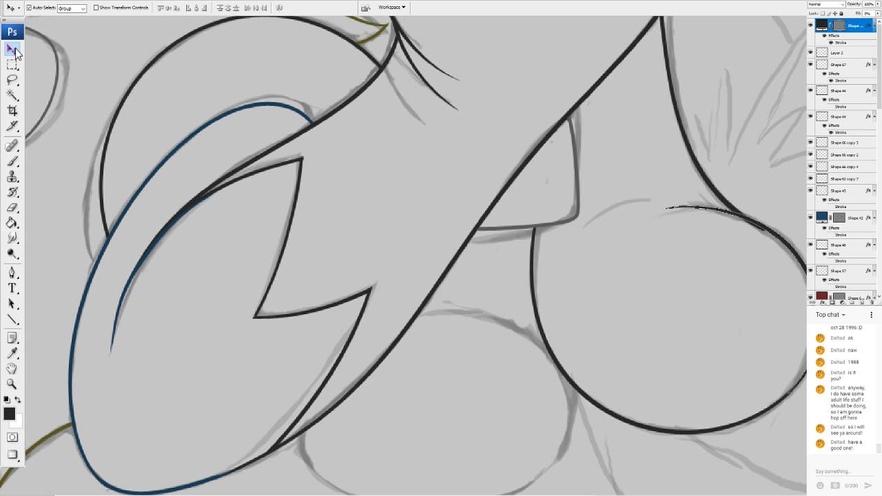
click(725, 205)
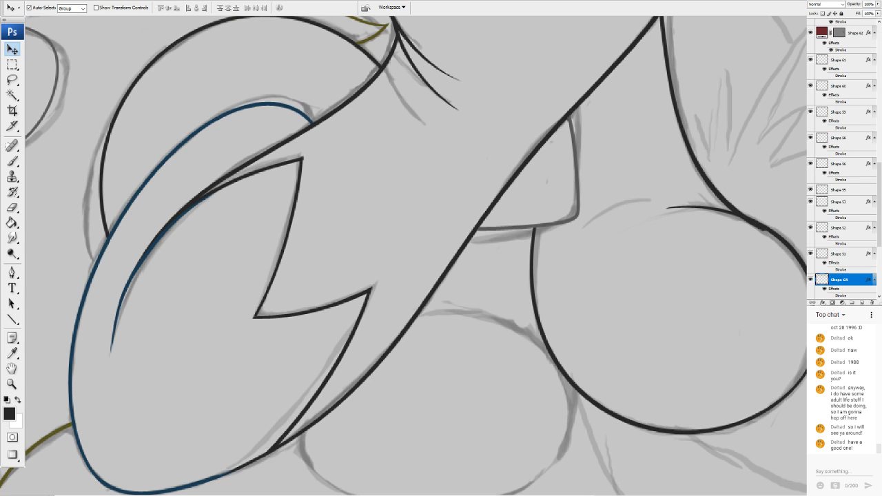
click(13, 208)
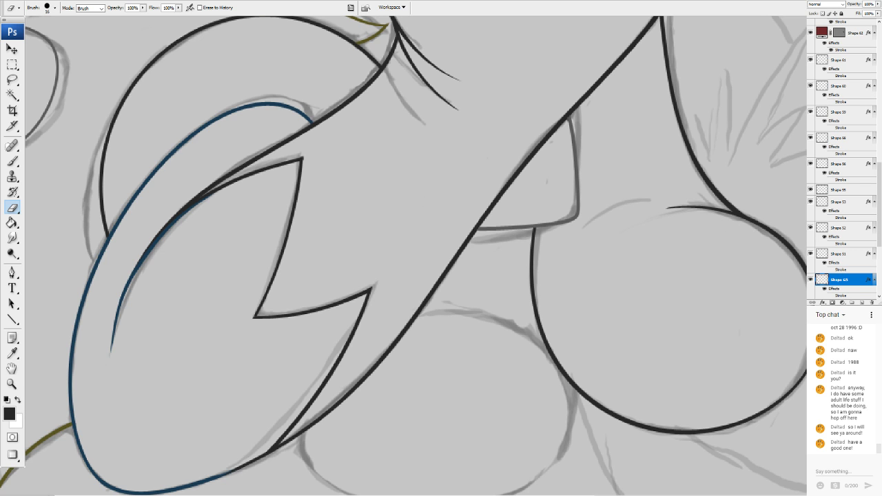
Draw a short 5 px line above the circle's upper-left side and warp it to follow the sketched arc
scroll(416, 255, down, 1)
scroll(416, 255, left, 4)
scroll(416, 256, up, 1)
scroll(416, 255, right, 5)
scroll(416, 255, down, 3)
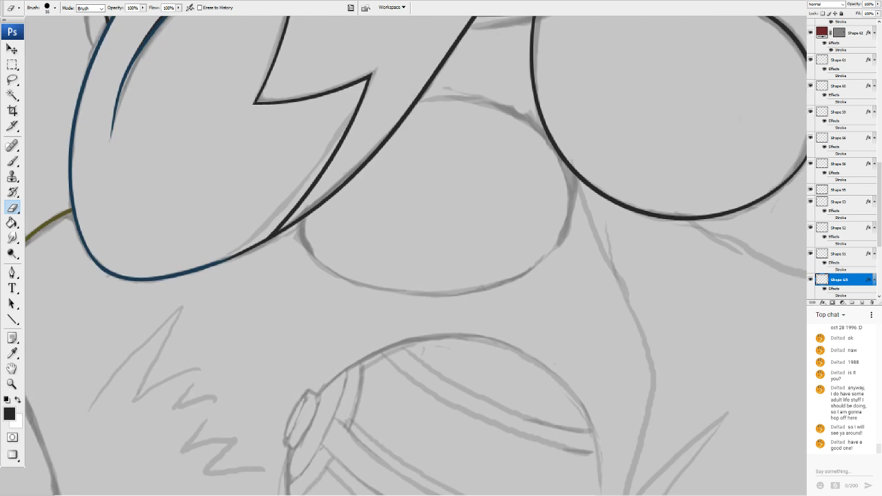
scroll(417, 255, up, 3)
click(13, 319)
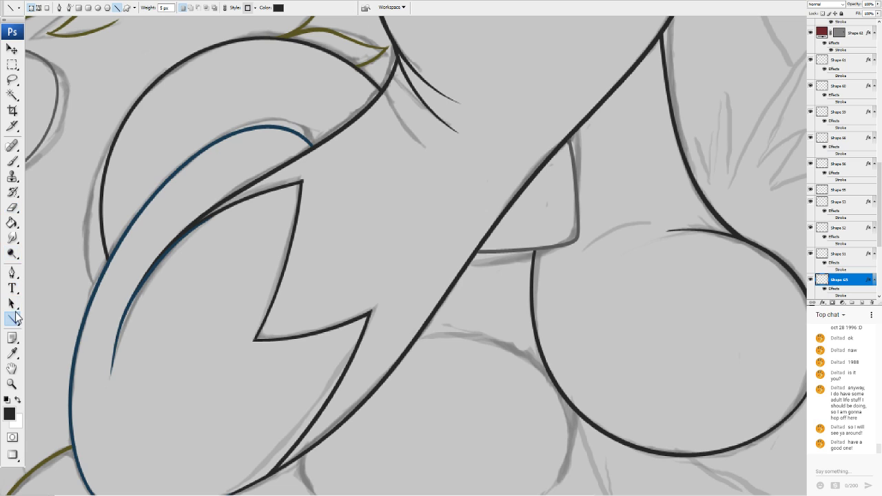
drag(660, 213, 608, 232)
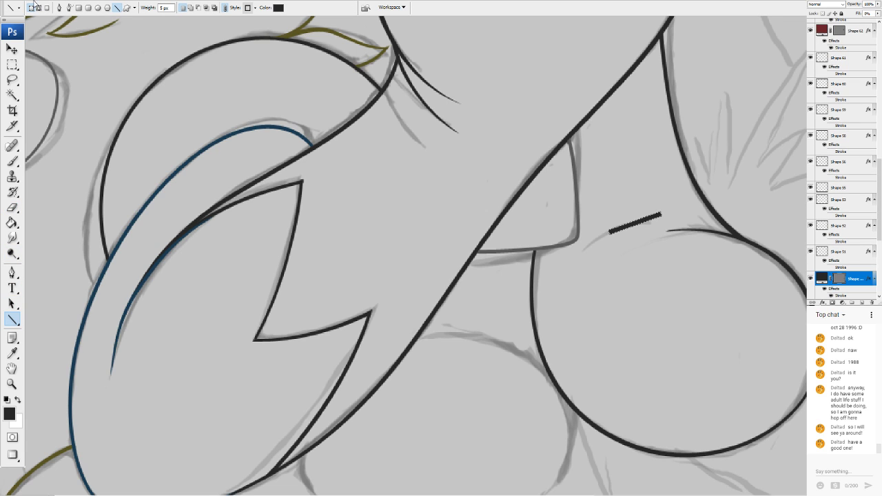
click(90, 161)
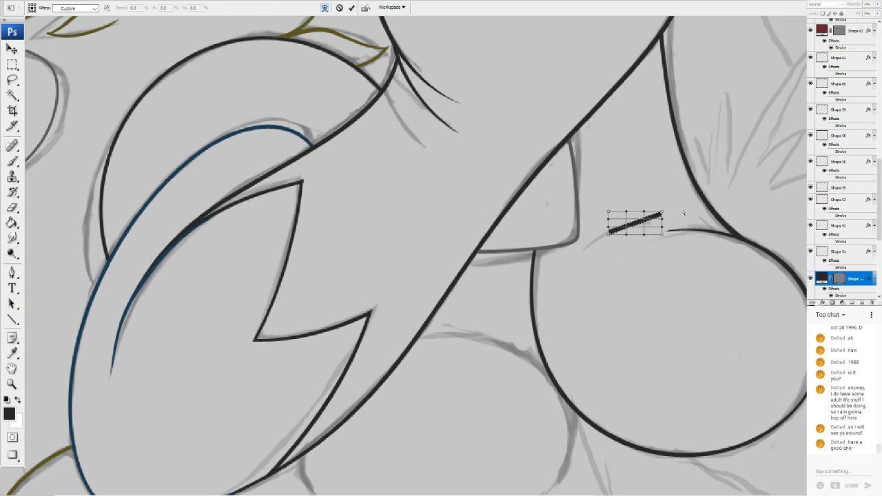
drag(608, 233, 690, 226)
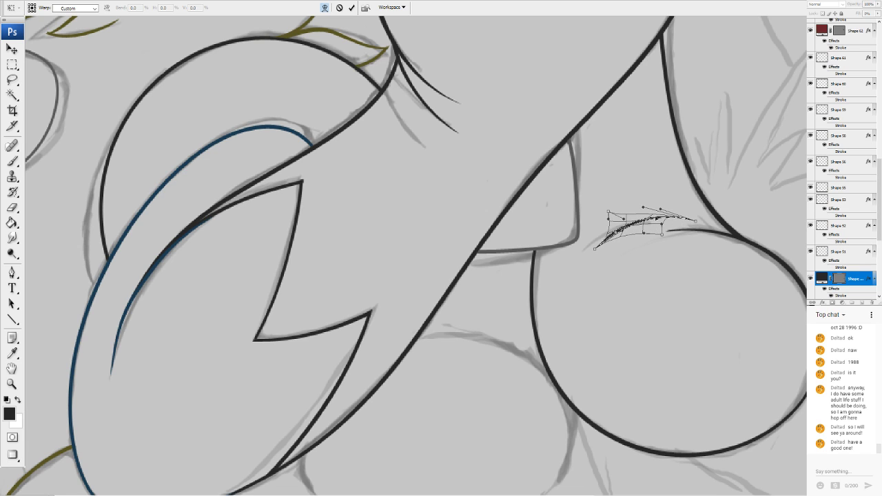
key(Return)
Rasterize the short arc and trim its ends with the Eraser
key(e)
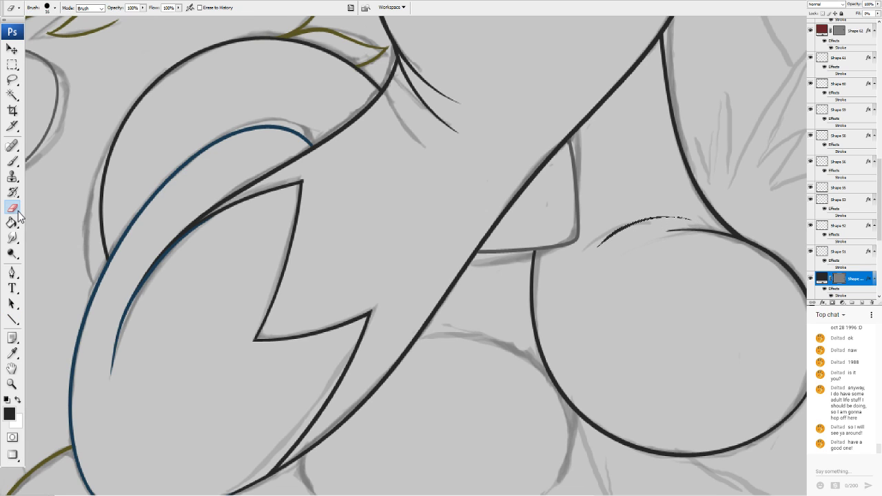
click(427, 161)
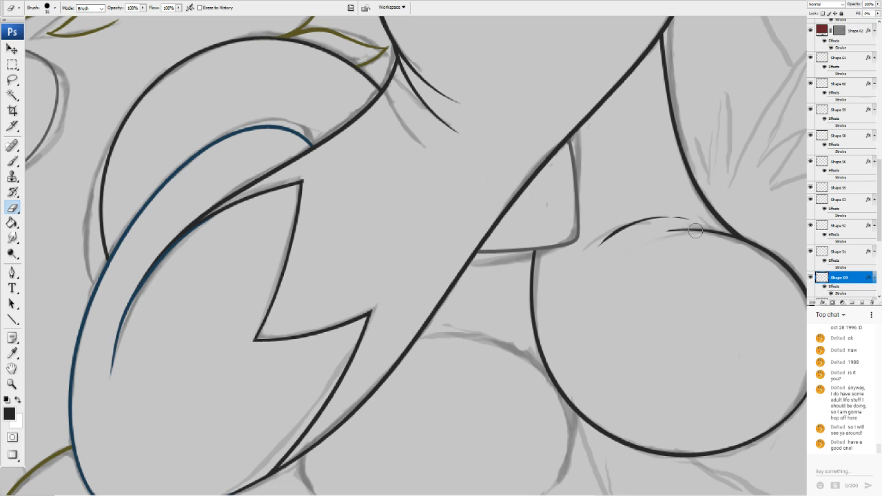
mouse_move(683, 224)
mouse_down()
mouse_move(691, 222)
mouse_move(679, 223)
mouse_up()
drag(604, 250, 631, 235)
key(ctrl+minus)
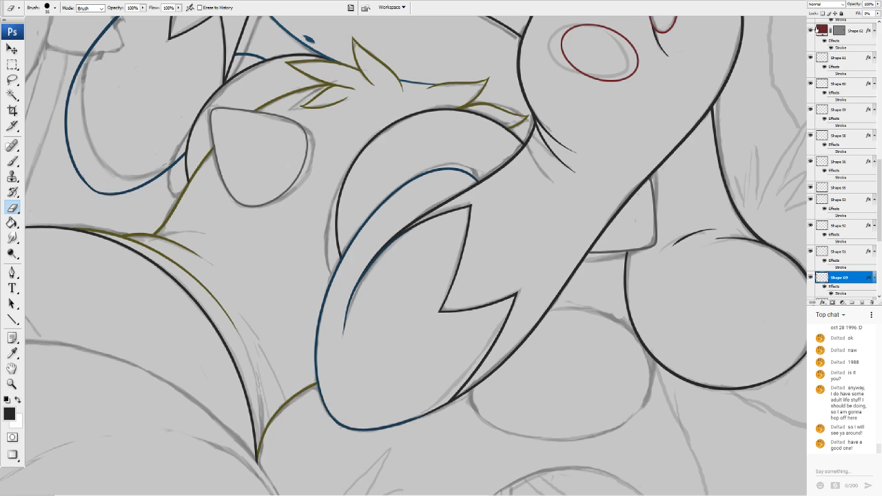
Look over the inked figure's head and paws and the neighbouring uninked sketch down to the large round shape
scroll(415, 255, down, 6)
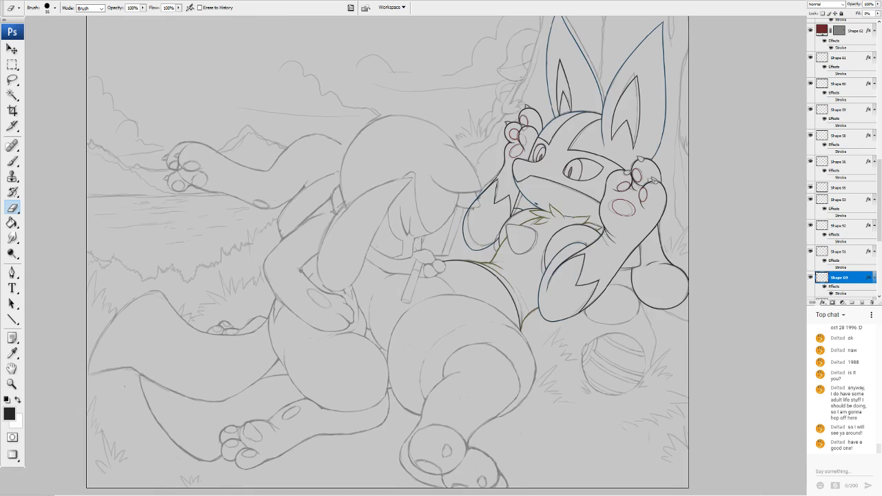
scroll(415, 255, up, 5)
scroll(415, 255, up, 1)
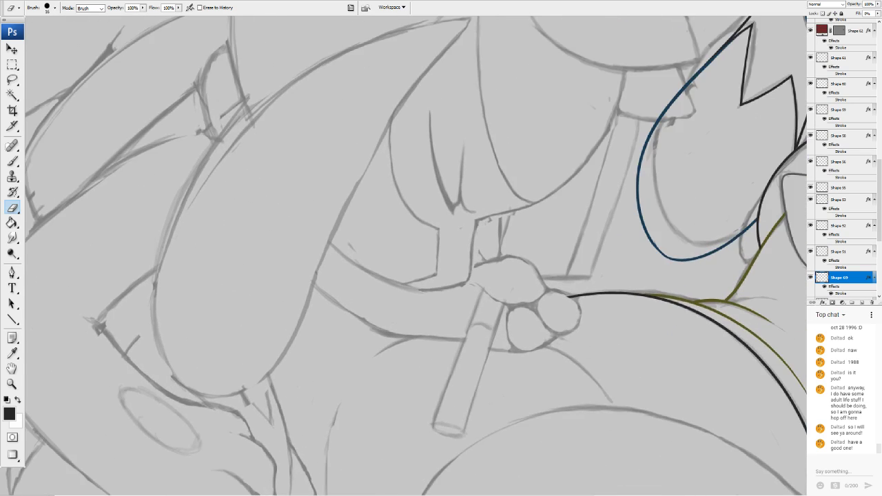
drag(678, 148, 191, 310)
scroll(416, 256, up, 4)
scroll(416, 255, right, 2)
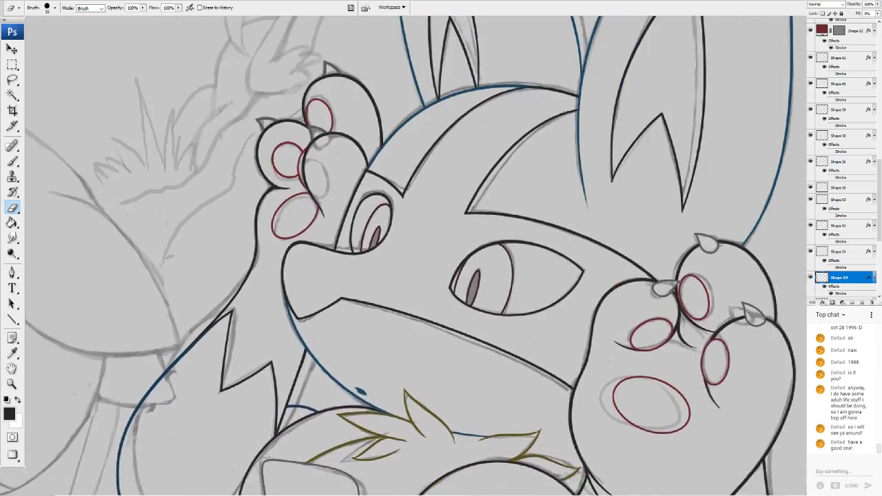
scroll(417, 255, down, 8)
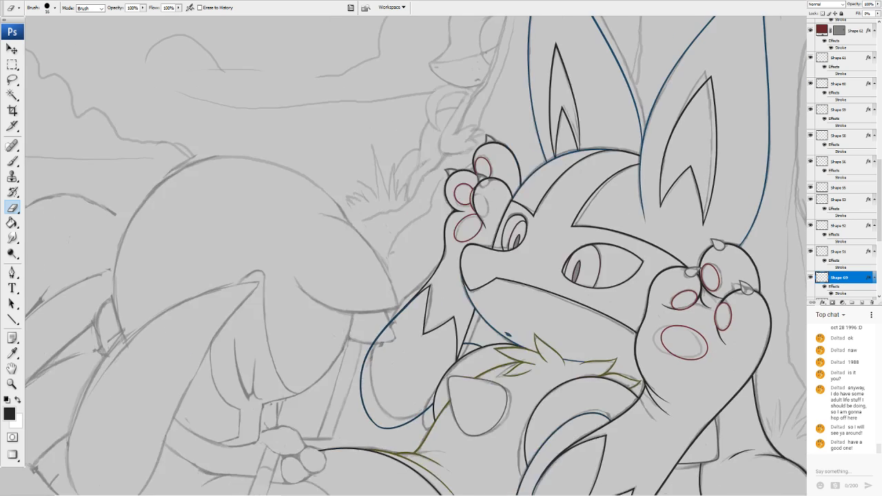
scroll(416, 255, up, 4)
scroll(416, 255, up, 1)
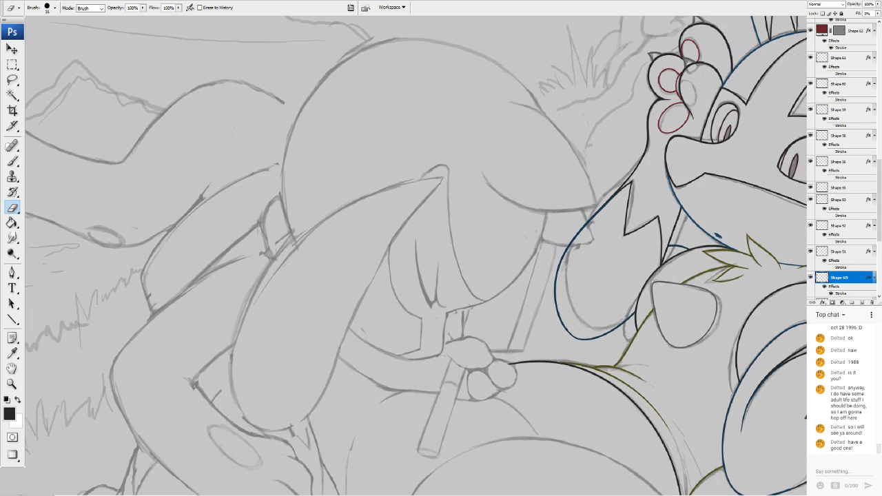
drag(448, 324, 441, 196)
scroll(416, 256, down, 5)
scroll(416, 255, right, 5)
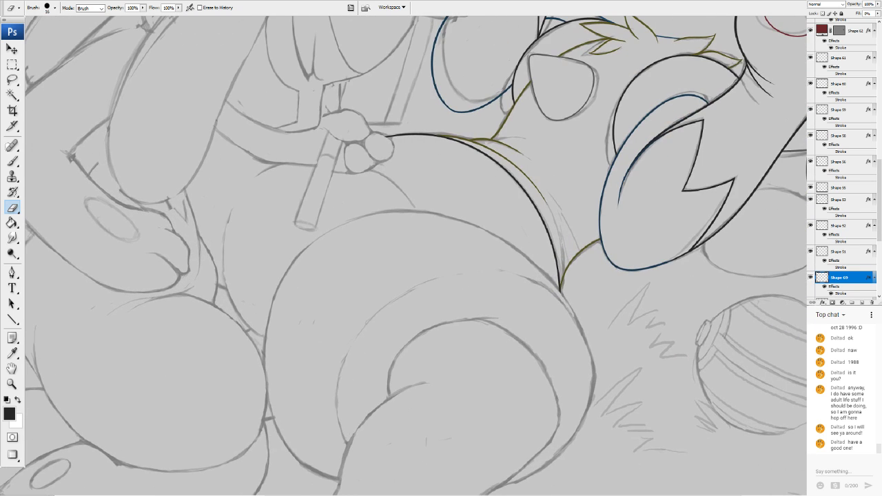
Set the foreground colour to the dark blue 193b53 sampled from an inked outline and go to the topmost shape layer
click(10, 413)
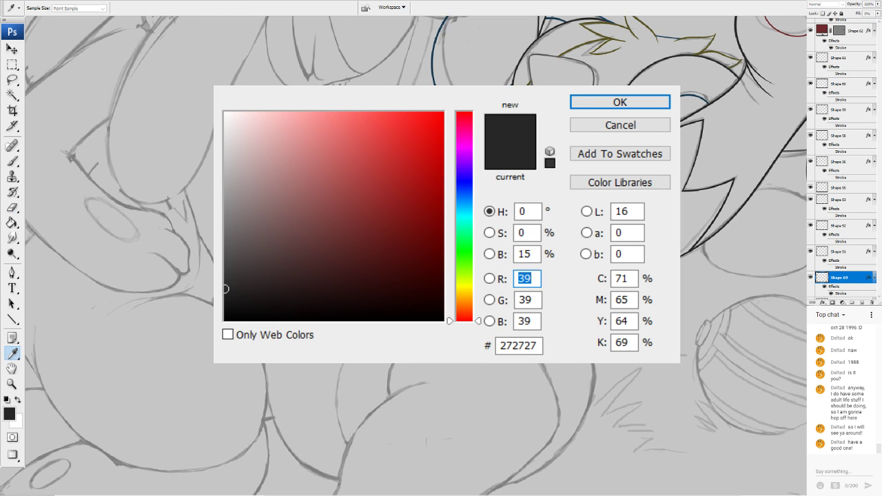
click(433, 61)
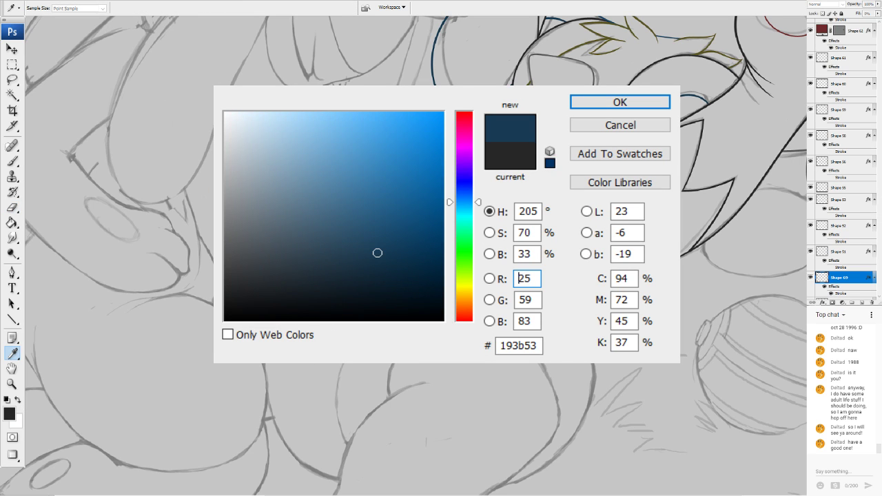
click(611, 105)
key(e)
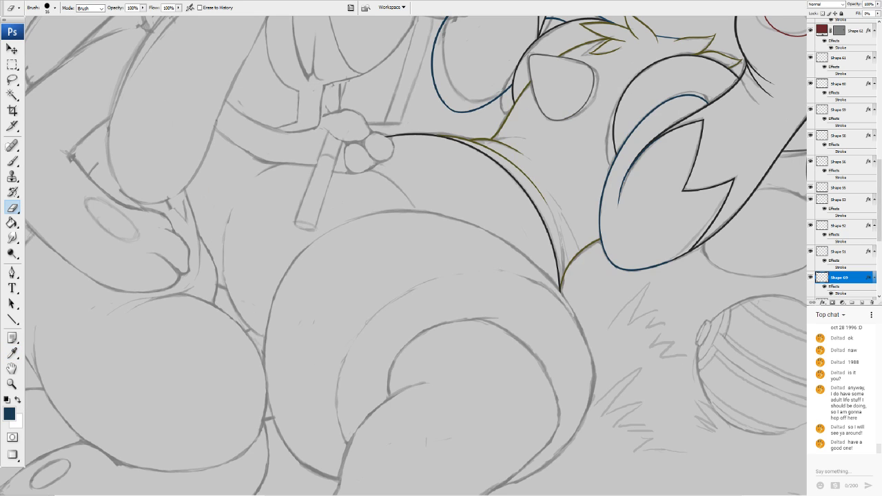
scroll(414, 255, up, 3)
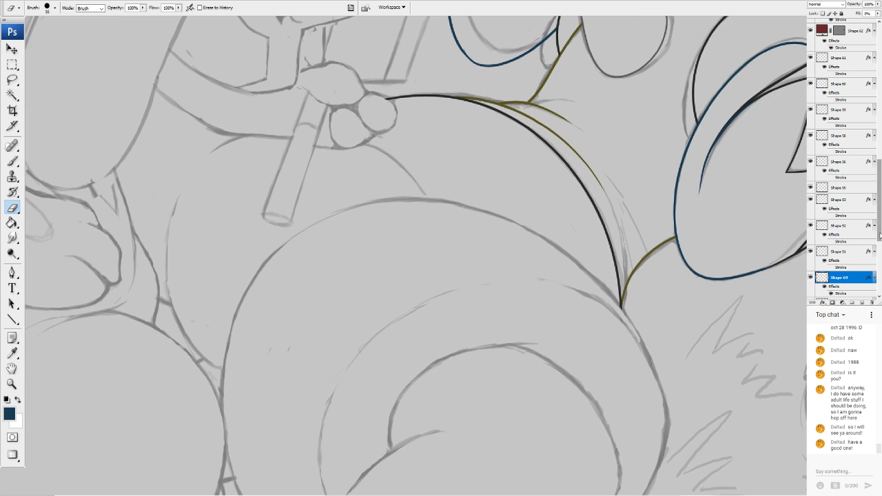
drag(876, 172, 878, 28)
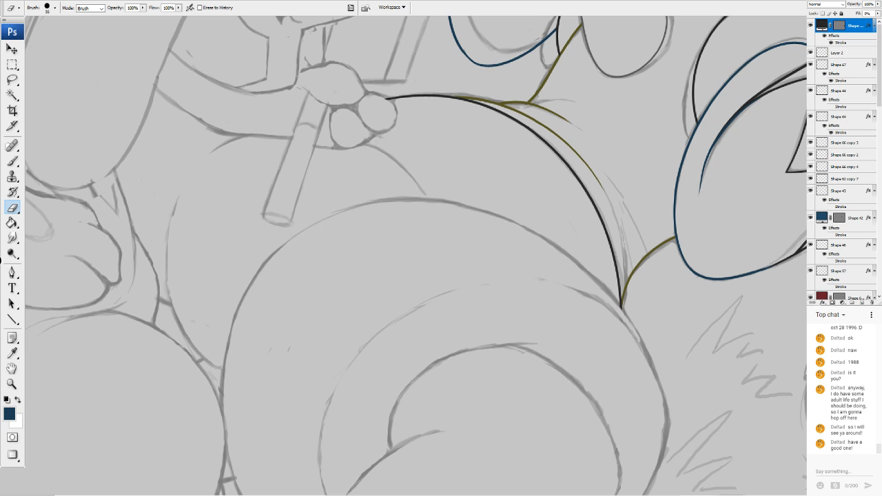
Draw a 5 px line diagonally across the large round shape and warp it to bulge towards the shape's upper-right edge
click(13, 320)
drag(343, 201, 628, 444)
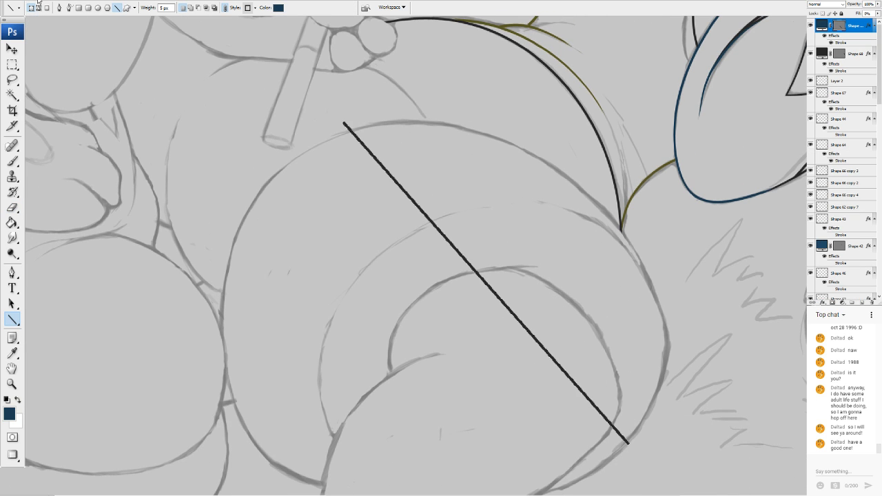
double_click(39, 1)
click(103, 160)
drag(485, 258, 508, 220)
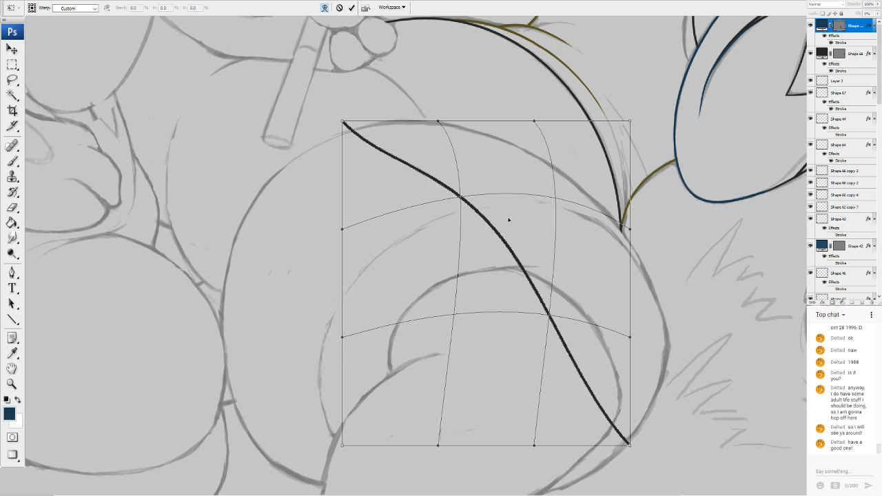
drag(556, 314, 596, 299)
drag(341, 124, 312, 166)
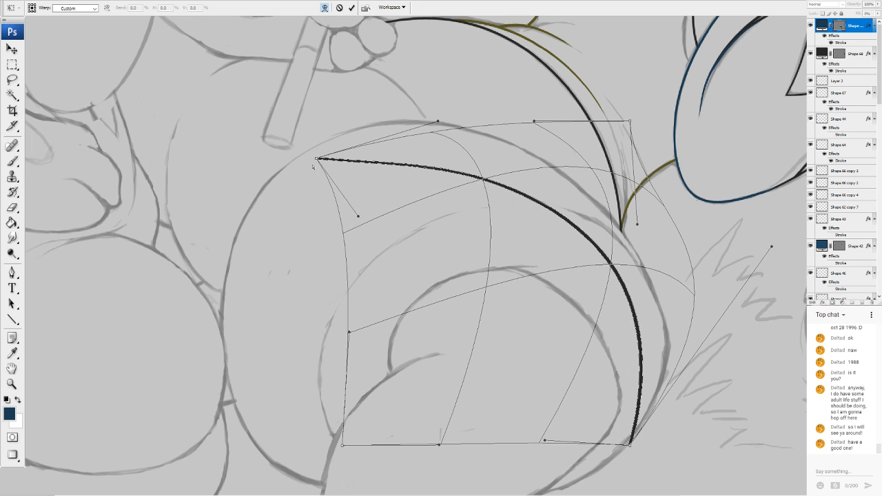
Bend the warped line's upper-left end onto the sketched top arc and push its lower part out towards the right edge
drag(416, 165, 452, 109)
drag(381, 189, 303, 155)
drag(446, 84, 432, 61)
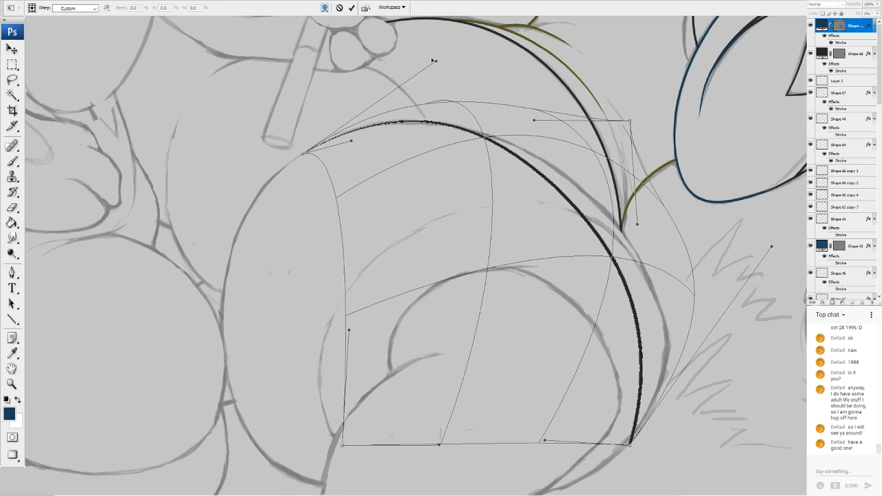
drag(590, 202, 650, 290)
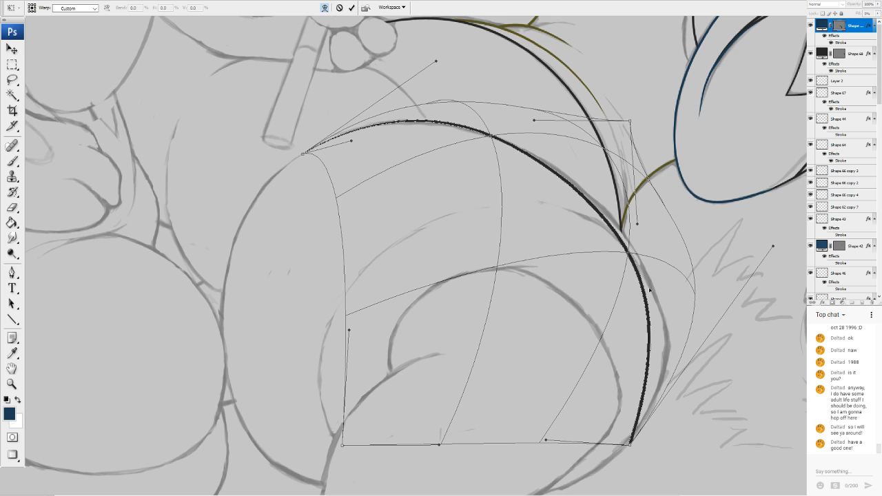
drag(772, 246, 751, 309)
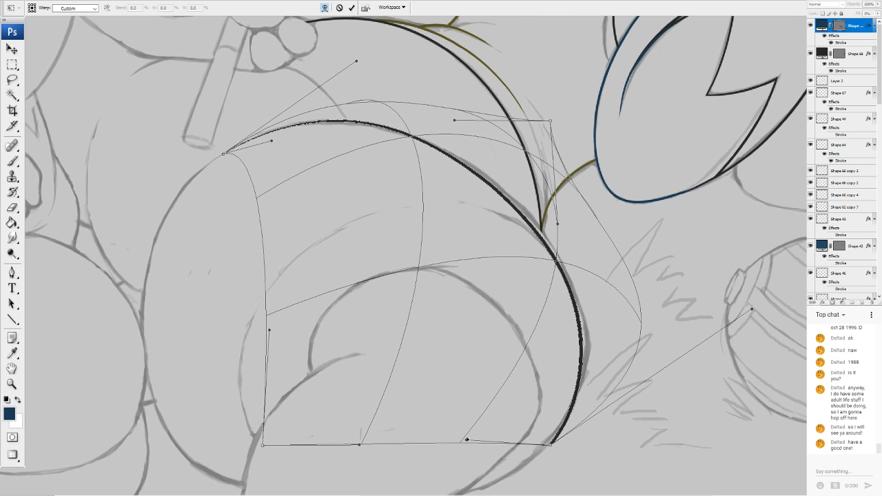
Refine both ends and the right side of the warp to follow the round shape's sketched outline, and apply it
drag(467, 438, 501, 425)
drag(551, 445, 539, 447)
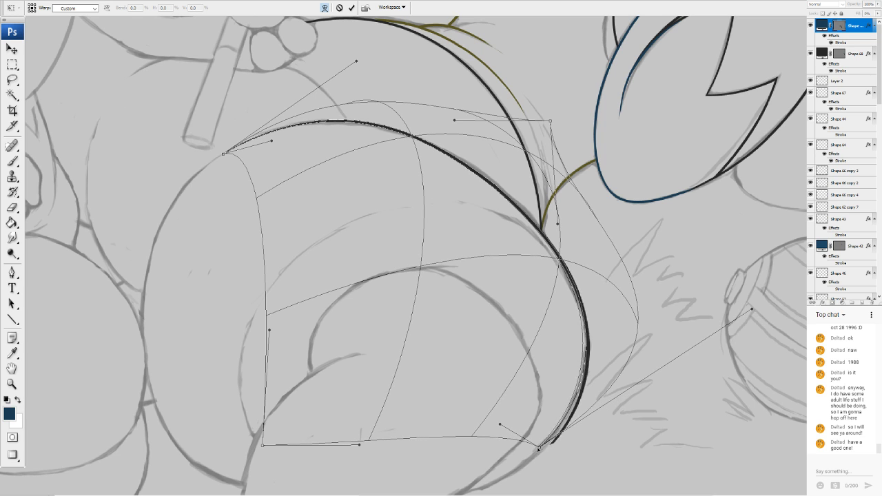
drag(494, 335, 508, 347)
drag(589, 228, 490, 280)
drag(557, 214, 551, 221)
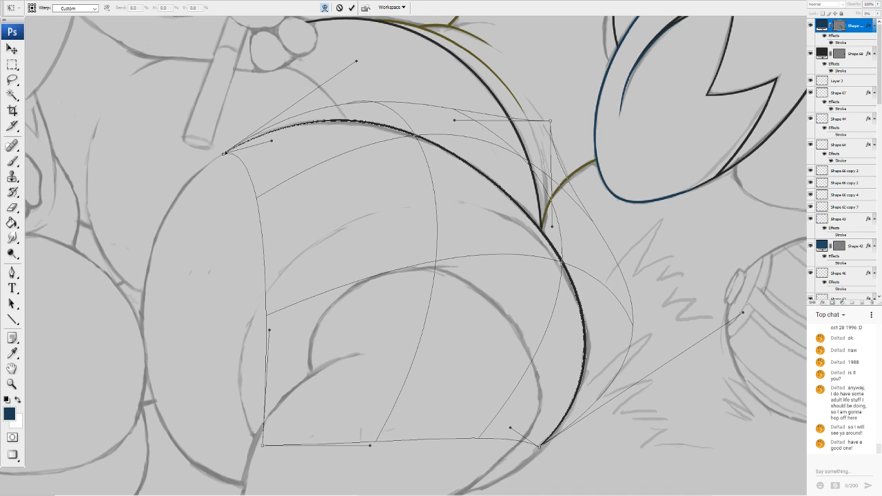
drag(224, 153, 204, 167)
drag(331, 151, 321, 154)
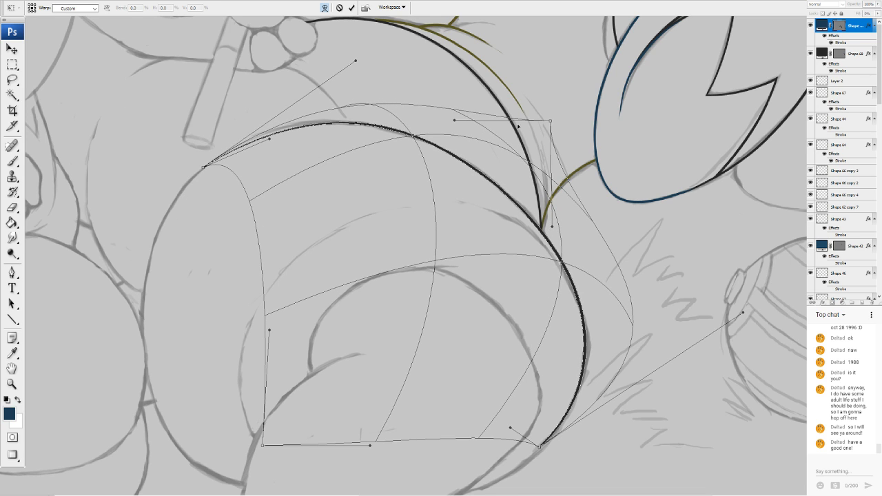
key(Return)
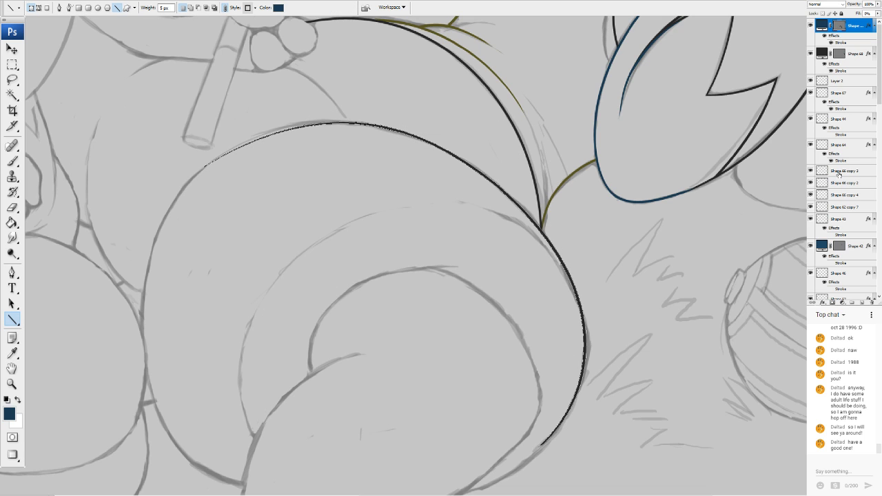
Turn off the new curve layer's Stroke effect and set its fill opacity to 100%
double_click(855, 25)
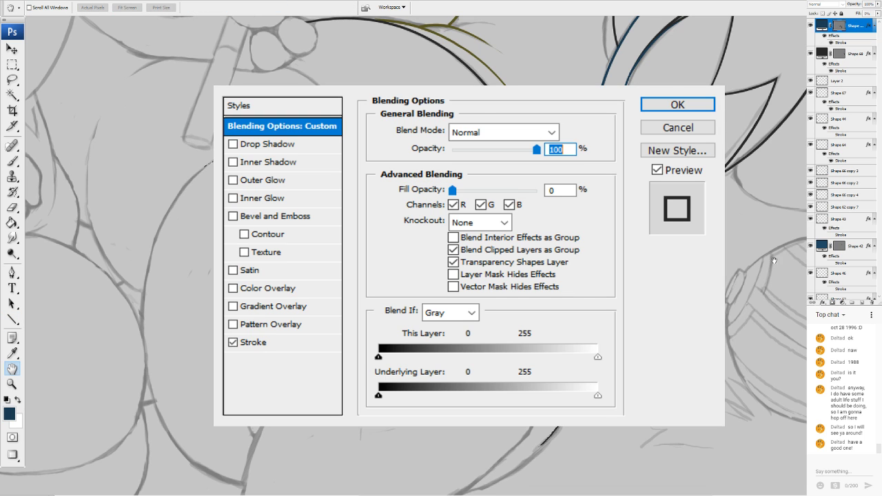
click(233, 342)
drag(452, 189, 606, 186)
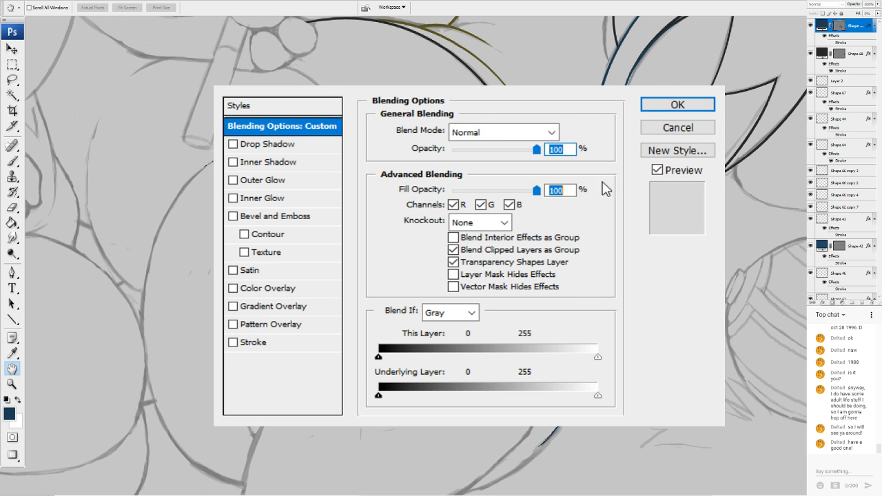
click(674, 103)
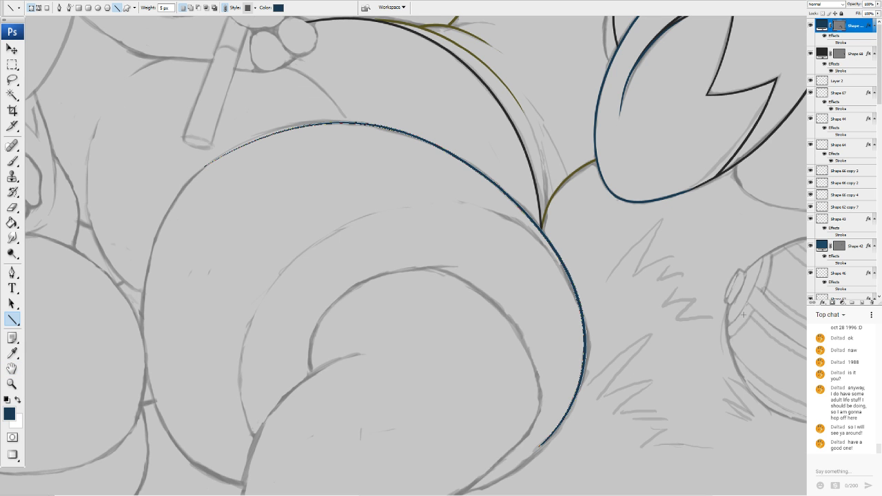
Examine the dark-blue curve against the inked arms and face and the surrounding sketch of the second figure
drag(654, 221, 589, 440)
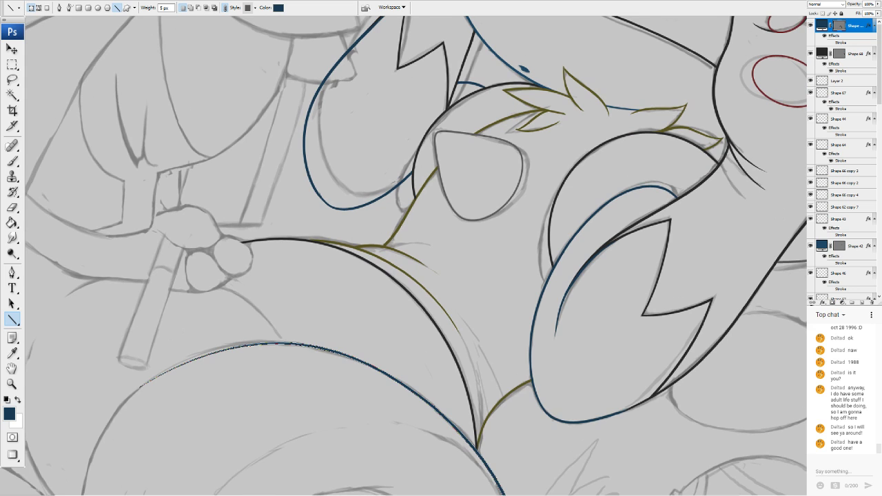
scroll(416, 255, right, 1)
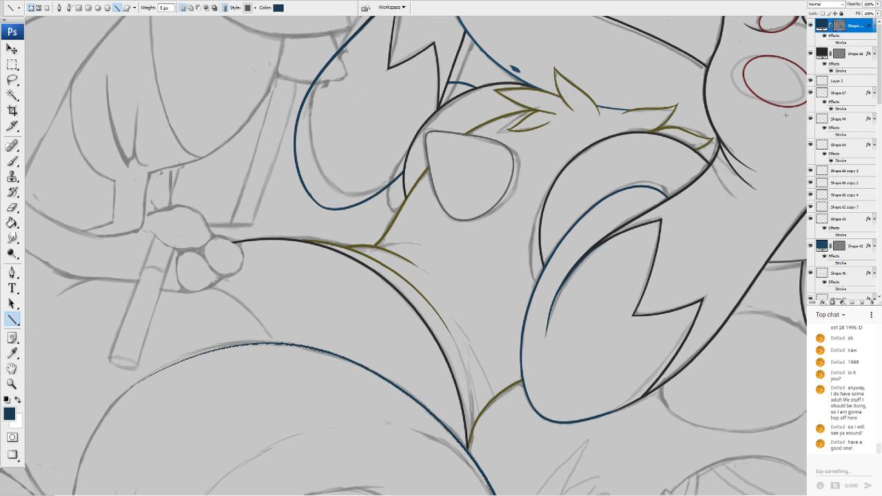
scroll(786, 115, up, 6)
scroll(786, 115, right, 4)
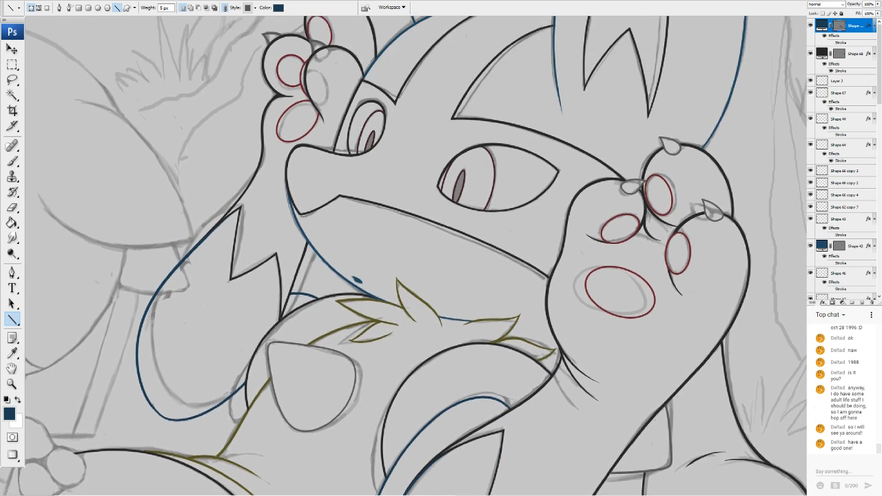
scroll(416, 255, up, 3)
scroll(417, 255, left, 6)
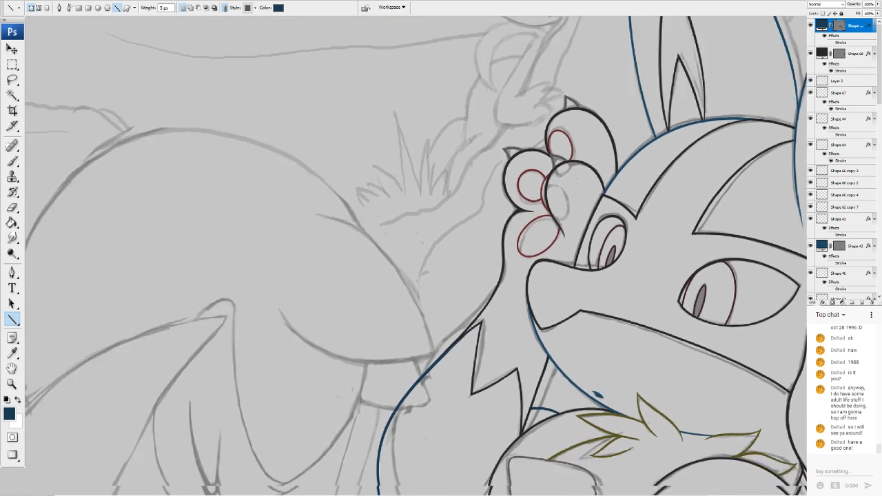
scroll(416, 256, down, 12)
scroll(416, 256, left, 10)
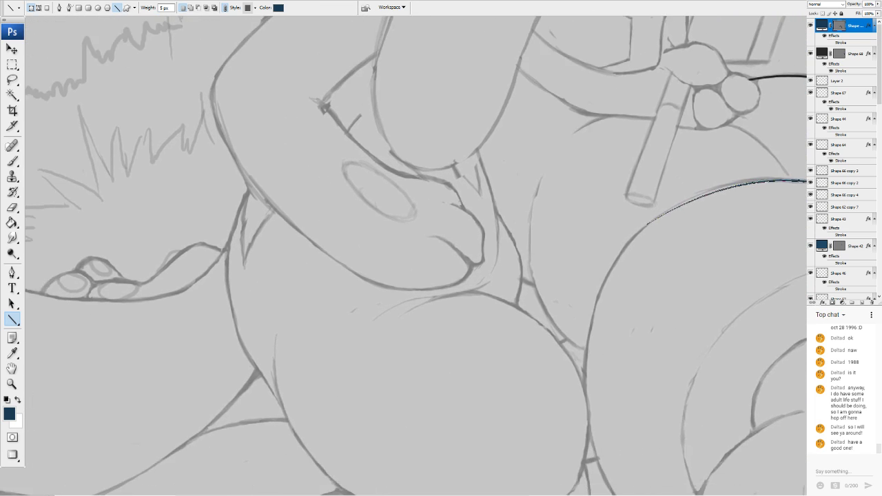
scroll(416, 255, down, 3)
scroll(416, 255, right, 6)
scroll(416, 256, up, 4)
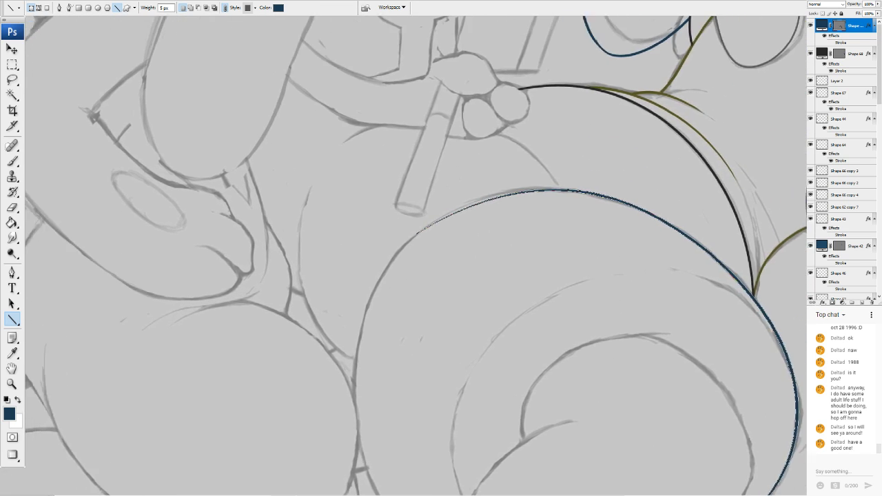
Draw a straight 5 px dark-blue line from the arc's left end down the round shape's left side, and tilt its transform box using two opposite rotations
scroll(417, 255, down, 1)
scroll(417, 255, left, 1)
drag(441, 200, 382, 444)
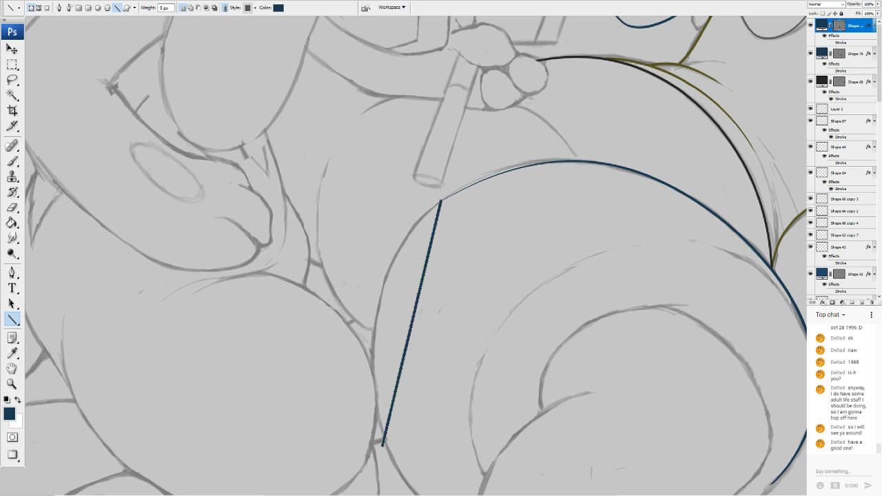
key(ctrl+t)
drag(481, 214, 526, 261)
key(Return)
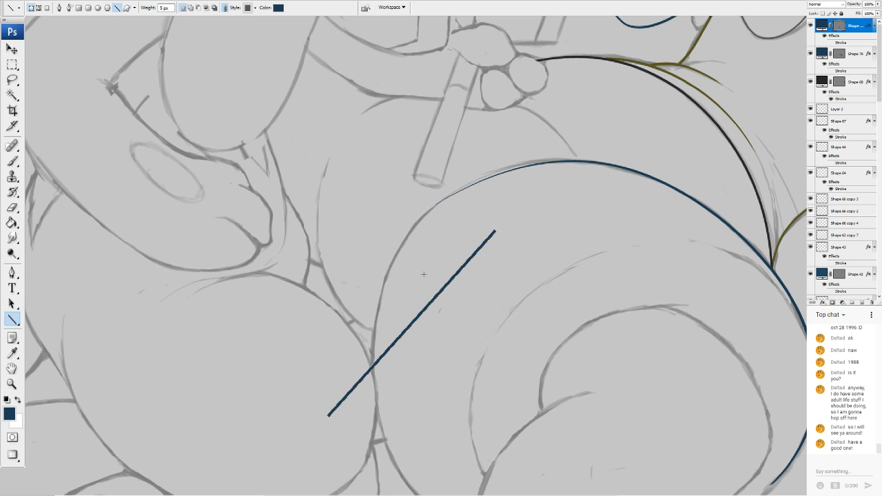
key(ctrl+t)
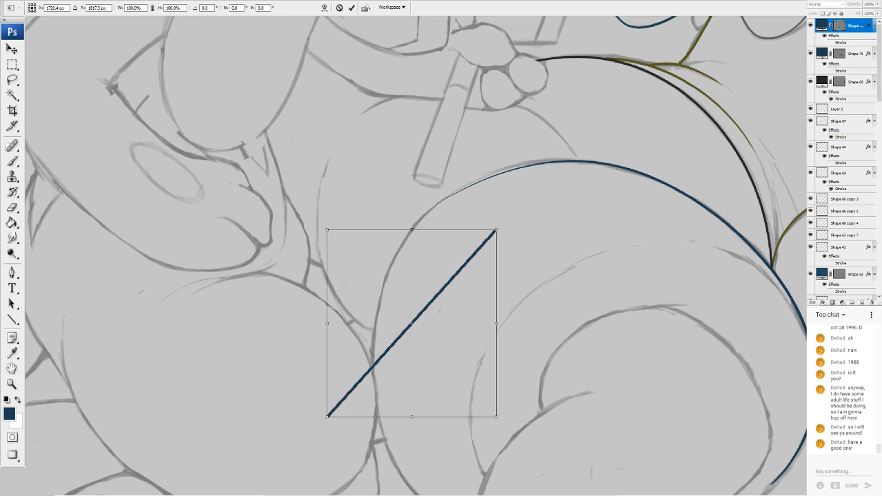
drag(492, 222, 441, 197)
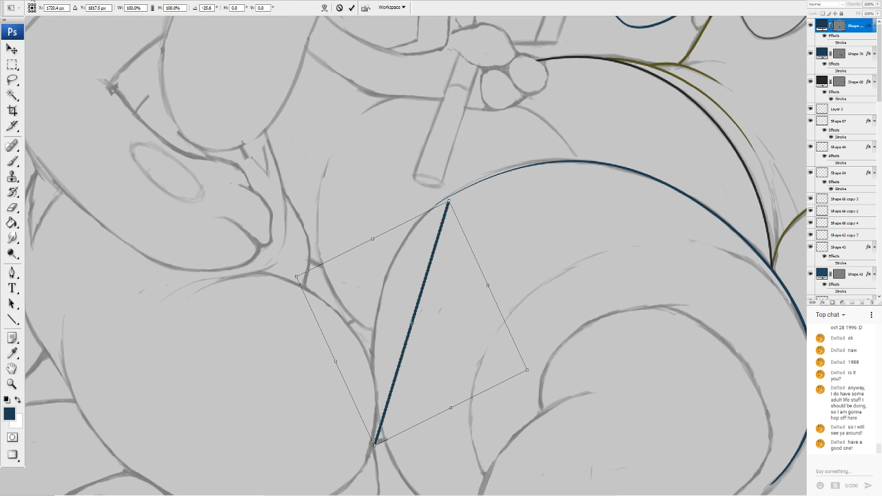
Warp the upper part of the new line outward so it follows the sketched left side and continues the existing arc
click(101, 161)
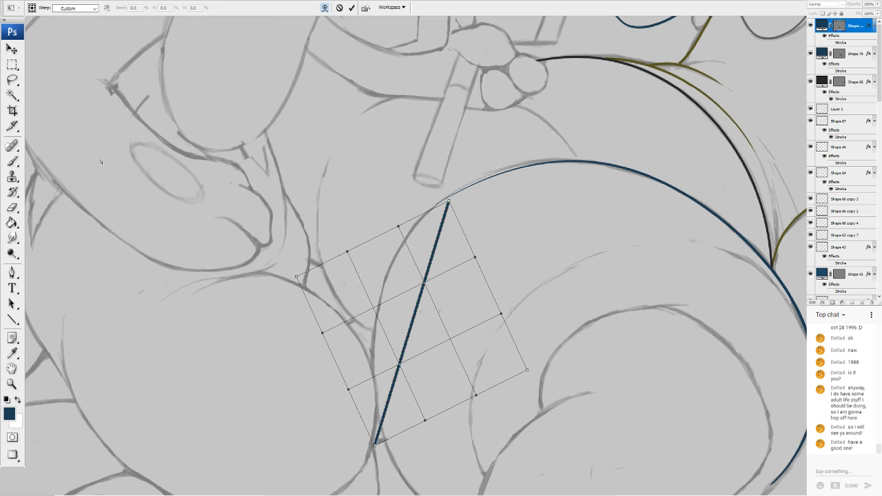
drag(412, 321, 387, 312)
drag(439, 258, 419, 257)
drag(409, 299, 406, 303)
drag(421, 226, 427, 224)
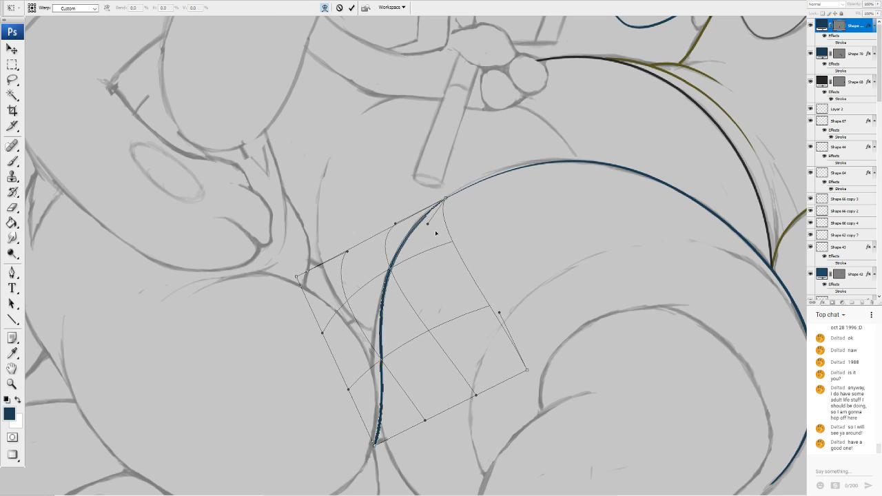
Stretch the warp's lower end down and right along the sketched underside, curving the lower half into the round outline
drag(381, 400, 376, 402)
drag(374, 445, 469, 482)
drag(348, 340, 296, 414)
drag(464, 476, 475, 470)
drag(384, 404, 383, 406)
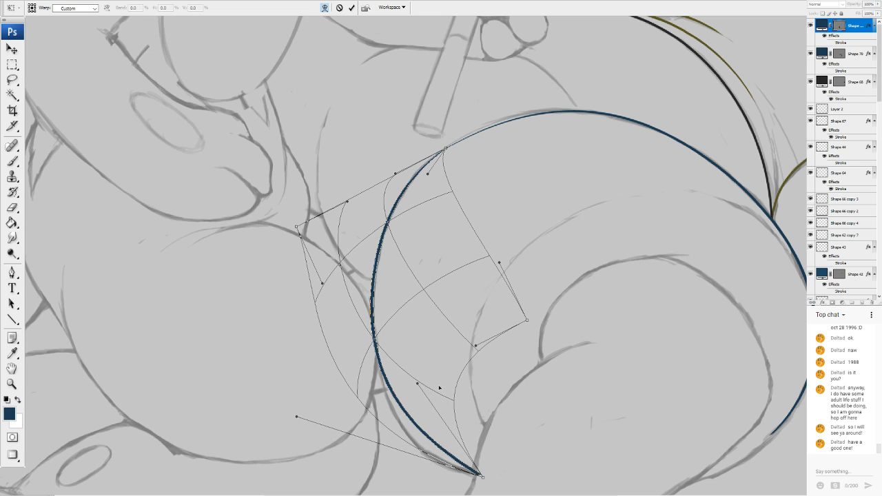
Refine the warp's left bulge and lower tip against the sketched outline, then apply it and rasterize the shape layer
drag(418, 383, 416, 411)
drag(422, 326, 417, 328)
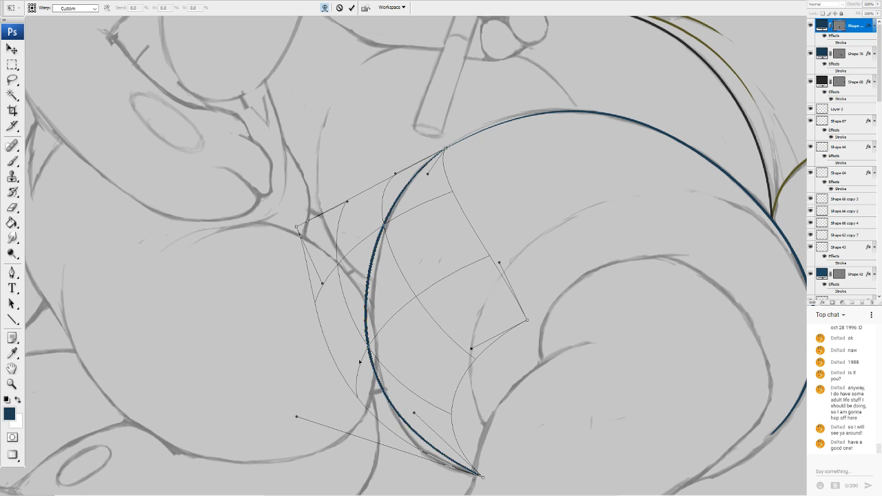
drag(374, 381, 377, 384)
drag(482, 476, 489, 481)
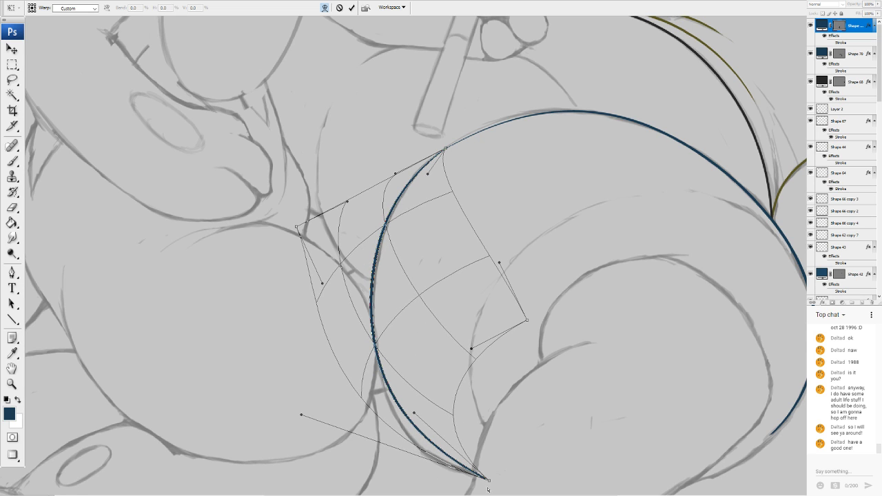
key(Return)
key(e)
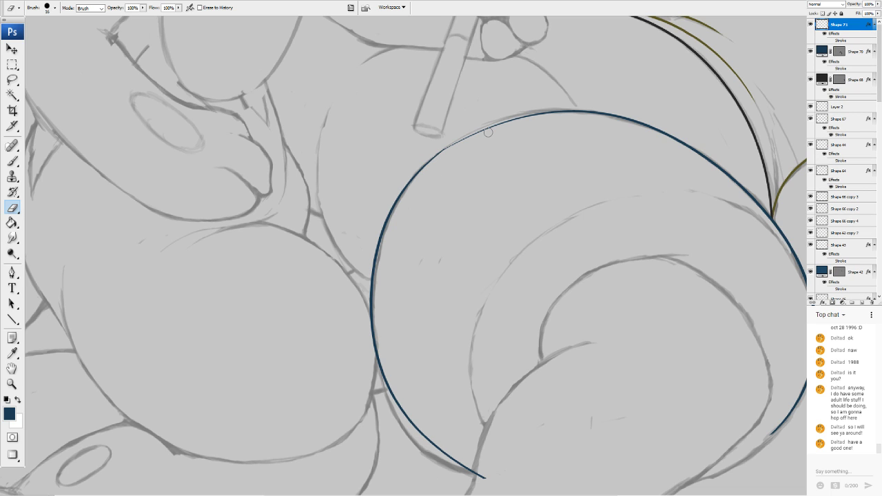
mouse_move(593, 144)
mouse_down()
mouse_move(427, 237)
mouse_move(252, 393)
mouse_move(538, 363)
mouse_move(233, 317)
mouse_move(130, 285)
mouse_move(438, 293)
mouse_move(575, 259)
mouse_up()
Draw a straight 5 px dark-blue line from the sketched arm's underside down towards the round shape, and tilt its transform box using two opposite rotations
click(12, 319)
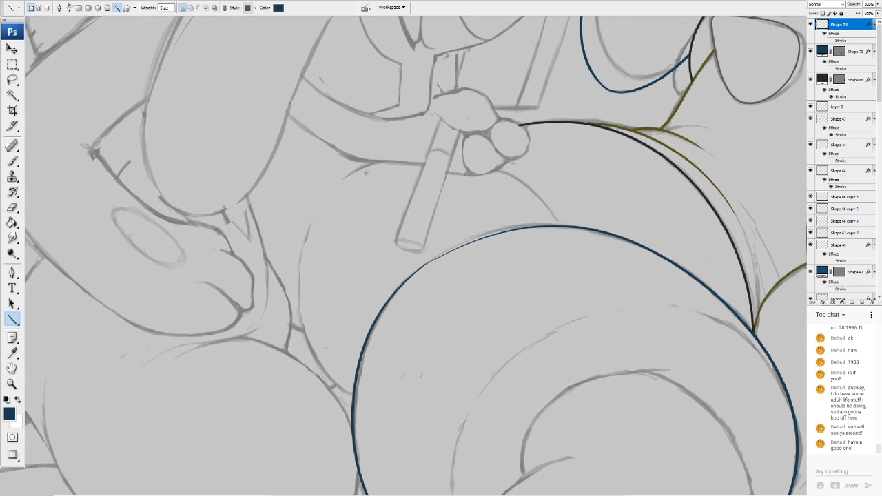
mouse_move(372, 159)
mouse_down()
mouse_move(318, 265)
mouse_move(341, 392)
mouse_up()
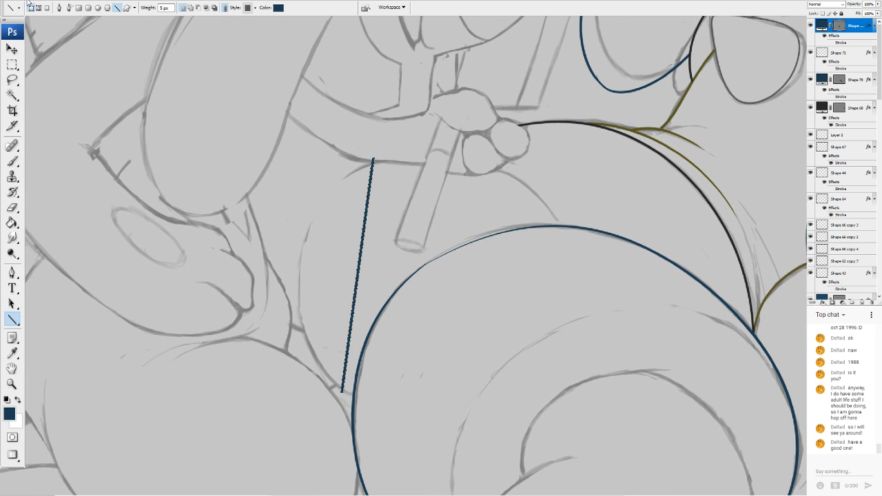
key(ctrl+t)
drag(428, 197, 461, 261)
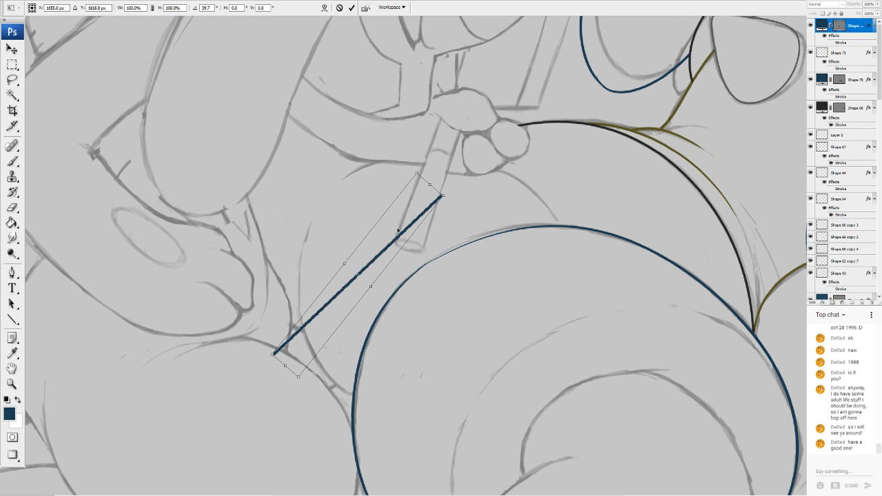
key(Return)
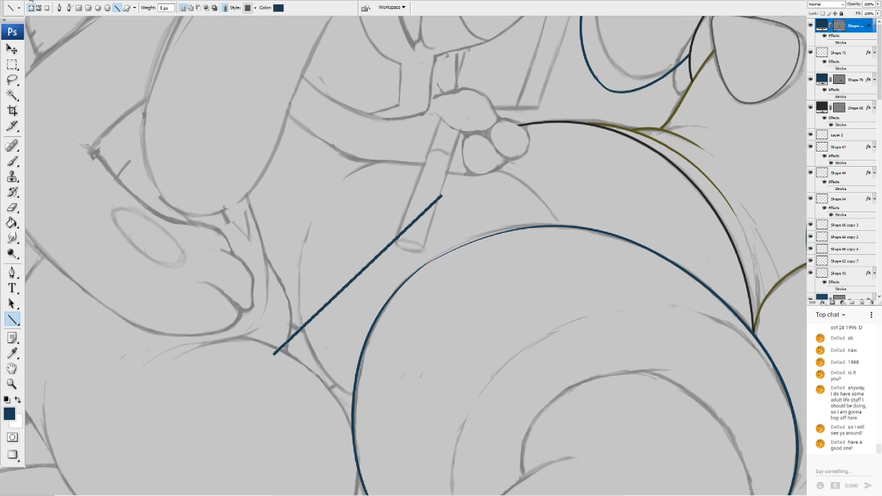
key(ctrl+t)
drag(449, 88, 372, 63)
Warp the new line into a curve bulging left along the sketched body contour, with its upper end flattened against the arm's underside
click(325, 7)
drag(353, 237, 336, 232)
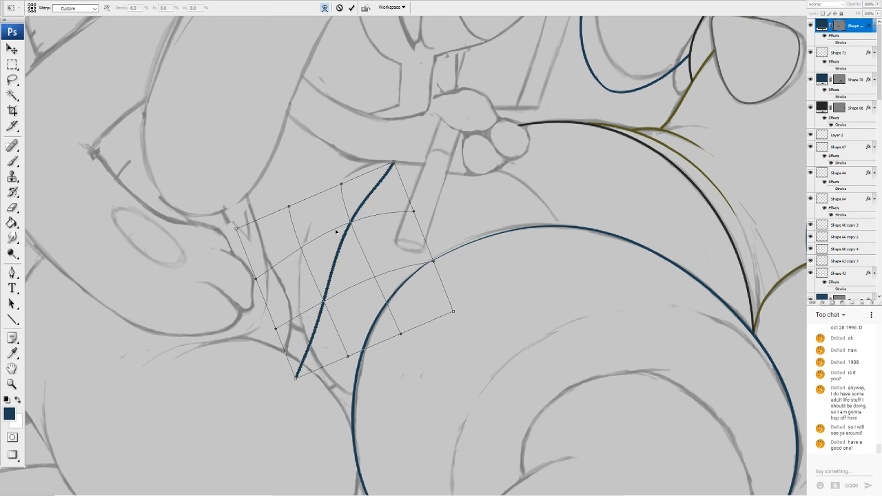
drag(344, 190, 379, 180)
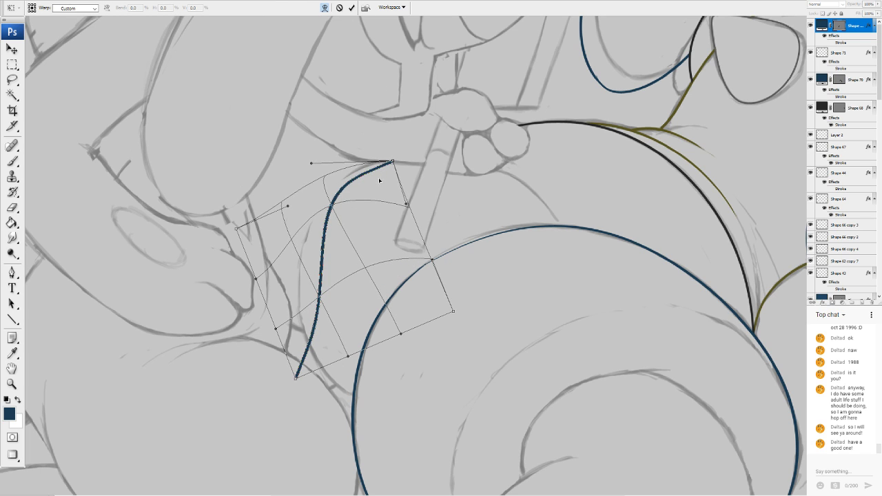
drag(311, 163, 325, 122)
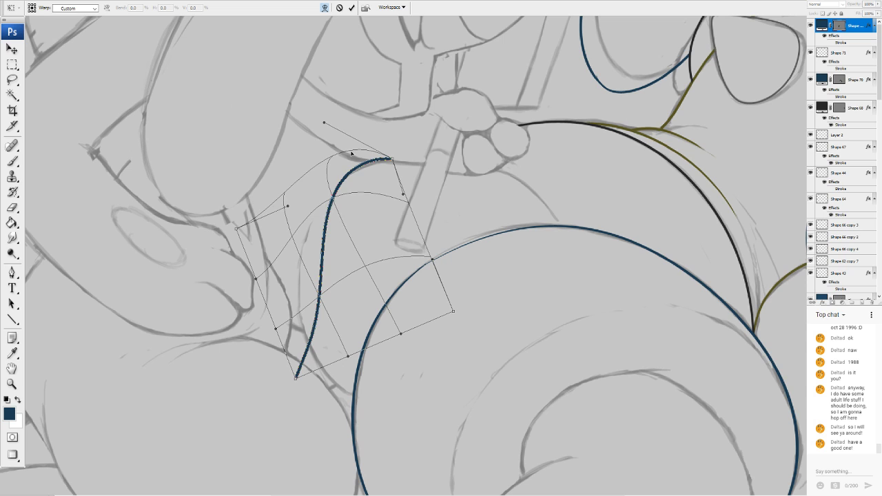
drag(351, 153, 352, 161)
drag(321, 283, 303, 273)
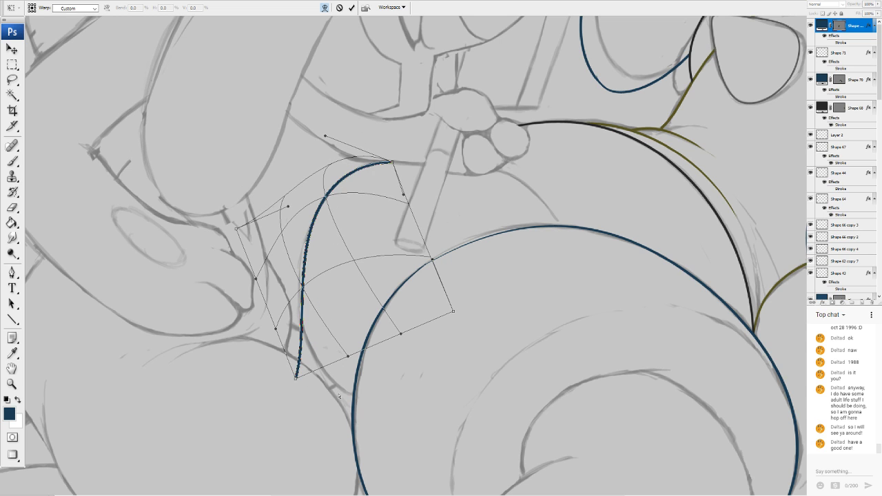
Warp the blue line into an arc following the sketched curve beside the large circle, extending both ends past the sketch junctions
drag(296, 377, 366, 406)
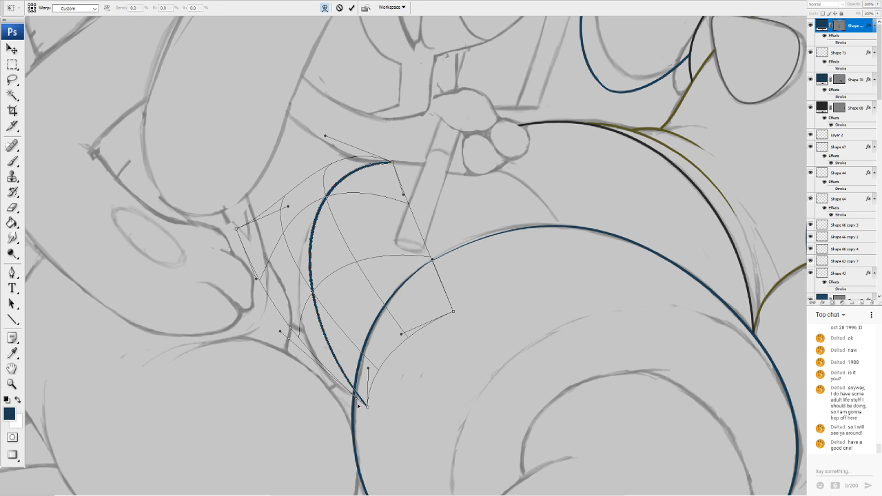
drag(279, 334, 255, 379)
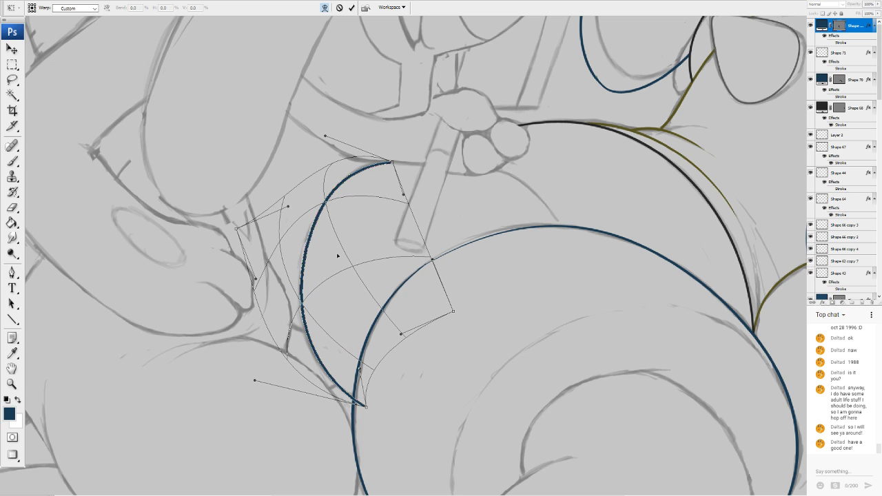
drag(337, 239, 363, 235)
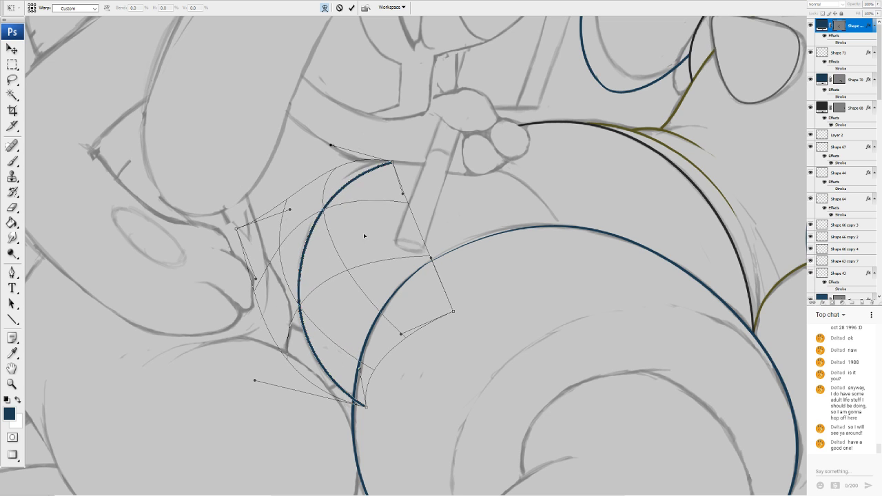
drag(392, 163, 397, 153)
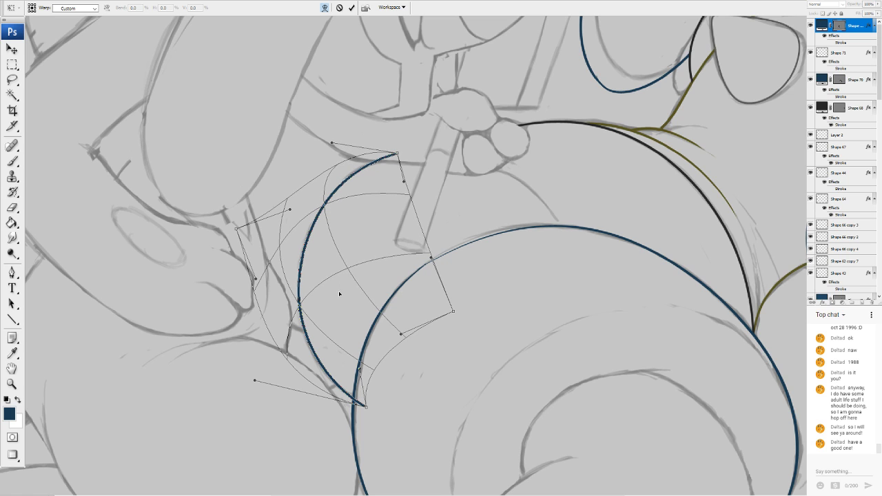
drag(363, 405, 377, 409)
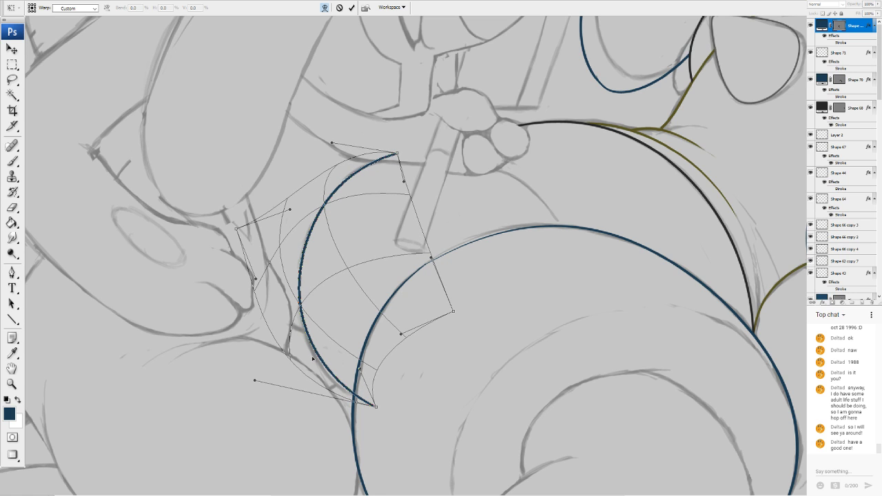
drag(313, 358, 348, 414)
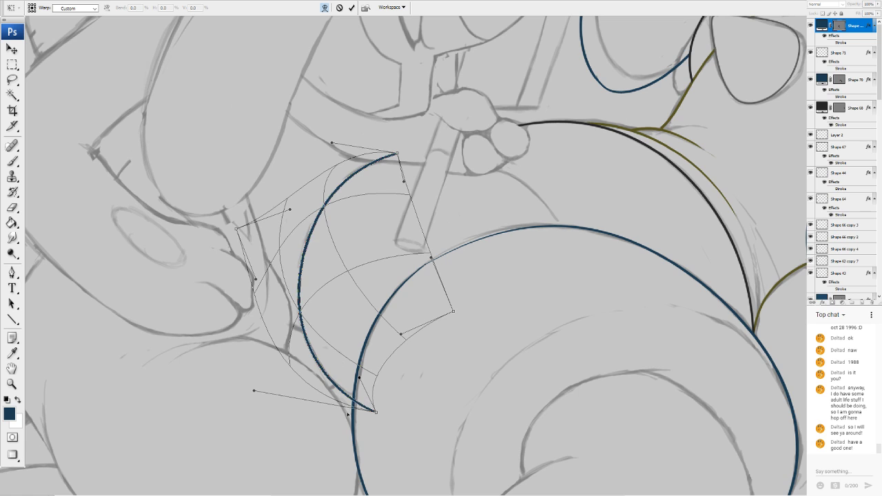
key(Return)
Rasterize the warped arc, erase its overshooting ends, and thin its upper-left stretch with the Eraser
key(u)
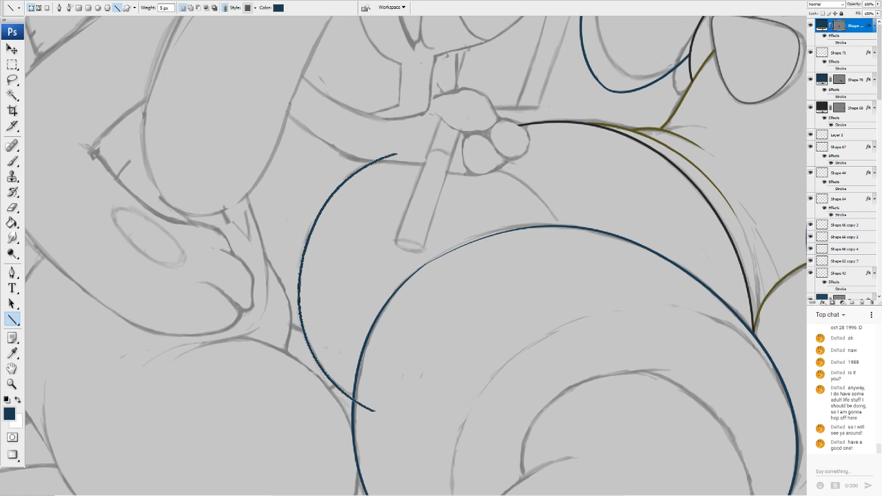
key(e)
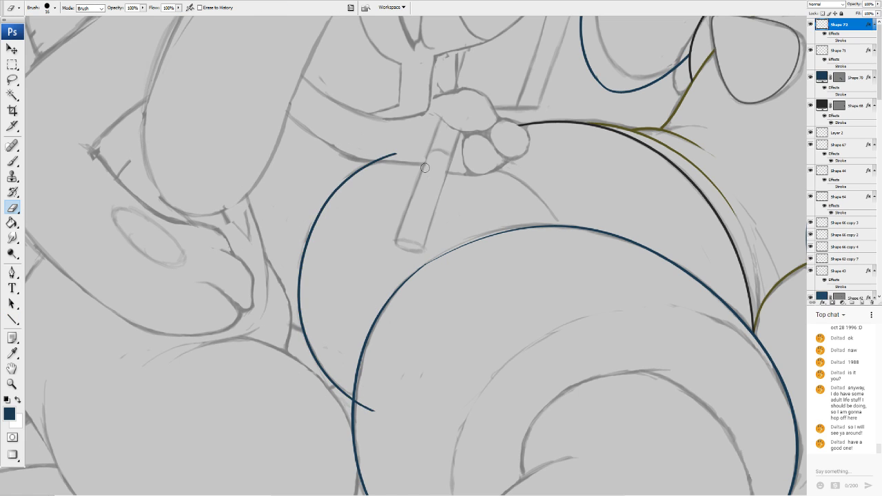
drag(371, 410, 360, 399)
drag(394, 150, 384, 155)
click(810, 25)
click(810, 25)
mouse_move(307, 226)
mouse_down()
mouse_move(340, 182)
mouse_move(332, 195)
mouse_up()
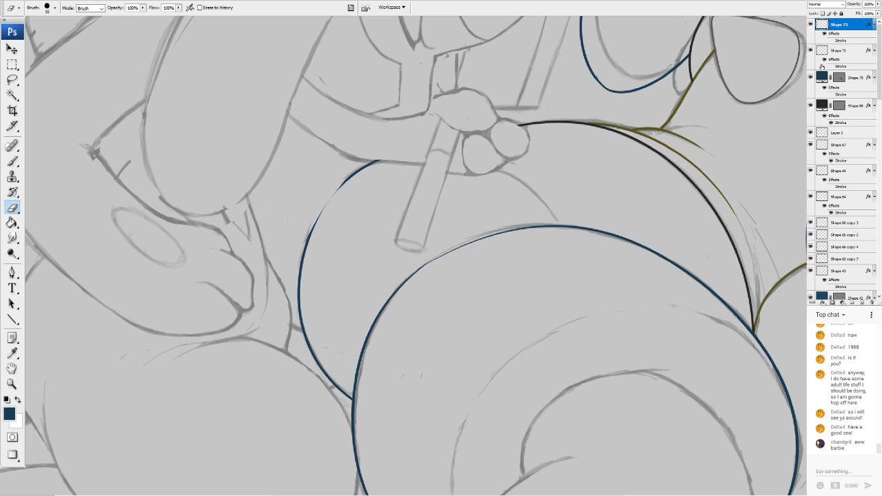
click(810, 25)
click(809, 25)
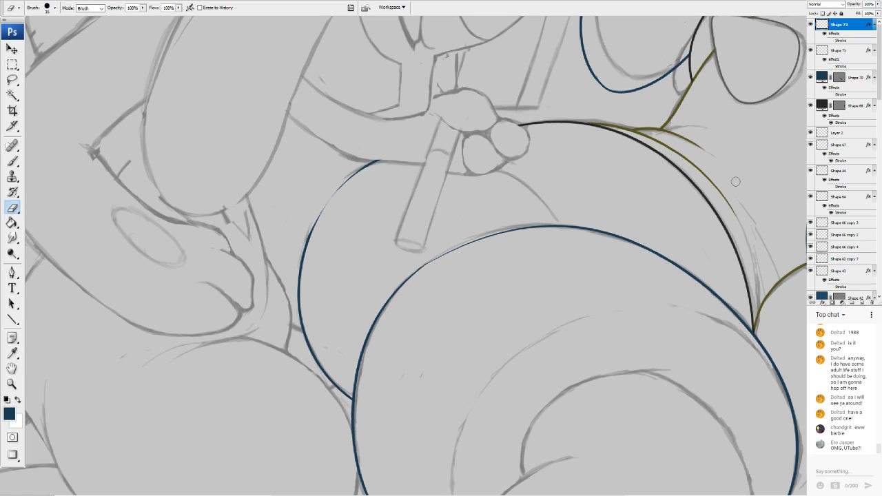
Draw a straight 5 px blue line beside the muzzle, then rotate it away and back by 46.7° to tilt its transform box
mouse_move(782, 177)
mouse_down()
mouse_move(808, 130)
mouse_move(801, 140)
mouse_up()
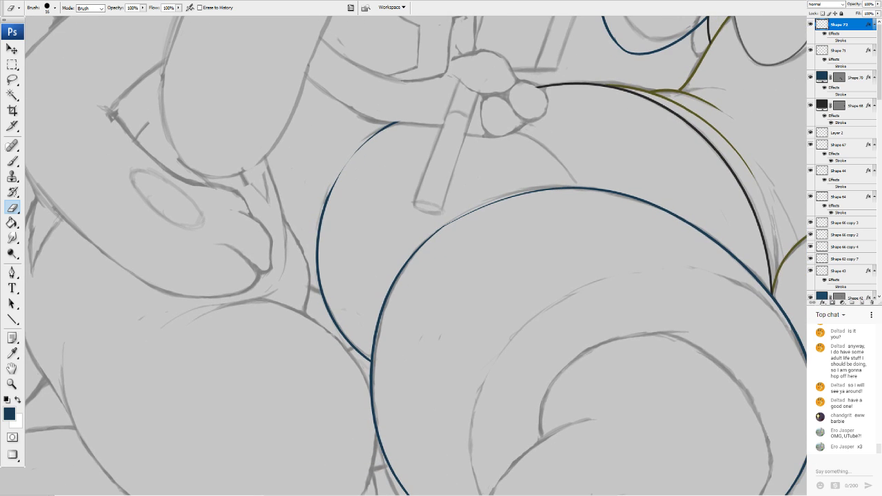
click(13, 320)
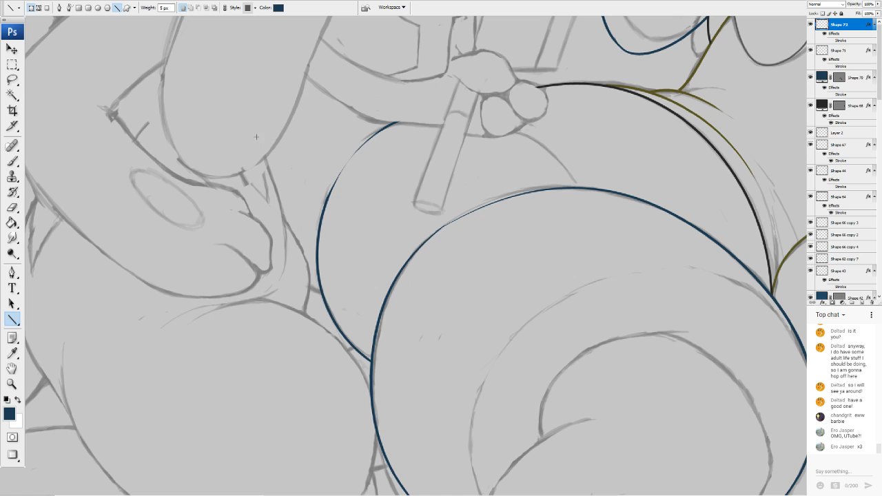
drag(264, 158, 281, 282)
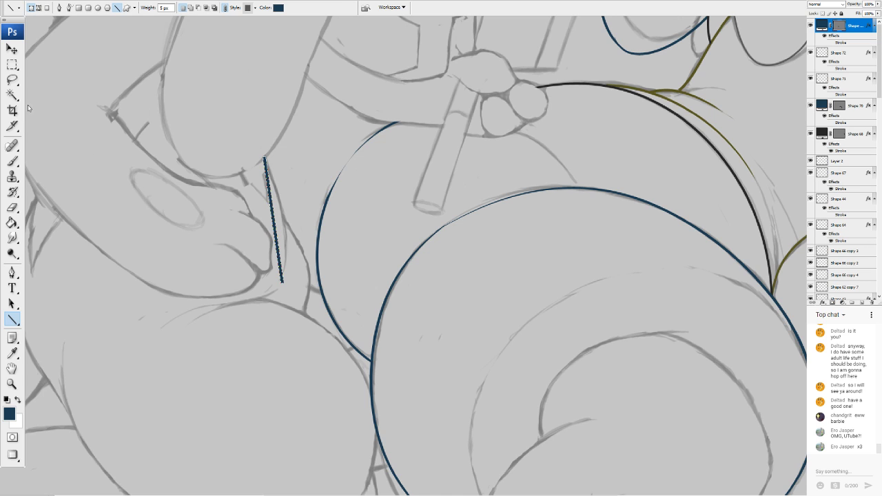
key(ctrl+t)
drag(300, 182, 262, 174)
key(Return)
key(u)
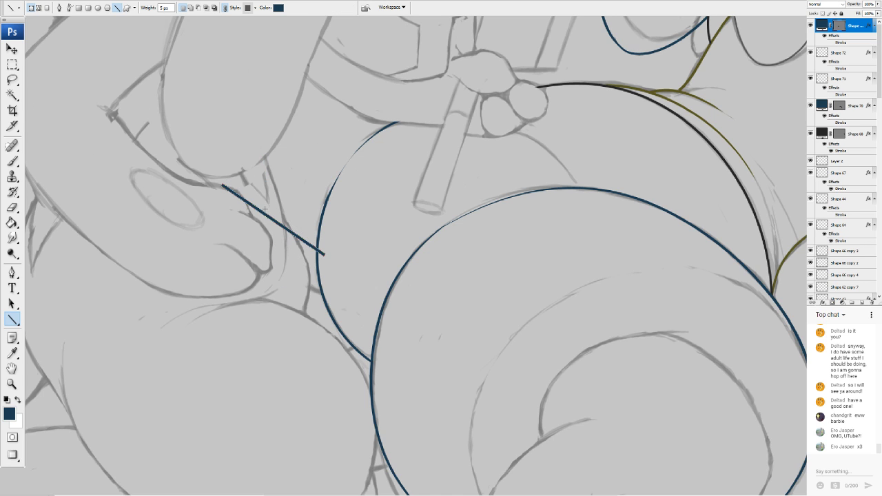
key(ctrl+t)
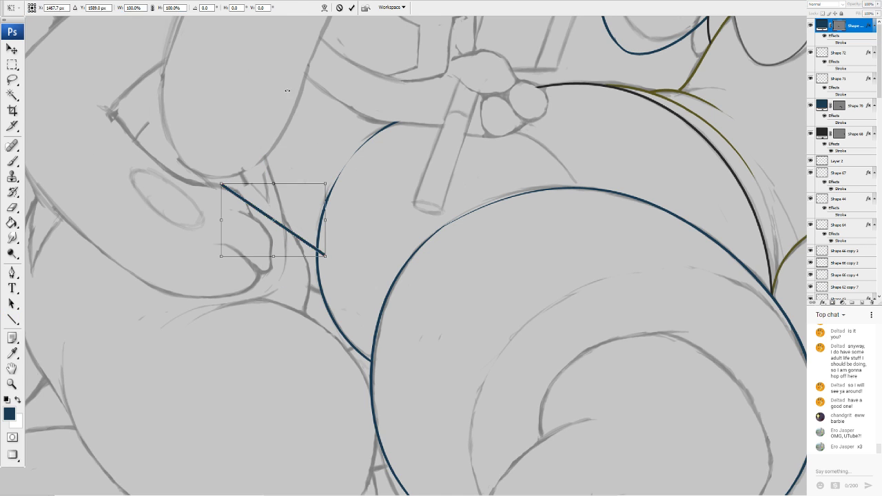
drag(292, 173, 320, 202)
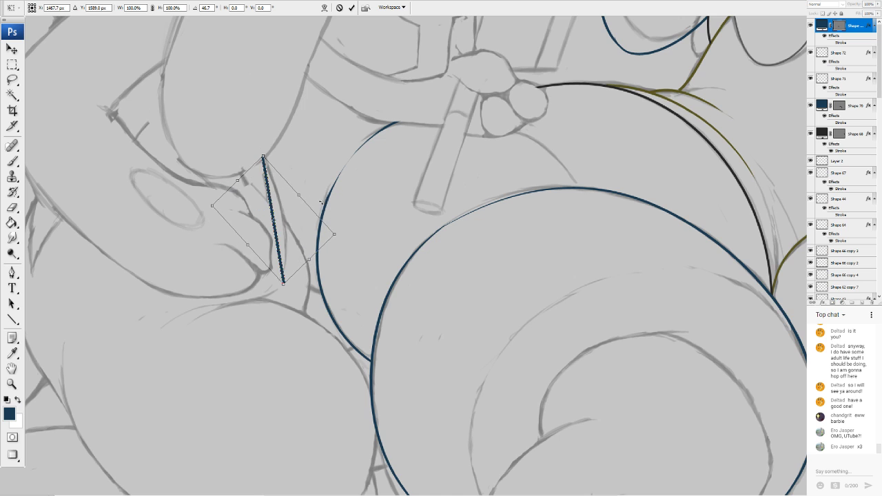
Warp the line beside the muzzle into a gentle curve along the sketch, extending its upper and lower ends
click(325, 8)
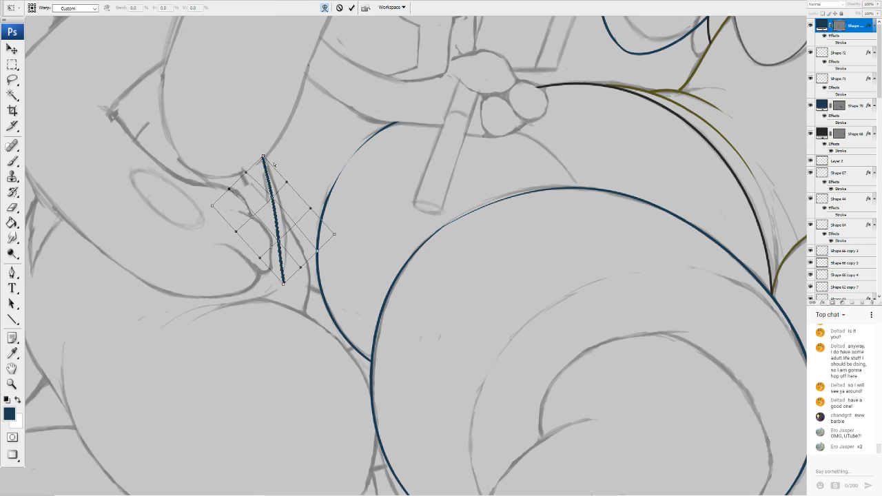
drag(262, 157, 256, 122)
drag(275, 230, 280, 301)
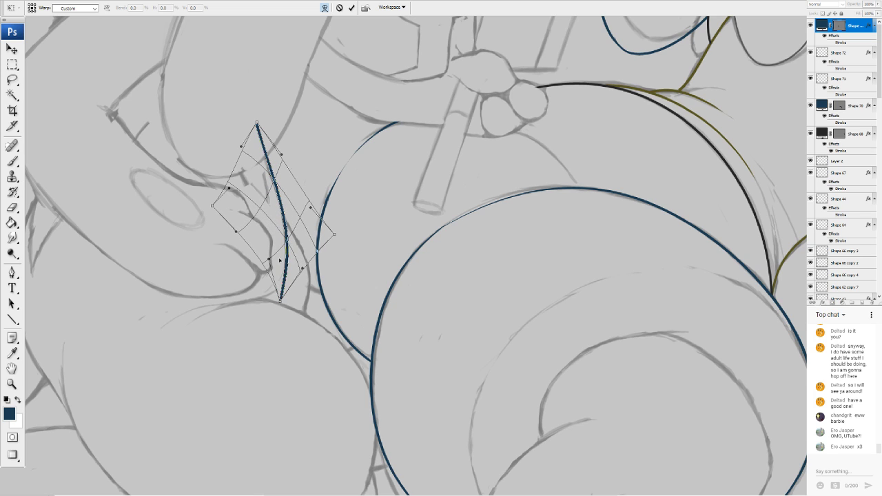
drag(270, 260, 283, 272)
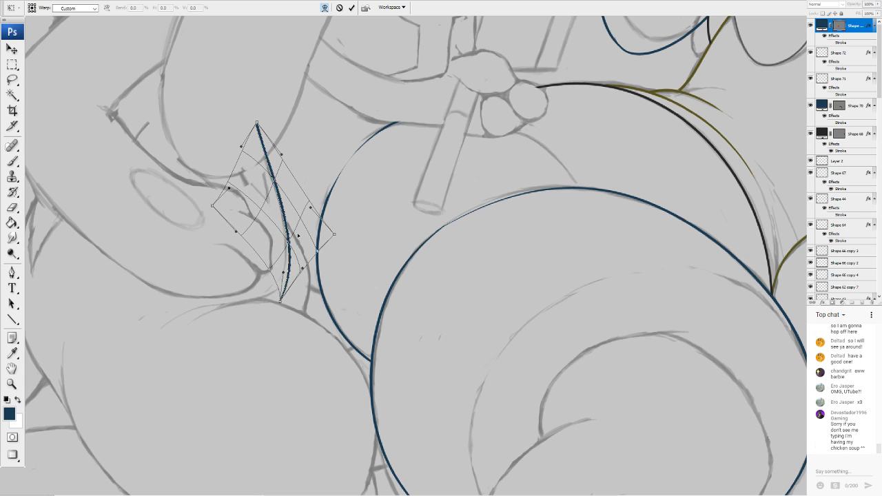
mouse_move(275, 206)
mouse_down()
mouse_move(275, 187)
mouse_move(277, 198)
mouse_up()
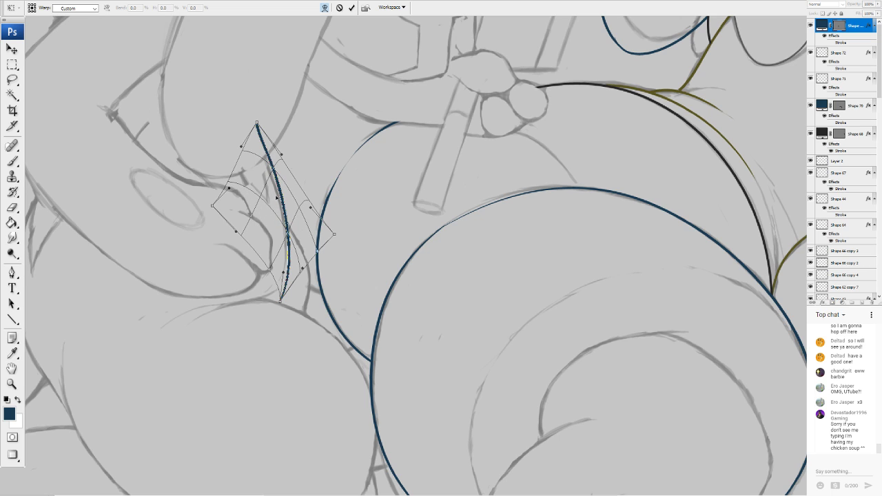
drag(293, 243, 292, 240)
Extend and refine the curve beside the muzzle, then erase the part of it above the sketch junction
drag(257, 124, 248, 98)
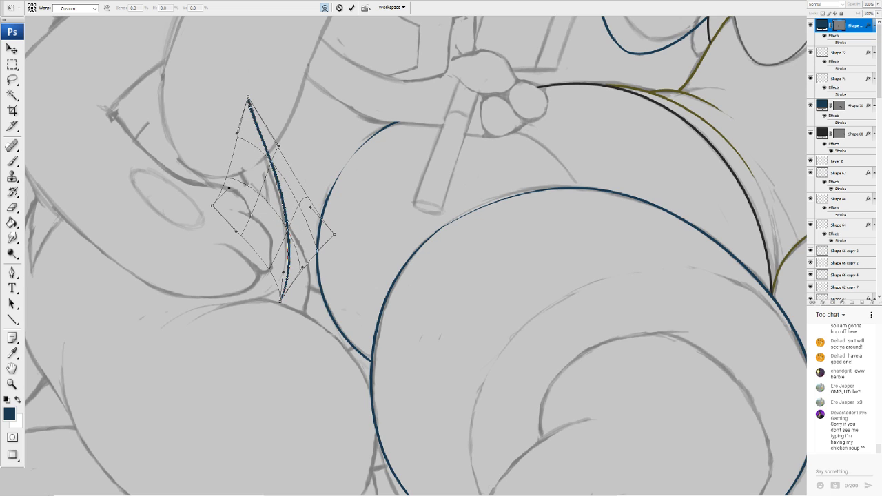
drag(270, 159, 270, 154)
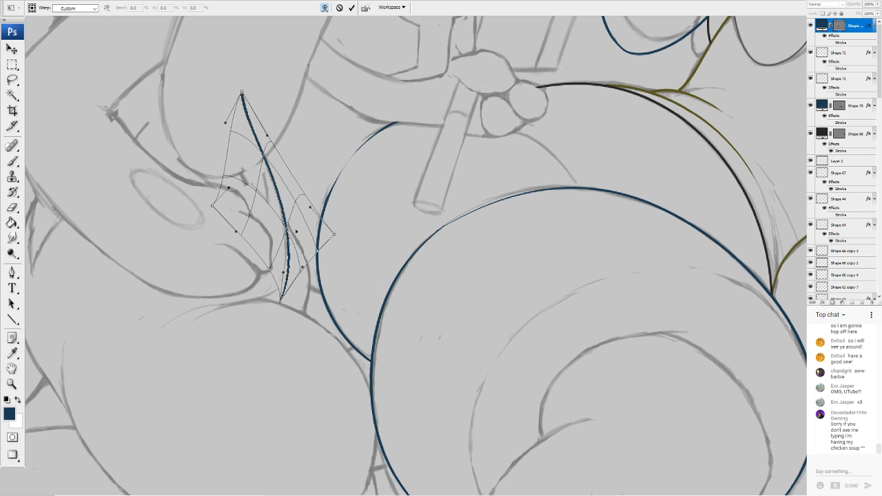
drag(296, 230, 291, 246)
drag(281, 299, 276, 297)
drag(283, 191, 282, 192)
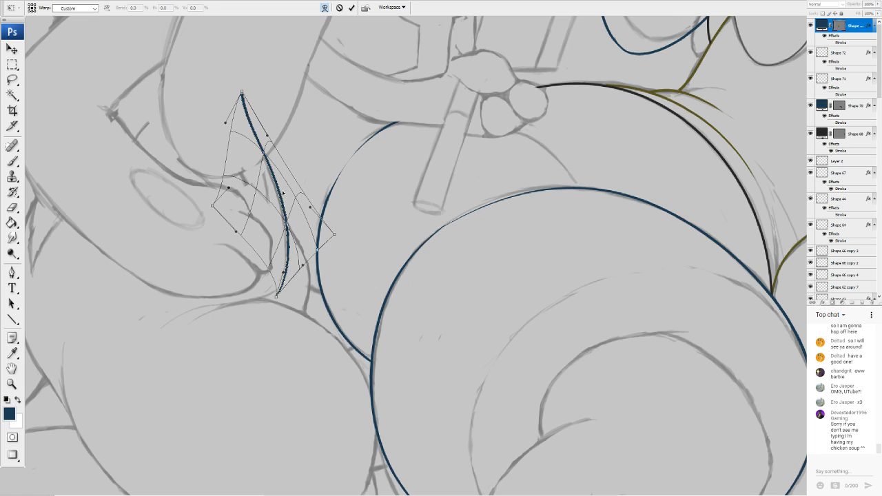
key(Return)
key(e)
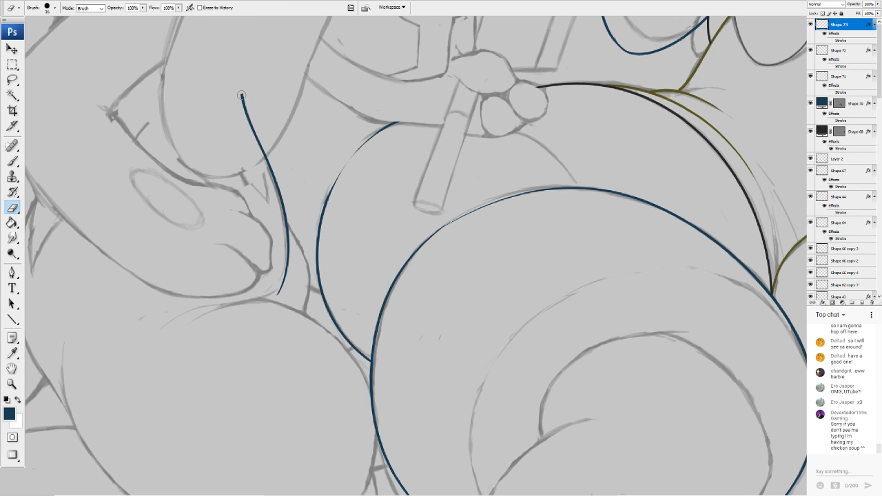
drag(242, 95, 264, 156)
Draw a second 5 px line branching off the muzzle-side curve and warp it along the neighbouring sketch curve, overshooting both ends
click(15, 319)
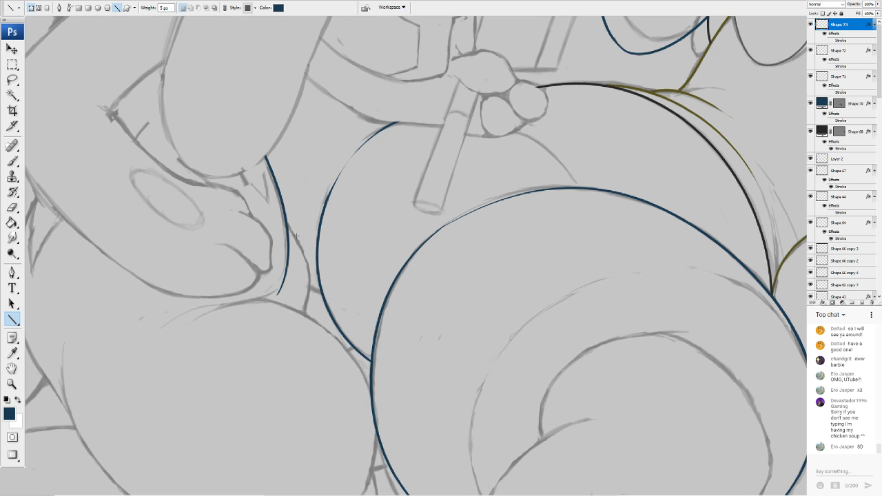
drag(285, 219, 308, 321)
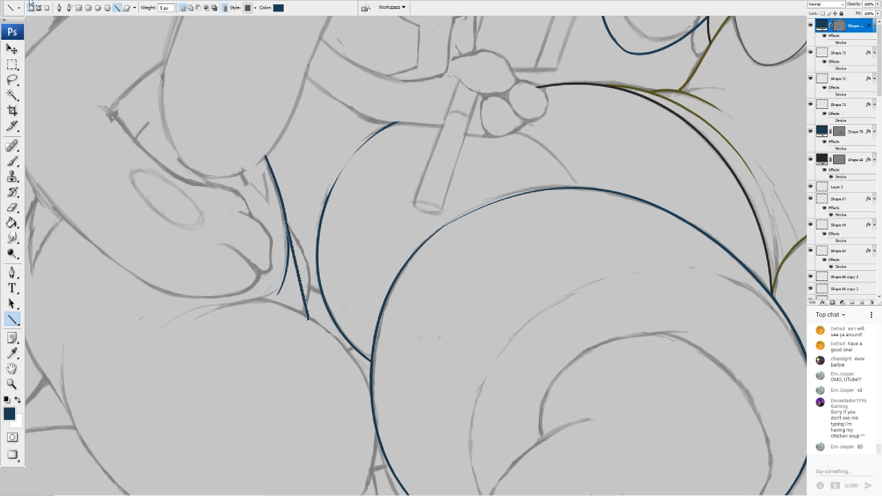
click(97, 163)
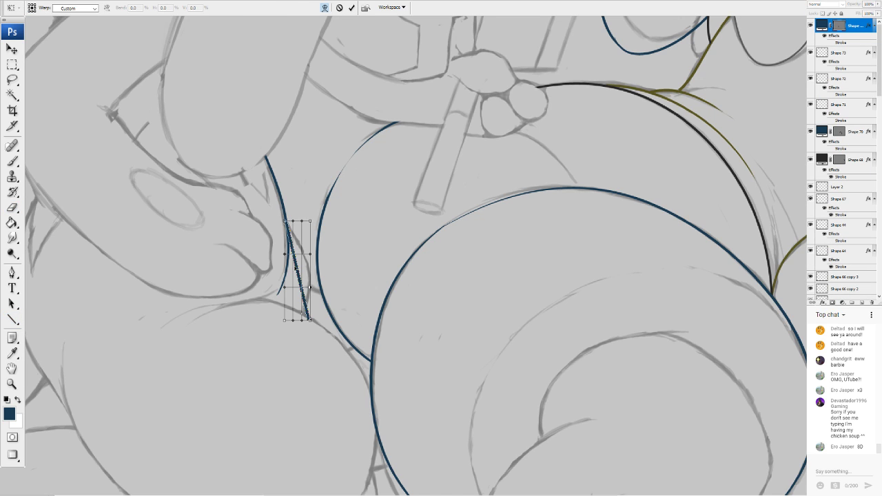
drag(296, 268, 320, 285)
drag(310, 320, 297, 351)
drag(290, 274, 294, 271)
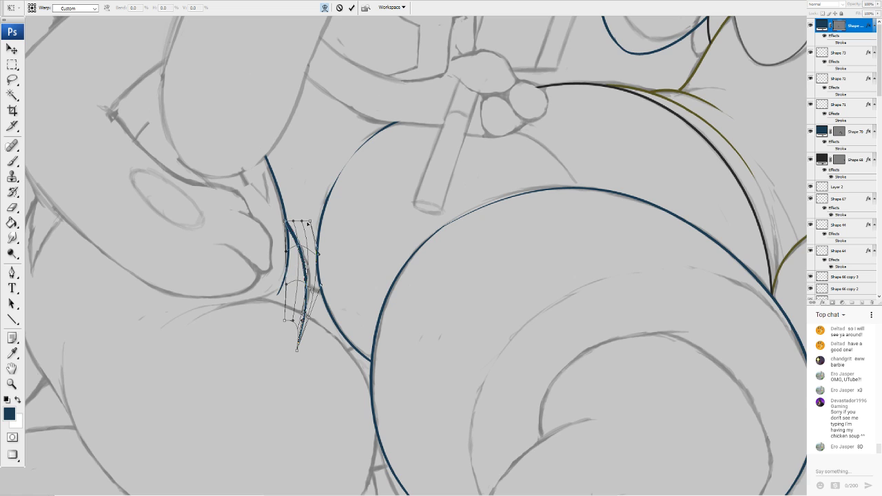
mouse_move(284, 221)
mouse_down()
mouse_move(260, 206)
mouse_move(303, 246)
mouse_move(299, 239)
mouse_up()
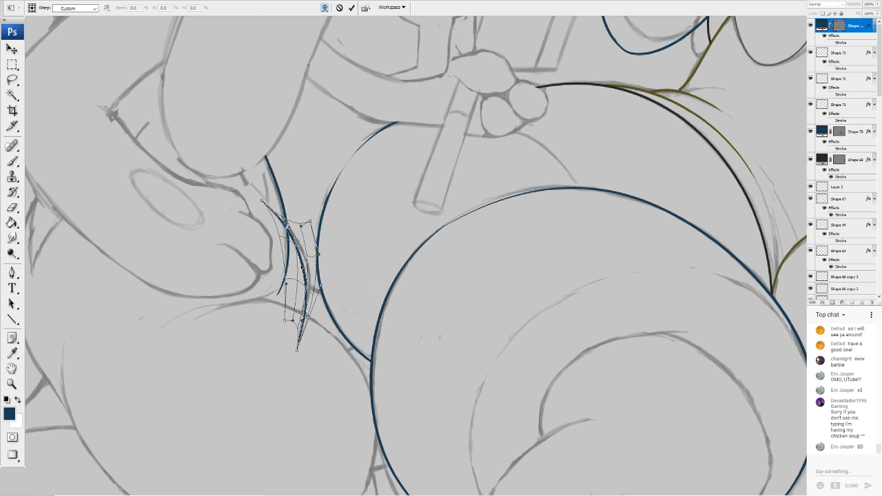
key(Return)
Rasterize the branching curve and erase its overshoot at both ends
key(e)
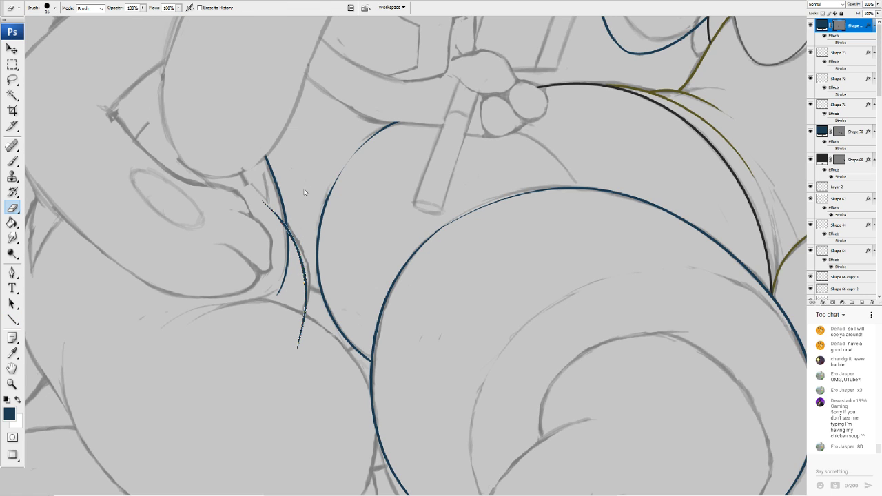
drag(260, 205, 281, 233)
drag(301, 340, 305, 321)
Draw a 5 px blue line diagonally below the muzzle towards the large round curve and warp its lower half along the sketch
click(12, 319)
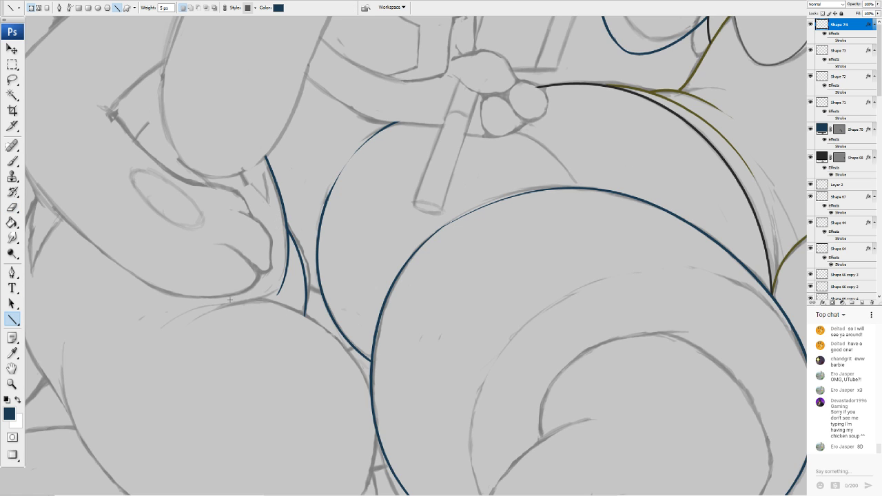
mouse_move(202, 301)
mouse_down()
mouse_move(310, 332)
mouse_move(376, 460)
mouse_up()
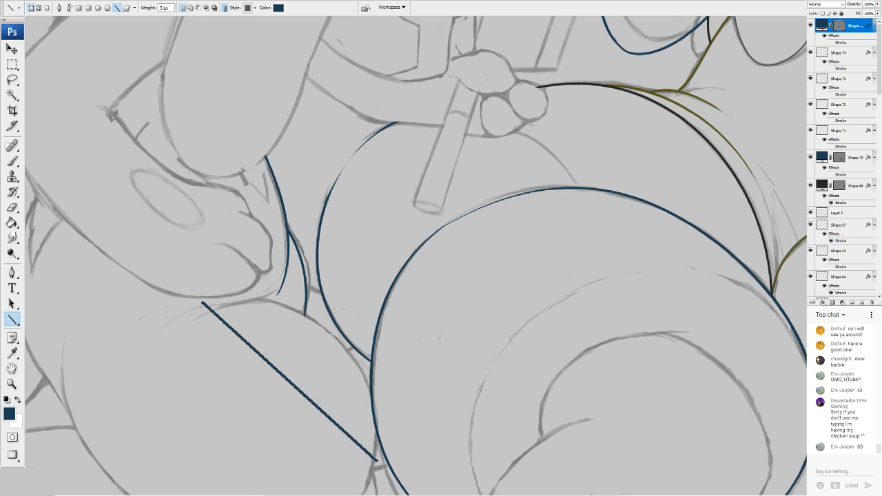
click(93, 160)
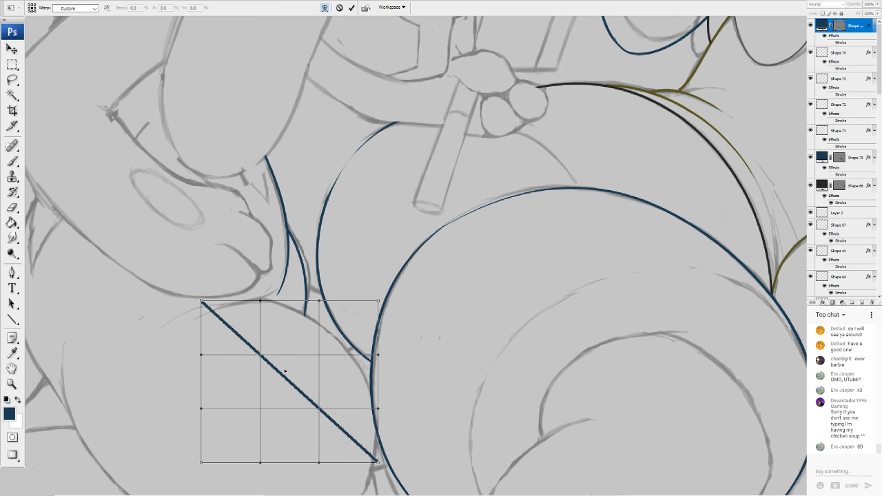
drag(285, 372, 294, 357)
drag(309, 396, 323, 379)
drag(348, 412, 364, 393)
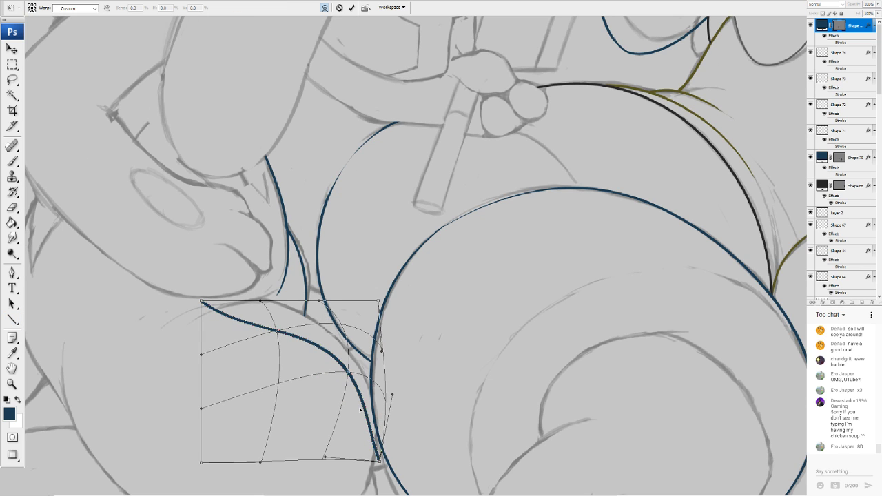
drag(379, 461, 370, 479)
drag(390, 399, 419, 419)
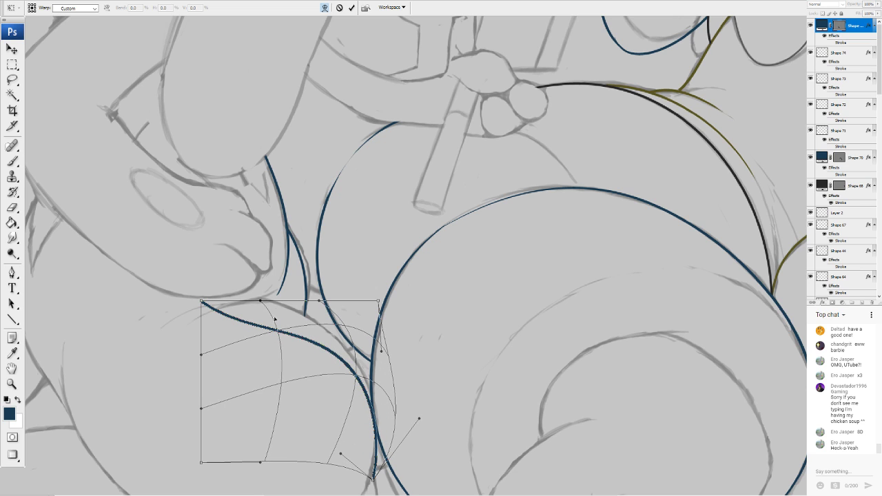
Bend the upper end of the line below the muzzle over the rounded sketch contour, curve its lower end inward and apply the warp
drag(261, 301, 263, 290)
drag(201, 301, 181, 334)
drag(263, 290, 250, 263)
drag(267, 313, 245, 297)
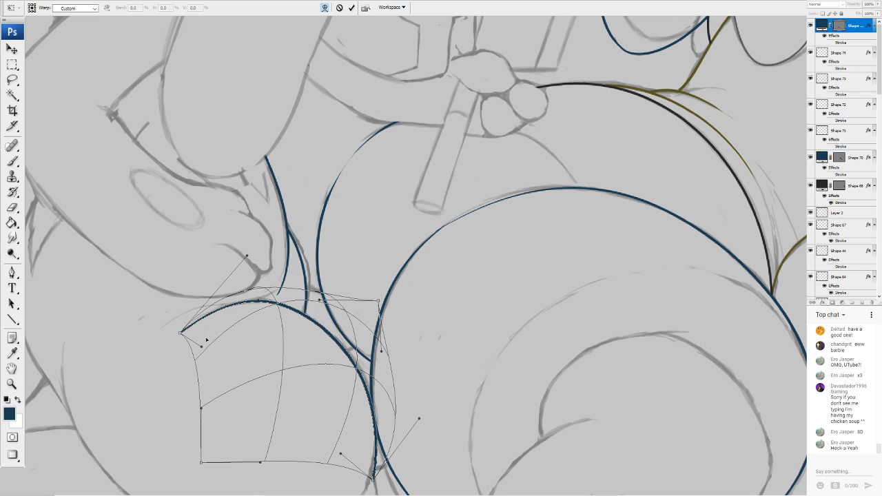
drag(201, 347, 191, 334)
drag(247, 256, 246, 267)
drag(329, 325, 333, 352)
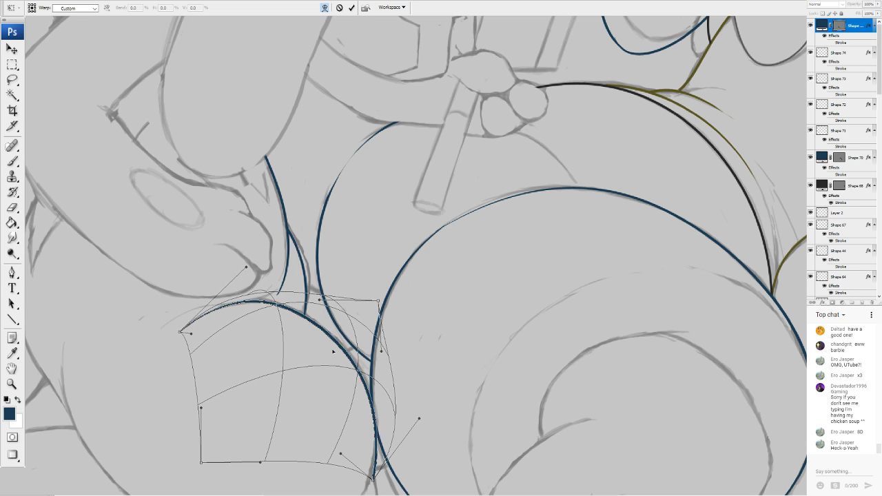
scroll(373, 481, down, 2)
drag(373, 419, 358, 439)
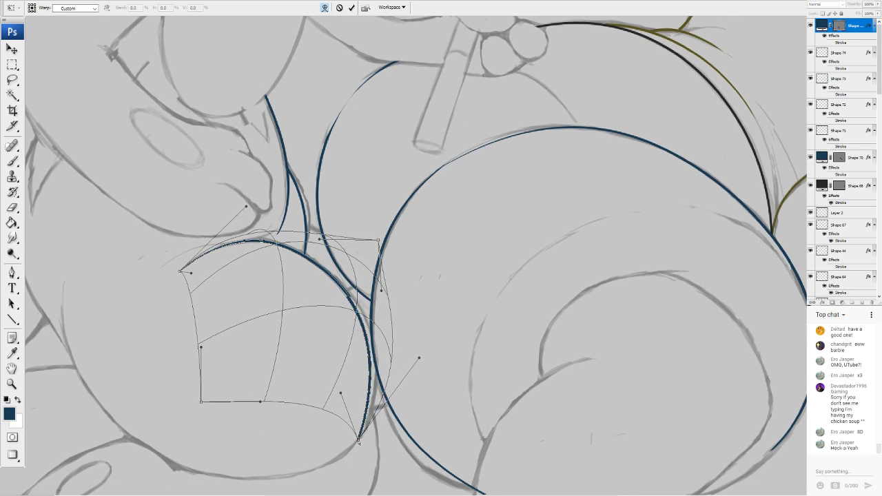
drag(419, 358, 443, 360)
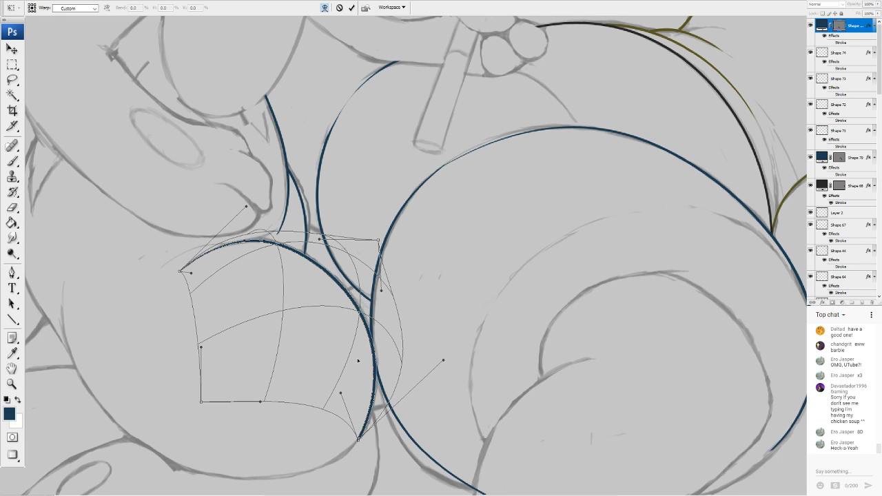
key(Return)
key(u)
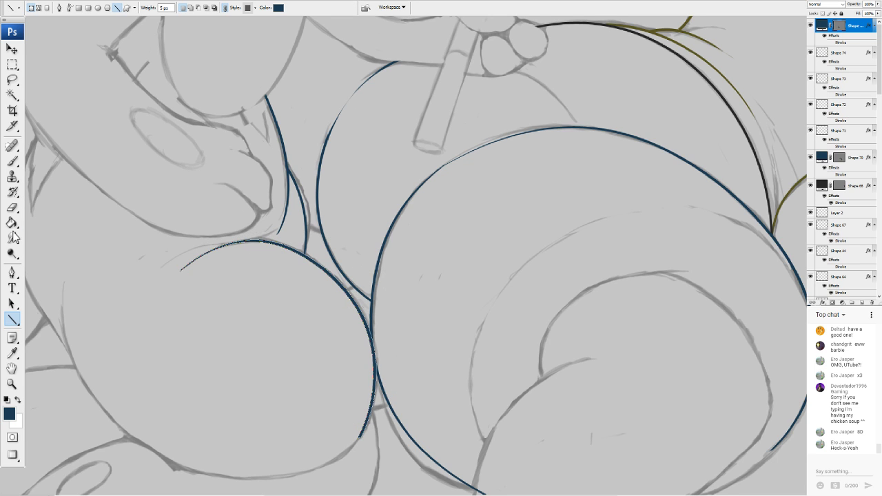
Look over the inked lines and remaining sketch around the lower body, hand and head for the next outline to ink
scroll(387, 275, down, 10)
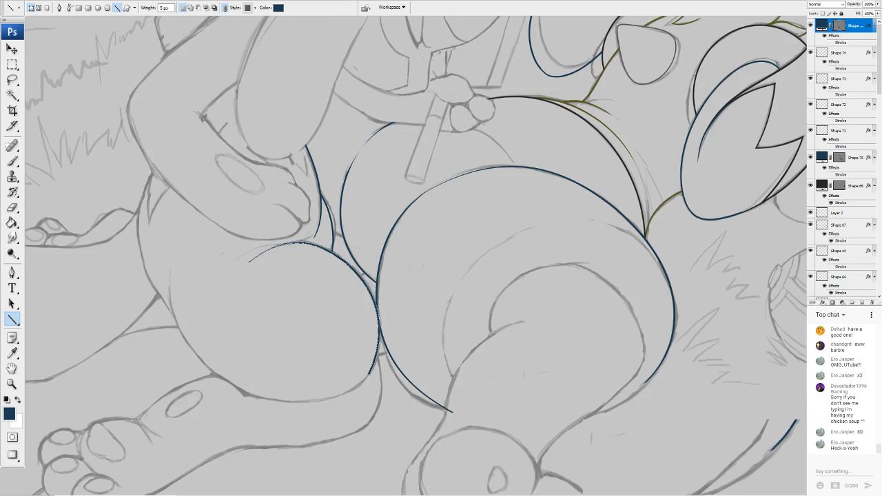
scroll(387, 276, up, 7)
key(ctrl+plus)
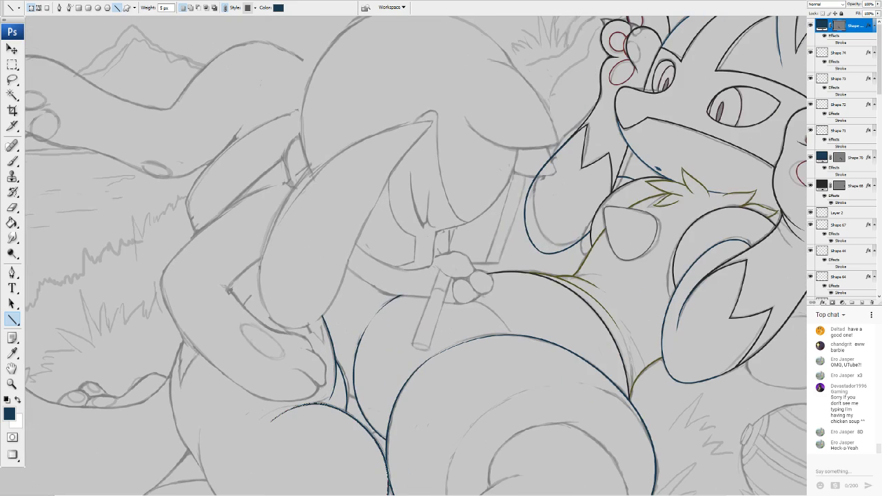
drag(482, 241, 361, 176)
mouse_move(320, 214)
mouse_down()
mouse_move(350, 379)
mouse_move(314, 348)
mouse_up()
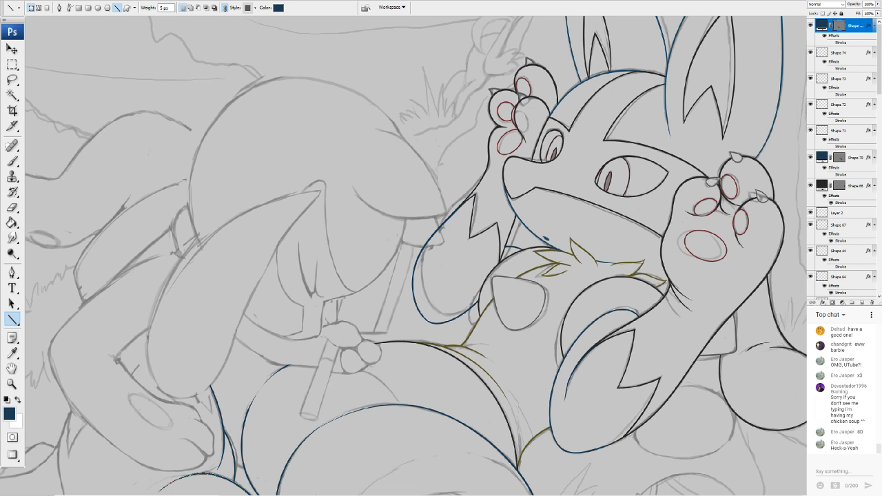
drag(414, 276, 525, 78)
key(ctrl+plus)
key(ctrl+plus)
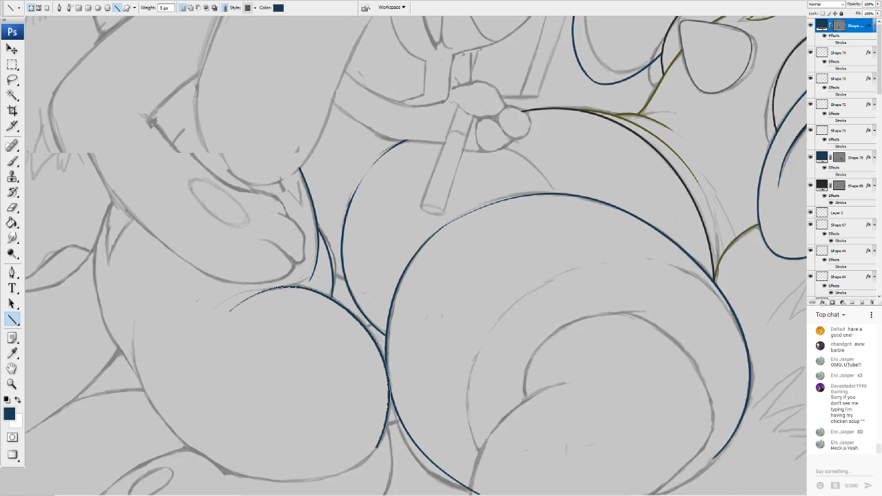
drag(482, 193, 314, 345)
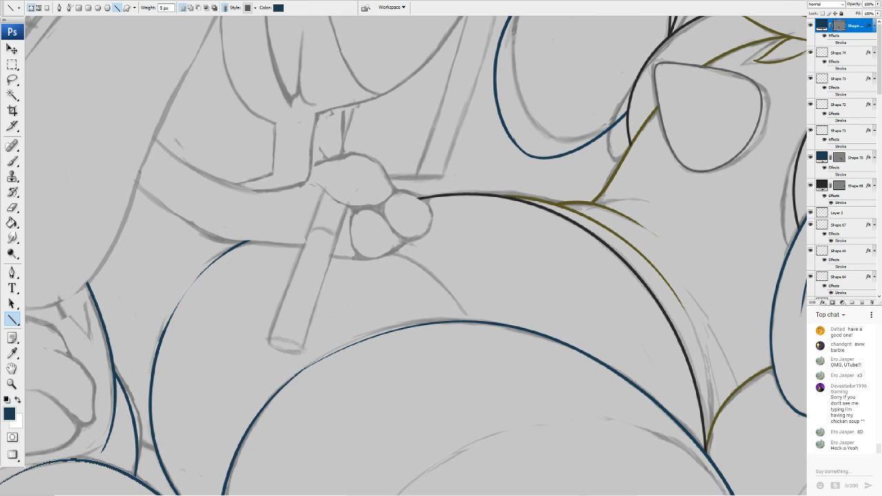
Sample the dark outline beside the hand as foreground colour and start warping a new 5 px line from the fingers to the large curve
click(9, 416)
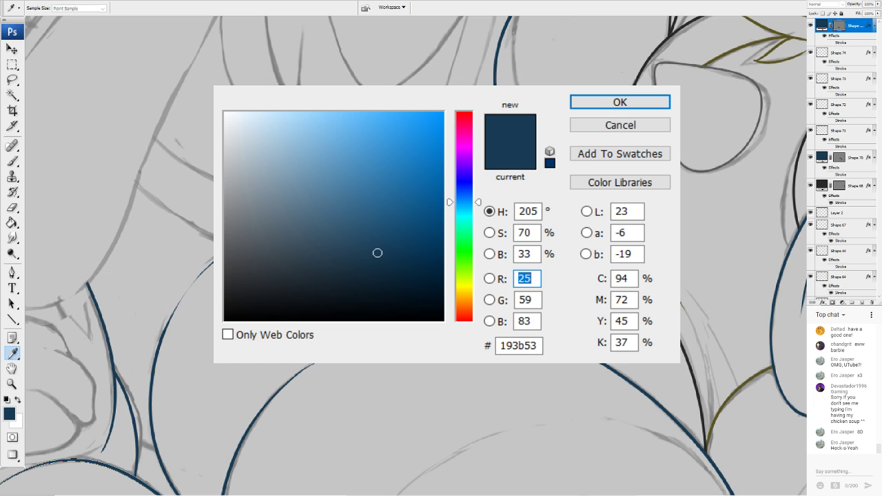
click(701, 418)
key(Return)
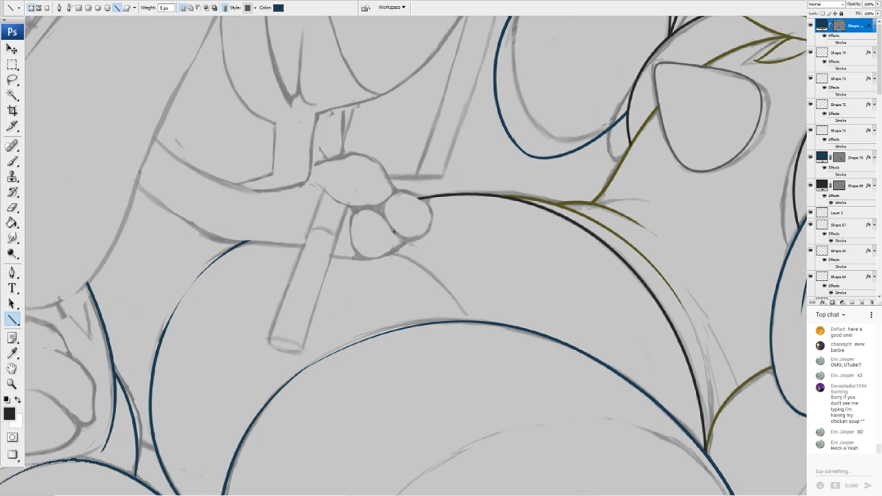
mouse_move(383, 240)
mouse_down()
mouse_move(465, 305)
mouse_move(472, 324)
mouse_up()
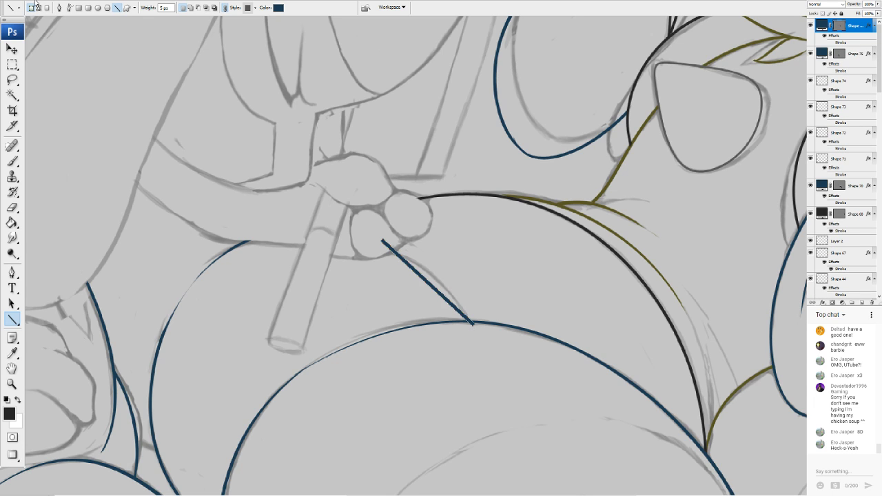
click(90, 159)
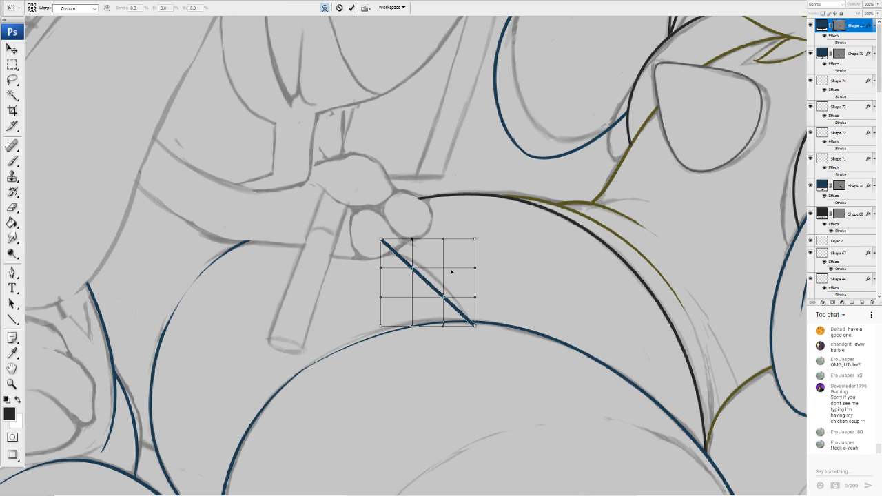
Warp the line below the fingers into an arc along the sketch, overshooting both the hand and the large blue curve
mouse_move(429, 281)
mouse_down()
mouse_move(433, 275)
mouse_move(439, 288)
mouse_up()
drag(381, 239, 360, 239)
drag(361, 267, 380, 259)
drag(392, 239, 340, 244)
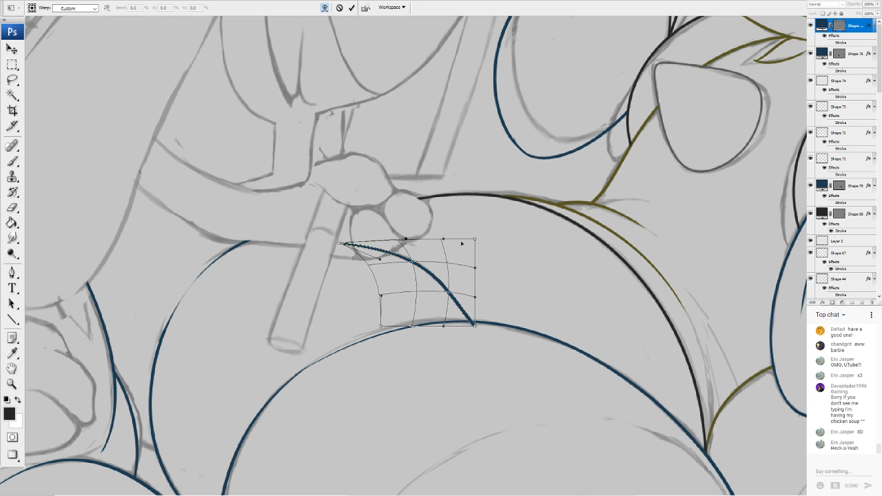
drag(474, 326, 487, 374)
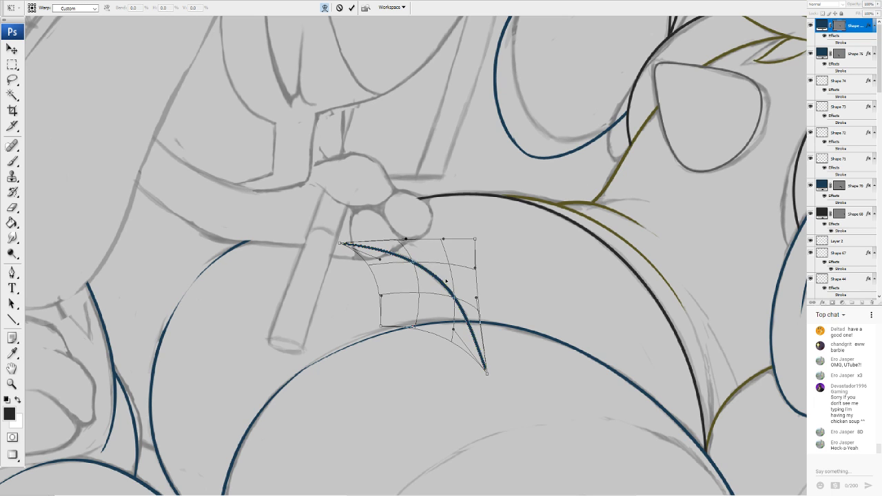
drag(428, 253, 431, 257)
drag(412, 284, 411, 279)
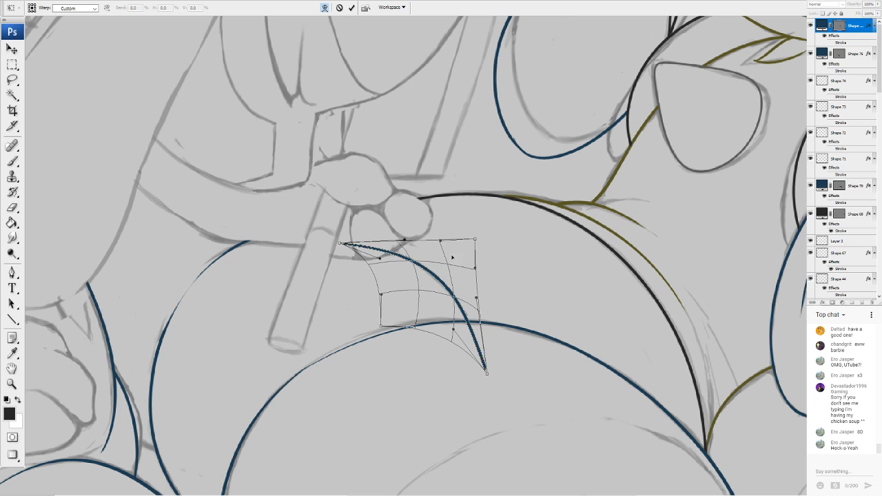
drag(476, 297, 486, 300)
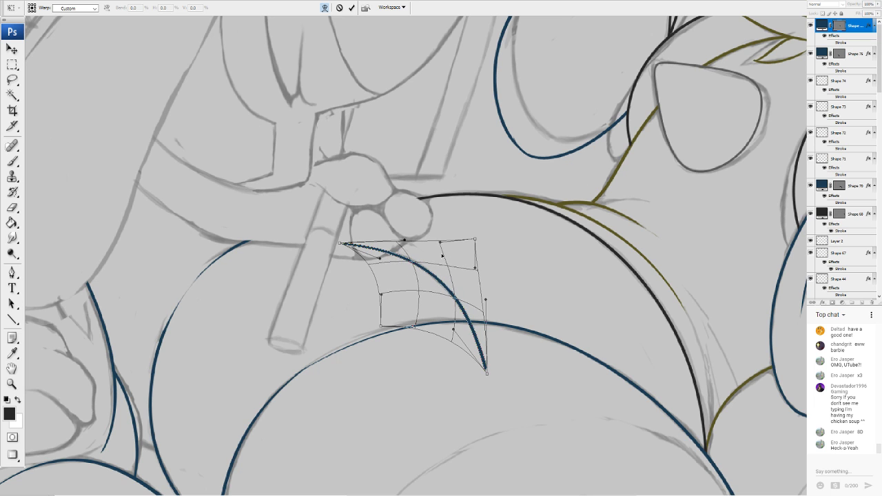
key(Return)
Recolour the arc below the fingers to dark grey 272727, then erase its overshoot at the hand and past the large blue curve
double_click(821, 26)
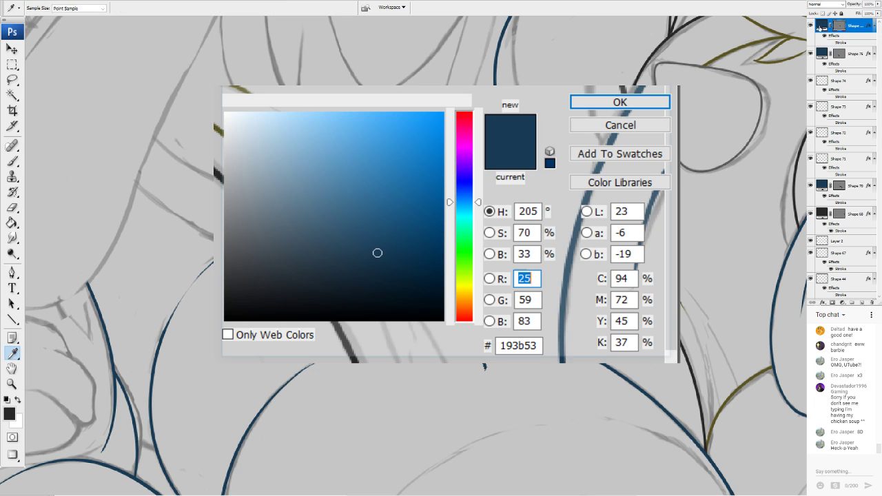
click(485, 366)
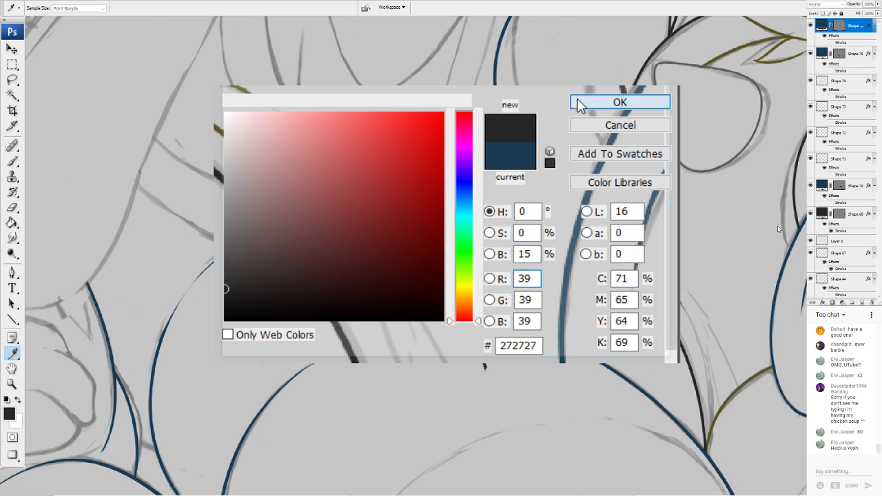
click(577, 100)
key(e)
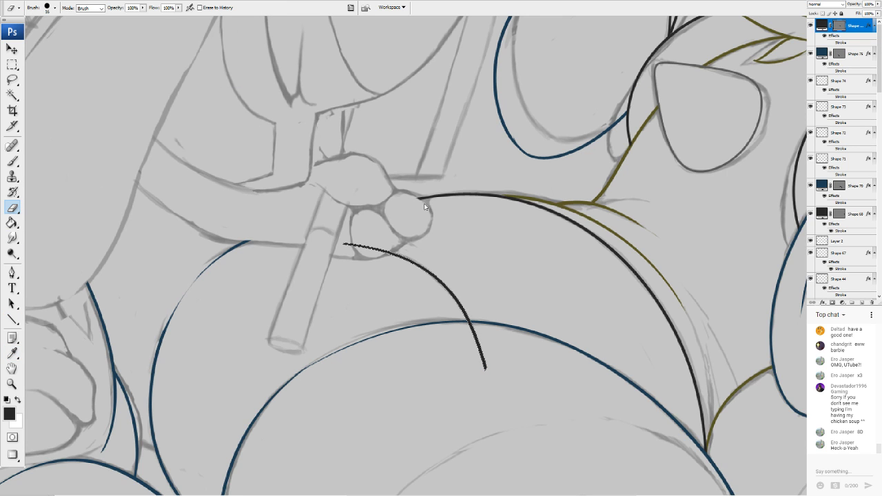
mouse_move(347, 235)
mouse_down()
mouse_move(359, 246)
mouse_move(396, 239)
mouse_up()
mouse_move(491, 377)
mouse_down()
mouse_move(470, 327)
mouse_move(489, 394)
mouse_up()
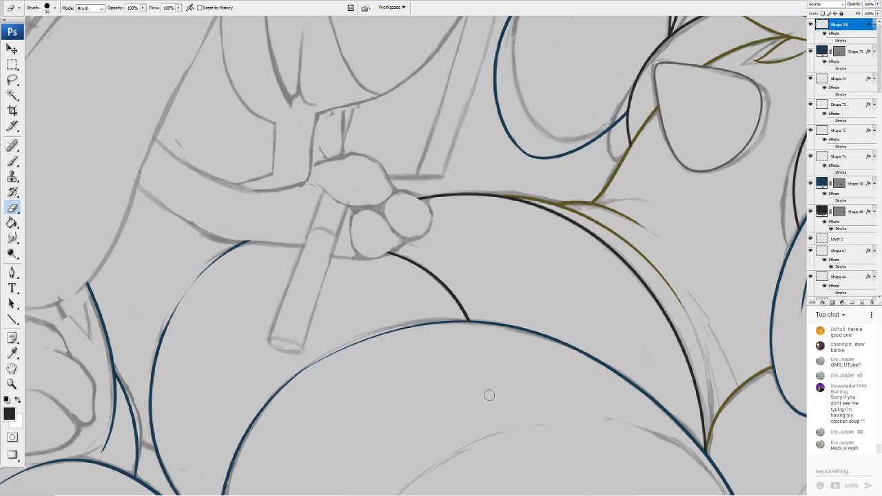
Review the whole drawing and the lower body area to compare the inked curves with the remaining sketch
key(ctrl+minus)
key(ctrl+minus)
key(ctrl+minus)
key(ctrl+minus)
key(ctrl+minus)
key(ctrl+minus)
key(ctrl+plus)
key(ctrl+plus)
key(ctrl+plus)
key(ctrl+plus)
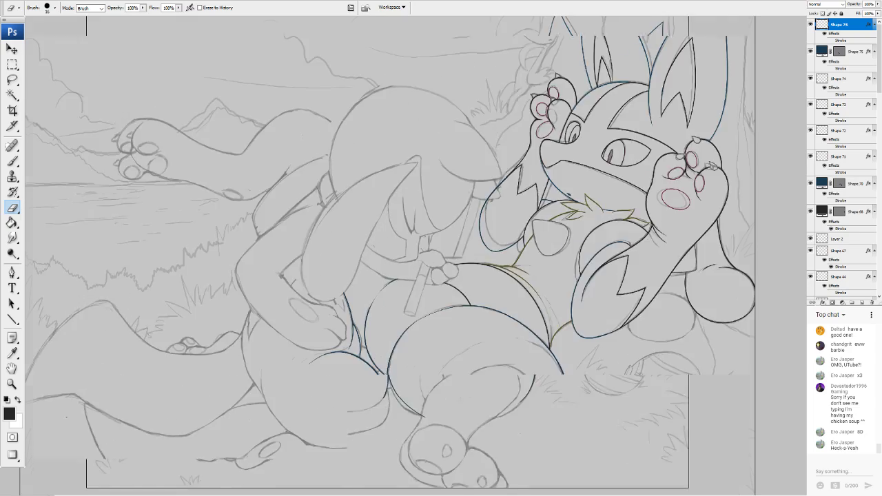
drag(427, 206, 337, 184)
scroll(413, 255, left, 2)
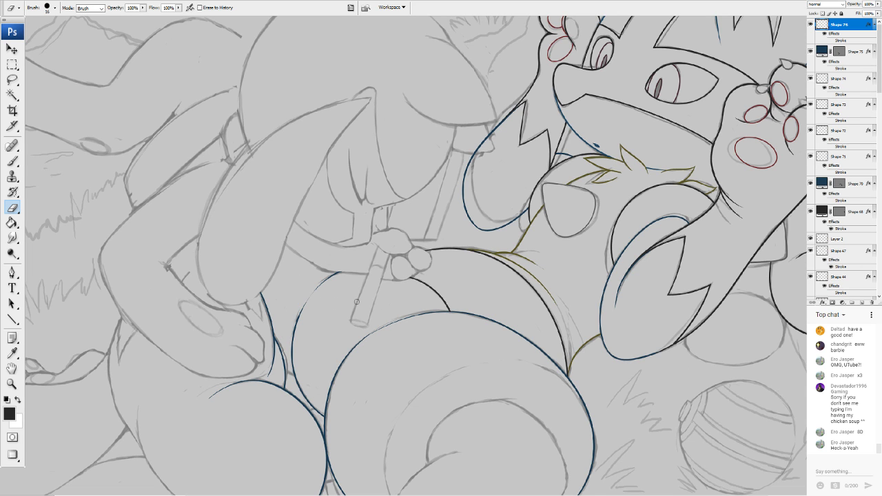
scroll(413, 255, down, 5)
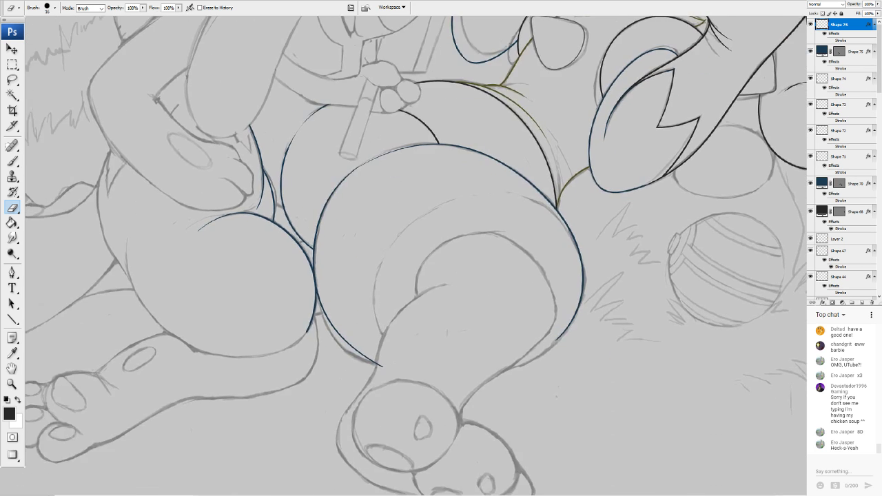
scroll(413, 255, left, 5)
scroll(413, 255, right, 3)
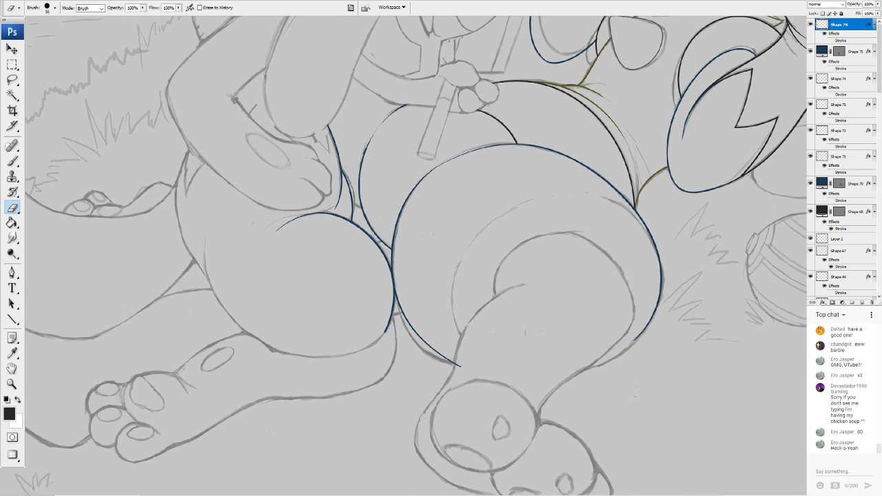
scroll(413, 255, up, 3)
scroll(413, 255, right, 1)
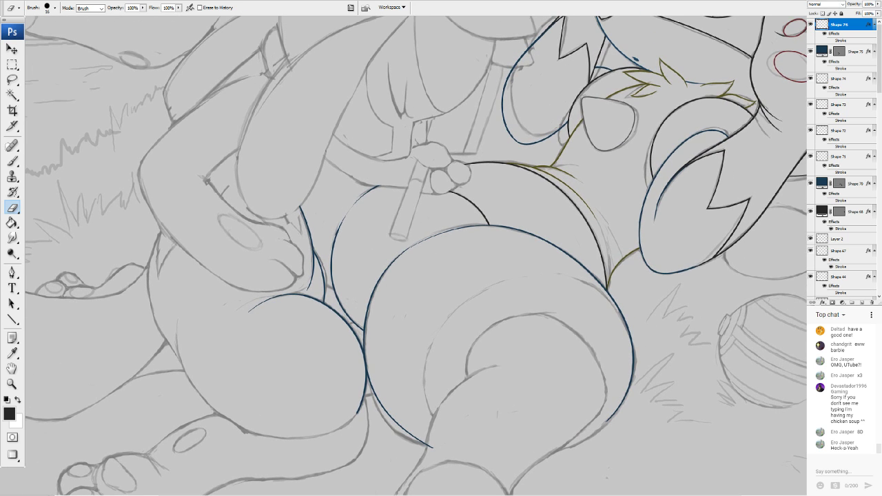
scroll(386, 242, up, 2)
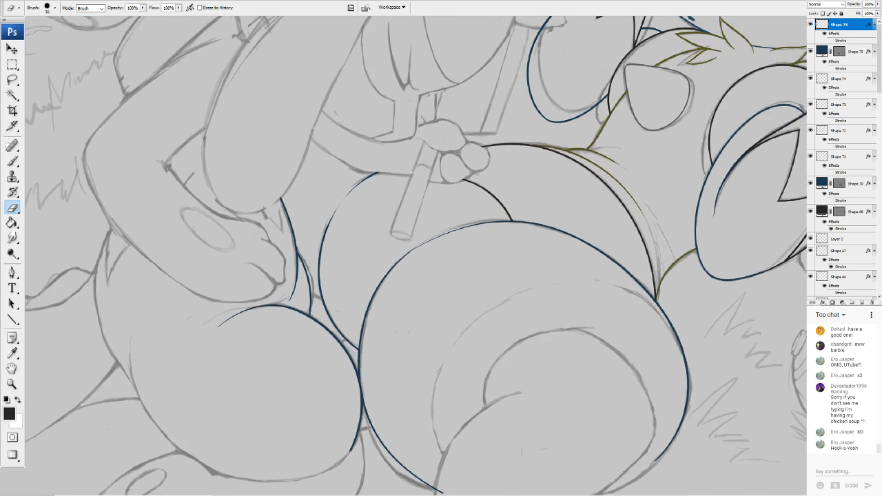
Draw a 5 px line diagonally across the reclining figure's bent arm to the lower blue curves and start warping it into a shallow arc
click(13, 319)
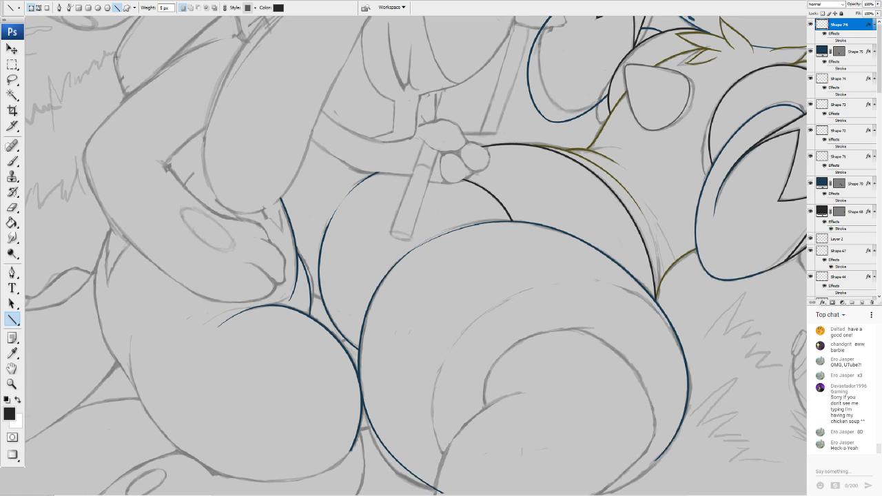
drag(111, 56, 321, 297)
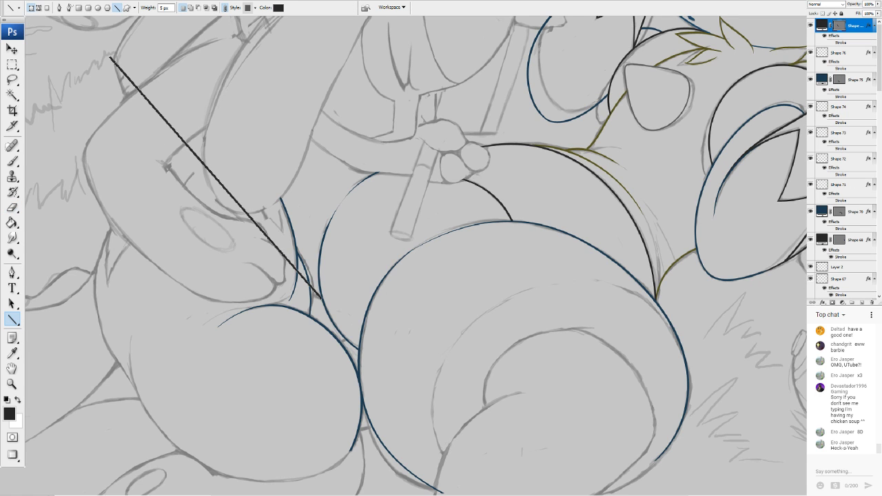
key(ctrl+t)
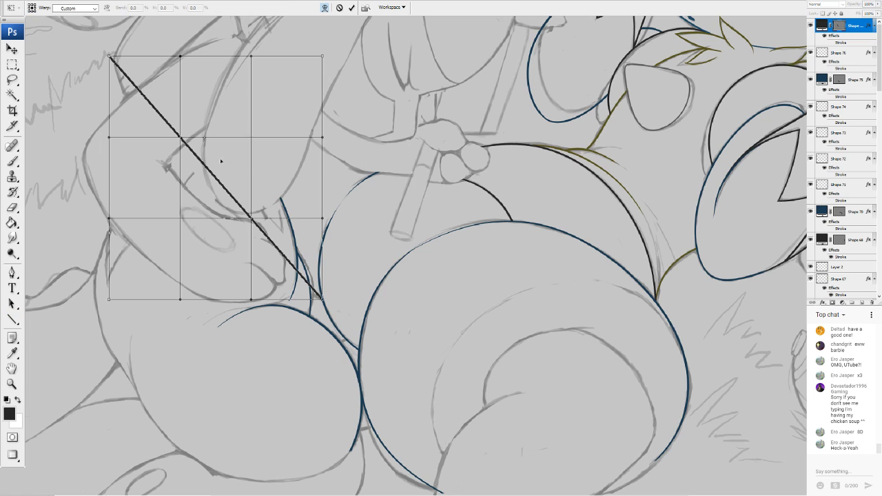
drag(214, 191, 196, 218)
drag(259, 279, 248, 349)
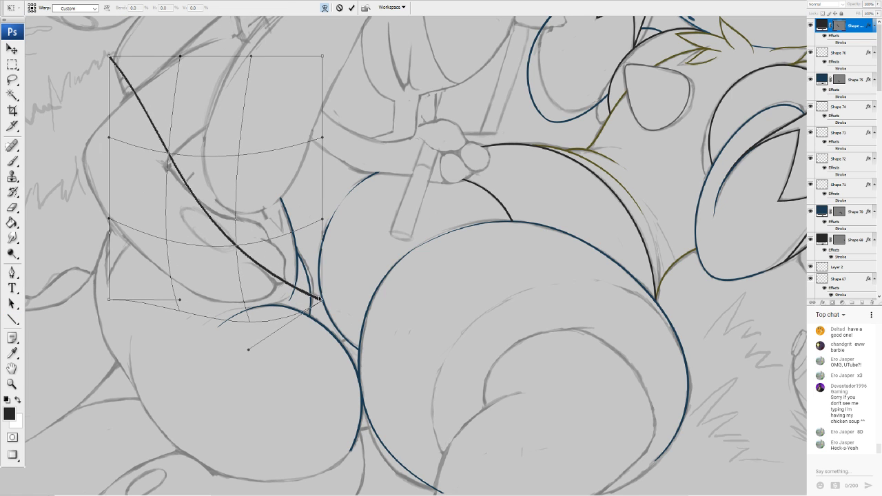
drag(319, 299, 321, 291)
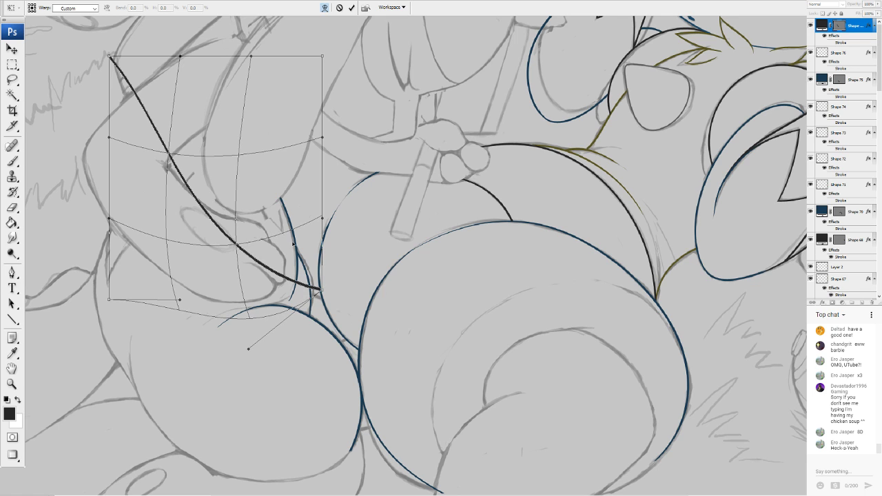
drag(298, 249, 297, 254)
drag(171, 120, 146, 81)
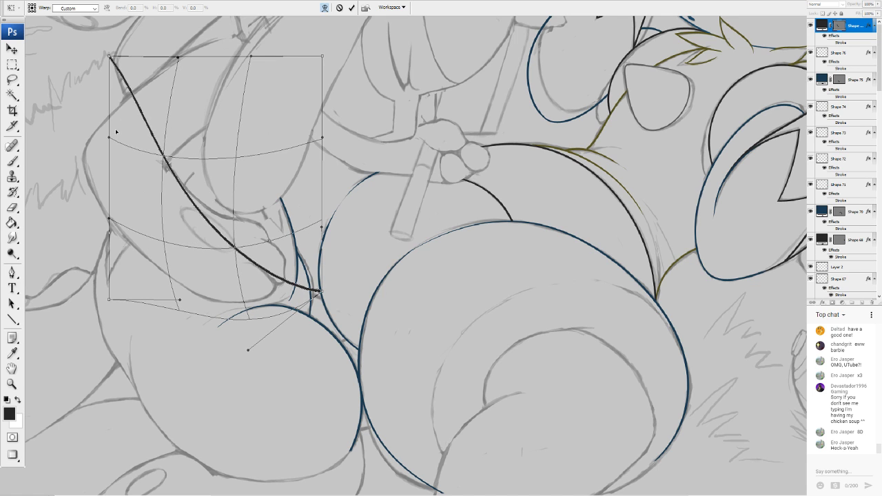
Warp the upper half of the line outward, extend its upper end along the body contour behind the bent arm, and apply the warp
drag(115, 132, 92, 141)
drag(108, 58, 115, 54)
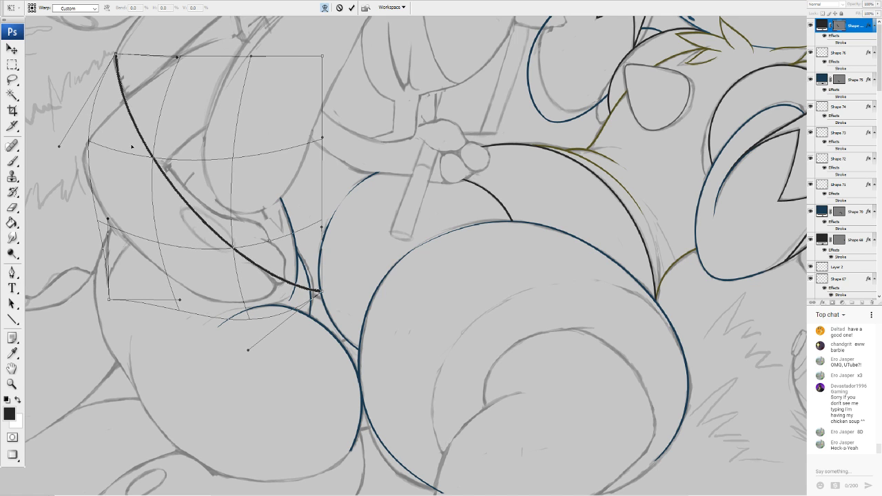
drag(133, 145, 113, 141)
drag(180, 91, 170, 100)
drag(115, 55, 122, 45)
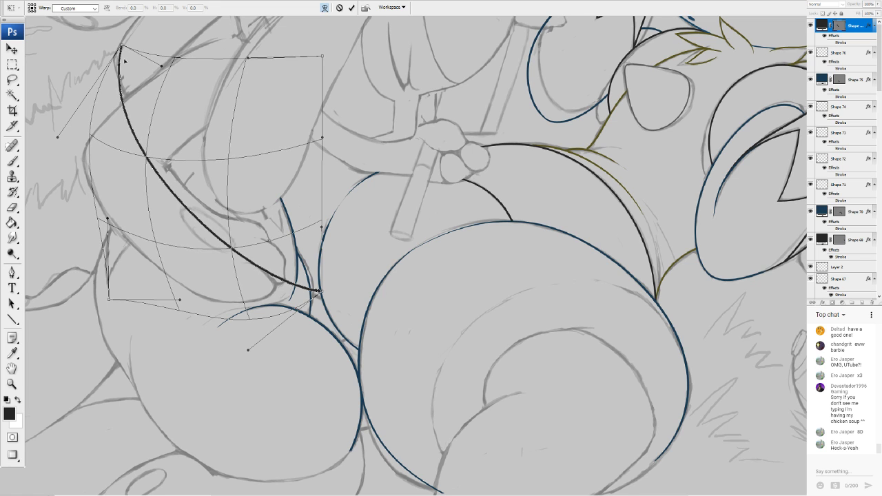
drag(116, 142, 117, 134)
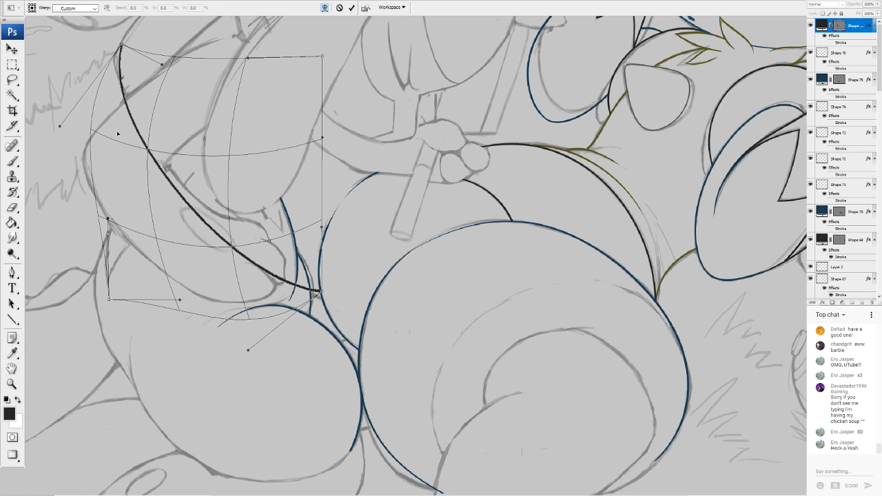
drag(119, 43, 128, 47)
drag(100, 117, 139, 81)
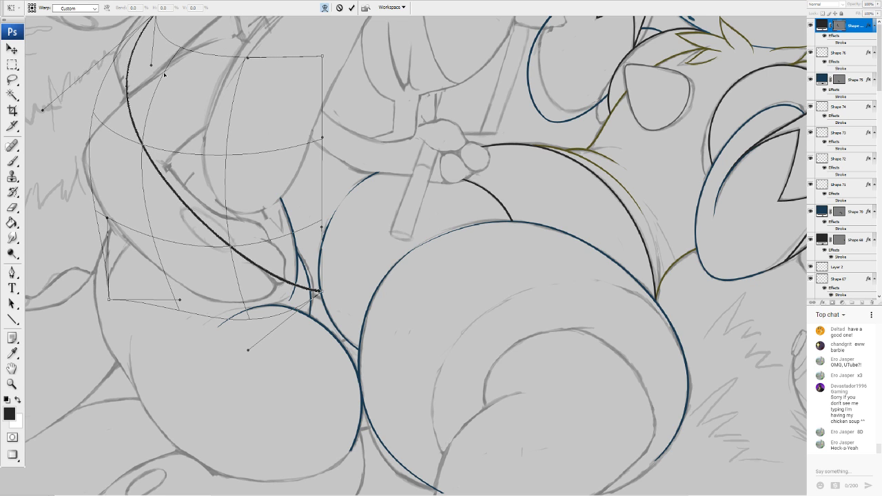
drag(162, 108, 165, 113)
key(Return)
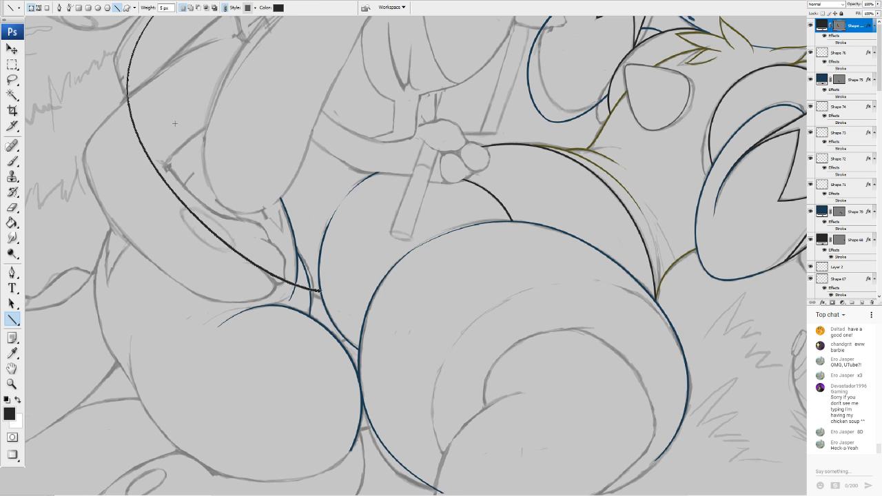
Recolour the arc with the dark blue sampled from a neighbouring curve, then erase the portion crossing the bent arm
drag(345, 165, 502, 315)
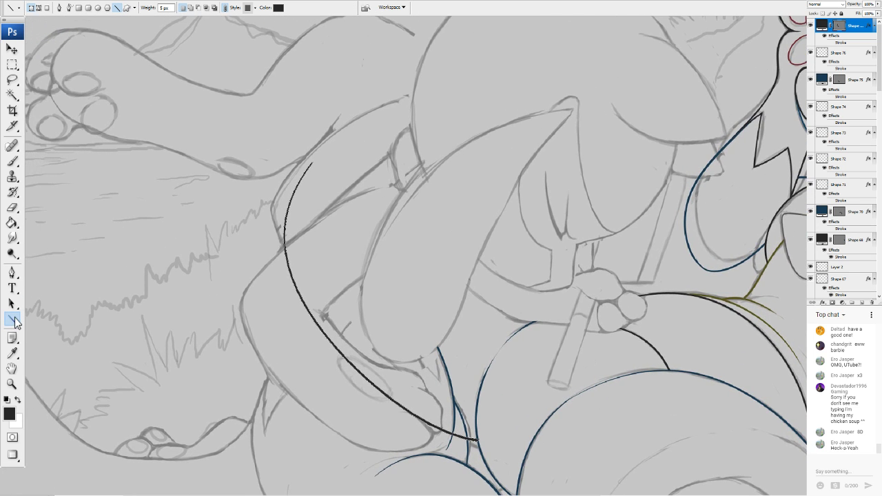
double_click(821, 25)
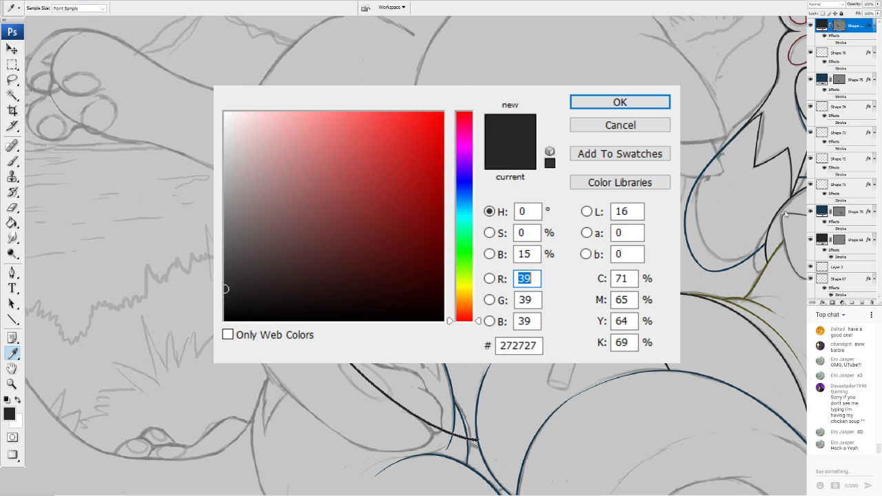
click(478, 418)
click(619, 102)
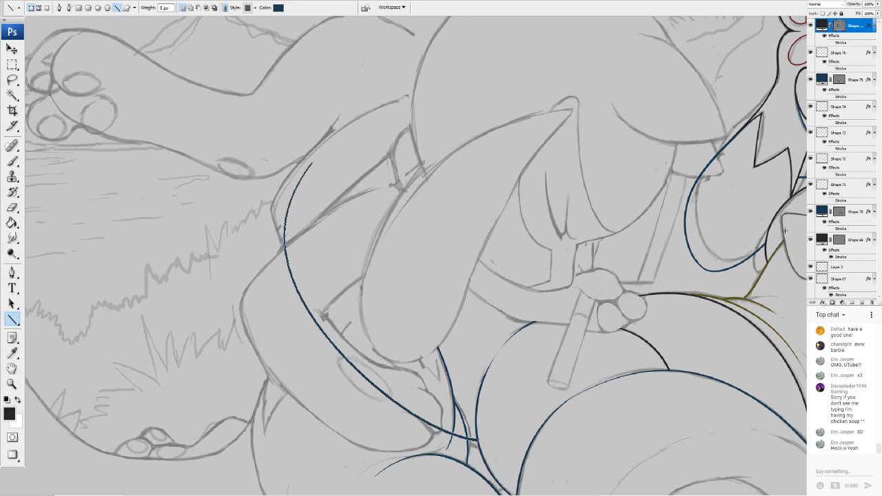
click(12, 207)
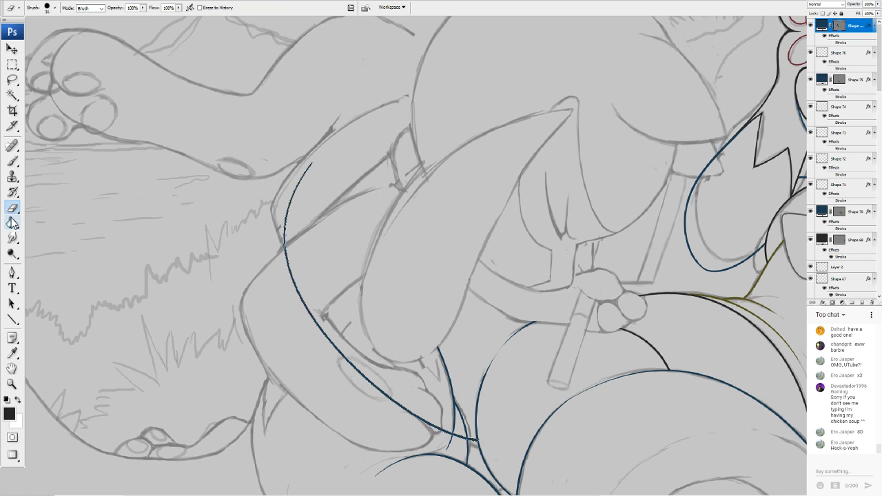
click(527, 209)
mouse_move(456, 439)
mouse_down()
mouse_move(462, 446)
mouse_move(388, 393)
mouse_up()
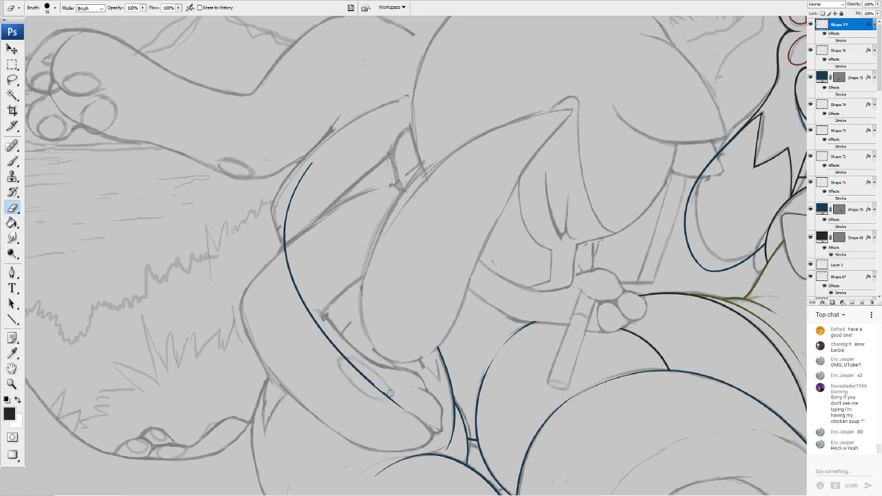
drag(432, 428, 364, 378)
mouse_move(431, 428)
mouse_down()
mouse_move(318, 324)
mouse_move(288, 251)
mouse_up()
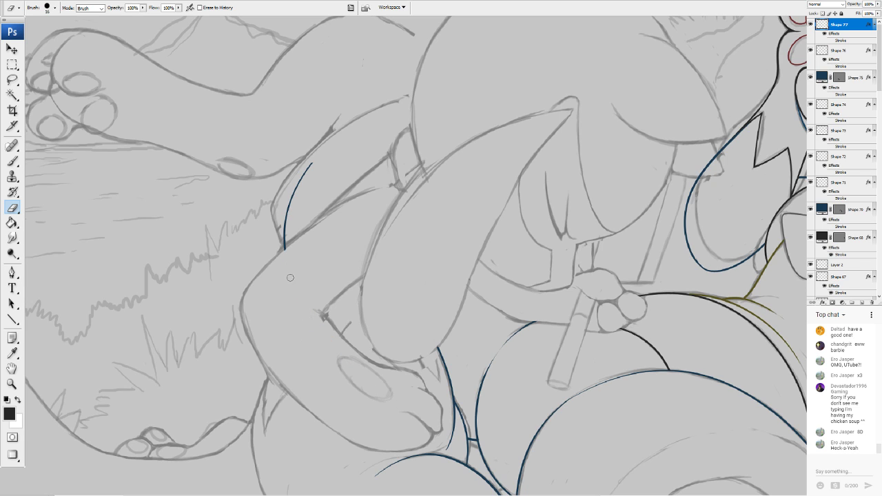
Draw a 5 px line along the body contour behind the bent arm and warp its lower half towards the short blue curve
click(13, 320)
mouse_move(415, 97)
mouse_down()
mouse_move(284, 210)
mouse_move(282, 227)
mouse_up()
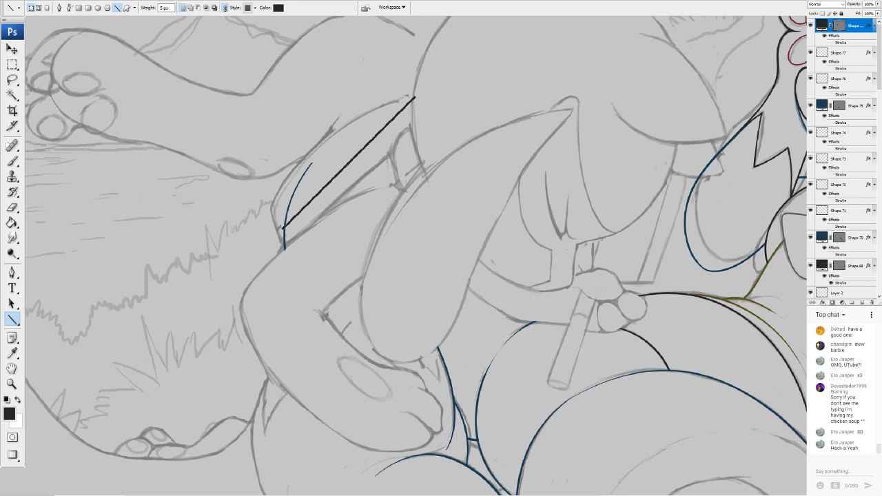
key(ctrl+t)
drag(331, 181, 315, 170)
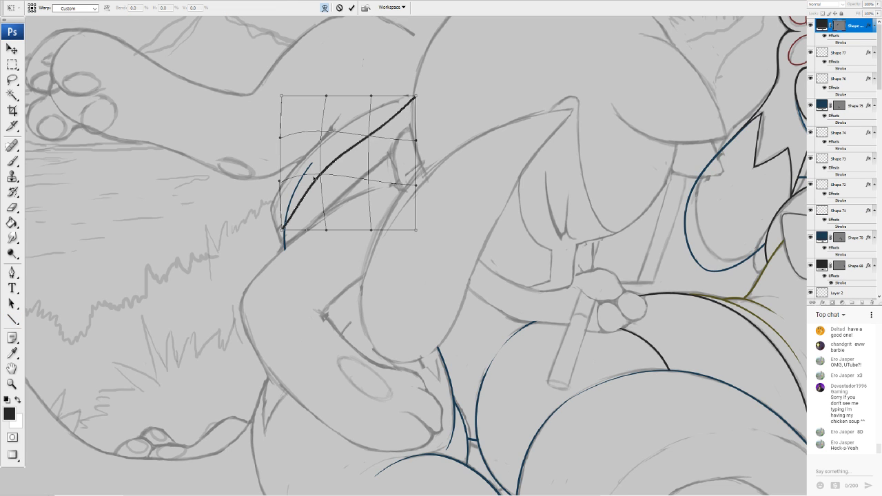
drag(298, 203, 288, 195)
drag(281, 228, 283, 246)
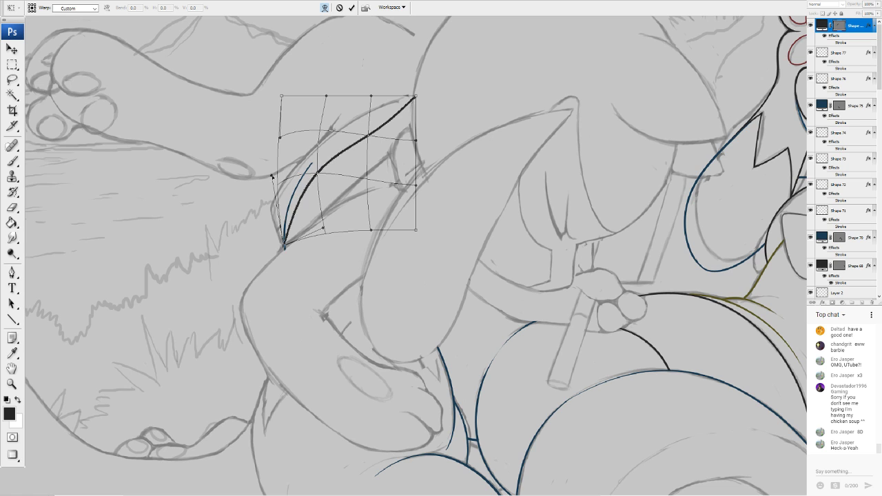
drag(271, 175, 247, 213)
drag(303, 207, 299, 209)
Arch the upper half of the line along the body contour, overshooting the sketched head outline, and apply the warp
drag(341, 174, 342, 166)
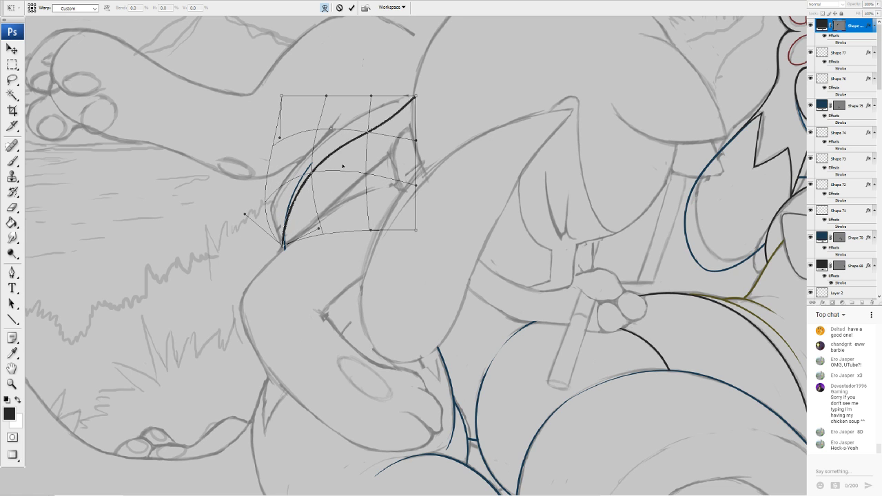
drag(378, 135, 380, 125)
drag(415, 95, 474, 82)
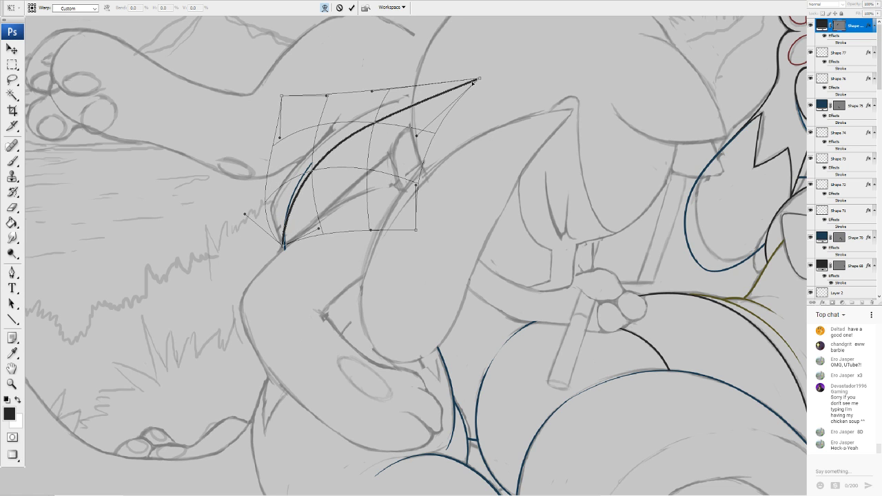
drag(370, 93, 404, 86)
drag(480, 80, 496, 89)
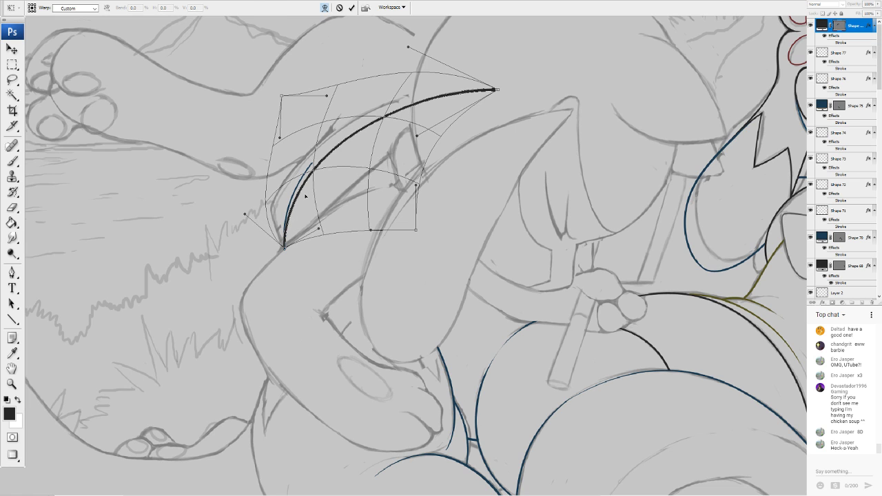
key(Return)
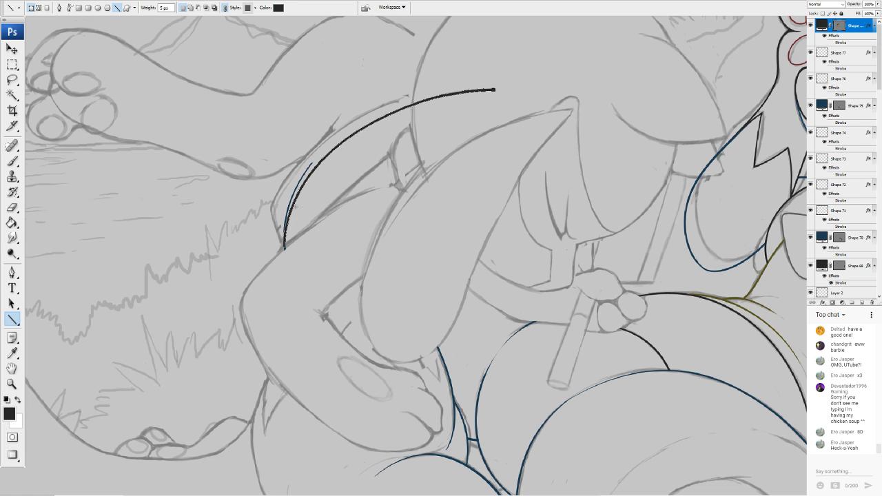
Recolour the body contour curve with the dark blue of the existing lines and erase its overshoot inside the head outline
double_click(821, 26)
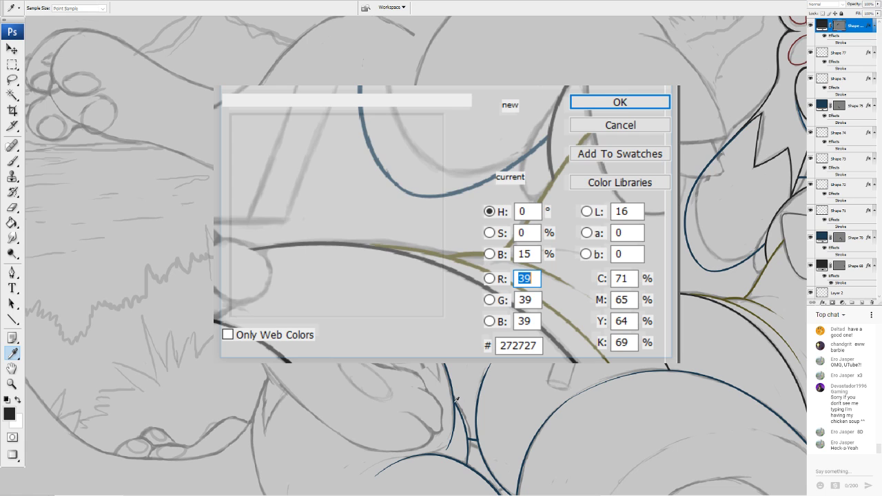
click(620, 102)
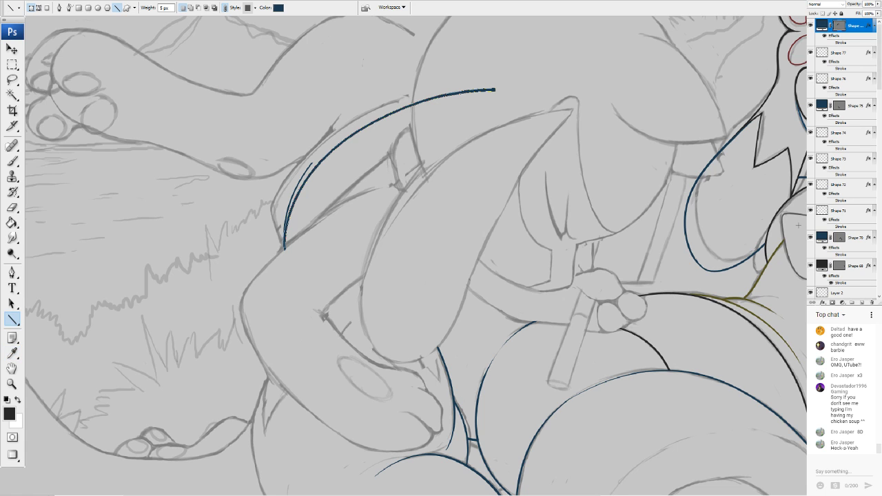
click(14, 208)
mouse_move(513, 89)
mouse_down()
mouse_move(449, 90)
mouse_move(421, 104)
mouse_up()
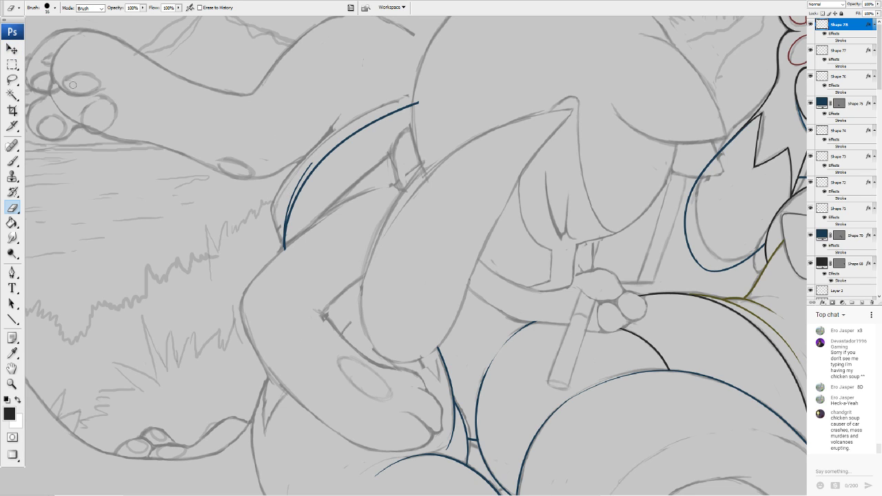
Select the older short blue curve beside the new contour, undo a first long erasure, and erase its diverging upper end
key(v)
click(301, 182)
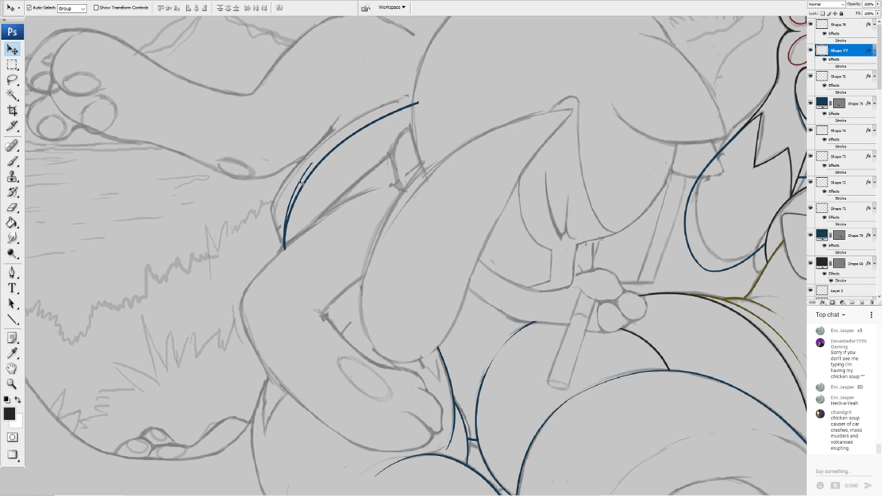
key(e)
mouse_move(316, 157)
mouse_down()
mouse_move(288, 196)
mouse_move(283, 223)
mouse_up()
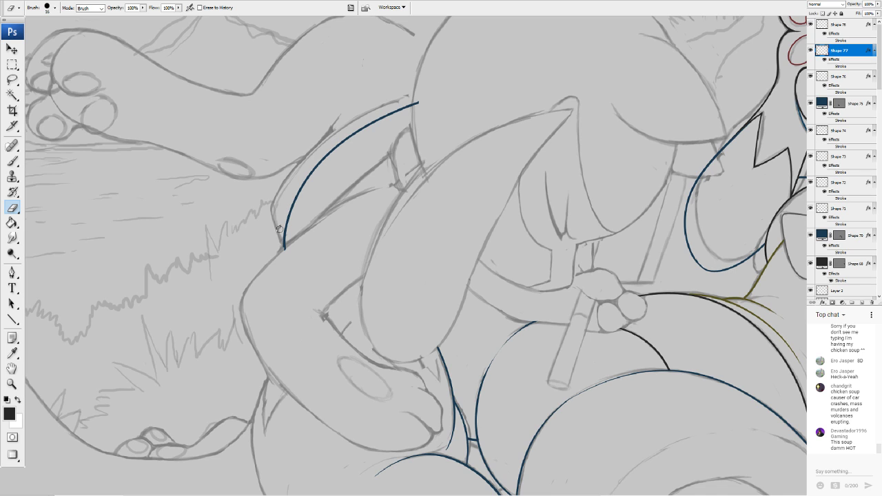
key(ctrl+z)
mouse_move(302, 179)
mouse_down()
mouse_move(281, 213)
mouse_move(279, 240)
mouse_move(317, 158)
mouse_up()
Review the whole drawing and the layer stack, then inspect the round shapes below the raised arm for uninked sketch lines
scroll(415, 255, down, 12)
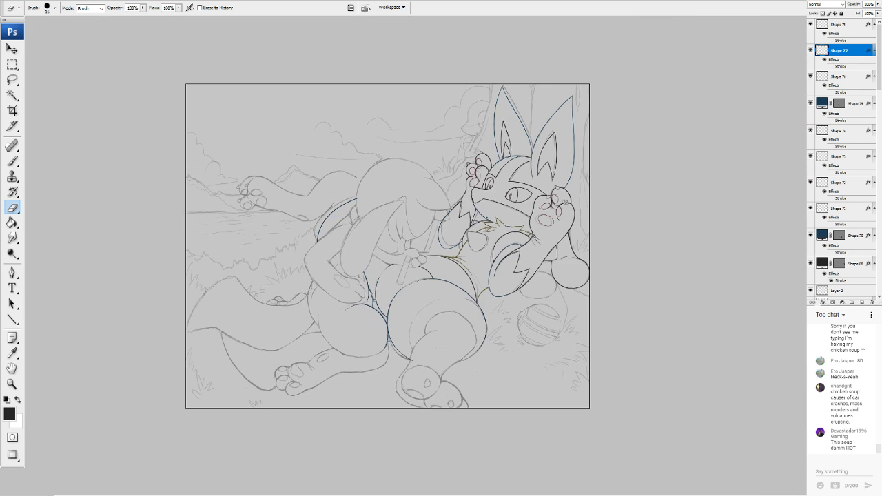
scroll(415, 255, up, 2)
key(ctrl+plus)
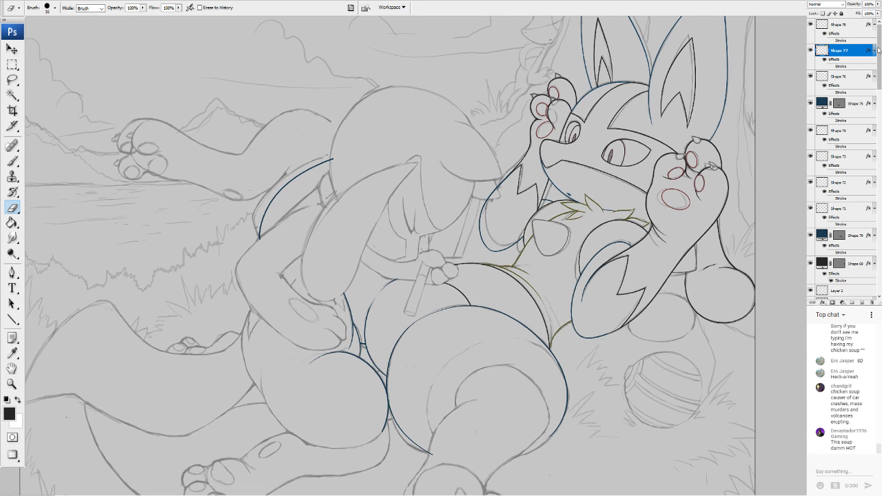
scroll(855, 207, down, 15)
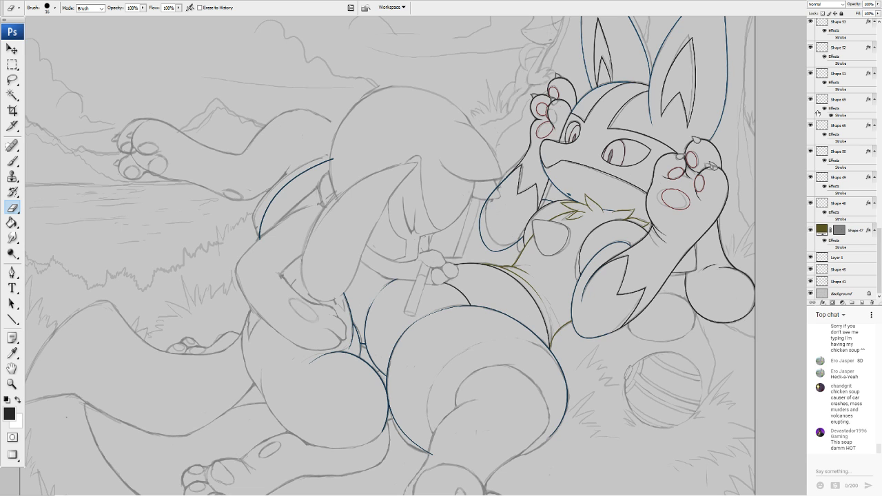
scroll(387, 246, down, 2)
scroll(387, 247, up, 8)
drag(593, 386, 242, 90)
drag(751, 207, 53, 305)
Draw a 5 px dark grey line across the sketched oval below the forearm and begin warping it toward the oval's lower edge
click(13, 320)
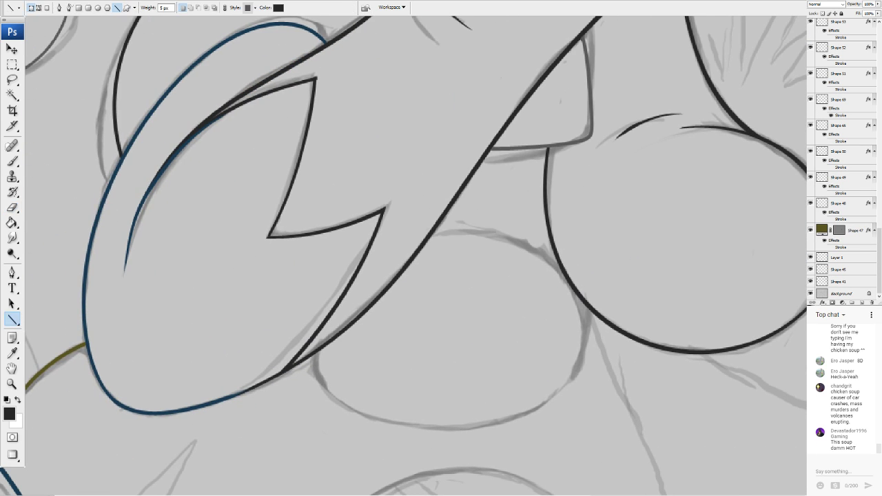
drag(599, 270, 300, 386)
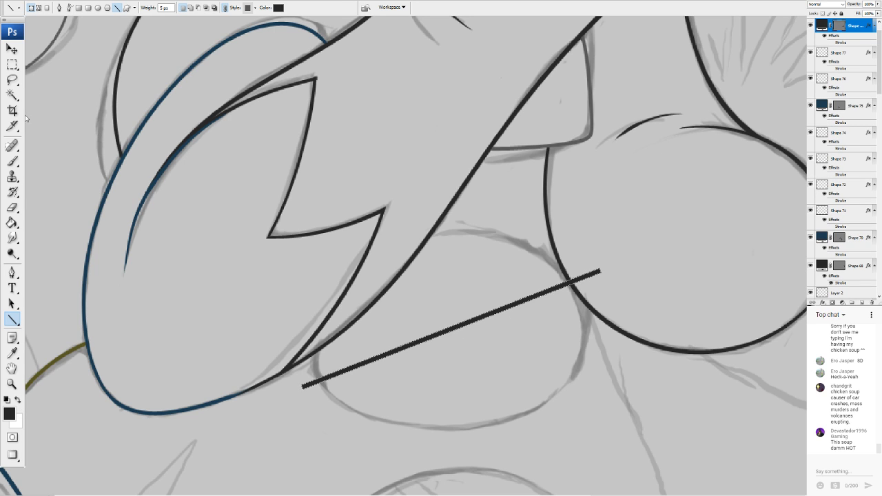
click(93, 159)
drag(506, 352, 512, 381)
drag(466, 364, 465, 386)
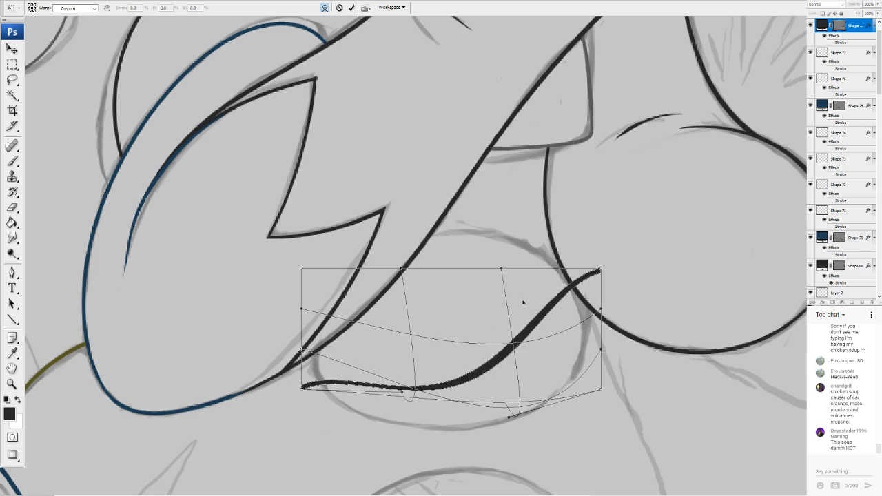
Curl both ends of the warped line upward so it wraps around the lower and left edges of the sketched oval
mouse_move(523, 302)
mouse_down()
mouse_move(598, 281)
mouse_move(540, 221)
mouse_move(519, 222)
mouse_move(540, 278)
mouse_up()
drag(577, 335, 596, 340)
mouse_move(508, 418)
mouse_down()
mouse_move(528, 458)
mouse_move(492, 434)
mouse_move(532, 464)
mouse_up()
drag(402, 392, 355, 490)
drag(301, 390, 315, 361)
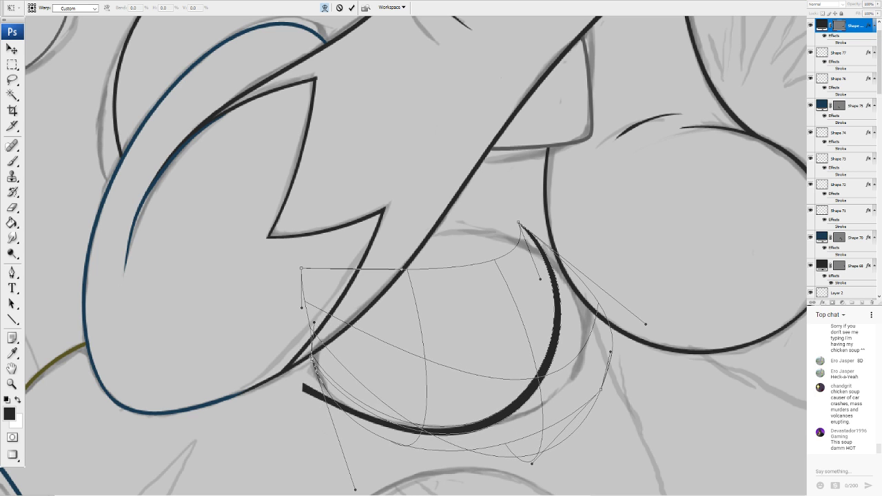
drag(369, 462, 228, 445)
drag(314, 324, 328, 284)
drag(227, 444, 191, 432)
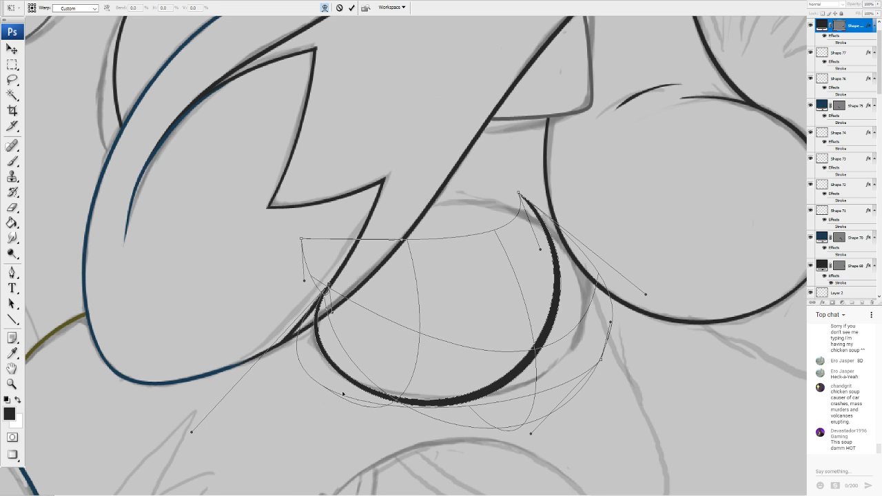
Widen the curve to the oval's right edge and bend its upper end over the sketched top
drag(453, 412, 445, 403)
drag(508, 310, 577, 353)
drag(520, 194, 489, 201)
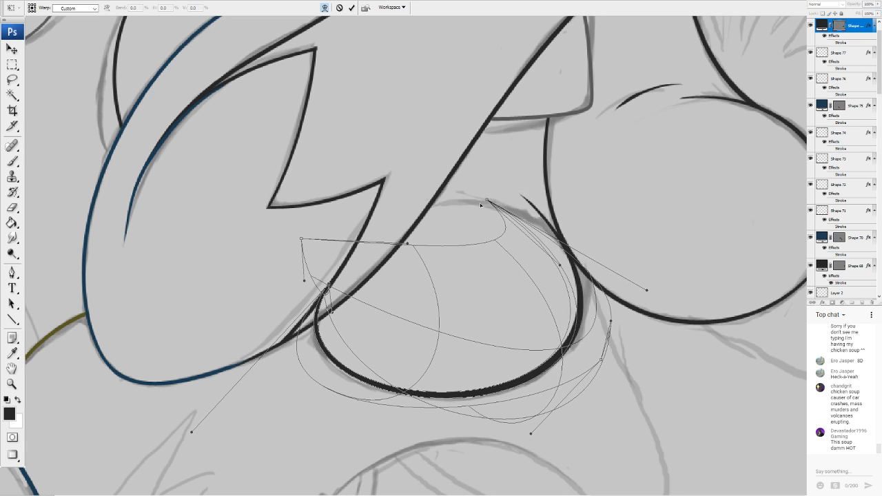
drag(647, 289, 685, 222)
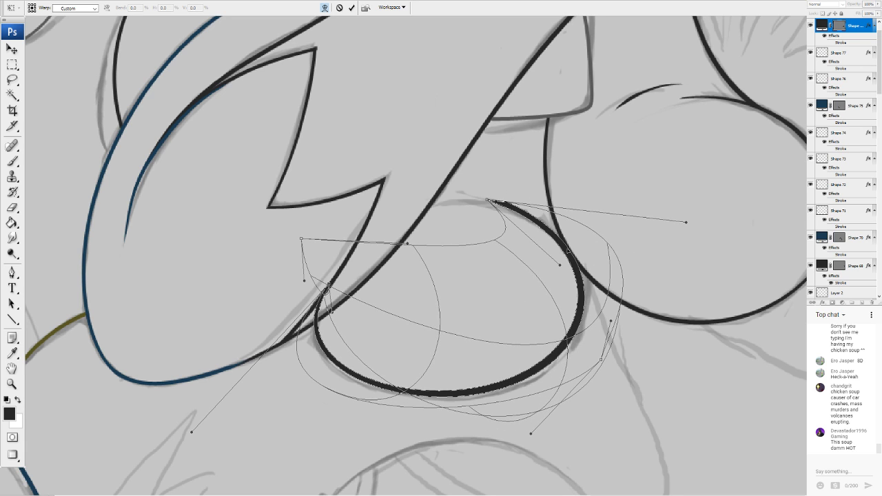
drag(488, 201, 475, 208)
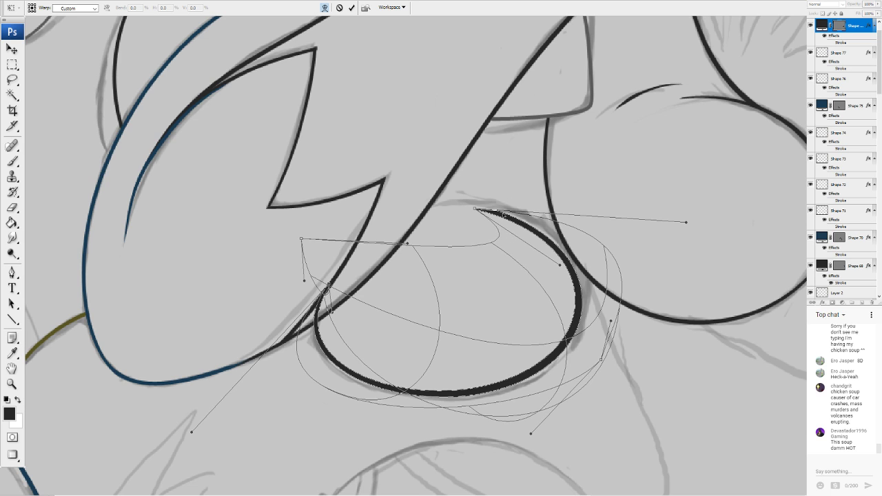
mouse_move(503, 238)
mouse_down()
mouse_move(503, 222)
mouse_move(505, 234)
mouse_up()
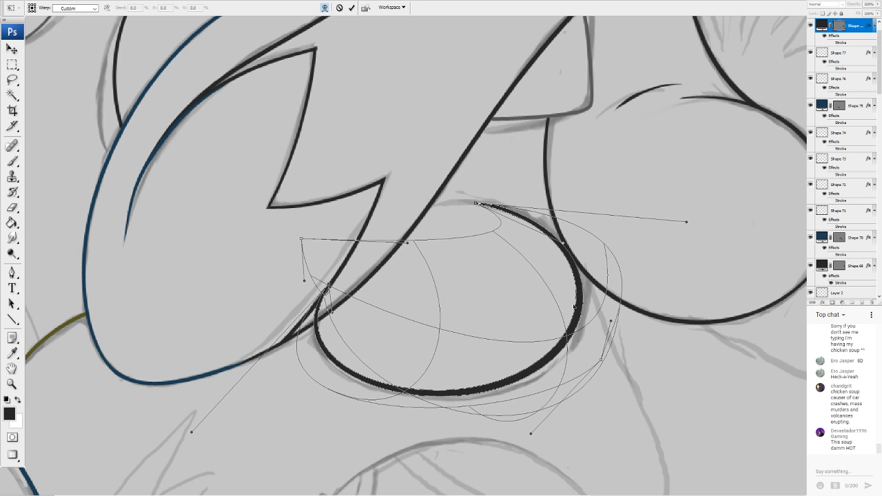
Refine the warp along the oval's right side so the stroke becomes thinner and more even, and apply it
drag(574, 307, 597, 299)
drag(686, 221, 657, 226)
drag(498, 333, 510, 332)
drag(559, 387, 518, 346)
drag(581, 322, 574, 267)
drag(589, 325, 582, 264)
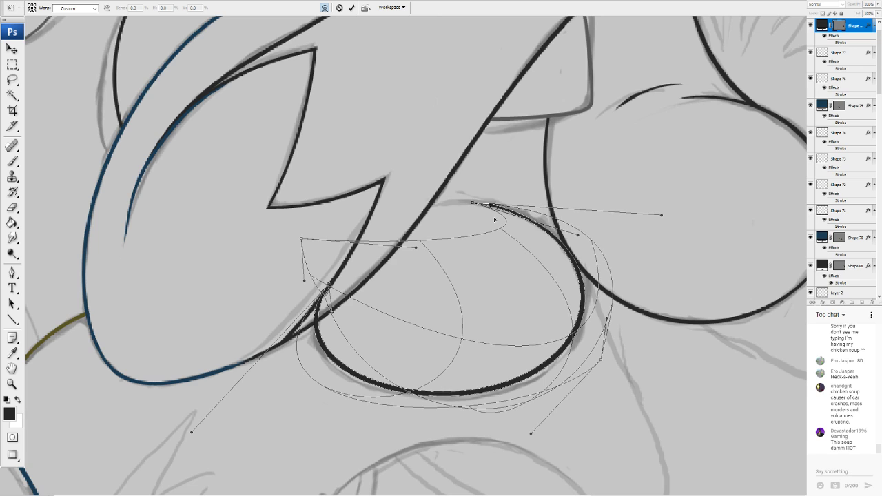
key(Return)
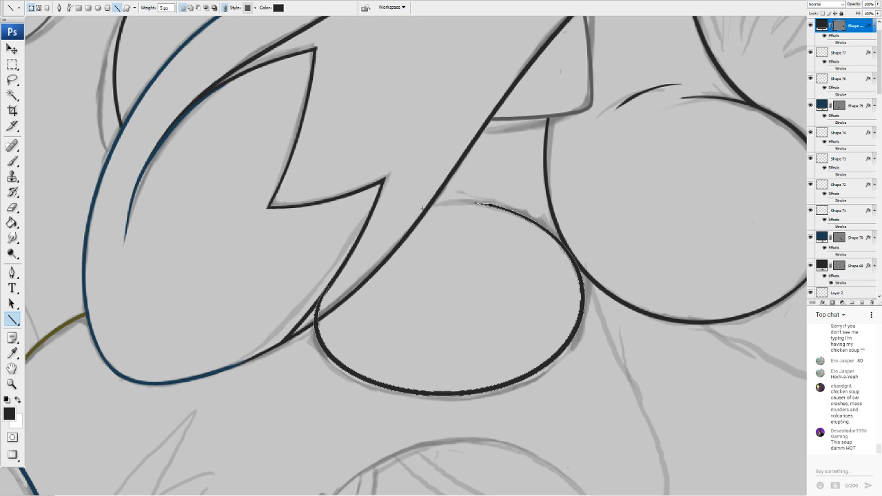
Bridge the gap between the oval's upper end and the forearm outline with a short warped dark grey line, and rasterize it
drag(423, 208, 454, 202)
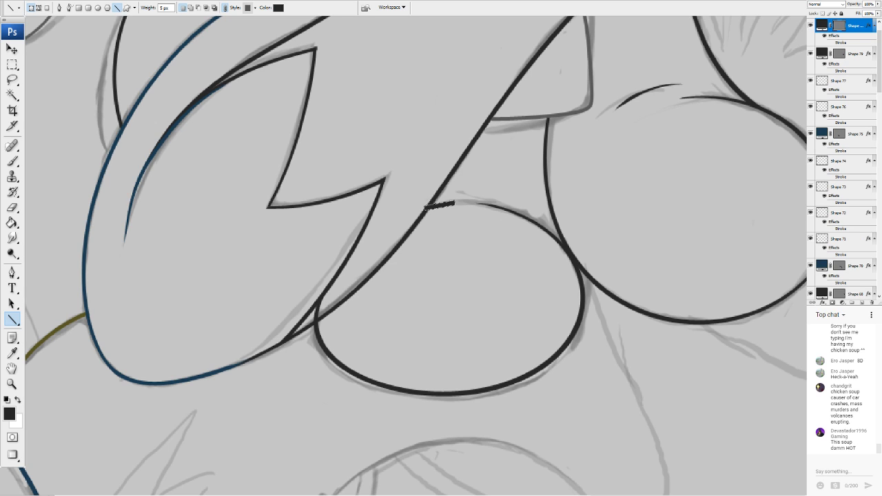
click(104, 161)
drag(456, 201, 485, 206)
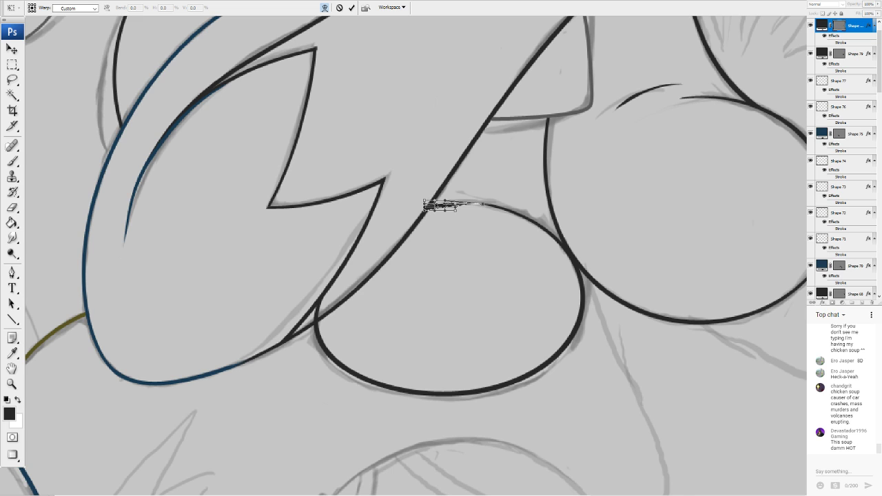
drag(425, 207, 447, 209)
click(12, 209)
click(412, 165)
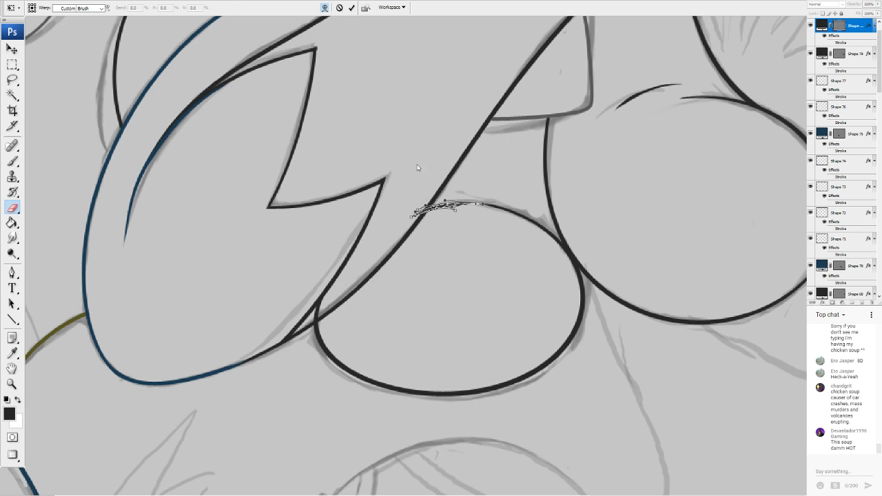
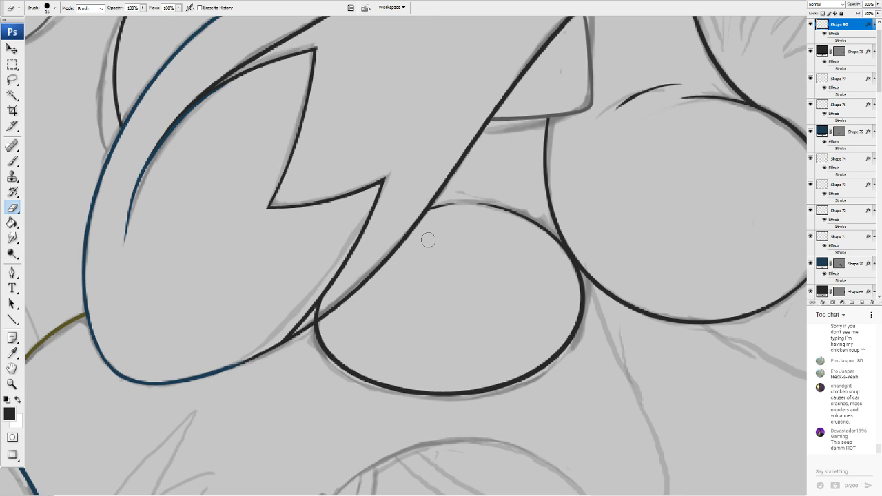
Select the large oval curve, rasterize it and erase the end that overshoots into the forearm
click(12, 49)
click(321, 319)
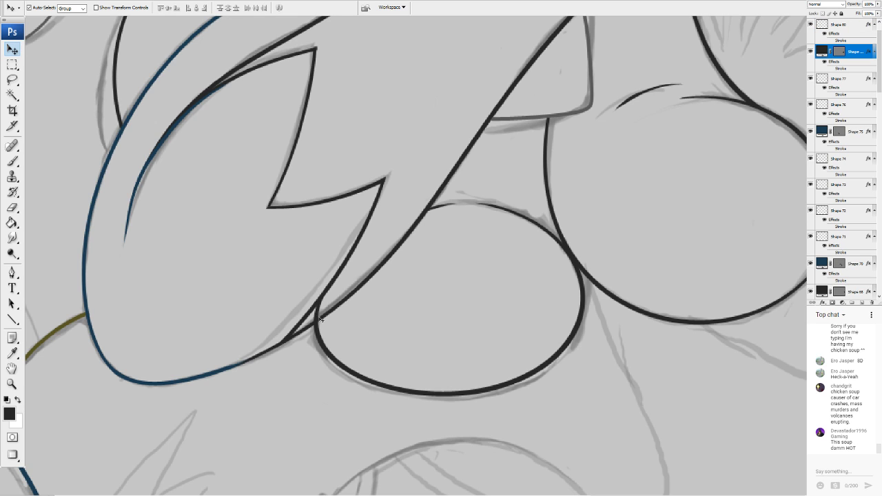
click(15, 209)
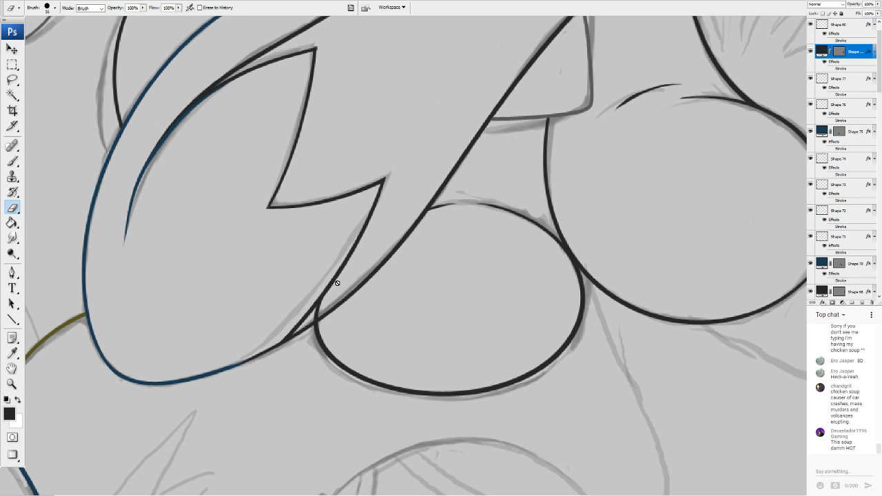
click(423, 178)
drag(319, 292, 317, 308)
Set the foreground colour to the outline's dark blue 193b53 and draw a short line over the dark grey stretch of the forearm's lower edge
key(i)
click(9, 412)
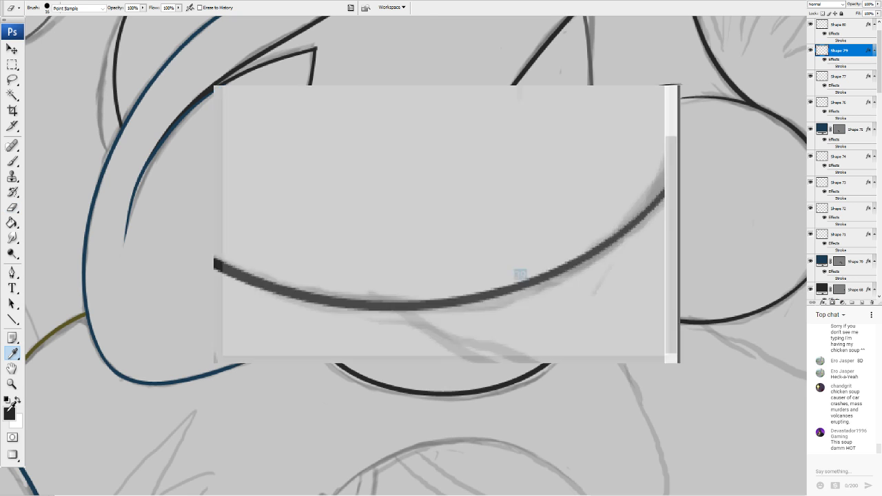
click(126, 371)
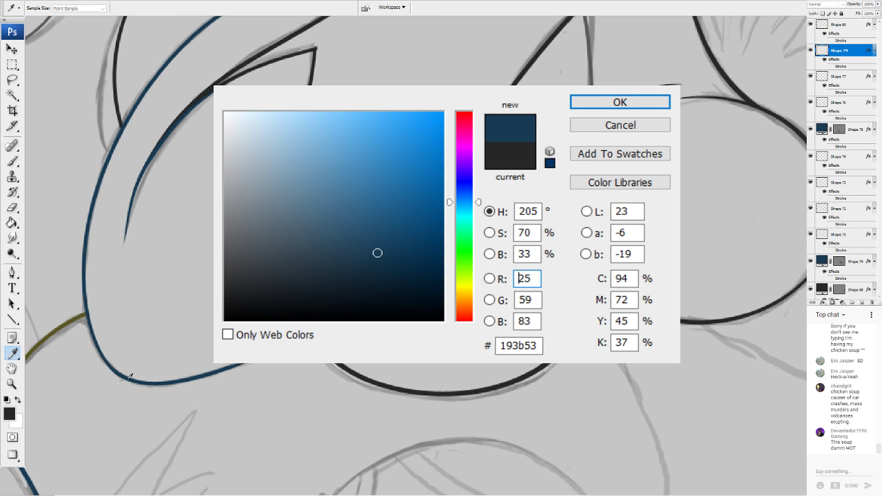
click(617, 102)
click(13, 319)
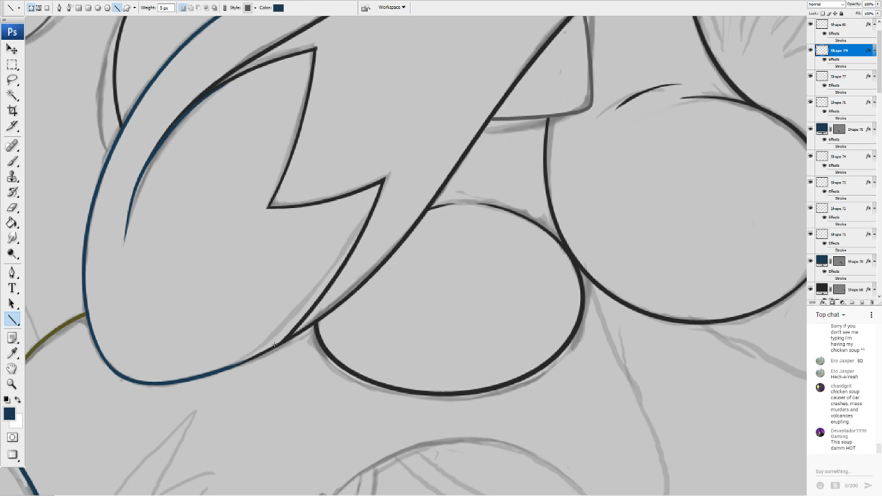
drag(281, 341, 217, 370)
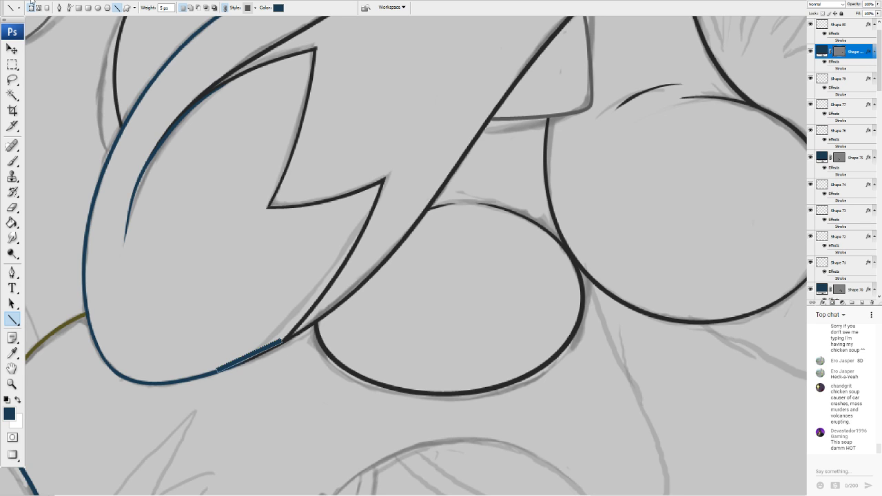
Warp the short blue line to follow the forearm's lower edge up to the pointed marking, apply it and rasterize the shape
key(ctrl+t)
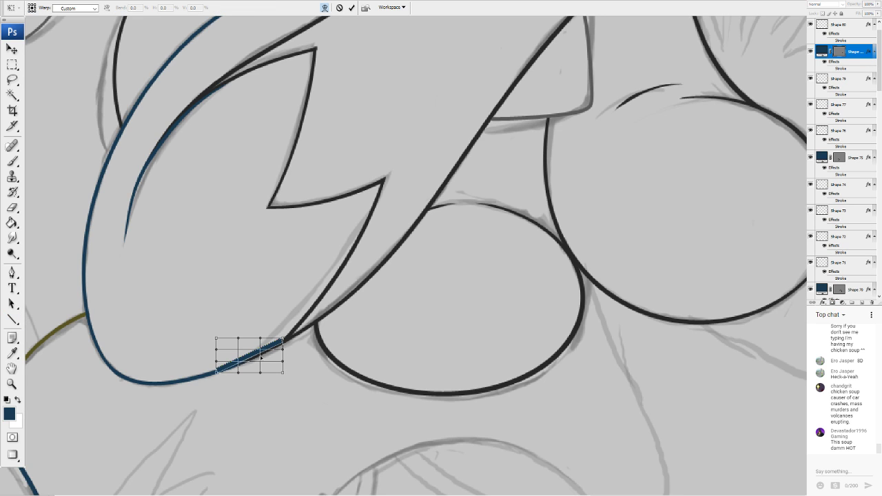
mouse_move(260, 348)
mouse_down()
mouse_move(214, 359)
mouse_move(202, 381)
mouse_move(224, 385)
mouse_up()
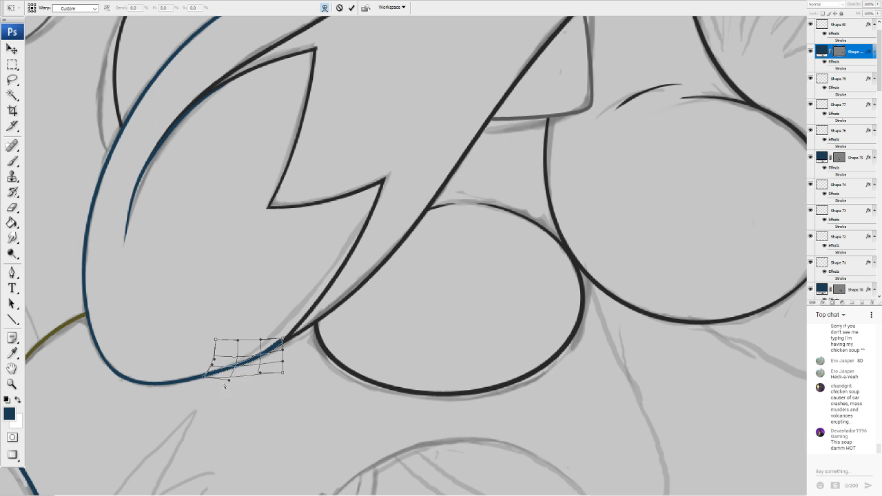
mouse_move(265, 360)
mouse_down()
mouse_move(257, 363)
mouse_move(274, 335)
mouse_move(296, 327)
mouse_move(258, 365)
mouse_up()
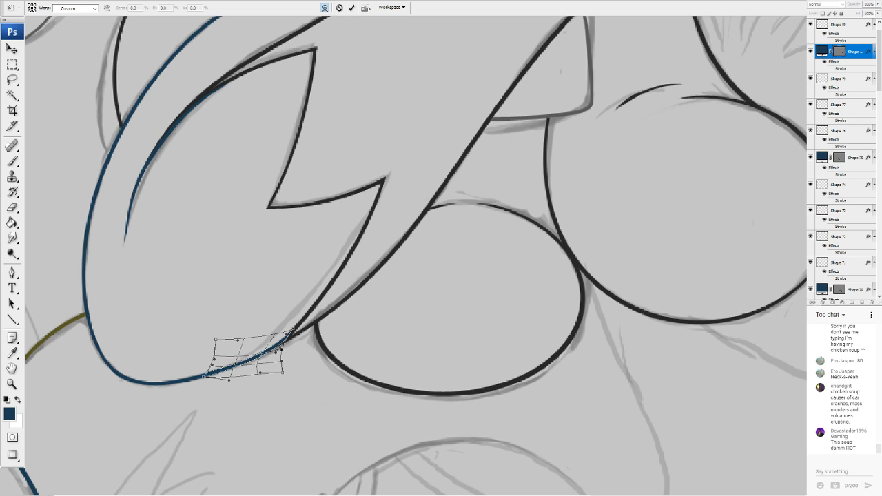
key(Return)
key(u)
click(12, 207)
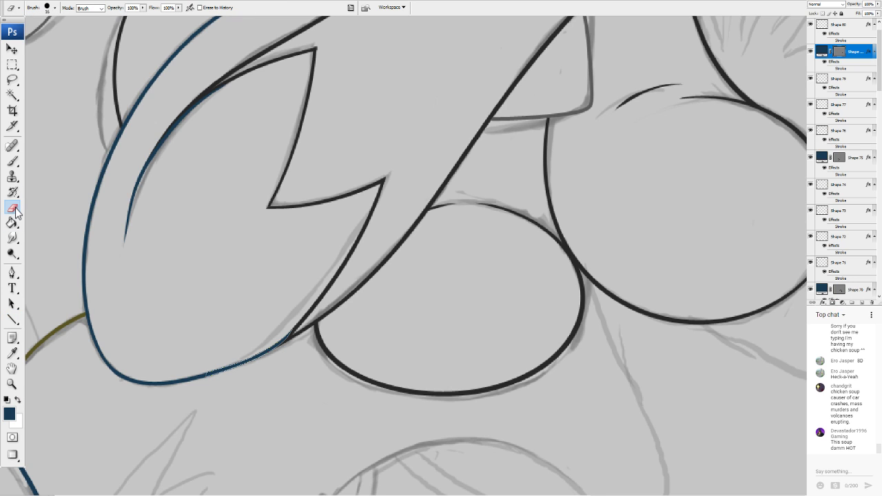
click(433, 171)
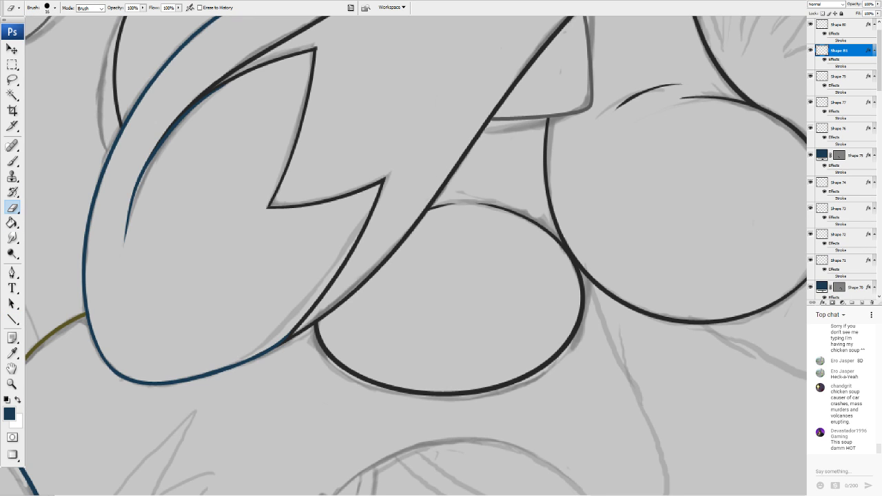
Select the short dark curve above the neighbouring round shape and erase its lower end into a thin taper
drag(420, 179, 407, 258)
key(v)
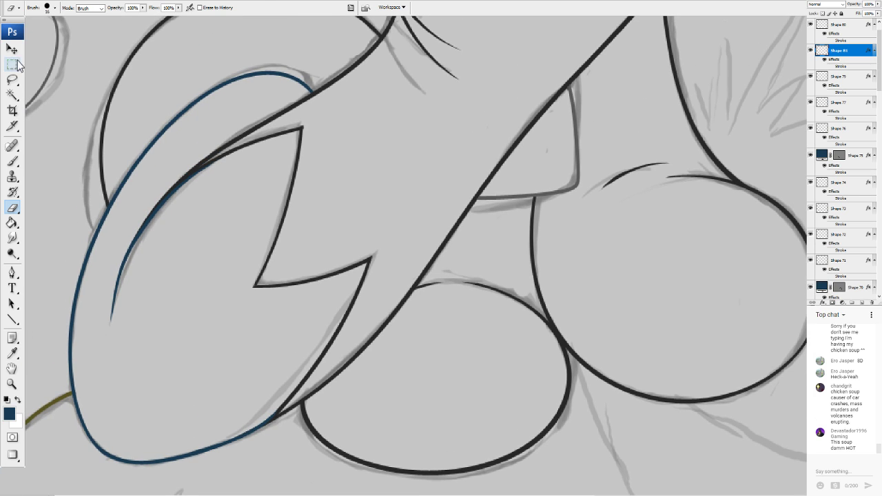
click(619, 174)
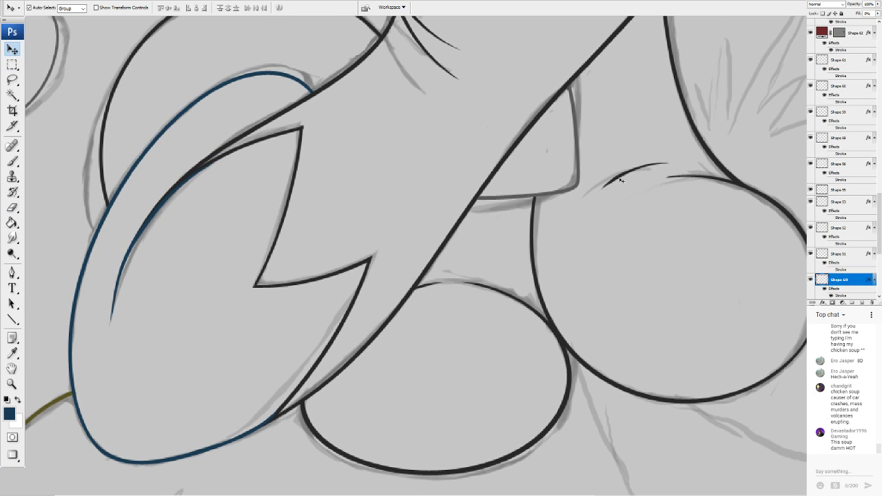
click(12, 207)
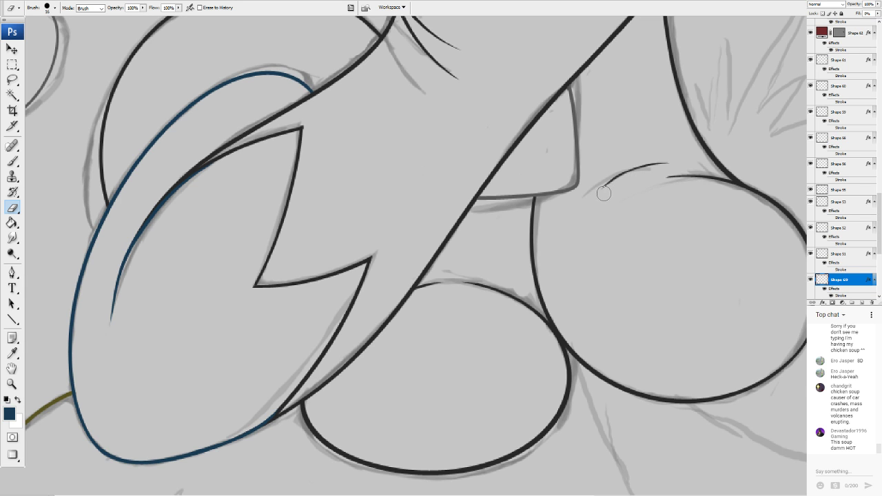
Sample the olive of the existing body line and draw a straight line up from where the olive, dark grey and blue curves meet
scroll(660, 175, down, 5)
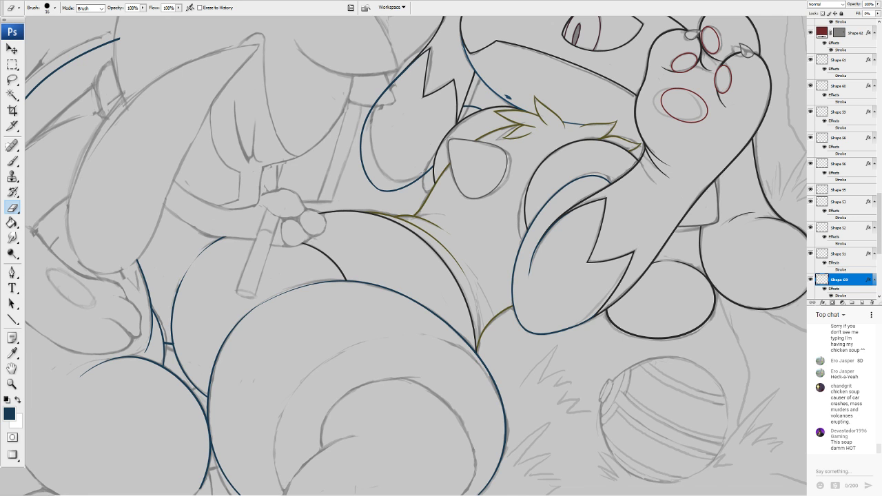
scroll(304, 241, up, 4)
drag(551, 386, 346, 172)
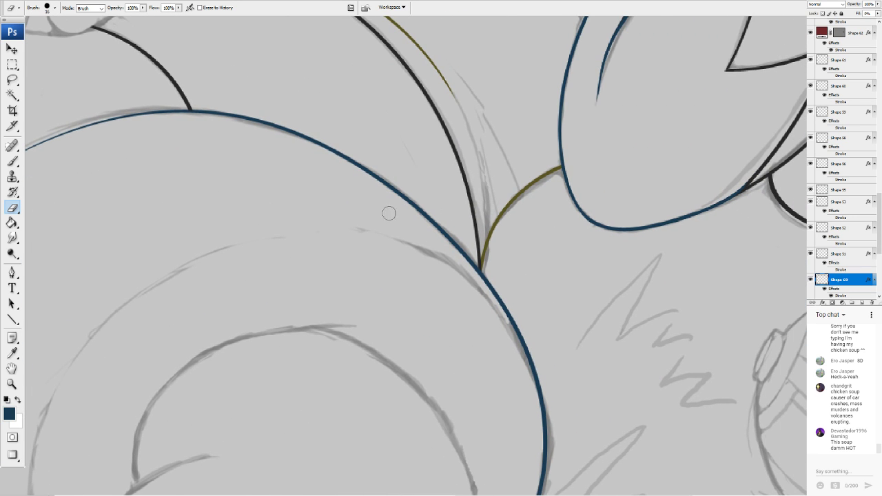
click(14, 416)
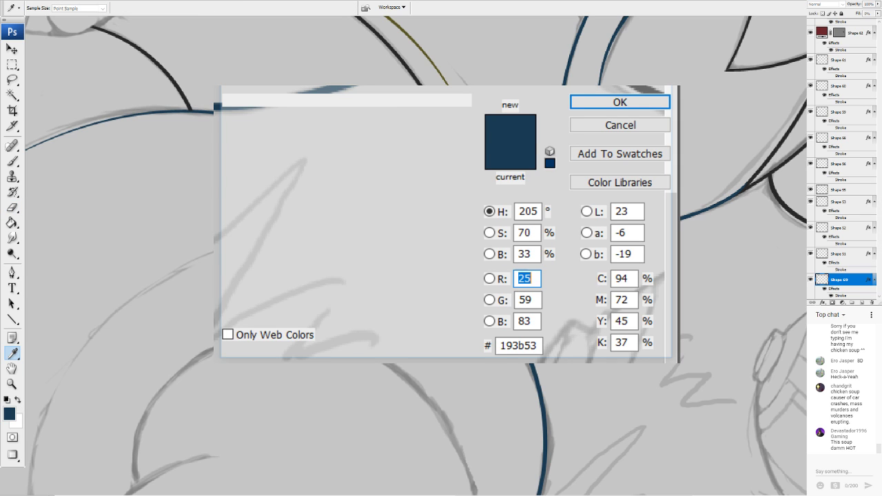
click(415, 47)
key(e)
click(616, 104)
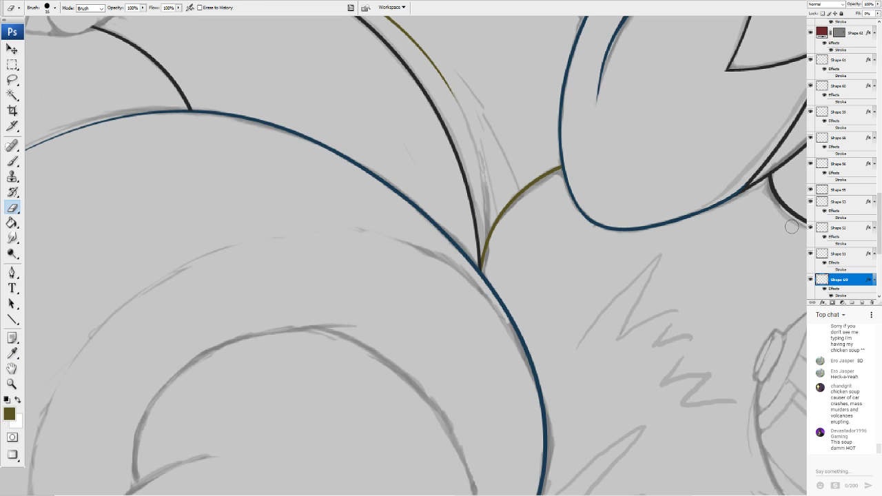
click(16, 319)
mouse_move(508, 156)
mouse_down()
mouse_move(475, 273)
mouse_move(486, 277)
mouse_up()
Warp the straight olive line into a shallow curve beside the dark grey body line, extending past the blue outline, and apply it
key(ctrl+t)
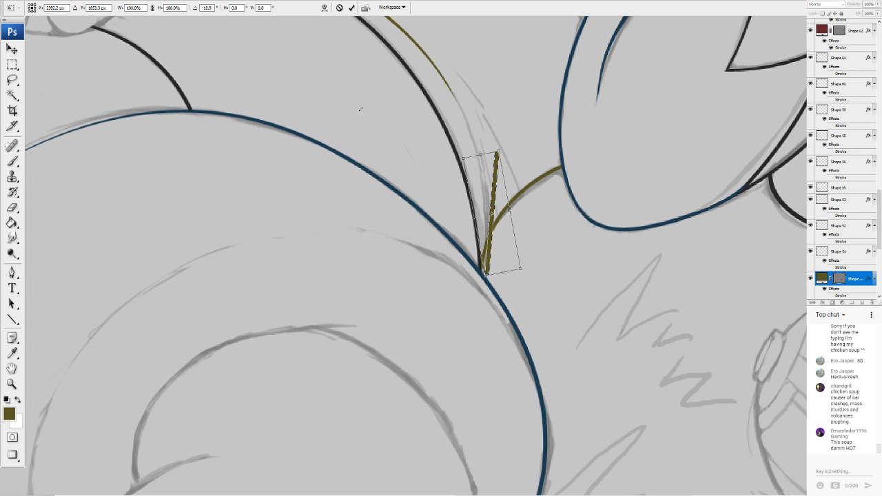
click(325, 8)
drag(498, 152, 465, 98)
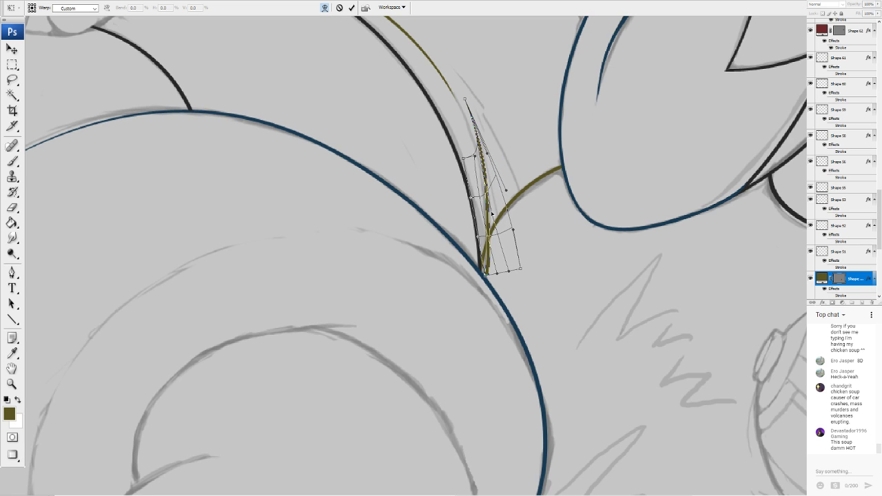
drag(486, 267, 464, 327)
drag(476, 185, 486, 206)
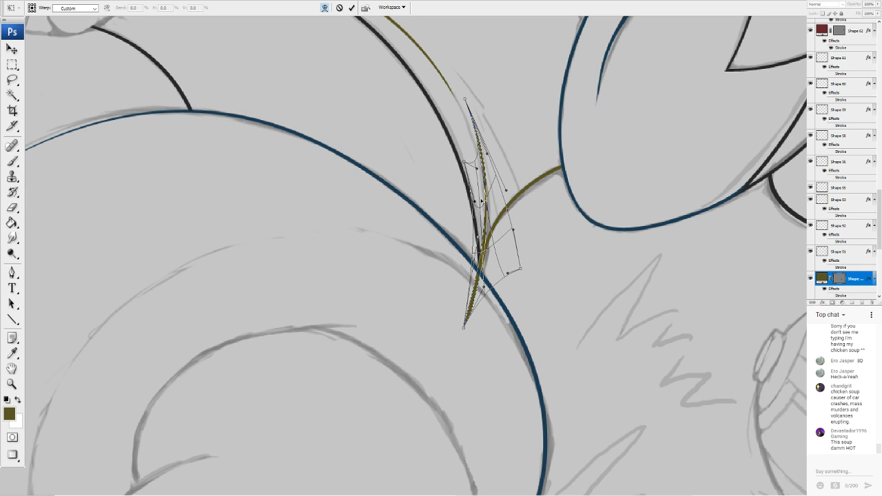
key(Return)
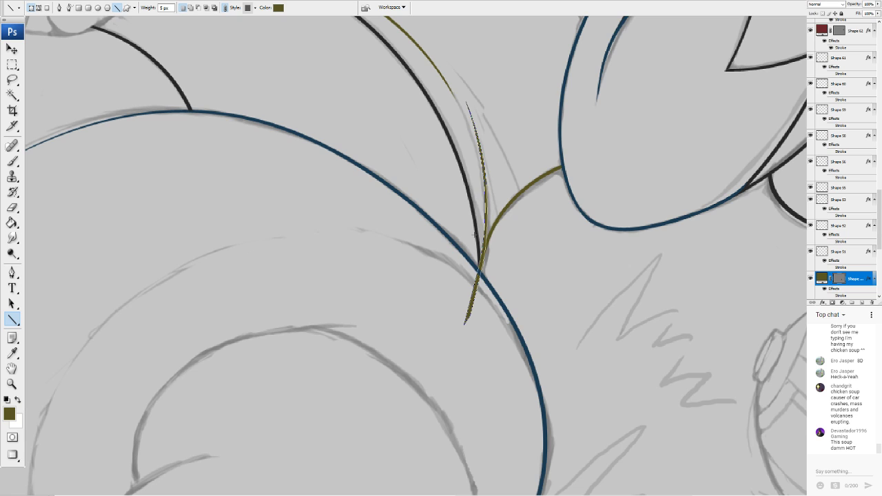
Rasterize the warped olive shape and erase its excess end below the blue outline
key(e)
click(414, 177)
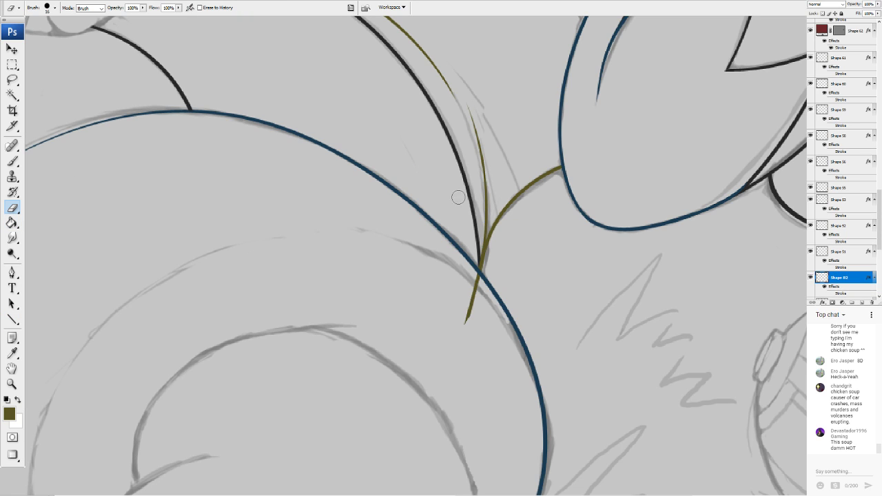
mouse_move(471, 301)
mouse_down()
mouse_move(474, 278)
mouse_move(459, 354)
mouse_up()
Set the foreground colour to the outlines' dark grey 272727 and draw a straight diagonal line from below the mouth to the blue forearm's lower end
scroll(509, 320, down, 10)
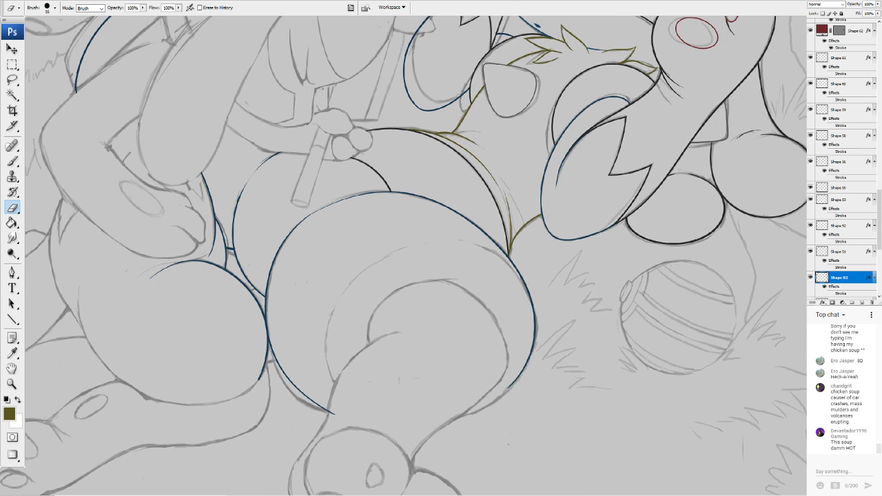
scroll(509, 321, up, 1)
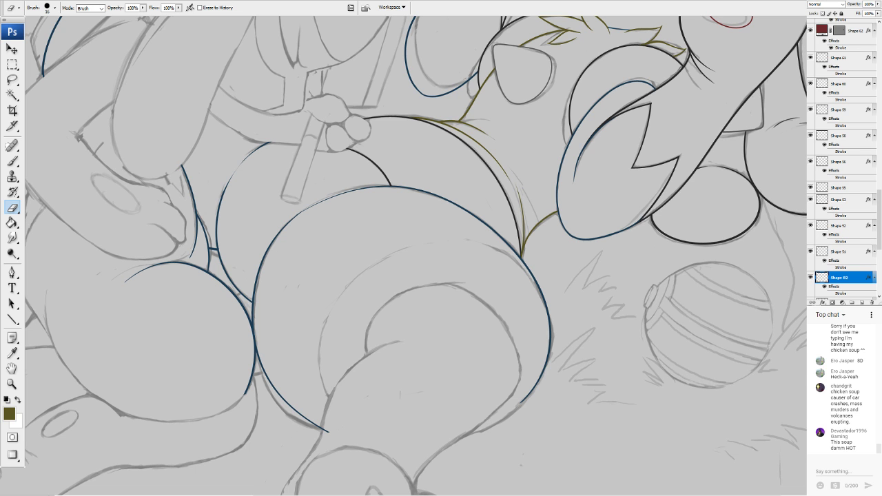
scroll(414, 221, down, 10)
scroll(413, 221, up, 8)
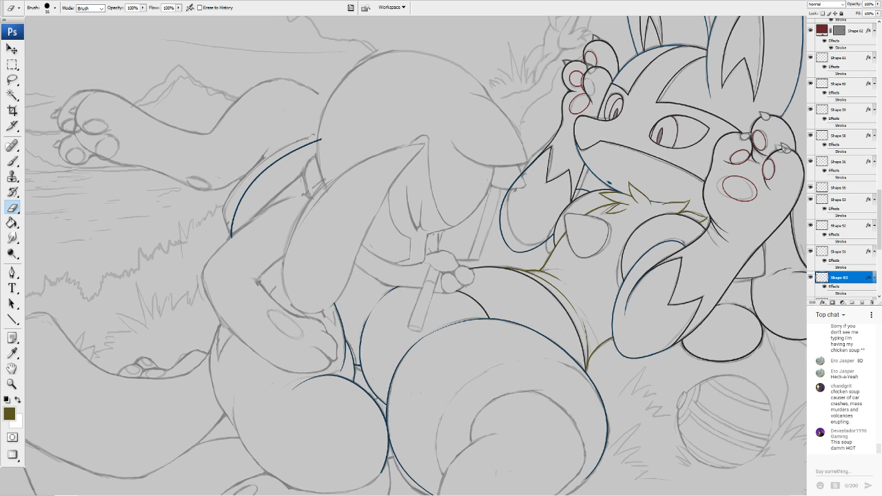
mouse_move(427, 310)
mouse_down()
mouse_move(412, 177)
mouse_move(406, 206)
mouse_up()
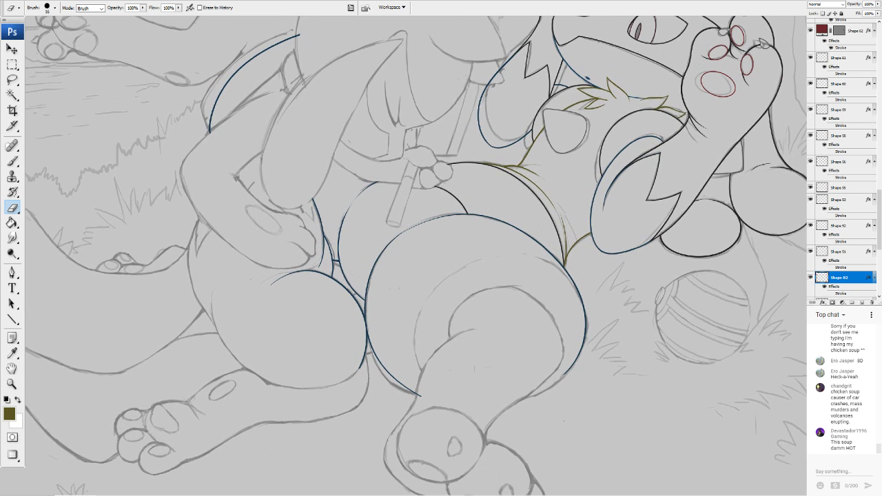
scroll(416, 255, up, 6)
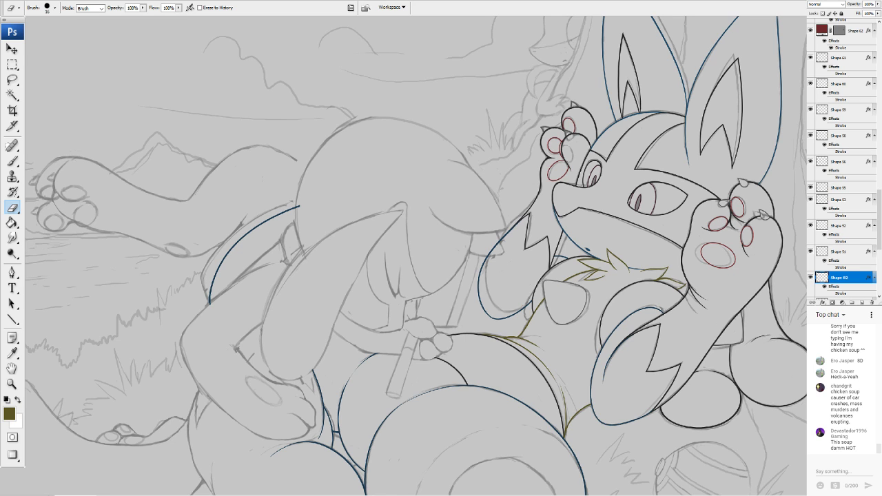
click(12, 321)
click(9, 417)
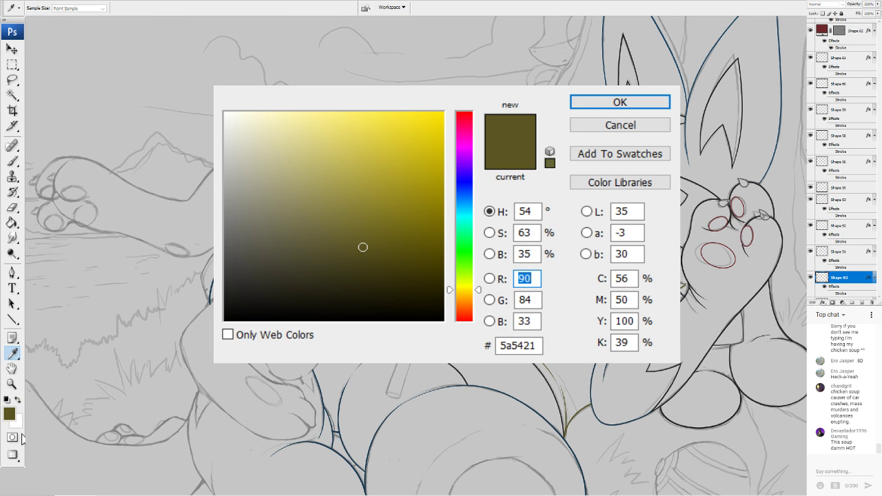
click(740, 394)
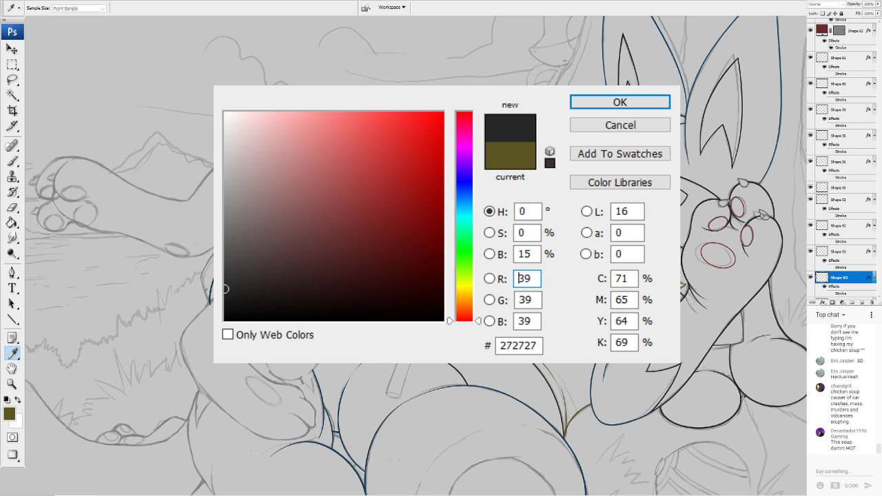
click(613, 106)
key(u)
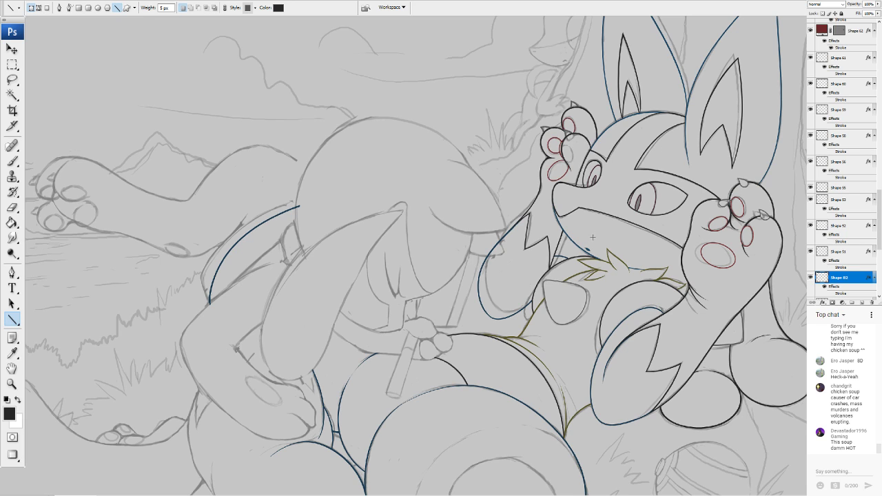
drag(604, 222, 489, 312)
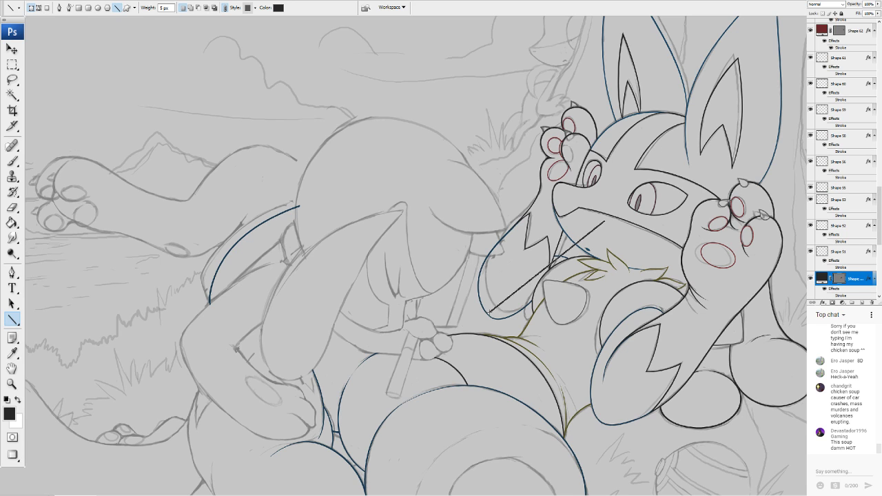
Warp the dark grey diagonal into a hooked curve from the mouth down to where the olive body lines meet, and apply it
click(96, 156)
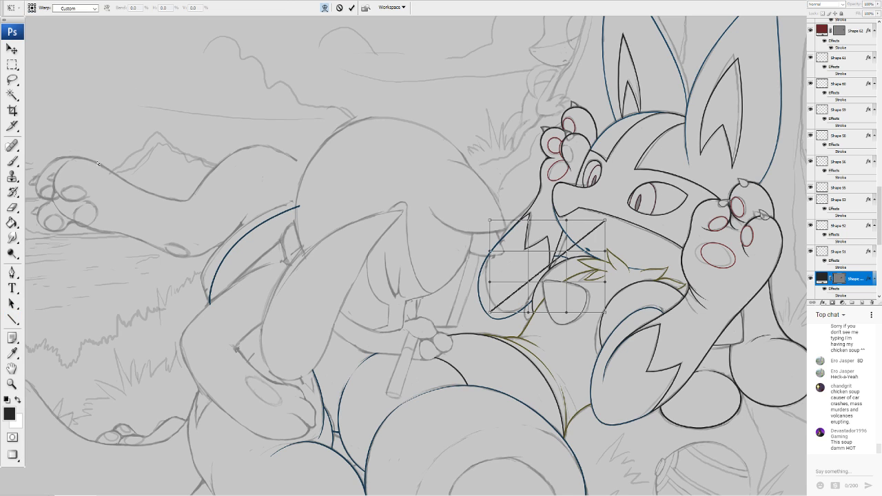
drag(491, 312, 507, 339)
drag(489, 282, 439, 353)
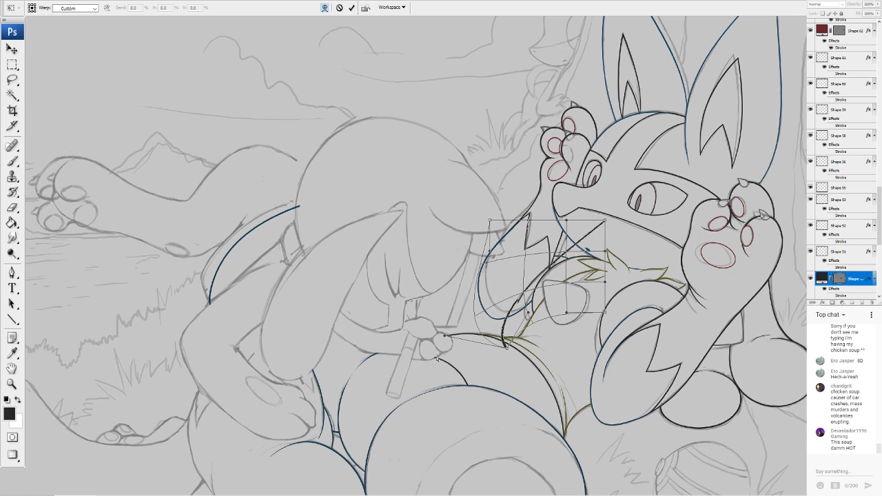
drag(529, 312, 516, 311)
drag(507, 348, 529, 315)
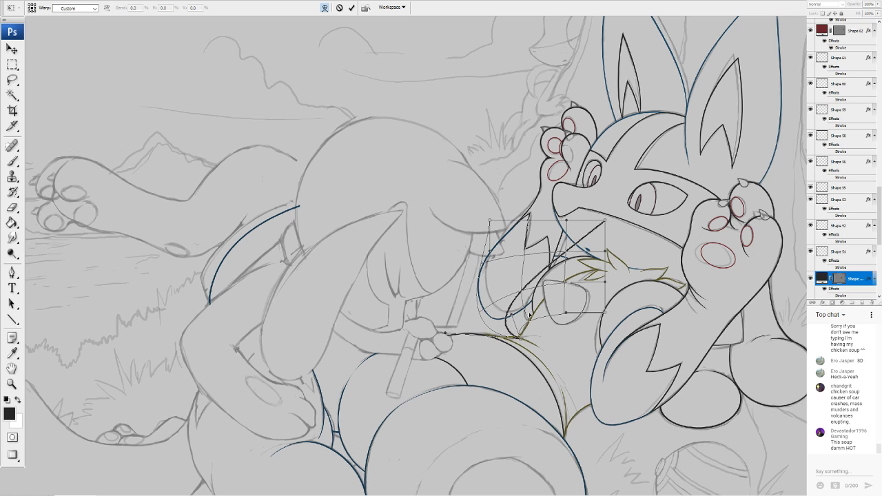
drag(527, 284, 520, 285)
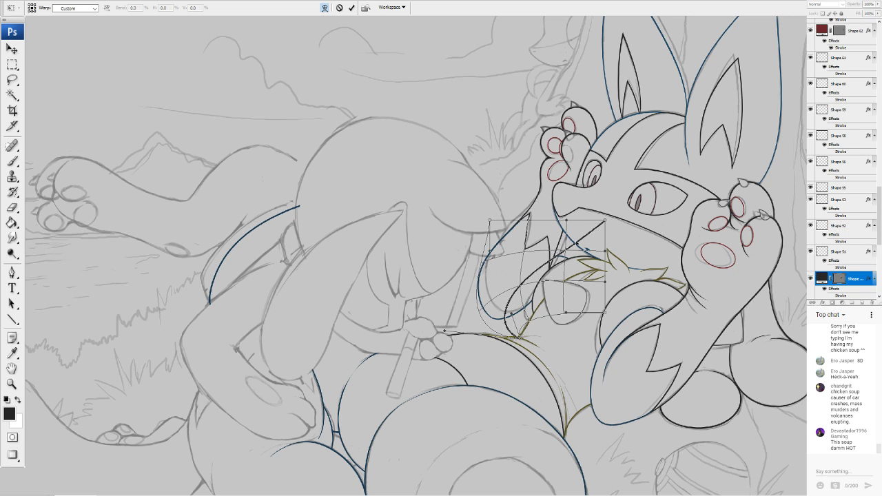
drag(598, 230, 606, 189)
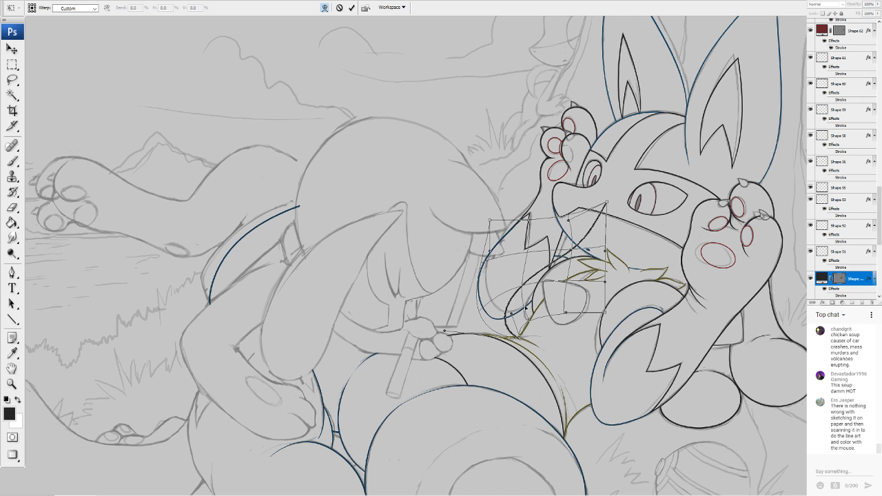
drag(526, 307, 517, 316)
key(Return)
key(u)
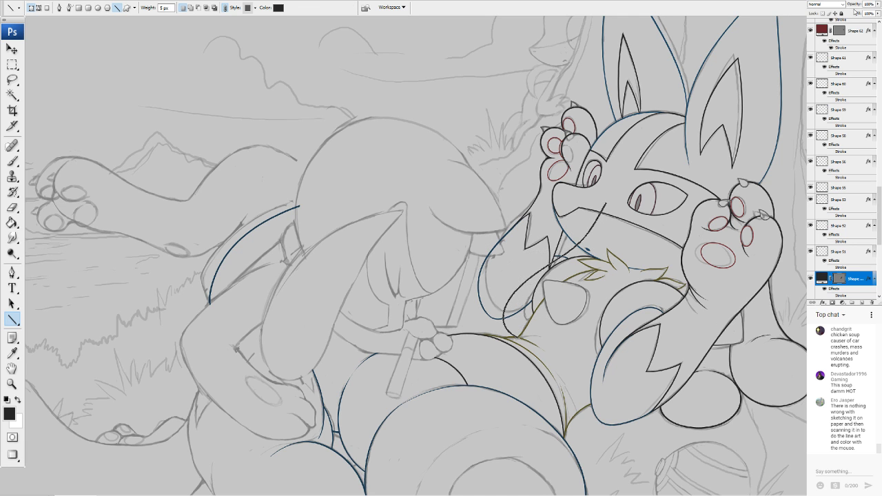
Refine the dark grey curve with a second warp, adjusting its lower bend and the stretch past the shoulder to the sketch, and apply it
key(ctrl+plus)
drag(524, 310, 378, 240)
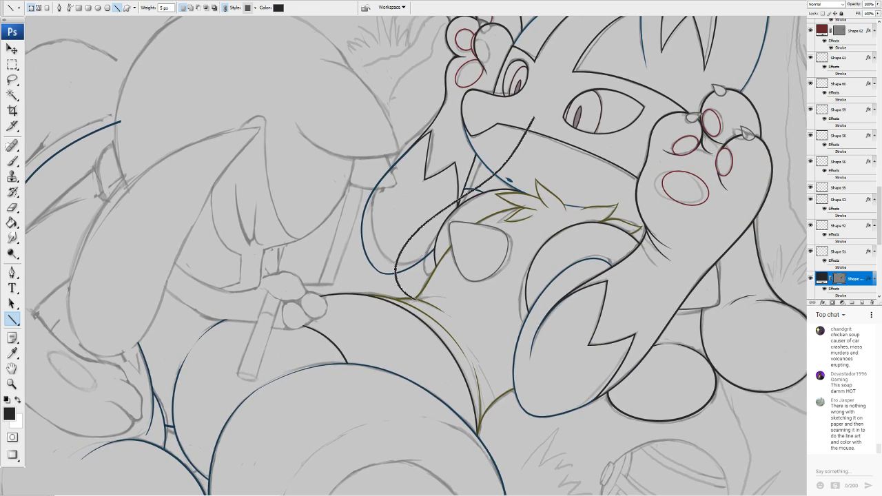
scroll(391, 238, up, 2)
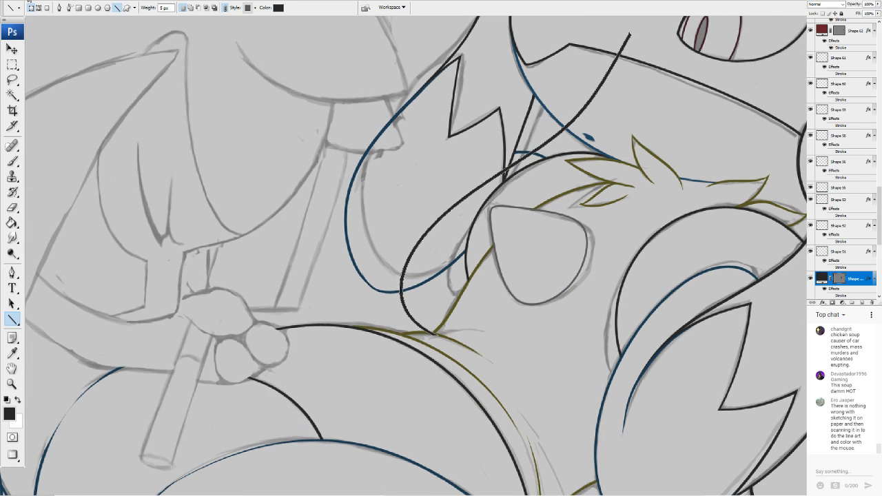
click(97, 171)
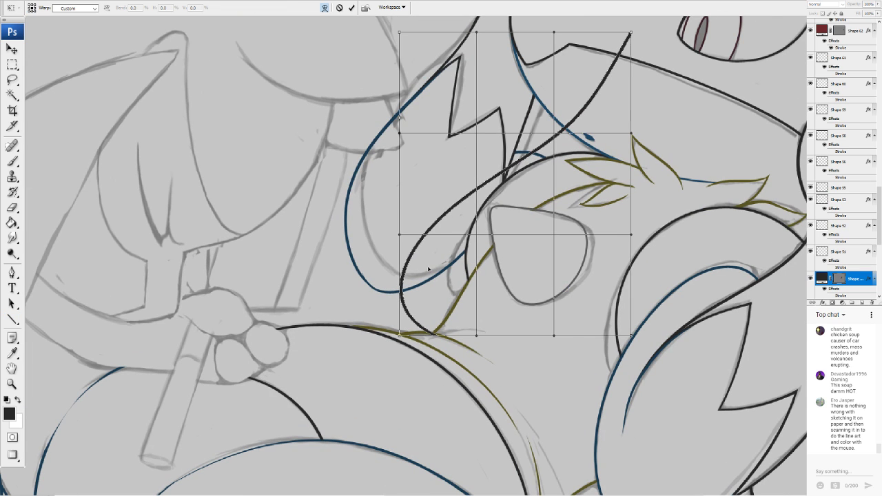
drag(428, 269, 409, 269)
drag(391, 230, 387, 214)
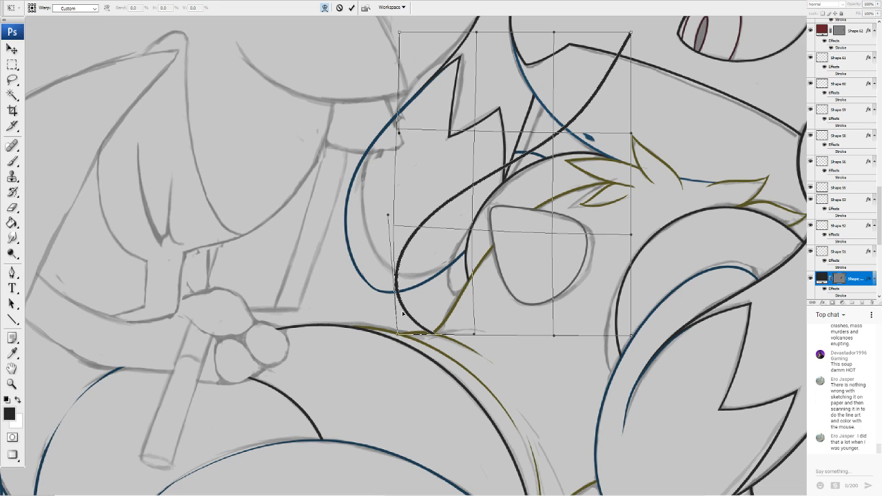
drag(474, 329, 466, 320)
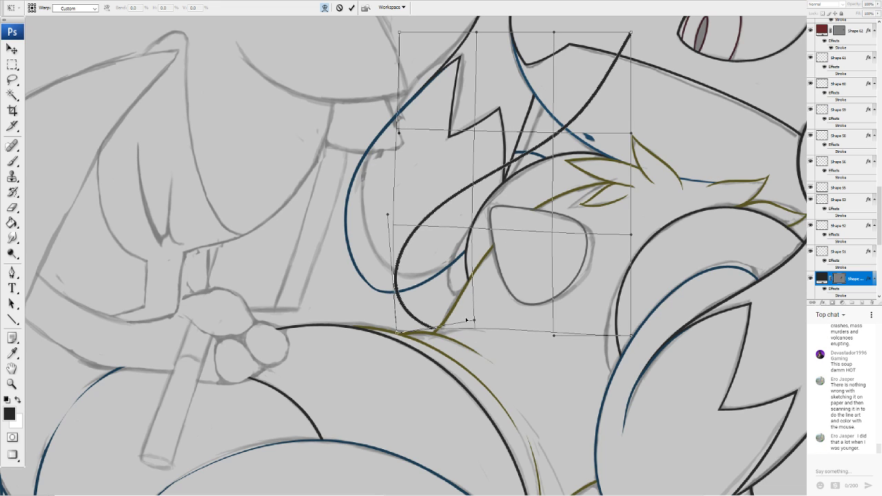
drag(399, 334, 407, 350)
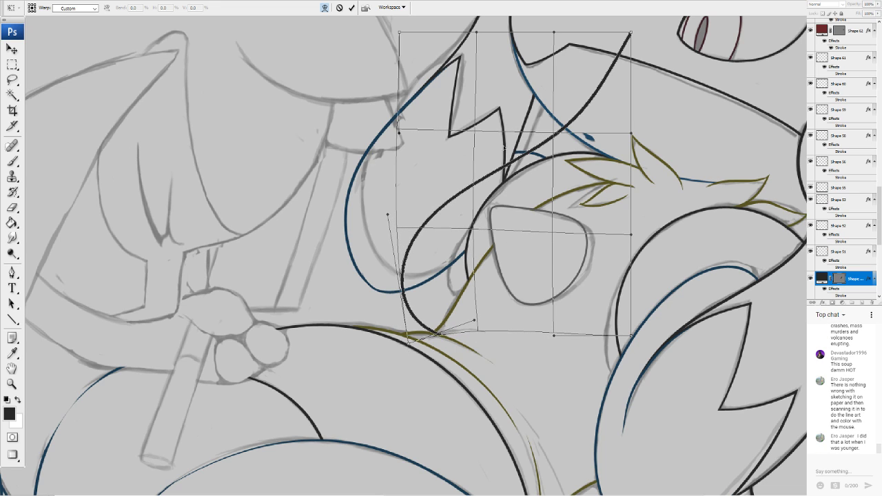
drag(573, 120, 540, 142)
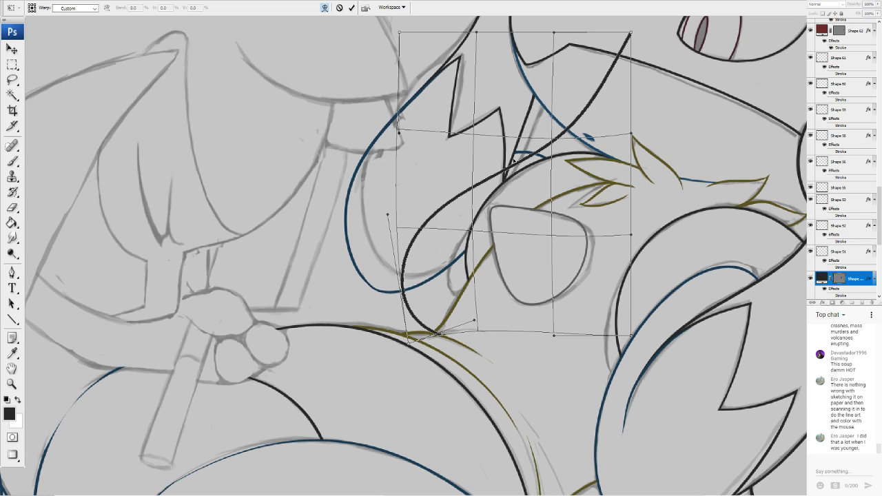
drag(471, 233, 467, 235)
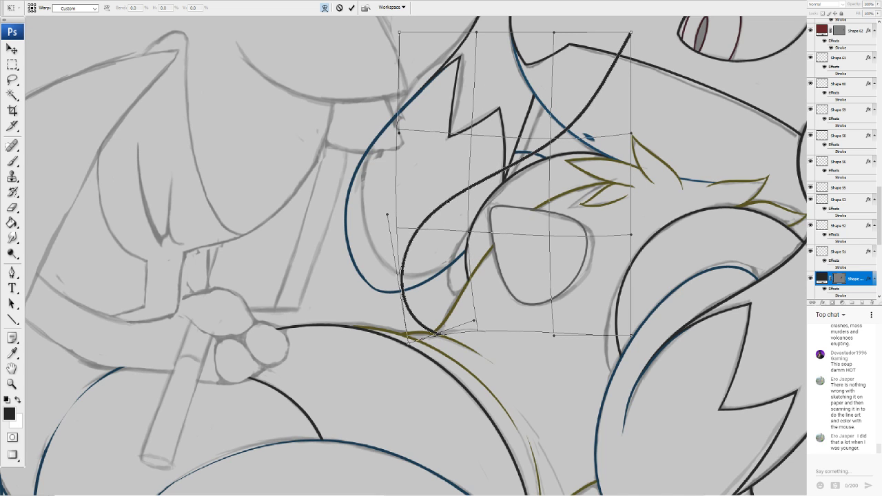
drag(448, 201, 454, 201)
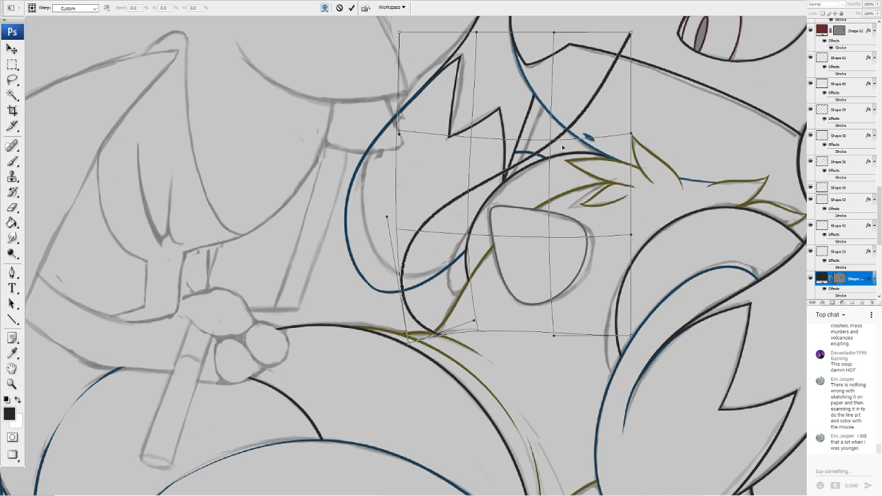
key(Return)
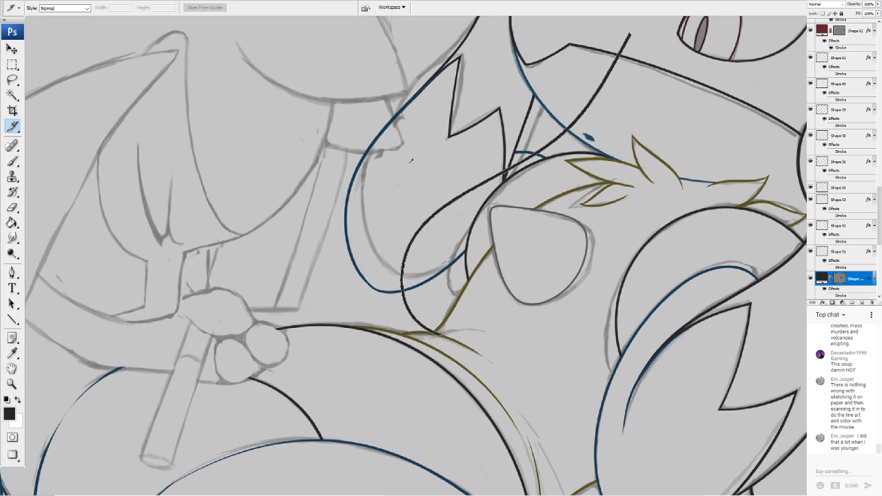
Rasterize the dark grey curve and erase its upper end where it crosses the face above the blue jaw line
click(12, 208)
click(583, 83)
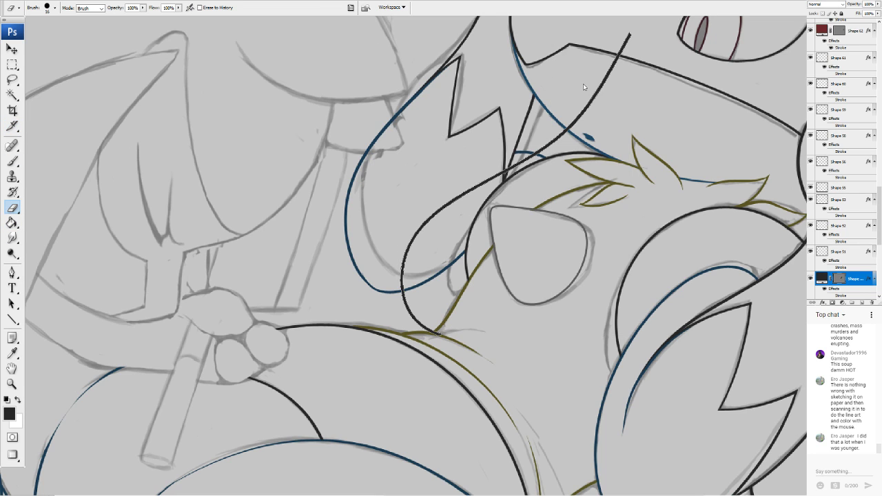
click(436, 169)
drag(634, 35, 631, 26)
mouse_move(605, 80)
mouse_down()
mouse_move(569, 125)
mouse_move(610, 73)
mouse_up()
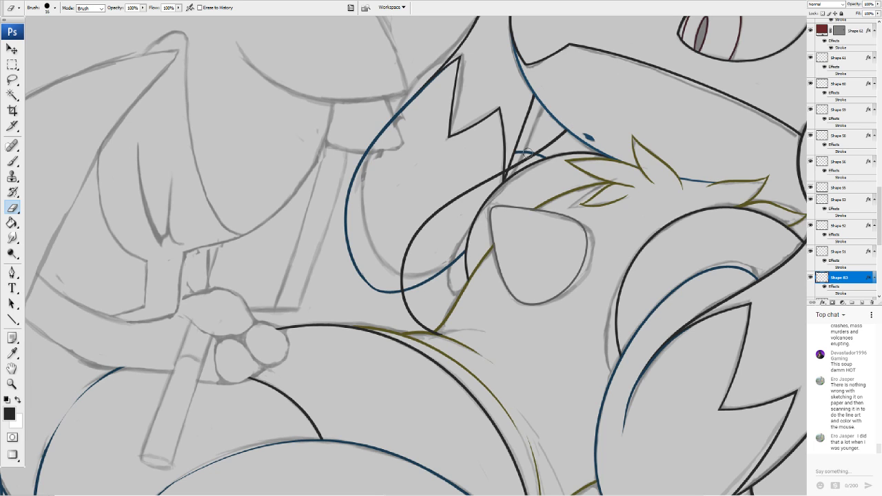
Move the dark grey curve's layer beneath Shape 41, directly above the Background layer
scroll(855, 289, down, 1)
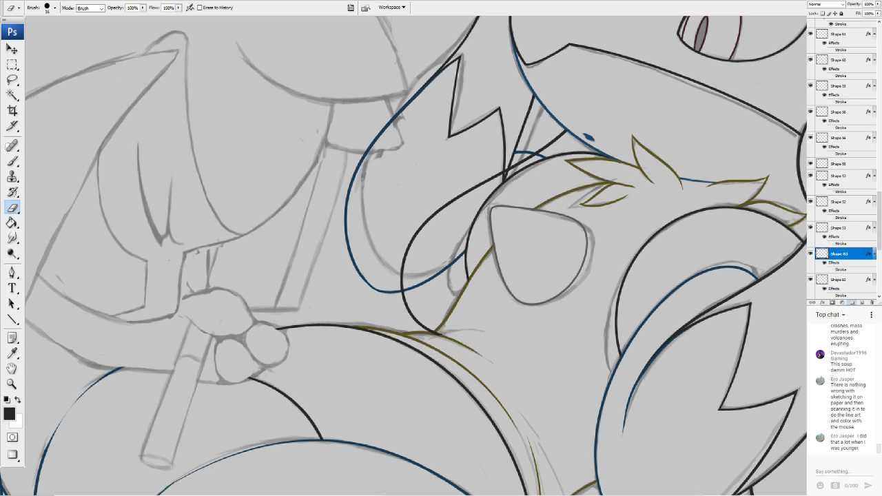
scroll(852, 283, down, 8)
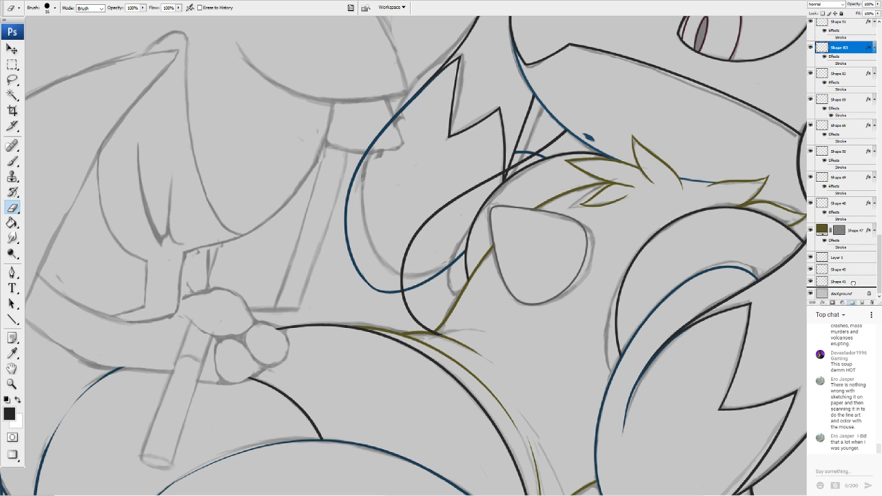
drag(853, 283, 851, 283)
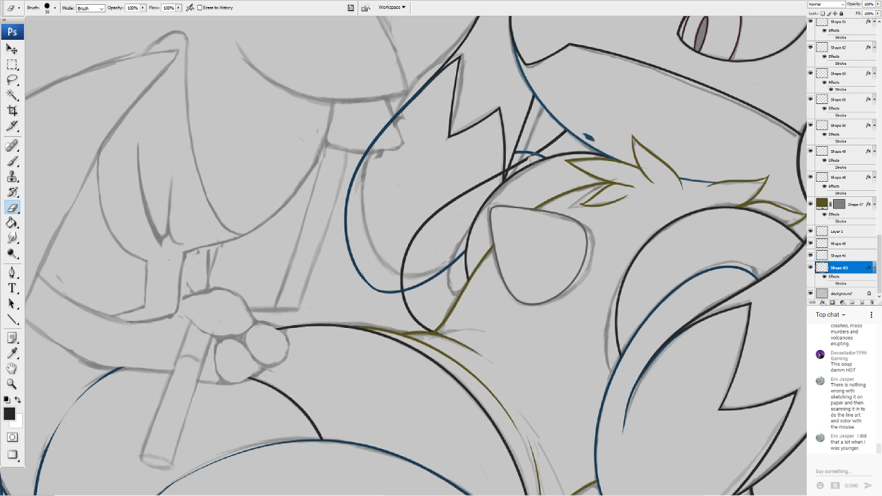
Erase the part of the dark grey hooked curve that runs inside the blue ear loop and behind the body outline
mouse_move(483, 183)
mouse_down()
mouse_move(495, 176)
mouse_move(445, 213)
mouse_move(398, 284)
mouse_up()
drag(423, 229, 439, 210)
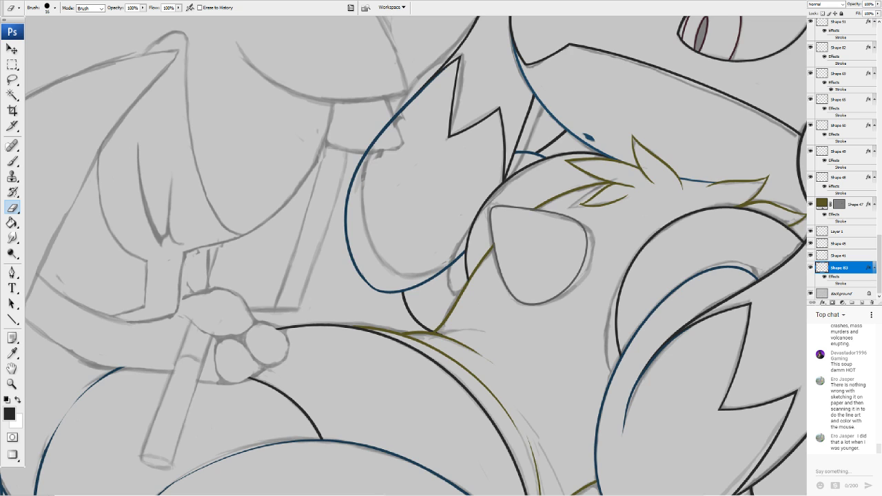
scroll(469, 253, down, 10)
scroll(468, 253, up, 4)
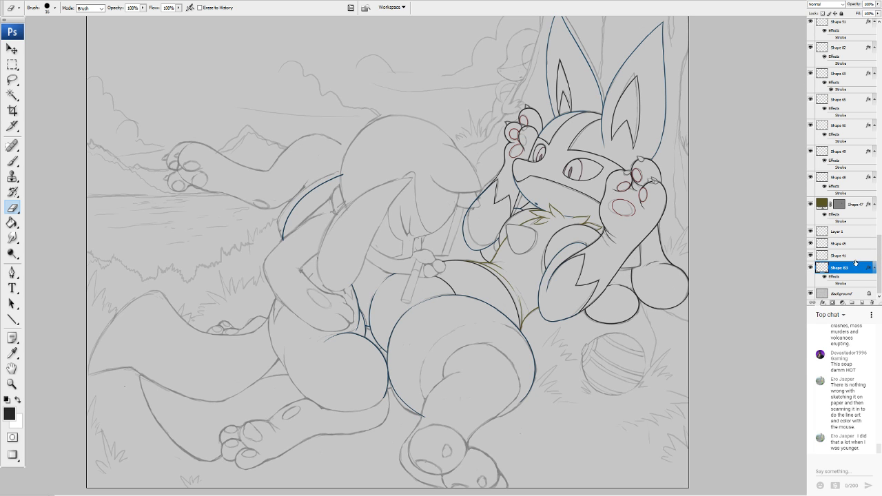
Hide the Background layer, merge all visible line layers into one, and show the Background again
click(810, 293)
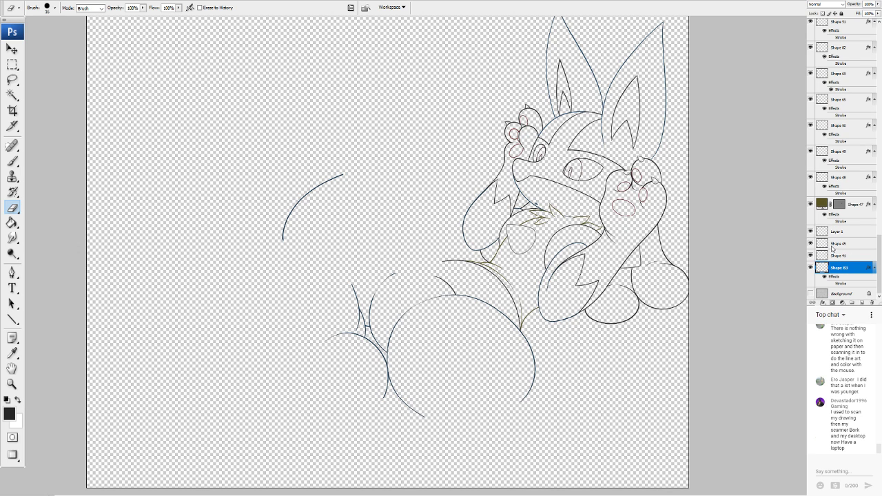
key(ctrl+shift+e)
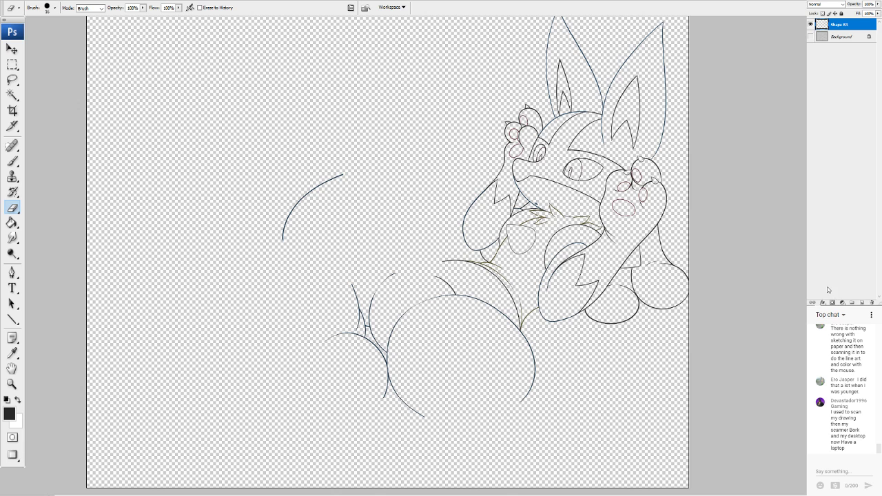
click(810, 36)
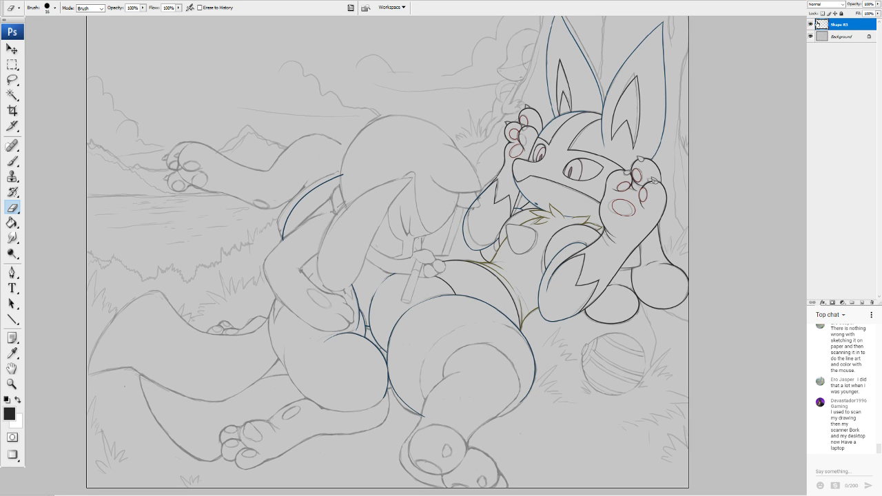
scroll(388, 252, up, 10)
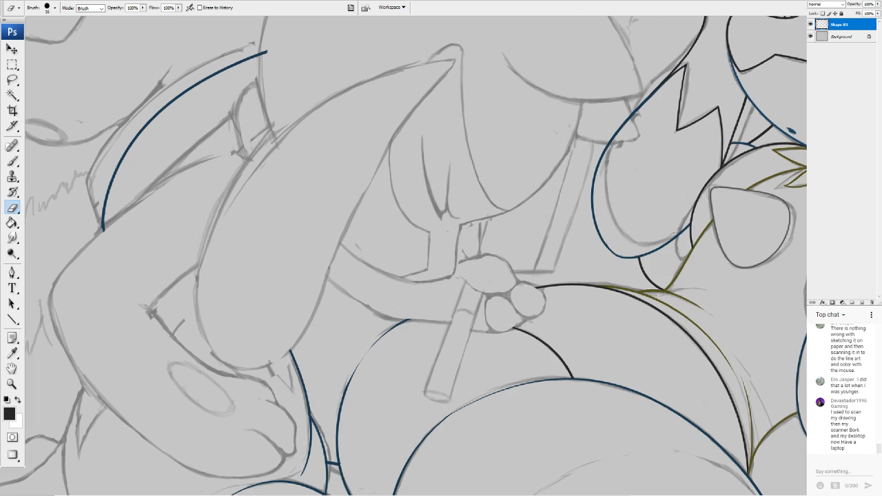
scroll(388, 252, down, 10)
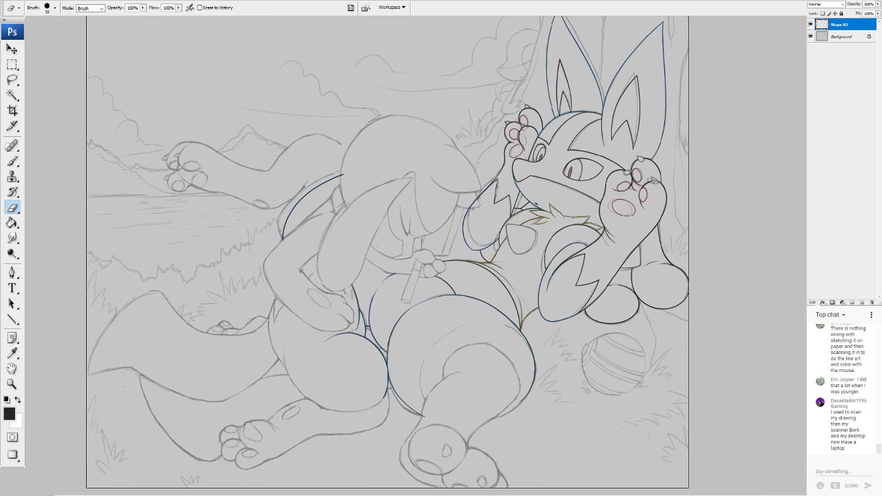
click(810, 36)
click(810, 35)
Duplicate the merged Shape 83 line art layer in the same document under the default name
key(ctrl+plus)
key(ctrl+plus)
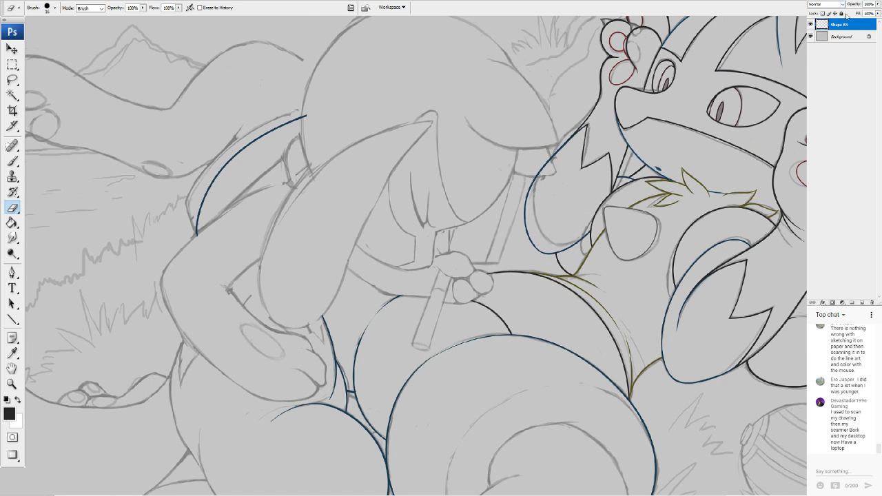
right_click(835, 24)
click(810, 46)
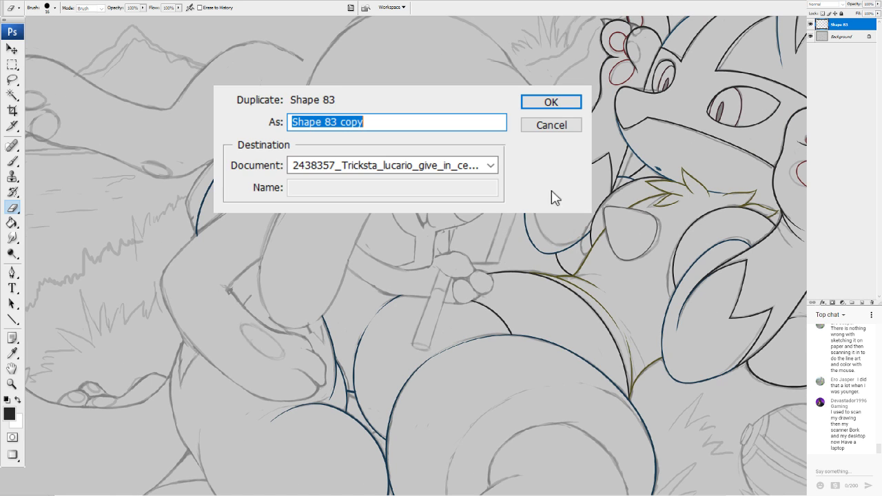
key(Return)
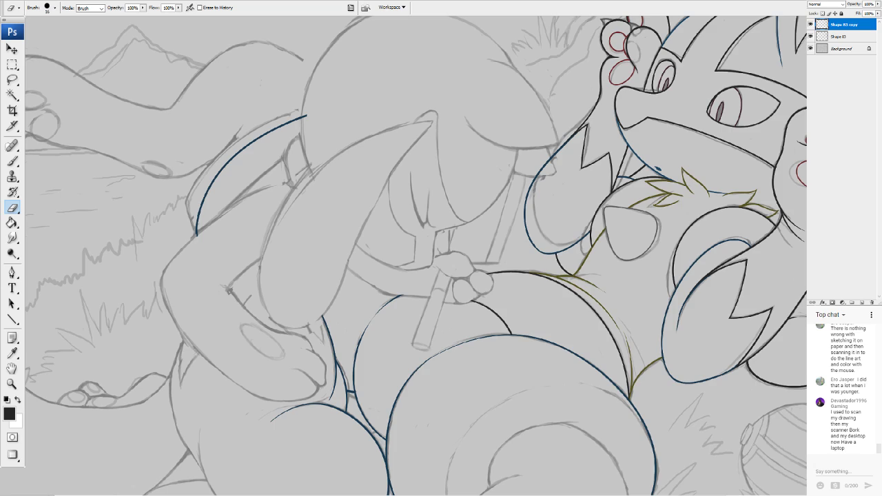
Hide the Background and set the lower Shape 83 layer's opacity to 11% in its blending options
scroll(416, 255, right, 3)
scroll(417, 256, up, 5)
click(811, 49)
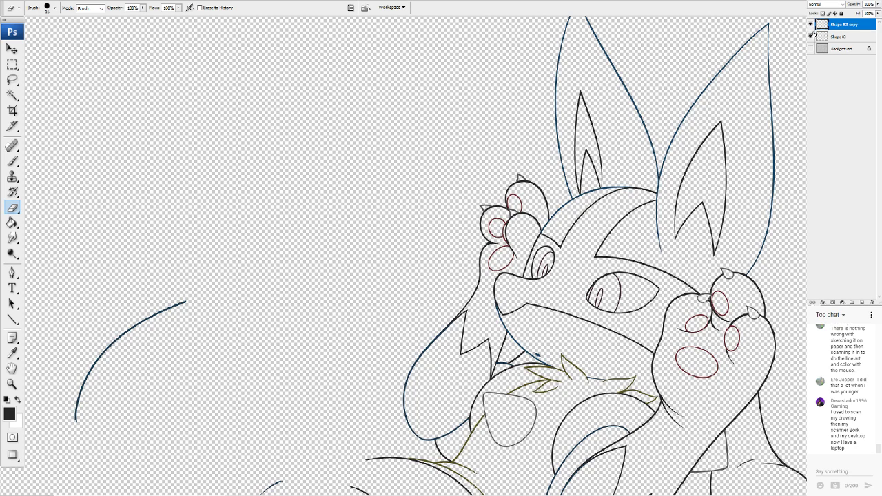
click(835, 38)
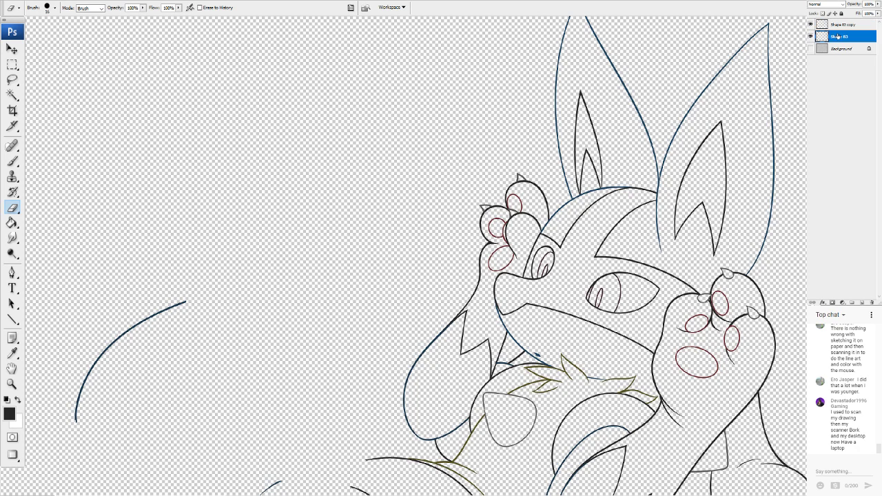
double_click(836, 36)
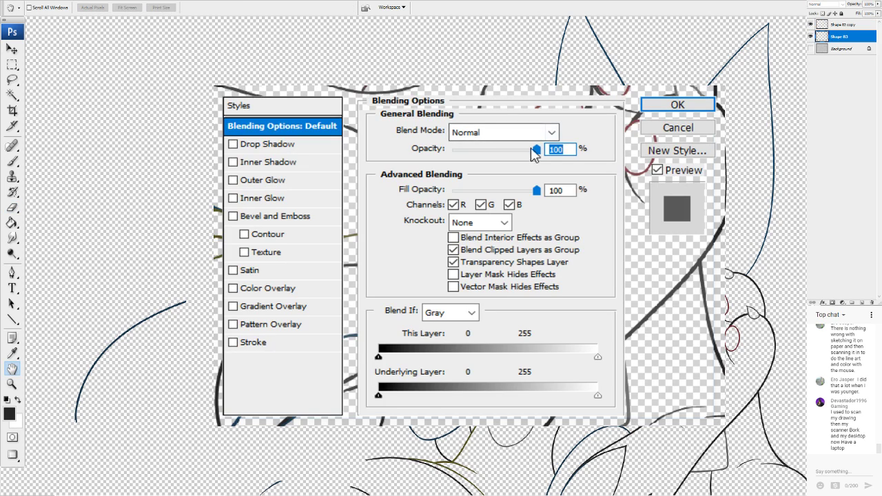
drag(537, 148, 463, 169)
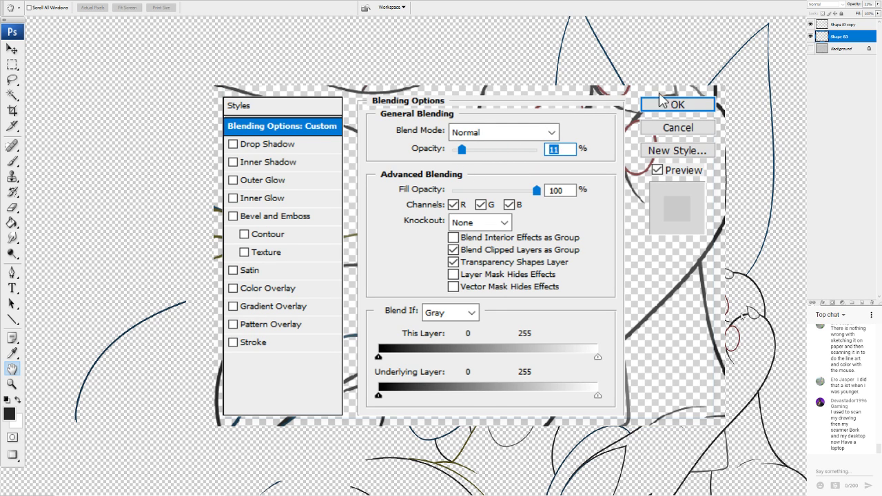
click(675, 104)
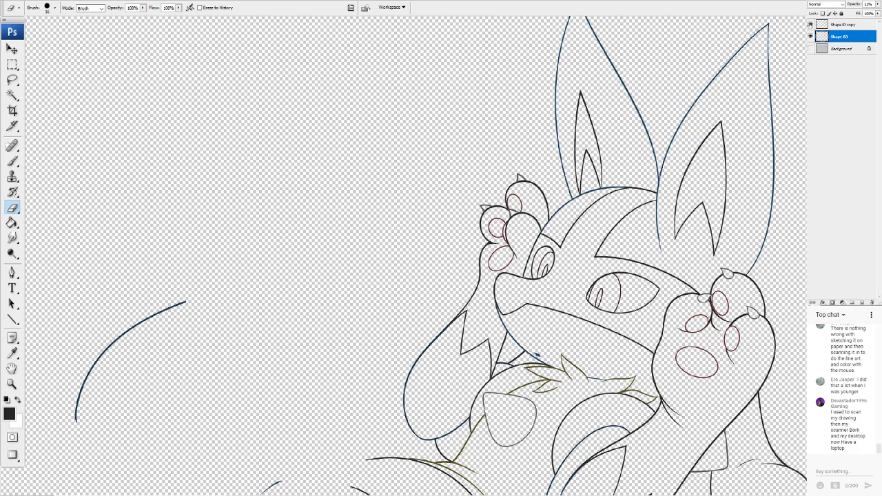
Compare the faded Shape 83 lines around the eyes and muzzle with the full-strength copy by switching the copy off and on
click(810, 24)
scroll(417, 256, up, 5)
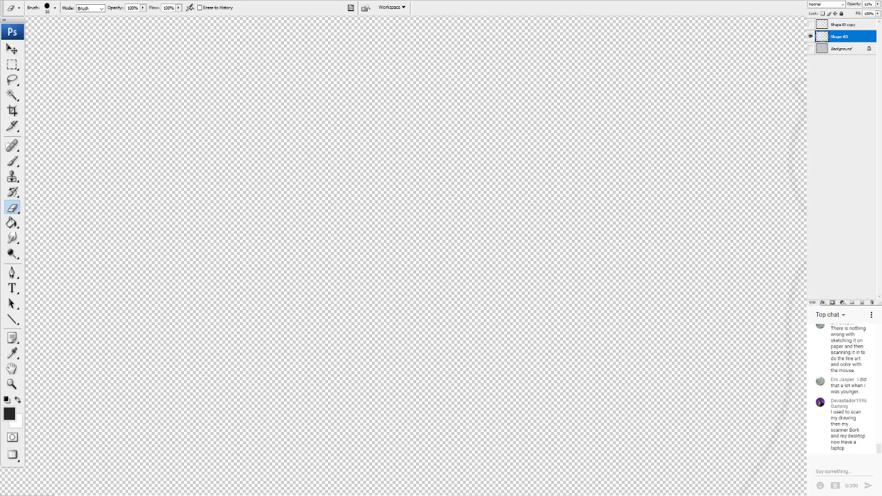
scroll(416, 255, right, 6)
mouse_move(440, 262)
mouse_down()
mouse_move(419, 287)
mouse_move(206, 259)
mouse_move(267, 291)
mouse_move(517, 262)
mouse_up()
scroll(413, 255, up, 3)
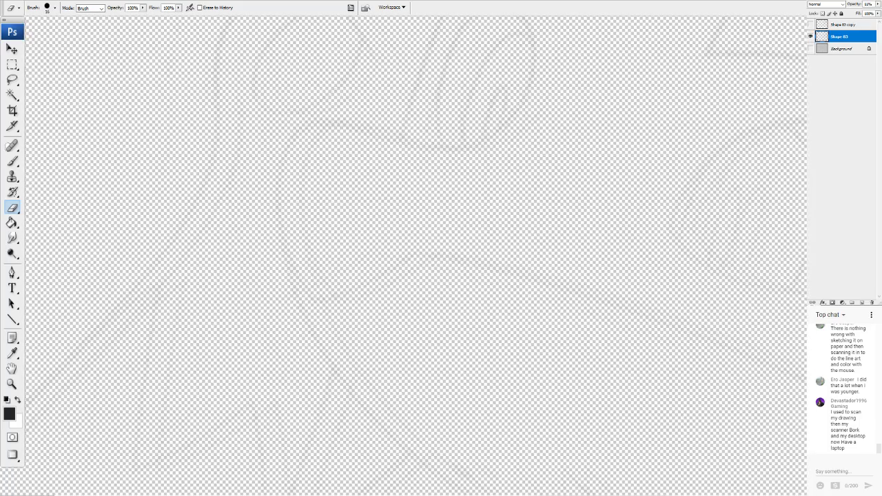
click(810, 24)
click(810, 24)
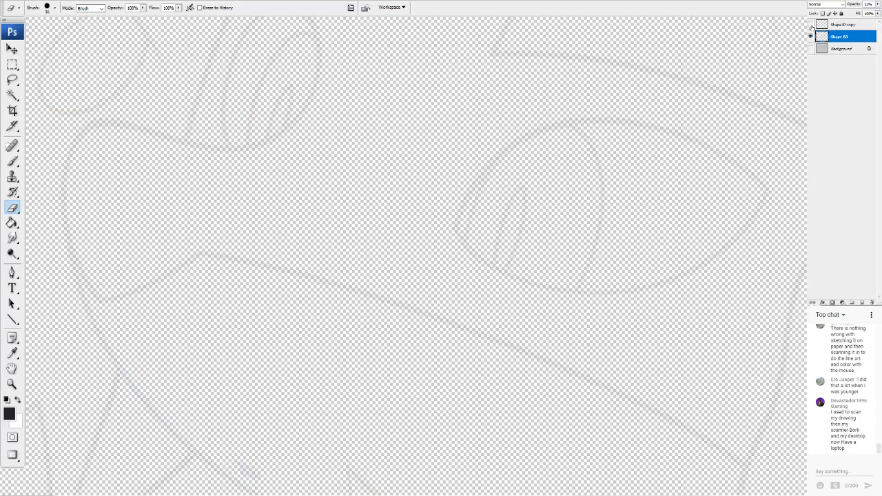
click(810, 24)
click(811, 25)
click(810, 24)
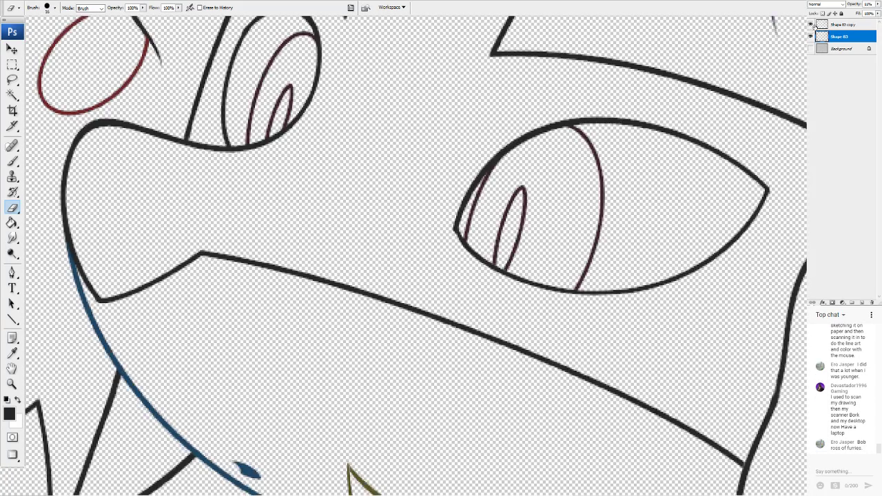
Examine the line art along the raised arm, muzzle and jaw with the copy hidden and shown over the faded layer
scroll(482, 236, down, 10)
scroll(382, 231, up, 7)
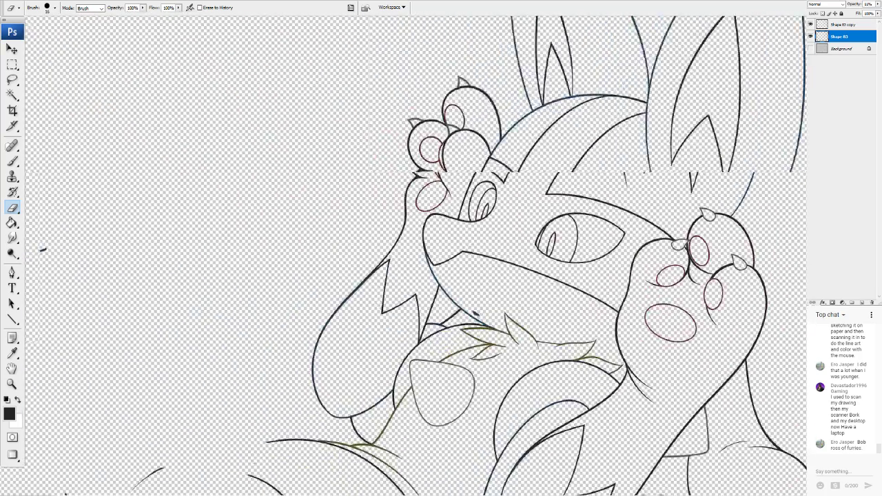
scroll(381, 239, up, 2)
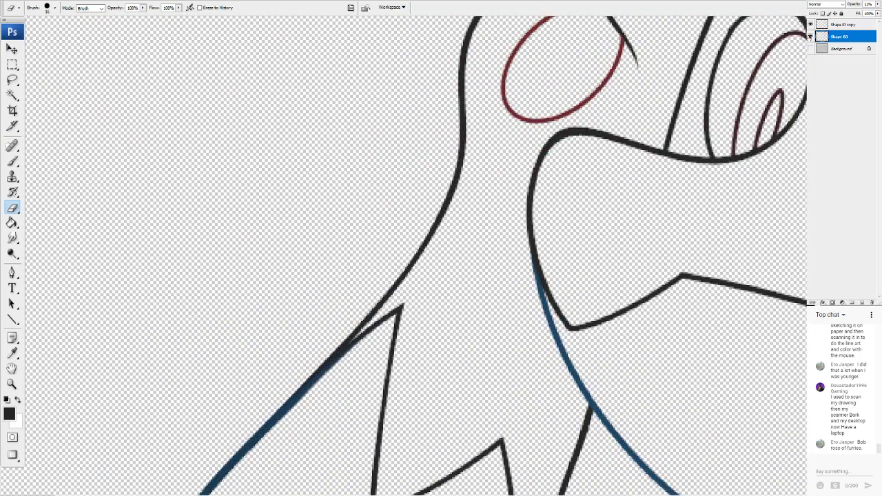
click(811, 24)
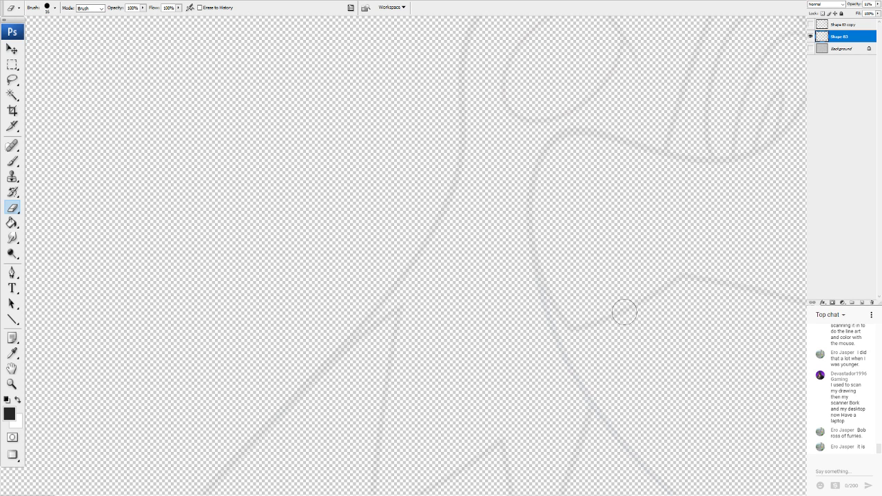
click(810, 25)
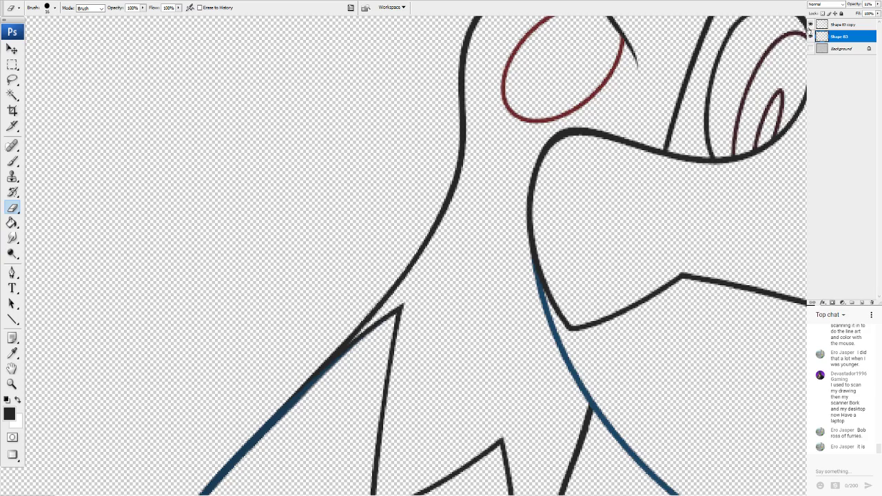
scroll(416, 248, down, 10)
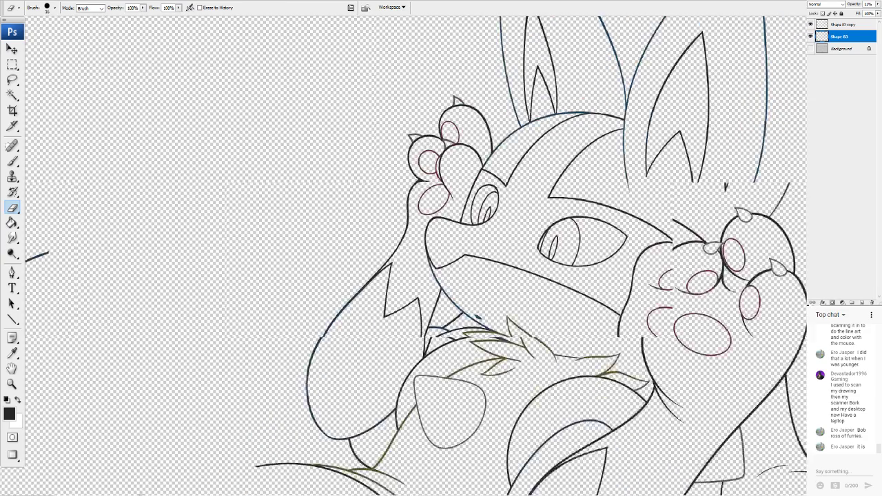
scroll(415, 248, up, 4)
scroll(415, 248, up, 1)
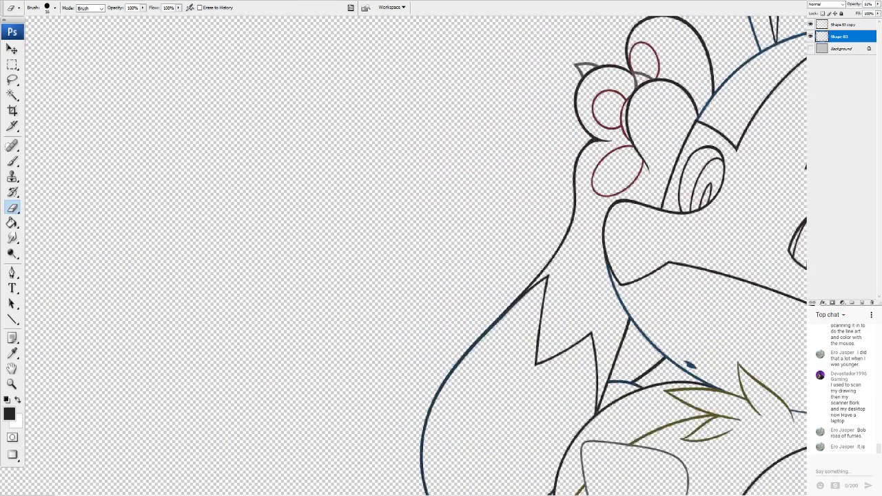
drag(551, 310, 338, 182)
drag(476, 236, 419, 306)
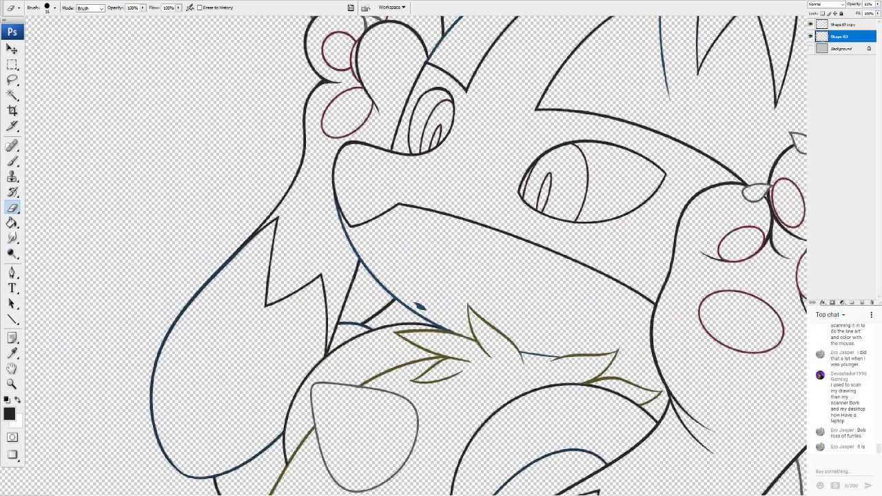
Hide the faded Shape 83 layer and inspect the full-strength copy alone around the jaw, face and body
click(811, 37)
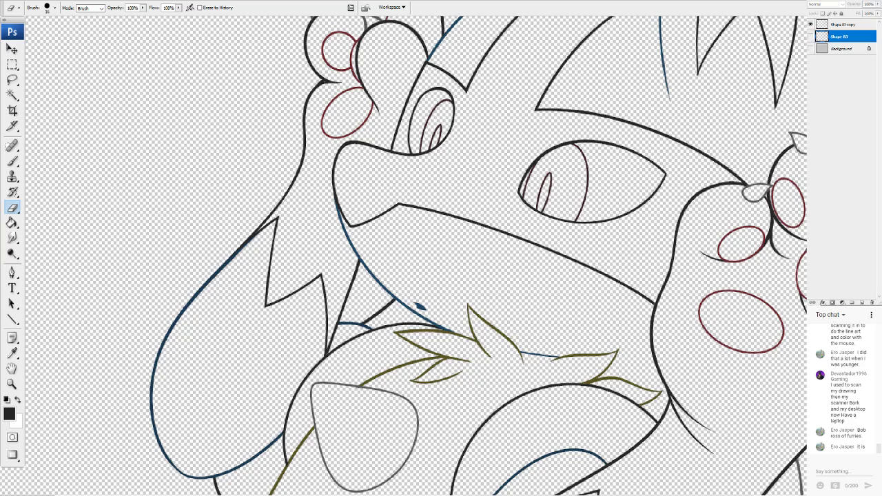
scroll(381, 241, up, 4)
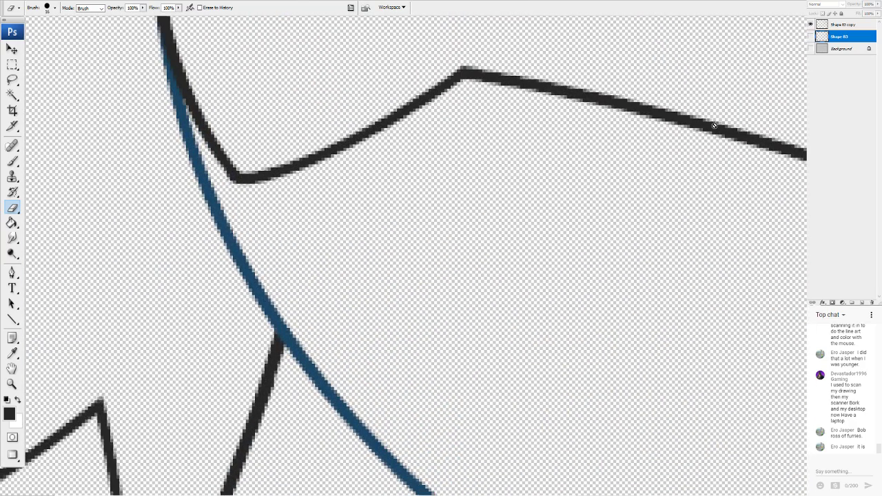
scroll(441, 292, down, 5)
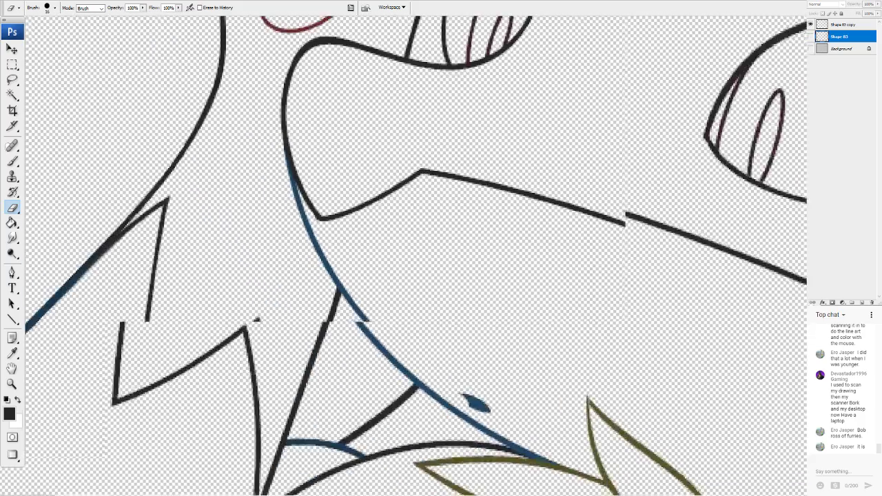
scroll(799, 248, down, 2)
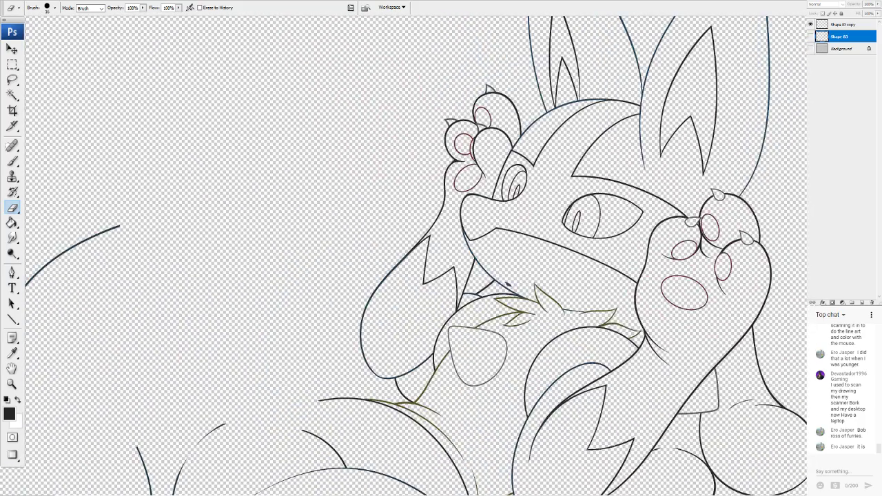
scroll(799, 207, down, 1)
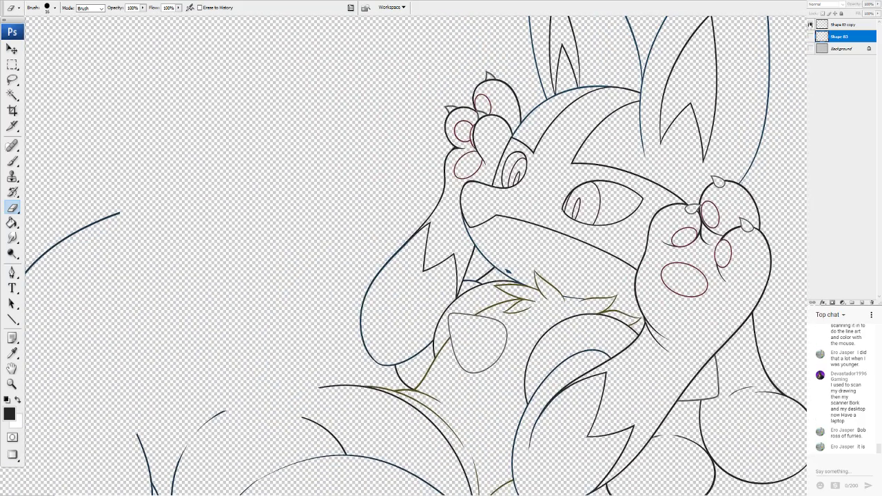
Hide the full-strength copy, show the faded Shape 83 layer and duplicate the faded lines three times
click(810, 25)
click(810, 38)
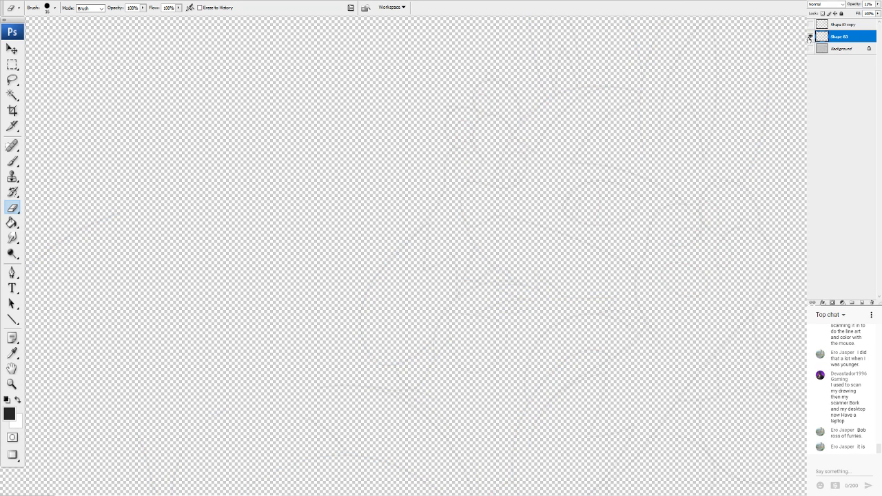
right_click(838, 37)
click(809, 59)
click(551, 101)
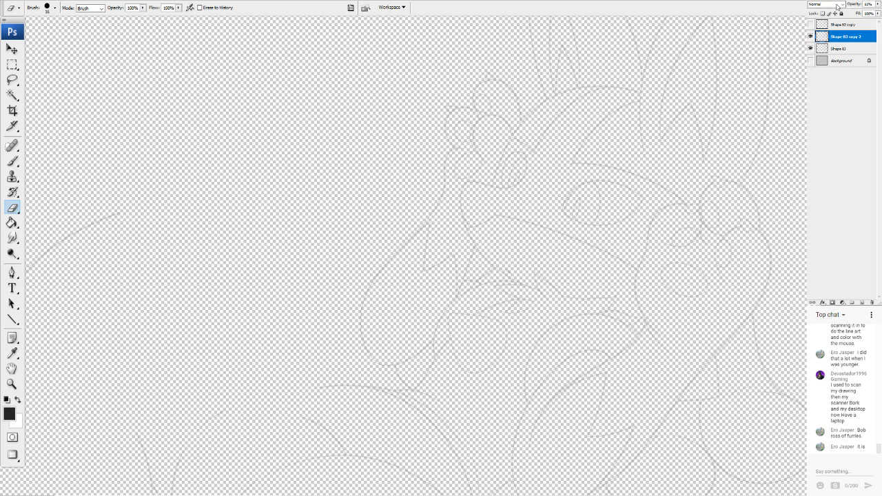
right_click(817, 49)
click(813, 60)
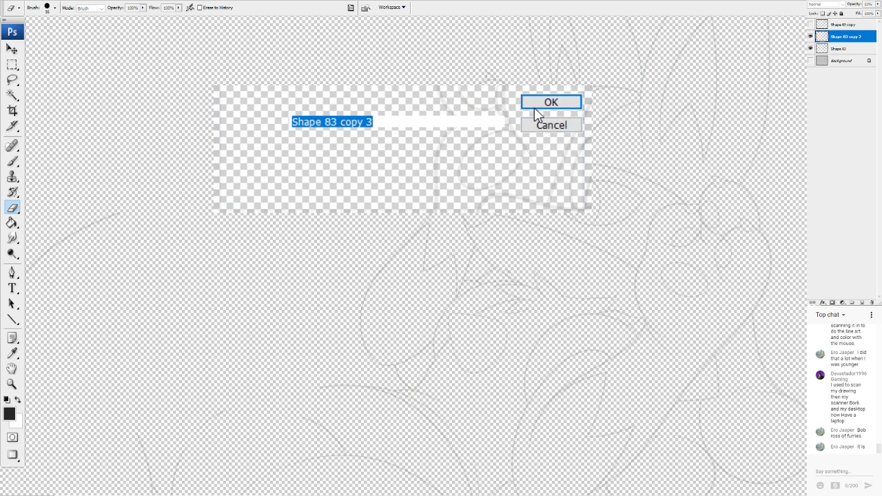
click(551, 102)
right_click(838, 38)
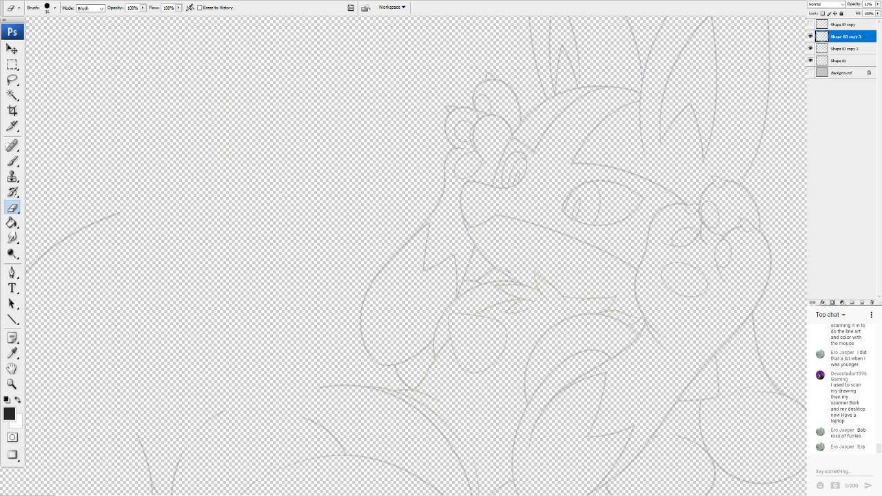
click(812, 60)
click(555, 102)
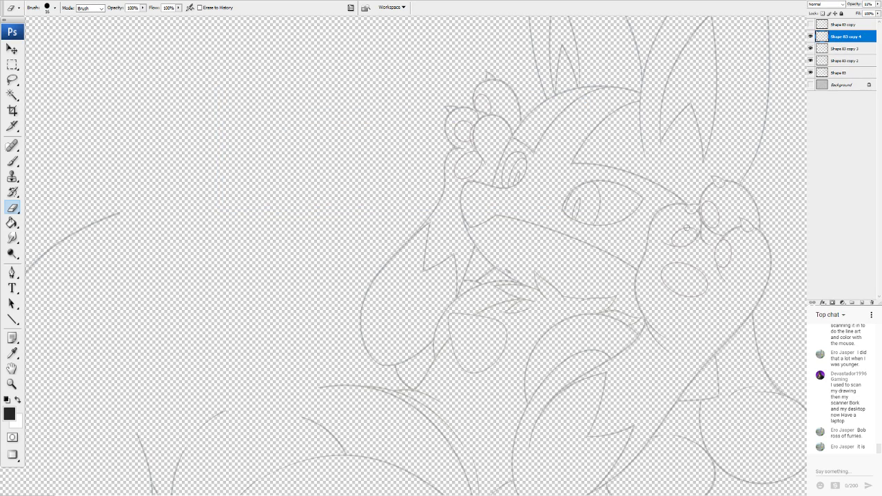
Merge the three faded duplicates down into the Shape 83 layer
key(ctrl+plus)
scroll(386, 246, up, 8)
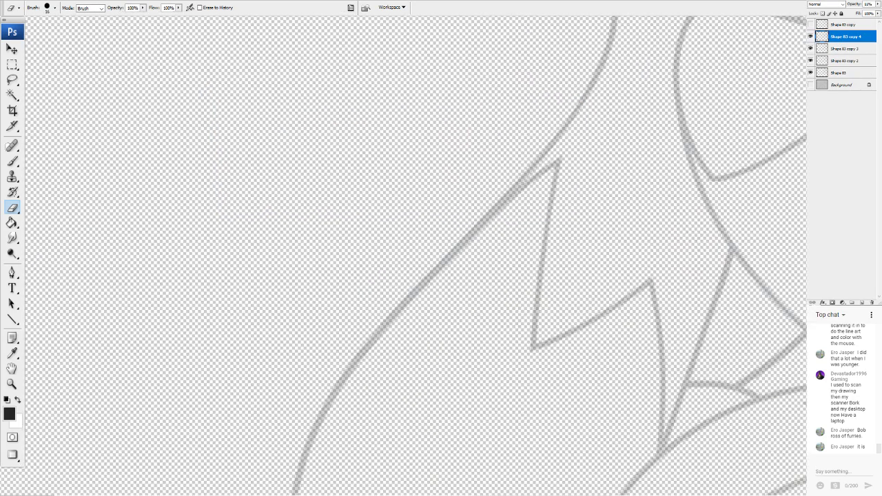
scroll(387, 246, down, 12)
scroll(415, 255, left, 2)
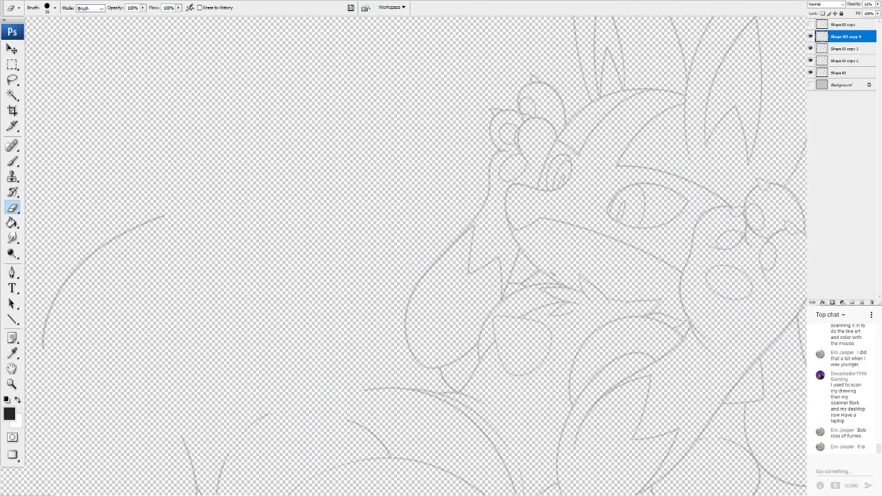
key(ctrl+e)
key(ctrl+e)
key(ctrl+e)
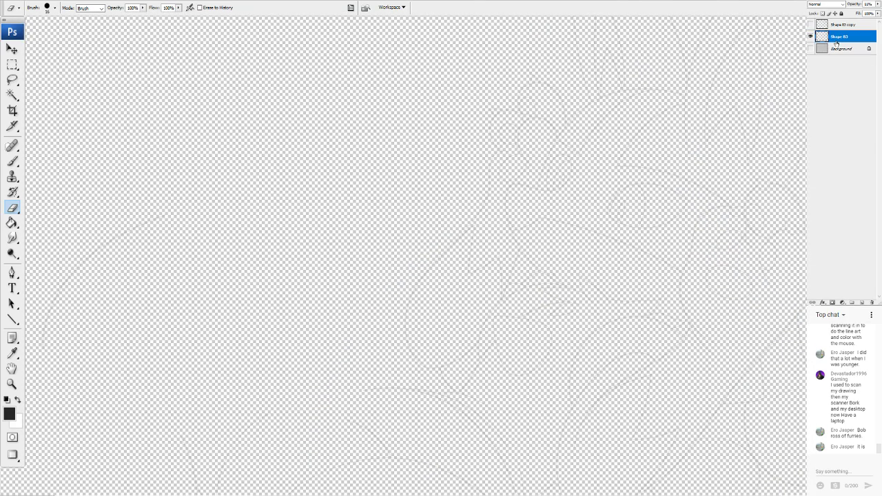
scroll(415, 255, up, 3)
scroll(416, 255, down, 4)
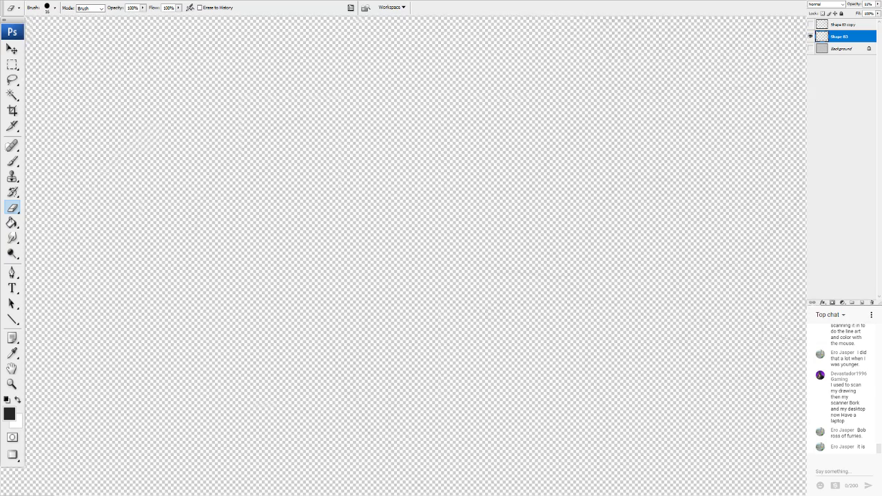
Show the full-strength Shape 83 copy and the Background, and fully lock the copy layer
click(810, 24)
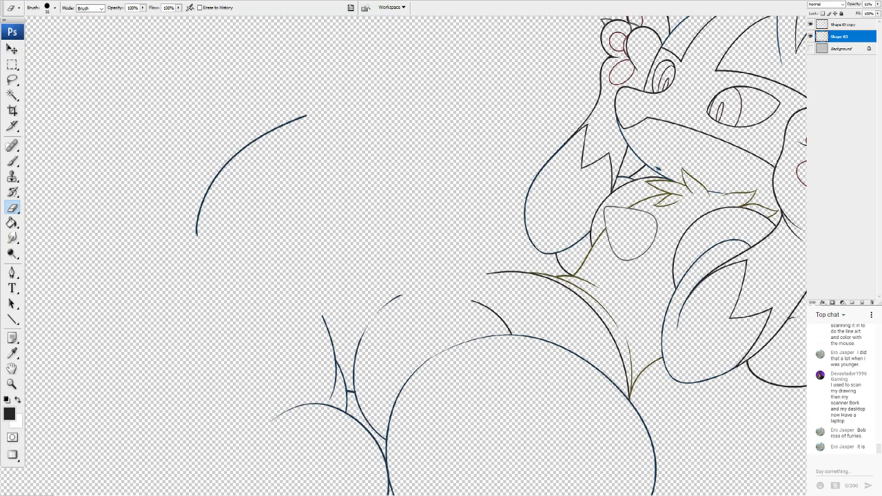
click(811, 48)
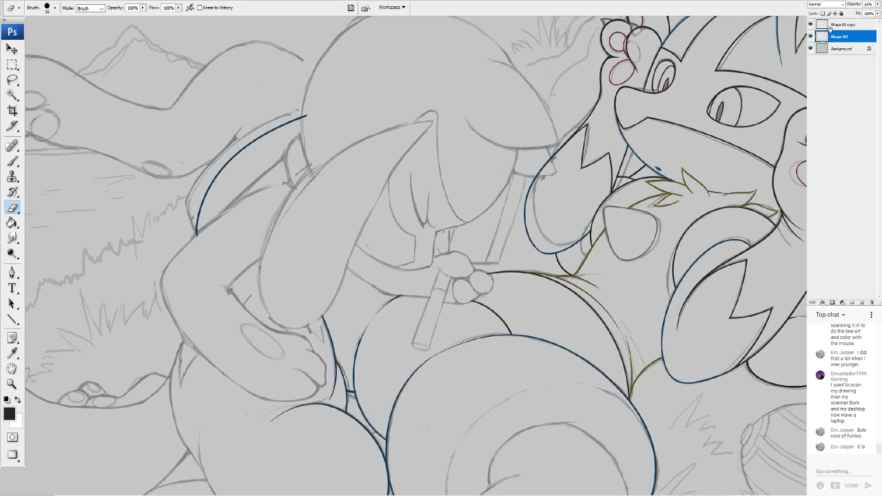
click(844, 24)
click(811, 25)
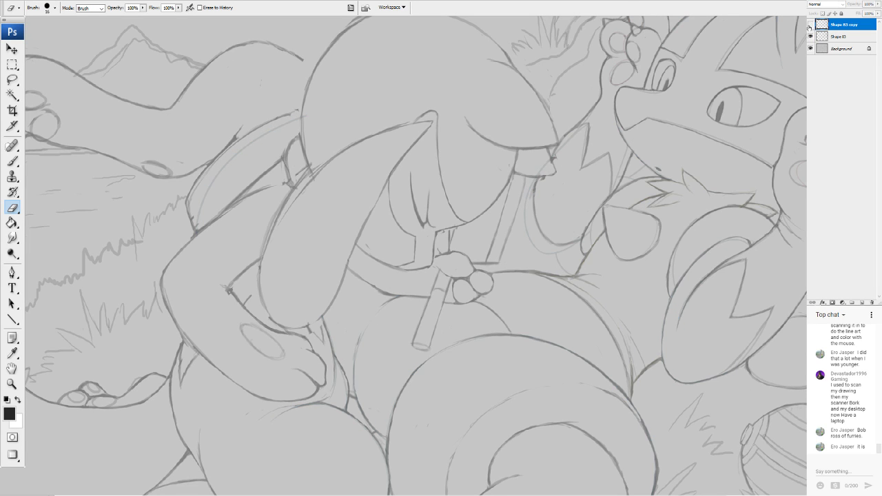
click(810, 24)
click(841, 14)
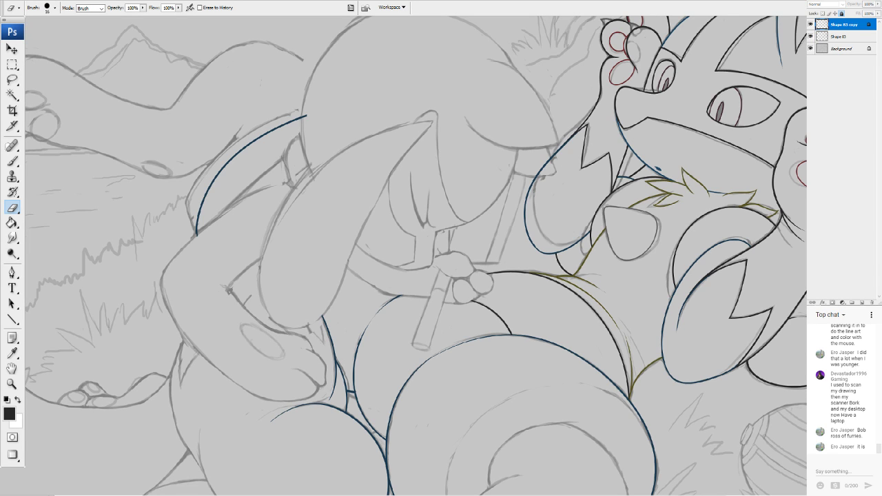
Examine the combined line art over the sketch from the ears down to the belly and legs
mouse_move(476, 193)
mouse_down()
mouse_move(392, 263)
mouse_move(355, 315)
mouse_up()
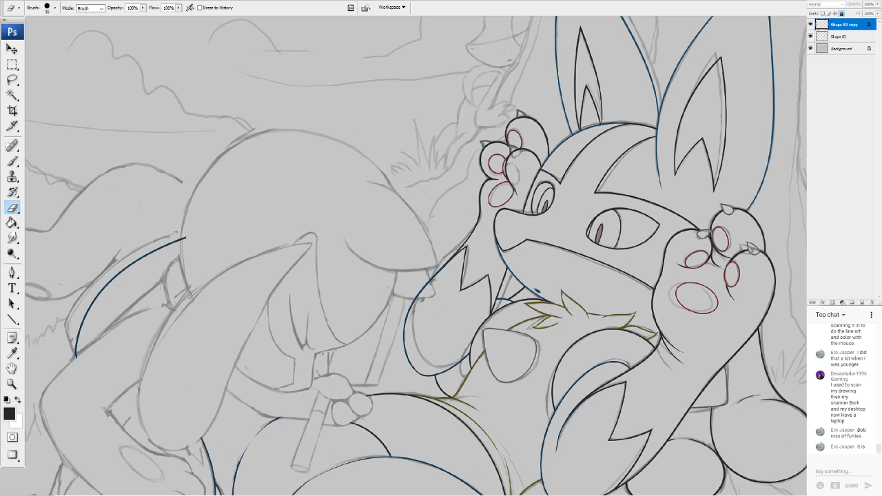
scroll(416, 255, up, 3)
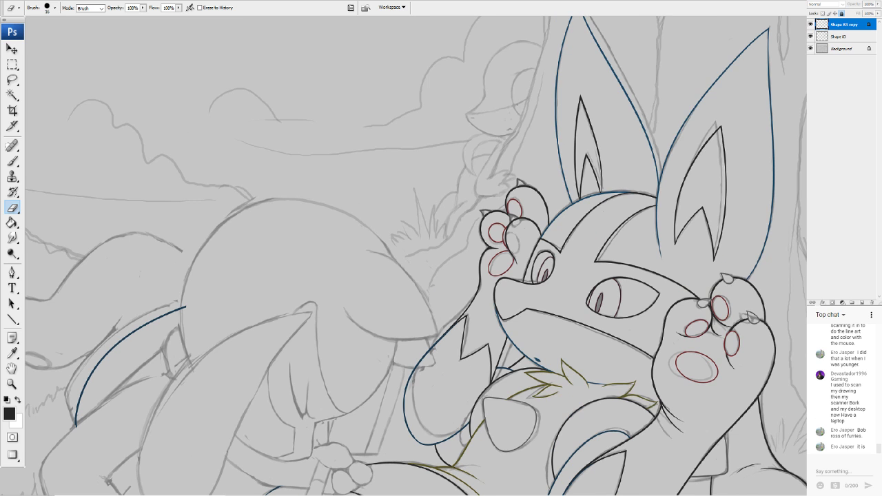
scroll(416, 256, down, 10)
scroll(416, 256, up, 11)
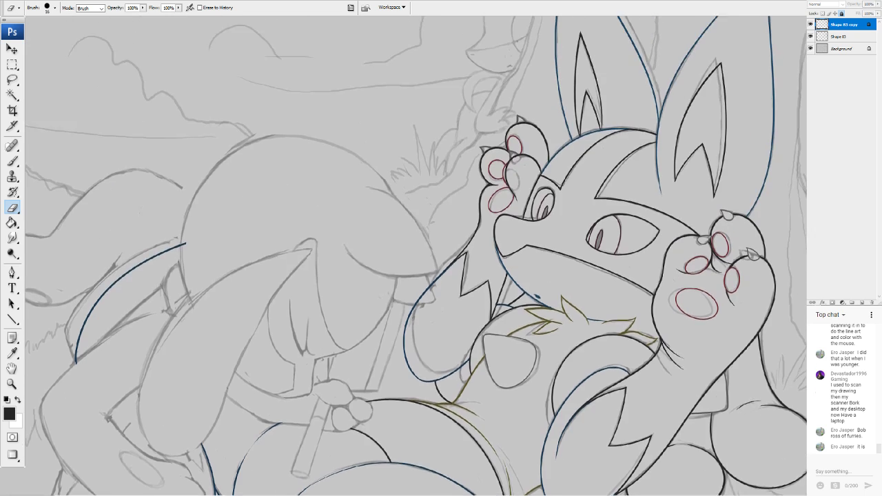
scroll(417, 255, down, 9)
scroll(416, 255, left, 3)
scroll(416, 256, right, 3)
scroll(582, 128, up, 6)
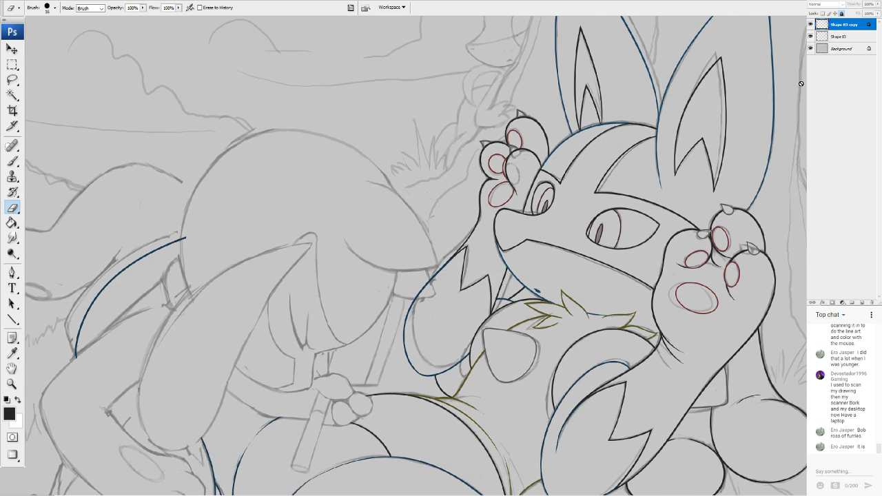
scroll(416, 256, up, 3)
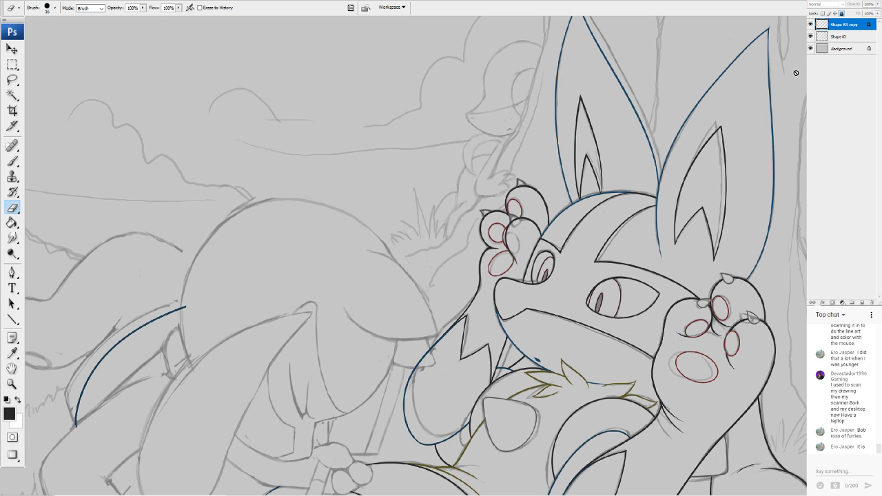
drag(416, 317, 438, 195)
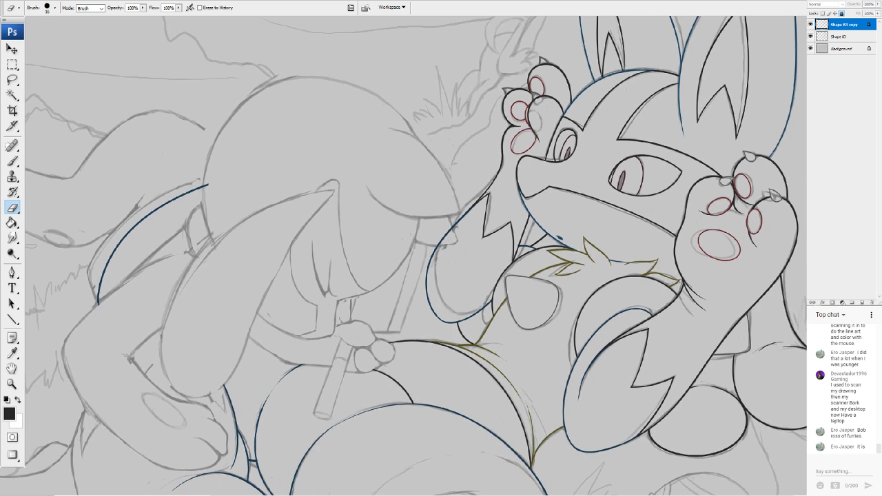
Set the foreground colour to orange-red e06f54 and switch to the Paint Bucket tool
key(ctrl+Tab)
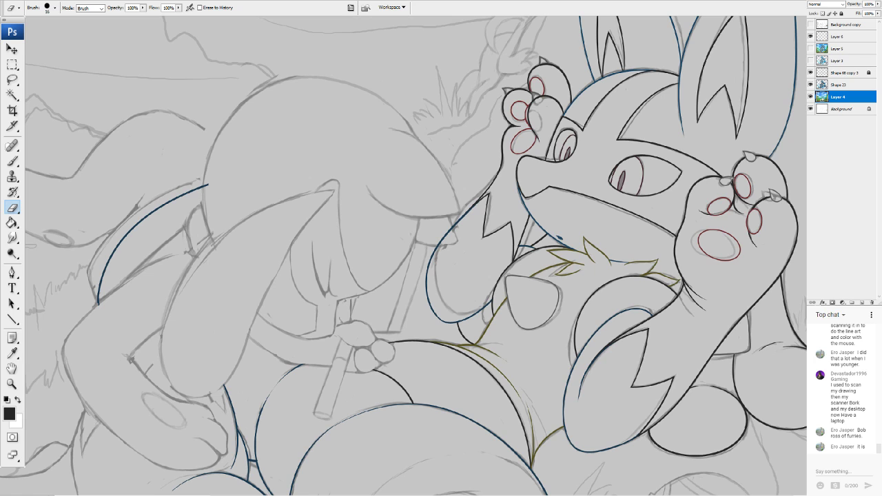
click(10, 413)
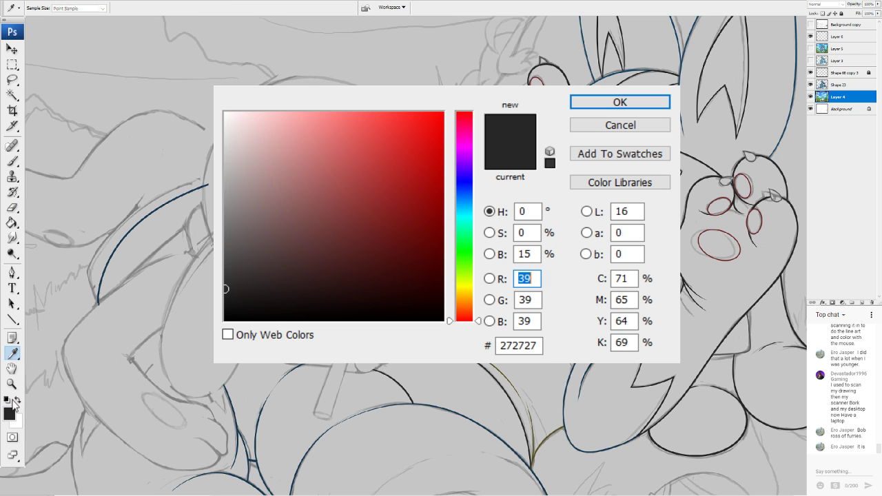
click(464, 313)
click(361, 138)
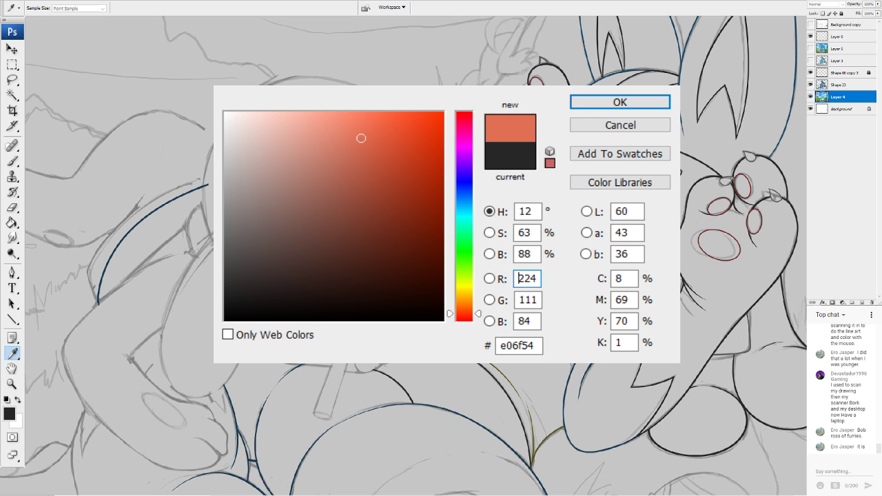
click(619, 101)
key(e)
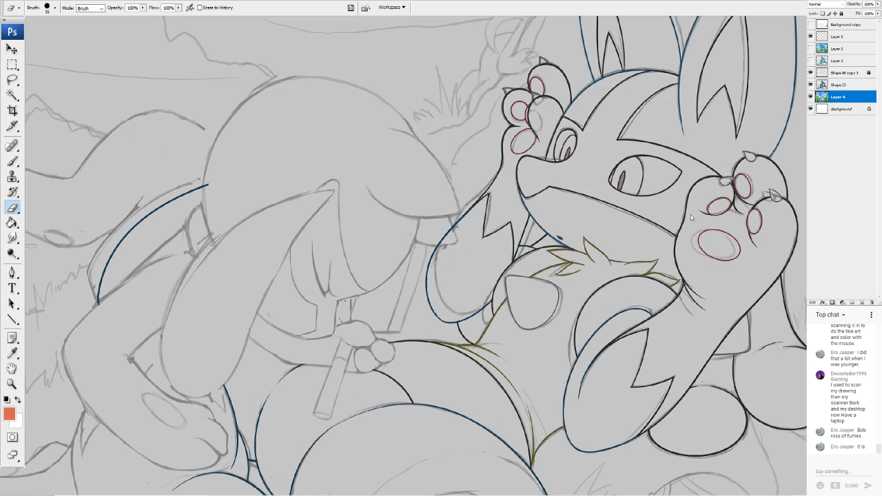
click(12, 222)
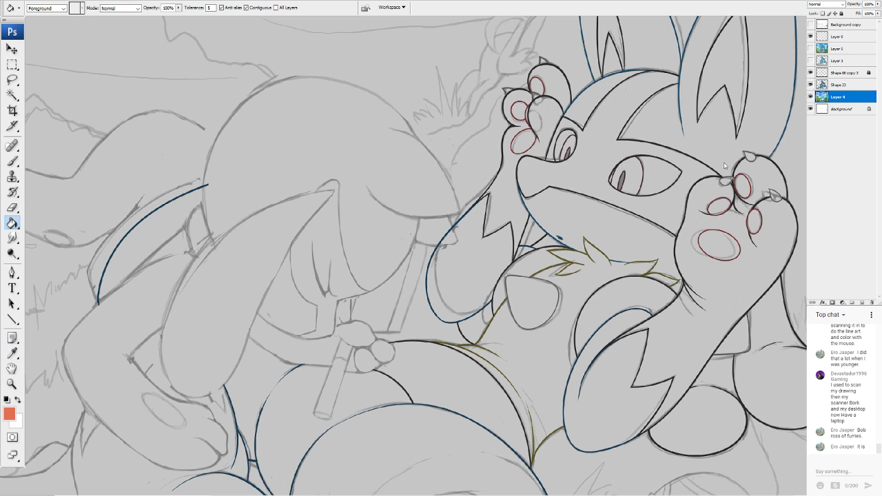
click(636, 182)
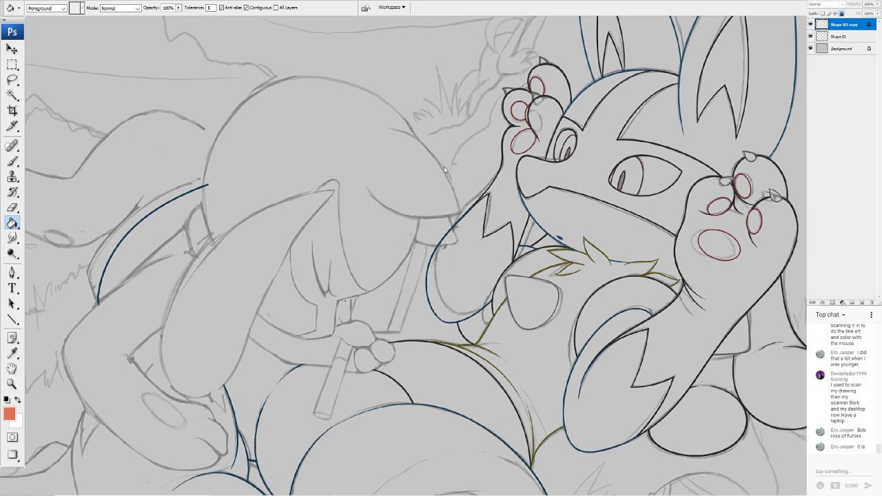
Set the Paint Bucket tolerance to 10 and fill the larger eye's iris on the faded Shape 83 layer
click(840, 37)
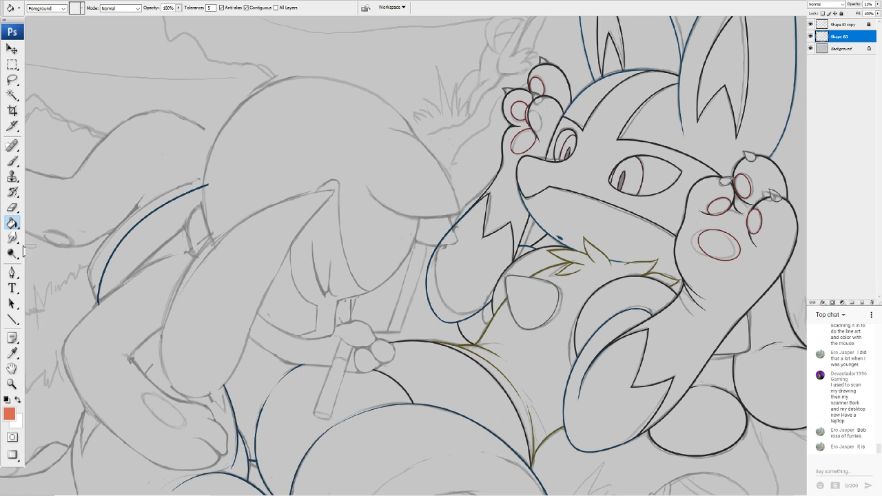
click(196, 8)
text(2)
text(10)
click(627, 173)
Create a new Normal layer at 100% opacity above Shape 83 and merge the two layers
key(ctrl+shift+n)
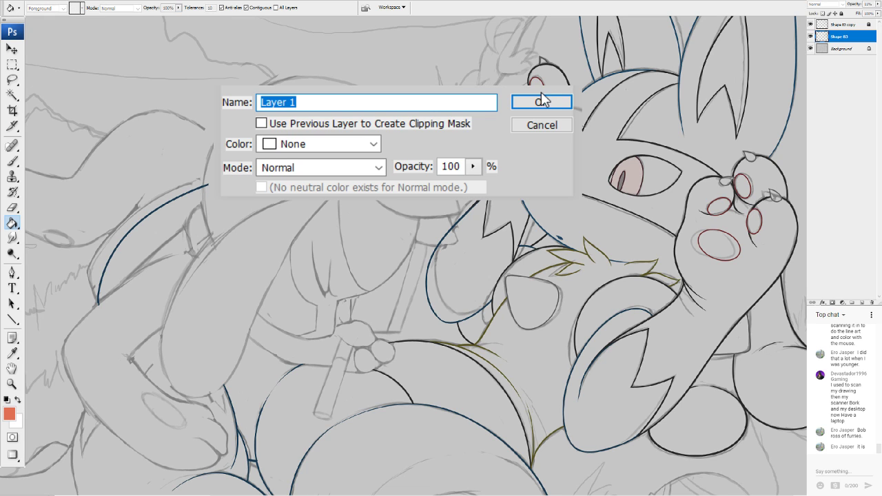
click(542, 101)
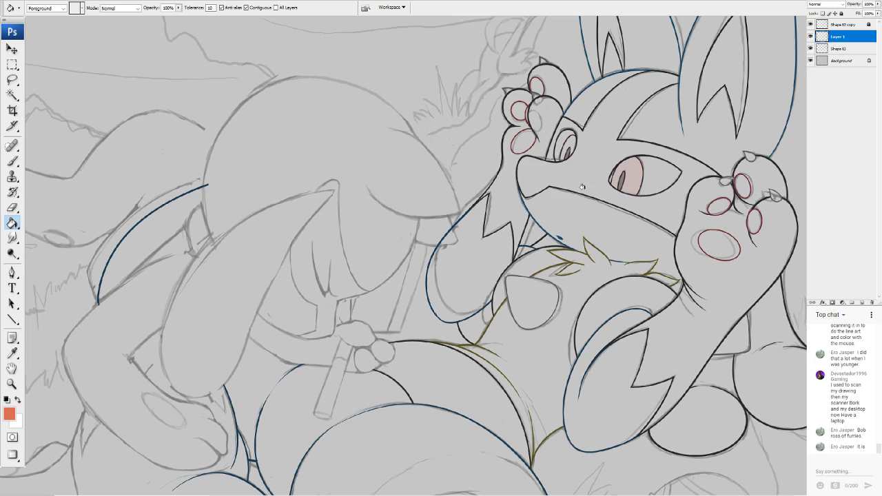
shift+click(847, 49)
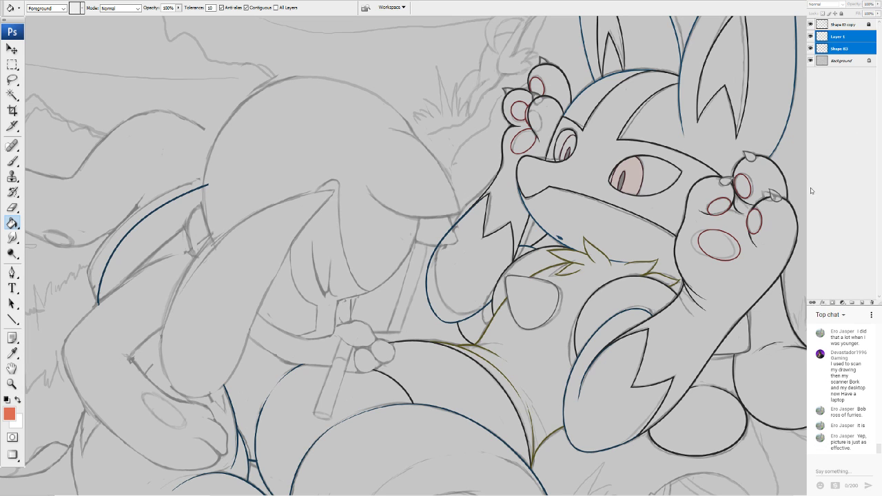
key(ctrl+e)
Check the merged layer's opacity in its blending options without changing anything
double_click(843, 36)
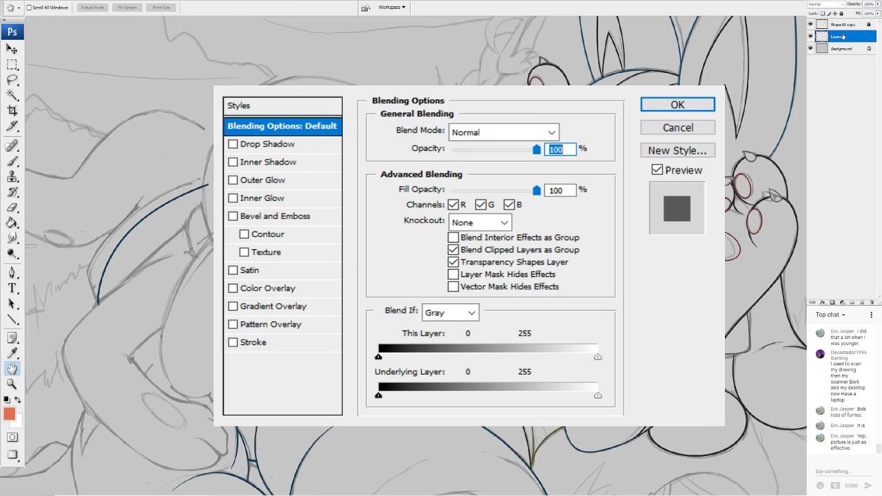
click(676, 127)
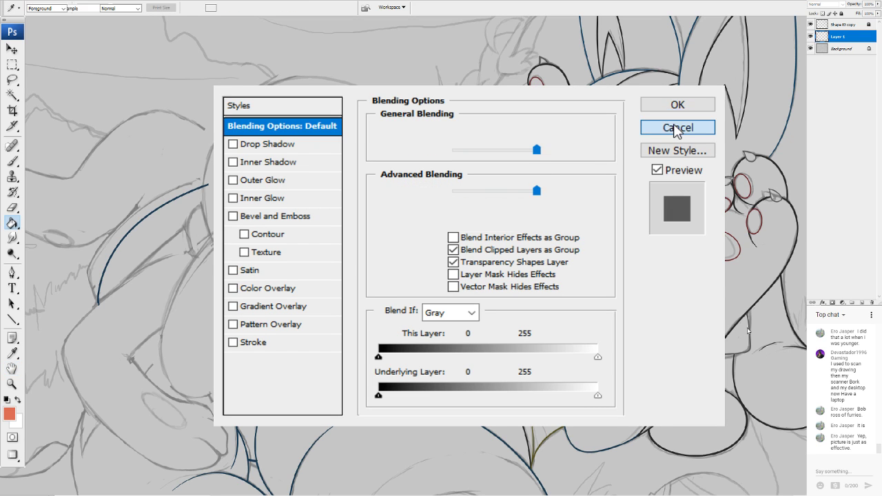
key(g)
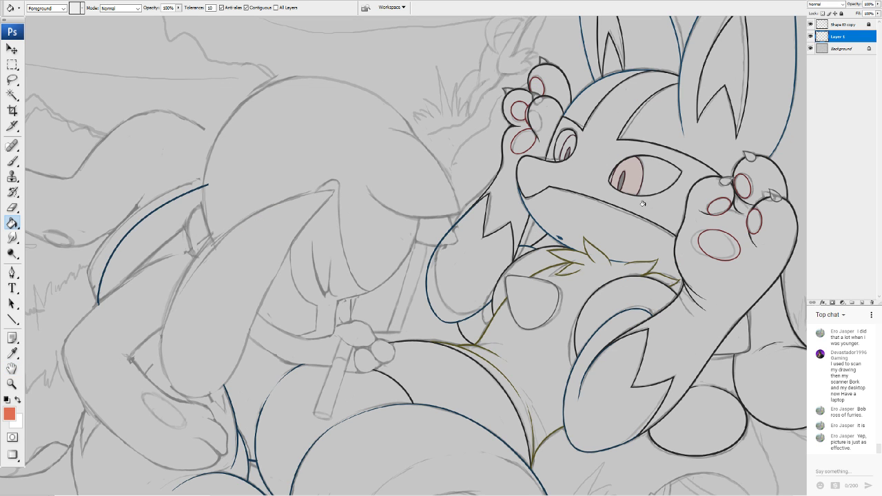
double_click(846, 41)
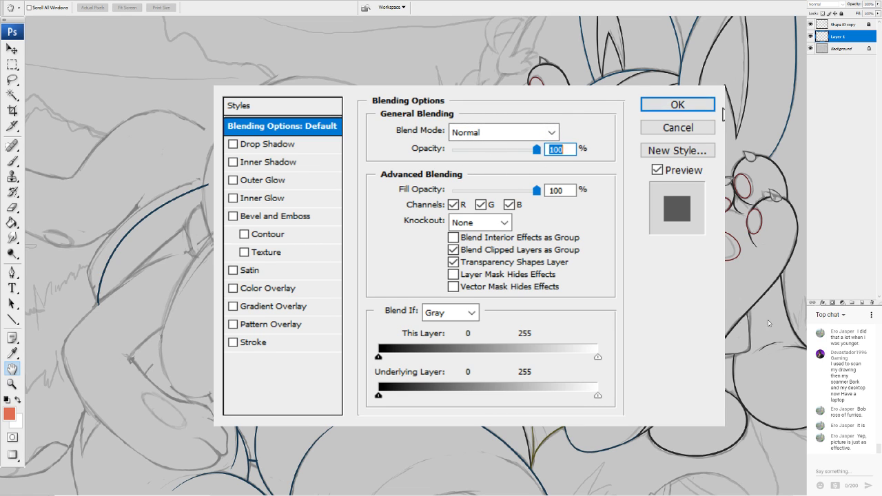
click(681, 131)
Fill the irises of both eyes with the orange-red colour on the merged layer
click(634, 177)
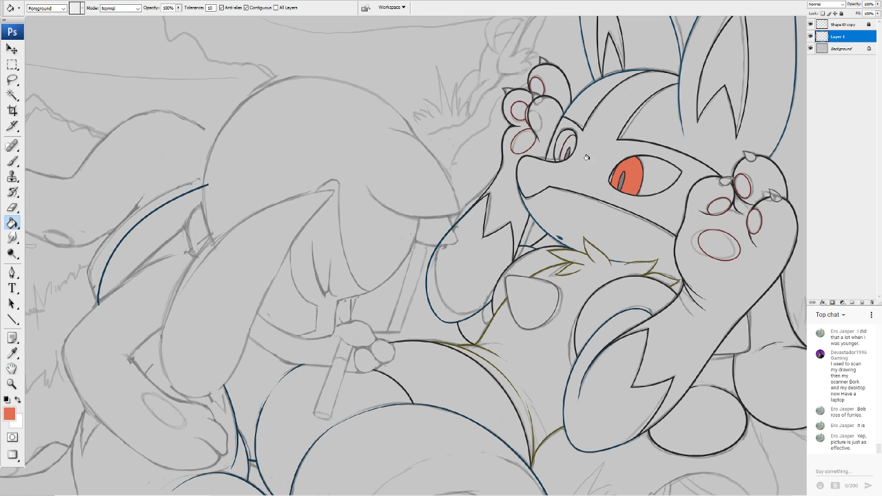
click(563, 145)
key(ctrl+plus)
key(ctrl+plus)
mouse_move(620, 20)
mouse_down()
mouse_move(263, 494)
mouse_move(273, 110)
mouse_move(152, 178)
mouse_up()
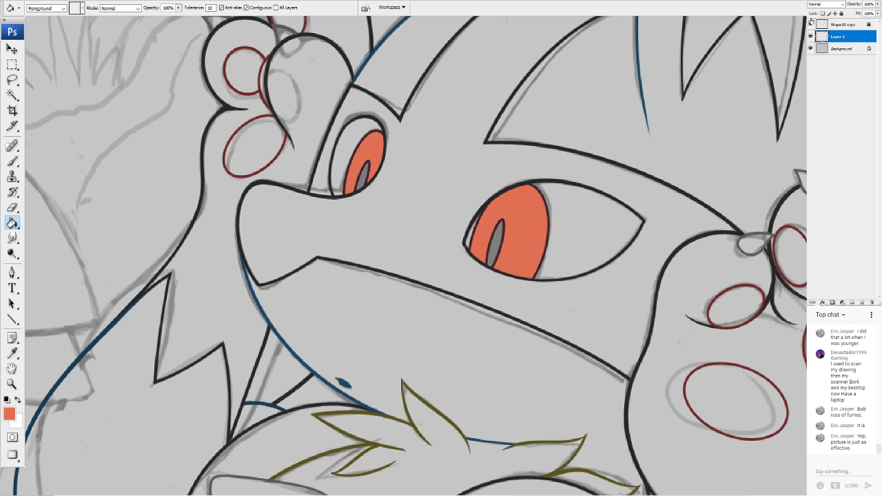
Inspect the iris fills on Layer 1 by hiding and restoring the Shape 83 copy line layer and the Background
click(810, 24)
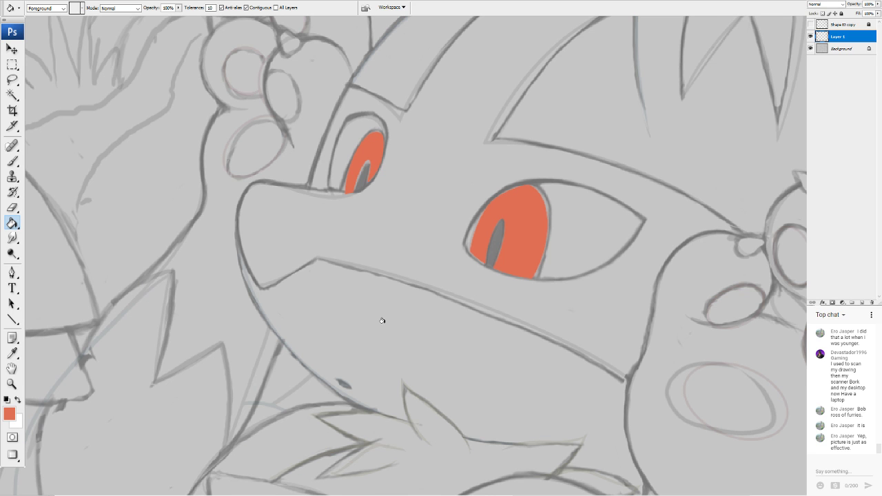
click(810, 48)
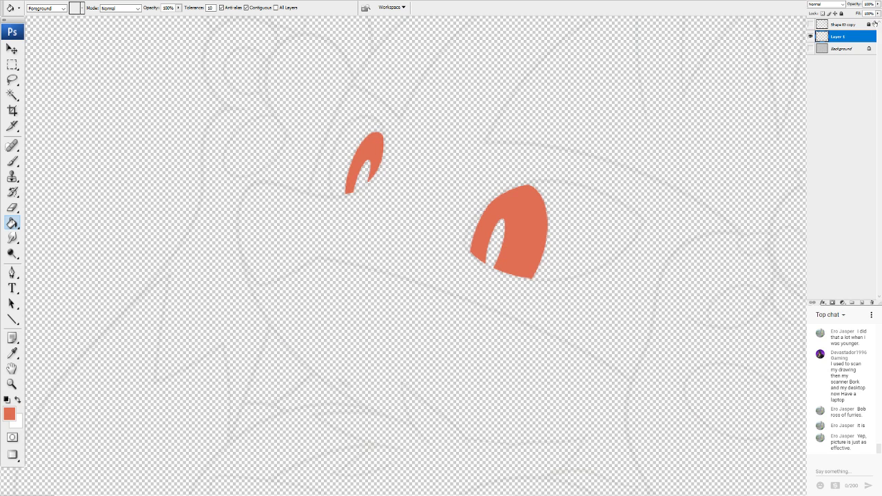
click(811, 24)
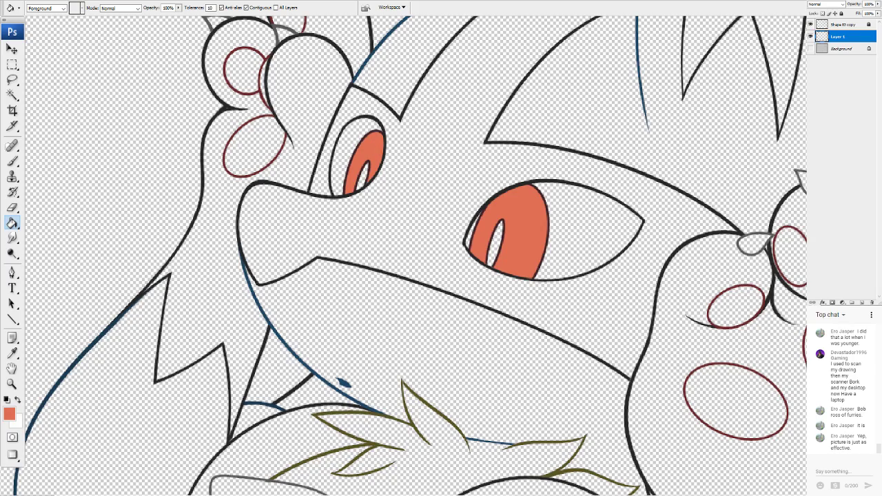
key(ctrl+0)
key(ctrl+plus)
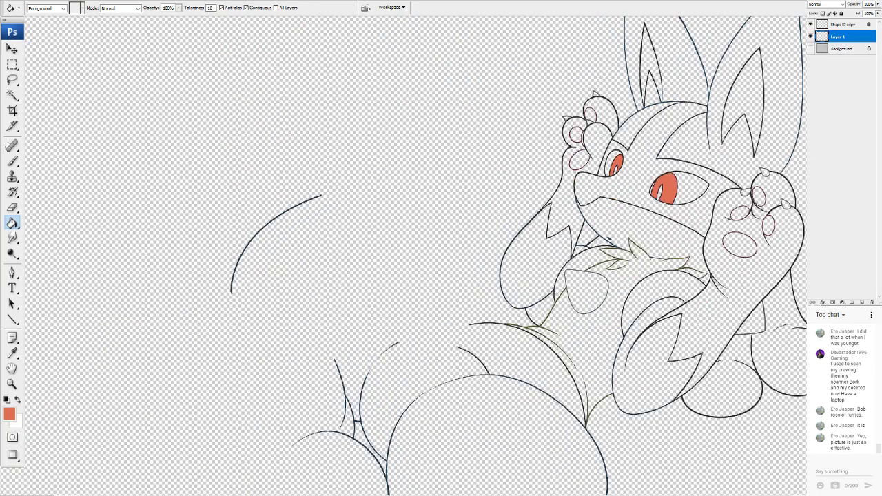
click(811, 48)
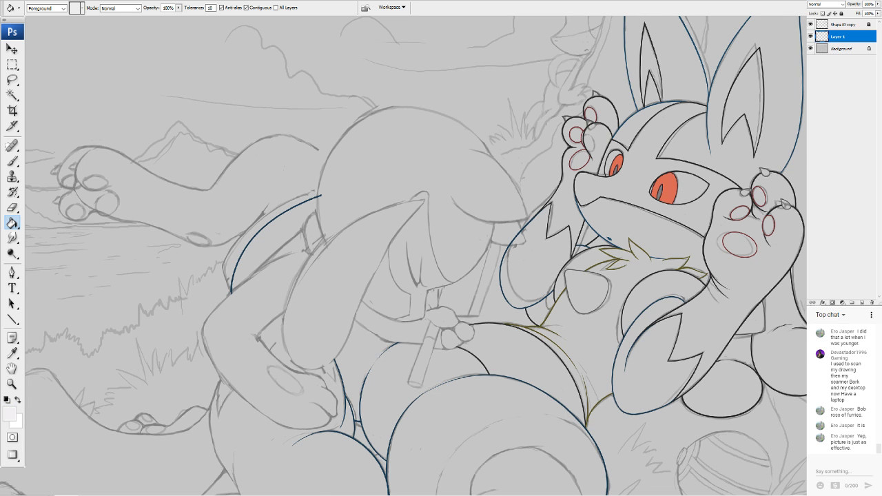
Fill the whites of both eyes with off-white on Layer 1
key(ctrl+plus)
drag(765, 148, 560, 213)
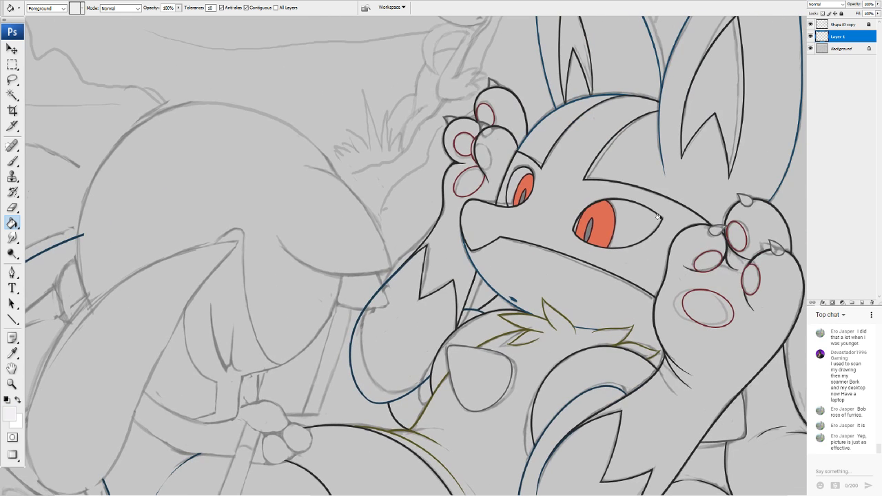
click(635, 230)
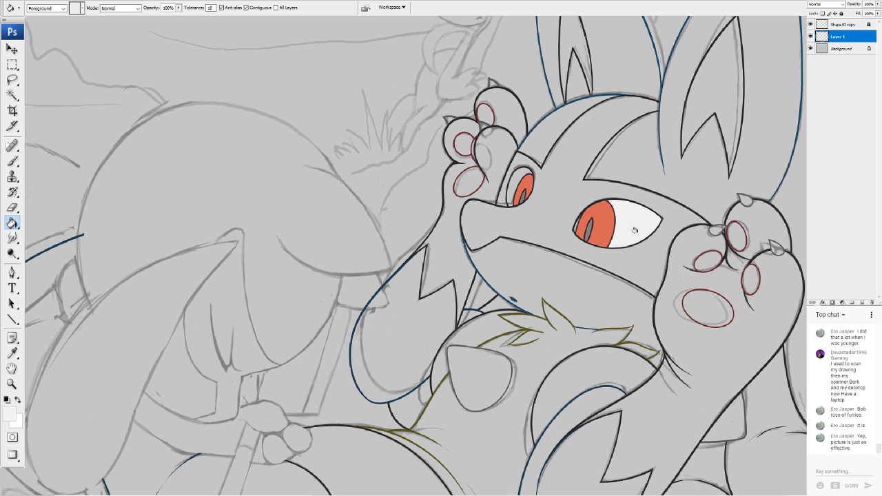
click(513, 181)
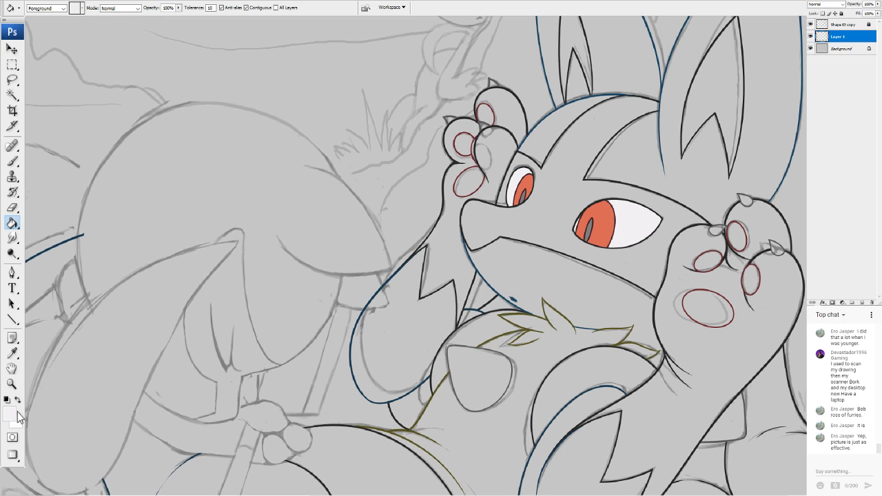
Check the eye fills up close, with the Background hidden and restored
key(d)
scroll(387, 246, up, 5)
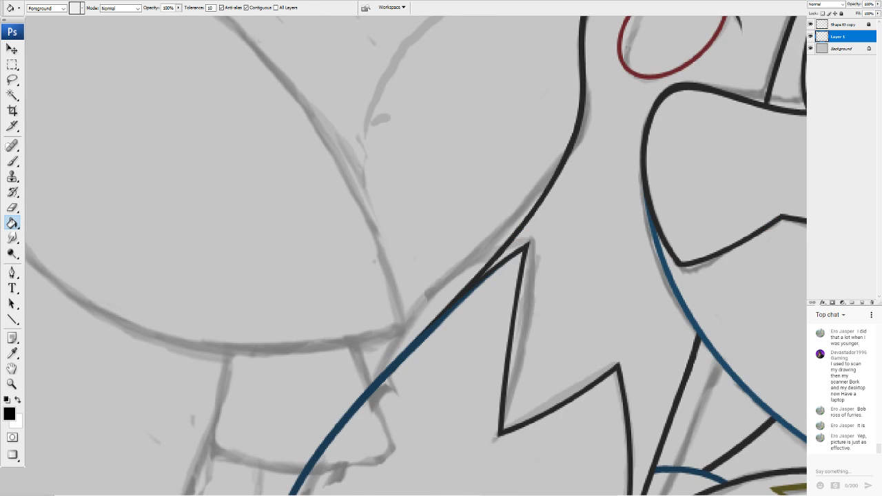
scroll(415, 256, right, 10)
scroll(415, 256, up, 1)
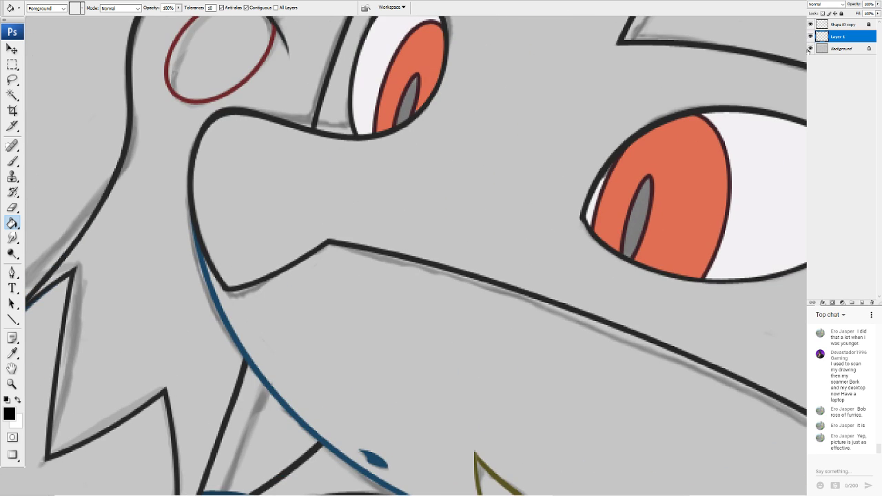
click(810, 48)
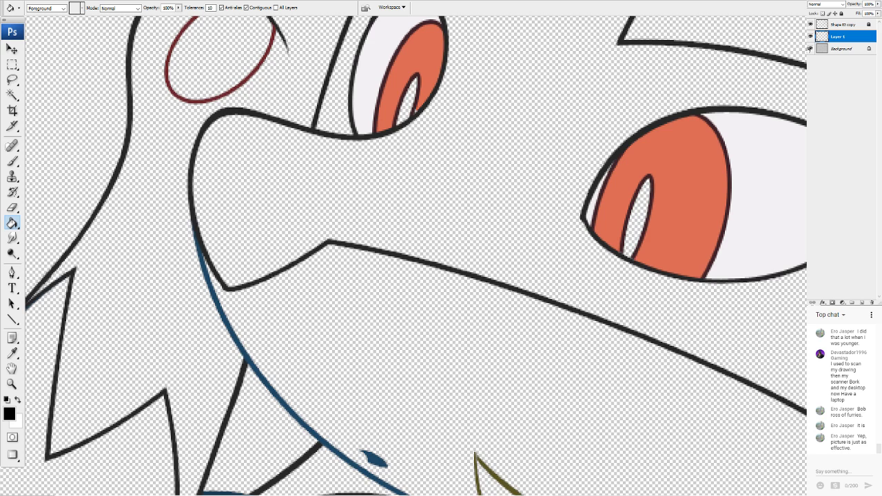
click(810, 48)
Hide the line layer, sample the off-white, refill the larger eye's white and its narrow corner sliver, and show the lines again
click(810, 24)
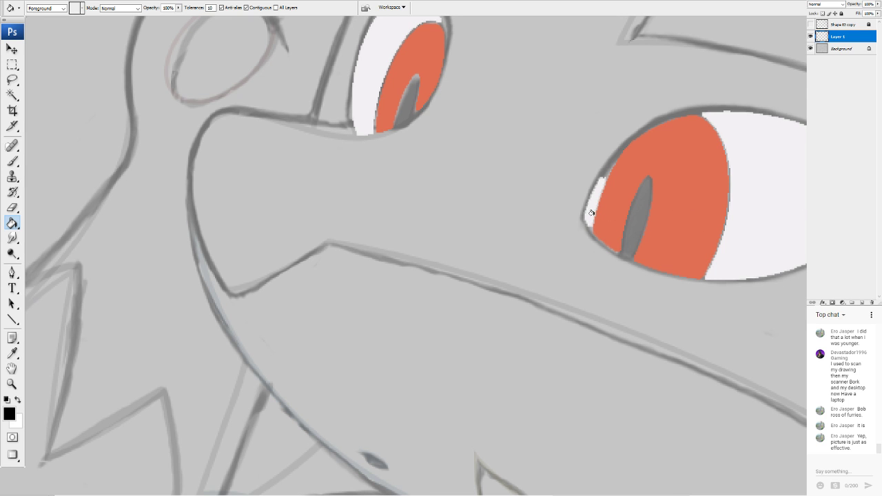
alt+click(749, 218)
click(757, 217)
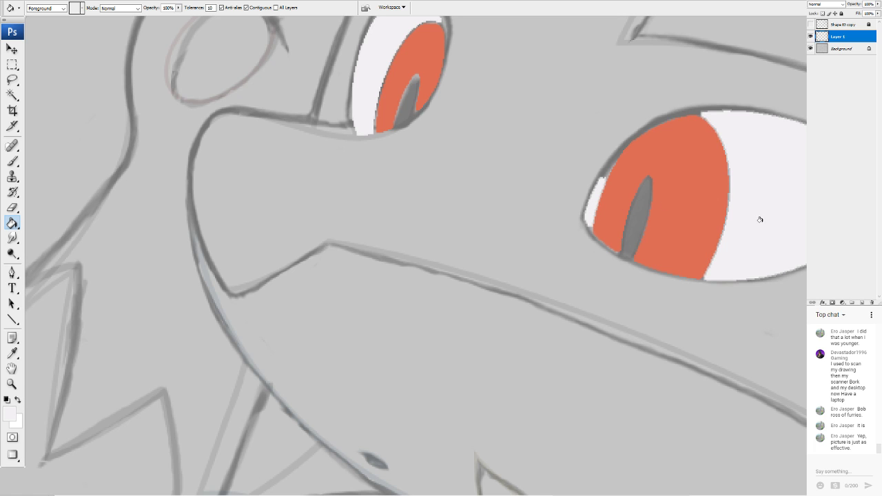
click(810, 25)
click(810, 25)
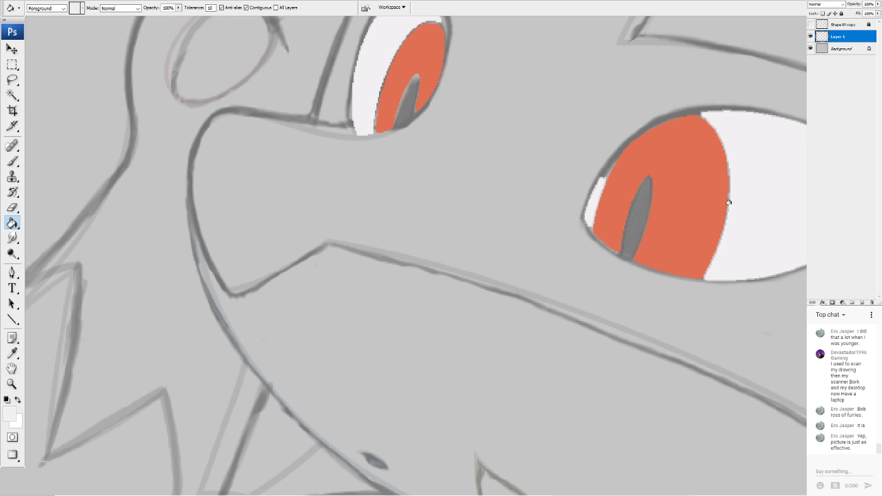
click(593, 200)
click(811, 24)
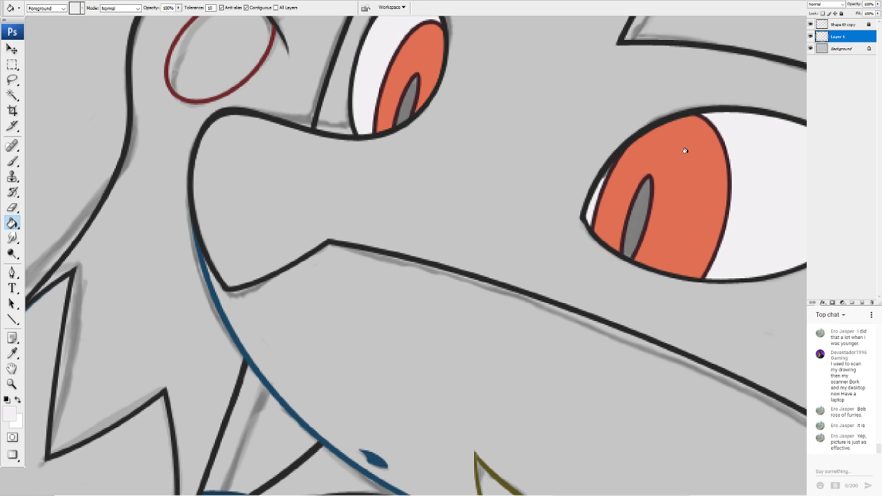
Set the Brush opacity to 100%, sample the dark maroon iris outline, and bucket-fill the larger eye's pupil with it
key(b)
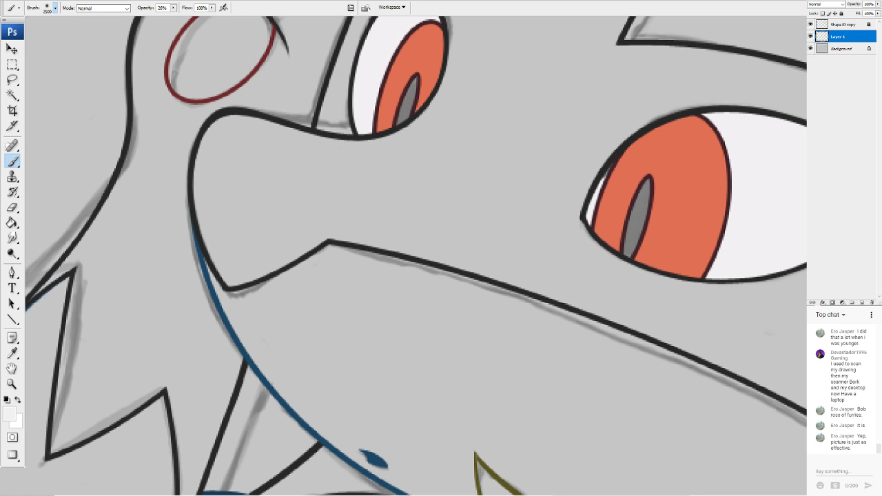
drag(173, 8, 284, 10)
alt+click(608, 190)
click(12, 223)
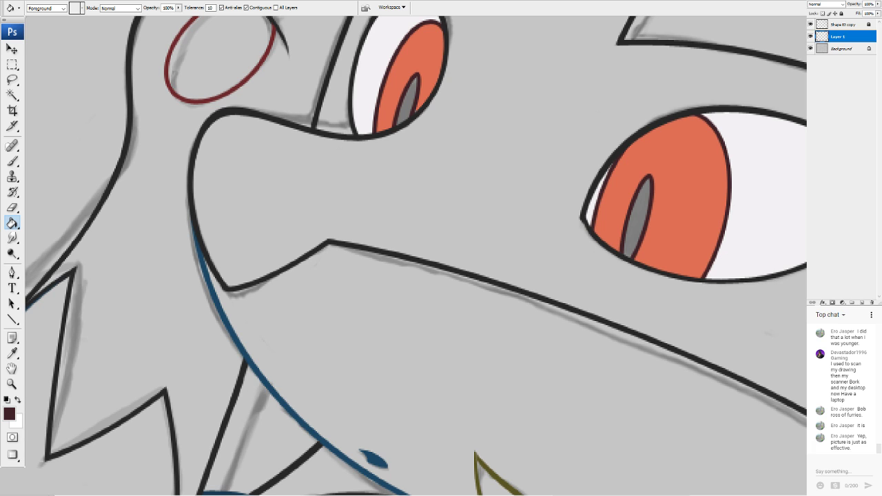
key(ctrl+plus)
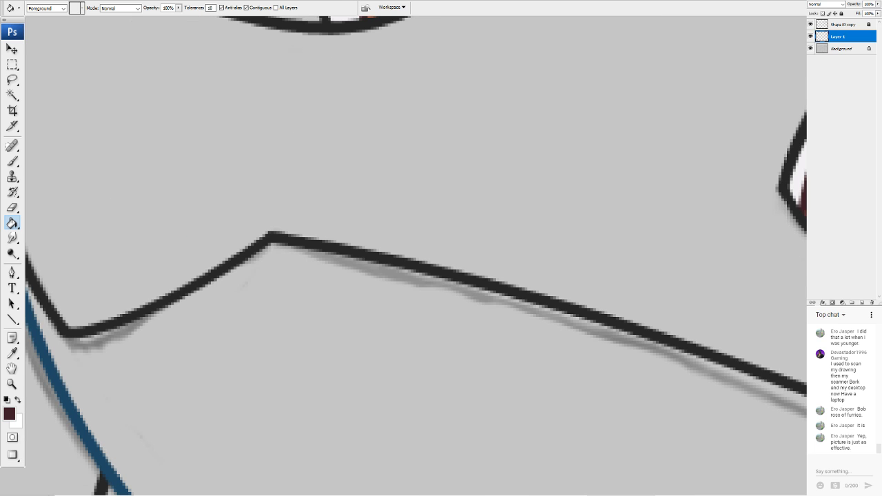
scroll(416, 256, right, 4)
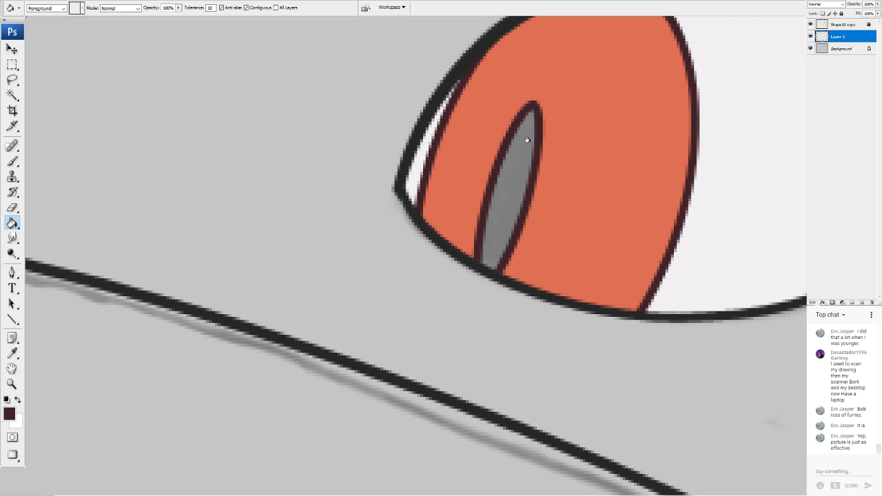
click(509, 190)
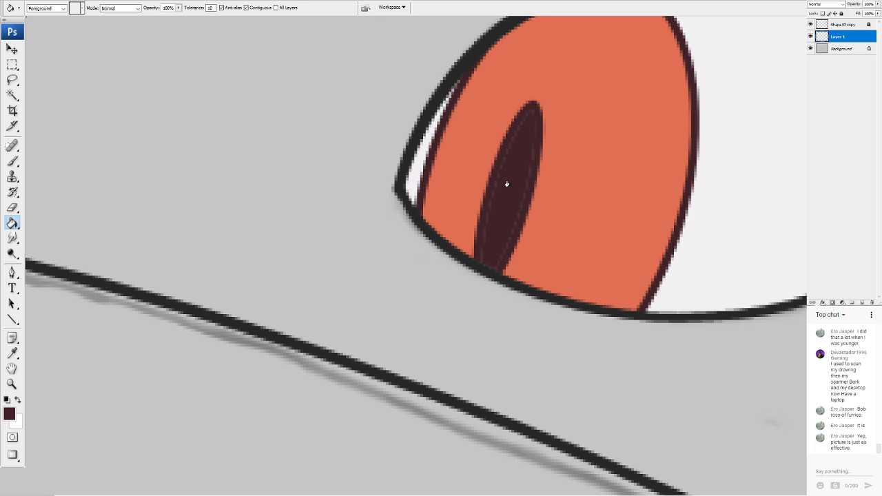
Try to extend the larger pupil's maroon fill over its faded edge with the Shape 83 copy lines hidden
click(810, 25)
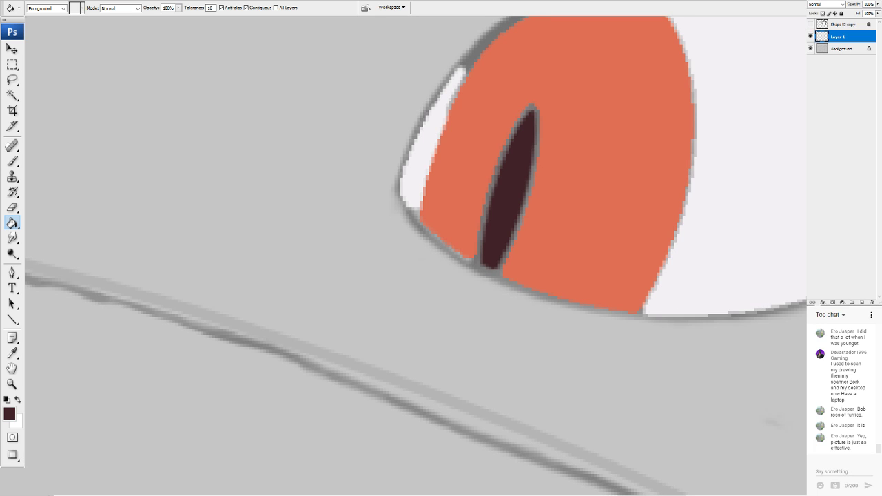
click(508, 194)
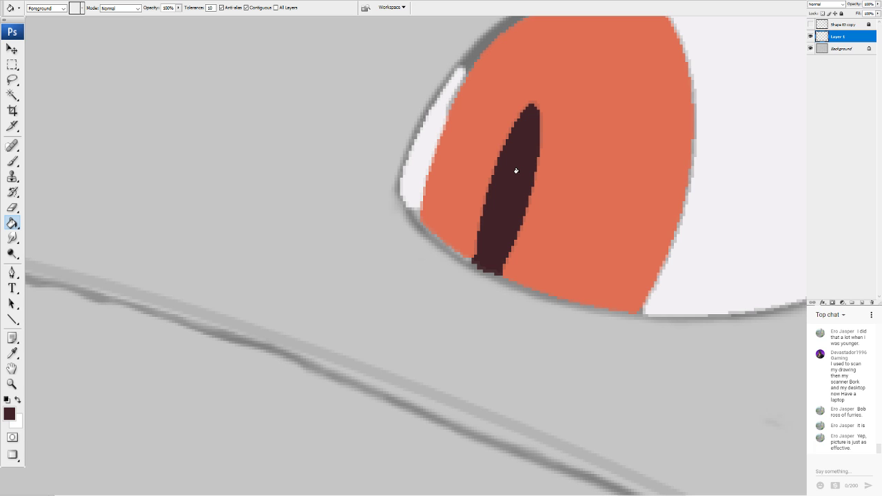
click(810, 24)
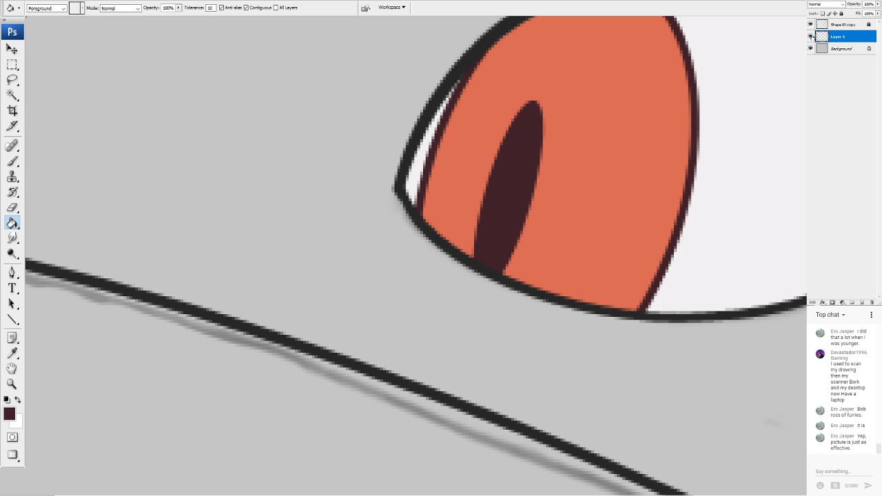
Compare the larger pupil's fill with its outline by toggling the visibility of Layer 1 and the Shape 83 copy layer
click(811, 37)
click(811, 36)
click(811, 36)
click(811, 37)
click(811, 26)
click(811, 25)
click(811, 26)
click(811, 25)
Brush dark maroon over the seam between the larger eye's pupil fill and its outline, and check it without the lines
click(11, 160)
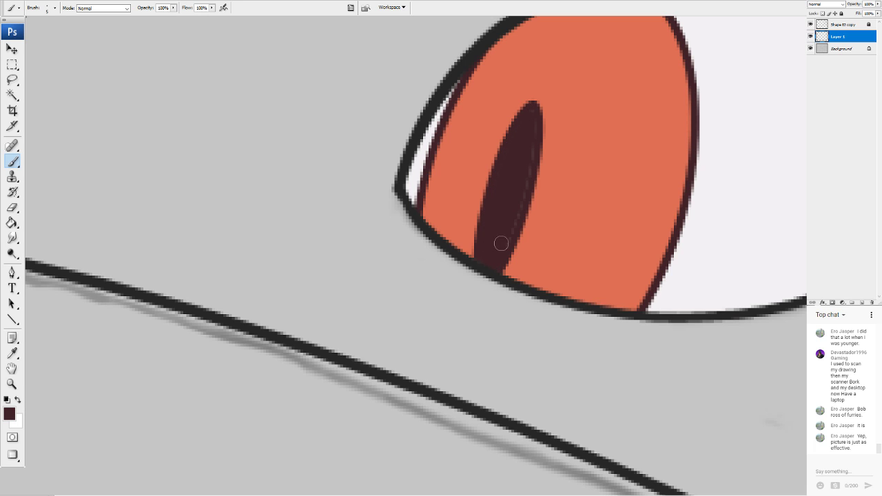
drag(531, 132, 531, 114)
scroll(389, 235, down, 8)
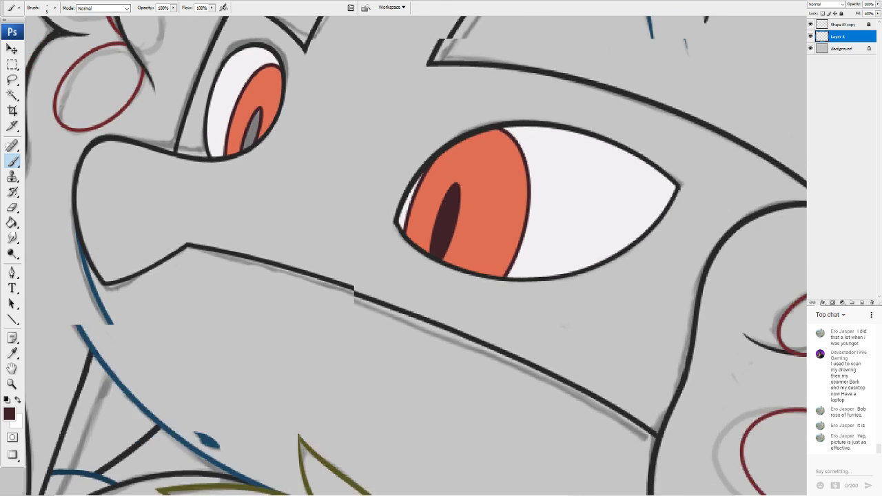
scroll(389, 235, up, 9)
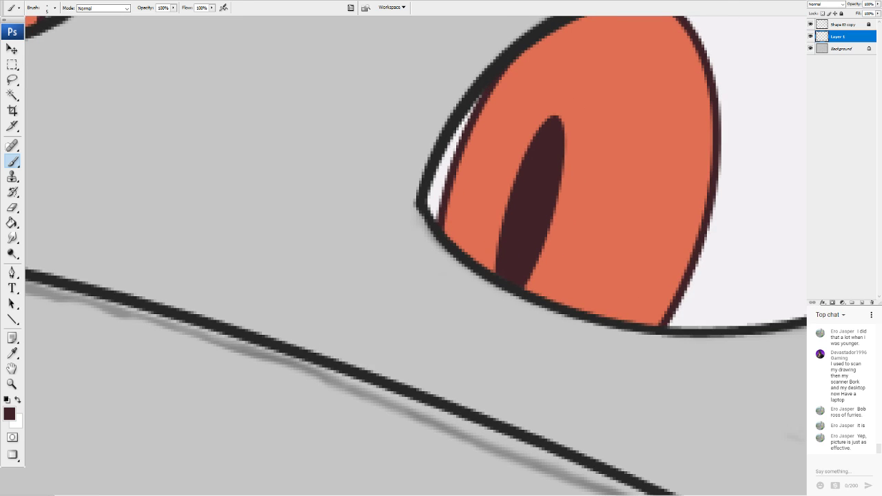
scroll(416, 255, up, 6)
scroll(415, 255, left, 6)
scroll(416, 255, right, 6)
scroll(416, 255, down, 4)
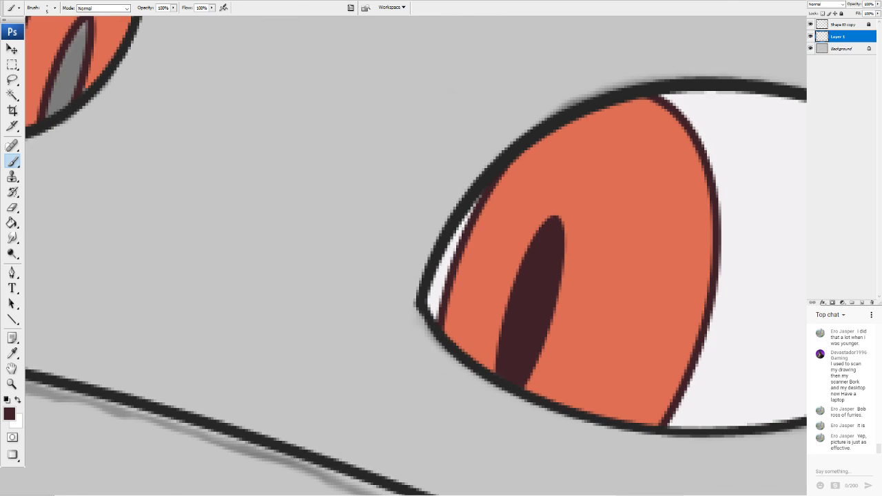
click(810, 24)
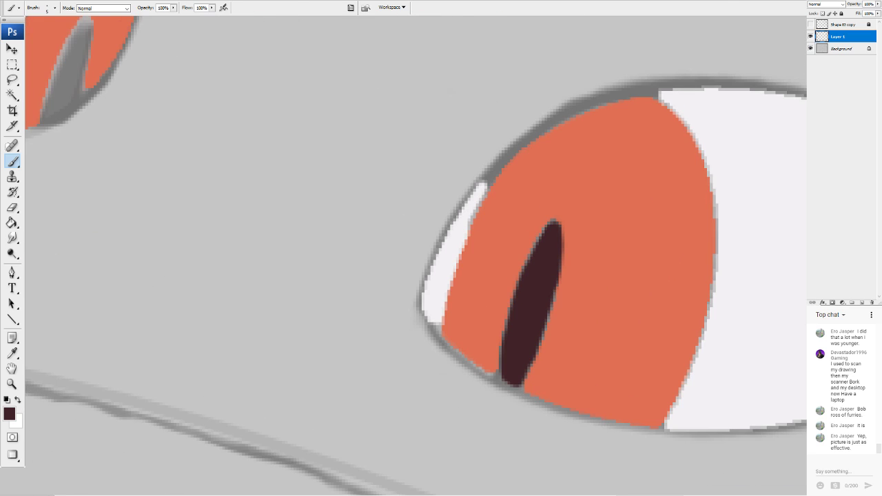
click(810, 24)
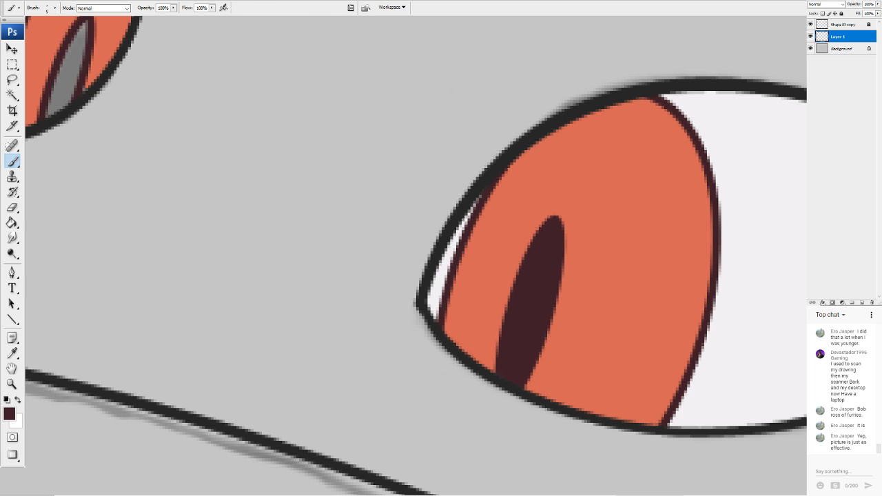
Fill the smaller eye's pupil with dark maroon, brush over the seam along its outline, and sample the orange-red iris colour
drag(844, 386, 841, 384)
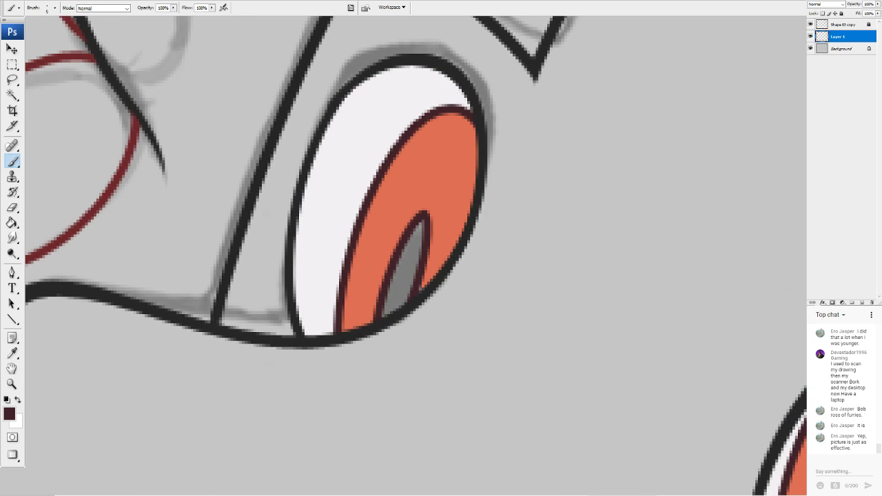
click(13, 221)
click(404, 266)
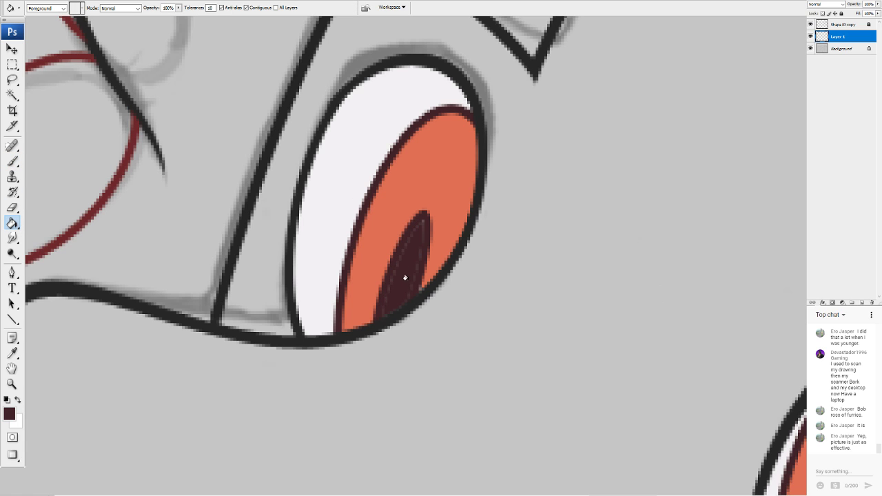
click(17, 162)
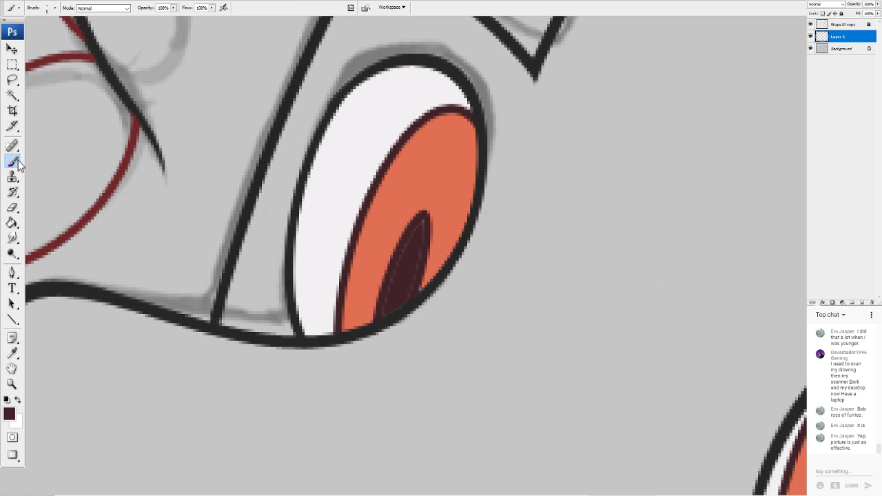
mouse_move(422, 223)
mouse_down()
mouse_move(406, 285)
mouse_move(397, 302)
mouse_move(416, 226)
mouse_move(384, 307)
mouse_up()
alt+click(449, 209)
click(810, 25)
click(811, 25)
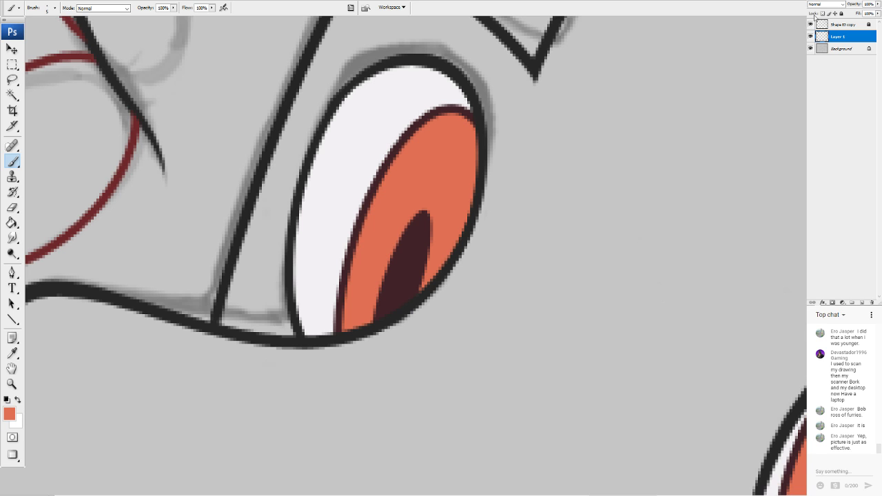
Examine the coloured eyes against the whole drawing and the character's upper body
key(ctrl+minus)
key(ctrl+minus)
key(ctrl+minus)
key(ctrl+minus)
key(ctrl+minus)
key(ctrl+minus)
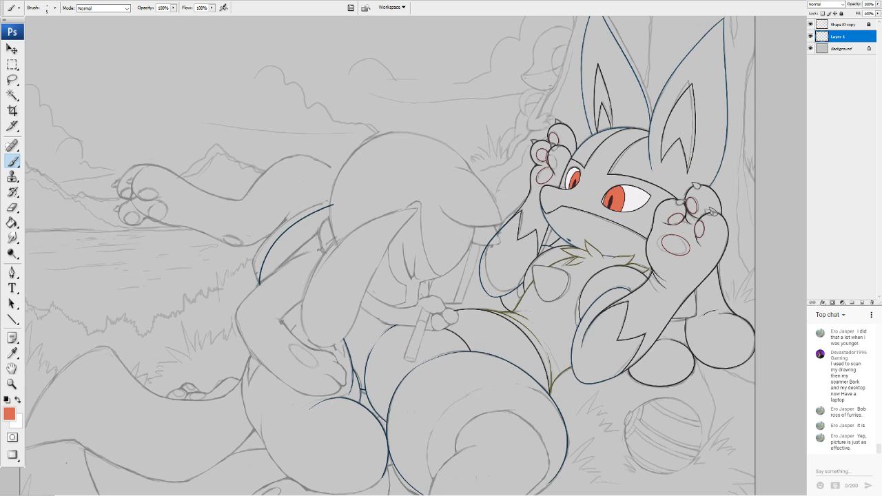
key(ctrl+plus)
drag(482, 220, 361, 296)
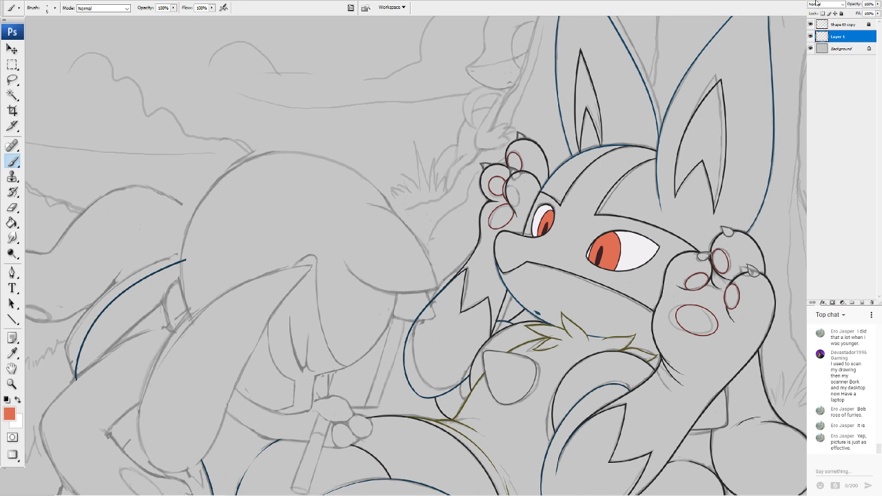
Sample the medium blue from the coloured reference document and bucket-fill the near ear, both forehead patches and the lower jaw on Layer 1
scroll(416, 256, up, 1)
scroll(415, 256, down, 5)
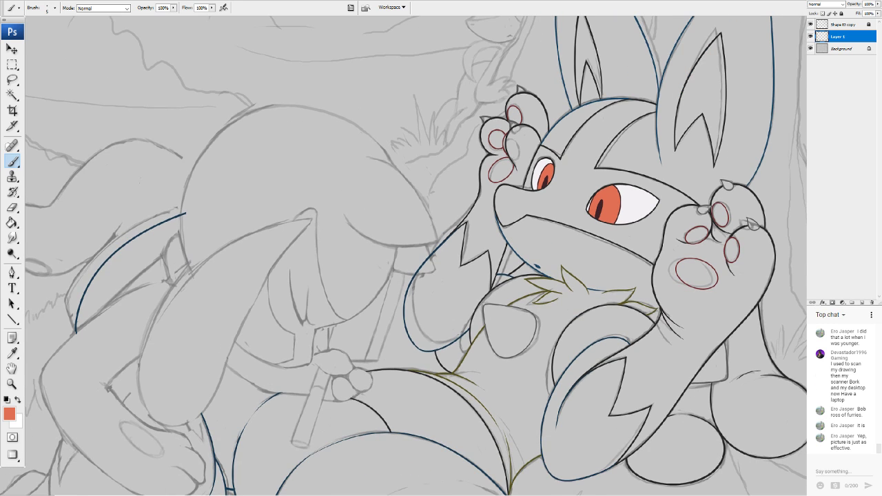
scroll(404, 255, down, 6)
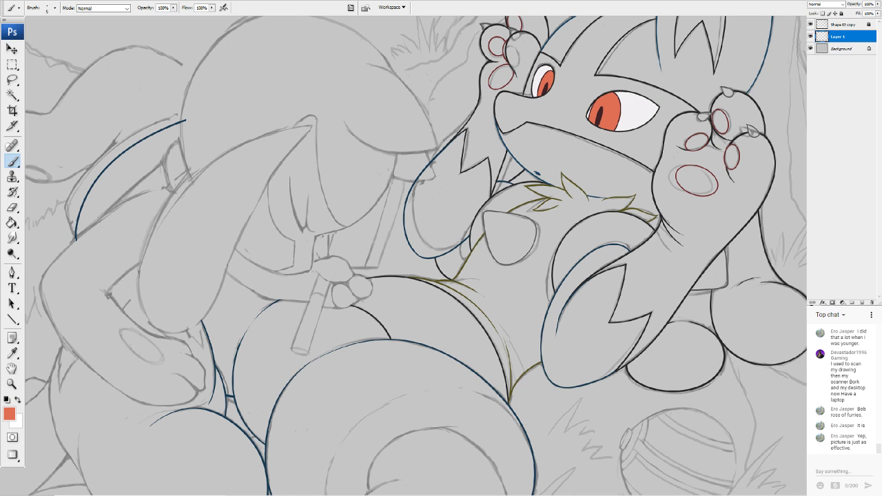
scroll(414, 255, up, 10)
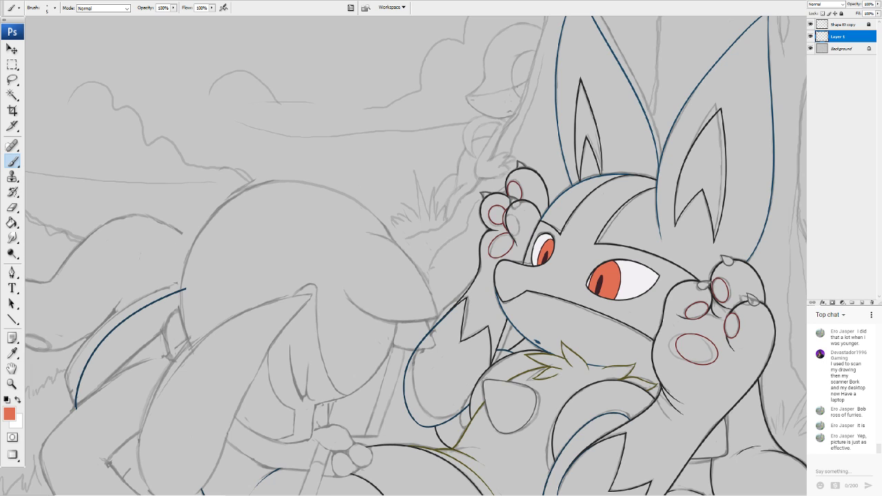
key(ctrl+Tab)
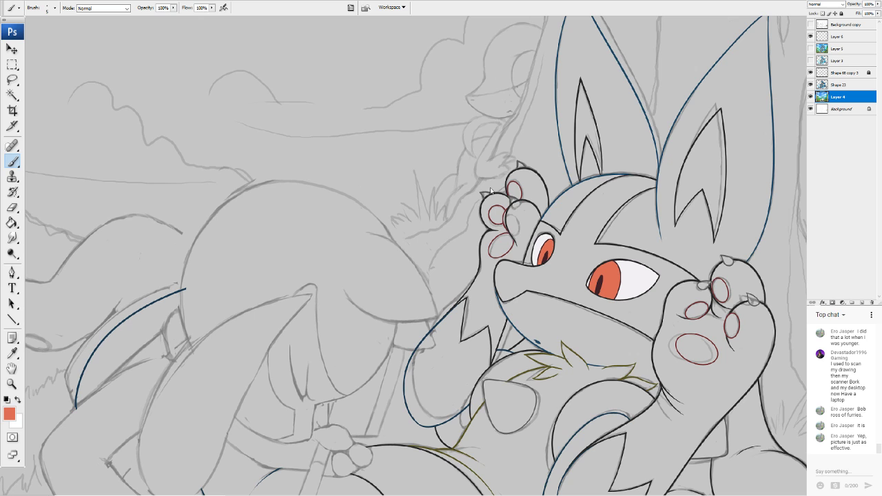
click(9, 413)
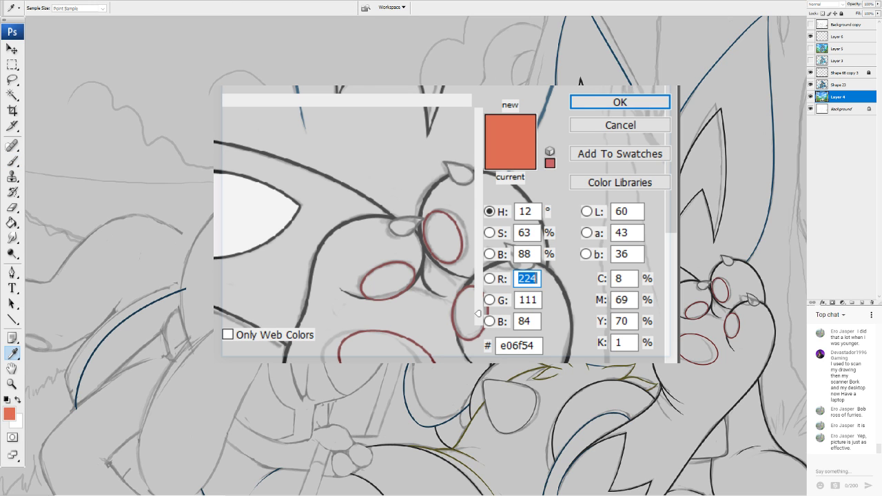
click(826, 43)
click(620, 102)
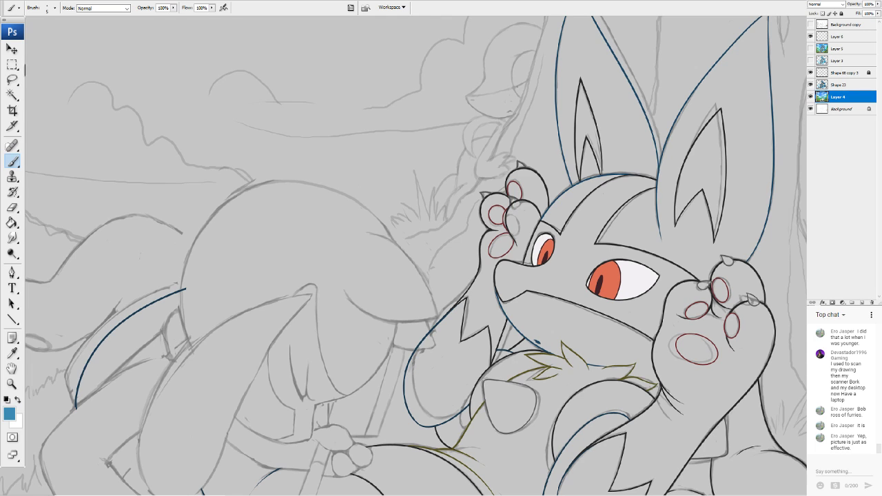
click(11, 223)
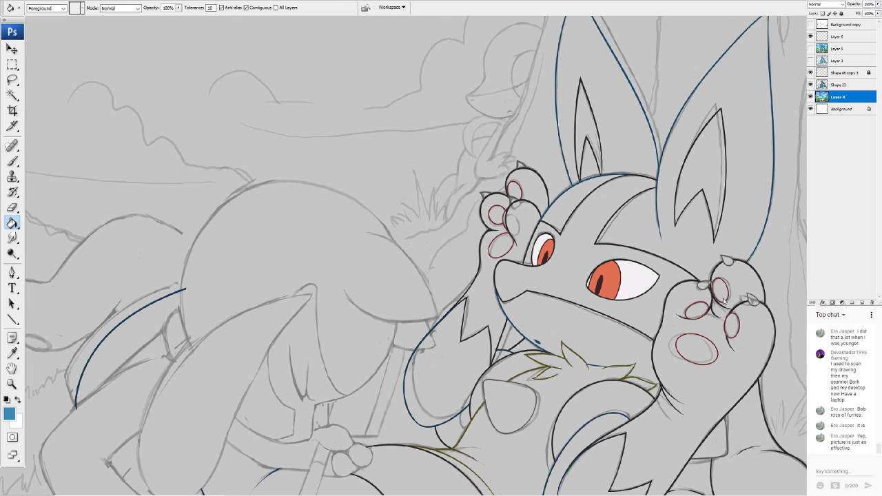
click(626, 228)
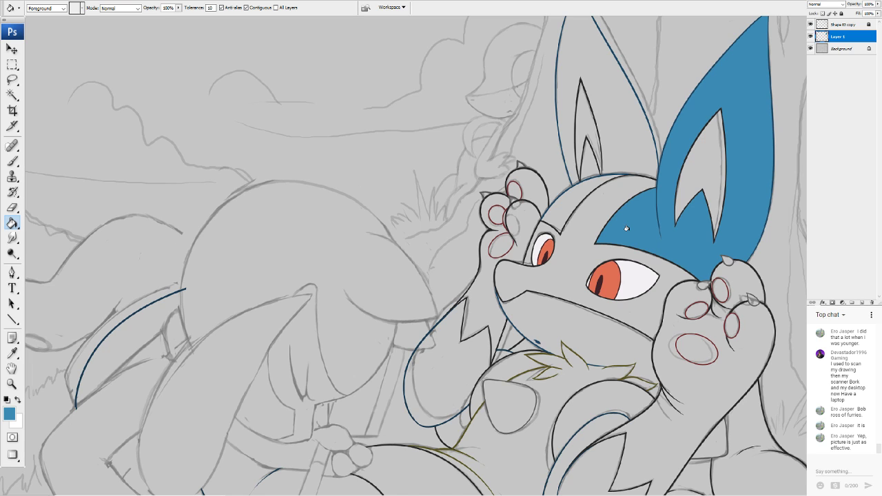
click(563, 209)
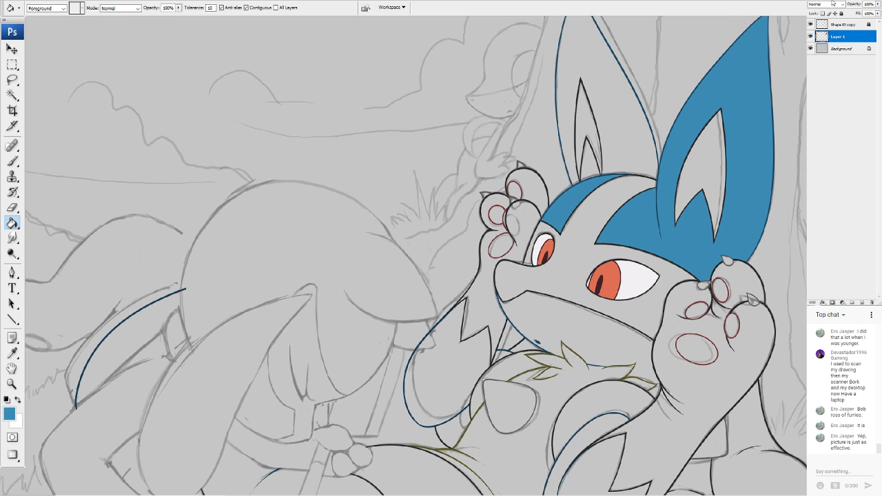
click(550, 324)
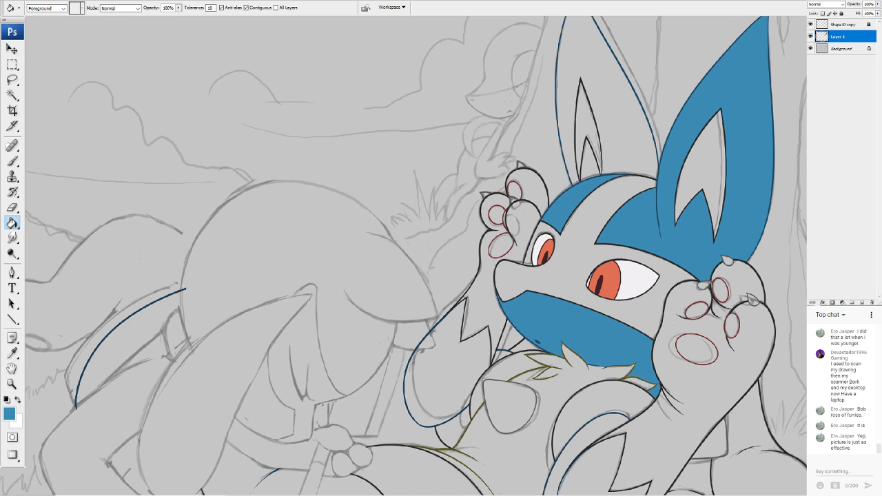
Pick the dark grey 5e6065 and fill the face mask, muzzle and forehead stripe with it
click(9, 414)
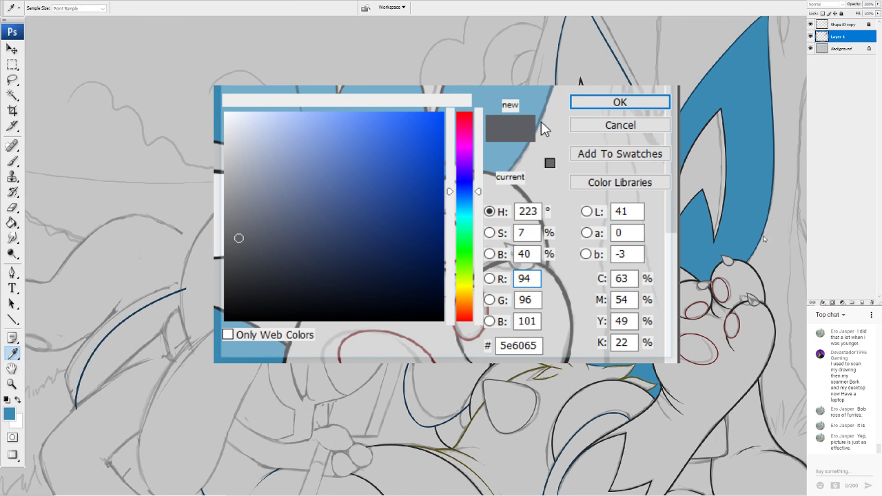
click(636, 103)
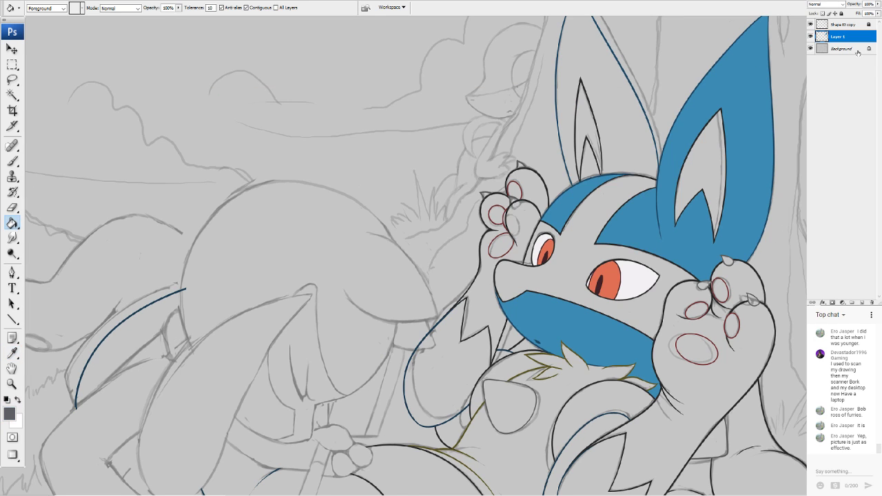
click(578, 269)
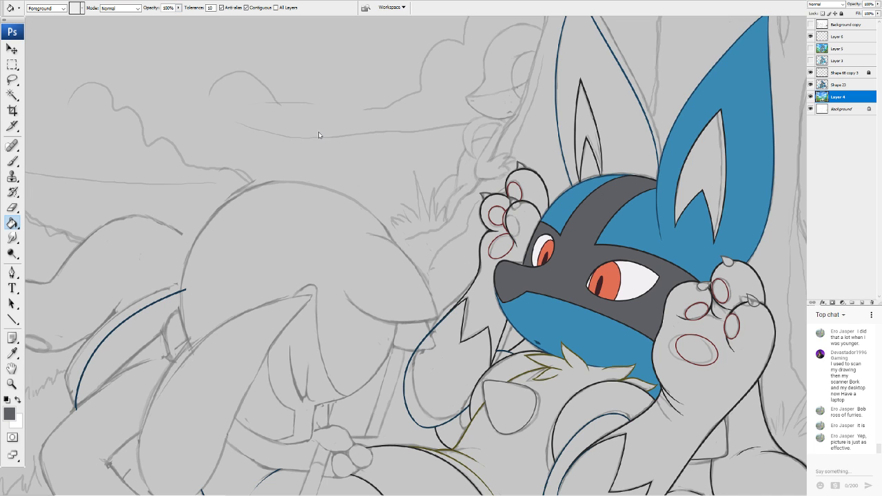
Sample the darker blue from the coloured reference document and fill the far ear and the small notch inside it
click(9, 413)
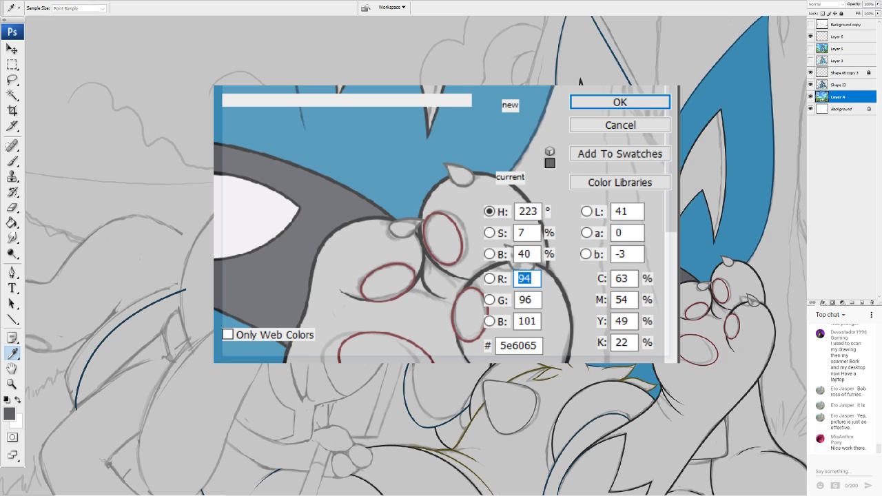
click(746, 155)
click(594, 104)
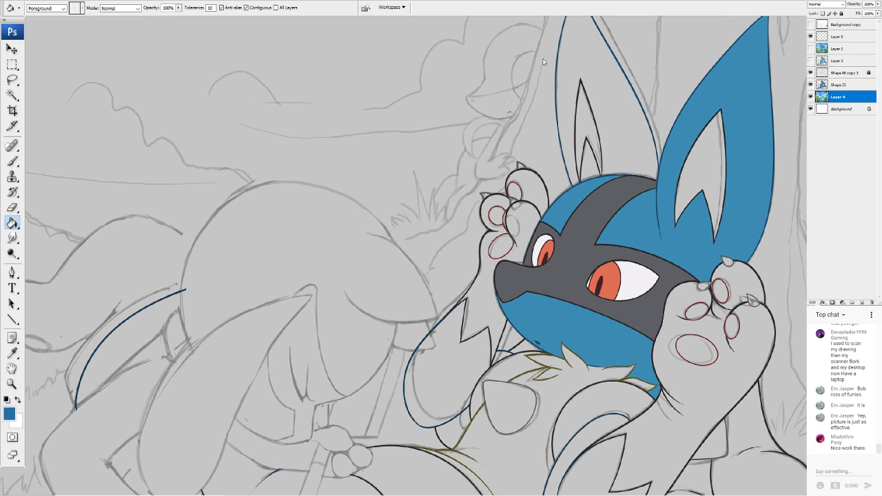
click(584, 70)
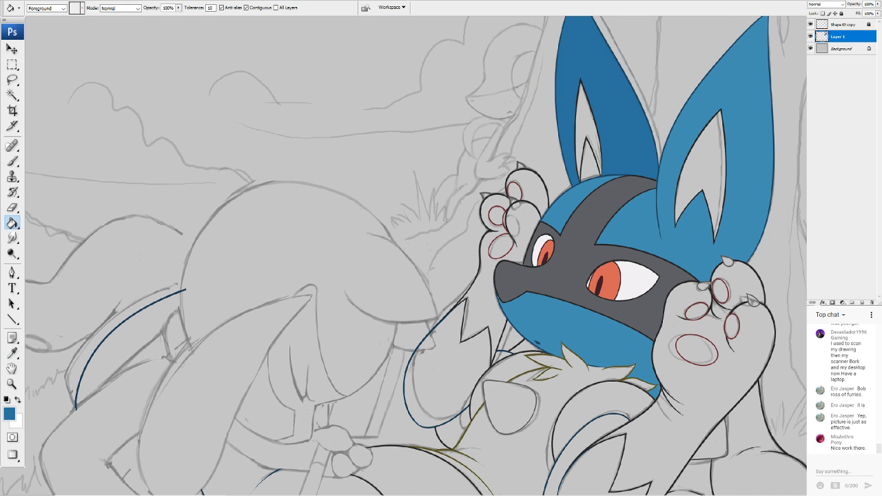
scroll(585, 72, down, 1)
scroll(486, 228, up, 2)
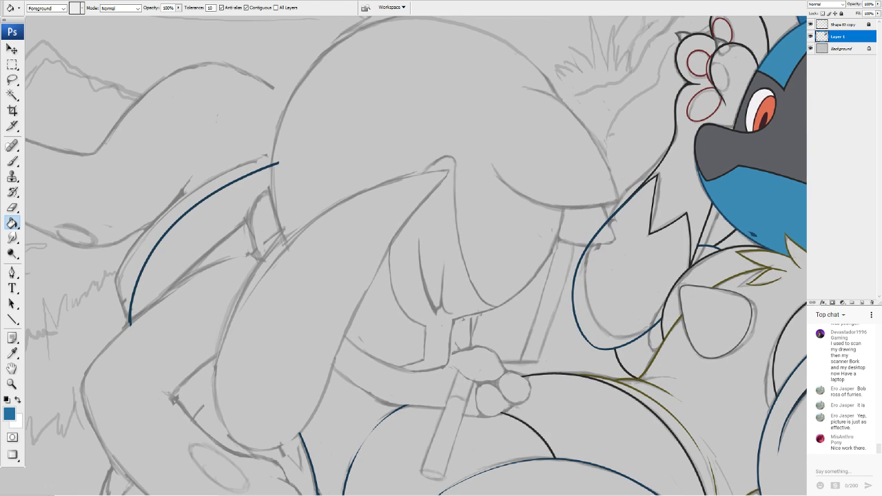
scroll(469, 386, down, 2)
scroll(628, 159, up, 2)
click(555, 206)
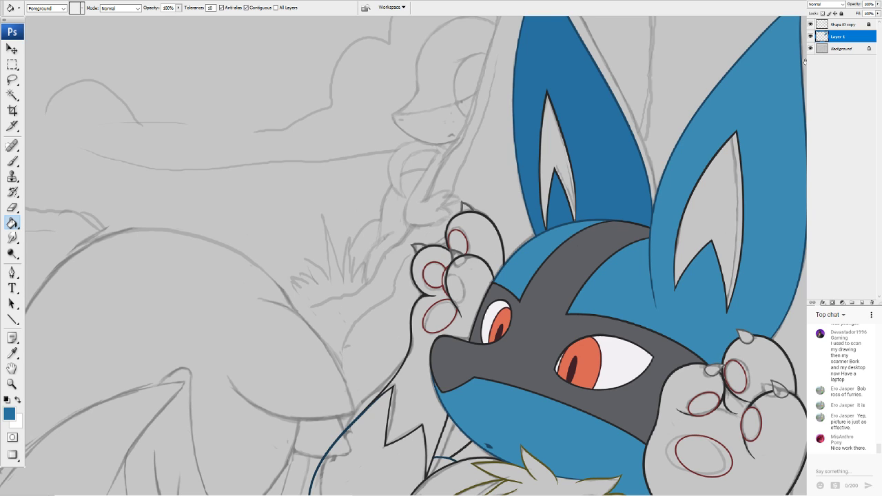
Hide the Shape 83 copy lines, refill the far ear with darker blue to close its edge seams, and show the lines again
drag(461, 275, 414, 229)
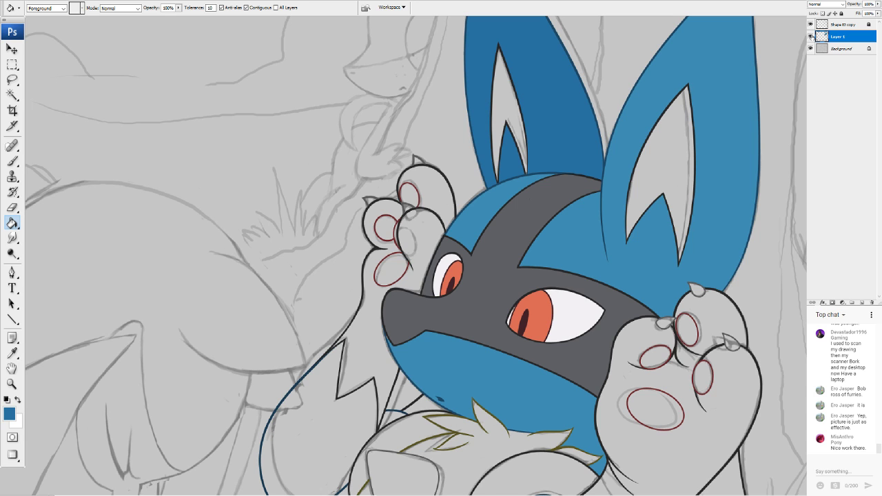
click(810, 25)
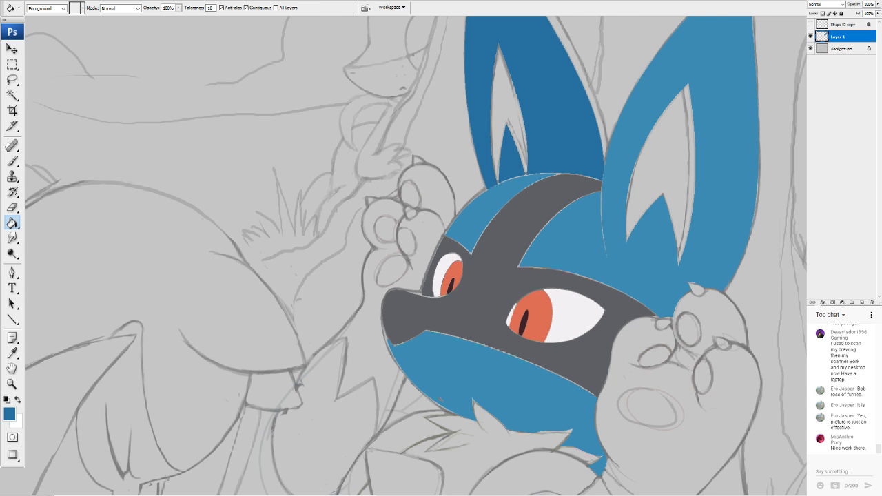
scroll(387, 245, up, 3)
scroll(744, 140, up, 10)
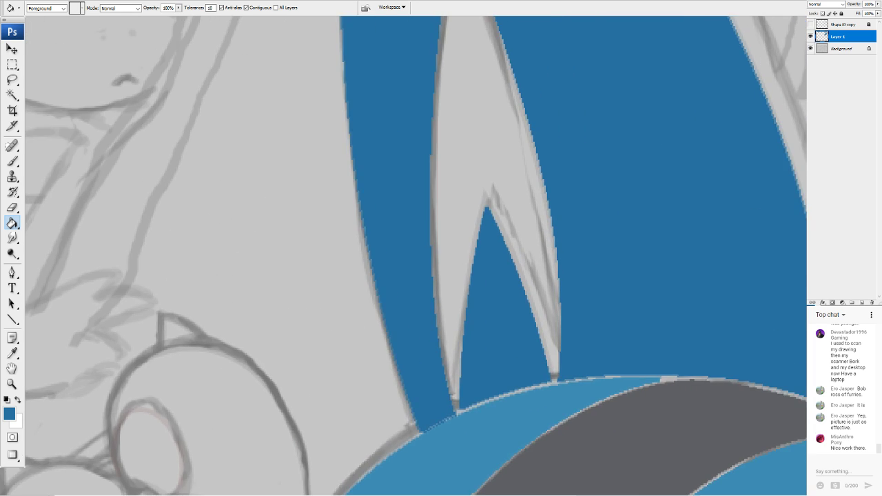
click(617, 245)
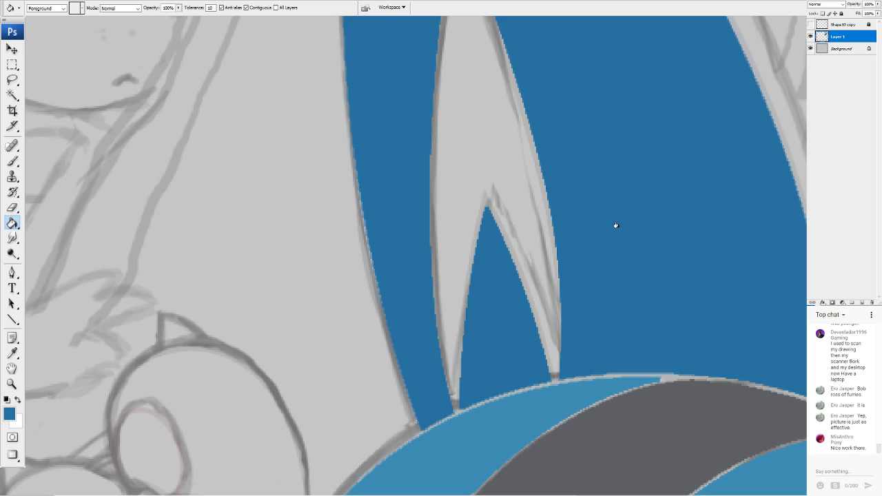
click(662, 248)
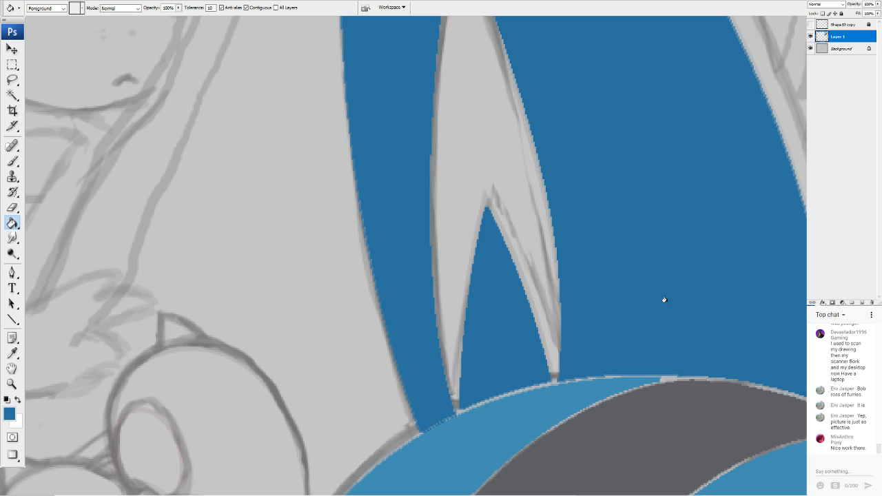
click(640, 267)
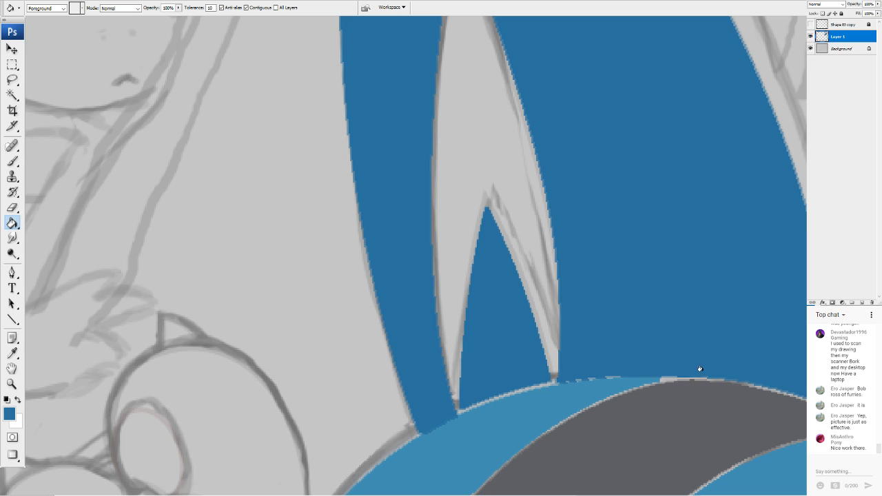
click(811, 24)
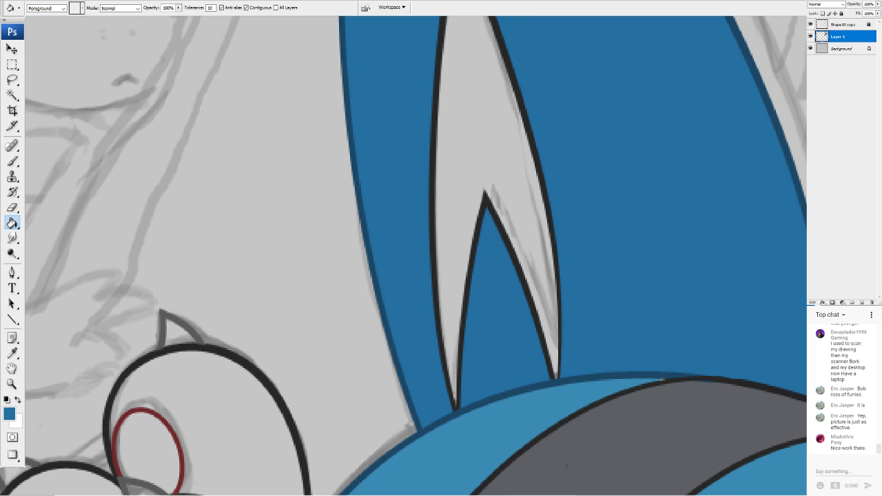
Sample the forehead's medium blue with the Brush and switch back to the Paint Bucket
mouse_move(475, 486)
mouse_down()
mouse_move(450, 380)
mouse_move(422, 376)
mouse_up()
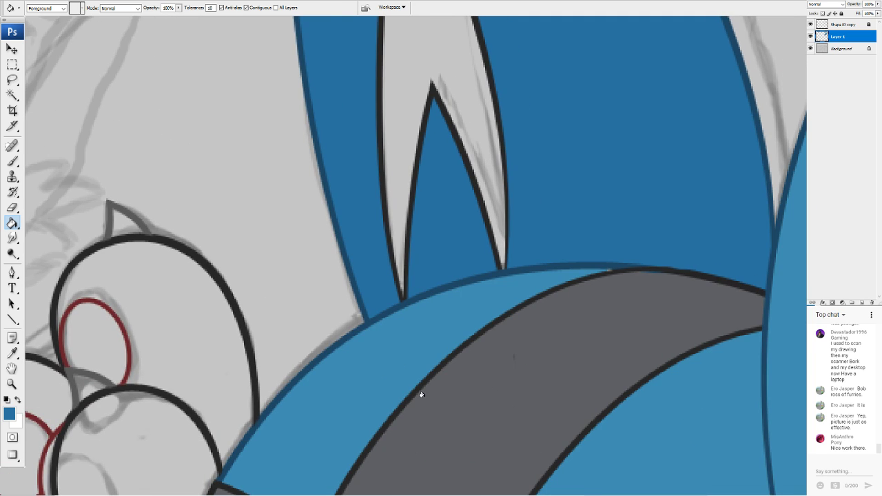
click(12, 160)
alt+click(428, 330)
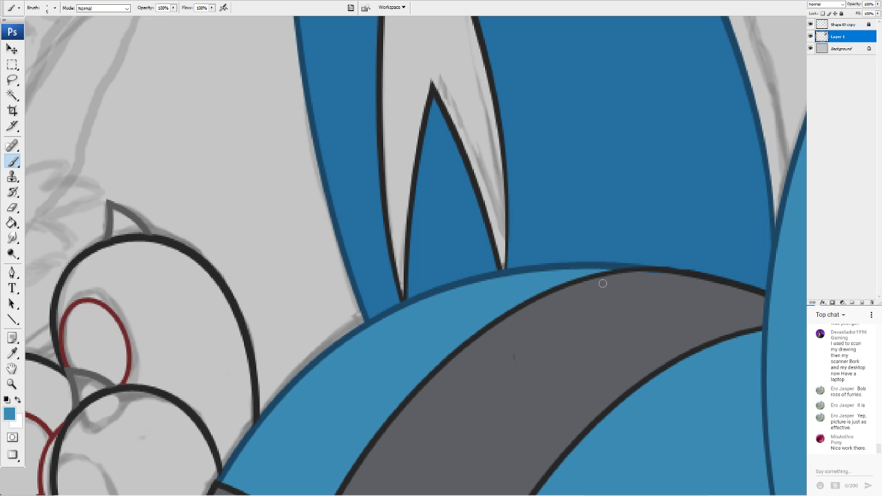
click(12, 222)
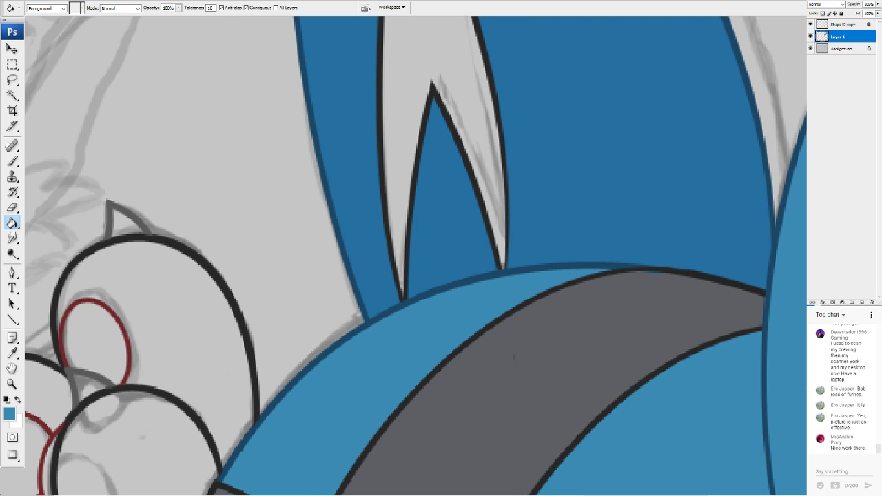
Examine the filled ears, forehead, face mask and eyes for gaps along their outlines
scroll(391, 248, down, 9)
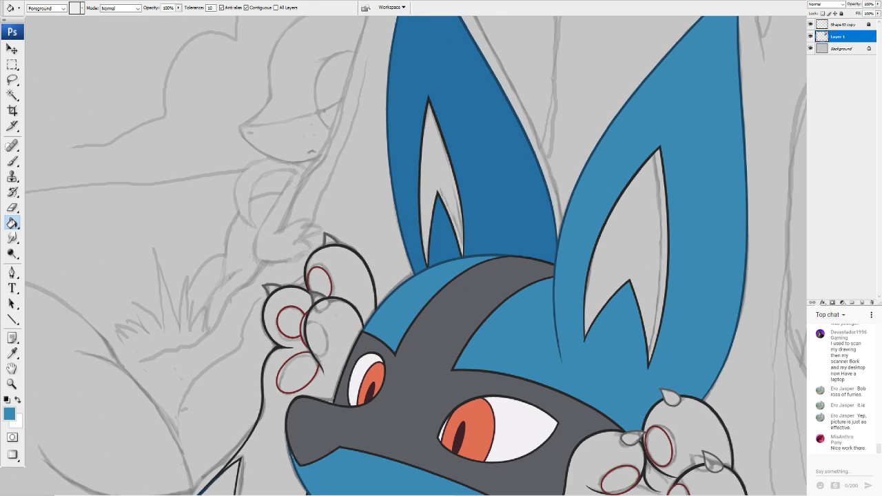
scroll(416, 255, down, 2)
scroll(416, 255, up, 2)
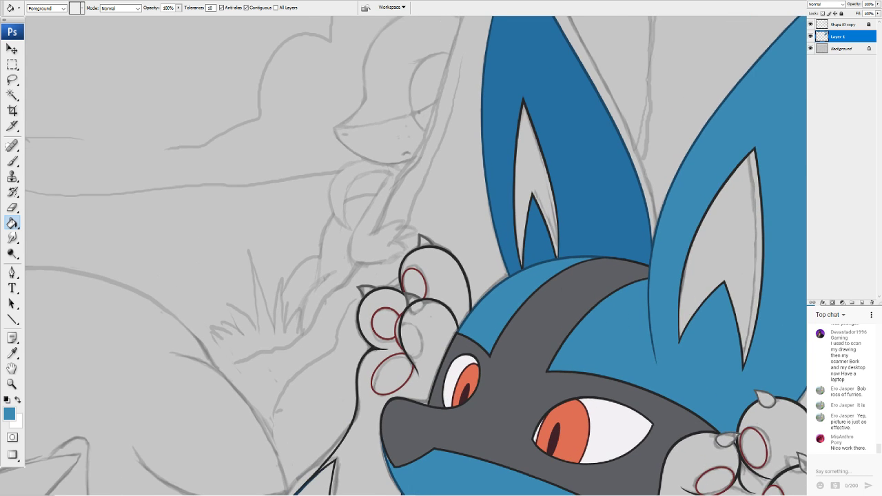
scroll(416, 255, up, 5)
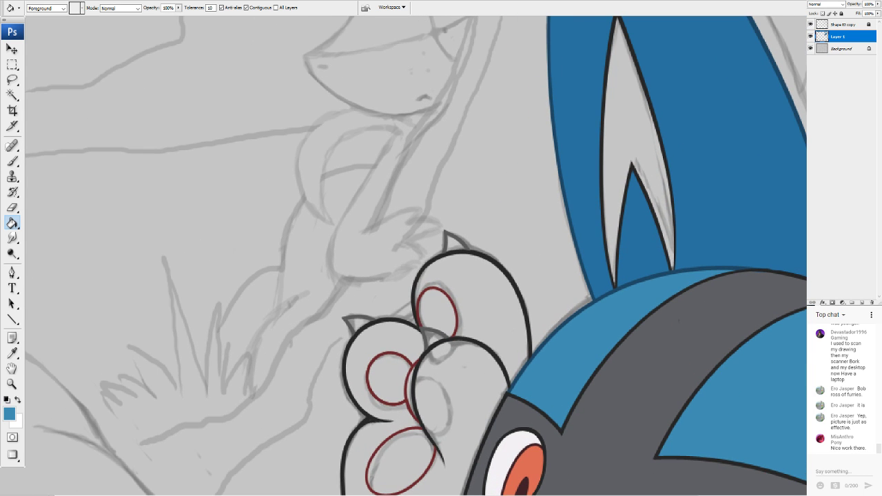
drag(565, 317, 261, 238)
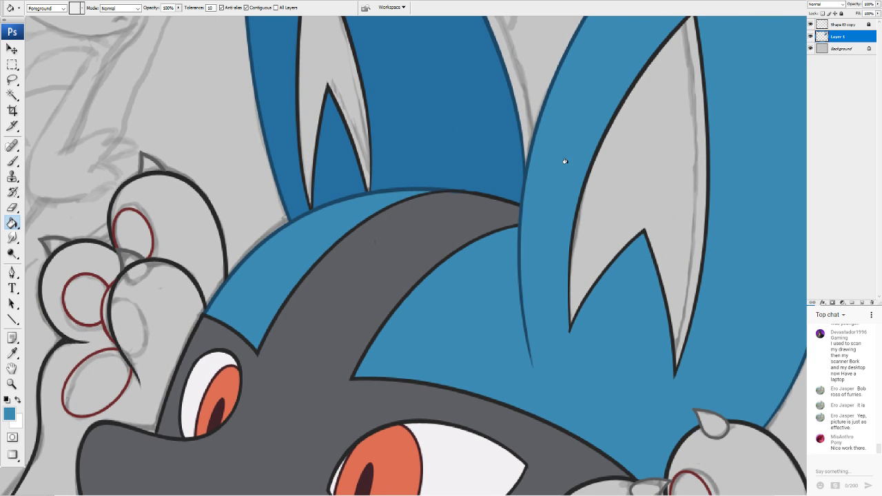
drag(719, 206, 585, 113)
scroll(585, 112, up, 6)
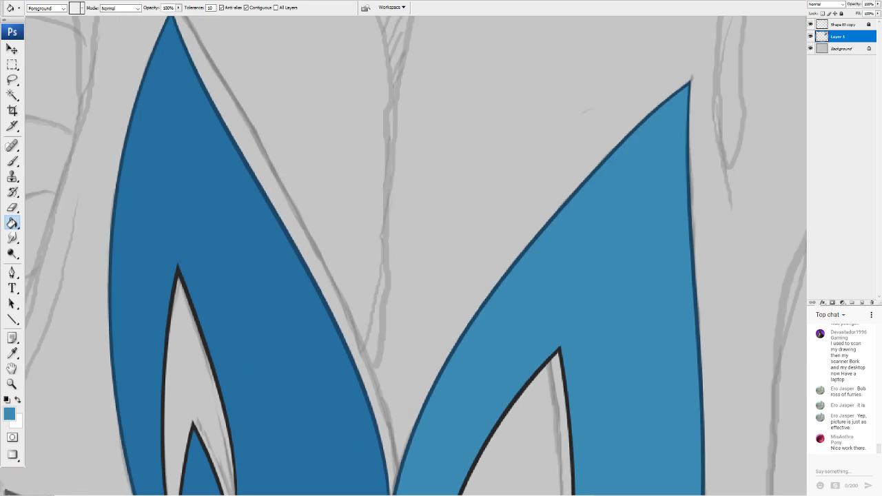
scroll(585, 113, down, 6)
scroll(416, 256, down, 3)
scroll(416, 256, up, 3)
scroll(415, 256, left, 9)
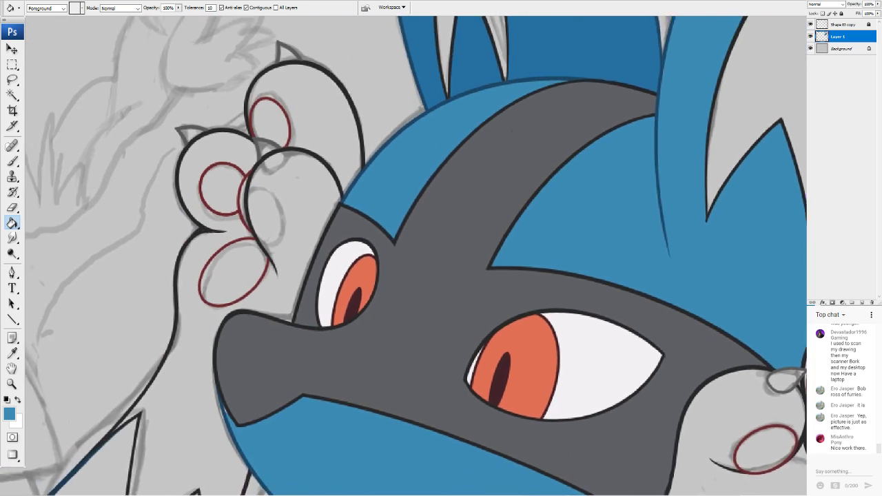
scroll(415, 256, right, 1)
scroll(415, 256, down, 2)
scroll(416, 255, left, 1)
scroll(415, 256, up, 3)
scroll(416, 256, right, 2)
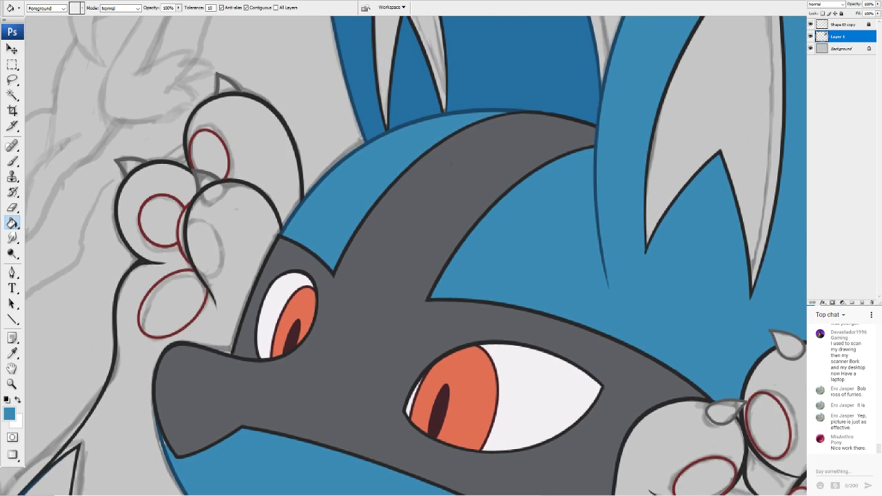
Examine the filled face, muzzle, paws and ears for gaps along their outlines
scroll(413, 255, down, 3)
scroll(413, 255, left, 2)
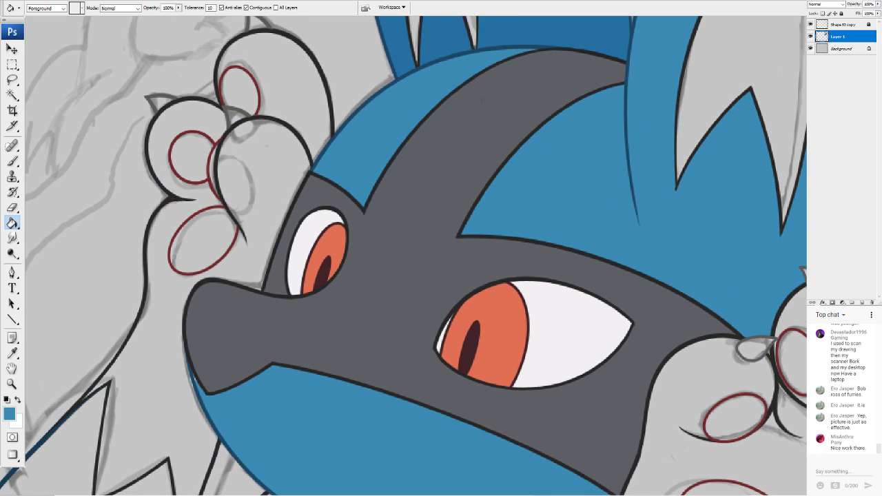
scroll(451, 240, left, 2)
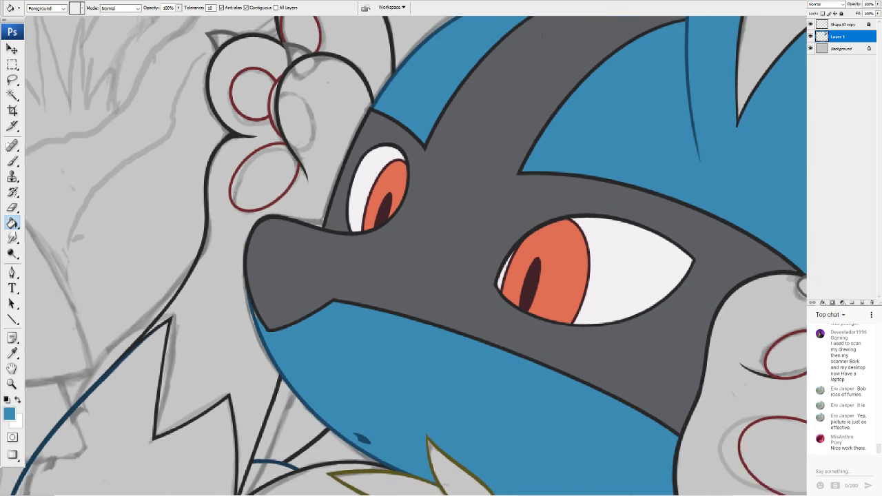
scroll(452, 241, down, 3)
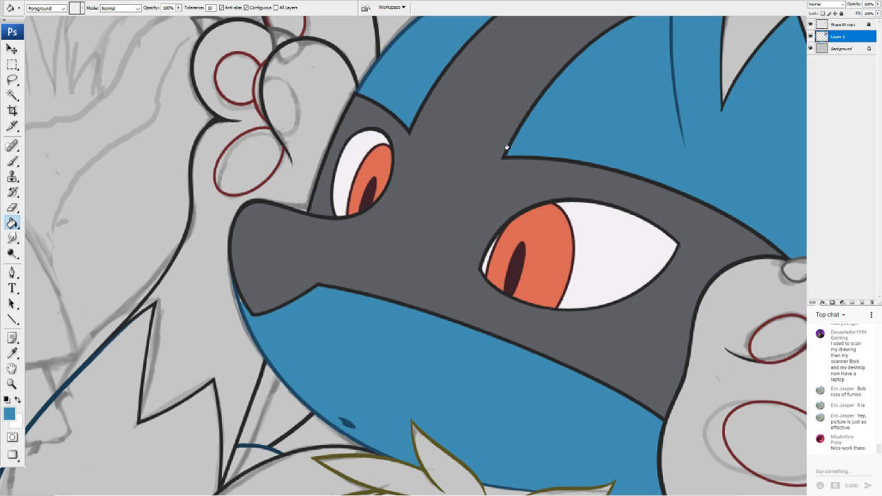
drag(485, 183, 272, 136)
scroll(744, 234, down, 7)
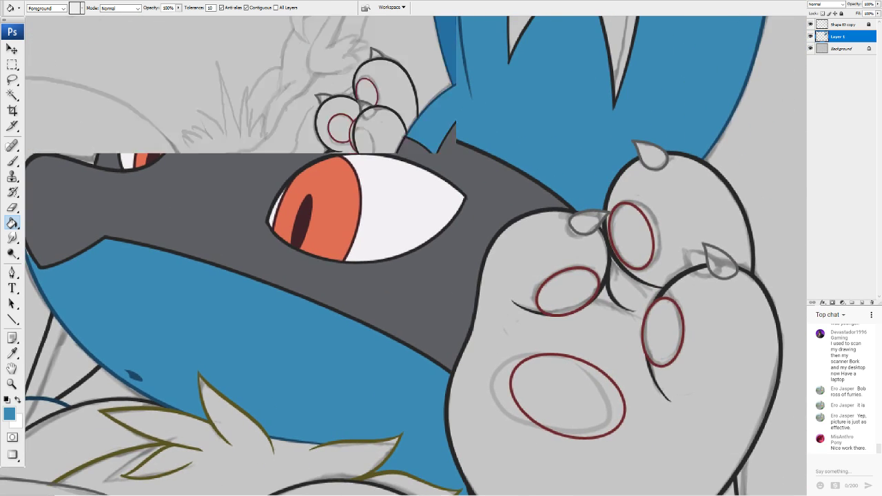
scroll(372, 234, up, 4)
drag(509, 186, 299, 335)
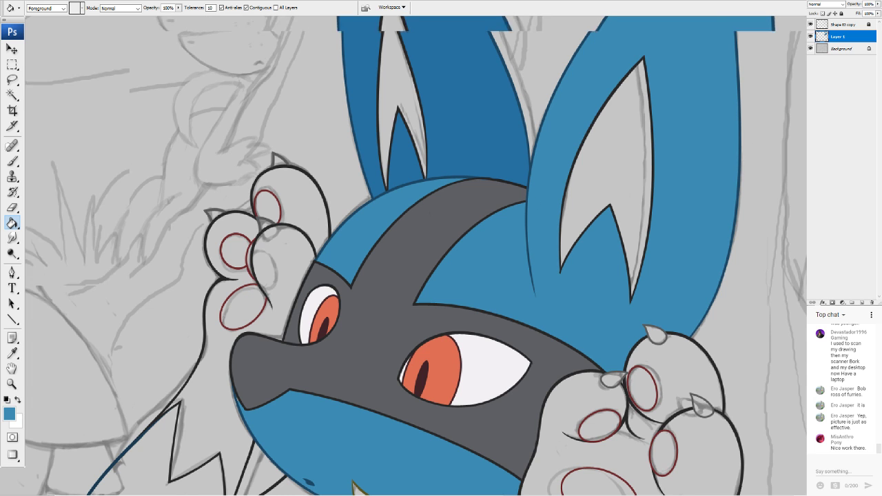
scroll(384, 241, up, 5)
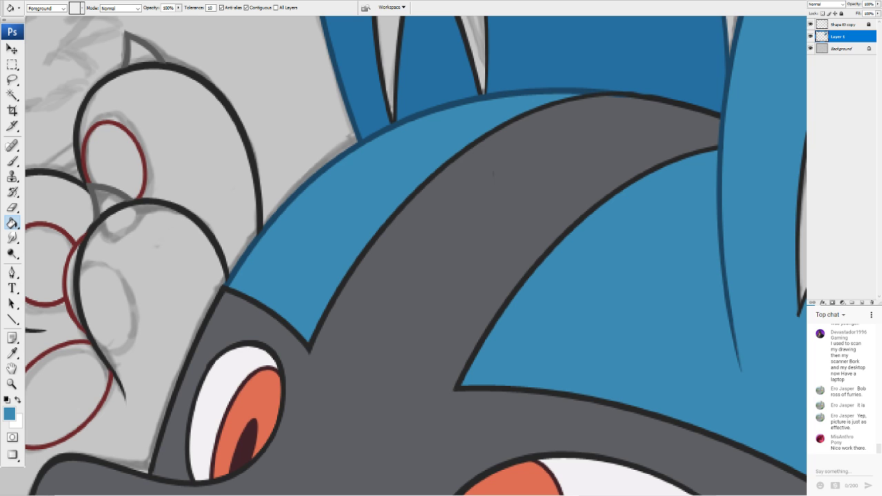
Toggle the Shape 83 copy lines off and on to inspect the colour edges around the crown and mask stripe
click(811, 36)
click(810, 36)
click(810, 24)
click(810, 25)
click(810, 25)
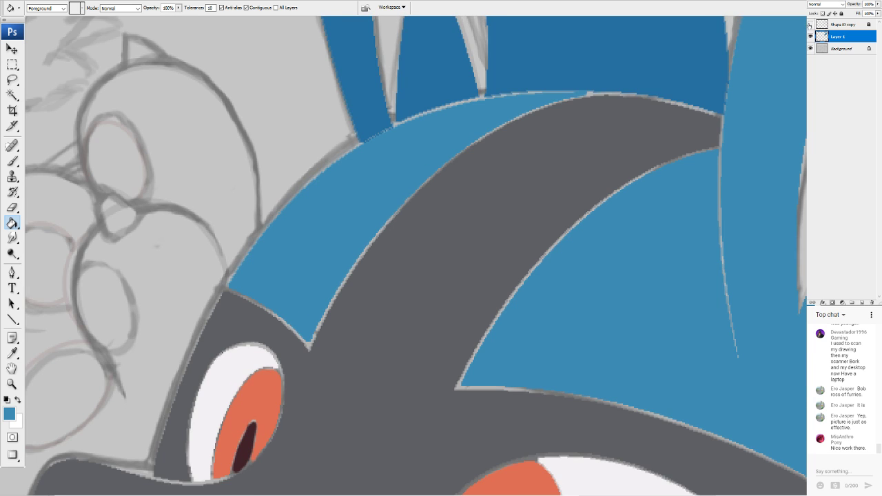
click(810, 25)
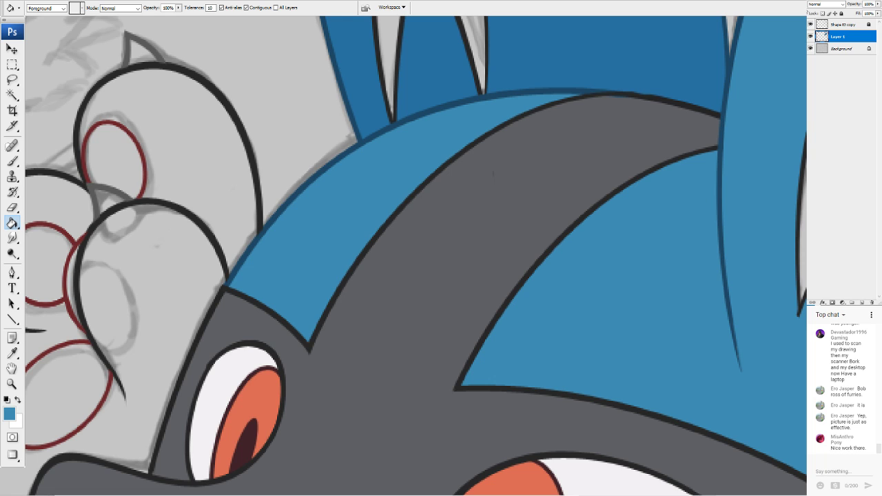
Unlock the Shape 83 copy layer and delete the small piece of outline at the crown with the Magic Wand
click(836, 25)
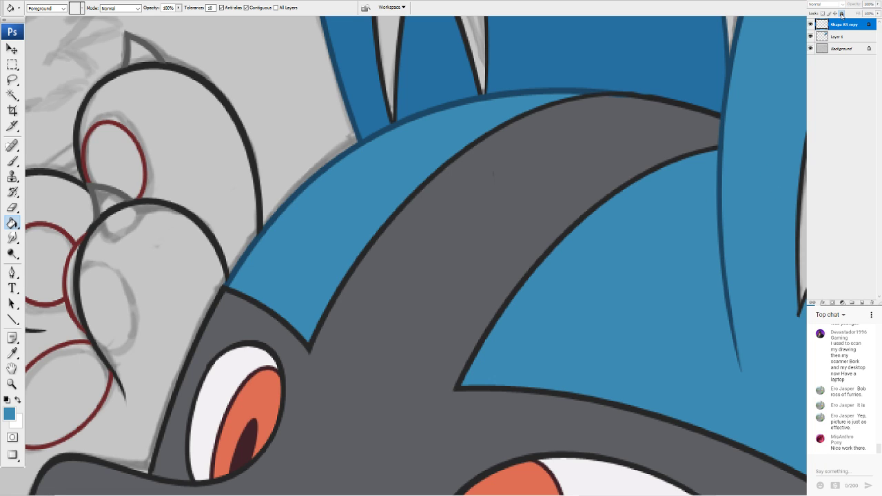
click(13, 95)
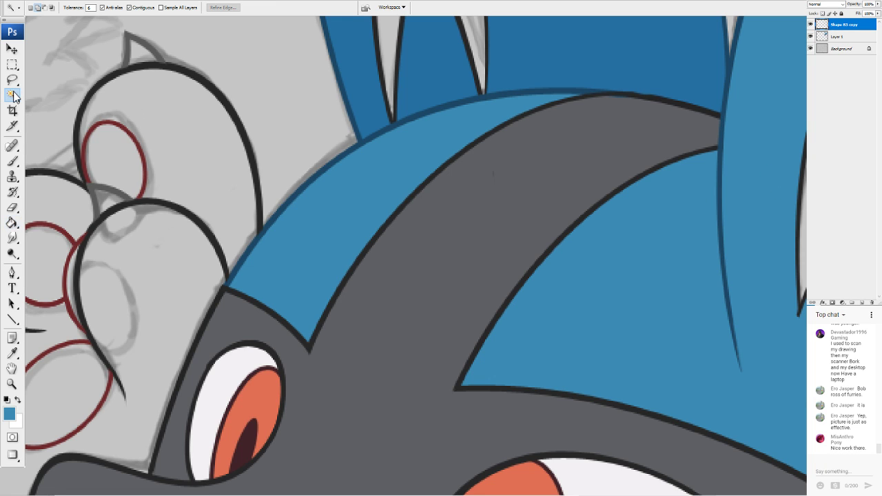
click(616, 95)
key(ctrl+d)
Sample the dark outline colour and draw a 5 px straight line diagonally across the grey stripe on the head
click(10, 413)
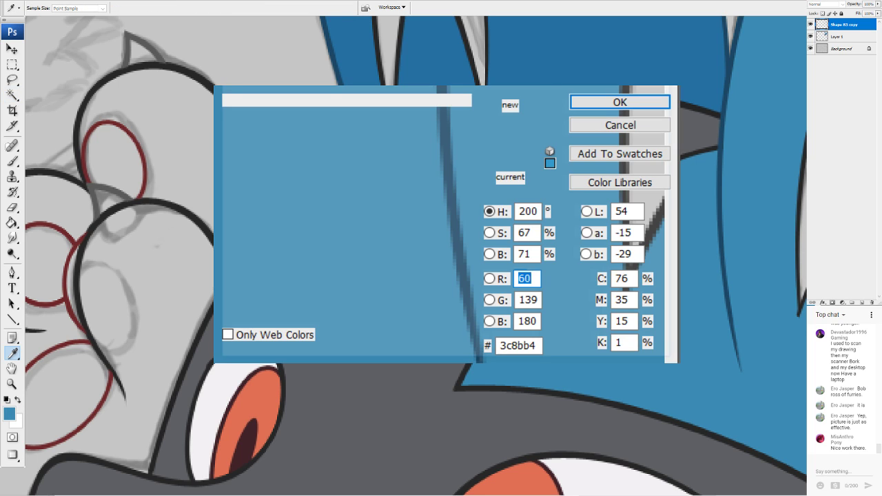
click(665, 99)
click(604, 104)
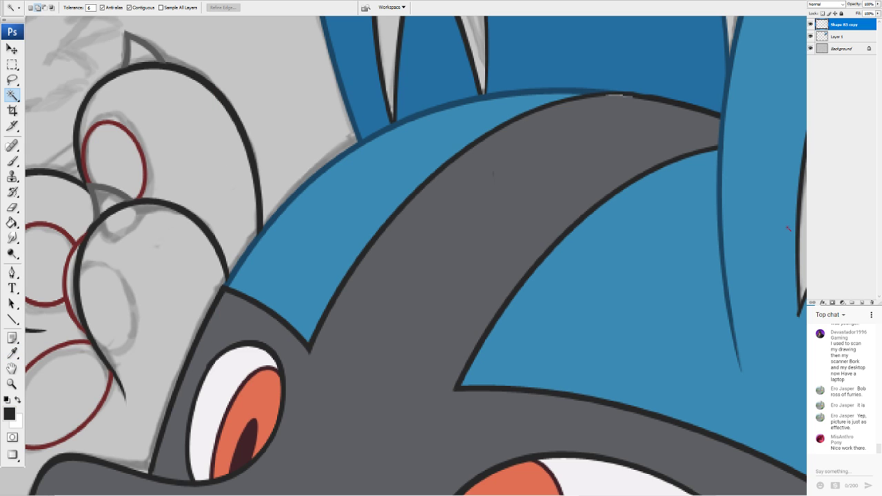
click(12, 319)
drag(378, 233, 678, 102)
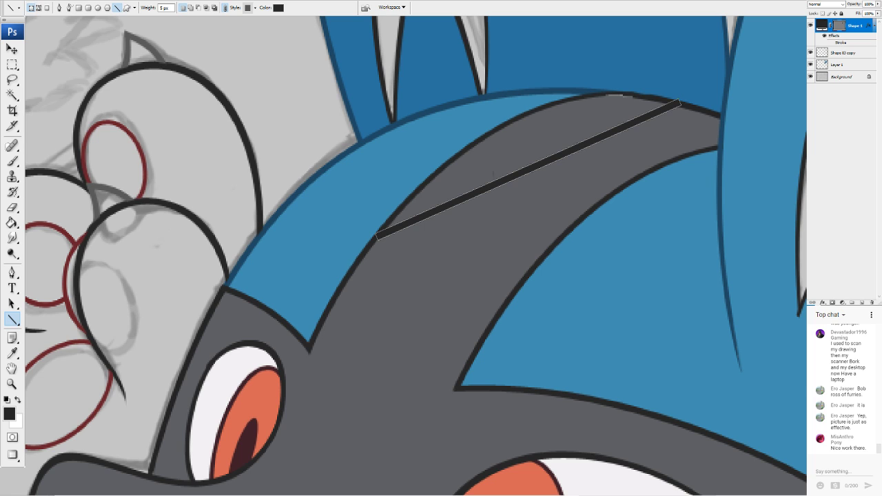
Warp the new dark line so it follows the grey stripe's upper outline from the near ear down towards the brow
click(98, 160)
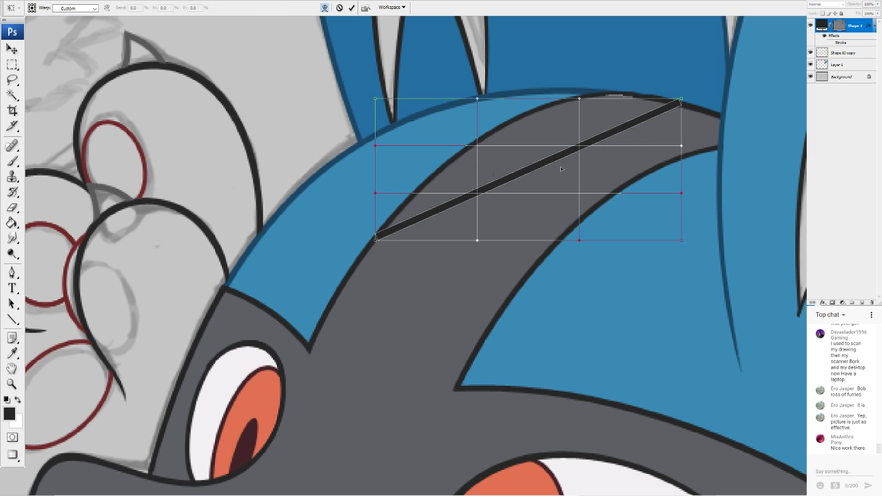
drag(560, 169, 557, 153)
drag(682, 101, 689, 110)
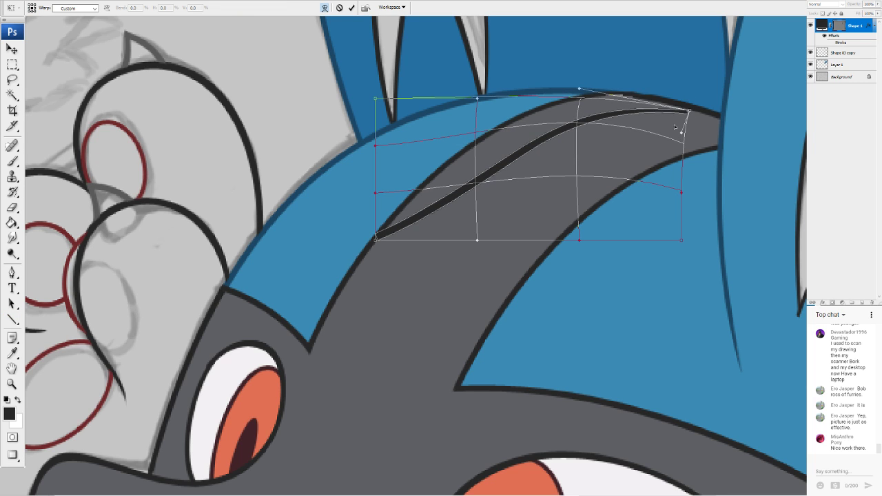
drag(580, 89, 602, 43)
drag(688, 111, 723, 115)
drag(595, 157, 590, 116)
drag(481, 187, 457, 170)
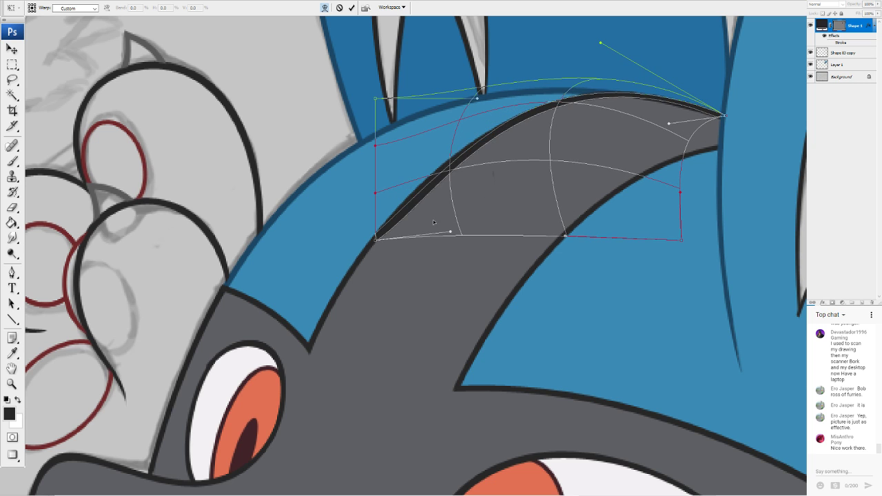
drag(376, 239, 329, 320)
drag(426, 259, 436, 239)
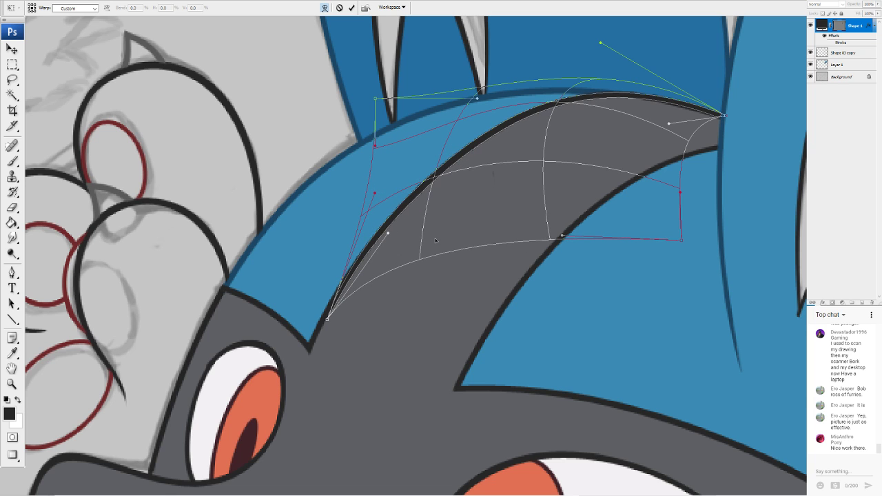
drag(516, 166, 520, 189)
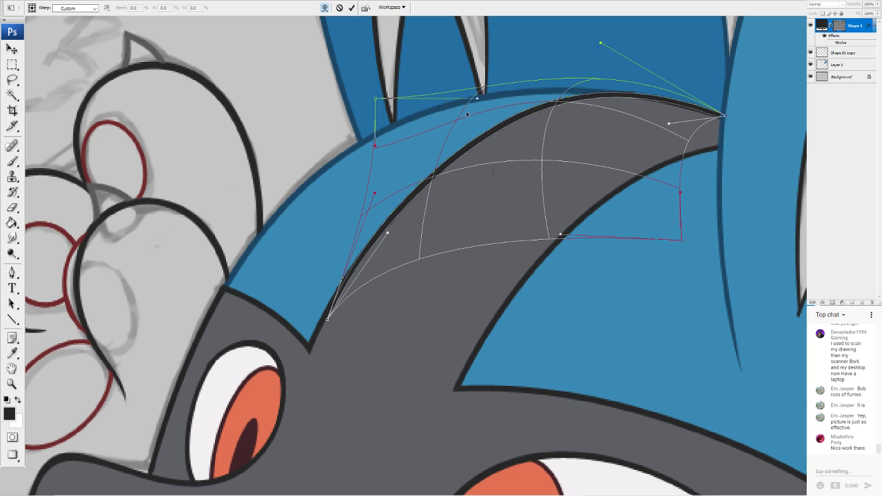
drag(668, 123, 650, 102)
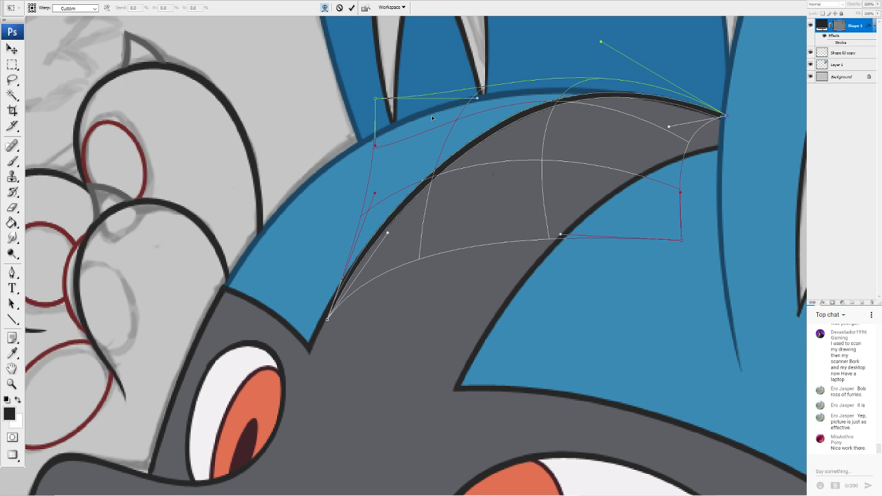
key(Return)
Rasterize the warped line, erase its surplus along the stripe's lower stretch, and merge it into Shape 83 copy
click(11, 208)
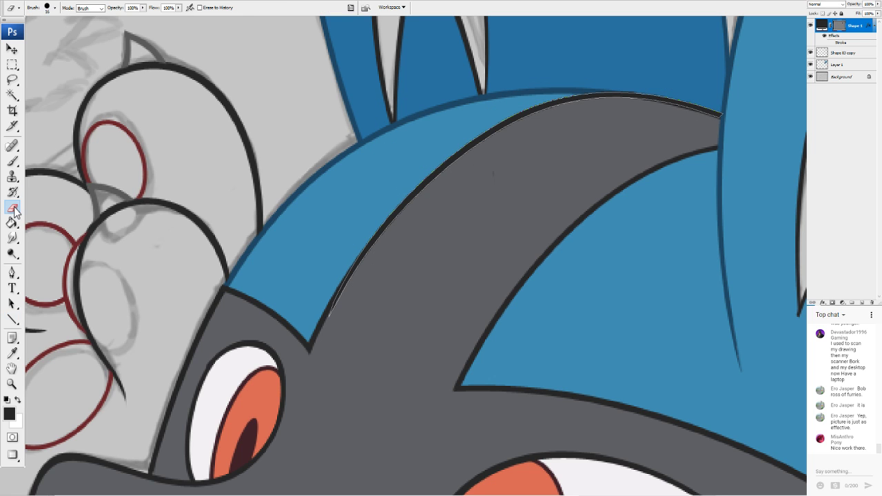
click(425, 166)
drag(349, 317, 365, 265)
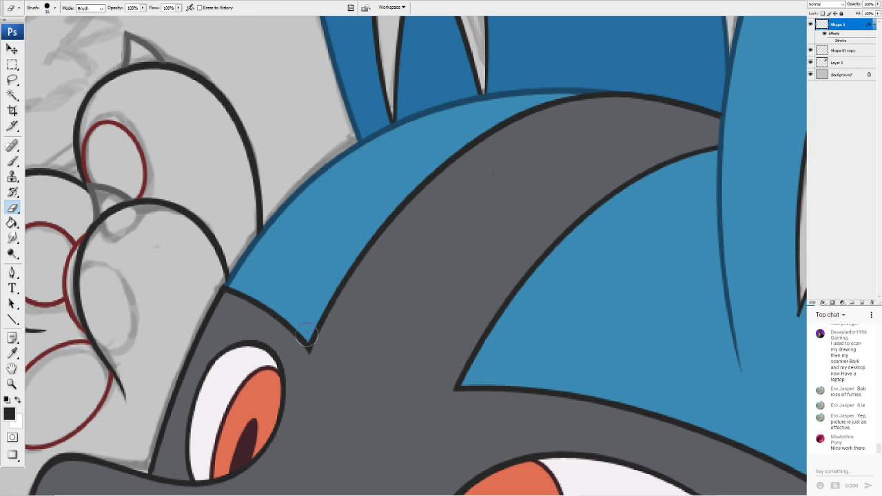
drag(306, 337, 491, 157)
drag(401, 220, 521, 134)
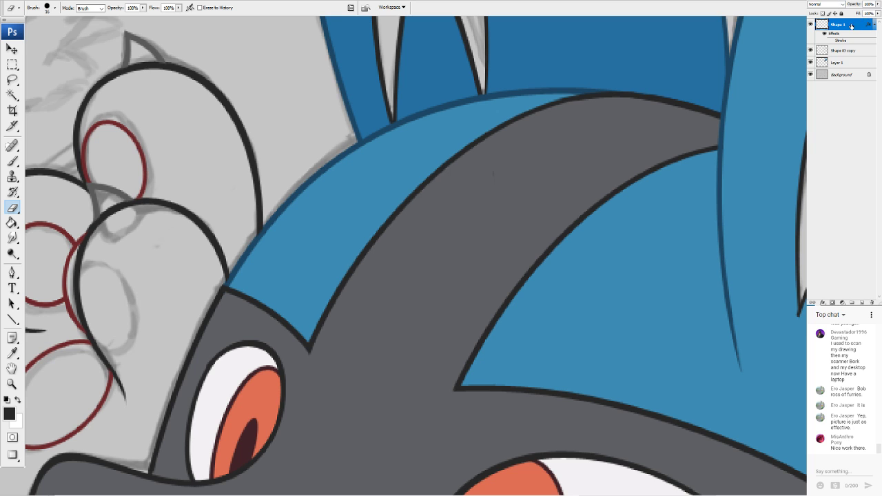
key(ctrl+e)
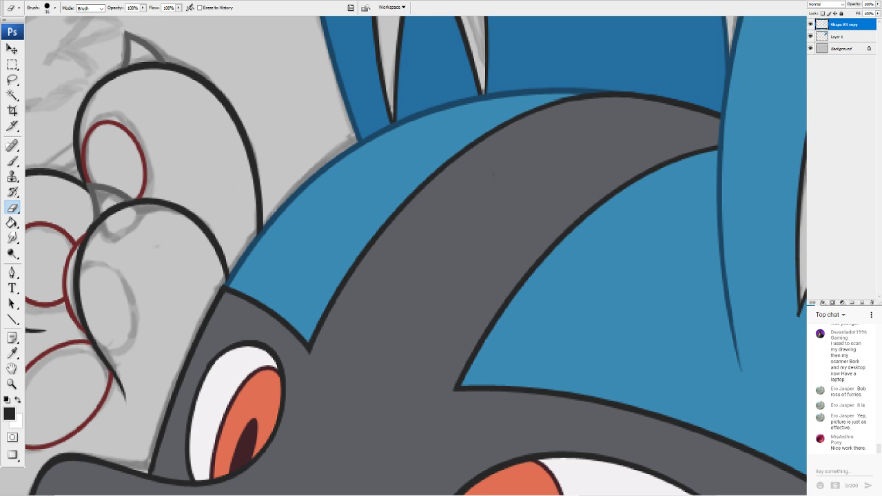
Lock the Shape 83 copy layer again and make the Layer 1 colour layer active
scroll(492, 174, down, 5)
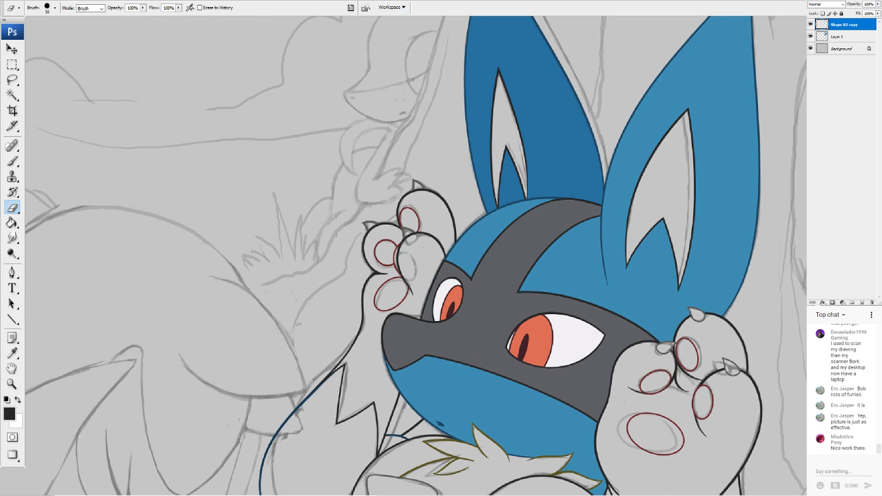
mouse_move(427, 317)
mouse_down()
mouse_move(426, 239)
mouse_move(463, 192)
mouse_move(450, 200)
mouse_up()
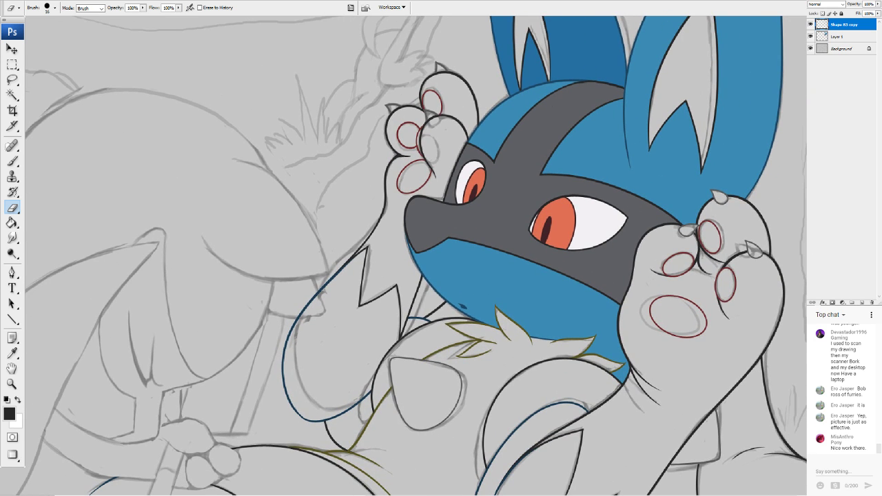
scroll(415, 255, up, 2)
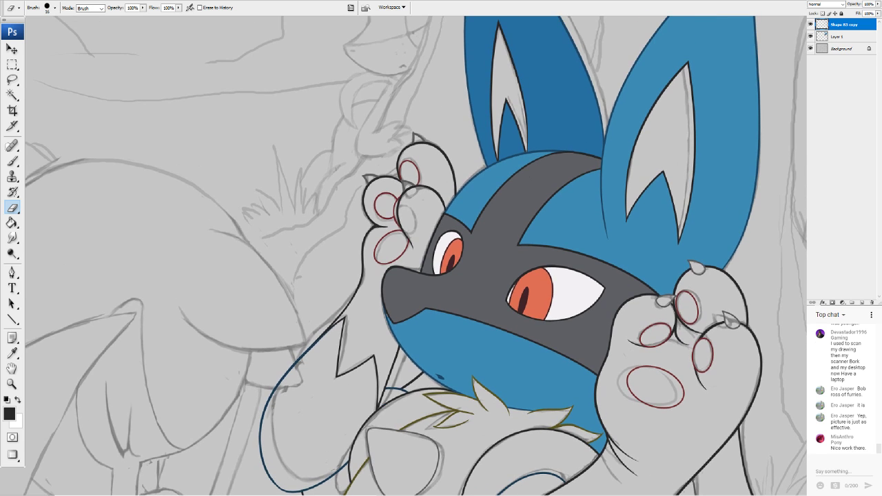
click(840, 37)
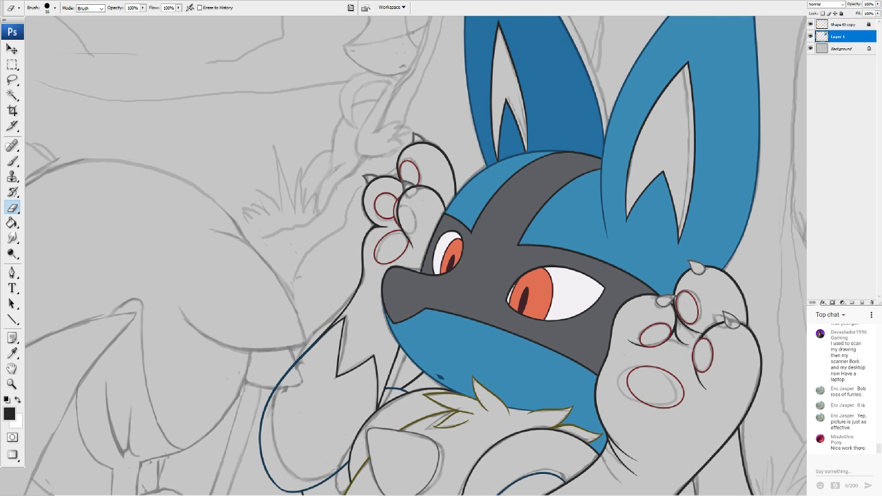
Hide and show the Layer 1 colours to compare the fills with the bare lines on the head and ears
scroll(416, 255, down, 2)
scroll(415, 255, up, 3)
drag(491, 190, 341, 320)
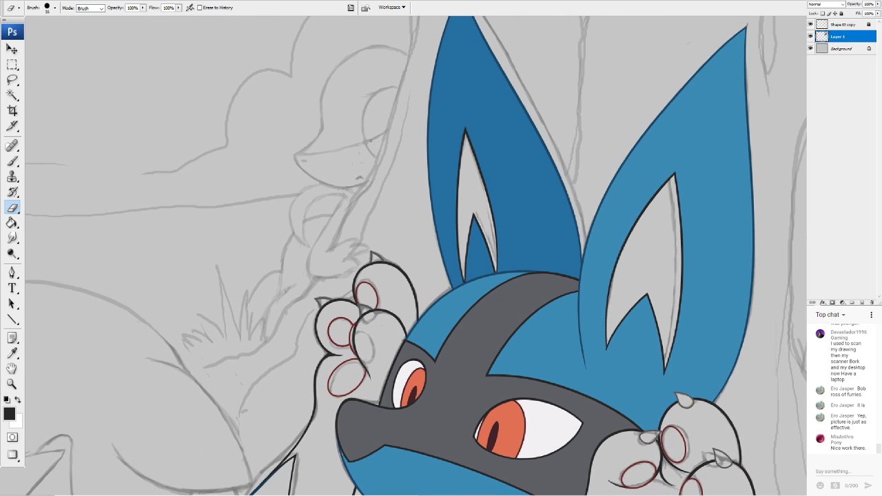
scroll(415, 254, down, 2)
click(811, 37)
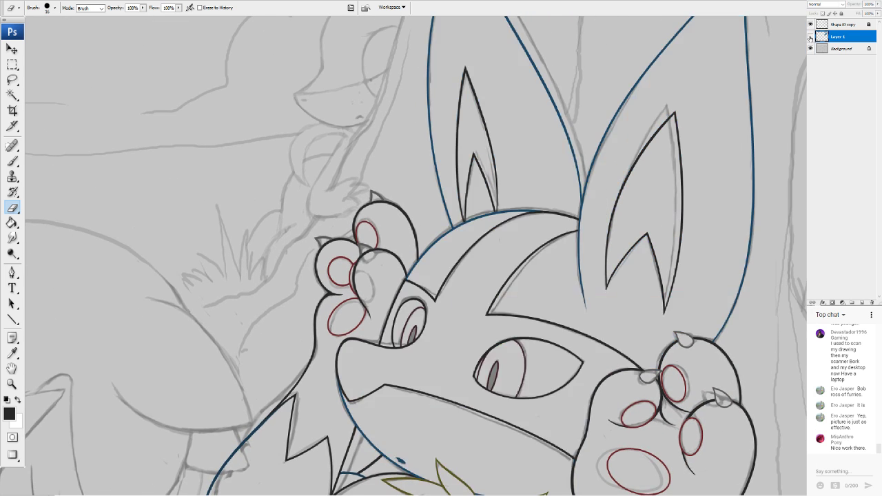
click(811, 36)
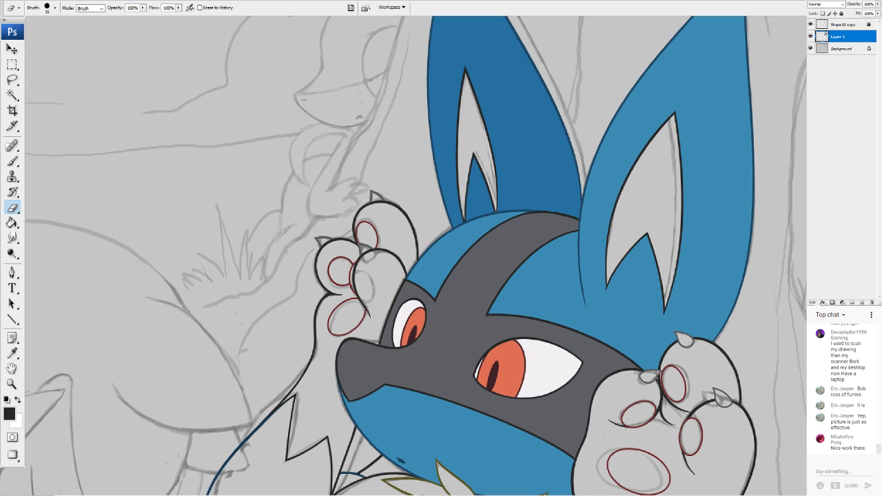
Sample the far ear's darker blue and draw a 5 px straight line from the crown down to the near ear's base
key(i)
click(9, 413)
click(498, 63)
click(610, 100)
click(13, 319)
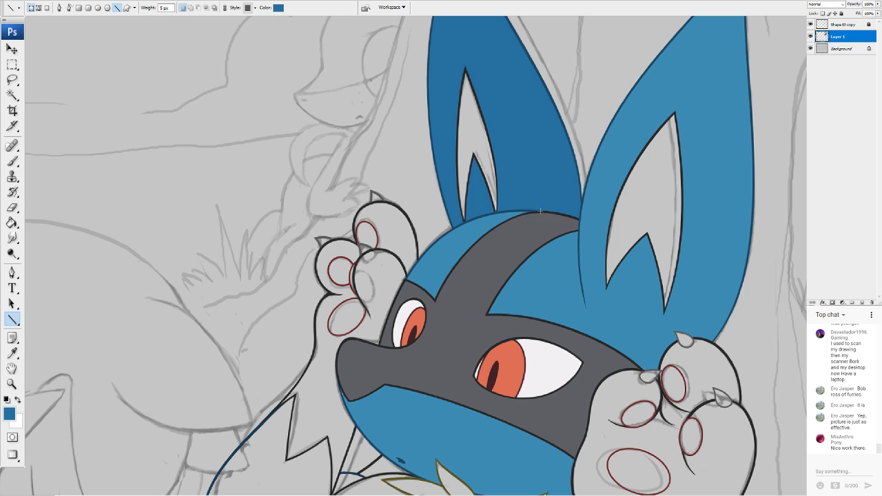
drag(535, 205, 586, 307)
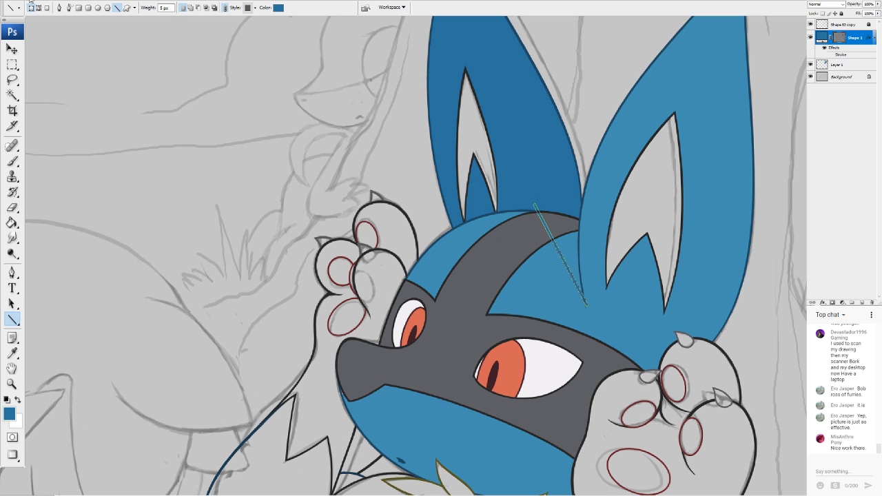
Warp the straight line into a curve sweeping from the far ear across the head stripe to the near ear's base
click(71, 159)
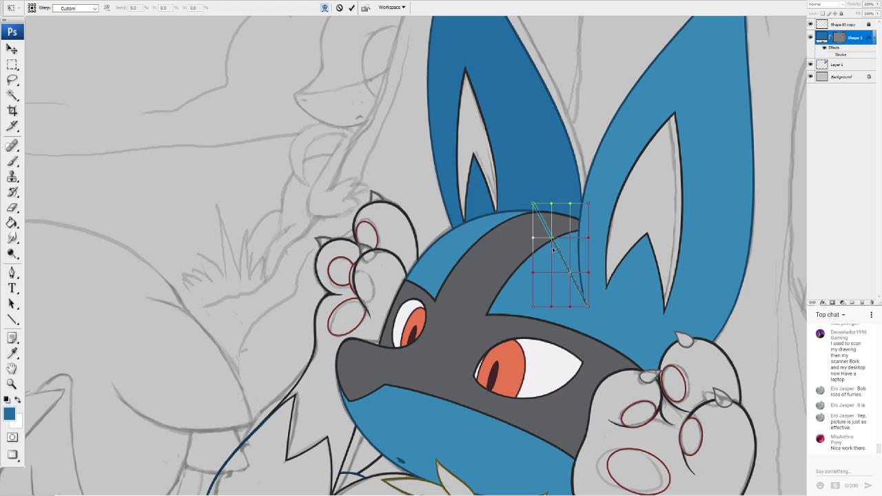
drag(565, 259, 542, 224)
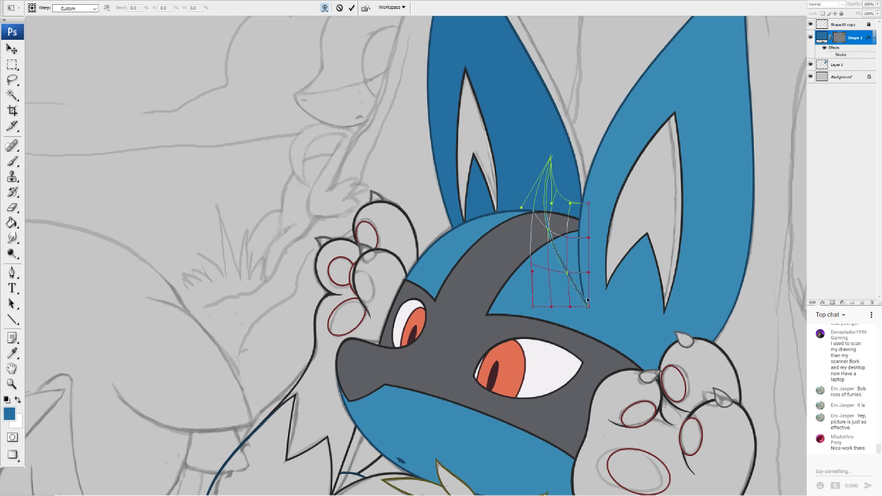
drag(587, 299, 589, 322)
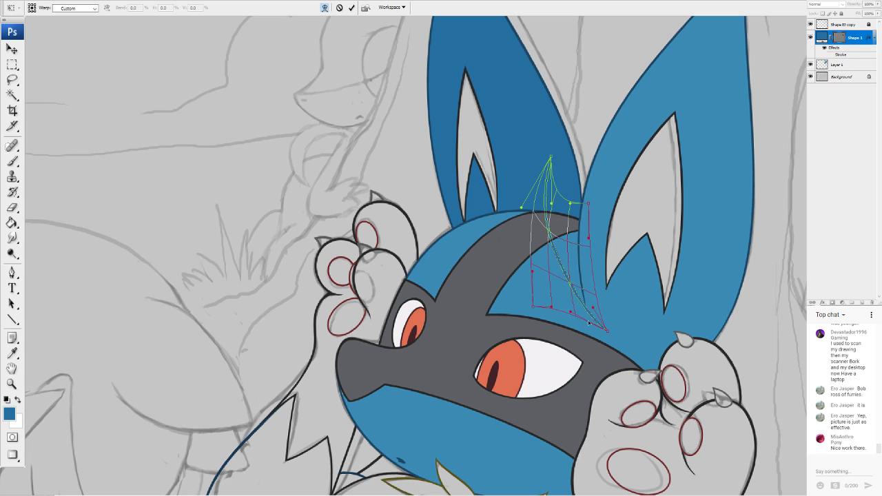
drag(557, 277, 554, 282)
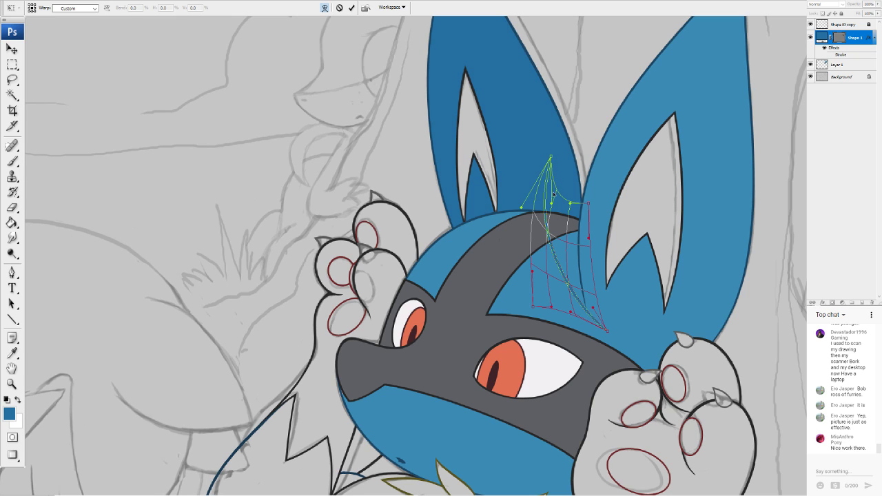
key(Return)
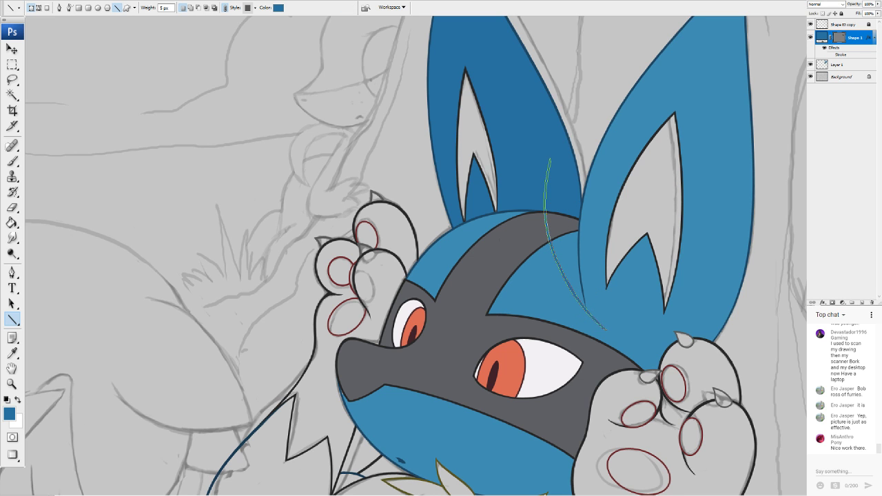
Draw a 5 px line down the near ear's inner side and warp its lower half to meet the head curve's end
scroll(416, 255, up, 3)
drag(524, 269, 325, 284)
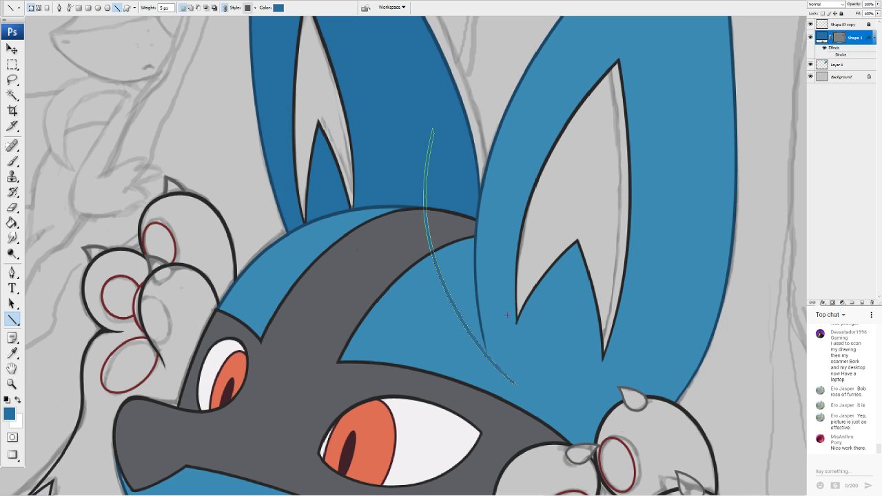
mouse_move(524, 394)
mouse_down()
mouse_move(509, 17)
mouse_move(507, 74)
mouse_up()
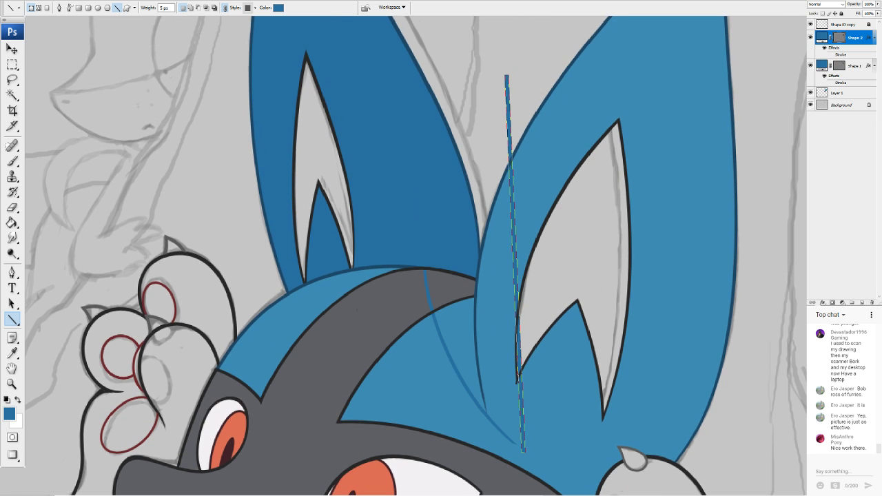
click(117, 162)
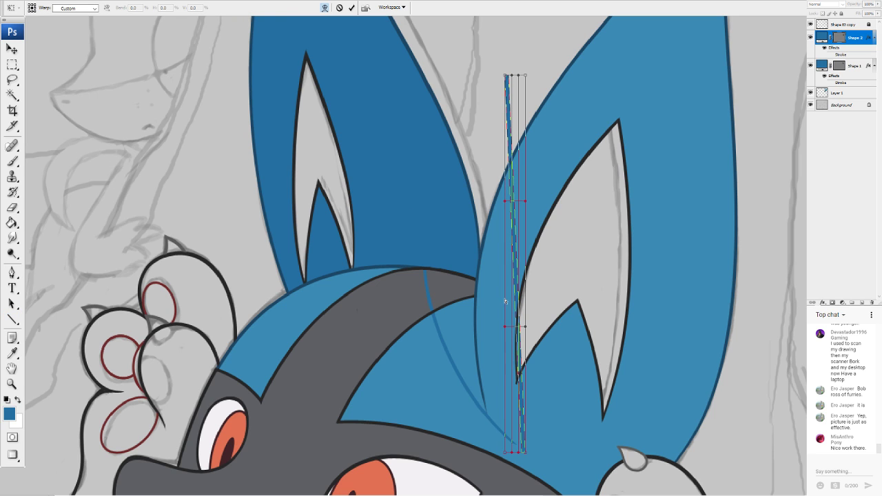
drag(505, 311, 471, 331)
drag(525, 452, 520, 460)
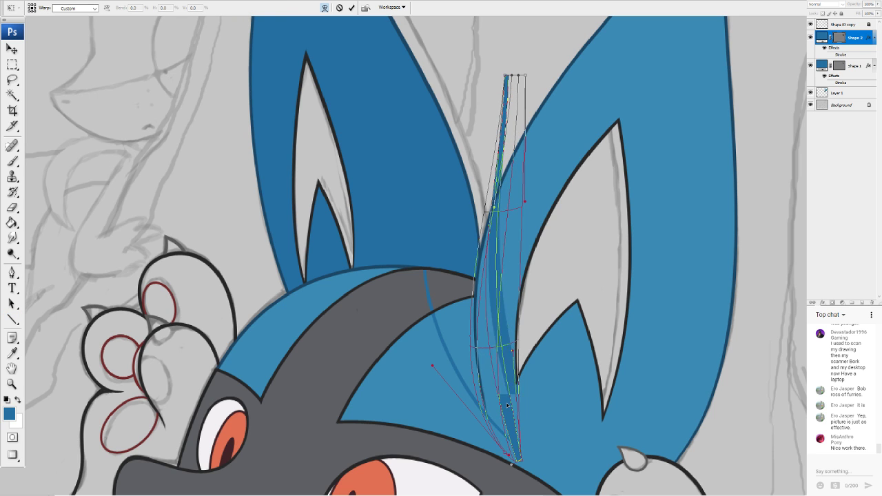
drag(520, 341, 482, 400)
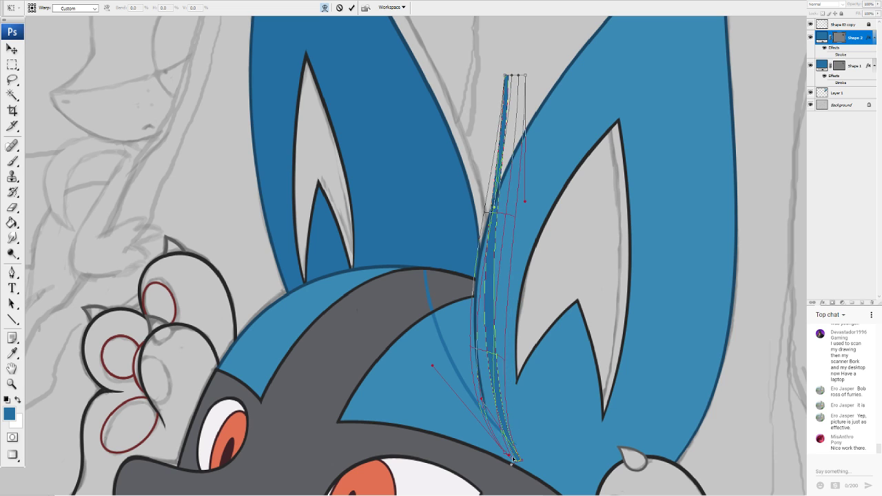
drag(514, 460, 515, 445)
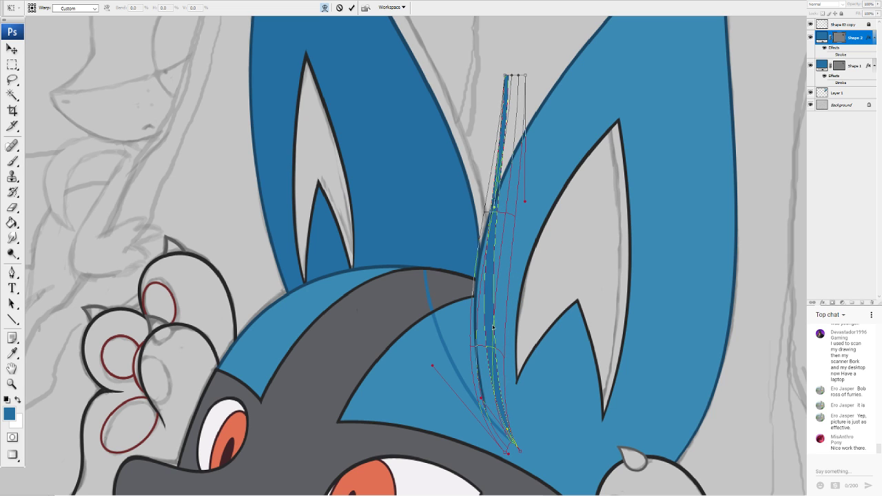
Warp the upper half of the near ear's line to run up along the ear's inner edge
mouse_move(525, 75)
mouse_down()
mouse_move(599, 46)
mouse_move(516, 72)
mouse_move(545, 68)
mouse_move(612, 29)
mouse_up()
drag(496, 206, 482, 182)
mouse_move(601, 52)
mouse_down()
mouse_move(597, 42)
mouse_move(518, 195)
mouse_up()
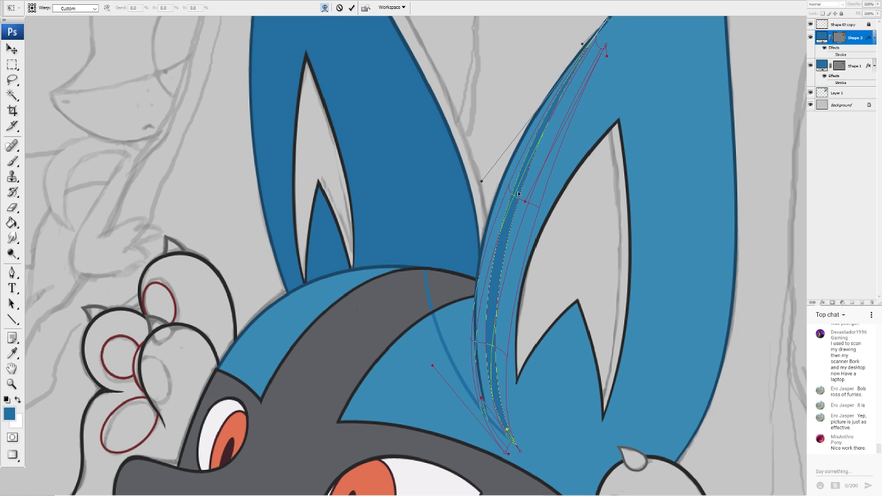
drag(502, 238, 496, 254)
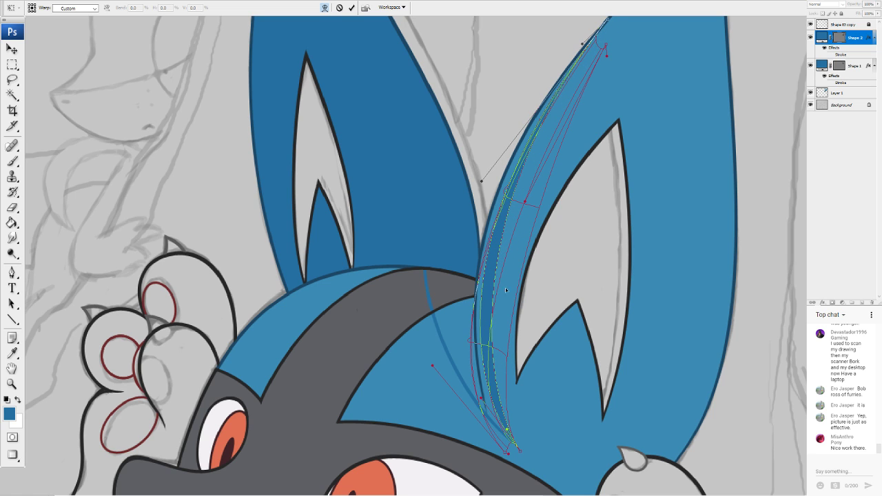
key(Return)
key(u)
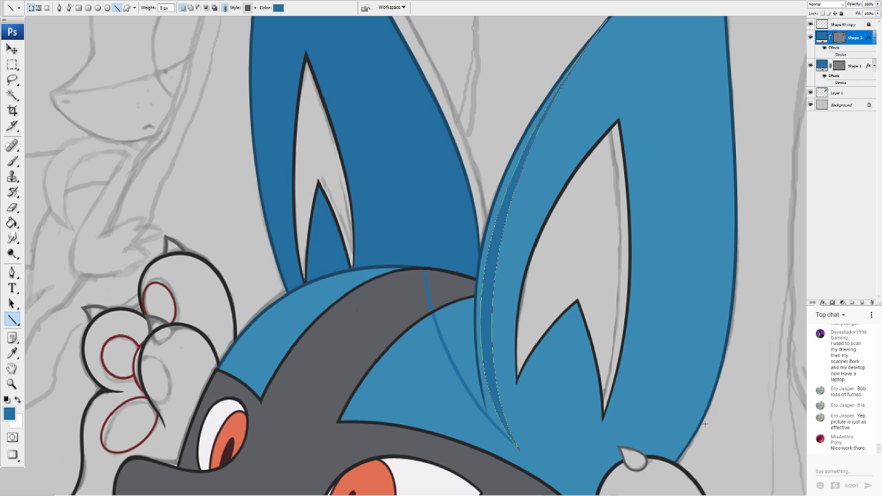
Duplicate the head curve's shape layer as Shape 1 copy and set the copy's fill to dark grey 424244
double_click(819, 64)
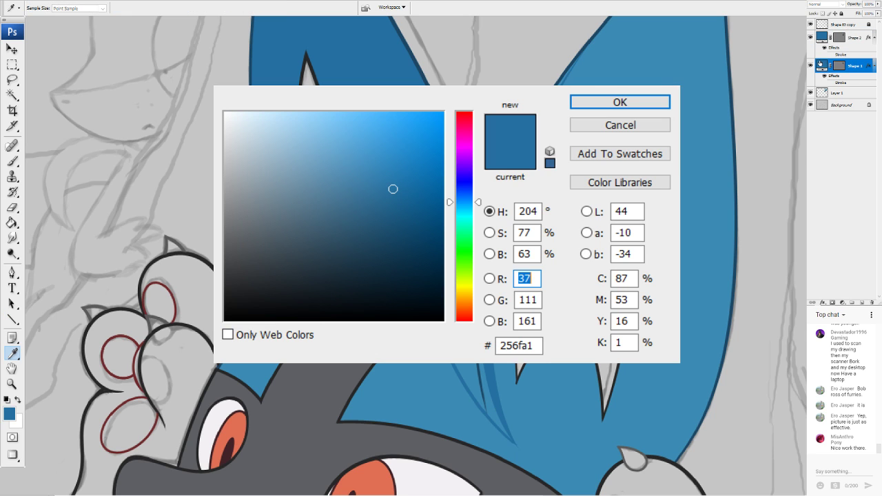
click(641, 131)
click(810, 67)
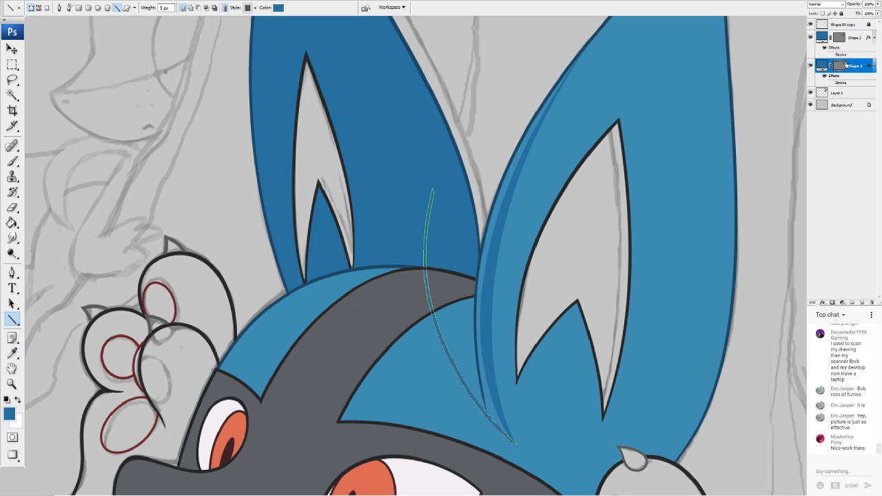
key(ctrl+alt+j)
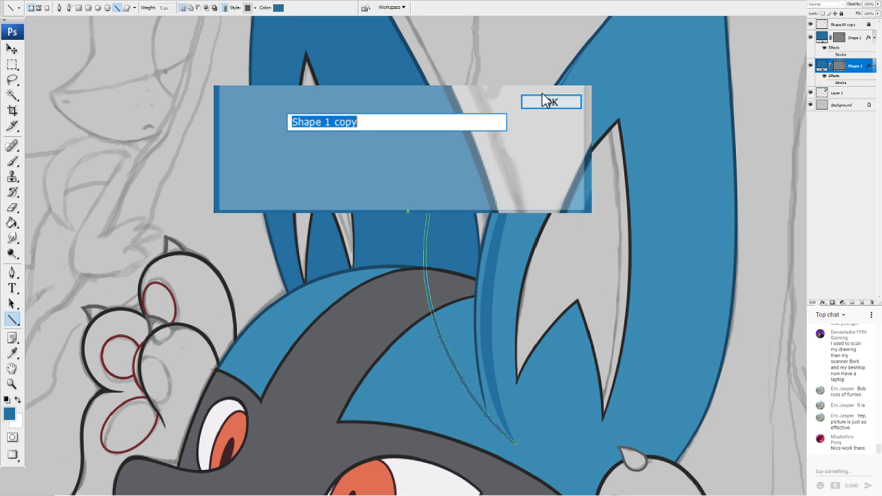
click(549, 101)
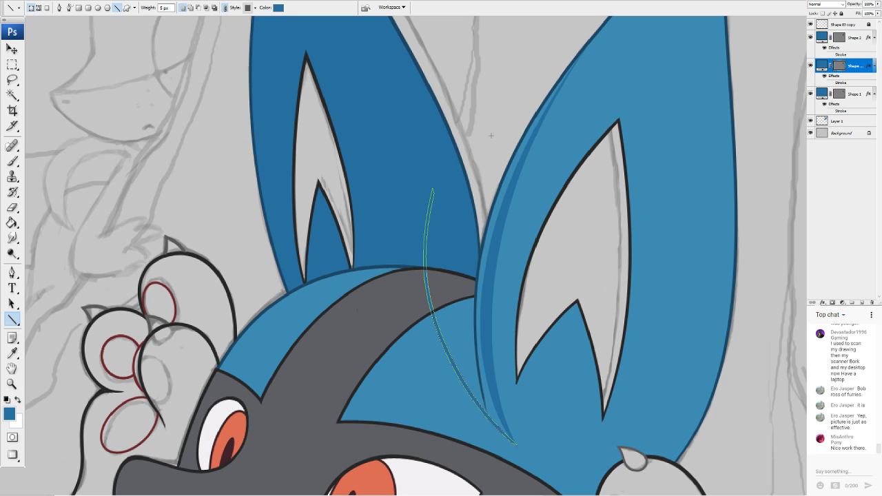
double_click(821, 67)
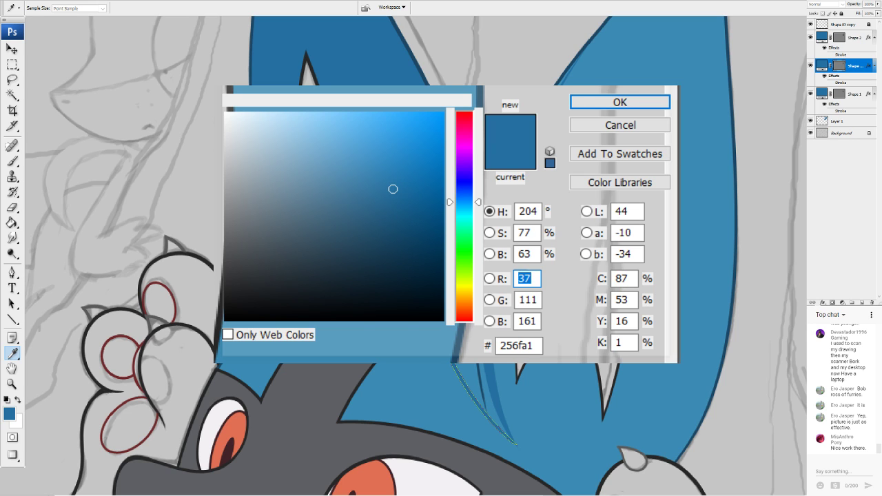
click(604, 412)
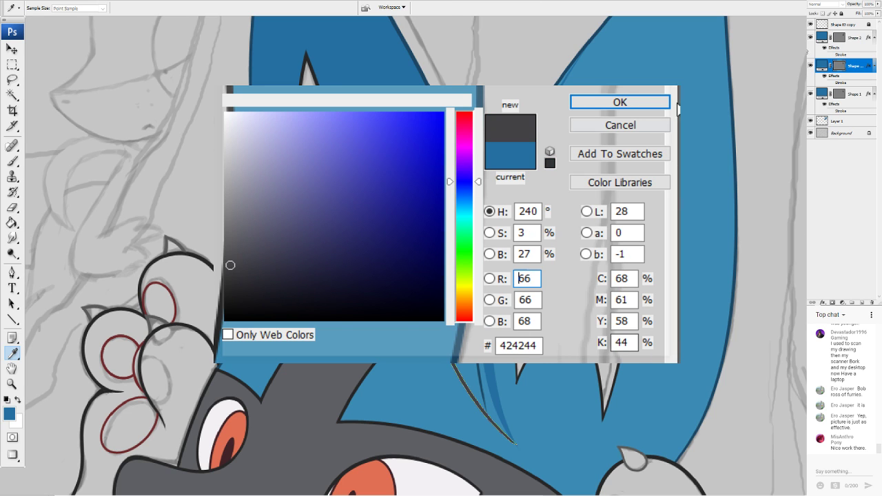
click(619, 102)
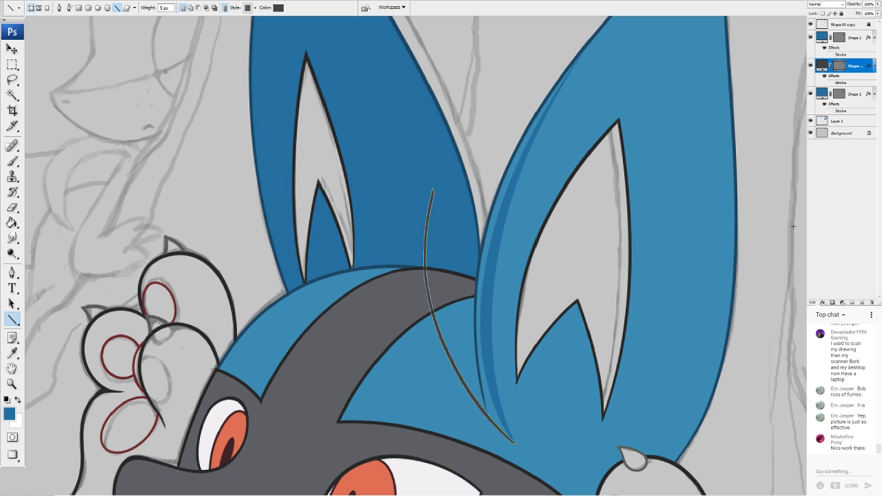
Rasterize Shape 1 copy and erase its dark grey line above and below the grey head stripe
click(12, 207)
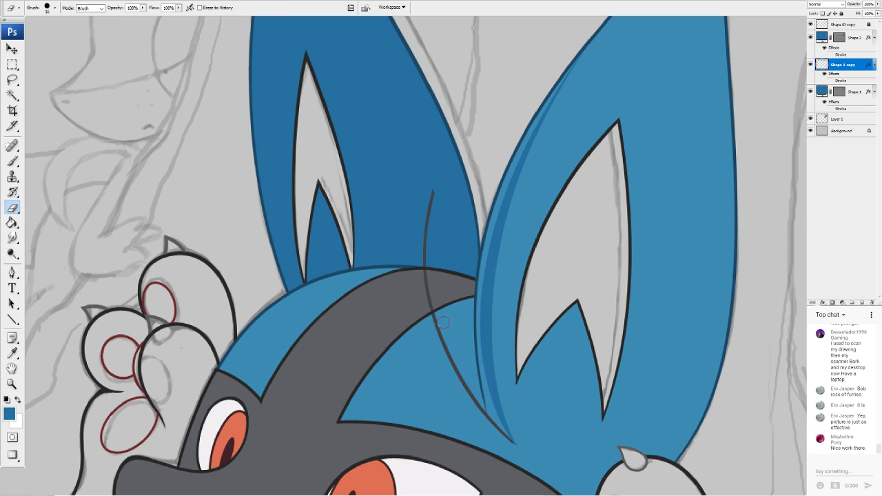
mouse_move(441, 326)
mouse_down()
mouse_move(441, 318)
mouse_move(478, 407)
mouse_move(513, 452)
mouse_up()
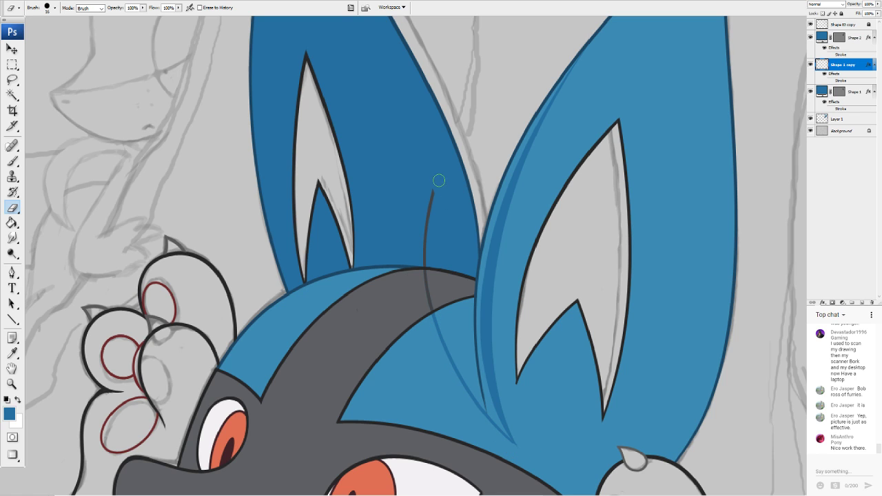
mouse_move(439, 181)
mouse_down()
mouse_move(423, 228)
mouse_move(426, 258)
mouse_up()
Hide and show the dark grey copy and the blue curve to compare how they overlap on the head stripe
click(810, 91)
click(810, 92)
scroll(384, 239, up, 10)
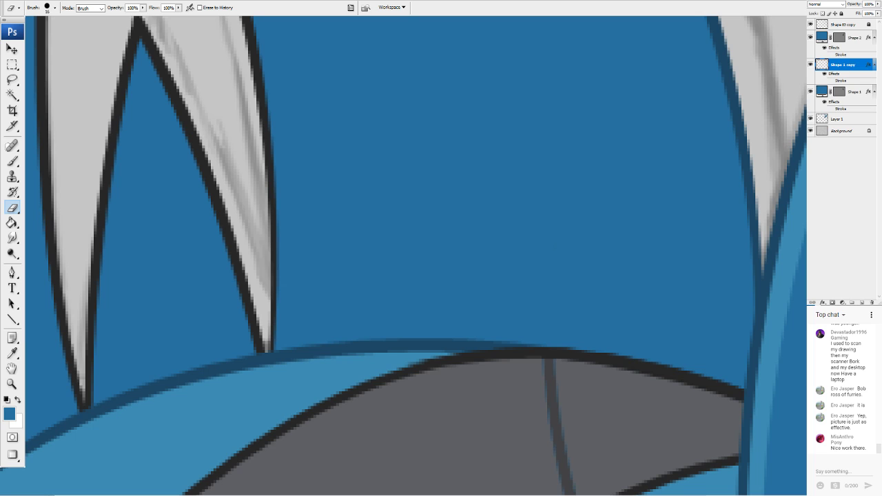
drag(556, 246, 507, 97)
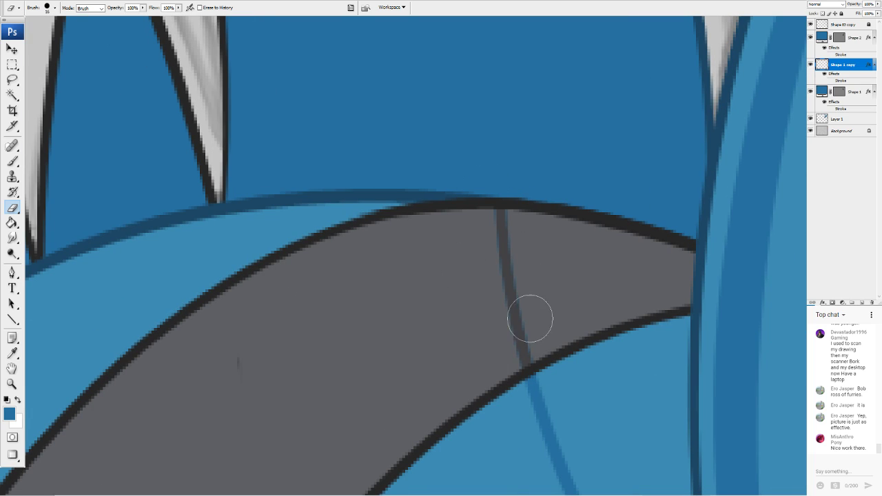
click(811, 64)
click(811, 64)
click(811, 64)
click(811, 64)
click(811, 64)
click(811, 64)
click(811, 91)
click(811, 91)
Rasterize the blue Shape 1 curve and erase its edges showing around the dark grey line within the head stripe
click(853, 92)
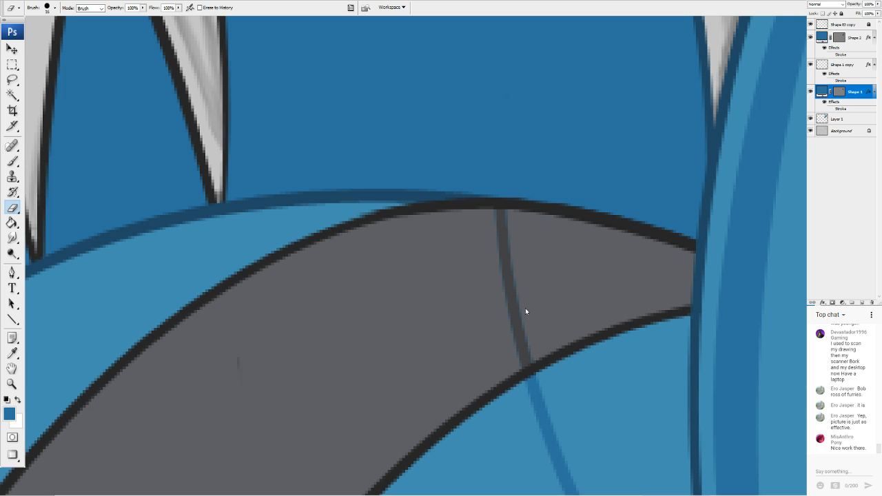
click(434, 174)
key(Return)
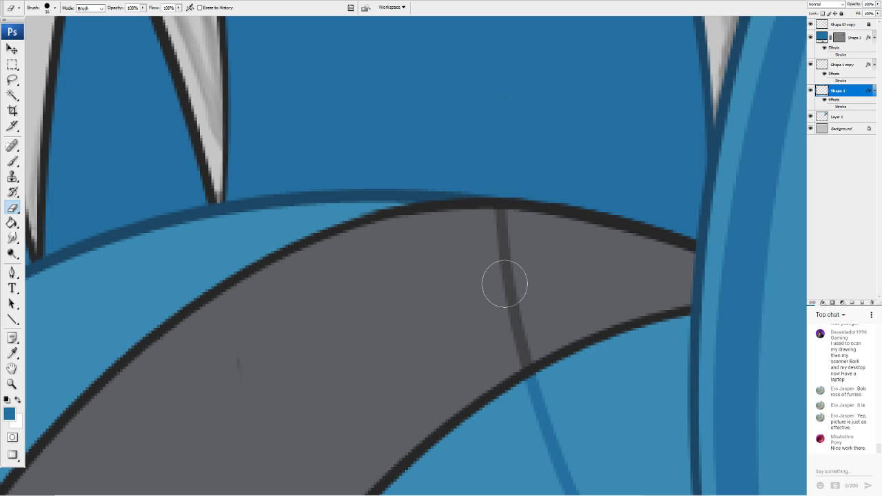
click(810, 65)
click(810, 64)
click(810, 65)
click(810, 65)
mouse_move(544, 406)
mouse_down()
mouse_move(496, 257)
mouse_move(449, 197)
mouse_move(461, 222)
mouse_up()
key(ctrl+z)
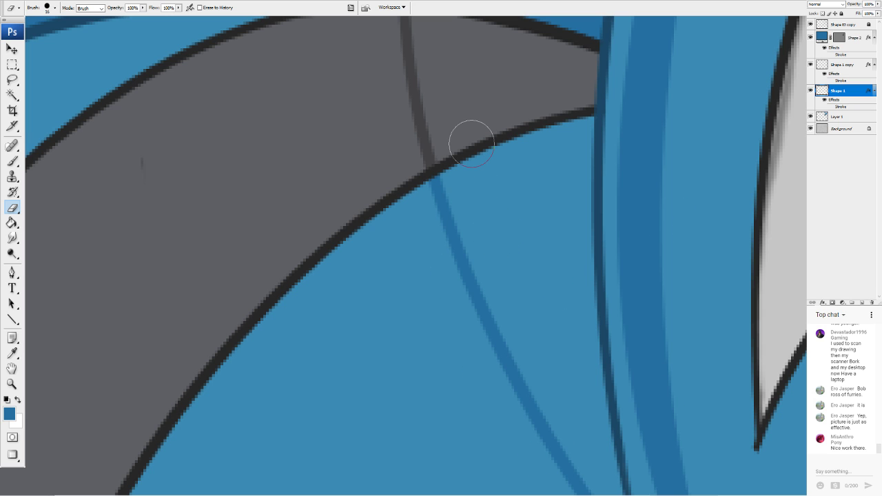
Merge Shape 1, Shape 1 copy and Shape 2 into one layer and merge that down into Layer 1
scroll(455, 253, down, 10)
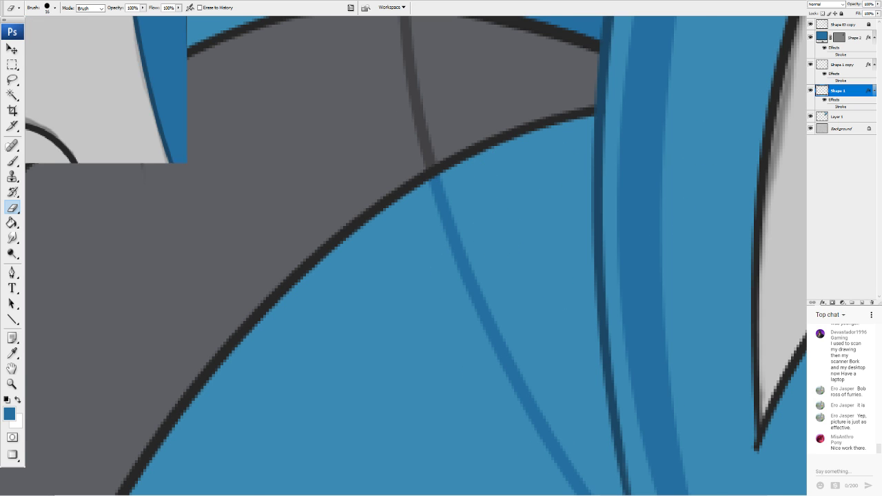
scroll(417, 253, down, 2)
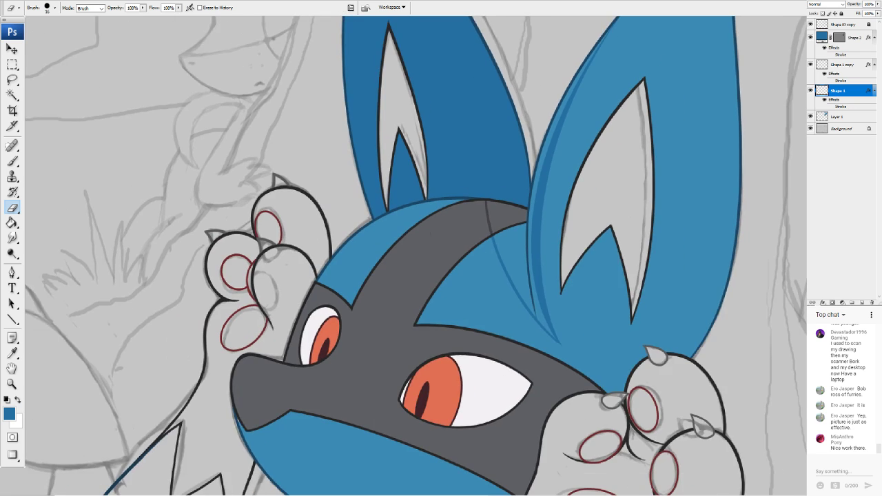
scroll(417, 253, up, 4)
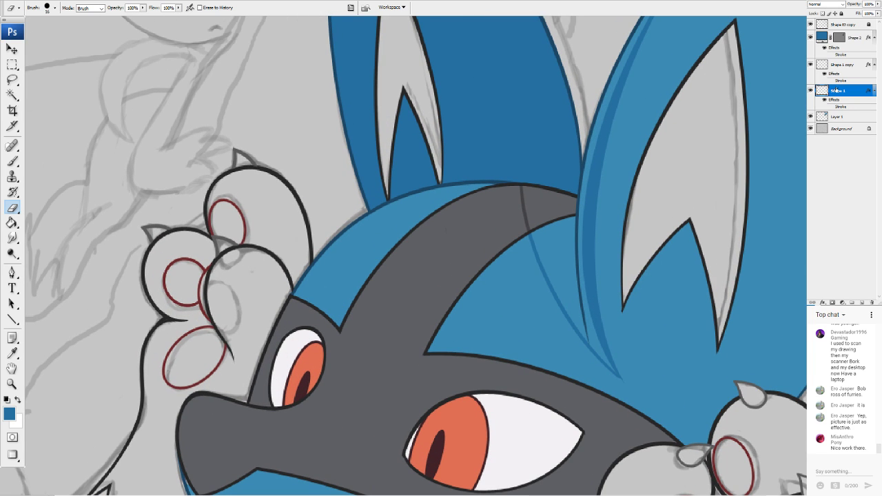
ctrl+click(842, 65)
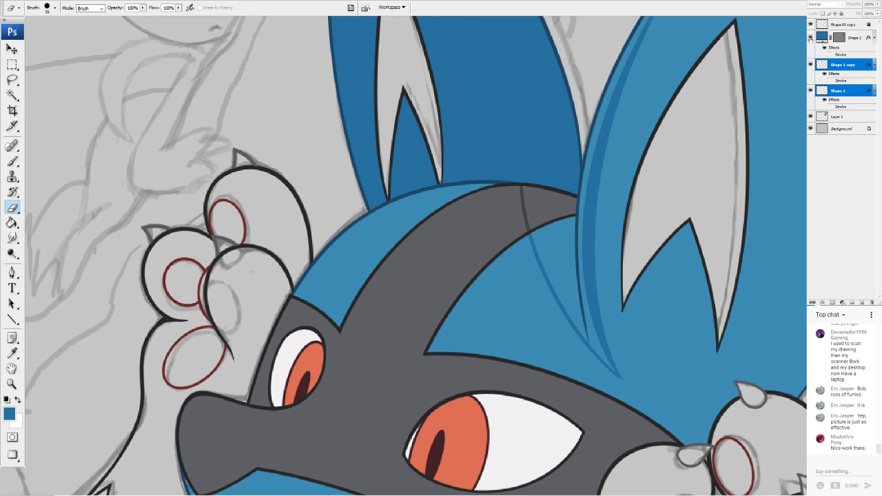
ctrl+click(850, 37)
key(ctrl+e)
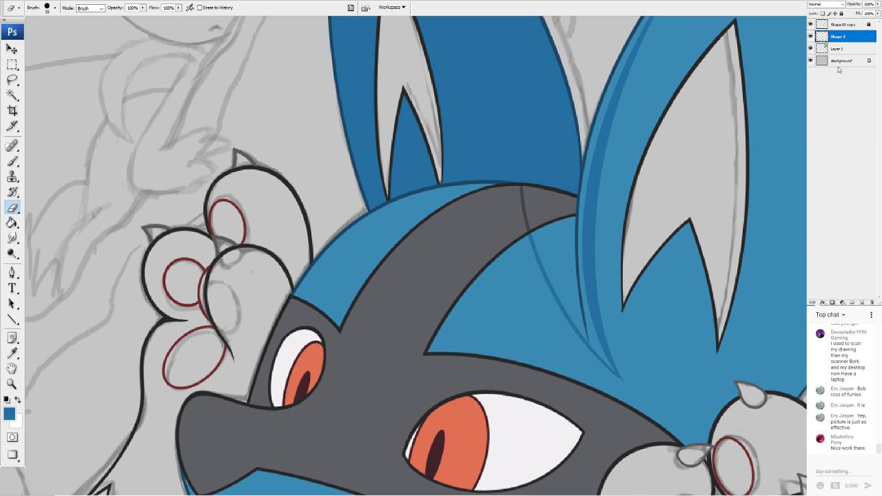
key(ctrl+e)
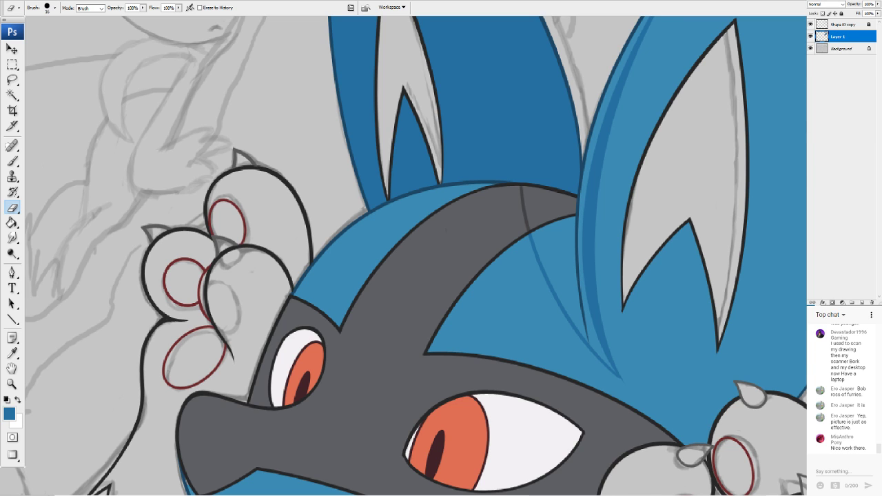
Fill the head area beside the near ear with dark blue and the grey stripe's end with the dark grey sampled from its boundary line
click(12, 223)
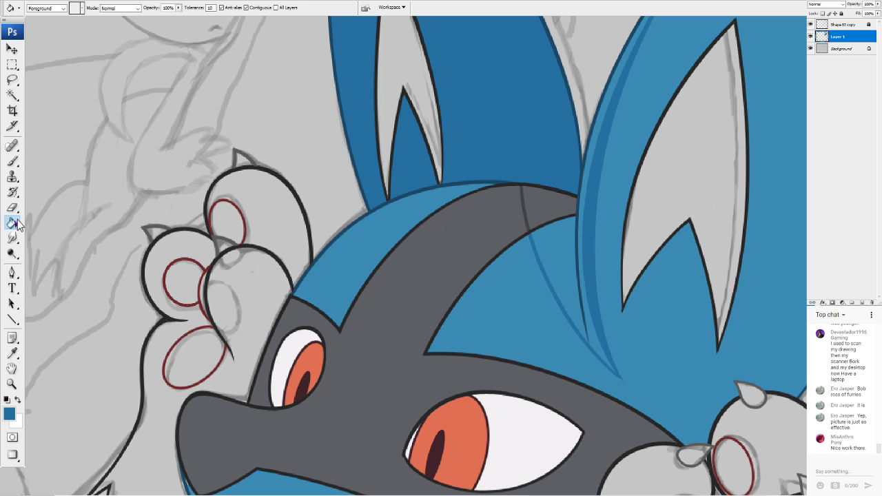
click(560, 260)
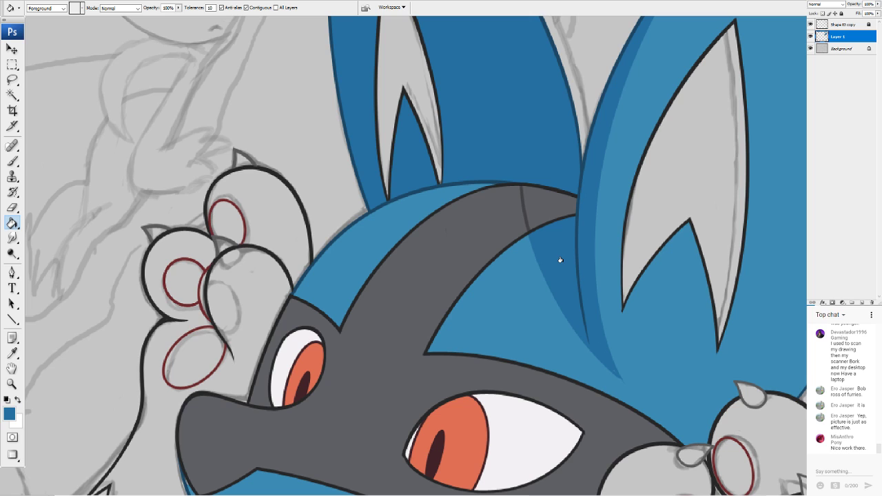
alt+click(527, 217)
click(536, 211)
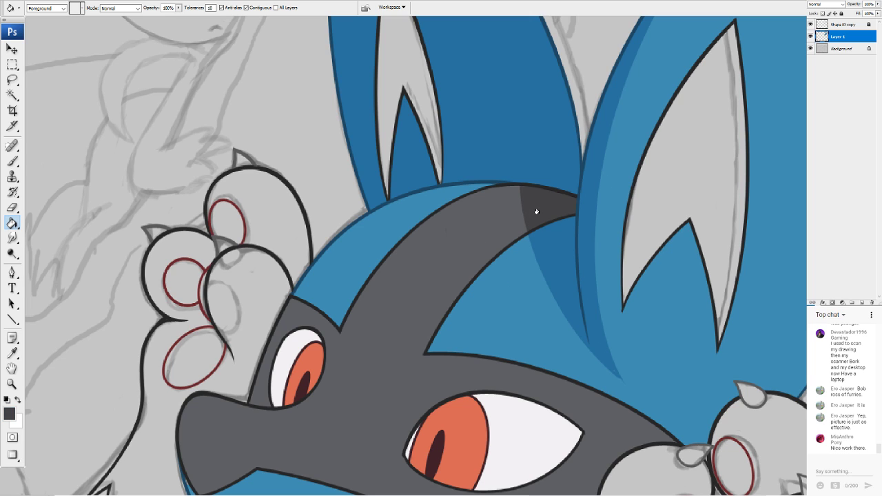
Examine the new head and ear shading against the whole figure and up close
scroll(637, 117, down, 4)
scroll(414, 207, up, 1)
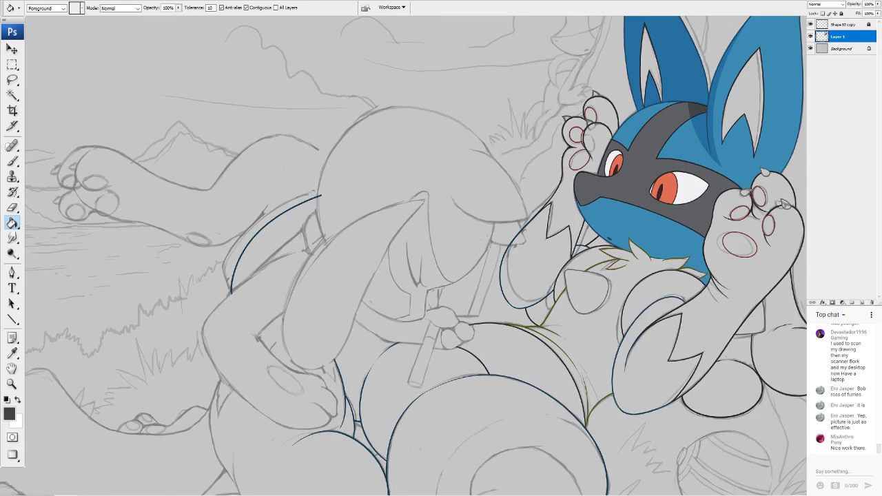
drag(427, 220, 405, 276)
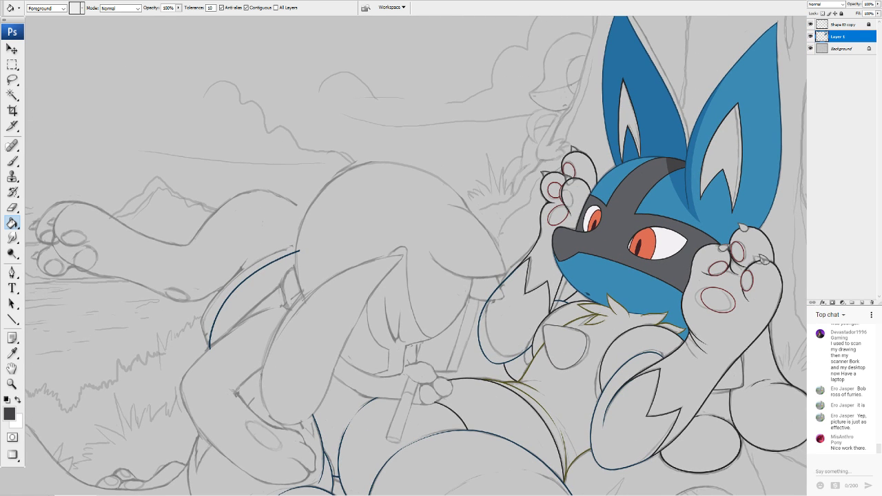
scroll(399, 245, up, 3)
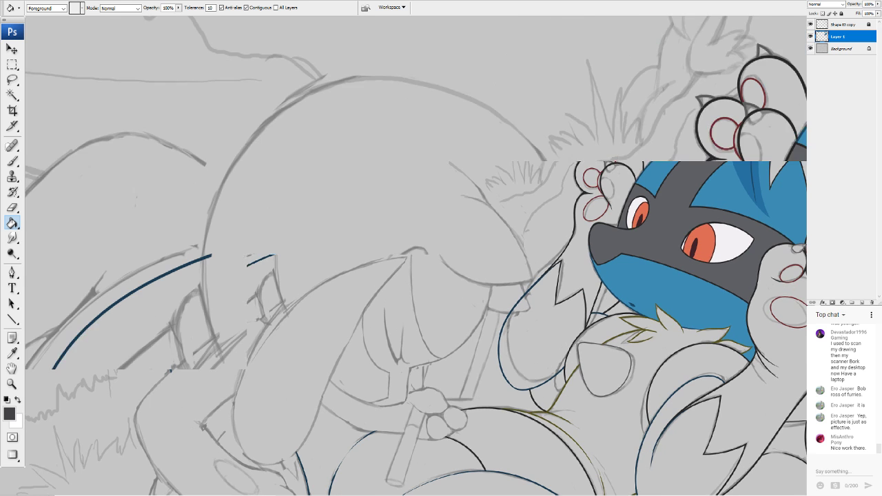
drag(483, 238, 296, 289)
drag(585, 172, 245, 373)
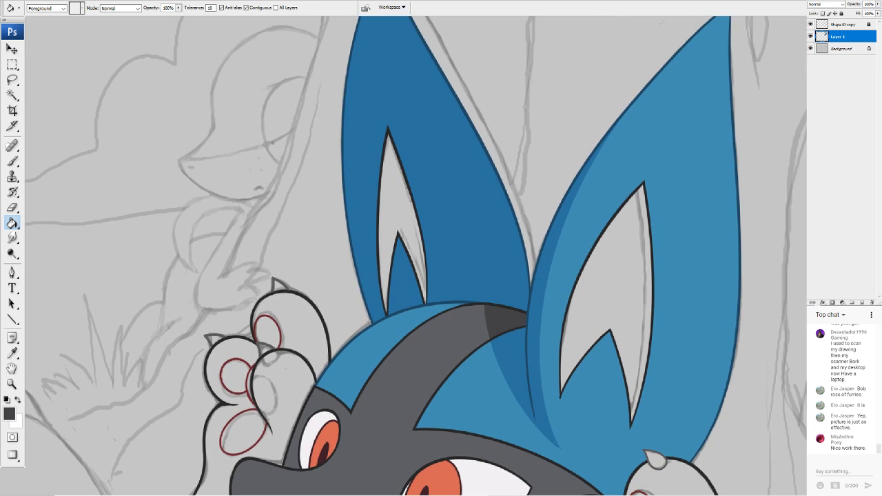
scroll(416, 254, down, 3)
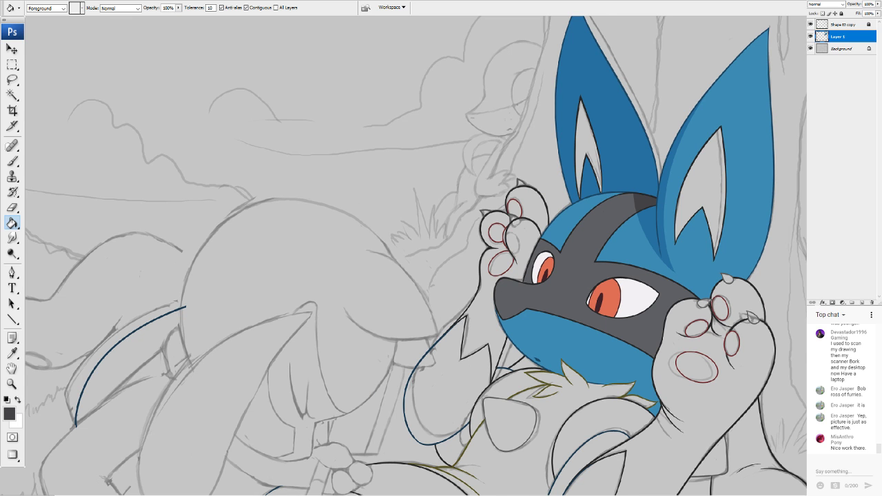
scroll(664, 263, up, 5)
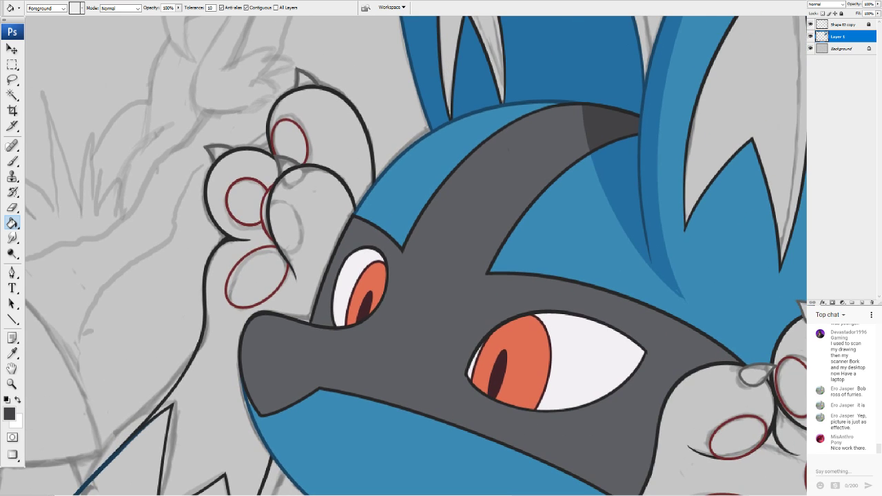
Sample the far ear's dark blue as foreground colour and draw a 5 px line from the head's top to below the smaller eye
click(16, 319)
click(11, 415)
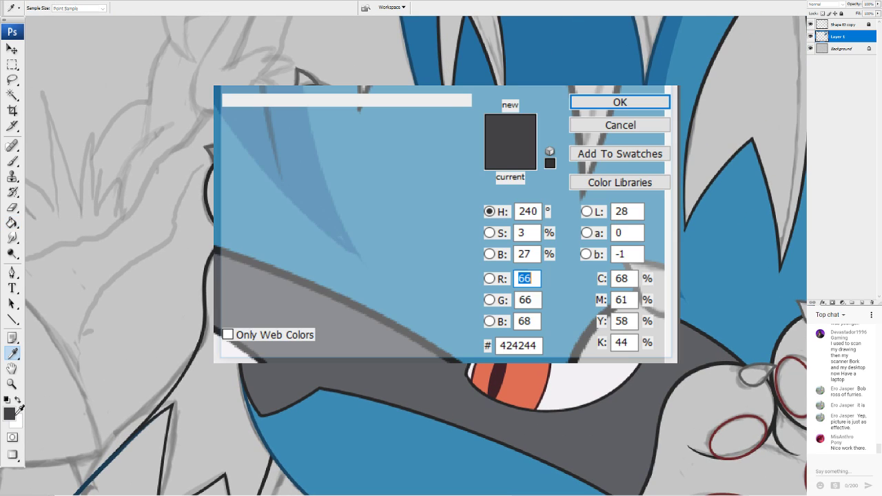
click(572, 59)
key(Return)
key(u)
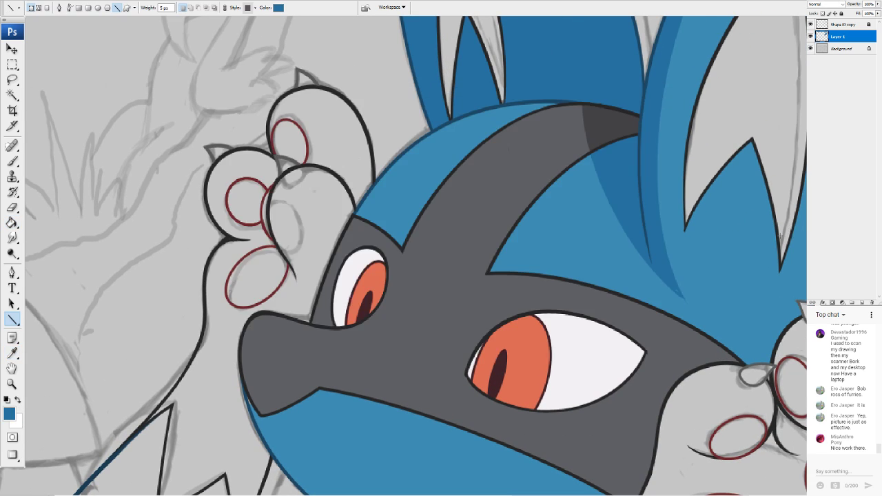
click(13, 222)
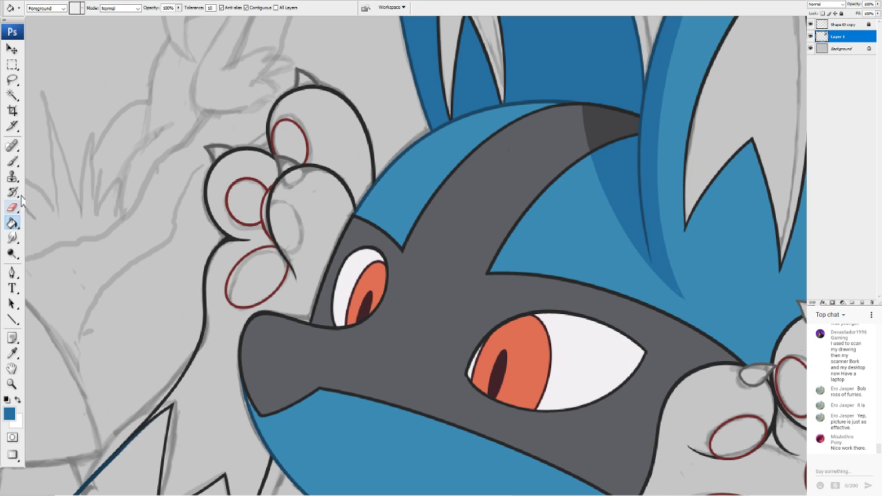
click(12, 319)
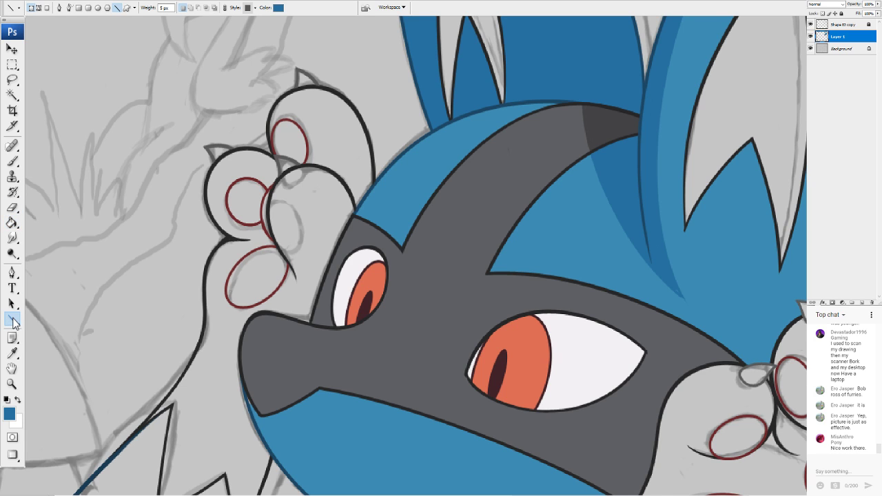
drag(553, 102, 320, 324)
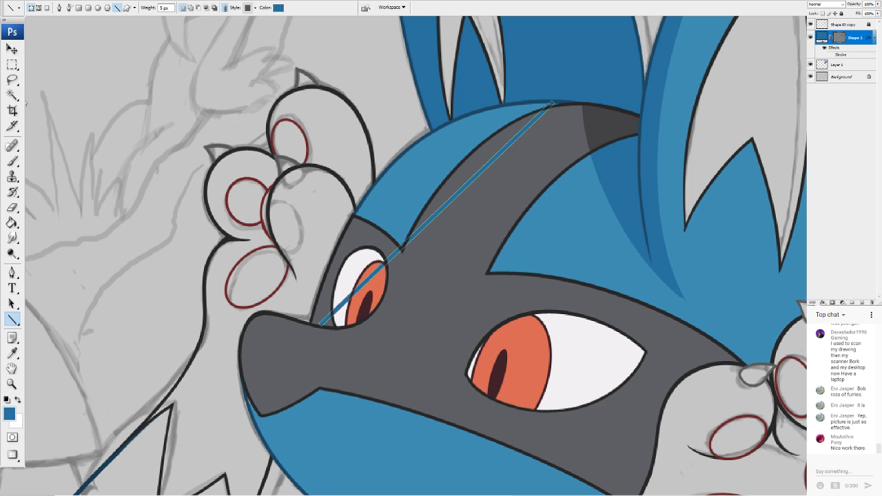
Warp the upper part of the blue line into an arc following the head's top edge, extending its end across the grey stripe
key(ctrl+t)
drag(432, 236, 425, 225)
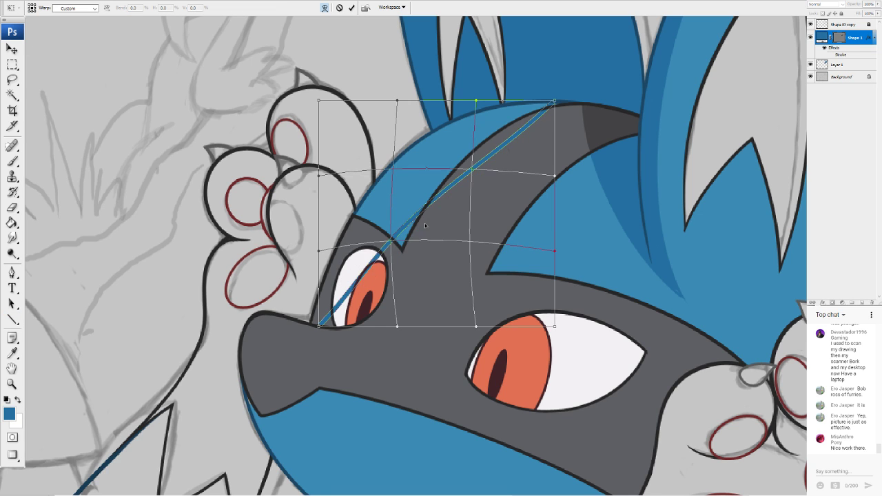
drag(555, 176, 550, 152)
drag(555, 101, 602, 113)
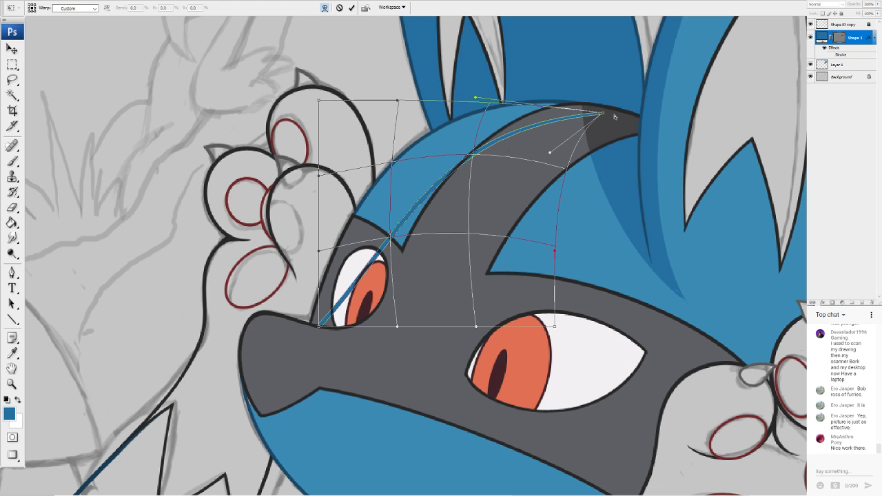
drag(476, 99, 487, 70)
drag(476, 181, 467, 167)
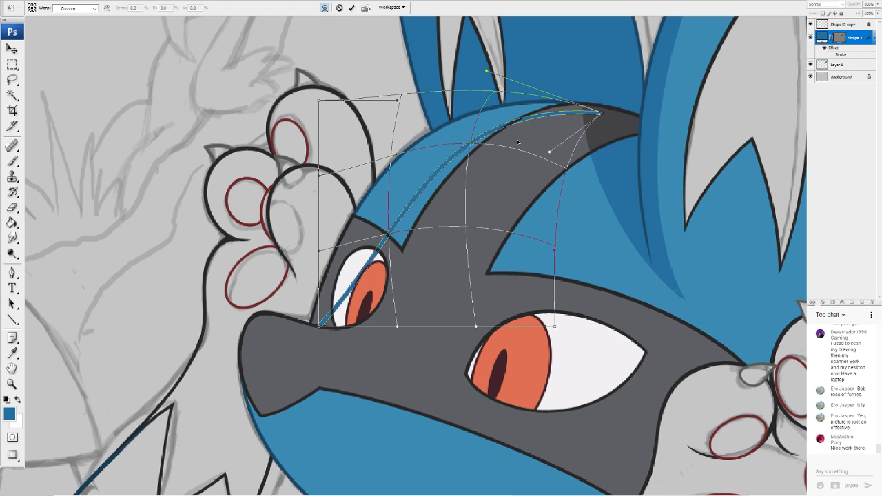
drag(517, 142, 529, 134)
Bend the lower part of the blue line outward around the smaller eye, extend its end onto the muzzle, and apply the warp
drag(405, 234, 391, 223)
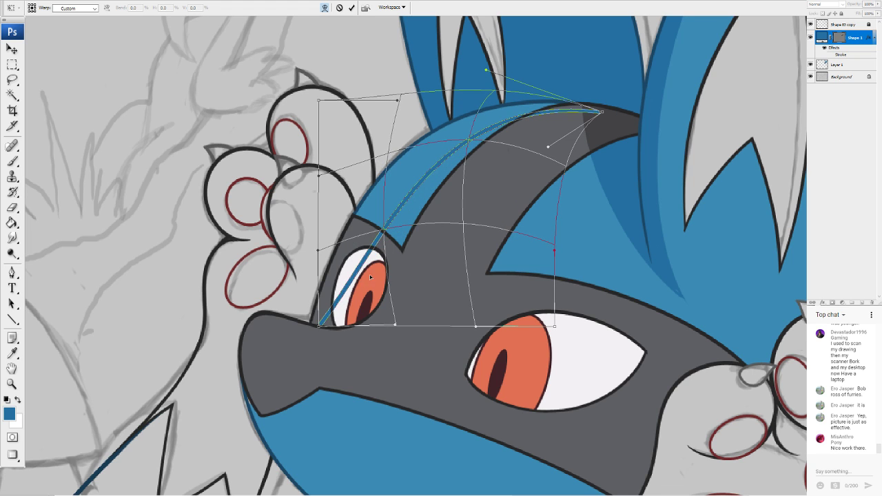
drag(376, 291, 361, 283)
drag(319, 327, 319, 352)
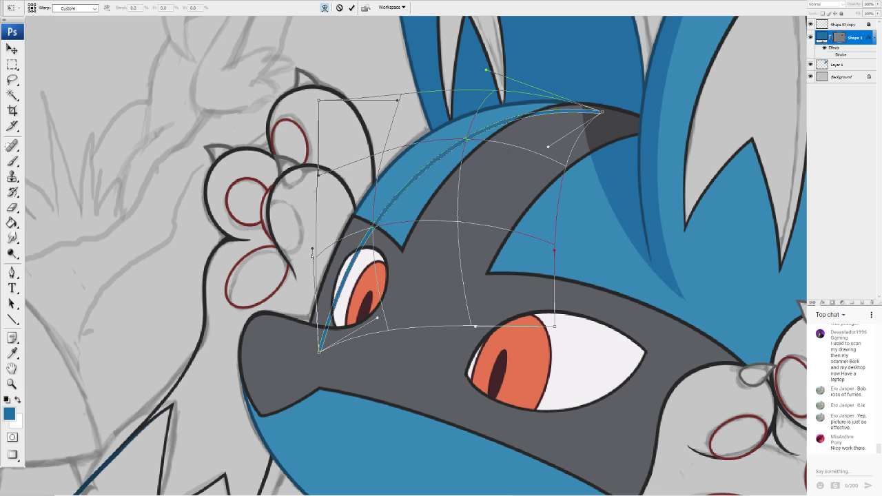
drag(313, 241, 277, 270)
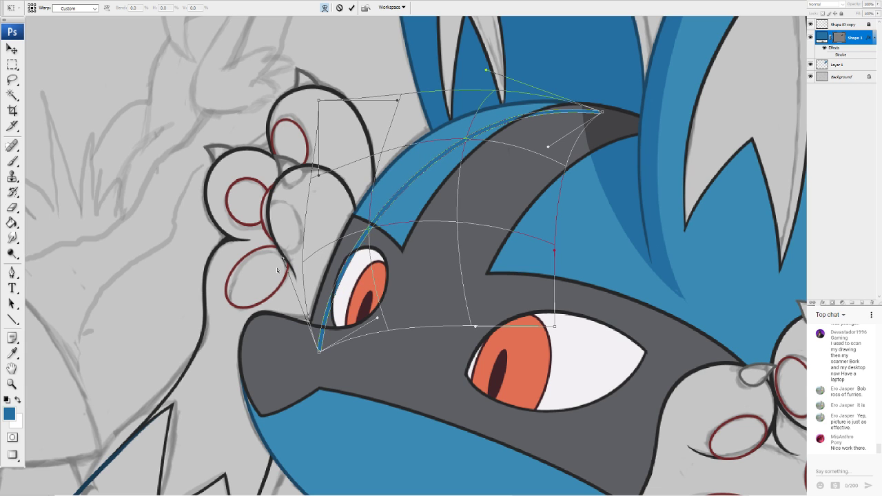
drag(319, 351, 331, 363)
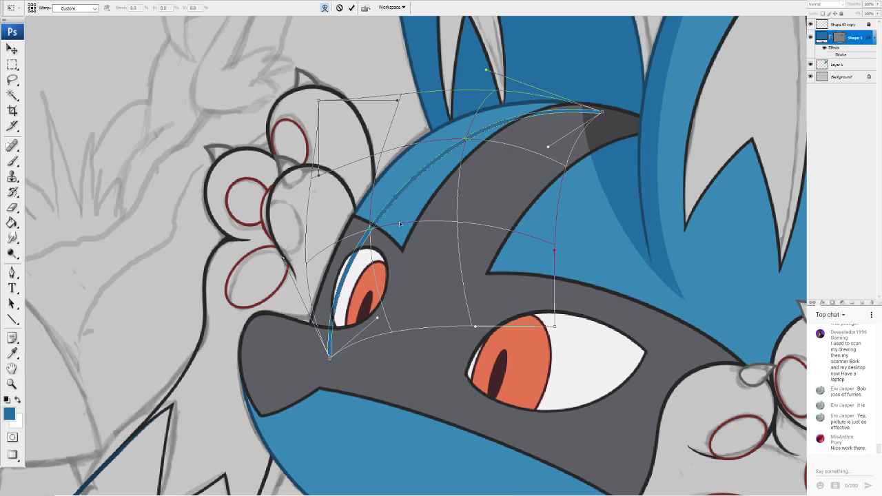
key(Return)
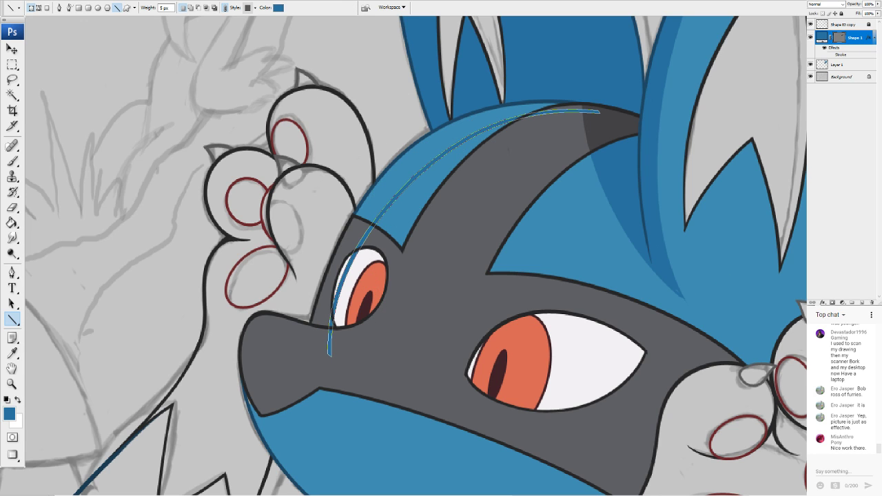
Refine the blue curve with a second slight warp, nudging its middle and upper part outward toward the head outline
click(98, 164)
drag(428, 196, 423, 197)
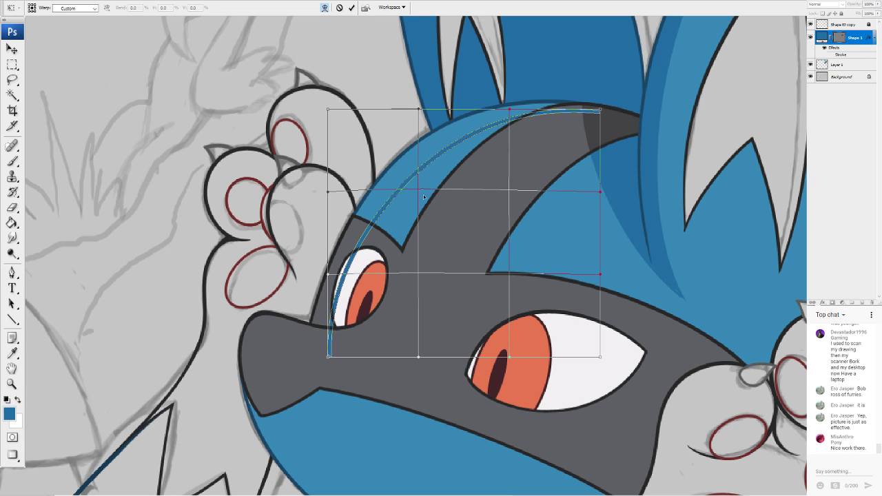
drag(510, 108, 512, 103)
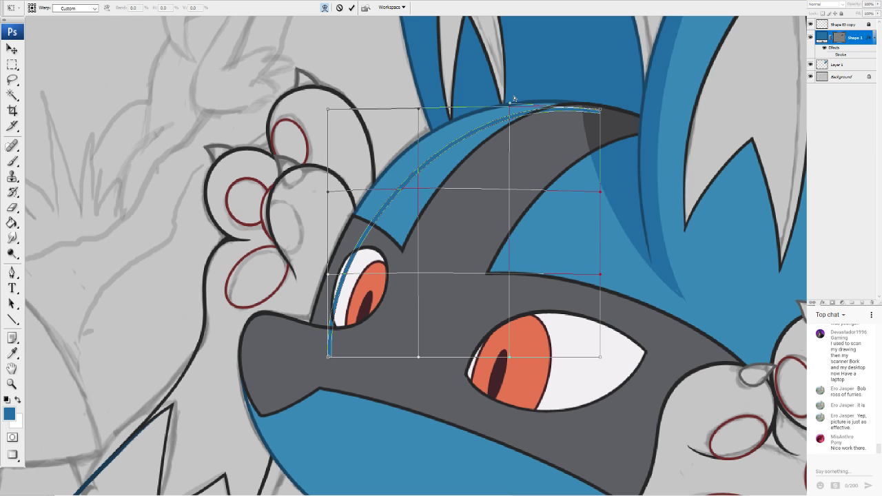
key(Return)
key(u)
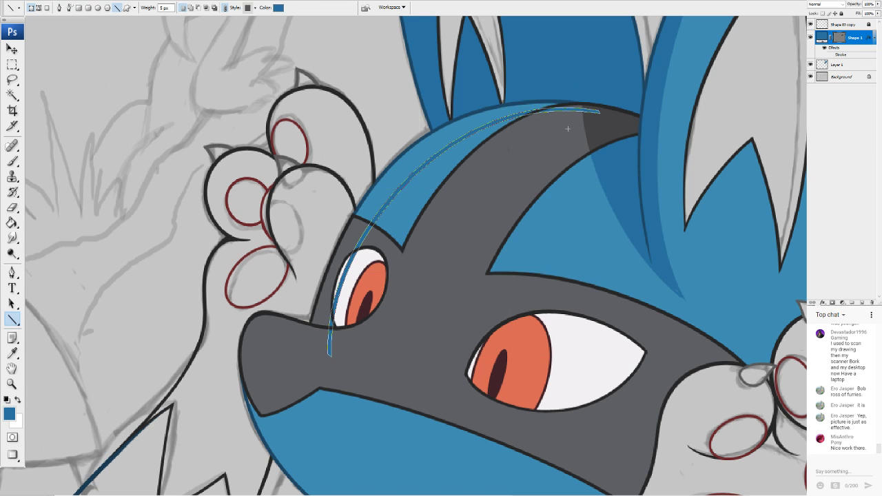
Duplicate the blue curved line's layer, Shape 1, and recolour the copy dark grey 424244
right_click(856, 37)
click(812, 57)
click(551, 103)
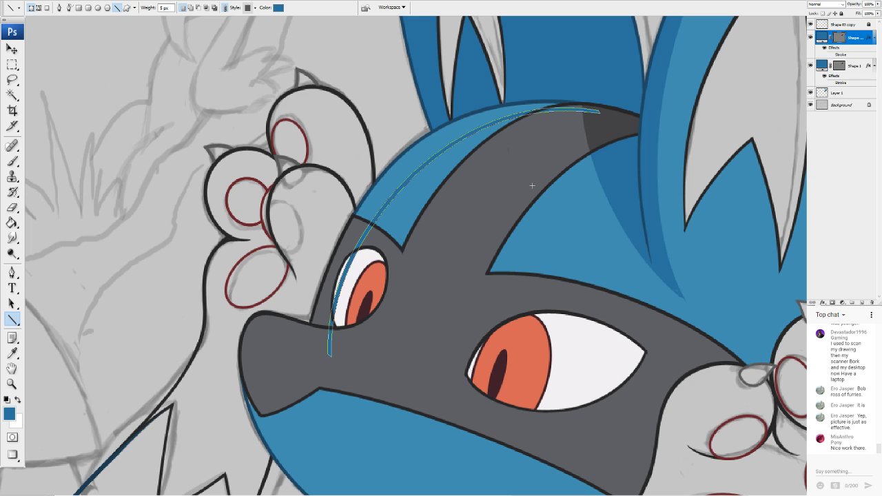
double_click(824, 38)
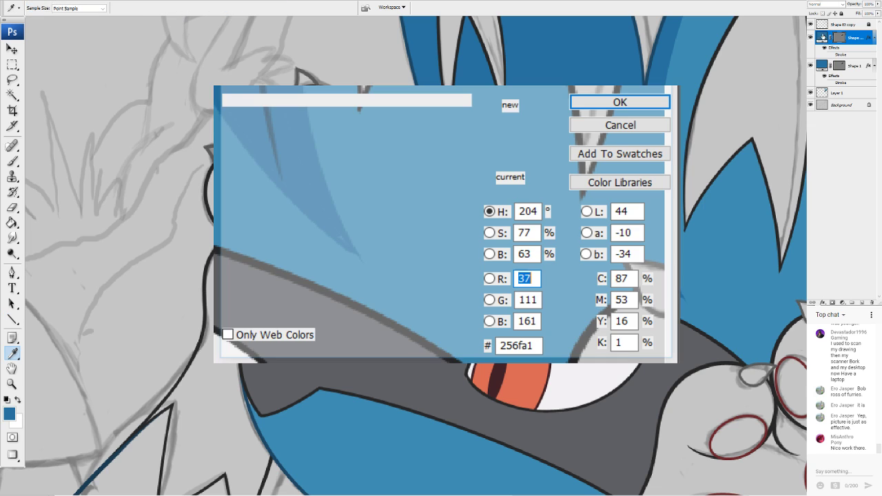
click(612, 126)
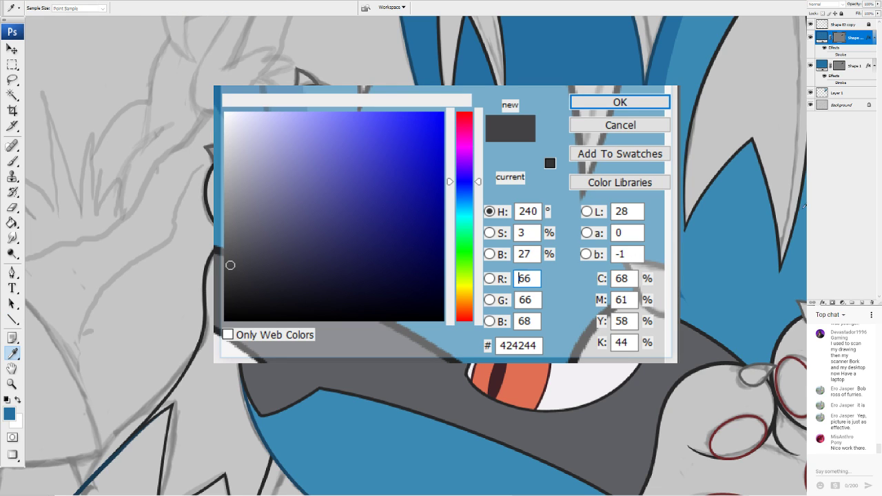
click(627, 100)
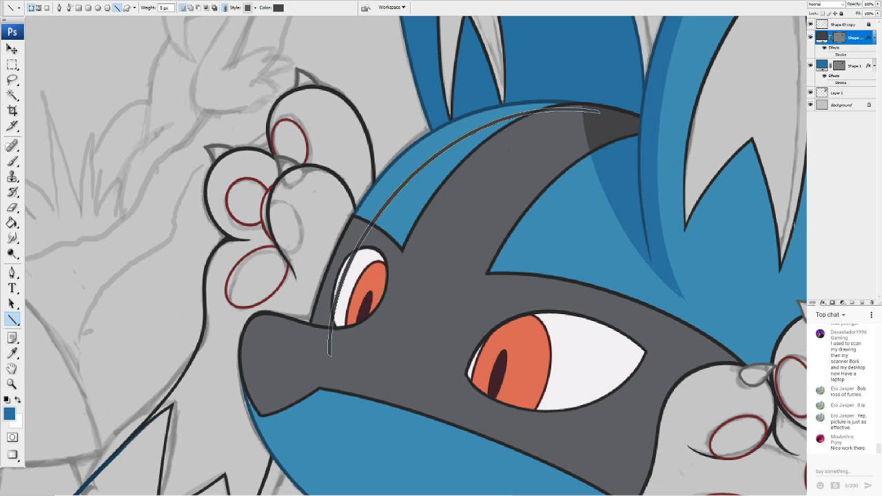
Rasterize the dark grey line copy and erase it over the blue head fur and the shaded end of the forehead stripe
drag(689, 242, 785, 198)
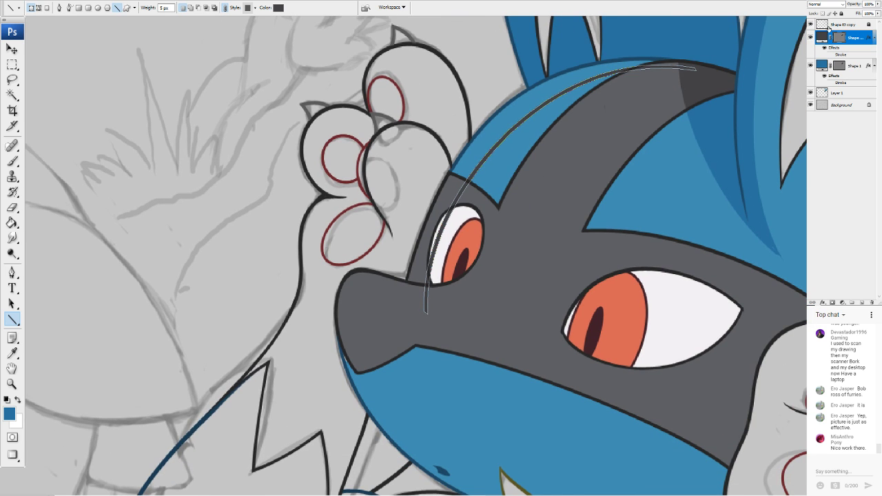
scroll(386, 245, up, 5)
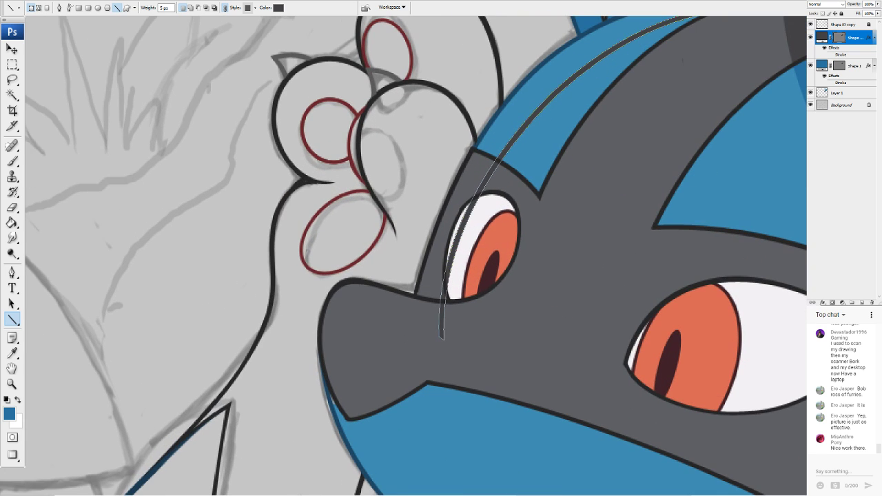
drag(385, 245, 275, 361)
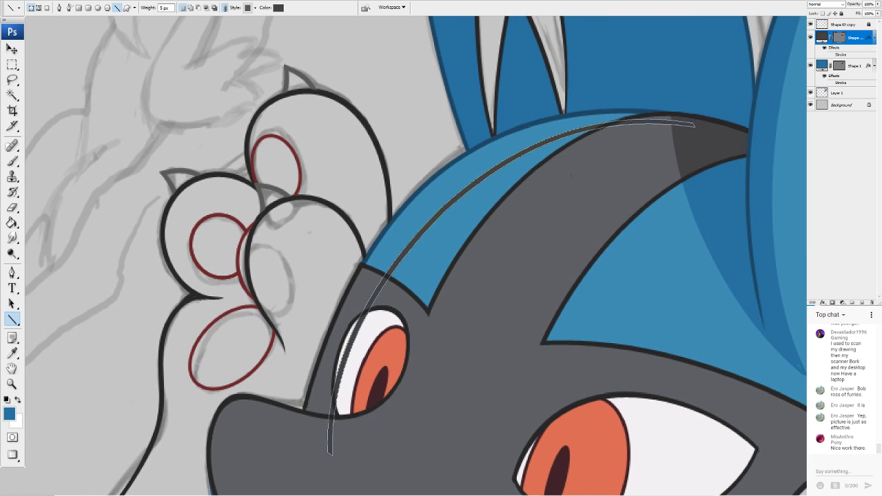
key(e)
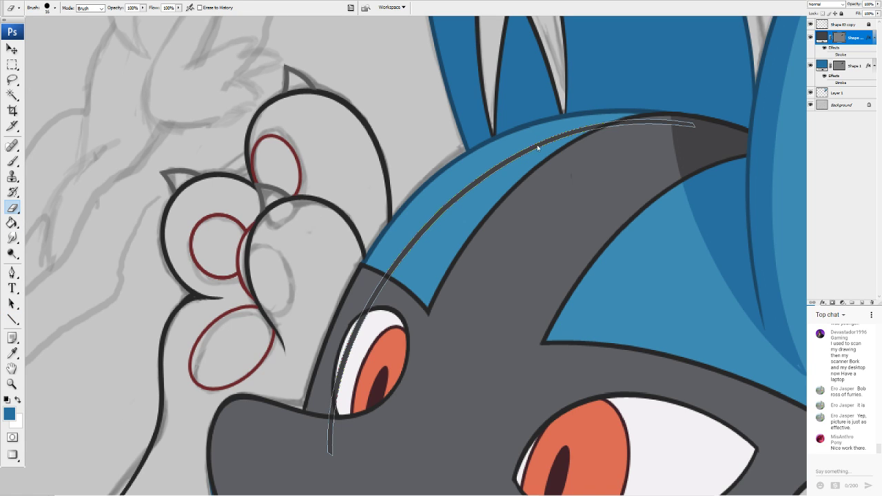
click(429, 172)
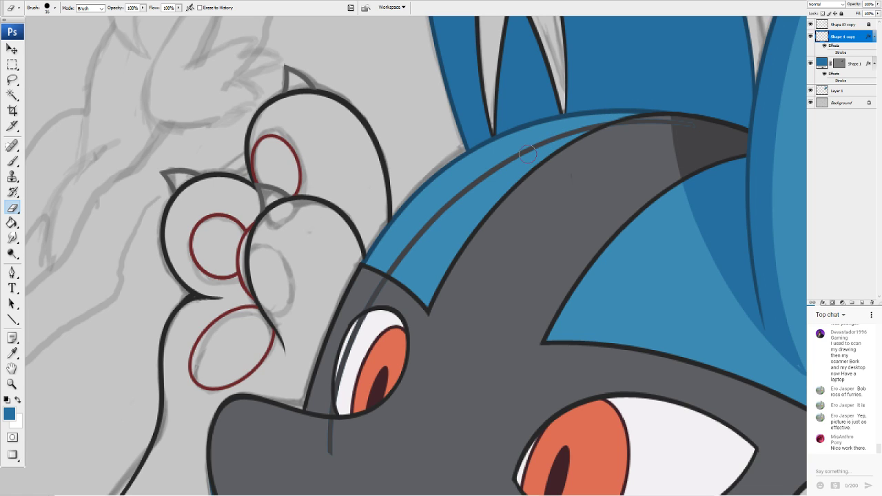
mouse_move(511, 168)
mouse_down()
mouse_move(619, 109)
mouse_move(502, 176)
mouse_move(542, 142)
mouse_move(500, 163)
mouse_move(414, 235)
mouse_move(391, 266)
mouse_up()
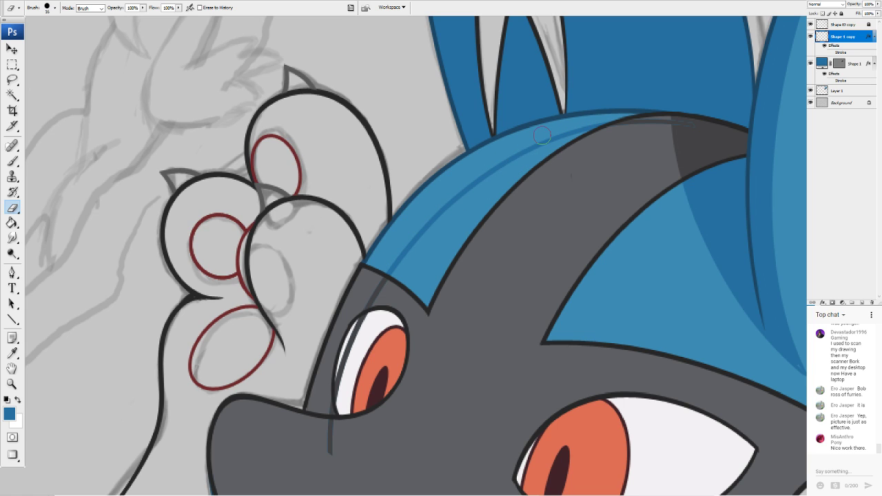
scroll(383, 242, up, 2)
drag(751, 103, 174, 413)
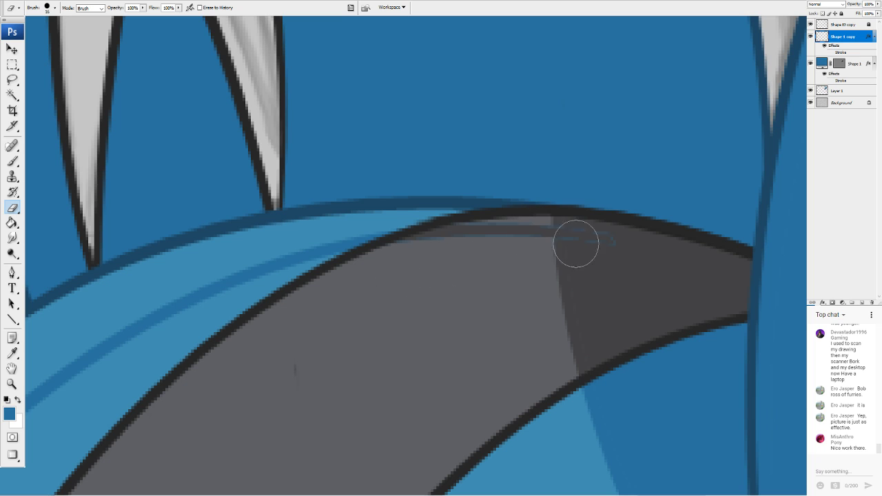
Rasterize the blue Shape 1 line and erase its remnants across the grey forehead stripe
click(853, 66)
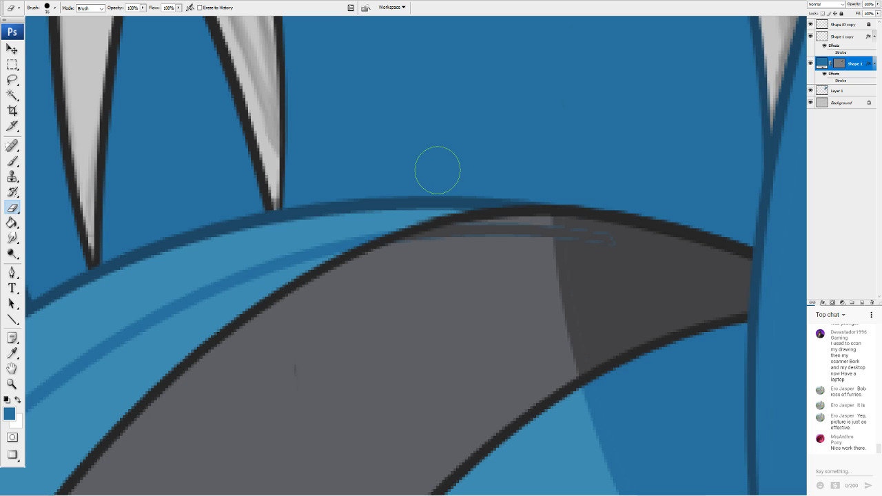
click(437, 171)
key(Return)
mouse_move(660, 201)
mouse_down()
mouse_move(599, 252)
mouse_move(489, 268)
mouse_move(489, 238)
mouse_up()
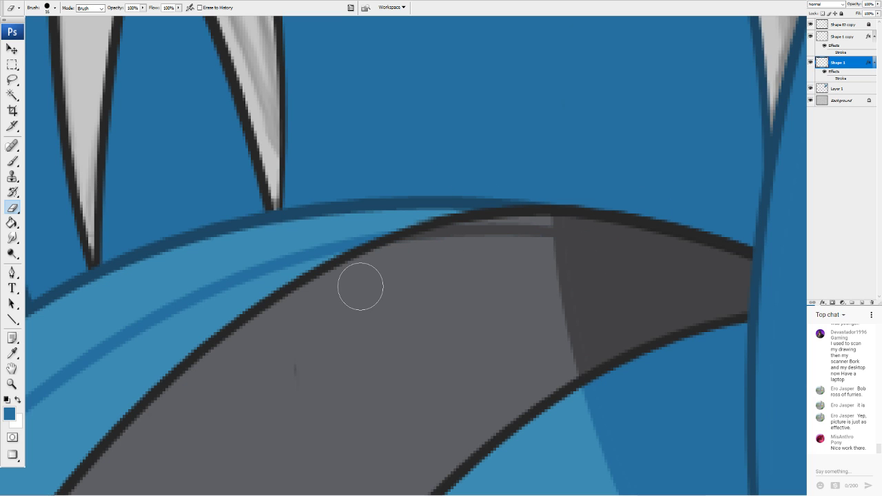
Erase the blue line on Shape 1 where it runs through the grey mask, far eye and muzzle
mouse_move(131, 445)
mouse_down()
mouse_move(418, 445)
mouse_move(469, 200)
mouse_move(755, 51)
mouse_up()
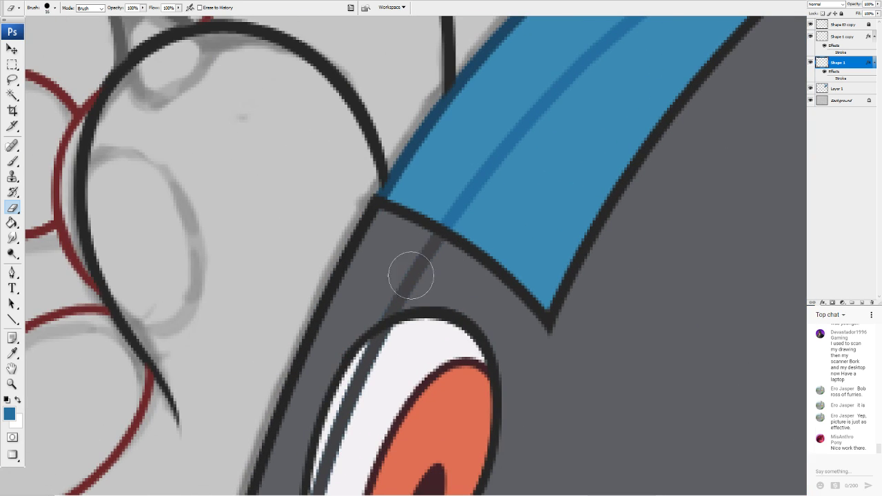
drag(438, 379, 485, 230)
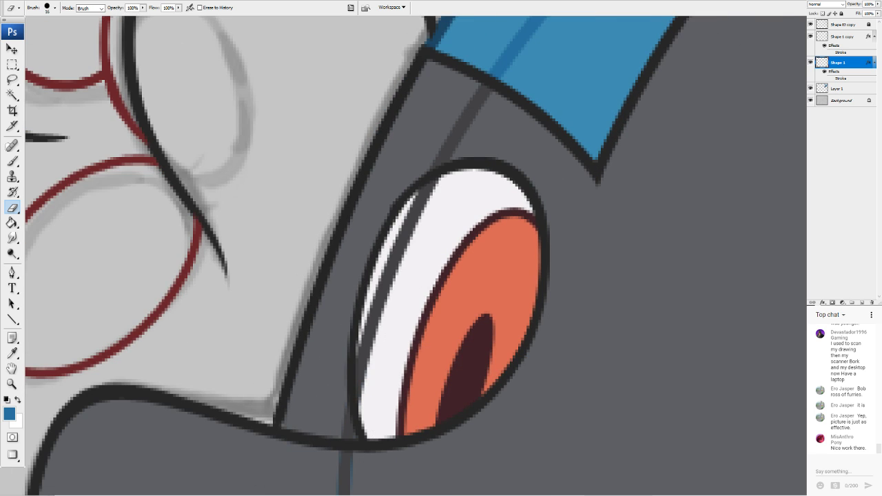
scroll(348, 419, down, 6)
scroll(348, 419, left, 5)
mouse_move(502, 229)
mouse_down()
mouse_move(485, 309)
mouse_move(500, 270)
mouse_up()
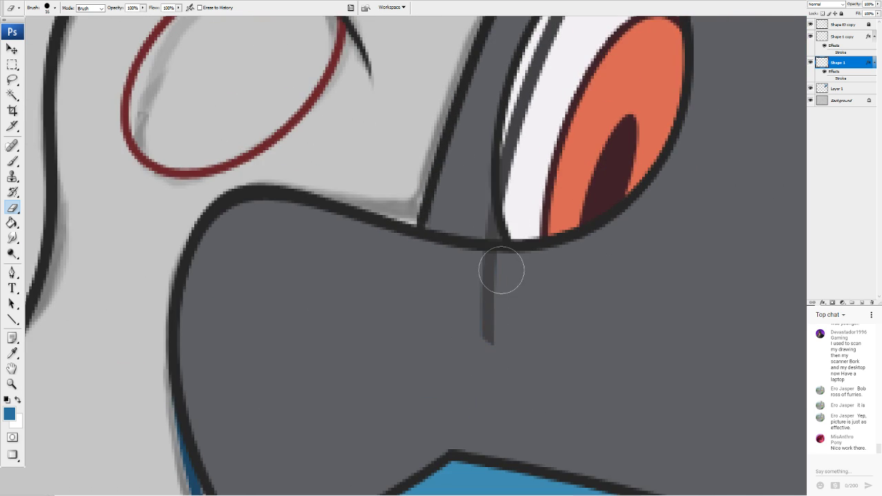
scroll(396, 254, down, 3)
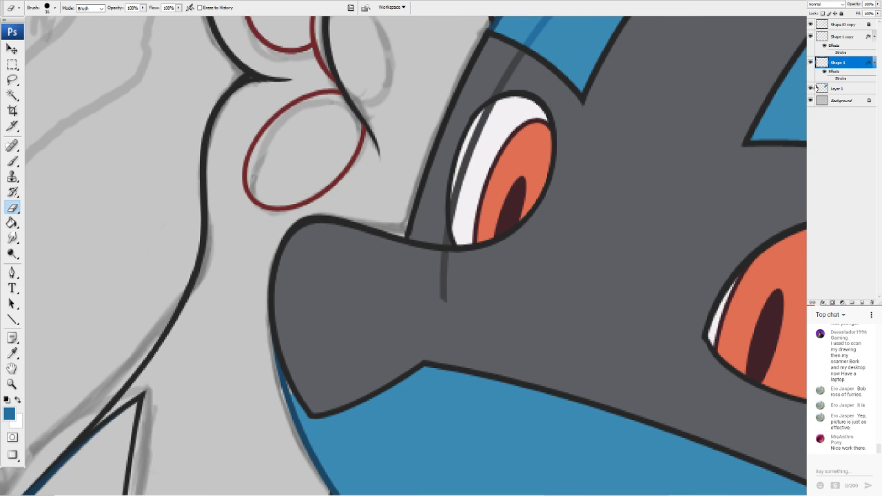
click(811, 37)
click(810, 37)
click(827, 37)
drag(517, 68, 506, 65)
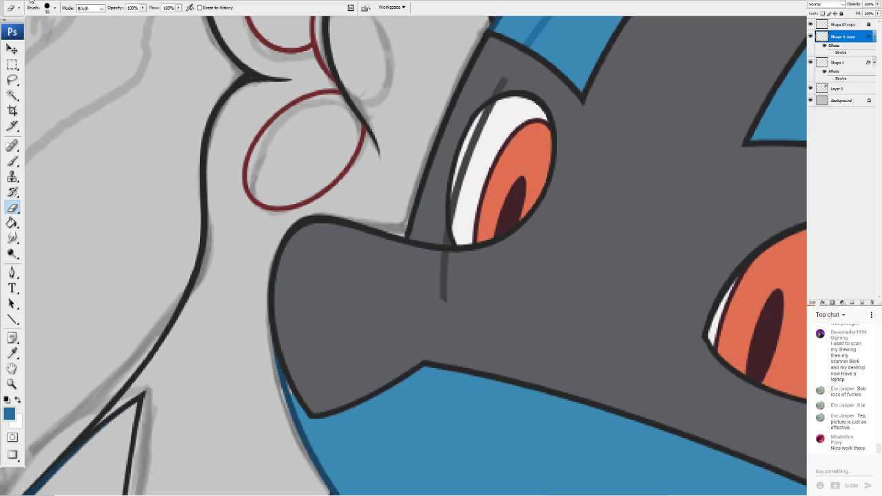
key(ctrl+z)
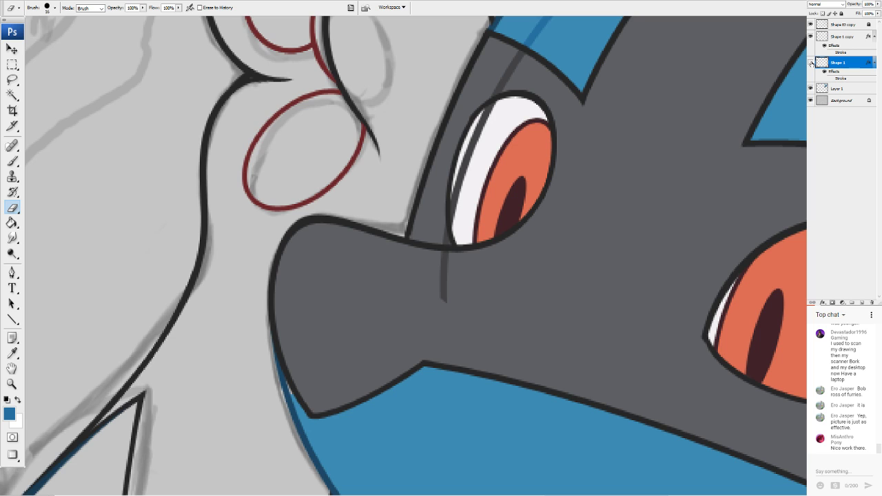
Check both line layers by toggling their visibility, and erase the dark grey copy over the far eye and the muzzle
click(811, 62)
click(811, 62)
click(811, 37)
click(811, 37)
click(824, 39)
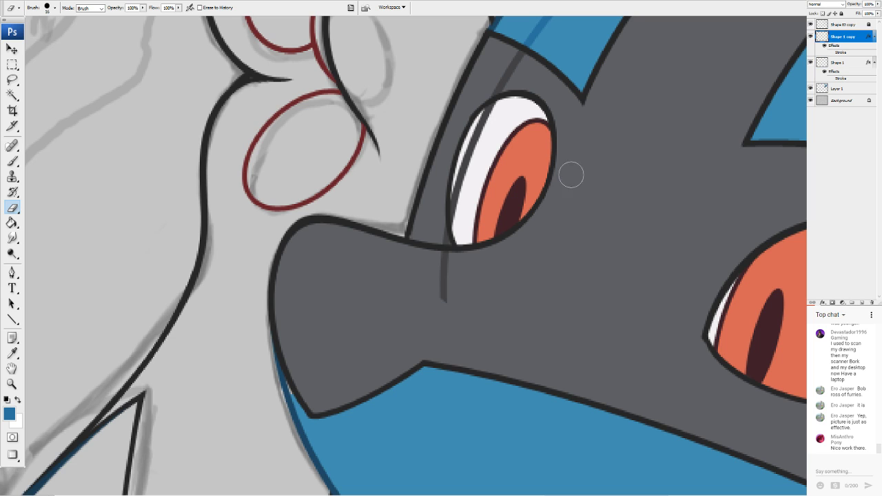
mouse_move(496, 109)
mouse_down()
mouse_move(503, 104)
mouse_move(468, 162)
mouse_move(459, 231)
mouse_up()
mouse_move(444, 275)
mouse_down()
mouse_move(443, 256)
mouse_move(445, 313)
mouse_move(182, 338)
mouse_up()
mouse_move(524, 103)
mouse_down()
mouse_move(343, 184)
mouse_move(237, 378)
mouse_move(289, 433)
mouse_up()
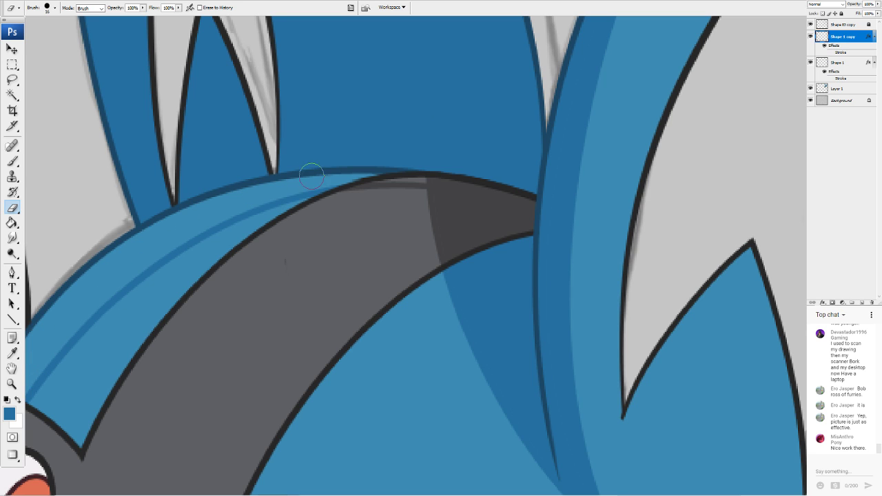
Merge Shape 1 copy, Shape 1 and Layer 1 into one layer, and check it by toggling its visibility
shift+click(838, 89)
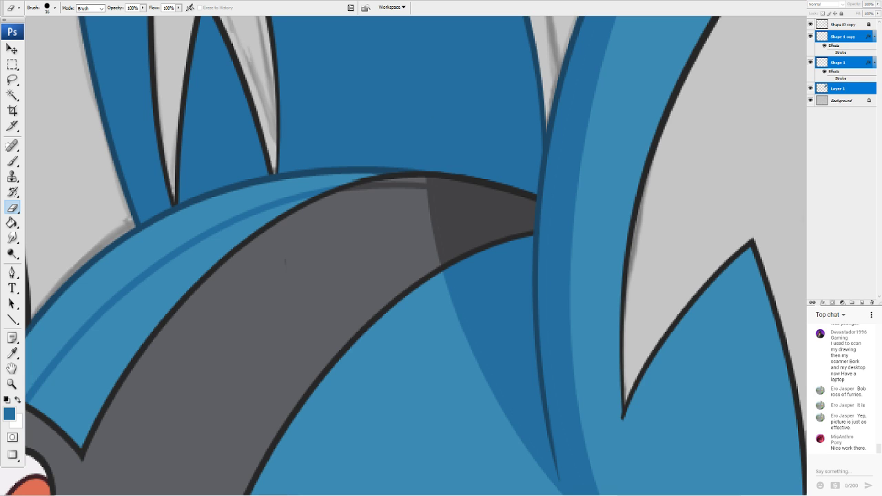
key(ctrl+e)
click(810, 36)
click(810, 36)
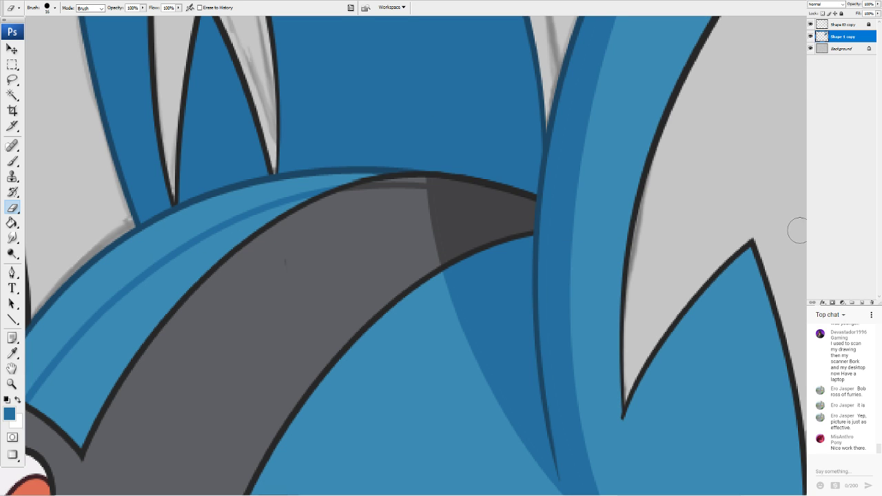
Fill the outer band of blue head fur with the darker blue and the forehead stripe's upper edge with its sampled dark grey
click(13, 223)
click(140, 246)
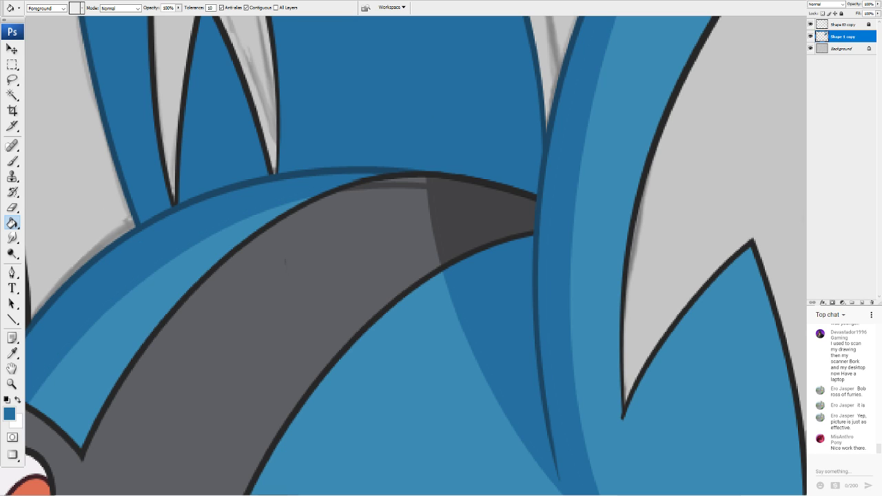
alt+click(465, 208)
click(417, 179)
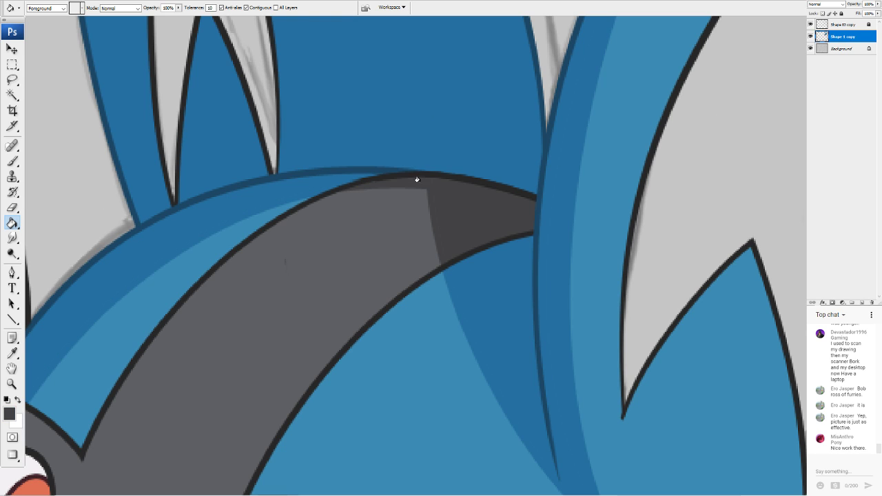
Fill the outer part of the grey mask beside the far eye with the dark grey shadow colour
click(12, 162)
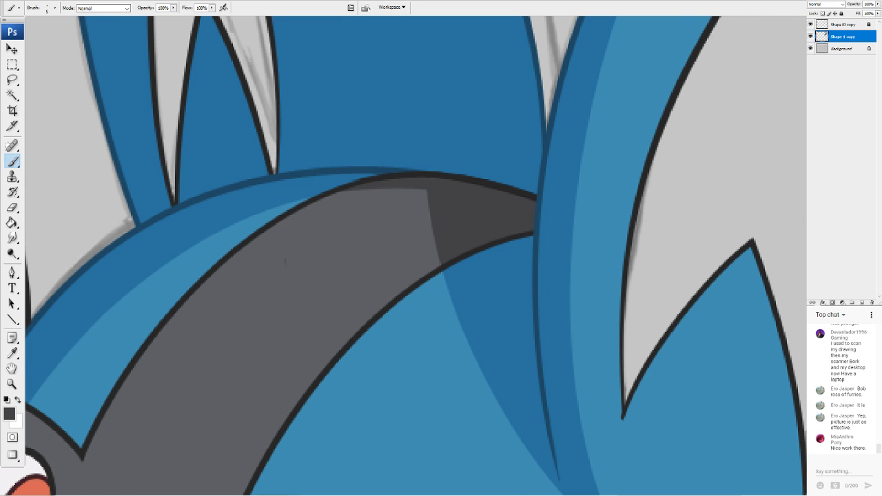
drag(173, 297, 567, 105)
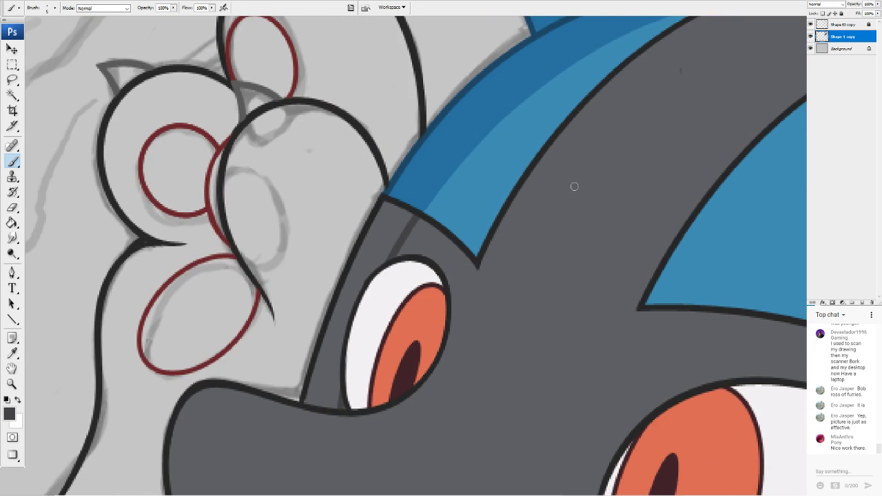
click(12, 222)
click(366, 246)
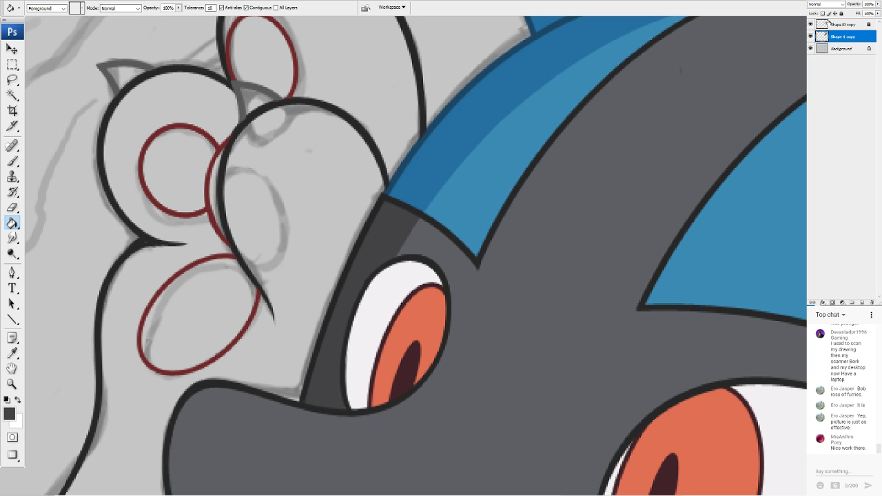
Paint over the faint seam in the dark grey shadow above the far eye with the Brush, and review the whole head
scroll(414, 255, down, 8)
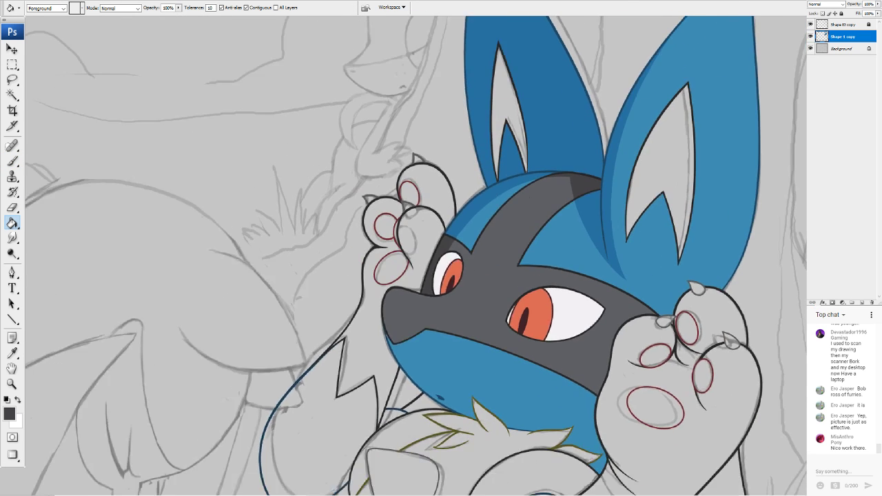
scroll(416, 255, down, 1)
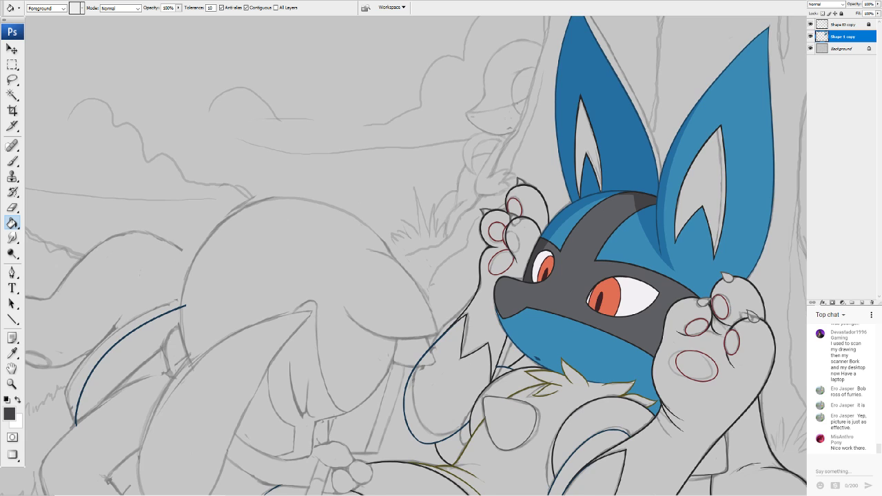
scroll(389, 242, up, 4)
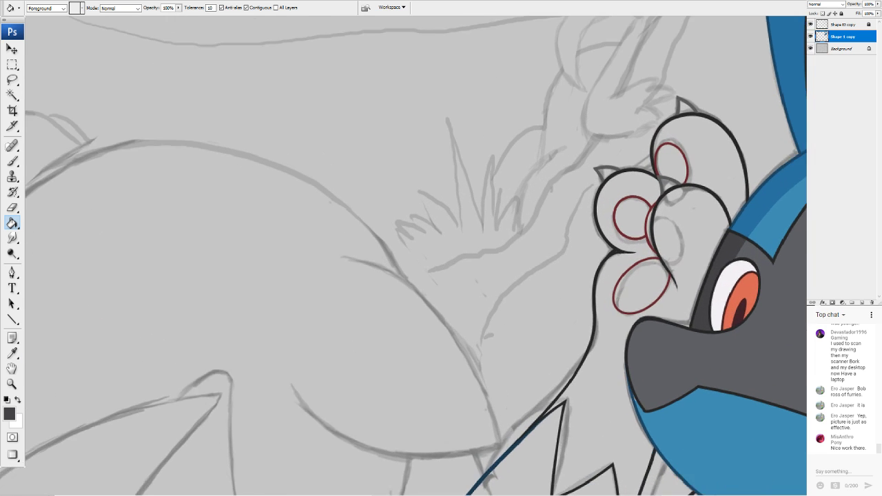
scroll(391, 240, up, 2)
drag(620, 310, 235, 205)
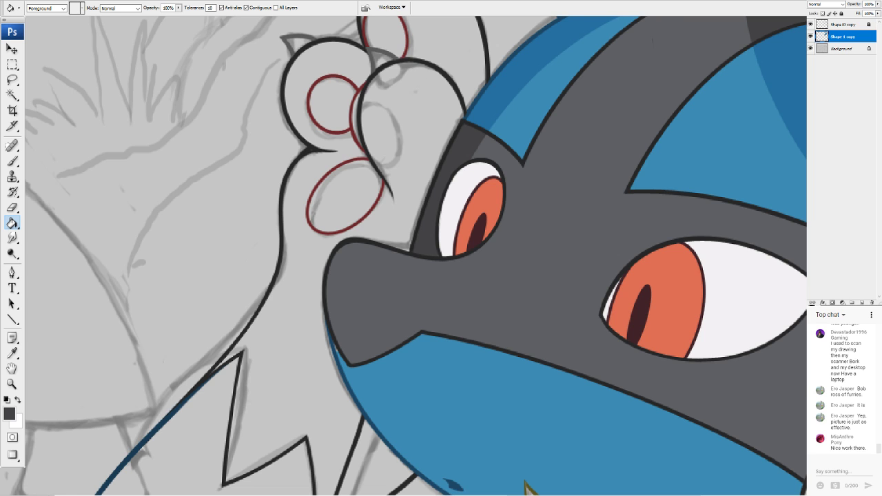
scroll(383, 234, up, 3)
drag(509, 124, 318, 375)
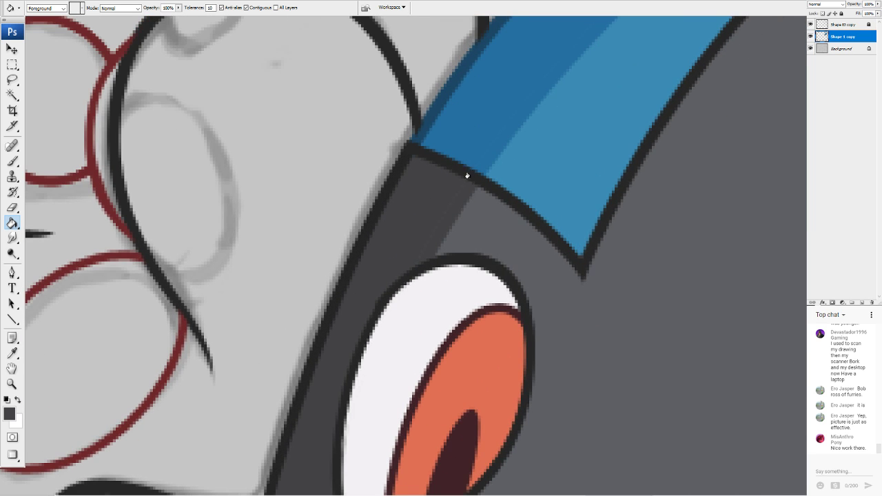
click(12, 160)
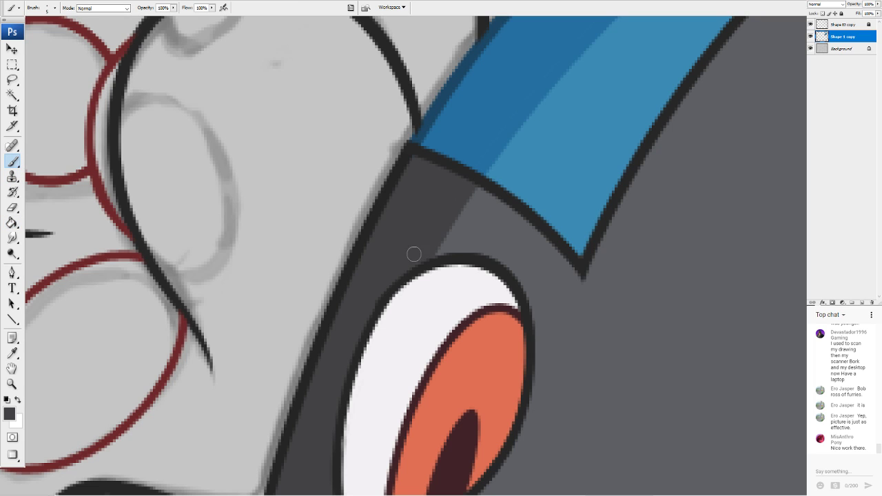
scroll(416, 256, down, 10)
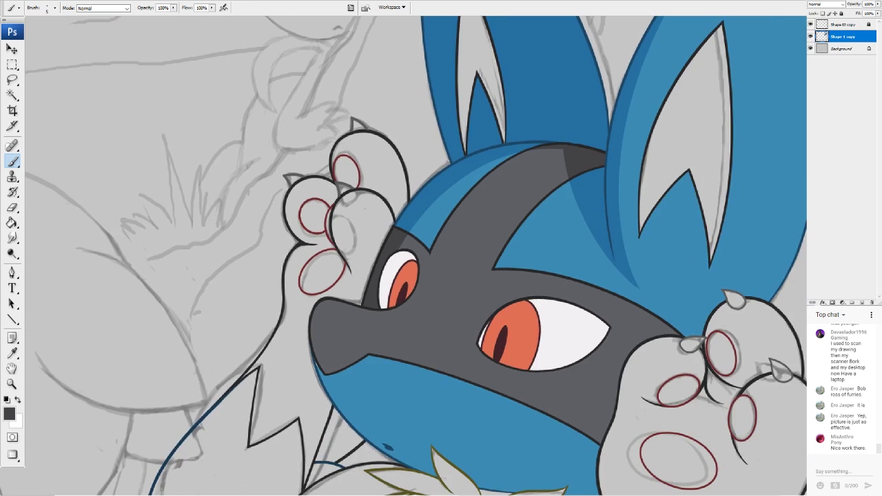
Fill the inner part of the far ear with the dark grey shadow colour 424244
scroll(415, 256, up, 1)
drag(415, 255, 370, 284)
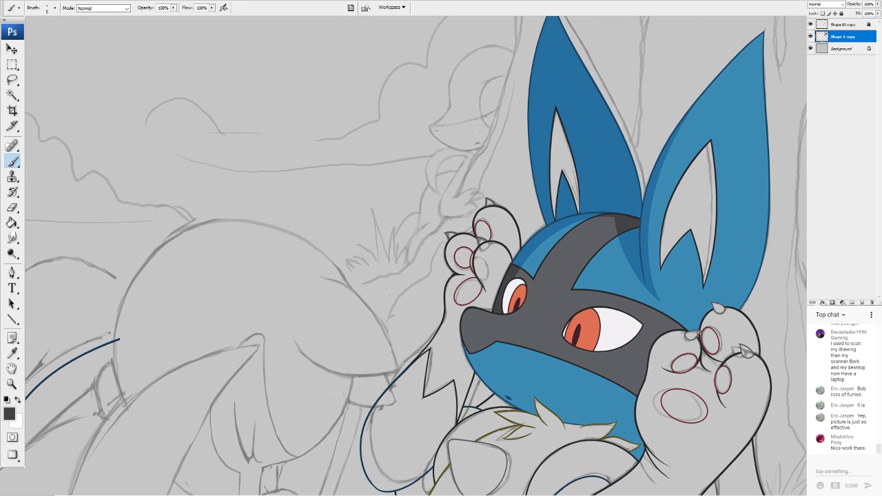
click(9, 413)
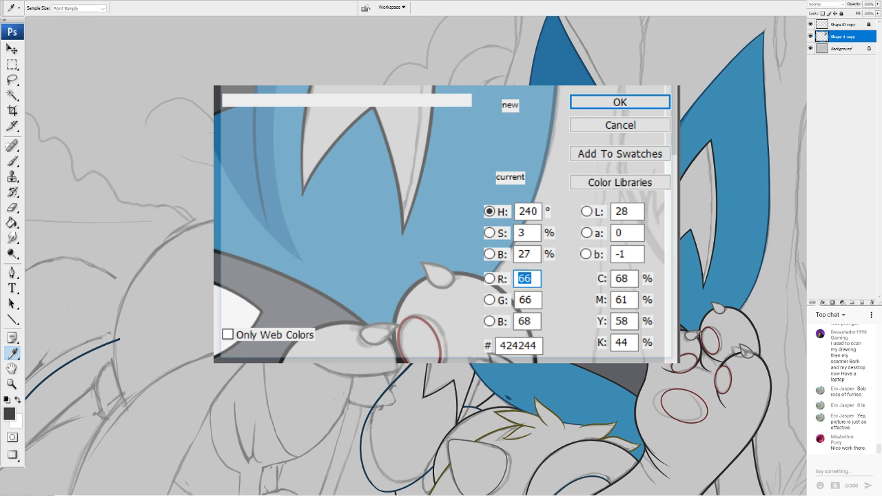
click(620, 103)
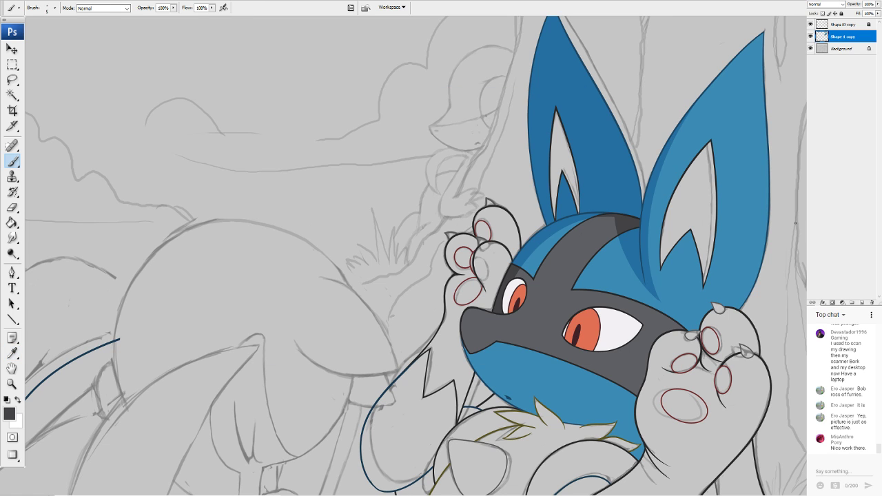
click(12, 208)
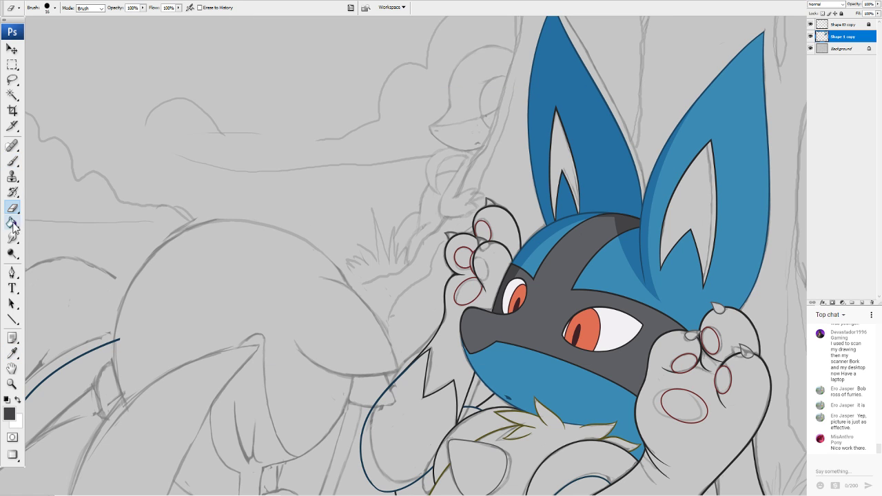
click(13, 222)
click(558, 155)
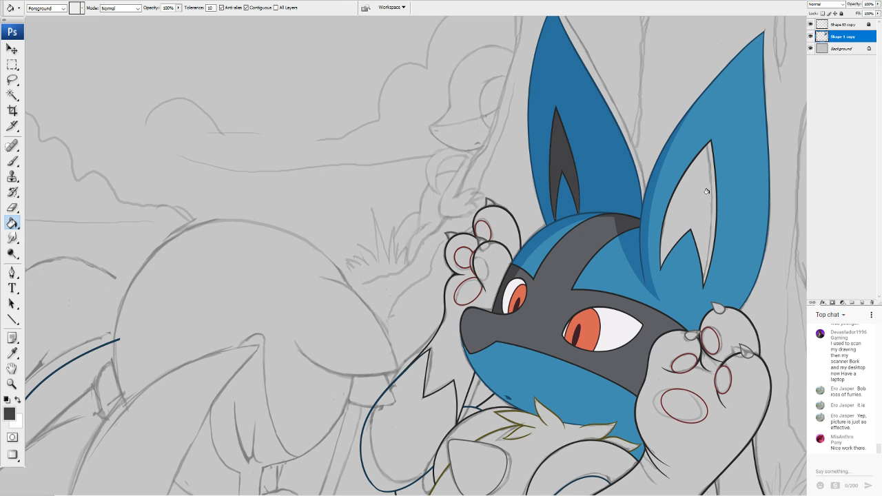
Examine the edges of the far ear's dark grey fill up close, and review the whole head and body
scroll(399, 248, up, 3)
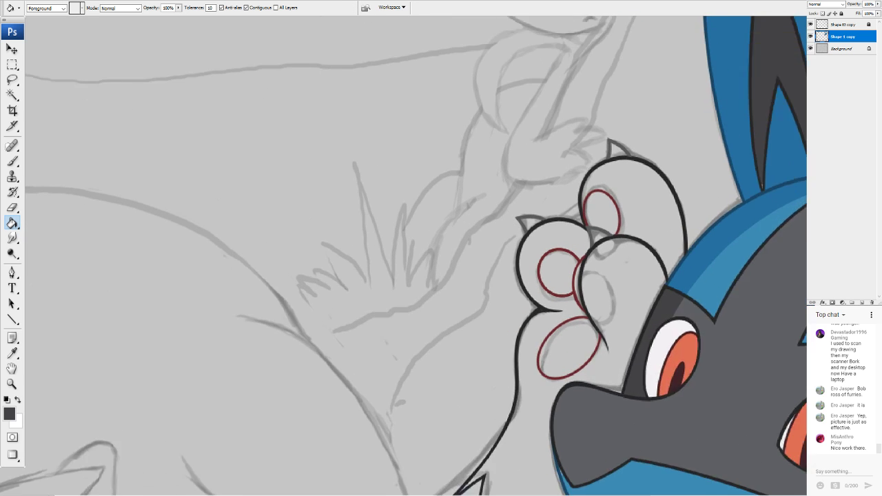
drag(689, 172, 388, 403)
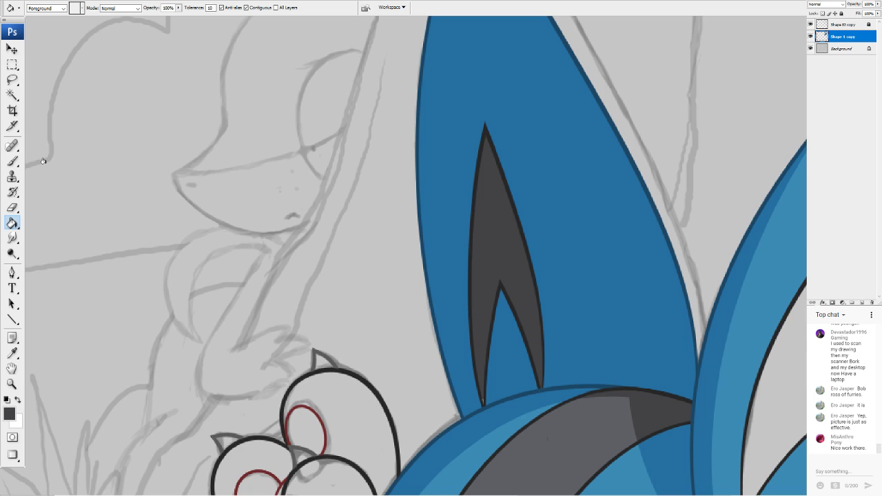
click(12, 160)
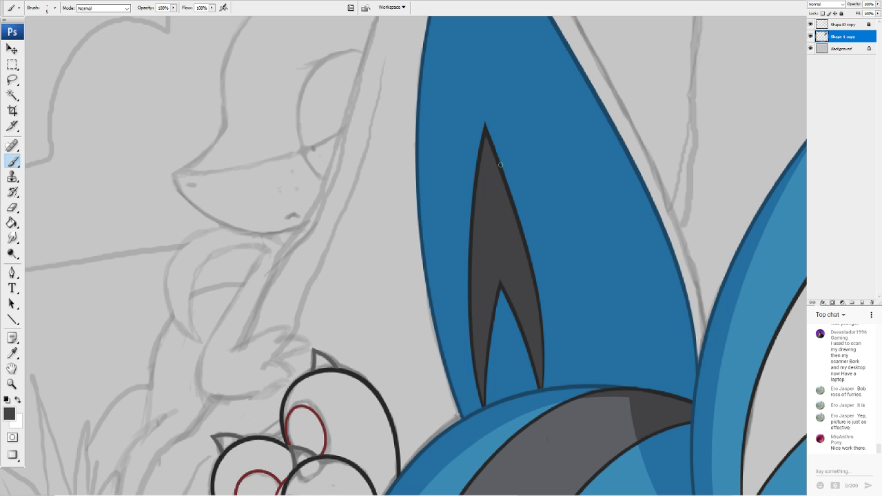
scroll(603, 98, down, 5)
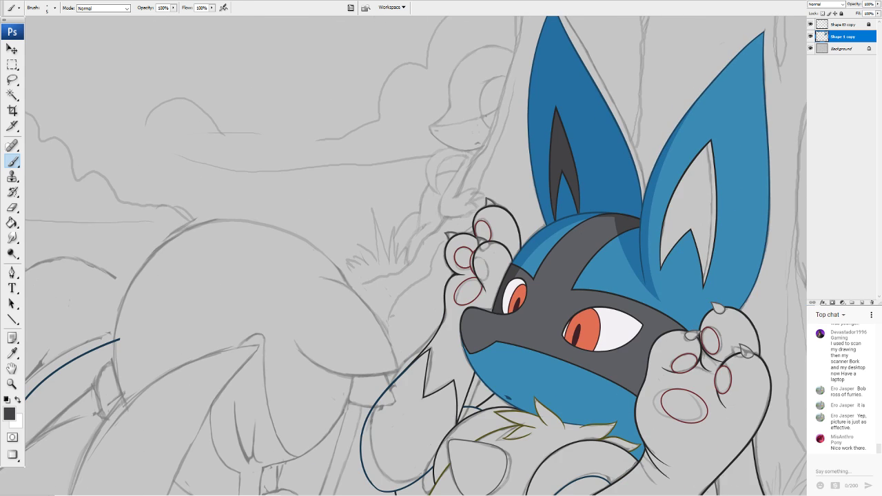
scroll(417, 256, down, 3)
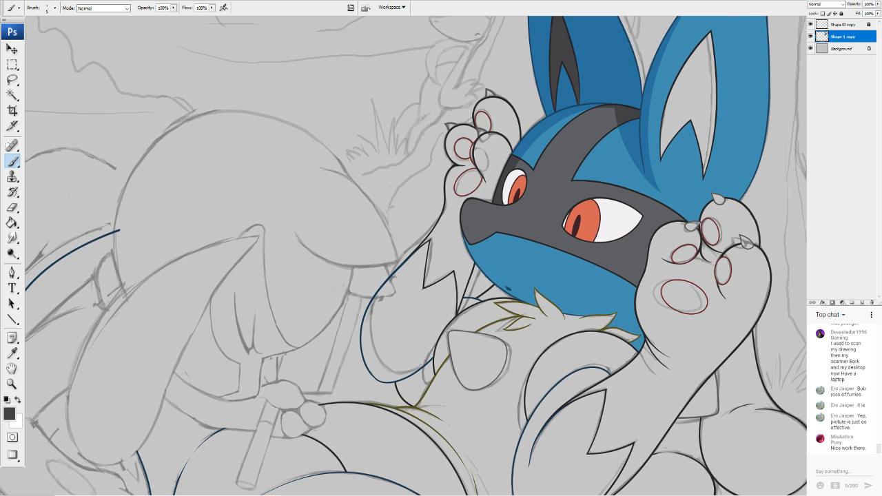
scroll(407, 255, up, 3)
scroll(406, 255, down, 6)
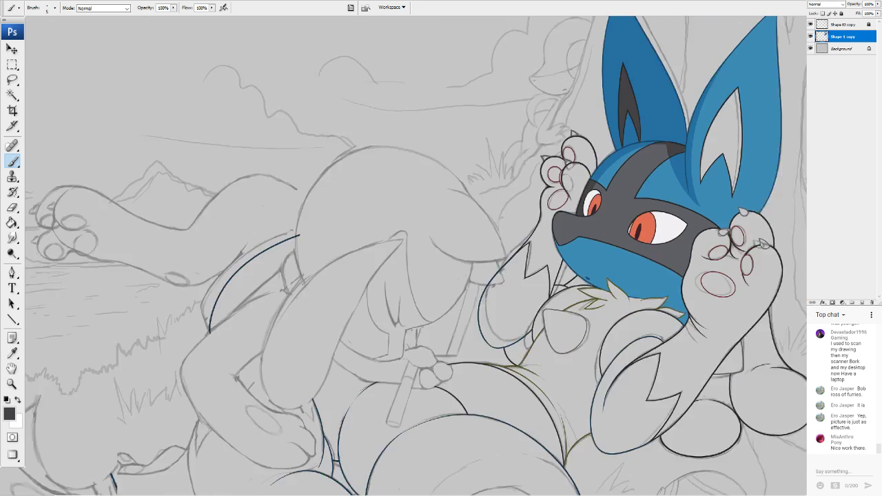
scroll(392, 254, up, 3)
drag(468, 197, 348, 319)
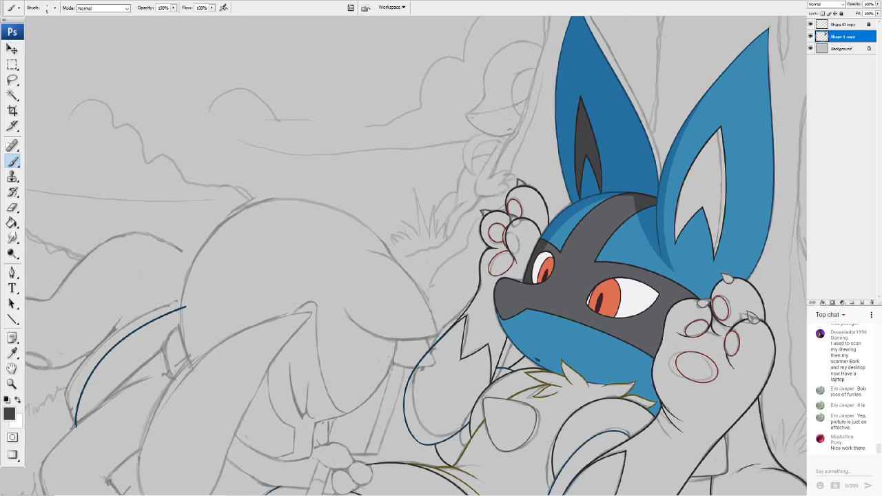
Set the foreground colour to the light bluish grey c2c4cc from the other open document's view, and return to the character drawing
key(ctrl+Tab)
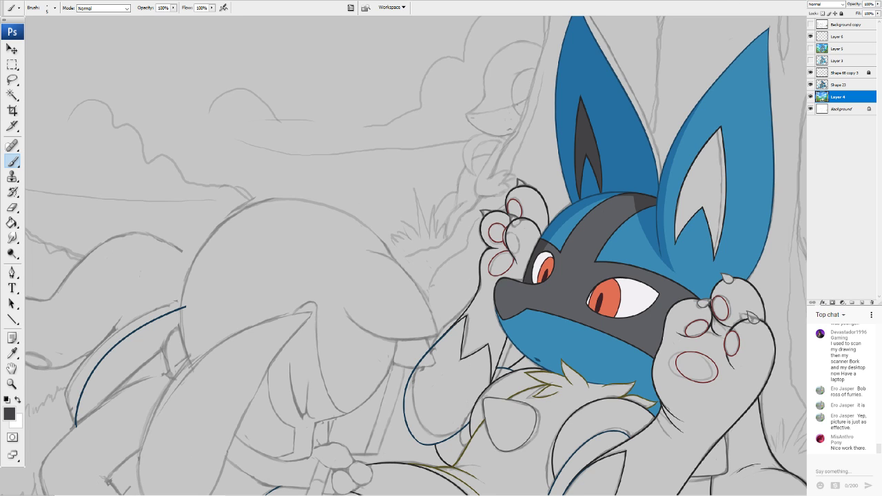
click(10, 413)
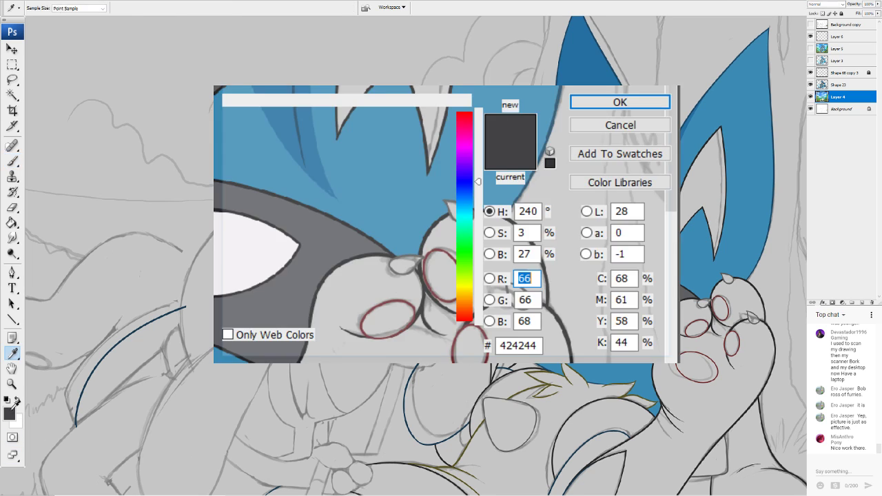
click(234, 153)
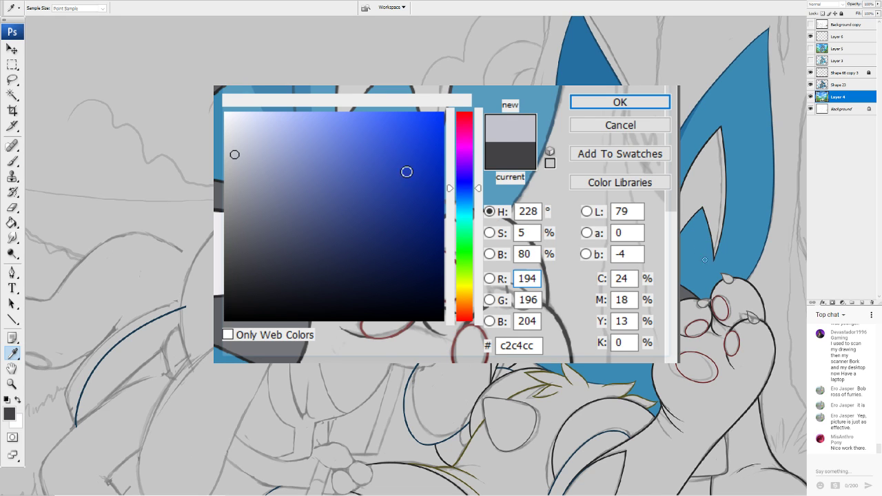
click(608, 102)
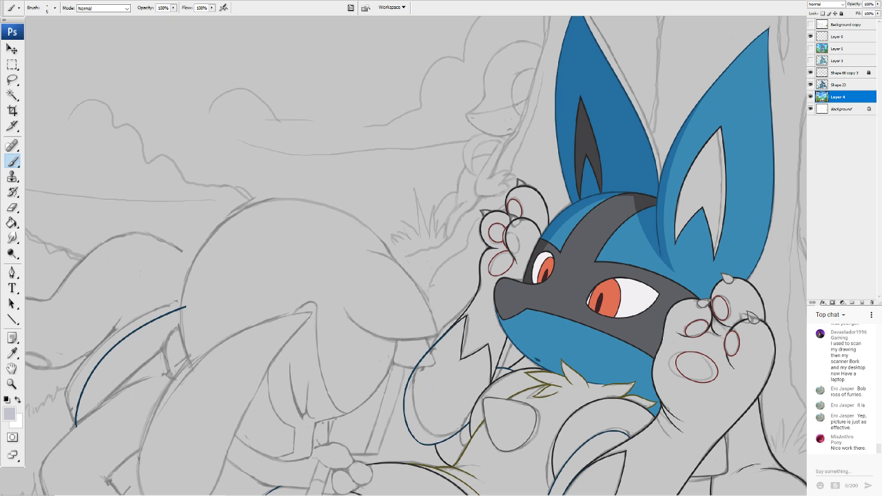
key(ctrl+Tab)
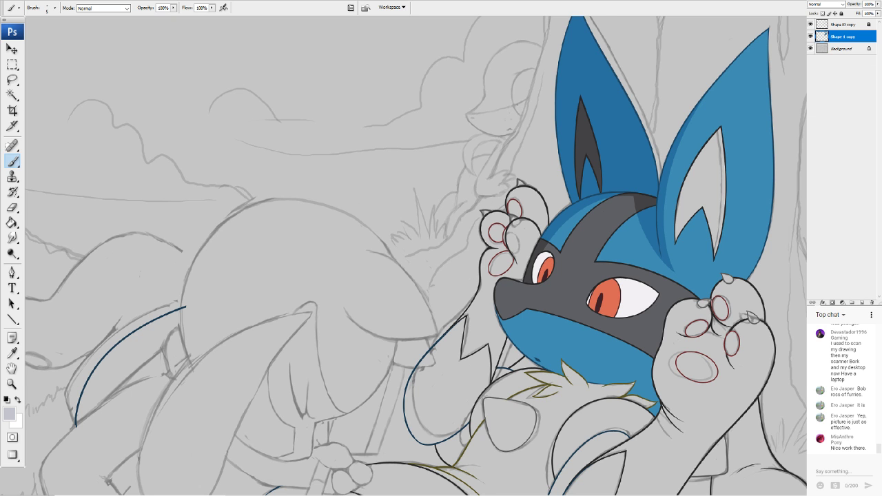
Draw a 5 px light grey line diagonally across the near eye, from the mask's upper edge to below the inner corner
drag(289, 358, 419, 239)
scroll(403, 248, up, 4)
drag(655, 248, 172, 306)
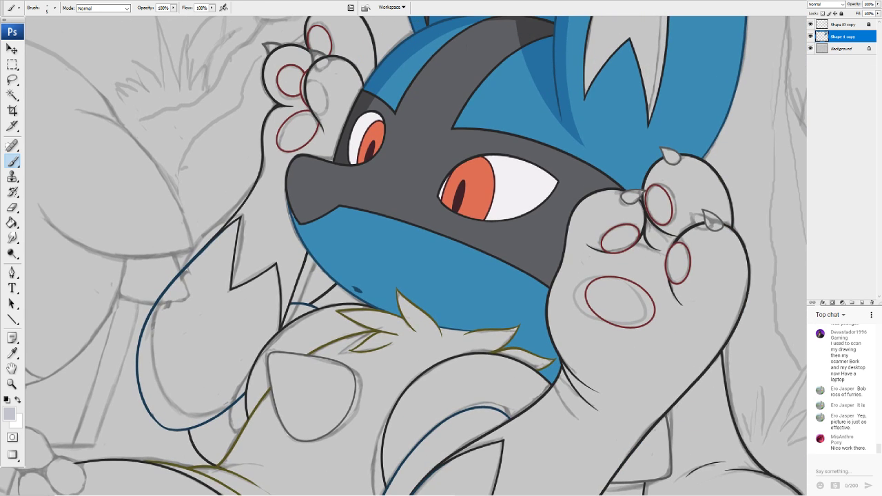
drag(279, 228, 369, 221)
scroll(368, 221, up, 5)
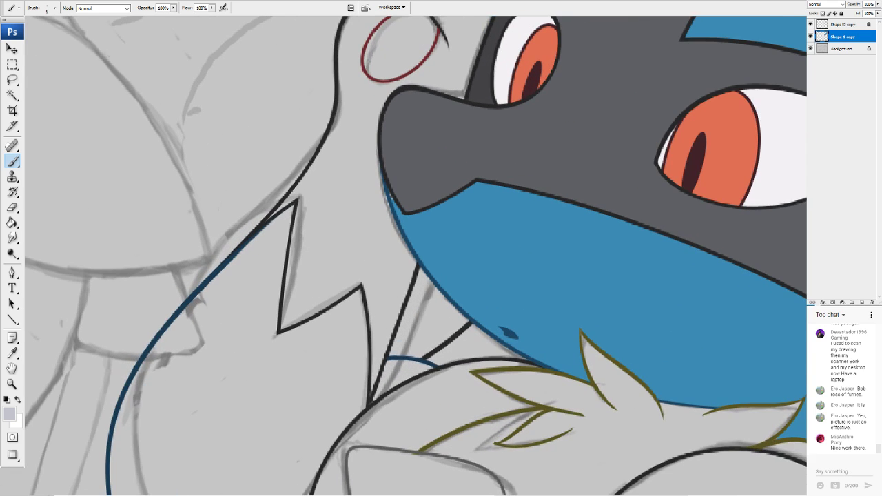
drag(586, 207, 385, 310)
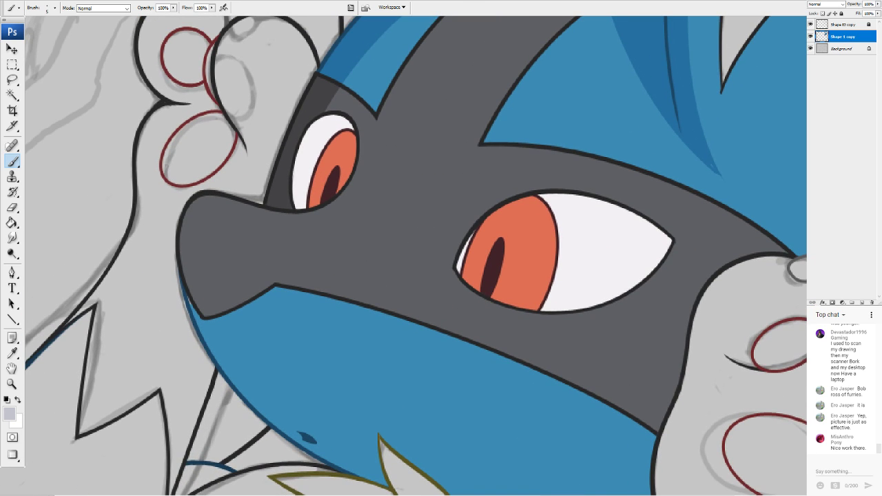
drag(441, 221, 391, 308)
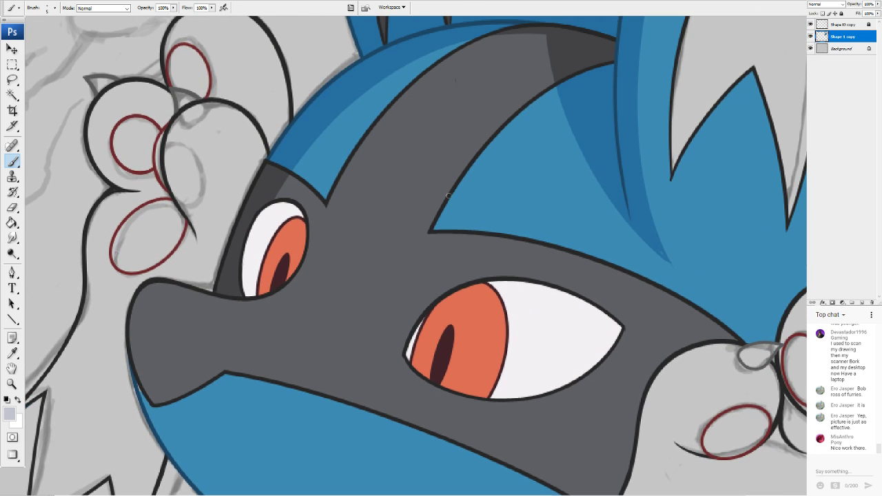
click(16, 319)
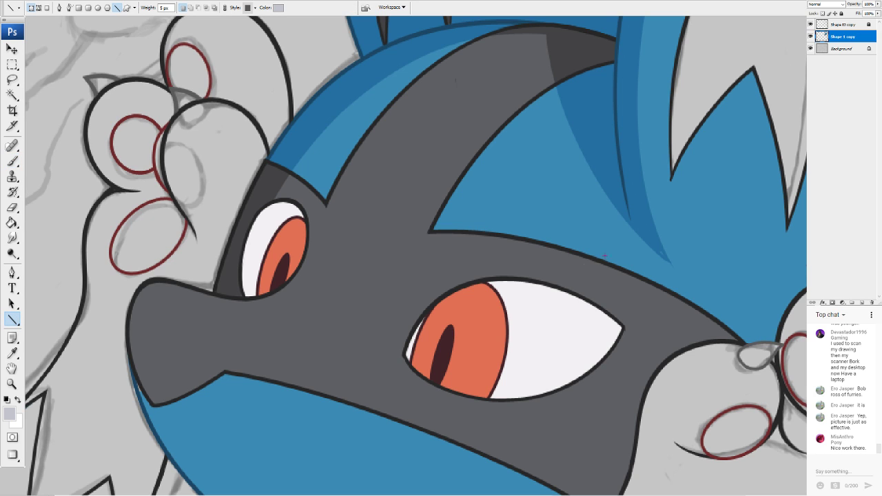
drag(596, 261, 345, 390)
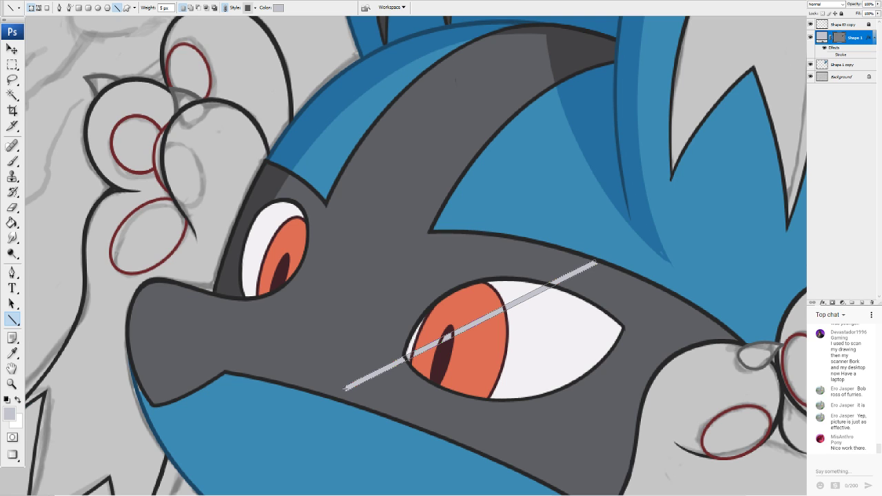
Rotate the line about 18° and warp it into an upward-curving arc across the near eye
key(ctrl+t)
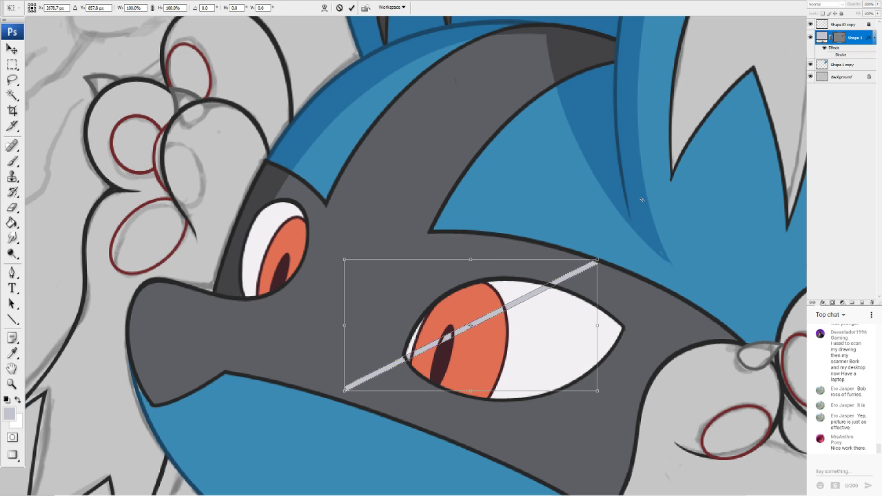
drag(586, 295, 583, 338)
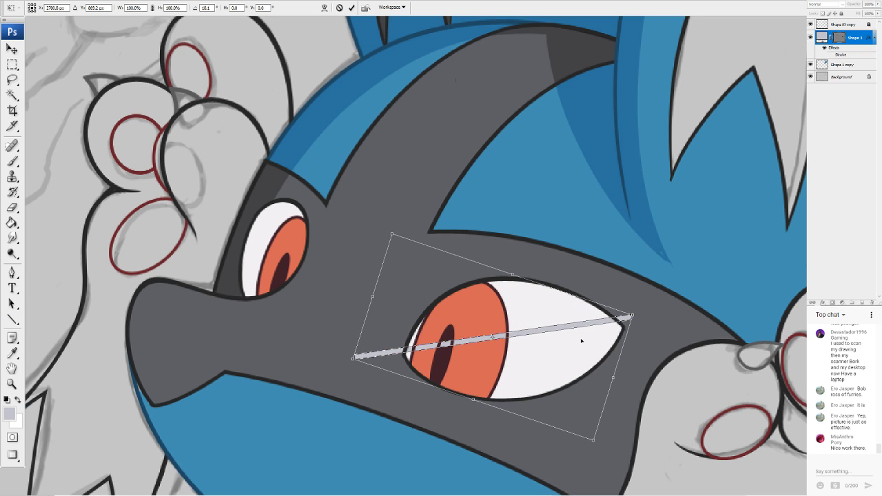
click(324, 7)
drag(551, 330, 433, 345)
drag(354, 357, 372, 381)
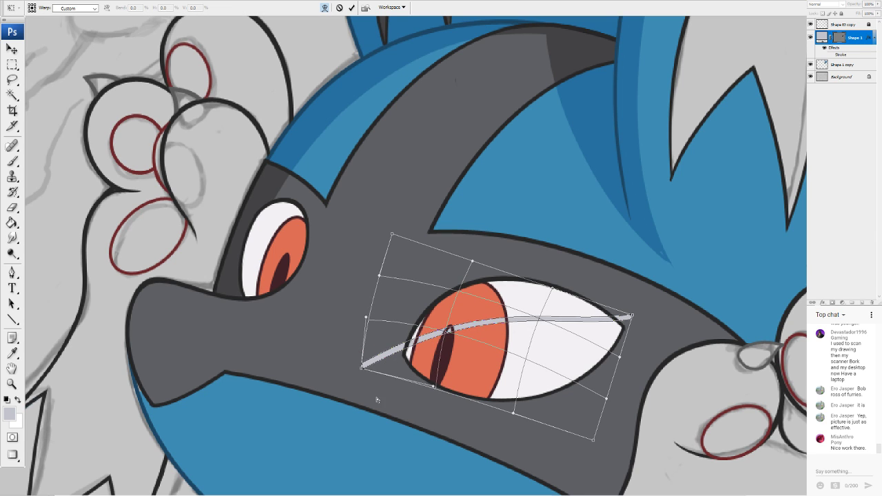
drag(629, 321, 624, 340)
drag(537, 292, 557, 274)
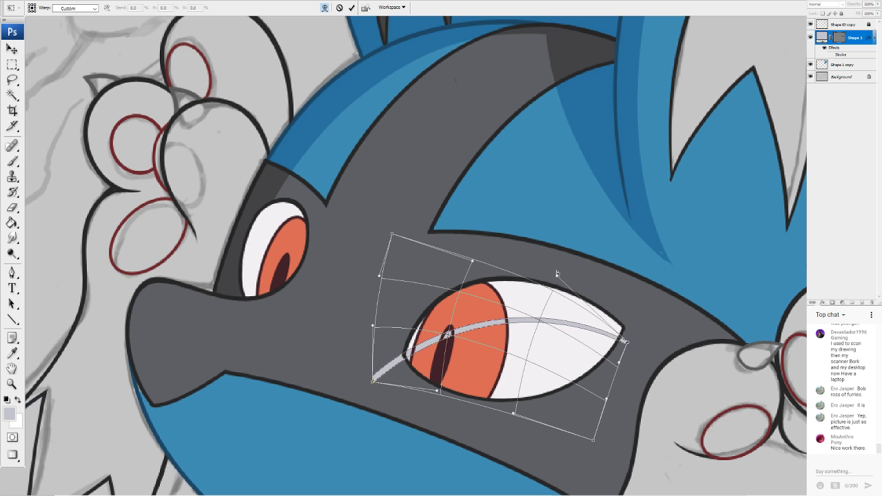
Fine-tune the warped arc so it meets both corners of the near eye, and apply the transformation
drag(625, 340, 627, 335)
drag(524, 339, 526, 336)
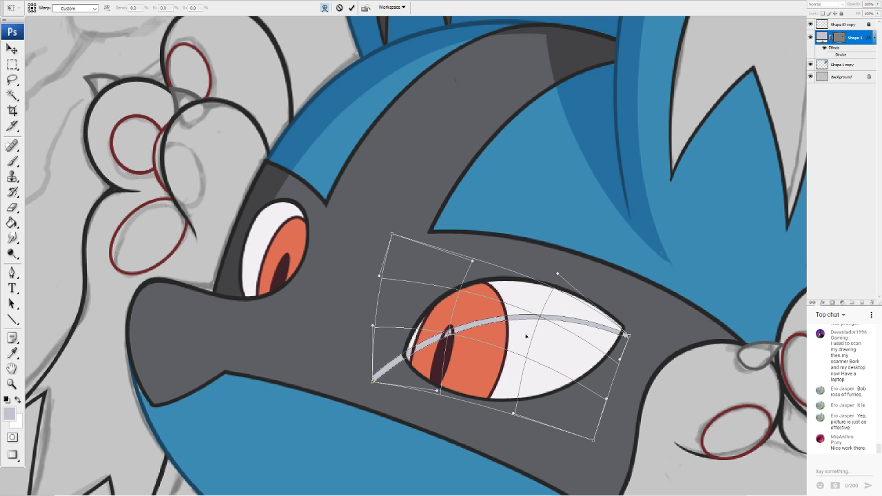
drag(452, 354, 440, 367)
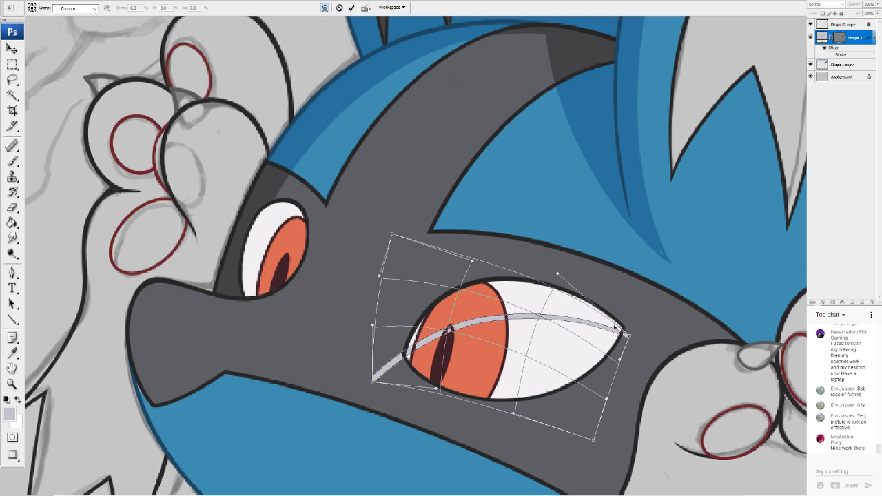
drag(615, 334, 628, 339)
drag(385, 374, 386, 375)
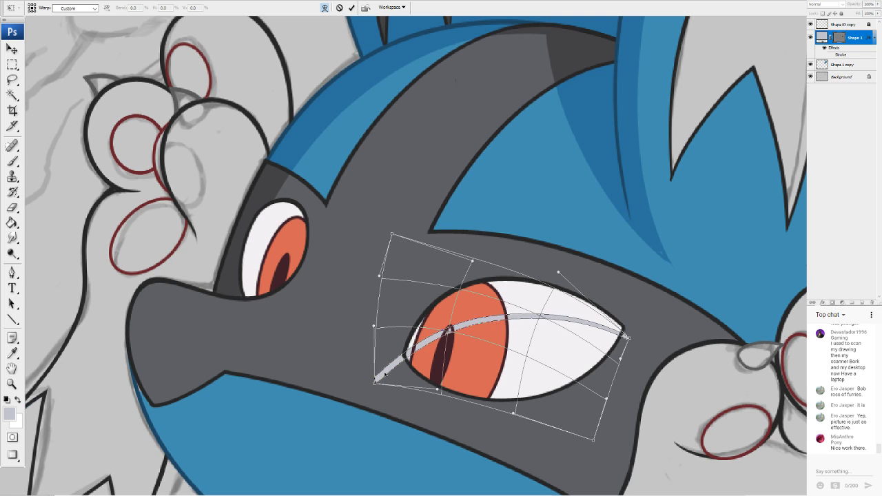
key(u)
key(Return)
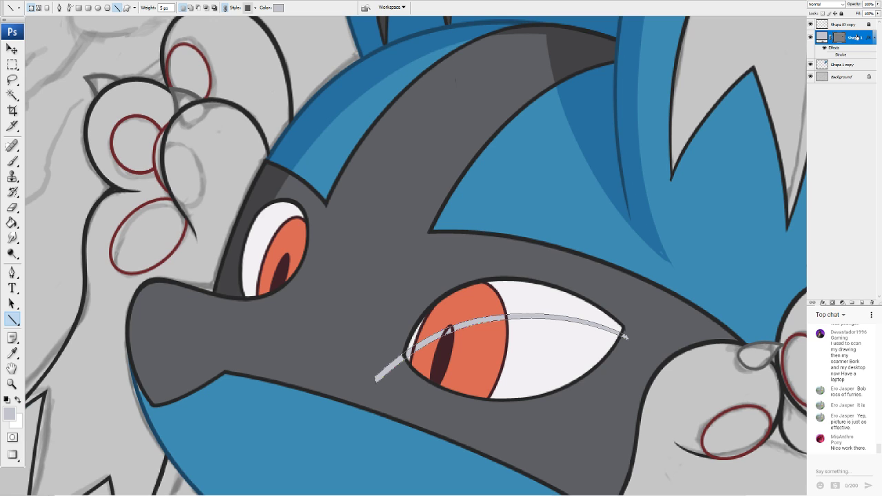
Duplicate the arc layer as Shape 1 copy 2 and recolour it to the brownish red a95647 from the other open document
click(827, 63)
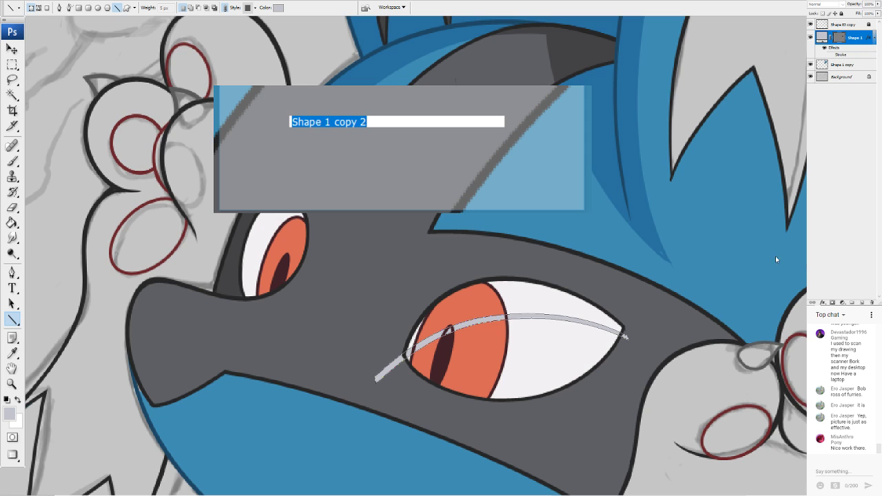
click(543, 97)
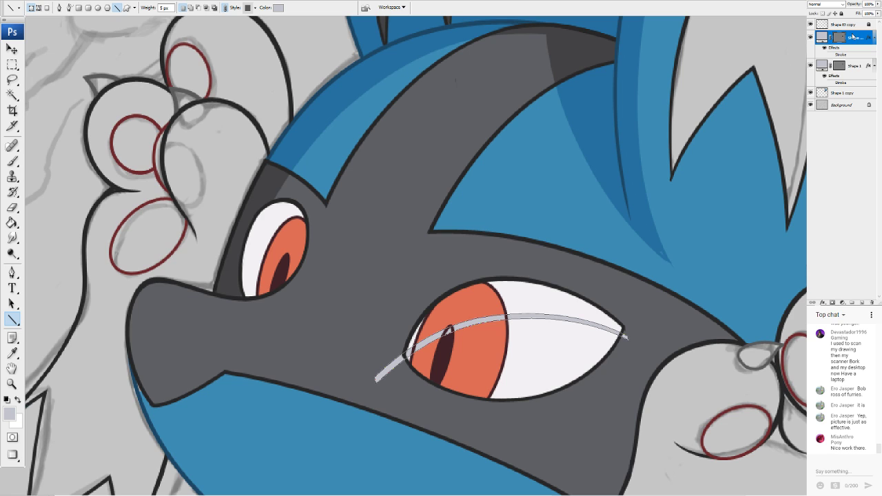
double_click(821, 37)
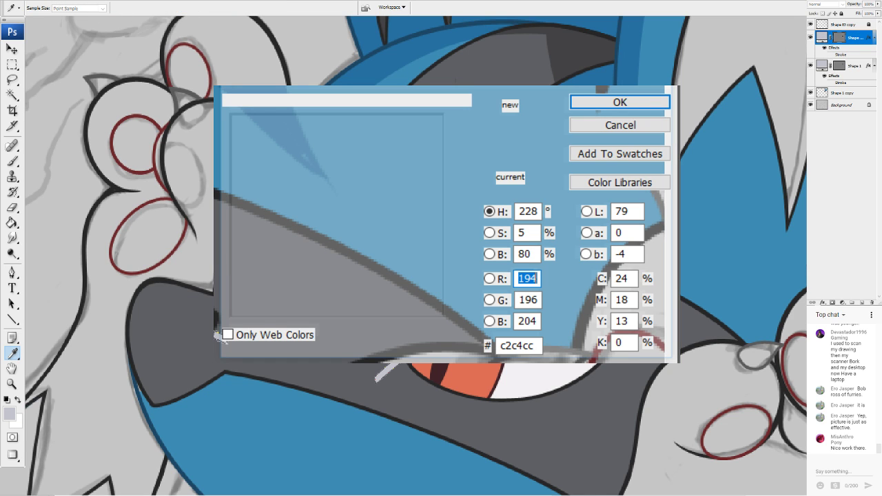
key(ctrl+Tab)
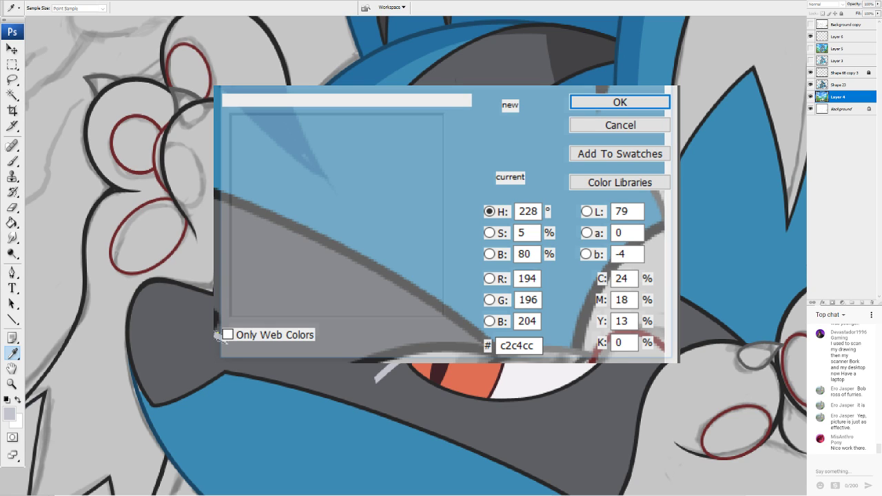
click(447, 376)
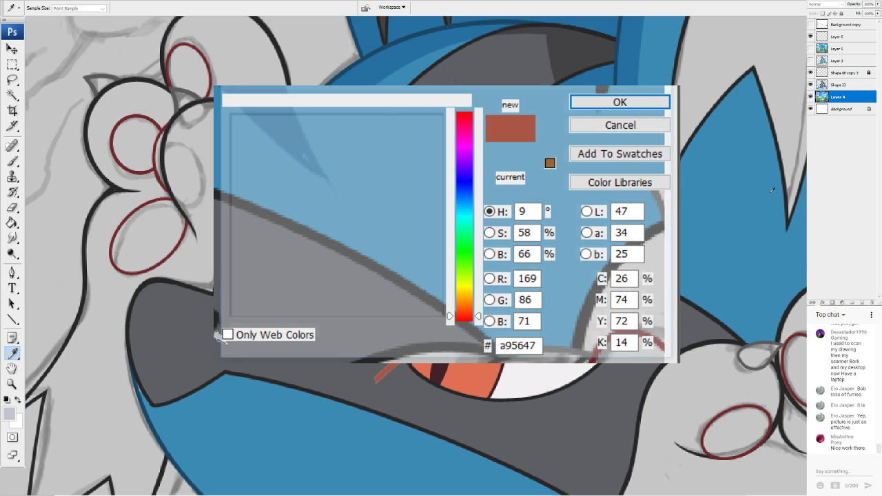
click(596, 104)
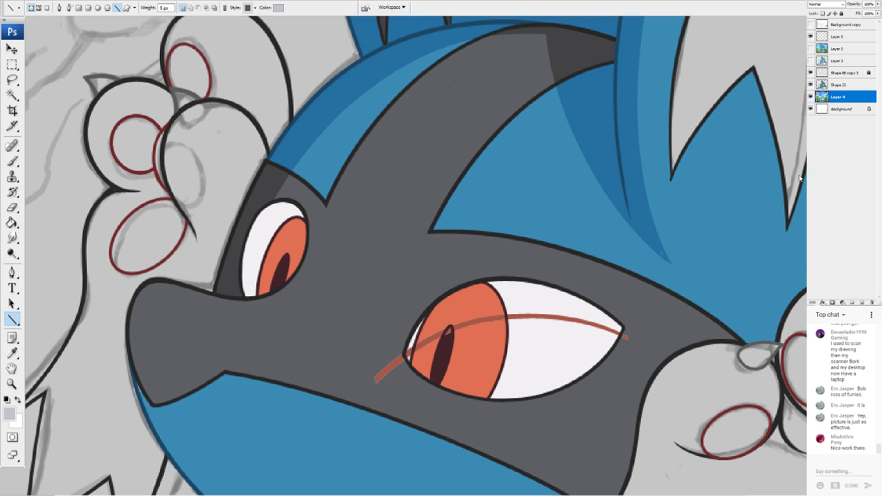
Rasterize the brownish red arc and erase its ends where they extend beyond both corners of the near eye
scroll(373, 236, up, 2)
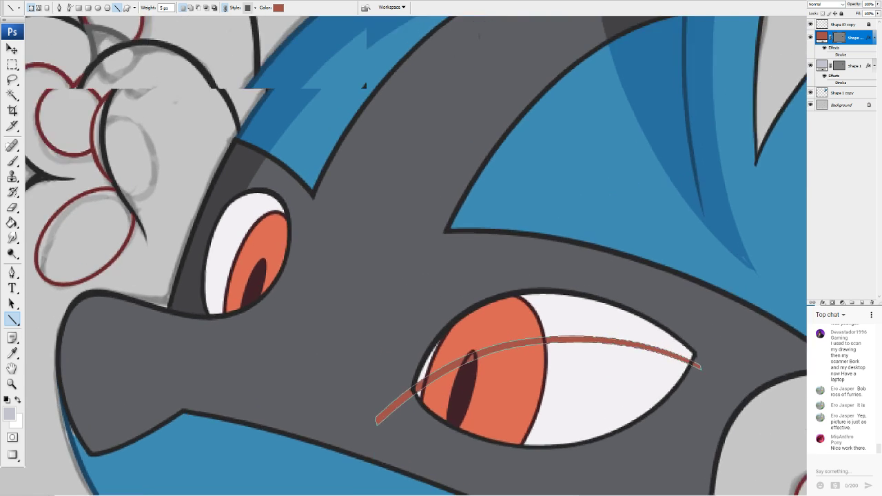
drag(372, 236, 147, 73)
scroll(416, 255, down, 2)
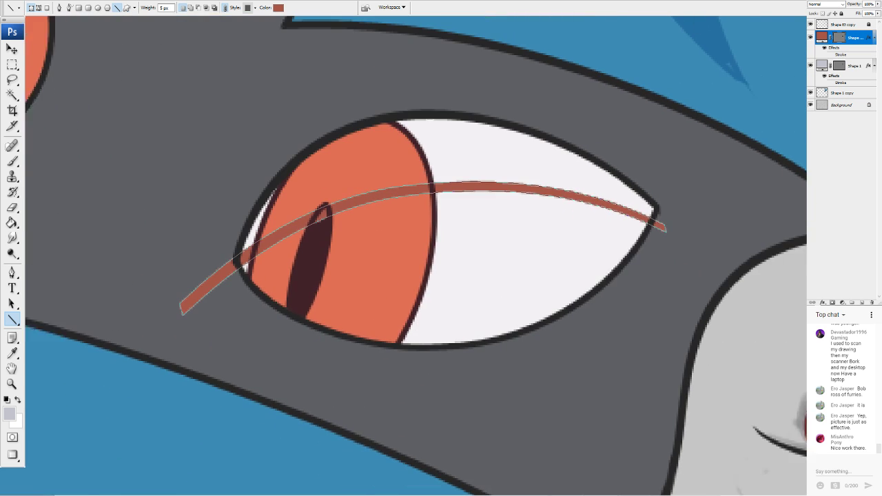
click(810, 37)
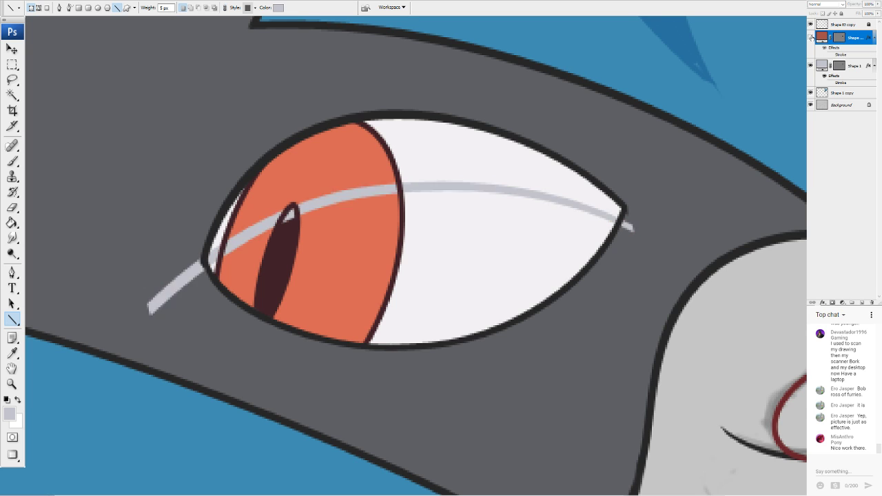
click(811, 38)
click(13, 208)
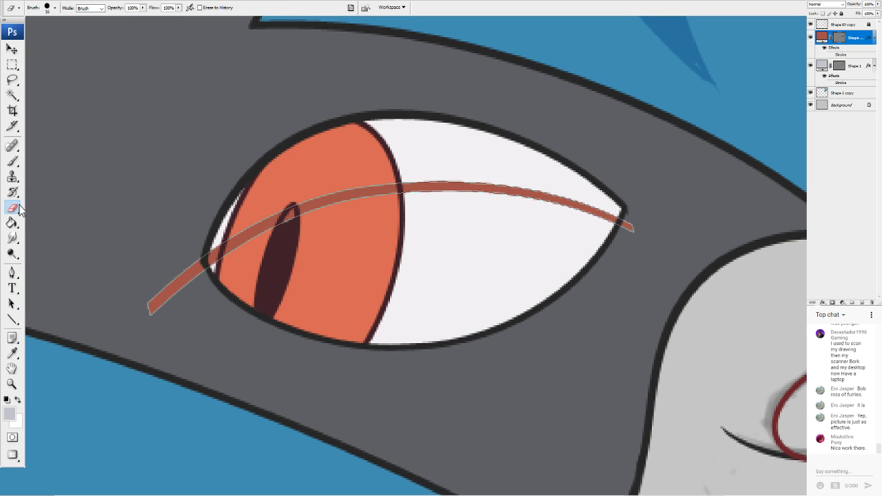
click(433, 166)
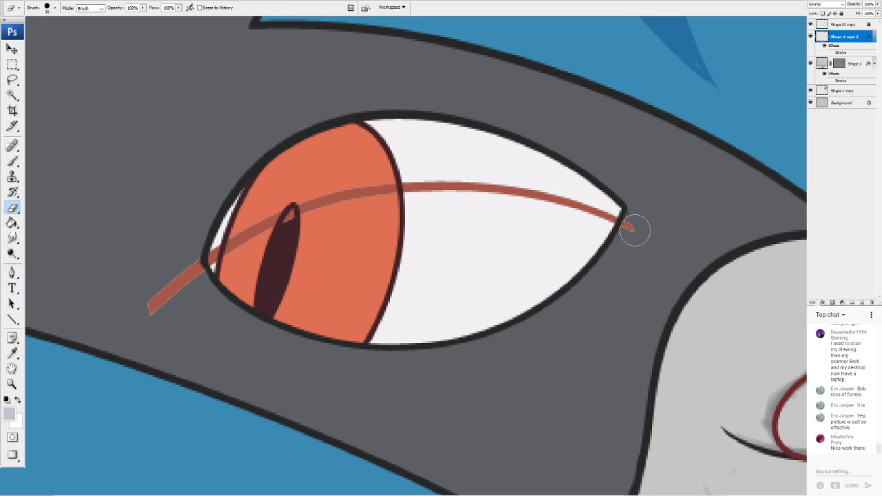
drag(635, 230, 631, 230)
mouse_move(183, 278)
mouse_down()
mouse_move(175, 246)
mouse_move(146, 307)
mouse_up()
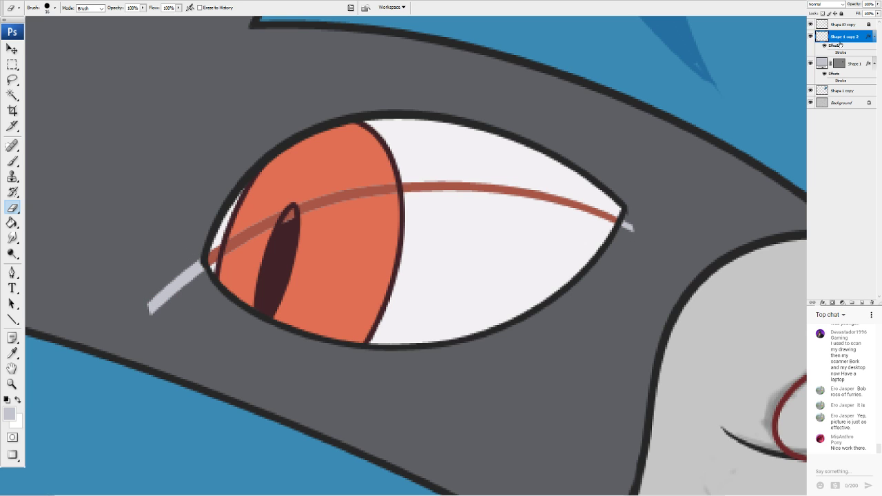
Rasterize the light grey Shape 1 arc and erase its ends outside both corners of the near eye
click(841, 64)
click(421, 171)
key(Return)
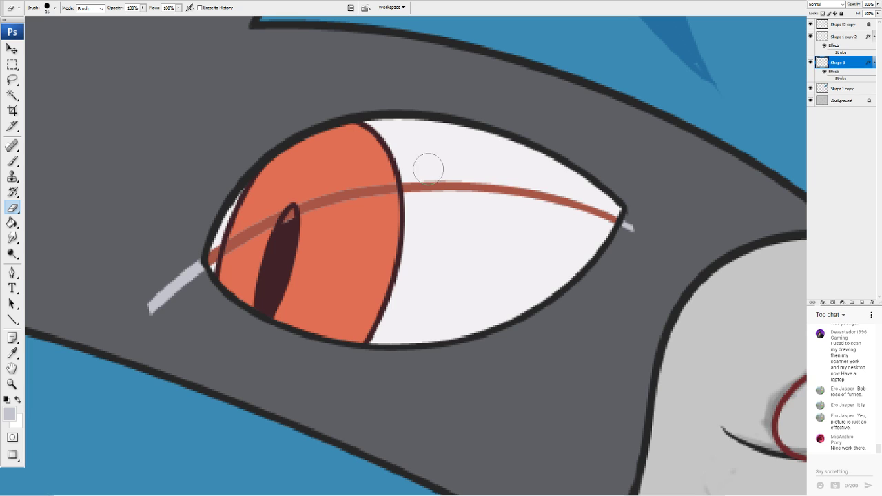
drag(632, 227, 629, 232)
mouse_move(181, 260)
mouse_down()
mouse_move(181, 252)
mouse_move(152, 310)
mouse_up()
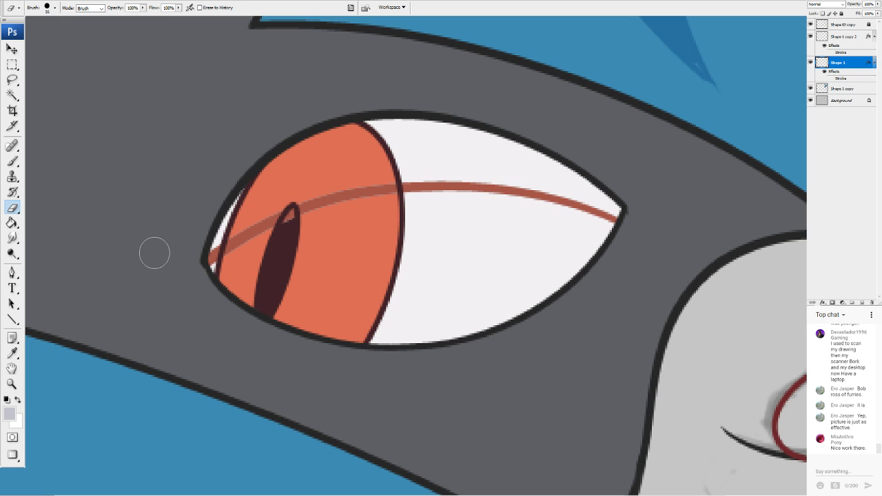
Erase the light grey arc where it crosses the near eye's iris and pupil, checking it with the red copy toggled off
click(838, 37)
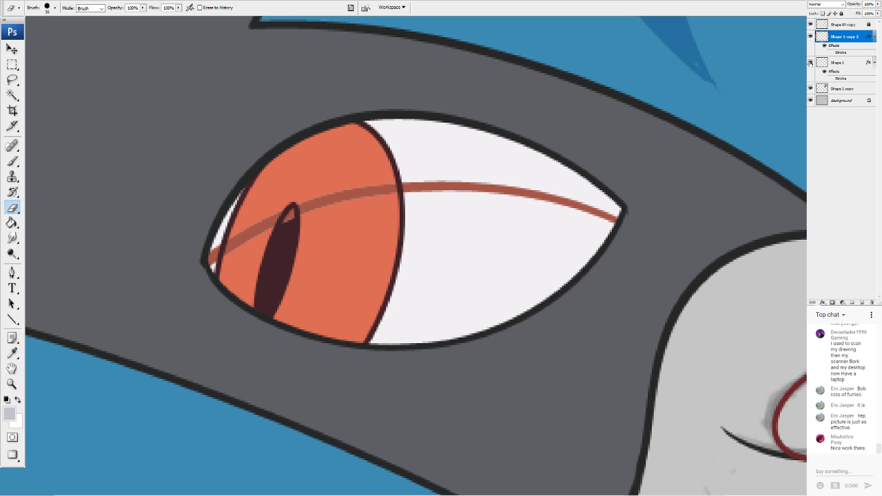
click(811, 63)
click(810, 63)
click(831, 64)
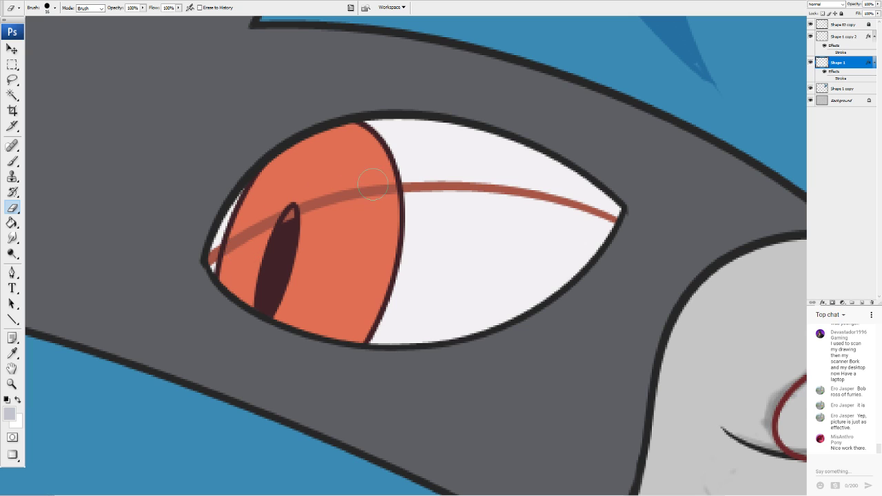
click(810, 37)
click(810, 36)
click(810, 37)
click(810, 37)
click(811, 36)
click(810, 36)
click(811, 24)
click(810, 24)
click(810, 36)
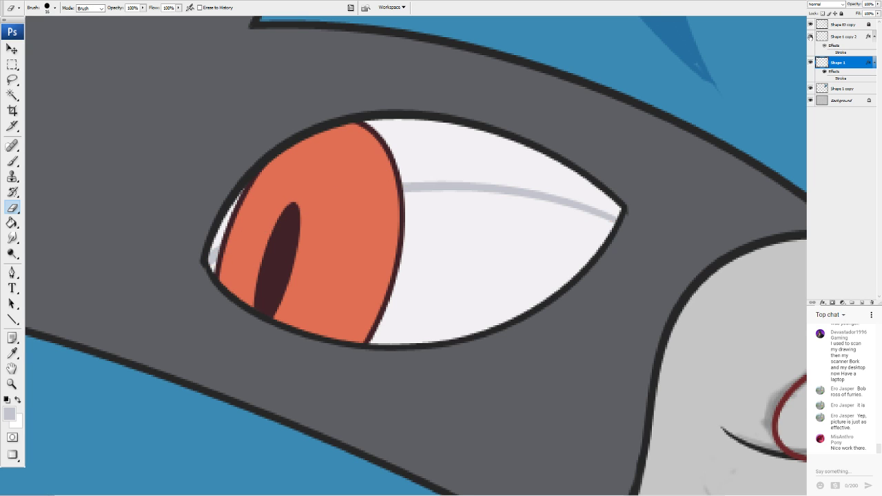
click(810, 36)
Erase the brownish red arc over the pupil and the white of the near eye, keeping it only on the orange iris
click(842, 36)
drag(290, 218, 291, 211)
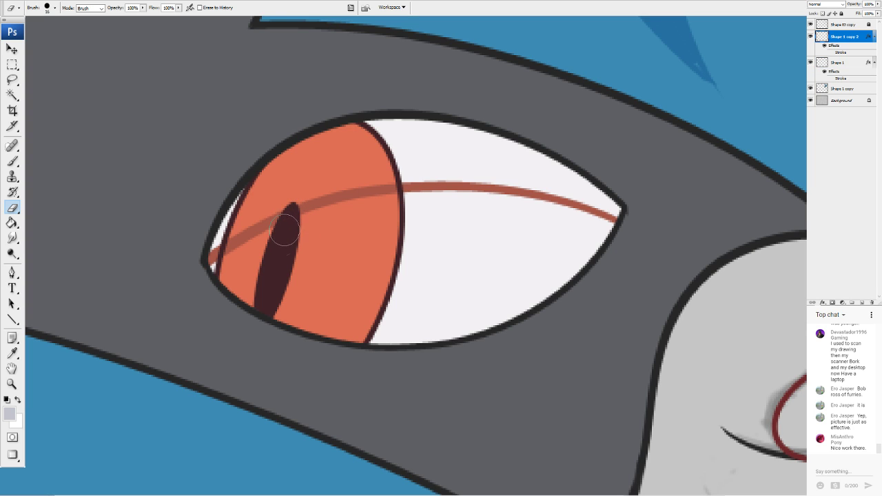
mouse_move(211, 244)
mouse_down()
mouse_move(208, 266)
mouse_move(216, 230)
mouse_up()
mouse_move(453, 183)
mouse_down()
mouse_move(433, 163)
mouse_move(416, 186)
mouse_move(634, 197)
mouse_move(547, 195)
mouse_up()
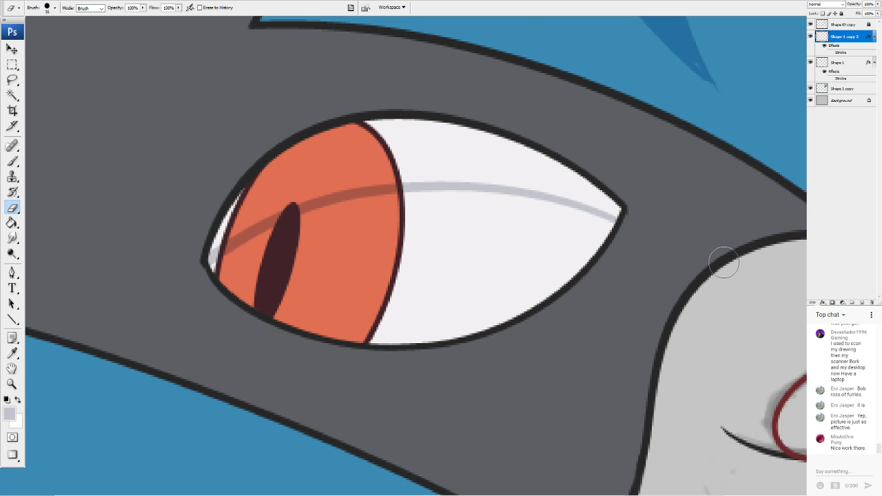
Merge the Shape 1 copy 2, Shape 1 and Shape 1 copy layers into one layer
scroll(724, 263, down, 10)
scroll(723, 263, up, 5)
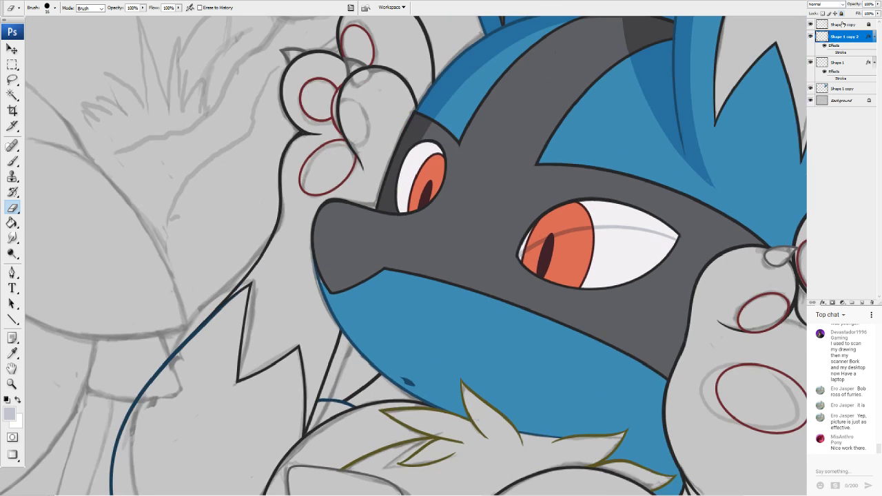
shift+click(841, 88)
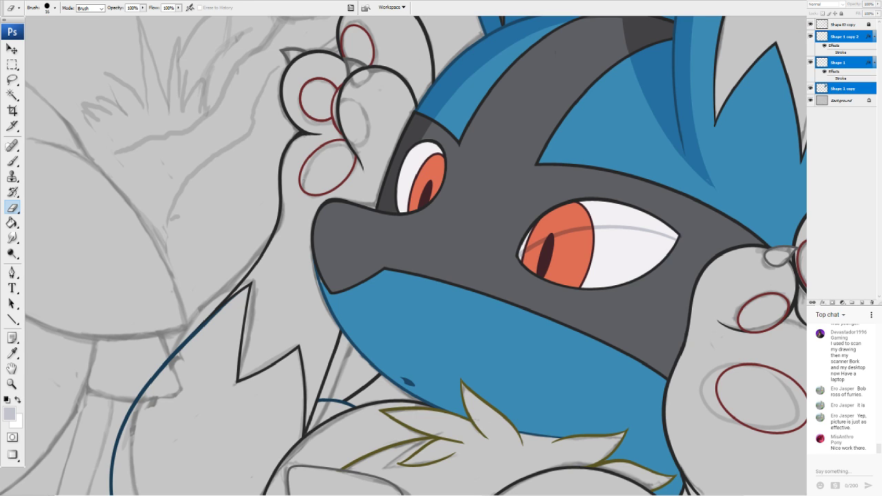
key(ctrl+e)
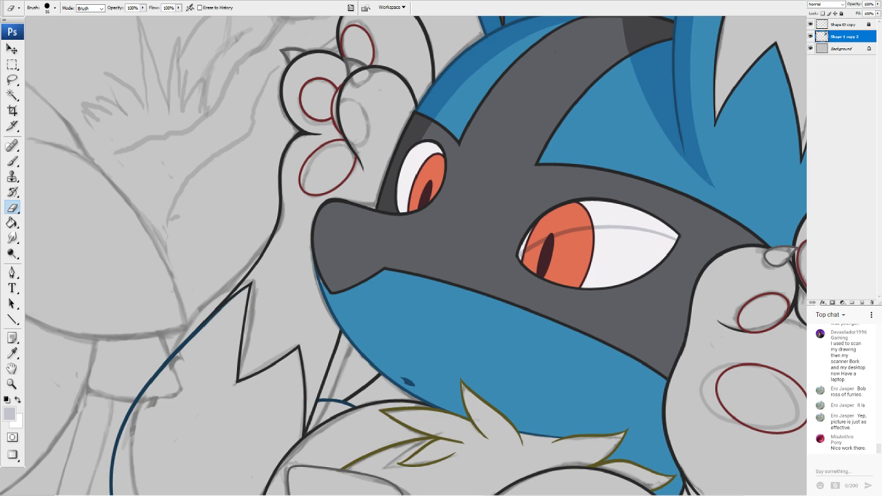
Fill the white of the near eye above the arc with the light bluish grey, keeping the shadow's lower edge smooth
click(12, 222)
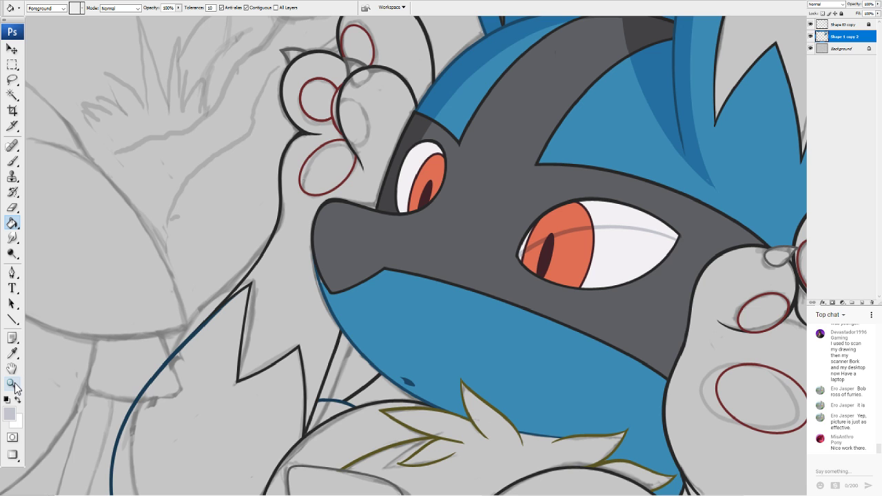
drag(441, 248, 316, 287)
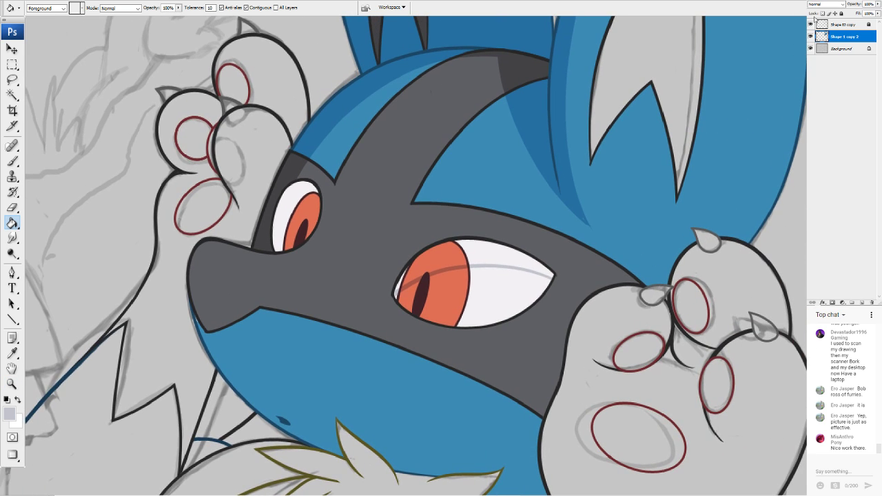
click(486, 250)
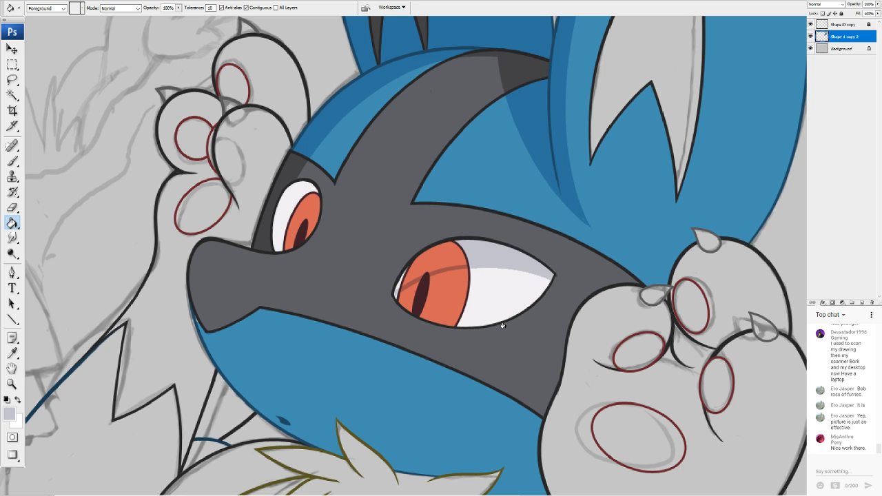
scroll(379, 250, up, 5)
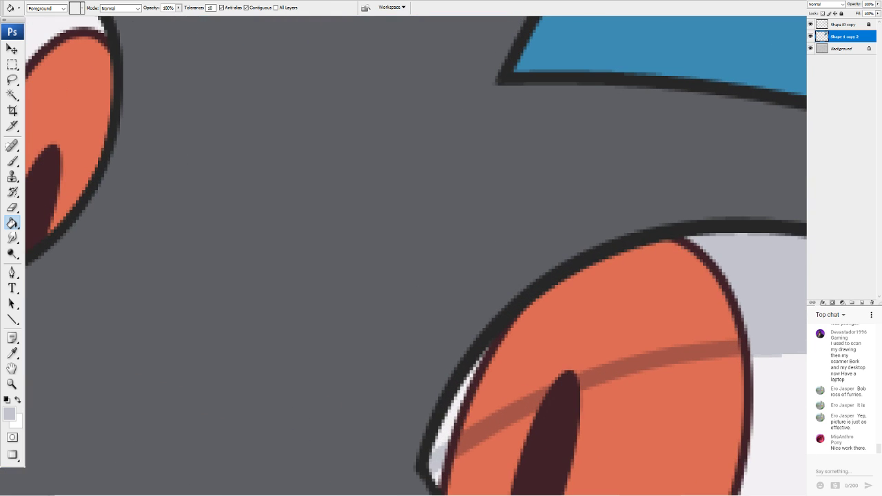
scroll(416, 255, right, 10)
scroll(416, 255, left, 1)
scroll(416, 254, down, 1)
scroll(416, 255, left, 1)
scroll(416, 255, down, 1)
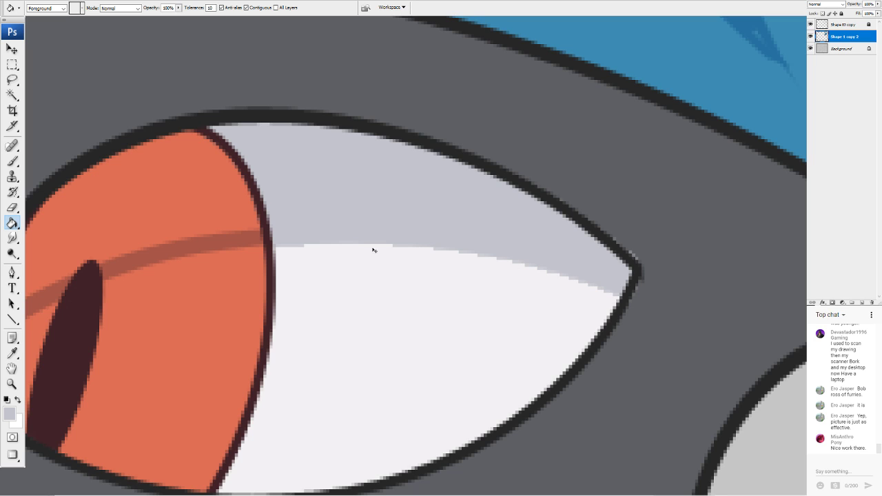
click(564, 342)
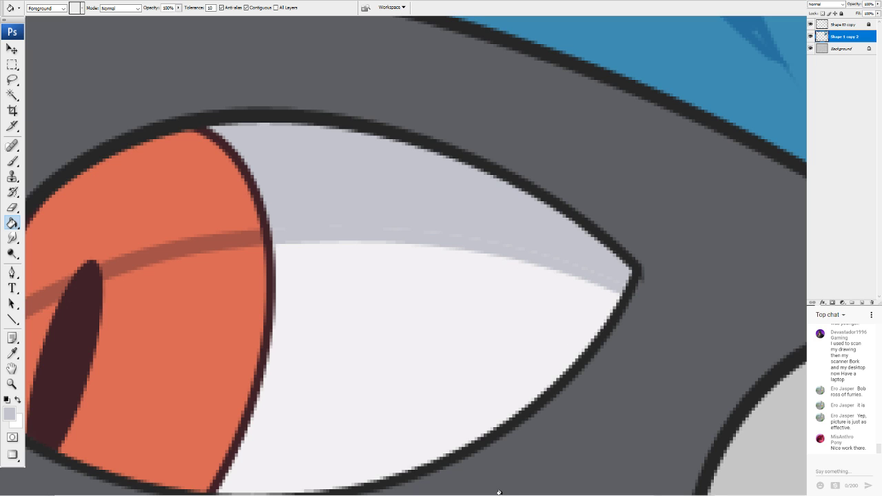
Brush light grey over the pale seam in the near eye's white shadow and over the white sliver at the inner corner
click(19, 164)
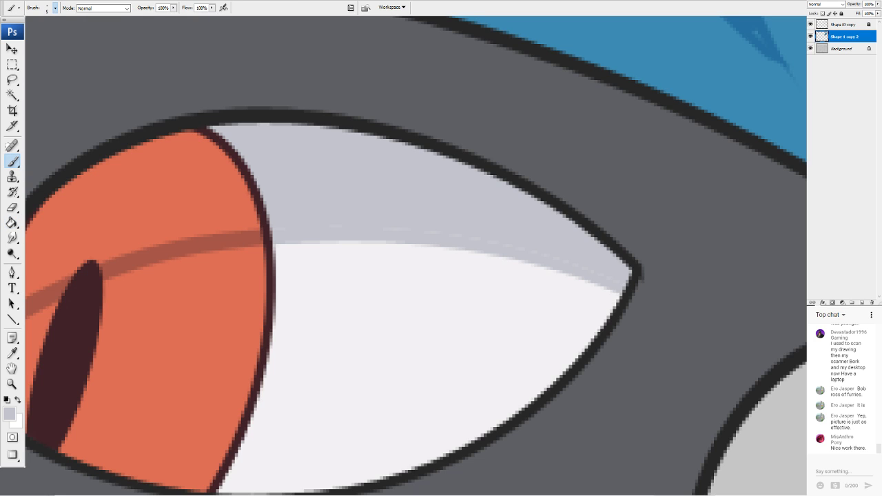
mouse_move(273, 230)
mouse_down()
mouse_move(416, 229)
mouse_move(524, 244)
mouse_move(614, 278)
mouse_move(531, 245)
mouse_move(452, 233)
mouse_up()
scroll(506, 210, up, 2)
scroll(506, 210, left, 2)
scroll(506, 209, down, 1)
scroll(506, 210, left, 1)
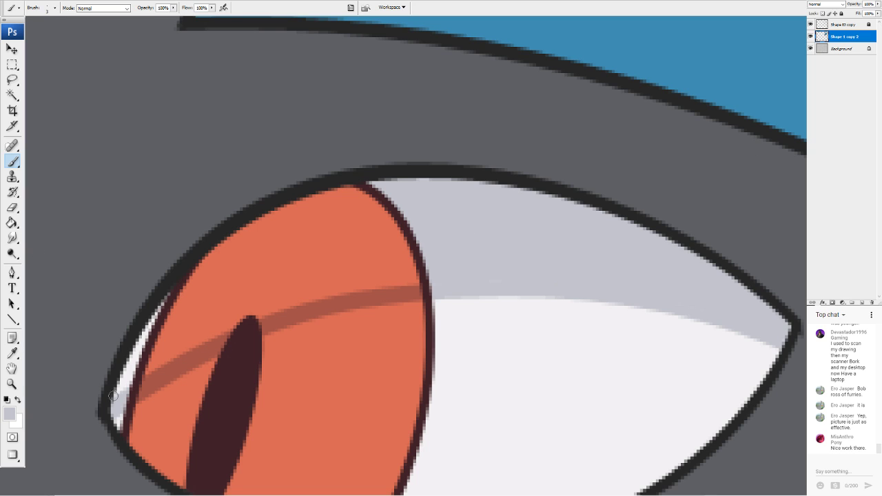
drag(116, 394, 169, 281)
mouse_move(116, 416)
mouse_down()
mouse_move(119, 423)
mouse_move(118, 413)
mouse_up()
scroll(403, 256, down, 6)
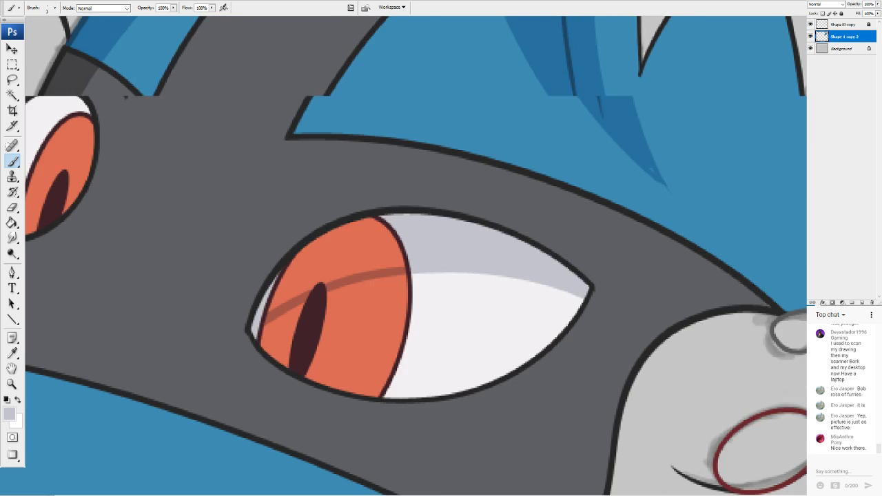
Sample the arc's brownish red a95647 as the foreground colour and fill the near eye's iris above the arc with it
scroll(403, 256, up, 3)
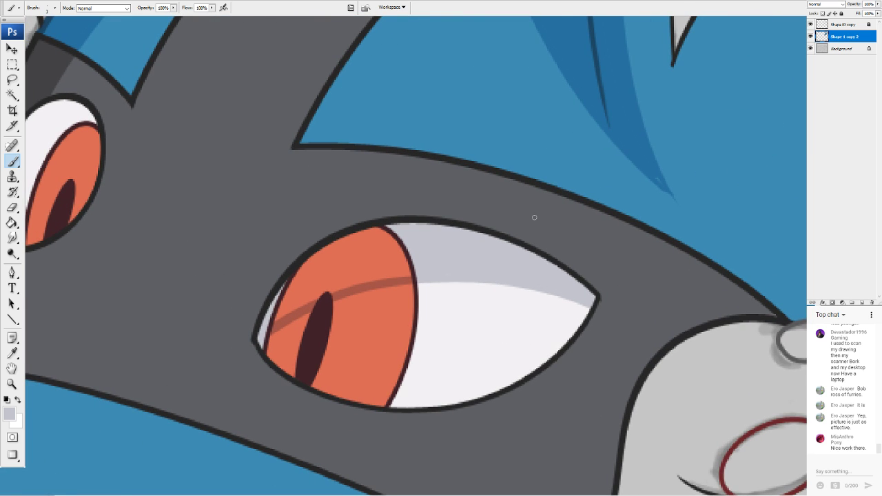
click(10, 413)
click(376, 284)
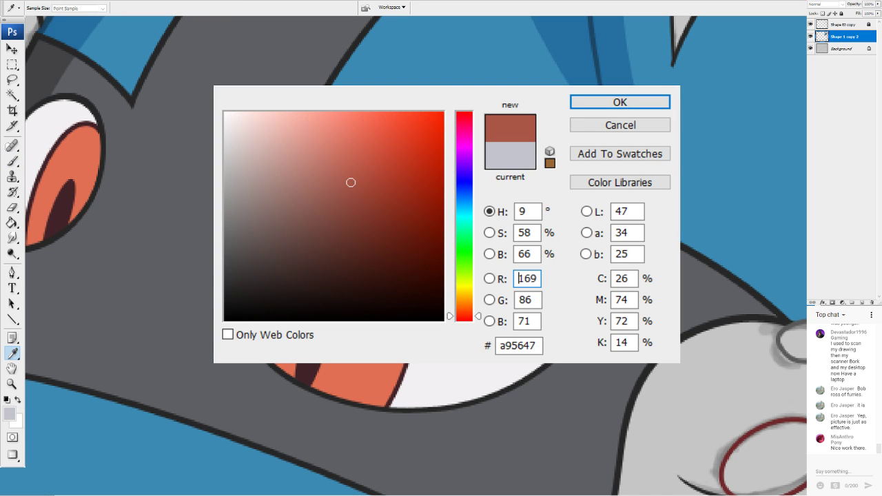
click(609, 103)
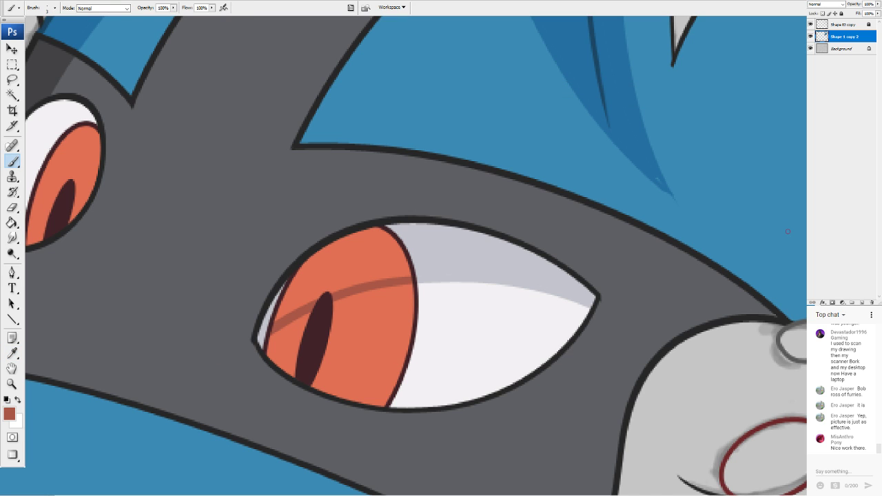
click(12, 222)
click(363, 266)
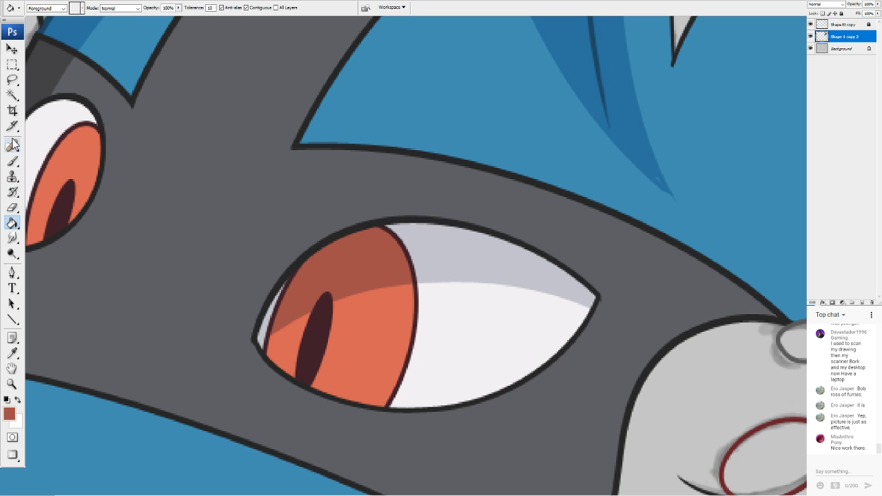
click(15, 161)
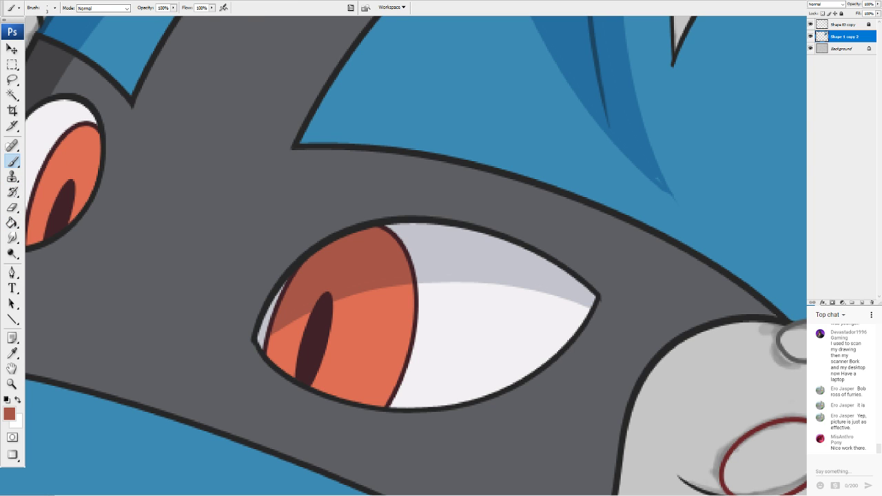
scroll(379, 244, up, 8)
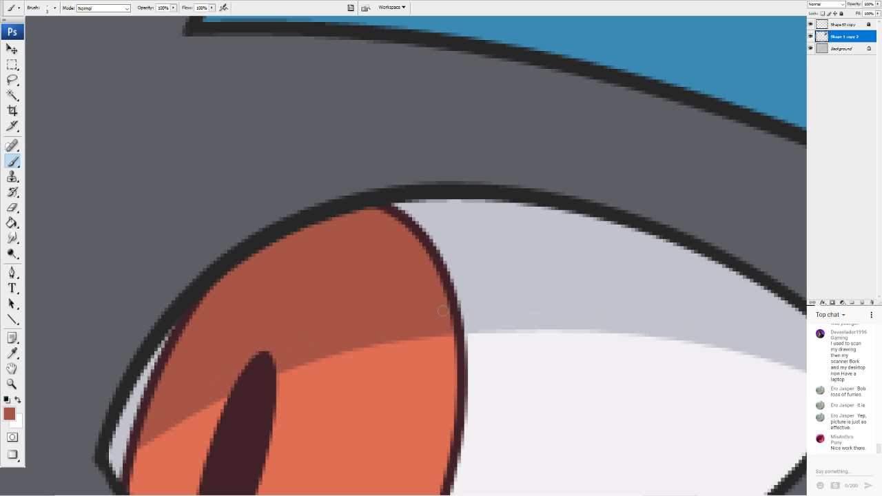
drag(264, 366, 250, 378)
key(ctrl+z)
scroll(403, 257, down, 12)
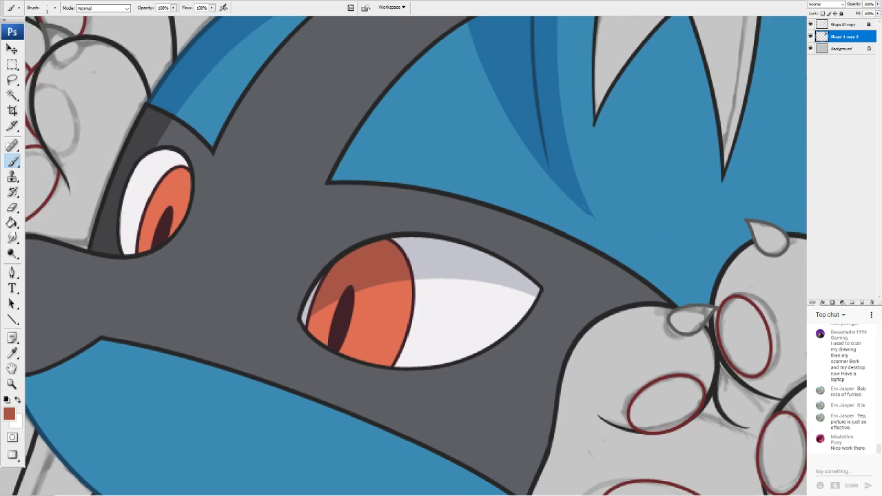
Draw a 5 px brownish red line across the far eye and warp it into an upward-bulging arc over the white and iris
scroll(396, 256, up, 5)
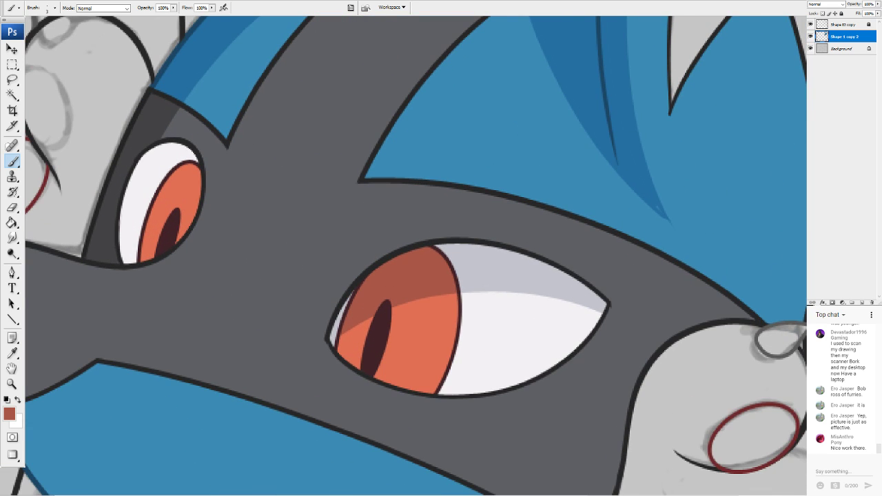
drag(396, 257, 655, 323)
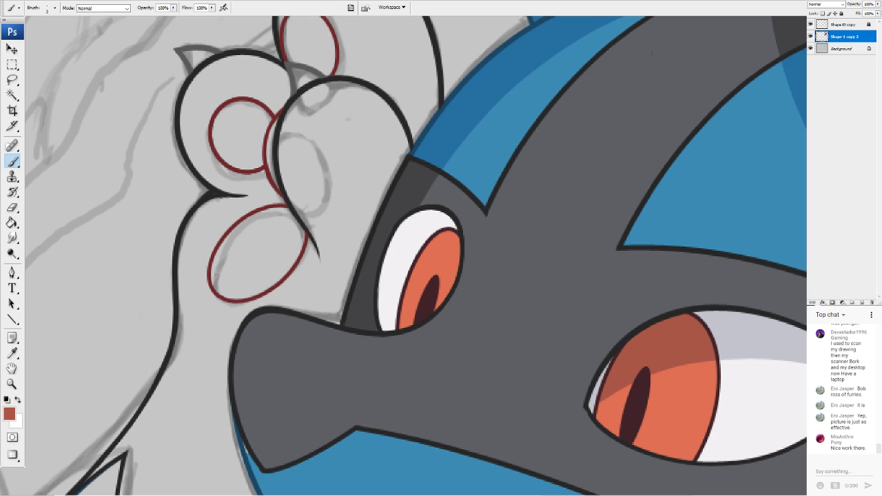
click(13, 320)
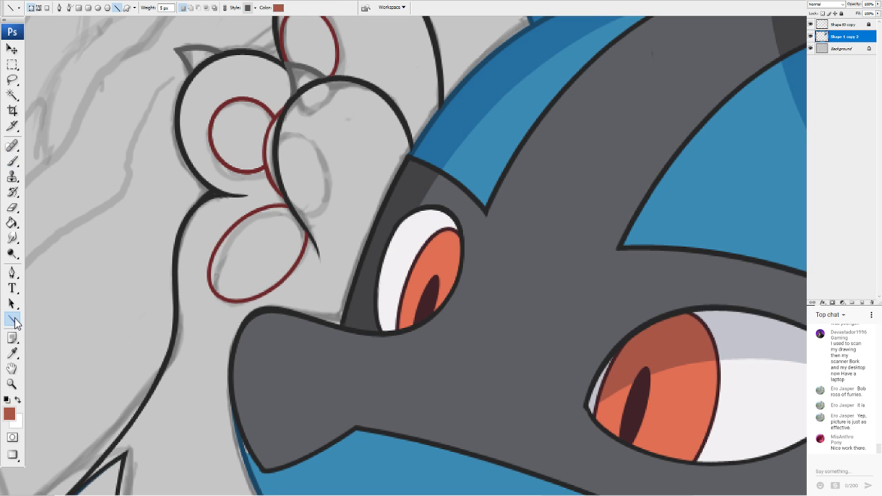
drag(388, 238, 453, 288)
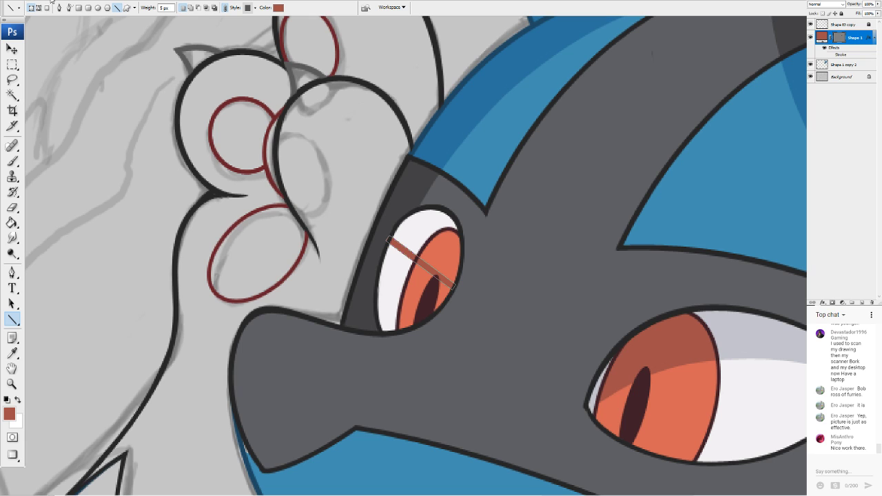
click(102, 161)
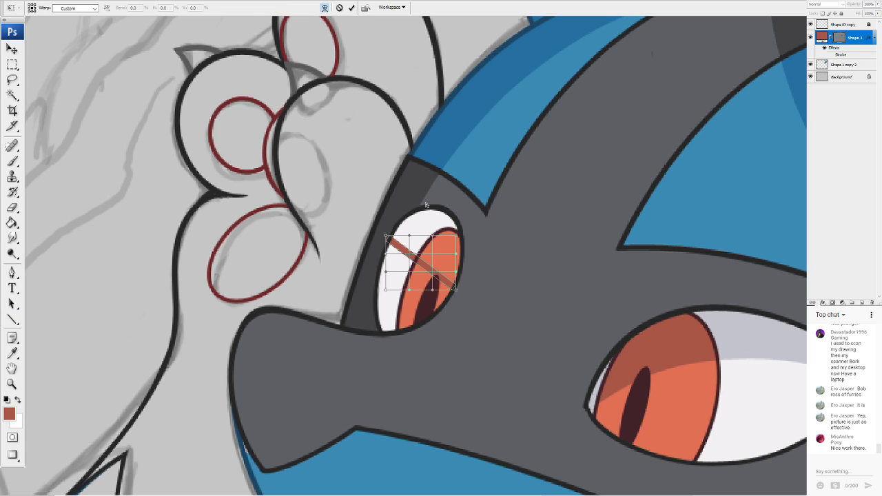
mouse_move(430, 258)
mouse_down()
mouse_move(436, 244)
mouse_move(460, 269)
mouse_move(465, 260)
mouse_up()
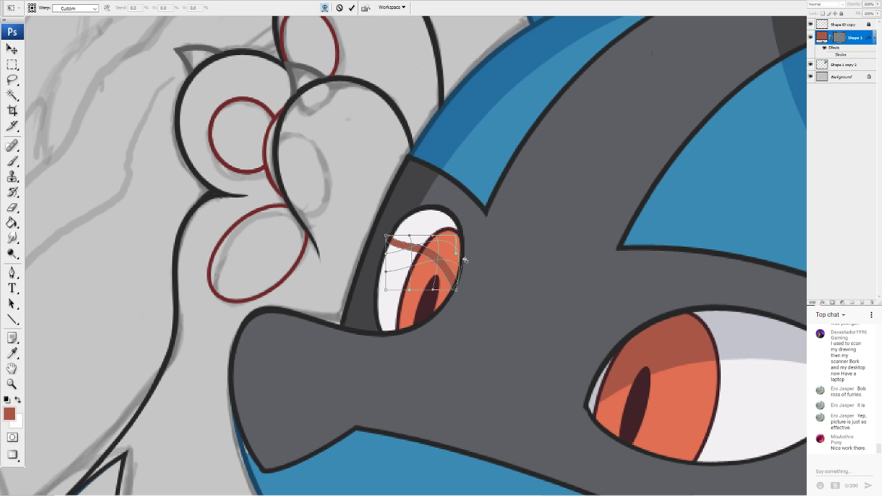
mouse_move(385, 236)
mouse_down()
mouse_move(382, 248)
mouse_move(408, 220)
mouse_move(409, 199)
mouse_move(398, 240)
mouse_move(425, 250)
mouse_move(452, 294)
mouse_up()
key(Return)
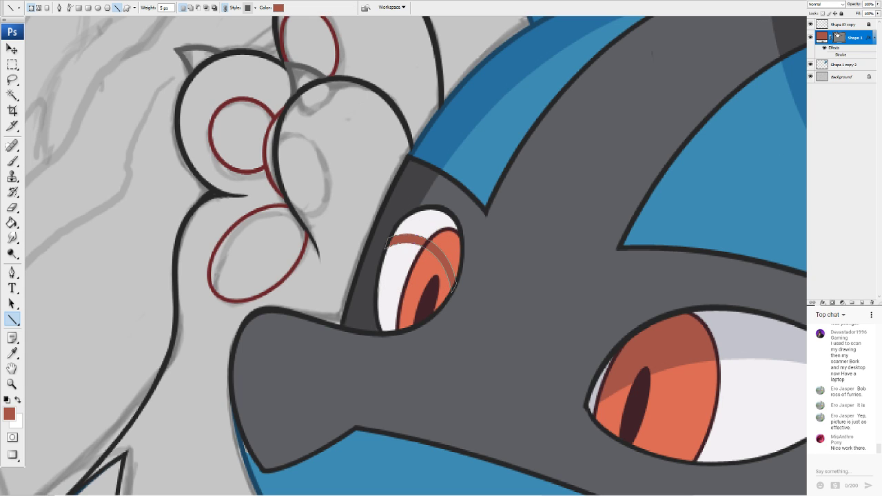
Duplicate the far eye's arc layer as Shape 1 copy and recolour the copy to the near eye's light bluish grey c5c6ce
click(810, 57)
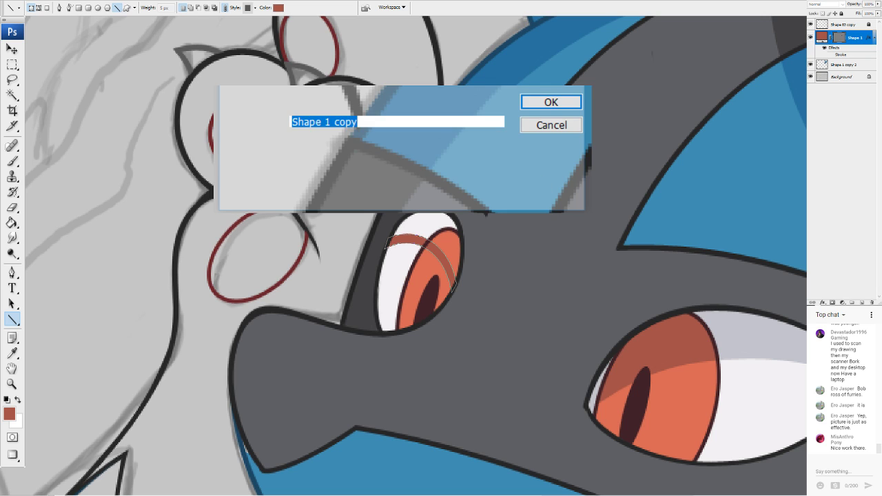
click(550, 104)
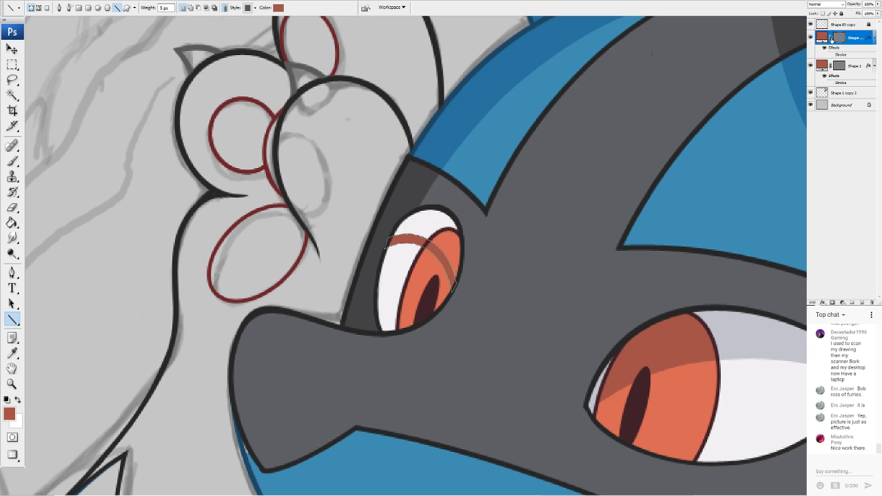
double_click(823, 38)
click(742, 346)
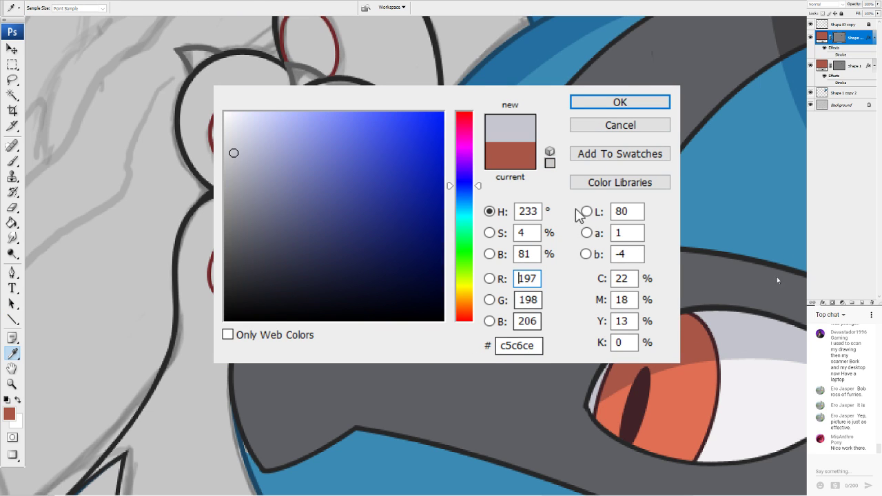
click(620, 102)
Rasterize the Shape 1 copy layer and erase the bluish grey arc where it crosses the far eye's iris
click(18, 207)
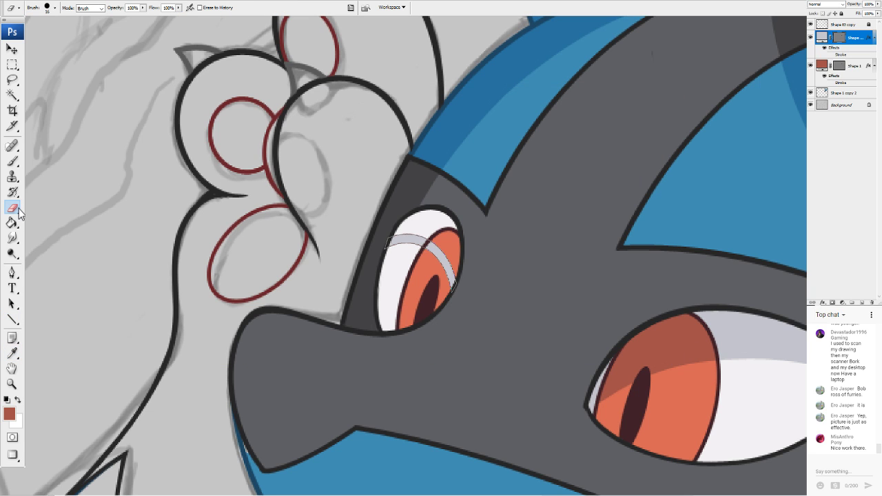
click(431, 168)
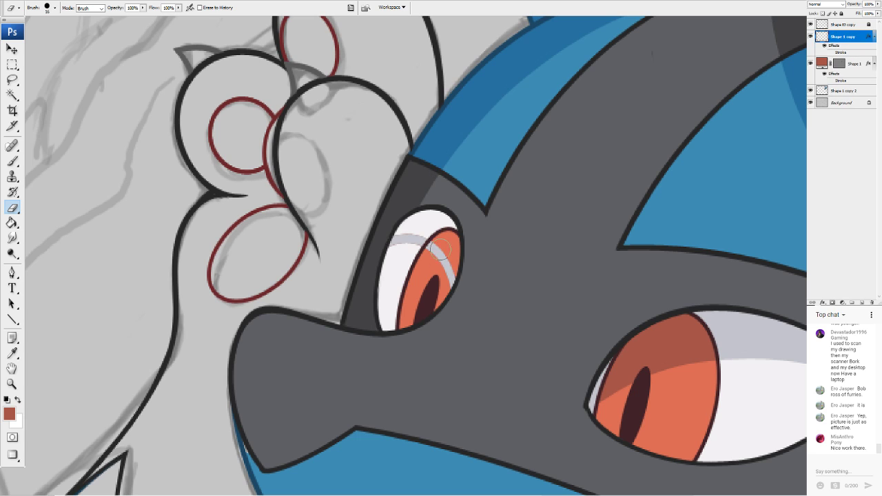
drag(441, 249, 452, 281)
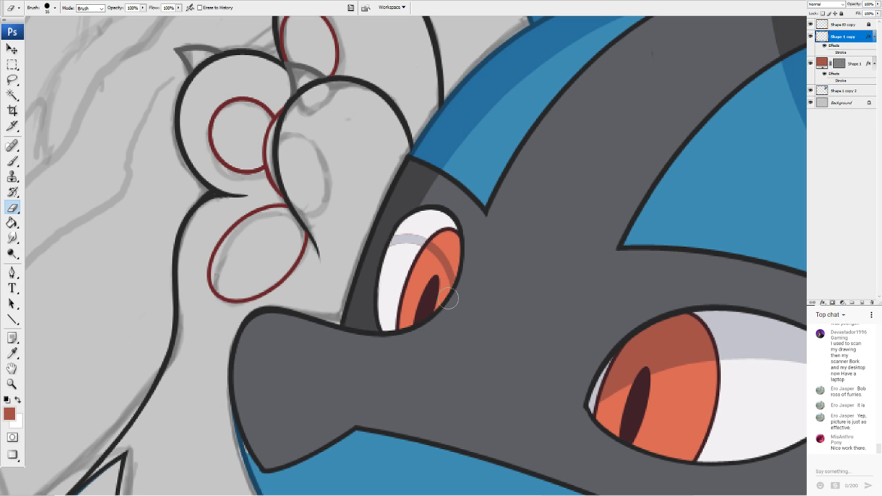
Rasterize the Shape 1 layer and erase the brownish red arc where it crosses the white of the far eye
click(848, 65)
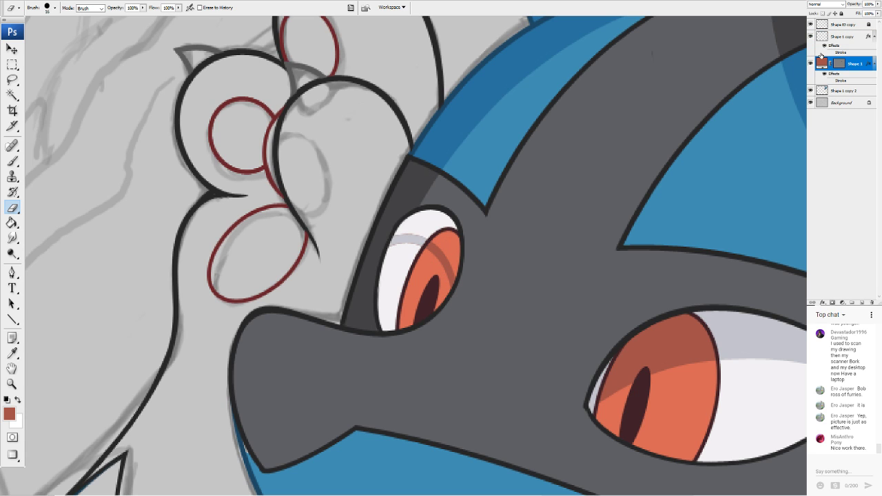
click(425, 221)
click(444, 173)
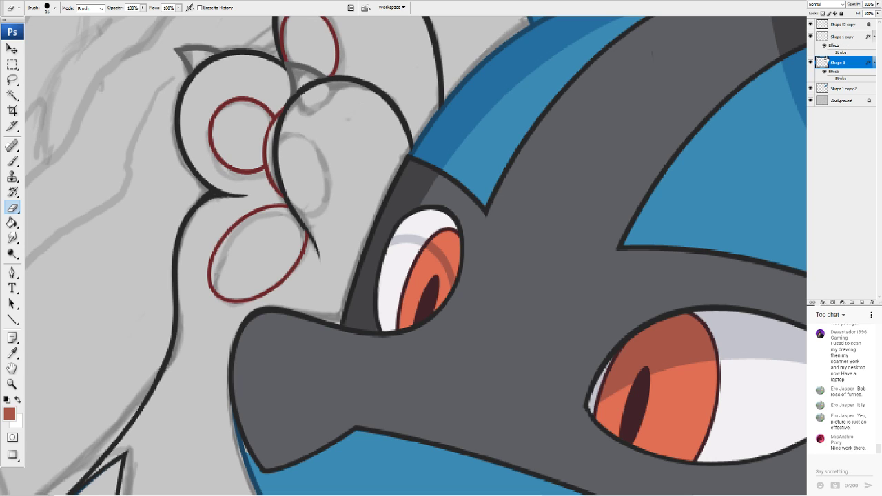
Merge the Shape 1 copy, Shape 1 and Shape 1 copy 2 layers into one layer
click(845, 40)
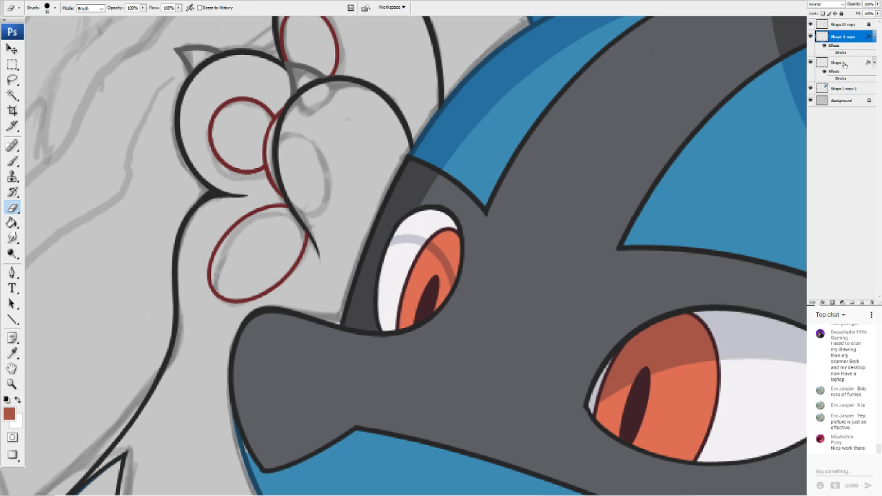
shift+click(843, 63)
shift+click(839, 90)
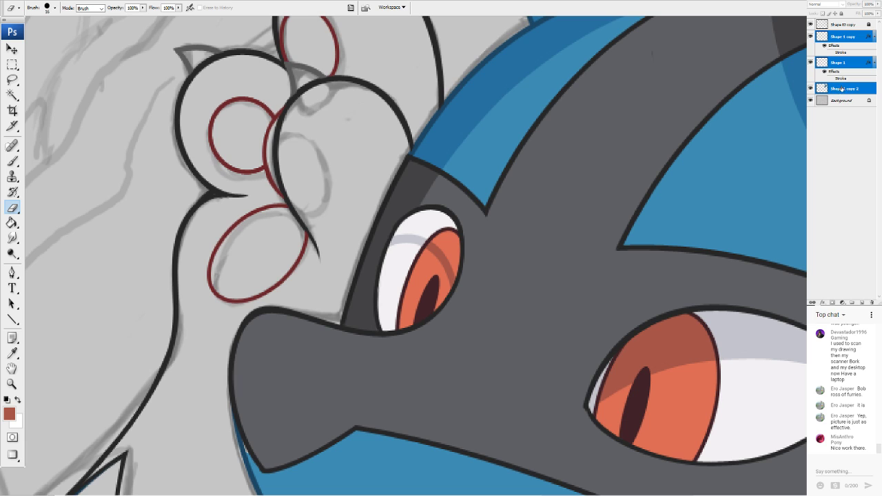
key(ctrl+e)
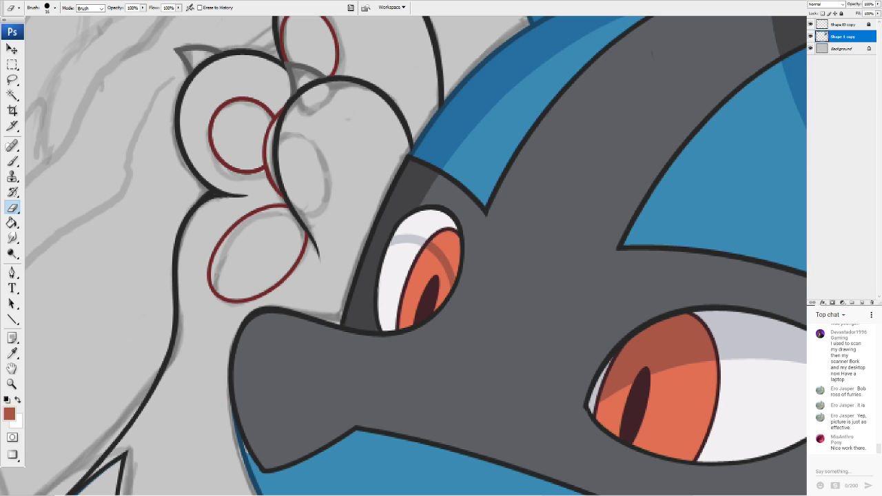
Fill the far eye above the arc, the iris with brownish red and the white with the arc's sampled light bluish grey
click(12, 223)
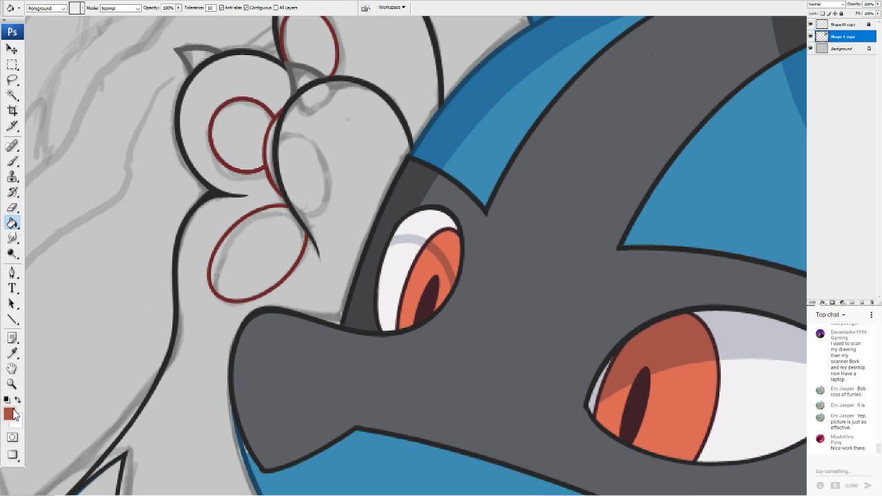
click(445, 245)
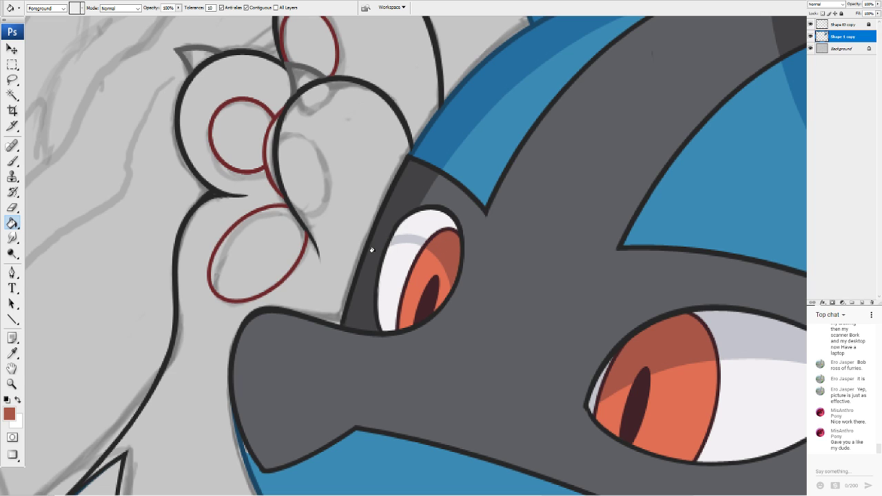
alt+click(420, 236)
click(426, 221)
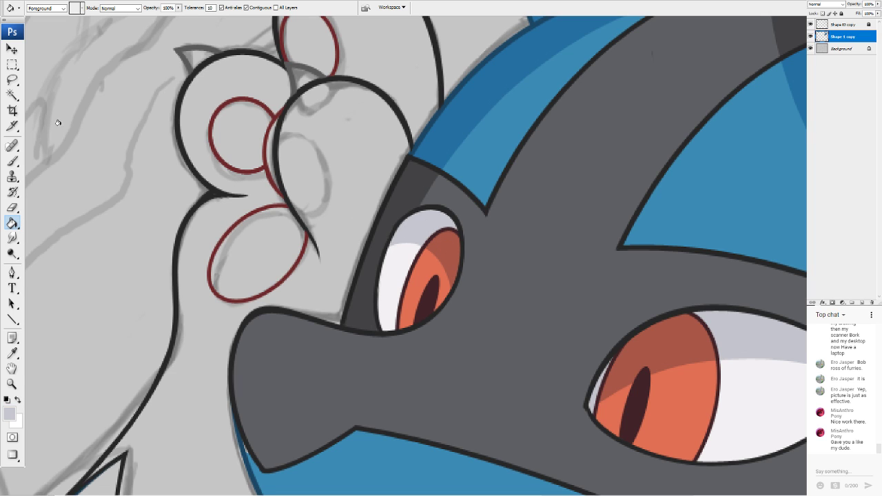
click(13, 161)
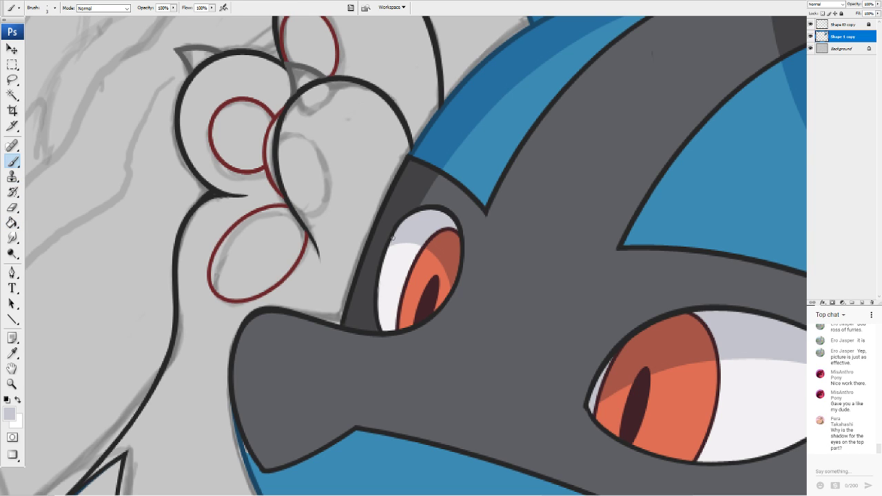
alt+click(445, 242)
Examine the shaded eyes and head within the wider drawing at several zoom levels
key(ctrl+minus)
key(ctrl+minus)
key(ctrl+minus)
key(ctrl+minus)
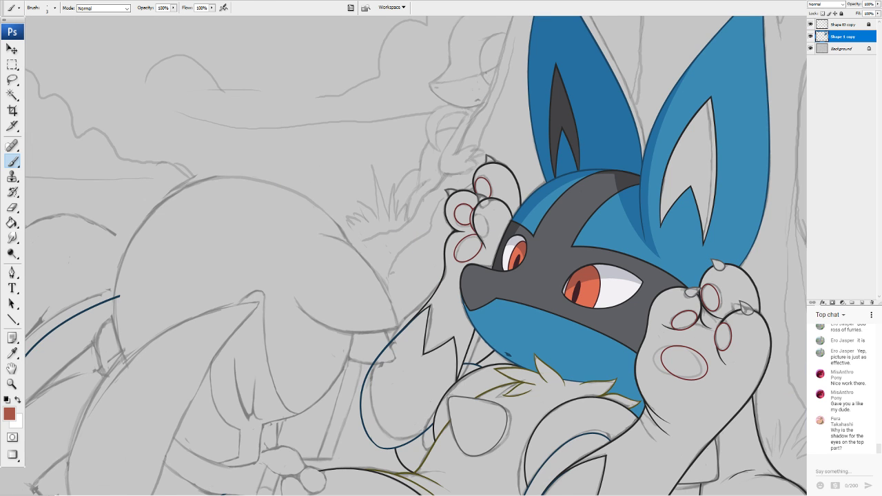
key(ctrl+plus)
key(ctrl+plus)
key(ctrl+plus)
key(ctrl+plus)
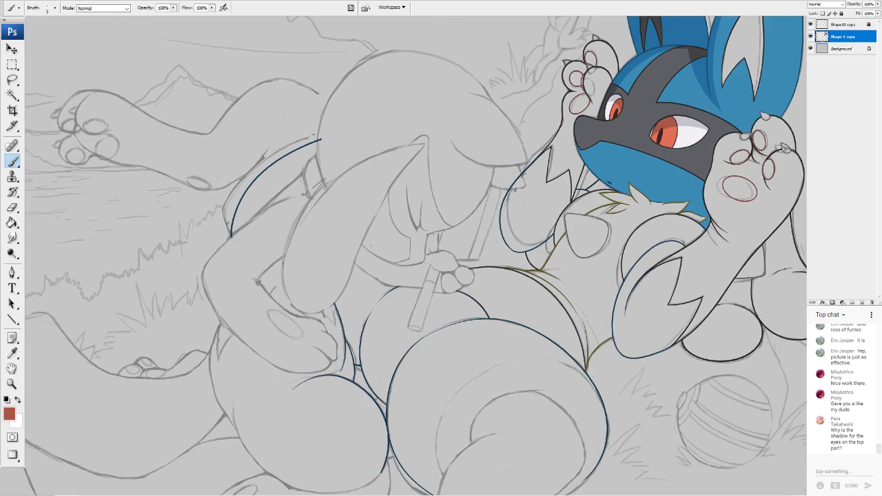
drag(461, 150, 370, 362)
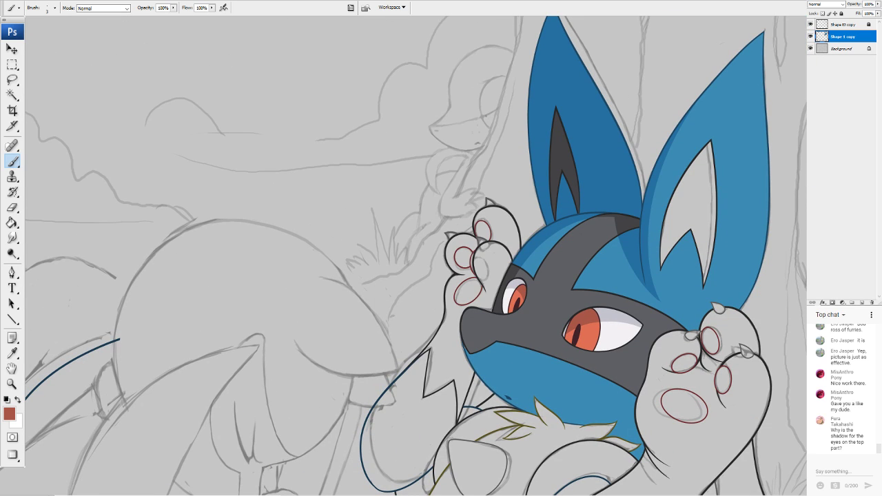
scroll(416, 255, down, 3)
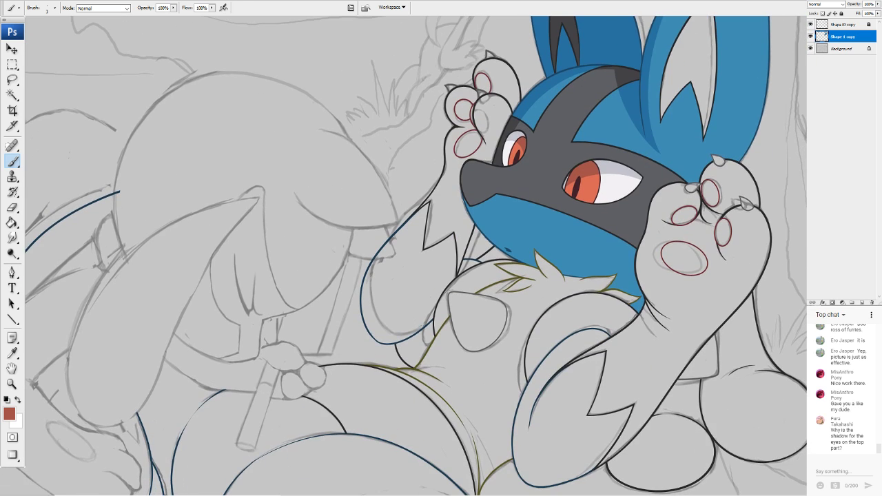
Draw a 5 px straight line in the sampled dark grey shadow colour from the top of the nose to the chest fur
key(ctrl+plus)
key(ctrl+plus)
key(ctrl+plus)
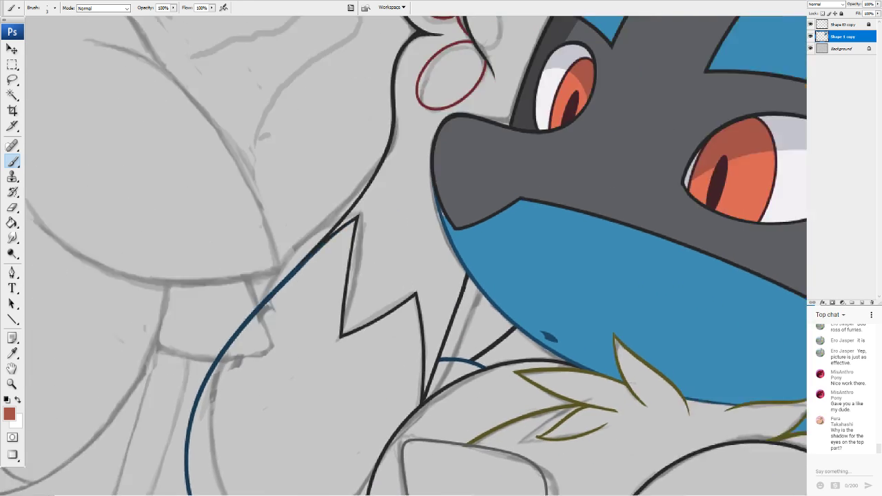
key(ctrl+plus)
click(10, 414)
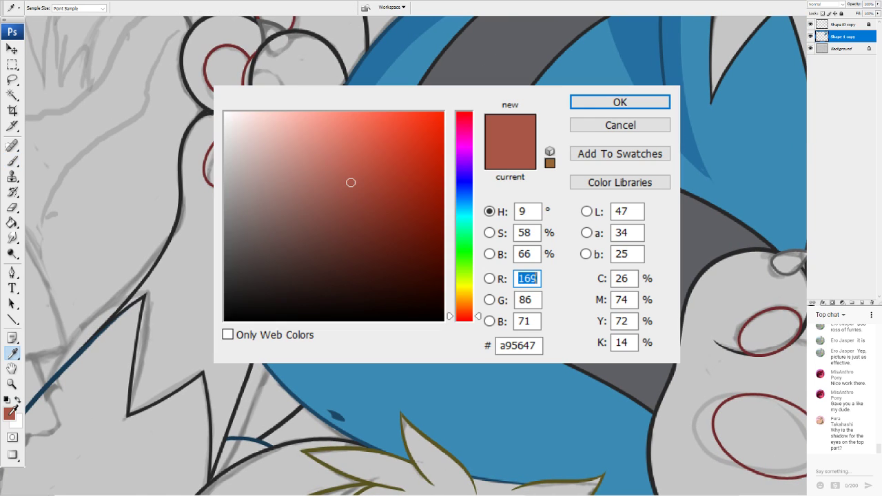
click(347, 109)
key(Return)
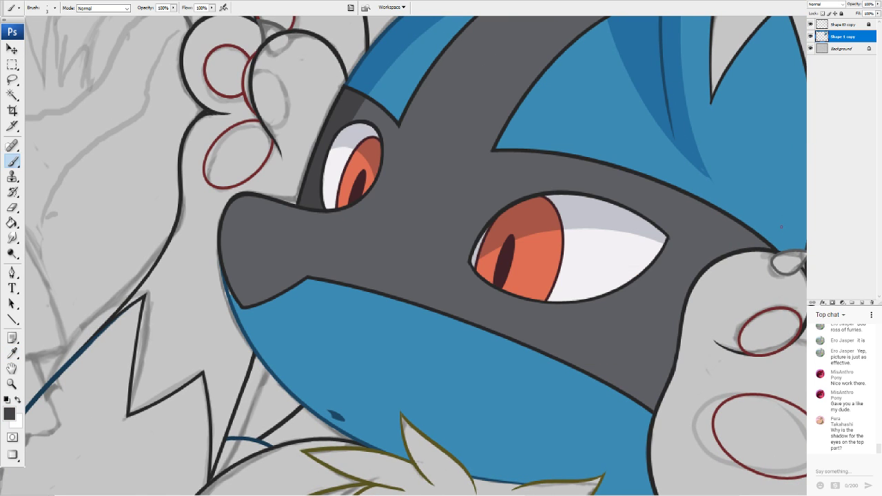
click(12, 319)
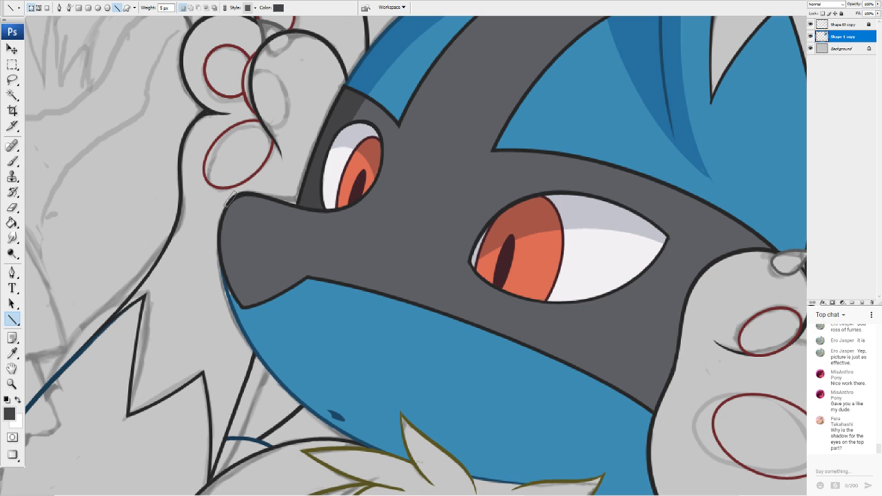
mouse_move(236, 194)
mouse_down()
mouse_move(468, 422)
mouse_move(454, 410)
mouse_move(571, 477)
mouse_up()
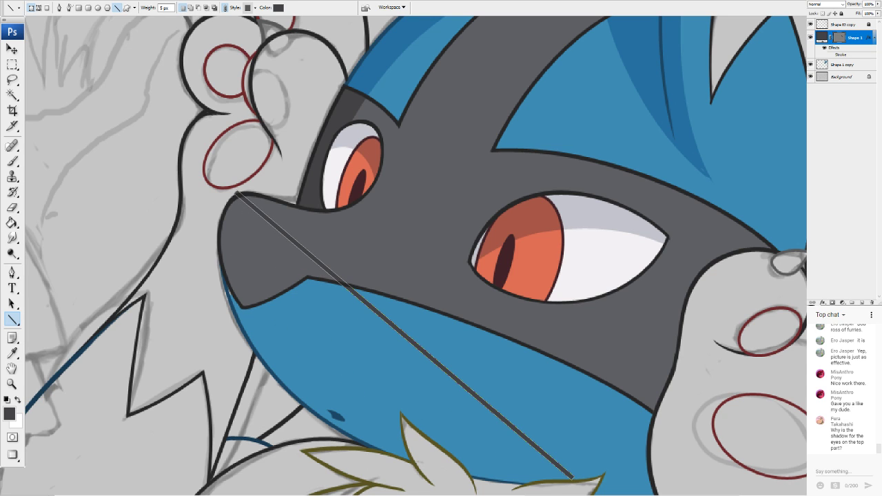
Warp the upper part of the dark grey line into a curve running just inside the front edge of the muzzle
key(ctrl+t)
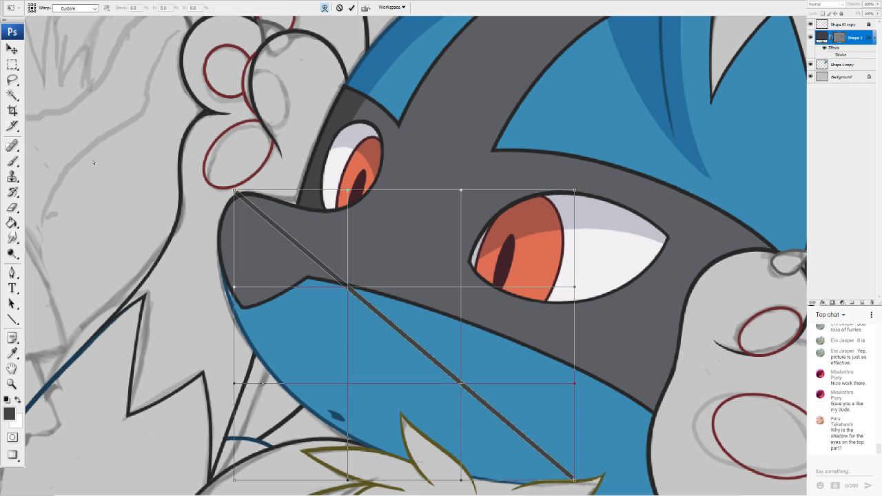
drag(326, 269, 142, 223)
drag(233, 193, 241, 198)
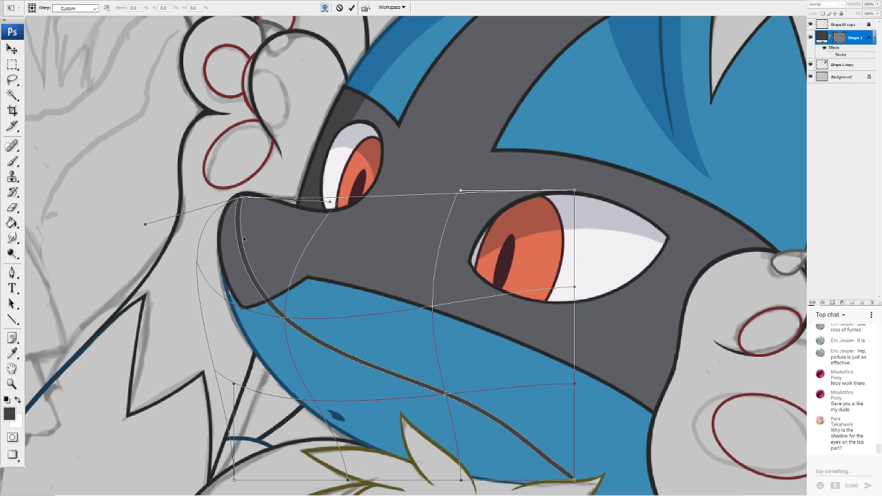
drag(244, 272, 233, 270)
drag(240, 237, 259, 245)
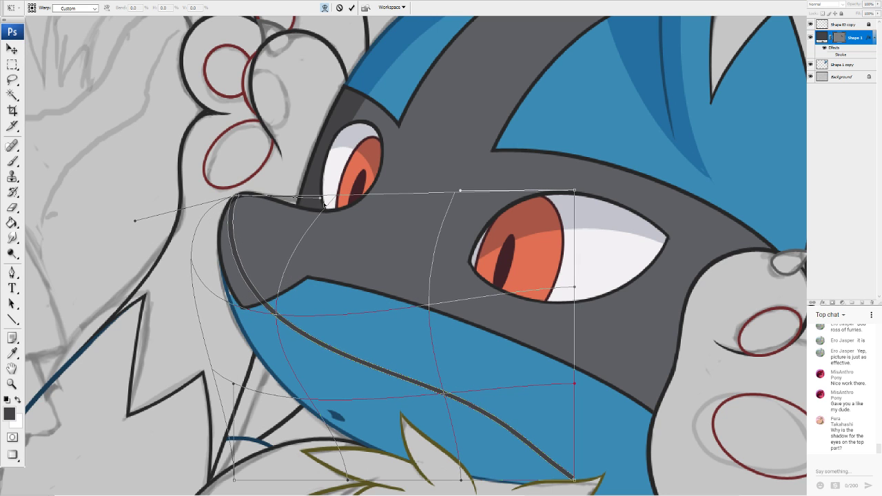
drag(324, 204, 309, 202)
Bend the lower part of the line to follow the jaw, bringing its end to the chest fur tips
drag(351, 362, 341, 385)
mouse_move(482, 429)
mouse_down()
mouse_move(489, 445)
mouse_move(467, 457)
mouse_up()
drag(574, 481, 590, 470)
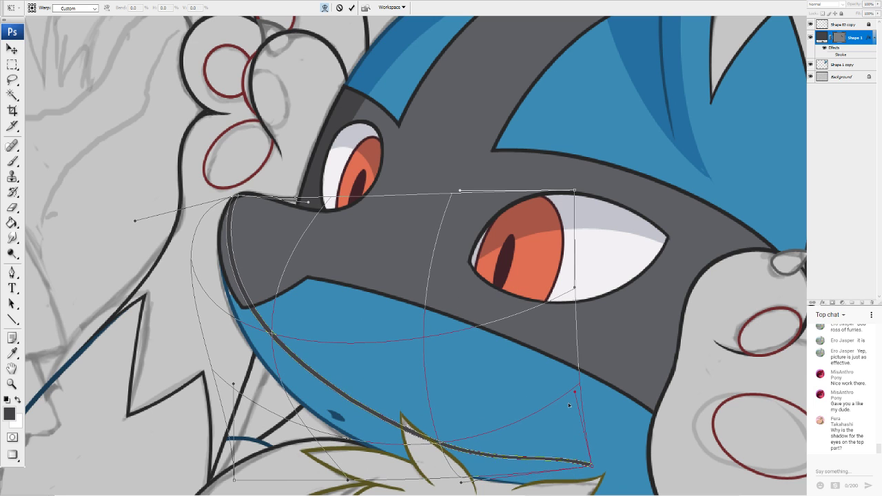
mouse_move(575, 390)
mouse_down()
mouse_move(594, 482)
mouse_move(584, 485)
mouse_up()
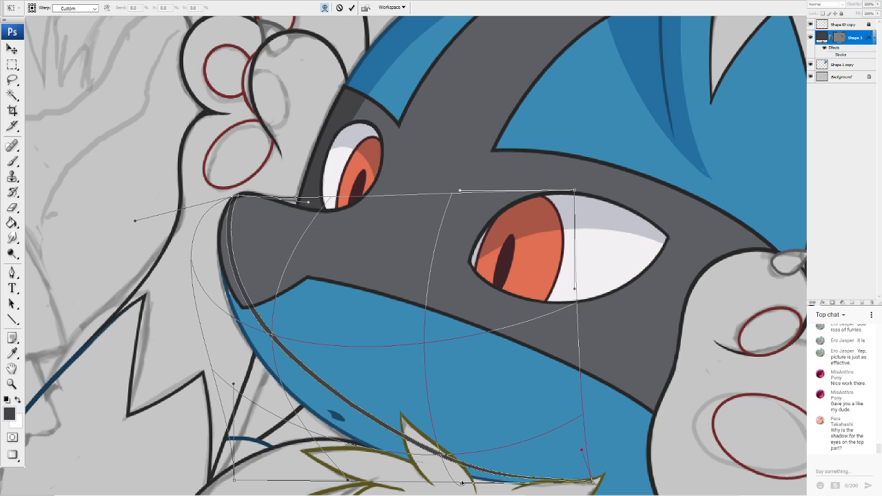
scroll(462, 482, down, 2)
drag(461, 440, 472, 465)
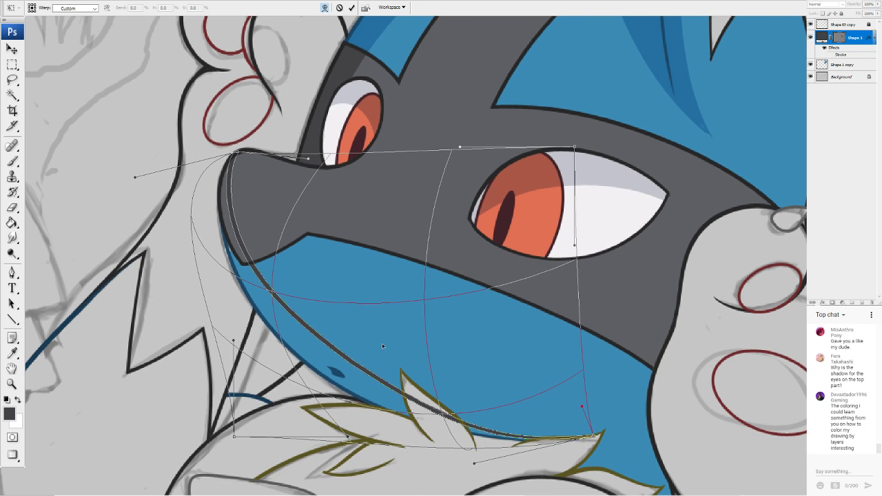
Refine the curve along the chin and nose so it parallels the muzzle outline, and apply the warp
drag(383, 346, 366, 363)
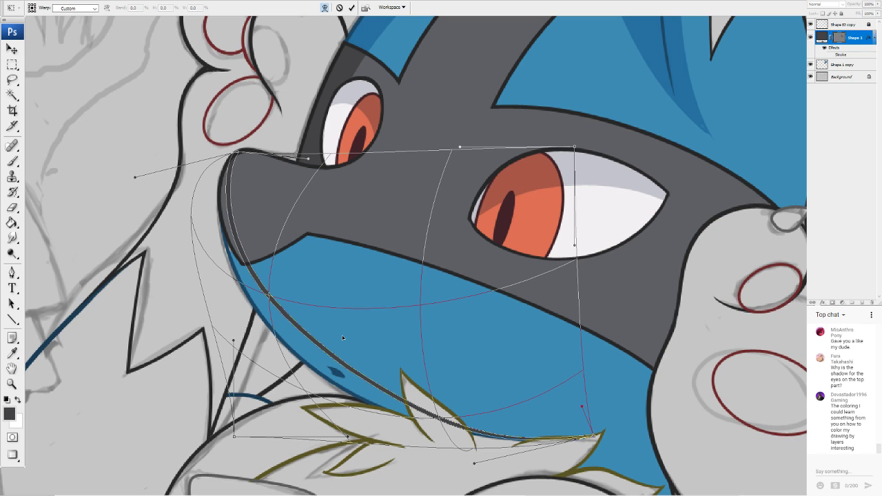
drag(237, 151, 247, 149)
drag(241, 237, 238, 236)
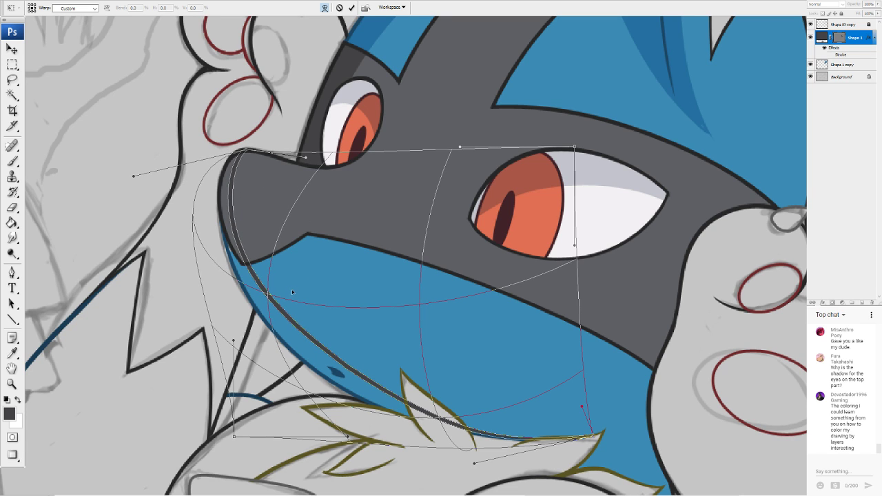
drag(461, 419, 444, 416)
key(Return)
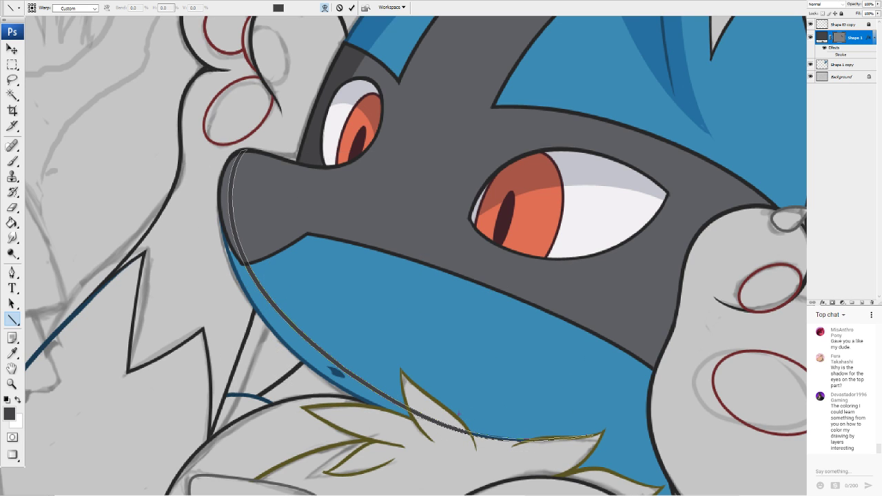
Duplicate the Shape 1 layer and recolour the copy with the sampled darker blue 256fa1
key(u)
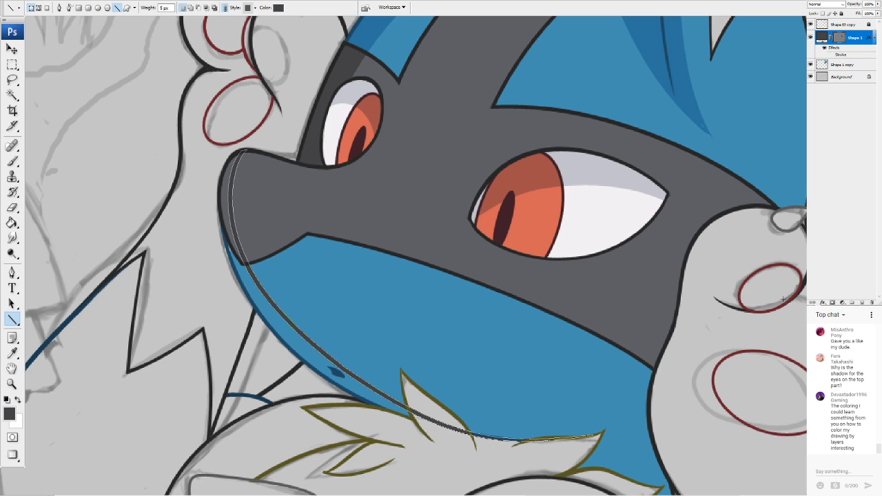
click(810, 60)
click(550, 103)
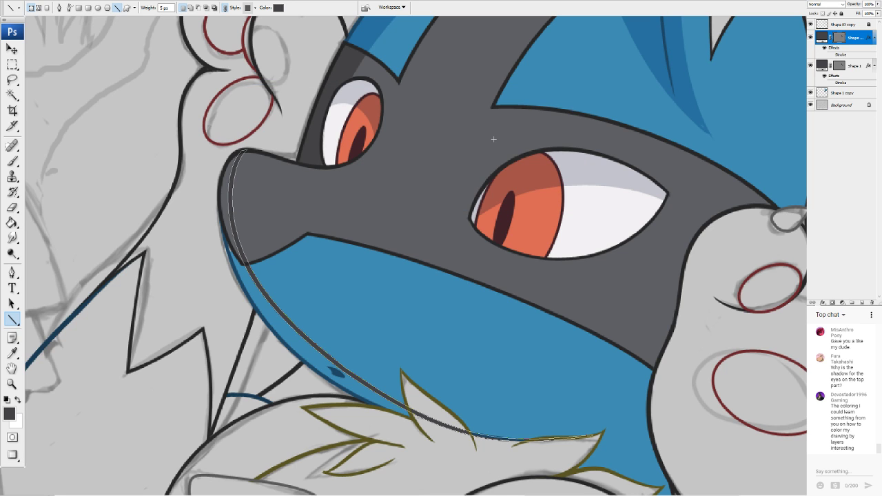
double_click(819, 38)
click(681, 75)
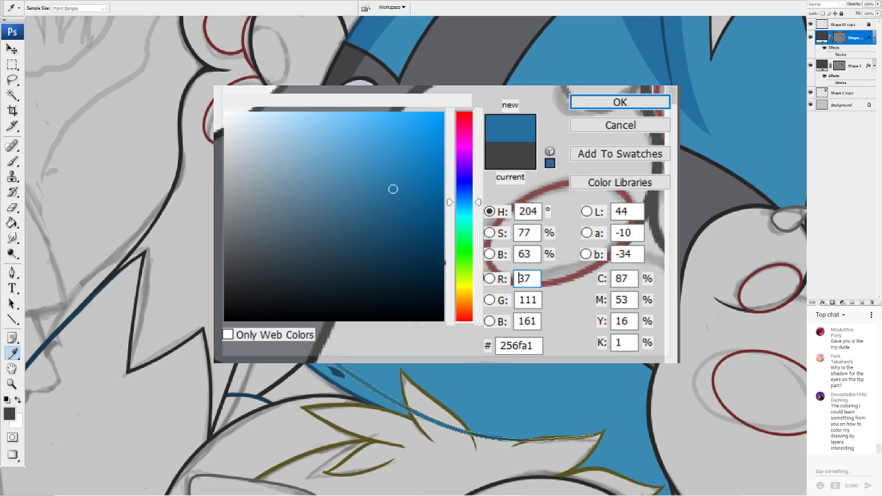
click(631, 99)
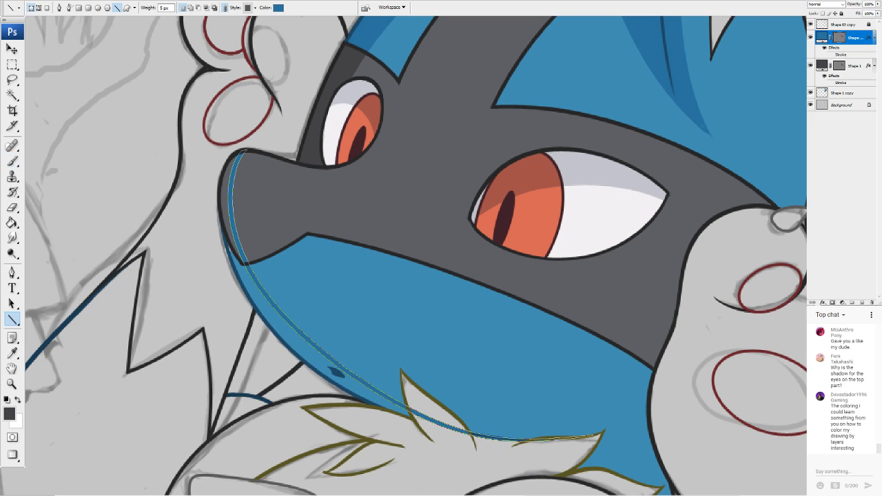
Rasterize both line layers, erasing the blue curve over the grey muzzle and the dark grey curve below it
click(12, 208)
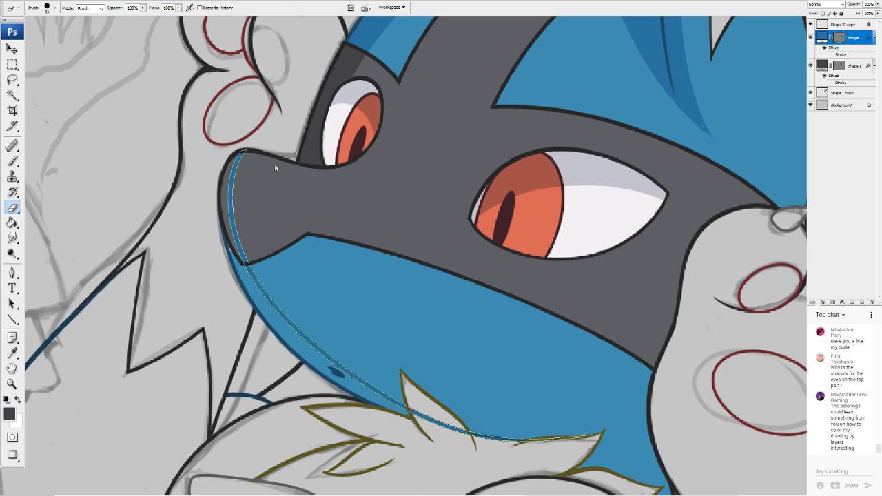
mouse_move(241, 151)
mouse_down()
mouse_move(233, 221)
mouse_move(245, 256)
mouse_up()
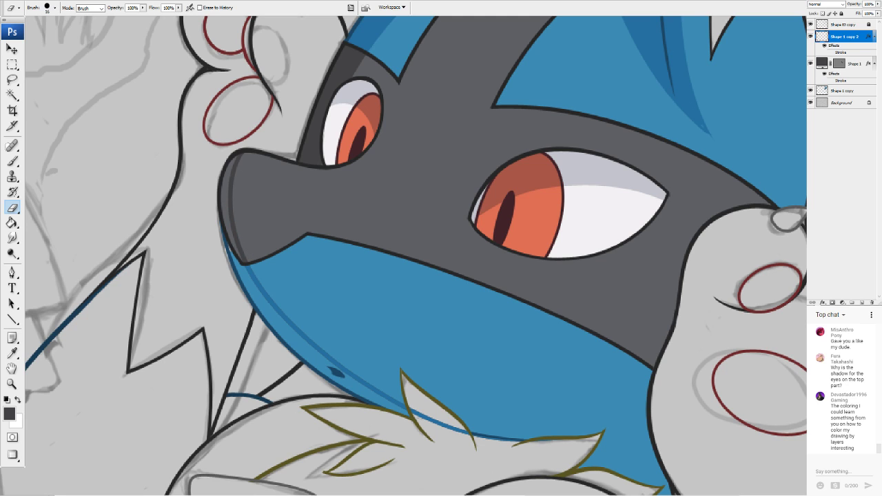
click(840, 68)
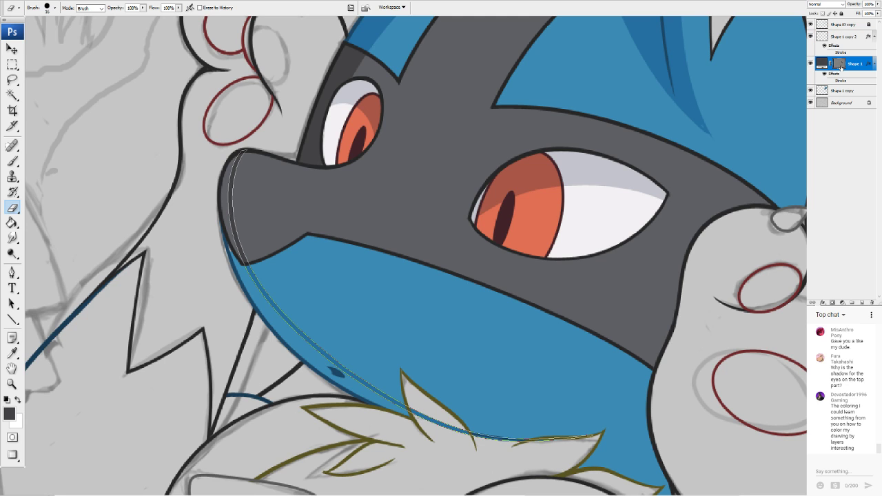
click(442, 197)
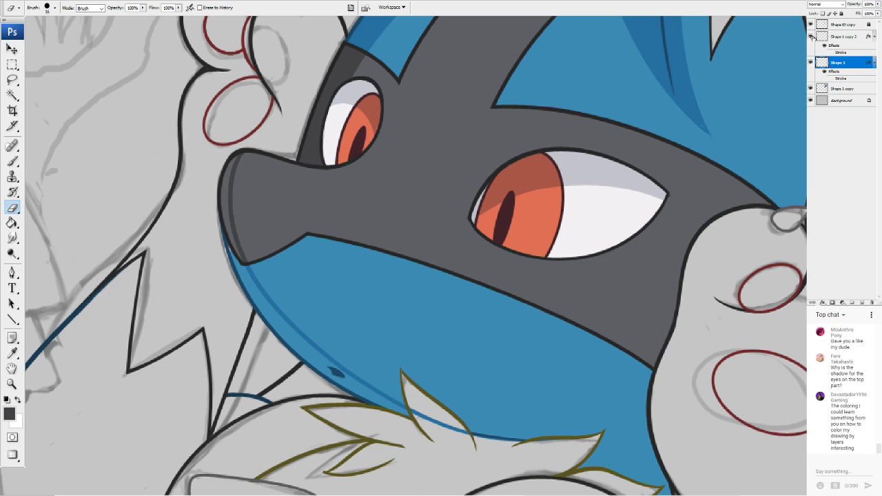
click(810, 36)
click(810, 35)
Erase the blue curve on the Shape 1 copy 2 layer where it crosses the chest fur and beyond
click(835, 38)
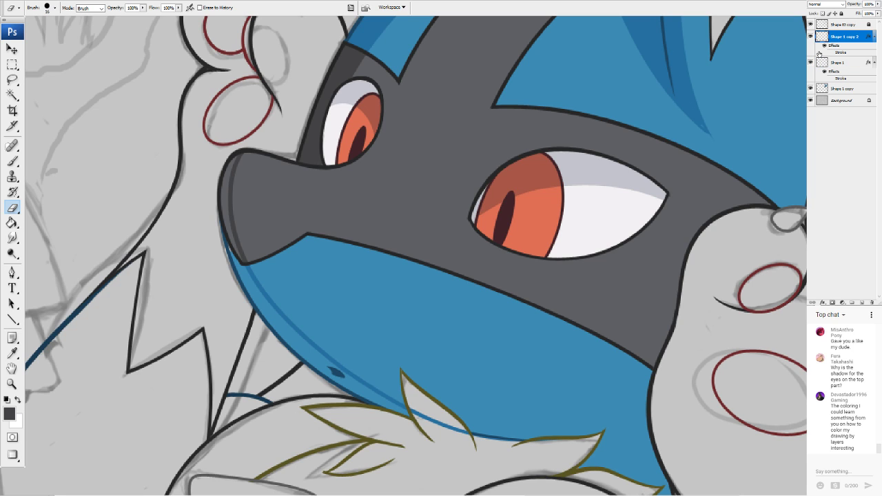
drag(418, 411, 460, 435)
mouse_move(534, 446)
mouse_down()
mouse_move(494, 453)
mouse_move(514, 449)
mouse_move(472, 443)
mouse_move(507, 452)
mouse_move(565, 446)
mouse_up()
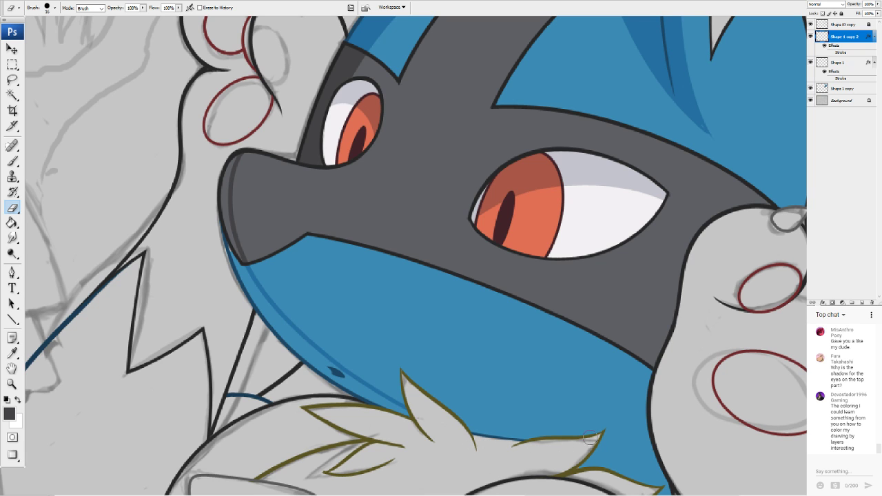
mouse_move(586, 386)
mouse_down()
mouse_move(632, 277)
mouse_move(601, 306)
mouse_up()
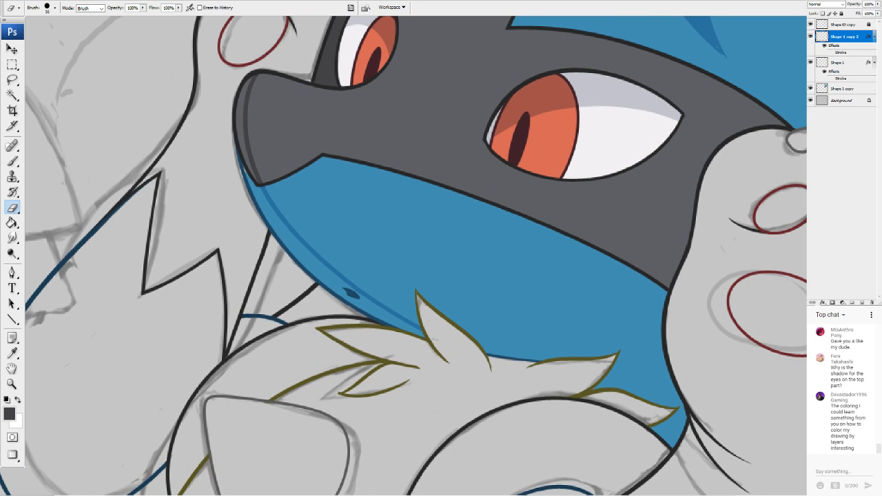
key(ctrl+plus)
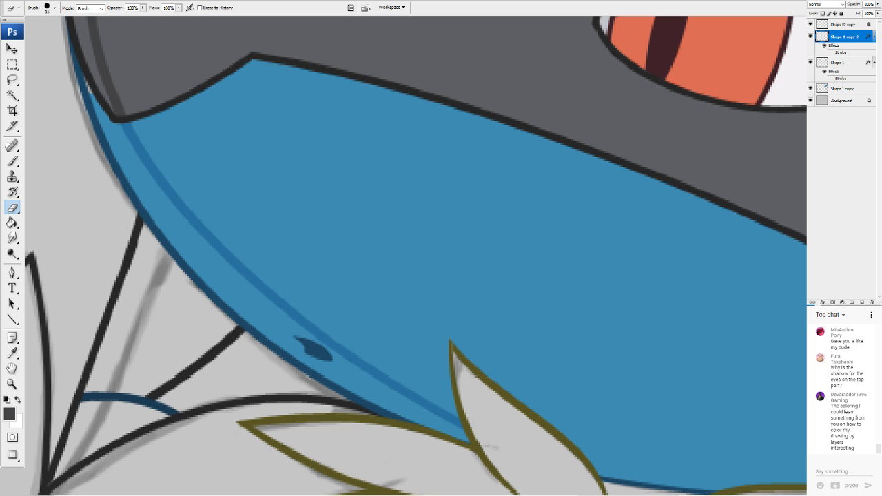
key(ctrl+minus)
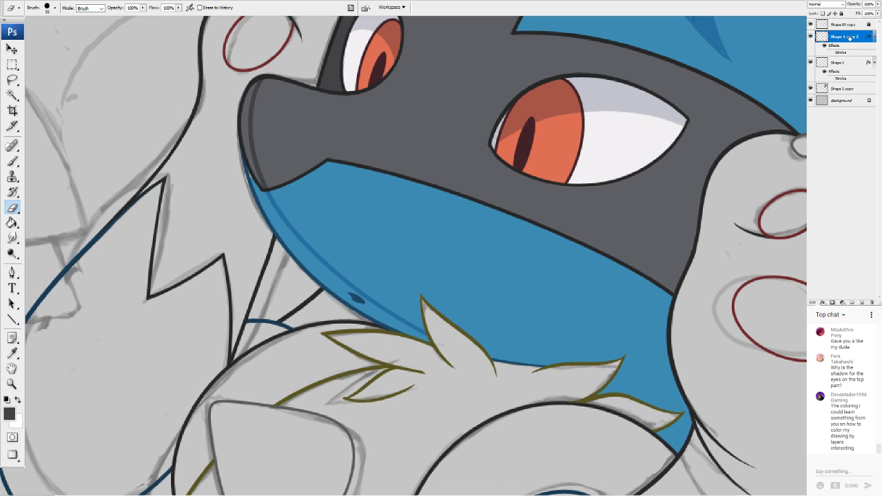
Merge the Shape 1 copy 2 and Shape 1 layers down into the Shape 1 copy layer
key(ctrl+e)
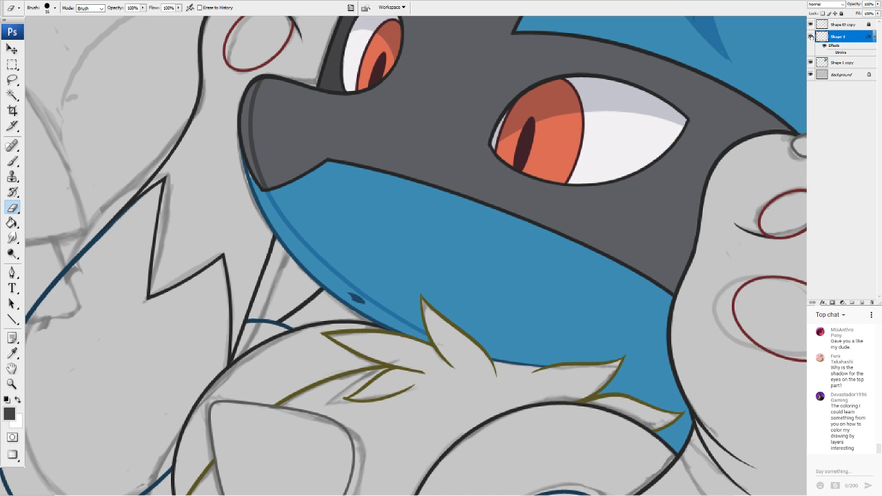
click(811, 37)
click(811, 37)
key(ctrl+e)
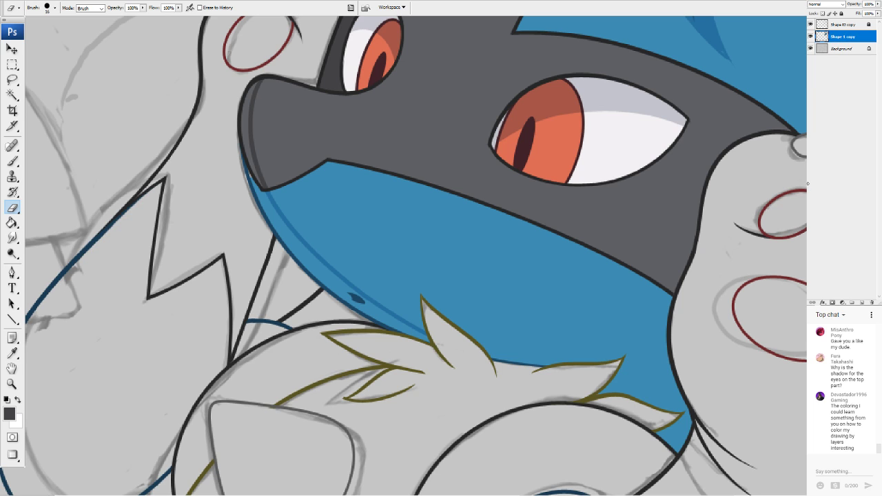
click(811, 36)
click(811, 37)
Fill the blue jaw between the curve and the outer outline with the sampled darker blue 256fa1
click(9, 413)
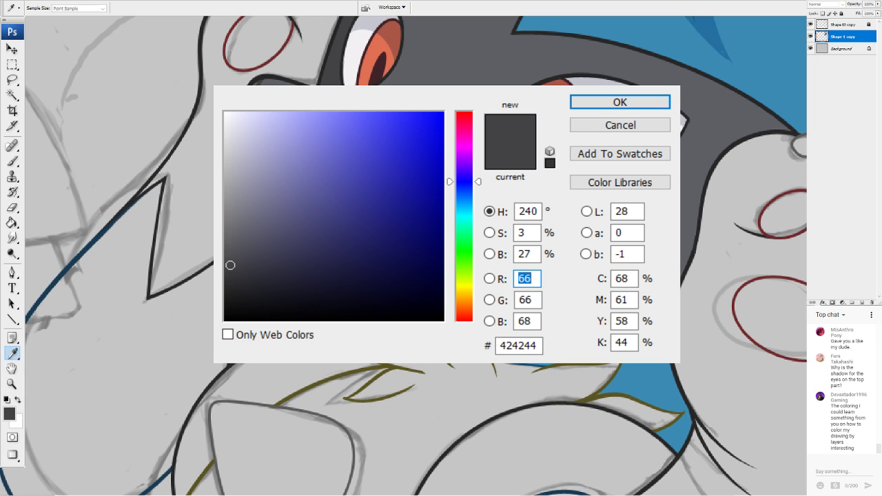
click(713, 39)
click(606, 104)
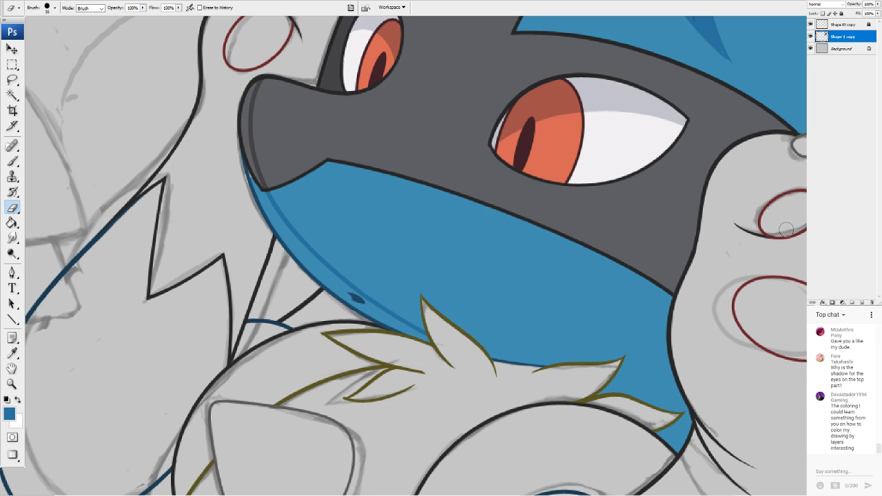
click(11, 223)
click(289, 243)
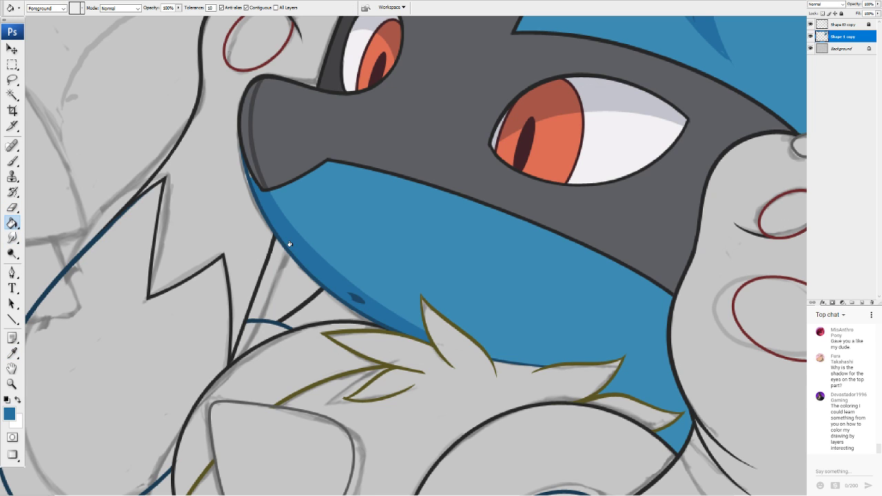
Fill the front strip of the grey muzzle outside the curve with the sampled dark grey shadow colour
click(9, 414)
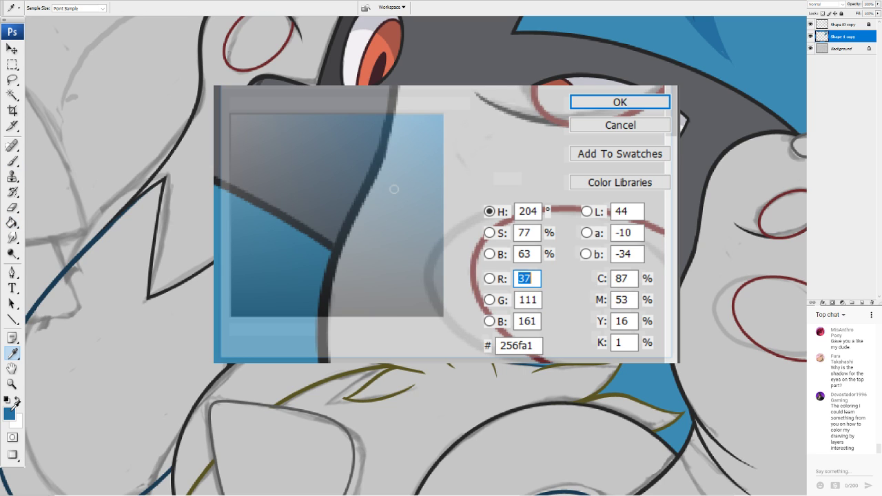
click(773, 196)
click(597, 103)
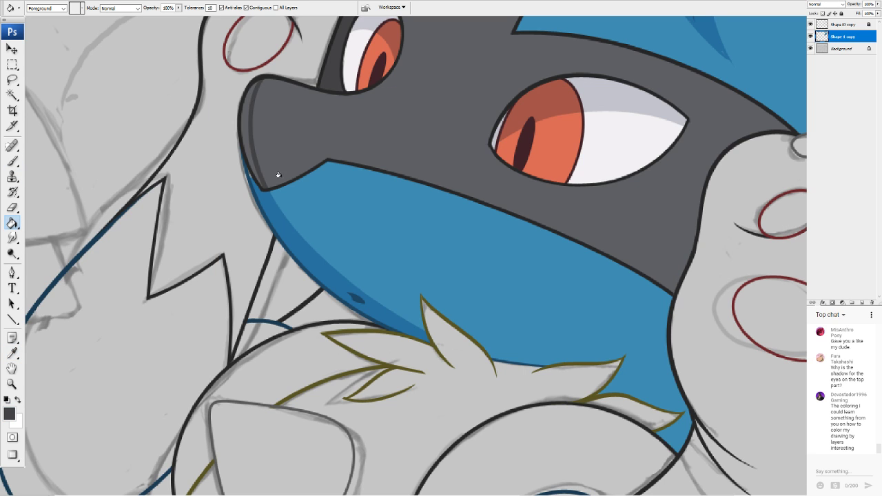
click(243, 126)
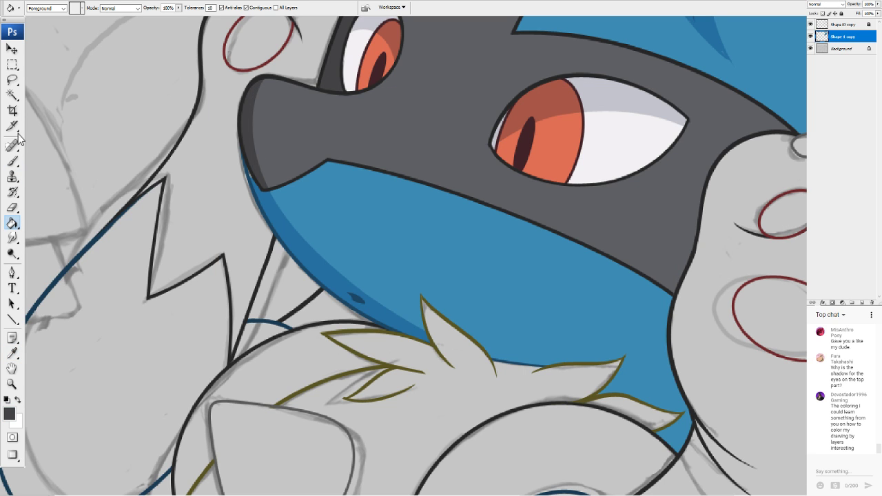
click(12, 160)
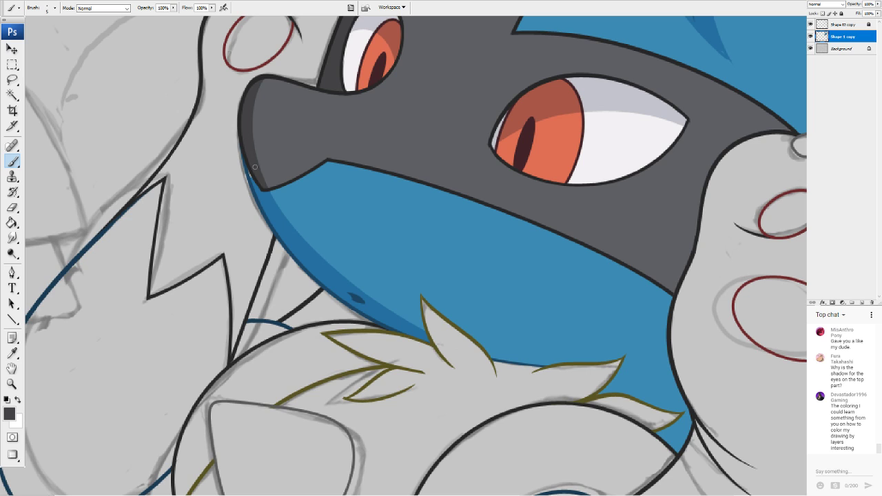
alt+click(277, 226)
scroll(586, 231, down, 9)
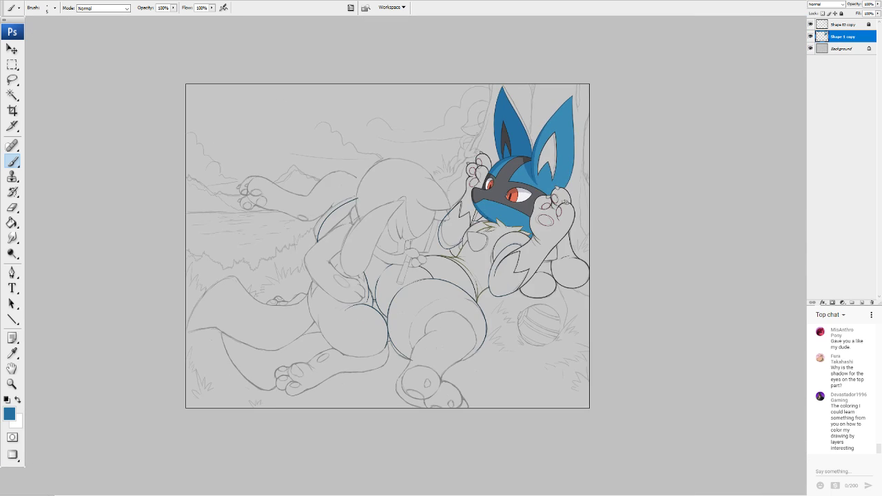
scroll(420, 241, up, 4)
drag(424, 238, 402, 349)
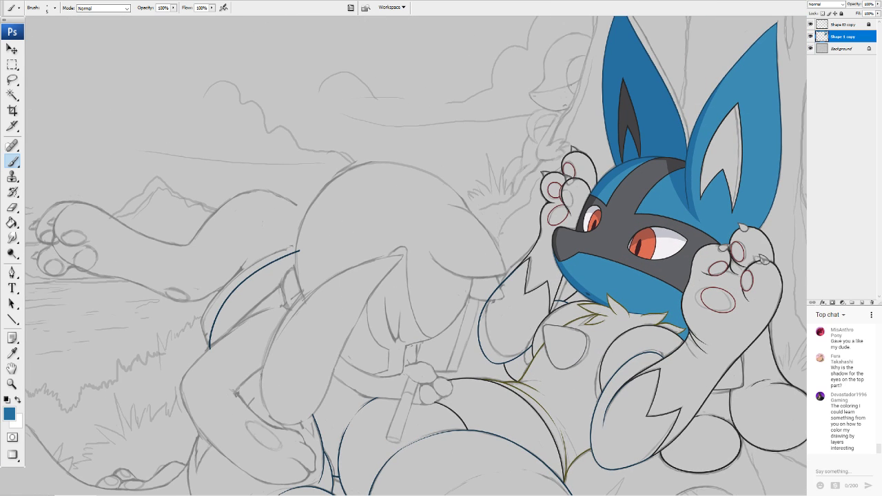
key(ctrl+plus)
drag(592, 235, 242, 263)
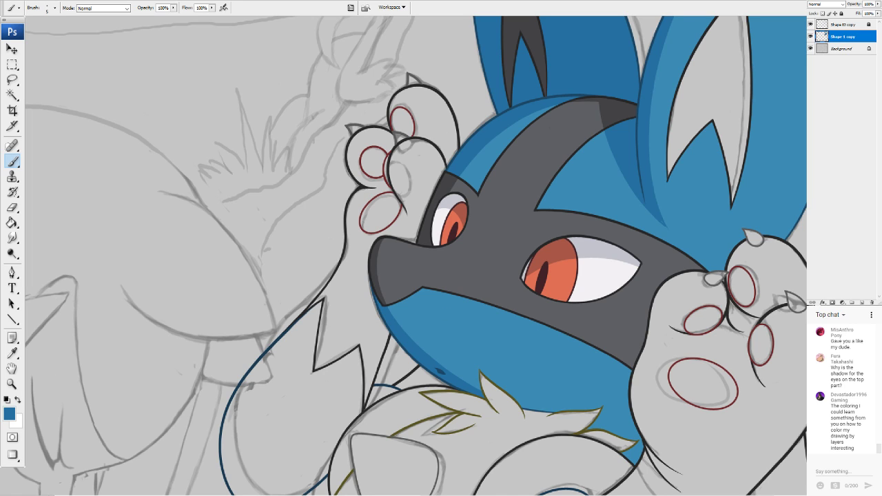
Set the foreground colour to the dark grey shadow shade 424244, sampled from the character's artwork
click(8, 414)
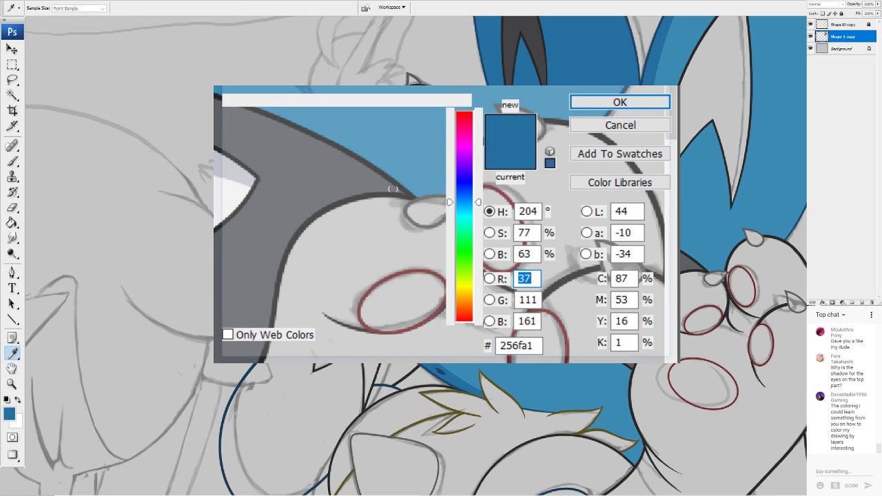
click(614, 323)
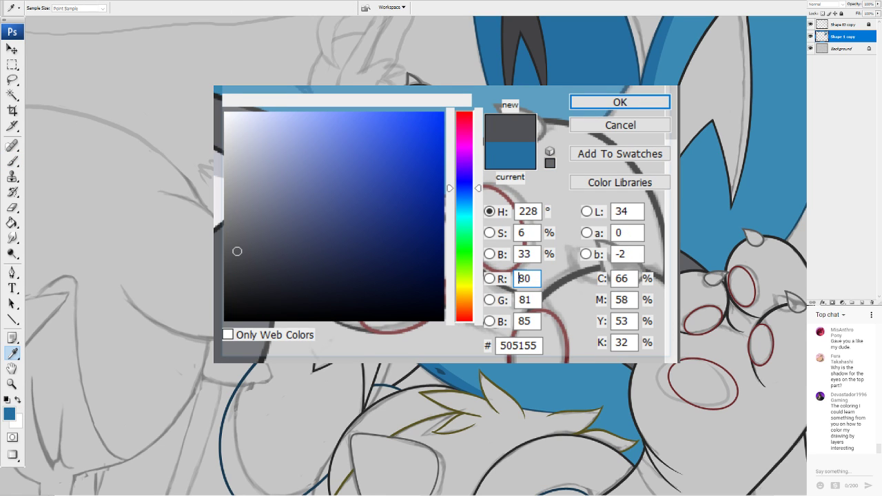
click(607, 303)
click(622, 102)
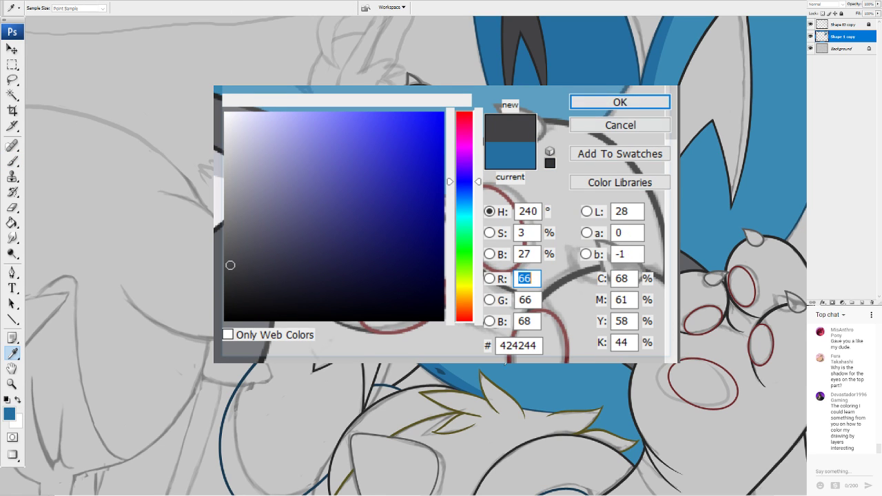
click(620, 103)
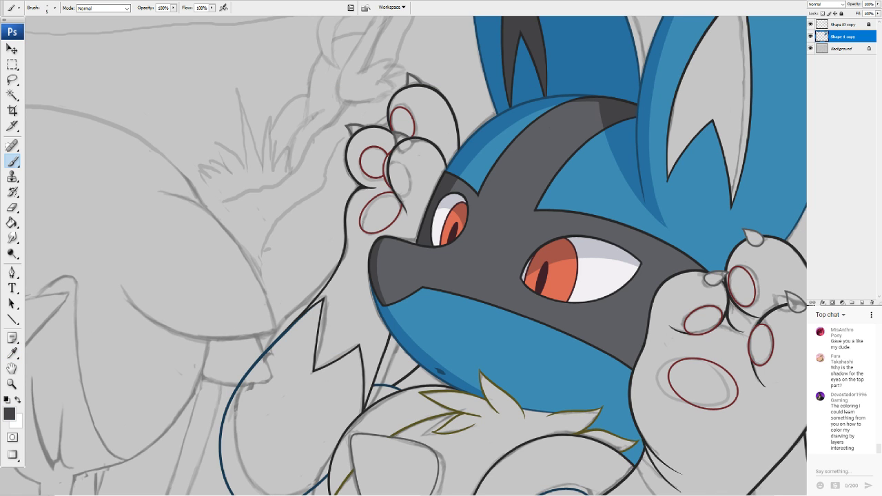
Fill the gap behind the jaw, the body area below the far forearm and the far shoulder beside the chest fur with dark grey
click(13, 224)
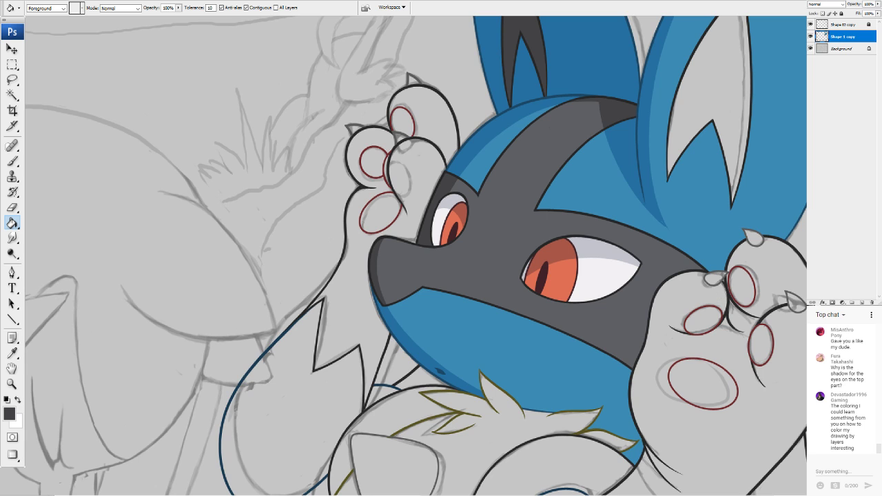
drag(441, 345, 468, 143)
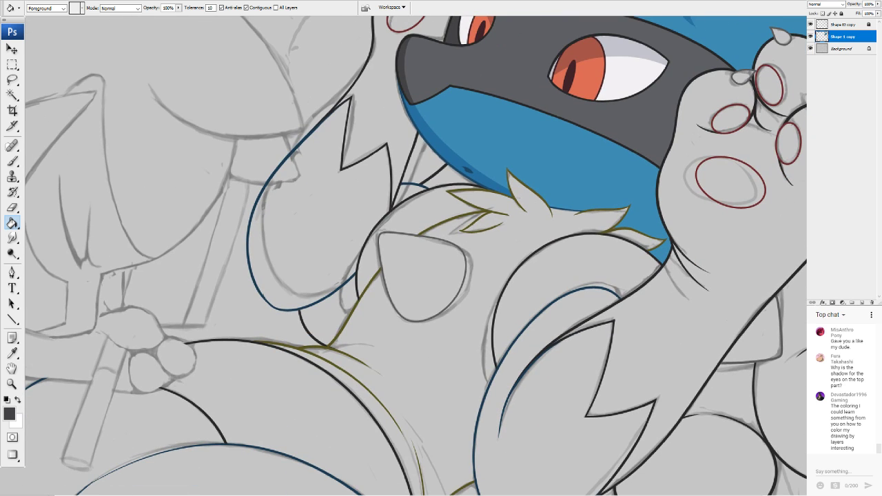
click(438, 175)
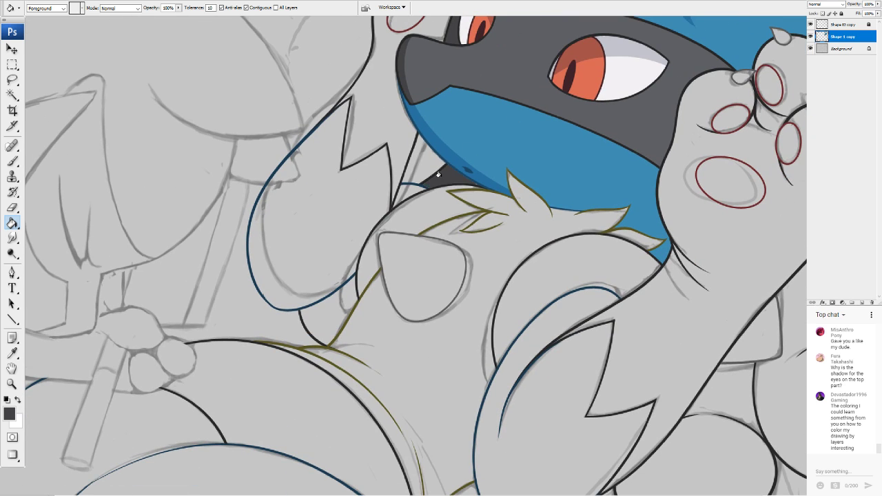
click(327, 321)
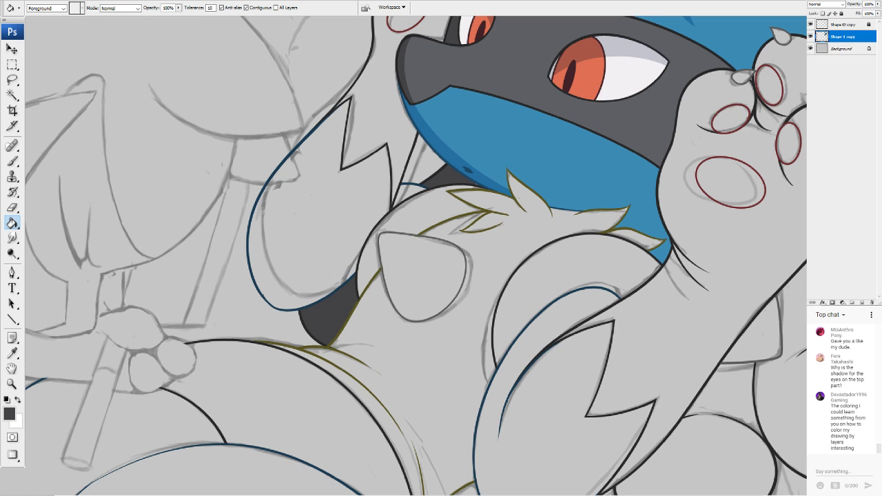
alt+click(427, 66)
alt+click(328, 318)
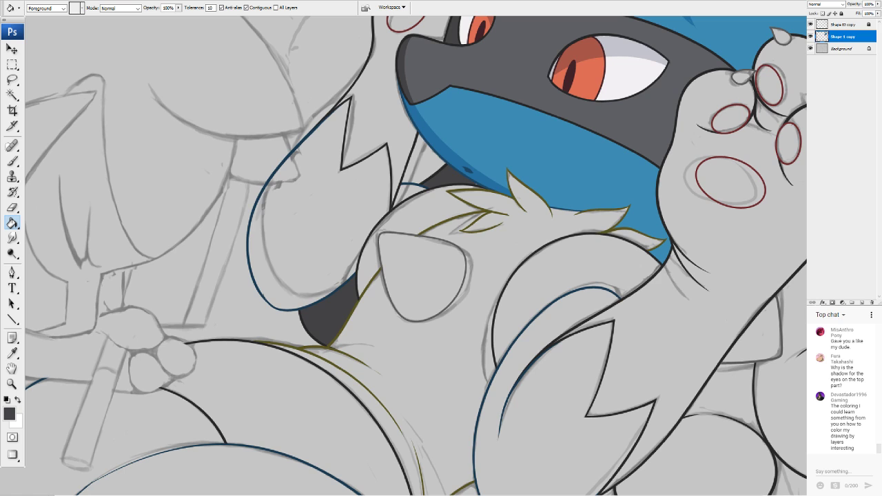
click(421, 198)
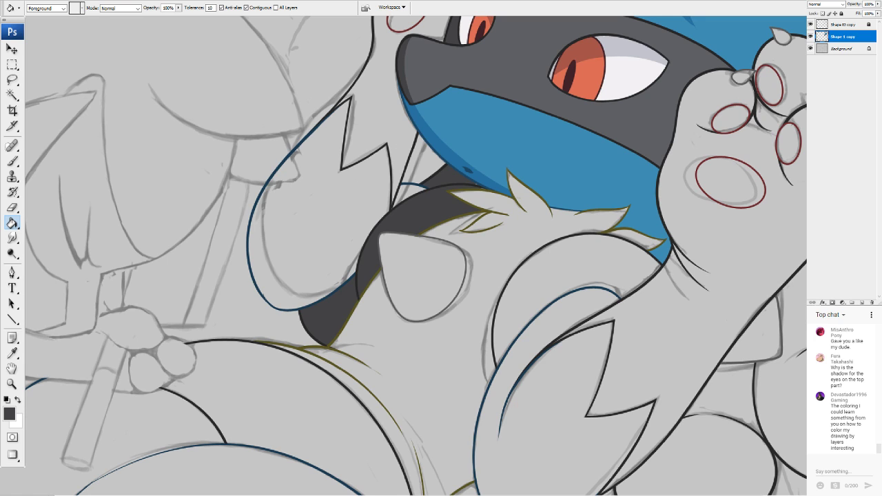
Fill the chest fur with pale yellow and the small tuft behind it with darker yellow, using colours from the other open document
key(ctrl+Tab)
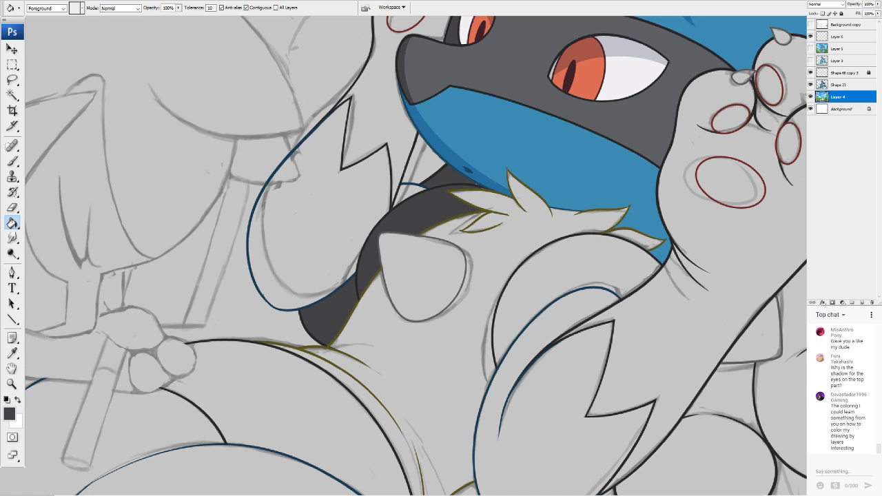
key(ctrl+Tab)
click(498, 255)
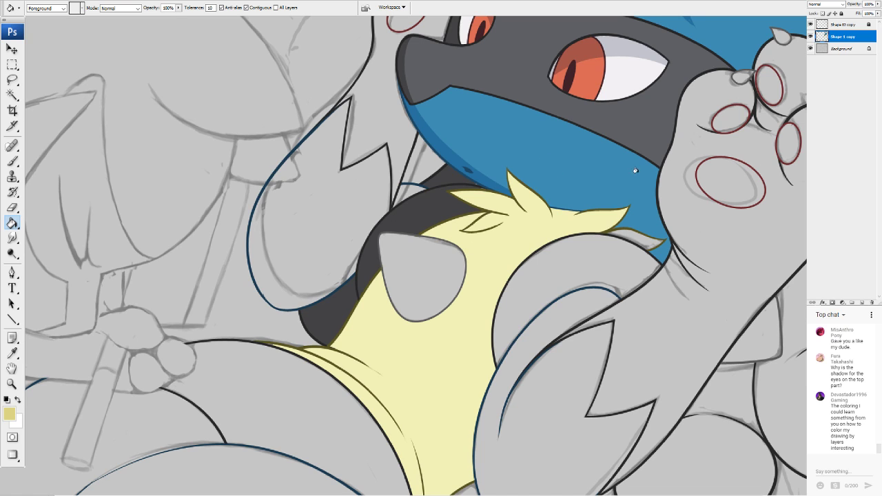
click(637, 237)
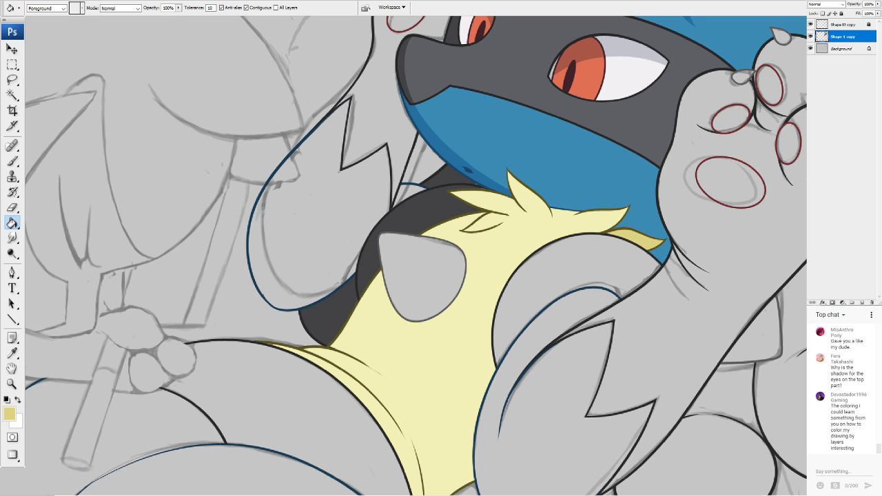
Try to fill the far raised paw with the lighter grey sampled from the face mask
alt+click(485, 74)
click(376, 90)
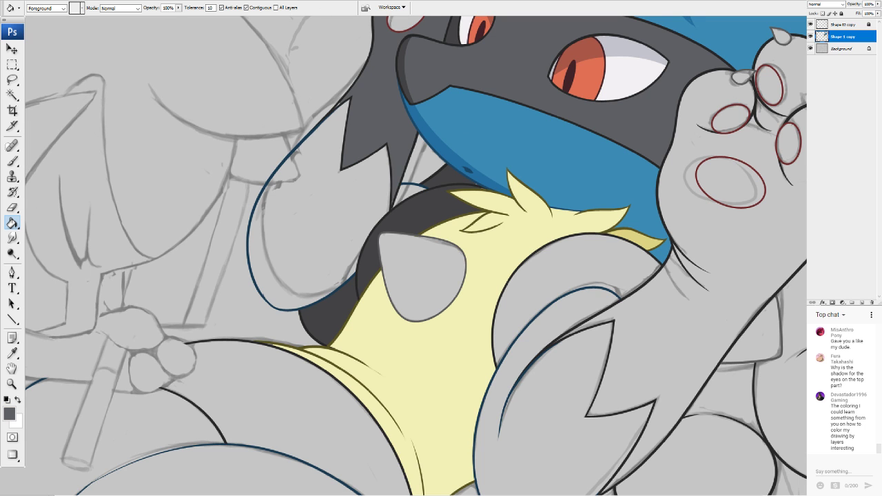
drag(380, 103, 307, 323)
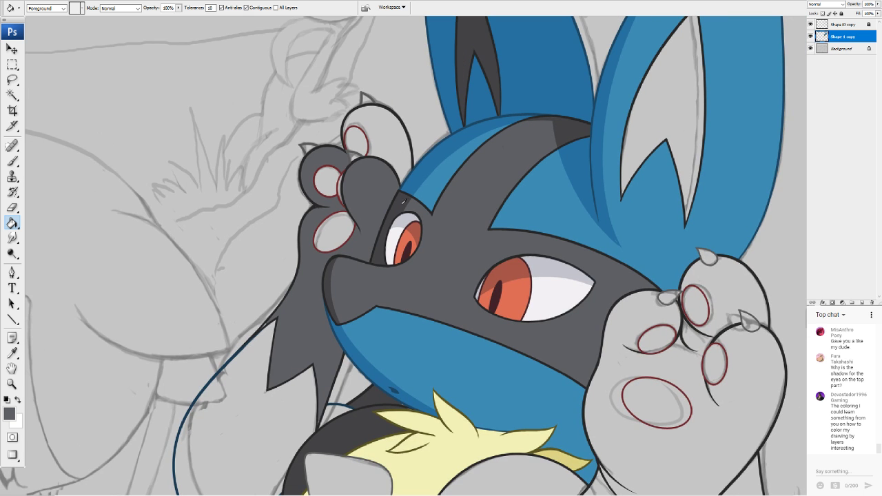
Fill the far raised paw and its uppermost toe with the sampled dark grey shadow colour
alt+click(400, 205)
click(312, 272)
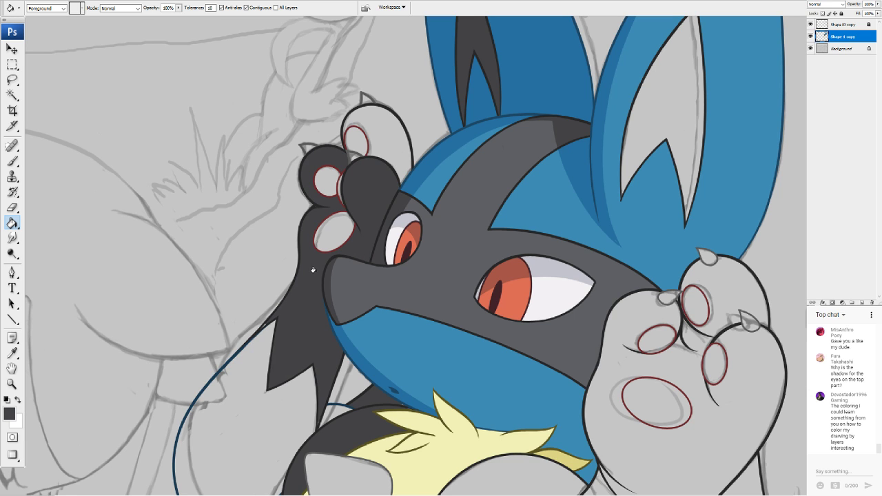
click(388, 140)
Fill the far forearm below the jagged fur edge and the small sliver under the jaw with the jaw shadow's darker blue
scroll(379, 226, down, 4)
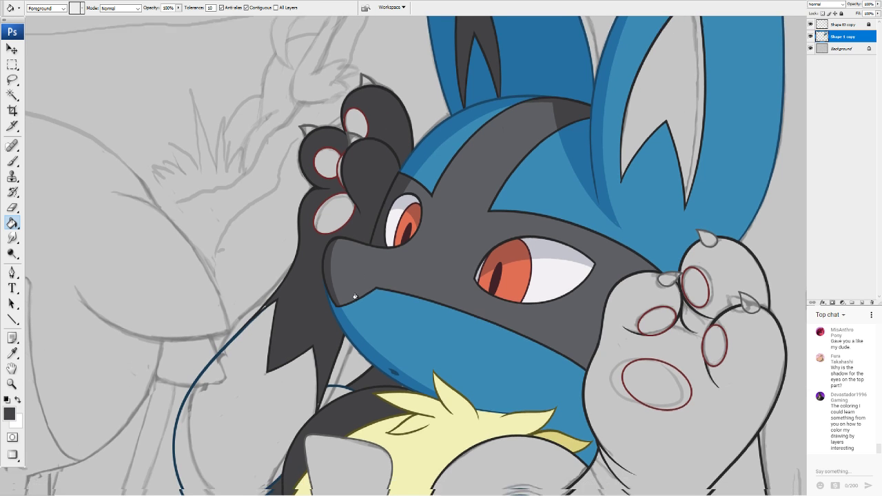
scroll(299, 319, down, 1)
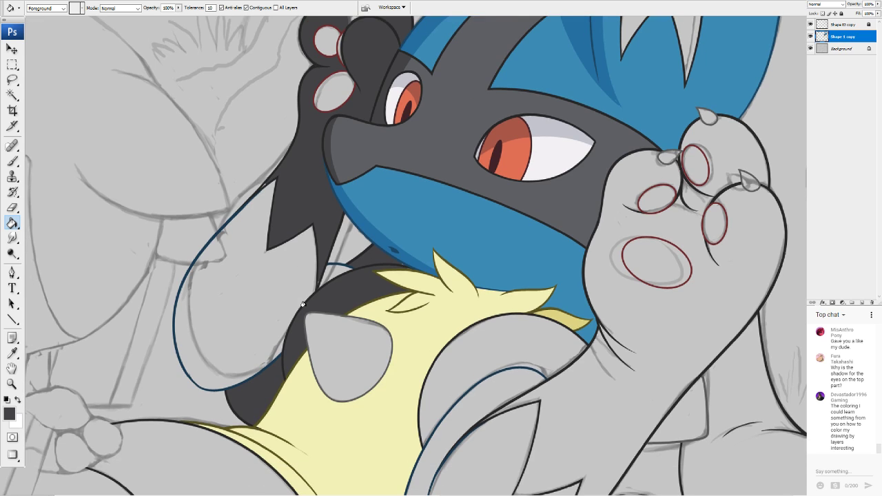
alt+click(378, 246)
click(333, 269)
click(274, 275)
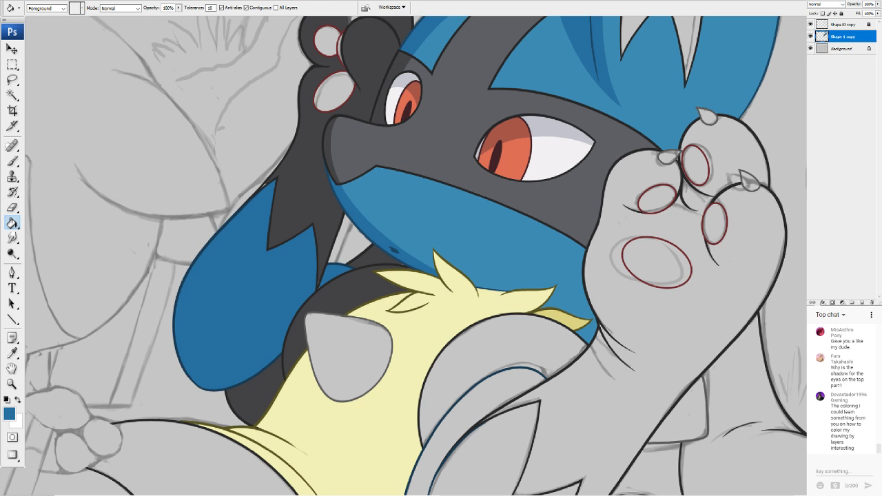
Fill the near raised paw, its rear toe and the near ear's inner area with the face mask's lighter grey
drag(799, 89, 762, 108)
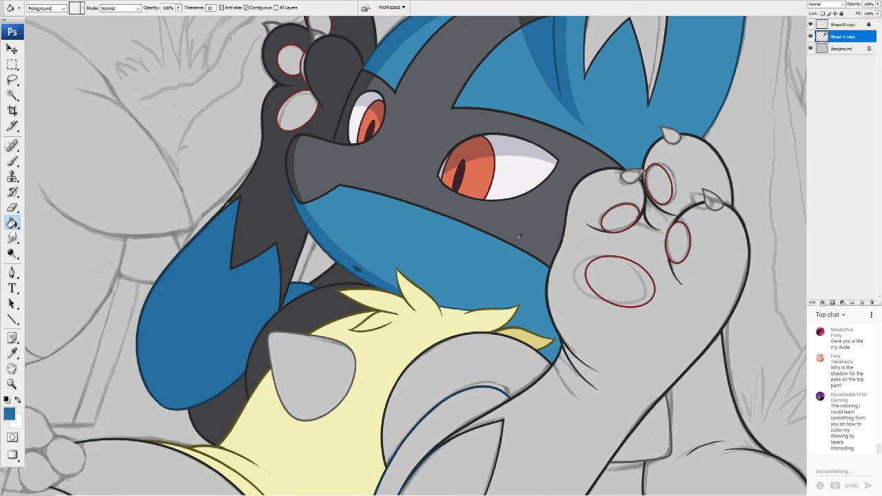
click(647, 252)
click(680, 146)
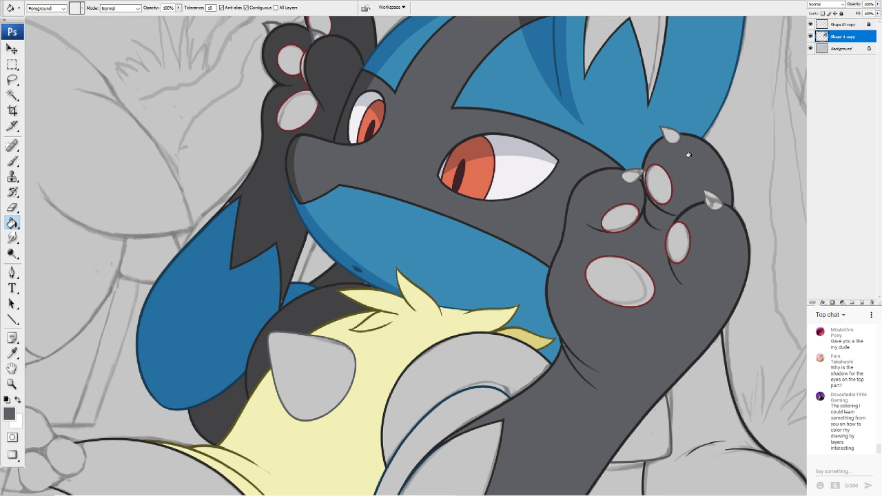
scroll(661, 117, up, 5)
click(637, 124)
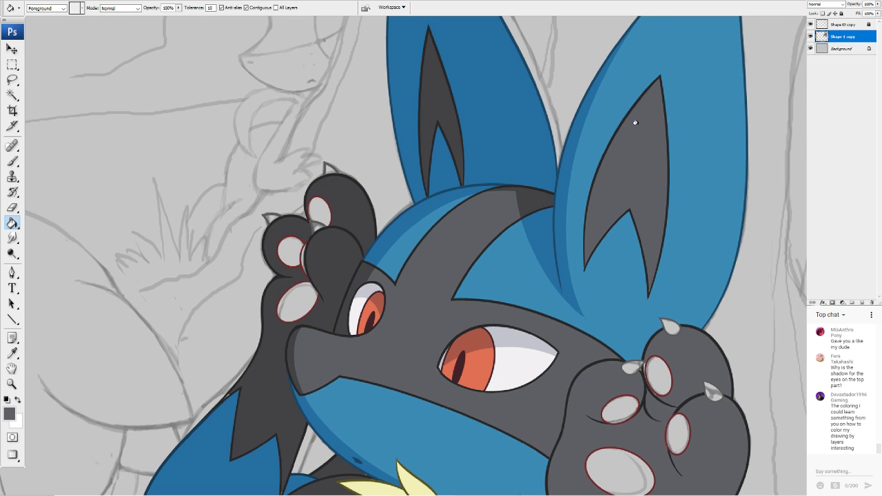
Fill all four pads of the near paw with the salmon red taken from the other open document
scroll(679, 197, down, 8)
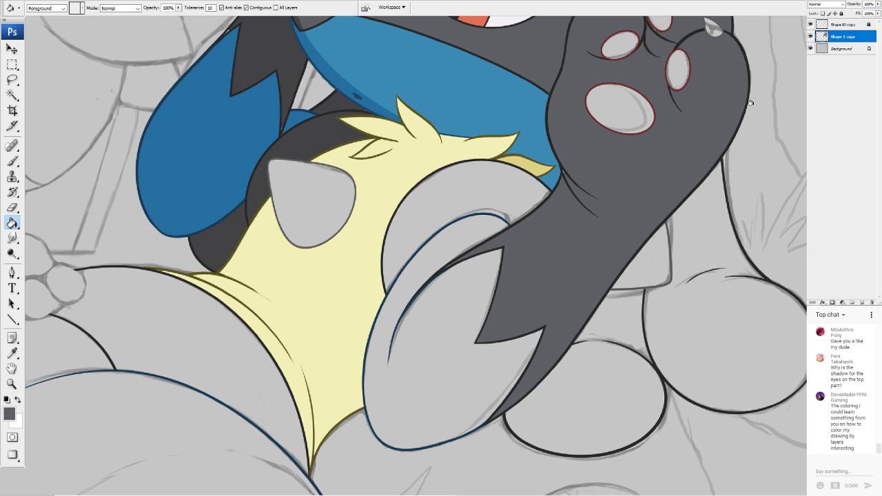
scroll(679, 197, up, 1)
scroll(679, 198, up, 3)
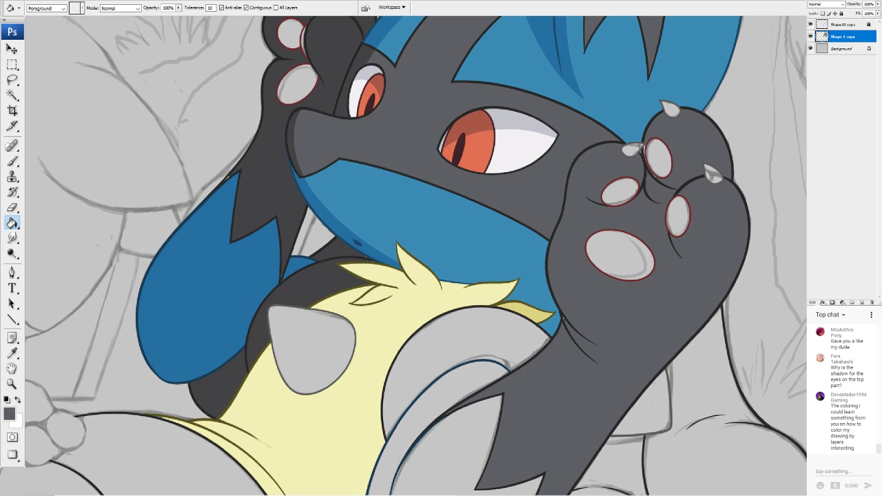
key(ctrl+Tab)
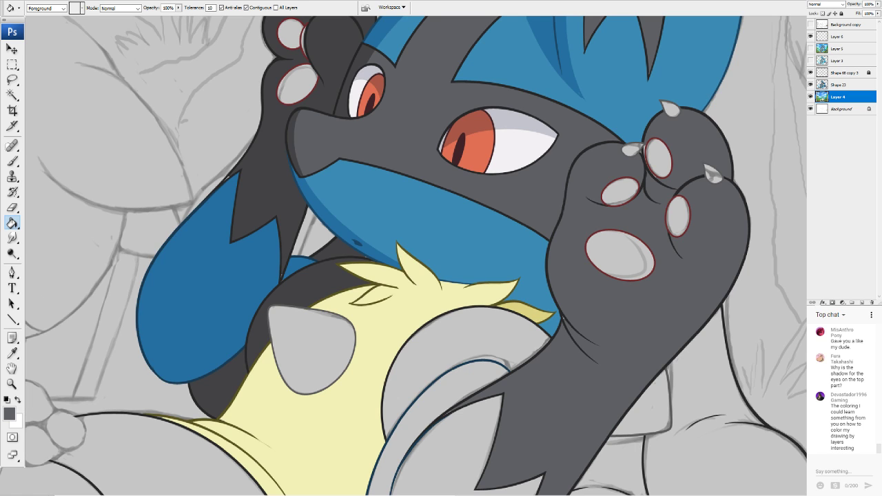
key(Return)
click(630, 252)
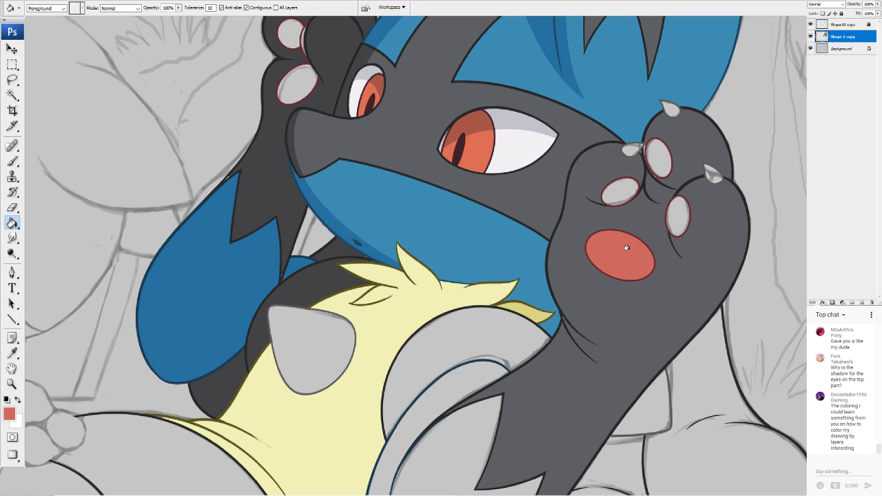
click(620, 191)
click(655, 158)
click(674, 217)
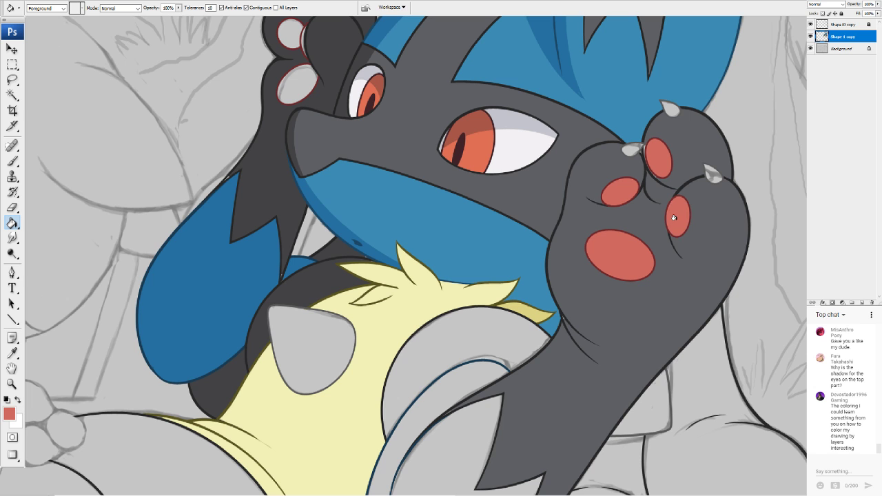
Fill the near shoulder beside the chest fur with the lighter grey sampled from the face mask
drag(441, 276, 440, 180)
alt+click(533, 100)
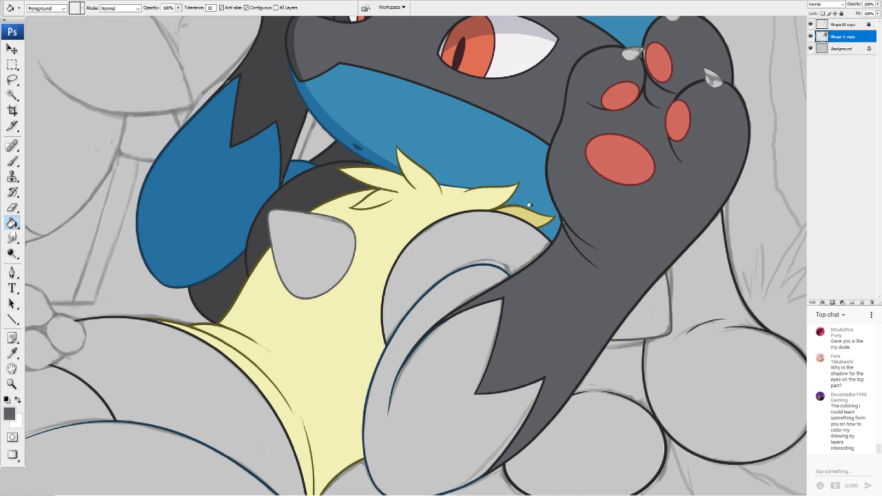
click(478, 244)
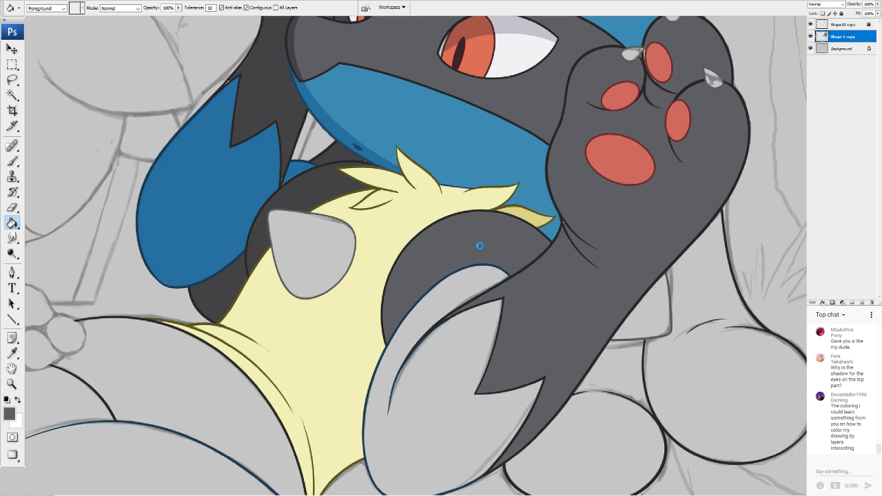
Sample the lighter blue from the jaw and hide the Shape 1 copy layer to check the line art beneath the fills
alt+click(494, 175)
scroll(416, 256, up, 3)
scroll(416, 255, down, 2)
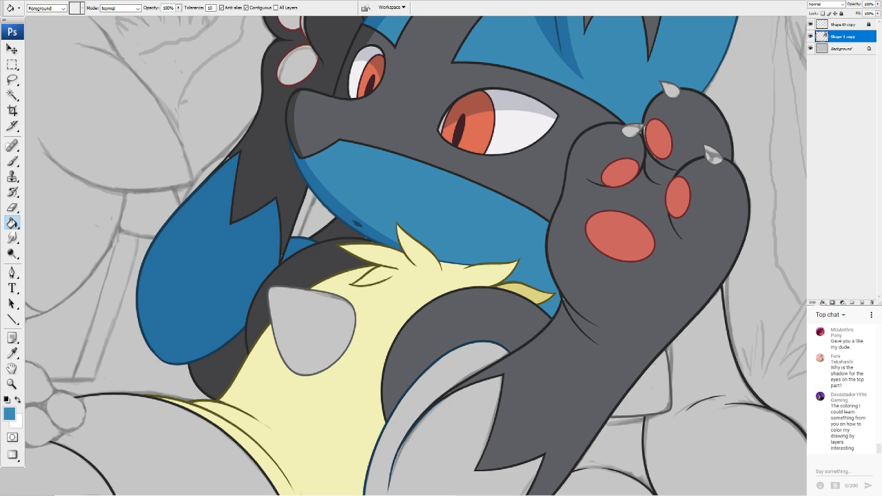
click(810, 36)
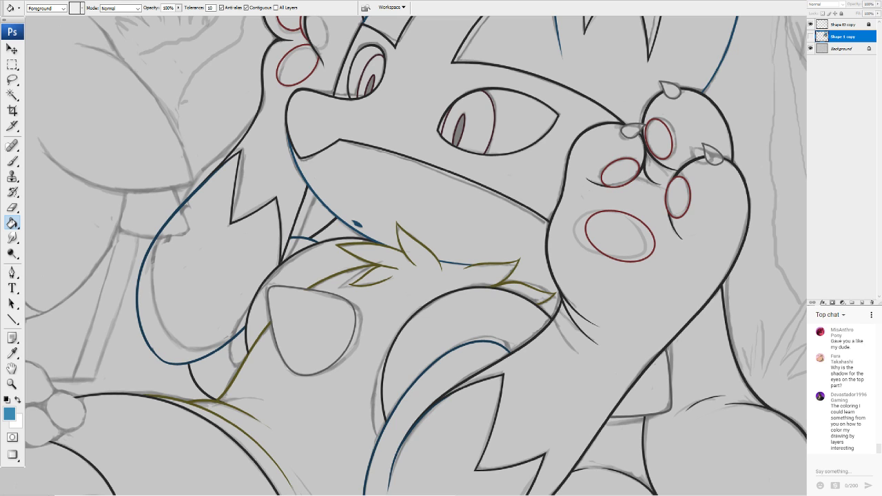
Draw a 5 px straight line in dark blue 1c4765 from the near wrist to the chest fur and tilt it diagonally
key(i)
click(9, 412)
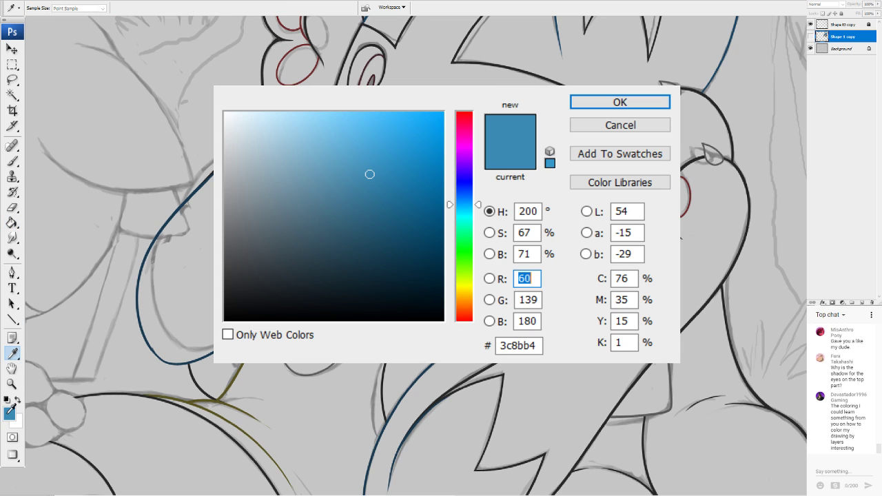
click(382, 239)
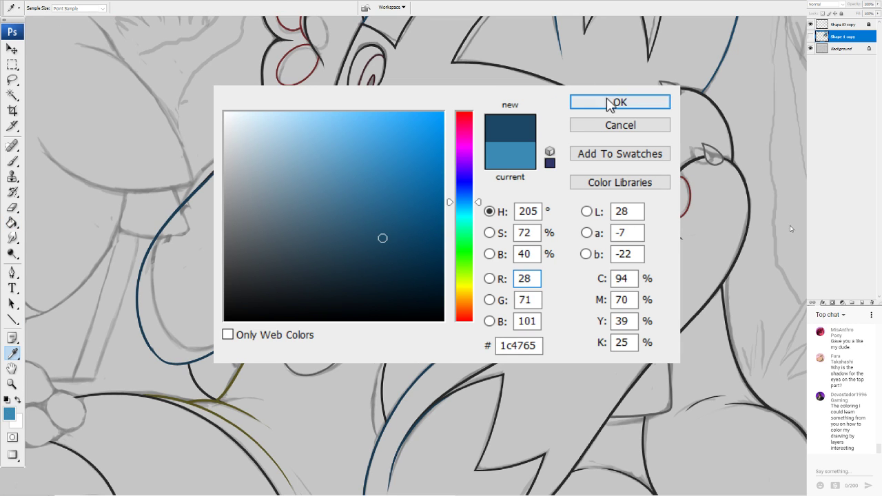
click(583, 100)
key(u)
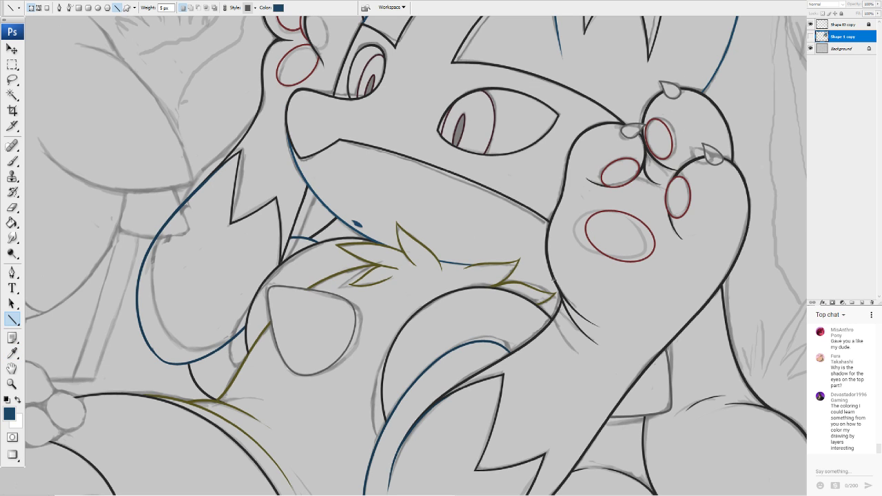
drag(581, 282, 489, 280)
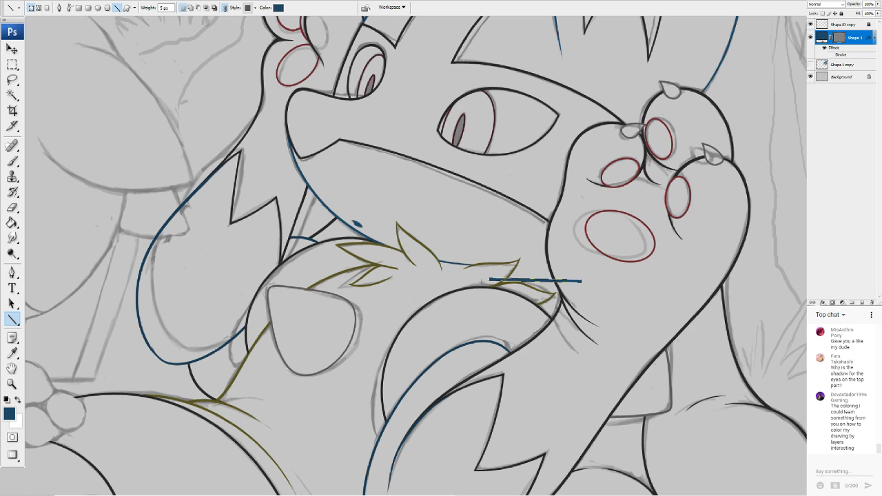
key(ctrl+t)
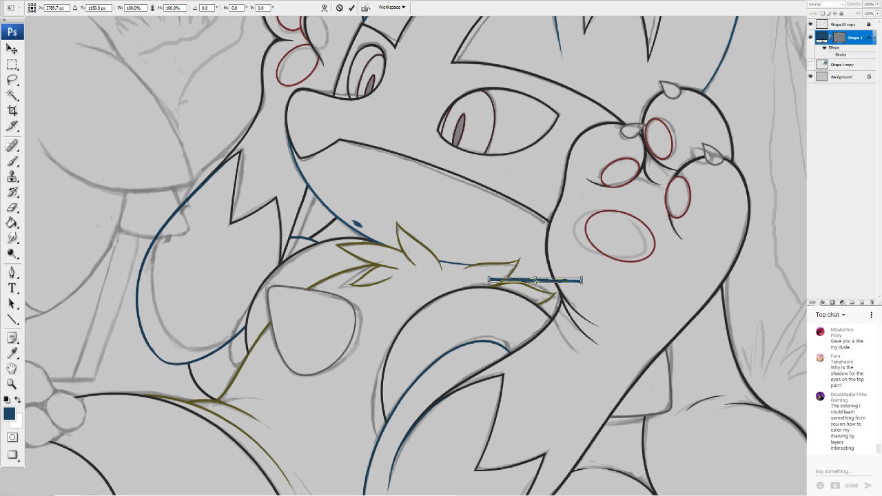
drag(684, 258, 663, 200)
key(Return)
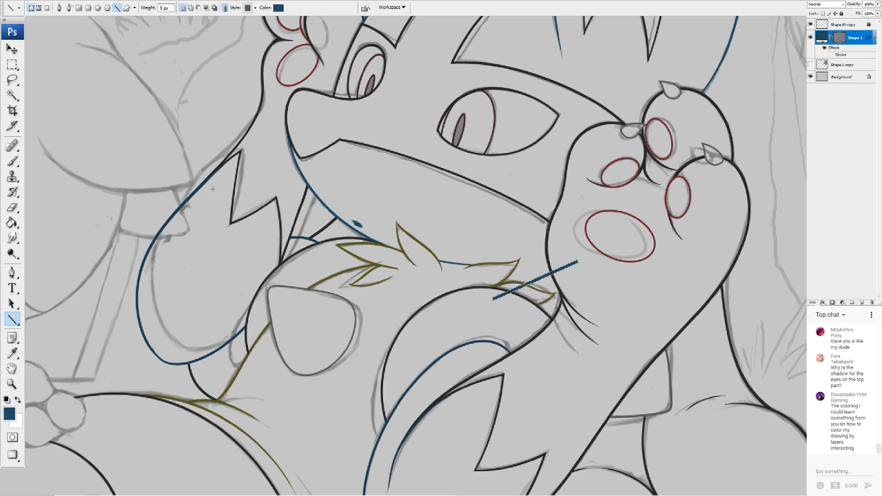
Rotate the blue line back to nearly level and warp it into a curve rising from the chest fur across the near palm
key(ctrl+t)
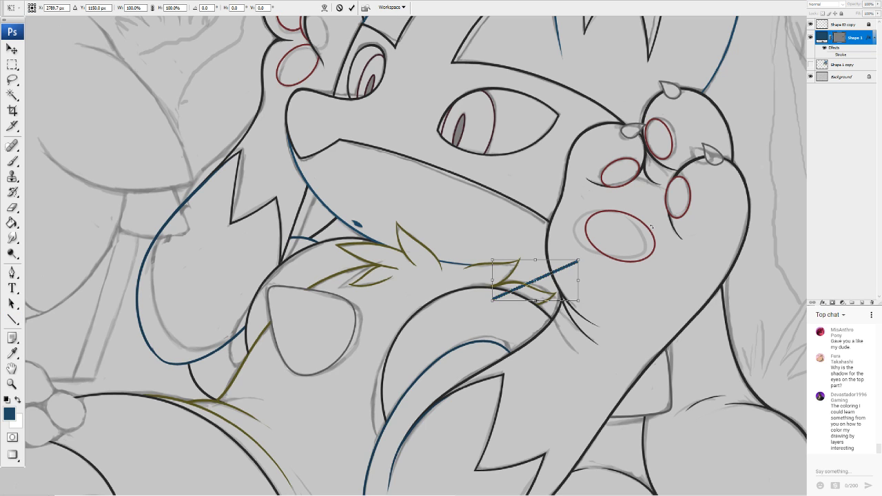
drag(650, 227, 662, 288)
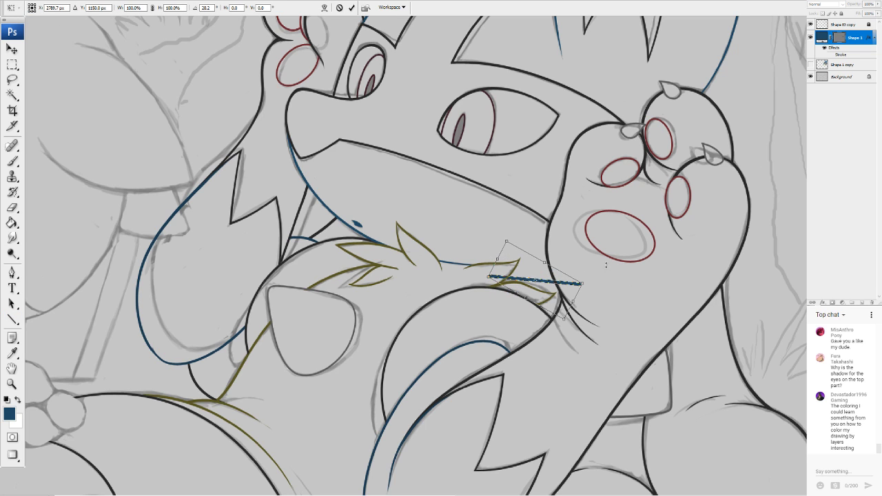
click(324, 7)
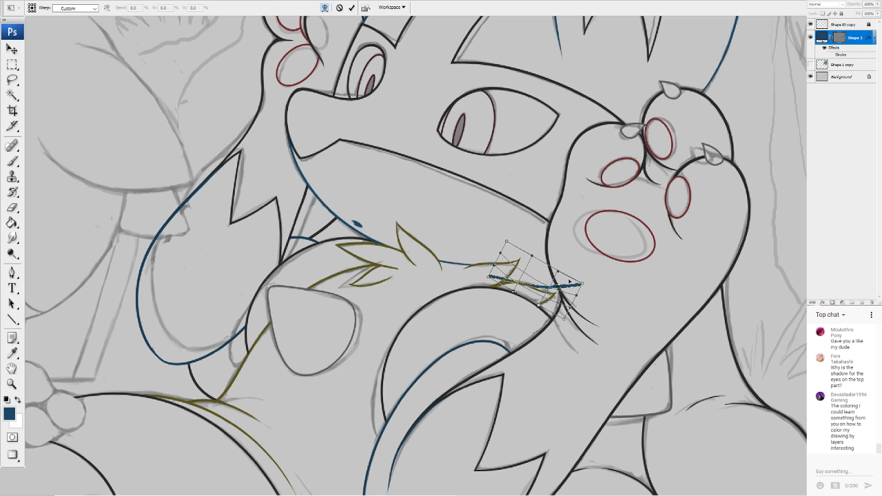
drag(580, 283, 622, 261)
mouse_move(557, 268)
mouse_down()
mouse_move(501, 274)
mouse_move(546, 297)
mouse_up()
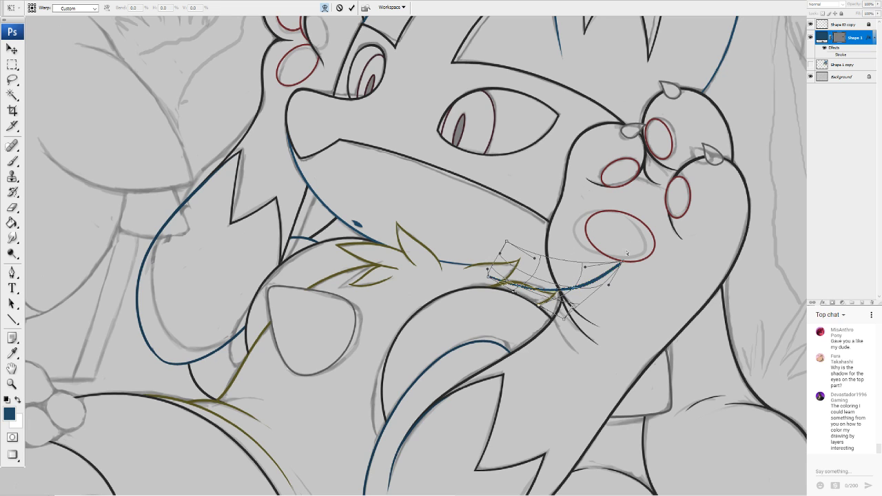
drag(627, 254, 688, 168)
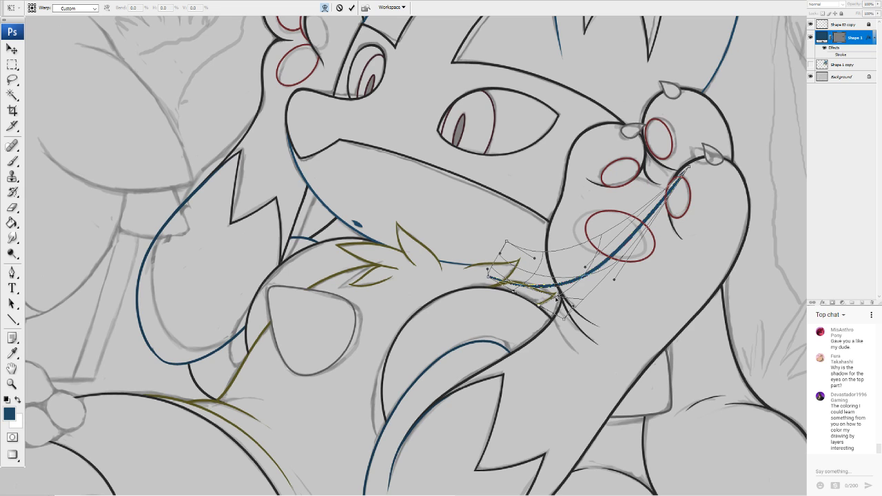
mouse_move(529, 264)
mouse_down()
mouse_move(554, 263)
mouse_move(552, 300)
mouse_up()
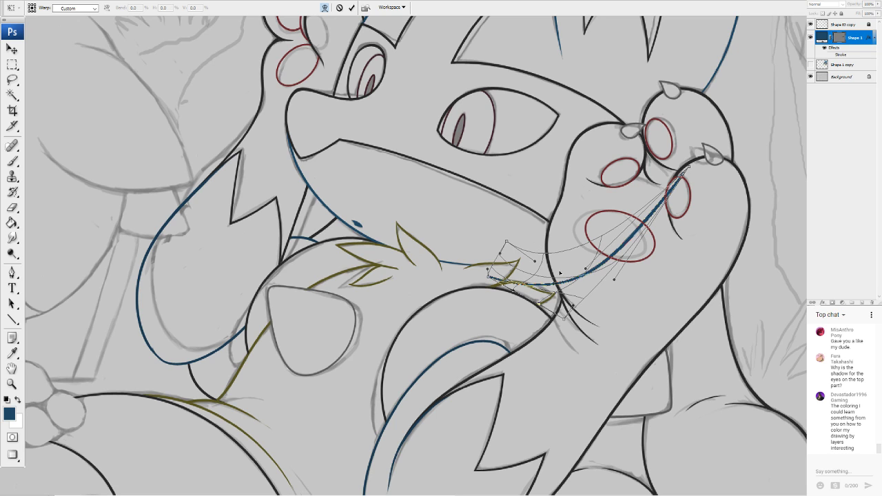
drag(552, 291, 546, 287)
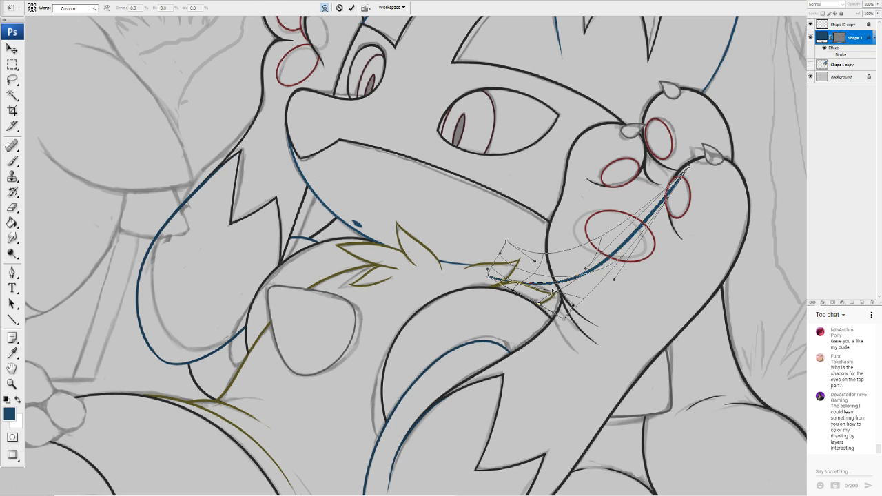
key(Return)
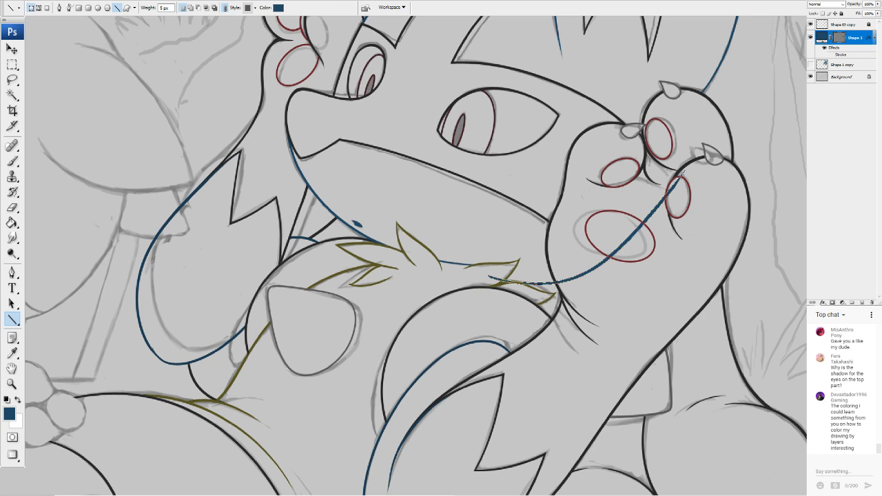
Warp the blue curve again, bending its upper end up to the near paw's rear toe
click(99, 158)
drag(619, 283, 620, 248)
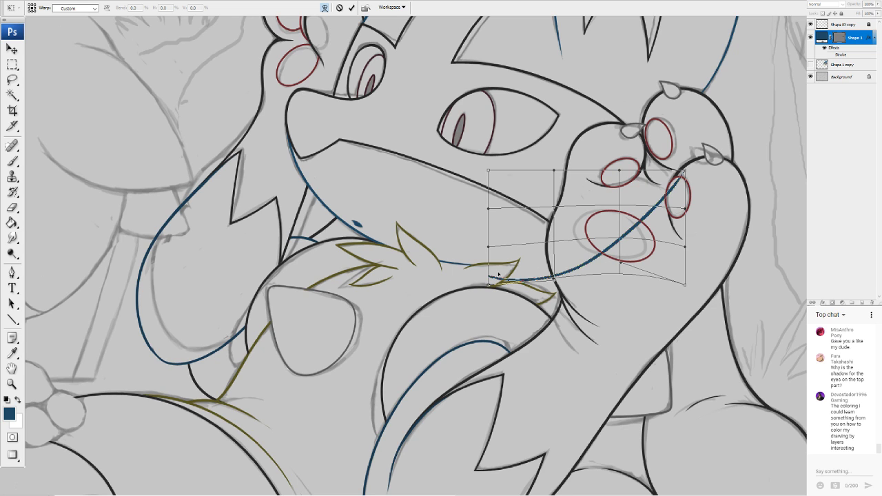
drag(665, 191, 684, 105)
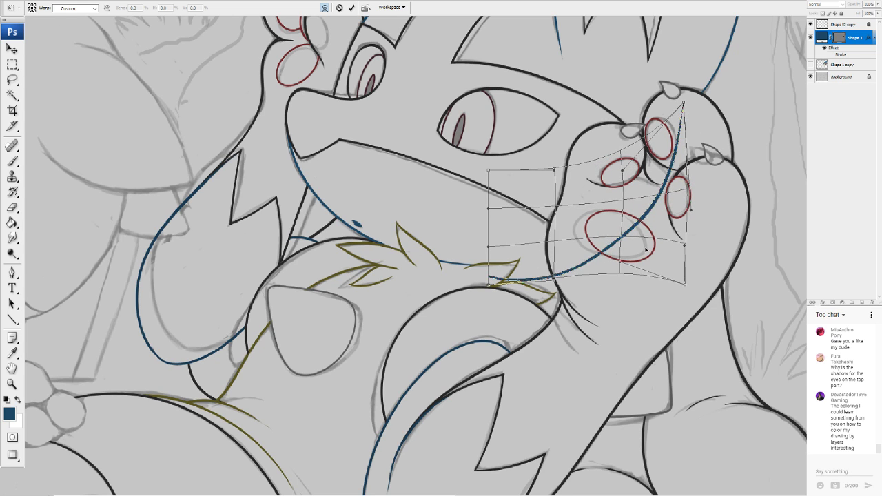
drag(613, 221, 651, 249)
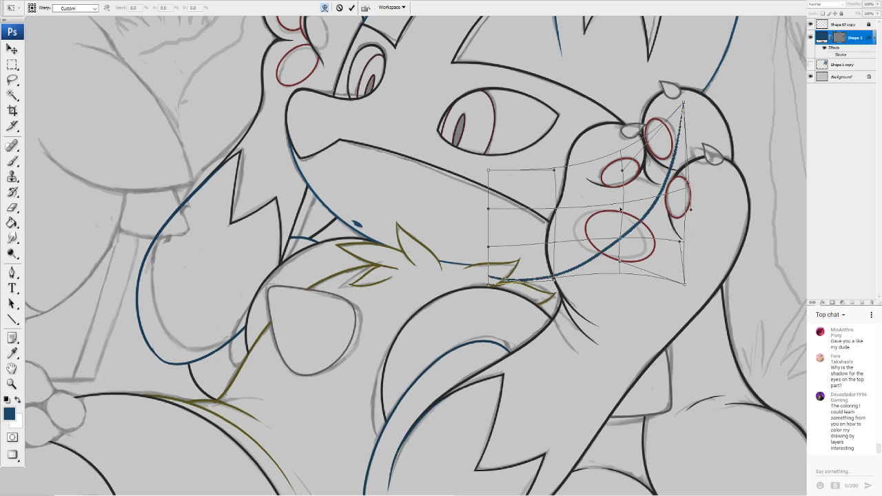
key(Return)
Rasterize the blue curve and erase the part crossing the near paw, keeping the jaw line between the chest fur and the wrist
key(u)
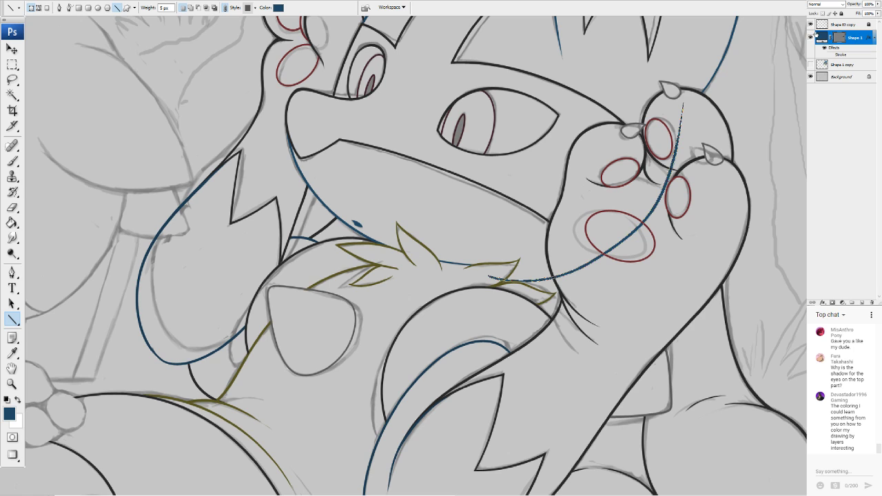
click(16, 210)
click(703, 185)
click(431, 168)
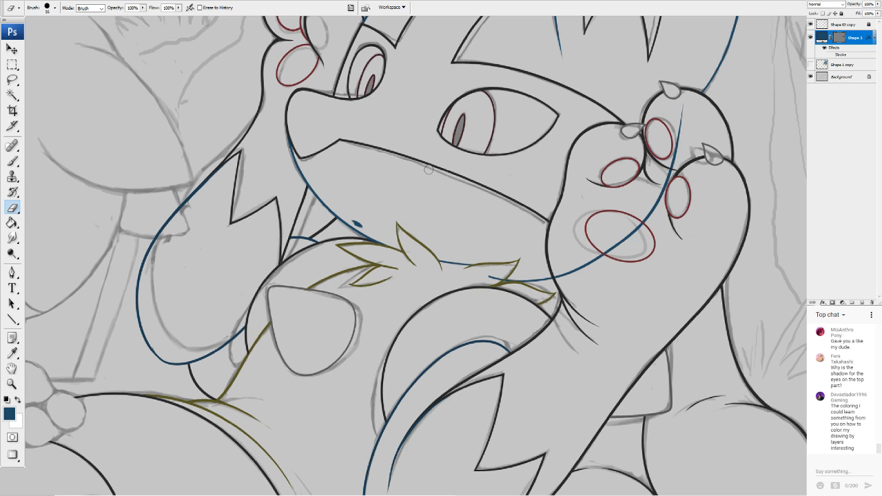
mouse_move(685, 105)
mouse_down()
mouse_move(643, 226)
mouse_move(617, 260)
mouse_move(612, 248)
mouse_move(553, 277)
mouse_up()
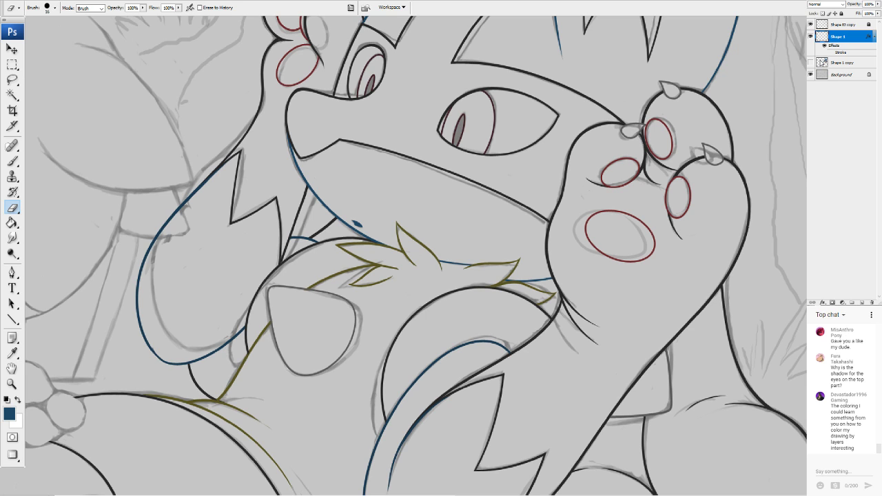
Duplicate the Shape 1 layer as Shape 1 copy 2, merge the top line-art layer into it and lock the merged layer
click(821, 63)
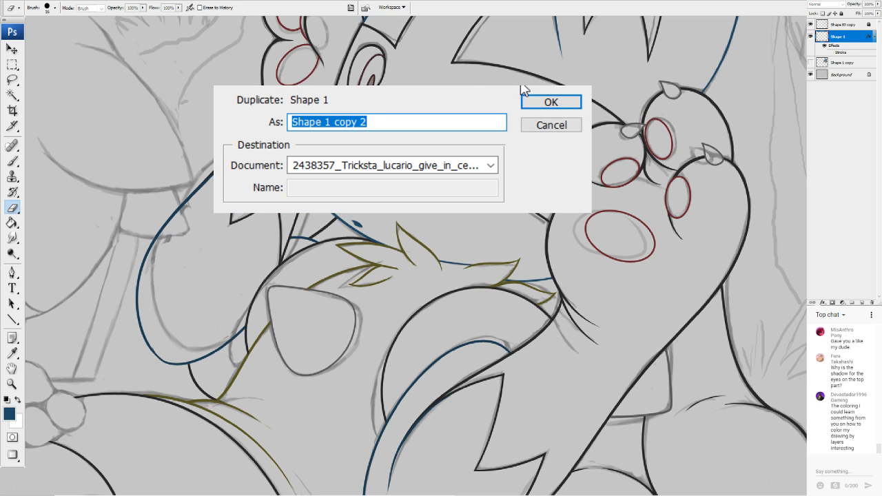
click(538, 102)
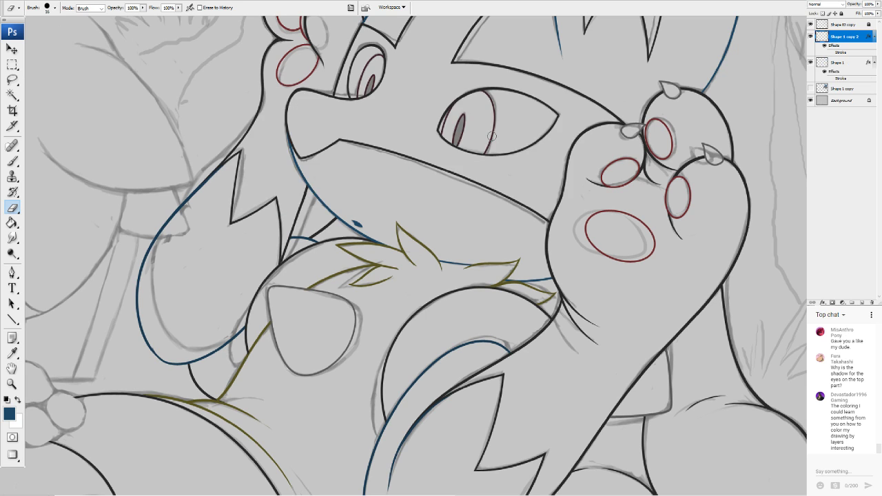
click(854, 25)
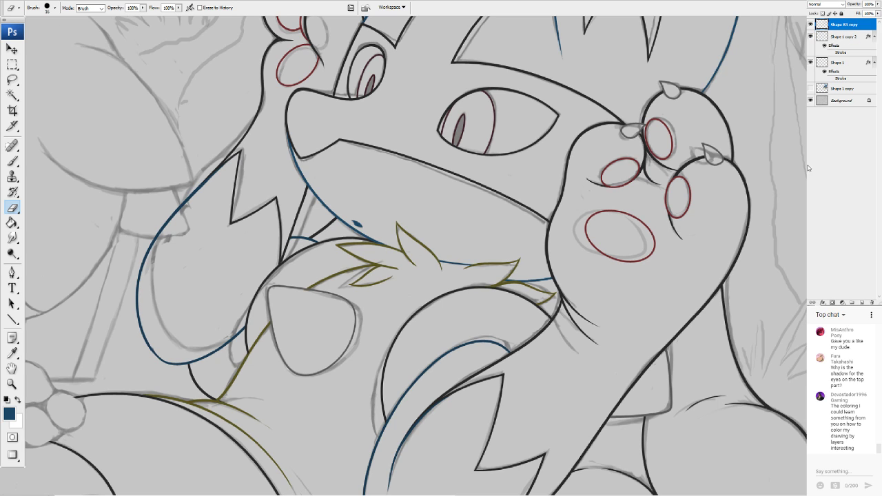
key(ctrl+e)
click(842, 13)
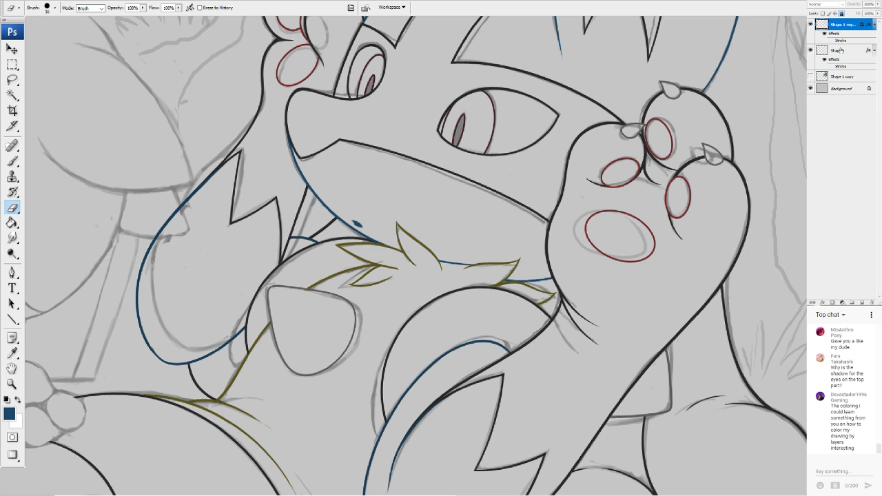
Show the Shape 1 copy fill layer and merge the Shape 1 layer down into it
click(841, 51)
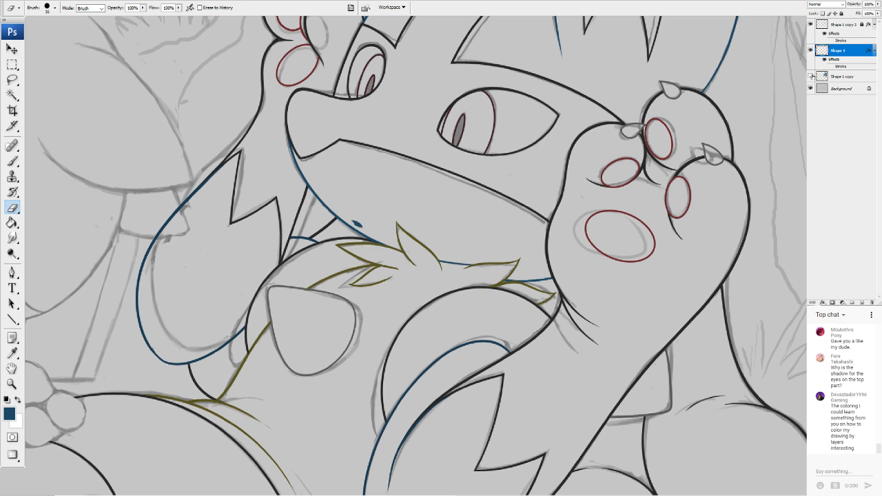
click(810, 76)
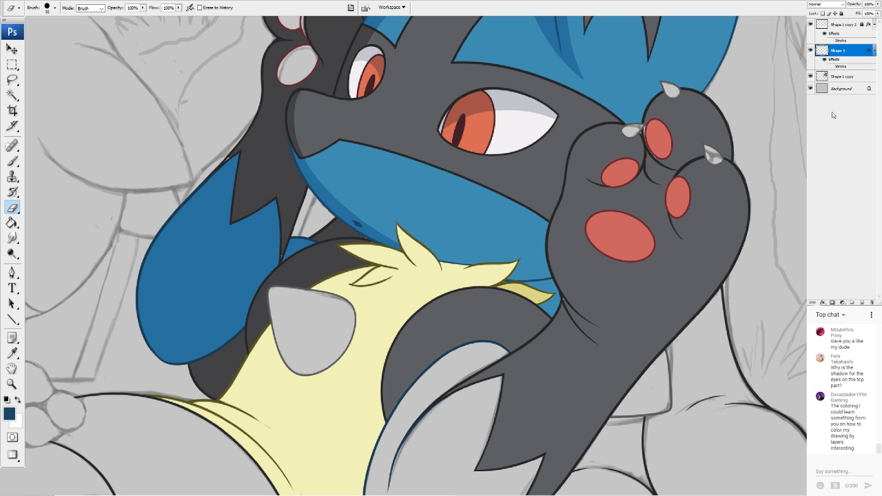
key(ctrl+e)
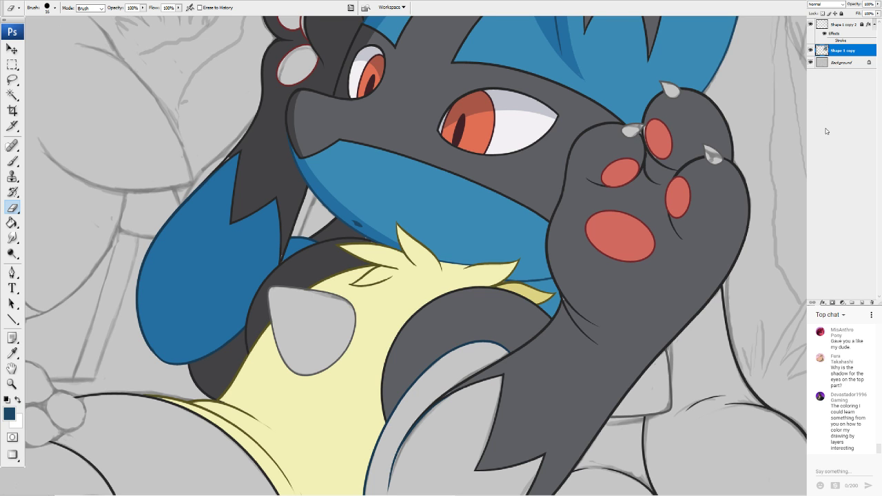
Fill the rounded shape below the near forearm with dark grey 424244 and the larger shape beyond the arm with the near arm's lighter grey
key(ctrl+minus)
key(ctrl+minus)
key(ctrl+minus)
key(ctrl+minus)
key(ctrl+minus)
key(ctrl+plus)
key(ctrl+plus)
key(ctrl+plus)
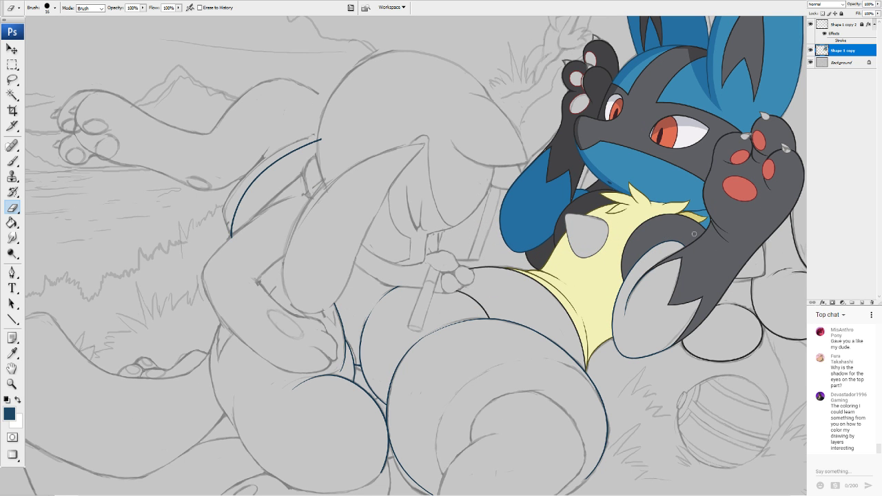
click(9, 414)
click(606, 61)
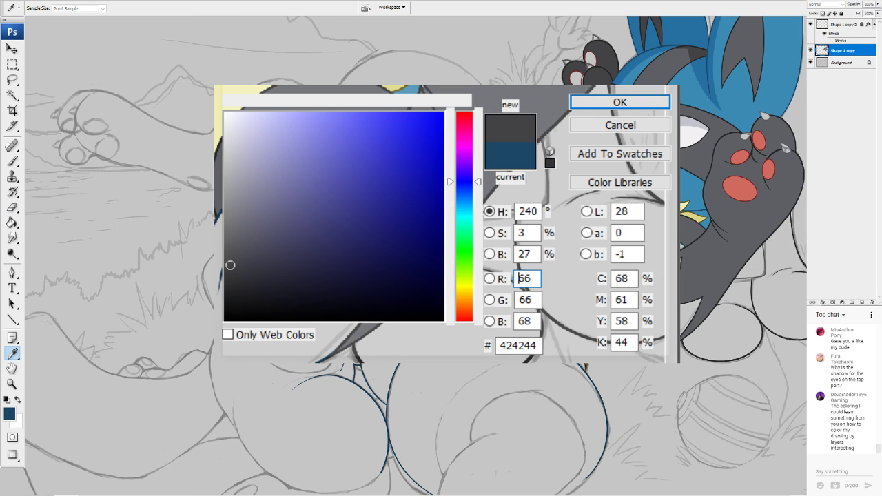
click(641, 106)
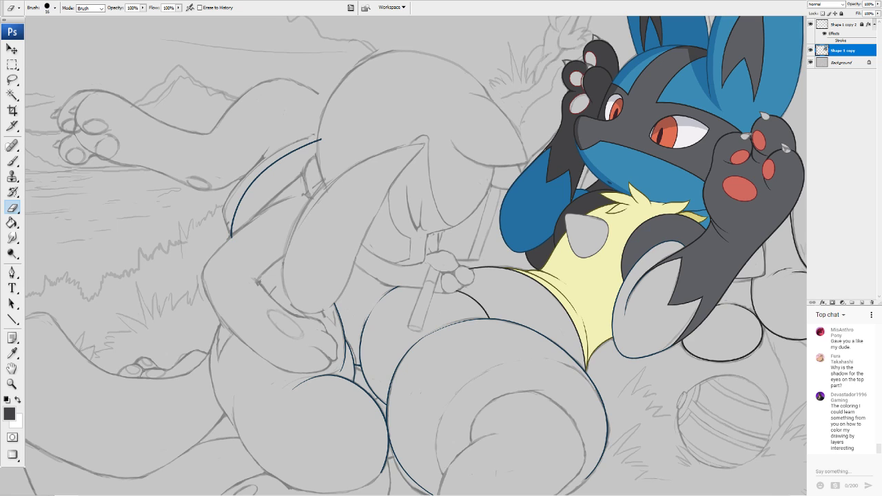
click(11, 223)
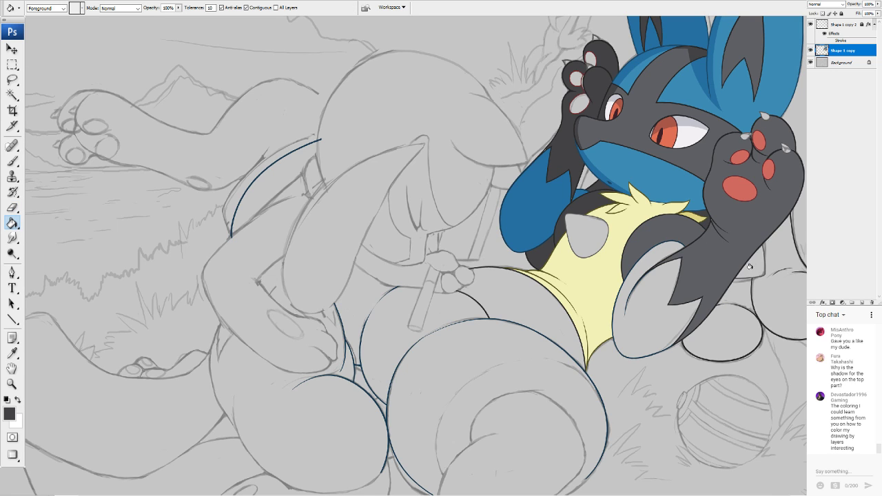
click(737, 303)
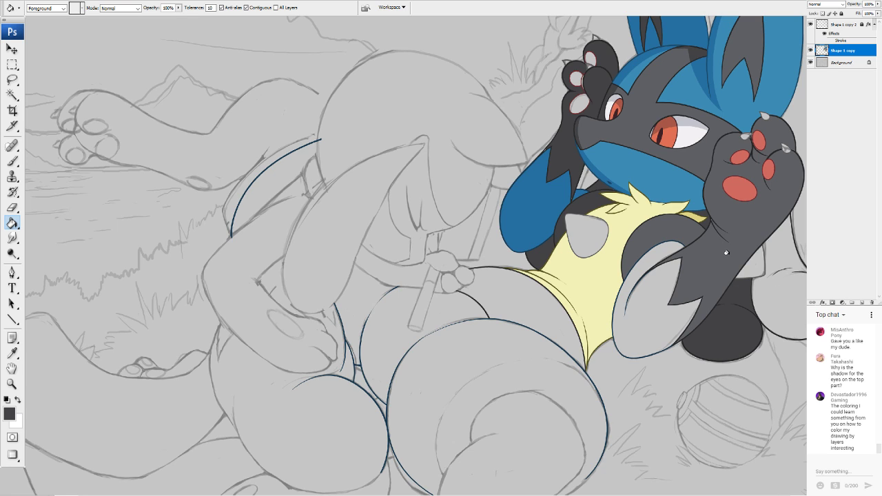
alt+click(741, 225)
click(801, 326)
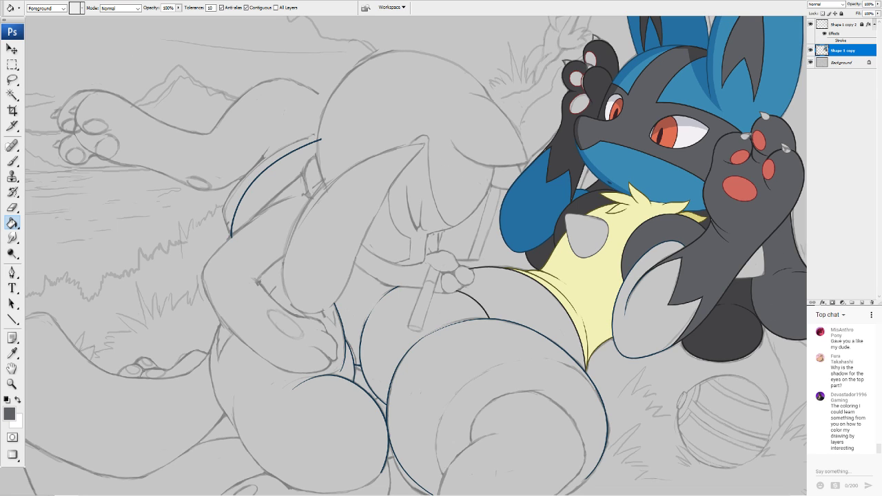
Fill the chest spike and the matching spike beyond the near arm with the pale lilac-grey sampled from the reference colouring
key(ctrl+Tab)
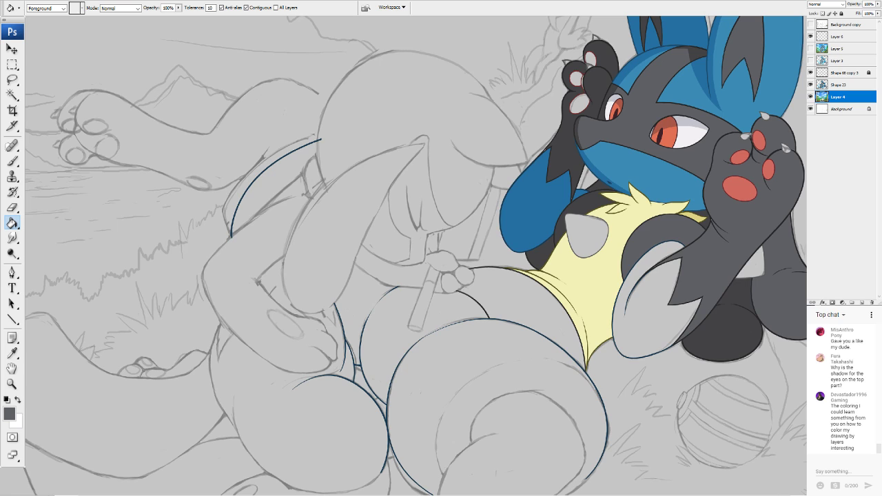
alt+click(586, 236)
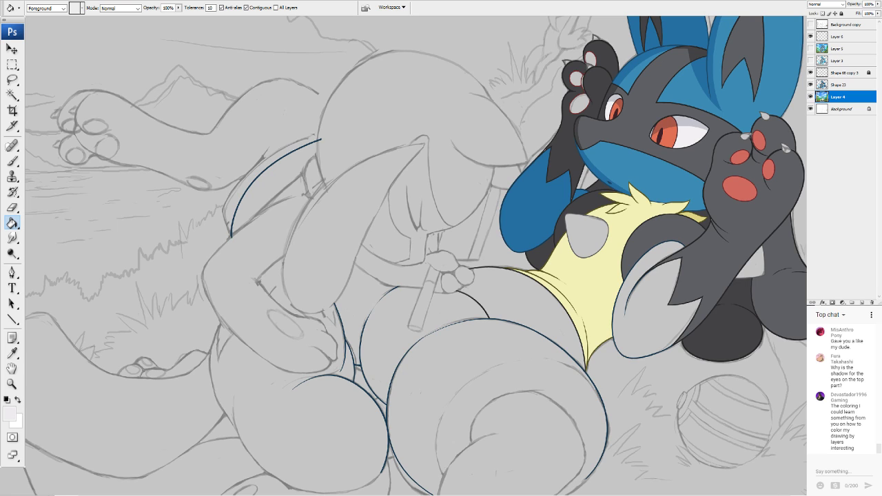
click(589, 242)
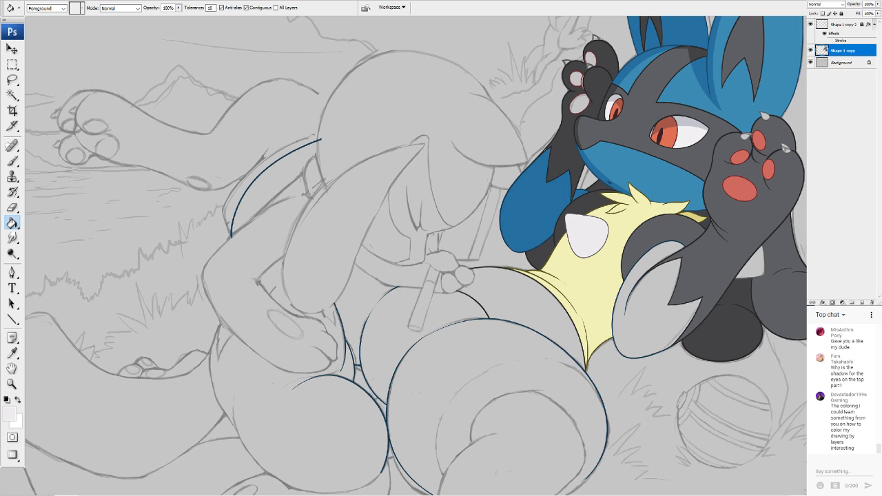
alt+click(691, 124)
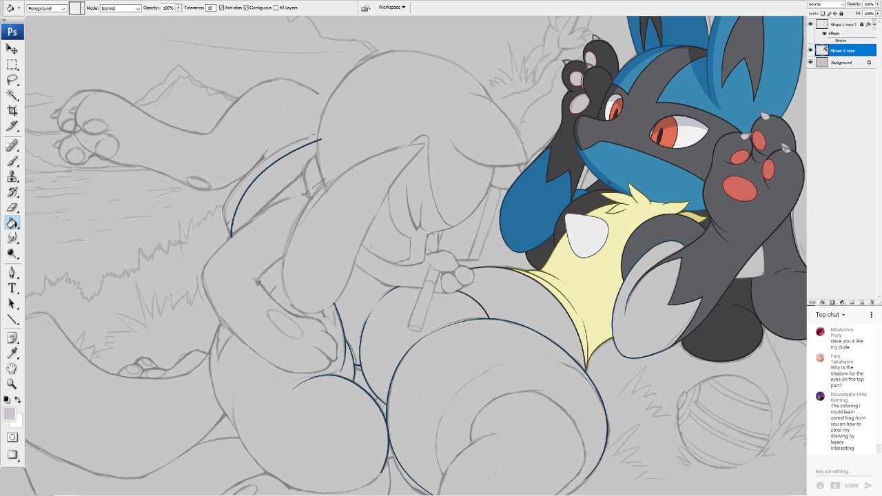
click(584, 232)
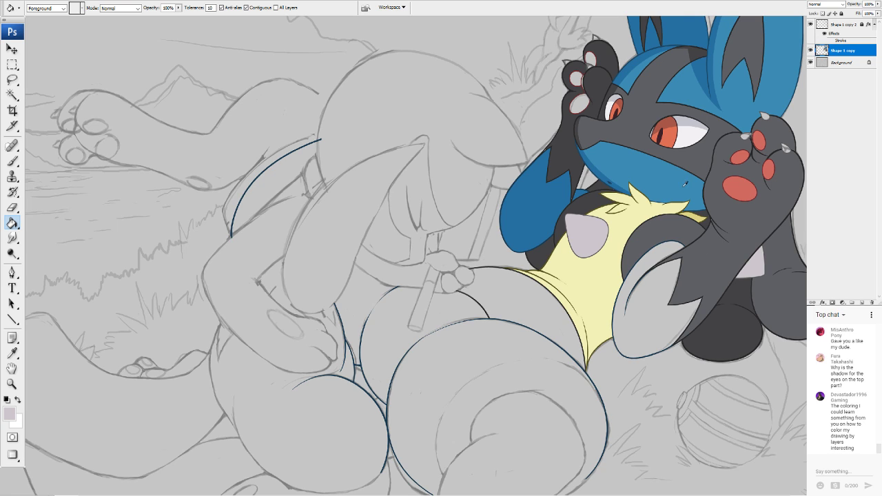
Fill the blue fur section of the near forearm with the light blue of the jaw
alt+click(686, 184)
click(653, 317)
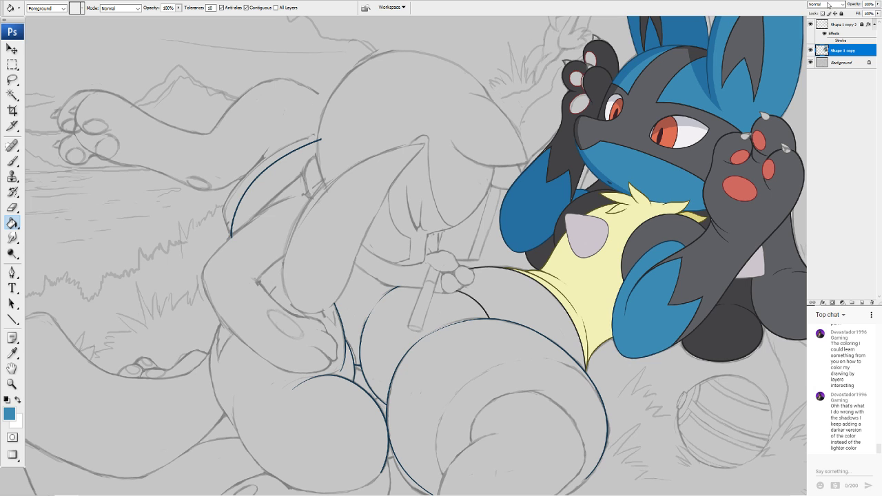
Close the outline gap beside the hand holding the stick and fill the band below the chest fur with the near arm's grey
drag(609, 183, 588, 295)
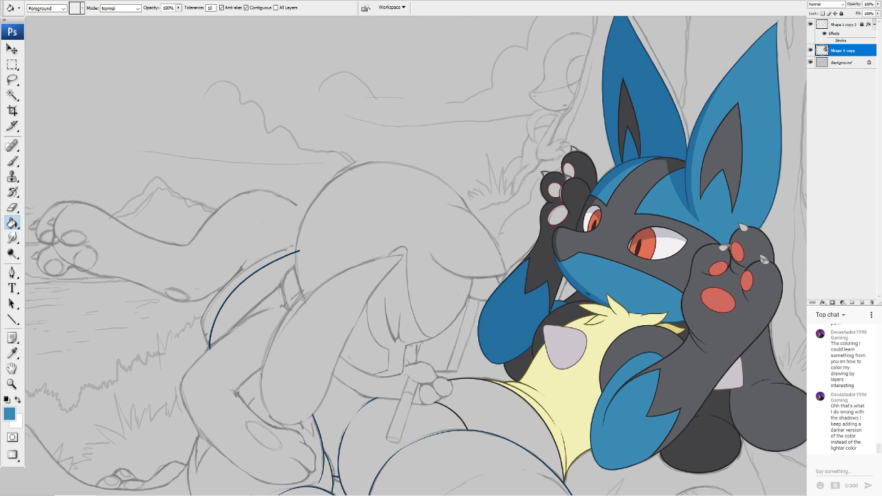
scroll(413, 254, down, 6)
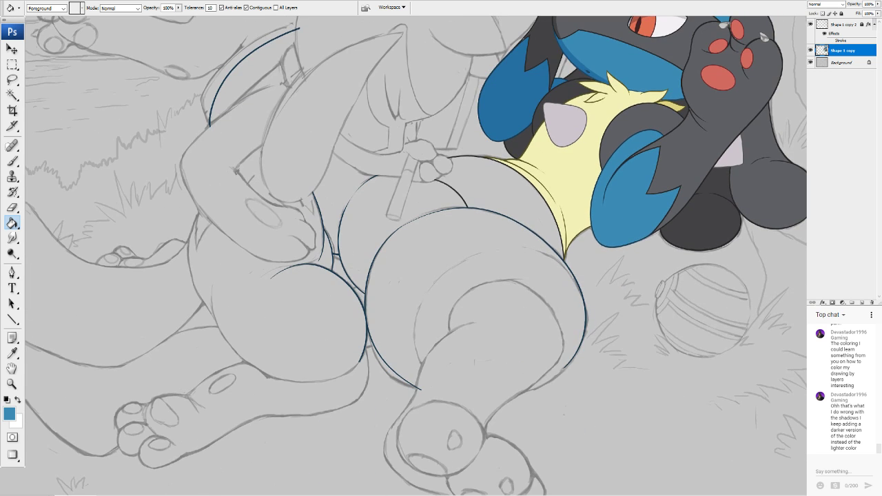
alt+click(642, 123)
click(494, 200)
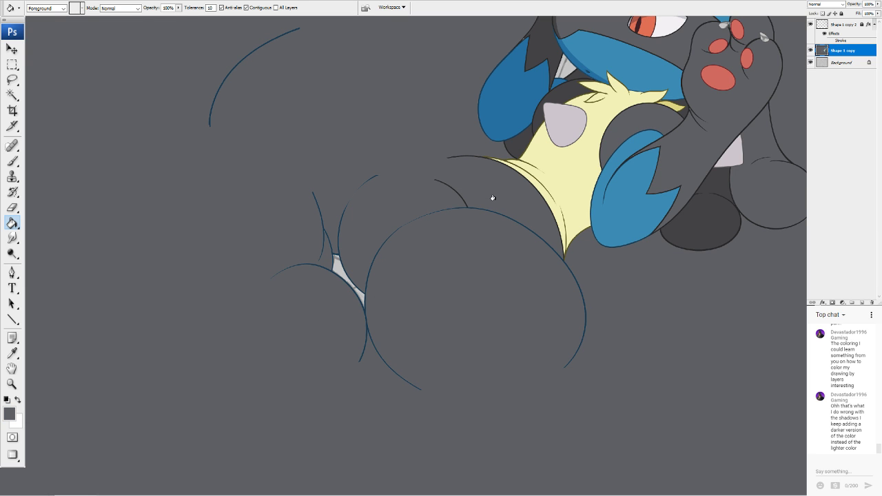
key(ctrl+z)
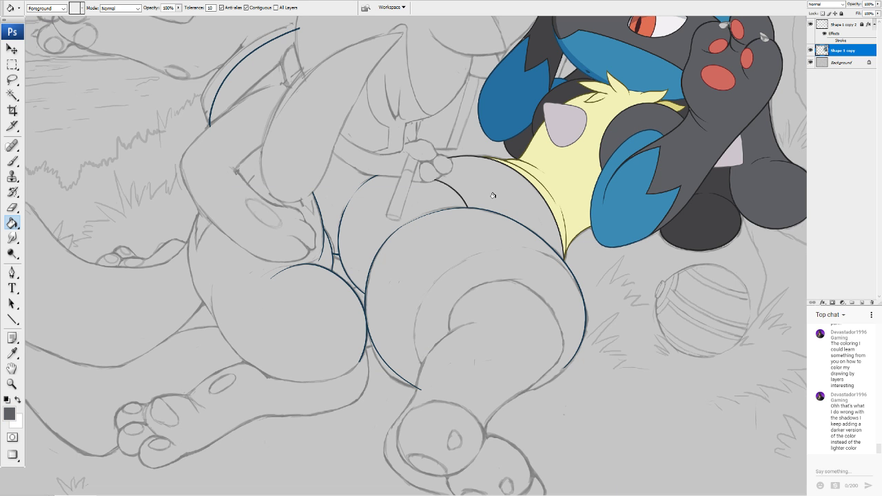
scroll(388, 237, up, 2)
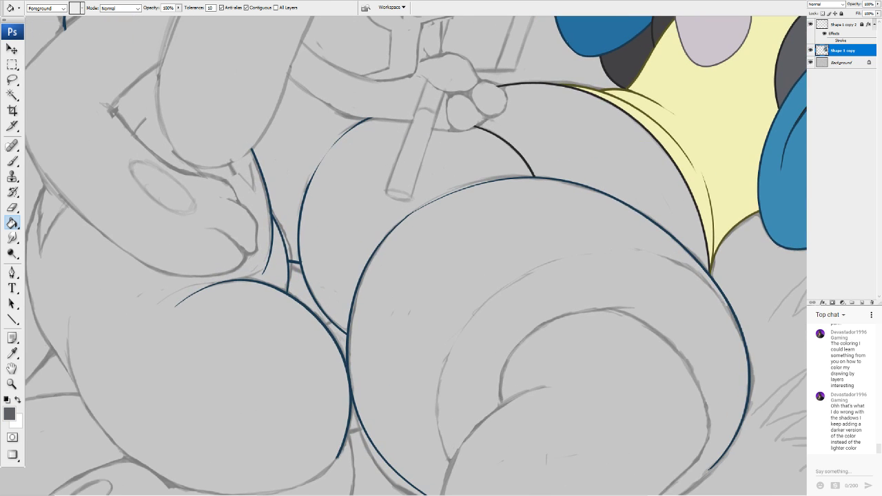
click(12, 160)
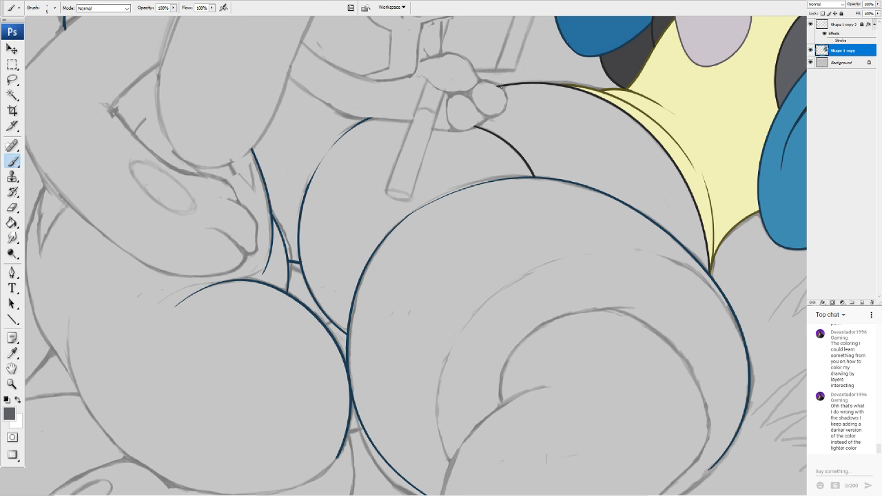
drag(507, 97, 490, 119)
click(12, 223)
click(555, 129)
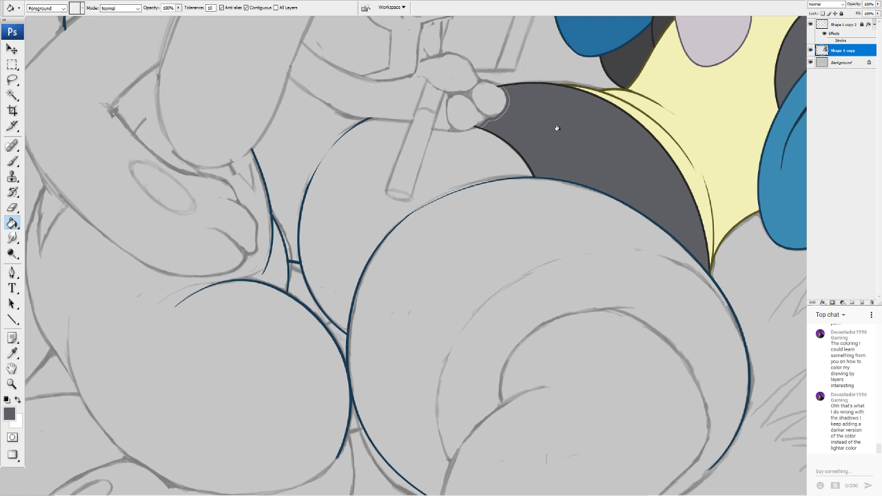
Paint a light-blue boundary along the sketched arm, hand and stick, and fill the rounded thigh area behind the stick with the same blue
alt+click(769, 173)
click(13, 160)
mouse_move(289, 84)
mouse_down()
mouse_move(343, 115)
mouse_move(404, 124)
mouse_move(403, 135)
mouse_move(407, 125)
mouse_move(383, 191)
mouse_move(396, 203)
mouse_move(413, 198)
mouse_move(433, 132)
mouse_move(472, 129)
mouse_up()
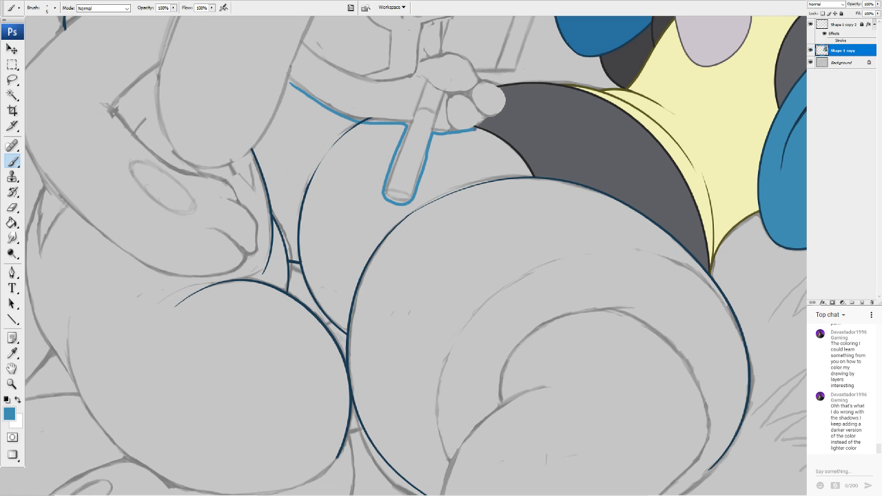
drag(288, 81, 253, 150)
click(11, 222)
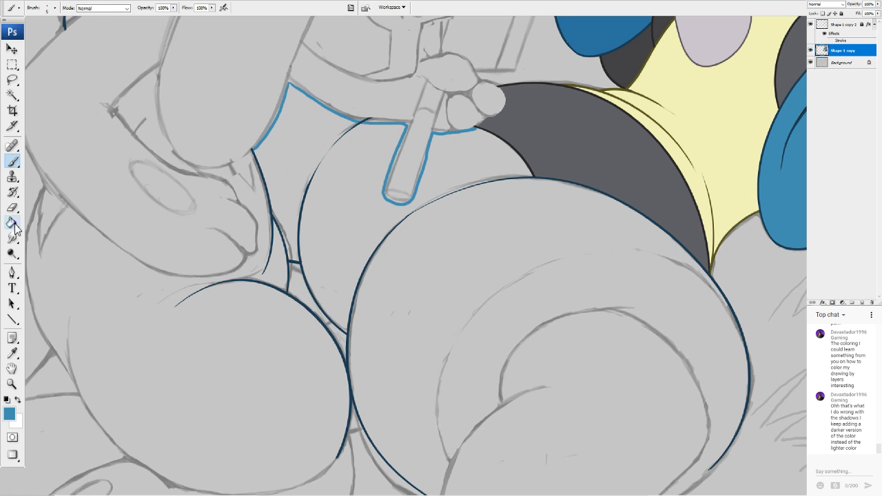
click(356, 200)
click(355, 204)
Fill the shape between the light-blue thigh and the sketched arm with the far ear's darker blue
click(288, 139)
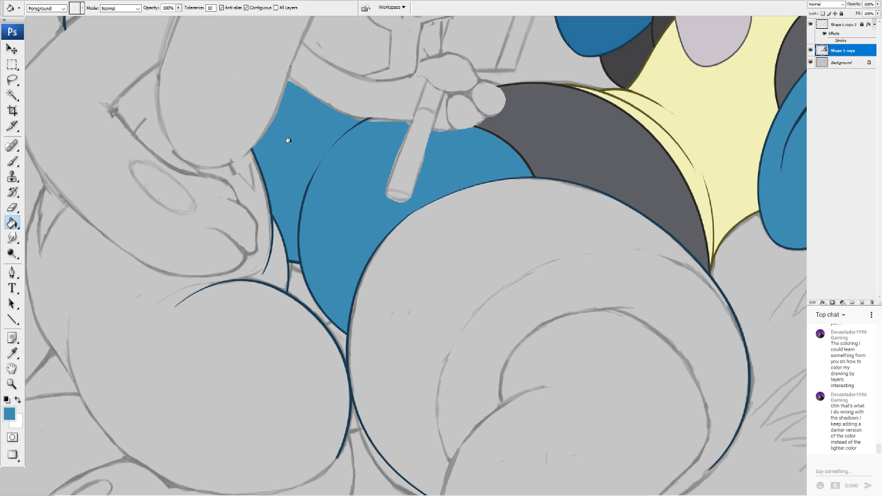
key(ctrl+z)
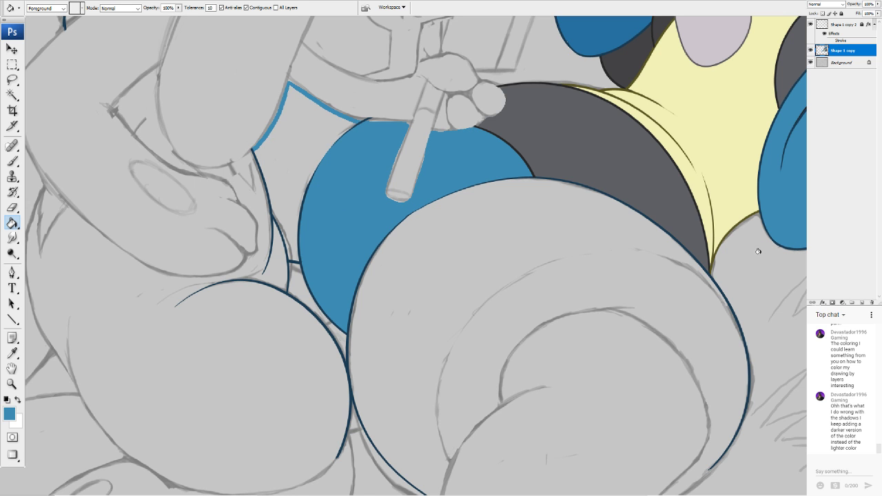
scroll(416, 255, down, 1)
scroll(416, 255, up, 1)
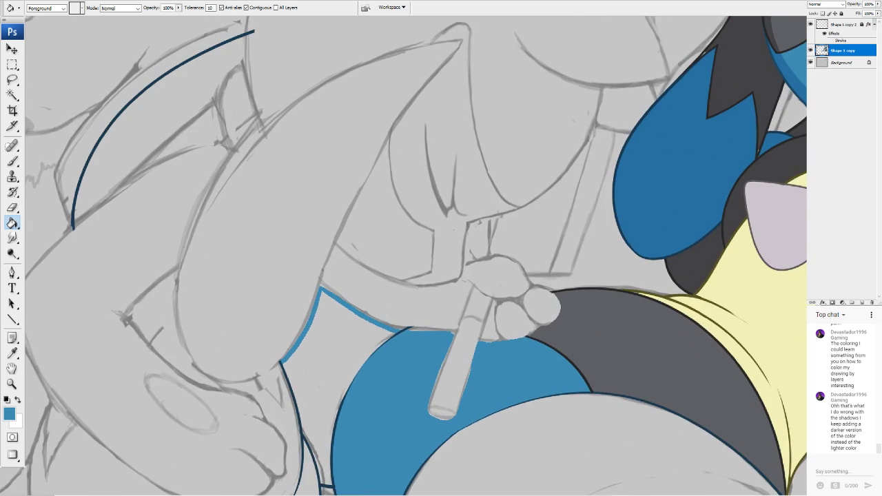
scroll(414, 255, down, 5)
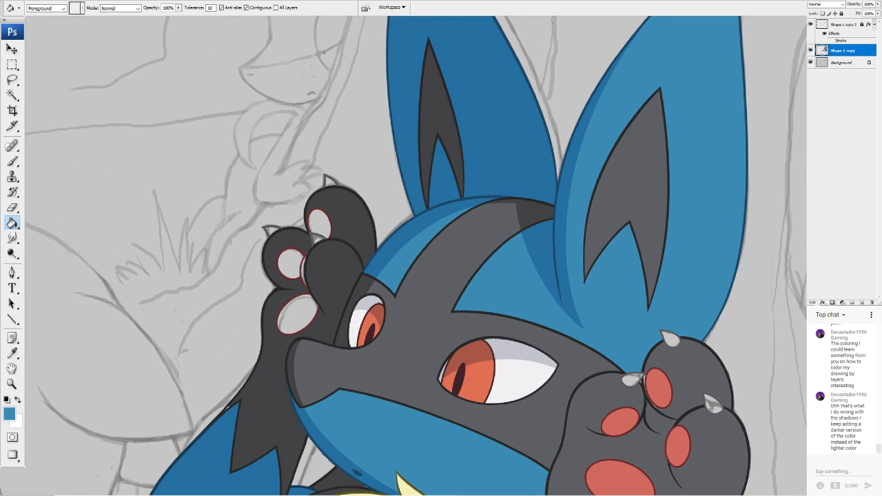
alt+click(522, 148)
drag(344, 455, 647, 52)
scroll(349, 209, down, 3)
click(216, 218)
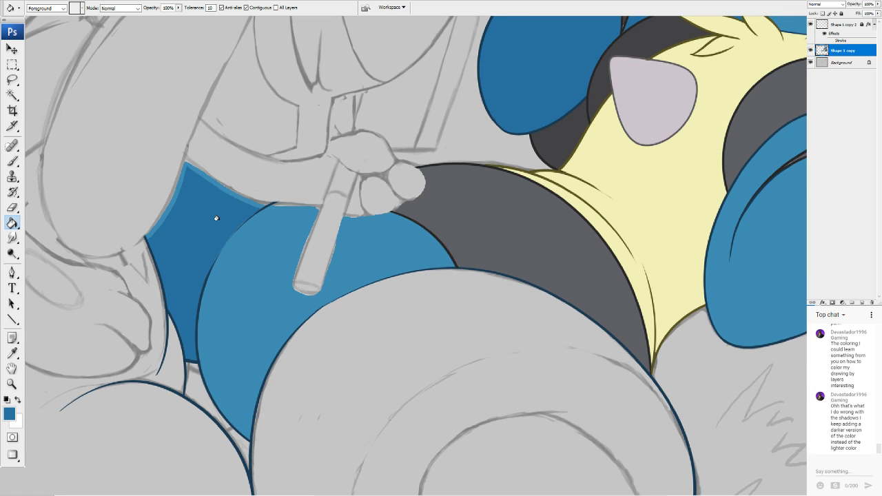
Paint over the light-blue boundary strokes around the darker shape with the same dark blue
click(11, 160)
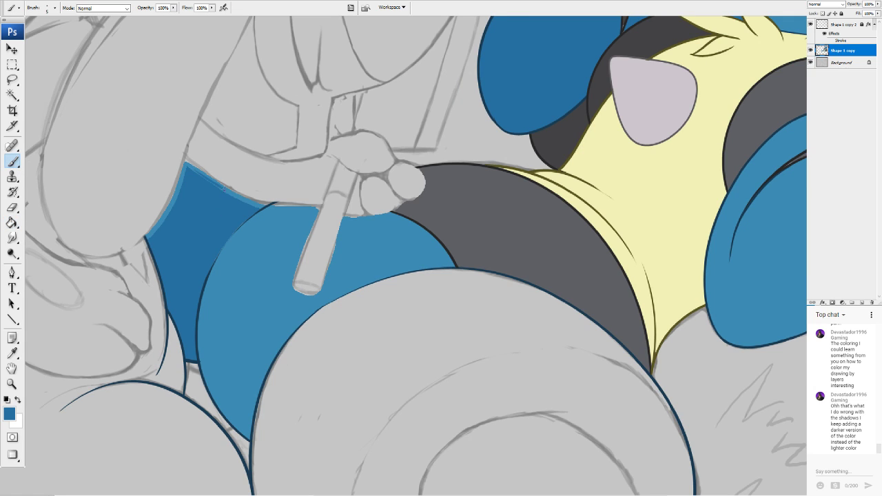
drag(223, 189, 238, 198)
mouse_move(251, 202)
mouse_down()
mouse_move(192, 166)
mouse_move(184, 182)
mouse_move(179, 170)
mouse_move(161, 221)
mouse_up()
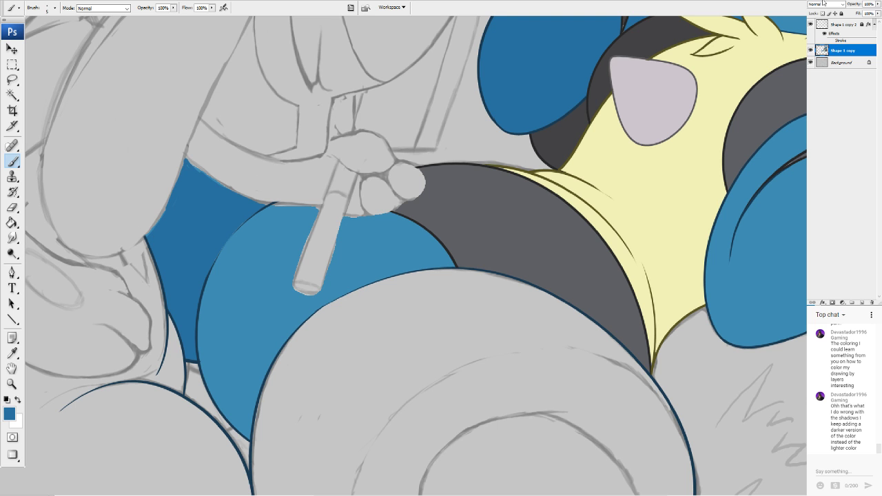
Fill the two round toe pads and the palm pad of the far paw with the dark red taken from the reference document
scroll(416, 254, down, 10)
scroll(416, 254, up, 7)
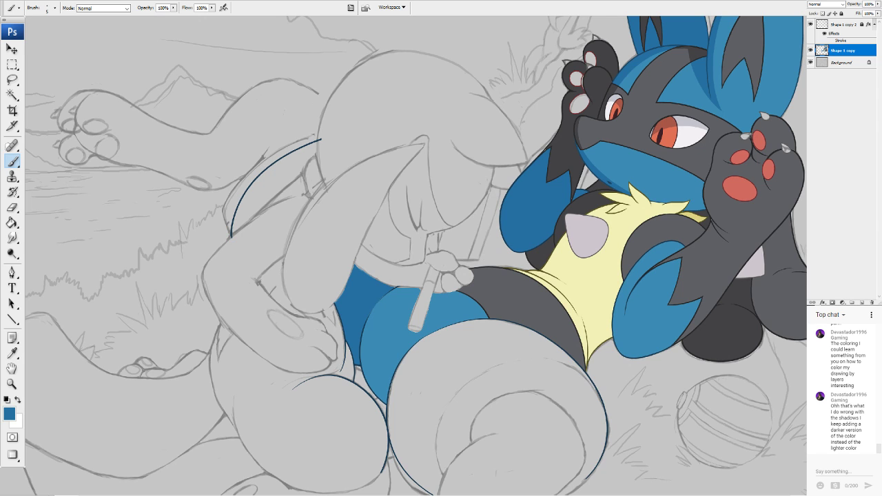
drag(441, 317, 419, 206)
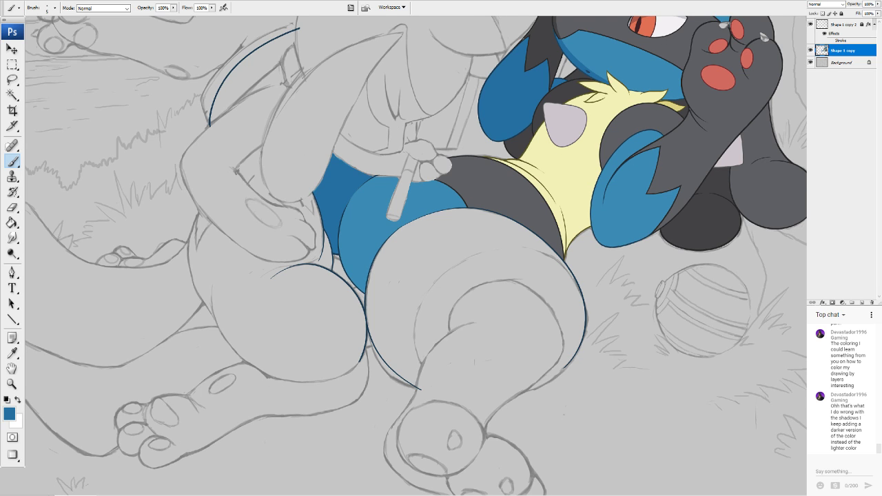
scroll(416, 255, up, 6)
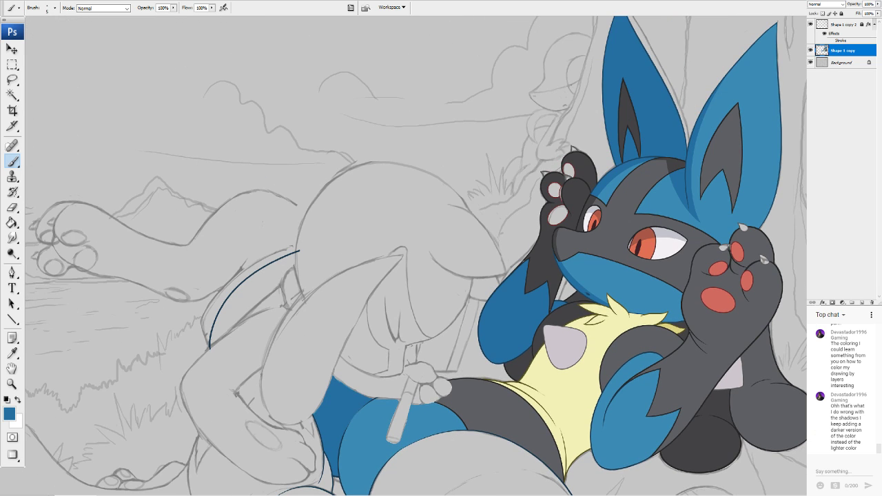
scroll(387, 246, up, 3)
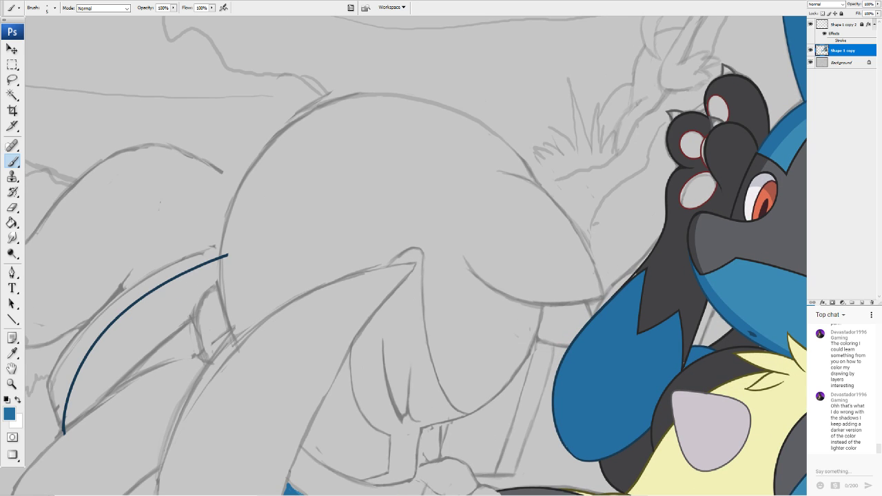
key(ctrl+Tab)
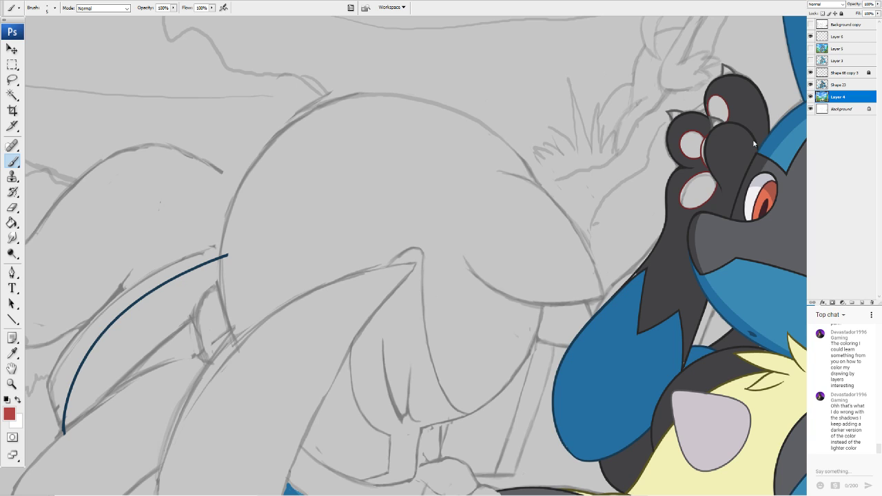
click(693, 146)
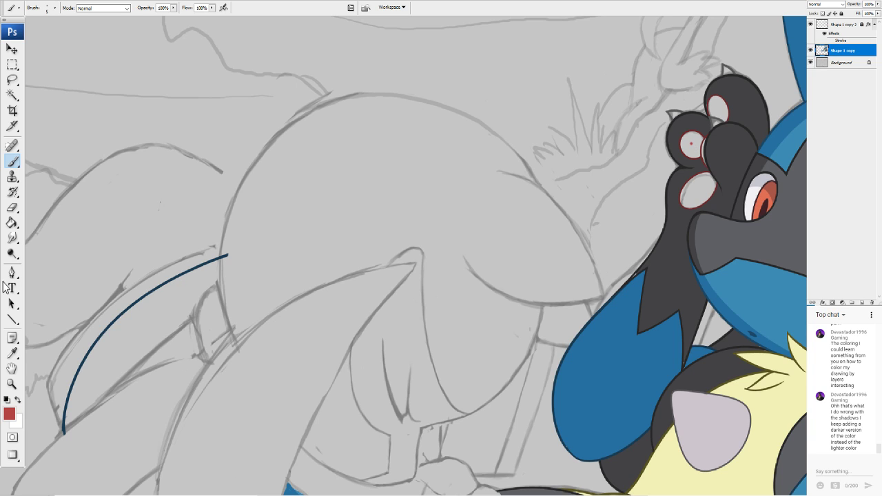
click(12, 223)
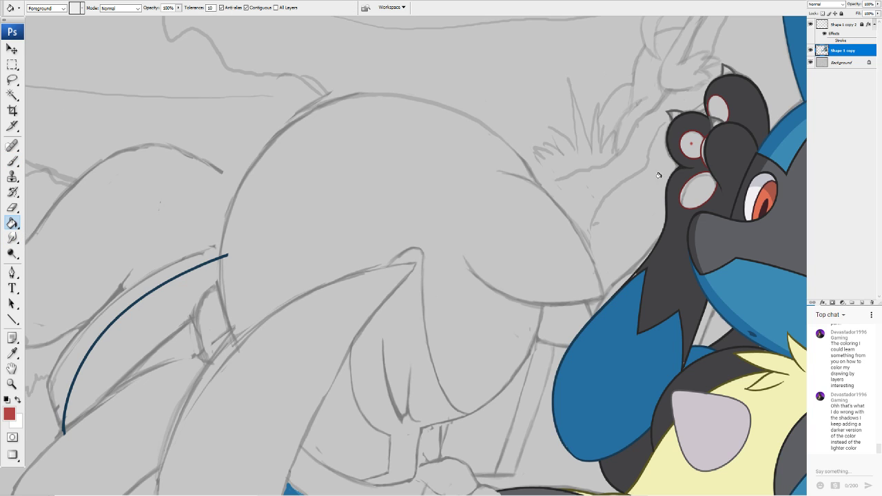
click(687, 139)
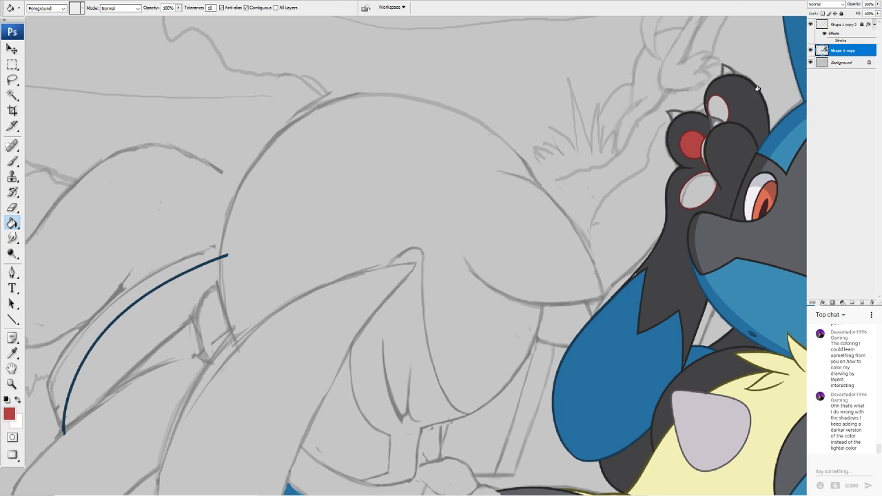
click(718, 110)
click(702, 182)
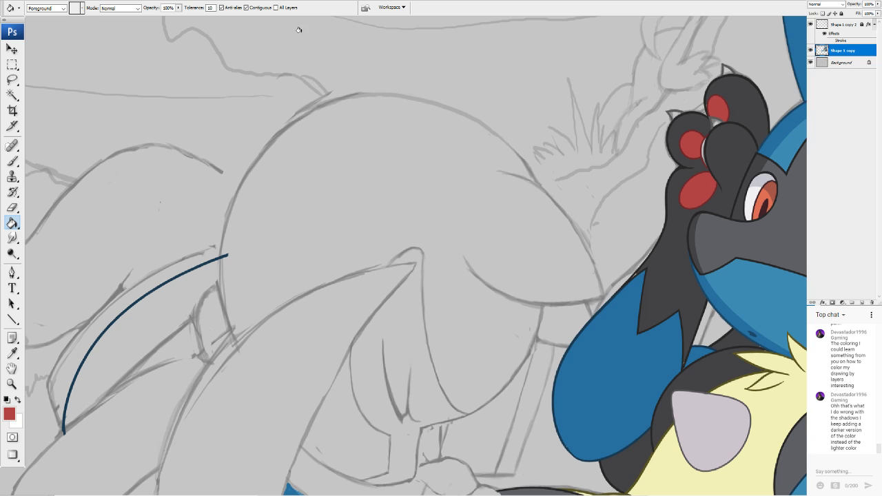
Fill the remaining narrow pad sliver beside the far paw's front toe with the same dark red
alt+click(711, 429)
alt+click(712, 119)
click(700, 148)
drag(783, 43, 432, 25)
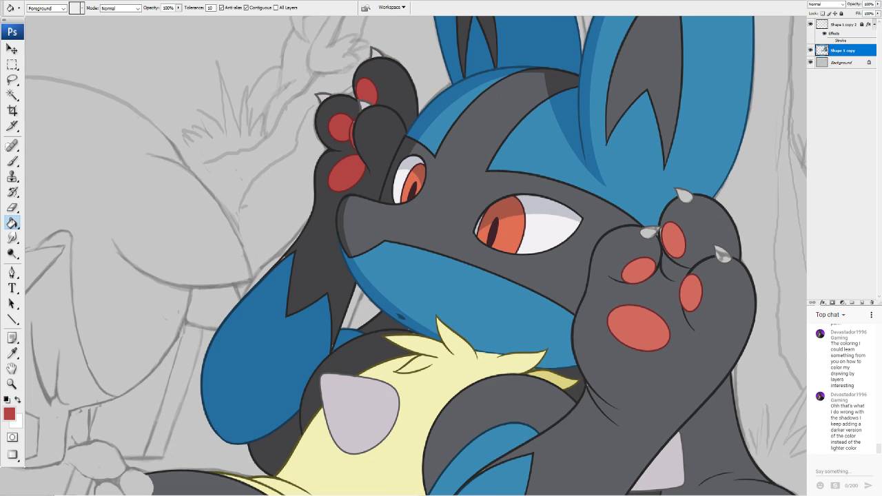
scroll(385, 243, up, 3)
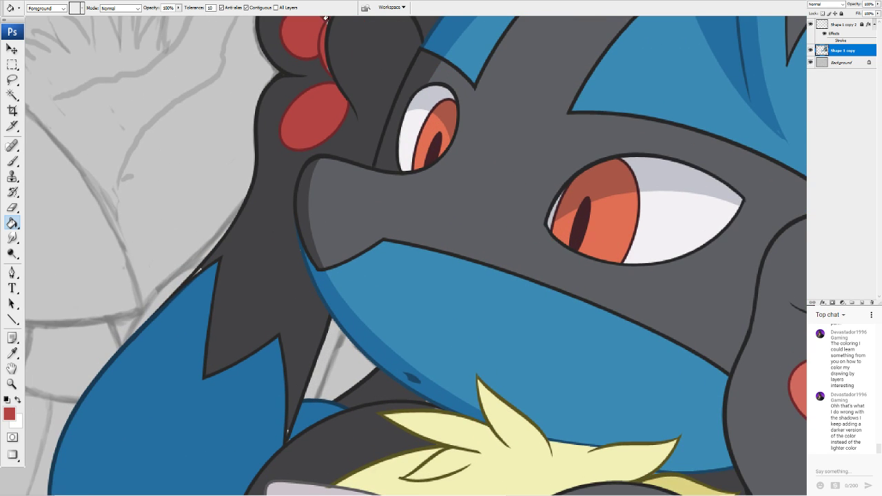
key(b)
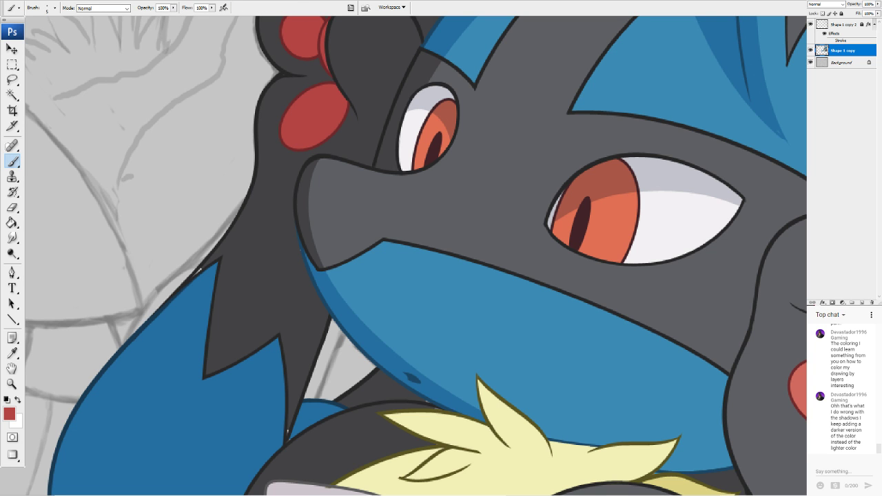
scroll(551, 241, down, 5)
scroll(388, 256, up, 3)
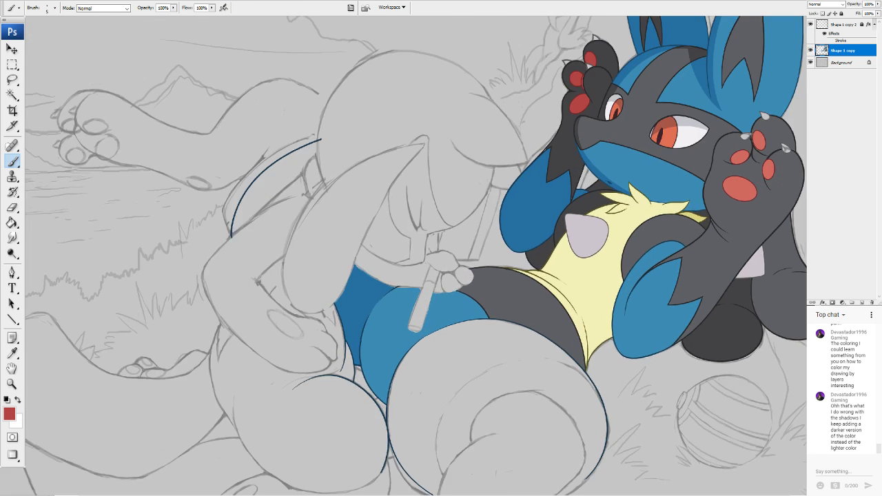
Sample the far forearm's dark blue and the adjacent dark grey as the painting colour
key(ctrl+plus)
key(ctrl+plus)
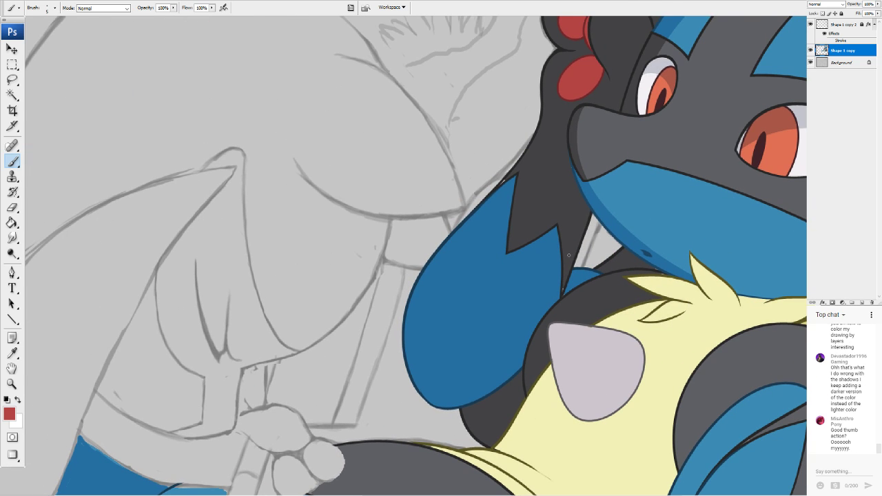
alt+click(571, 252)
alt+click(566, 290)
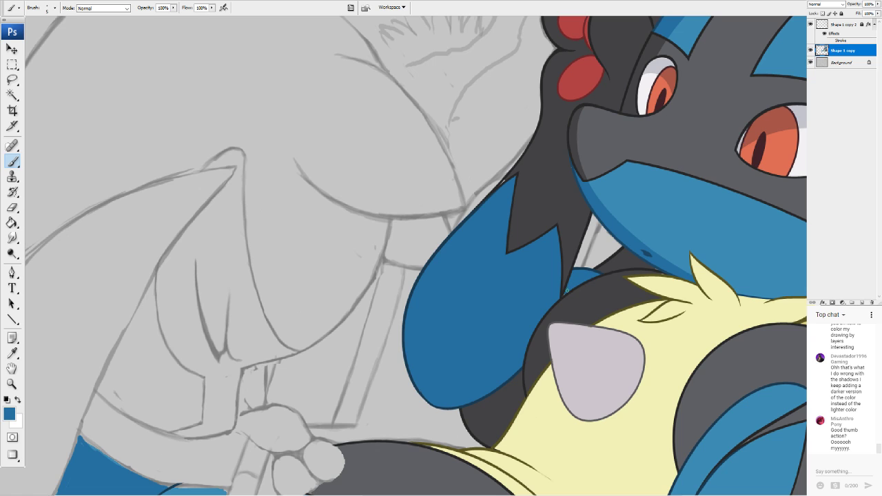
alt+click(638, 260)
drag(838, 0, 833, 0)
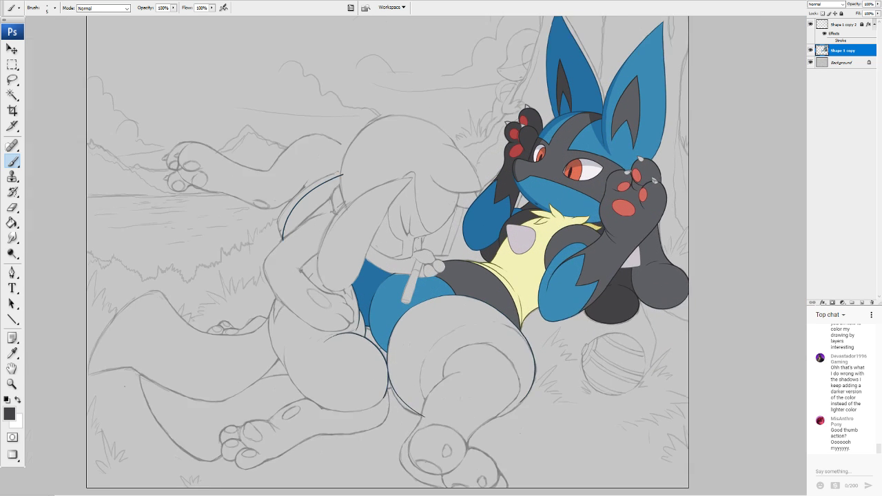
key(ctrl+plus)
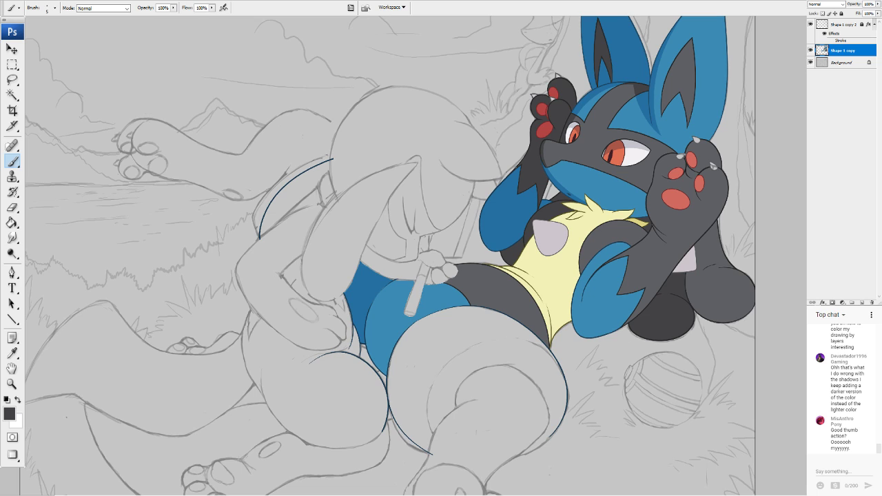
scroll(390, 256, up, 3)
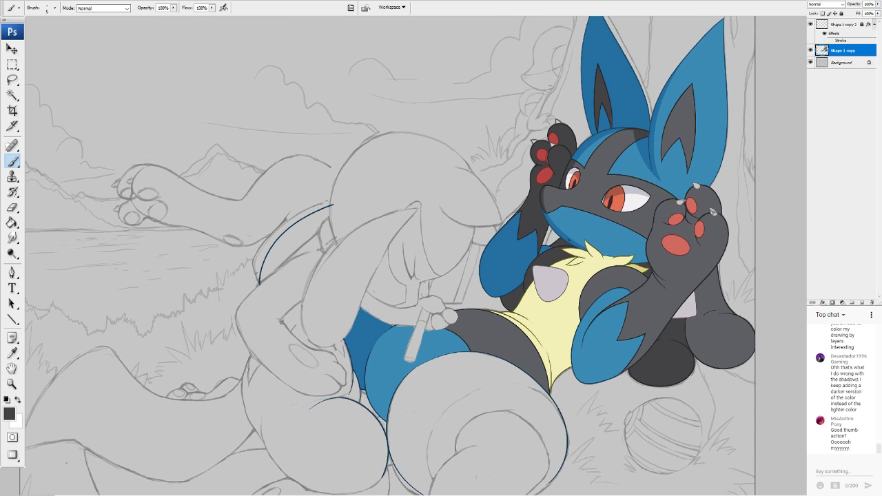
Take the off-white edebef from the reference document as the foreground colour and return to the character drawing
key(ctrl+Tab)
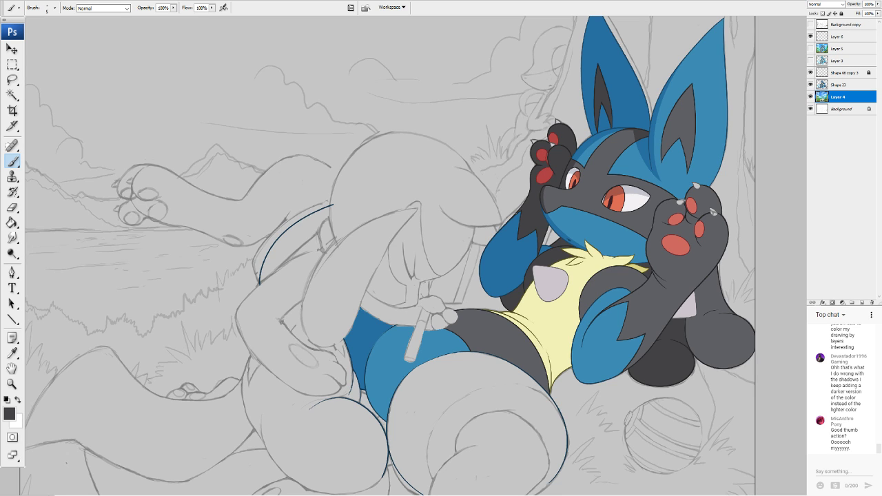
click(9, 413)
click(713, 212)
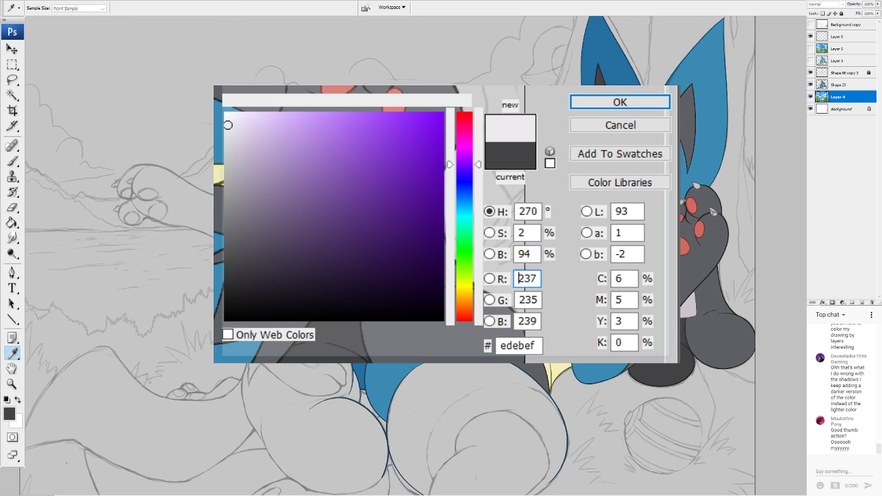
click(617, 104)
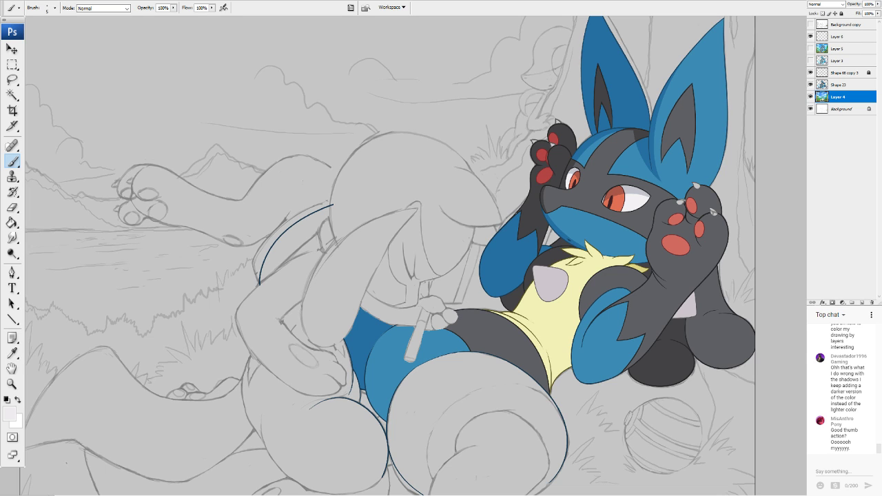
key(ctrl+Tab)
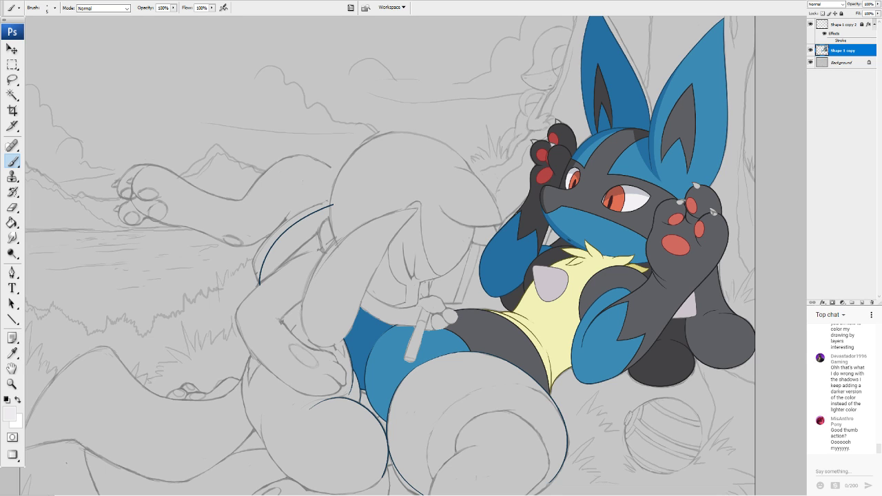
Hide the line-art, colour and background layers, and show them again to check the coloured areas against transparency
click(810, 51)
click(810, 25)
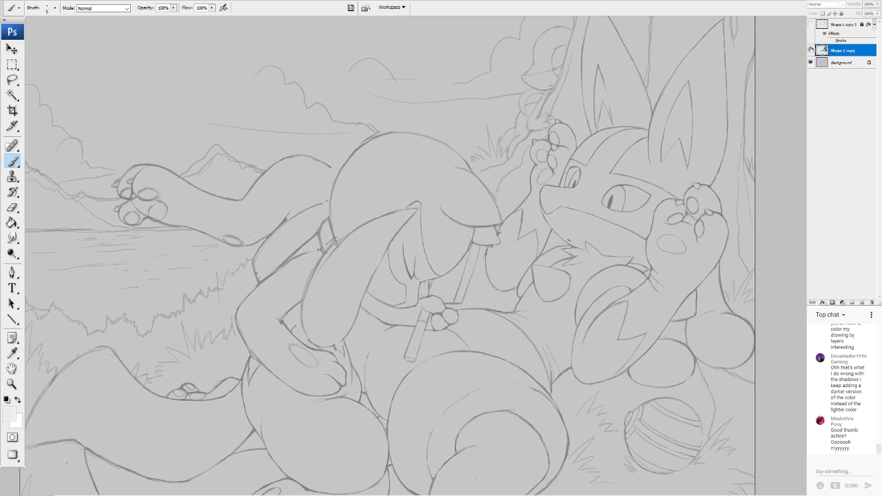
click(811, 62)
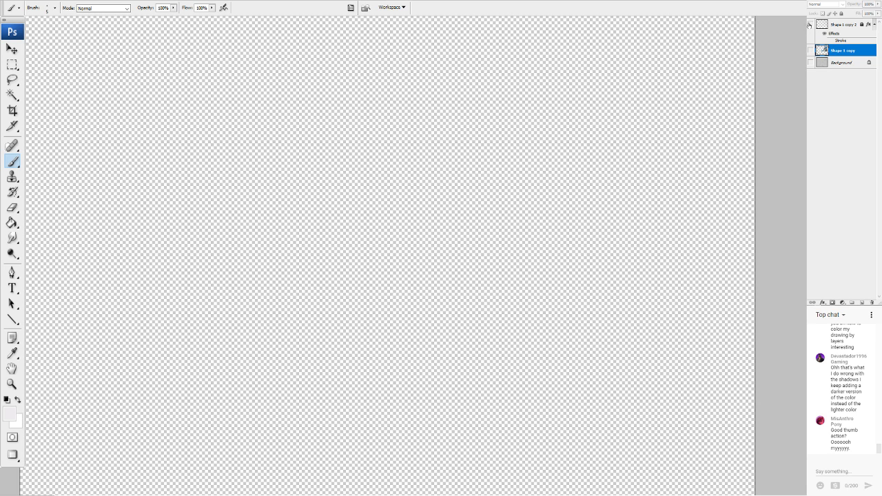
click(810, 25)
click(810, 50)
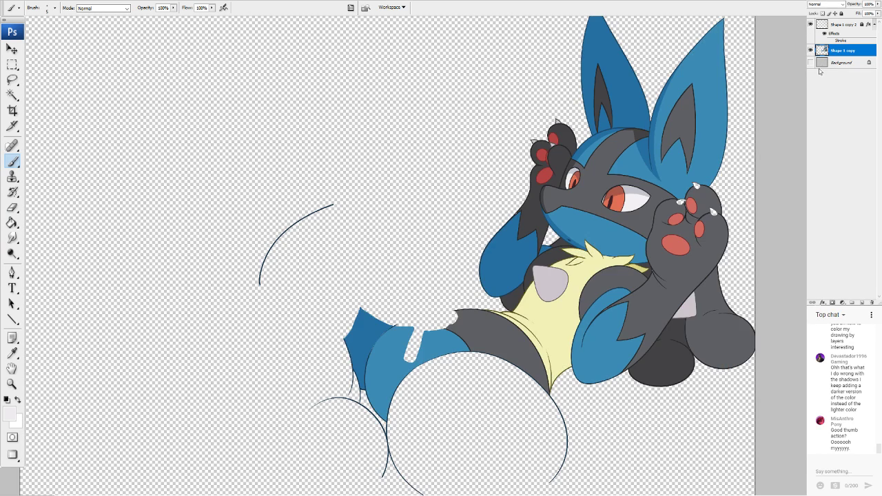
click(811, 62)
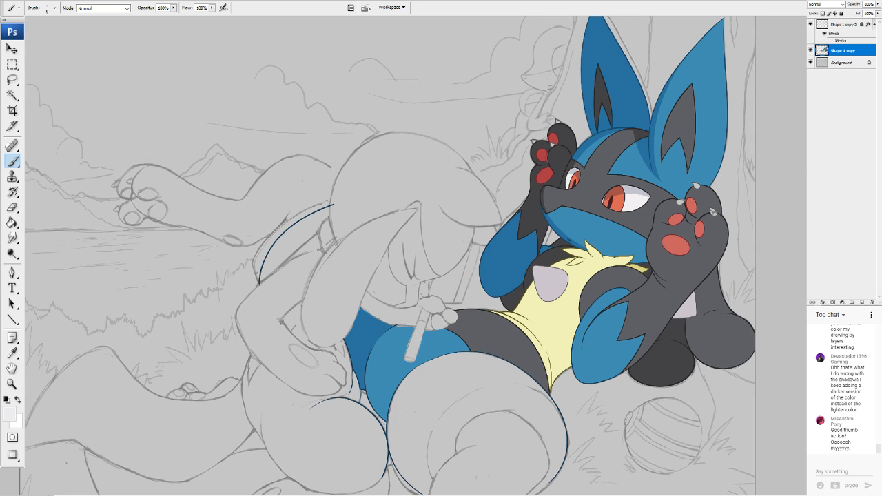
Paint the gap between the near paw's toes with the dark grey 424244 sampled from the far arm
scroll(386, 246, up, 8)
scroll(386, 246, down, 8)
scroll(386, 245, up, 3)
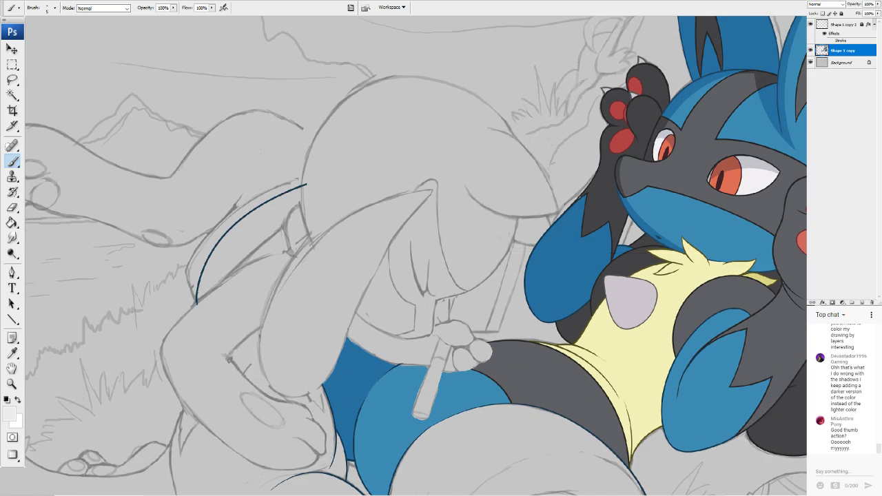
scroll(390, 244, up, 3)
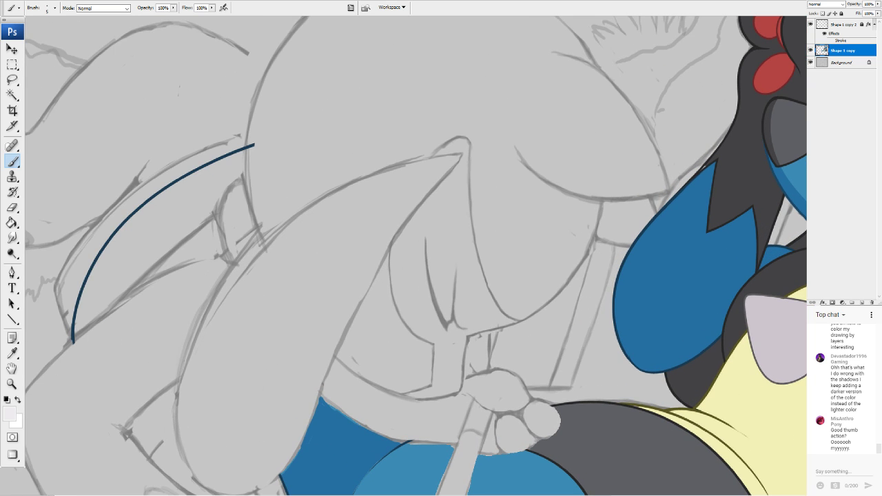
drag(606, 103, 129, 130)
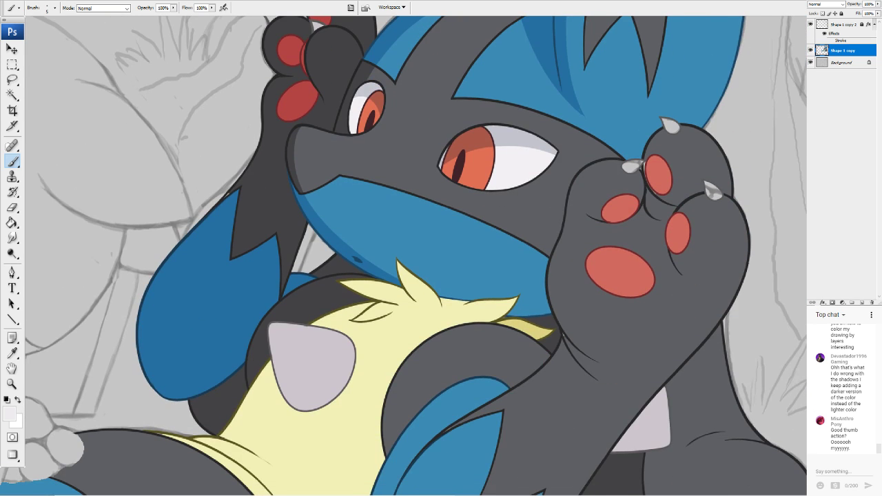
drag(413, 248, 456, 286)
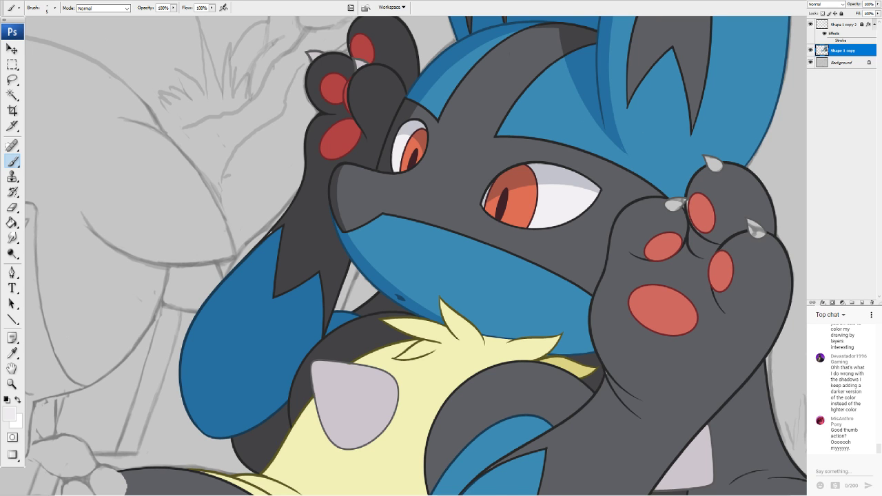
scroll(390, 251, up, 2)
drag(441, 255, 292, 279)
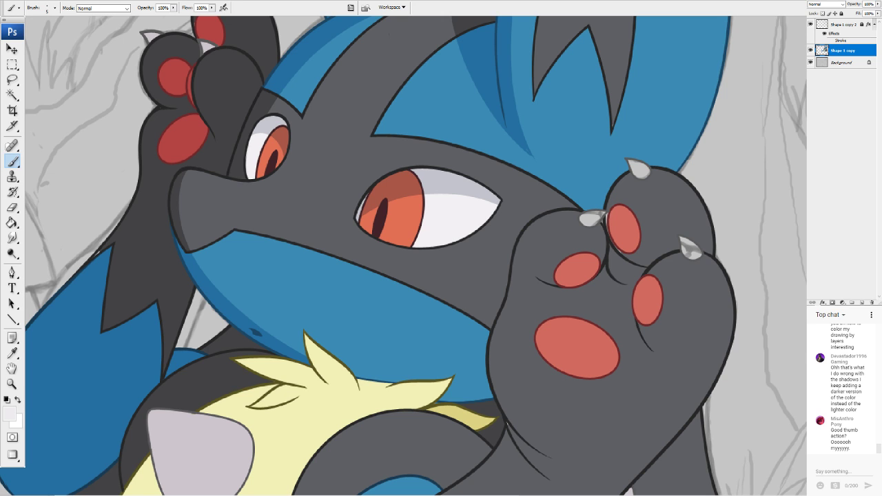
click(11, 417)
click(148, 276)
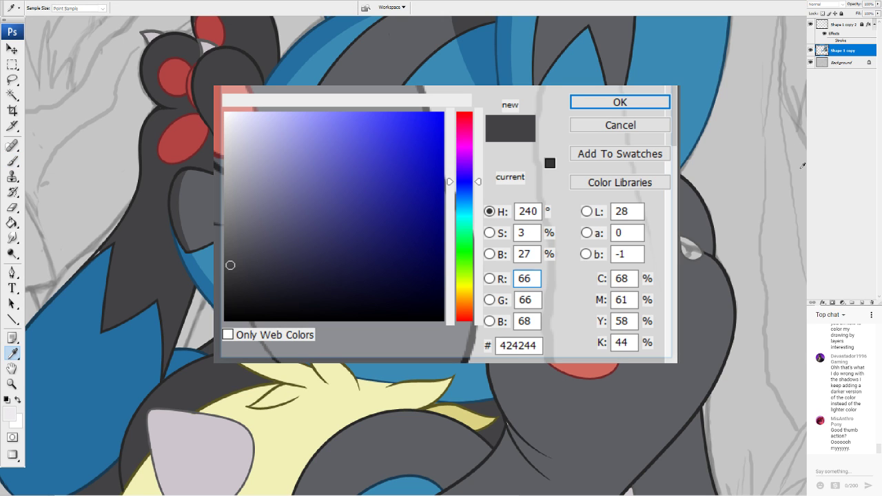
click(600, 103)
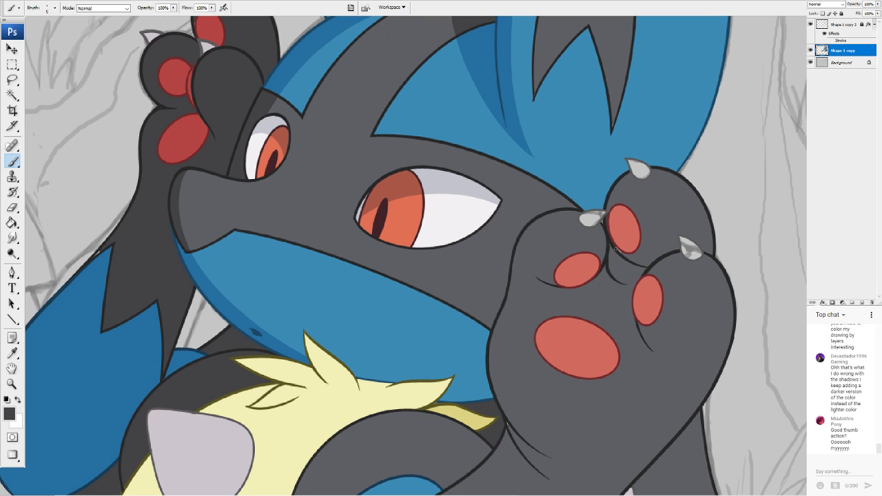
mouse_move(625, 257)
mouse_down()
mouse_move(609, 247)
mouse_move(620, 278)
mouse_move(645, 268)
mouse_move(628, 259)
mouse_move(650, 267)
mouse_move(618, 253)
mouse_move(630, 279)
mouse_move(643, 272)
mouse_move(630, 298)
mouse_move(628, 288)
mouse_move(635, 321)
mouse_up()
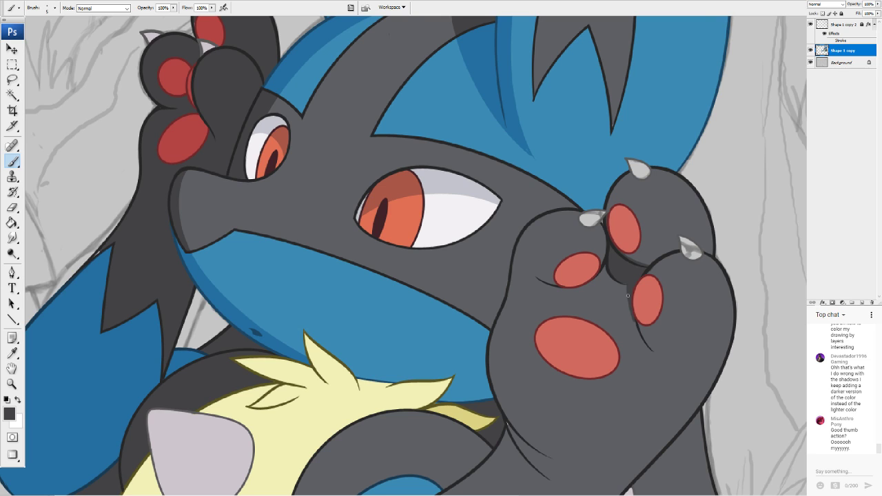
mouse_move(627, 276)
mouse_down()
mouse_move(631, 316)
mouse_move(625, 285)
mouse_move(638, 332)
mouse_up()
Examine the coloured head, far arm, chest and thigh, both up close and as a whole
key(ctrl+0)
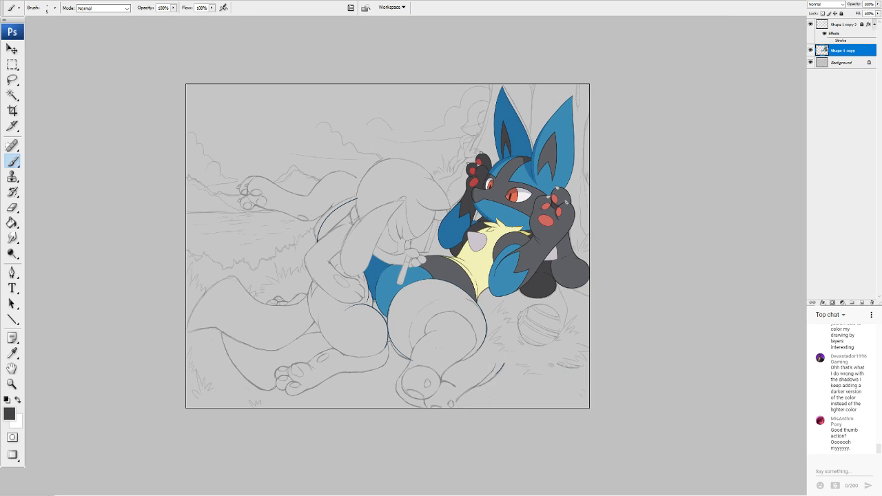
key(ctrl+plus)
key(ctrl+plus)
drag(441, 206, 419, 317)
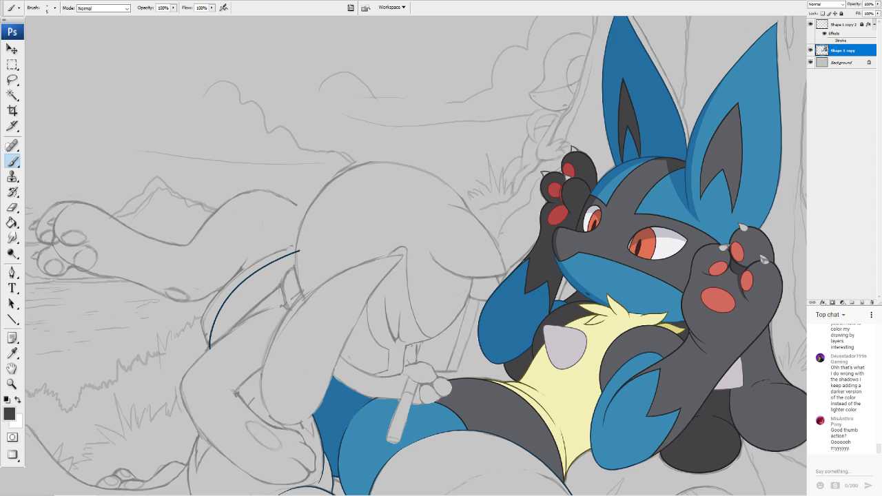
key(ctrl+plus)
key(ctrl+minus)
drag(413, 290, 438, 232)
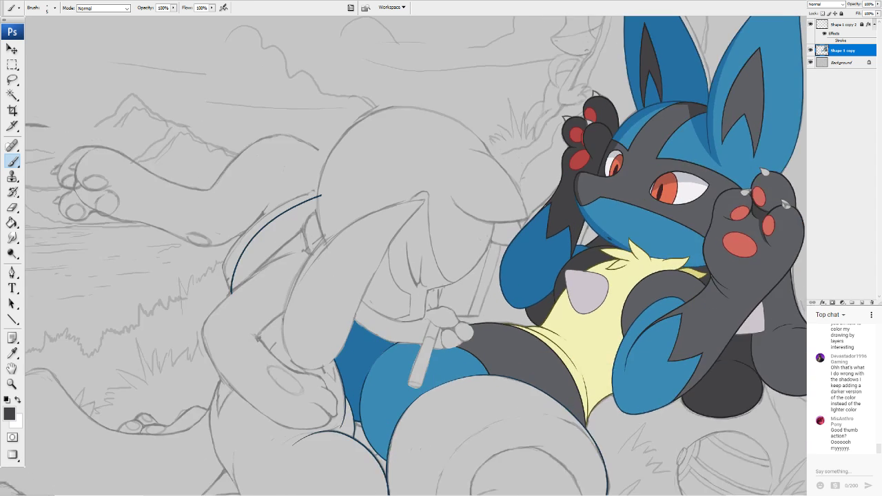
key(ctrl+plus)
key(ctrl+plus)
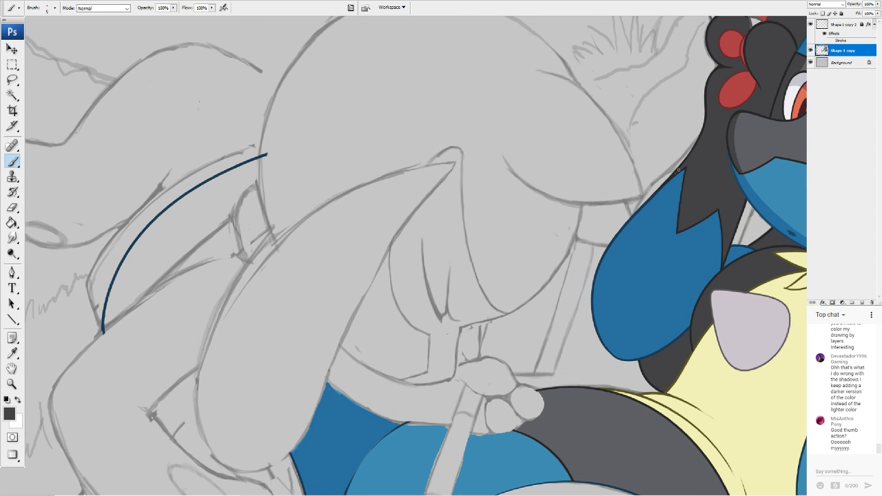
drag(551, 276, 310, 233)
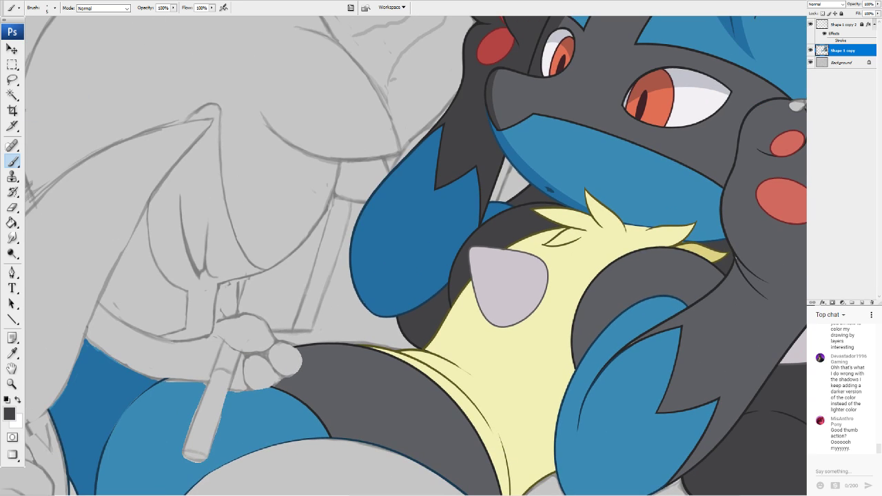
key(ctrl+minus)
key(ctrl+minus)
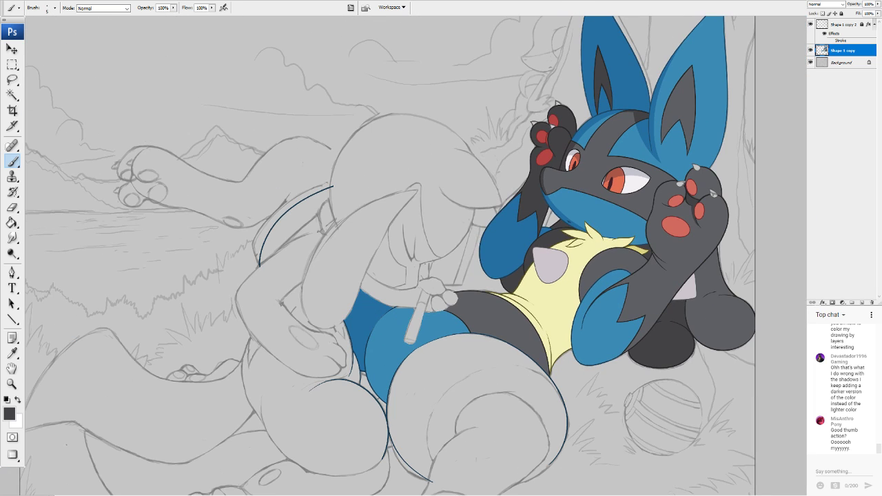
Select the far forearm's dark-blue area and add a pixel-filled ellipse inside it in the thigh's lighter blue, leaving a dark outer rim
key(w)
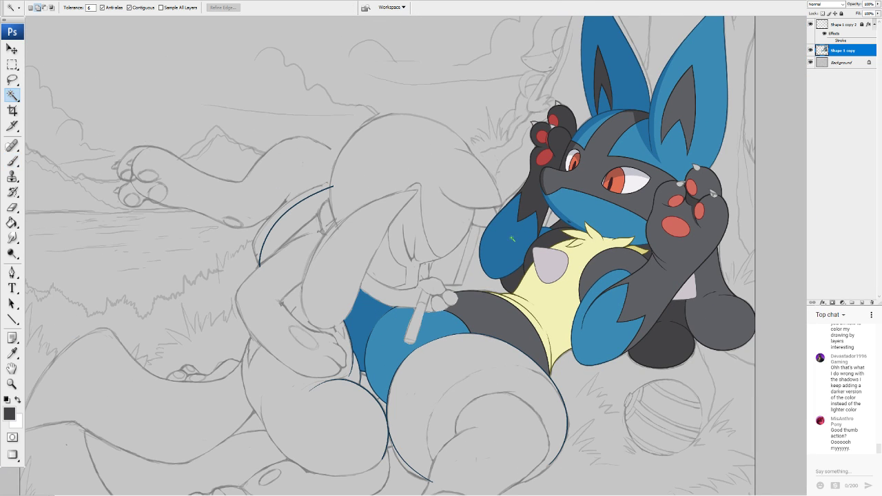
click(12, 414)
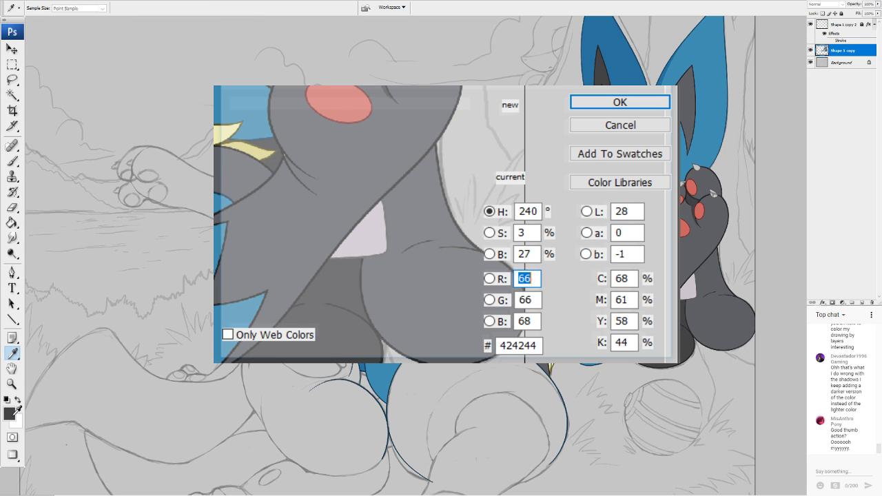
click(377, 381)
click(600, 109)
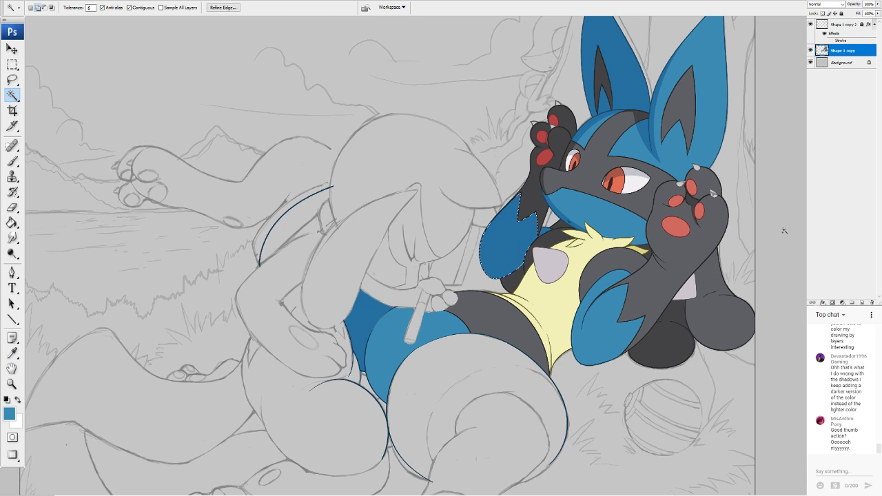
click(13, 319)
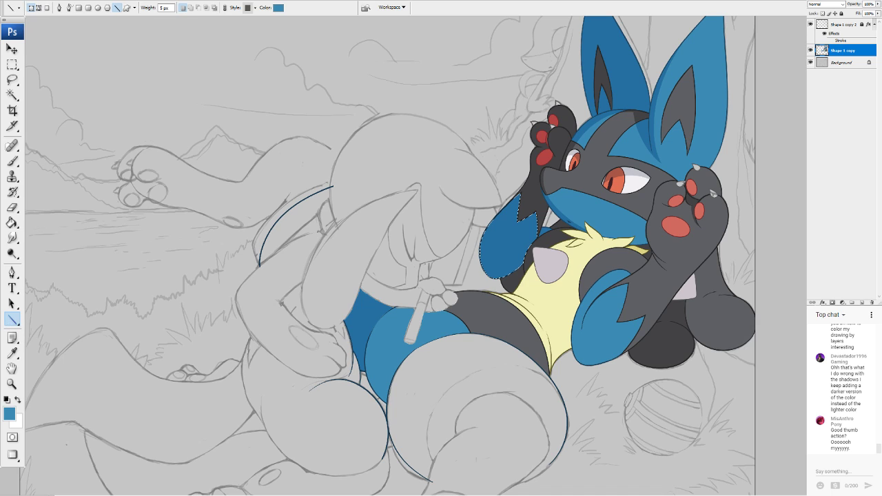
click(98, 7)
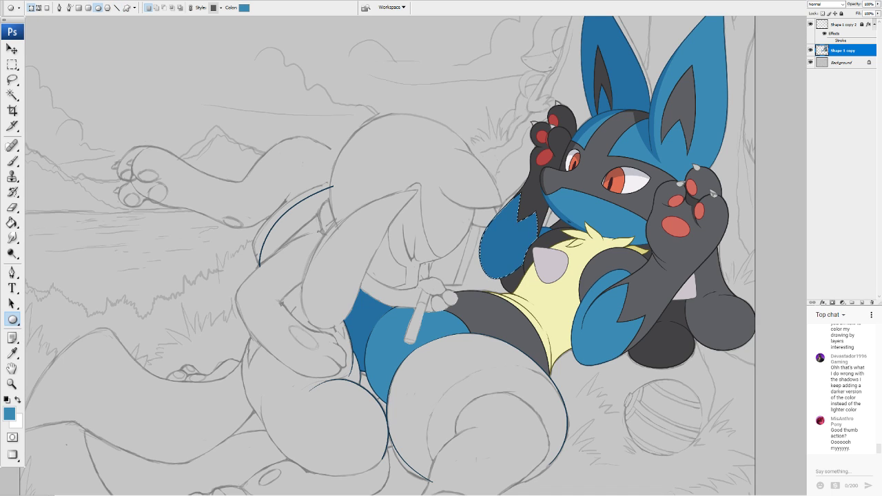
click(46, 8)
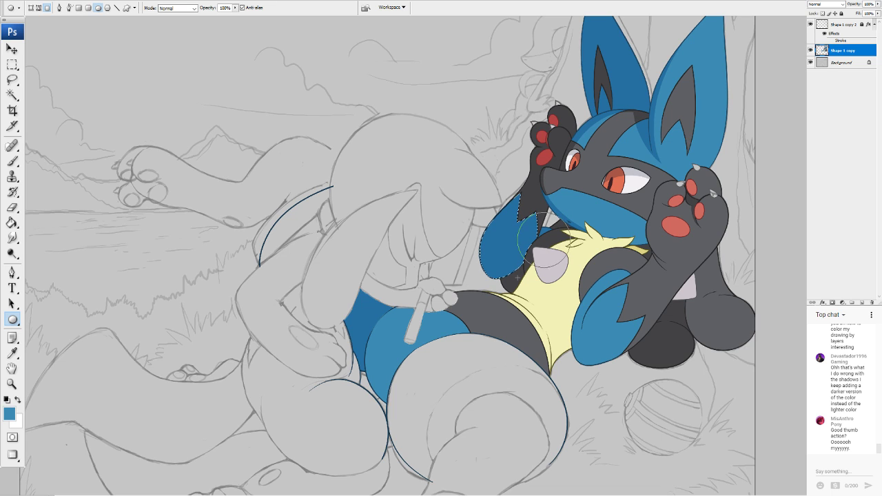
drag(508, 293, 492, 305)
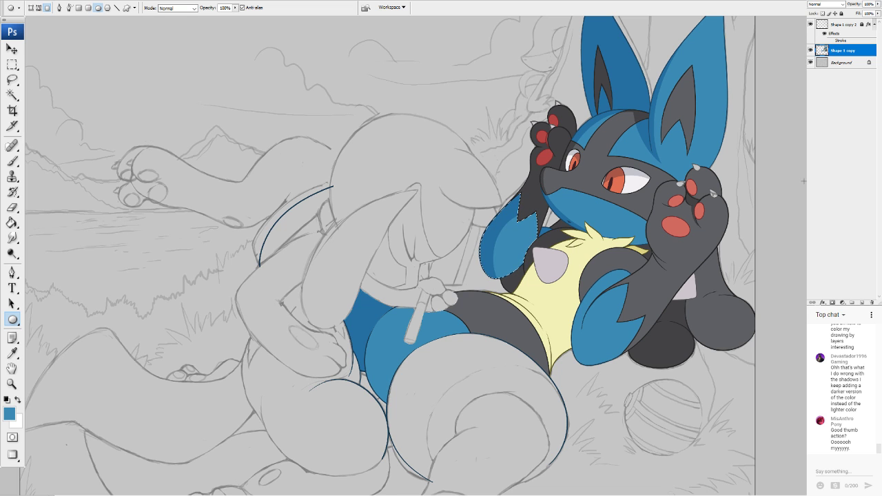
key(ctrl+plus)
key(ctrl+plus)
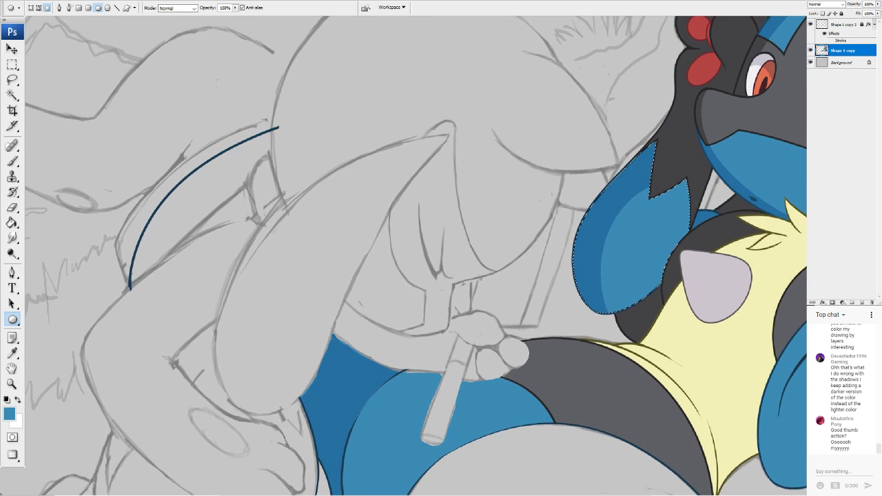
Sample the forearm's dark blue, add a dark ellipse shadow along its inner edge beside the shoulder, and deselect the forearm
drag(753, 200, 509, 384)
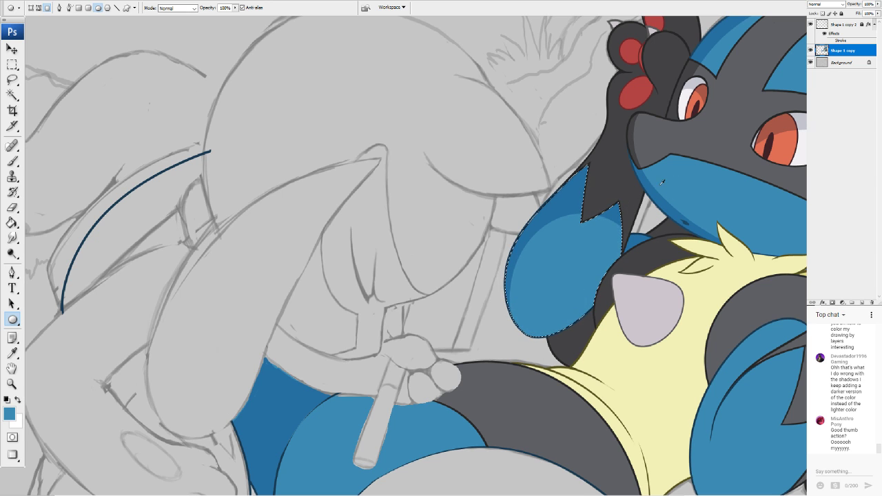
drag(679, 233, 643, 327)
drag(776, 251, 599, 429)
drag(720, 230, 632, 366)
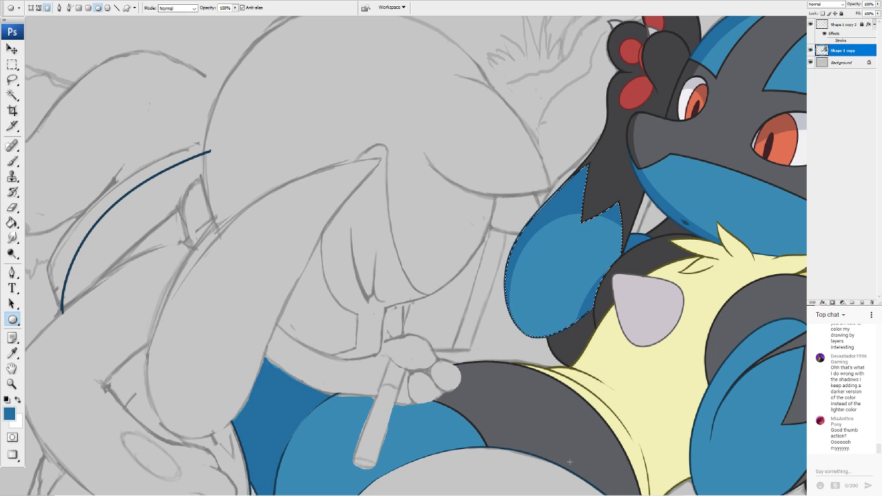
drag(704, 246, 589, 417)
click(12, 110)
key(ctrl+d)
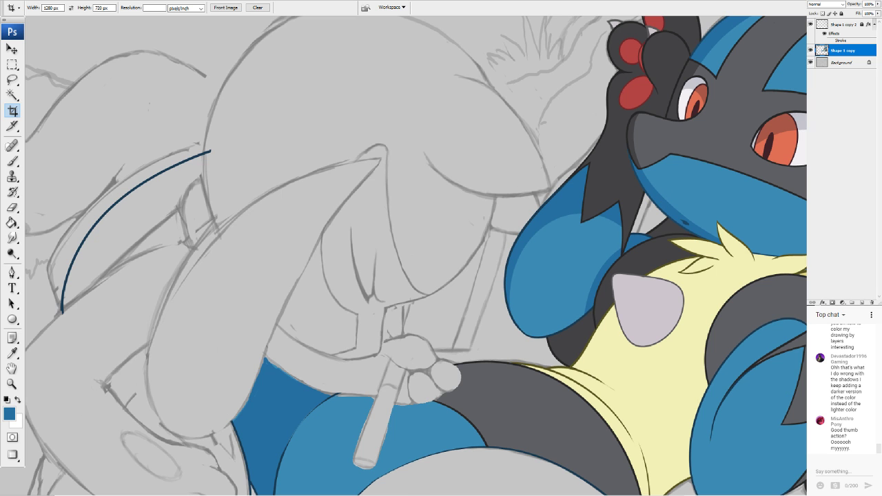
Retouch the far eye's shading at 38% fill opacity, using the near eye's shadow grey c5c6ce and the iris's dark red a95647
drag(523, 227, 279, 313)
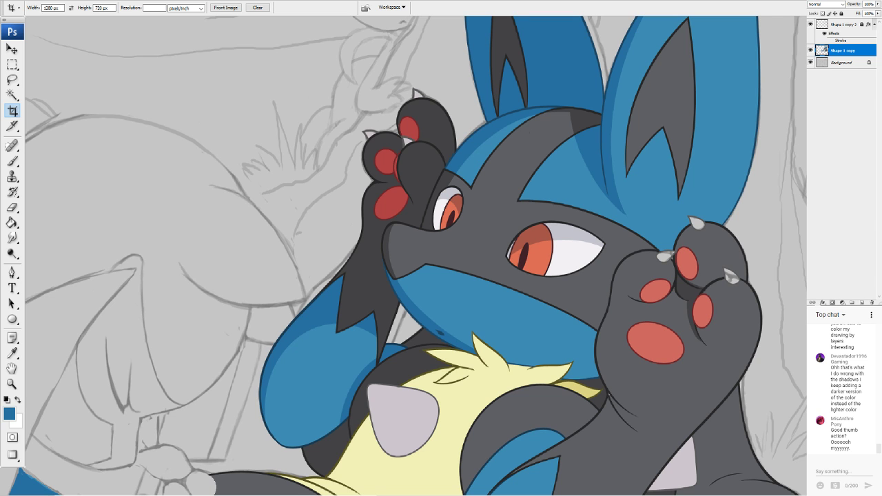
scroll(416, 255, up, 1)
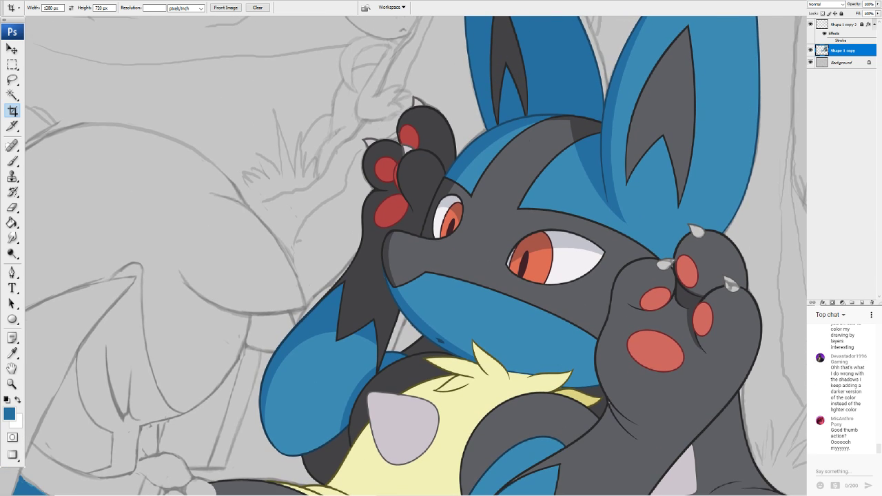
click(12, 417)
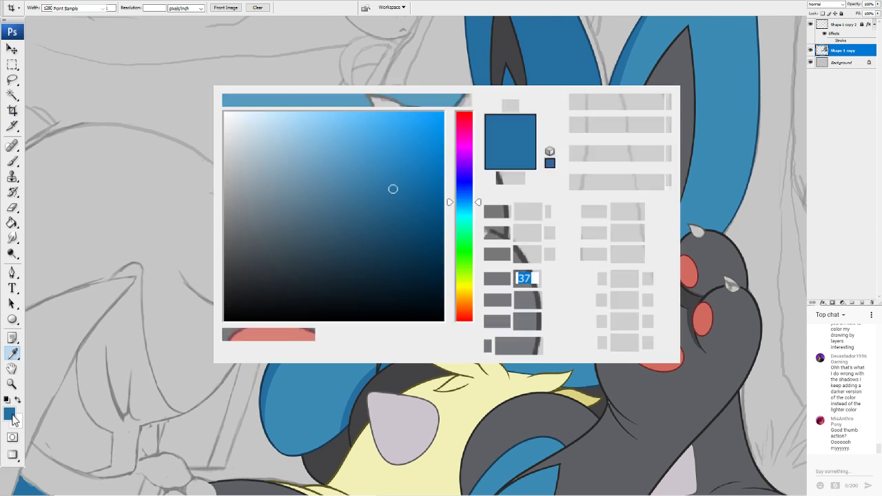
click(566, 239)
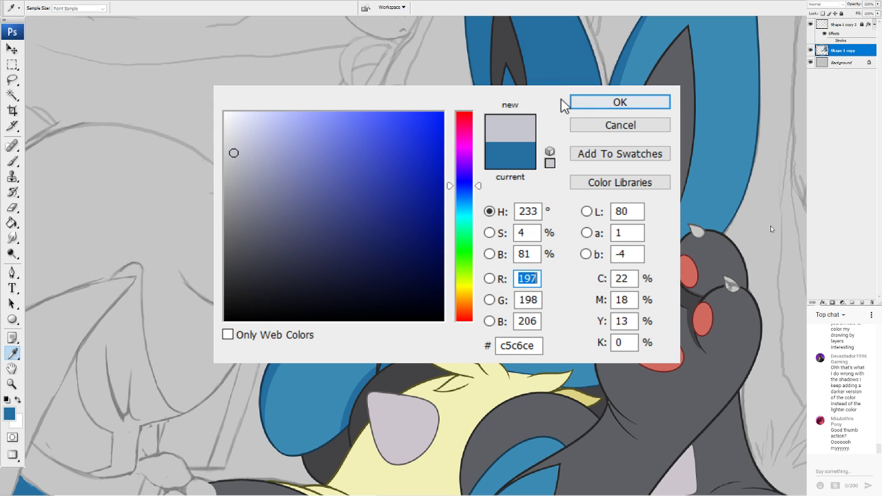
key(Return)
key(c)
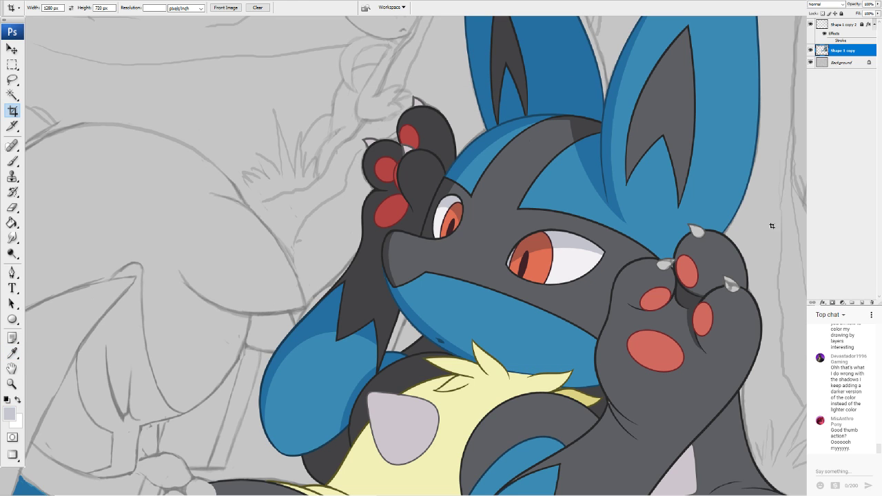
click(12, 223)
key(3)
key(8)
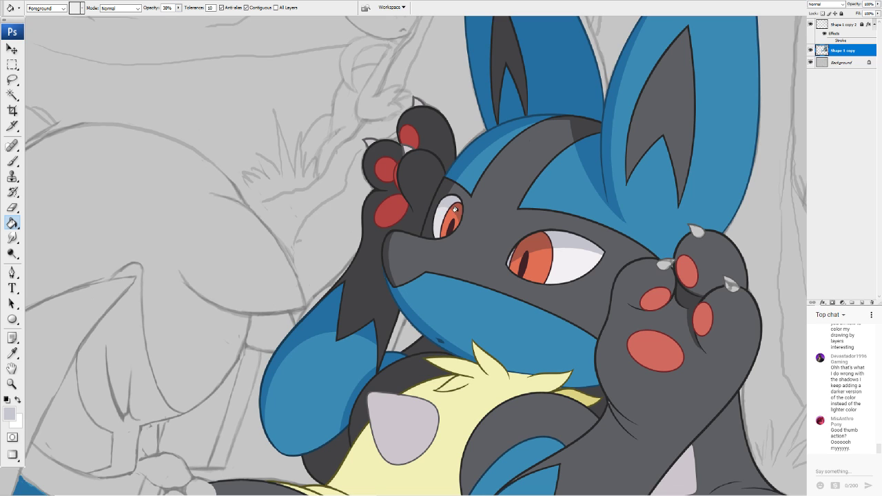
alt+click(456, 205)
click(448, 212)
Examine the whole drawing at reduced size, comparing the coloured head, arms, chest and thigh with the uncoloured areas
key(ctrl+minus)
key(ctrl+minus)
key(ctrl+minus)
key(ctrl+minus)
key(ctrl+plus)
key(ctrl+plus)
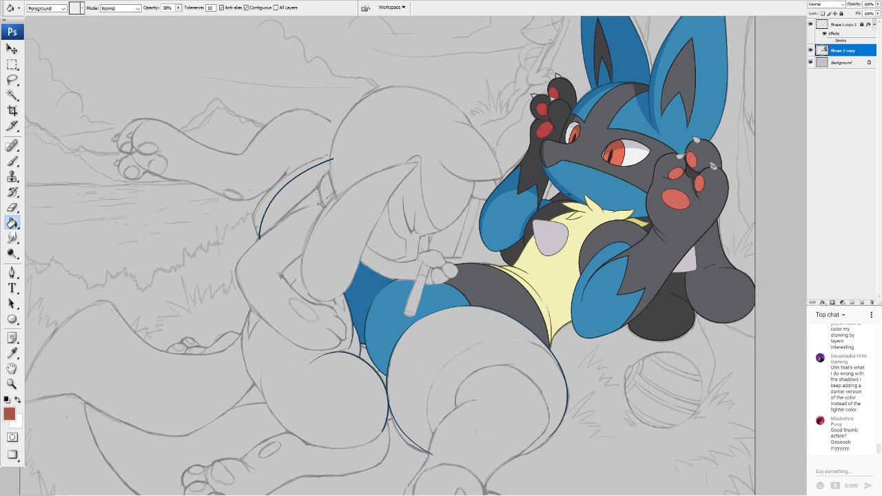
scroll(390, 256, up, 2)
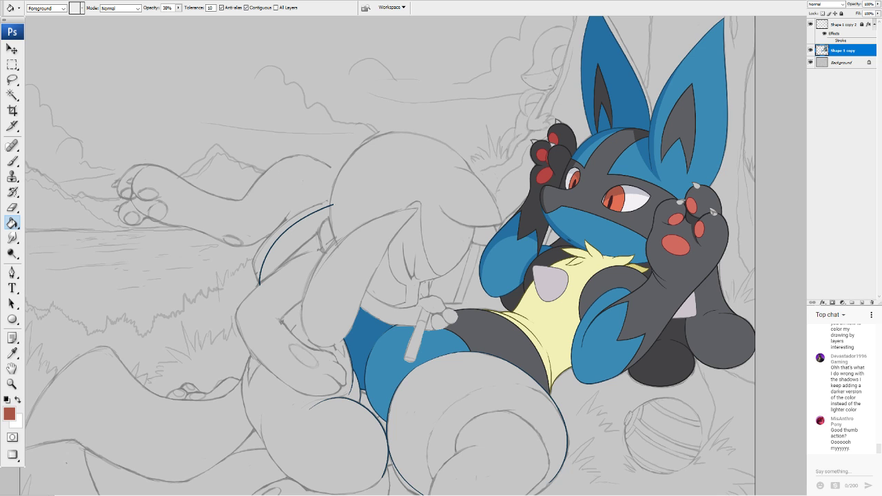
scroll(390, 255, down, 4)
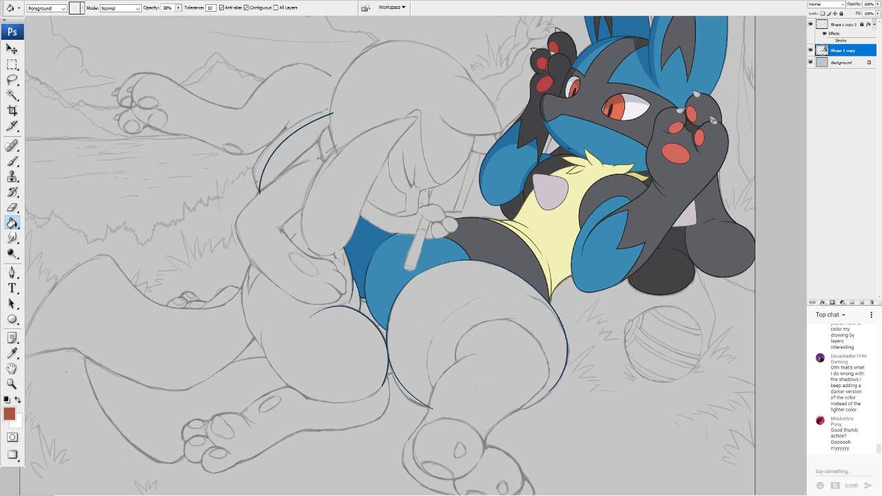
scroll(390, 256, up, 4)
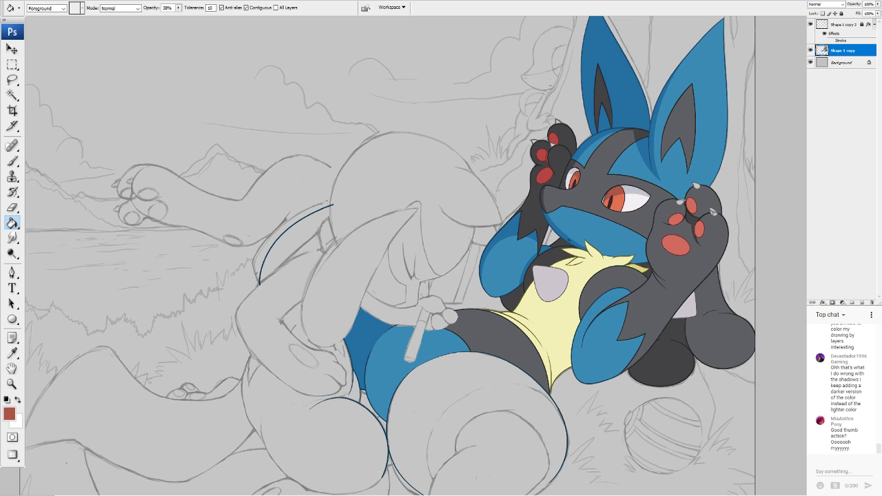
key(ctrl+plus)
key(ctrl+plus)
drag(482, 282, 346, 228)
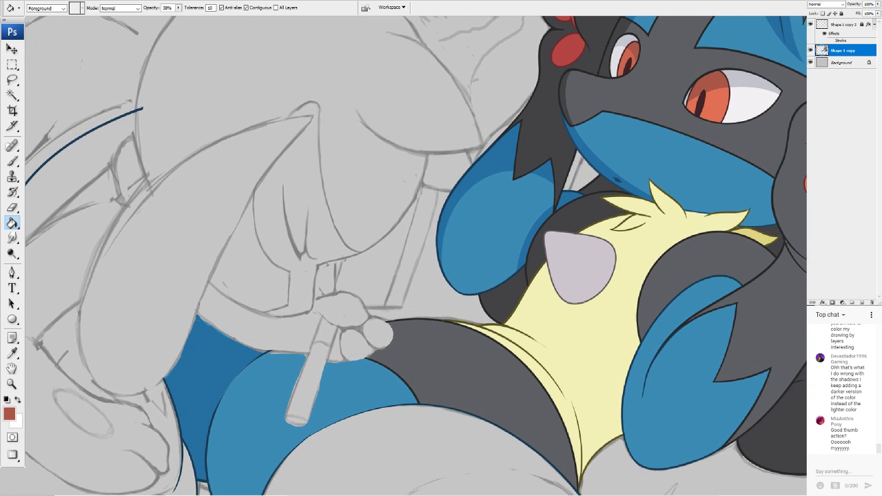
Unlock the line-art layer, hide and show it to check the forearm and chest fills, relock it and reselect the colour layer
click(11, 50)
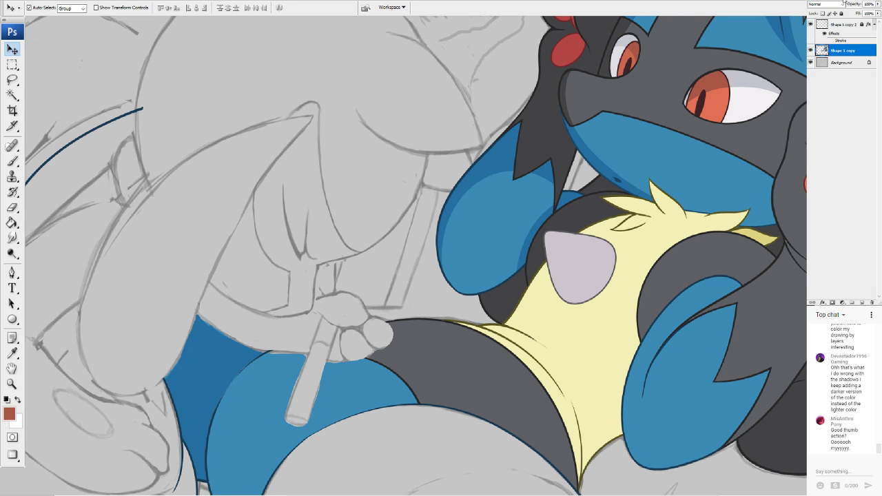
key(ctrl+plus)
key(ctrl+plus)
scroll(416, 255, right, 10)
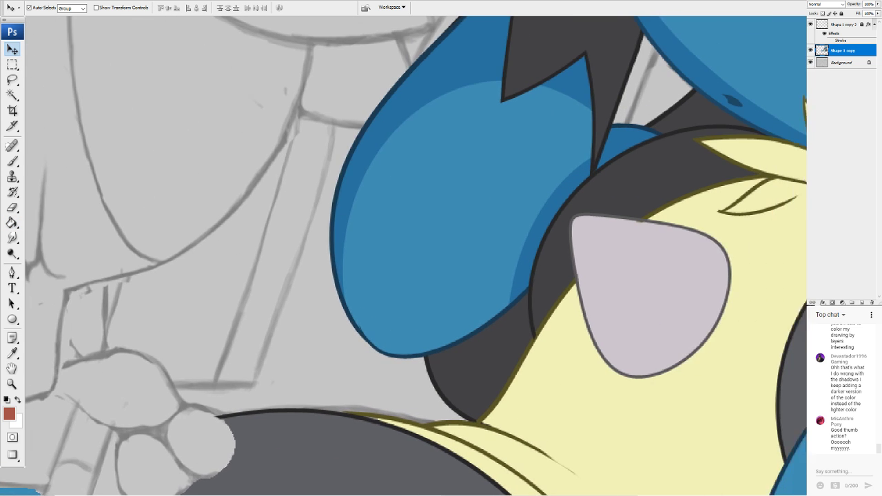
scroll(417, 255, left, 1)
click(844, 25)
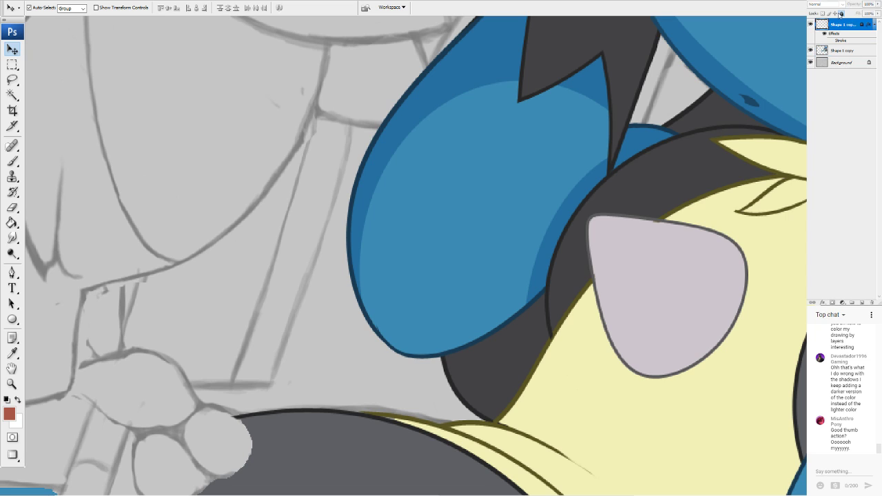
click(13, 206)
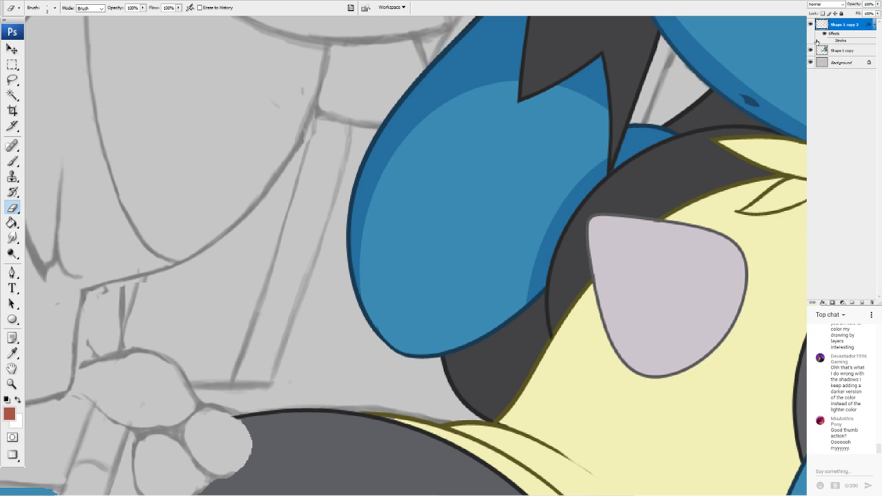
click(810, 25)
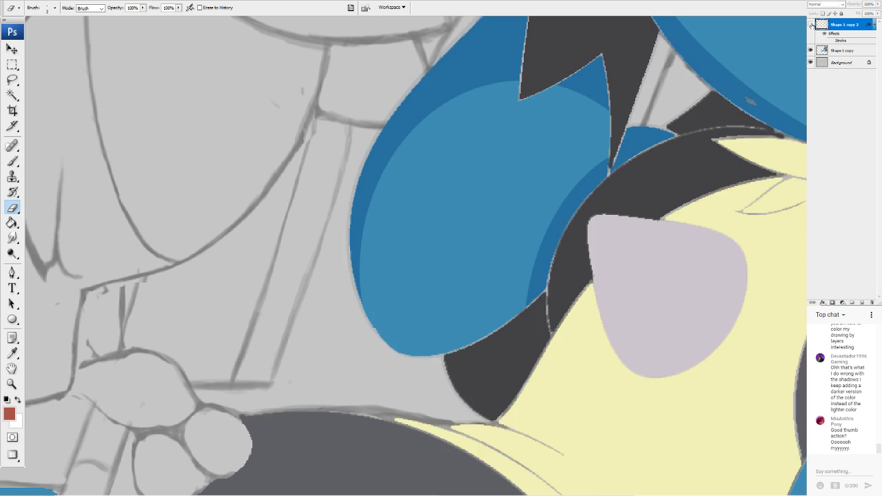
click(810, 25)
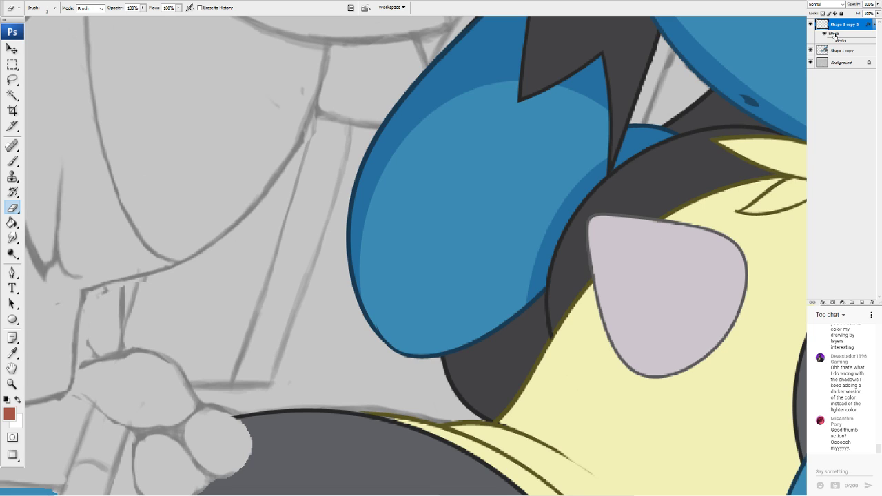
click(841, 13)
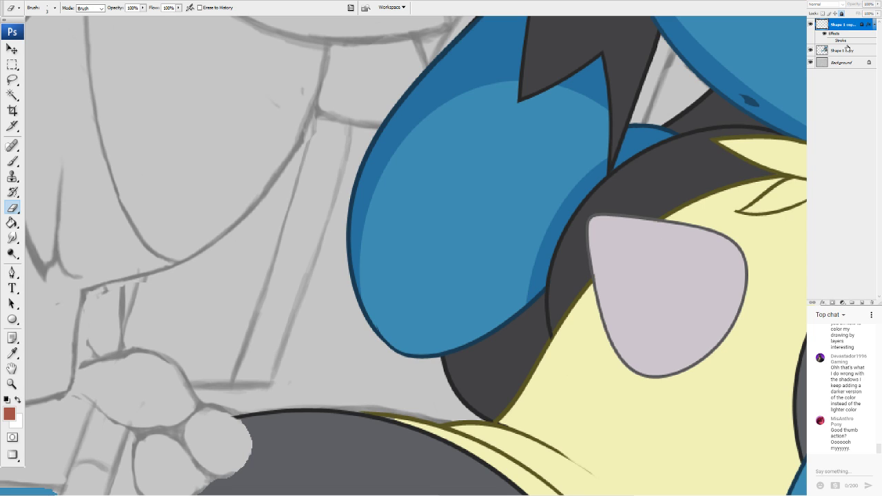
click(847, 49)
Select the chest spike's fill area and set the foreground colour to the near-white sampled from the eye
key(ctrl+minus)
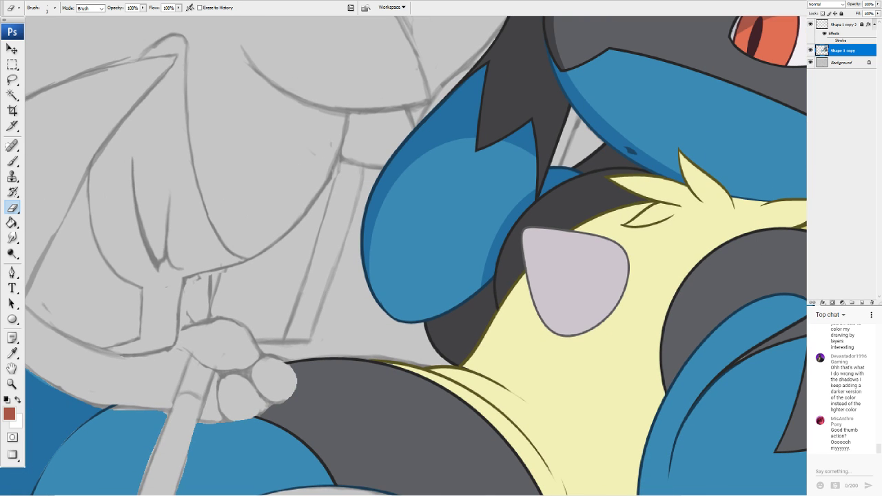
click(12, 94)
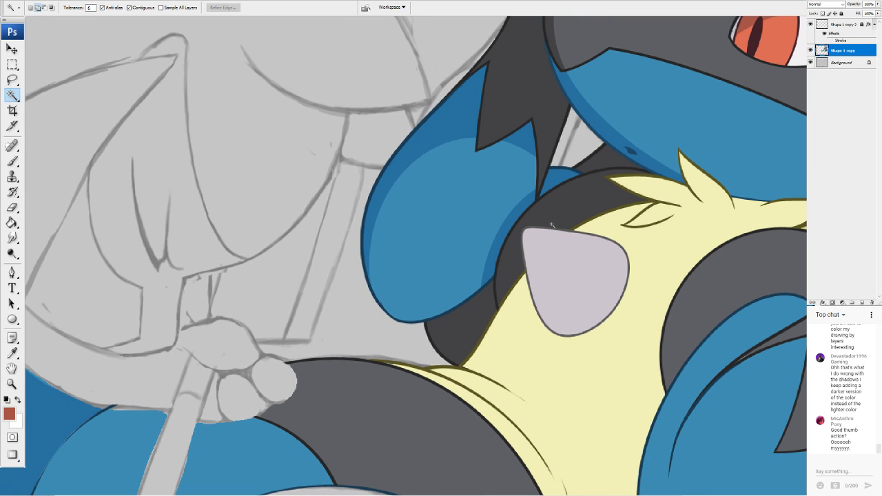
click(577, 291)
click(12, 412)
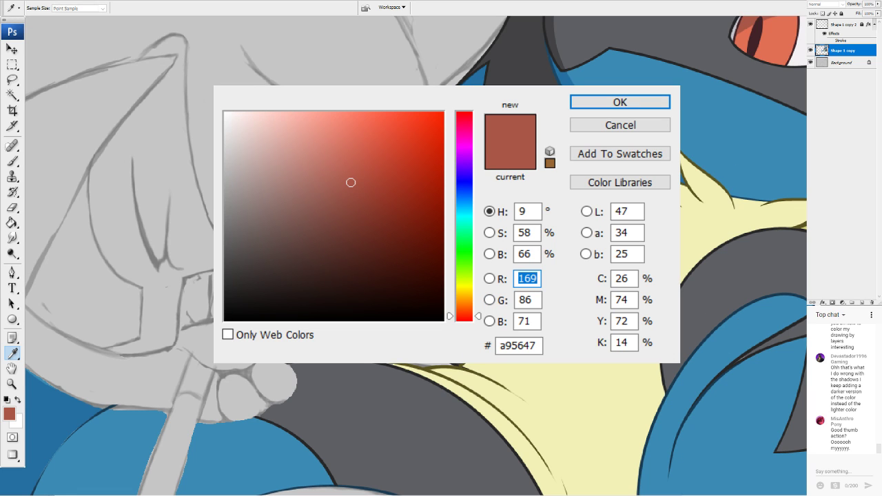
click(796, 58)
click(602, 114)
key(w)
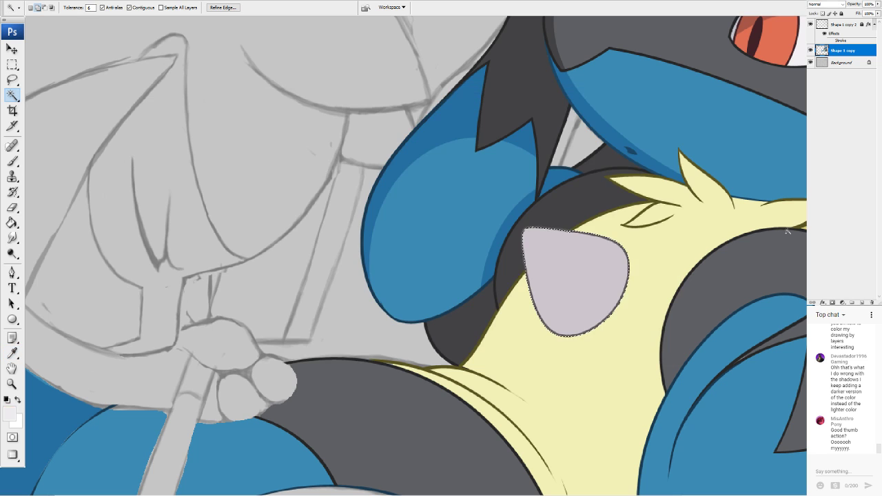
Fill most of the chest spike with a near-white ellipse and paint its remaining upper corner, leaving a lilac-grey shadow along the lower edge
click(13, 319)
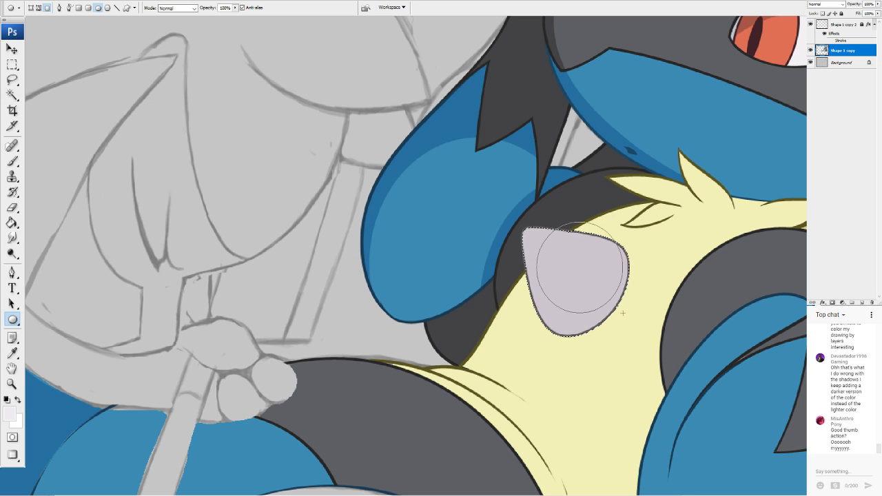
drag(628, 286, 628, 290)
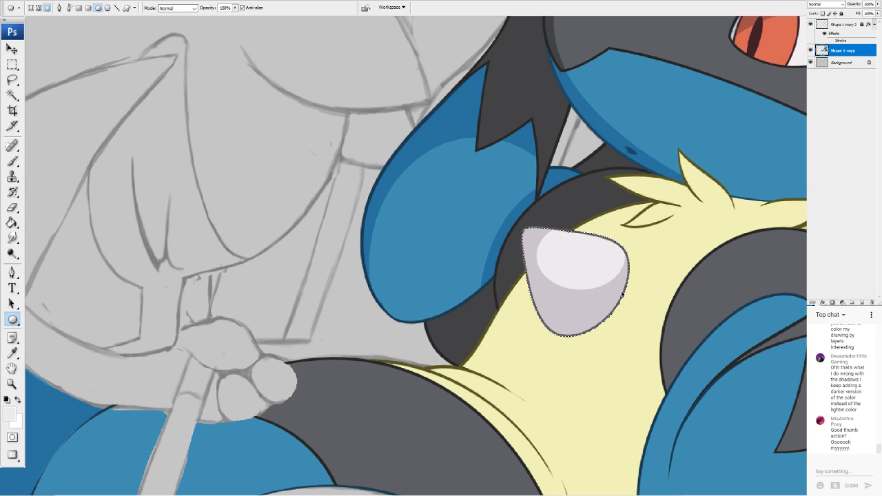
key(ctrl+z)
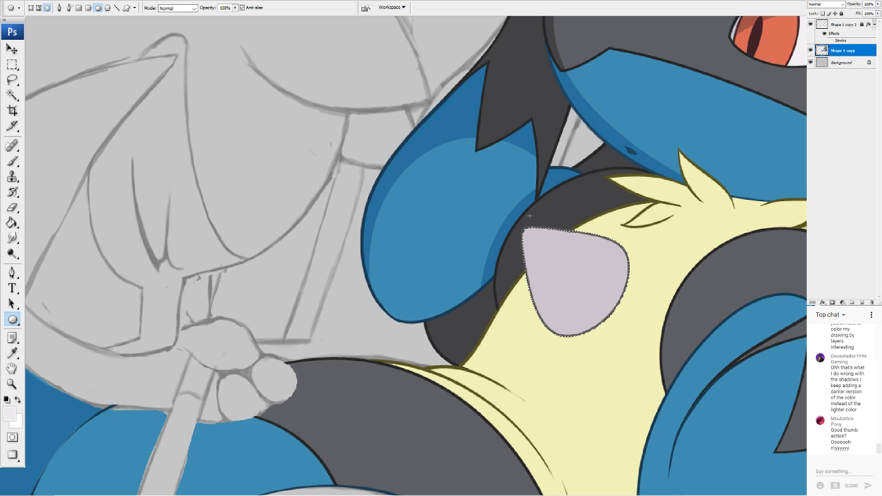
drag(527, 205, 667, 320)
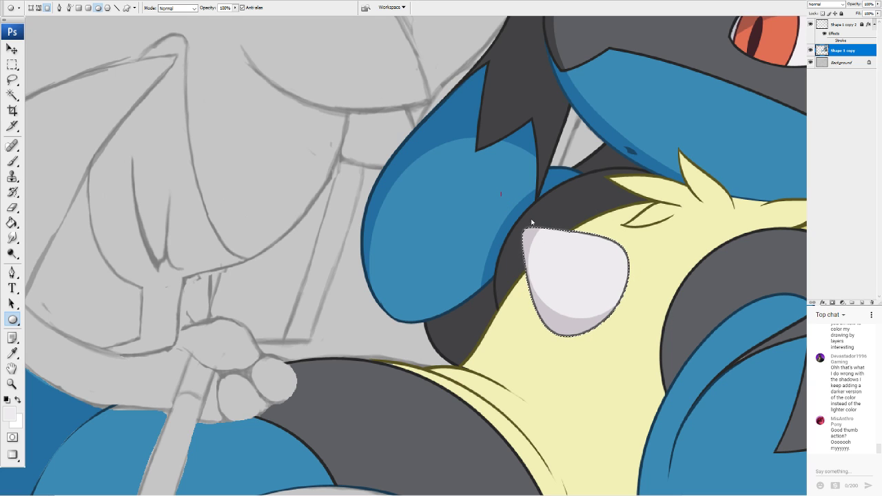
drag(524, 204, 546, 273)
key(b)
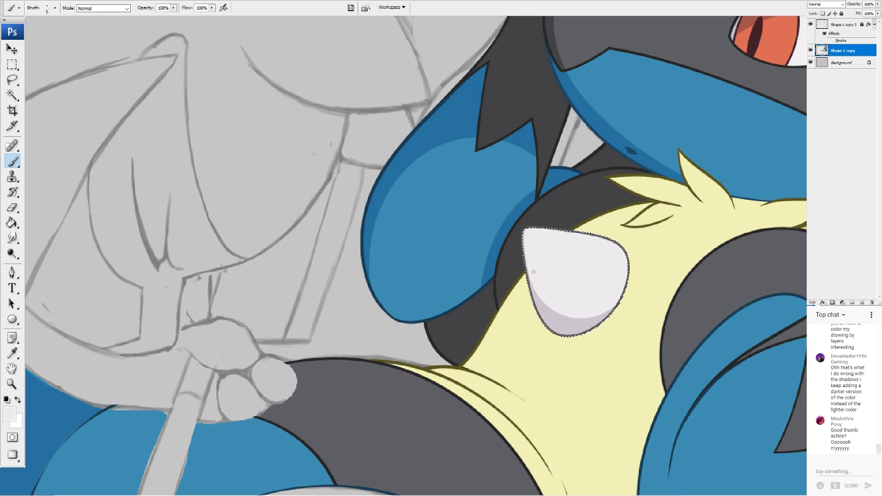
Clear the selection around the finished chest spike, keeping the yellow torso in view
scroll(528, 261, down, 4)
key(ctrl+plus)
key(ctrl+plus)
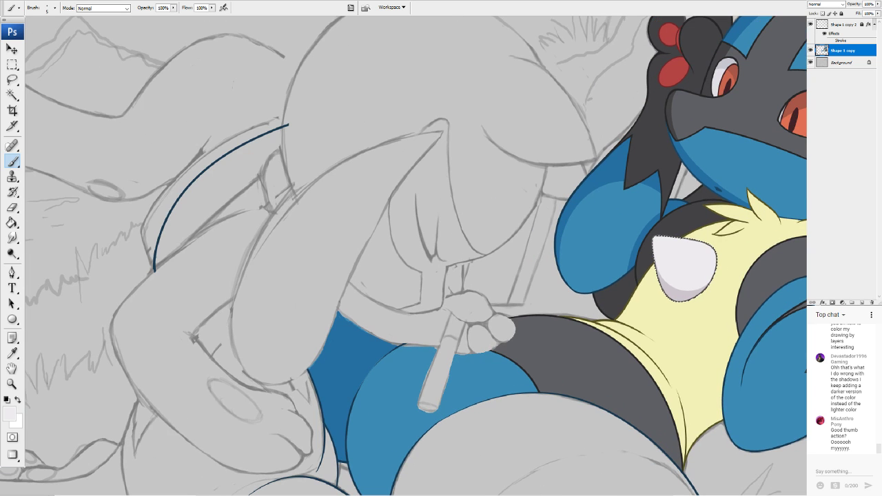
drag(685, 264, 442, 268)
scroll(427, 276, left, 2)
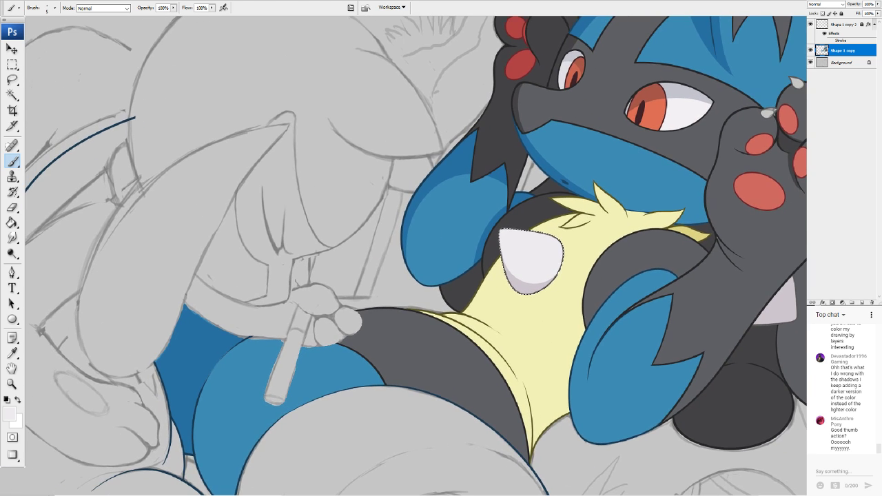
click(18, 62)
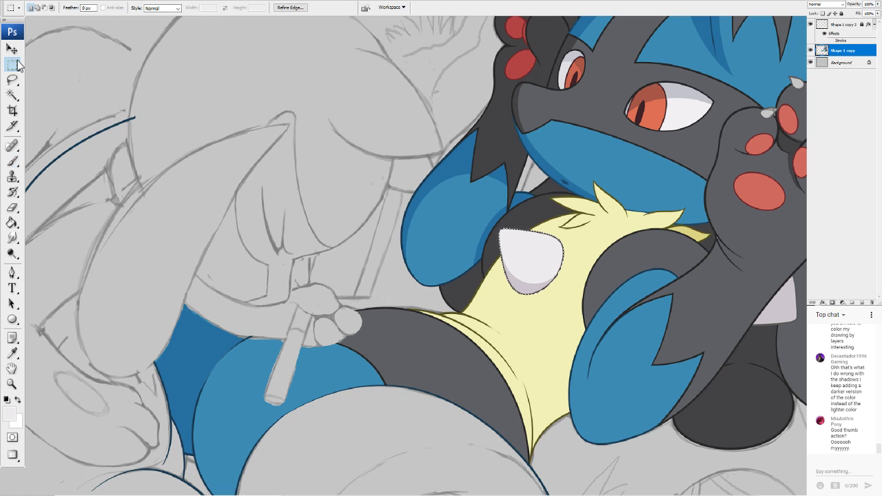
click(550, 209)
Set the foreground colour to light yellow f2f0b5 and the background colour to darker yellow ddd482, sampled from the torso and its fur
click(18, 400)
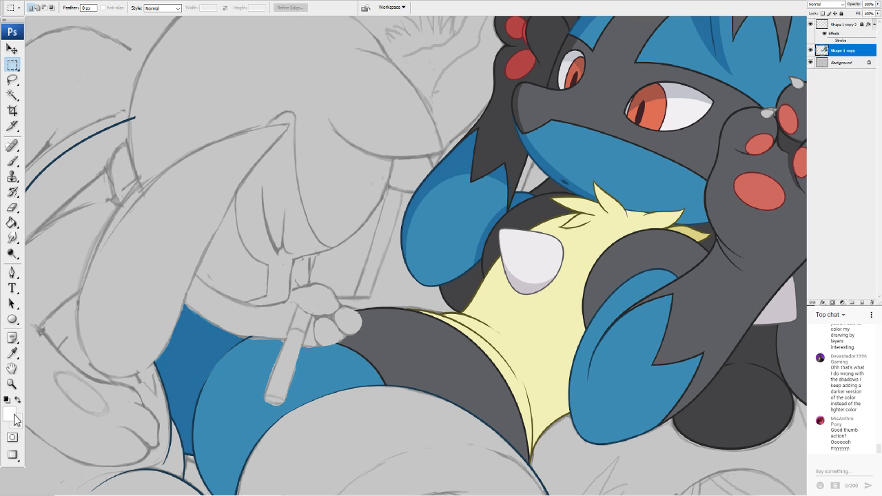
click(13, 415)
click(541, 389)
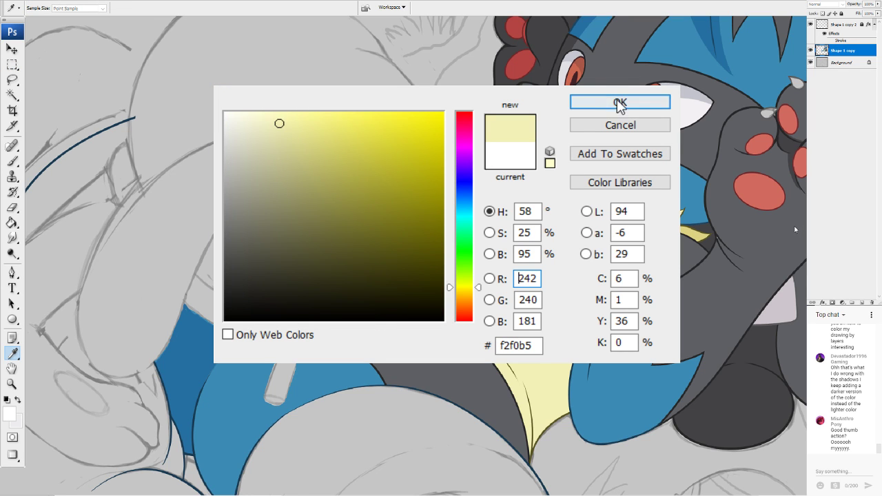
click(690, 230)
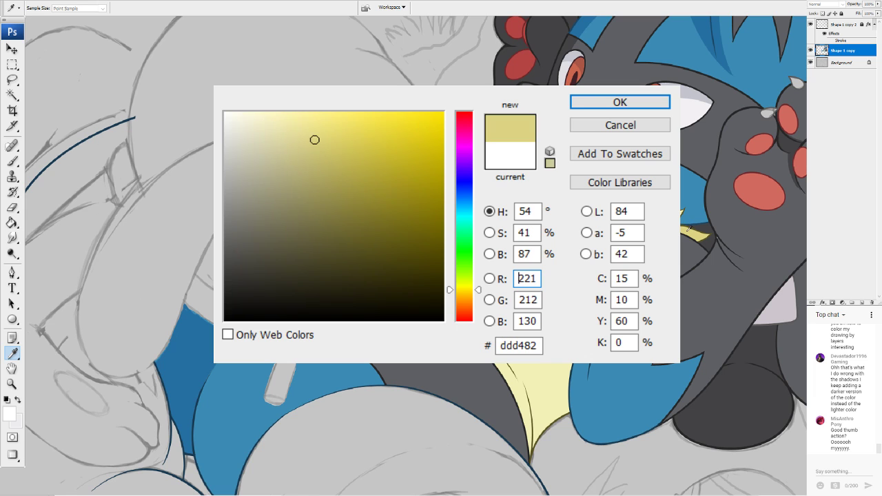
click(606, 105)
key(m)
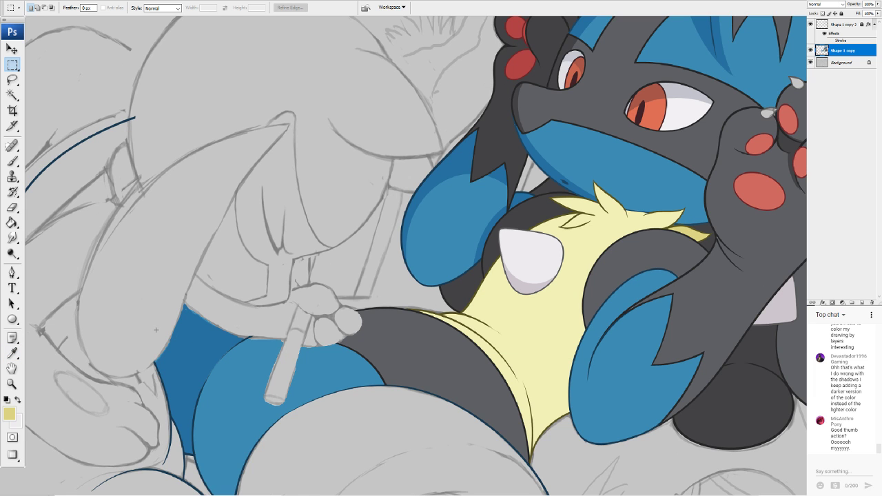
click(19, 401)
click(12, 414)
click(541, 389)
click(620, 102)
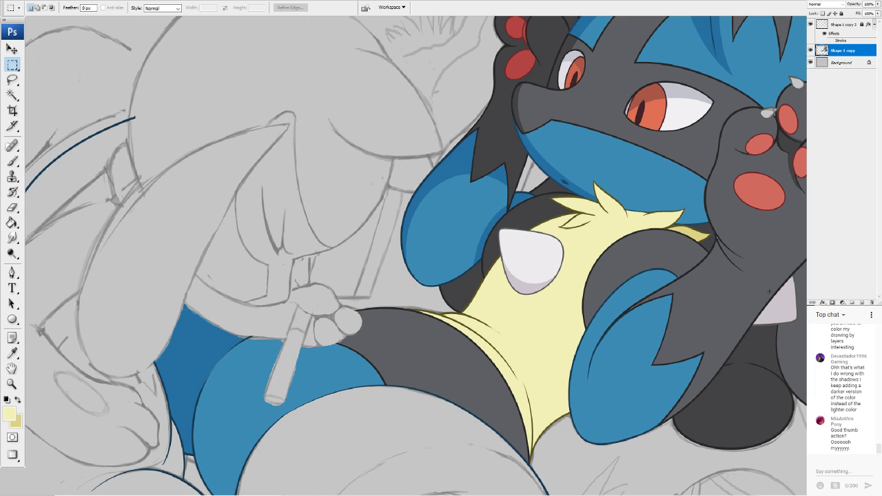
Select the yellow torso area and fill it with darker yellow ddd482 at 100% opacity
key(w)
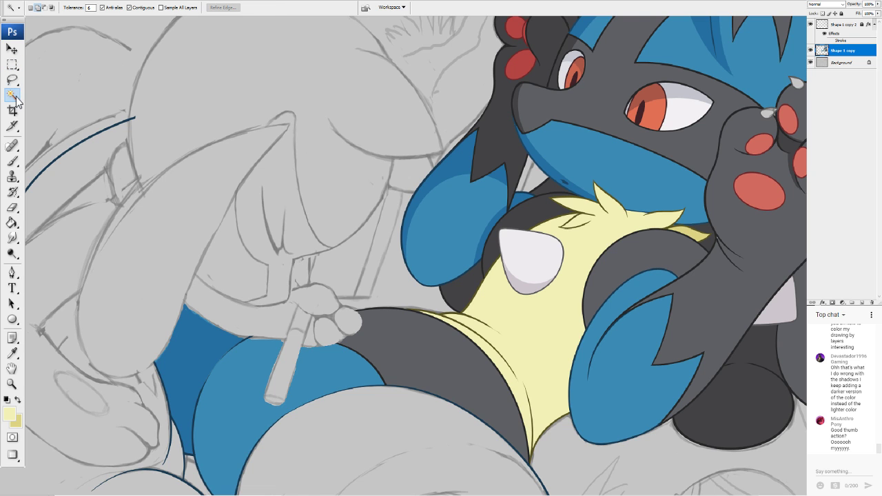
click(563, 290)
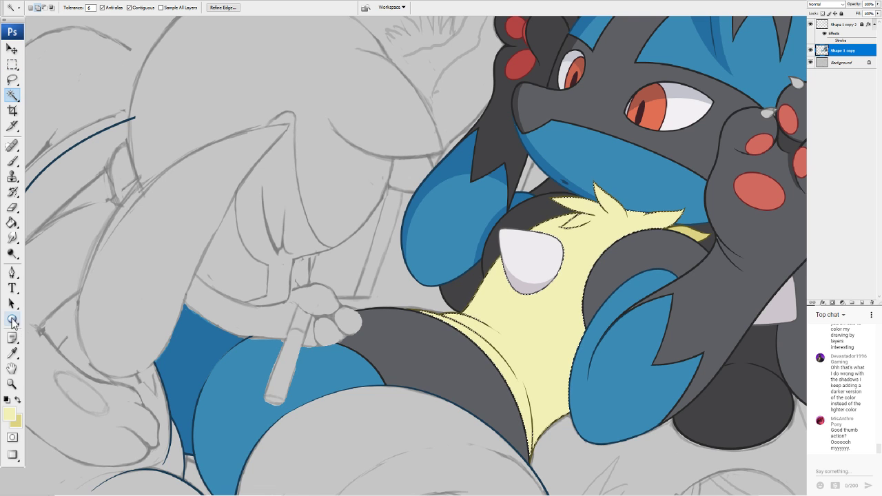
click(19, 400)
click(13, 225)
click(540, 333)
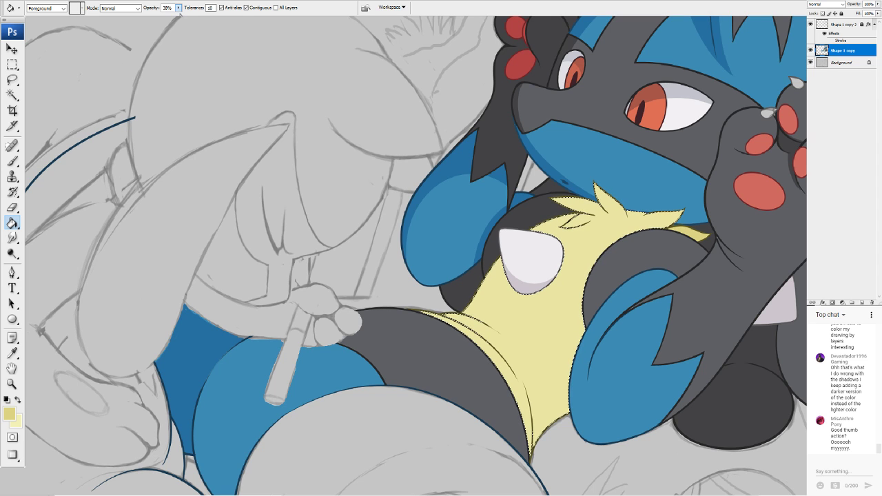
click(557, 320)
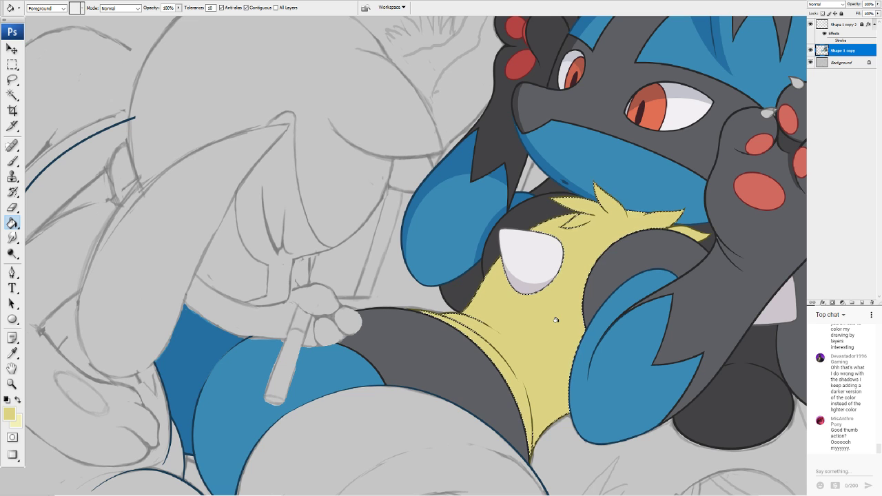
Lay a light yellow ellipse over the middle of the torso, replacing a wider first attempt
click(19, 401)
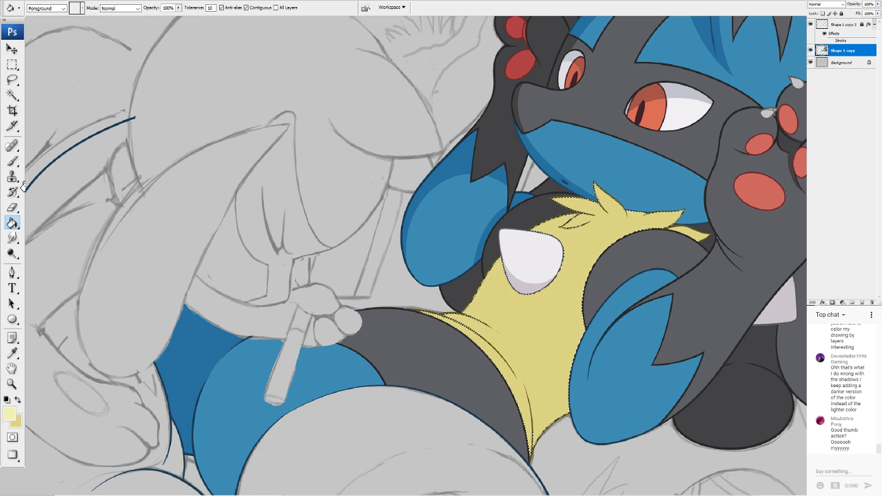
click(12, 319)
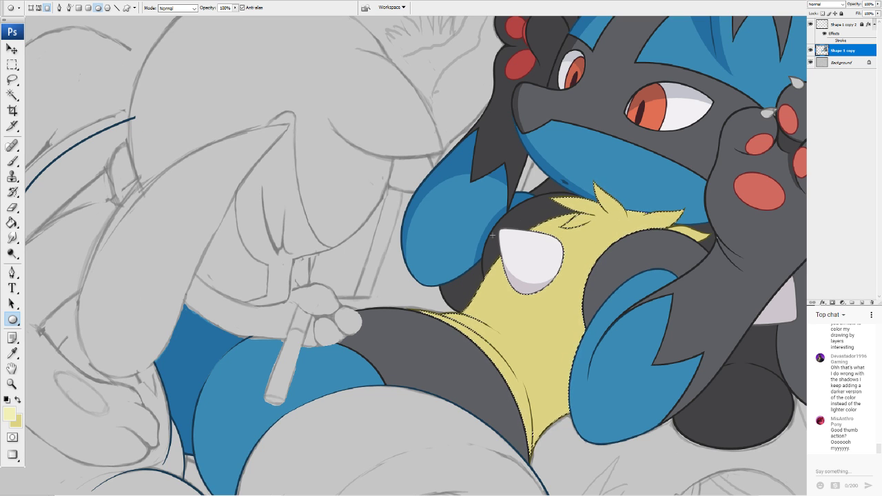
drag(653, 225, 487, 377)
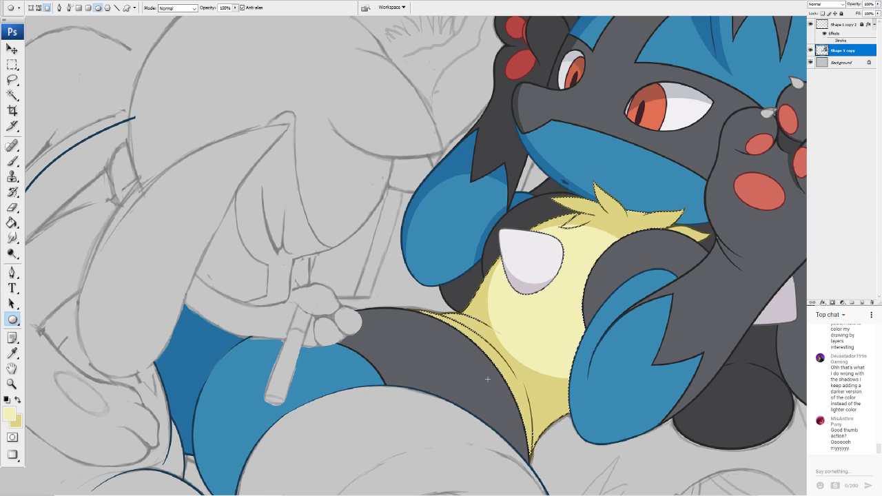
key(ctrl+z)
drag(617, 235, 488, 373)
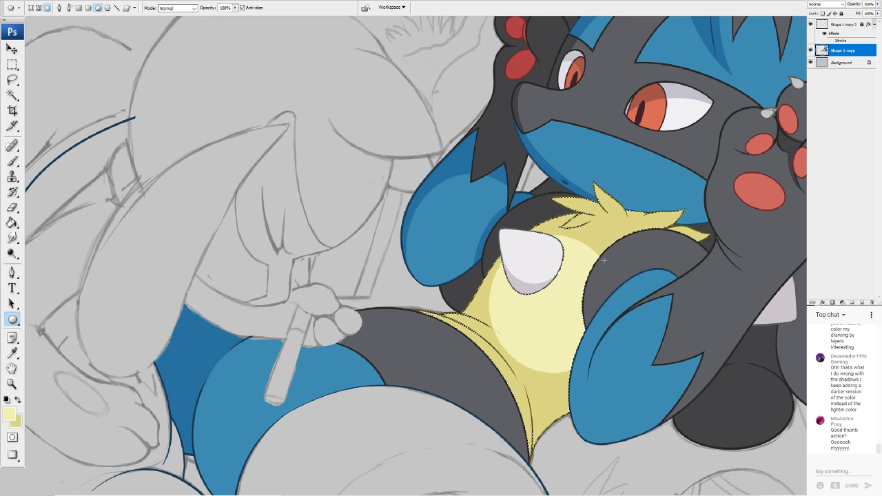
Extend the light yellow highlight with ellipses across the upper chest, on the central fur tuft and over the lower belly
drag(512, 301, 512, 301)
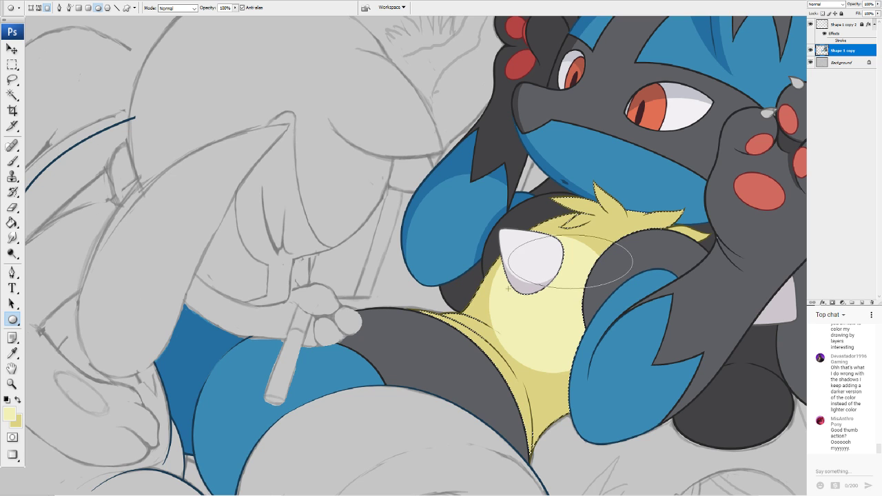
drag(510, 282, 511, 282)
drag(578, 135, 703, 214)
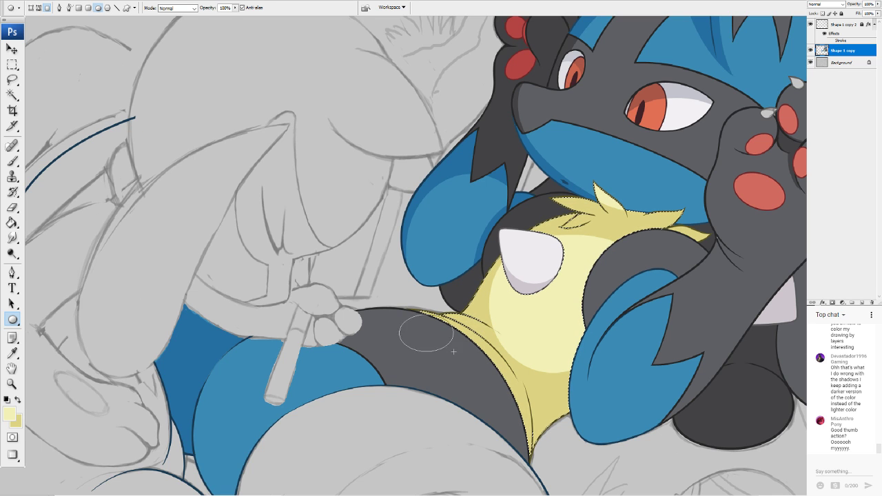
drag(453, 352, 531, 474)
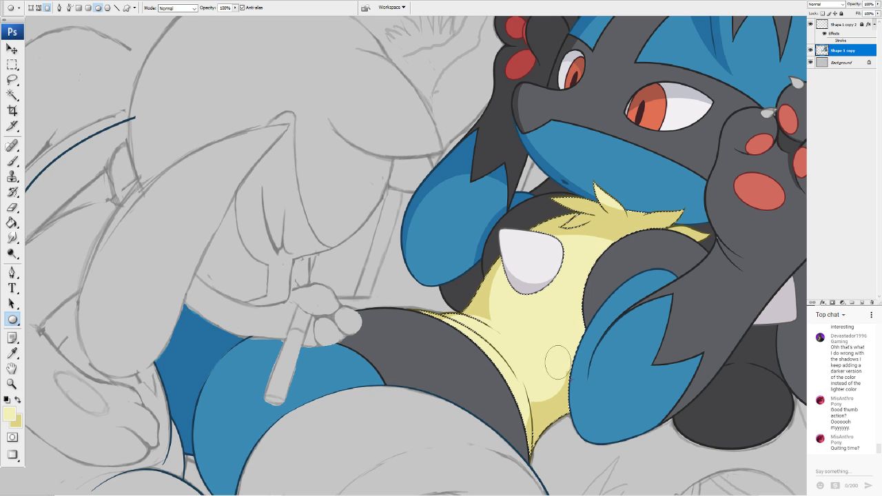
Set the foreground colour to darker yellow ddd482 and add an elliptical shadow along the torso's edge beside the raised forearm
key(i)
click(14, 410)
click(552, 411)
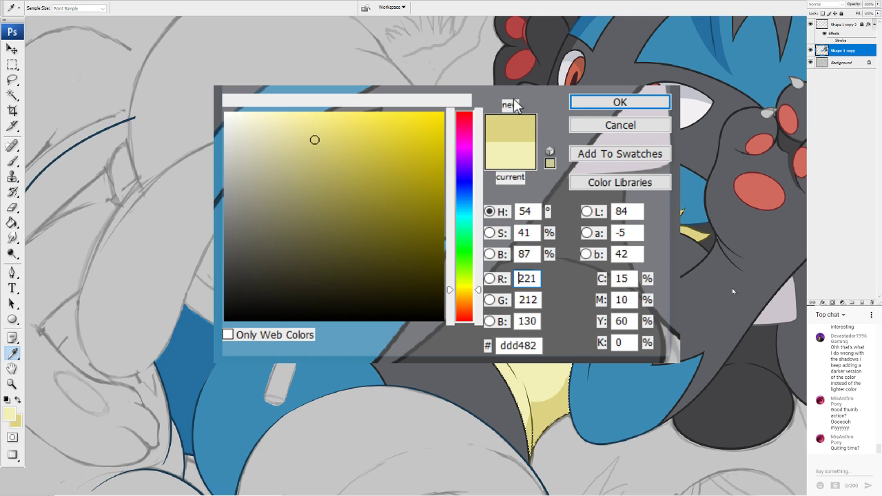
click(596, 107)
key(u)
drag(729, 235, 575, 389)
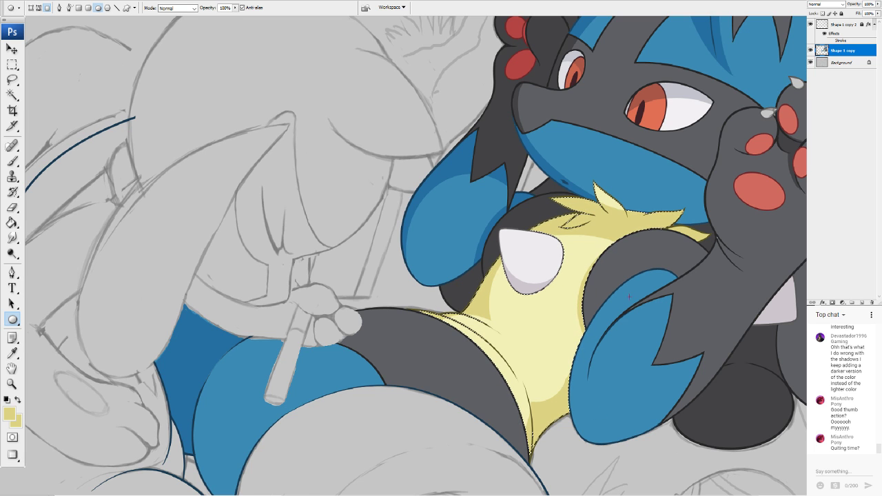
drag(668, 275, 561, 484)
Reshape the shadow along the torso's edge below the chest spike with darker and light yellow ellipses
scroll(572, 475, down, 3)
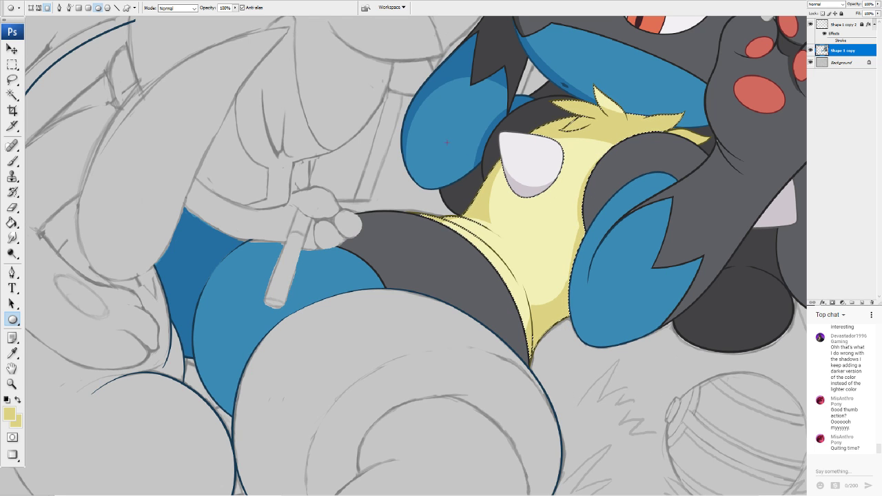
drag(444, 145, 552, 199)
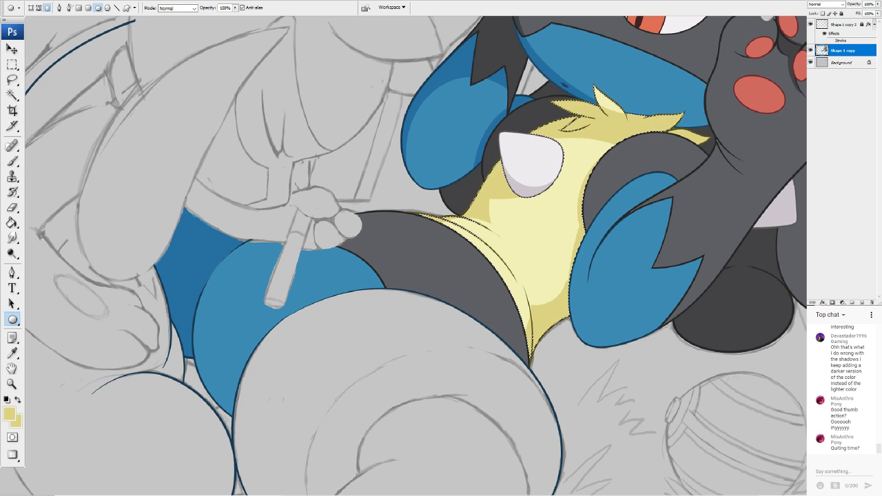
drag(513, 133, 499, 183)
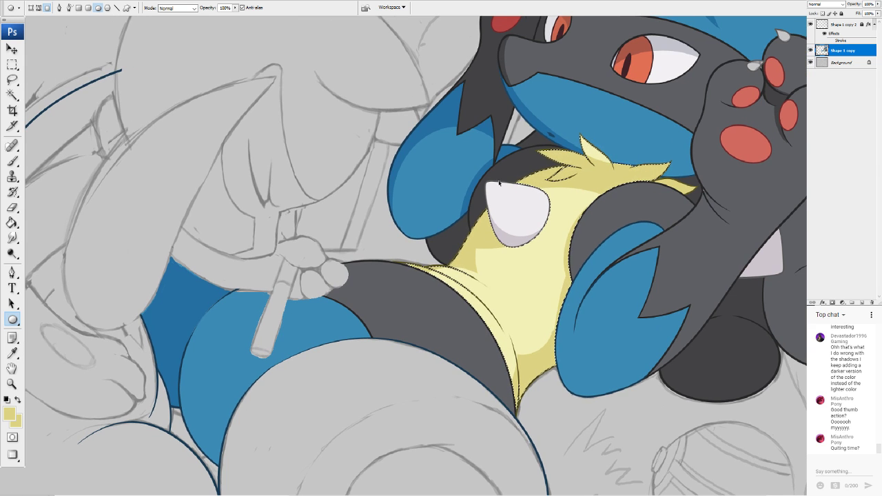
alt+click(522, 264)
drag(460, 262, 488, 290)
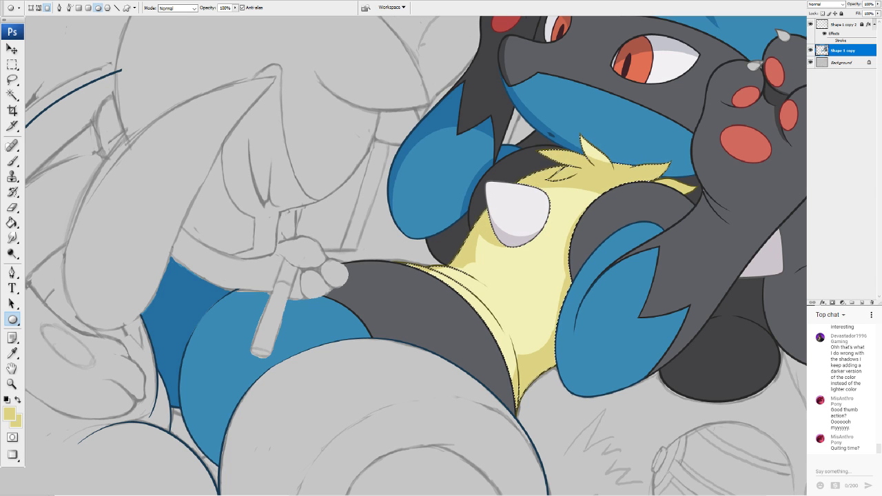
Set the foreground colour to light yellow f2f0b5 and add an elliptical highlight to the fur tuft beneath the chin
click(11, 110)
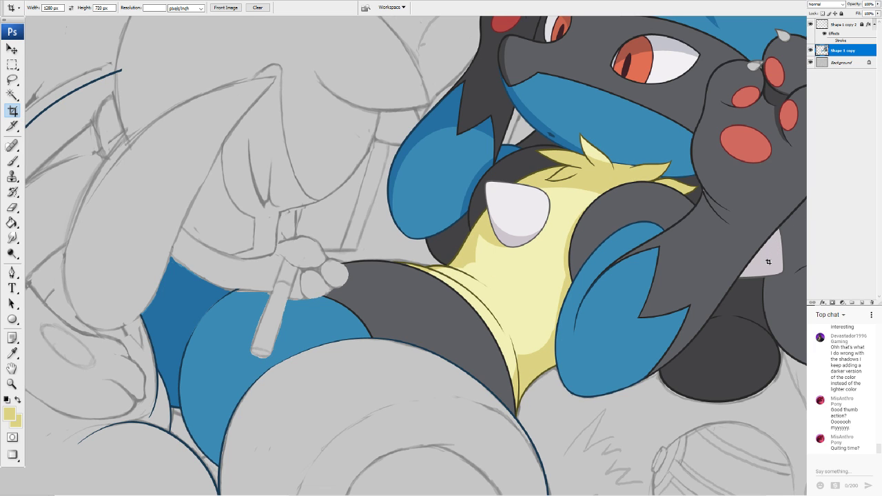
key(ctrl+h)
click(12, 415)
click(527, 300)
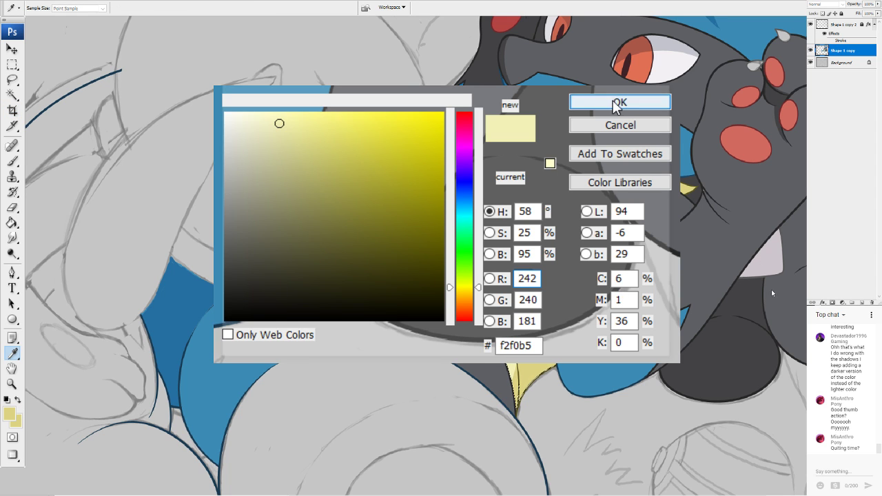
click(617, 104)
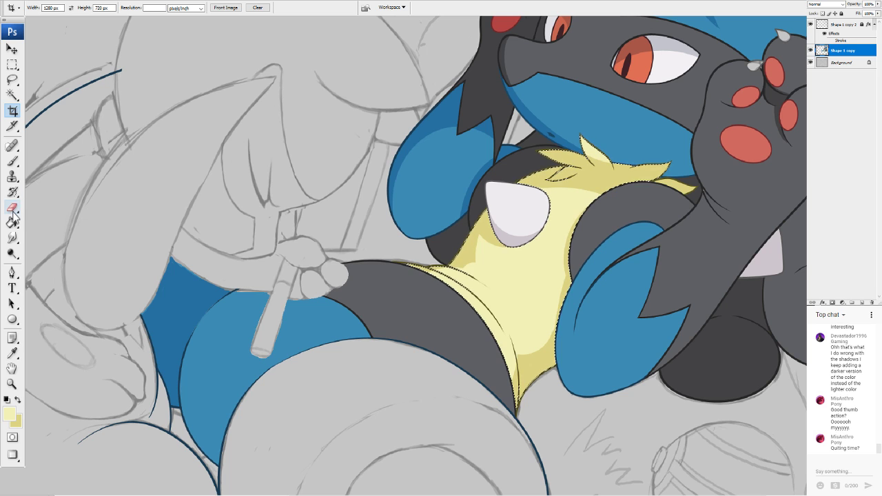
click(12, 319)
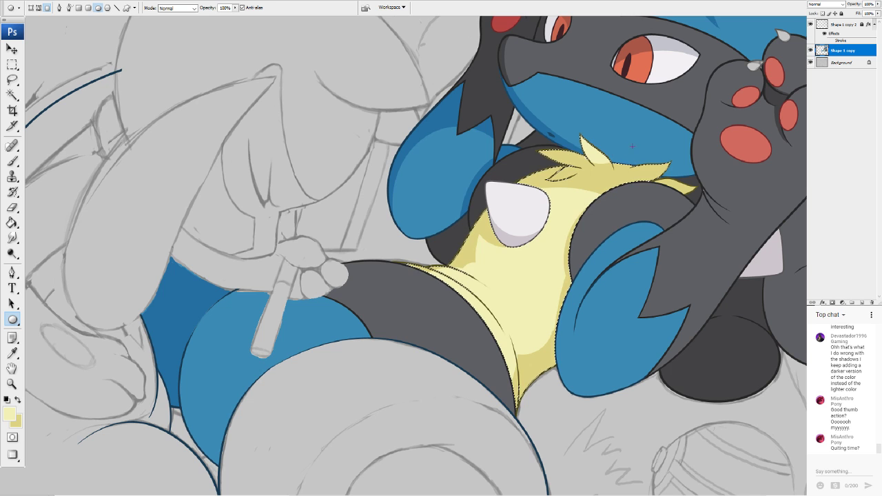
drag(684, 171, 684, 172)
Deselect the torso and ready the Brush tool with the darker yellow as the foreground colour
click(13, 110)
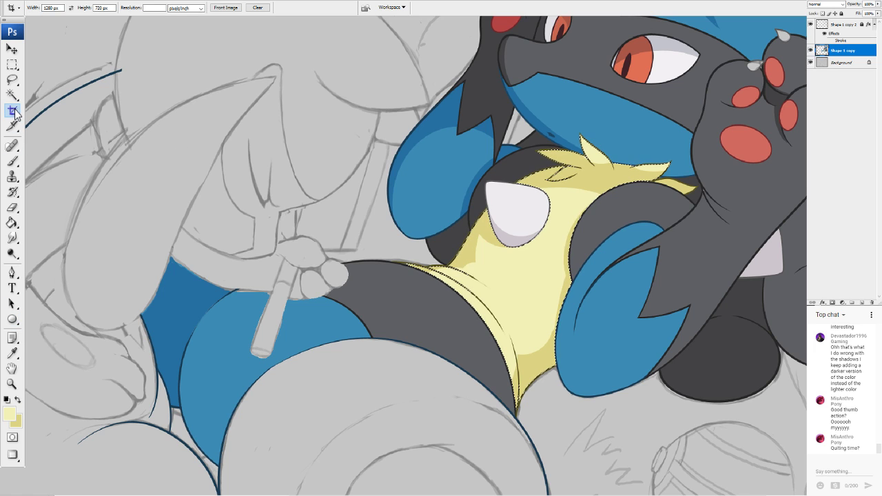
key(ctrl+d)
click(12, 160)
key(x)
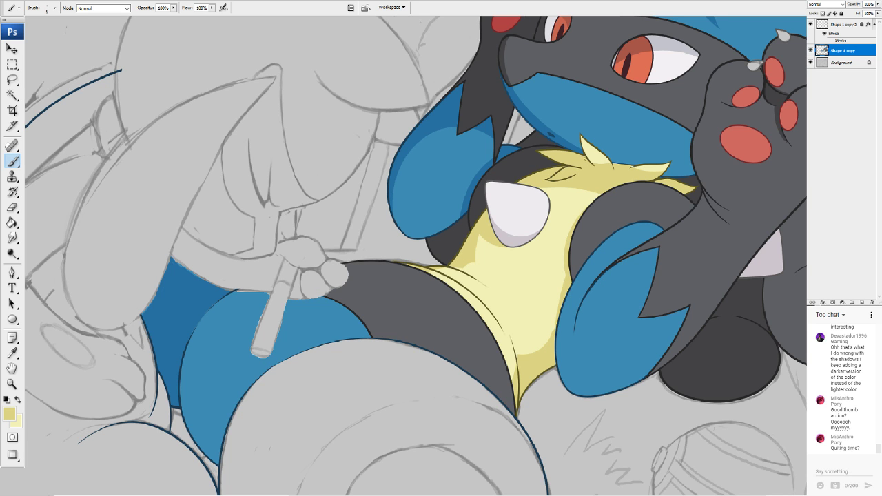
Examine the torso shading close up and at reduced size against the coloured head, ears, arms and thigh
scroll(416, 256, up, 1)
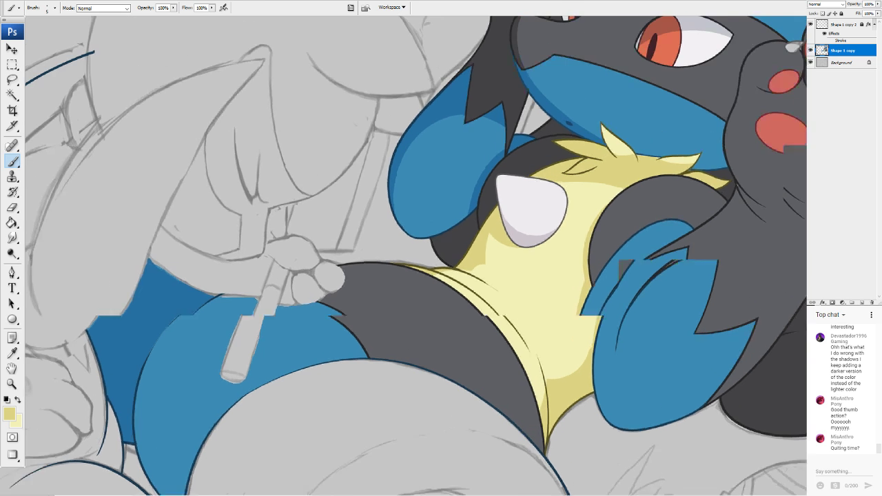
scroll(416, 256, down, 5)
scroll(416, 256, up, 3)
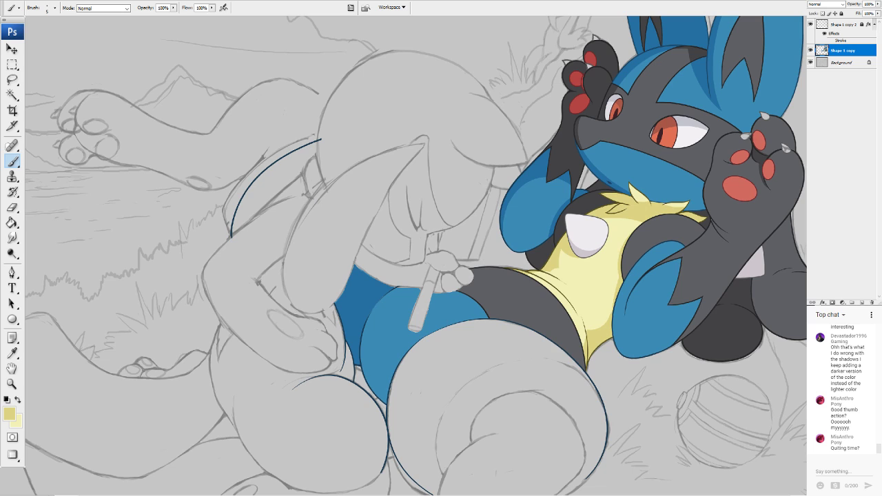
drag(610, 181, 588, 292)
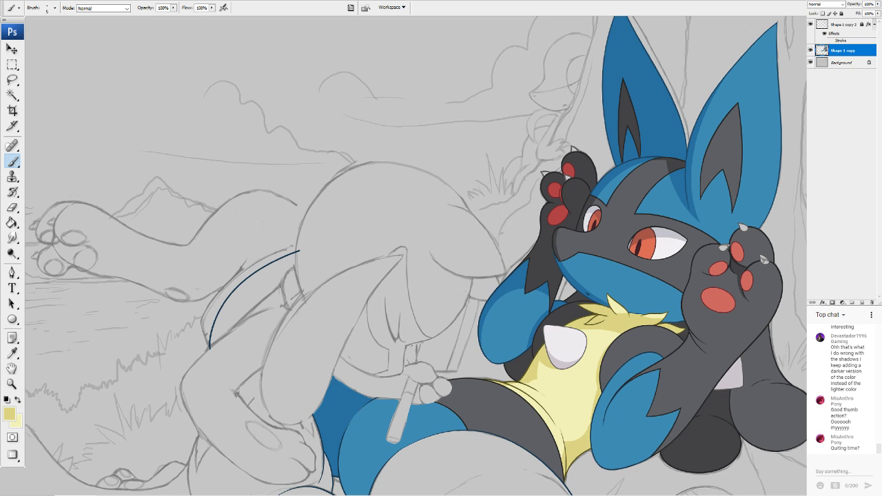
mouse_move(386, 372)
mouse_down()
mouse_move(420, 141)
mouse_move(399, 252)
mouse_move(429, 224)
mouse_move(430, 150)
mouse_move(386, 381)
mouse_up()
scroll(416, 255, up, 3)
scroll(415, 254, down, 3)
scroll(393, 269, down, 5)
scroll(393, 268, up, 7)
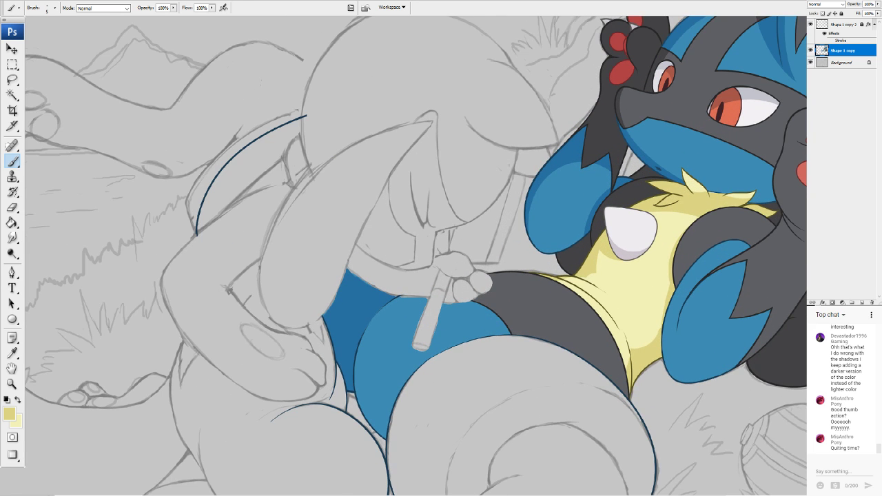
Set the foreground colour to the chest spike's off-white edebef and fill the claws of the nearer raised paw
drag(476, 234, 355, 333)
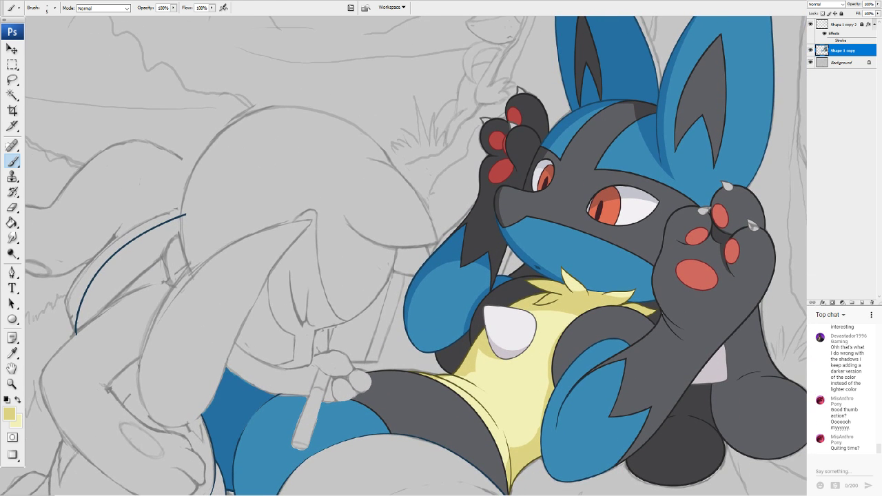
click(11, 414)
click(510, 328)
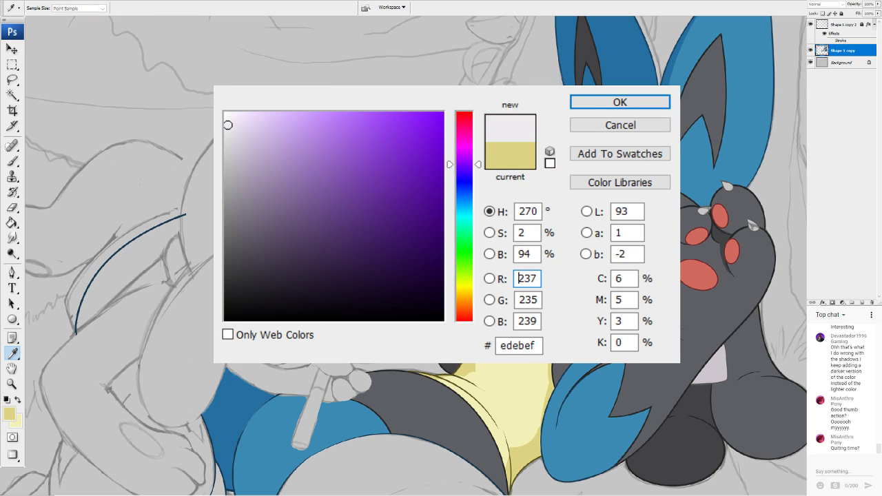
click(601, 103)
key(g)
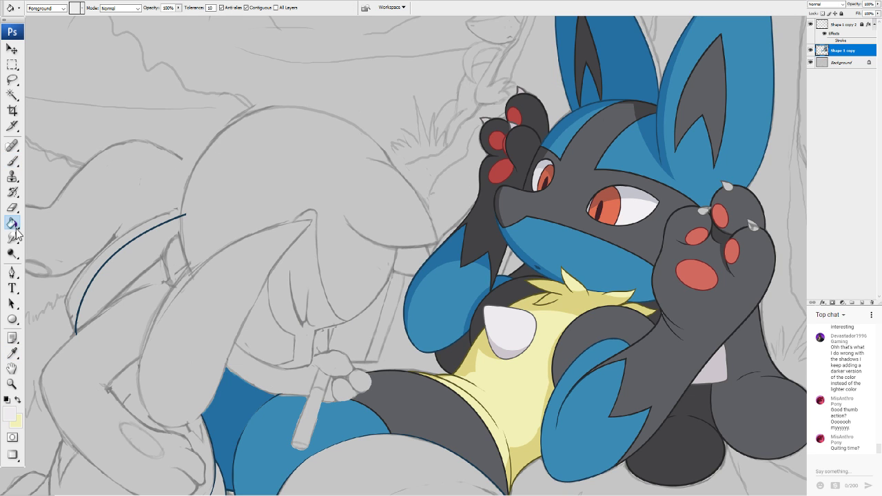
click(702, 208)
click(726, 185)
click(750, 225)
click(701, 209)
Set the foreground colour to the dark blue 256fa1 sampled from the arm's shadow and ready the Brush tool
key(ctrl+plus)
key(ctrl+plus)
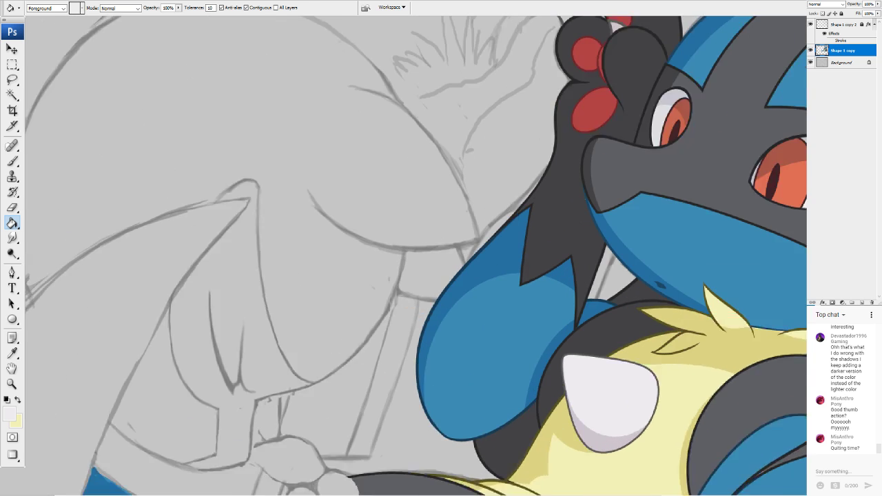
drag(697, 240, 280, 288)
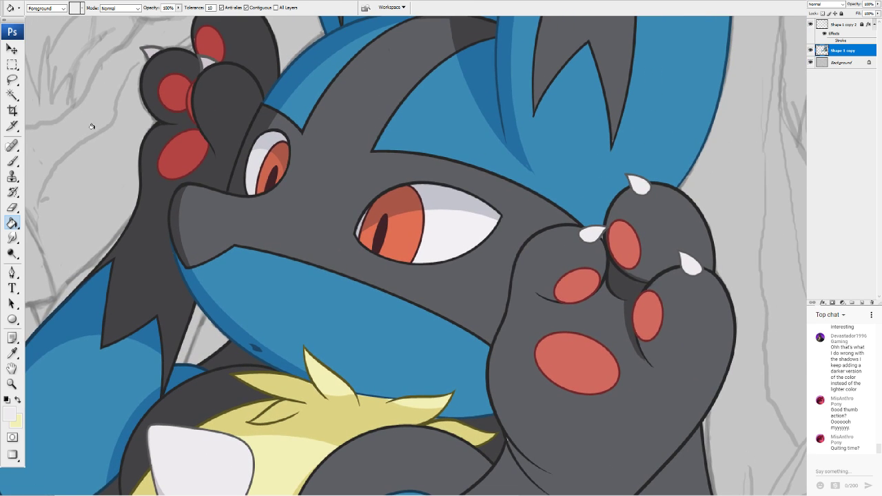
click(10, 415)
click(98, 299)
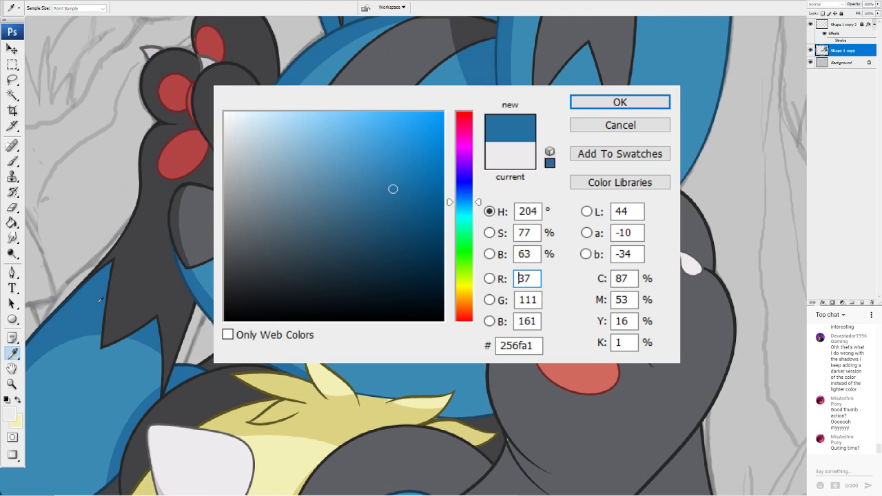
click(616, 96)
key(g)
click(12, 161)
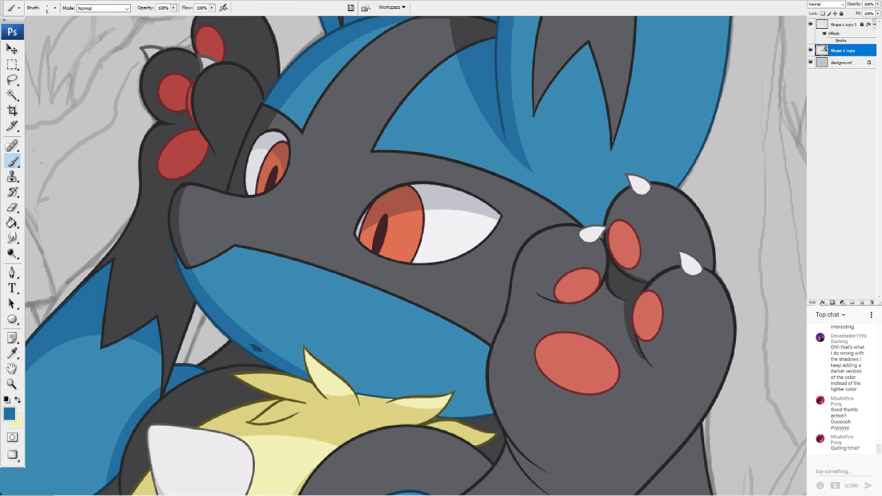
Select the light blue of the head and nearer ear, add small dark blue elliptical shadows beside the paw's claws, and deselect
scroll(475, 228, down, 10)
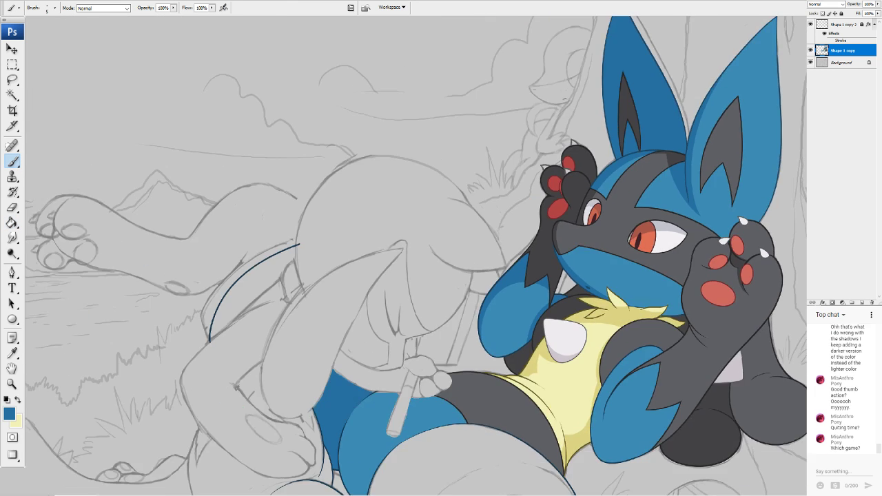
scroll(475, 186, up, 5)
drag(524, 276, 313, 313)
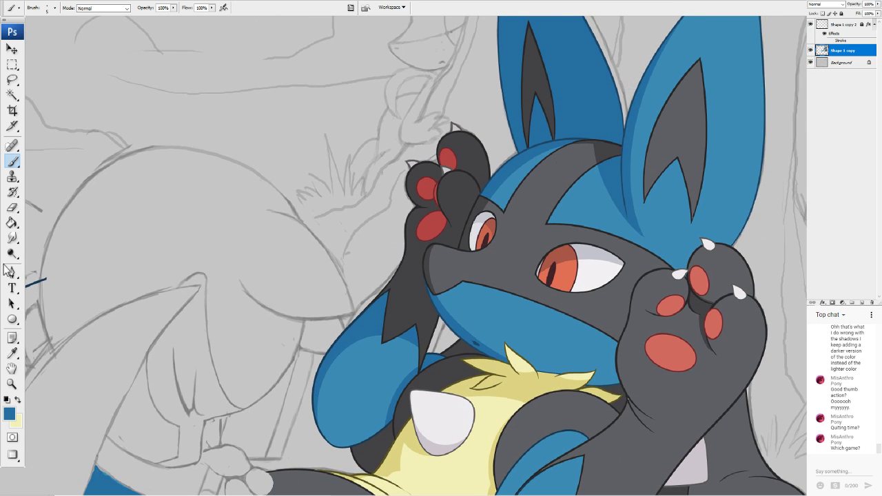
click(12, 319)
click(17, 95)
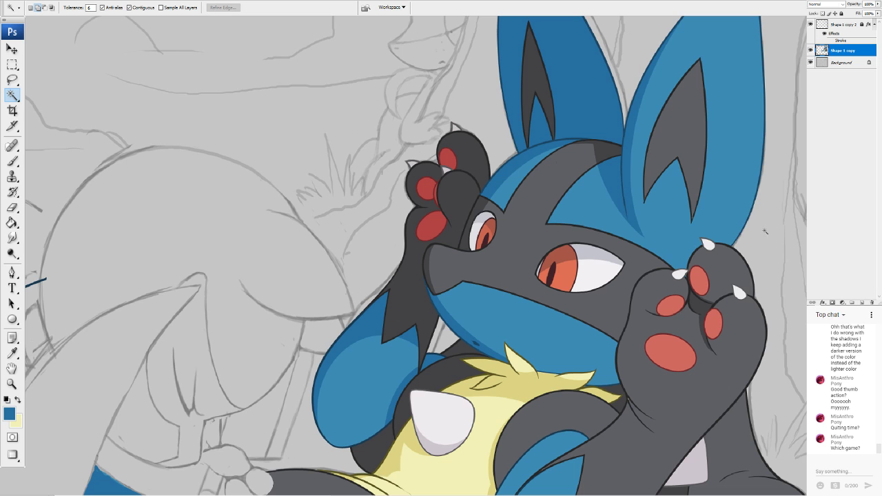
click(731, 200)
click(12, 318)
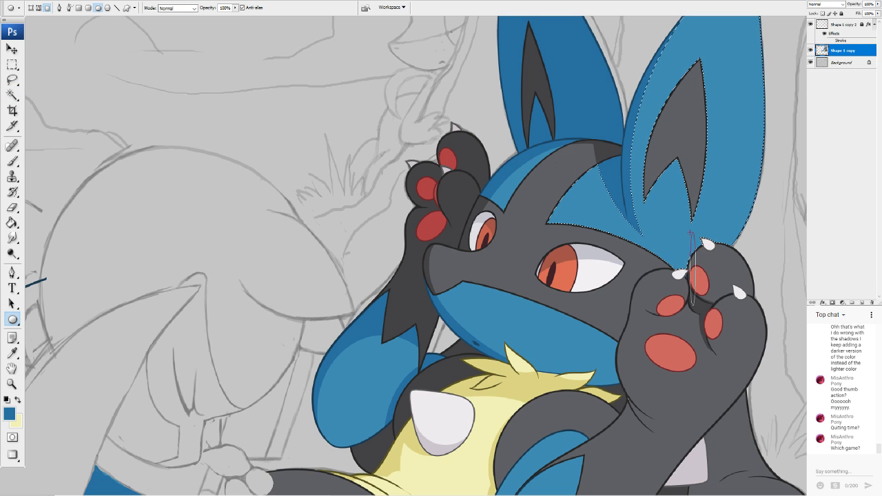
drag(691, 233, 722, 286)
drag(676, 286, 679, 329)
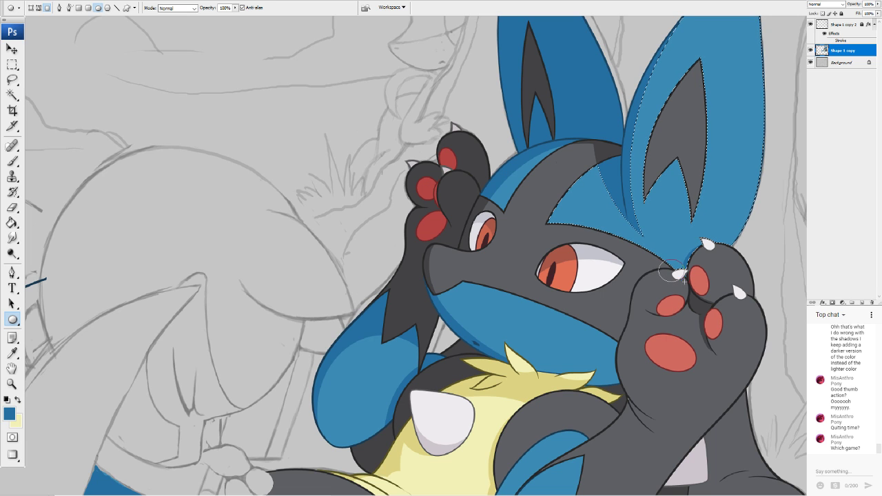
drag(684, 281, 687, 283)
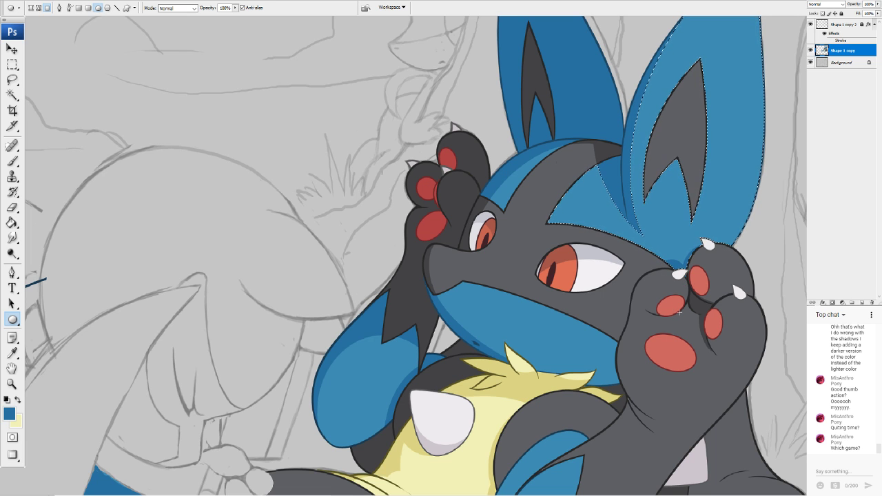
click(12, 110)
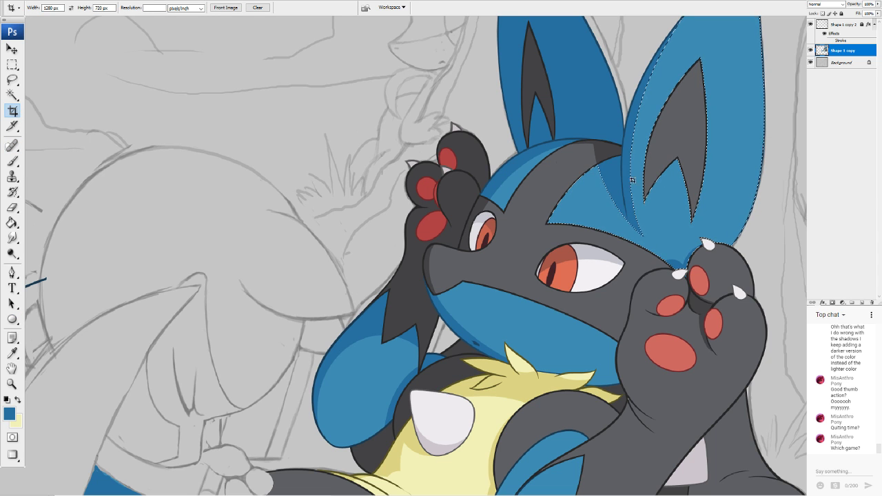
key(ctrl+d)
Examine the coloured character close up and at full-canvas size against the uncoloured sketch
key(ctrl+minus)
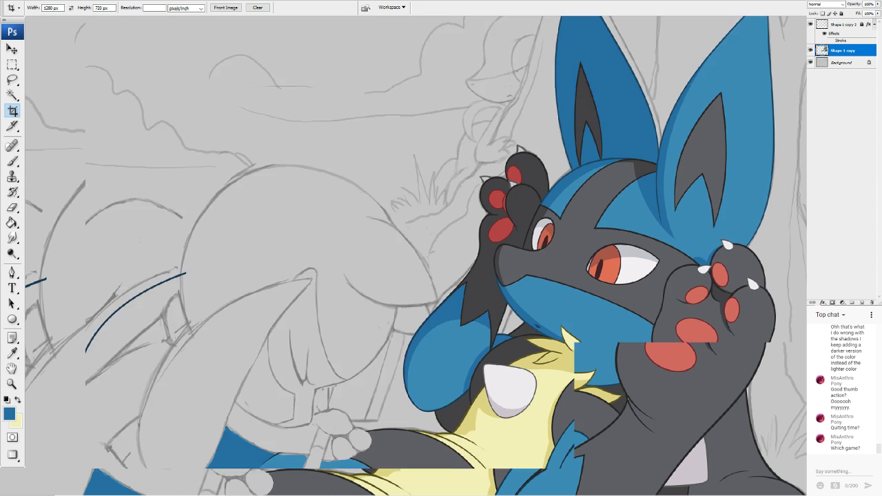
scroll(417, 253, down, 5)
scroll(386, 248, up, 4)
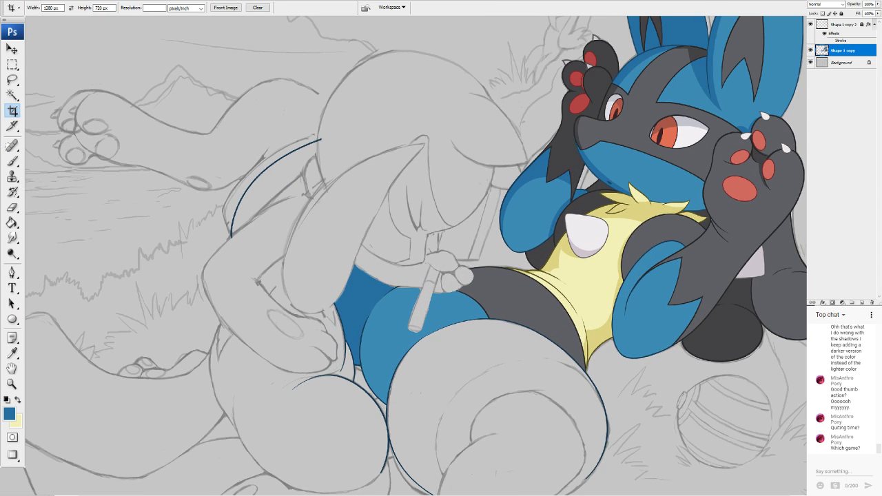
drag(420, 200, 399, 311)
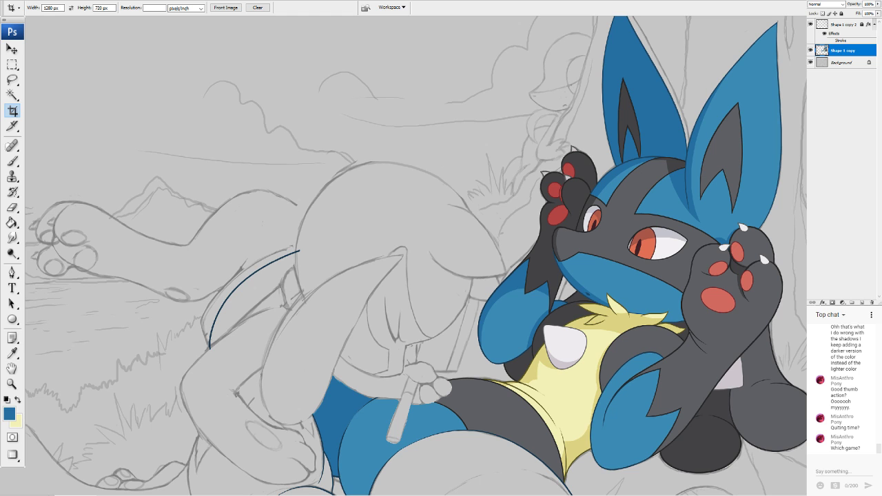
scroll(388, 246, down, 5)
scroll(387, 246, up, 1)
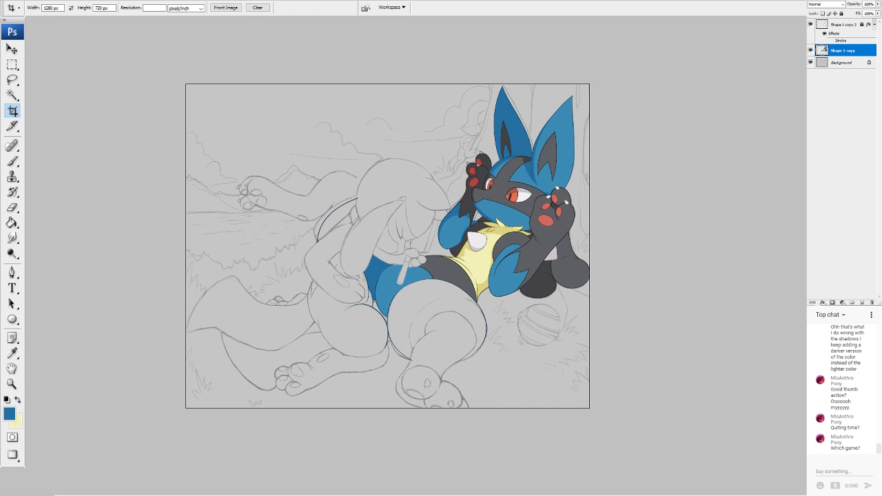
key(ctrl+plus)
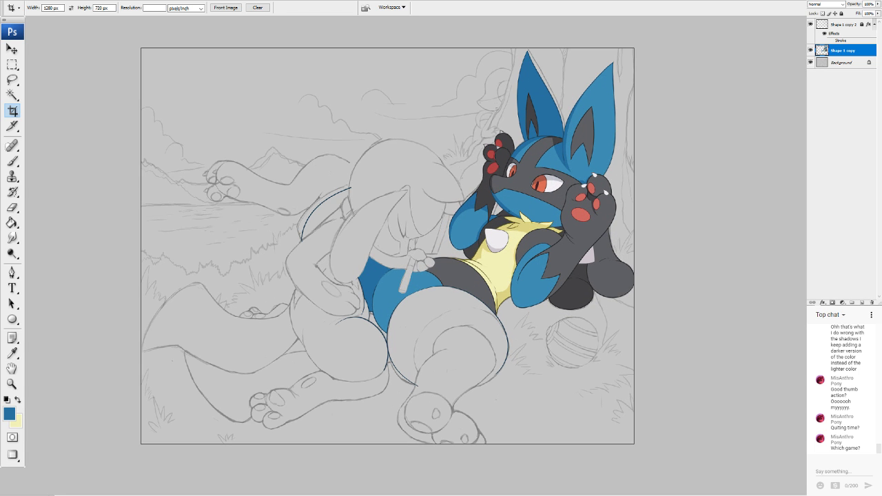
key(ctrl+plus)
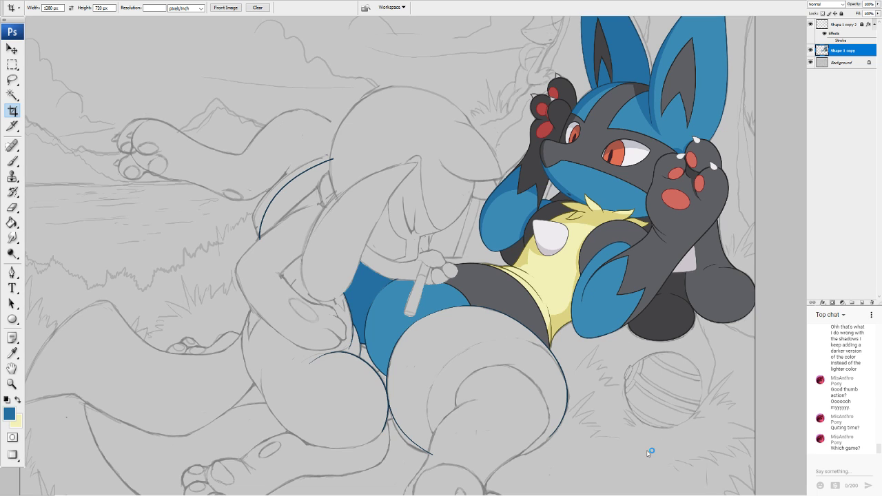
Save the illustration with the newly coloured claws and head shadow
key(ctrl+s)
click(635, 104)
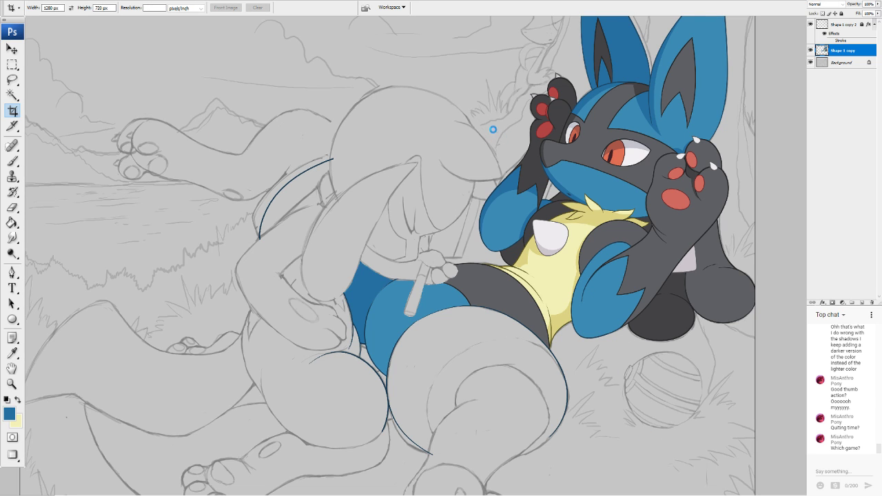